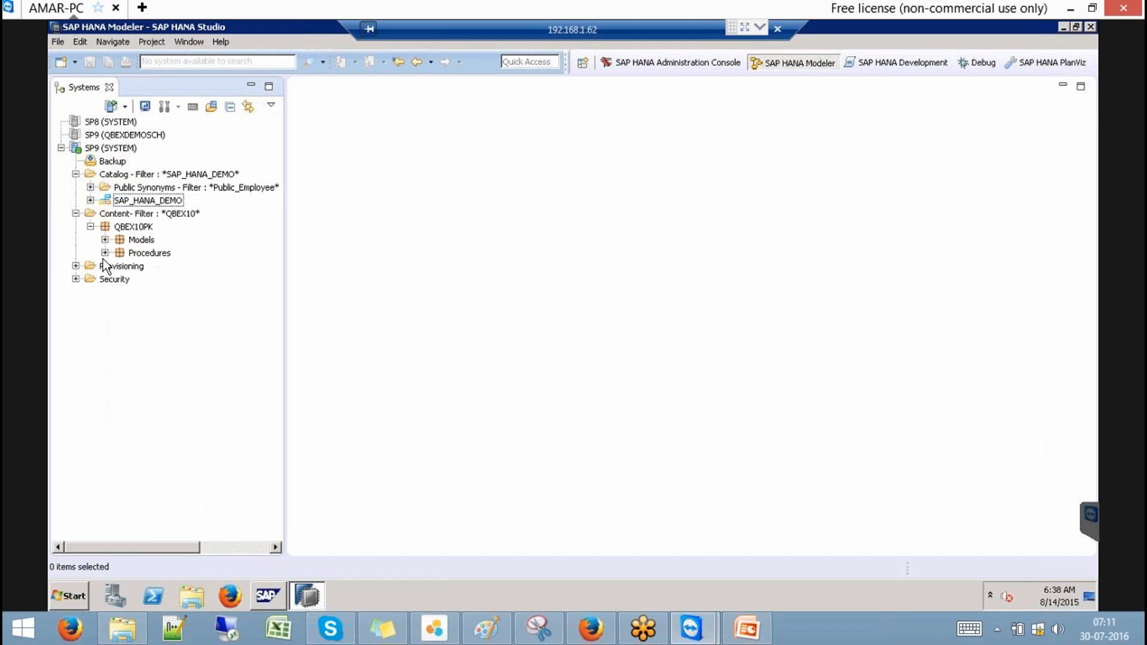
Step: Start a new calculation view in the QBEX10PK Models package with the name and label ZCV_BP_001
left_click(105, 240)
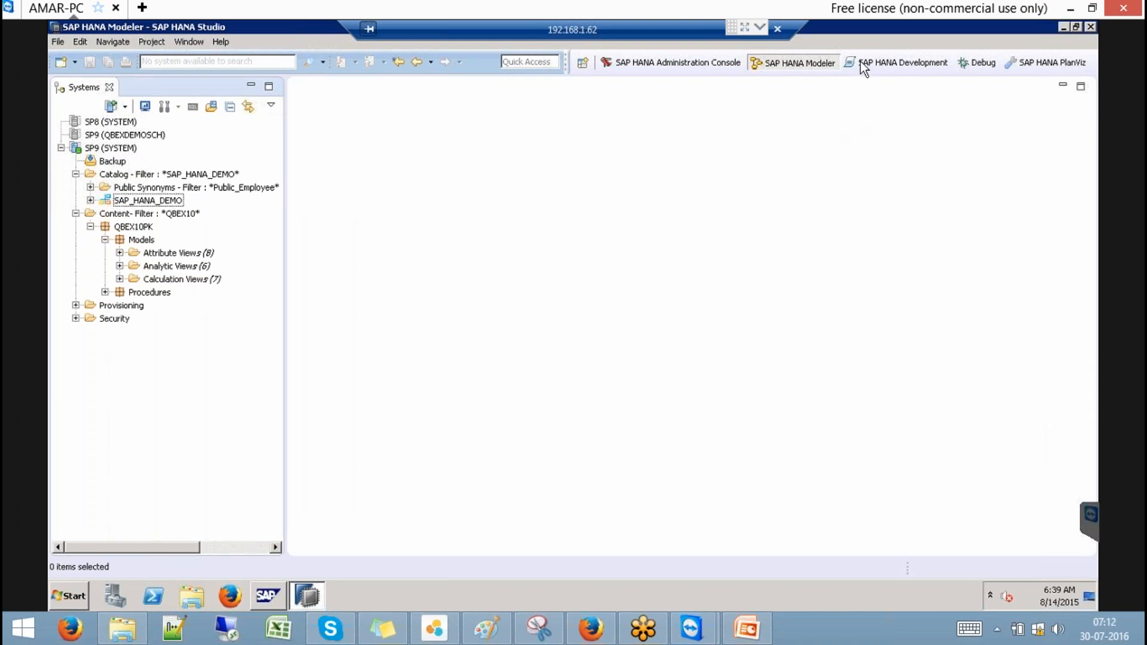
left_click(202, 279)
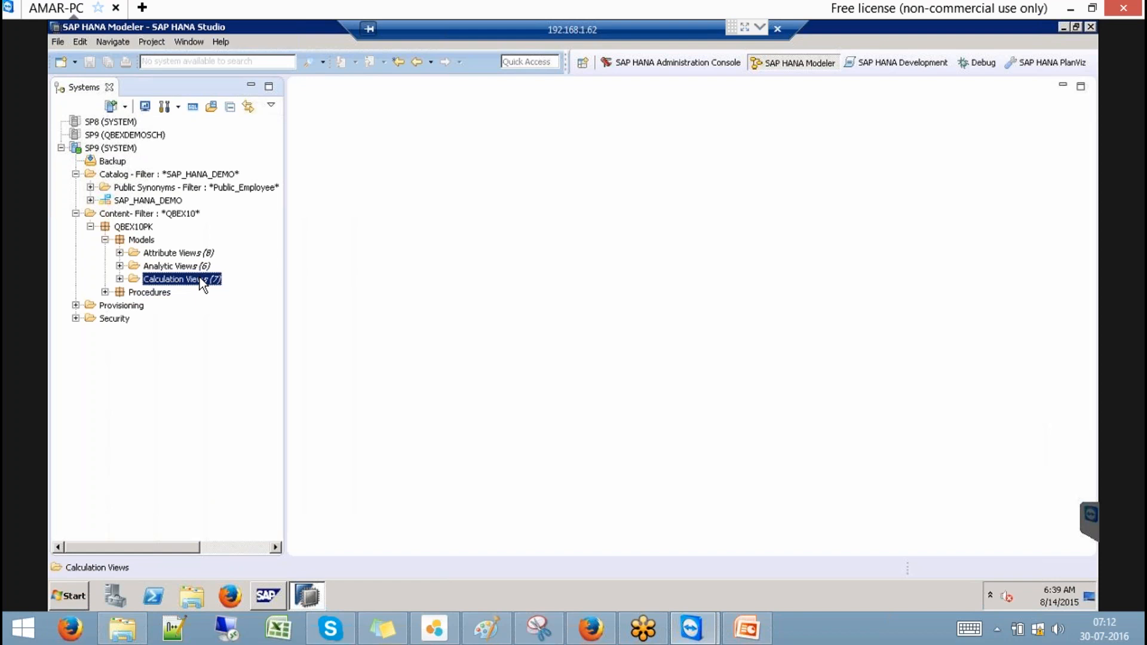
right_click(198, 277)
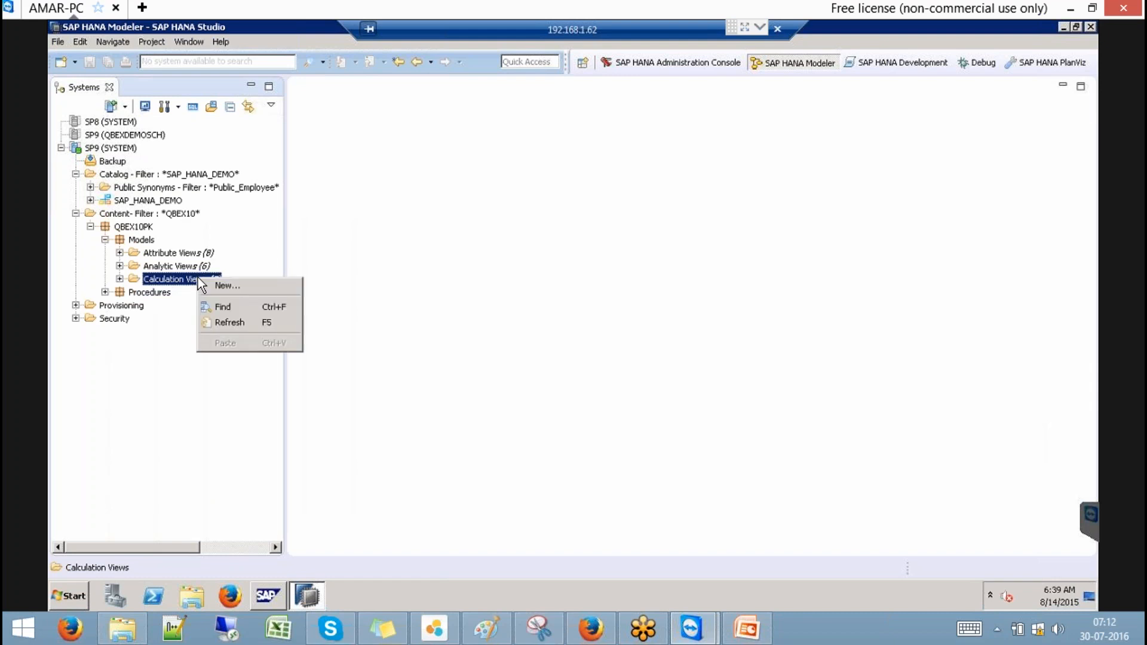
left_click(238, 286)
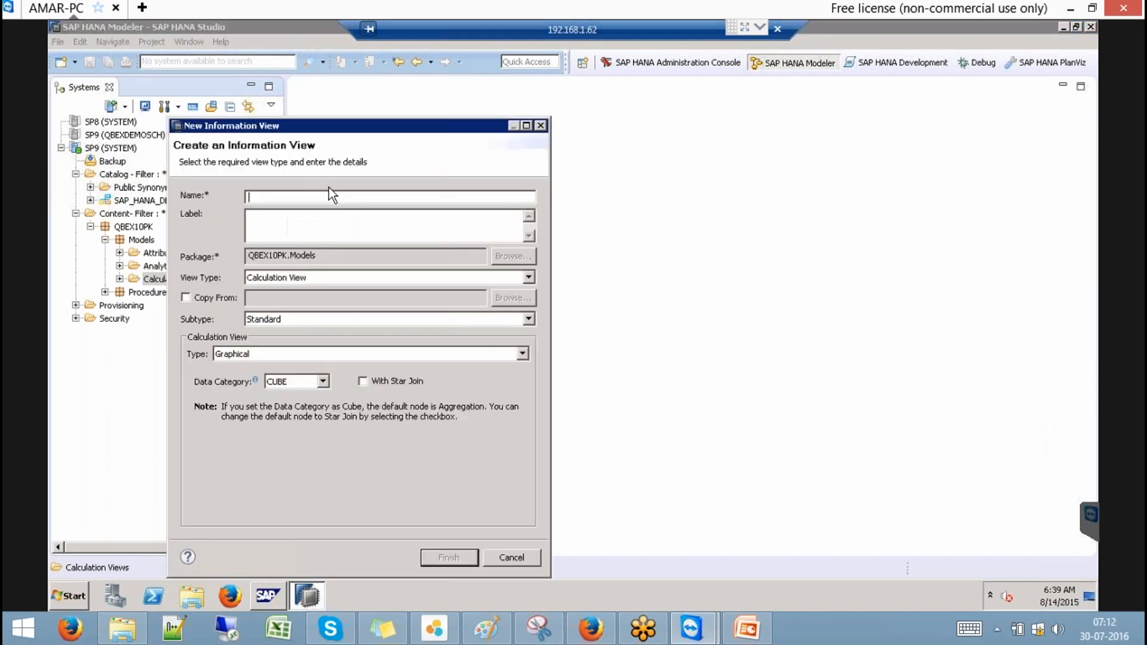
type("ZCV_BP_001")
key("Tab")
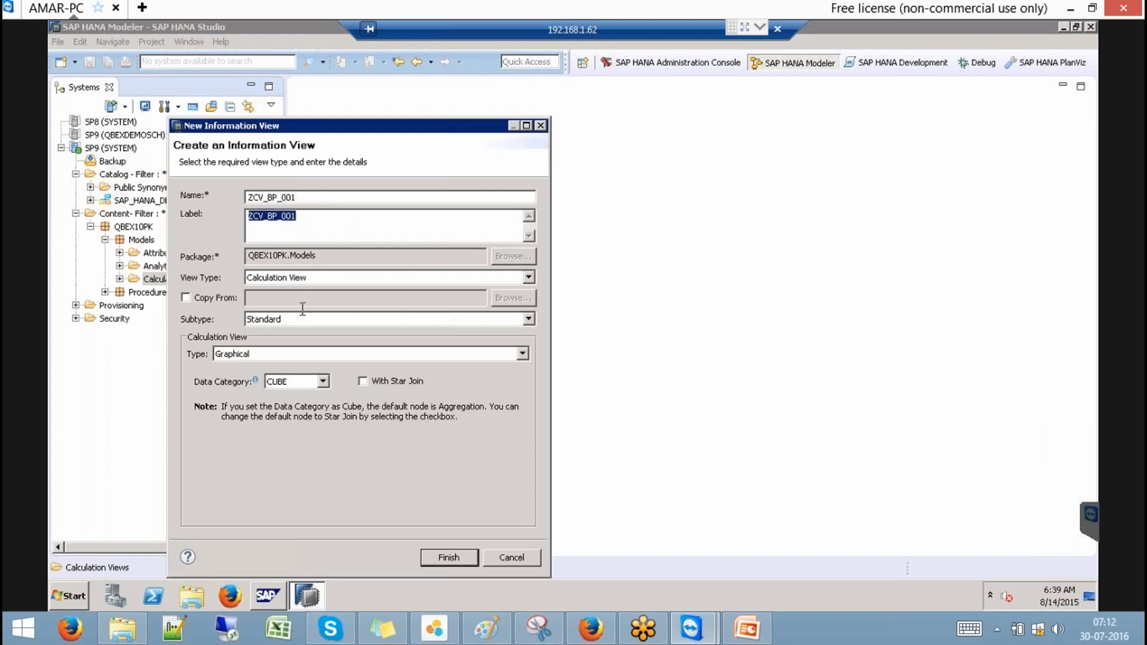
key("Tab")
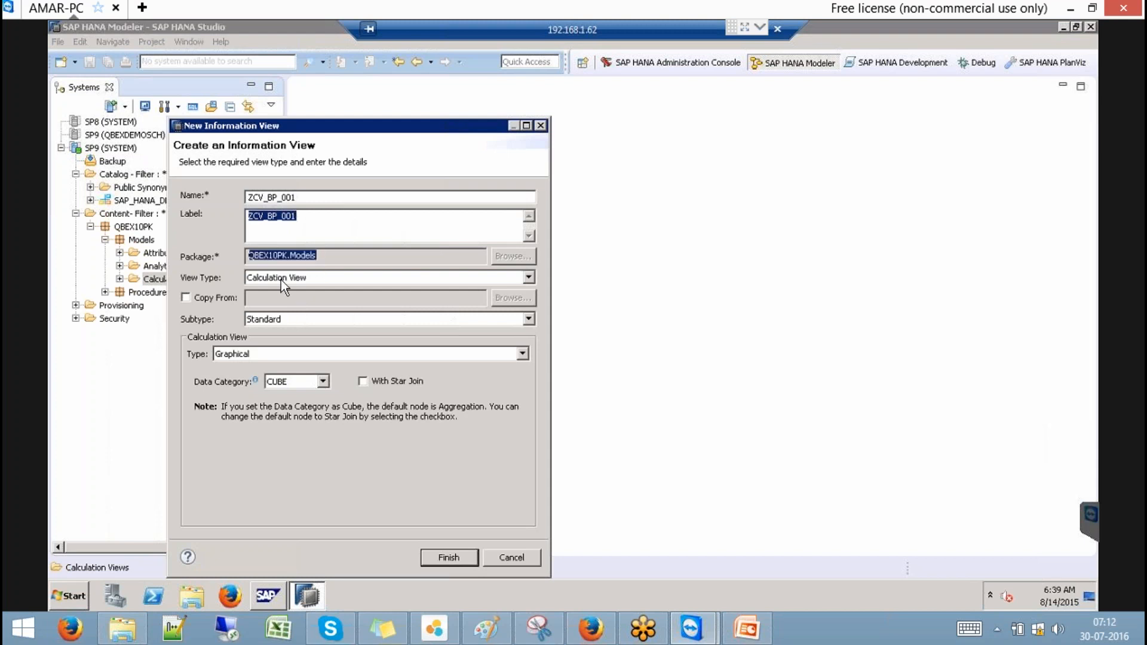
Step: Create the view with view type Calculation View, subtype Standard and data category DIMENSION
left_click(303, 278)
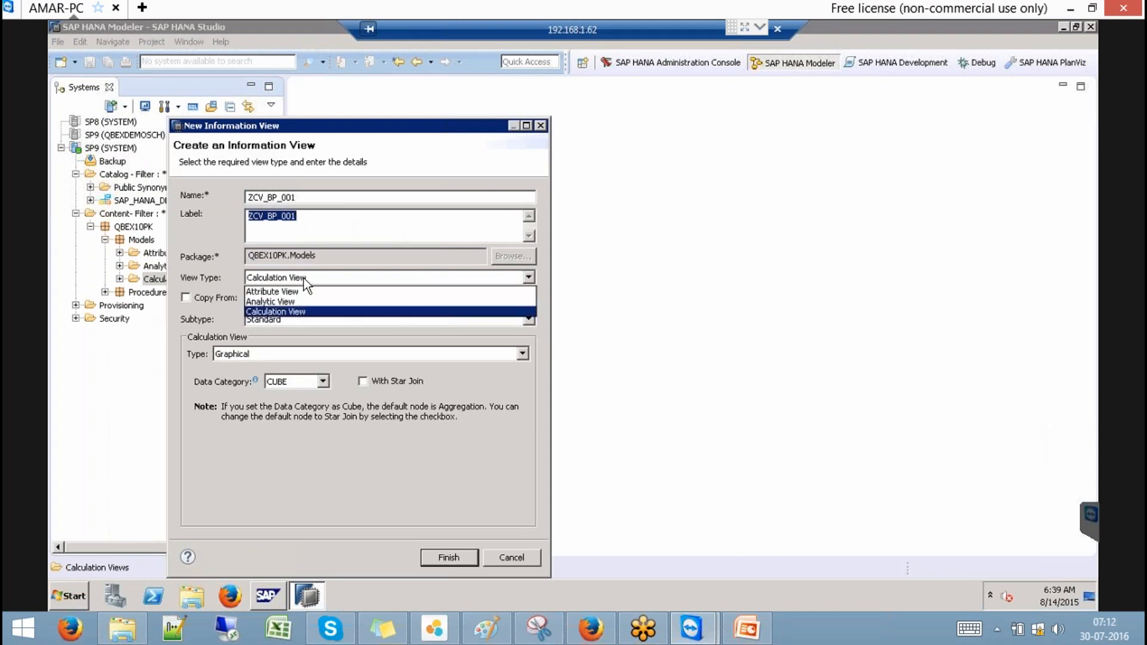
left_click(296, 312)
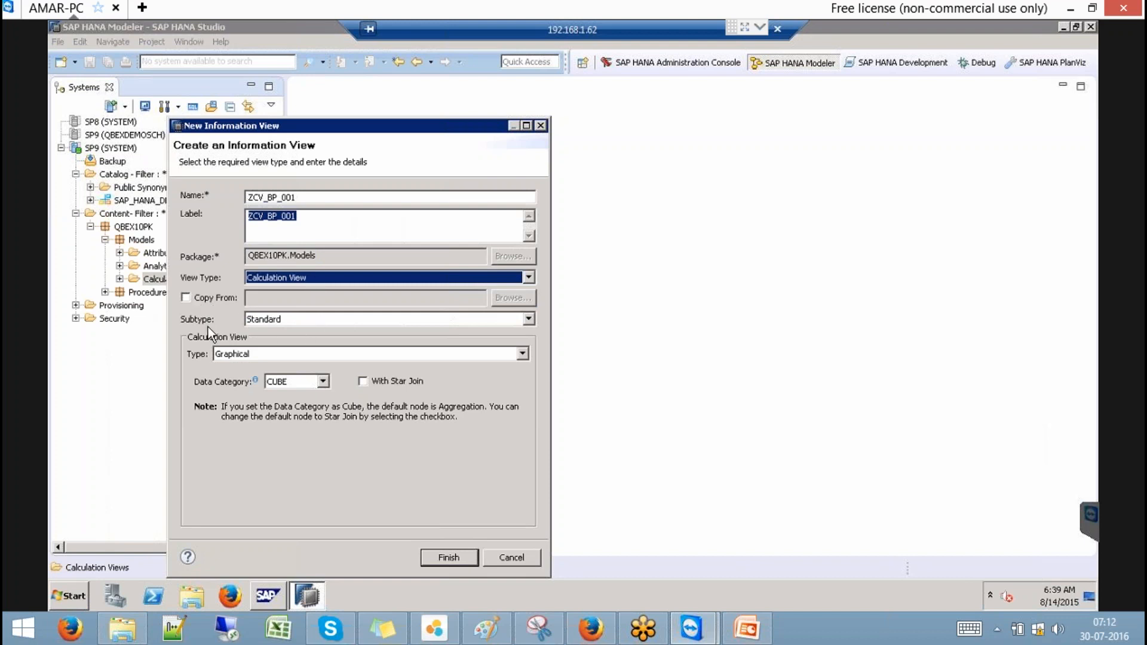
left_click(528, 319)
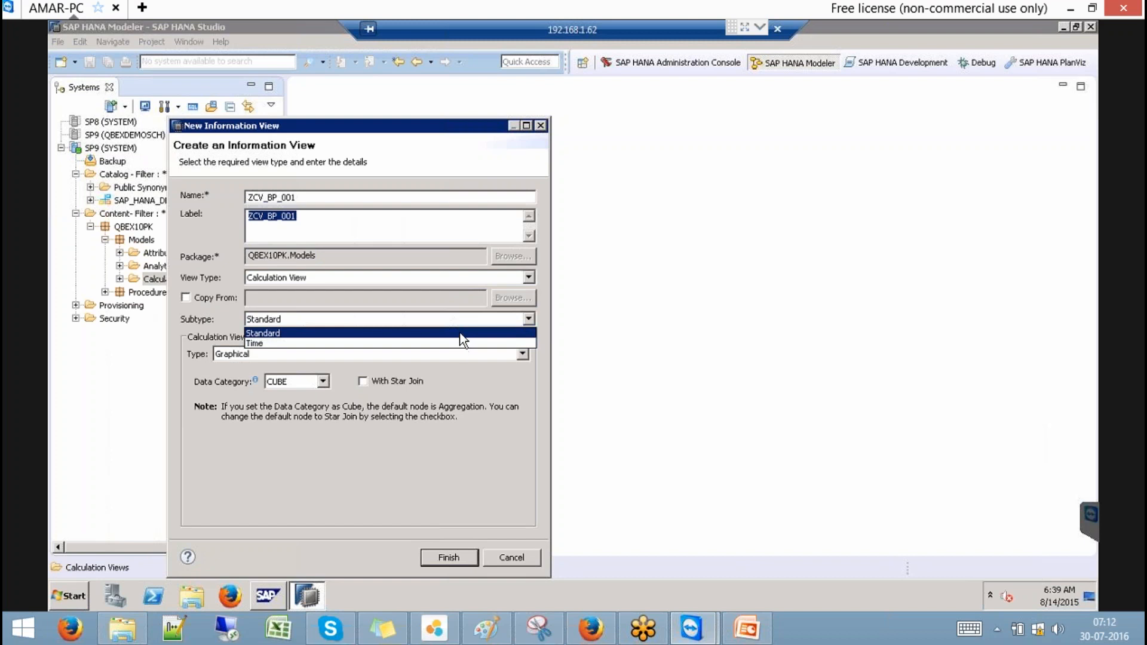
left_click(460, 333)
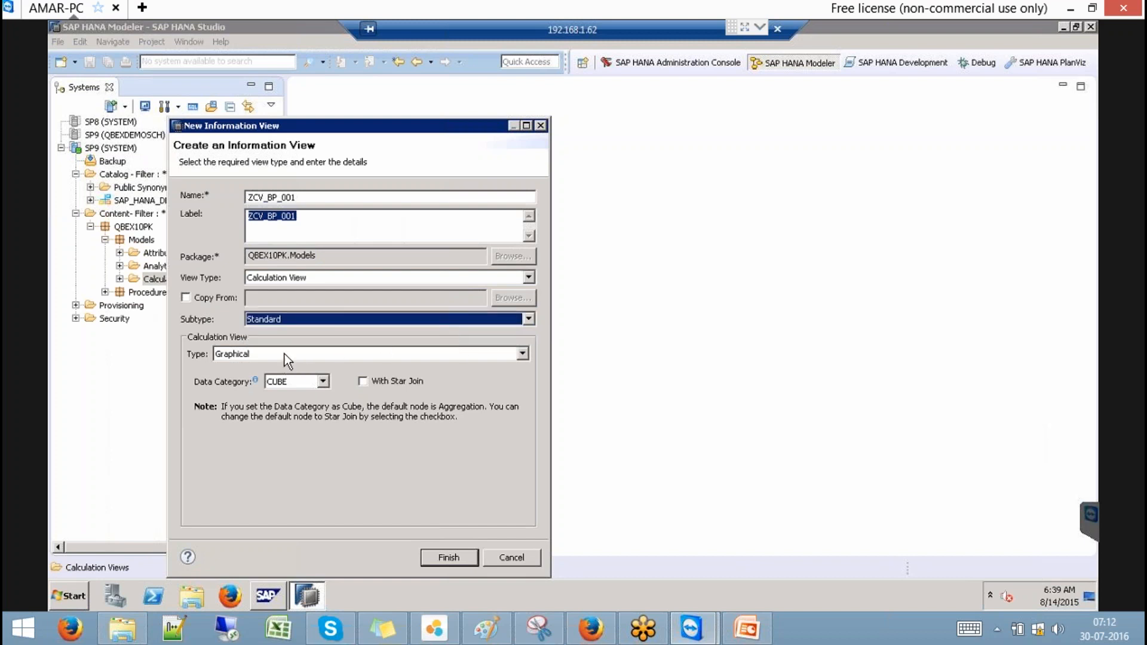
left_click(322, 381)
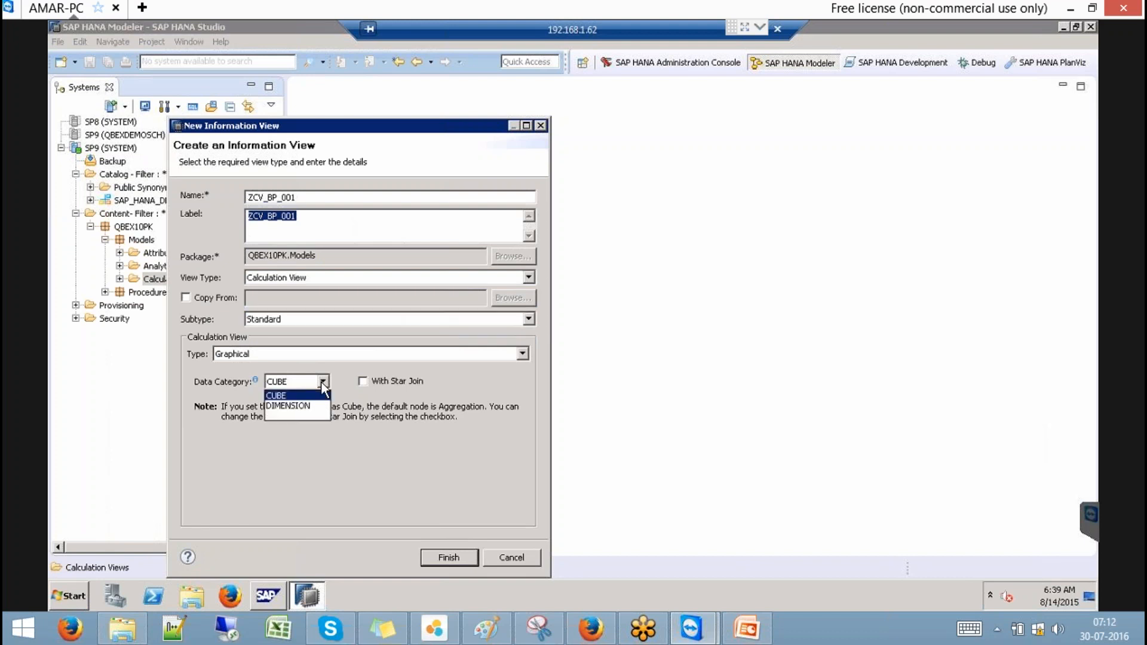
left_click(299, 405)
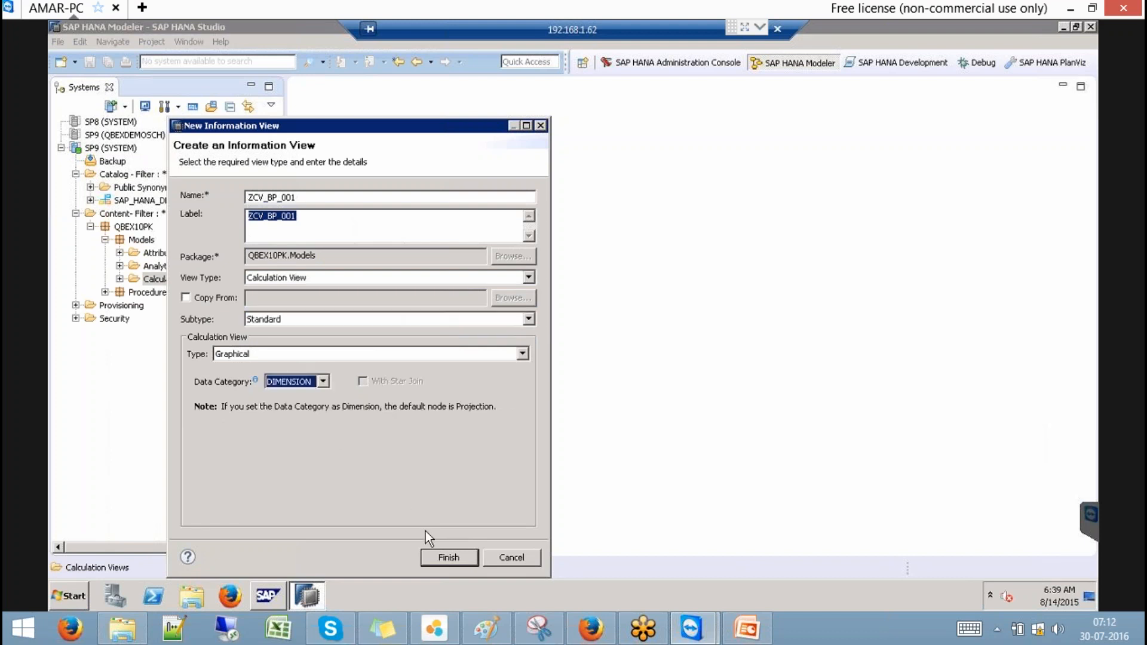
left_click(443, 557)
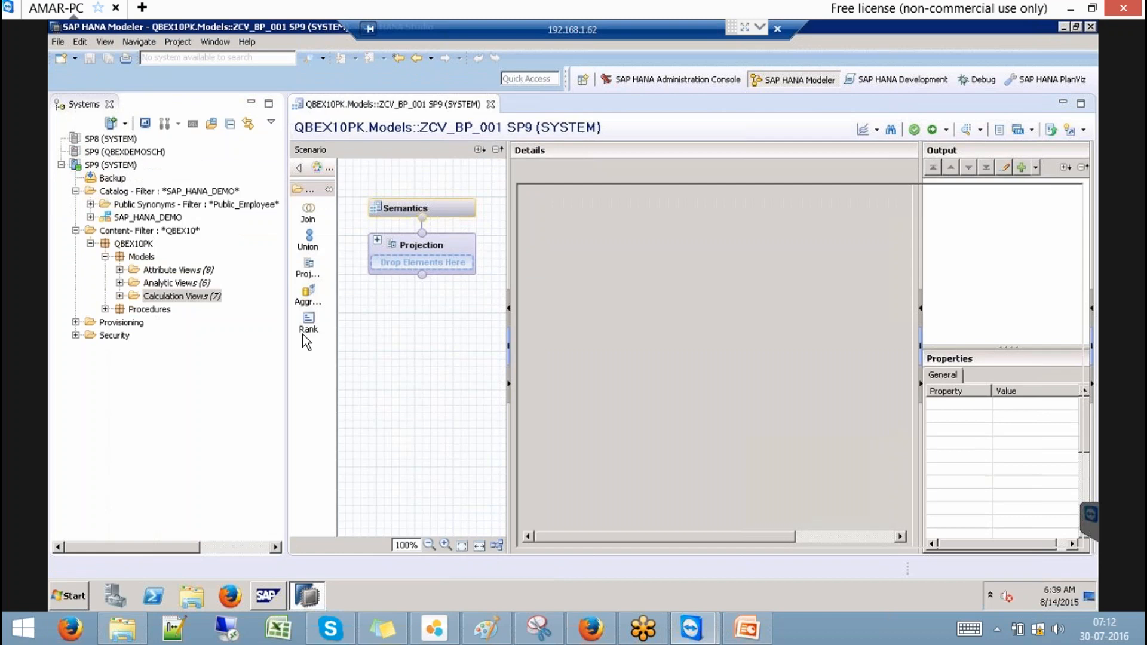
Step: Enlarge the editor by collapsing the systems tree and add a second projection node below the default Projection node
left_click(252, 104)
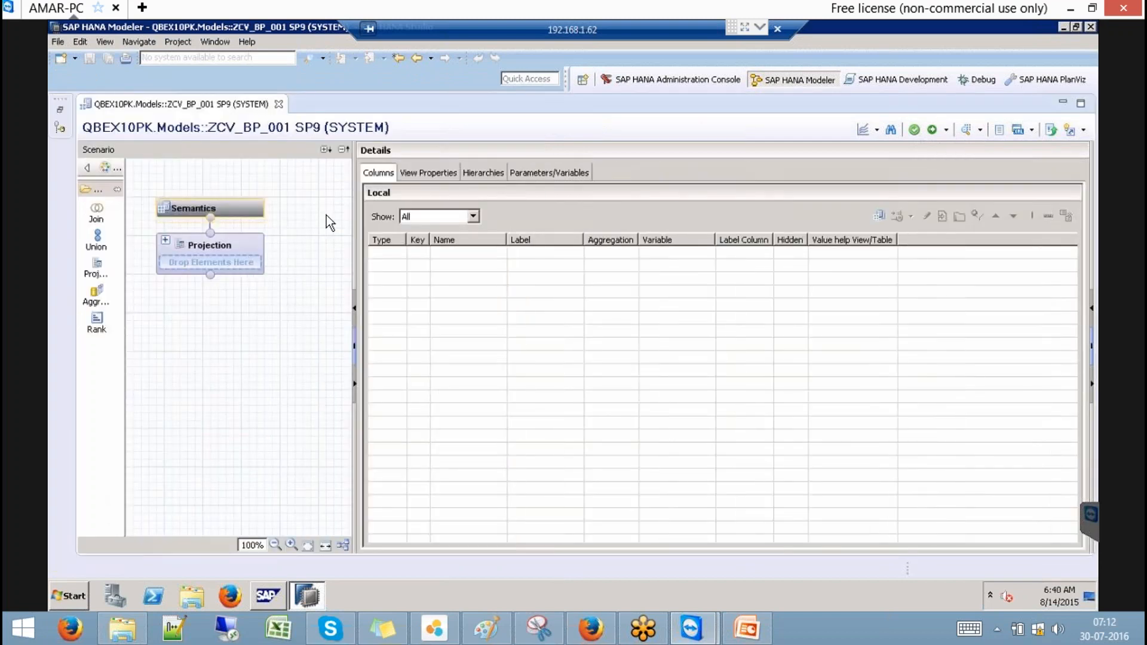
left_click(250, 240)
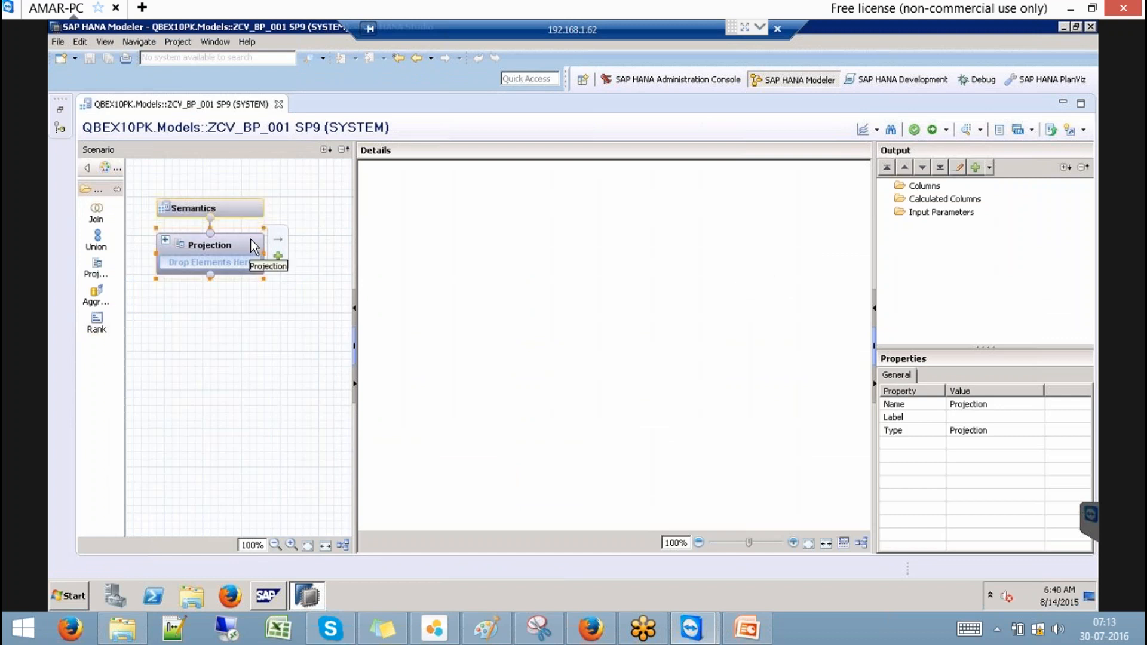
left_click(176, 361)
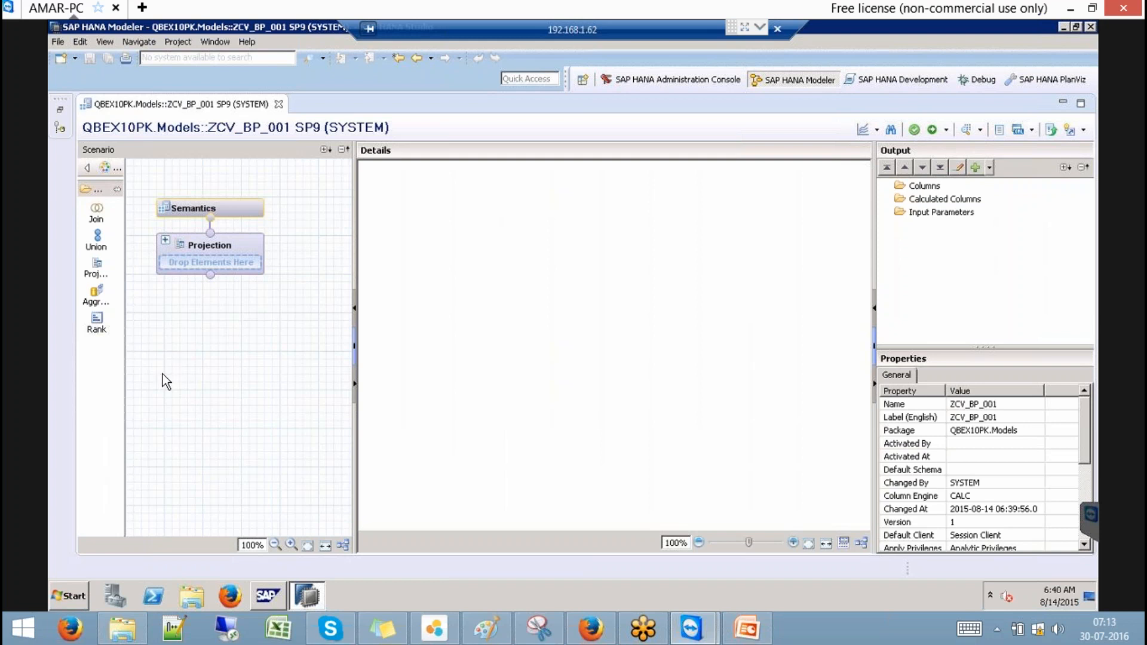
left_click(97, 270)
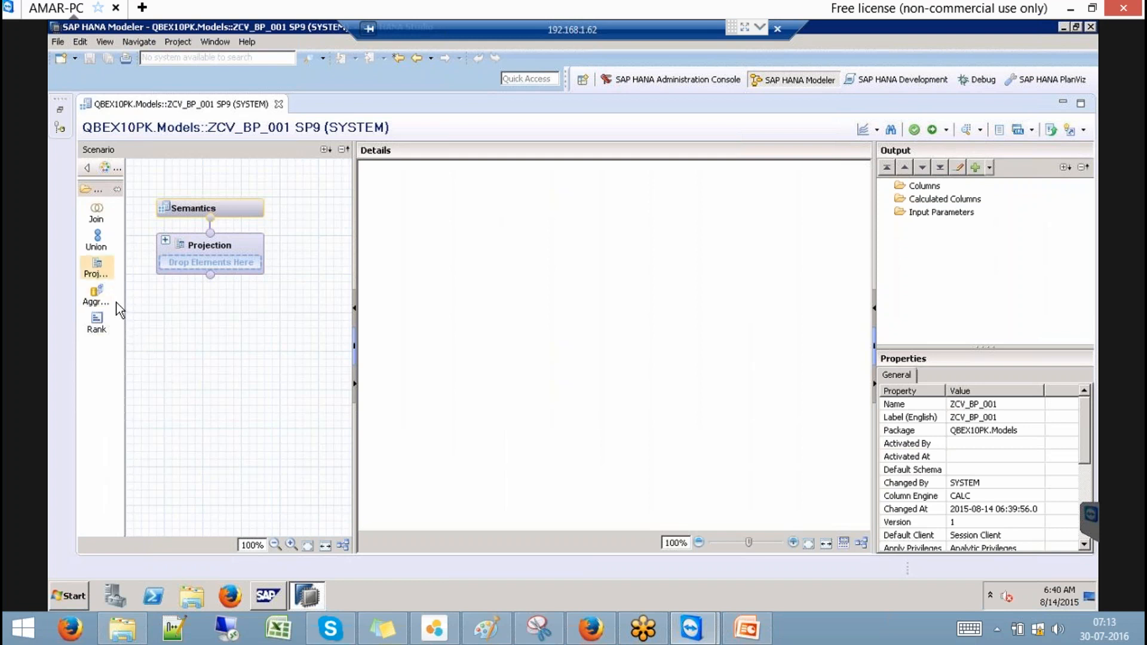
left_click(173, 431)
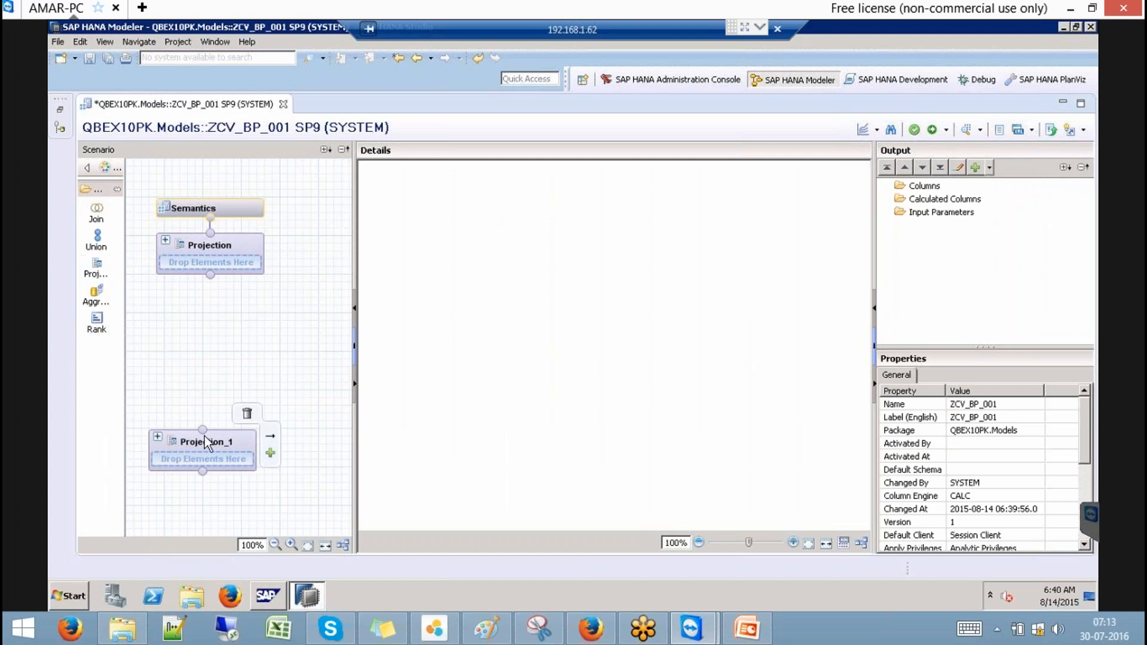
left_click(204, 443)
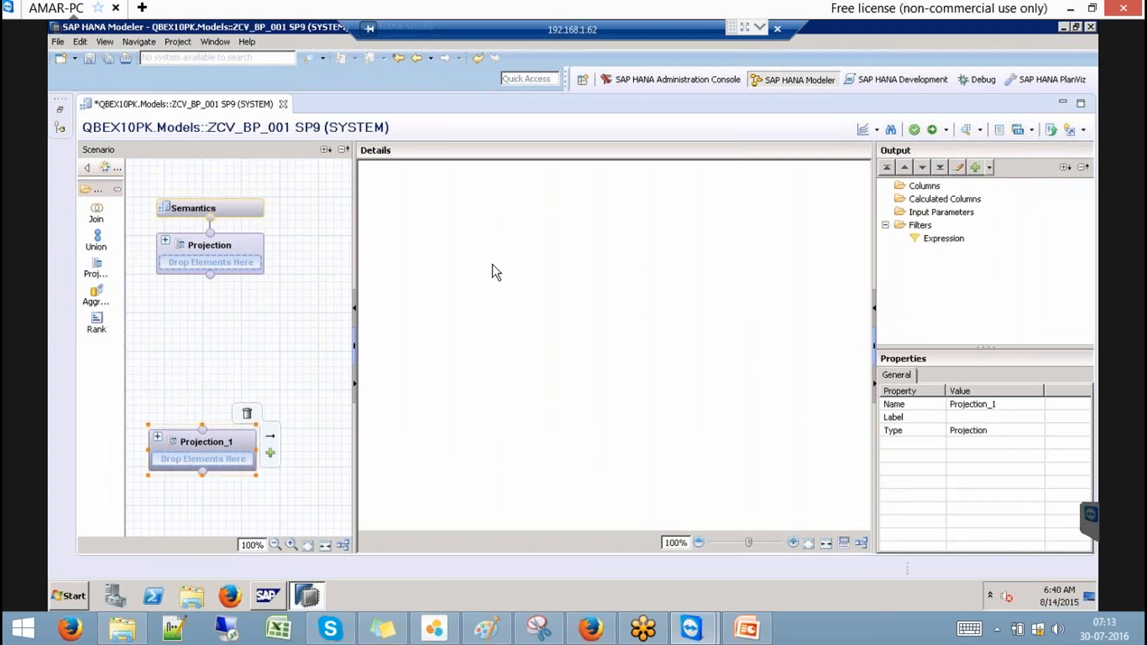
Step: Search for sap.hana.demo and add the EPM.MasterData.Addresses table to the Projection_1 node
left_click(270, 453)
type("sap.hana.demo")
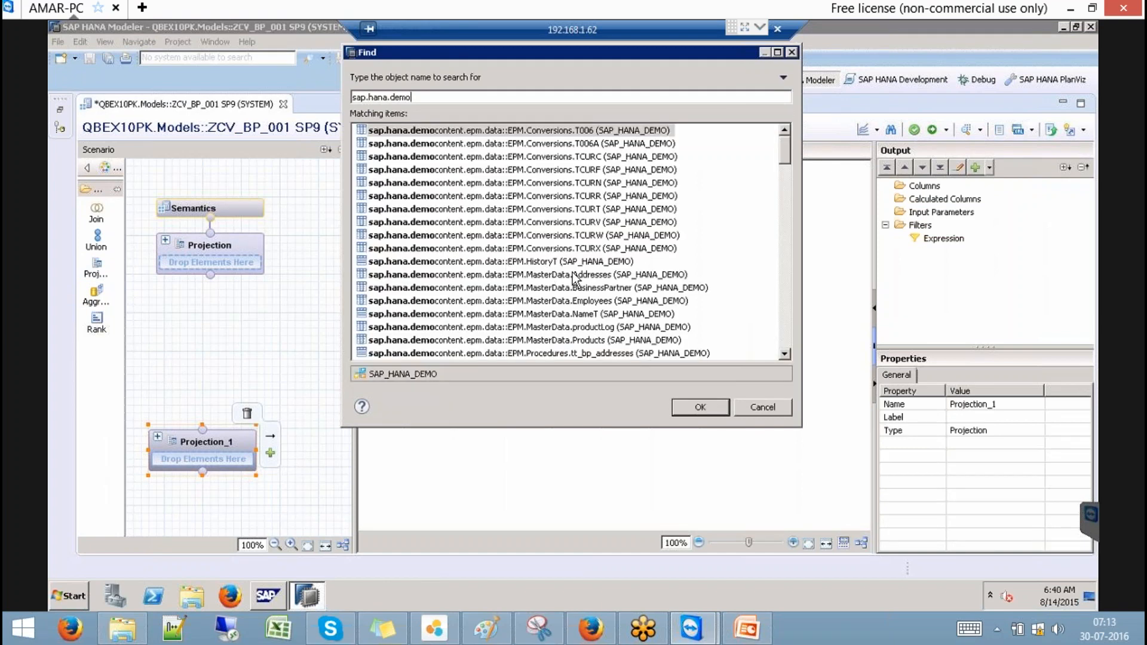
left_click(604, 276)
left_click(700, 407)
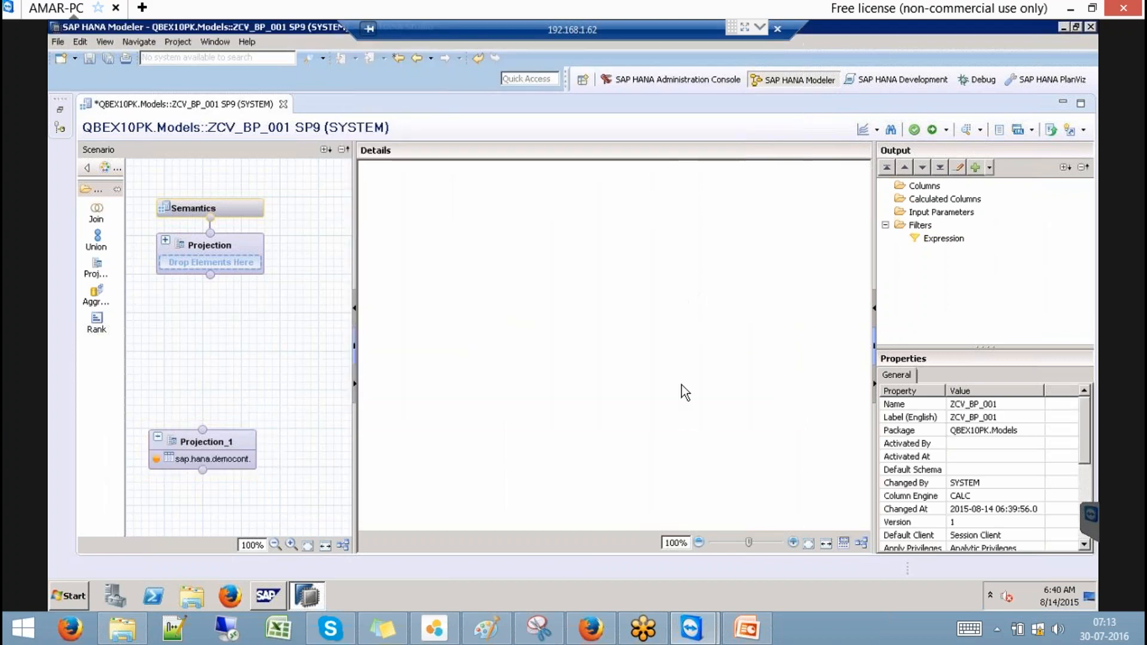
Step: Add the ADDRESSID, CITY, COUNTRY and REGION columns of the Addresses table to the Projection_1 output
left_click(431, 206)
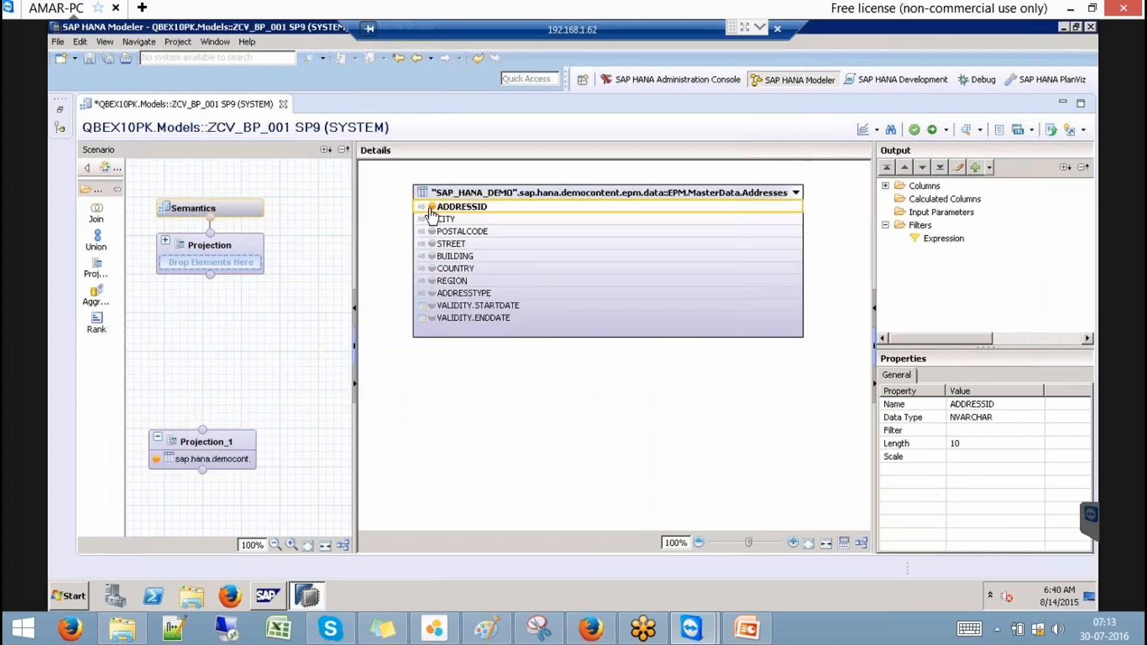
left_click(431, 219)
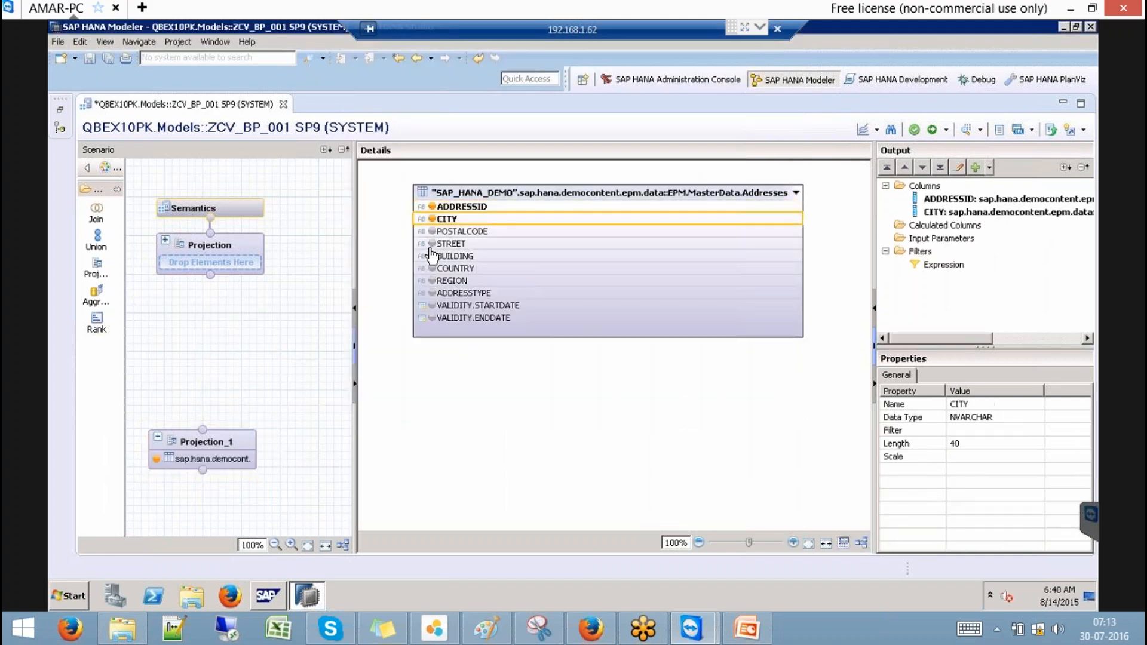
left_click(435, 269)
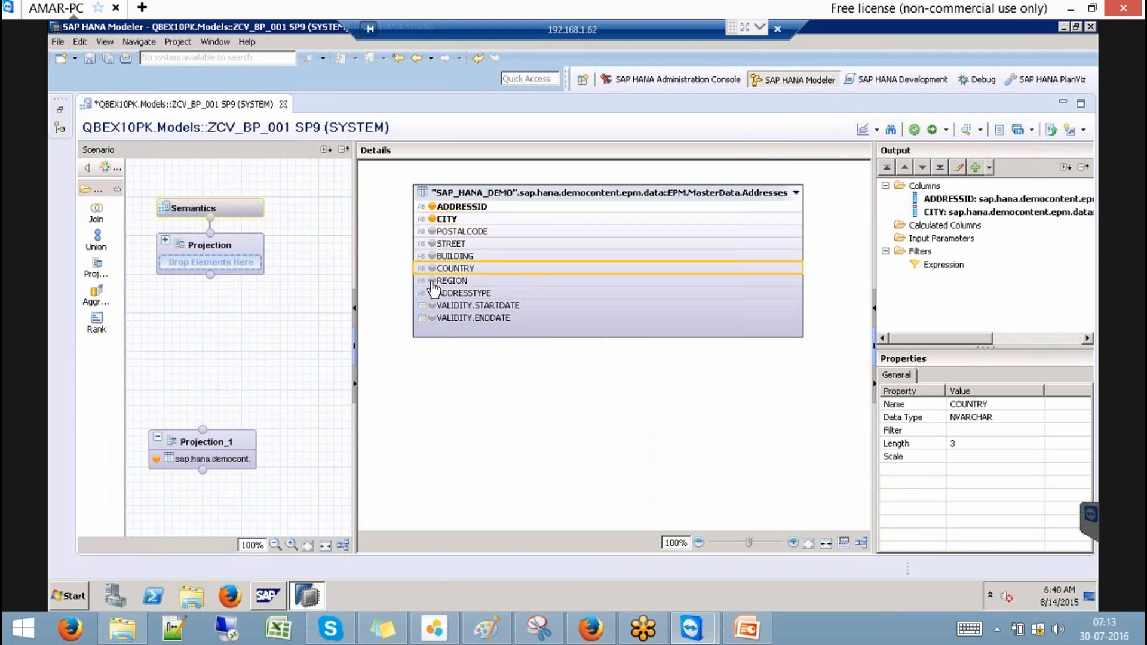
left_click(433, 269)
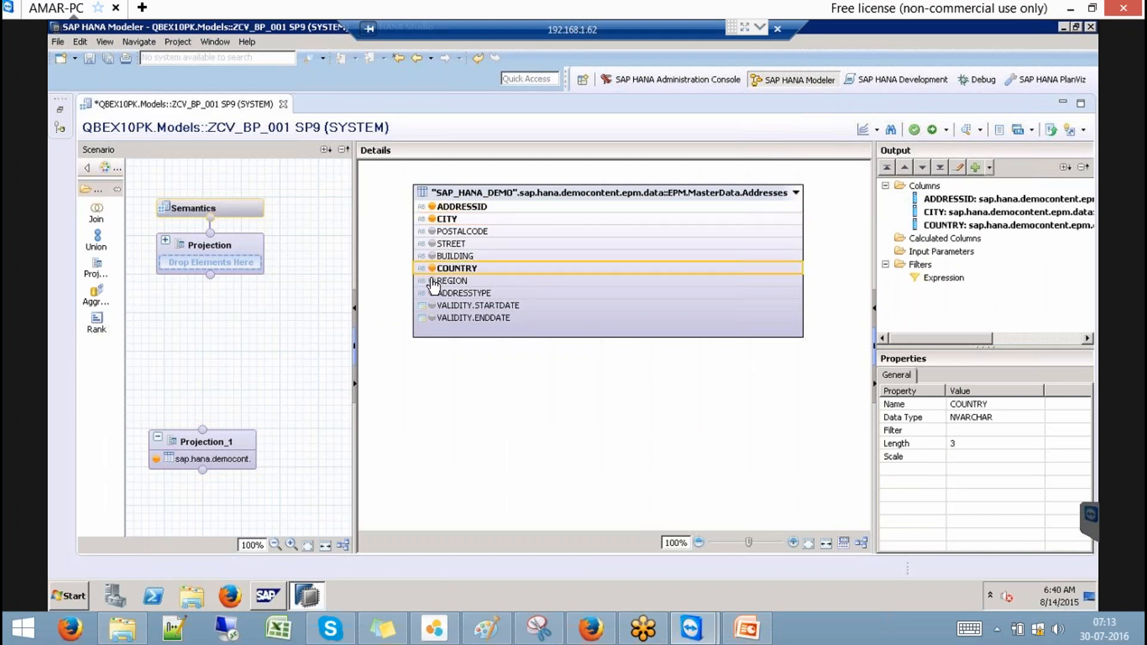
left_click(431, 280)
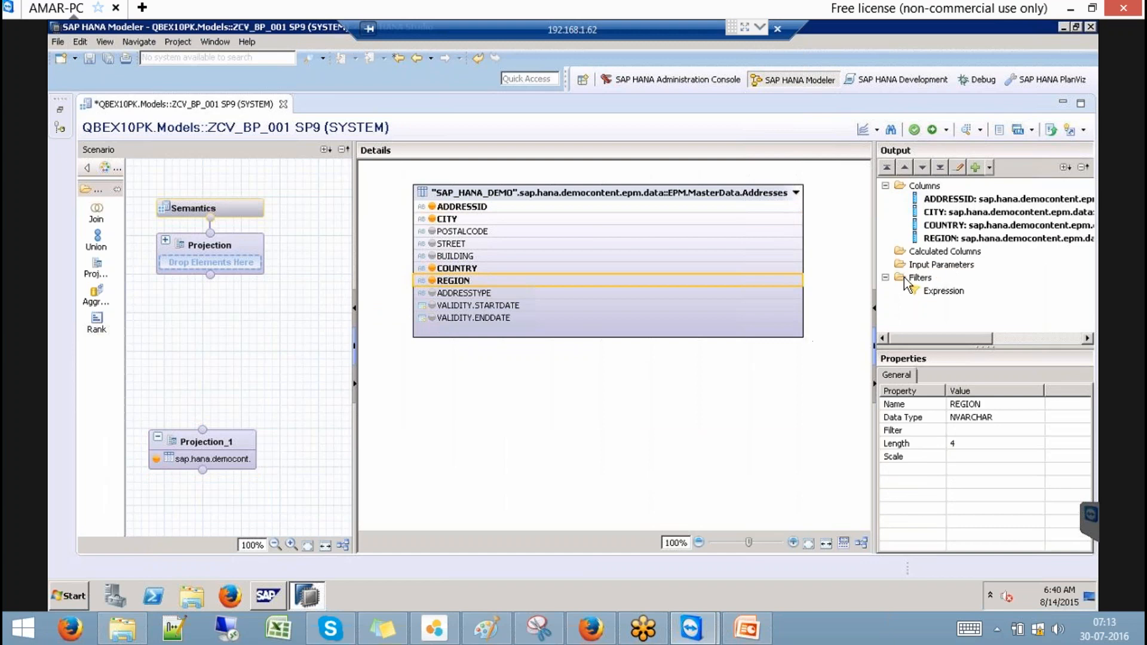
Step: Examine the name, length and data type properties of the Projection_1 output columns
left_click(950, 201)
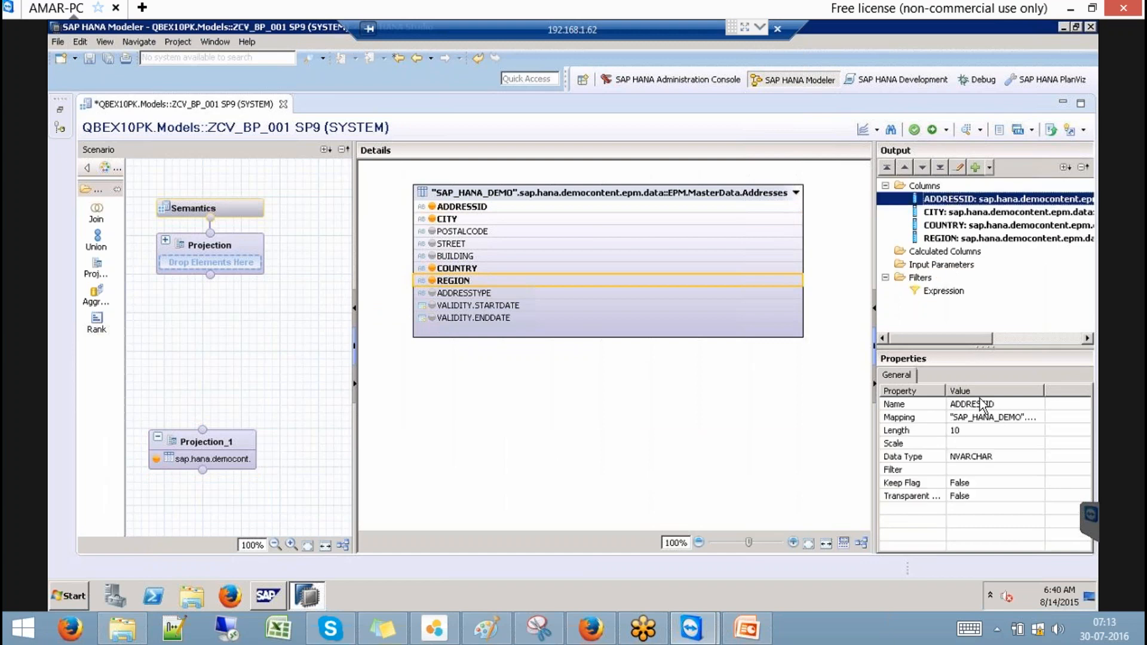
left_click(986, 404)
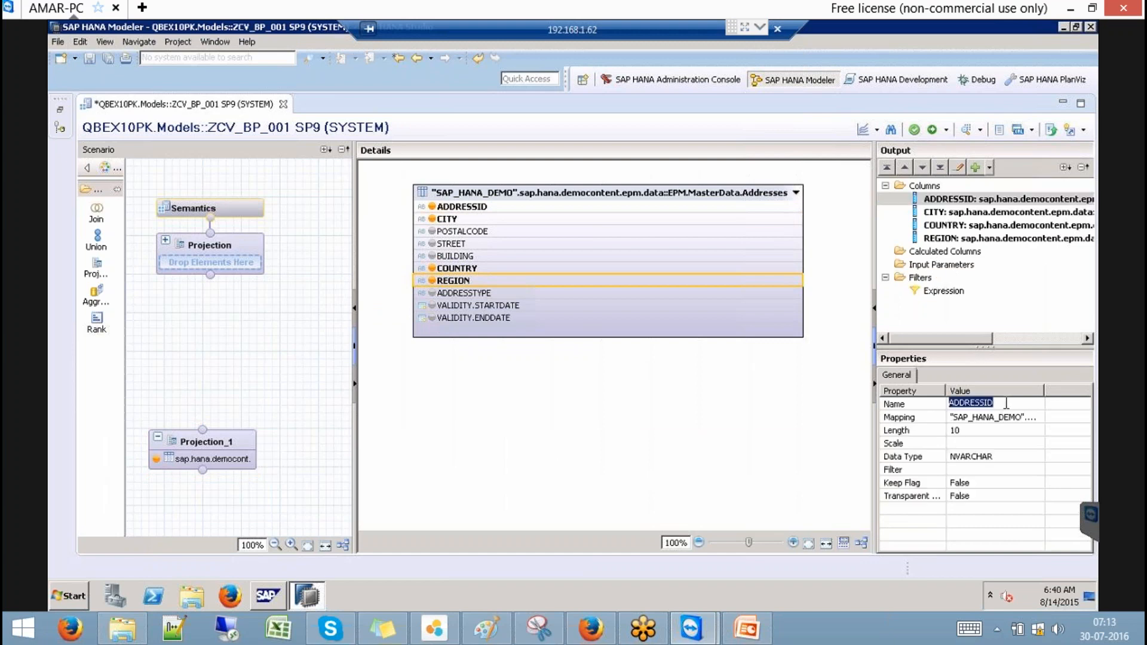
left_click(989, 431)
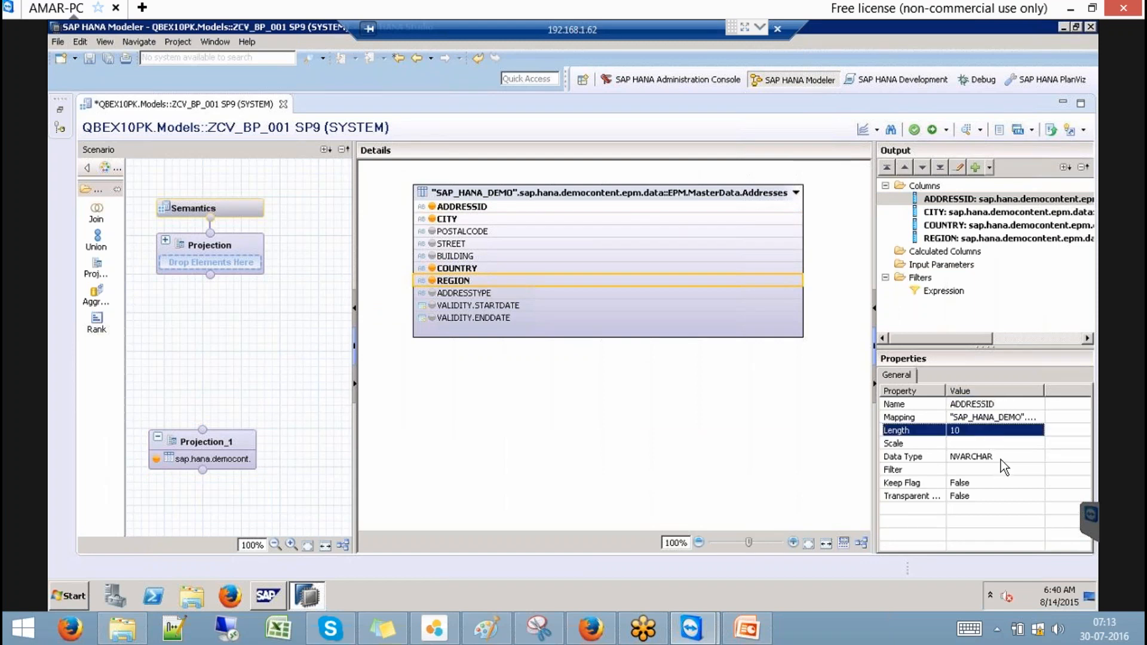
left_click(1001, 459)
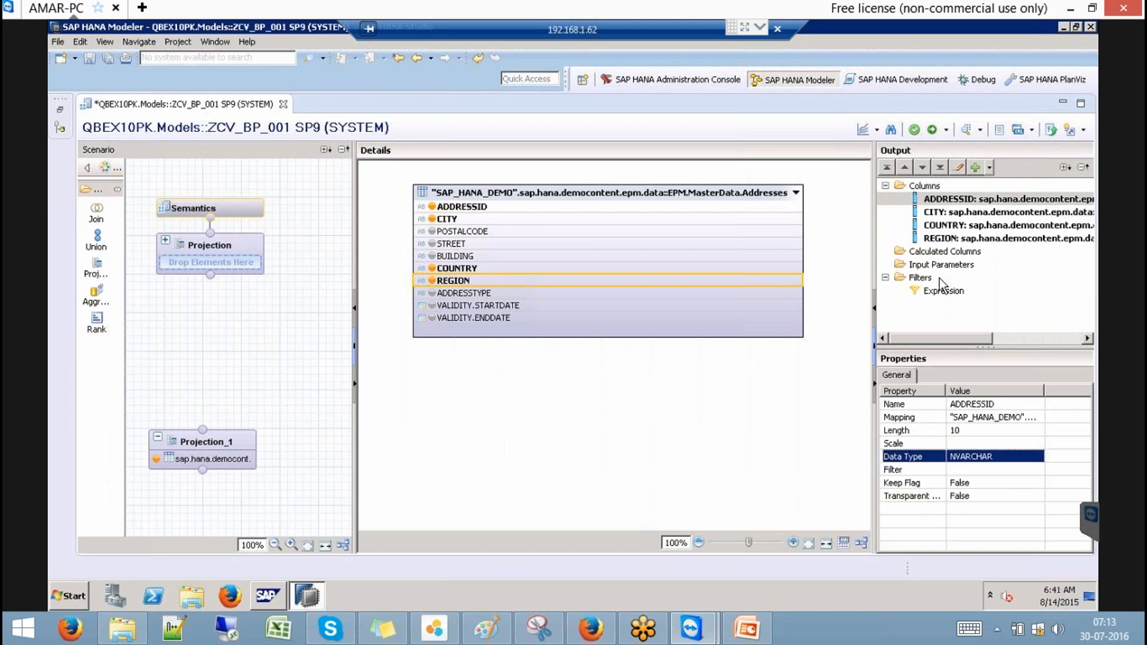
left_click(953, 213)
left_click(954, 225)
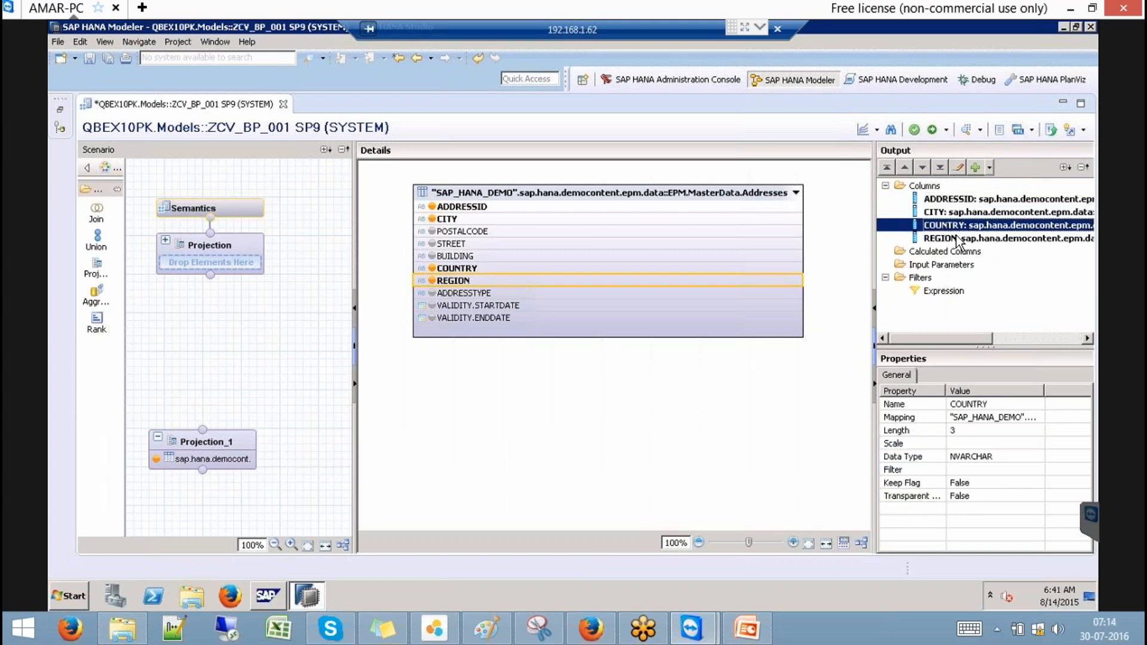
left_click(956, 239)
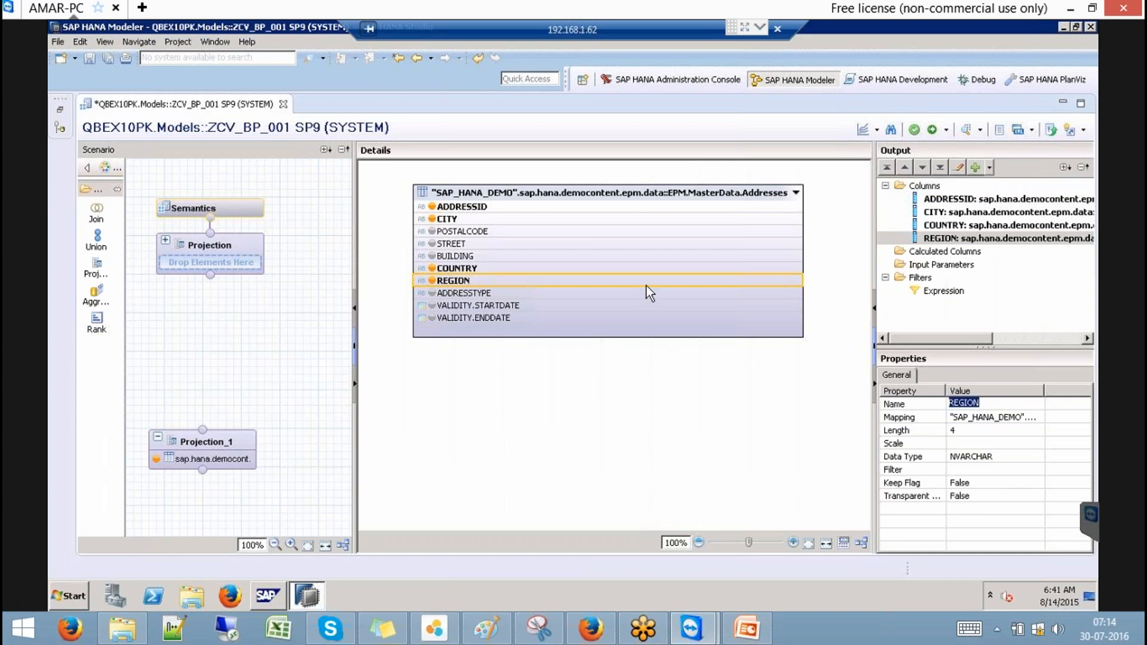
right_click(640, 266)
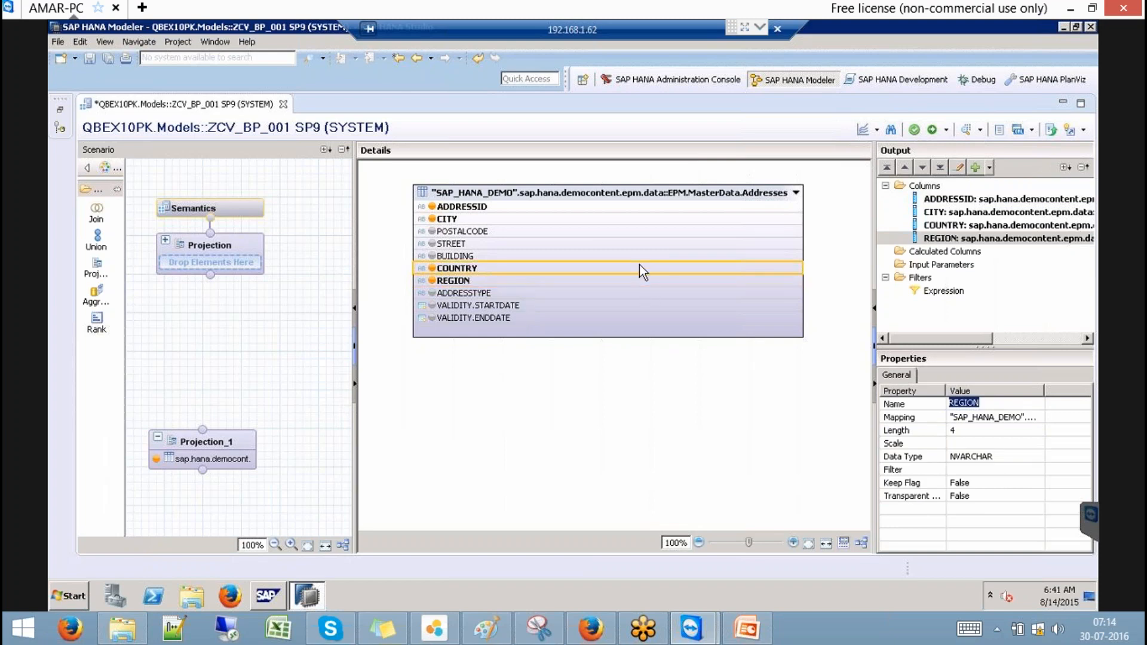
left_click(531, 408)
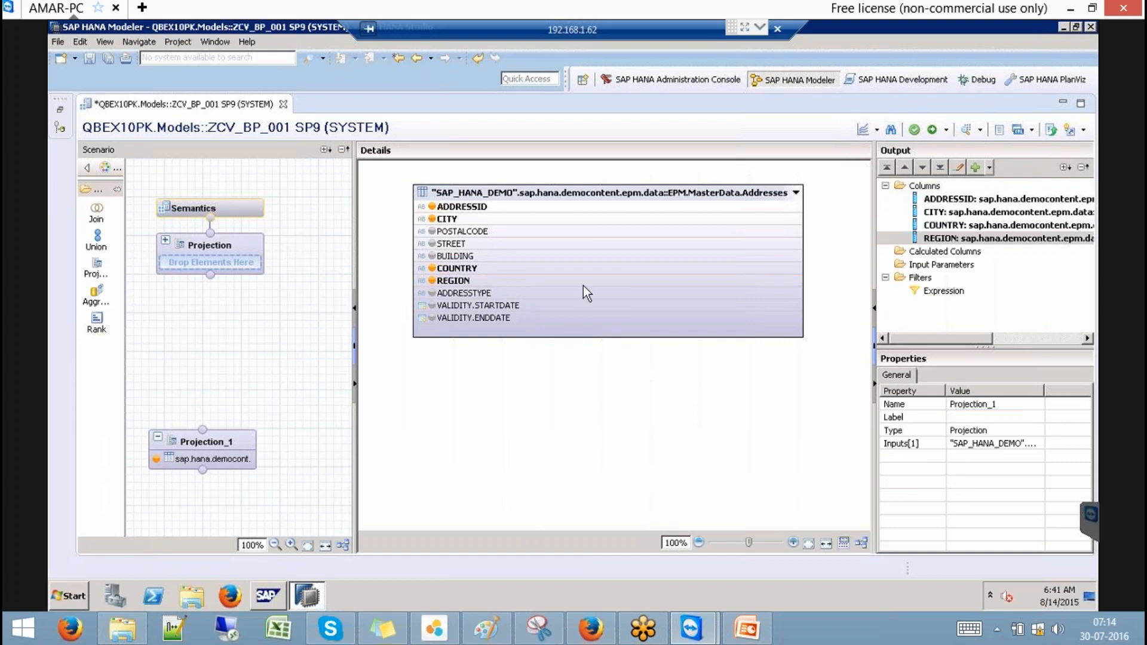
left_click(561, 269)
left_click(237, 242)
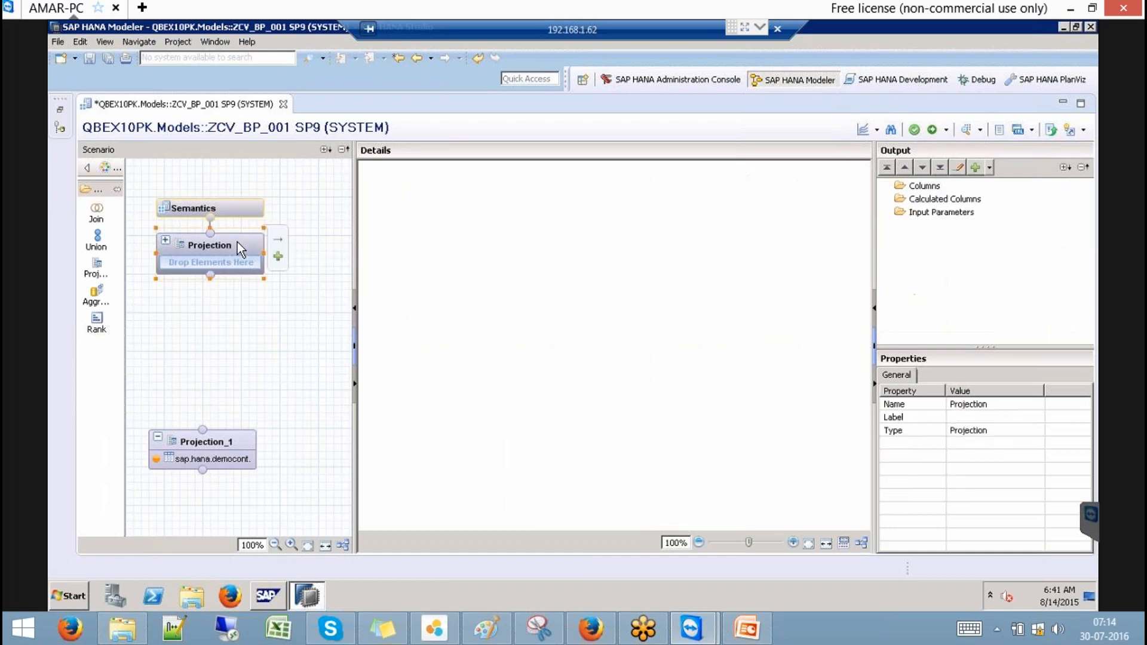
Step: Try to rename the Projection_1 node to "GeoDetails - BP"
left_click(239, 441)
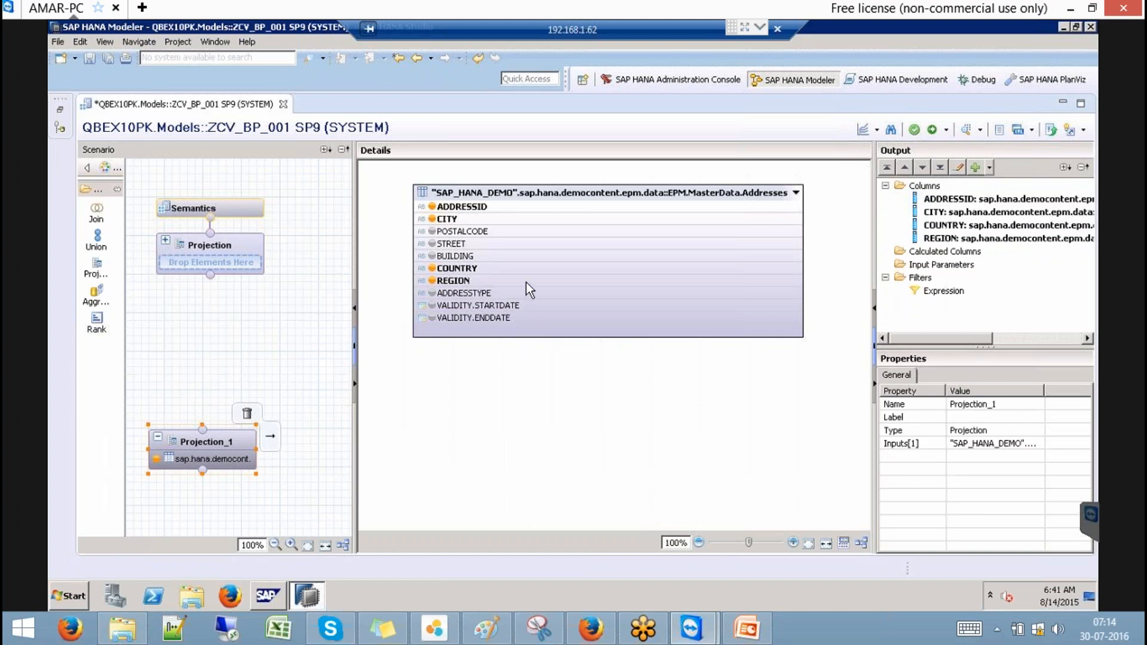
right_click(228, 437)
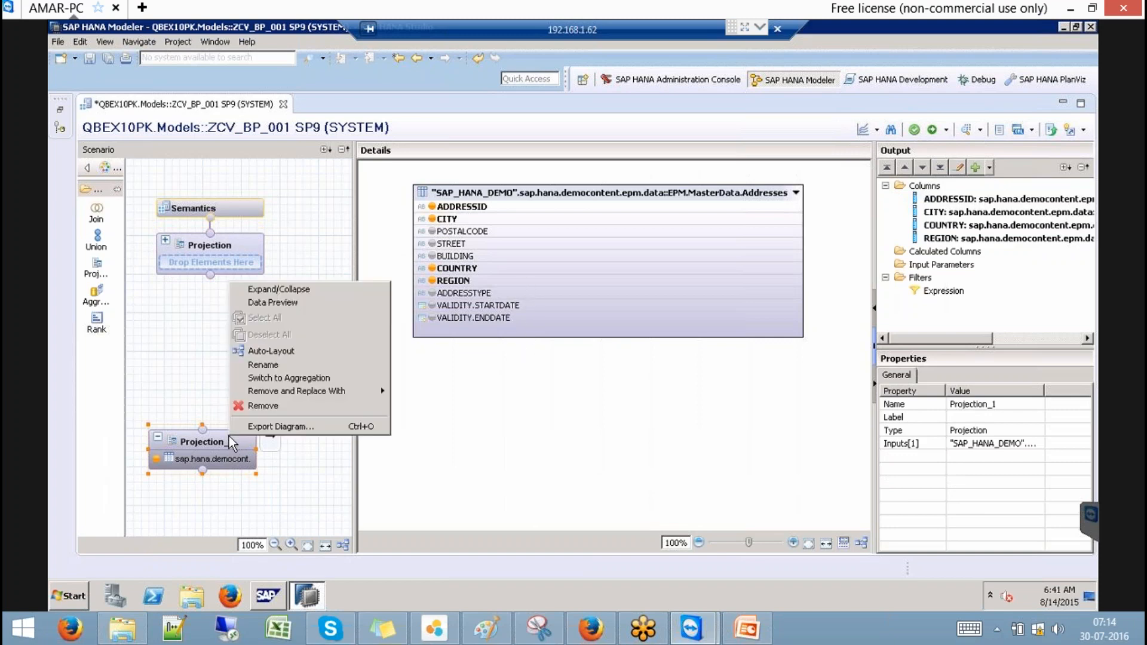
left_click(276, 365)
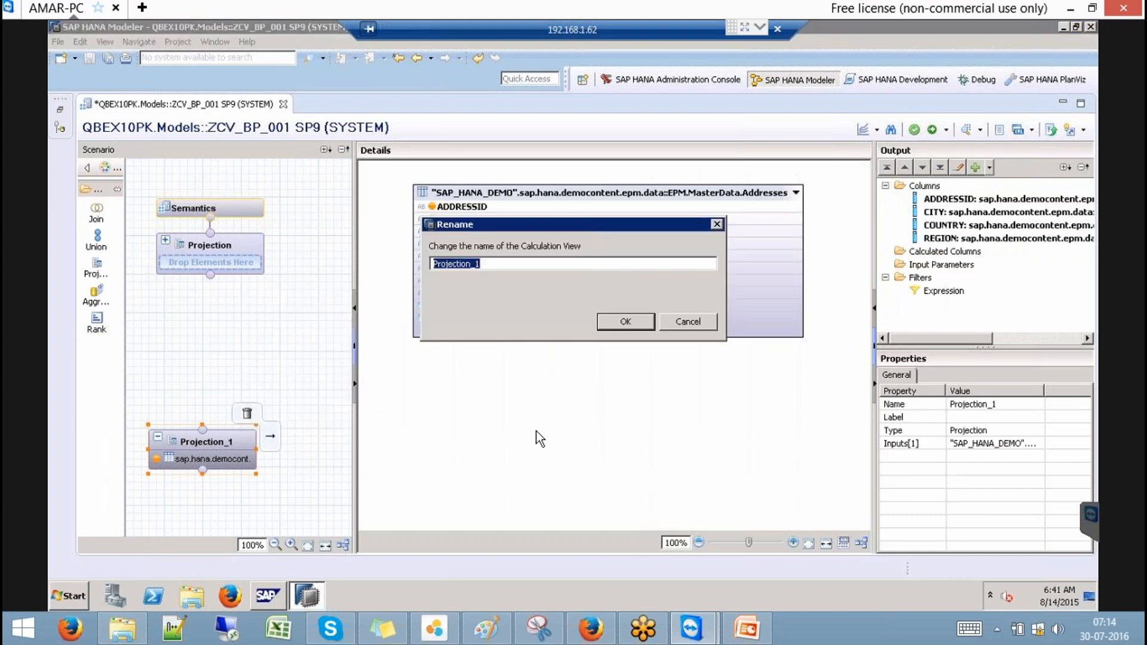
type("GeoDetails - BP")
left_click(632, 325)
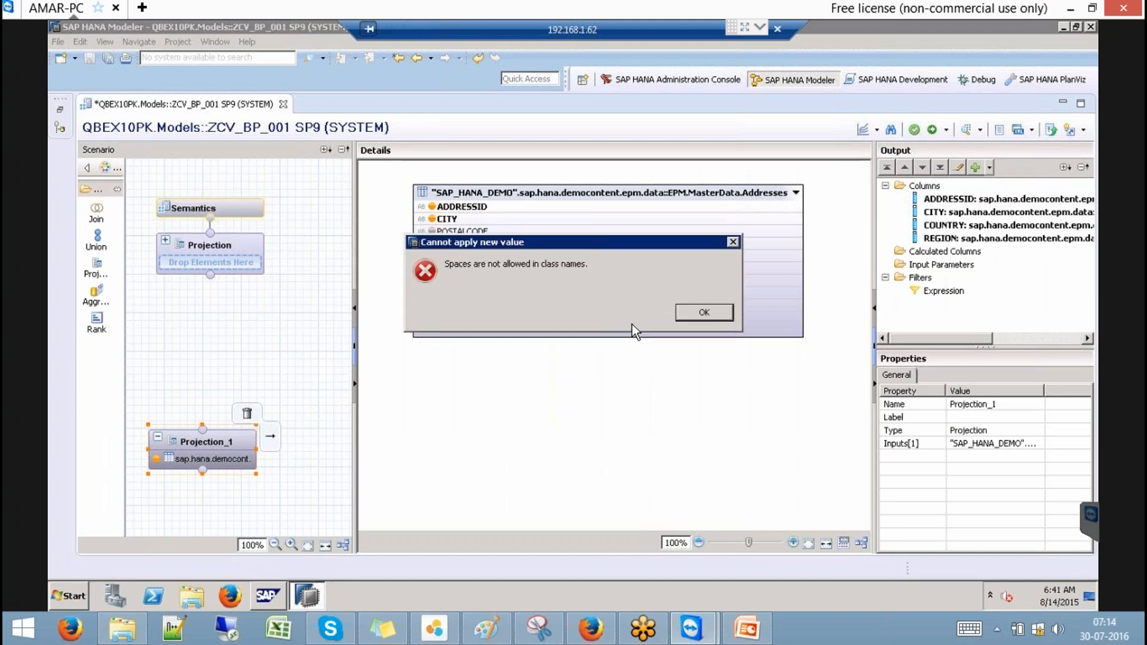
left_click(694, 310)
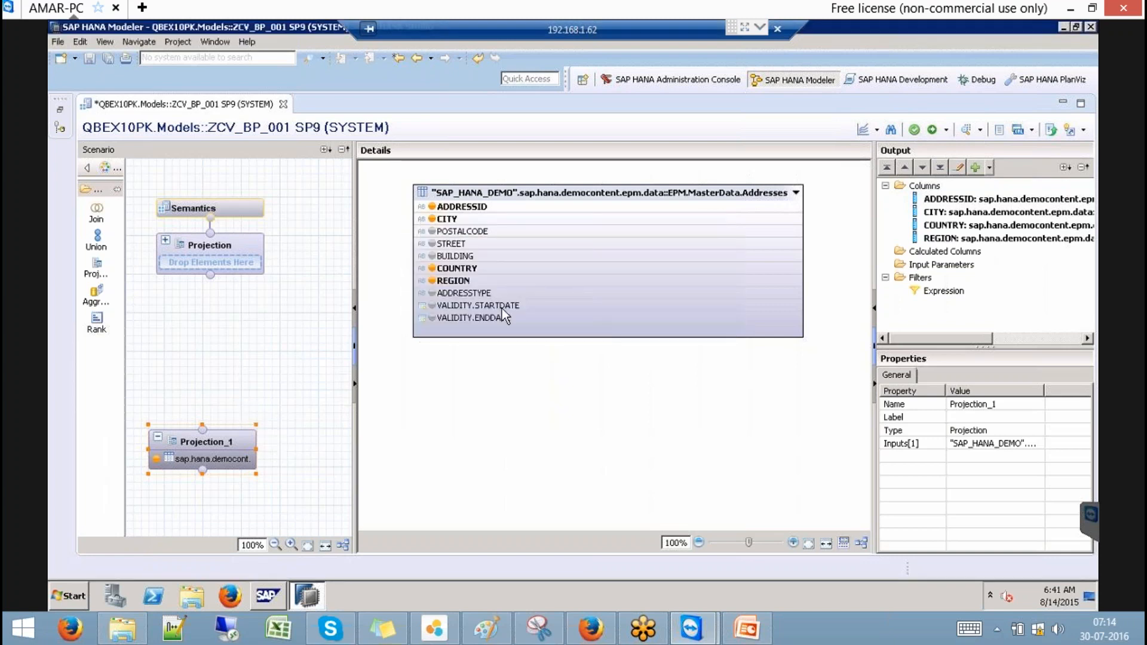
Step: Rename the Projection_1 node holding the Addresses table to GeoDetailsBP
right_click(228, 440)
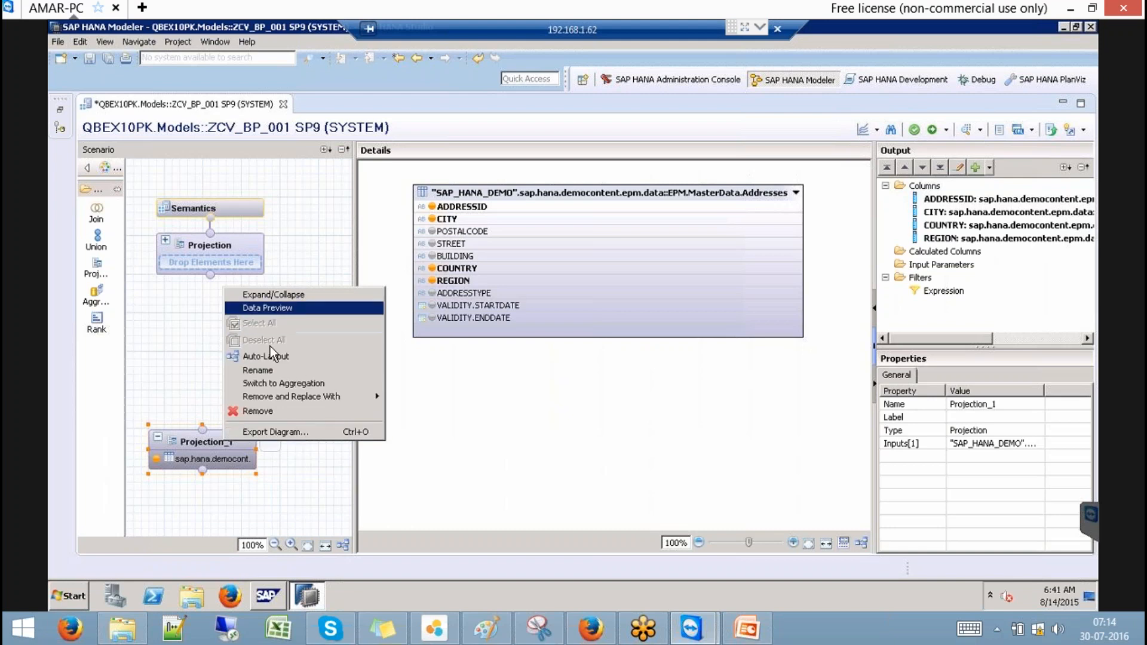
left_click(263, 370)
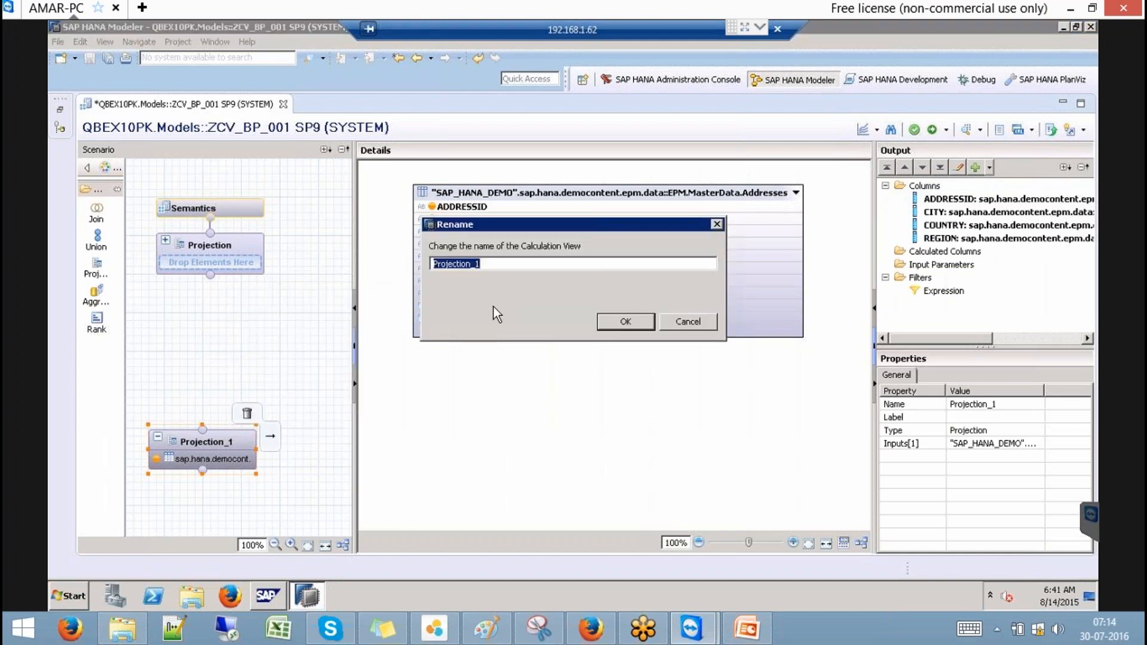
type("GeoDetailsBP")
left_click(623, 321)
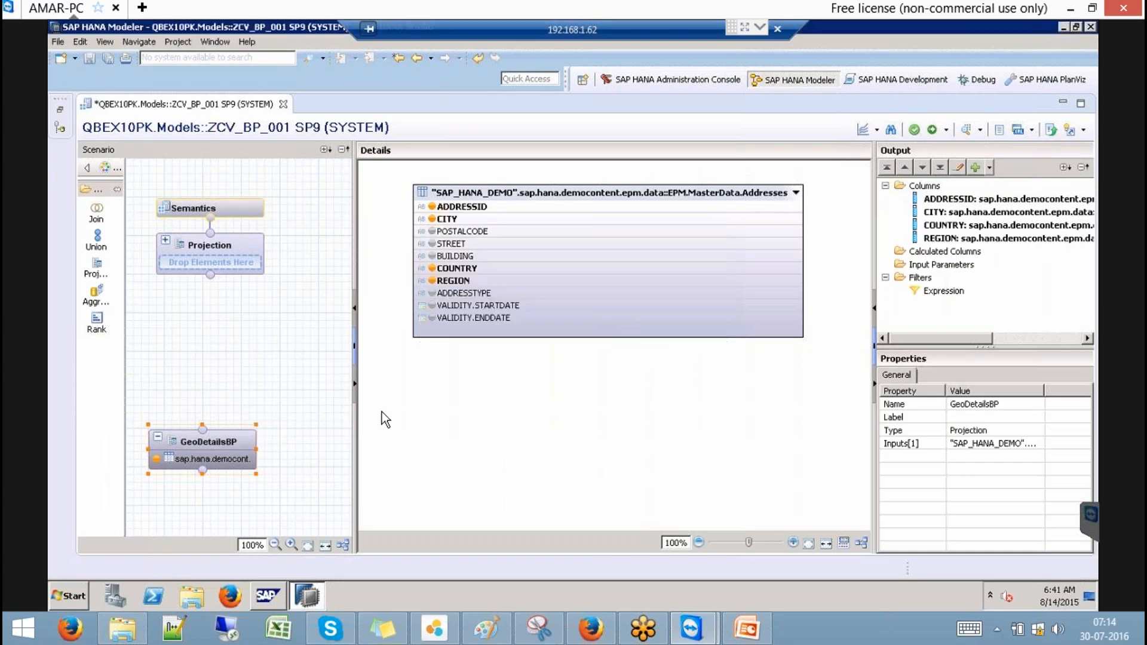
Step: Add another projection node beside GeoDetailsBP and assign it the EPM.MasterData.BusinessPartner table, searching for sap.hana.demo
left_click_drag(381, 241, 472, 236)
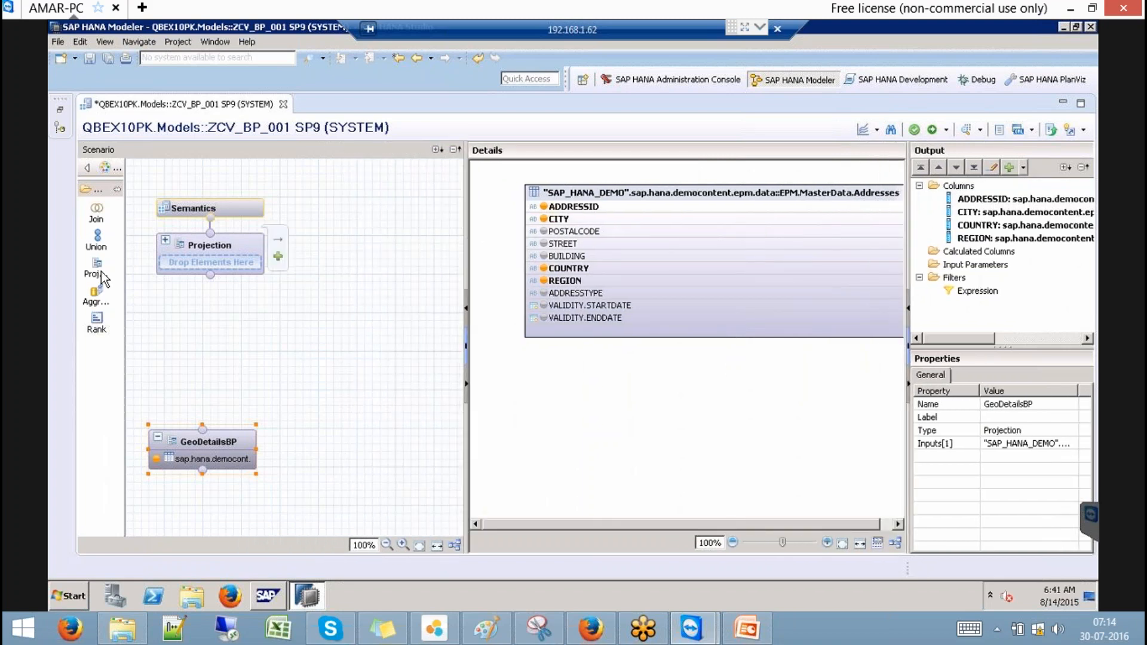
left_click(343, 471)
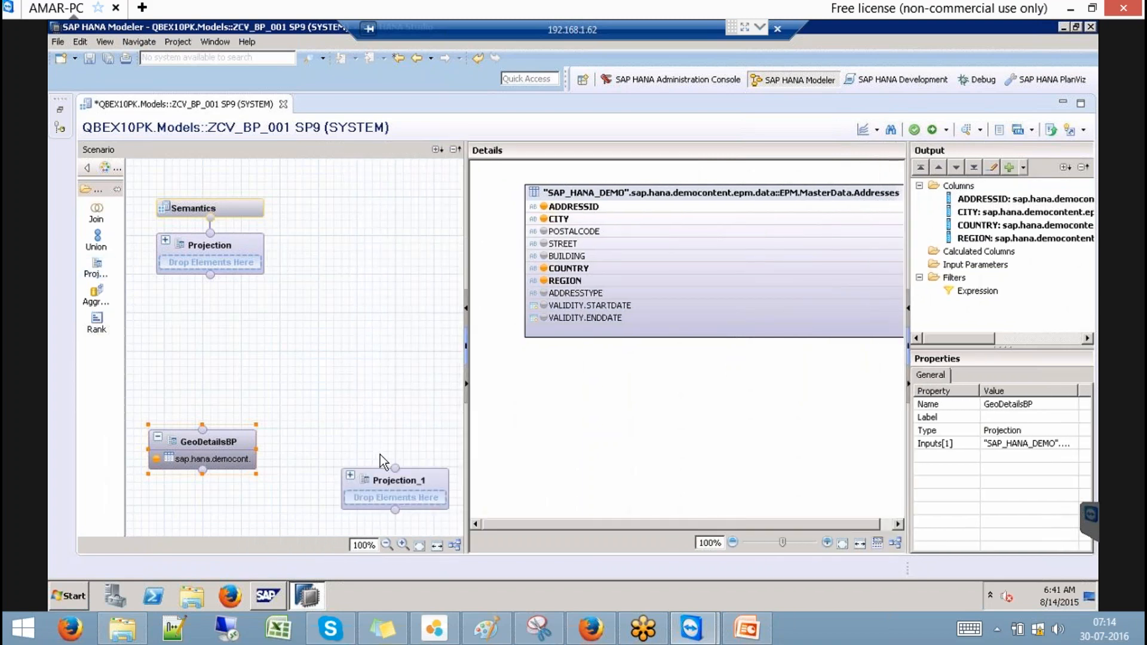
left_click(393, 475)
right_click(584, 238)
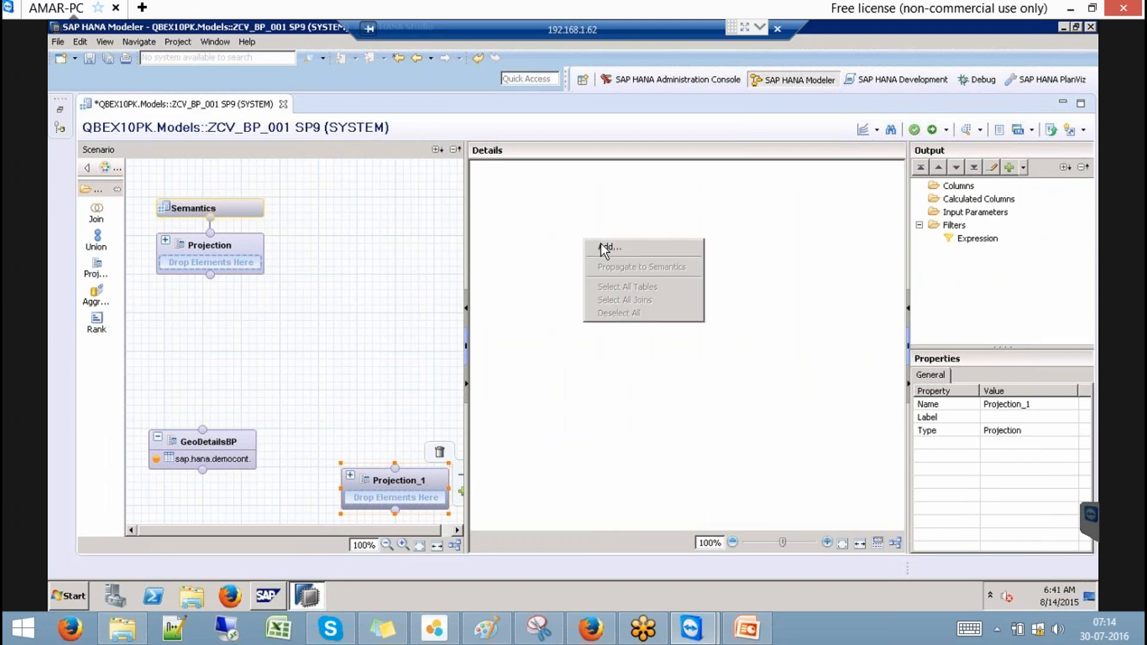
left_click(601, 244)
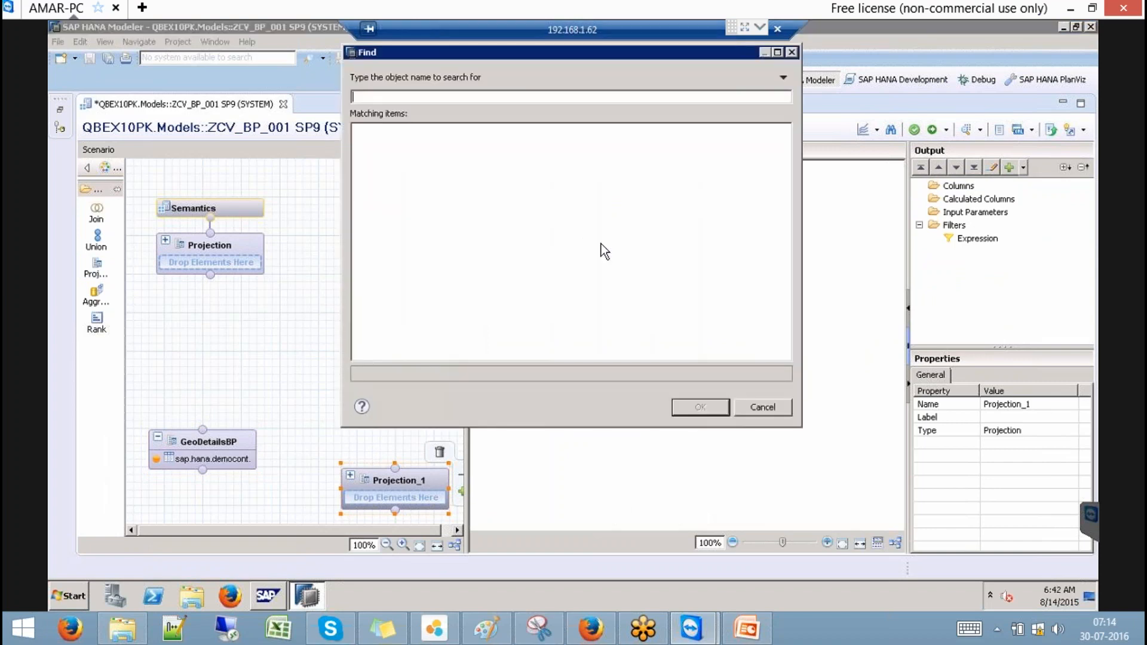
type("sap.hana.demo")
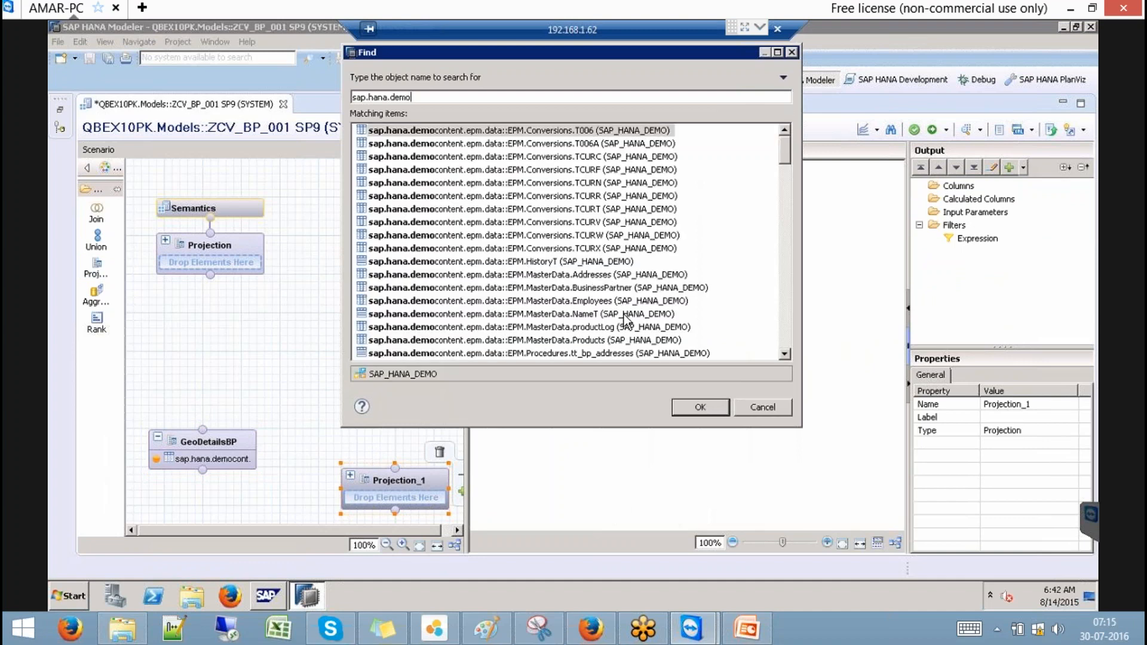
left_click(538, 287)
left_click(696, 408)
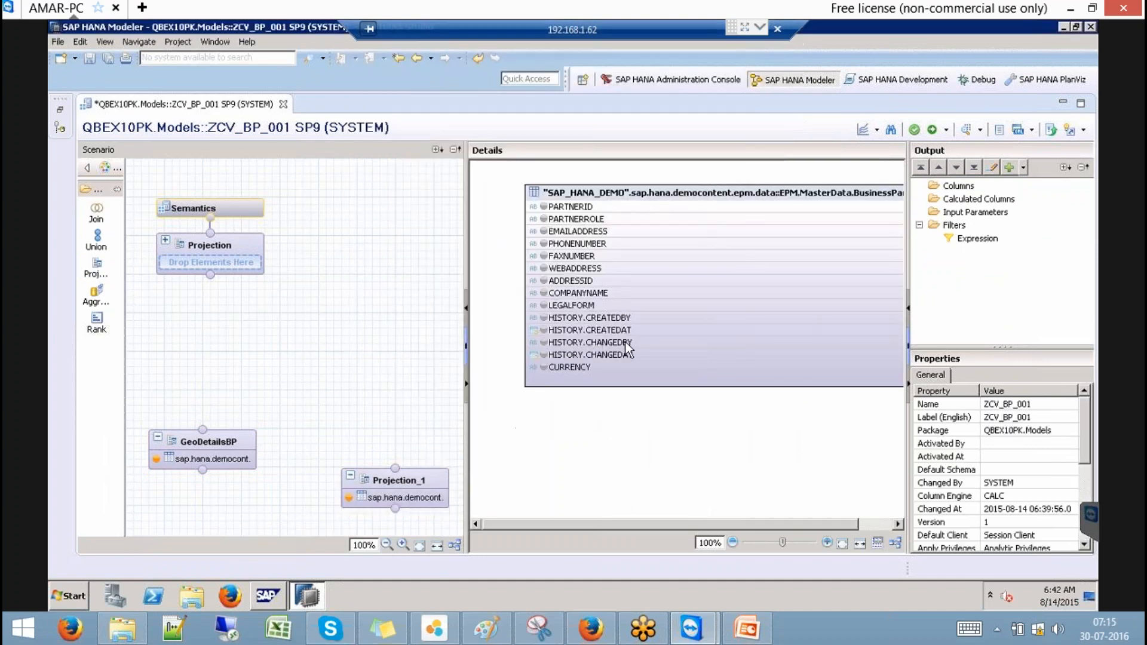
Step: Add the PARTNERID, COMPANYNAME and ADDRESSID columns of the BusinessPartner table to the new projection's output
left_click(543, 206)
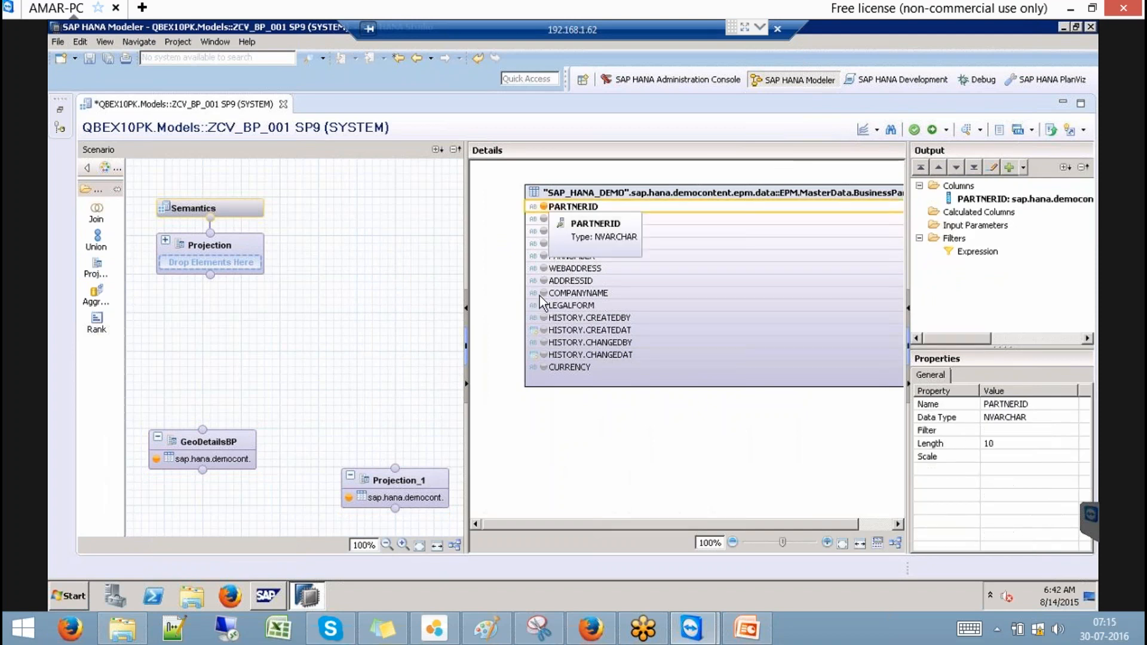
left_click(544, 293)
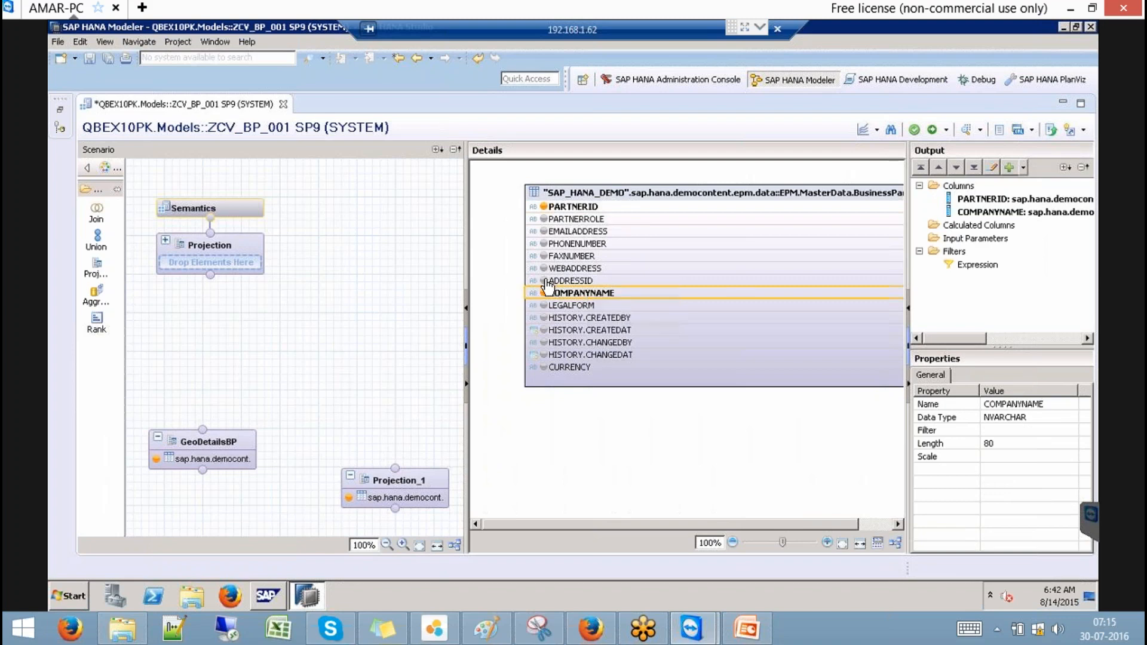
left_click(545, 280)
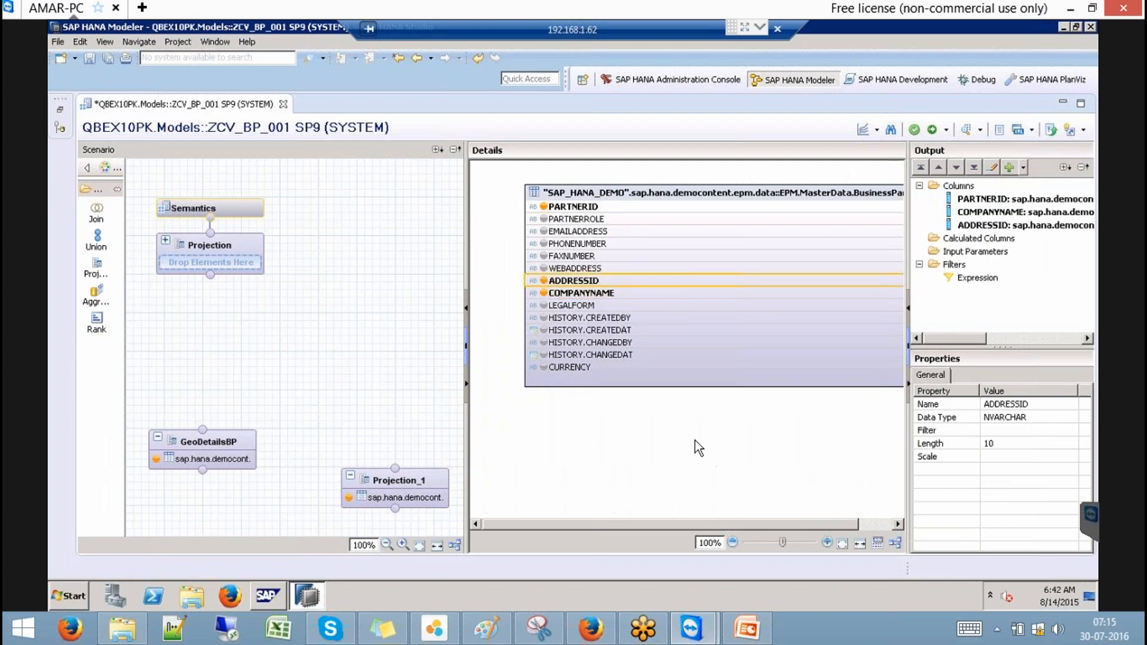
Step: Rename the BusinessPartner projection node to BPDetails and align it level with the GeoDetailsBP node
left_click(404, 480)
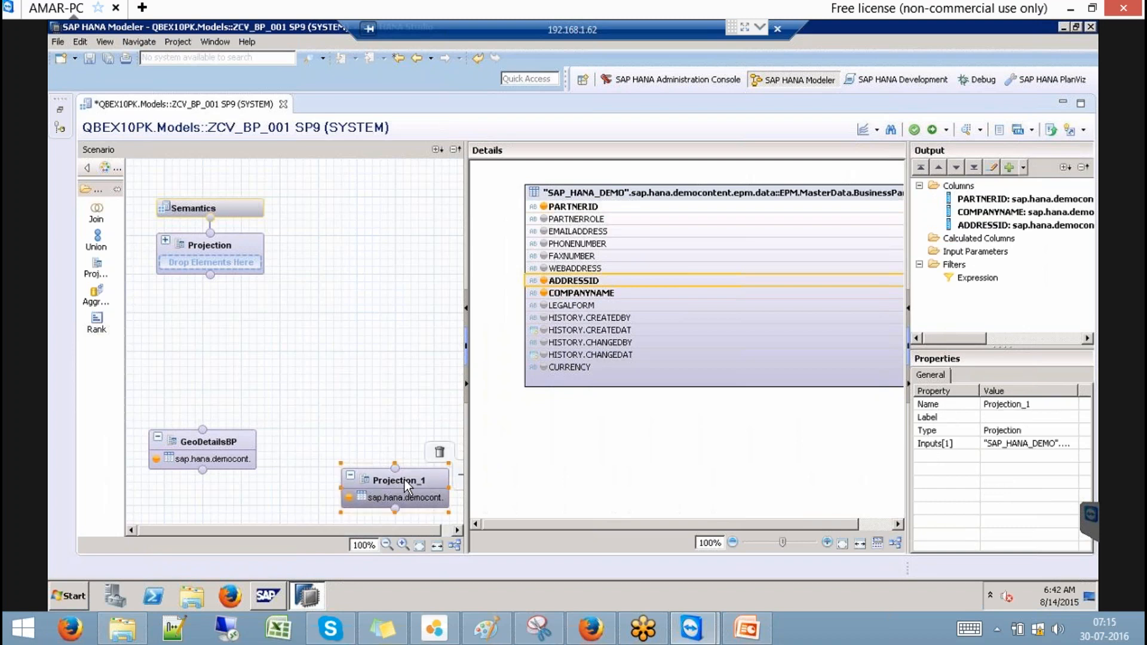
right_click(404, 479)
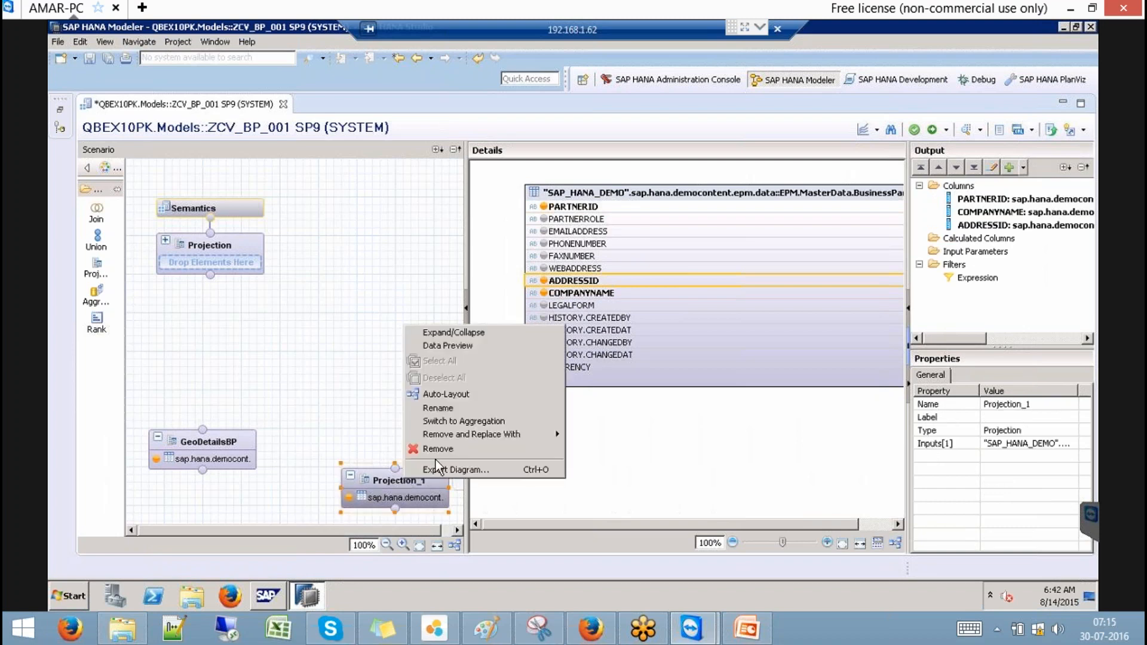
left_click(449, 407)
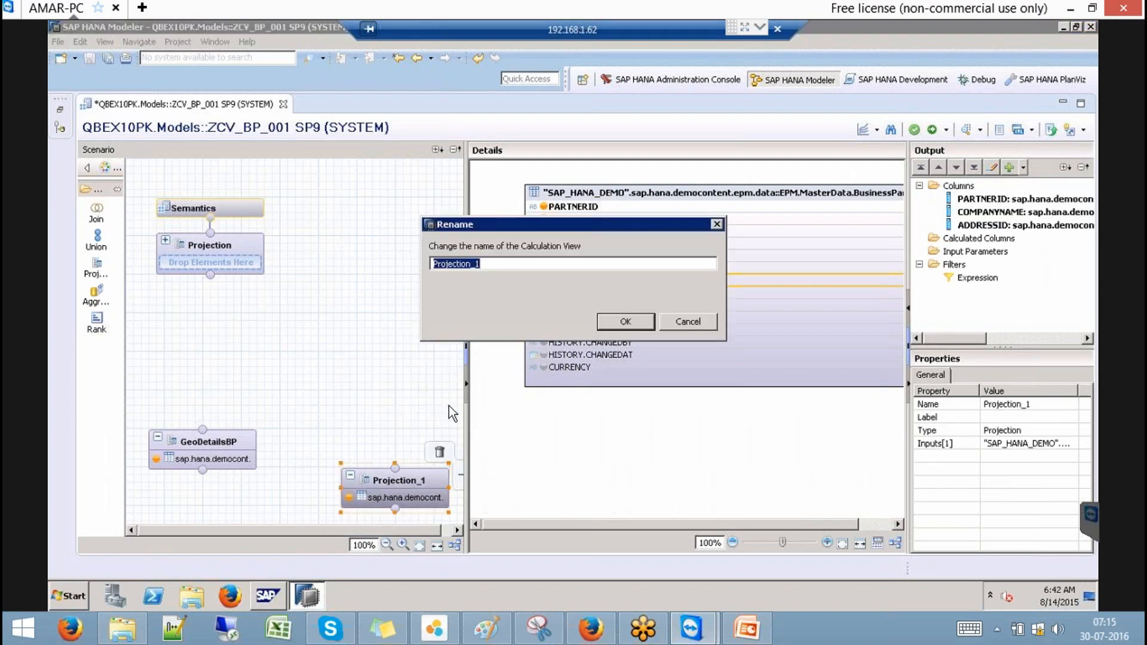
type("BPDetails")
left_click(625, 321)
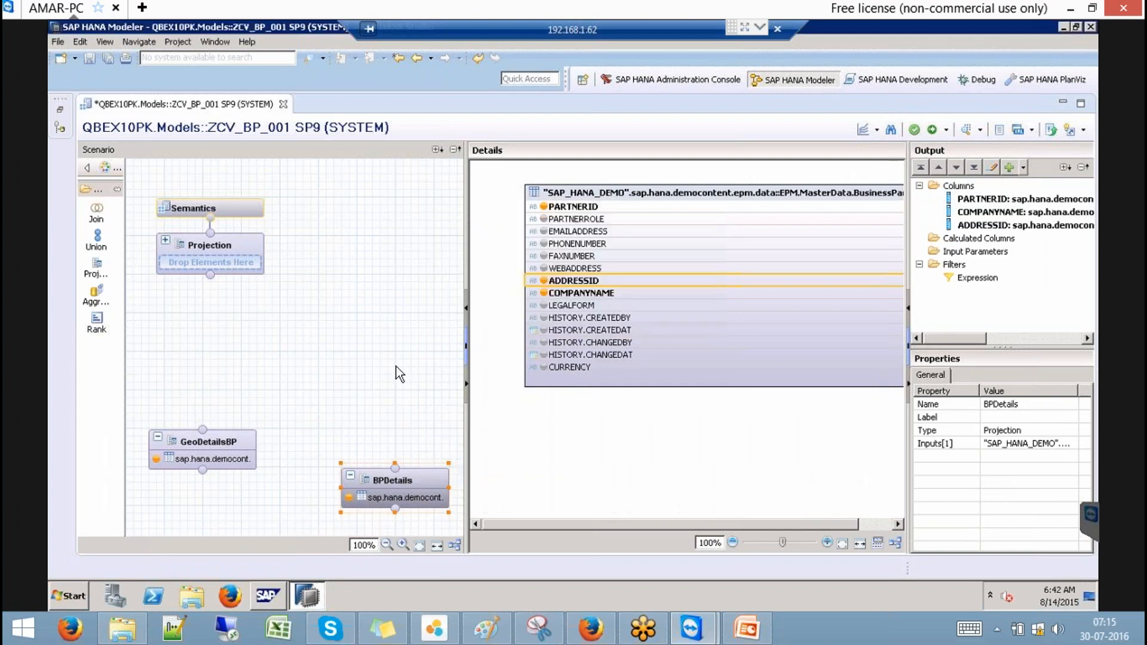
left_click_drag(407, 489, 398, 446)
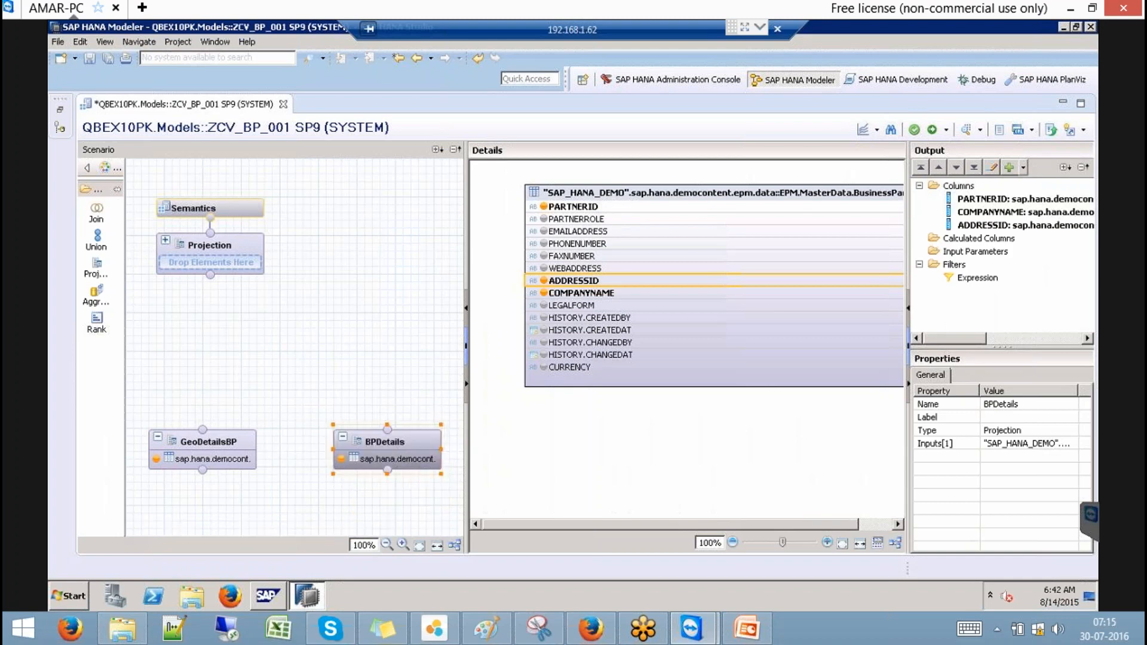
Step: Add a Join node above the GeoDetailsBP and BPDetails projections and connect both to it as inputs
left_click(233, 449)
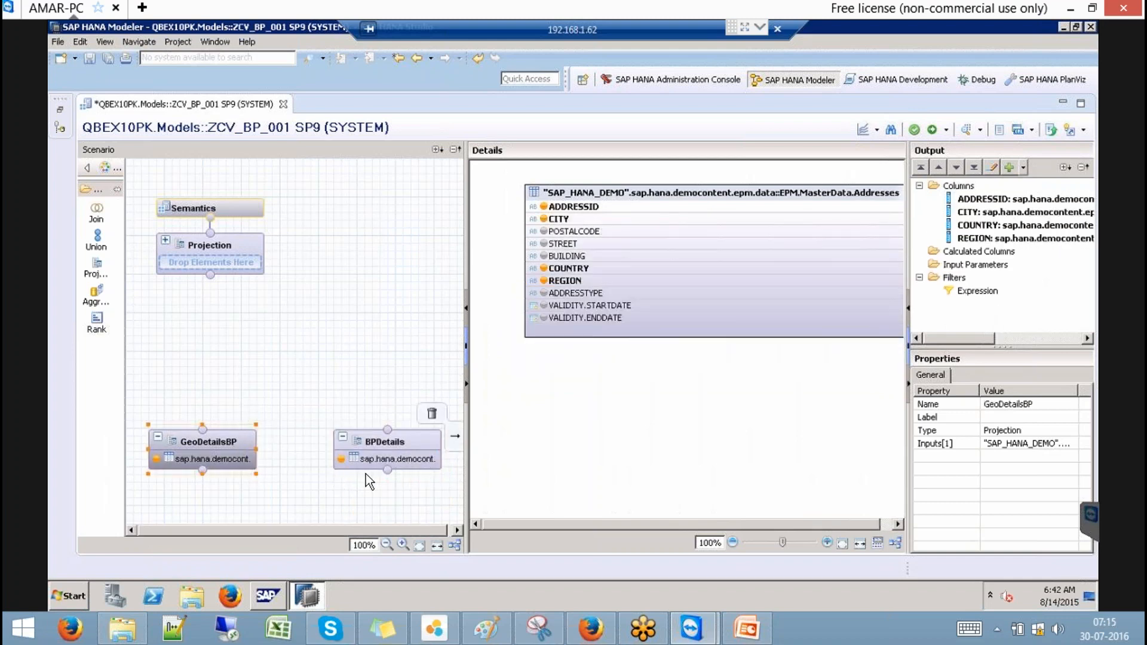
left_click(398, 449)
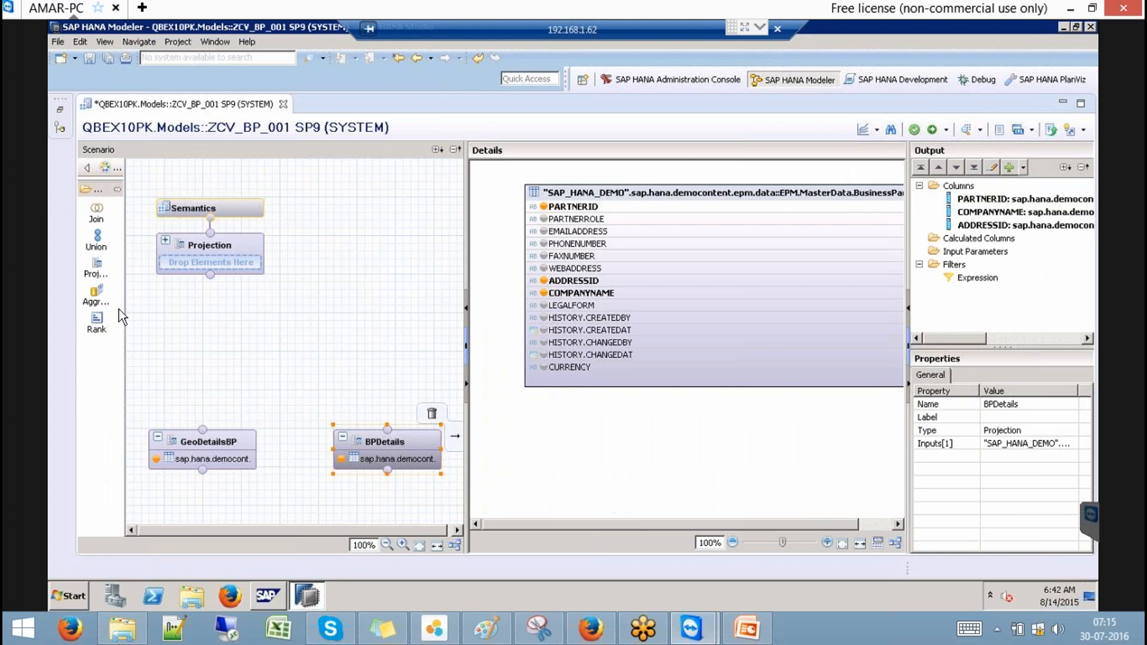
left_click(97, 215)
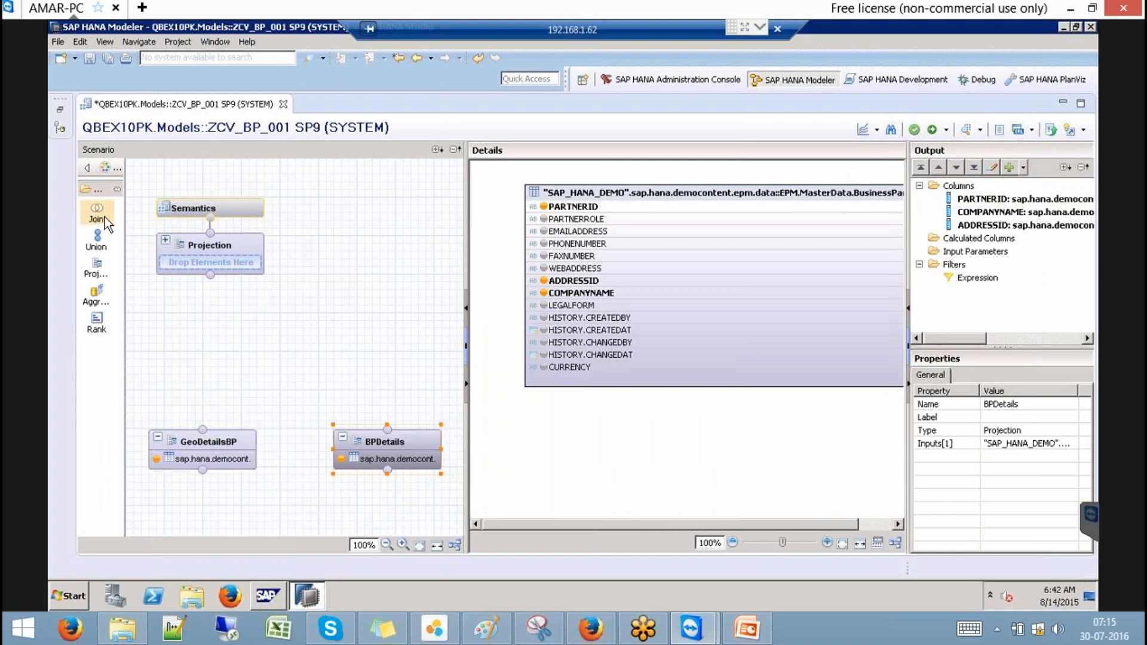
left_click(249, 337)
left_click_drag(299, 394, 282, 359)
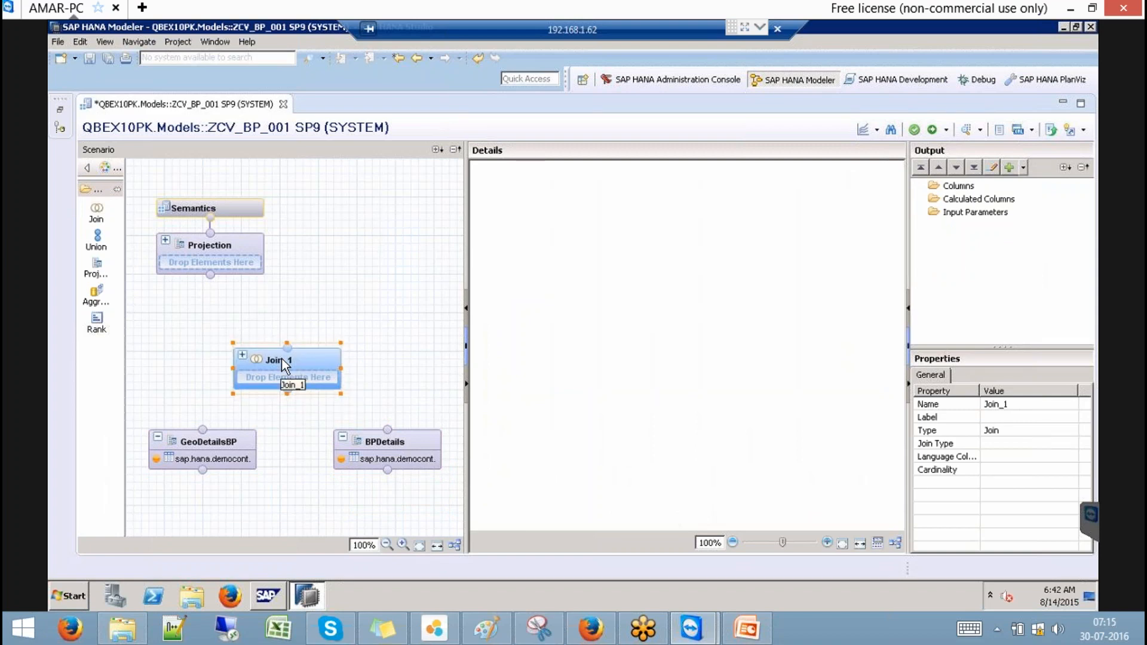
left_click_drag(203, 429, 289, 395)
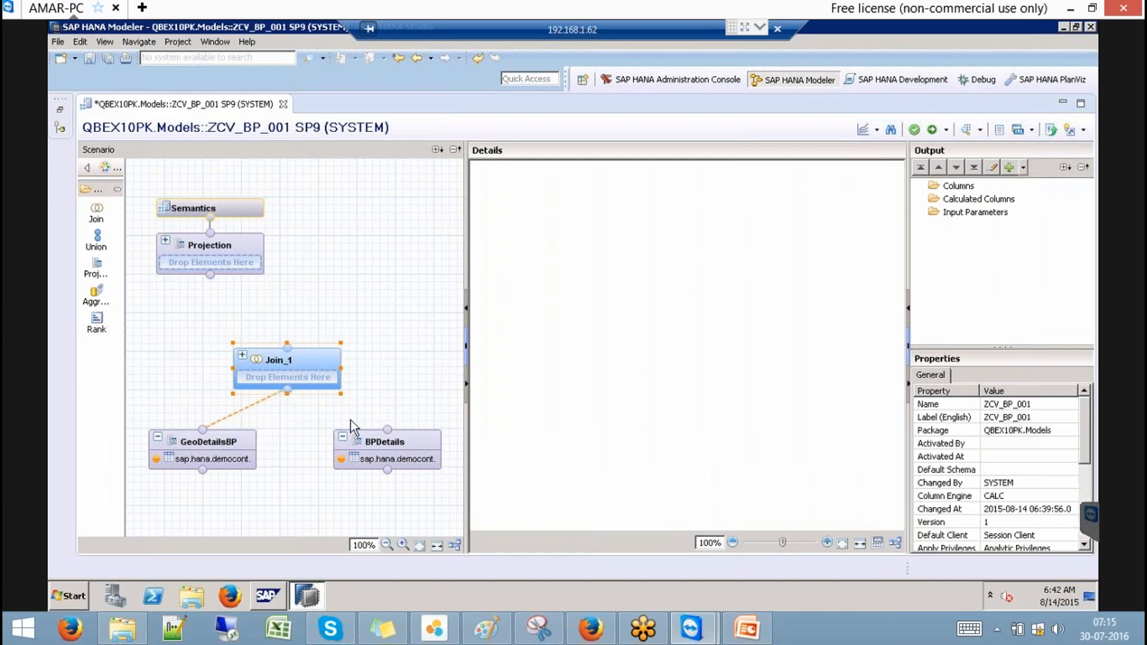
left_click_drag(389, 432, 288, 403)
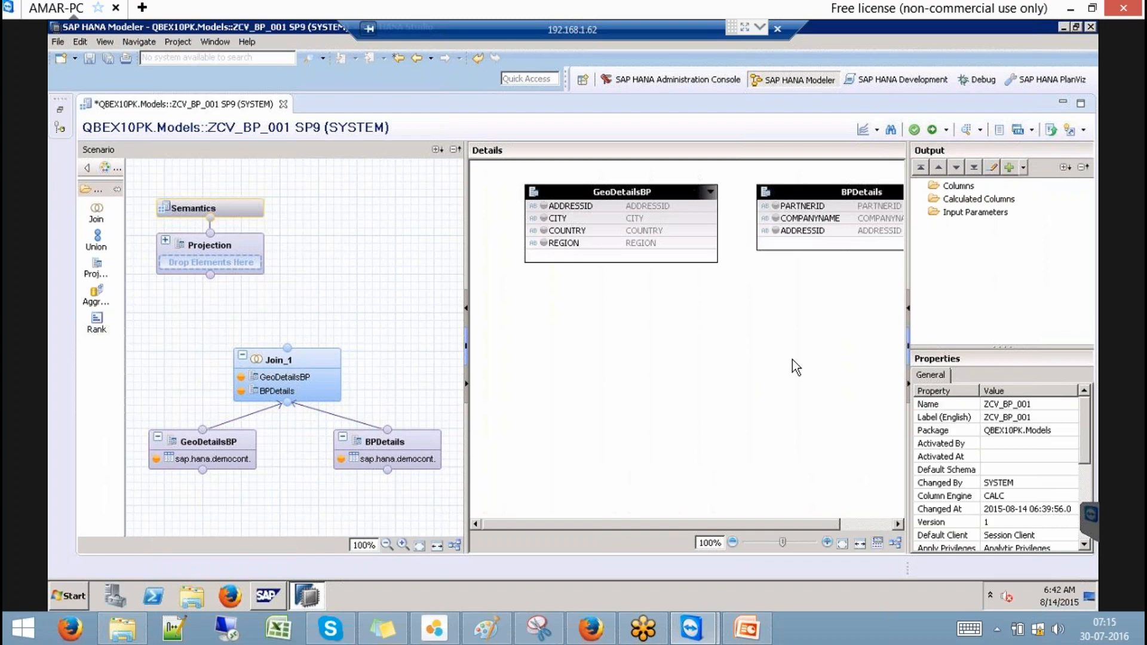
Step: Enlarge the join's details area by collapsing the output pane and move the BPDetails table farther from GeoDetailsBP
left_click(910, 393)
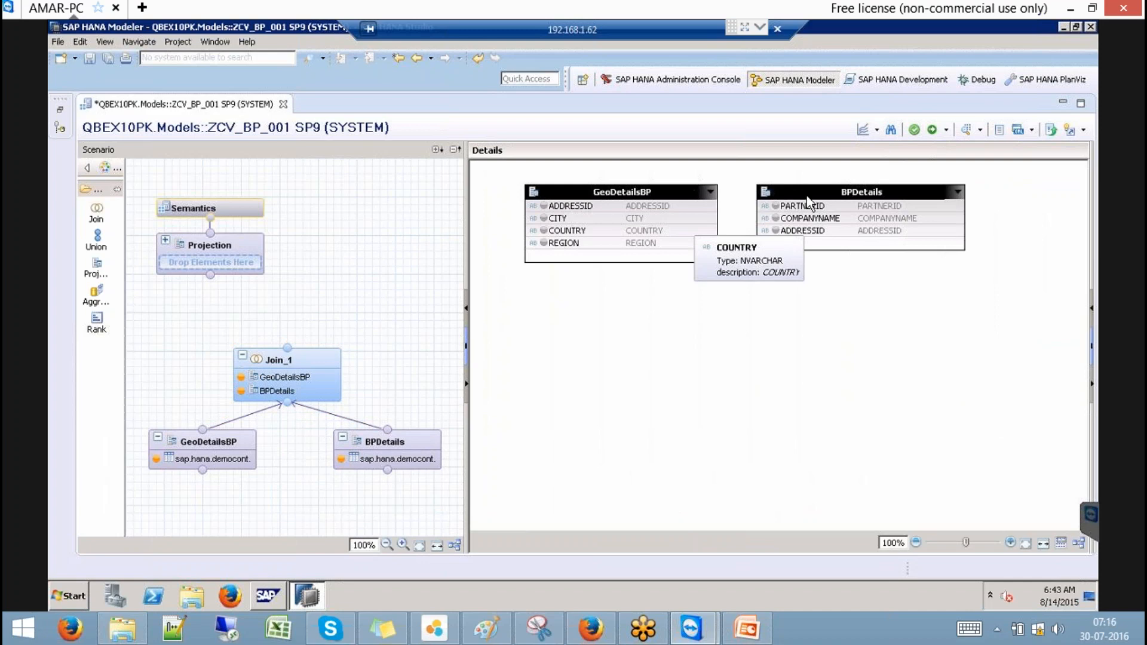
left_click(655, 192)
left_click_drag(862, 192, 905, 191)
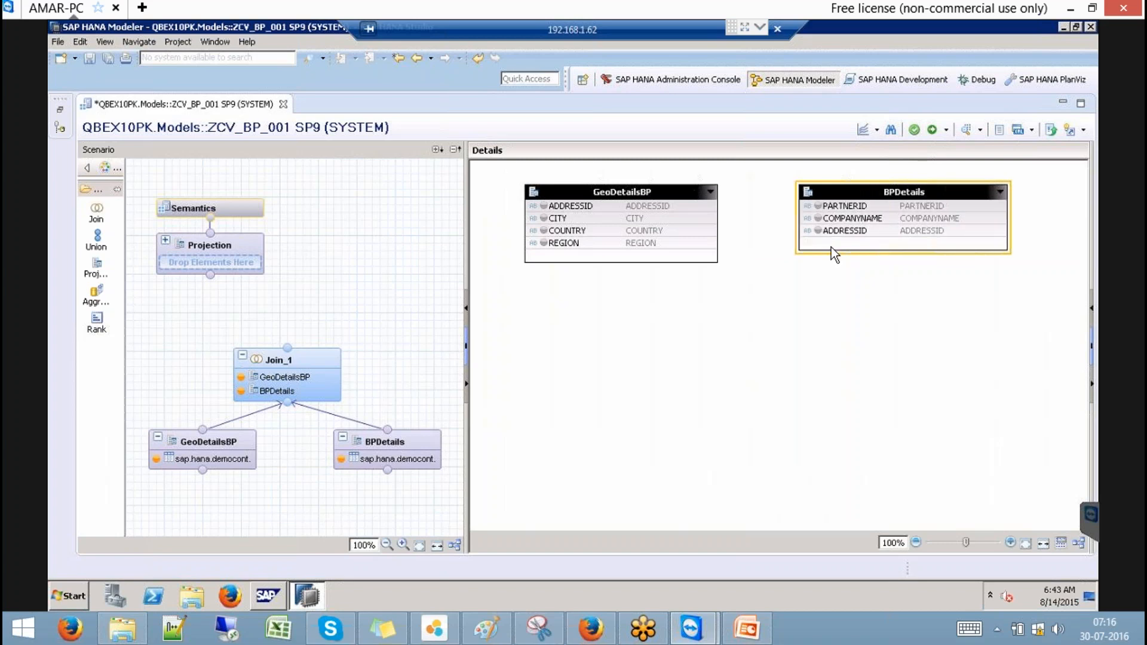
Step: Start a new join definition in Join_1 with GeoDetailsBP as the left table and BPDetails as the right table
left_click(840, 233)
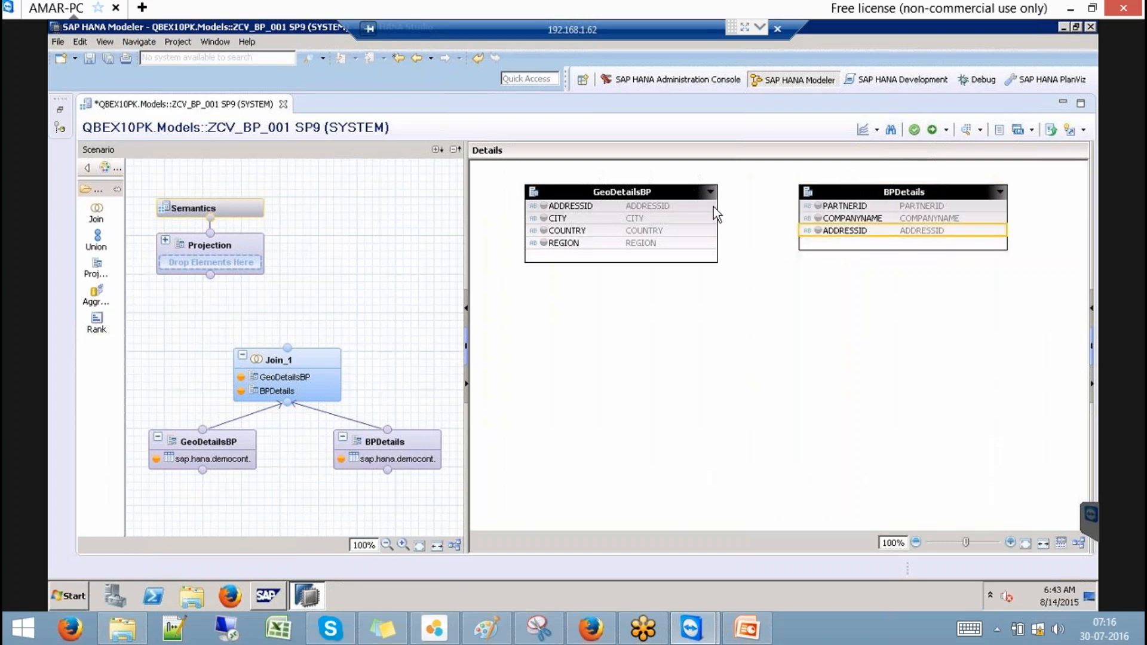
right_click(764, 342)
left_click(790, 352)
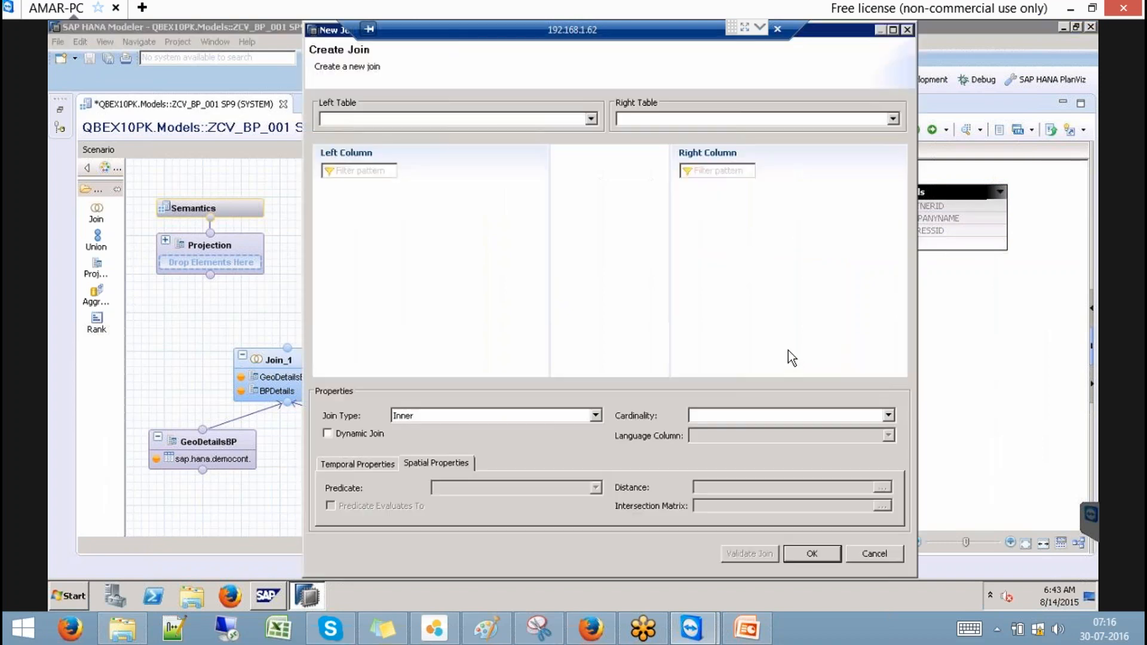
left_click(591, 120)
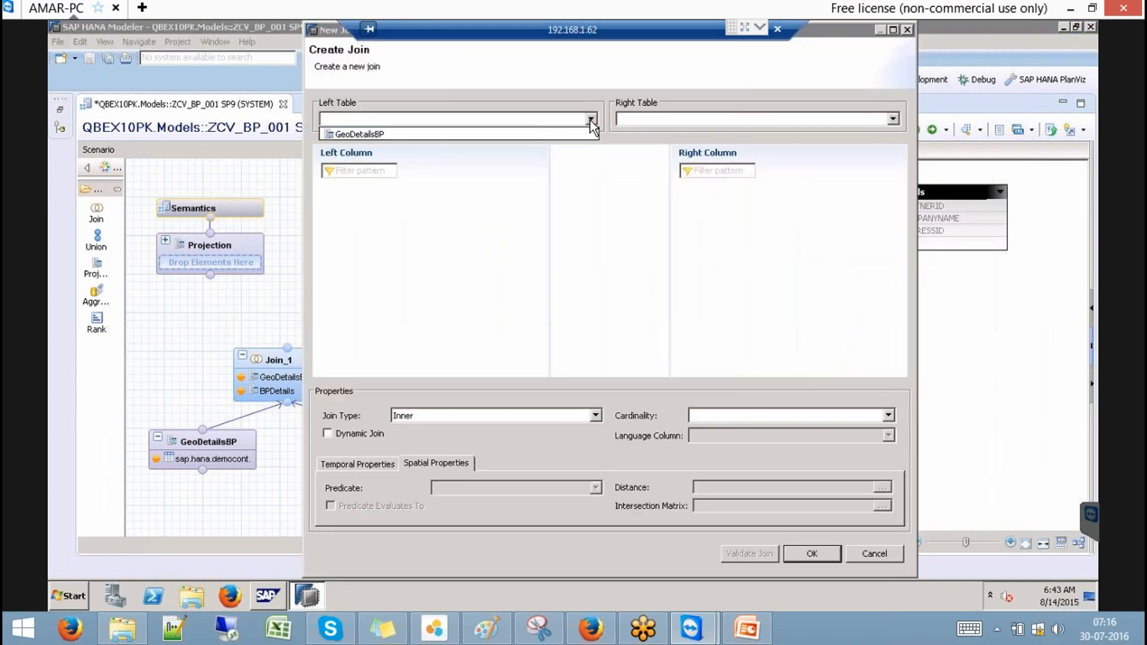
left_click(485, 134)
left_click(660, 121)
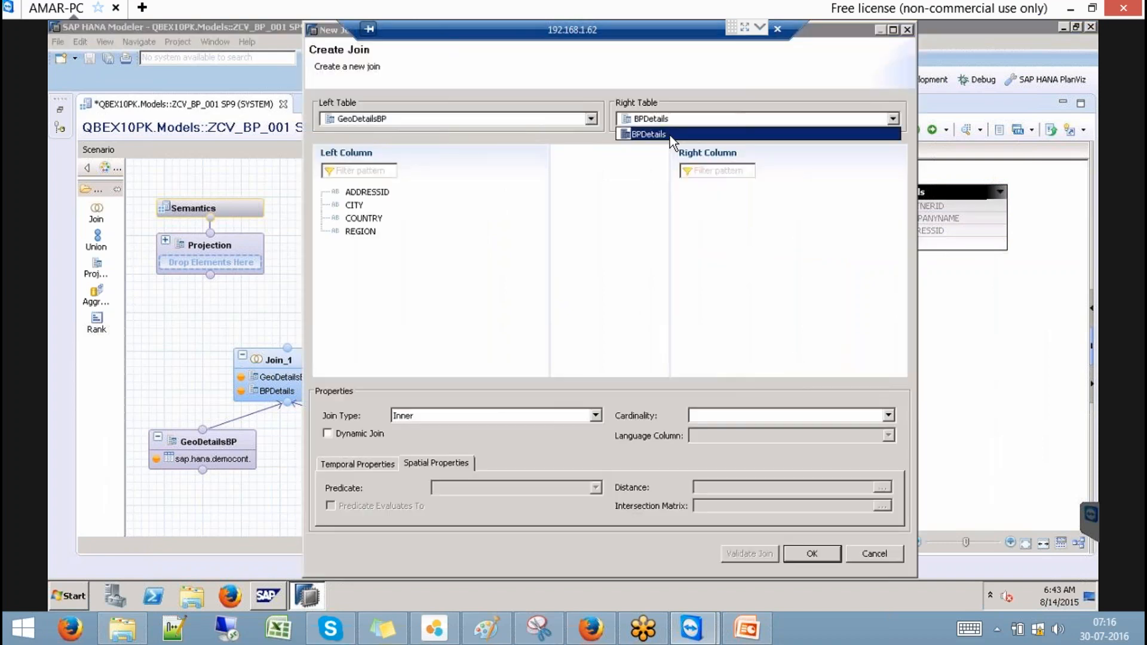
left_click(668, 137)
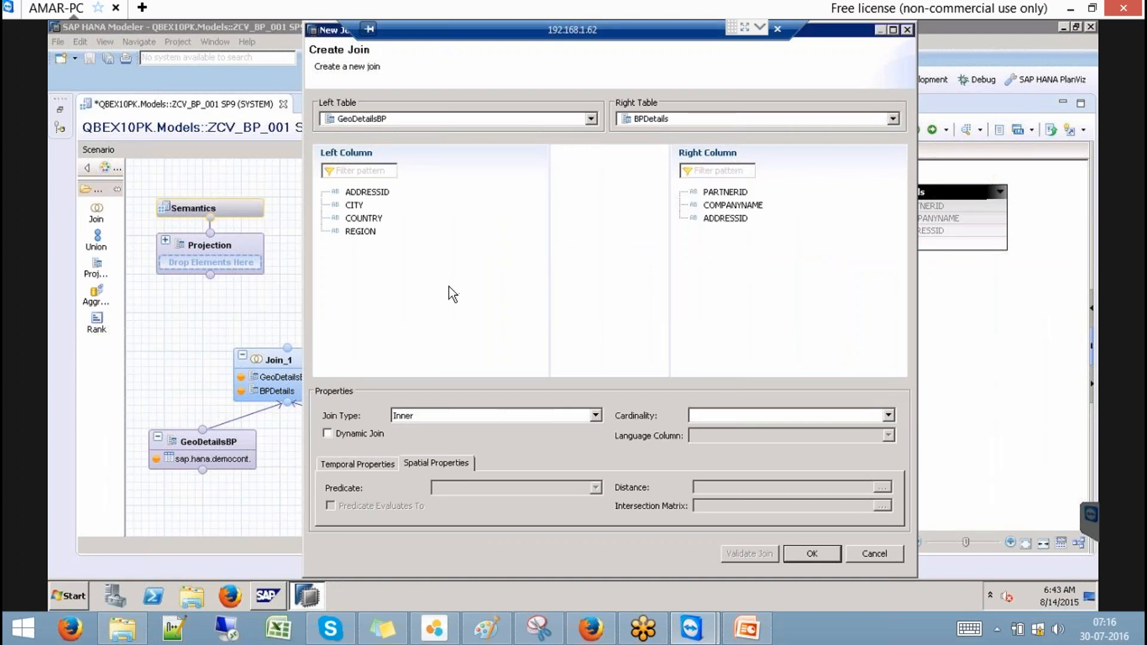
Step: Join GeoDetailsBP and BPDetails on ADDRESSID with join type Right Outer and confirm the join
left_click(590, 119)
left_click(588, 117)
left_click_drag(370, 194, 718, 217)
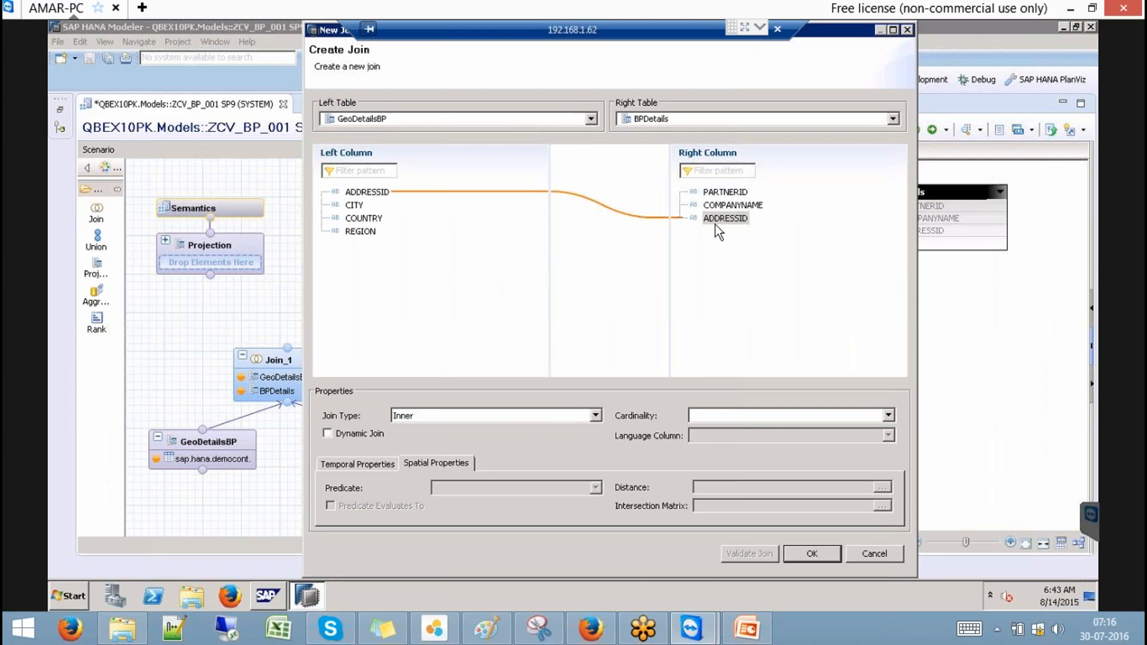
left_click(595, 416)
left_click(702, 269)
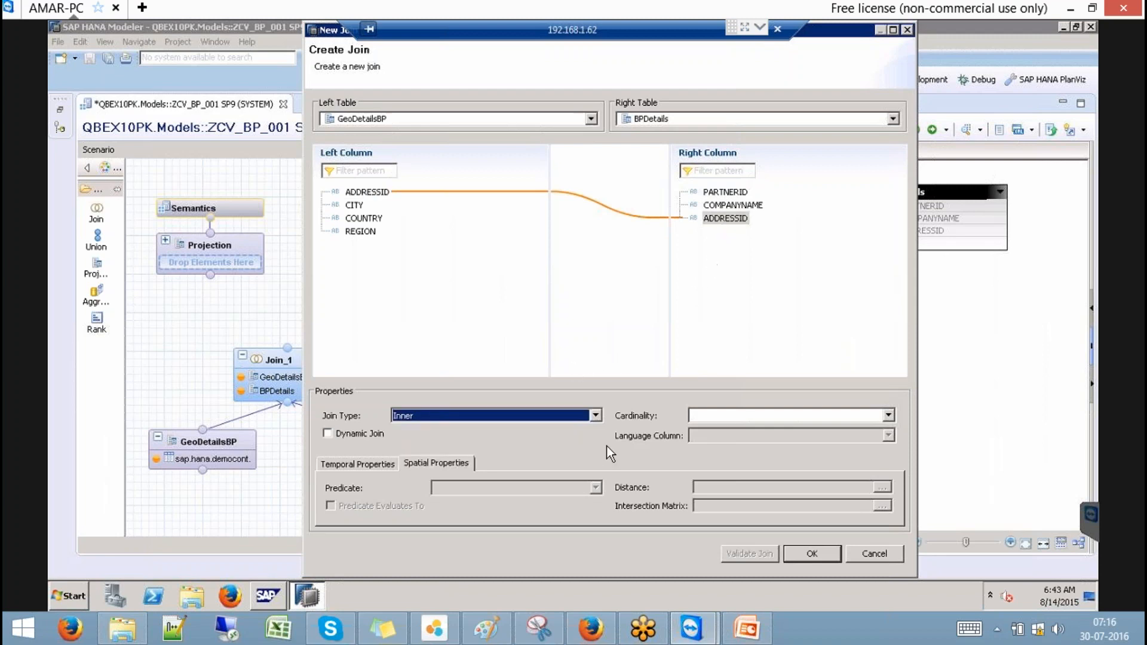
left_click(596, 416)
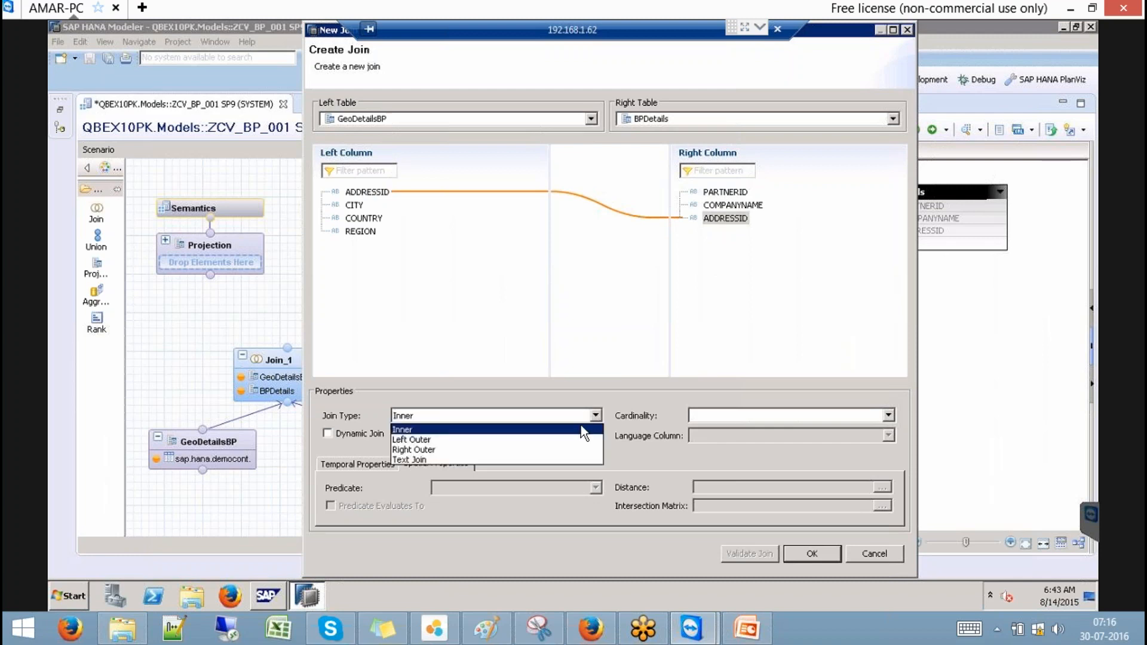
left_click(443, 449)
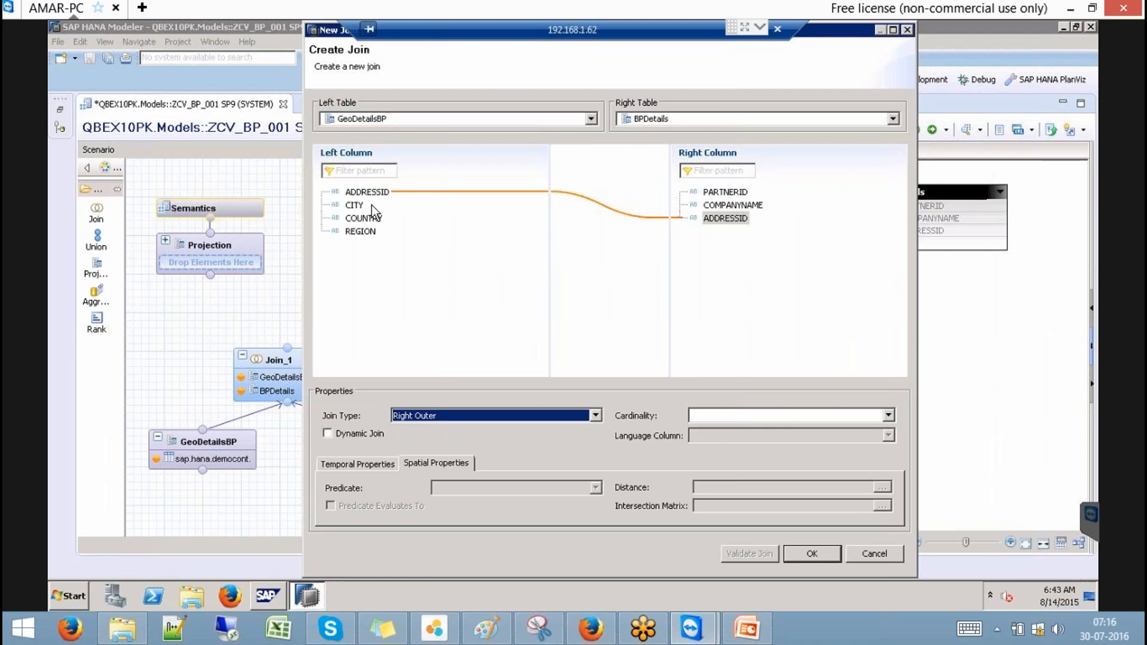
left_click(822, 554)
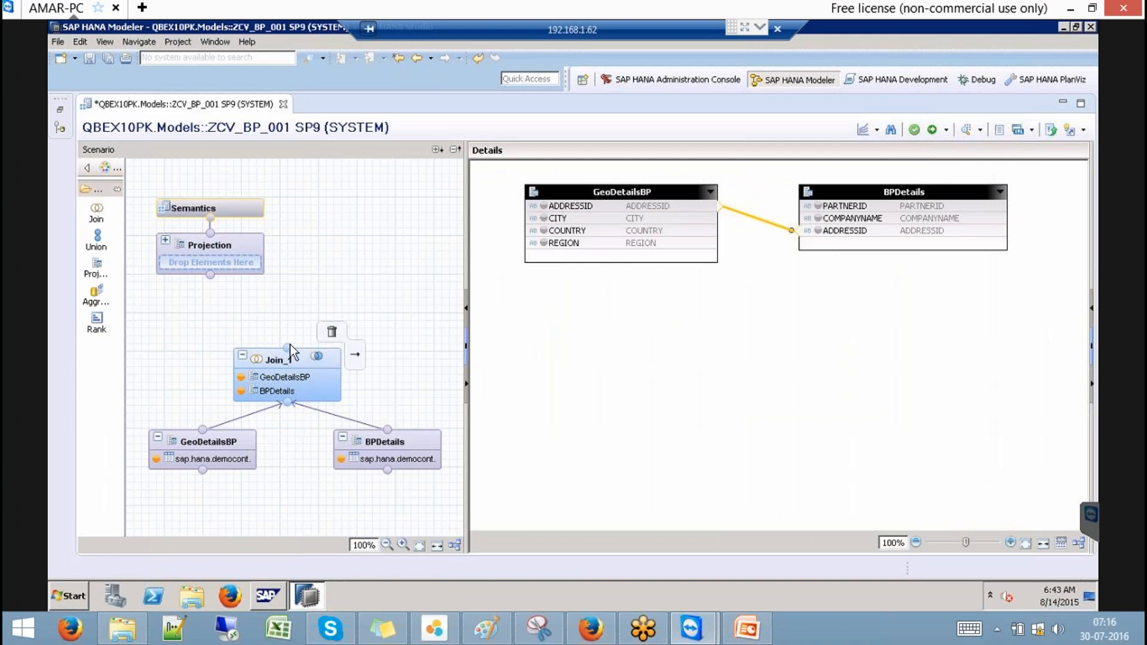
Step: Restore the output pane and add CITY, COUNTRY, REGION, COMPANYNAME and PARTNERID to the output of Join_1
left_click(1091, 347)
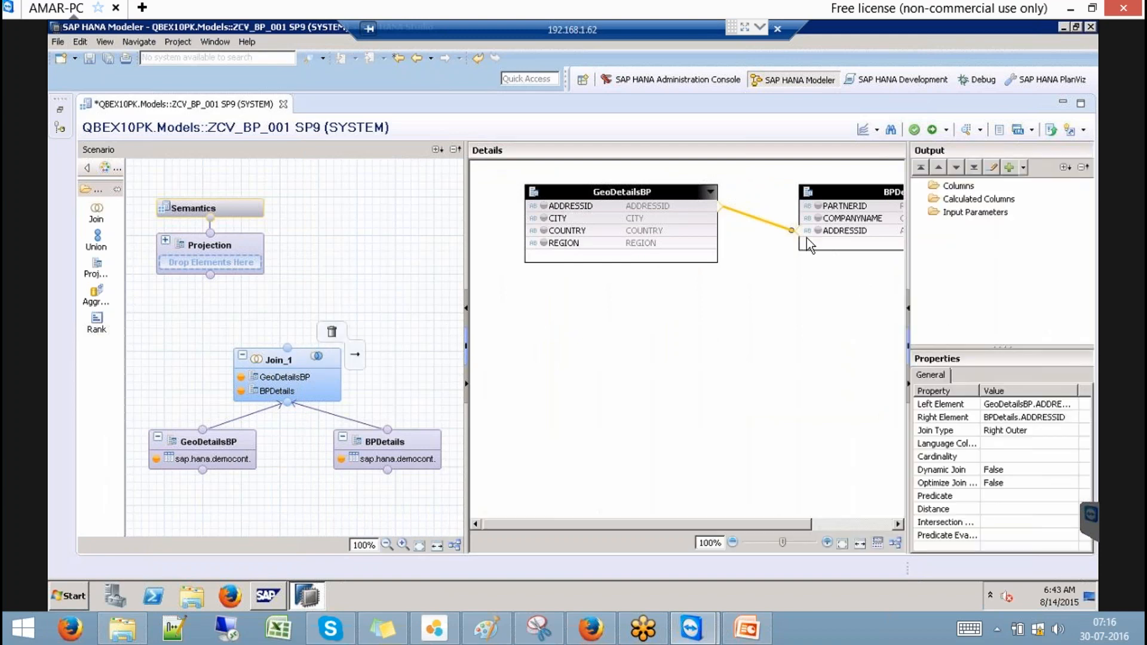
left_click(543, 218)
left_click(544, 231)
left_click(543, 243)
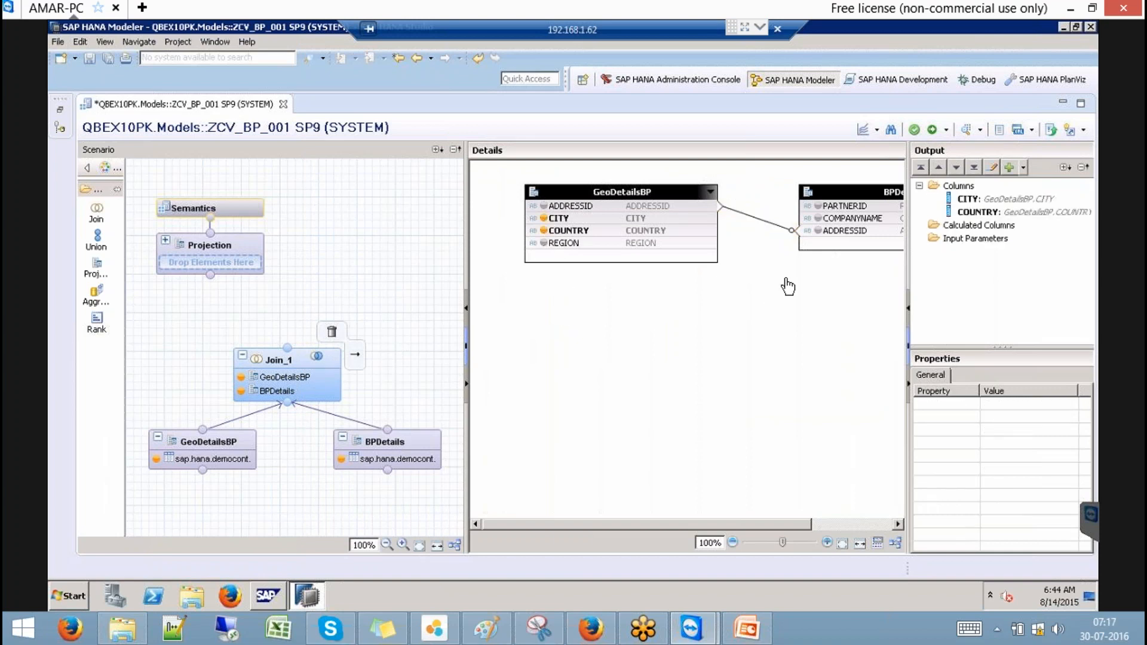
left_click(818, 218)
left_click(818, 205)
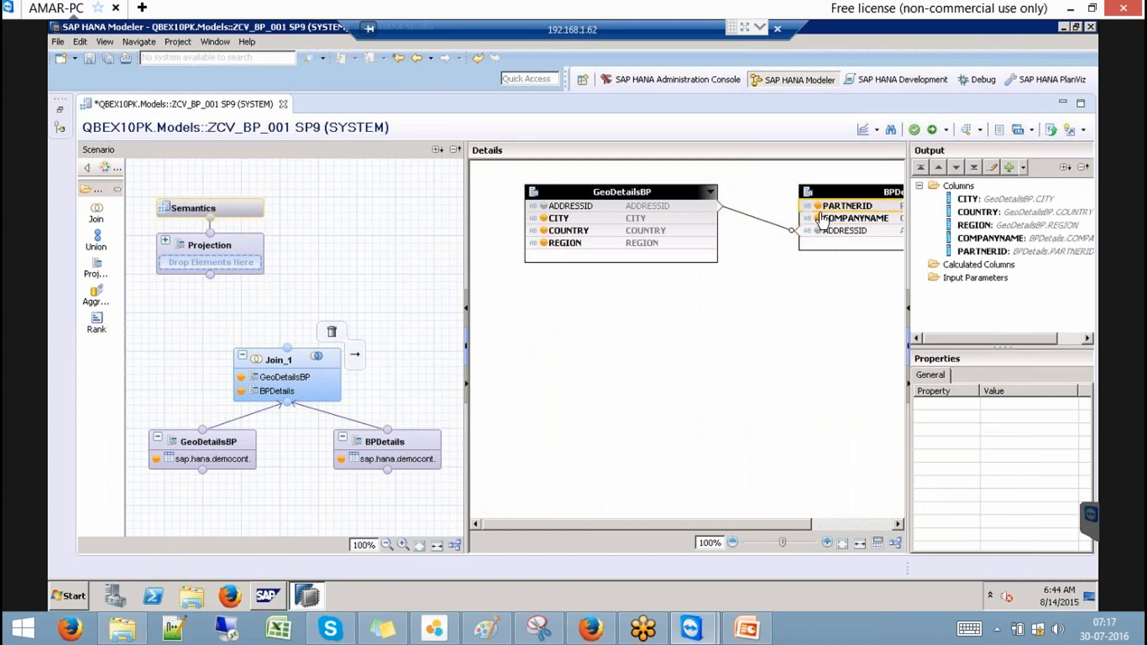
Step: Connect Join_1 to the Projection node as its input and add all of its columns to the projection's output
left_click_drag(287, 348, 229, 252)
left_click(229, 254)
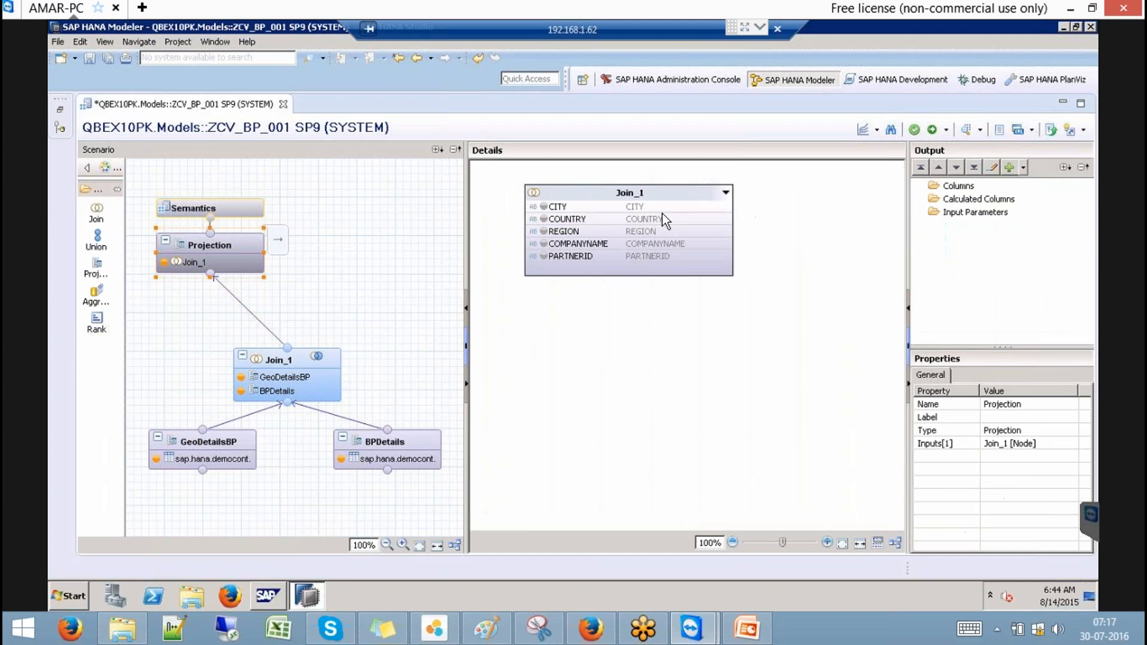
left_click(581, 255)
left_click(579, 209, "shift")
right_click(583, 208)
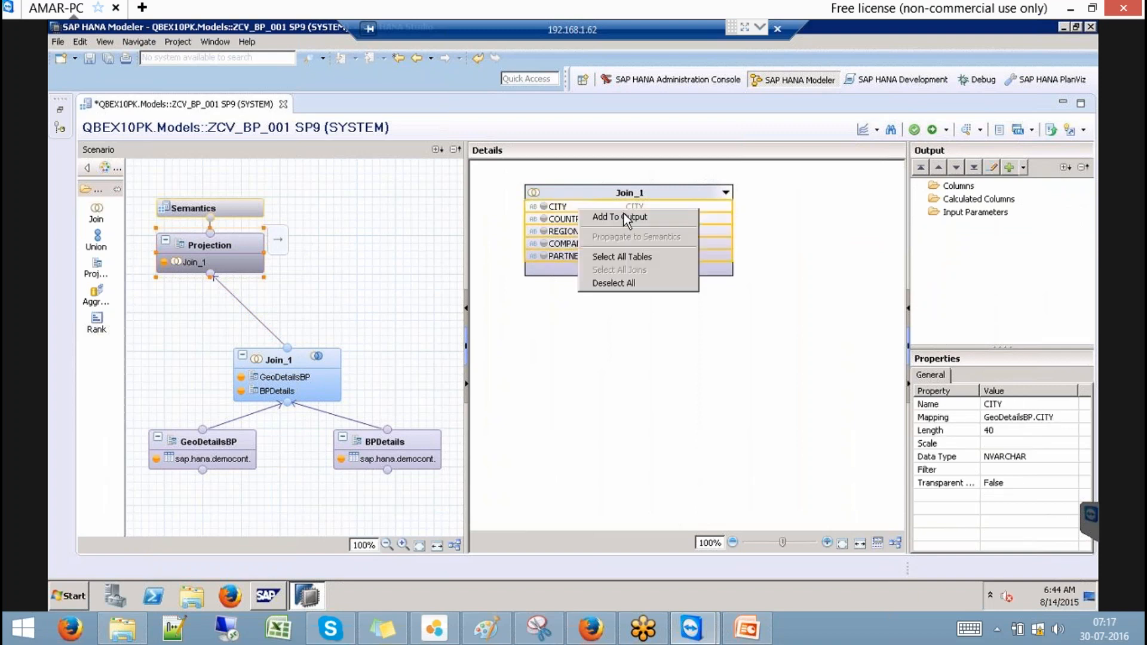
left_click(625, 214)
Step: In the Semantics node, check the view's data category and mark PARTNERID as the key column
left_click(237, 203)
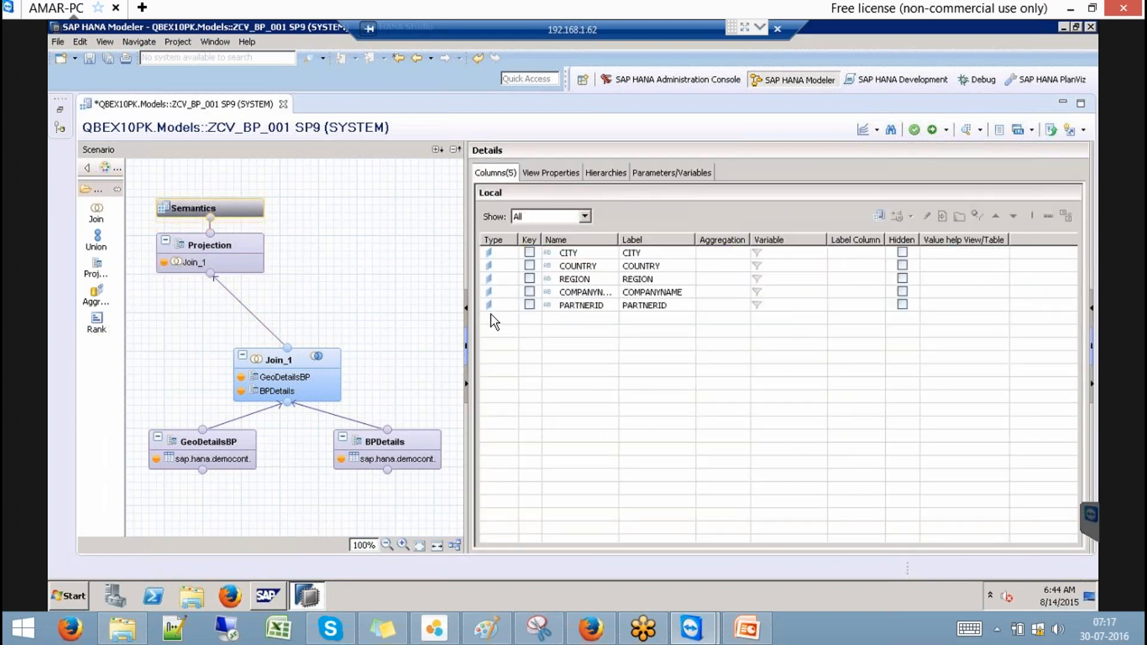
left_click(558, 172)
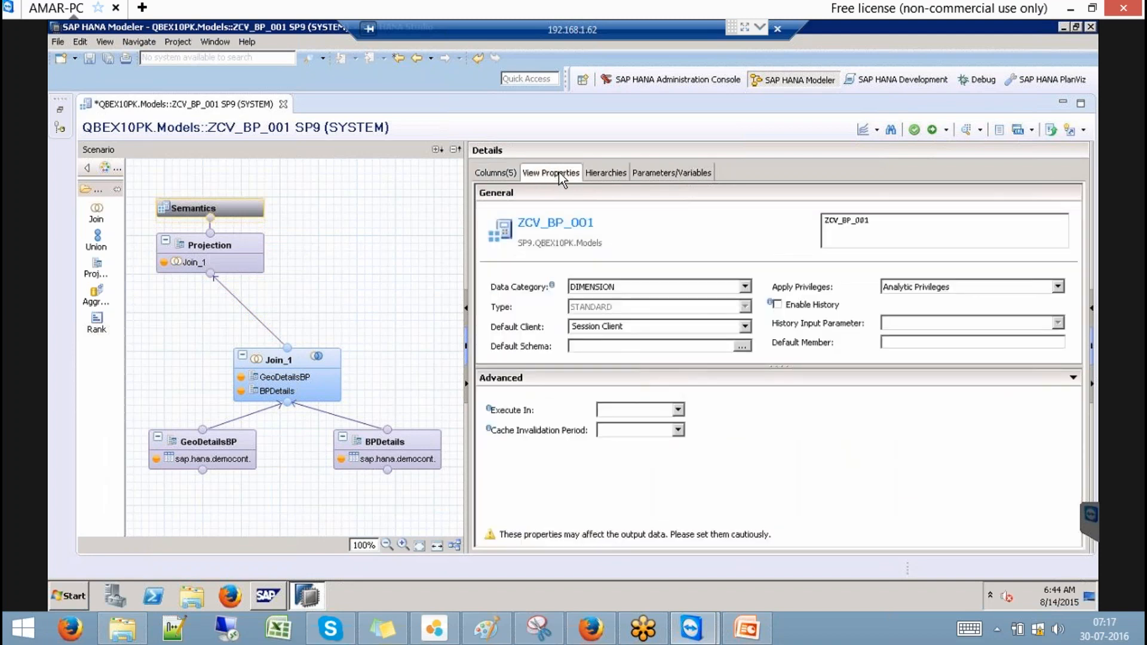
left_click(743, 287)
left_click(575, 287)
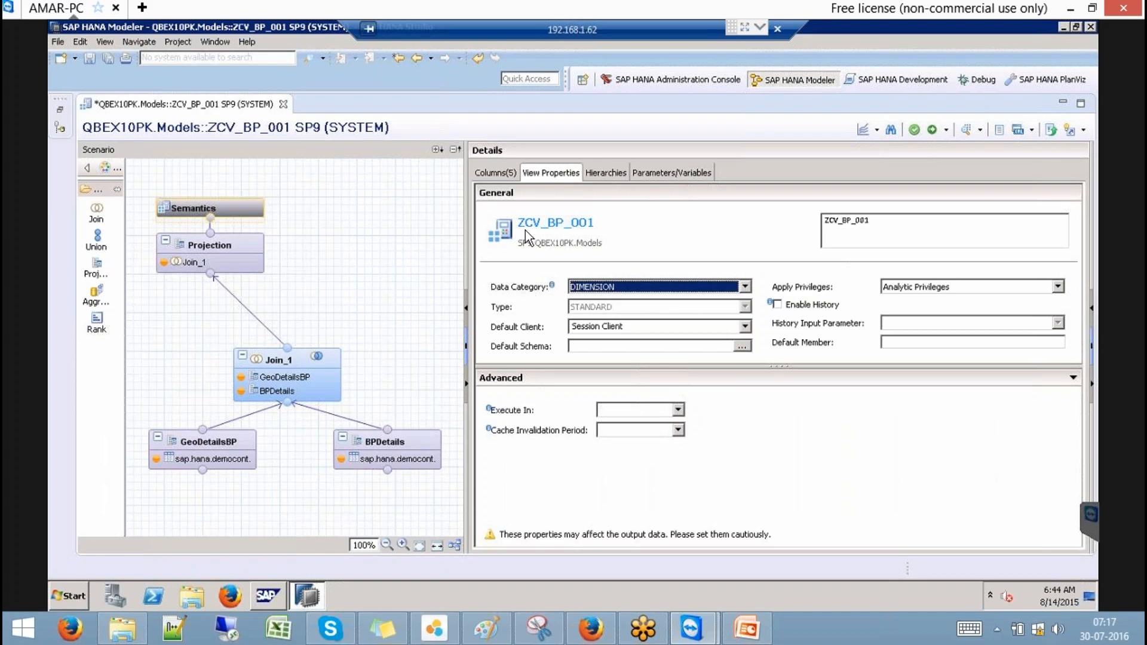
left_click(500, 172)
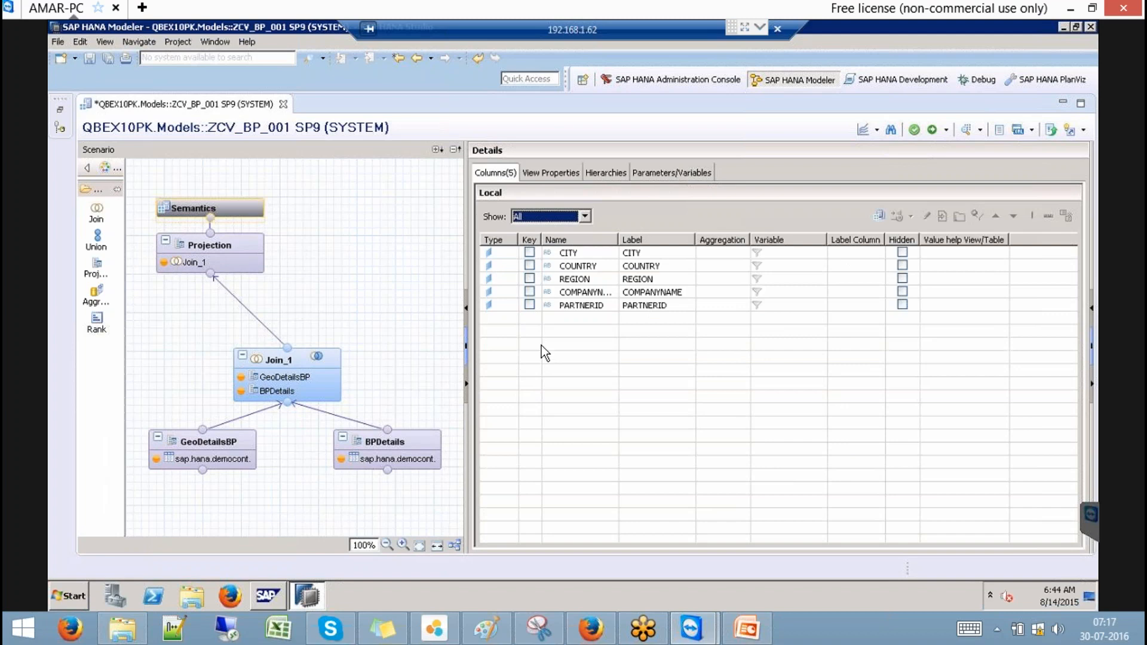
left_click(530, 305)
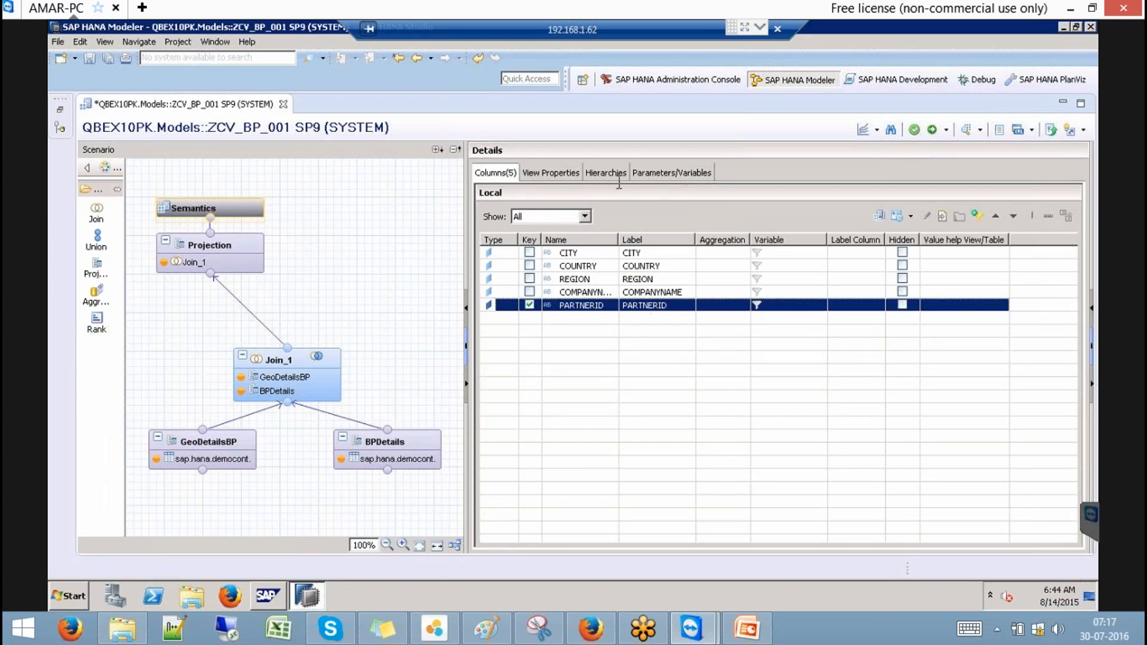
Step: Start a new hierarchy in the Semantics node with GeoHierarchy as its name and label
left_click(556, 173)
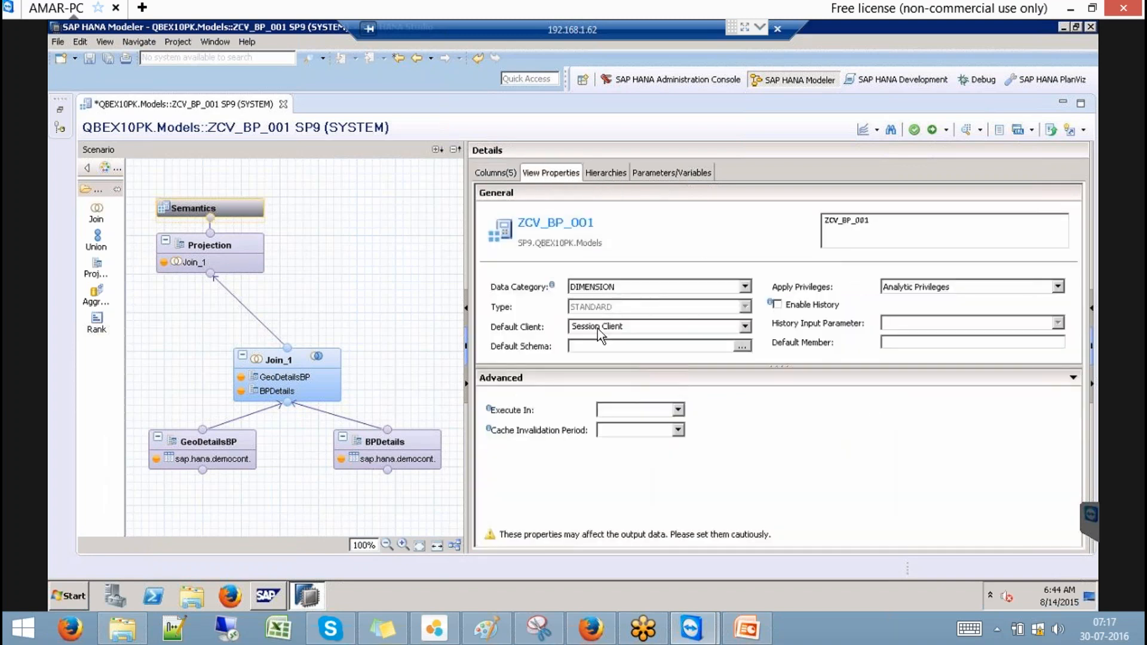
left_click(616, 172)
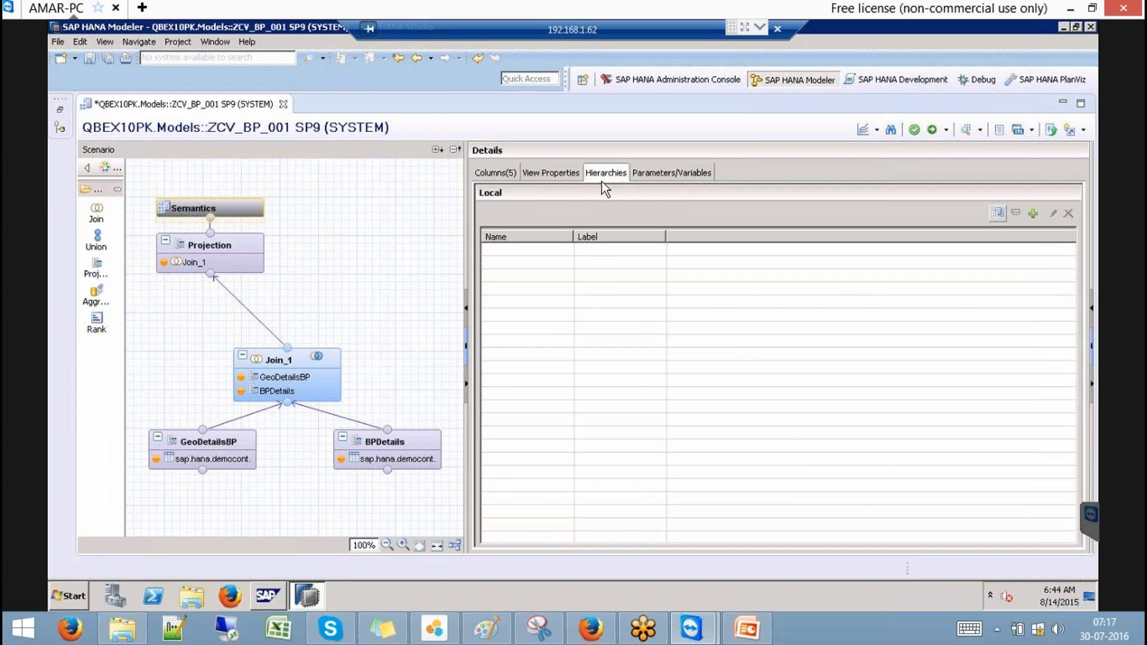
left_click(1033, 214)
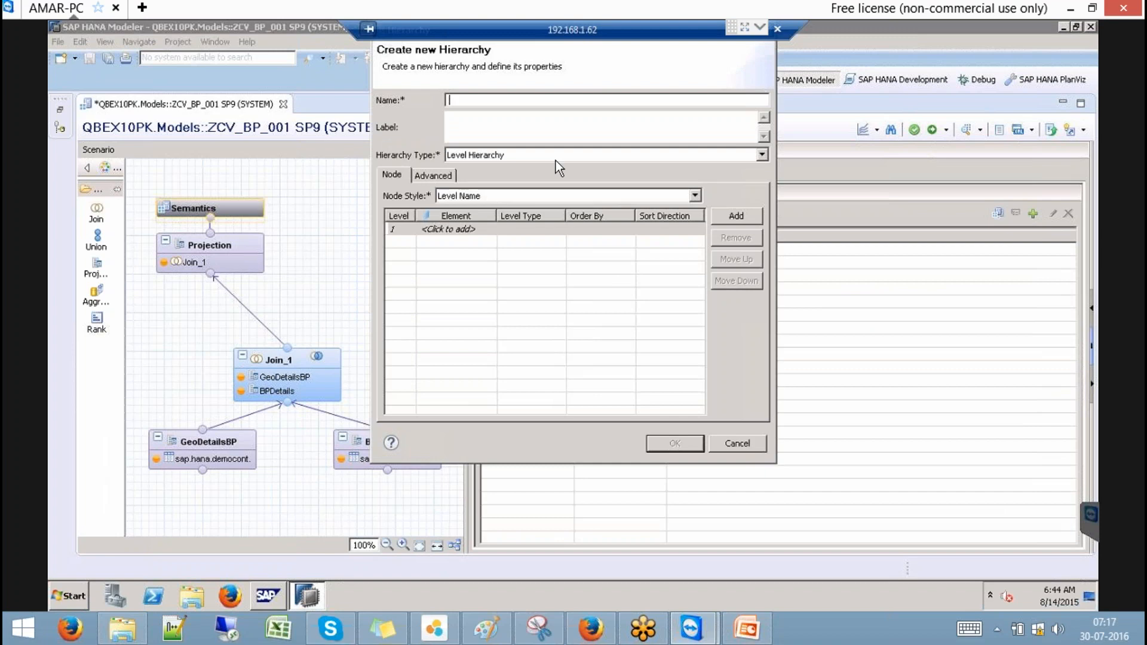
type("GeoHierarchy")
key("Tab")
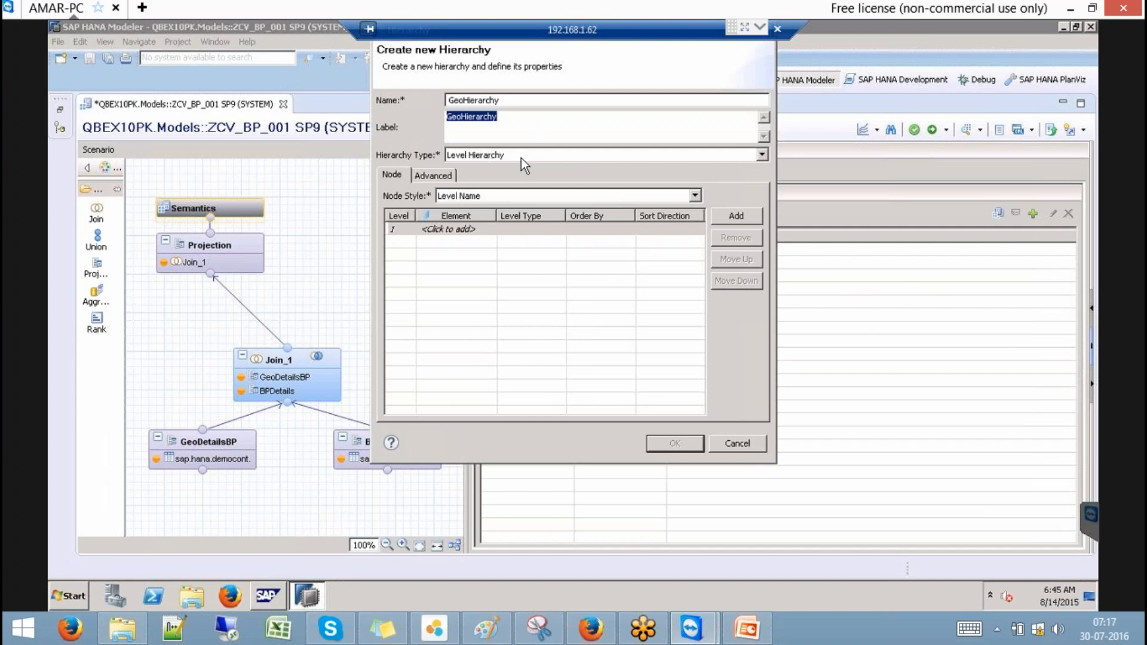
Step: Add REGION, COUNTRY and CITY as levels 1 to 3 of the GeoHierarchy level hierarchy
left_click(489, 229)
left_click(489, 229)
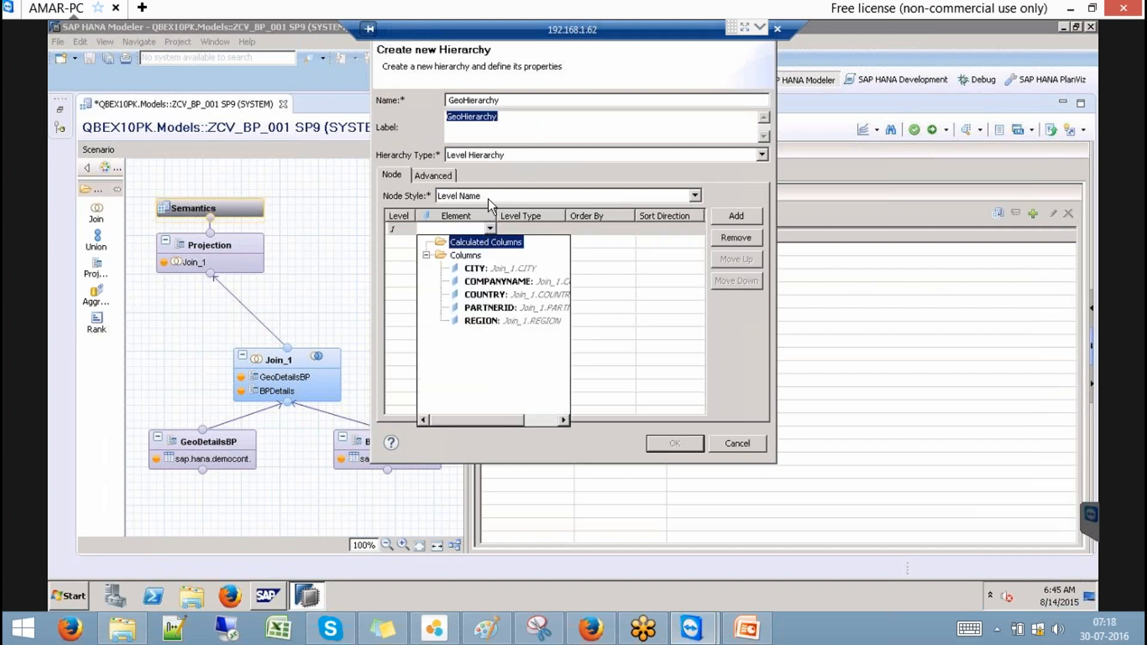
left_click(489, 322)
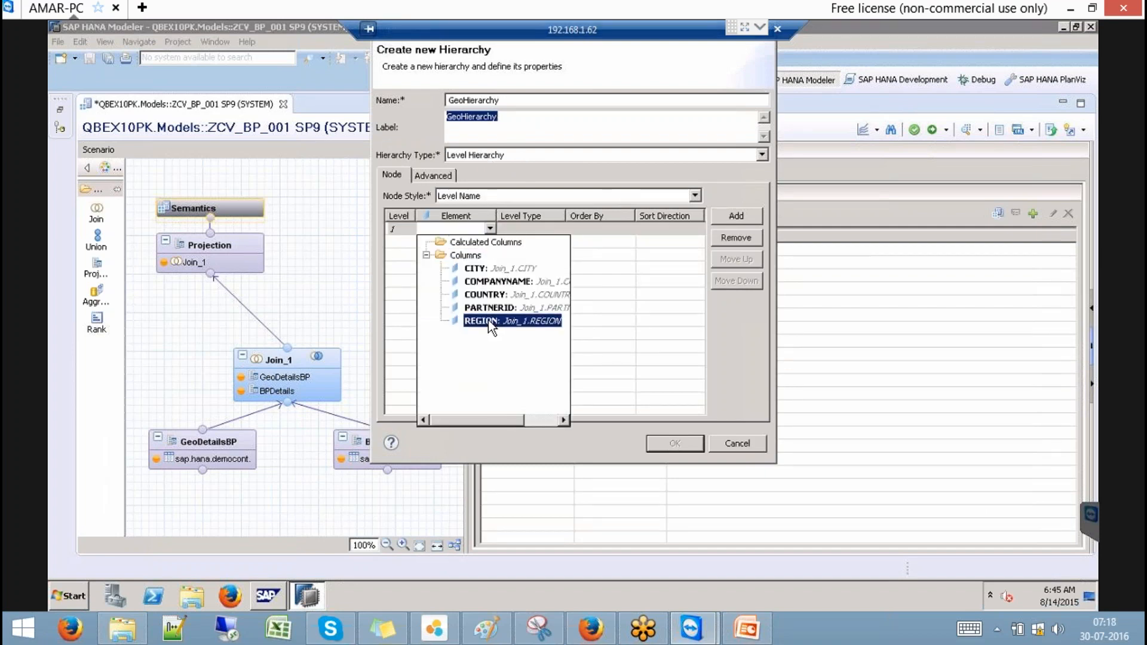
double_click(488, 320)
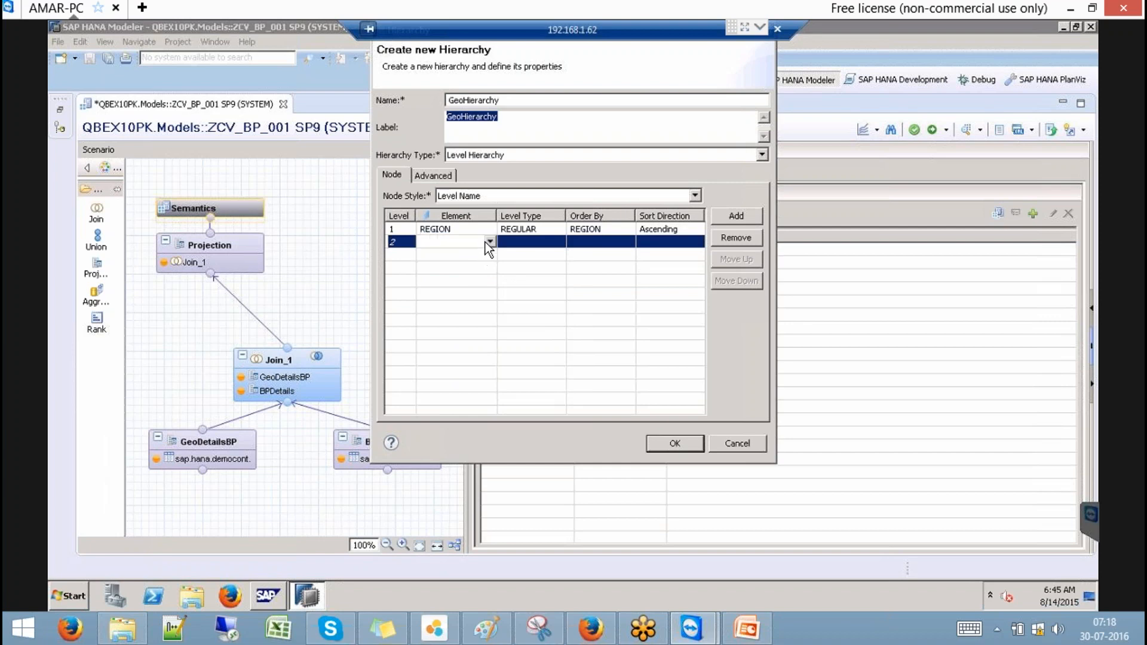
left_click(487, 243)
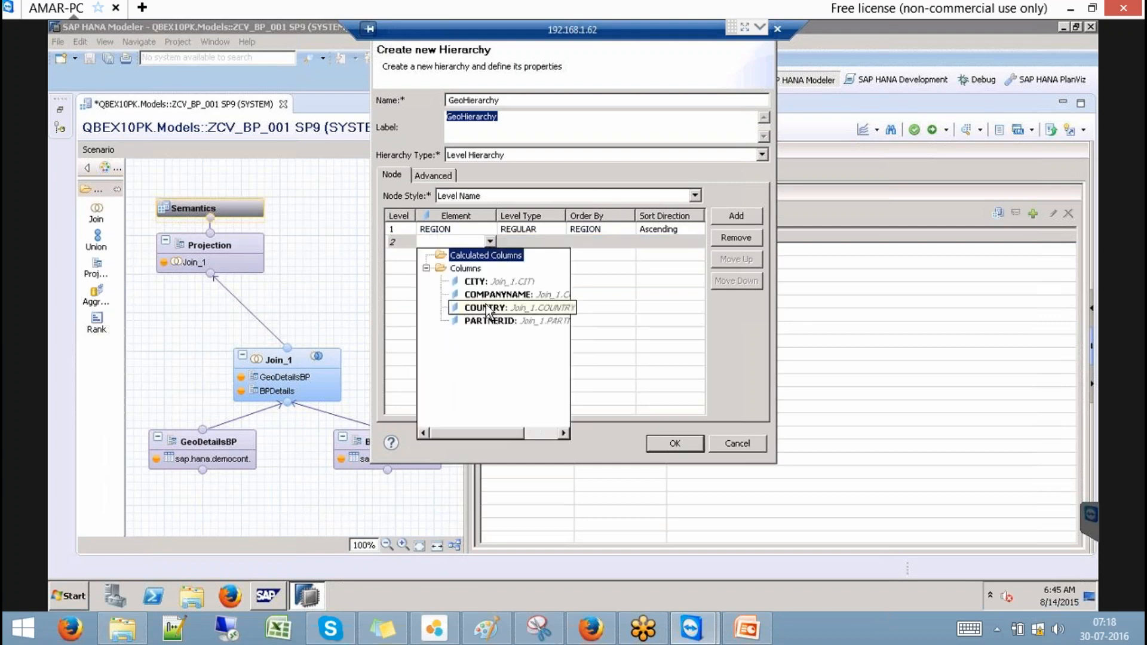
double_click(487, 308)
left_click(489, 256)
left_click(489, 257)
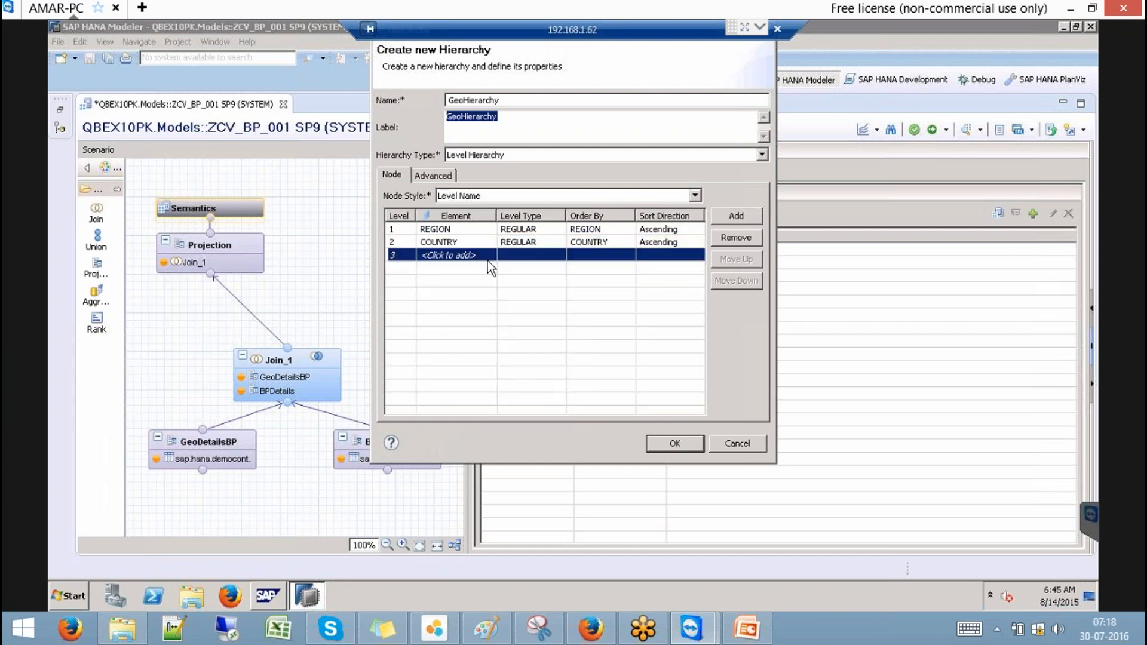
left_click(490, 256)
double_click(484, 295)
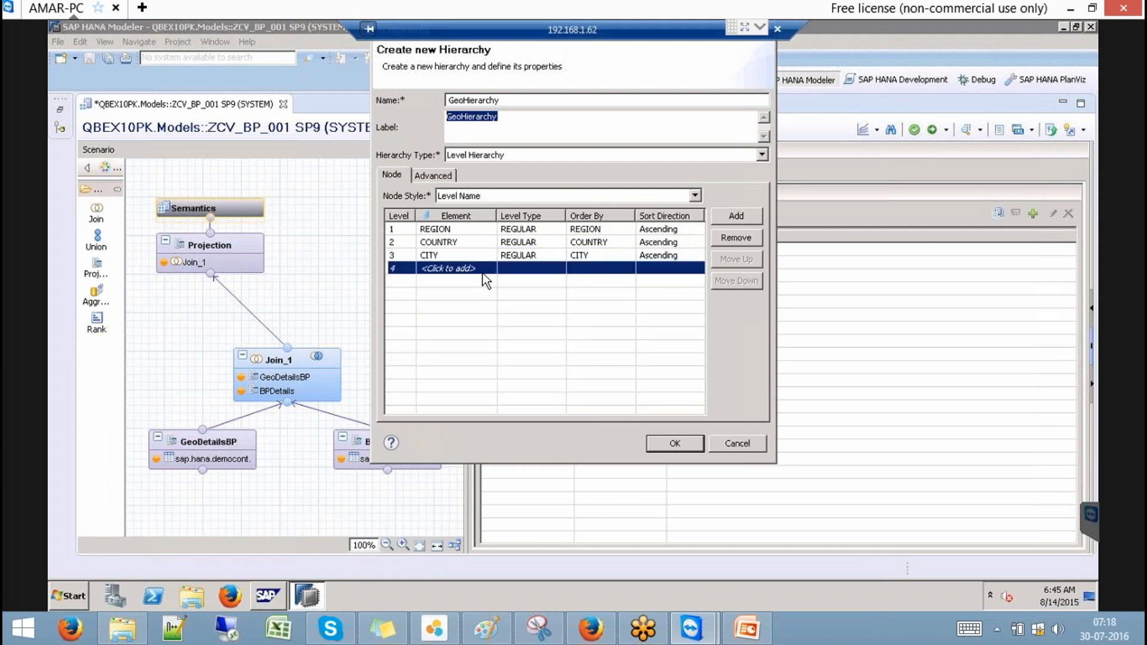
Step: Set PARTNERID as level 4 of GeoHierarchy and create the hierarchy after reviewing its advanced settings
left_click(485, 269)
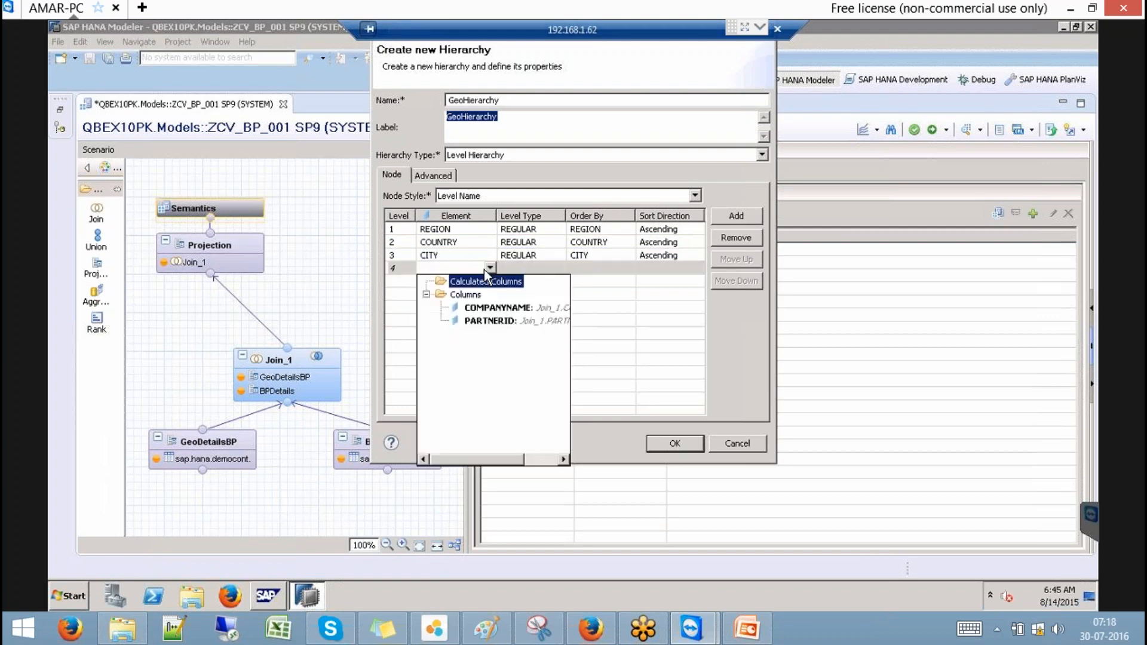
double_click(492, 310)
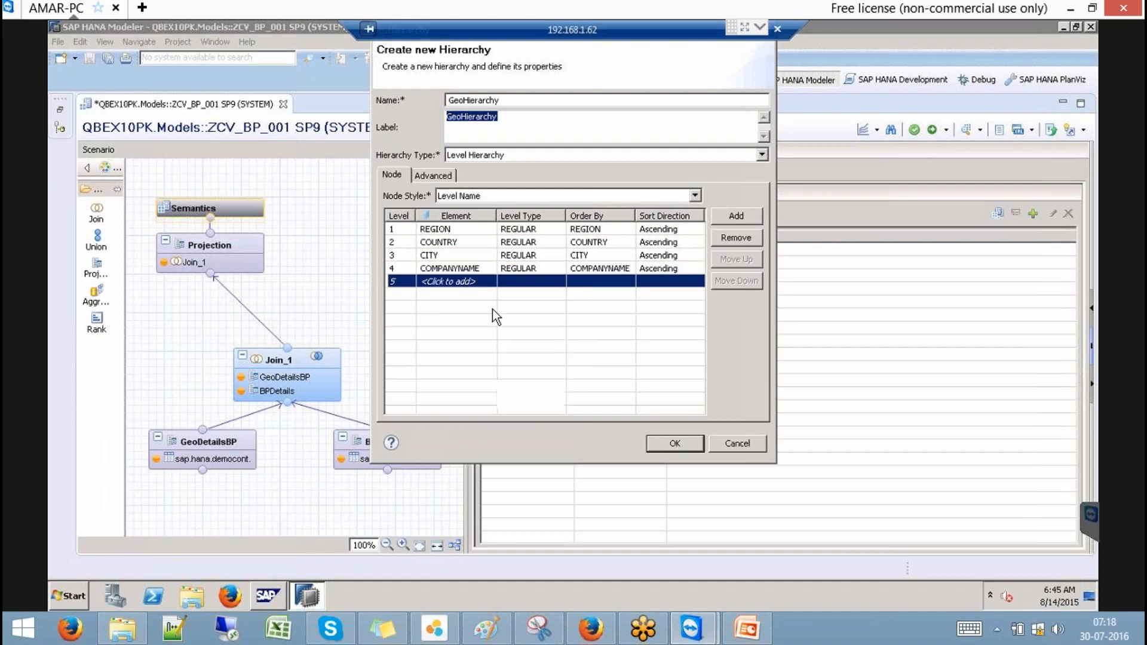
left_click(494, 270)
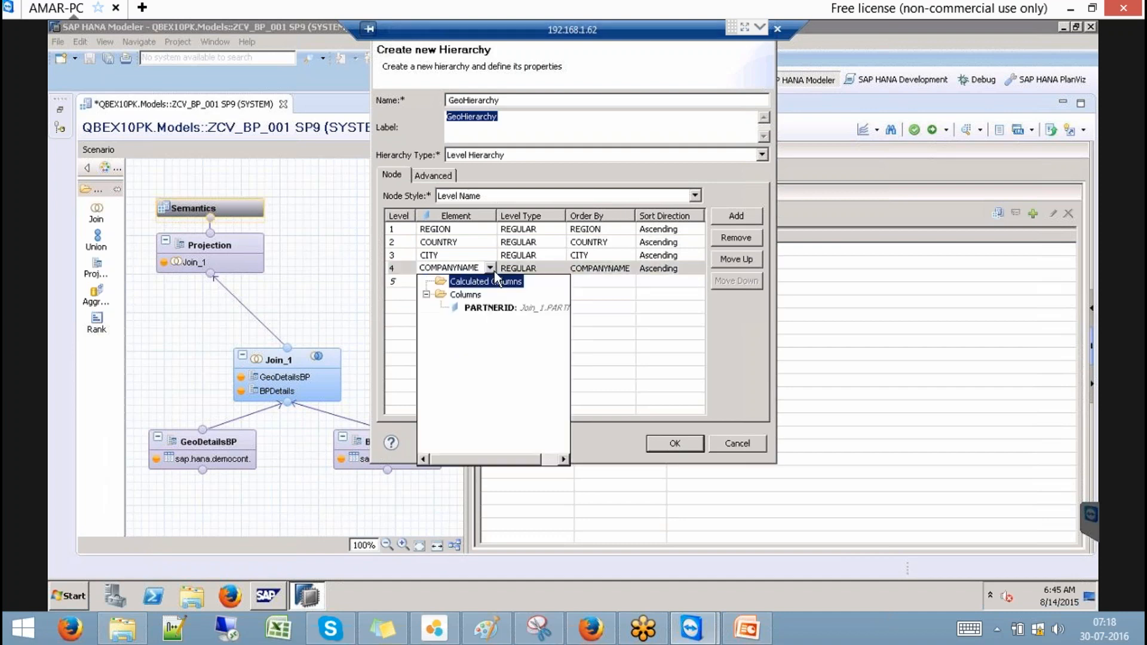
double_click(496, 303)
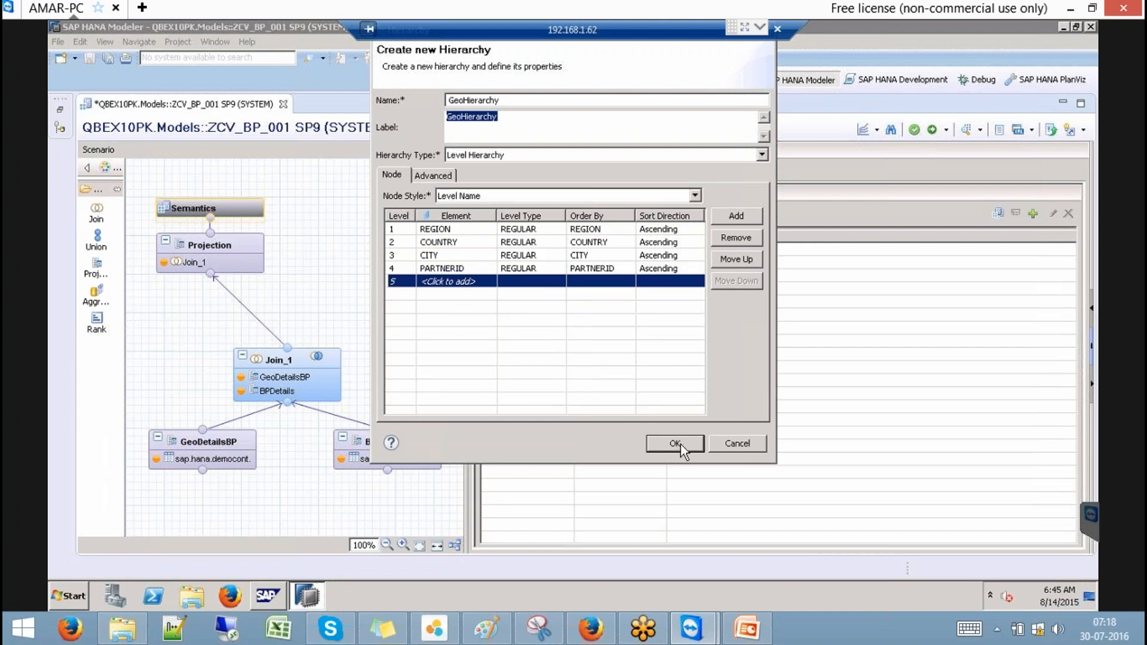
left_click(432, 175)
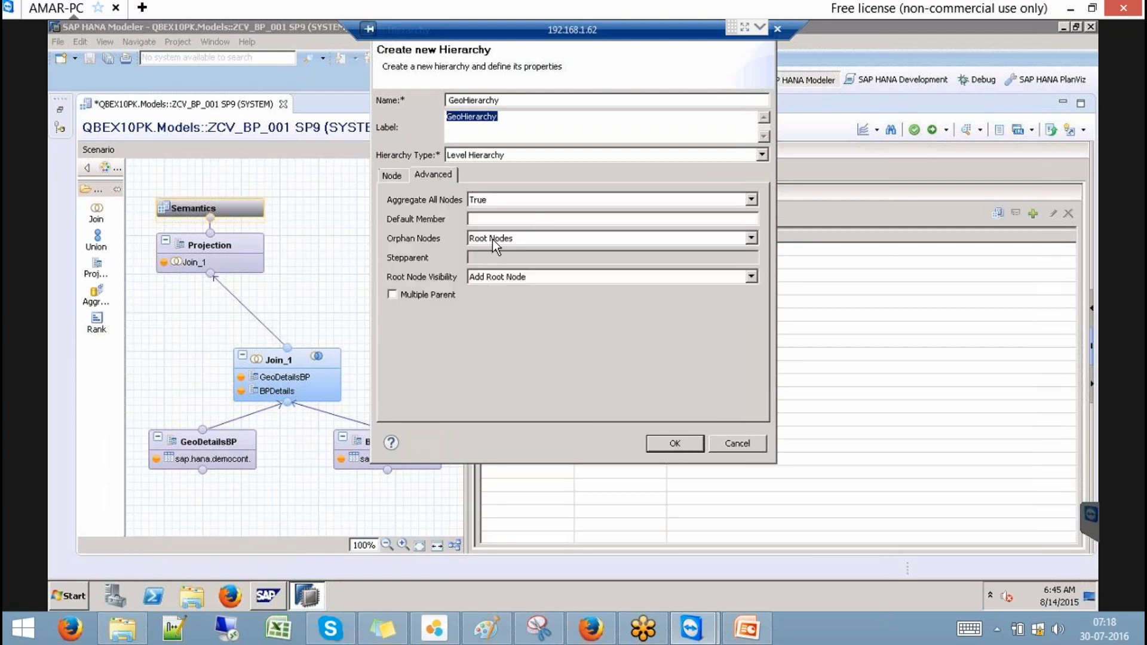
left_click(432, 295)
left_click(676, 444)
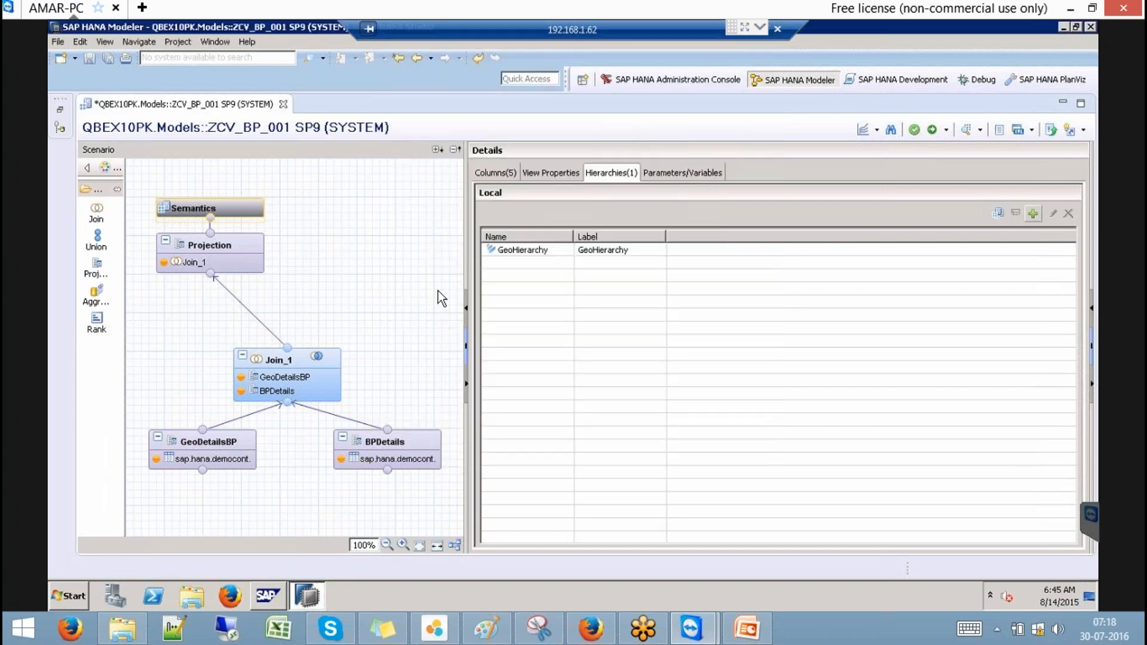
Step: Assign COMPANYNAME as the label column of PARTNERID and widen the Label Column to fit its content
left_click(504, 173)
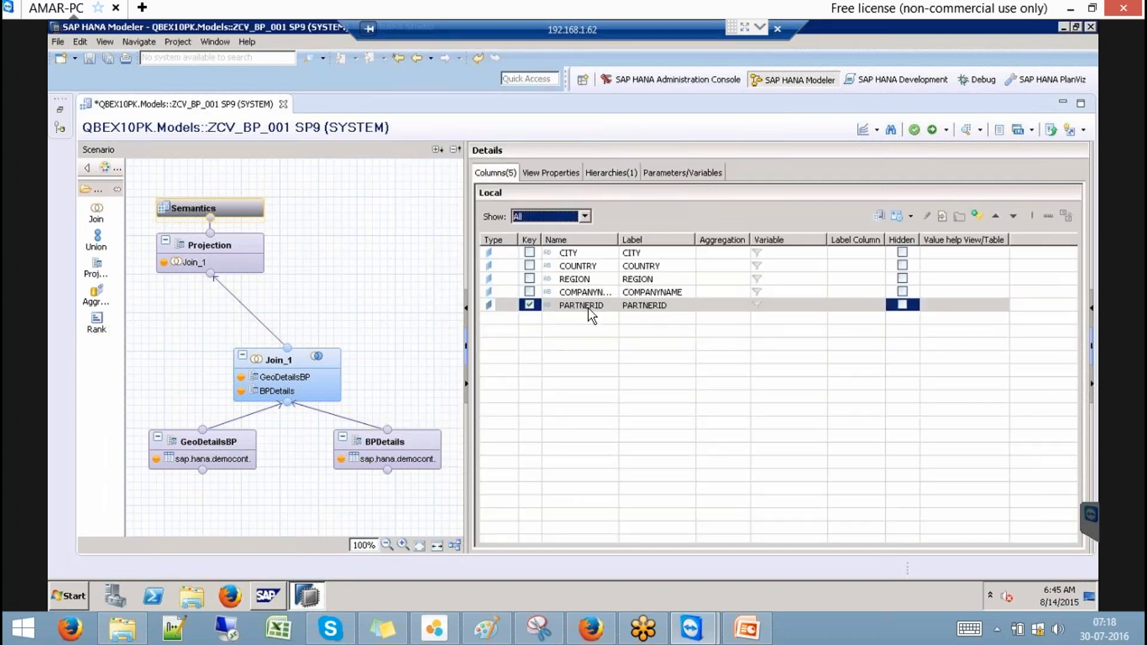
left_click(857, 307)
left_click(877, 305)
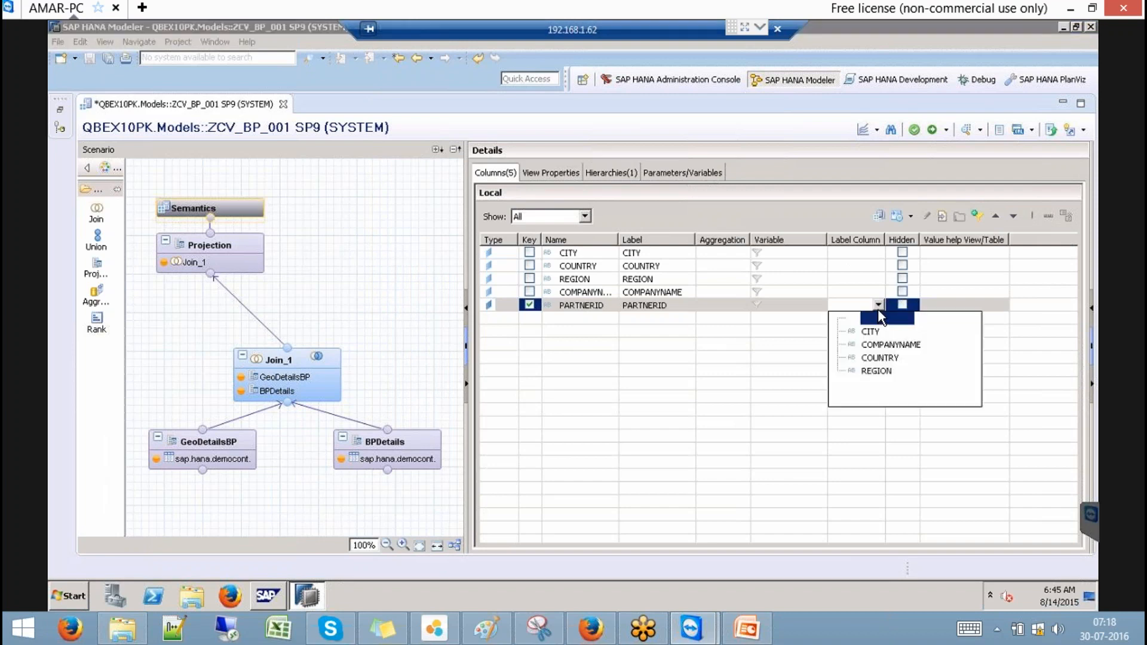
left_click(889, 345)
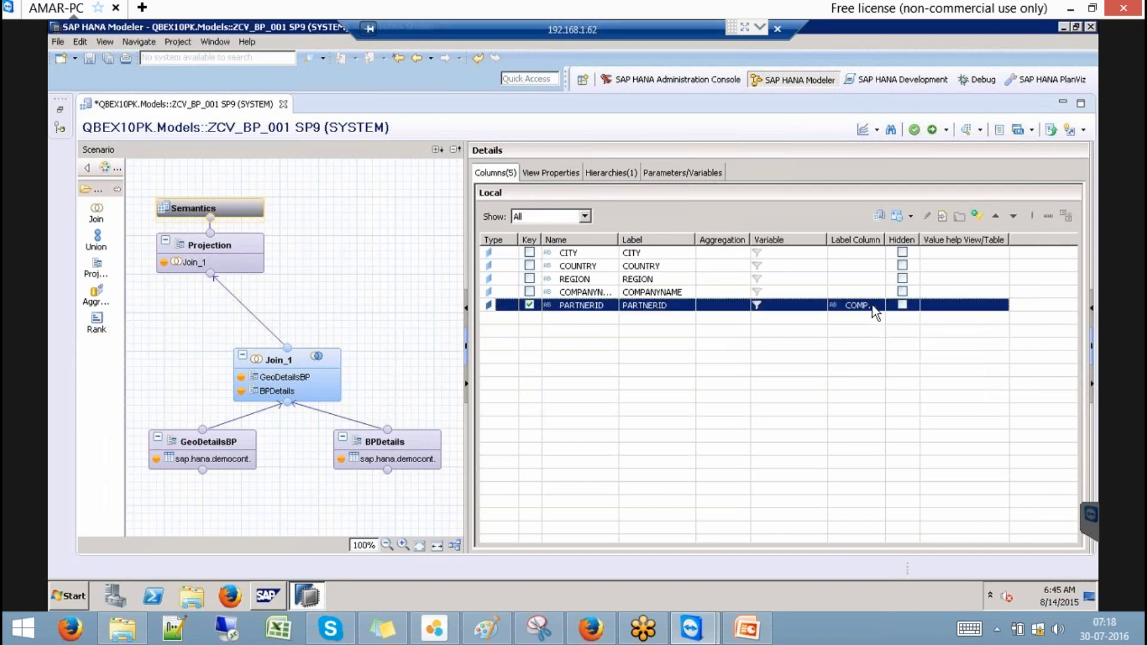
double_click(886, 241)
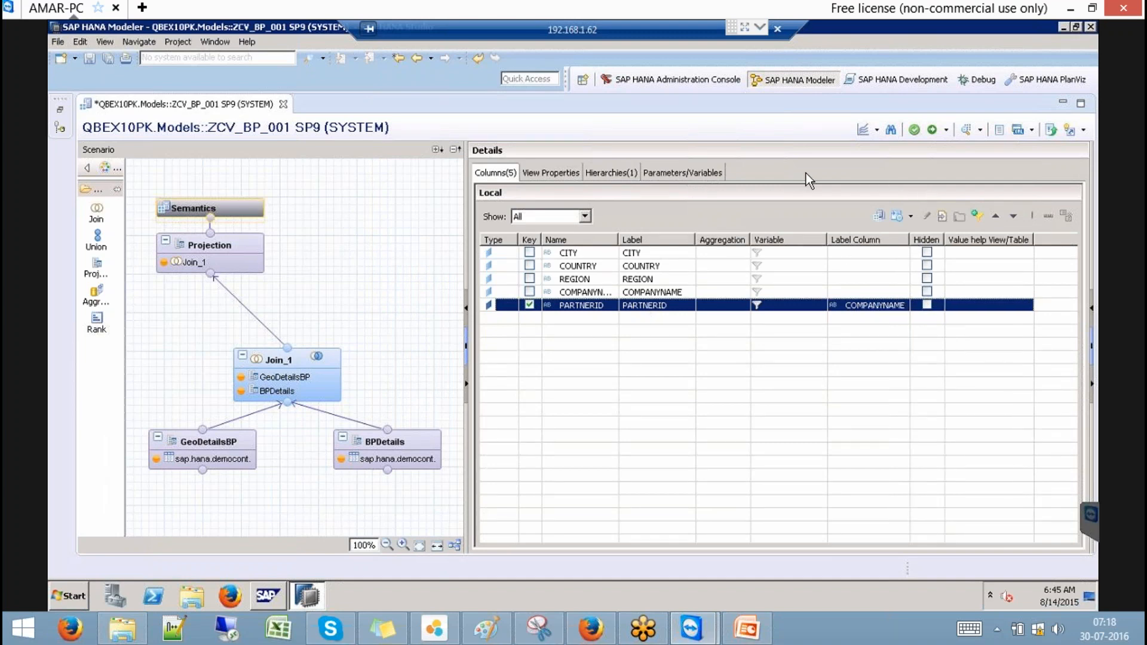
Step: Check the view's parameters and variables, activate ZCV_BP_001, close the job log and auto-arrange the scenario nodes
left_click(690, 172)
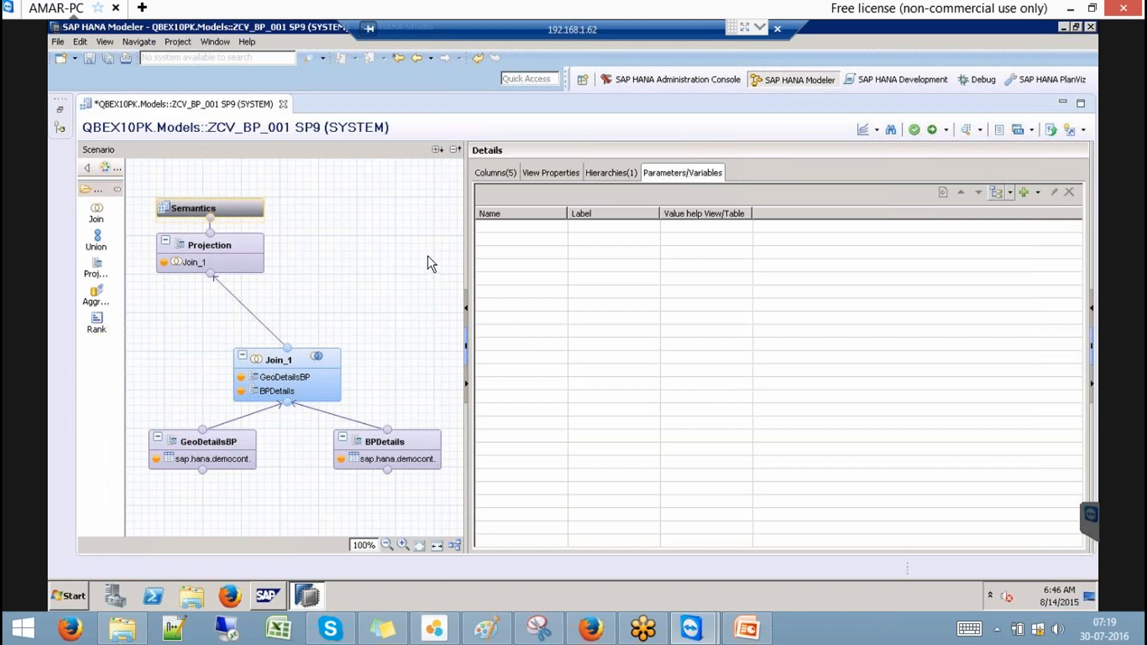
left_click(932, 131)
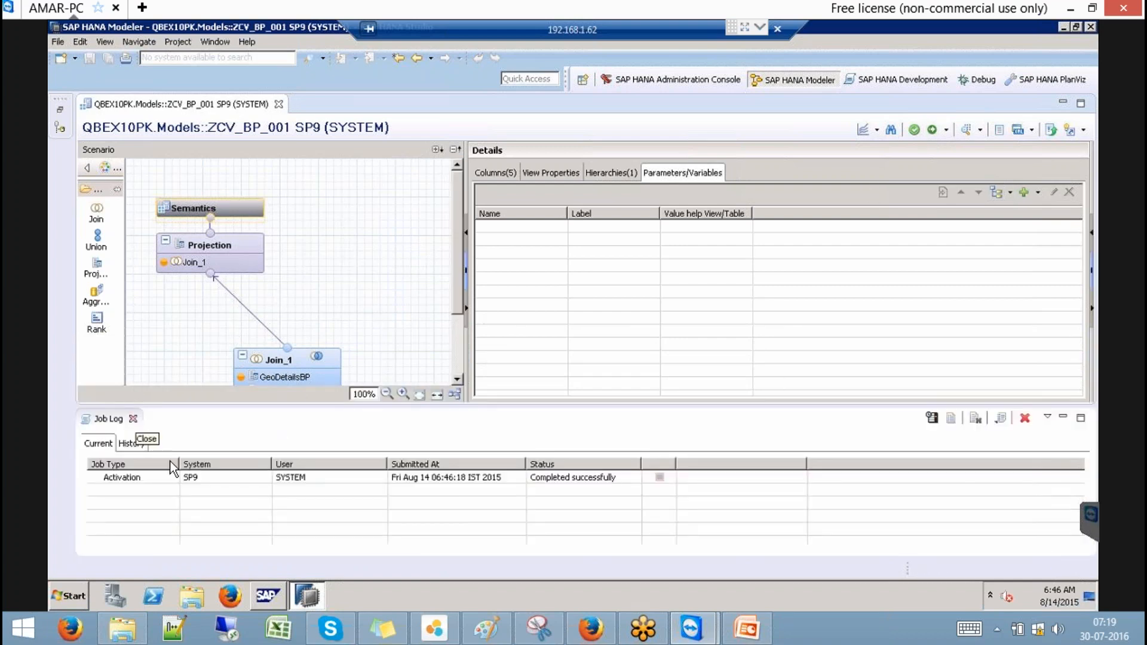
left_click(134, 419)
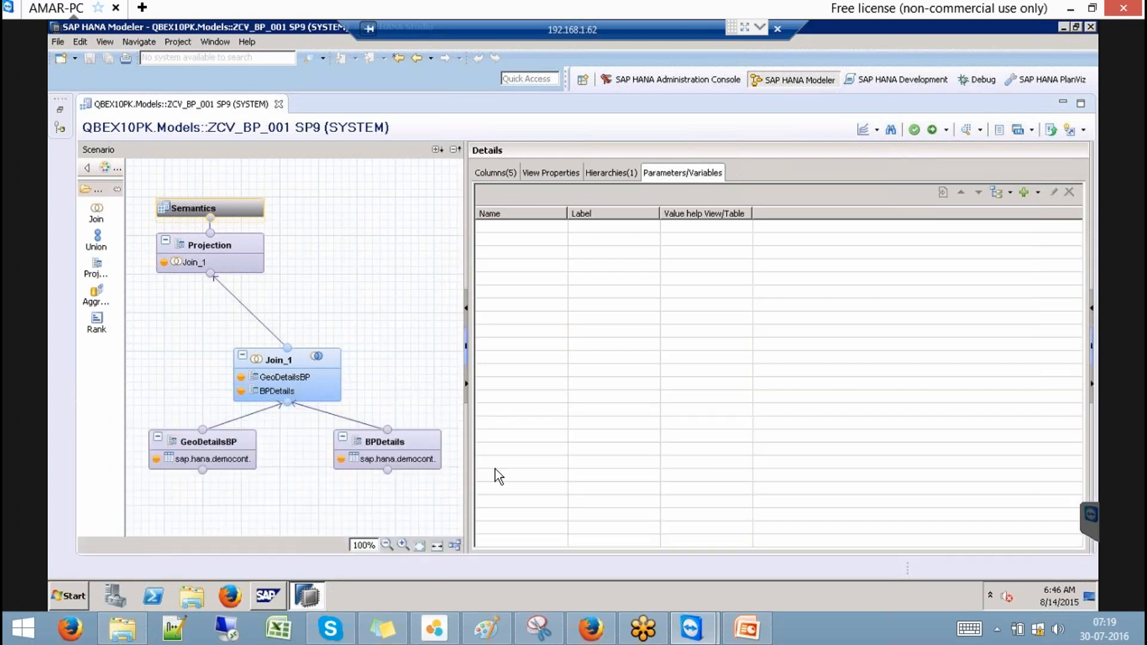
left_click(454, 544)
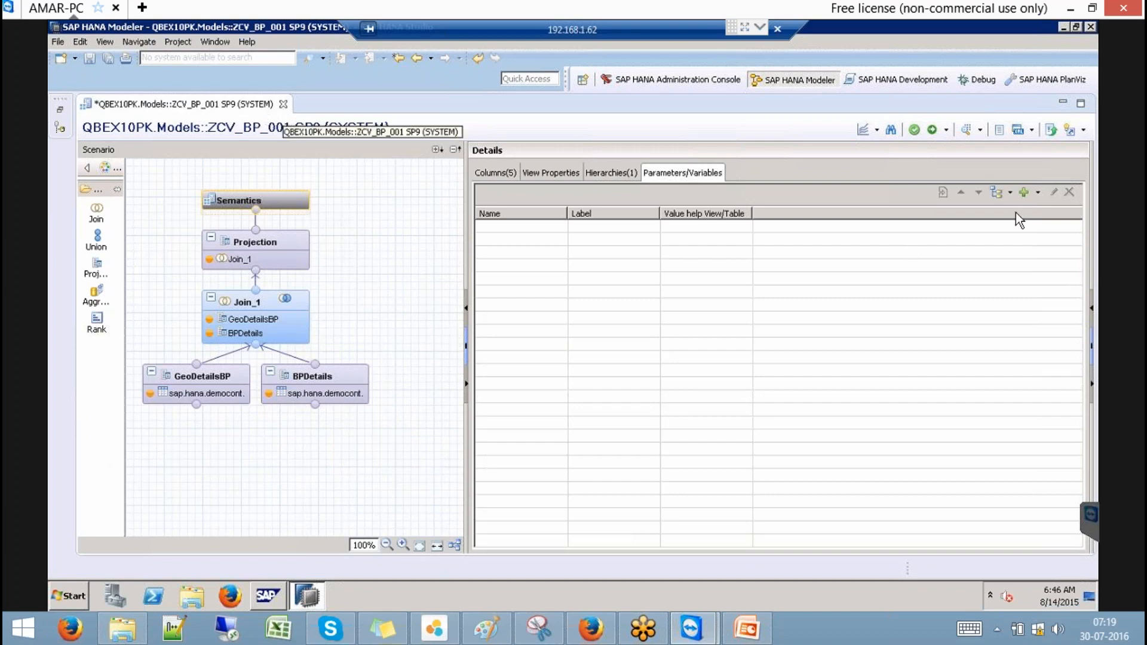
Step: Preview the view's raw data and chart the PARTNERID count by COUNTRY, reviewing the count's options before closing the preview
left_click(967, 129)
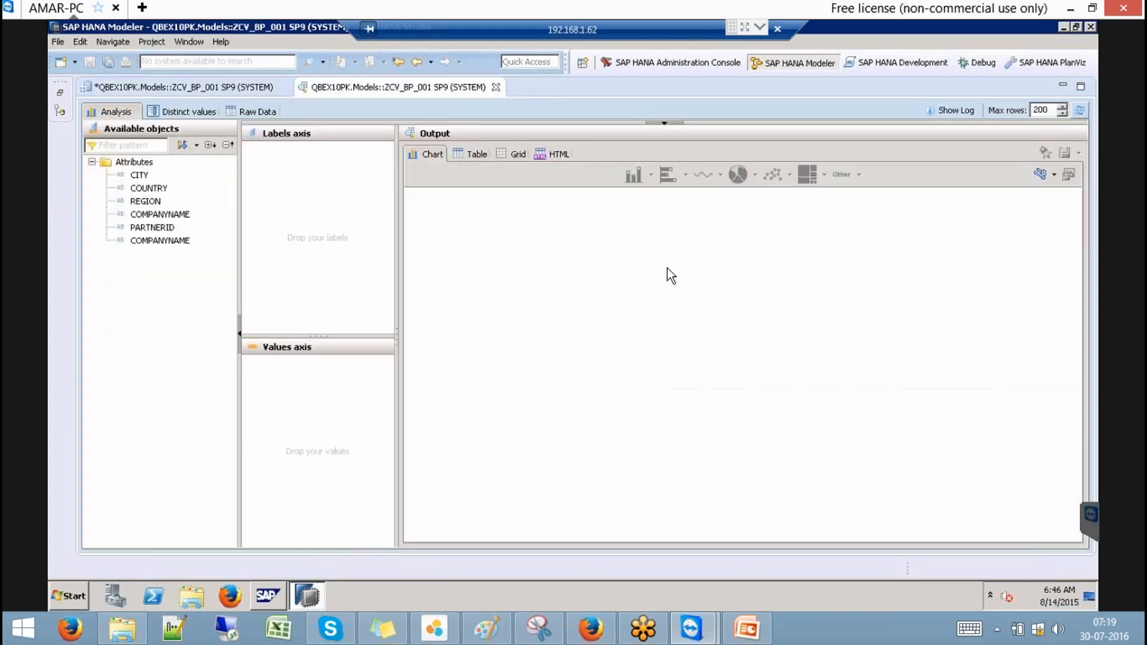
left_click(264, 112)
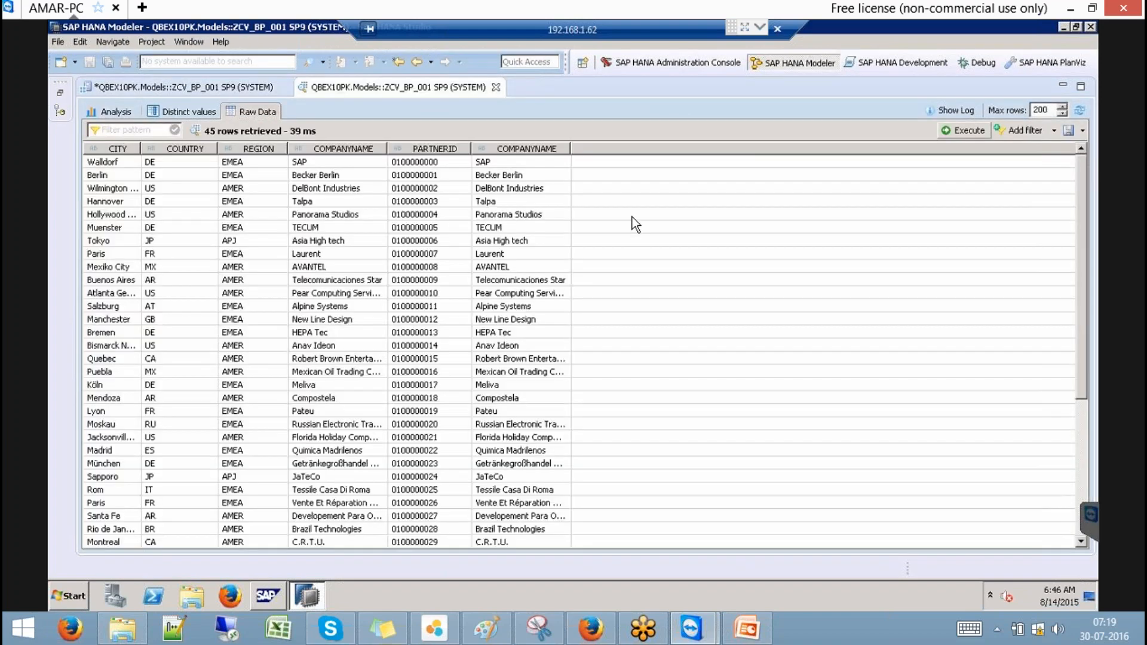
left_click(131, 110)
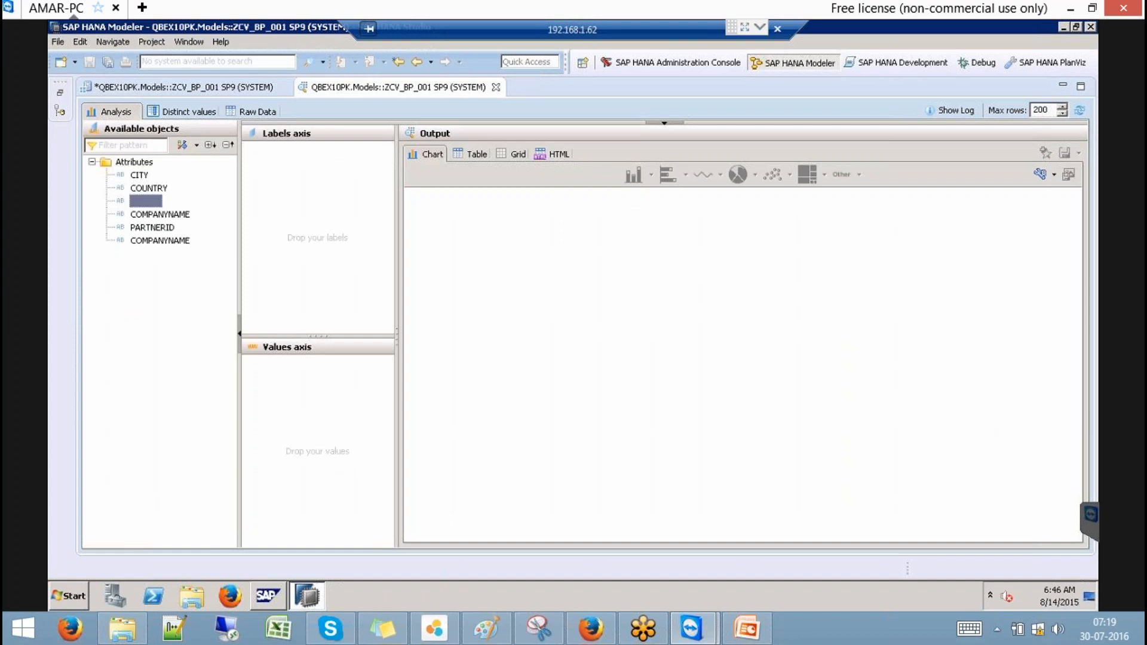
left_click_drag(148, 188, 306, 178)
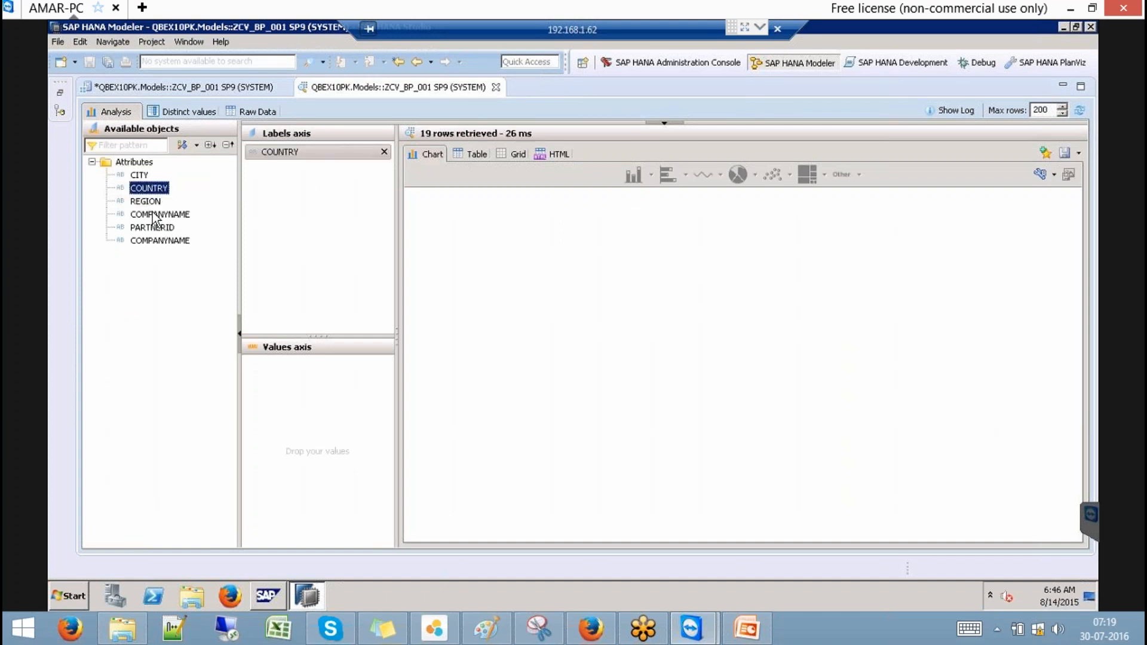
left_click_drag(154, 227, 310, 394)
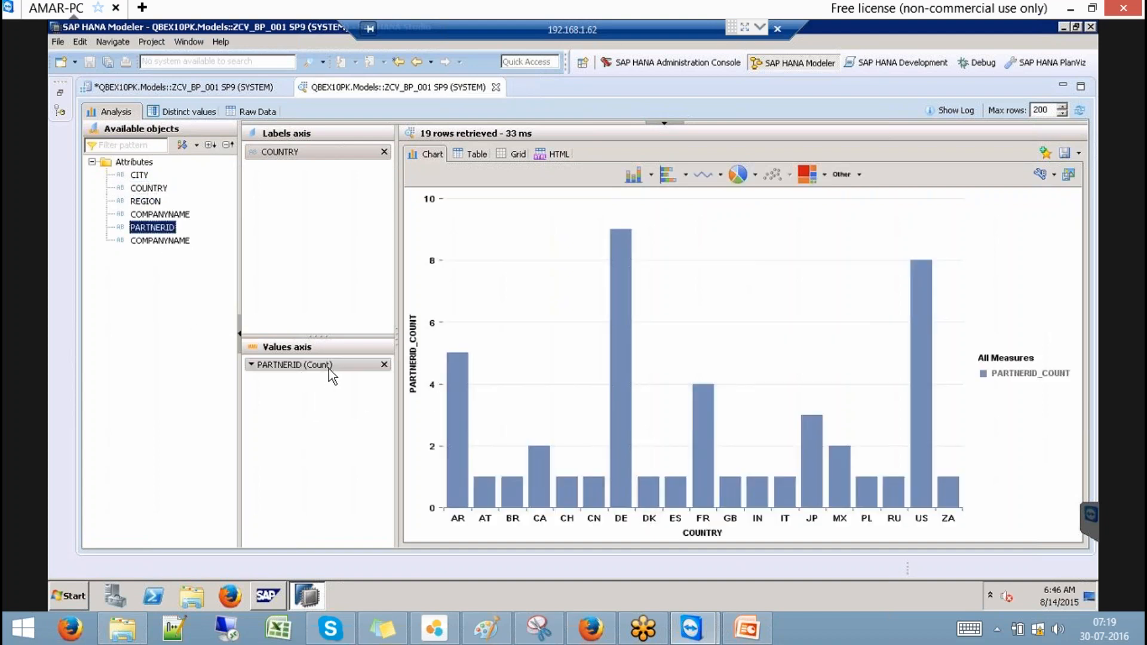
left_click(252, 364)
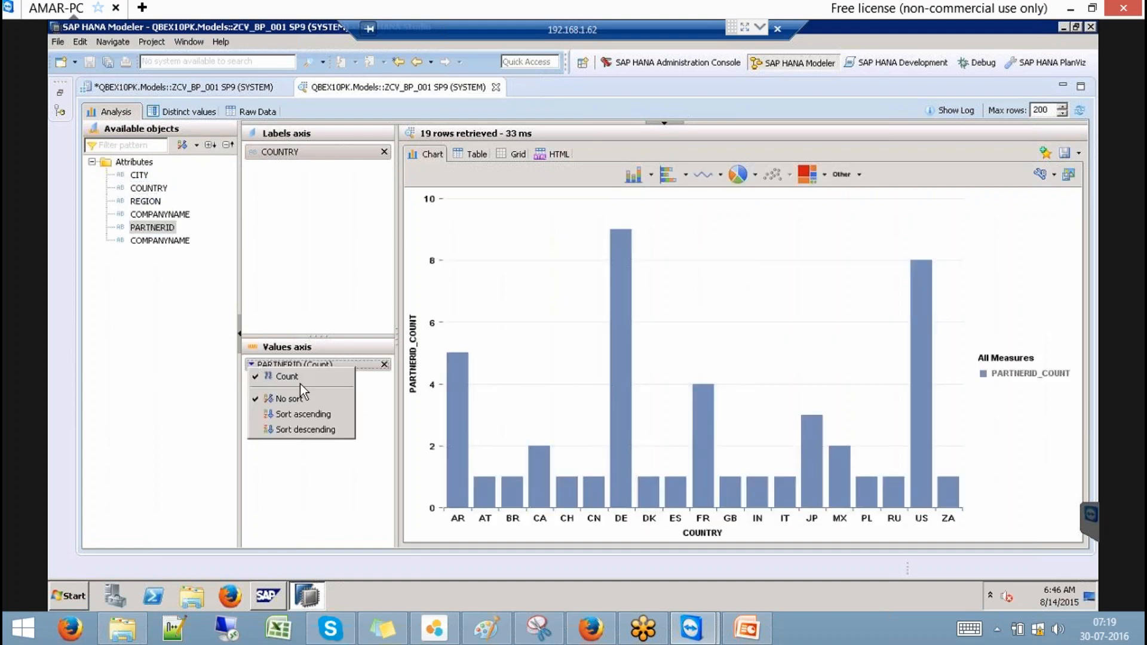
left_click(331, 469)
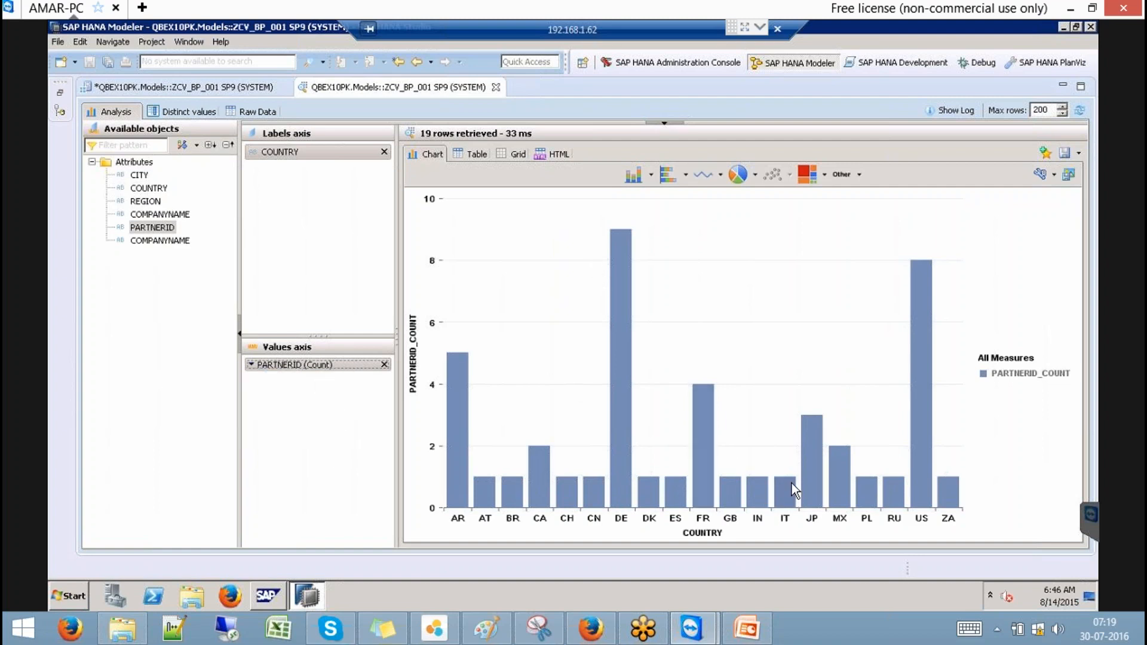
mouse_move(792, 484)
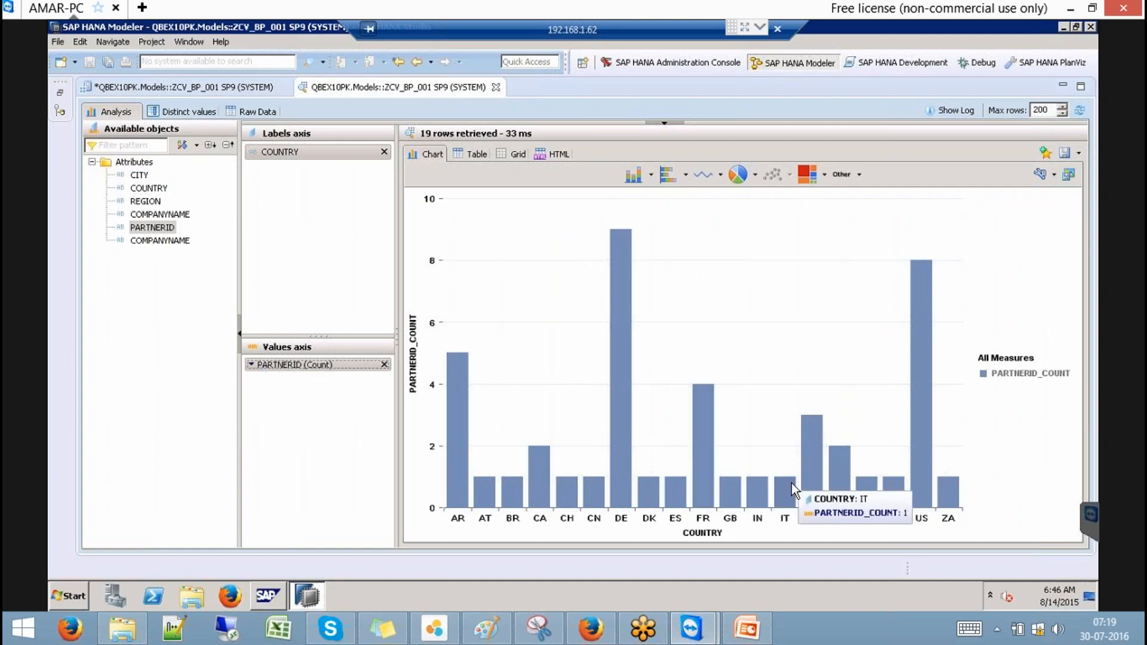
left_click(496, 87)
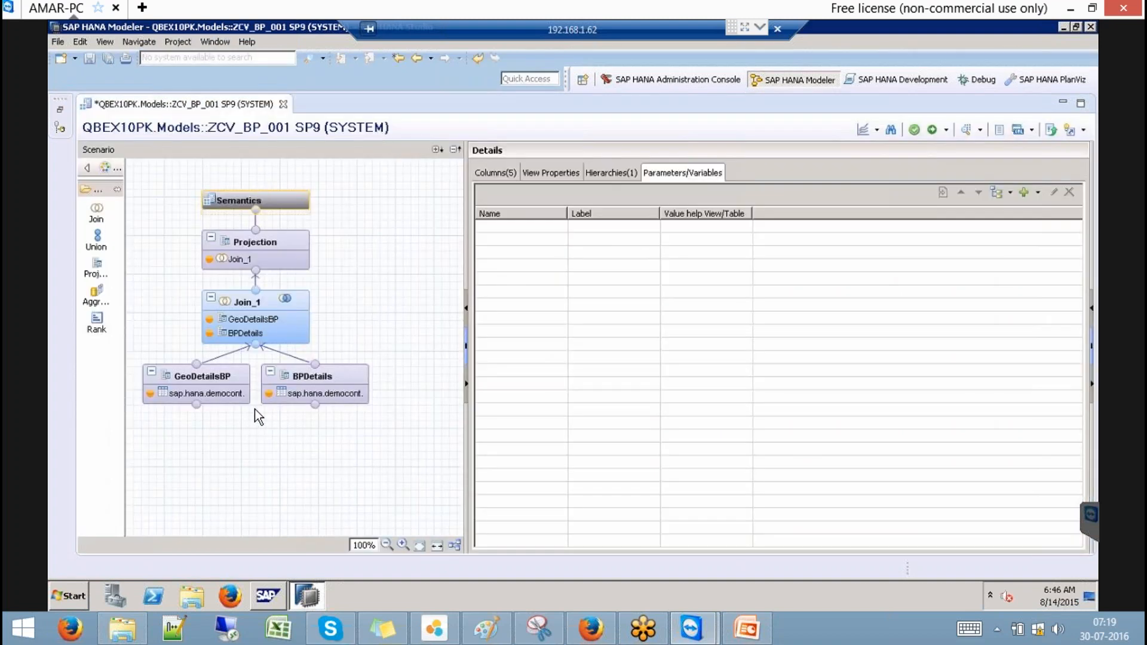
Step: Apply a fixed filter to the COUNTRY column of the GeoDetailsBP projection, with operator Equal and value CH
mouse_move(244, 379)
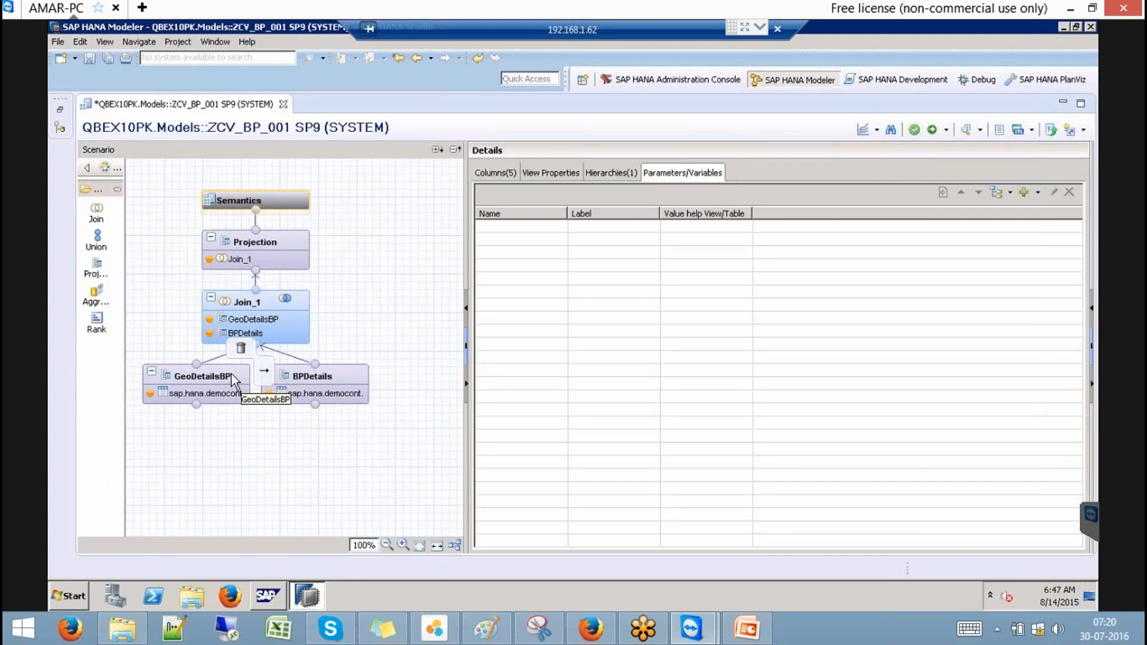
left_click(231, 374)
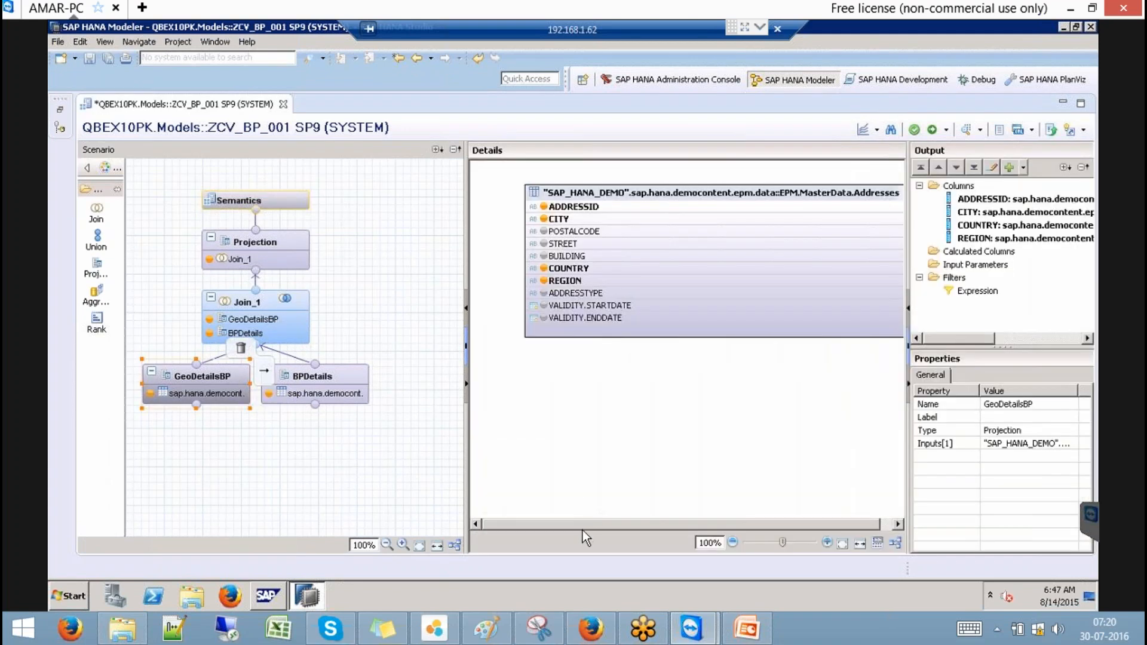
scroll(629, 523, "right", 1)
right_click(570, 267)
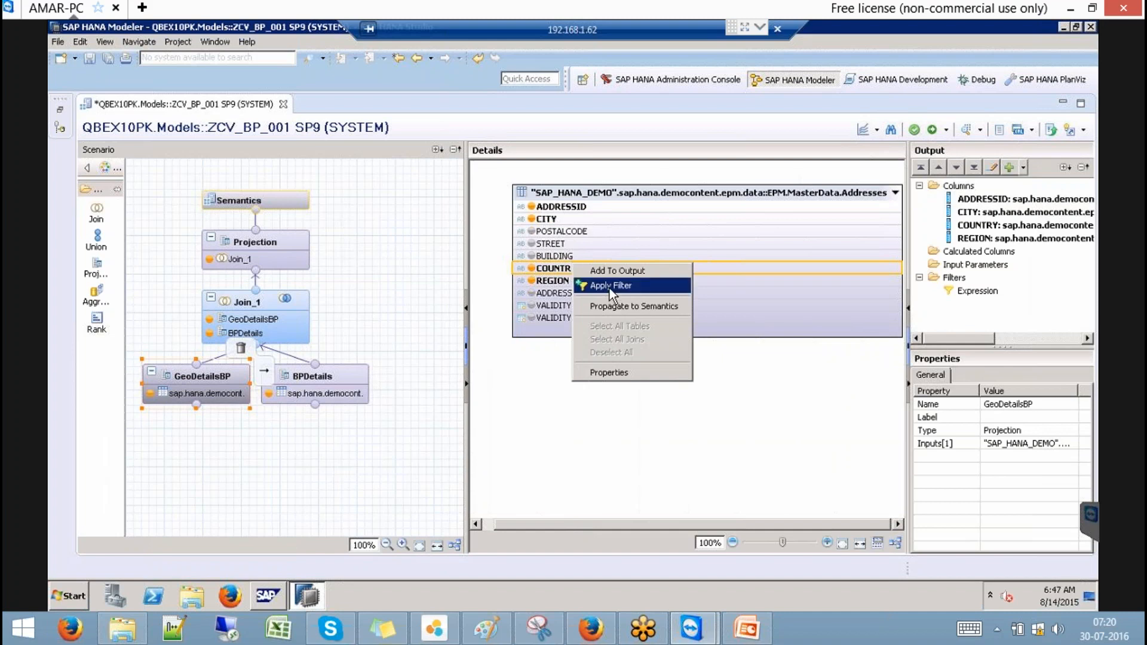
left_click(609, 287)
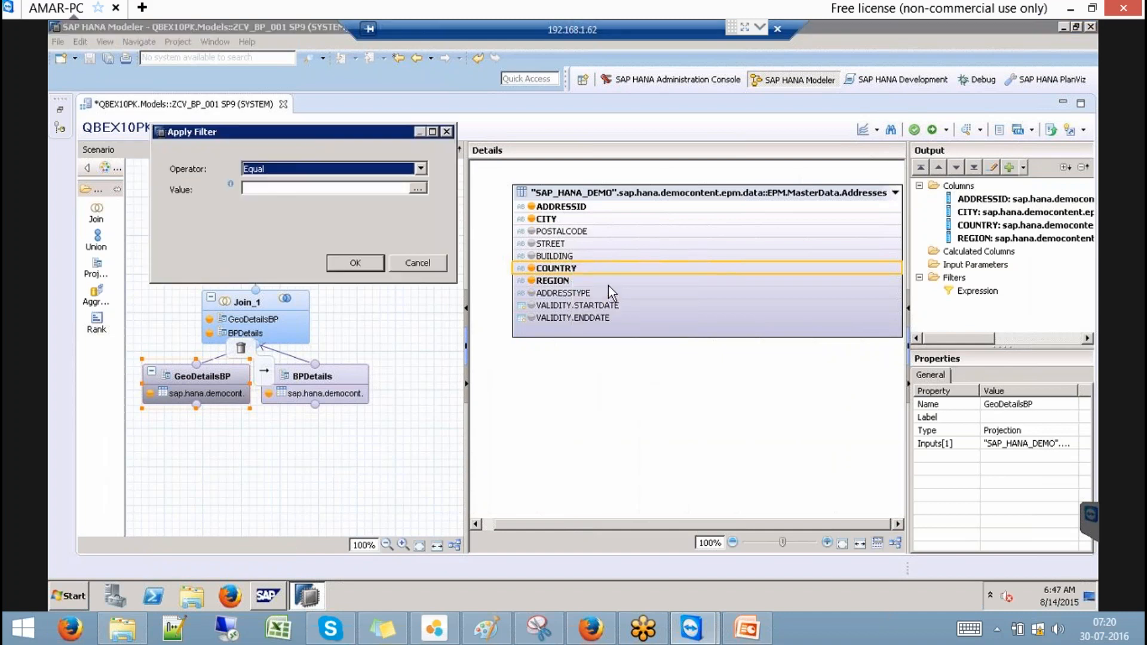
left_click(418, 189)
left_click(220, 176)
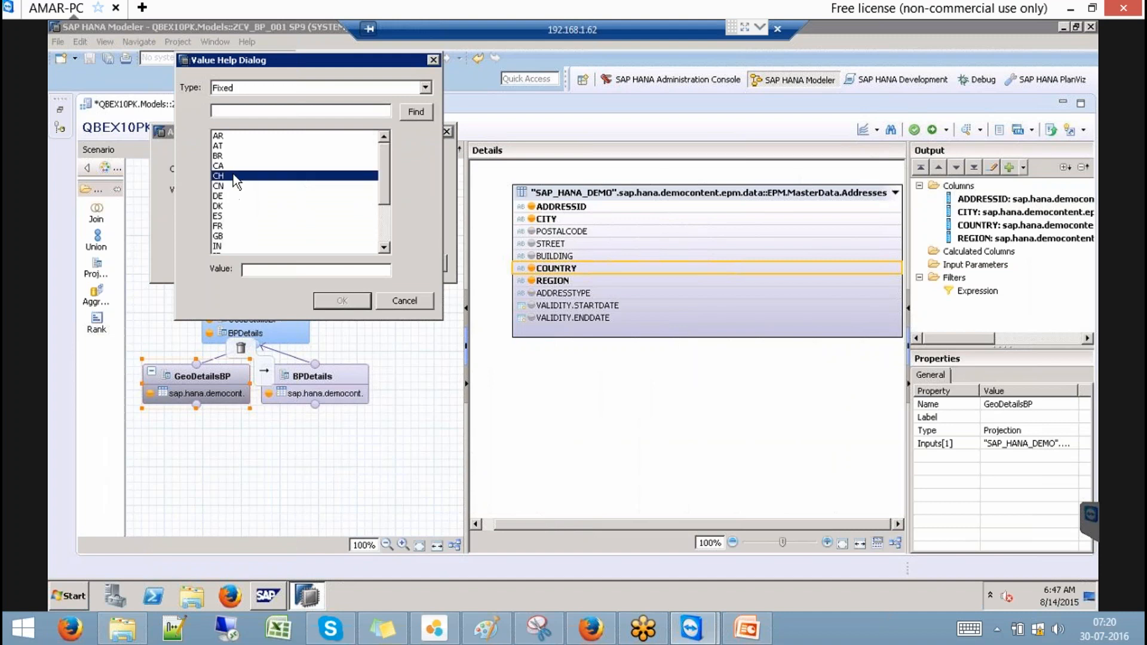
left_click(425, 87)
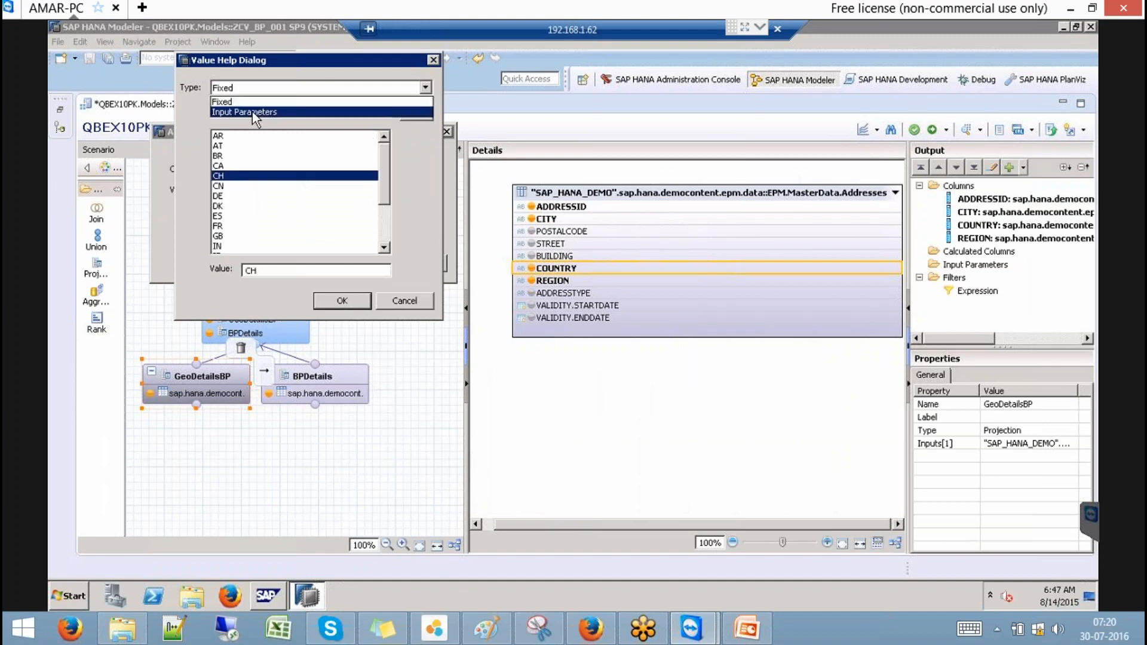
left_click(288, 77)
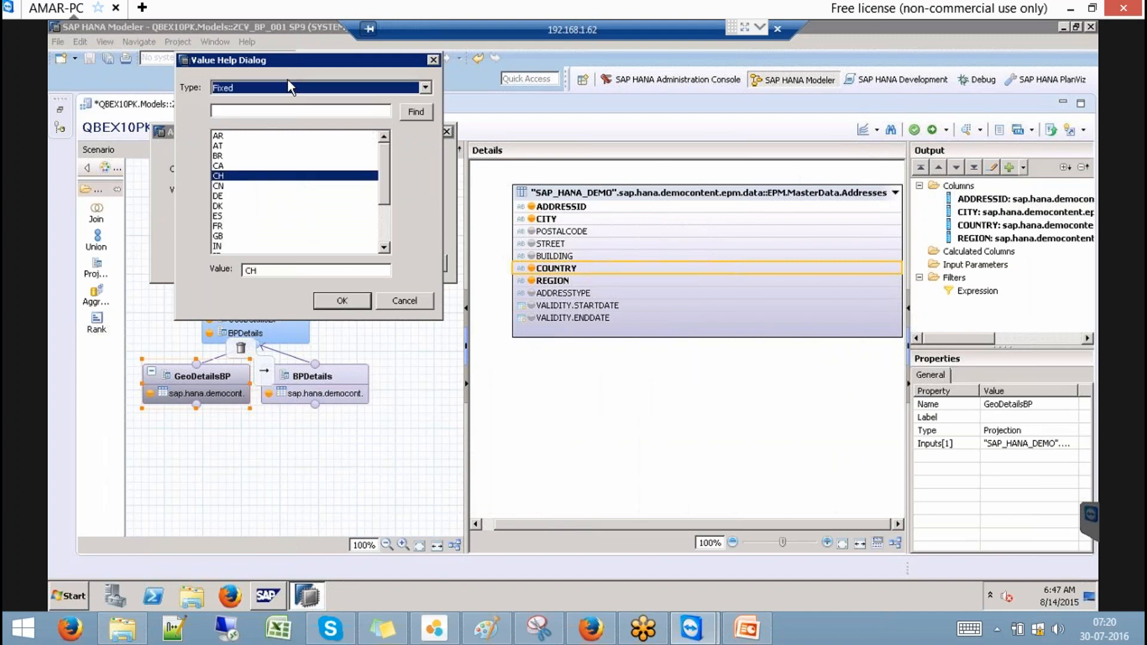
left_click(344, 300)
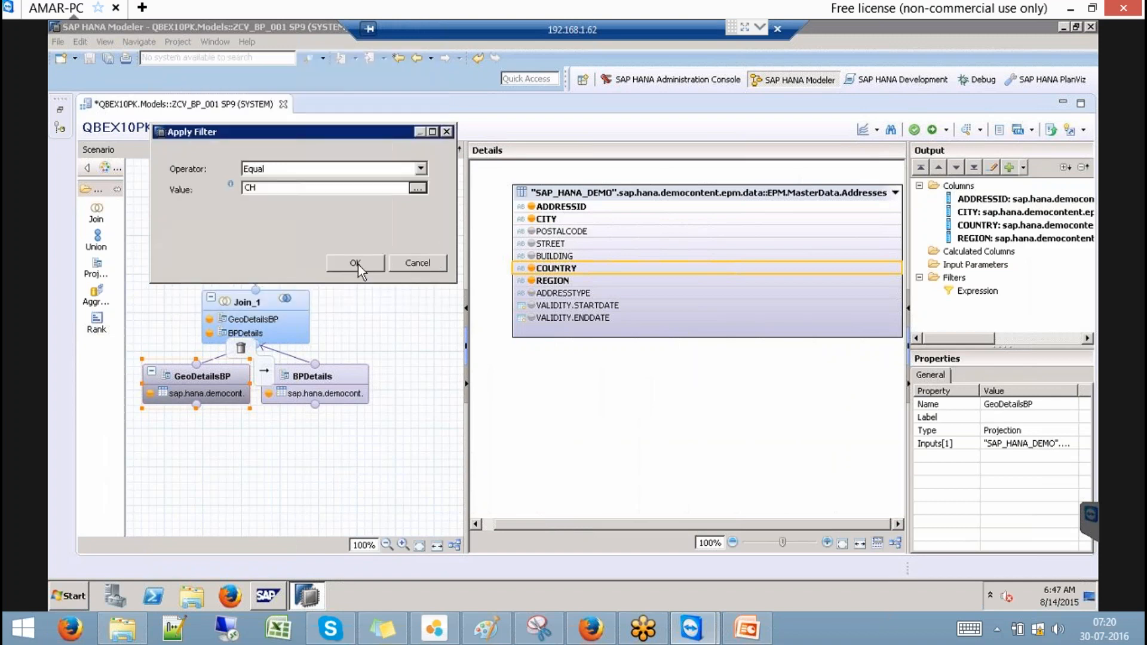
left_click(358, 264)
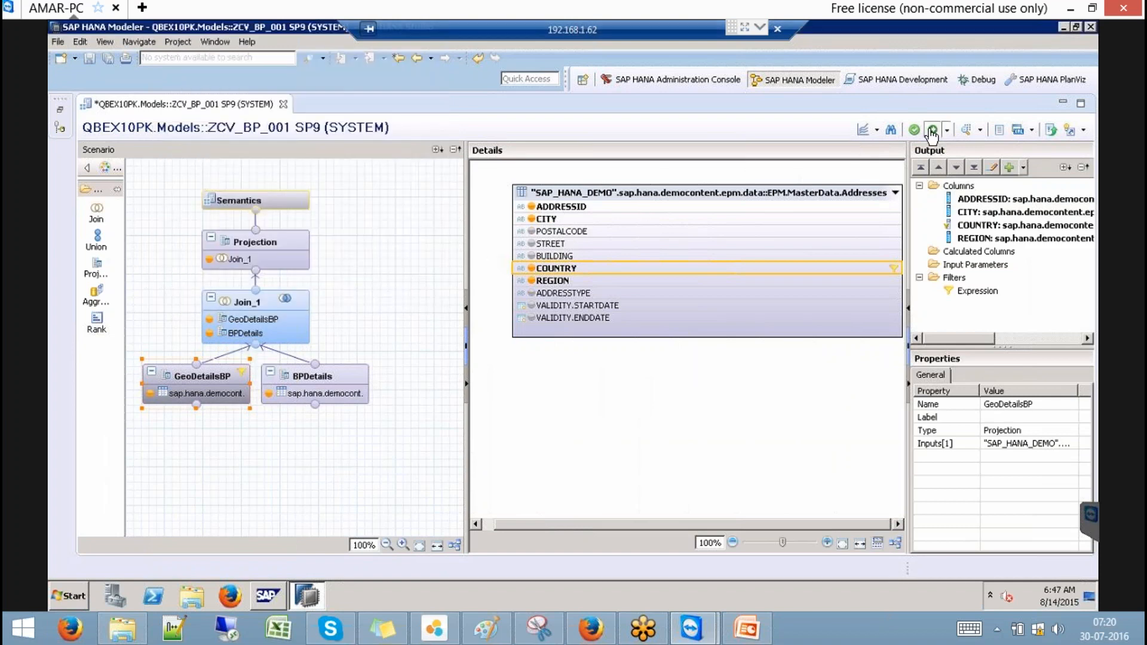
Step: Activate the filtered view and preview its PARTNERID count by COUNTRY and its raw data
left_click(932, 129)
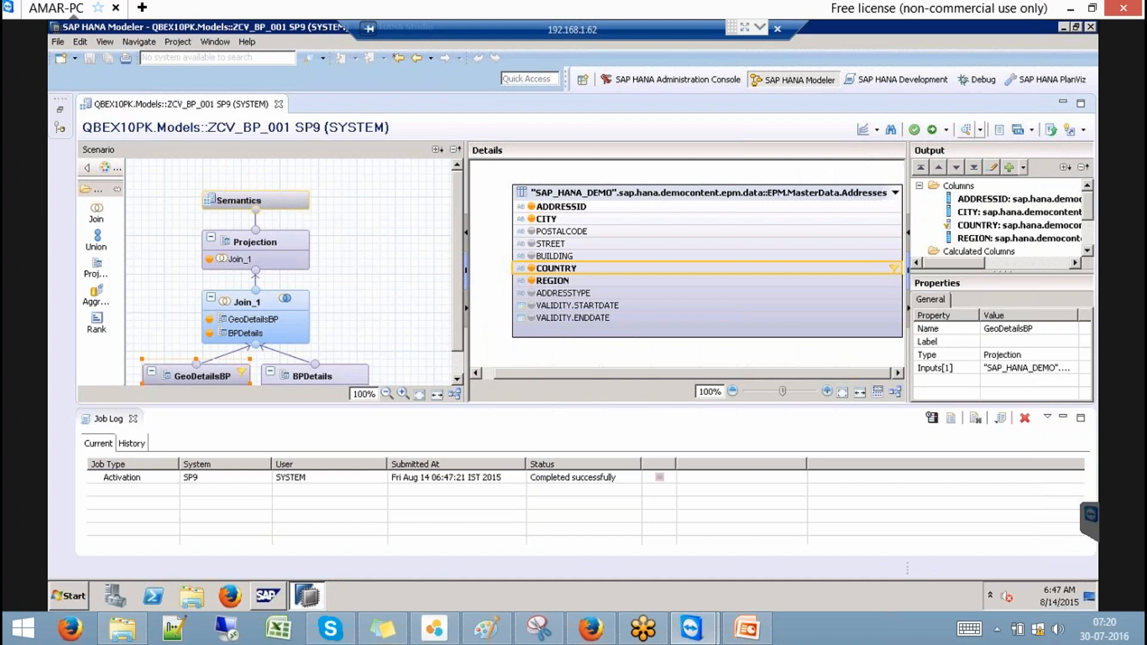
left_click(967, 129)
left_click_drag(150, 188, 283, 200)
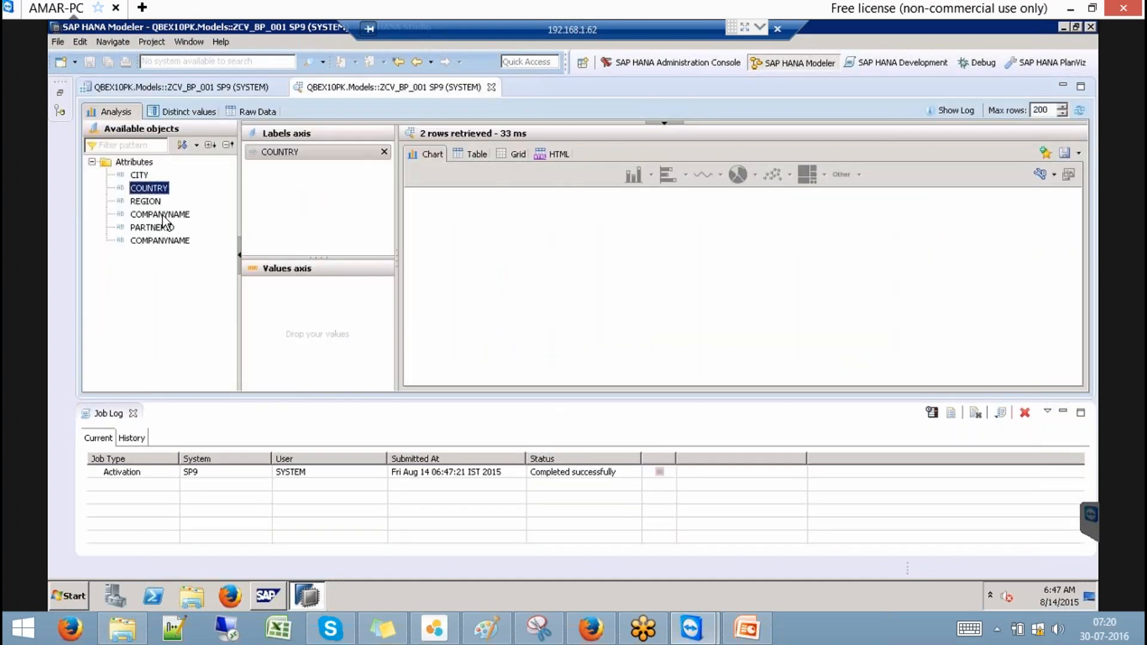
left_click_drag(162, 229, 299, 286)
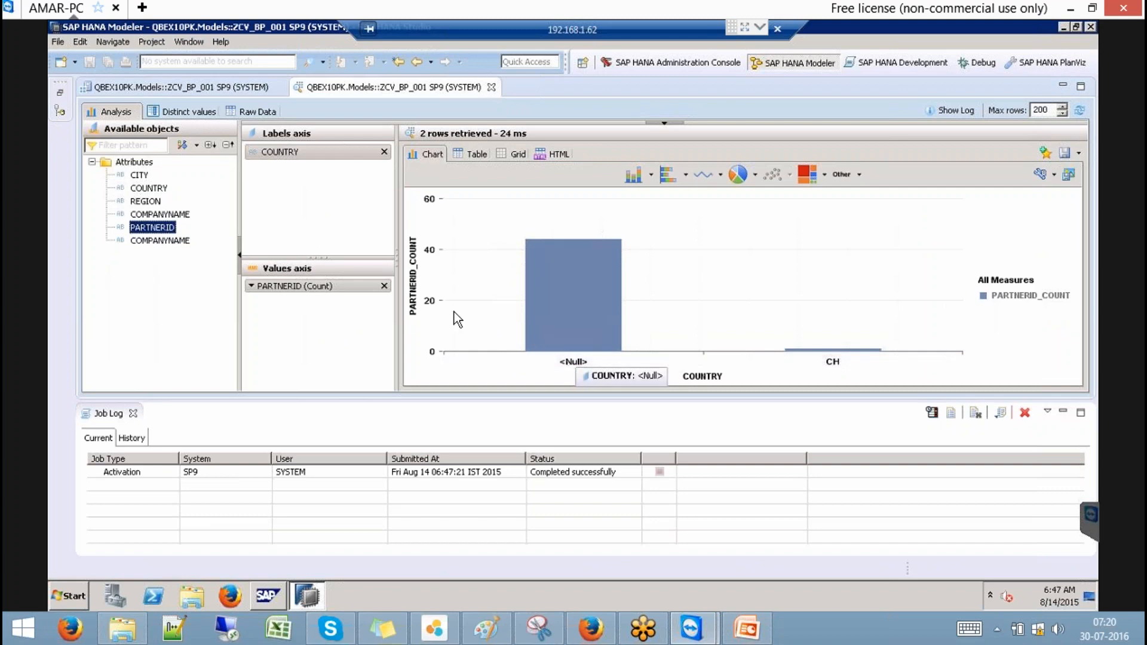
left_click(257, 112)
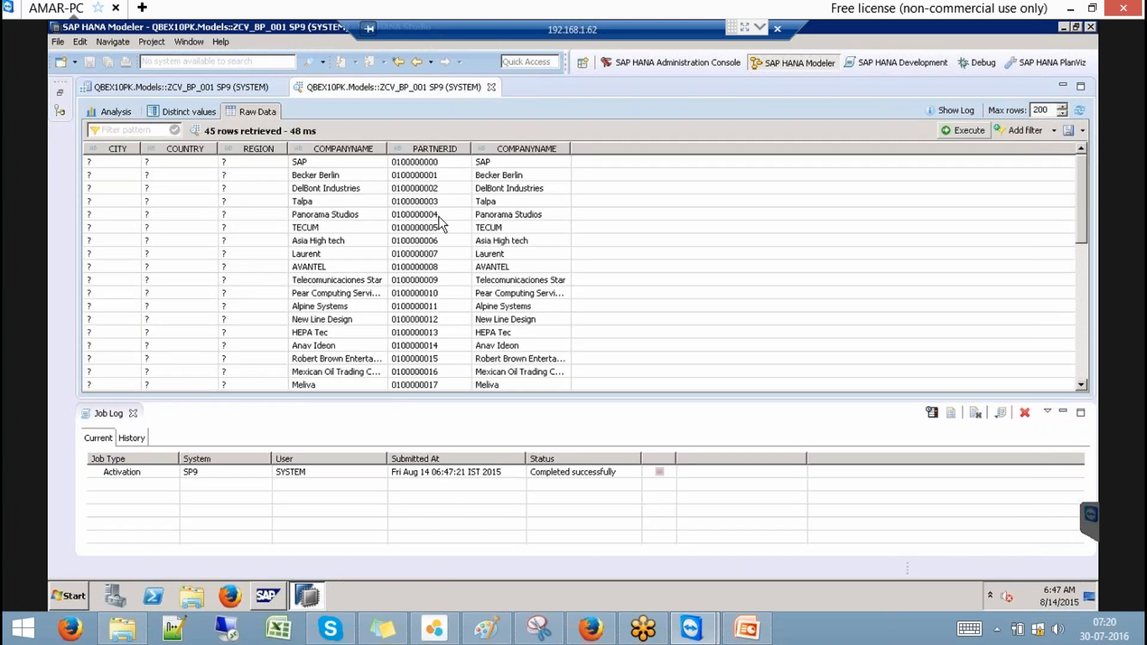
left_click(492, 87)
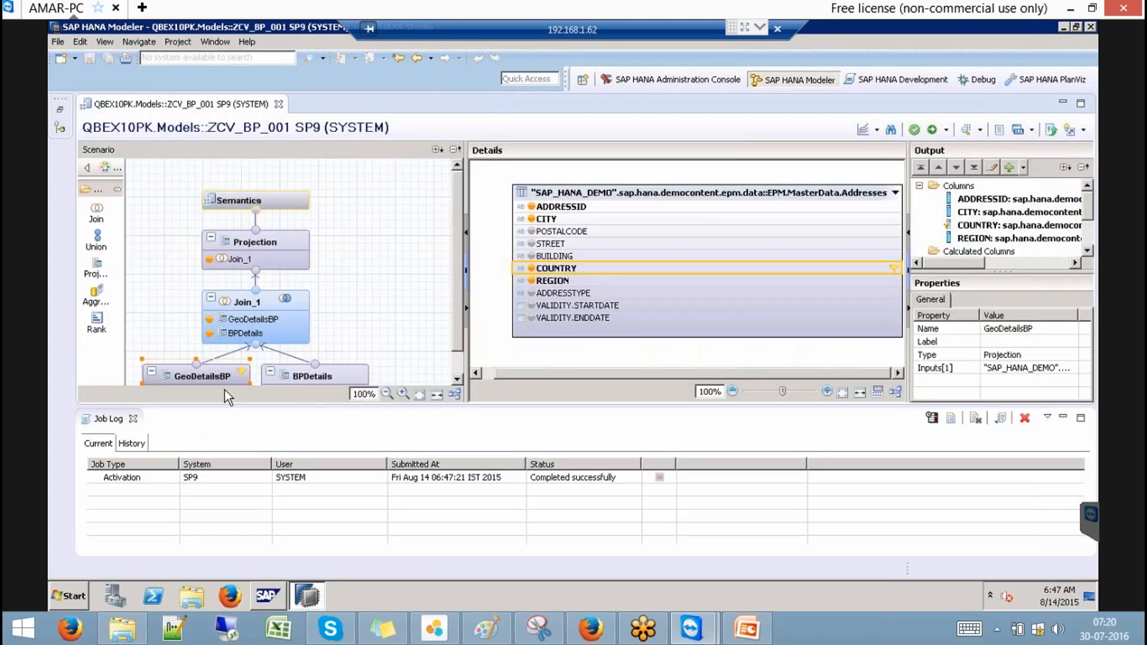
Step: Remove the filter from the COUNTRY column of GeoDetailsBP and activate the view again
left_click(134, 419)
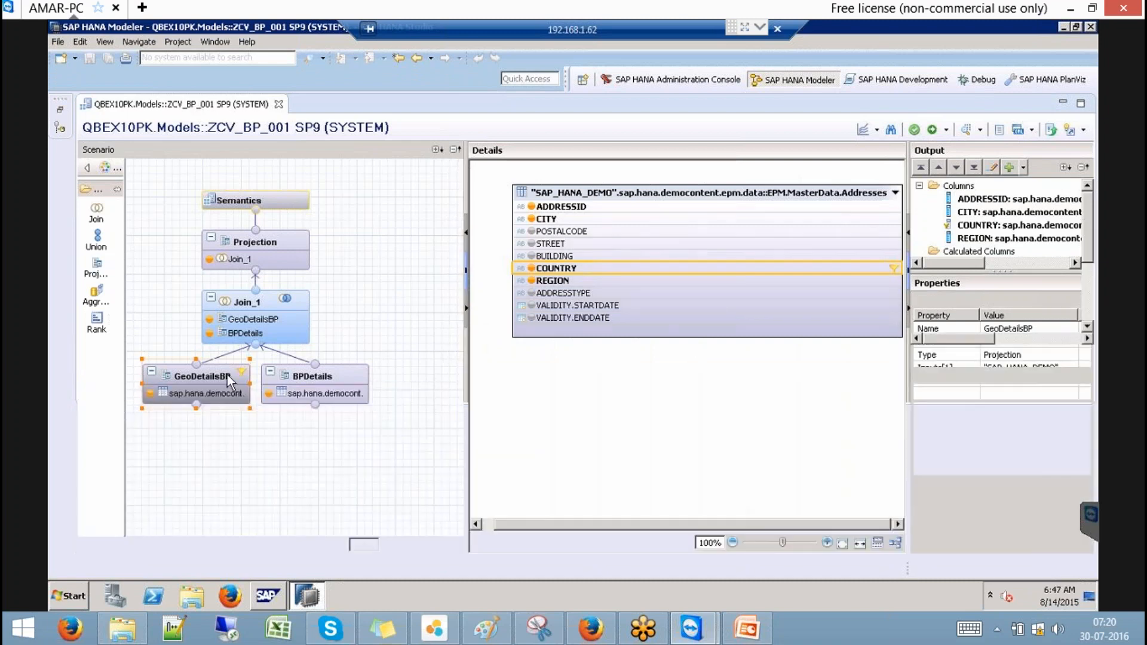
left_click(227, 375)
right_click(704, 267)
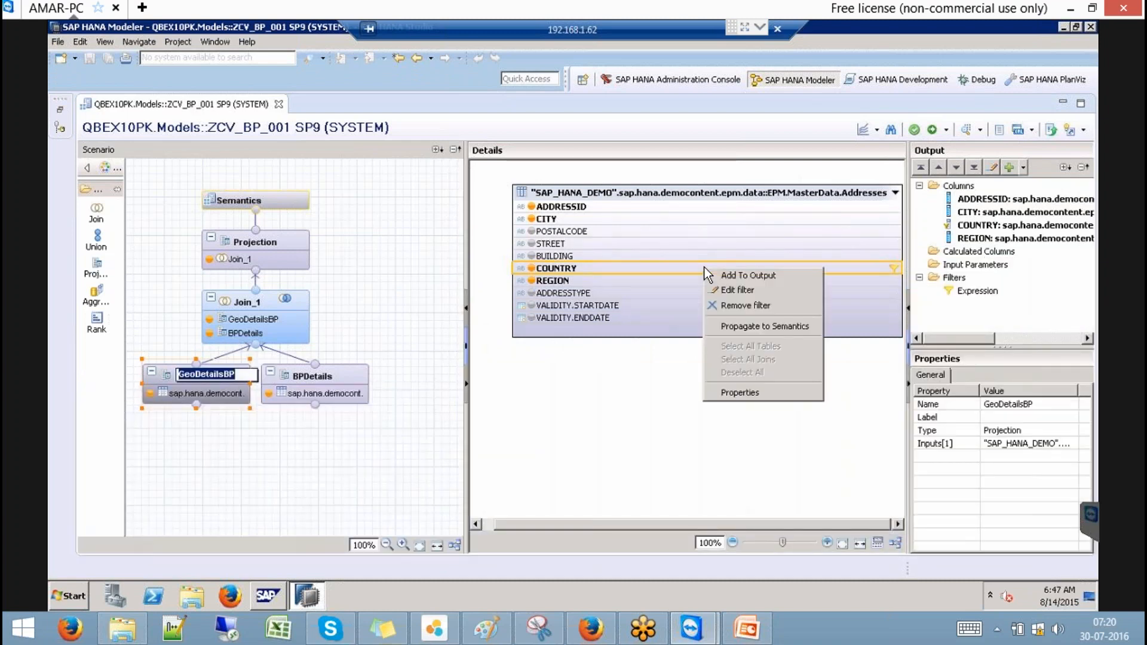
left_click(745, 305)
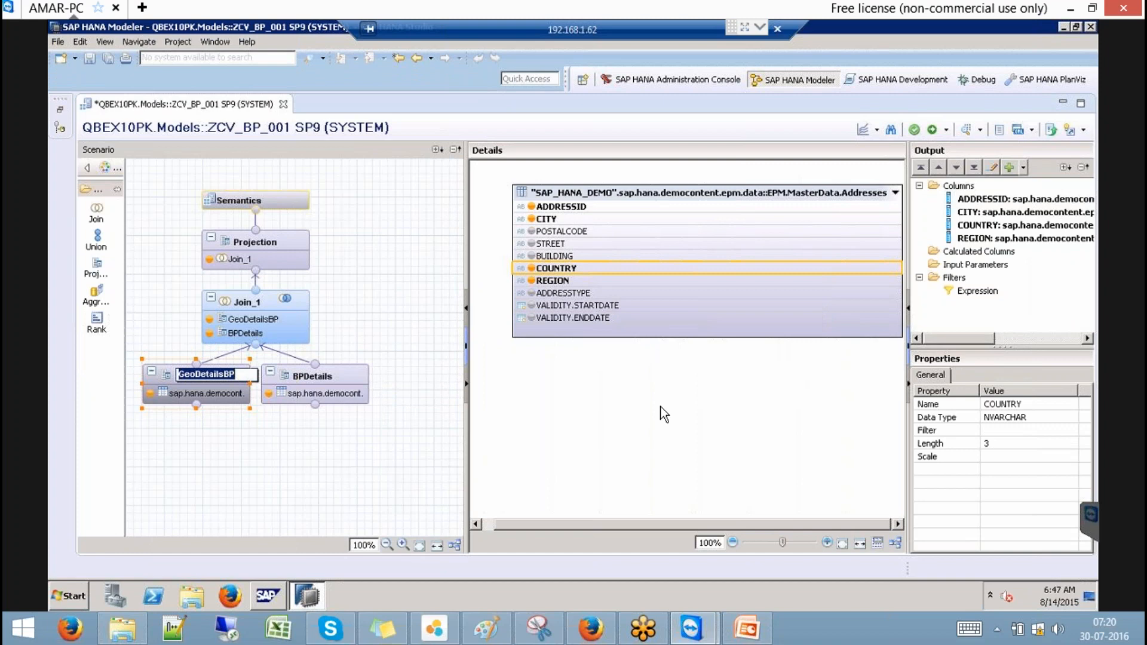
left_click(931, 130)
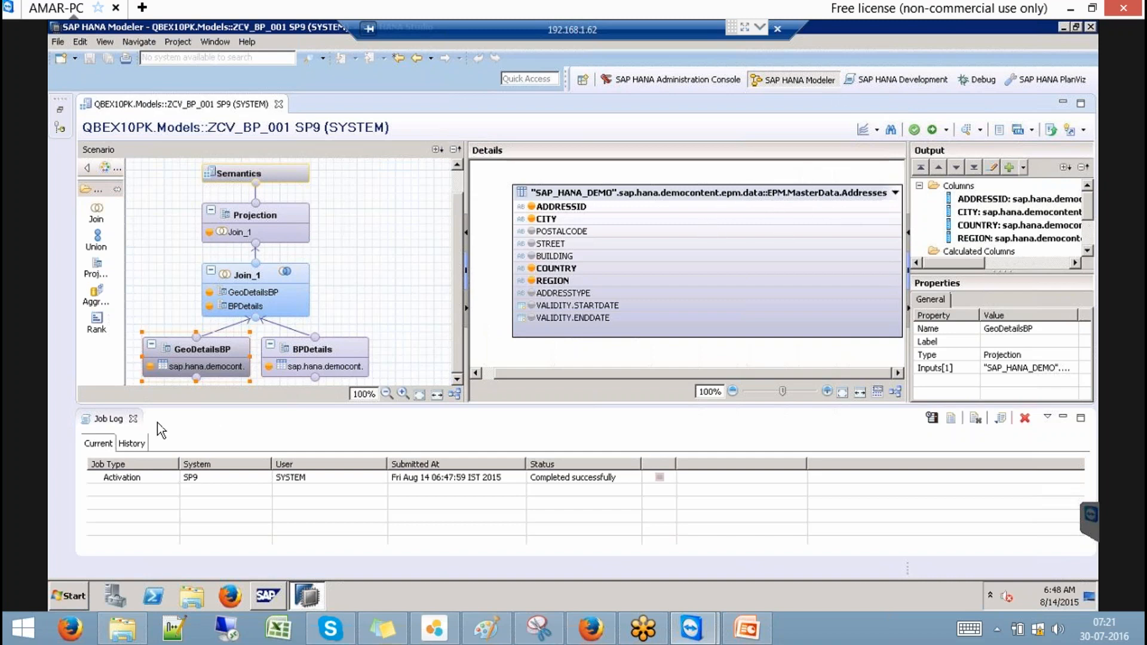
left_click(134, 419)
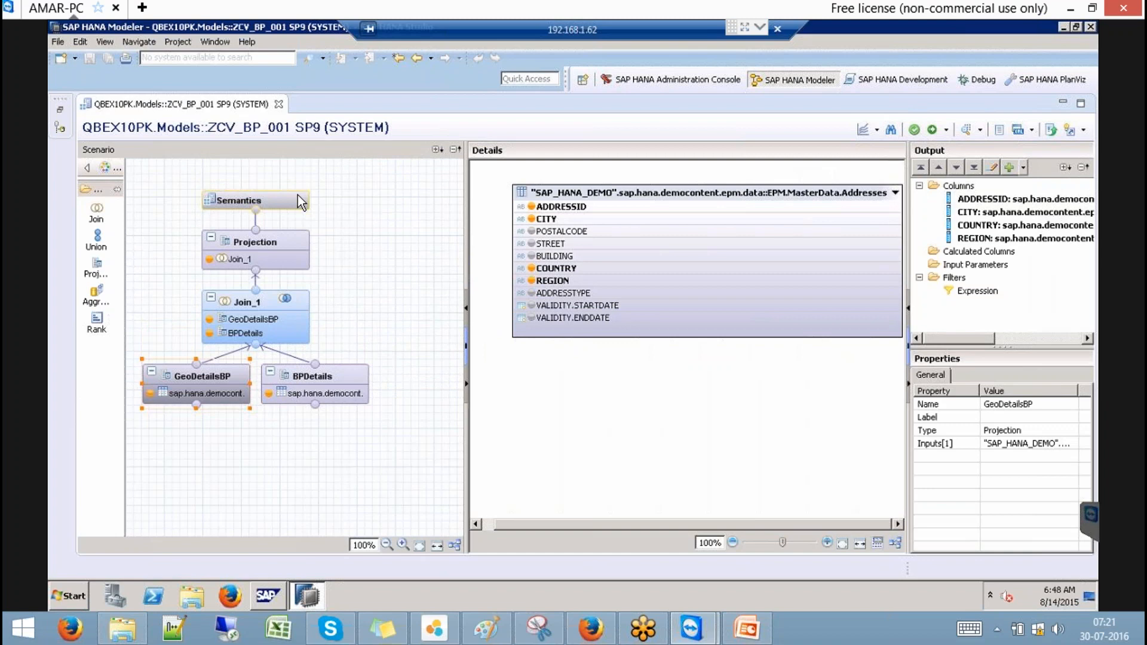
Step: Change the data category of ZCV_BP_001 to CUBE in the Semantics node's view properties
left_click(298, 197)
left_click(549, 173)
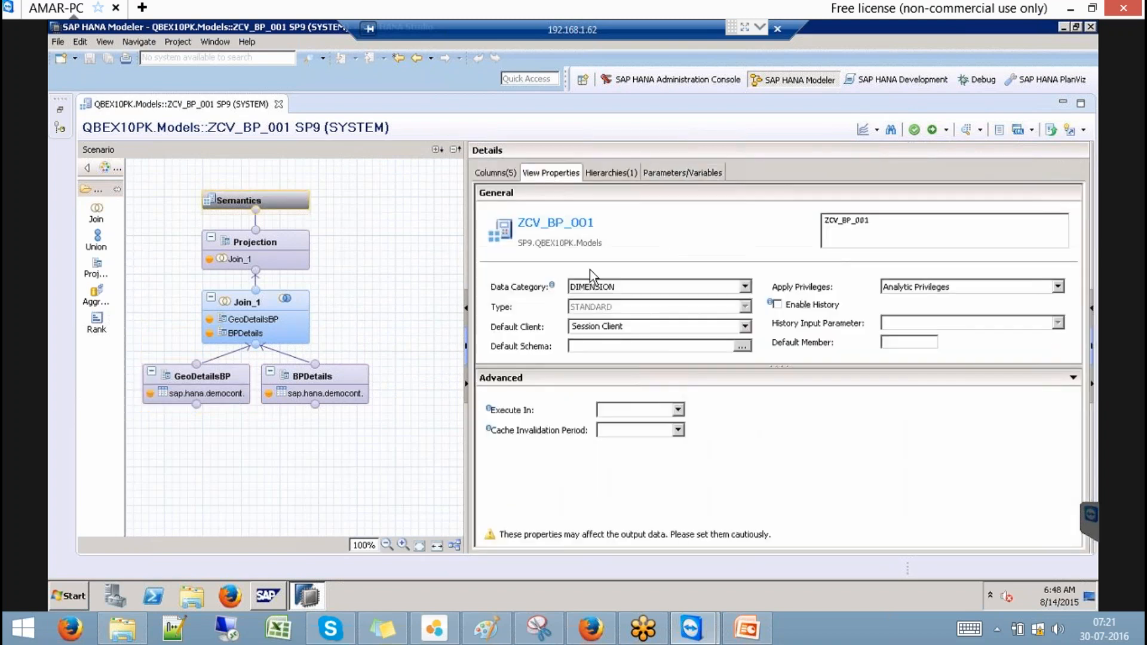
left_click(745, 287)
left_click(617, 310)
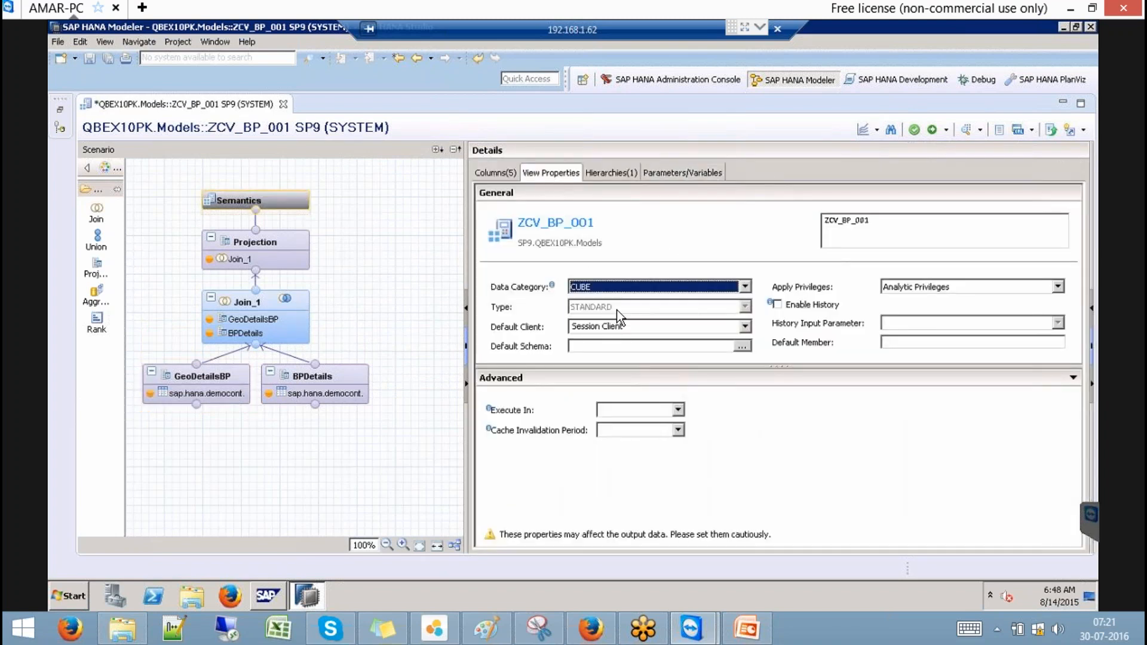
left_click(407, 259)
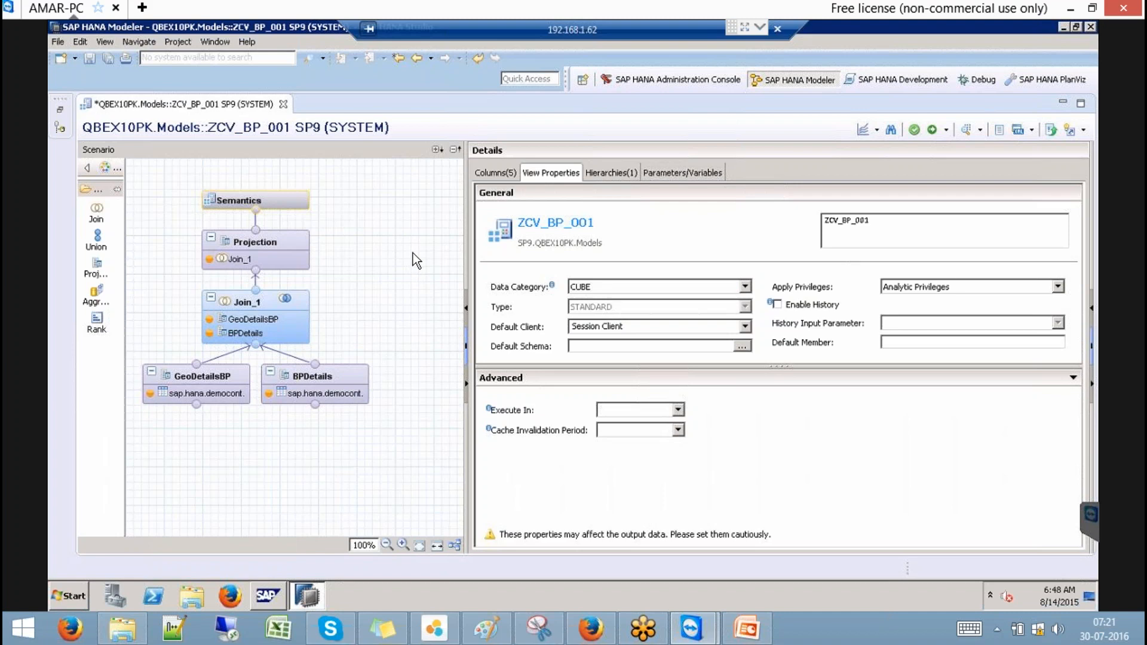
Step: Try to activate ZCV_BP_001 as a CUBE view and read the details of the activation job
left_click(932, 129)
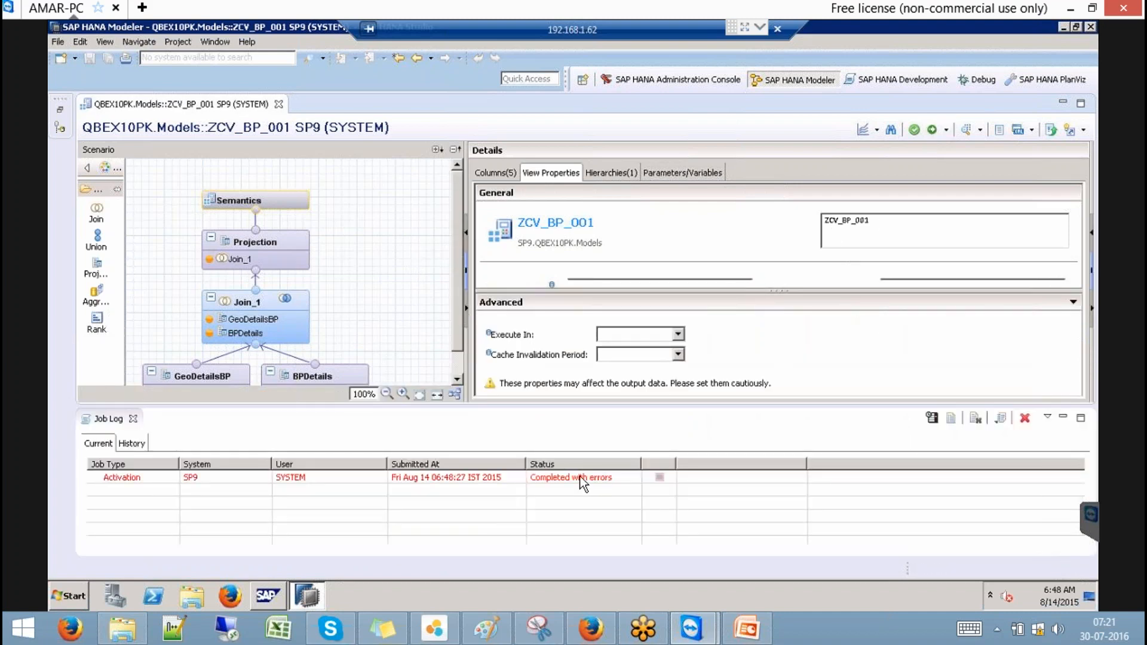
left_click(583, 482)
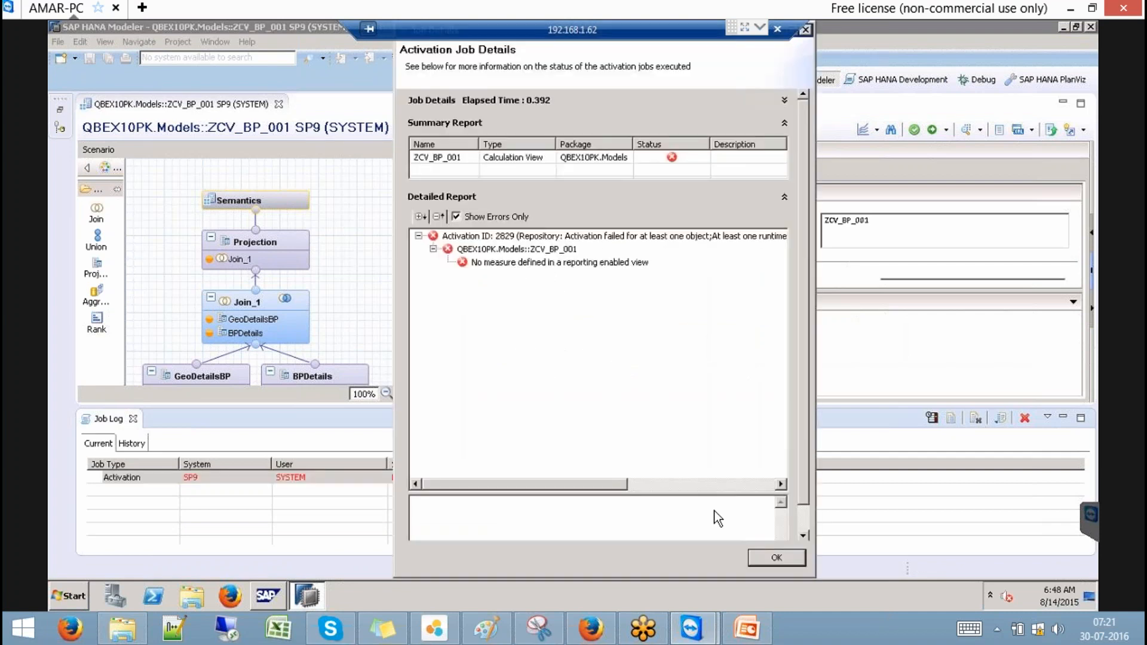
left_click(755, 554)
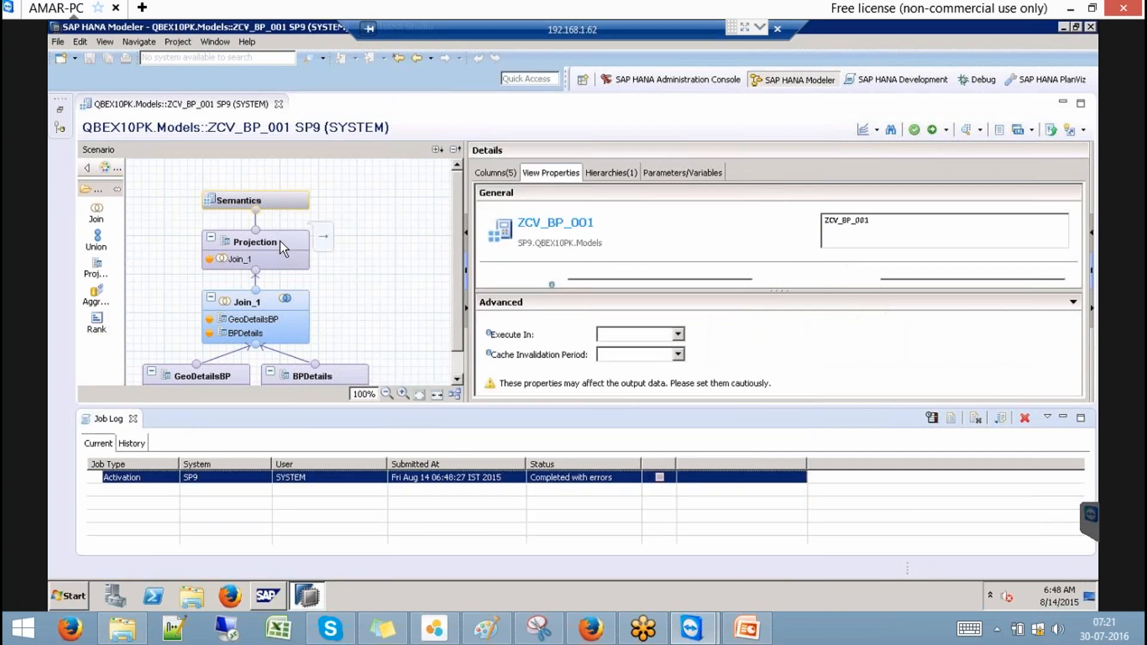
Step: Set the data category of ZCV_BP_001 back to DIMENSION in the Semantics node, then activate the view and close it
left_click(281, 241)
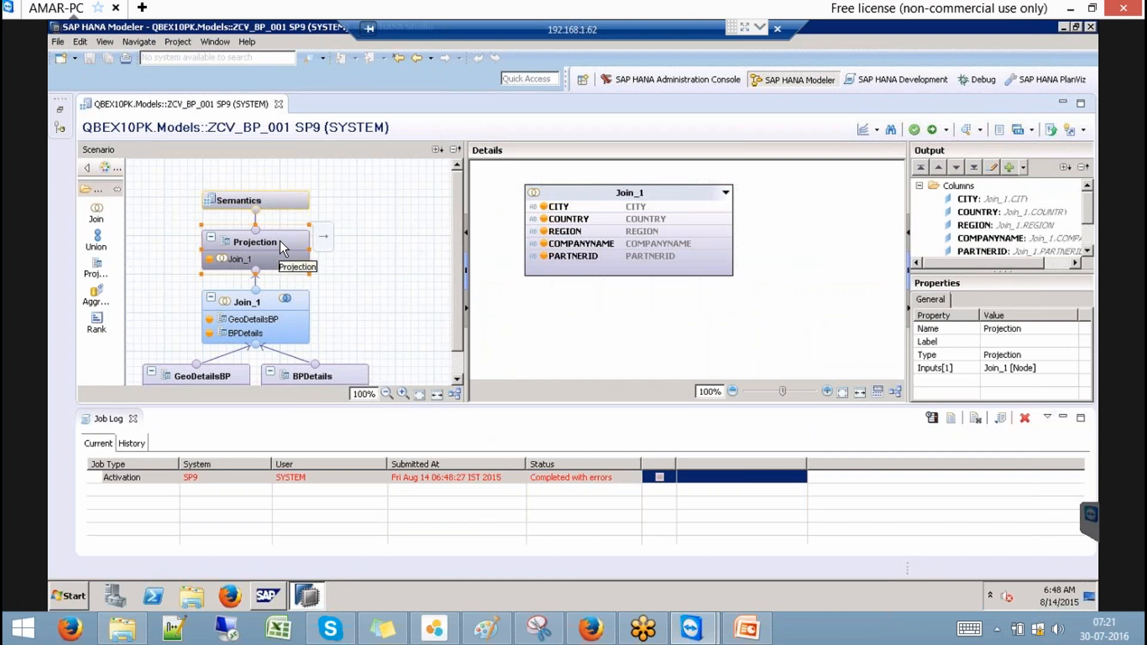
left_click(291, 202)
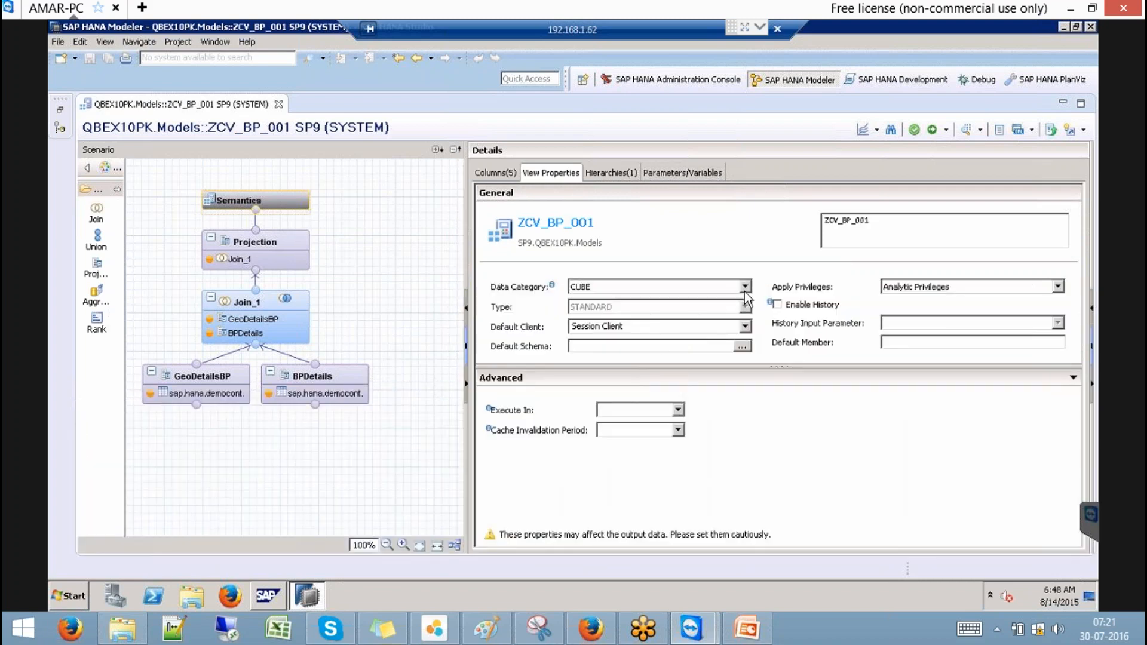
left_click(745, 287)
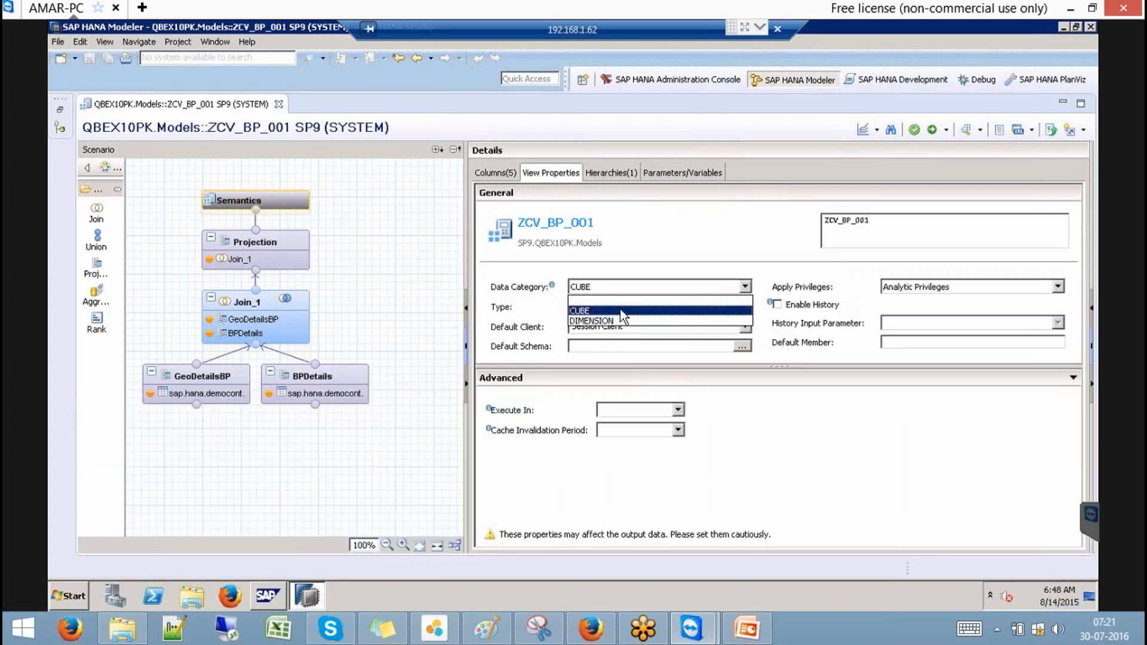
left_click(591, 321)
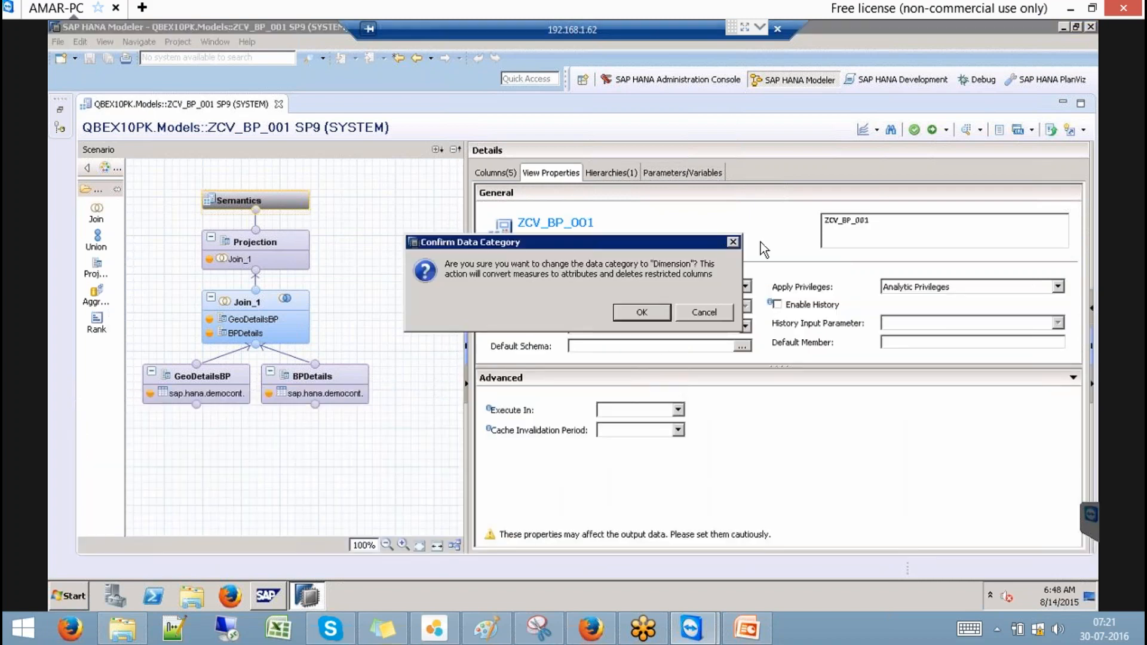
left_click(643, 313)
left_click(933, 130)
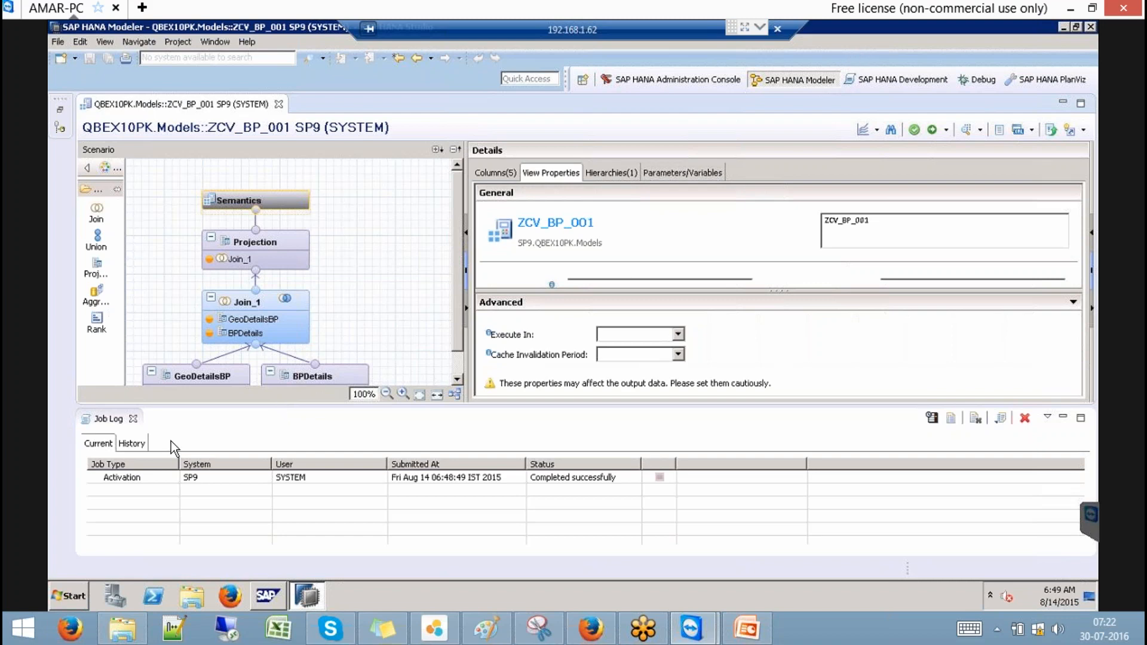
left_click(134, 420)
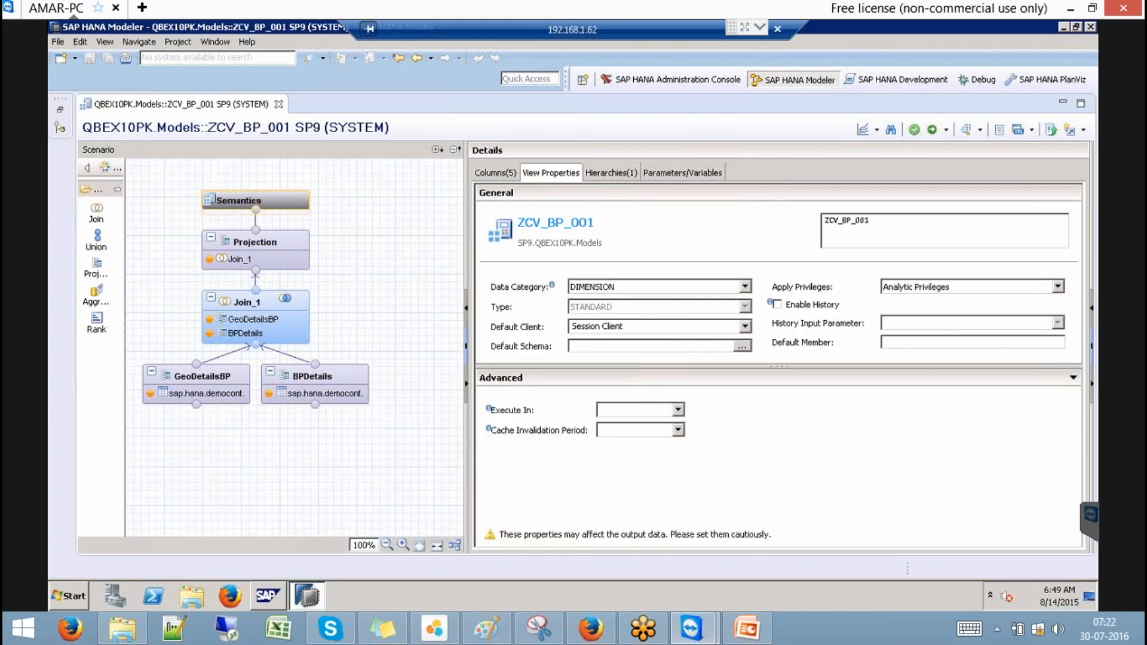
left_click(279, 105)
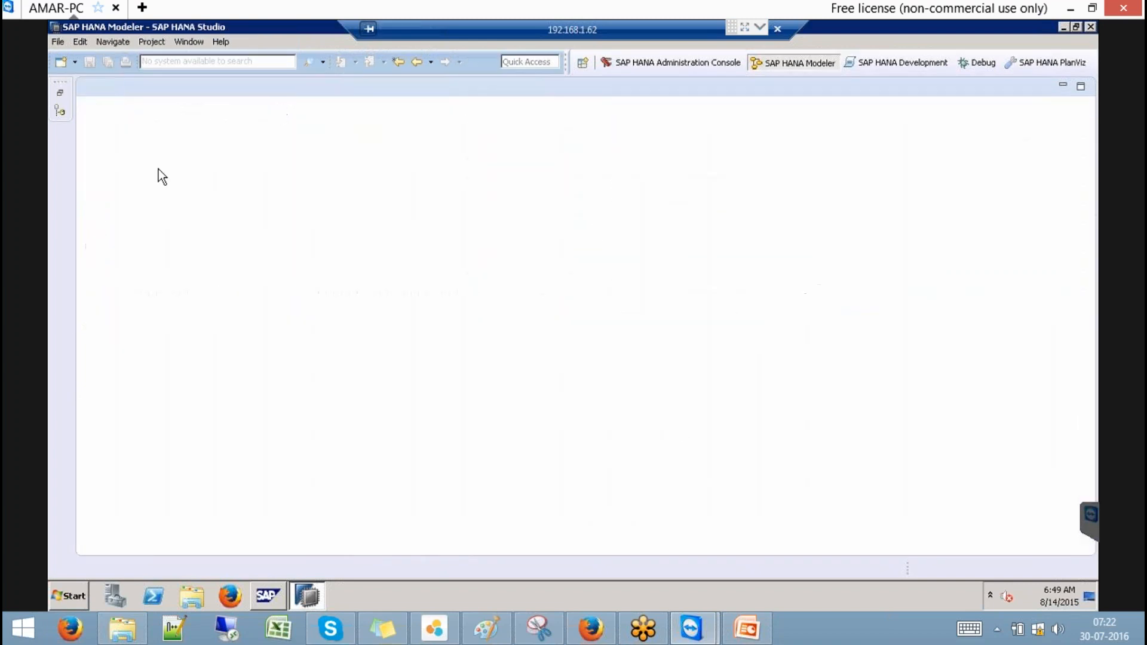
Step: Restore the Systems view and expand the Attribute Views folder under QBEX10PK Models
left_click(60, 93)
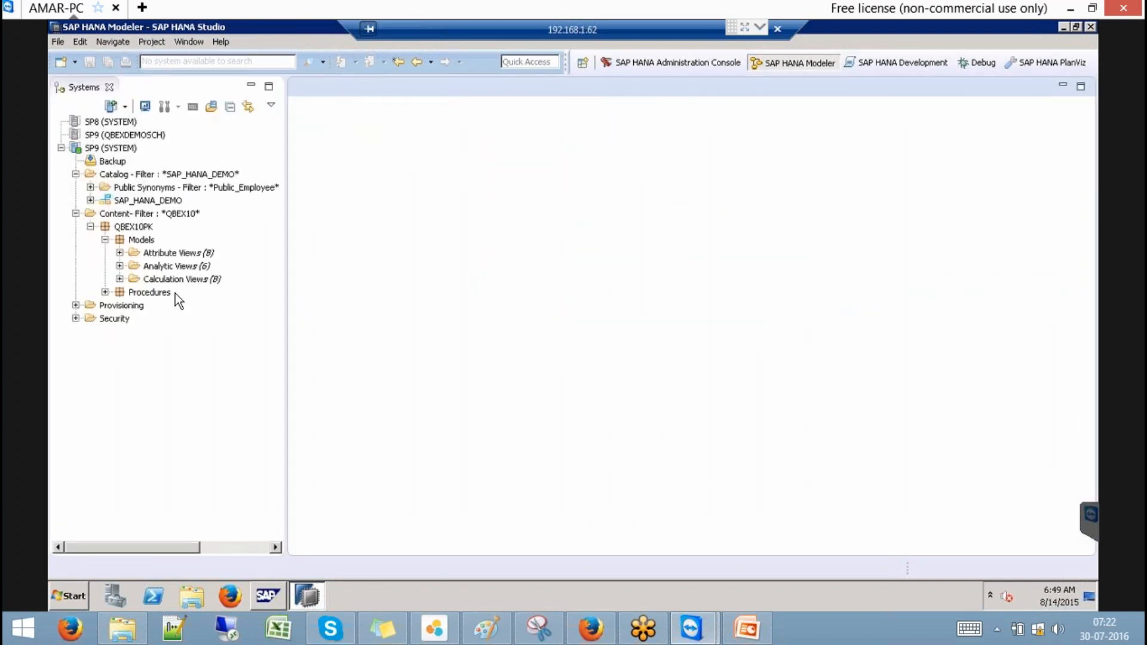
left_click(177, 282)
right_click(179, 281)
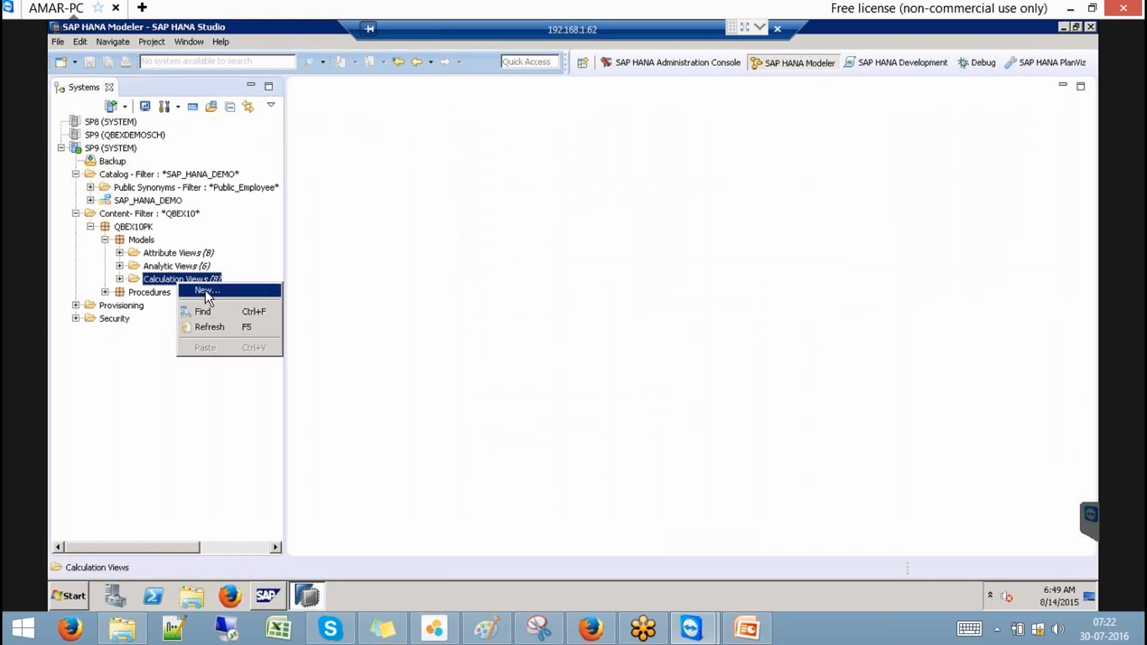
left_click(257, 253)
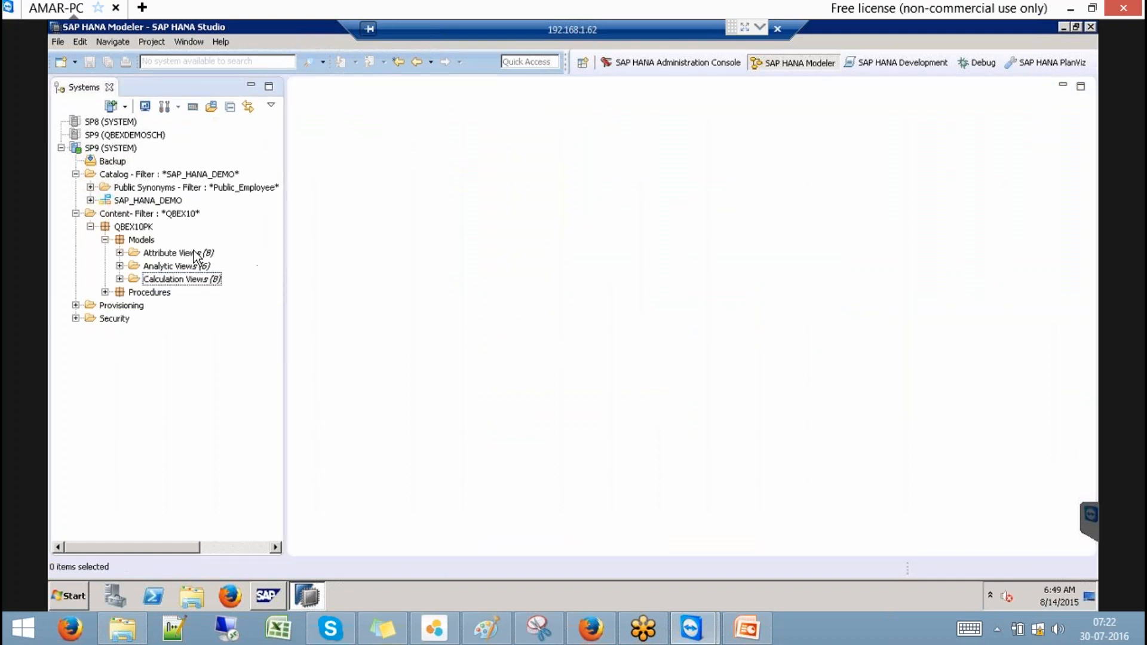
left_click(193, 251)
right_click(193, 251)
left_click(231, 259)
left_click(408, 479)
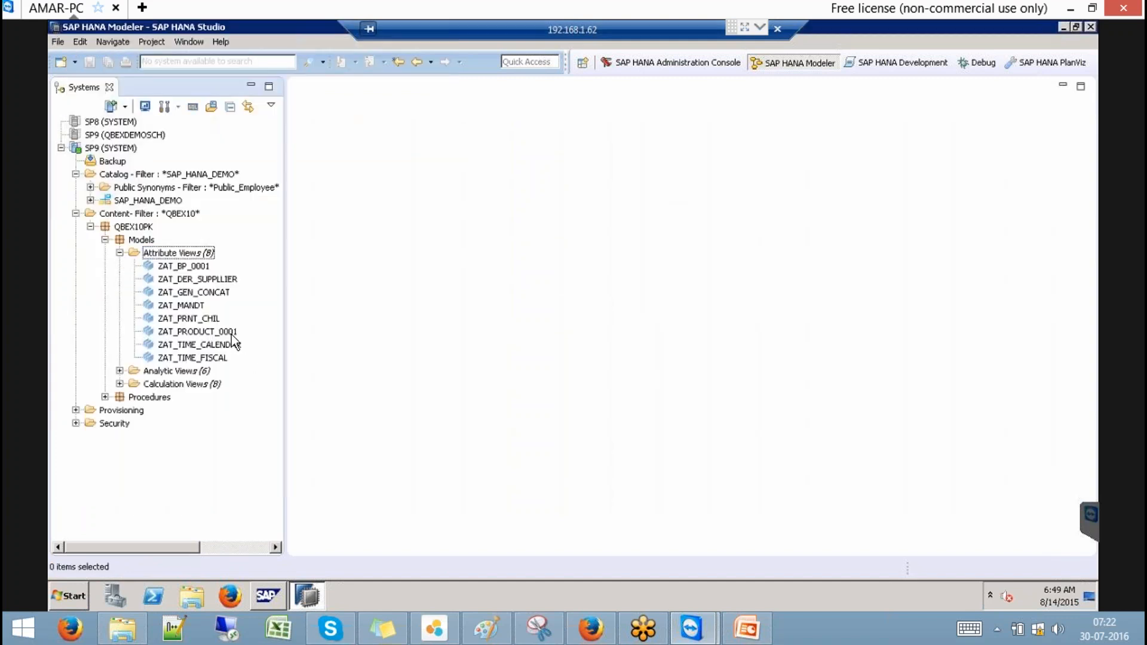
Step: Examine the attribute view ZAT_PRODUCT_0001 by previewing its raw data and viewing its Data Foundation tables
double_click(213, 338)
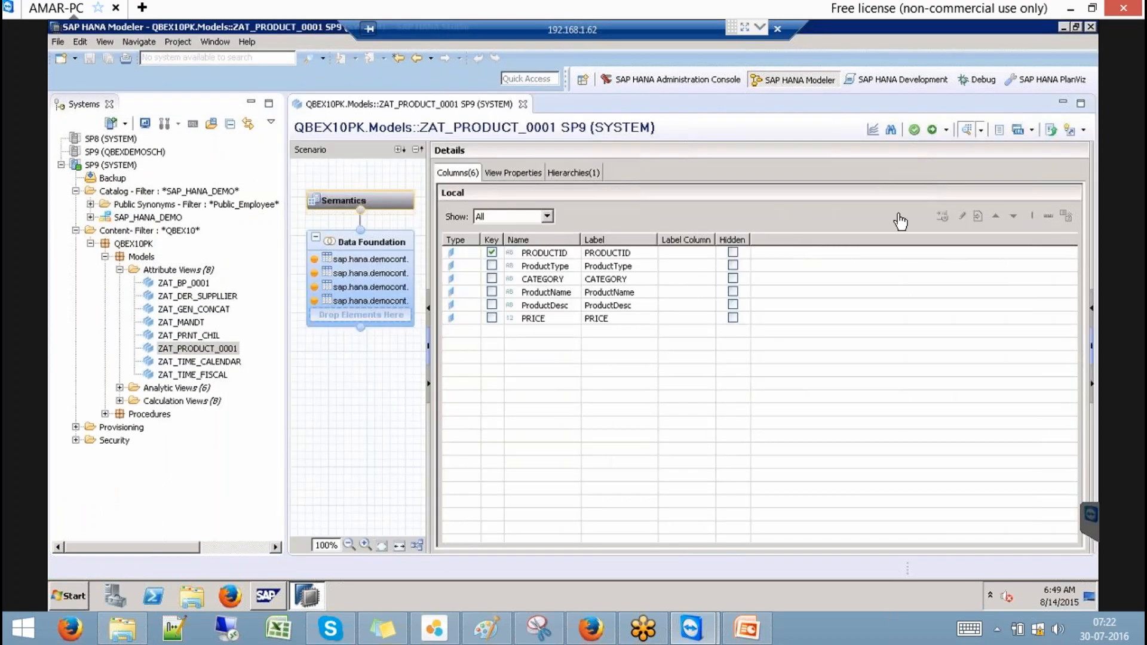
left_click(966, 130)
left_click(484, 113)
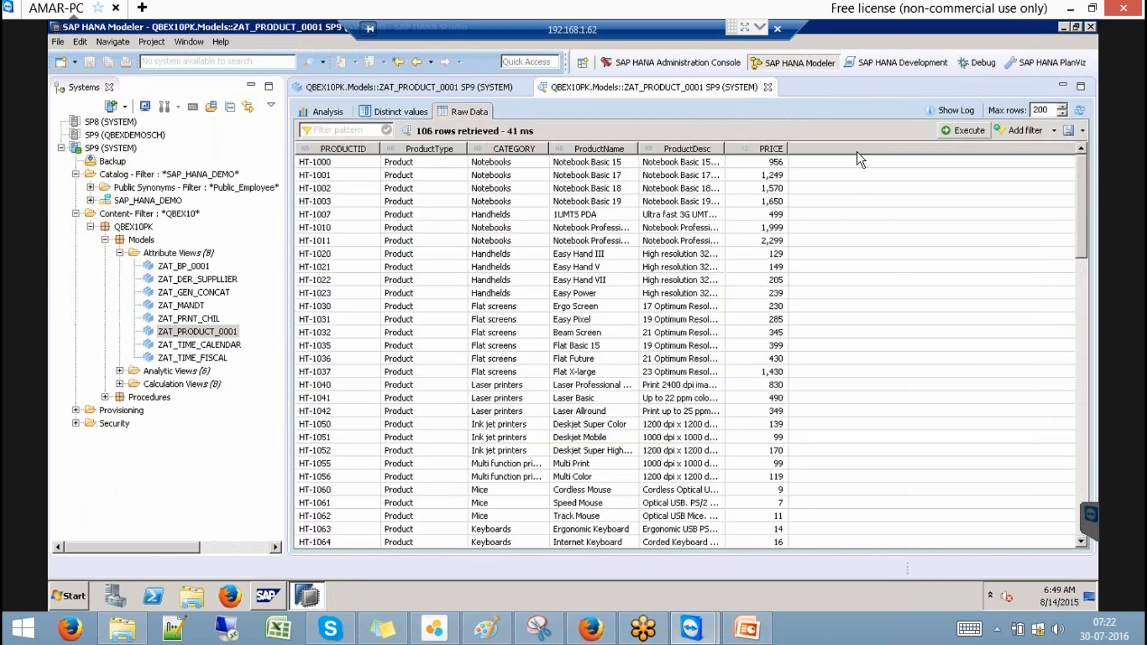
left_click(767, 87)
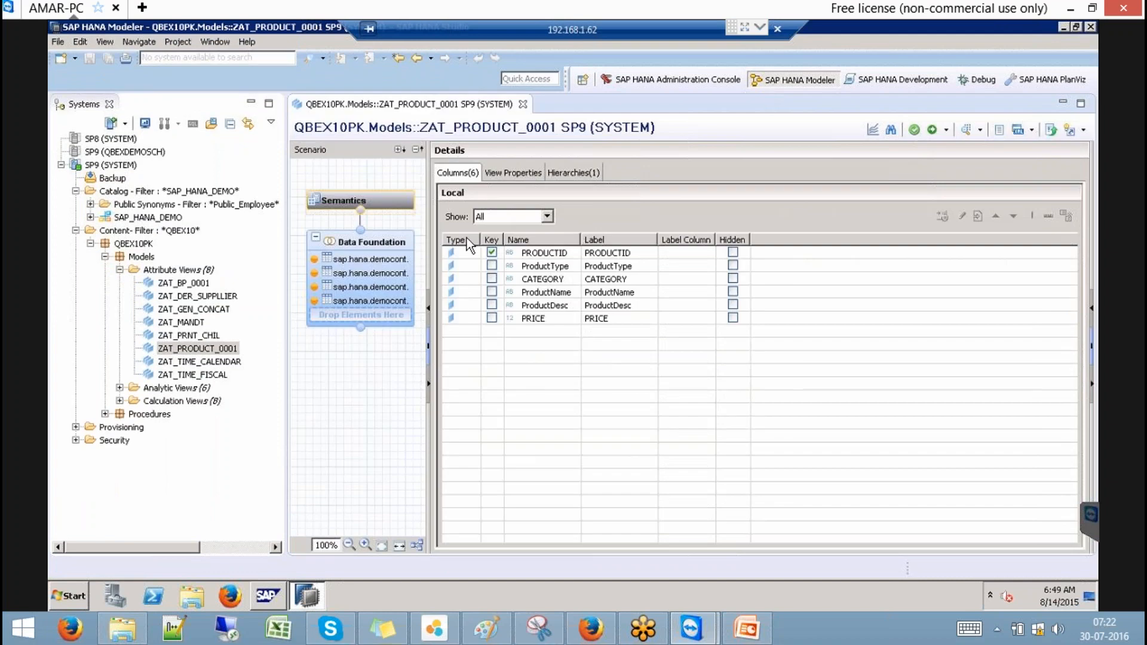
left_click(399, 256)
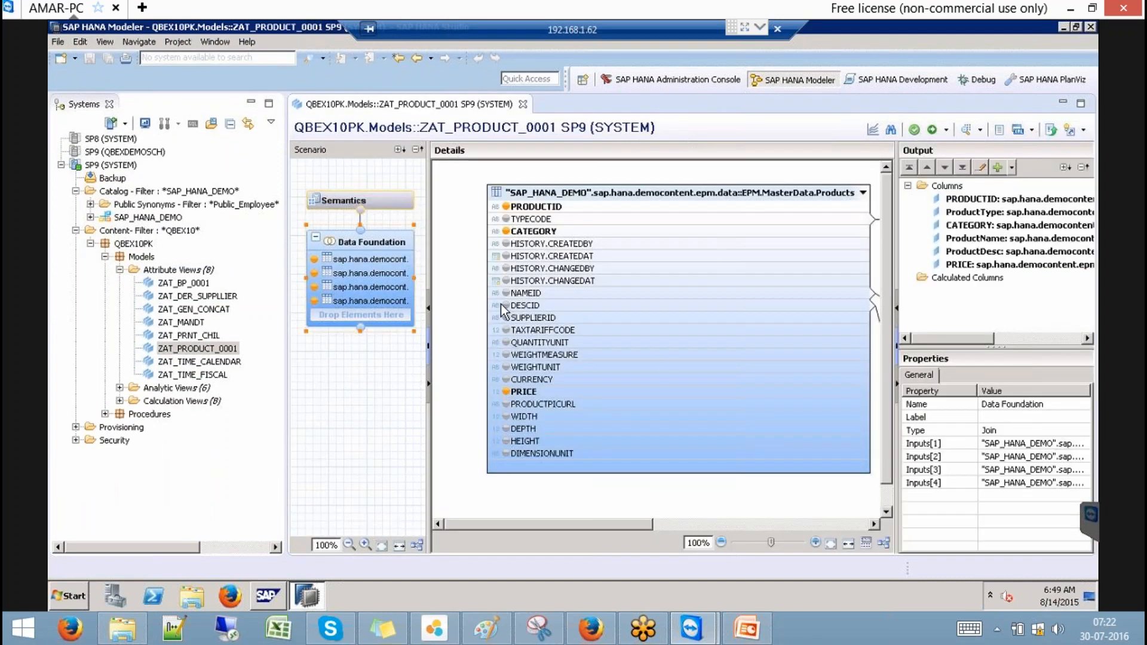
left_click(523, 104)
Step: Create a graphical calculation view named ZCV_PRODUCT_001 with data category DIMENSION in QBEX10PK.Models
right_click(191, 387)
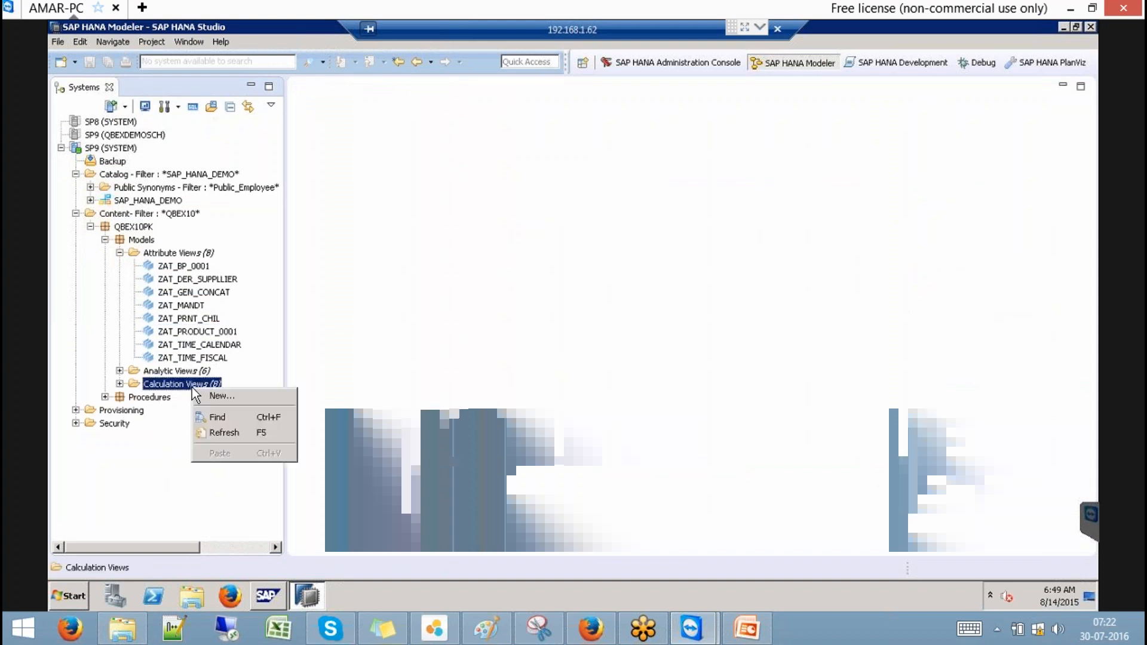
left_click(232, 396)
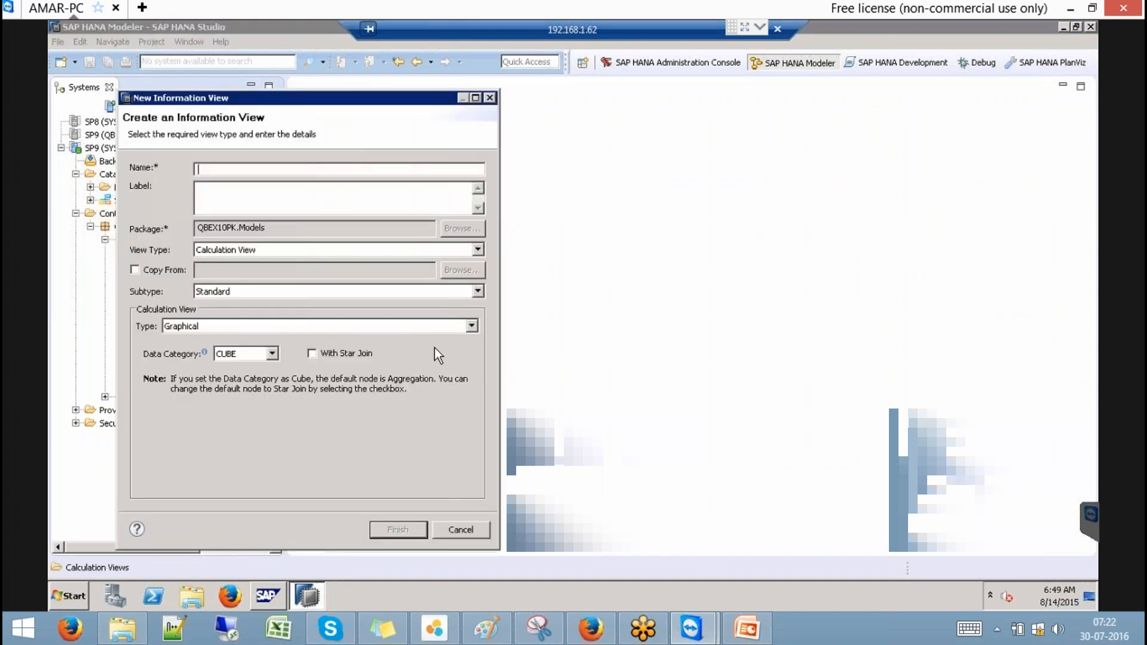
type("ZCV_PRODUCT_001")
key("Tab")
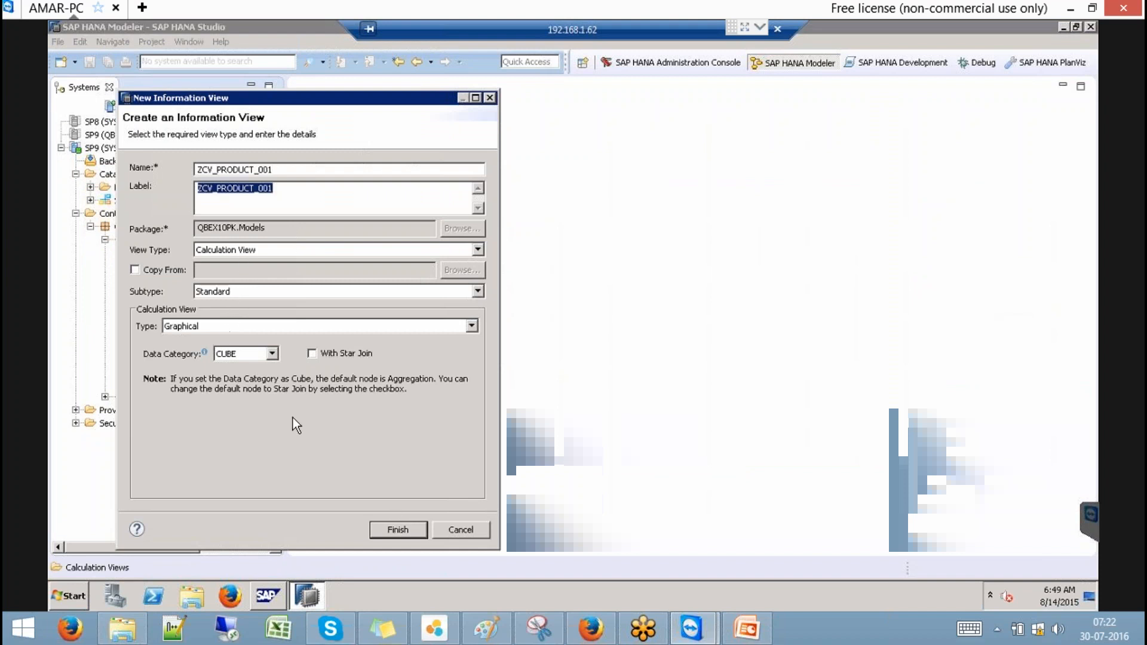
left_click(273, 353)
left_click(239, 377)
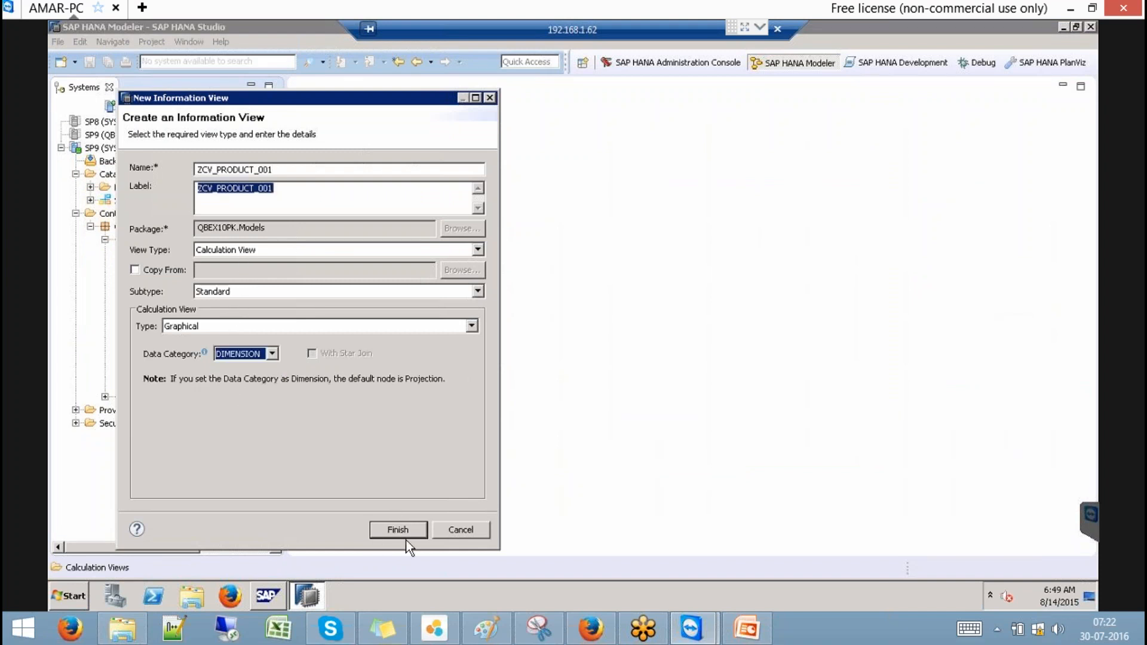
left_click(399, 530)
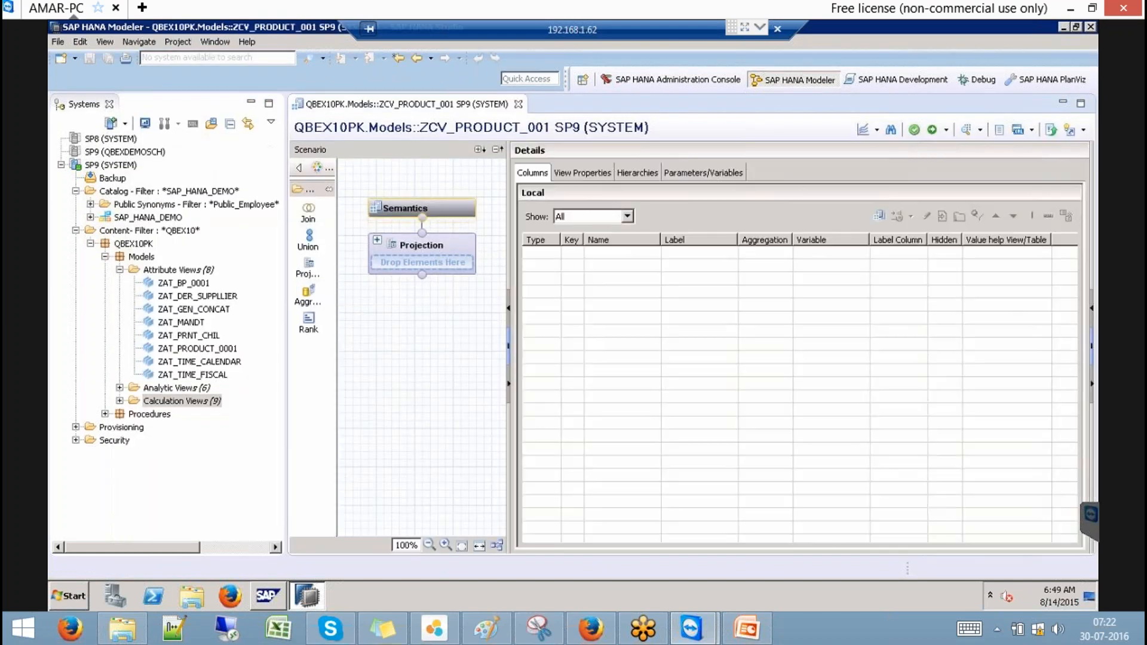
Step: Add the attribute view ZAT_PRODUCT_0001 from QBEX10PK.Models to the Projection node, searching for ZAT_PROD
mouse_move(448, 263)
left_click(446, 249)
right_click(617, 221)
left_click(639, 230)
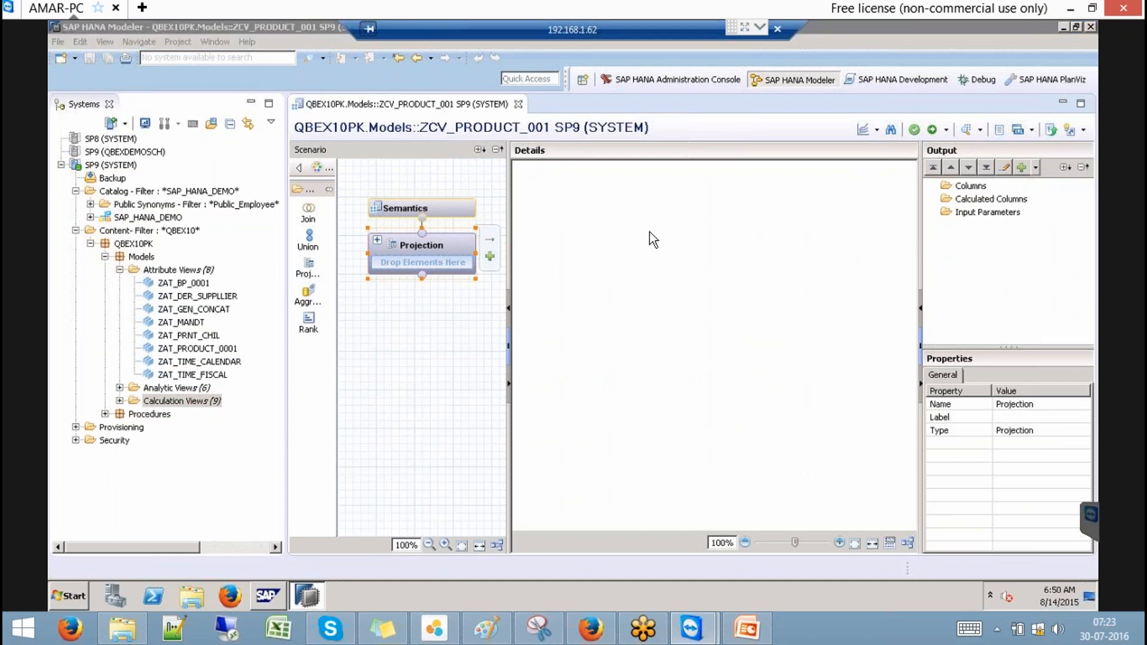
type("ZAT_PR")
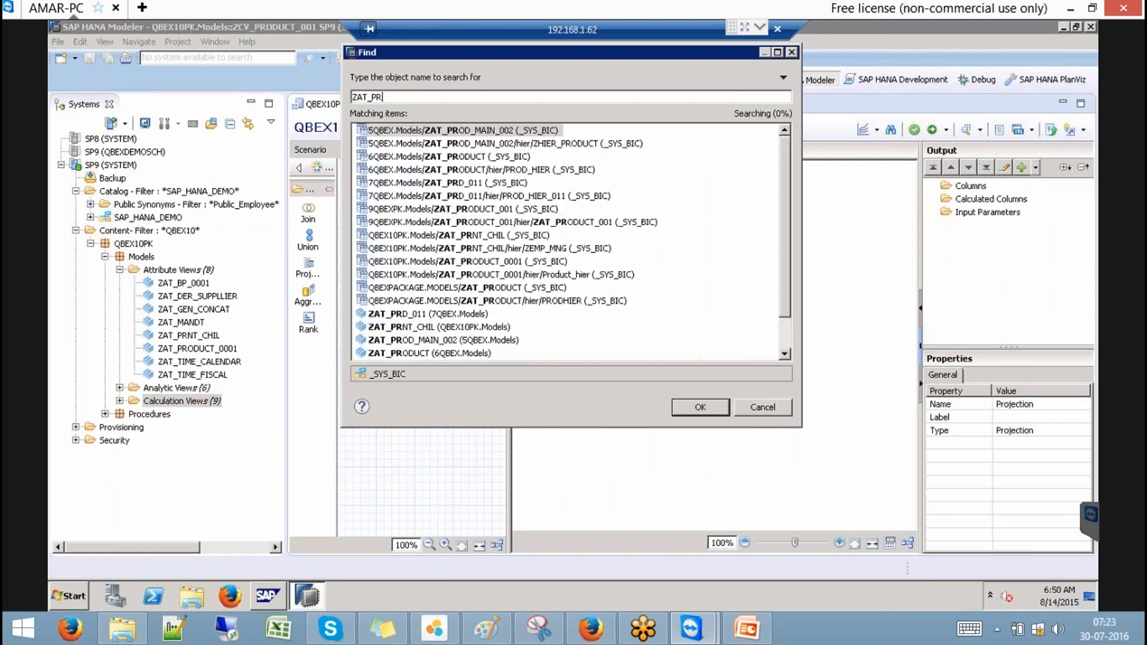
type("OD")
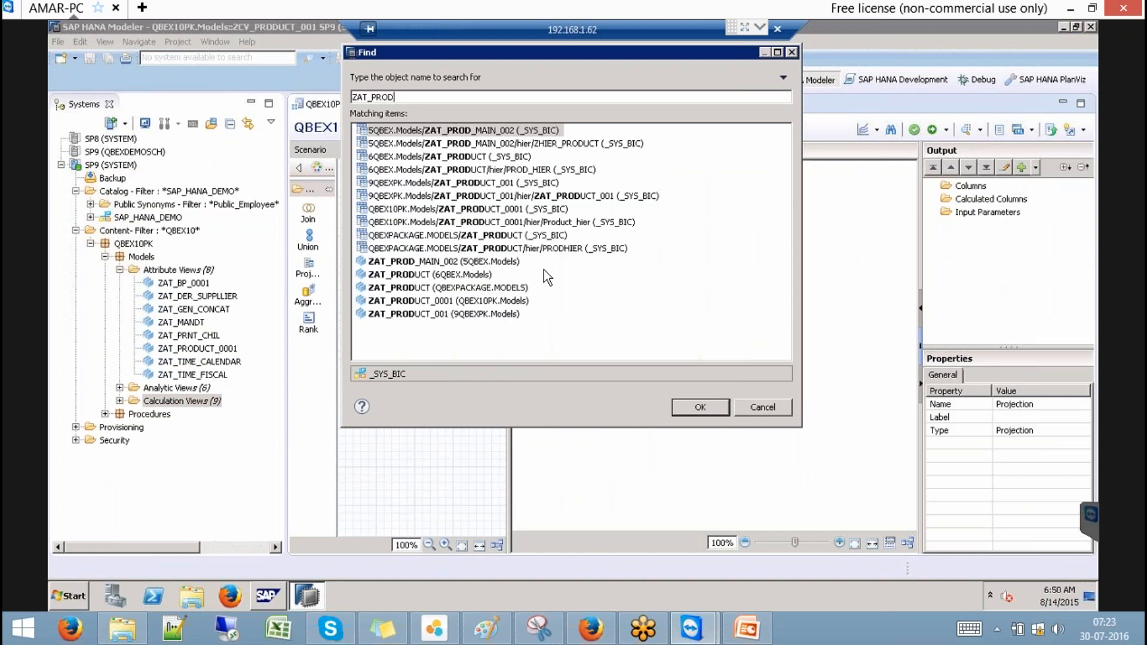
left_click(493, 302)
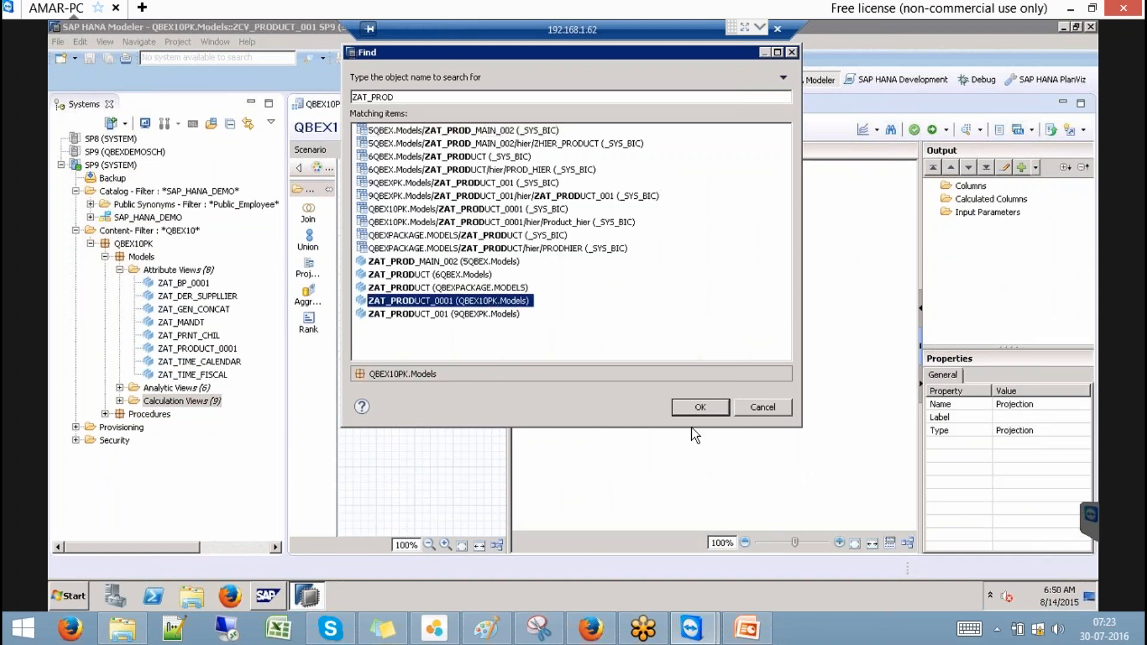
left_click(694, 408)
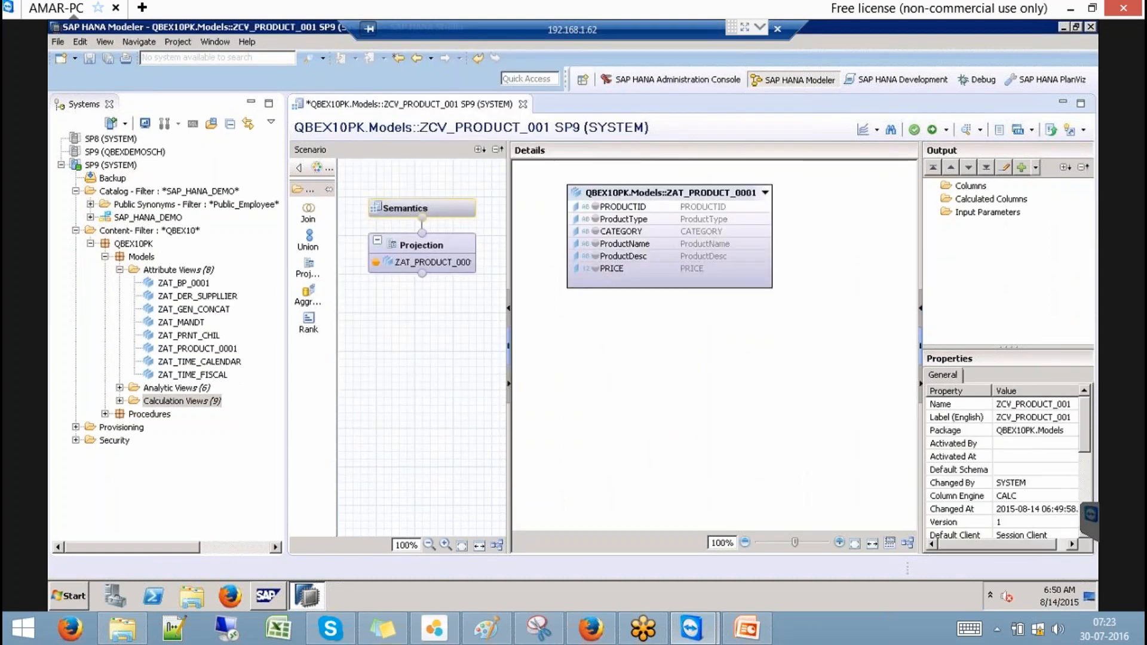
Step: Add all columns of ZAT_PRODUCT_0001, from PRODUCTID through PRICE, to the Projection's output
left_click(650, 209)
left_click(632, 268, "shift")
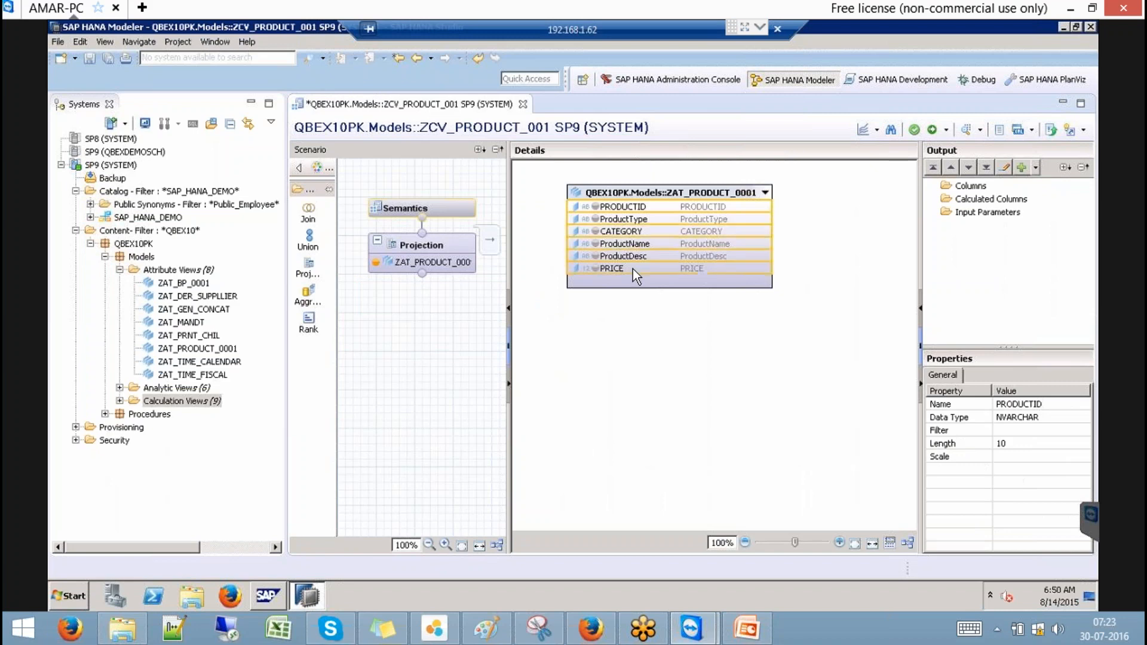
right_click(633, 270)
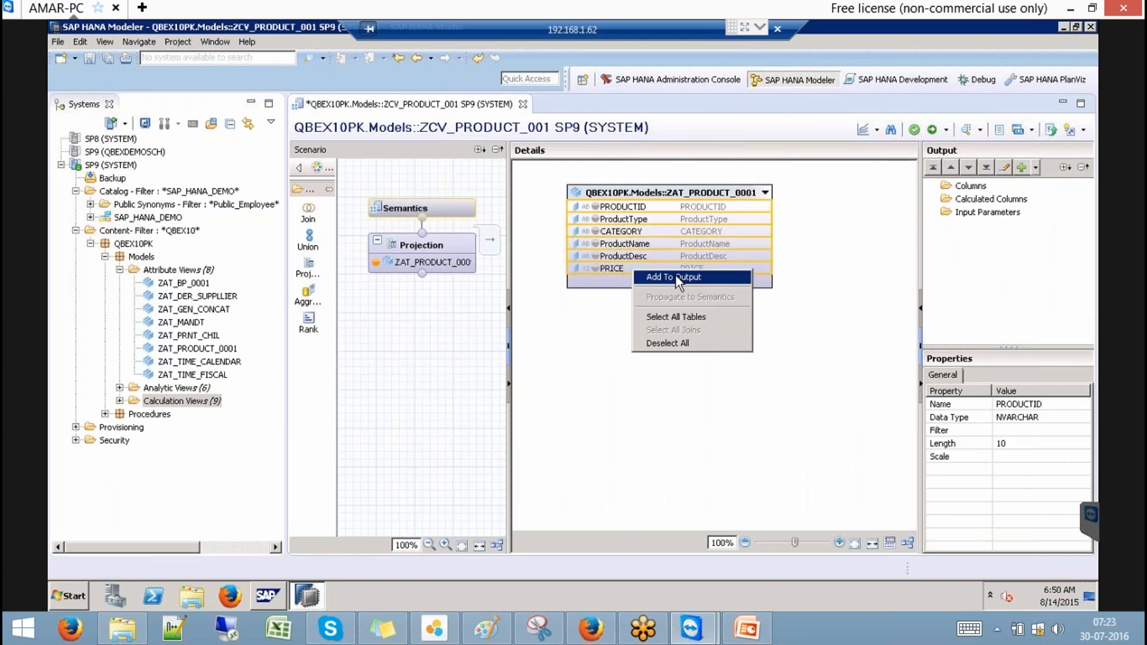
left_click(676, 276)
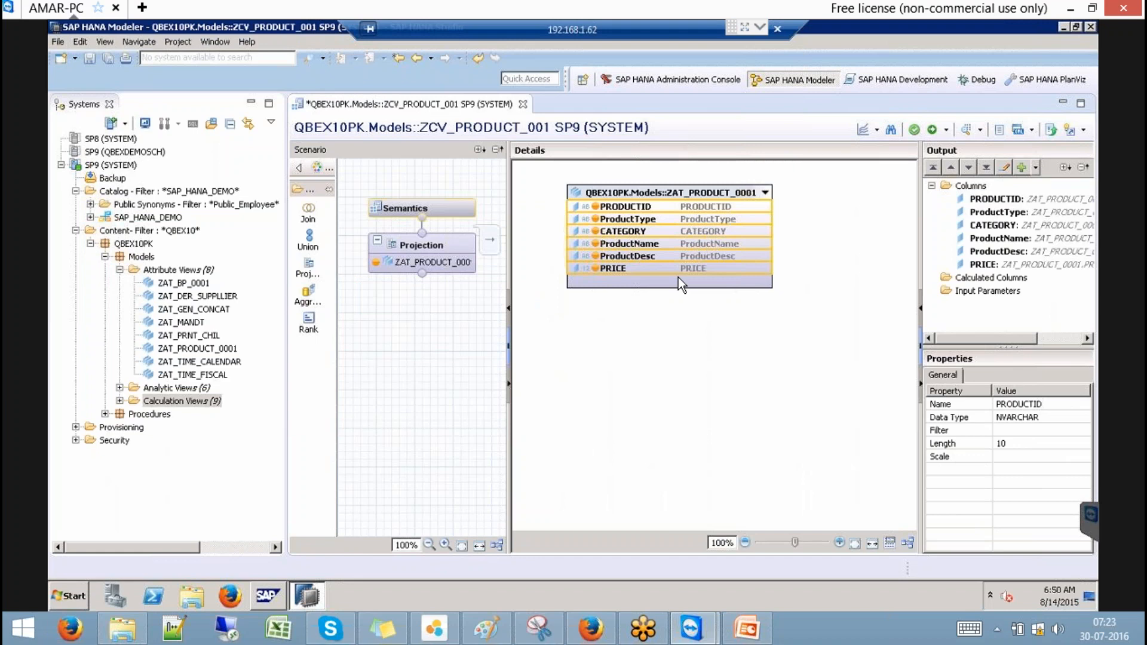
left_click(614, 268)
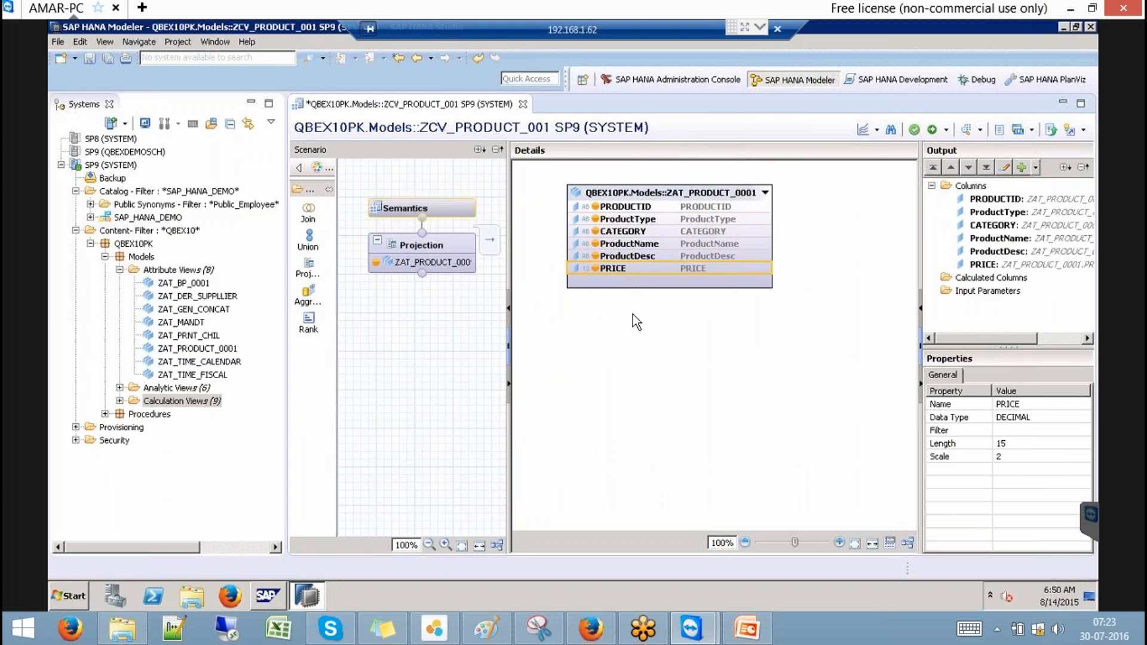
Step: Clear the data category of ZCV_PRODUCT_001 by choosing the blank option in its Semantics properties
left_click(458, 205)
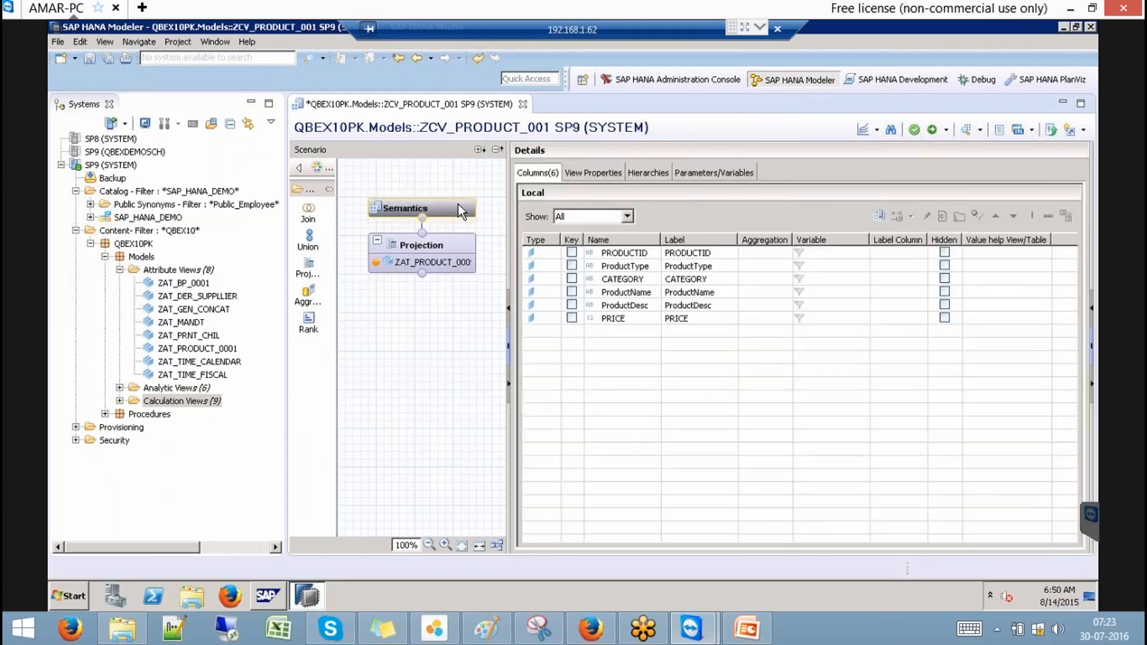
left_click(614, 176)
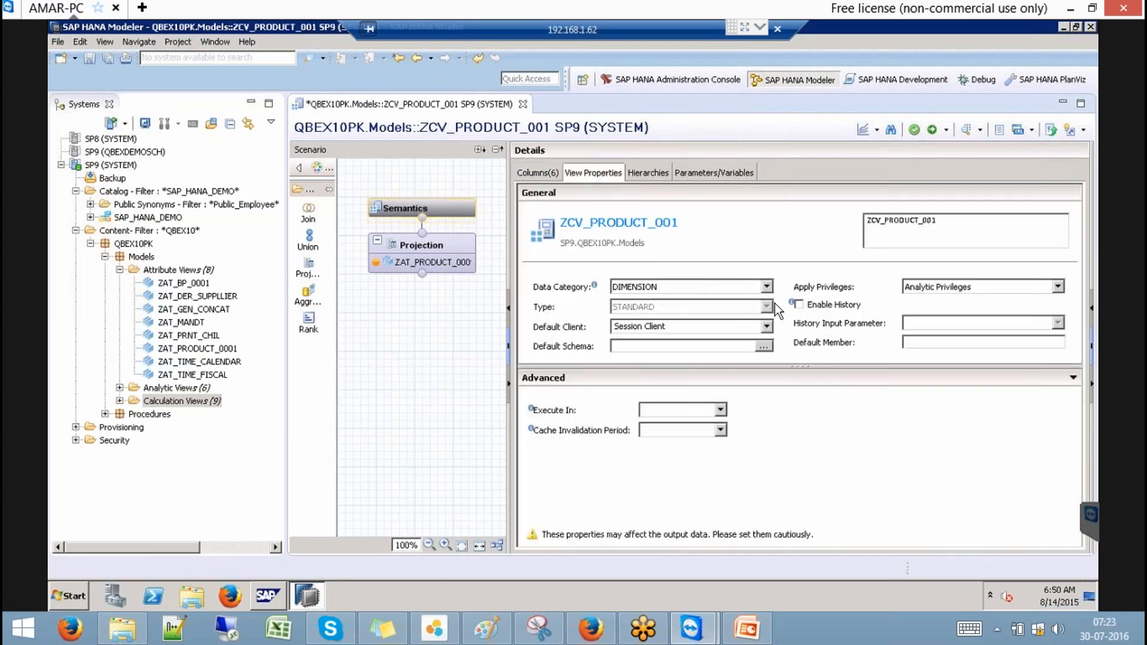
left_click(767, 288)
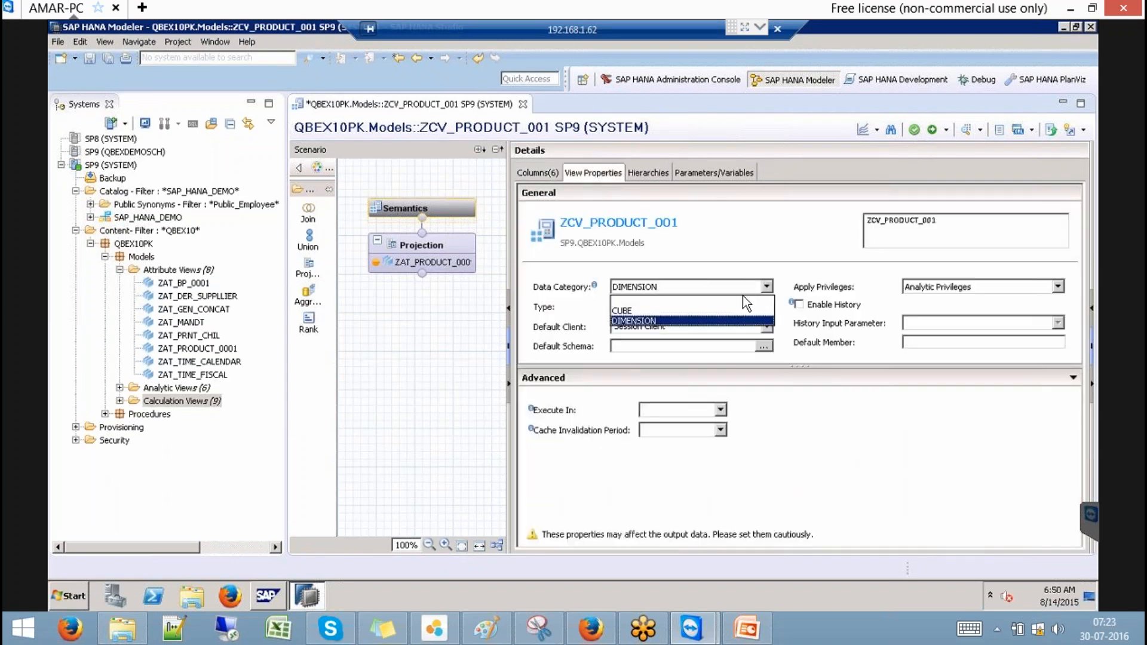
left_click(653, 300)
Step: Change the PRICE column's type from attribute to measure in the Semantics columns
left_click(532, 173)
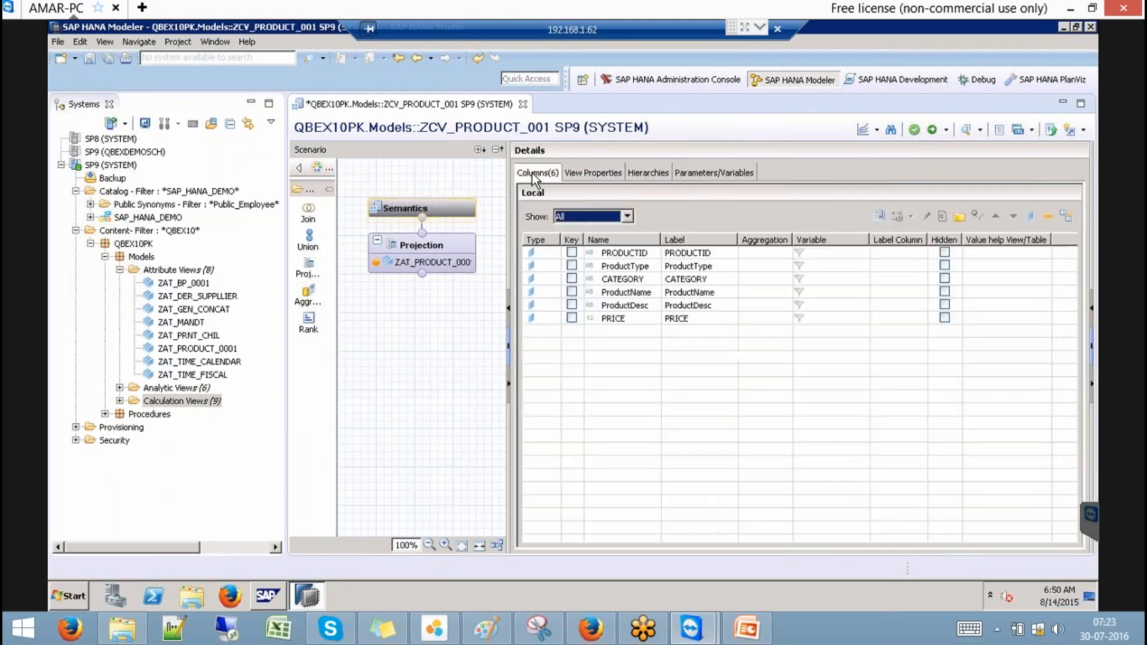
left_click(555, 319)
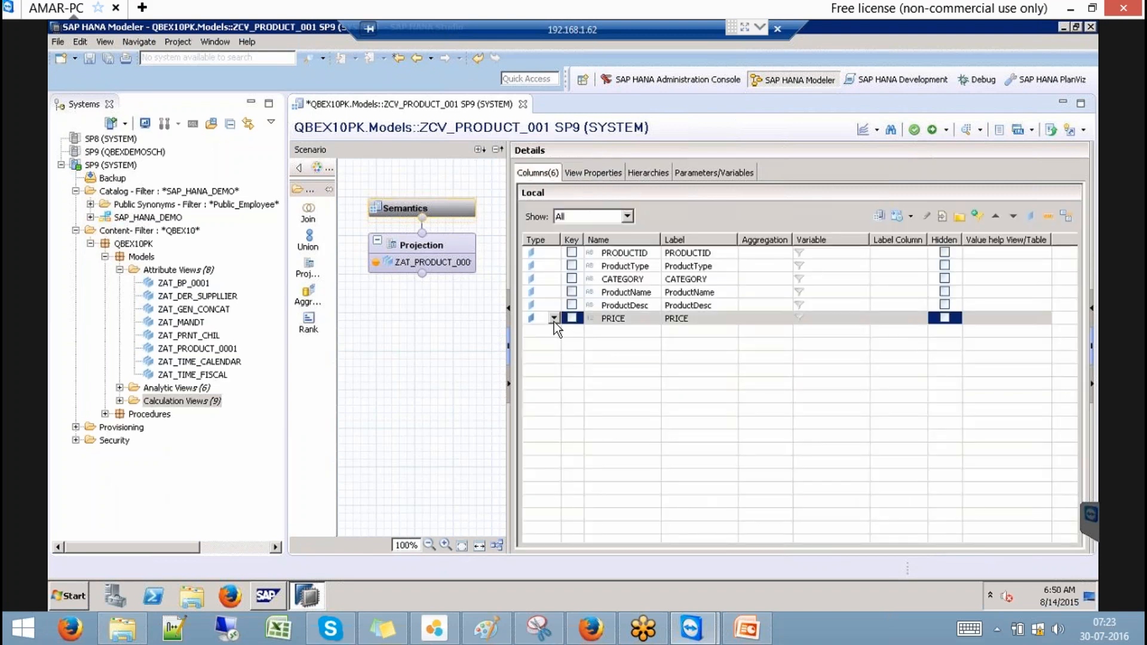
left_click(581, 345)
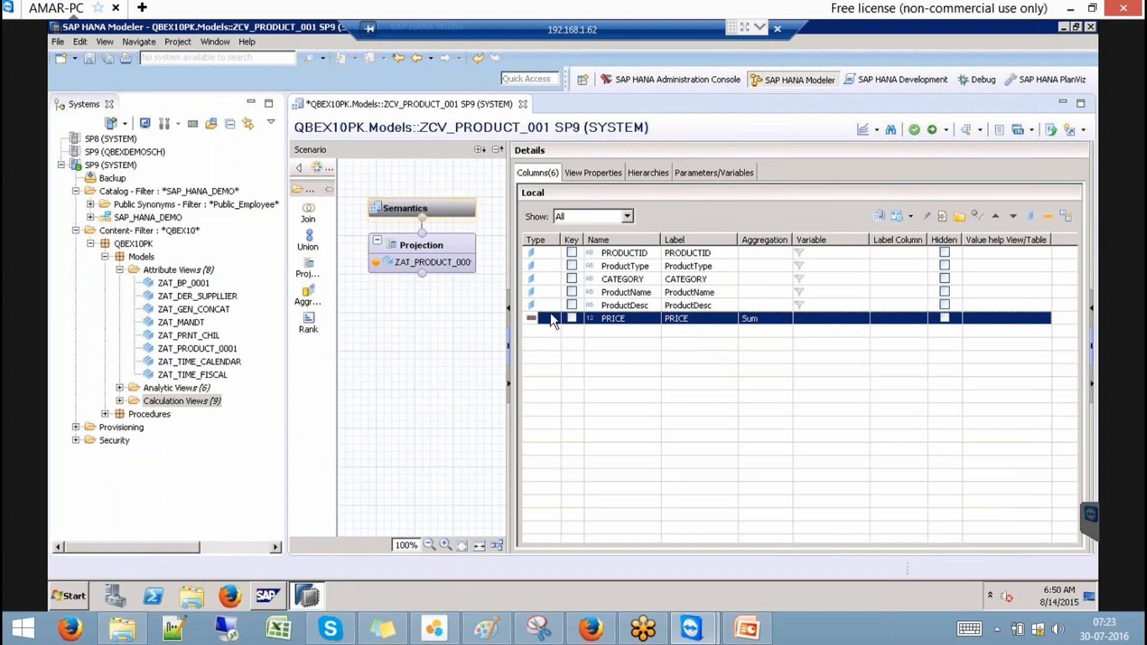
left_click(601, 173)
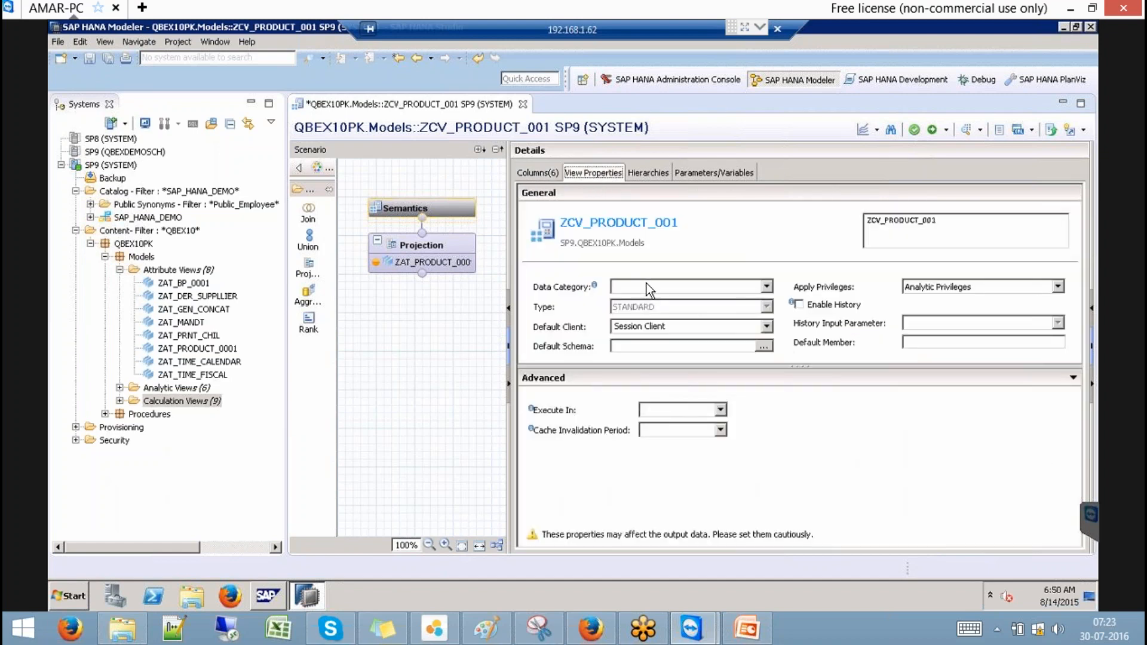
left_click(553, 174)
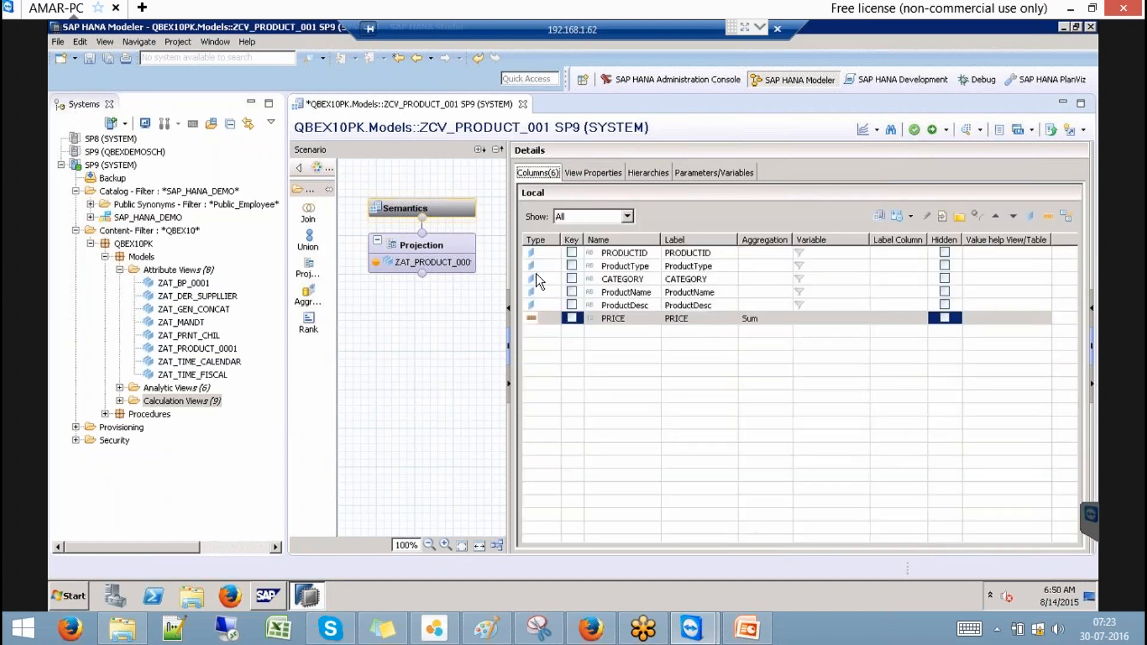
Step: Activate ZCV_PRODUCT_001 and preview its raw data, closing the preview when done
left_click(449, 246)
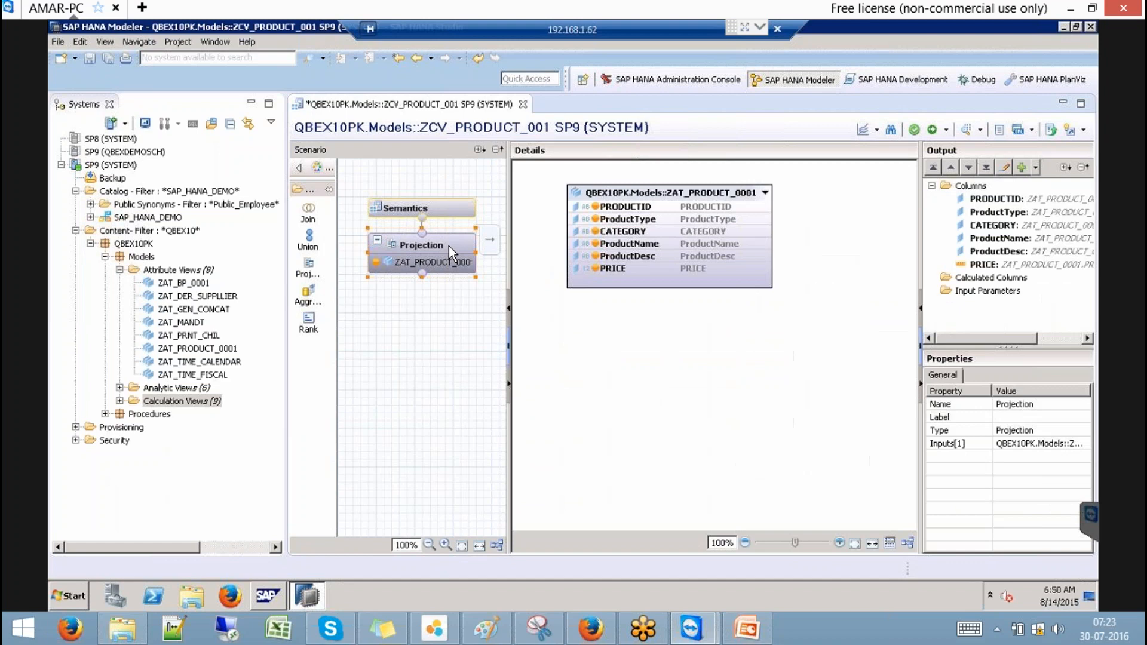
left_click(450, 205)
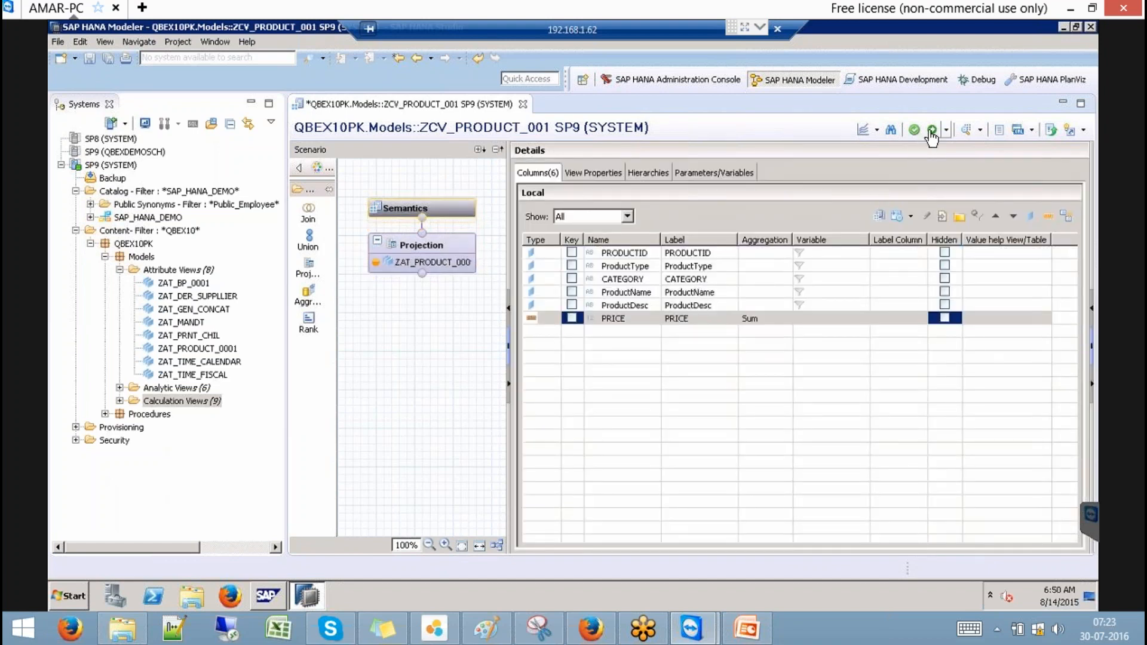
left_click(931, 131)
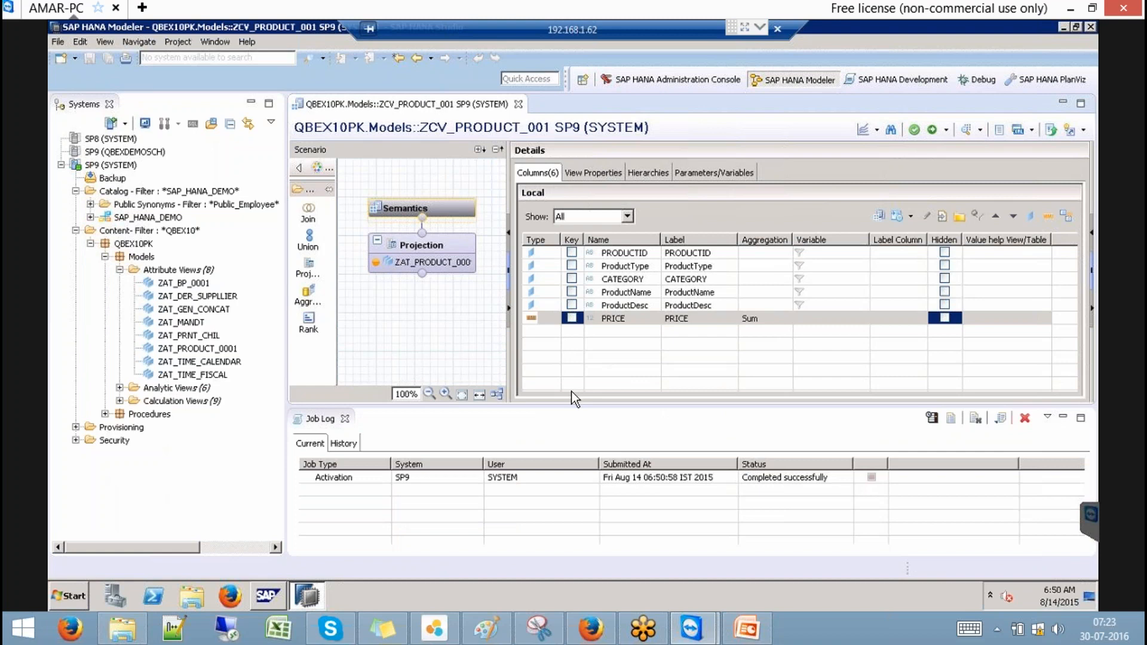
left_click(966, 129)
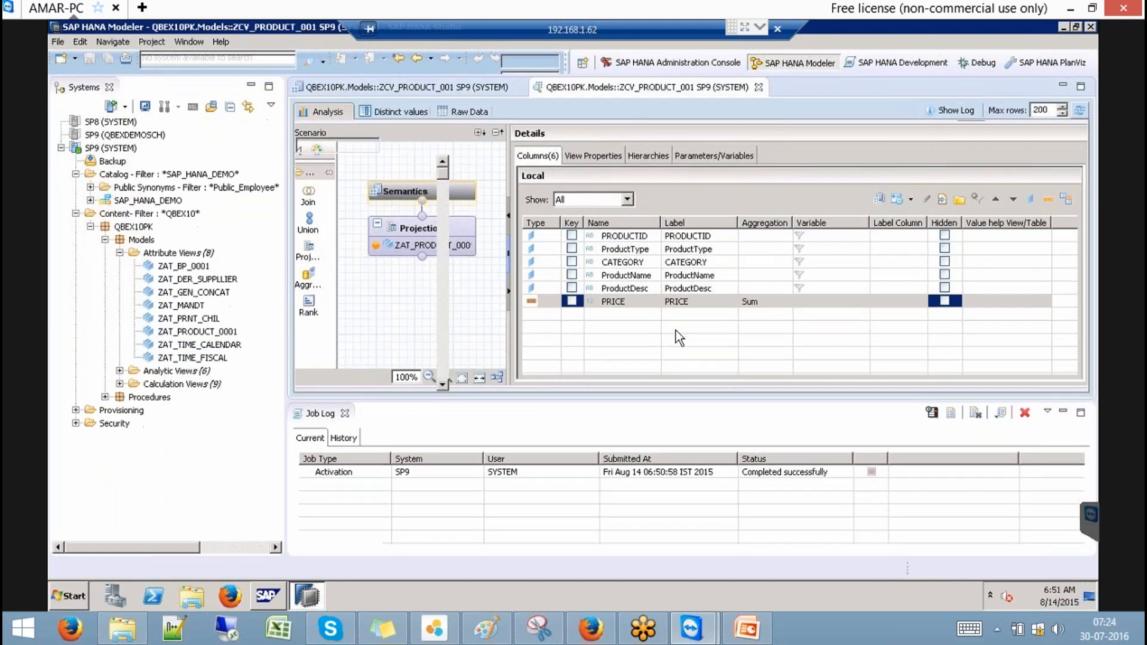
left_click(471, 110)
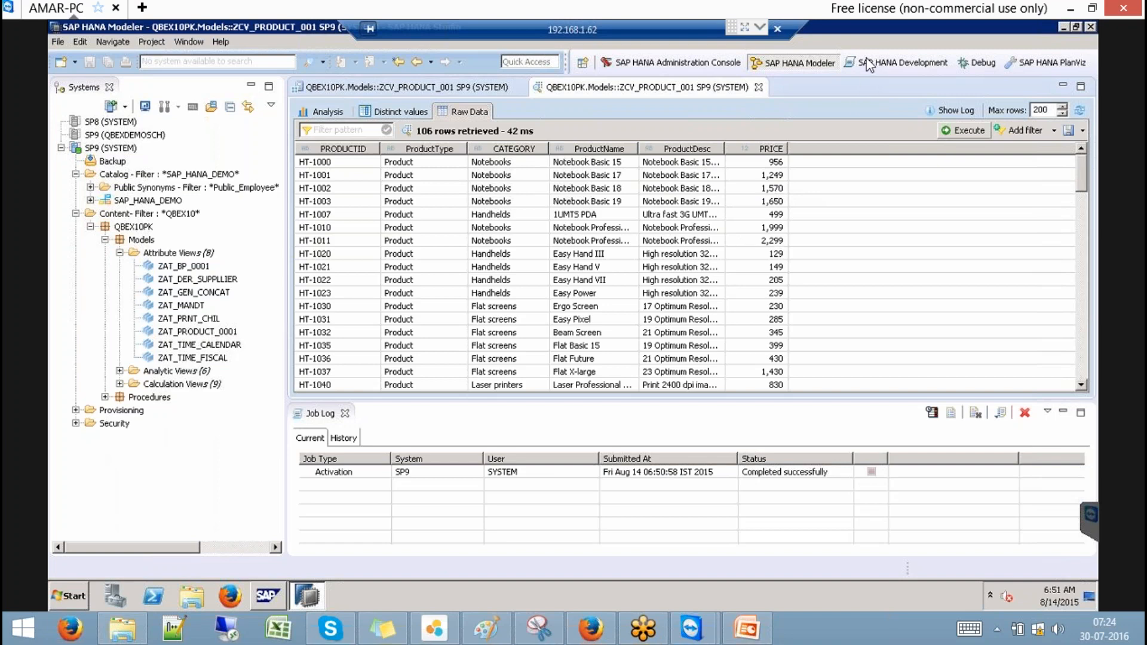
left_click(758, 87)
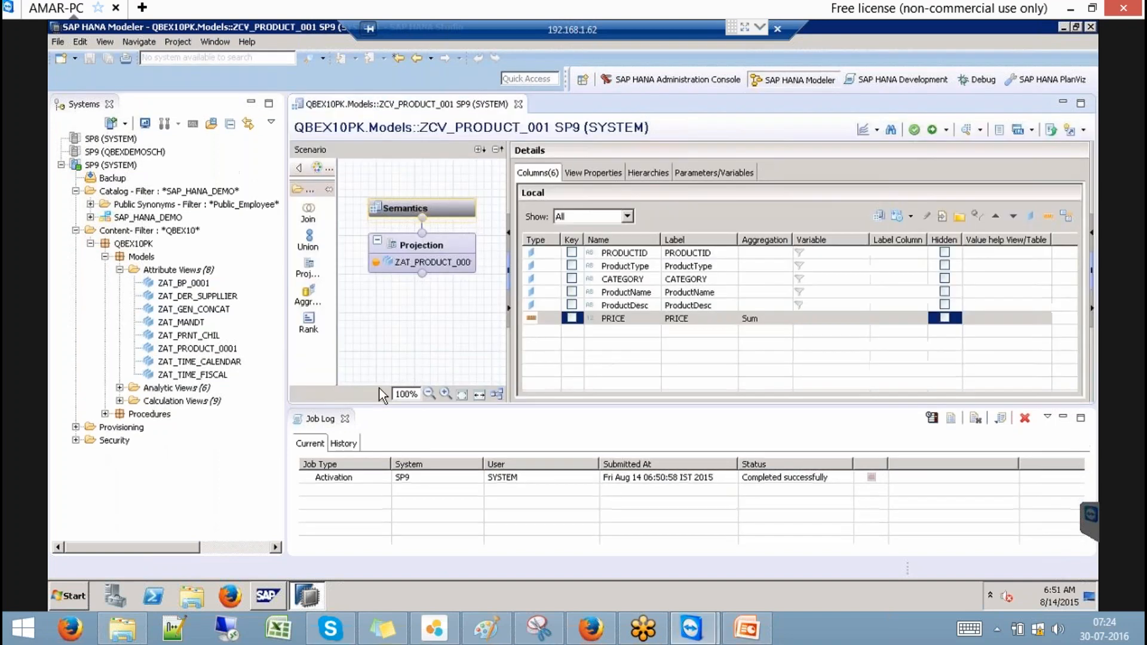
Step: Examine the commands available for the Projection node and its columns, including switching to Aggregation or Star Join
left_click(440, 242)
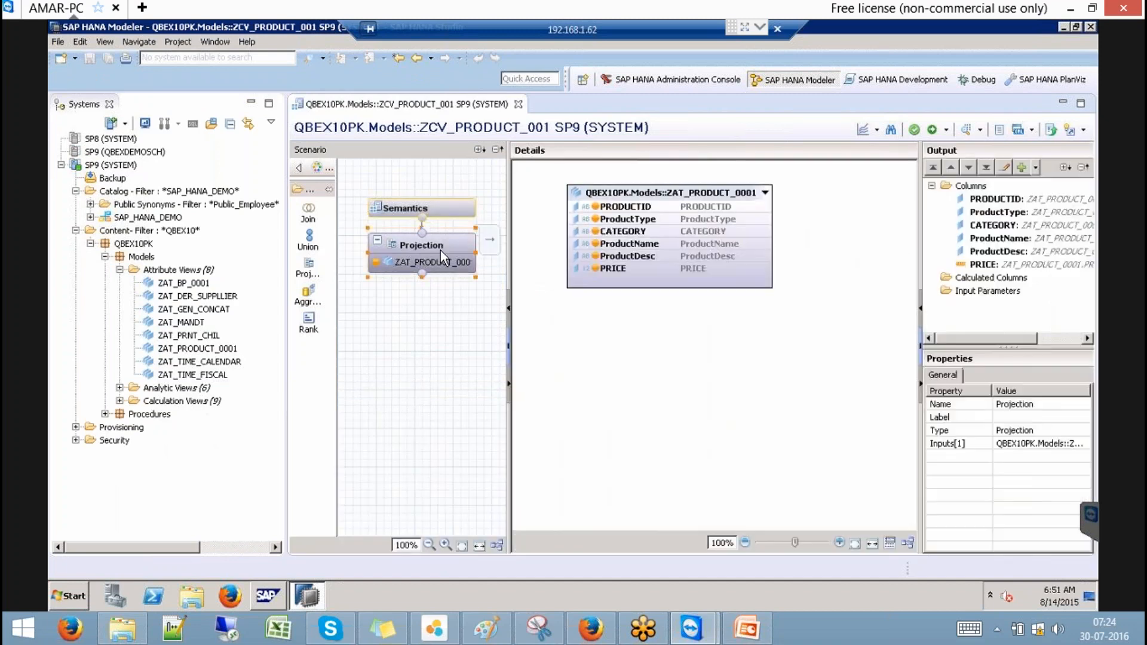
right_click(443, 245)
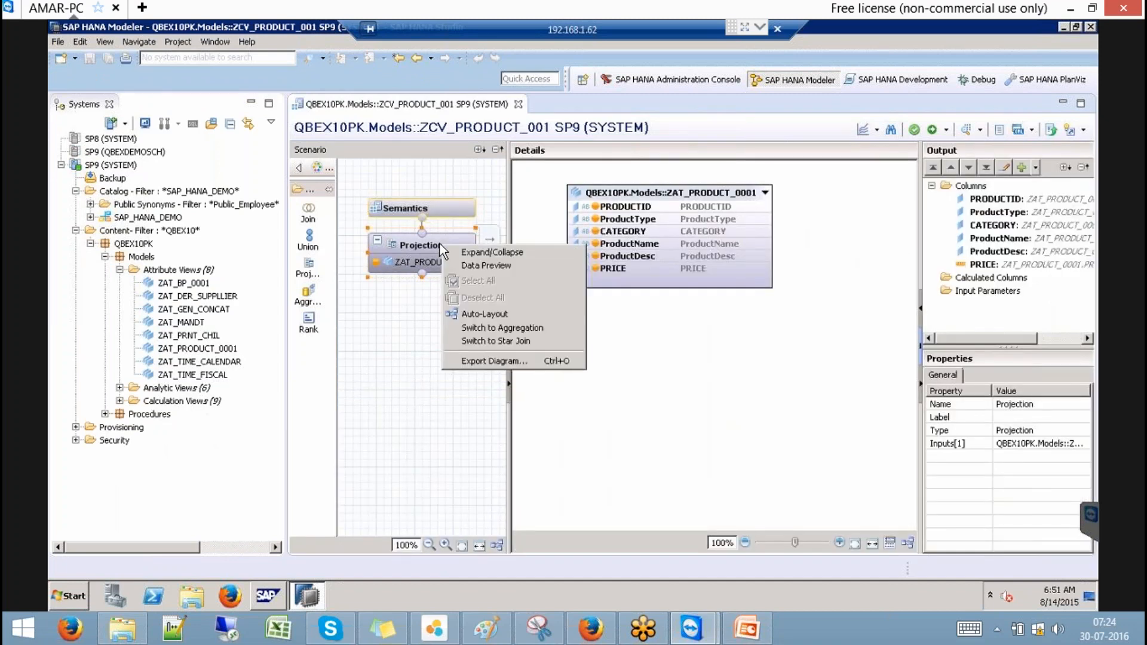
left_click(438, 241)
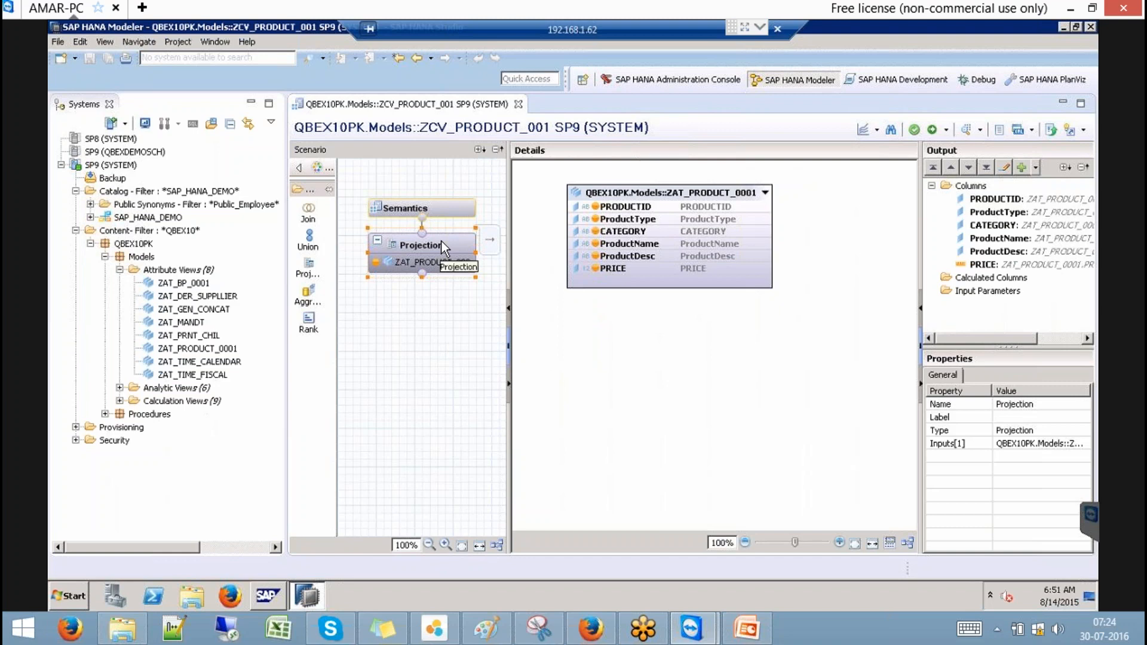
left_click_drag(449, 378, 450, 264)
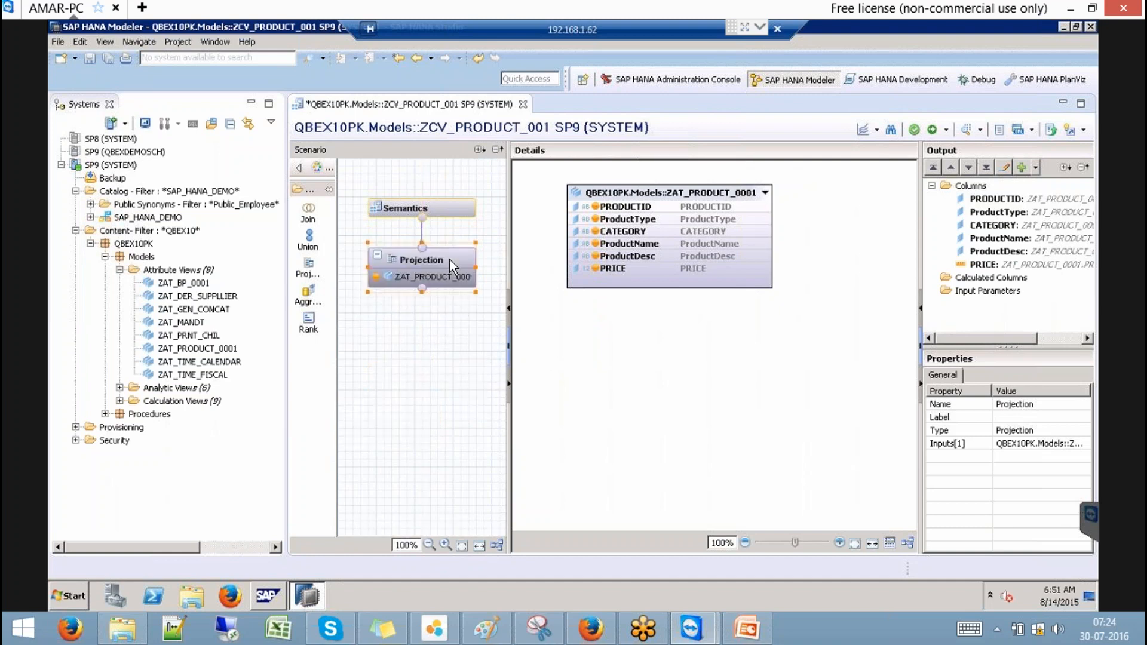
right_click(413, 263)
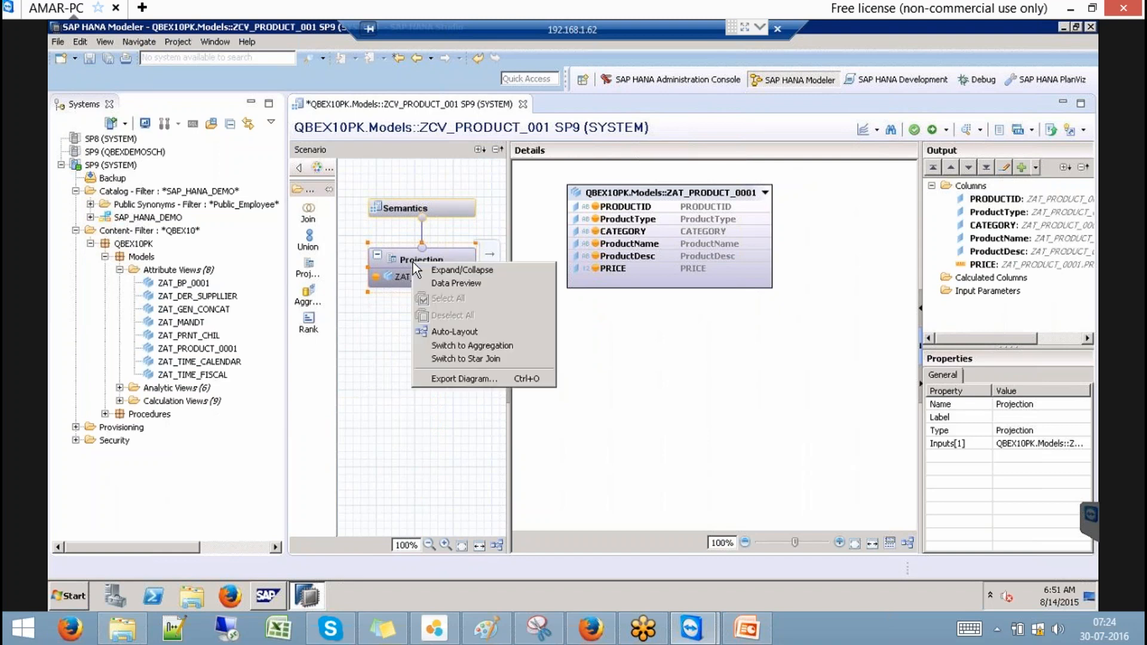
left_click(687, 381)
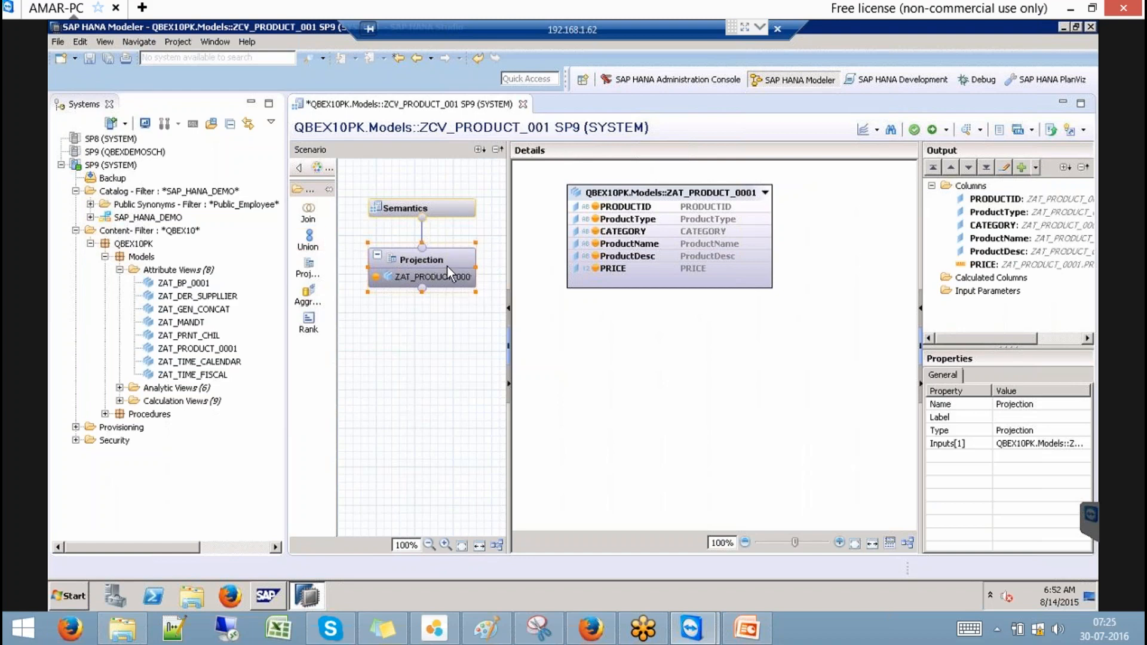
right_click(645, 219)
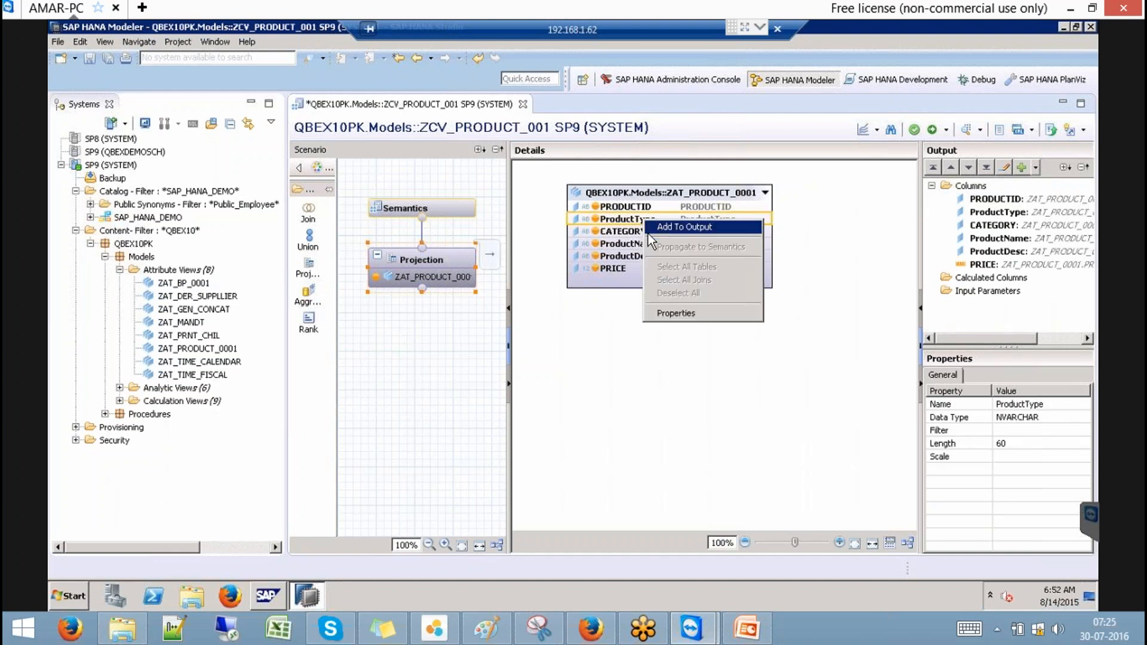
left_click(563, 345)
Step: Add a second Projection node below the existing one and remove it again
left_click_drag(307, 271, 395, 425)
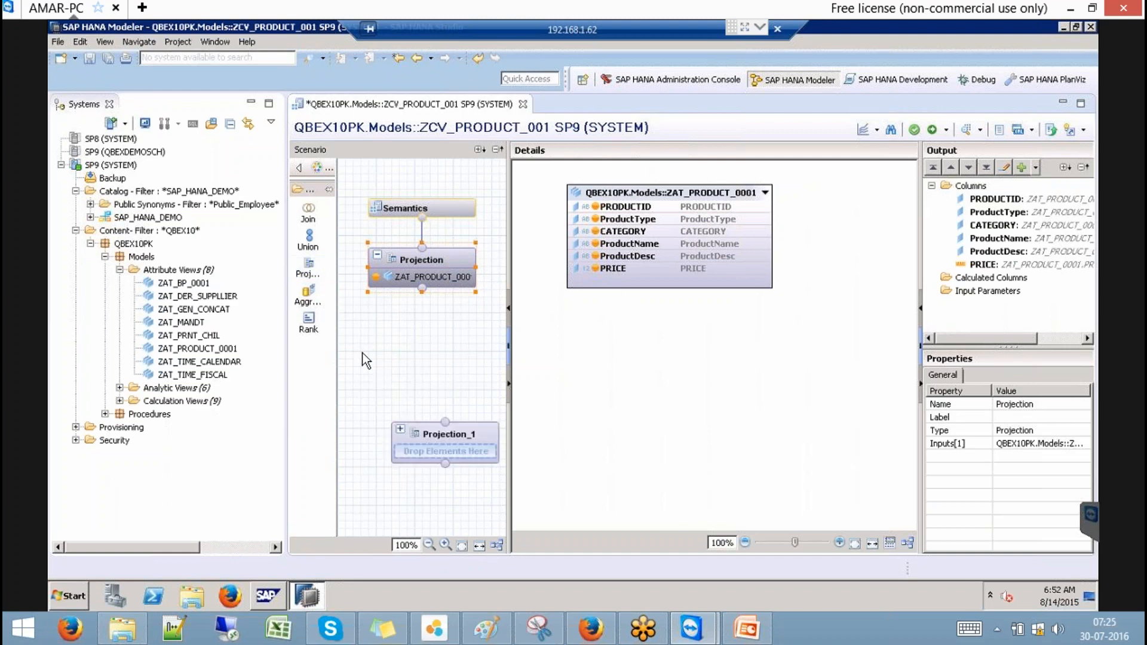
left_click(446, 435)
left_click(475, 443)
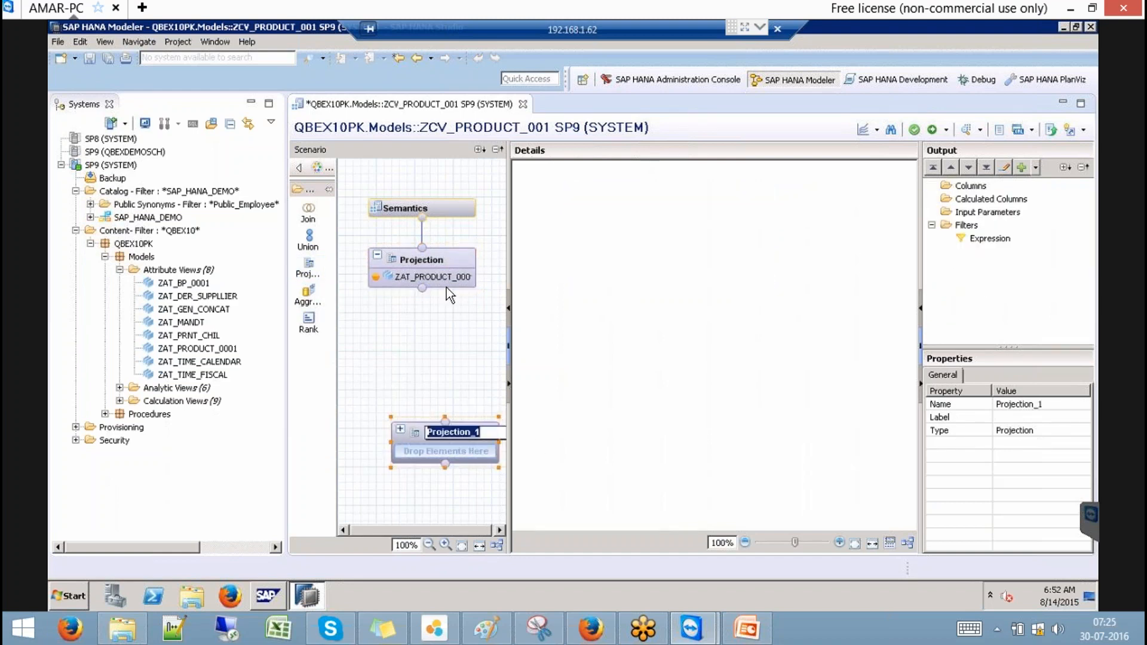
right_click(414, 437)
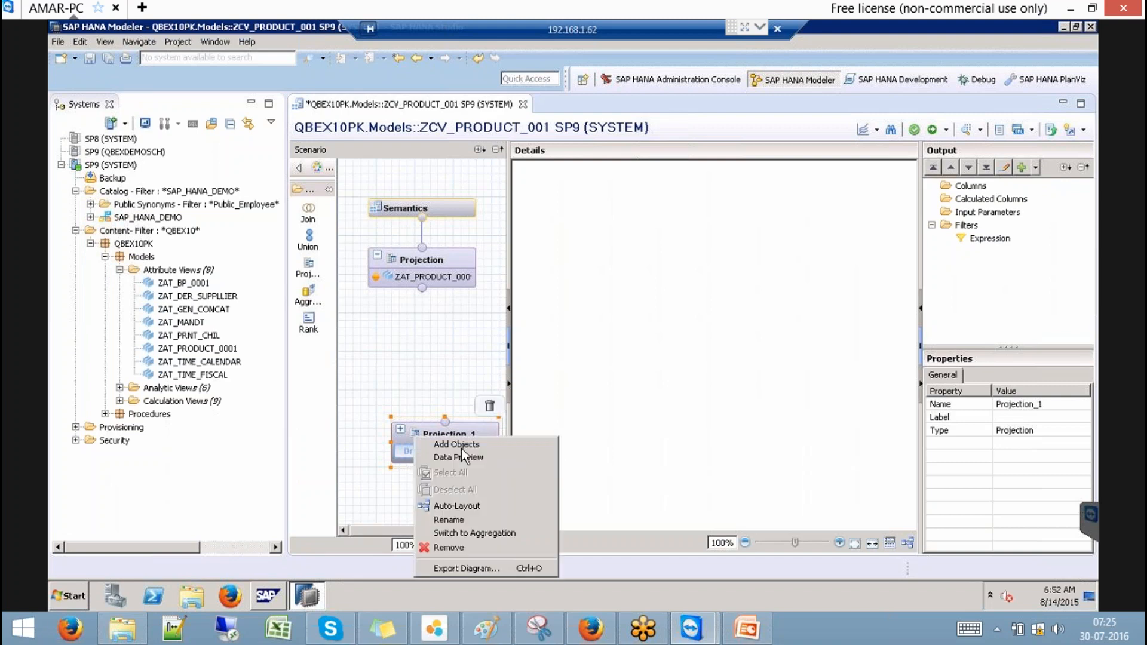
left_click(449, 548)
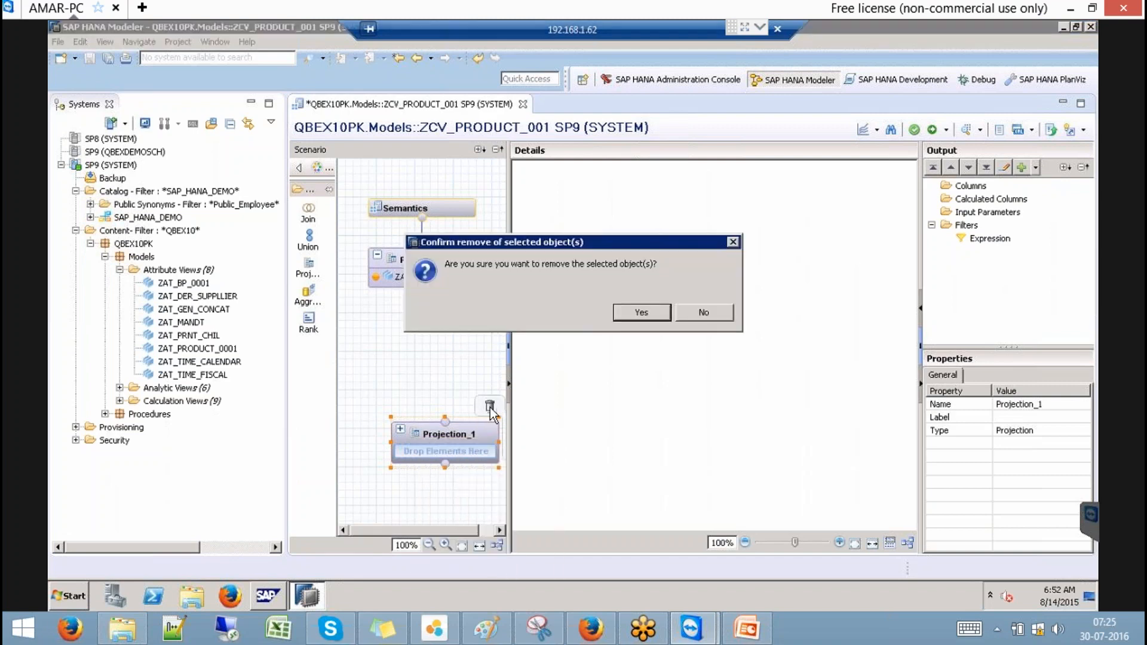
left_click(640, 313)
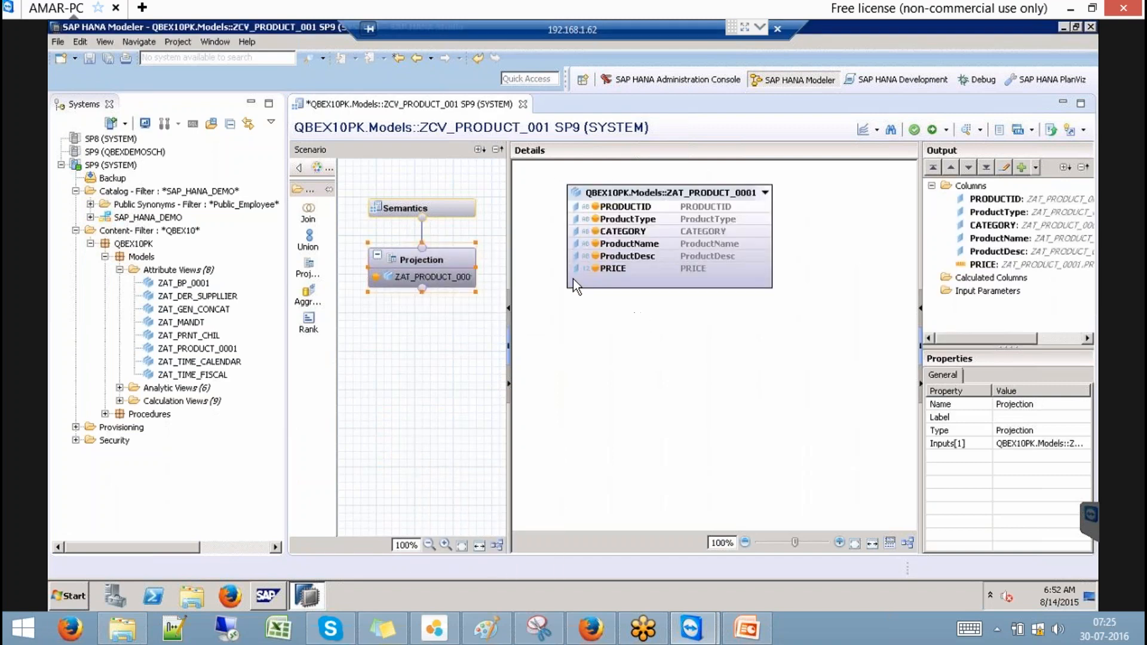
Step: Close ZCV_PRODUCT_001 without saving the changes and expand the calculation views of QBEX10PK.Models to locate ZCV_BP_001
left_click(523, 103)
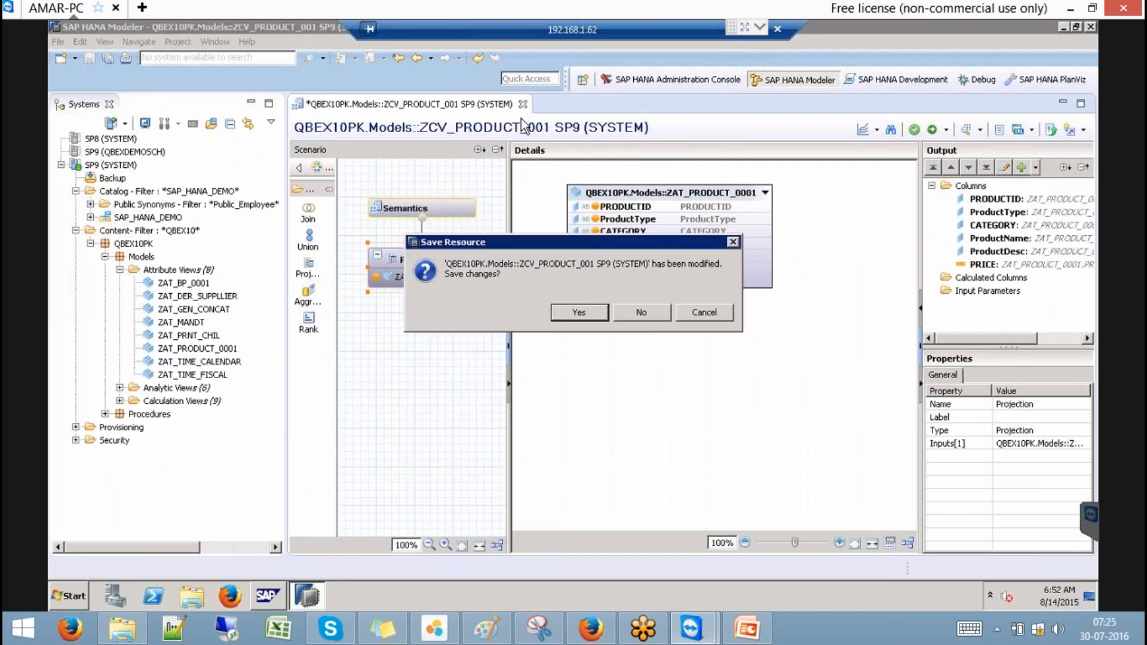
left_click(641, 313)
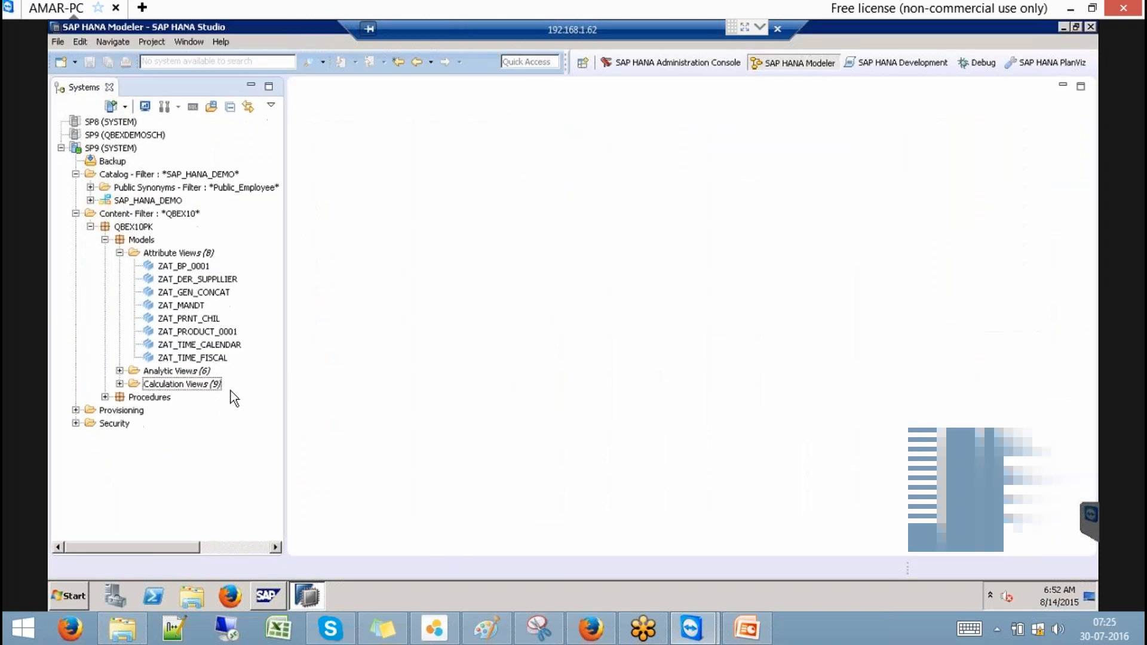
left_click(120, 383)
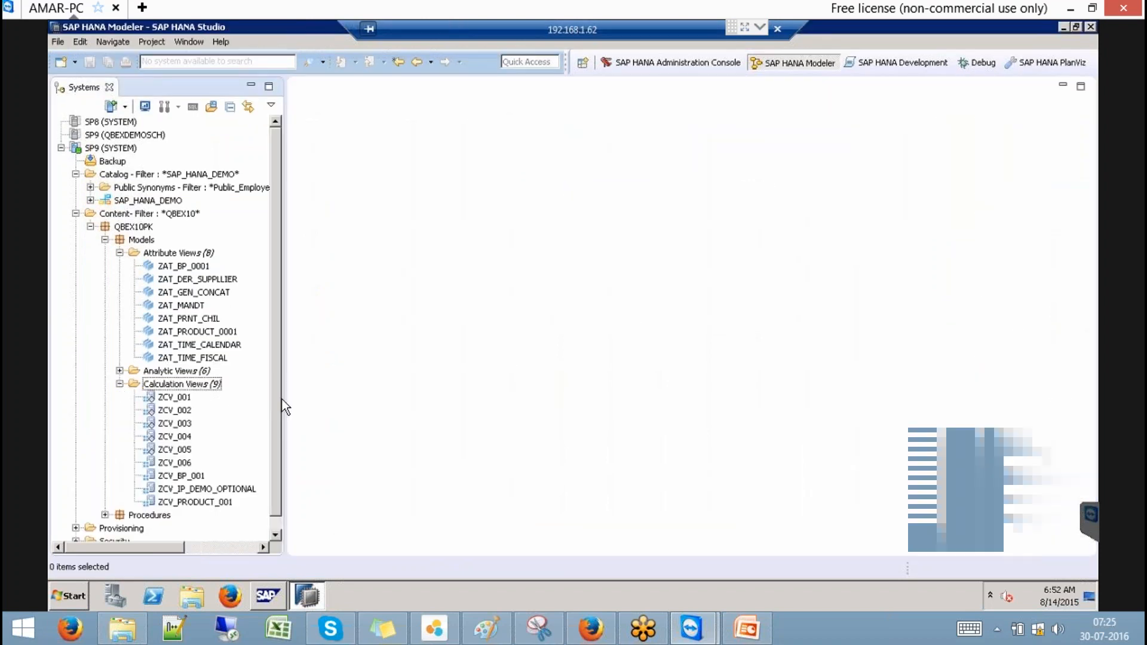
left_click_drag(277, 462, 276, 475)
left_click(212, 491)
left_click(181, 466)
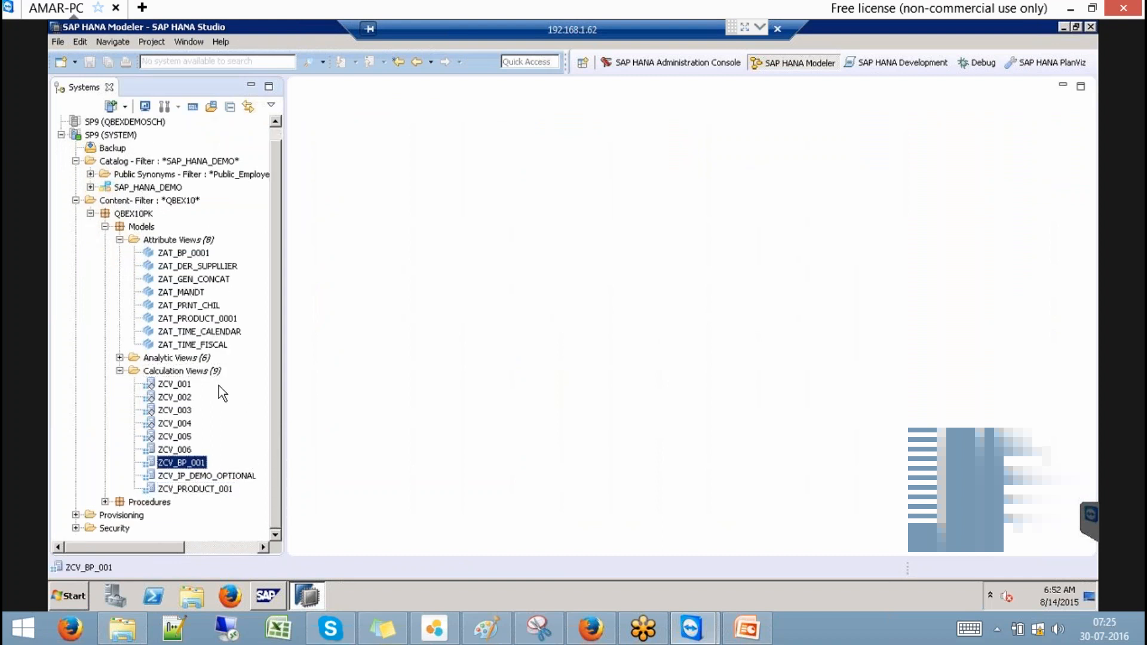
Step: Create a graphical calculation view named ZCV_SALES_001 with data category CUBE in QBEX10PK.Models, without star join
left_click(197, 371)
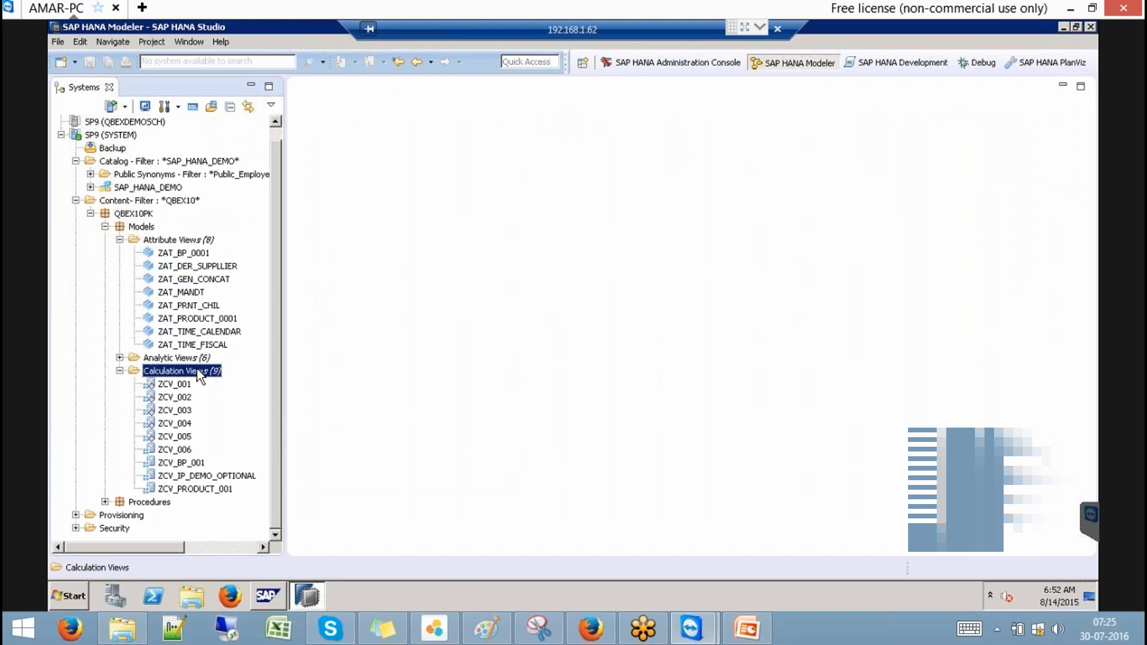
right_click(199, 375)
left_click(270, 372)
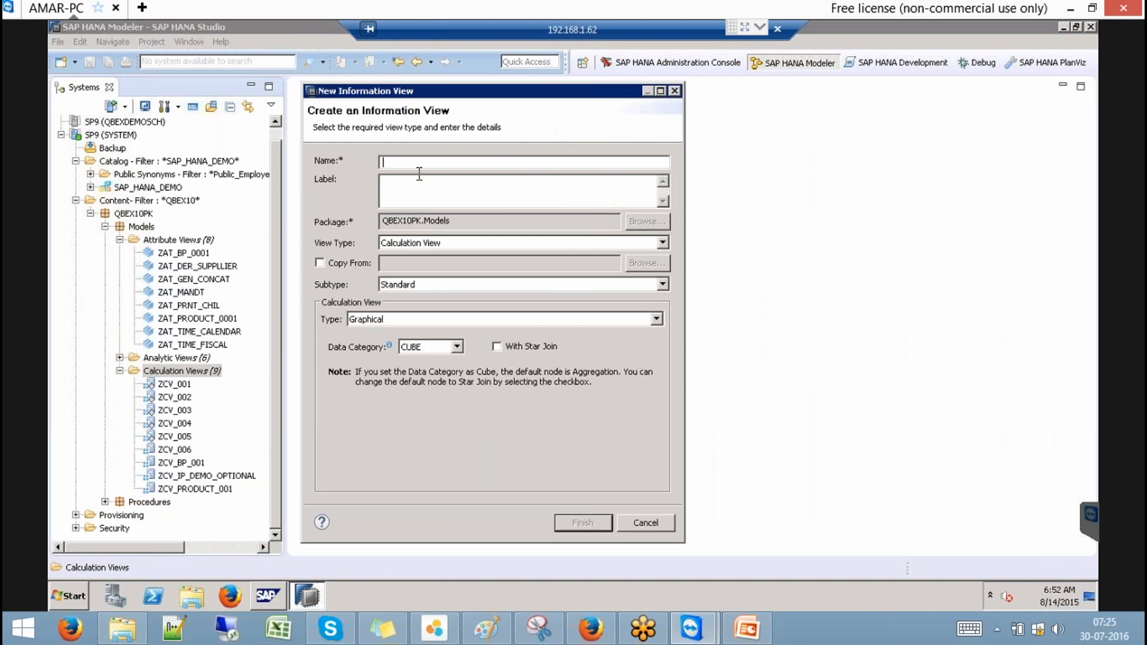
type("ZCV_SALES_001")
left_click(438, 197)
left_click(478, 200)
left_click(569, 520)
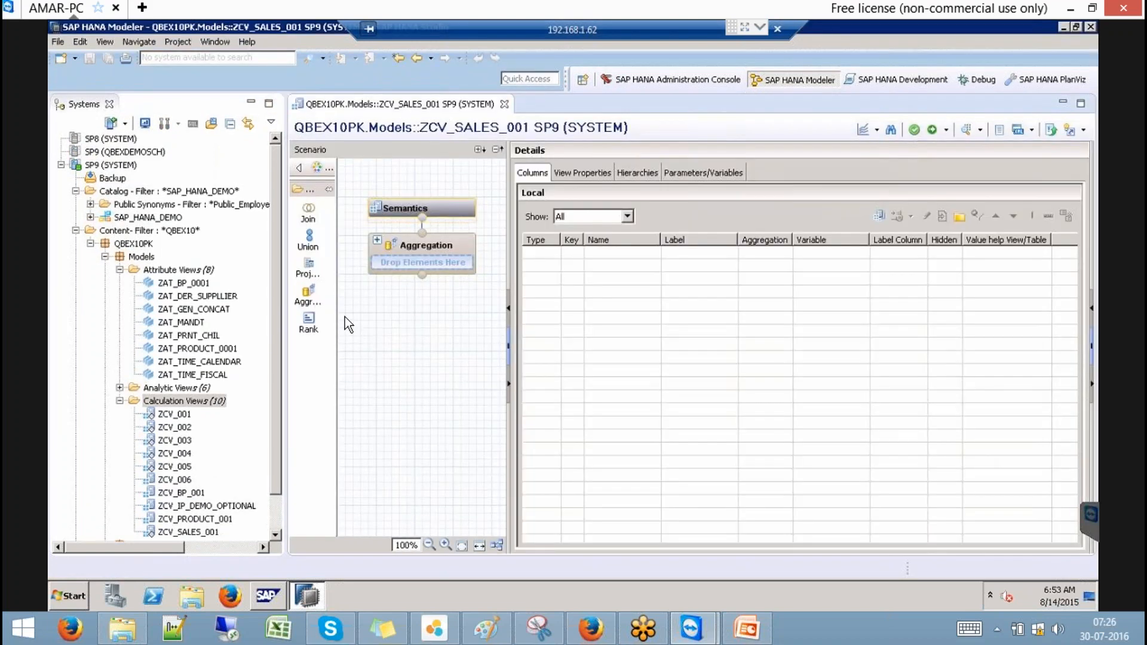
Step: Add a Projection node below the Aggregation node and add the EPM.Sales.Header table from SAP_HANA_DEMO as its source
left_click(318, 275)
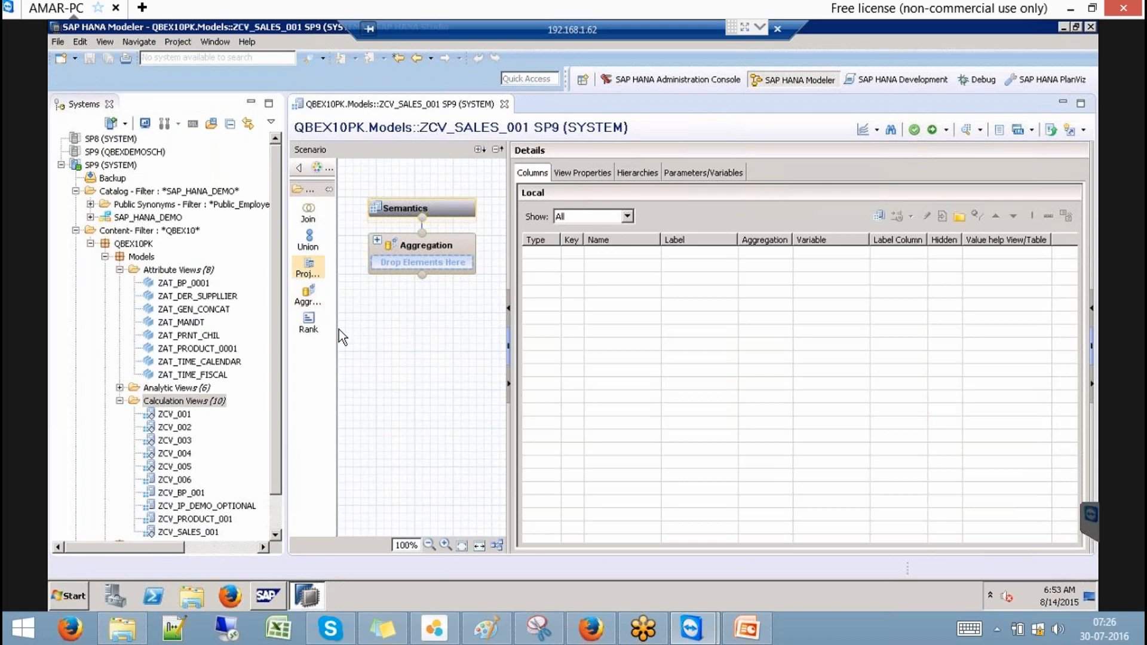
left_click(380, 454)
left_click(416, 496)
right_click(611, 300)
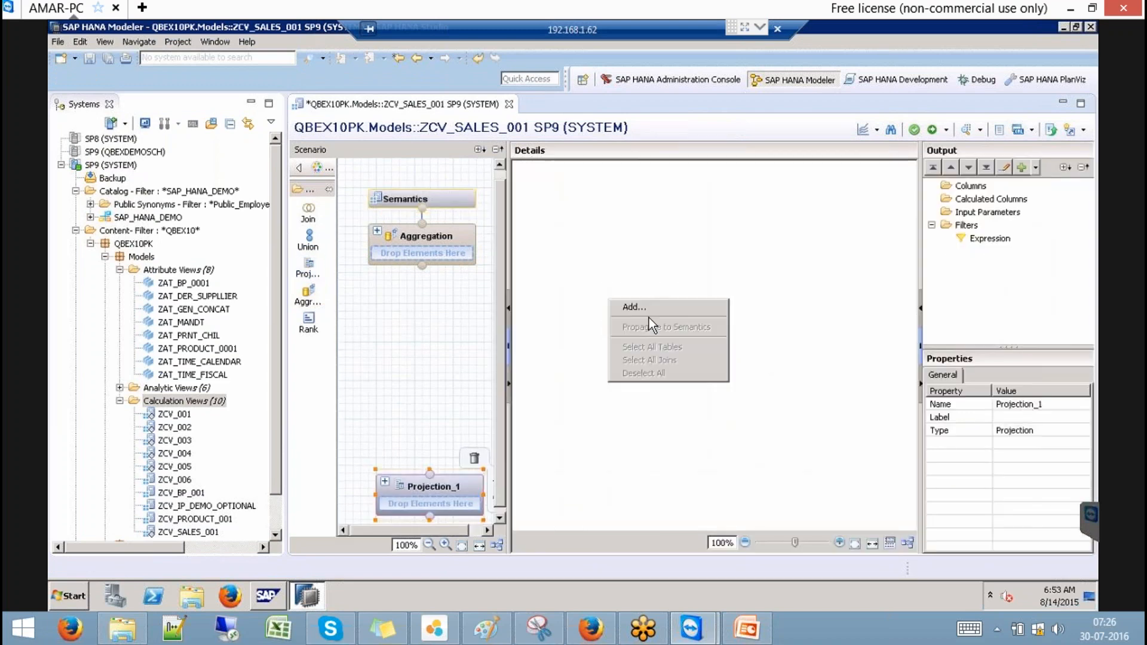
left_click(652, 309)
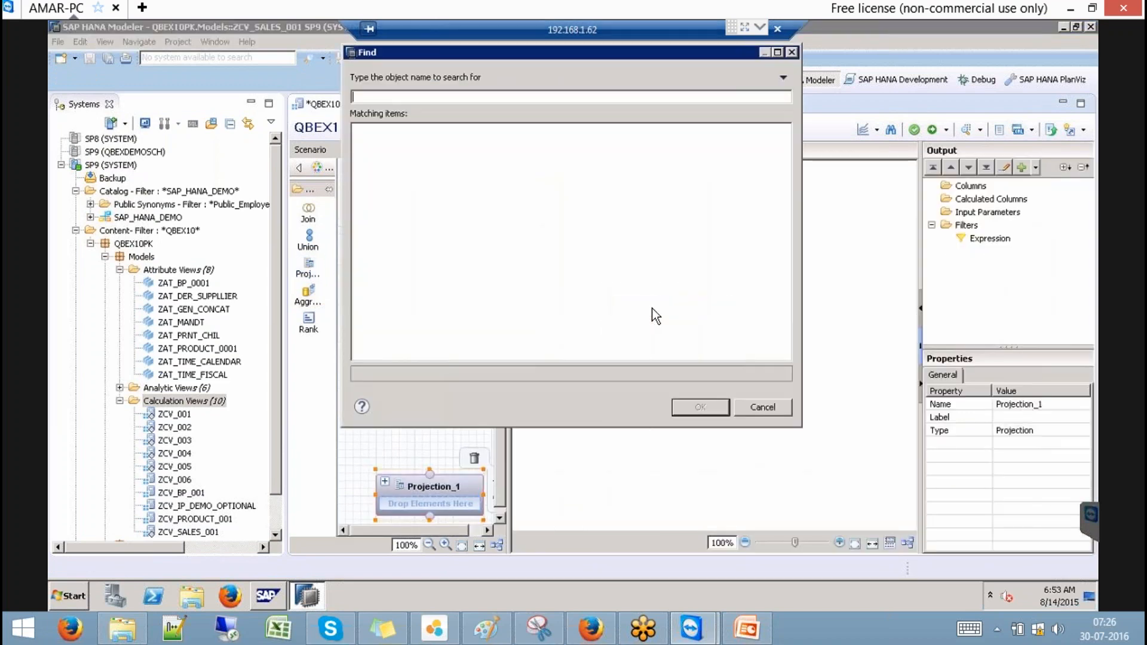
type("sap.hana.demo")
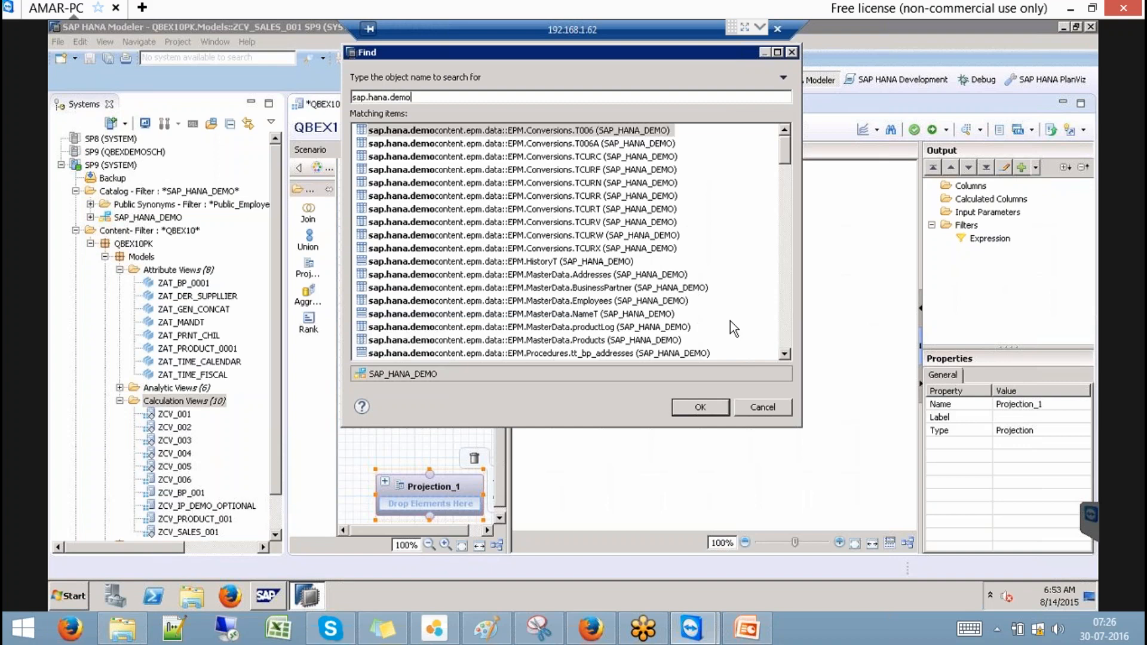
left_click(785, 322)
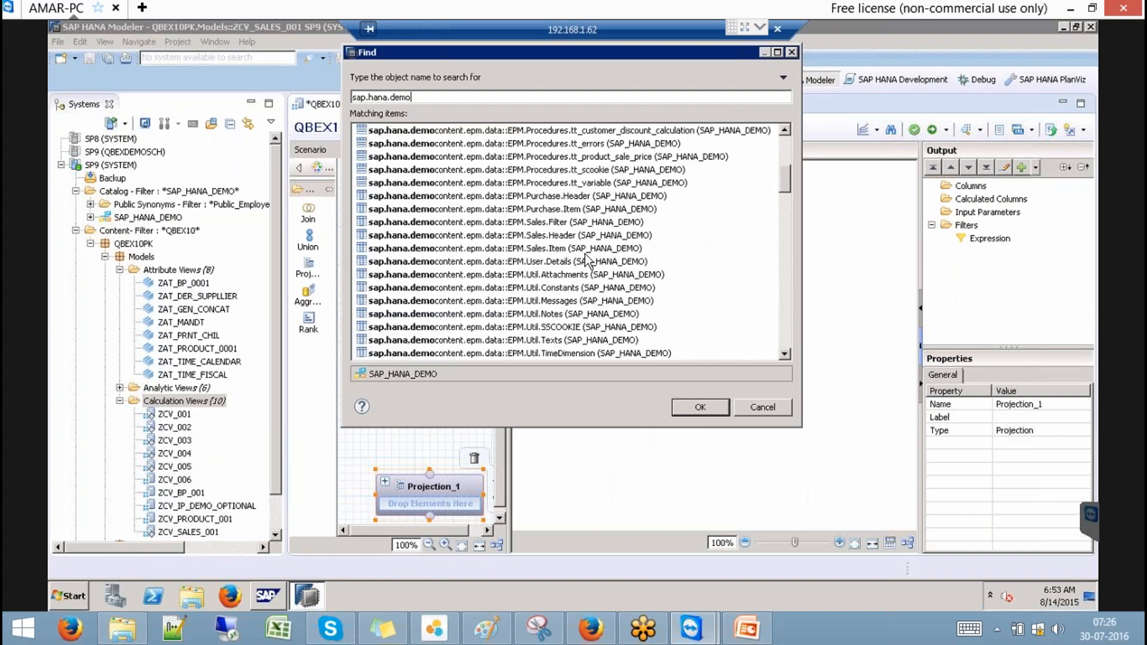
left_click(577, 235)
left_click(701, 407)
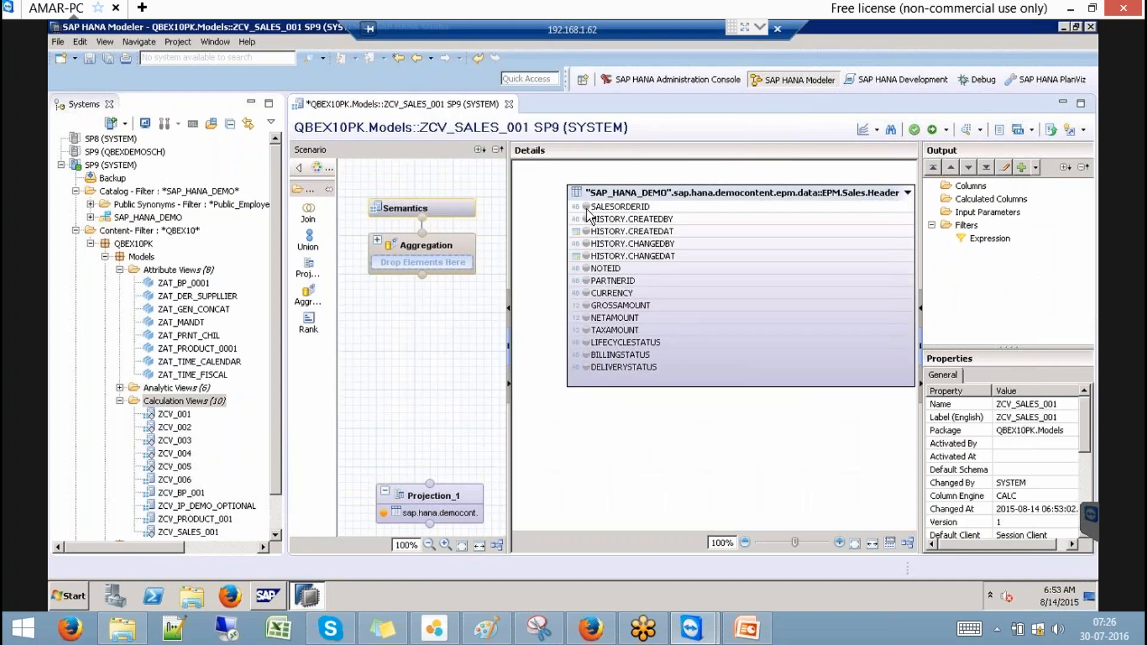
Step: Add PARTNERID, LIFECYCLESTATUS, BILLINGSTATUS and DELIVERYSTATUS of the Sales.Header table to the projection's output
left_click(589, 208)
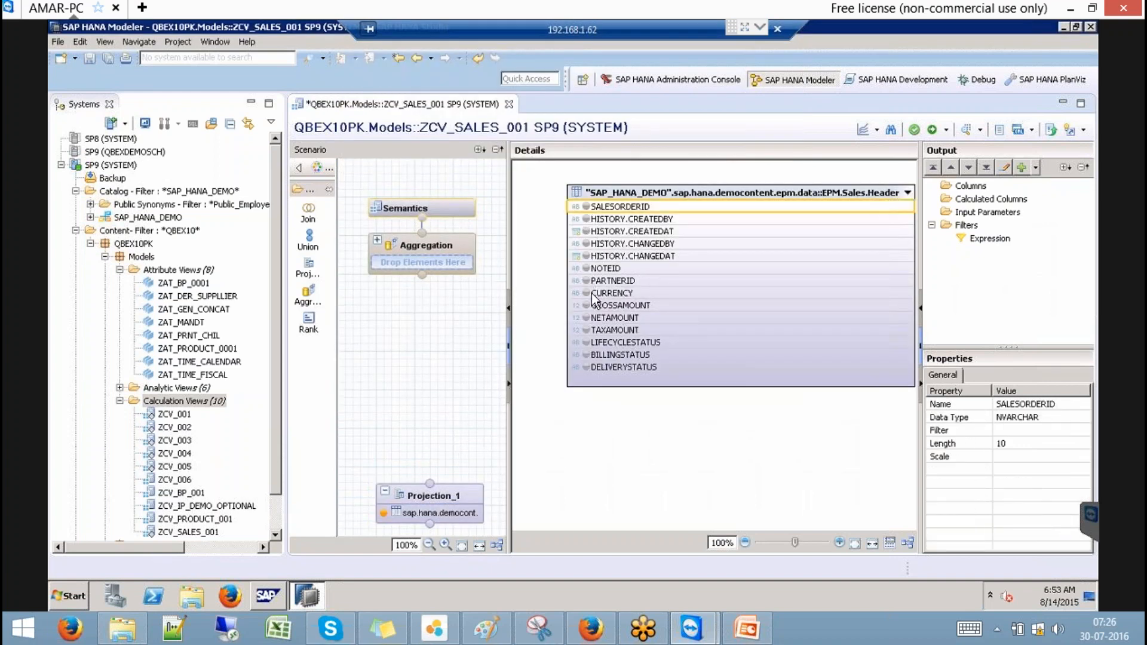
left_click(586, 281)
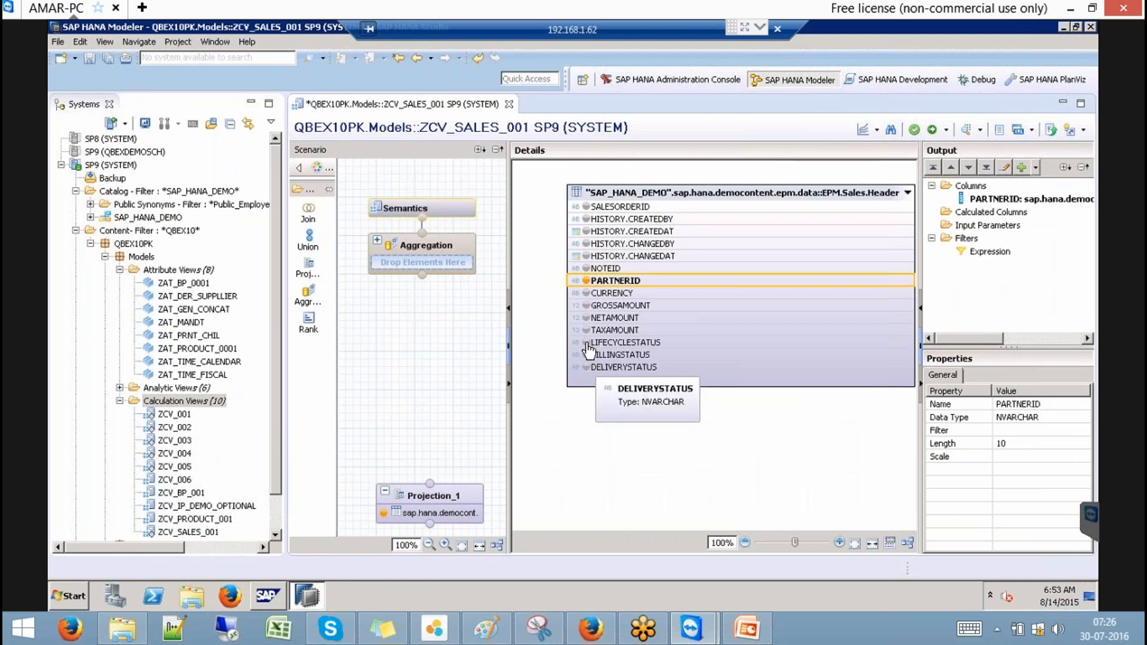
left_click(587, 343)
left_click(586, 355)
left_click(586, 367)
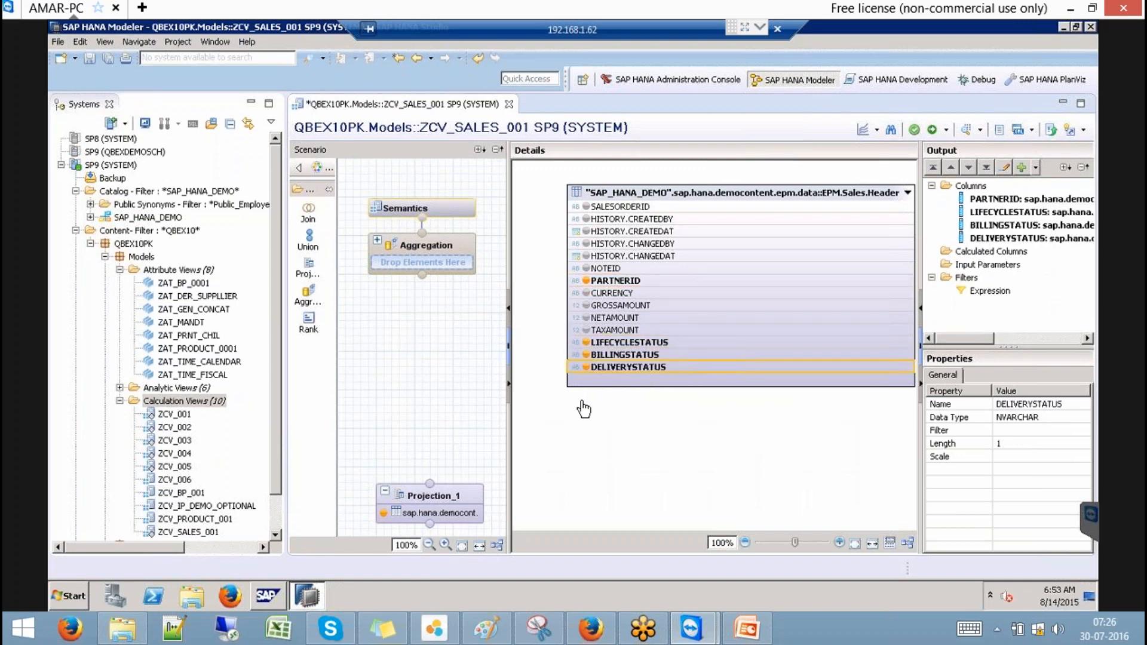
Step: Reposition the Sales.Header projection node slightly and rename it SalesHeader
left_click_drag(403, 500, 380, 487)
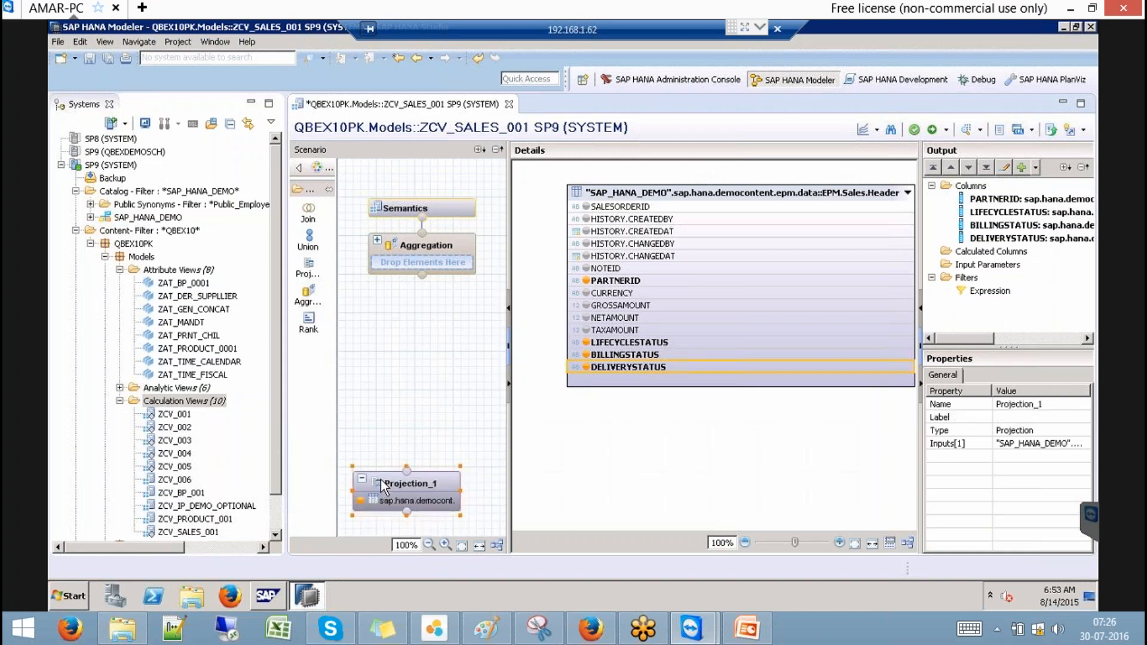
right_click(423, 479)
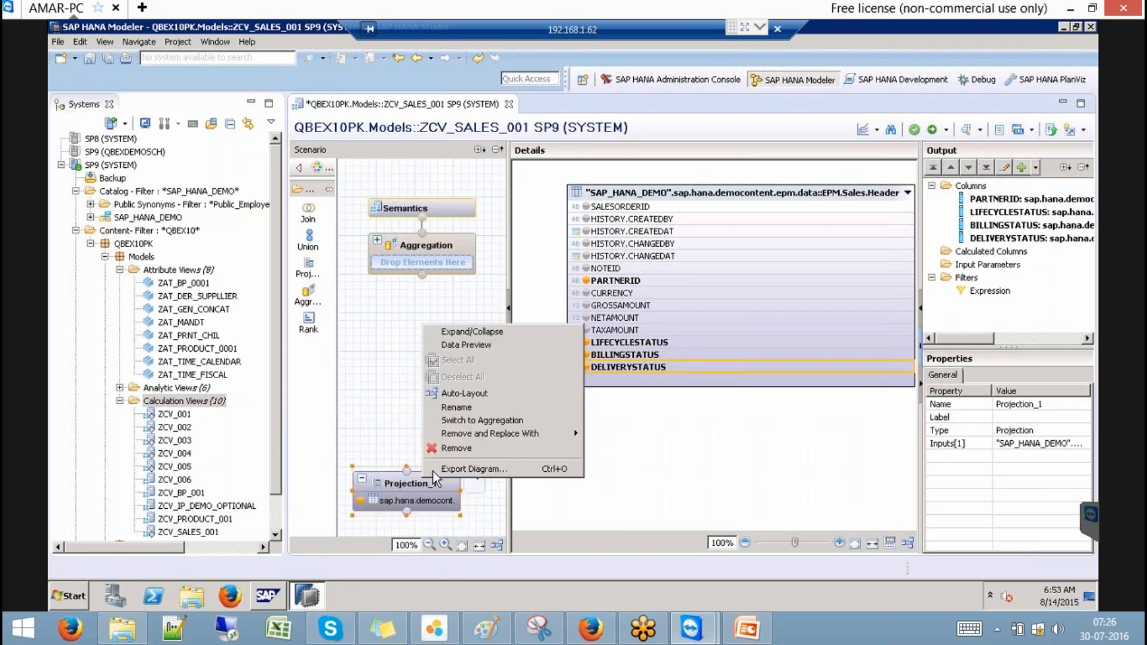
left_click(465, 407)
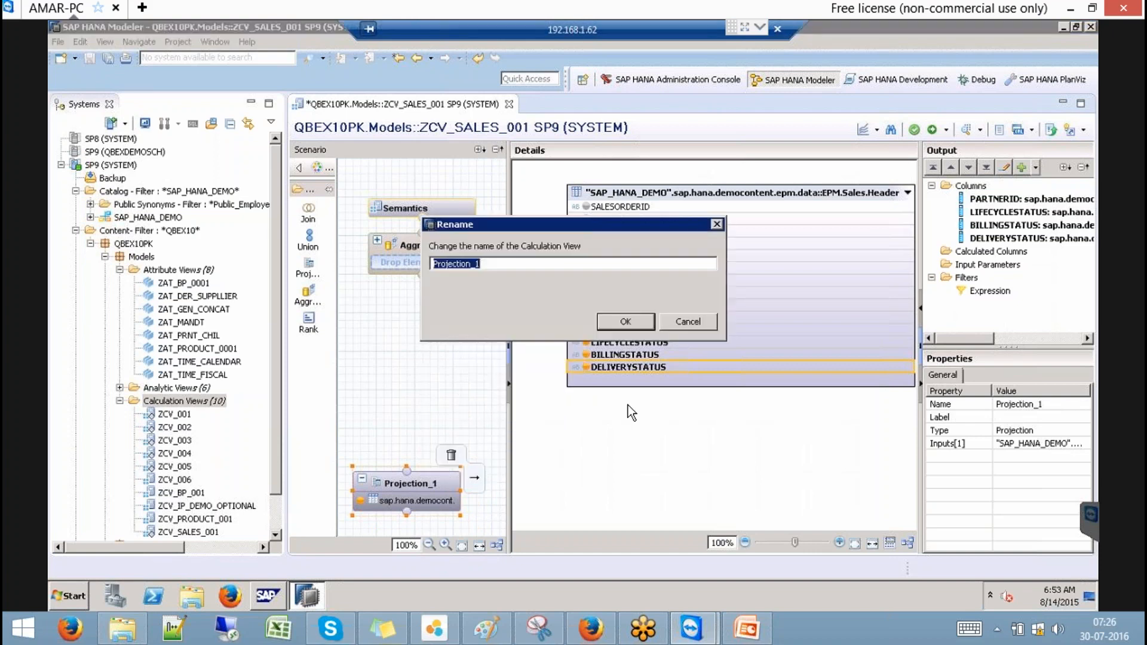
type("SalesHeader")
left_click(626, 321)
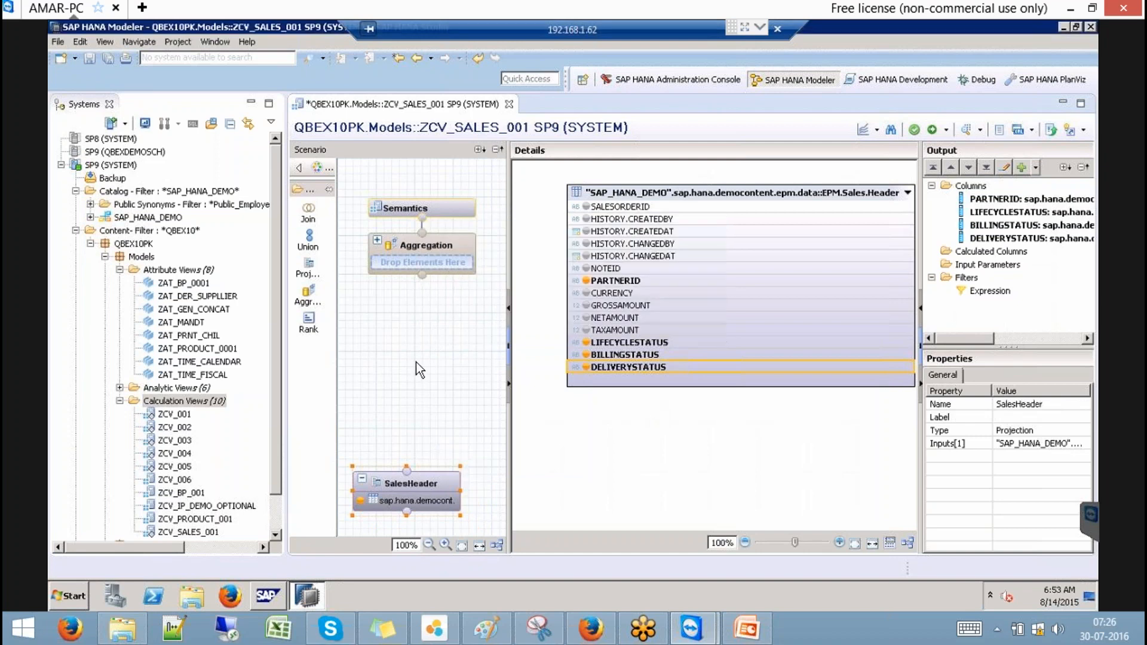
Step: Widen the scenario area and add a second Projection node beside SalesHeader with the EPM.Sales.Item table as its source
left_click(406, 326)
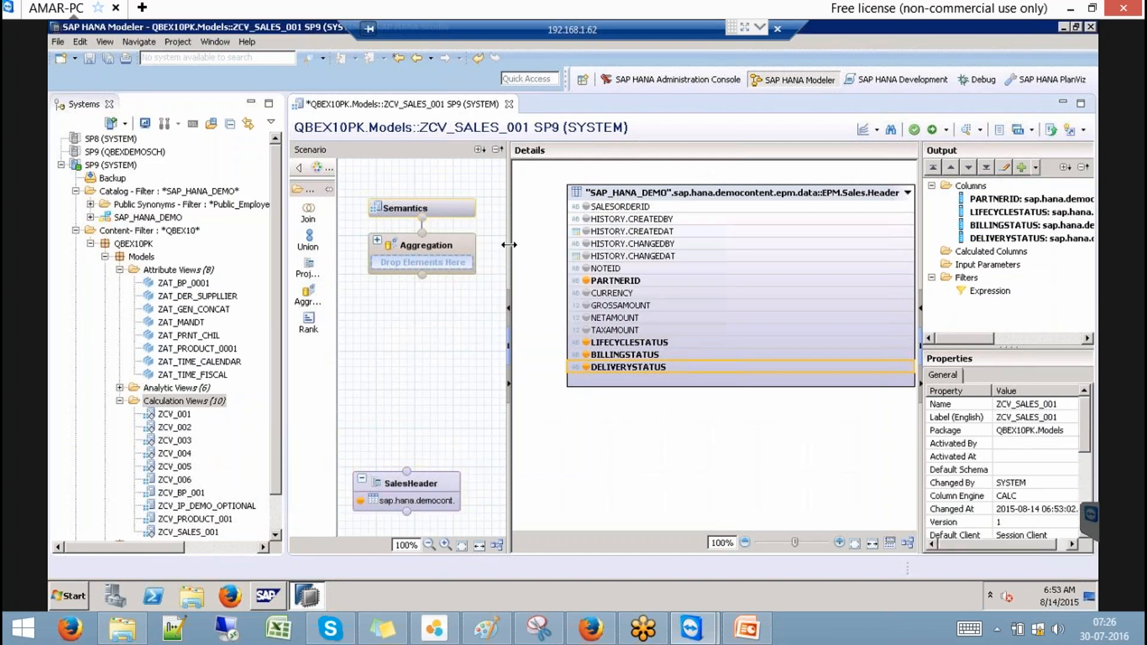
left_click_drag(508, 246, 669, 247)
left_click(309, 267)
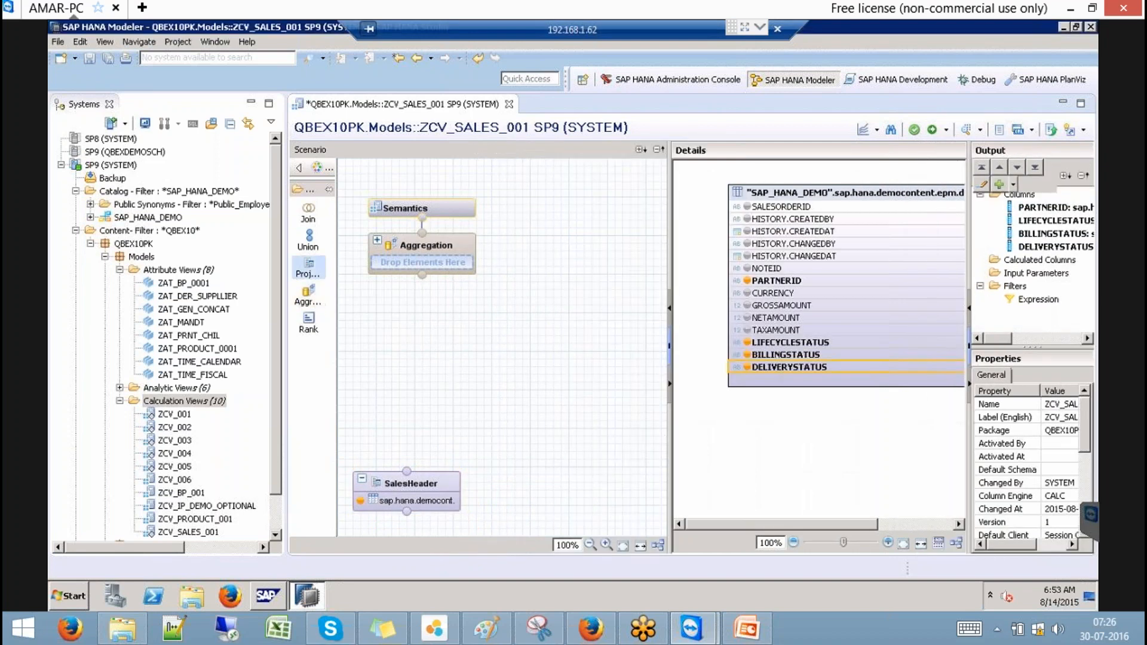
left_click(563, 463)
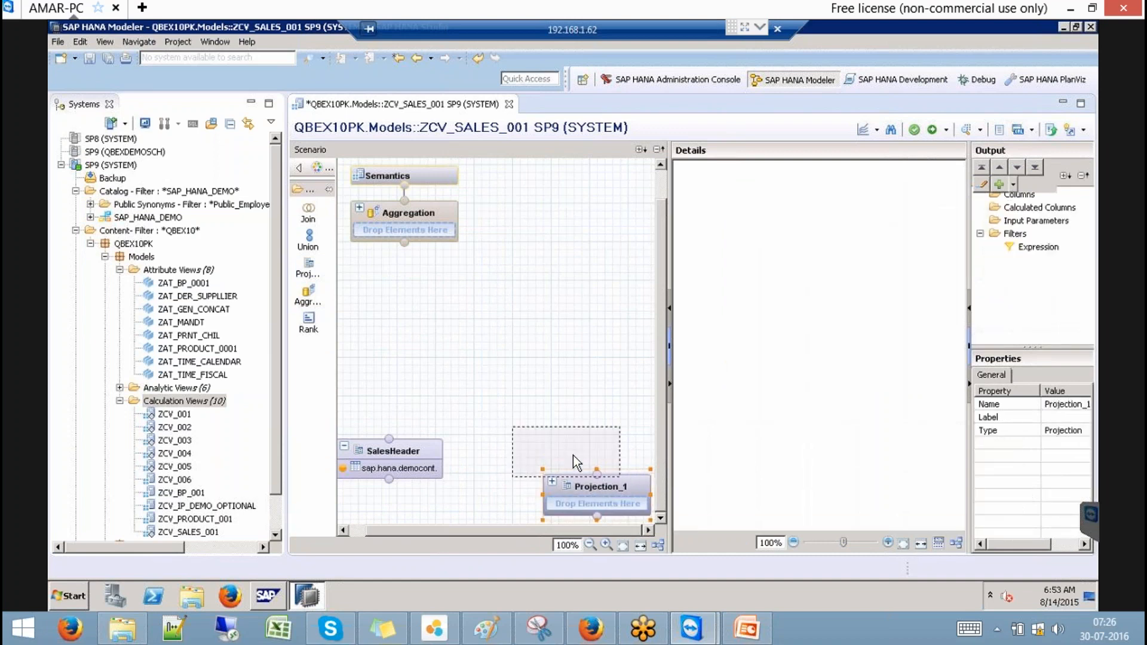
right_click(755, 343)
left_click(794, 353)
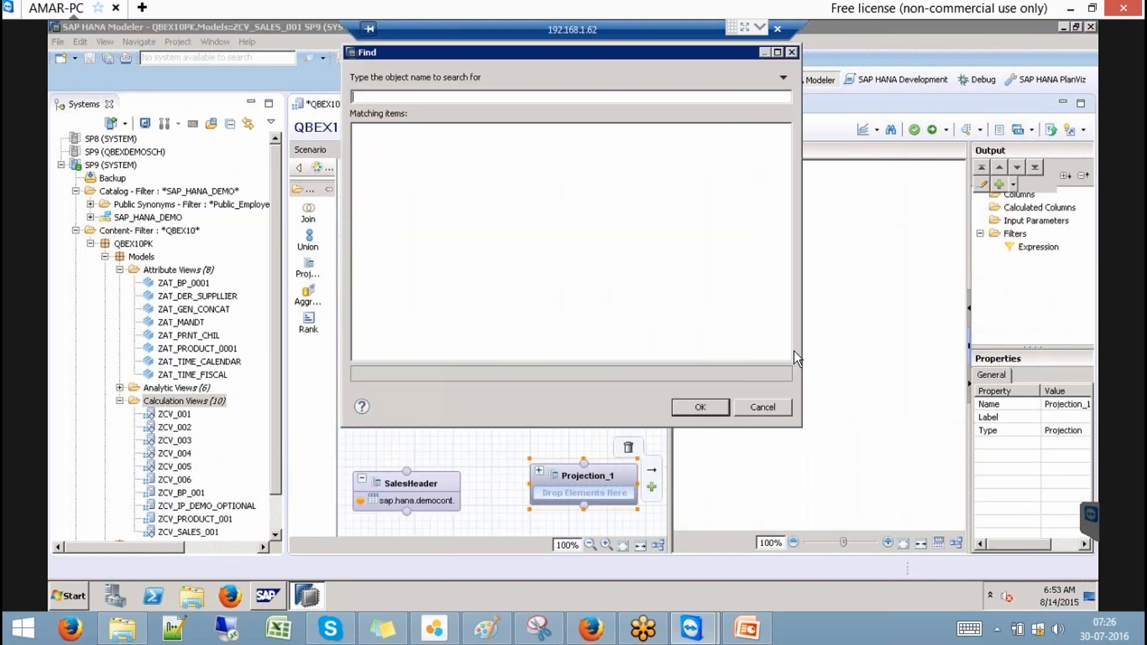
type("sap.hana.demo")
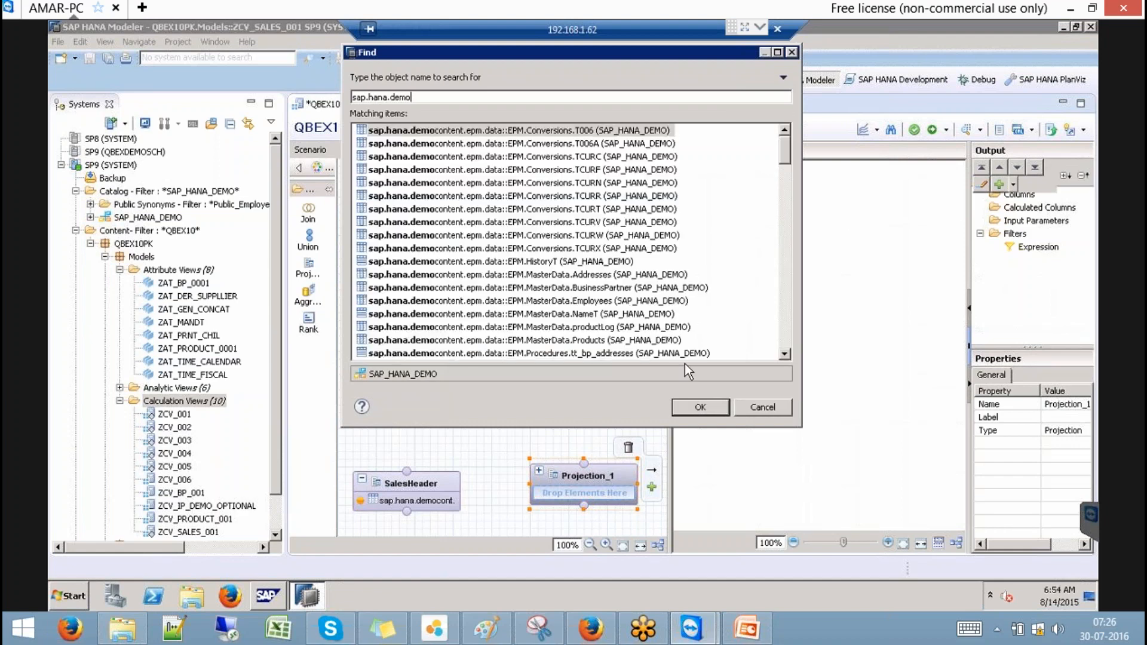
left_click(784, 323)
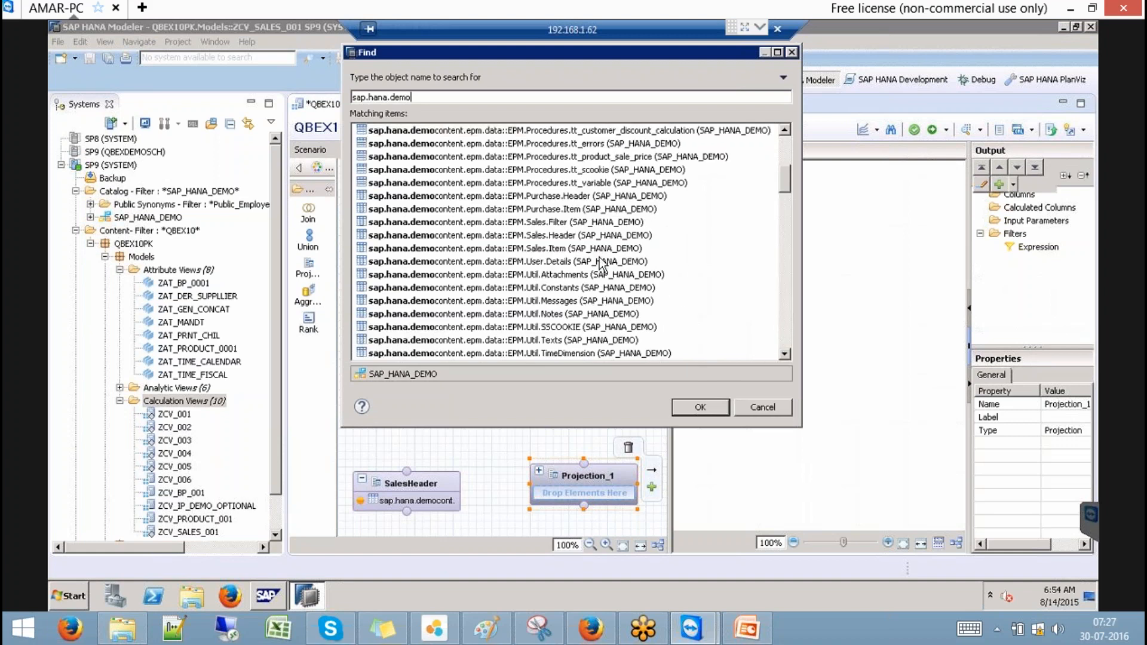
left_click(596, 249)
left_click(708, 407)
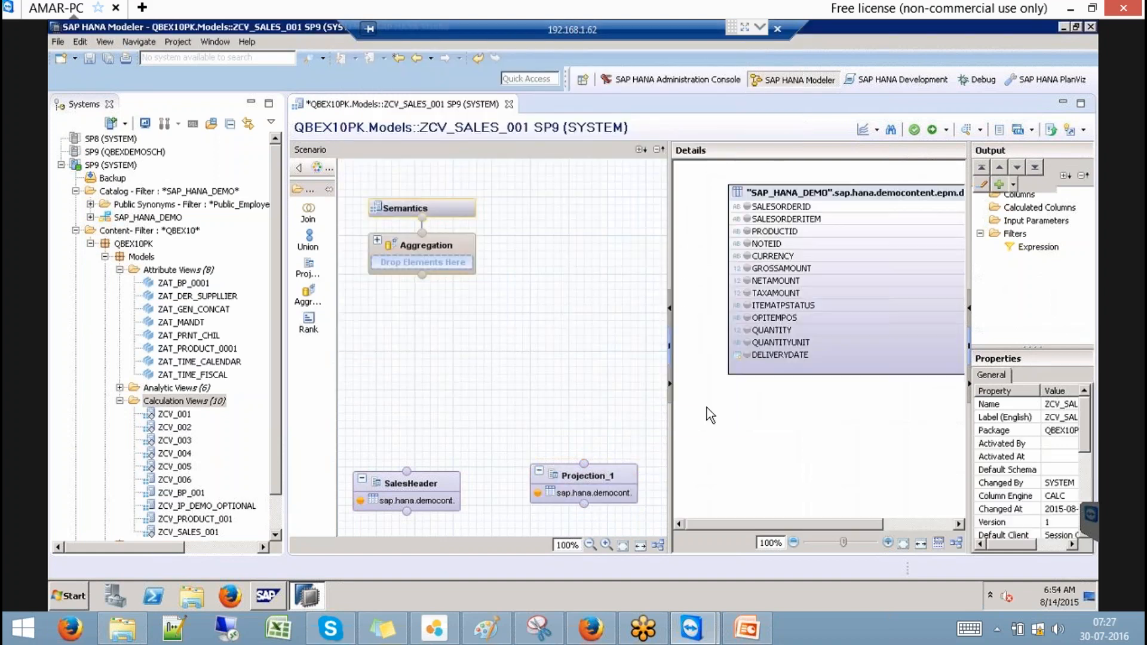
Step: Add SALESORDERID, SALESORDERITEM, CURRENCY, GROSSAMOUNT, NETAMOUNT, TAXAMOUNT, QUANTITY and QUANTITYUNIT of the Sales.Item table to the output
left_click(749, 207)
left_click(748, 219)
left_click(744, 232)
left_click(747, 268)
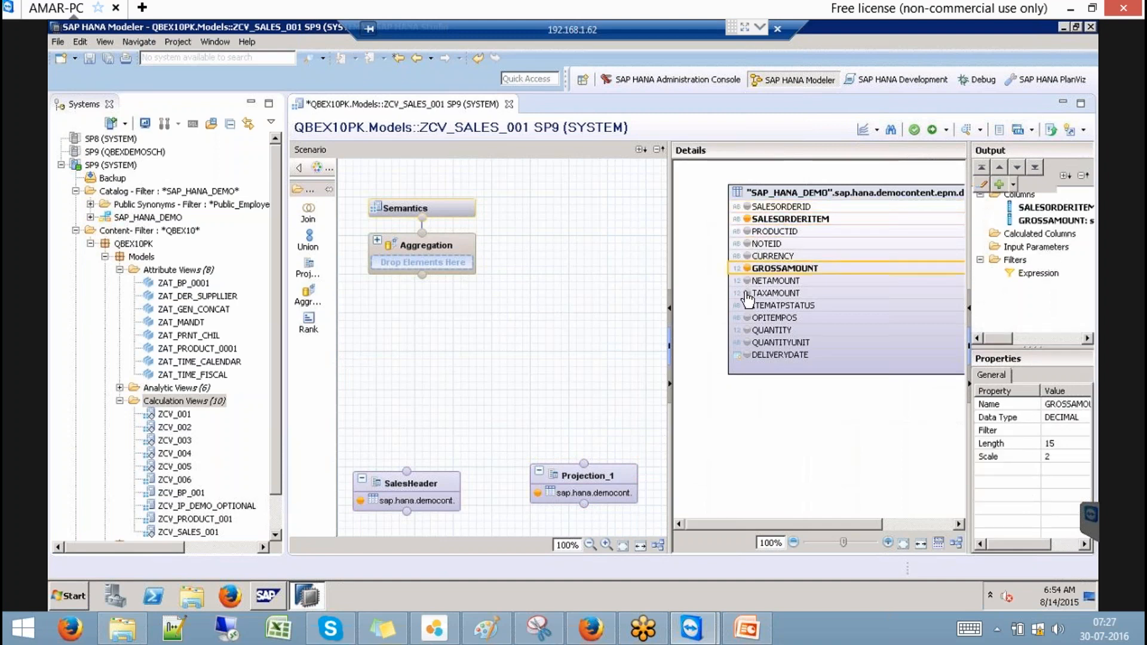
left_click(746, 280)
left_click(747, 293)
left_click(747, 256)
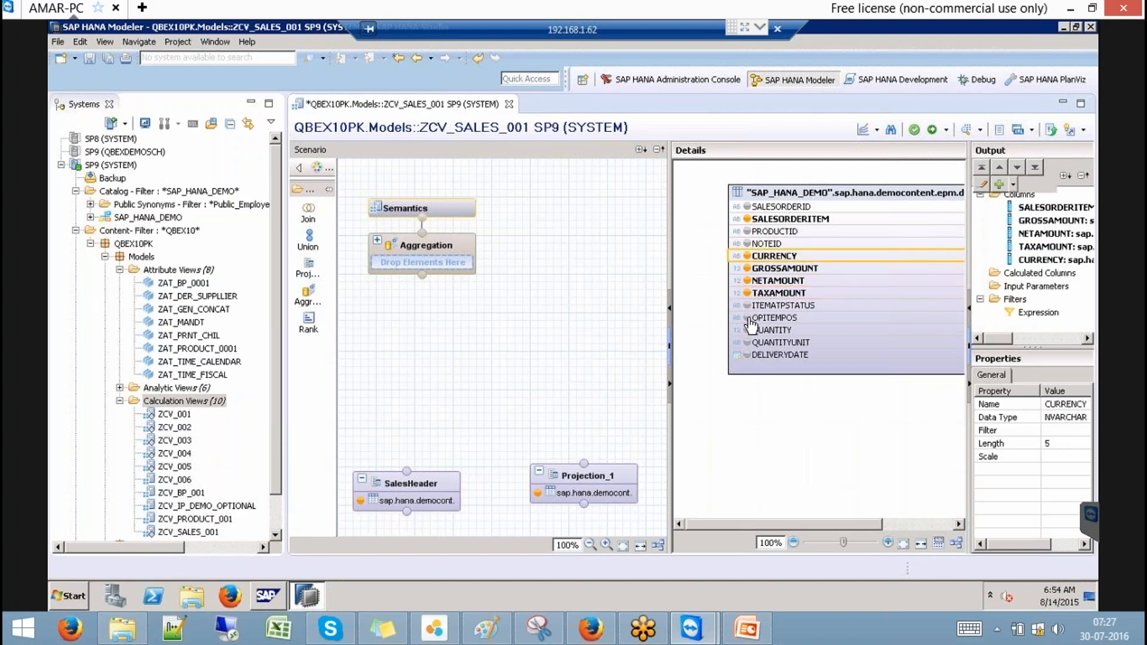
left_click(754, 402)
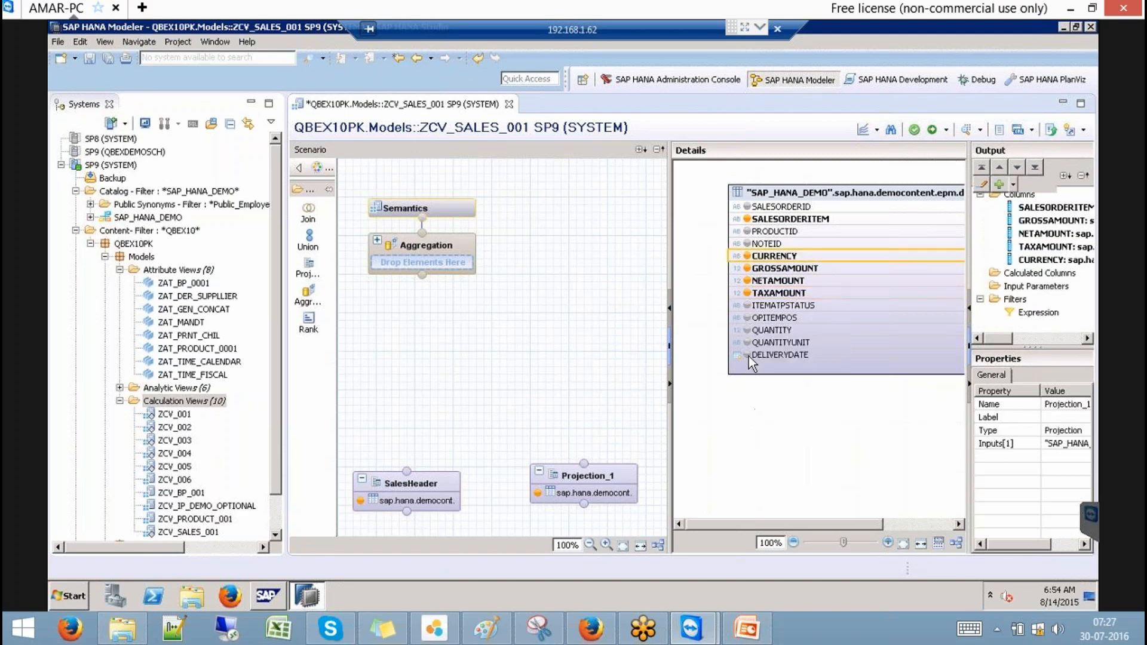
left_click(747, 330)
left_click(747, 342)
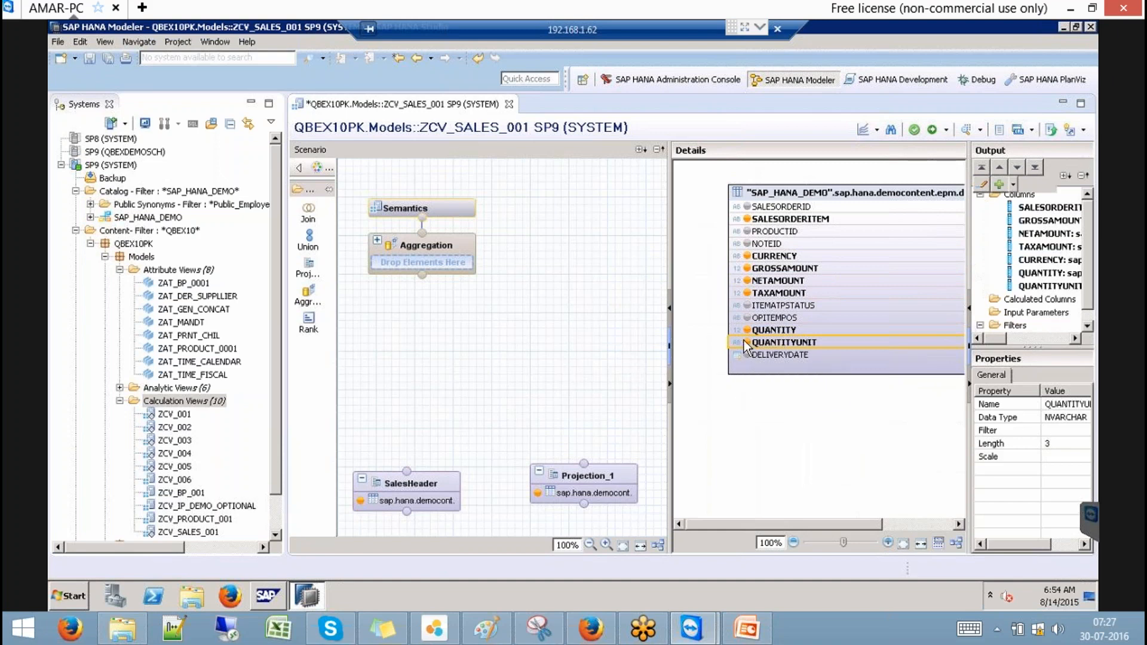
left_click(746, 207)
Step: Rename the Sales.Item projection node as SalesOrderItem
left_click(453, 392)
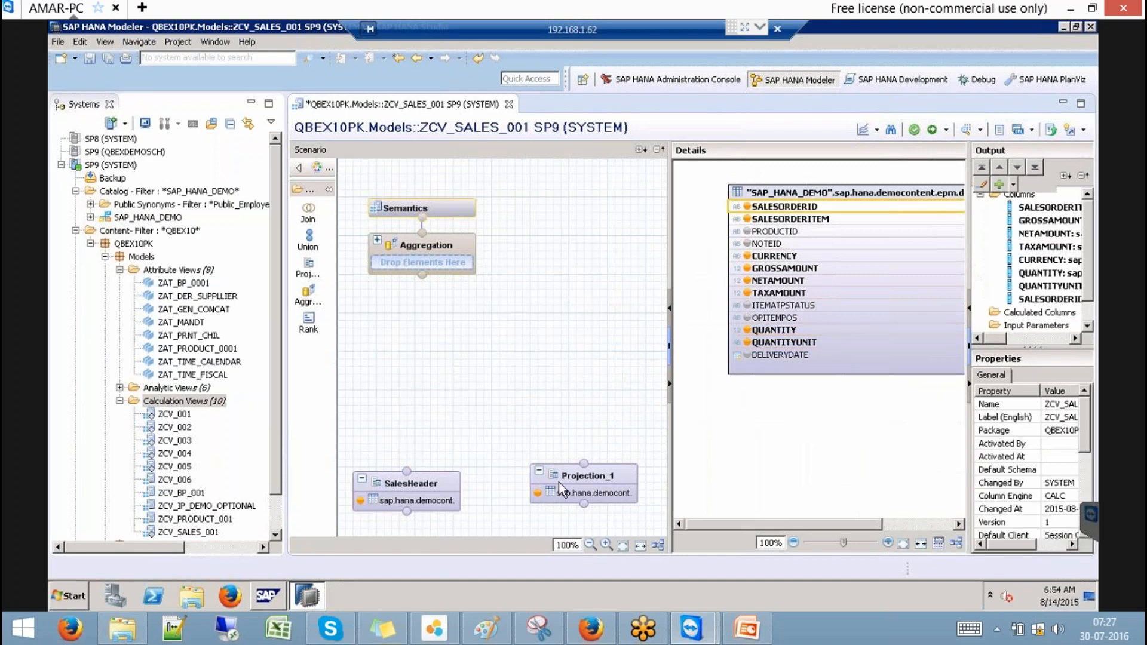
right_click(584, 475)
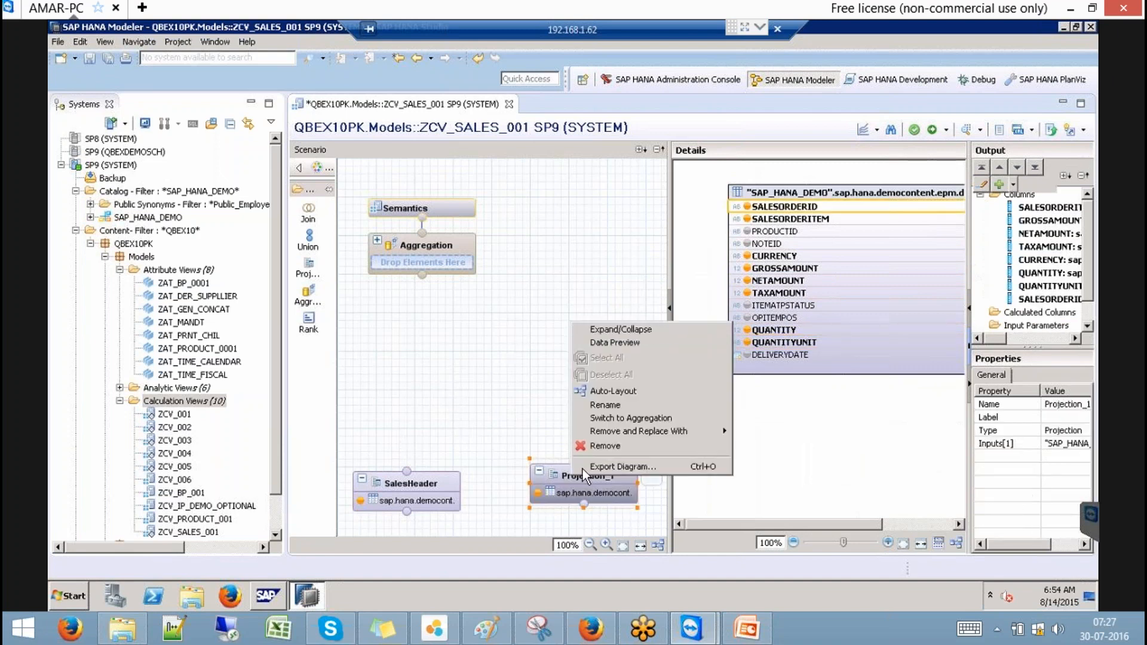
left_click(615, 407)
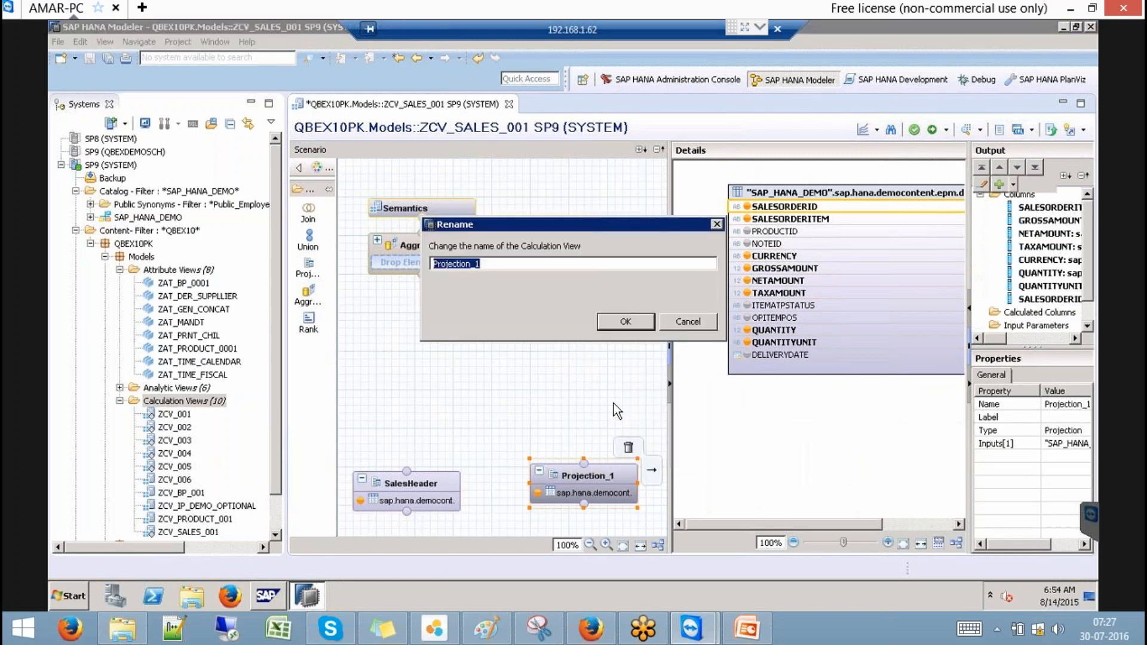
type("SalesOrderIte")
mouse_move(593, 640)
type("m")
left_click(632, 321)
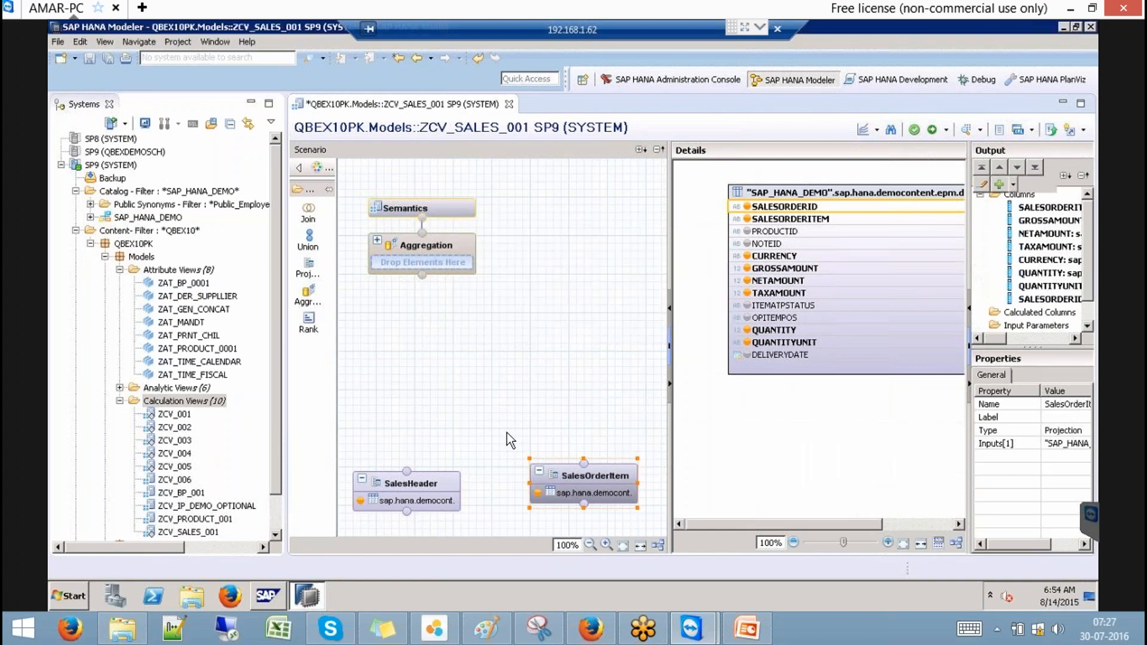
Step: Place a Join node above the two projections and connect SalesHeader and SalesOrderItem to it as inputs
left_click(312, 214)
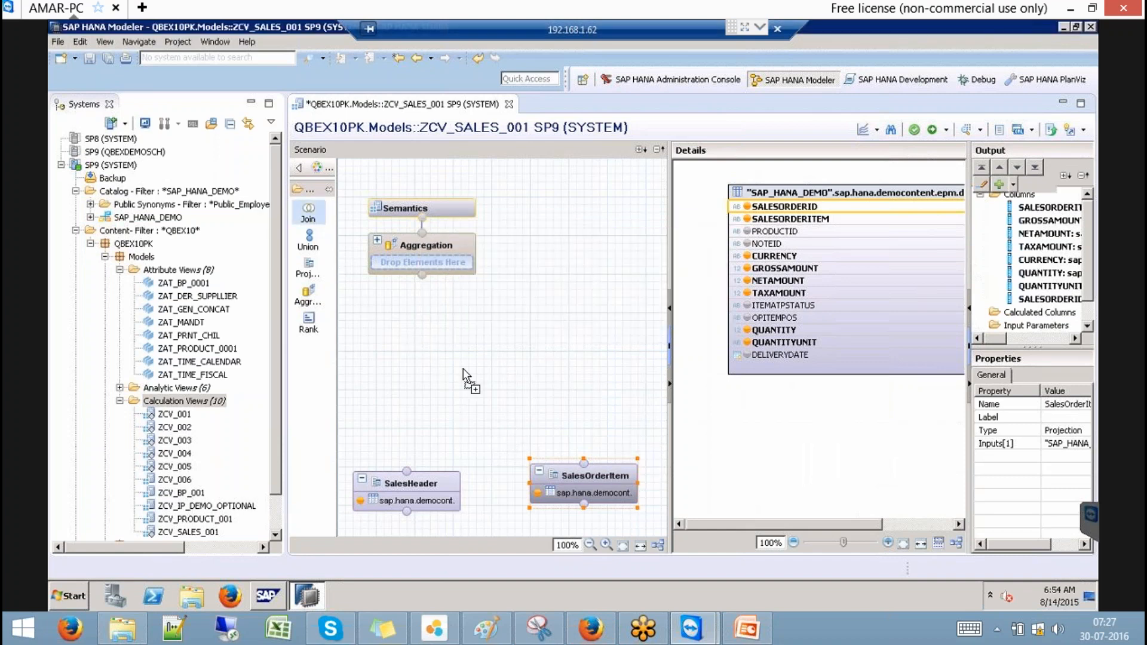
left_click(462, 408)
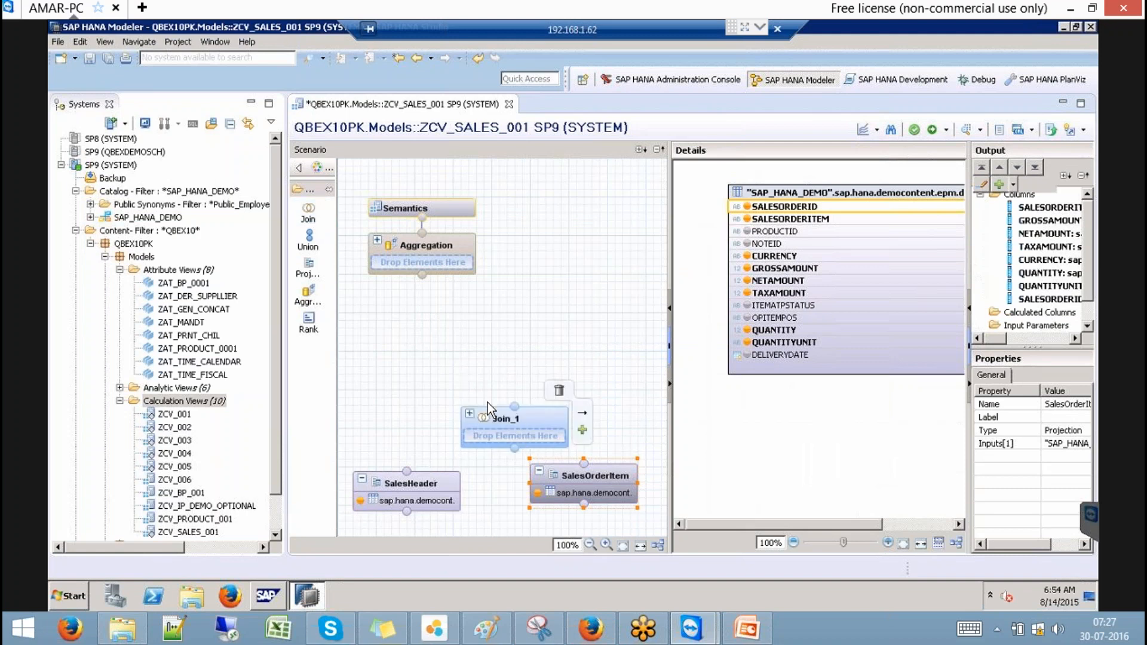
left_click_drag(519, 423, 487, 403)
left_click_drag(407, 471, 493, 428)
left_click_drag(585, 463, 525, 404)
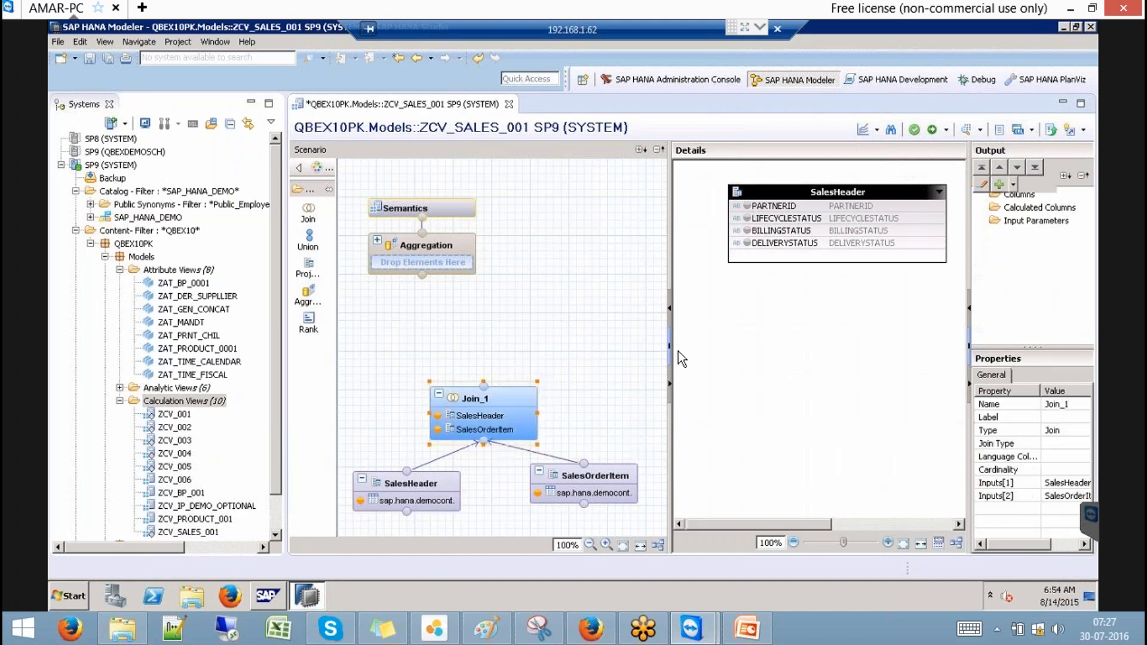
left_click(669, 308)
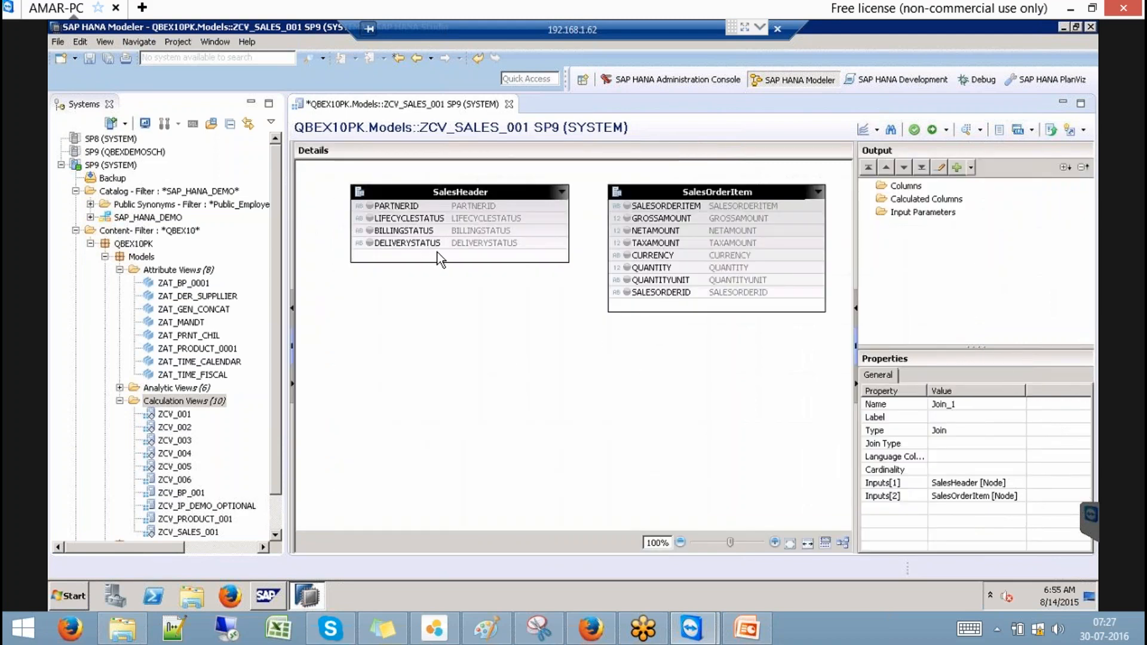
left_click(443, 189)
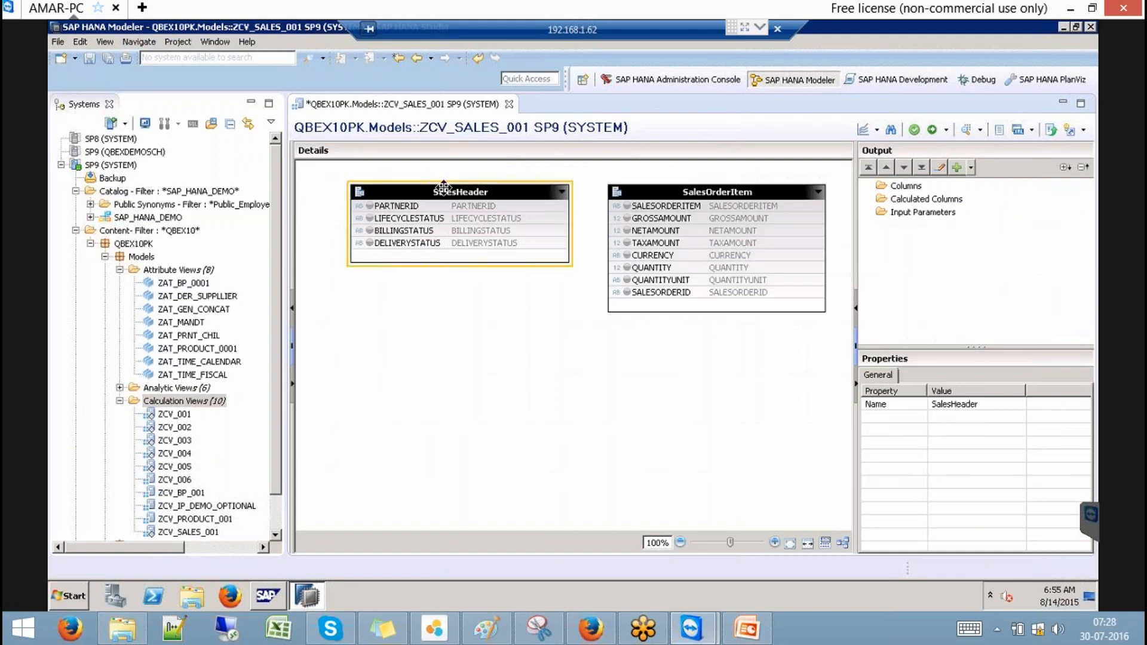
left_click(725, 191, "ctrl")
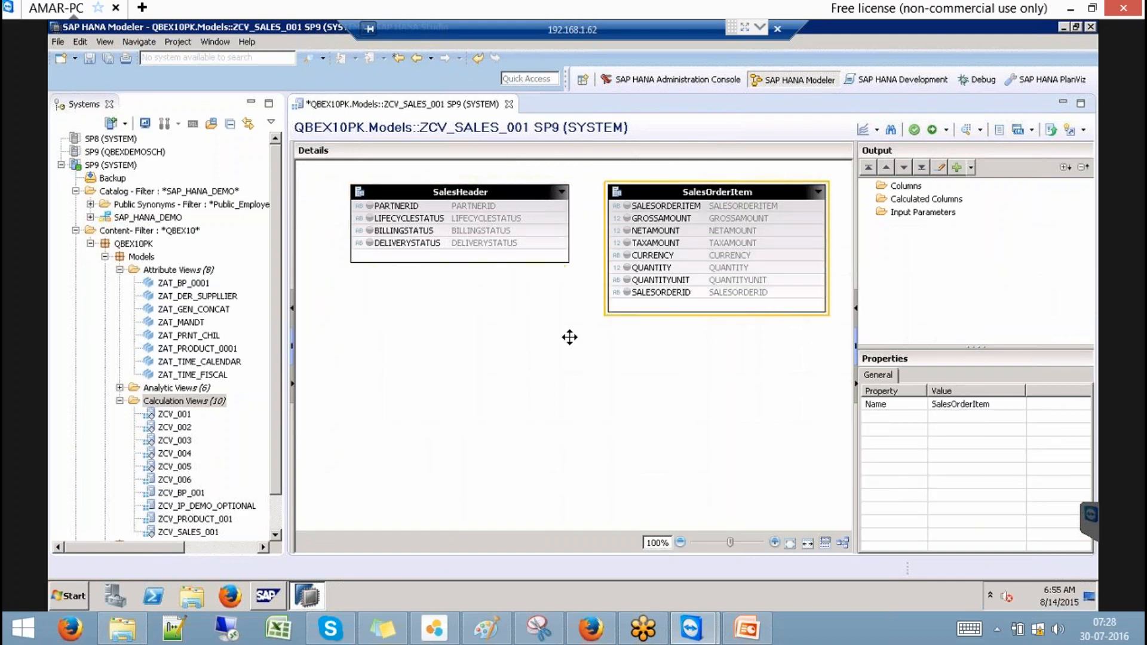
right_click(551, 347)
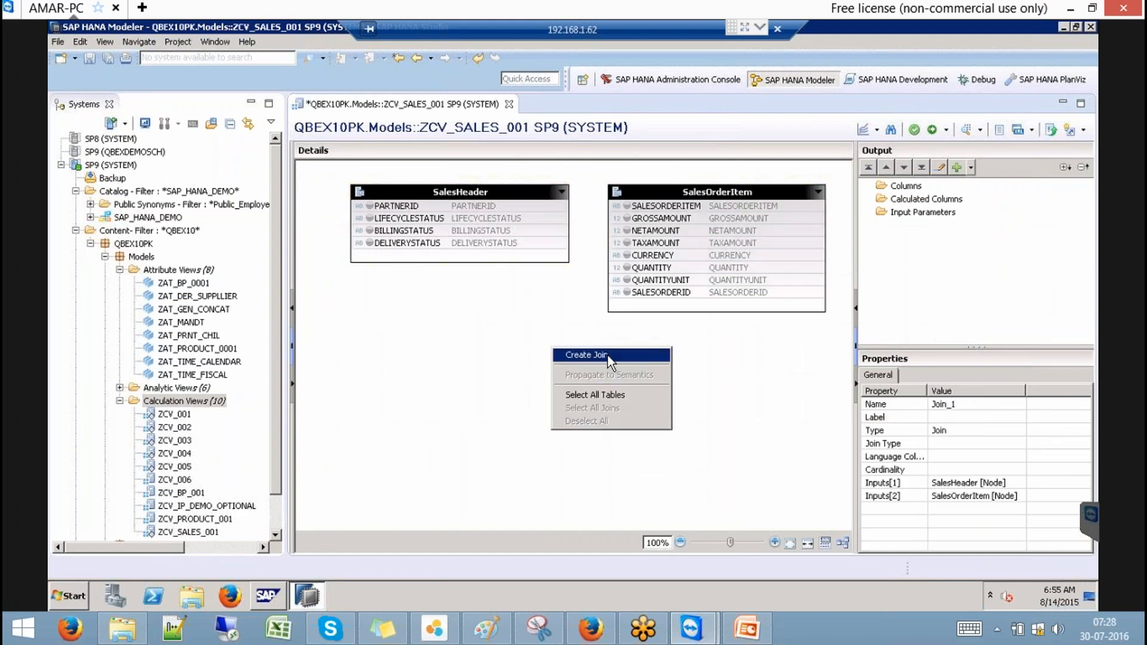
left_click(608, 354)
left_click(436, 121)
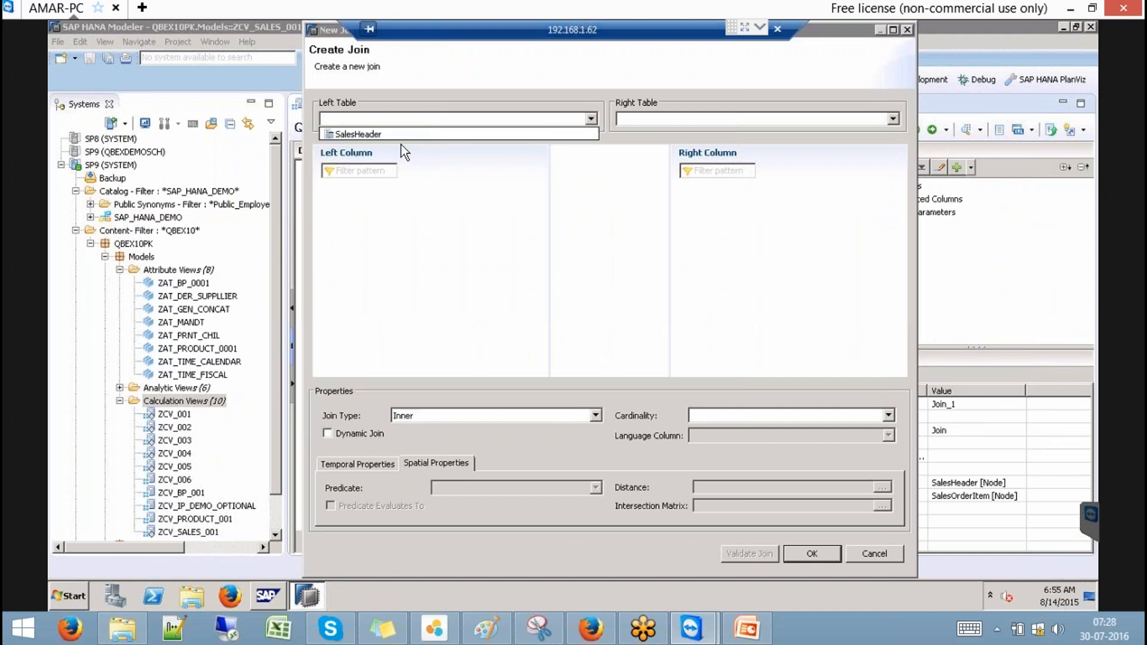
left_click(398, 132)
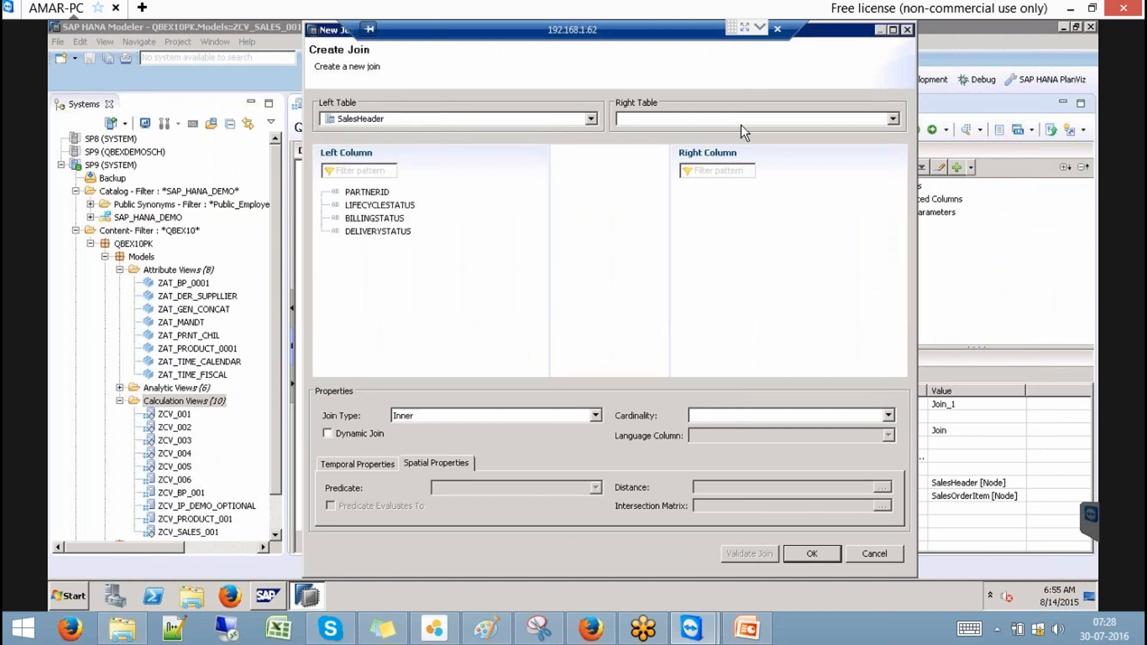
left_click(712, 118)
left_click(666, 133)
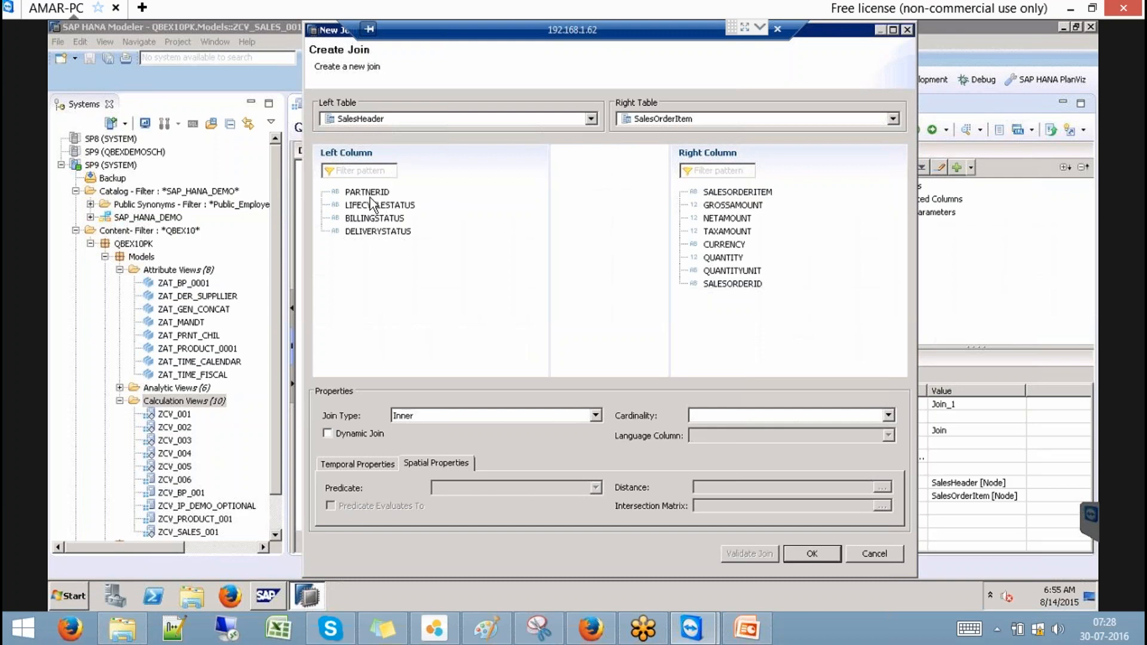
left_click(875, 555)
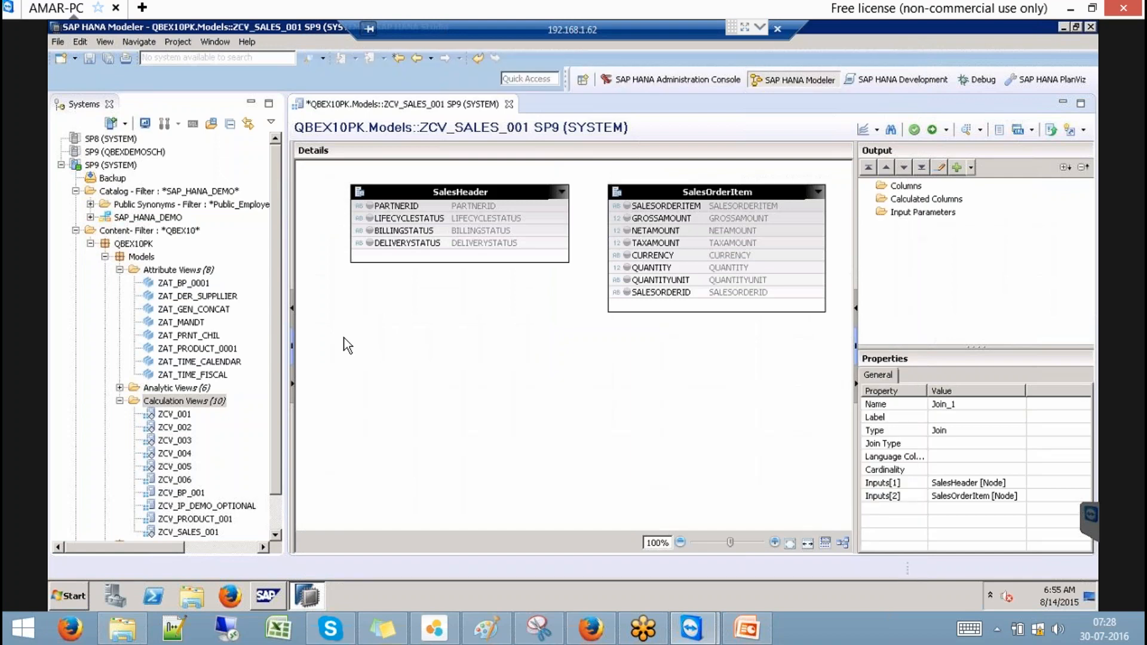
Step: Add SALESORDERID of the sales header table to the SalesHeader projection's output
left_click(293, 385)
left_click(428, 483)
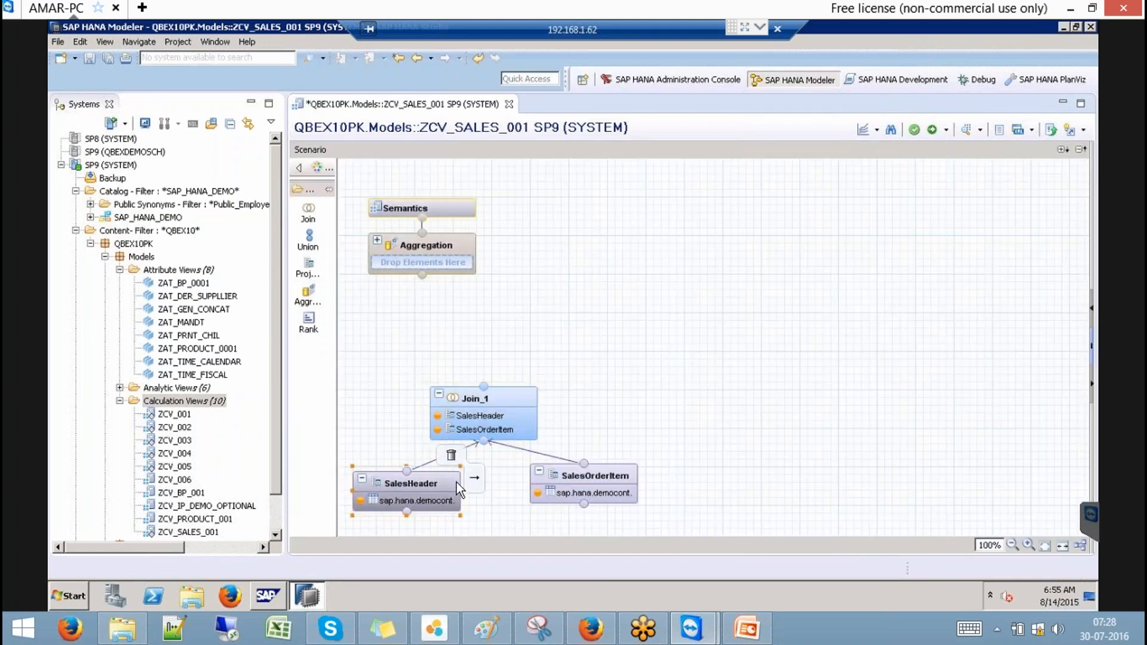
left_click(1091, 349)
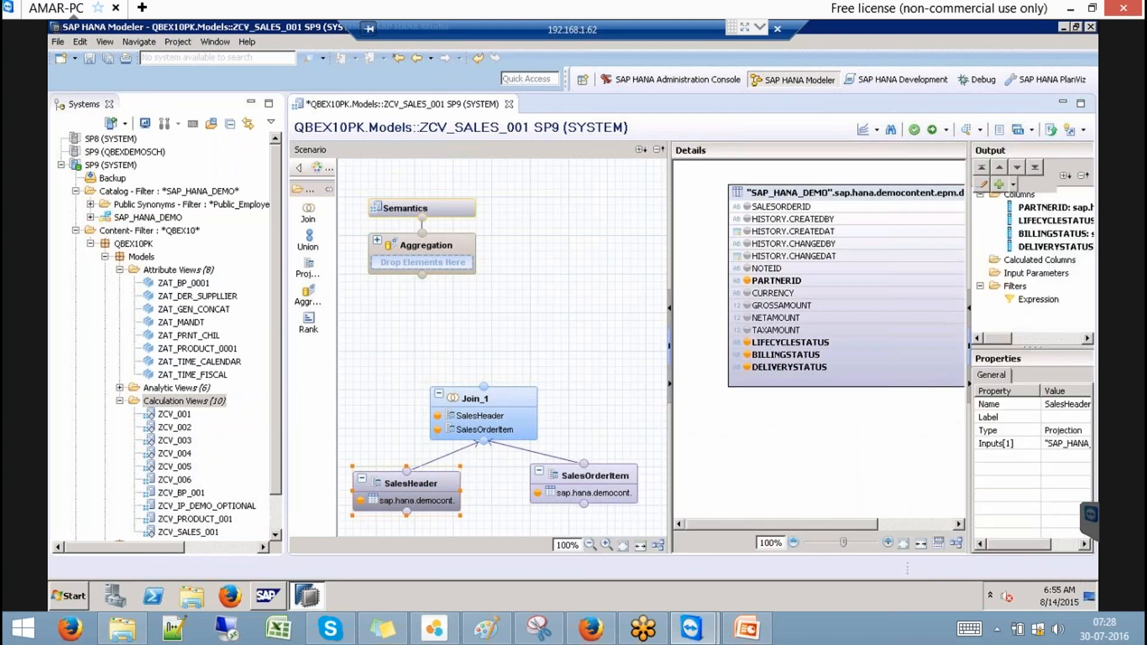
left_click(747, 206)
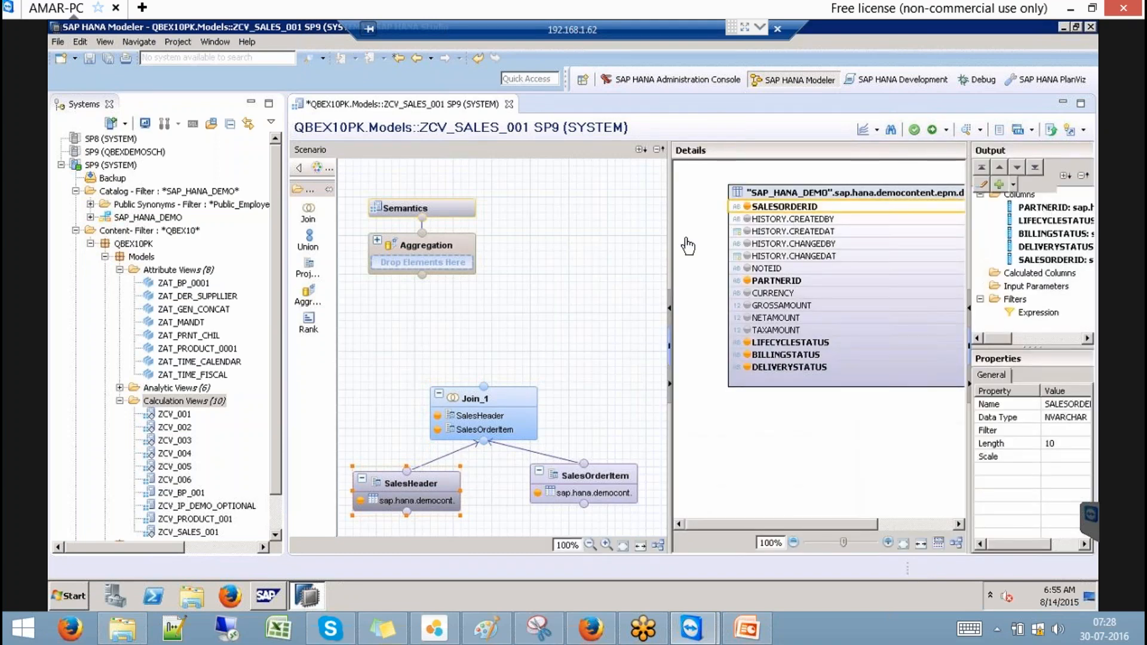
Step: In the Join node, join SalesHeader to SalesOrderItem on SALESORDERID with the Inner join type
left_click(508, 402)
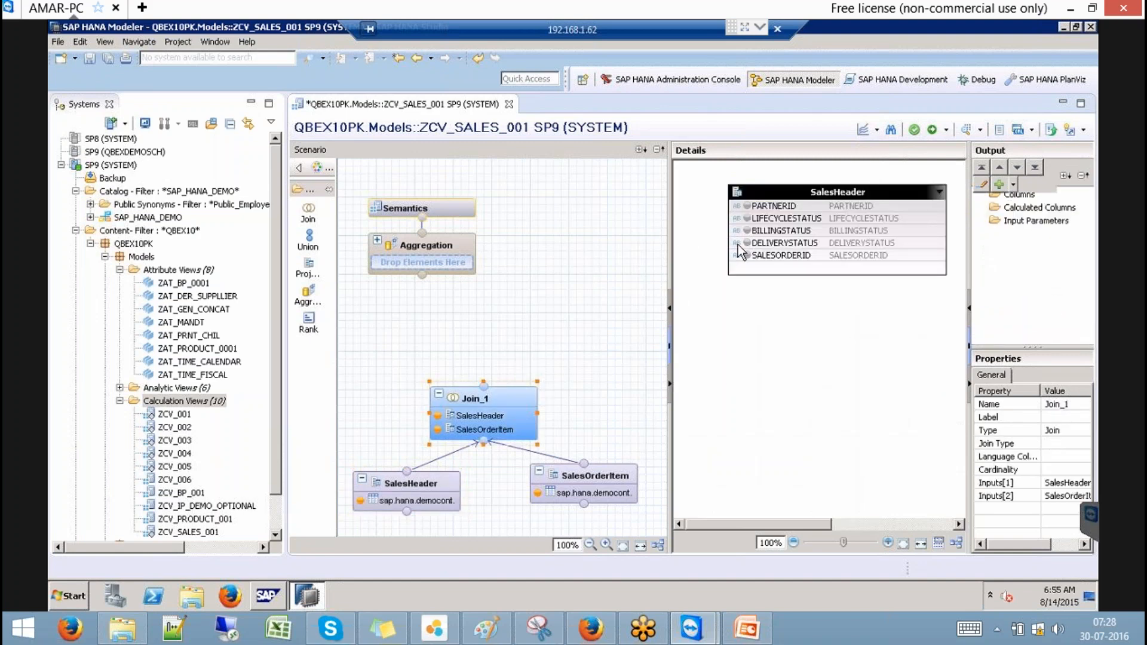
left_click(669, 308)
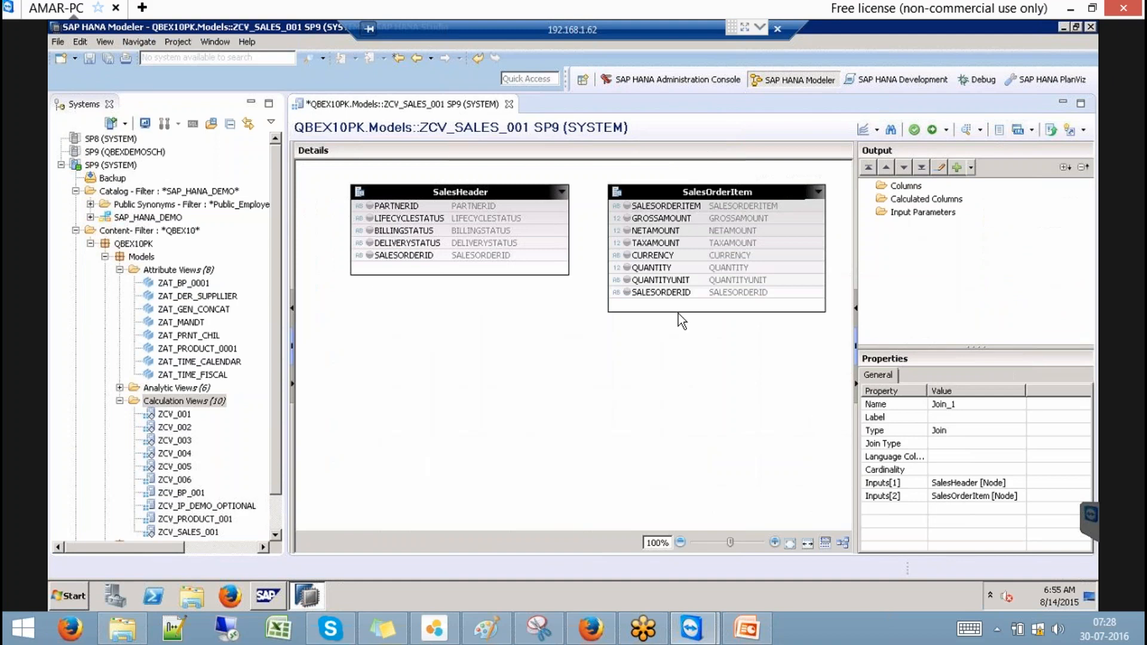
left_click(856, 383)
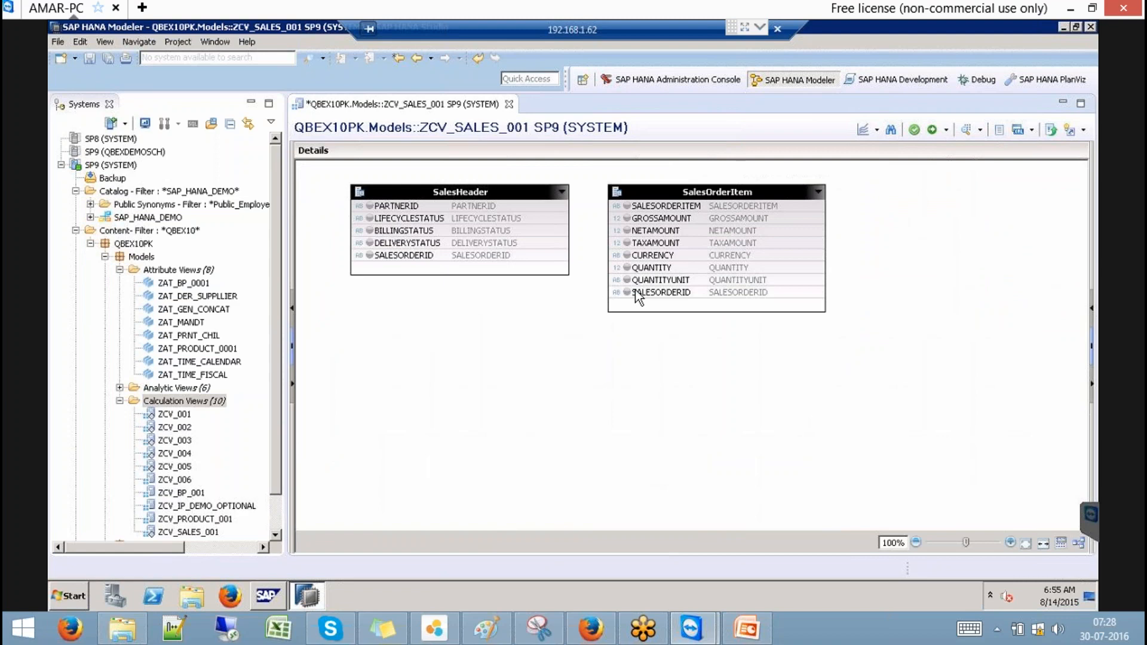
left_click_drag(544, 256, 623, 291)
double_click(592, 276)
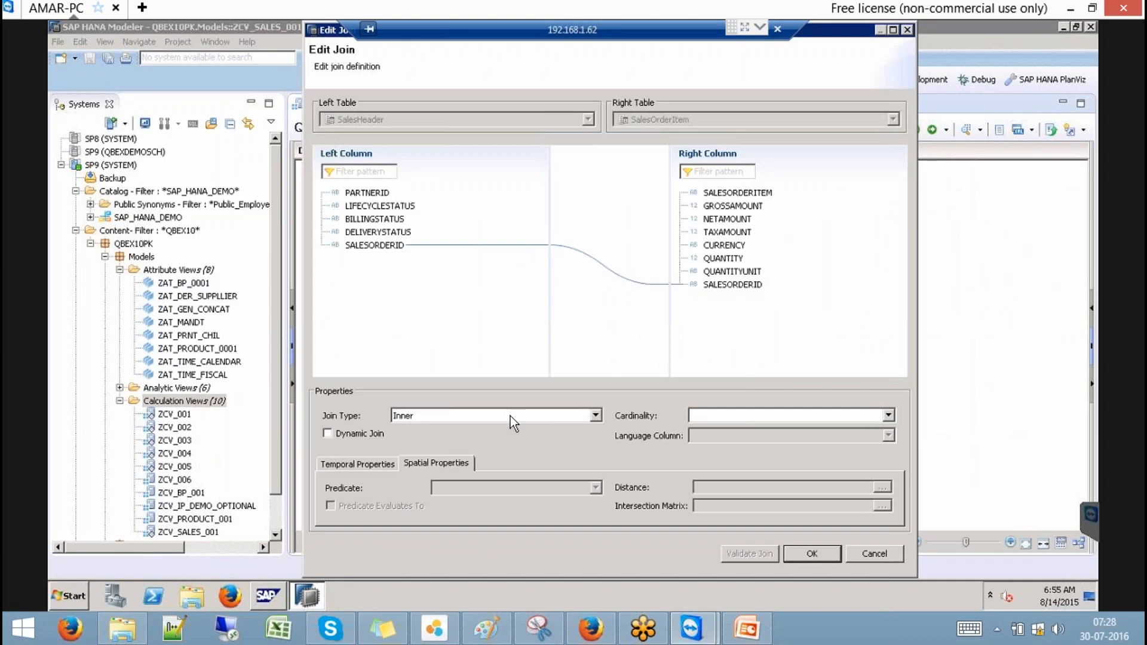
left_click(798, 551)
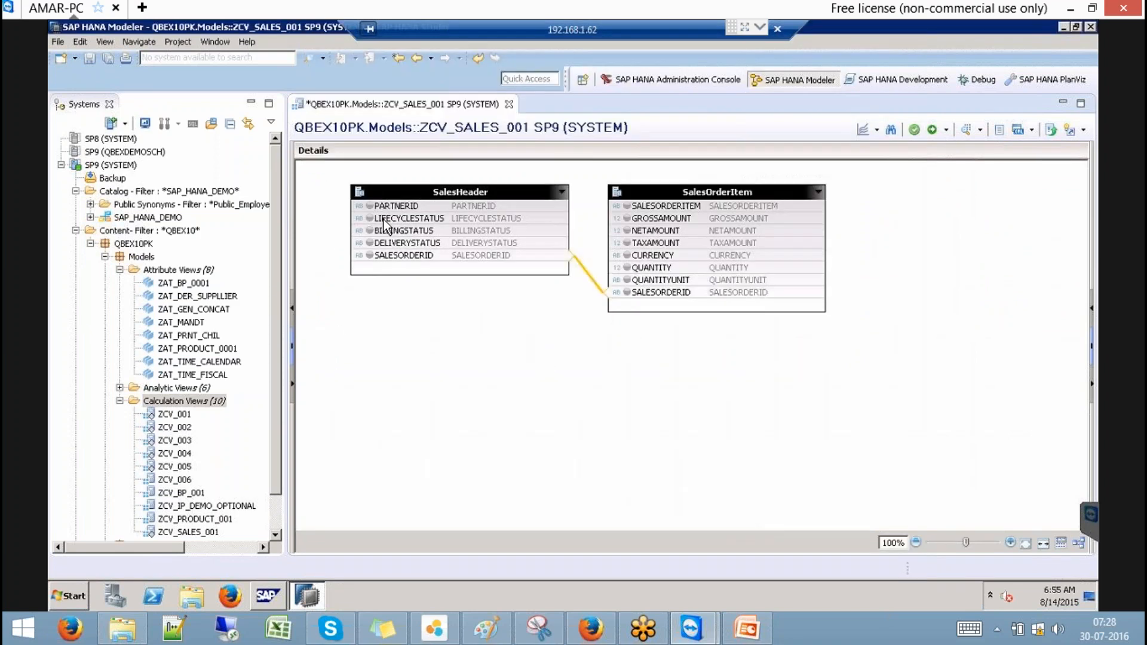
Step: Add PARTNERID, LIFECYCLESTATUS, BILLINGSTATUS and DELIVERYSTATUS of SalesHeader to the join's output
left_click(251, 103)
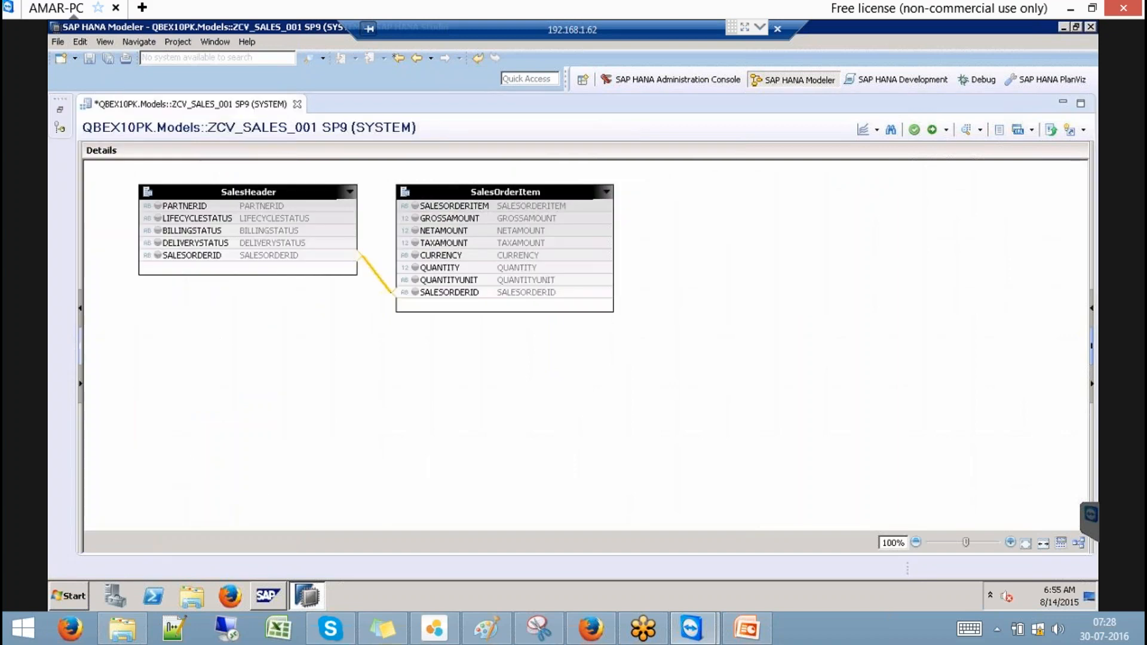
left_click(81, 346)
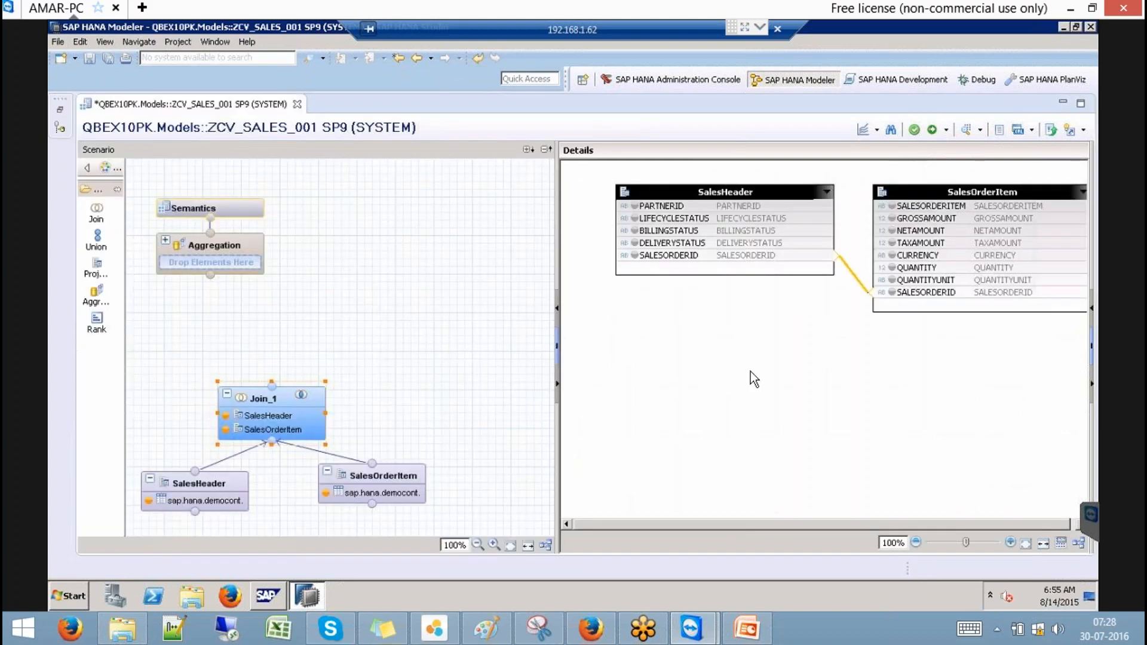
left_click(1091, 347)
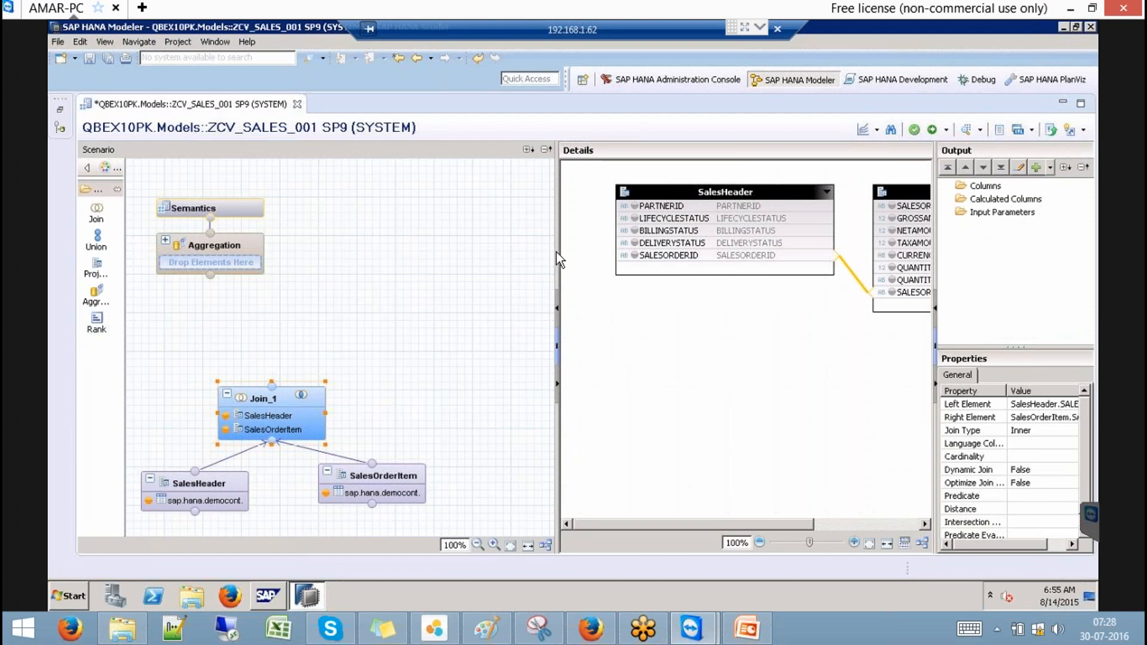
left_click_drag(557, 246, 426, 222)
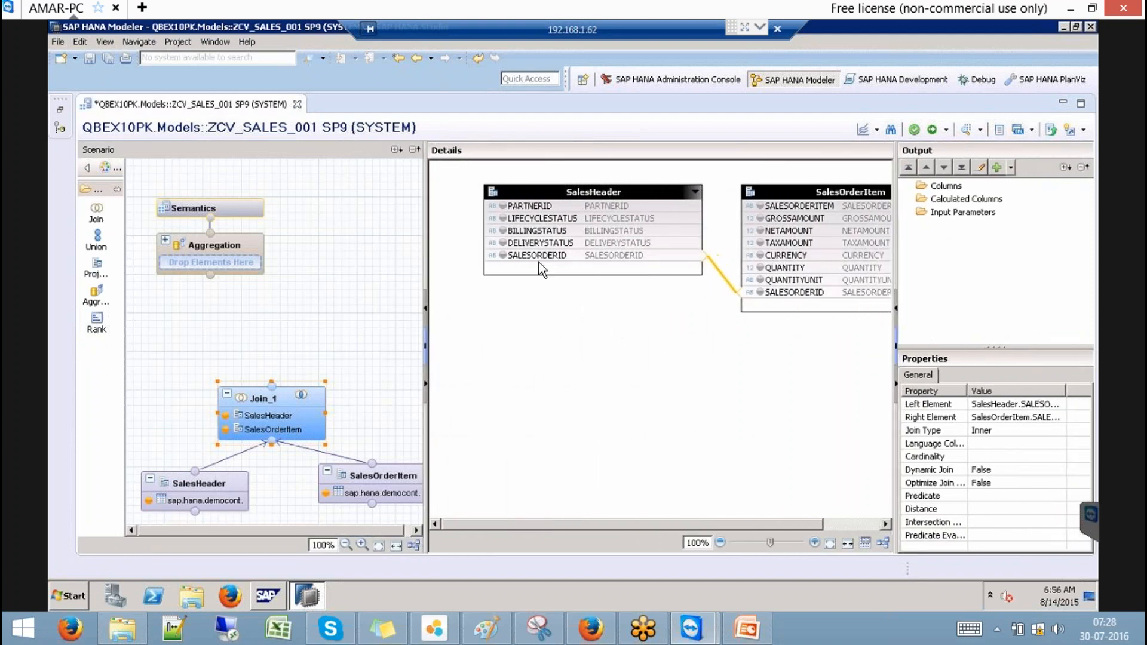
left_click(504, 206)
left_click(503, 218)
left_click(504, 231)
left_click(503, 243)
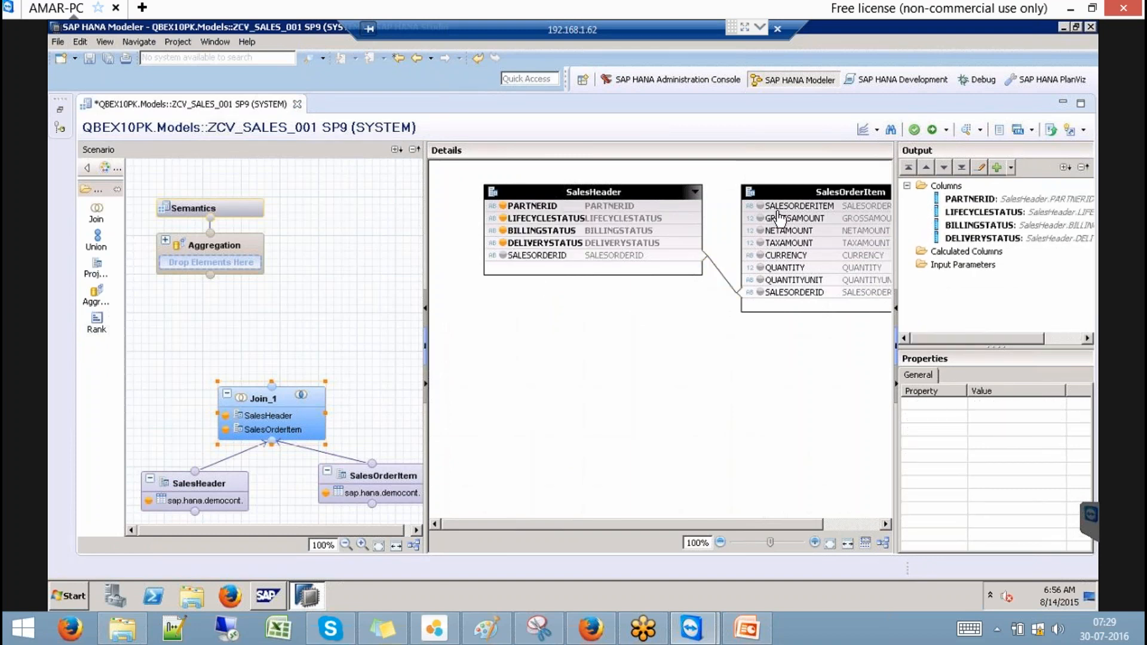
Step: Add all SalesOrderItem columns, from SALESORDERITEM through SALESORDERID, to the join's output together
left_click(812, 206)
left_click(802, 289, "shift")
right_click(802, 289)
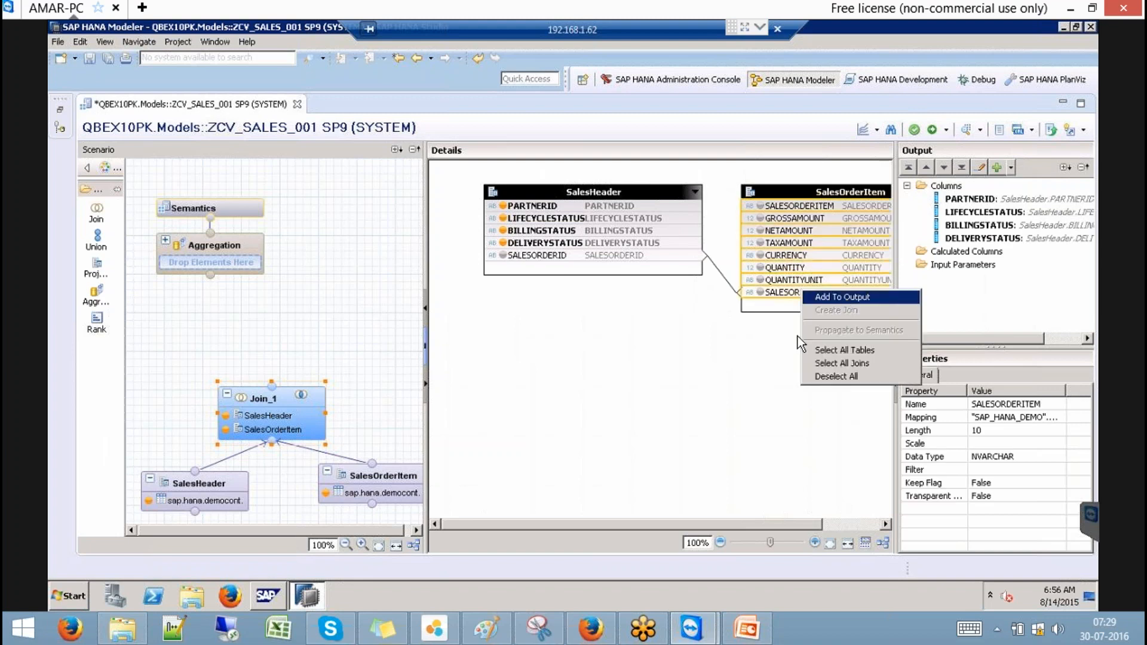
left_click(844, 296)
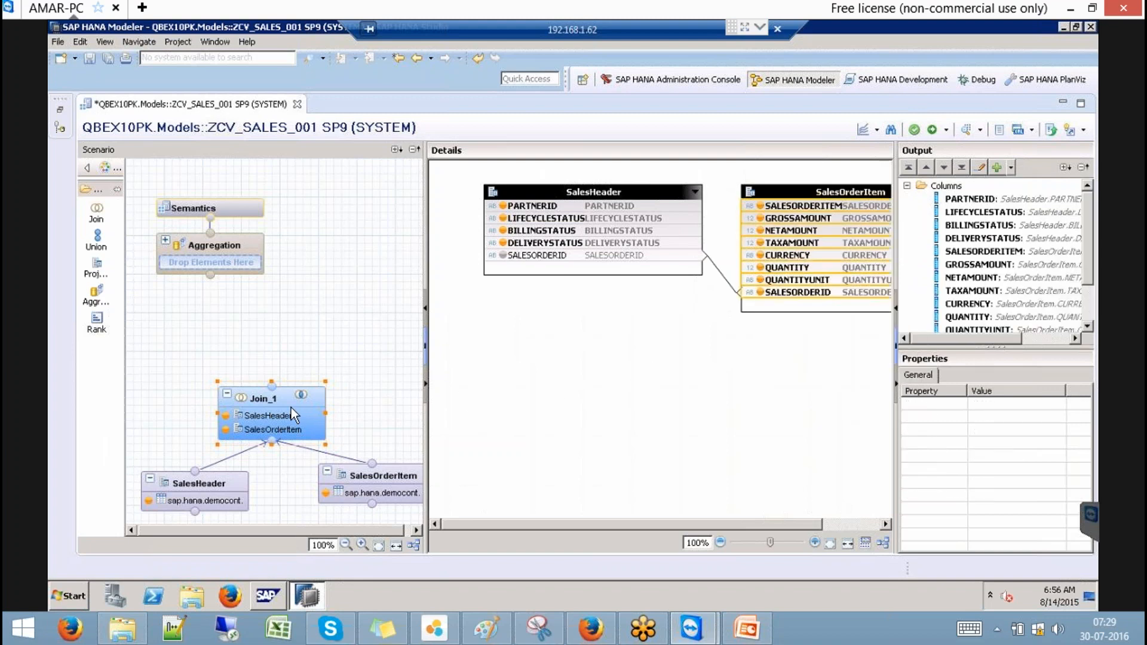
Step: Rename the Join node above the two projections as SalesData
left_click(278, 397)
right_click(279, 397)
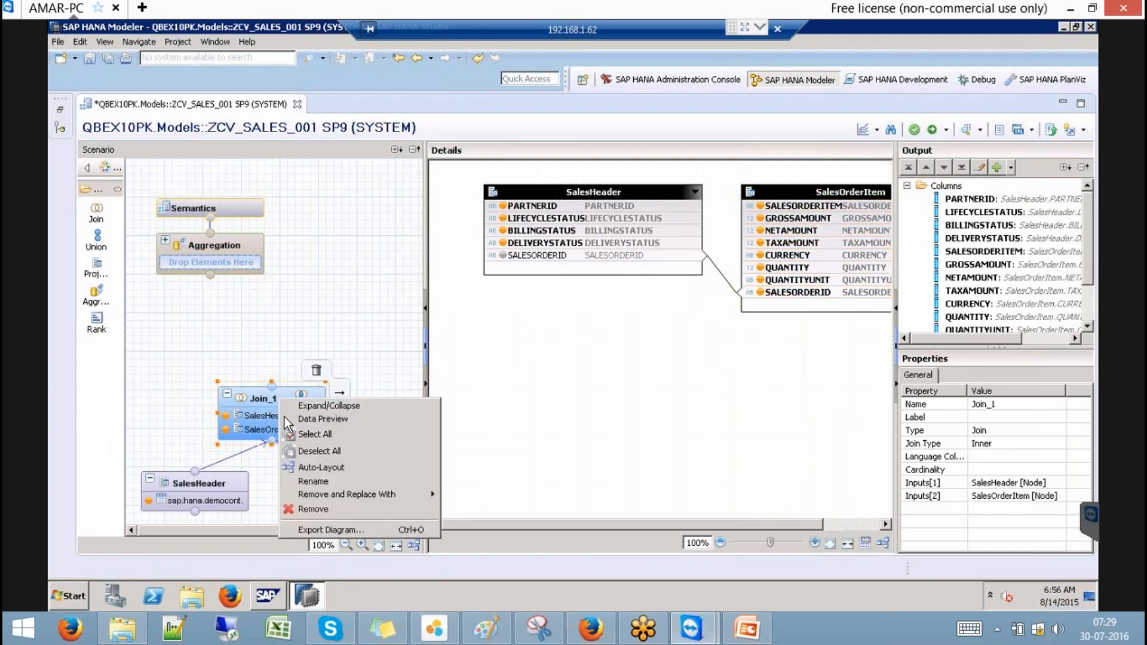
left_click(324, 481)
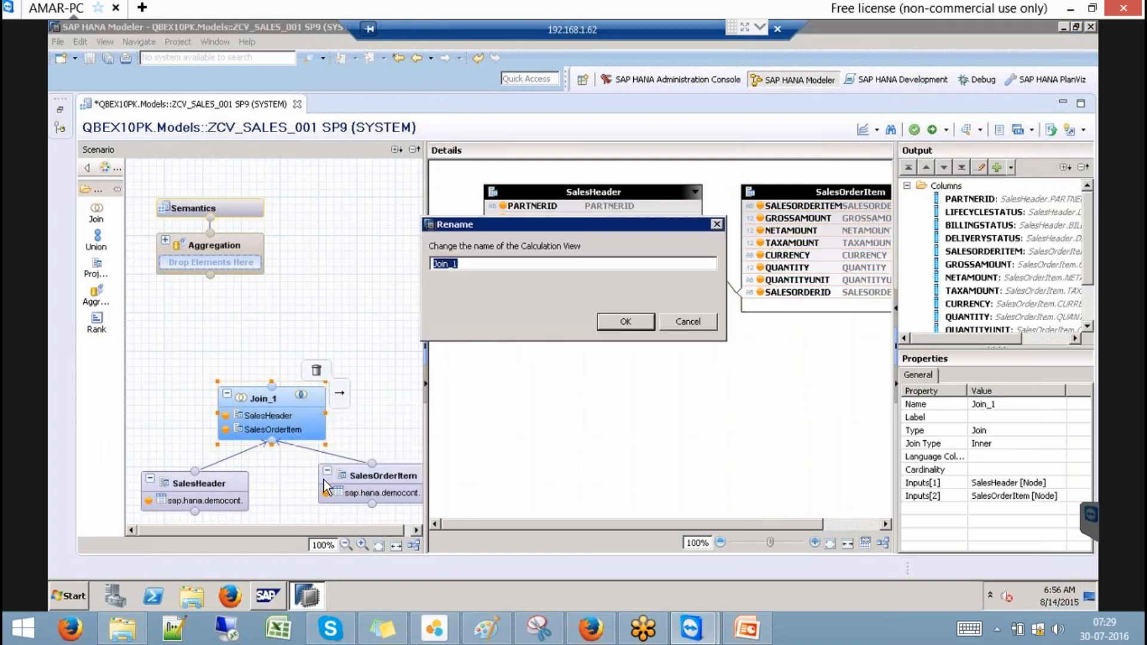
type("Sales")
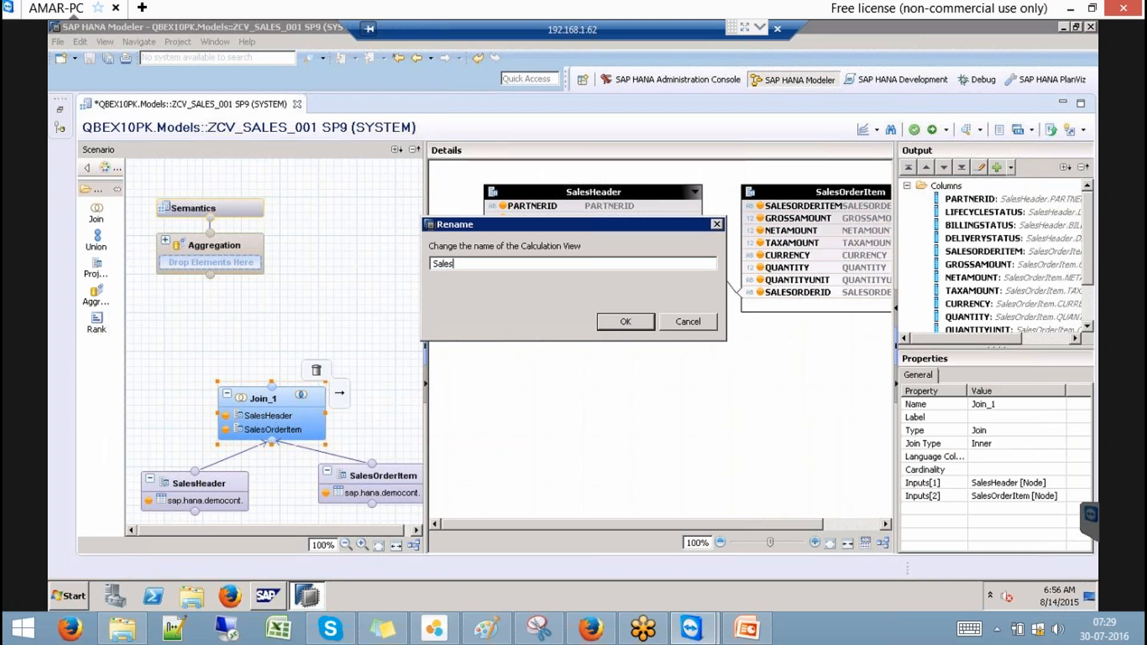
type("Data")
left_click(626, 322)
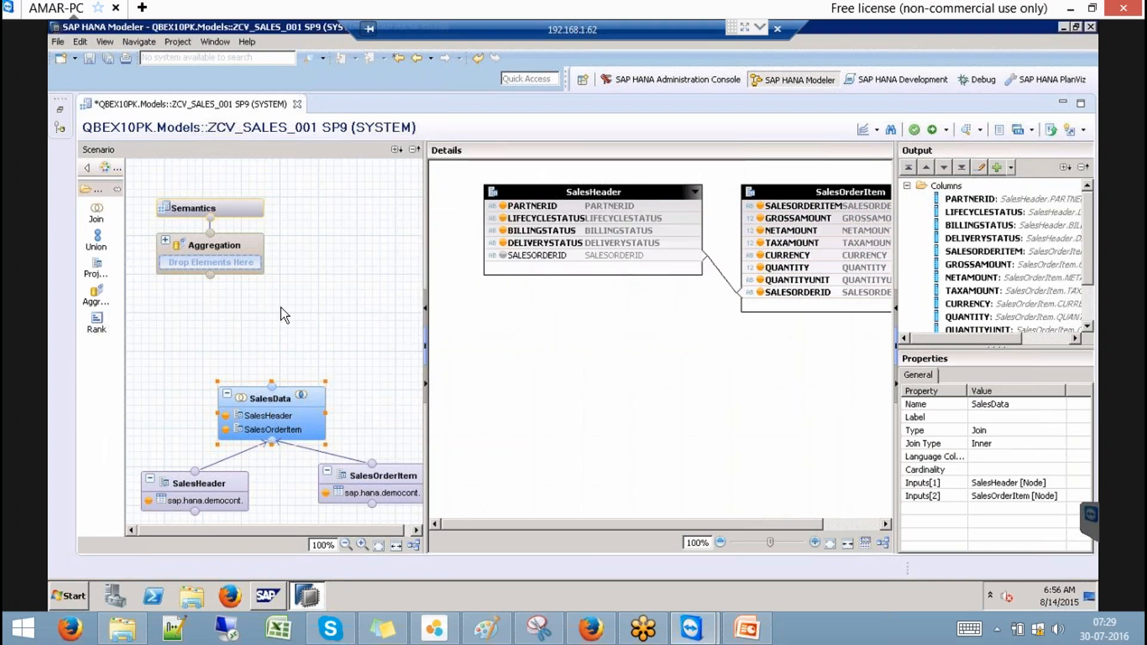
Step: Place a second Join node between SalesData and Aggregation and connect SalesData to it as an input
mouse_move(283, 404)
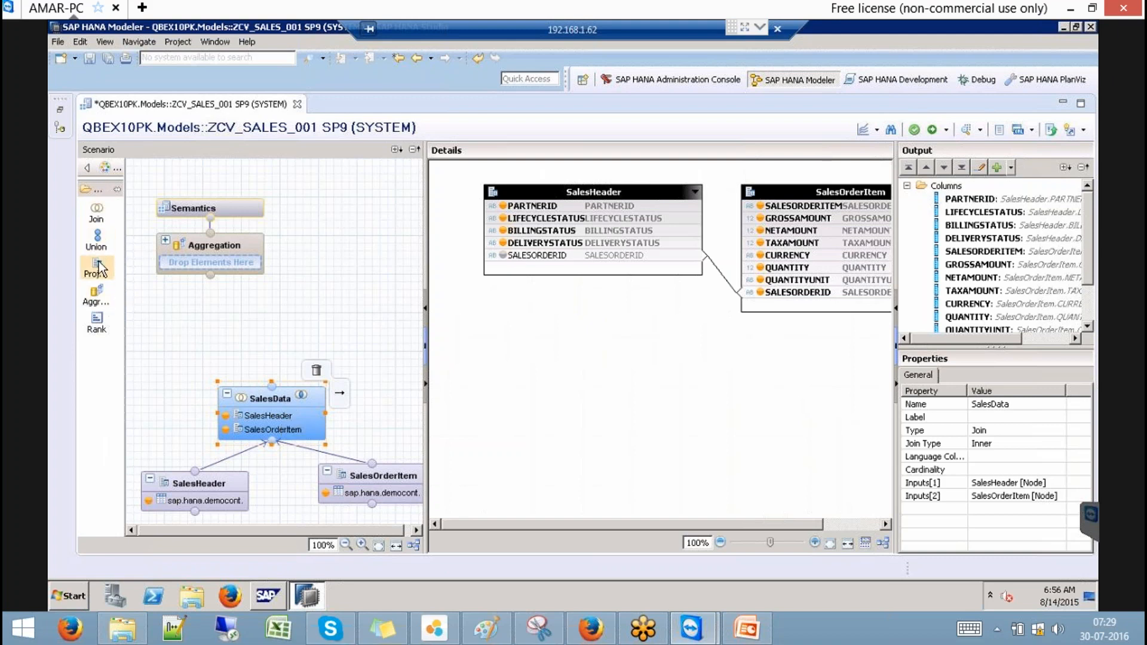
left_click(99, 213)
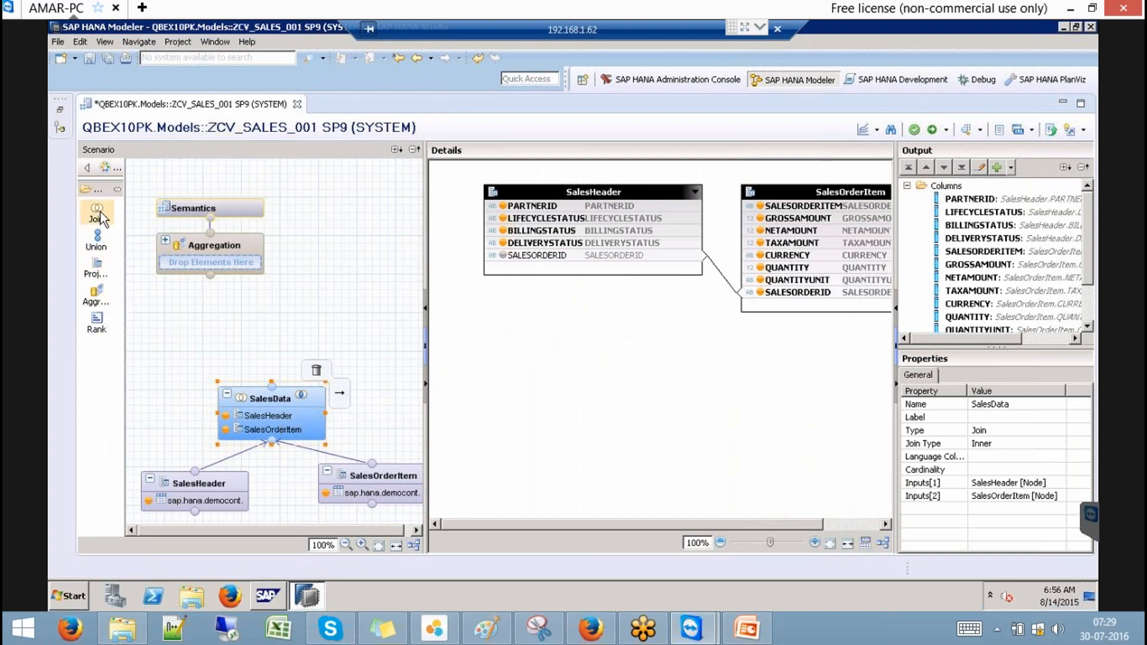
left_click(258, 305)
left_click_drag(313, 347, 320, 327)
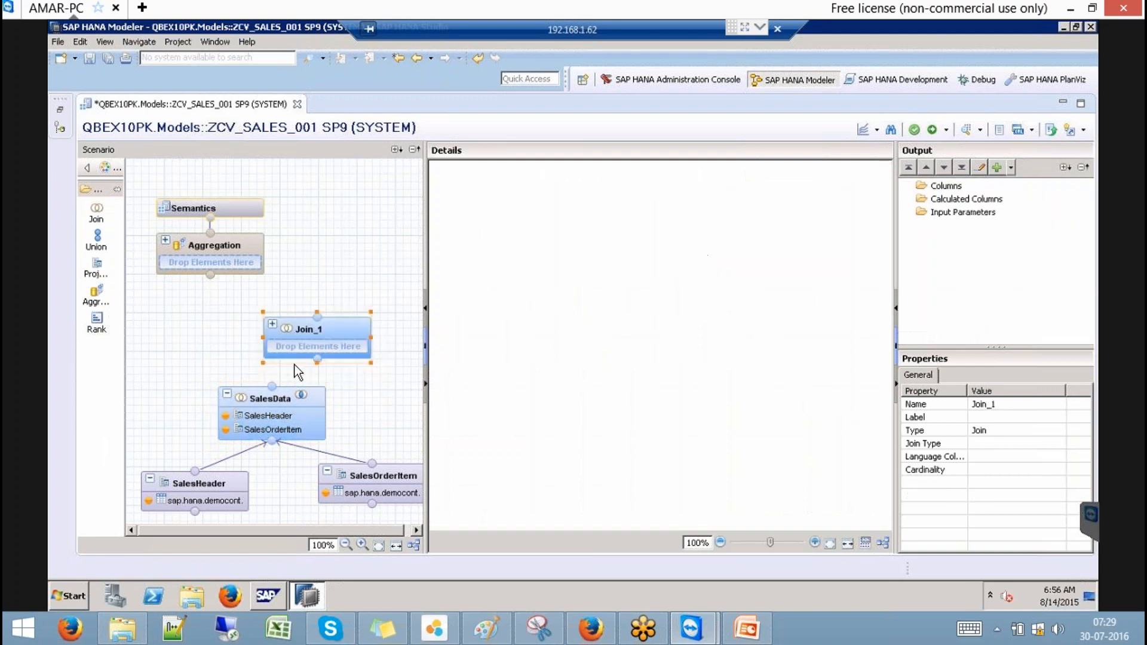
left_click_drag(273, 385, 318, 359)
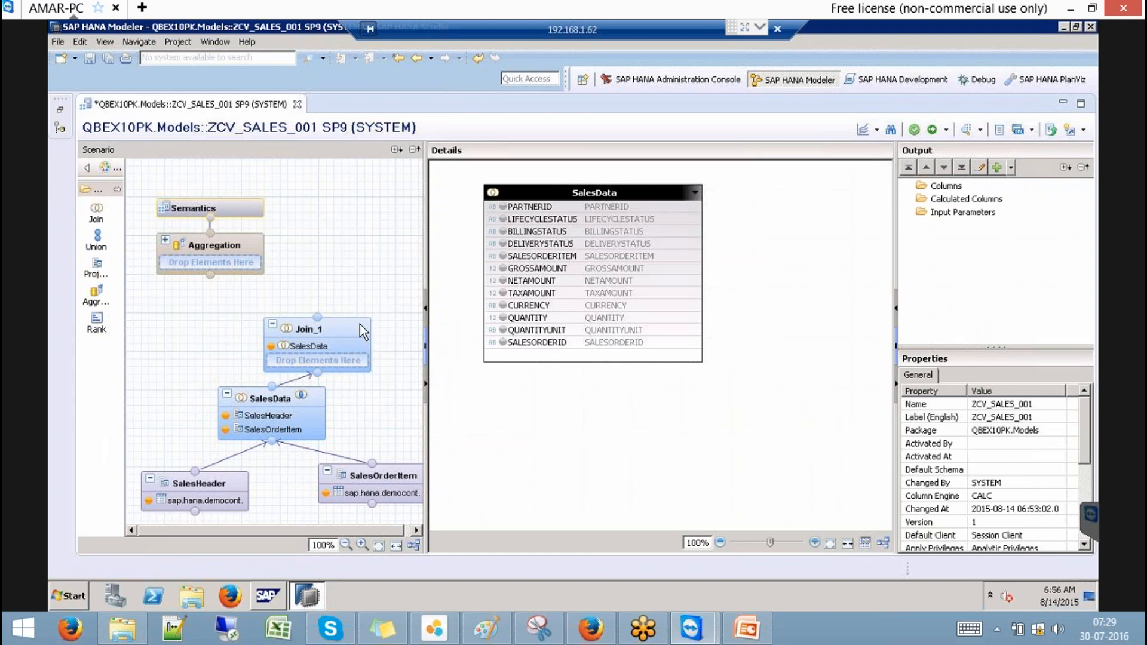
Step: Add the calculation view ZCV_BP_001 to the new Join node as its second input beside SalesData
left_click(58, 111)
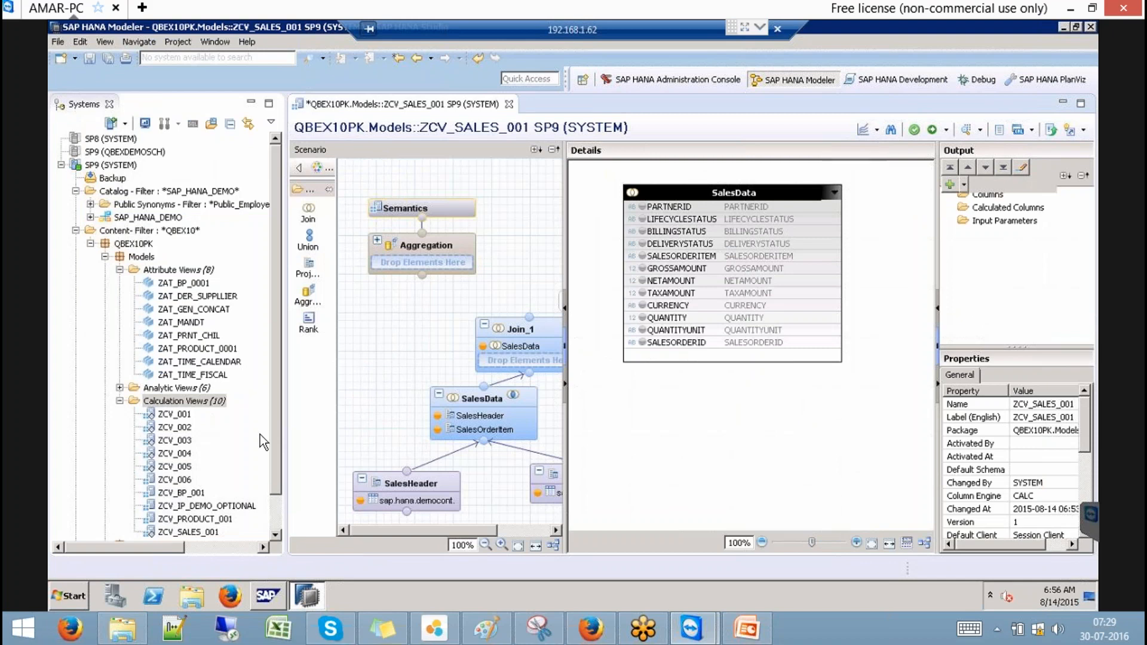
left_click_drag(275, 399, 520, 360)
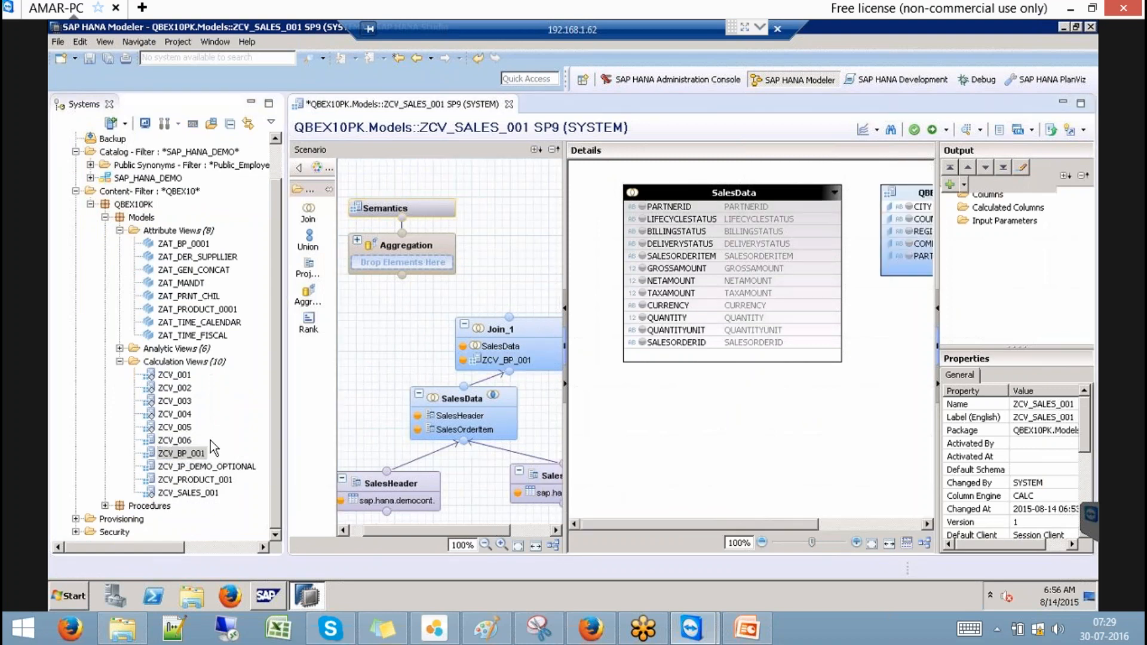
left_click(260, 105)
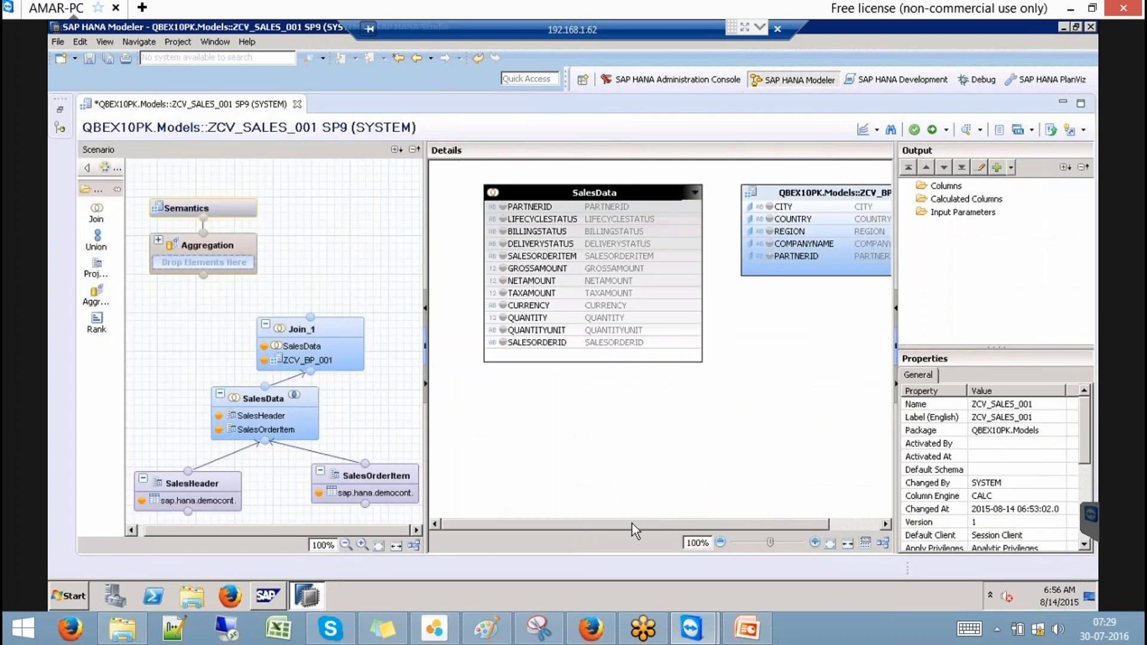
left_click_drag(632, 523, 648, 523)
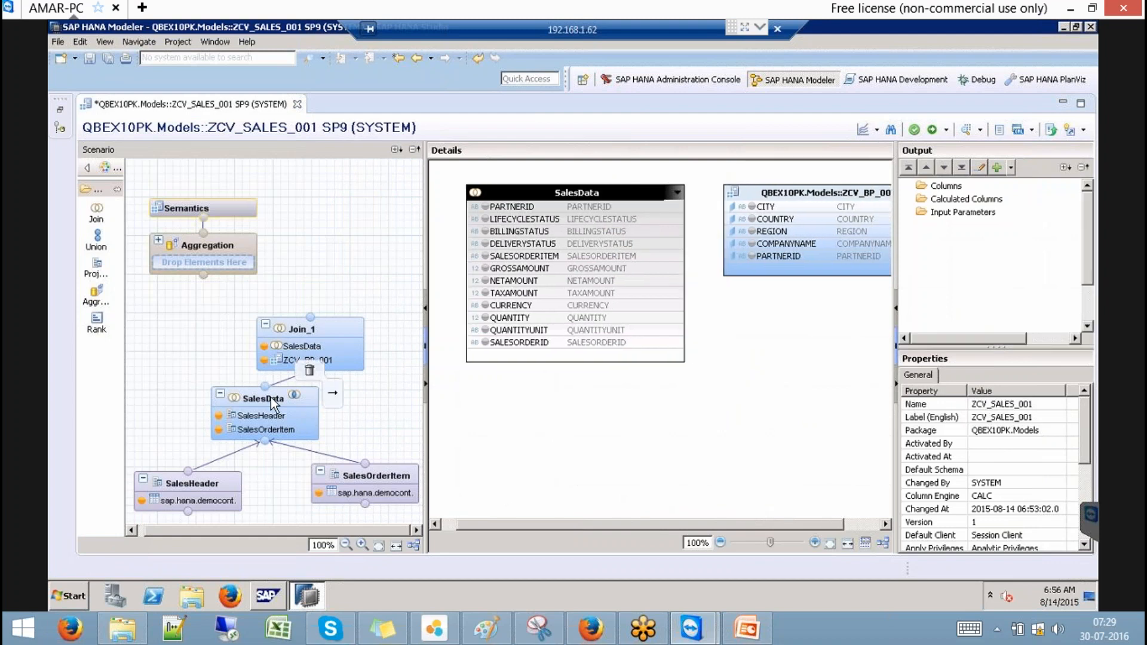
Step: In the upper Join node, join SalesData to ZCV_BP_001 on PARTNERID and accept the join definition
left_click(271, 397)
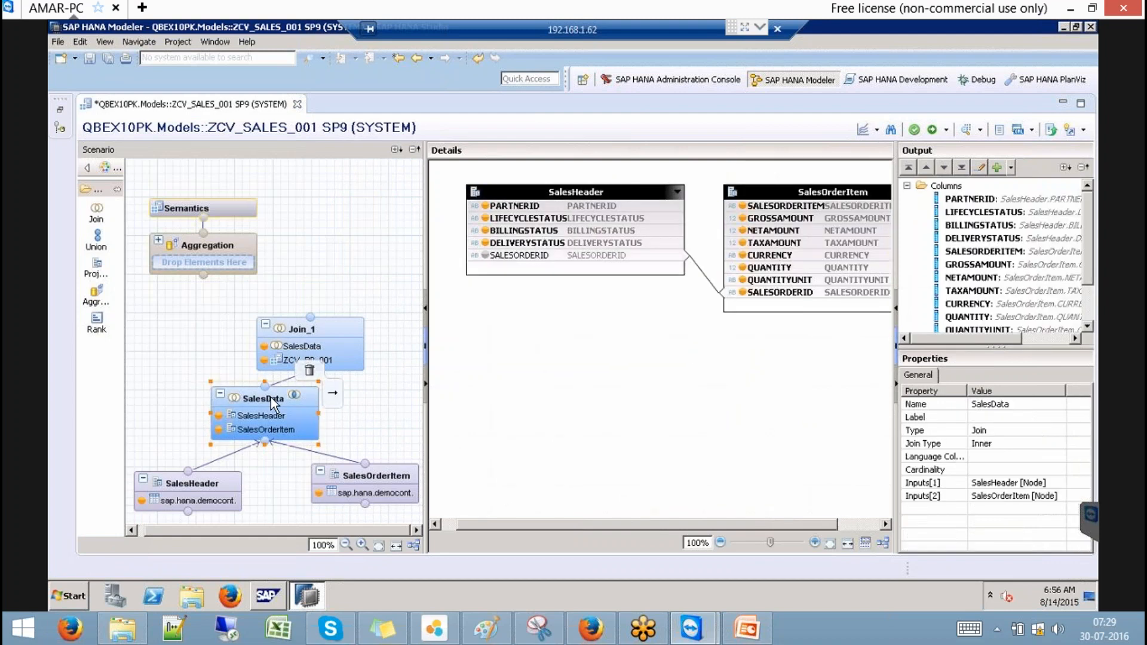
left_click(338, 331)
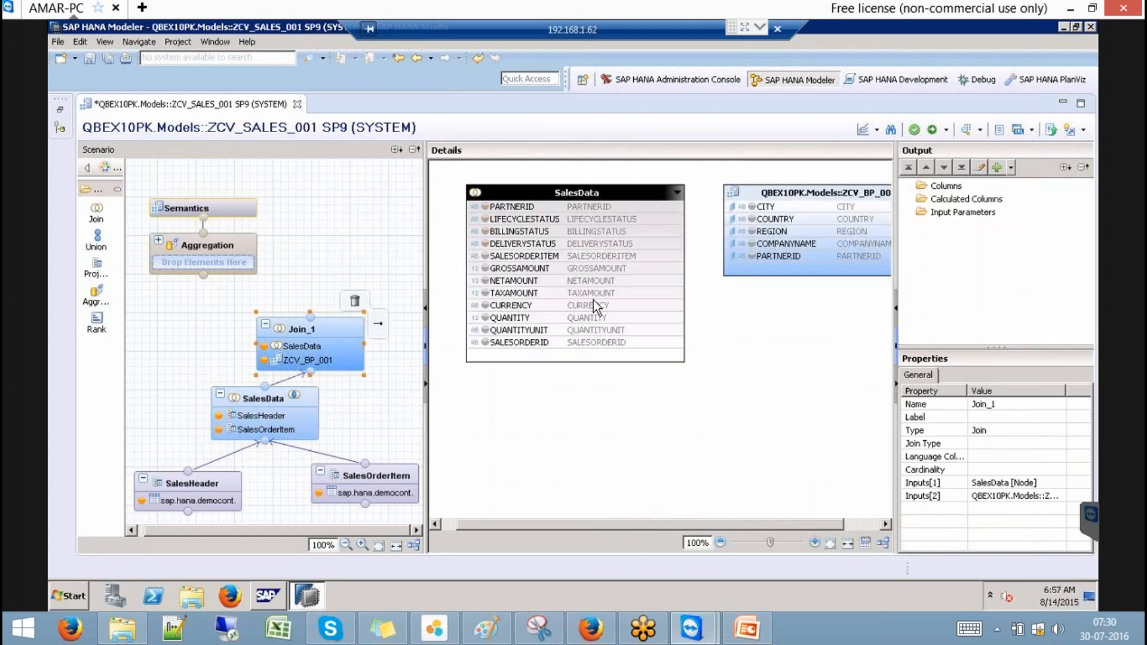
left_click_drag(674, 209, 734, 255)
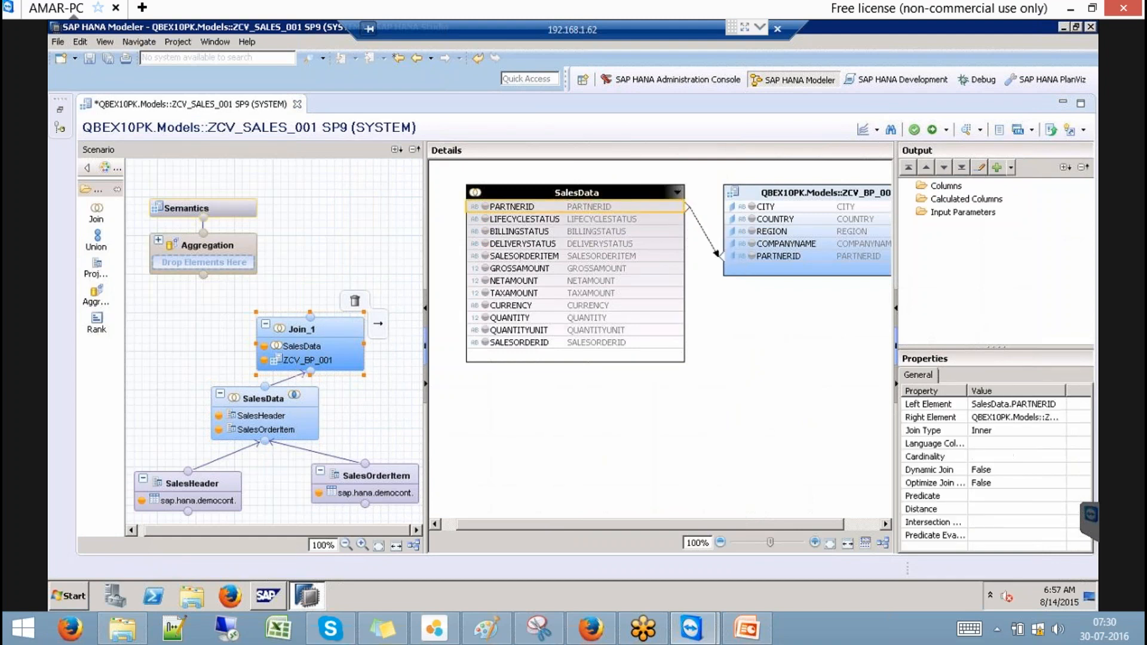
double_click(705, 233)
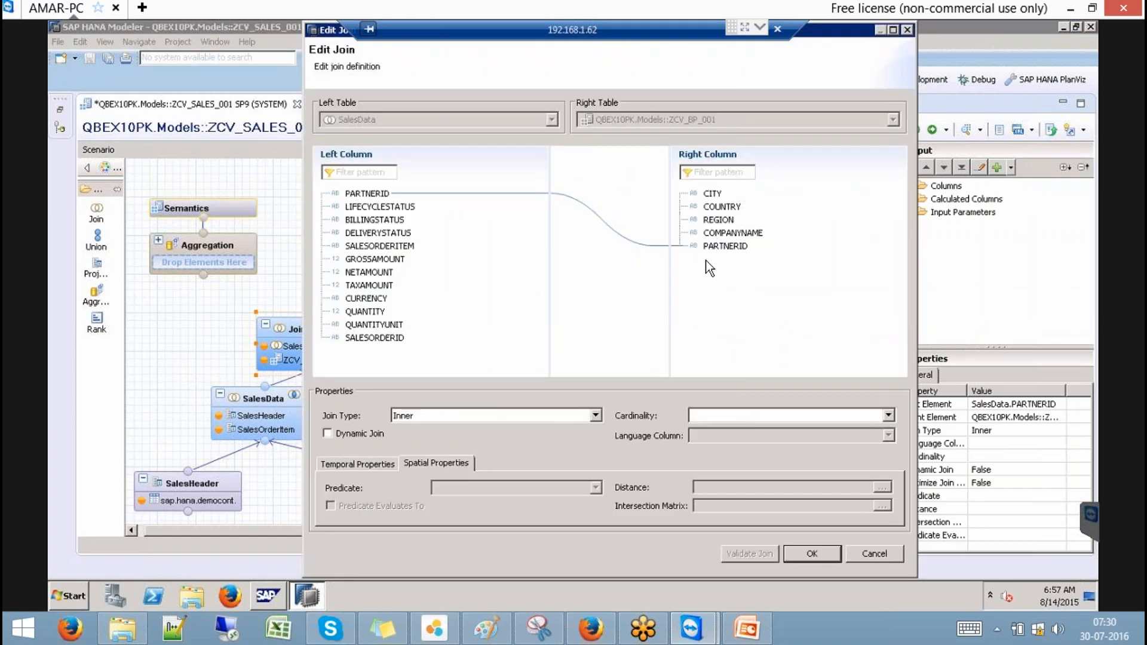
left_click(810, 553)
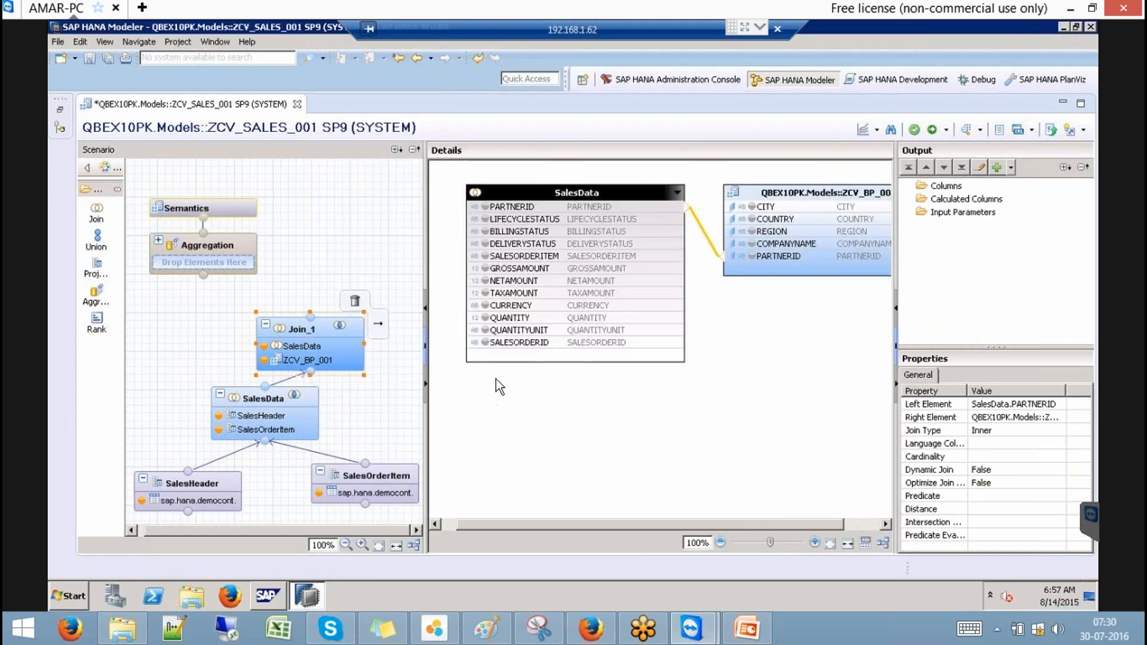
Step: Set the join type between SalesData and ZCV_BP_001 to Left Outer
double_click(699, 225)
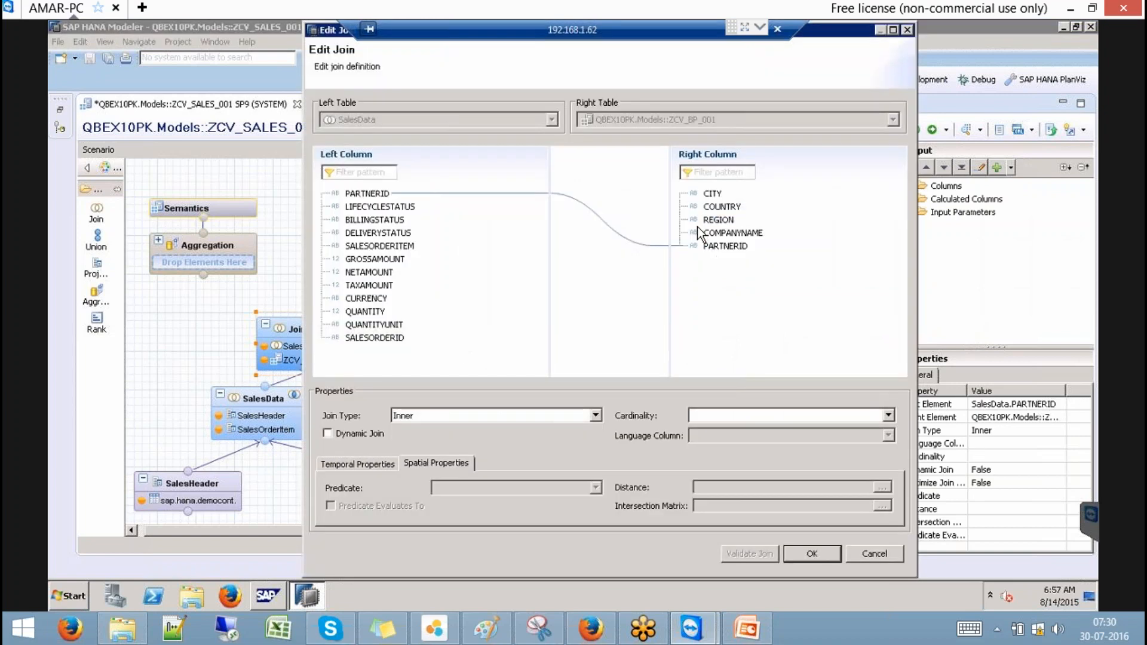
left_click(517, 413)
left_click(424, 437)
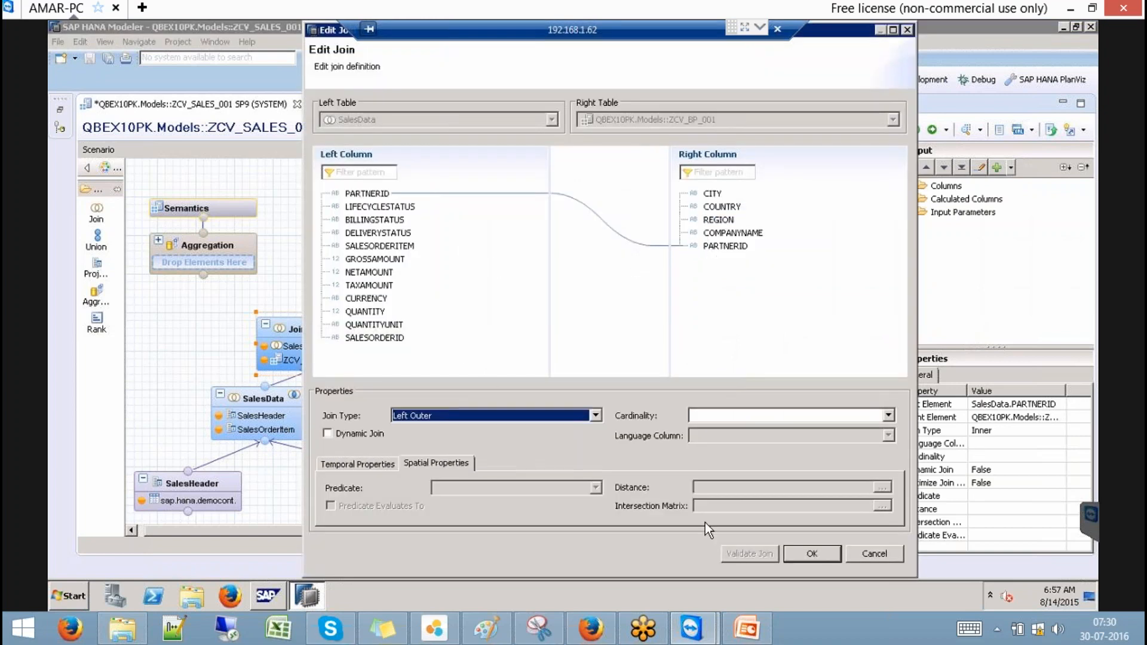
left_click(817, 554)
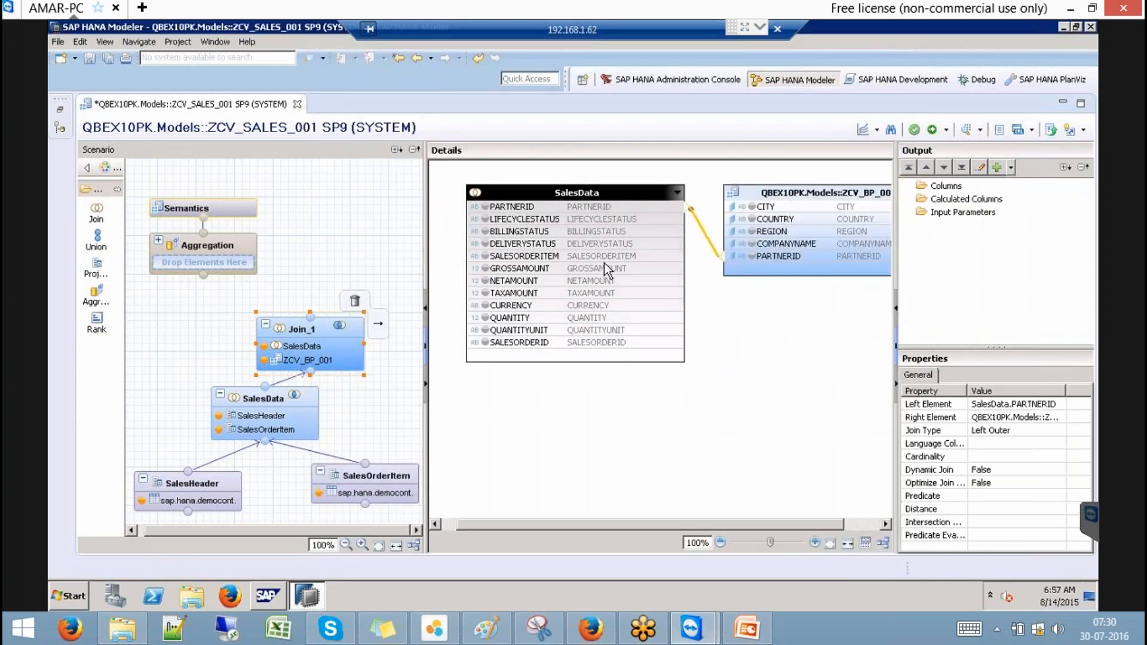
Step: Add all SalesData columns, from PARTNERID through SALESORDERID, to the upper join's output together
left_click(535, 209)
left_click(548, 343, "shift")
right_click(549, 344)
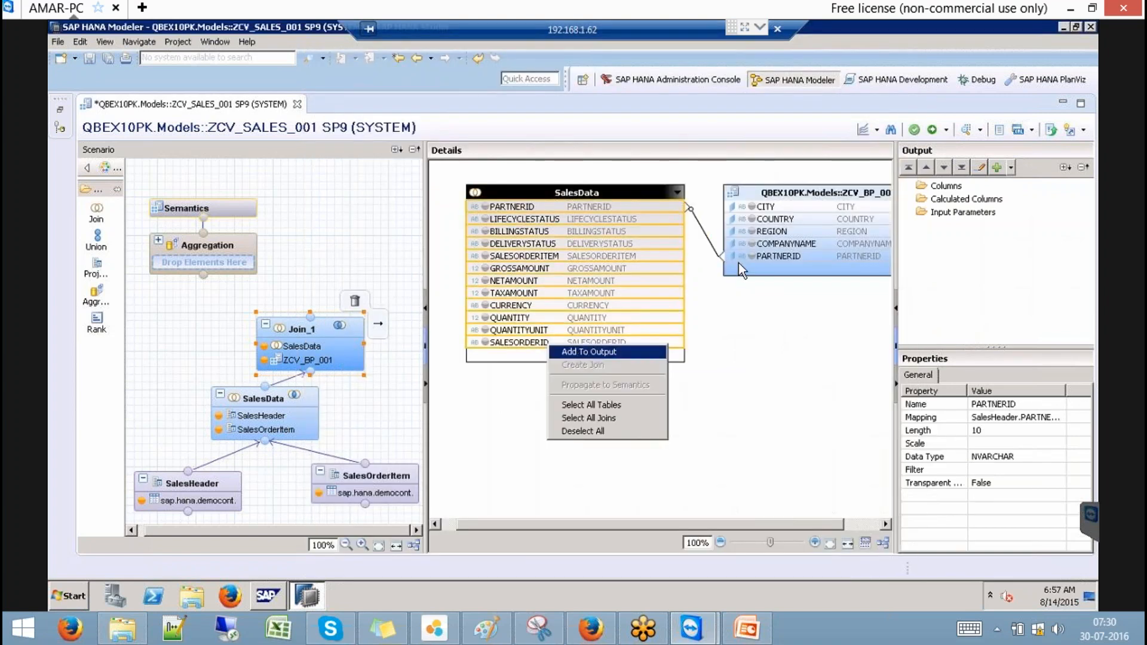
left_click(589, 351)
Step: Add the ZCV_BP_001 columns CITY, COUNTRY, REGION and COMPANYNAME to the join's output
left_click(769, 206)
left_click(789, 245, "shift")
right_click(788, 244)
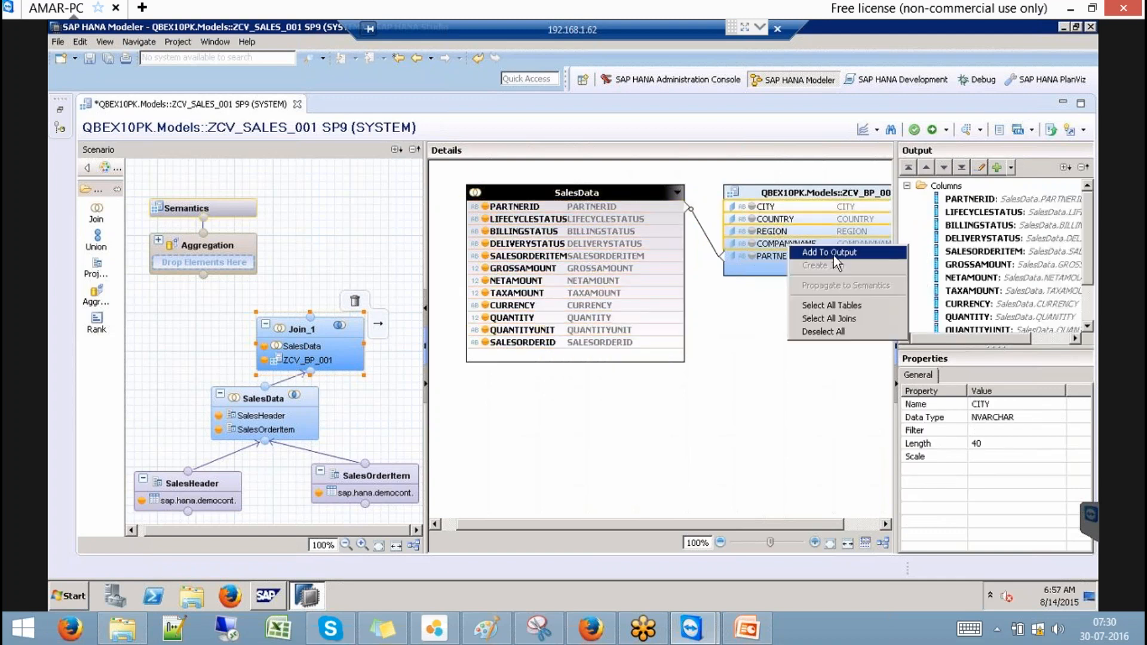
left_click(835, 257)
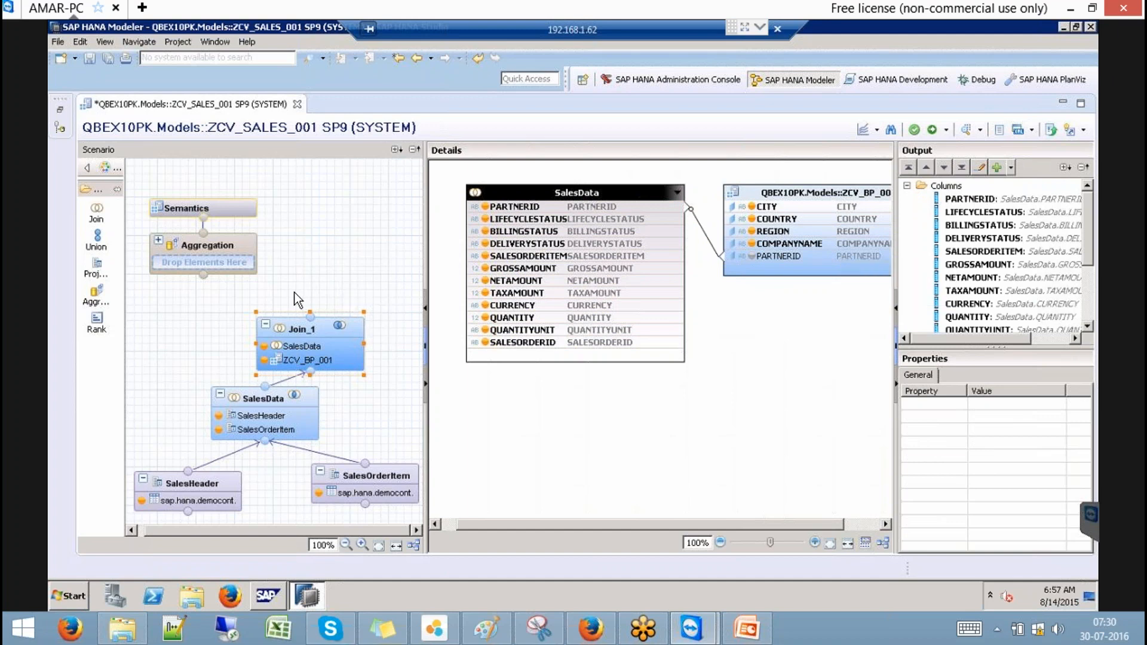
Step: Rename the Join node that combines SalesData and ZCV_BP_001 as SalesDataWTPartner
right_click(324, 329)
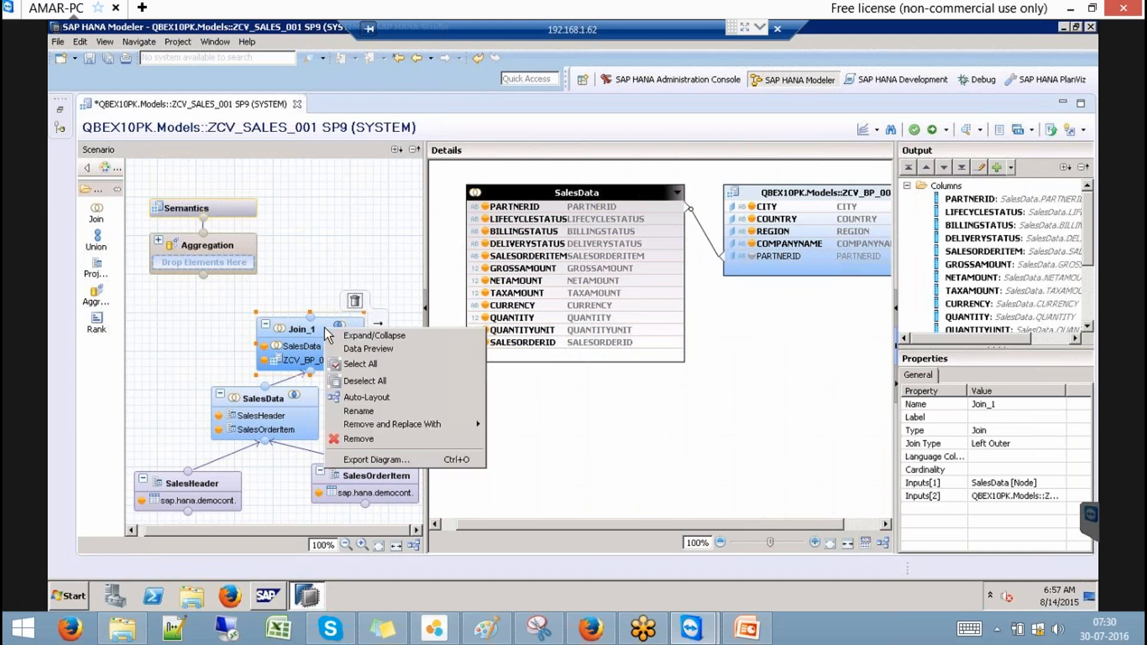
left_click(386, 412)
type("SalesDataW")
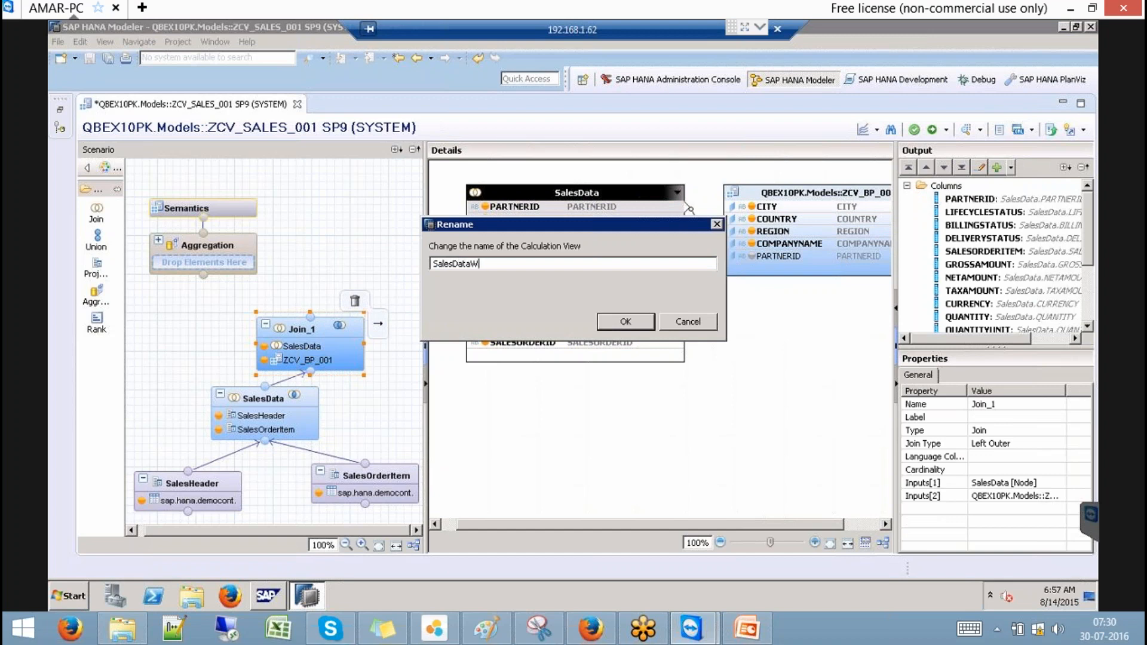
key("BackSpace")
type("WTPartner")
left_click(626, 321)
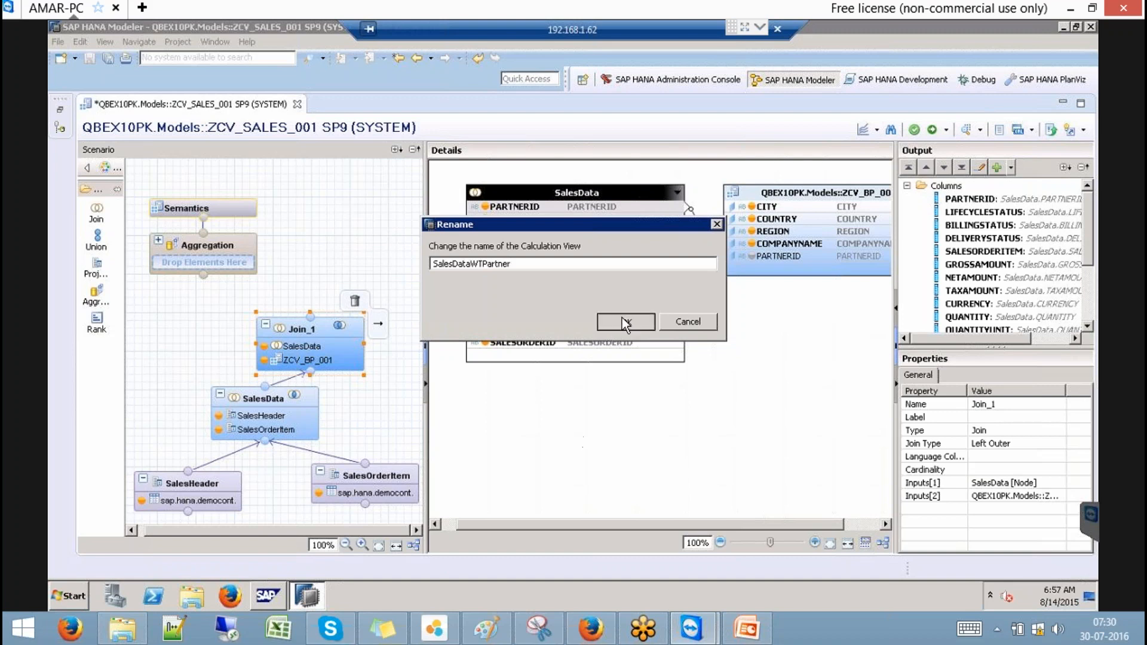
Step: Widen the SalesDataWTPartner node in the scenario so that its full name fits
left_click(363, 270)
left_click(277, 329)
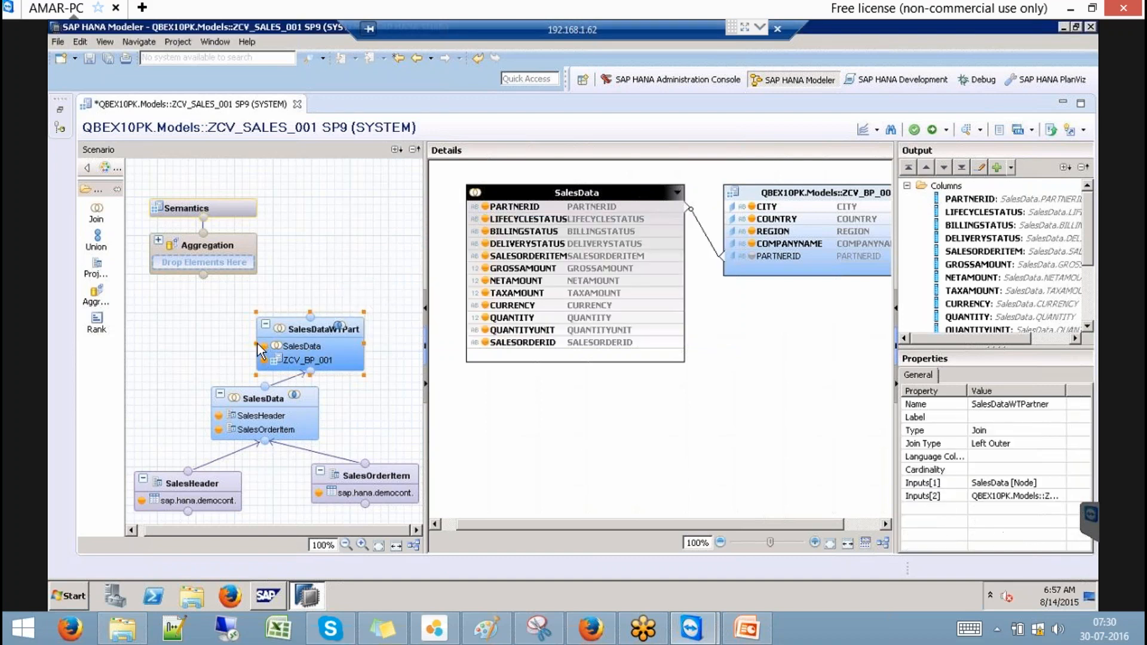
mouse_move(255, 345)
left_click_drag(254, 343, 188, 343)
mouse_move(316, 334)
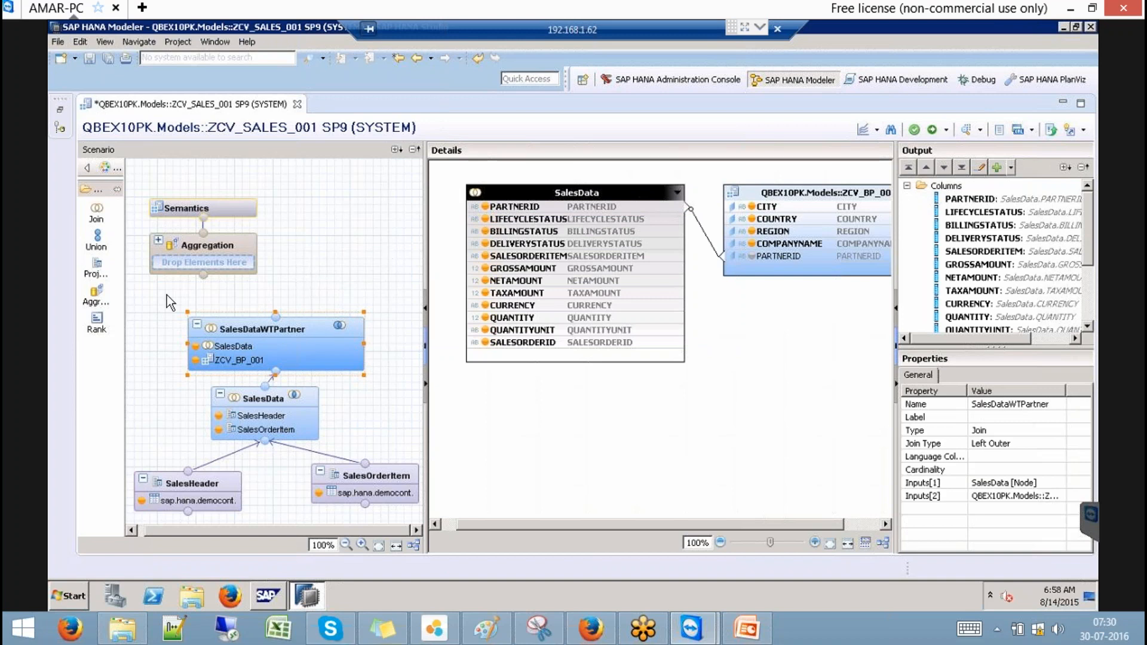
Step: Place a third Join node beside Aggregation, above SalesDataWTPartner, and connect SalesDataWTPartner to it as an input
left_click(98, 270)
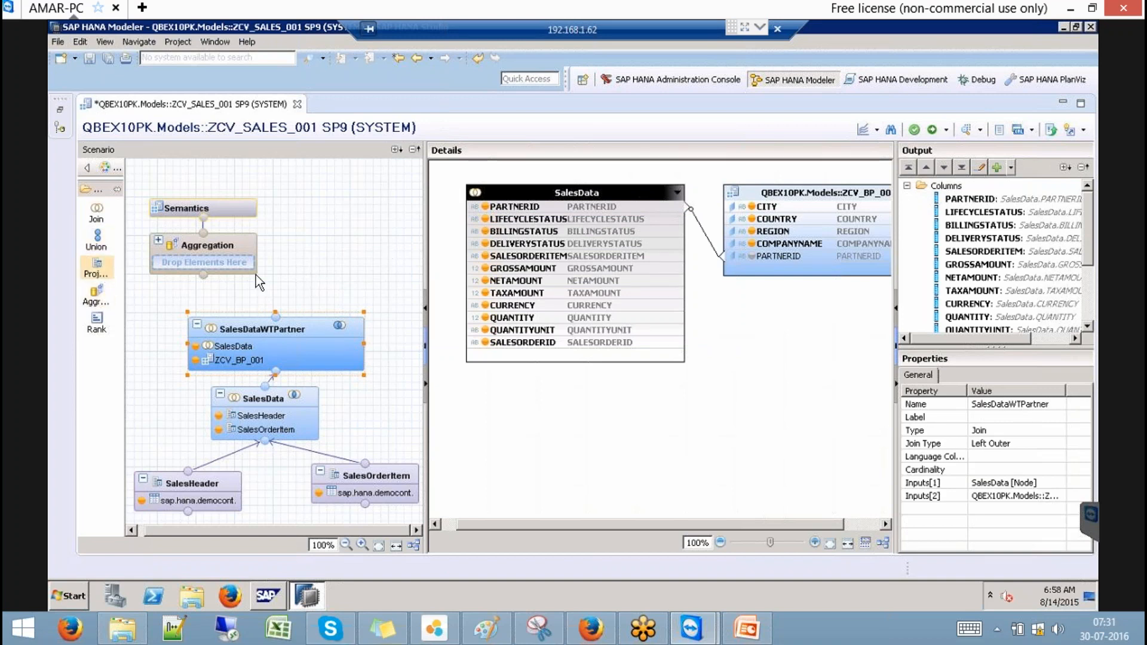
left_click(97, 214)
left_click(337, 285)
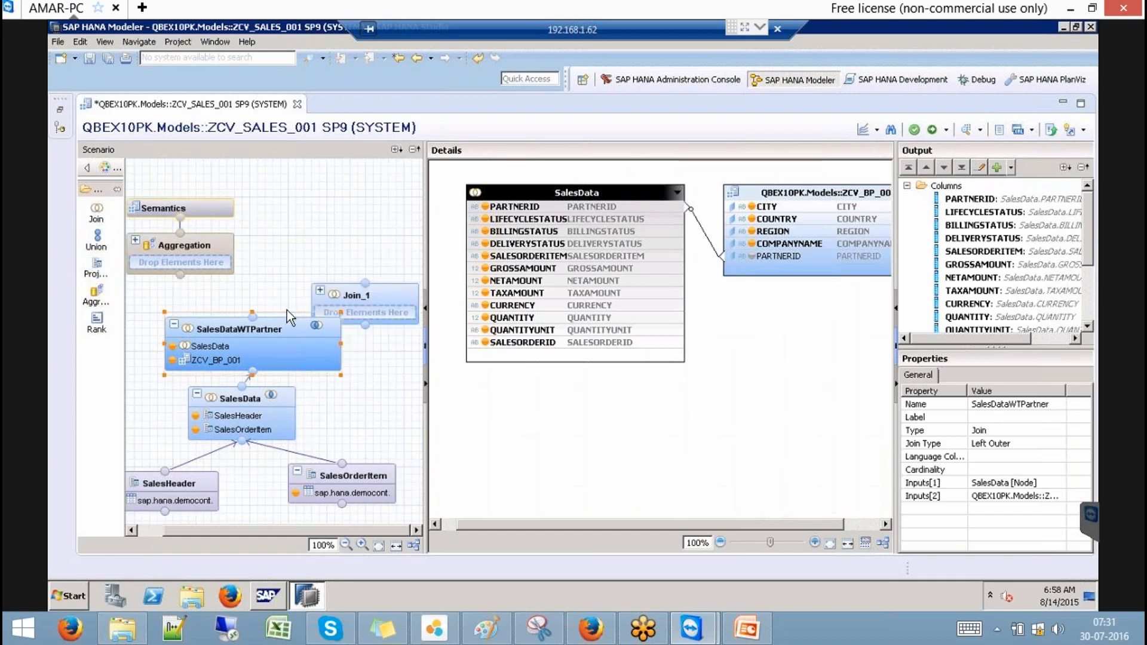
left_click_drag(370, 294, 370, 261)
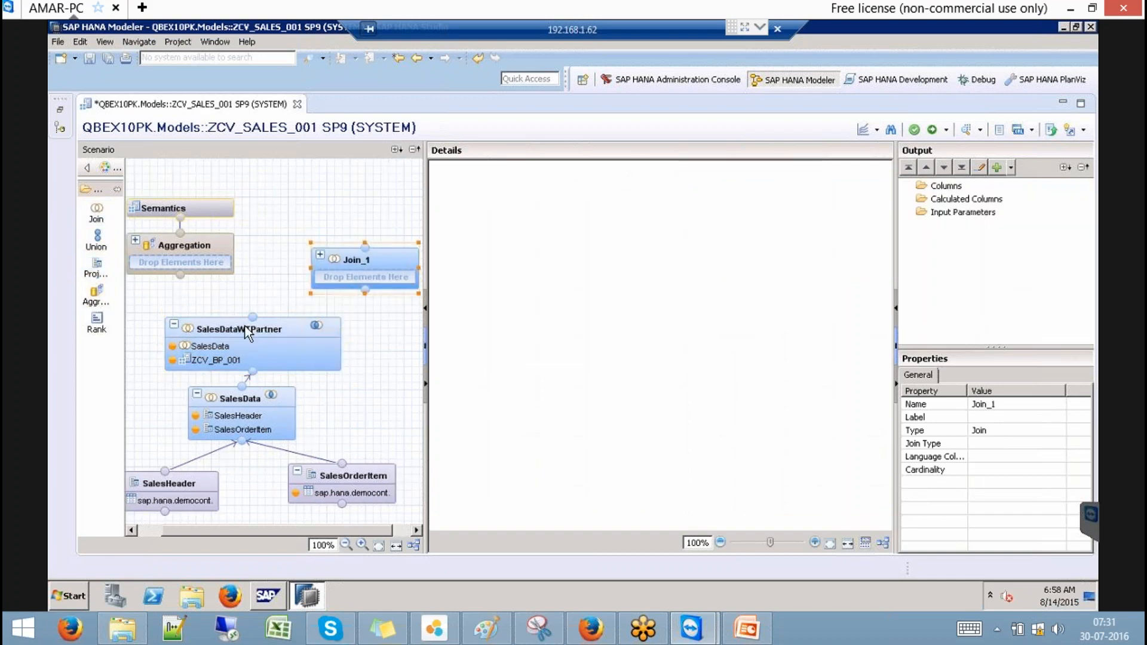
left_click_drag(253, 317, 367, 291)
left_click(390, 257)
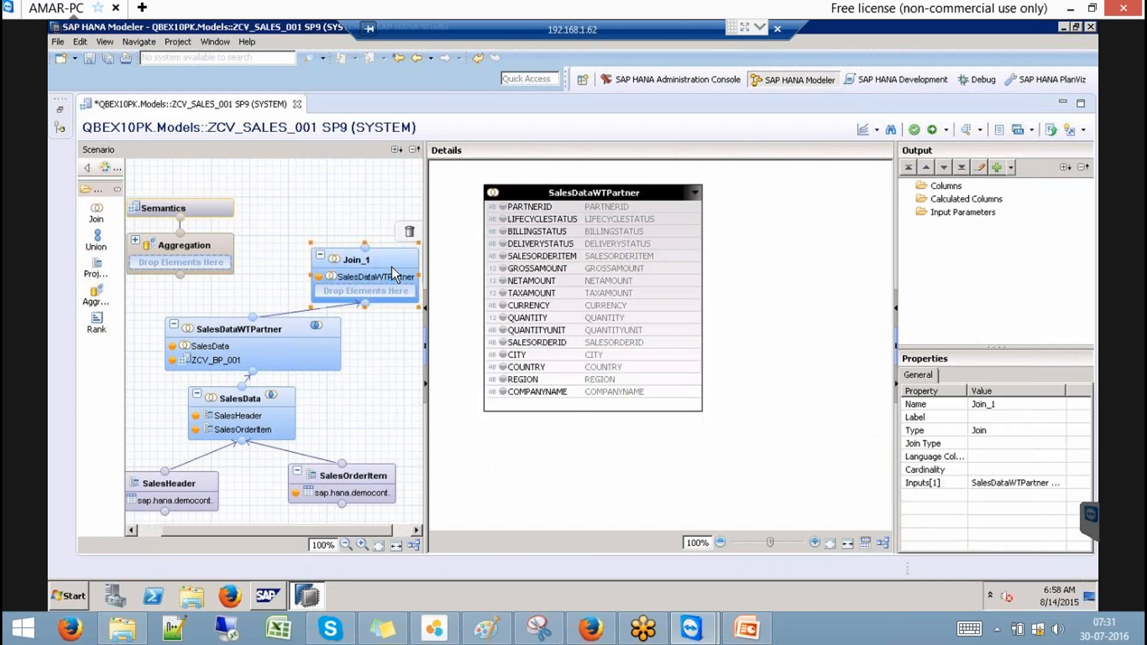
Step: Add the calculation view ZCV_PRODUCT_001 to the new Join node as its second input
left_click(62, 108)
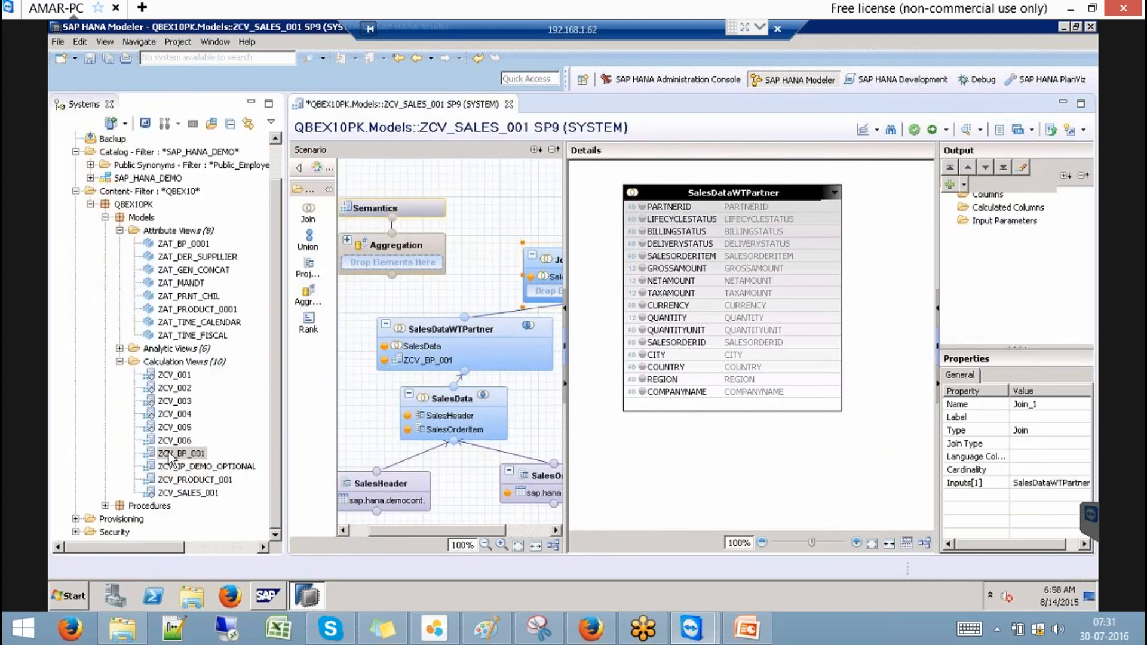
left_click_drag(202, 480, 532, 297)
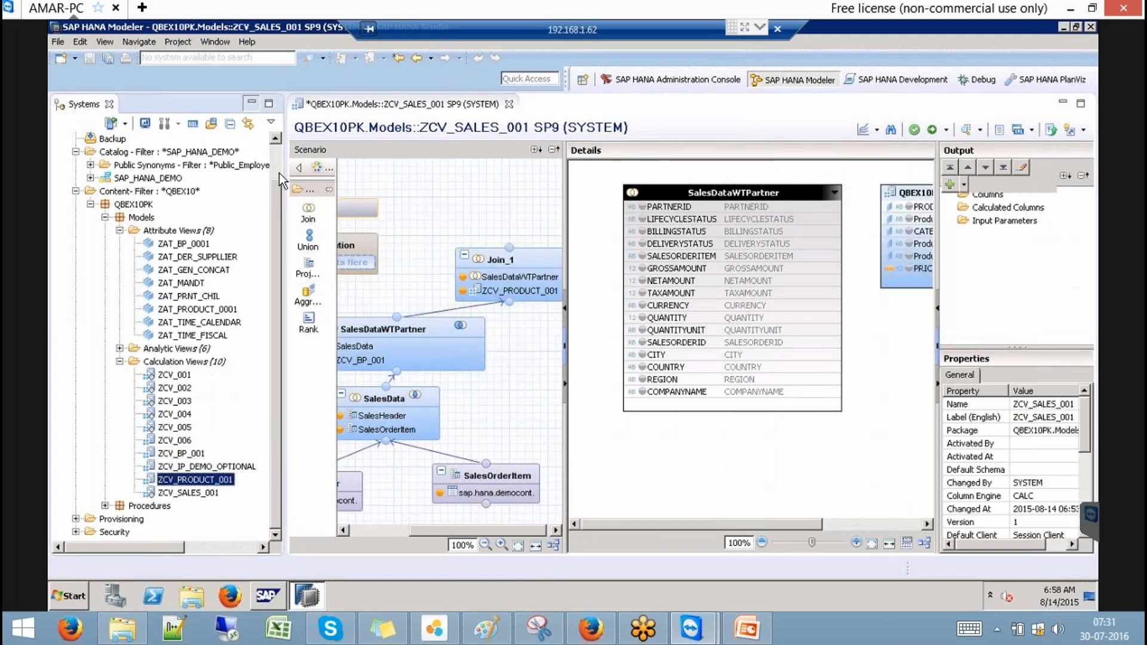
left_click(252, 102)
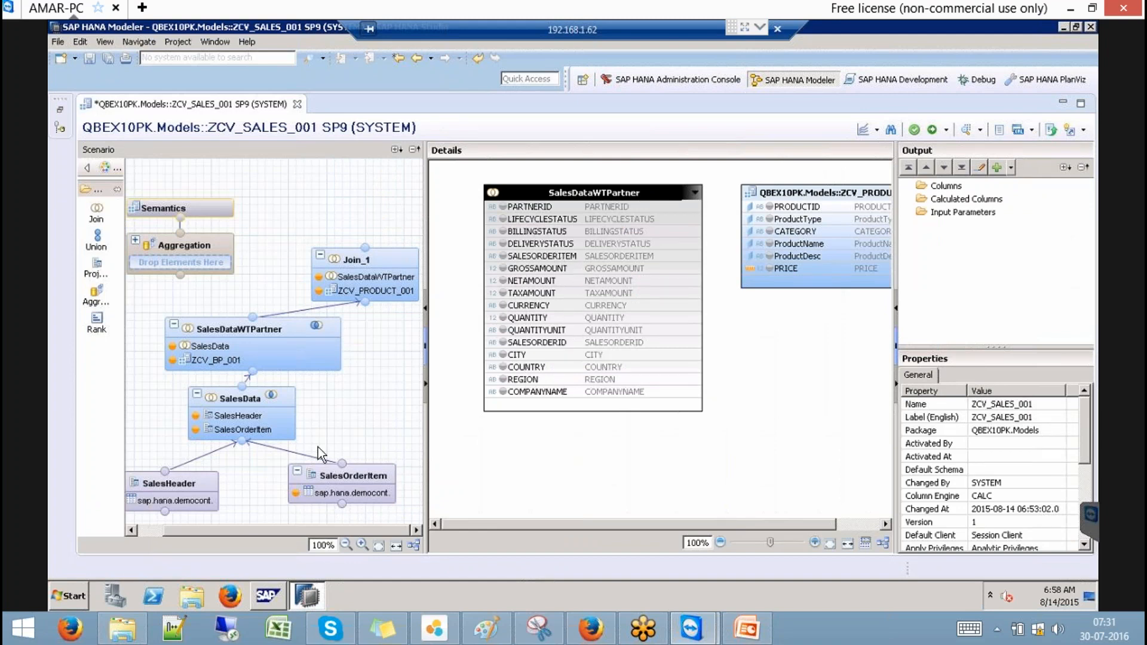
Step: Add PRODUCTID to the output of the SalesOrderItem projection and check the SalesData join's columns for it
left_click(322, 475)
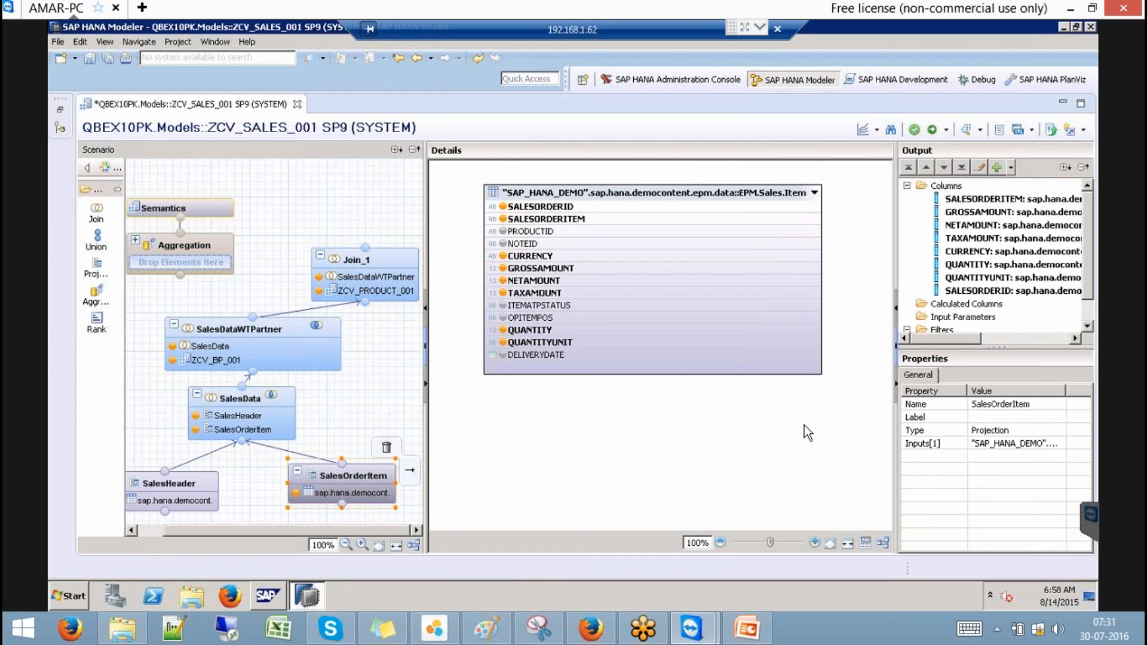
left_click(504, 231)
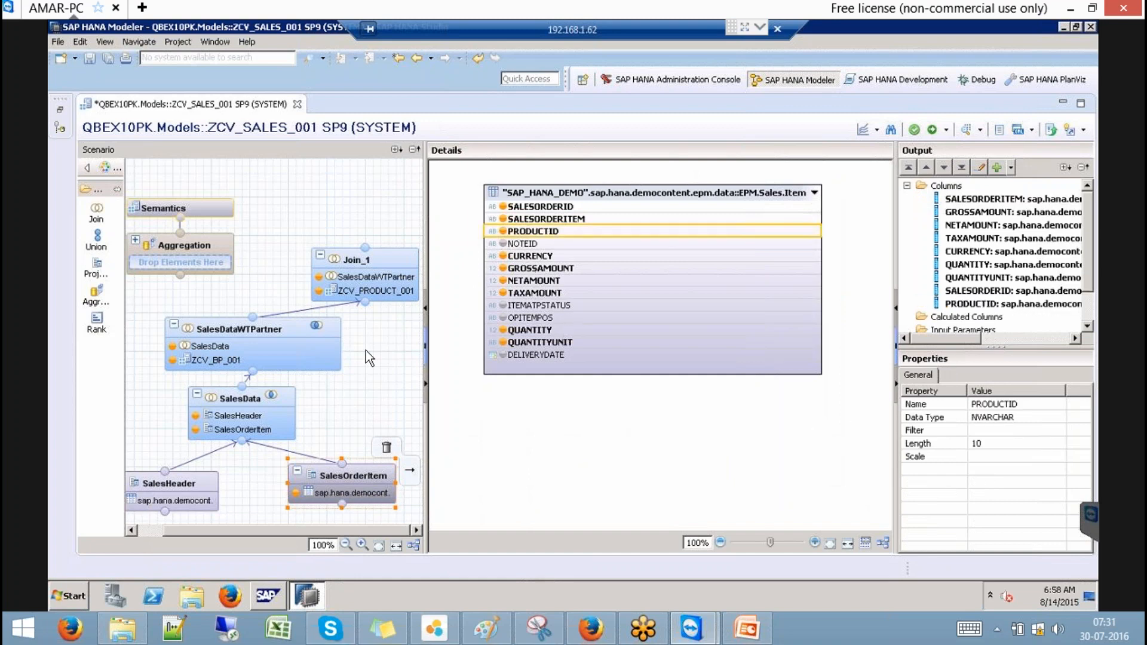
left_click(271, 401)
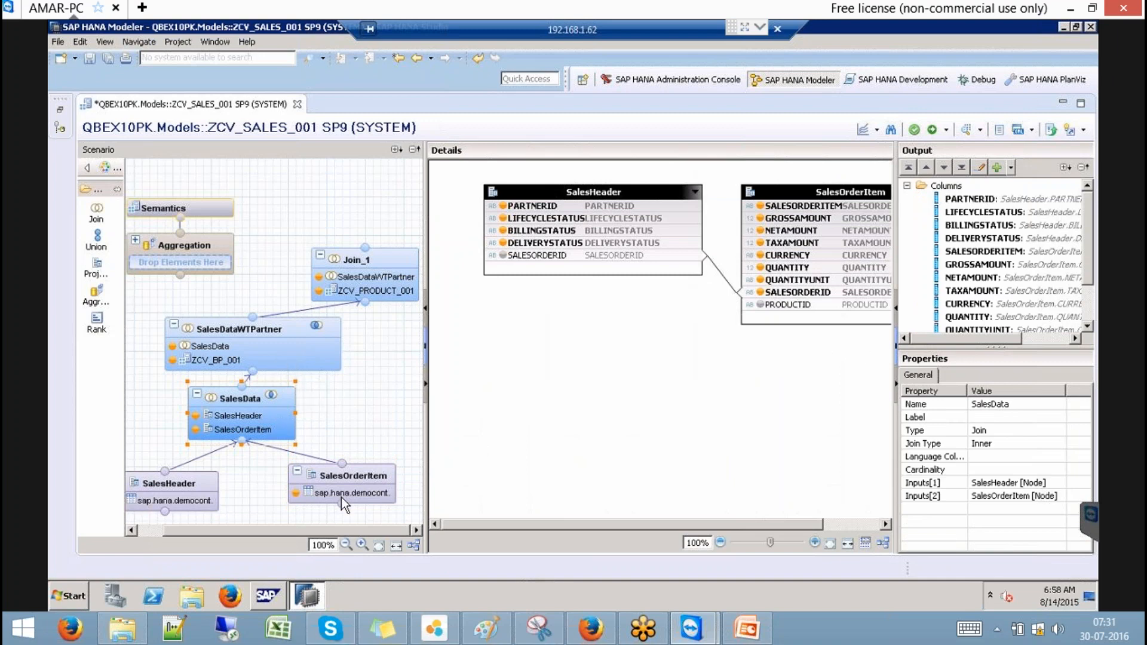
Step: Propagate PRODUCTID from the SalesOrderItem projection to the Semantics and check the SalesData and SalesDataWTPartner joins for it
left_click(360, 476)
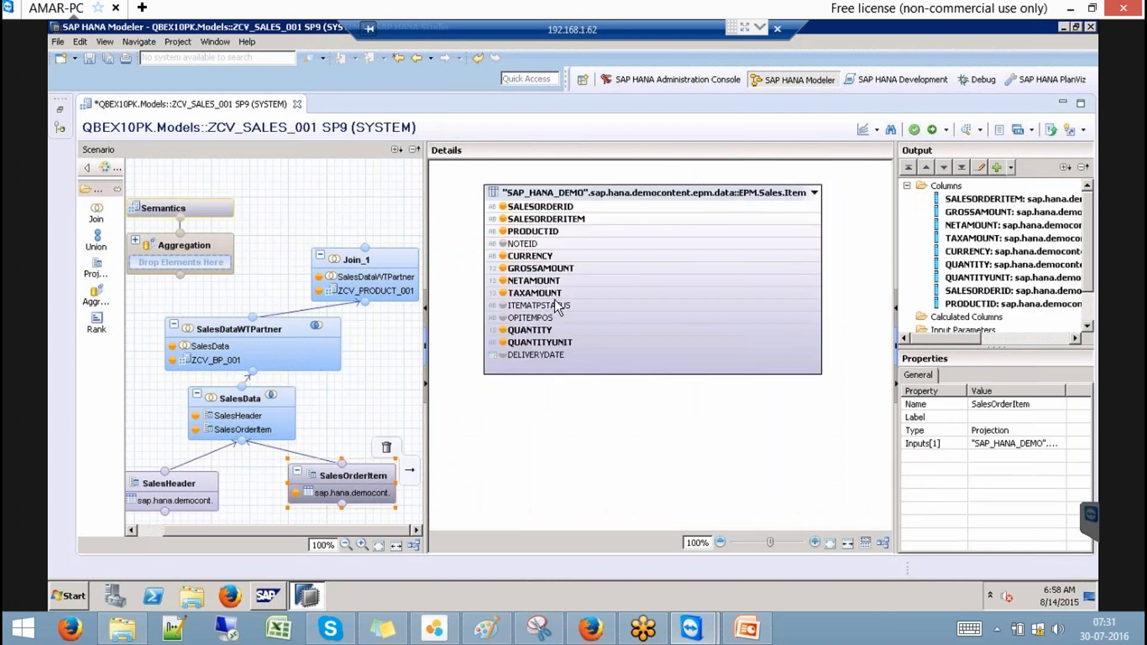
right_click(547, 235)
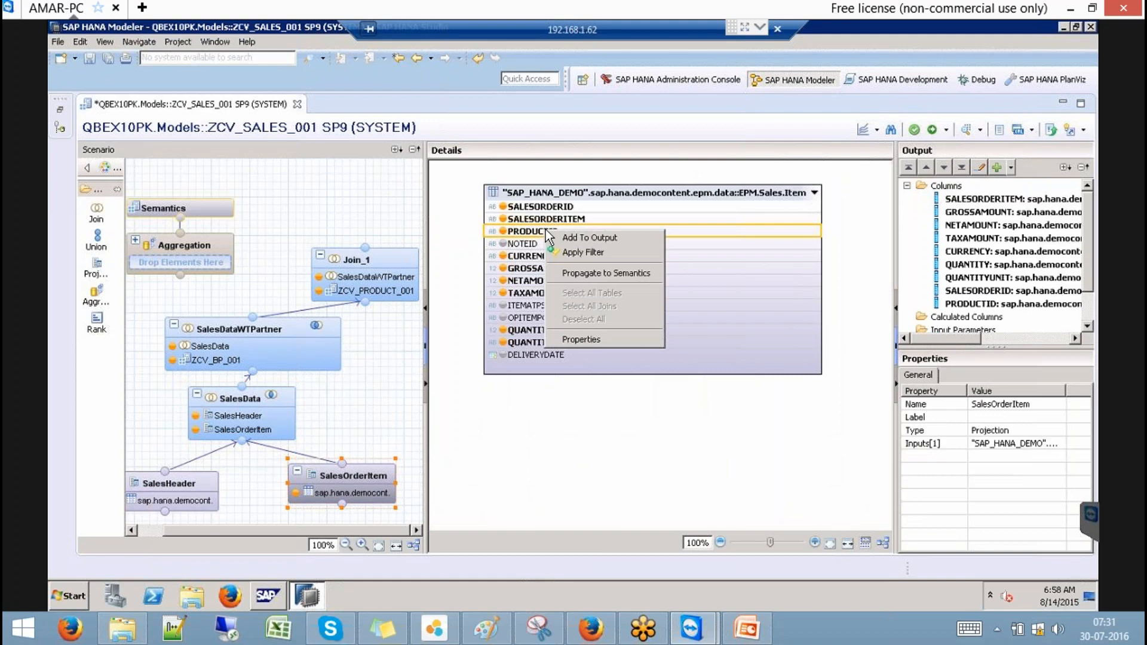
left_click(588, 274)
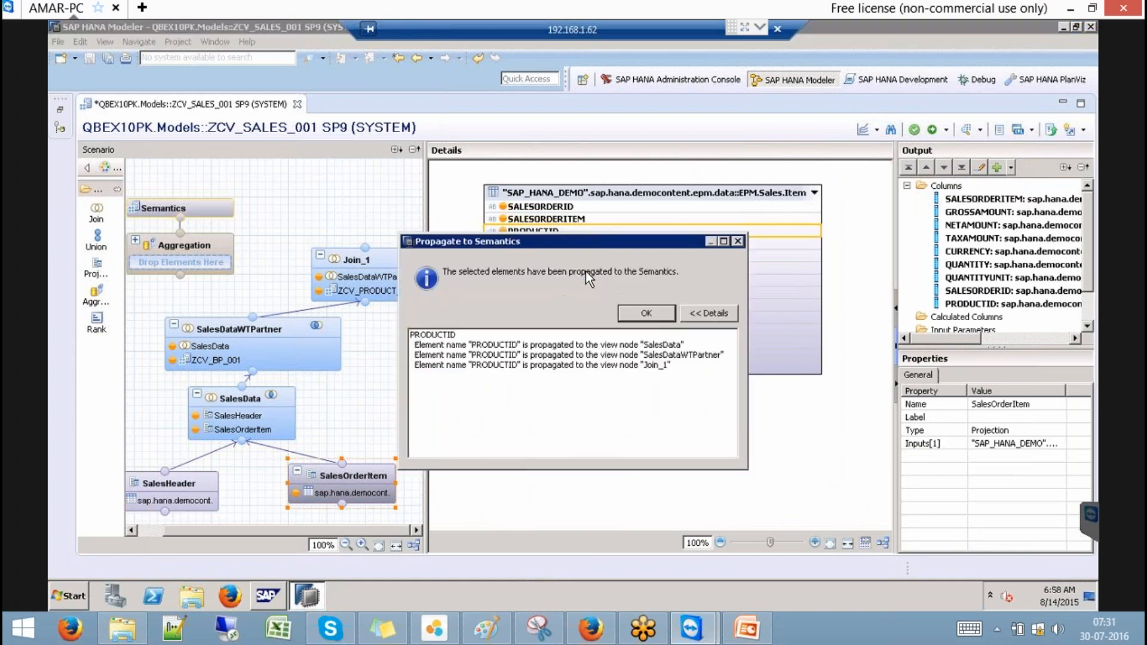
left_click(646, 313)
left_click(263, 404)
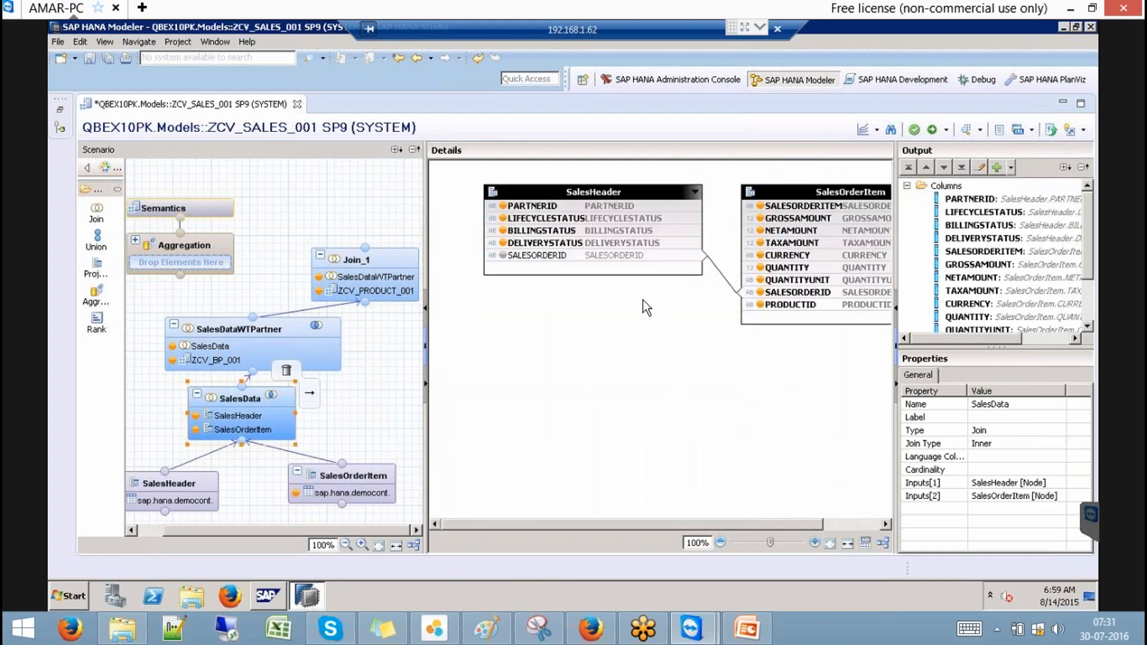
left_click(277, 328)
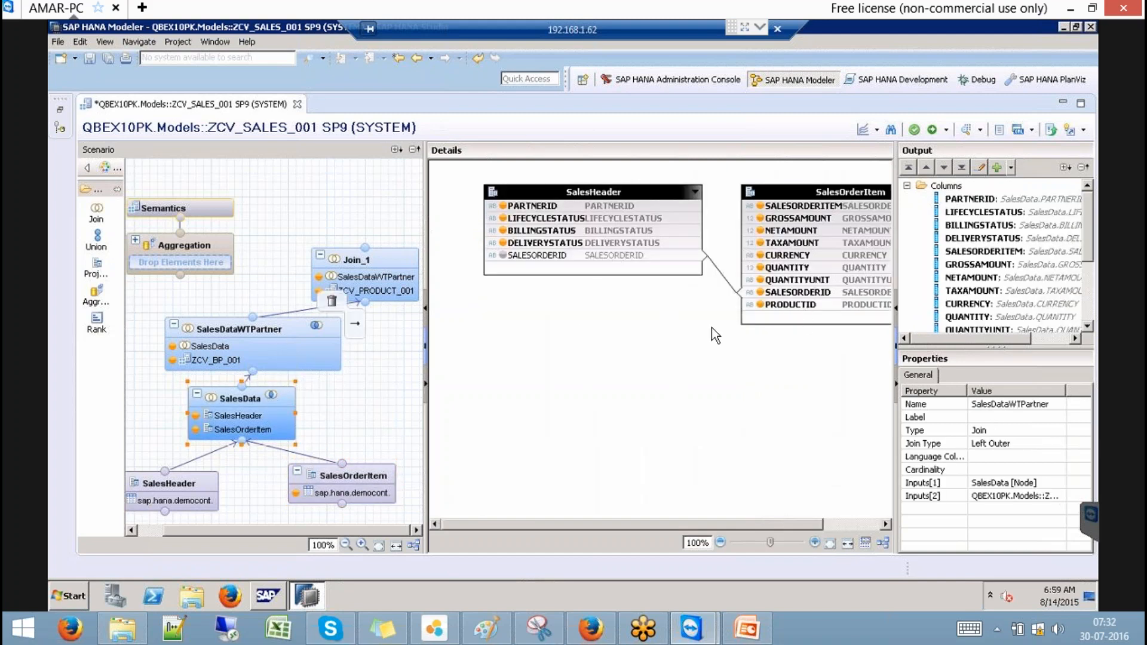
Step: Join SalesDataWTPartner to ZCV_PRODUCT_001 on PRODUCTID in Join_1 and set the join type to Left Outer
left_click(365, 270)
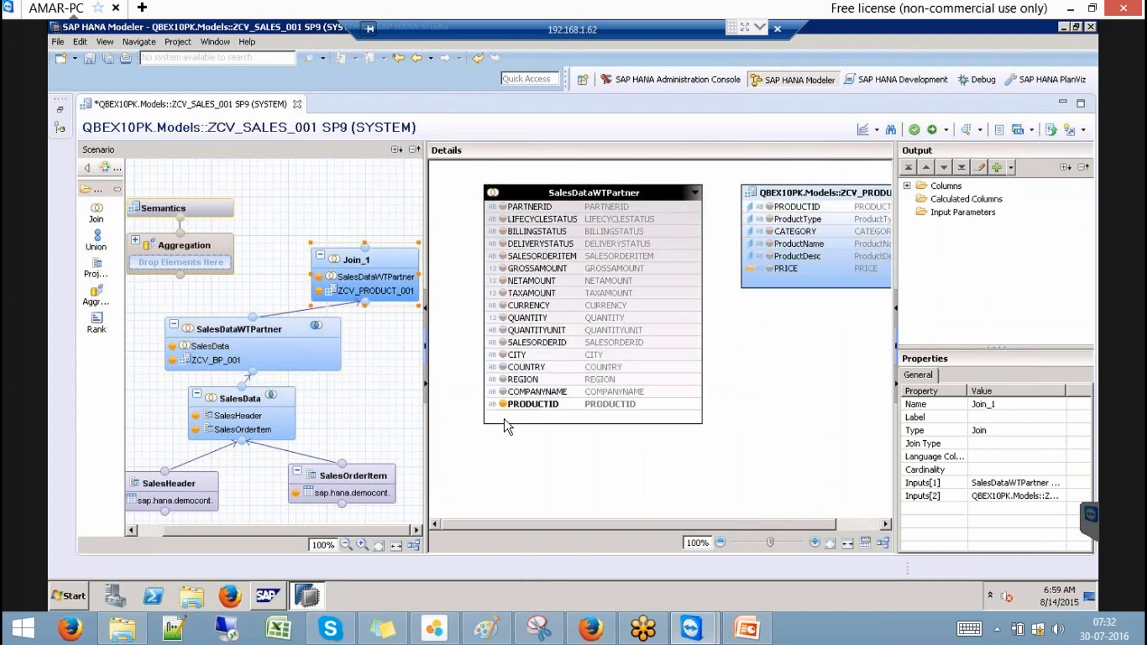
left_click_drag(680, 404, 744, 203)
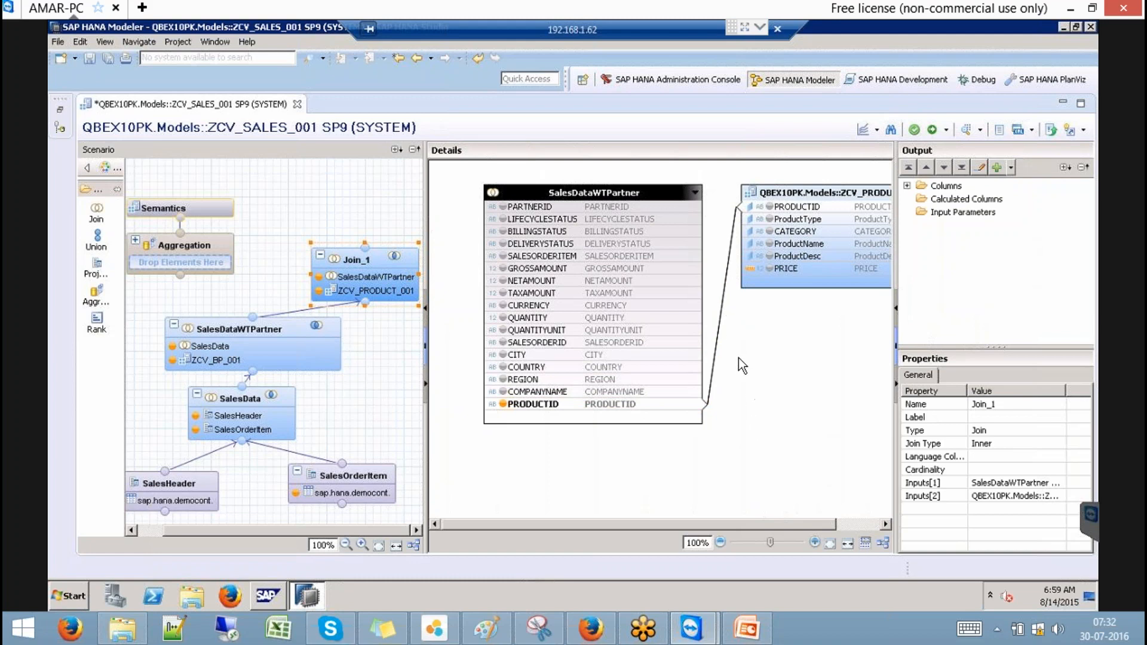
double_click(719, 324)
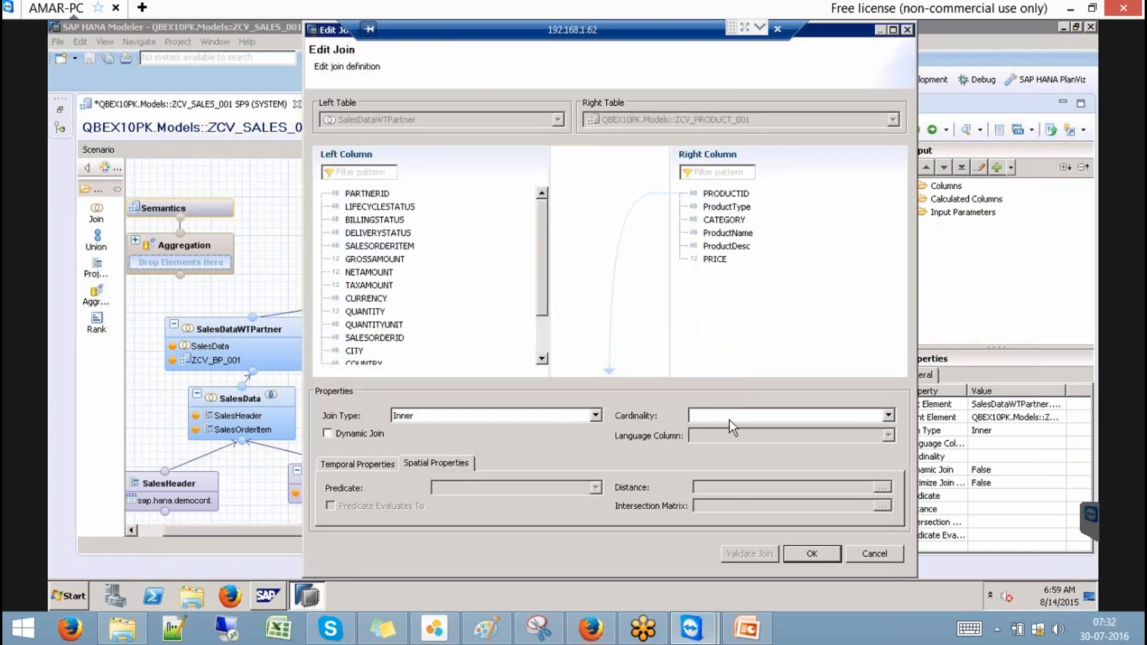
left_click(596, 416)
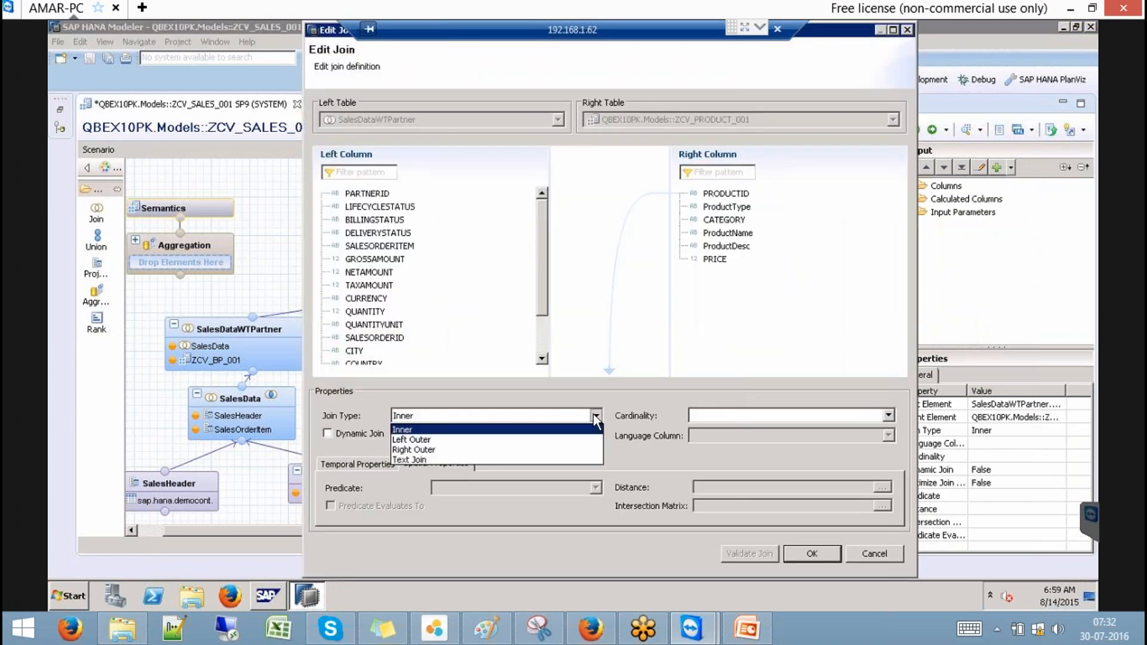
left_click(476, 441)
left_click(814, 553)
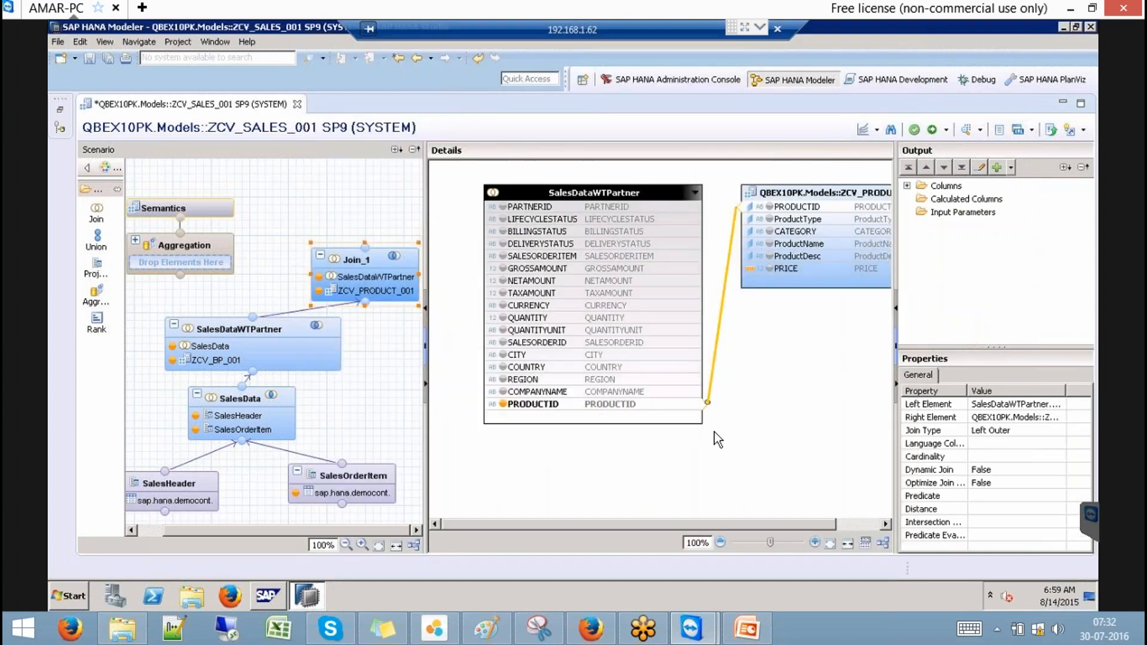
Step: Add PARTNERID through COMPANYNAME from SalesDataWTPartner and ProductType through PRICE from ZCV_PRODUCT_001 to the Join_1 output
left_click(532, 208)
left_click(555, 393, "shift")
right_click(555, 394)
left_click(579, 399)
left_click(813, 226)
left_click(810, 270, "shift")
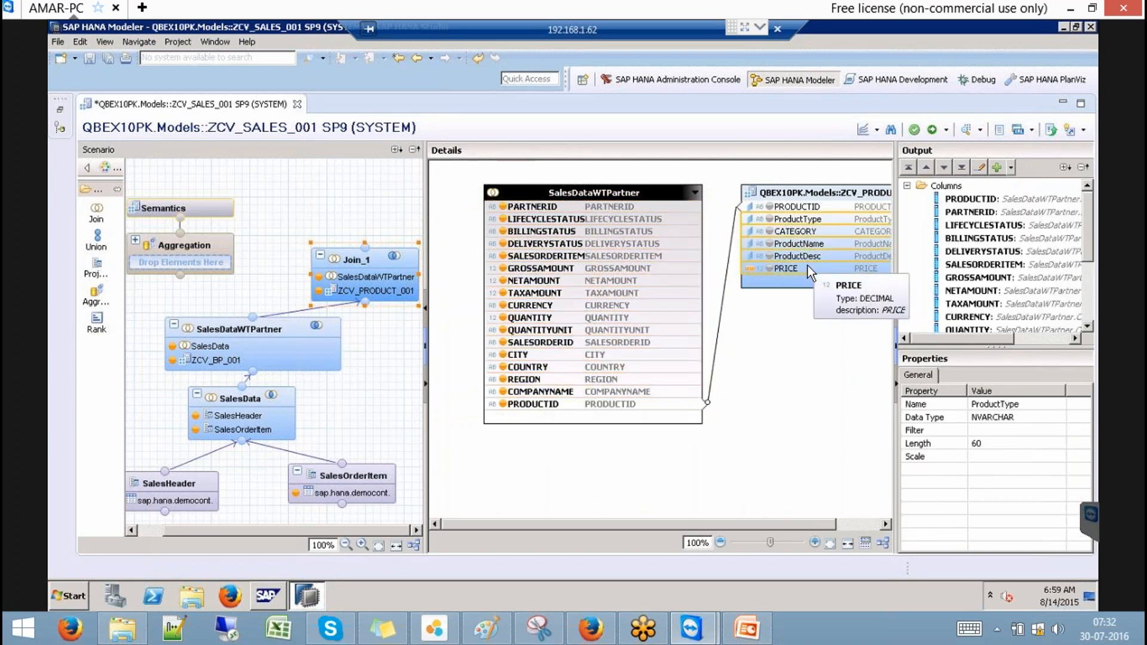
right_click(808, 269)
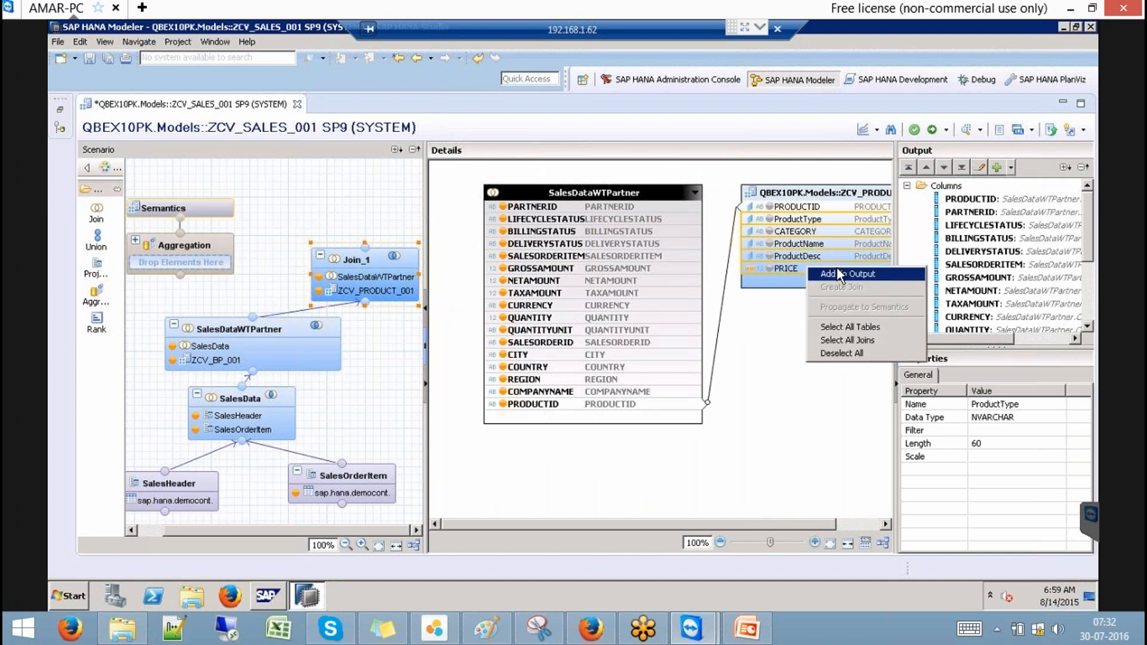
left_click(838, 274)
Step: Rename the Join_1 node to SalesDataWTPartnerANDProduct
left_click(350, 255)
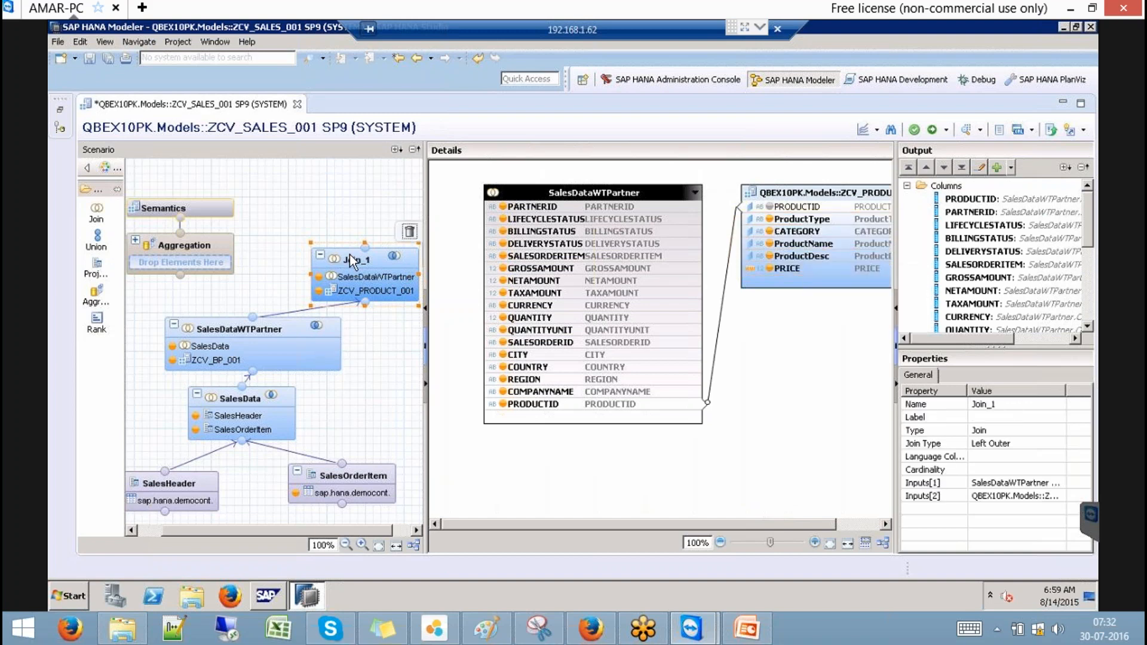
right_click(349, 254)
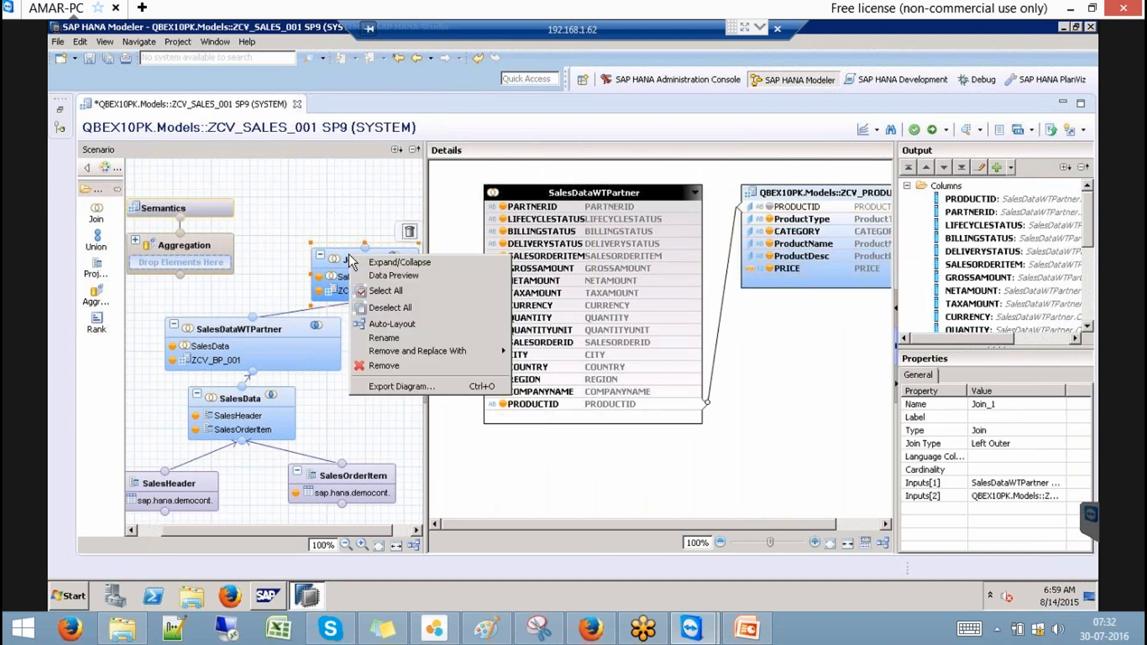
left_click(390, 338)
type("S")
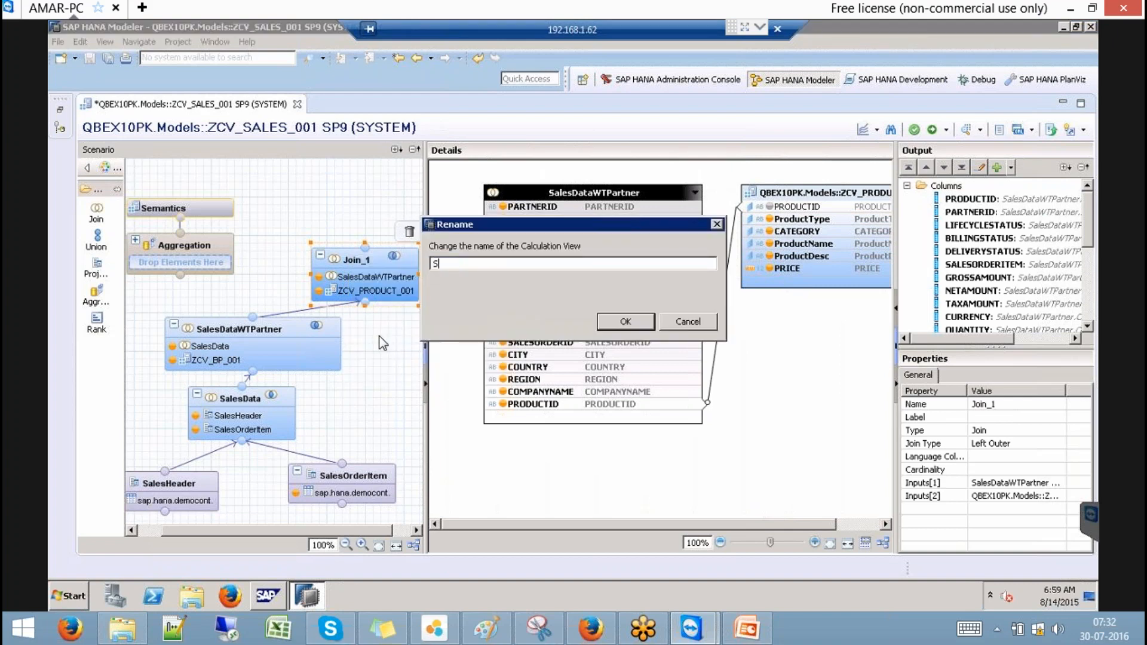
type("alesDataWT")
type("PartnerANDProduct")
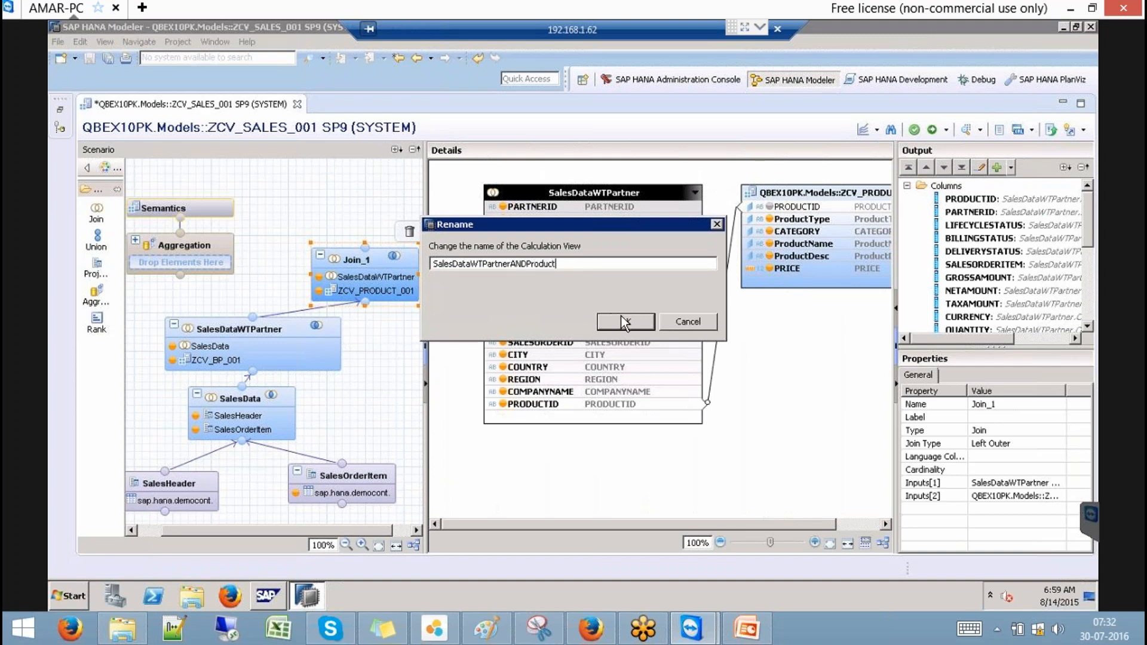
left_click(625, 323)
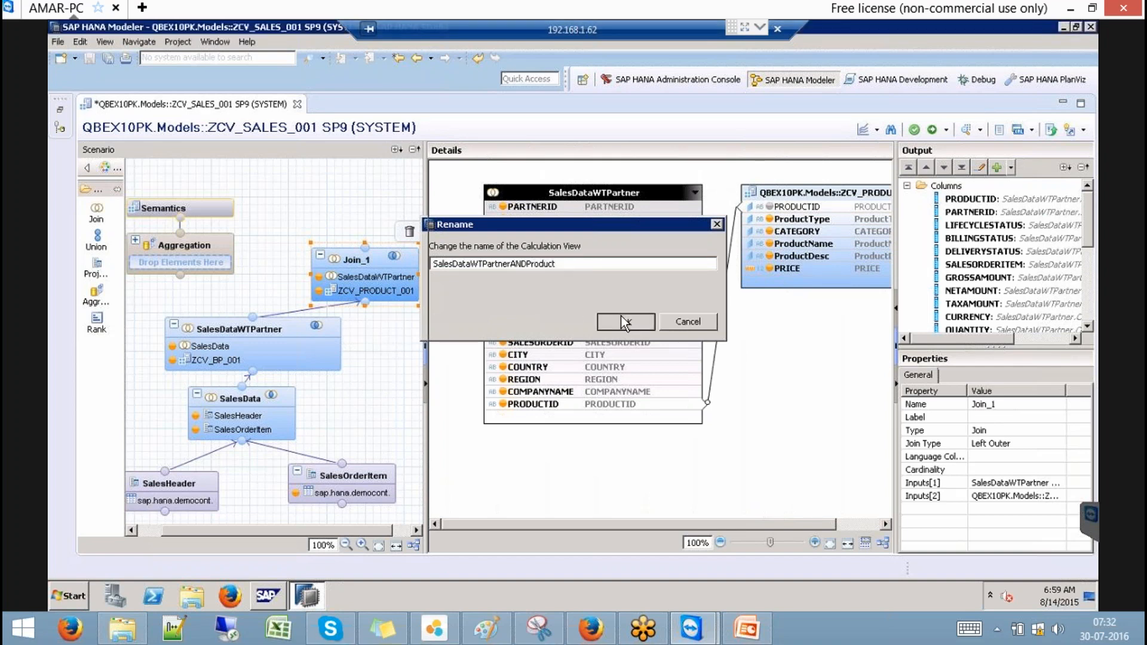
Step: Auto-arrange the scenario, widen the SalesDataWTPartnerANDProduct node, and connect it to Aggregation as its input
left_click(417, 546)
mouse_move(316, 203)
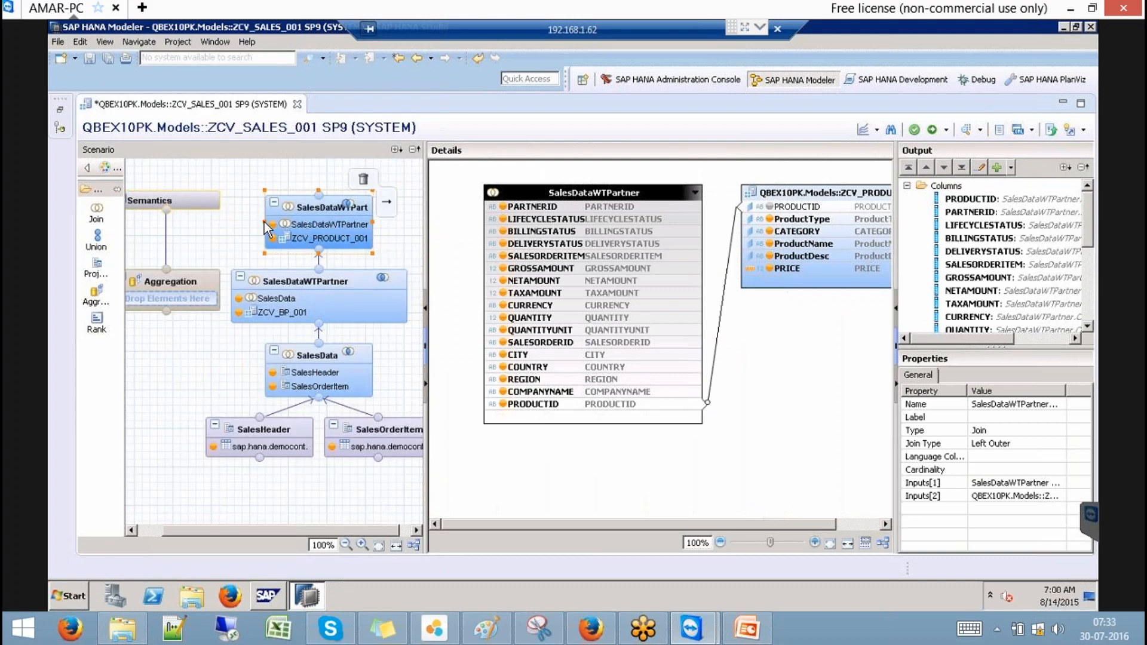
left_click_drag(265, 222, 231, 222)
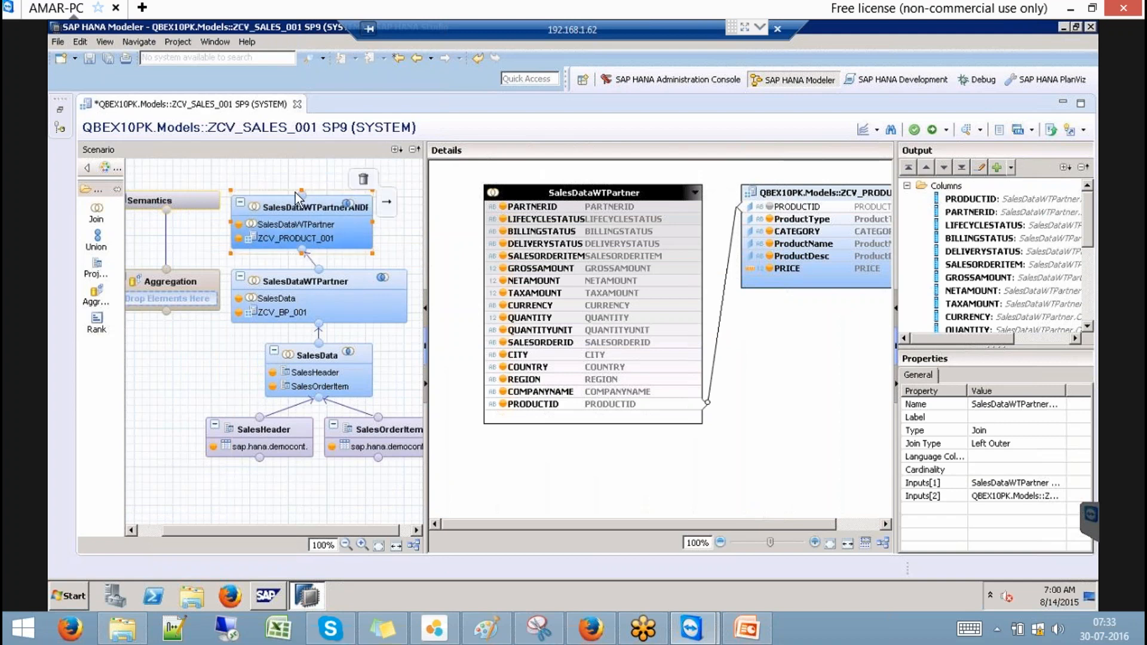
left_click_drag(386, 201, 166, 312)
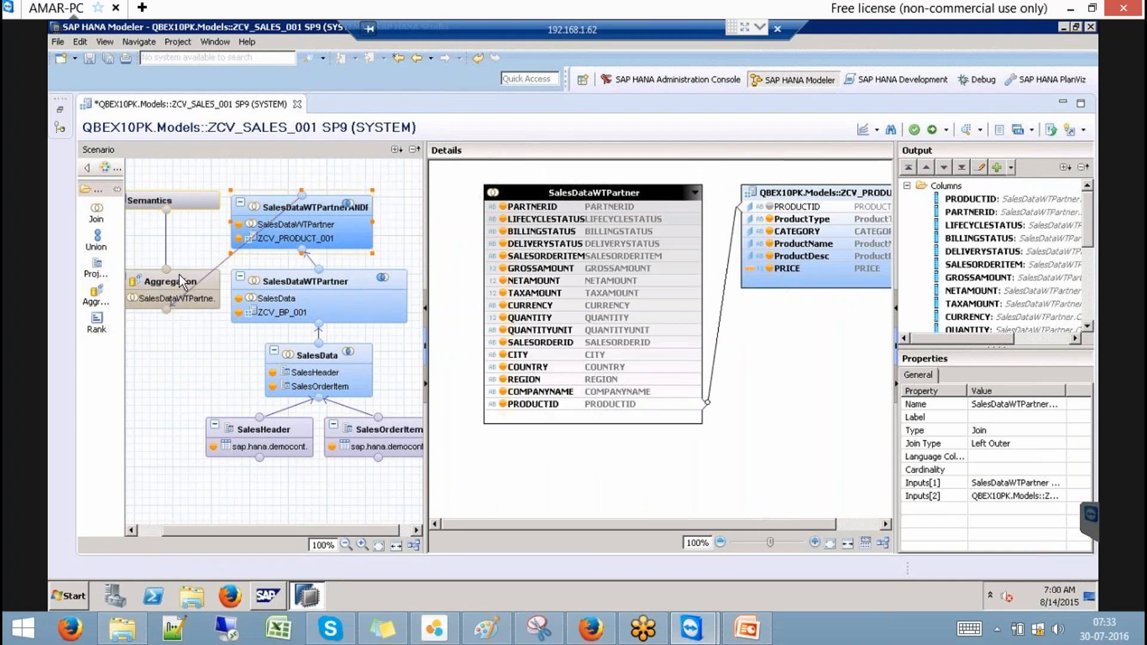
Step: Add PRICE to the Aggregation node's output as an aggregated column
left_click(184, 277)
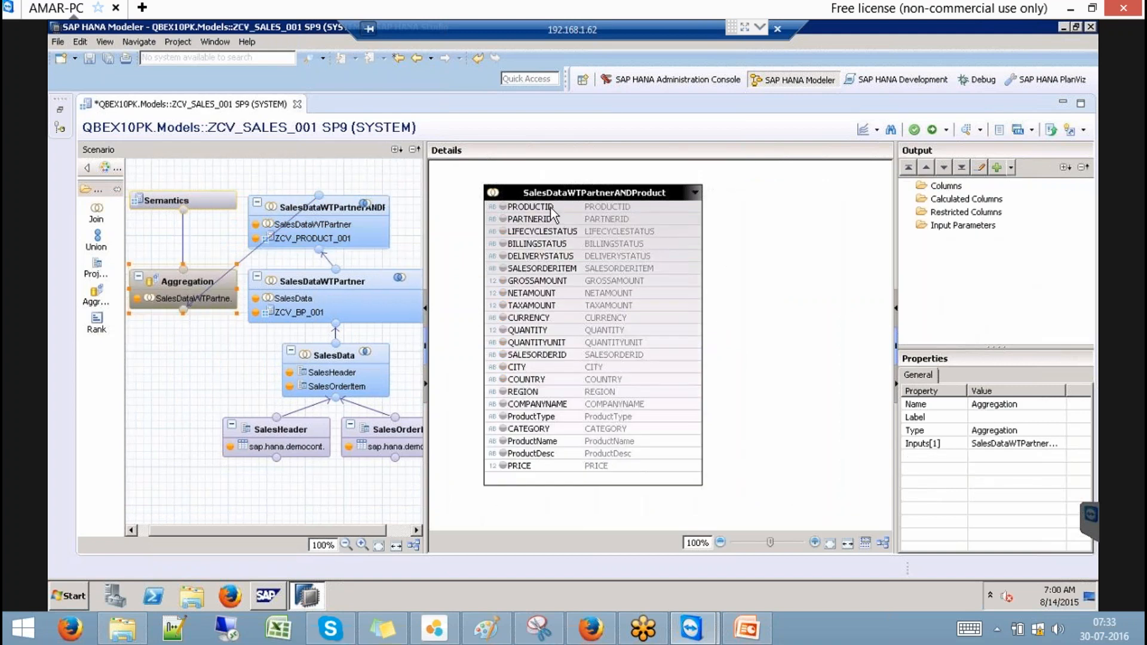
left_click(610, 467)
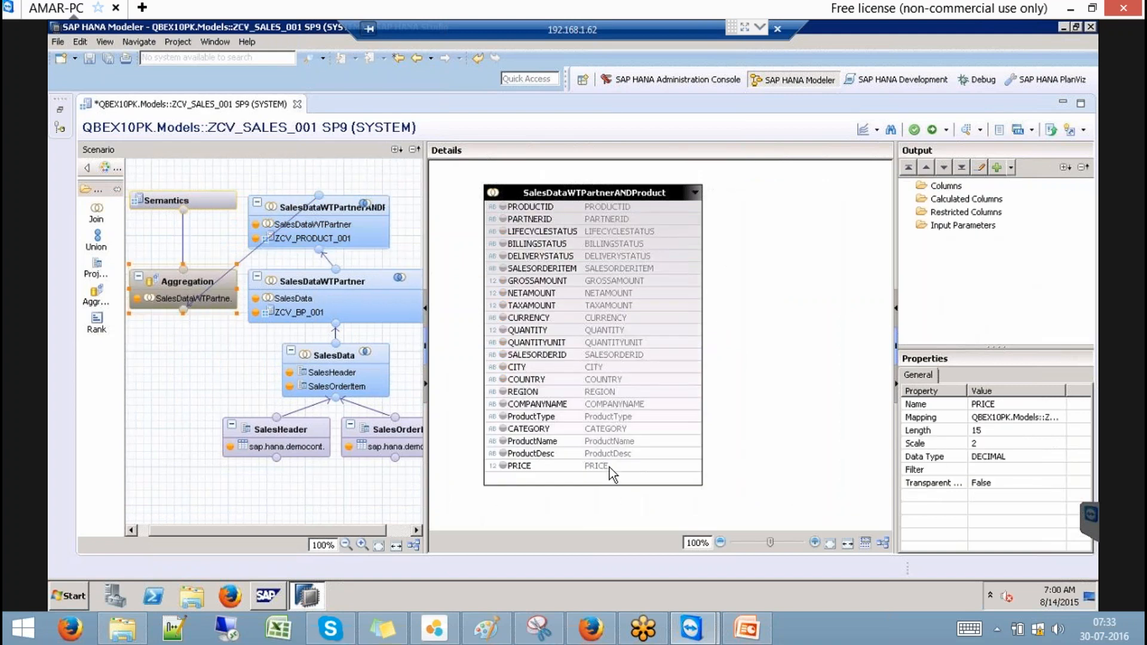
right_click(610, 467)
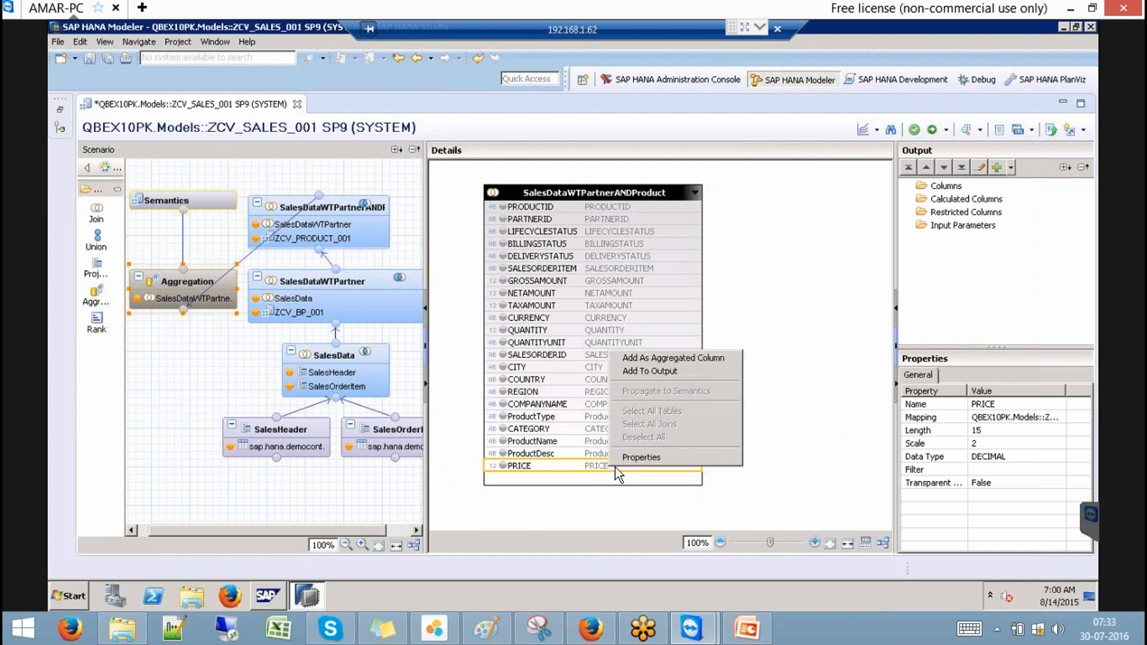
left_click(665, 357)
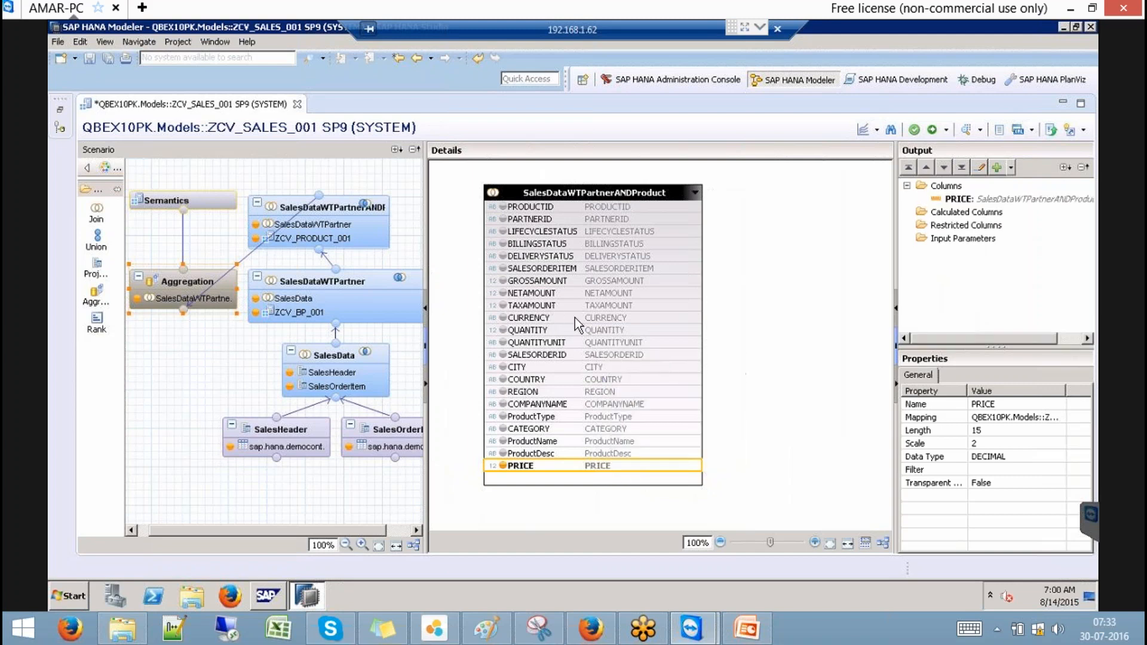
Step: Add GROSSAMOUNT, NETAMOUNT, TAXAMOUNT and QUANTITY to the Aggregation output as aggregated columns
left_click(545, 282)
left_click(551, 296, "ctrl")
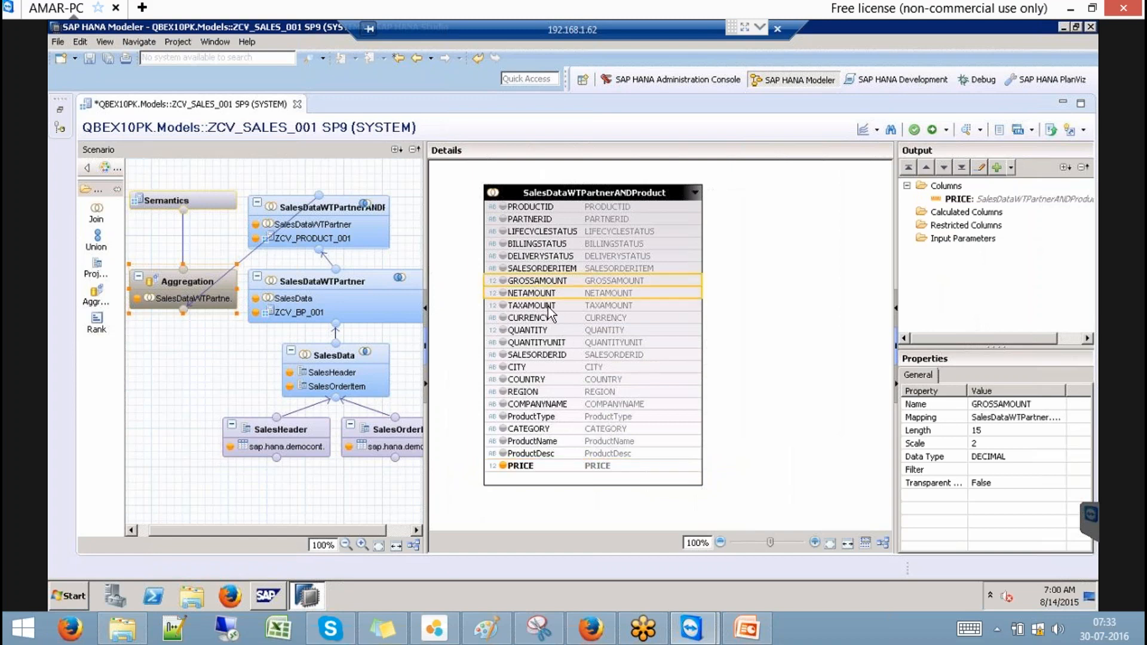
left_click(552, 306, "ctrl")
right_click(552, 305)
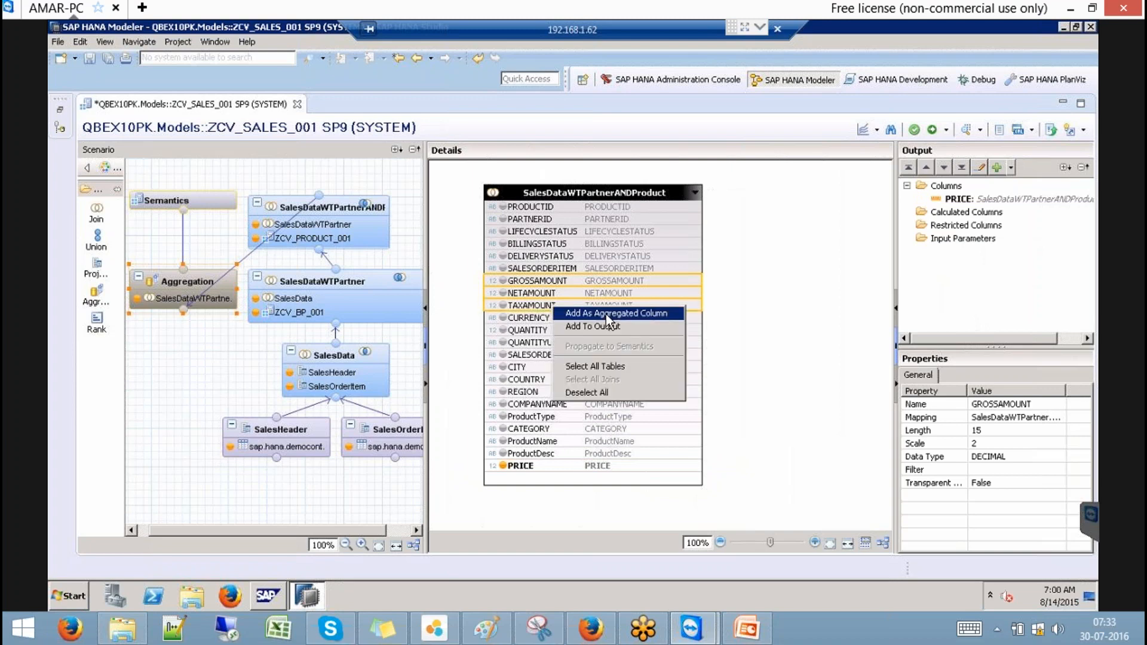
left_click(580, 313)
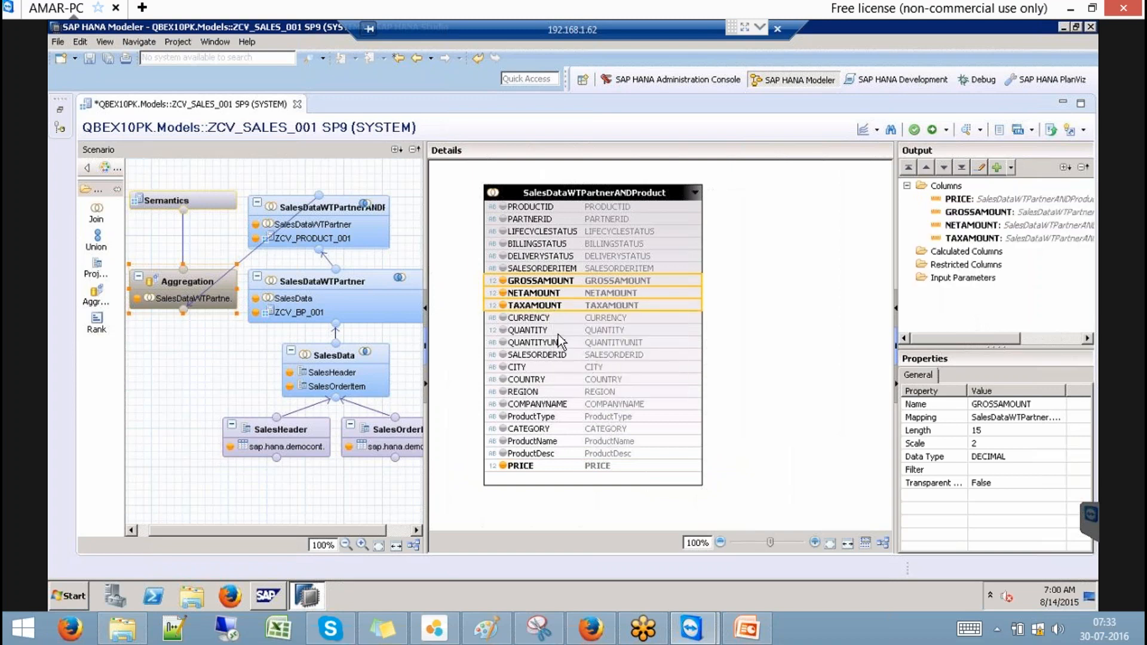
right_click(558, 332)
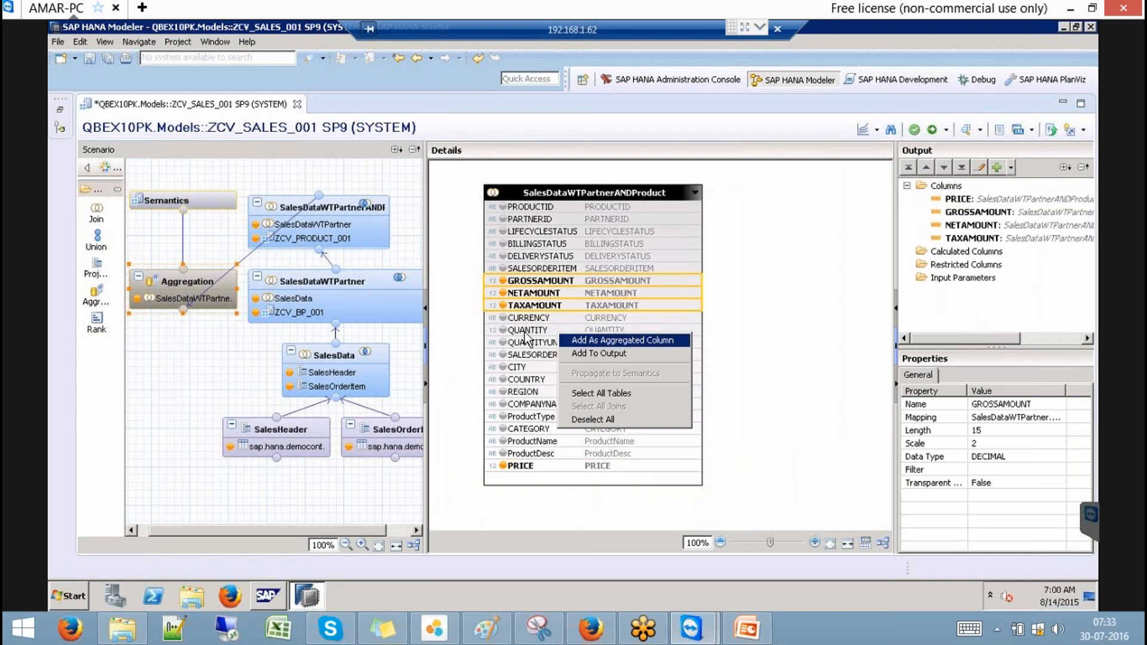
left_click(527, 337)
left_click(538, 330)
right_click(539, 329)
left_click(581, 336)
left_click(561, 207)
left_click(556, 267, "shift")
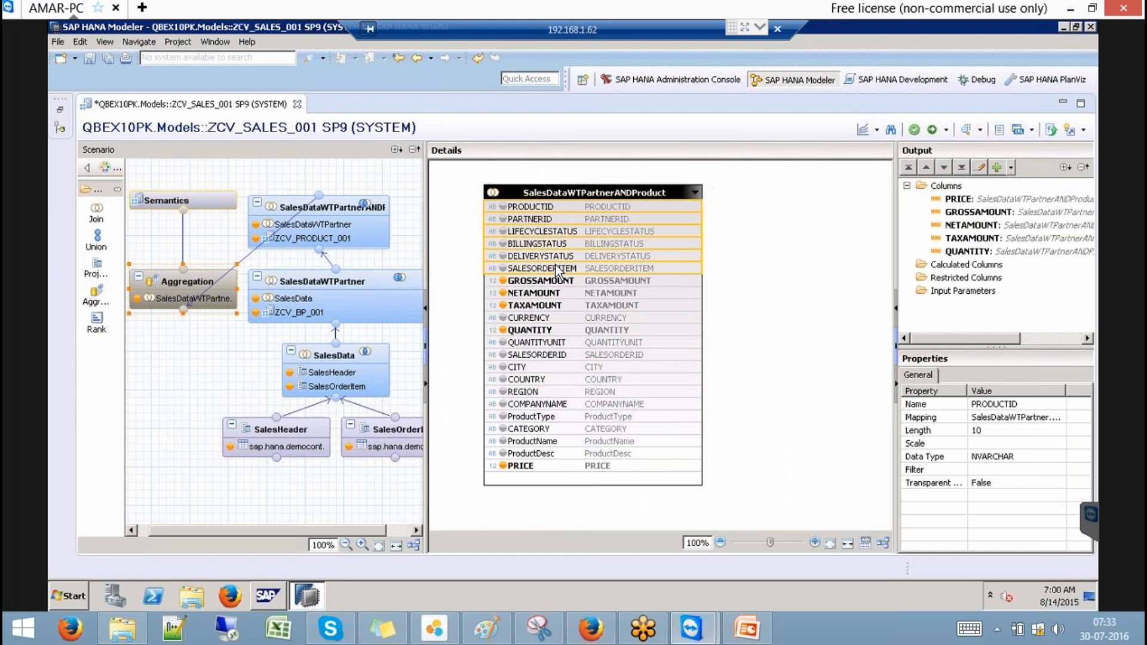
right_click(556, 267)
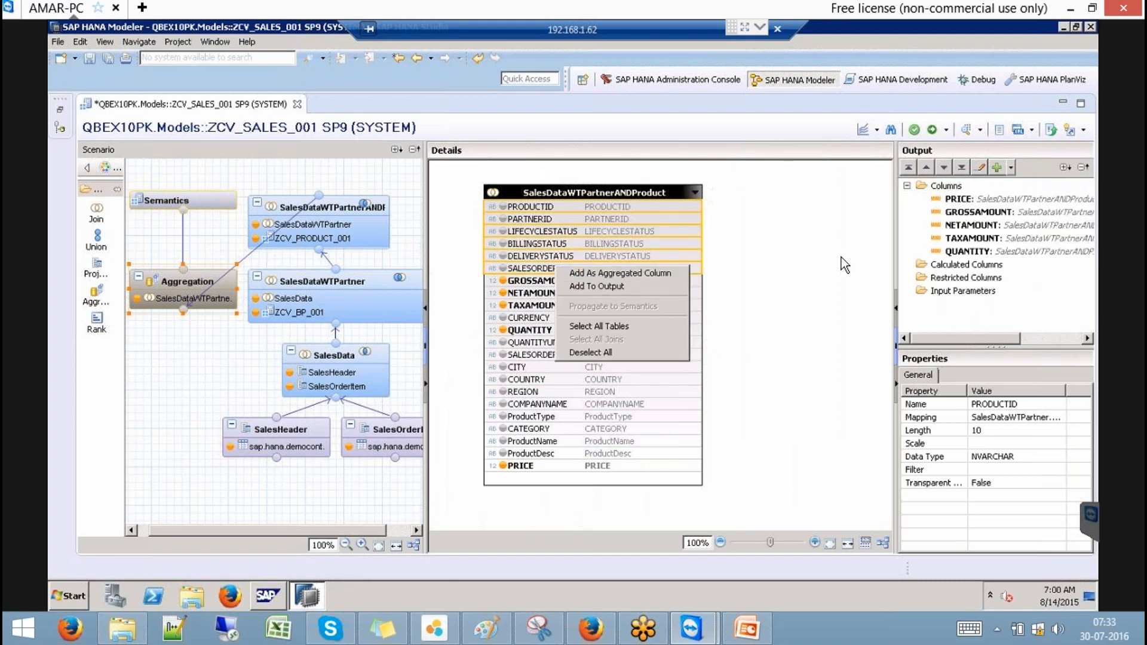
Step: Check the aggregation type of the PRICE and TAXAMOUNT output columns and the aggregation options offered for PRICE
left_click(1002, 199)
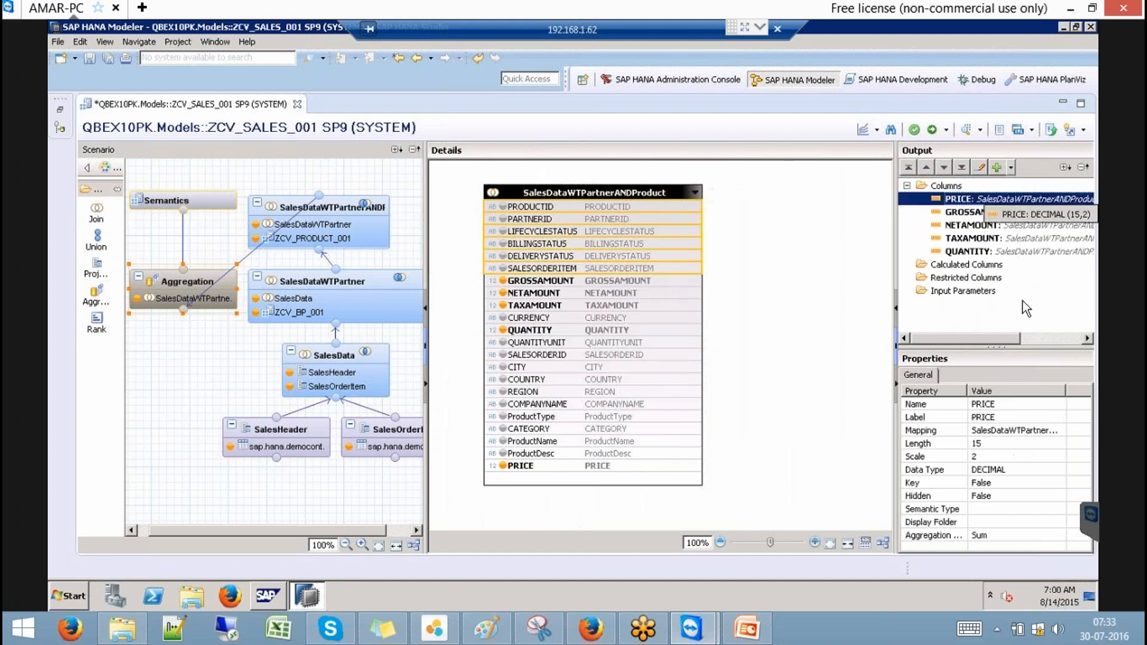
left_click(1027, 240)
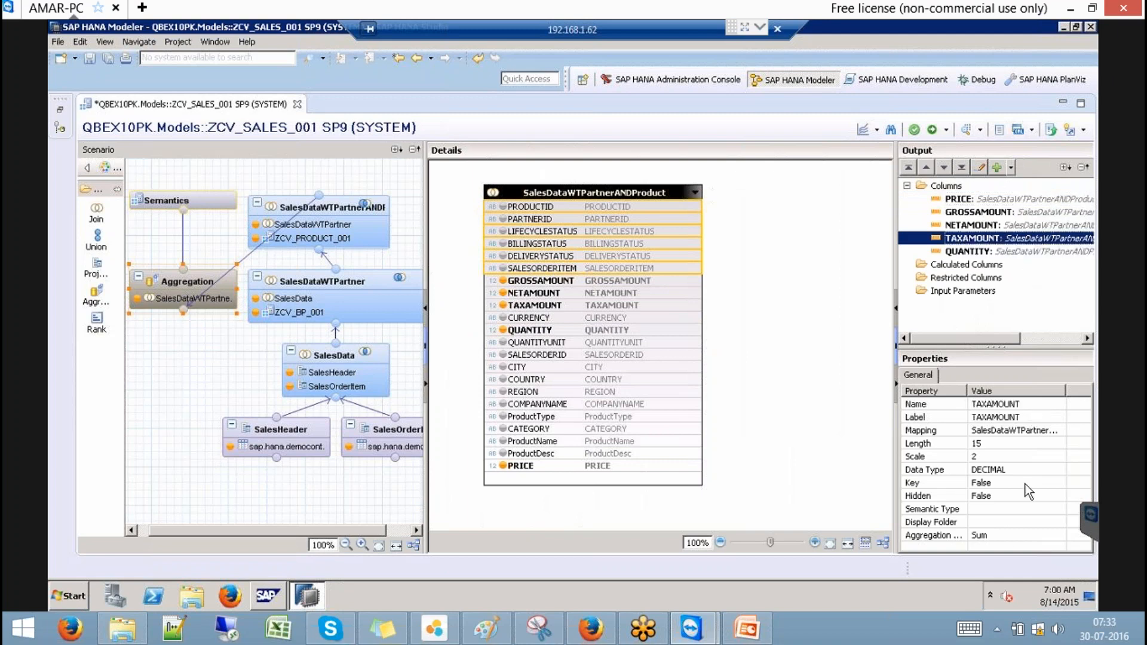
left_click(974, 201)
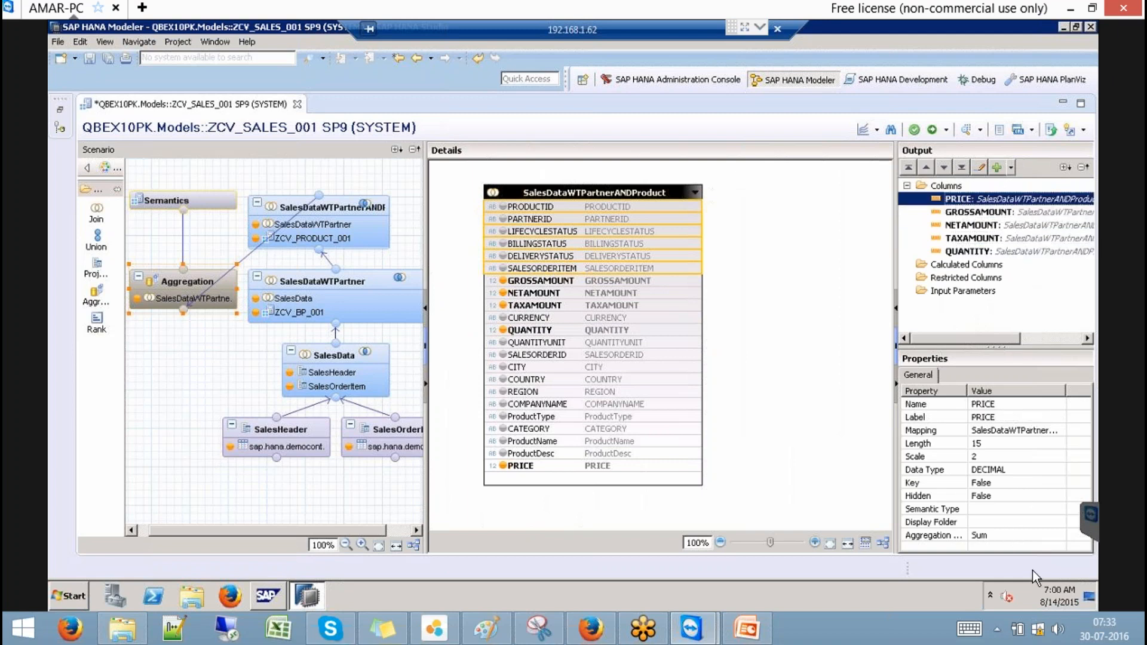
left_click(1051, 533)
left_click(1062, 535)
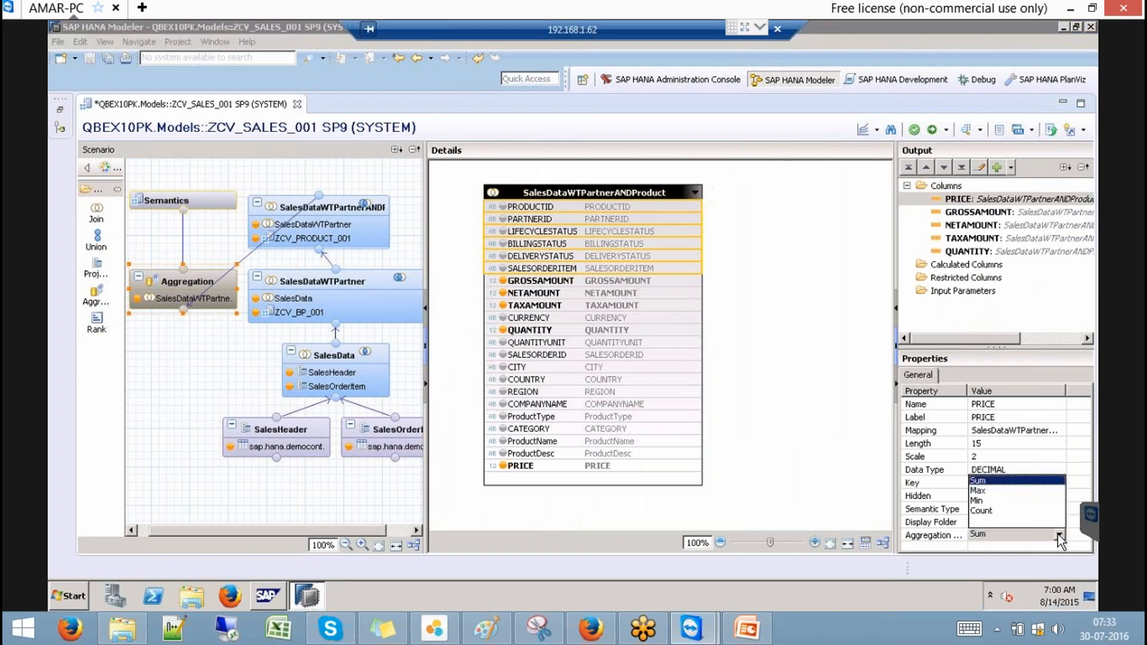
left_click(744, 453)
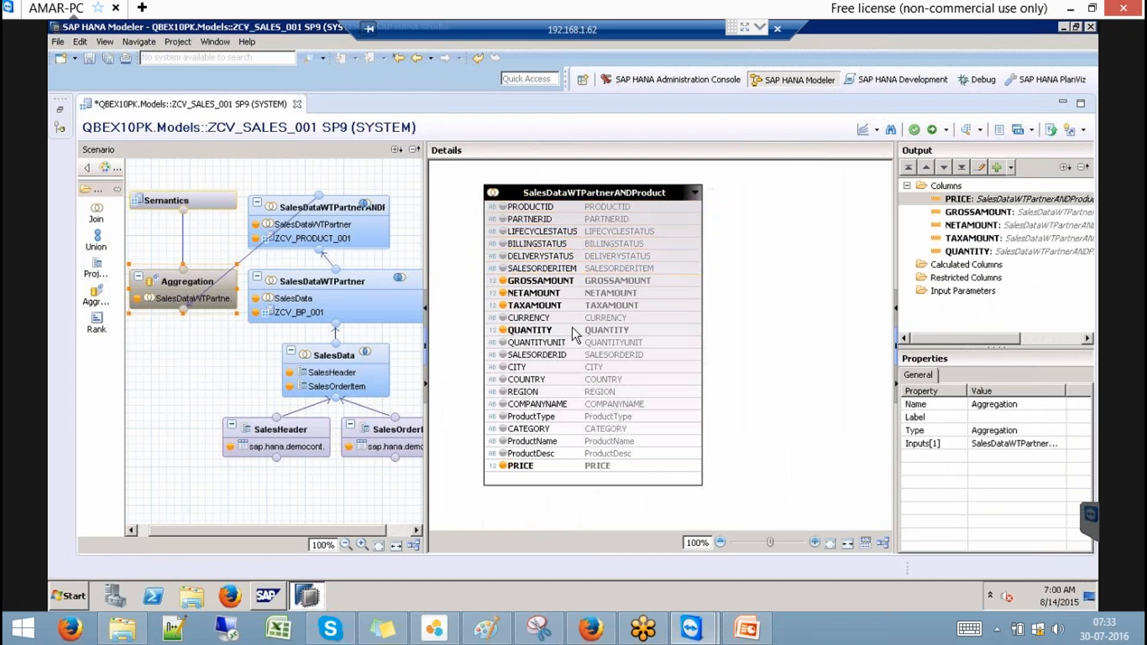
Step: Add PRODUCTID, PARTNERID, LIFECYCLESTATUS, BILLINGSTATUS, DELIVERYSTATUS and SALESORDERITEM to the Aggregation output as regular columns
left_click(542, 210)
left_click(542, 272, "shift")
right_click(540, 270)
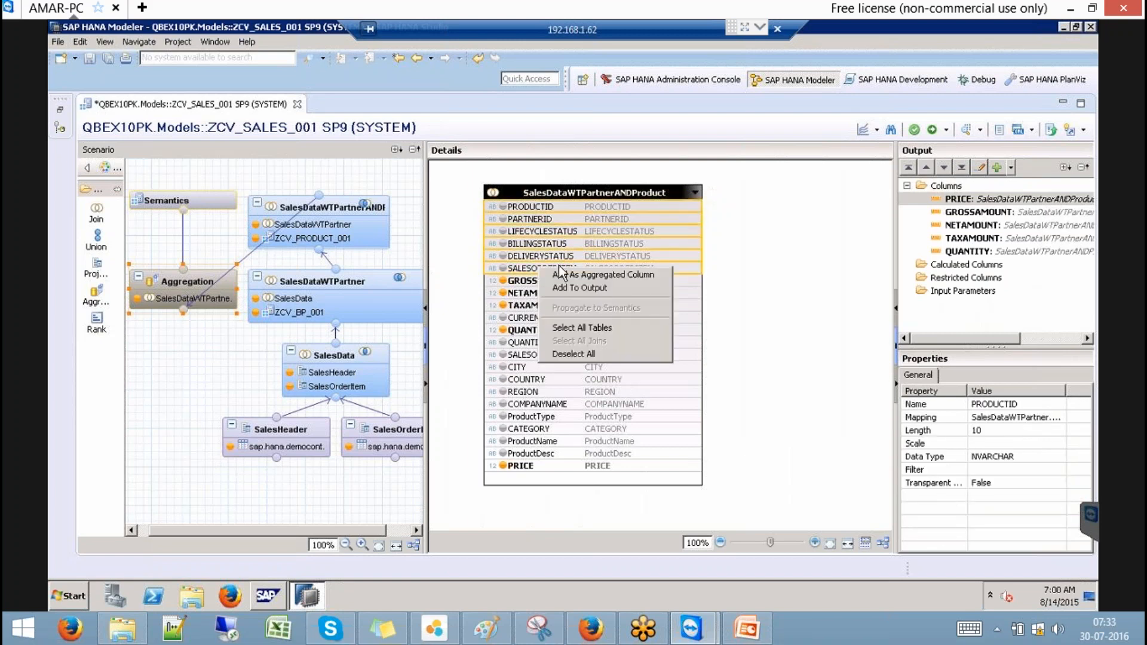
left_click(591, 289)
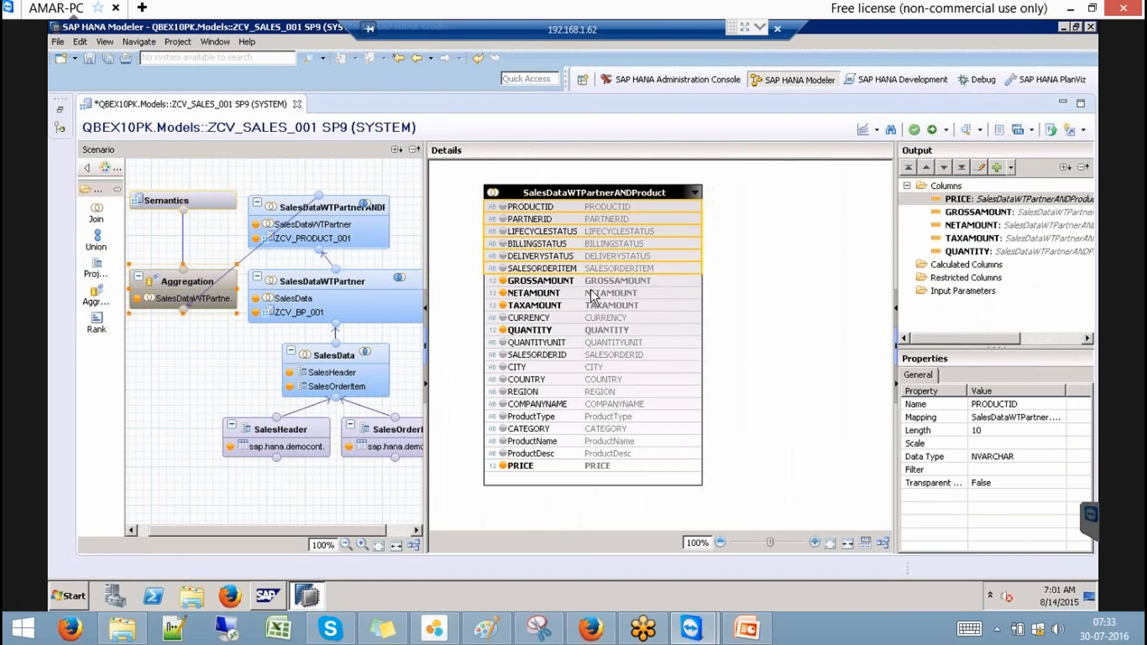
Step: Add CURRENCY and QUANTITYUNIT to the Aggregation output as regular columns
left_click(535, 343)
left_click(534, 318)
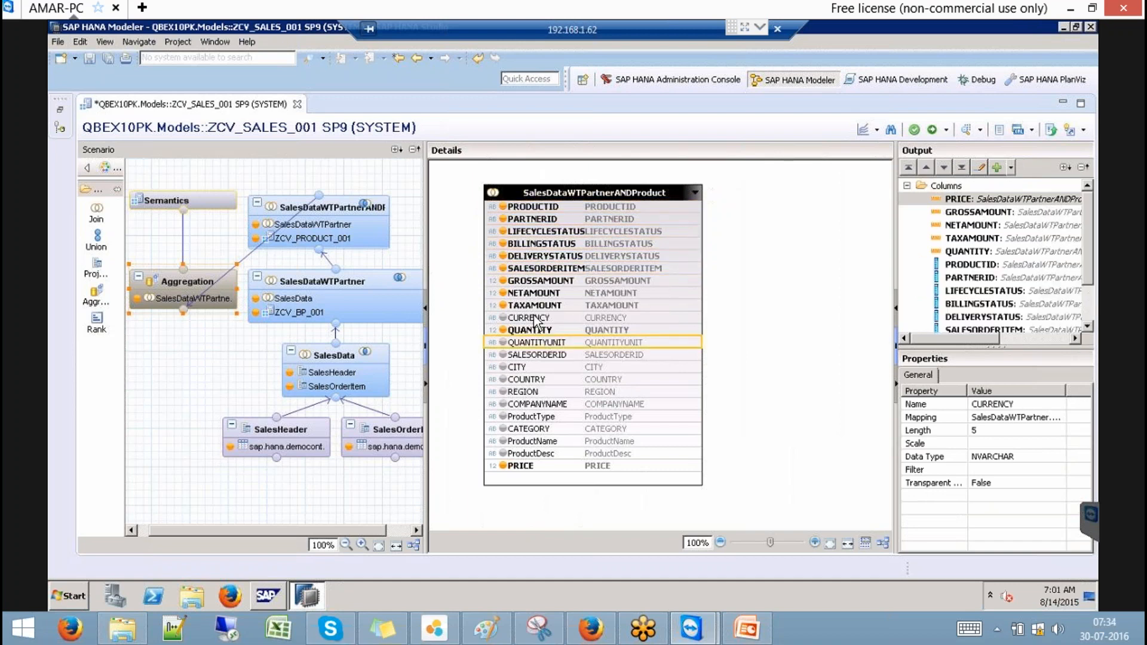
right_click(535, 319)
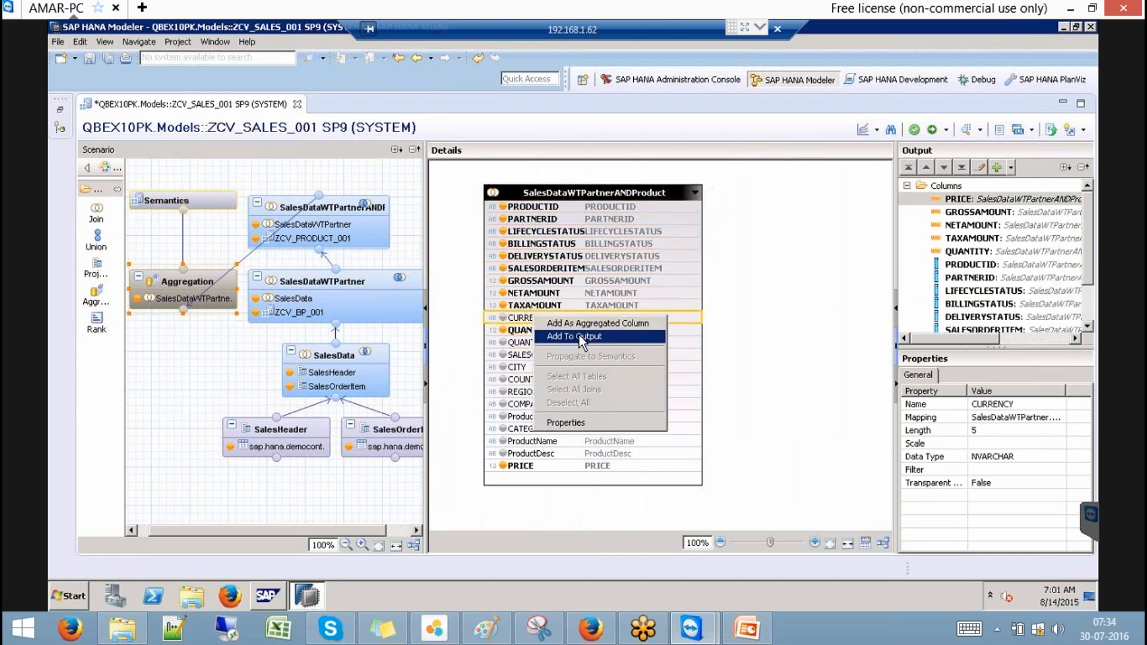
left_click(581, 338)
left_click(536, 344)
right_click(535, 342)
left_click(571, 361)
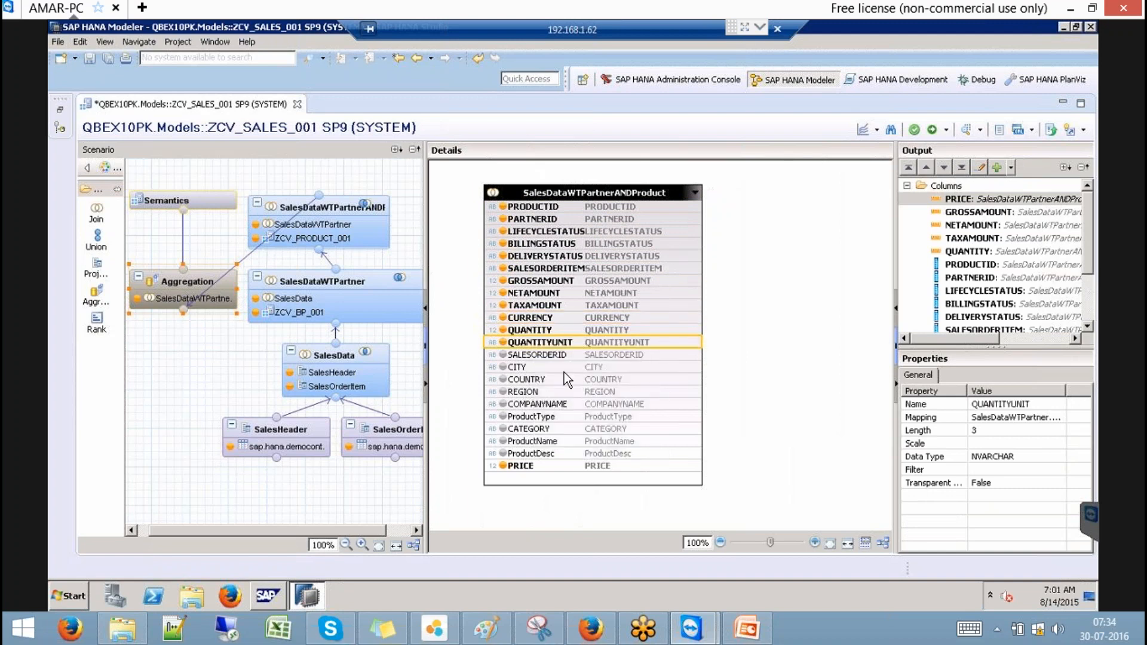
Step: Add SALESORDERID, CITY, COUNTRY, REGION, COMPANYNAME, ProductType, CATEGORY, ProductName and ProductDesc to the Aggregation output as regular columns
left_click(562, 355)
left_click(539, 454, "shift")
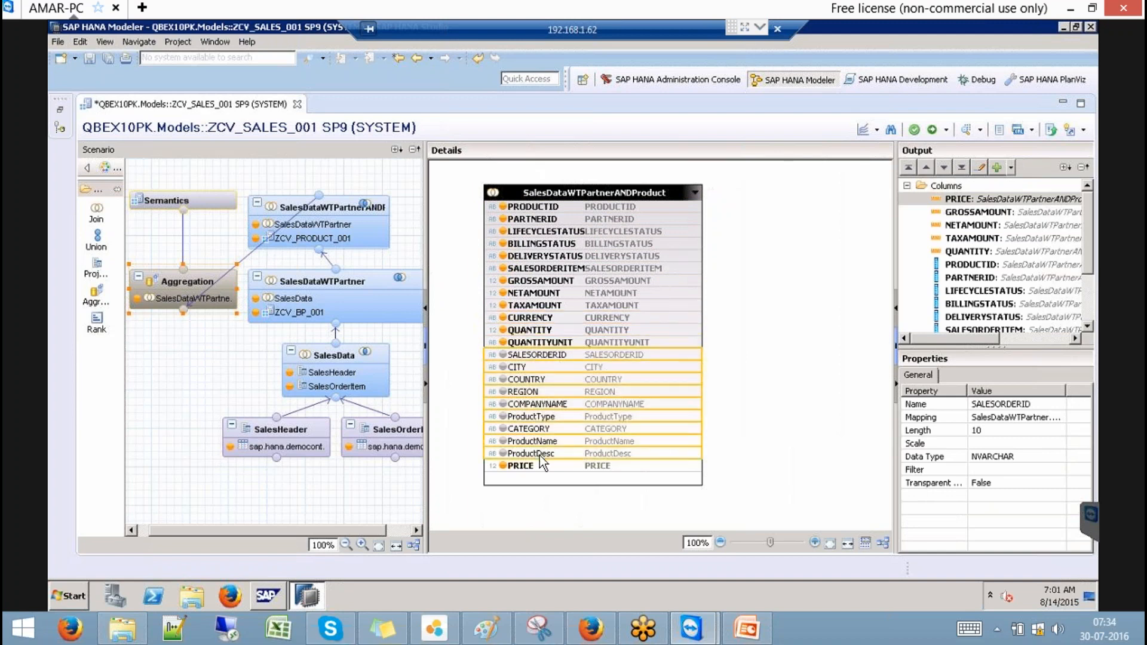
right_click(547, 454)
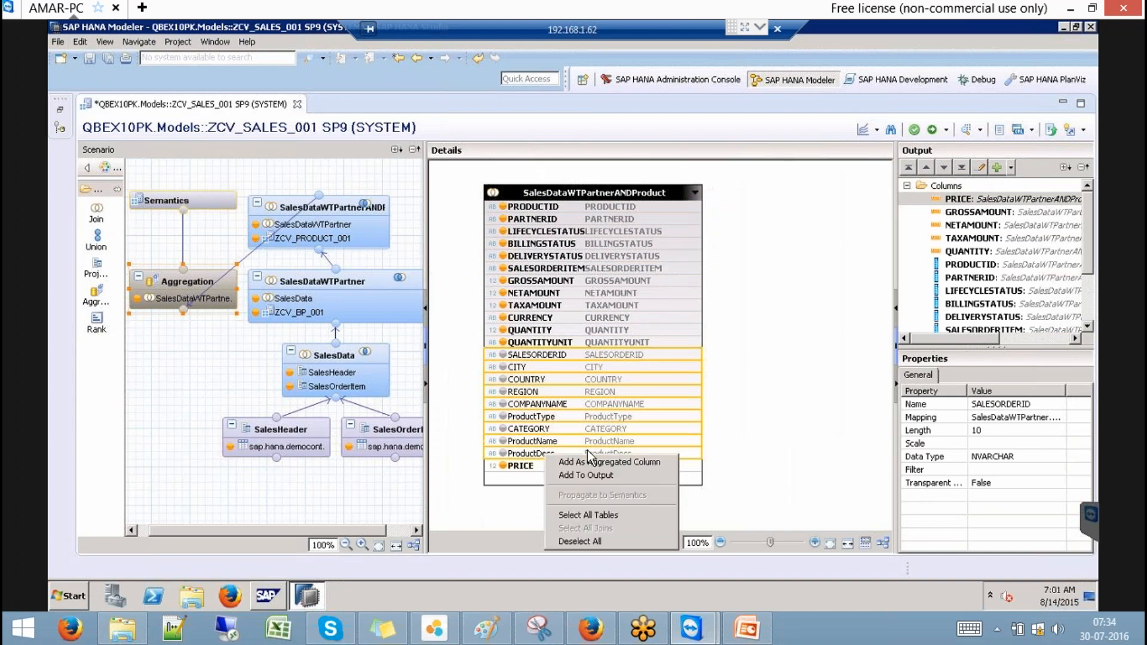
left_click(622, 476)
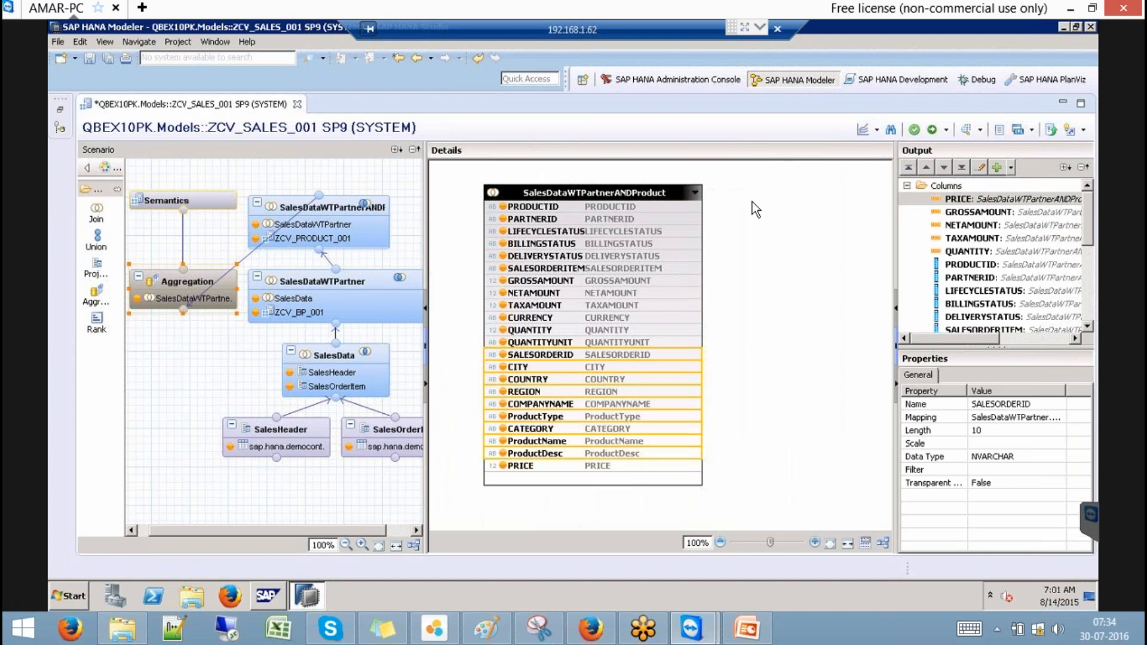
Step: Automatically assign attribute and measure types to the columns in the Semantics node
left_click(205, 199)
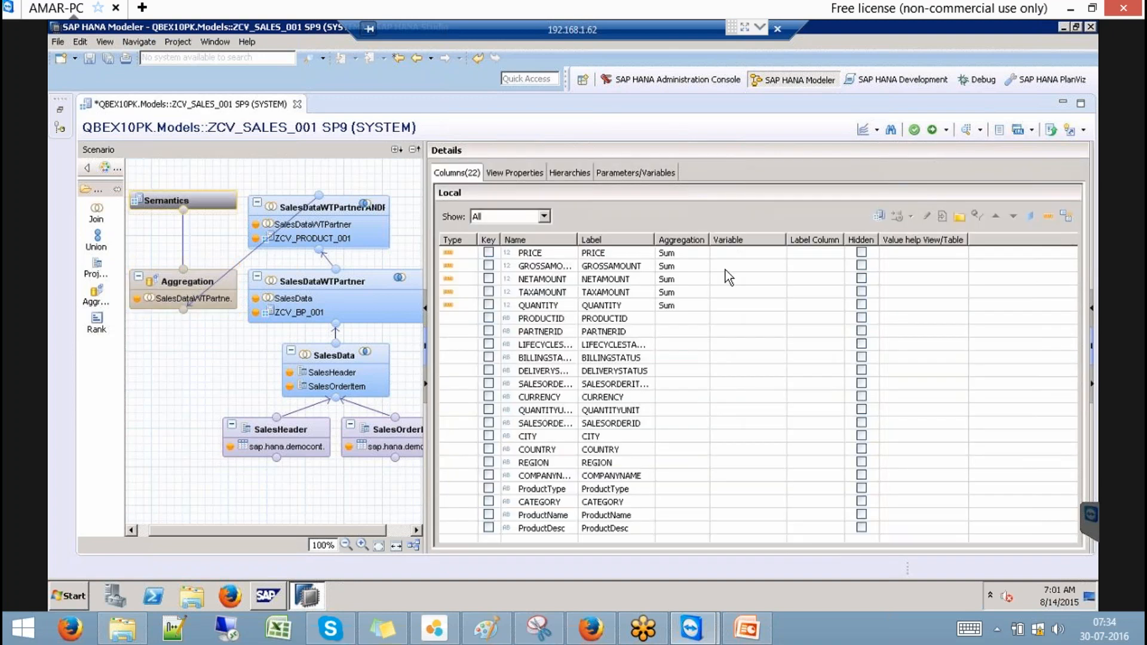
left_click(1064, 217)
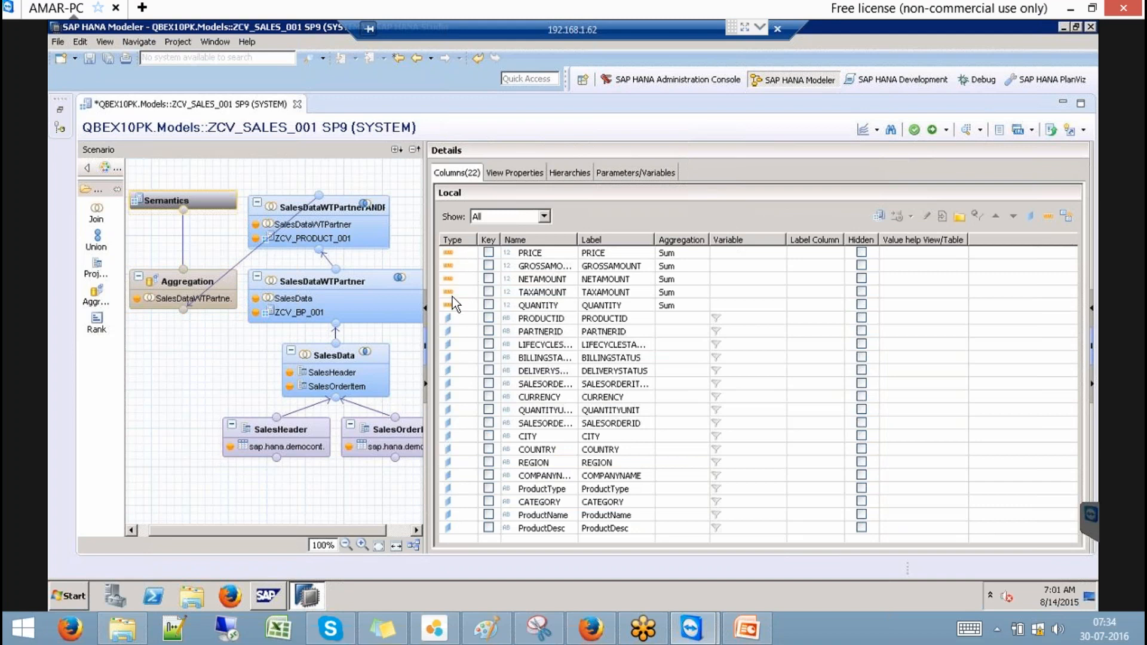
Step: Examine the view's hierarchies, the hierarchies that can be propagated from its data sources, and the options for creating a new hierarchy
left_click(569, 171)
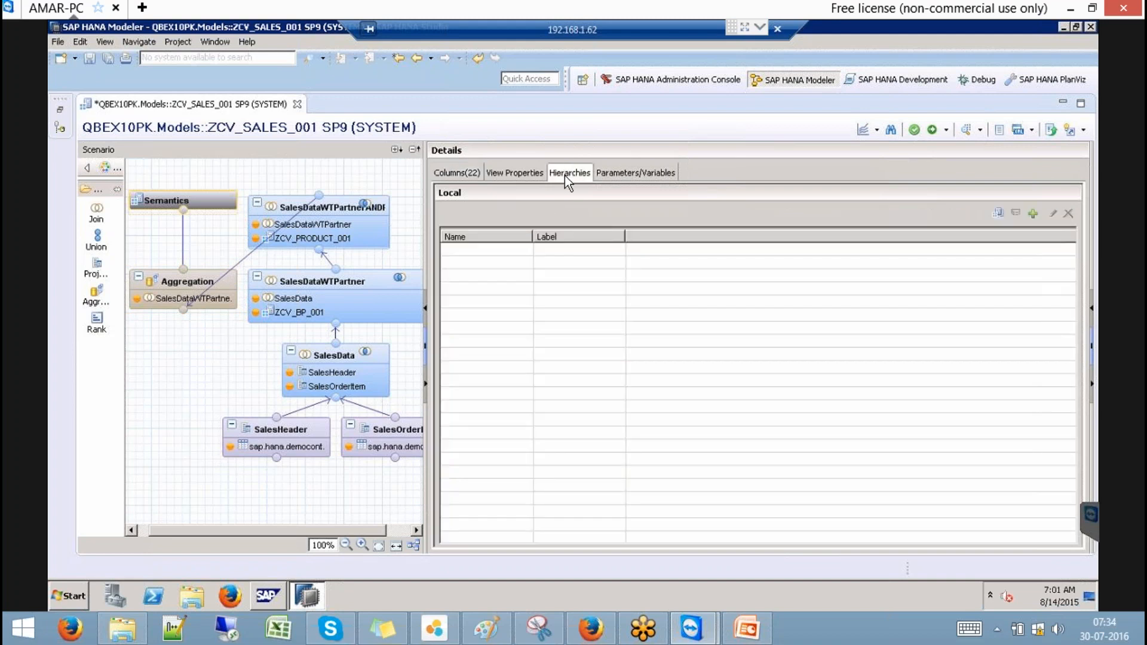
mouse_move(352, 282)
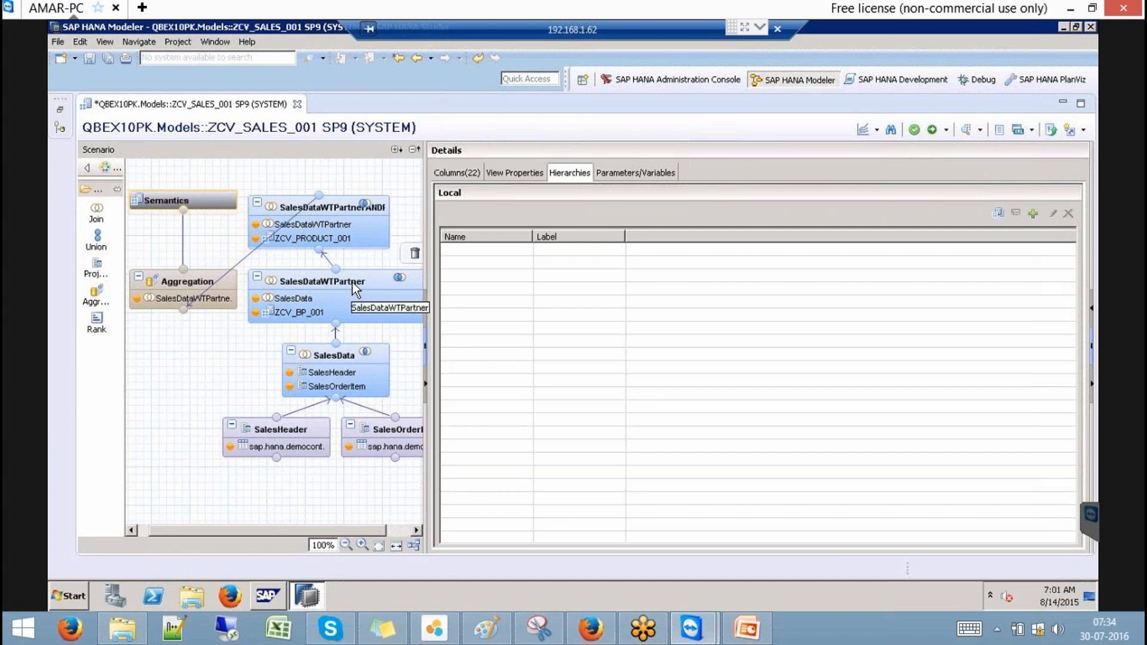
left_click(356, 290)
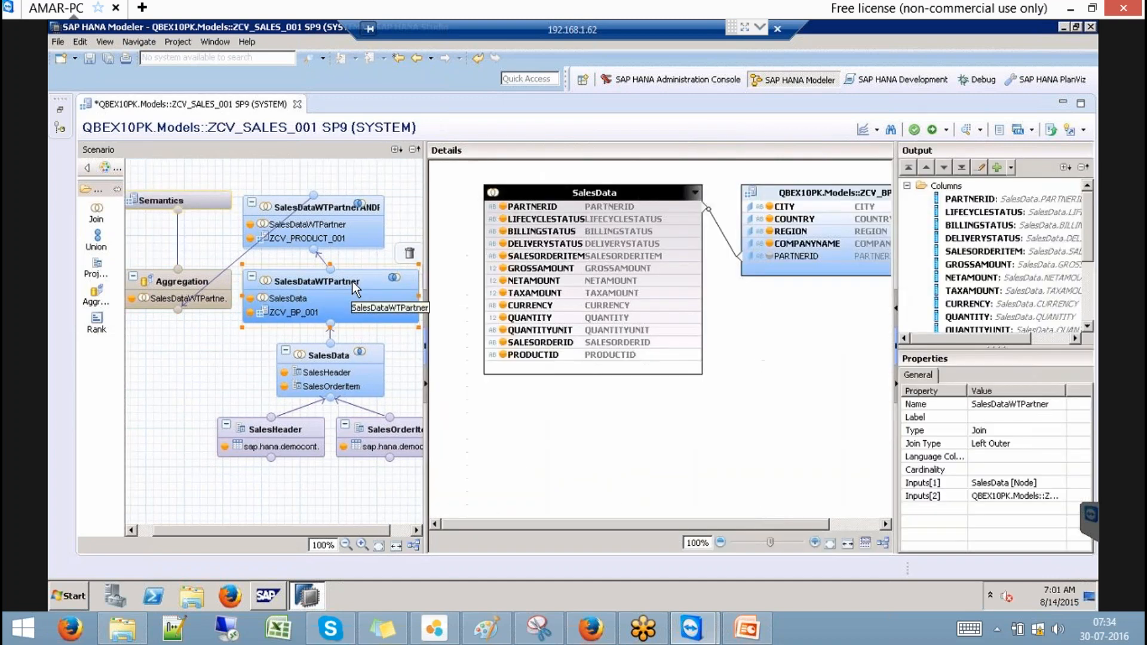
left_click(209, 198)
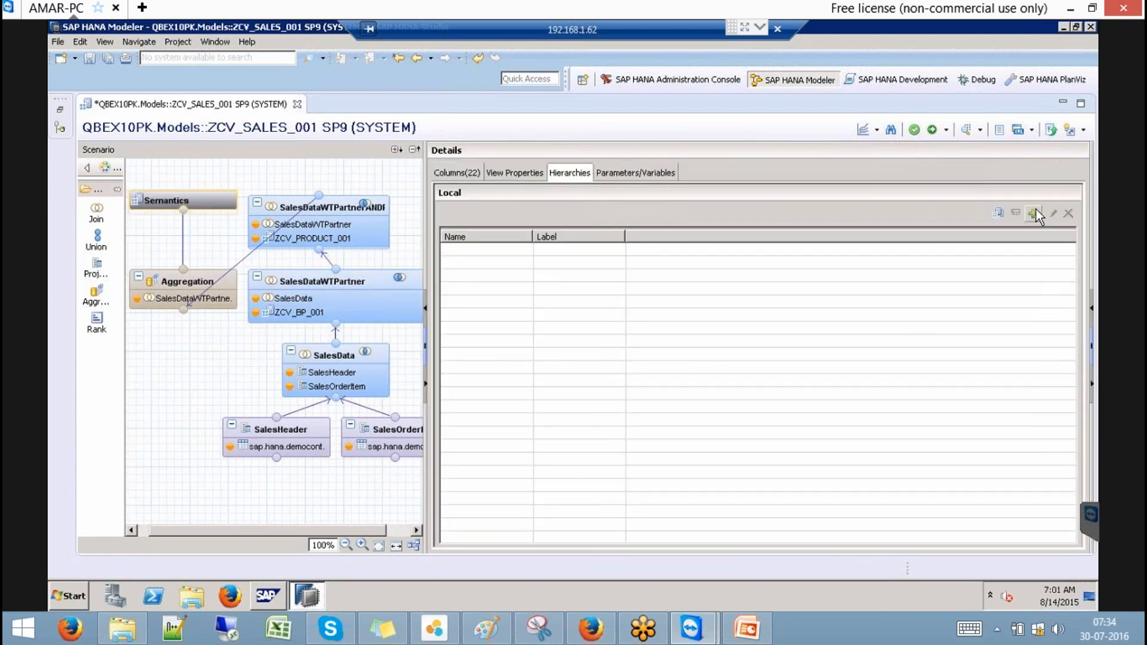
left_click(999, 212)
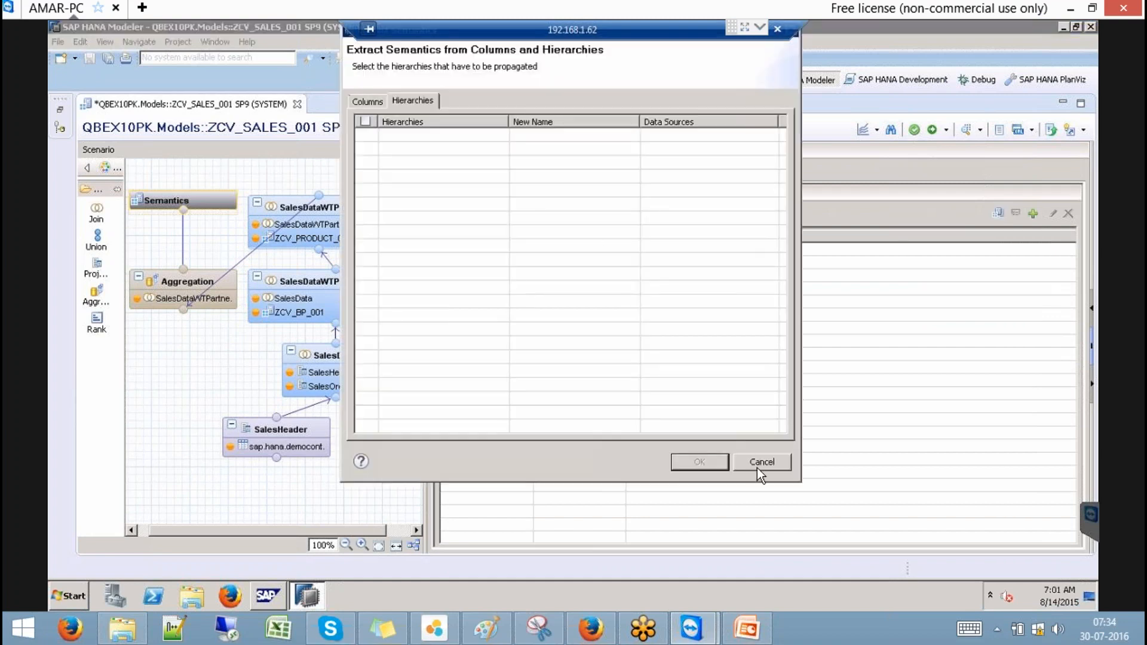
left_click(759, 461)
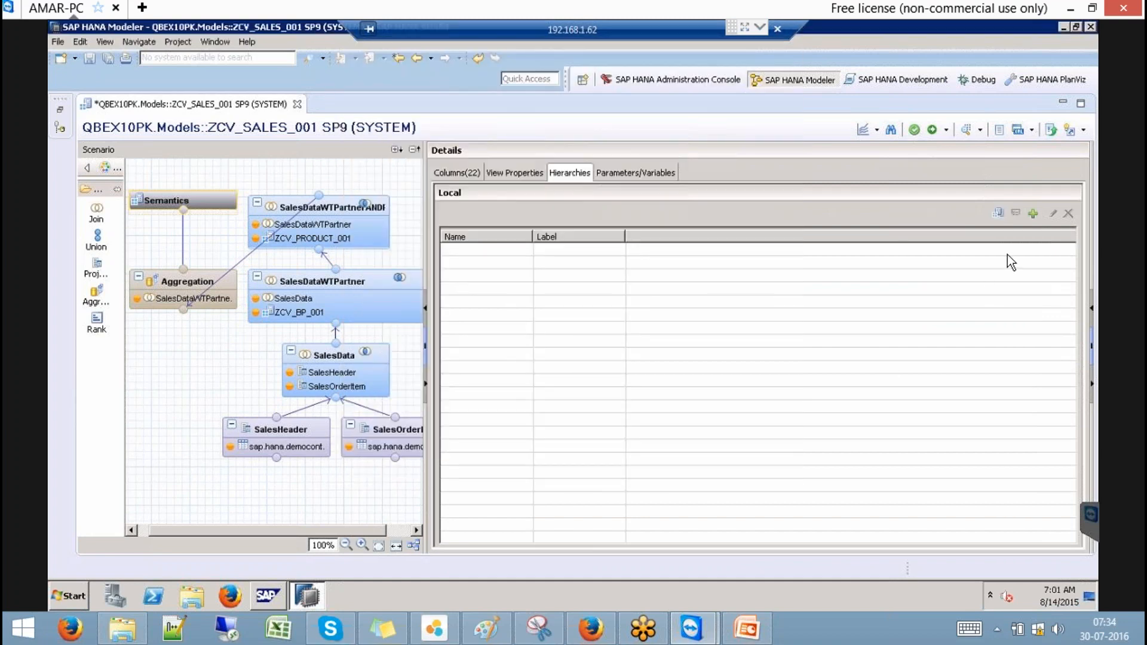
left_click(1033, 213)
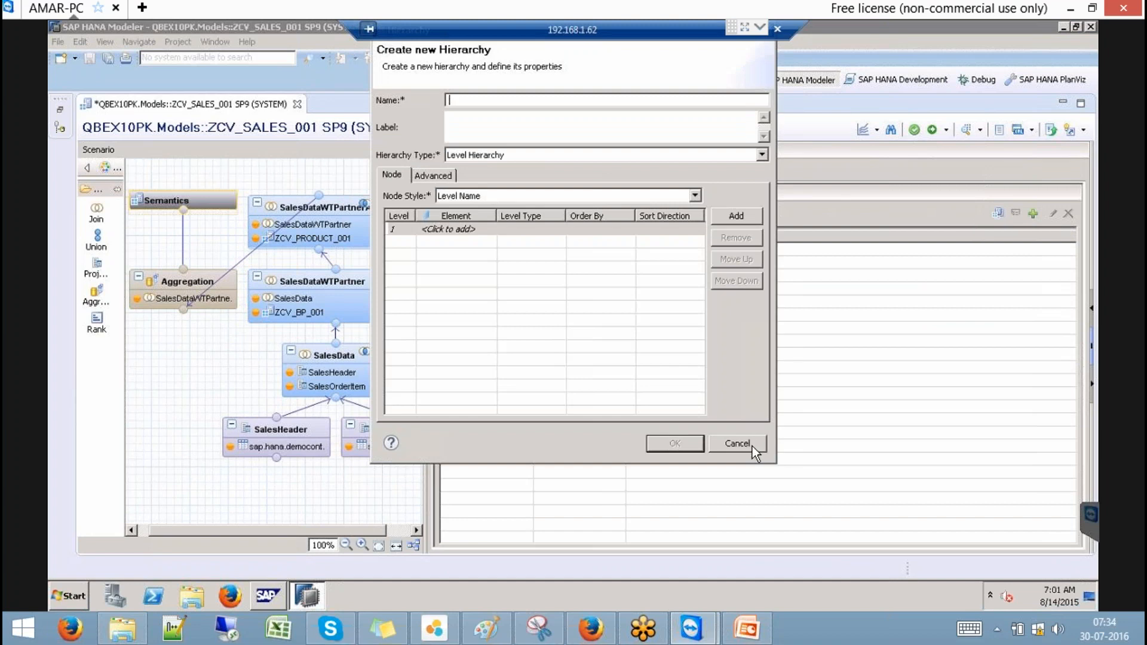
left_click(752, 446)
Step: Review the column semantics available for extraction from the data sources and the empty level hierarchy definition, keeping no changes
left_click(997, 214)
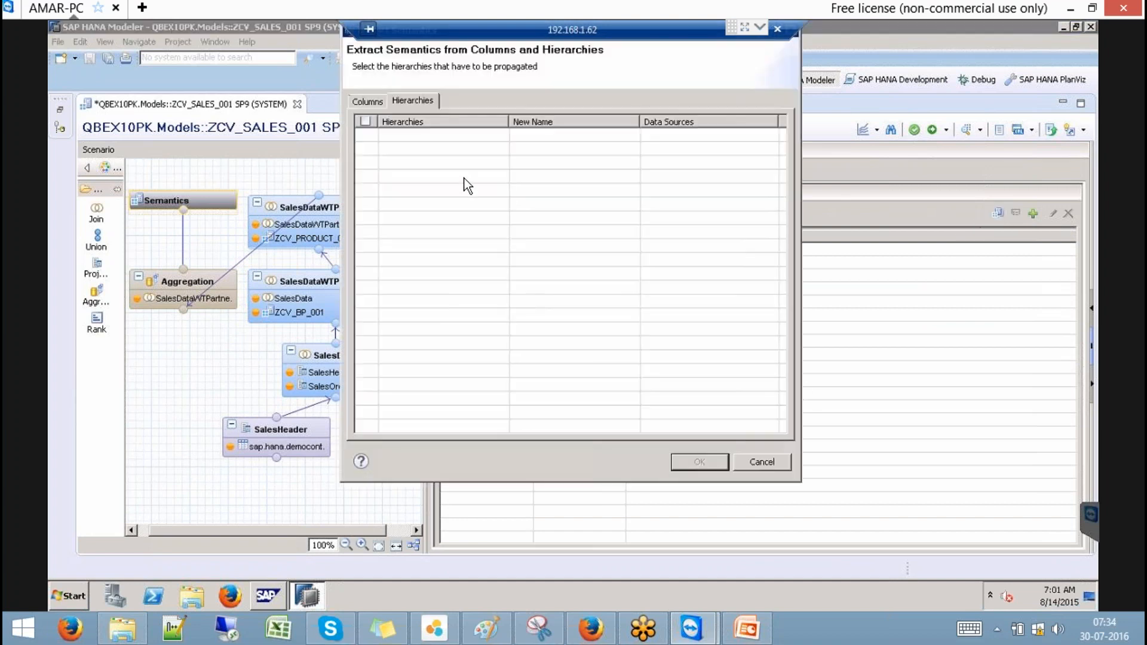
left_click(374, 102)
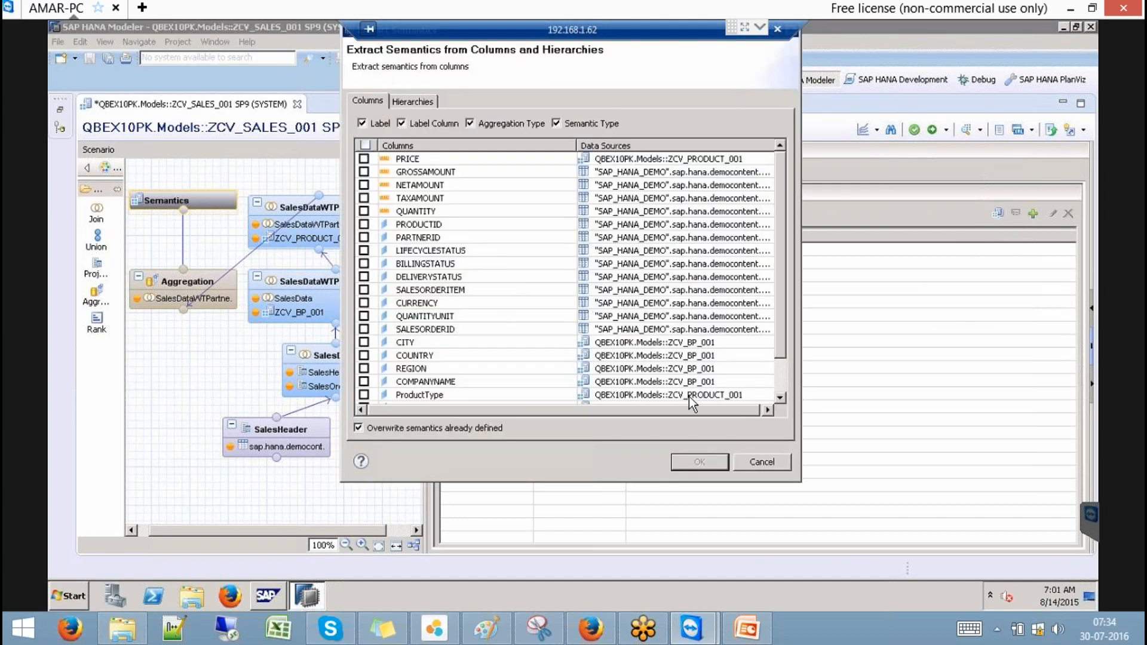
left_click(758, 460)
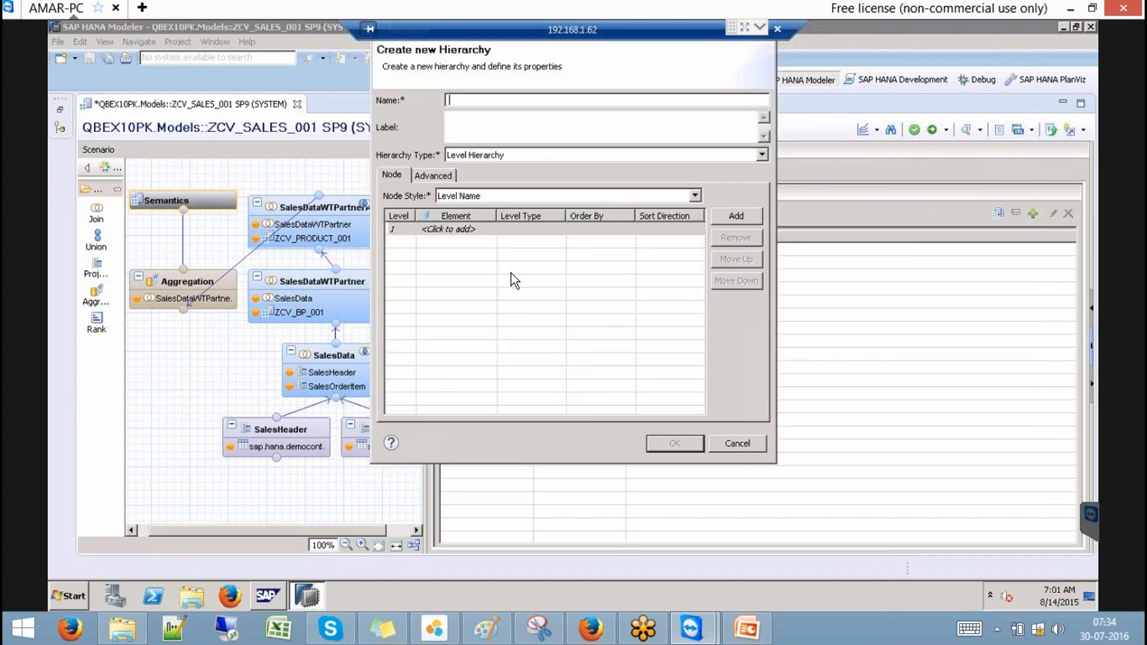
left_click(734, 444)
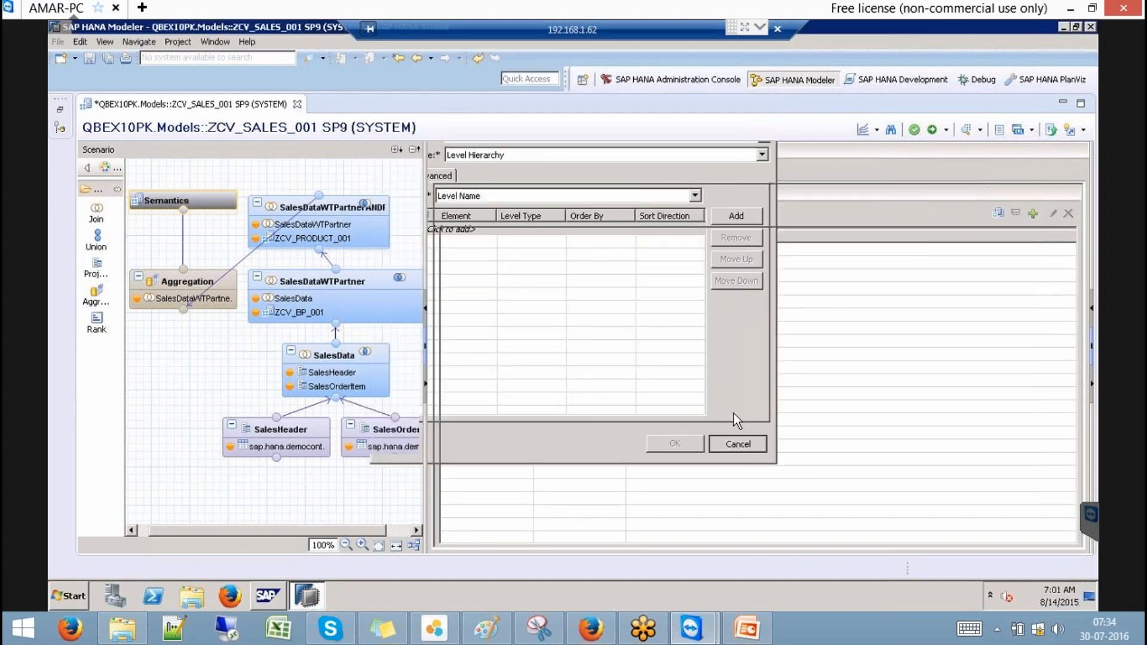
Step: Save and activate ZCV_SALES_001, close the job log and preview the view's raw data
left_click(933, 131)
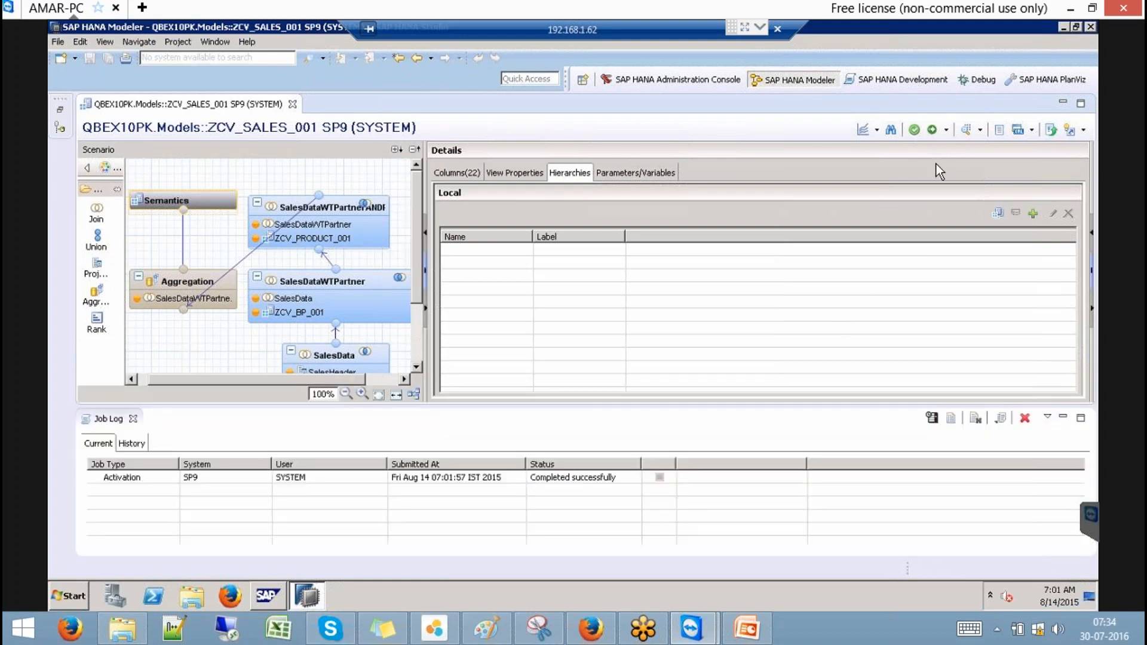
left_click(963, 130)
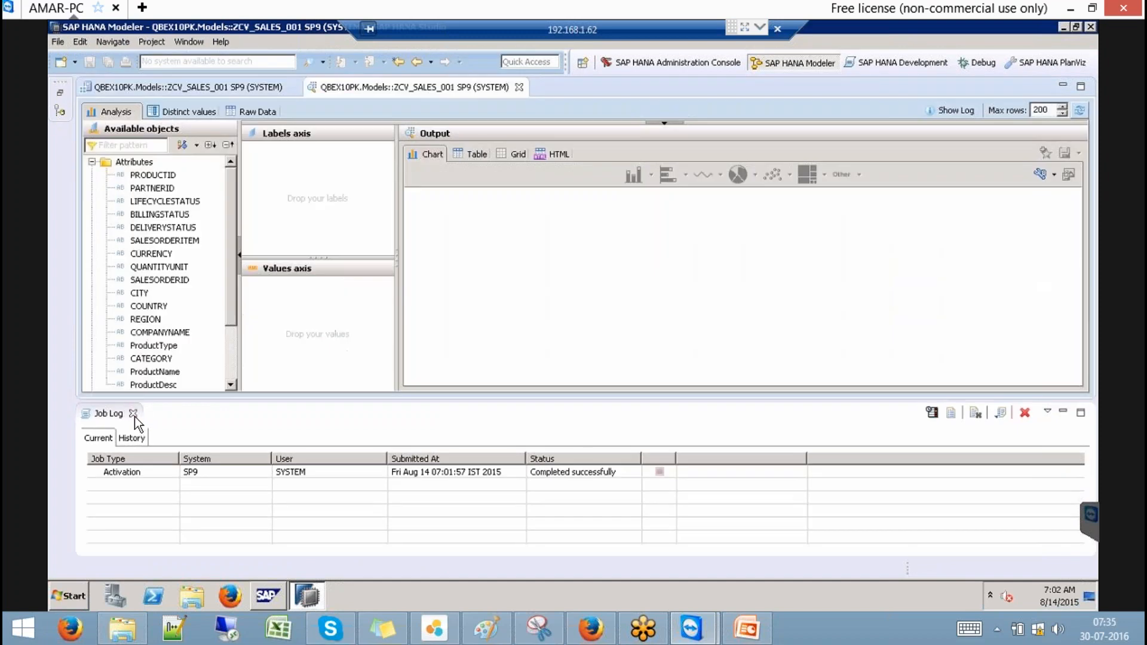
left_click(133, 414)
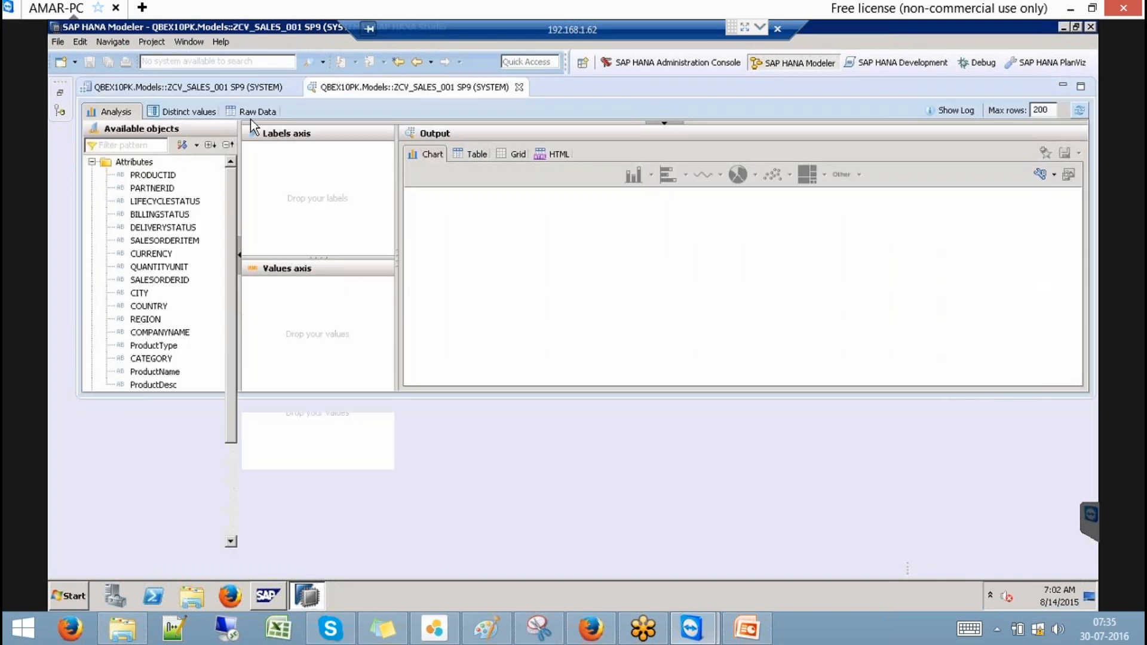
left_click(250, 111)
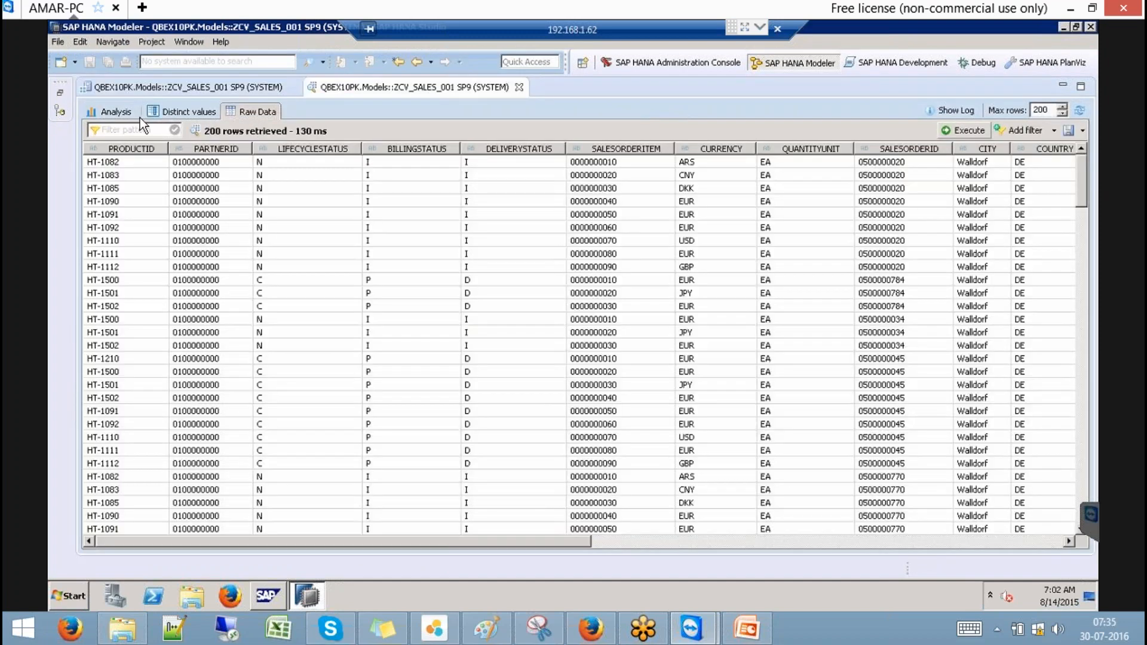
Step: Analyze GROSSAMOUNT by REGION and COUNTRY in a chart of the data preview, and close the preview
left_click(114, 111)
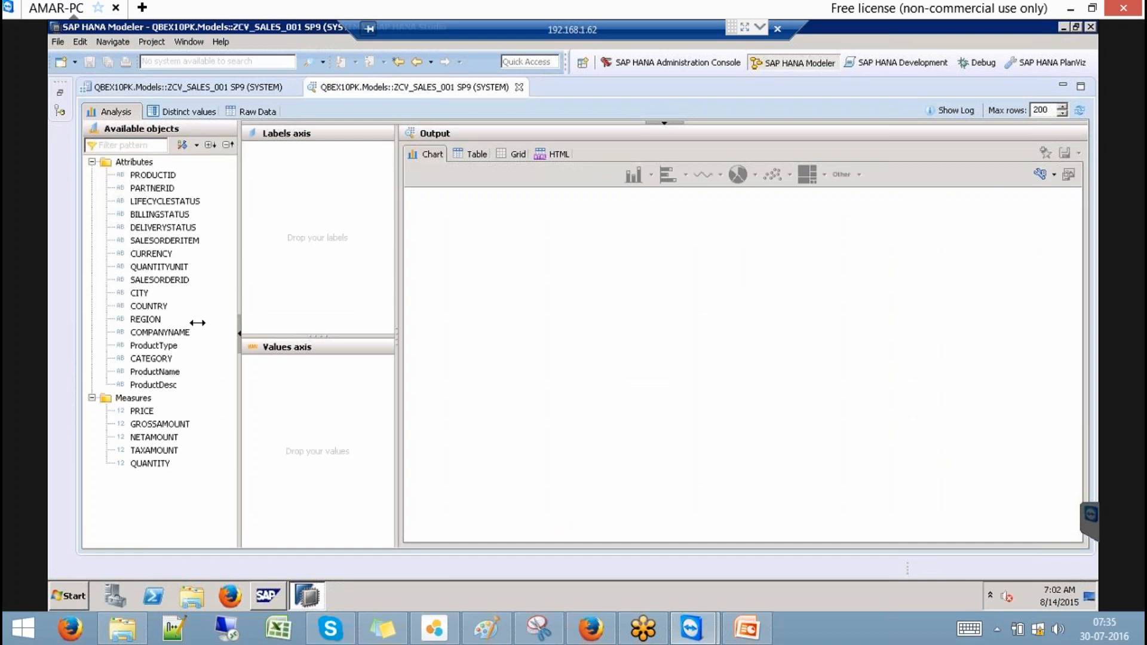
left_click(149, 306)
left_click_drag(149, 306, 287, 269)
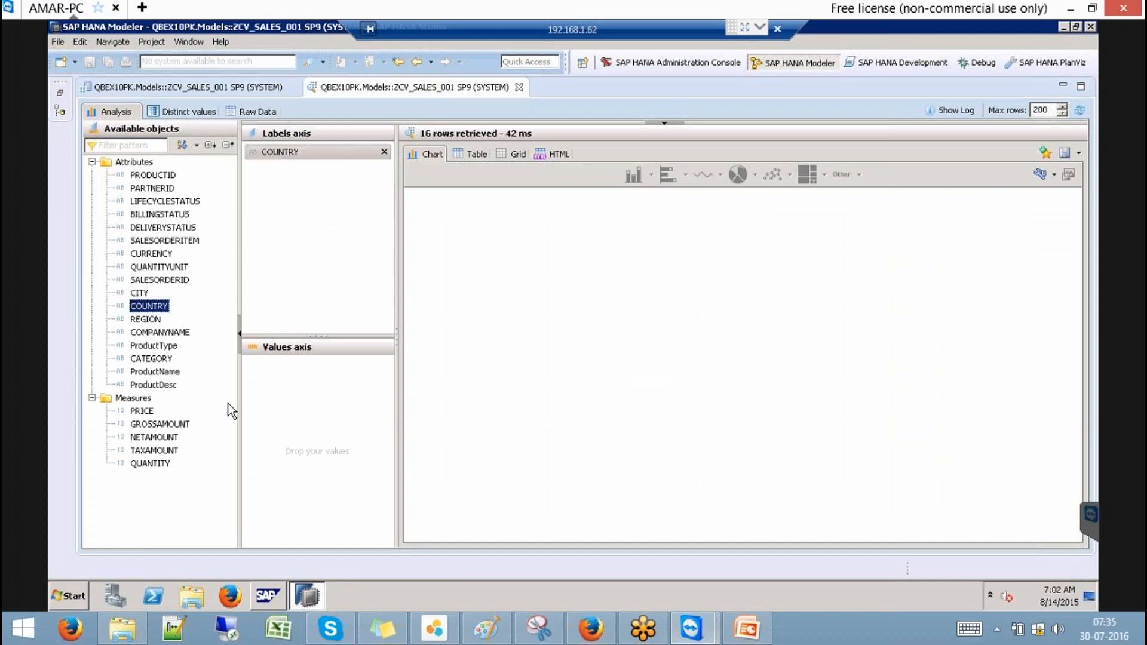
left_click_drag(178, 424, 281, 403)
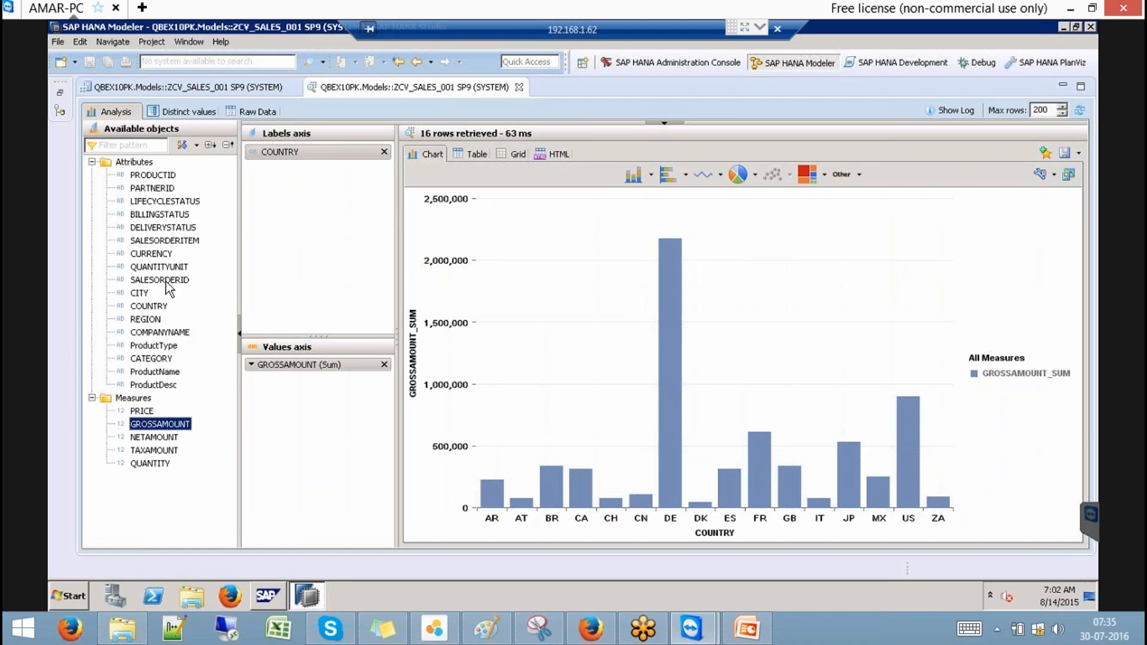
left_click_drag(159, 322, 346, 182)
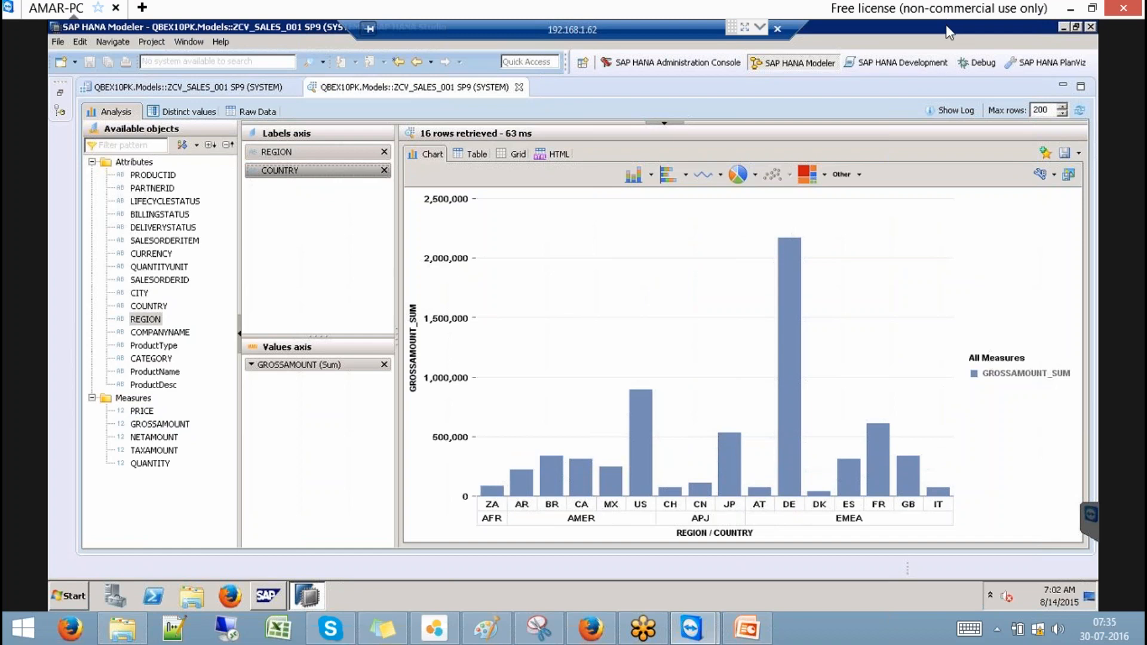
left_click(519, 87)
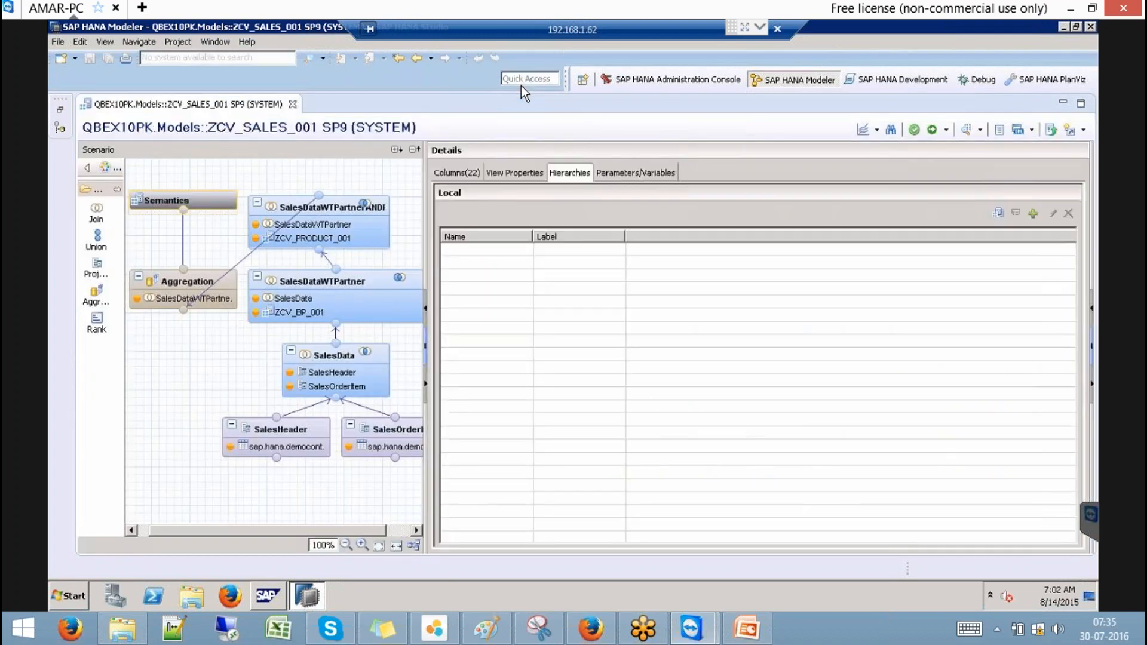
Step: Auto-arrange the nodes of the ZCV_SALES_001 scenario into a tidy layout
left_click(415, 545)
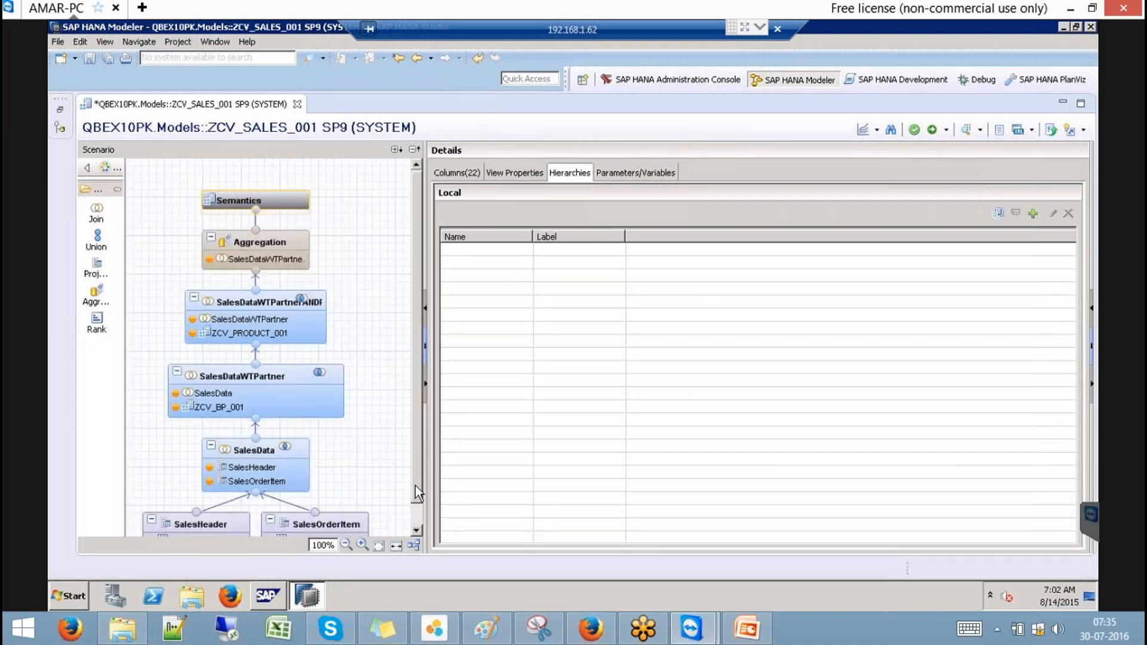
scroll(414, 486, "down", 1)
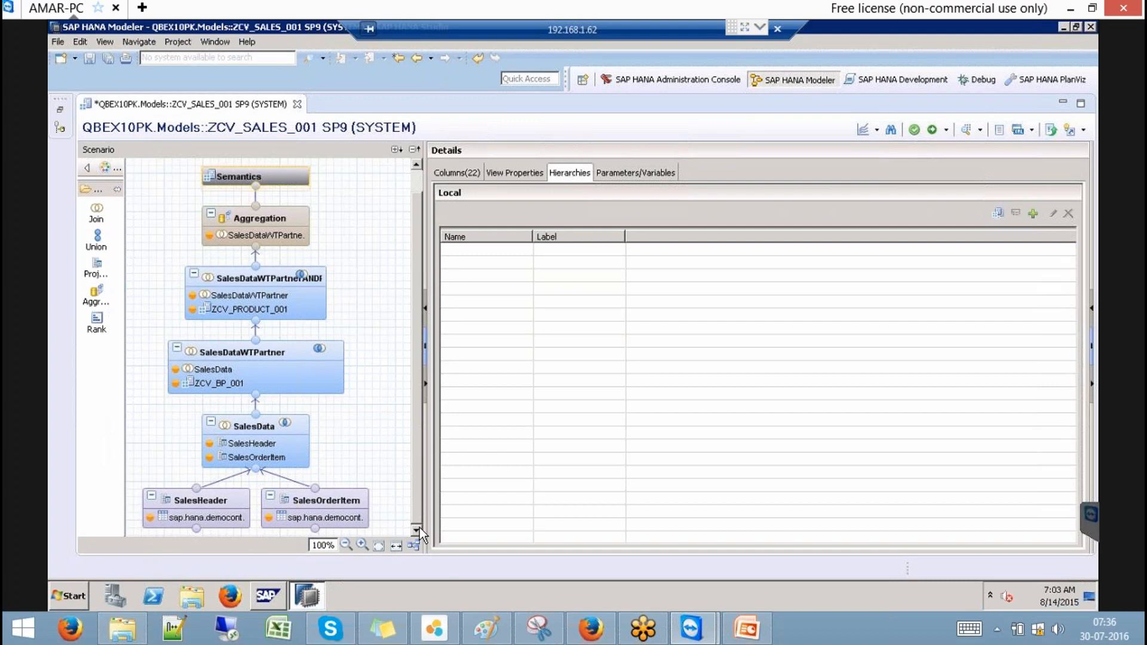
Step: Review the SalesHeader and SalesOrderItem projections and the SalesData, SalesDataWTPartner and SalesDataWTPartnerANDProduct joins that feed the Aggregation node
left_click(288, 425)
left_click(298, 351)
left_click(273, 279)
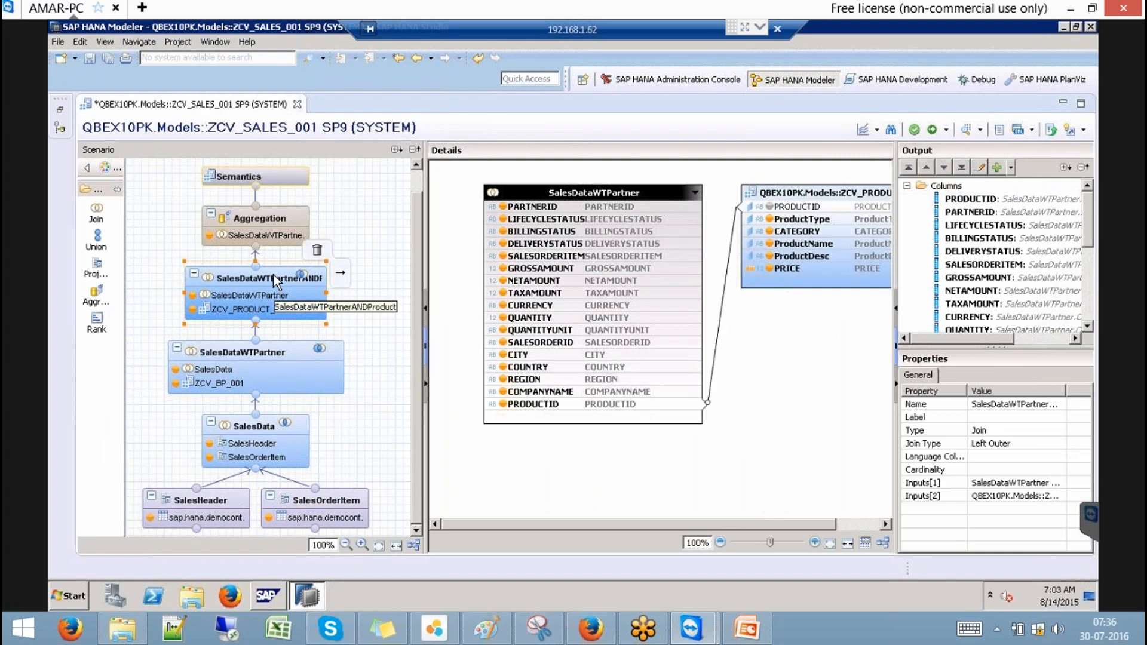
left_click(238, 500)
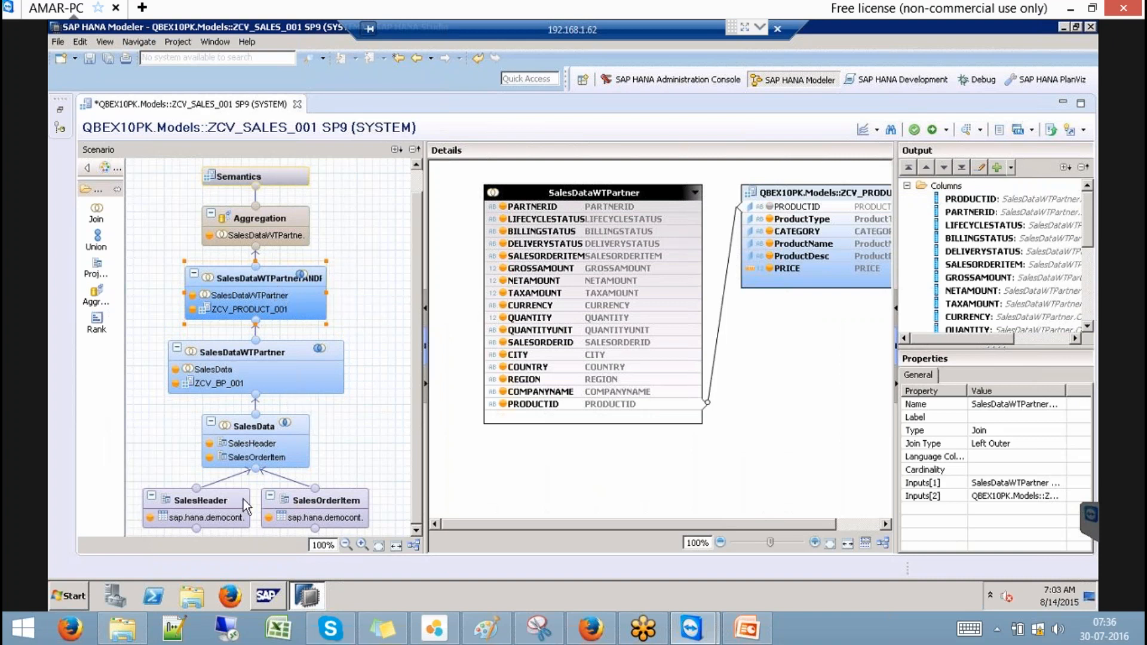
left_click(342, 499)
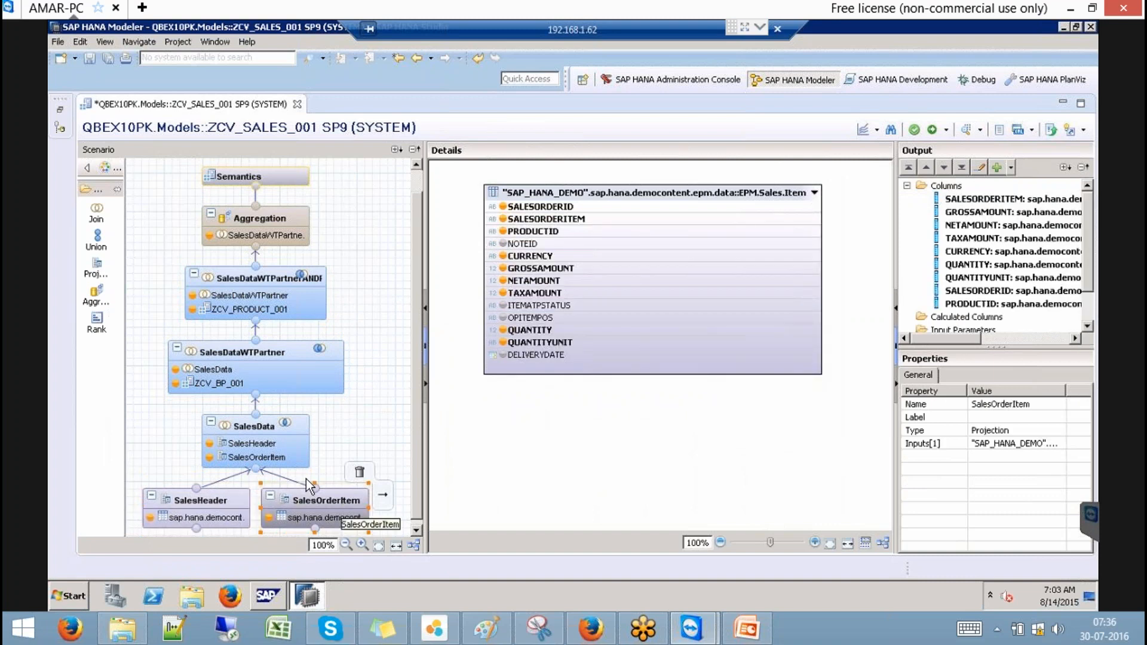
left_click(261, 422)
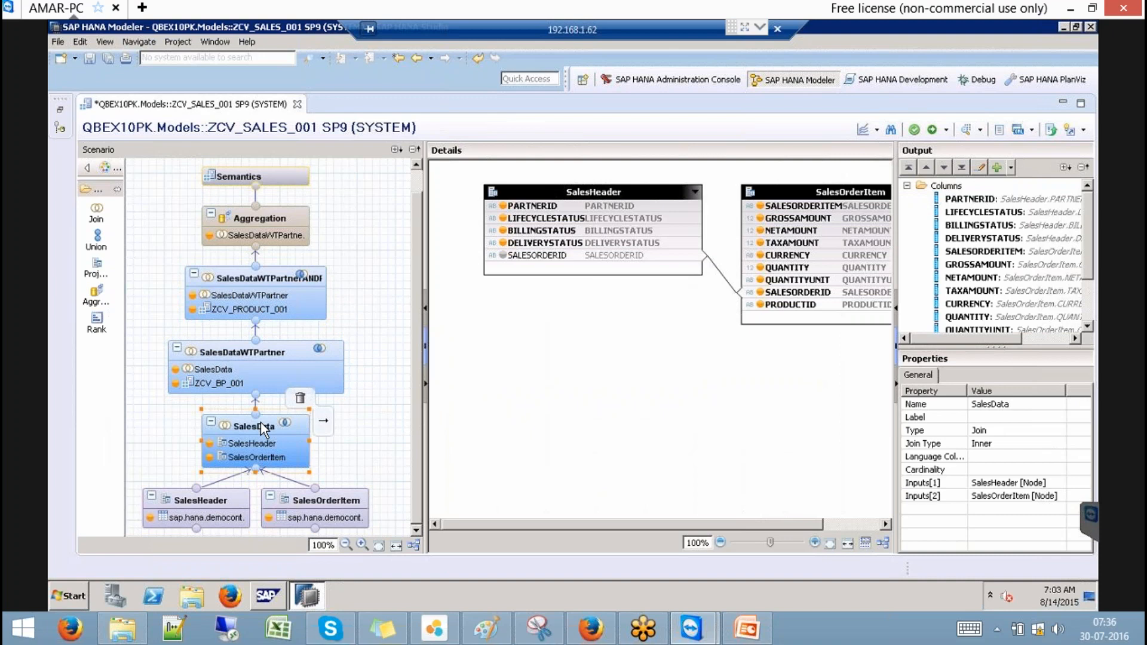
left_click(274, 348)
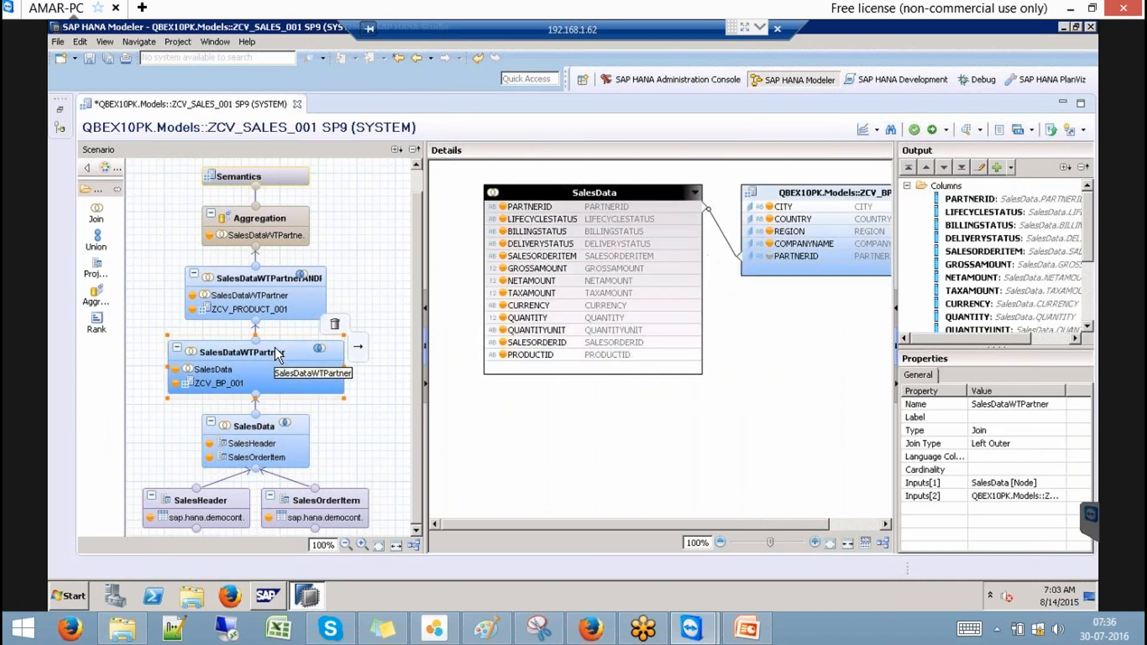
left_click(273, 281)
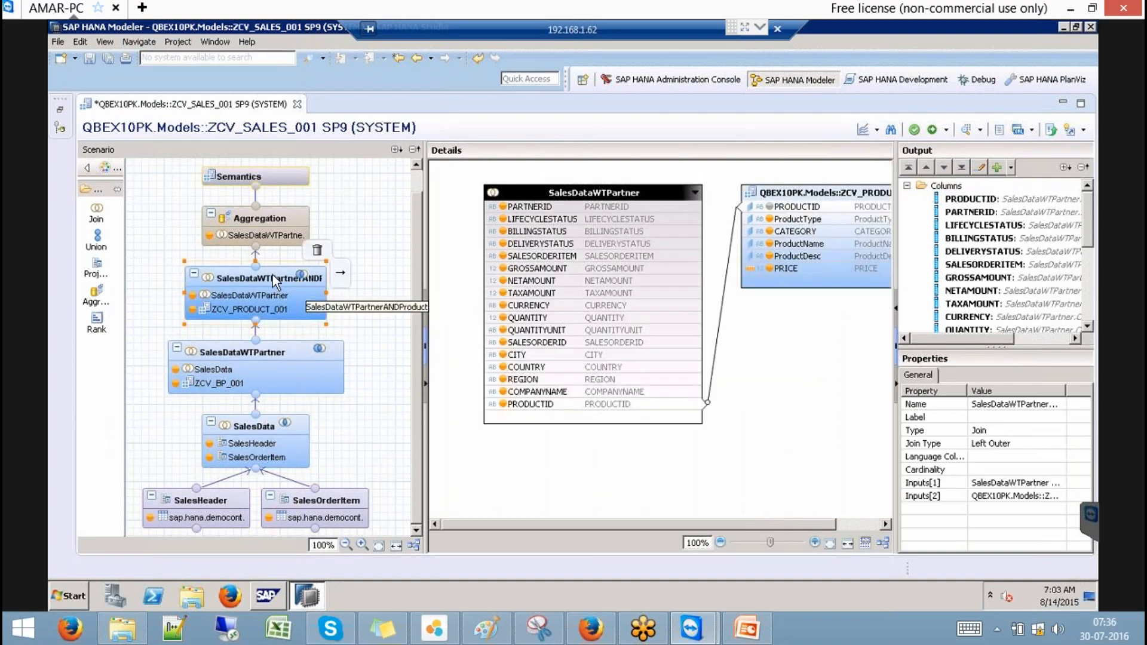
mouse_move(278, 226)
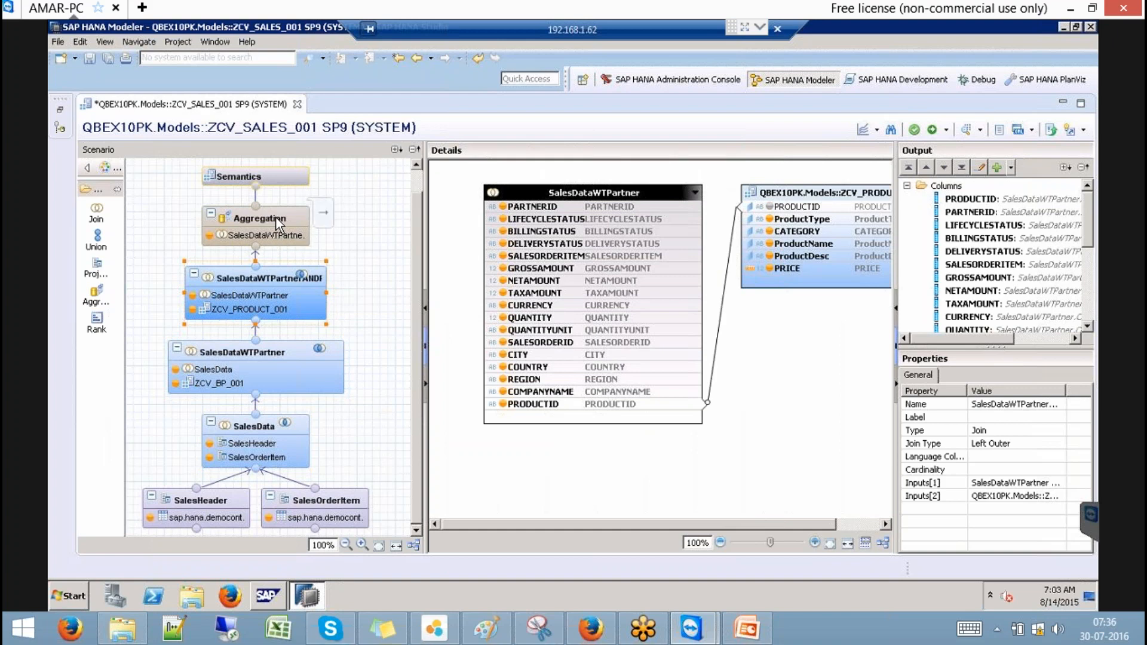
left_click(250, 497)
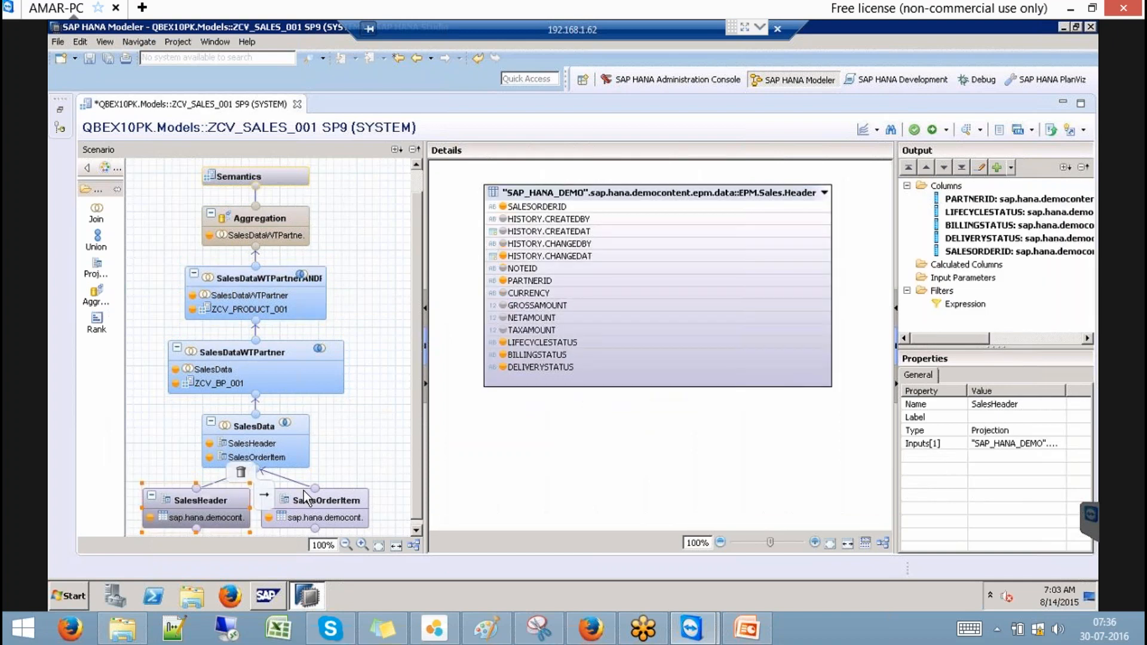
Step: Examine the data flow of ZCV_SALES_001 from SalesOrderItem through the SalesData and product joins to the Aggregation and Semantics nodes
left_click(322, 500)
left_click(289, 422)
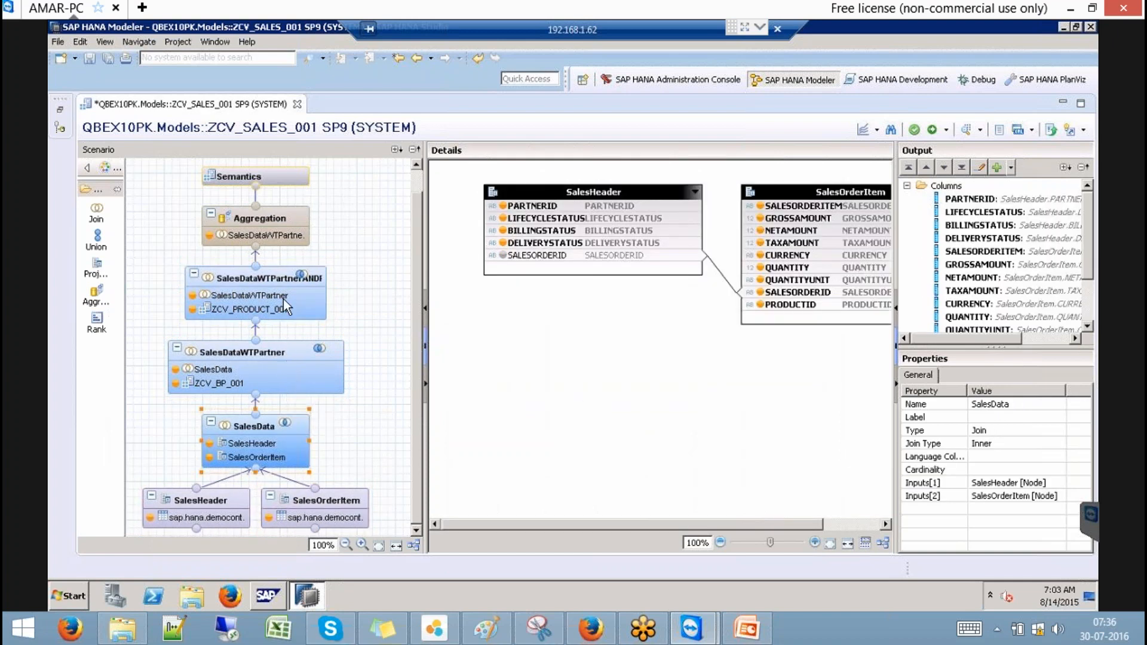
left_click(277, 273)
left_click(276, 222)
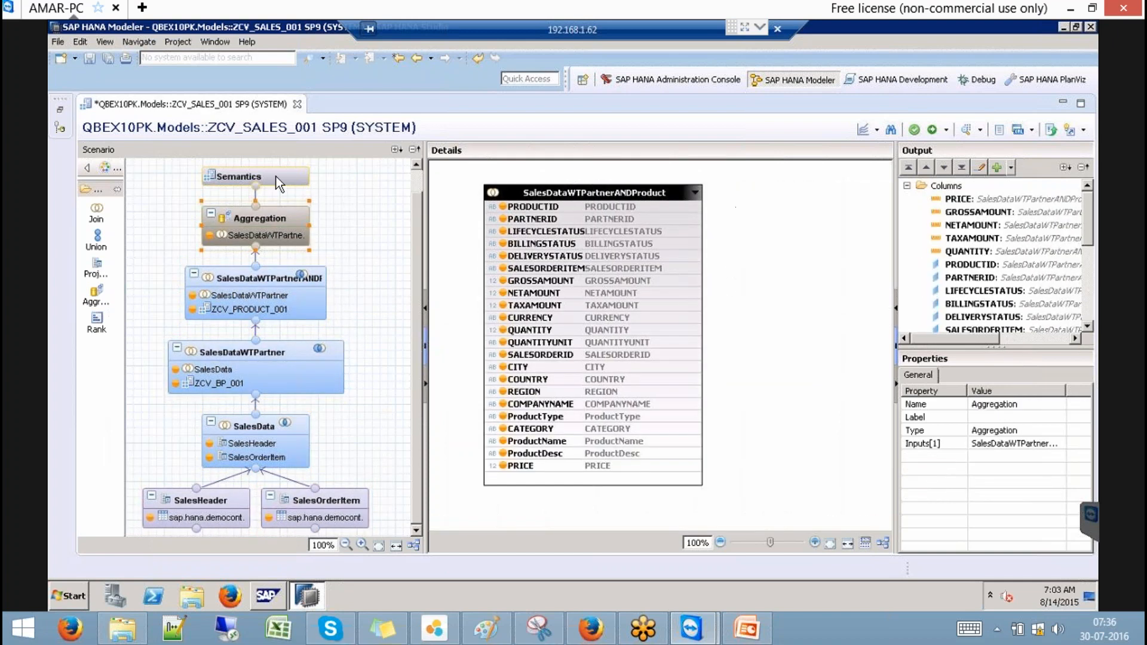
left_click(276, 181)
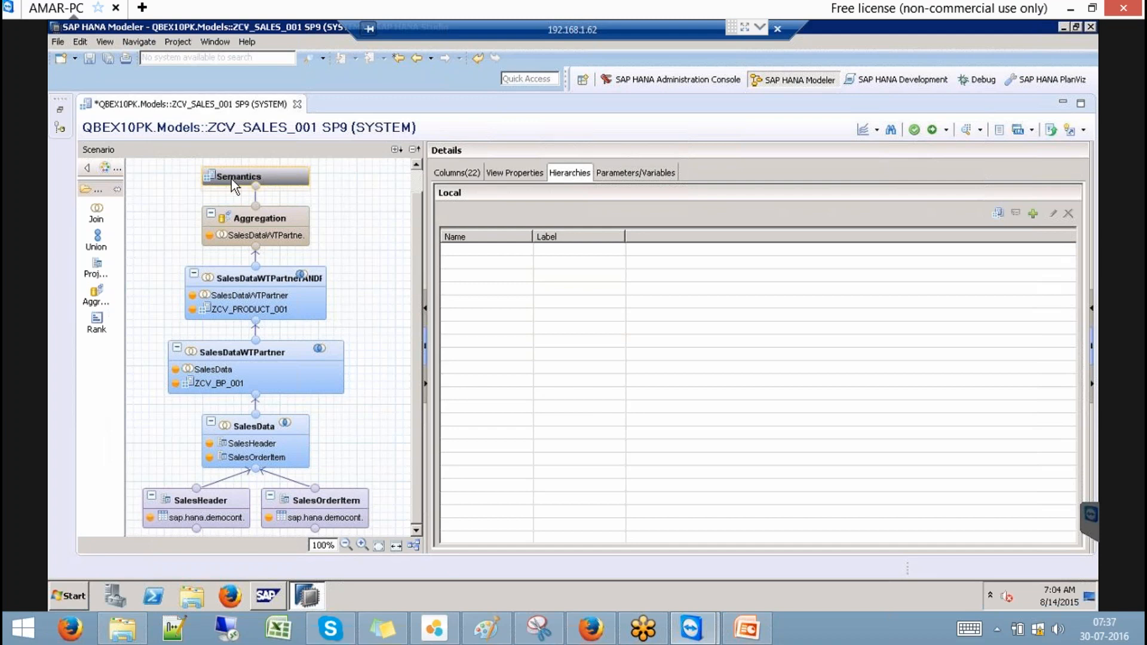
Step: Inspect the SalesHeader projection and how SalesDataWTPartner and SalesDataWTPartnerANDProduct join the ZCV_BP_001 and ZCV_PRODUCT_001 dimension views
left_click(177, 506)
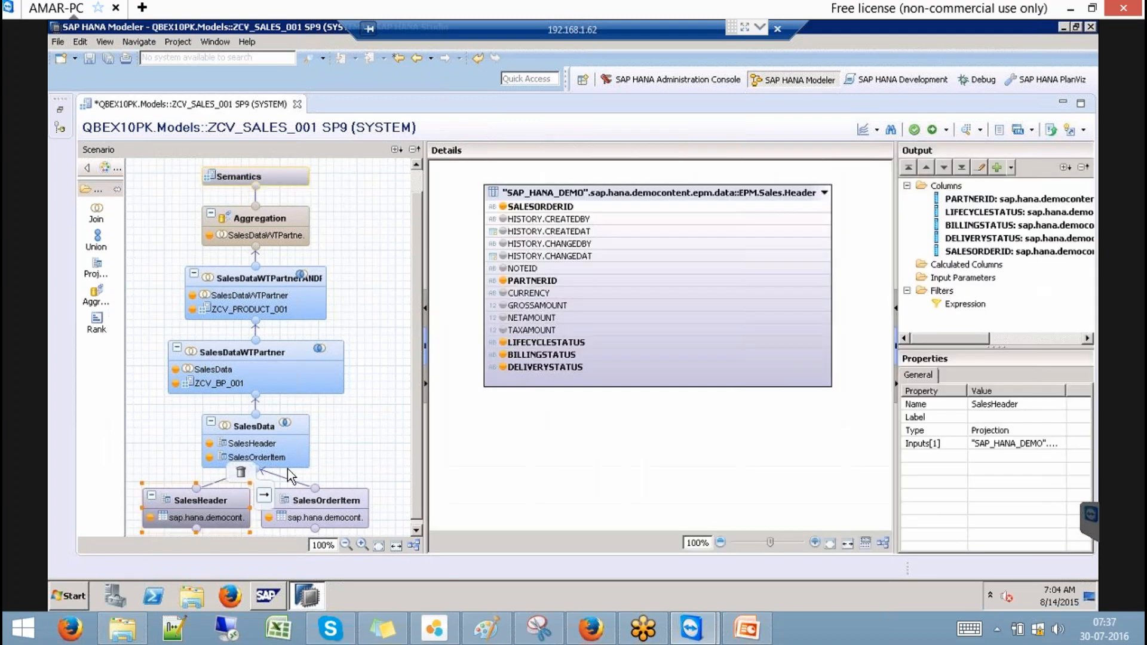
left_click(277, 346)
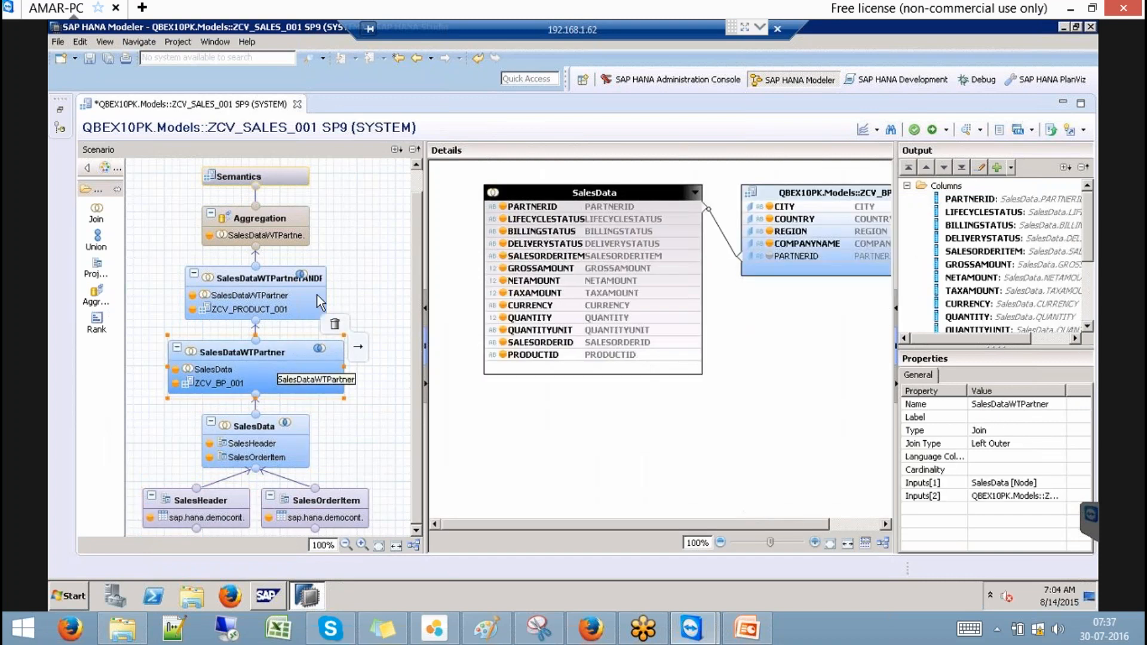
left_click(281, 273)
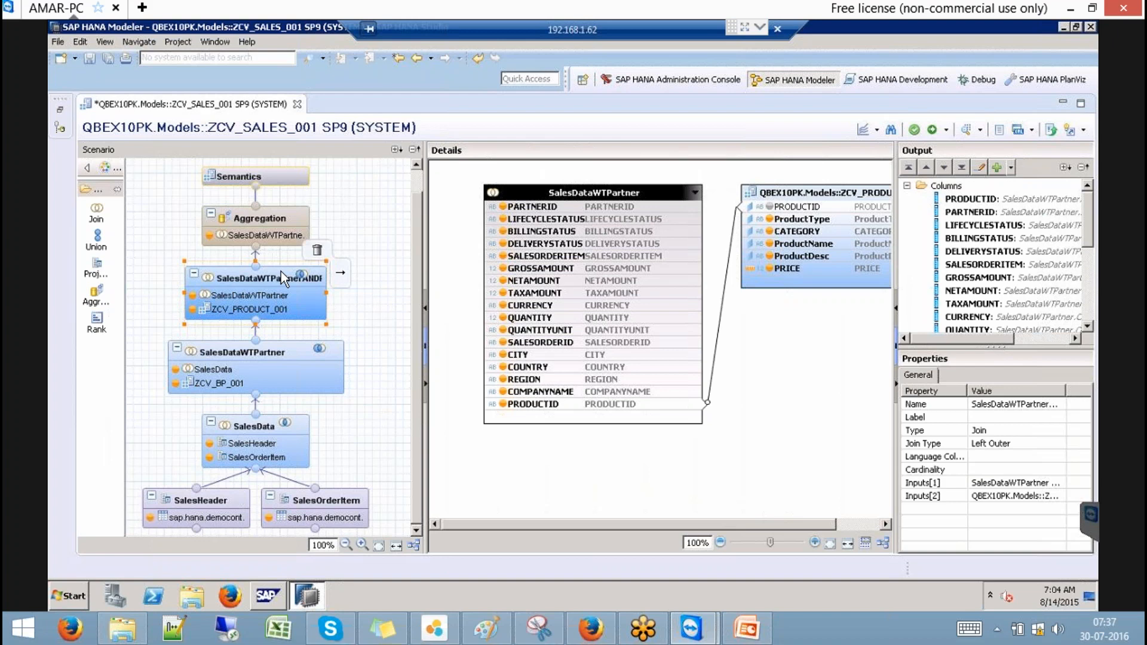
left_click(842, 189)
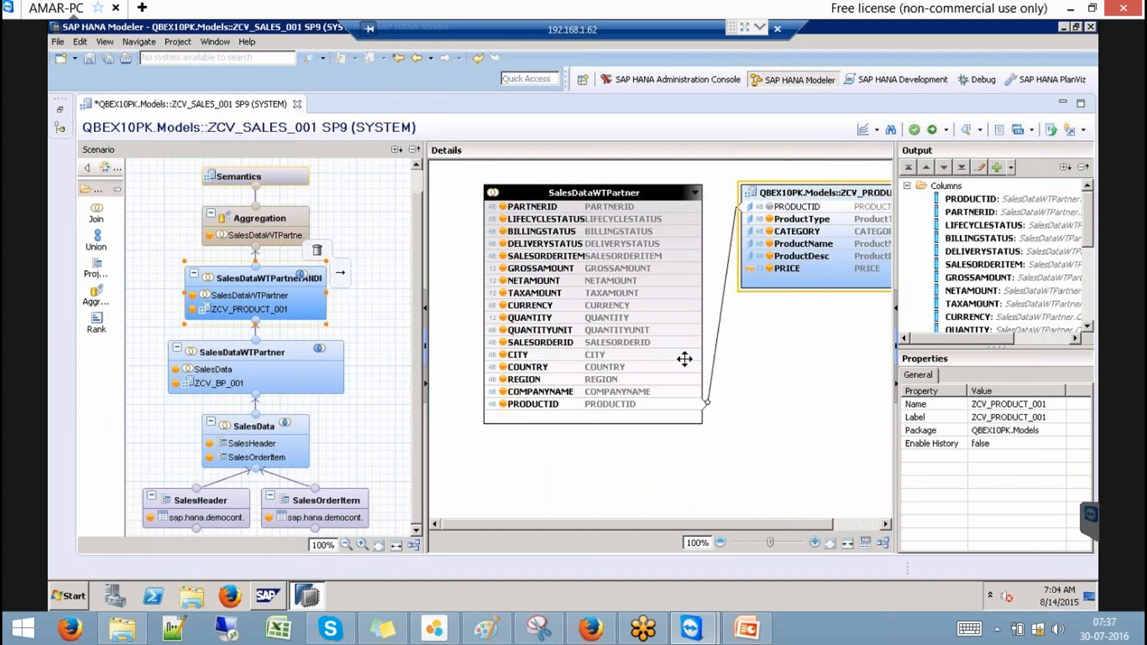
Step: Compare the SalesOrderItem and SalesHeader transaction projections with the successive joins up to the ZCV_PRODUCT_001 master data view
left_click(246, 501)
left_click(322, 505)
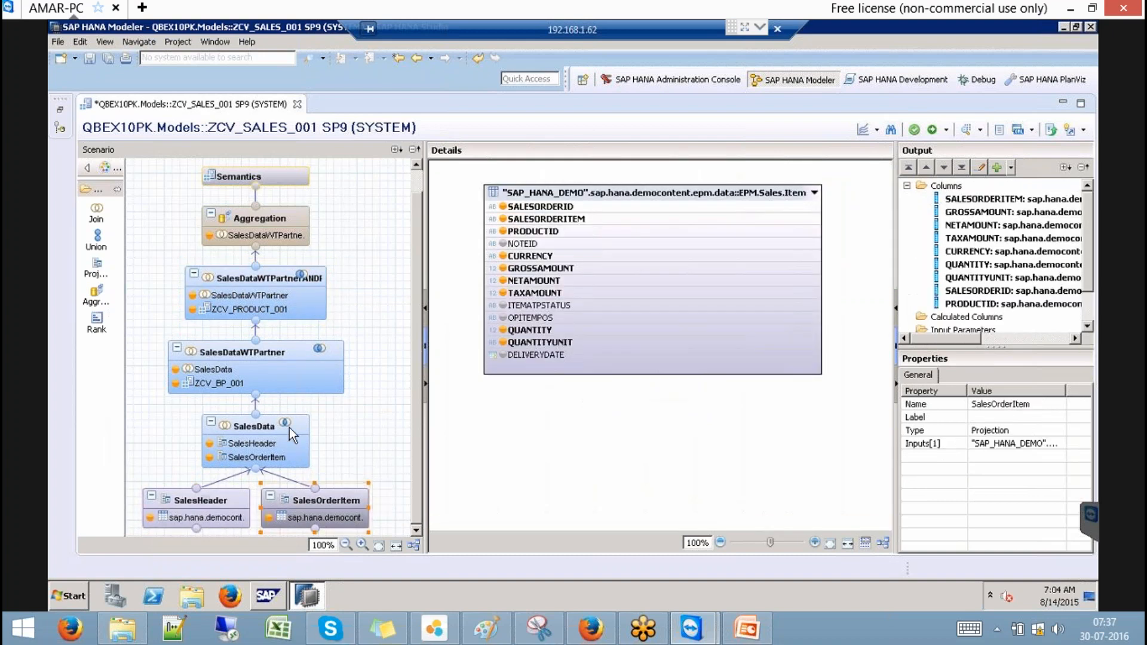
left_click(294, 442)
left_click(281, 358)
left_click(282, 274)
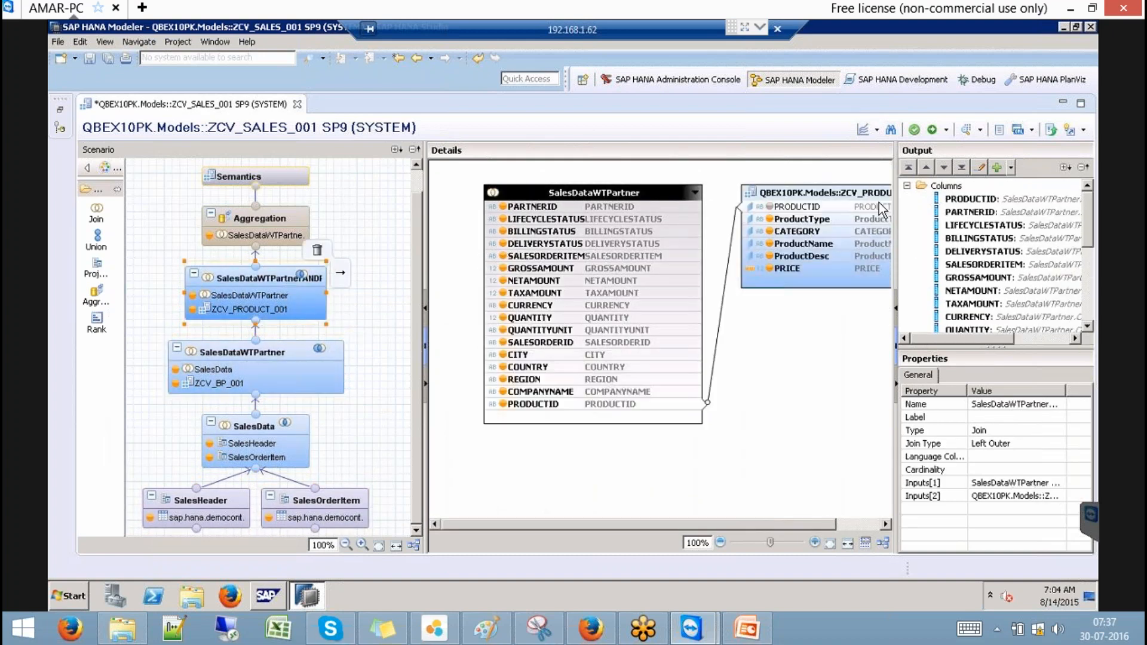
left_click(852, 193)
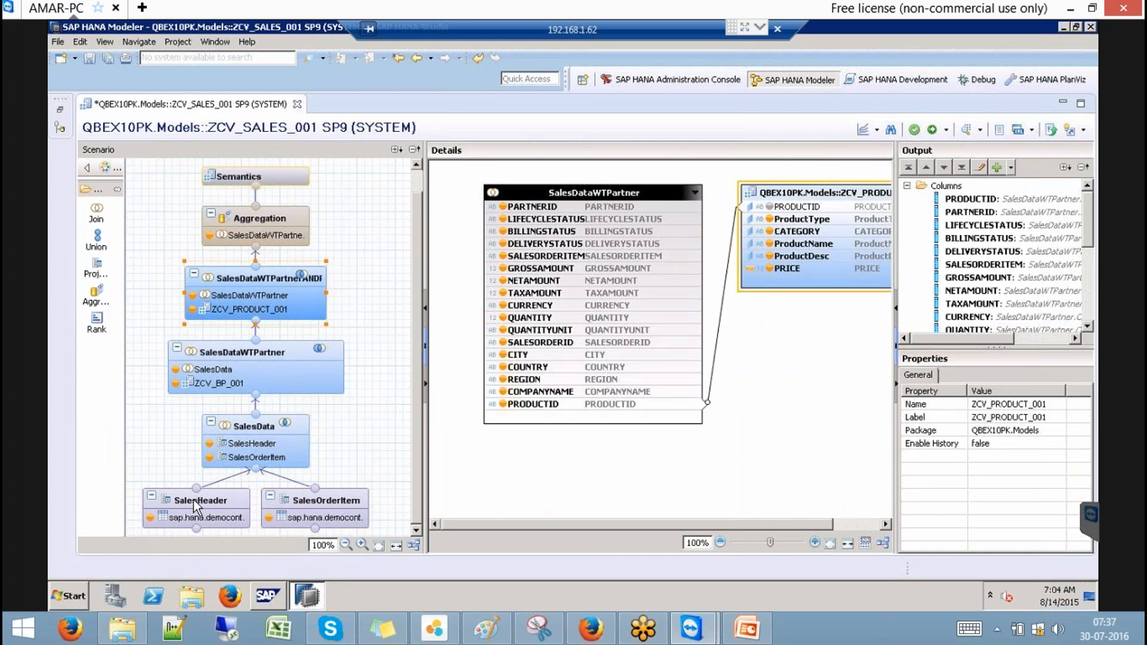
left_click(209, 497)
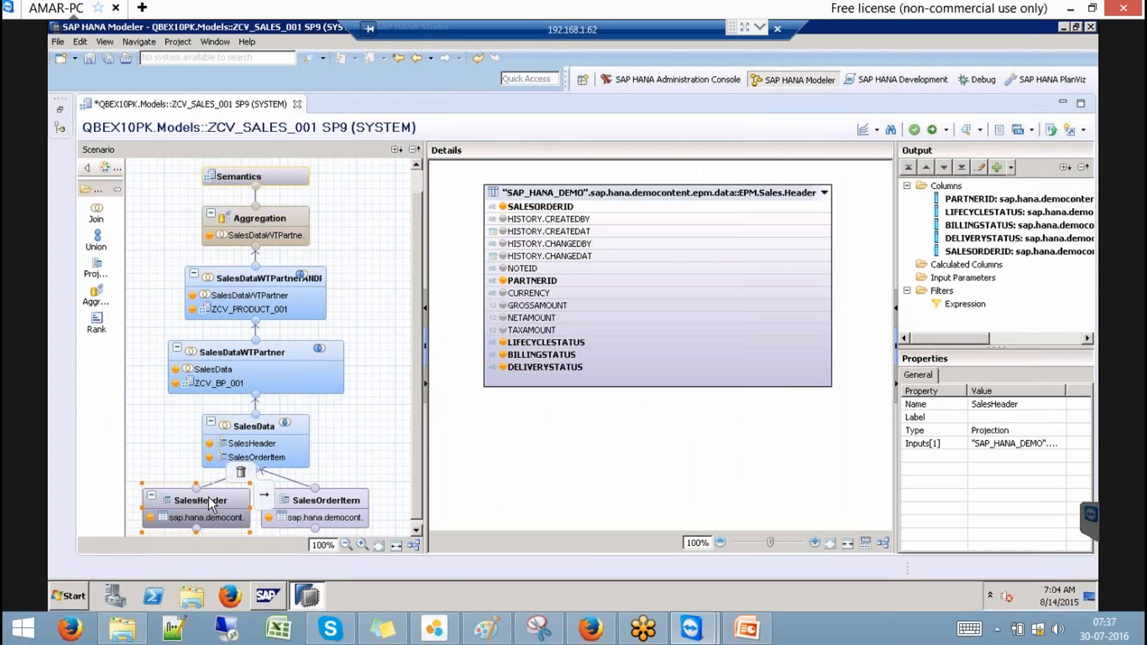
mouse_move(333, 499)
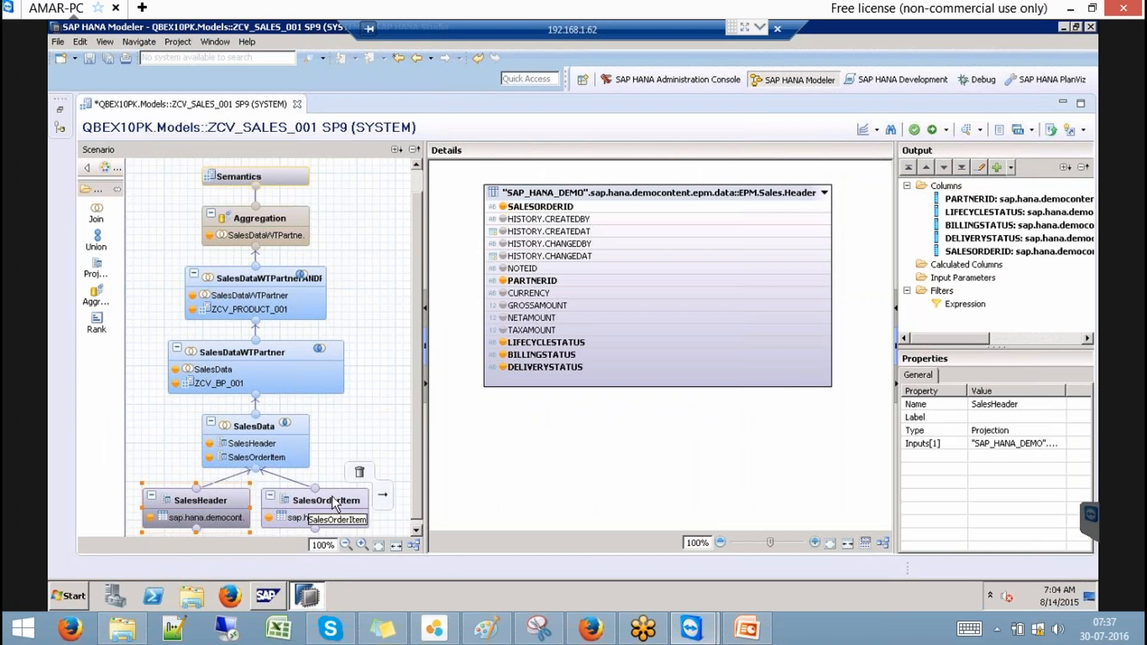
Step: Review the ZCV_SALES_001 scenario nodes, from the SalesHeader and SalesOrderItem projections through the partner and product joins to the Aggregation node
left_click(332, 499)
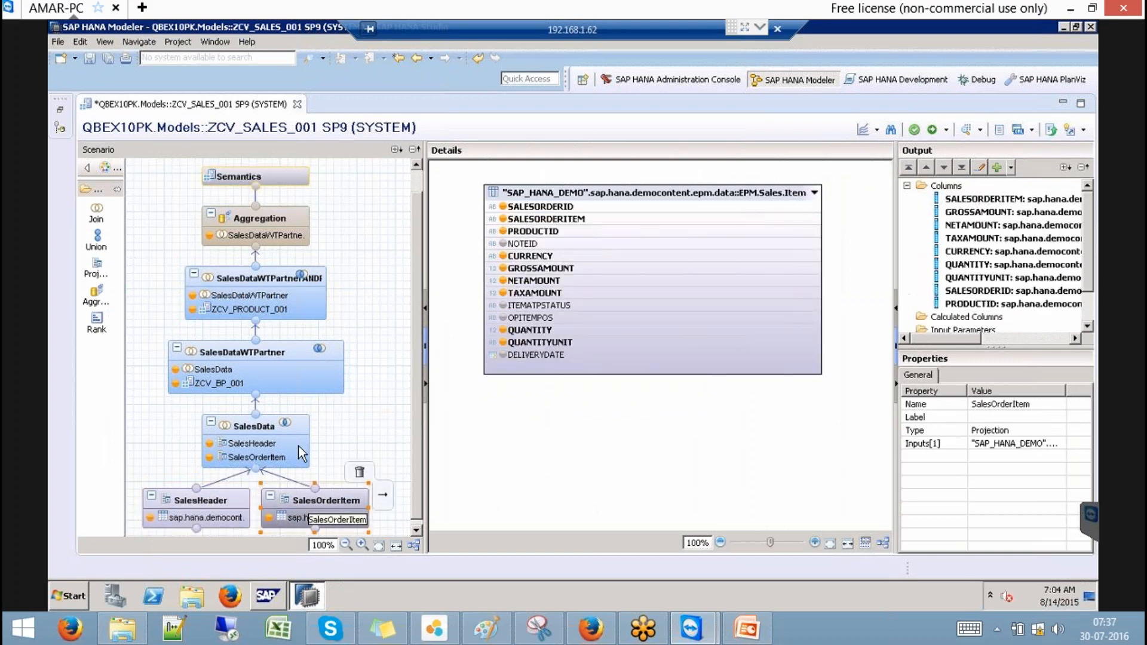
left_click(264, 428)
left_click(258, 357)
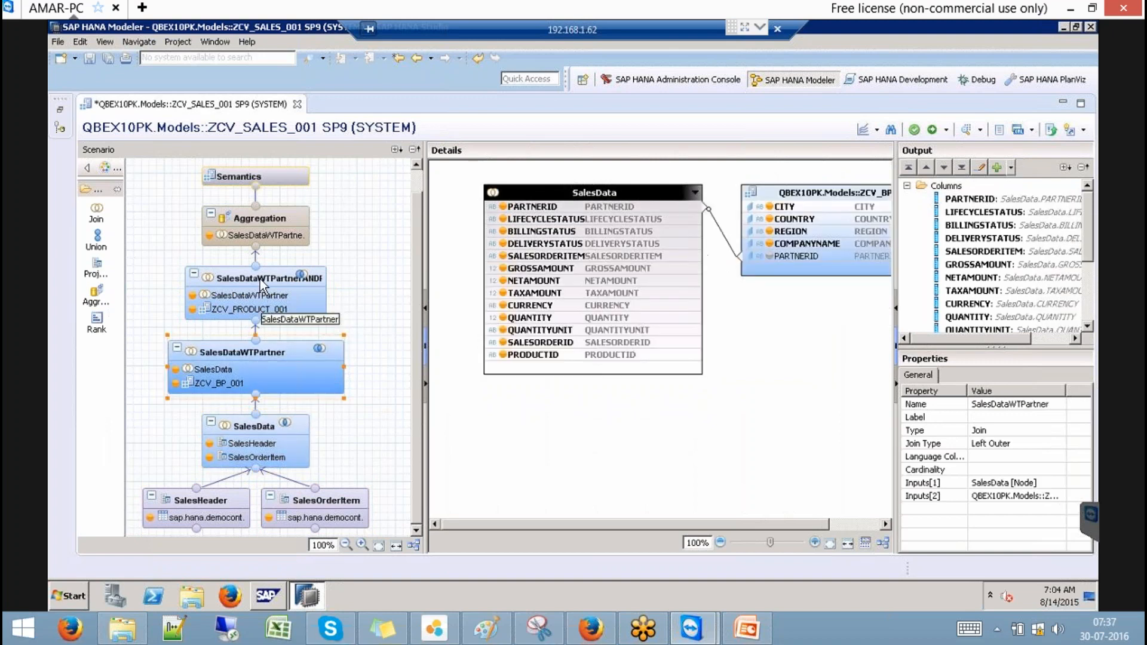
left_click(261, 286)
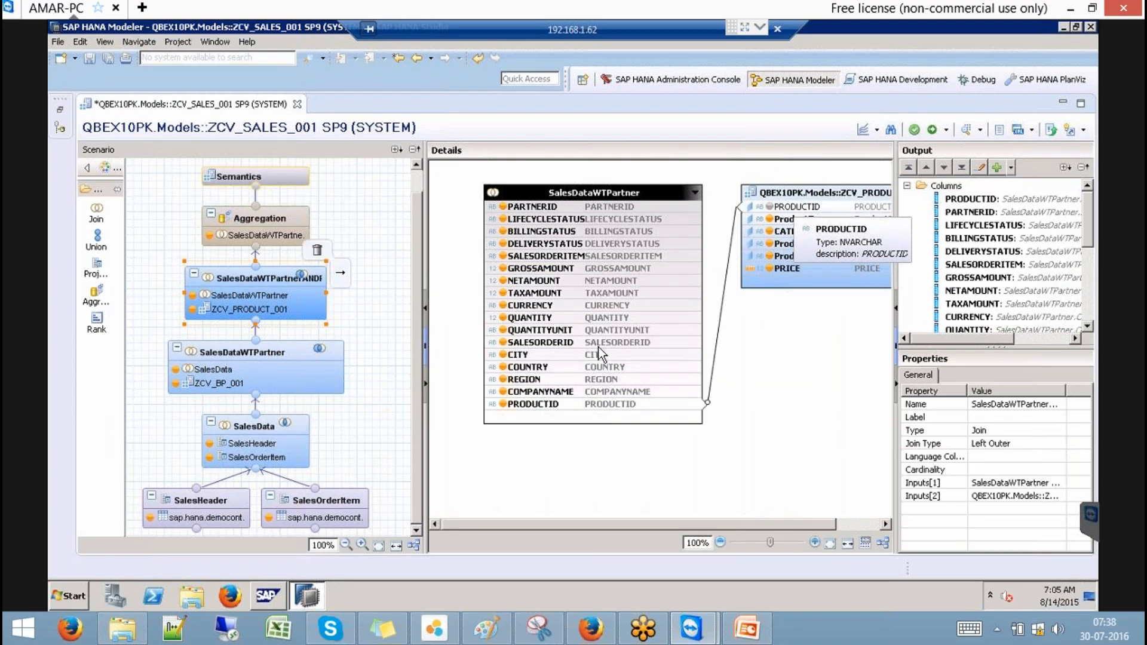
mouse_move(323, 501)
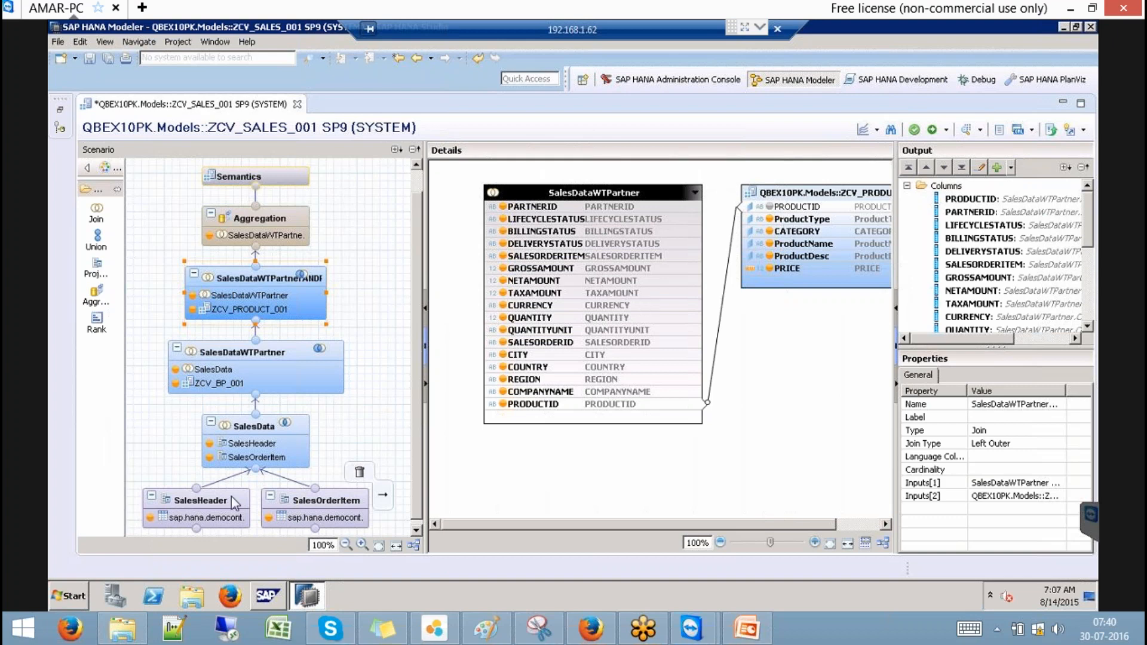
left_click(204, 511)
left_click(317, 497)
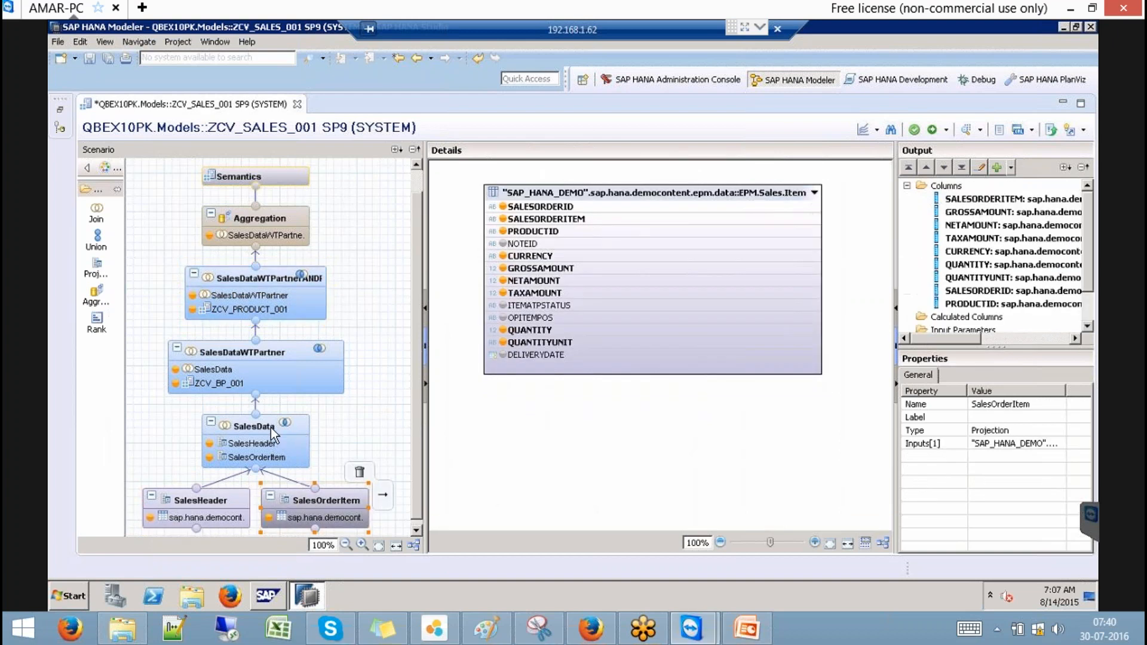
left_click(270, 428)
left_click(279, 353)
left_click(280, 275)
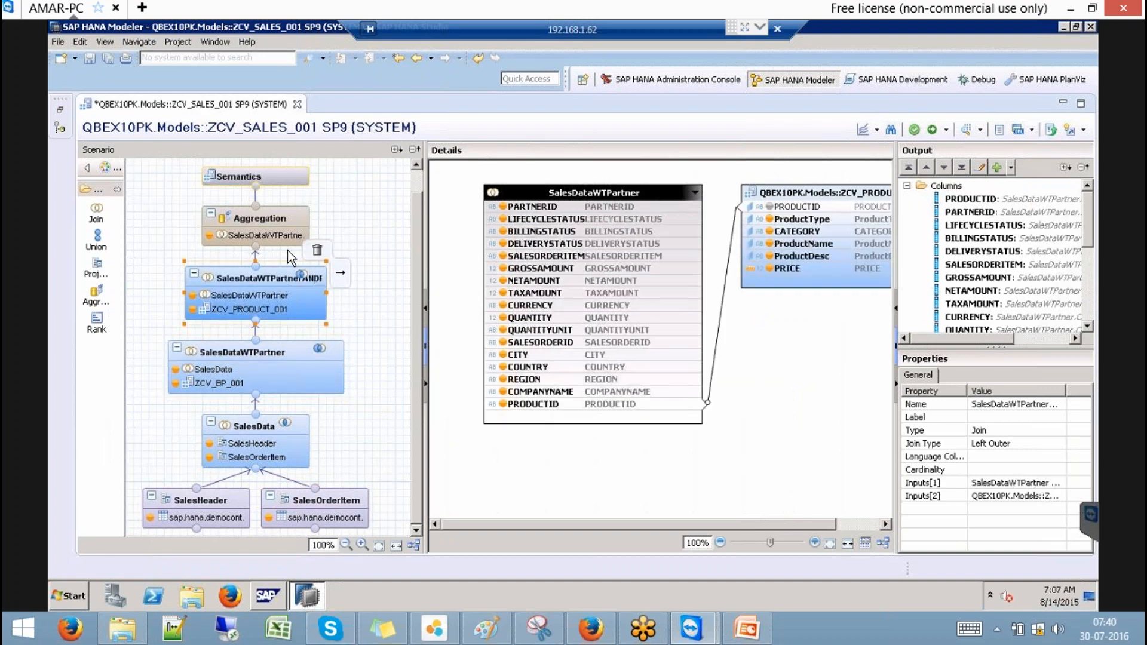
left_click(287, 224)
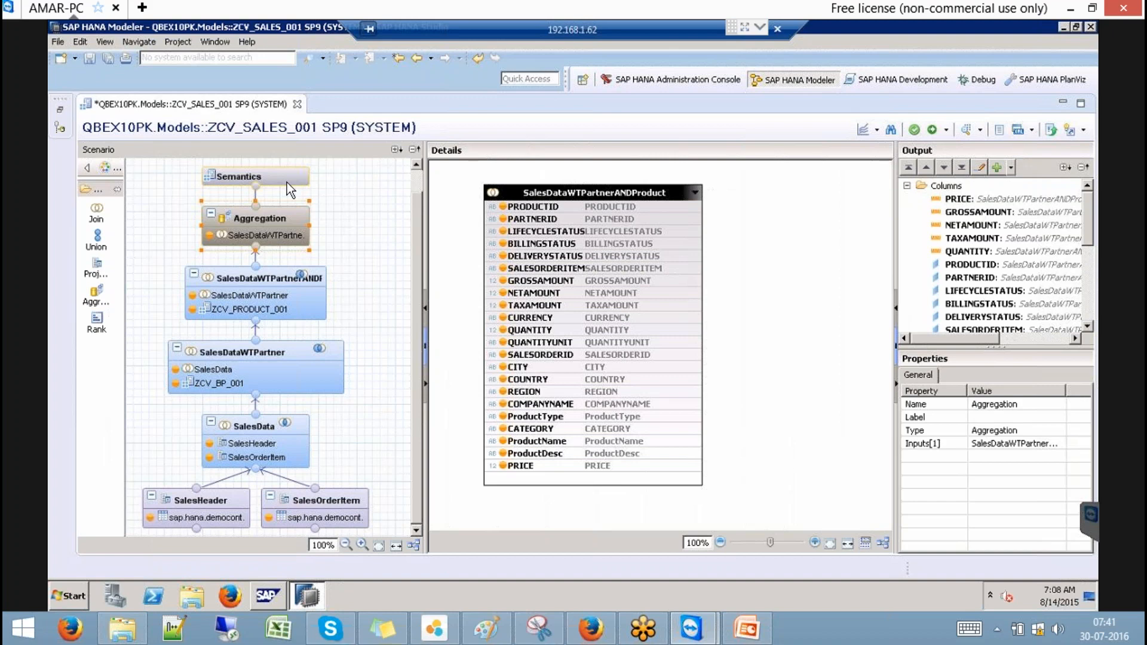
Step: Set the Execute In property of ZCV_SALES_001 to SQL Engine in the Semantics view properties and activate the view
left_click(289, 175)
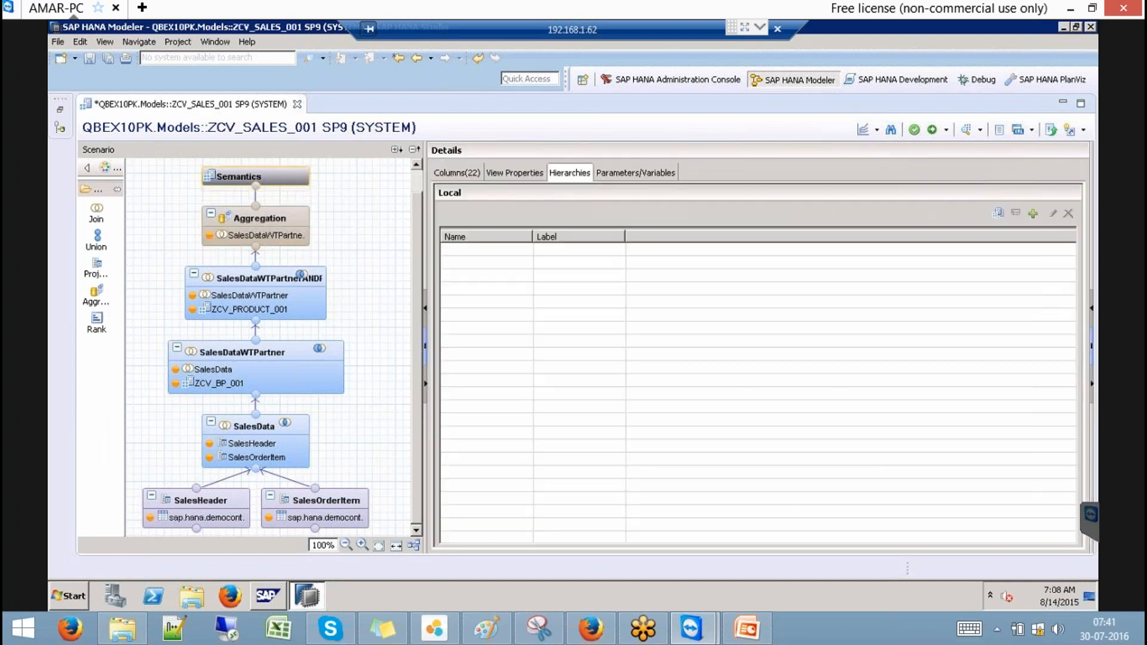
left_click(536, 174)
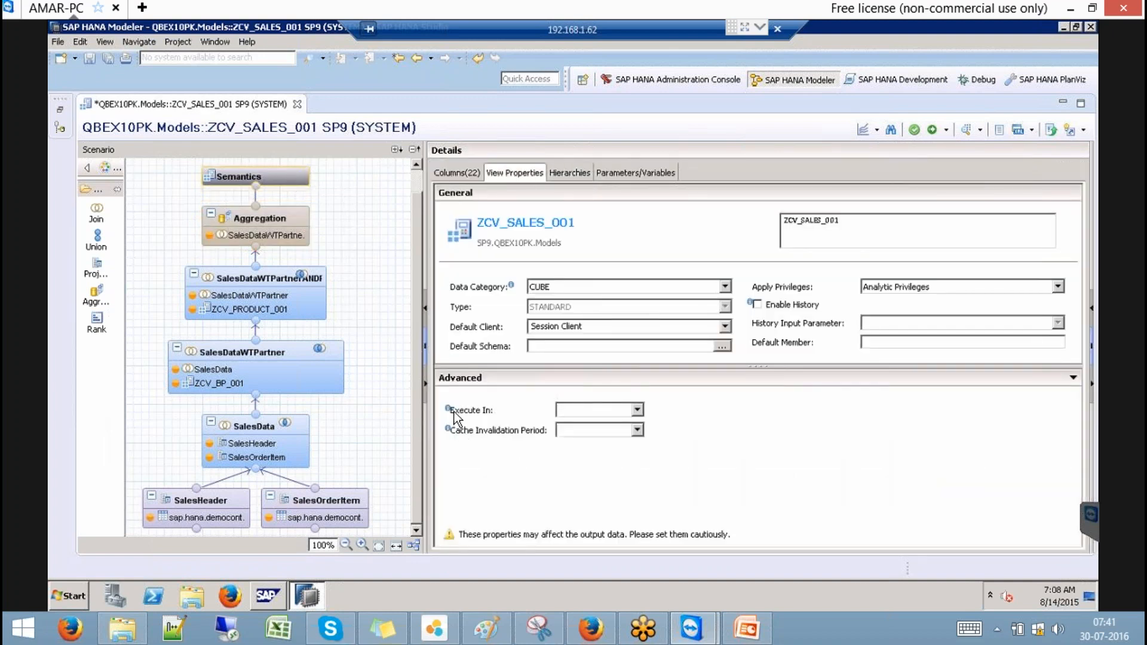
left_click(637, 410)
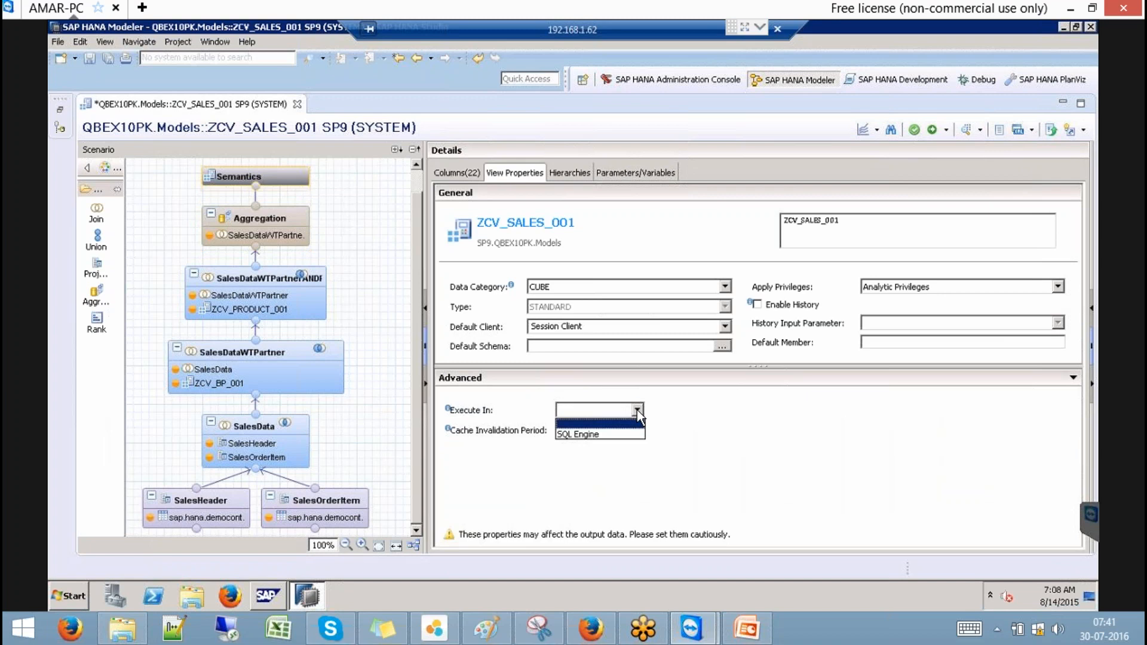
left_click(600, 435)
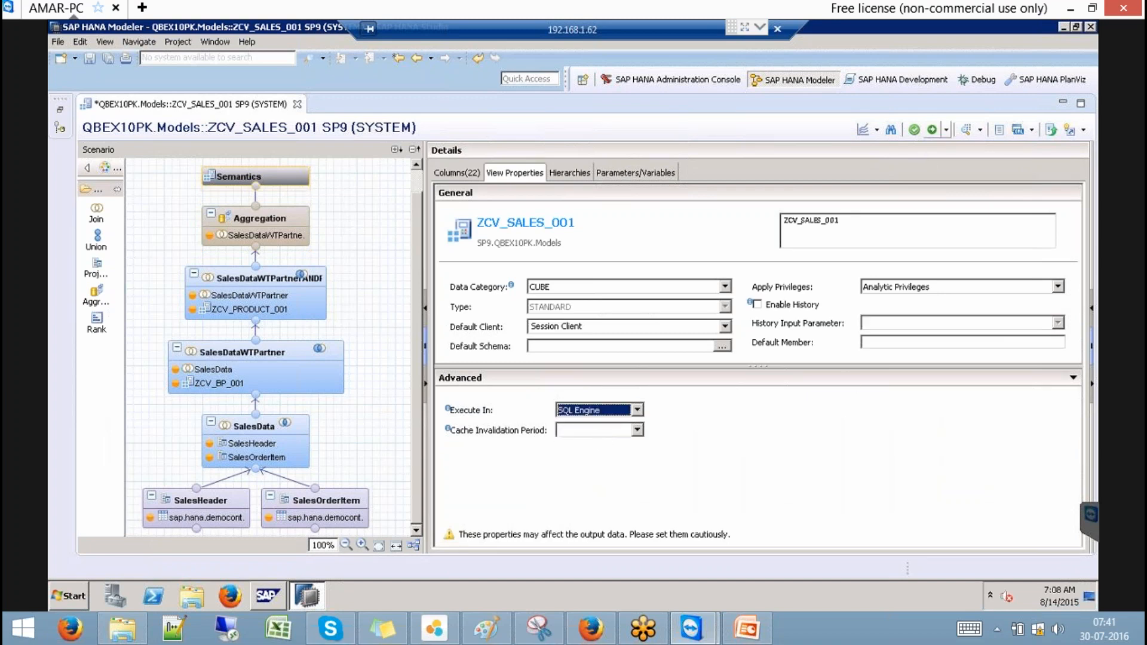
left_click(932, 130)
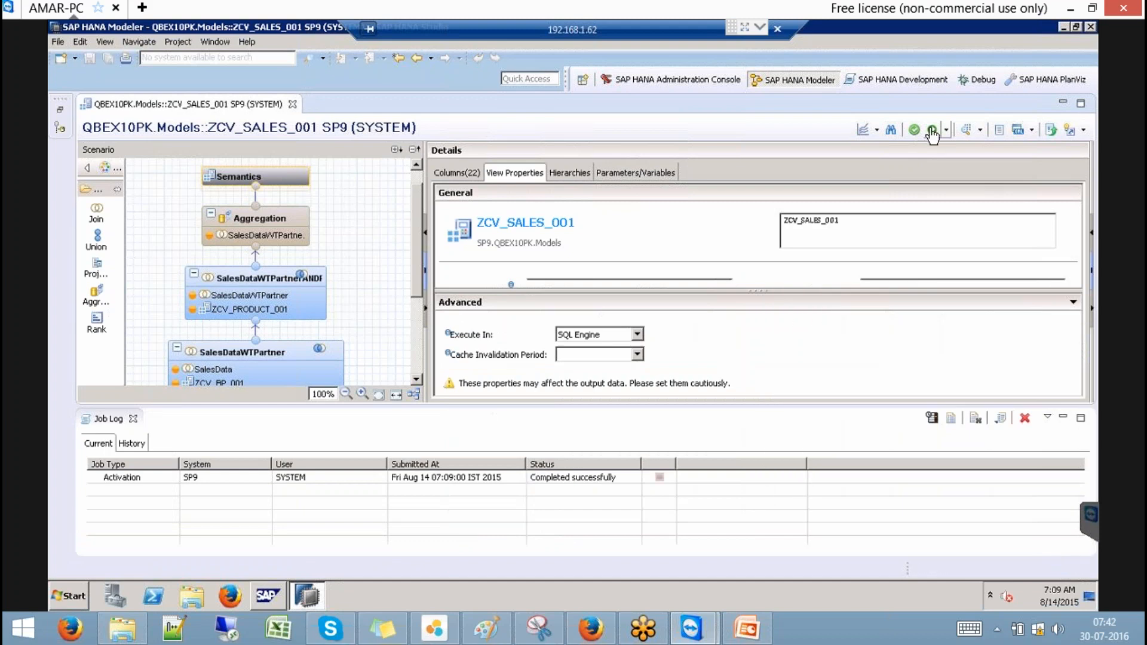
Step: Preview the data of ZCV_SALES_001 and chart the GROSSAMOUNT measure by the COUNTRY attribute
left_click(966, 130)
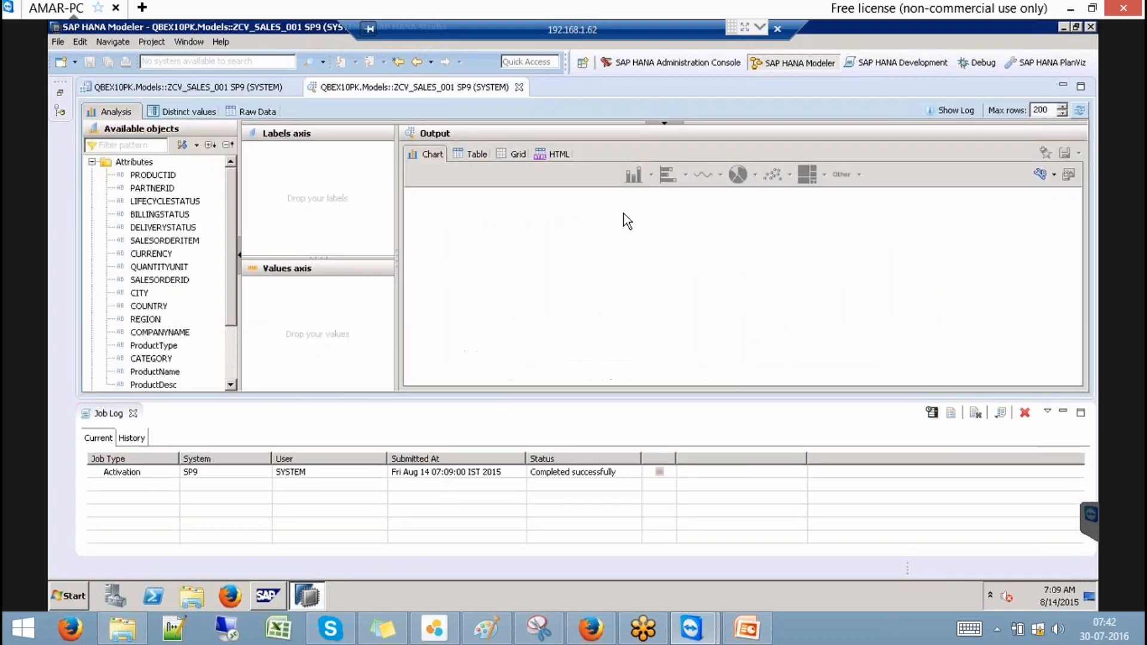
left_click_drag(157, 306, 318, 188)
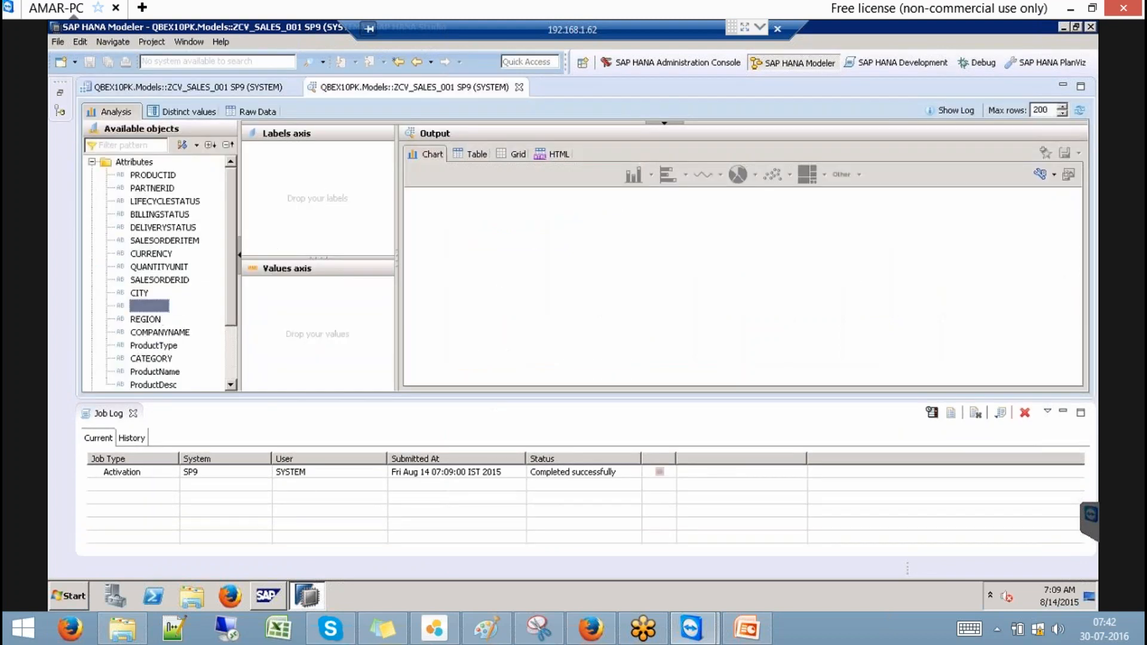
left_click_drag(234, 306, 232, 306)
scroll(197, 365, "down", 2)
left_click_drag(167, 347, 305, 343)
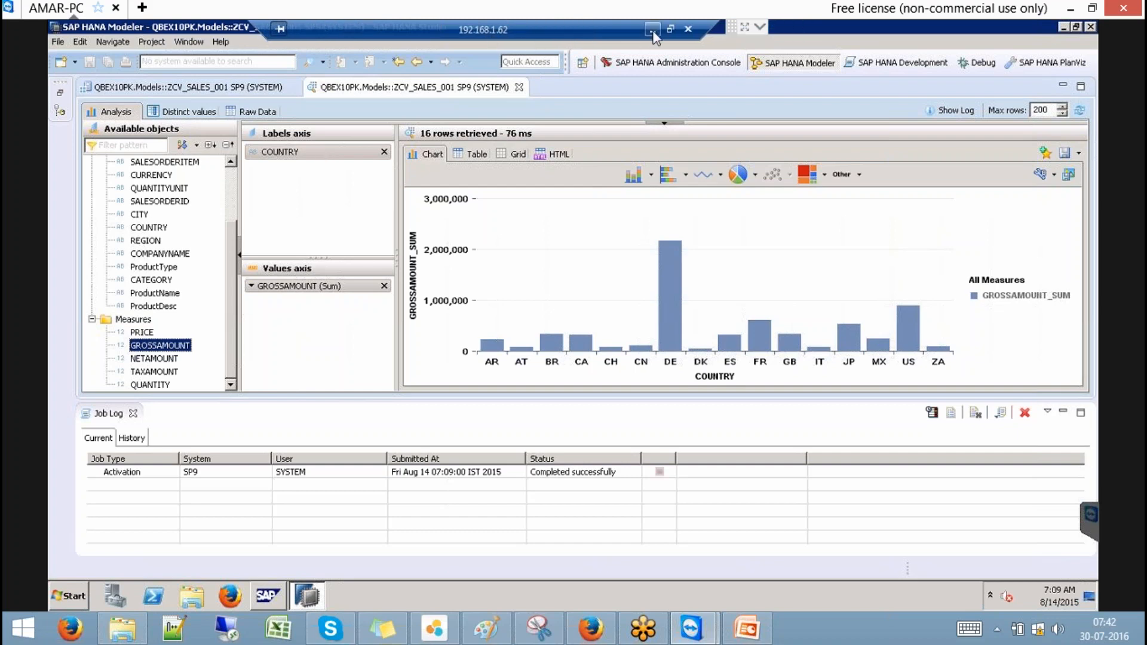
Step: Minimize the remote desktop session and open the CalcViewSQLGenerationPublished PDF from the local Modelling folder in Adobe Acrobat Reader
left_click(652, 30)
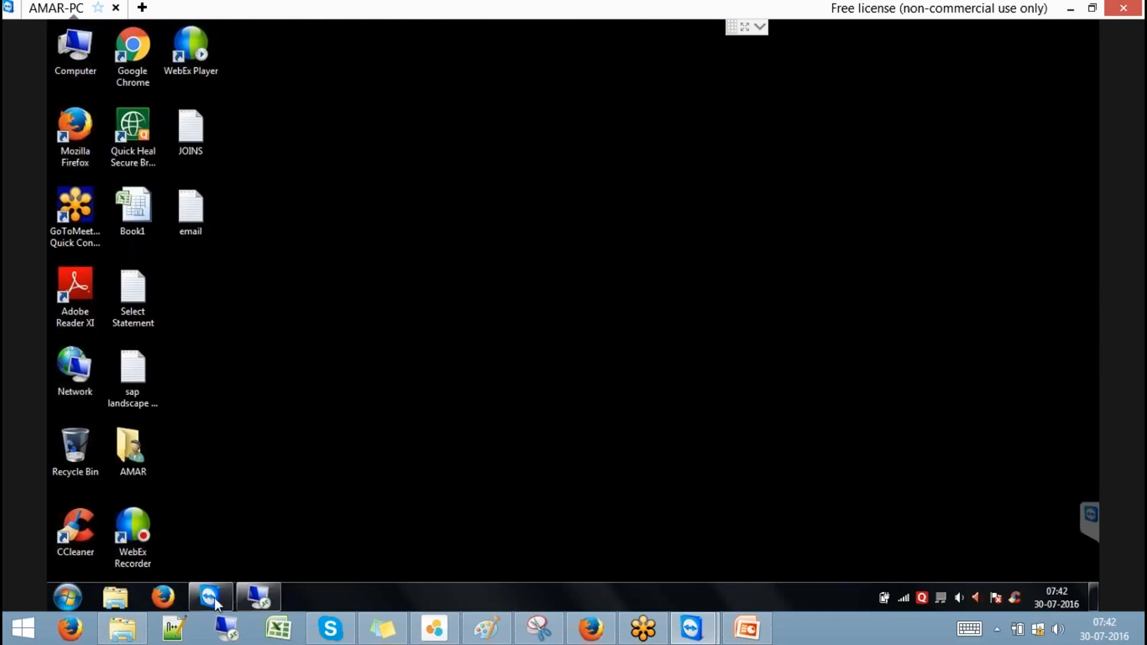
left_click(123, 628)
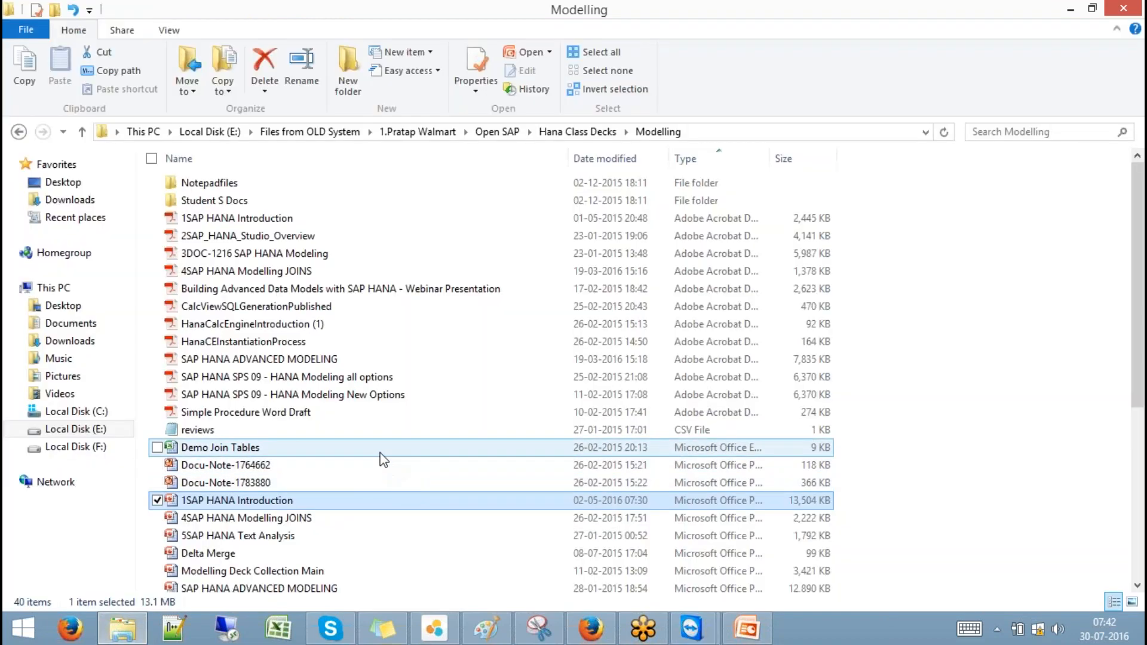
double_click(276, 310)
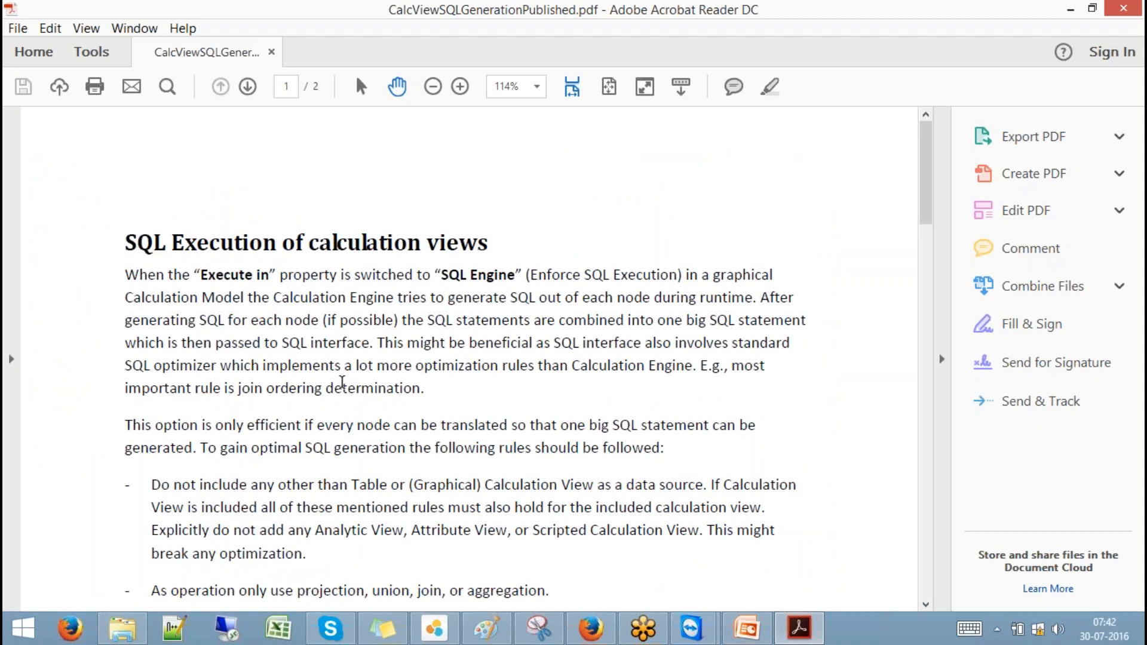
Step: Read the opening paragraphs on SQL execution of calculation views, highlighting the passages on SQL generation, optimizer rules and join ordering
scroll(342, 383, "down", 1)
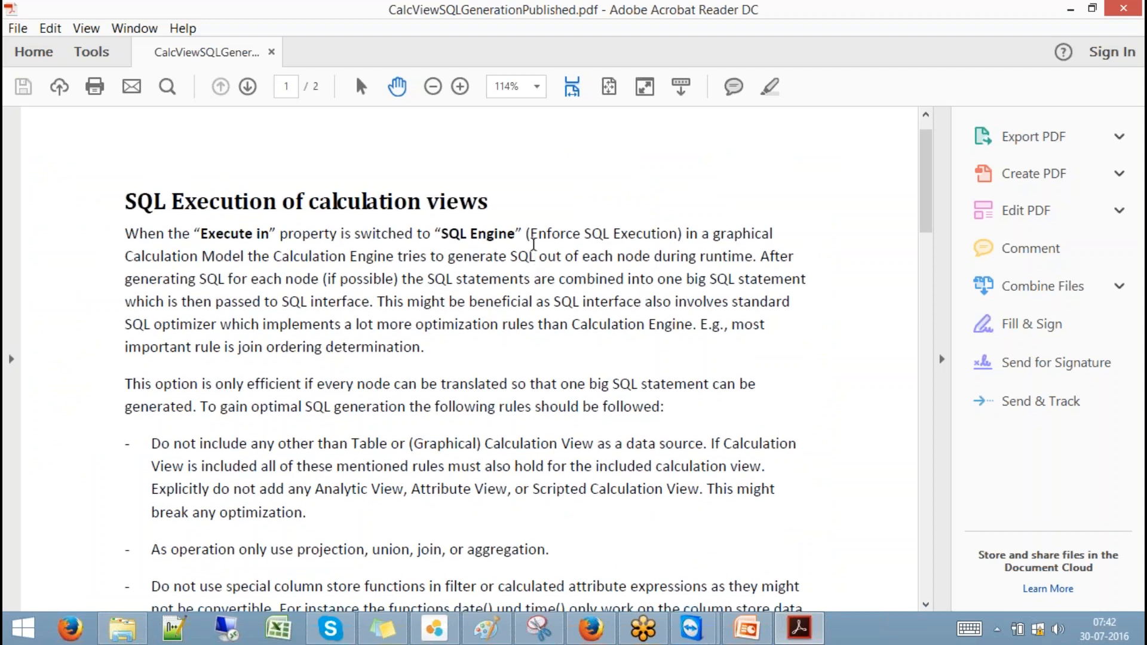
left_click_drag(124, 233, 432, 348)
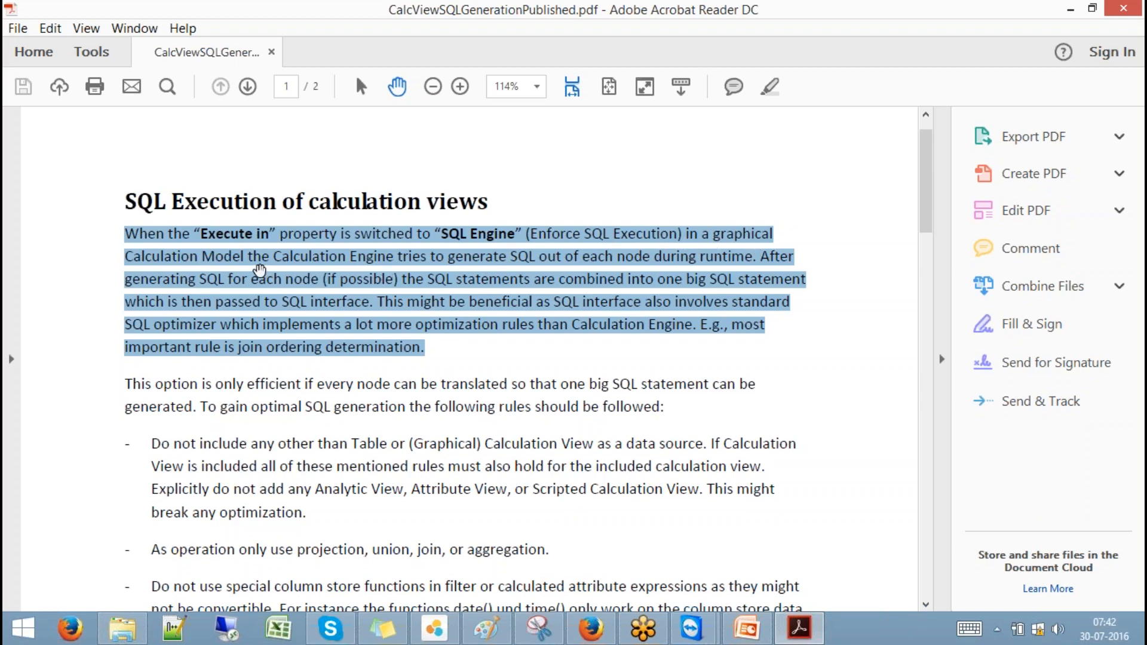
left_click(383, 267)
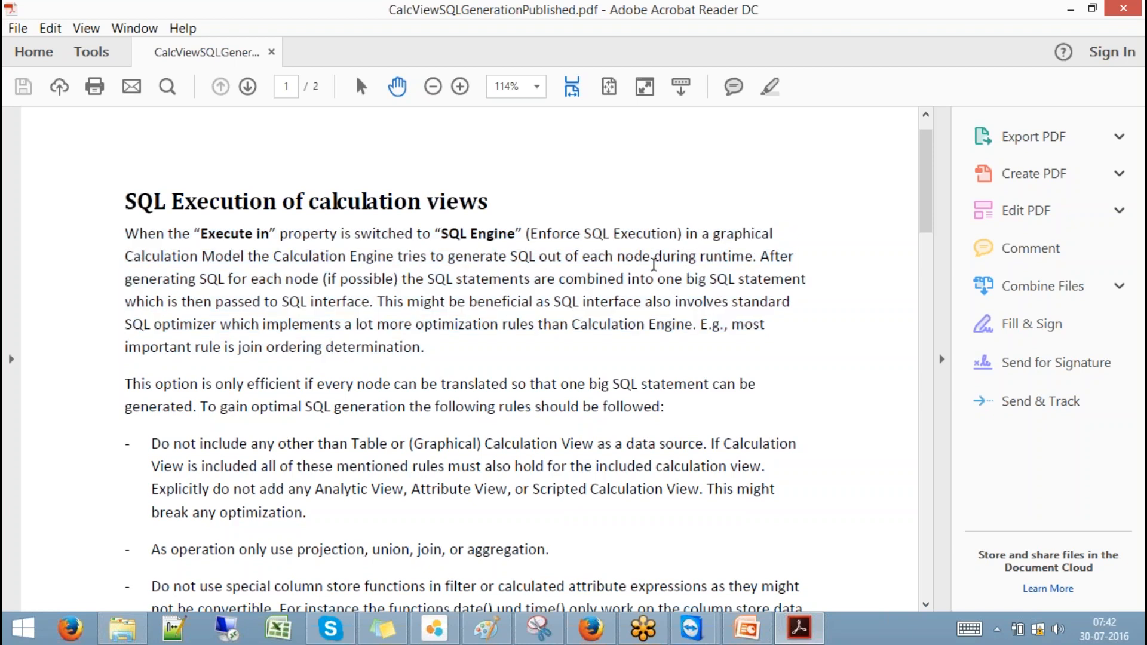
left_click_drag(757, 259, 284, 258)
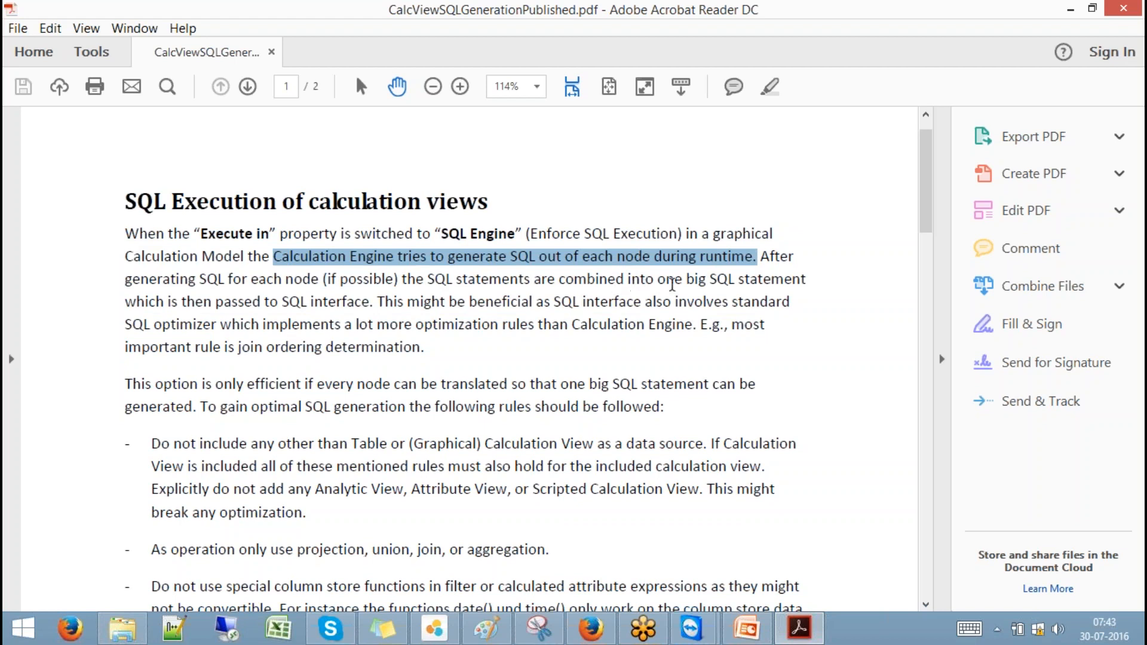
left_click(791, 278)
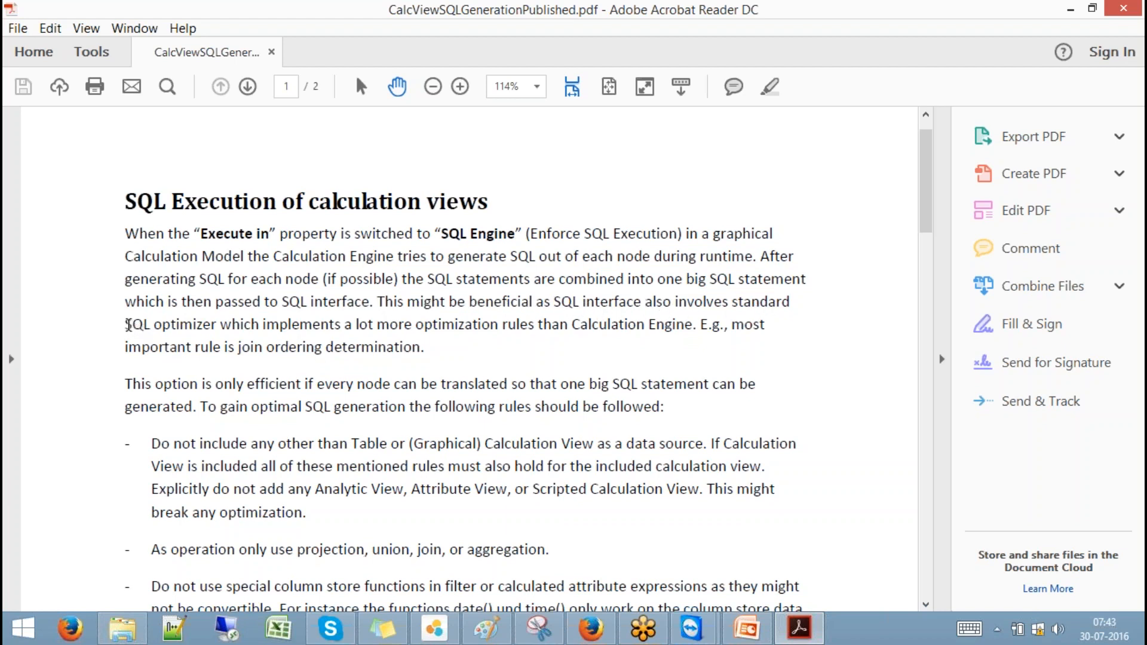
left_click_drag(126, 325, 755, 327)
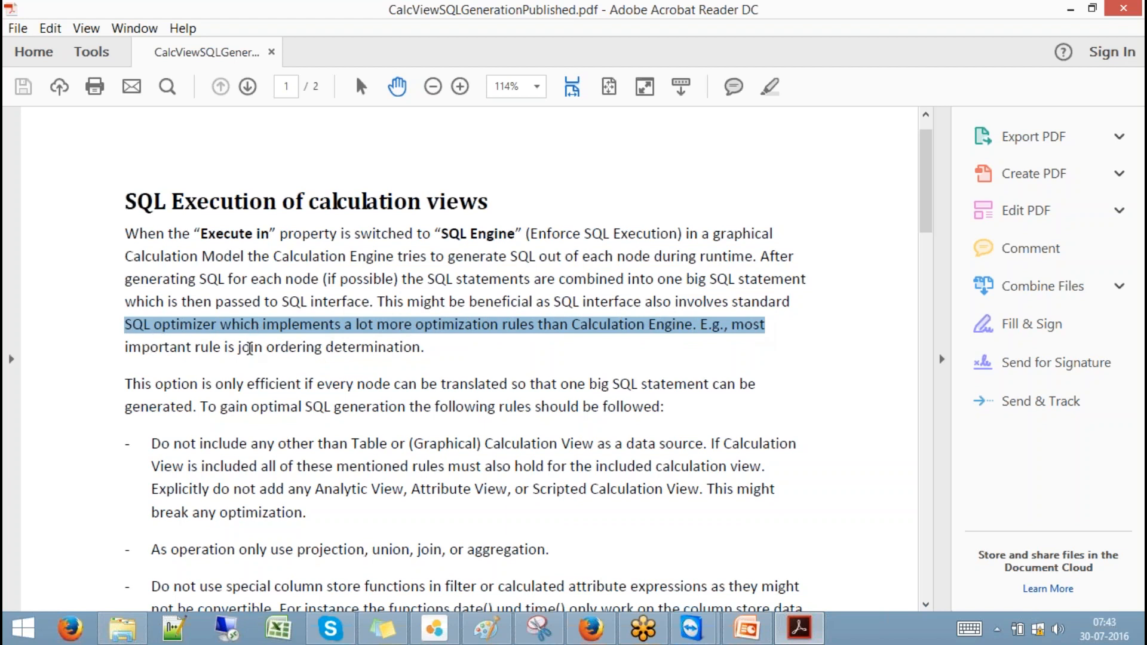
left_click_drag(238, 348, 418, 346)
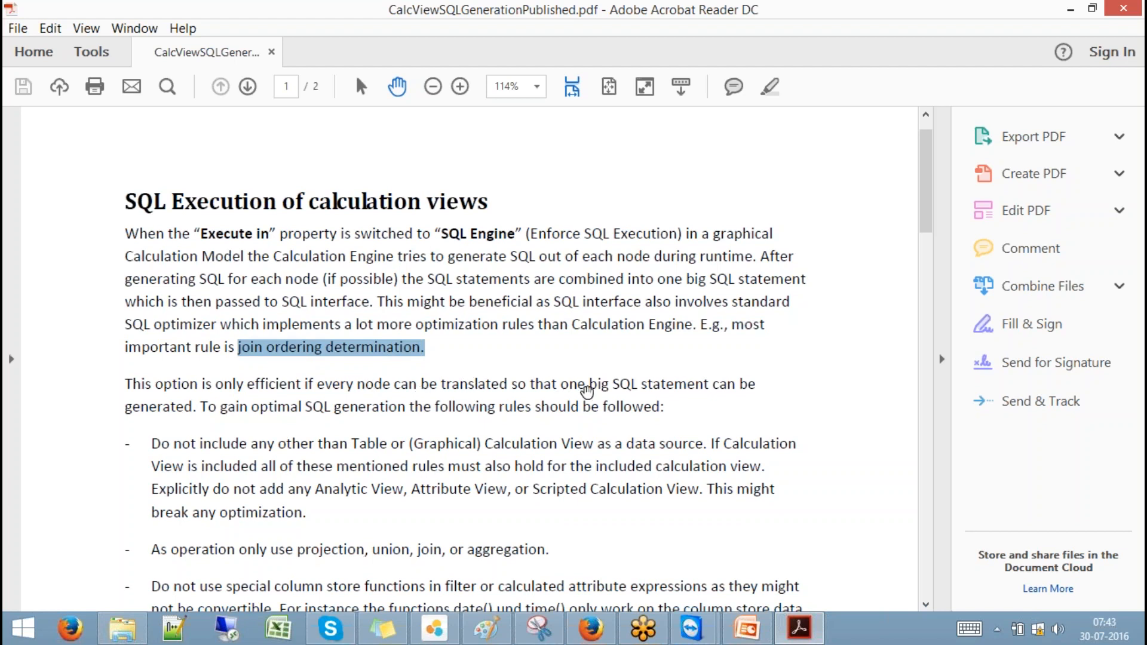
left_click_drag(562, 385, 717, 384)
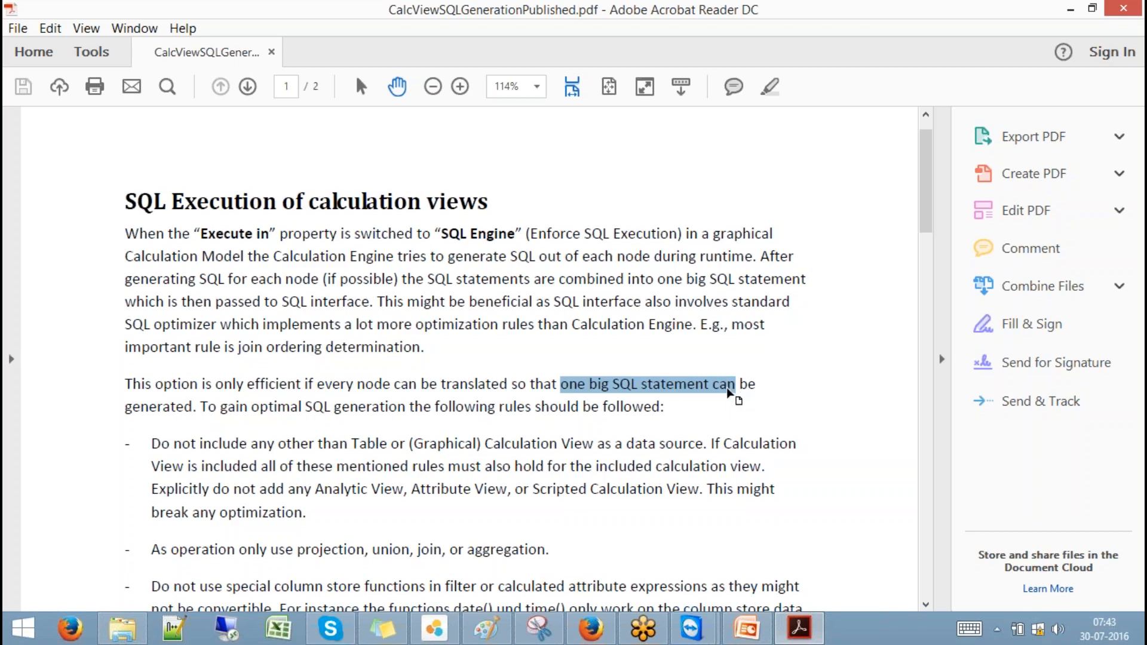
Step: Examine the rules for optimal SQL generation and the null handling example for INT_COL_1 and INT_COL_2
scroll(729, 392, "down", 2)
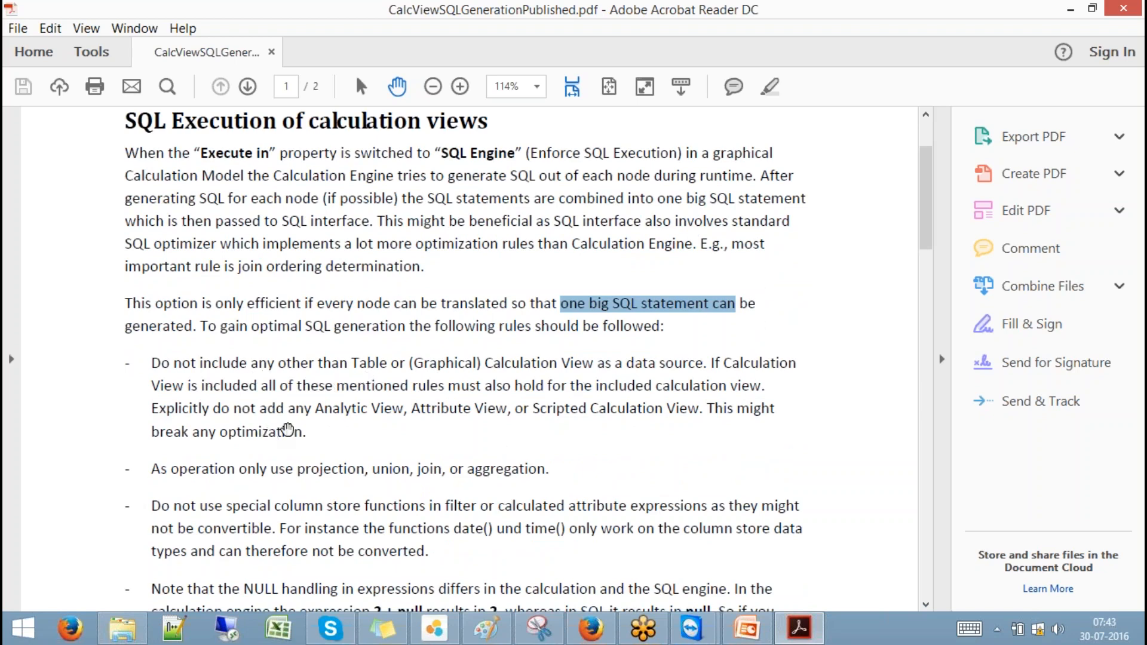
scroll(288, 430, "down", 1)
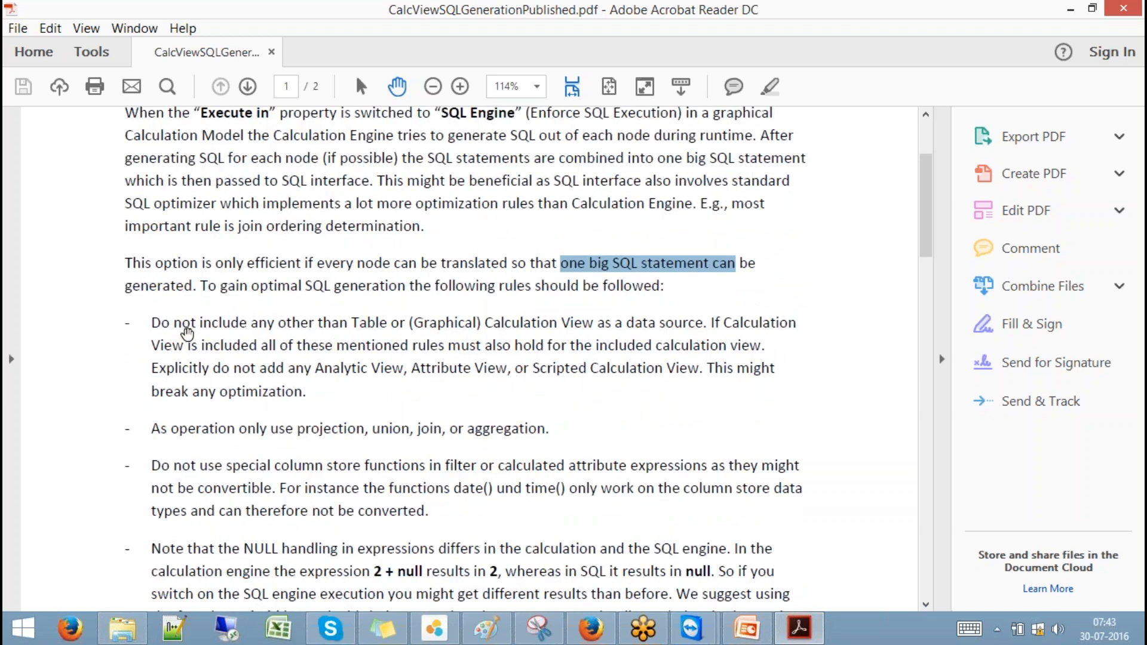
left_click_drag(170, 324, 763, 322)
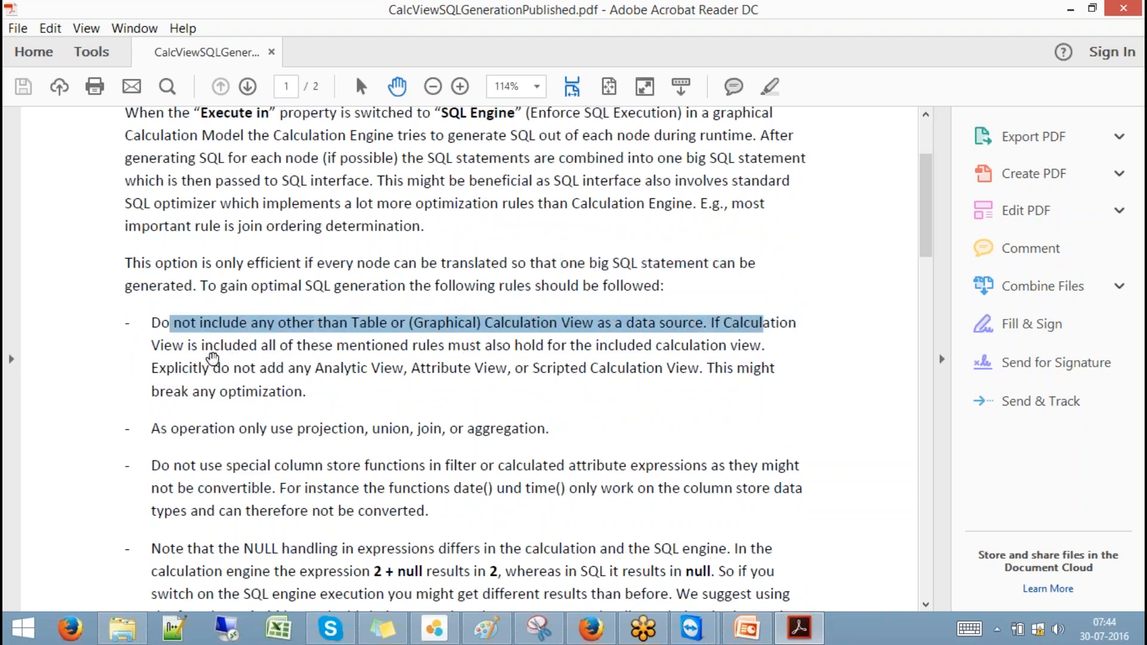
scroll(558, 388, "down", 1)
scroll(557, 387, "down", 12)
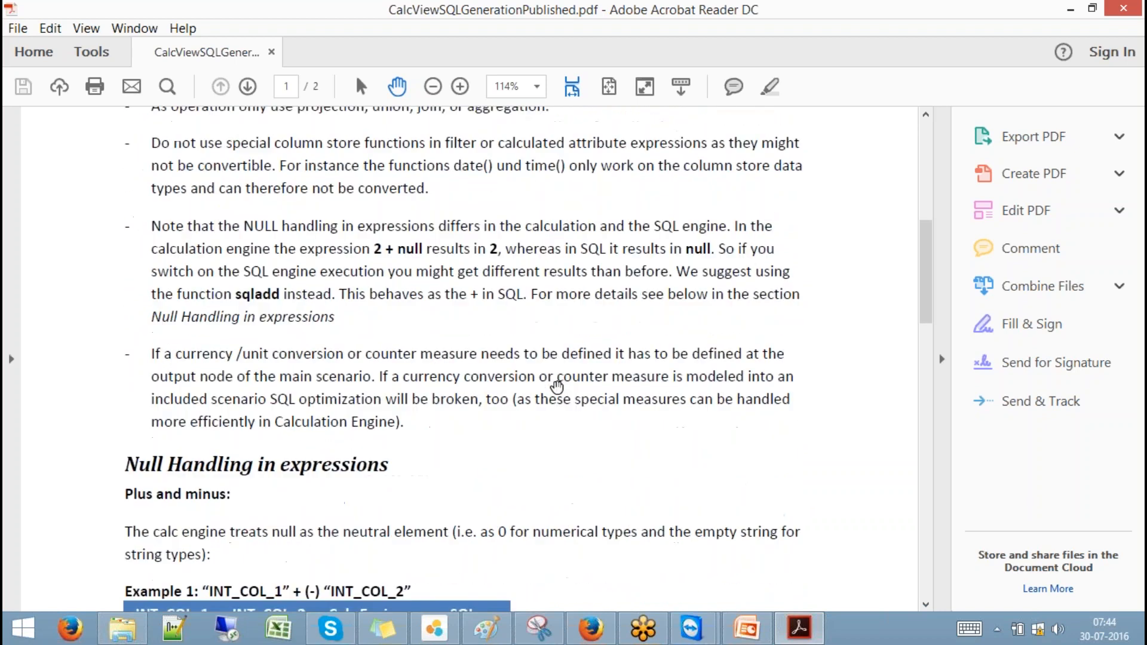
scroll(470, 348, "down", 1)
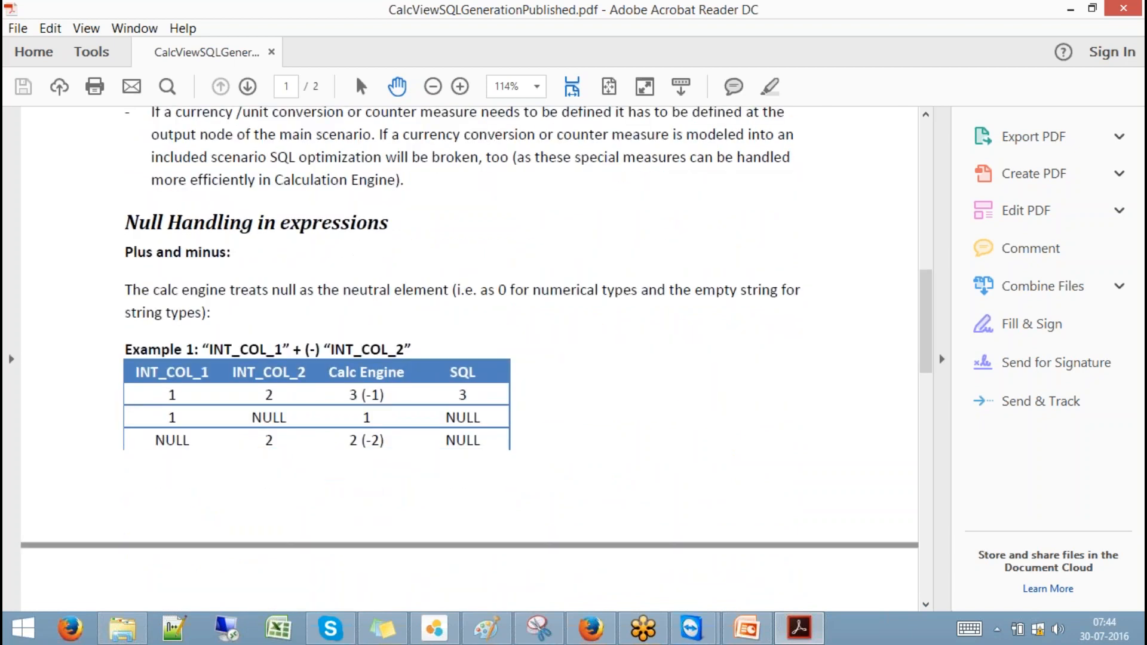
scroll(476, 328, "down", 1)
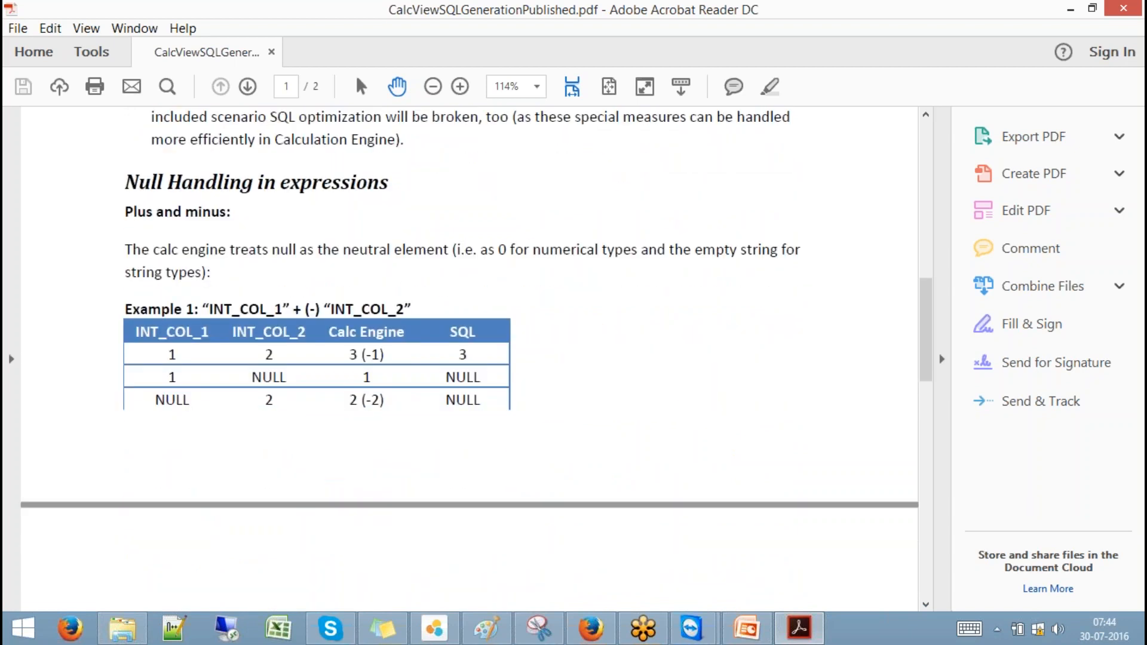
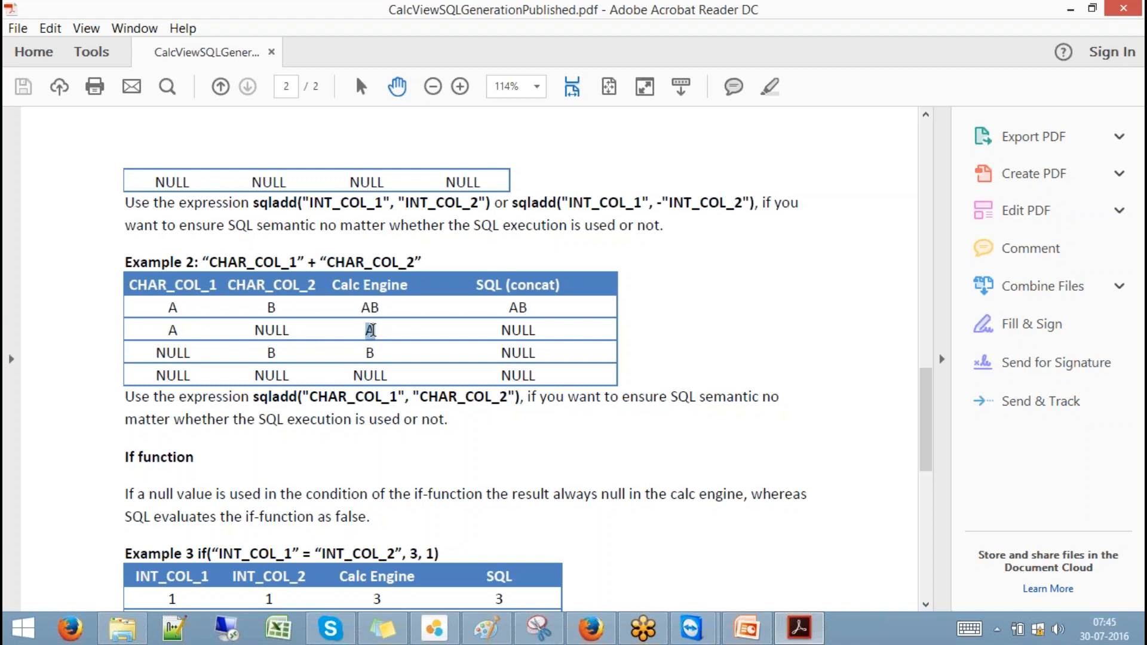
Step: Compare the Calc Engine and SQL results for the NULL rows in the CHAR_COL_1 and CHAR_COL_2 example table
left_click_drag(157, 353, 280, 354)
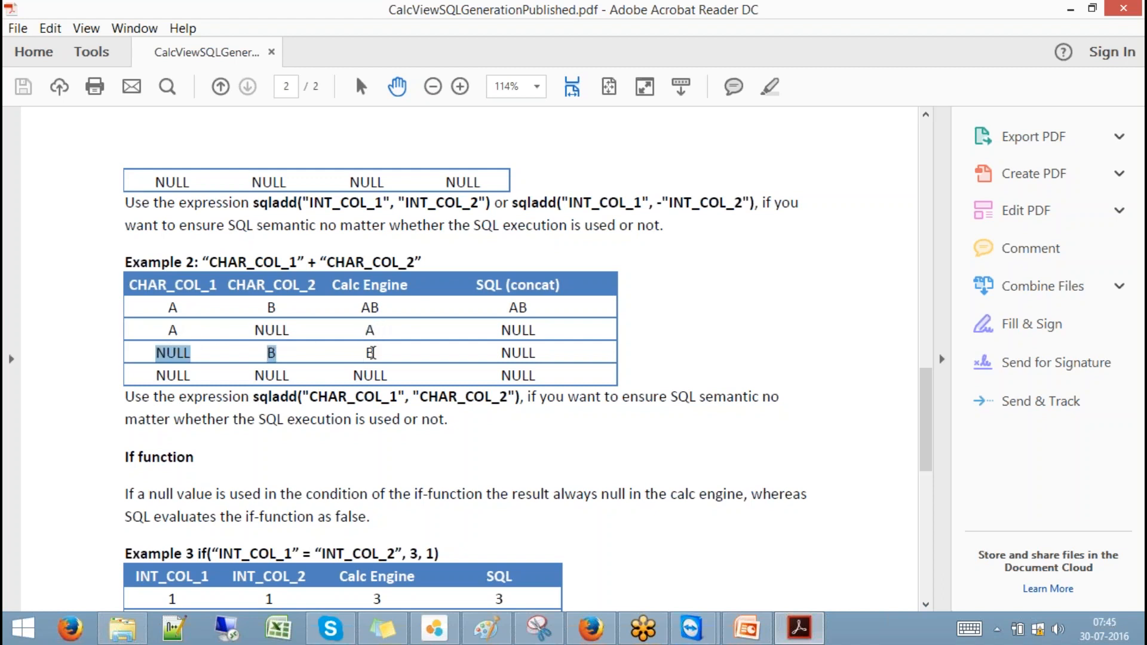
double_click(370, 353)
left_click_drag(146, 375, 256, 375)
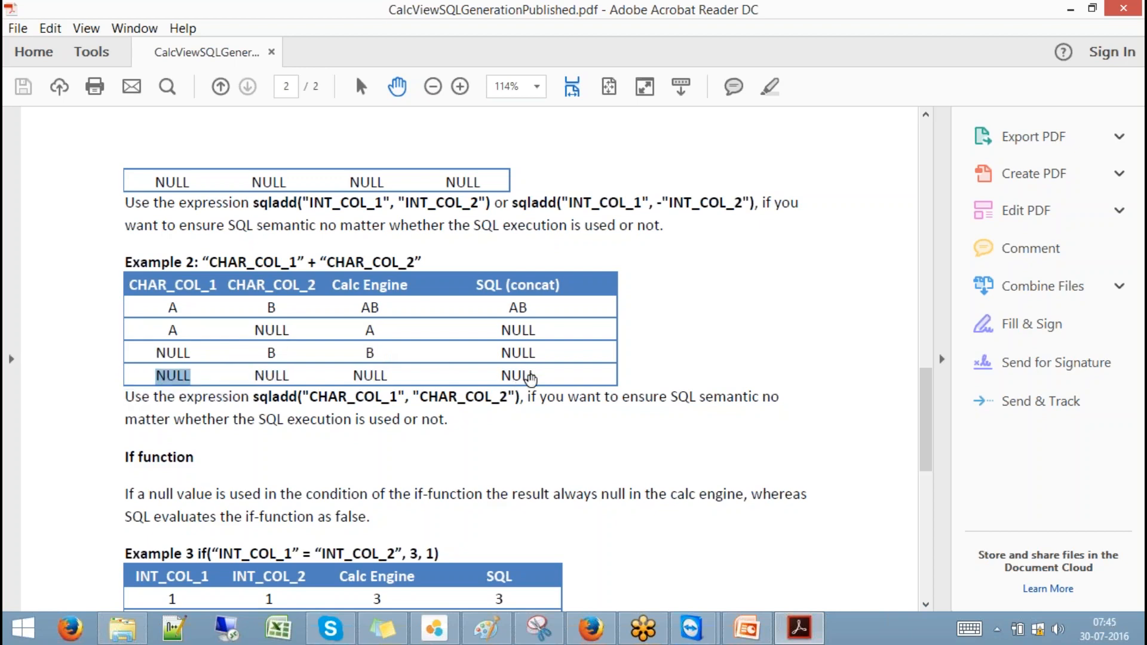
Step: Examine the if-function null handling in Example 3, highlighting the row with INT_COL_1 = 1 and INT_COL_2 = NULL and its results per engine
scroll(519, 377, "down", 3)
scroll(529, 379, "down", 3)
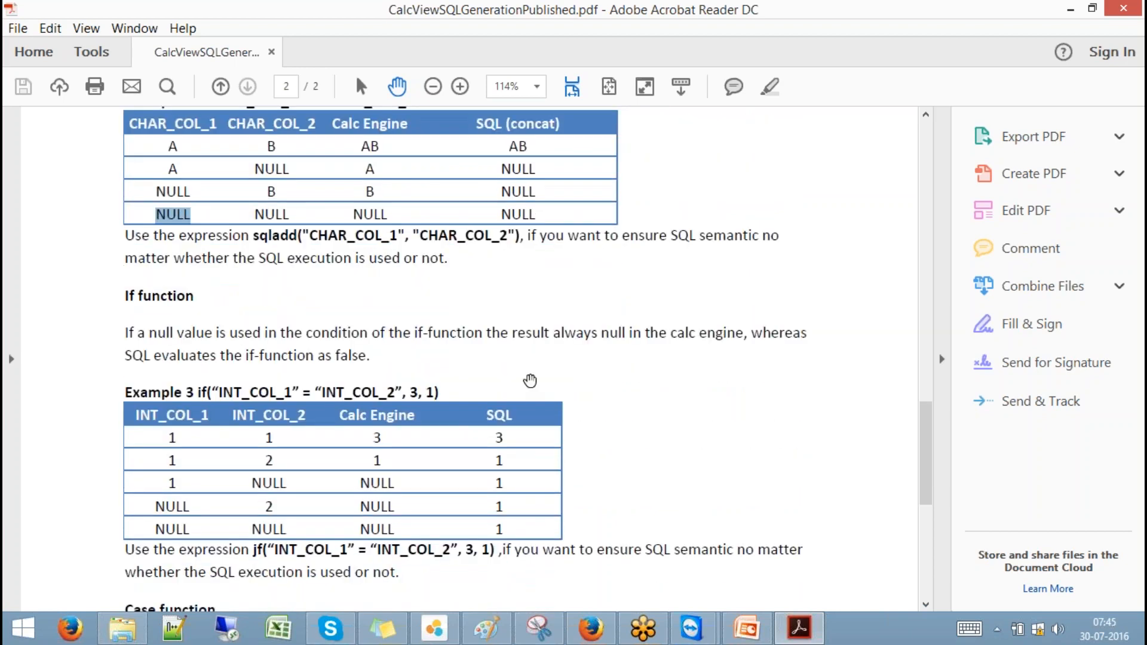
scroll(529, 379, "down", 3)
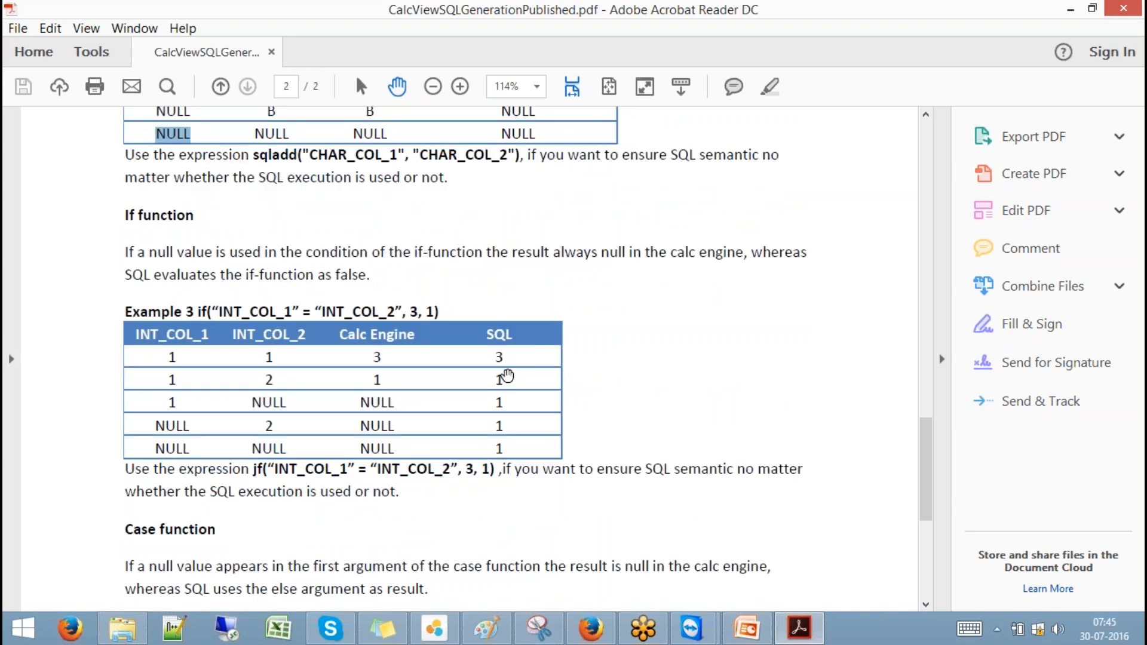
scroll(522, 384, "down", 2)
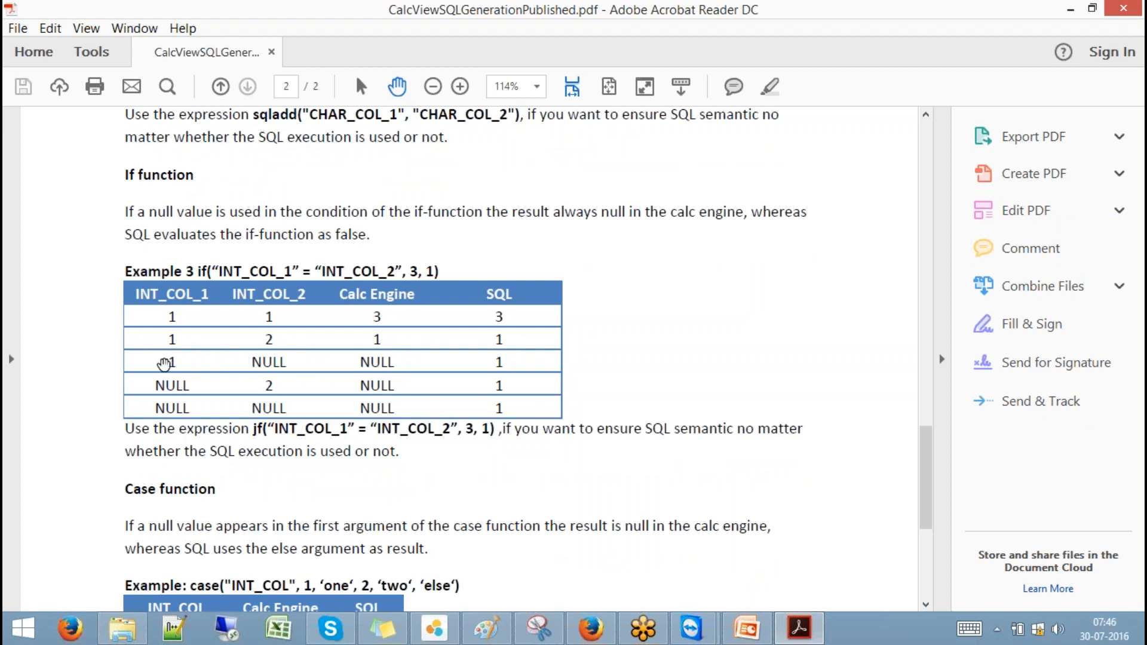
left_click_drag(164, 364, 283, 359)
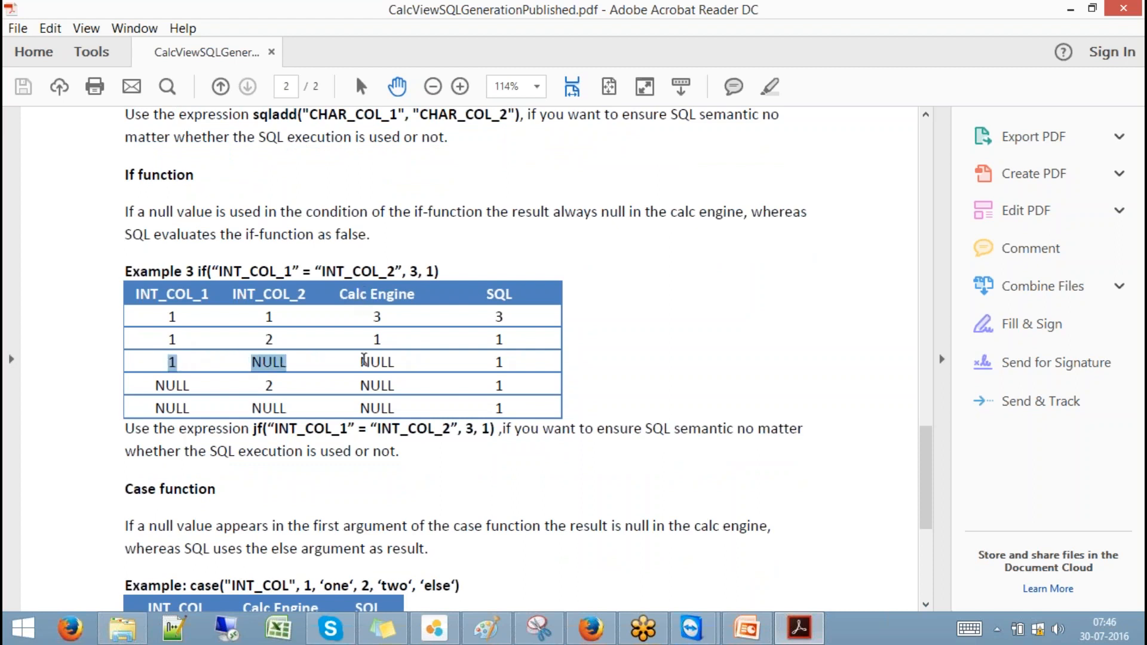
left_click(361, 362)
left_click_drag(362, 362, 391, 362)
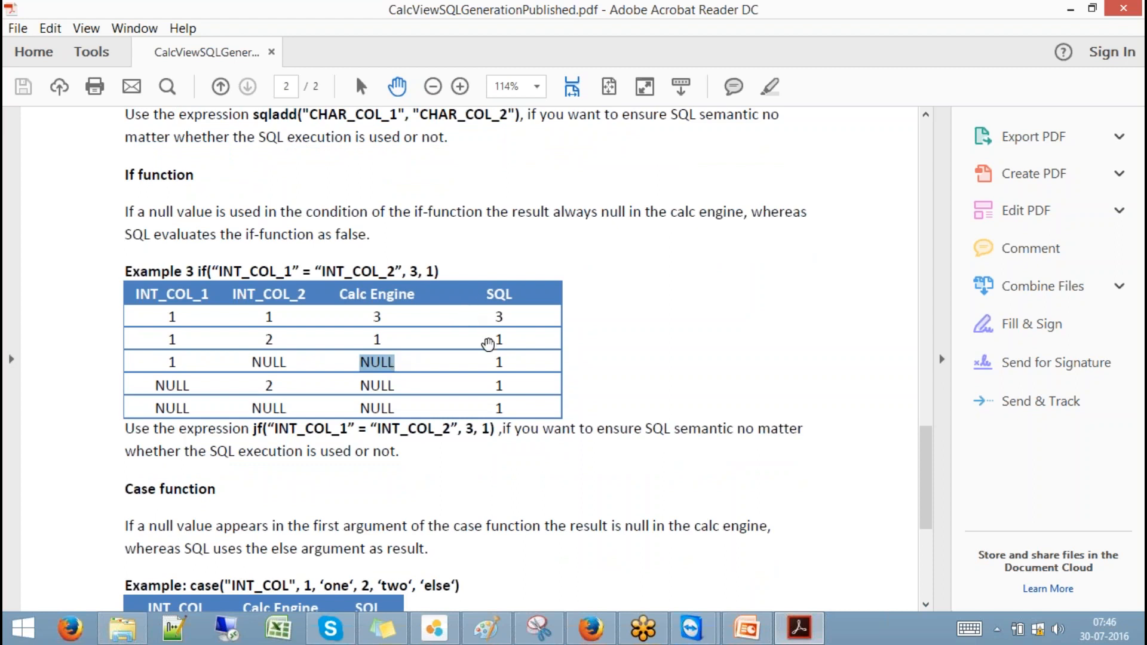
left_click_drag(494, 360, 502, 362)
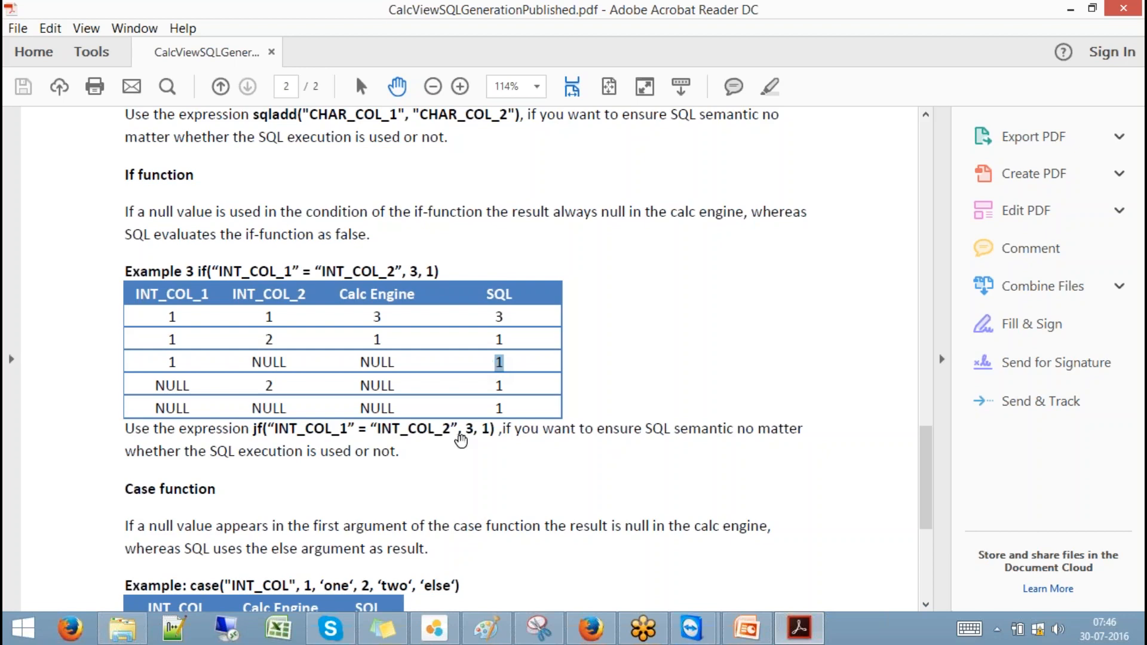
Step: Skim the case function example, and return to the page 1 rules to highlight the one on currency/unit conversion and counter measures
scroll(464, 436, "down", 3)
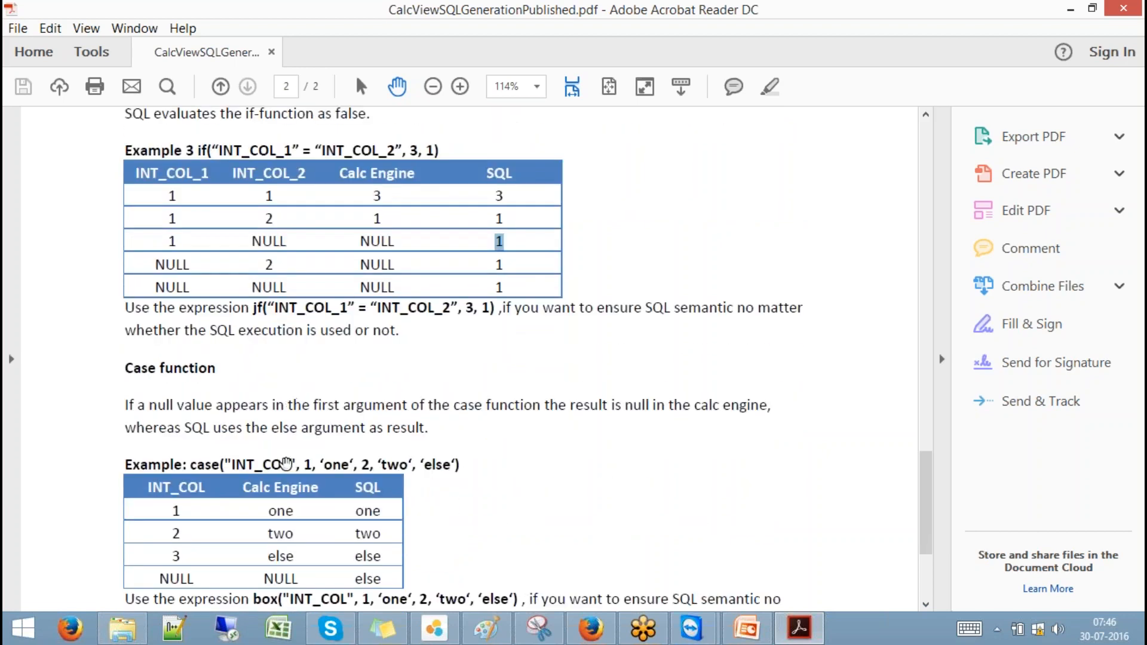
scroll(287, 463, "down", 5)
scroll(284, 460, "up", 20)
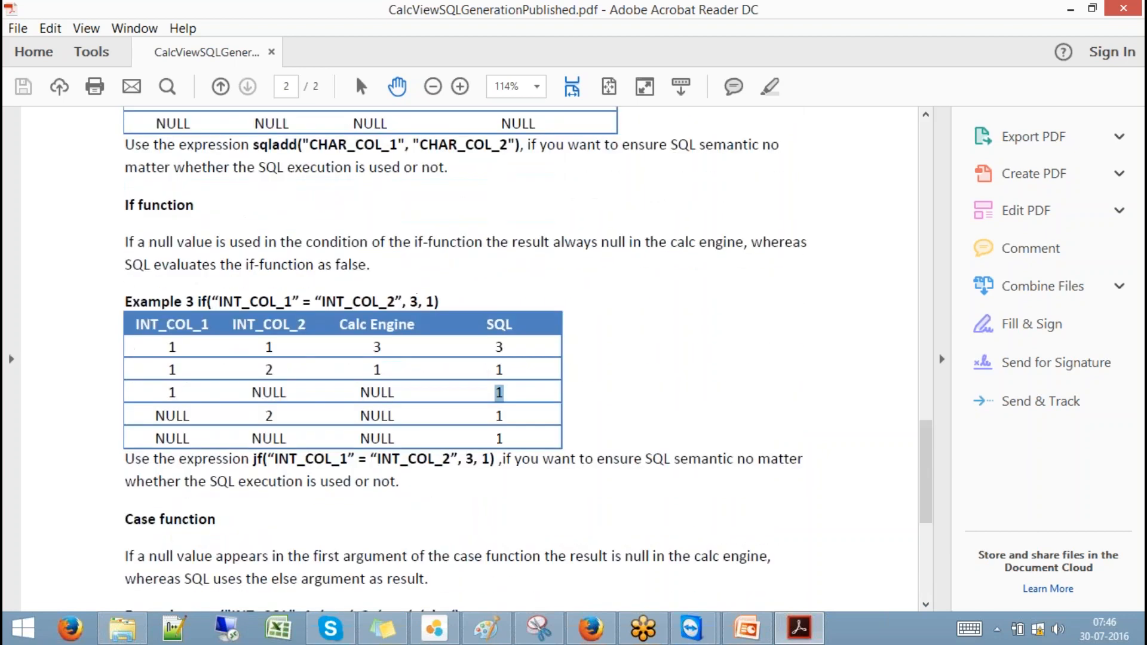
scroll(285, 460, "up", 13)
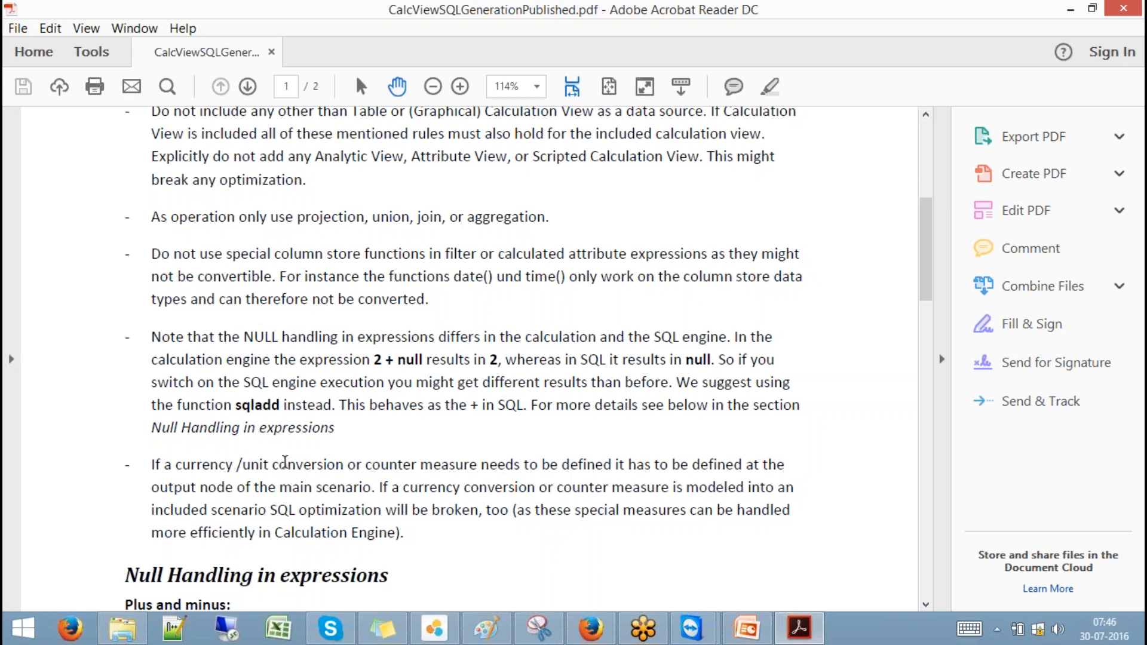
scroll(171, 297, "up", 3)
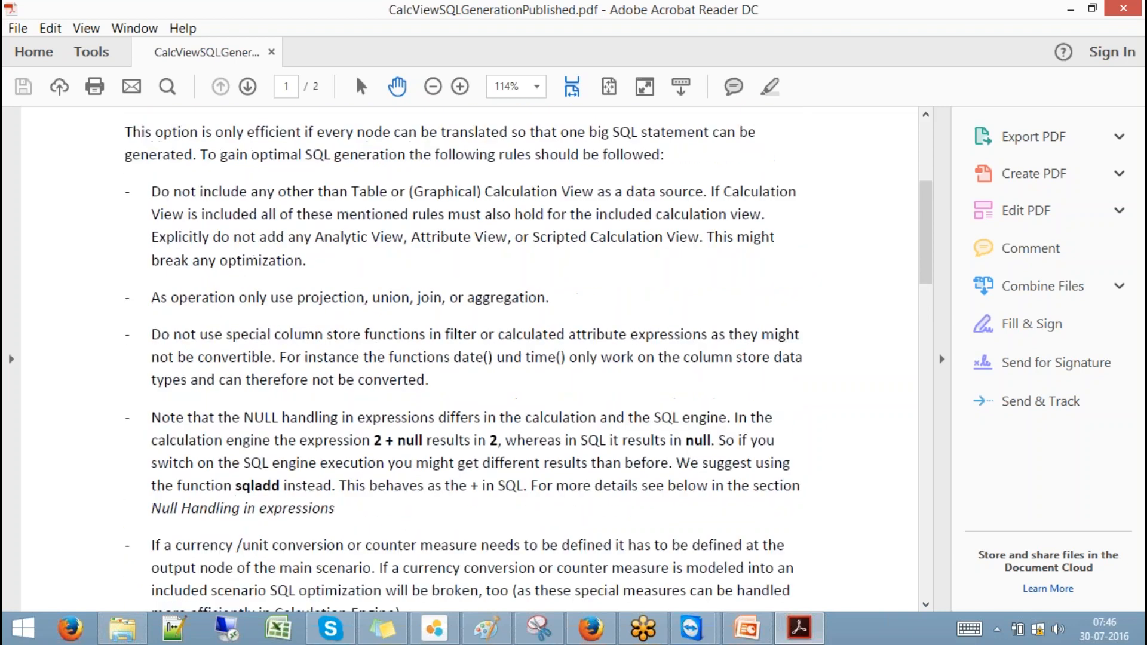
scroll(201, 462, "down", 6)
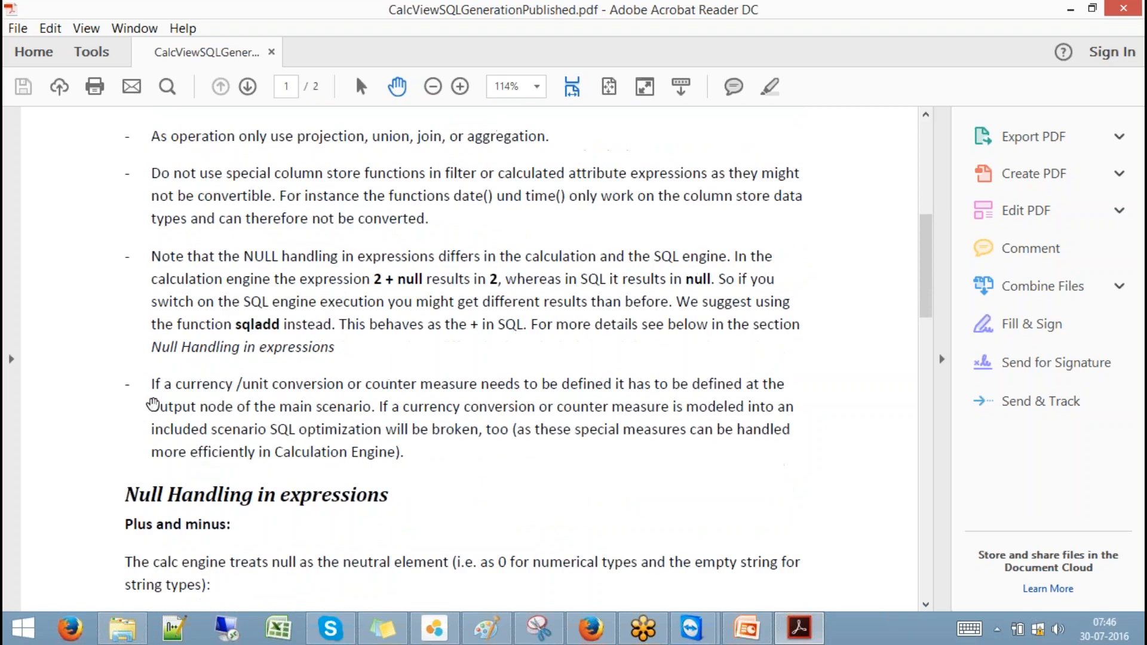
left_click_drag(152, 383, 494, 415)
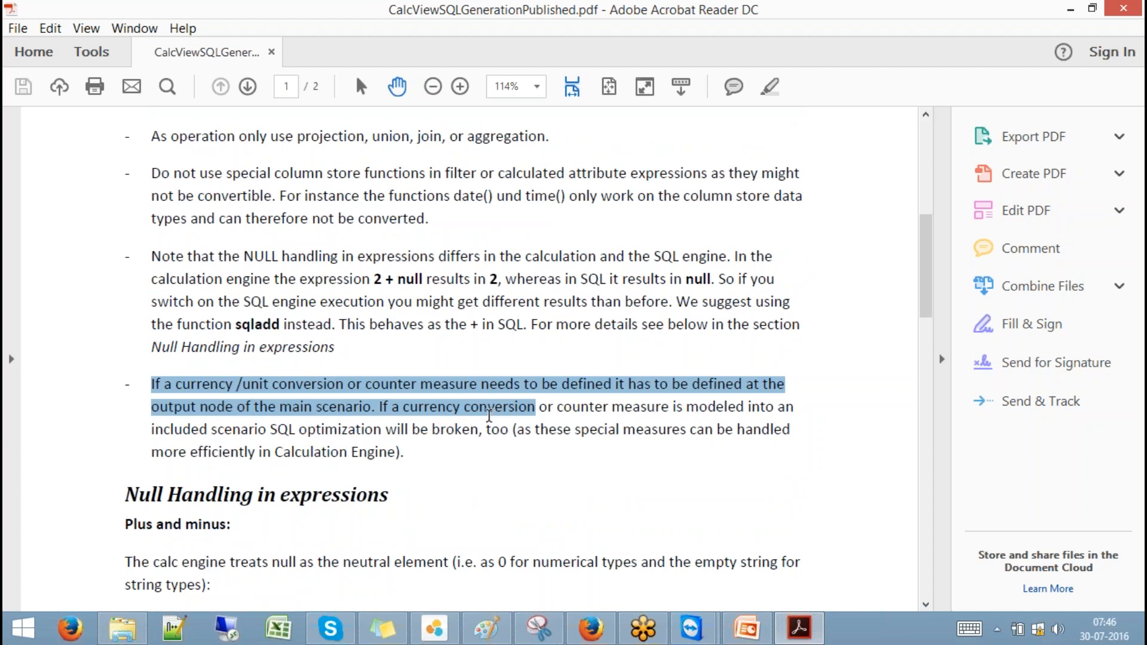
left_click(309, 389)
left_click_drag(173, 388, 145, 386)
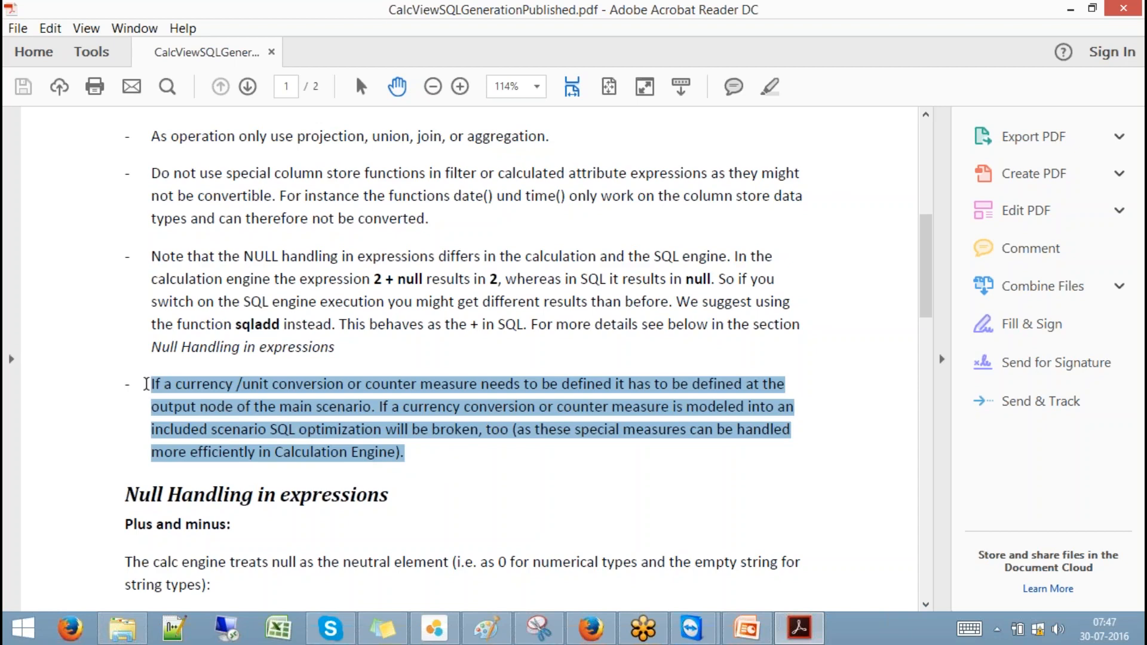
Step: Reread the rule on special column store functions such as date(), and highlight the rule restricting data sources to tables or graphical calculation views
scroll(146, 384, "up", 1)
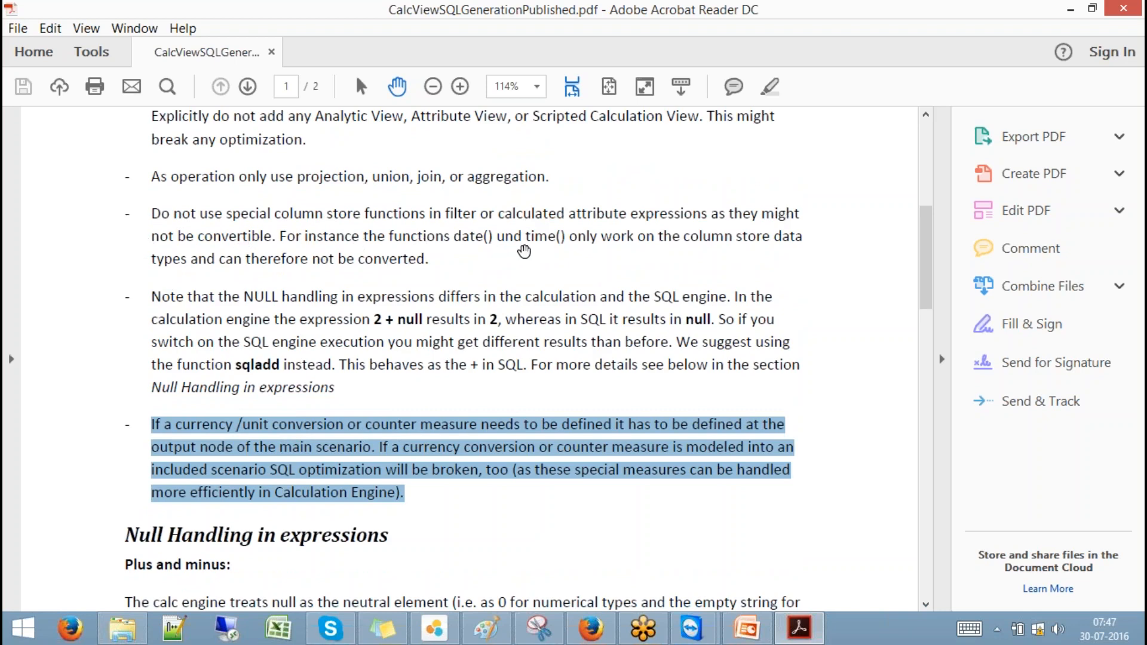
left_click_drag(478, 236, 244, 236)
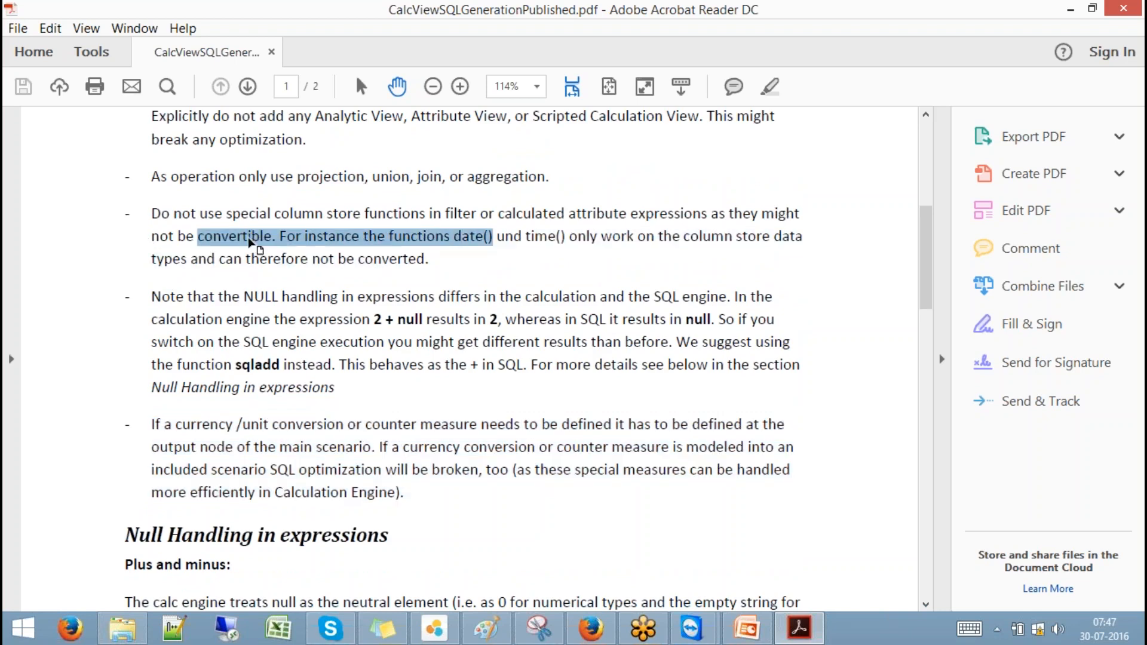
scroll(243, 236, "up", 1)
scroll(463, 359, "up", 2)
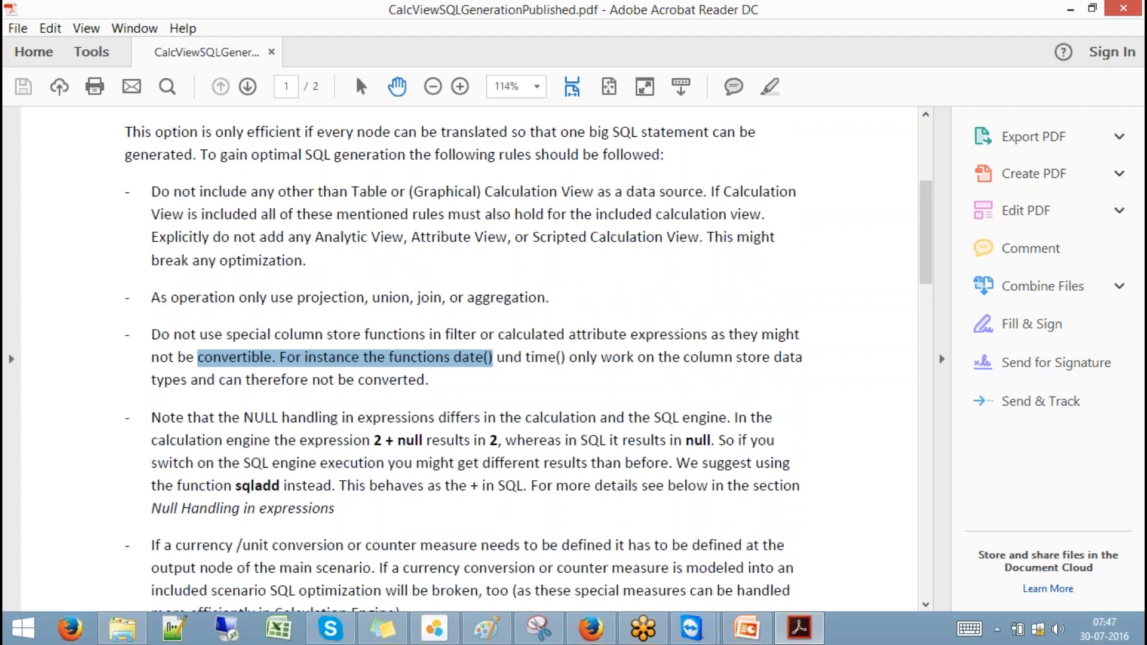
scroll(330, 299, "up", 2)
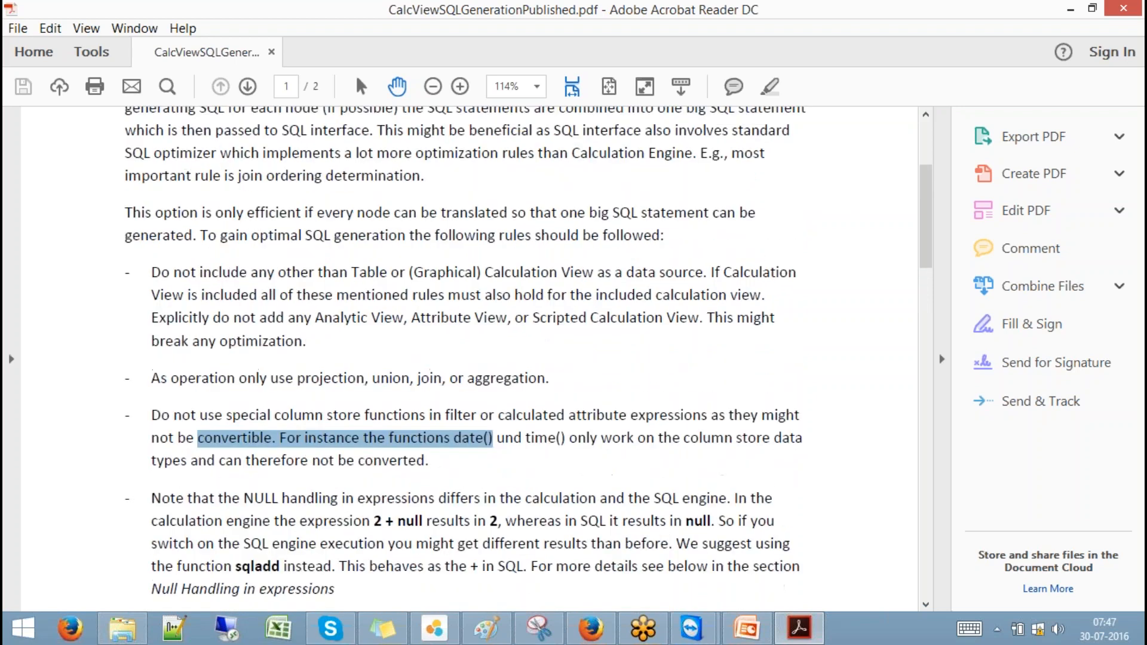
scroll(468, 358, "up", 2)
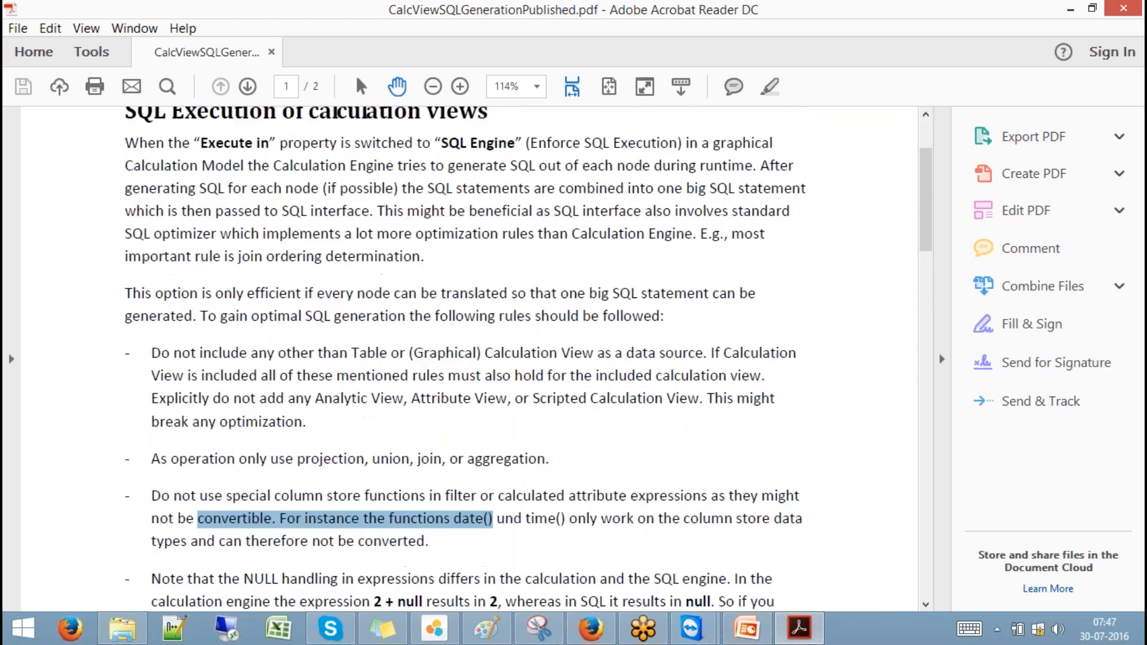
left_click_drag(151, 399, 747, 430)
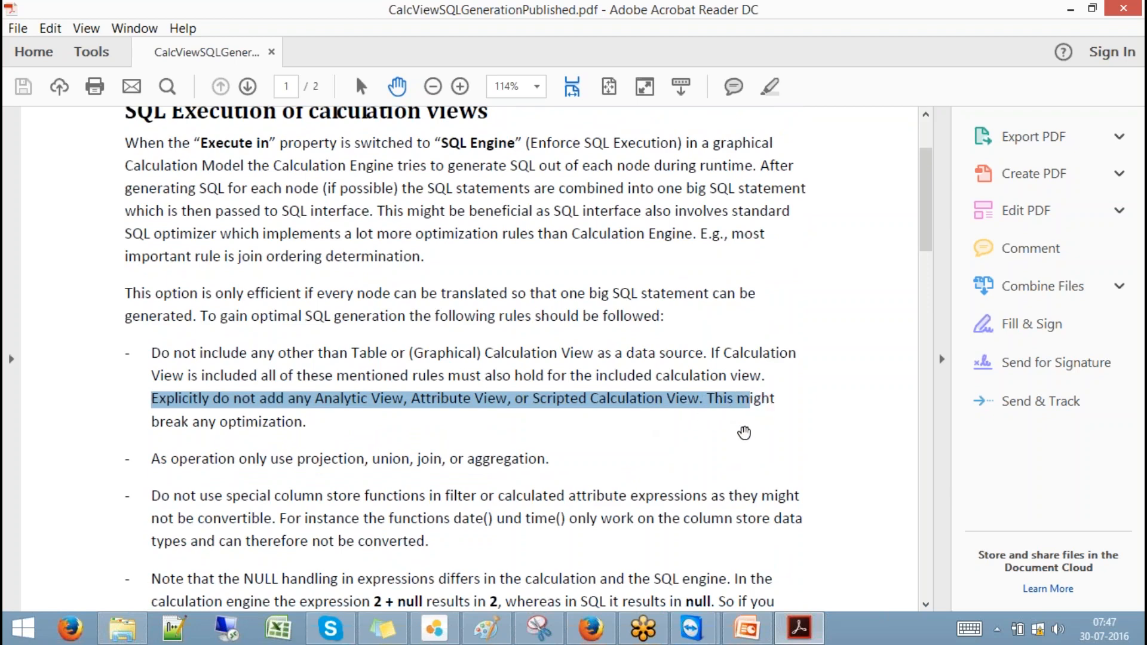
left_click_drag(309, 425, 155, 360)
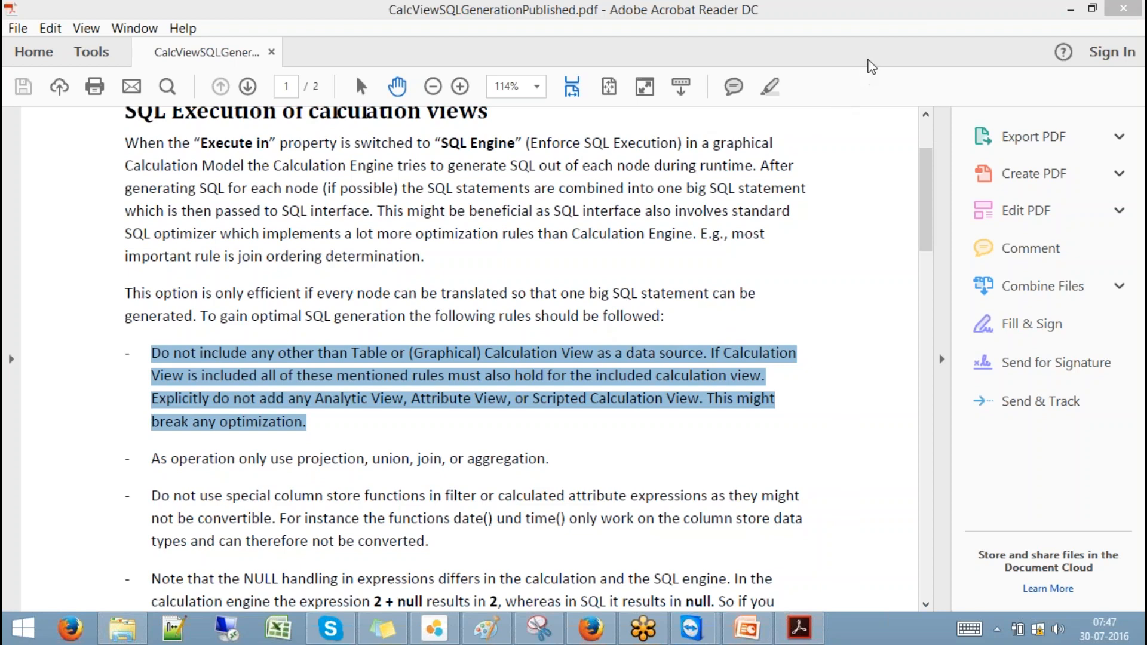
left_click_drag(925, 180, 927, 154)
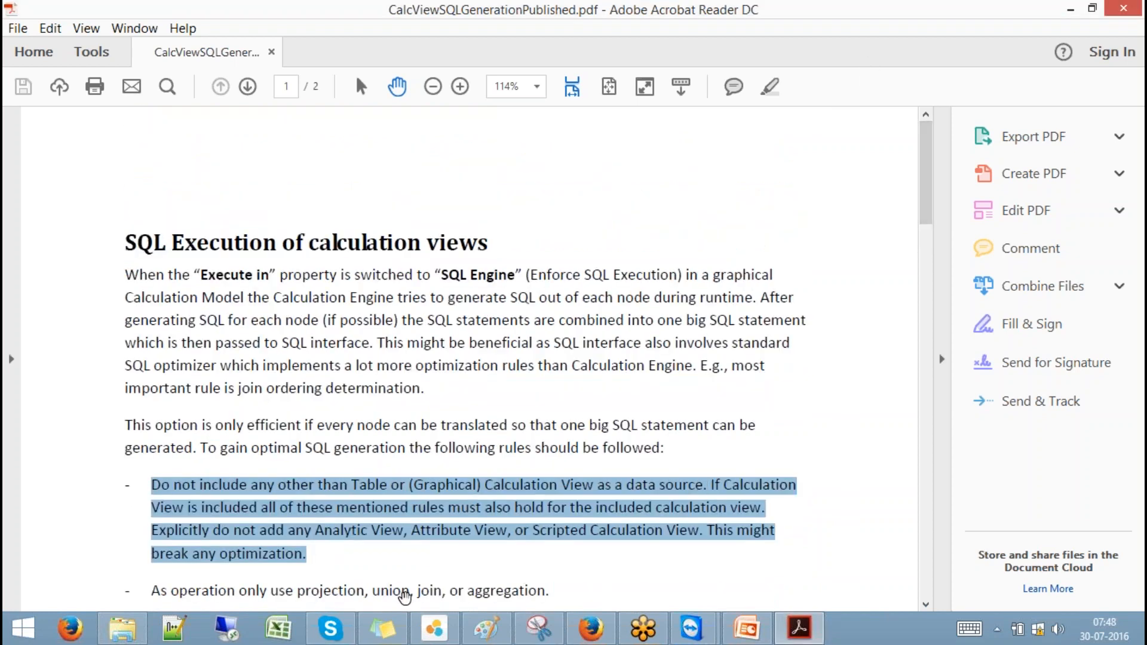
Step: Switch to SAP HANA Studio in the TeamViewer remote session, and close the Job Log, the data preview and the ZCV_SALES_001 editor
mouse_move(691, 628)
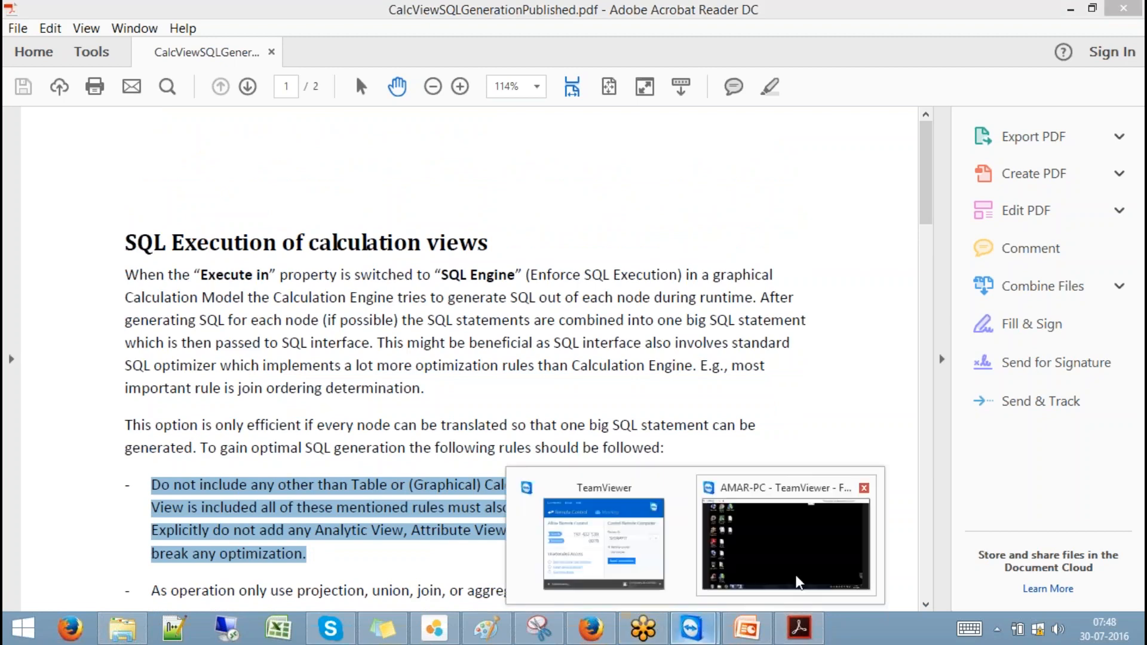
left_click(809, 554)
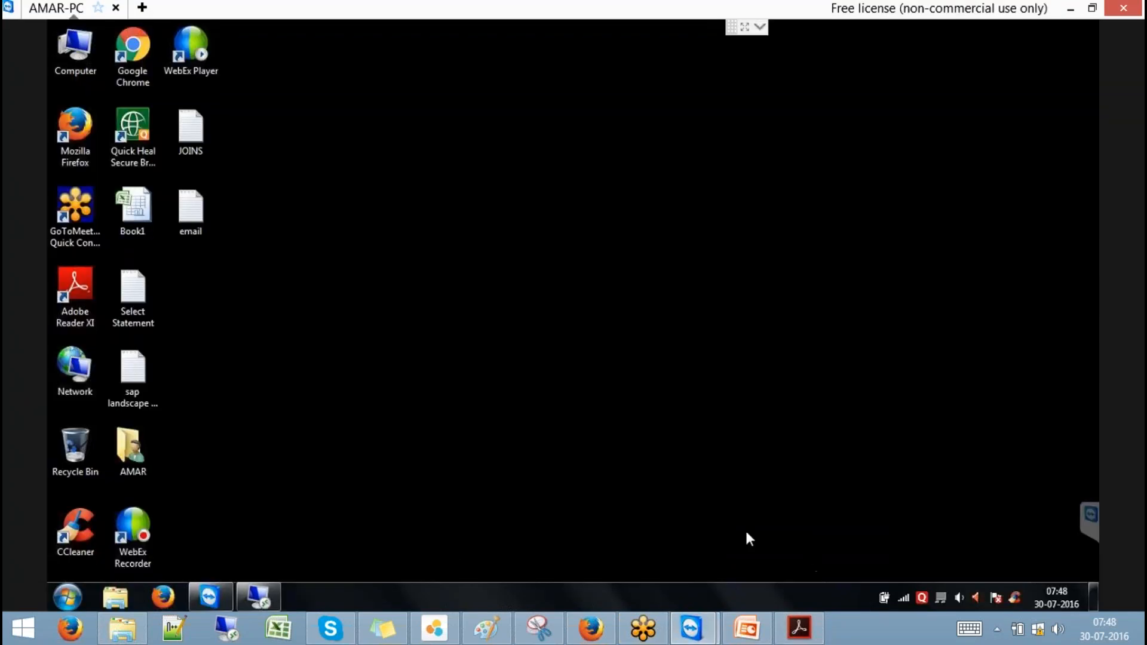
left_click(257, 598)
mouse_move(266, 597)
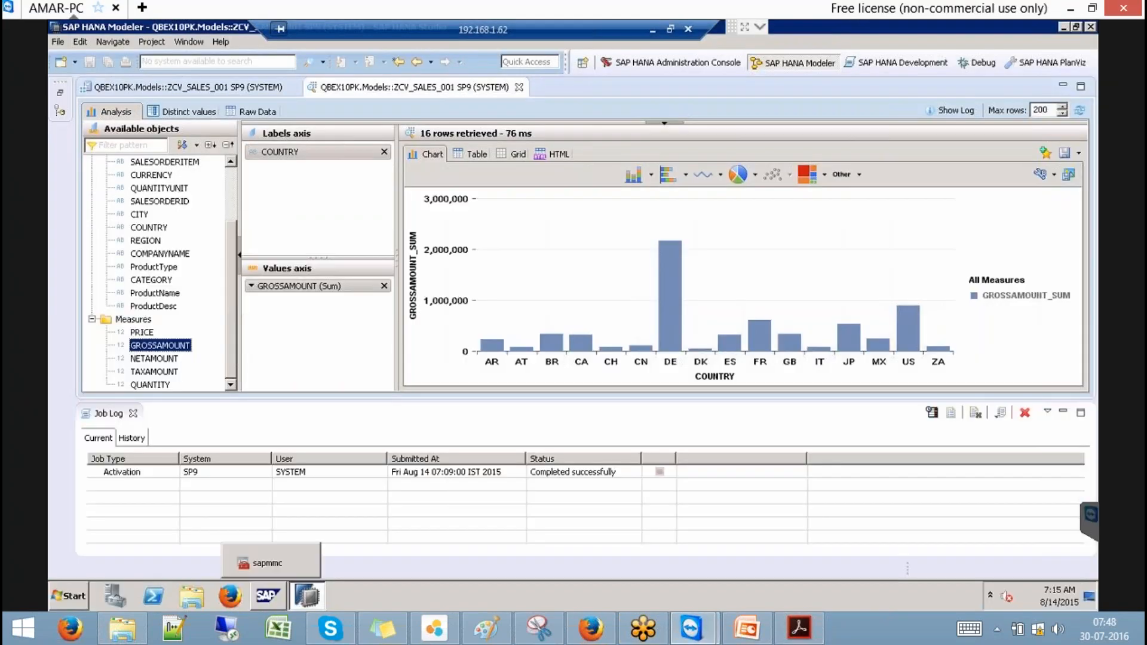
left_click(133, 414)
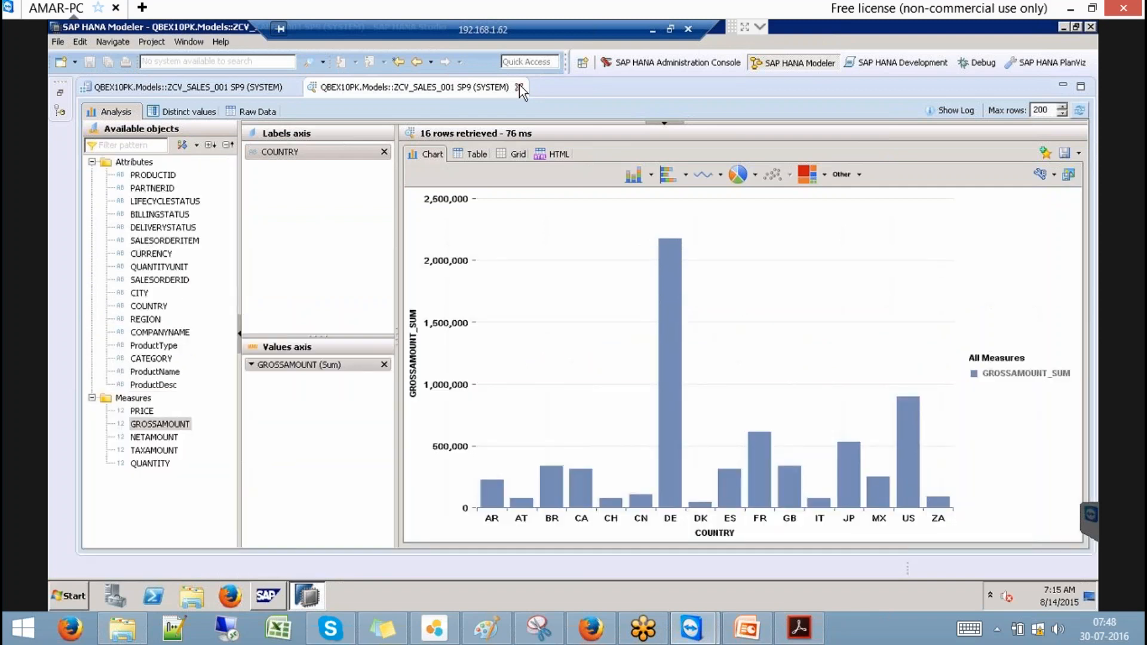
left_click(518, 87)
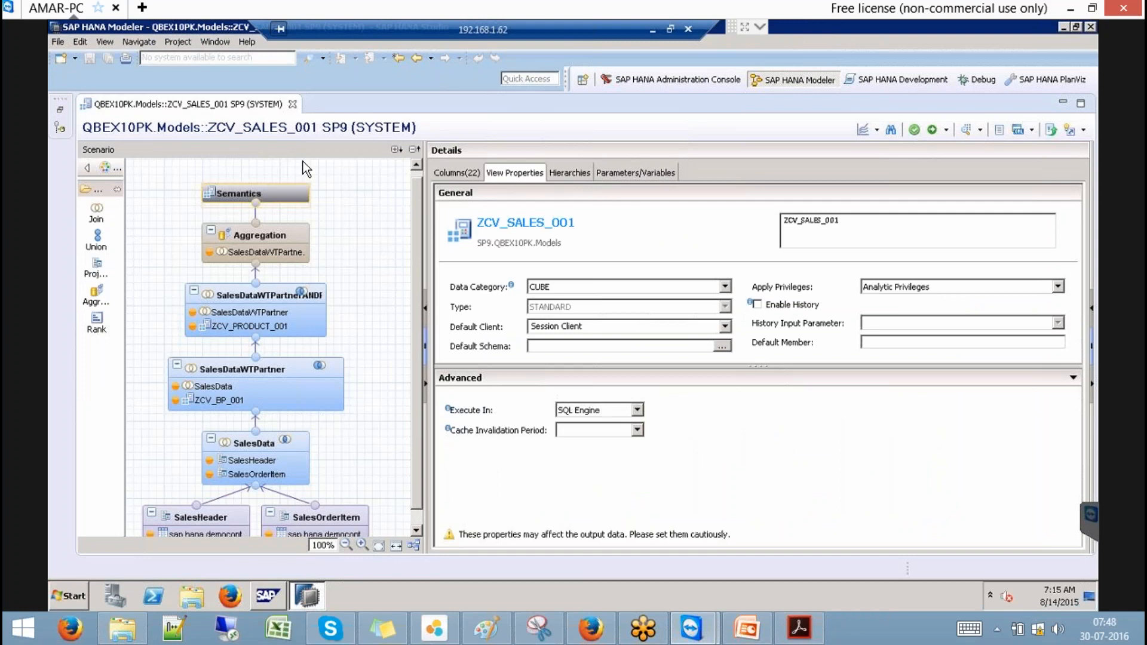
left_click(292, 104)
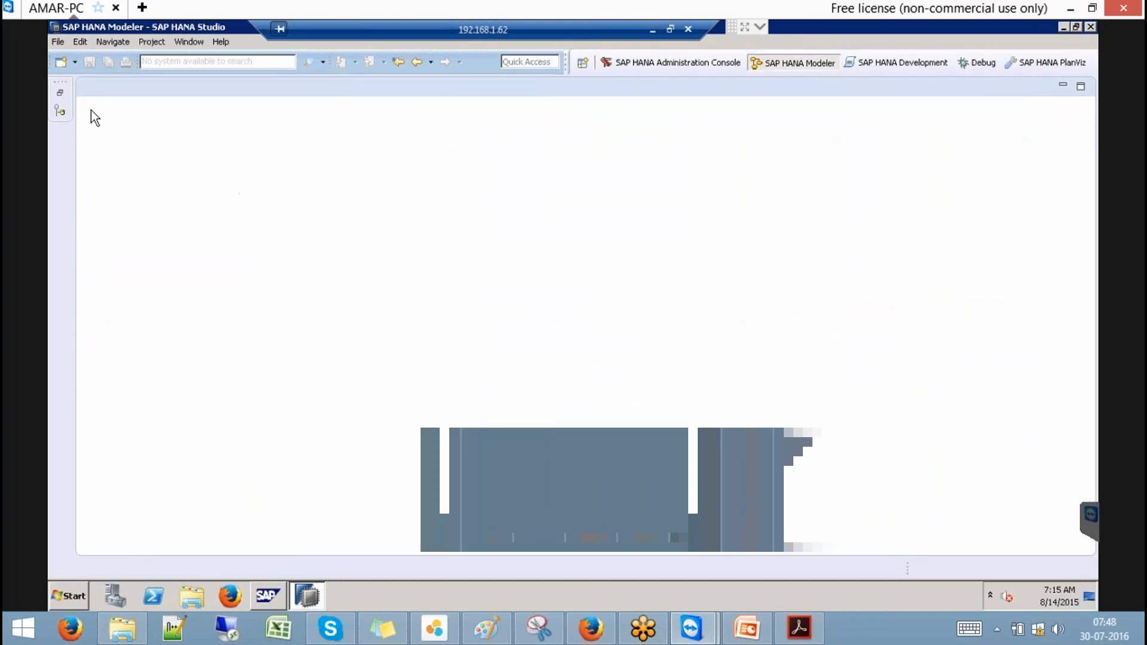
Step: Restore and widen the Systems tree, collapse Attribute Views, expand Analytic Views, and open the ZAN_SALES_001 analytic view
left_click(60, 93)
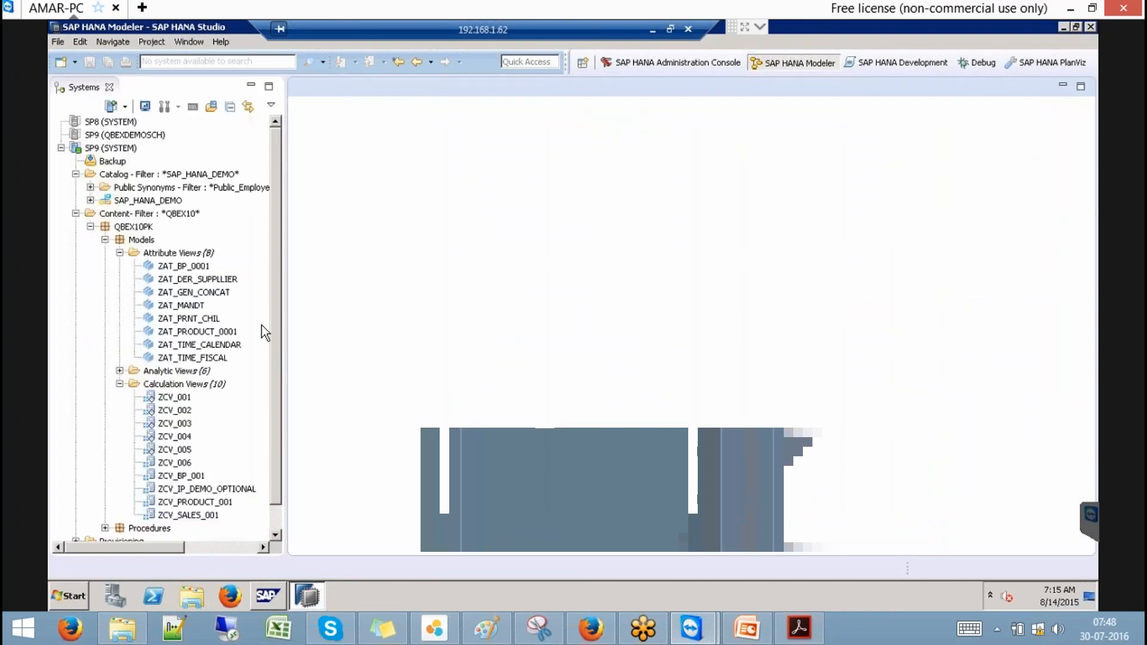
left_click(119, 253)
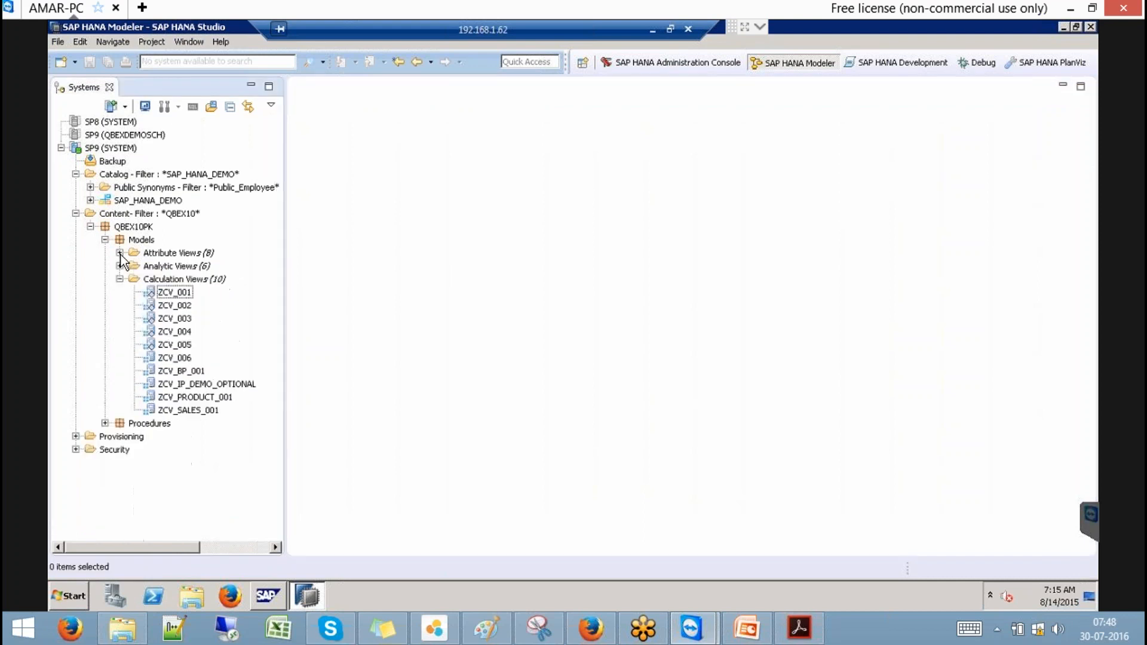
left_click(119, 267)
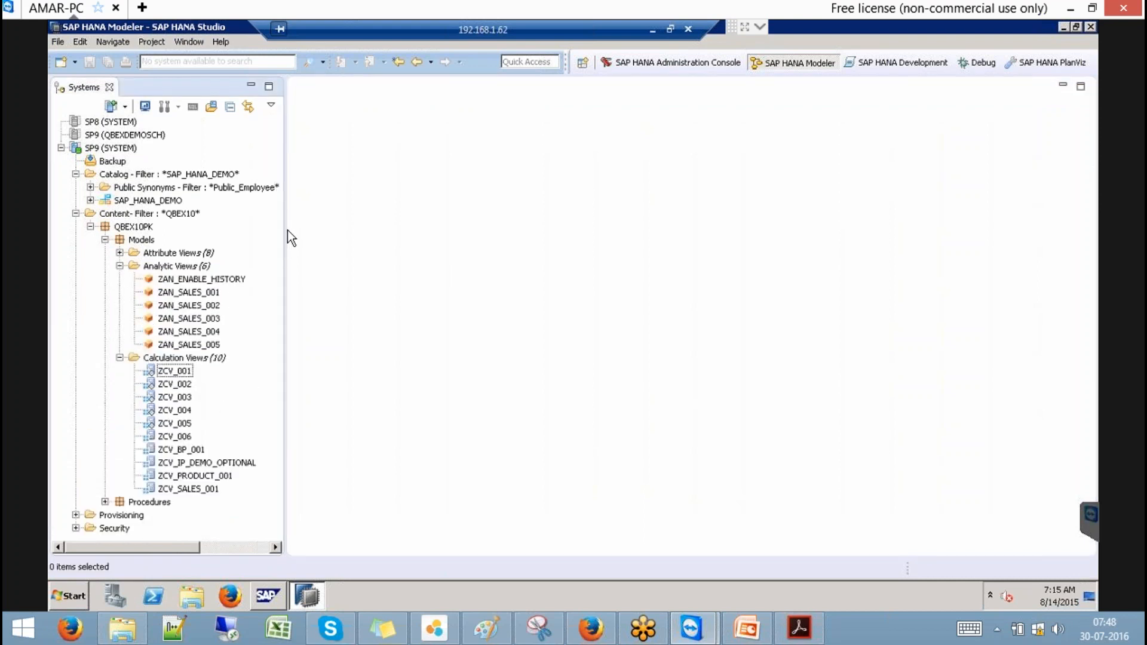
left_click_drag(287, 226, 405, 211)
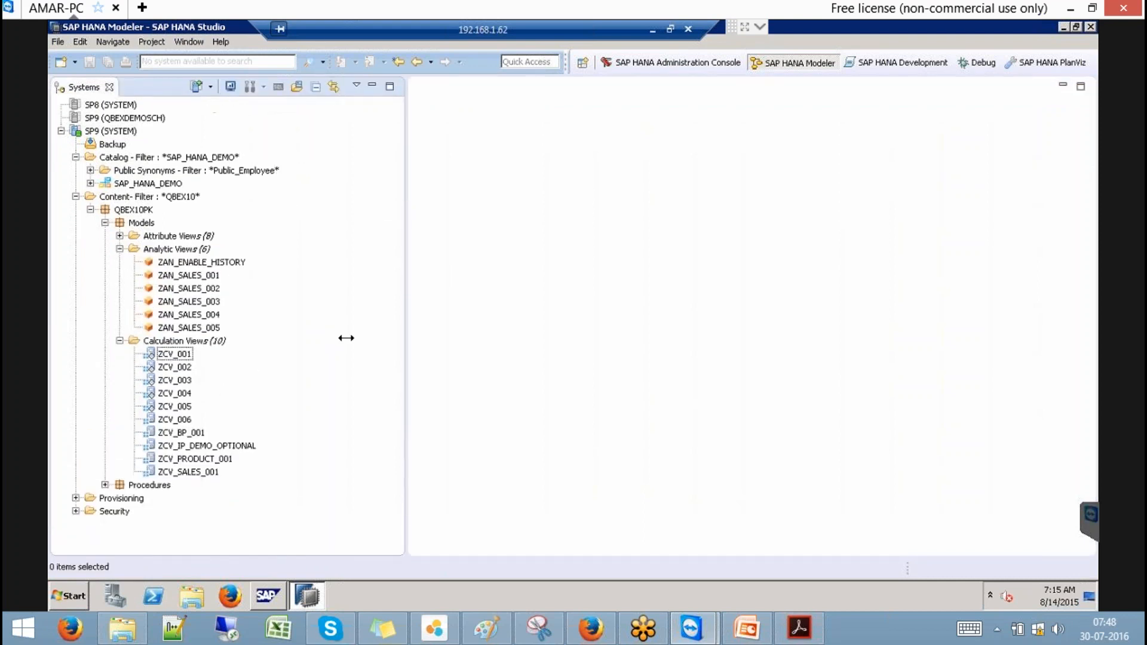
double_click(204, 276)
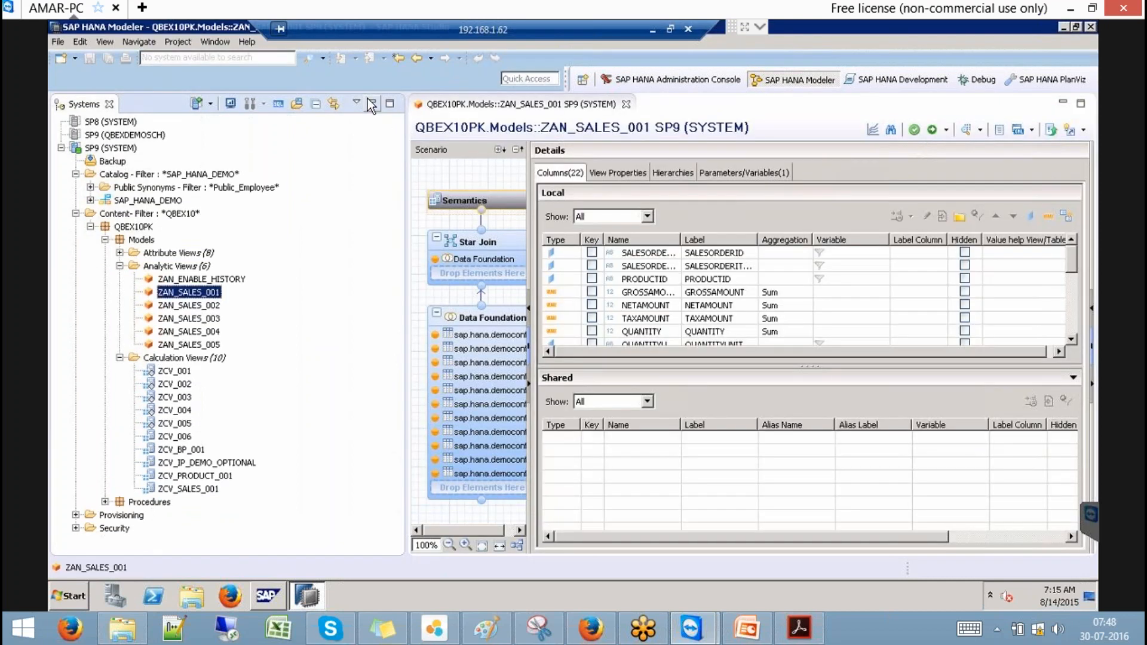
Step: Copy the ZAN_SALES_001 analytic view and paste it into the Analytic Views folder of the QBEX10PK models
left_click(371, 104)
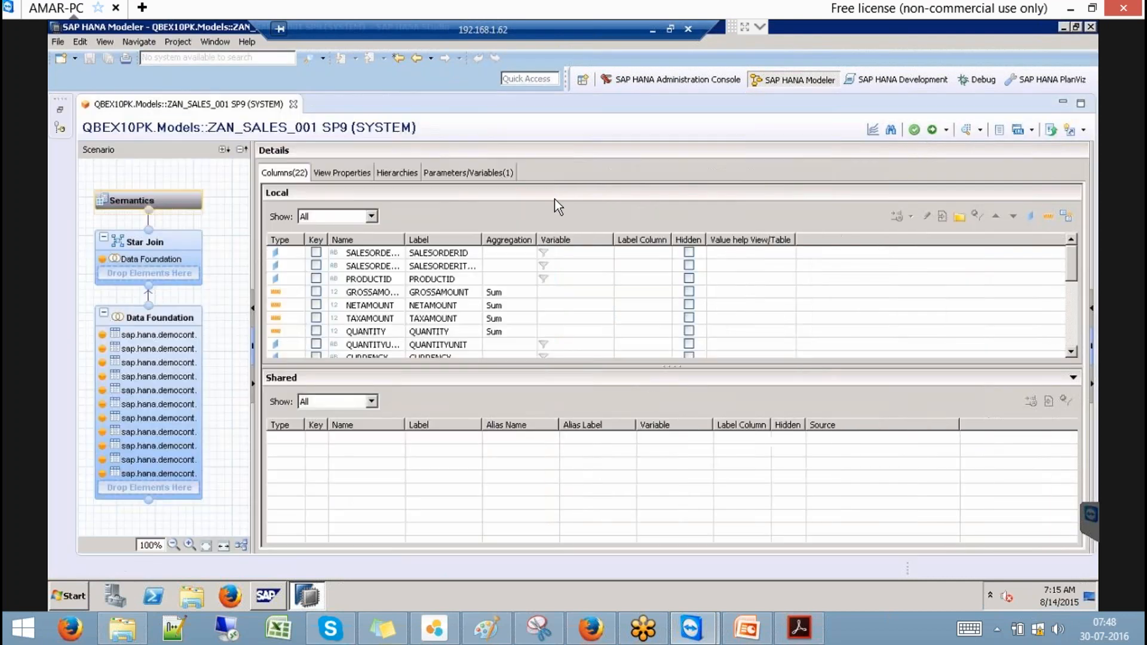
left_click(60, 109)
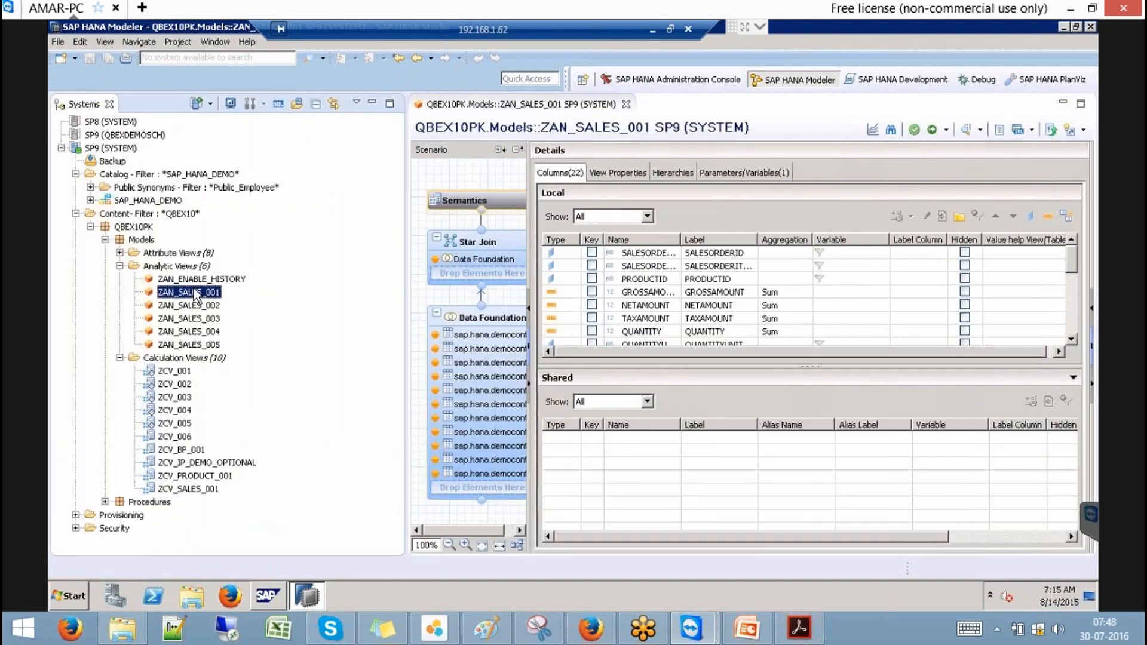
right_click(193, 291)
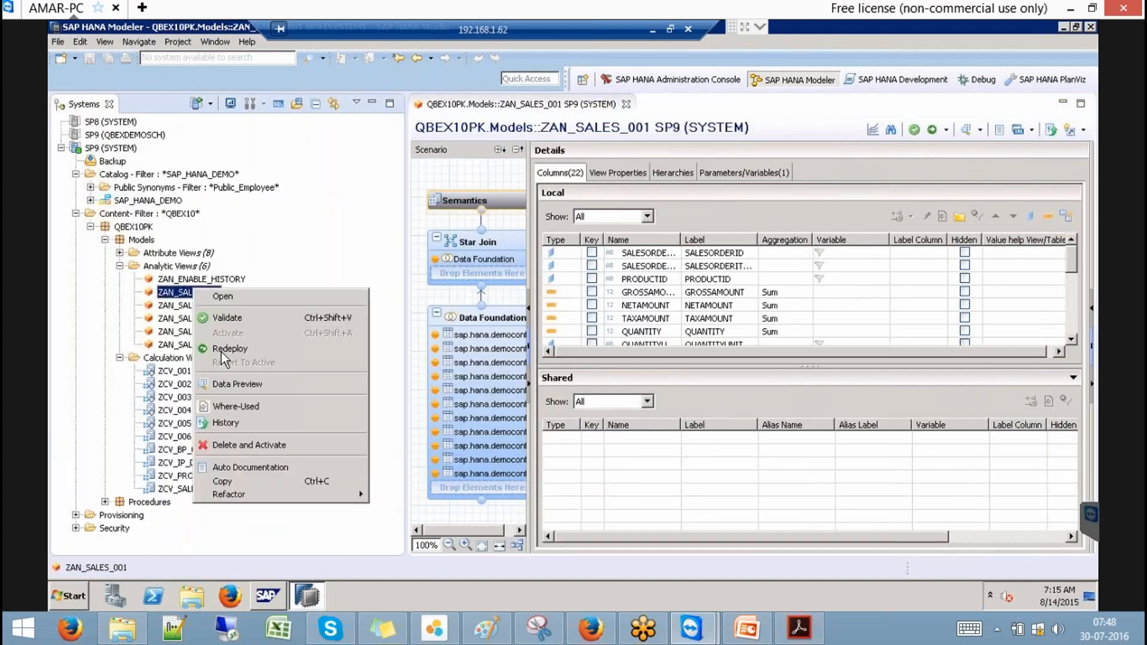
left_click(229, 481)
right_click(173, 267)
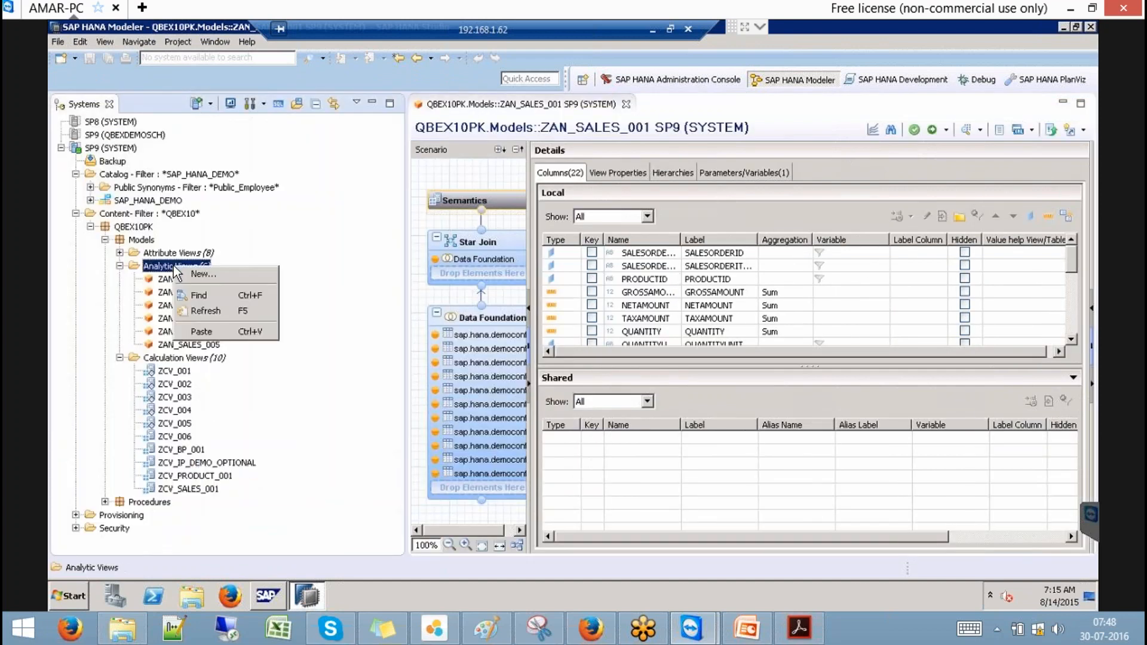
left_click(220, 331)
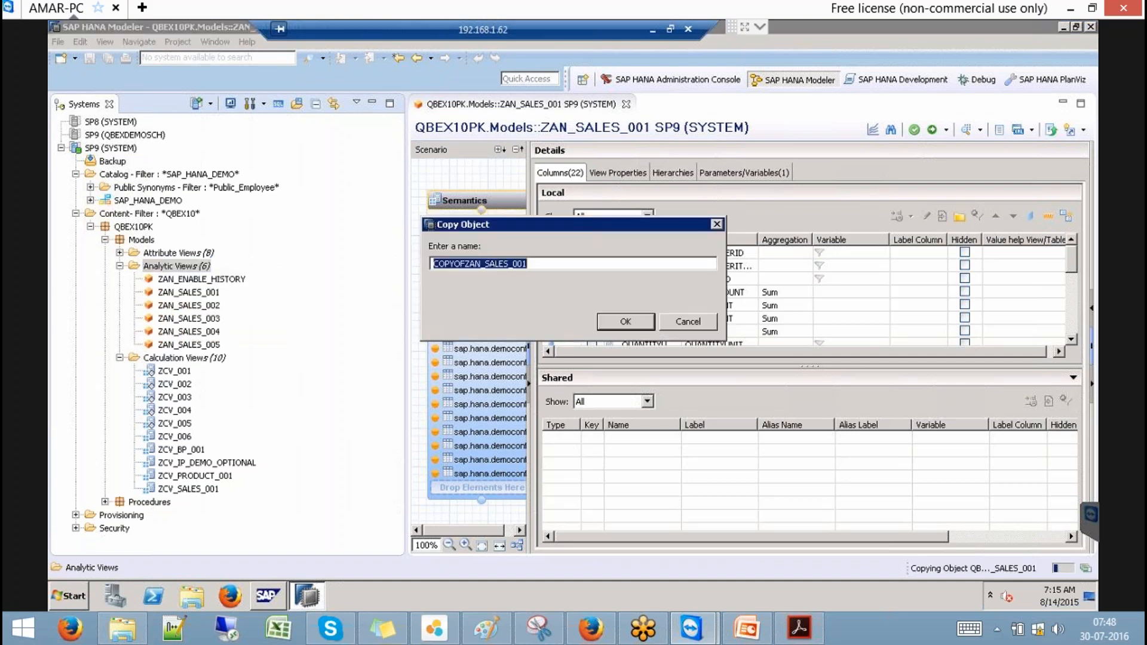
Step: Name the copied analytic view ZAN_SALES, and confirm the copy
left_click_drag(467, 263, 391, 264)
key("BackSpace")
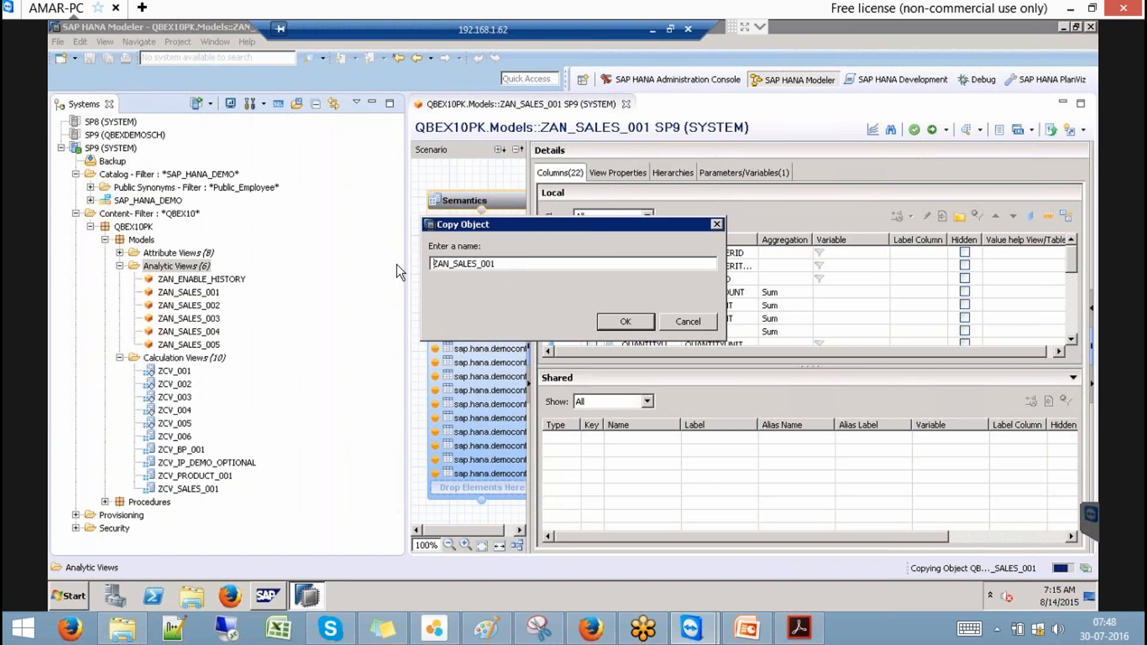
left_click(505, 266)
key("BackSpace")
key("BackSpace")
key("BackSpace")
key("BackSpace")
left_click(619, 322)
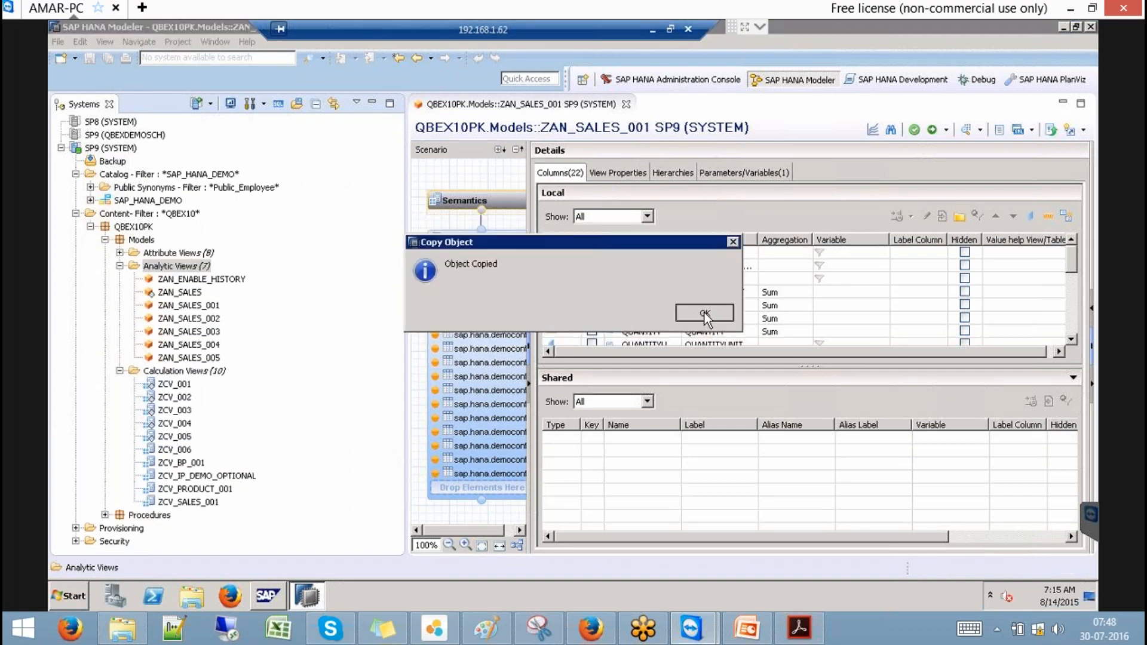
left_click(704, 313)
Step: Open the ZAN_SALES analytic view with the Systems tree minimized, and remove the IP_DATE input parameter together with its references
double_click(179, 292)
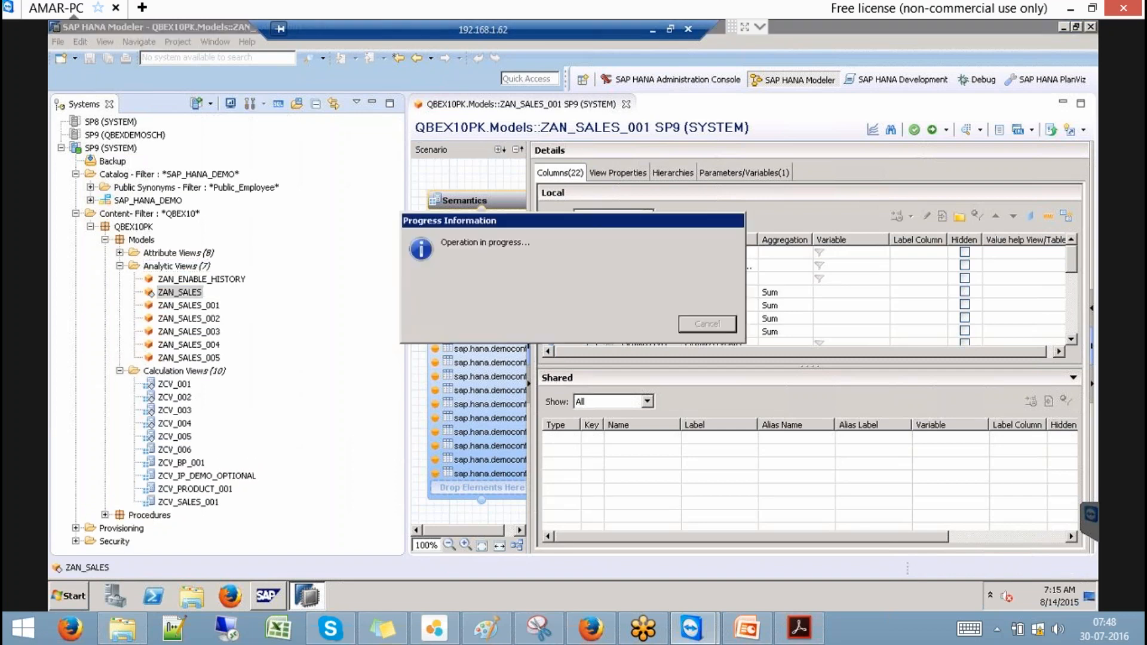
left_click(370, 106)
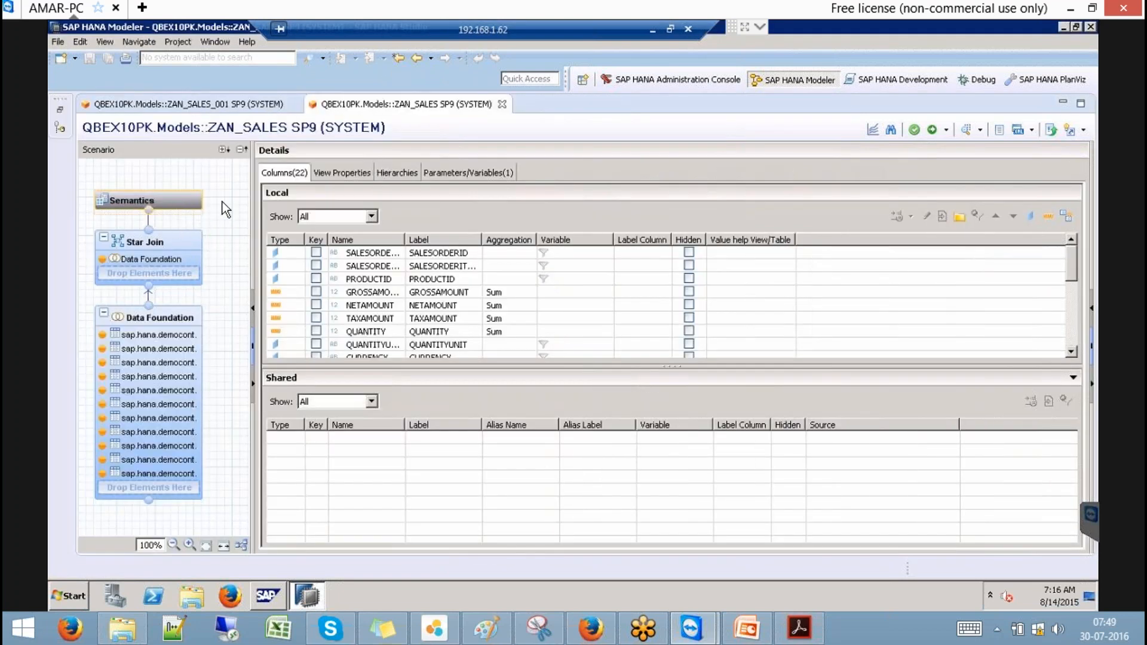
left_click(454, 170)
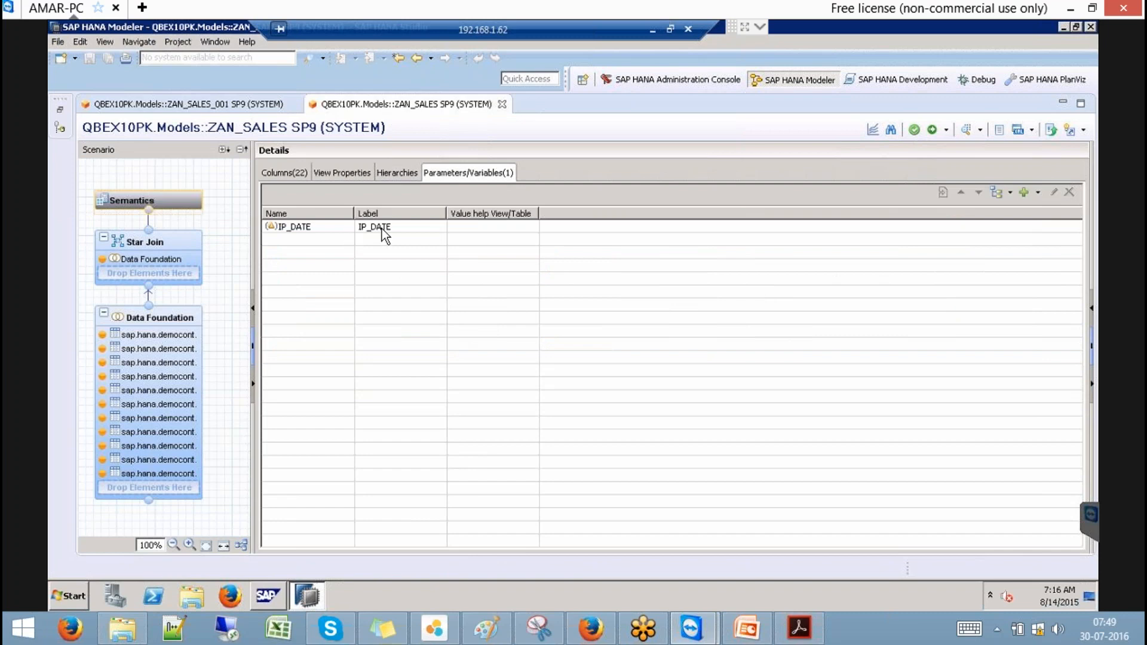
left_click(349, 229)
left_click(1069, 193)
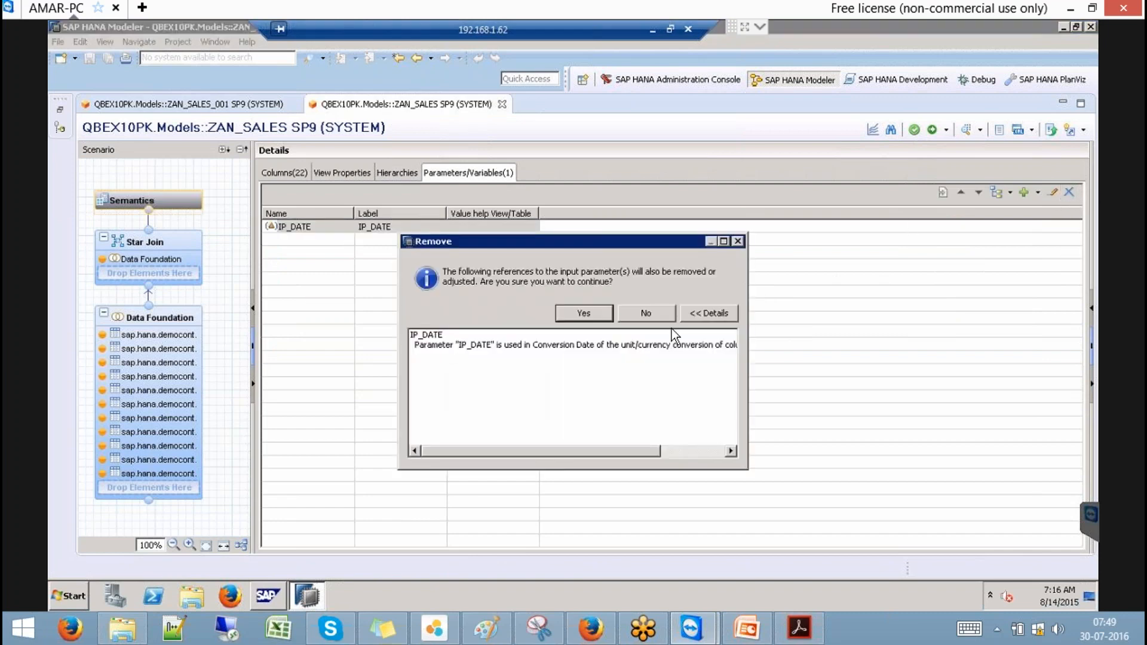
left_click(603, 314)
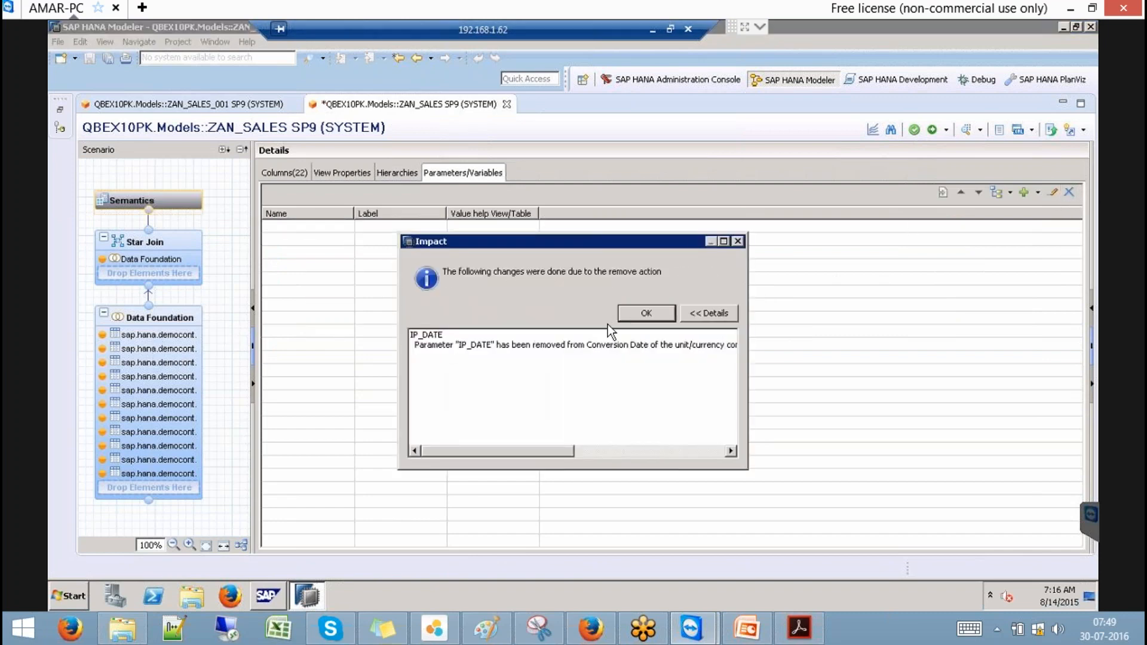
left_click(620, 315)
Step: In the Data Foundation, remove the filter on the CURRENCY column of the EPM.Sales.Item table
left_click(182, 316)
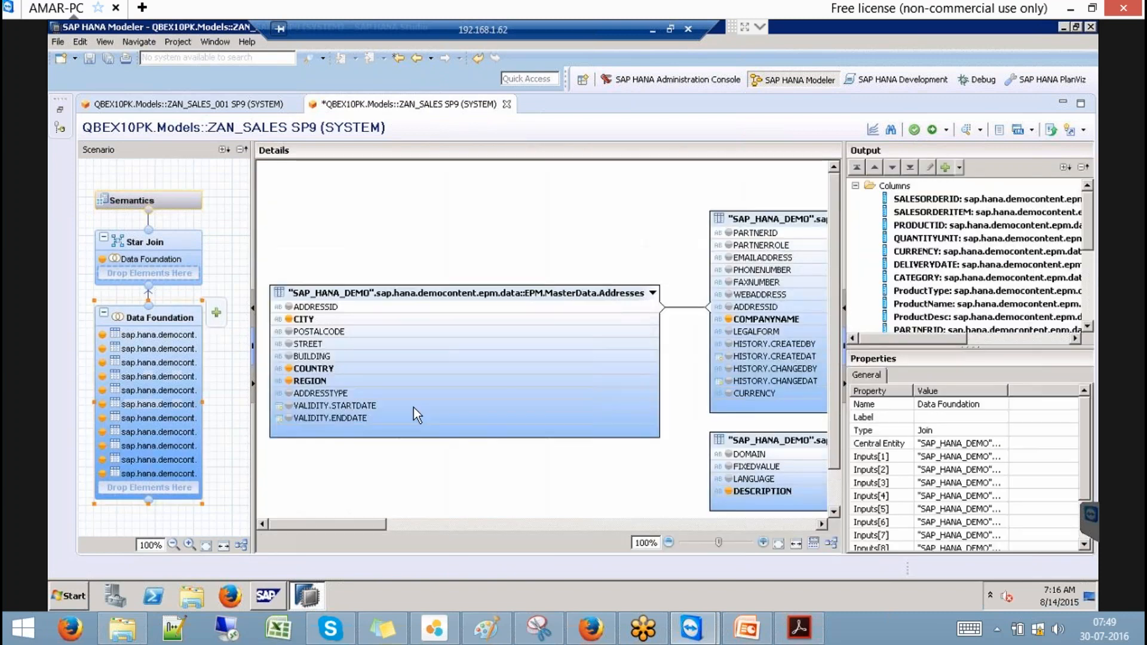
left_click_drag(335, 527, 577, 528)
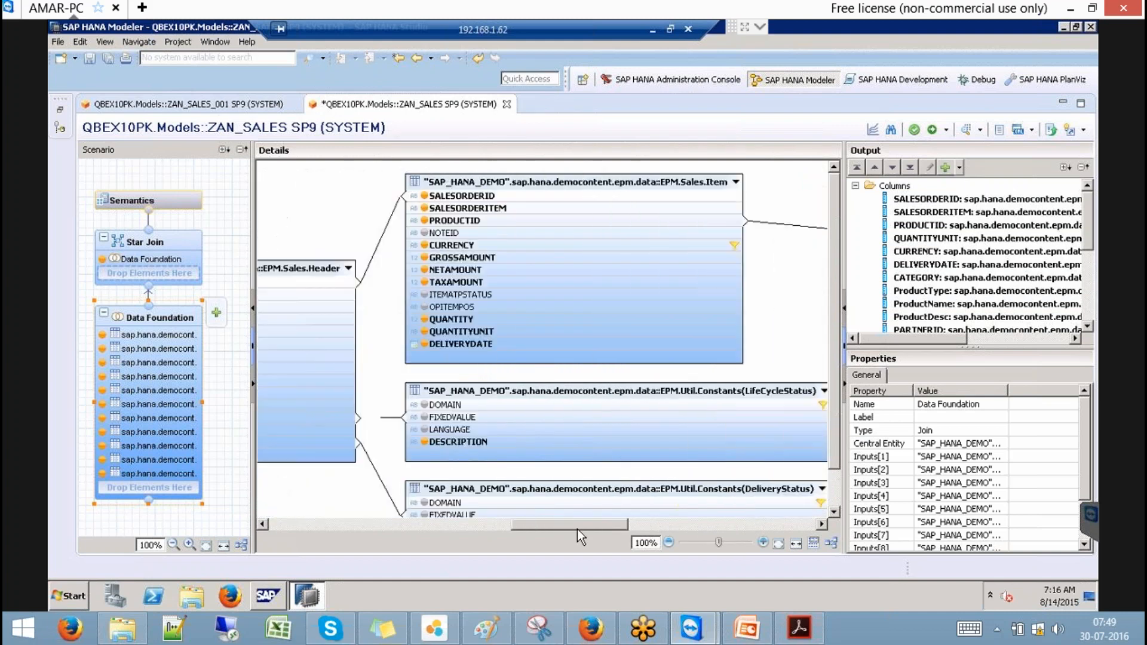
right_click(683, 247)
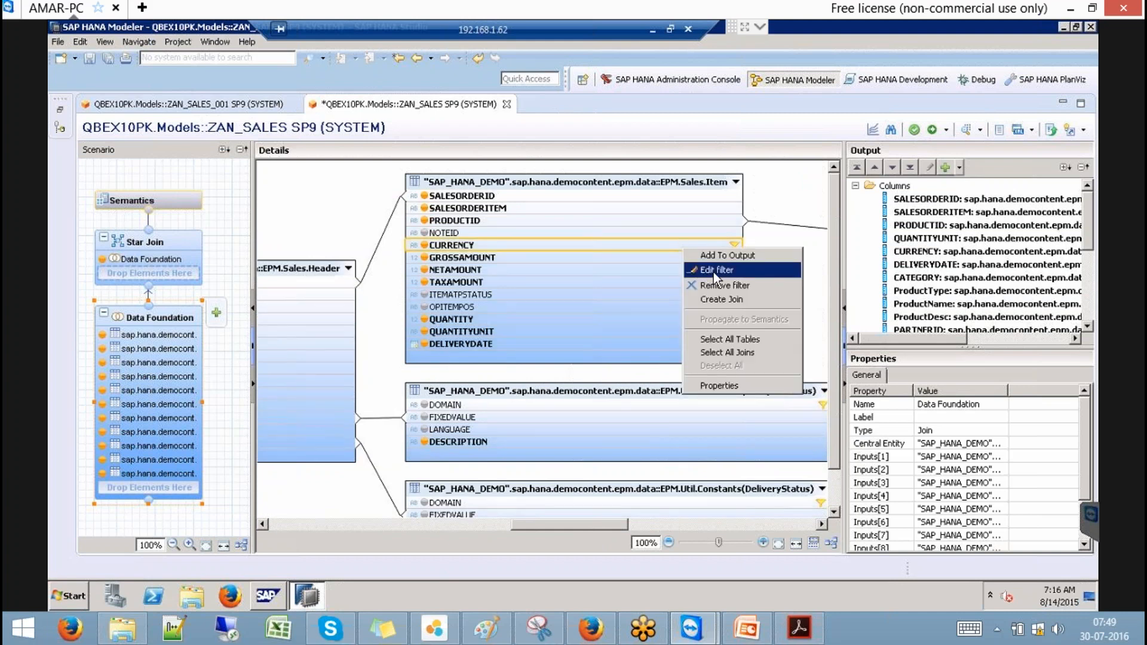
left_click(723, 285)
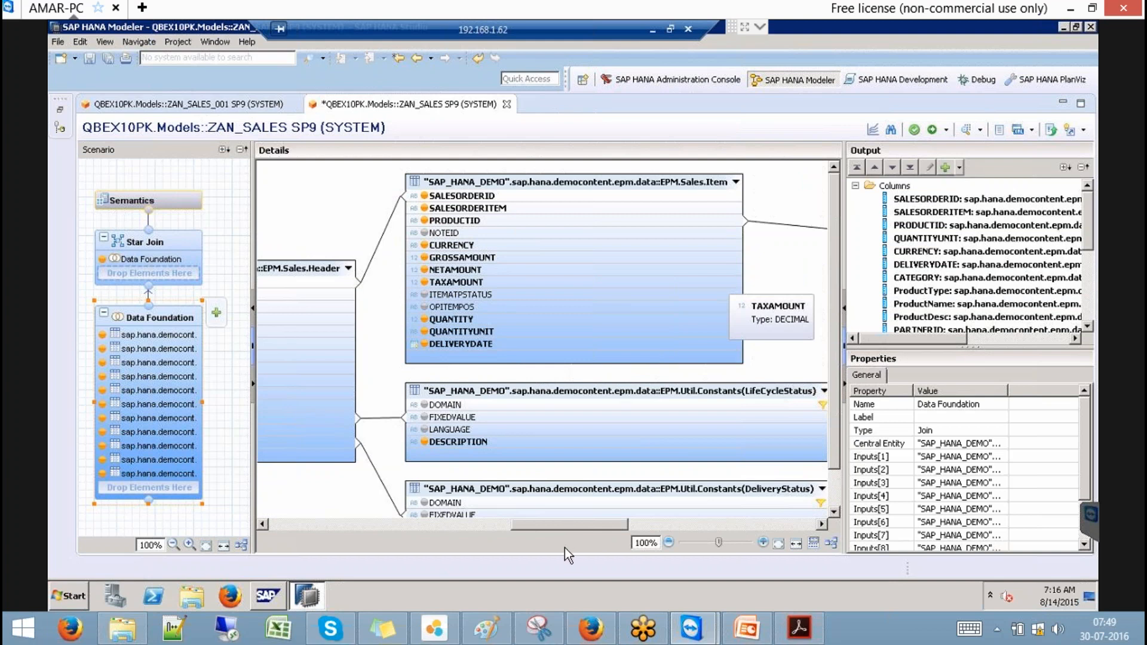
Step: Check the remaining Data Foundation tables for filters, and the Star Join output for calculated columns, restricted columns and input parameters
left_click_drag(560, 526, 289, 525)
left_click(433, 523)
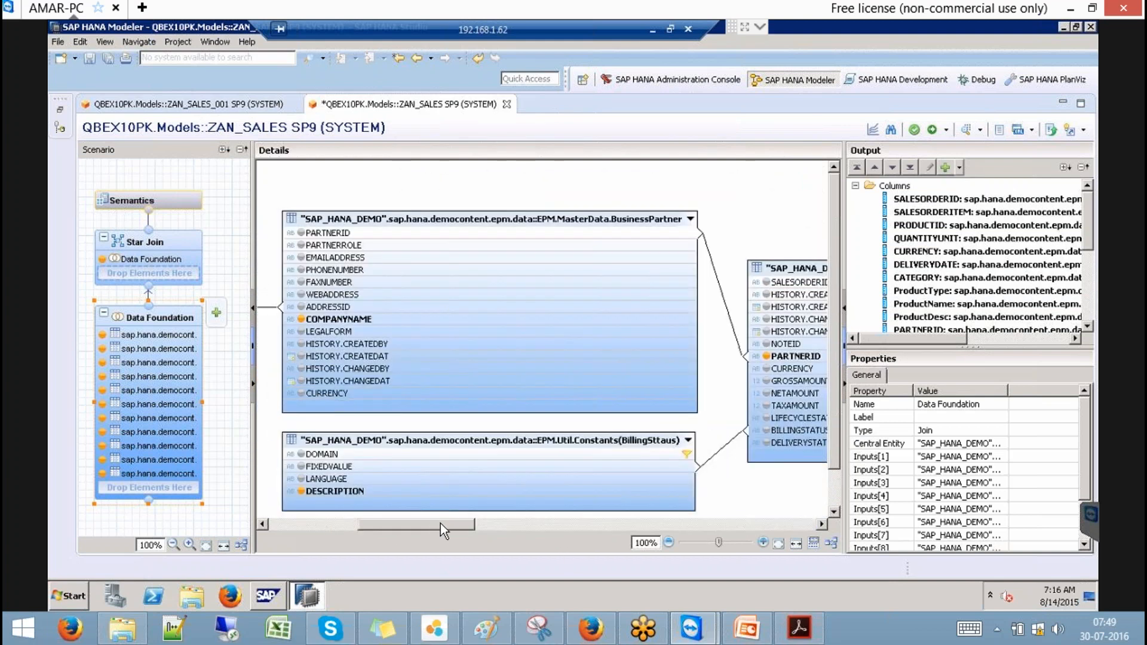
left_click(526, 525)
left_click(623, 524)
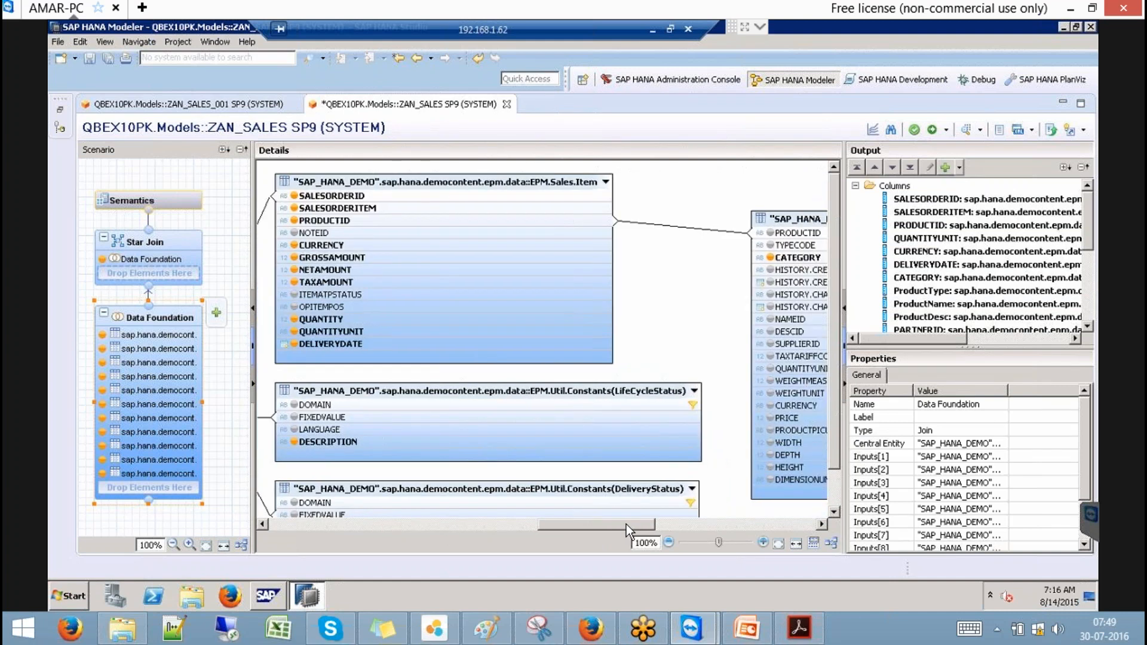
left_click_drag(710, 530, 822, 528)
left_click(177, 237)
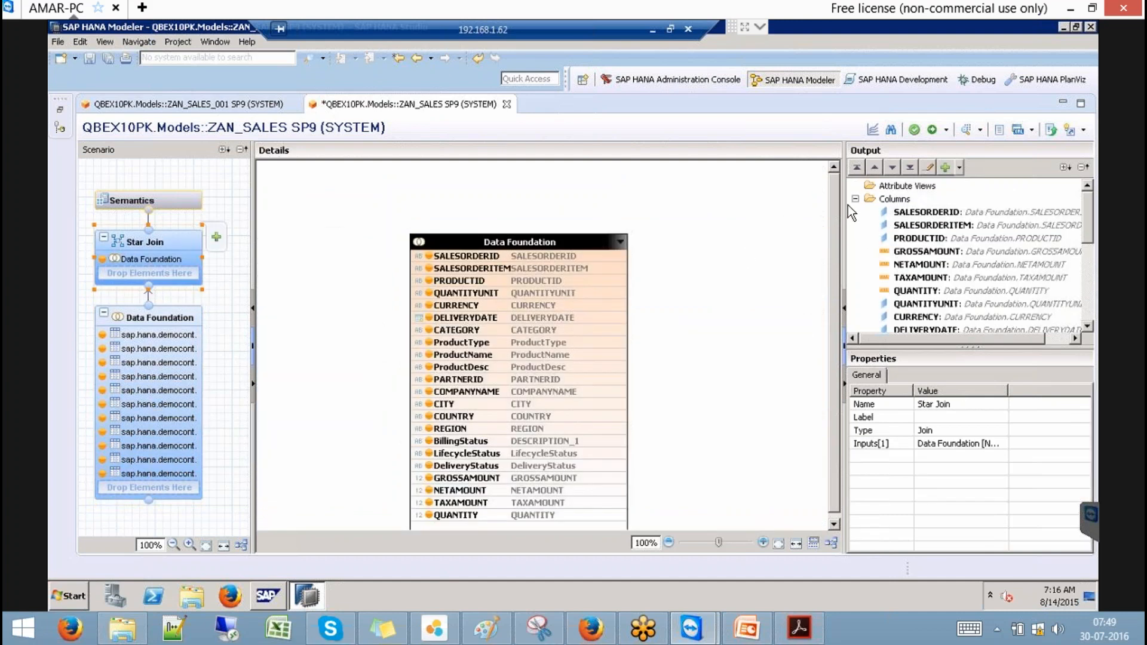
left_click(848, 205)
left_click(855, 199)
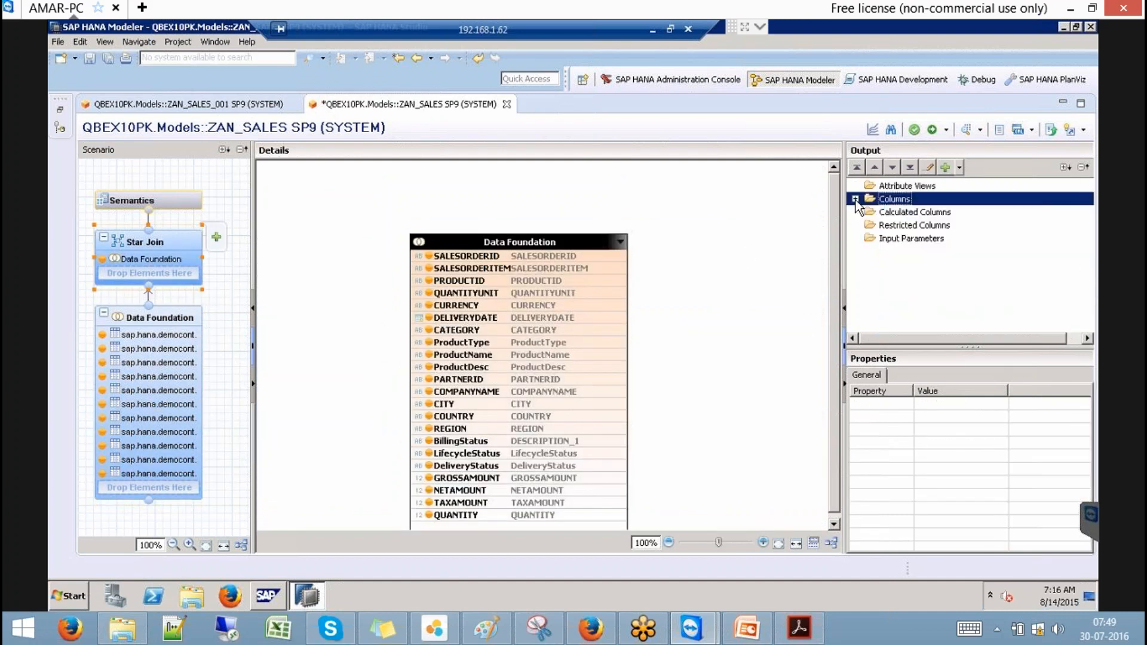
Step: In the Data Foundation, apply a filter to the COUNTRY column of the EPM.MasterData.Addresses table with operator Equal and value US
left_click(157, 311)
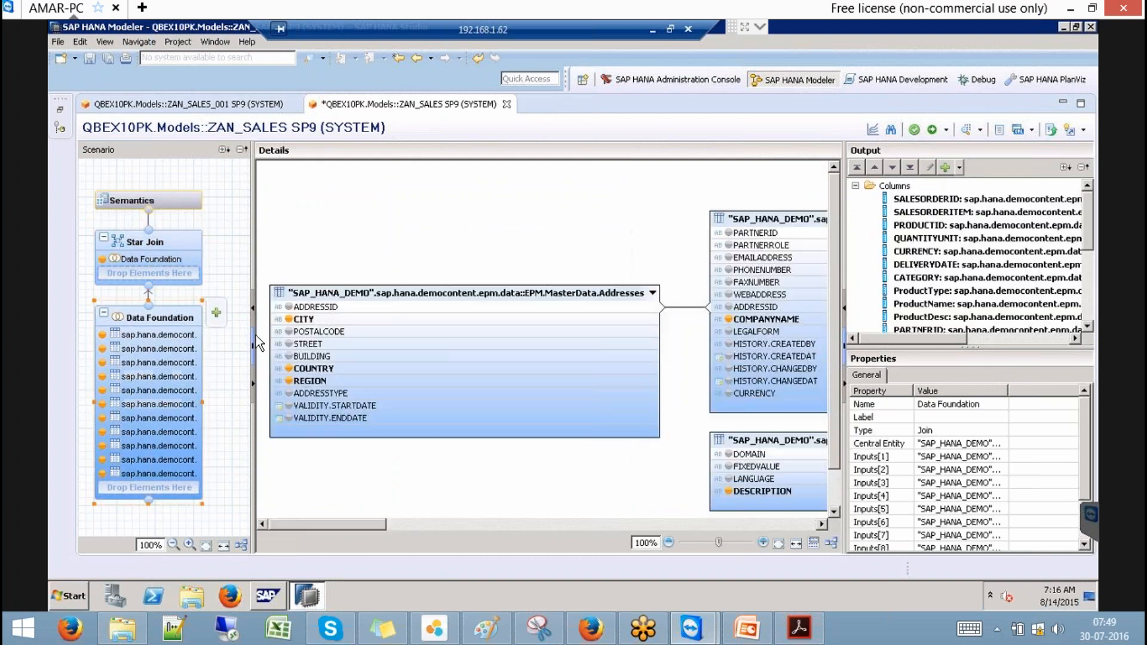
right_click(450, 368)
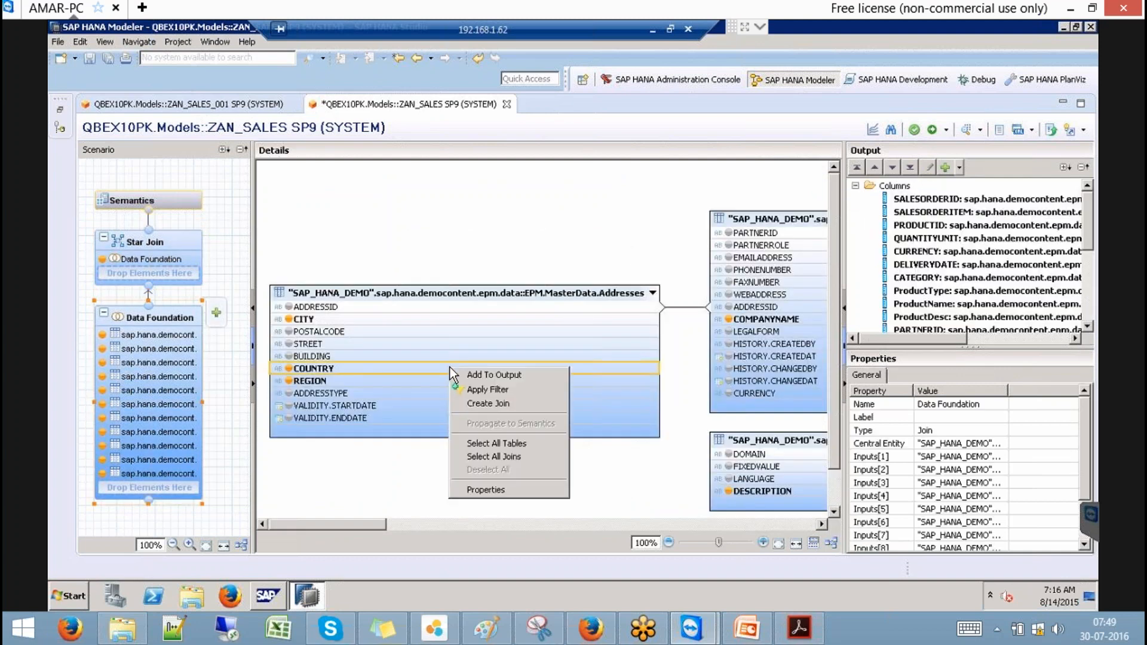
left_click(497, 390)
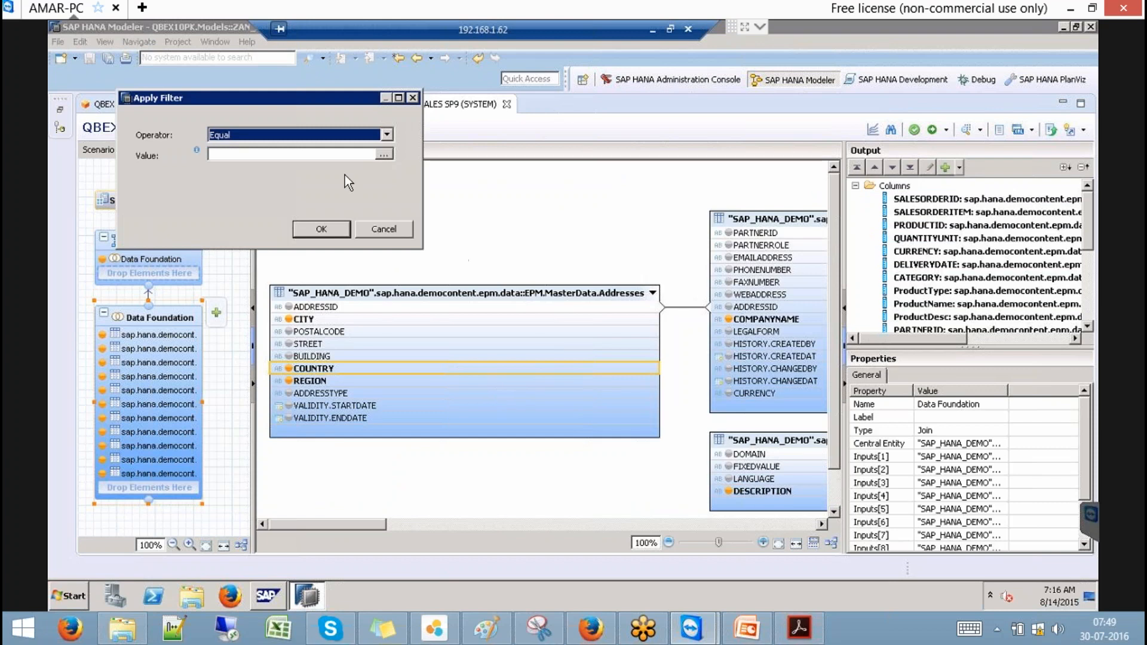
left_click(384, 154)
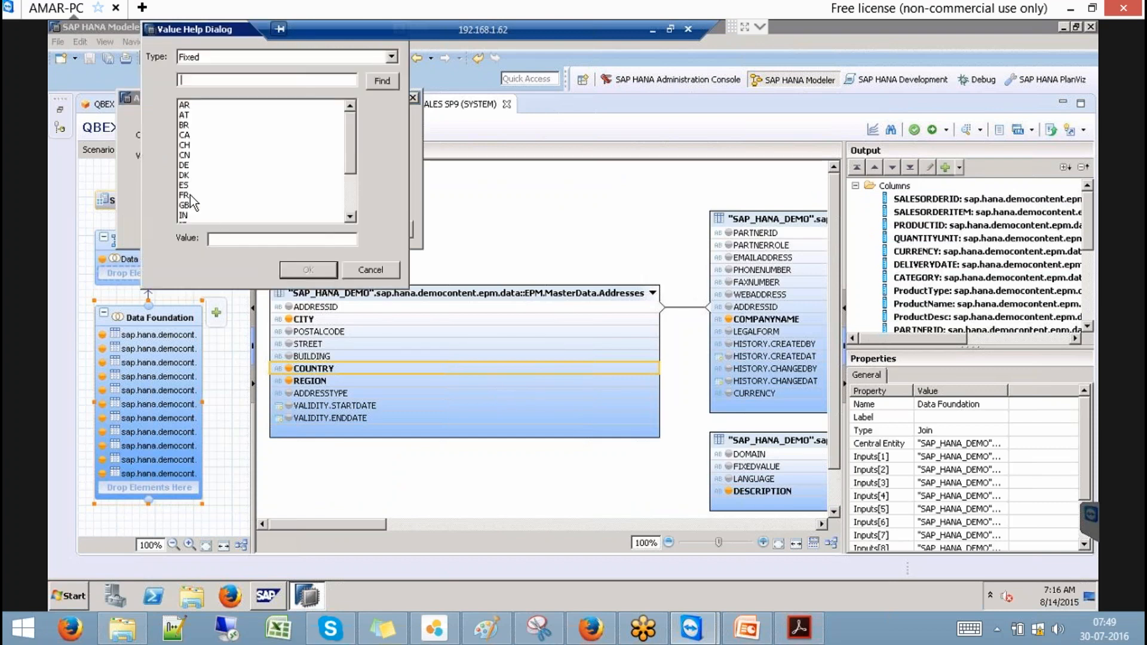
left_click(353, 189)
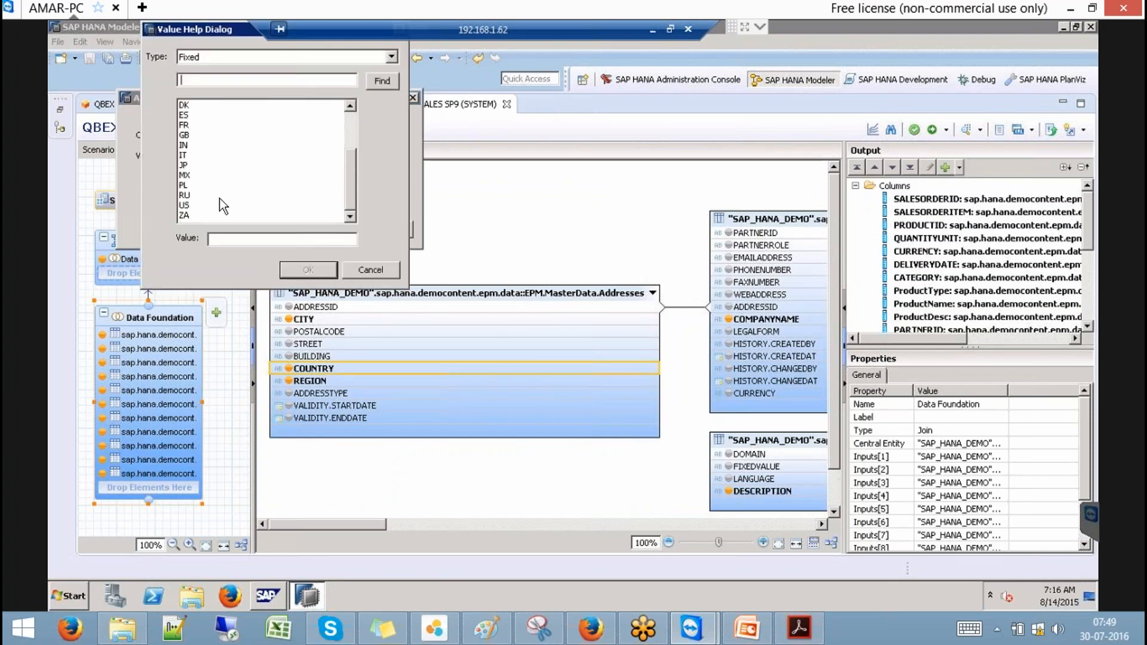
left_click(190, 205)
left_click(306, 270)
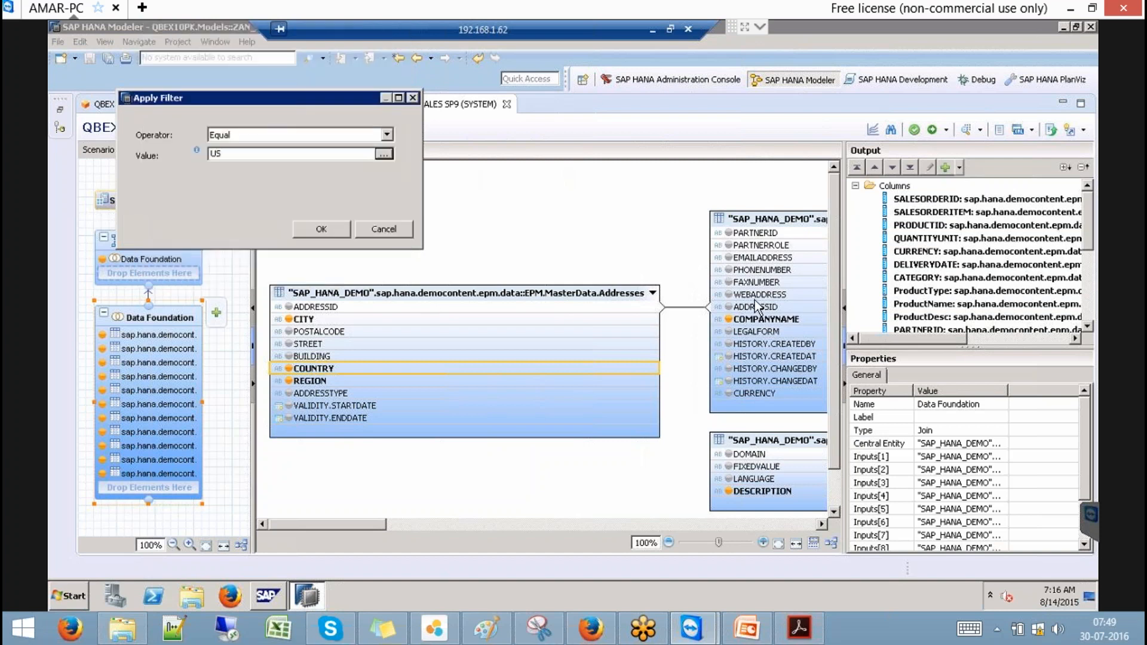
left_click(321, 229)
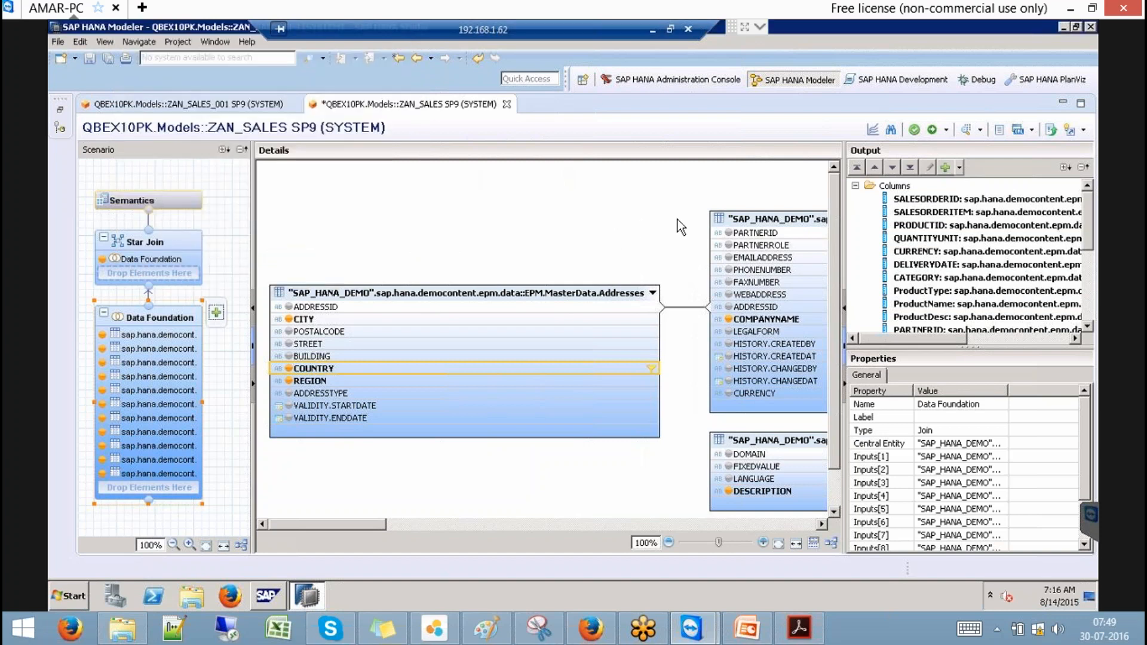
Step: Save and activate the ZAN_SALES view, close both analytic view editors, and restore the Systems tree
left_click(933, 133)
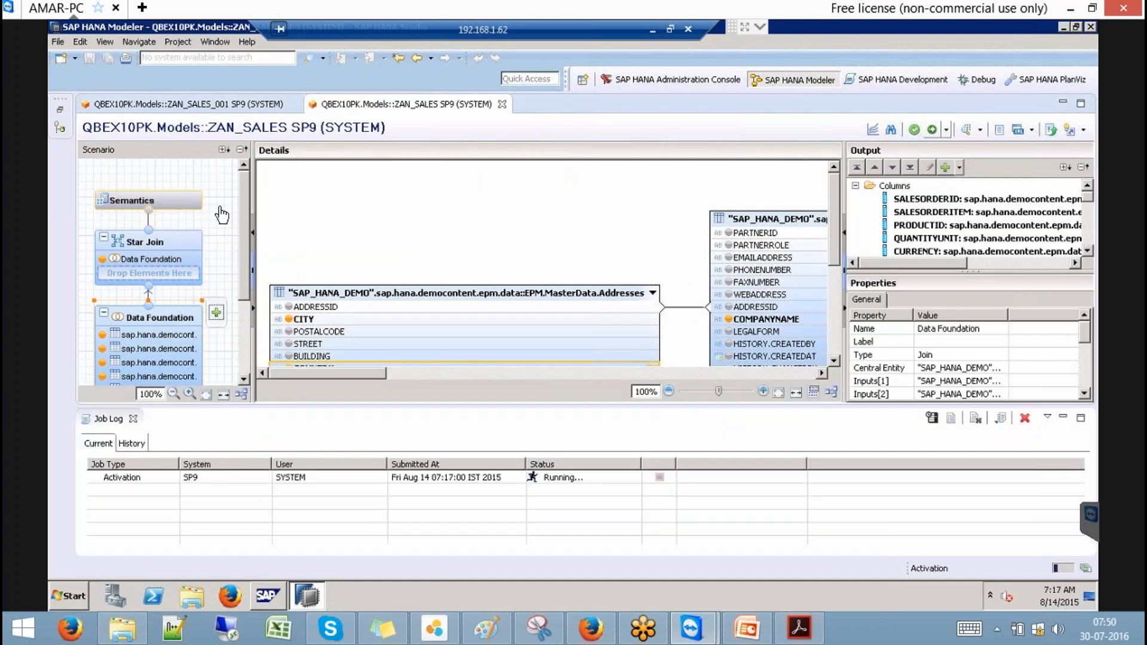
left_click(502, 104)
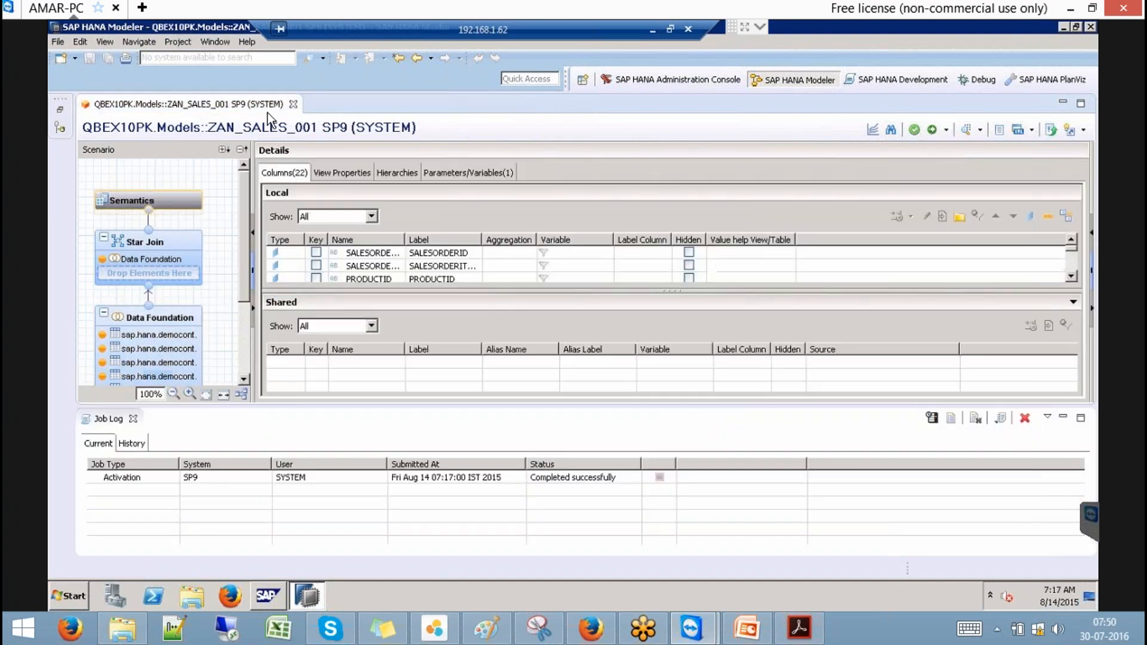
left_click(293, 104)
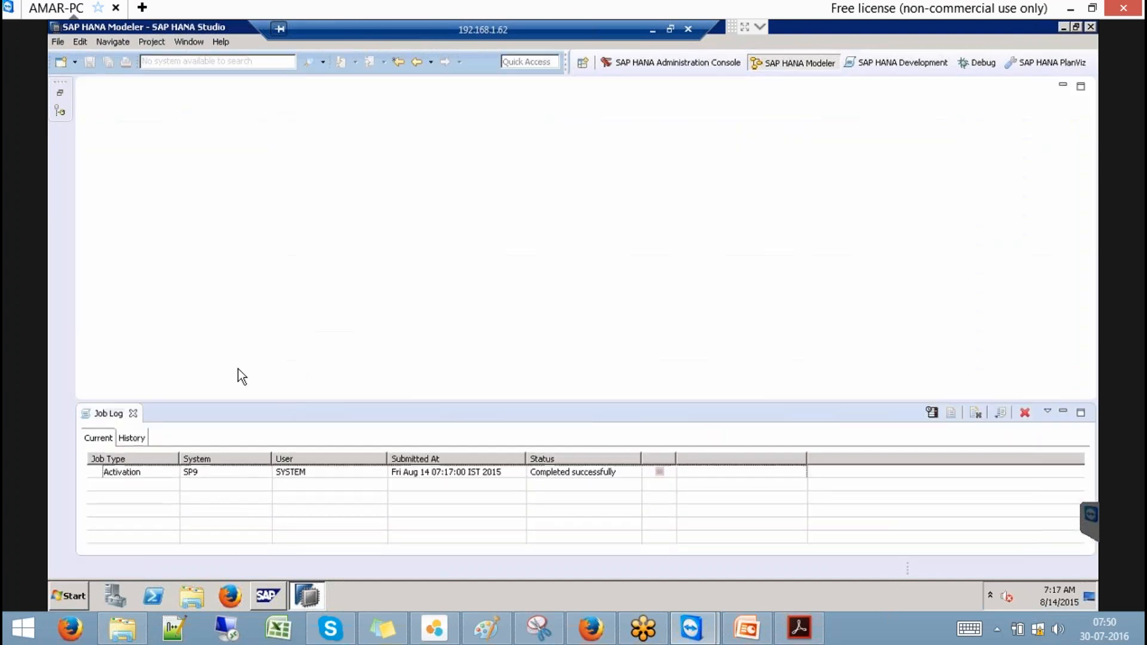
left_click(61, 93)
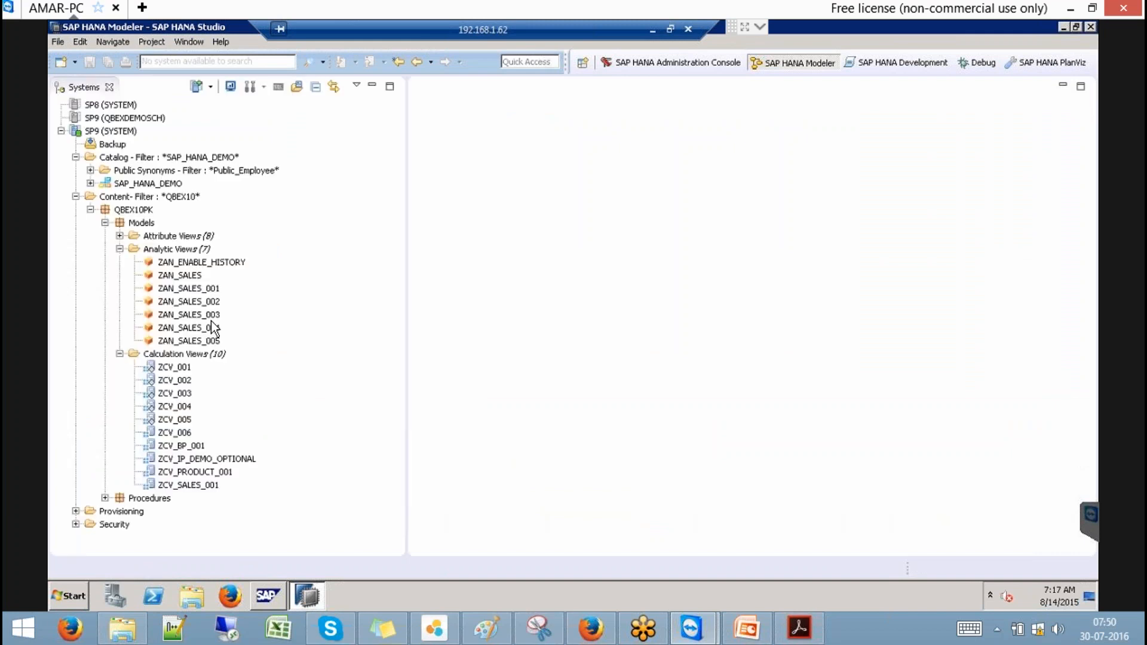
Step: Copy the ZAN_SALES analytic view into the Analytic Views folder of QBEX10PK.Models under the name ZAN_SALES_GB
right_click(190, 277)
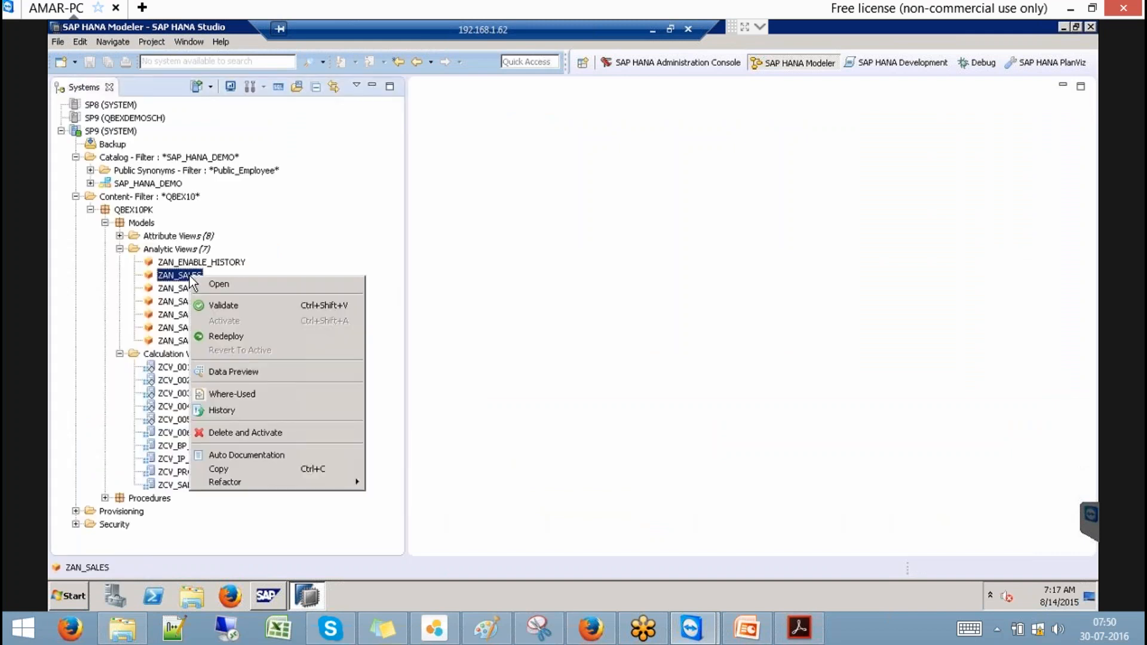
left_click(228, 469)
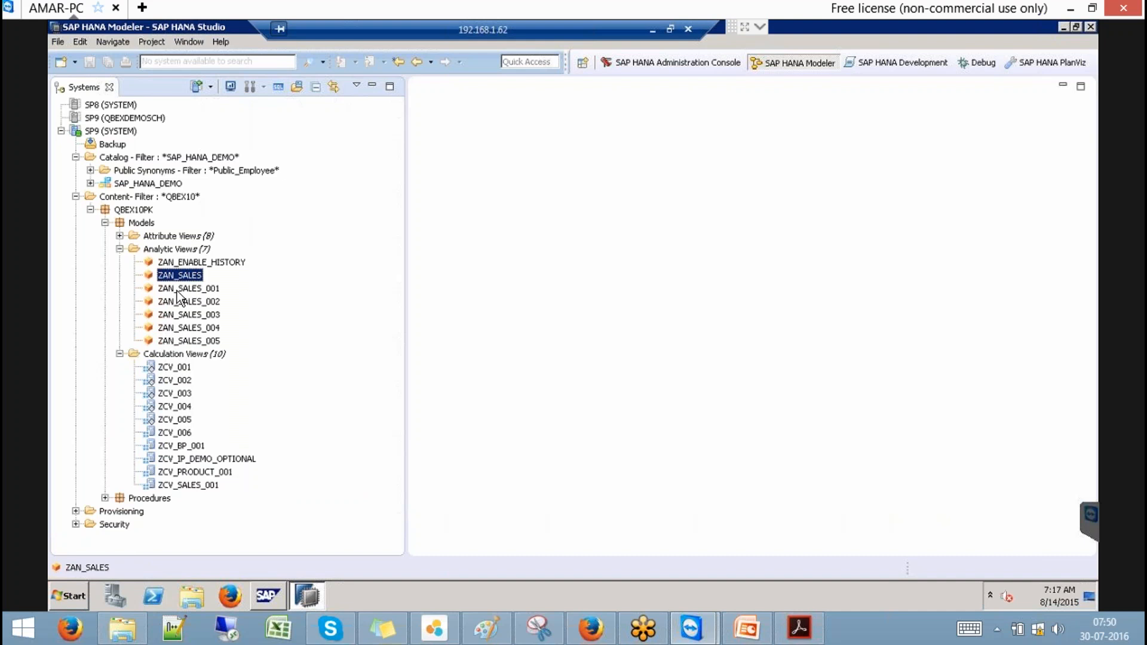
left_click(176, 250)
right_click(176, 248)
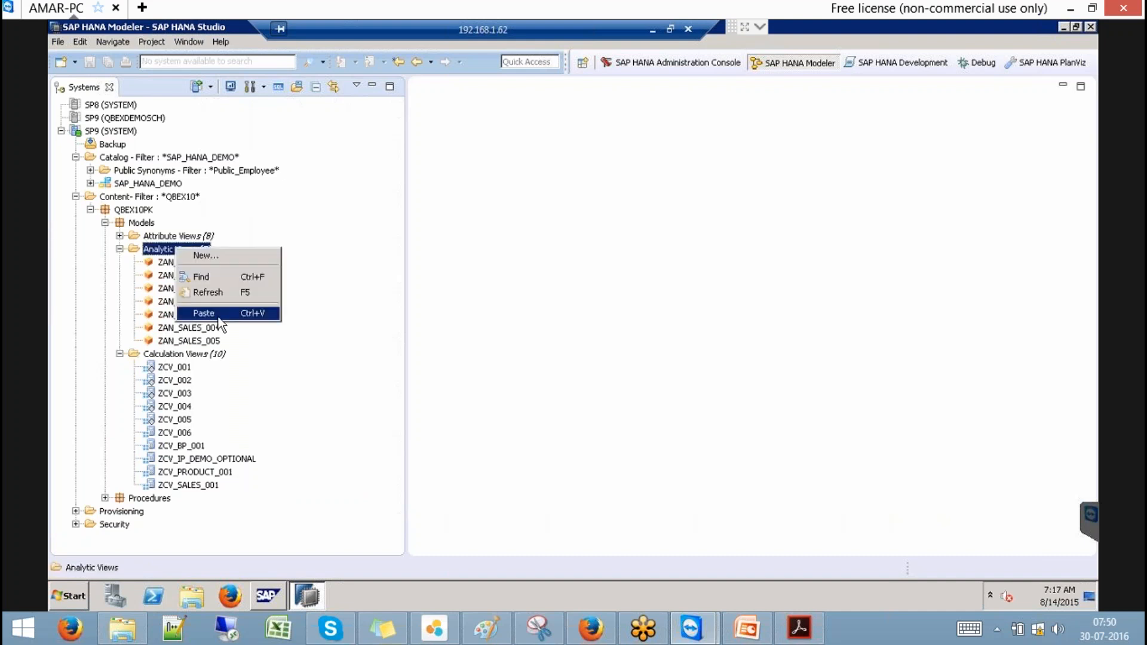
left_click(223, 315)
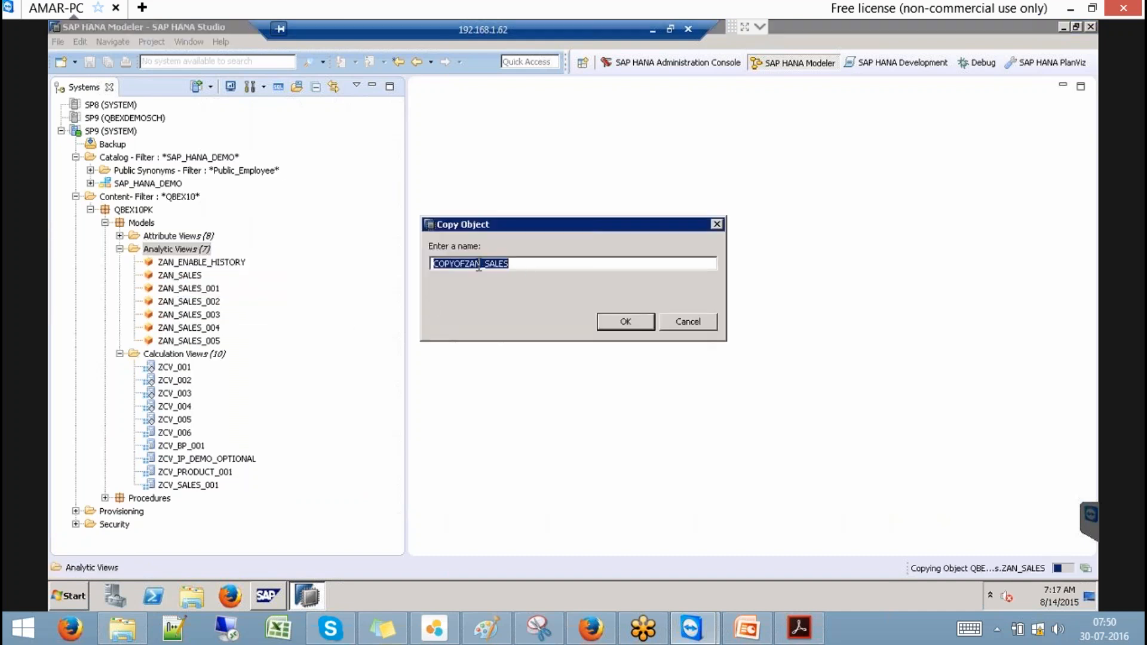
left_click_drag(472, 264, 368, 259)
key("BackSpace")
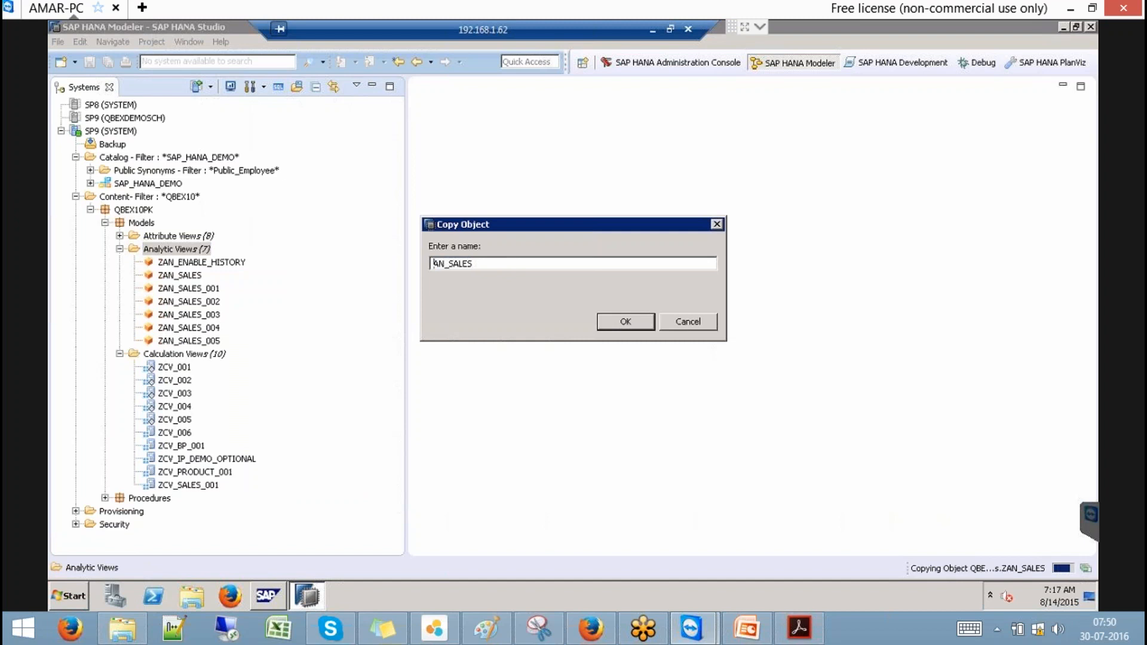
type("Z")
key("End")
type("_GB")
left_click(625, 322)
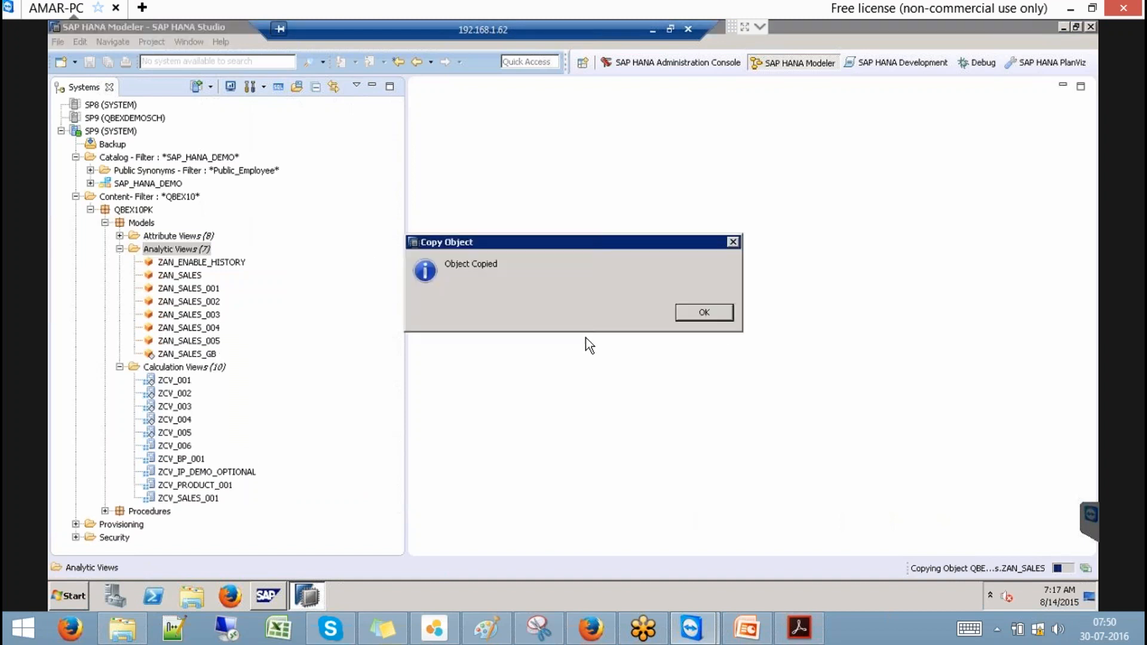
left_click(703, 309)
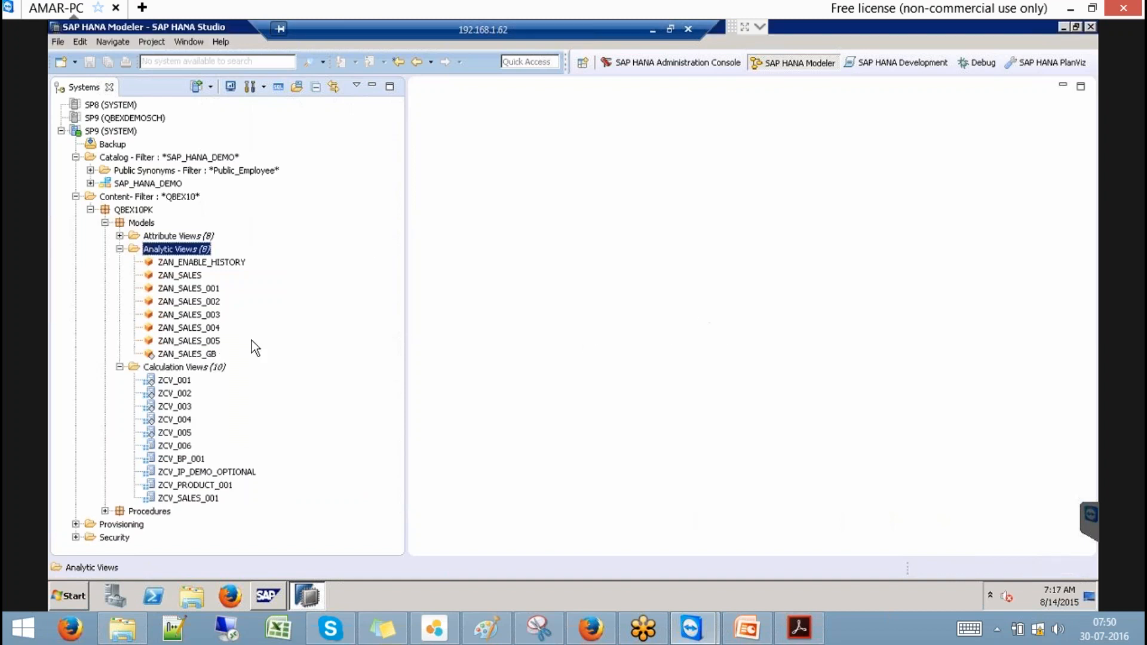
Step: In the Data Foundation of ZAN_SALES_GB, set the COUNTRY filter of the EPM.MasterData.Addresses table to Equal GB
double_click(194, 355)
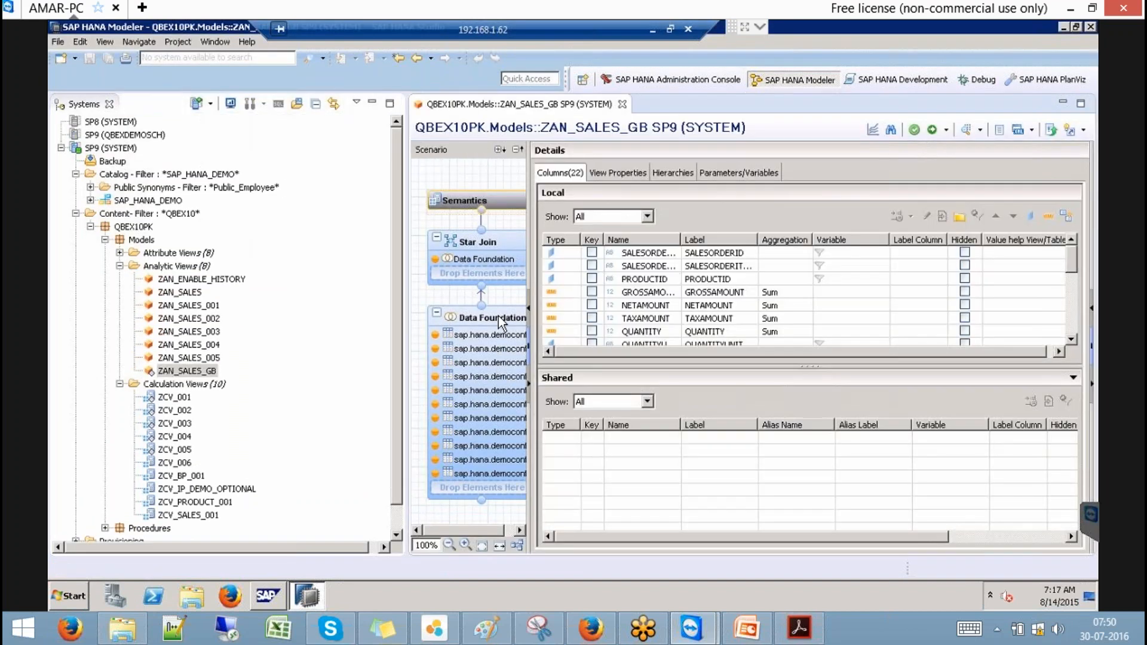
left_click(498, 315)
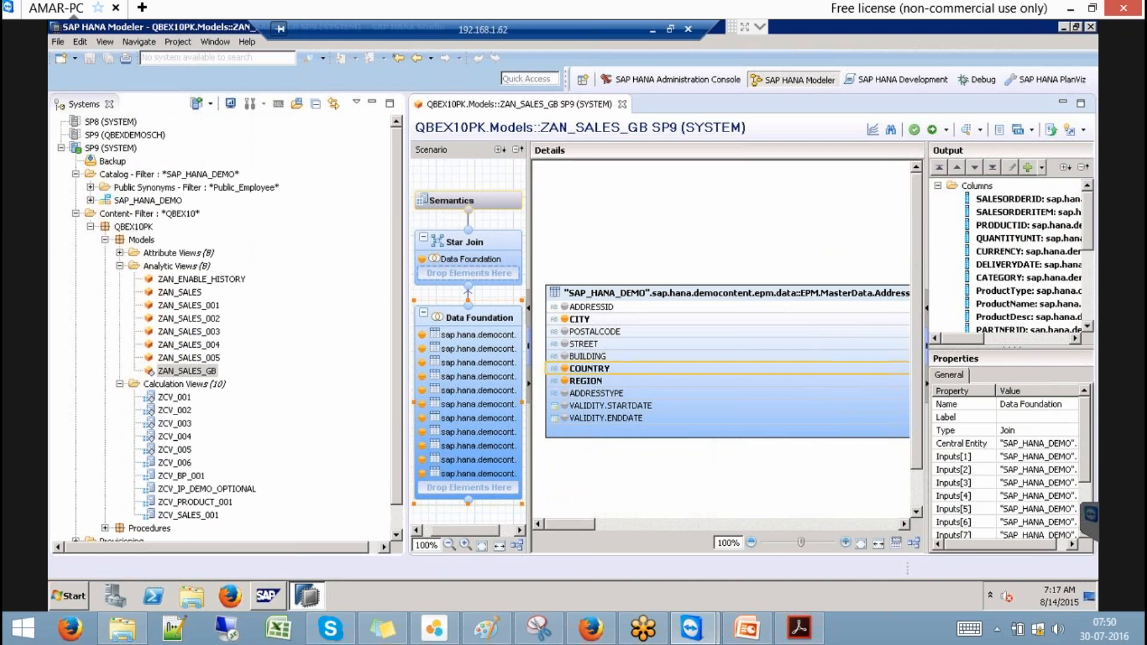
right_click(632, 373)
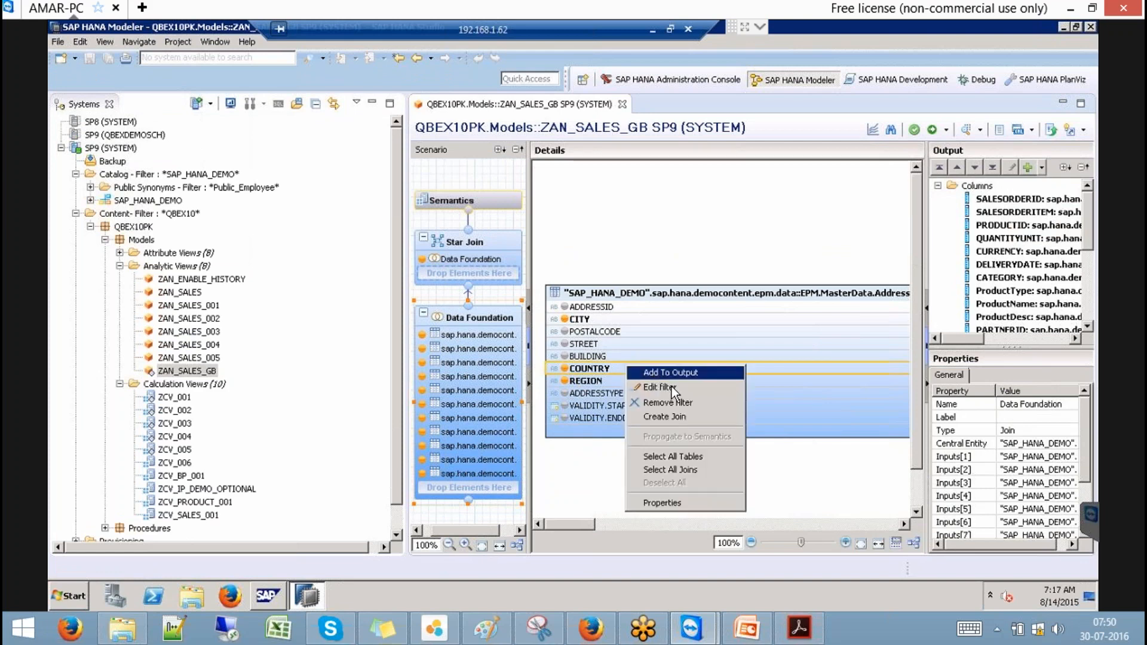
left_click(672, 387)
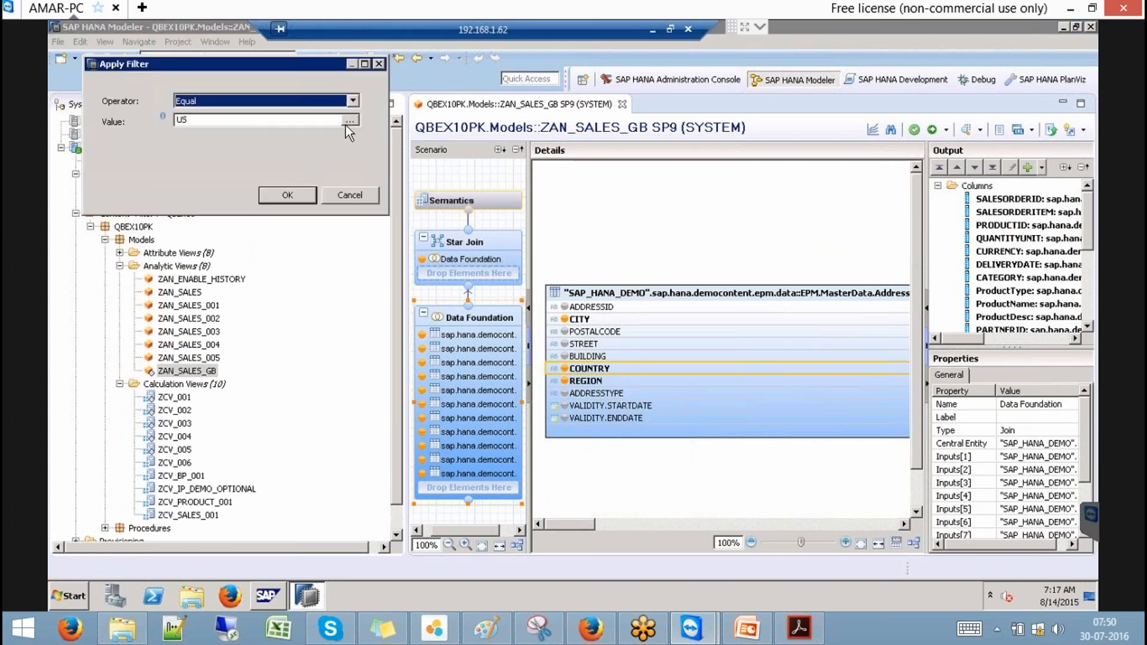
left_click(350, 119)
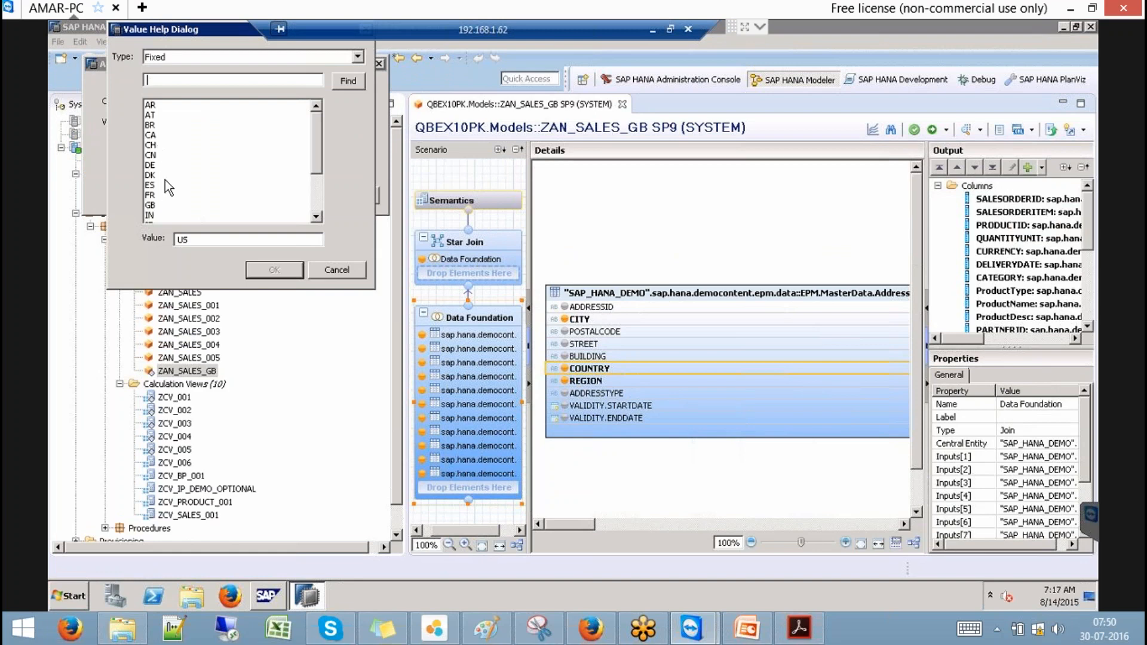
left_click(156, 206)
left_click(275, 269)
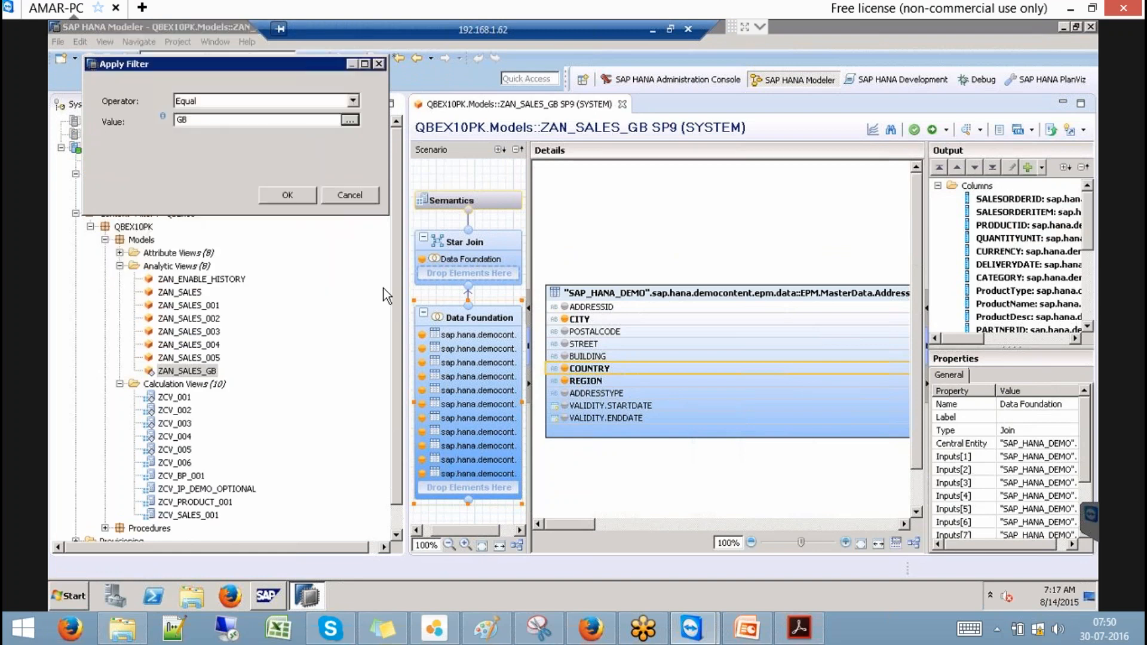
left_click(287, 197)
Step: Save and activate ZAN_SALES_GB, and close its editor and the job log
left_click(933, 129)
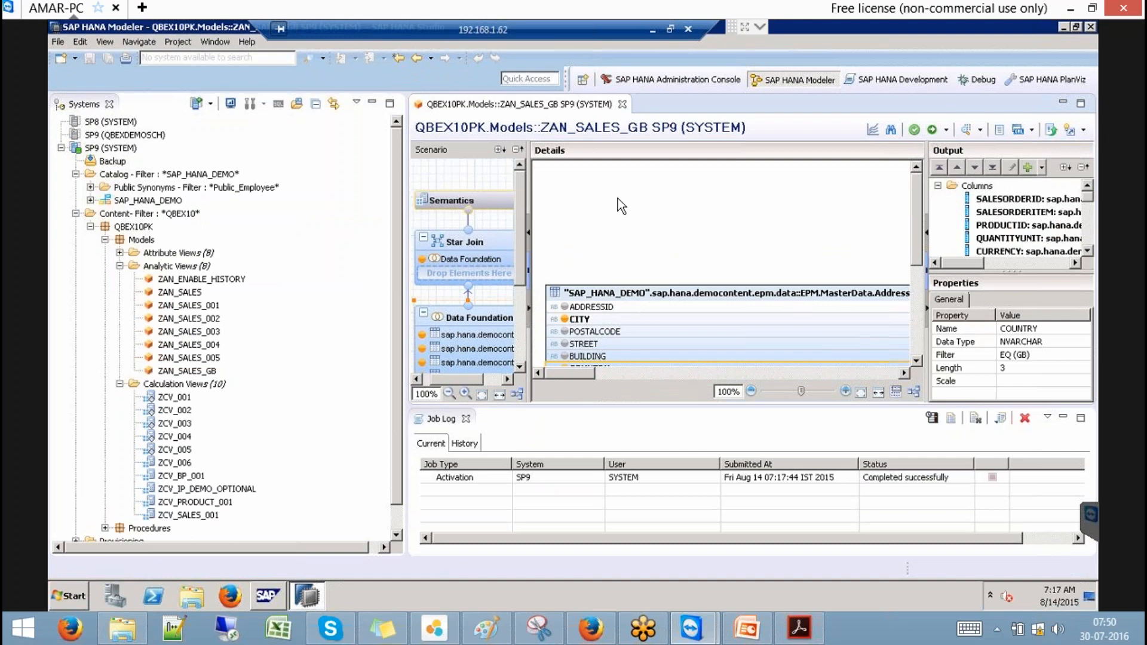
left_click(624, 106)
left_click(466, 413)
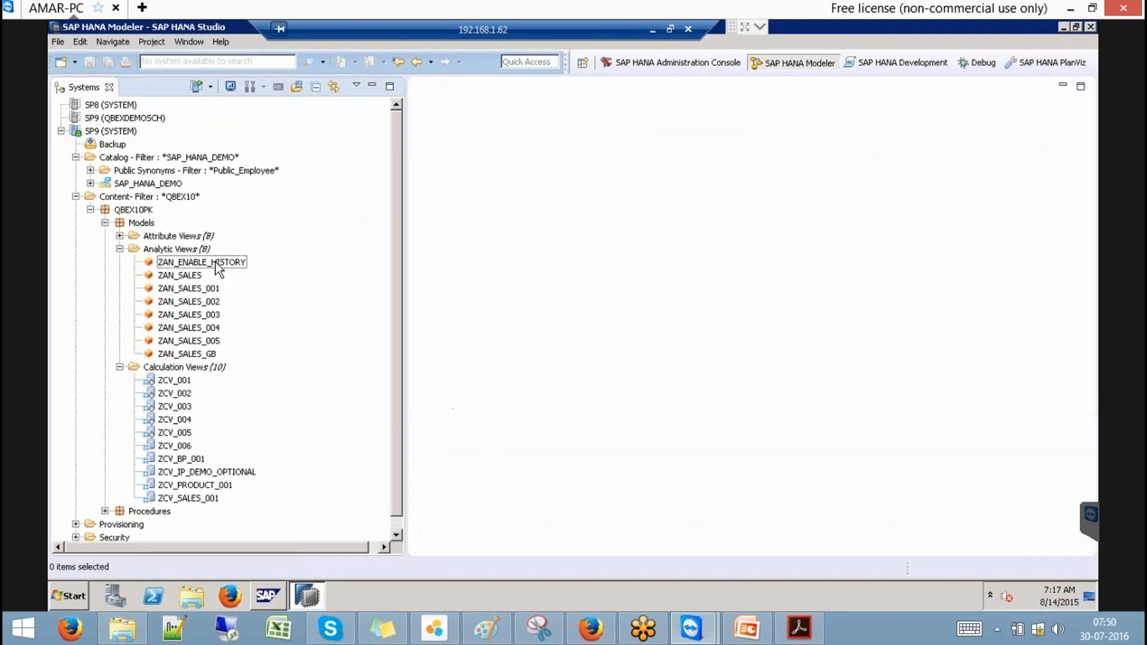
Step: Paste another copy of ZAN_SALES into the Analytic Views folder under the name ZAN_SALES_IN
right_click(201, 256)
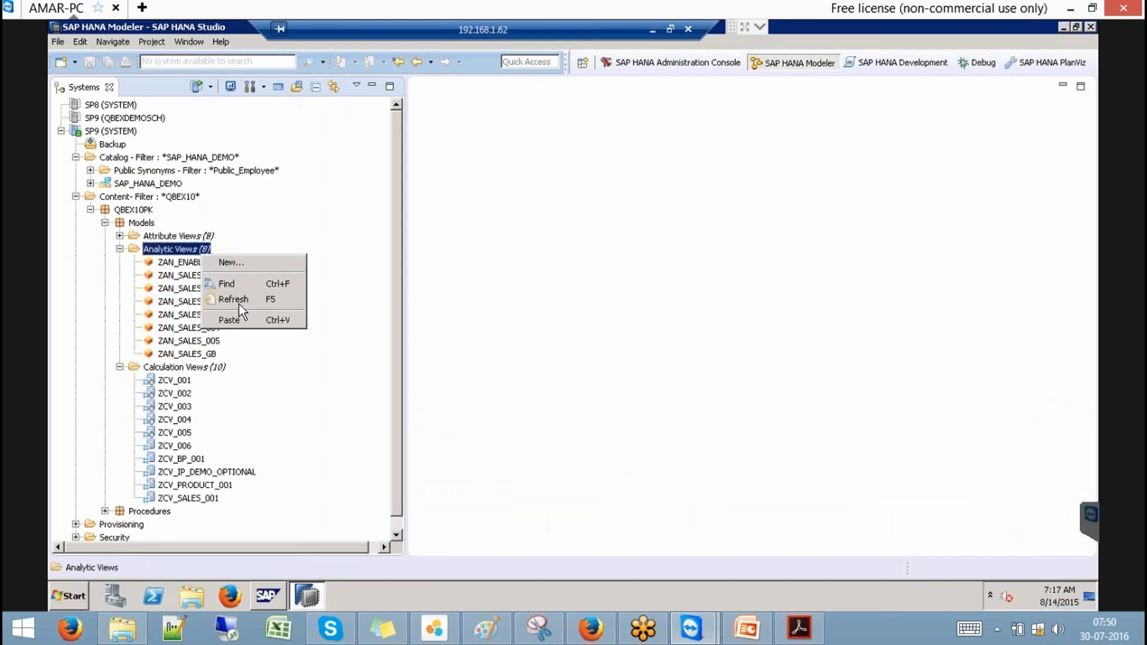
left_click(239, 318)
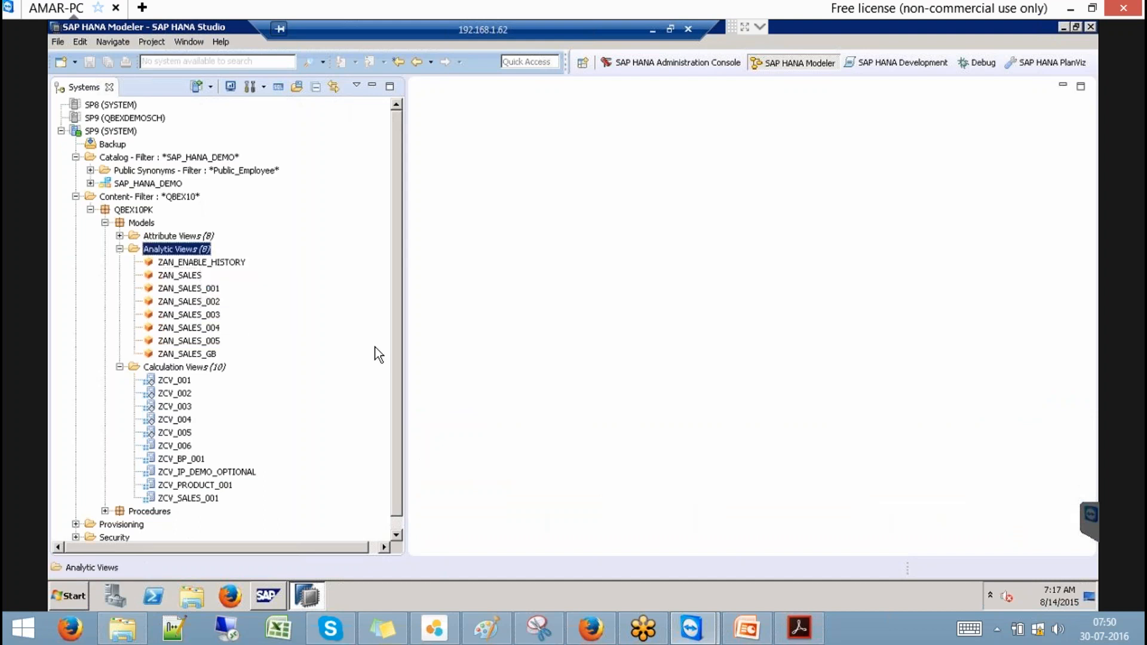
left_click_drag(466, 264, 325, 248)
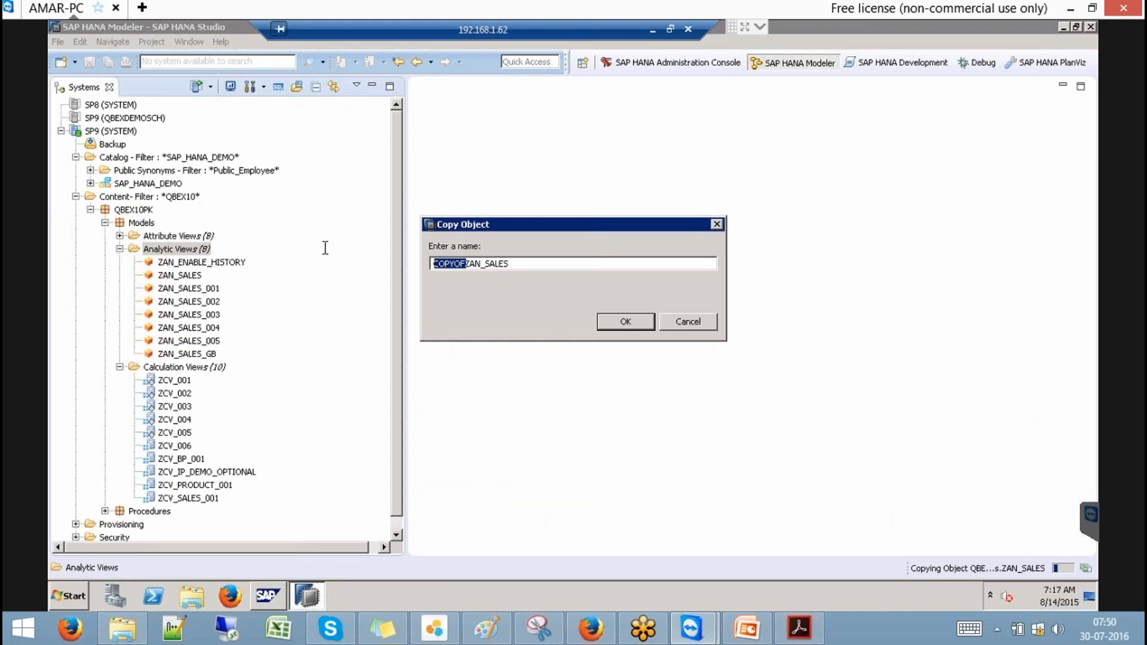
key("Delete")
left_click(488, 265)
type("_")
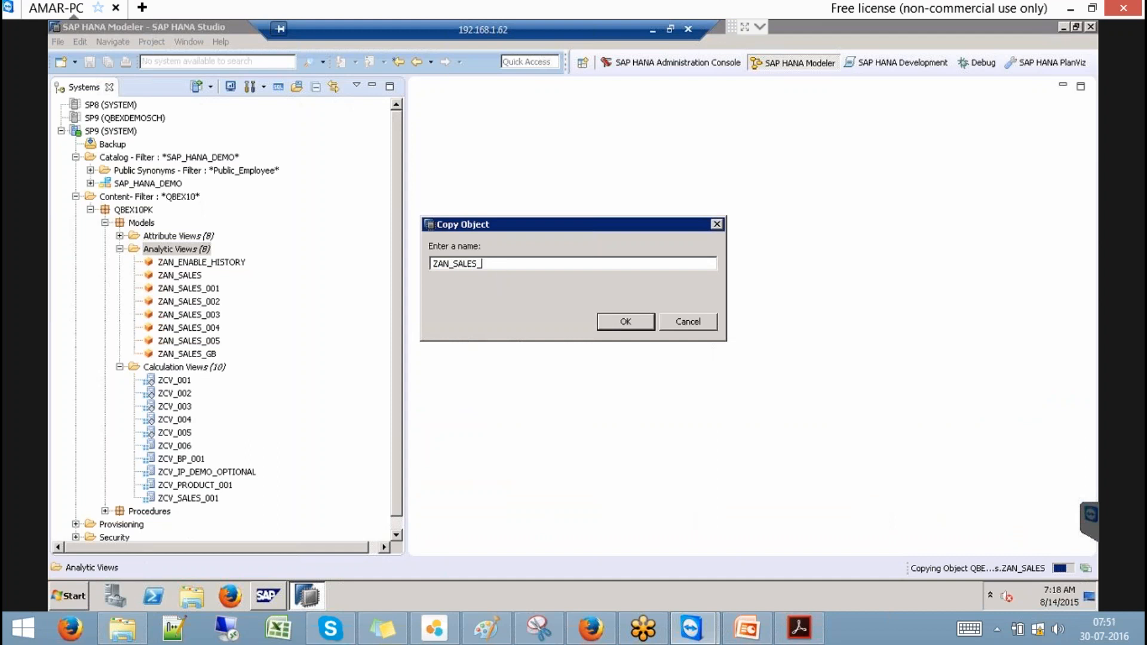
type("IN")
left_click(622, 323)
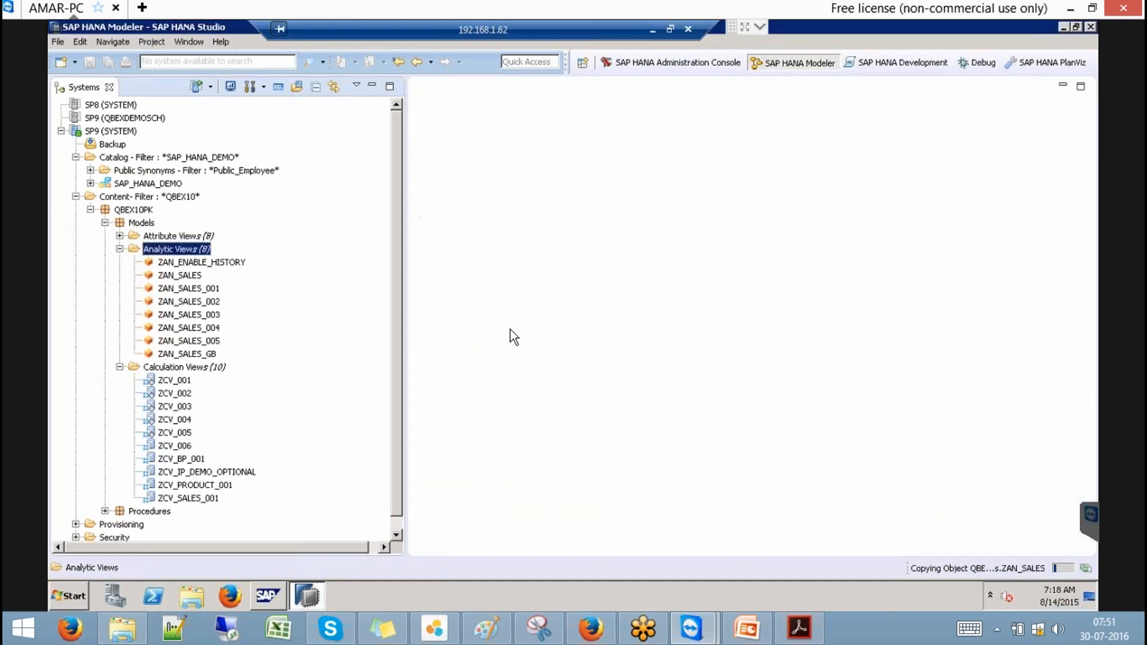
left_click(697, 313)
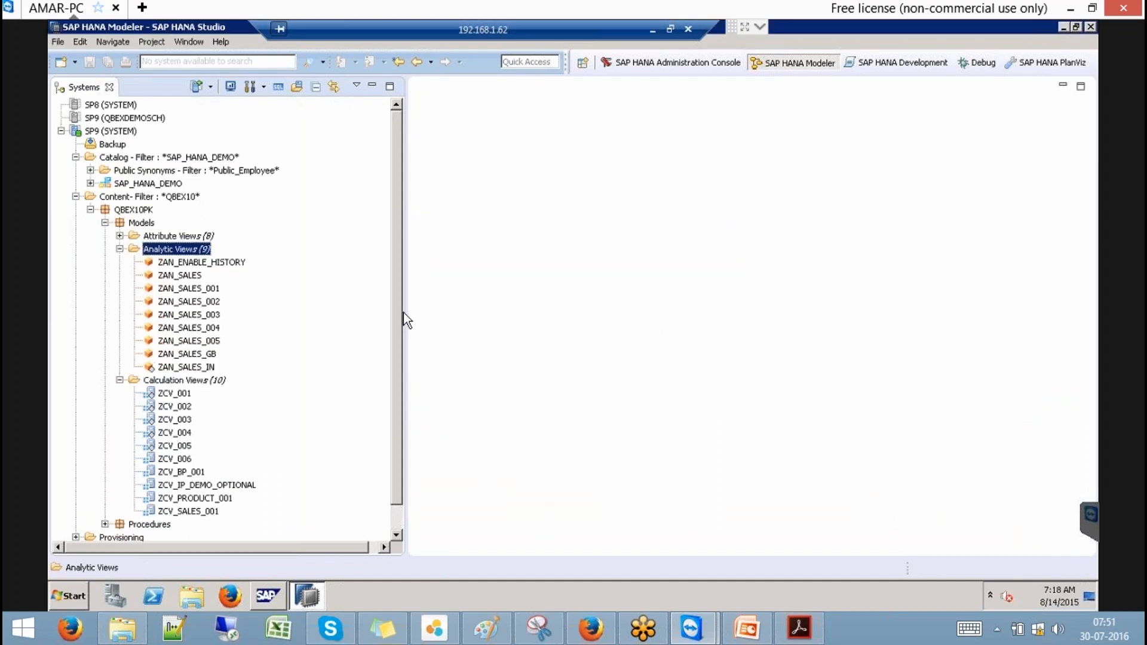
Step: In the Data Foundation of ZAN_SALES_IN, set the Addresses table's COUNTRY filter to Equal IN, and activate the view
double_click(202, 367)
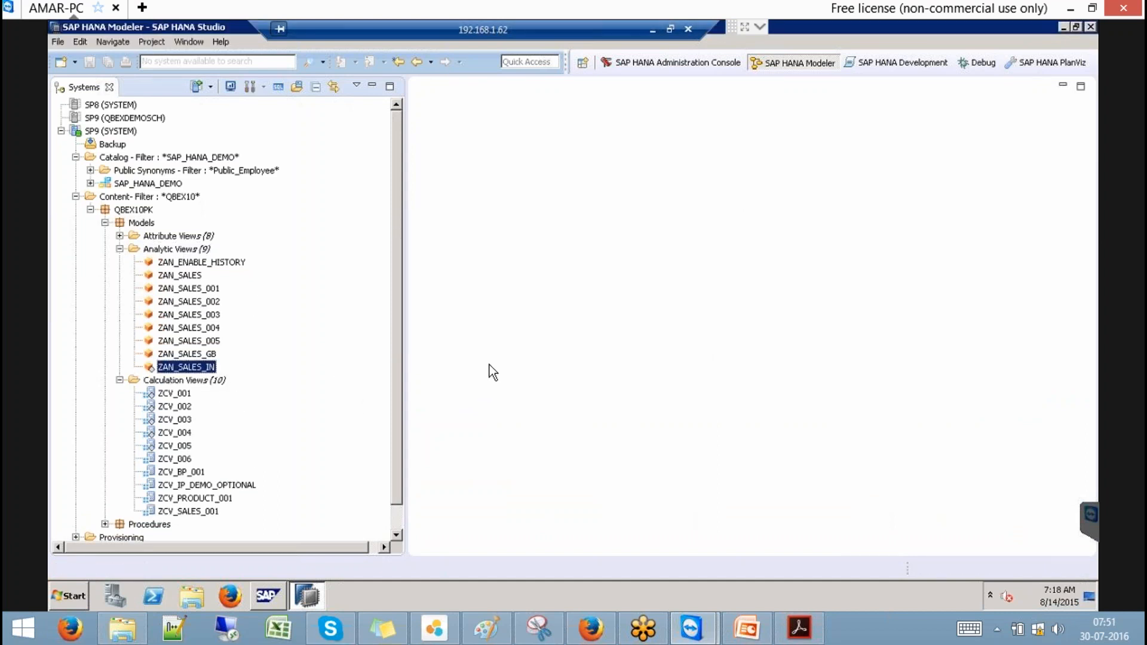
left_click(503, 316)
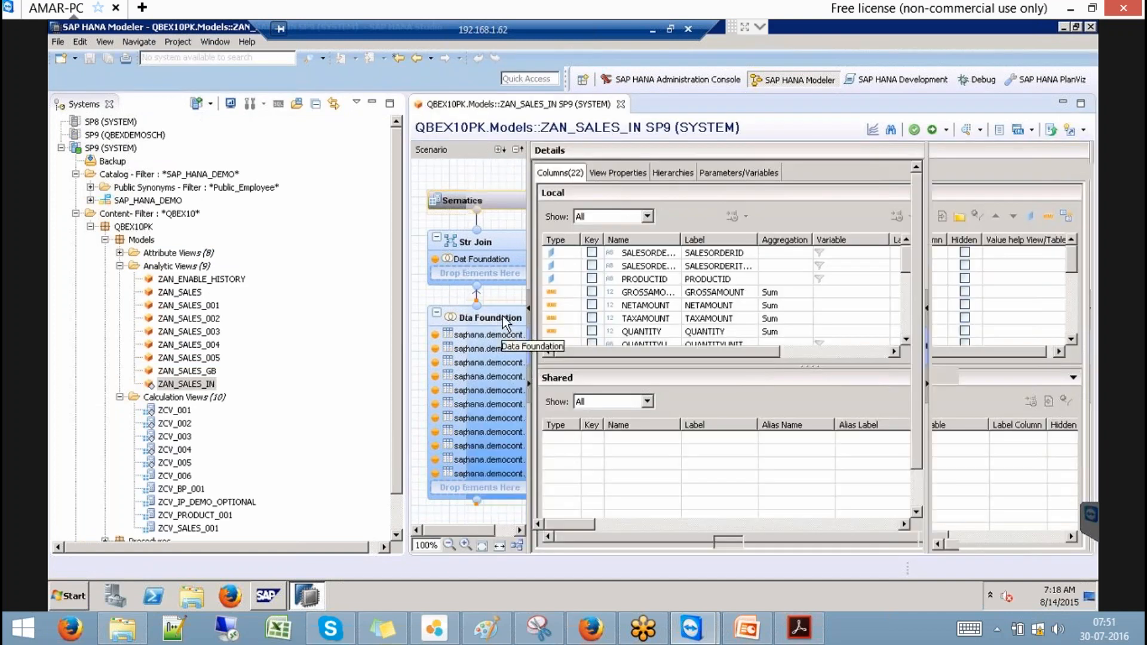
right_click(651, 367)
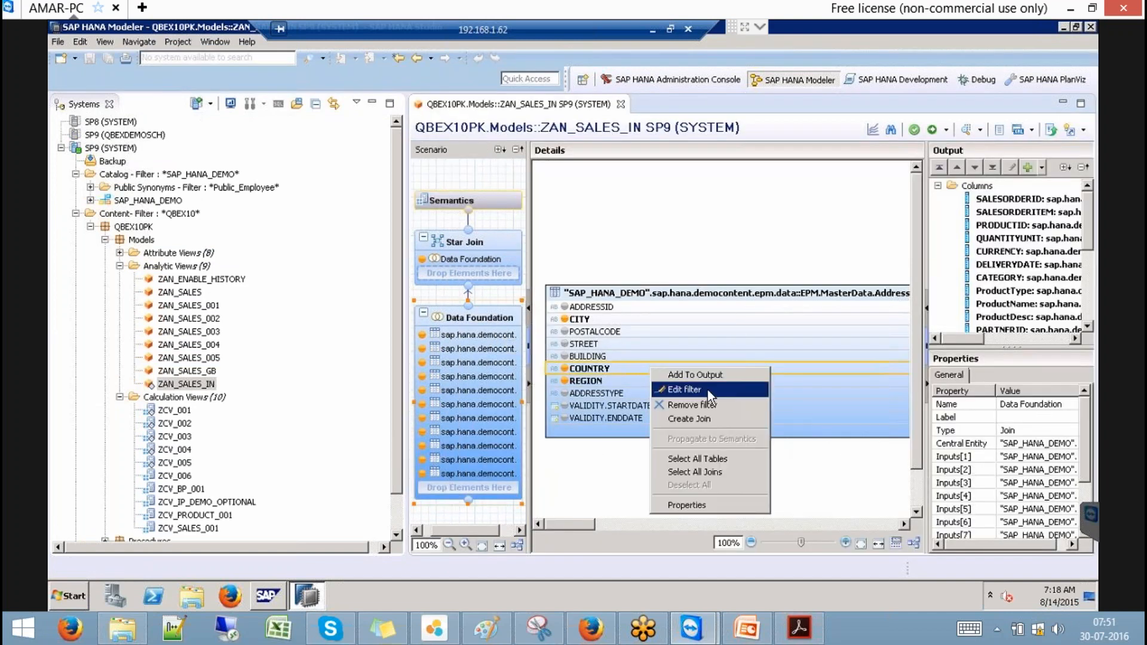
left_click(647, 364)
left_click(332, 103)
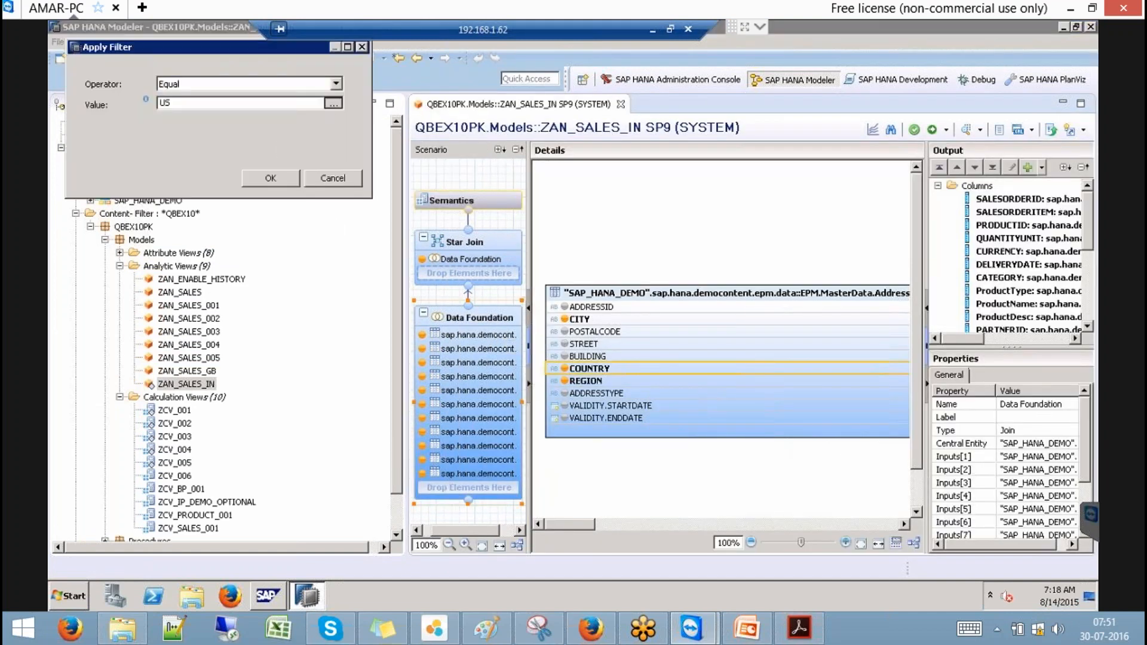
left_click(133, 216)
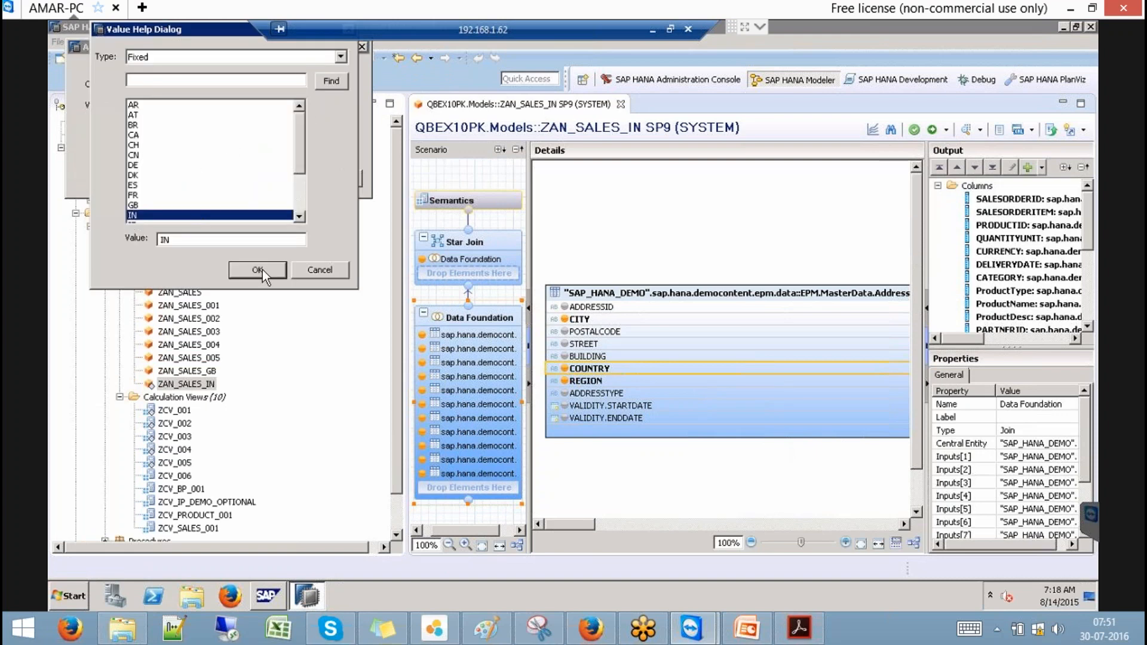
left_click(257, 267)
left_click(281, 182)
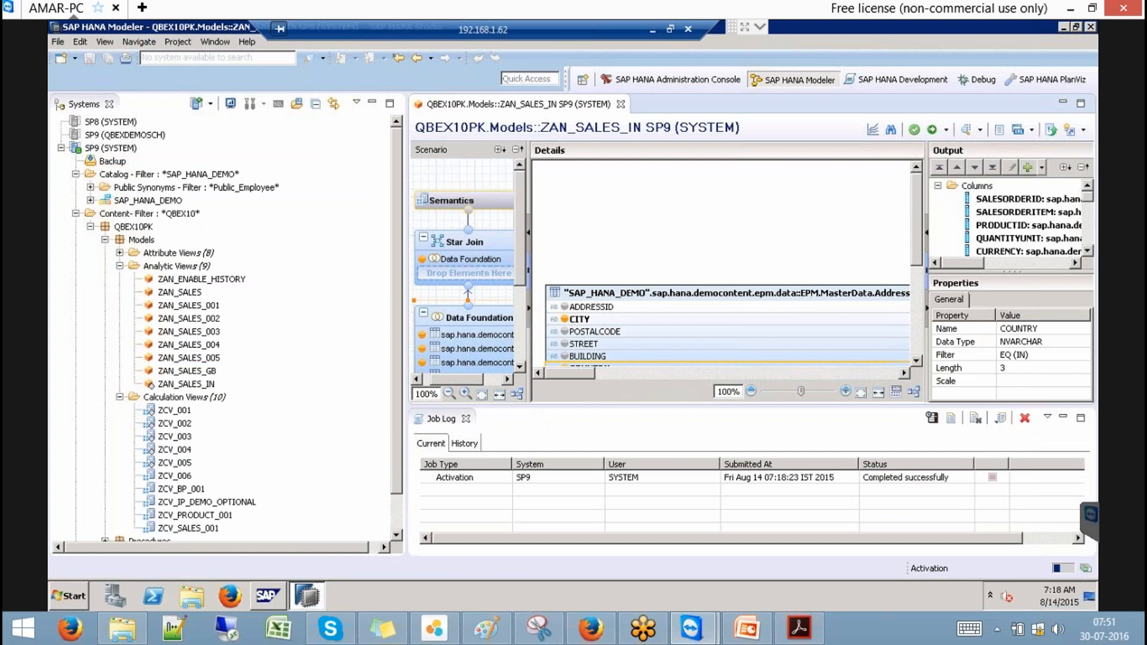
Step: Close the ZAN_SALES_IN editor and the job log, and collapse the Analytic Views folder
left_click(619, 104)
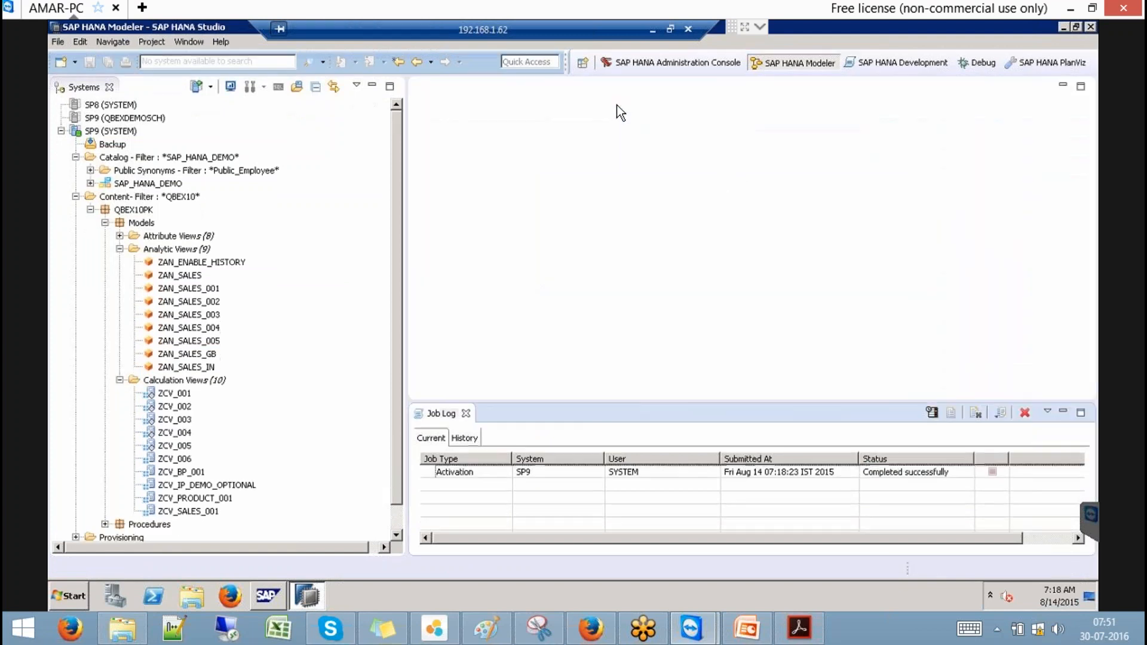
left_click(465, 413)
left_click(119, 248)
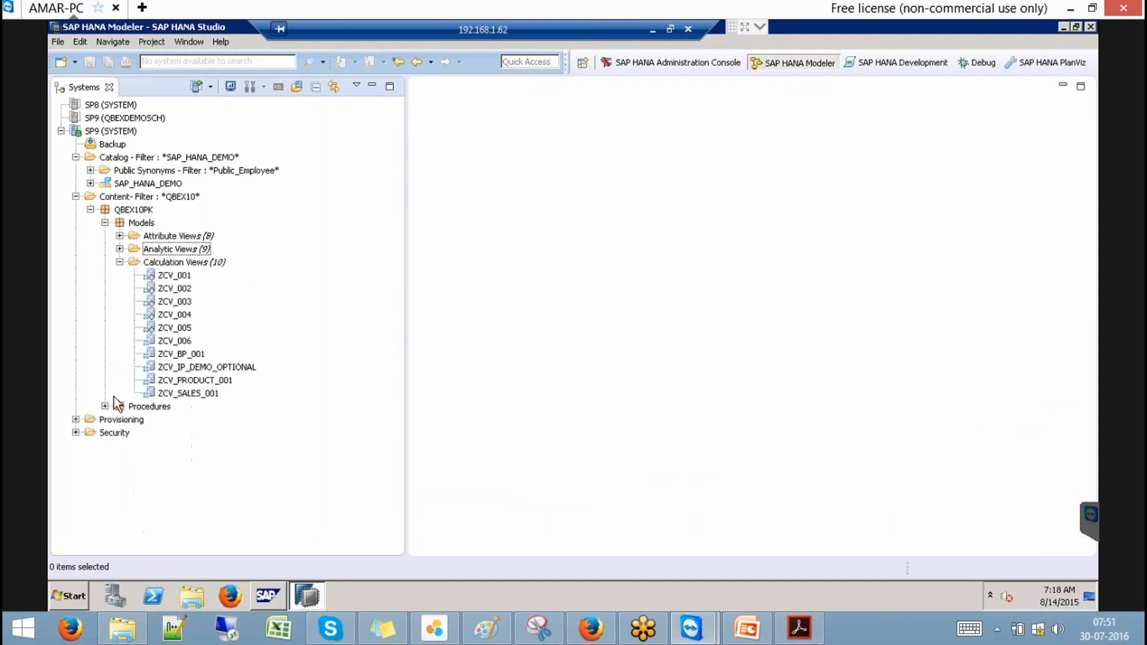
Step: Create a standard graphical calculation view named ZCV_SALES_IN_GB_US with data category CUBE and no star join
left_click(206, 264)
right_click(206, 263)
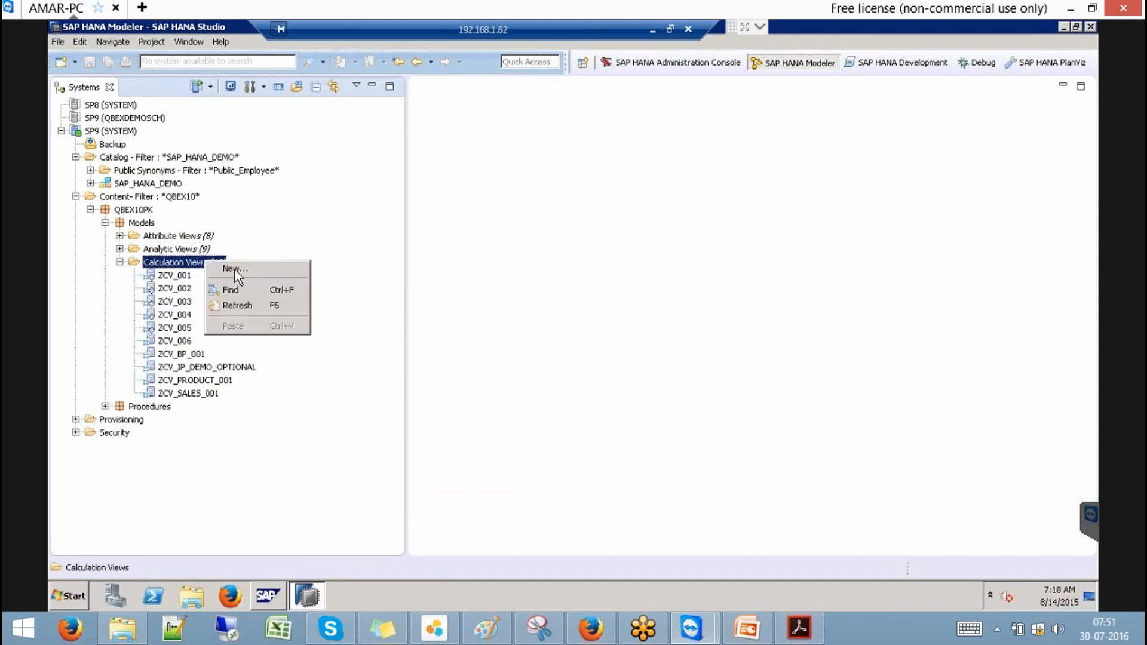
left_click(236, 270)
type("ZCV")
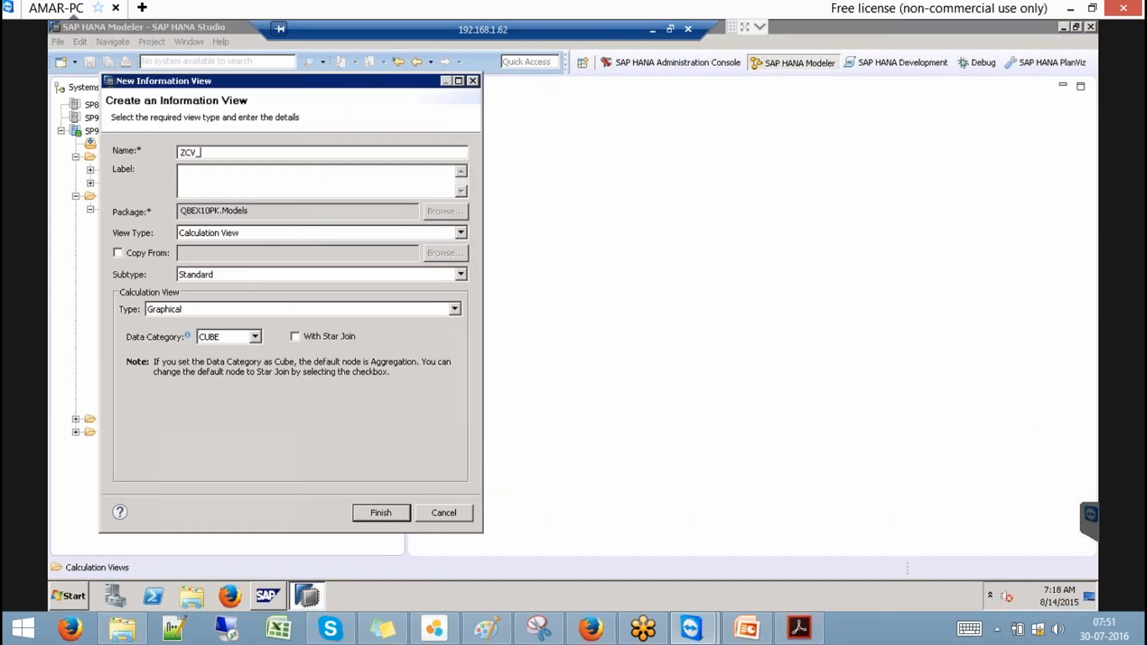
type("_SALES_IN_GB_US")
left_click(257, 182)
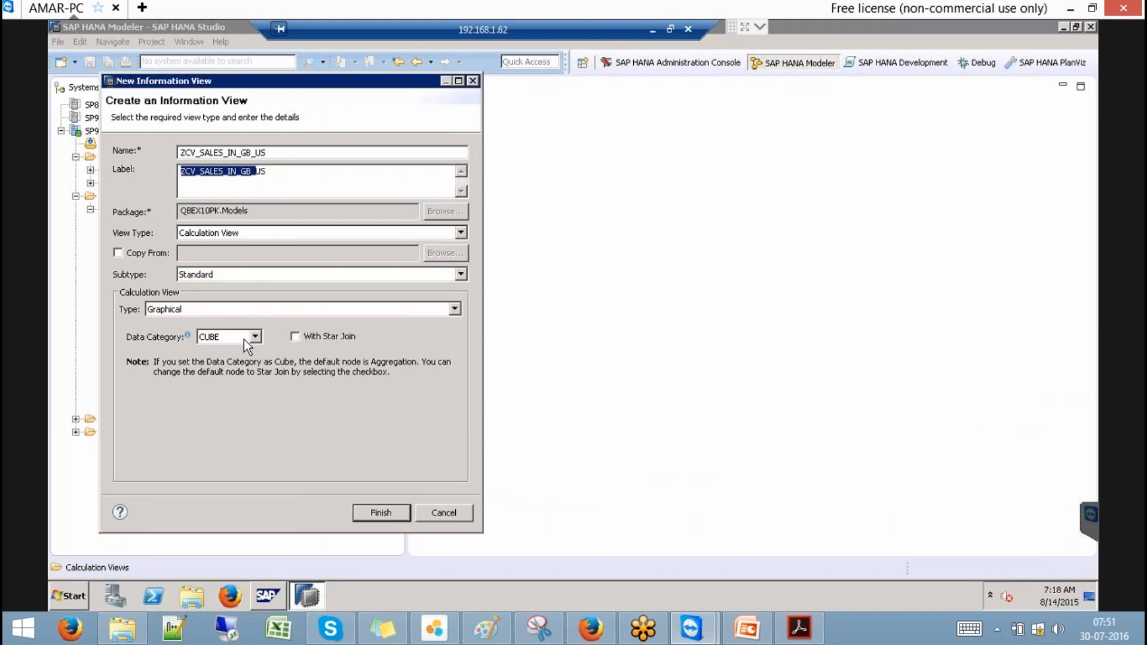
key("Return")
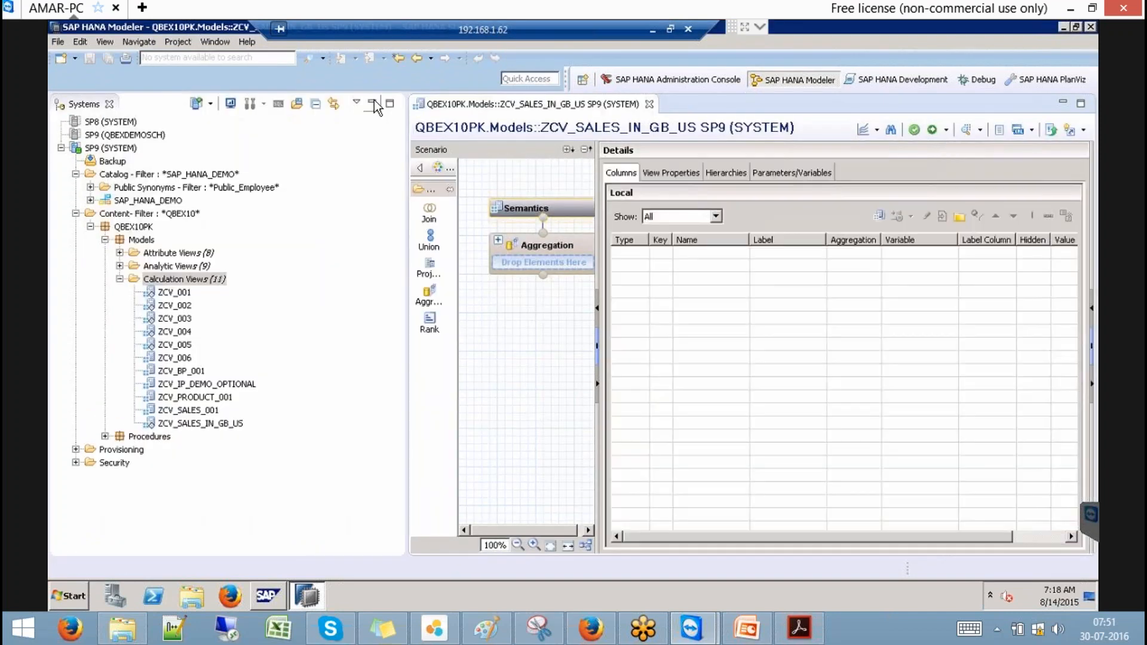
Step: Minimize the Systems tree and add a projection node below the Aggregation node in the view's scenario
left_click(373, 104)
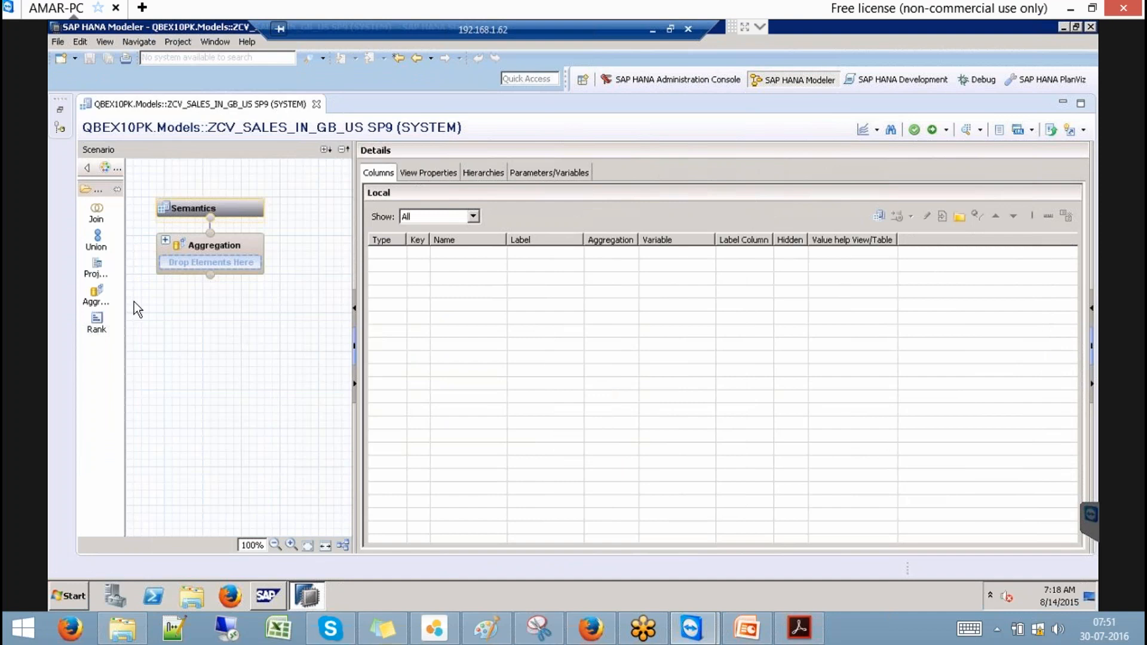
left_click(96, 268)
left_click(162, 418)
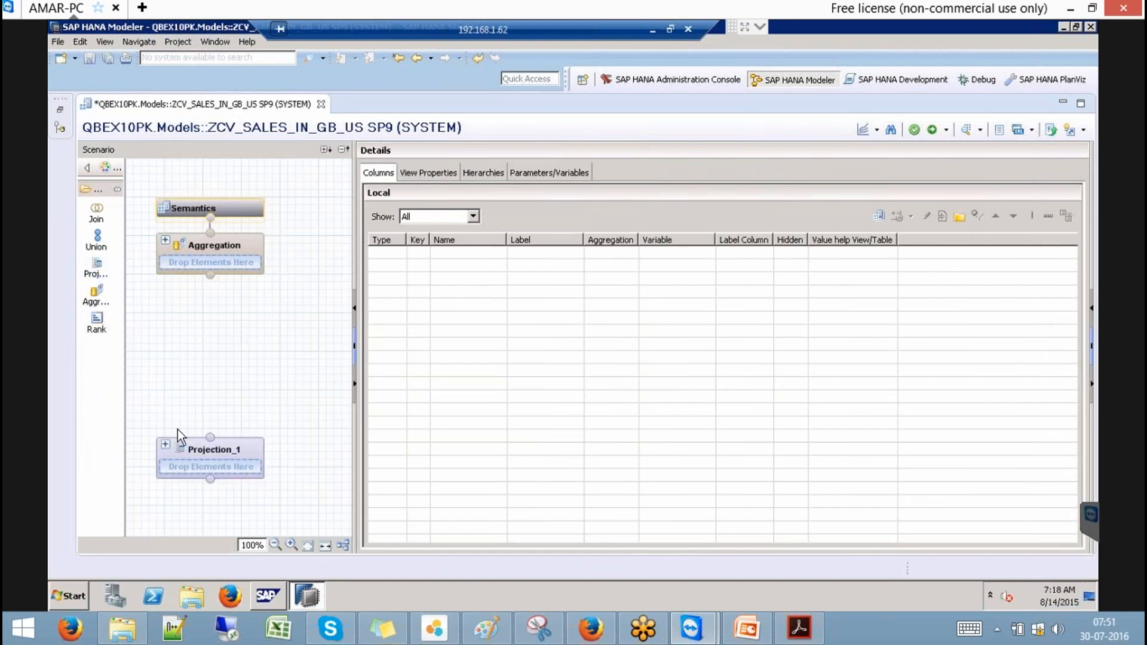
Step: Add the ZAN_SALES analytic view from QBEX10PK.Models as the data source of the Projection_1 node
left_click(210, 454)
right_click(480, 269)
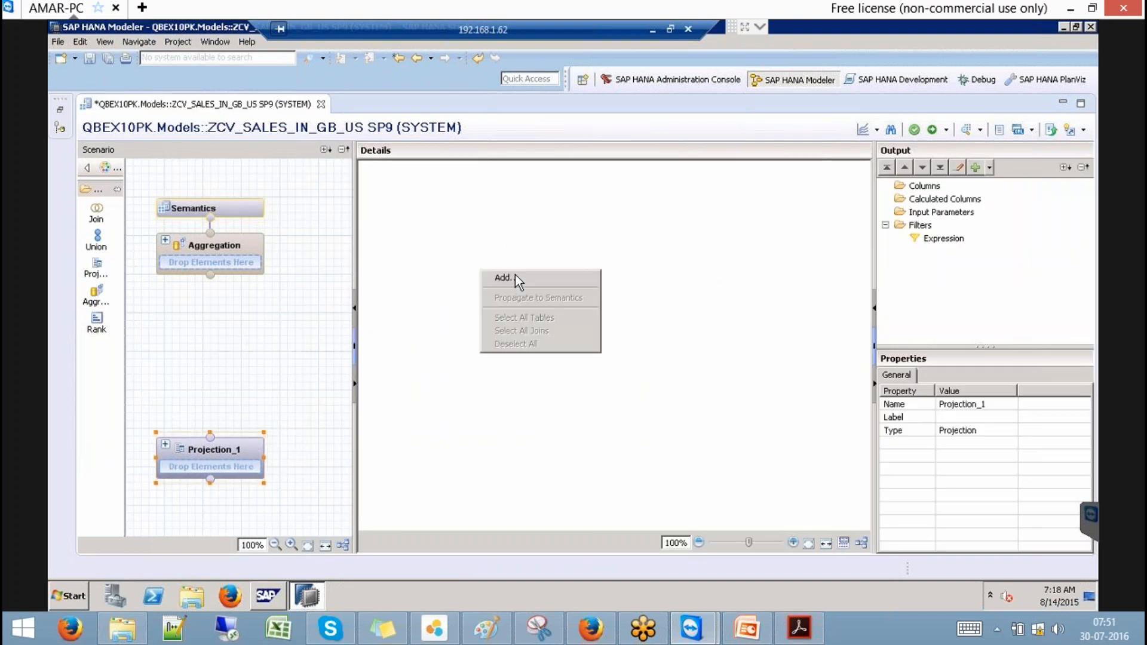
left_click(515, 275)
type("ZAN_SALES")
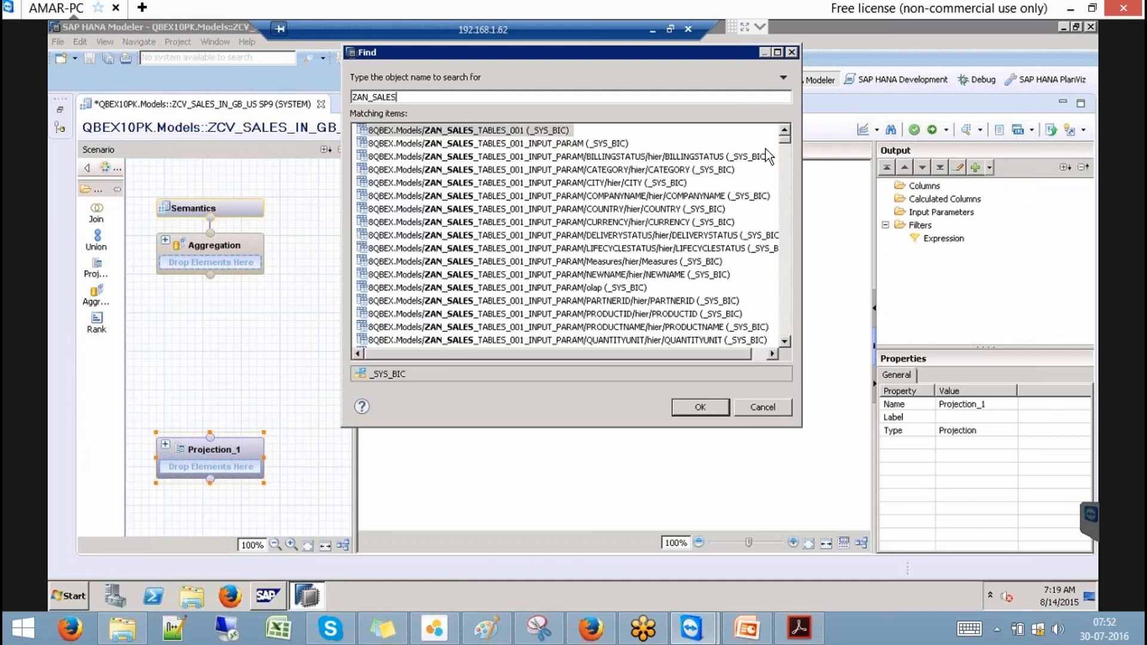
scroll(791, 173, "down", 5)
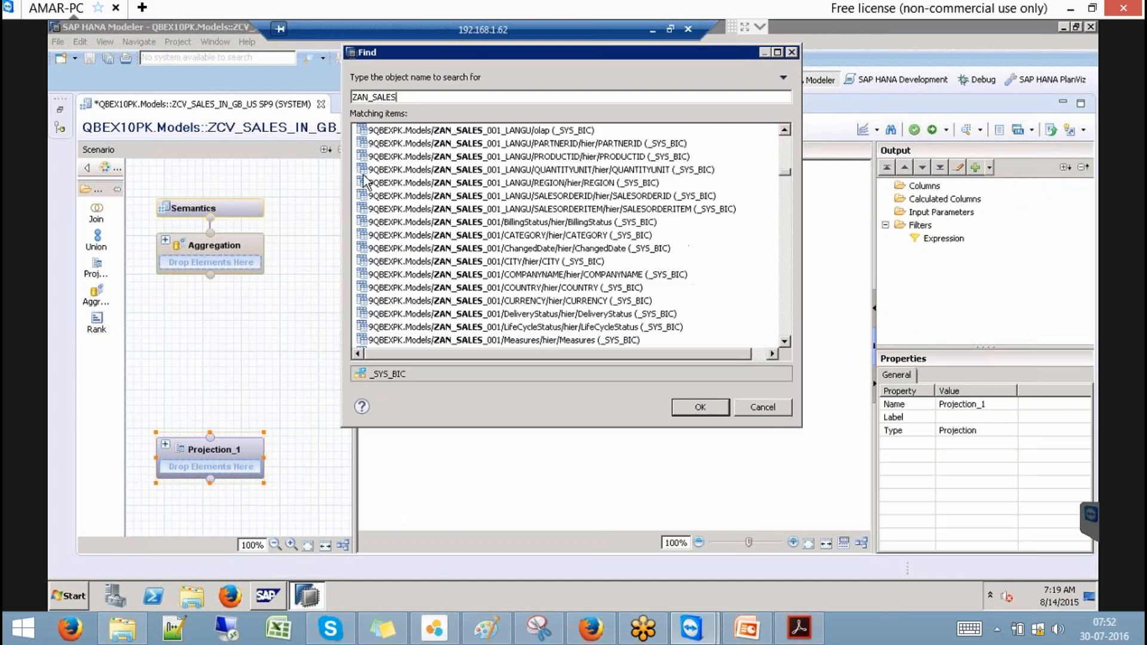
left_click_drag(784, 172, 783, 346)
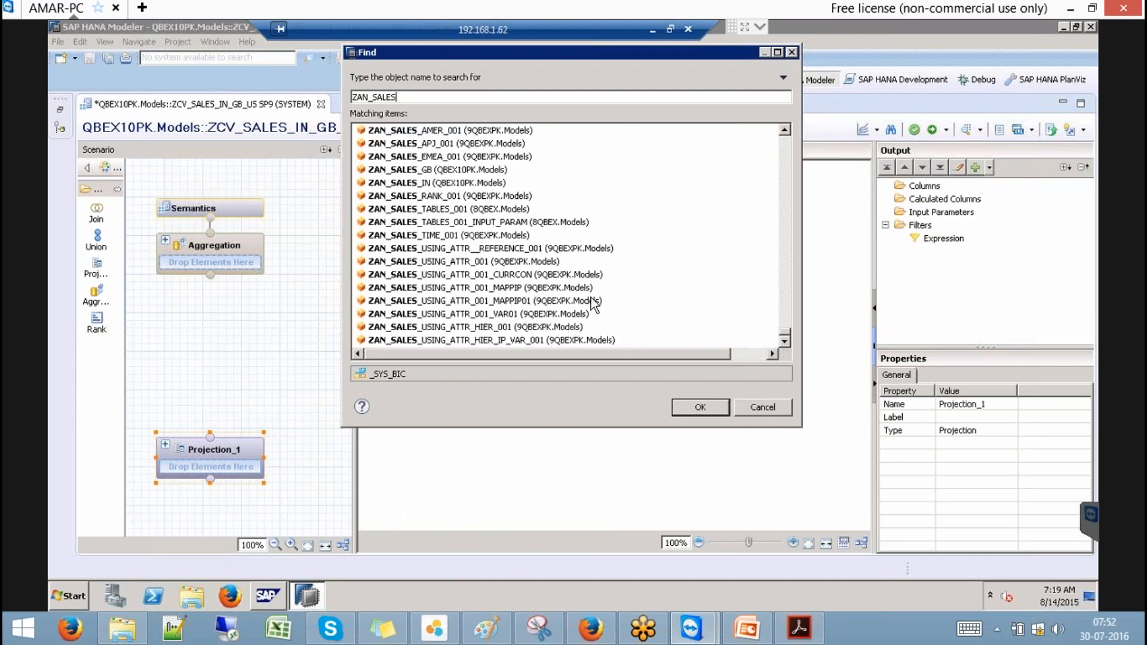
left_click(782, 166)
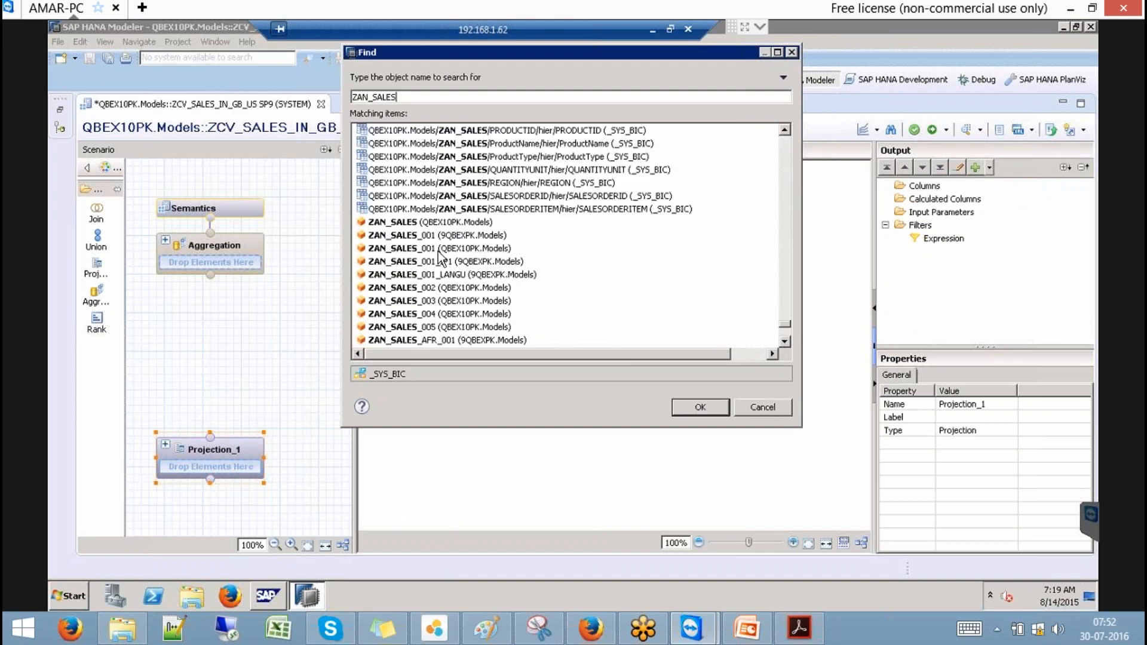
left_click(426, 224)
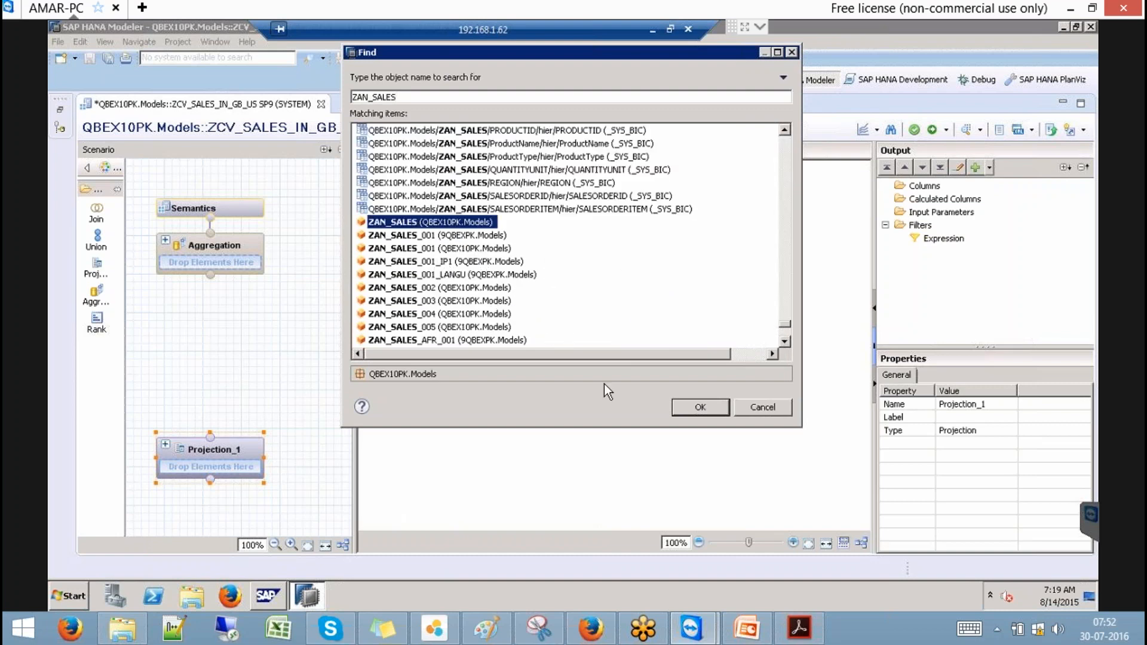
left_click(693, 411)
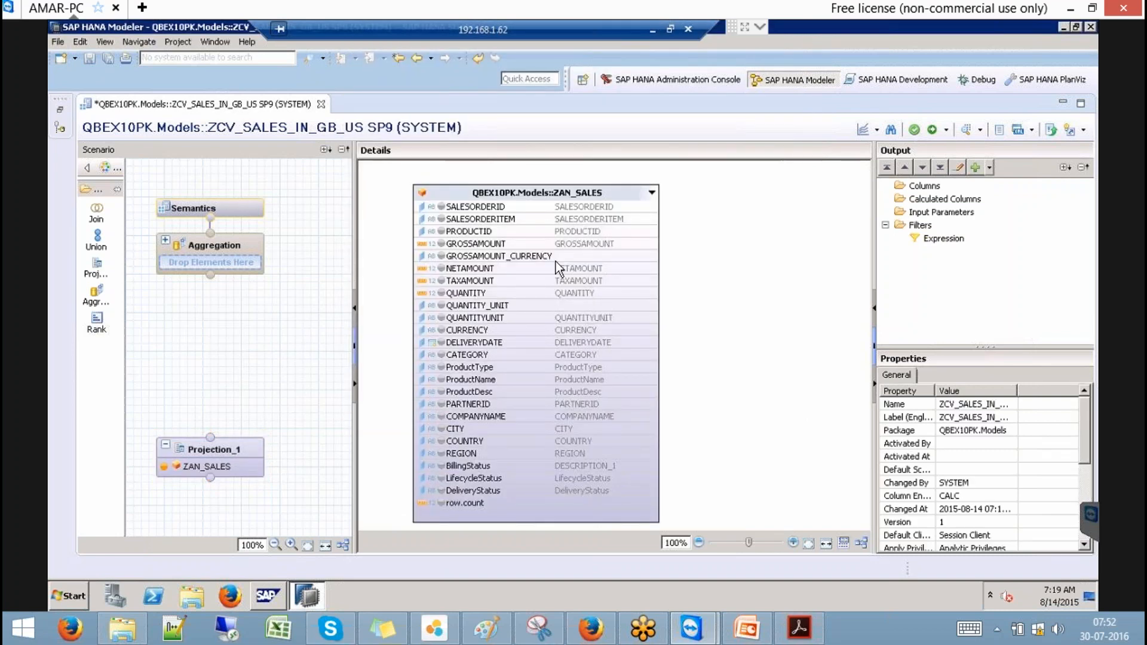
Step: Add GROSSAMOUNT, NETAMOUNT, TAXAMOUNT, QUANTITY and COUNTRY from ZAN_SALES to the projection's output
left_click(512, 246)
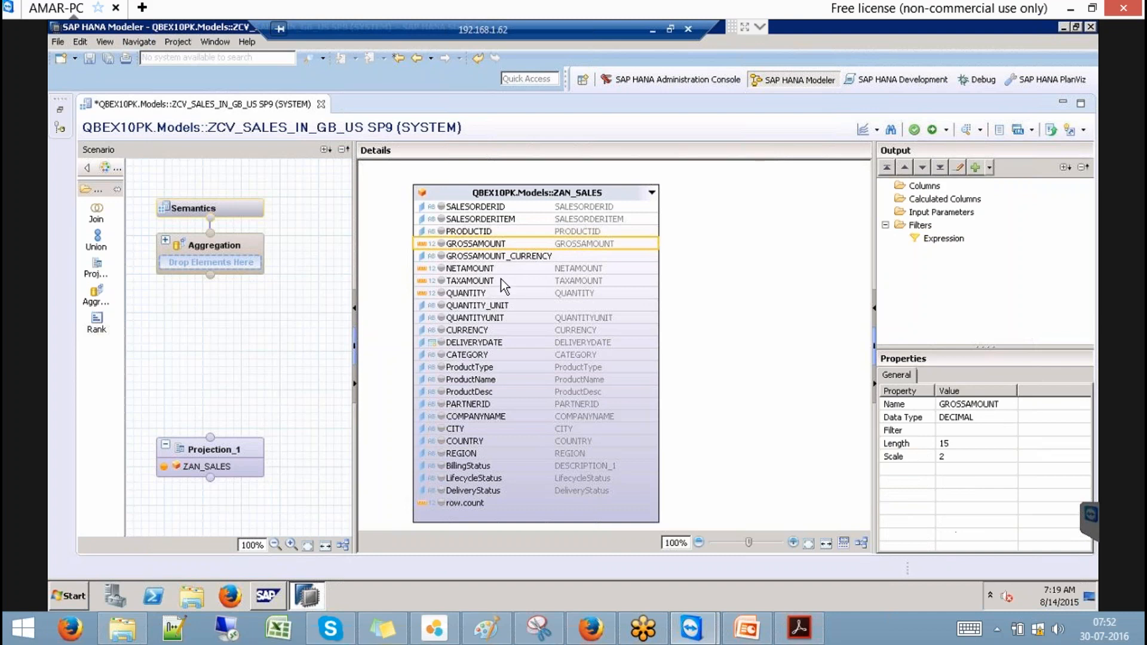
left_click(500, 268, "ctrl")
left_click(500, 281, "ctrl")
left_click(502, 294, "ctrl")
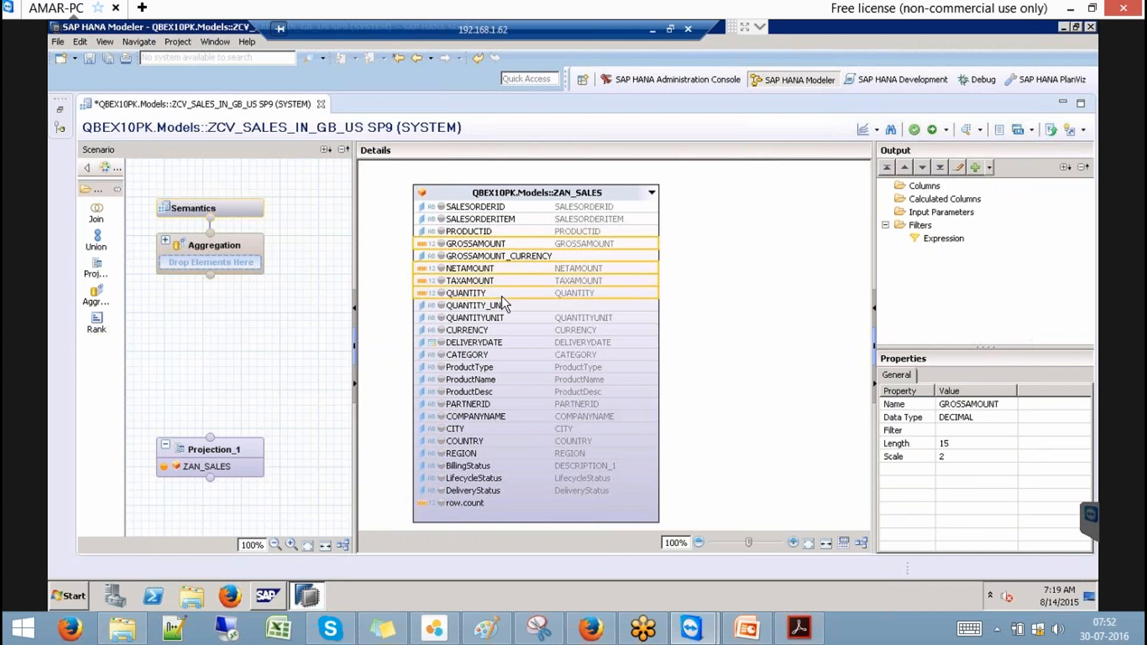
right_click(503, 297)
left_click(546, 305)
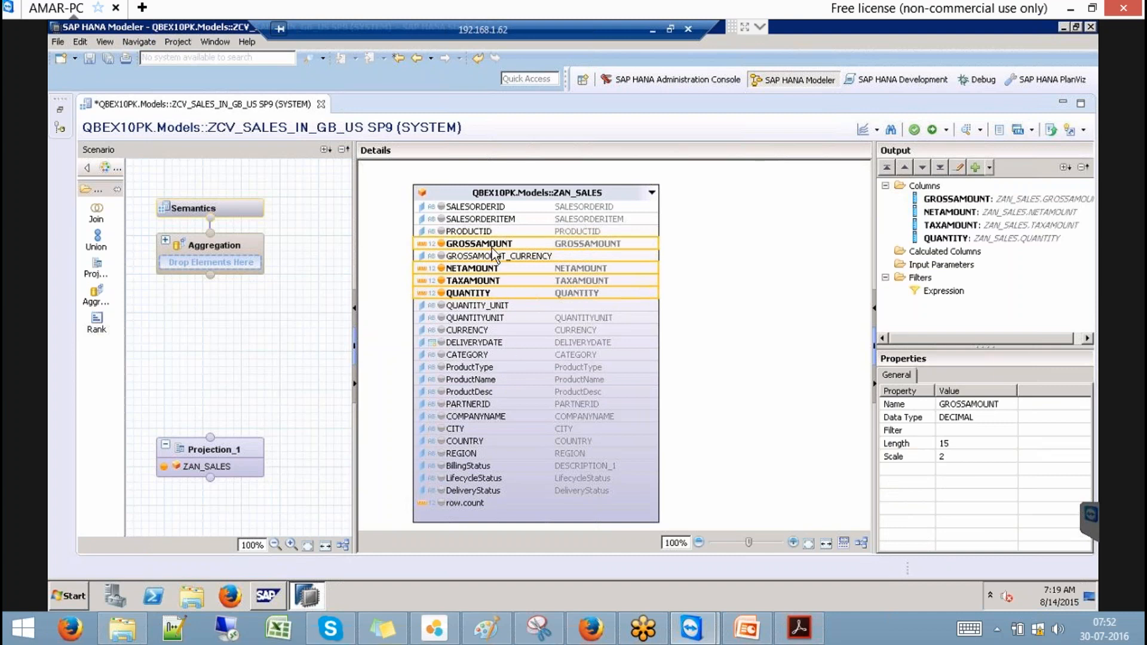
left_click(490, 441)
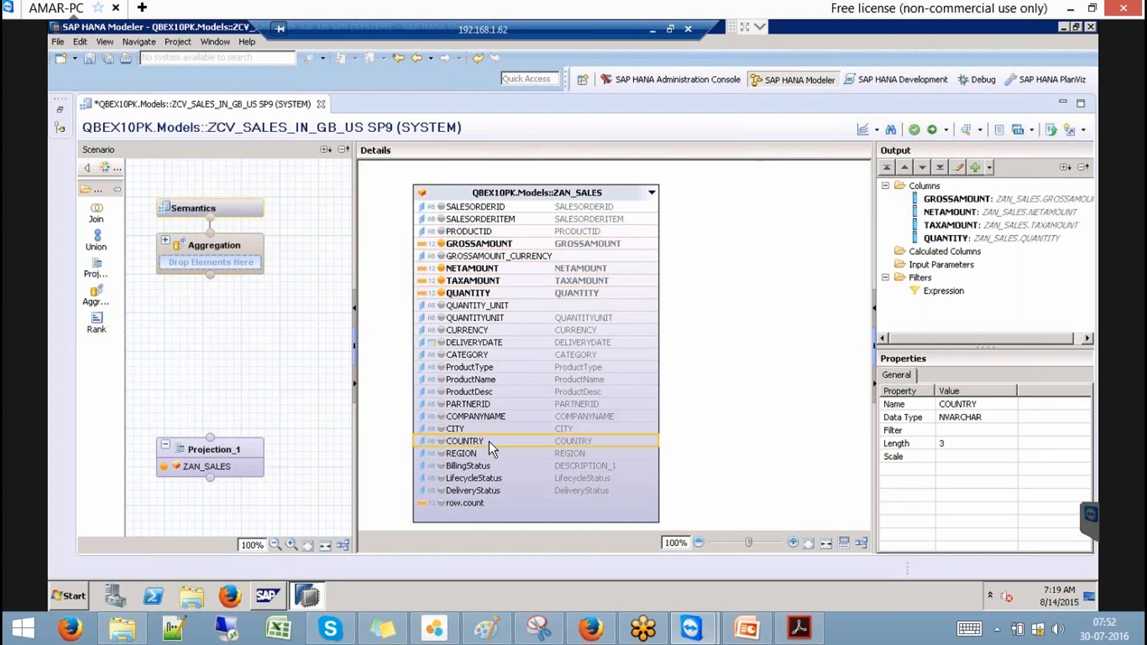
right_click(490, 443)
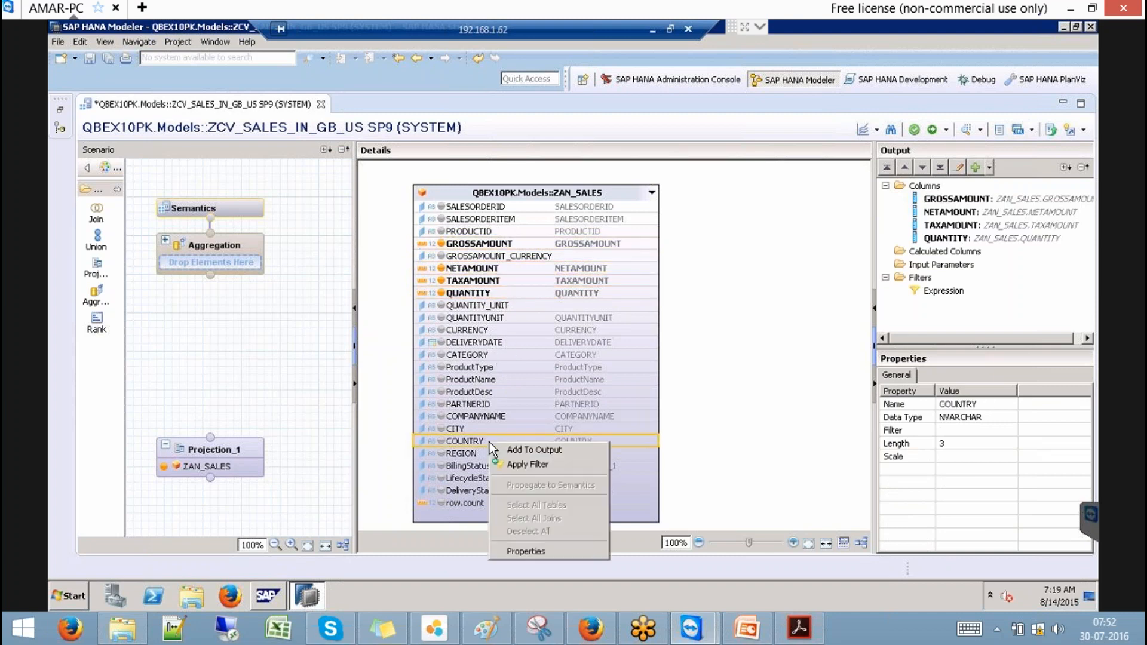
left_click(553, 451)
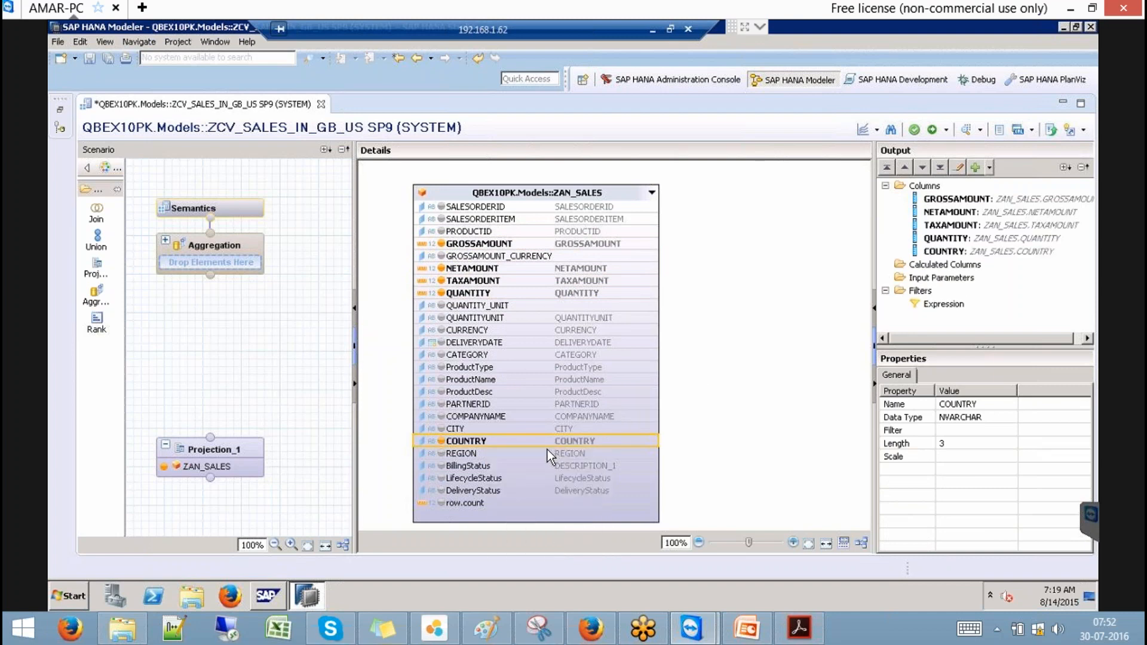
Step: Rename the projection node that contains ZAN_SALES to SalesUS
right_click(245, 449)
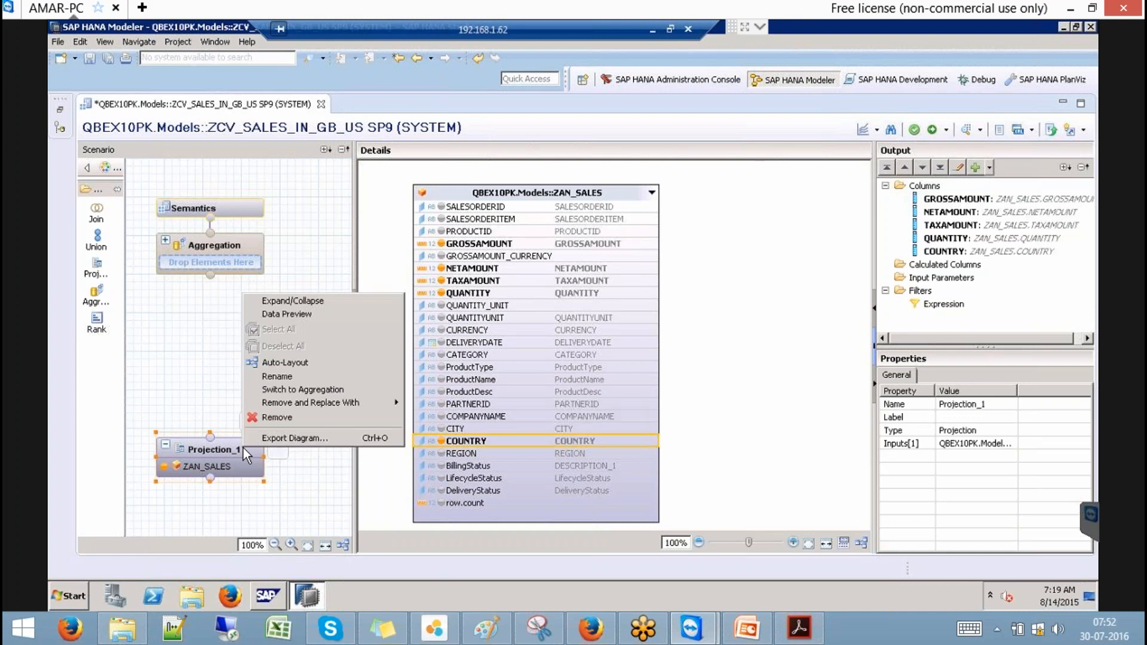
left_click(297, 377)
type("SalesUS")
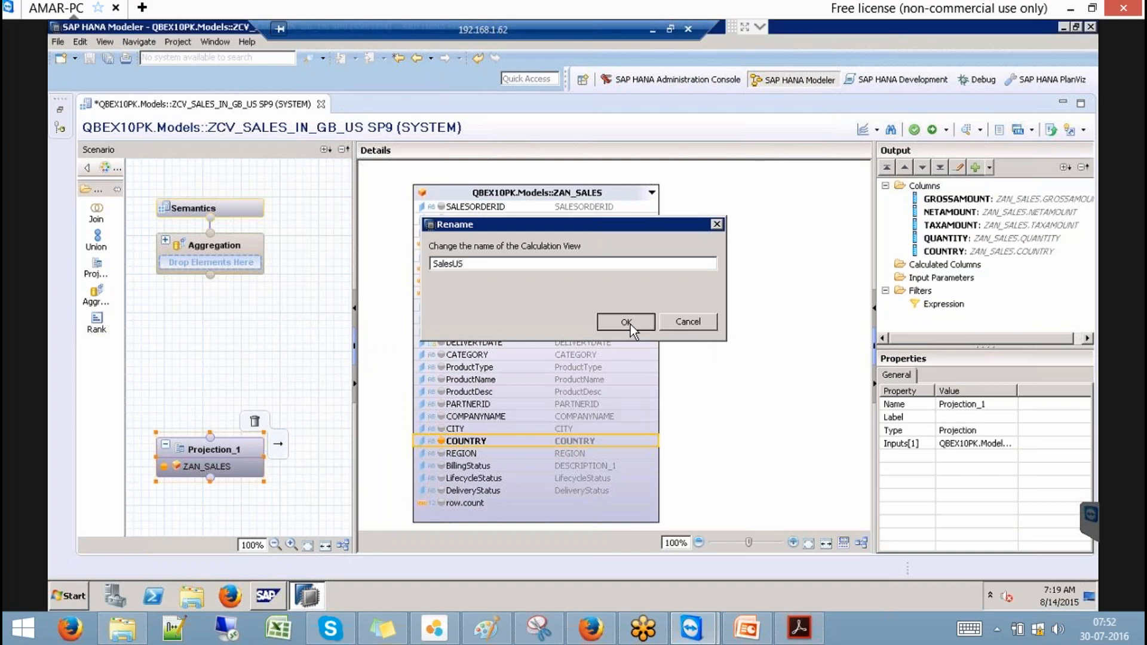
left_click(626, 322)
Step: Add a second projection node beside SalesUS and open the object search for its data source
left_click_drag(98, 269, 338, 451)
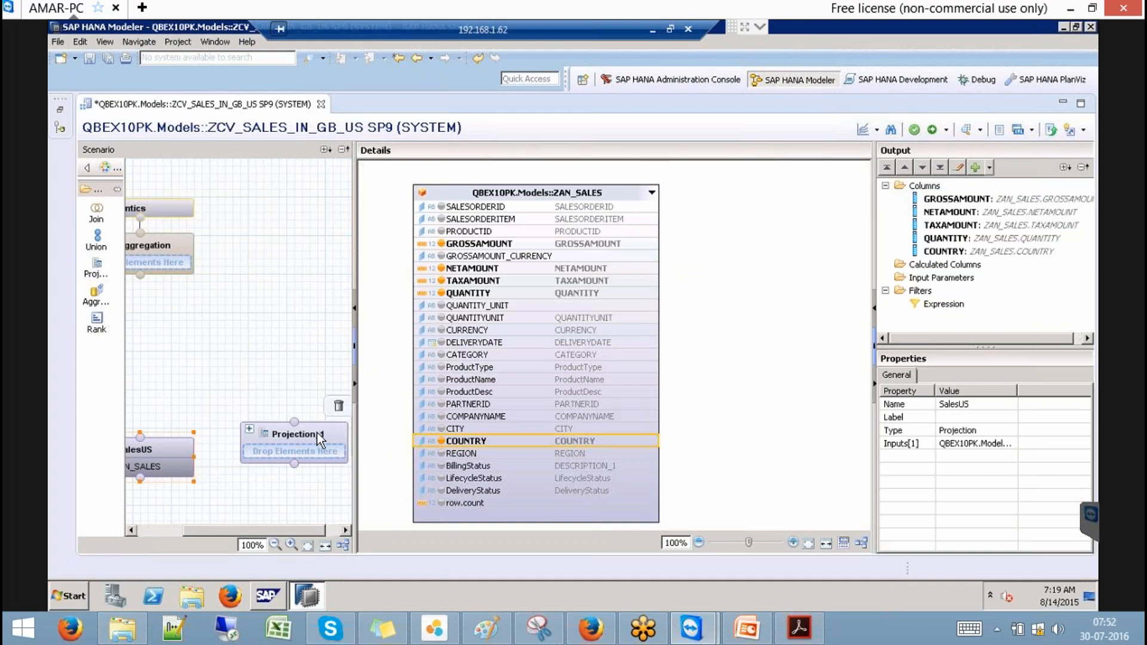
left_click(334, 448)
right_click(589, 258)
left_click(633, 266)
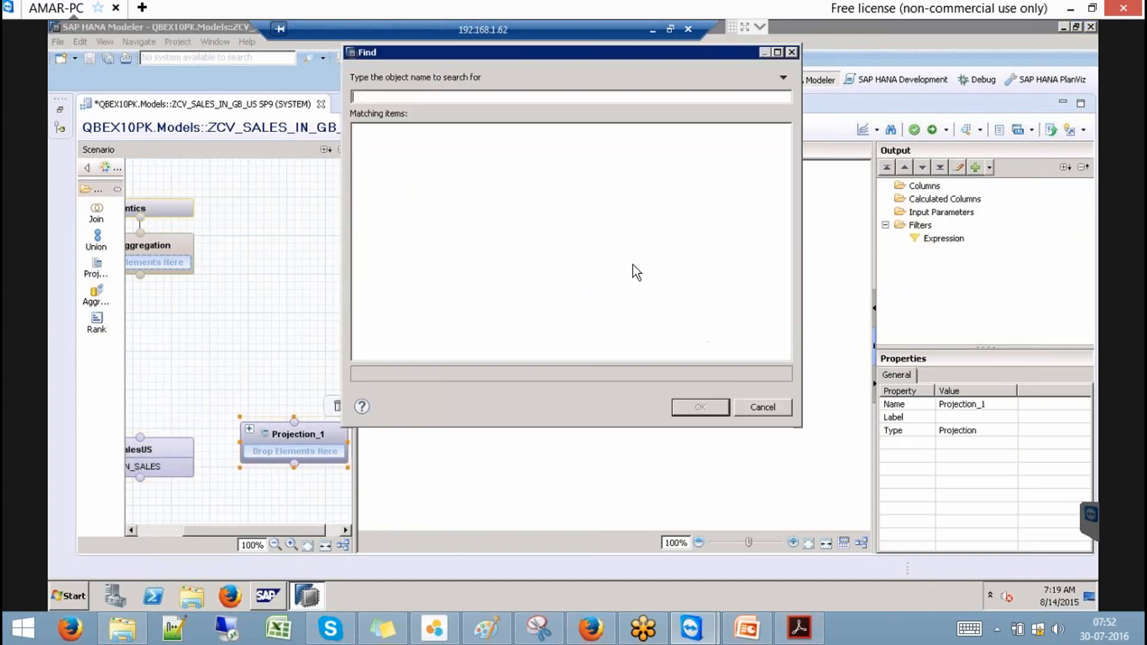
type("sa")
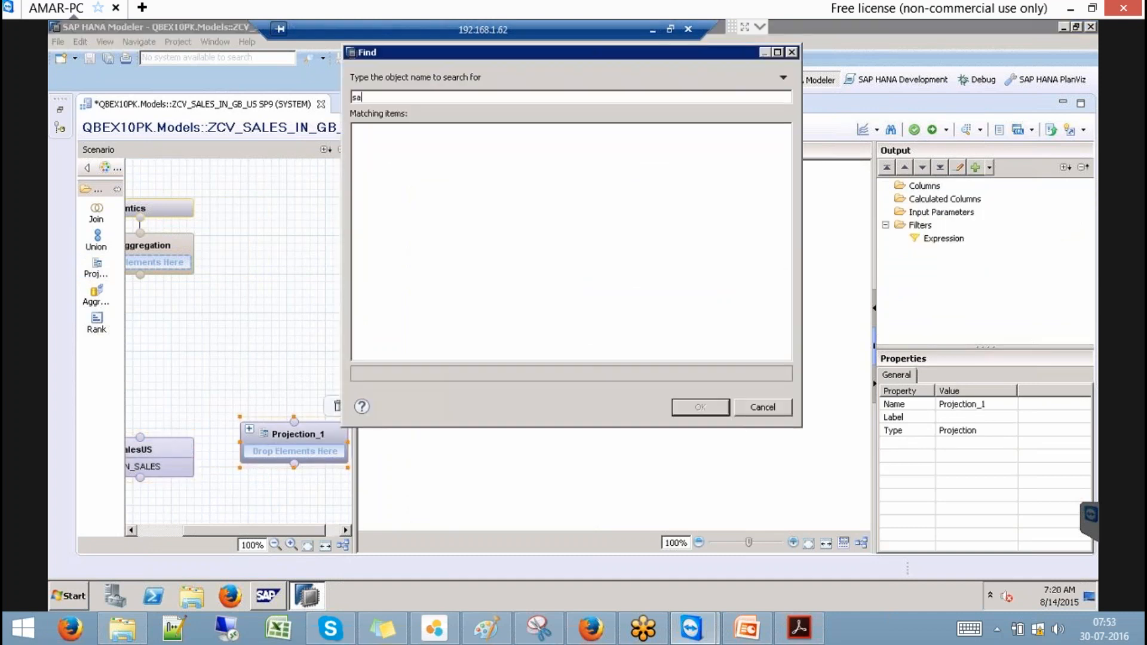
type("p.hana.demo")
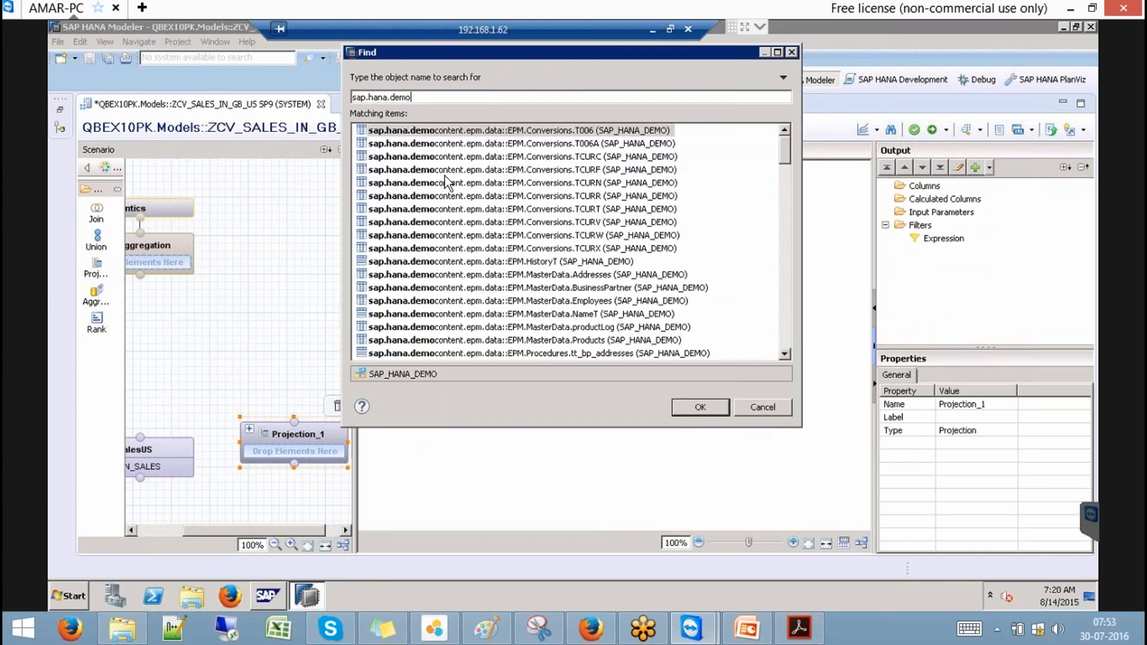
left_click_drag(415, 94, 182, 73)
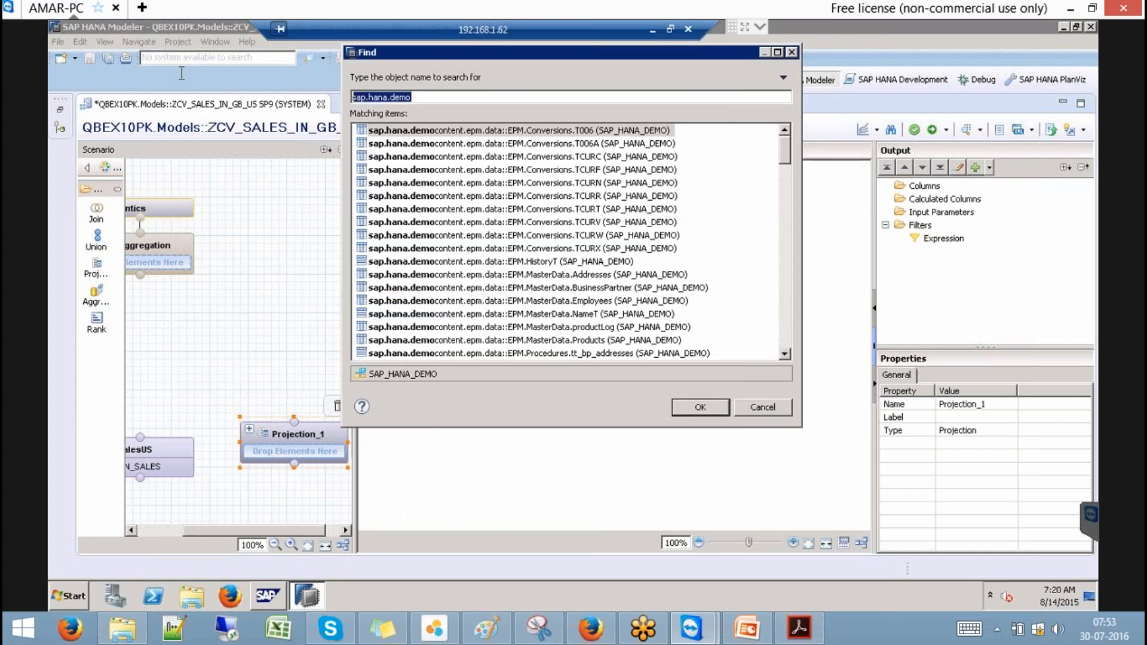
key("BackSpace")
Step: Find the ZAN_SALES_GB analytic view in QBEX10PK.Models and add it to the new projection node
type("ZAV")
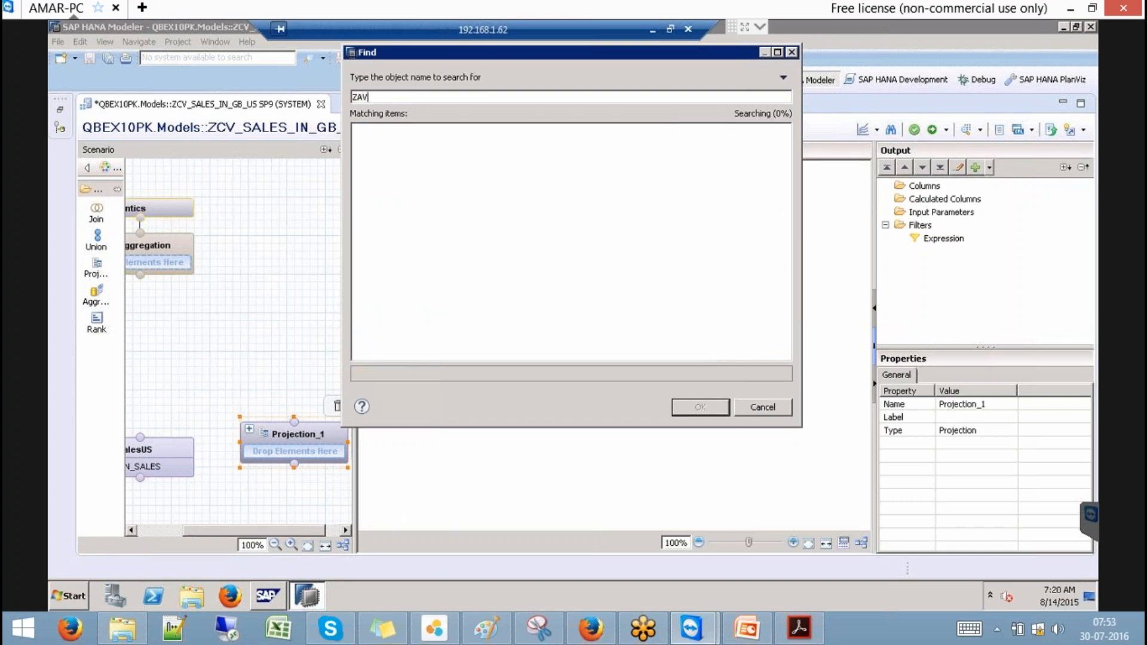
type("_SALES_GB")
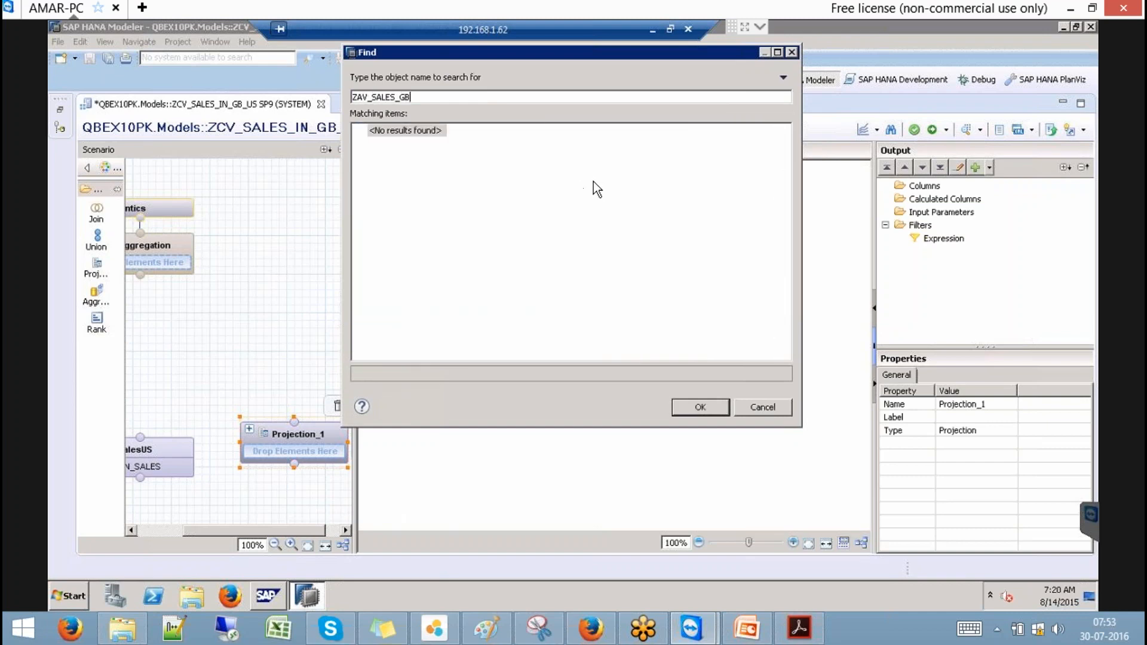
left_click(363, 97)
key("Delete")
type("N")
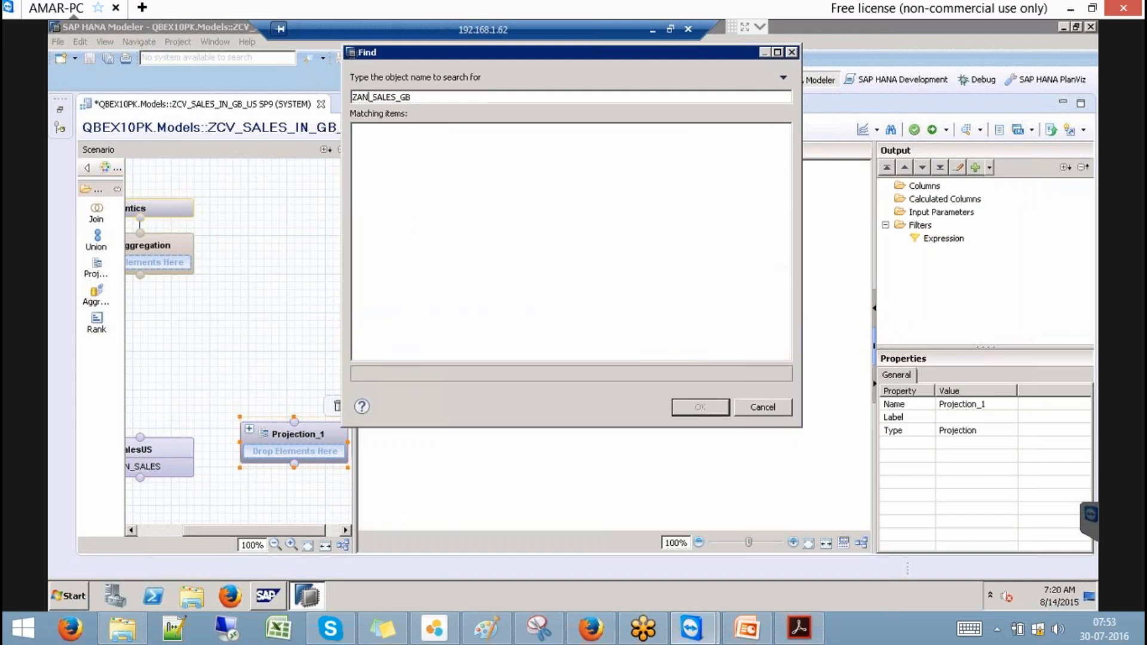
left_click_drag(782, 155, 800, 359)
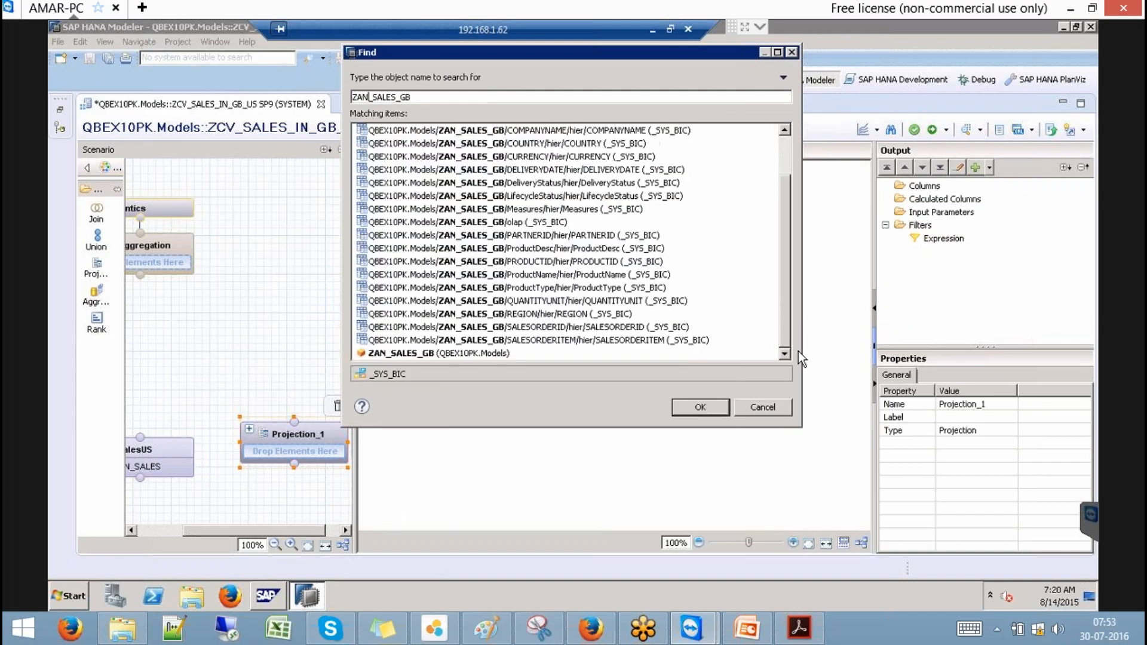
left_click(472, 353)
left_click(701, 401)
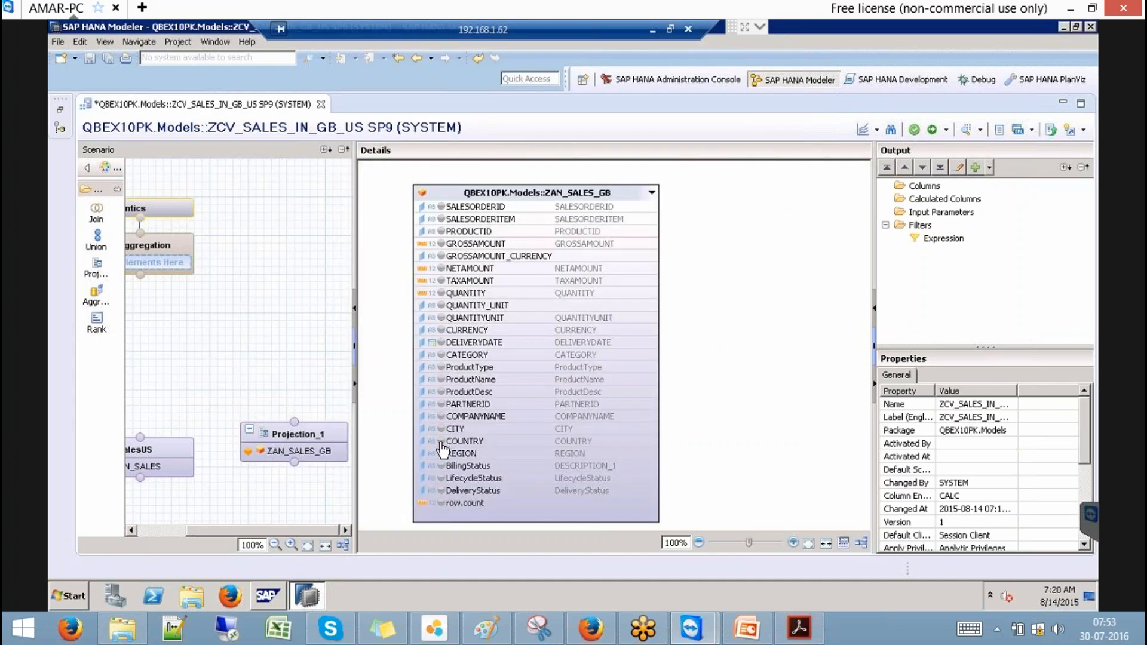
Step: Add COUNTRY, GROSSAMOUNT, NETAMOUNT, TAXAMOUNT and QUANTITY from ZAN_SALES_GB to the projection's output
left_click(441, 442)
left_click(489, 244)
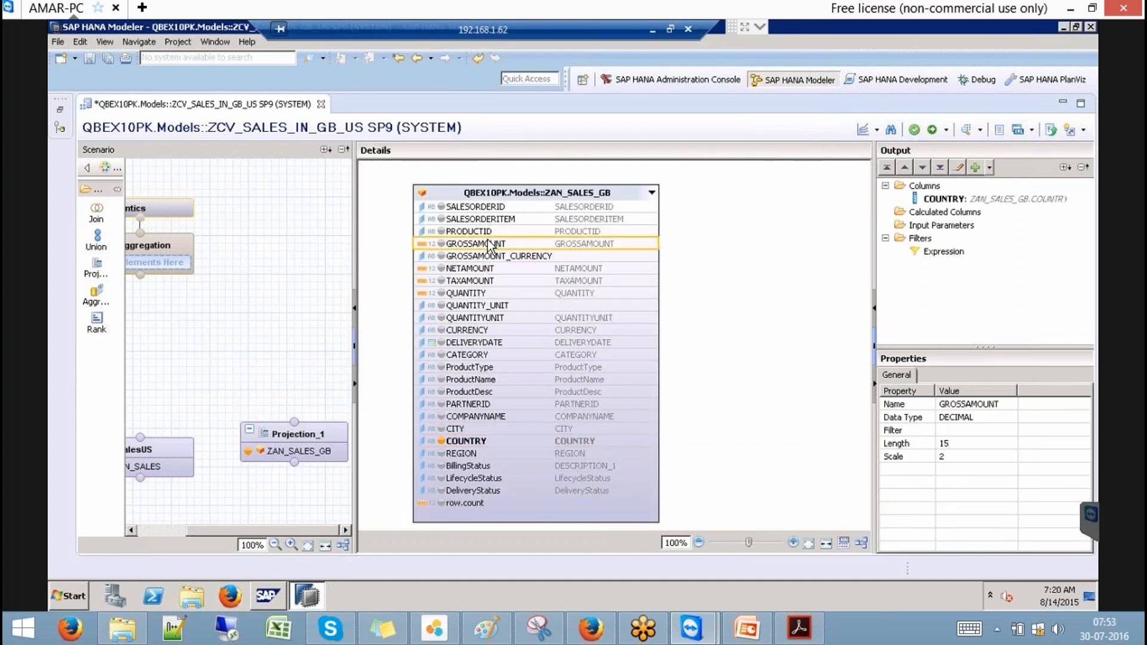
right_click(489, 243)
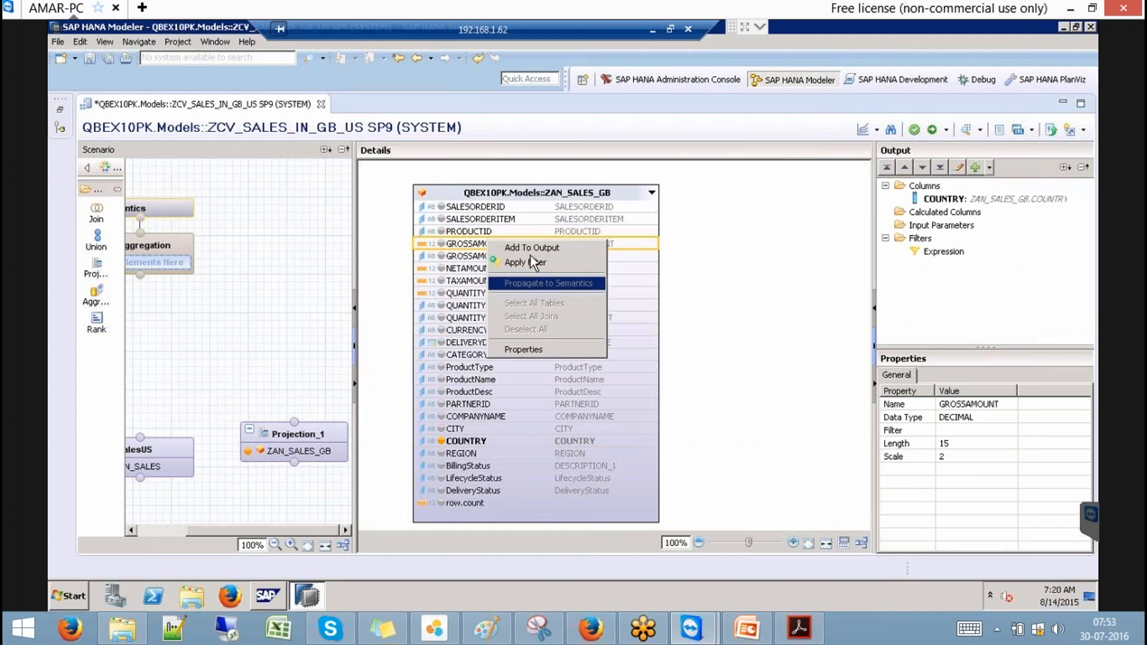
left_click(529, 248)
left_click(485, 269)
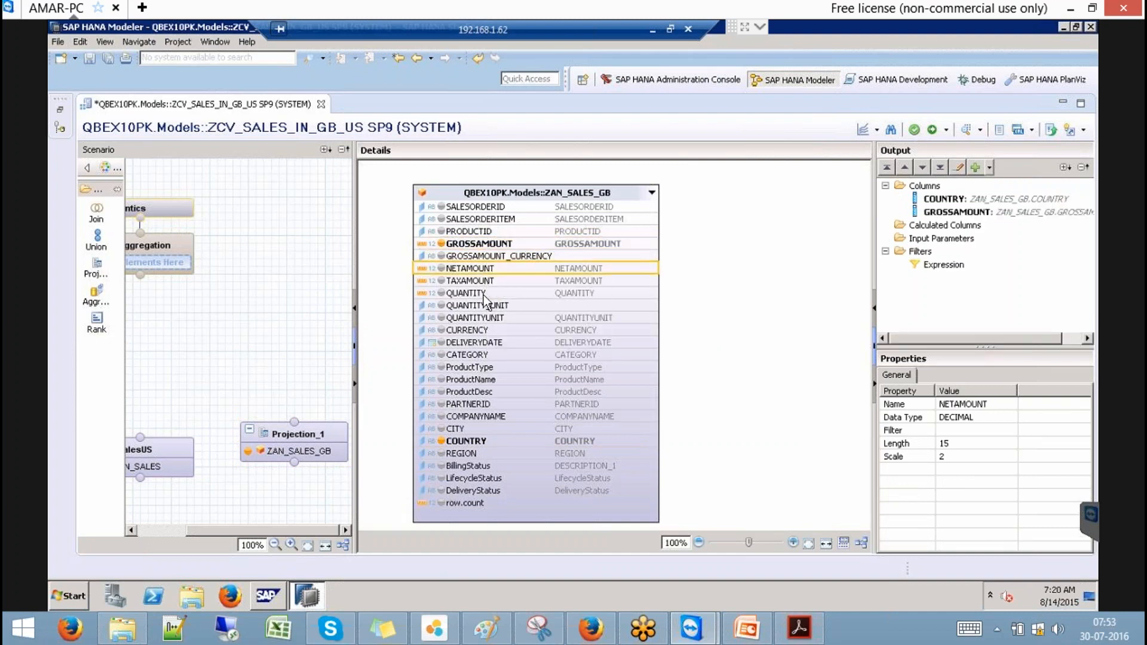
left_click(483, 293, "shift")
right_click(483, 297)
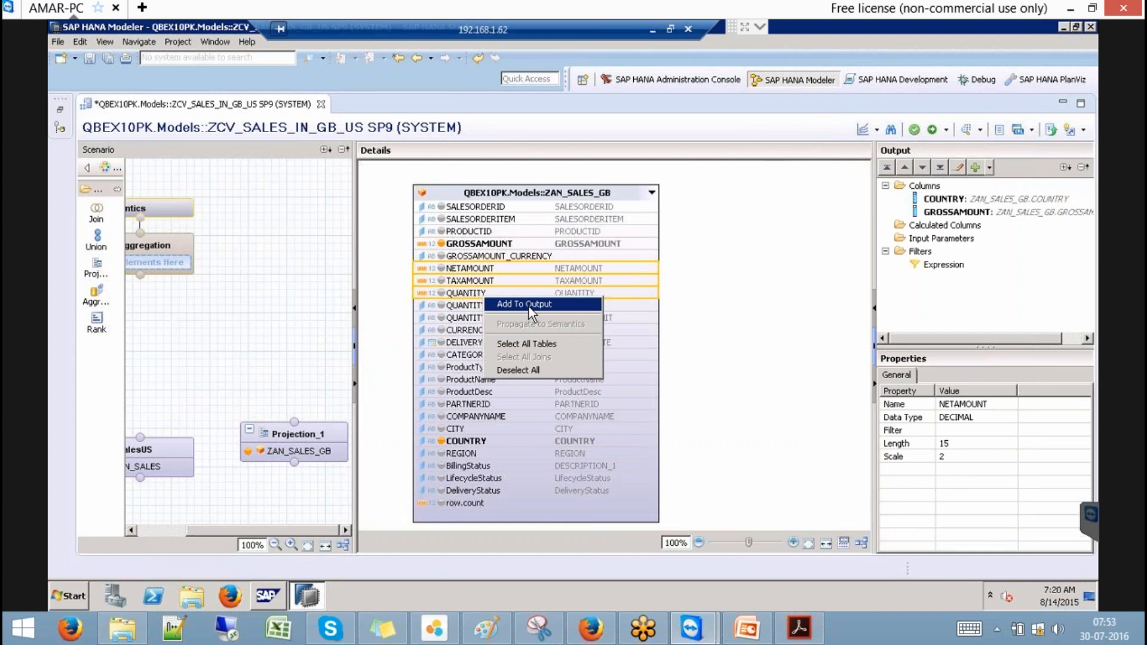
left_click(528, 305)
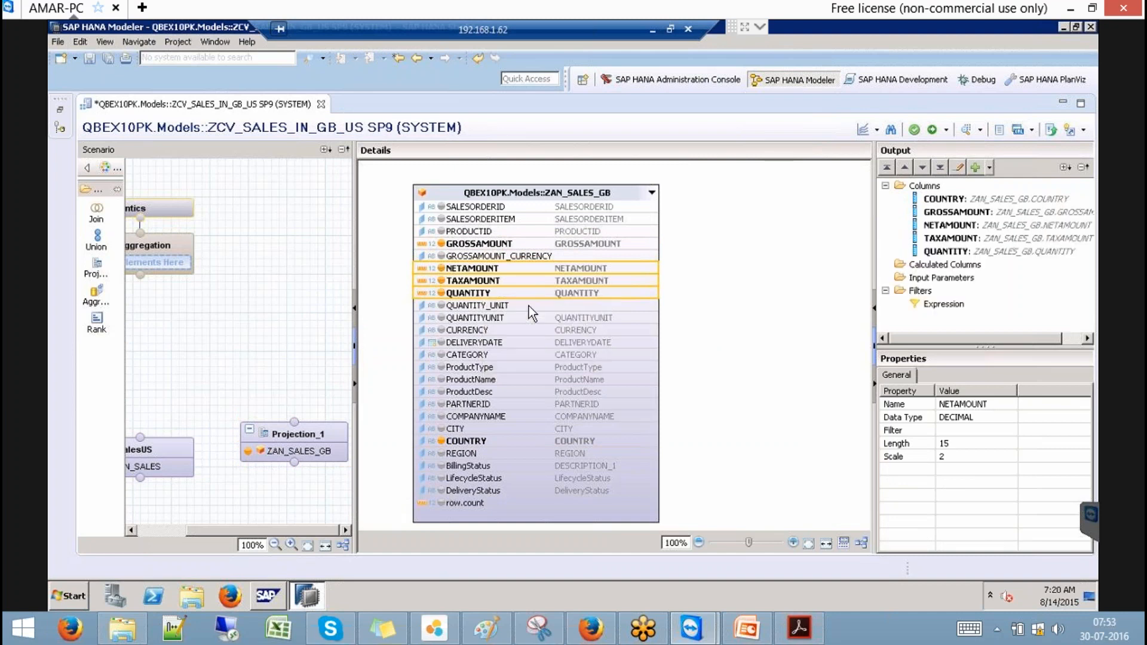
Step: Rename the projection node that contains ZAN_SALES_GB to SalesGB
right_click(227, 338)
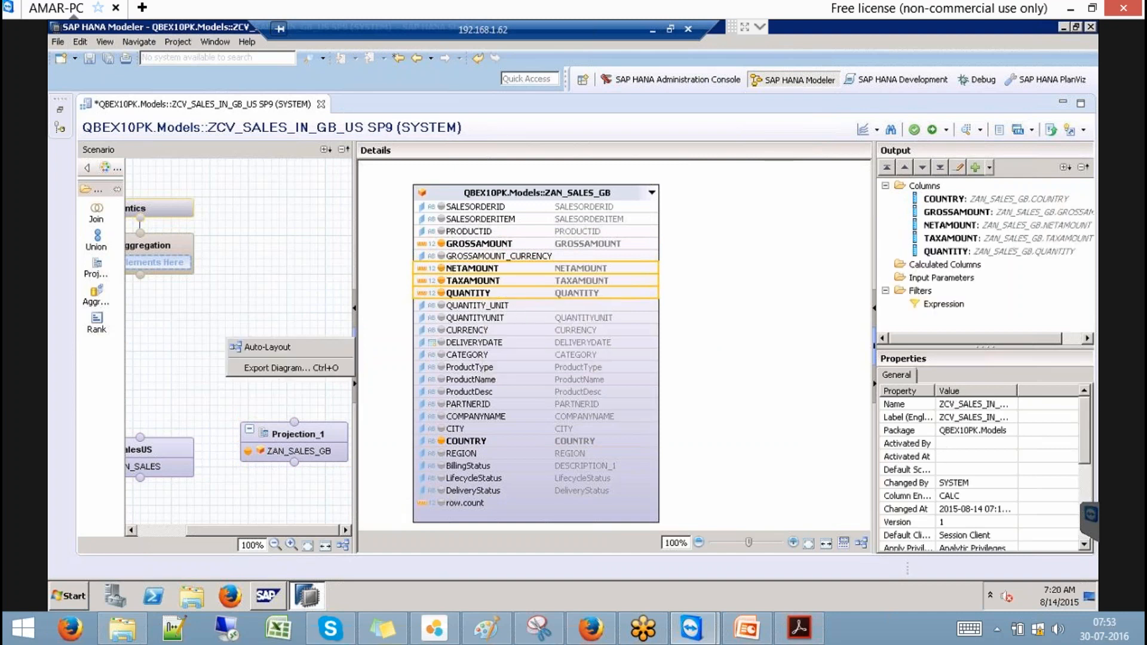
left_click(147, 340)
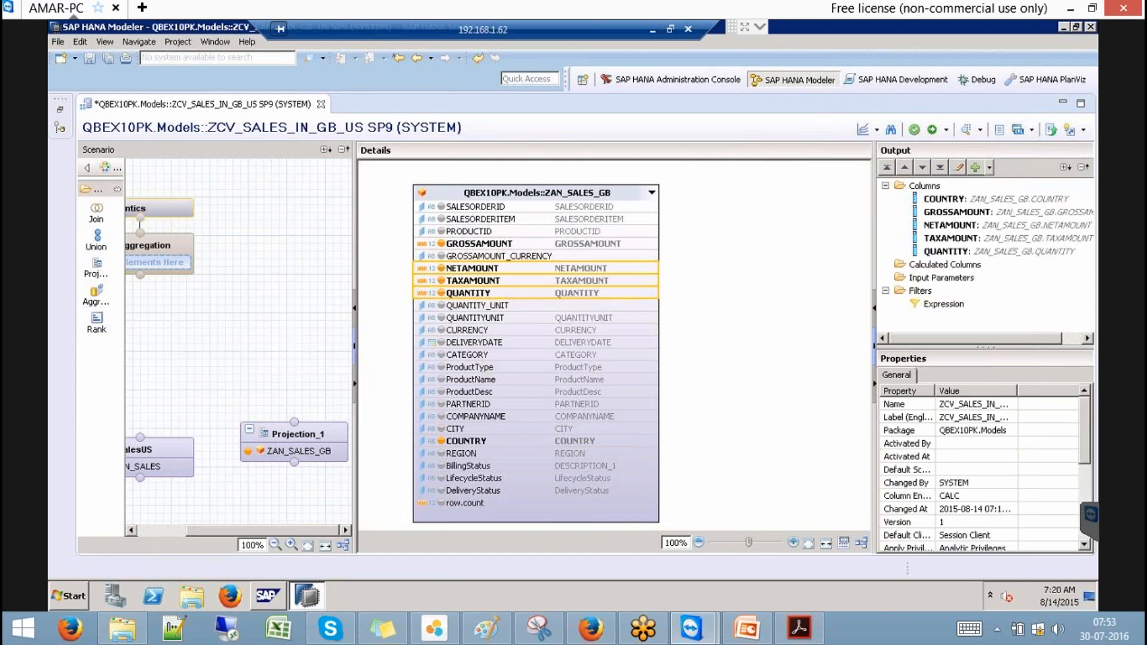
left_click(322, 442)
right_click(321, 438)
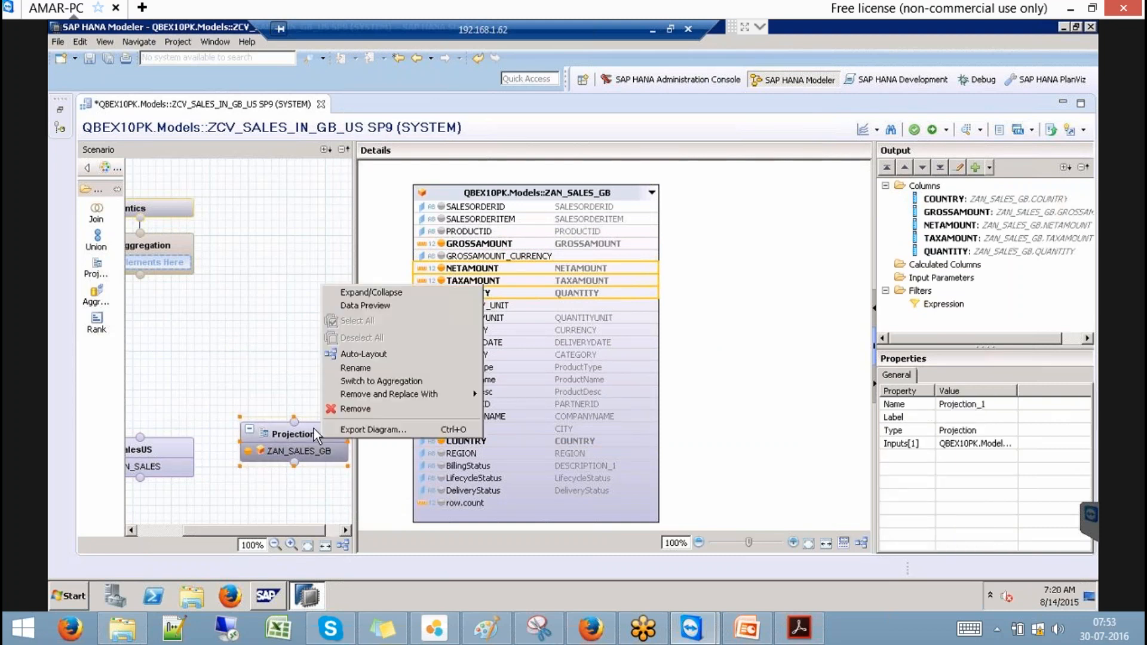
left_click(356, 369)
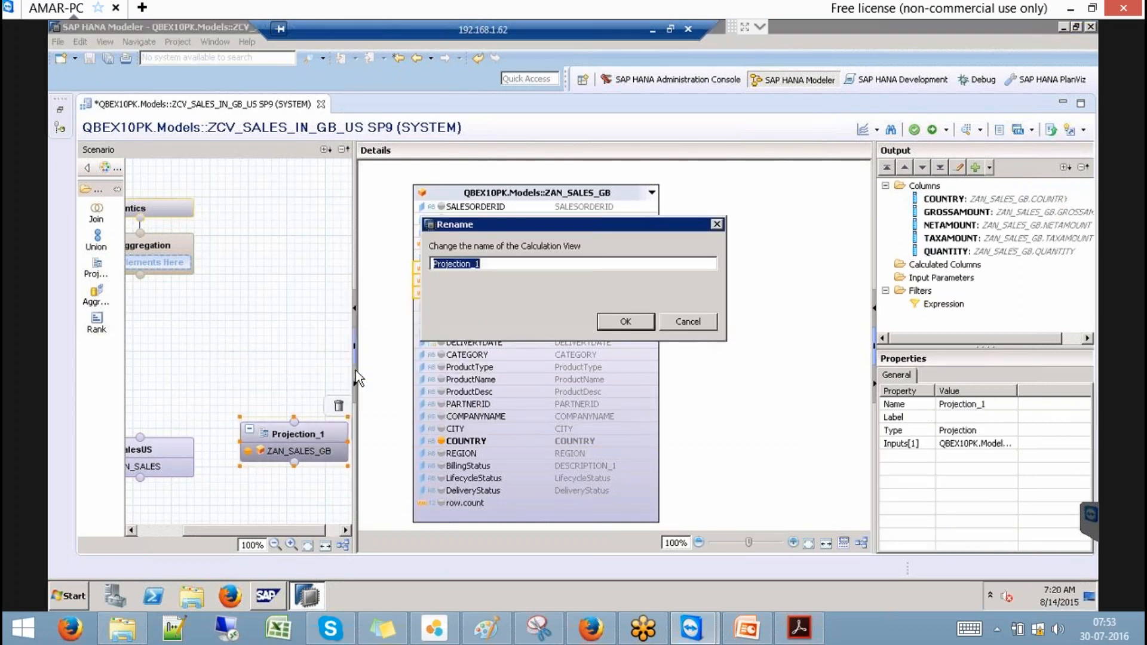
type("SalesGB")
left_click(625, 322)
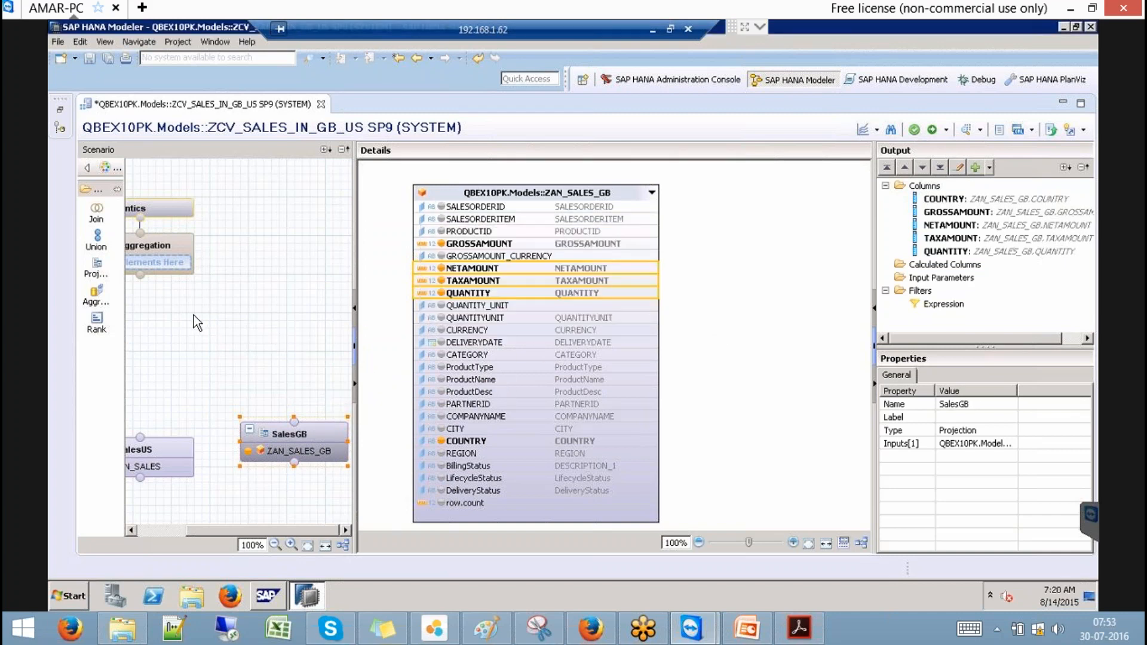
Step: Add a third projection node above SalesGB and assign the ZAN_SALES_IN analytic view from QBEX10PK.Models as its data source
left_click(95, 268)
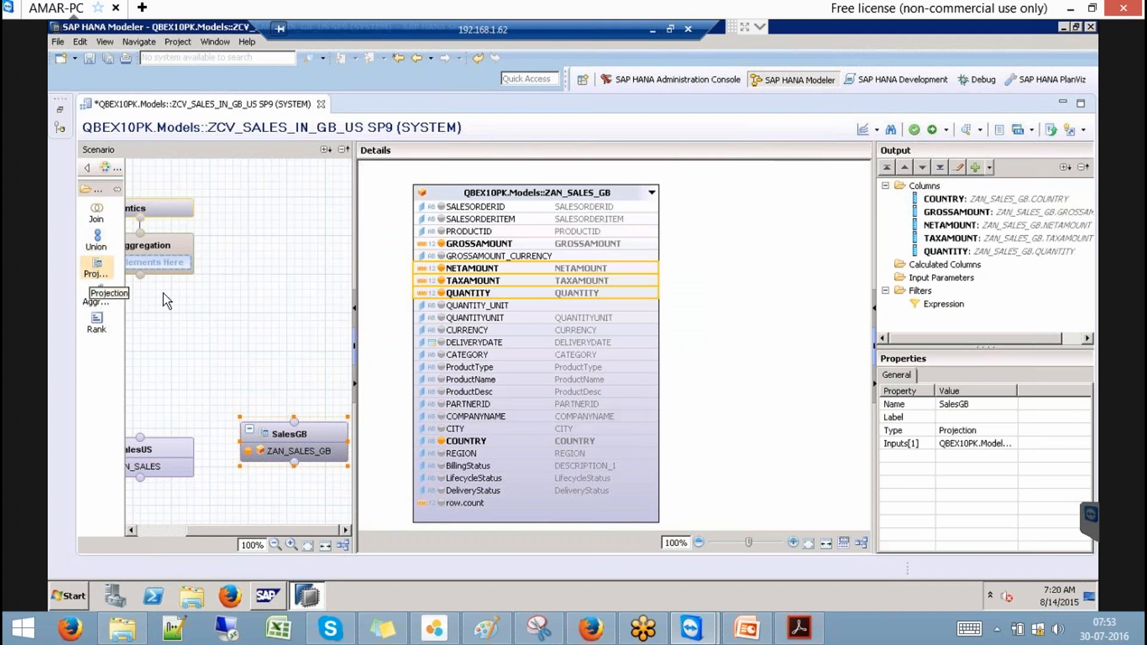
left_click(283, 338)
left_click(323, 363)
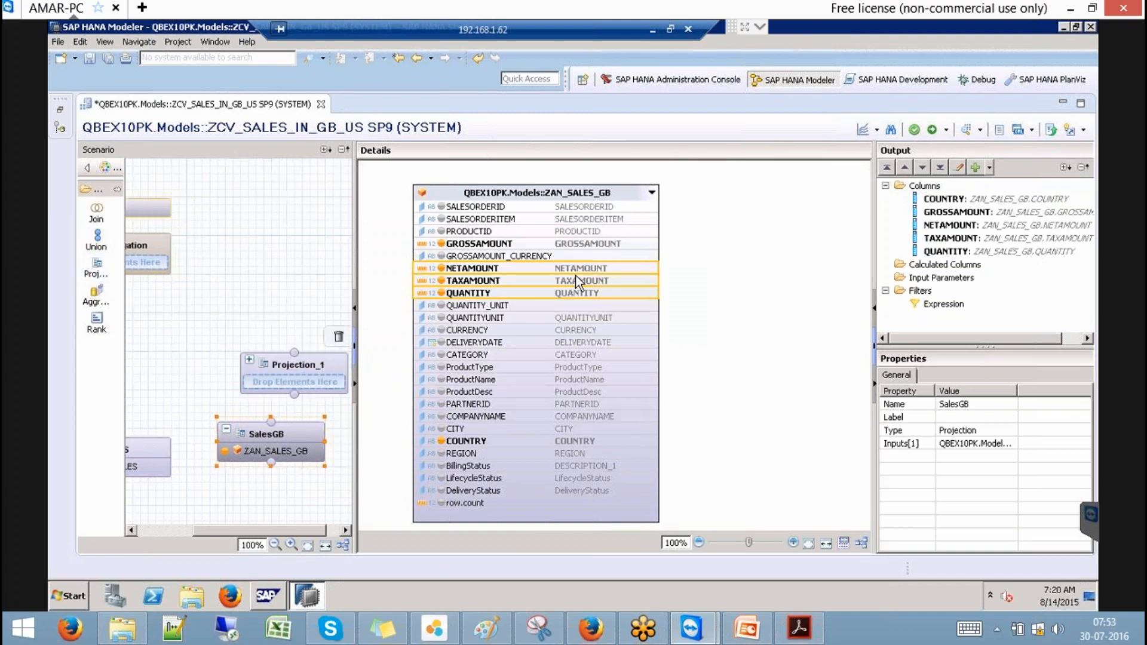
right_click(683, 227)
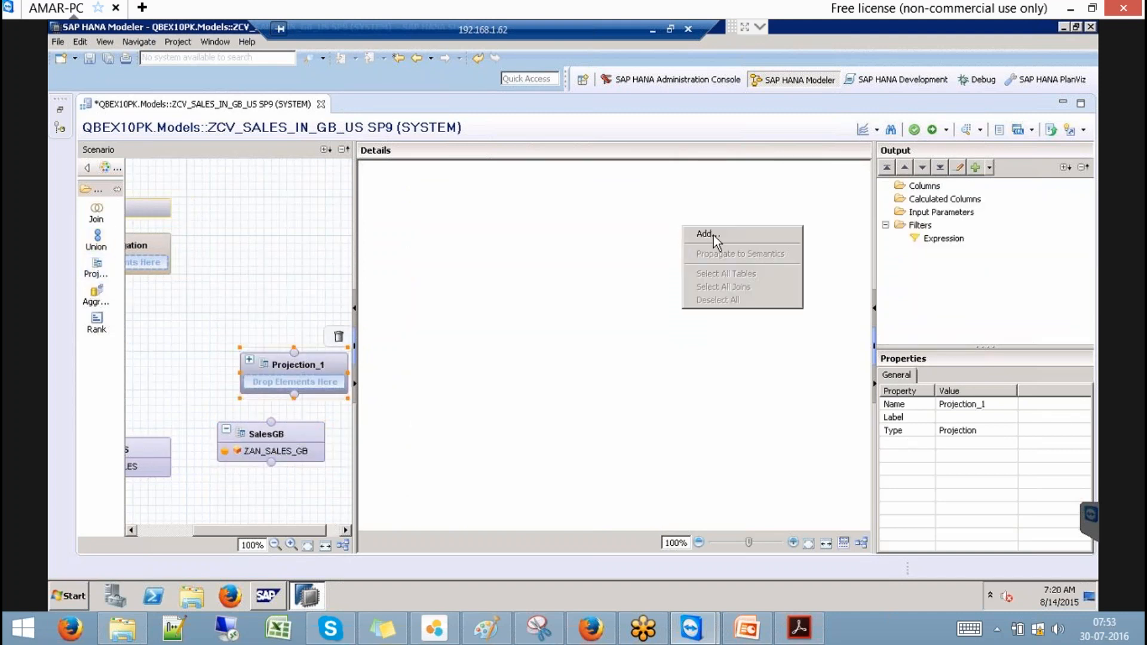
left_click(714, 235)
type("ZAN_SALES_")
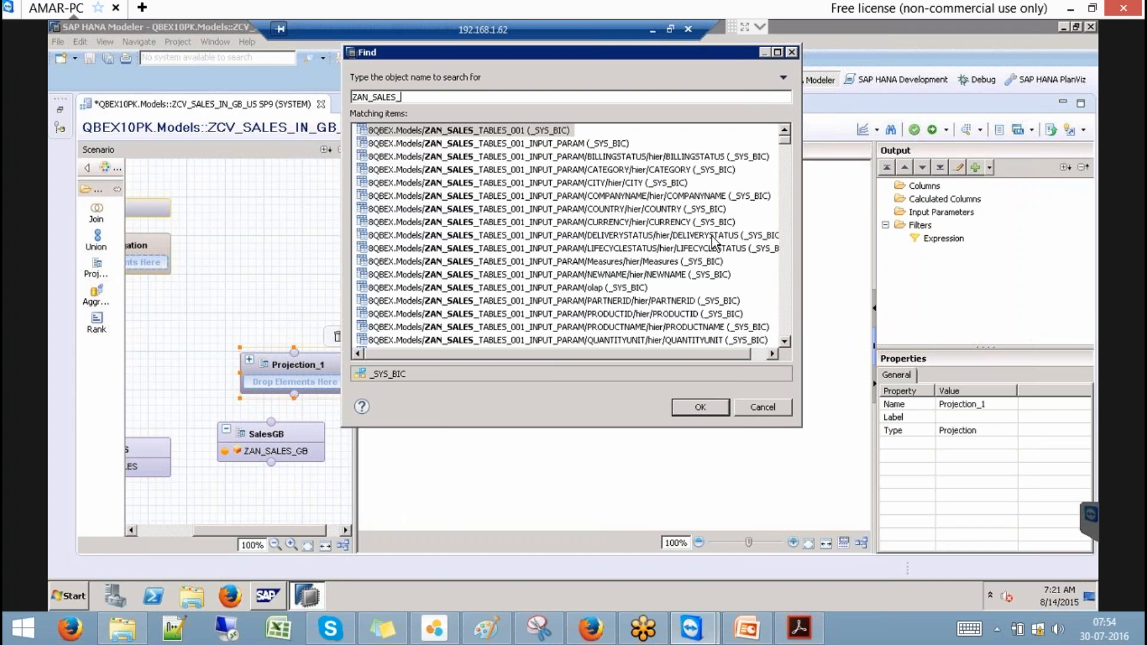
type("IN")
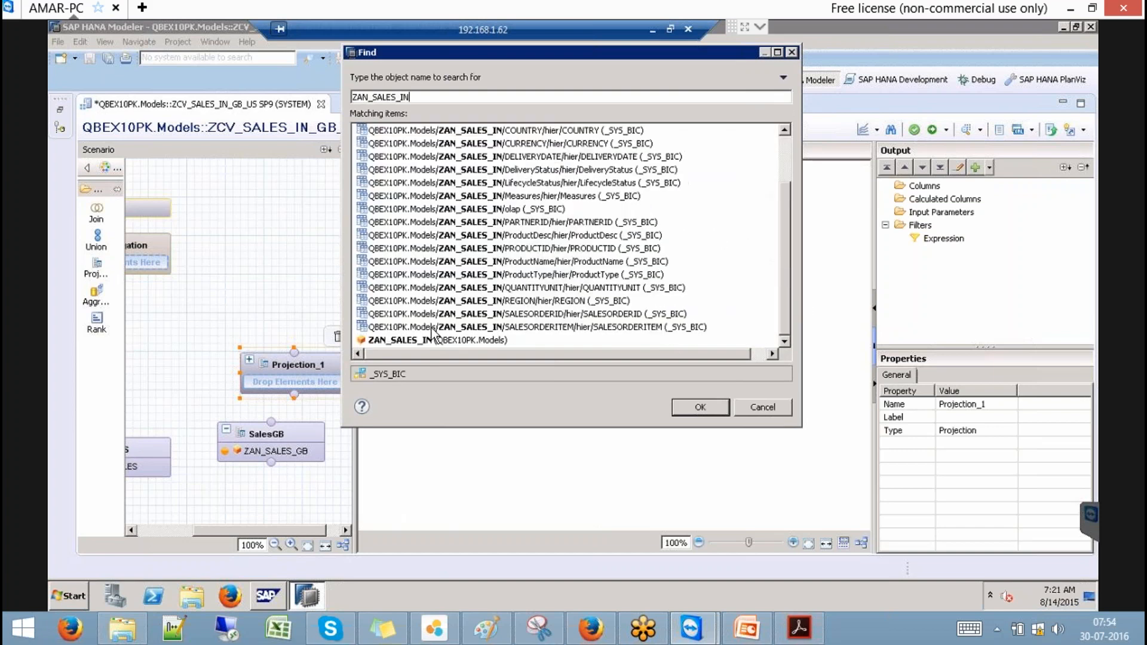
left_click(429, 340)
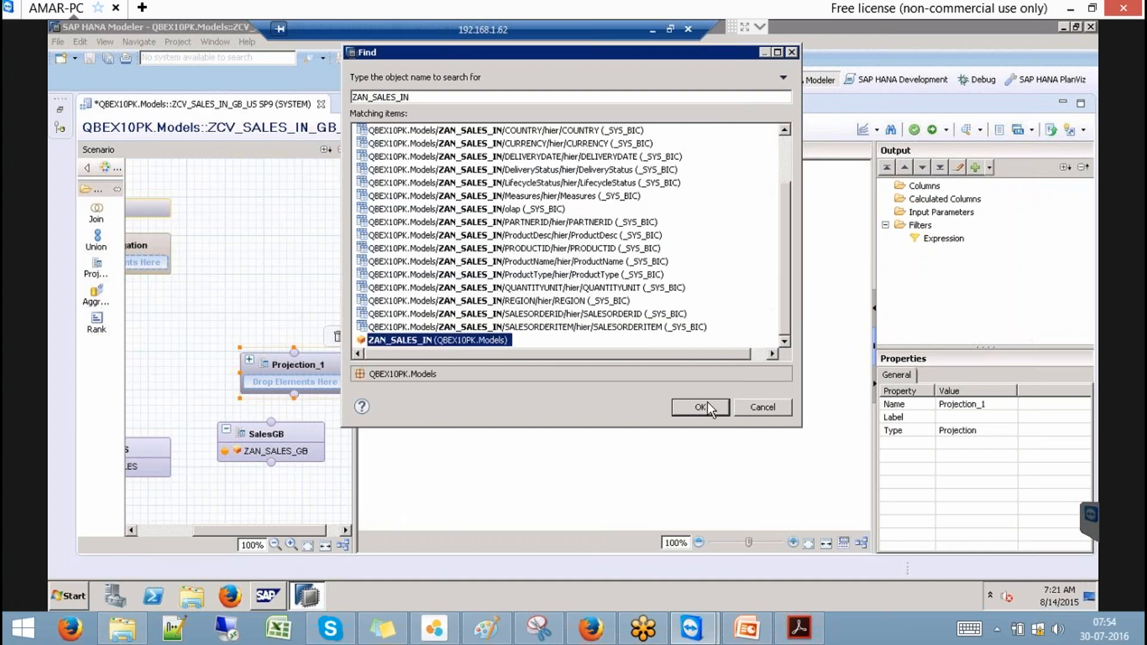
left_click(700, 407)
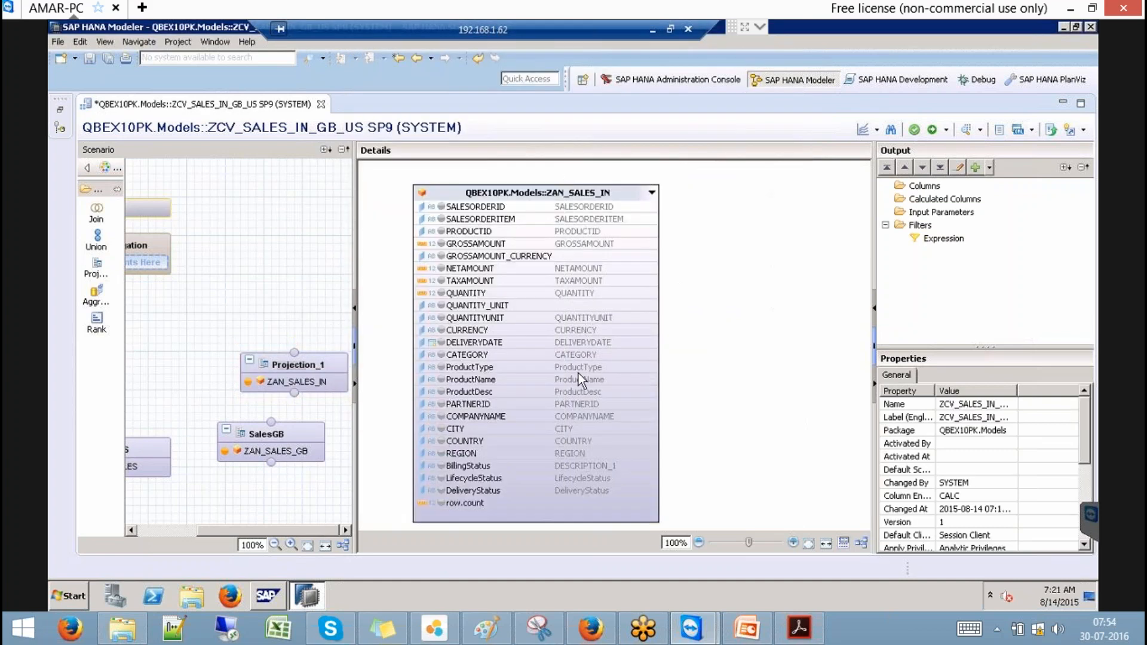
Step: Add GROSSAMOUNT, NETAMOUNT, TAXAMOUNT, QUANTITY and COUNTRY from ZAN_SALES_IN to the projection's output
right_click(465, 244)
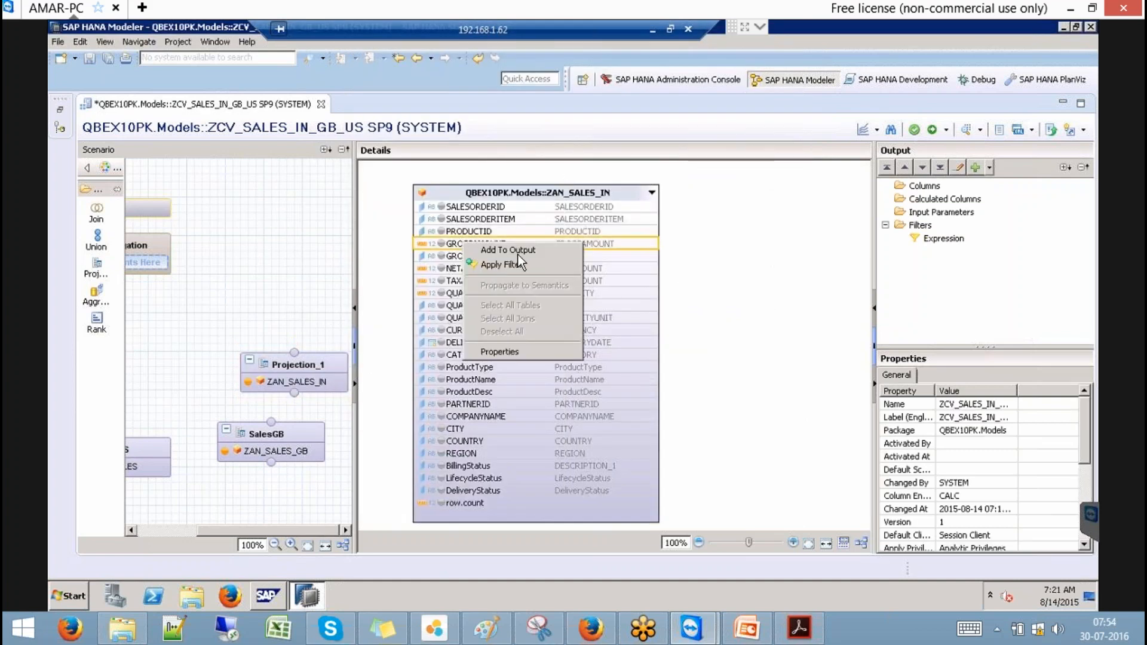
left_click(509, 250)
left_click(471, 270)
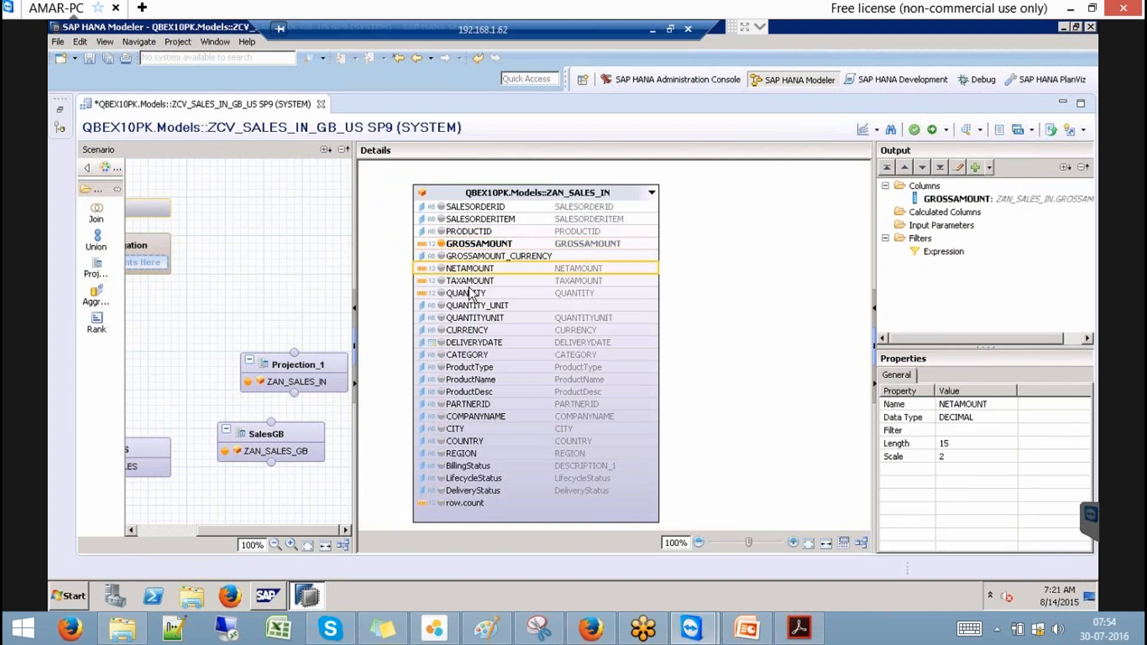
left_click(472, 293, "shift")
right_click(474, 293)
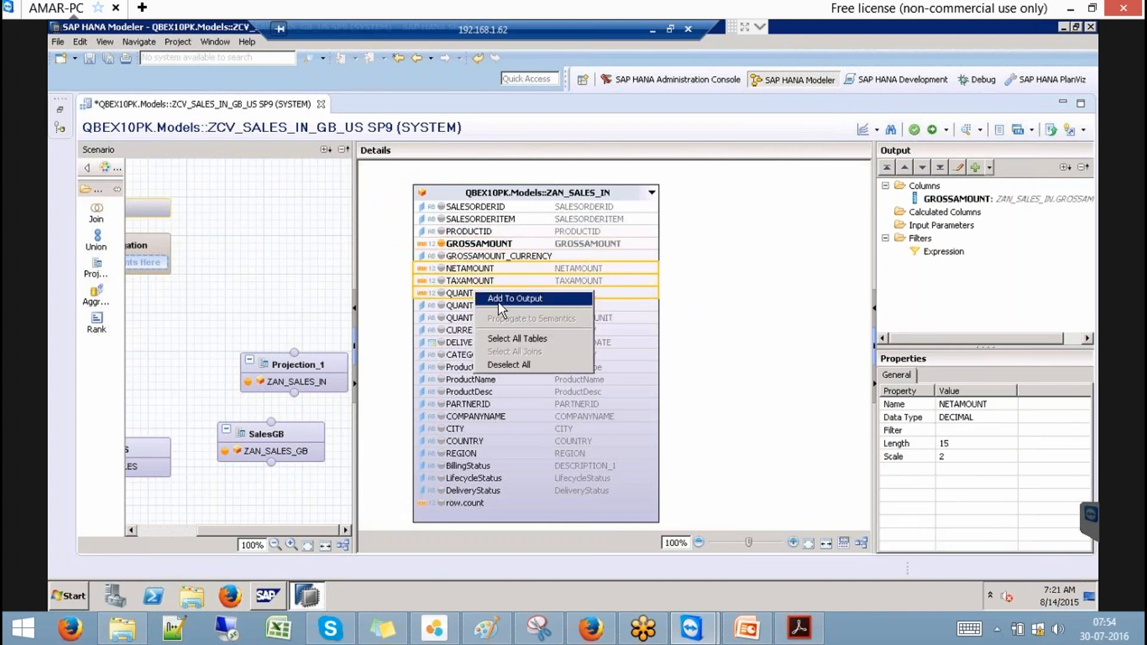
left_click(500, 298)
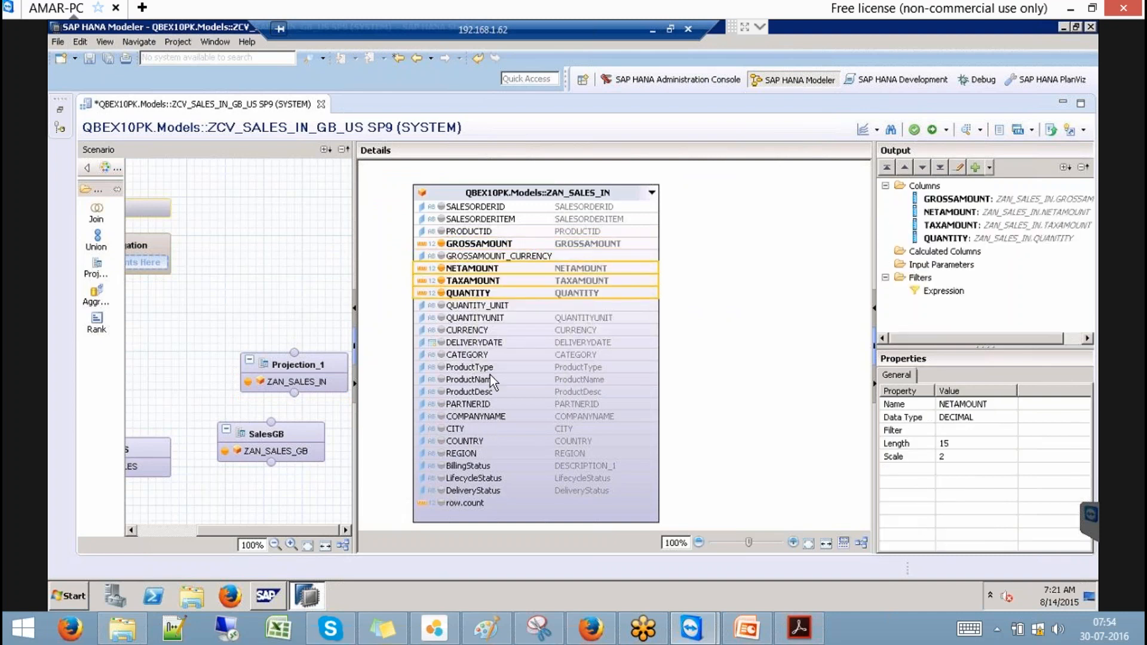
left_click(479, 440)
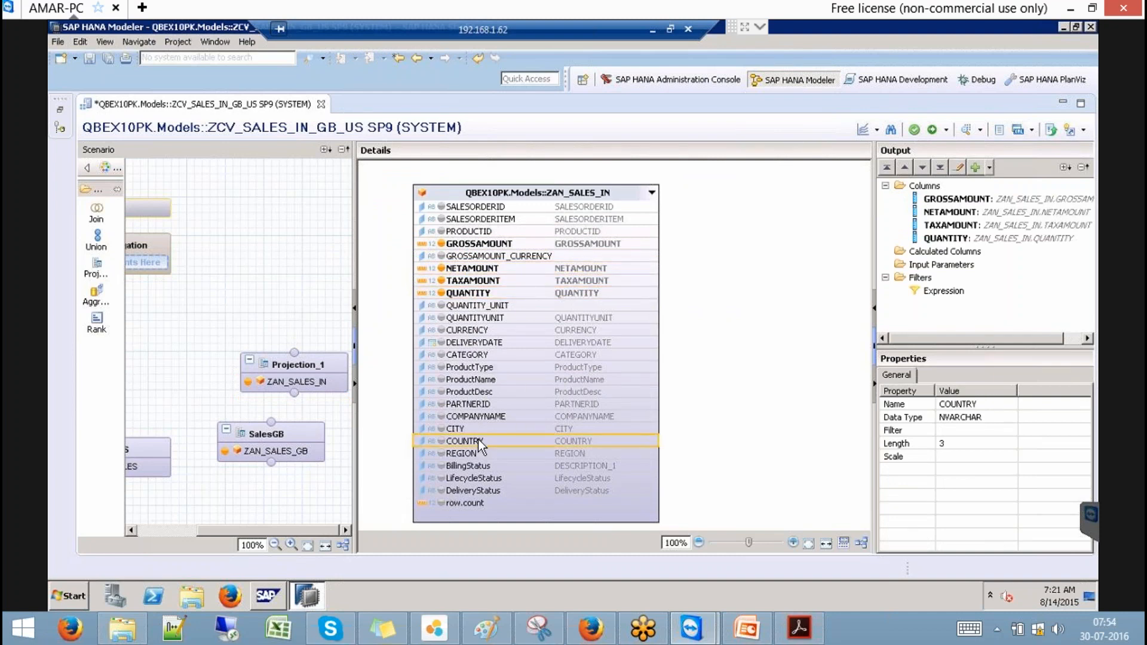
right_click(478, 440)
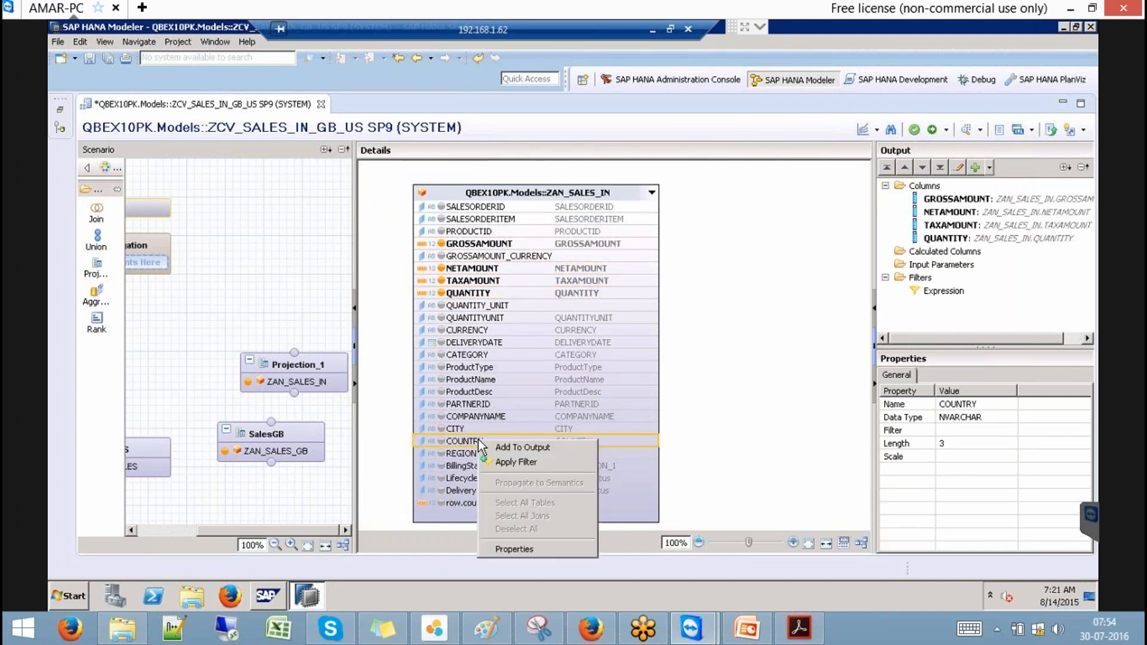
left_click(521, 447)
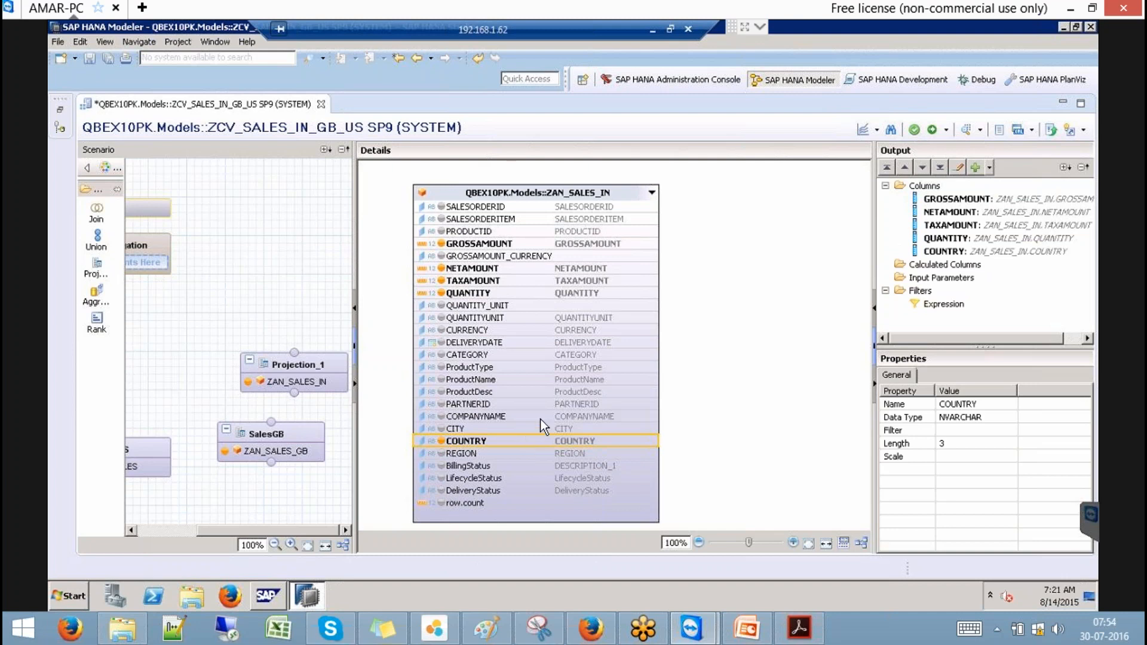
Step: Rename the projection node that contains ZAN_SALES_IN to SalesIN
right_click(323, 361)
left_click(368, 447)
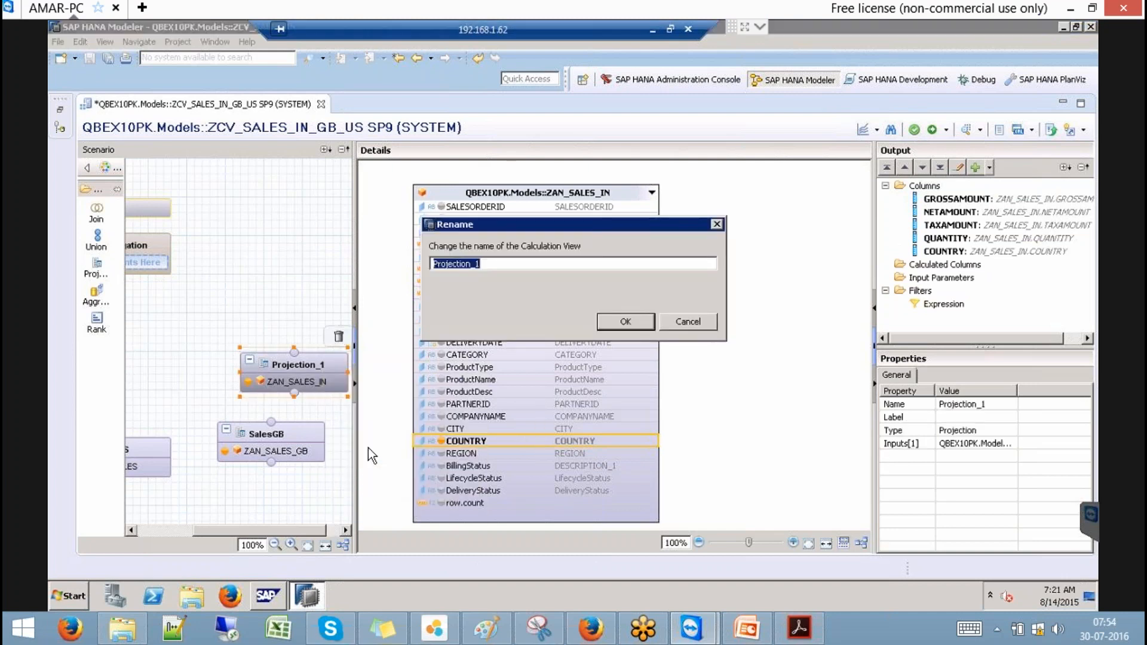
type("SalesIN")
left_click(625, 321)
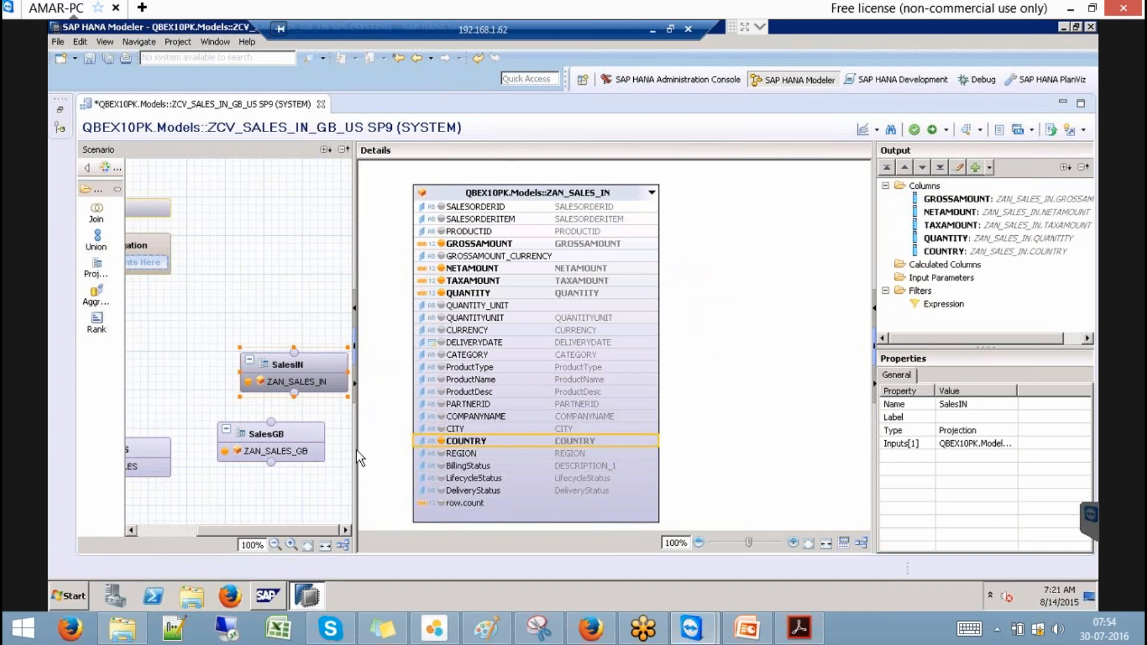
Step: Widen the scenario area and arrange the SalesGB and SalesIN nodes in a row beside SalesUS
left_click_drag(355, 449, 506, 449)
mouse_move(410, 360)
left_click_drag(410, 360, 481, 430)
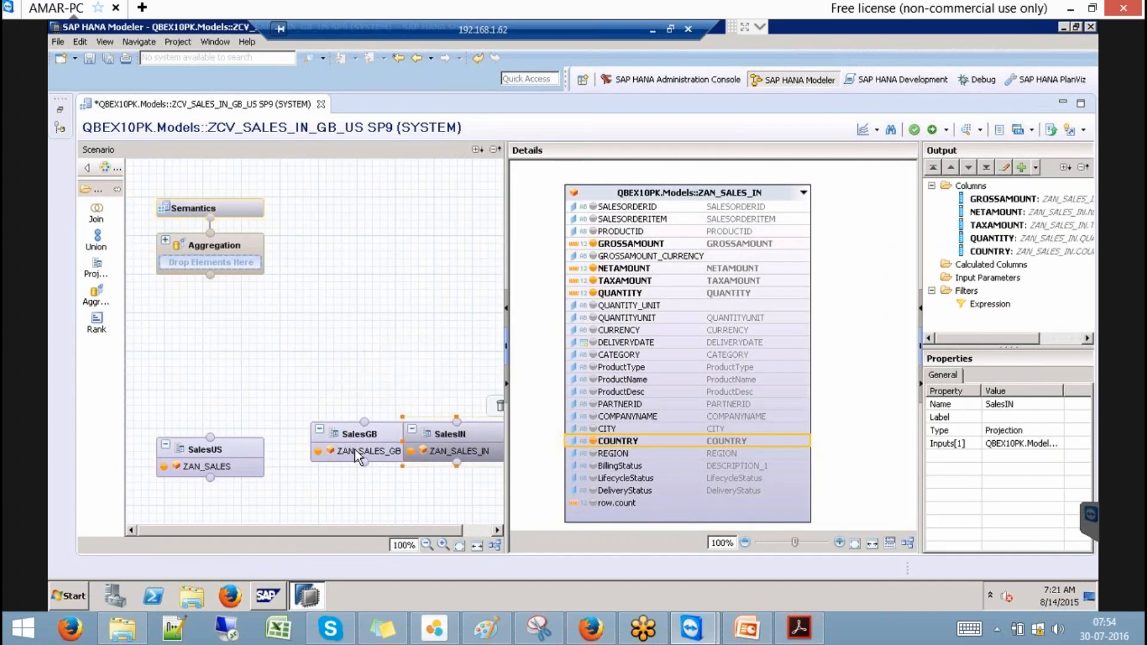
left_click_drag(335, 436, 304, 452)
Step: Add a union node above the projections, connect SalesUS, SalesGB and SalesIN to it, and expand the SalesUS source columns
left_click(97, 239)
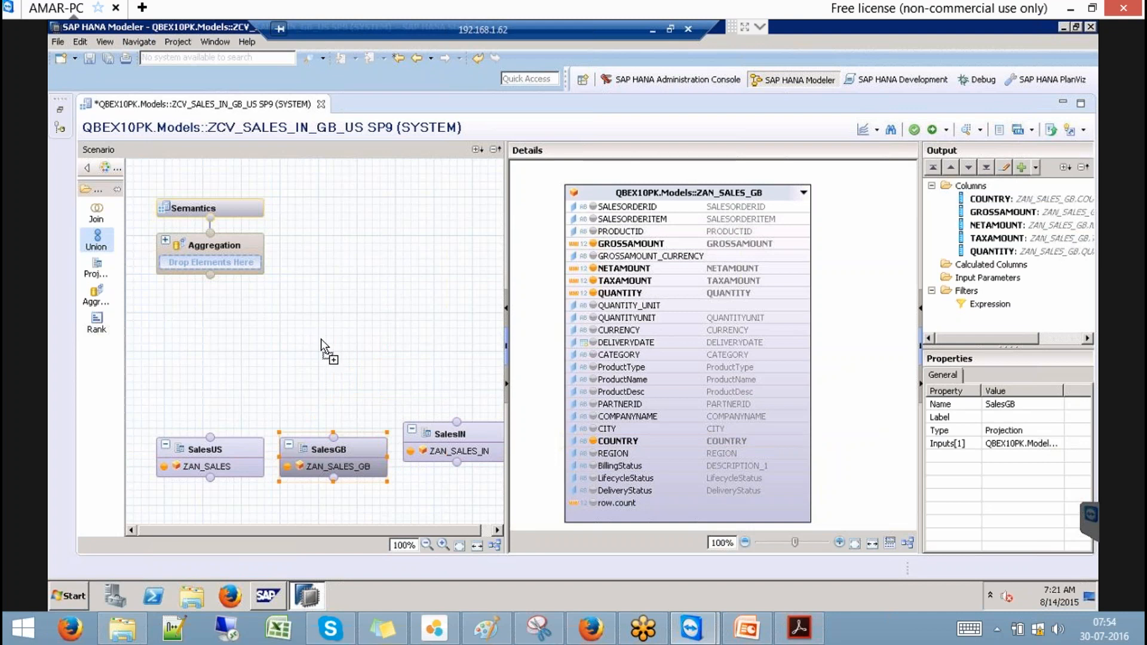
left_click(321, 383)
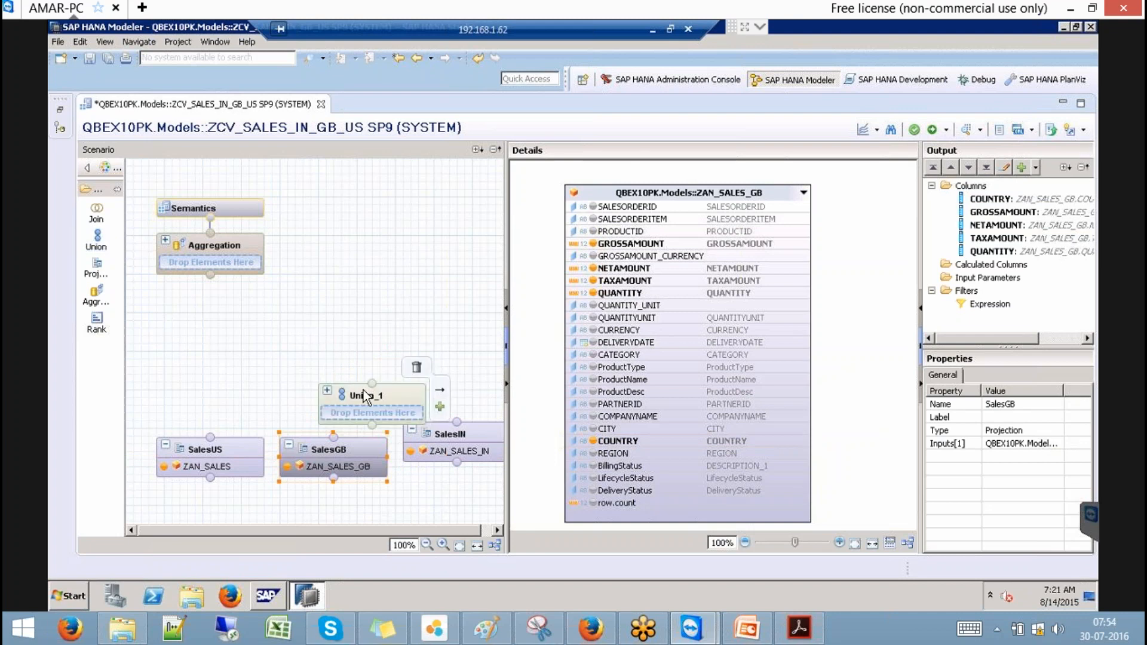
left_click_drag(364, 396, 334, 362)
left_click_drag(209, 438, 358, 385)
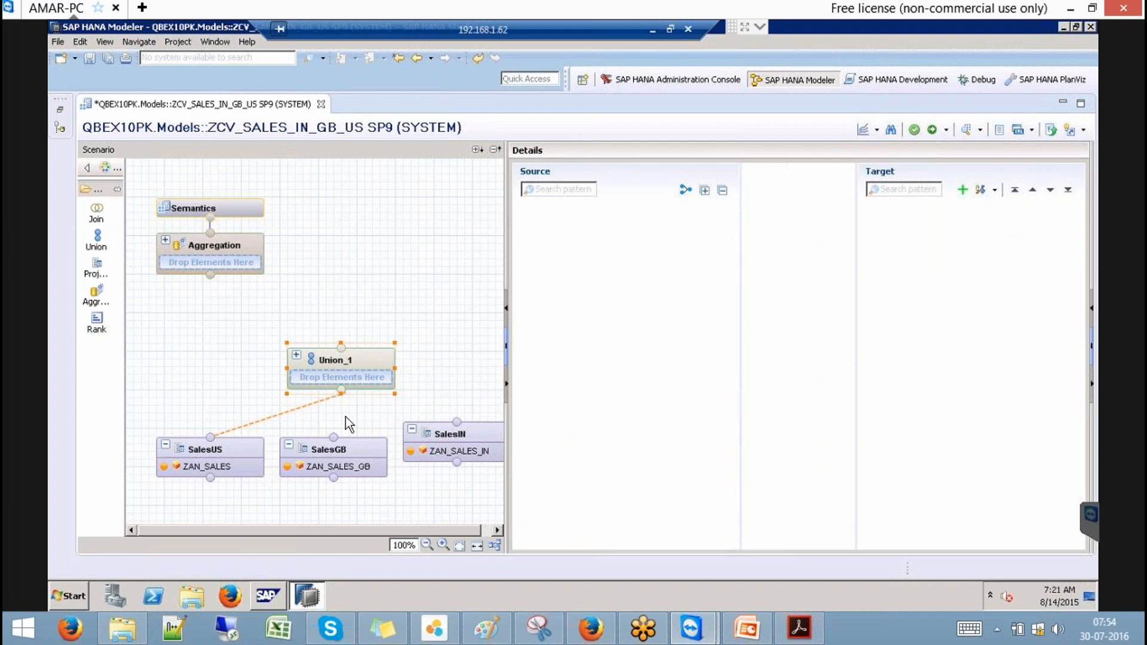
left_click_drag(334, 438, 359, 389)
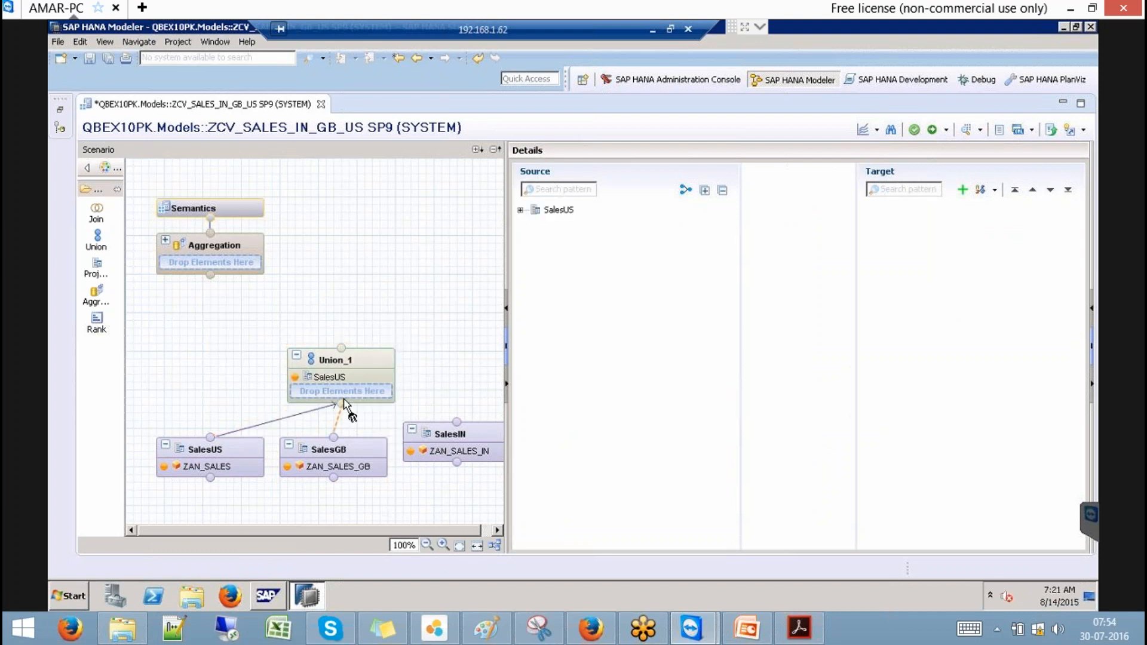
left_click_drag(457, 421, 337, 406)
left_click_drag(332, 359, 315, 325)
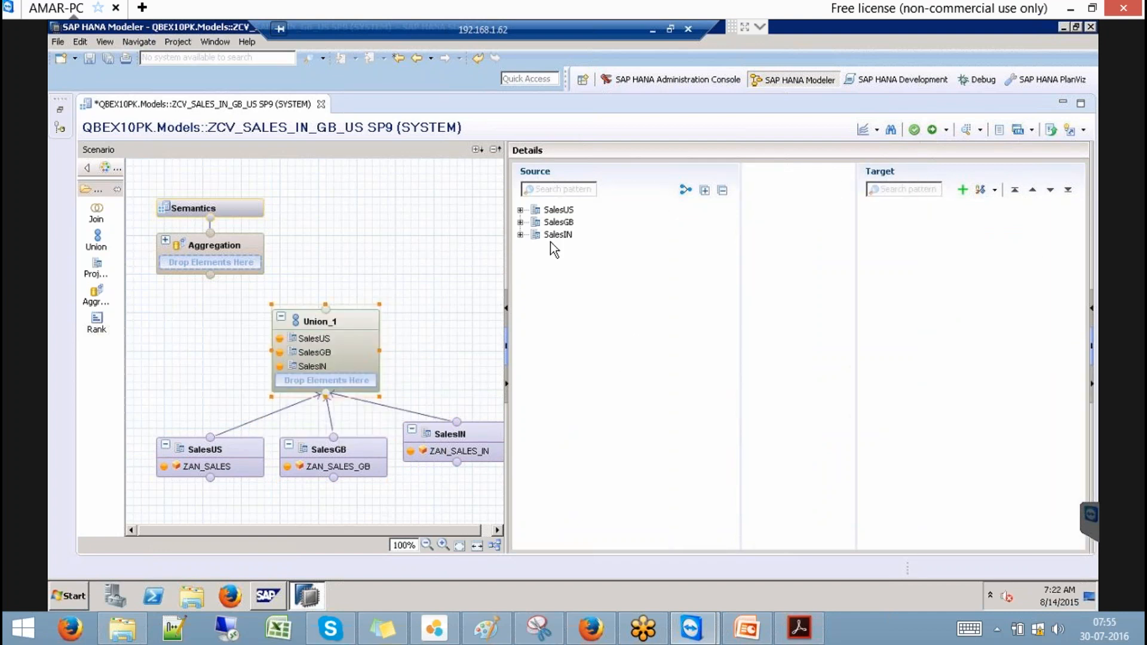
left_click(520, 209)
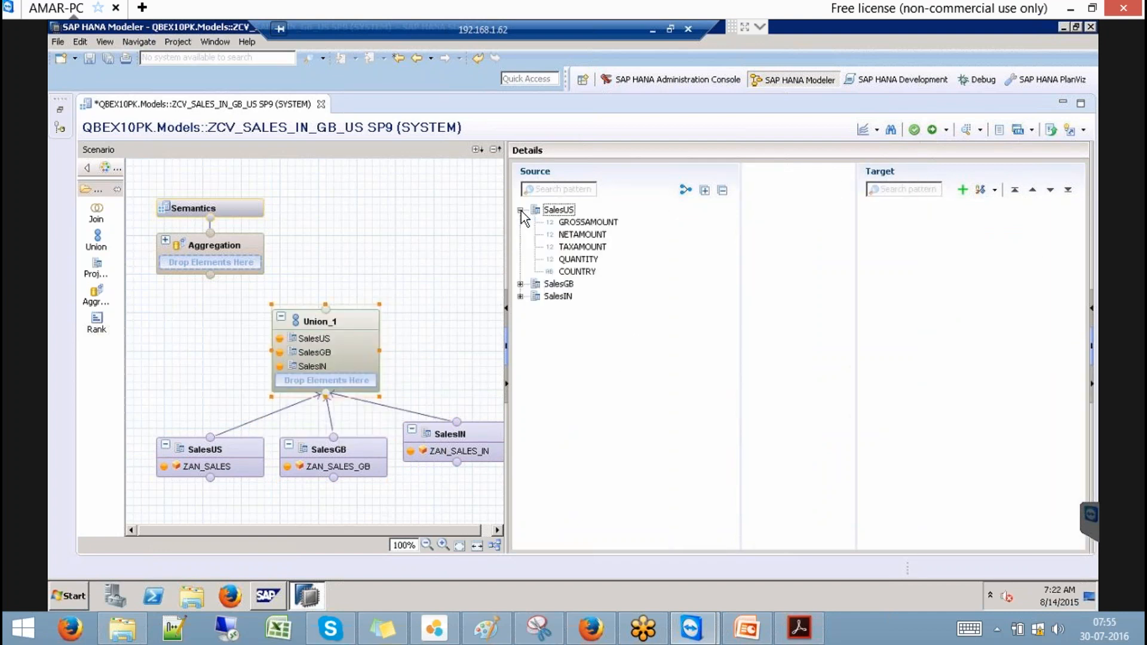
Step: Rename the union node to Sales_US_GB_IN
right_click(362, 315)
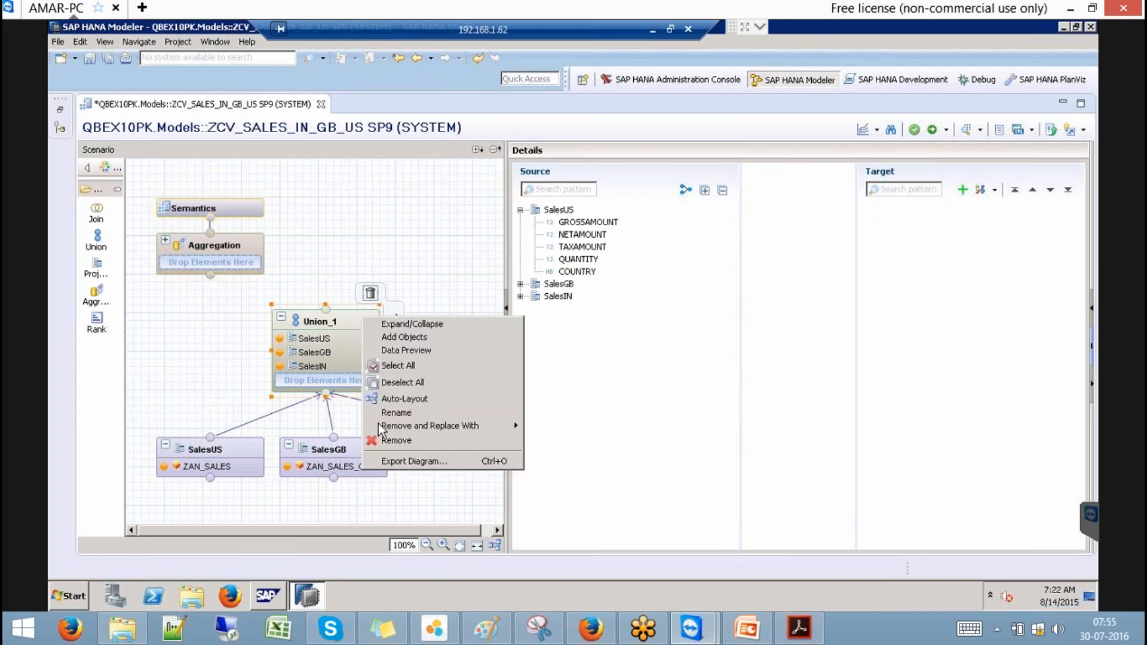
left_click(403, 413)
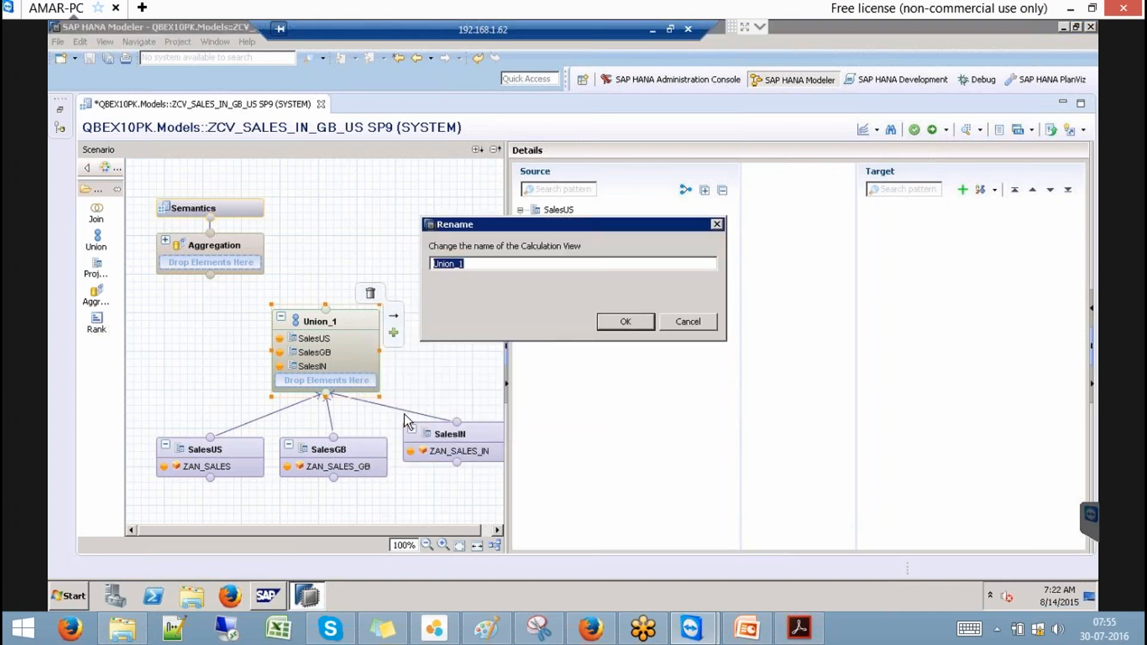
type("Sales_us")
key("BackSpace")
key("BackSpace")
type("US_GB_IN")
left_click(626, 323)
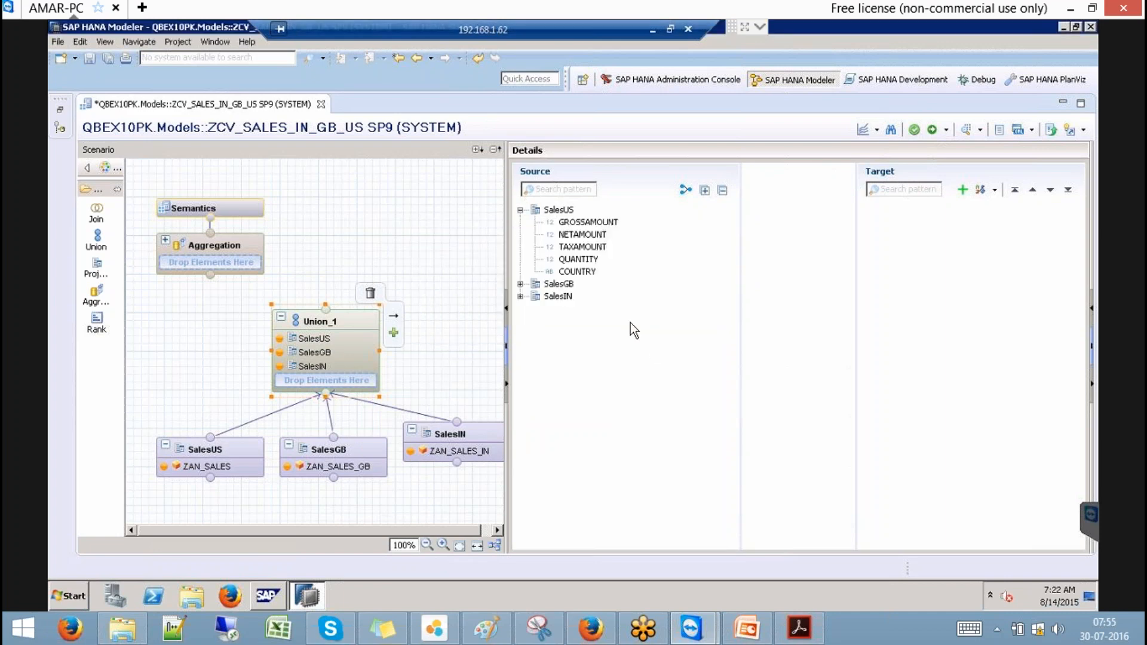
Step: Map the same-named columns of SalesUS, SalesGB and SalesIN to common union target columns and check each target column's mapping
left_click(520, 296)
left_click(521, 285)
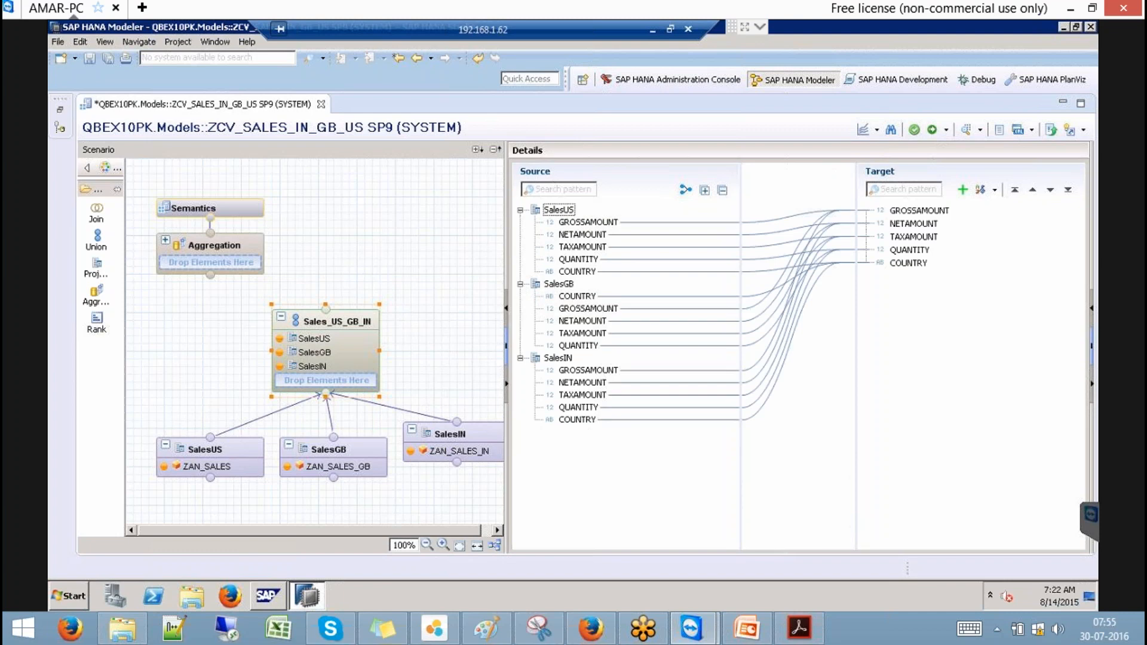
left_click(905, 263)
left_click(912, 249)
left_click(915, 234)
left_click(913, 223)
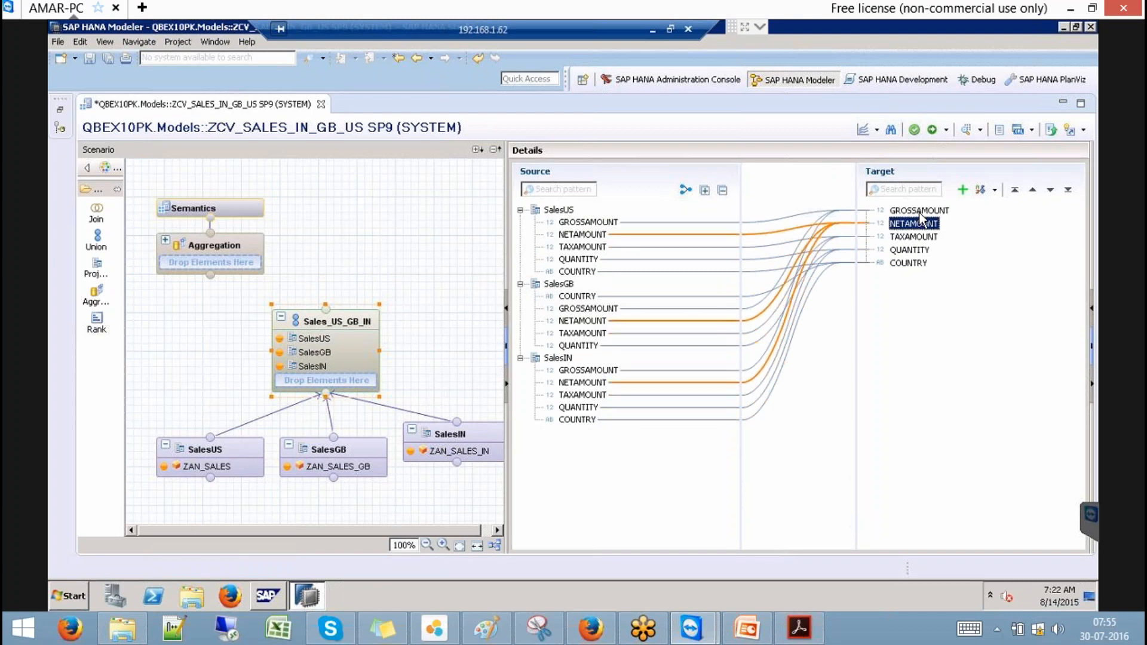
left_click(918, 210)
Step: Connect the Sales_US_GB_IN union to the Aggregation node and open the Aggregation node's details
left_click(326, 320)
left_click_drag(323, 327, 210, 273)
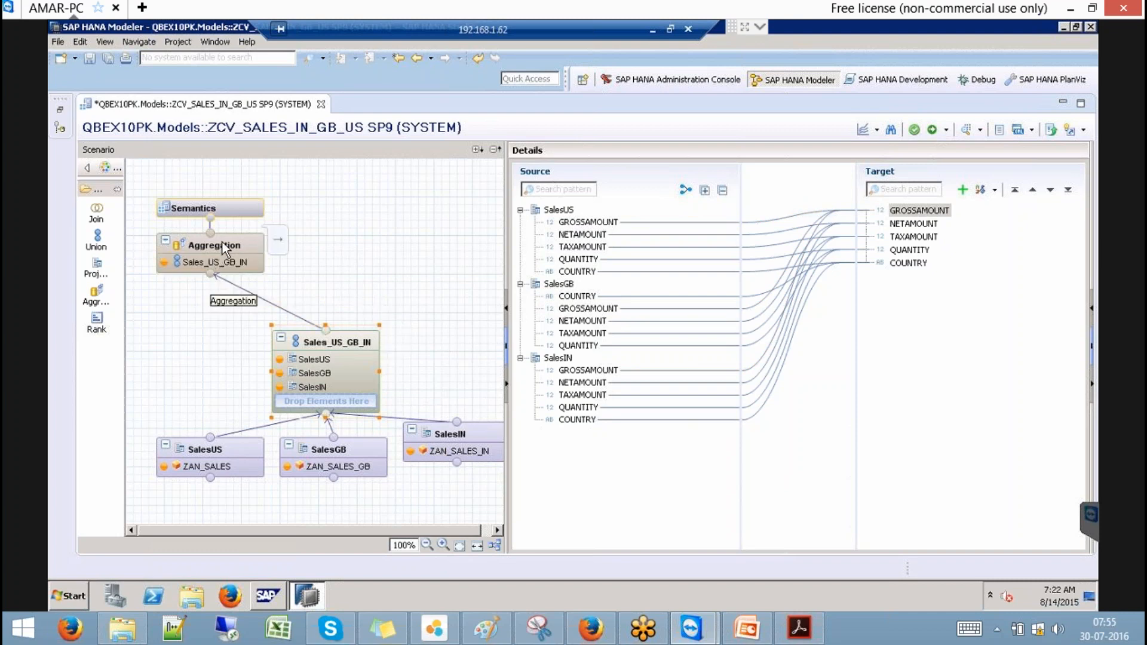
left_click(253, 241)
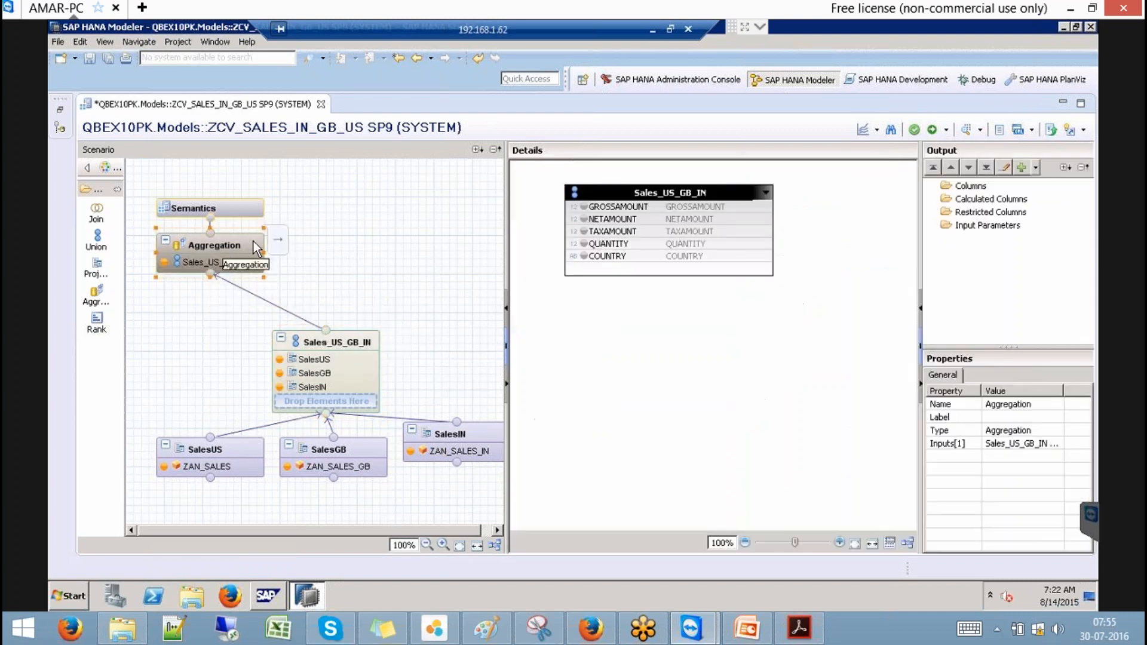
Step: In the Aggregation node, add GROSSAMOUNT, NETAMOUNT, TAXAMOUNT and QUANTITY as aggregated columns and COUNTRY as a regular output column
left_click(611, 208)
left_click(619, 241, "shift")
right_click(619, 242)
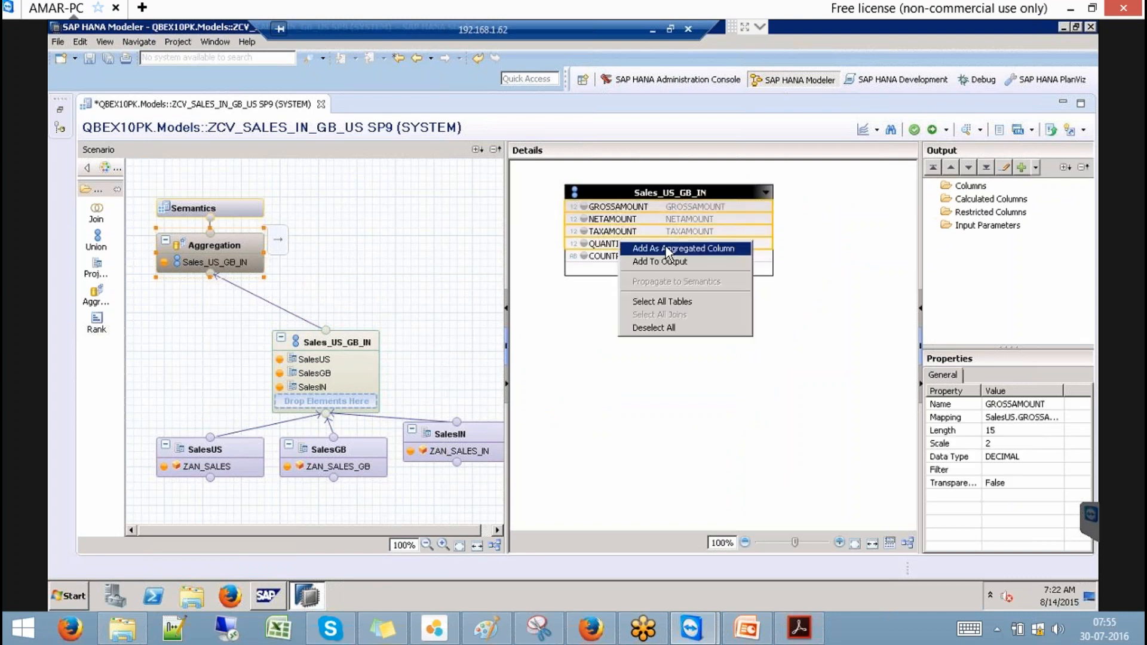
left_click(669, 248)
left_click(625, 259)
right_click(625, 259)
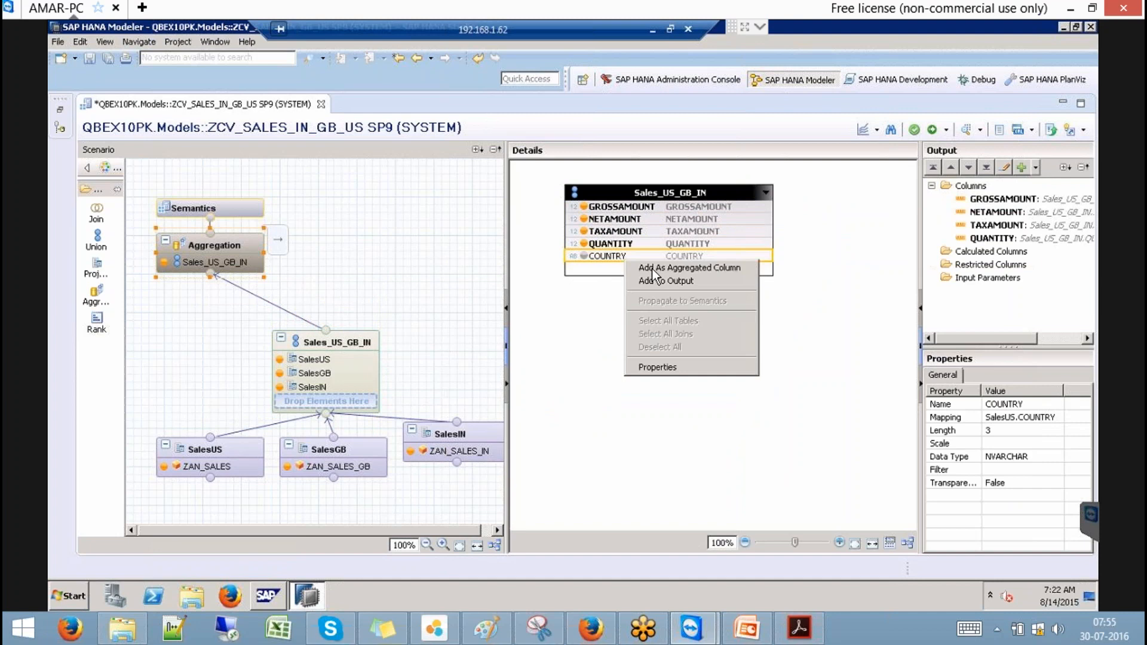
left_click(676, 282)
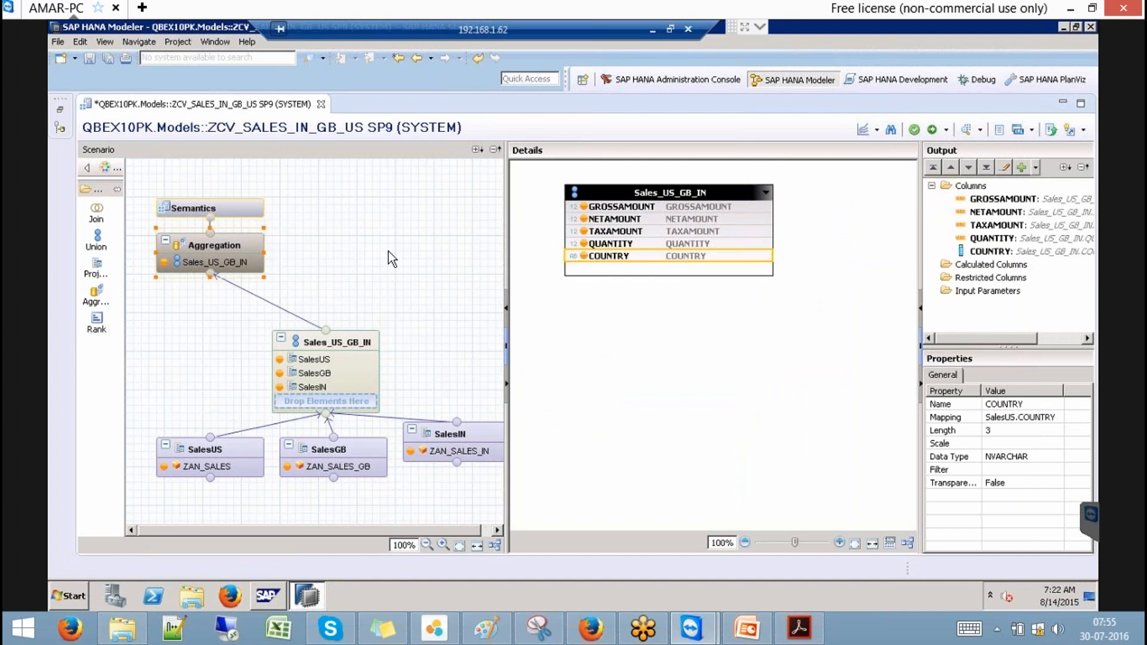
Step: Review the column types in the Semantics node, and save and activate the calculation view
left_click(225, 231)
left_click(243, 210)
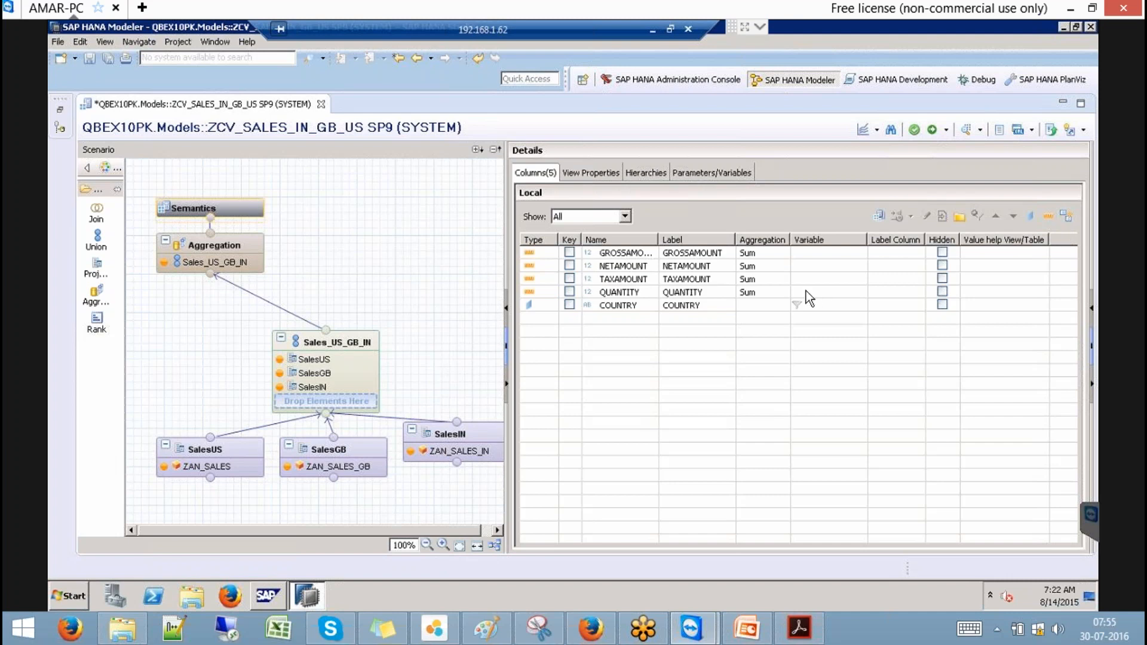
left_click(932, 131)
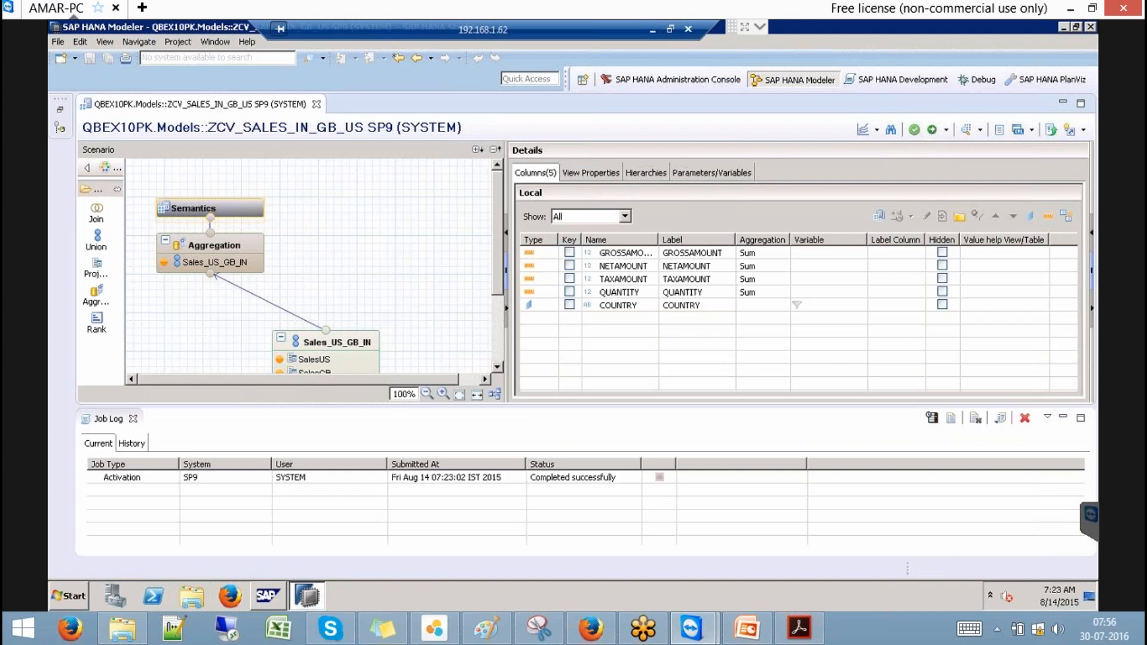
Step: Preview the raw data of calculation view ZCV_SALES_IN_GB_US
left_click(134, 419)
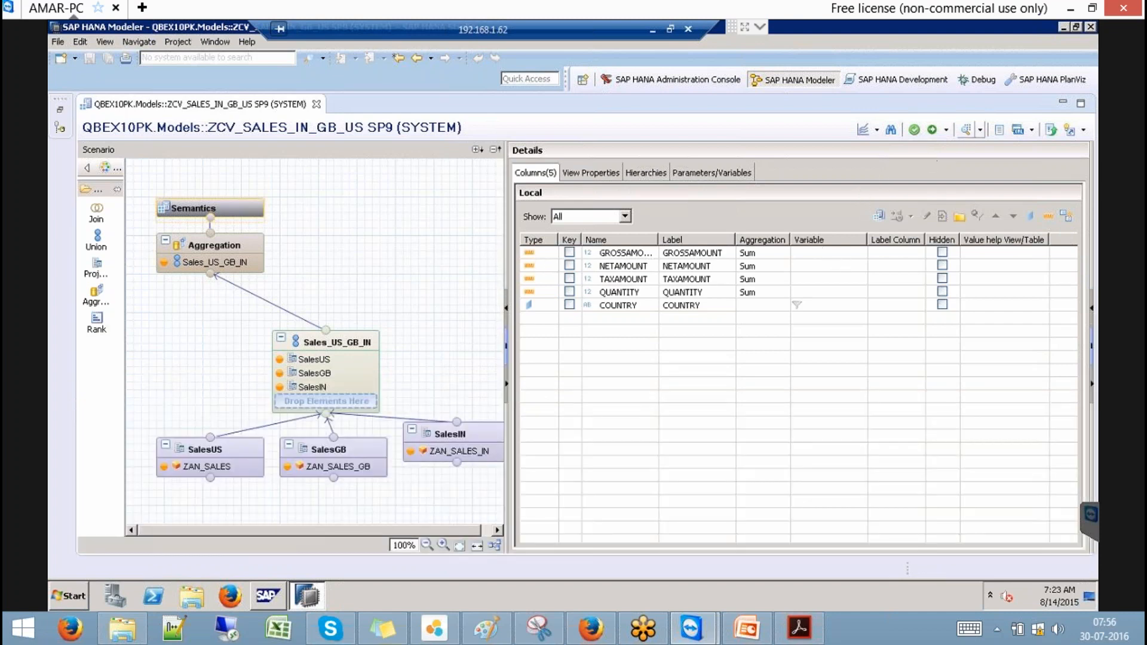
left_click(965, 129)
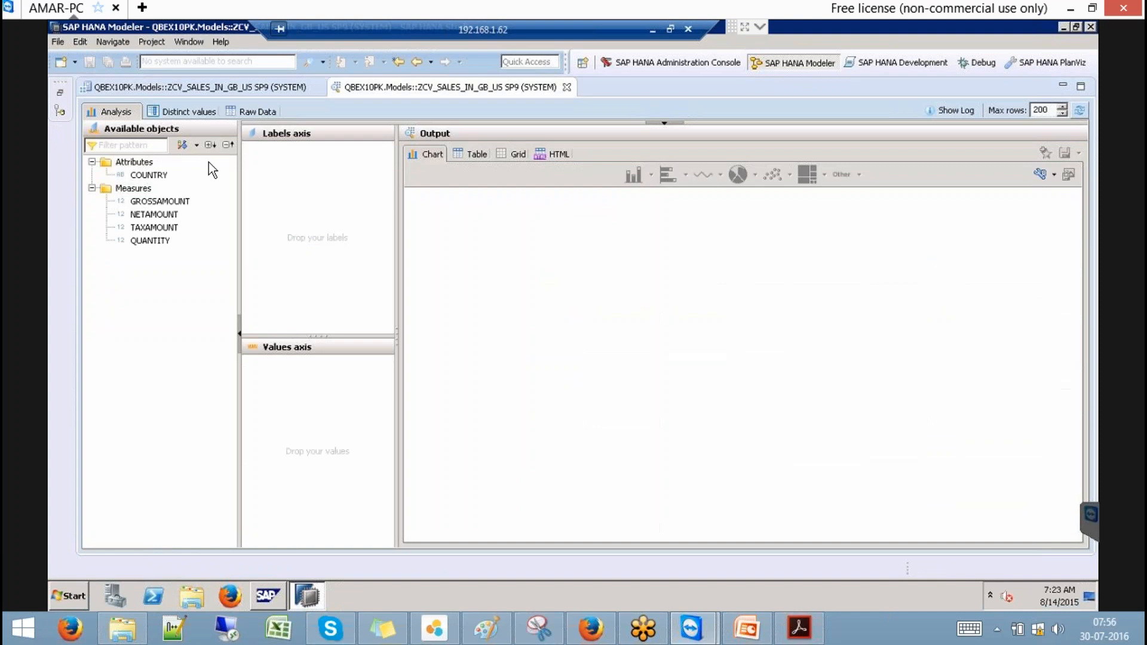
left_click(271, 112)
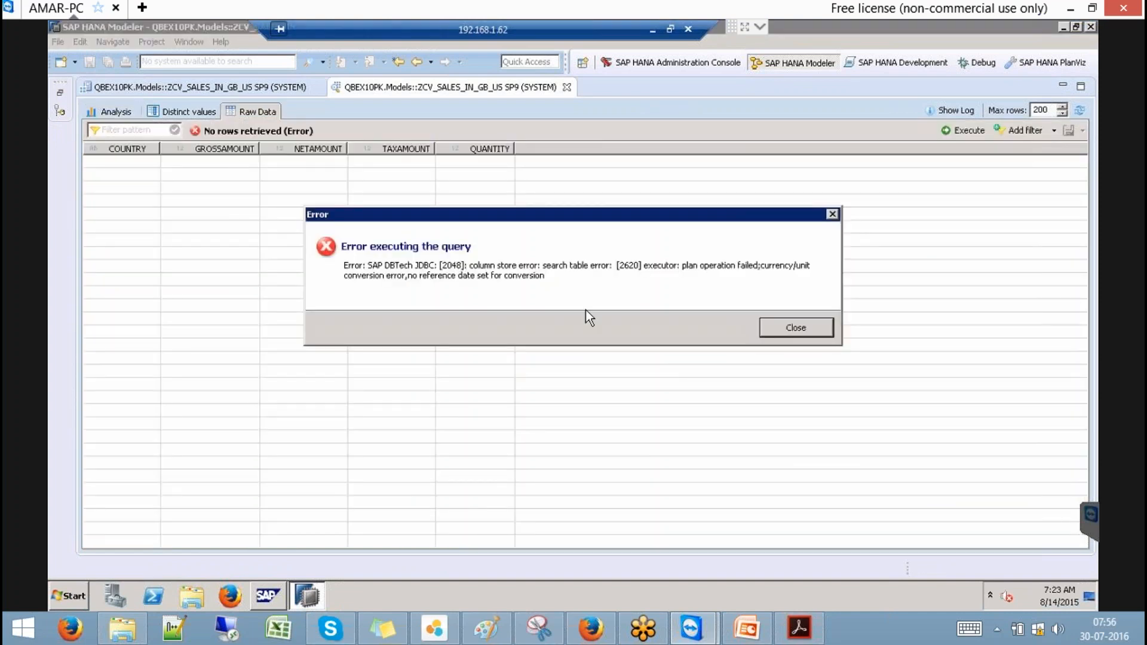
left_click(795, 328)
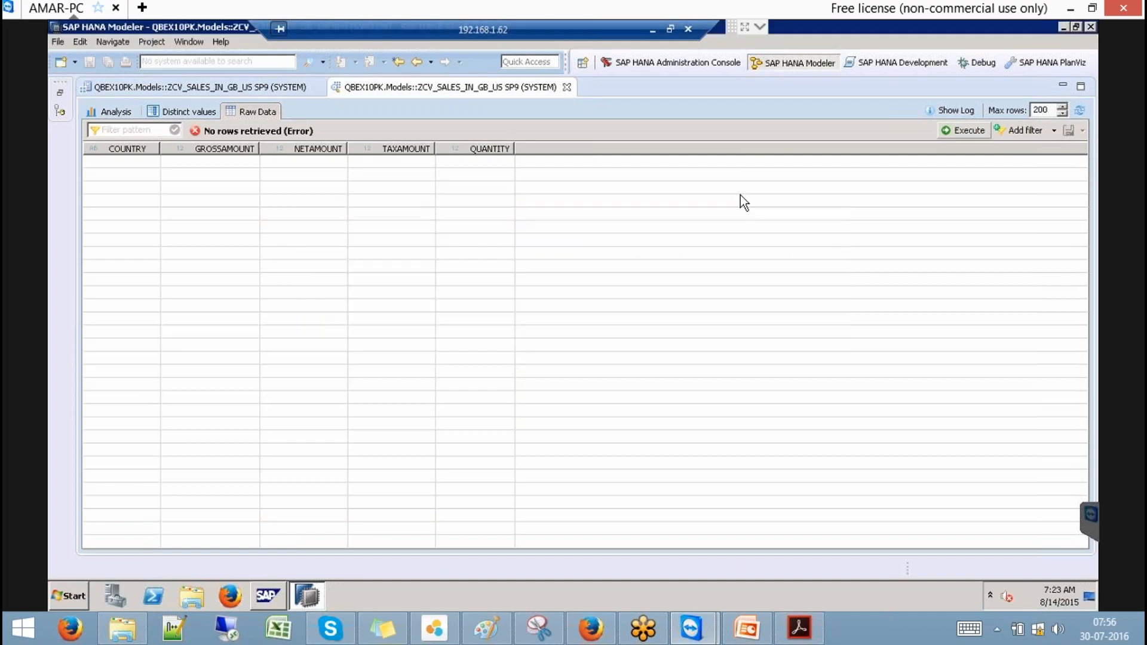
Step: In analytic view ZAN_SALES, disable currency conversion for GROSSAMOUNT, then save, activate and close the view
left_click(62, 88)
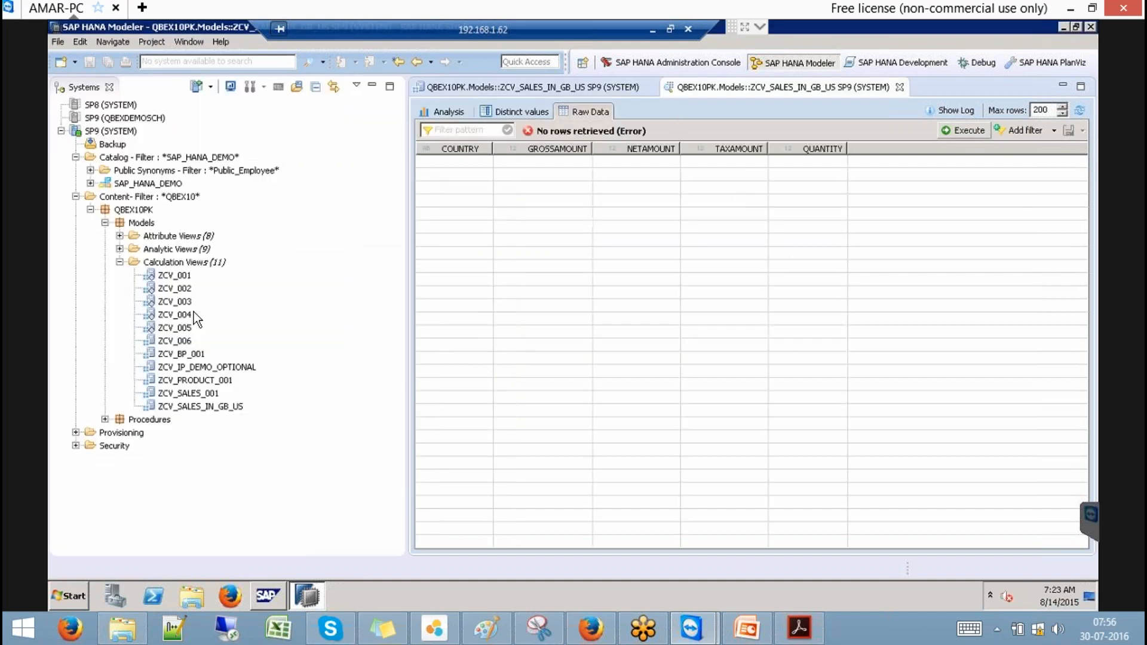
left_click(120, 249)
double_click(191, 276)
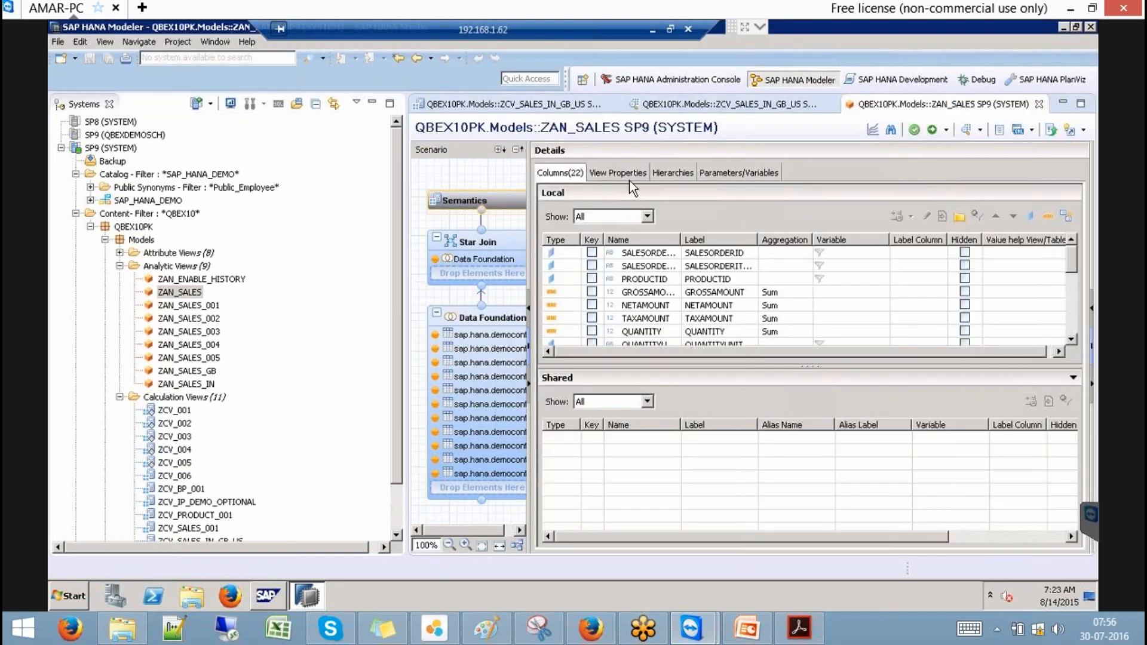
left_click(806, 294)
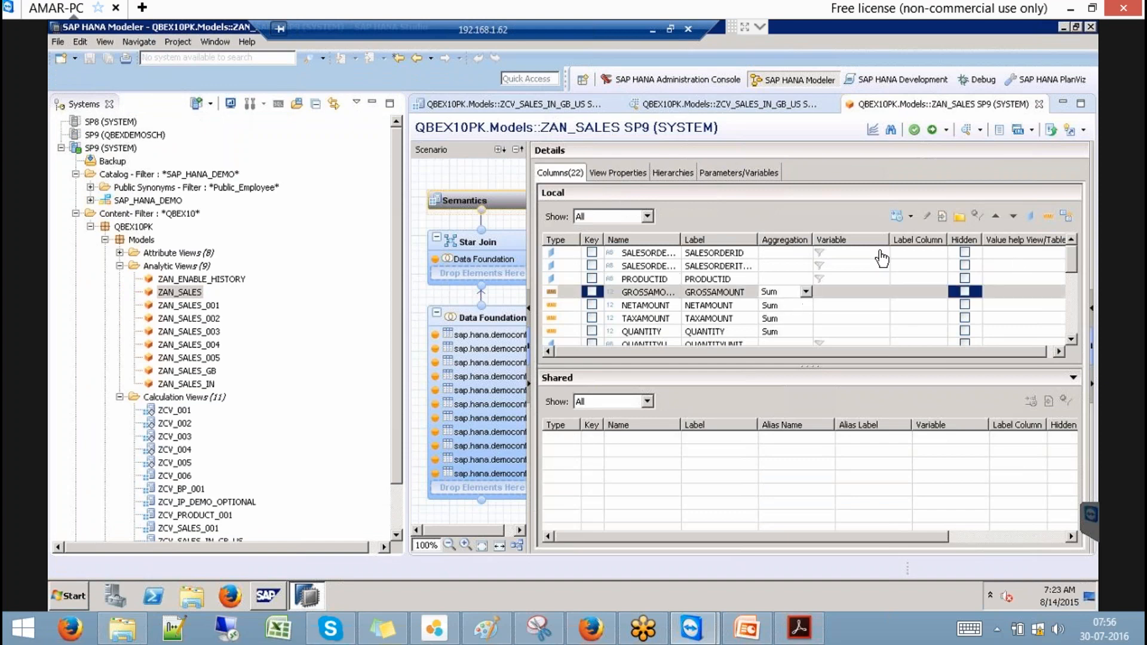
left_click(898, 216)
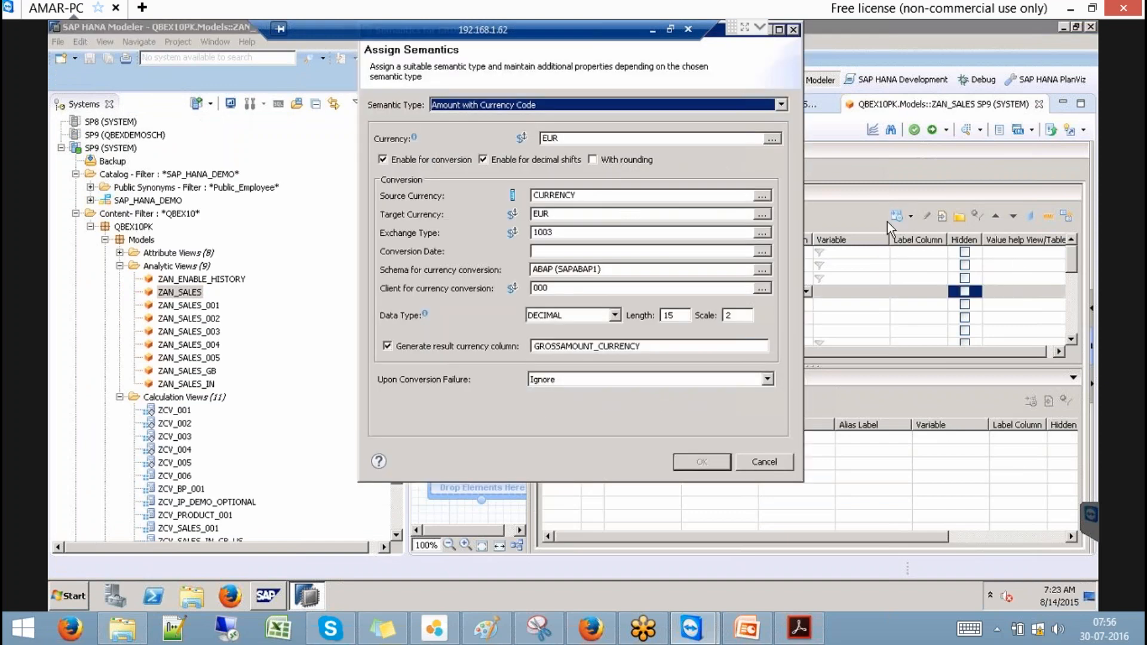
left_click(428, 161)
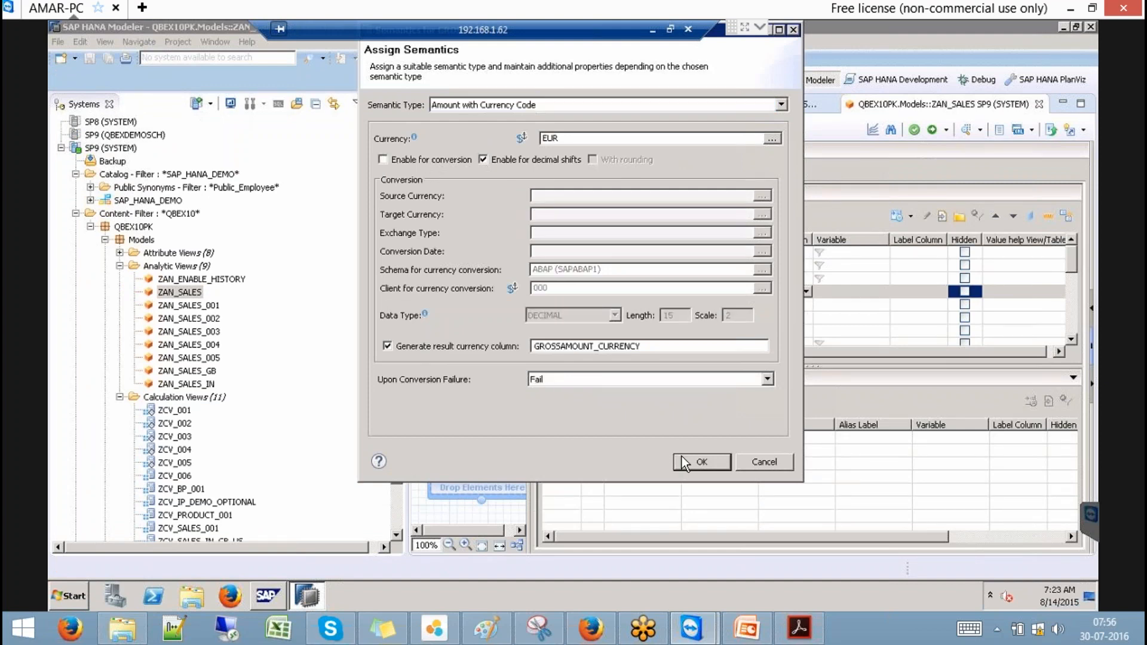
left_click(703, 462)
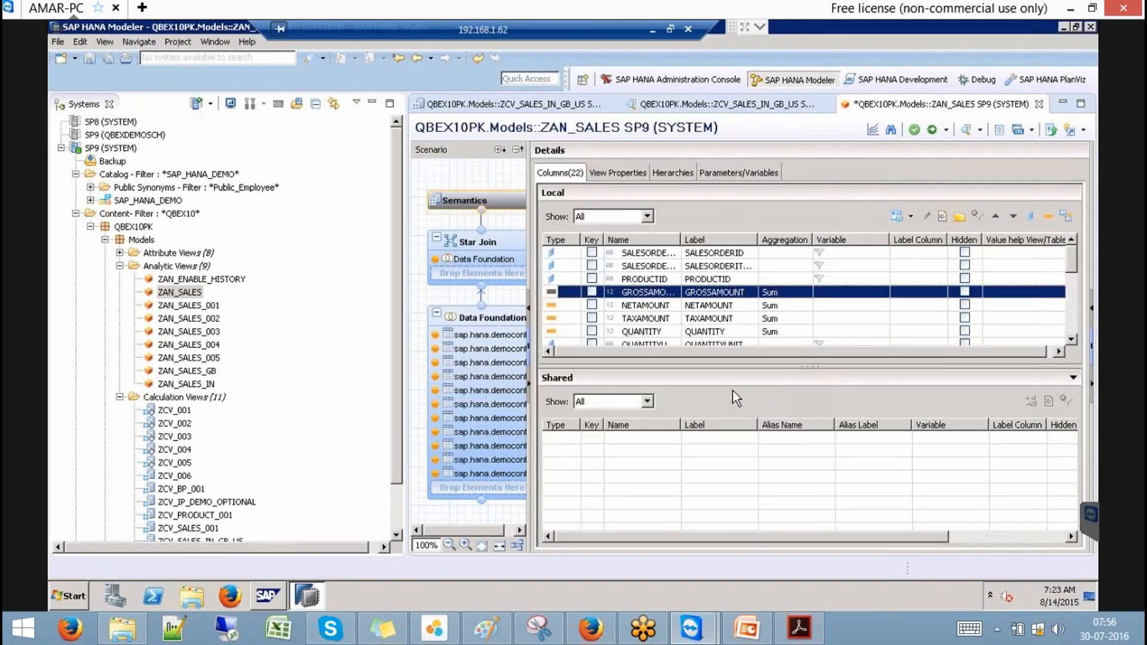
left_click(931, 130)
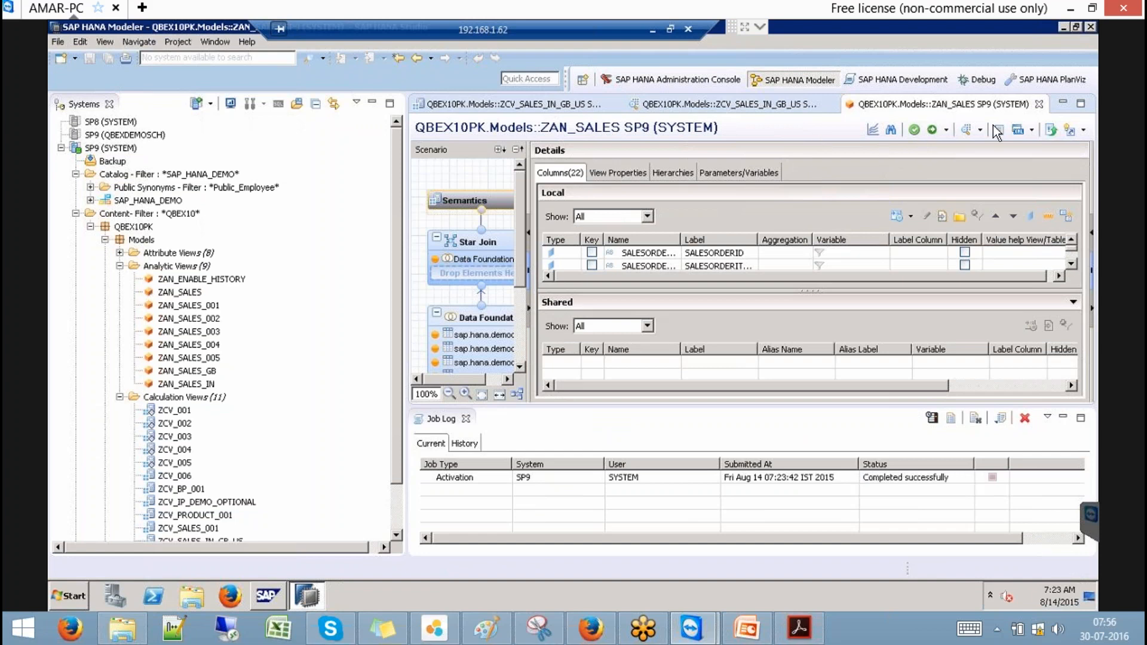
key("ctrl+w")
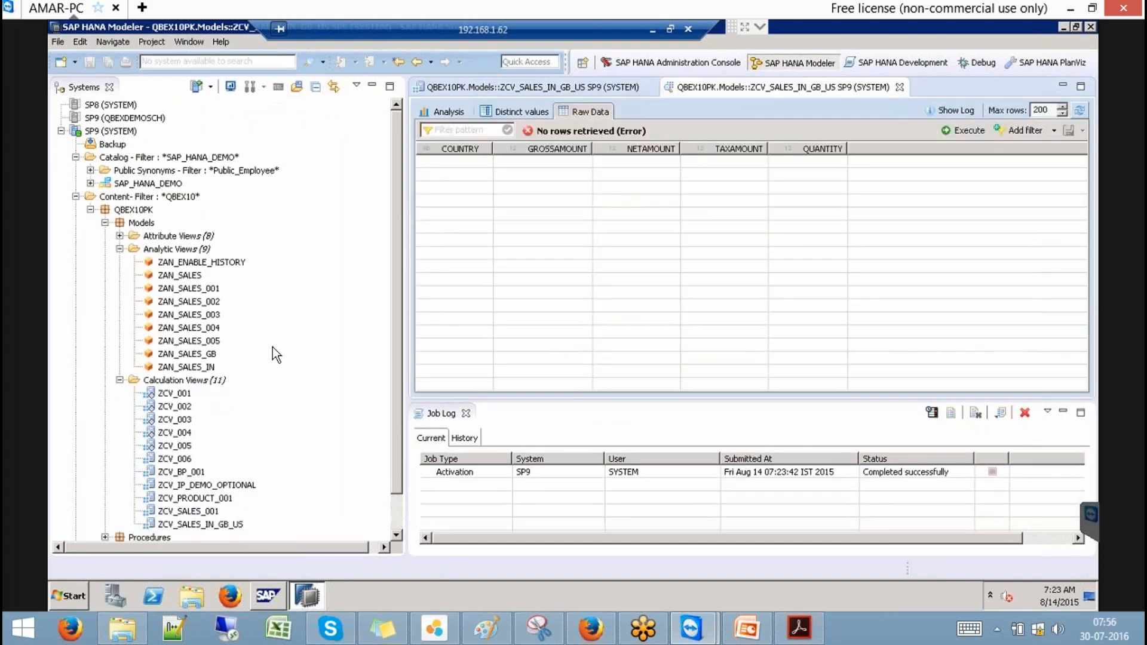
Step: Open analytic view ZAN_SALES_GB and disable currency conversion in the semantics of GROSSAMOUNT
left_click(187, 354)
double_click(187, 354)
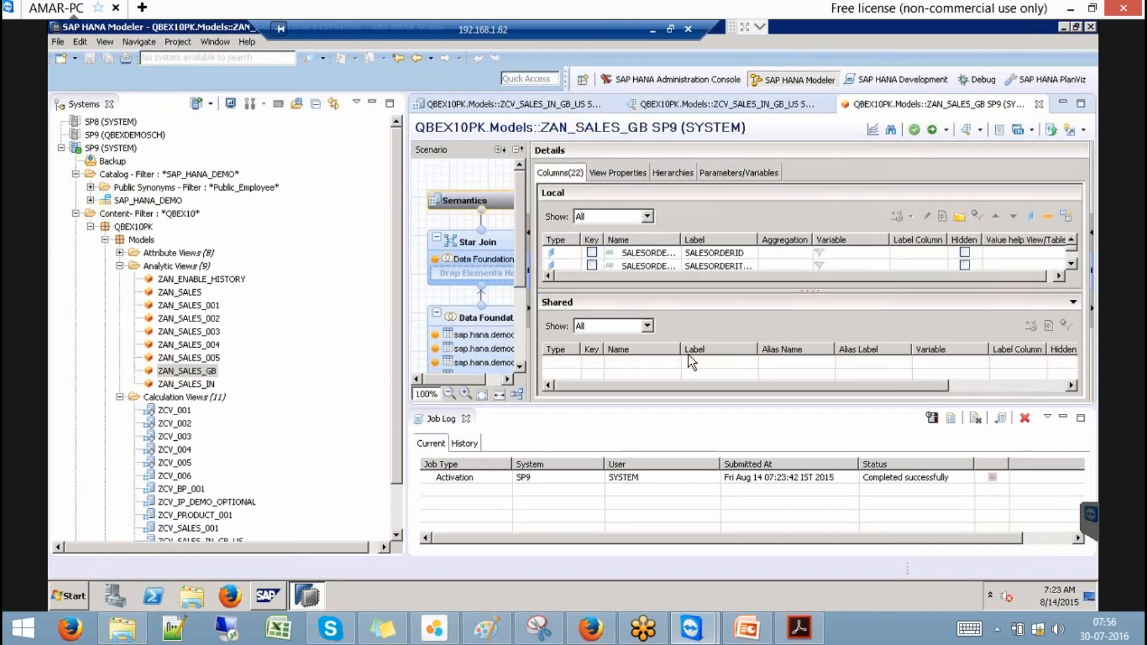
left_click(466, 418)
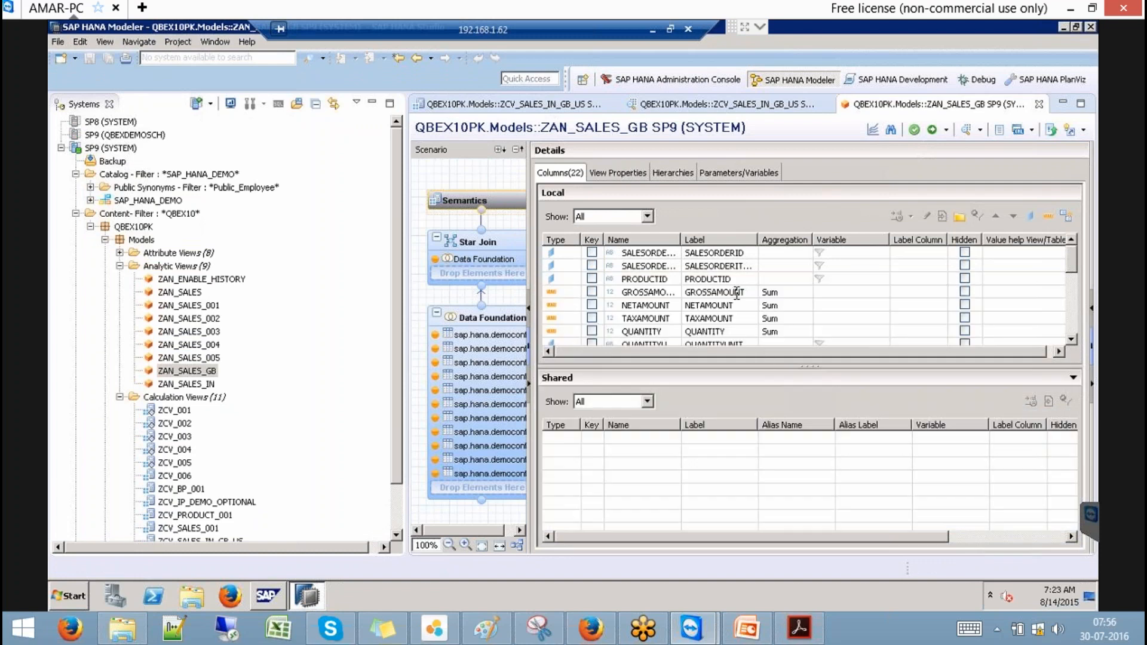
left_click(735, 292)
left_click(897, 217)
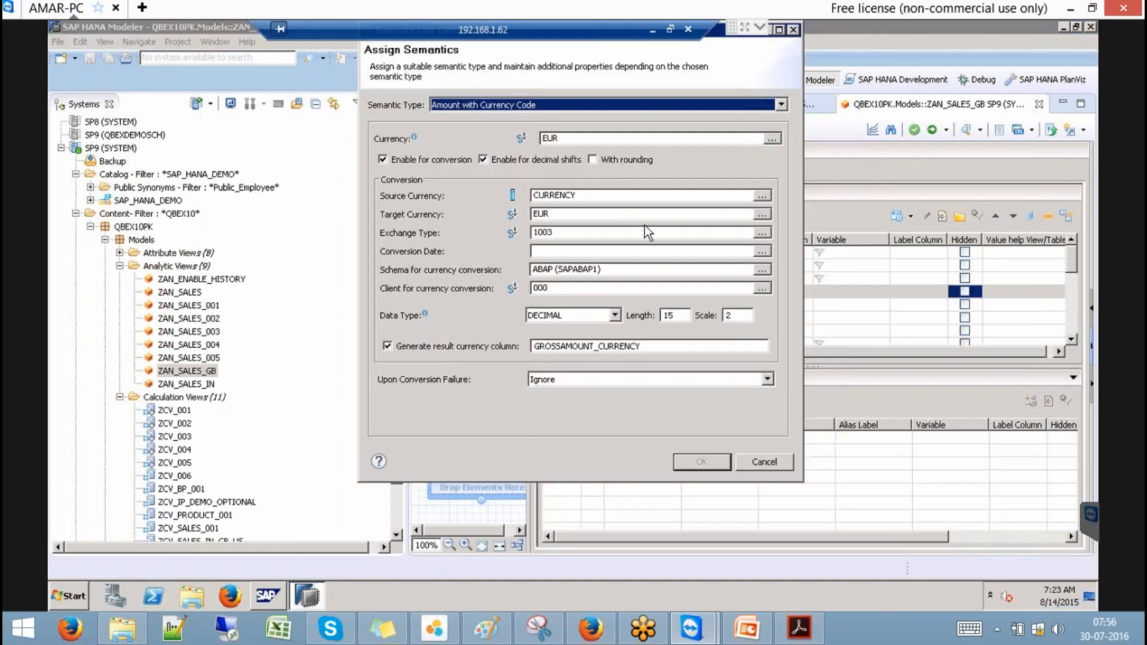
left_click(457, 162)
left_click(702, 462)
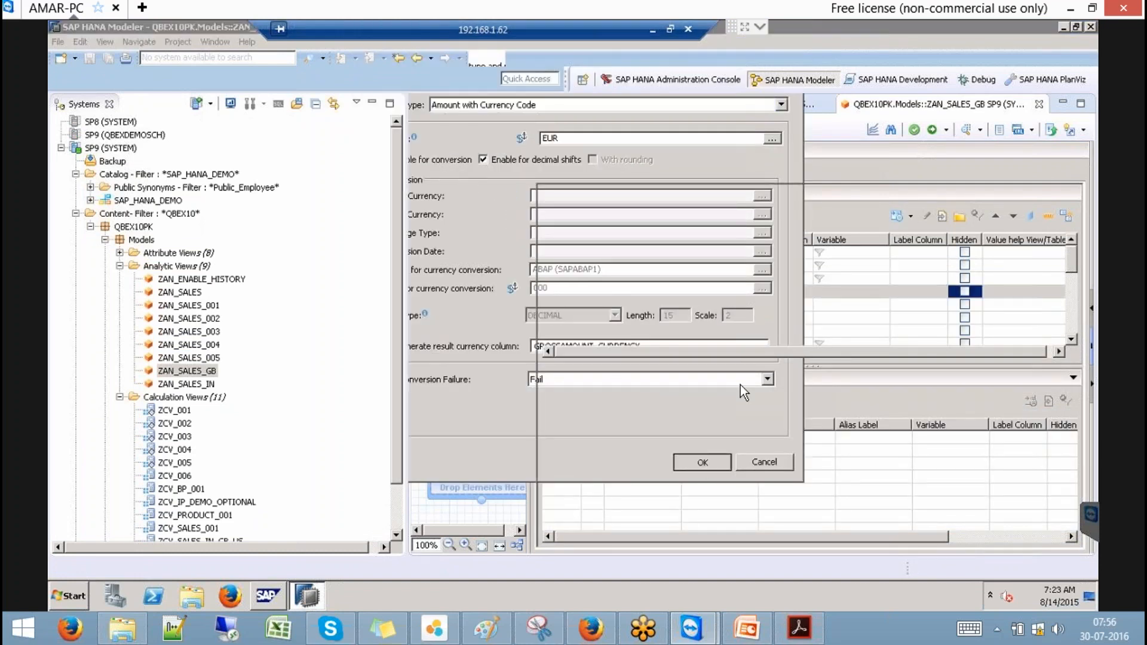
Step: Clear the semantic type of QUANTITY in ZAN_SALES_GB, then save, activate and close the view
left_click(731, 333)
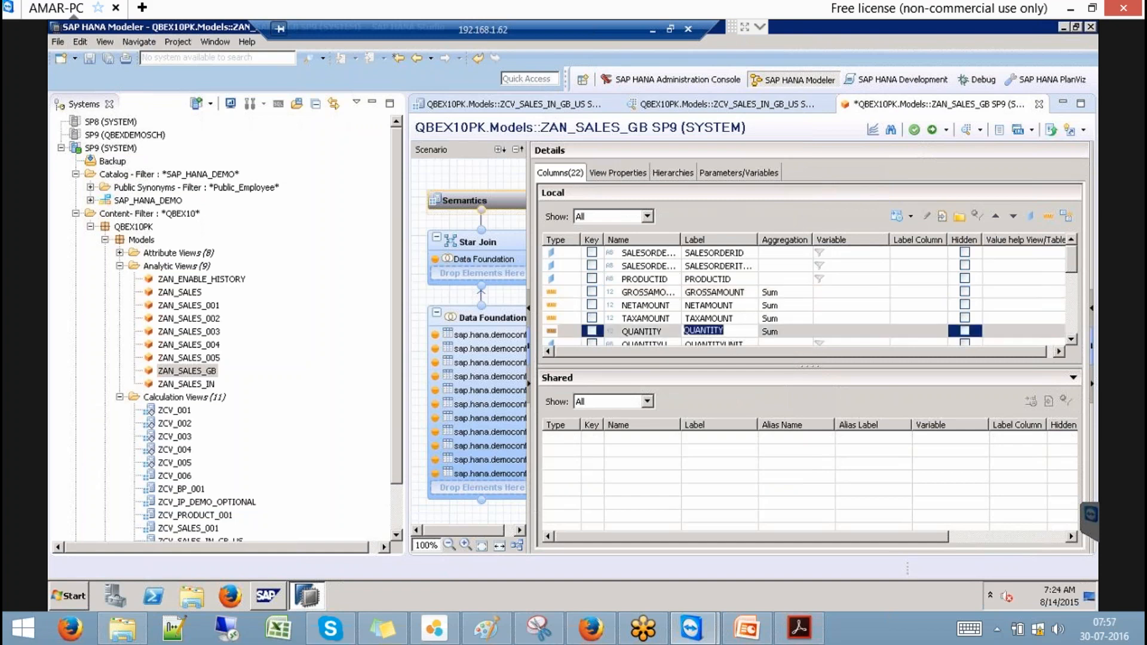
left_click(896, 216)
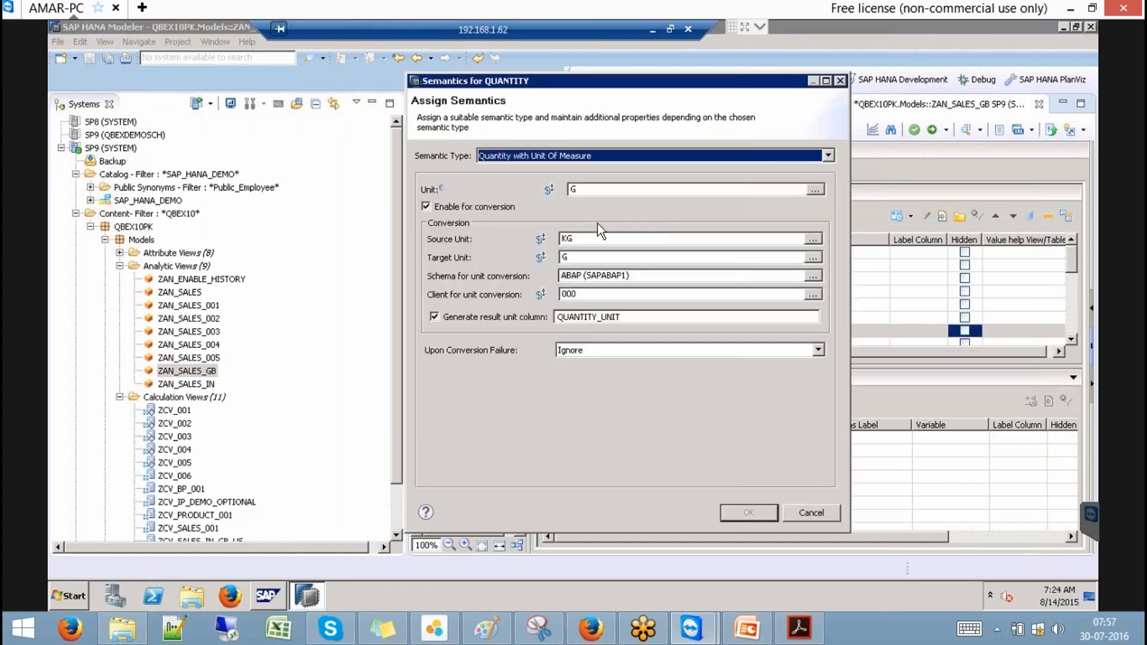
left_click(482, 207)
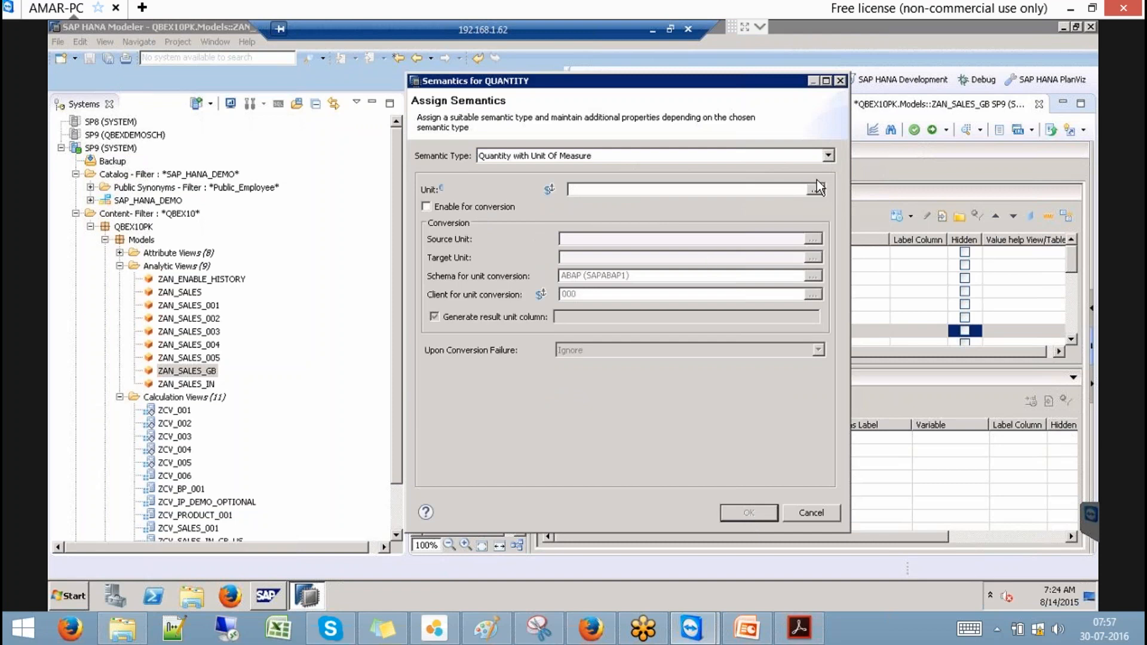
left_click(827, 157)
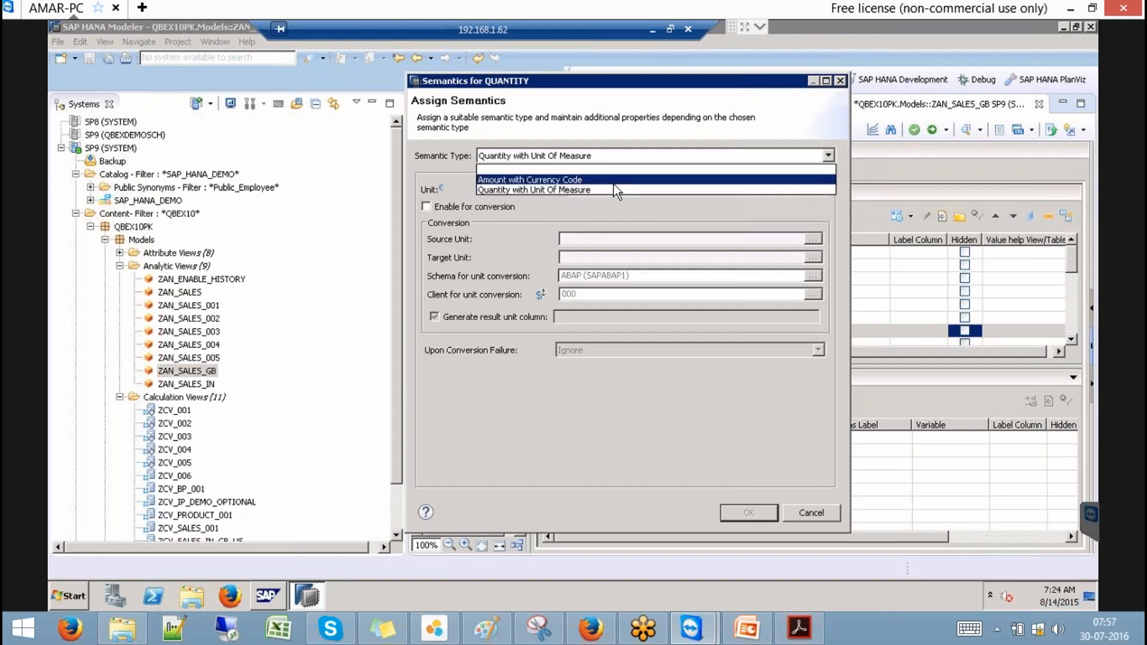
left_click(604, 171)
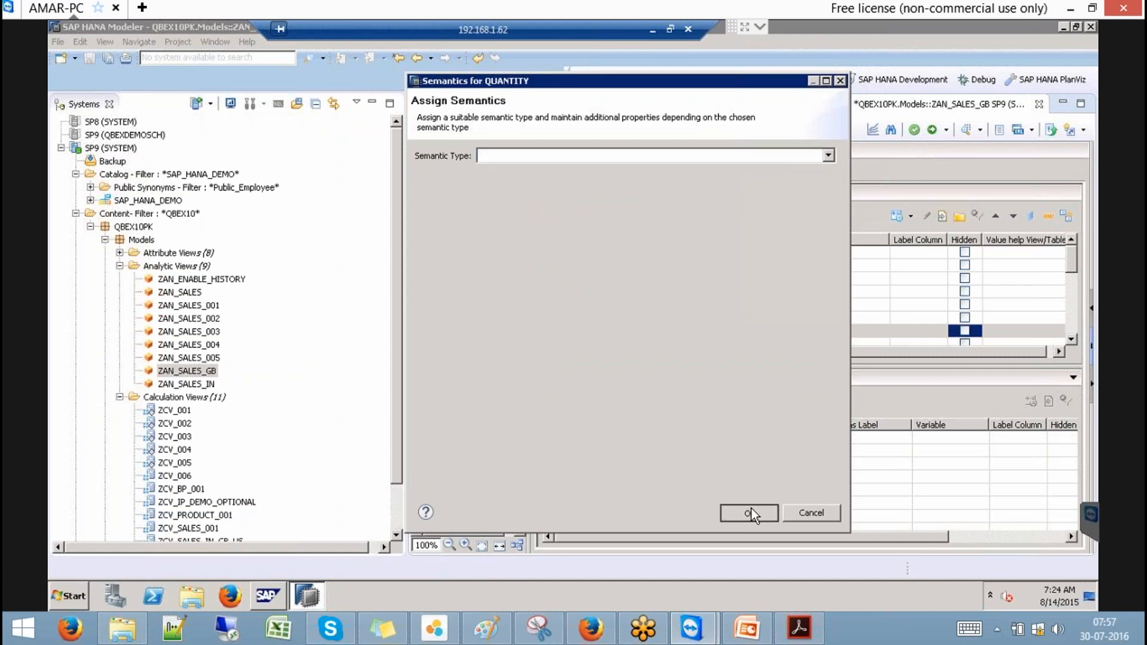
left_click(749, 511)
left_click(932, 129)
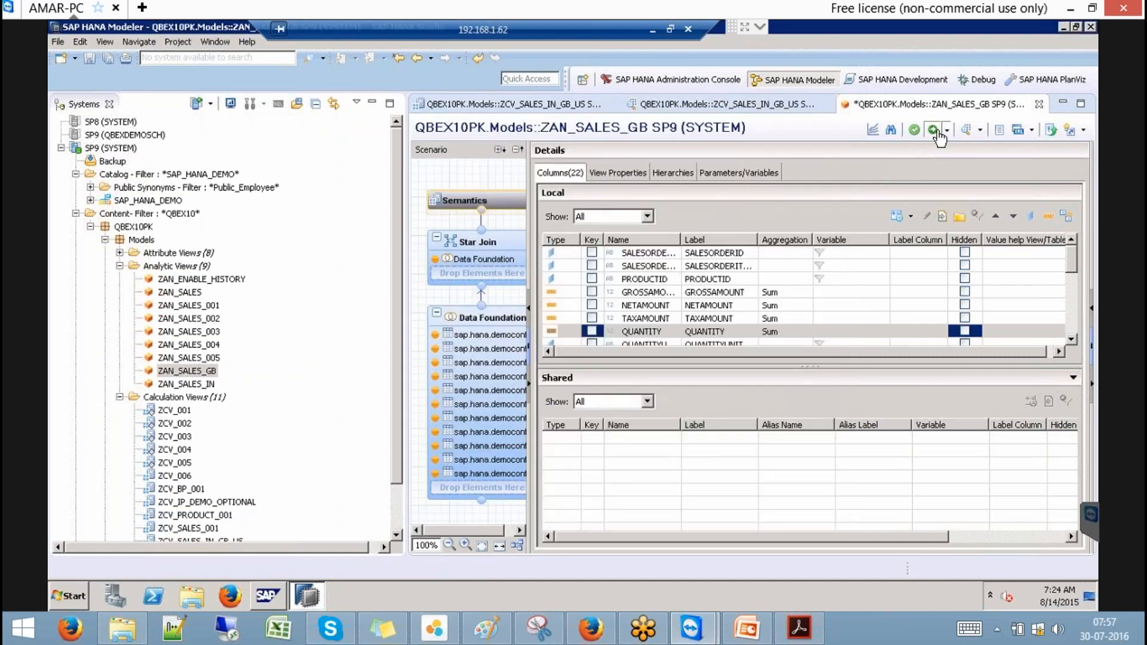
left_click(1040, 104)
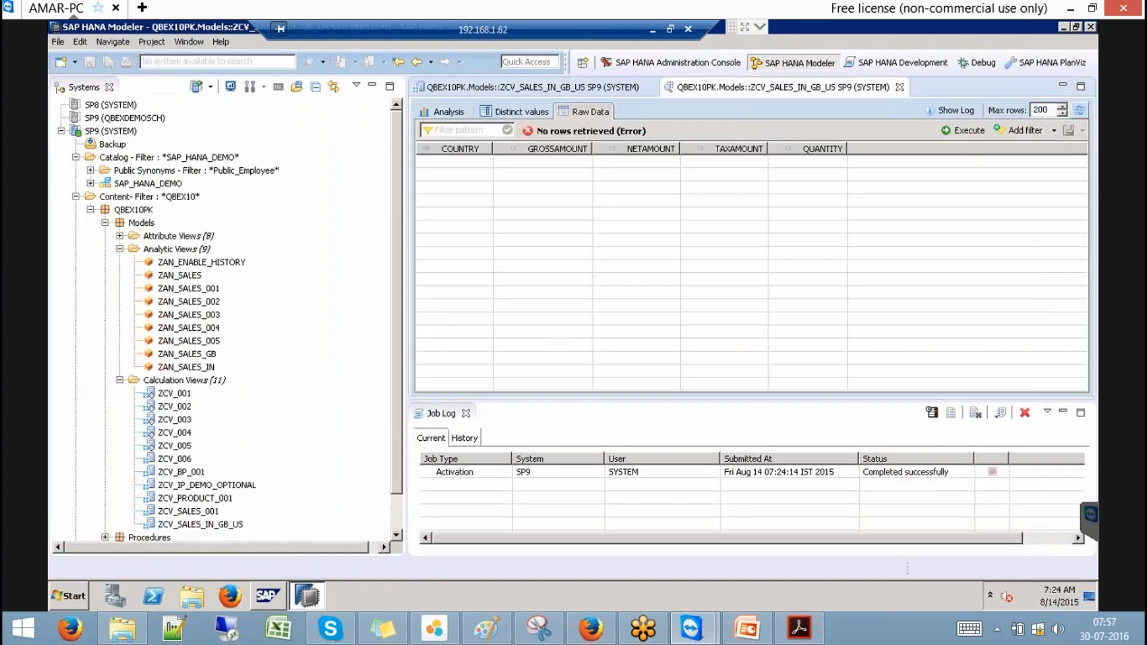
Step: Open analytic view ZAN_SALES_IN and disable currency conversion in the semantics of GROSSAMOUNT
double_click(192, 367)
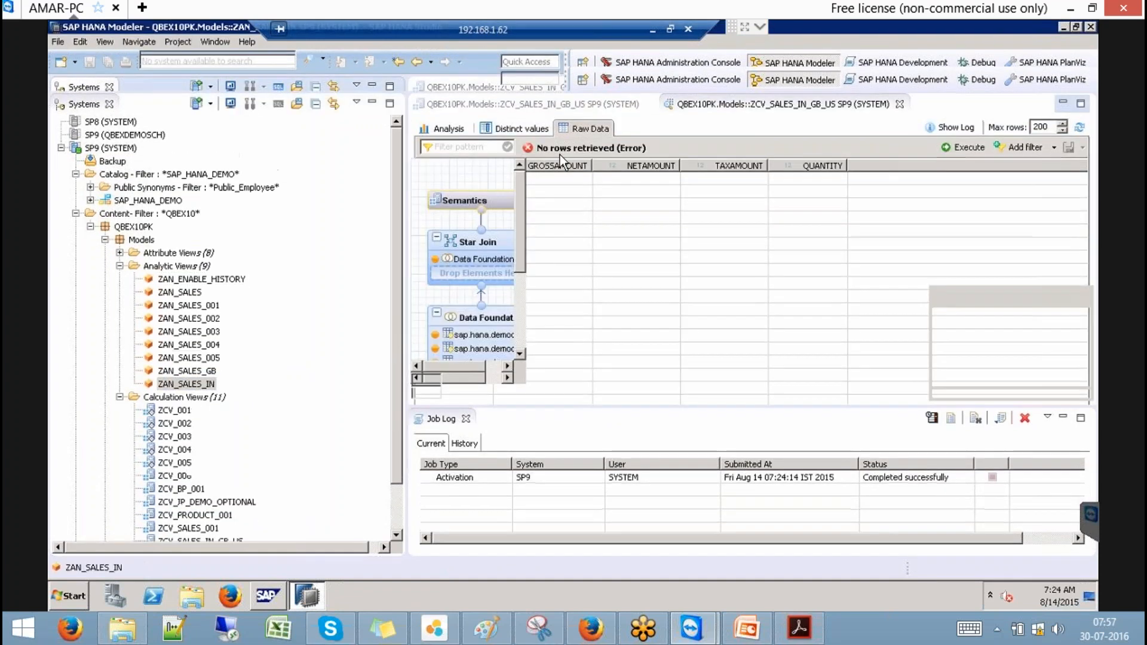
left_click(502, 202)
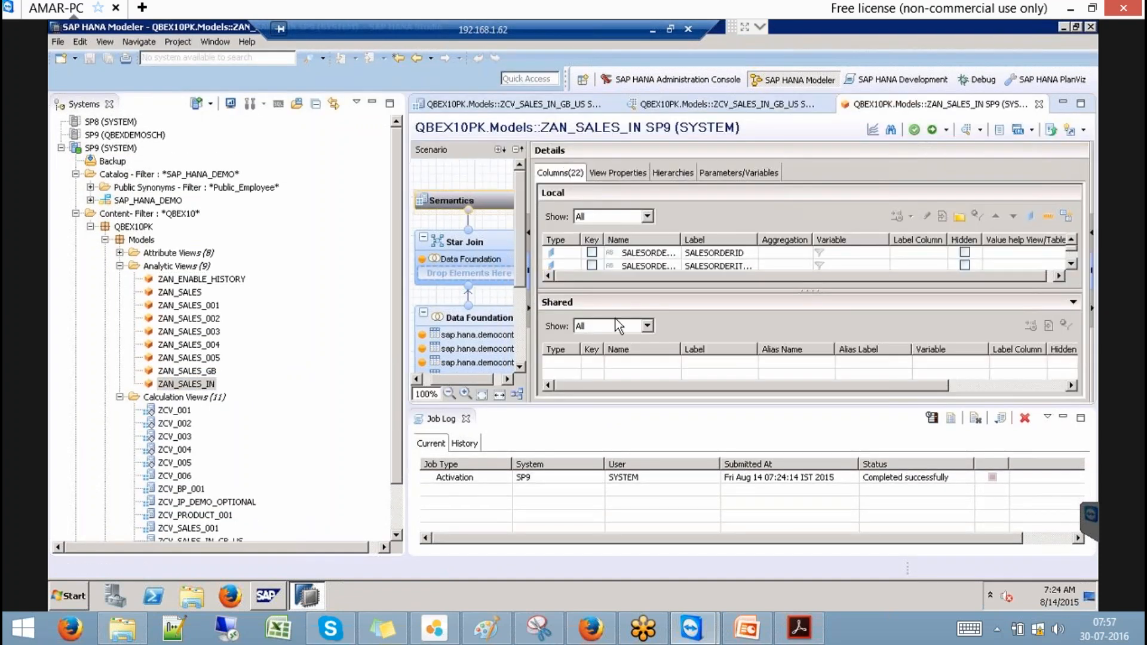
left_click(466, 420)
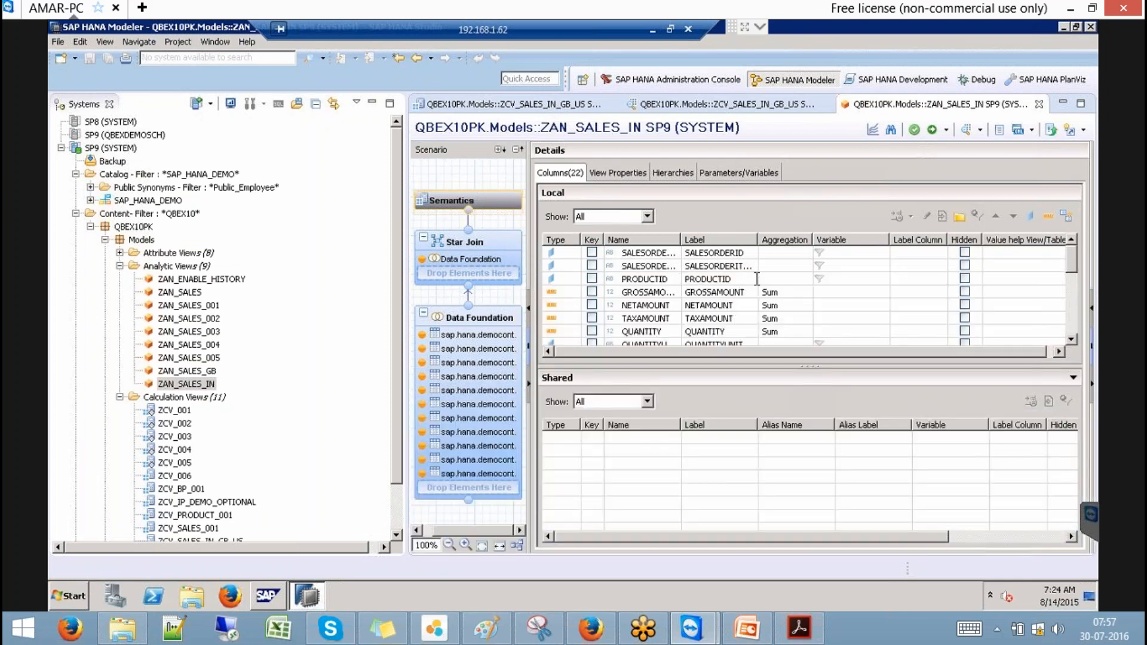
left_click(739, 291)
left_click(896, 217)
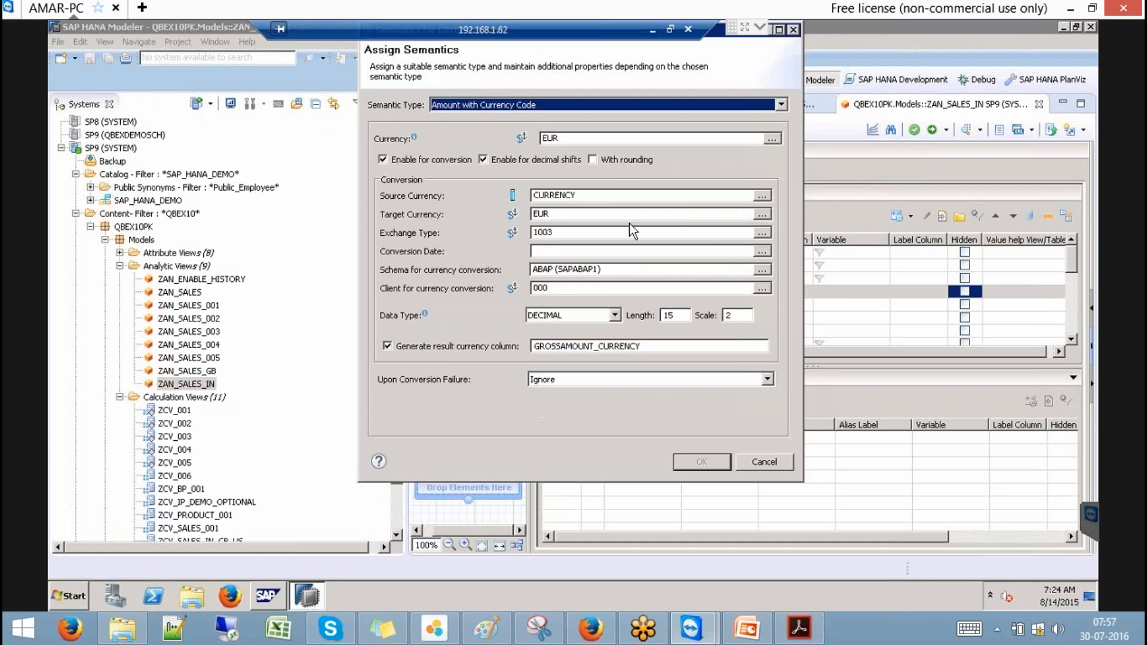
left_click(452, 160)
left_click(453, 167)
left_click(702, 462)
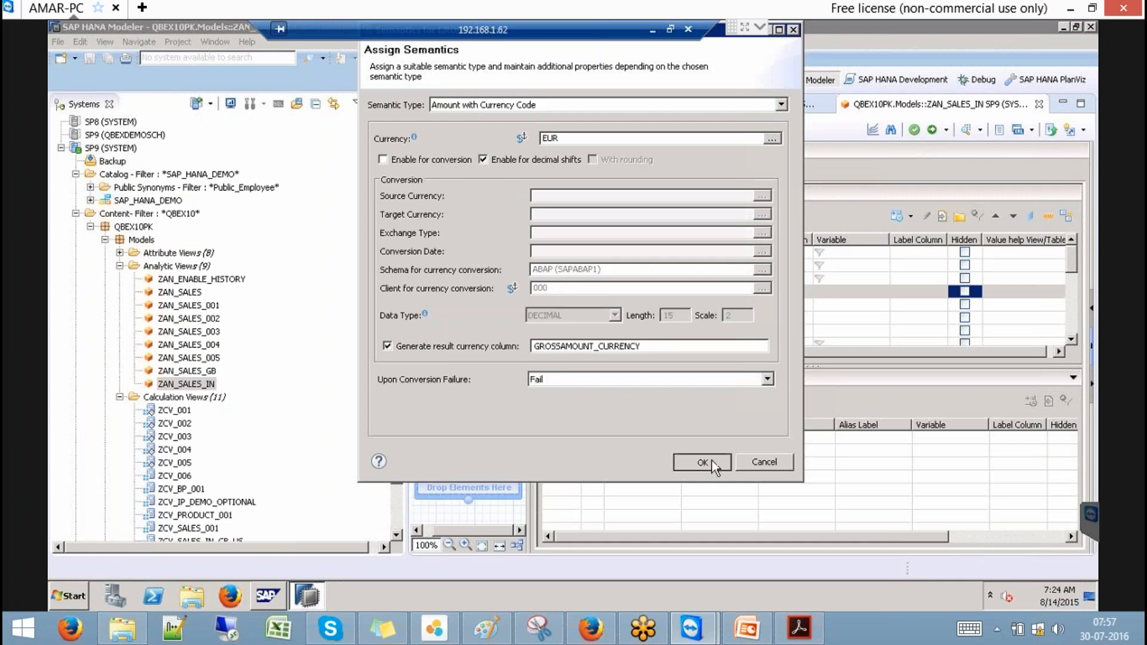
Step: Clear the semantic type of QUANTITY in ZAN_SALES_IN, then save and activate the view
left_click(1074, 314)
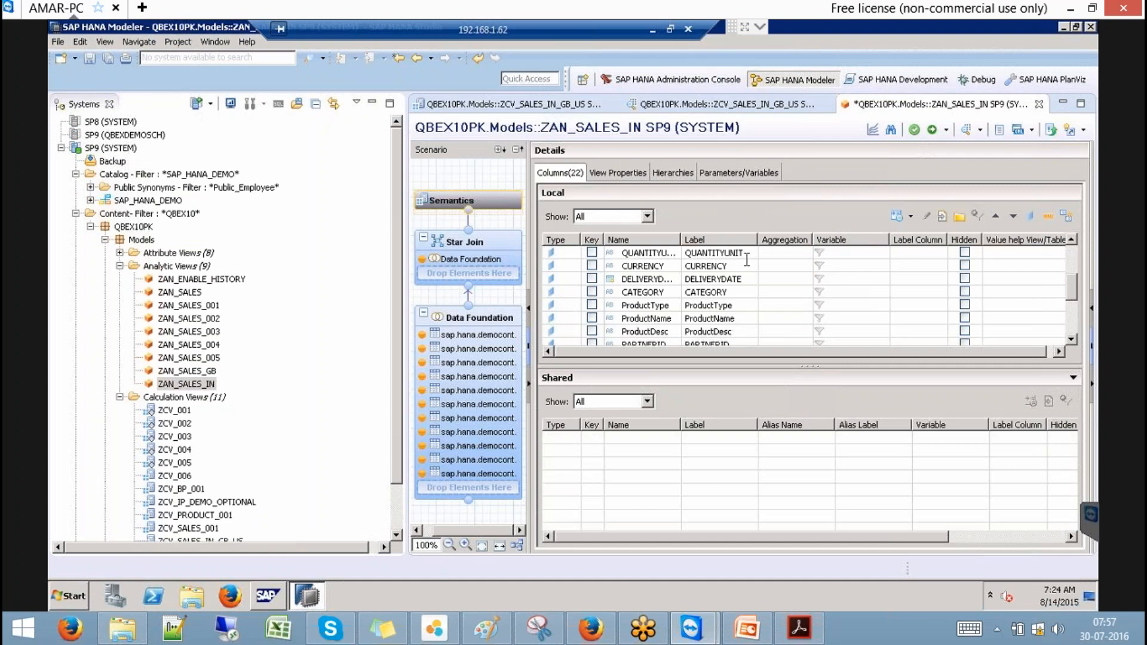
left_click(1072, 240)
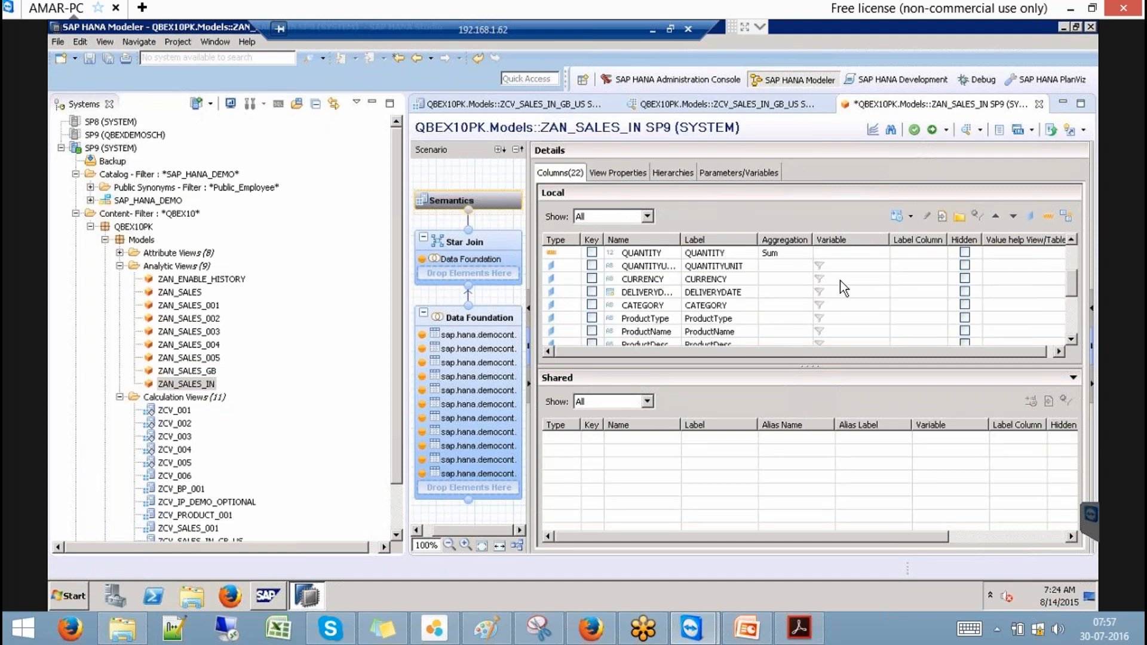
left_click(847, 251)
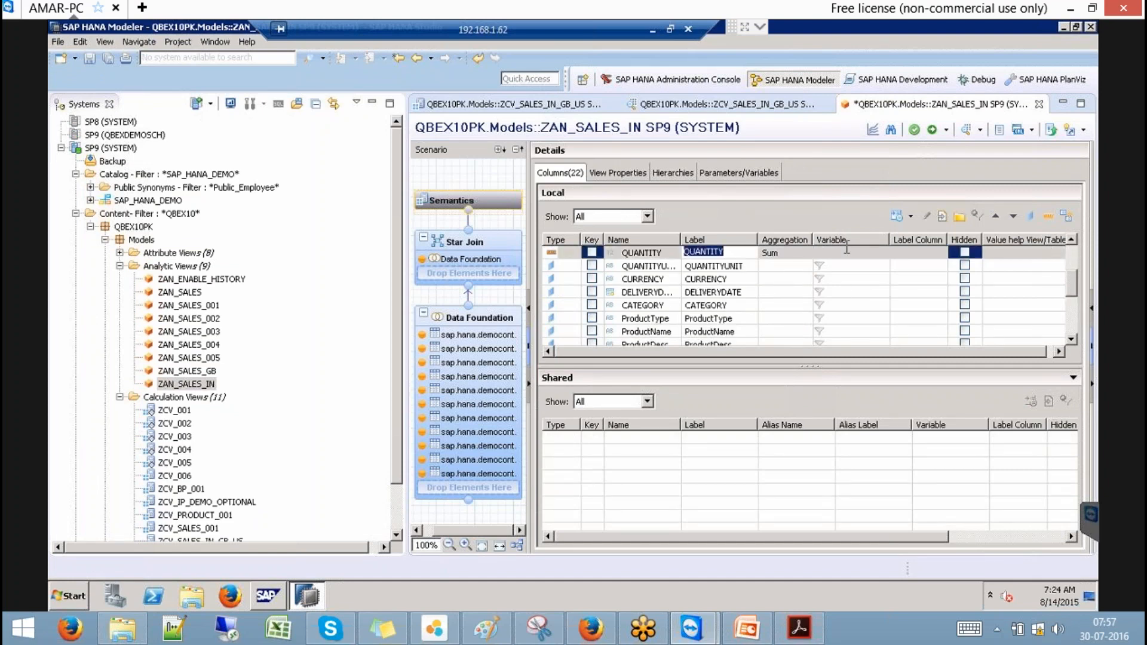
left_click(897, 215)
left_click(472, 207)
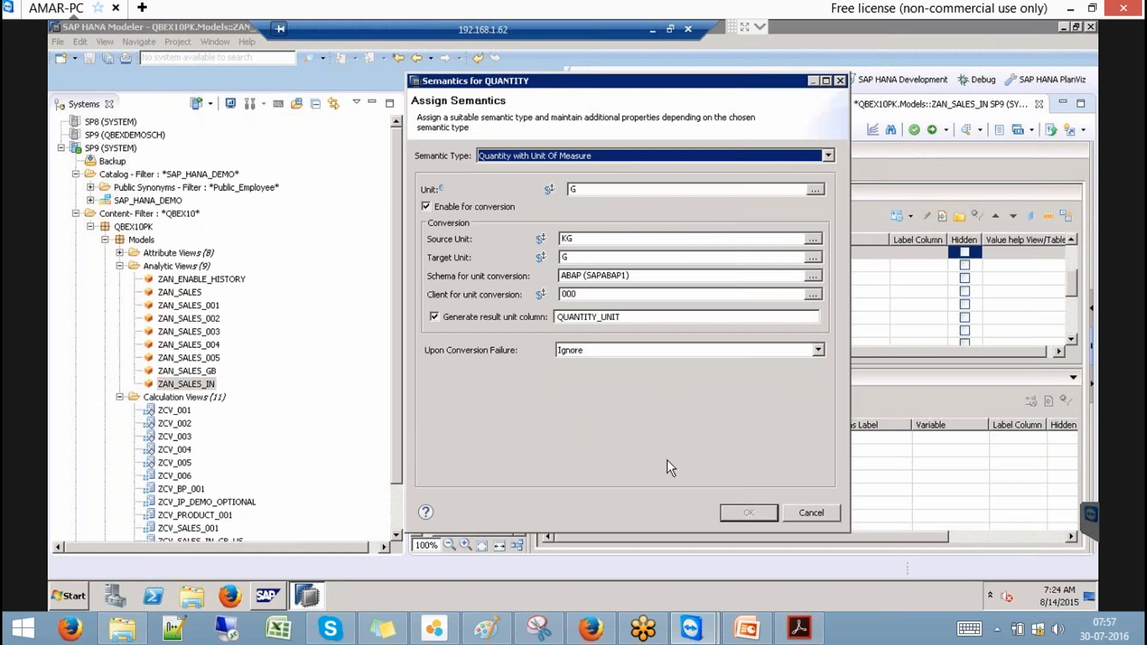
left_click(776, 157)
left_click(684, 170)
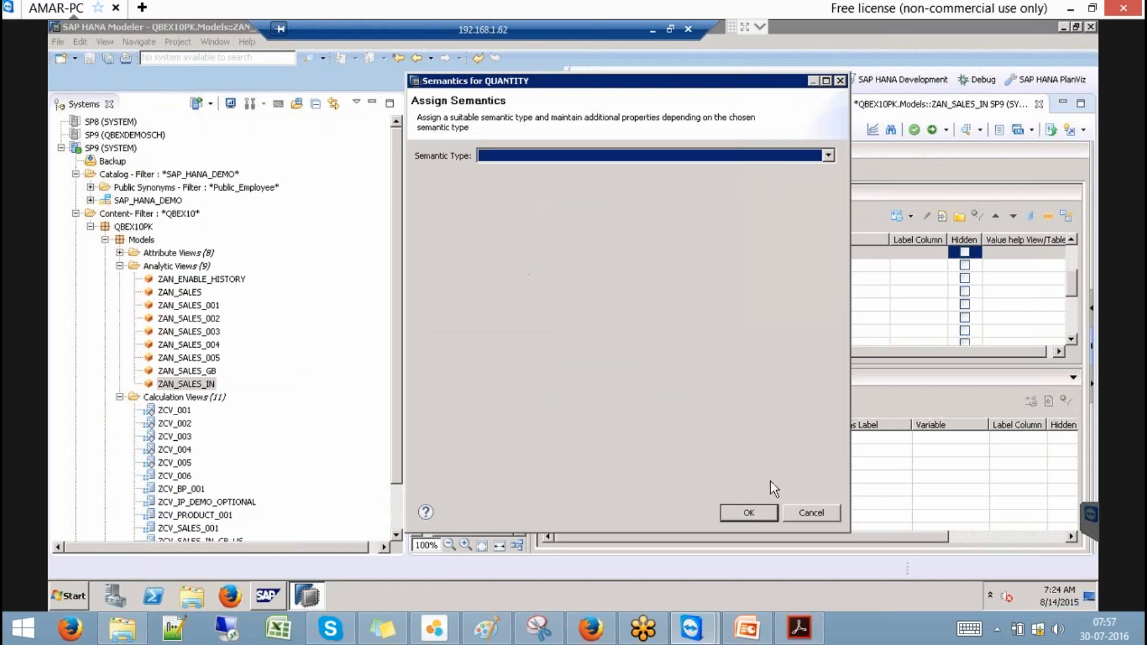
left_click(763, 517)
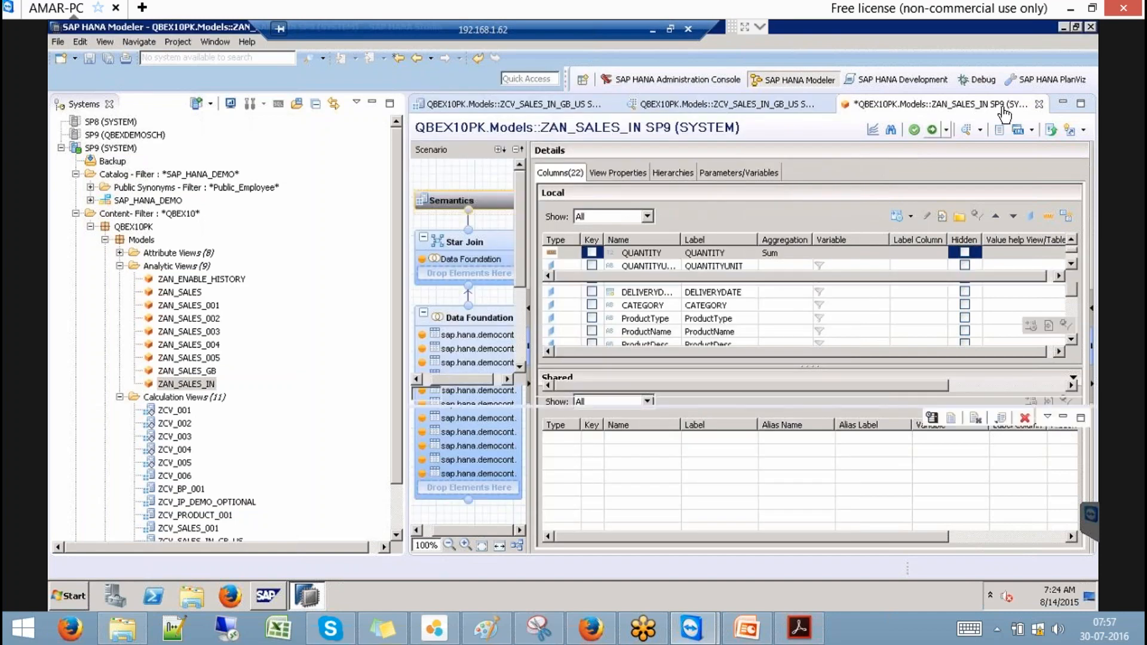
left_click(931, 129)
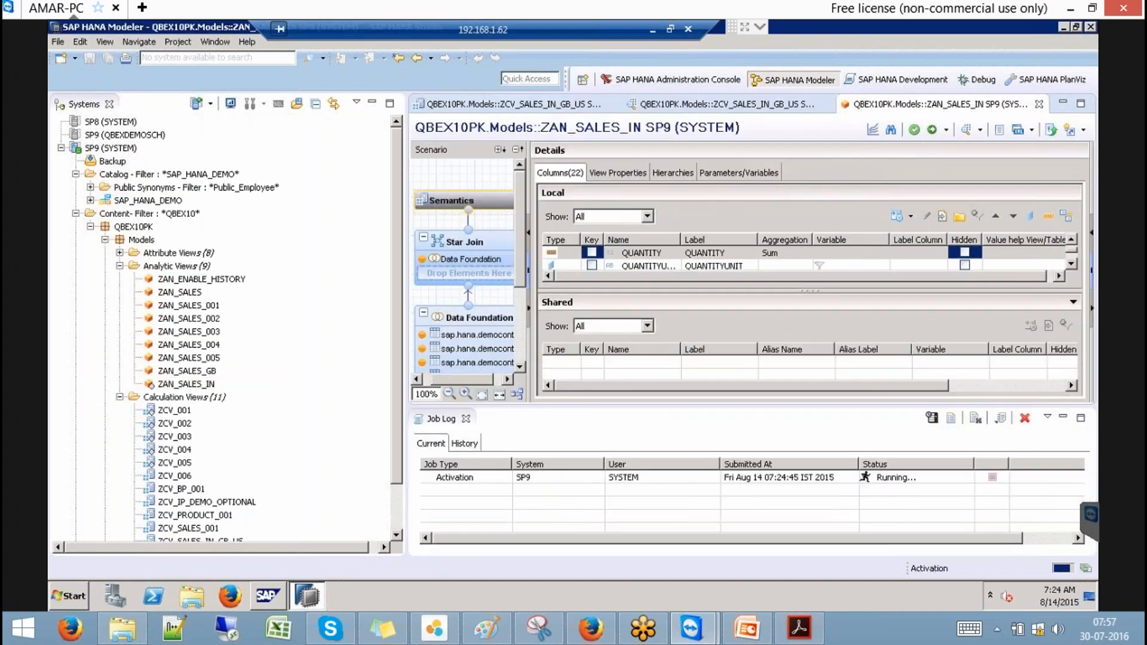
Step: Close ZAN_SALES_IN, then open analytic view ZAN_SALES and check the currency semantics assigned to GROSSAMOUNT
left_click(1039, 104)
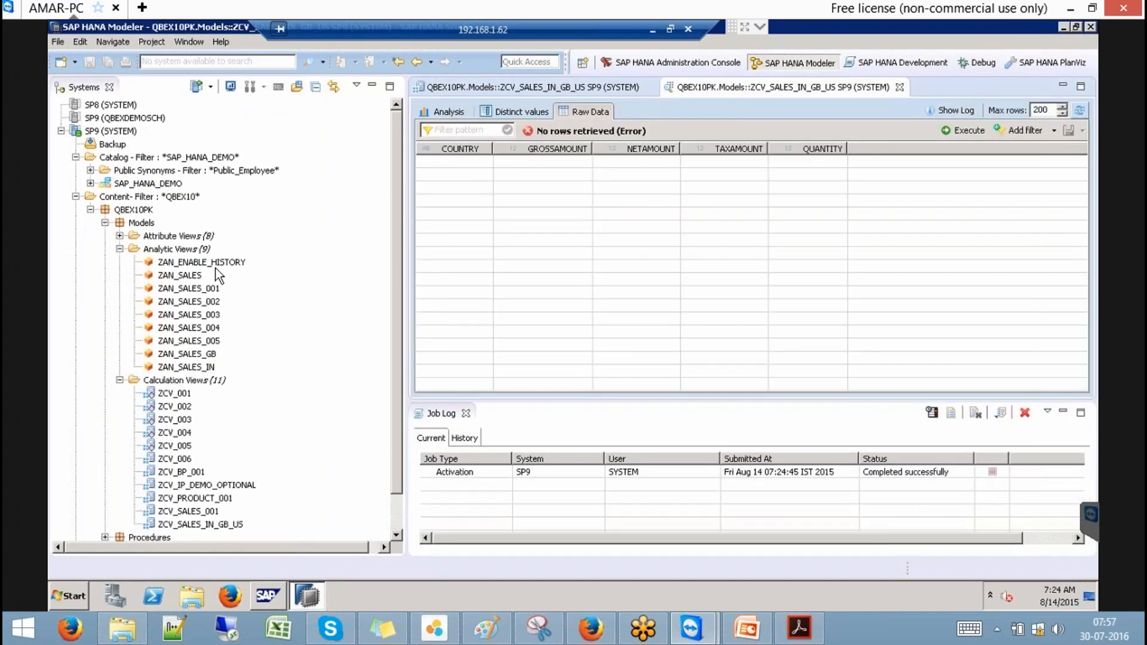
double_click(171, 275)
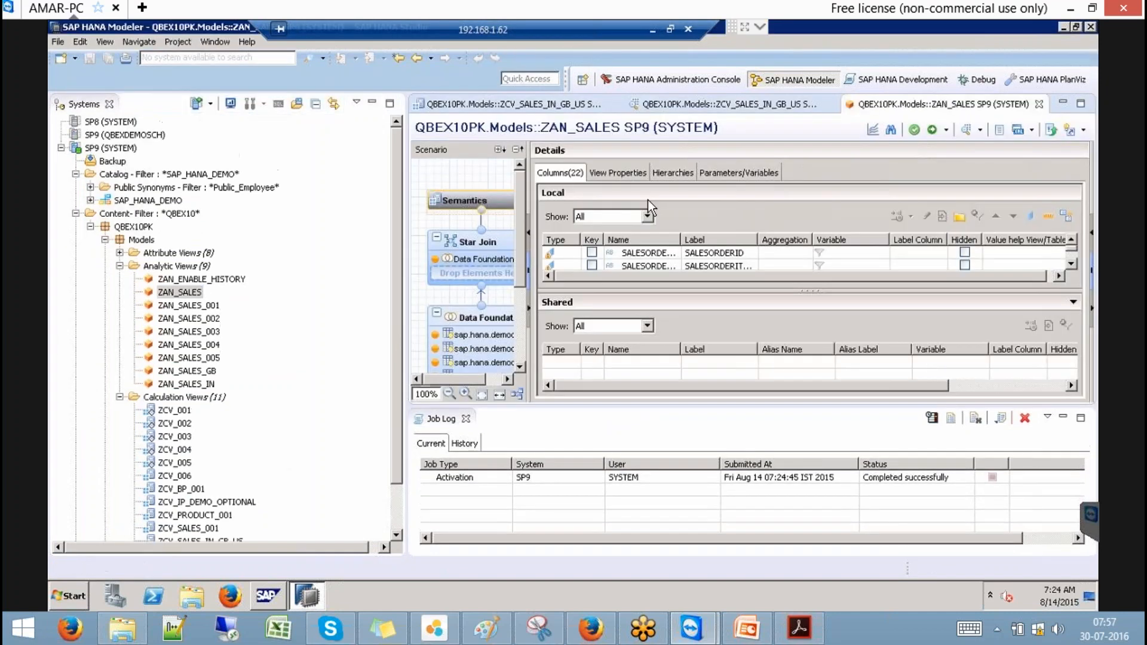
left_click(466, 419)
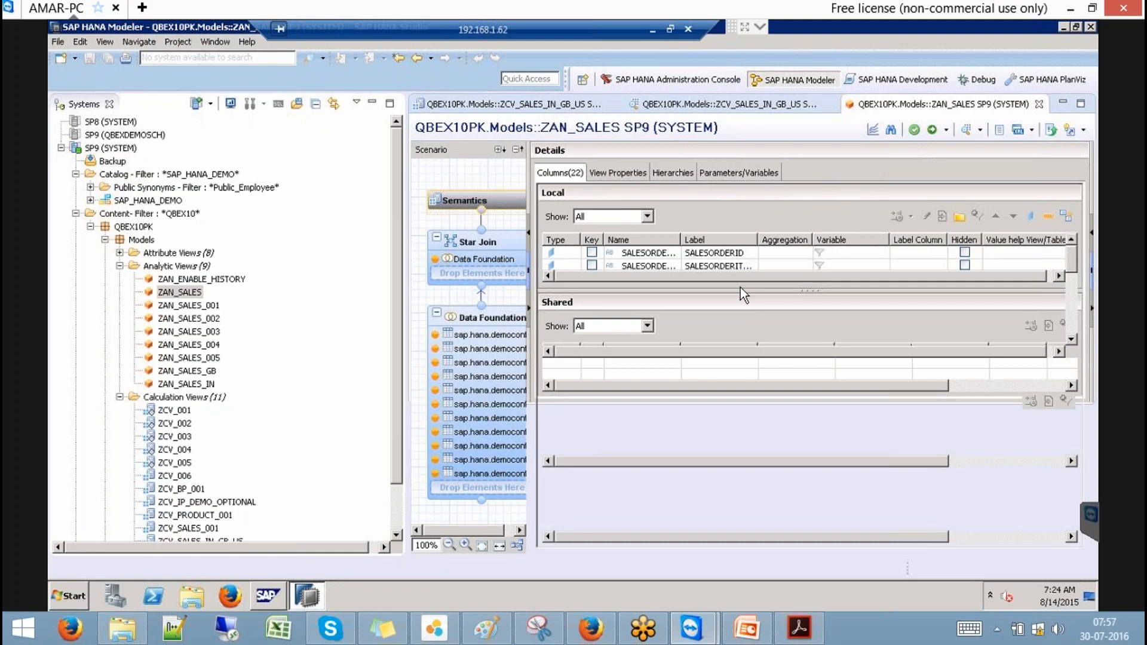
left_click(735, 291)
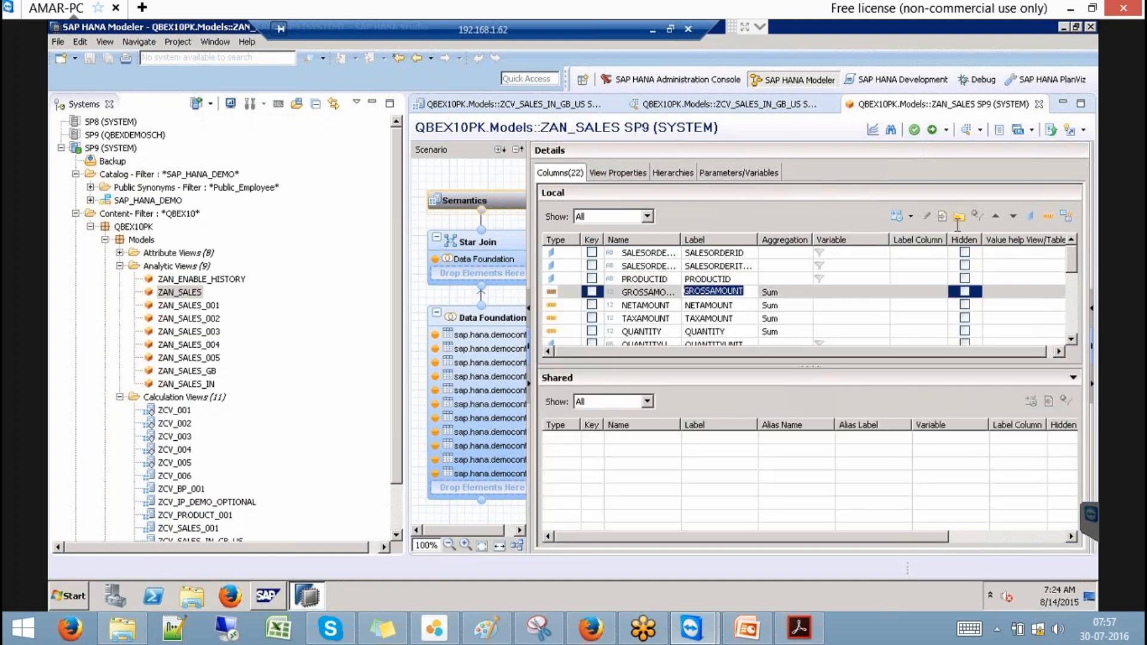
left_click(897, 216)
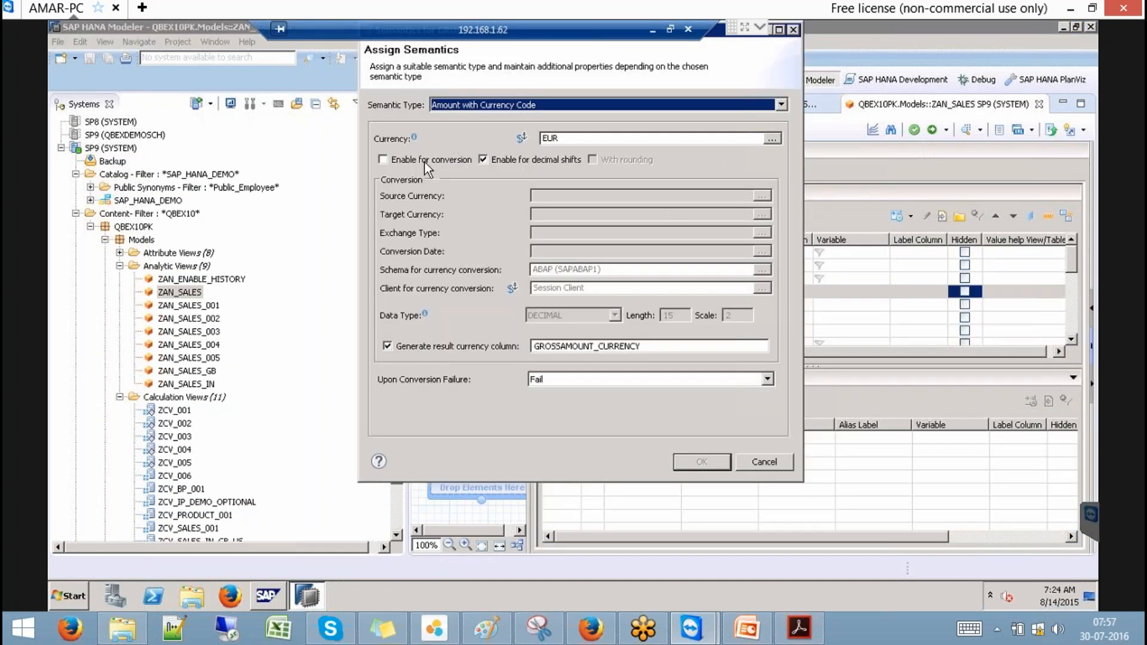
left_click(769, 457)
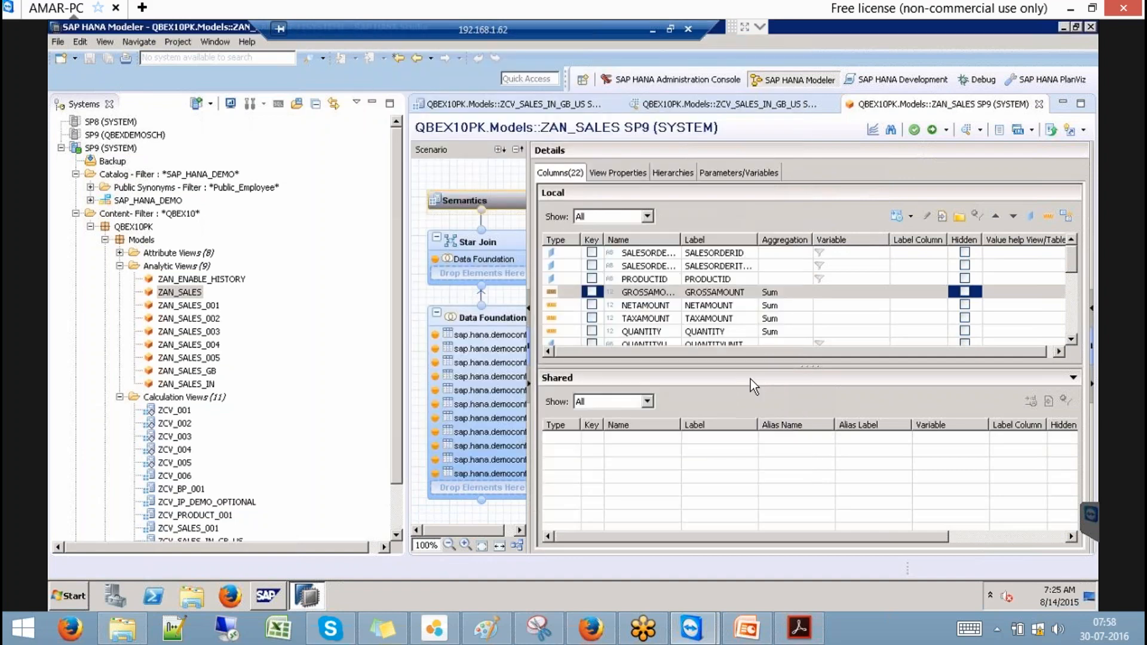
Step: Clear the semantic type of QUANTITY in ZAN_SALES, then save, activate and close the view
left_click(642, 332)
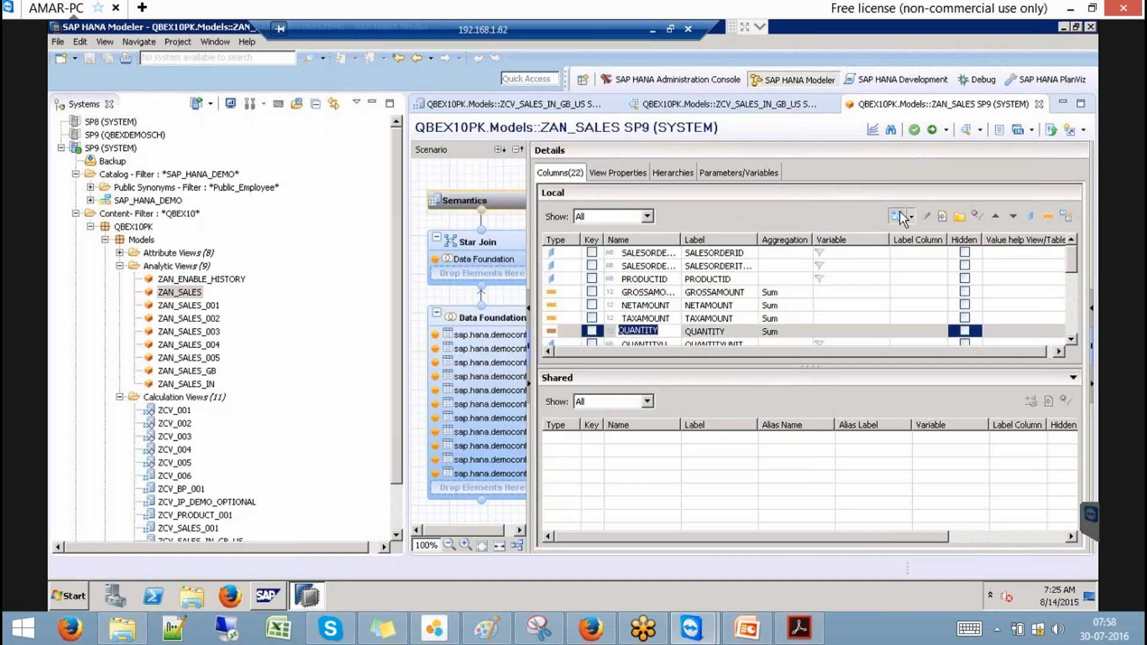
left_click(896, 216)
left_click(467, 206)
left_click(598, 156)
left_click(545, 169)
left_click(758, 510)
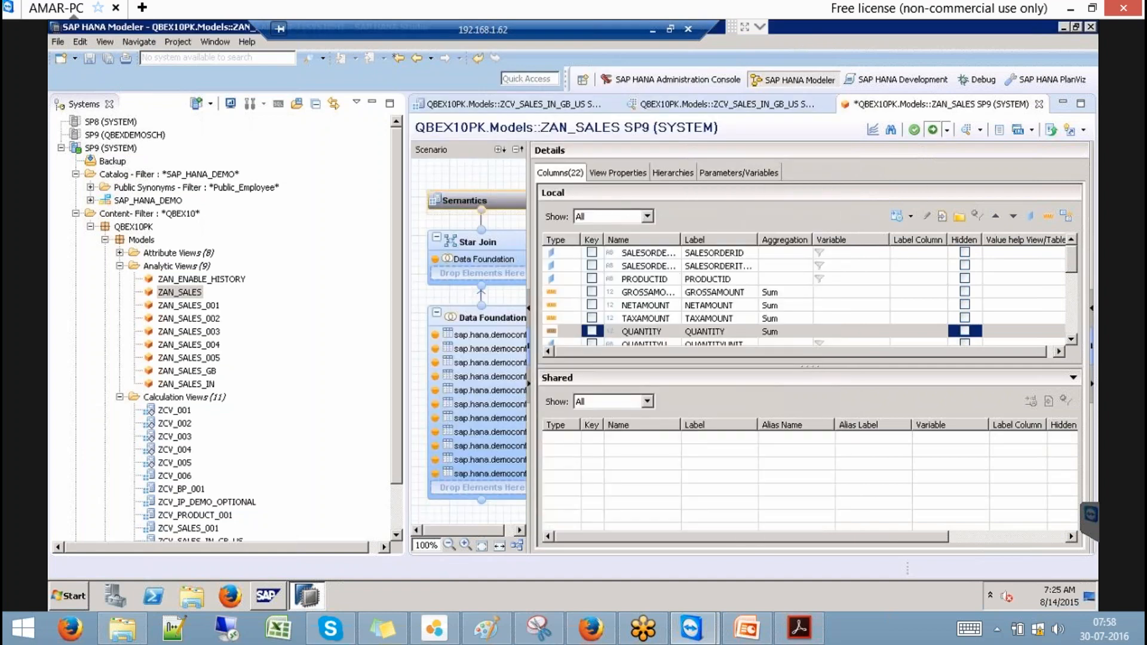
left_click(932, 130)
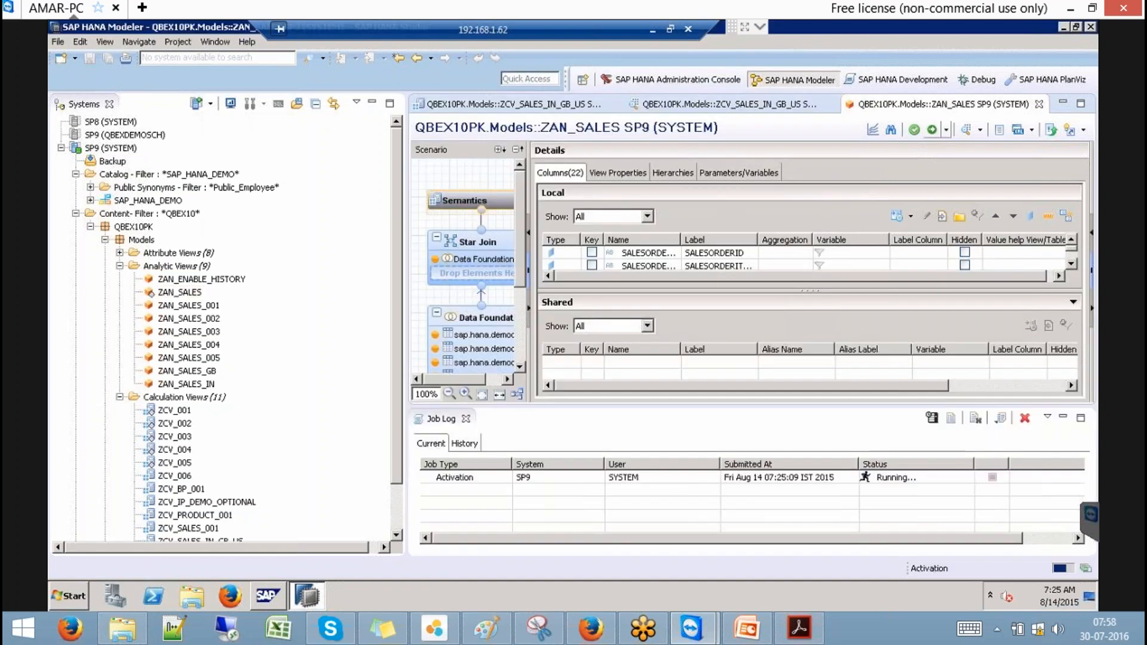
left_click(1040, 105)
Step: Open calculation view ZCV_SALES_IN_GB_US, redeploy it and close the job log
double_click(224, 525)
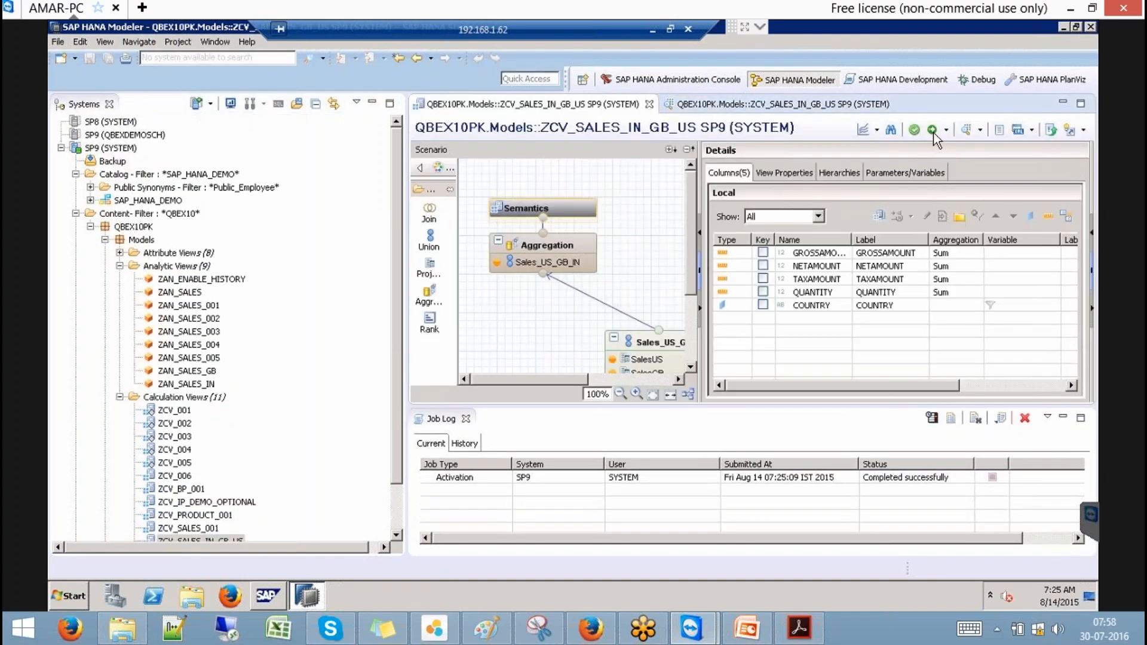
left_click(932, 129)
left_click(639, 315)
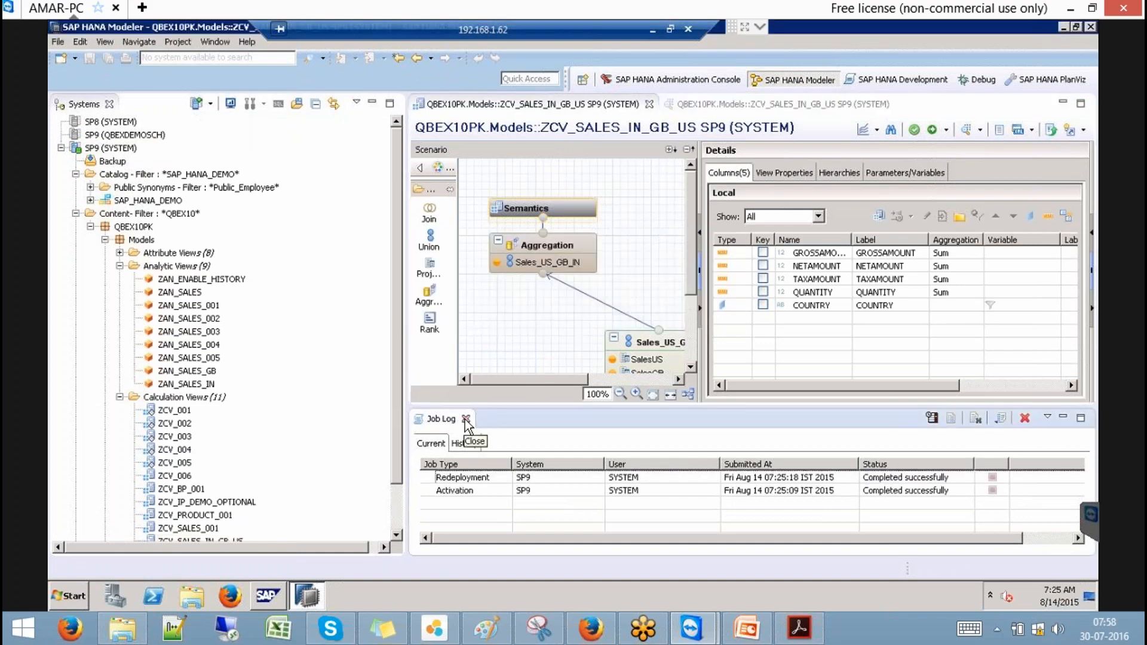
left_click(468, 418)
Step: Preview the raw data of ZCV_SALES_IN_GB_US in the enlarged editor area, then close the preview
left_click(966, 129)
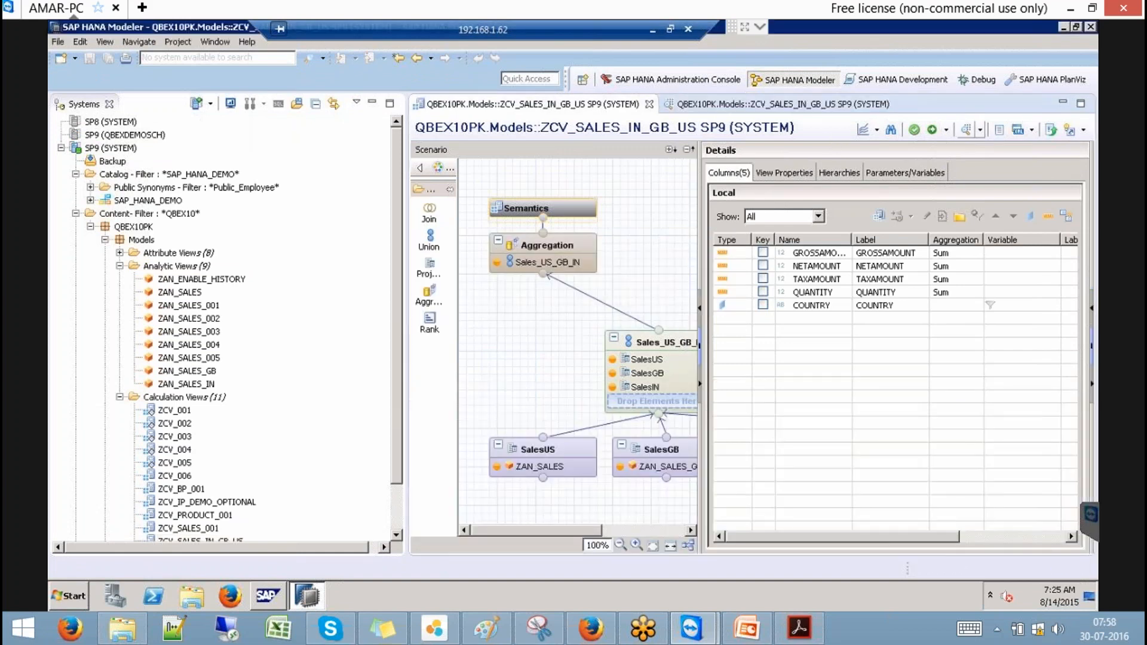
left_click(600, 111)
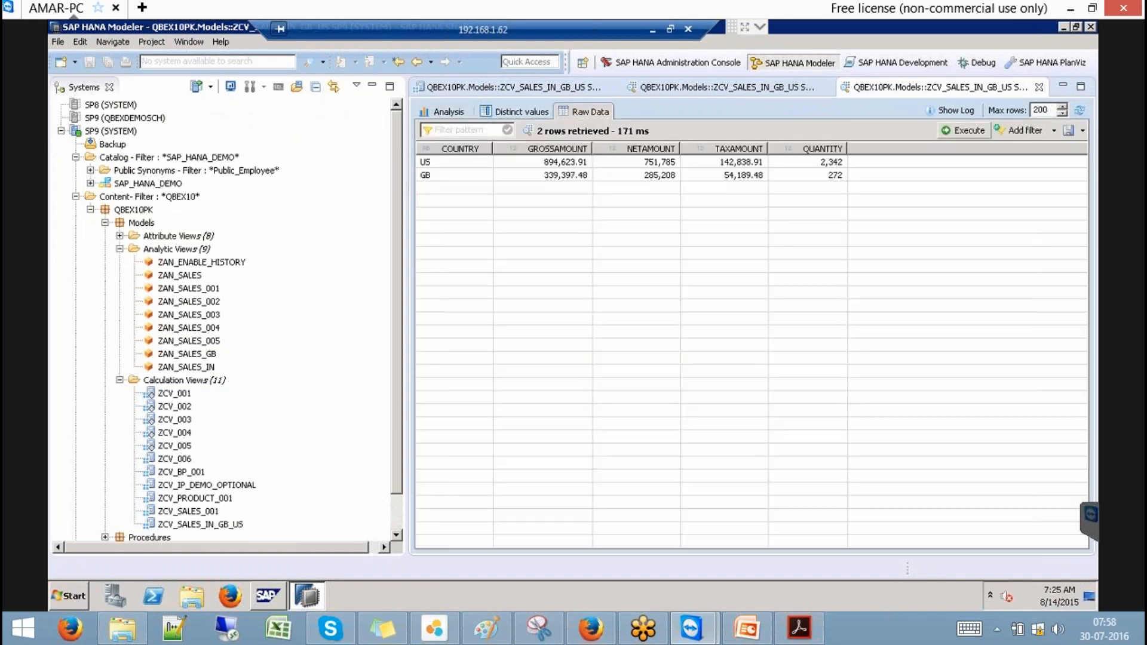
left_click(371, 85)
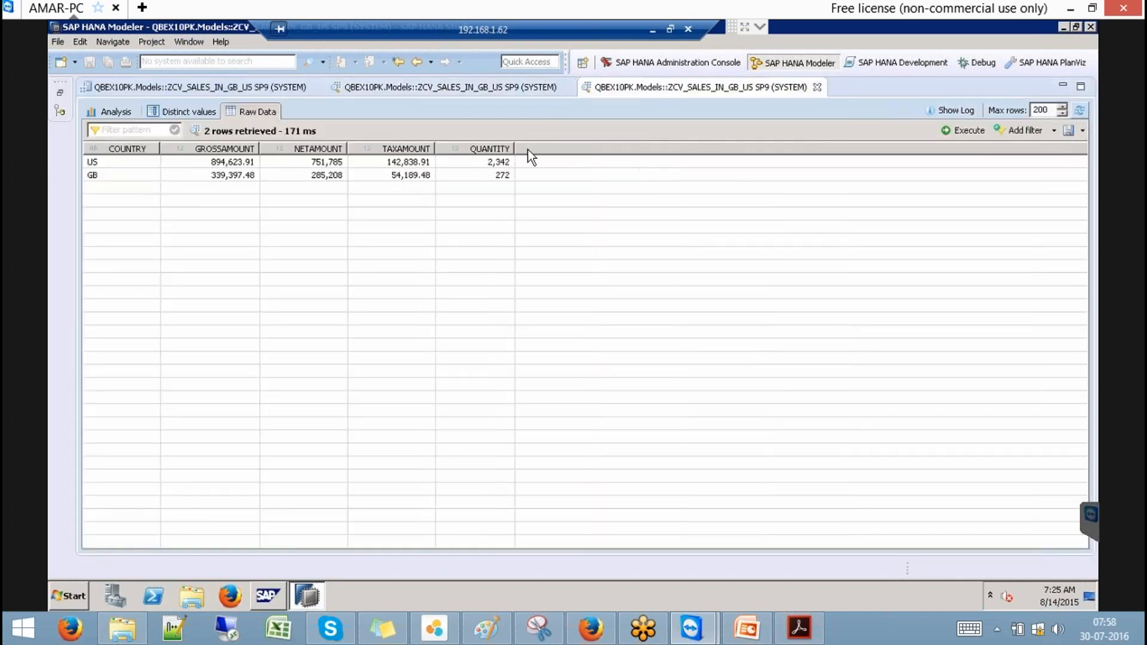
left_click(817, 87)
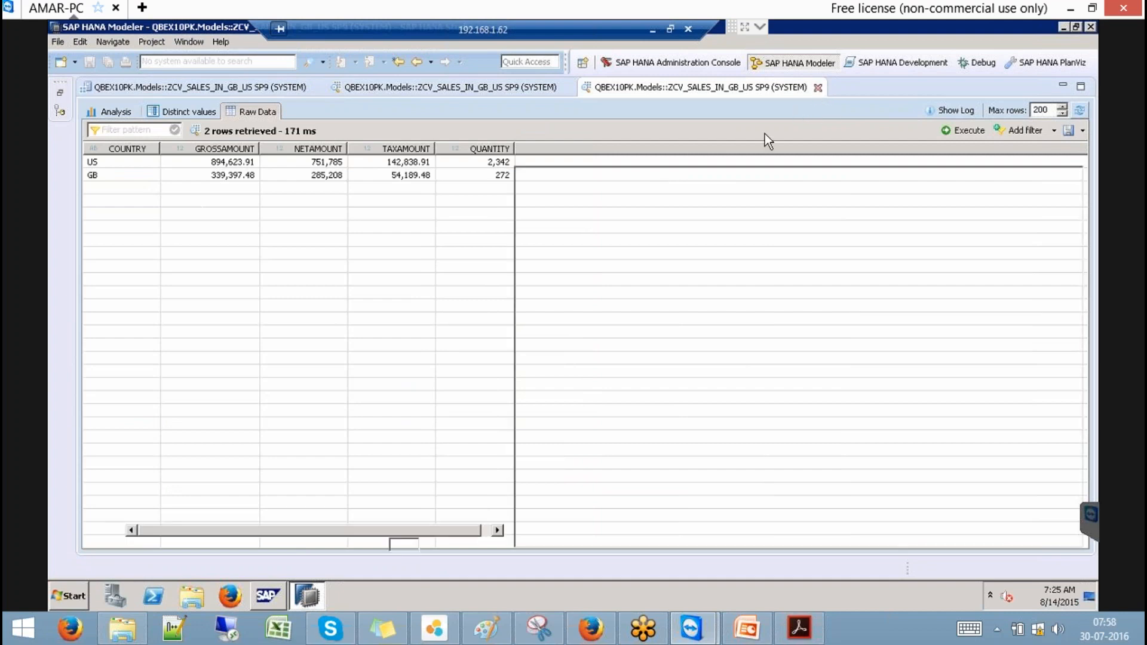
Step: Preview the raw data of the SalesIN projection node, then close the preview
mouse_move(474, 433)
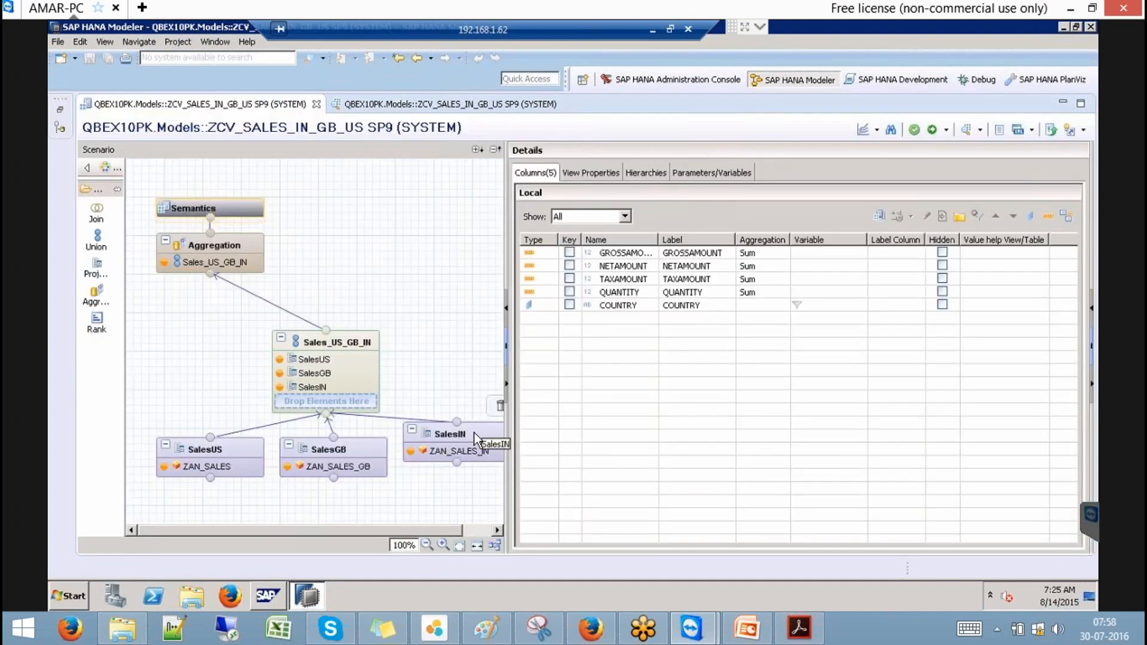
right_click(475, 433)
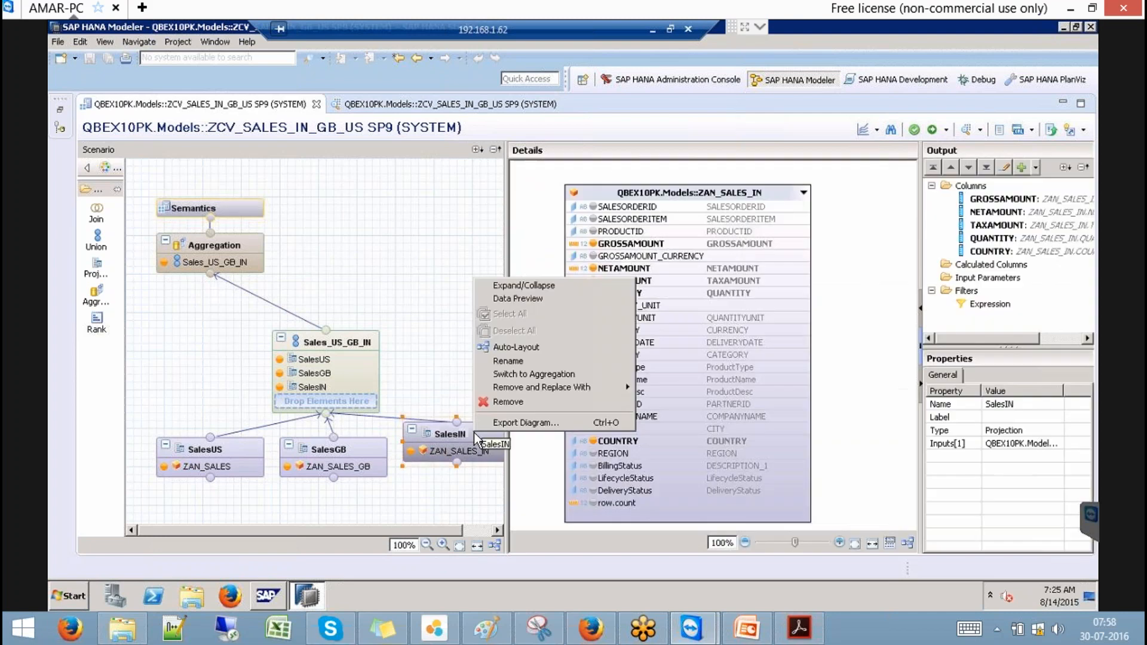
left_click(529, 297)
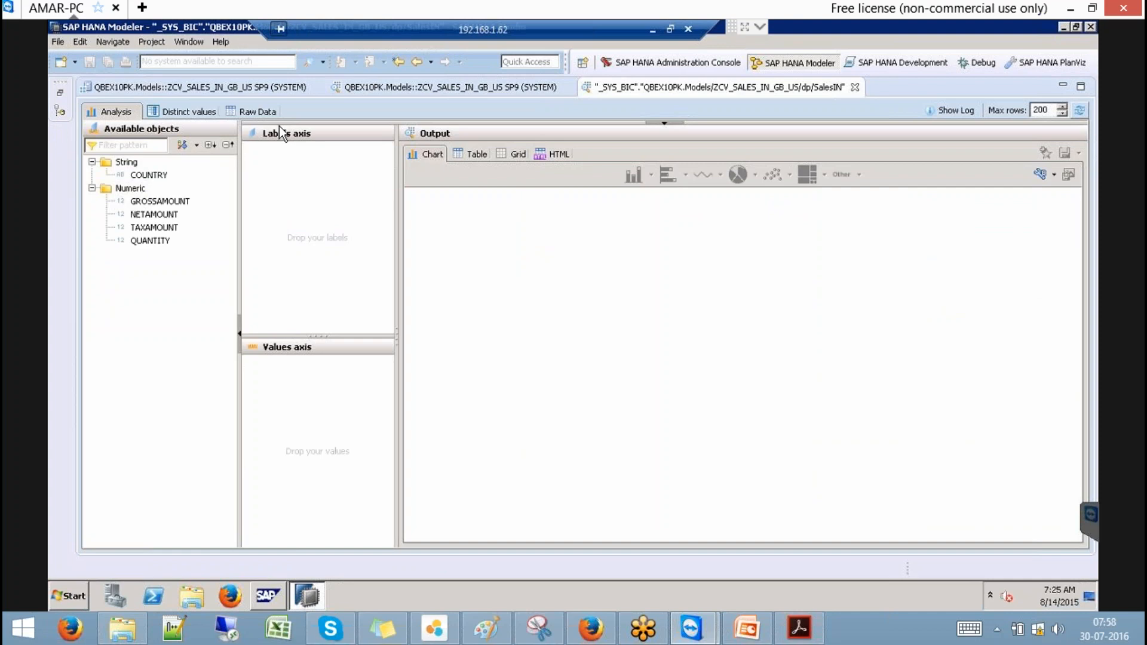
left_click(273, 112)
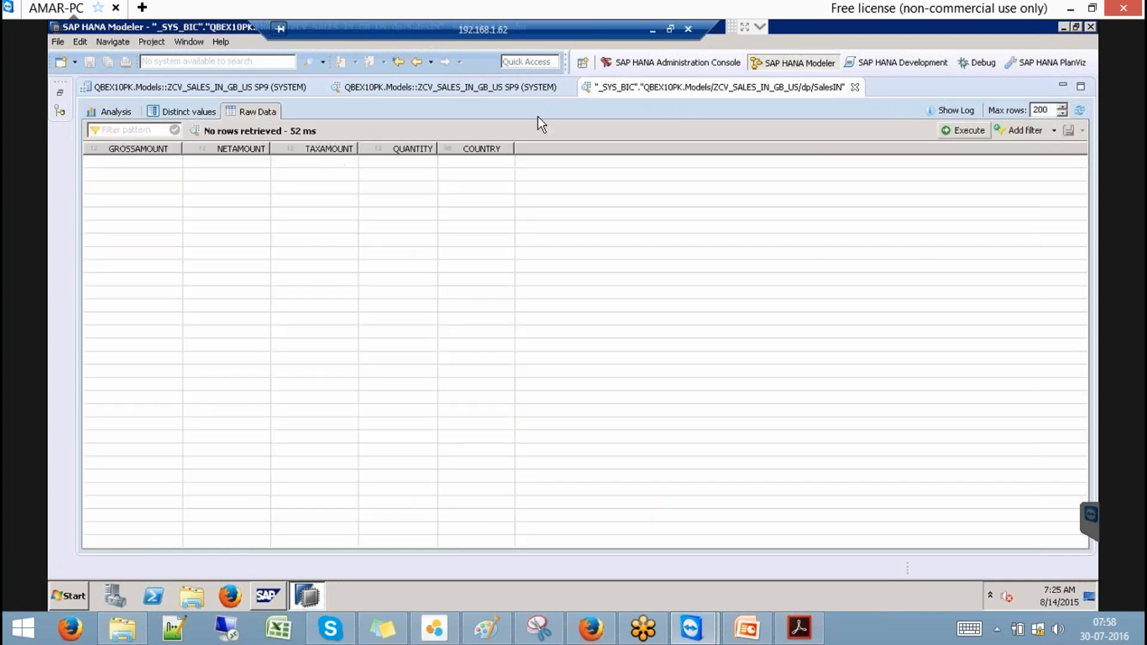
left_click(855, 87)
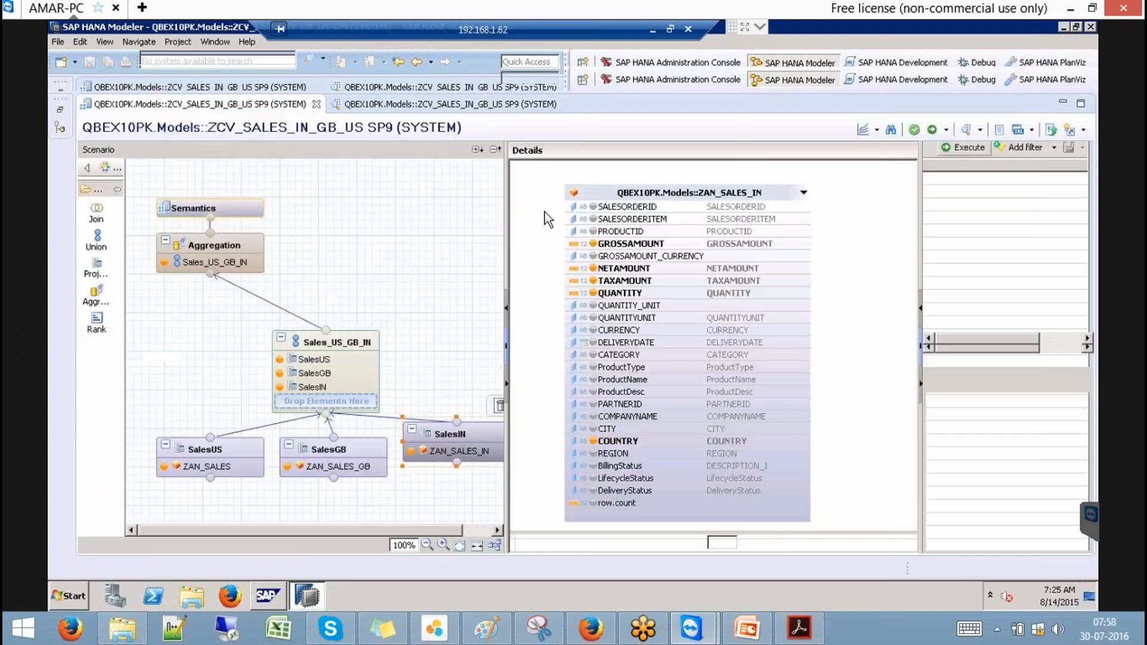
Step: Check the countries in the raw data of the whole calculation view again, then close the preview
left_click(971, 129)
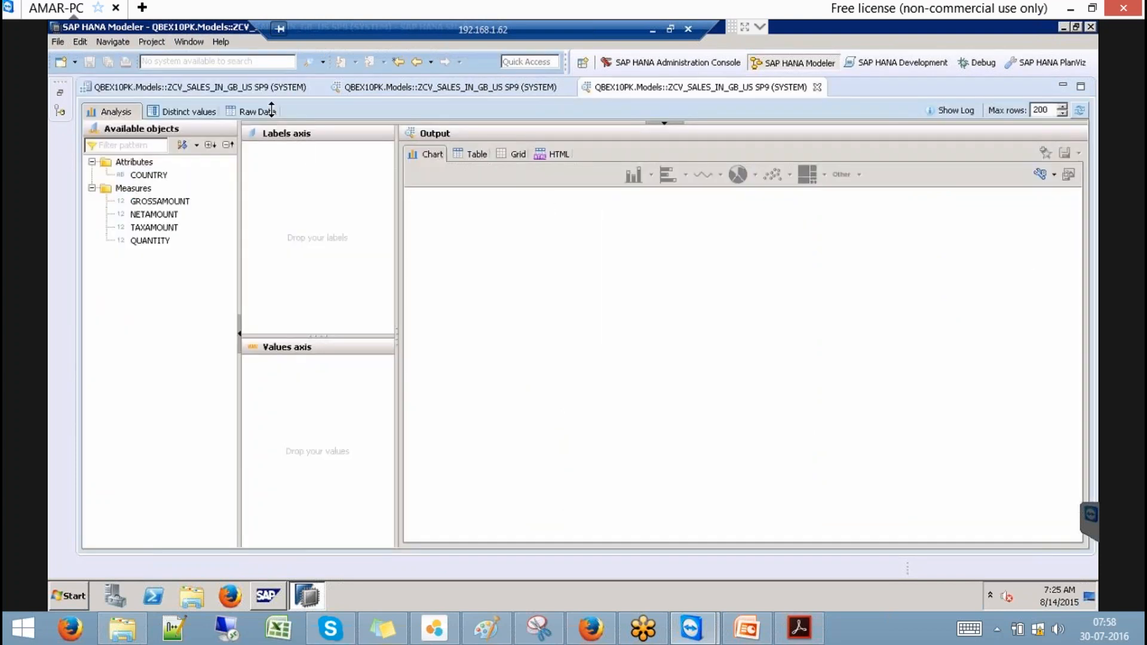
left_click(271, 110)
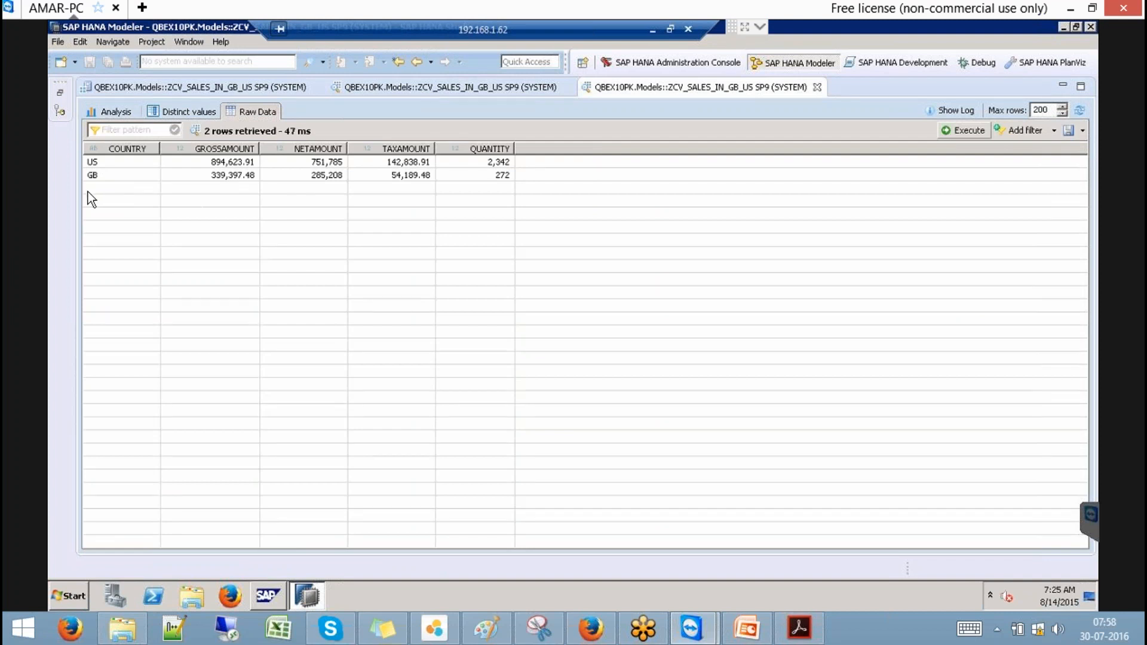
left_click(80, 234)
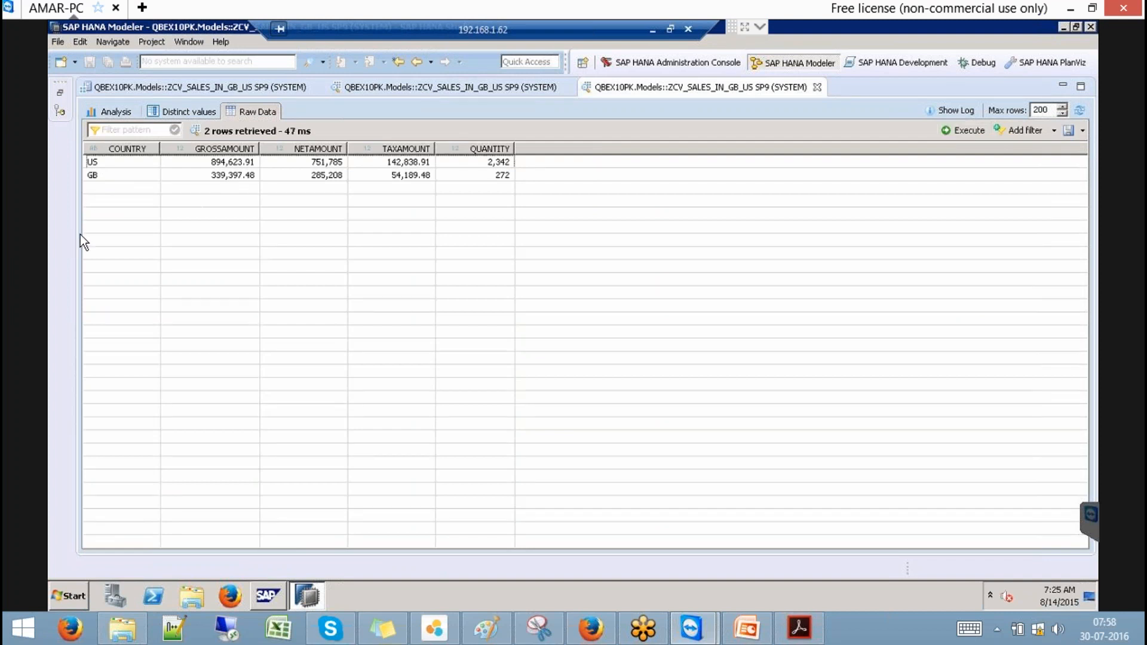
left_click(817, 87)
Step: Auto-arrange the scenario's nodes and remove COUNTRY from the output of the SalesIN projection, accepting the impact on higher nodes
mouse_move(332, 349)
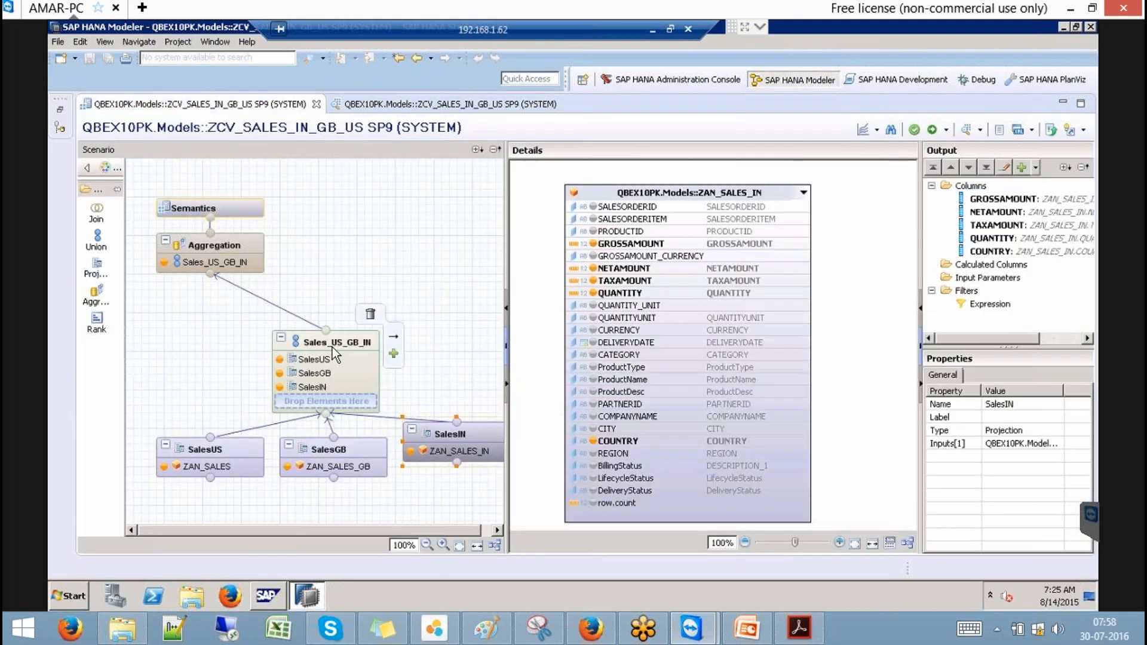
left_click(495, 545)
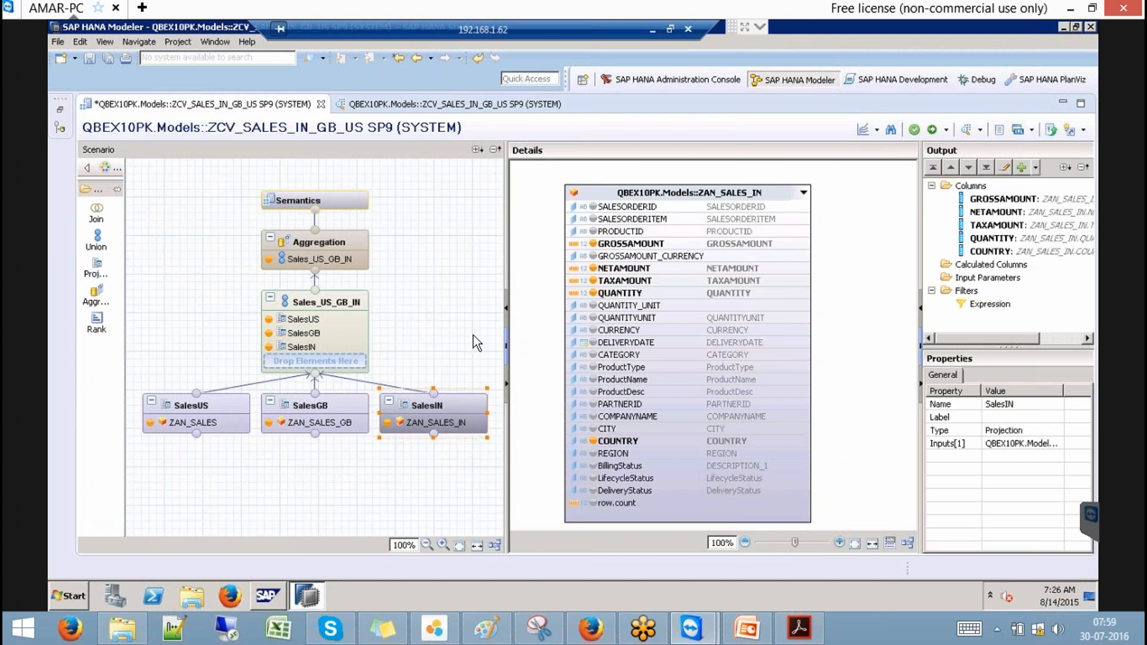
left_click(433, 404)
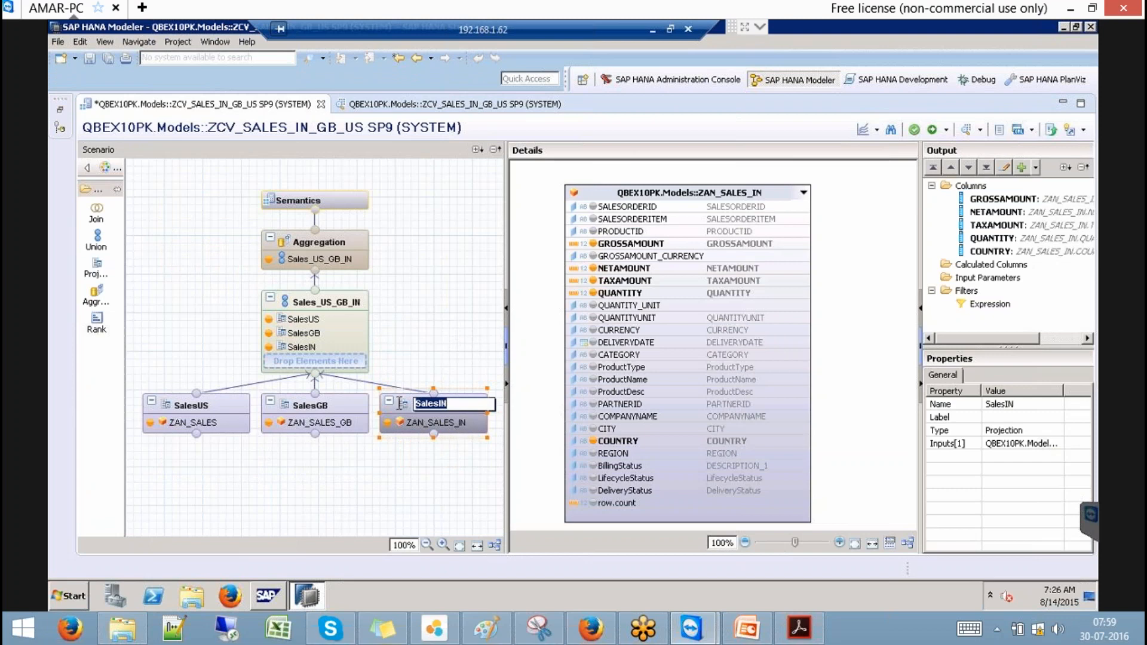
key("Return")
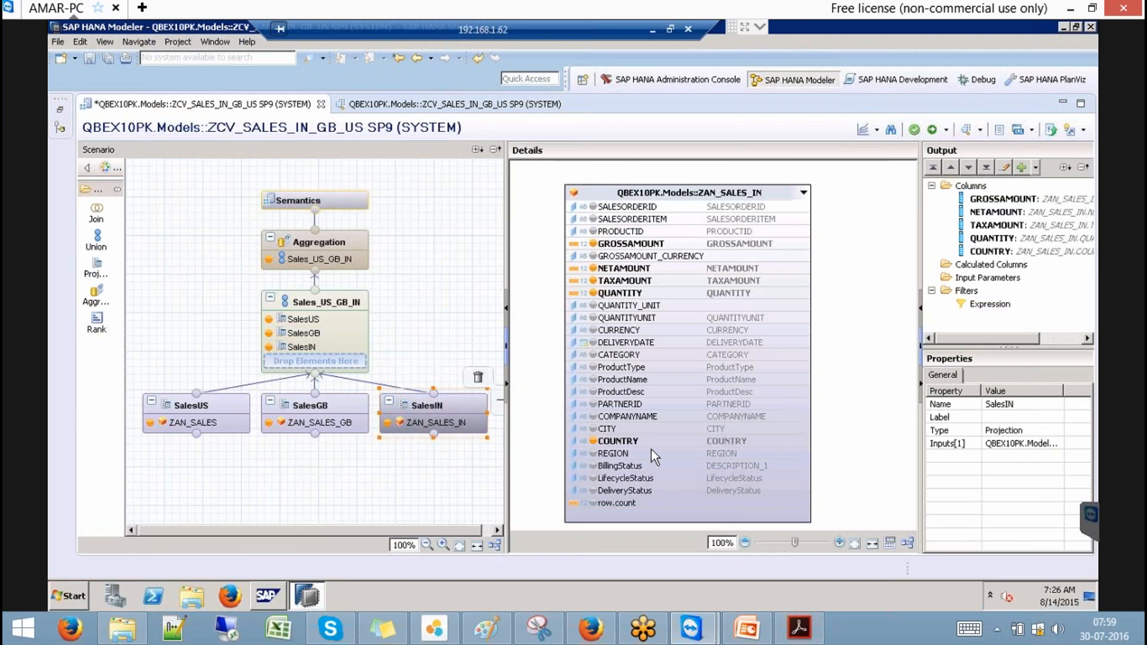
left_click(590, 443)
key("Delete")
left_click(597, 313)
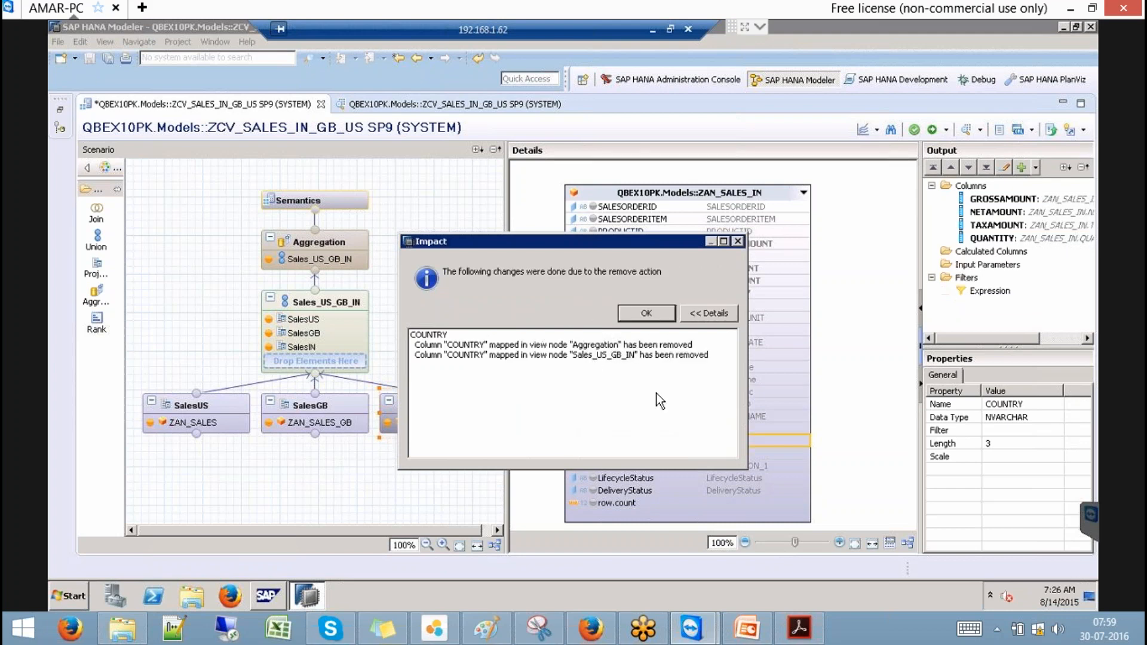
left_click(650, 317)
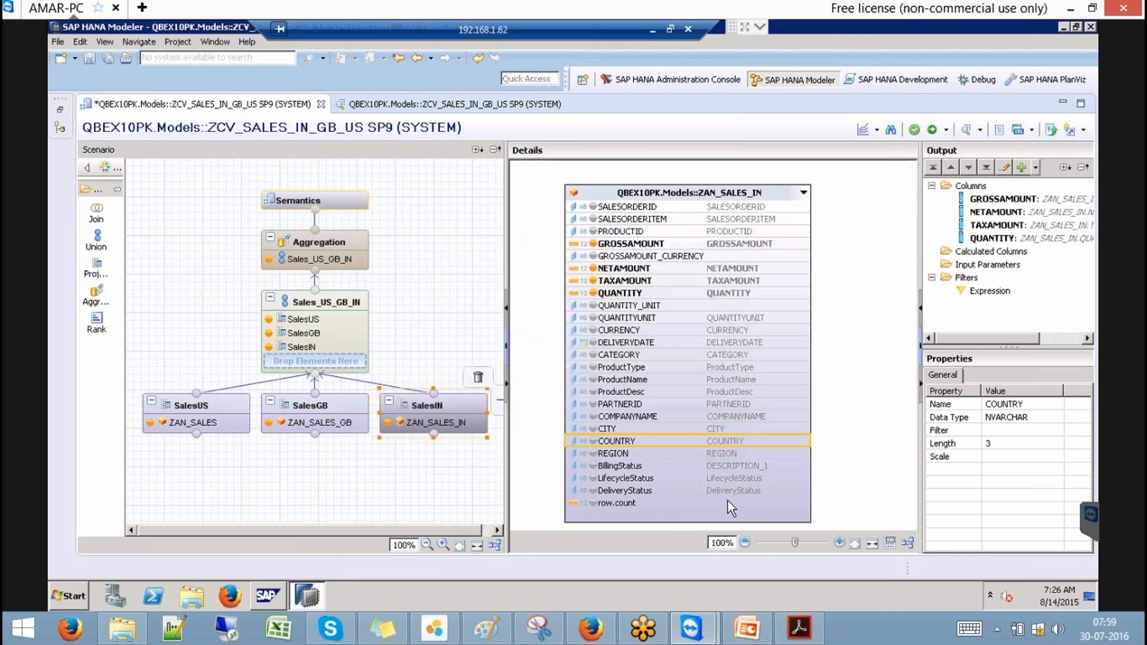
Step: Add CITY to the output of the SalesIN projection and propagate it to the semantics
left_click(593, 429)
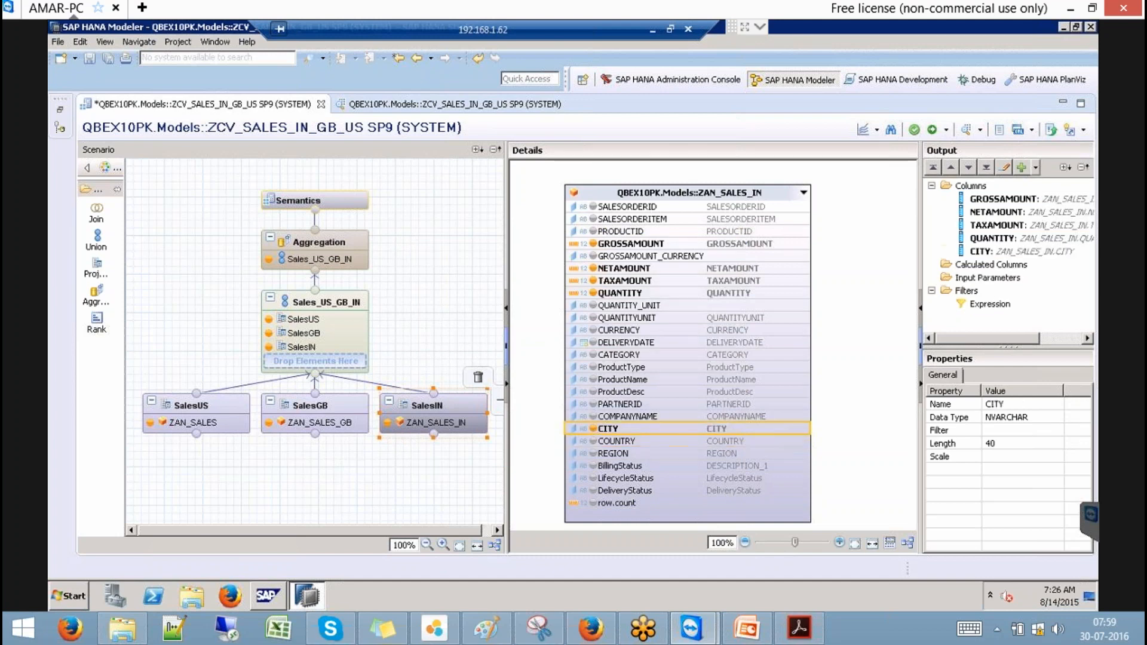
right_click(604, 431)
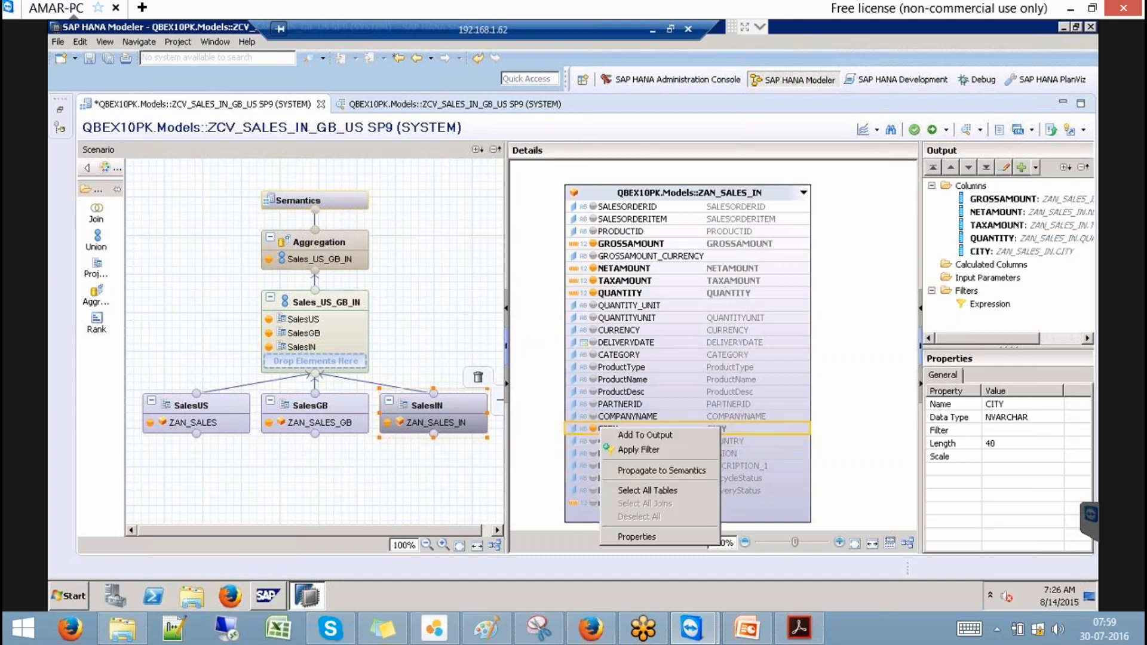
left_click(651, 469)
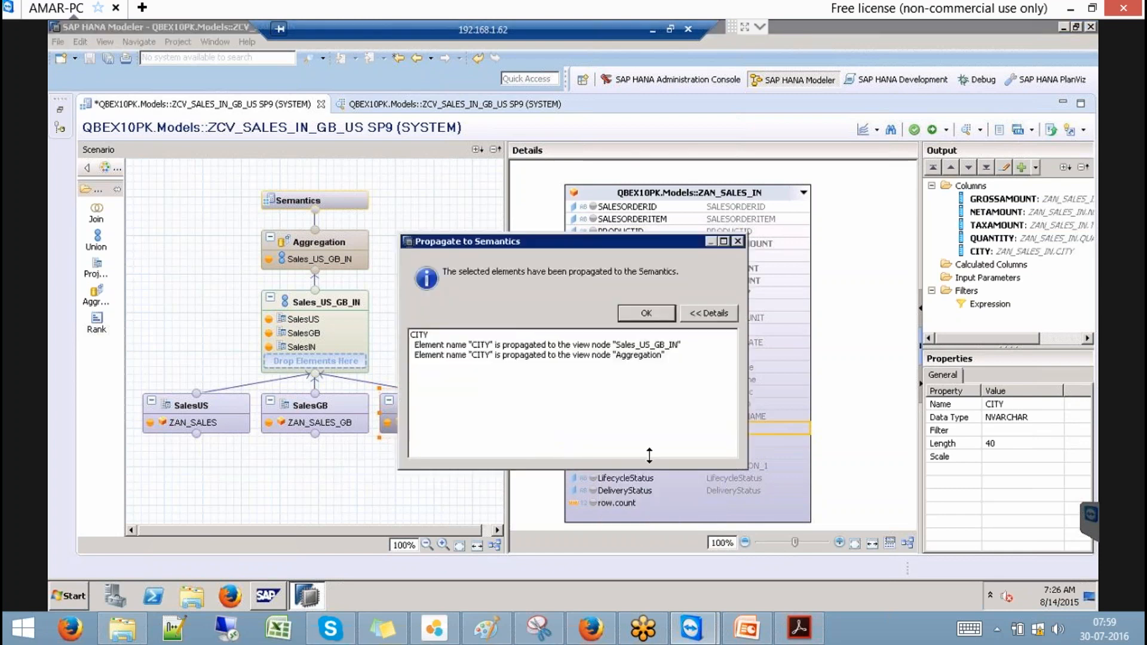
left_click(646, 313)
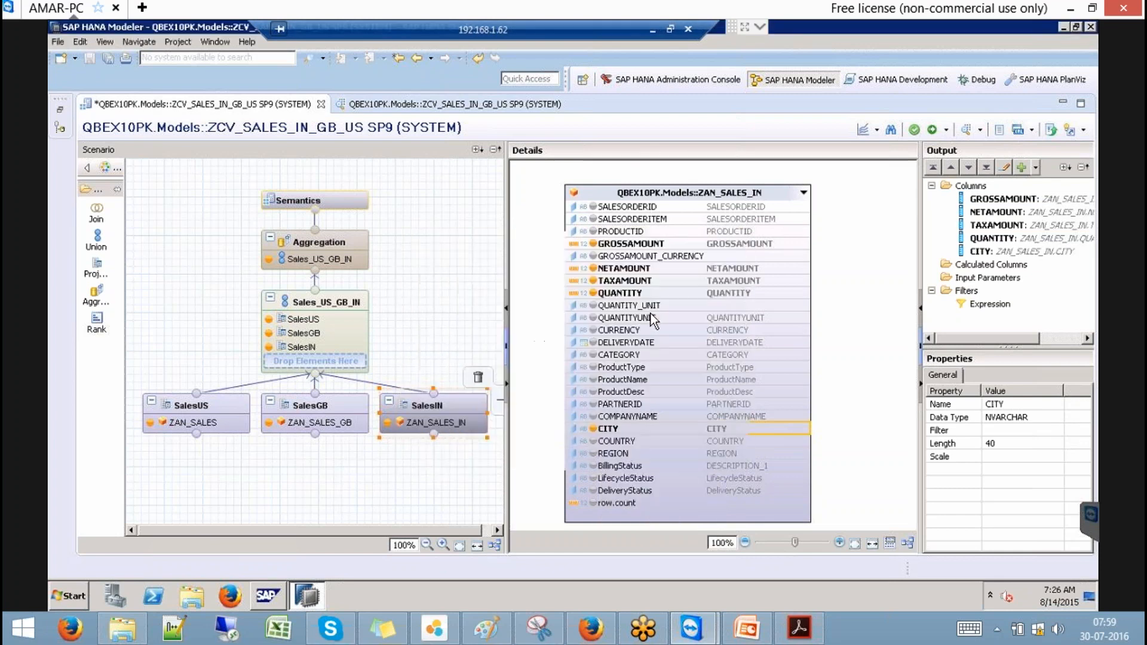
Step: Remove COUNTRY from the output of the SalesGB projection and accept the resulting changes
left_click(304, 396)
left_click(594, 442)
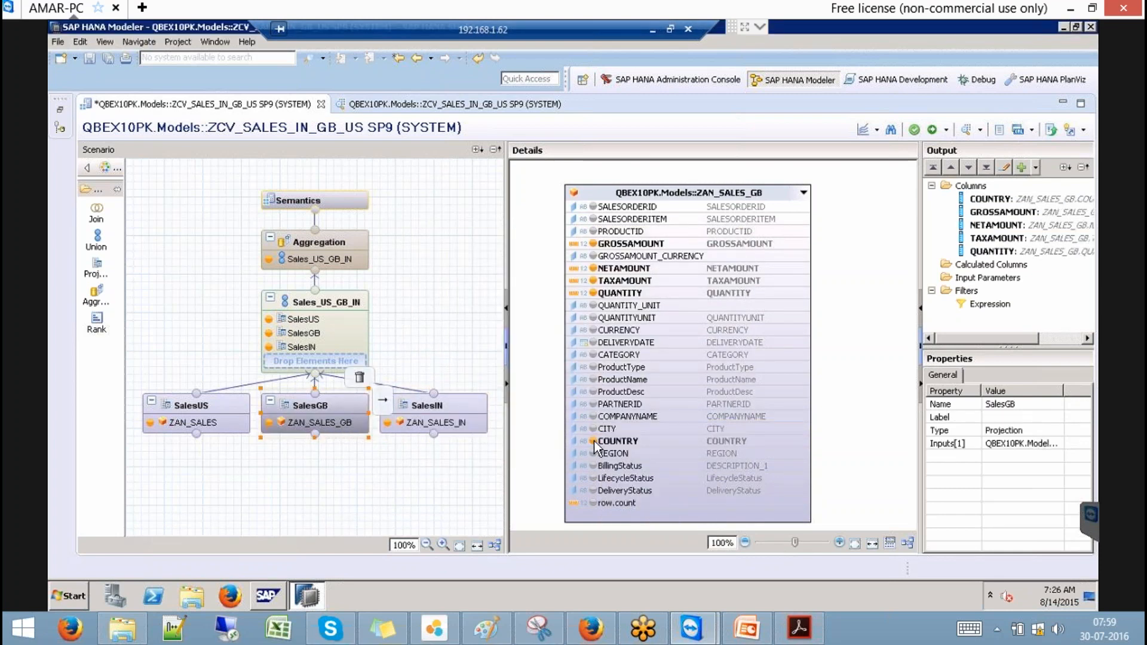
key("Delete")
left_click(639, 311)
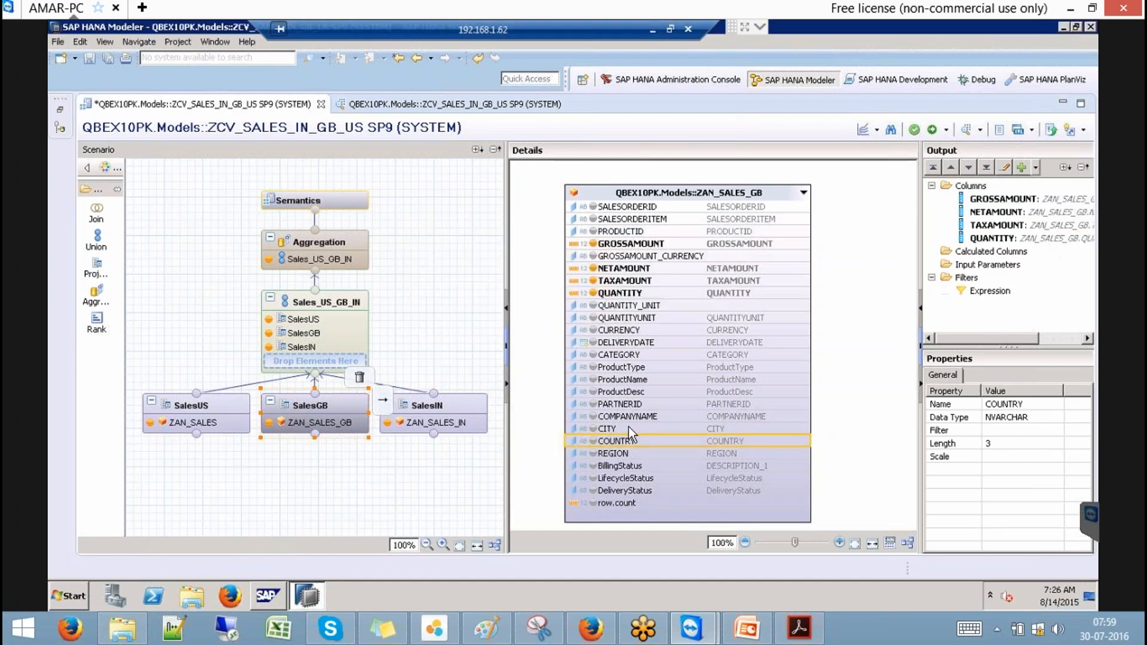
Step: Try to propagate CITY from the SalesGB projection to the semantics
left_click(625, 429)
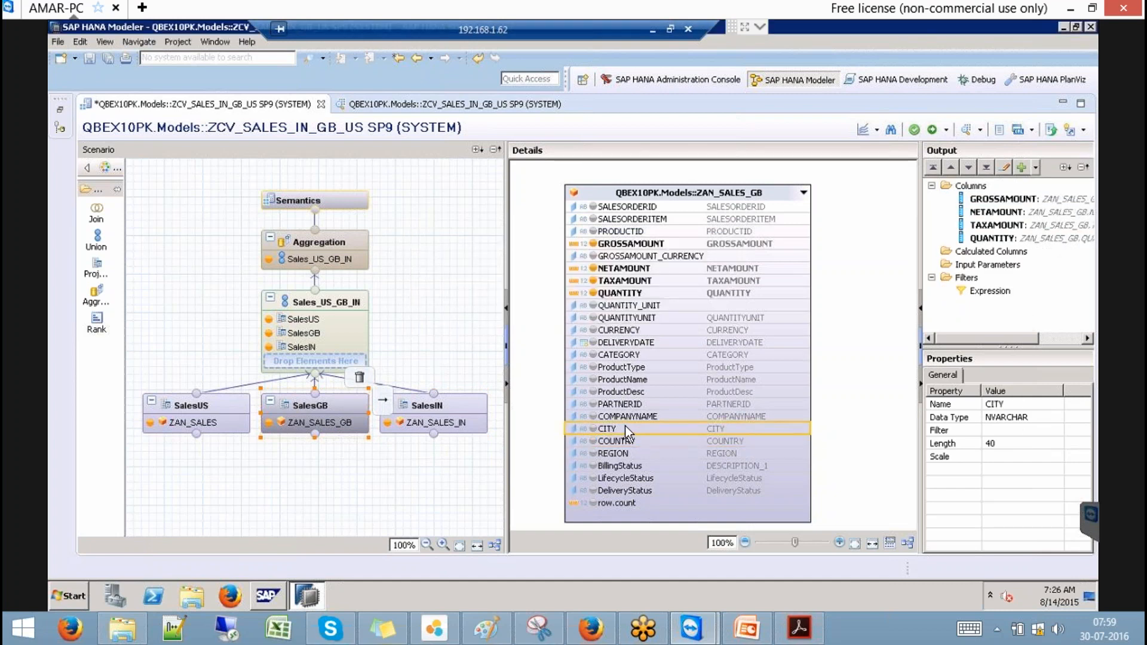
right_click(627, 428)
left_click(672, 469)
left_click(639, 323)
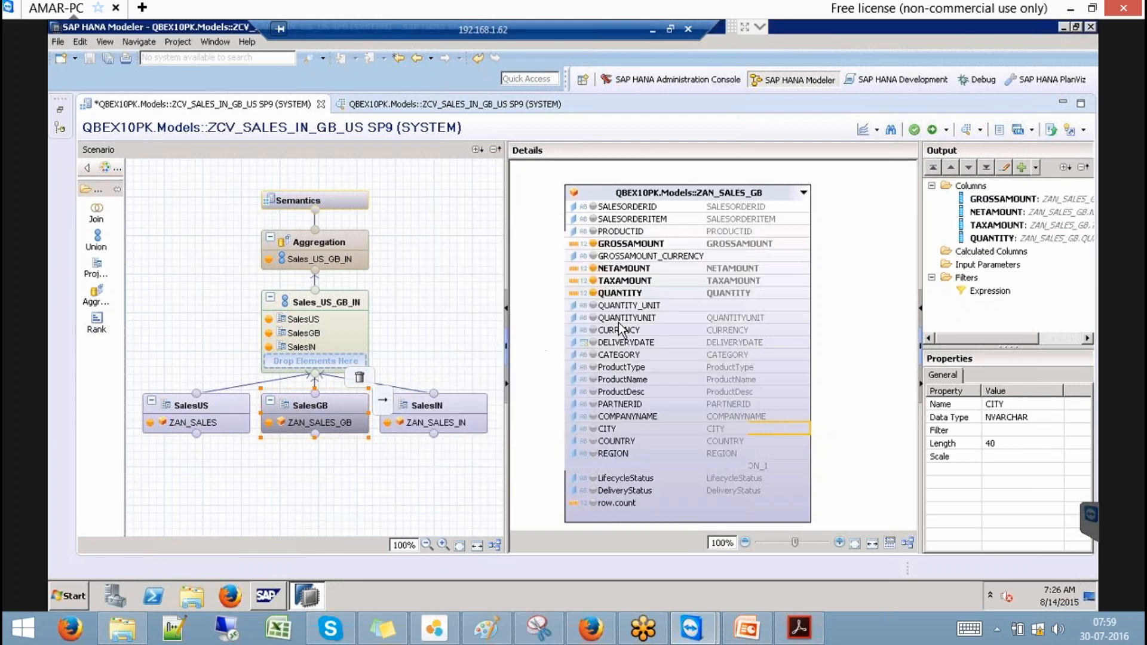
Step: Remove COUNTRY from the output of the SalesUS projection and confirm the removal
left_click(237, 404)
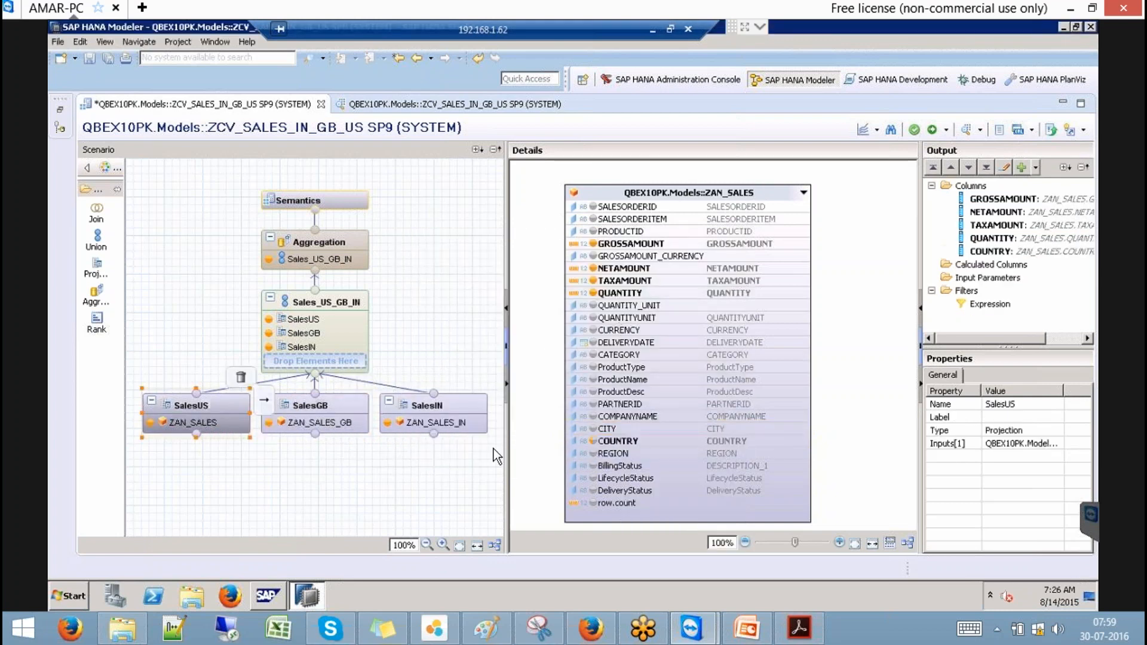
right_click(643, 442)
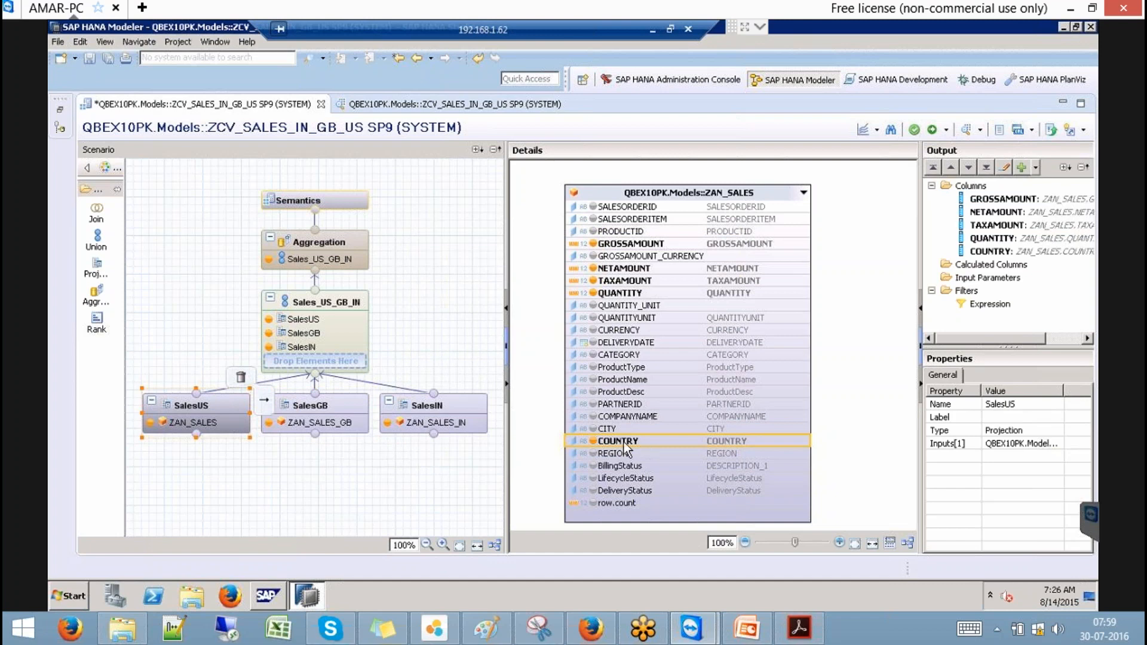
left_click(593, 443)
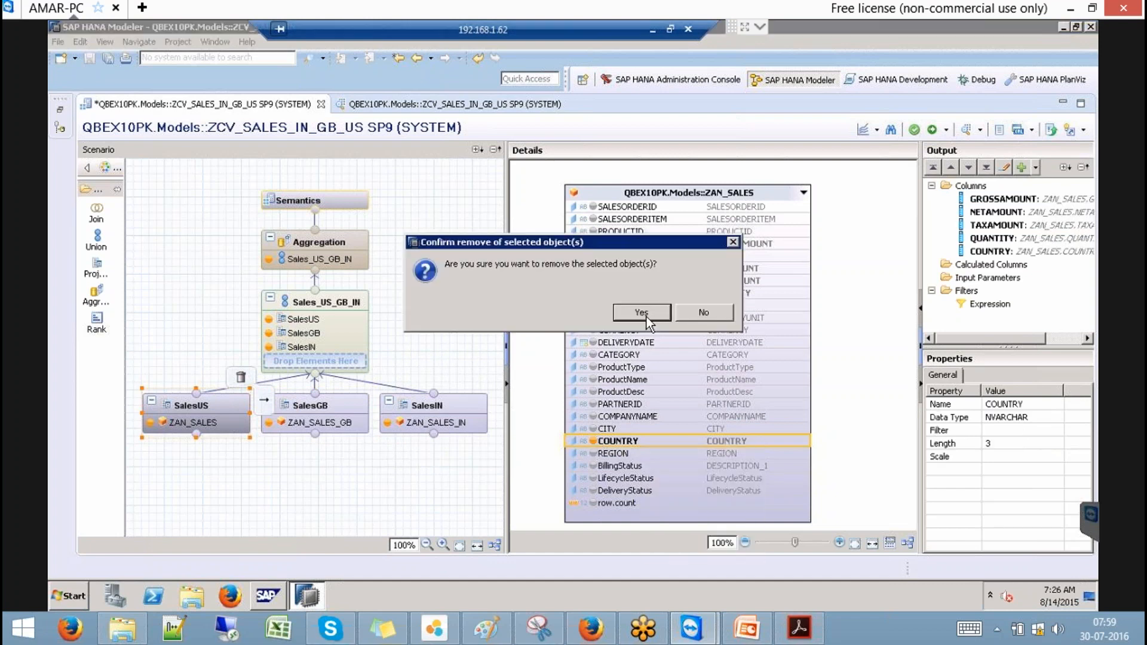
left_click(644, 314)
Step: Try to propagate CITY from the SalesUS projection to the semantics
left_click(634, 428)
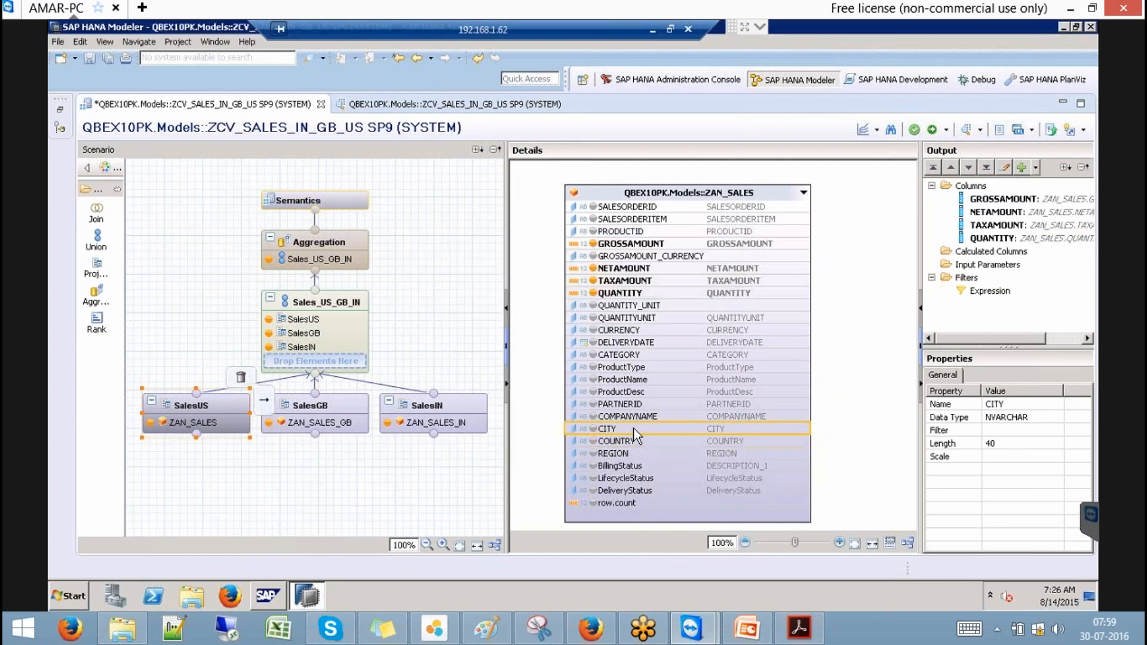
right_click(634, 428)
left_click(709, 473)
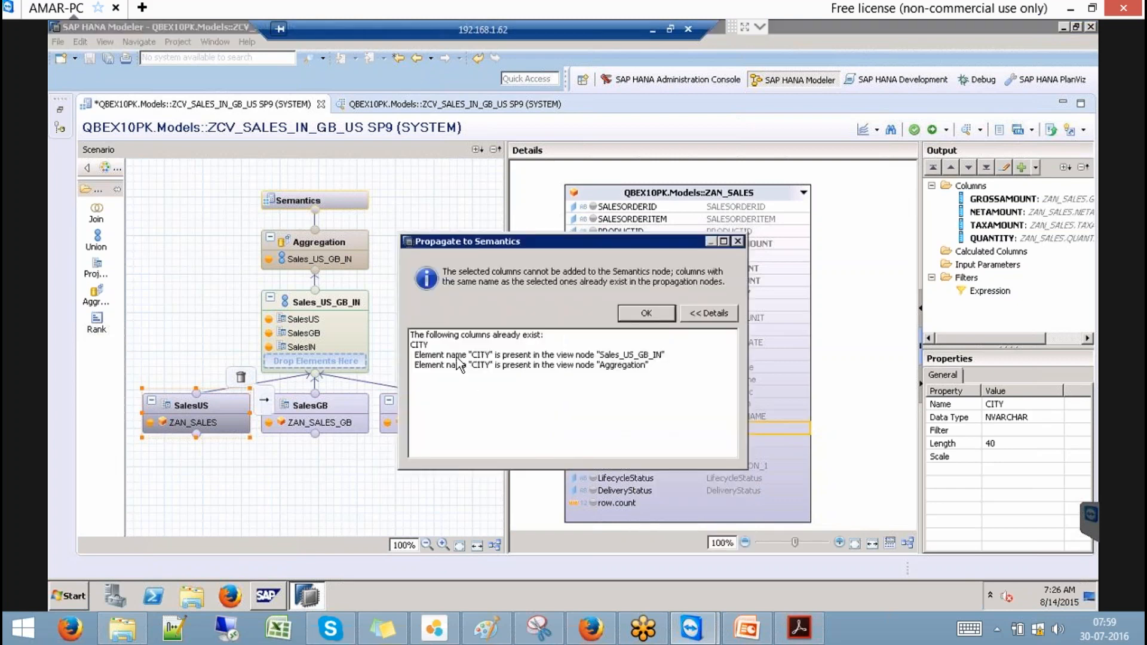
left_click(647, 313)
Step: Check which source projections are mapped to the CITY target column in the Sales_US_GB_IN union
mouse_move(327, 302)
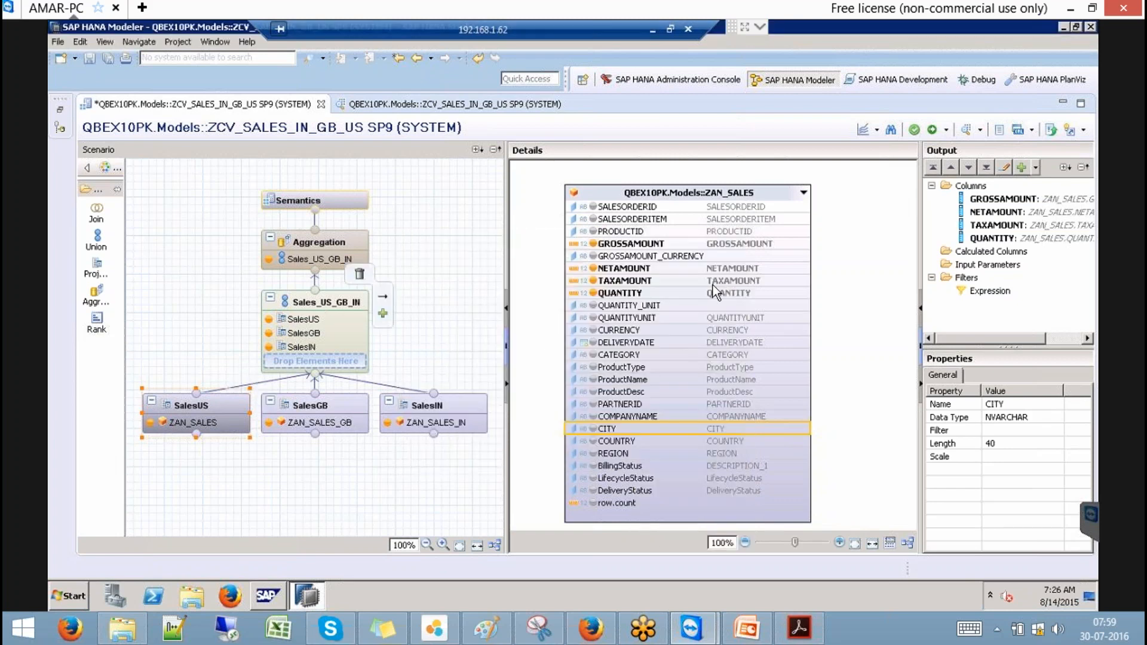
left_click(364, 301)
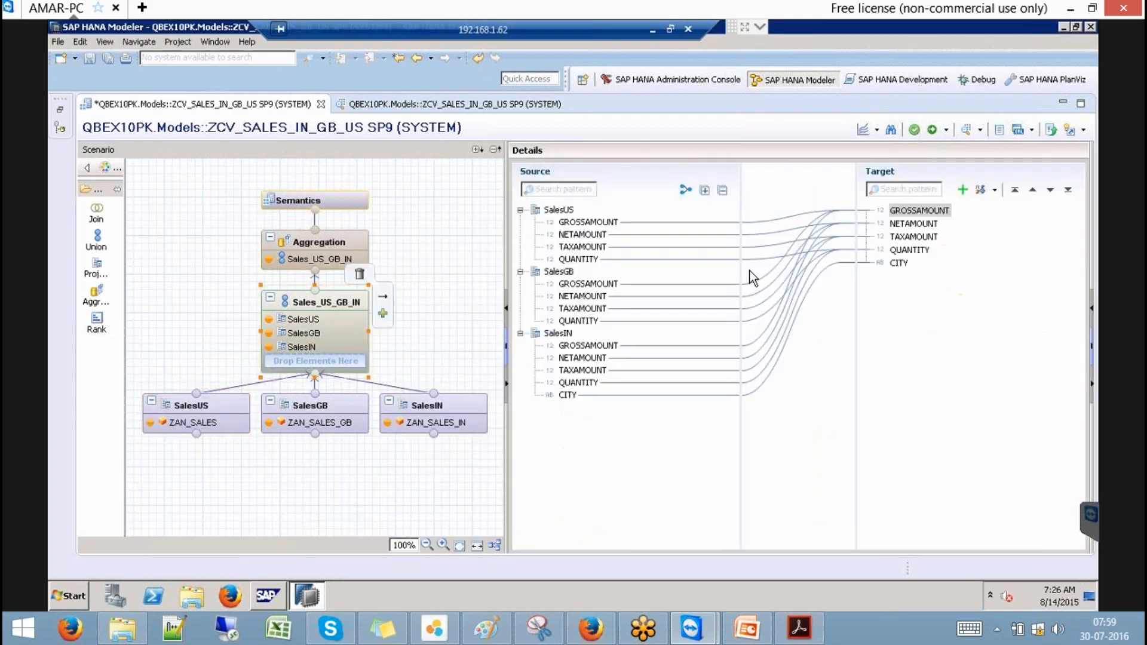
left_click(897, 264)
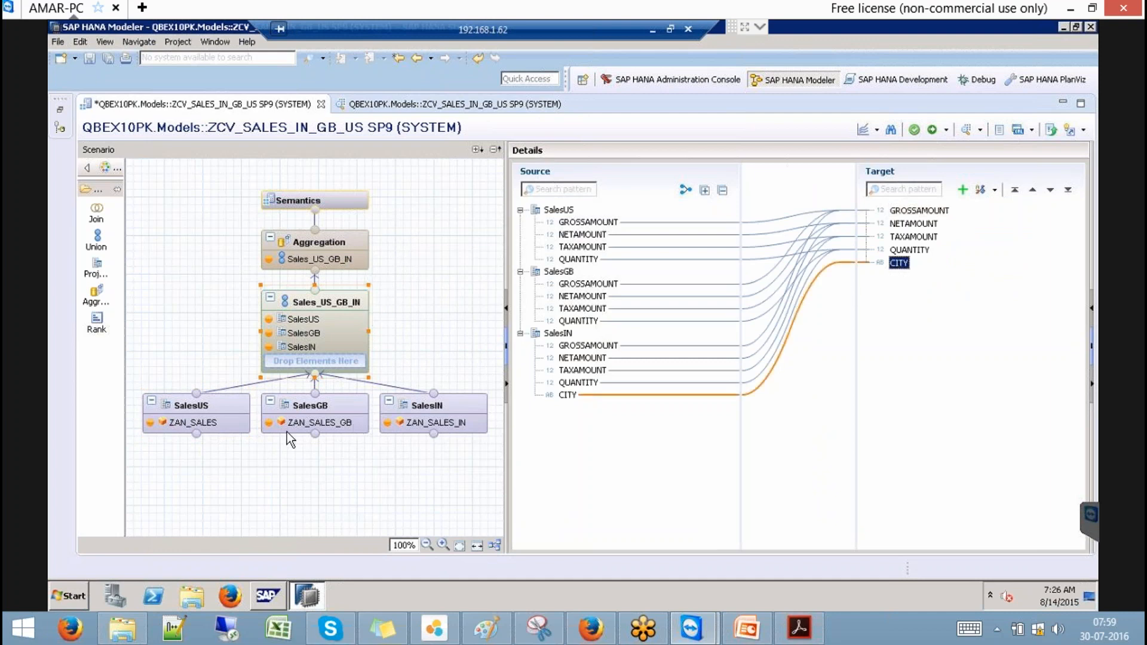
Step: Add CITY to the outputs of the SalesGB and SalesUS projections without propagating it to the semantics
mouse_move(327, 412)
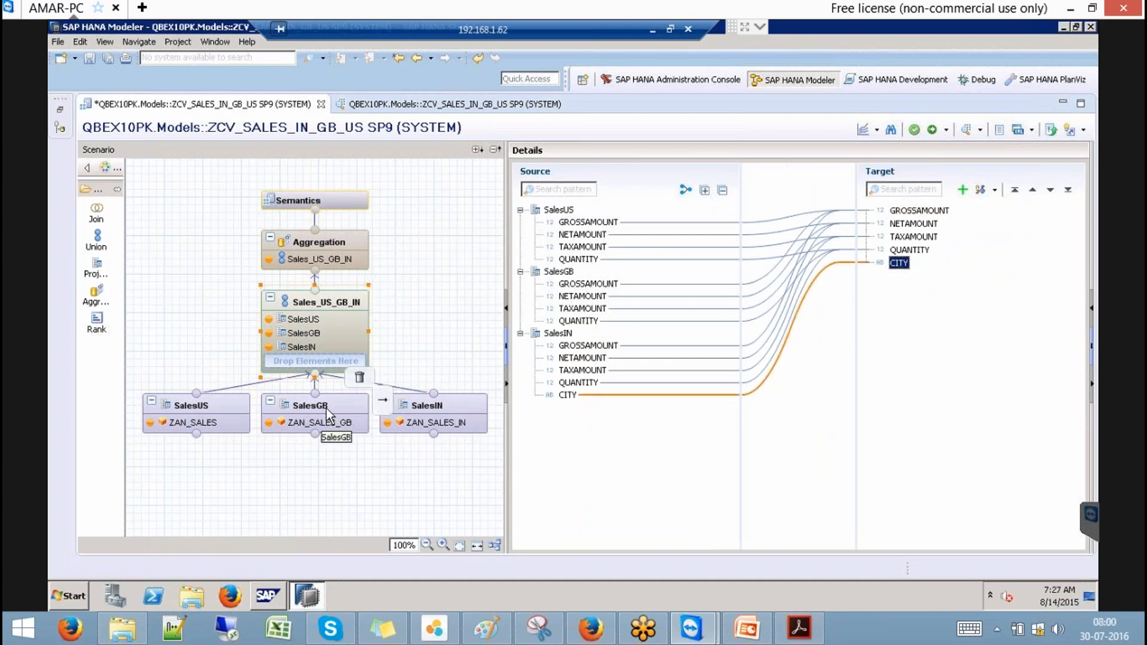
left_click(326, 407)
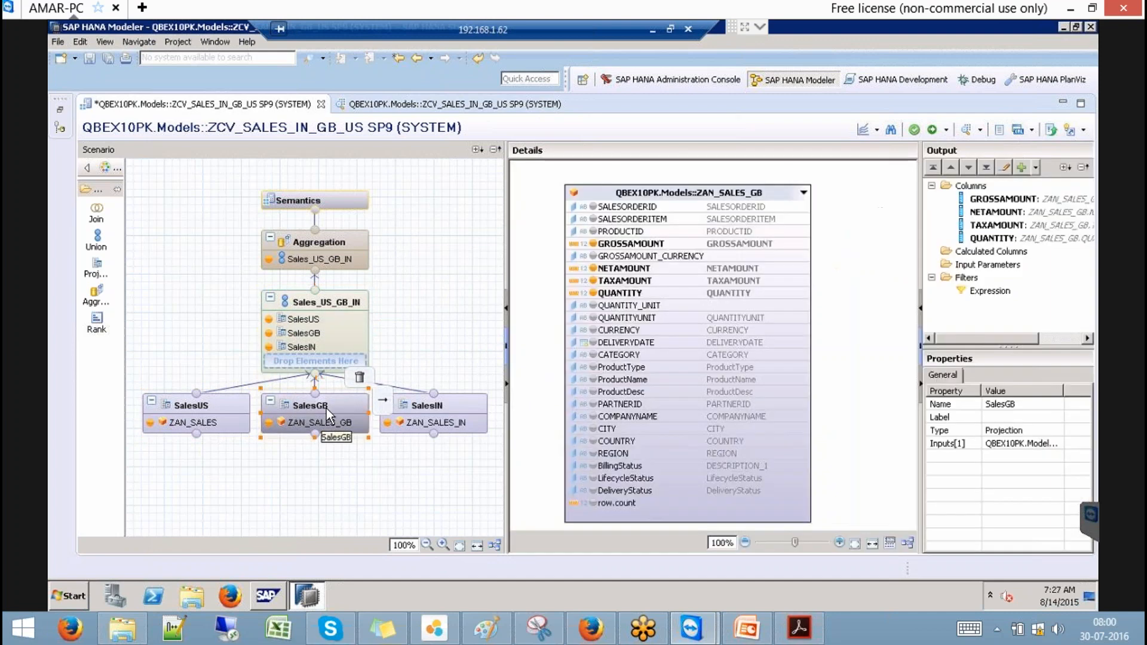
right_click(604, 433)
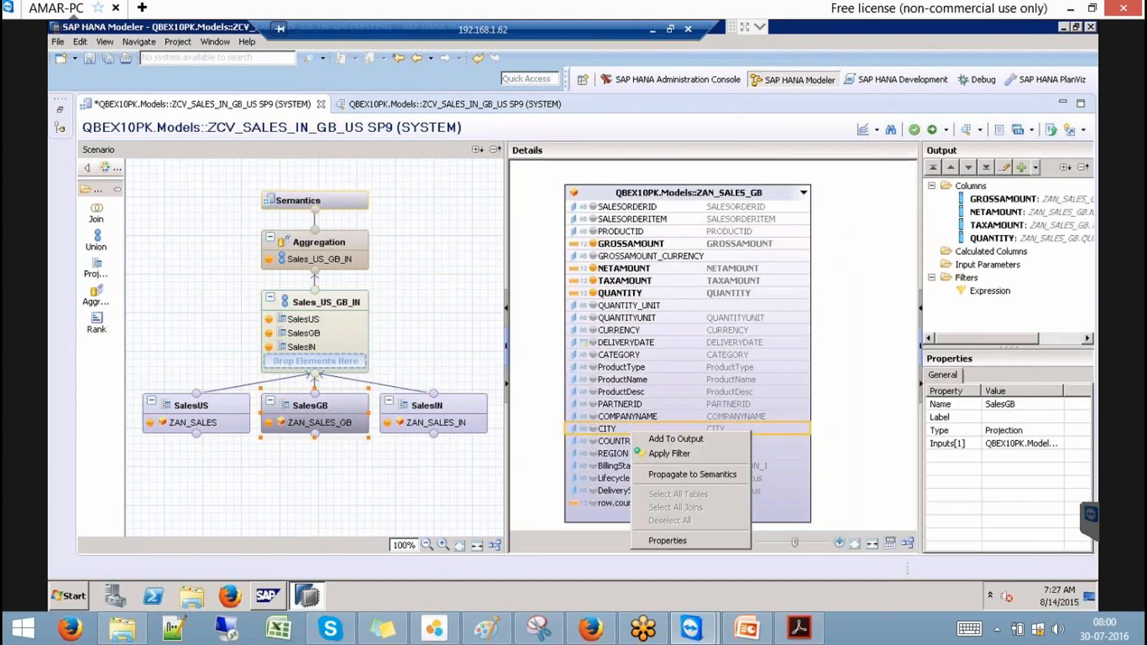
left_click(693, 474)
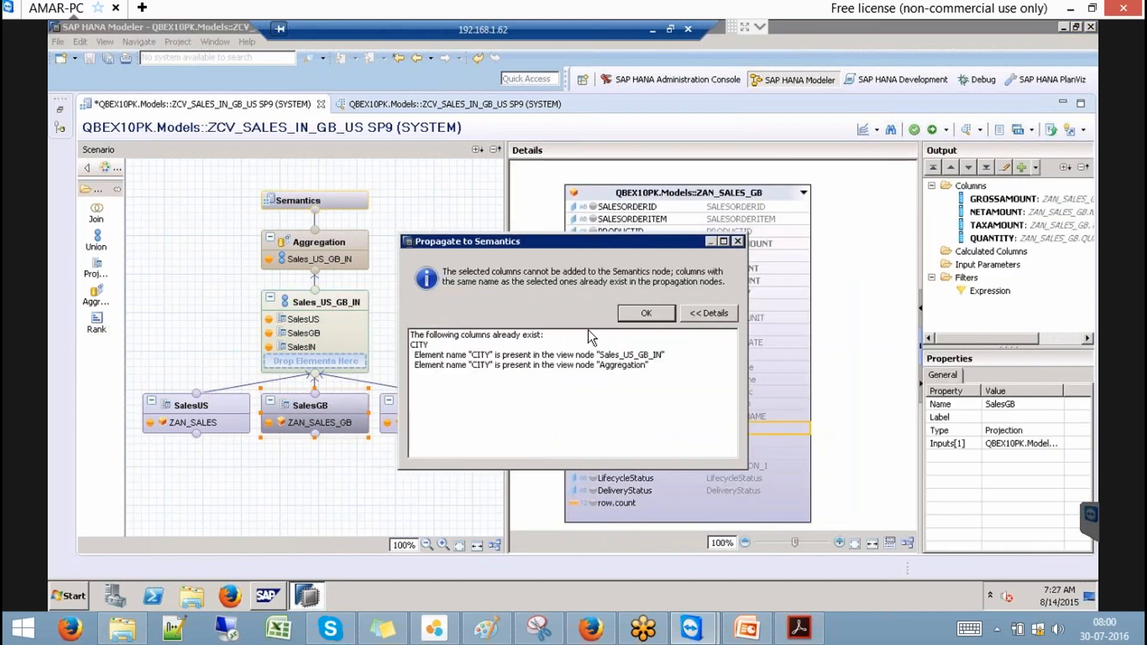
left_click(633, 318)
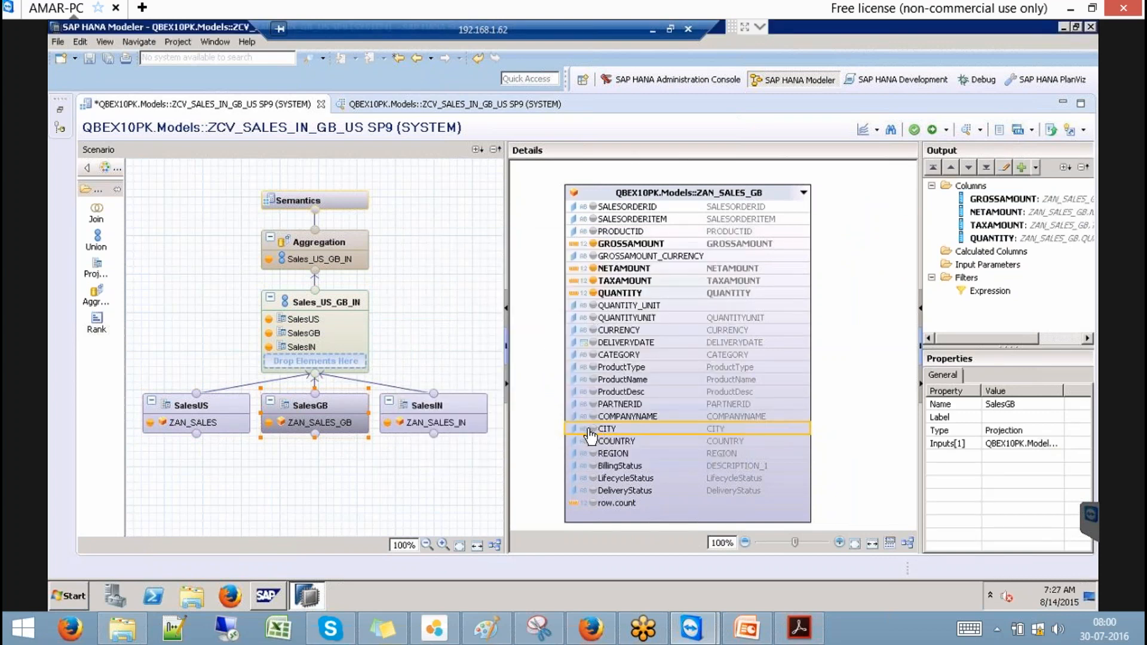
left_click(232, 410)
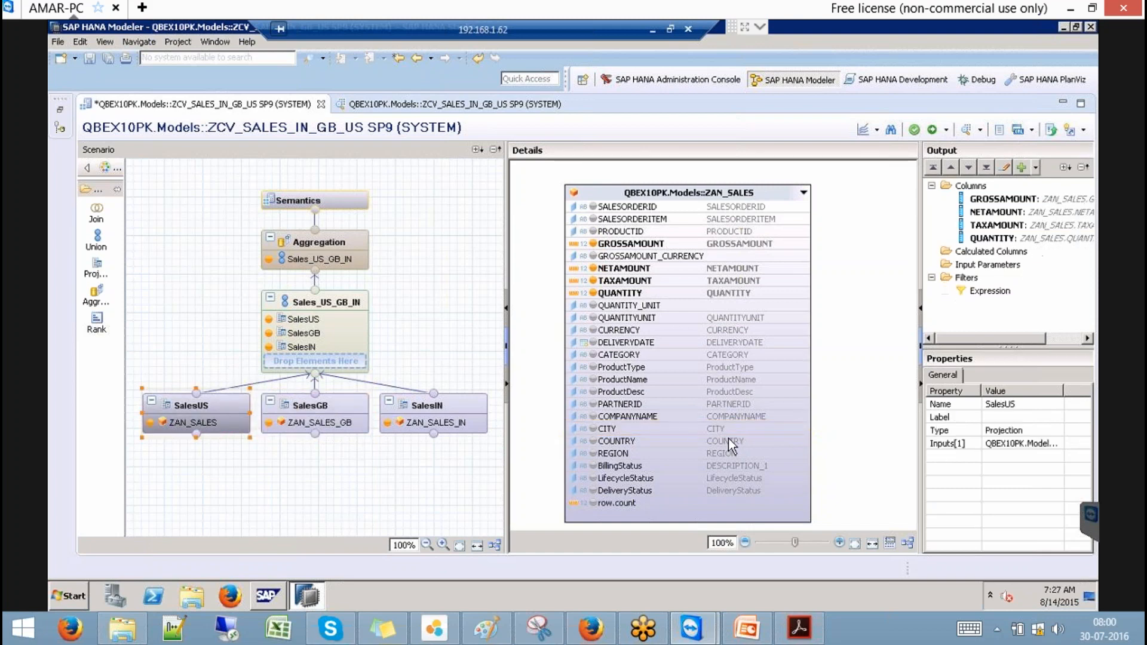
left_click(593, 429)
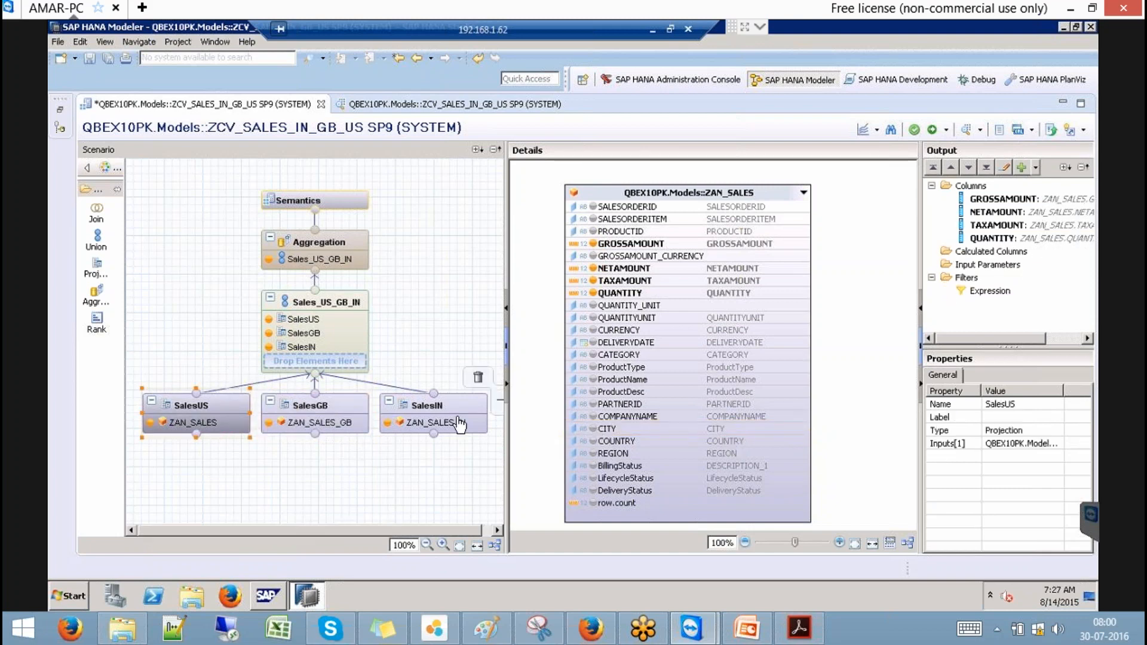
Step: Map the CITY columns of SalesUS and SalesGB to the CITY target column in the Sales_US_GB_IN union
left_click(289, 345)
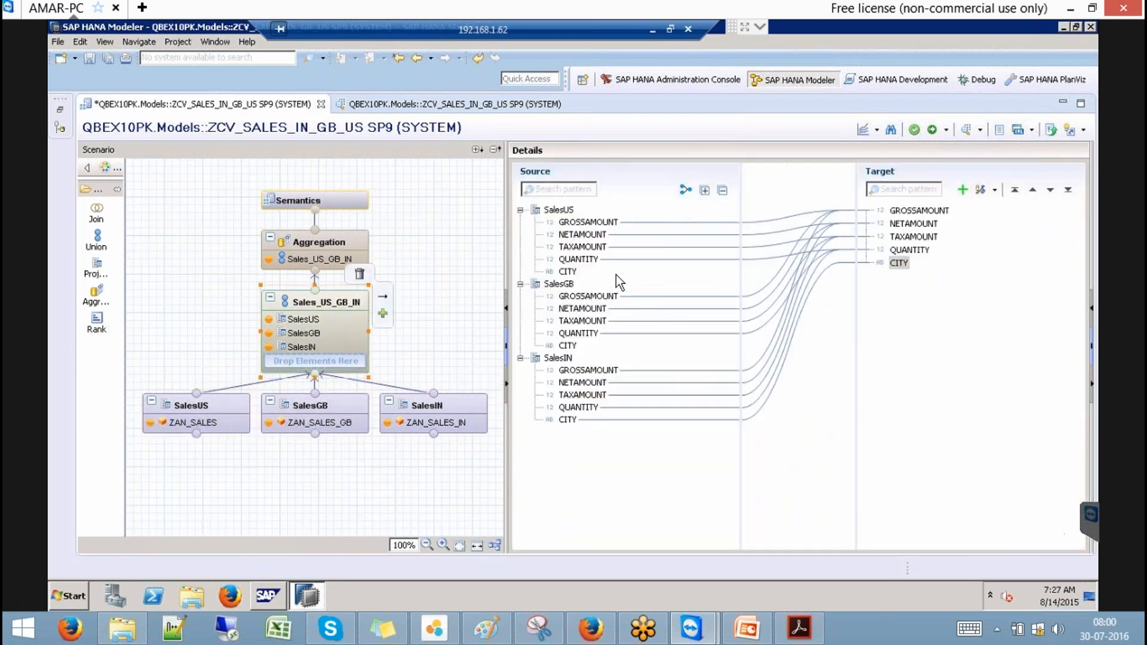
left_click_drag(570, 273, 898, 264)
left_click_drag(570, 346, 902, 267)
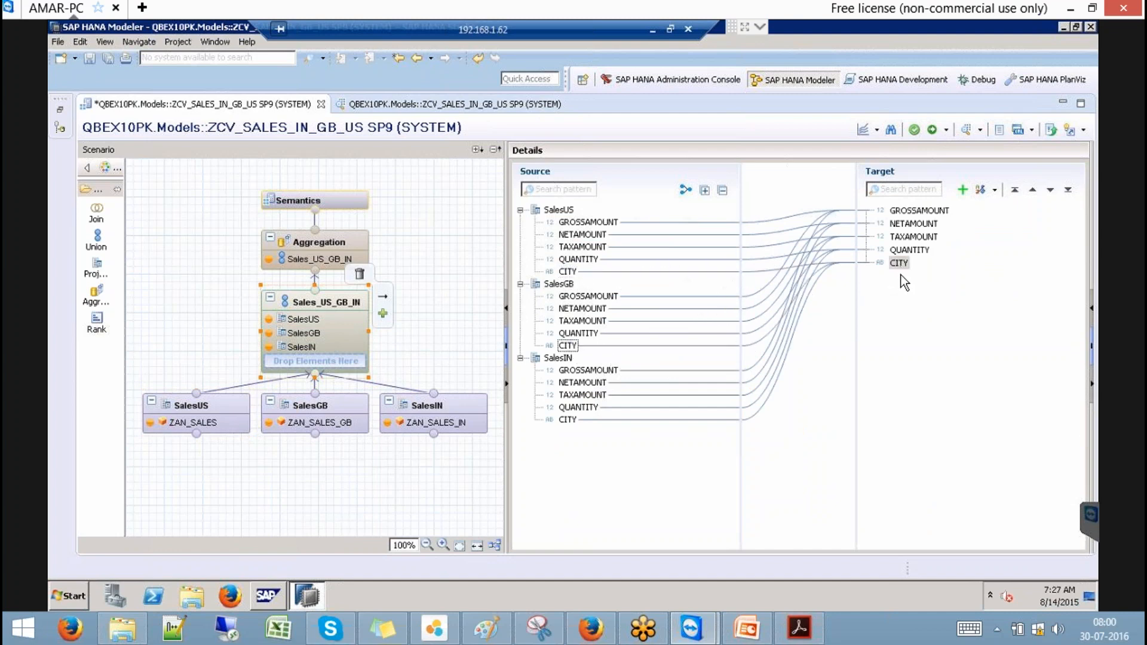
left_click(905, 262)
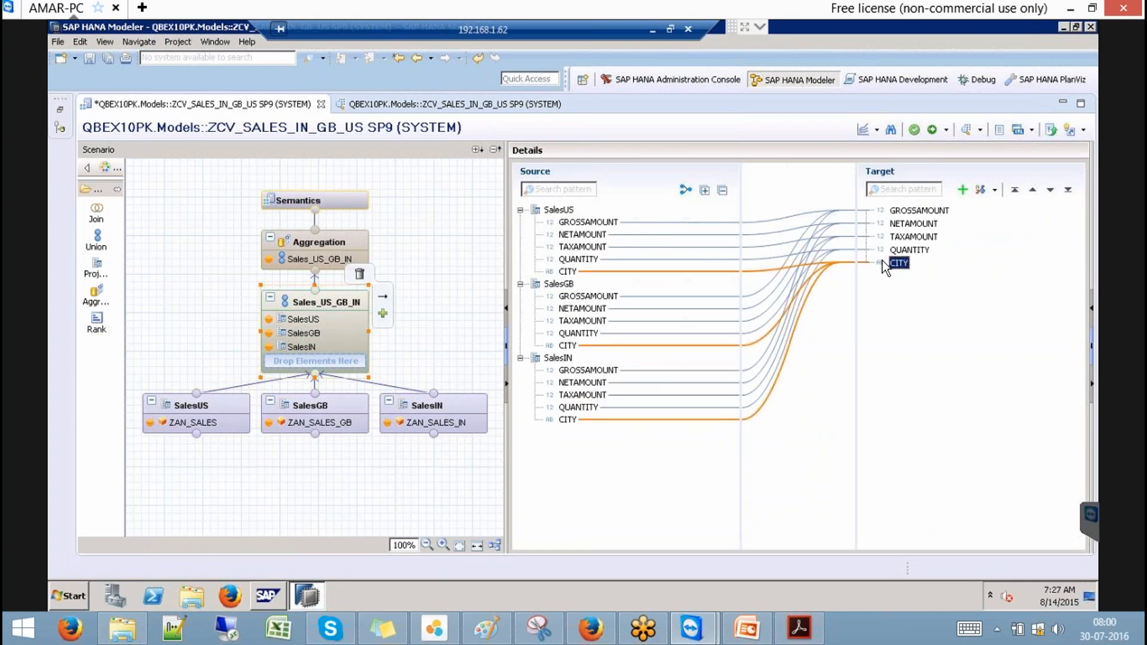
Step: Set the type of CITY to Attribute in the Semantics node, and save and activate the calculation view
left_click(337, 240)
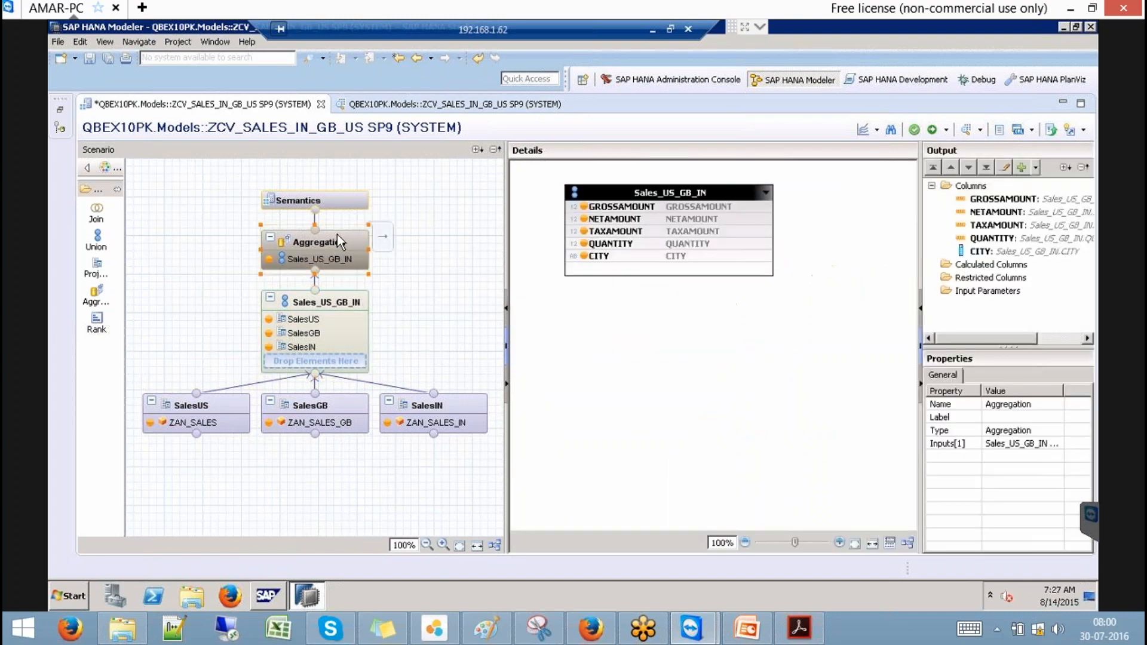
left_click(341, 198)
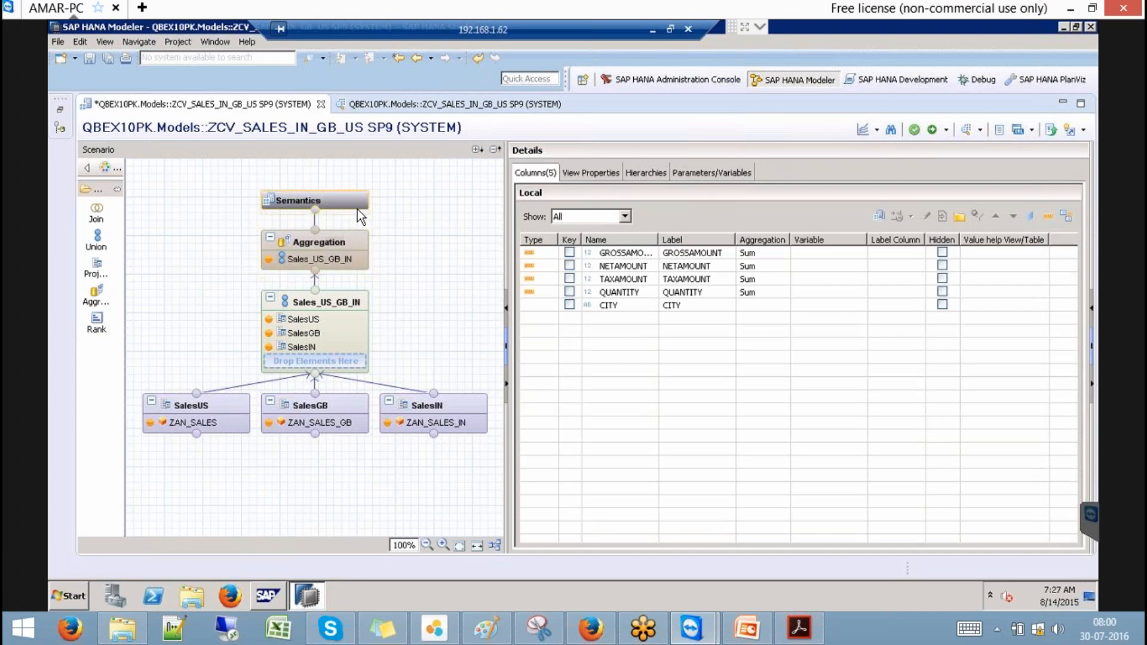
left_click(551, 307)
left_click(551, 306)
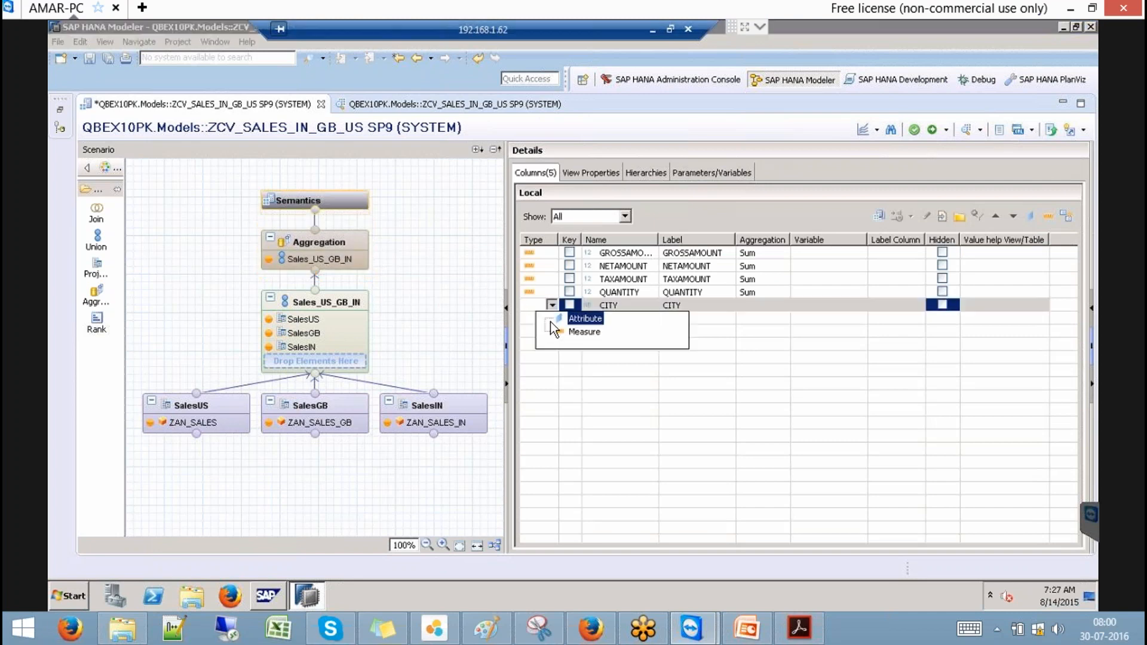
left_click(579, 319)
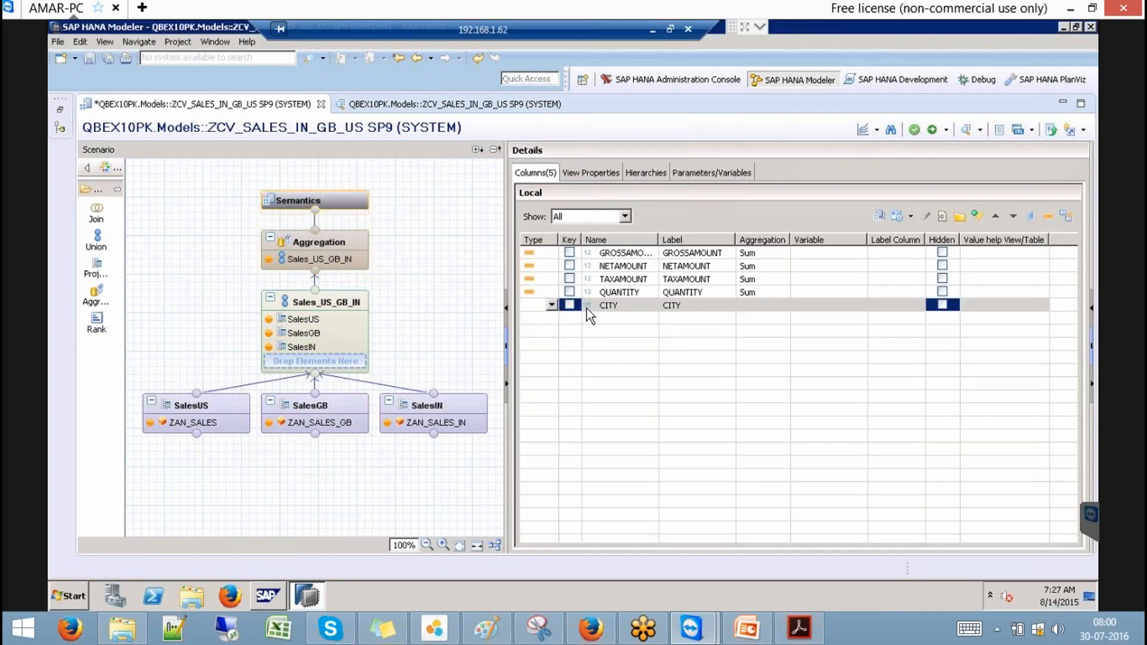
left_click(932, 130)
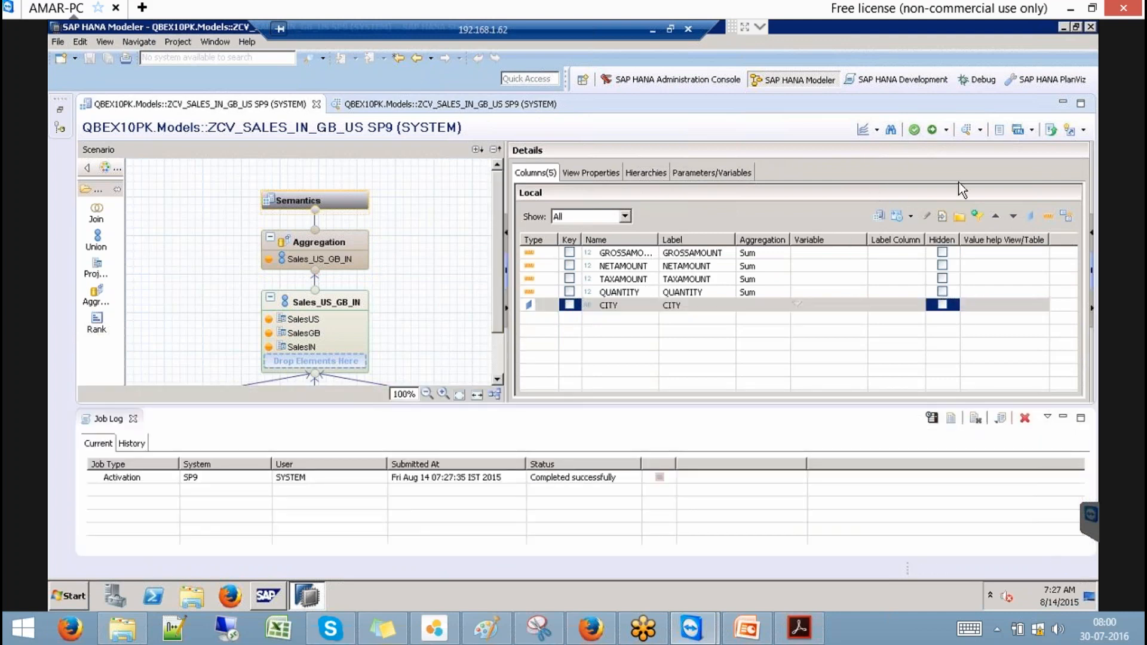
Step: Examine the cities in the calculation view's raw data with the CITY column widened, and close the data preview
left_click(966, 129)
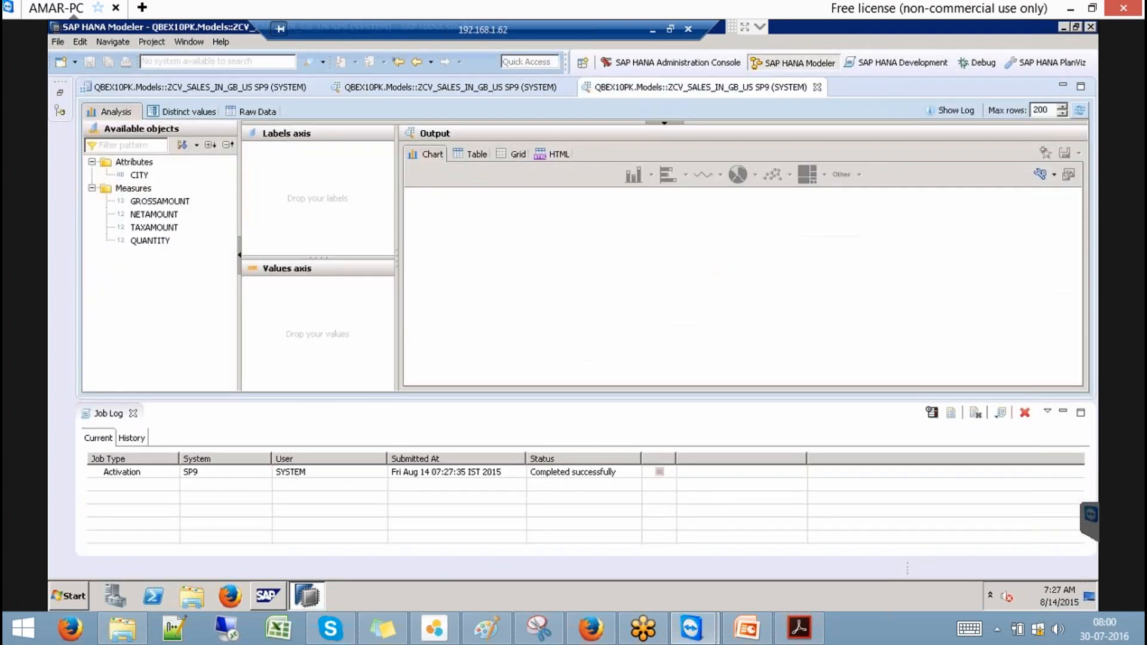
left_click(257, 112)
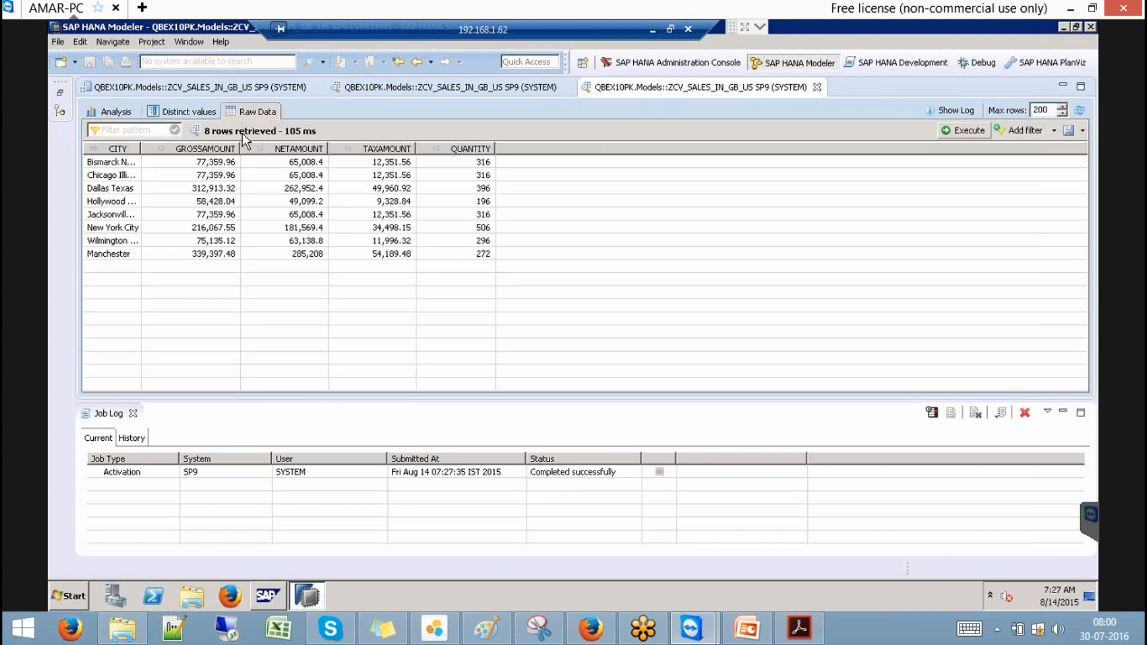
left_click(134, 415)
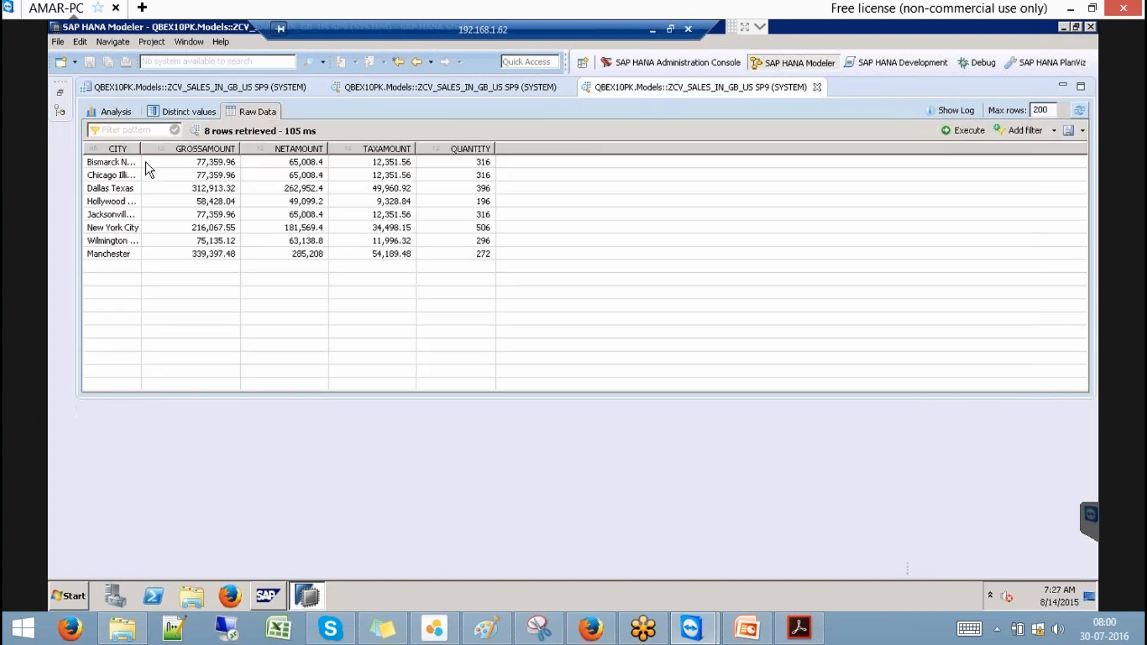
left_click_drag(140, 148, 214, 147)
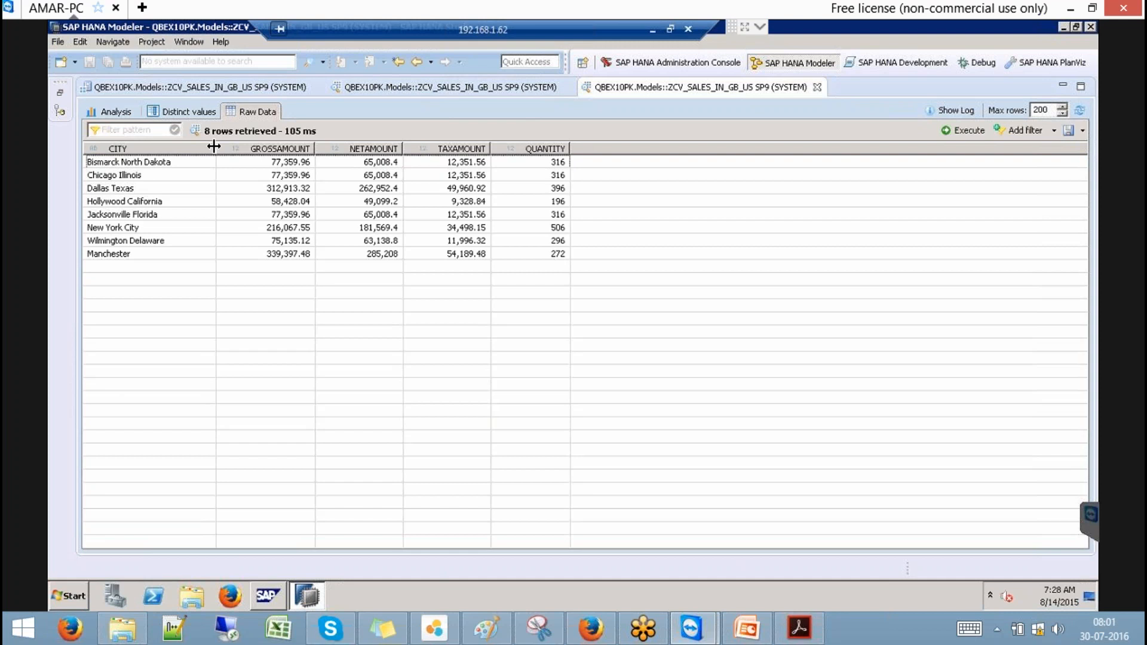
left_click(817, 88)
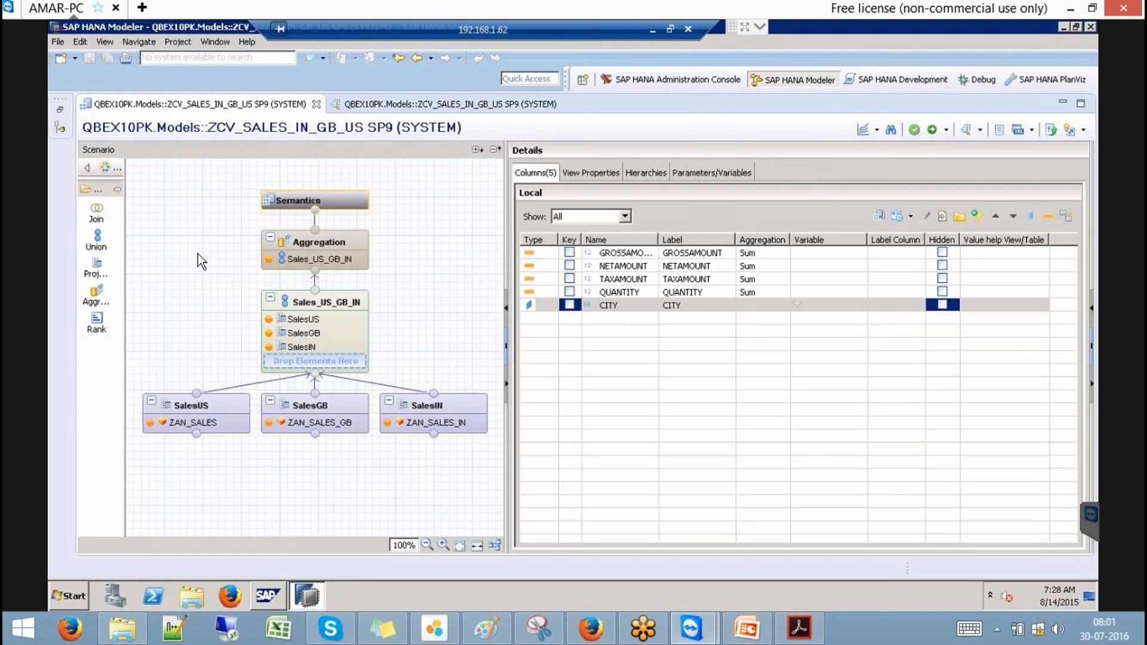
Step: Start a new calculated column named IND in the SalesIN projection
left_click(467, 406)
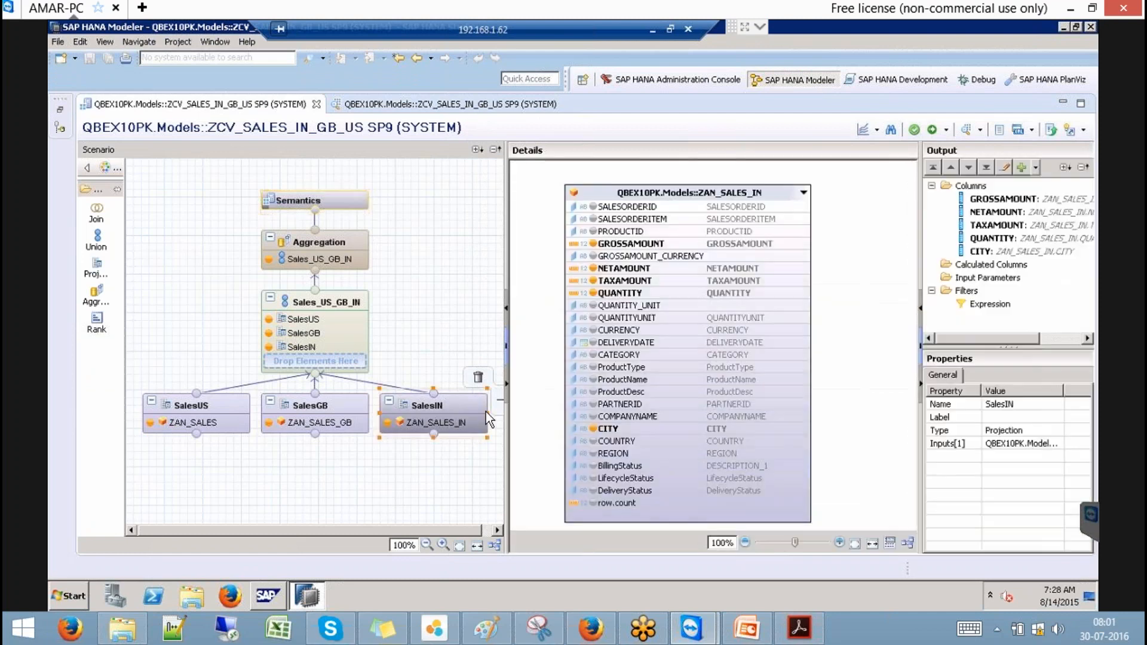
right_click(993, 268)
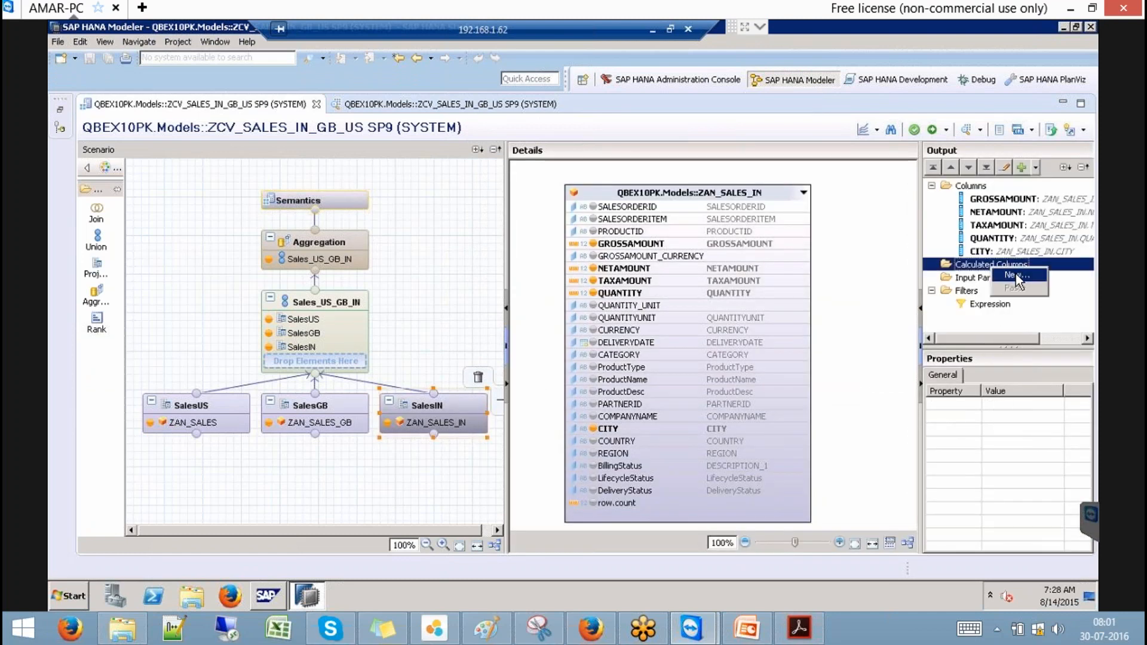
left_click(1016, 273)
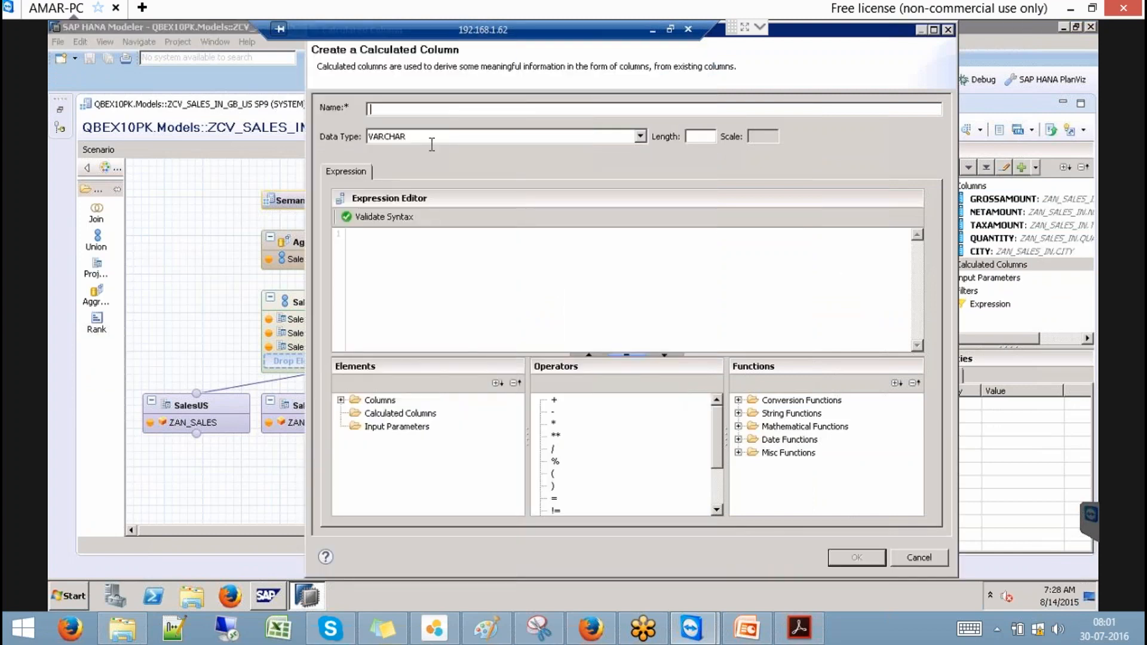
type("ind")
key("BackSpace")
key("BackSpace")
key("BackSpace")
type("IND")
Step: Set the expression of the IND calculated column to 'NODE1' and validate its syntax
left_click(429, 256)
type("1IN")
key("BackSpace")
key("BackSpace")
key("BackSpace")
type("'NODE1'")
left_click(379, 217)
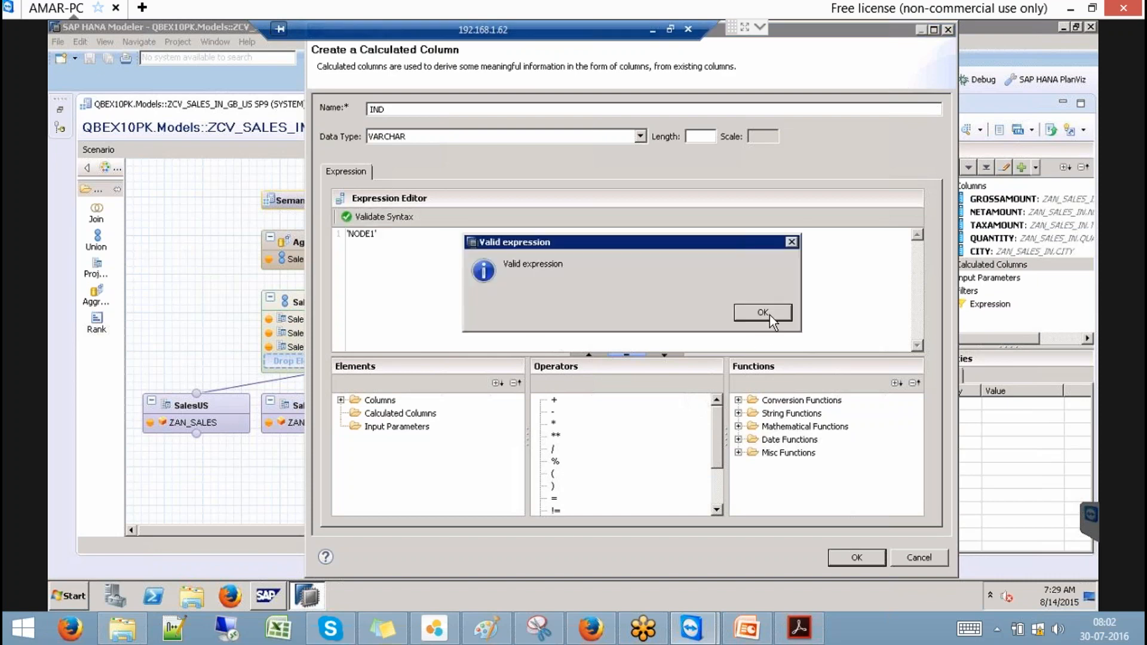
key("Return")
Step: Set the length of the IND calculated column to 10 and finish creating it in the SalesIN projection
left_click(711, 136)
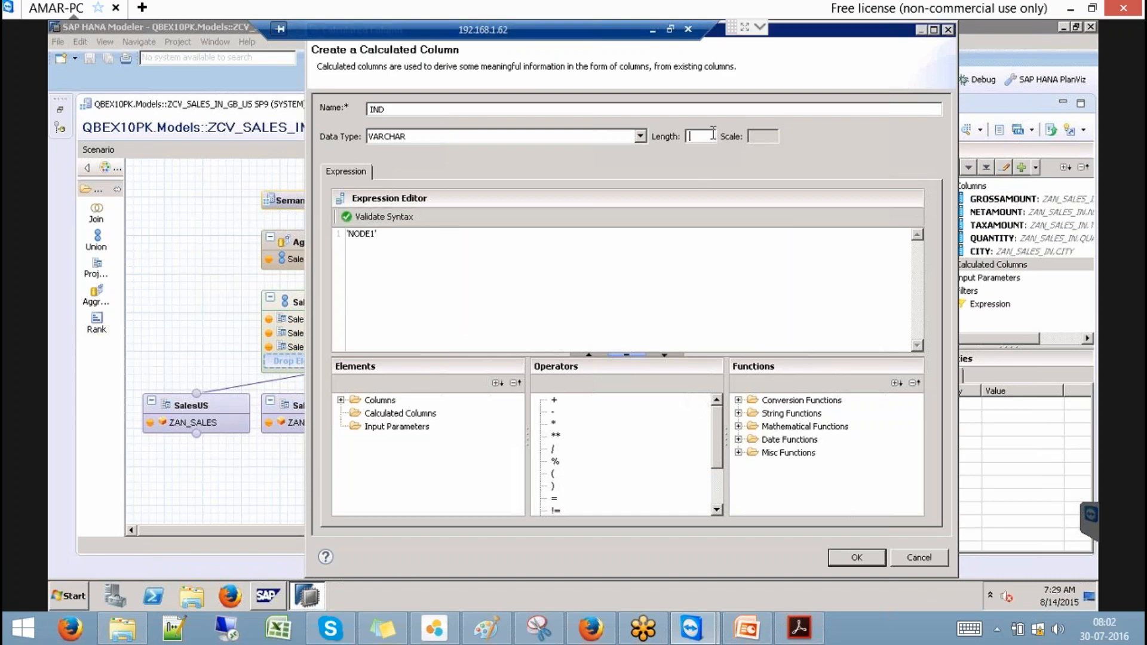
type("10")
left_click(855, 560)
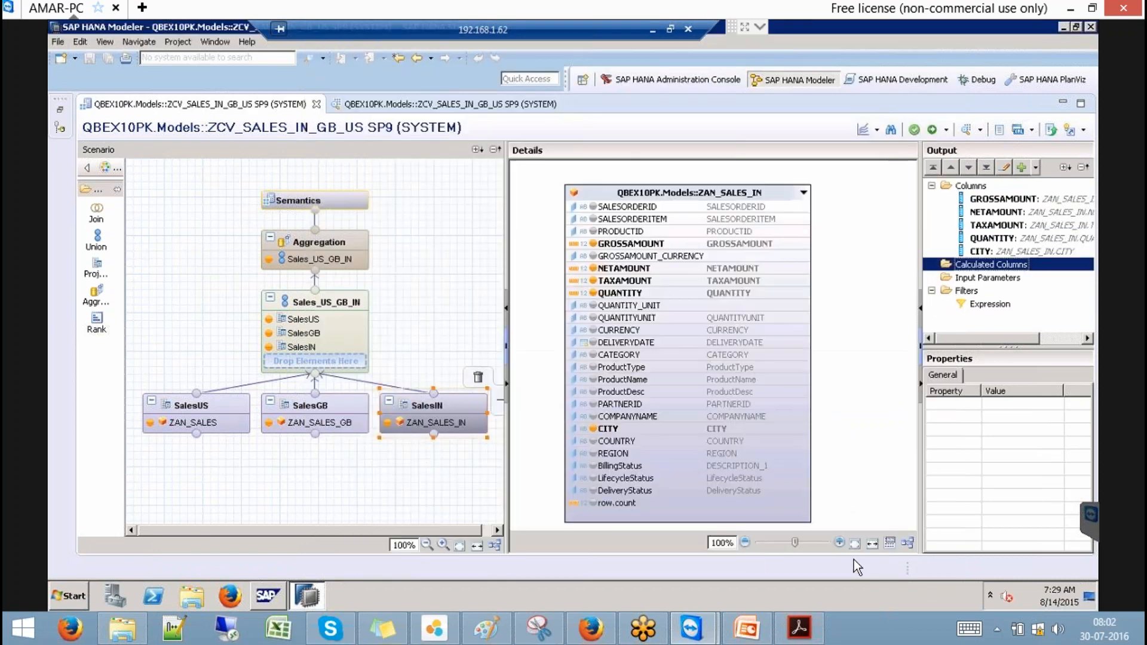
Step: Add a VARCHAR calculated column IND of length 5 with the validated expression 'NODE2' to the SalesGB projection
left_click(335, 407)
right_click(1014, 265)
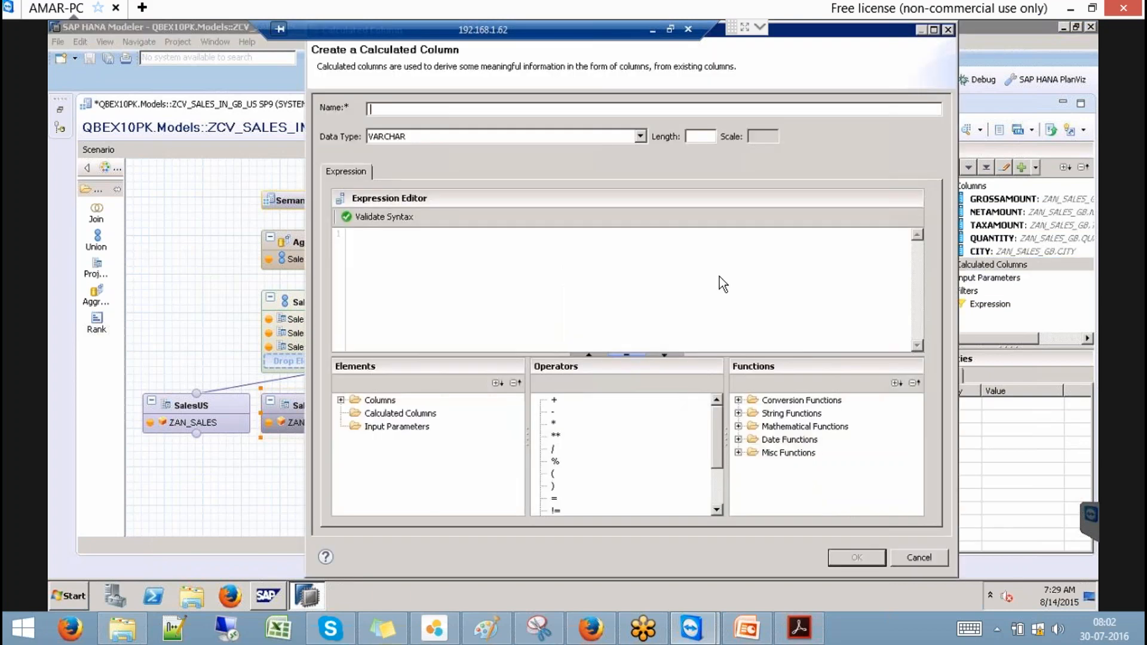
type("IND")
left_click(702, 137)
type("5")
left_click(565, 250)
type("'NODE2'")
left_click(405, 217)
left_click(763, 312)
left_click(857, 558)
Step: Add a VARCHAR calculated column IND of length 5 with the validated expression 'NODE3' to the SalesUS projection
left_click(228, 411)
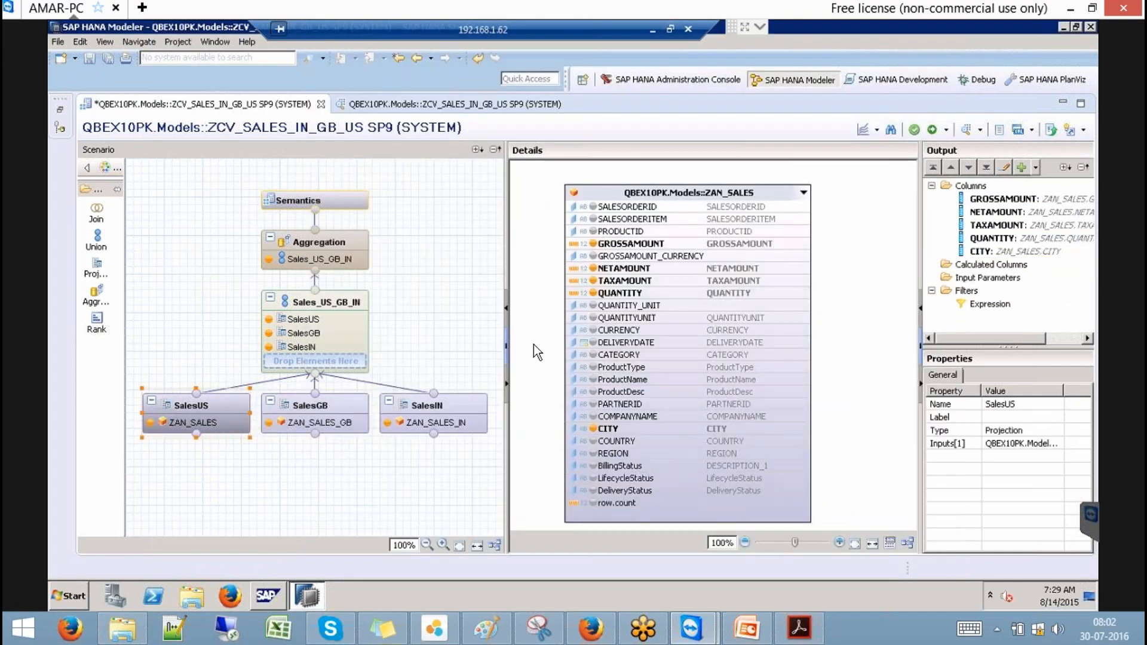
right_click(980, 252)
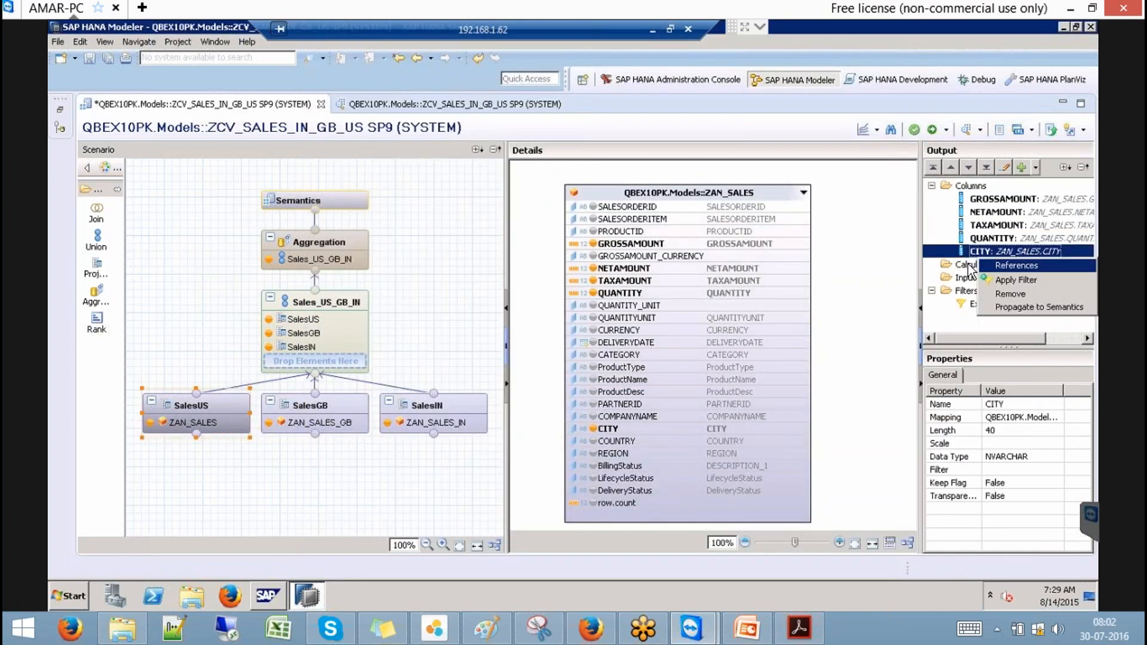
right_click(968, 264)
left_click(993, 273)
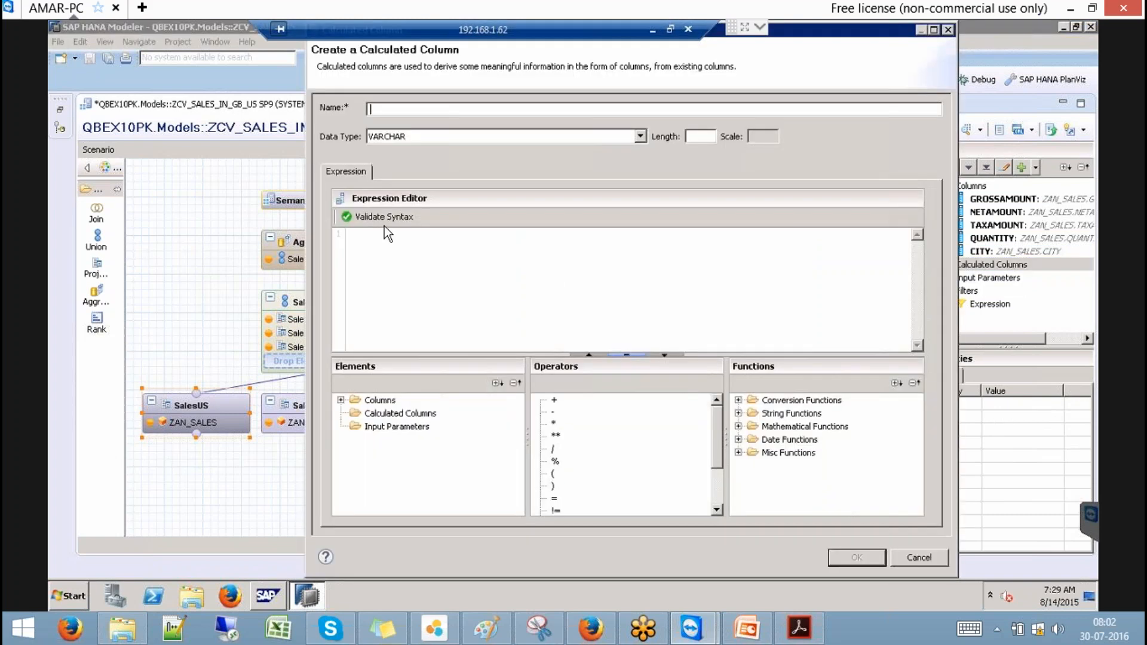
type("IND")
left_click(698, 137)
type("5")
left_click(522, 245)
type("'NODE3'")
left_click(368, 216)
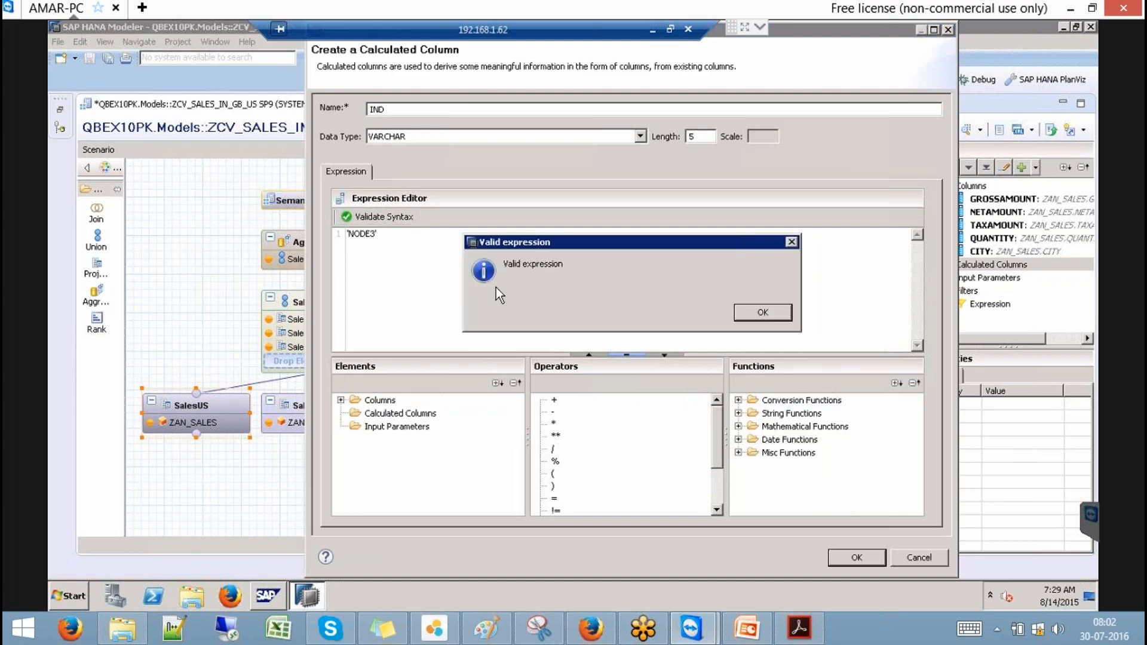
left_click(763, 314)
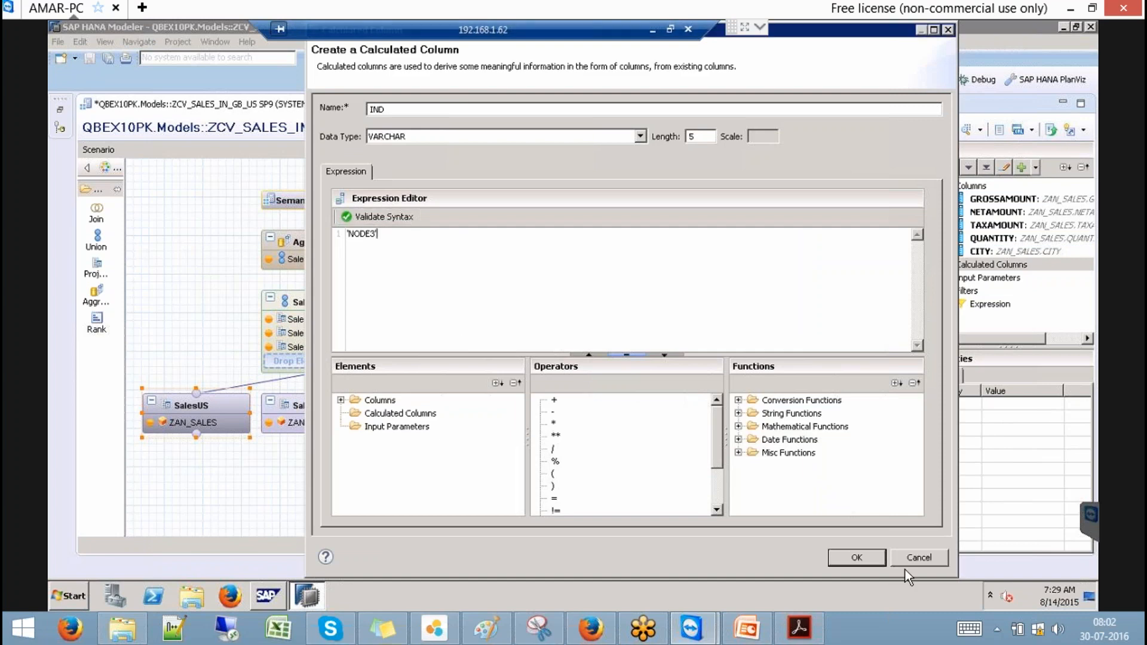
left_click(862, 558)
Step: Map the IND columns of SalesUS, SalesGB and SalesIN to the target of the Sales_US_GB_IN union by name
left_click(354, 319)
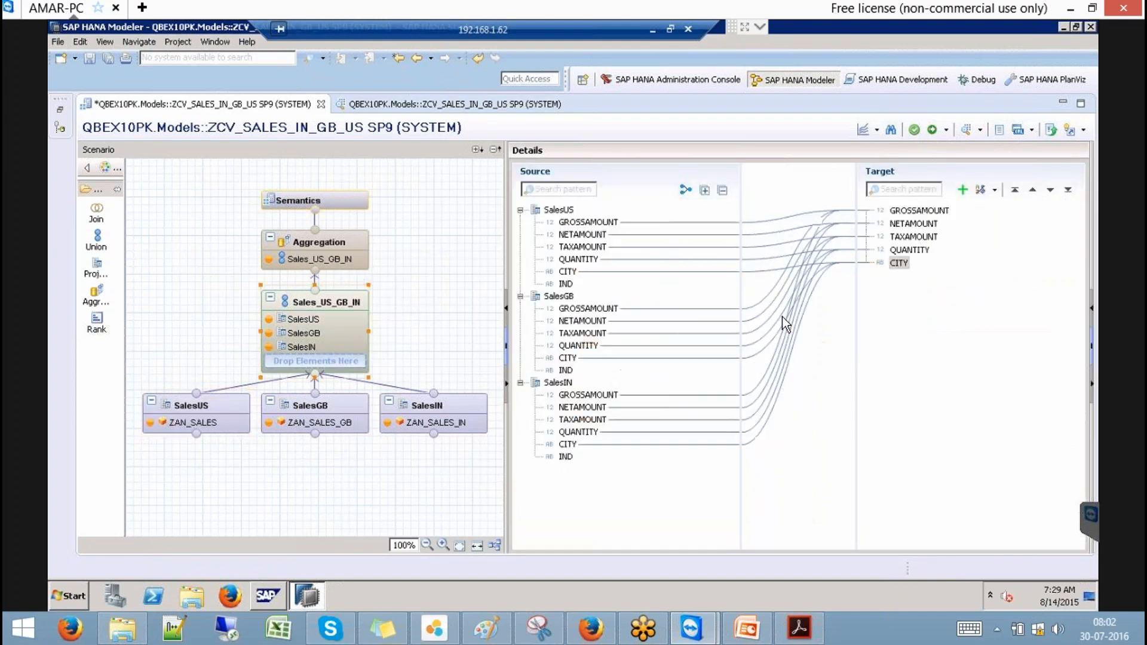
left_click(566, 284)
left_click(685, 190)
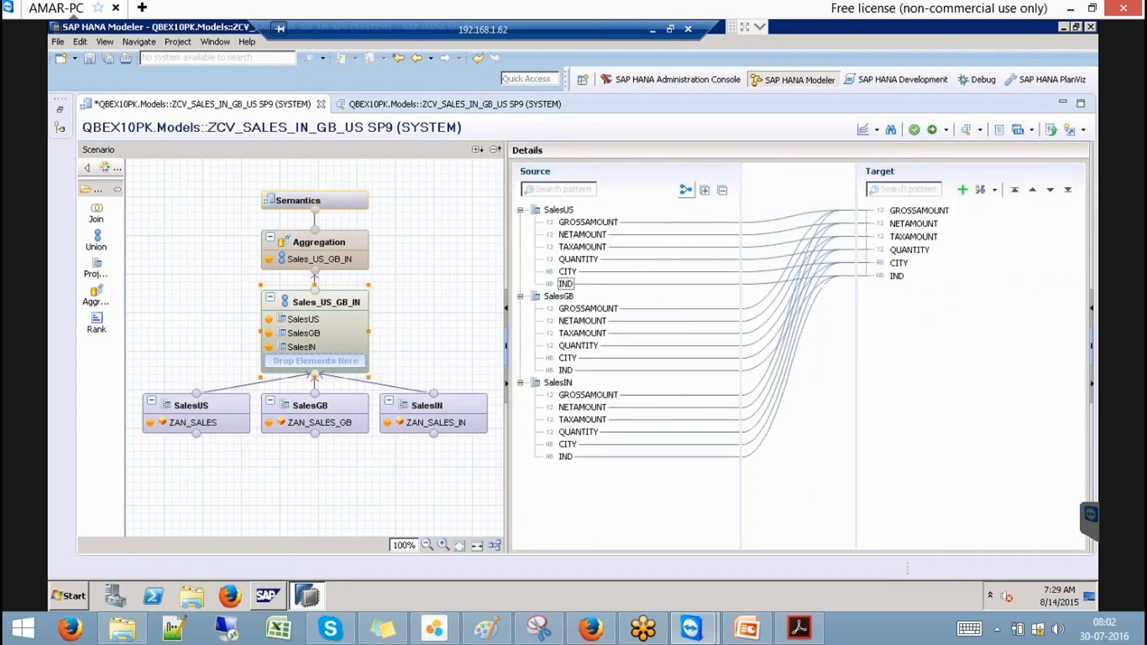
Step: Add the IND column of Sales_US_GB_IN to the output of the Aggregation node
left_click(356, 201)
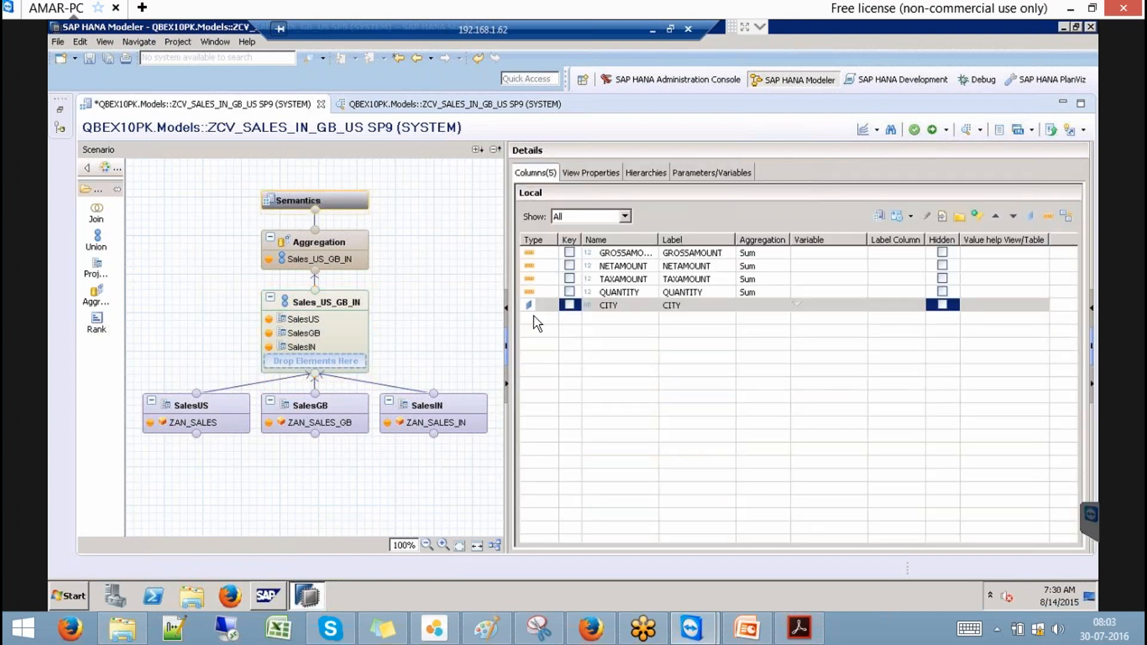
left_click(351, 250)
right_click(623, 270)
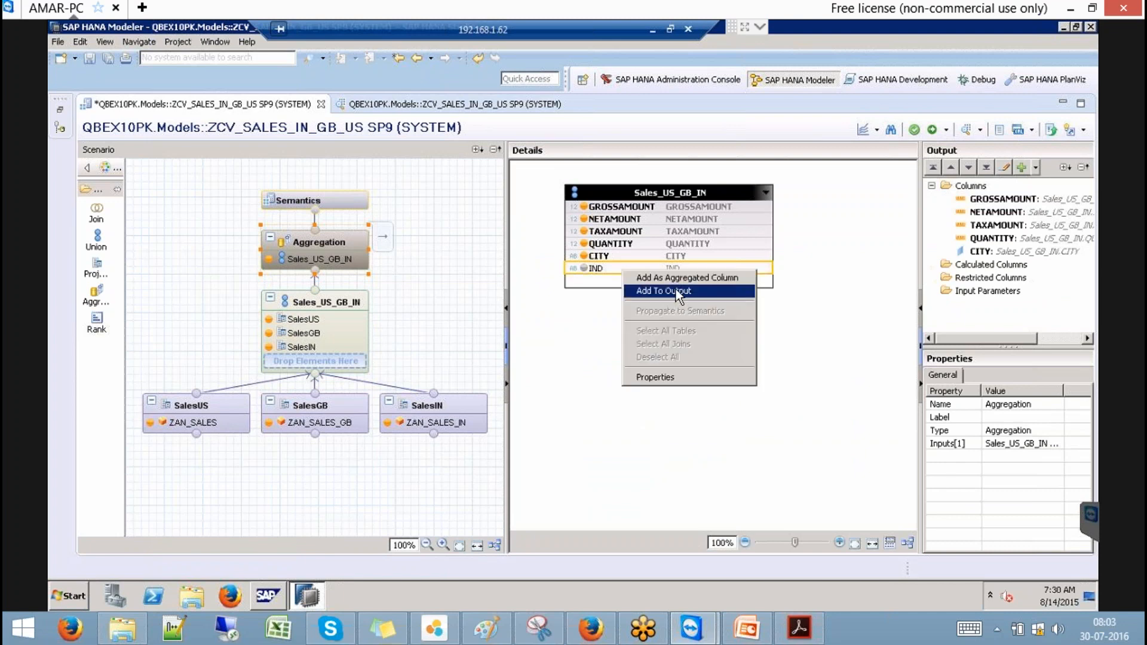
left_click(663, 291)
Step: Set the type of IND to Attribute in the Semantics node, and save and activate the calculation view
left_click(351, 207)
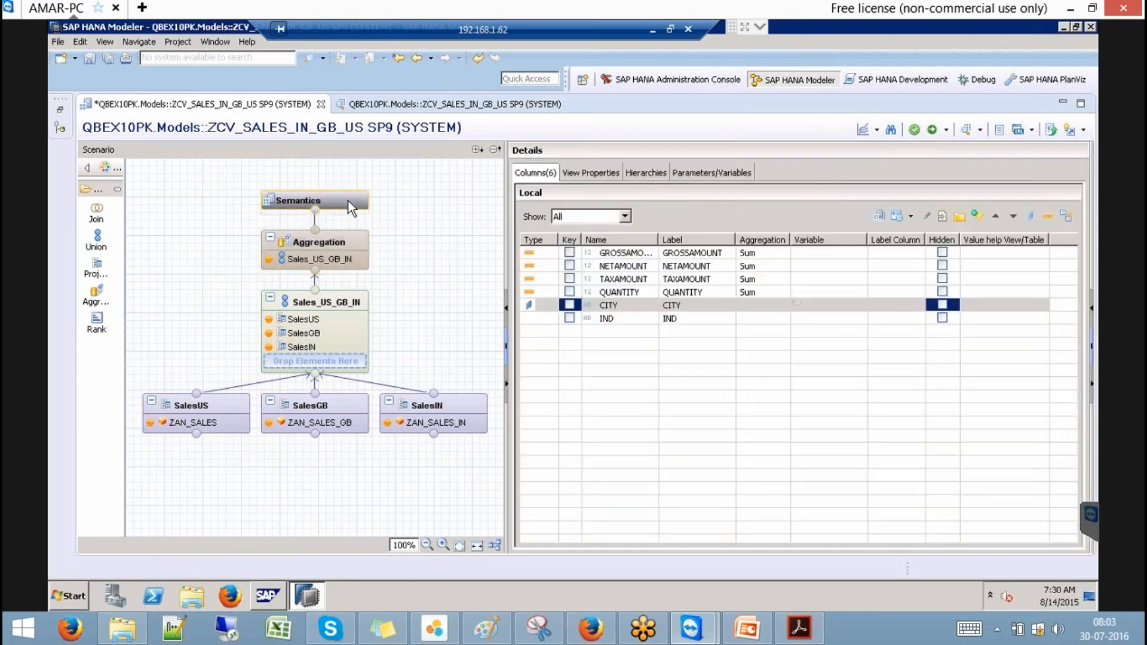
left_click(570, 305)
left_click(552, 318)
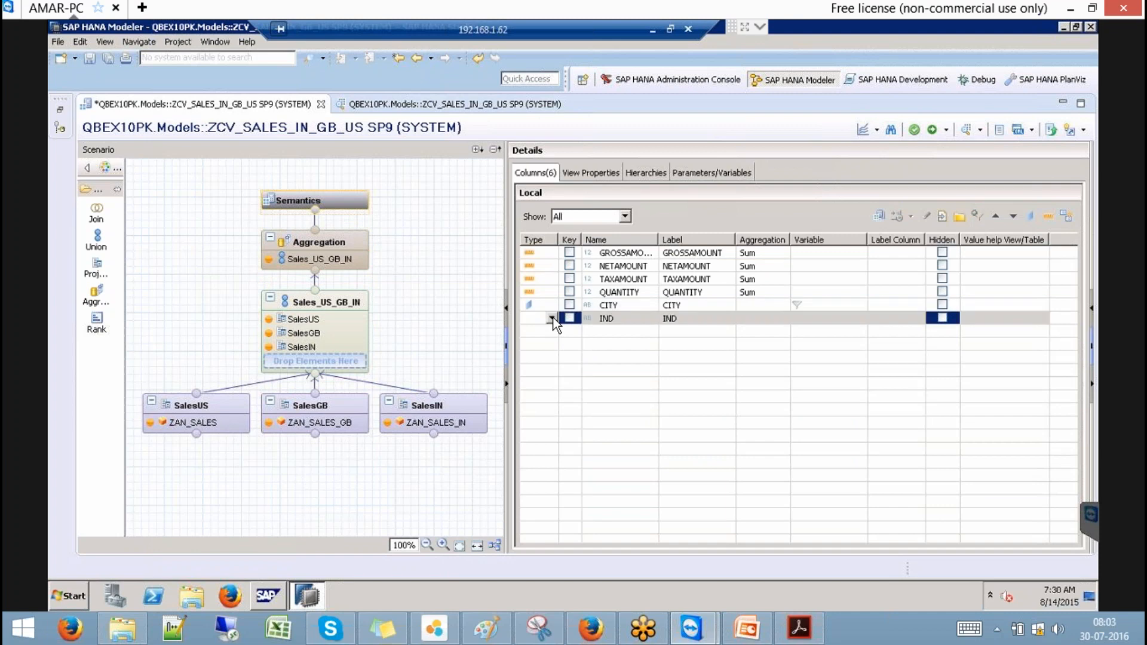
left_click(552, 318)
key("Return")
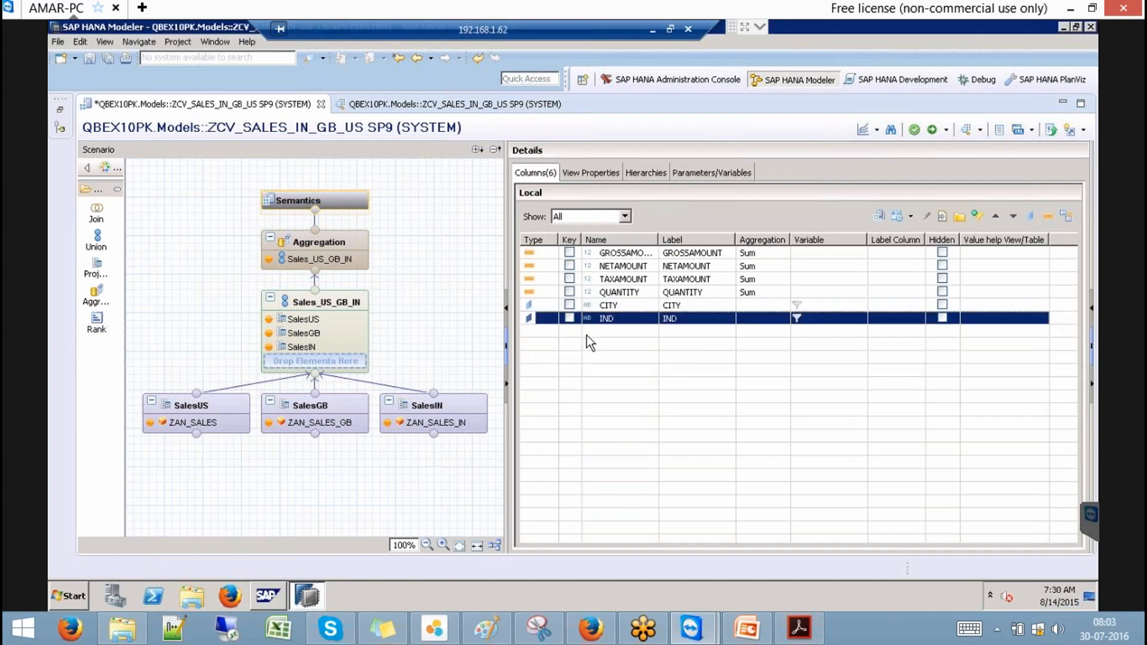
left_click(932, 130)
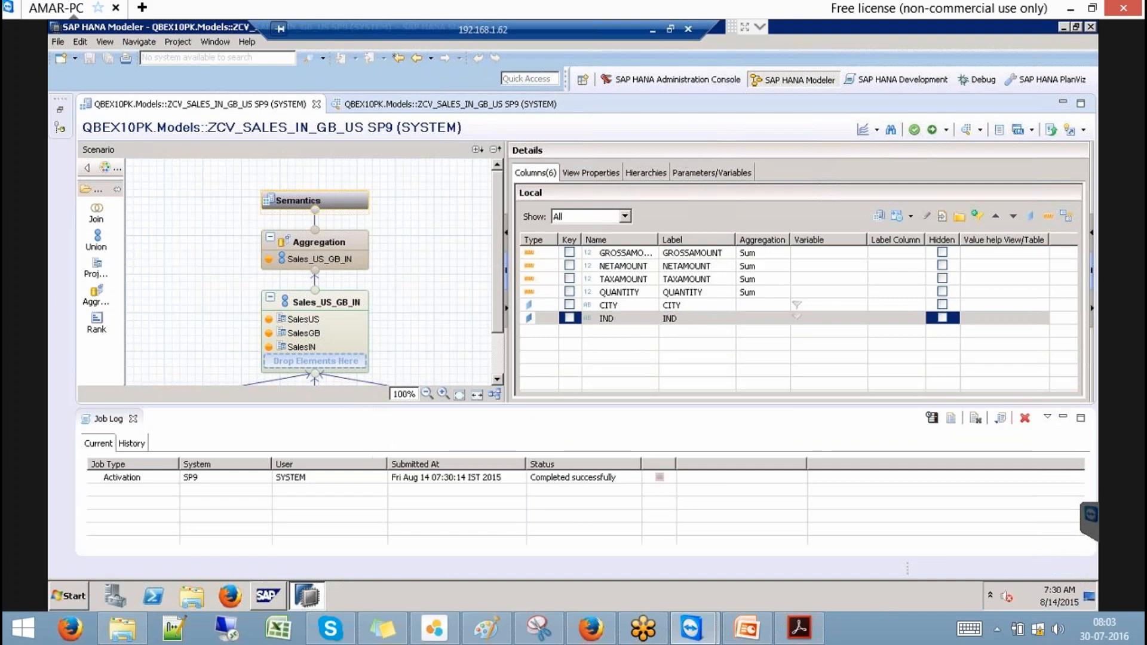
Step: Preview the calculation view's raw data and examine which IND value each city row carries
left_click(966, 130)
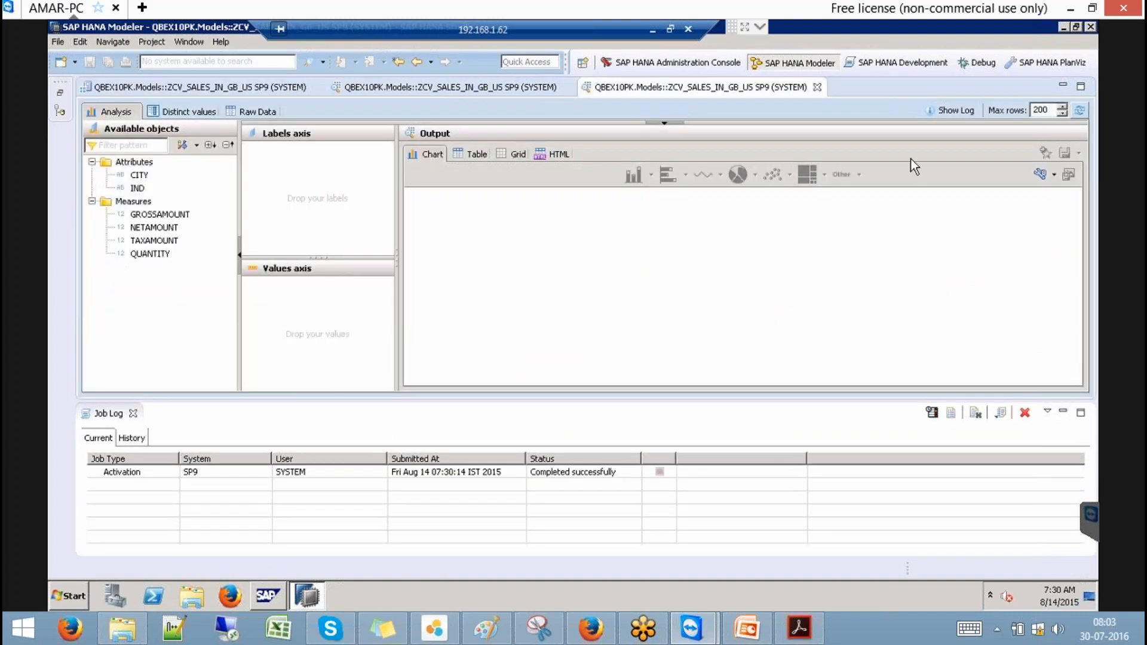
left_click(252, 110)
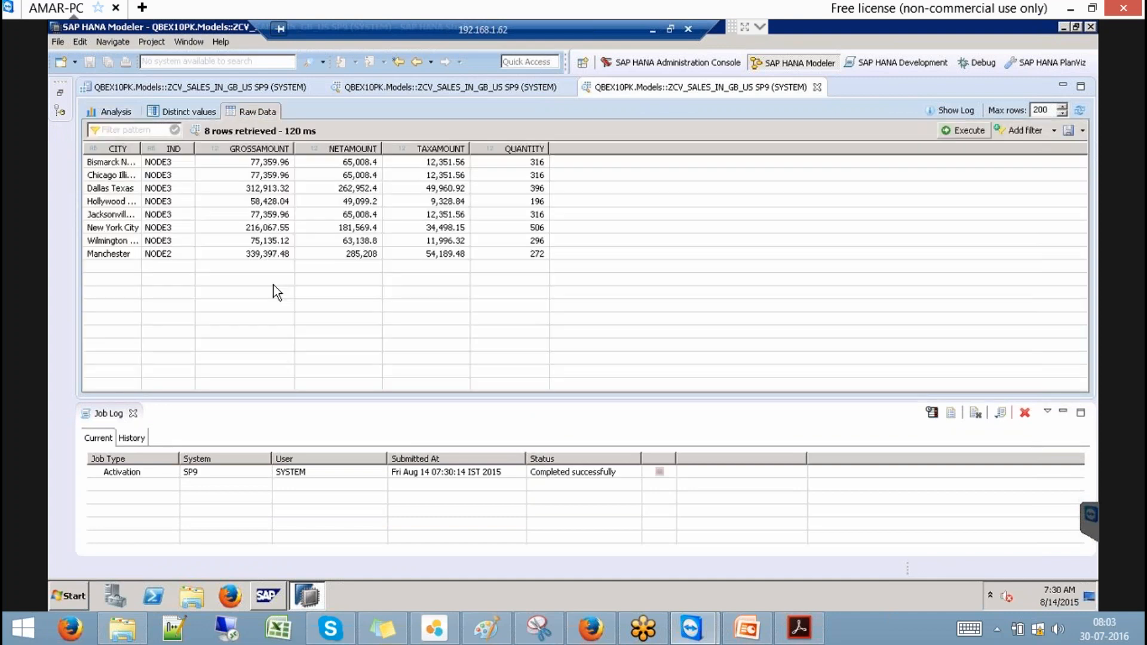
left_click(133, 414)
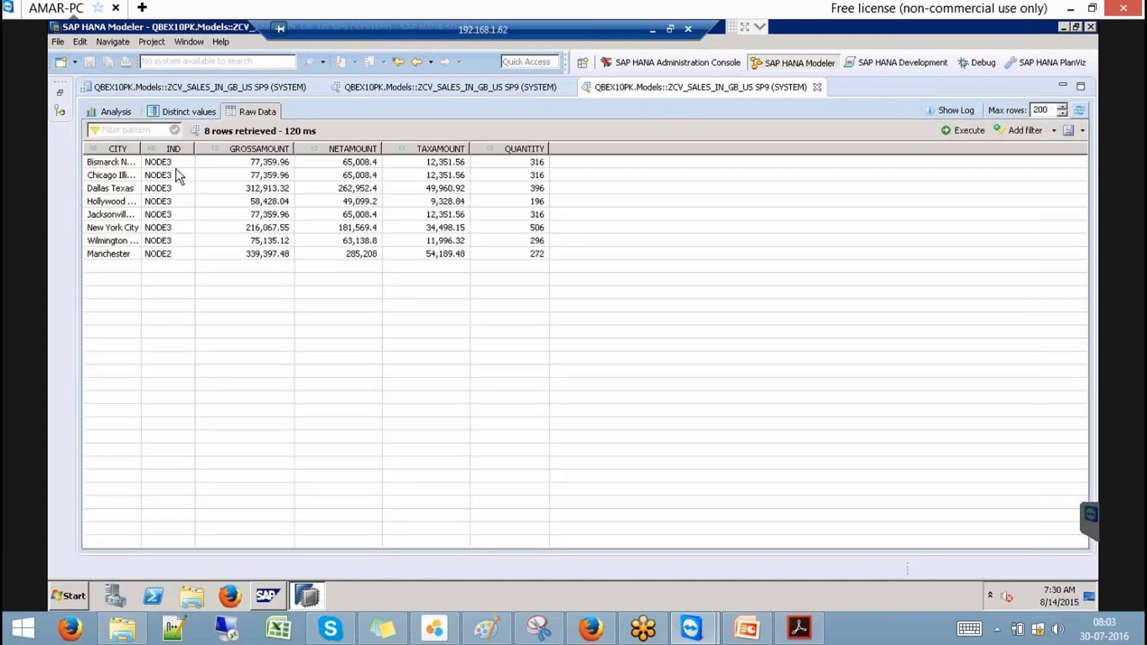
left_click(120, 254)
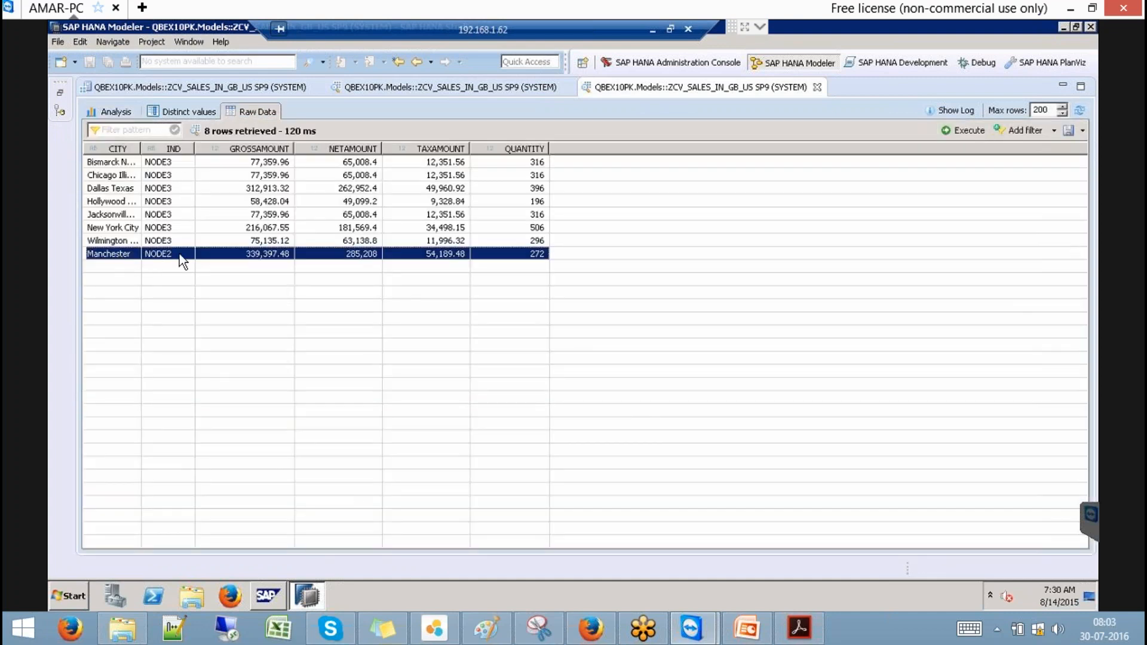
left_click(174, 238)
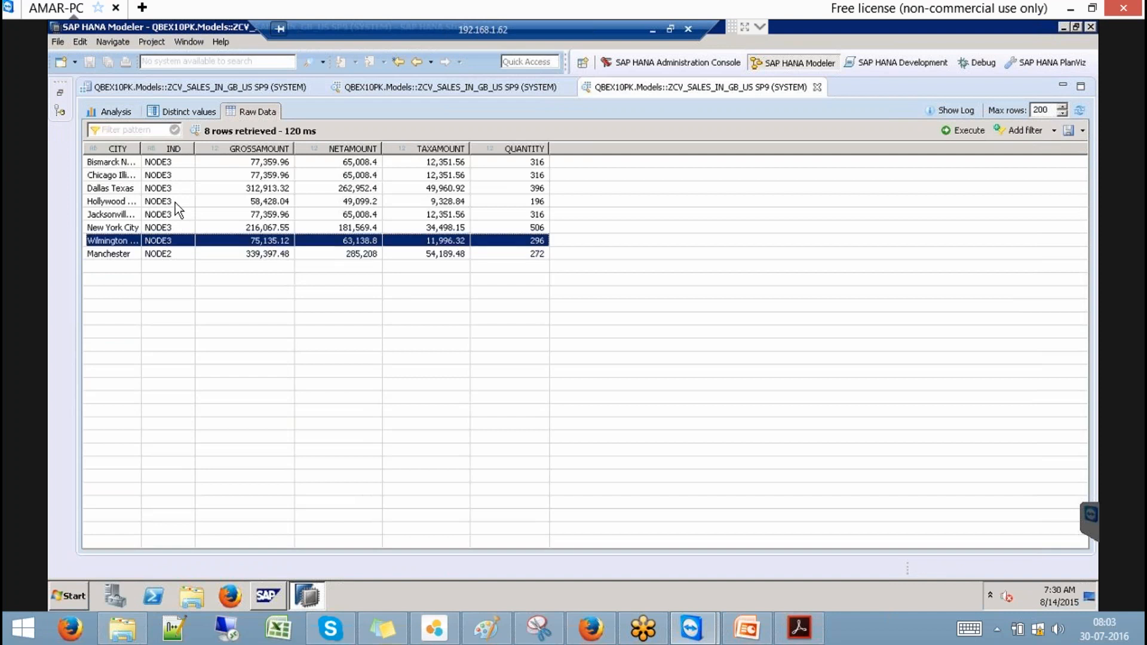
left_click(177, 165)
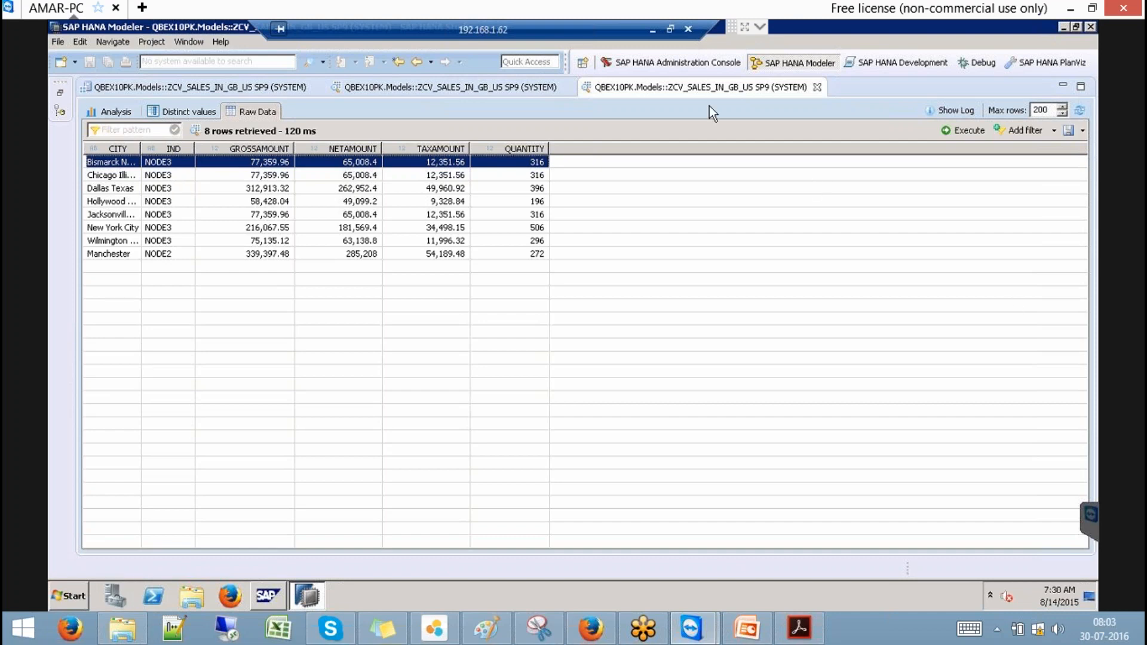
Step: Close both data previews and the calculation view, and bring back the Systems tree
left_click(817, 87)
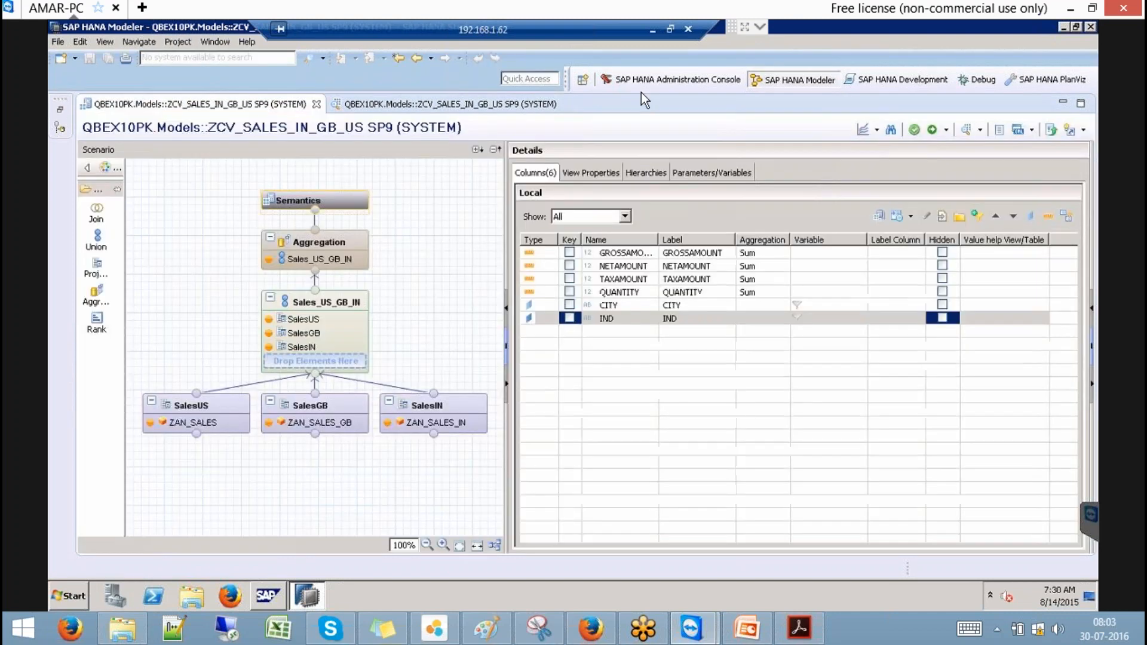
left_click(316, 104)
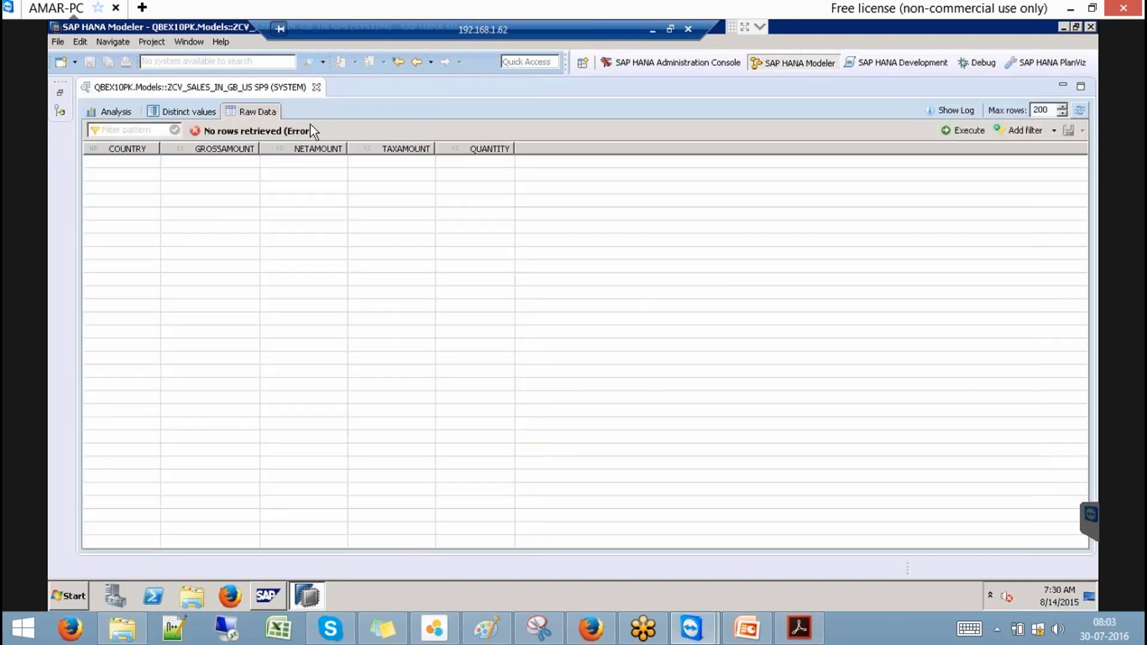
left_click(316, 88)
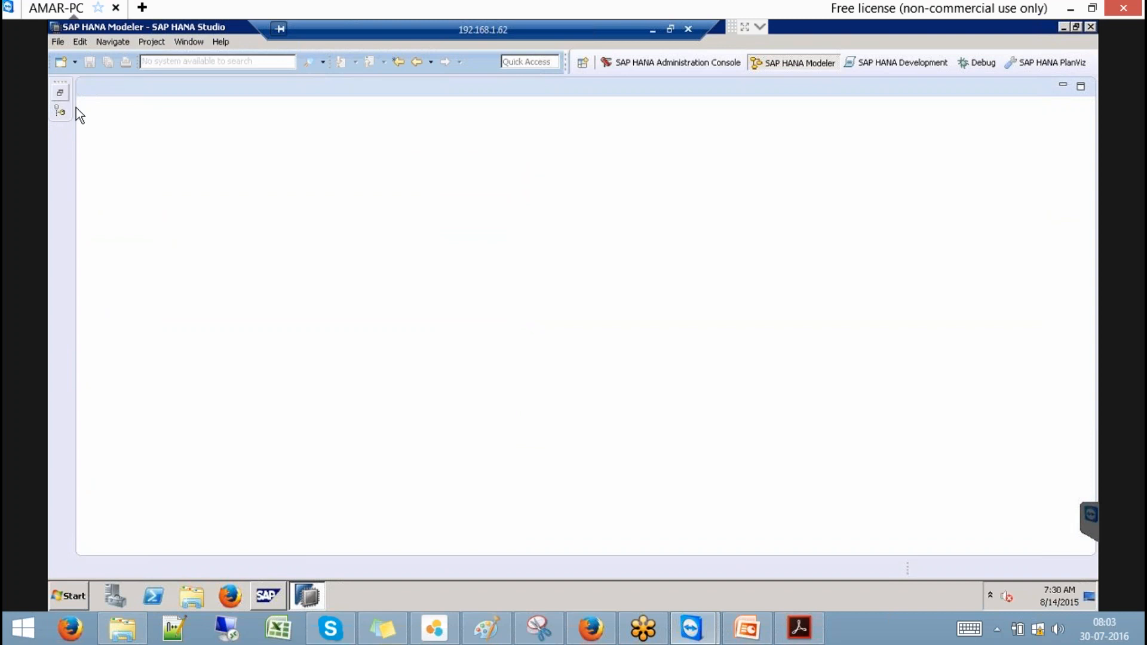
left_click(59, 111)
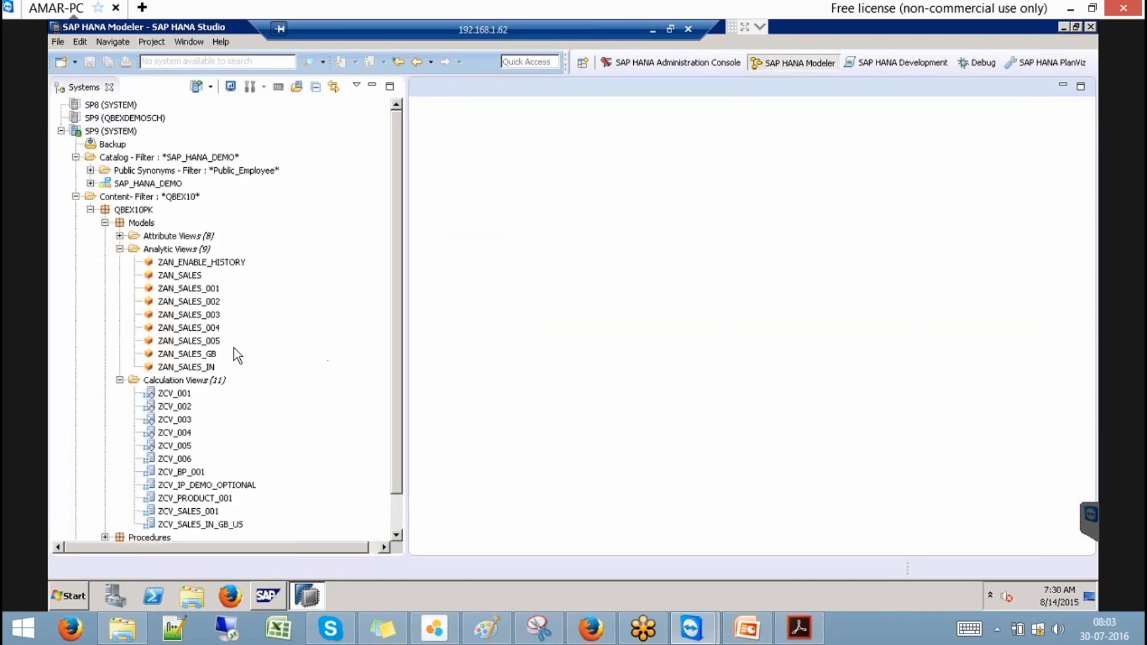
left_click(182, 276)
double_click(180, 275)
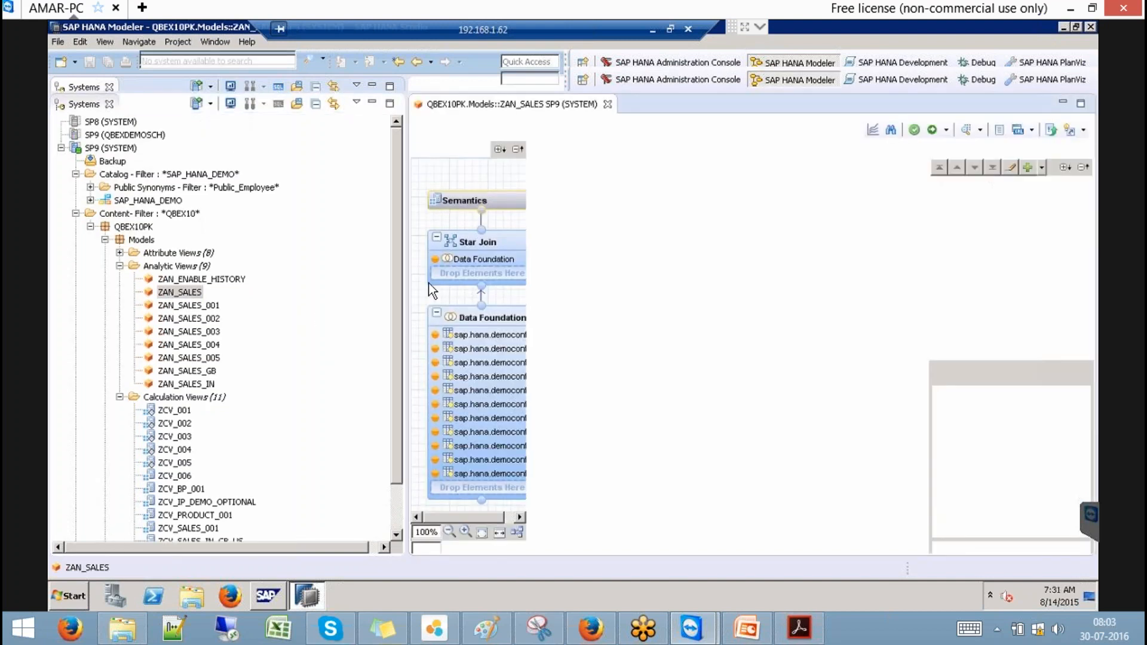
left_click(607, 104)
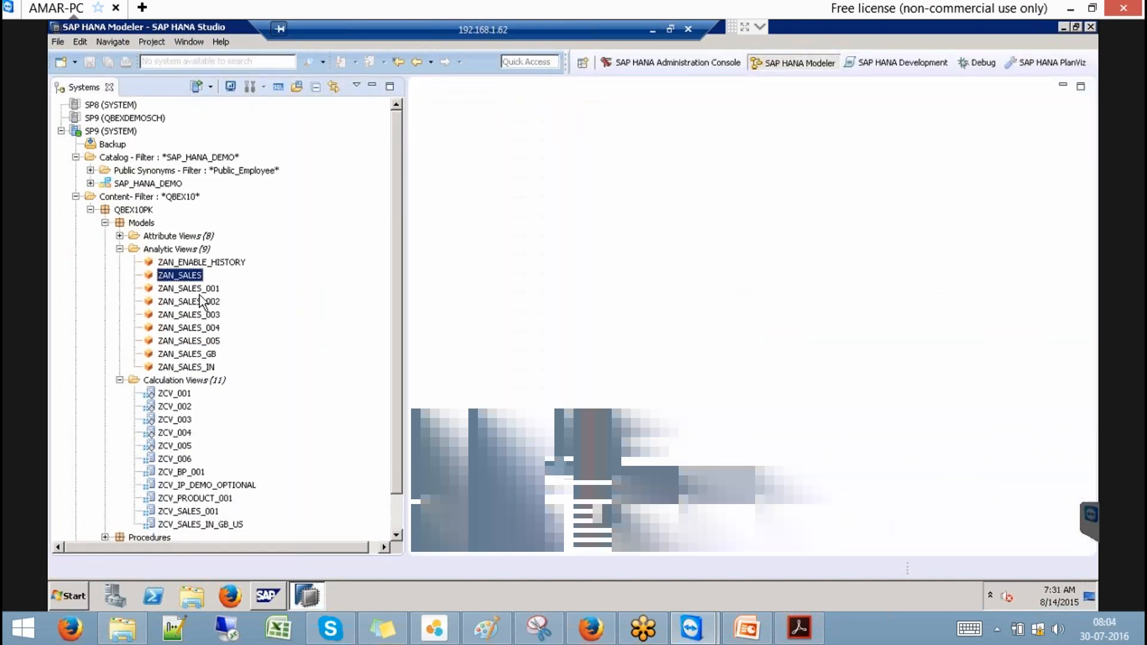
Step: Copy the analytic view ZAN_SALES_001 into the Analytic Views folder under the name ZAN_SALES_ALL
right_click(202, 289)
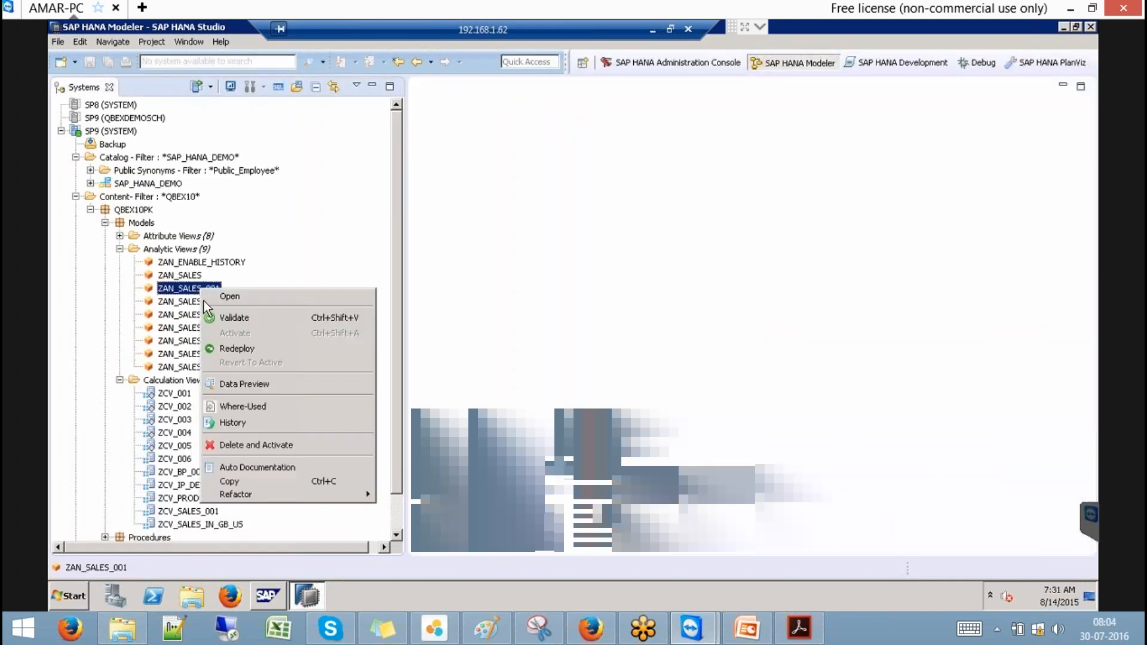
left_click(231, 481)
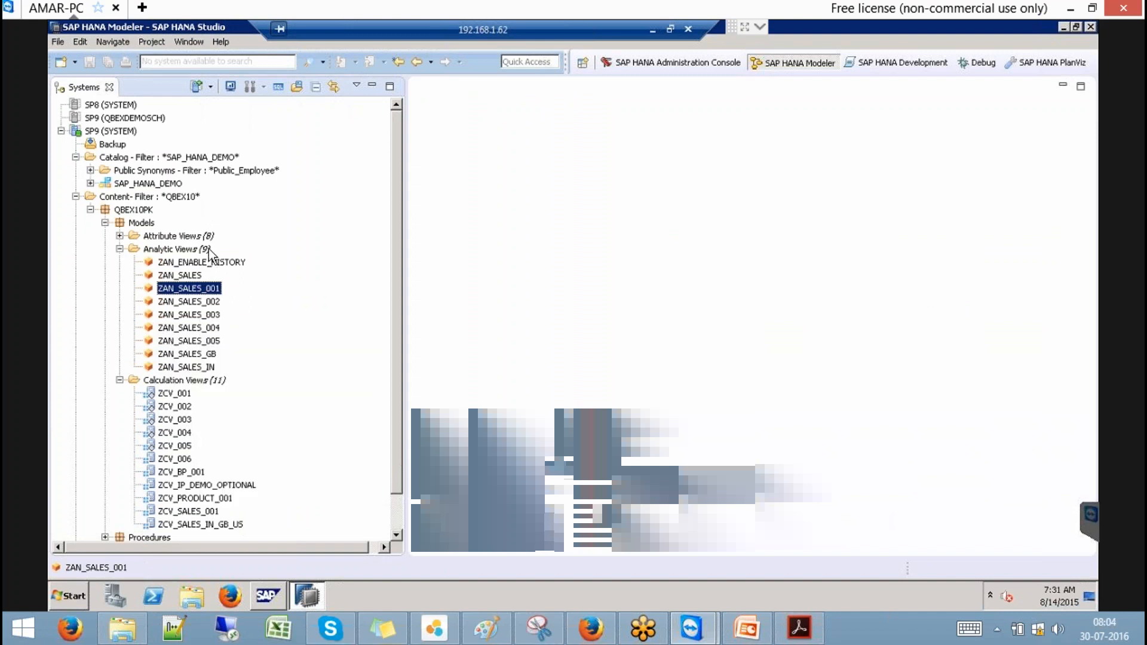
right_click(209, 250)
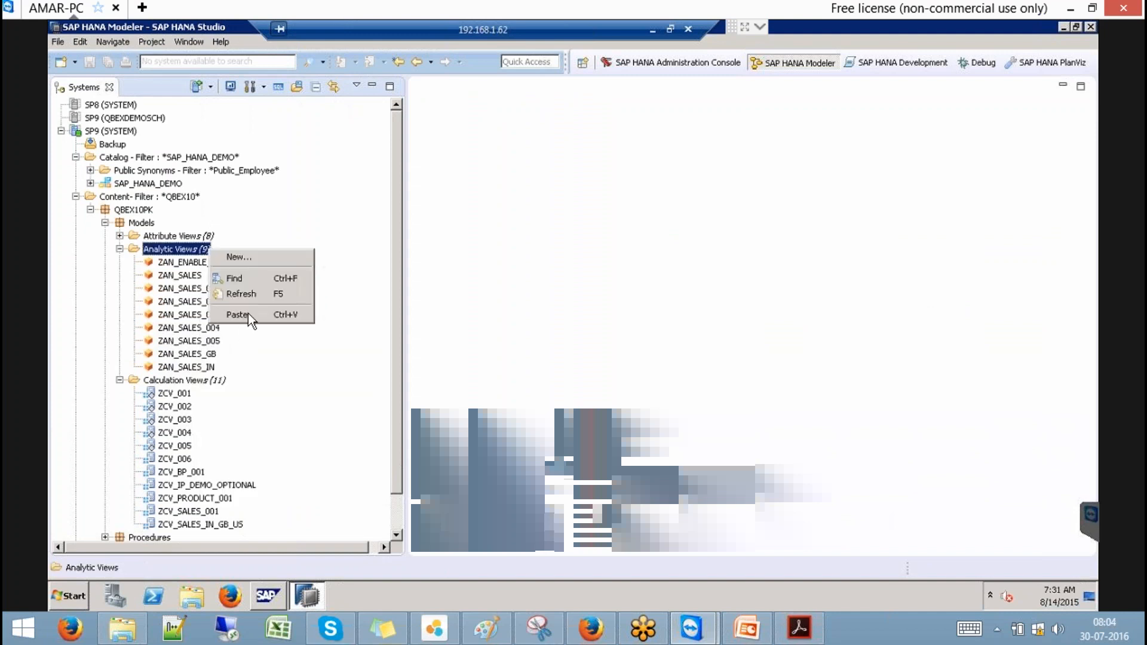
left_click(249, 313)
left_click_drag(466, 264, 432, 264)
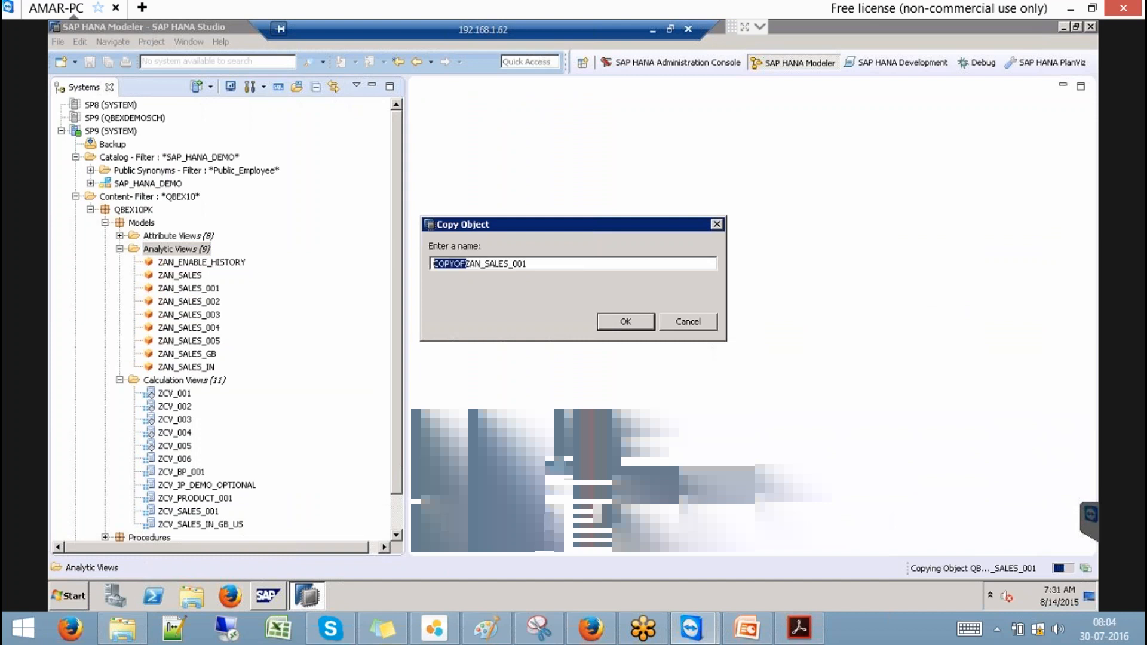
key("BackSpace")
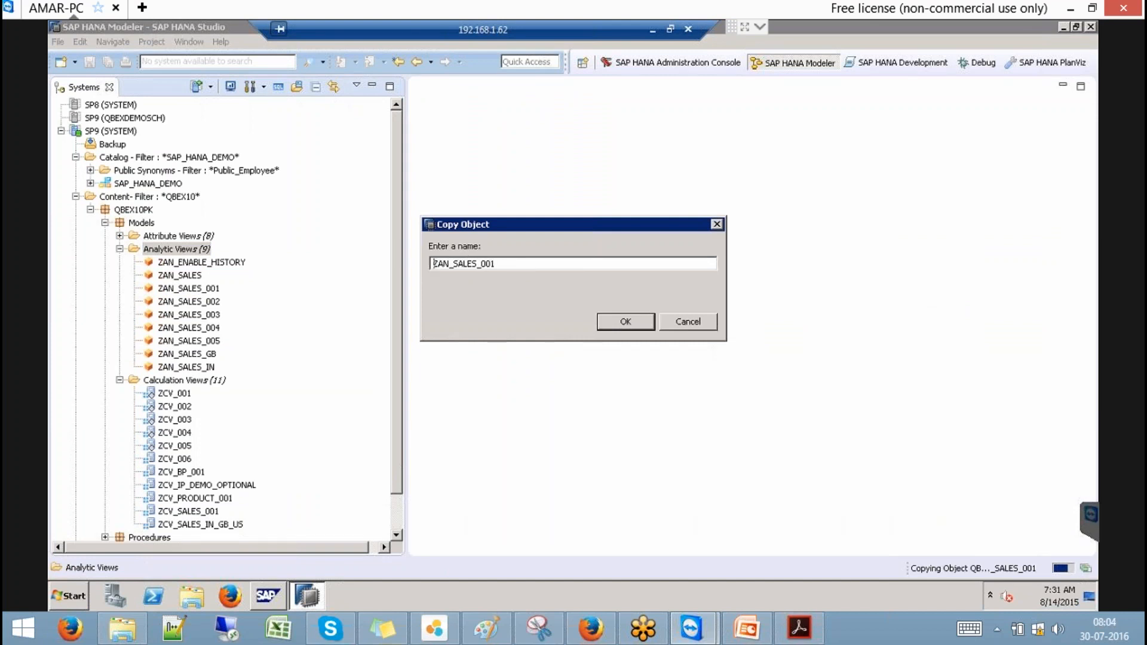
key("End")
key("BackSpace")
key("BackSpace")
key("BackSpace")
type("ALL")
left_click(614, 321)
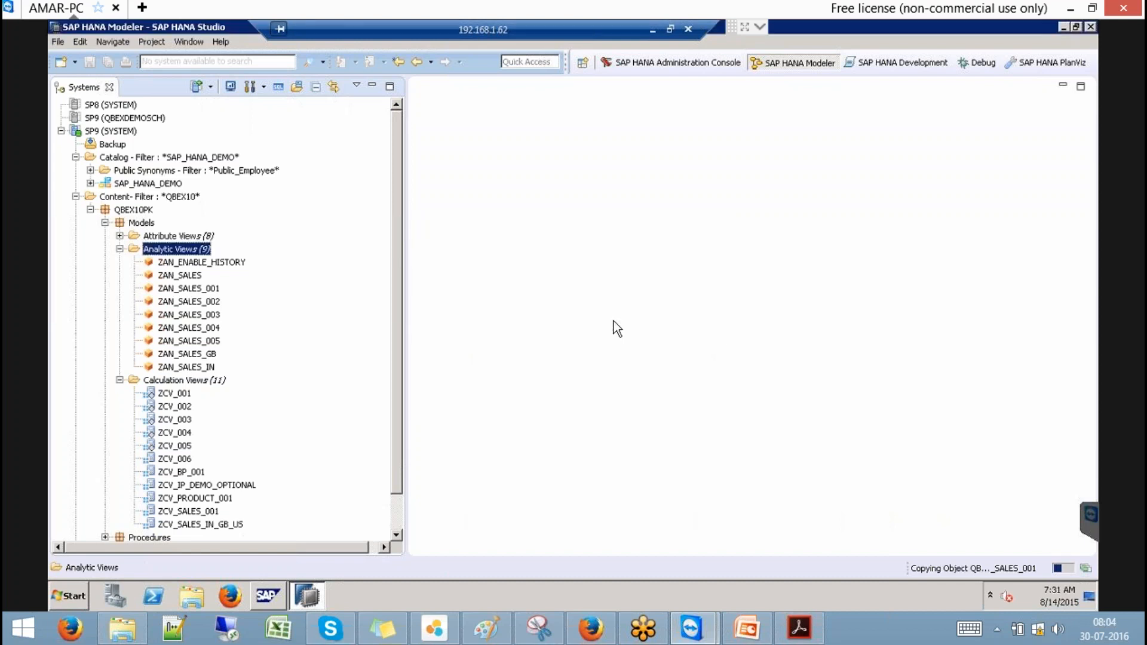
left_click(718, 315)
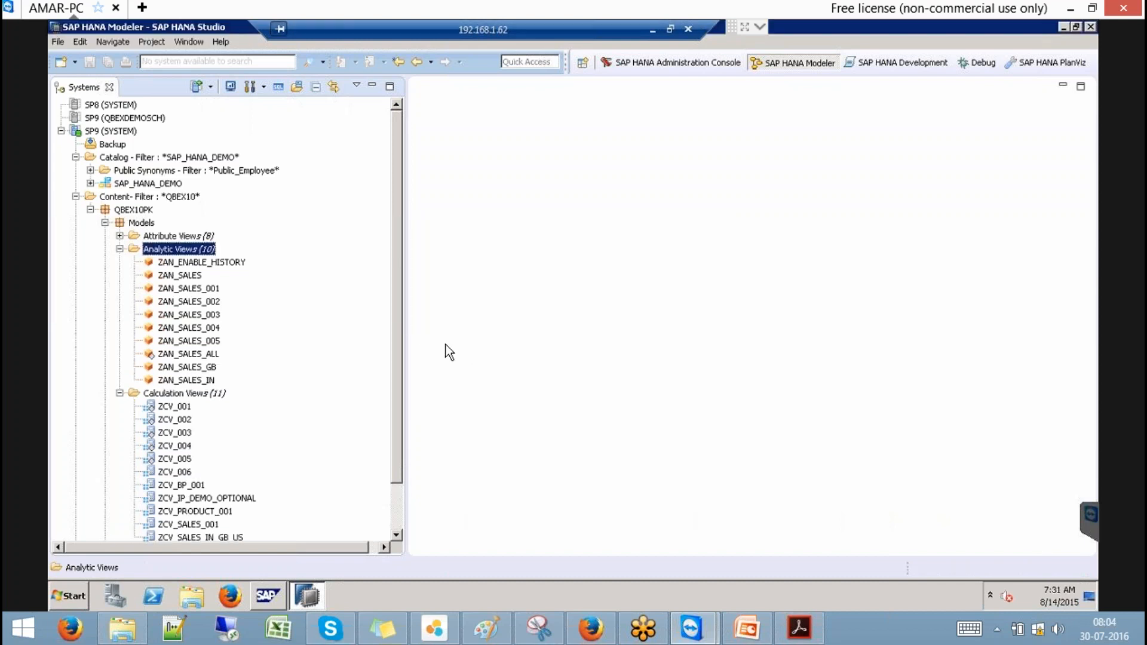
Step: Open the analytic view ZAN_SALES_ALL and delete its input parameter IP_DATE together with the references to it
double_click(214, 355)
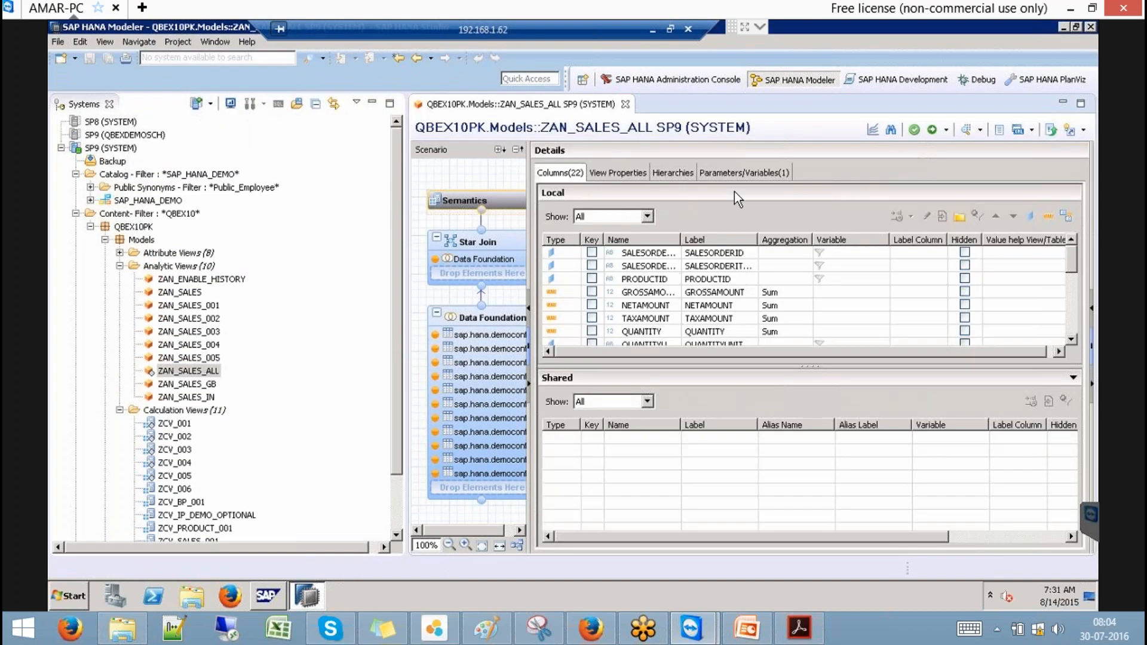
left_click(747, 174)
left_click(622, 228)
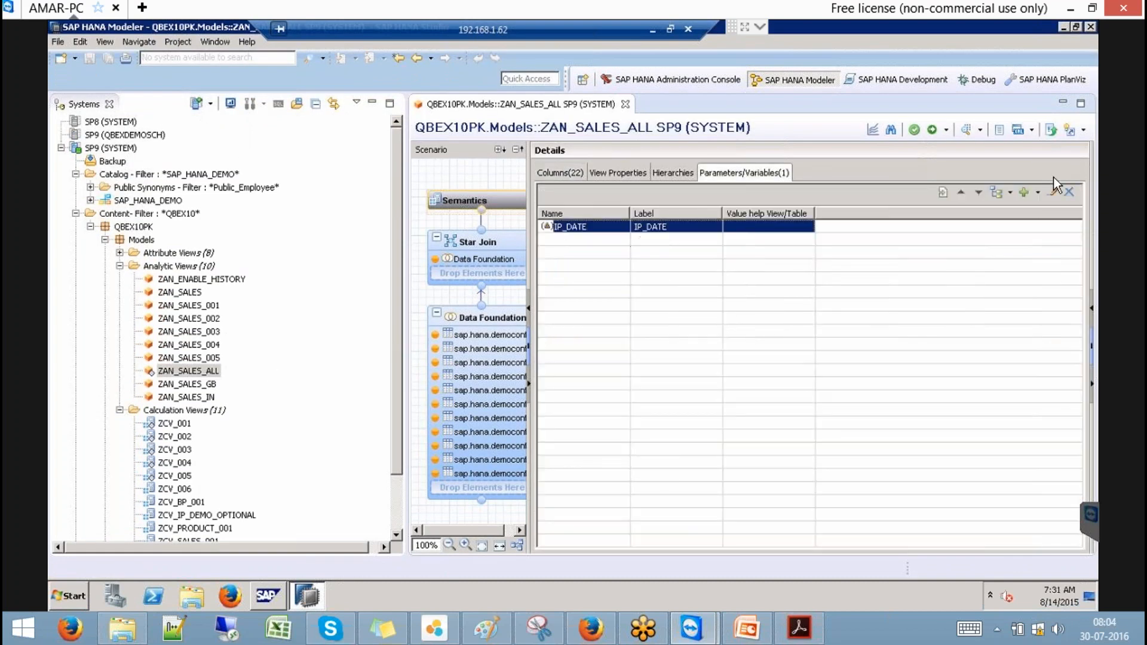
left_click(1070, 193)
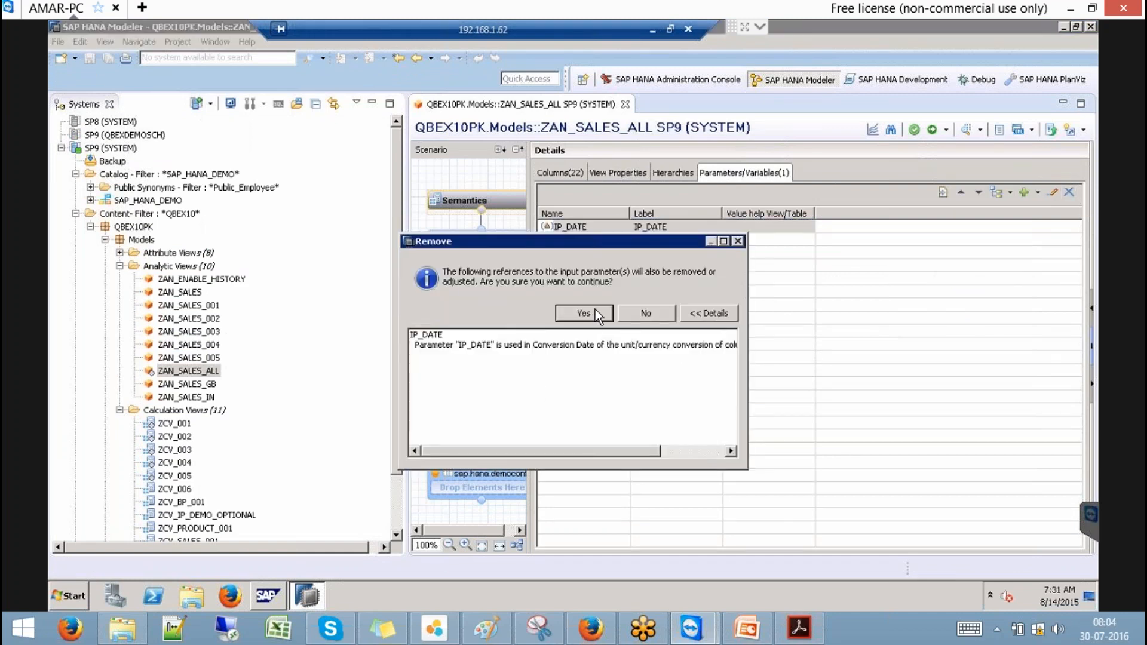
left_click(596, 309)
left_click(663, 312)
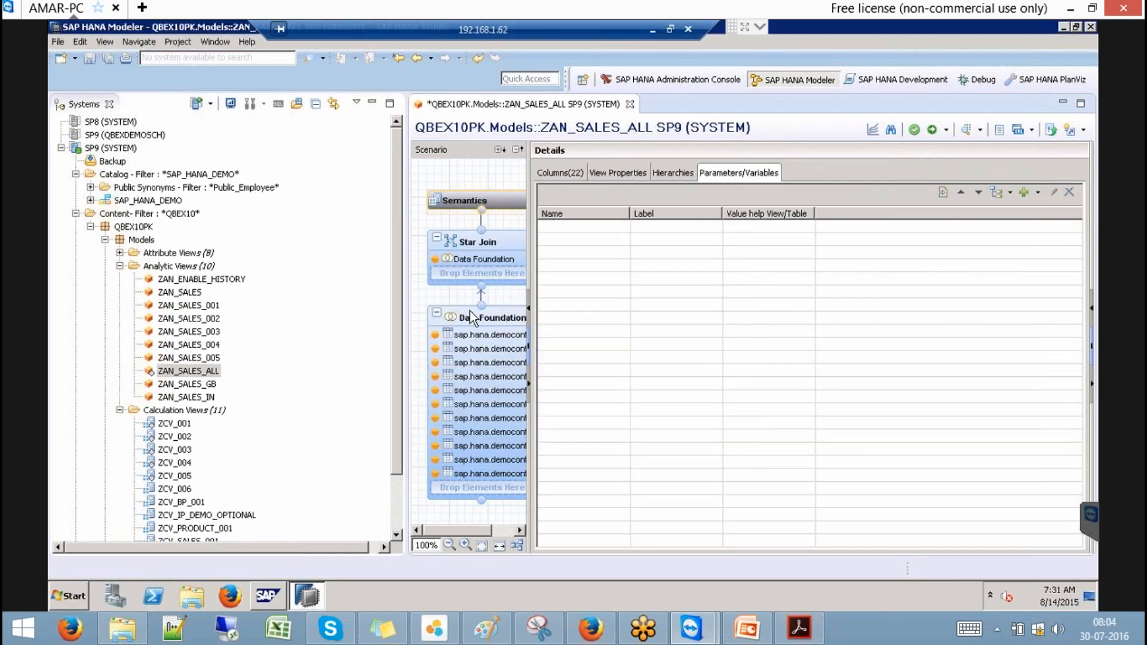
Step: Remove the filter from the CURRENCY column of the Sales.Item table in the Data Foundation
left_click(490, 321)
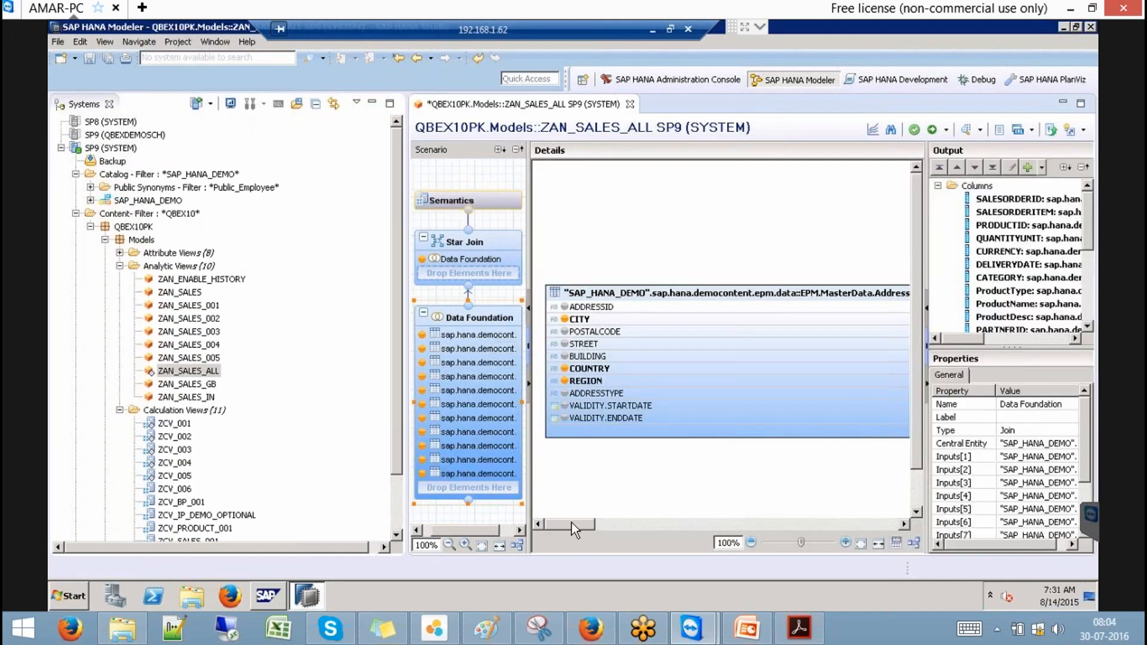
left_click(602, 522)
left_click_drag(611, 520, 761, 509)
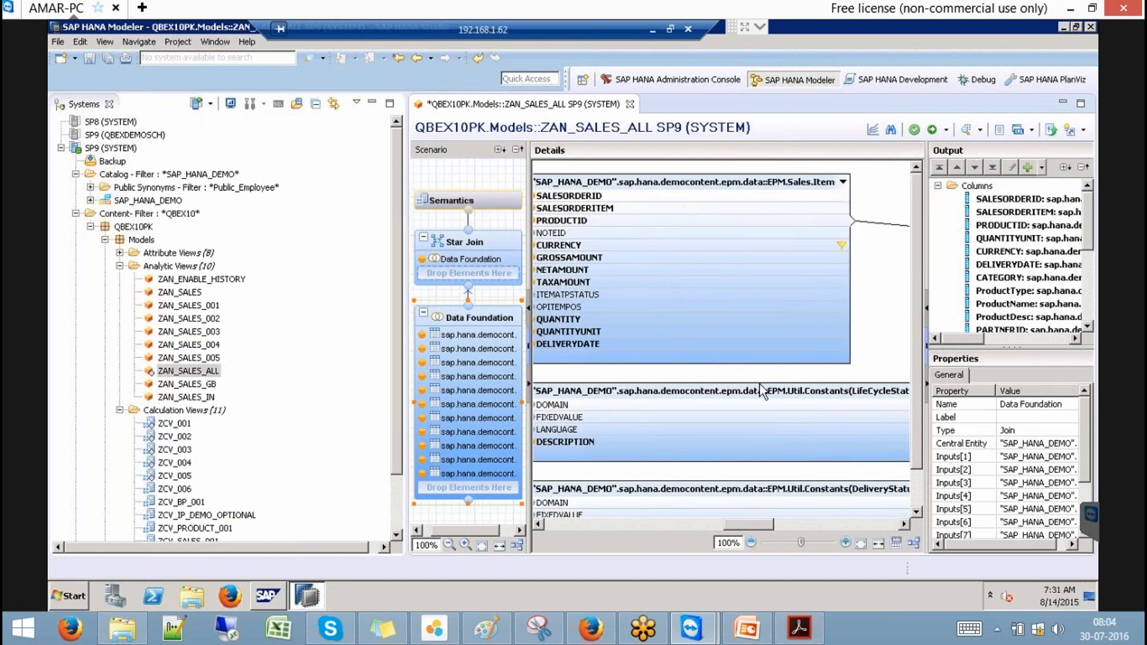
left_click(796, 250)
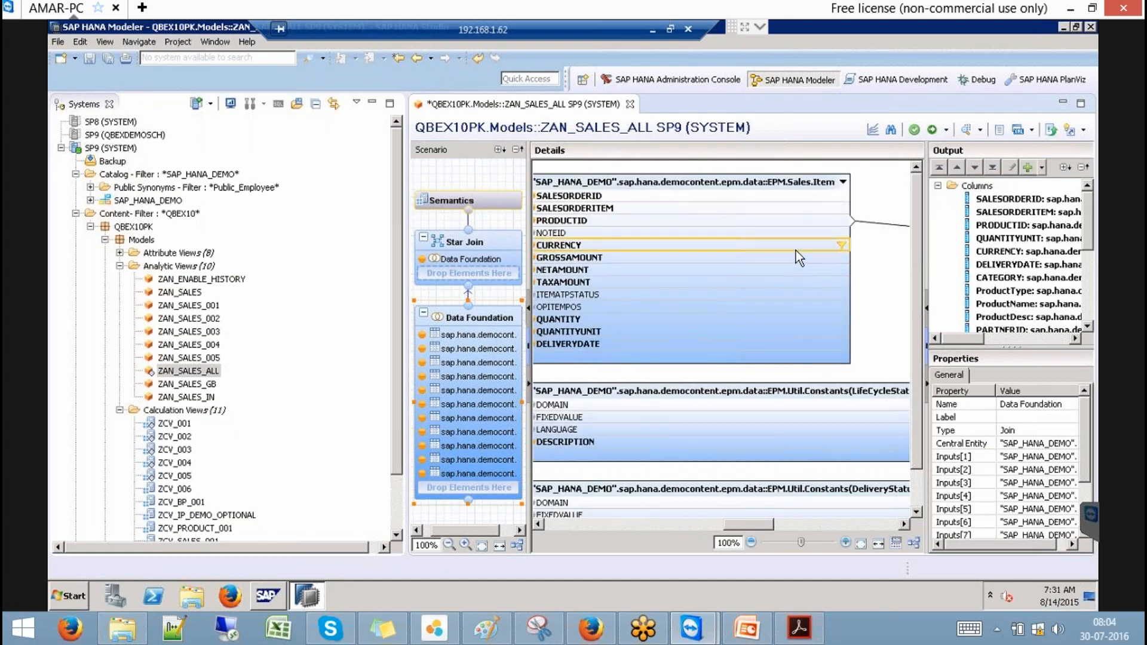
right_click(793, 245)
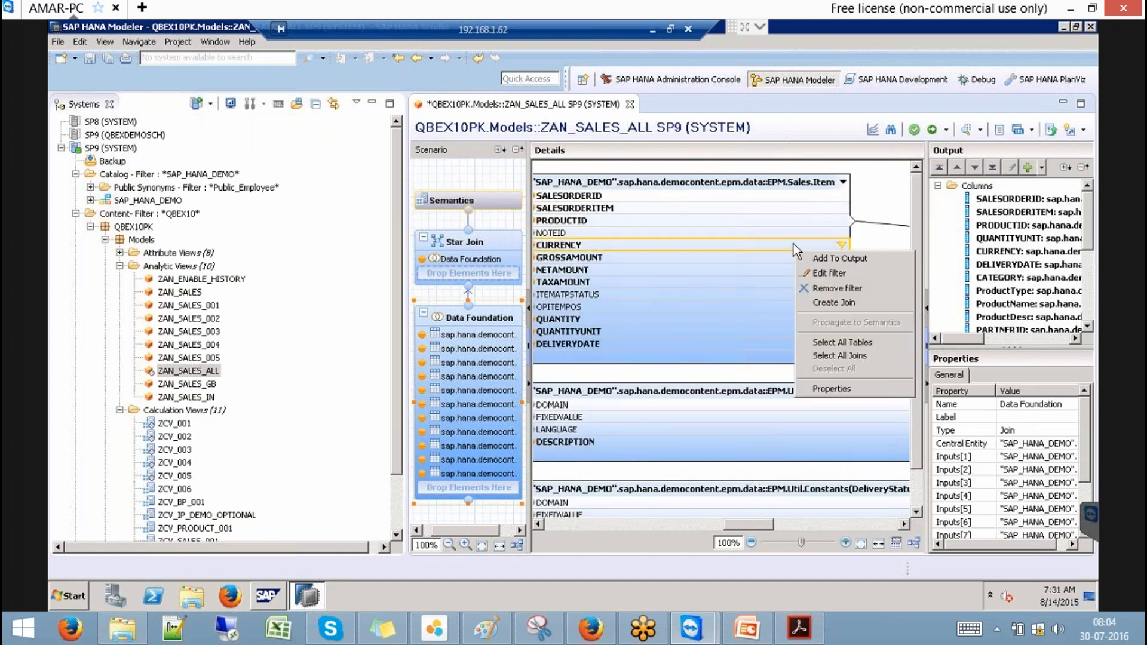
left_click(838, 280)
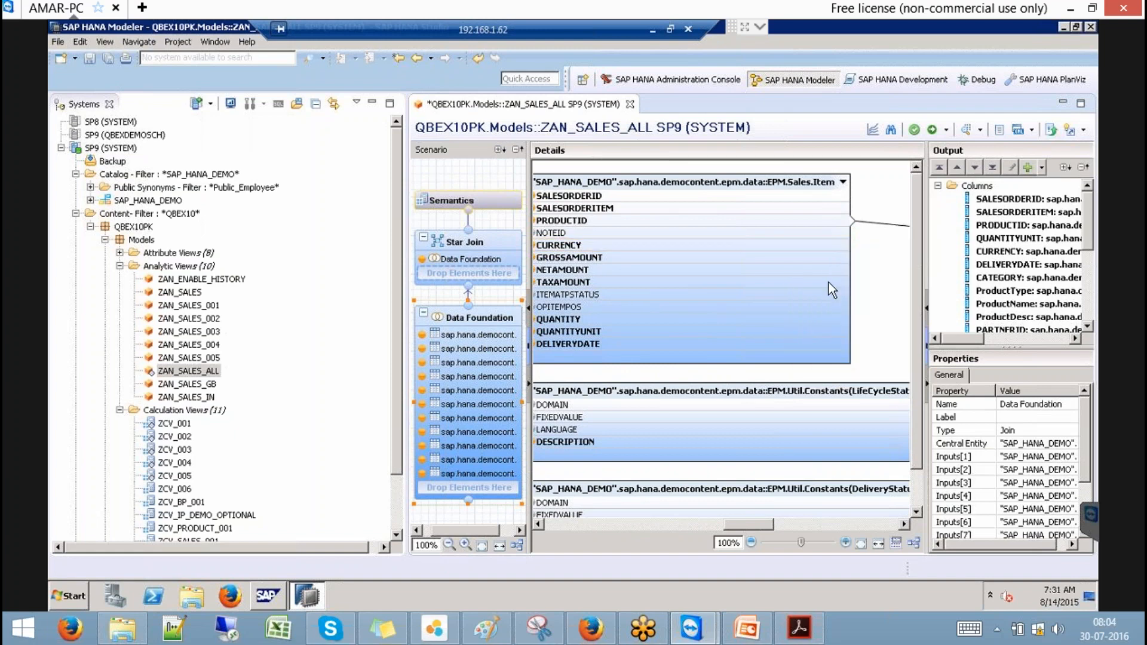
Step: In the semantics of GROSSAMOUNT, disable currency conversion and assign the CURRENCY column as its currency
left_click(500, 196)
left_click(620, 172)
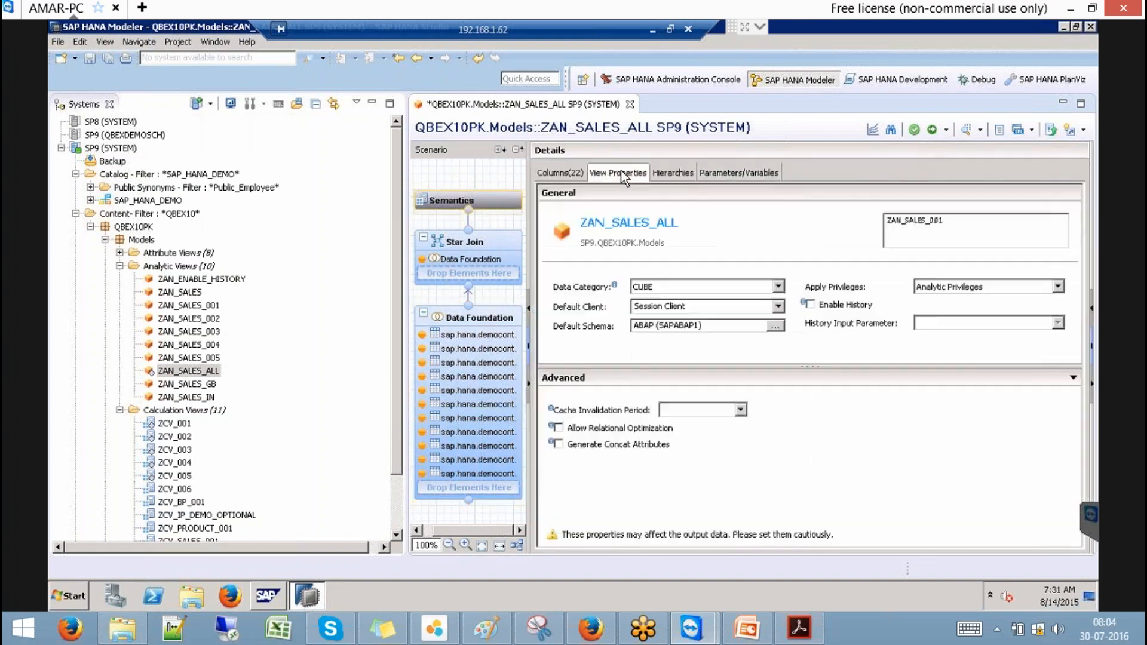
left_click(560, 172)
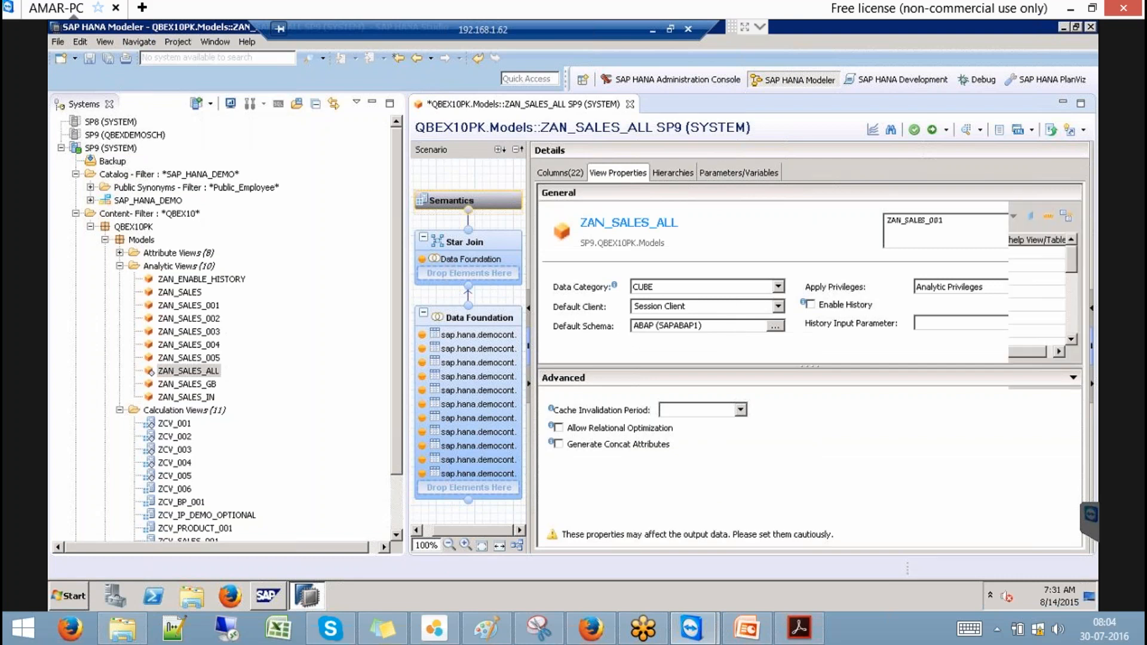
left_click(717, 291)
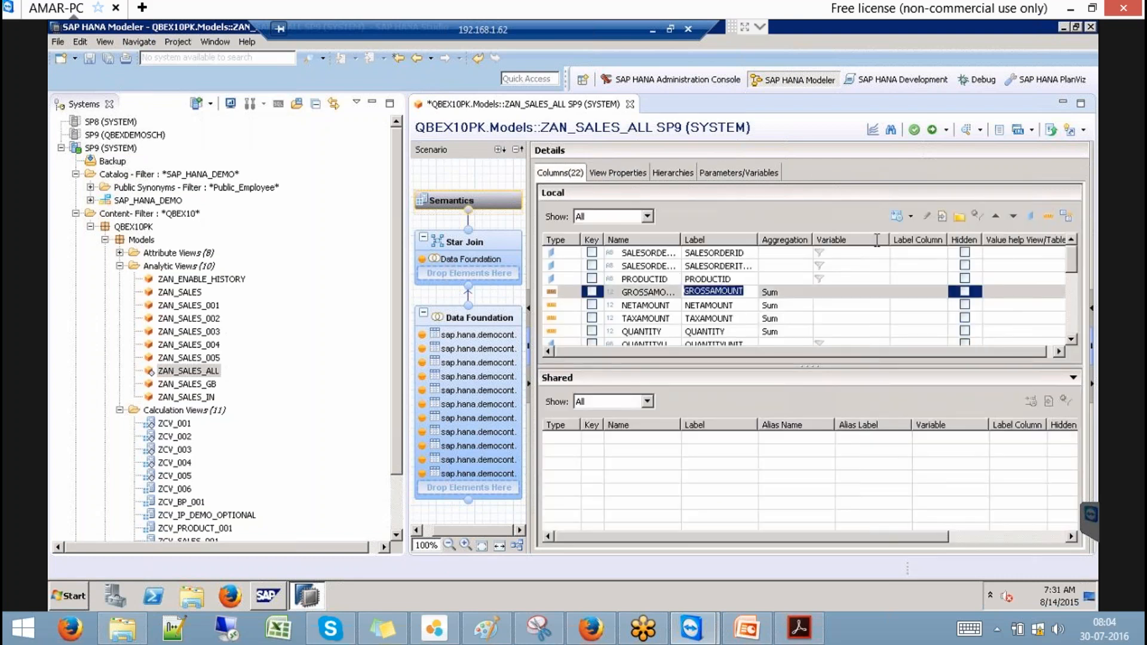
left_click(896, 217)
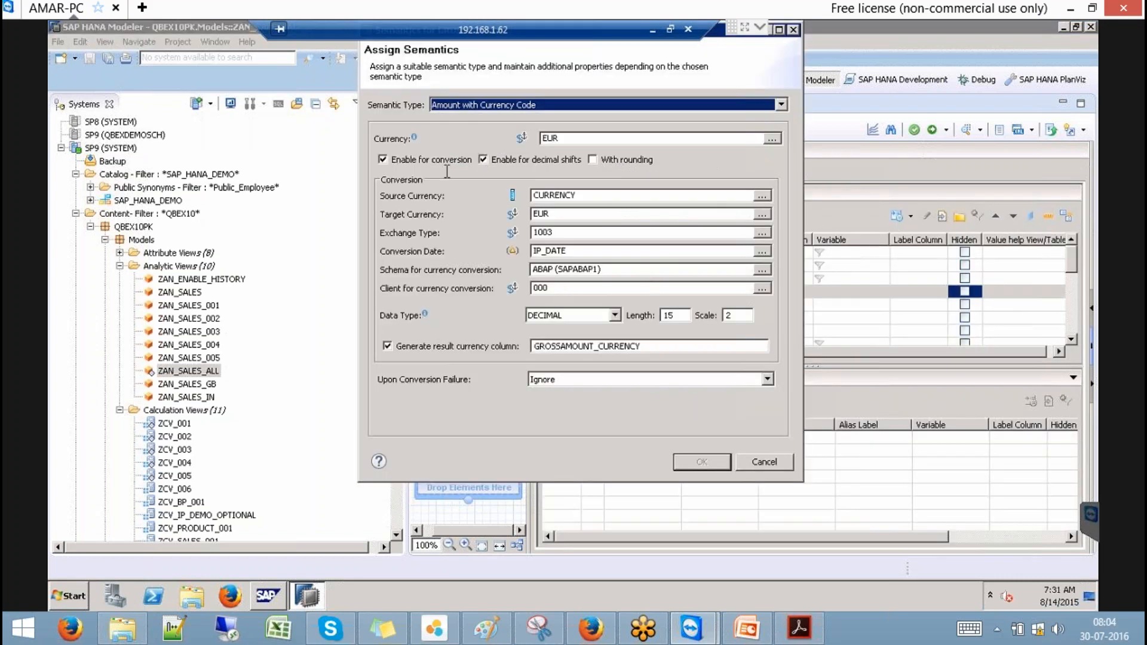
left_click(442, 157)
left_click(773, 138)
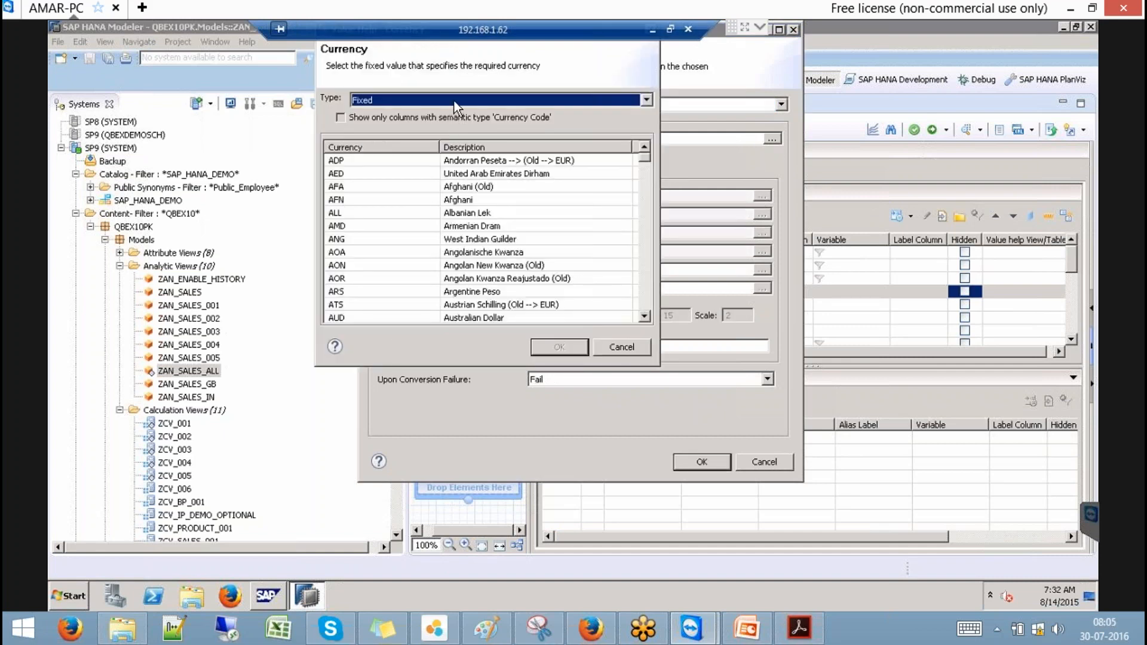
left_click(456, 101)
left_click(365, 123)
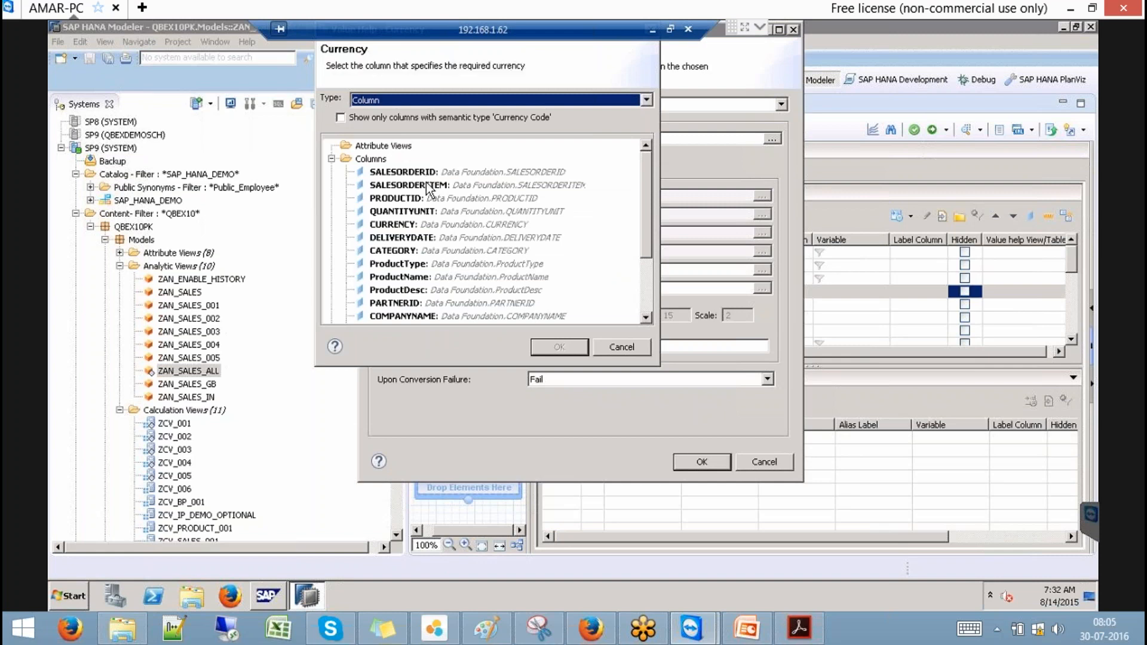
left_click(409, 224)
left_click(548, 349)
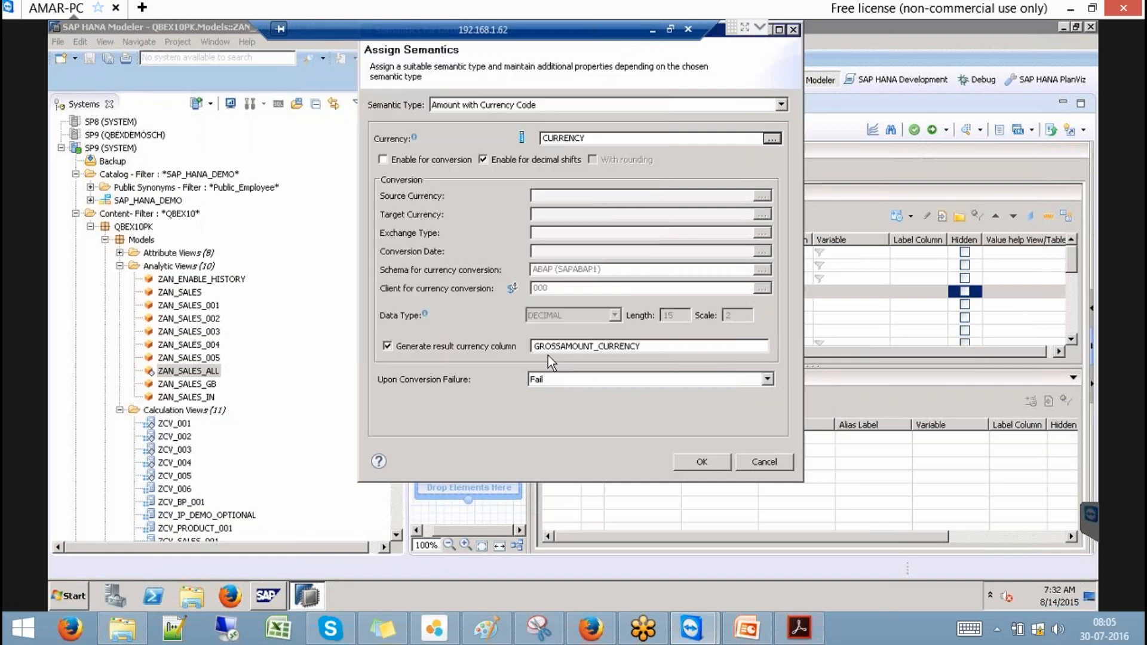
left_click(686, 462)
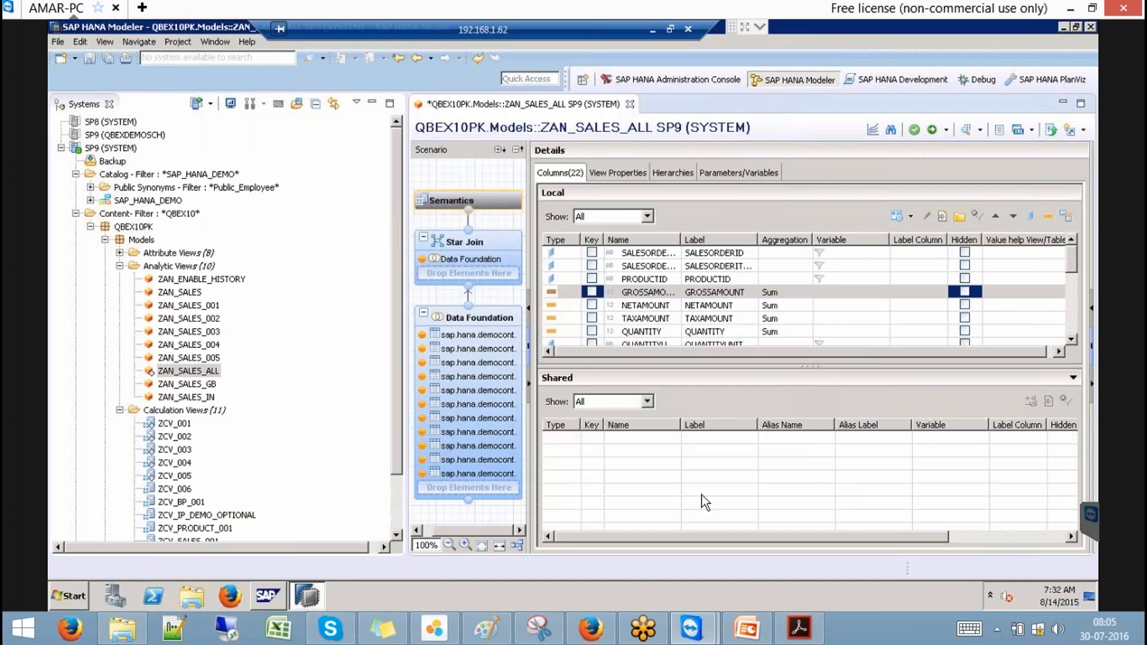
Step: In the semantics of QUANTITY, disable unit conversion and assign the QUANTITYUNIT column as its unit
left_click(638, 331)
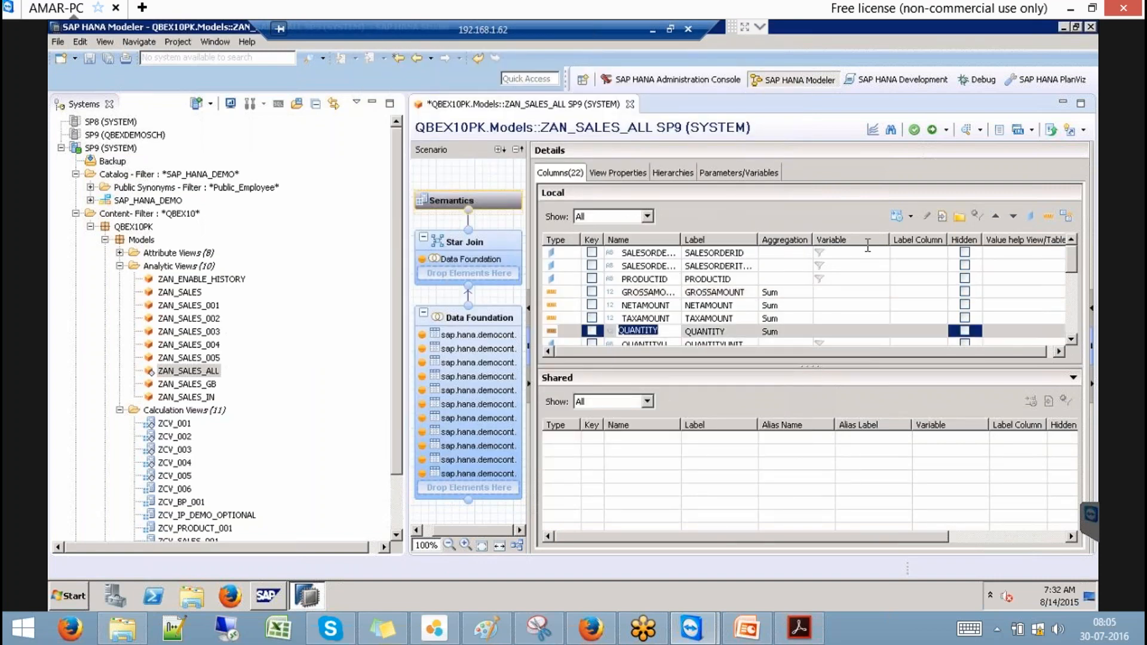
left_click(893, 215)
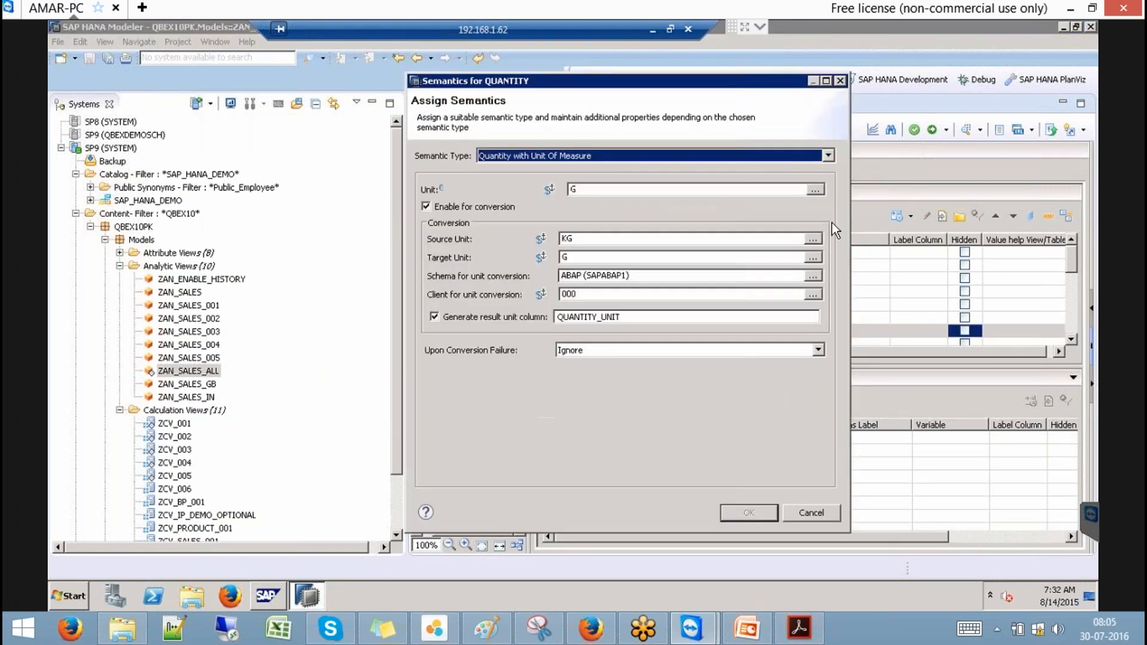
left_click(485, 207)
left_click(815, 190)
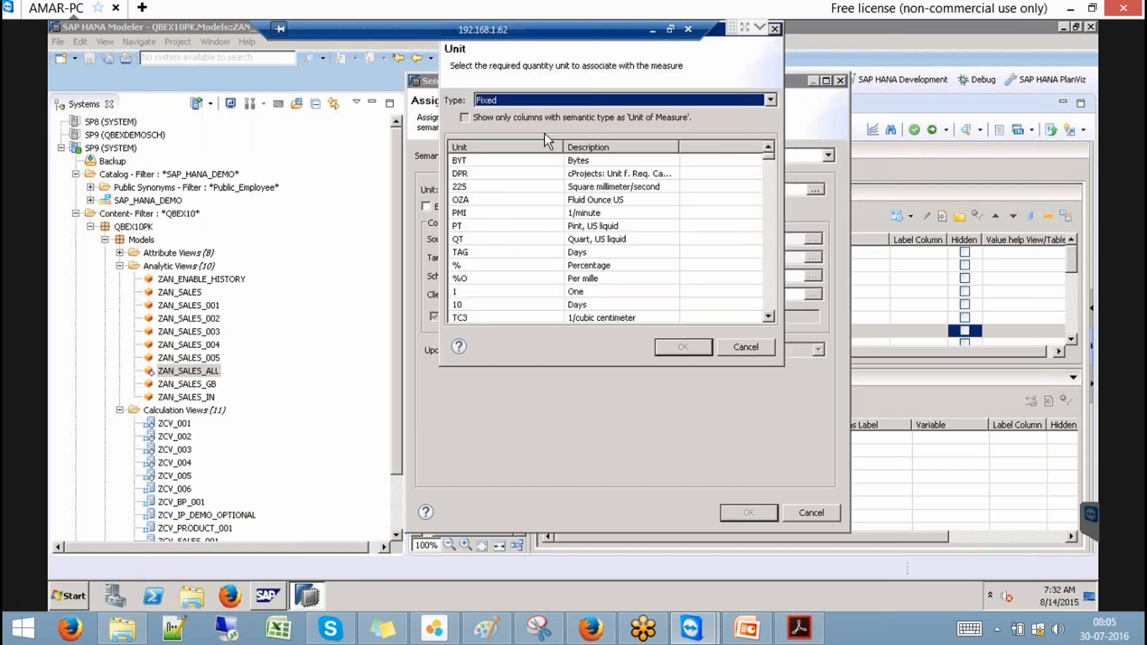
left_click(544, 102)
left_click(506, 124)
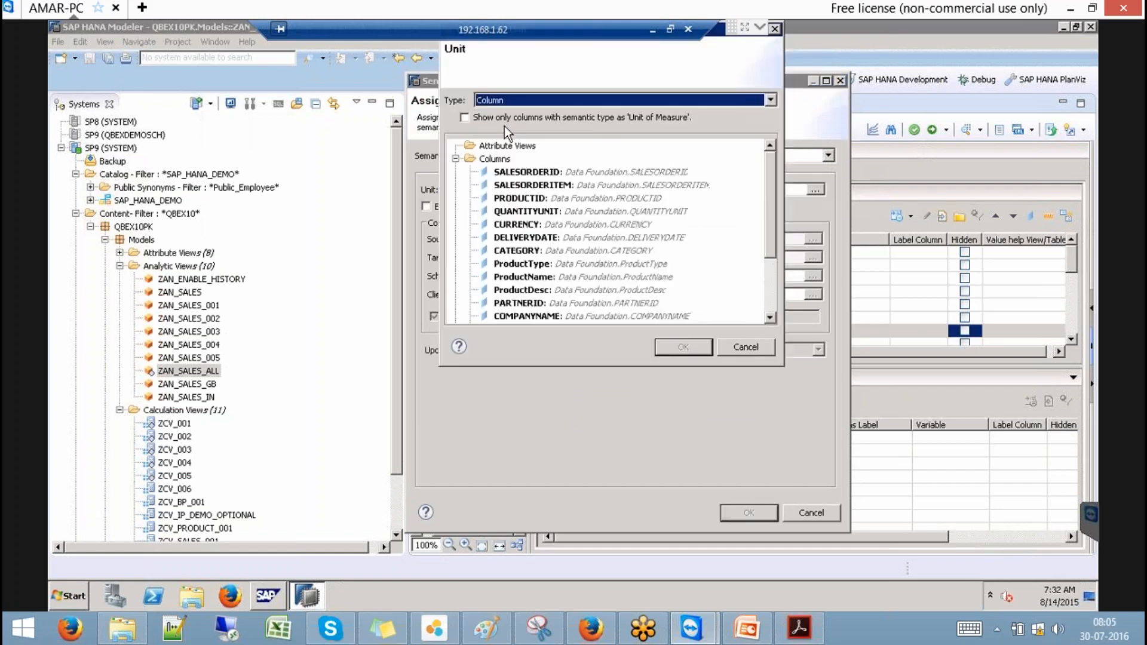
left_click(772, 286)
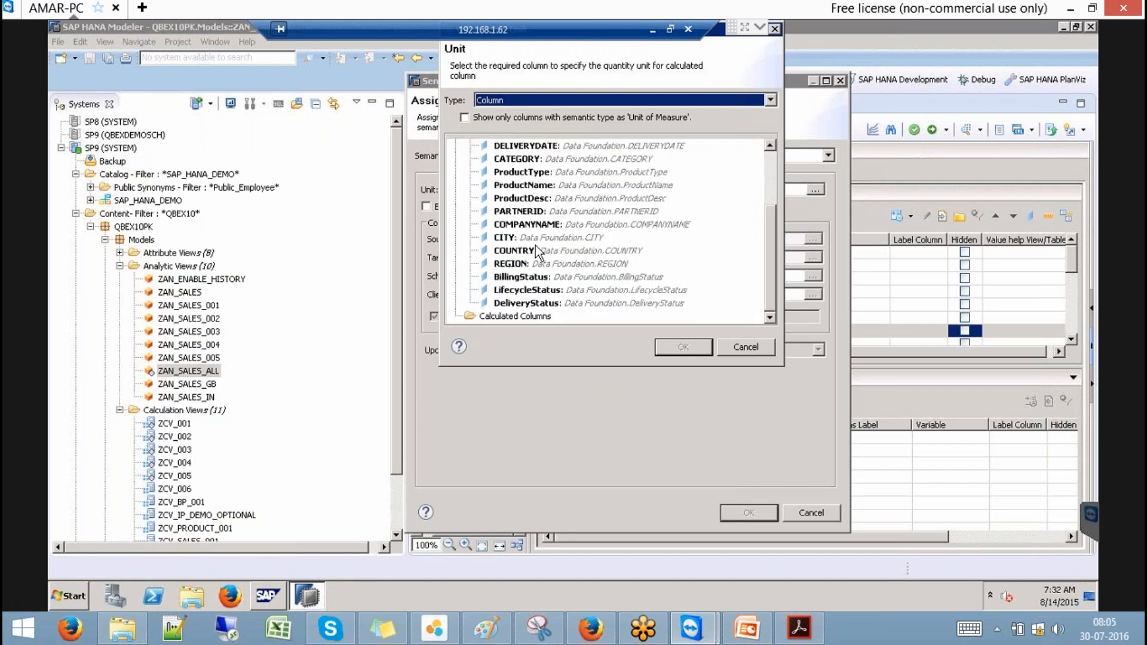
left_click(769, 159)
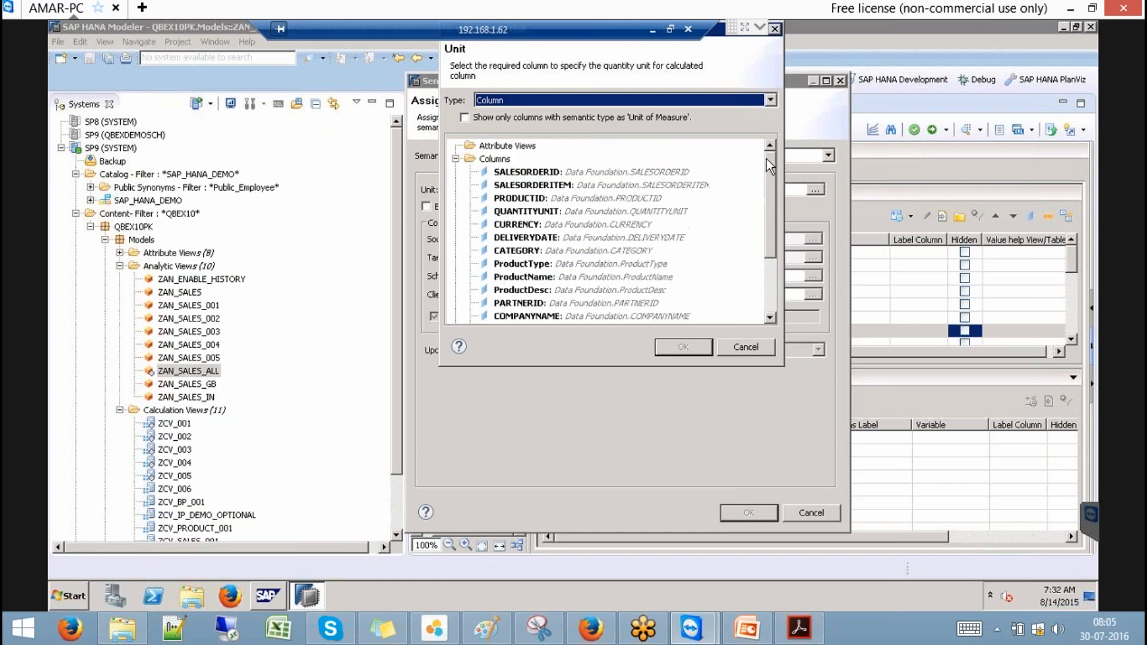
left_click(535, 213)
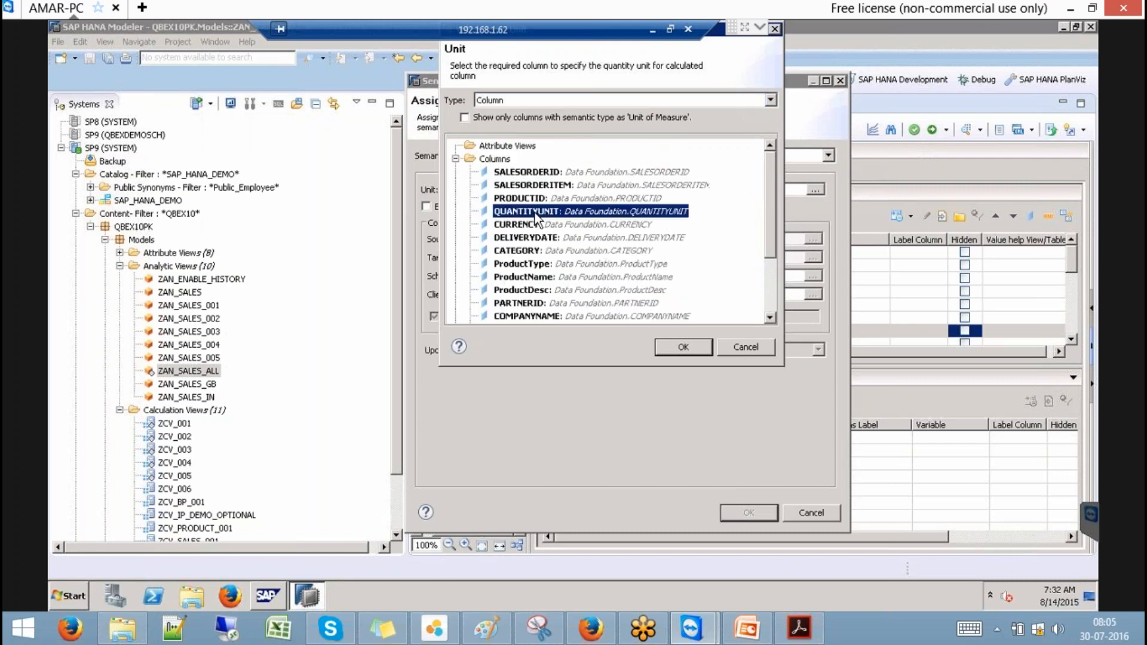
left_click(673, 350)
left_click(751, 515)
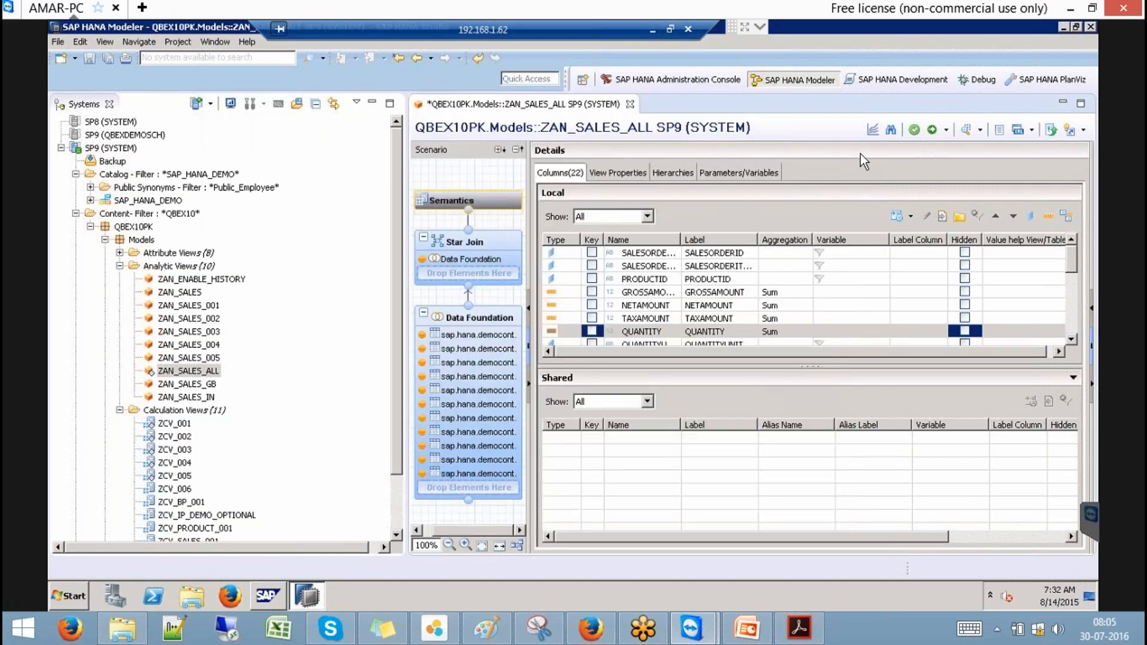
Step: Save and activate ZAN_SALES_ALL, and close the view and the job log
left_click(931, 131)
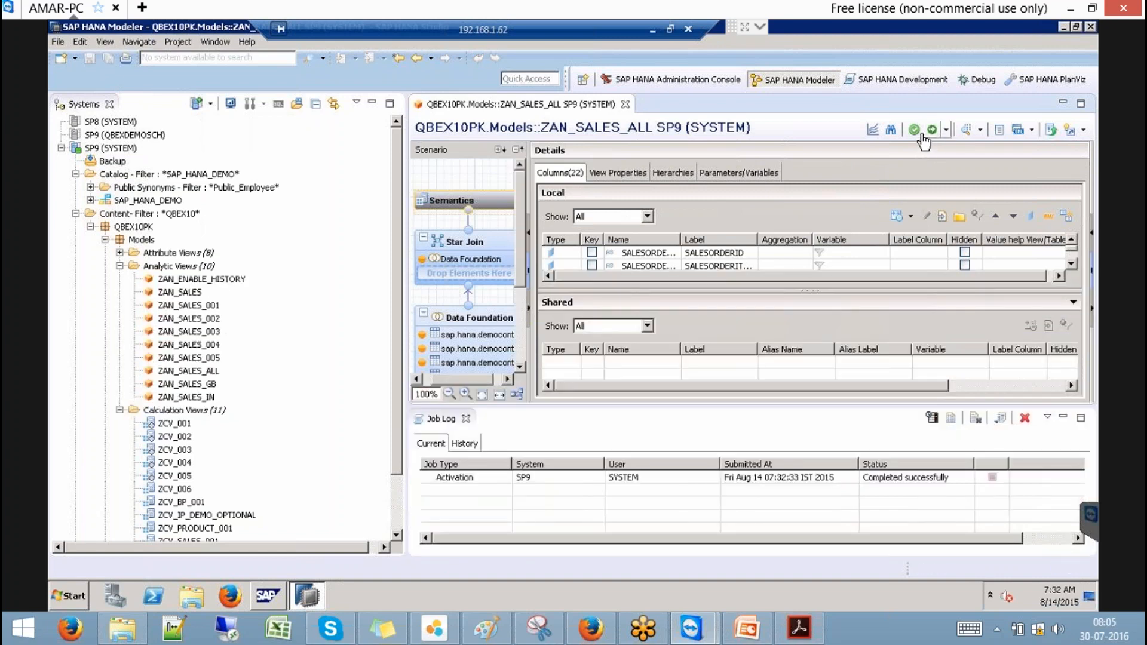
left_click(626, 105)
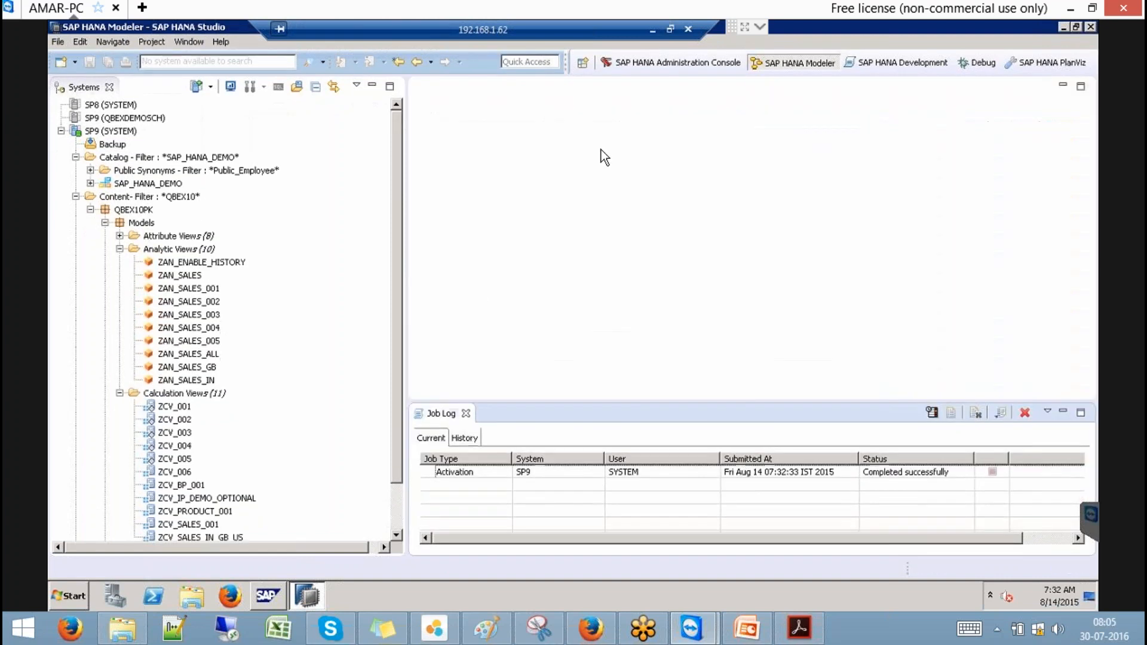
left_click(466, 418)
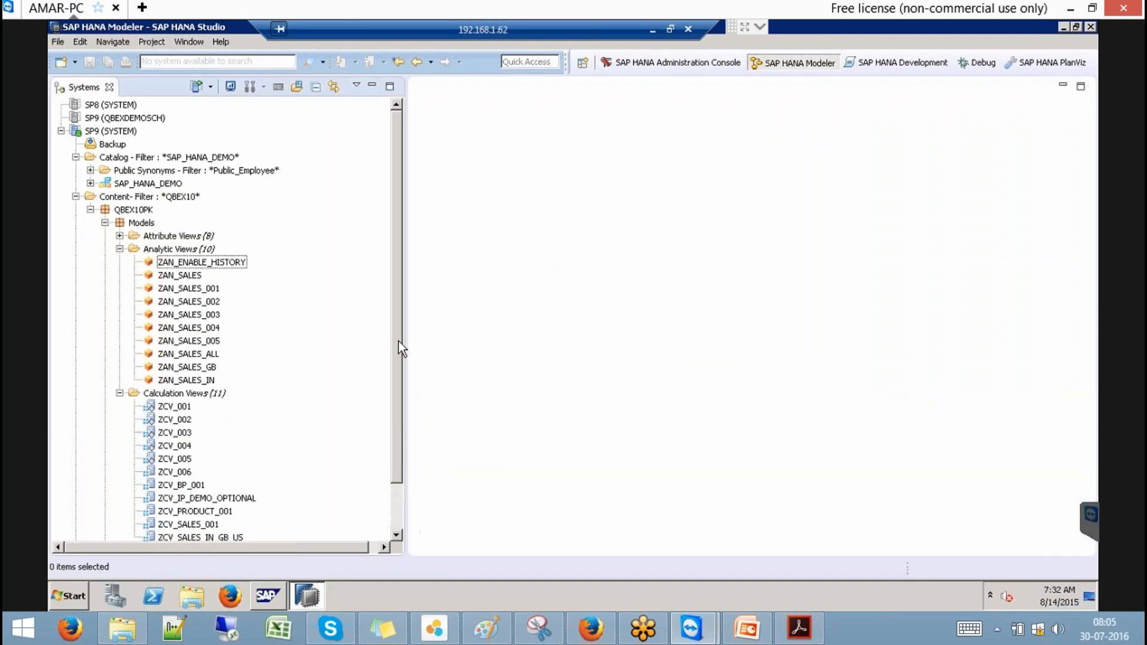
Step: Create a standard graphical calculation view named ZCV_RANKING_001 with data category CUBE in the Calculation Views folder
left_click_drag(400, 343, 393, 514)
left_click(204, 342)
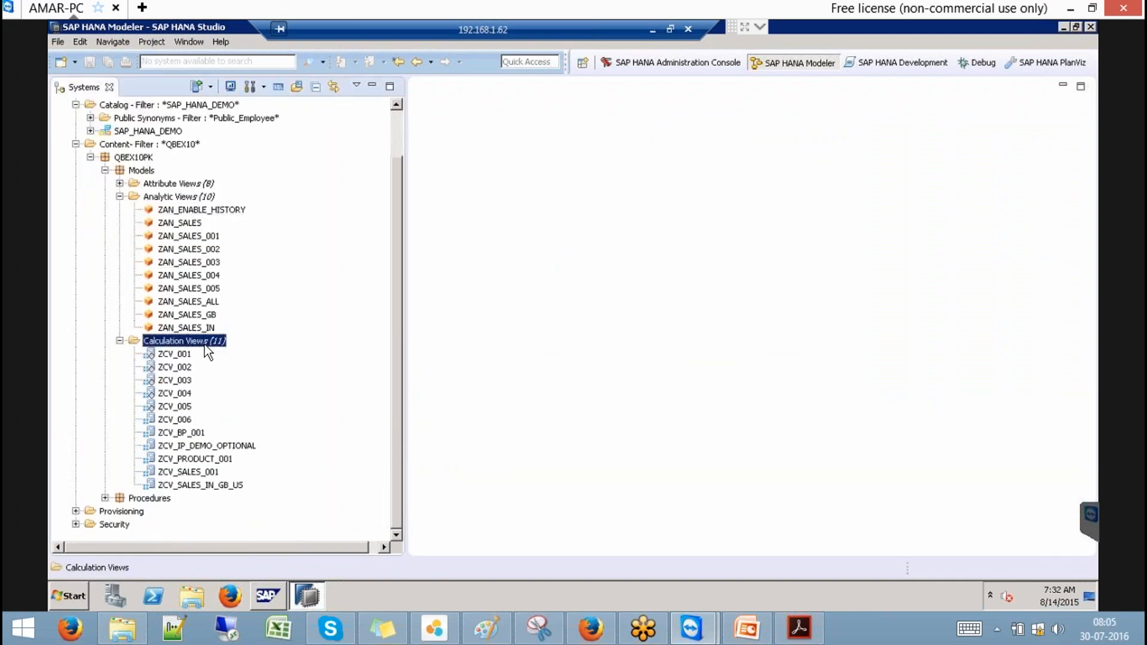
right_click(204, 344)
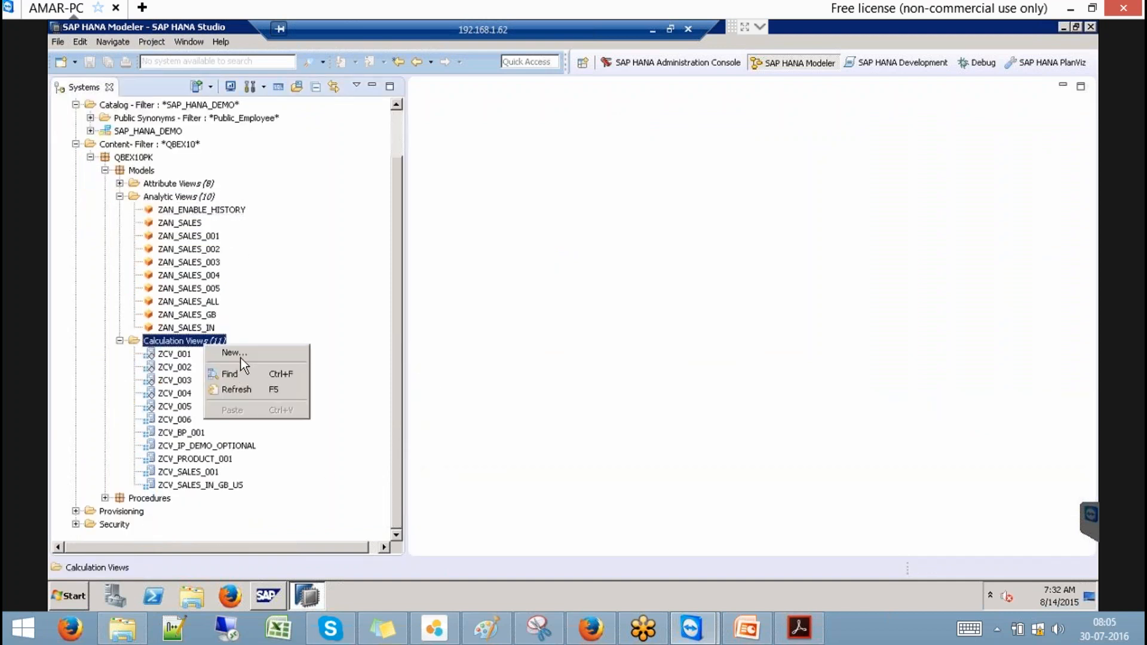
left_click(239, 353)
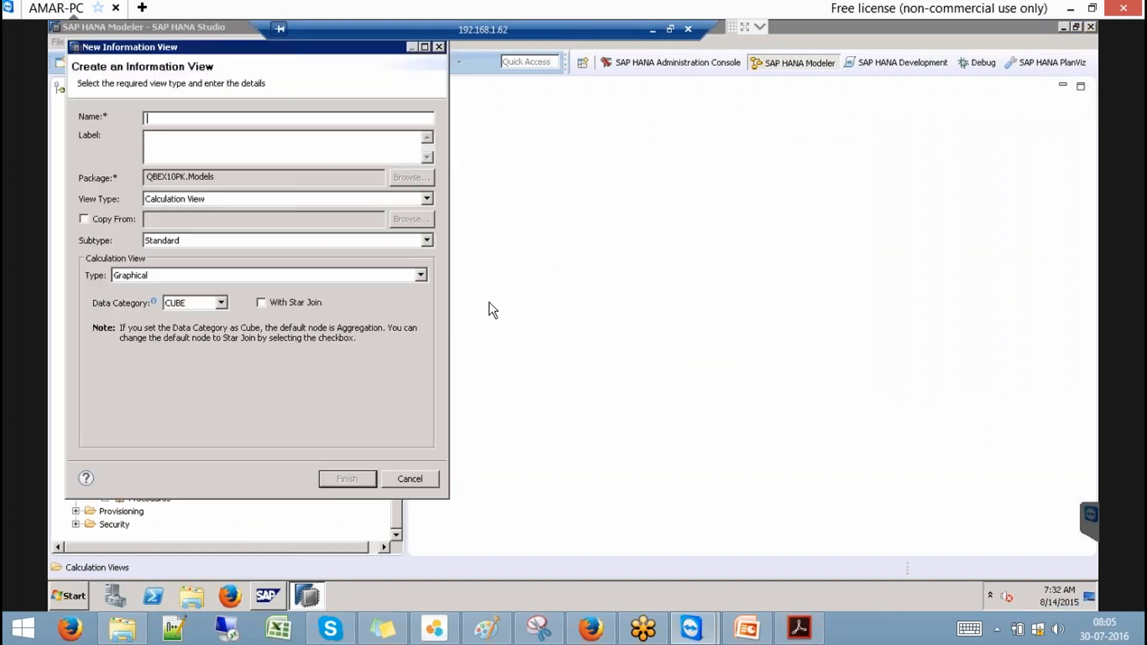
type("ZCV_RANK1")
type("NG_001")
key("Tab")
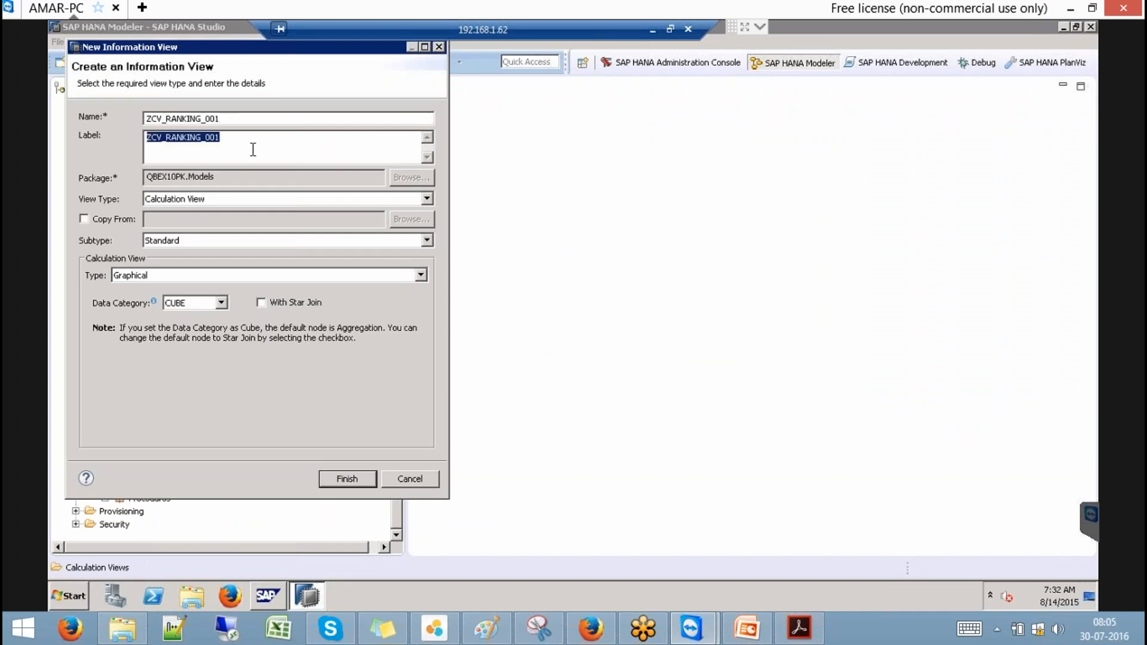
left_click(347, 479)
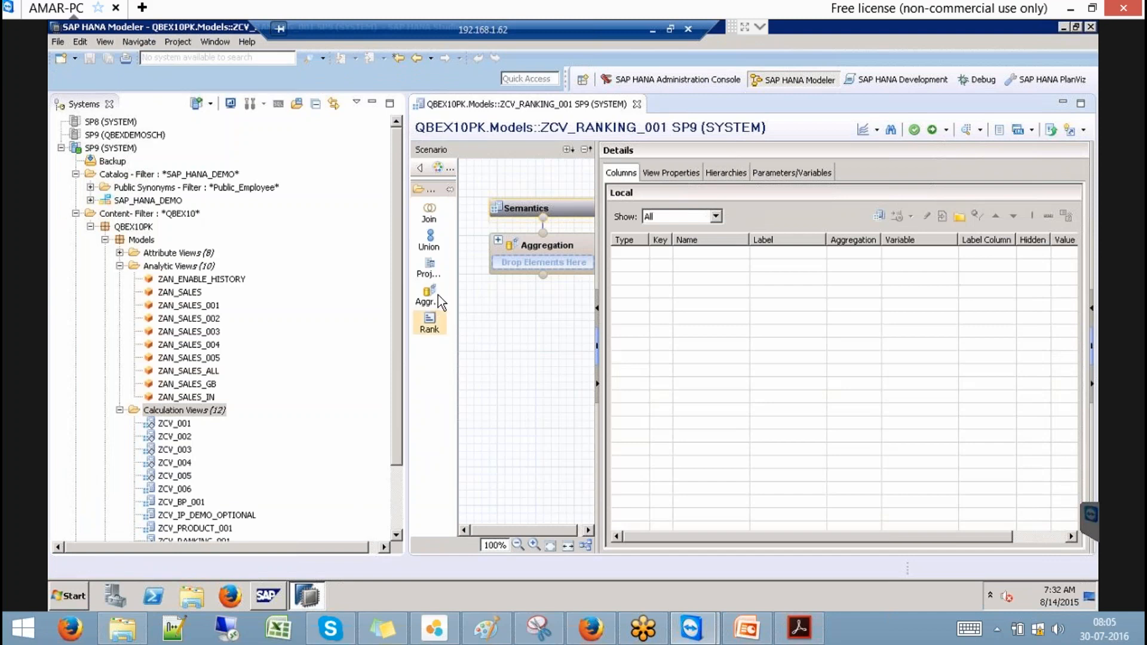
Step: Add a projection node below the Aggregation node in the scenario, and minimize the Systems tree
left_click(434, 273)
left_click(501, 388)
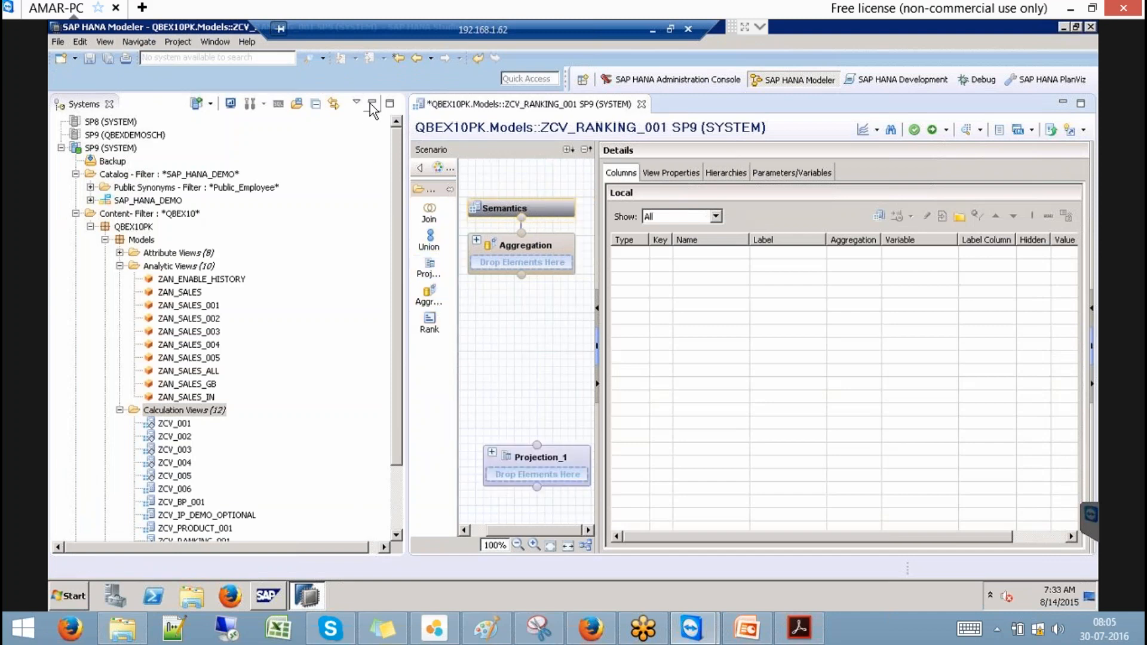
left_click(372, 104)
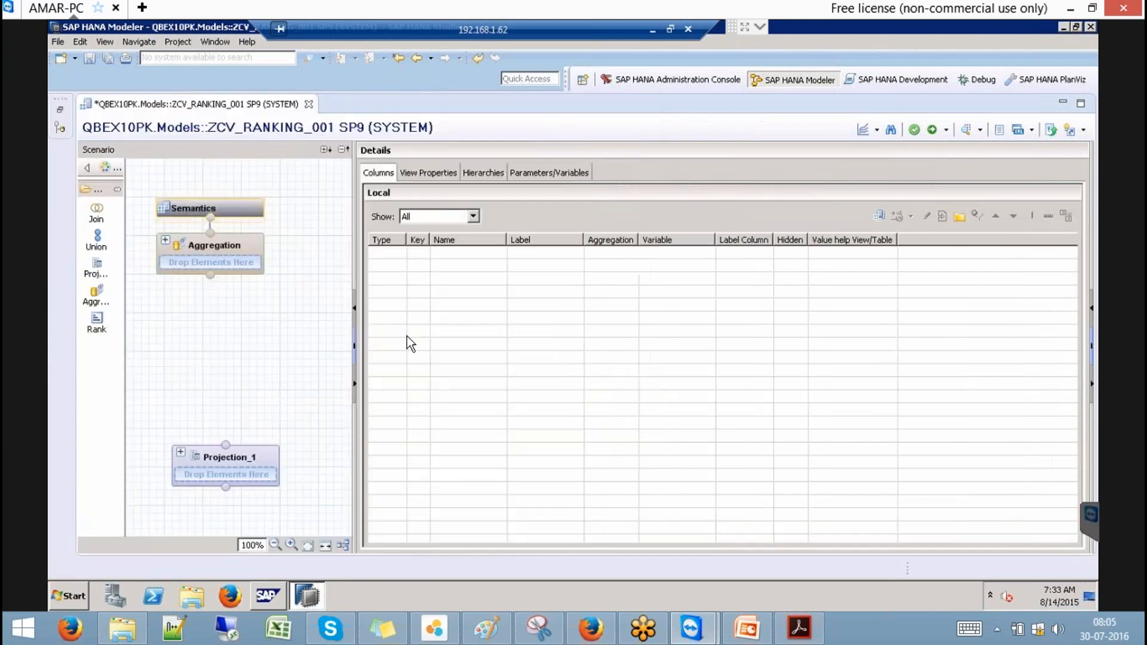
Step: Add the analytic view ZAN_SALES_ALL from package QBEX10PK.Models as the data source of the Projection_1 node
left_click(234, 452)
key("ctrl+f")
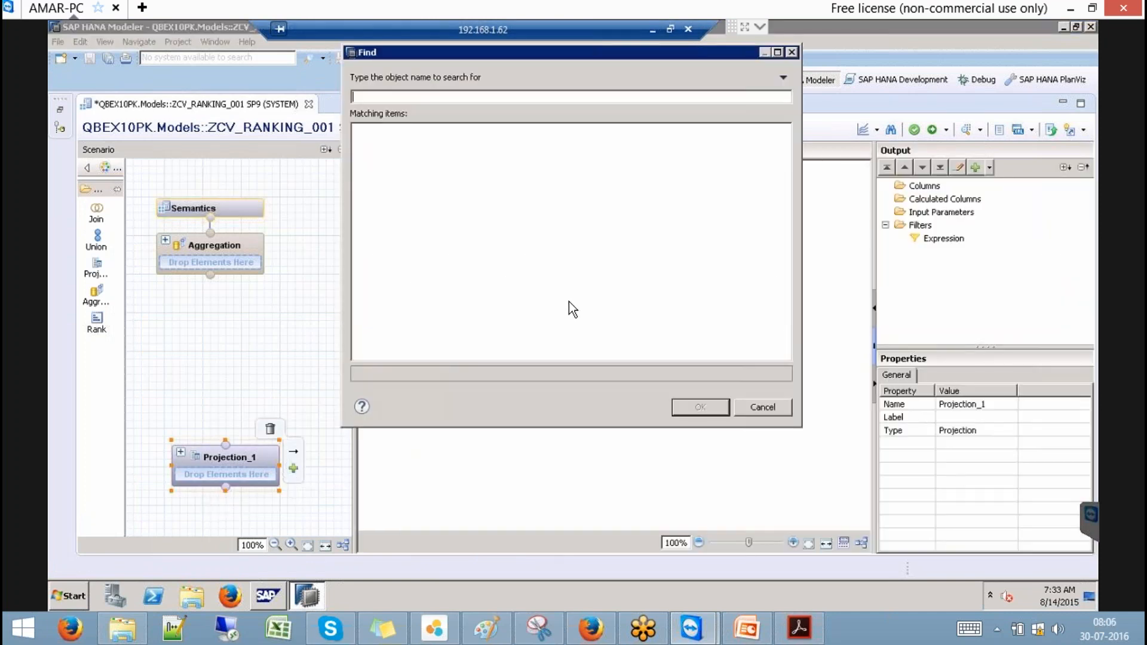
type("sap.hana.")
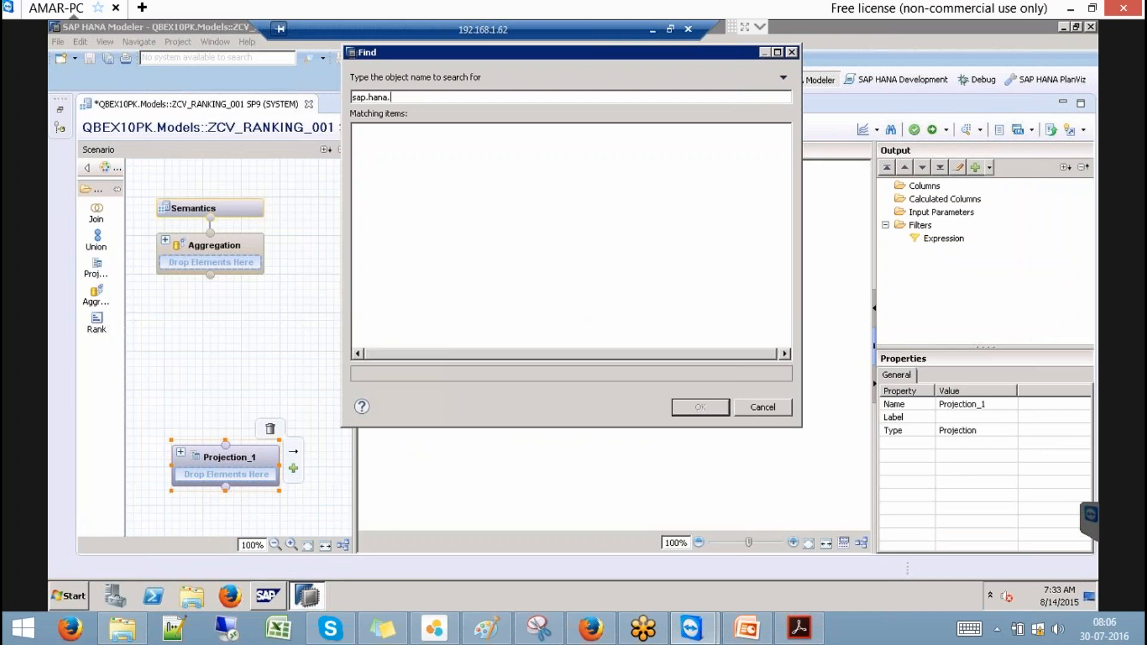
key("ctrl+a")
key("BackSpace")
type("ZAN_SALES_ALL")
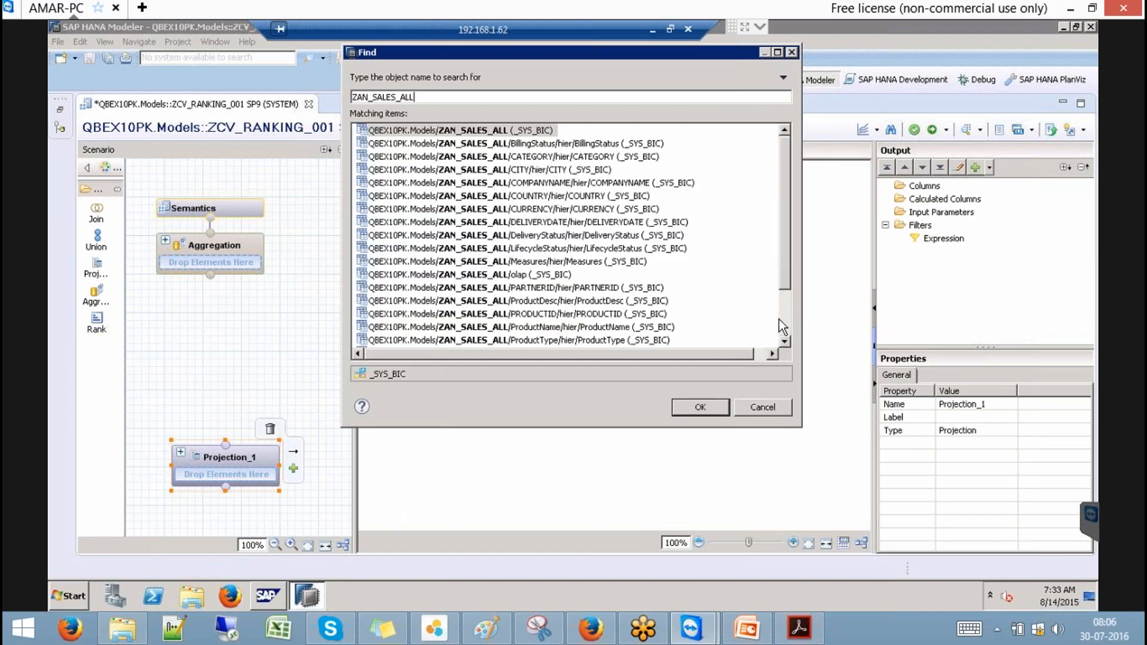
left_click(781, 320)
left_click(502, 340)
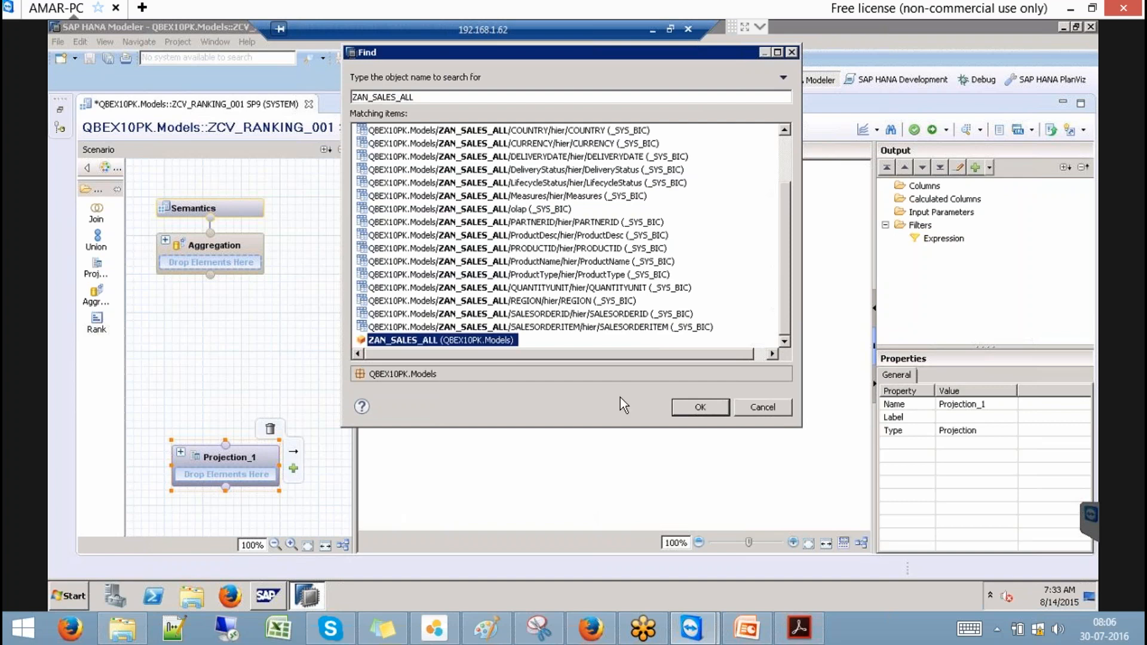
left_click(723, 406)
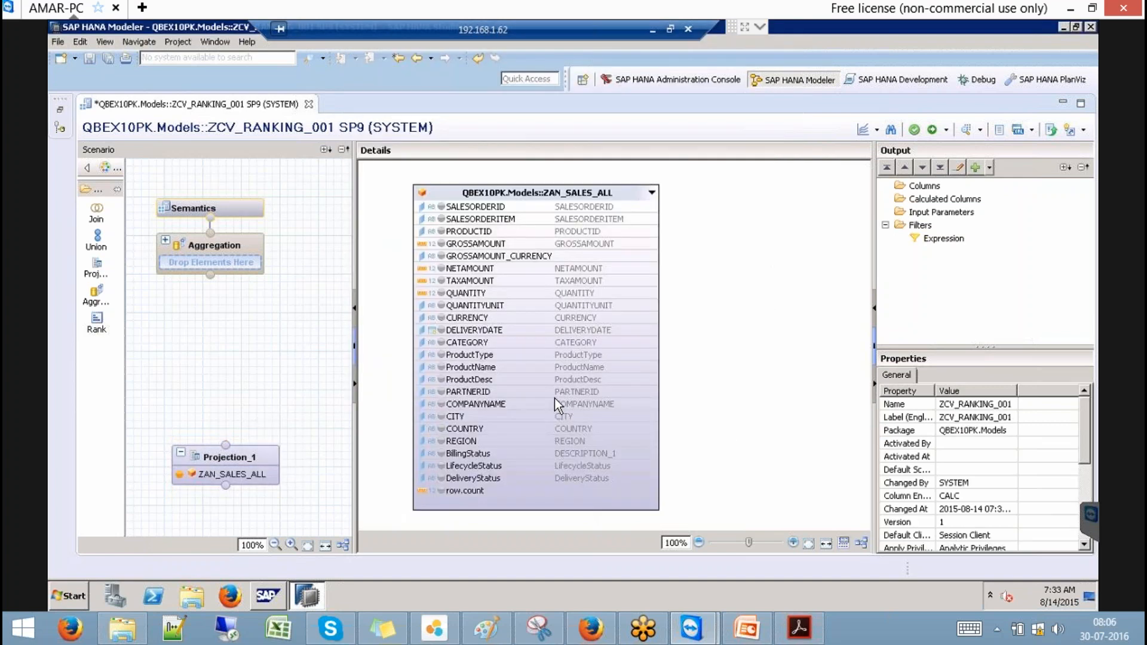
Step: Add the COMPANYNAME column of ZAN_SALES_ALL to the output of Projection_1
left_click(442, 405)
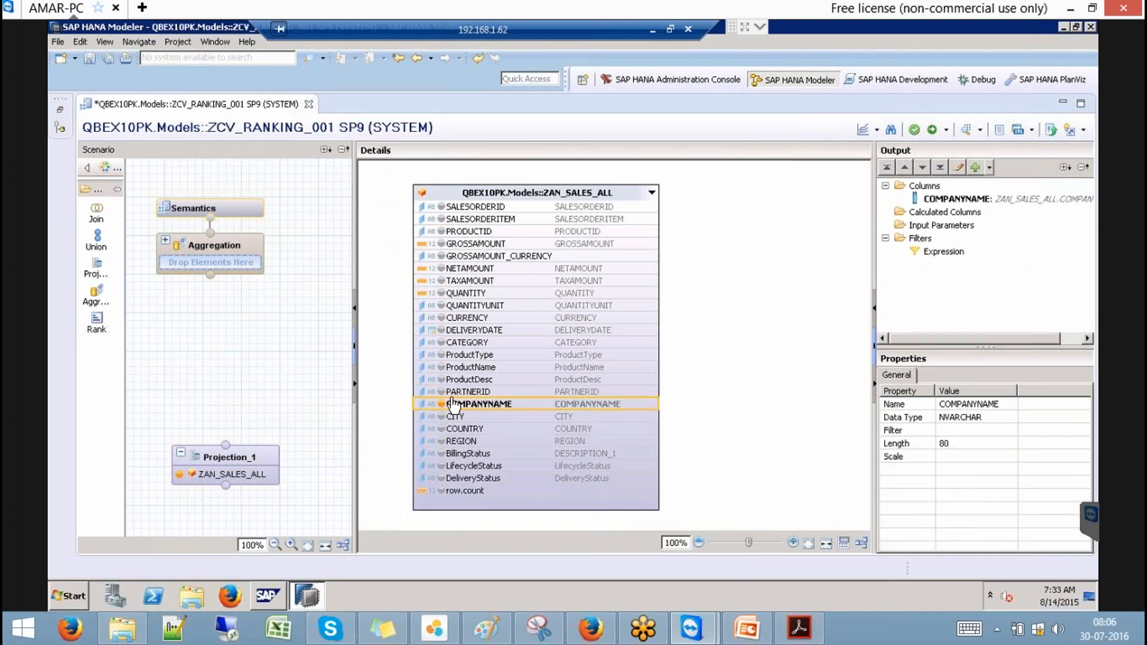
Step: Add NETAMOUNT and REGION from ZAN_SALES_ALL to the projection's output, removing the mistakenly added COUNTRY column
left_click(442, 268)
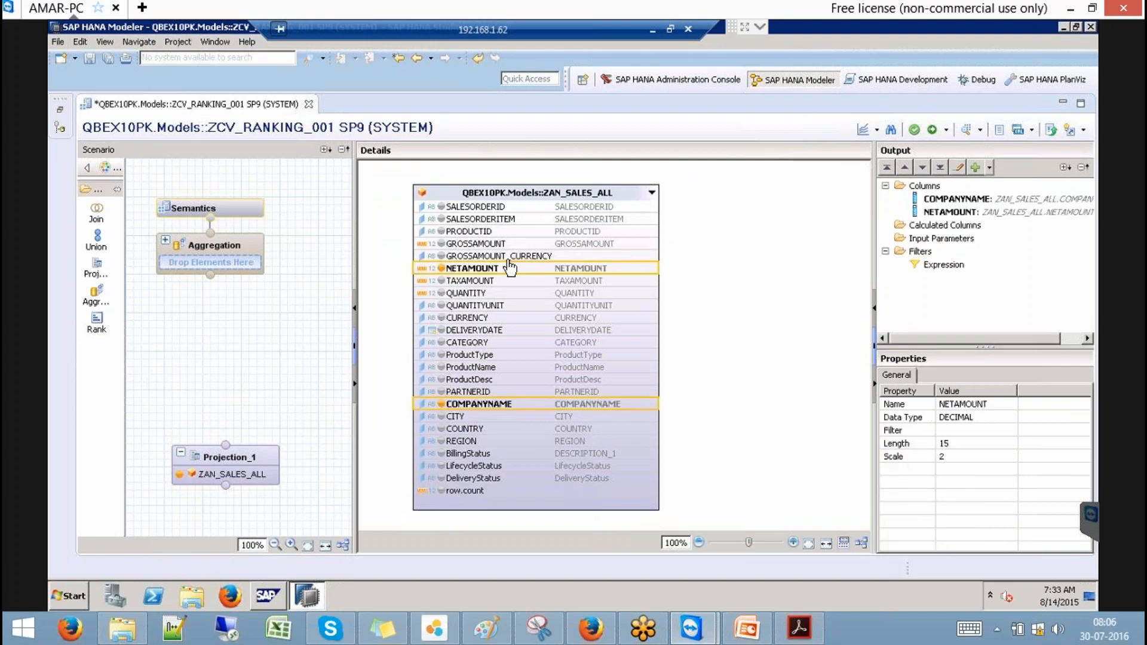
left_click(442, 429)
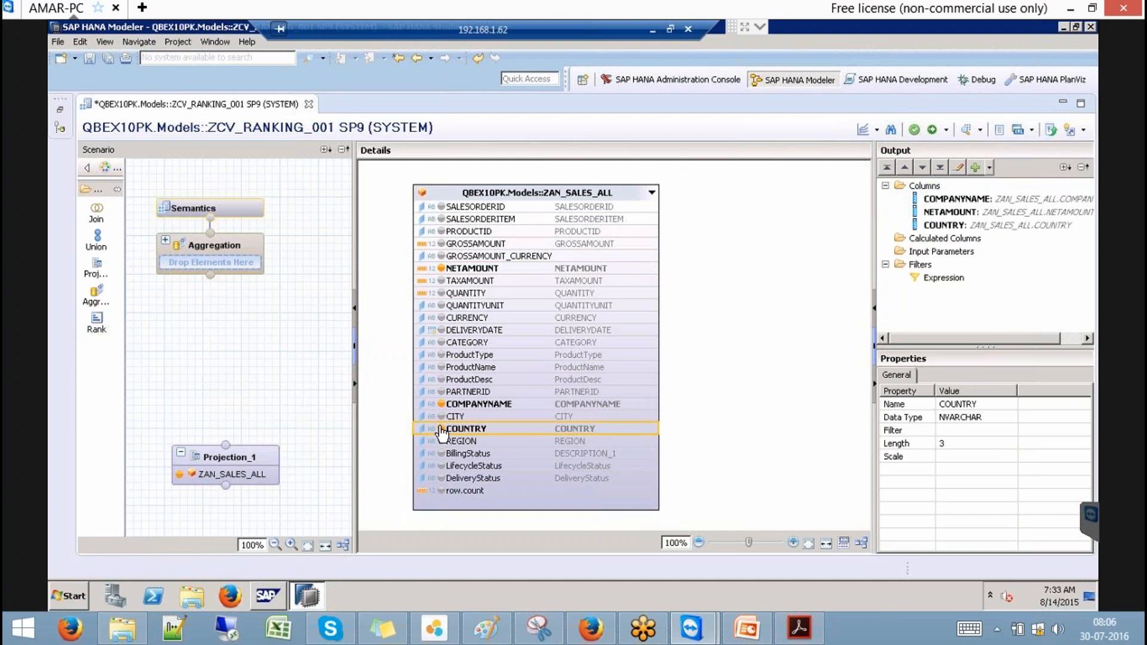
key("Delete")
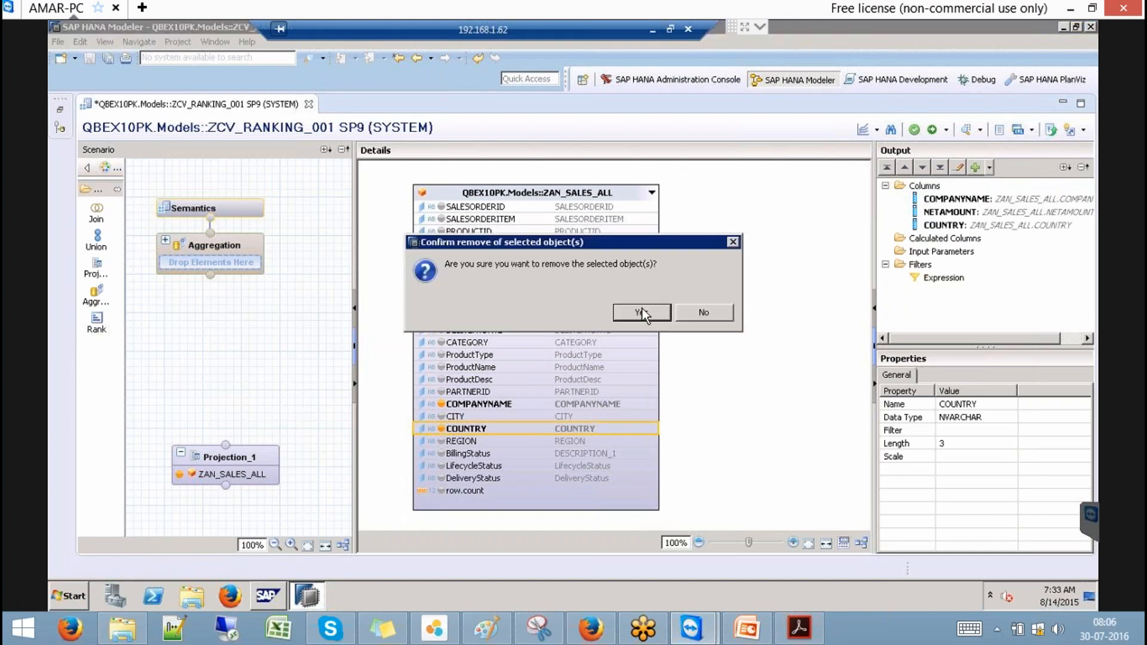
key("Return")
left_click(441, 441)
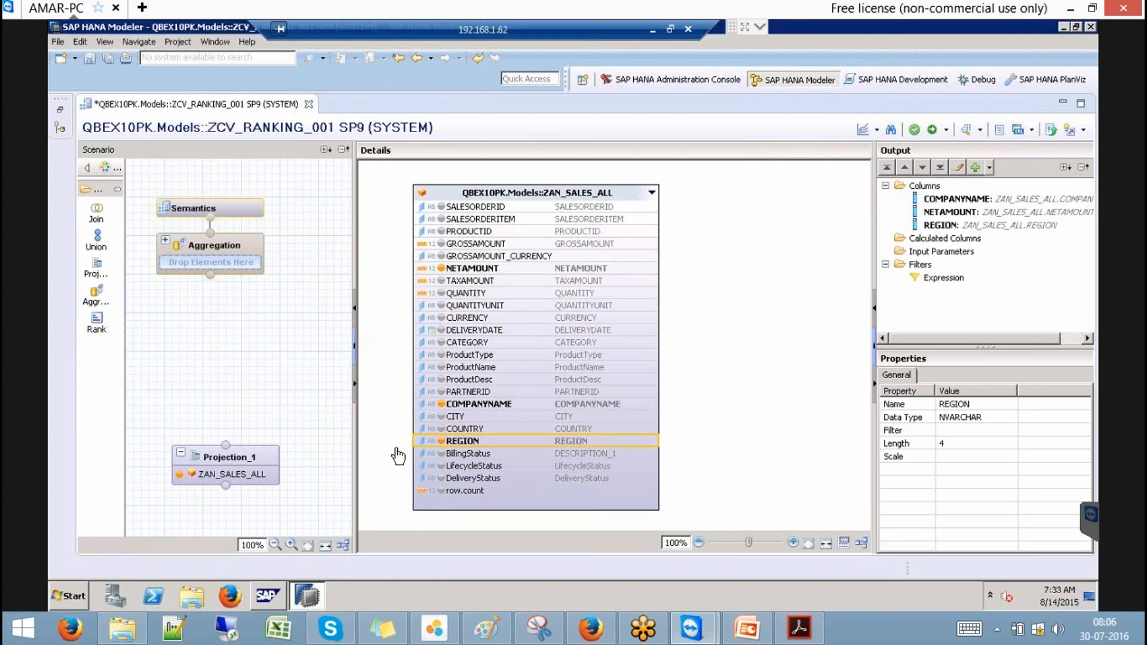
Step: Add a Rank node to the scenario above Projection_1 and connect the projection to it as its input
left_click(239, 353)
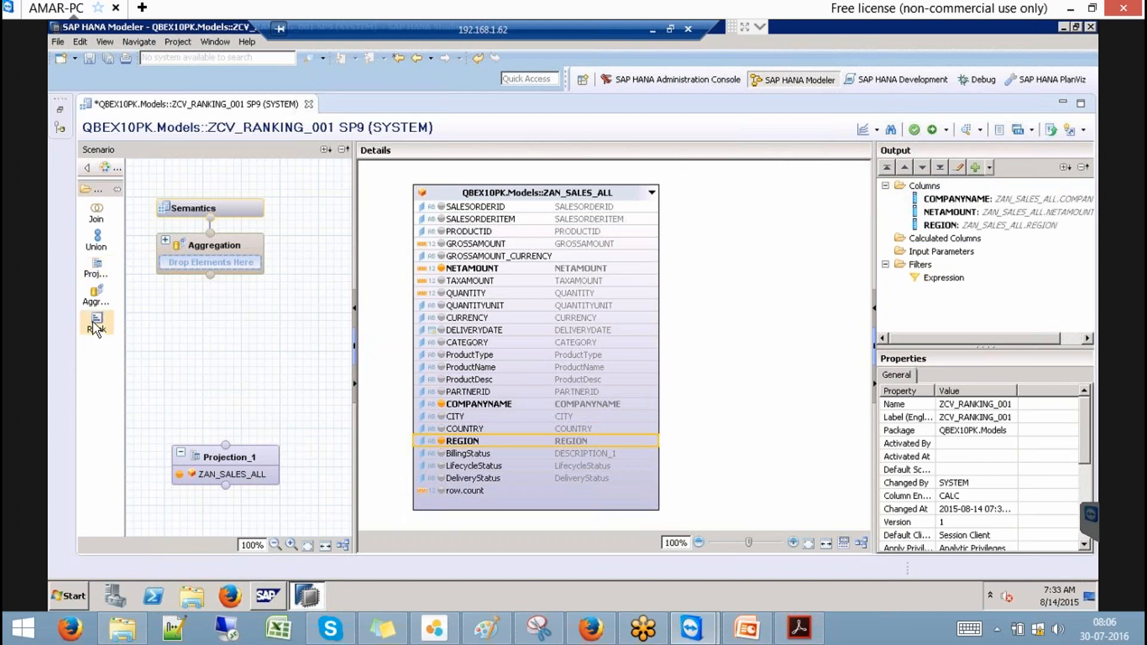
left_click(234, 354)
left_click_drag(227, 445, 288, 393)
left_click(306, 362)
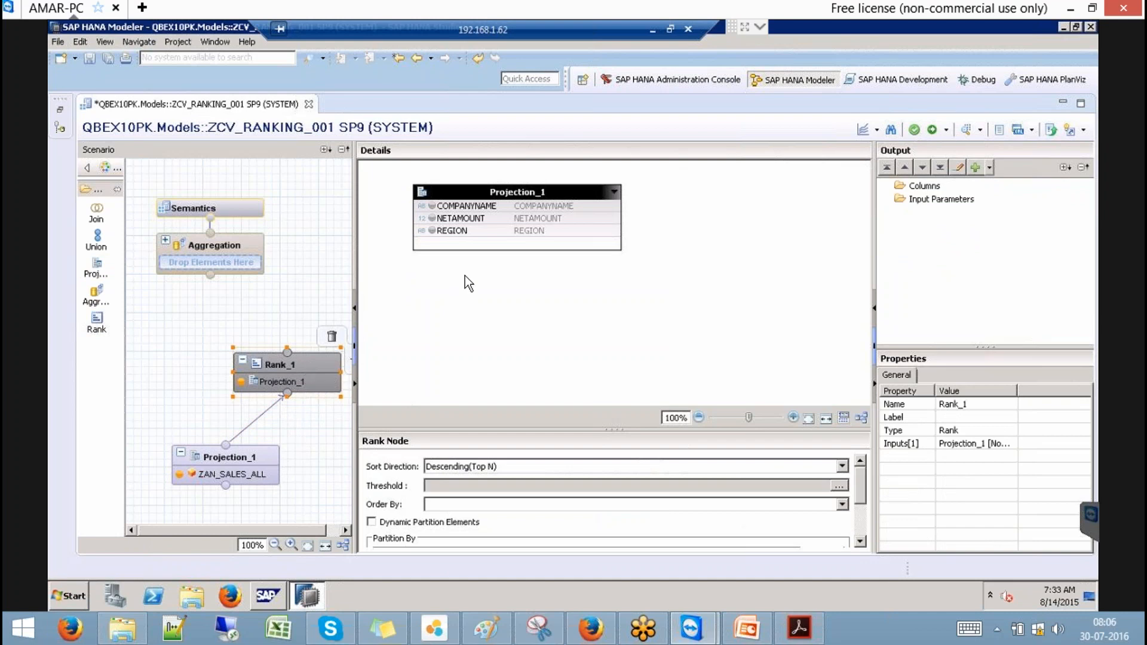
Step: Add COMPANYNAME, NETAMOUNT and REGION from Projection_1 to the Rank node's output
left_click(465, 206)
left_click(459, 231, "shift")
right_click(459, 230)
left_click(507, 244)
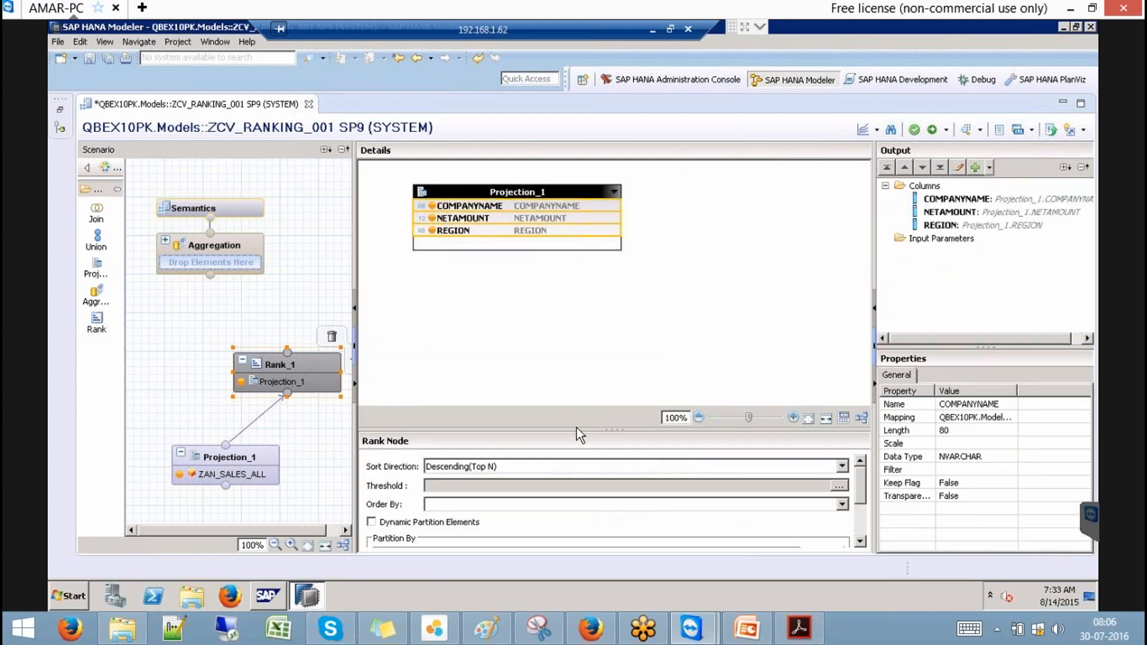
Step: Set the Rank node's sort direction to Descending (Top N) with a fixed threshold of 3
left_click_drag(595, 429, 599, 352)
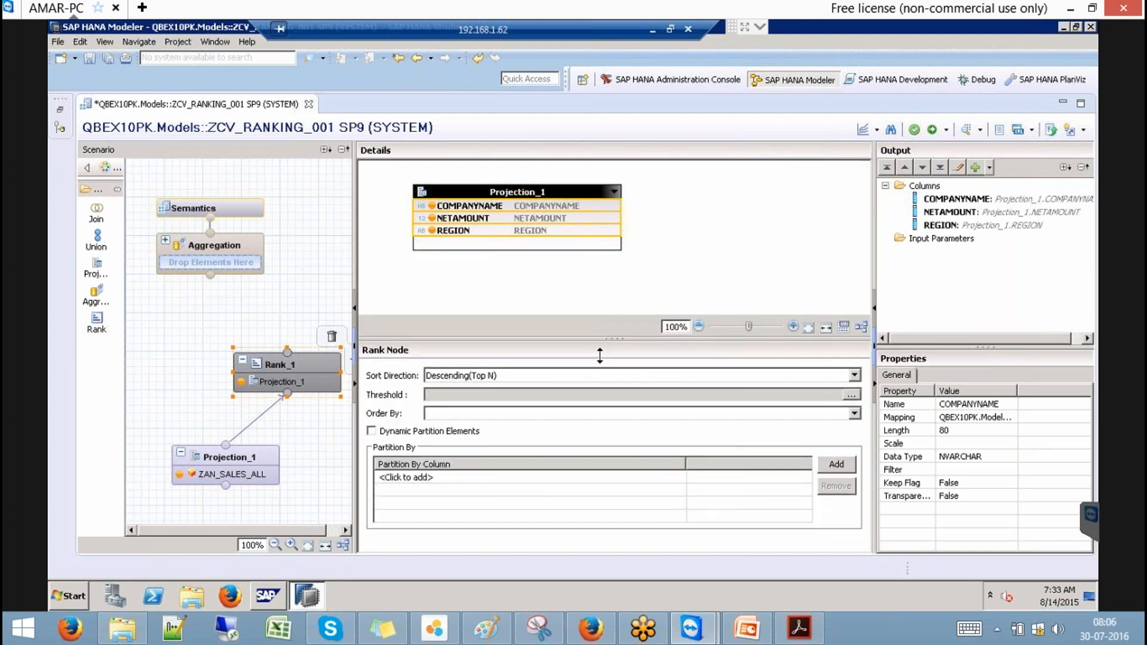
left_click(853, 377)
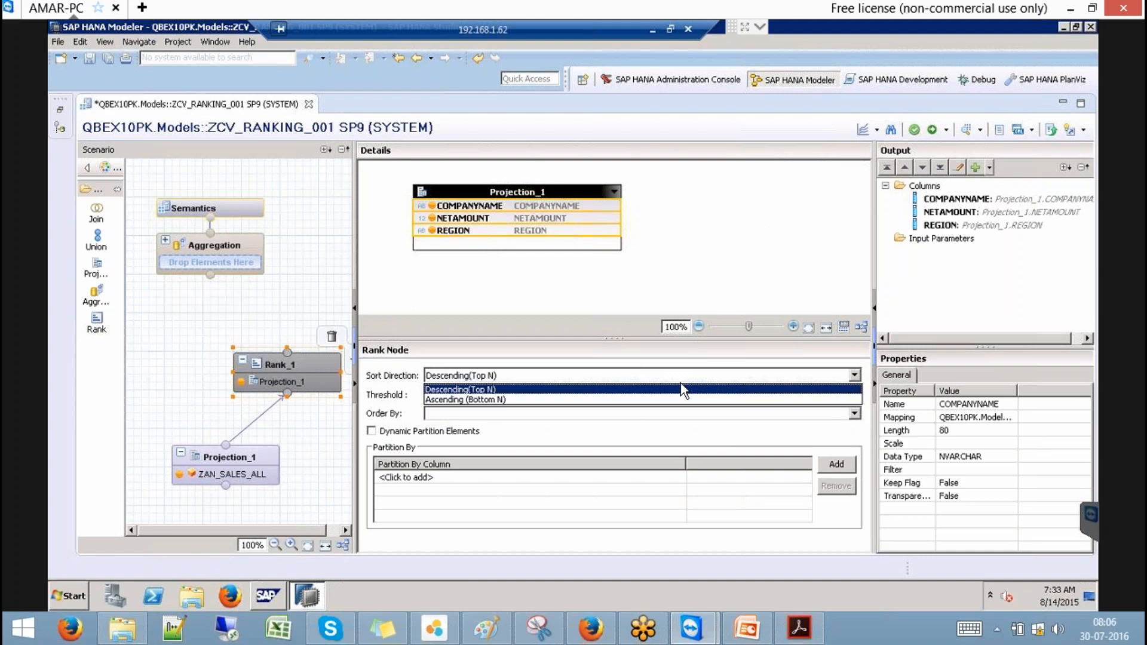
left_click(681, 387)
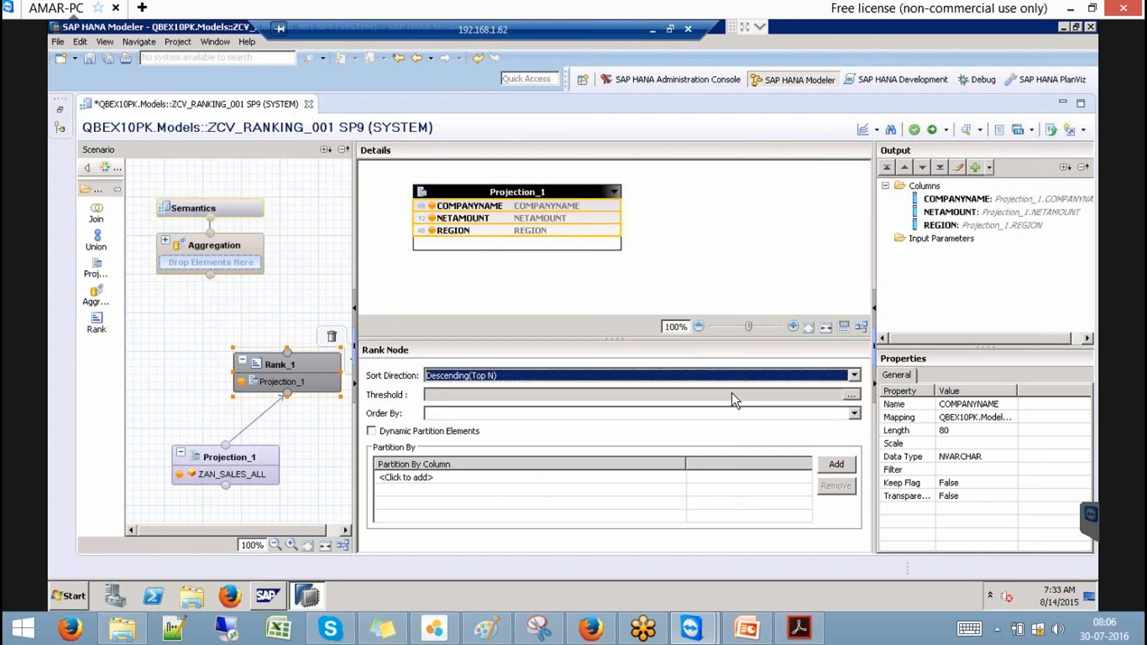
left_click(850, 395)
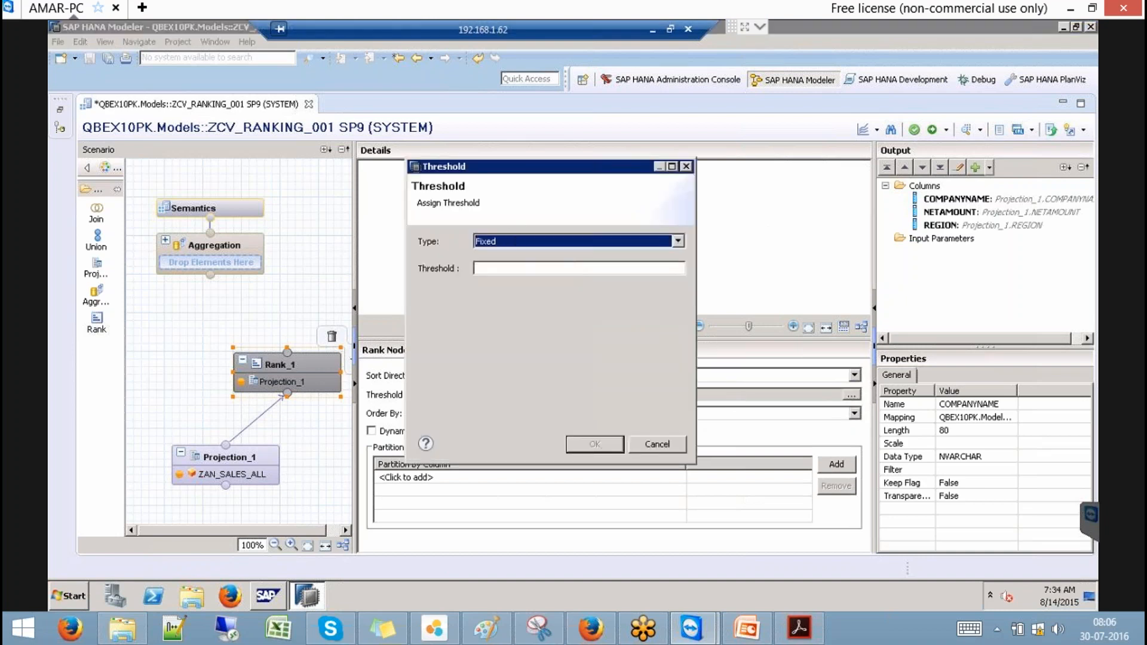
left_click(478, 268)
type("3")
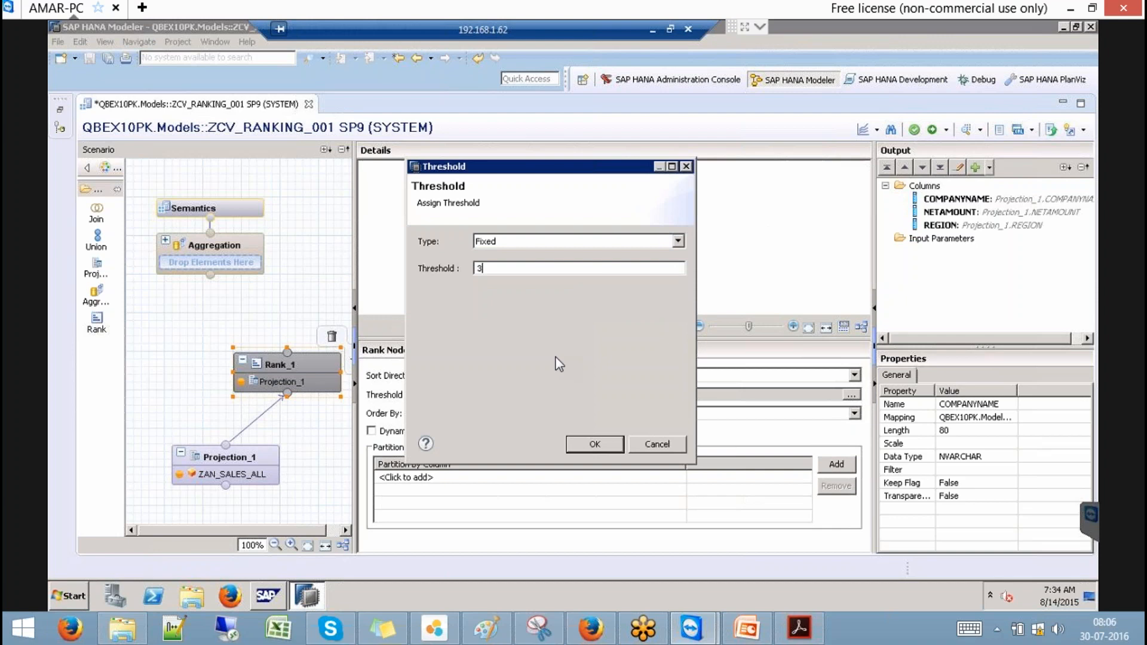
left_click(603, 443)
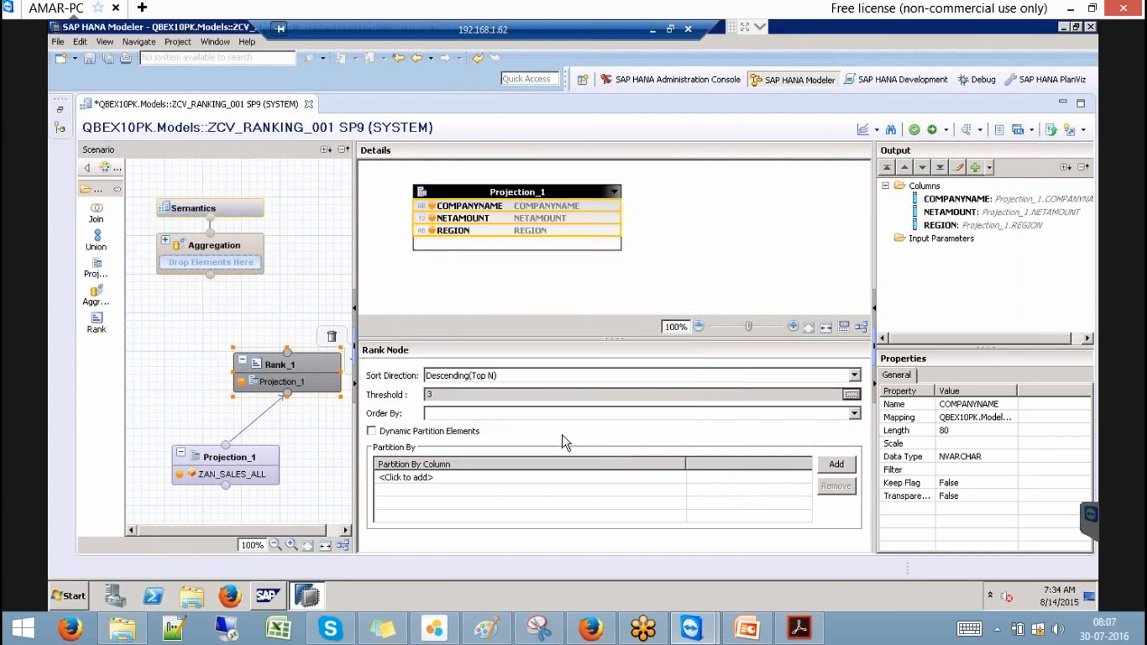
Step: Connect Rank_1 to the Aggregation node as its input and show the Aggregation node's details
left_click_drag(281, 353, 241, 272)
left_click(239, 248)
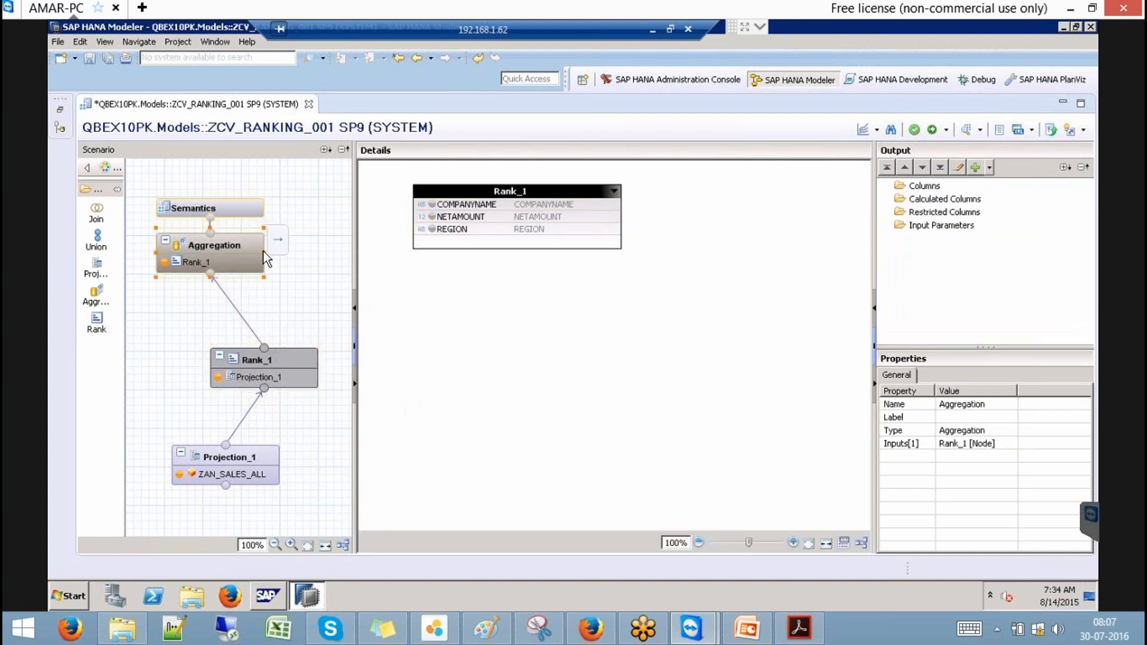
left_click(466, 205)
left_click(468, 230, "shift")
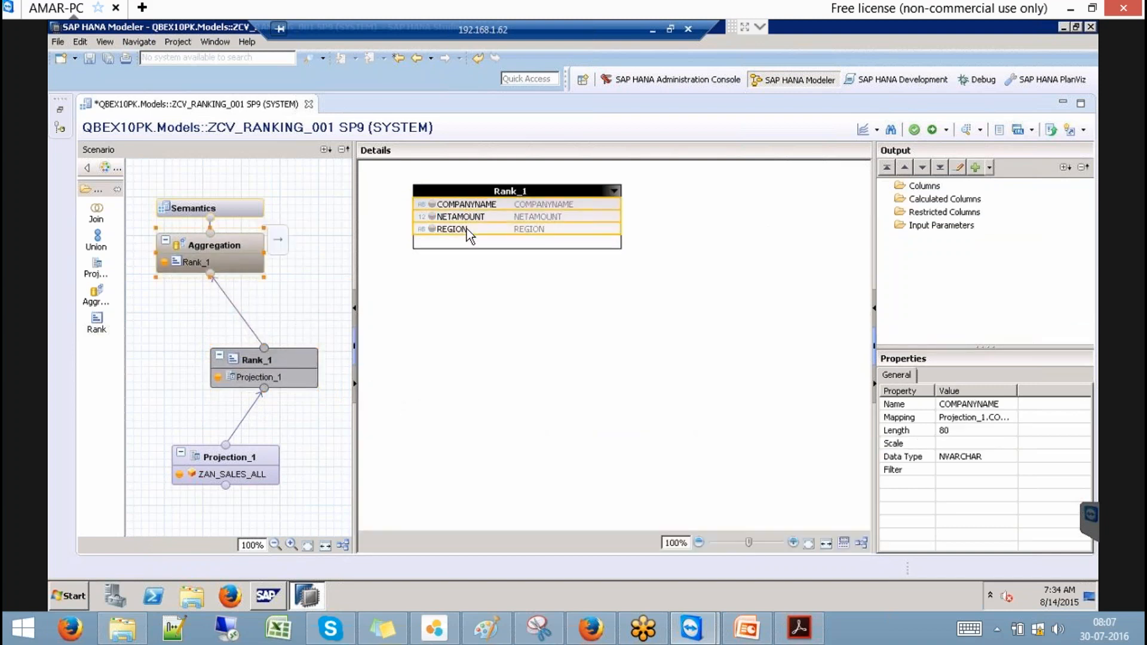
right_click(468, 230)
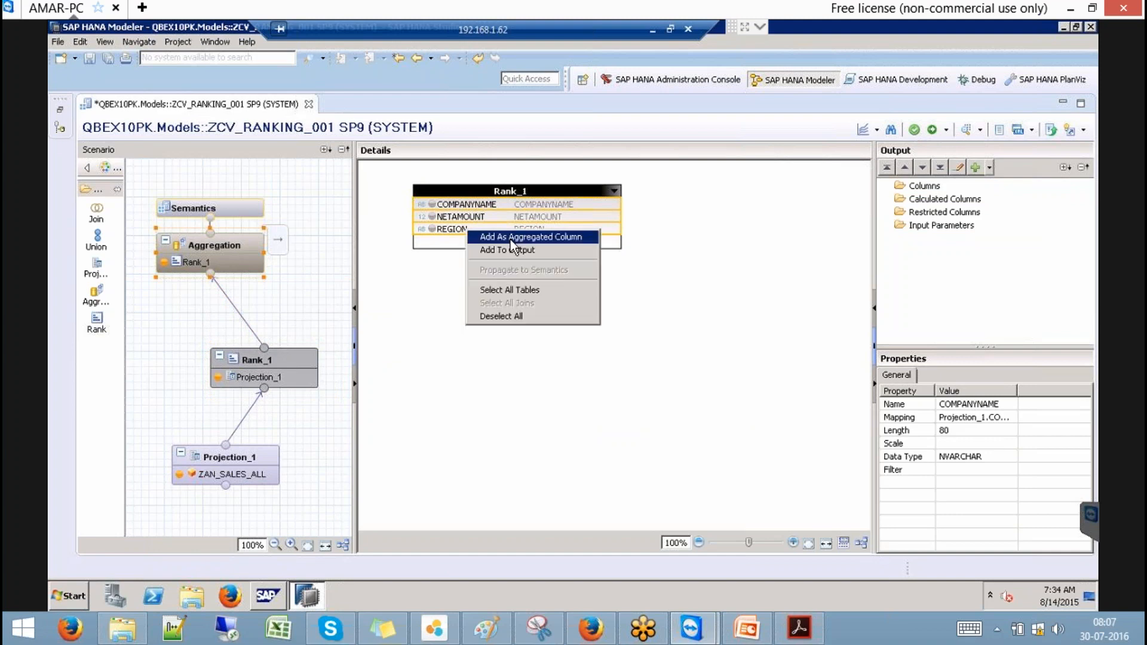
left_click(418, 343)
Step: In the Aggregation node, add NETAMOUNT as an aggregated column and REGION and COMPANYNAME as plain output columns
left_click(457, 217)
right_click(456, 216)
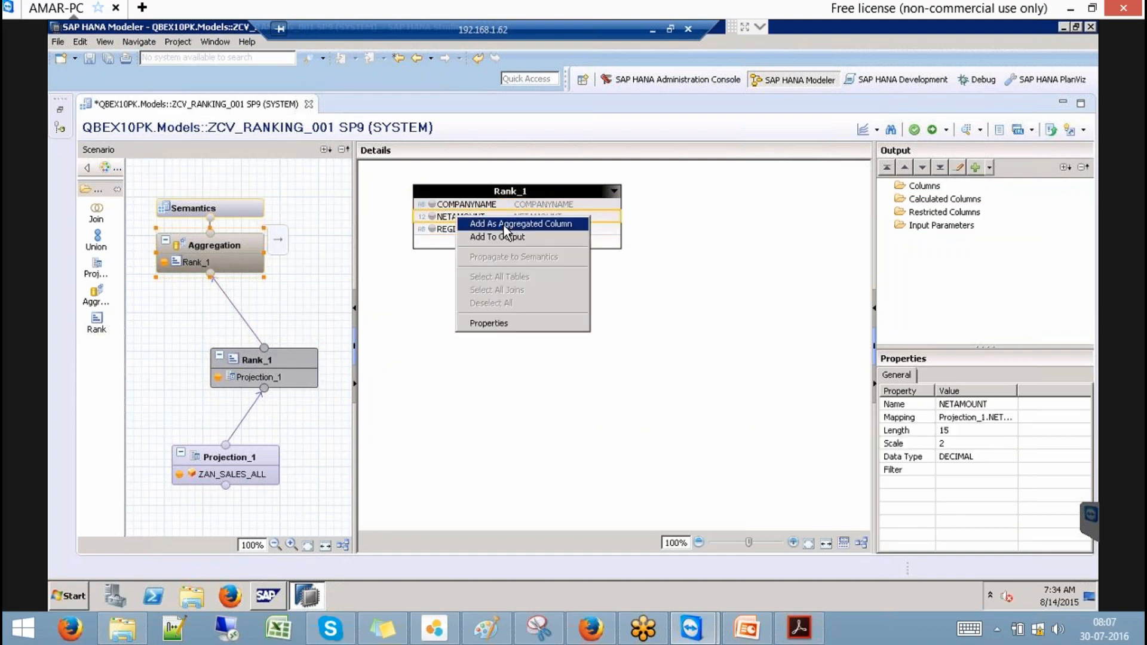
left_click(508, 222)
right_click(463, 229)
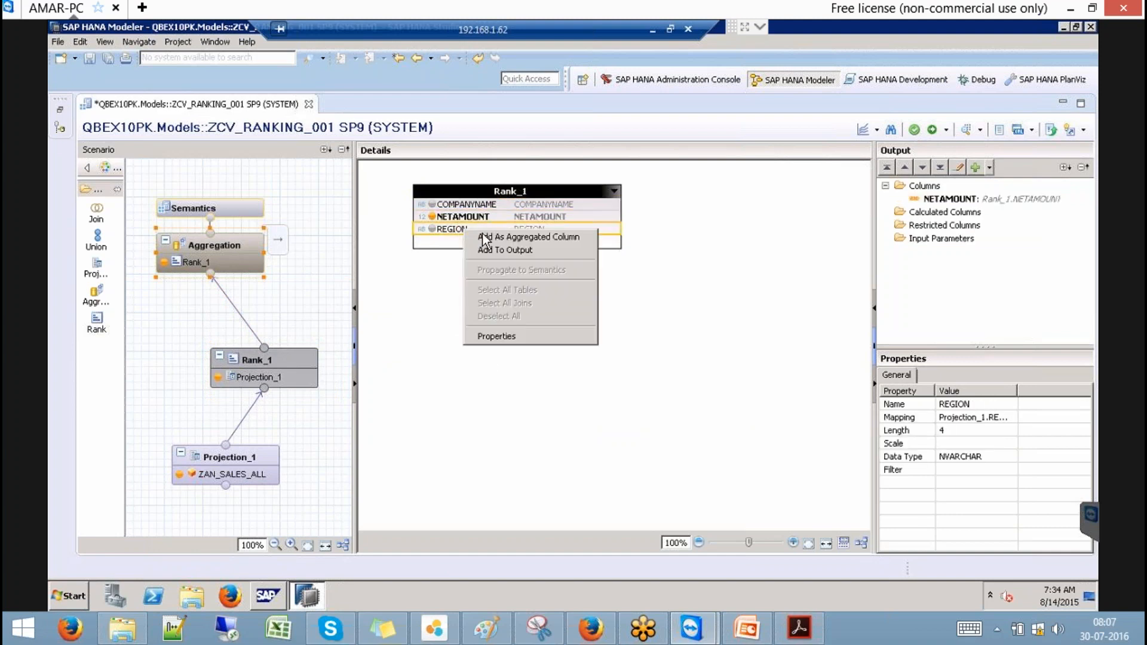
left_click(514, 248)
left_click(492, 203)
right_click(493, 203)
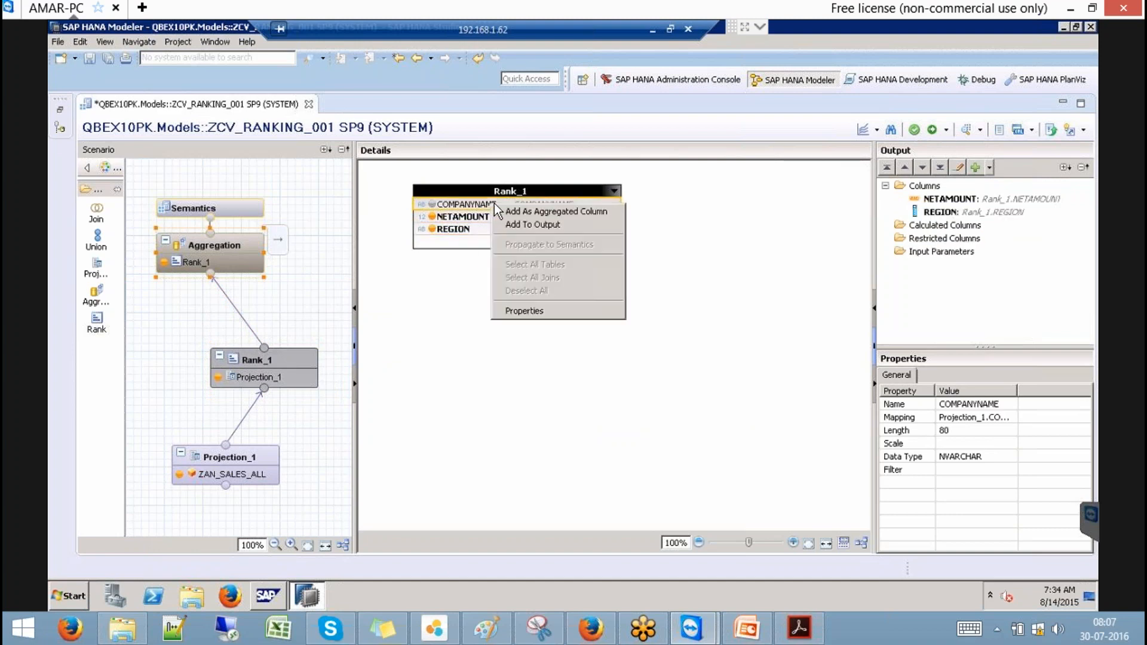
left_click(536, 227)
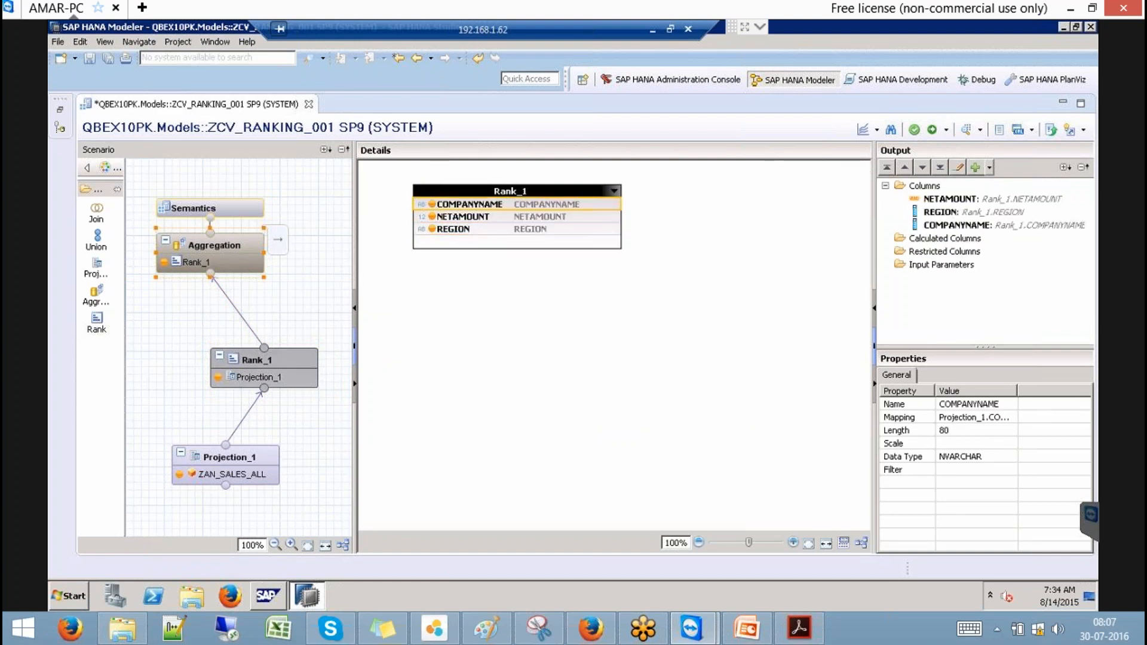
Step: Auto-assign the attribute and measure types of the Semantics columns, and save and activate the calculation view
left_click(203, 208)
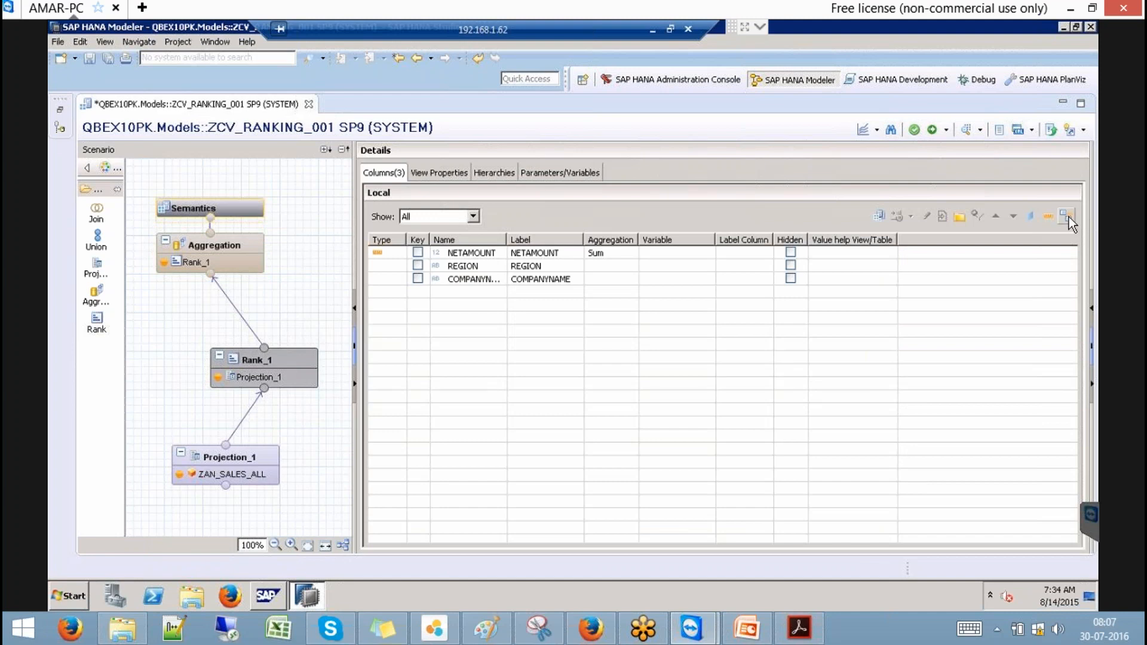
left_click(932, 131)
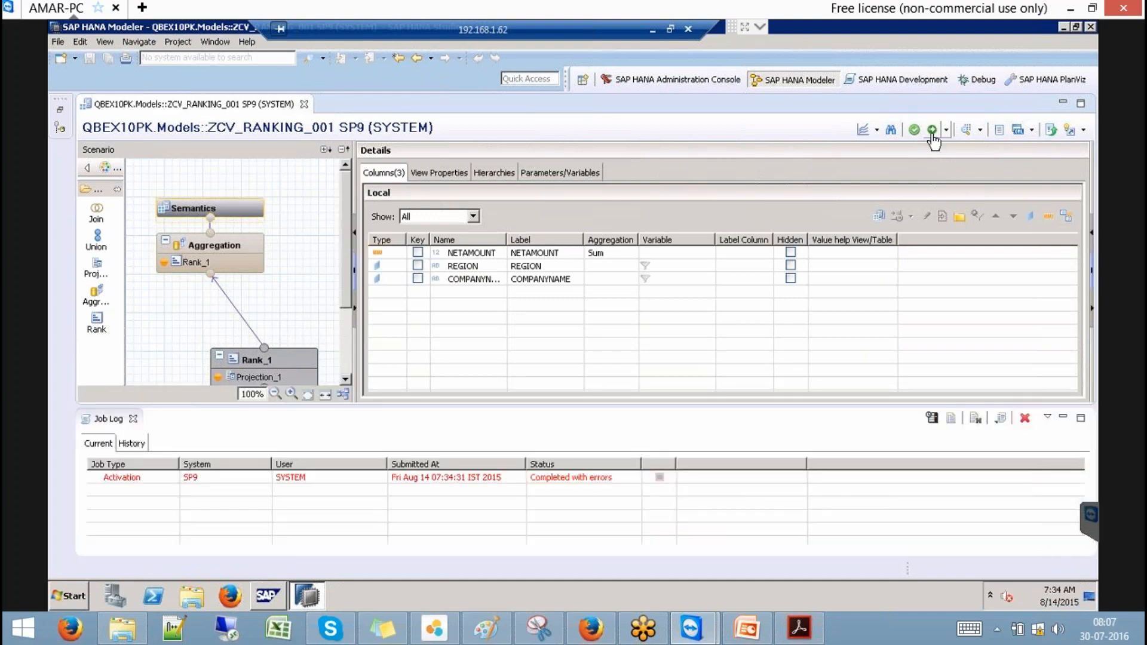
Step: Examine the error message in the activation job's details, and close the details and the job log
double_click(585, 478)
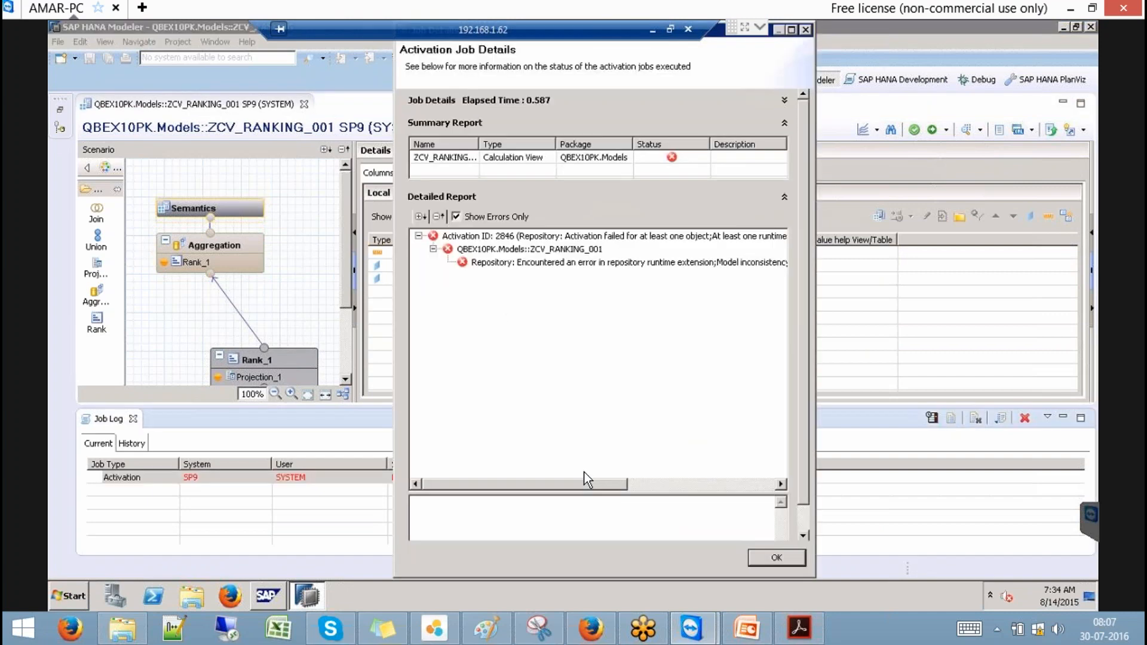
left_click(604, 263)
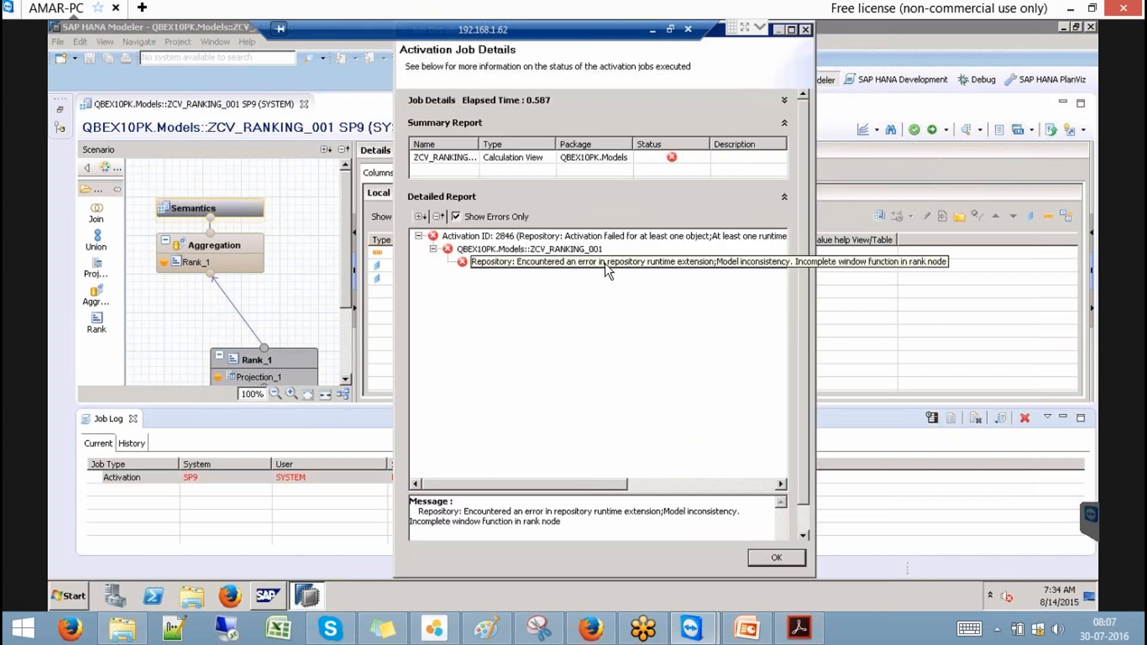
left_click(776, 559)
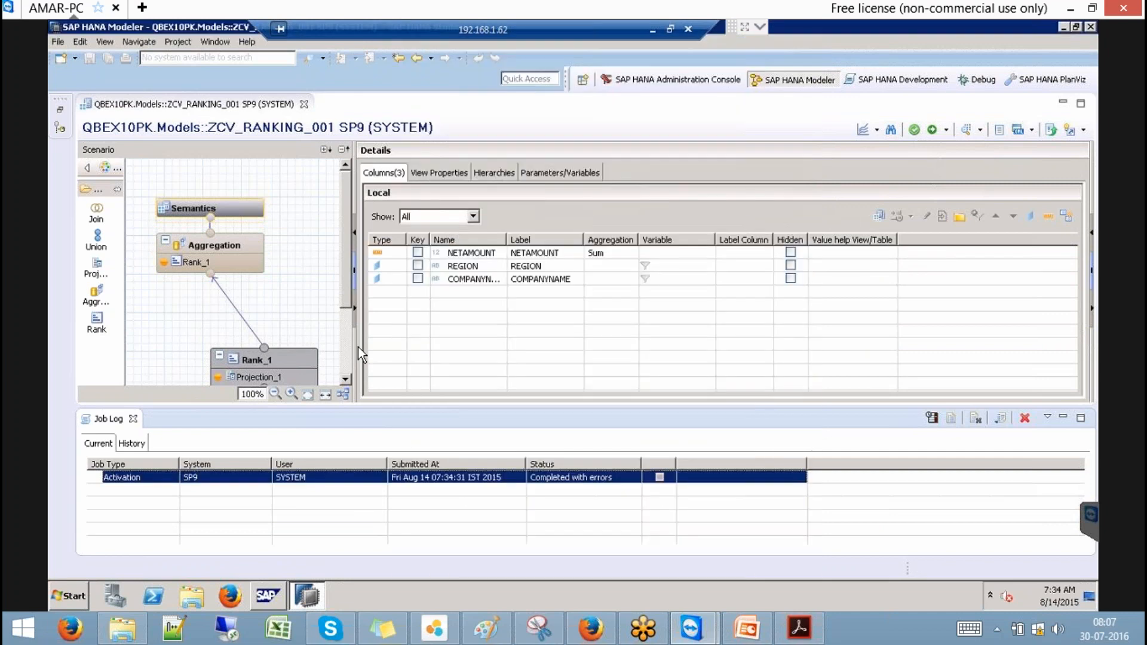
left_click(134, 417)
Step: Remove REGION from Projection_1's output together with its mapped references in Rank_1 and Aggregation
left_click(256, 454)
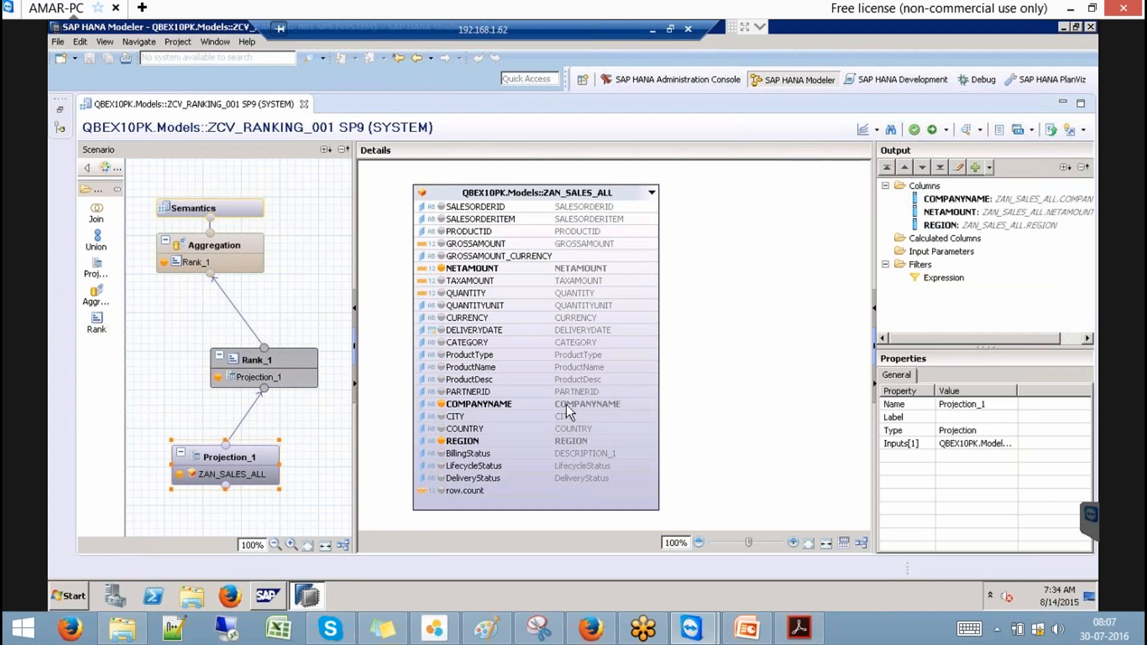
left_click(442, 444)
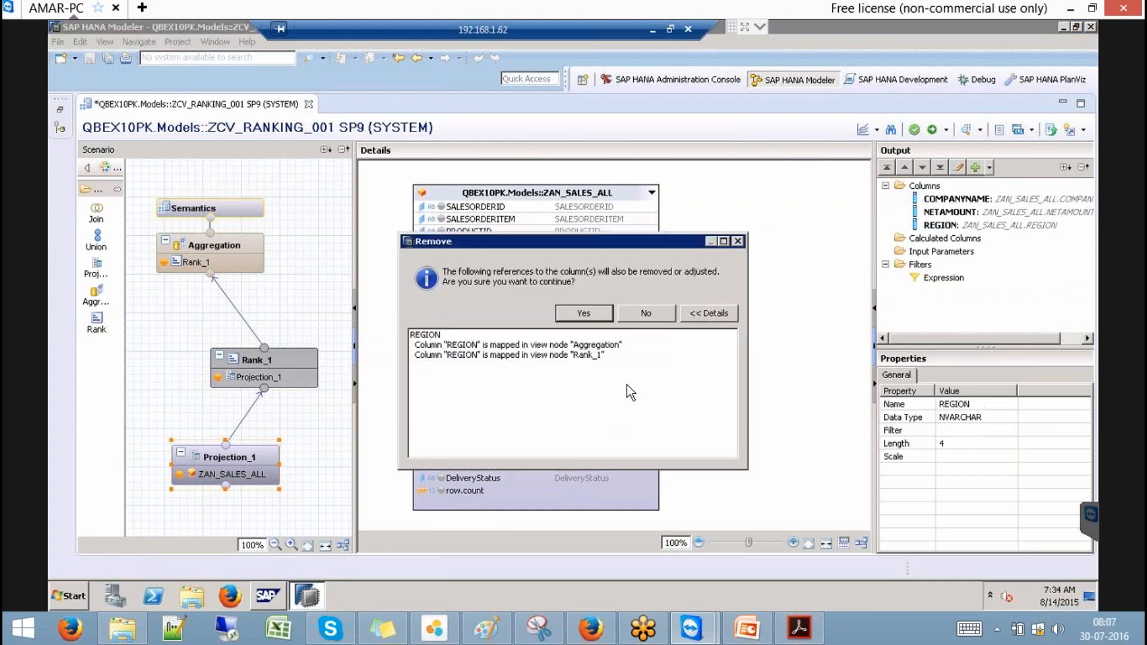
left_click(595, 323)
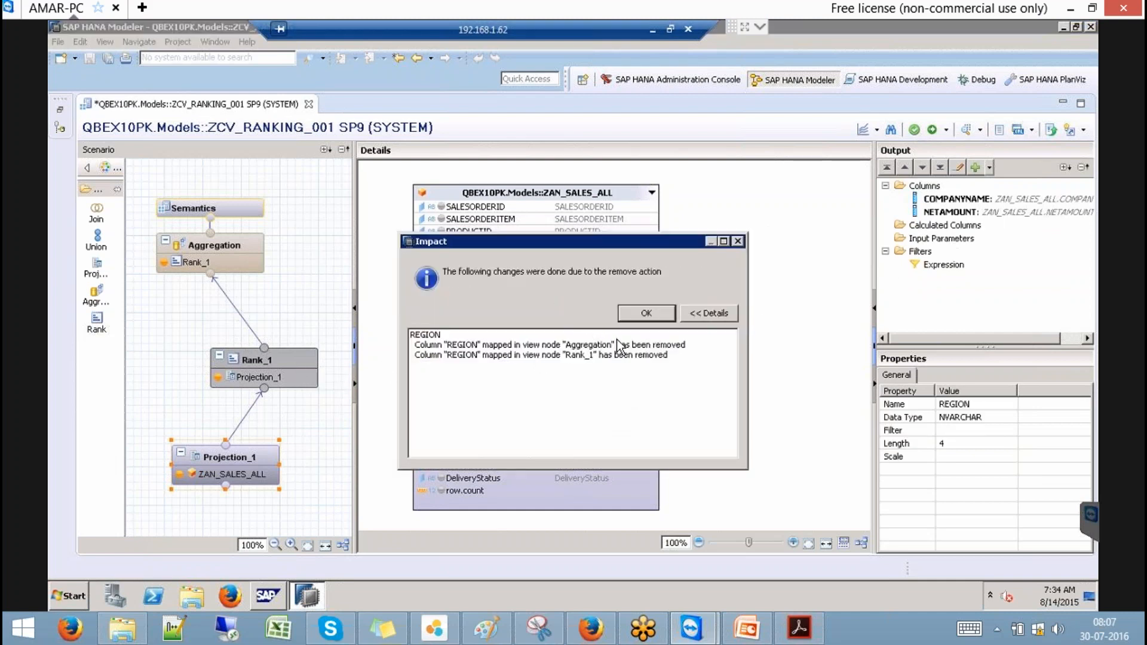
left_click(646, 313)
Step: Check the remaining columns in the Rank_1, Aggregation and Semantics nodes, and activate the calculation view again
left_click(312, 363)
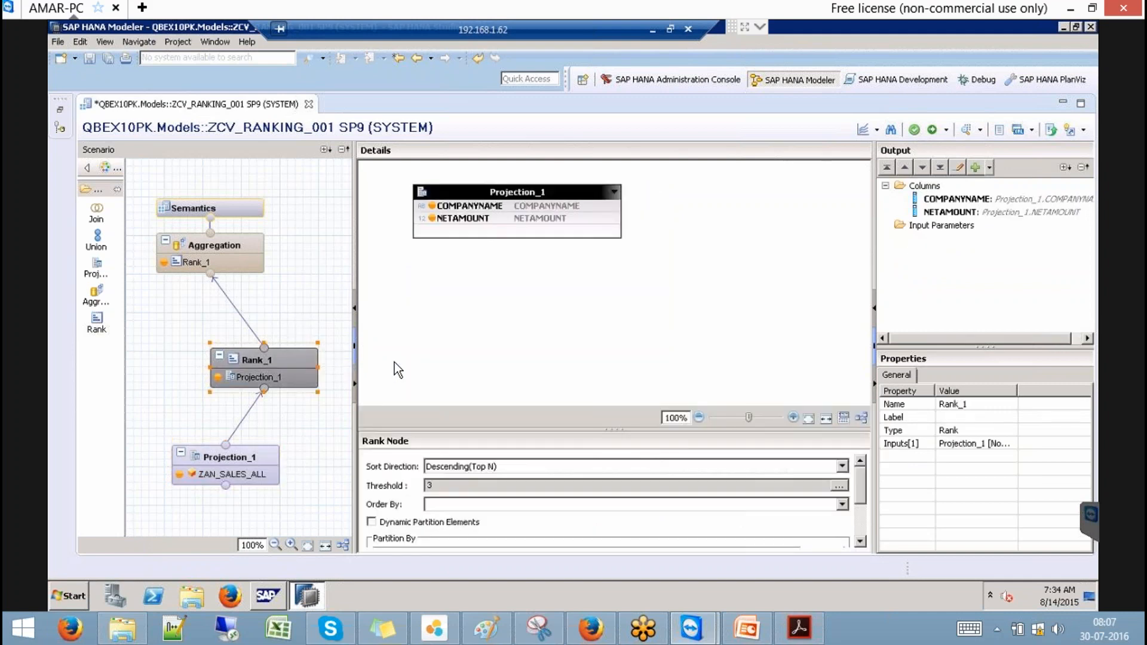
left_click(233, 245)
left_click(236, 210)
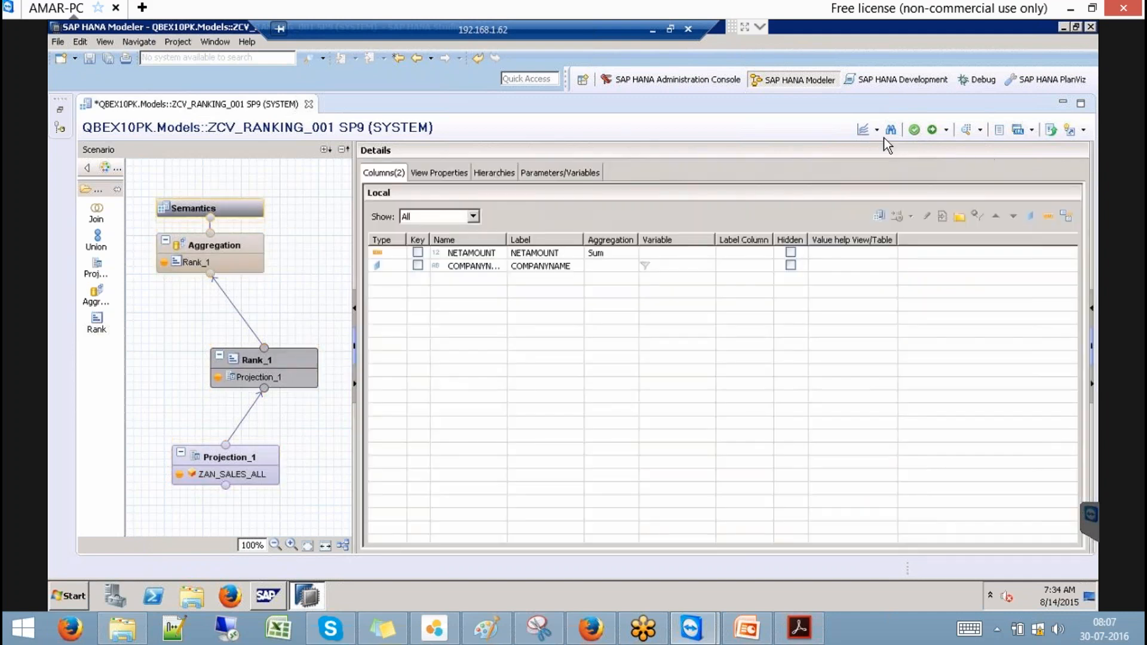
left_click(932, 130)
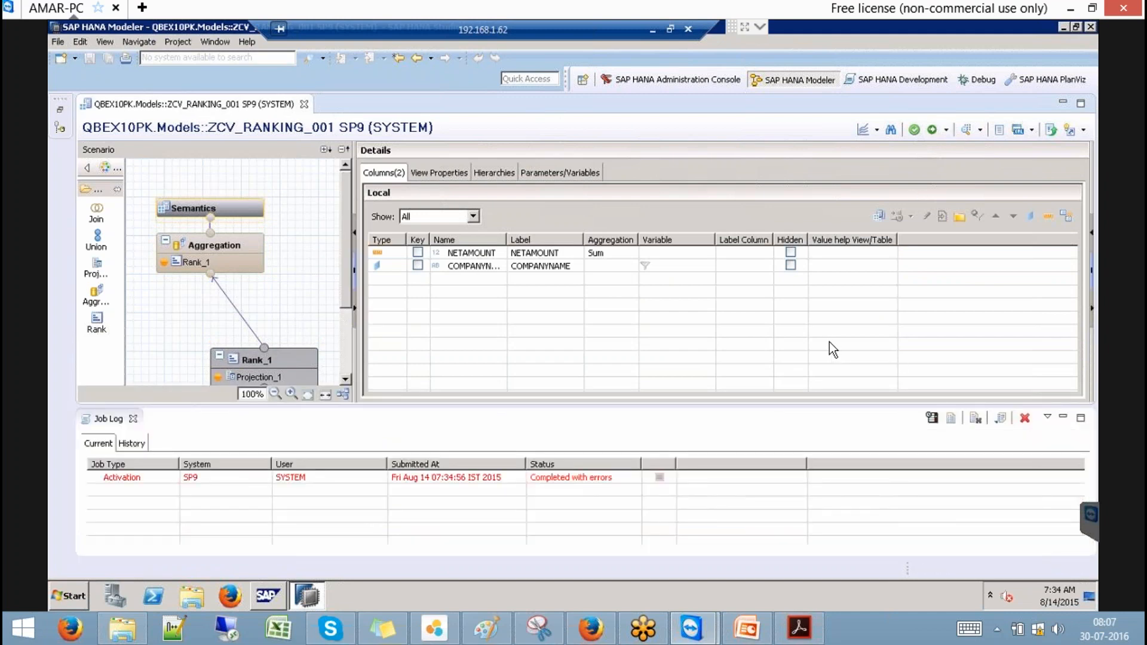
Step: Read the full error text of the repeated activation in its job details, and close the job log
double_click(590, 476)
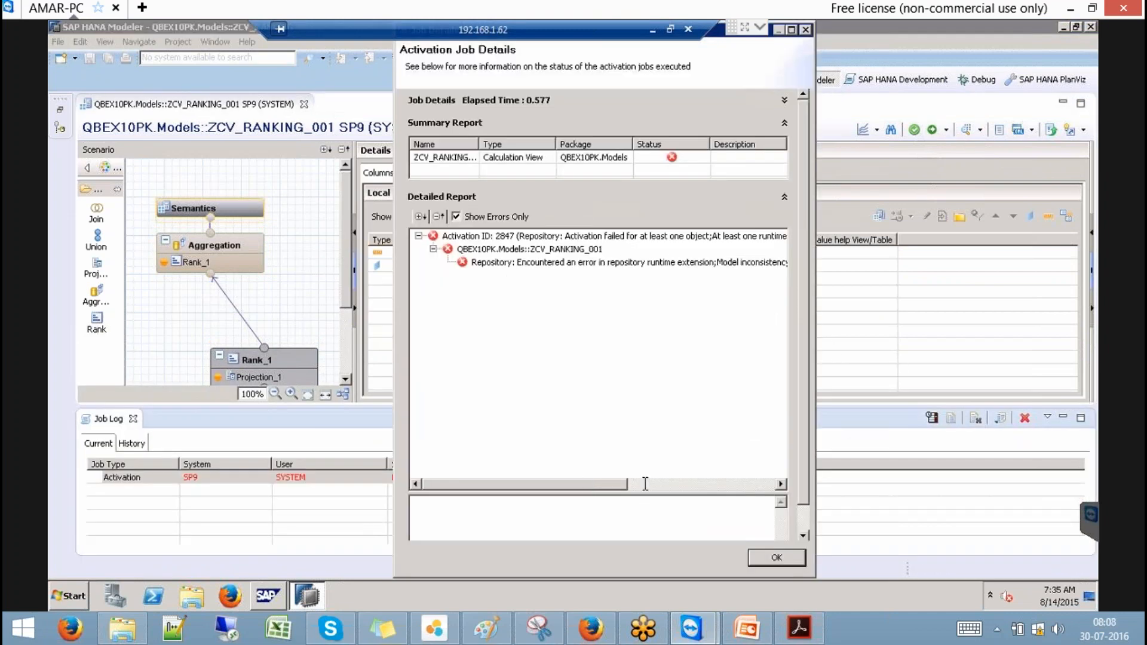
left_click(643, 482)
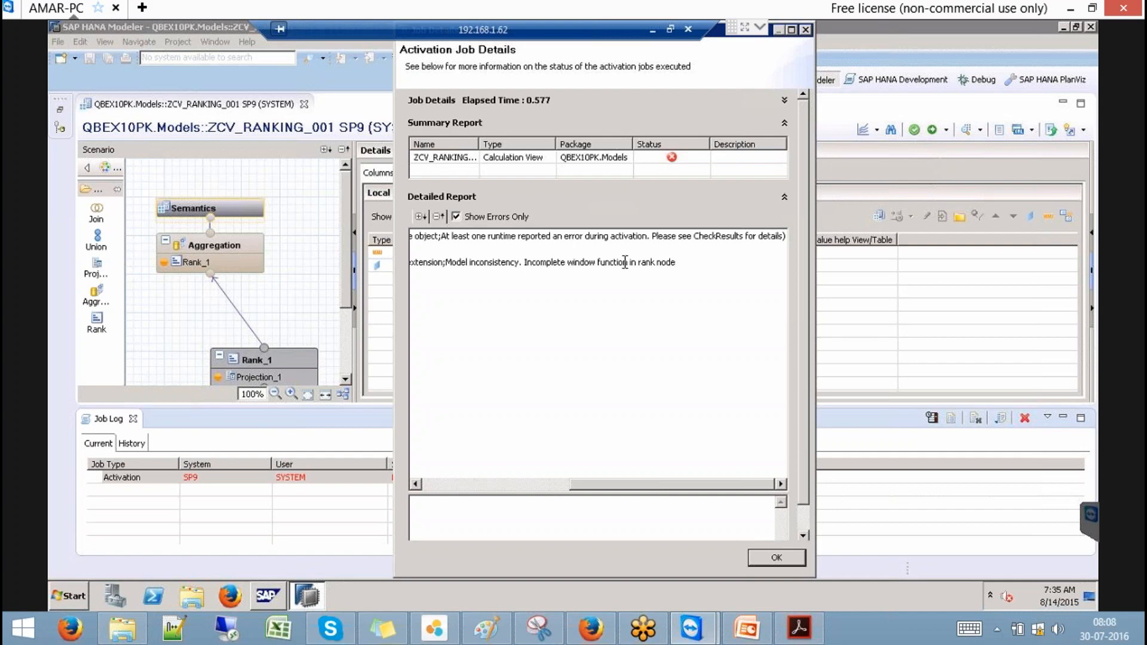
left_click(776, 557)
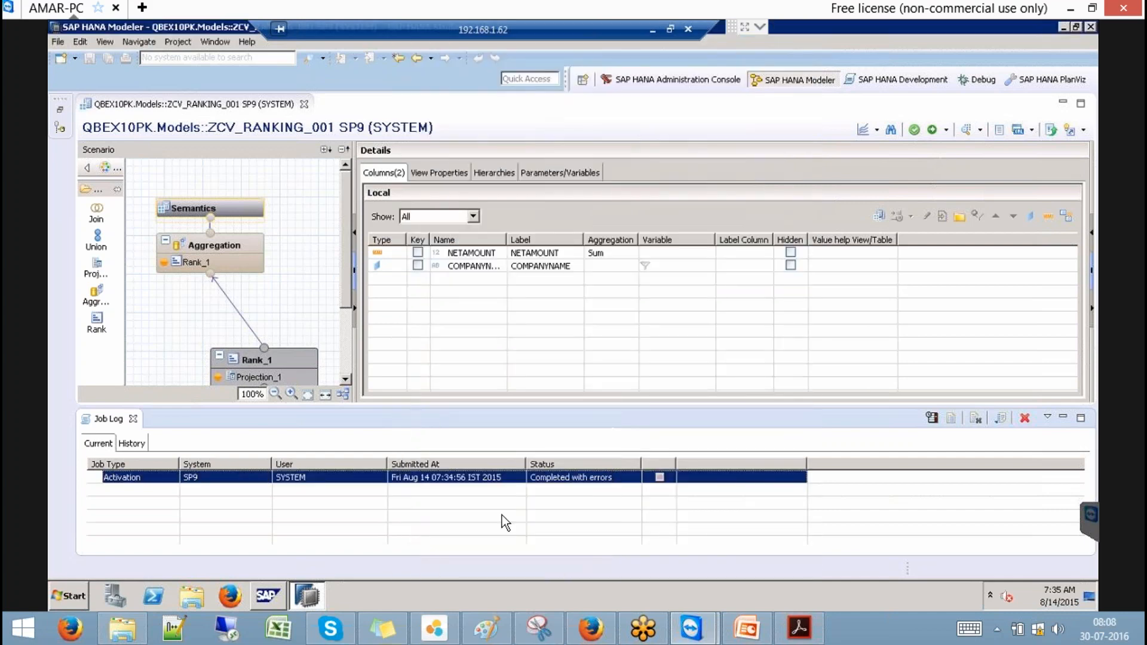
left_click(134, 419)
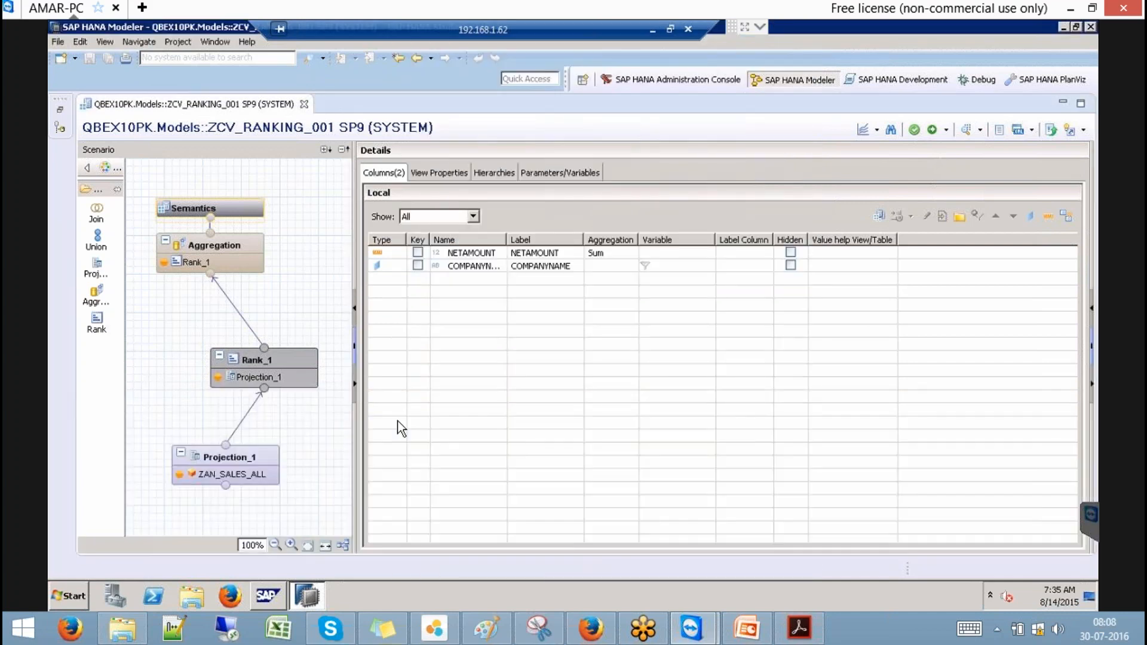
Step: Add the COUNTRY column to the outputs of Projection_1 and Rank_1
left_click(239, 457)
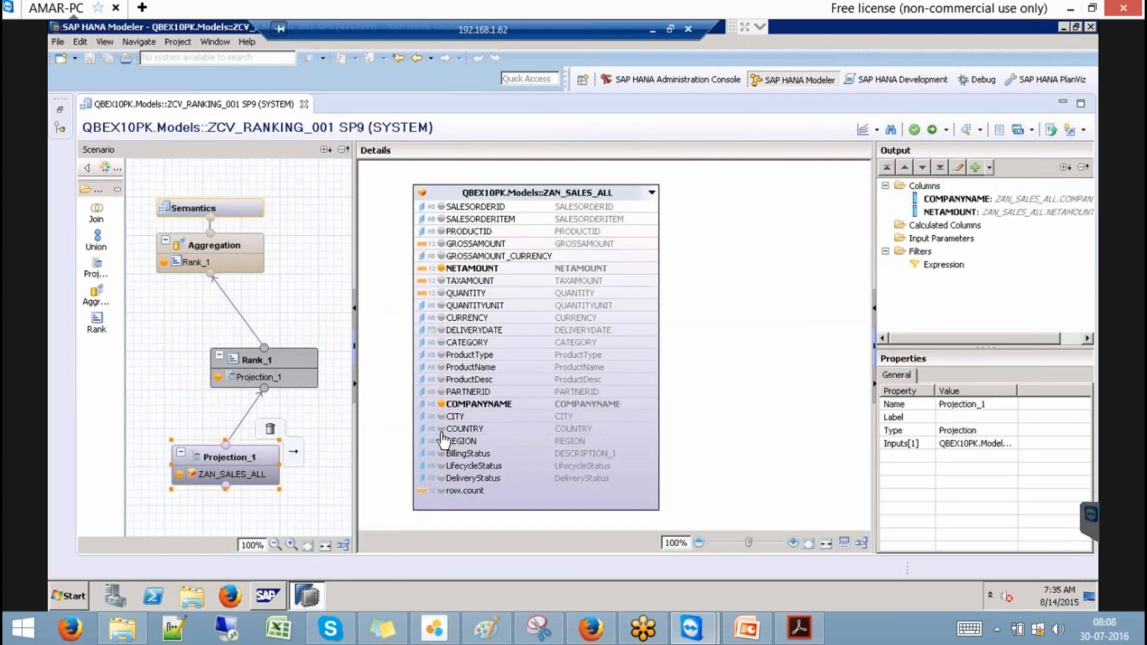
left_click(440, 429)
left_click(297, 358)
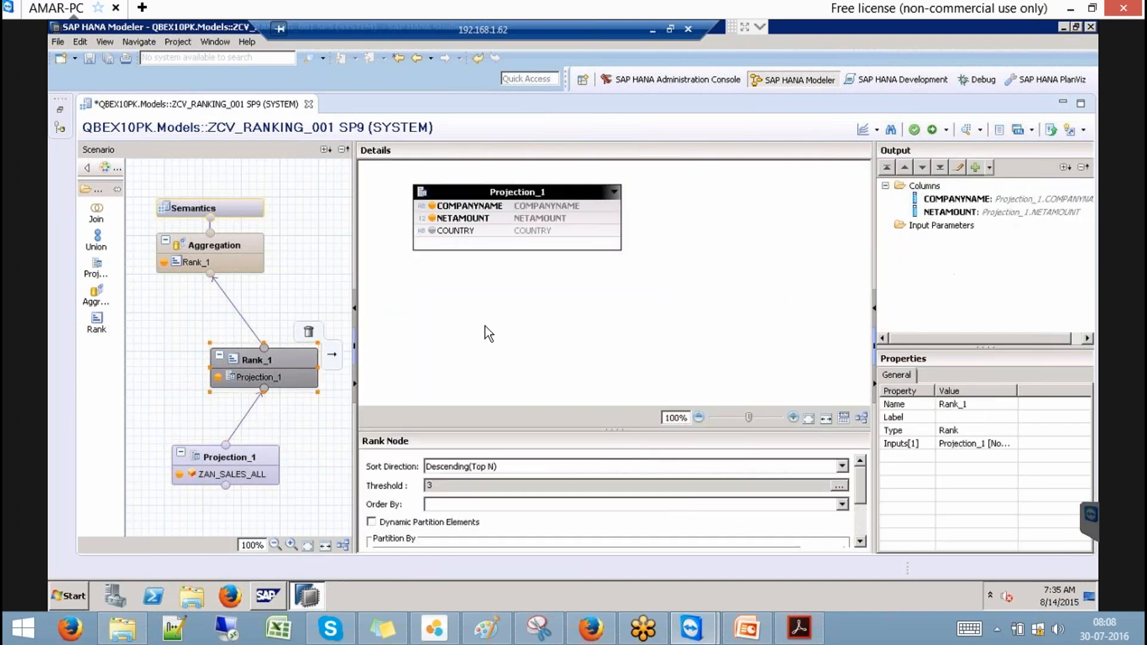
left_click(432, 232)
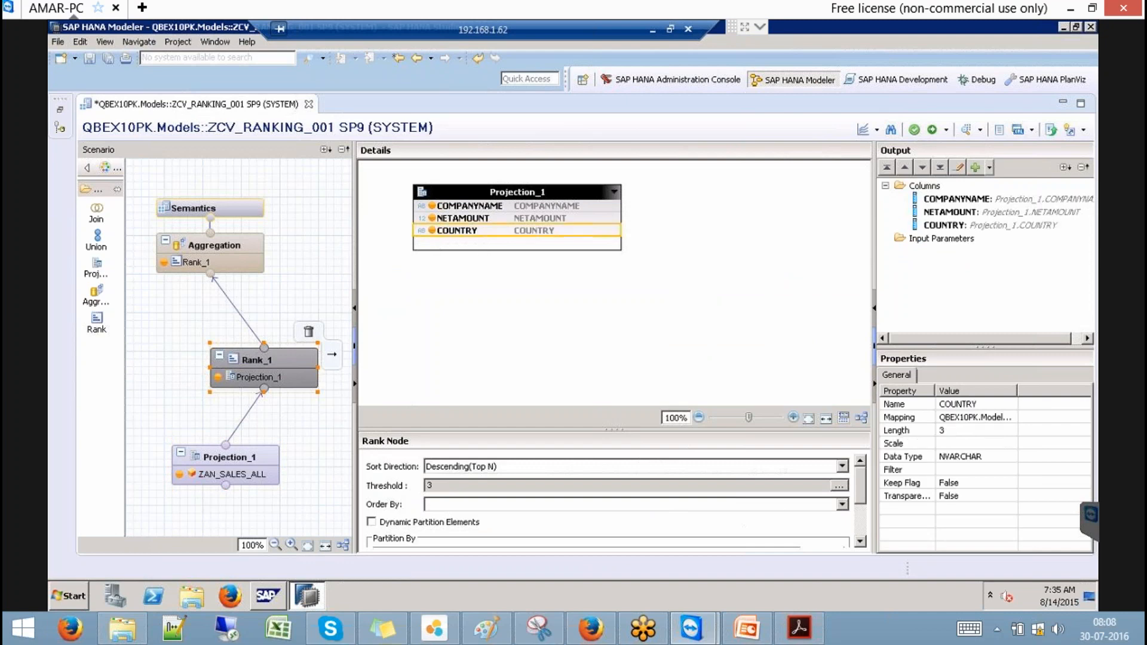
Step: Add COUNTRY as a Partition By column of the Rank_1 node and activate the calculation view
left_click_drag(616, 430, 602, 297)
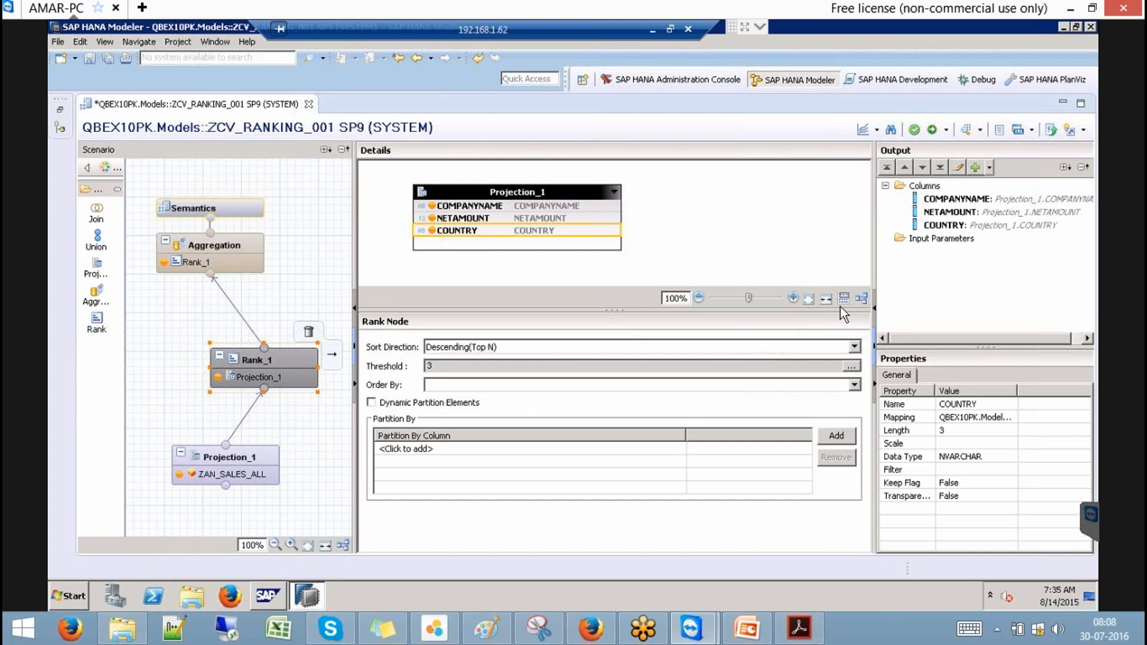
left_click(485, 449)
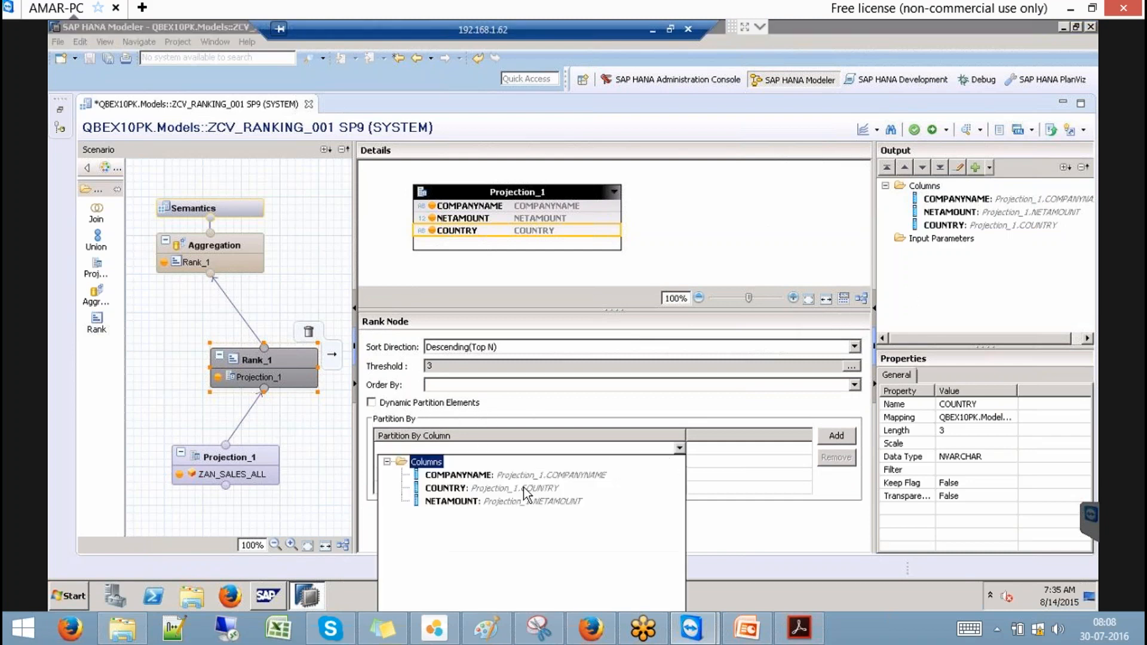
left_click(453, 489)
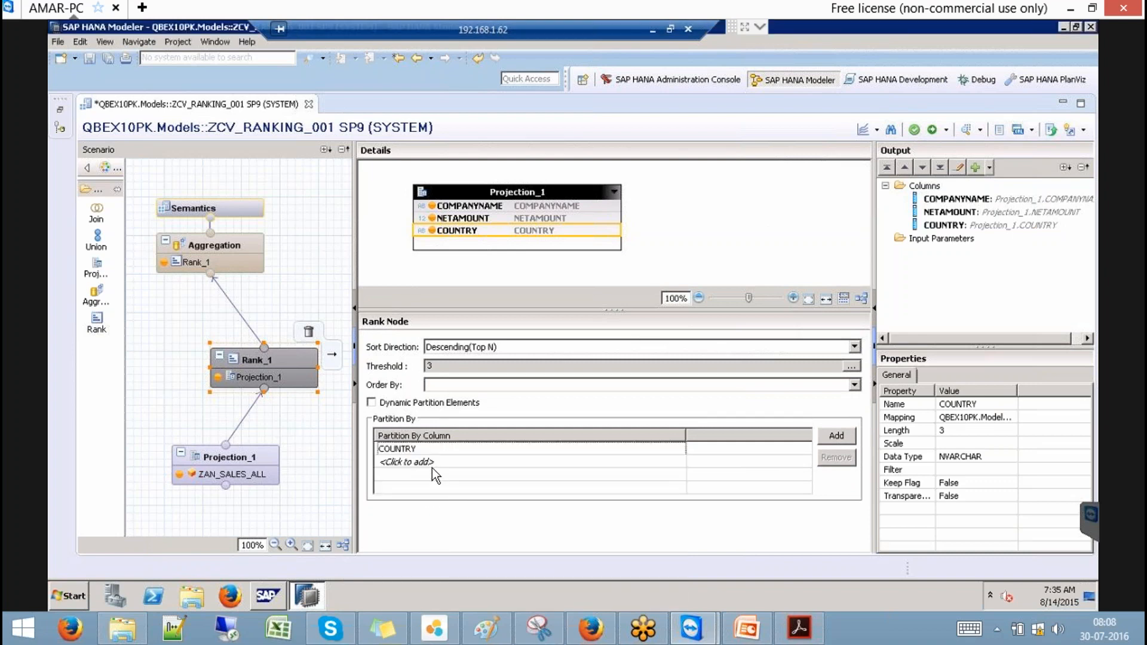
left_click(915, 131)
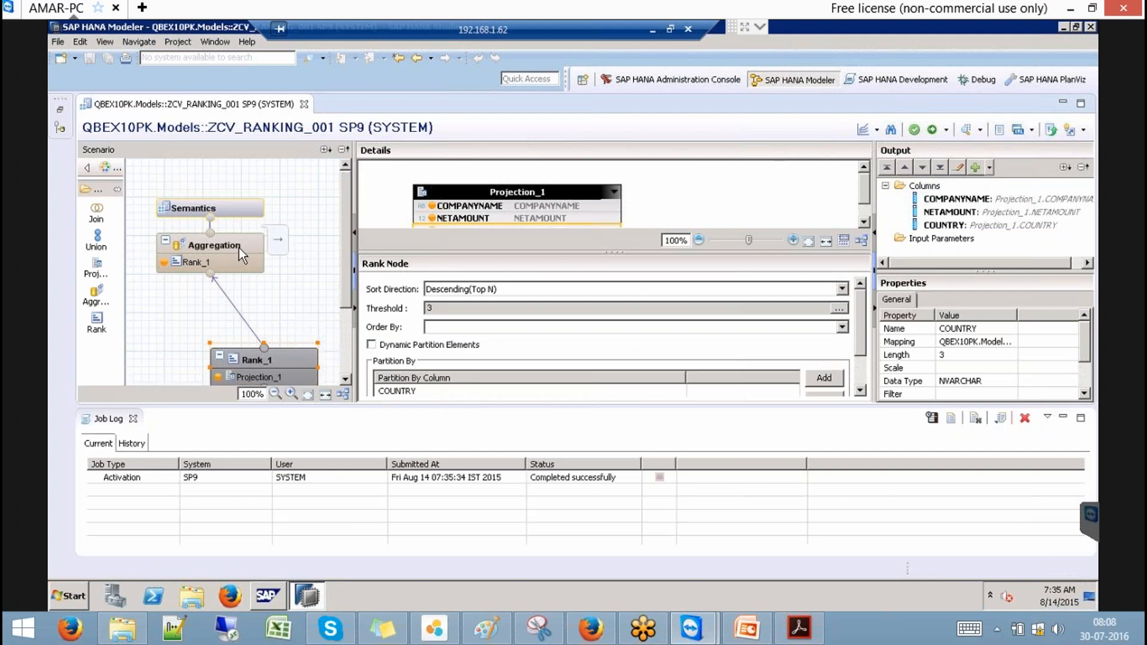
Step: Add COUNTRY to the Aggregation output, auto-assign its column type in Semantics, and activate the view again
left_click(239, 248)
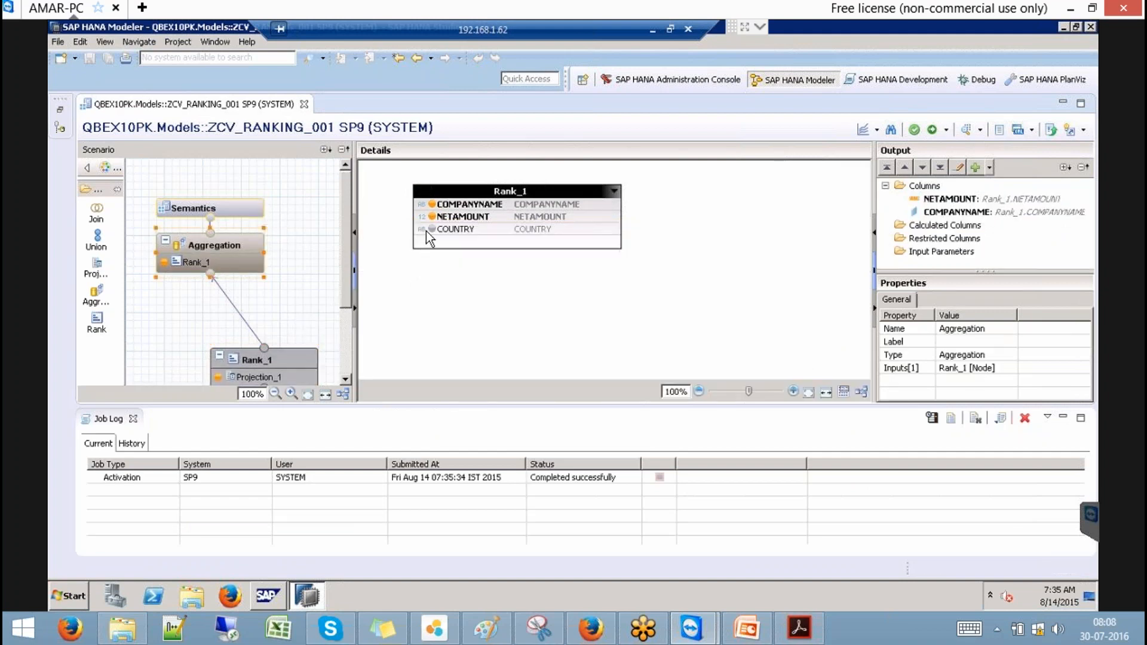
left_click(428, 231)
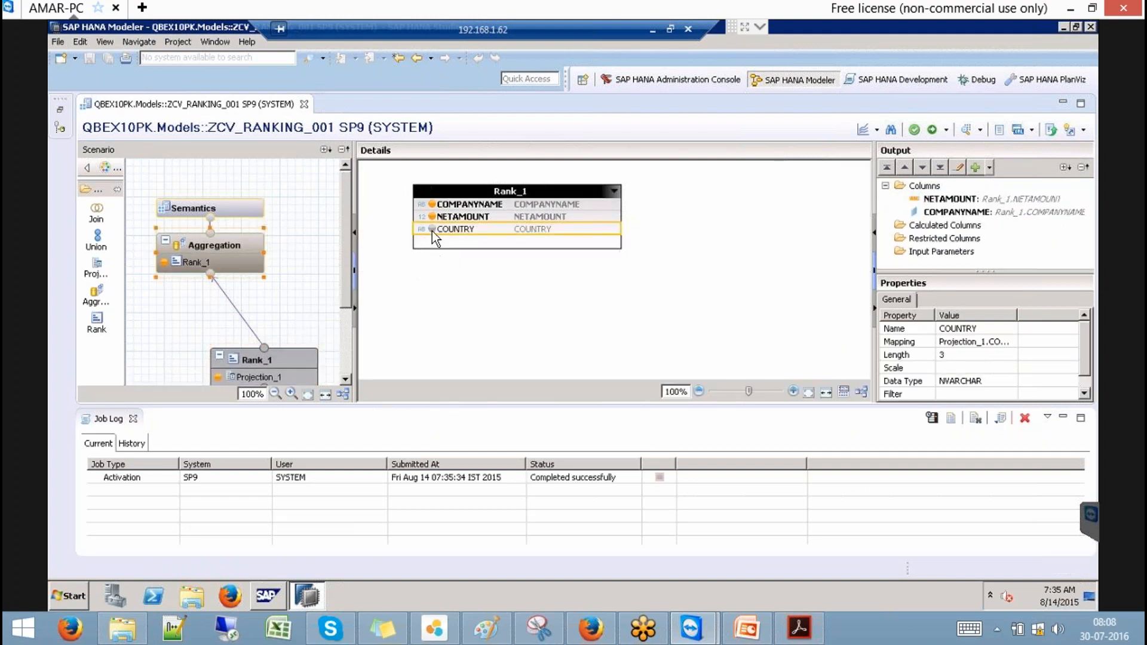
left_click(234, 208)
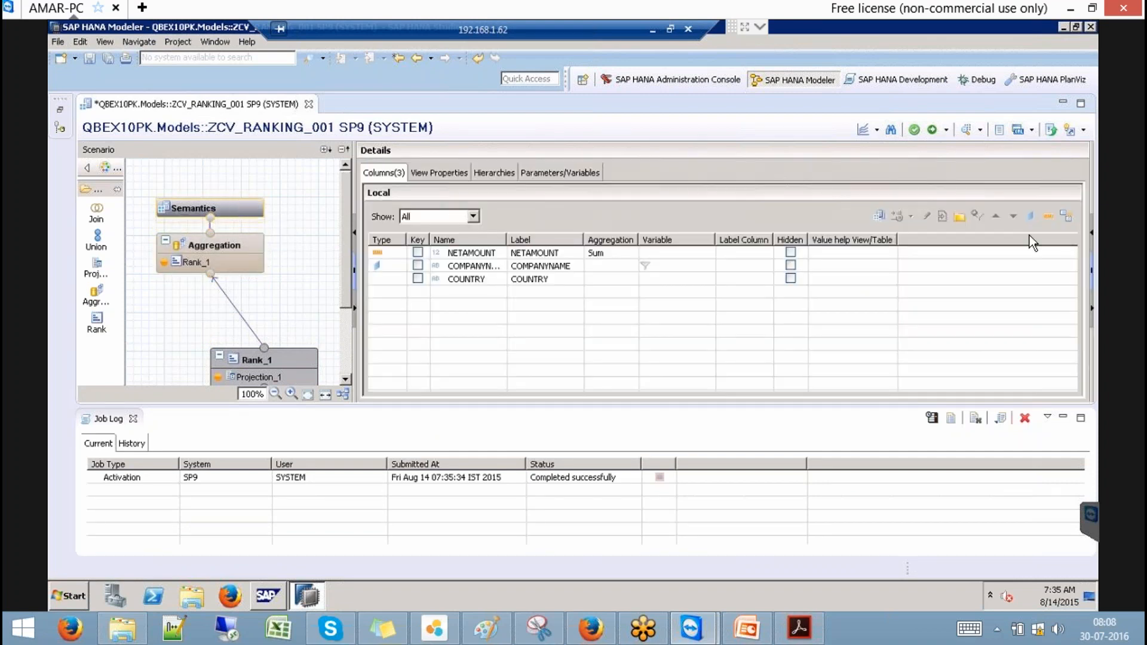
left_click(1064, 213)
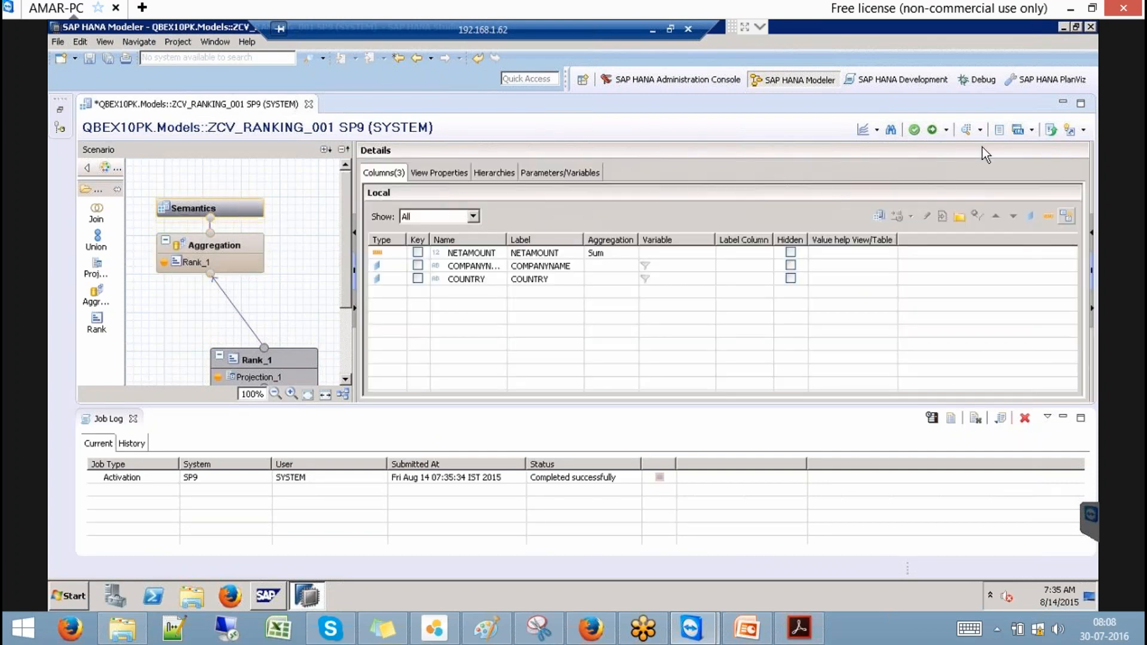
left_click(932, 130)
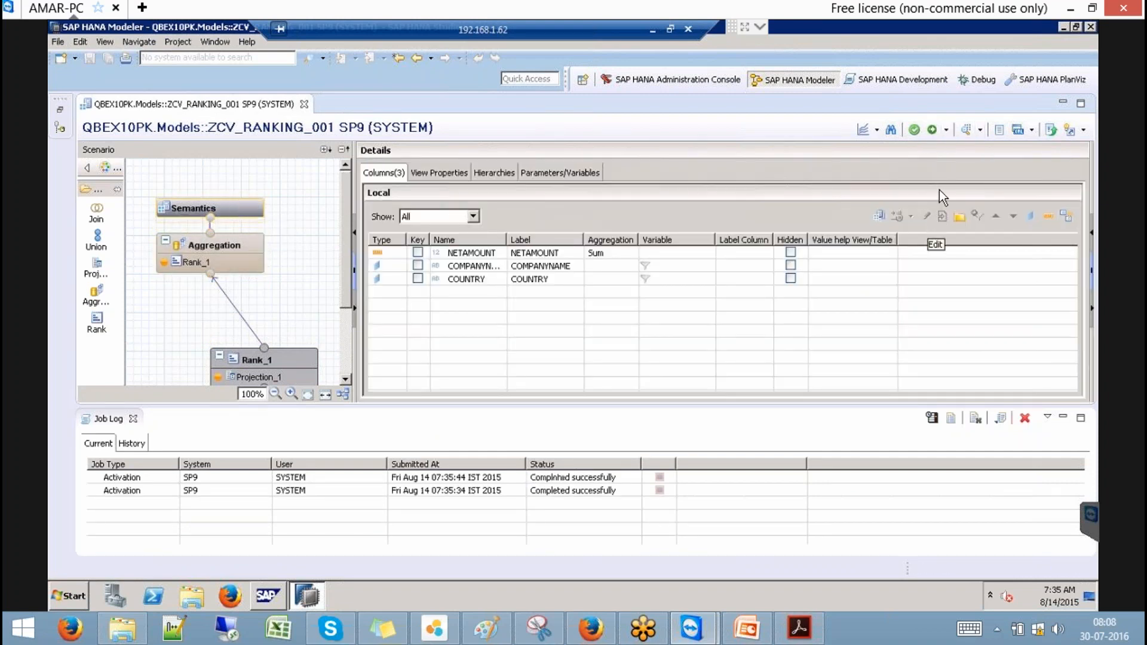
Step: Preview the view's raw data with COUNTRY placed ahead of COMPANYNAME, and close the job log
left_click(966, 130)
left_click(264, 109)
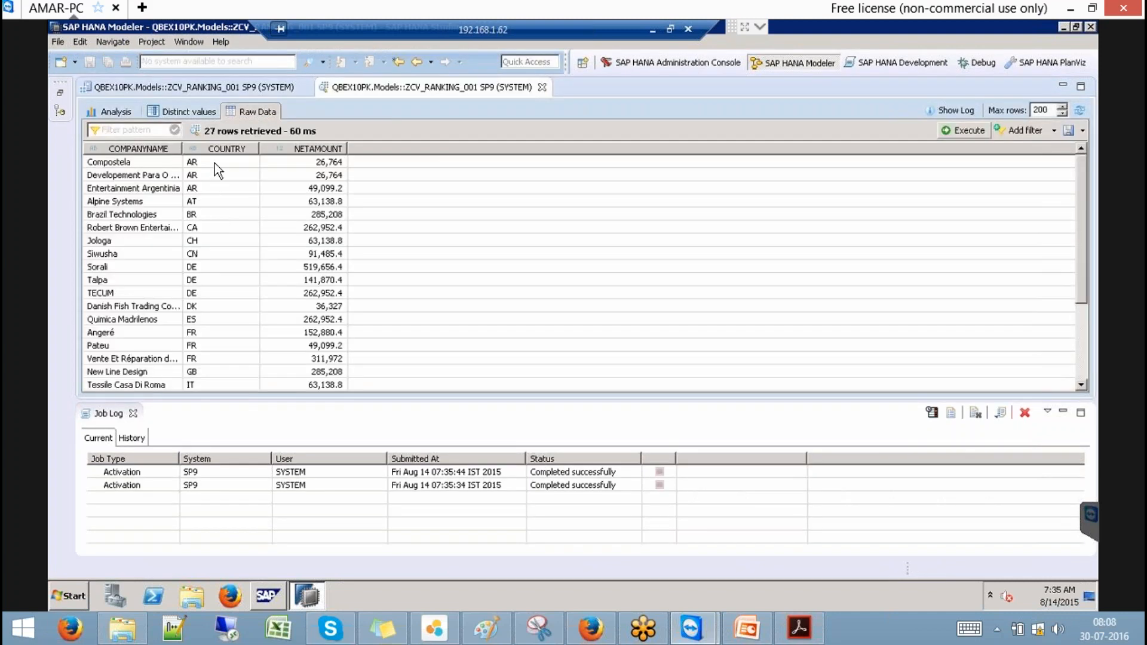
left_click_drag(217, 150, 122, 153)
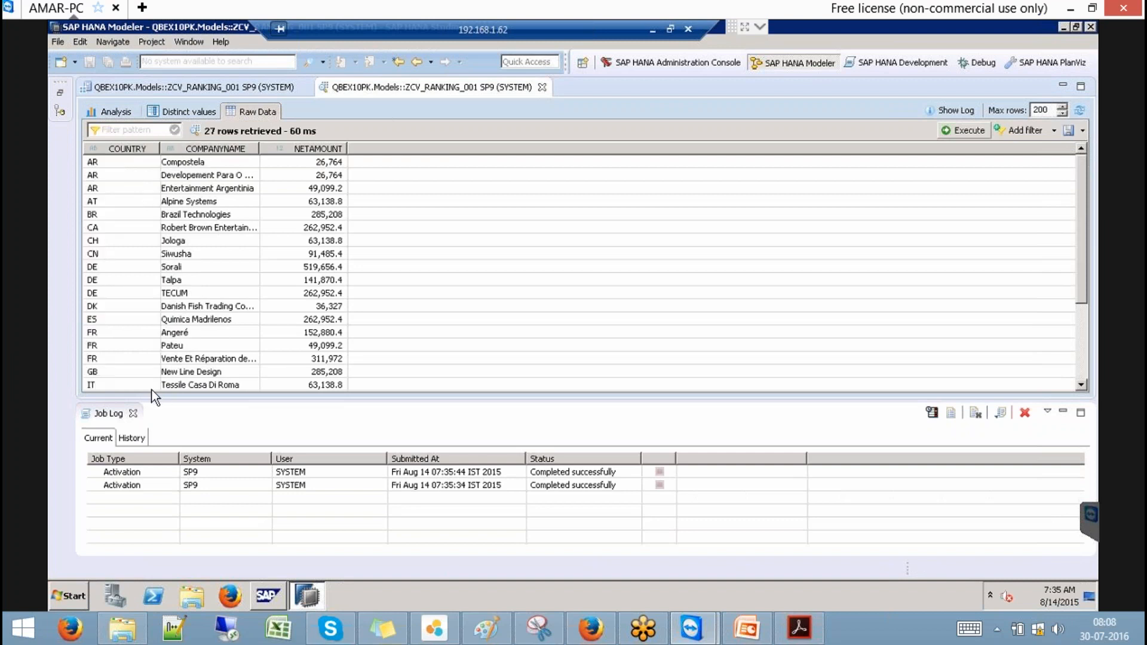
left_click(133, 414)
Step: Examine how many companies are listed per country and their net amounts for AR, DE and US, and close the data preview
left_click(105, 164)
left_click(98, 178)
left_click(98, 192)
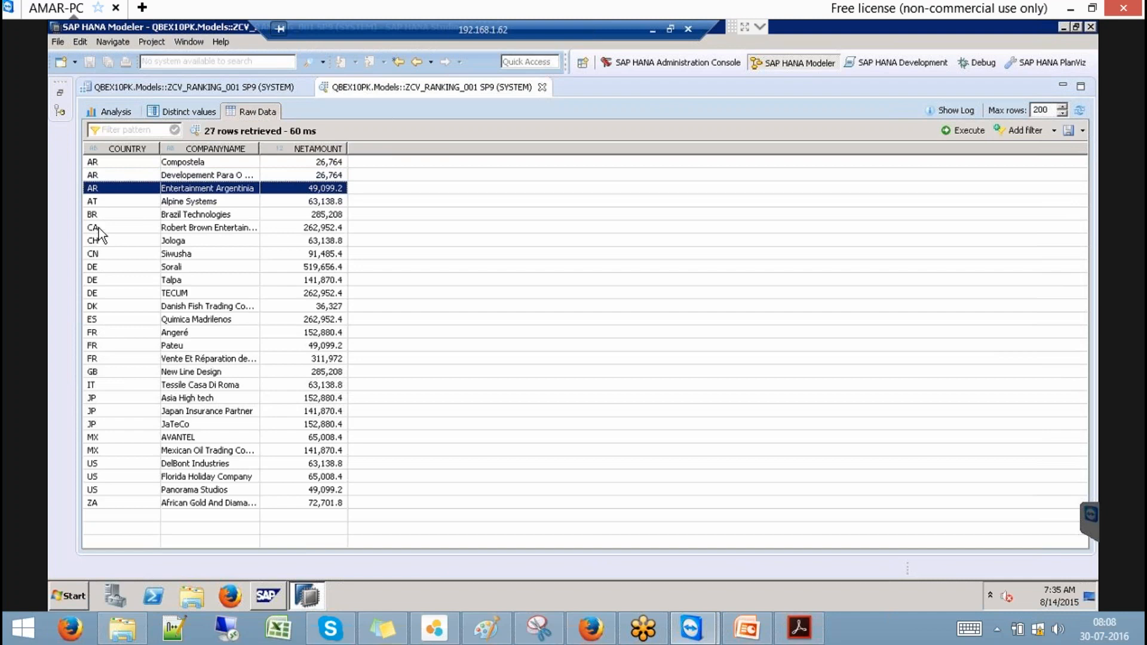
left_click(110, 245)
left_click(107, 268)
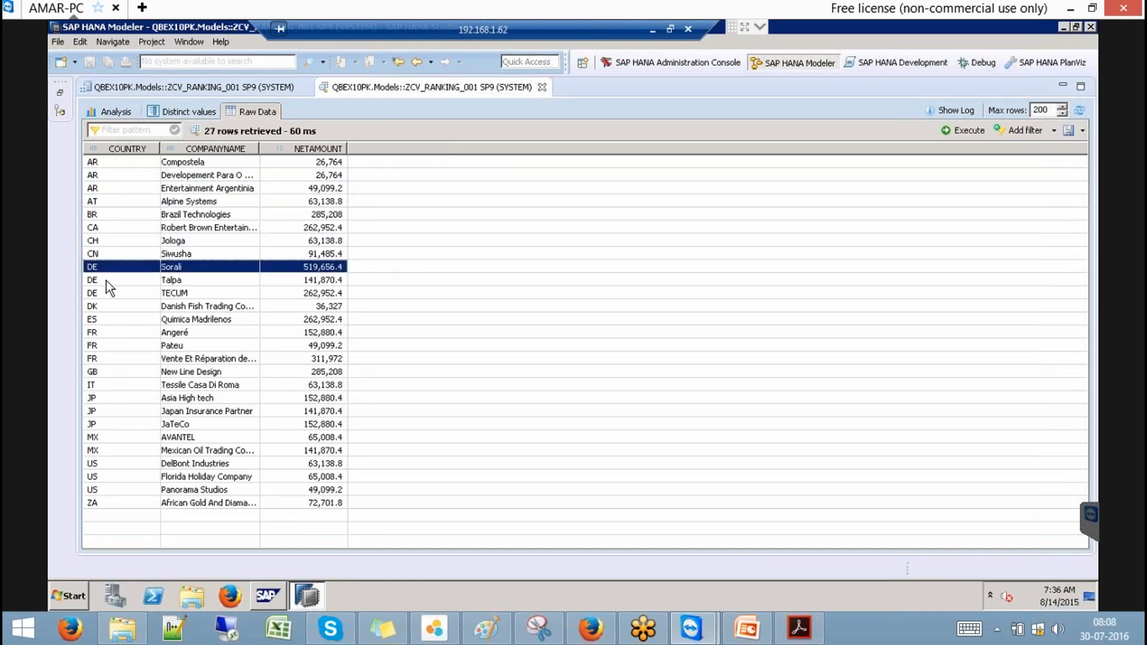
left_click(133, 292)
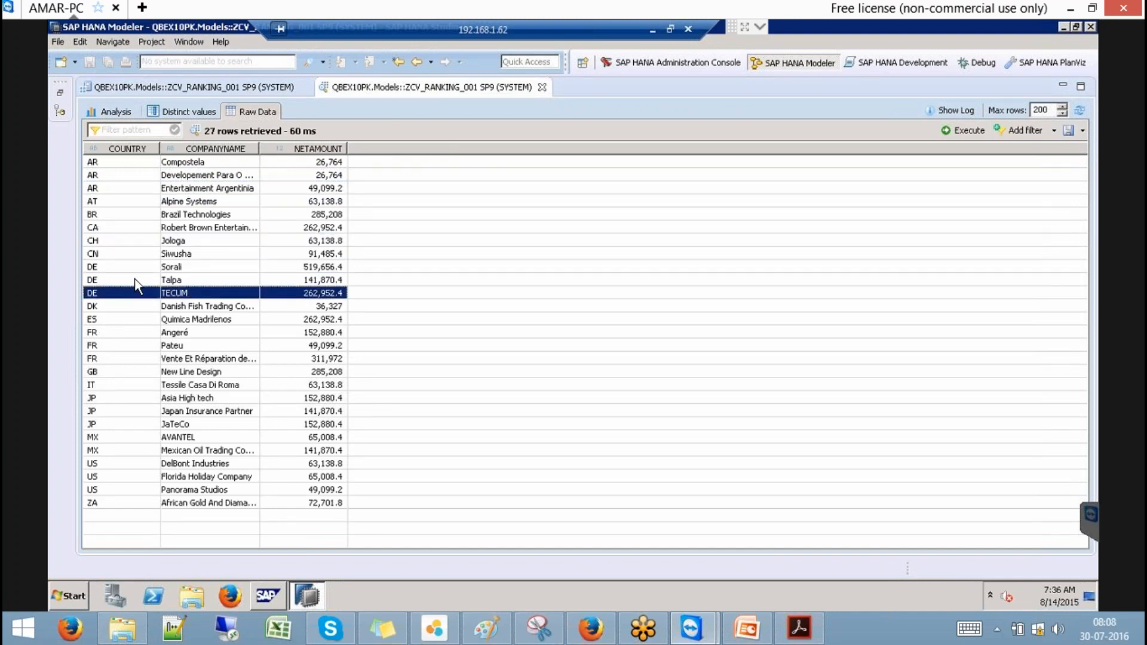
left_click(120, 463)
left_click(125, 487)
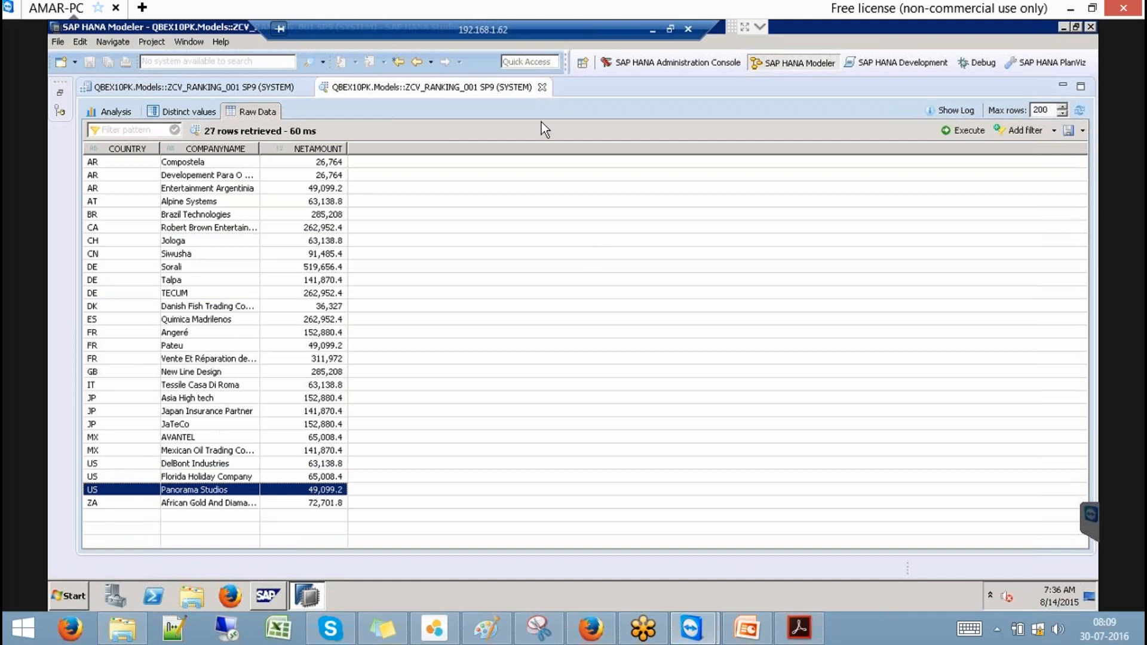
left_click(544, 88)
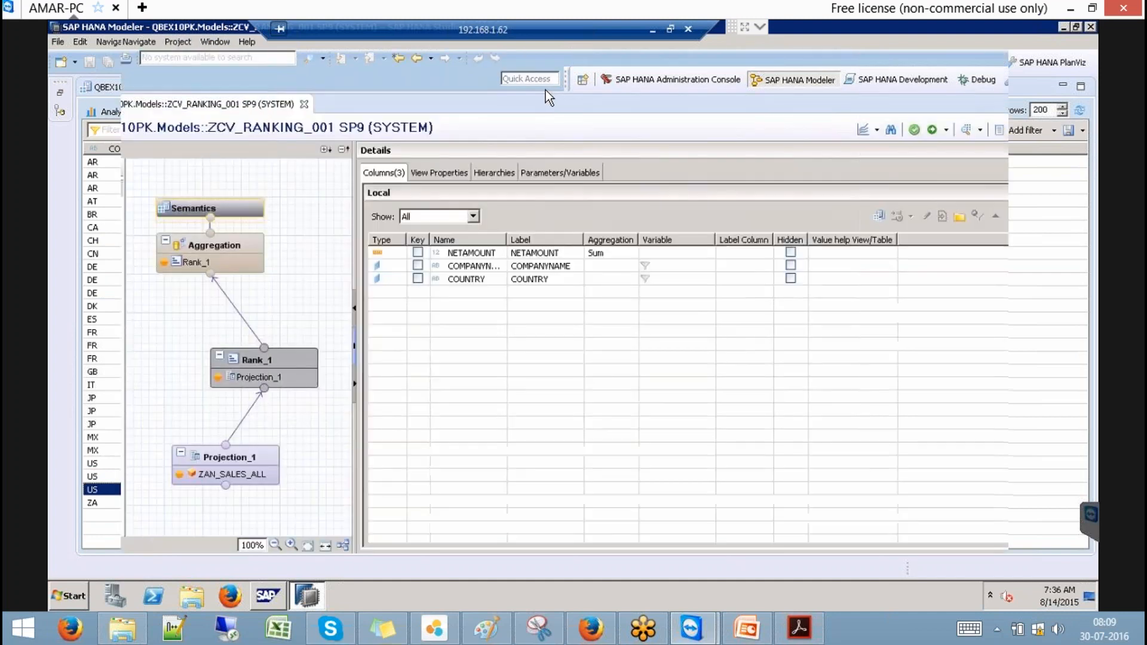
Step: Bring REGION through Projection_1 into Rank_1 as an additional Partition By column, and activate the view
left_click(252, 456)
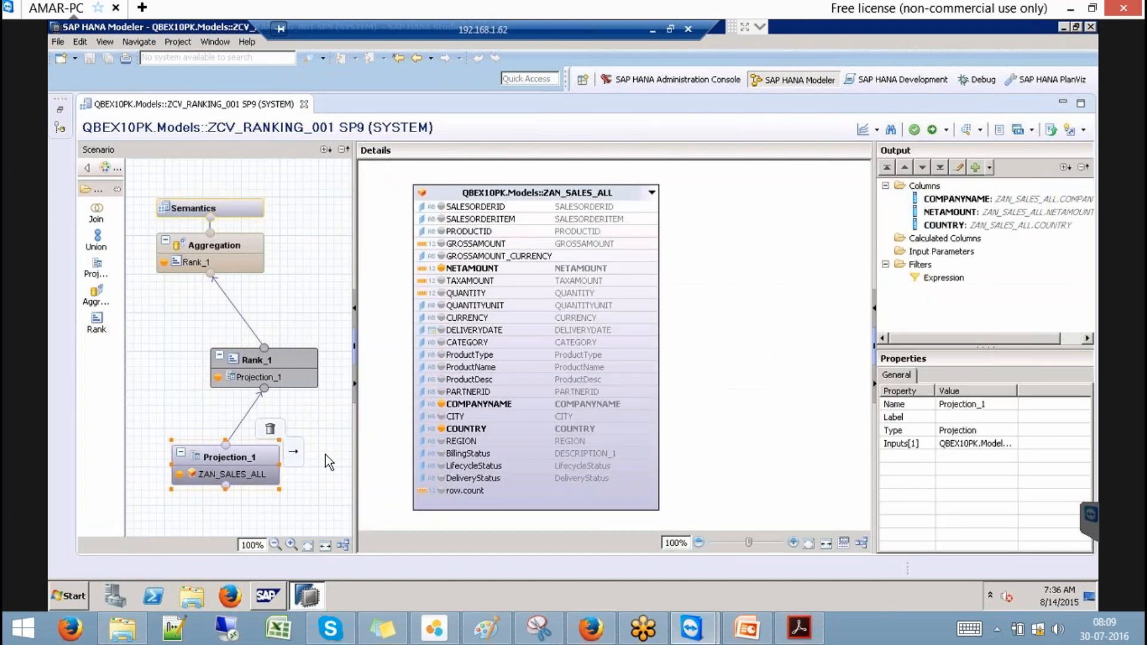
left_click(441, 441)
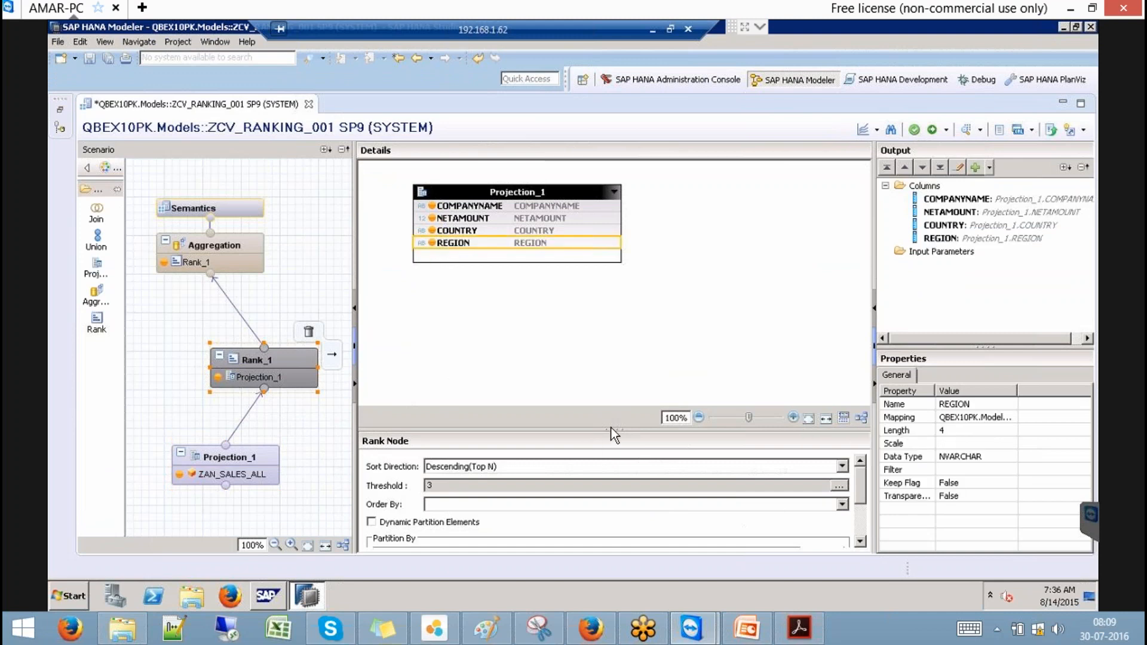
left_click_drag(616, 430, 612, 365)
left_click(605, 519)
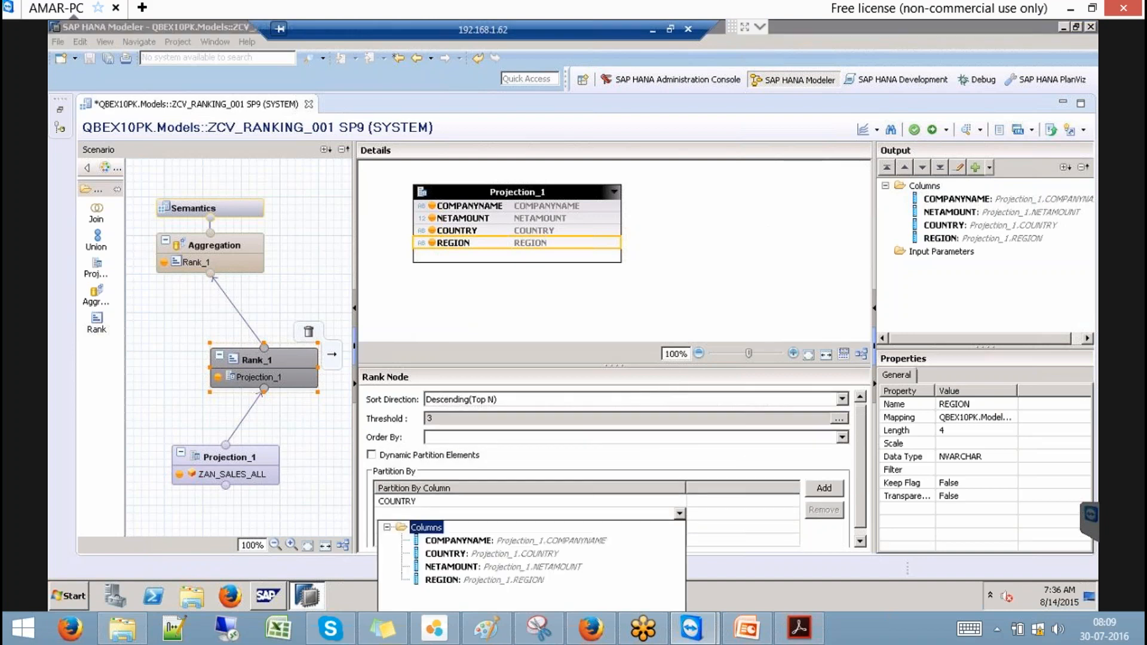
left_click(442, 582)
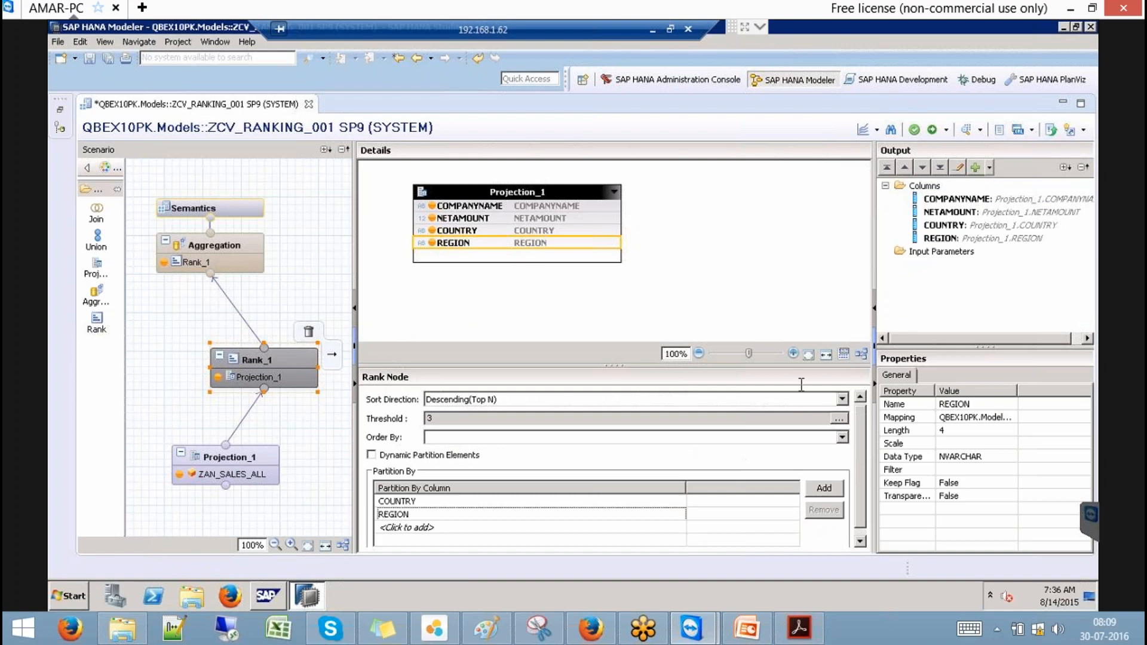
left_click(931, 130)
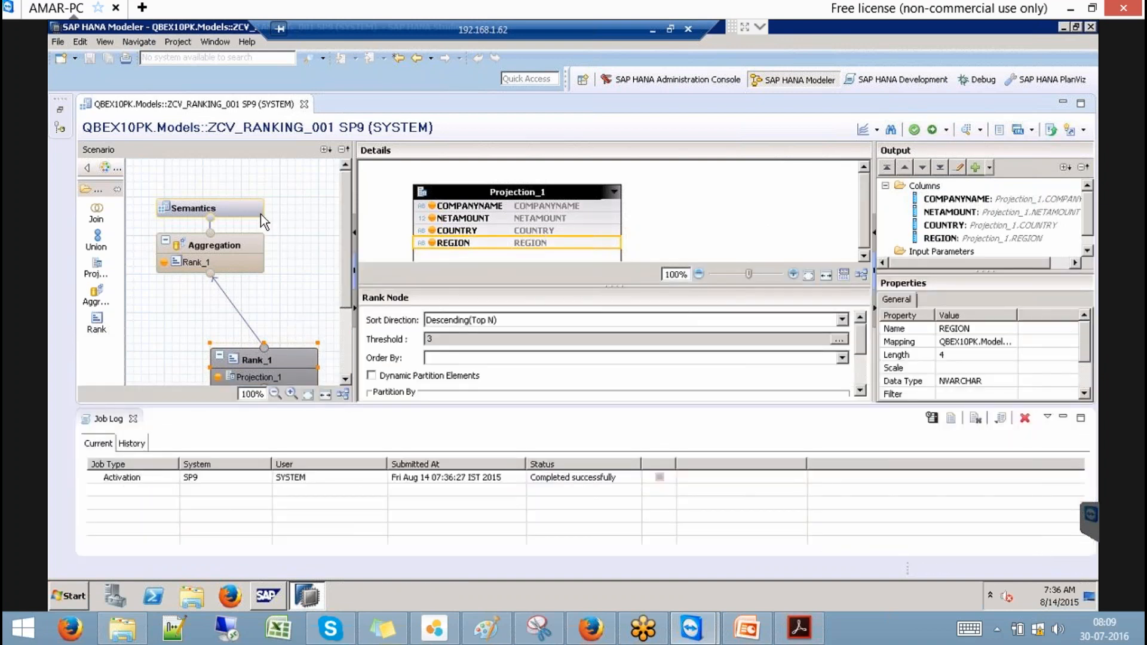
Step: Add REGION to the Aggregation output, auto-assign its column type in Semantics, and activate the view again
left_click(243, 250)
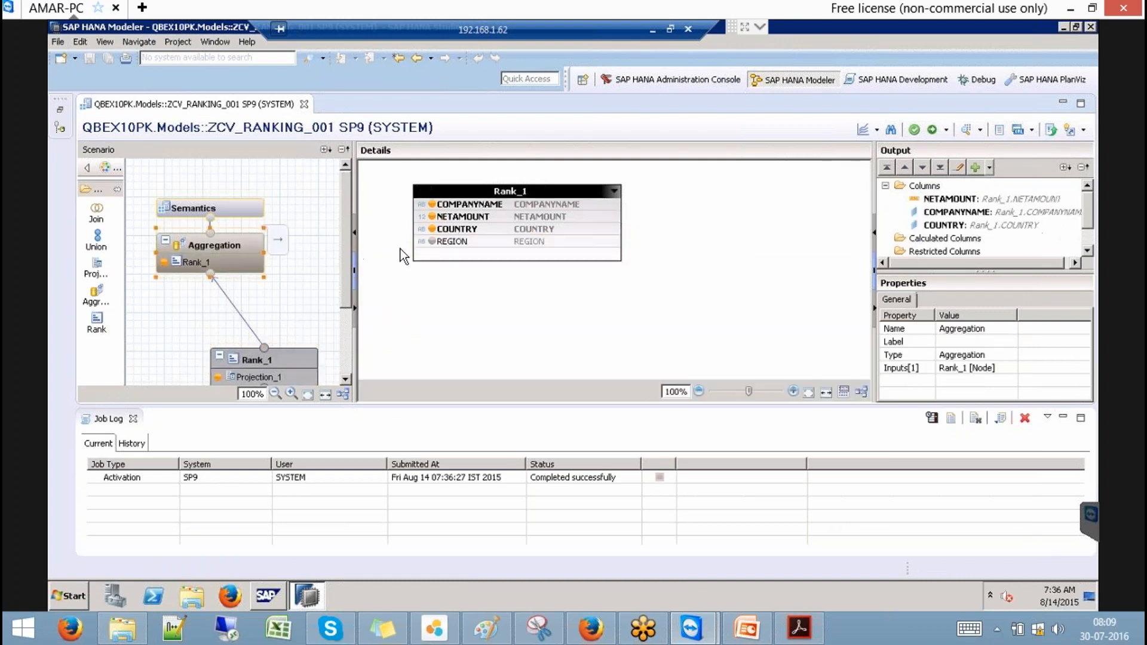
left_click(431, 242)
left_click(431, 241)
left_click(244, 206)
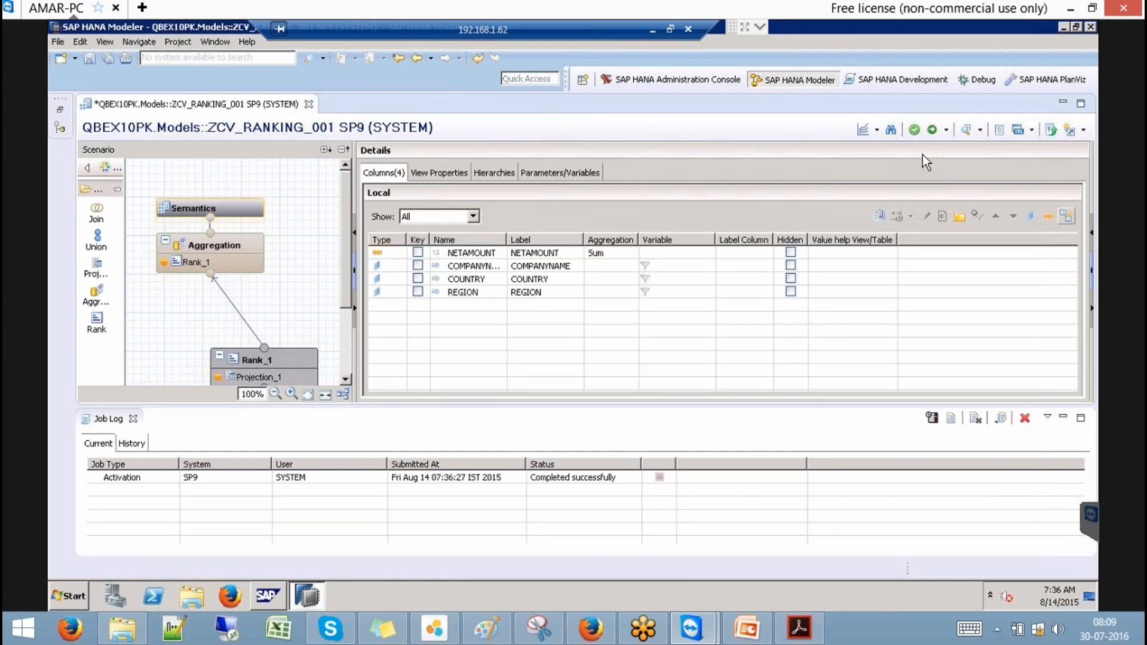
left_click(932, 130)
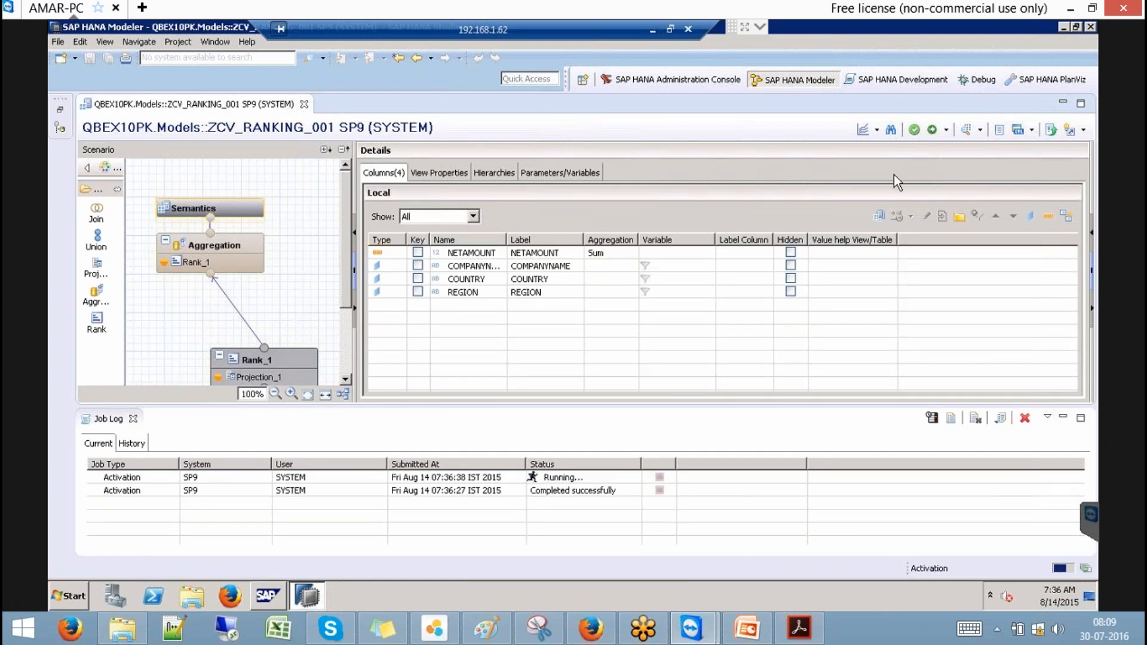
Step: Preview the view's raw data with the columns ordered REGION, COUNTRY, COMPANYNAME, NETAMOUNT
left_click(964, 130)
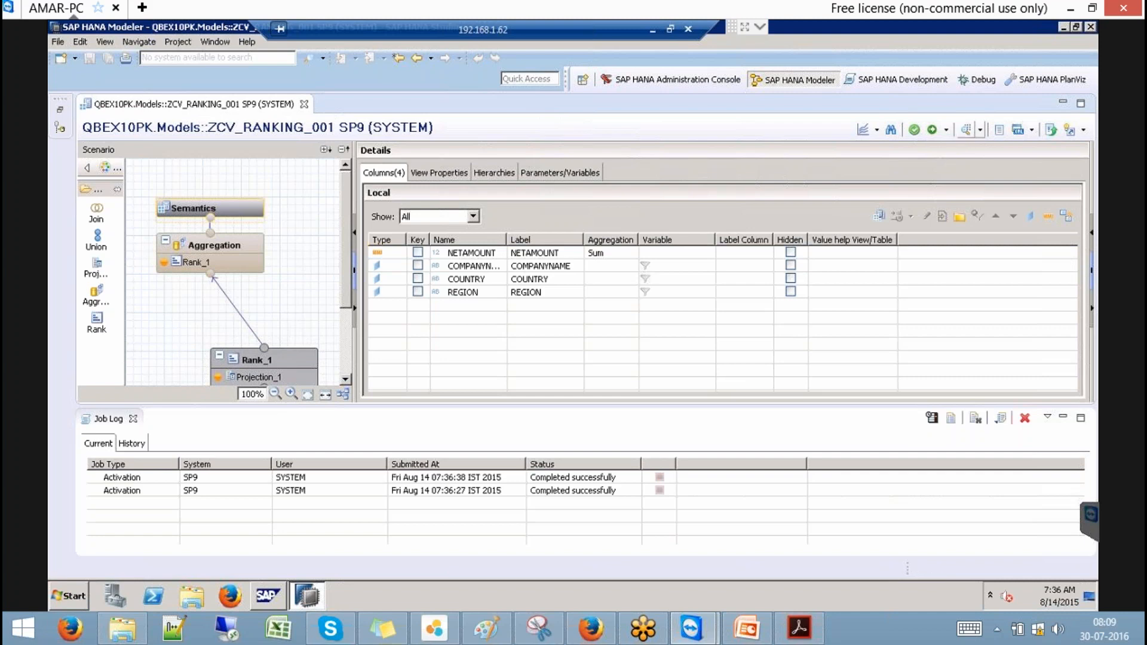
left_click(264, 111)
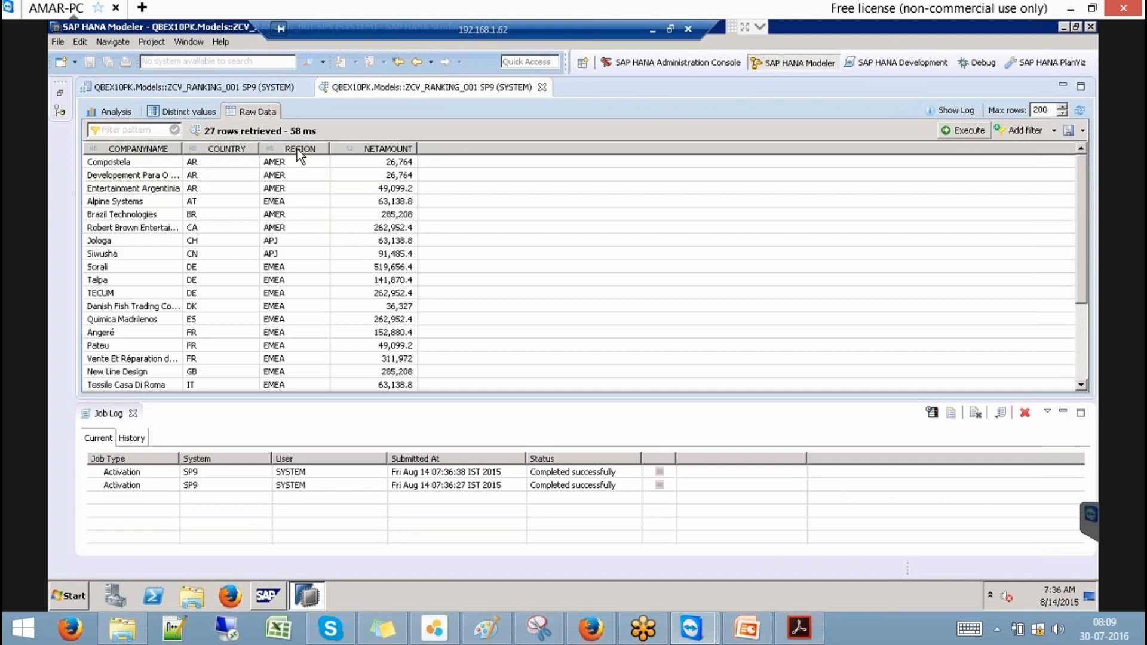
left_click_drag(125, 148, 120, 149)
left_click_drag(286, 150, 156, 147)
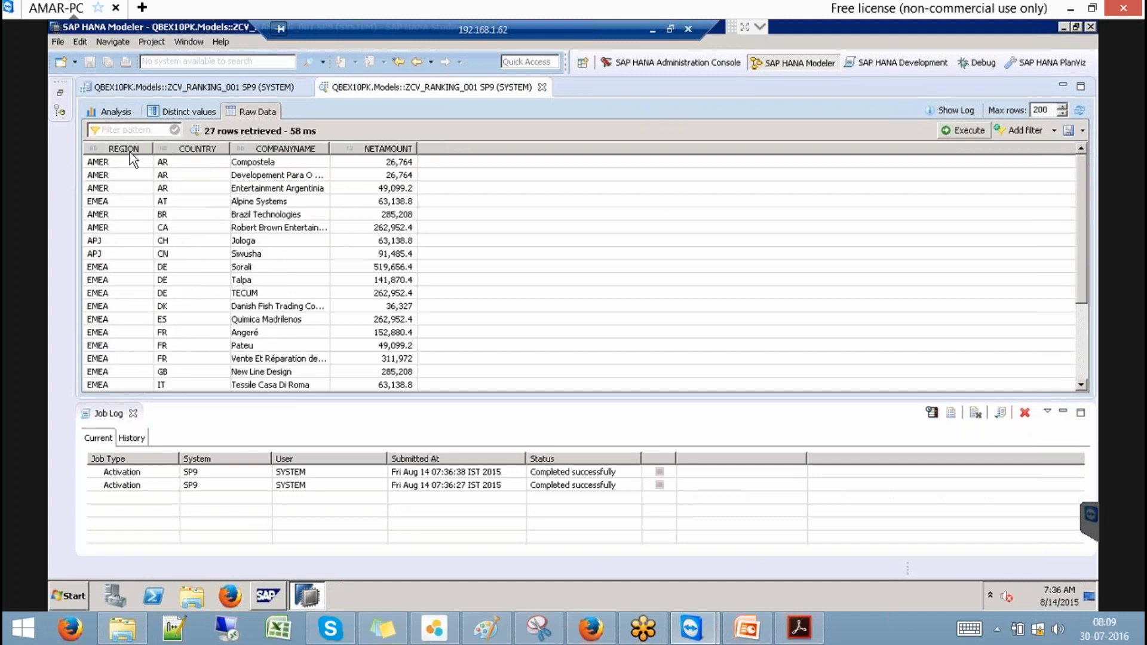
Step: Check the AMER region rows for country AR in the raw data, and close the data preview
left_click(133, 163)
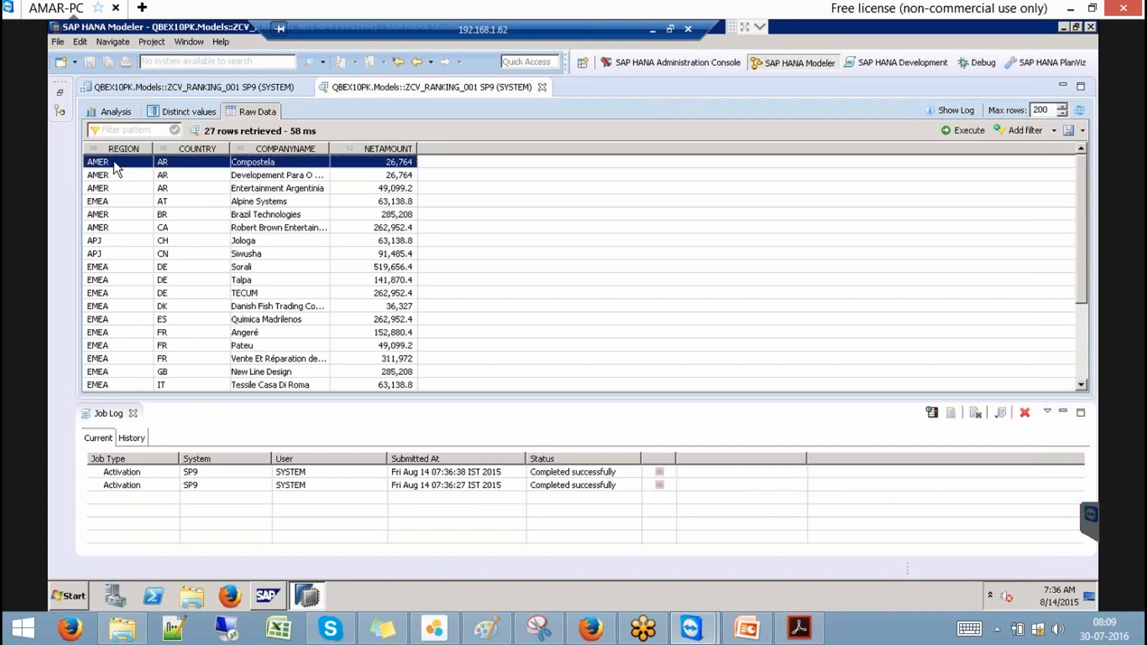
left_click(264, 173)
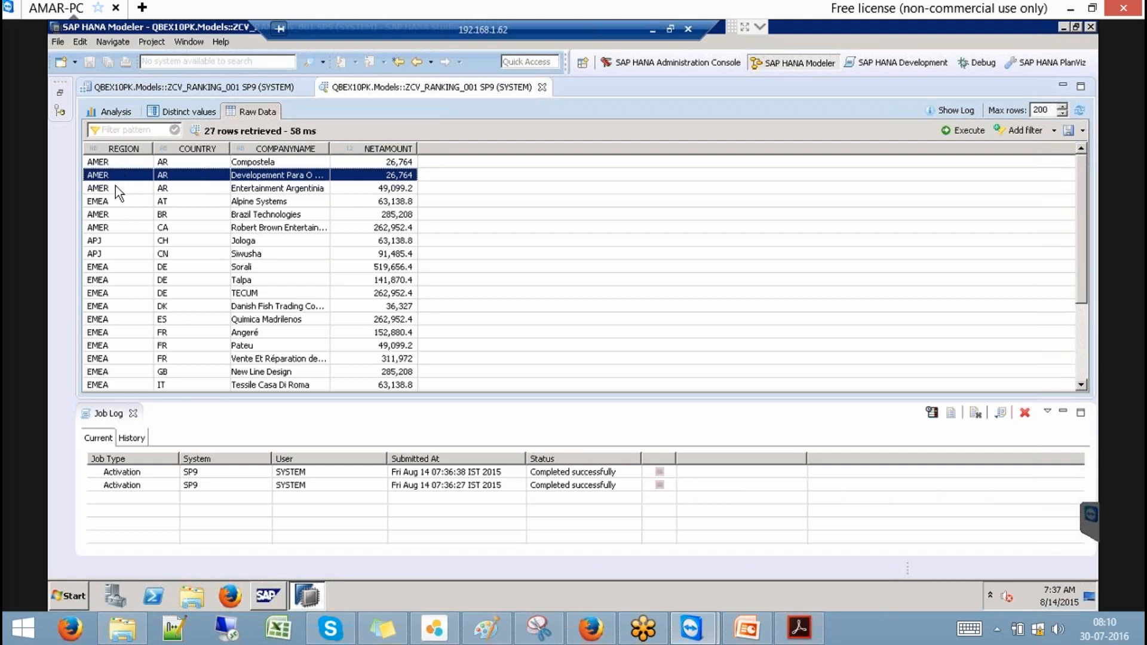
left_click(543, 88)
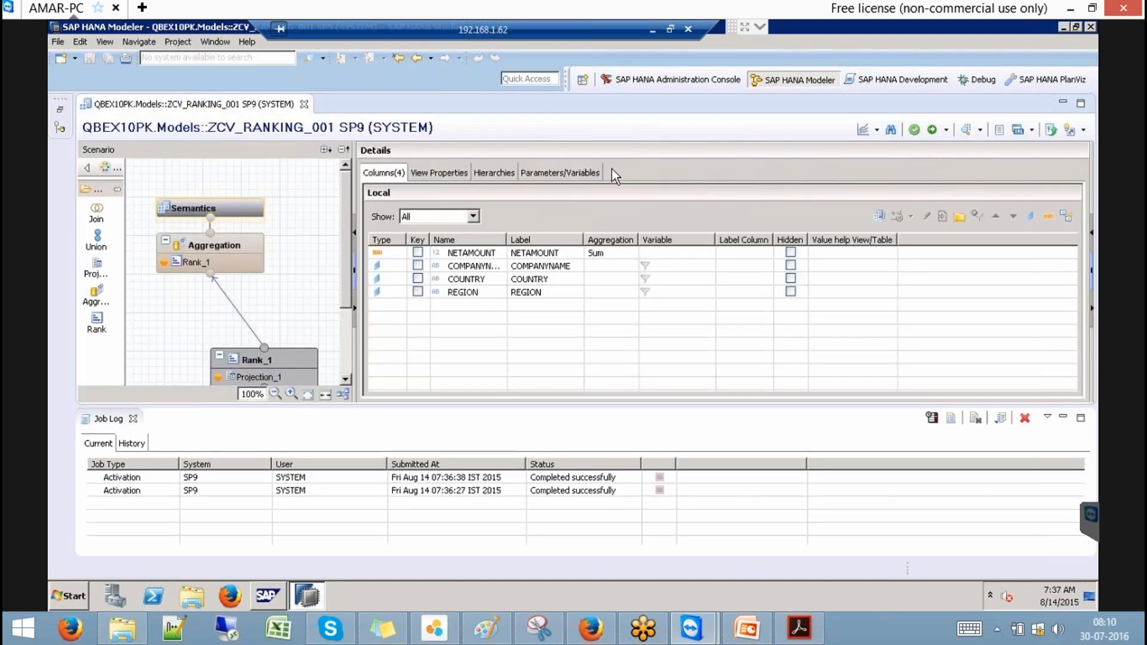
Step: Close the job log and mark the COUNTRY column as hidden in the Semantics node
left_click(133, 419)
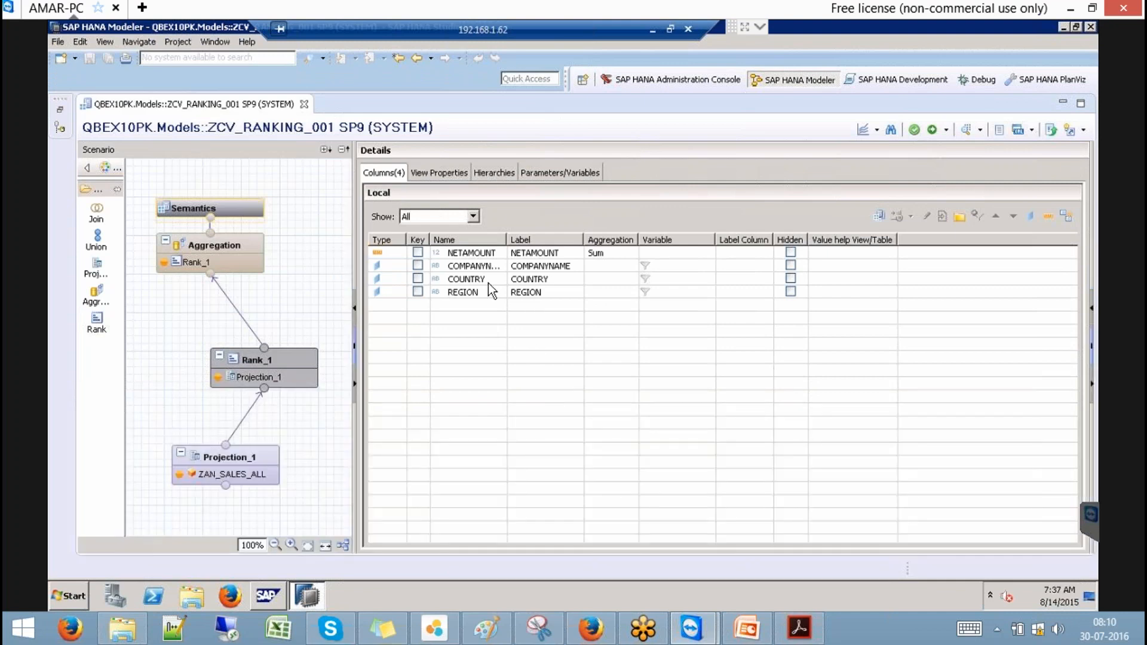
left_click(790, 279)
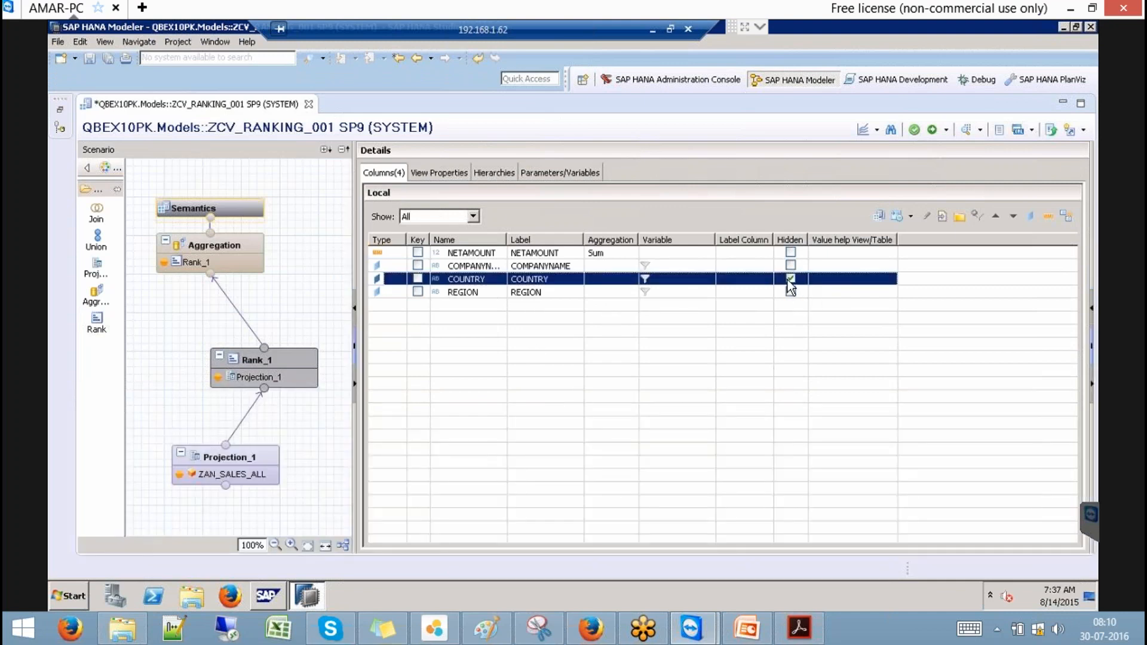
Step: Activate the view with COUNTRY hidden, then check its raw data preview and close it
left_click(932, 129)
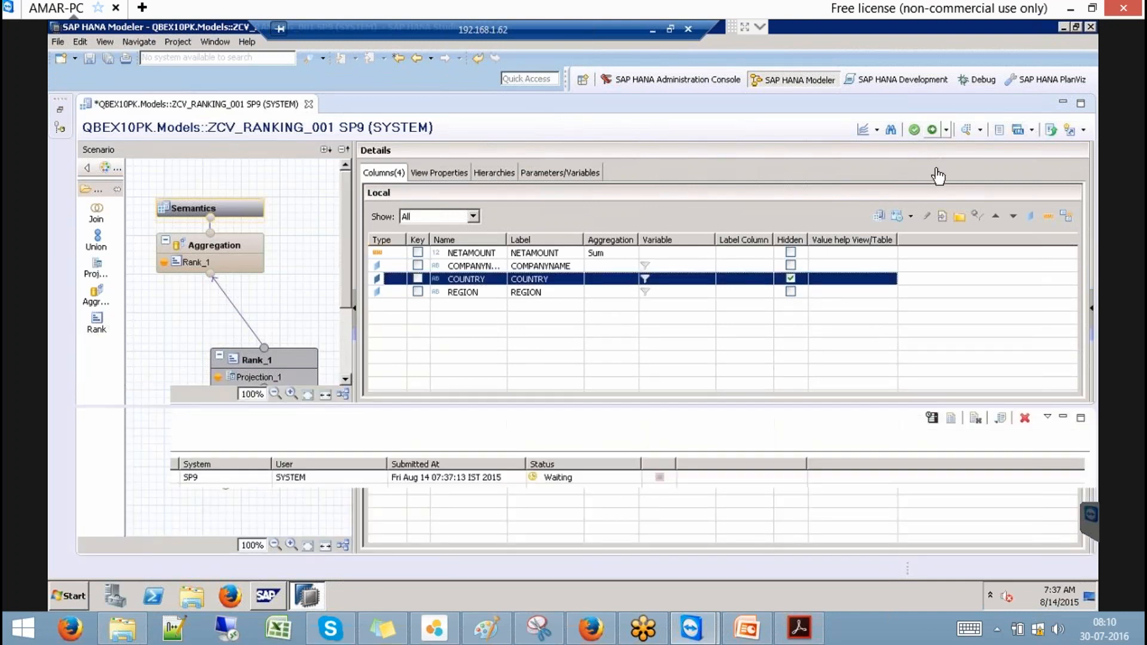
left_click(966, 132)
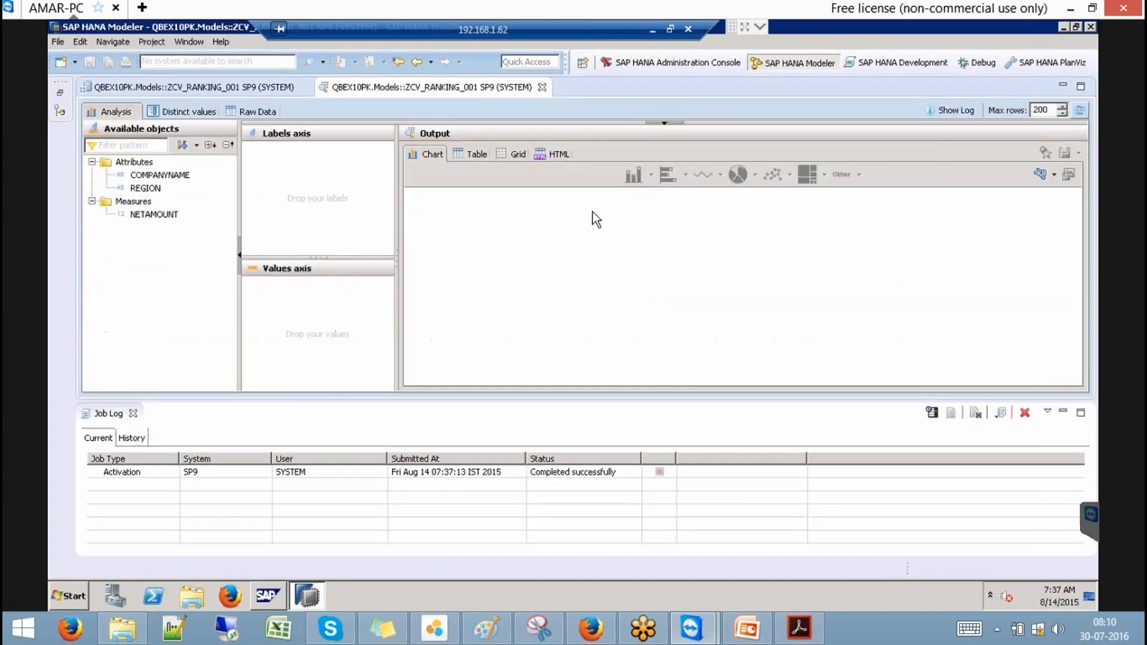
left_click(275, 111)
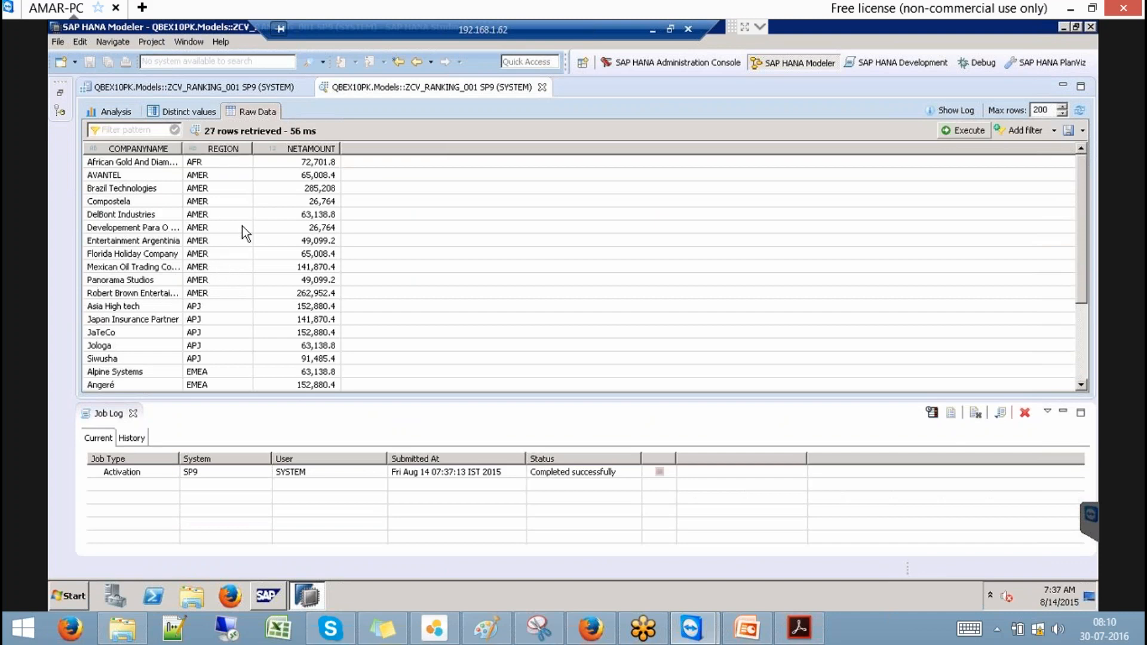
left_click(542, 87)
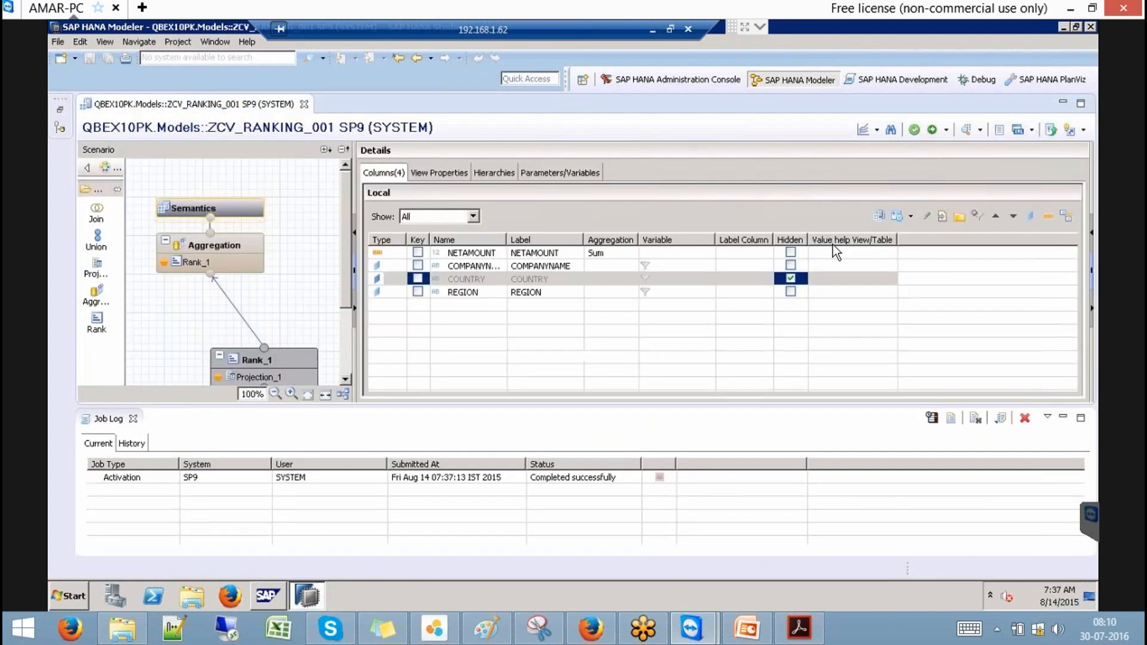
Step: Unhide the COUNTRY column in the Semantics node and activate the view
left_click(791, 278)
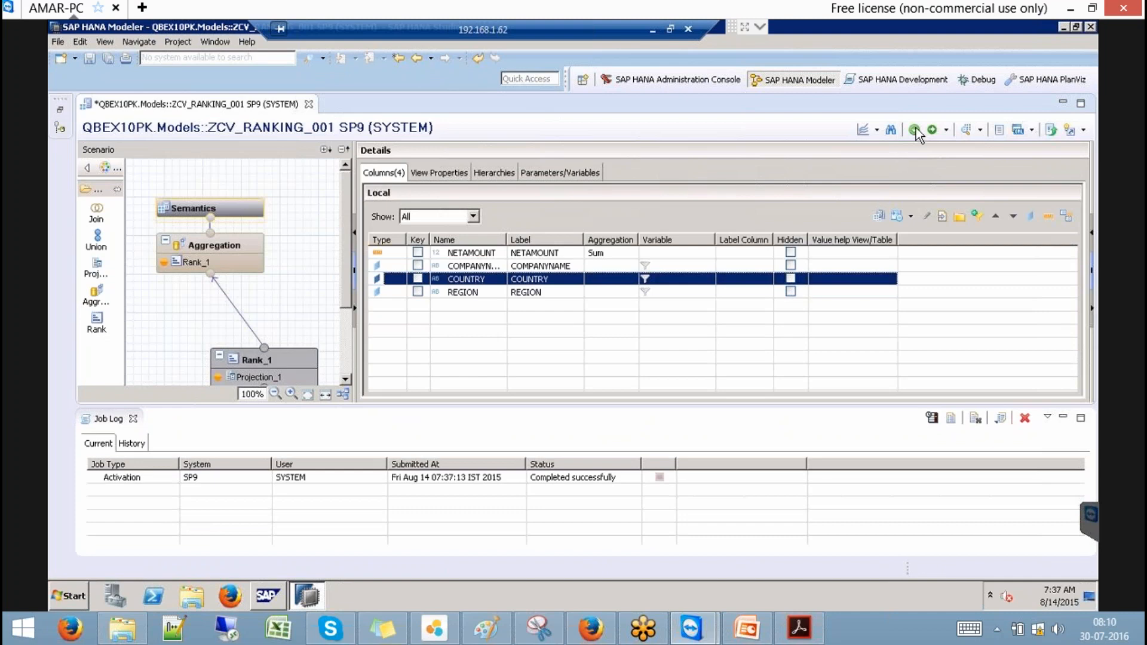
left_click(931, 130)
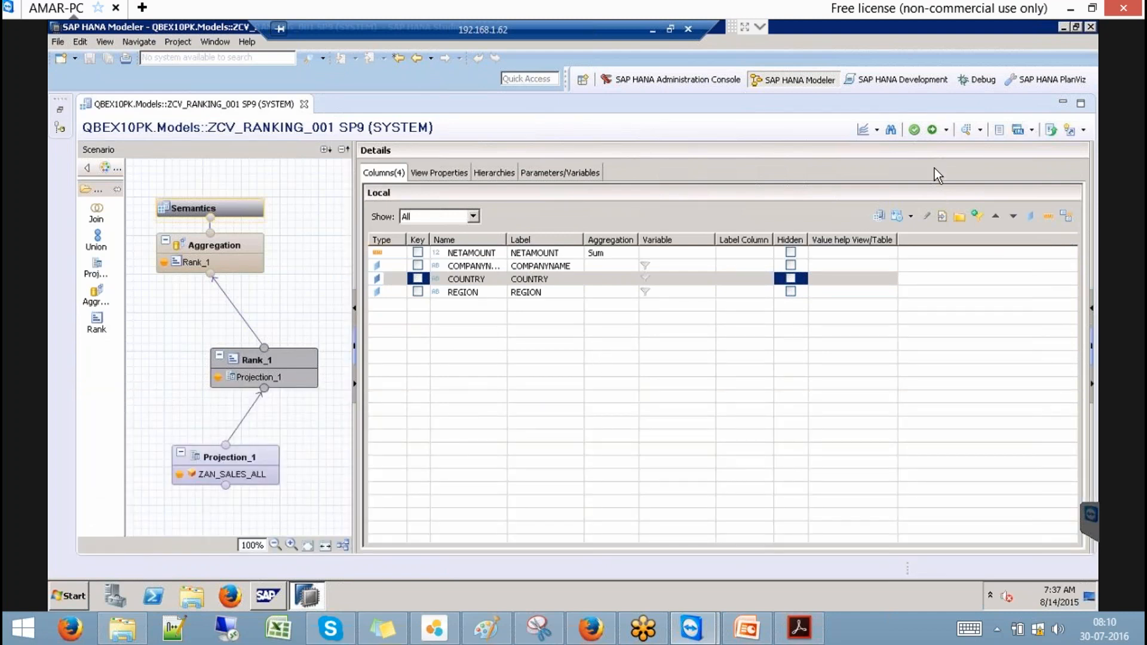
Step: Open the debug query for the view and remove "COUNTRY" from its SELECT list
left_click(890, 130)
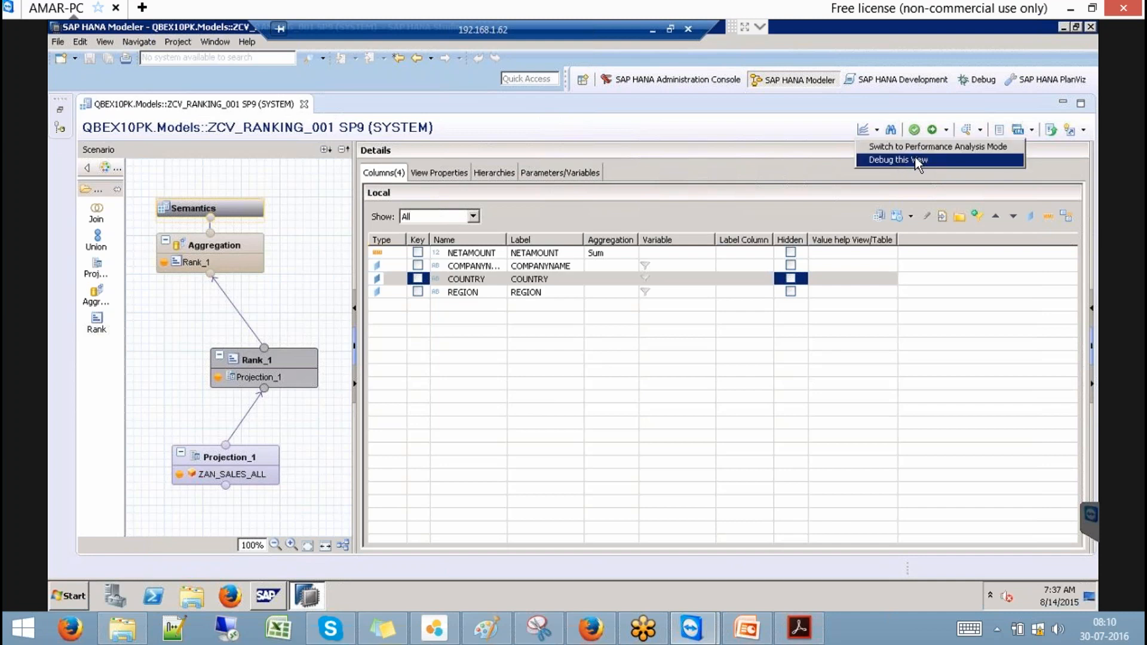
left_click(916, 159)
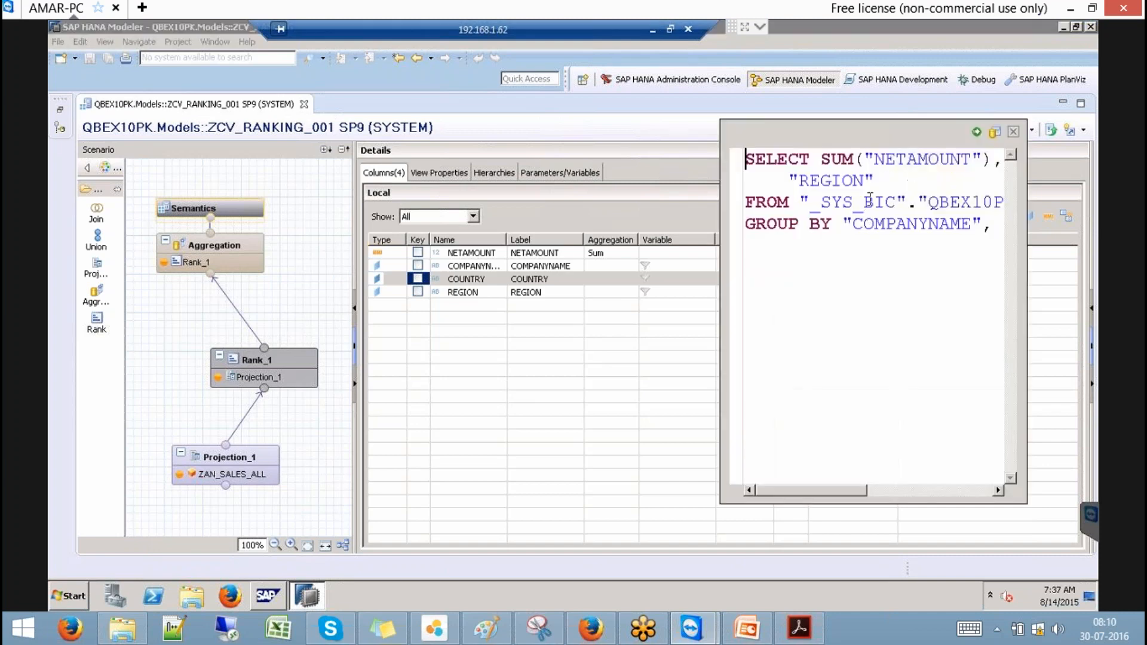
left_click_drag(811, 489, 959, 485)
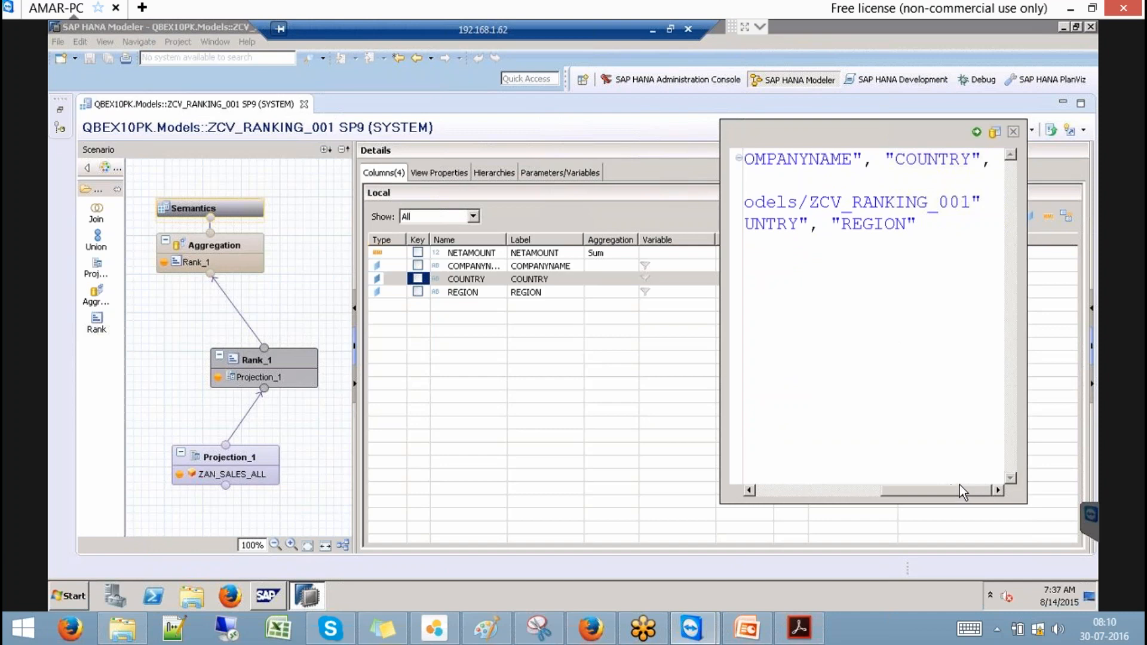
left_click_drag(885, 159, 990, 160)
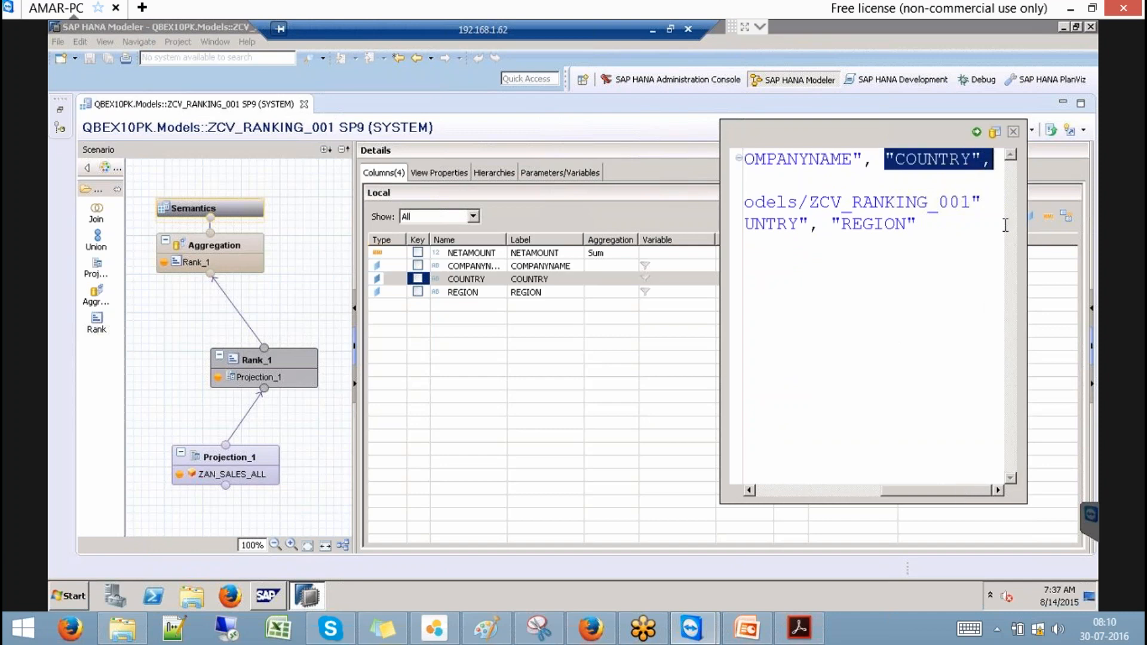
key("Delete")
Step: Remove "COUNTRY" from the debug query's GROUP BY clause, keeping "COMPANYNAME" and "REGION"
left_click(769, 491)
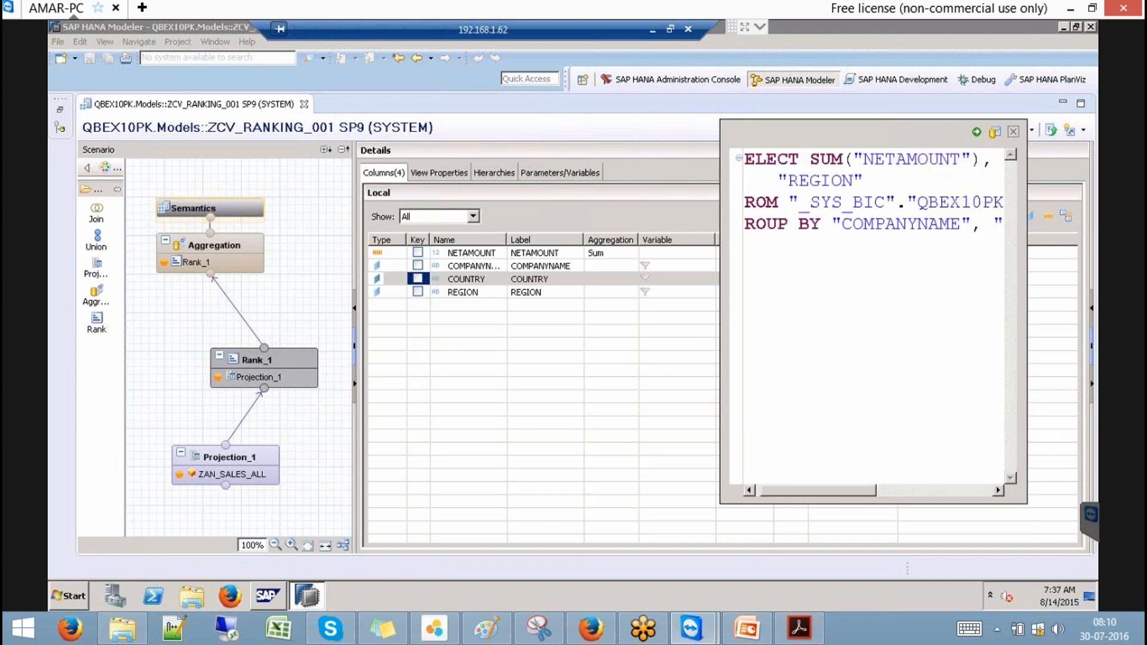
left_click(899, 488)
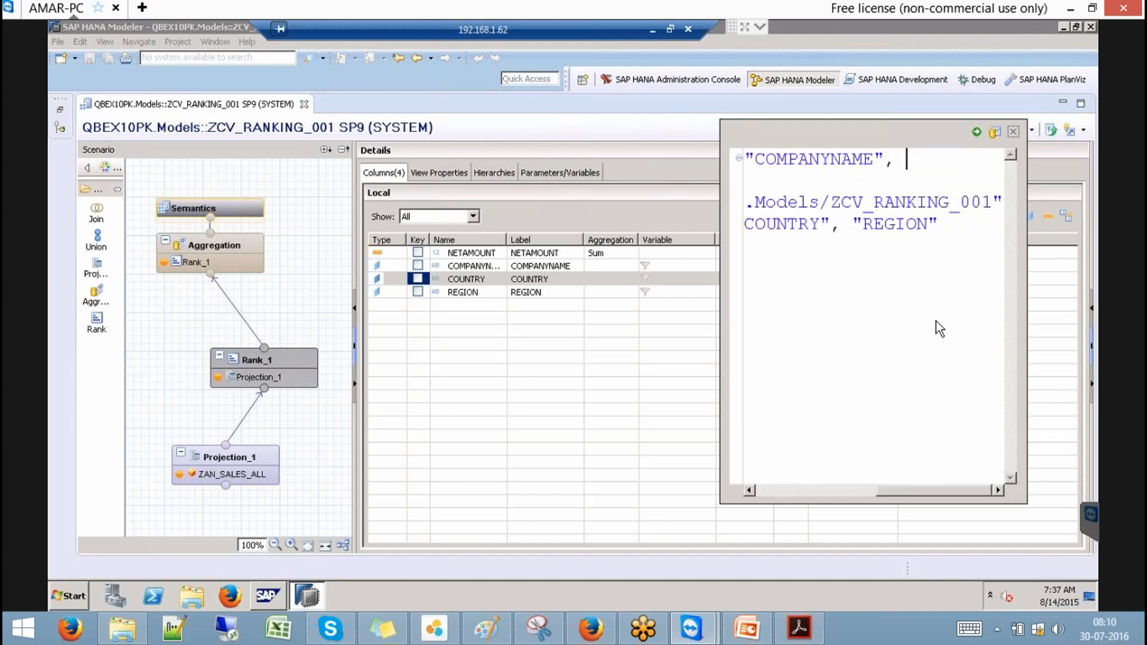
left_click(840, 223)
left_click(755, 221, "shift")
key("Delete")
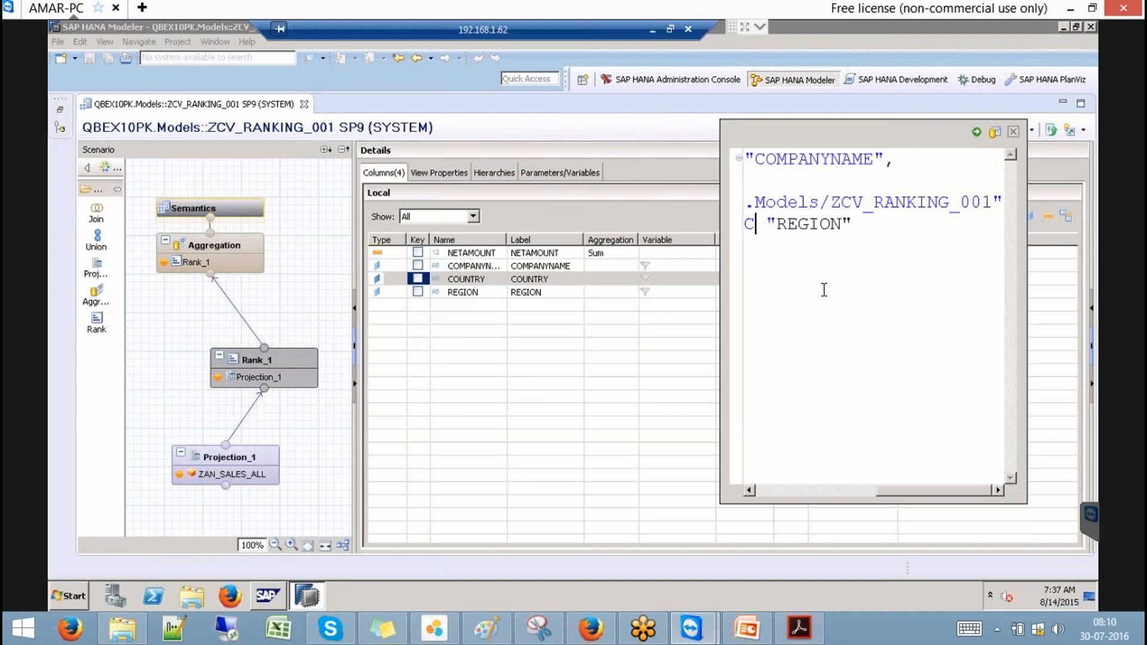
key("BackSpace")
left_click(800, 490)
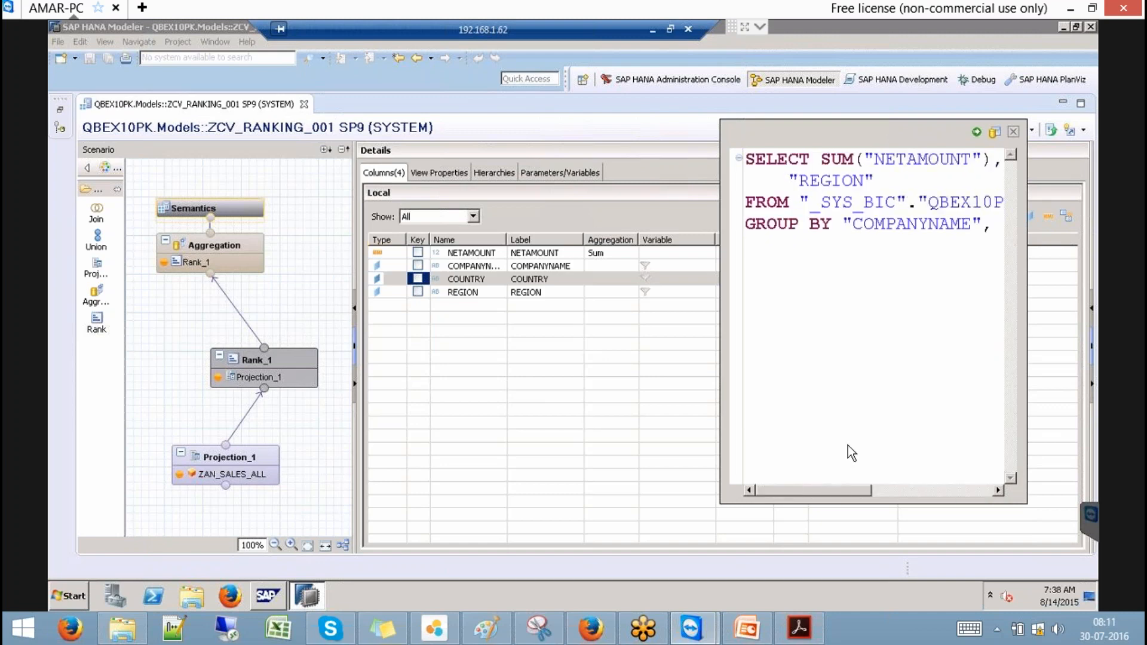
left_click(873, 493)
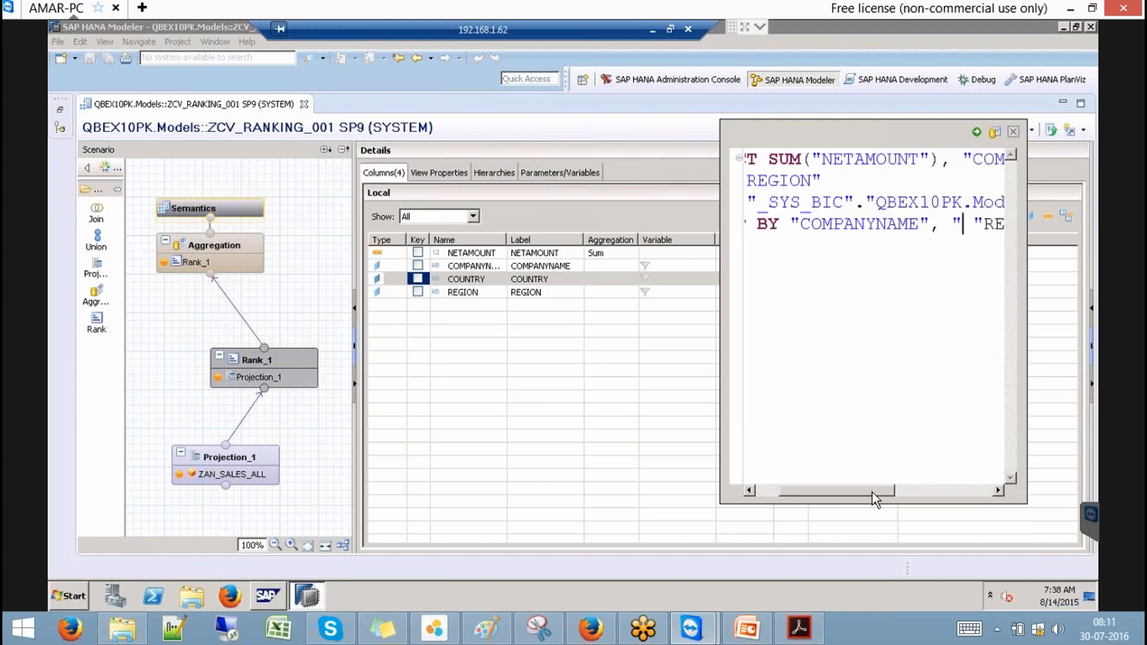
key("BackSpace")
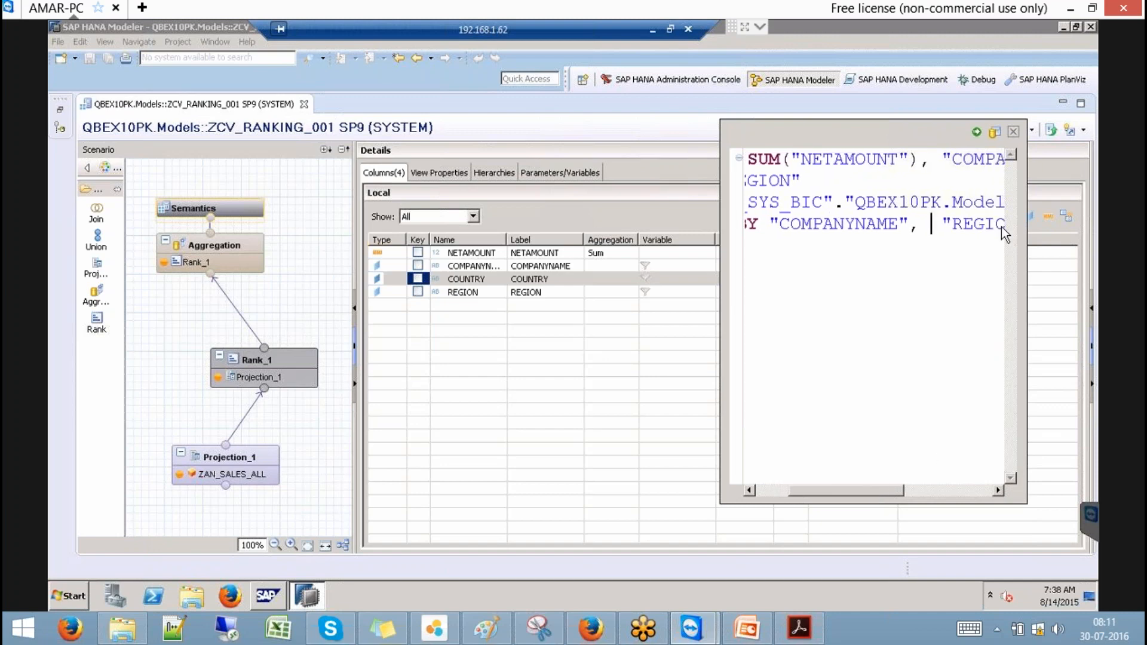
Step: Start the debug session with the edited query and execute the Aggregation node's query
left_click(977, 131)
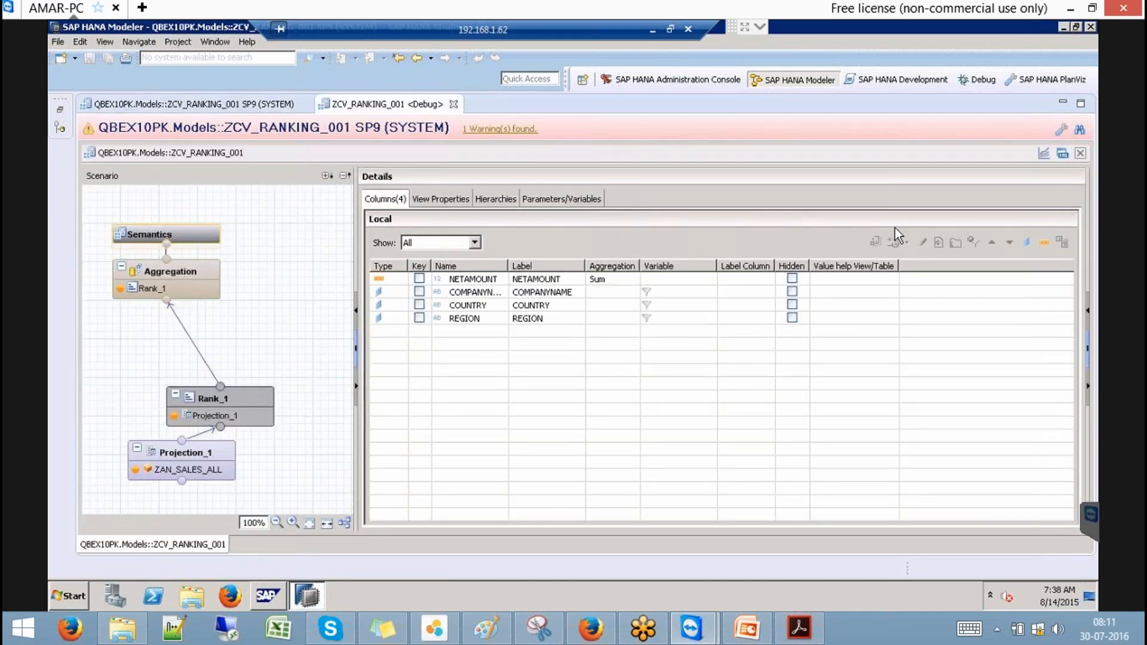
left_click(214, 266)
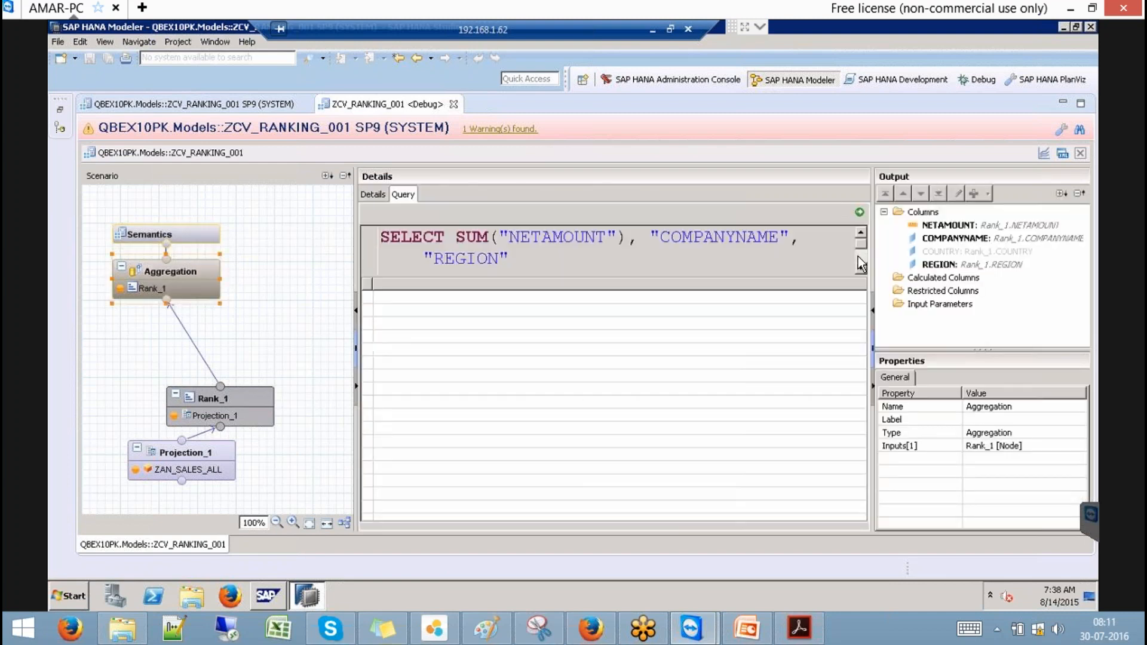
left_click(859, 212)
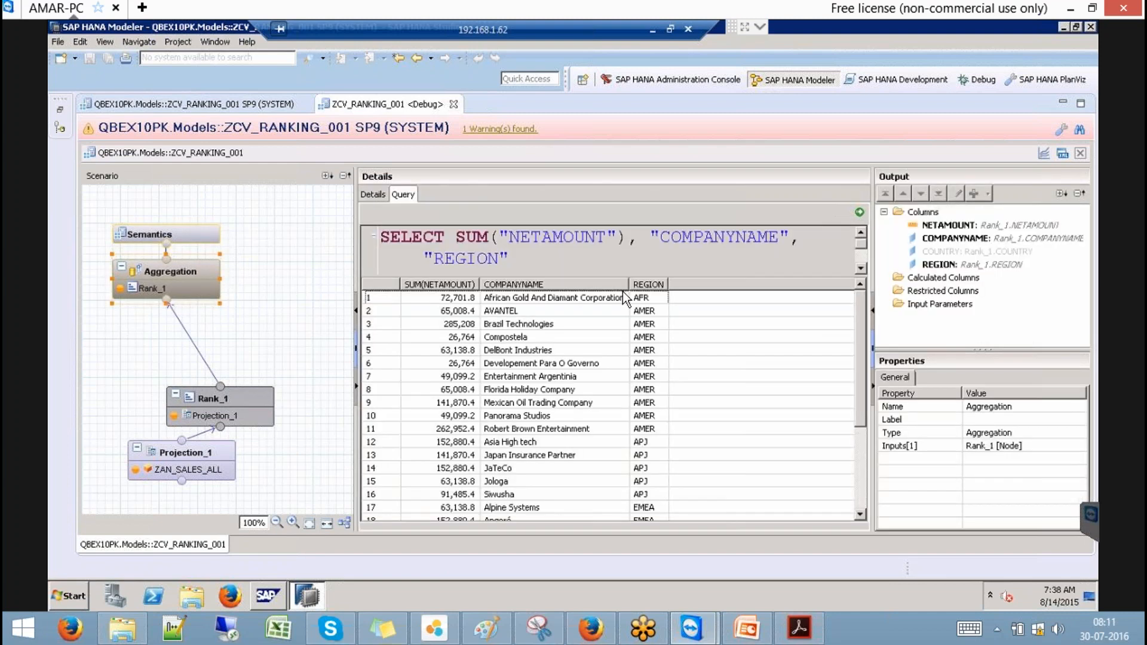
Step: Check the AMER rows in the Aggregation query result and close the debug session
left_click(653, 312)
left_click(654, 326)
left_click(655, 366)
left_click(658, 403)
left_click(653, 428)
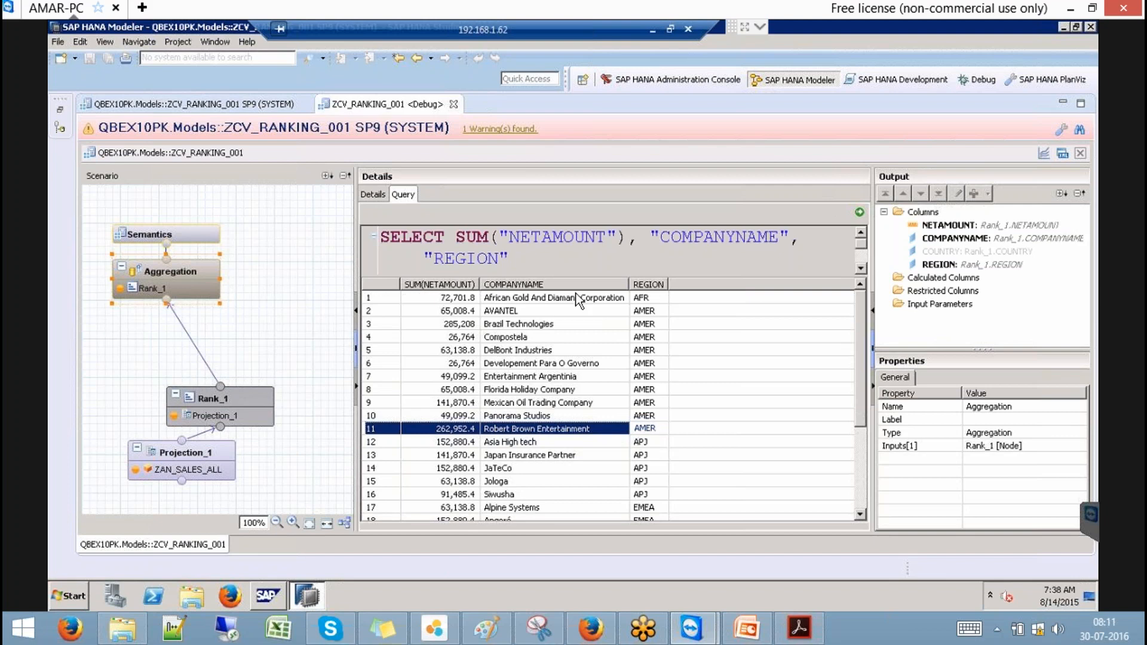
left_click(454, 104)
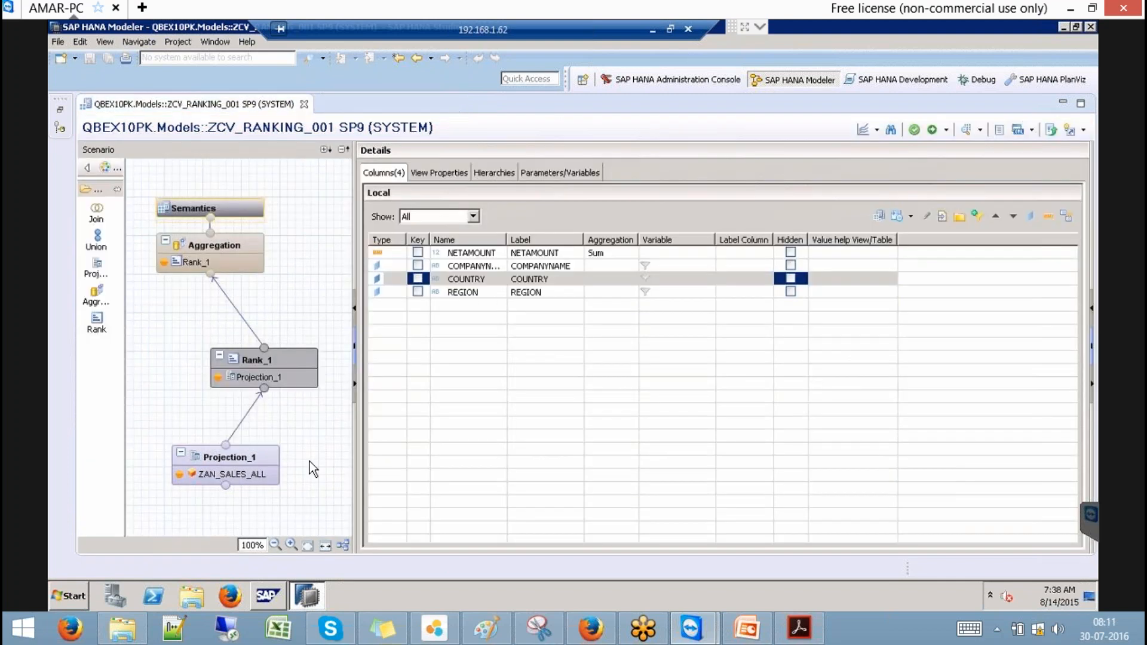
Step: Enable Dynamic Partition Elements on the Rank_1 node and activate the view
left_click(259, 359)
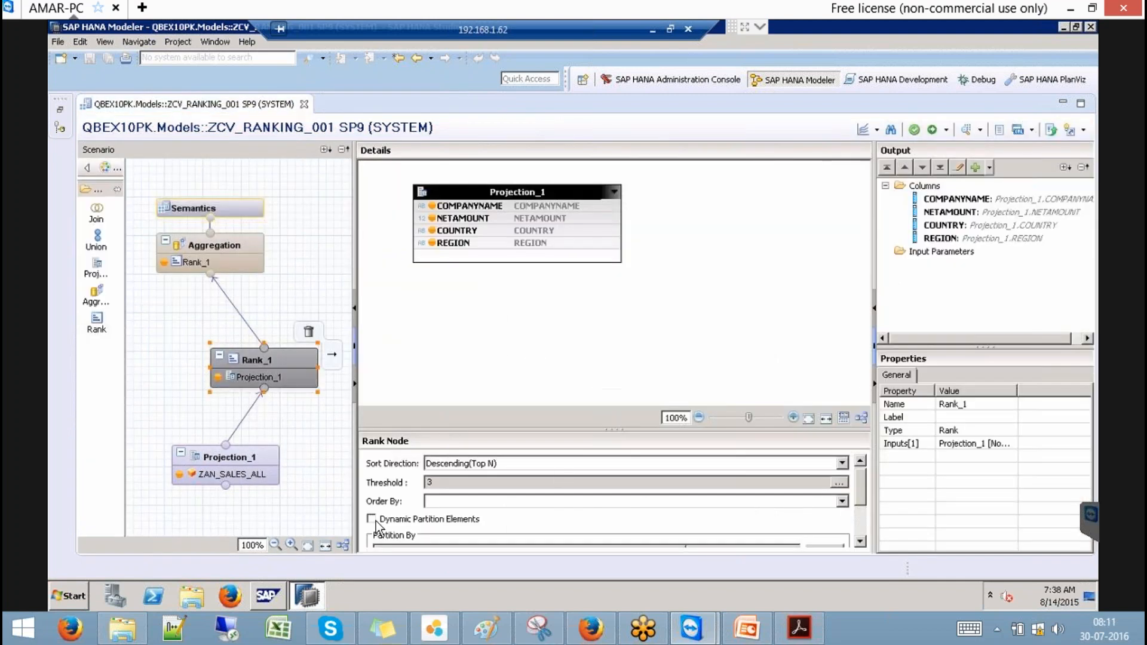
left_click(434, 520)
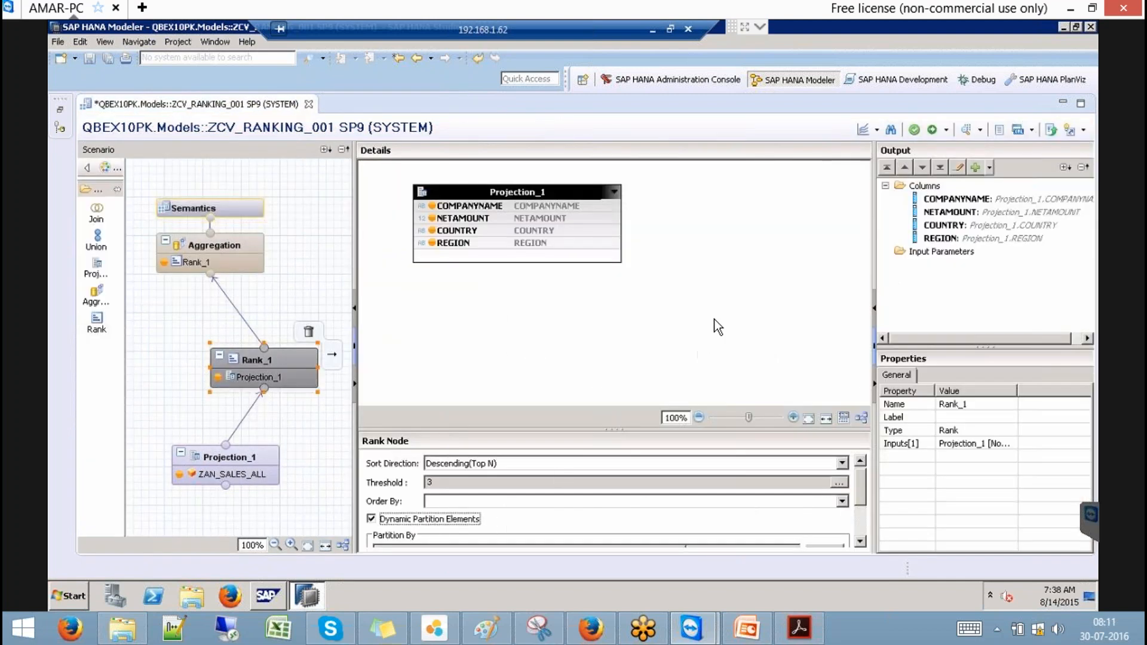
left_click(932, 130)
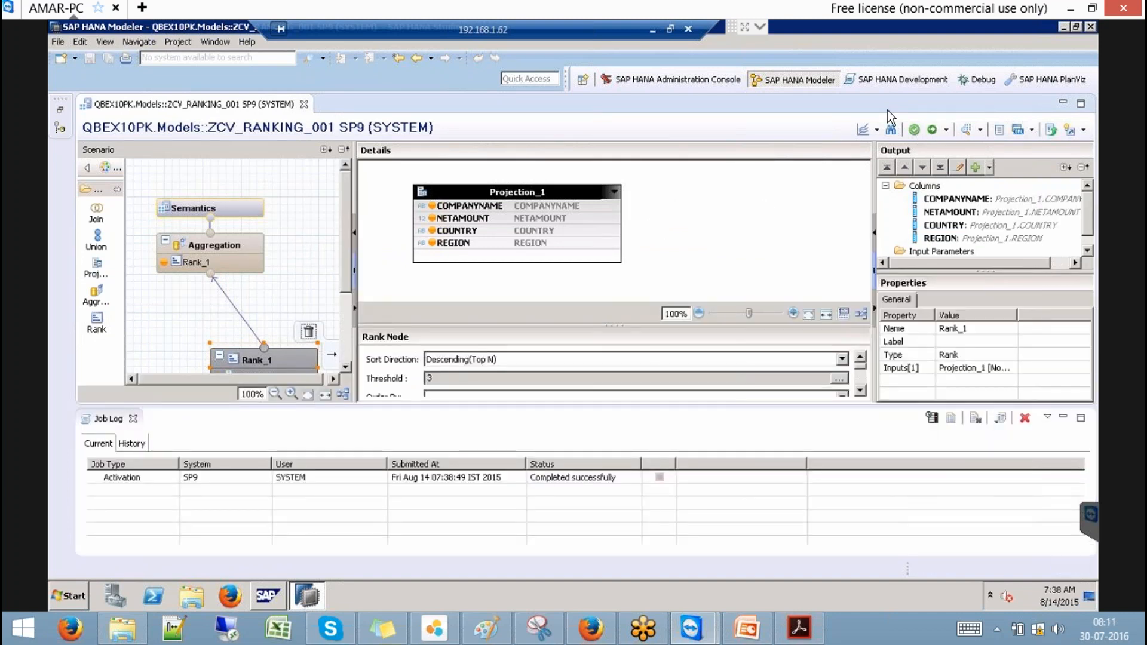
Step: Start a debug session for the reactivated view using the query without COUNTRY
left_click(891, 129)
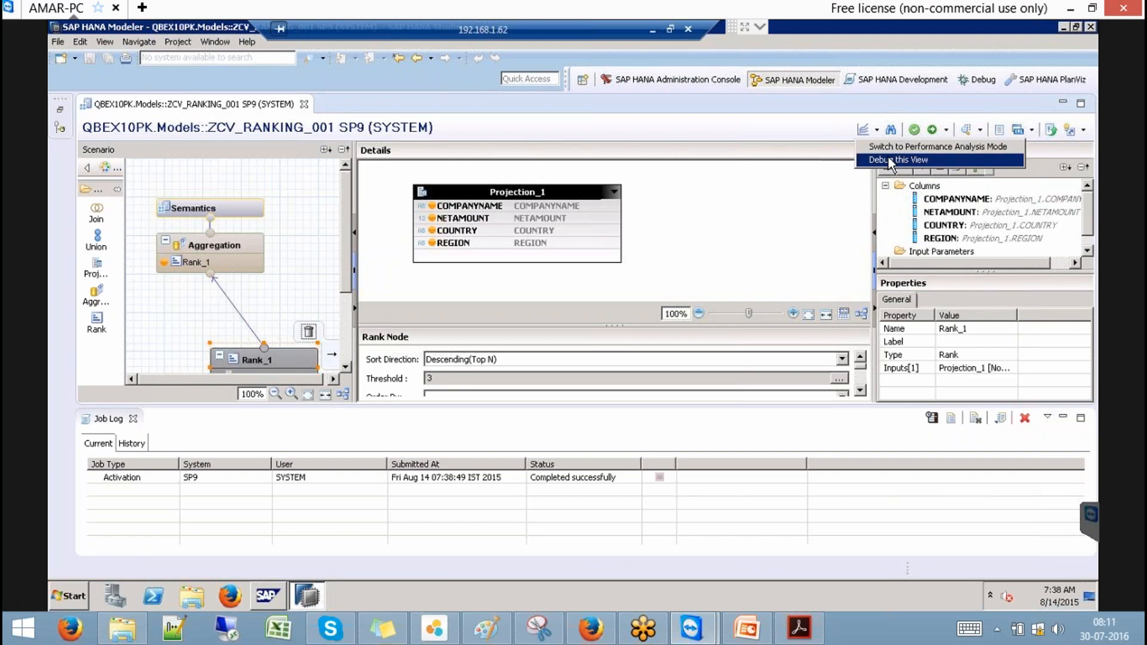
left_click(891, 160)
left_click_drag(820, 490, 943, 491)
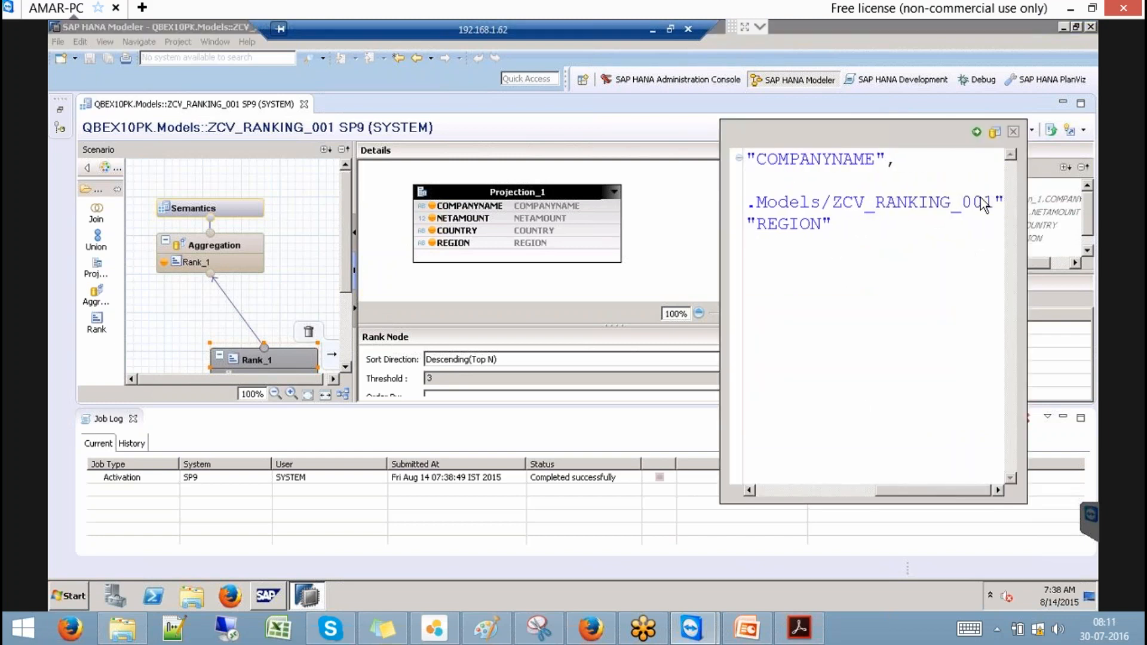
left_click(977, 131)
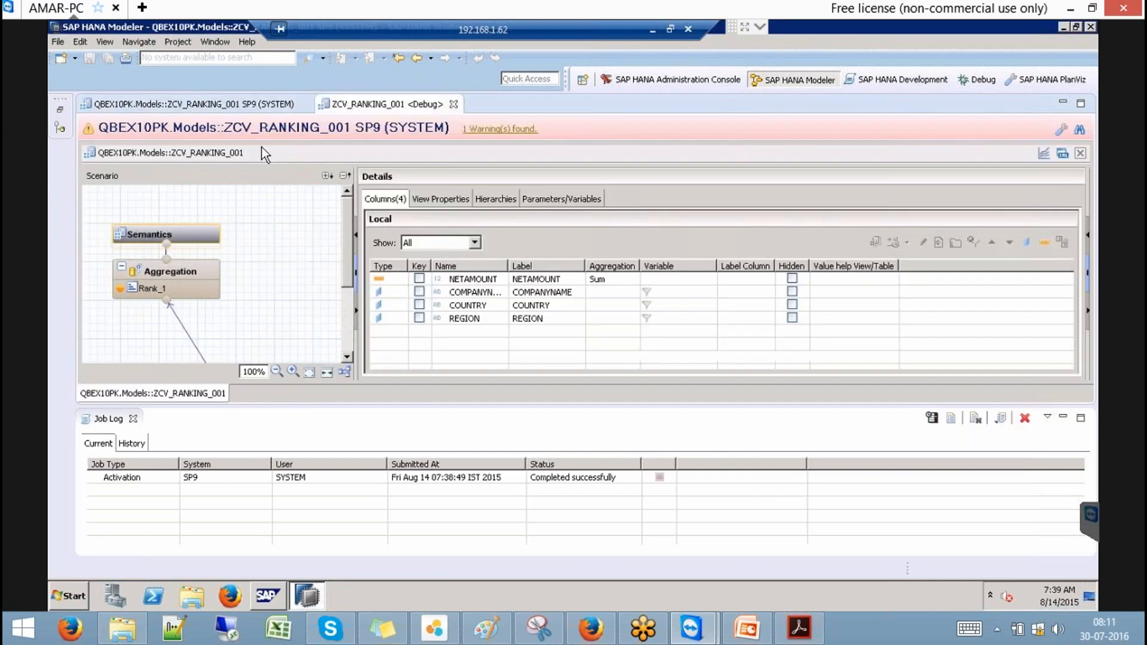
left_click(208, 104)
left_click(326, 105)
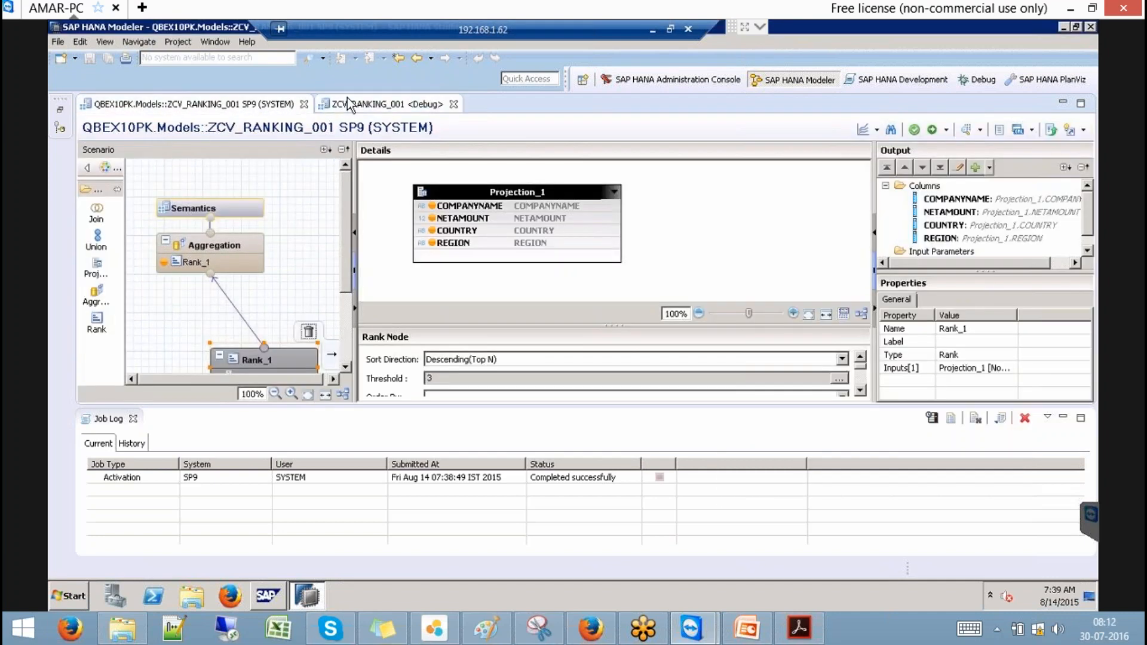
Step: Close the job log and execute the Aggregation node's query in the debug session
left_click(185, 271)
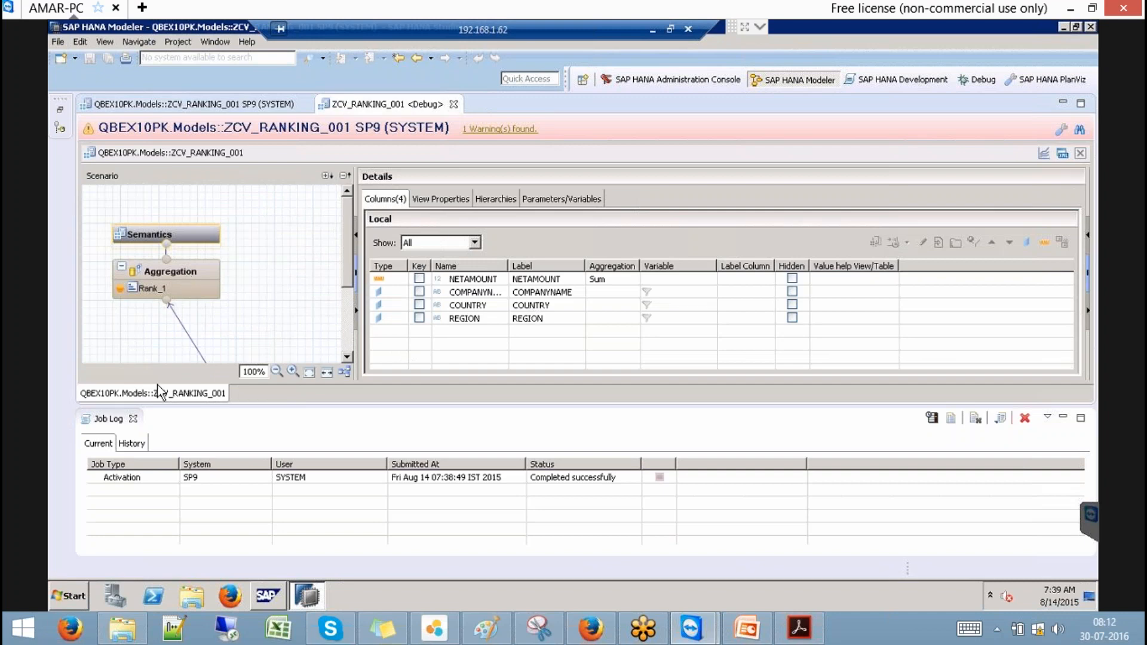
left_click(134, 419)
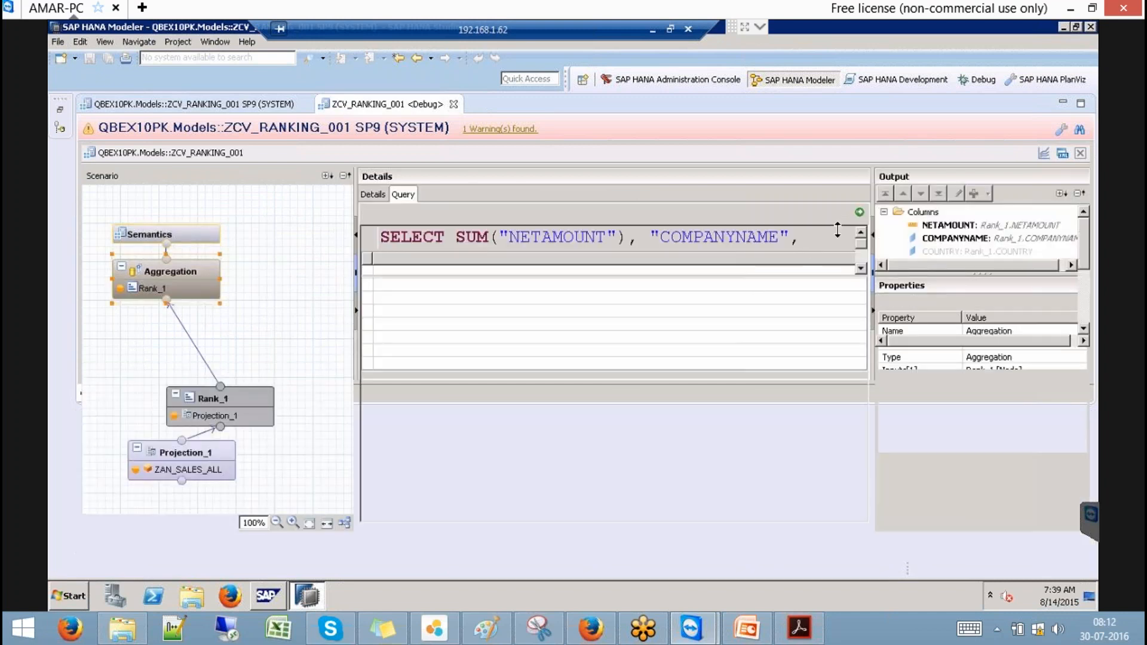
left_click(860, 212)
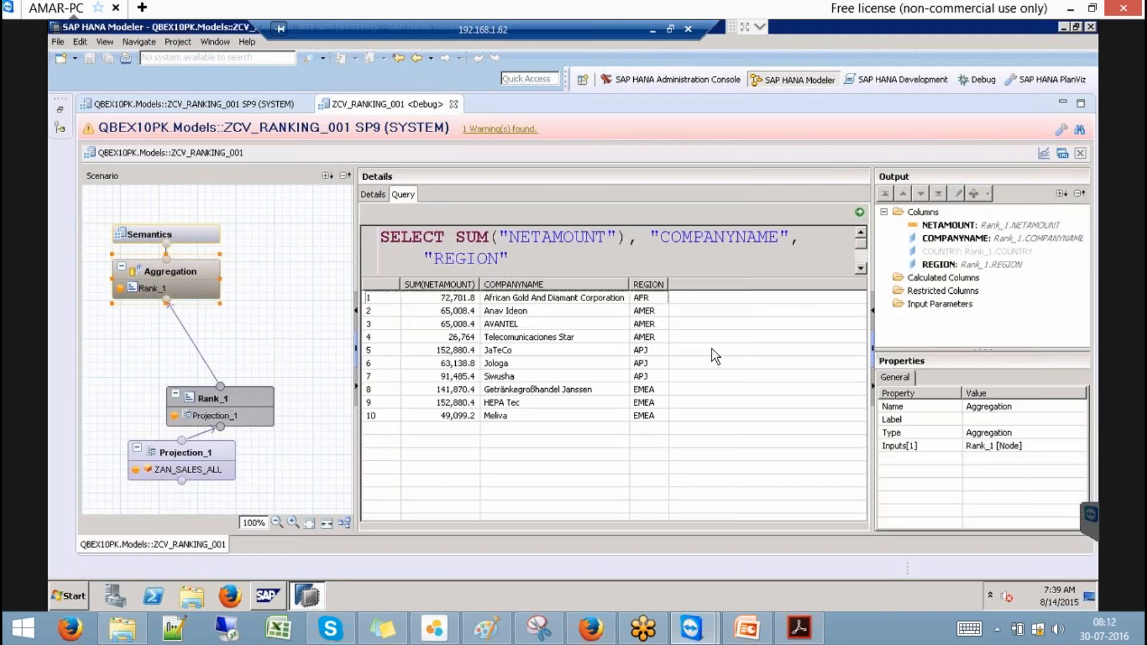
Step: Check the ranked AMER and APJ rows in the query result and close the debug session
left_click(654, 312)
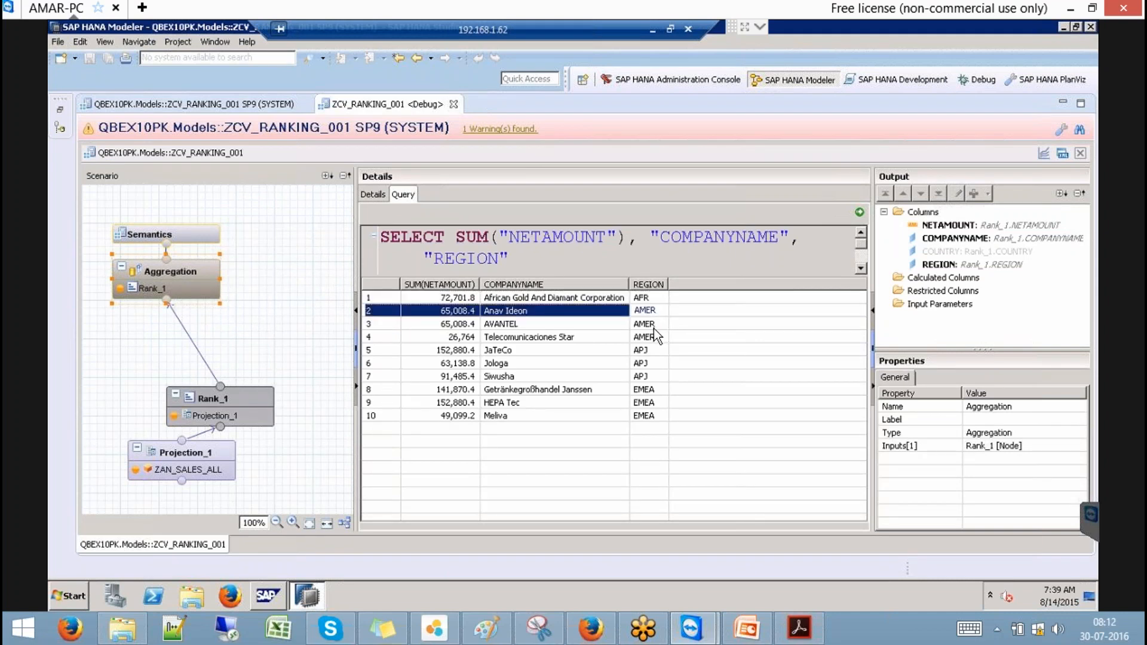
left_click(654, 324)
left_click(651, 337)
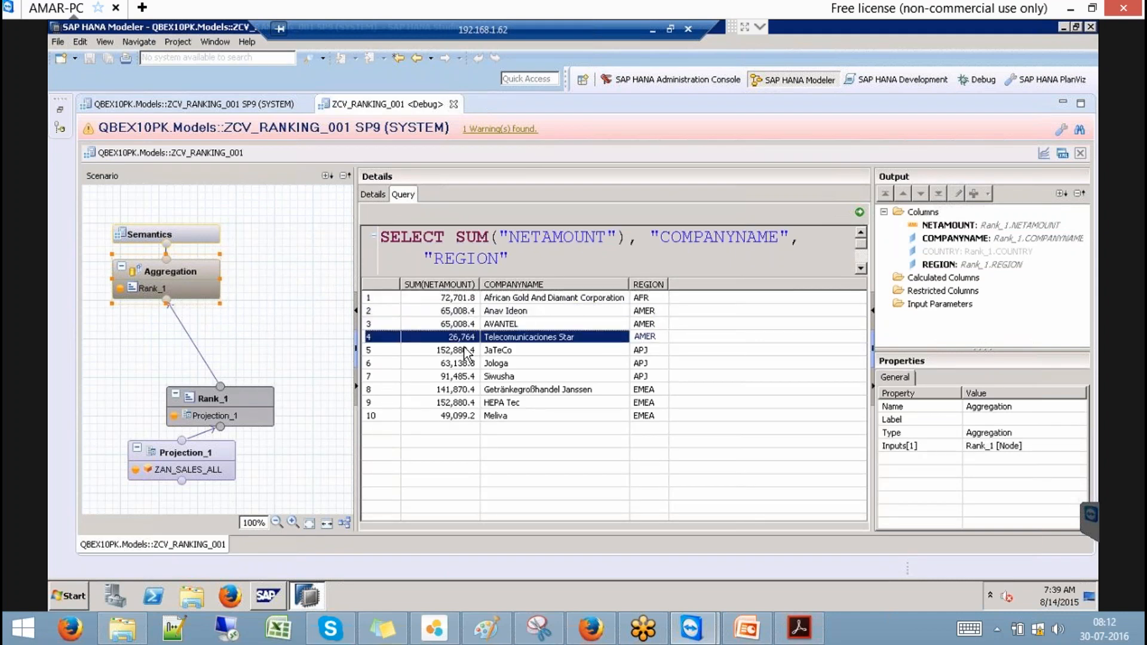
left_click(651, 353)
left_click(652, 365)
left_click(651, 376)
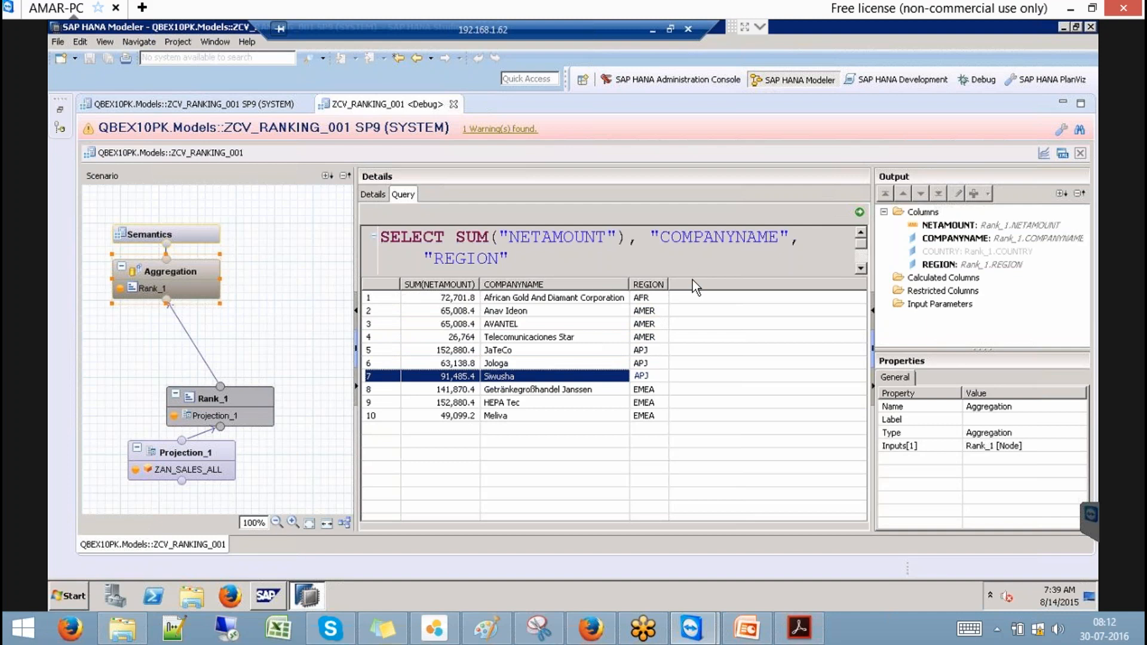
left_click(454, 104)
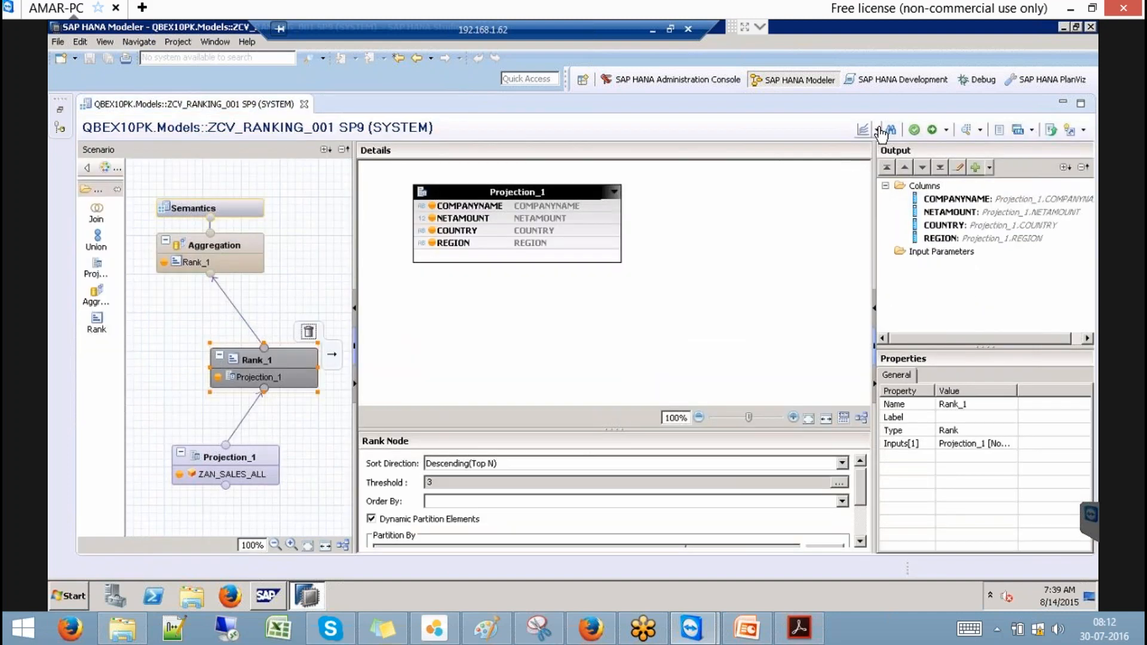
Step: Open the debug query for ZCV_RANKING_001 and add "COUNTRY" to the SELECT list after "COMPANYNAME"
left_click(878, 130)
left_click(898, 160)
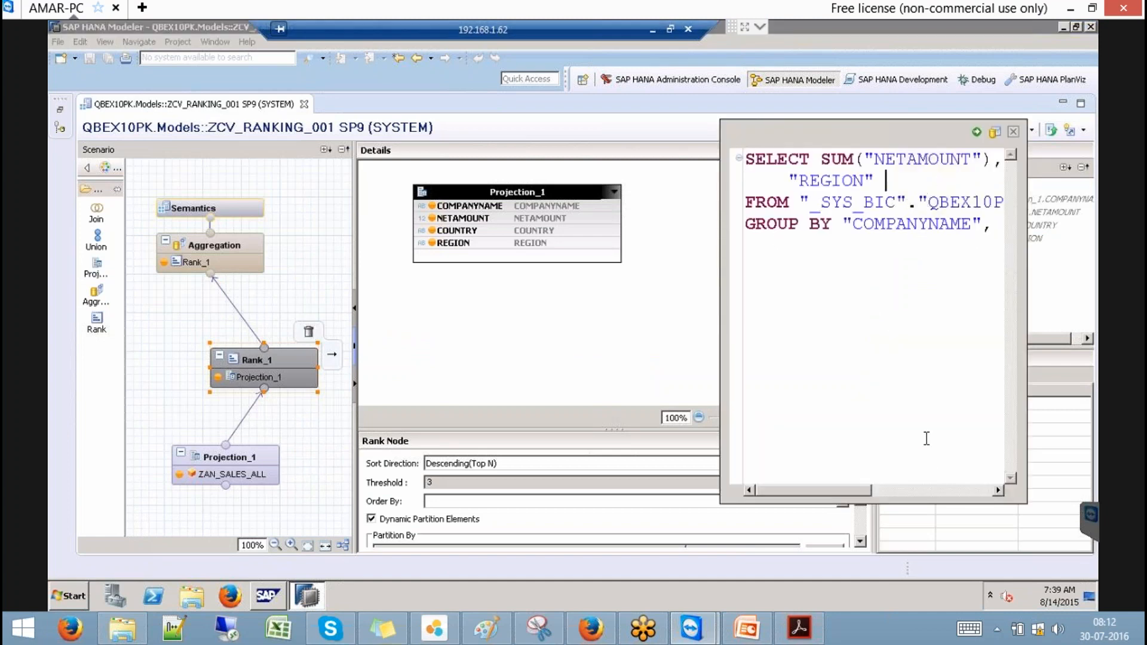
left_click(938, 490)
left_click(918, 160)
type("\"COMPANYNAME\", \"CO")
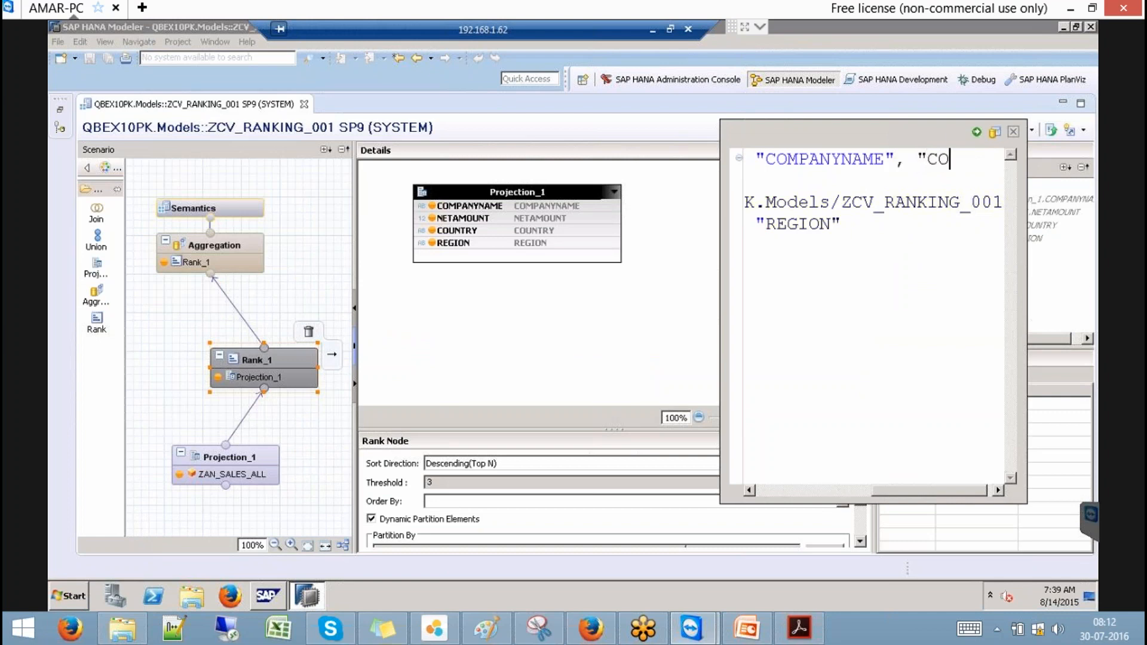
type("UNTRY\"")
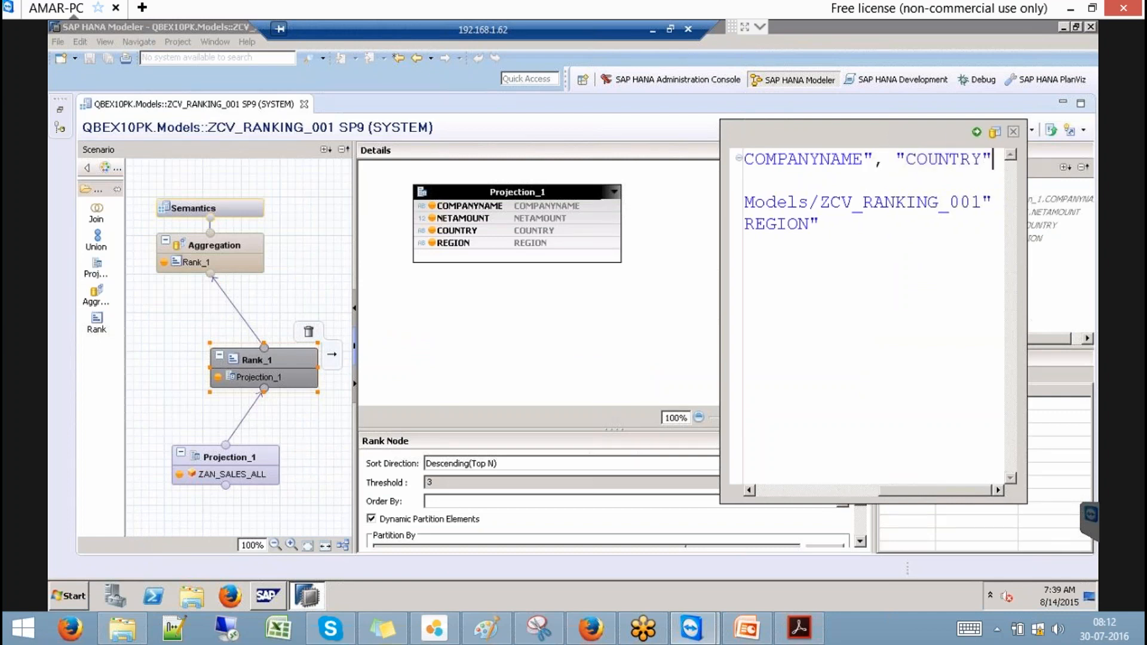
type(",")
Step: Add "COUNTRY" to the GROUP BY clause before "REGION" and start the debug session with the edited query
left_click(792, 490)
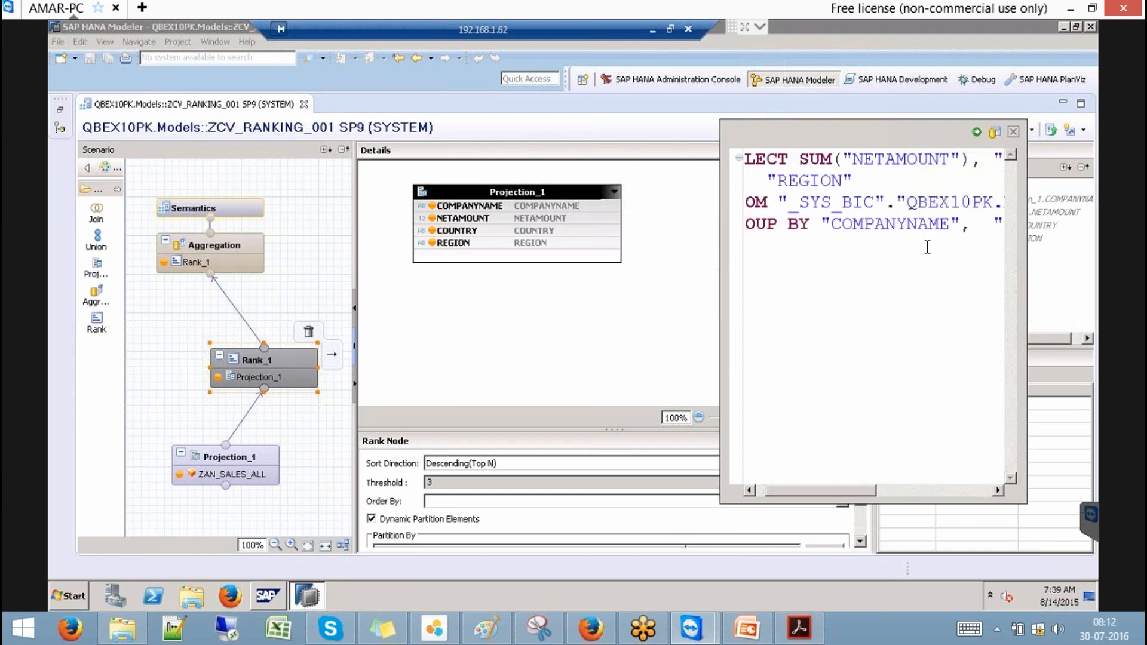
left_click(982, 224)
type("\"COUNTRY\"")
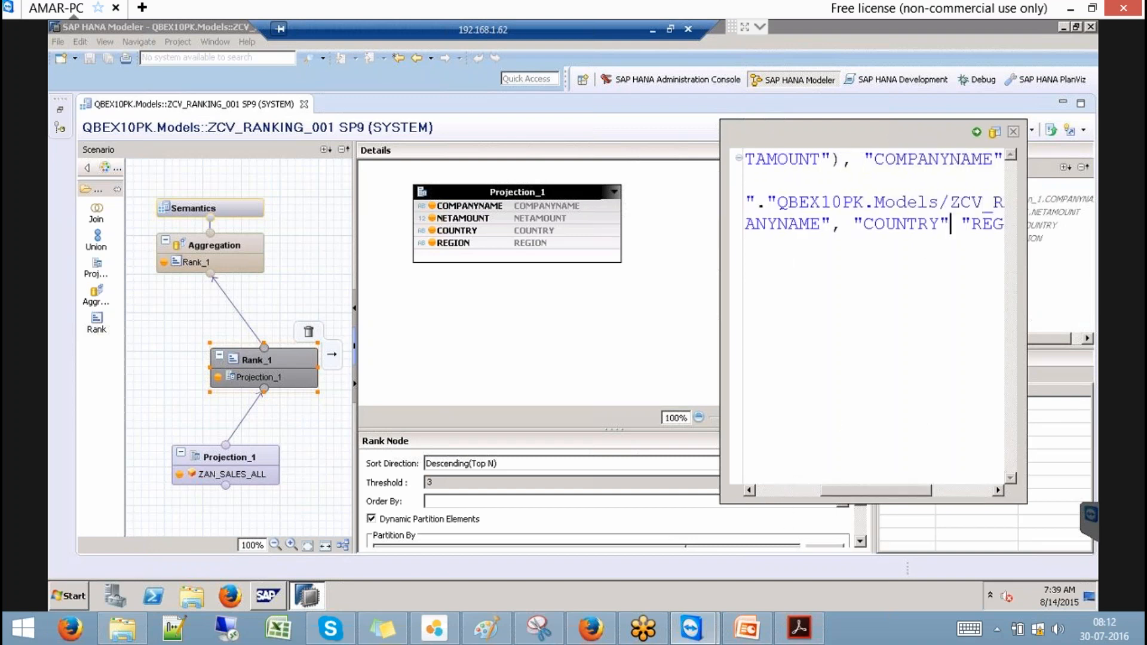
type(",")
left_click(976, 131)
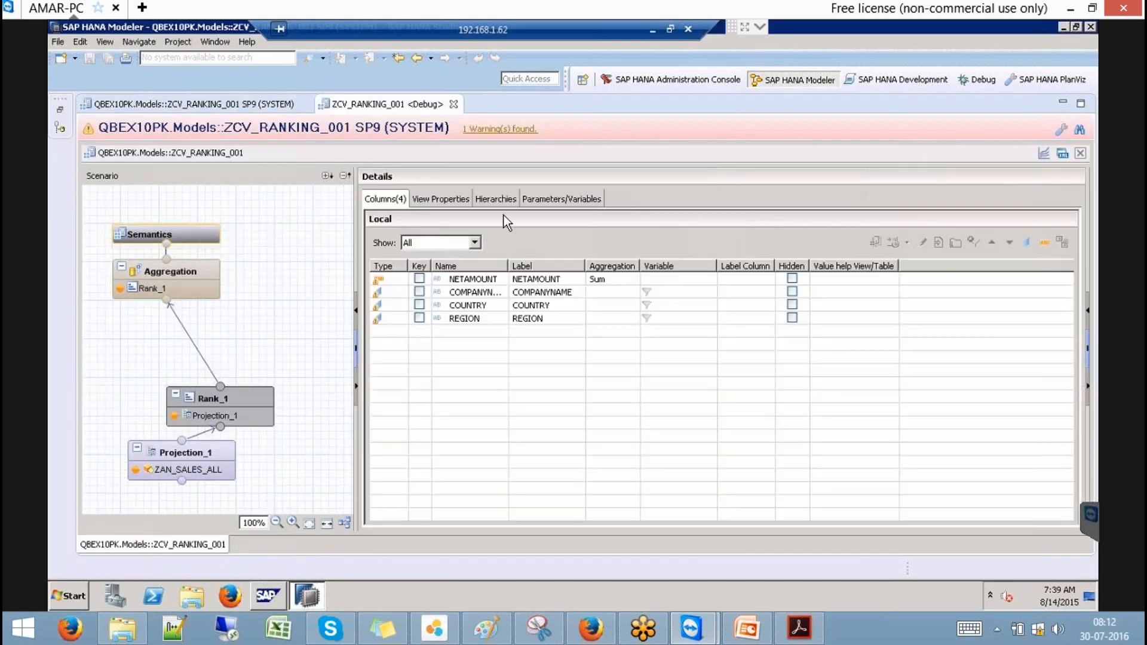
Step: Execute the Aggregation node's query including COUNTRY, check the ranked rows, and close the debug session
left_click(200, 265)
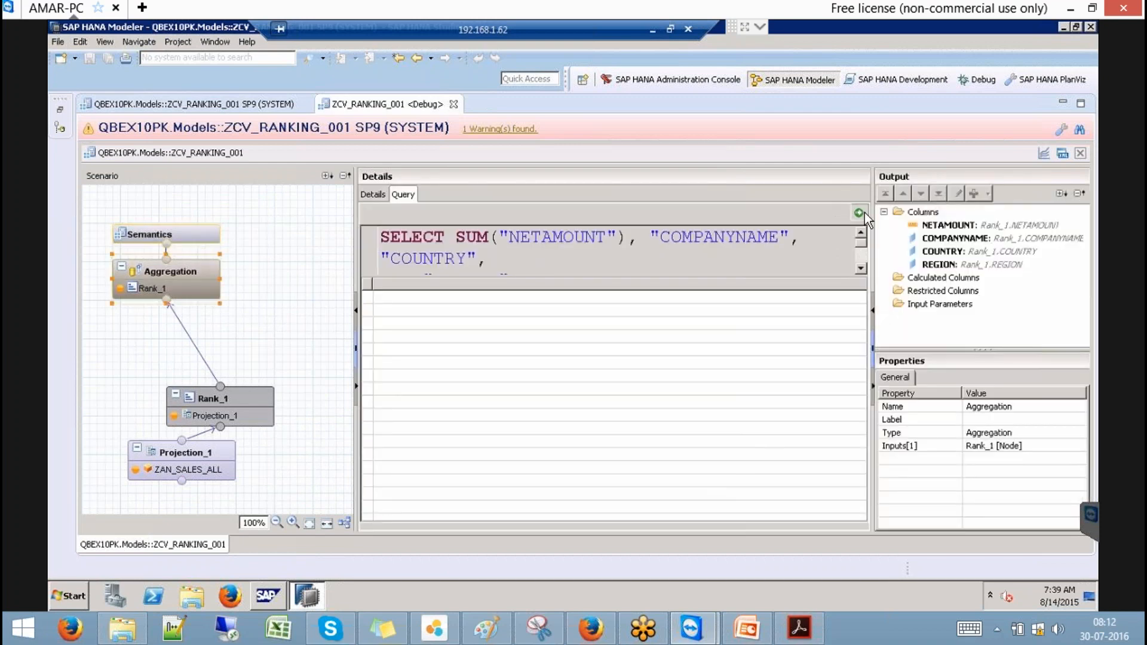
left_click(861, 212)
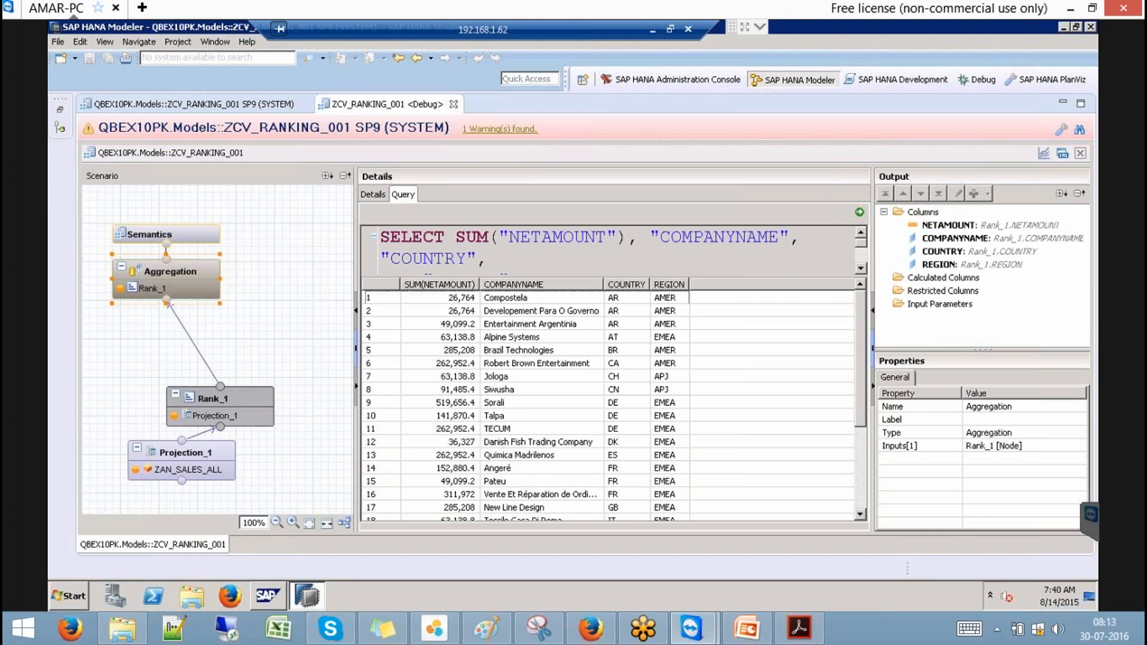
left_click(454, 104)
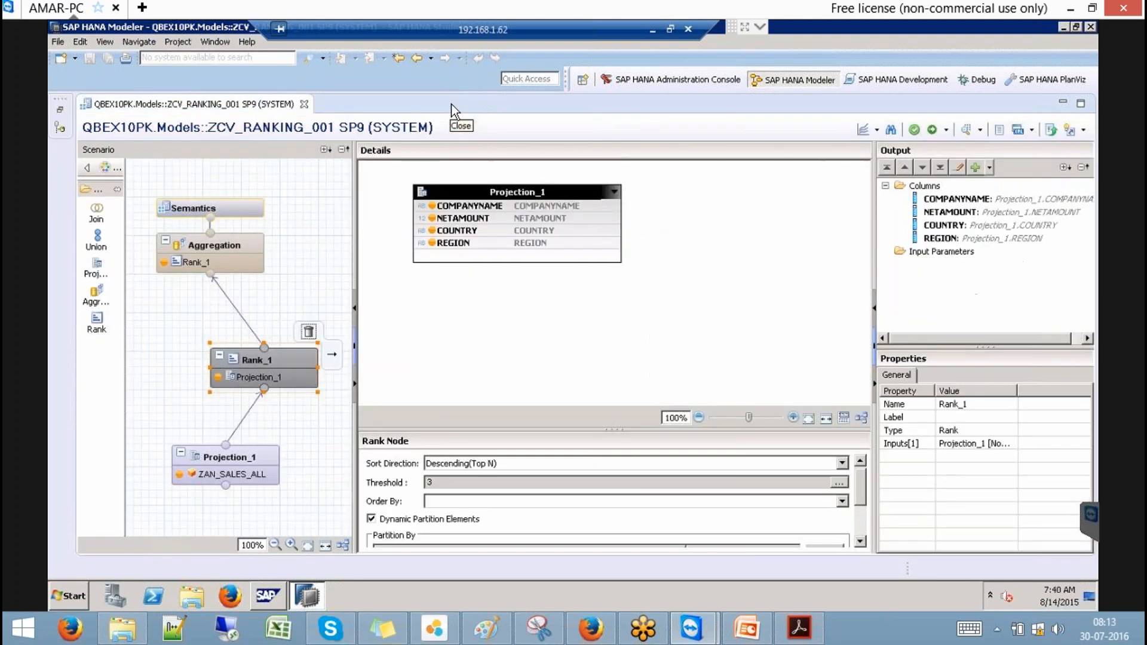
Step: Auto-arrange the view's scenario nodes, start another debug session, and arrange the nodes there with Rank_1 selected
left_click(342, 545)
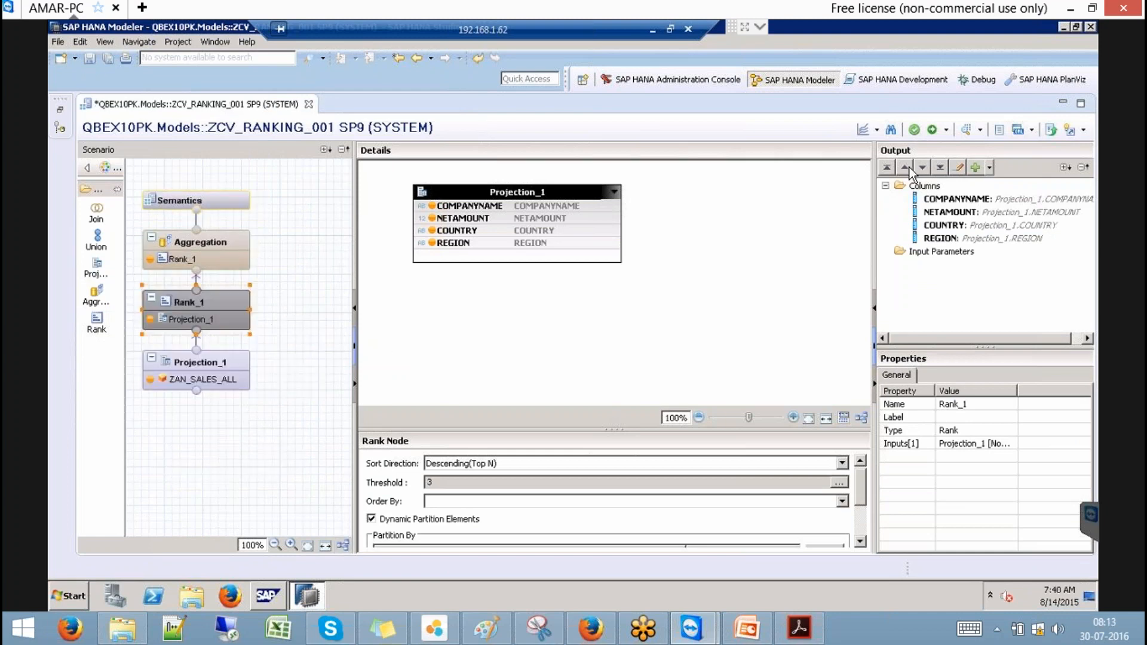
left_click(876, 132)
left_click(876, 160)
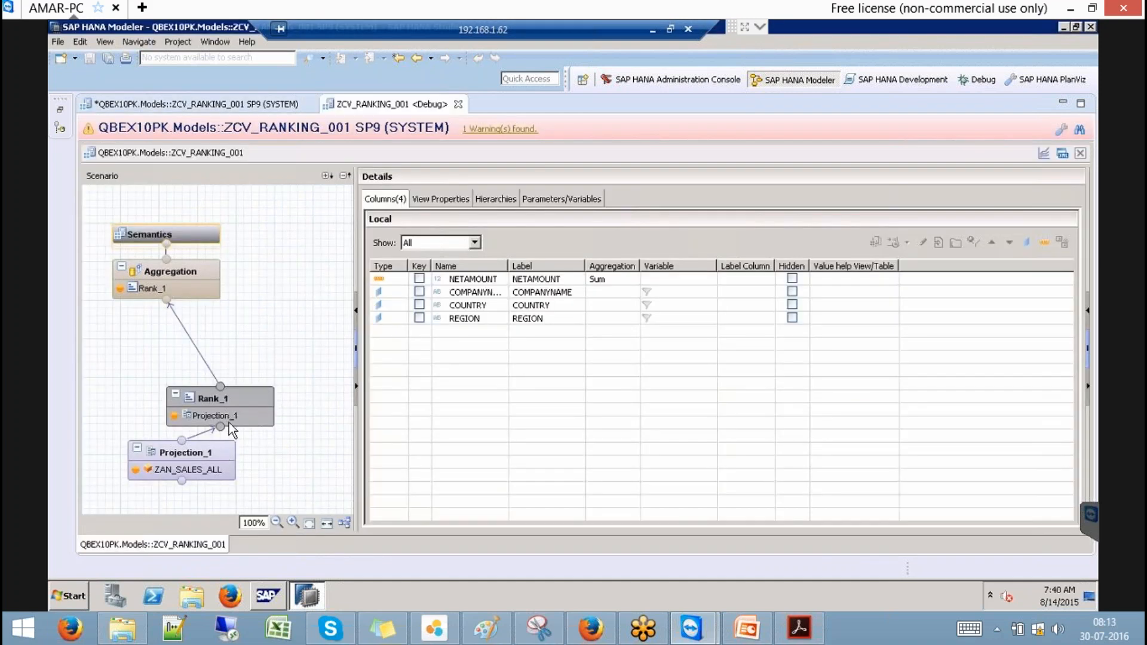
left_click(236, 399)
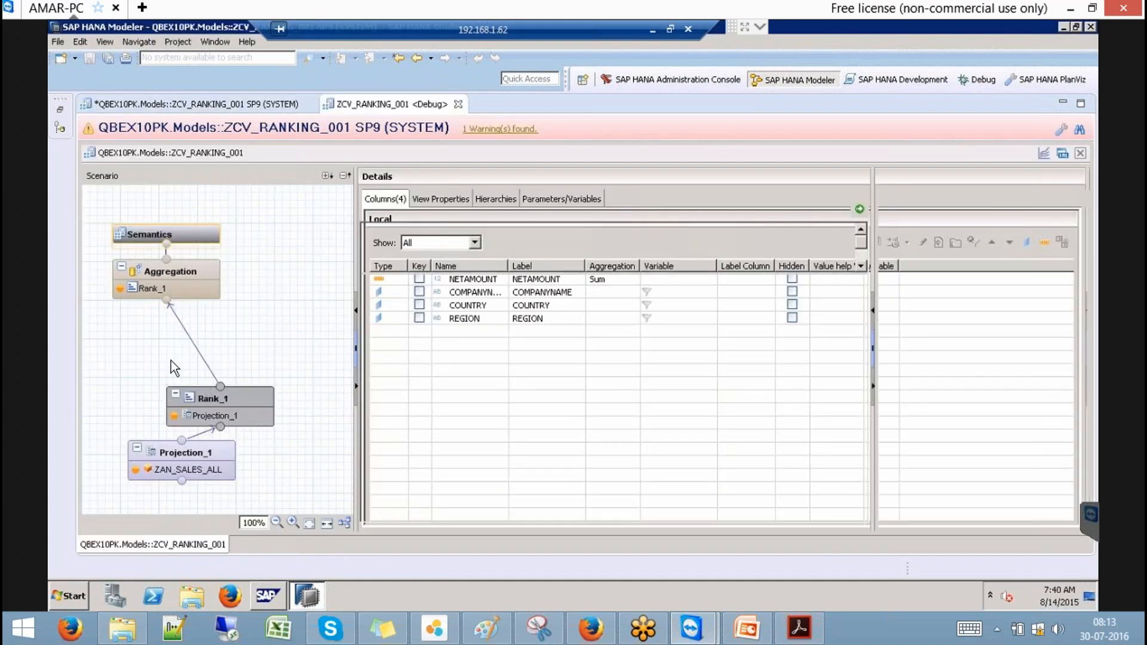
left_click(343, 523)
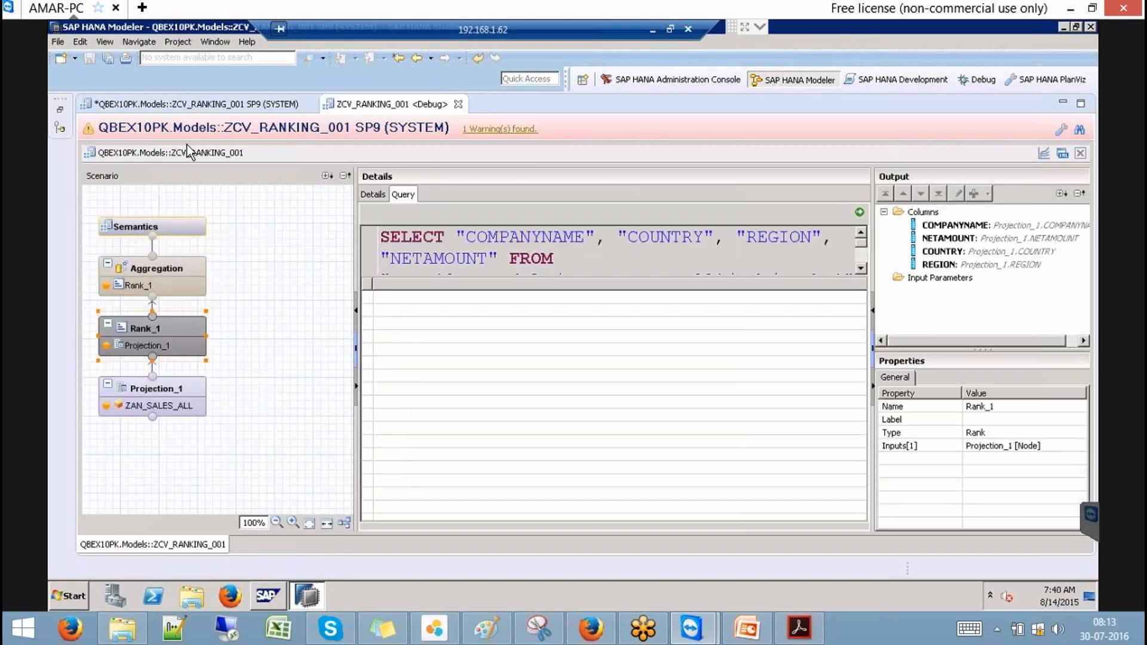
Step: Compare the debug session with the view's Rank_1 settings and execute the Projection_1 node's query
left_click(188, 107)
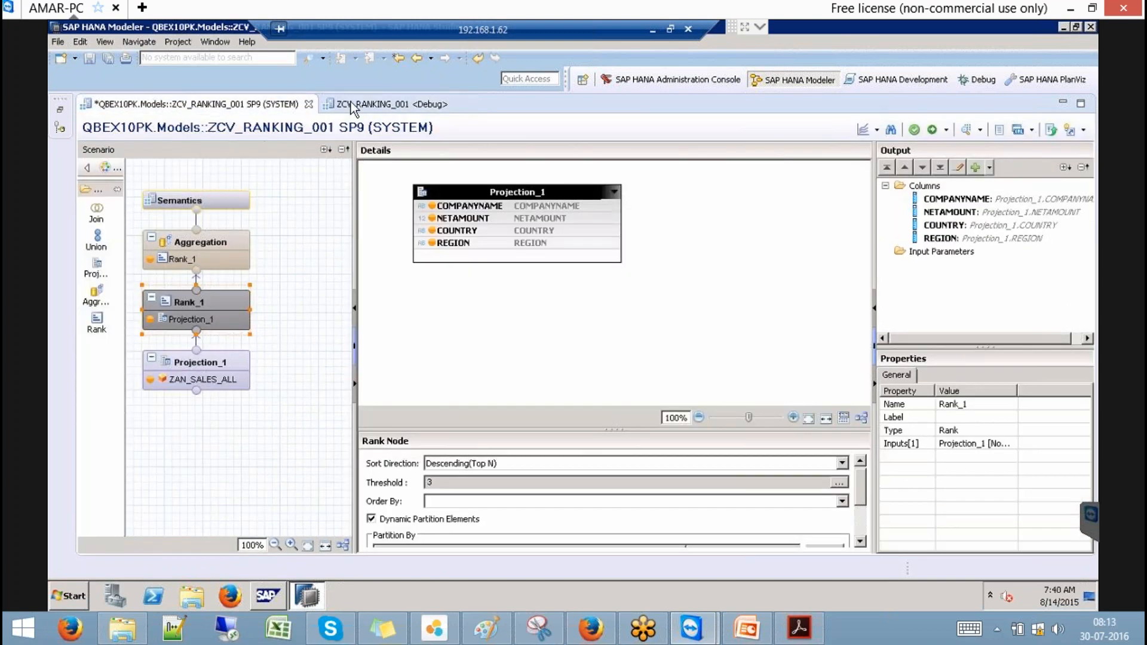
left_click(412, 105)
left_click(169, 387)
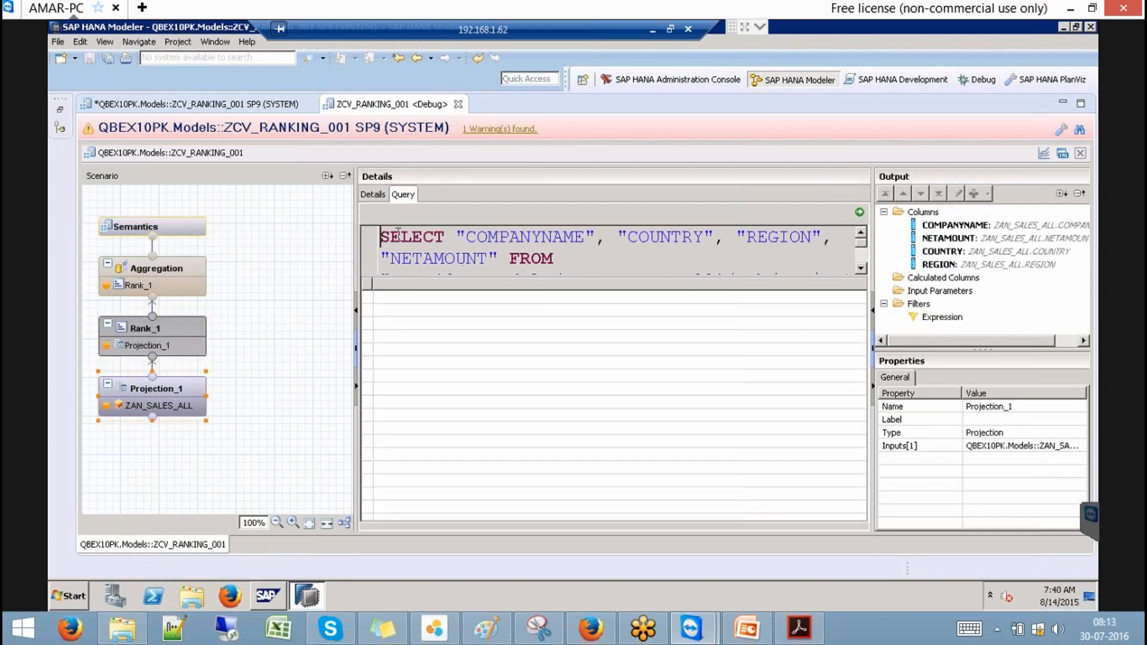
left_click_drag(385, 236, 467, 309)
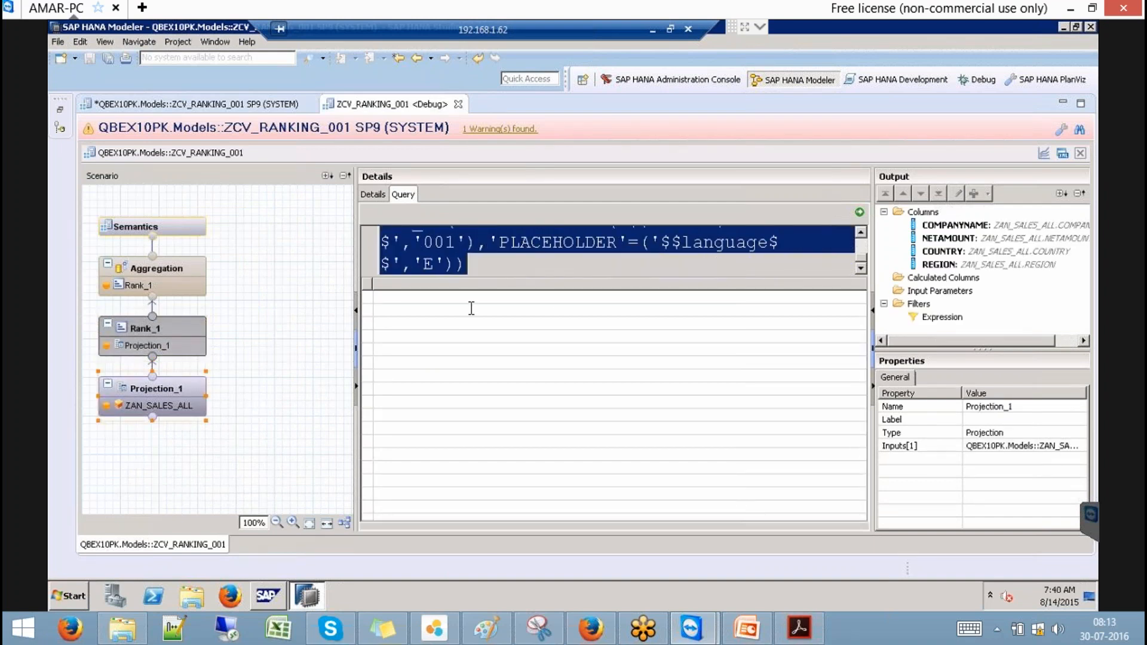
left_click(859, 212)
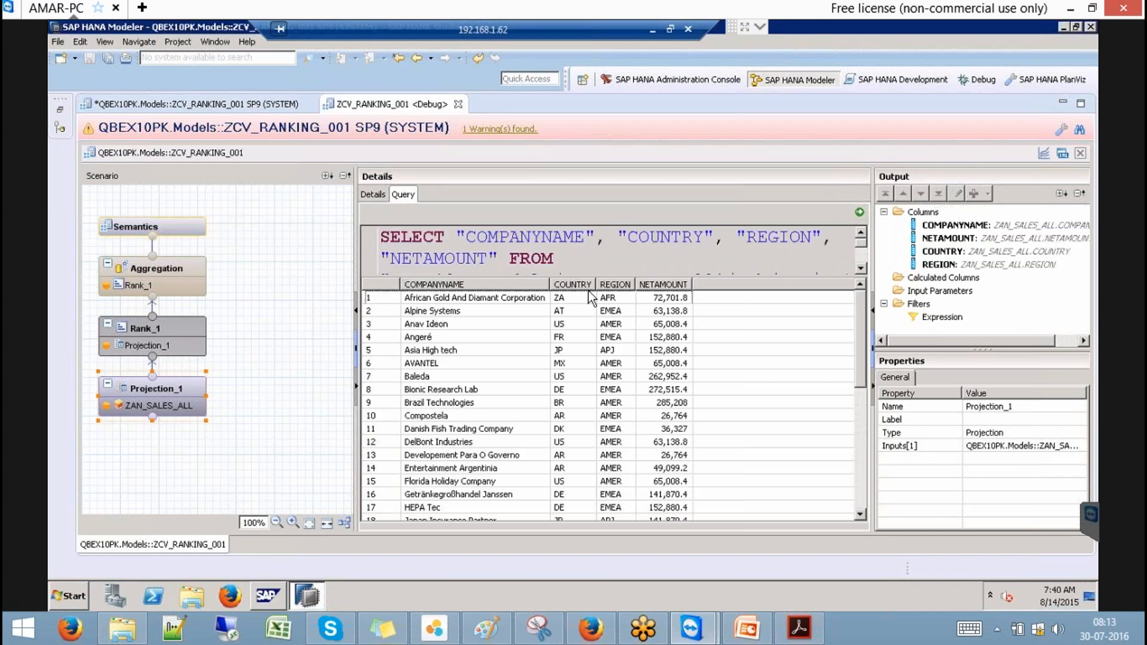
Step: Execute the Rank_1 and Aggregation node queries, compare their rows, and close the debug session
left_click(188, 327)
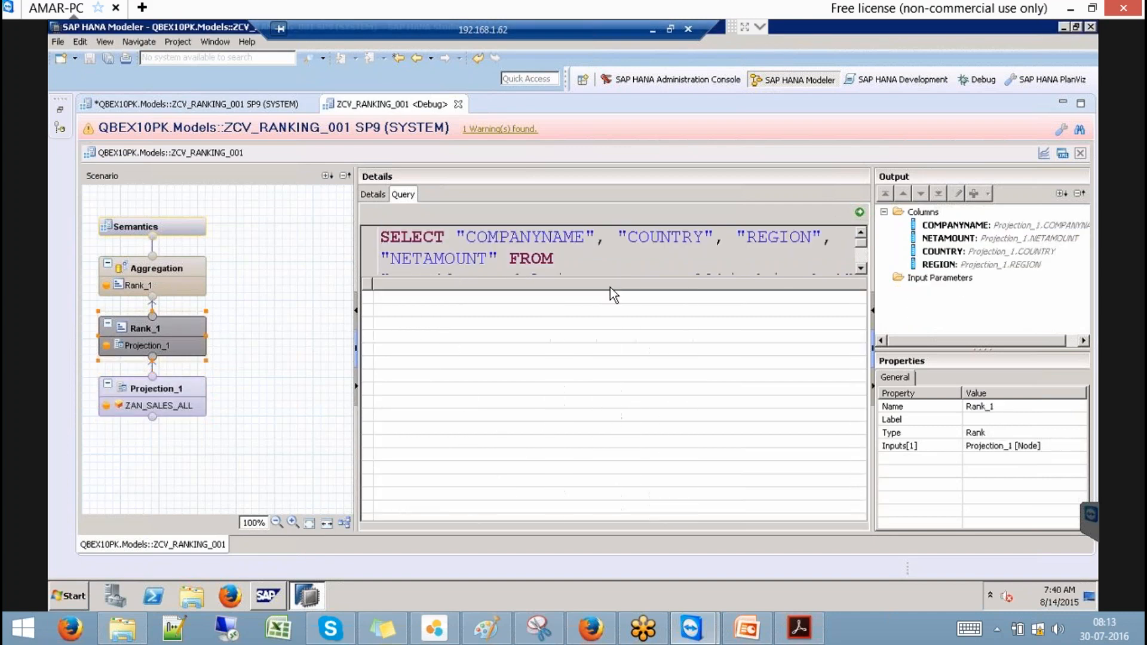
left_click(859, 212)
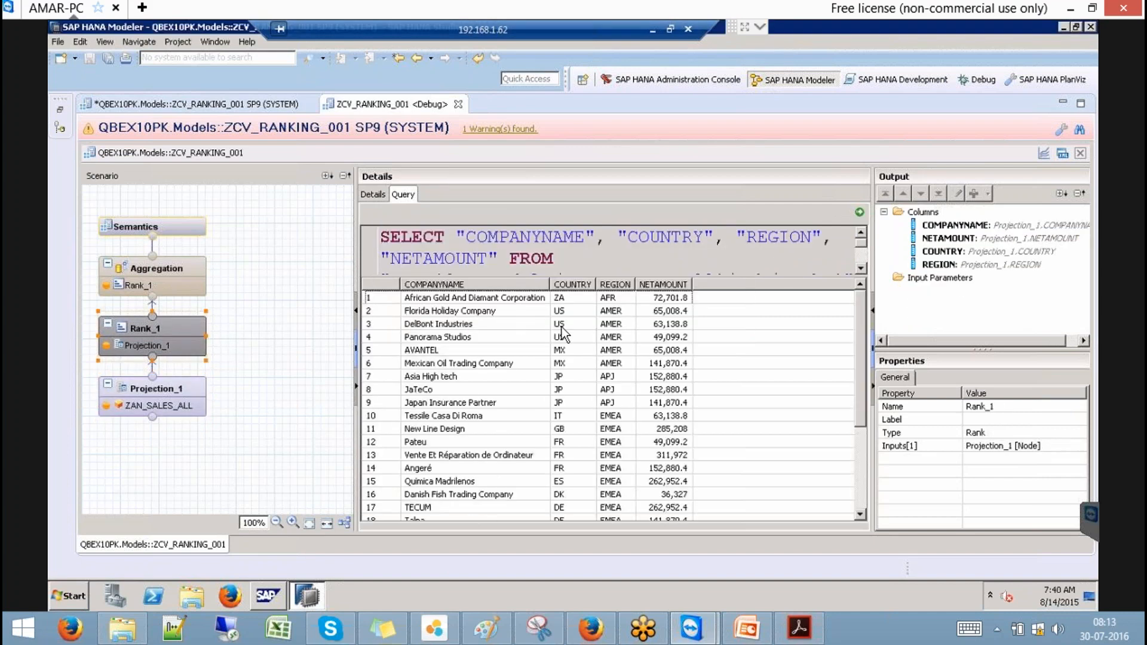
left_click(191, 264)
left_click(859, 212)
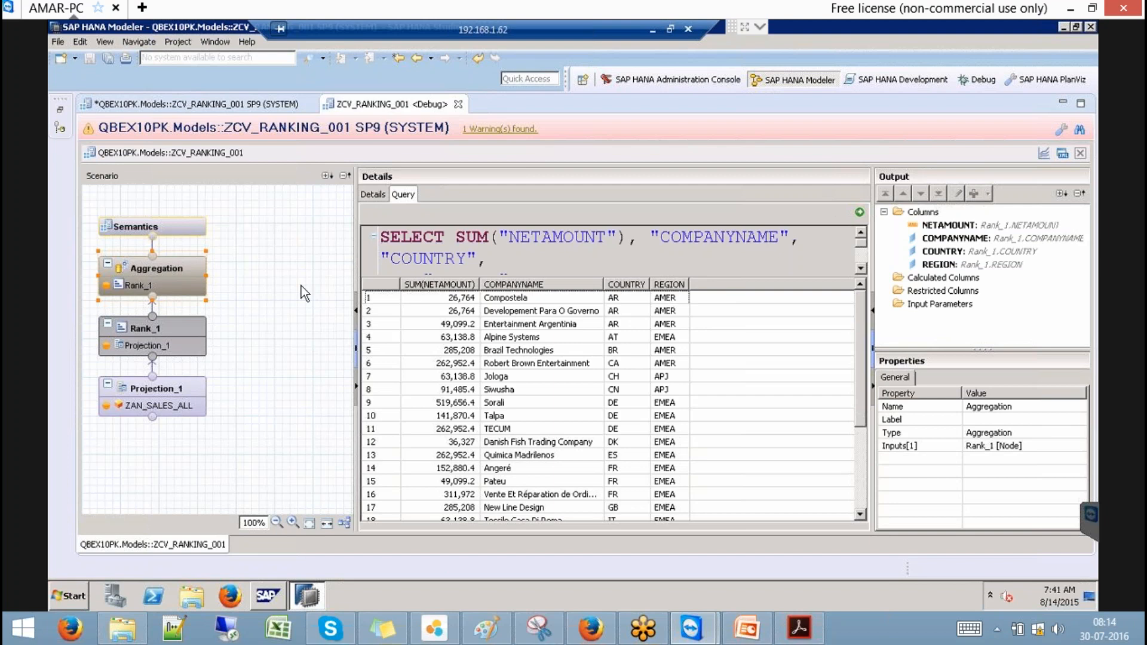
left_click(458, 104)
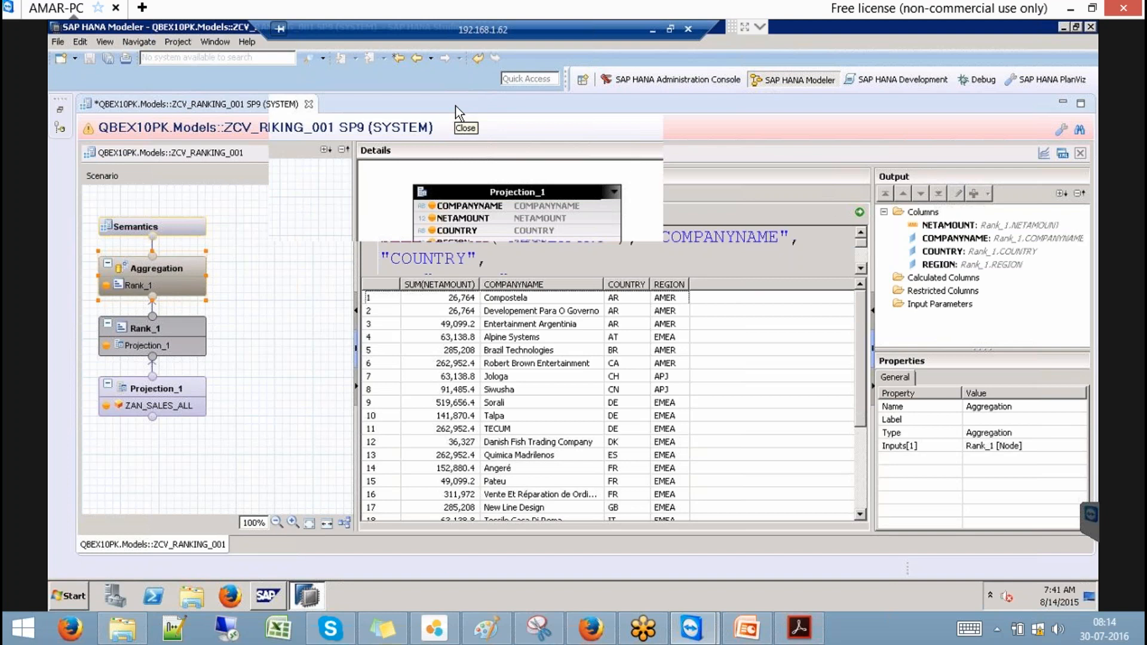
Step: Preview the raw data of ZCV_RANKING_001 and sort it by REGION ascending and descending, finally clearing the sort
left_click(962, 132)
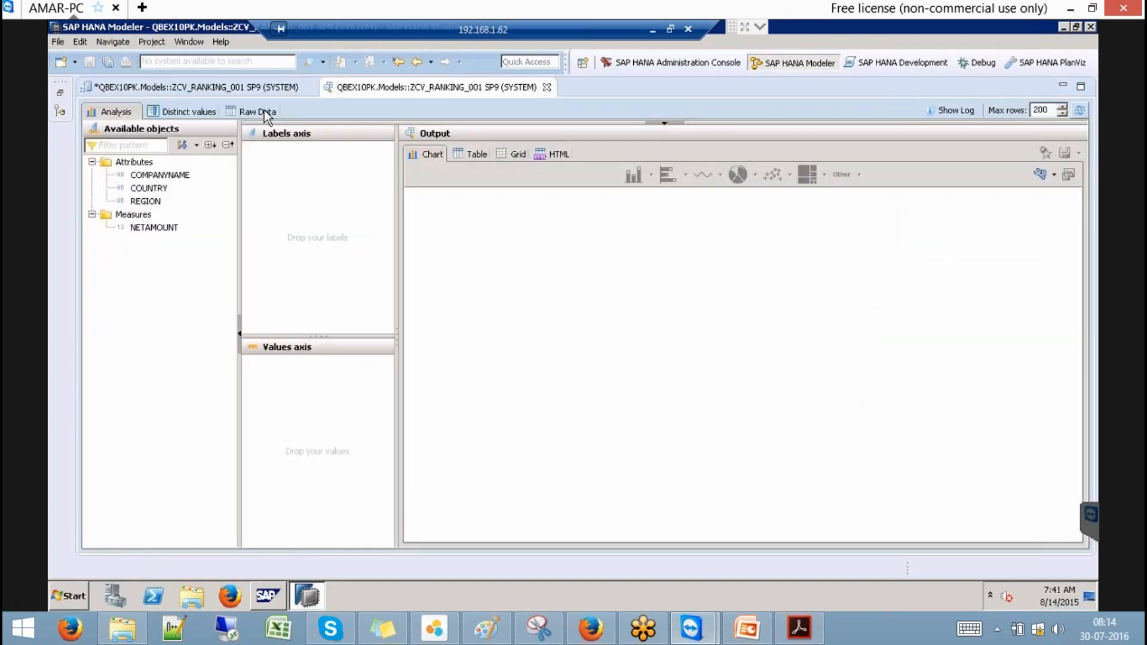
left_click(261, 110)
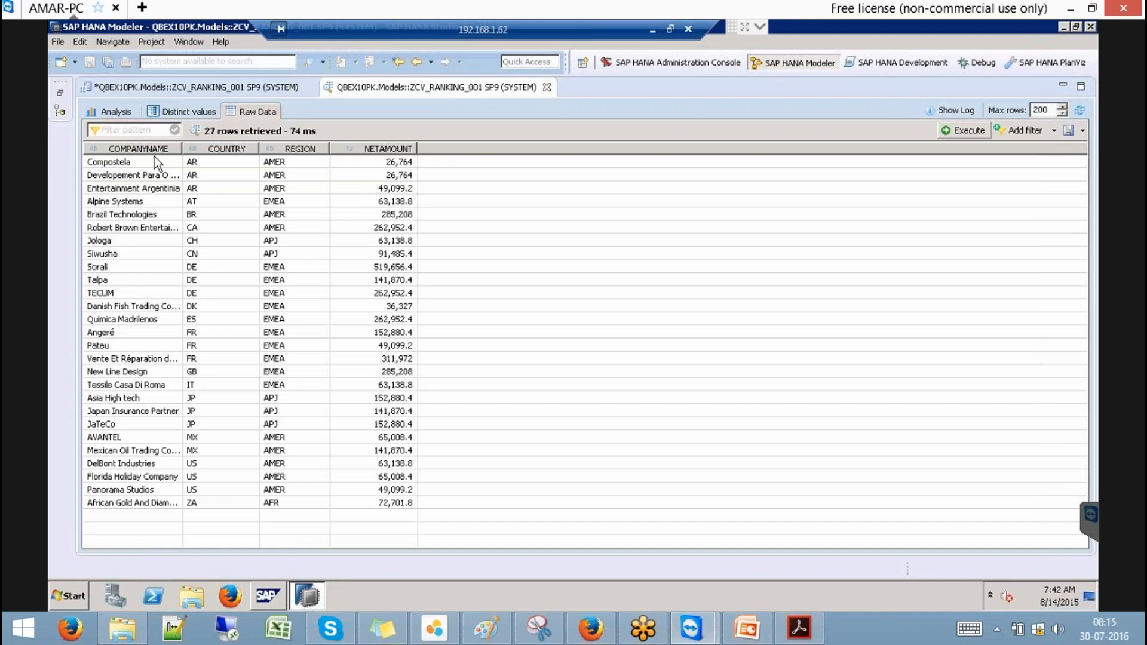
left_click(284, 149)
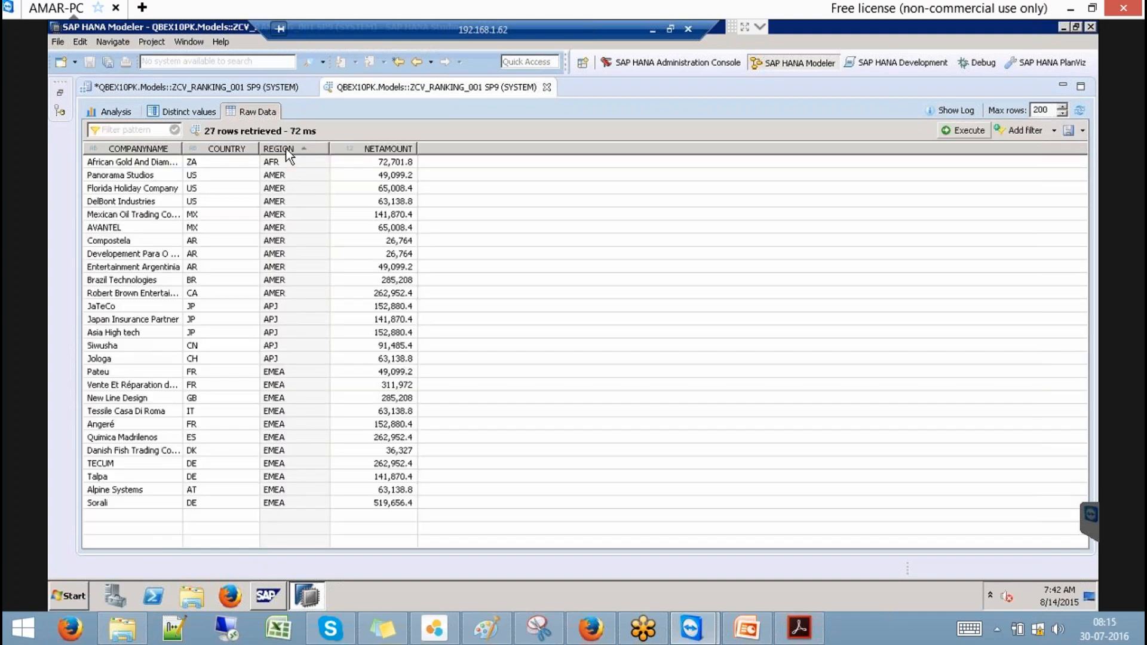
left_click(299, 144)
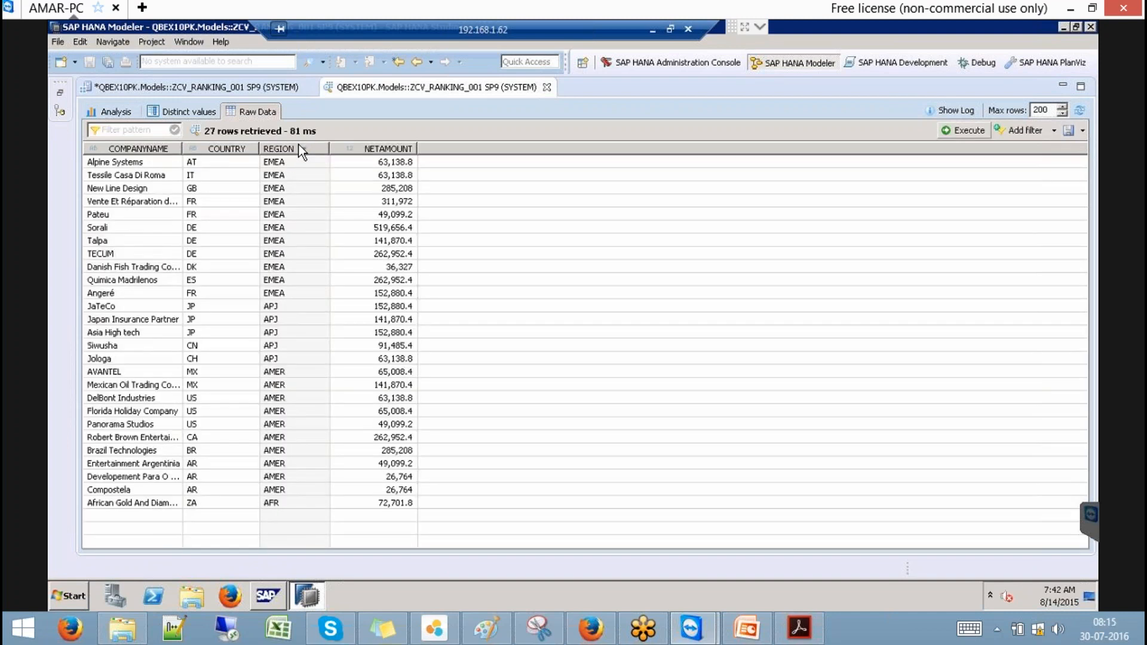
left_click(303, 149)
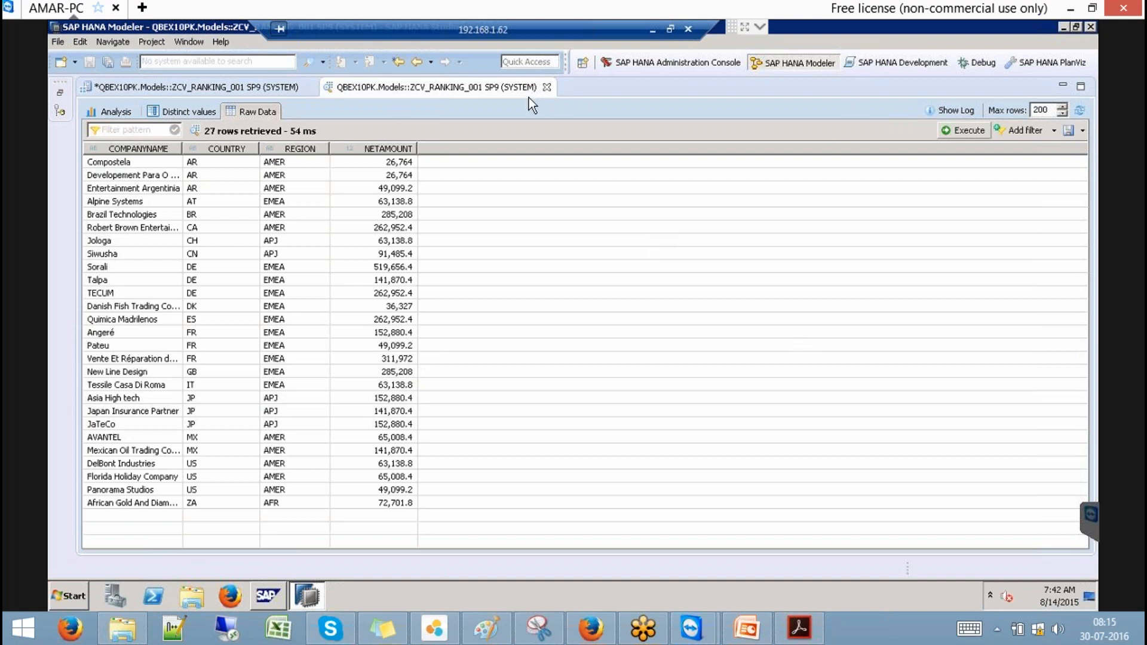
Step: Restore the Systems tree and open the calculation view ZCV_SALES_IN_GB_US
left_click(58, 92)
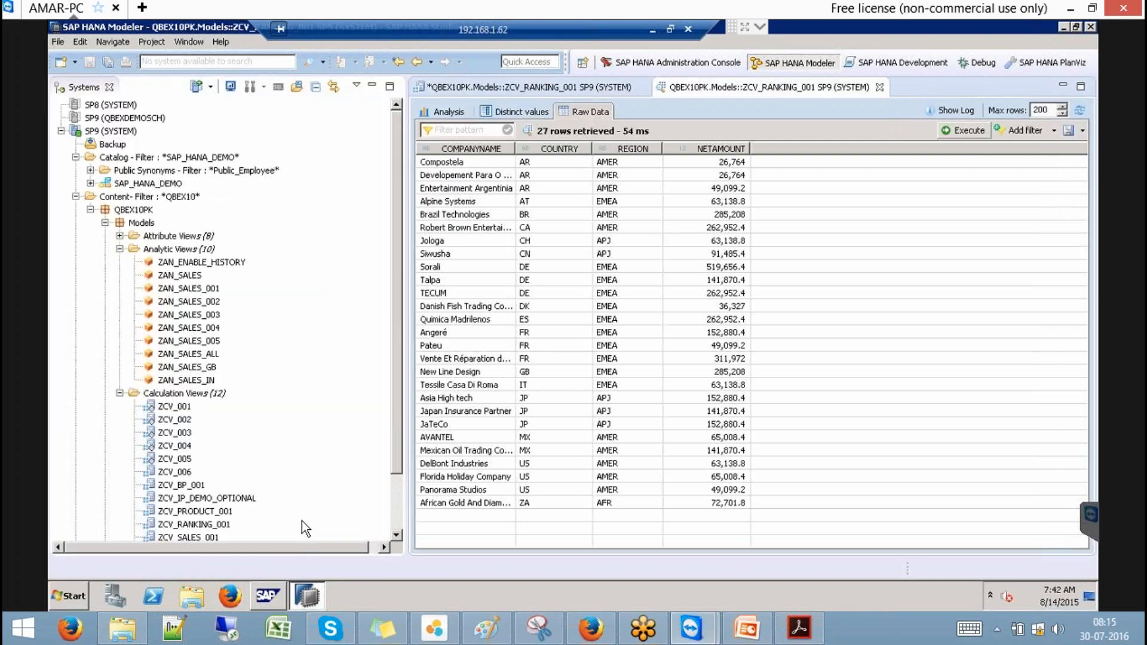
left_click(394, 504)
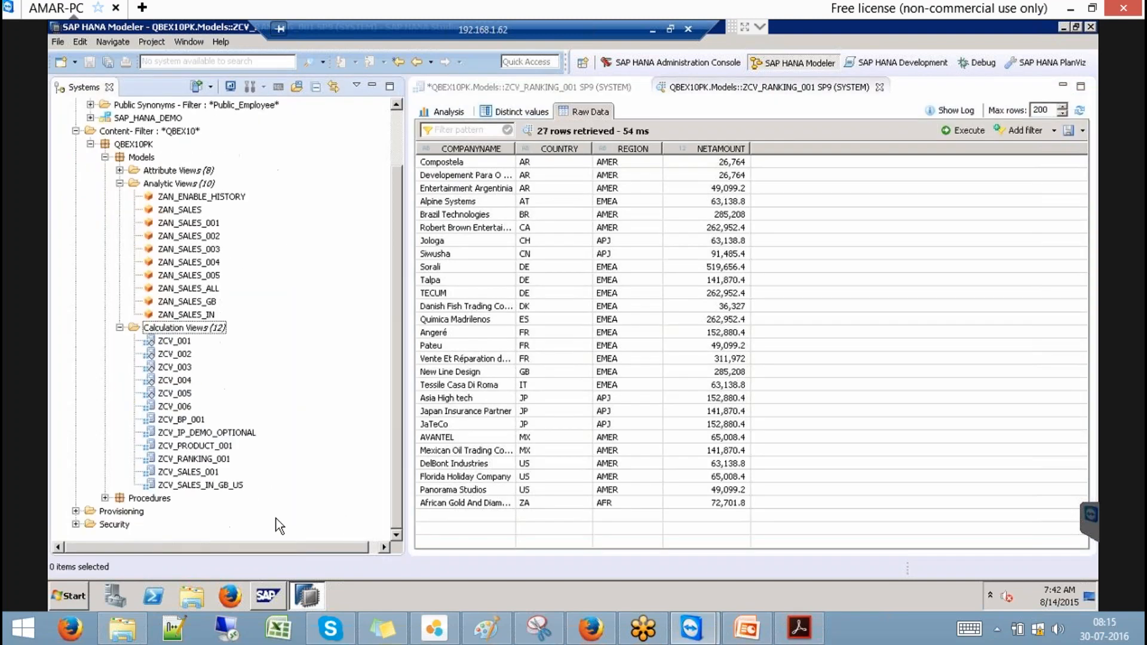
double_click(225, 486)
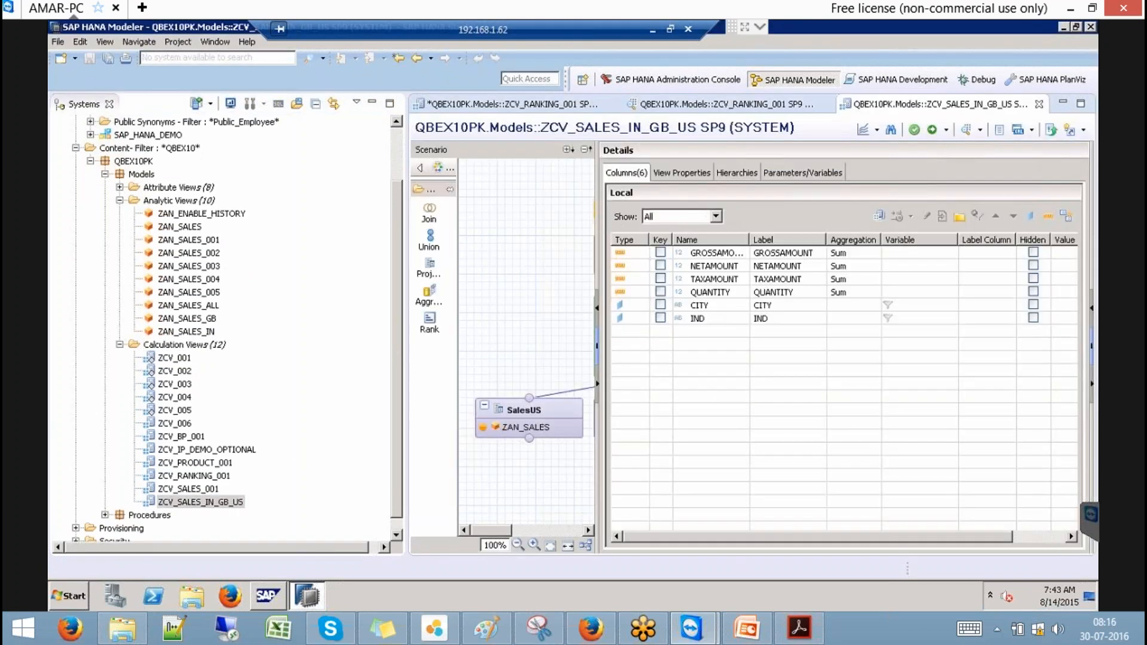
Step: Minimize the Systems tree and preview the raw data of ZCV_SALES_IN_GB_US
left_click(372, 104)
left_click(966, 131)
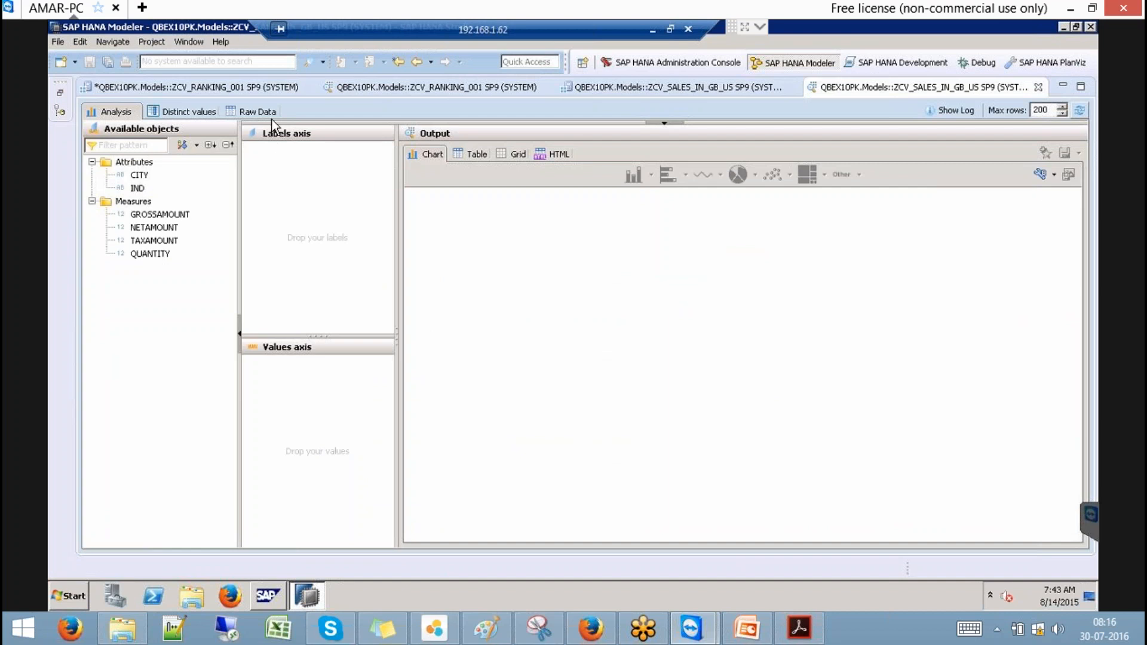
left_click(263, 112)
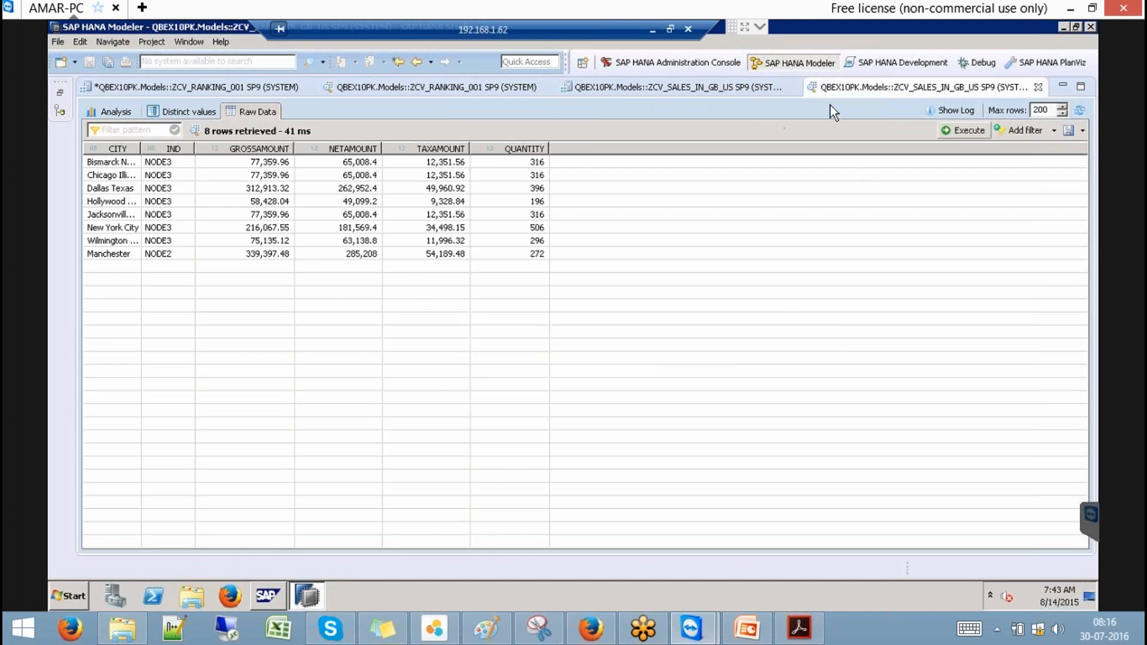
Step: Close ZCV_SALES_IN_GB_US and both data previews, returning to the ZCV_RANKING_001 editor, and restore the Systems tree
left_click(1038, 88)
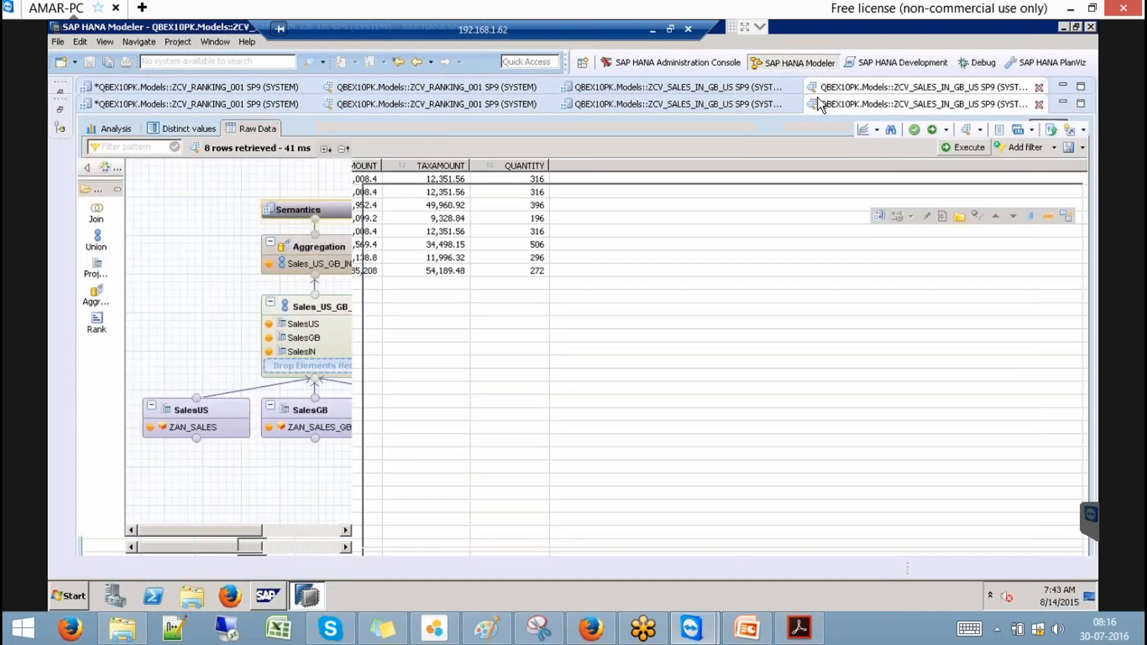
left_click(798, 104)
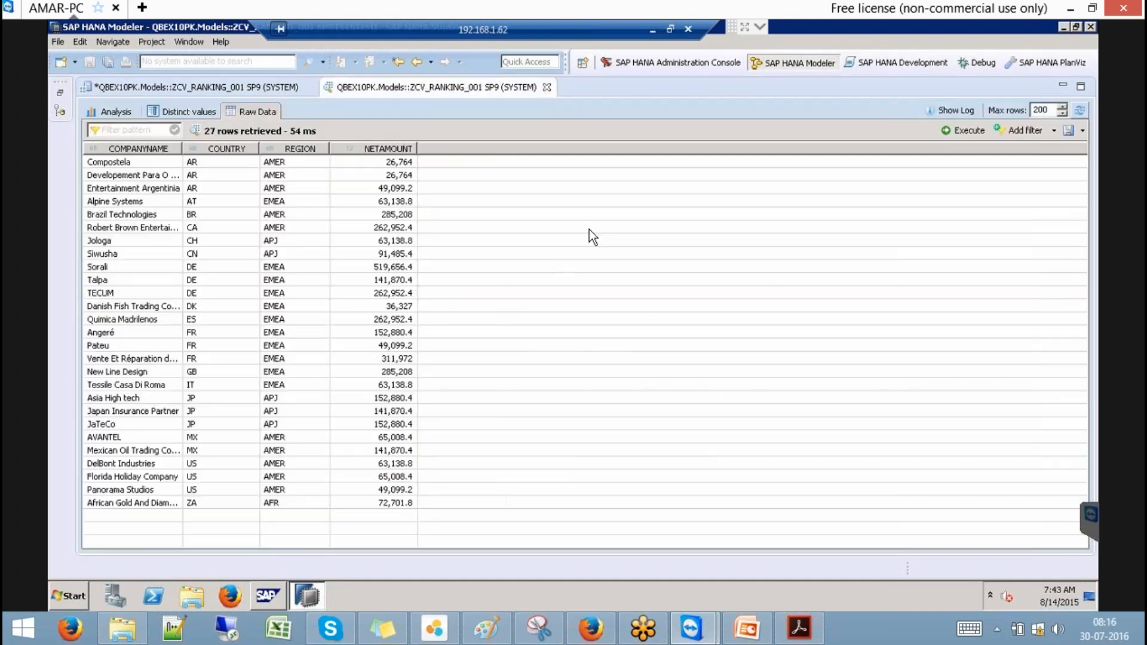
left_click(547, 88)
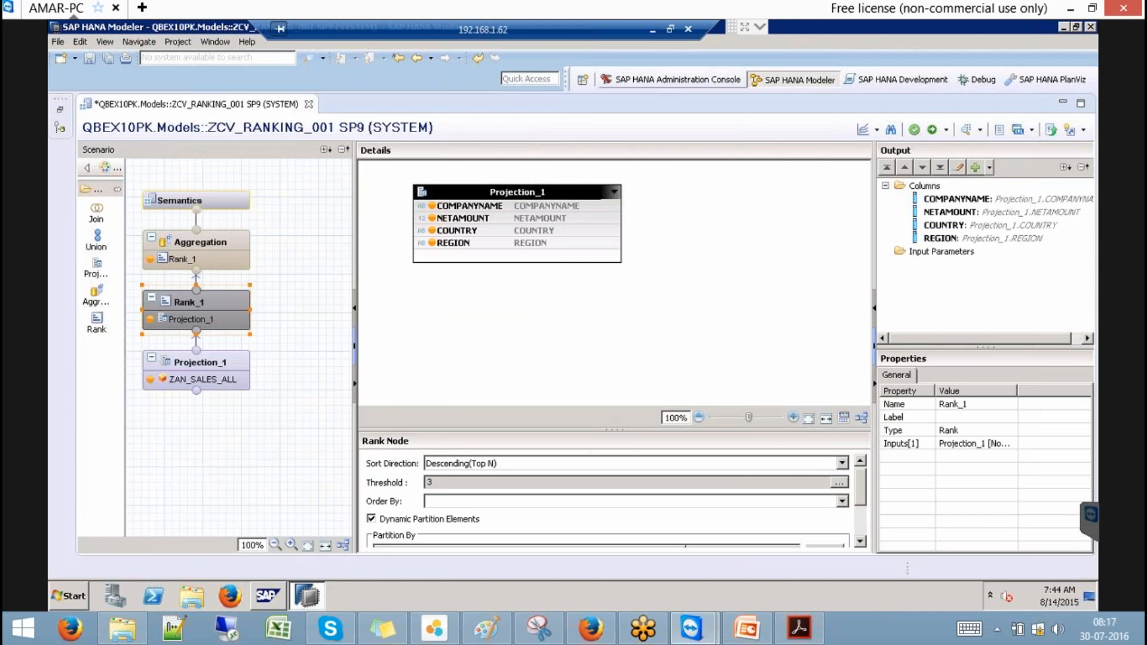
left_click(60, 109)
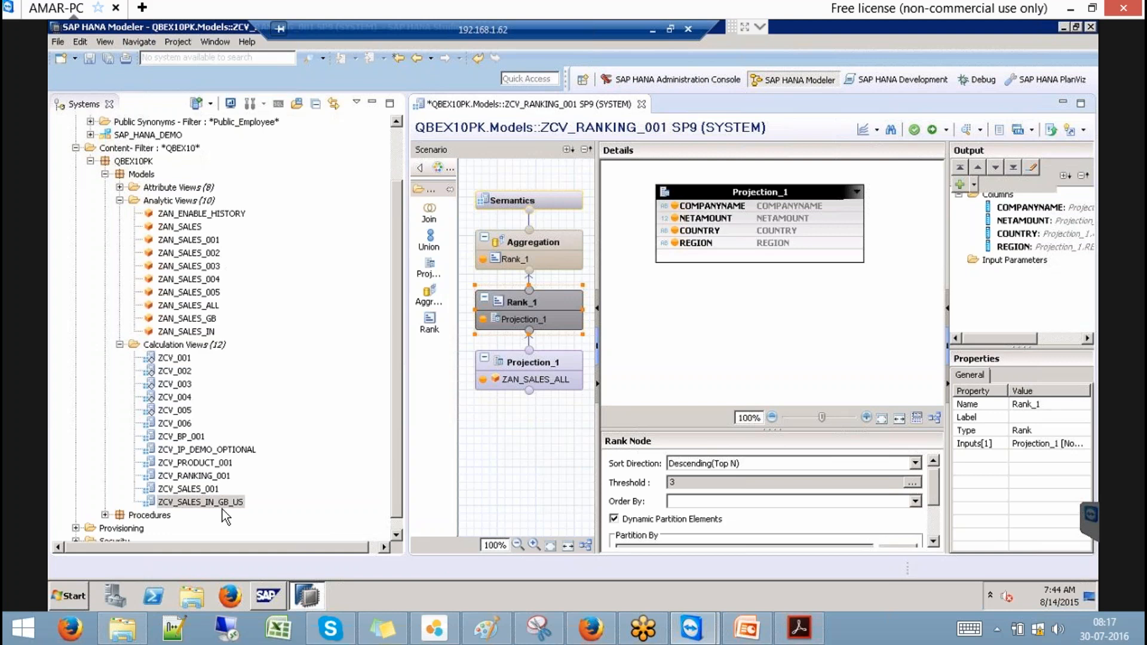
Step: Open ZCV_SALES_IN_GB_US and examine how the SalesUS, SalesGB and SalesIN columns map in its union node, ending on its semantics
left_click(222, 504)
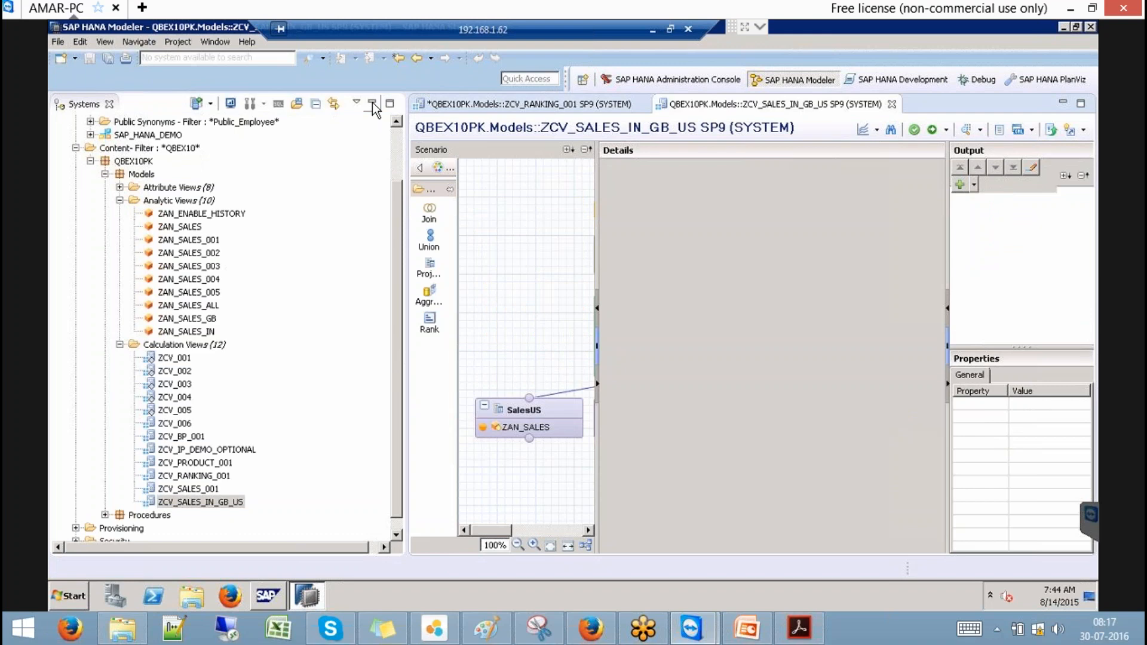
left_click(371, 102)
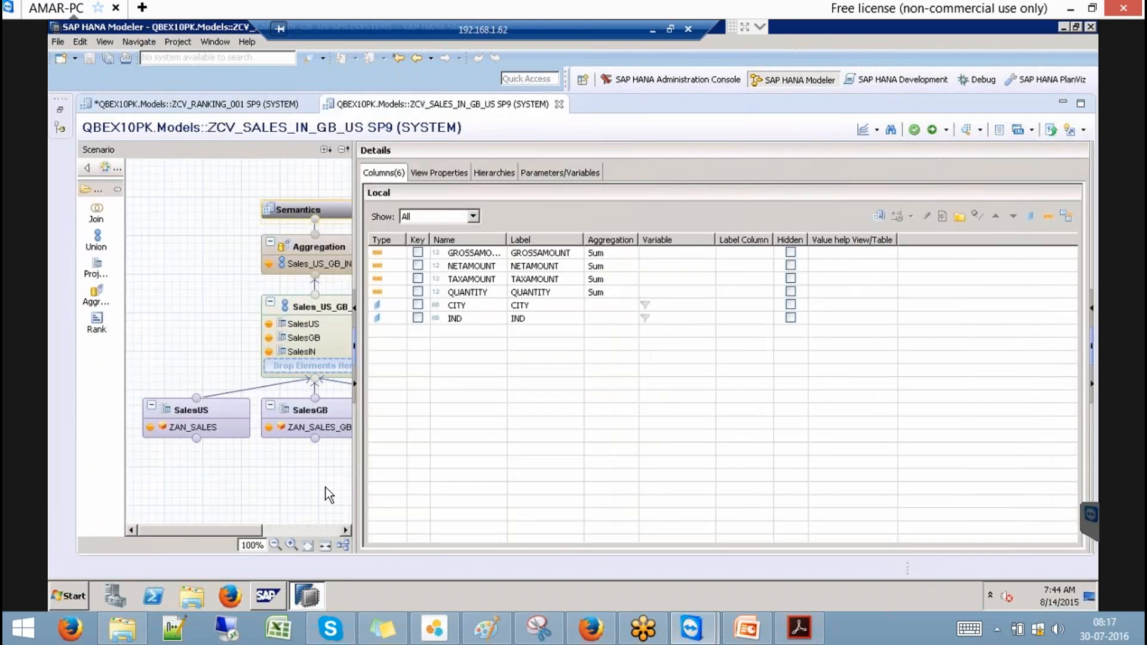
left_click(323, 310)
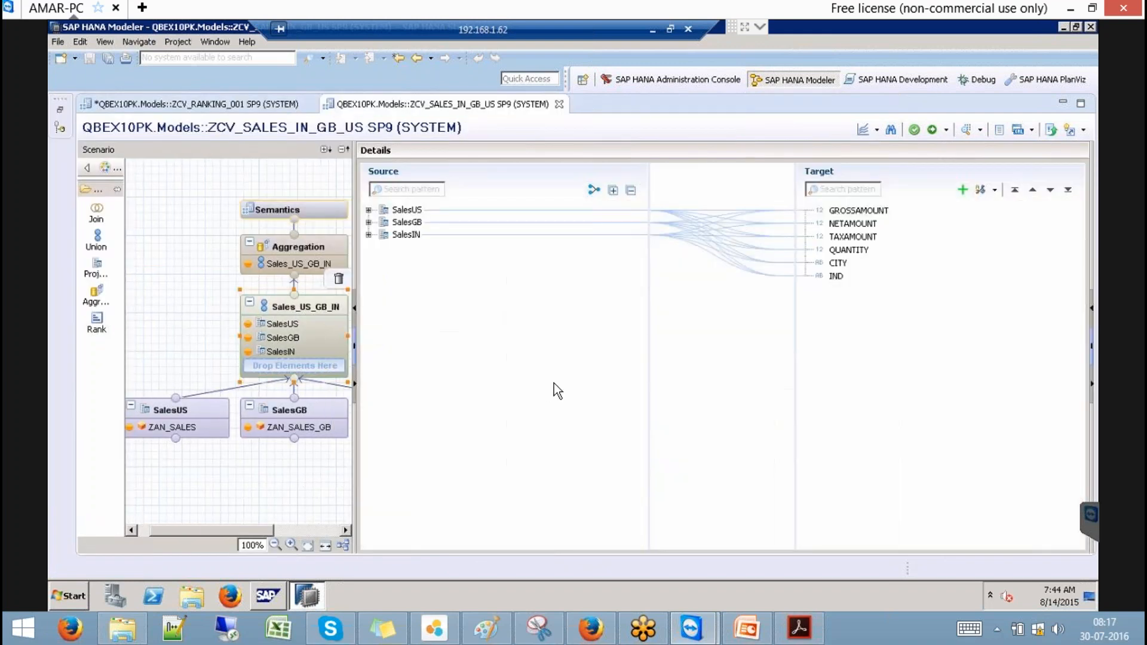
left_click(369, 235)
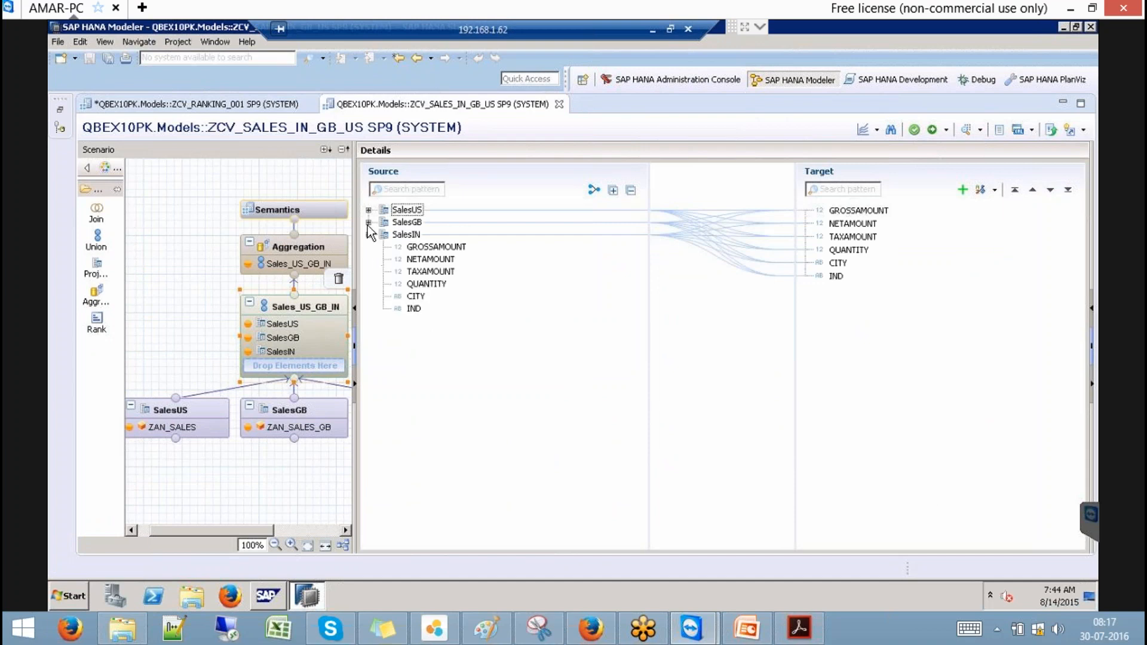
left_click(369, 210)
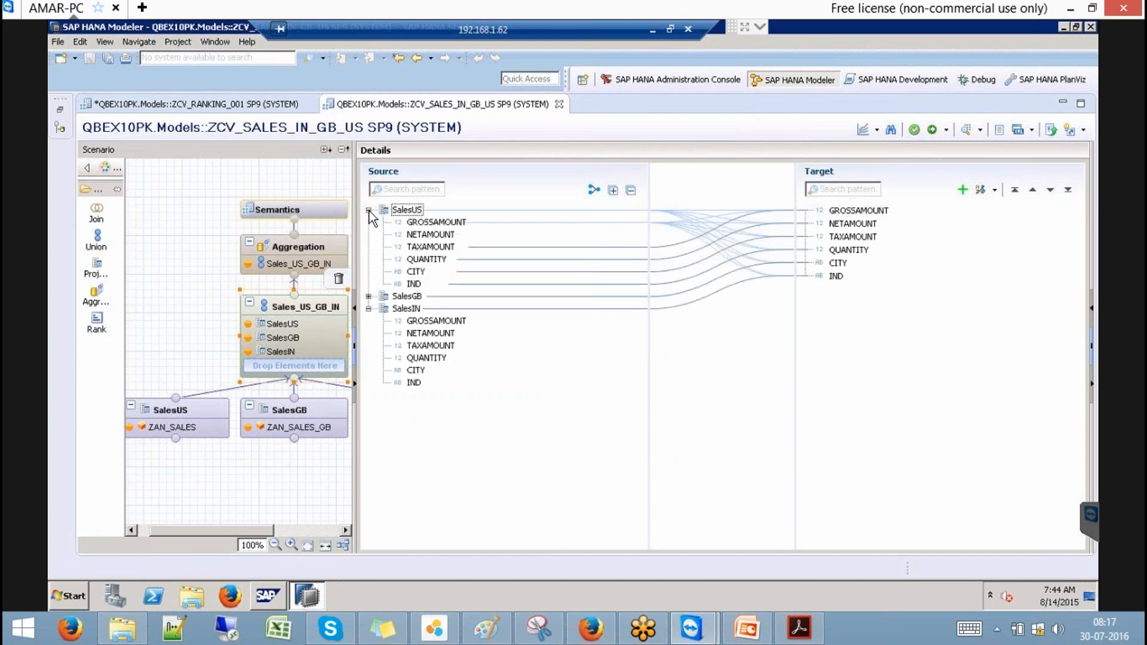
left_click(369, 296)
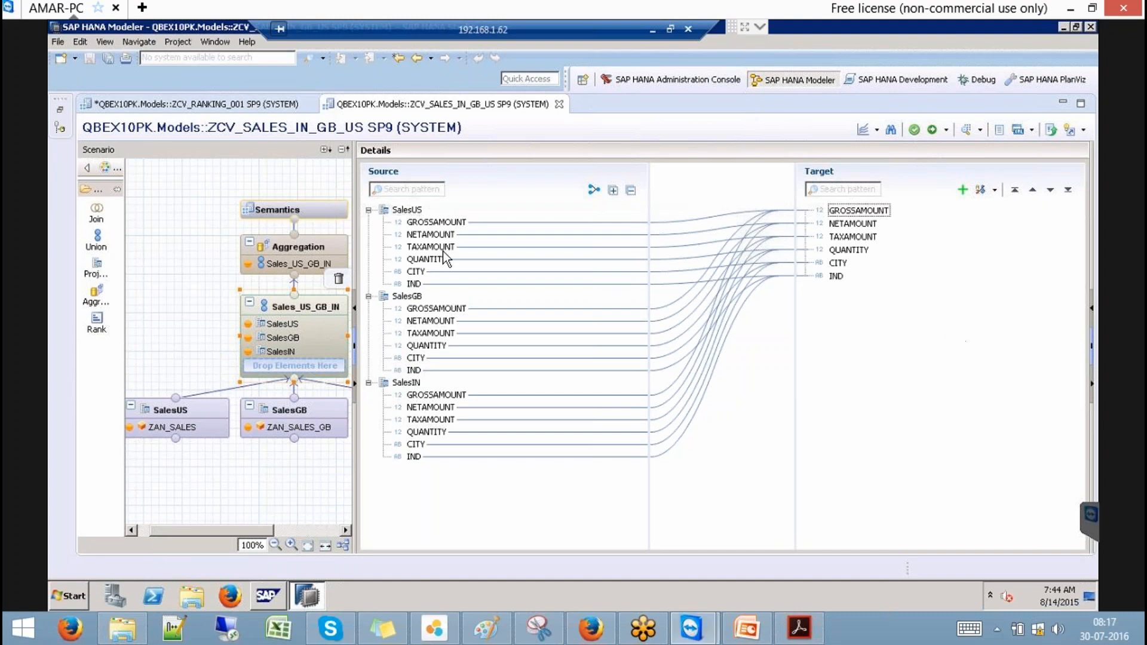
left_click(320, 212)
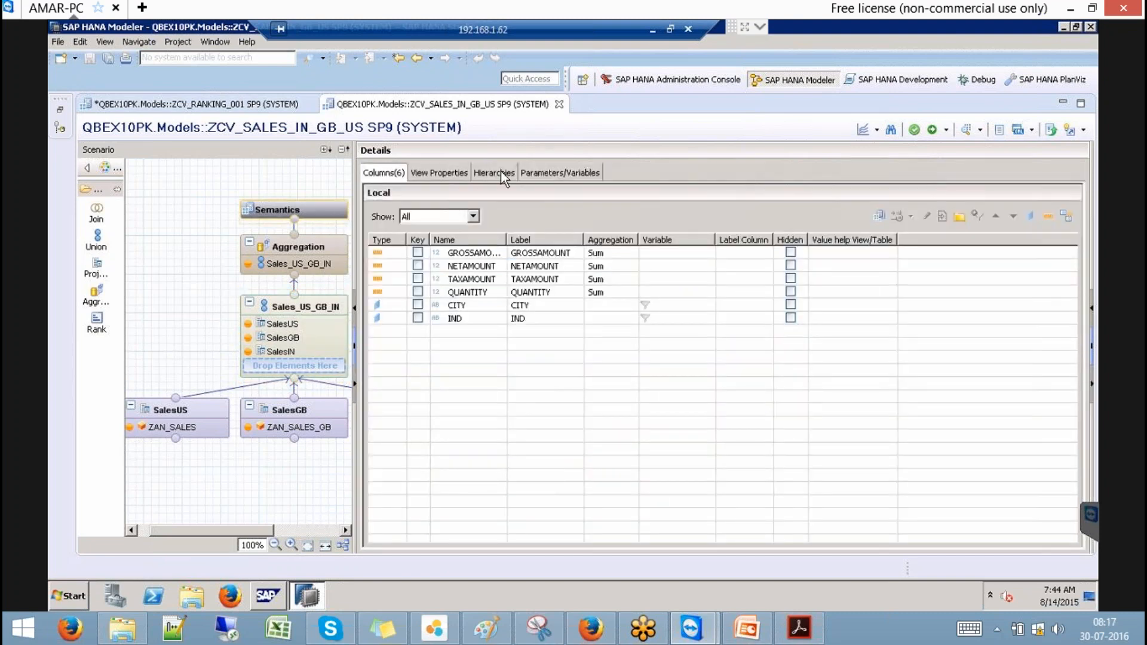
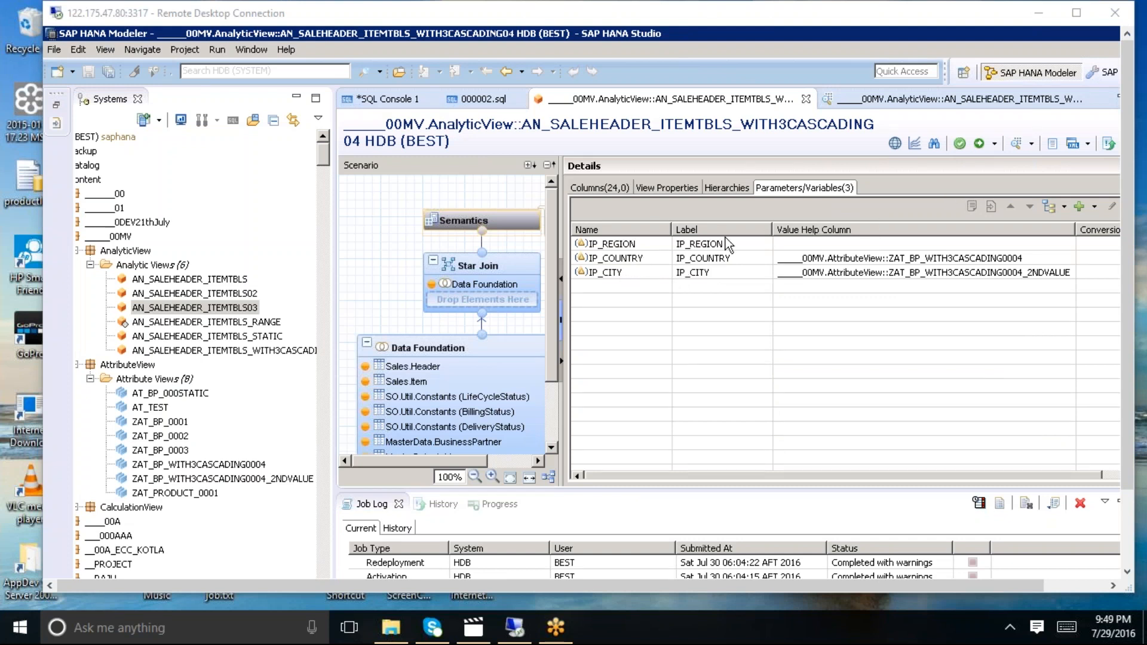
Step: Review the filter on the CITY column of MasterData.Addresses in the analytic view's data foundation
left_click(481, 343)
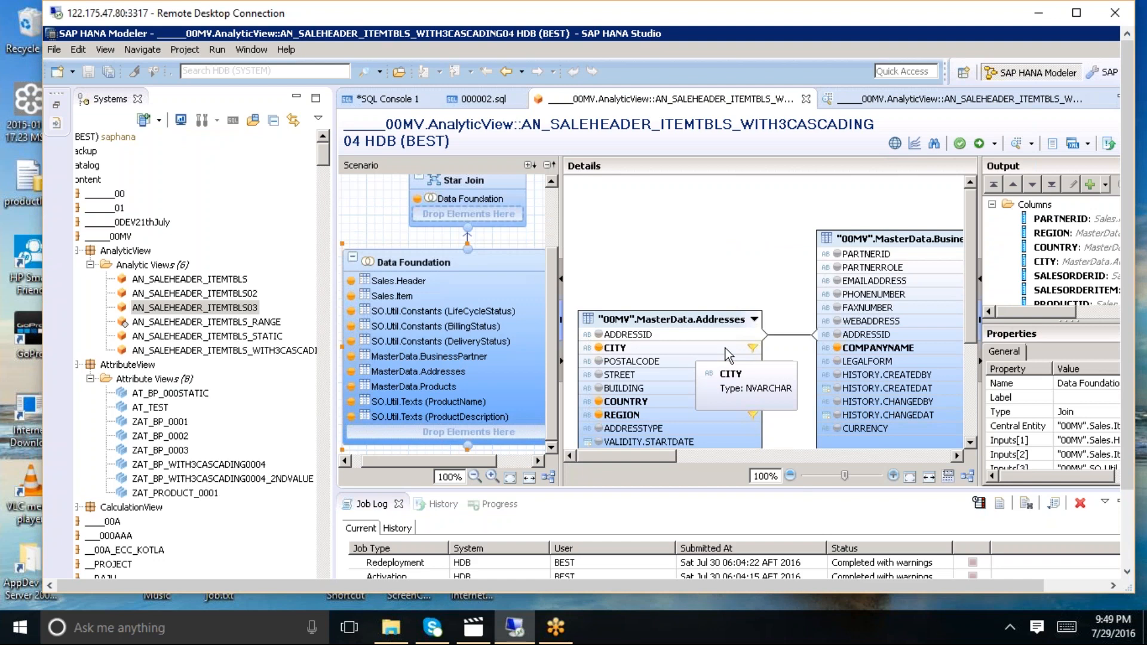
right_click(734, 347)
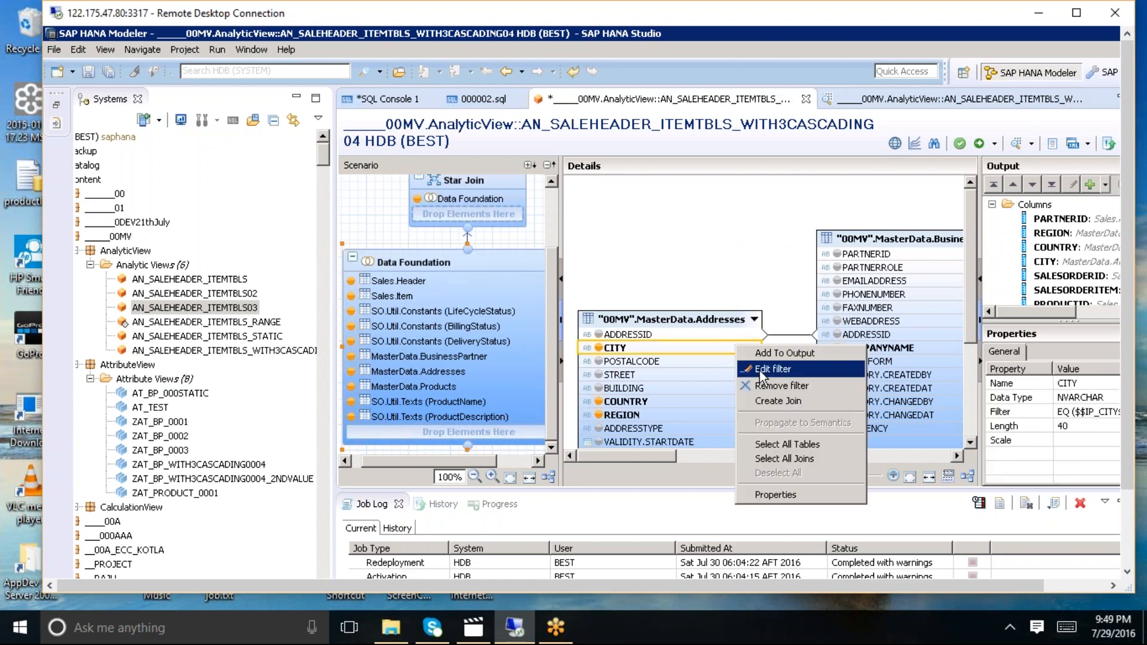
left_click(759, 371)
left_click(341, 253)
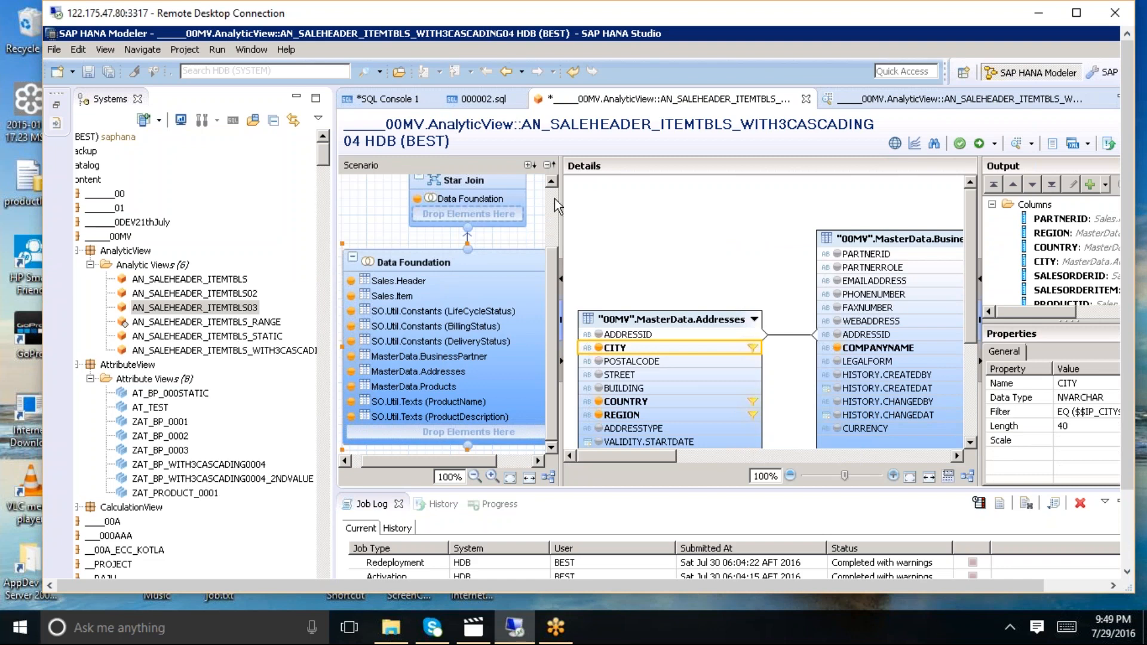
Step: Return to the analytic view's semantics and check which value help view the IP_COUNTRY input parameter uses
scroll(550, 204, "up", 3)
left_click(467, 222)
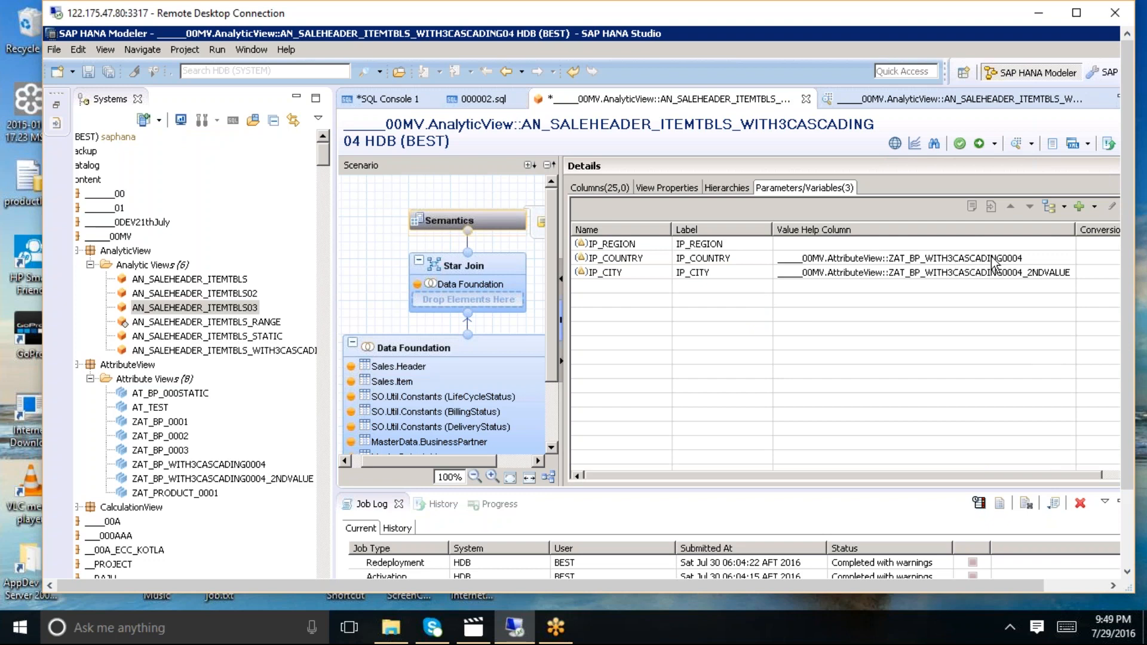
left_click(950, 262)
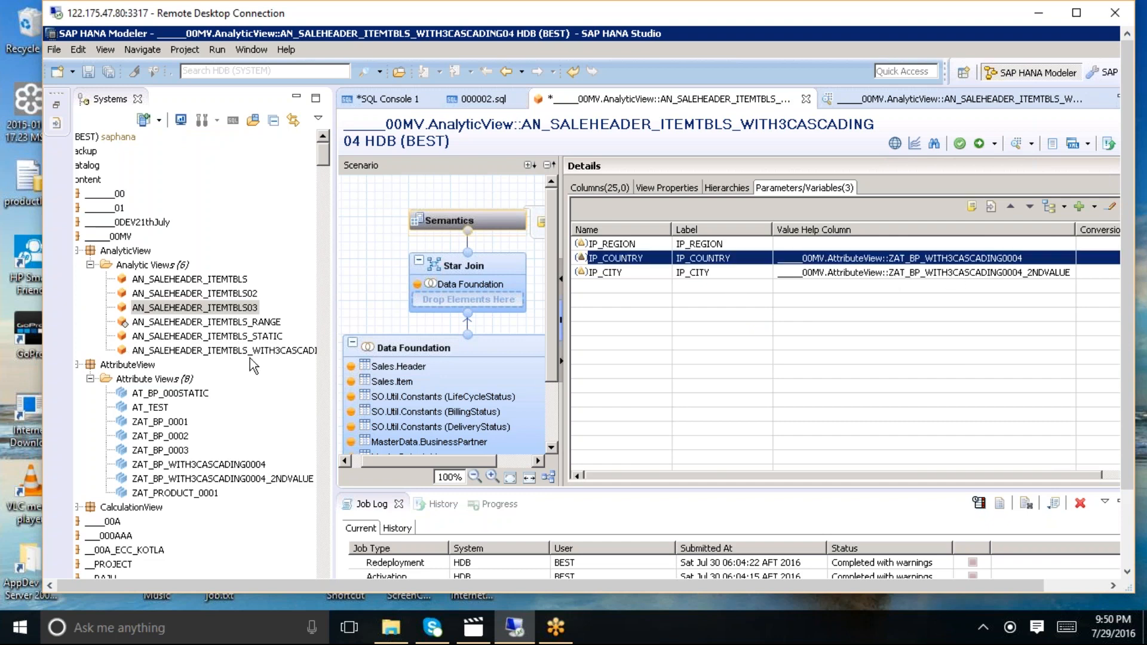
Step: Open the attribute view ZAT_BP_WITH3CASCADING0004 and review the filter on REGION in its MasterData.Addresses table
left_click(219, 465)
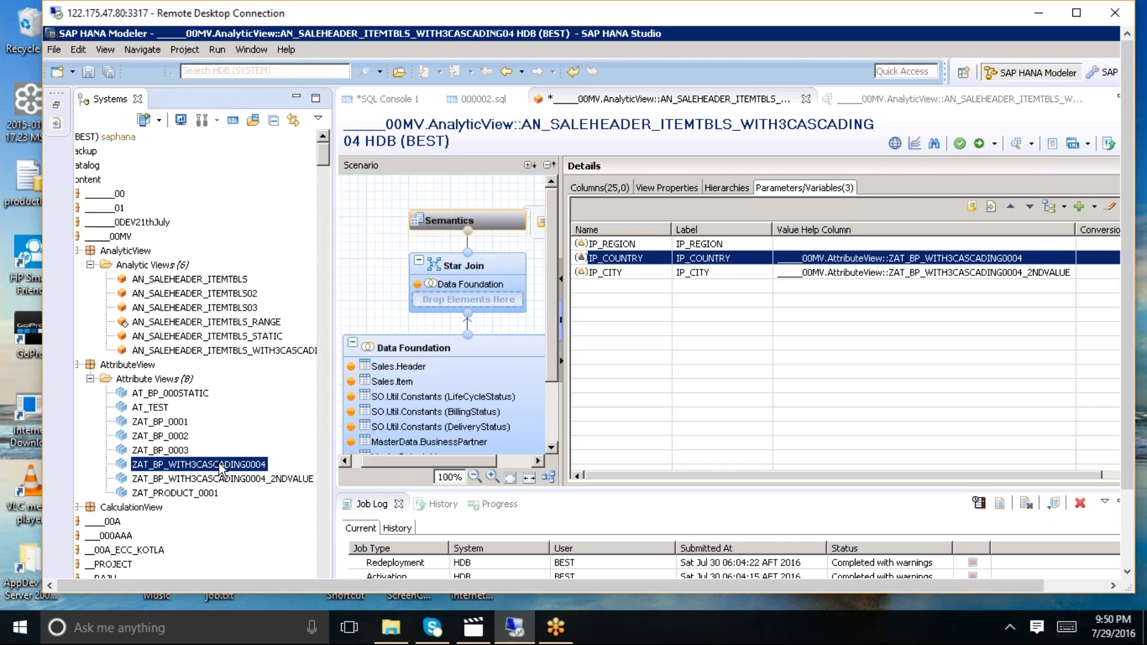
double_click(220, 467)
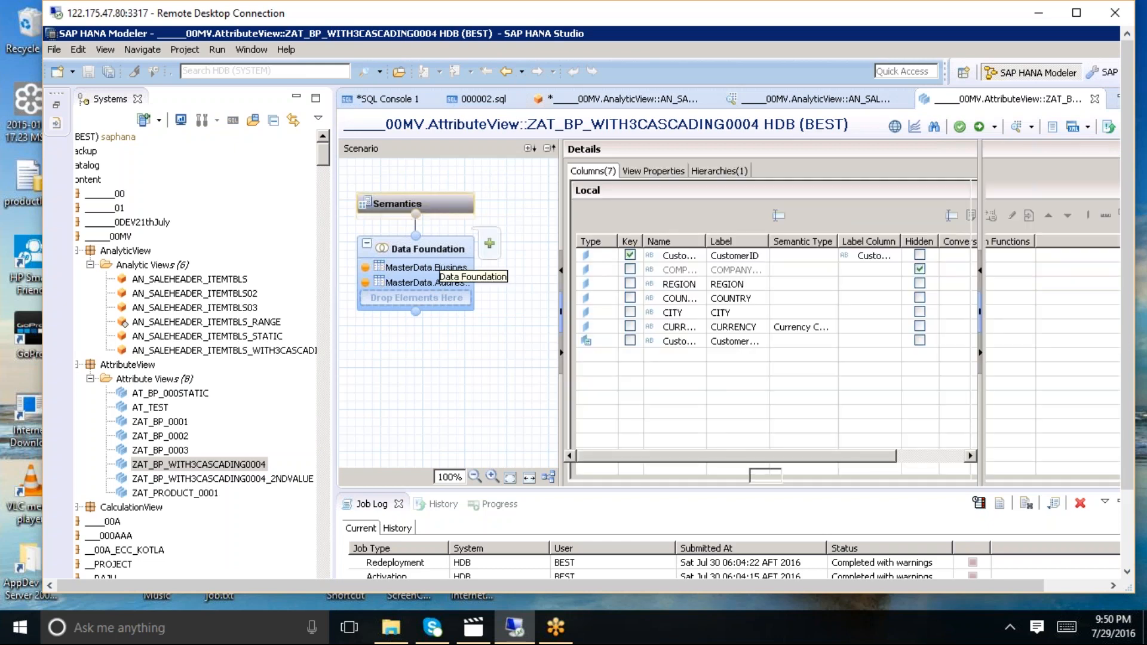
left_click(436, 265)
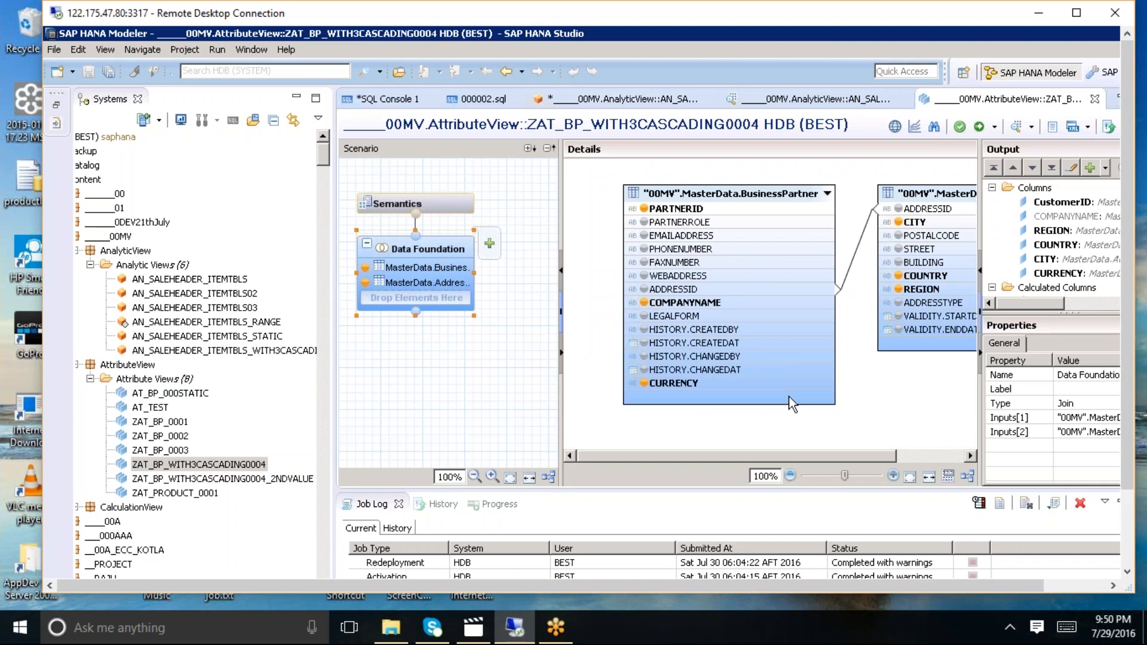
left_click_drag(831, 456, 984, 389)
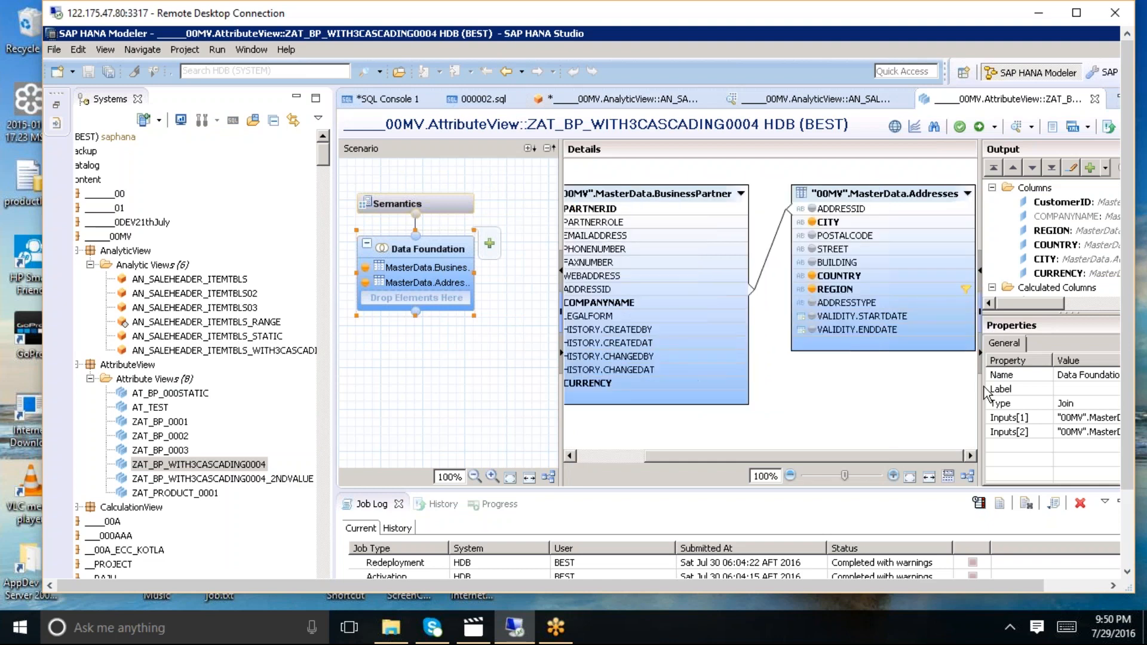
left_click(945, 288)
right_click(945, 288)
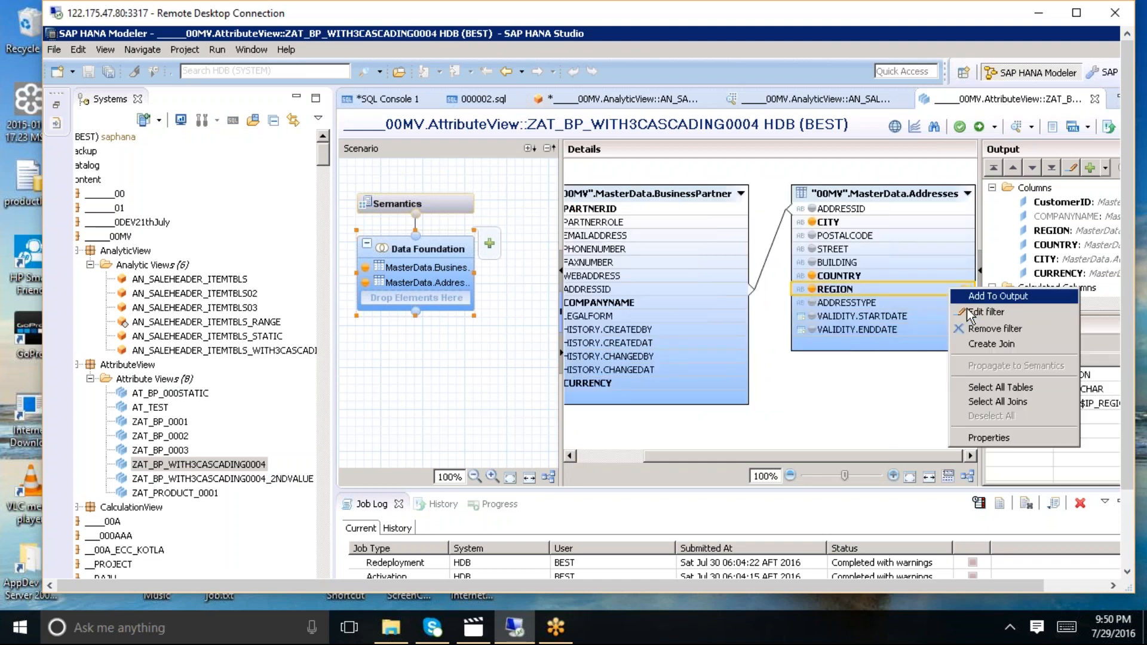
left_click(987, 312)
left_click(374, 289)
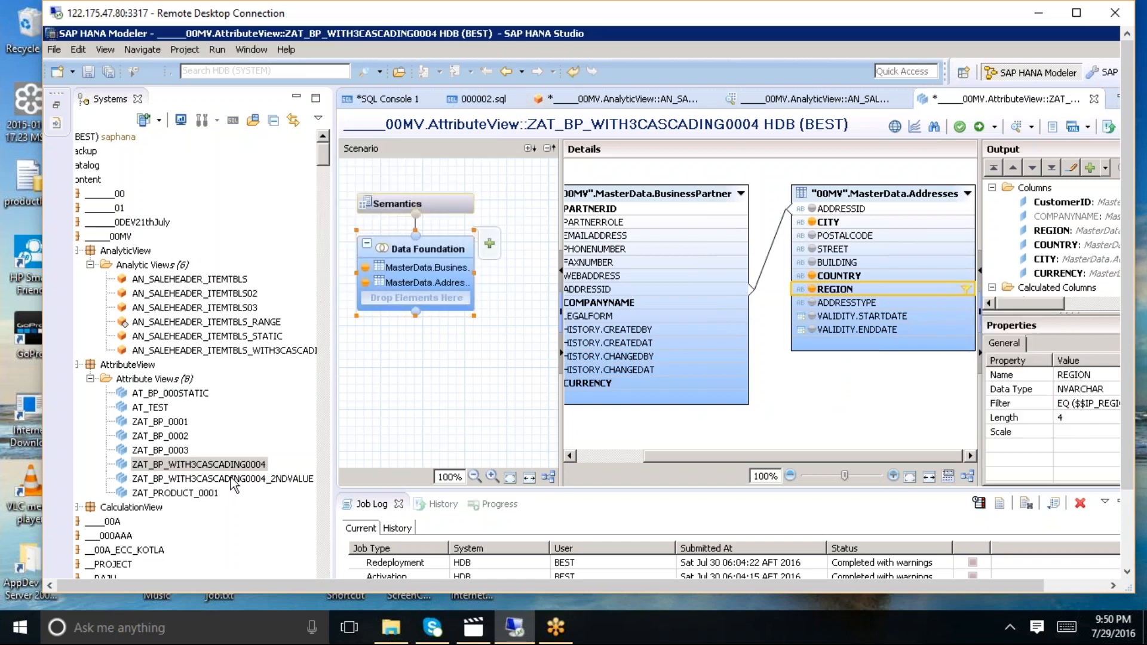
Step: Open the attribute view ZAT_BP_WITH3CASCADING0004_2NDVALUE, then recheck the REGION filter in ZAT_BP_WITH3CASCADING0004
left_click(231, 479)
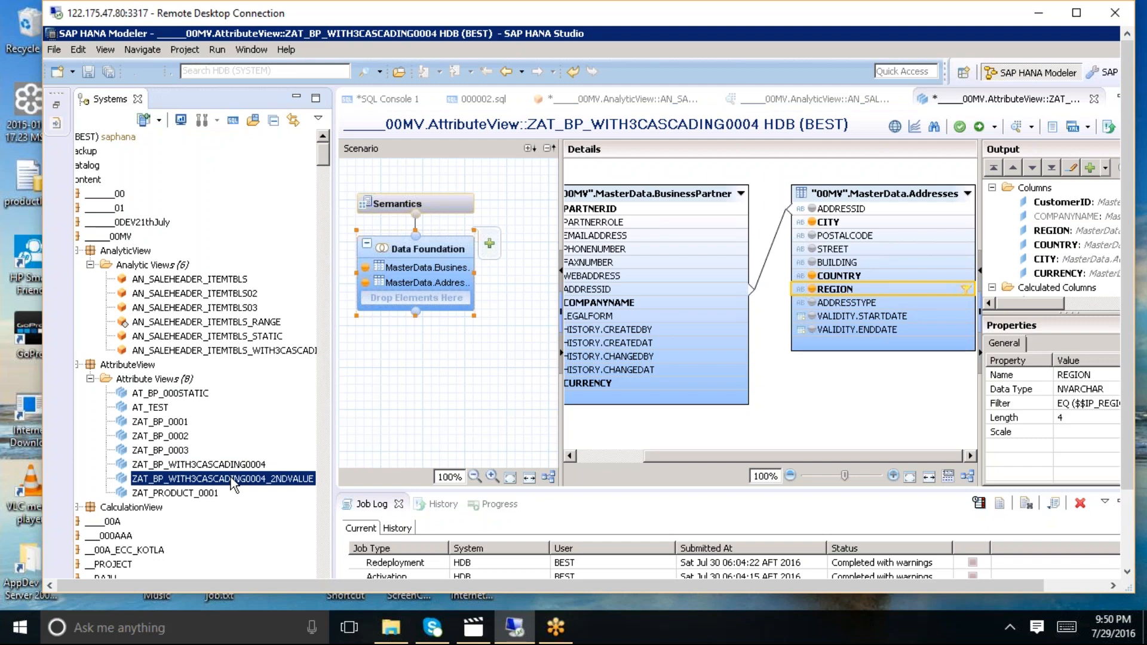
double_click(232, 480)
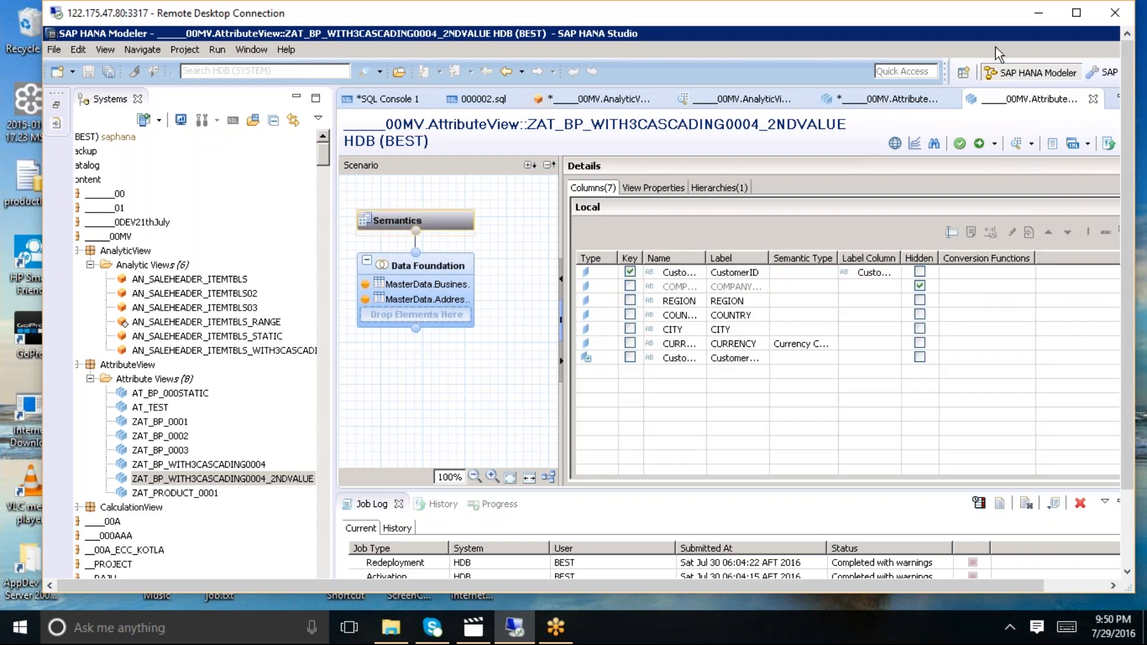
left_click(918, 110)
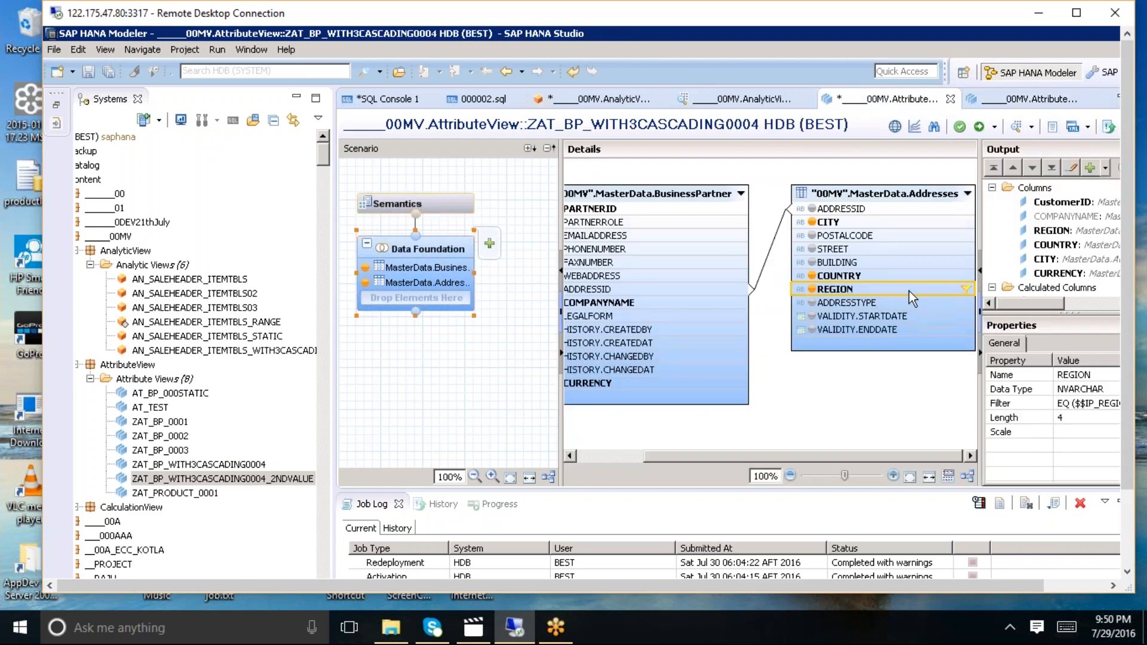
right_click(909, 291)
left_click(936, 315)
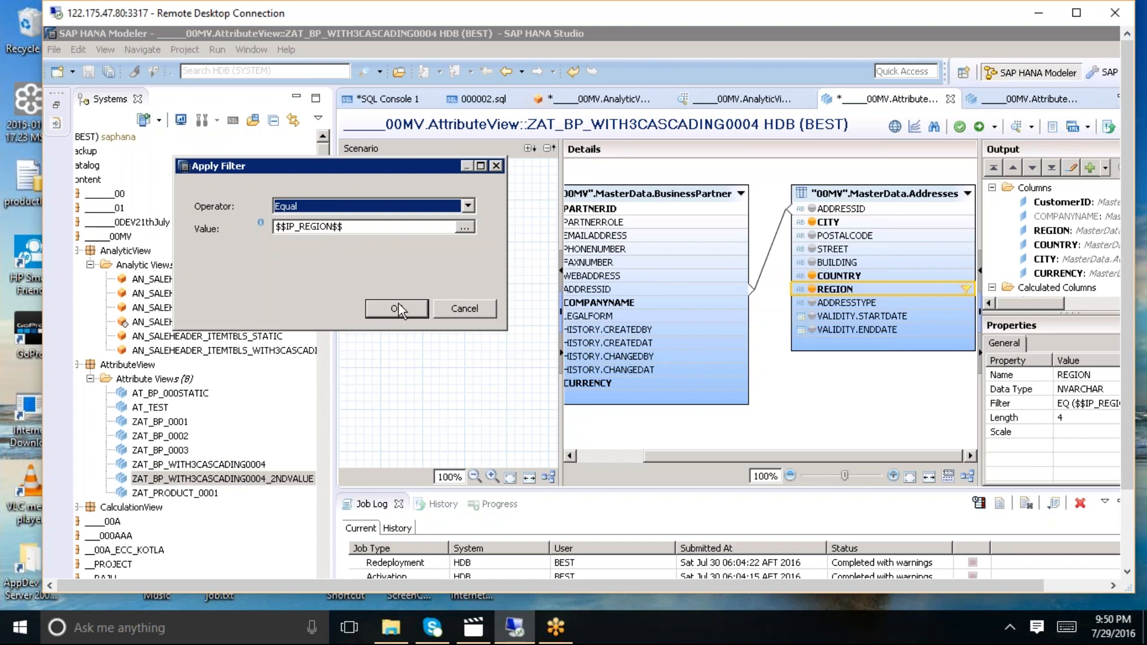
left_click(400, 305)
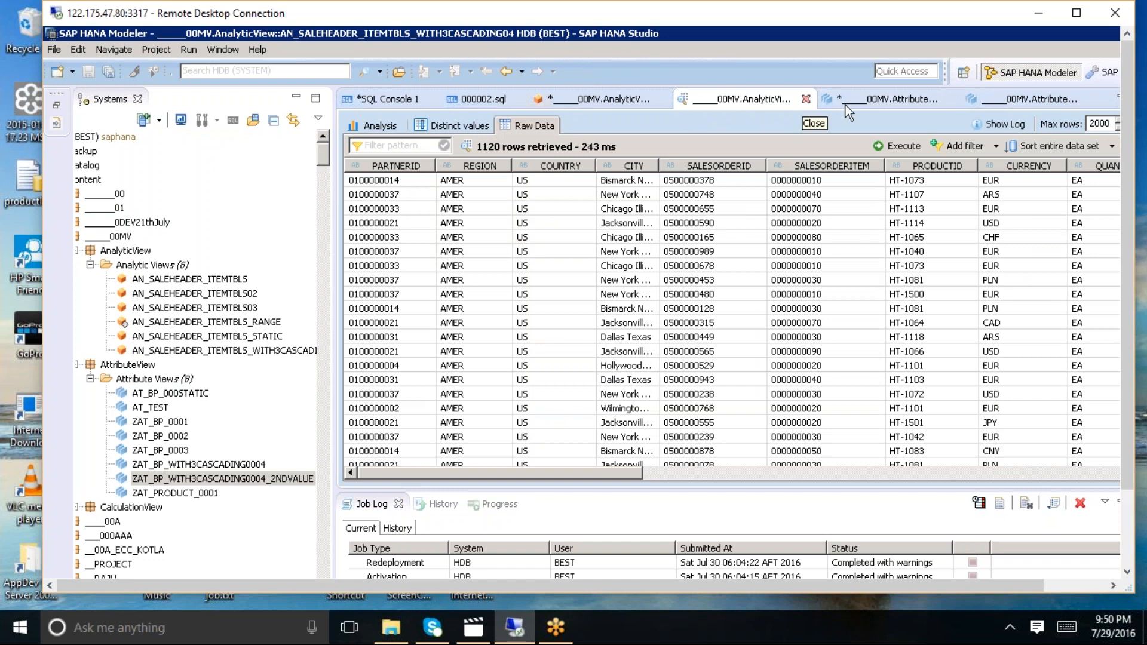
Step: Close the raw data preview and show the data foundation of ZAT_BP_WITH3CASCADING0004_2NDVALUE with its MasterData.Addresses table
left_click(626, 102)
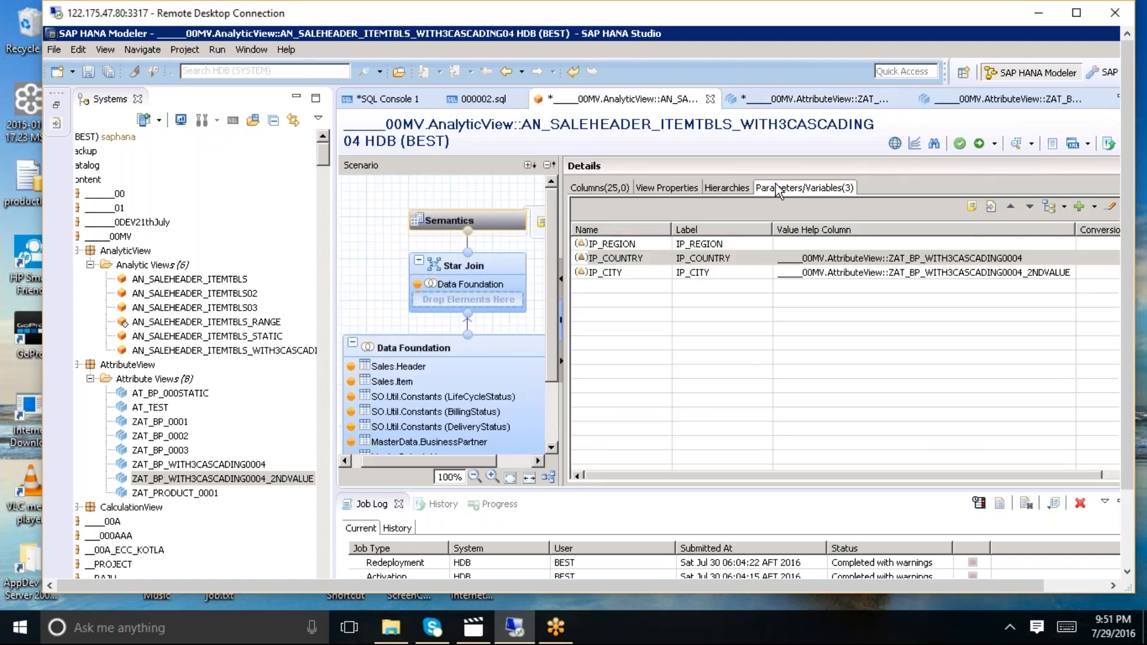
left_click(985, 98)
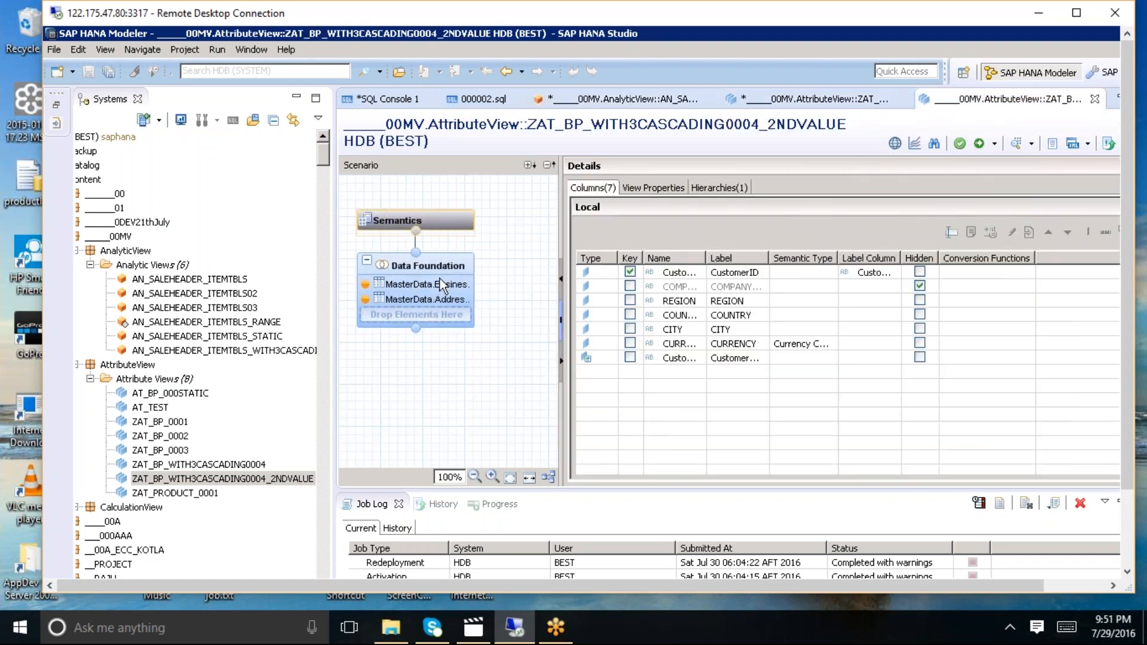
left_click(440, 279)
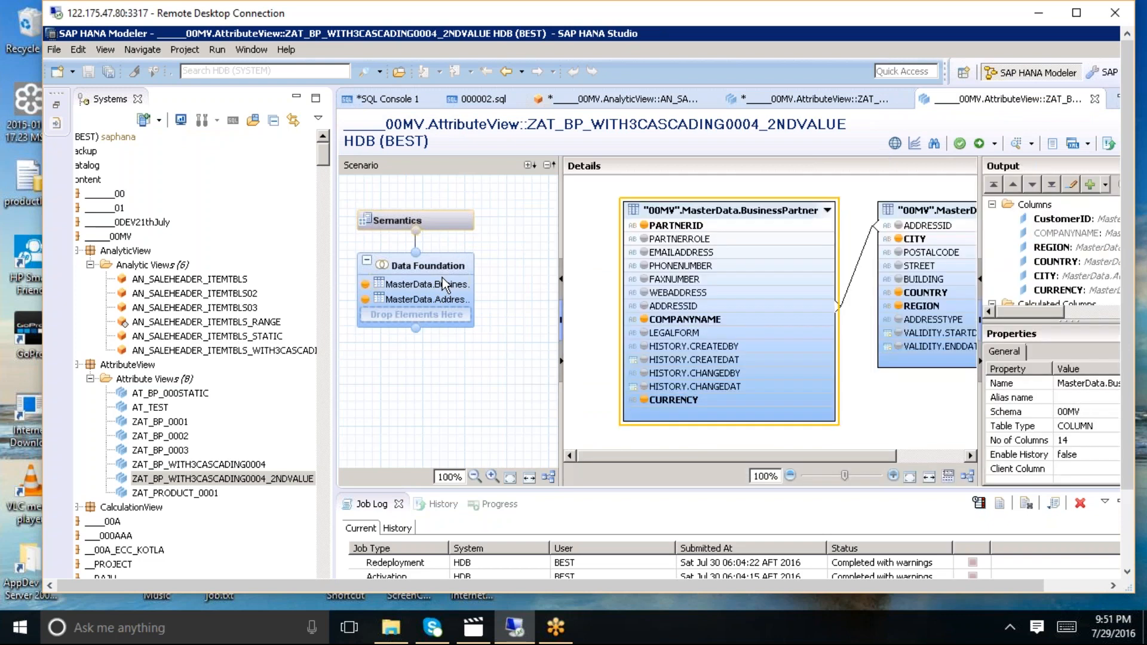
mouse_move(475, 276)
left_click(927, 460)
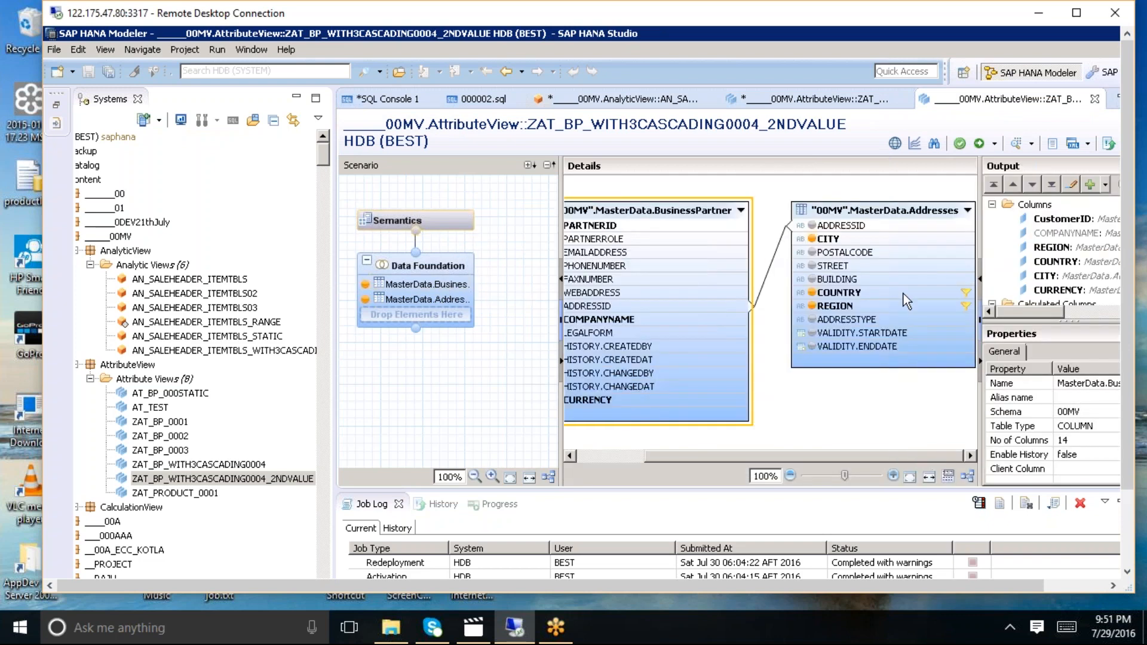
Step: Review the filters on COUNTRY and REGION in the MasterData.Addresses table of ZAT_BP_WITH3CASCADING0004_2NDVALUE
mouse_move(904, 293)
left_click(916, 294)
right_click(917, 294)
left_click(943, 319)
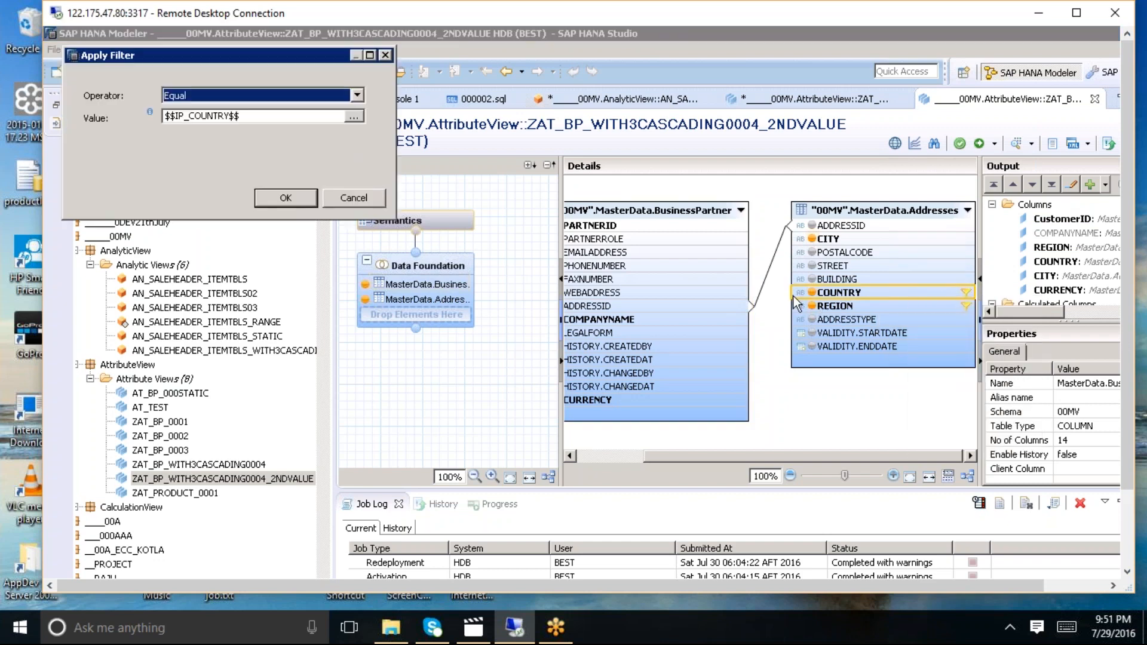
key("Return")
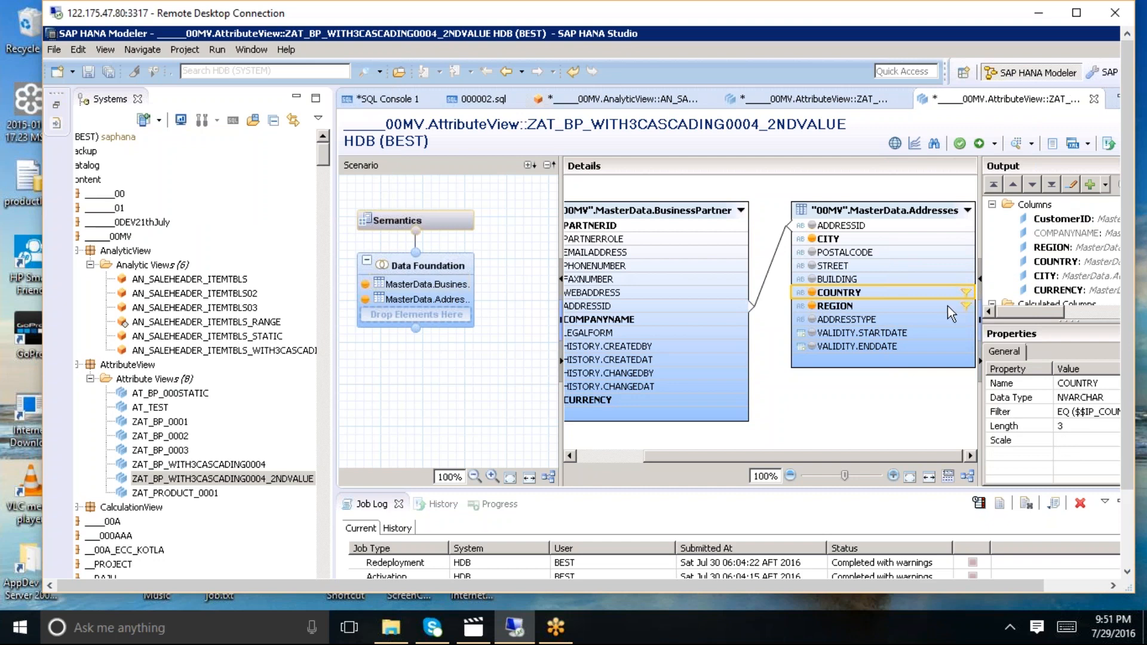
left_click(948, 306)
right_click(949, 308)
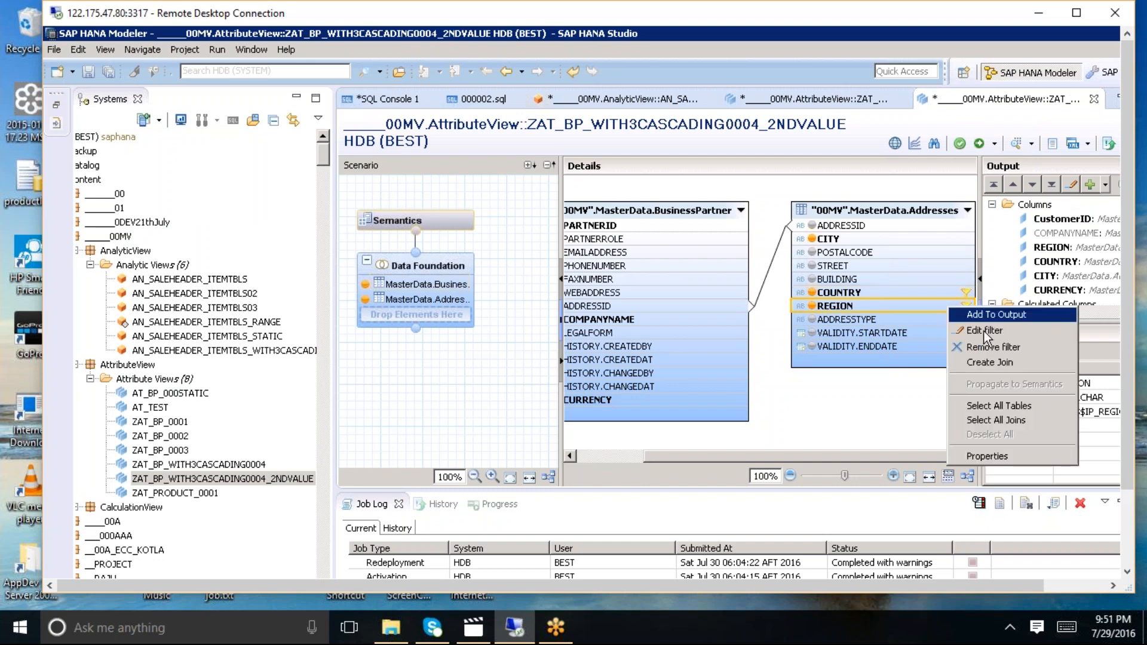
left_click(916, 331)
Step: Start a data preview of the WITH3CASCADING04 analytic view and set the IP_REGION parameter to AMER
left_click(601, 100)
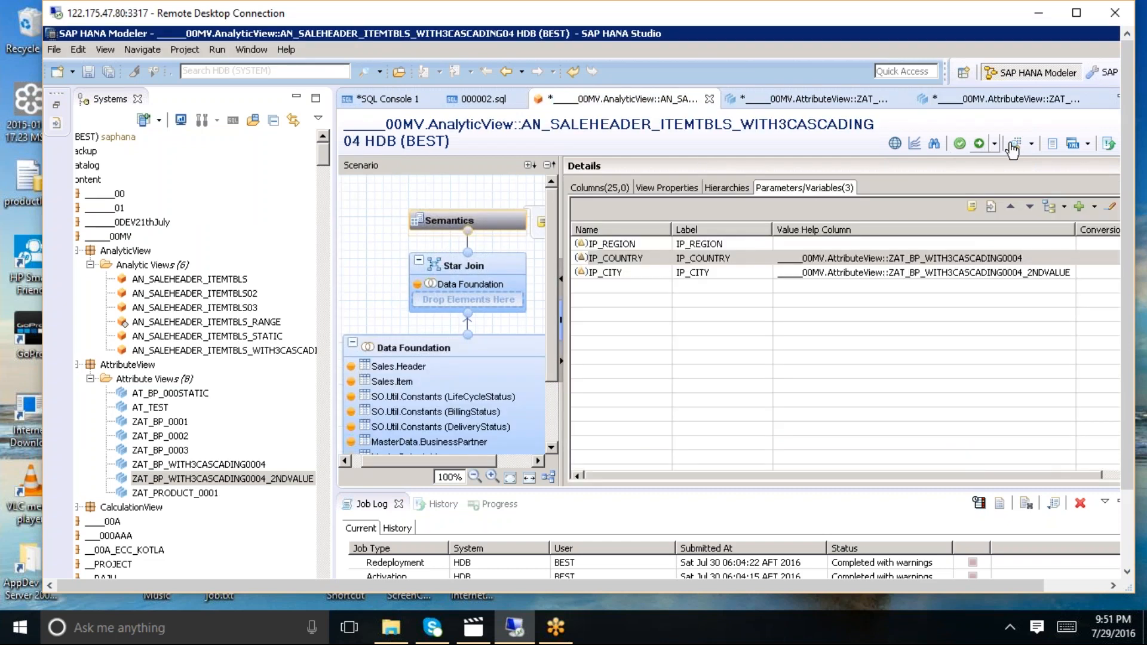
double_click(579, 253)
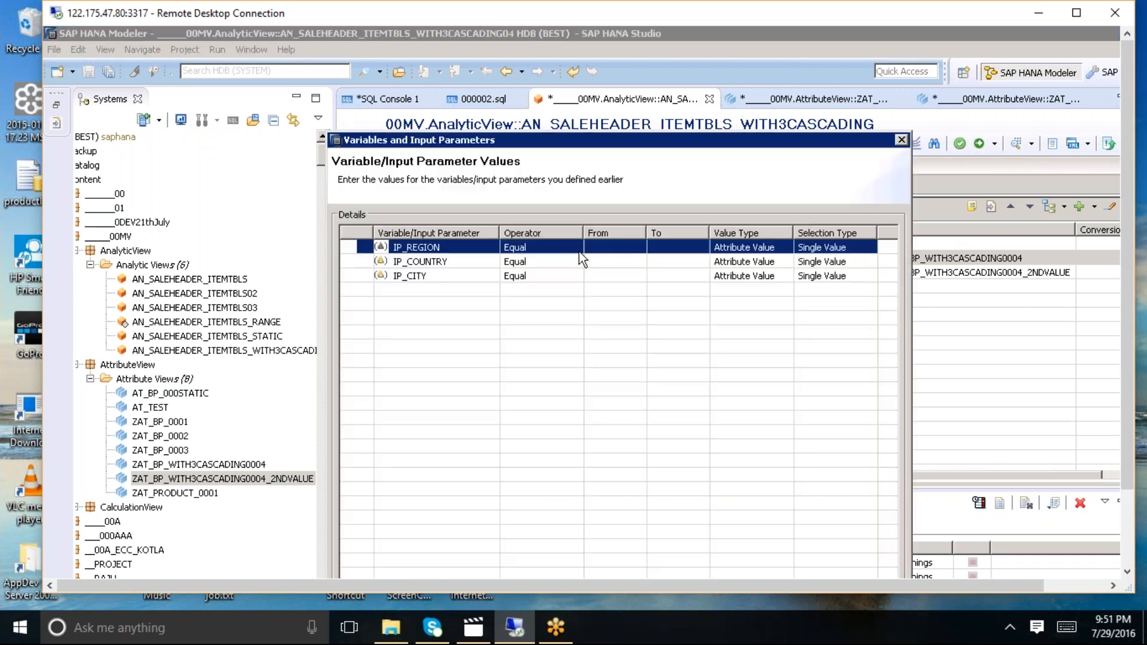
left_click(640, 248)
left_click(641, 249)
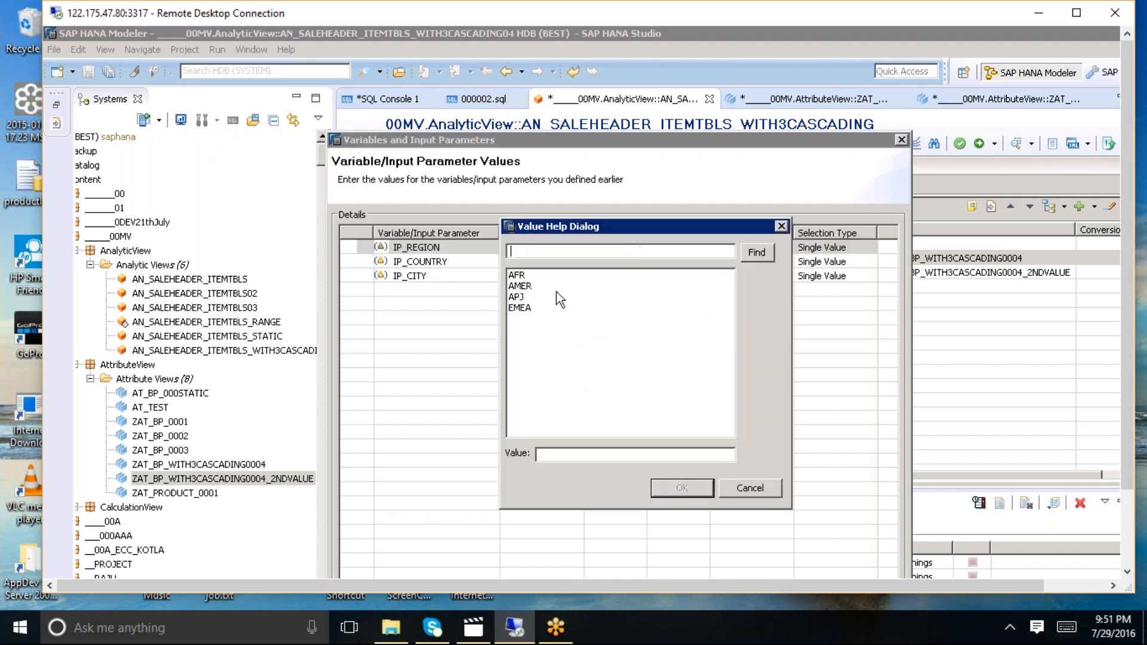
double_click(527, 285)
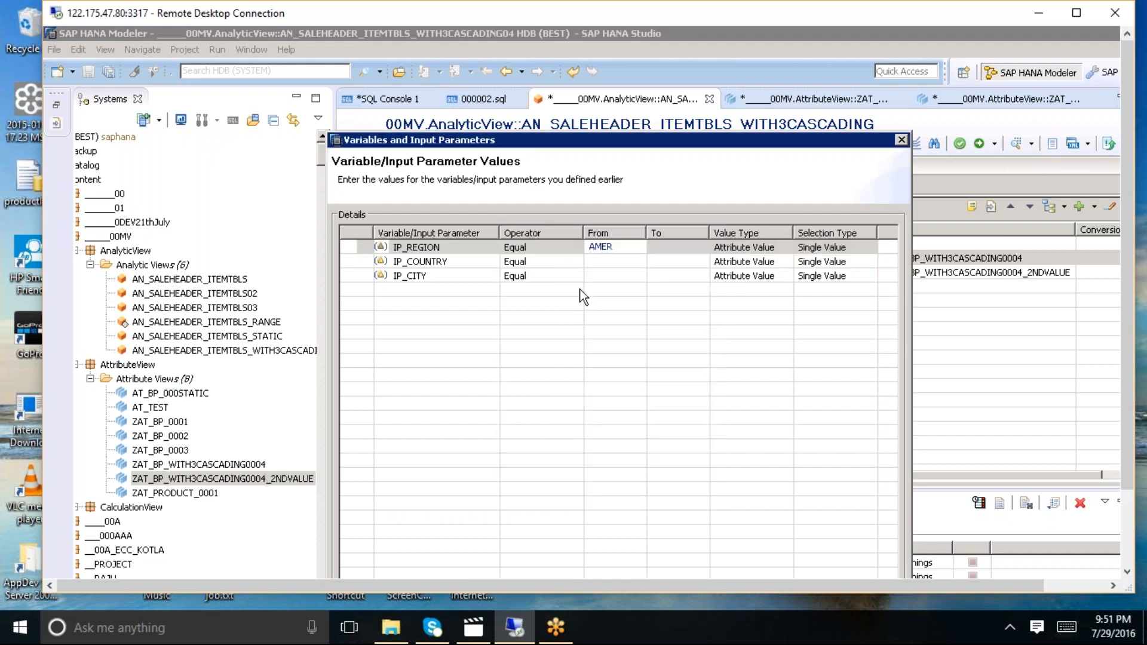
Step: Set IP_COUNTRY to US and IP_CITY to Chicago Illinois, and run the data preview with these parameter values
left_click(639, 261)
left_click(641, 263)
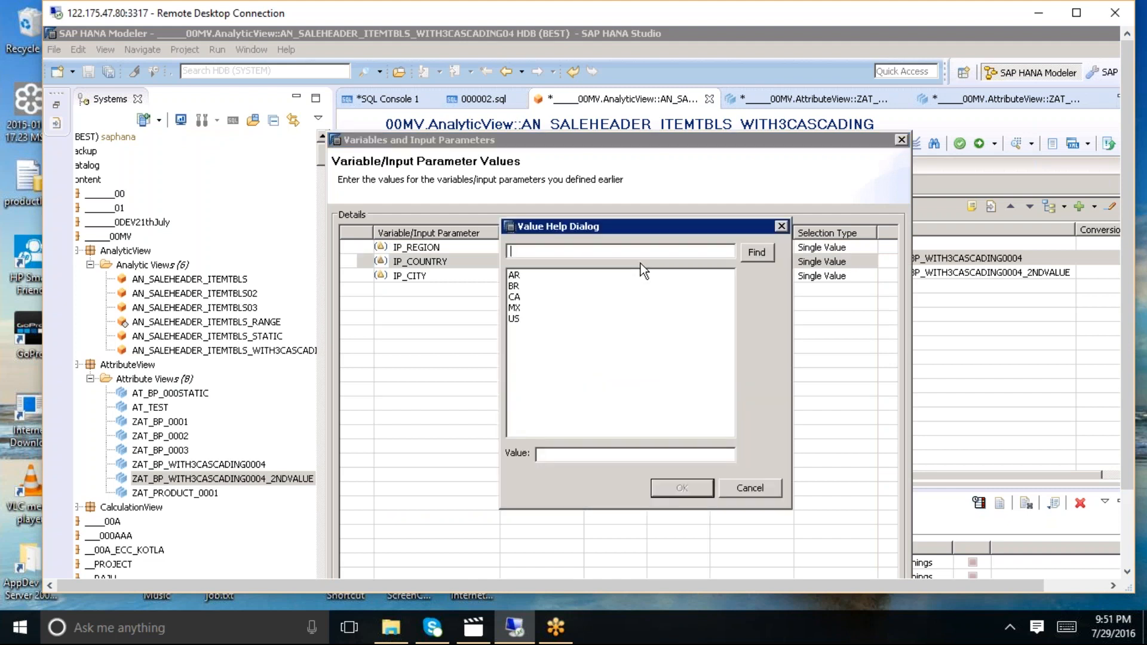
double_click(515, 318)
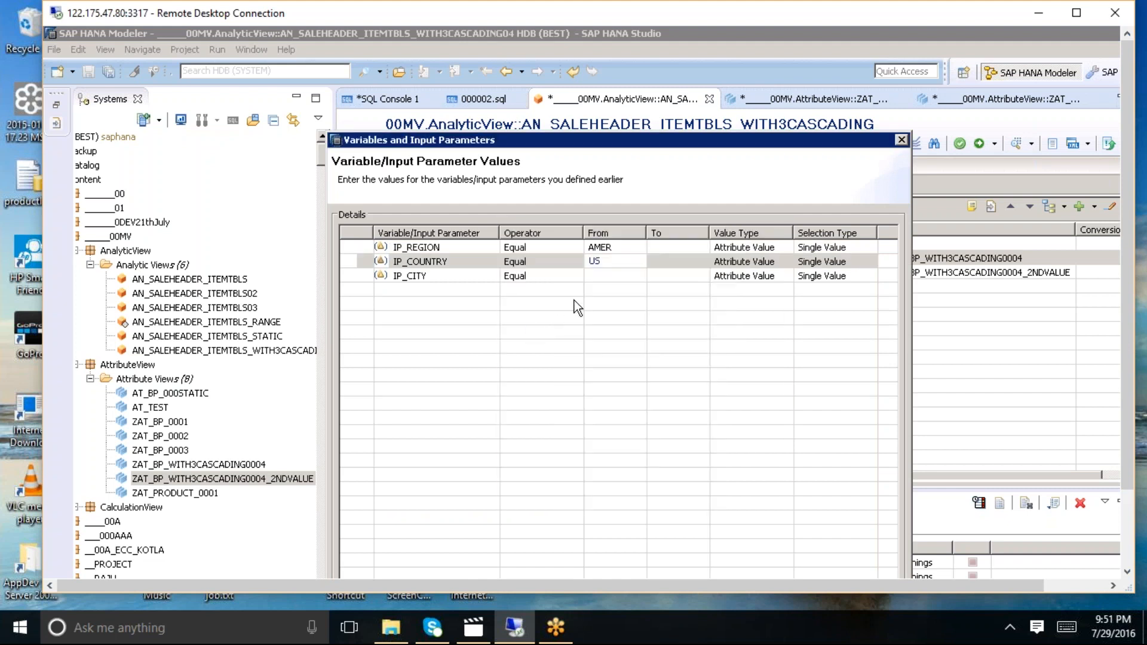
left_click(637, 276)
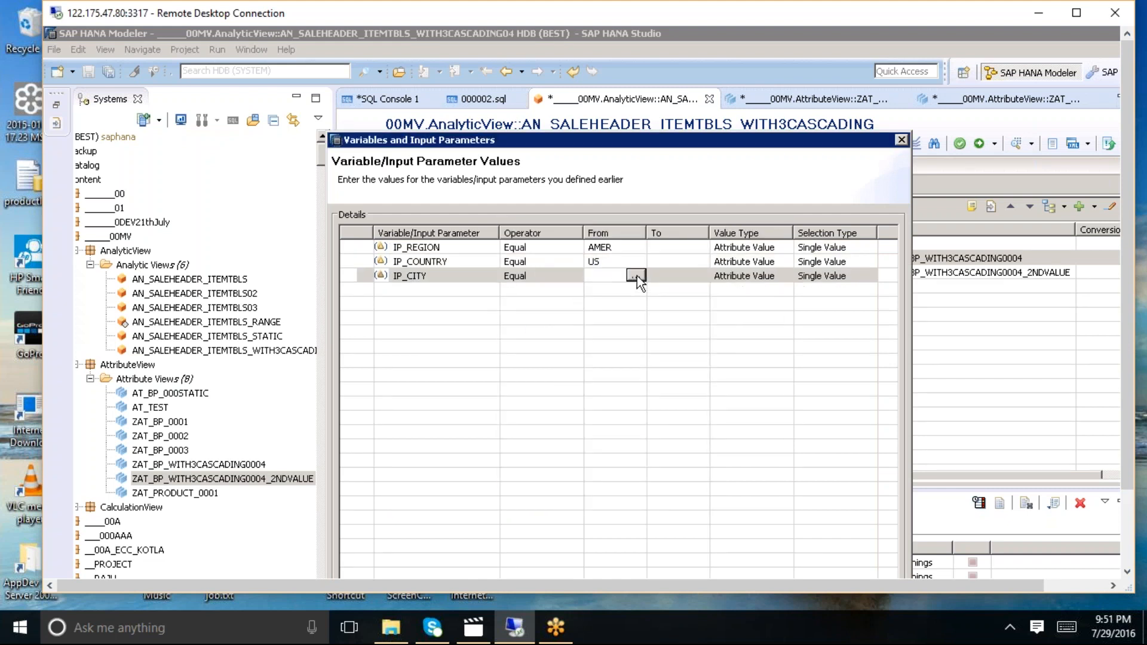
left_click(636, 276)
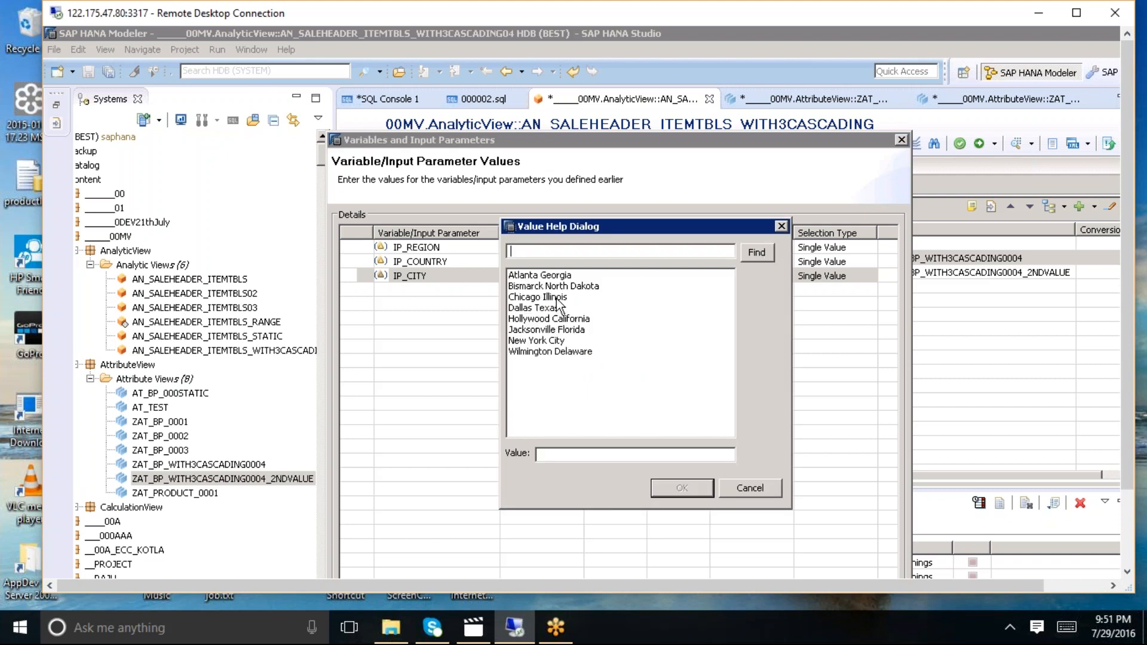
left_click(555, 297)
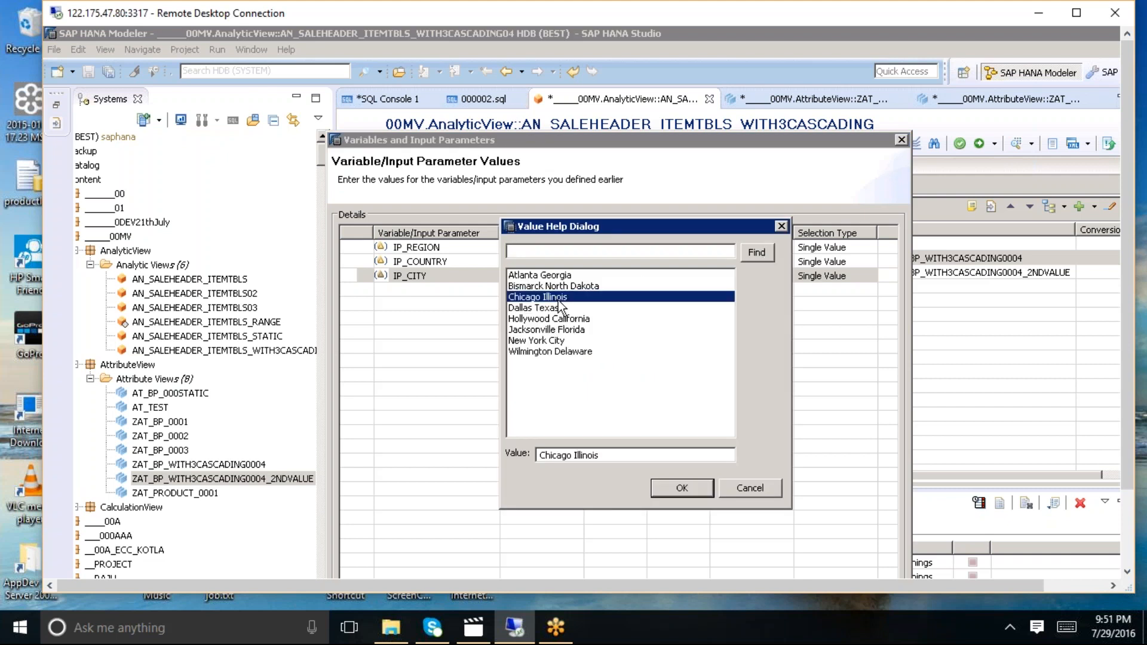
left_click(668, 485)
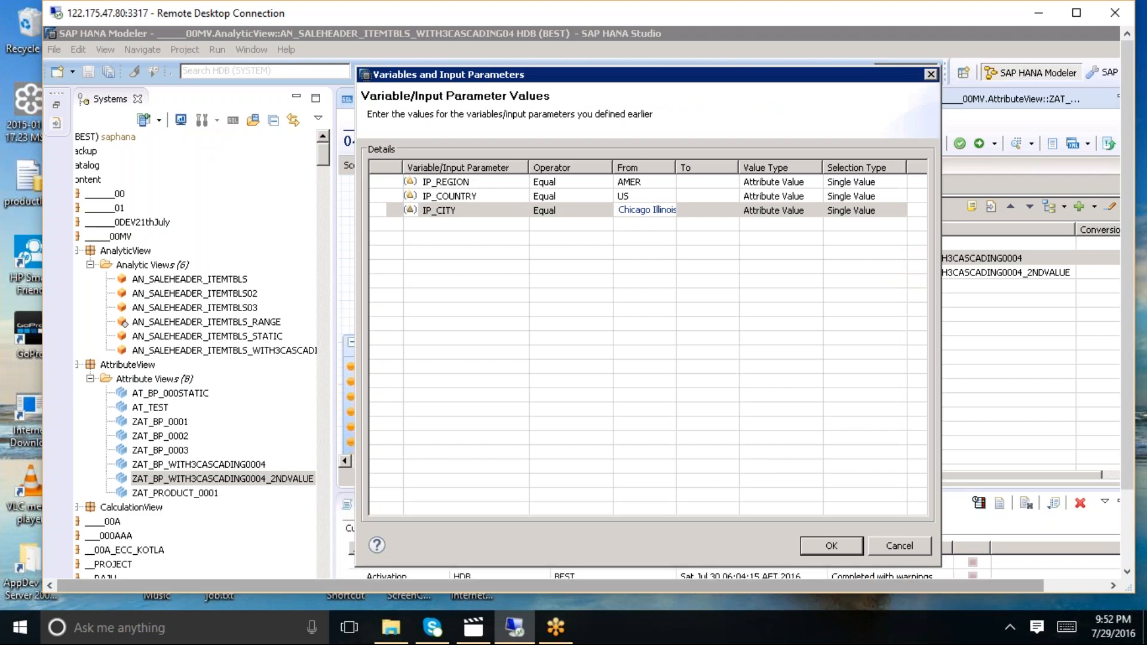
left_click(831, 546)
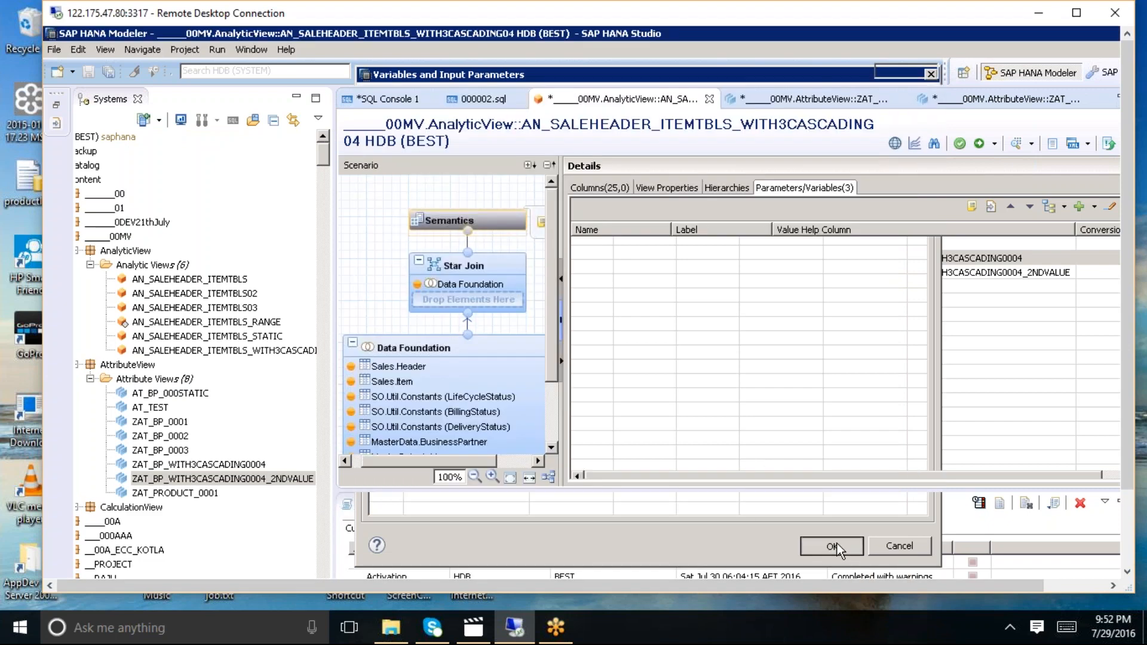
Step: Show the preview's raw data with a wider CITY column and inspect the generated SQL in the query log
left_click(527, 126)
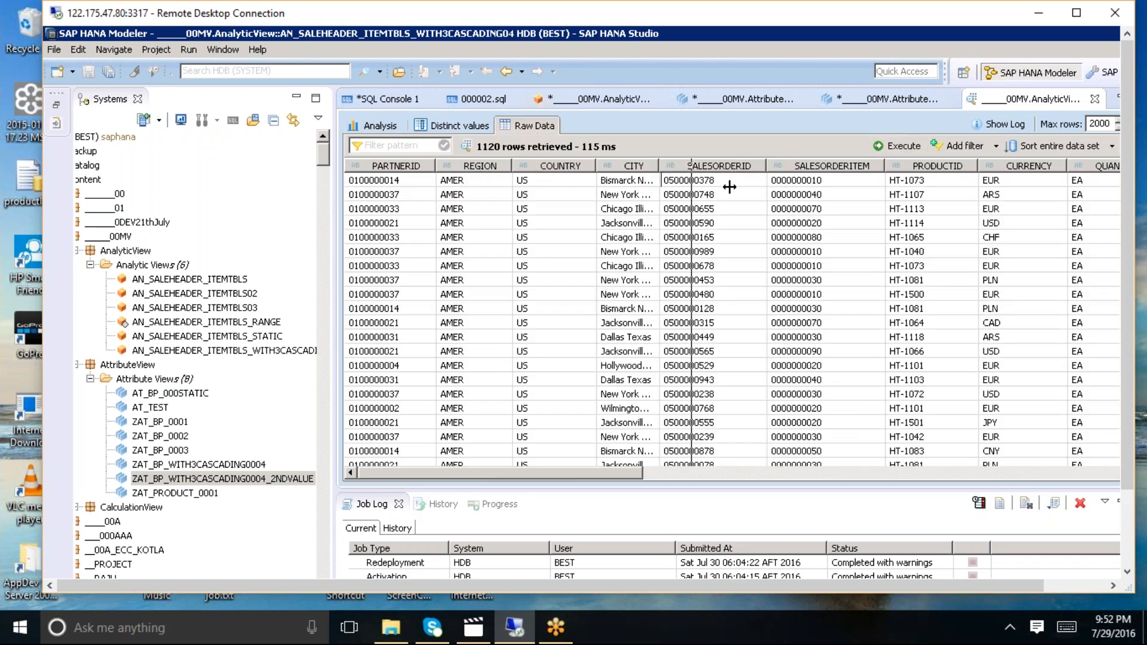
left_click_drag(729, 187, 733, 192)
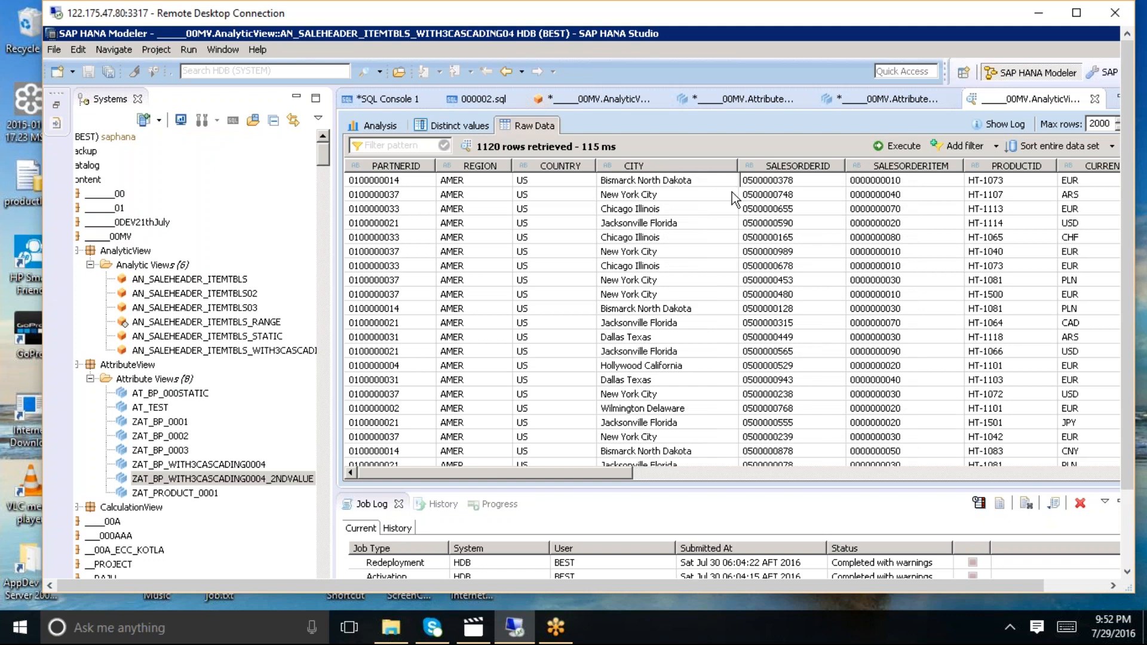
left_click(1011, 127)
double_click(759, 162)
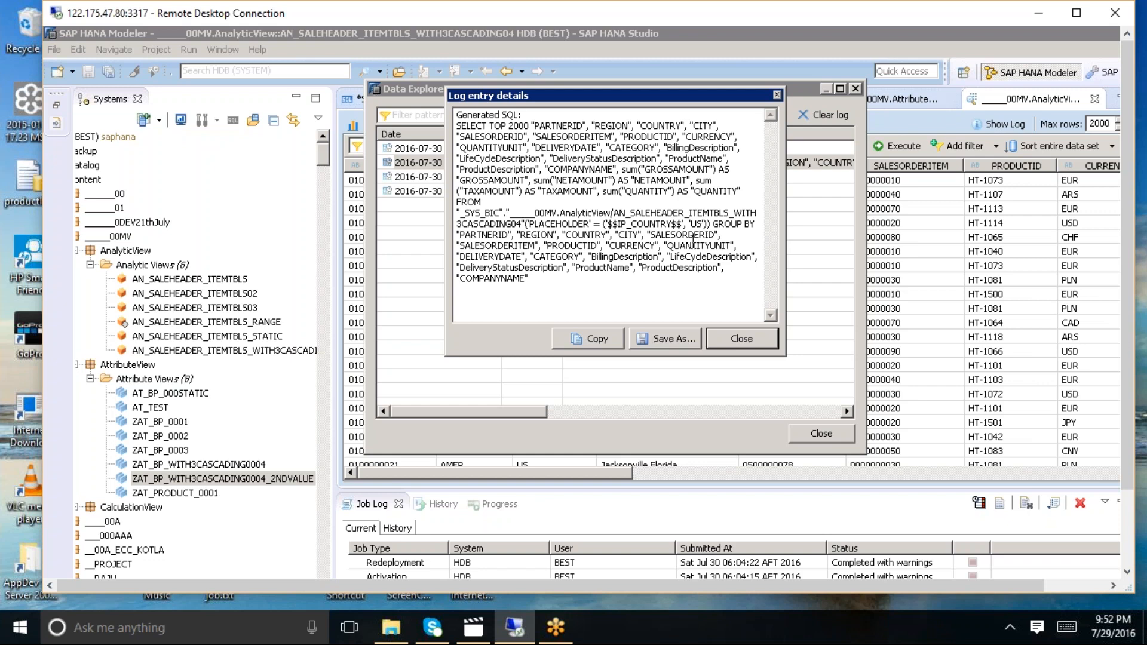
left_click(723, 338)
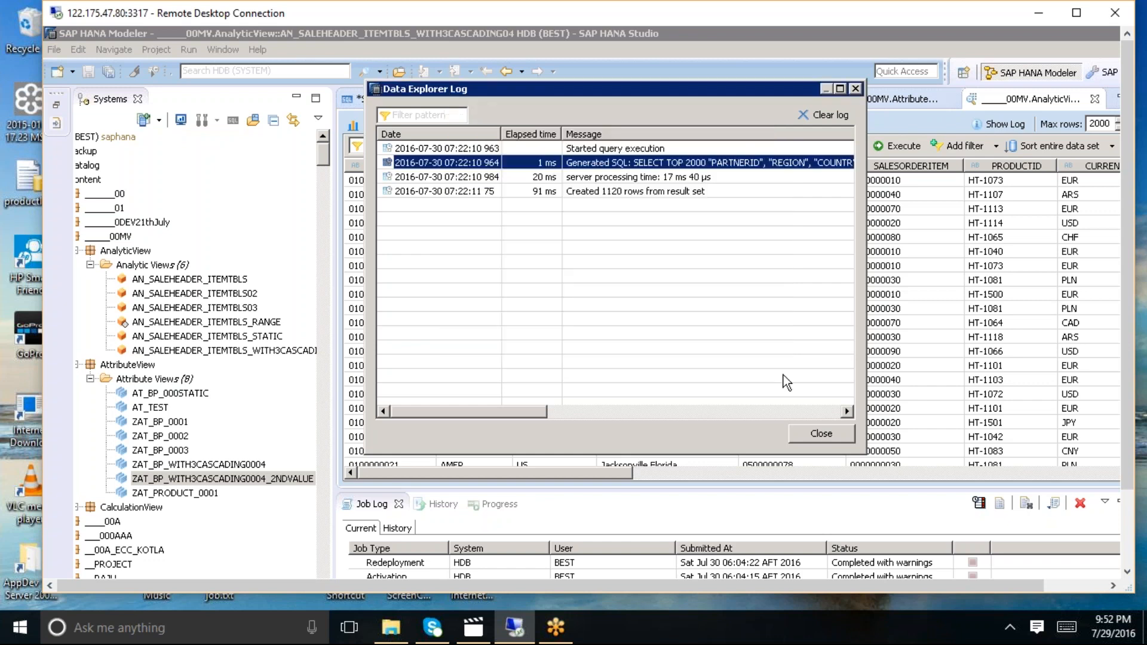
left_click(819, 432)
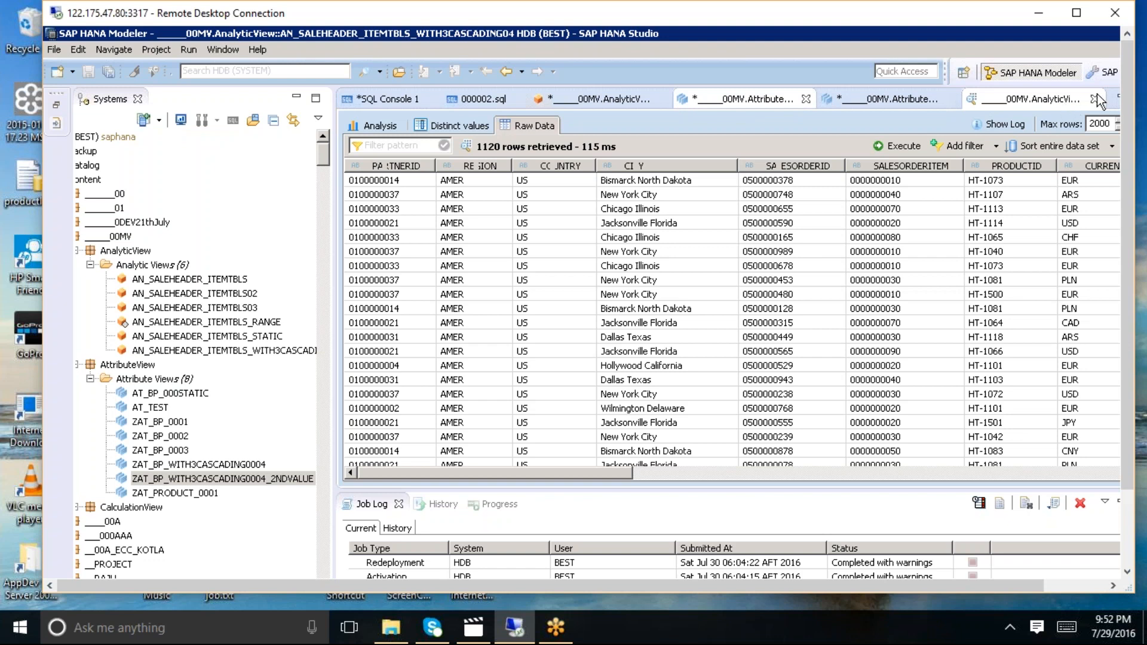
Step: Reapply the CITY filter of MasterData.Addresses in the analytic view's data foundation, using Equal and the IP_CITY input parameter
left_click(629, 98)
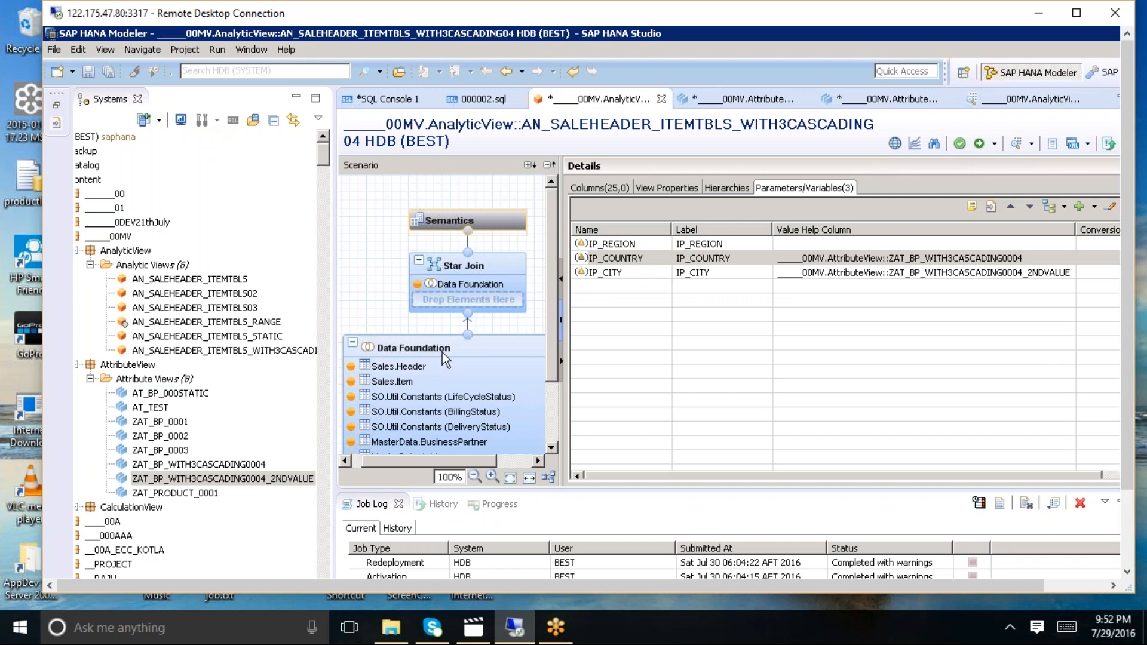
left_click(442, 352)
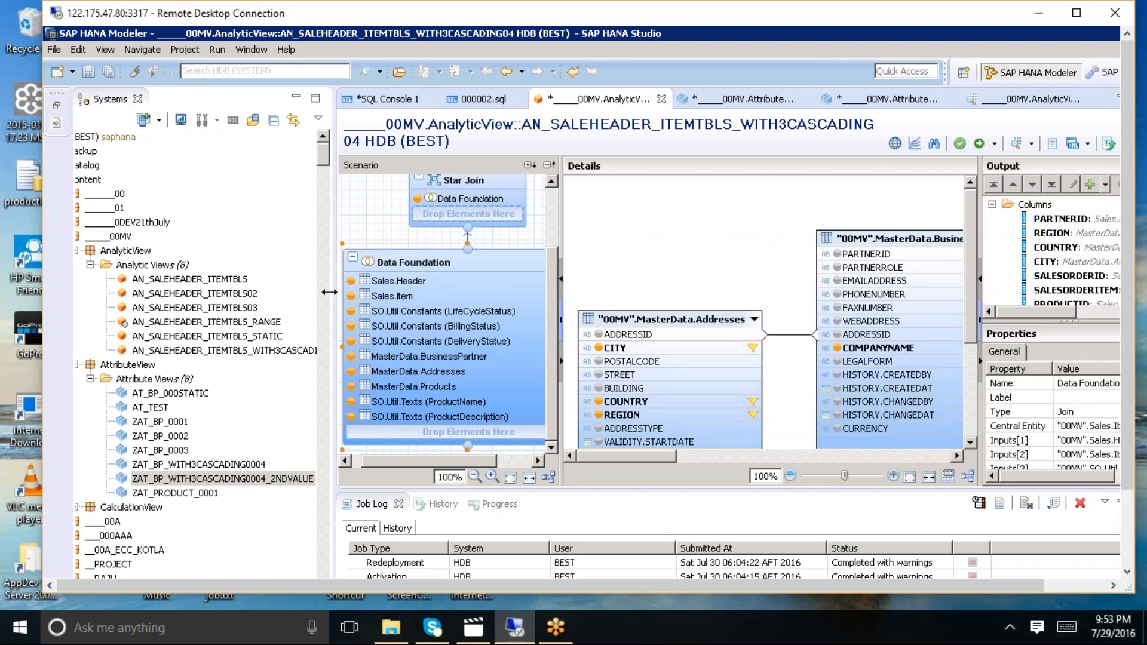
left_click_drag(329, 293, 206, 279)
left_click(592, 331)
right_click(592, 331)
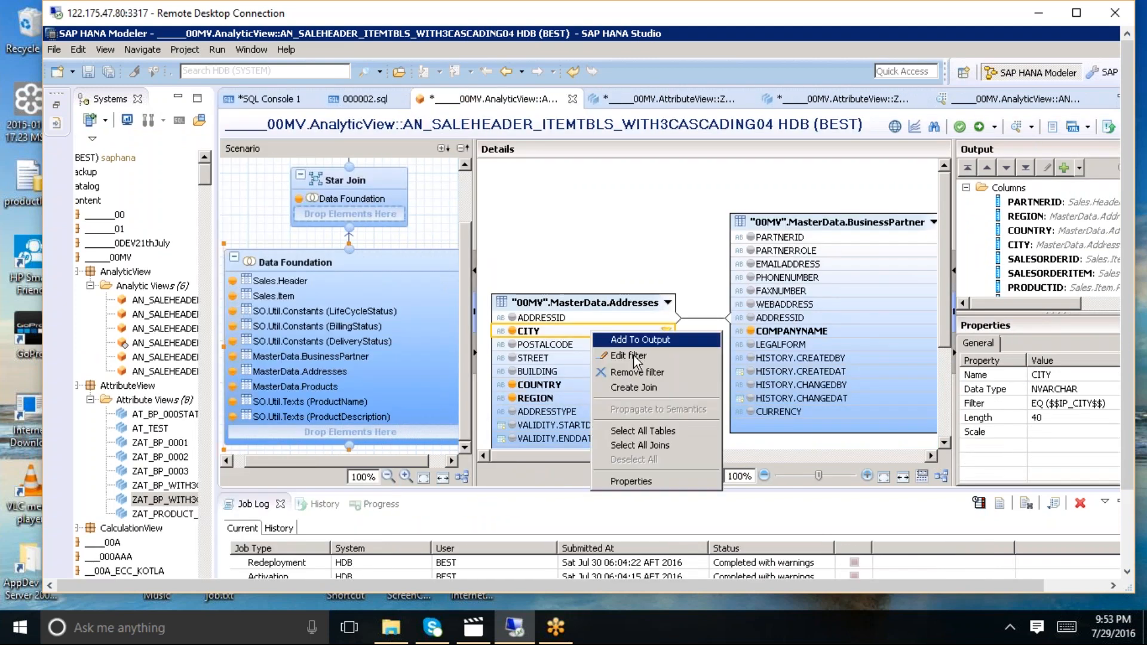
left_click(633, 354)
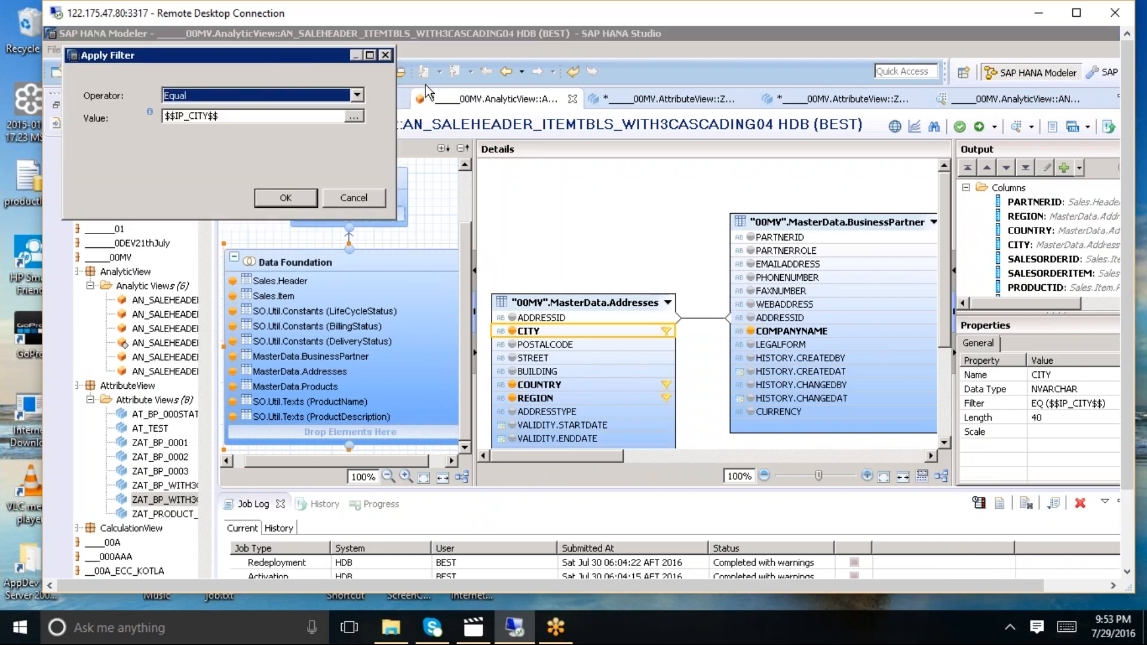
left_click_drag(487, 106, 551, 127)
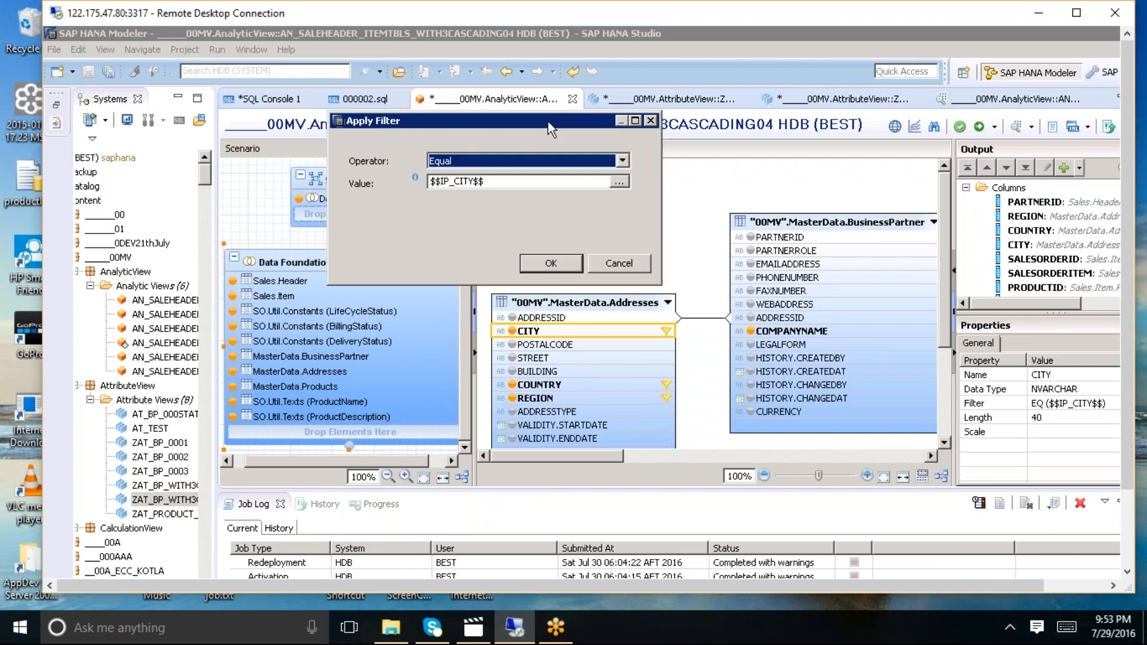
left_click(619, 181)
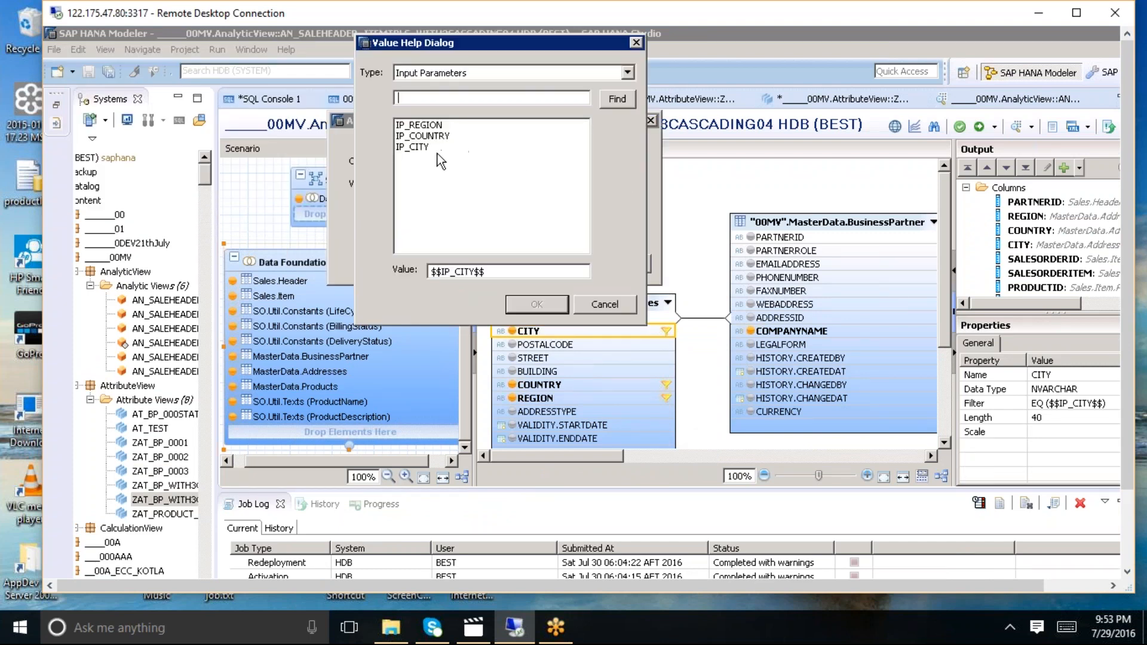
double_click(438, 152)
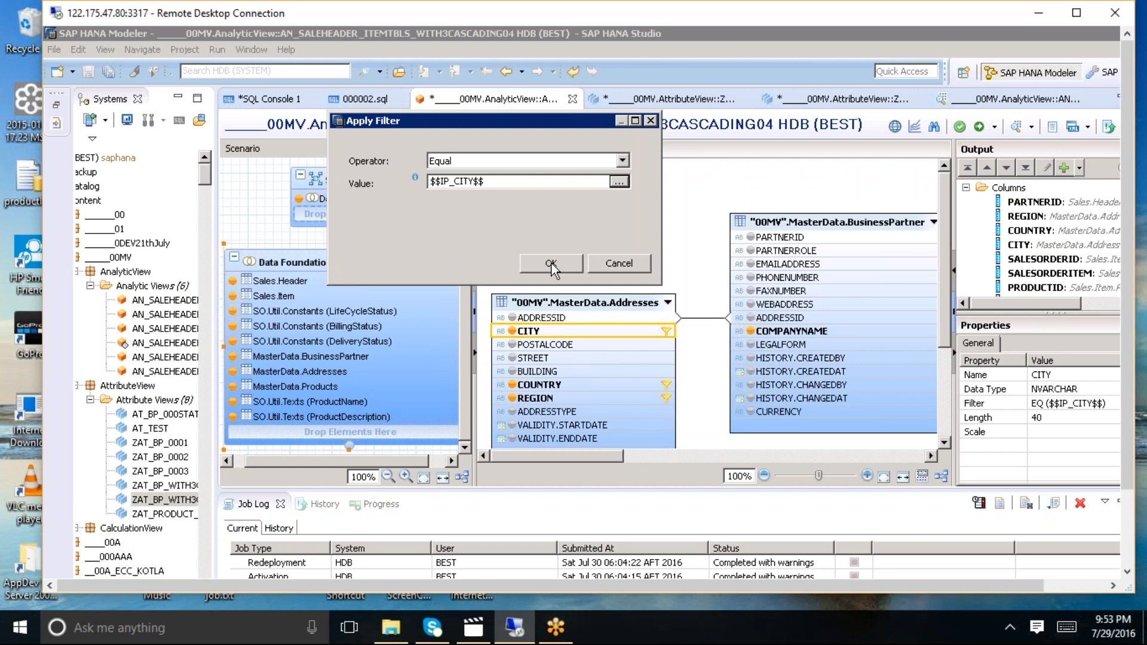
left_click(552, 263)
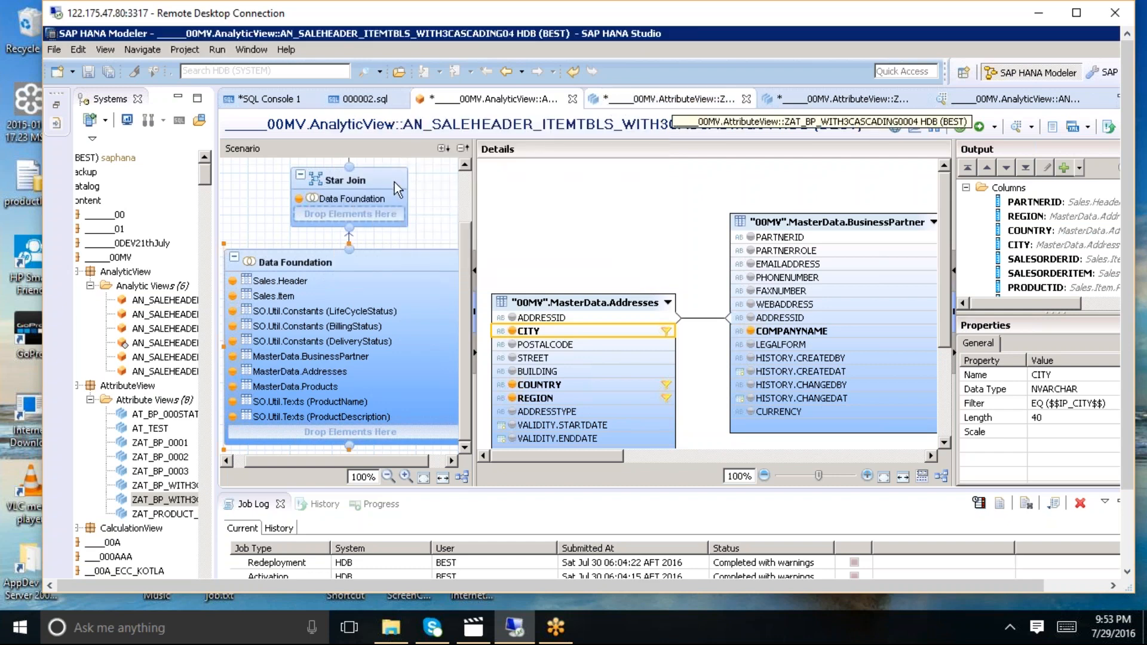
Step: Review the analytic view's value help mappings for the IP_COUNTRY and IP_CITY input parameters and accept them
mouse_move(466, 180)
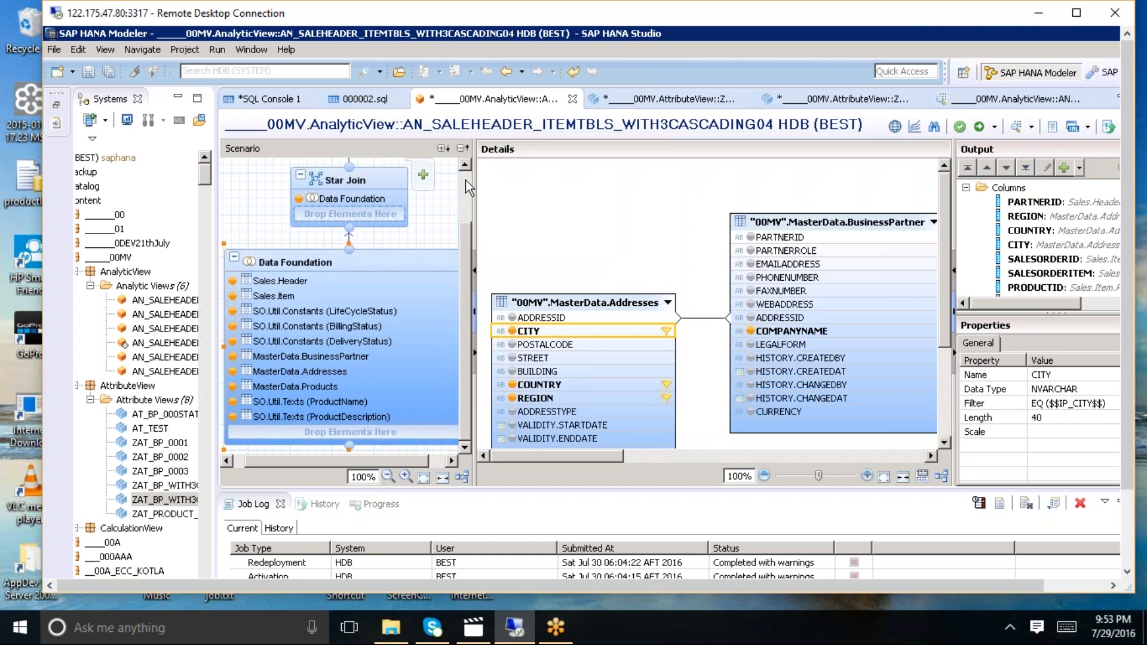
scroll(468, 187, "up", 3)
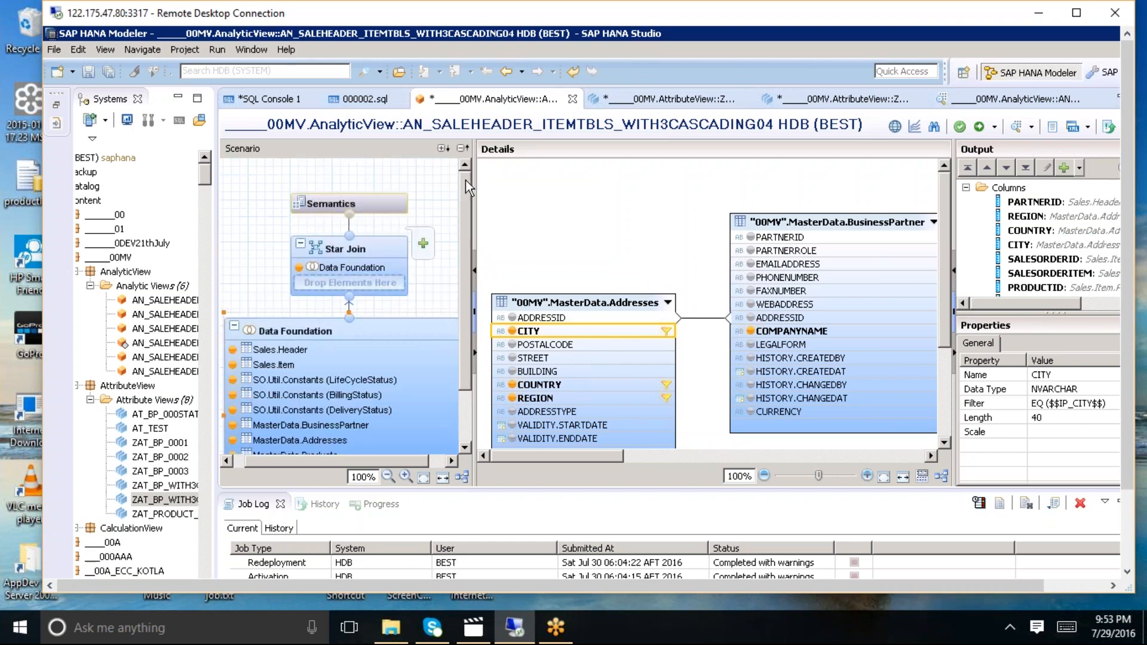
left_click(382, 207)
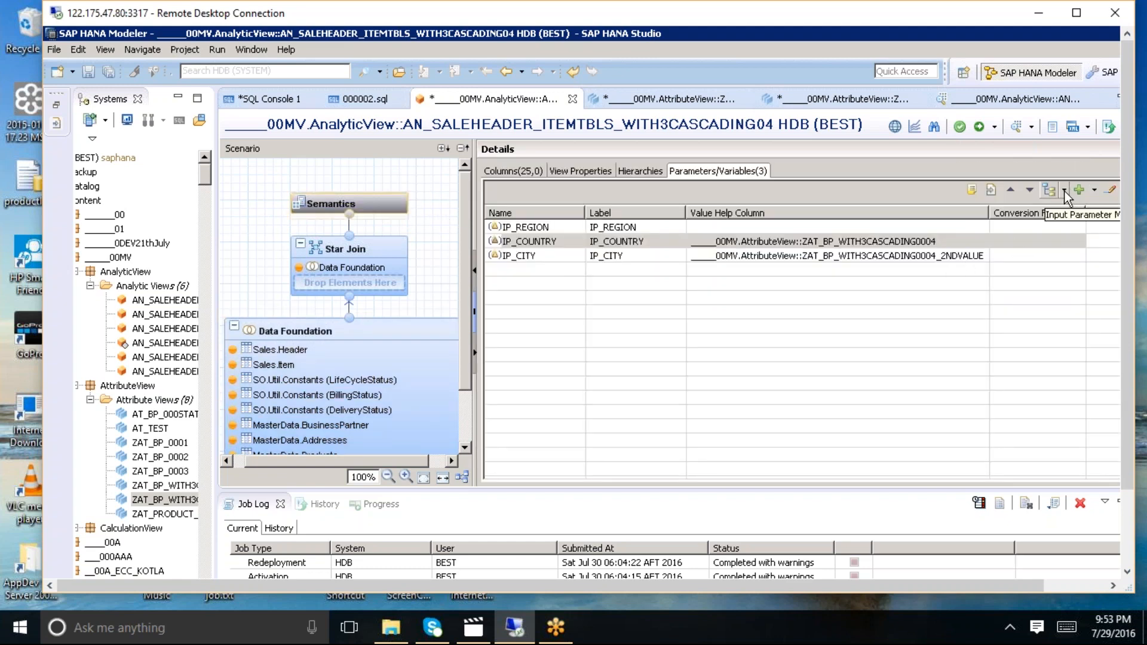
left_click(1065, 191)
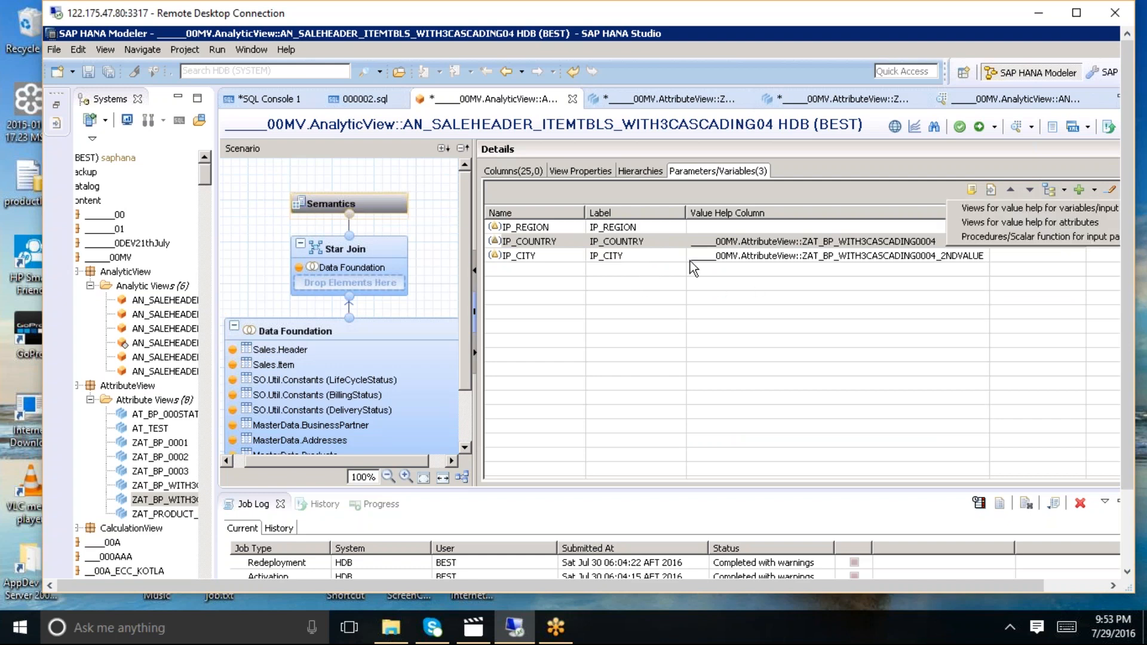
left_click(579, 235)
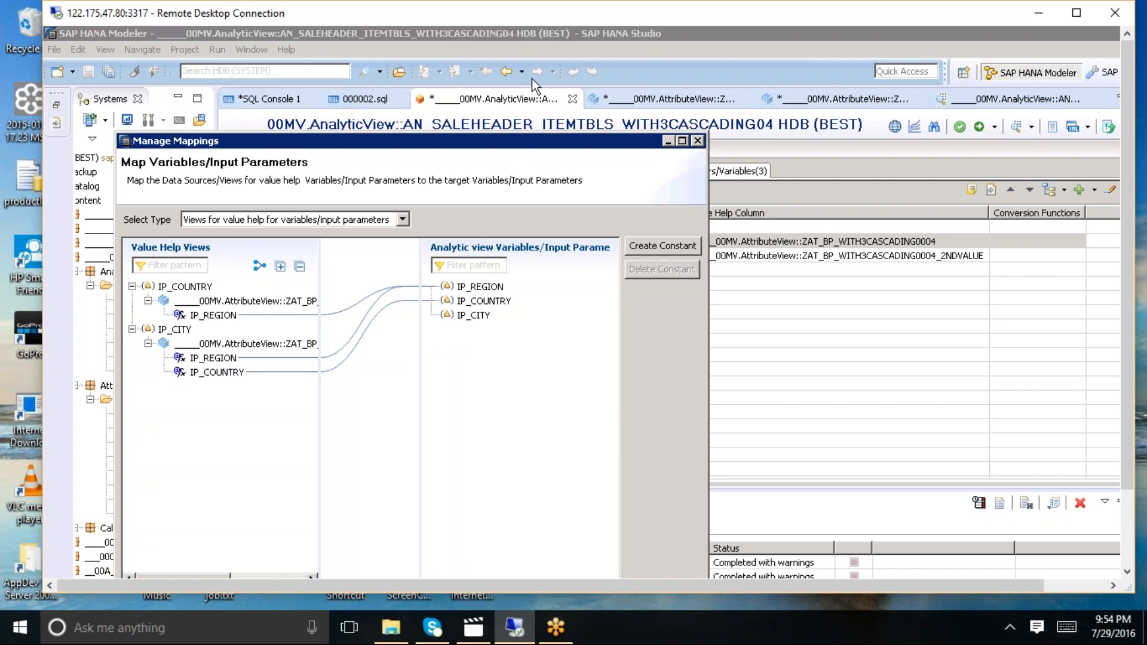
left_click_drag(535, 141, 534, 79)
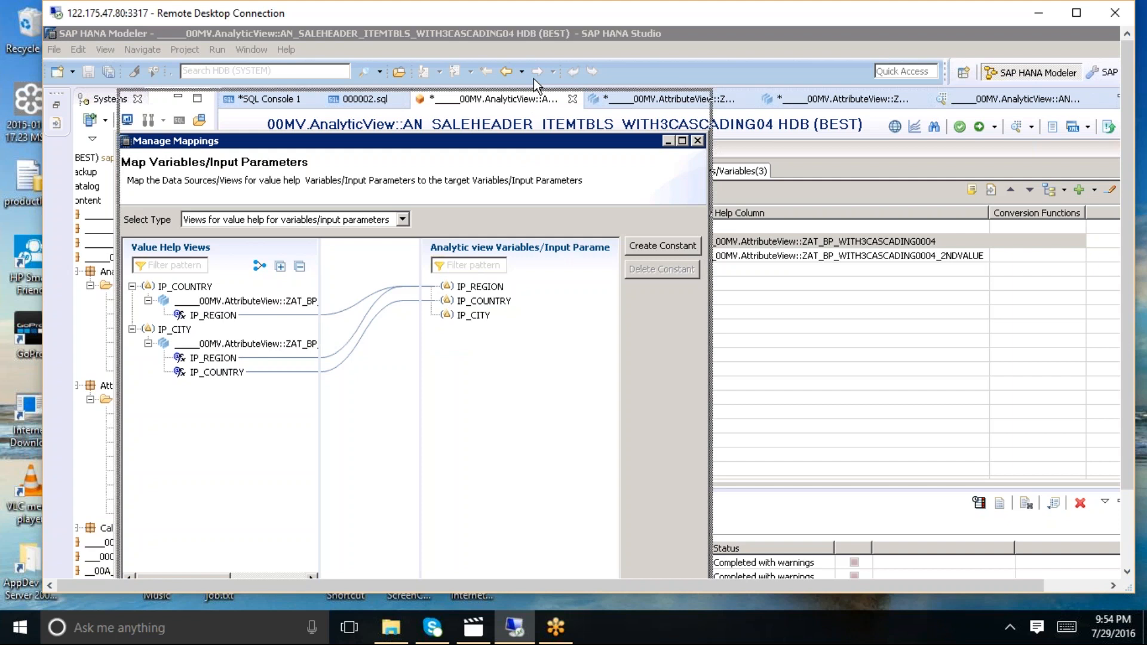
left_click_drag(533, 77, 536, 80)
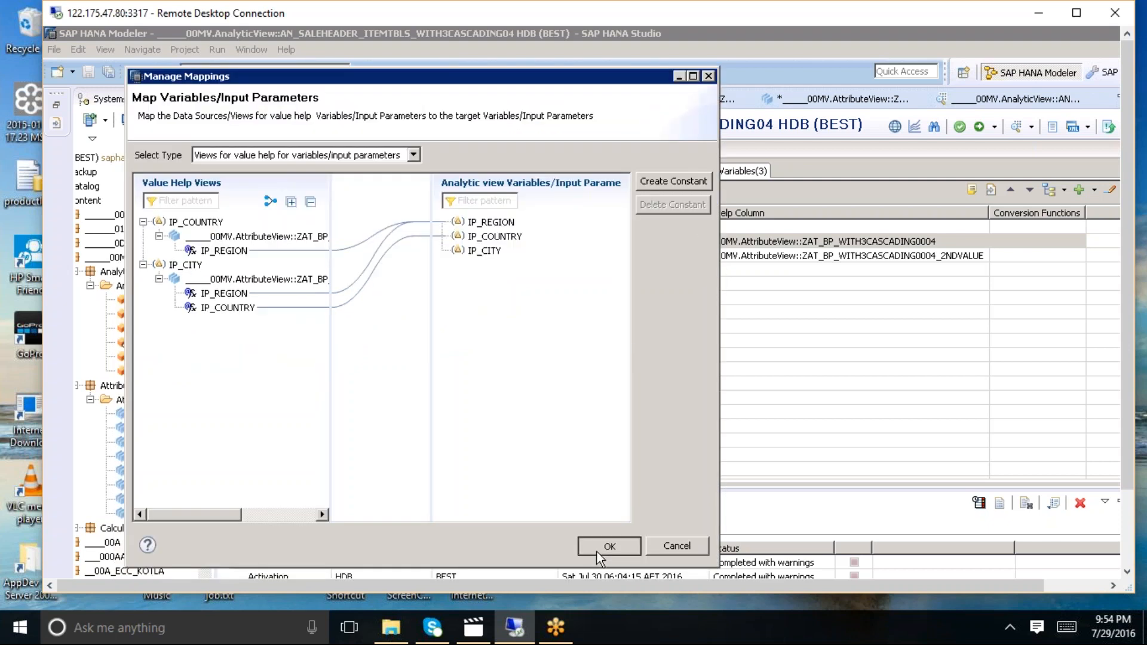
left_click(609, 546)
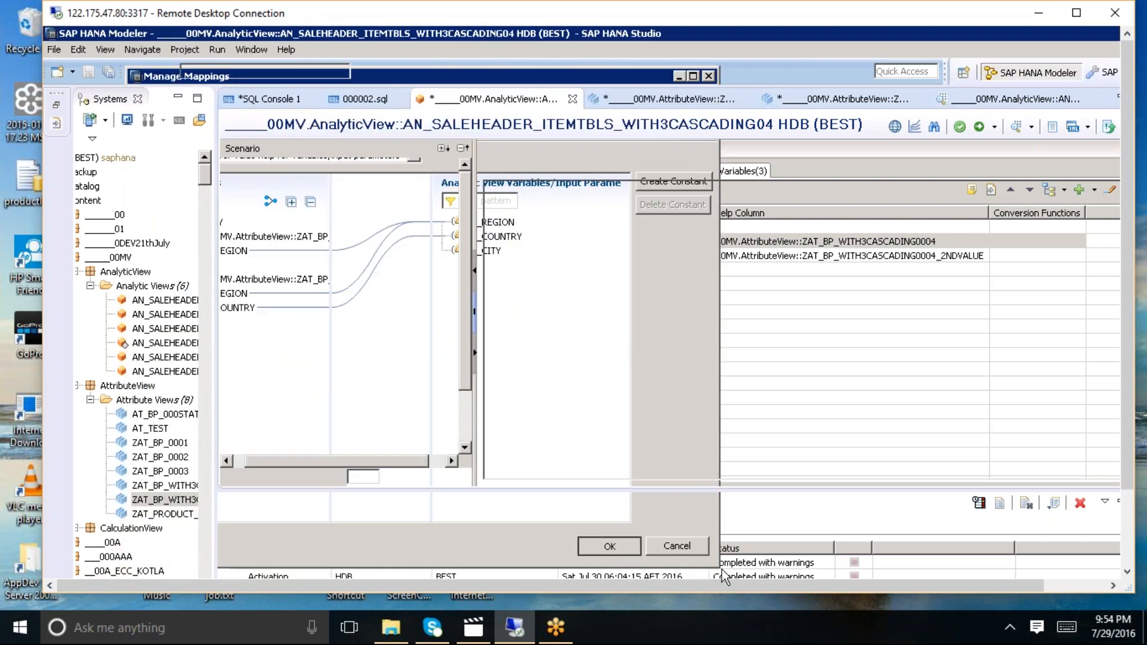
Step: Activate the WITH3CASCADING04 analytic view and examine the detailed report of its activation job
left_click(979, 127)
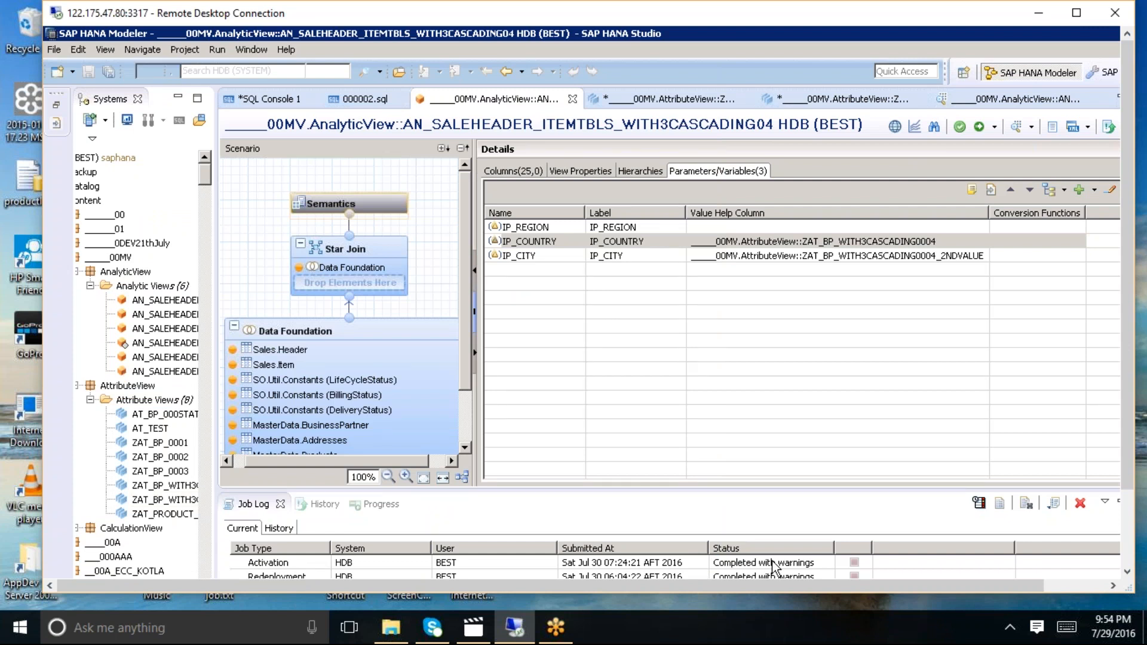
double_click(780, 562)
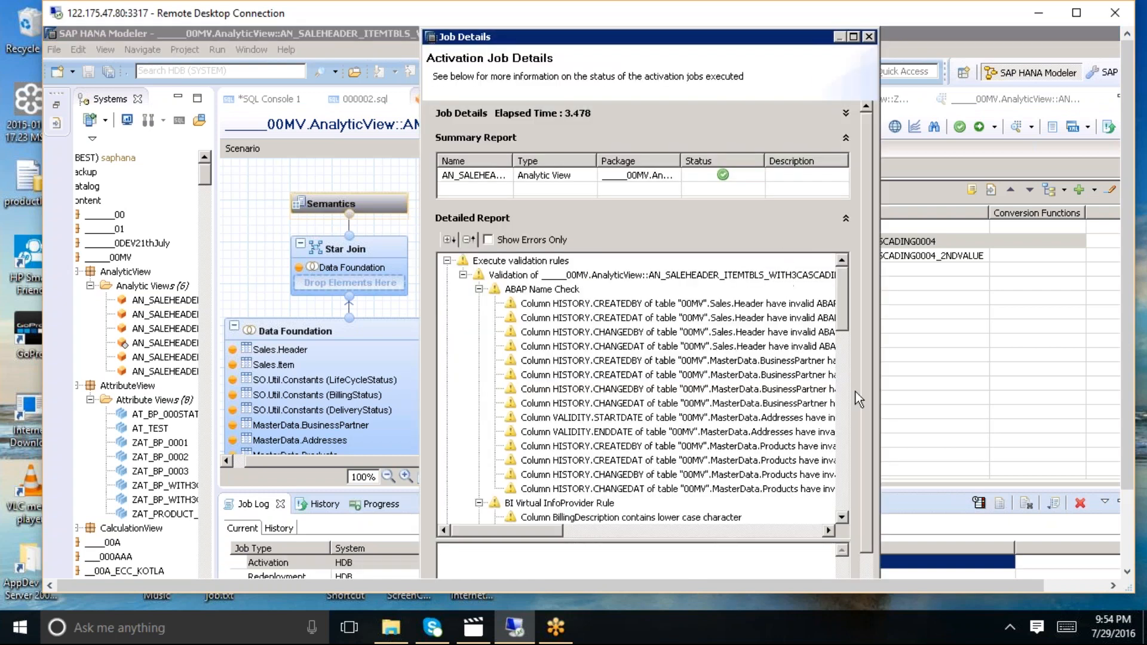
scroll(855, 393, "down", 8)
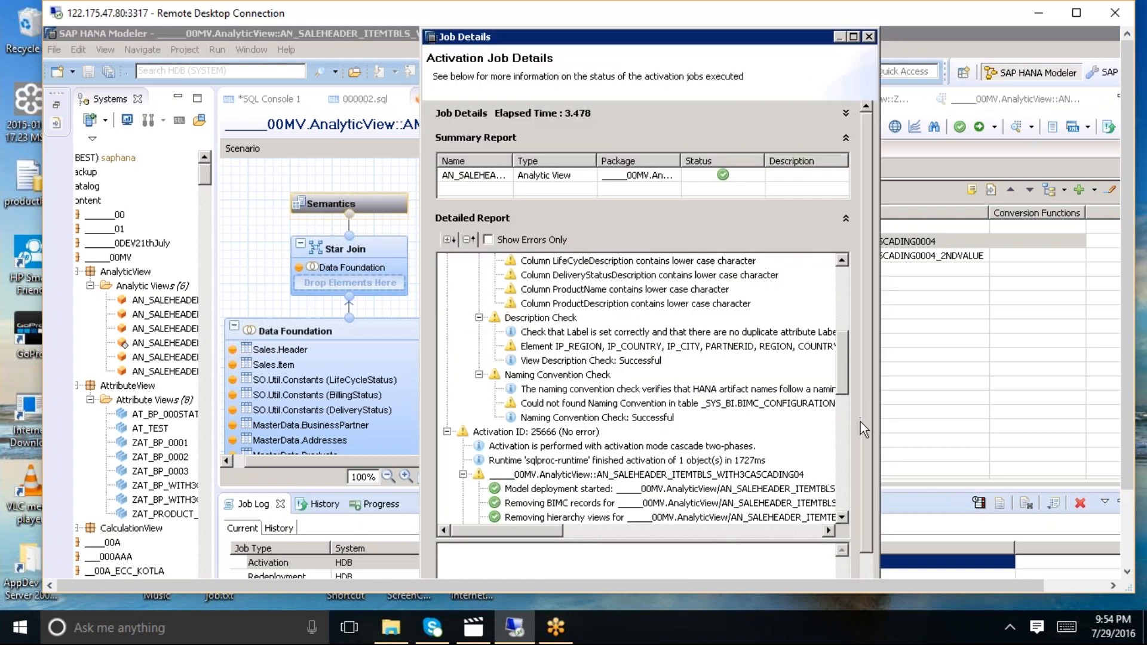
scroll(860, 422, "down", 10)
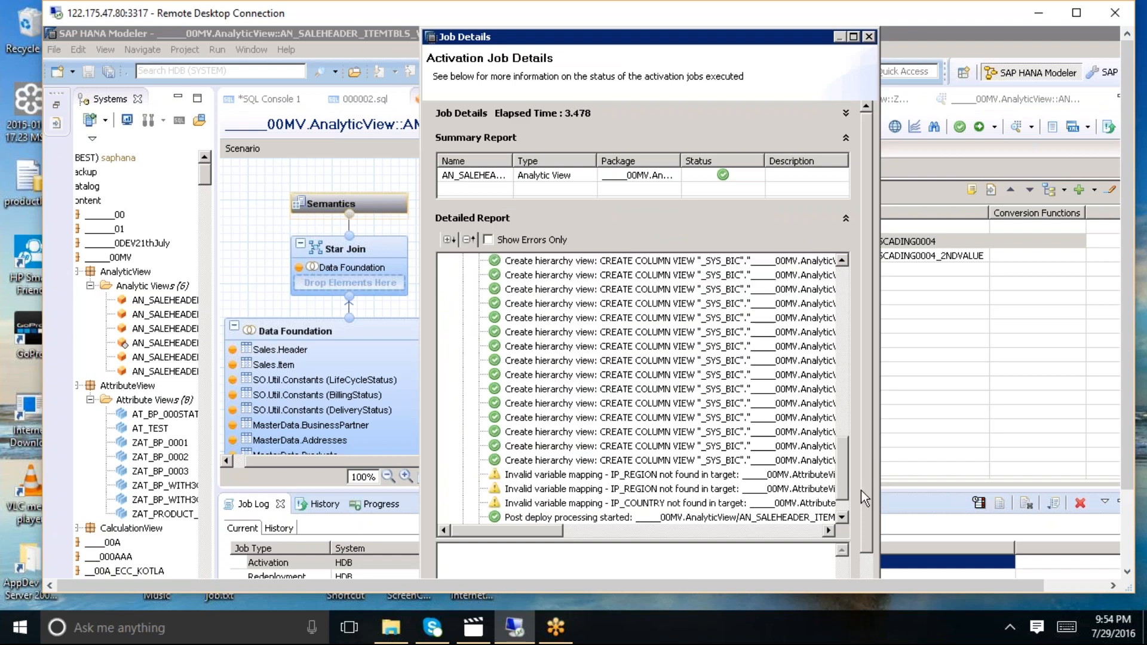
scroll(861, 490, "down", 1)
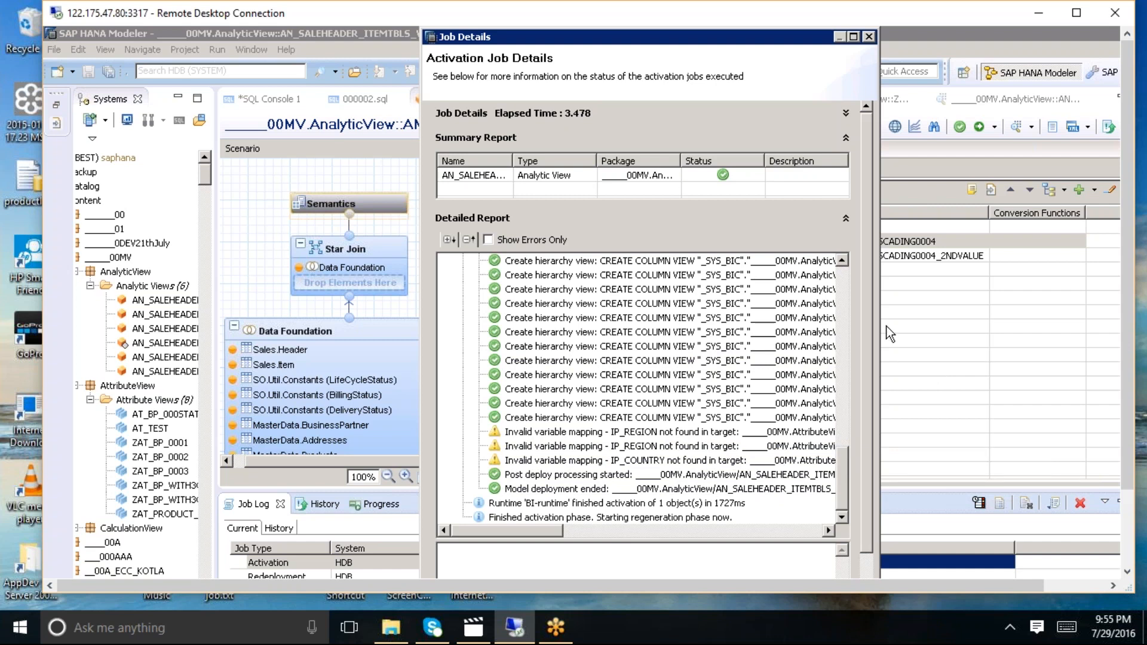
left_click(870, 37)
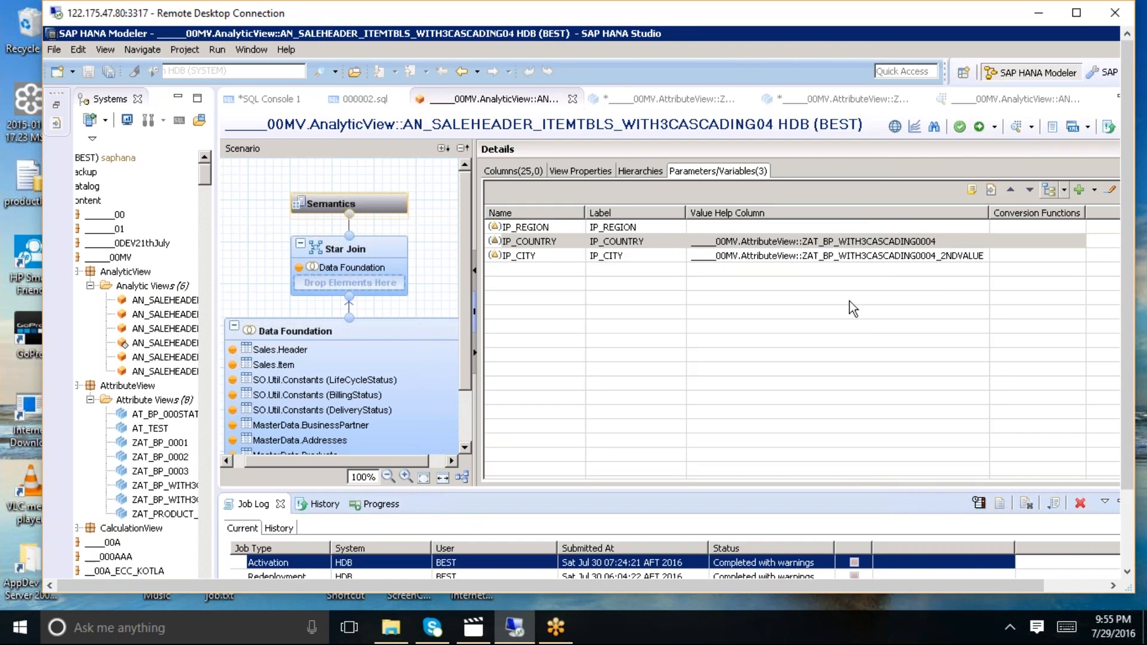
Step: Inspect the generated SQL statement in the query log of the analytic view's open data preview
left_click(1011, 100)
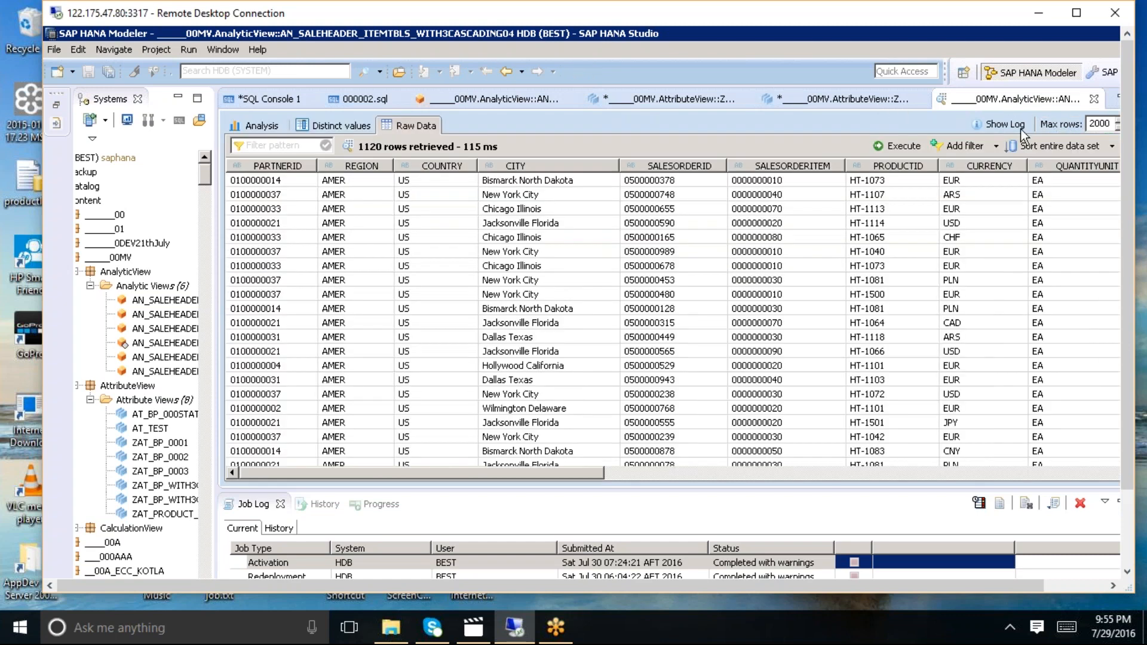
left_click(1019, 125)
double_click(687, 163)
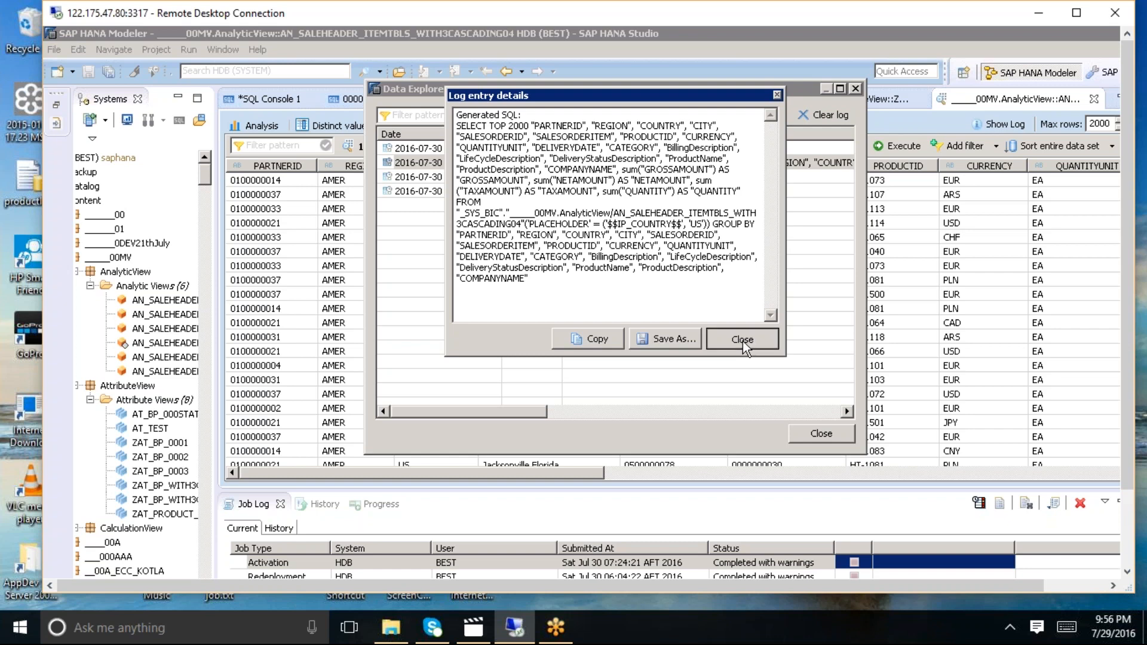
left_click(742, 340)
left_click(827, 436)
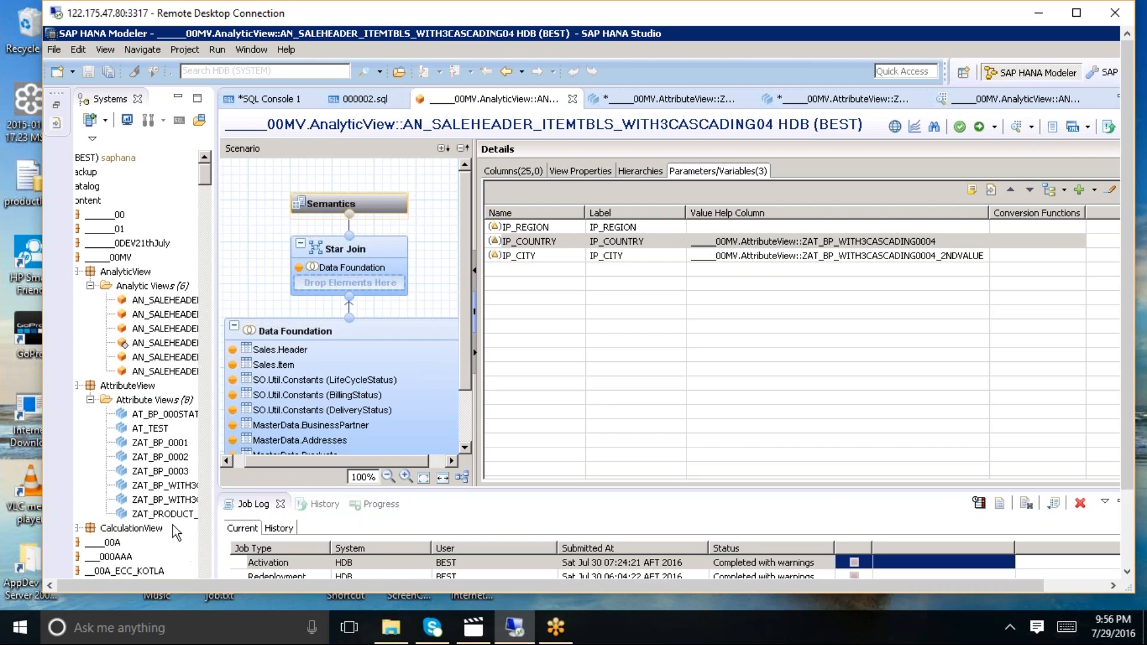
left_click(1021, 101)
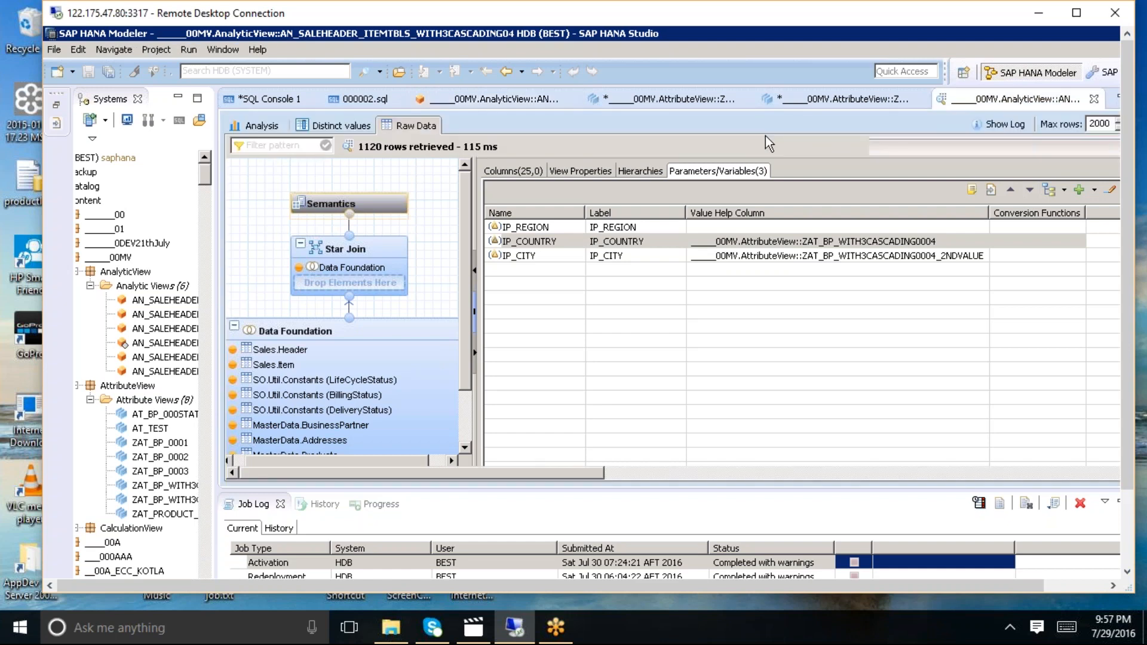
Step: Validate and activate the ZAT_BP_WITH3CASCADING0004_2NDVALUE attribute view, and close the view editors, saving the changes to ZAT_BP_WITH3CASCADING0004
left_click(863, 99)
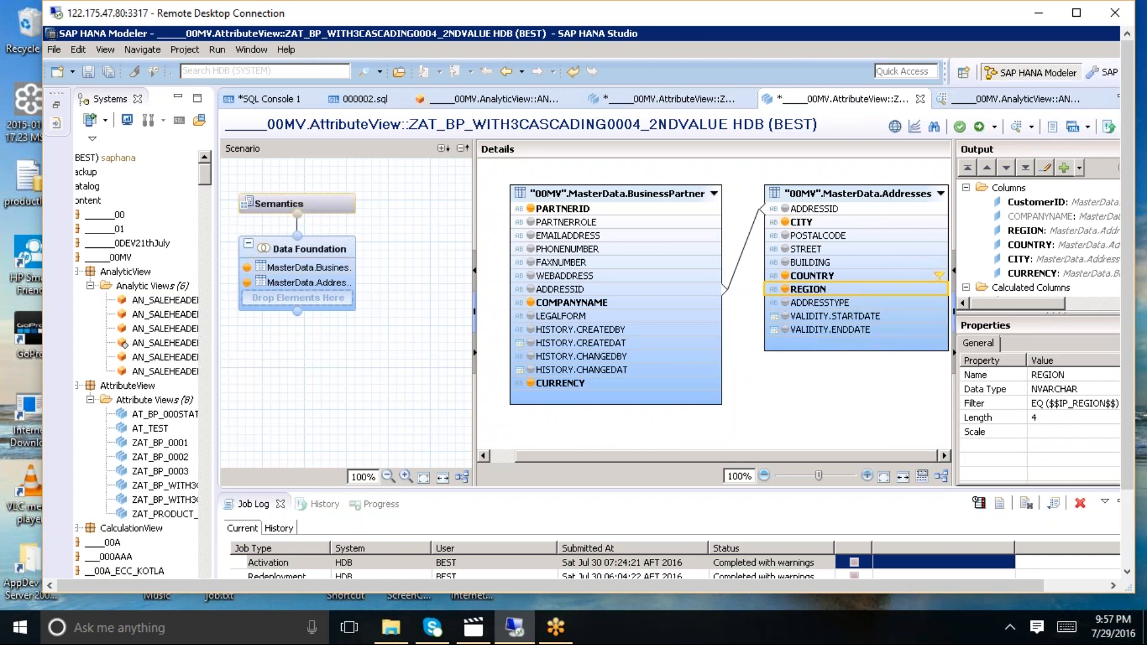
left_click(960, 127)
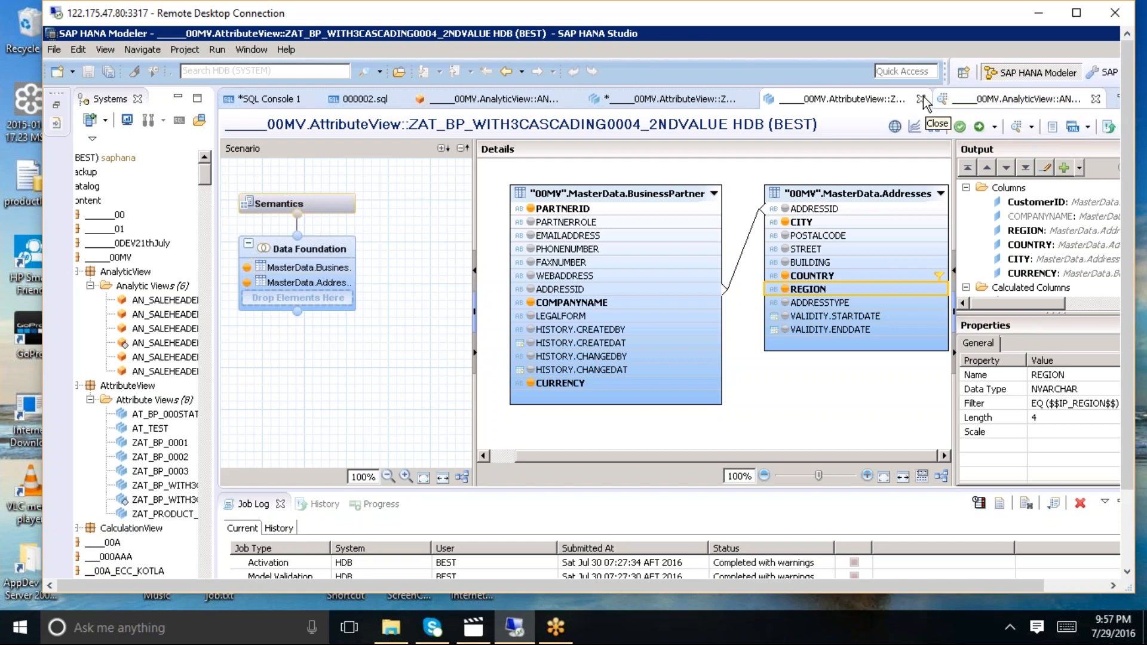
left_click(922, 100)
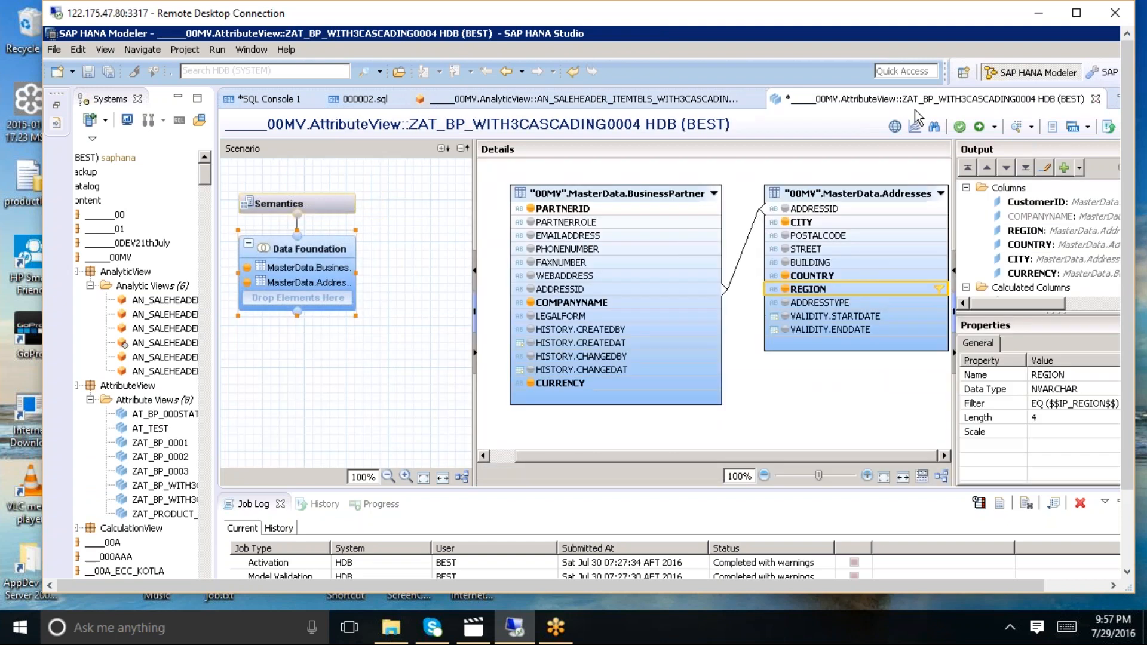
key("ctrl+w")
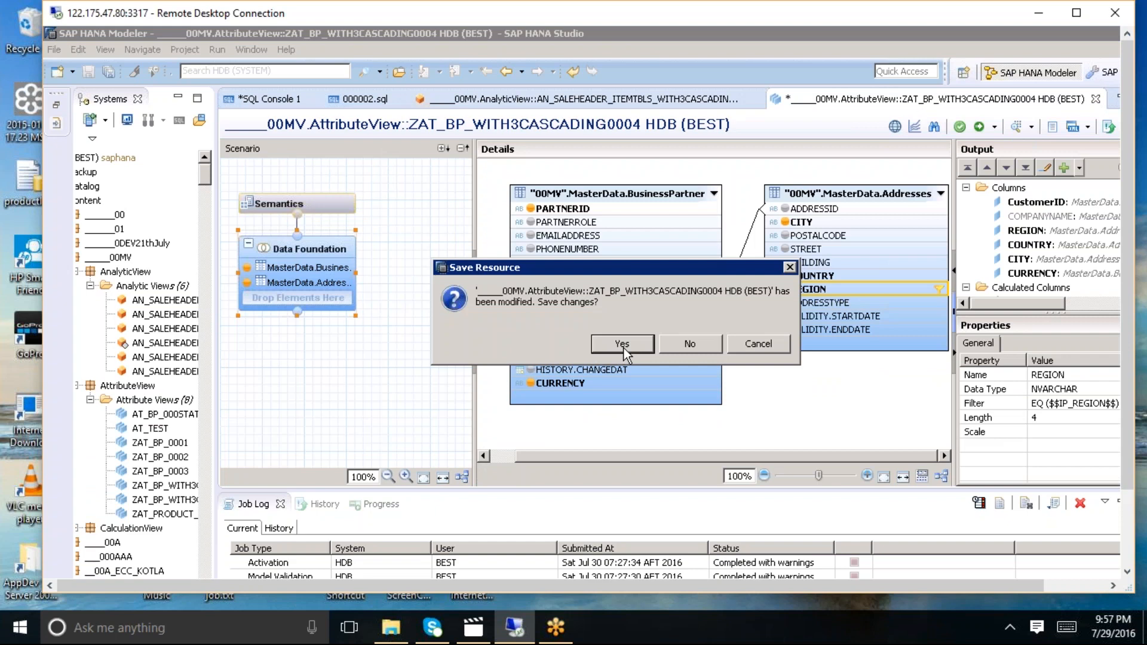
left_click(626, 344)
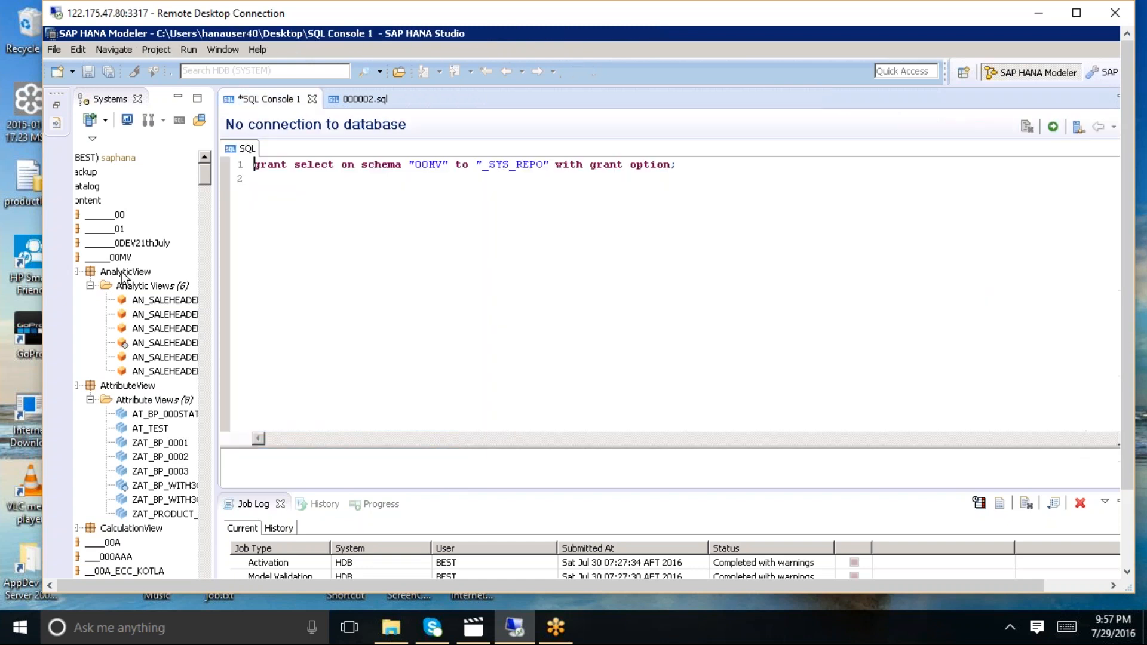
Step: Refresh the AnalyticView package and reopen AN_SALEHEADER_ITEMTBLS_WITH3CASCADING04 at its parameters and variables, with the remote session in full screen
double_click(306, 14)
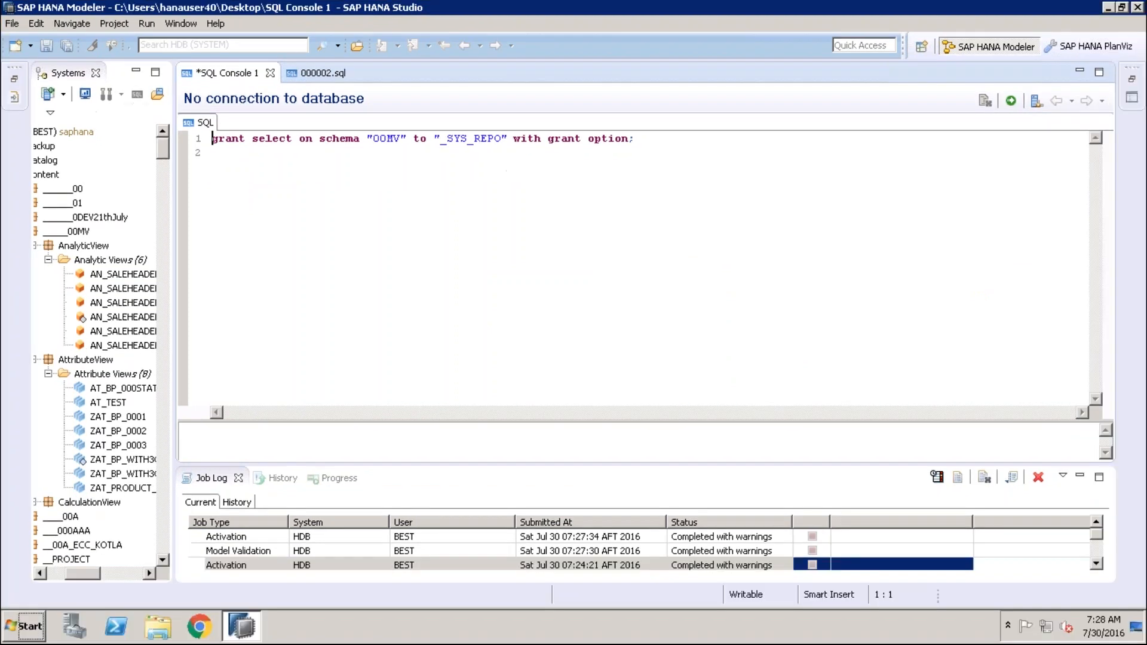
left_click(92, 248)
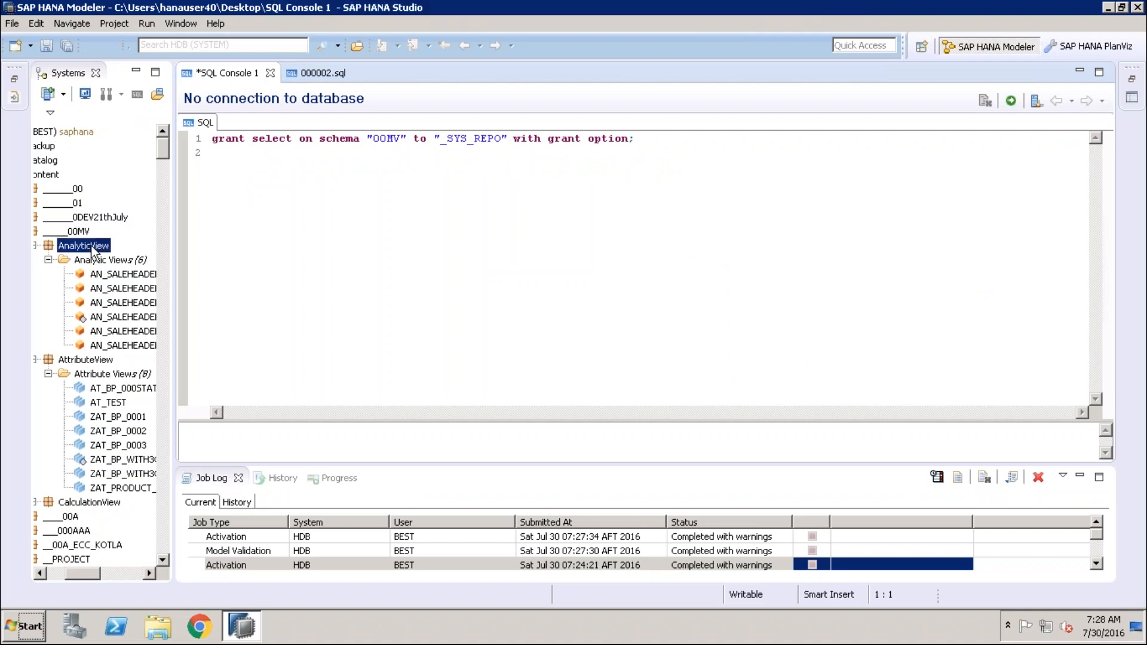
key("F5")
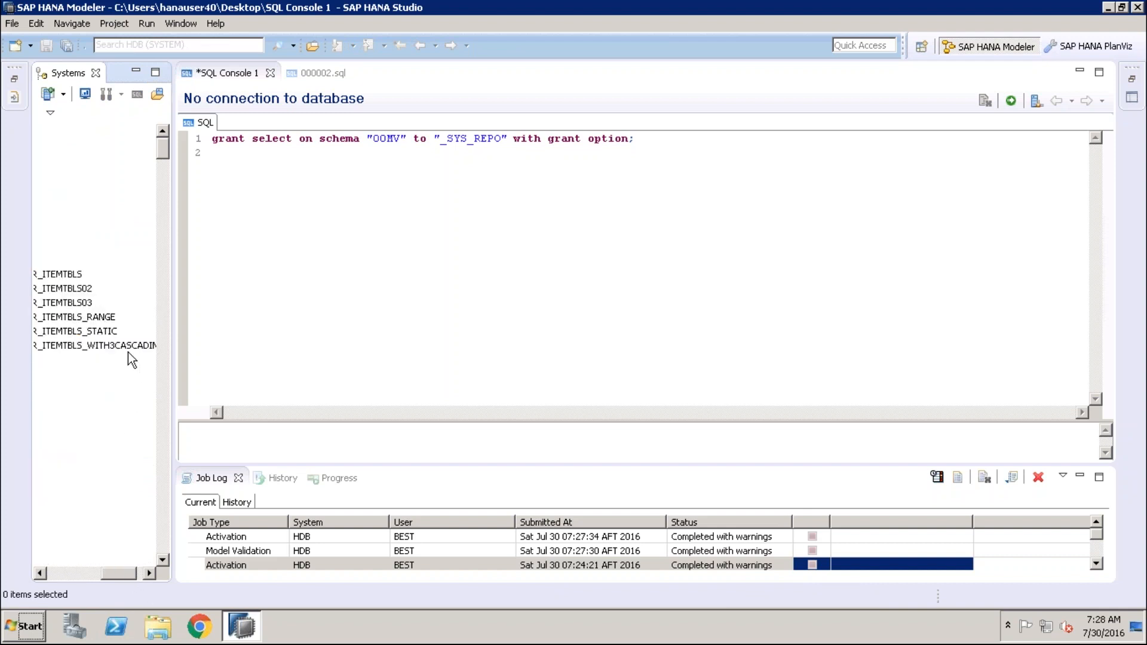
double_click(103, 347)
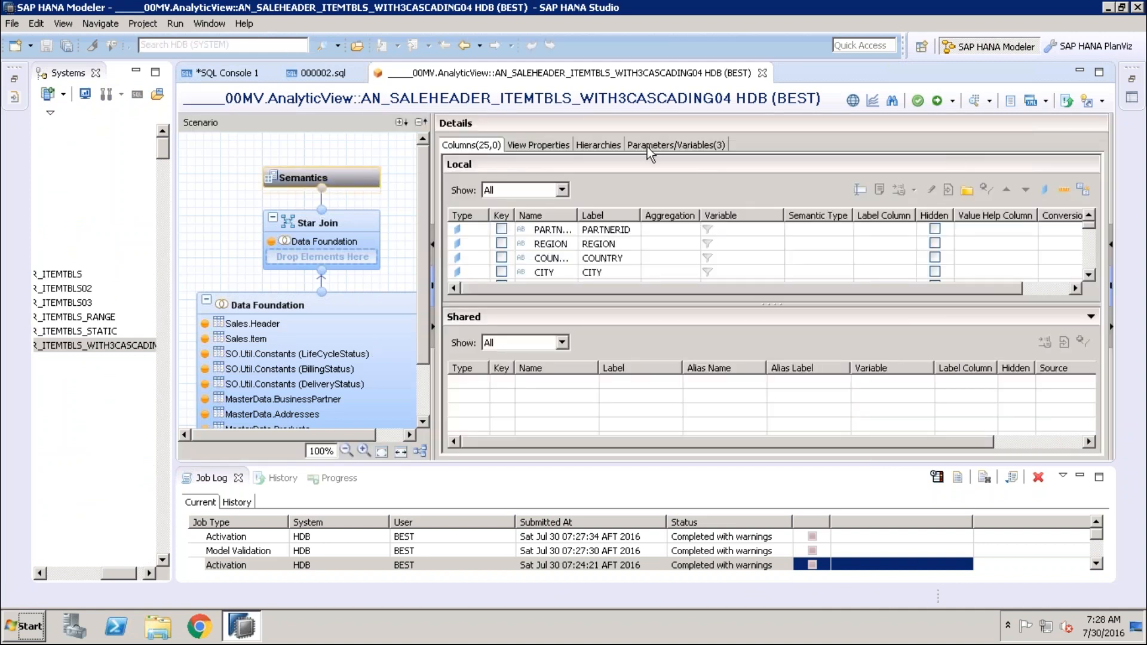
left_click(647, 146)
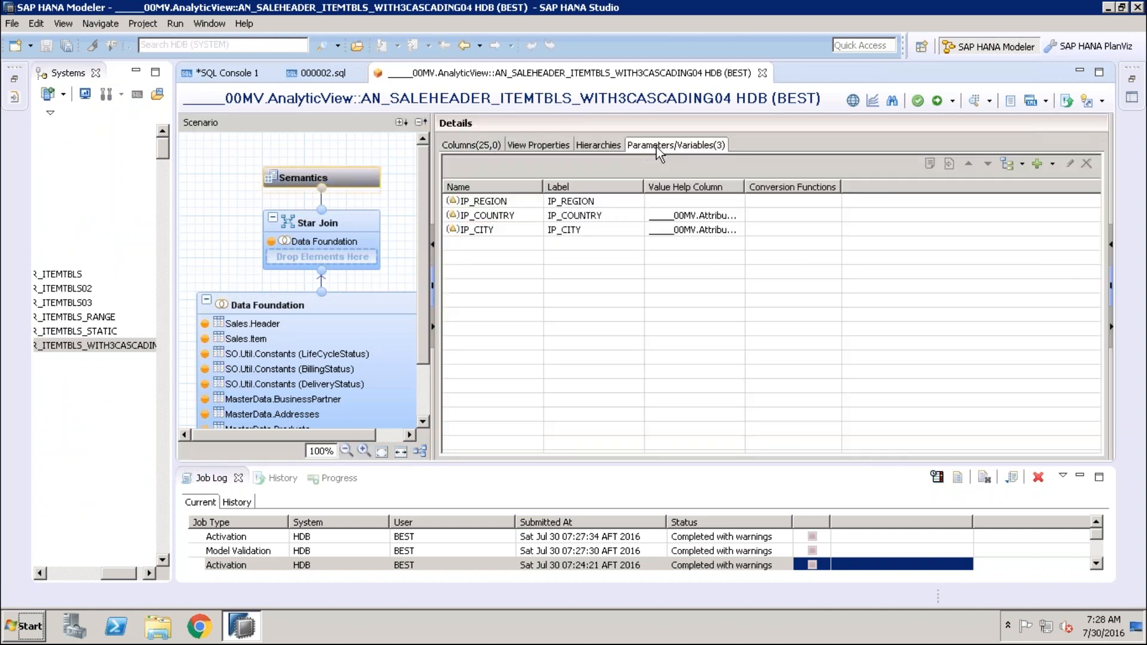
Step: Confirm the input parameters' value help mappings, and validate and activate the WITH3CASCADING04 analytic view
left_click(1021, 166)
left_click(1013, 185)
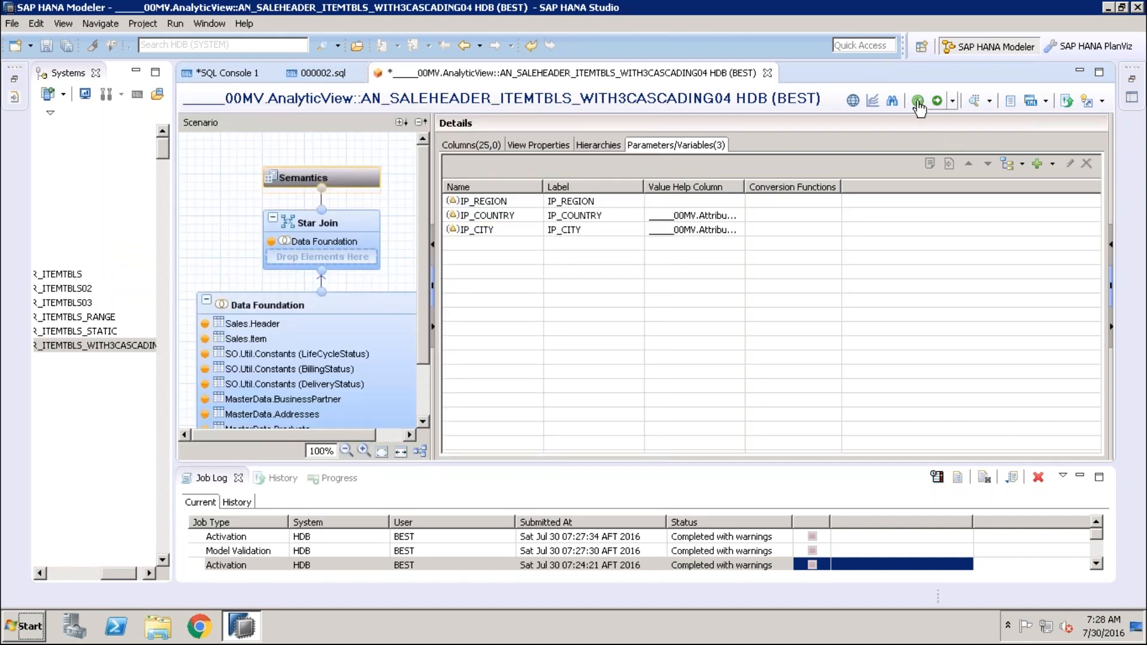
left_click(936, 106)
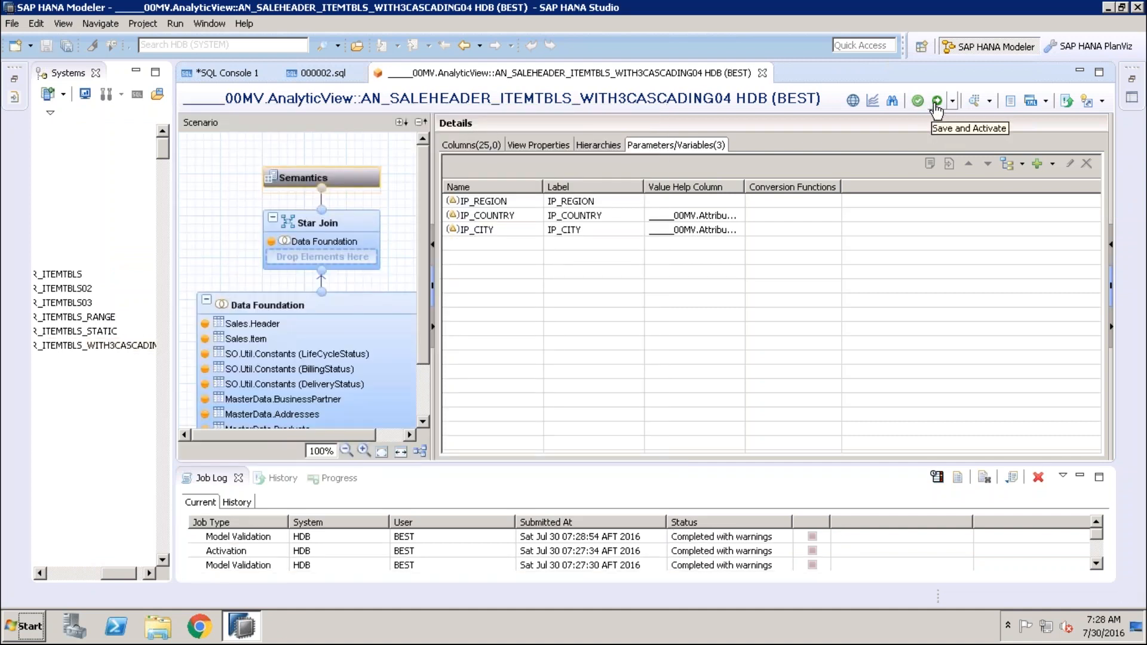
left_click(936, 106)
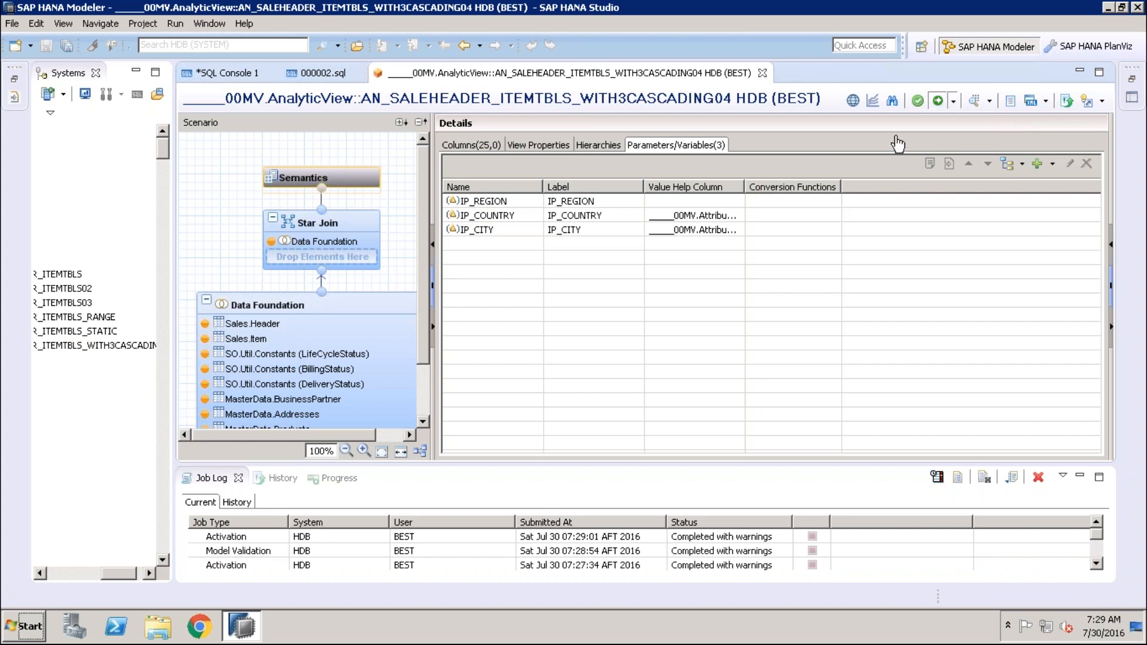
left_click(717, 318)
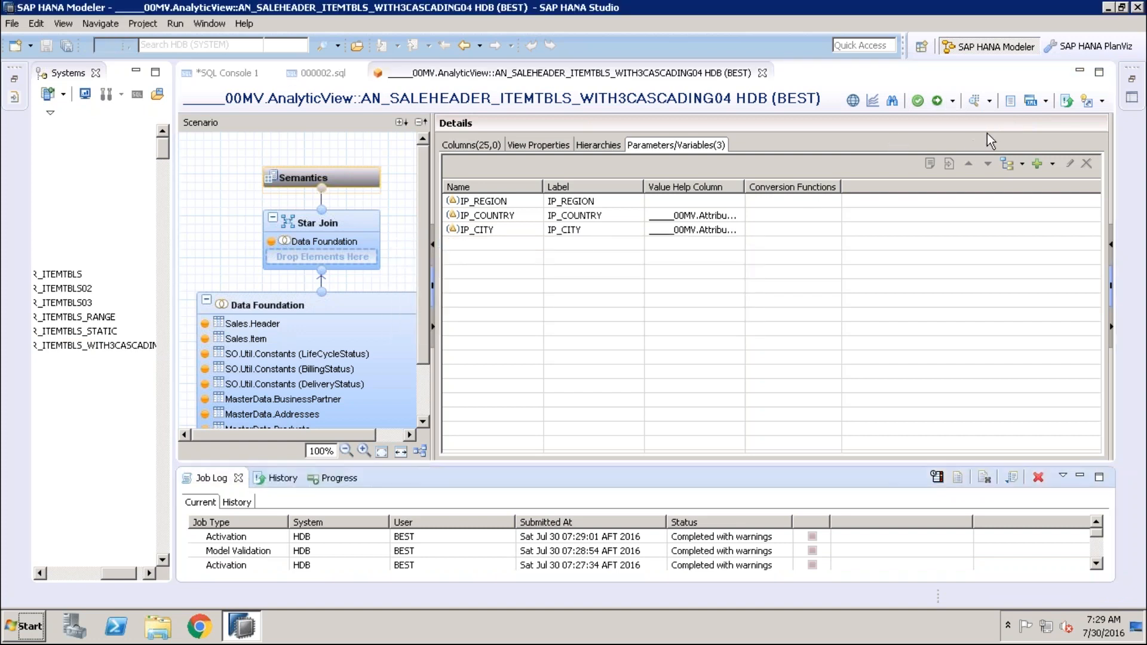
Step: Run the analytic view's data preview with IP_REGION AMER, IP_COUNTRY US and IP_CITY Chicago Illinois
left_click(971, 108)
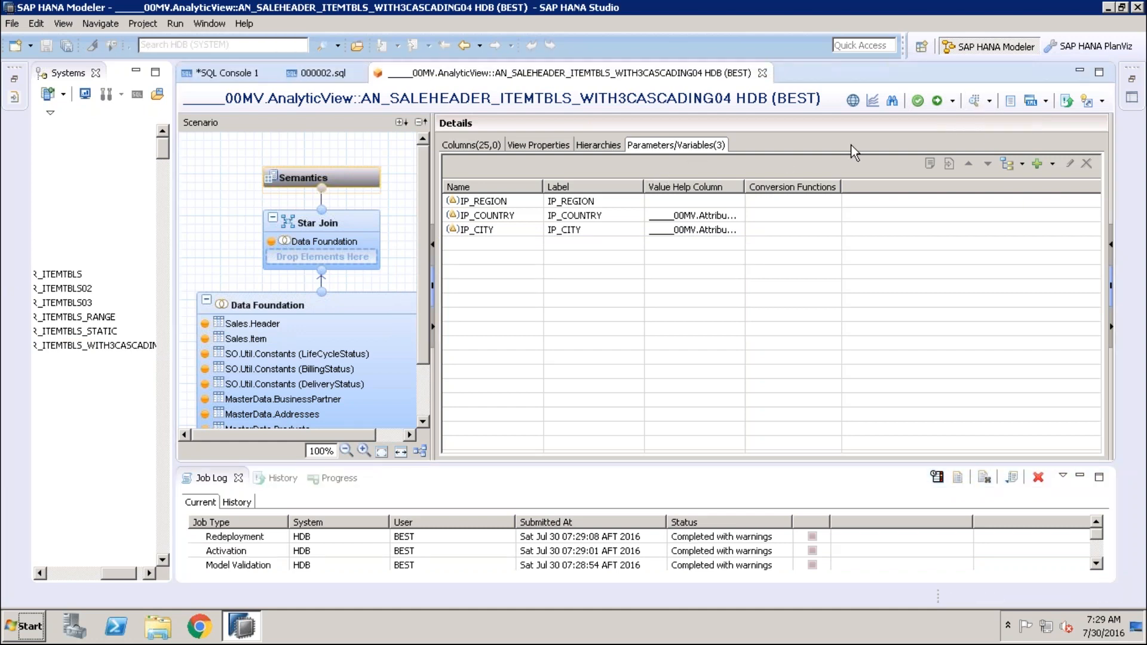
left_click(585, 222)
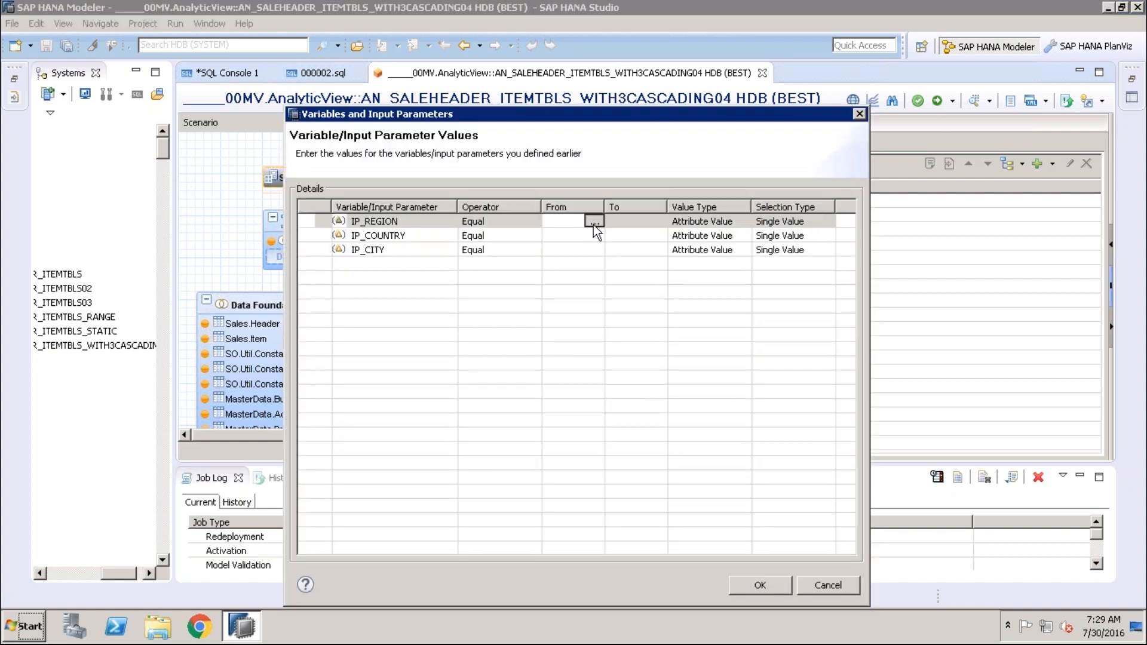
left_click(594, 223)
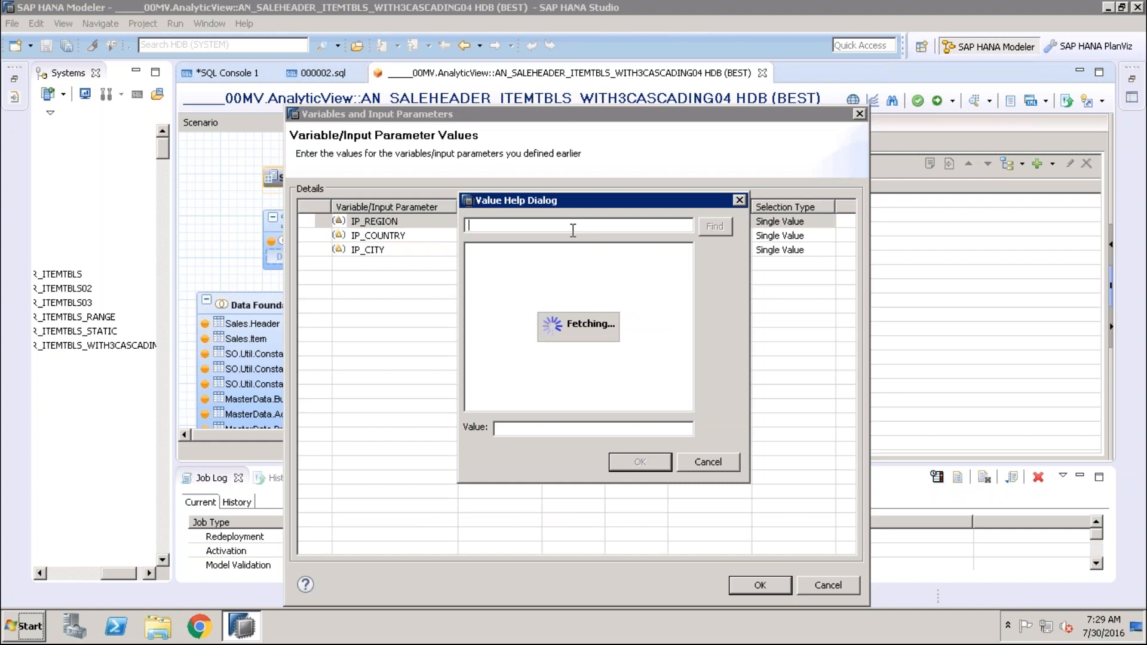
left_click(485, 260)
left_click(641, 462)
left_click(600, 236)
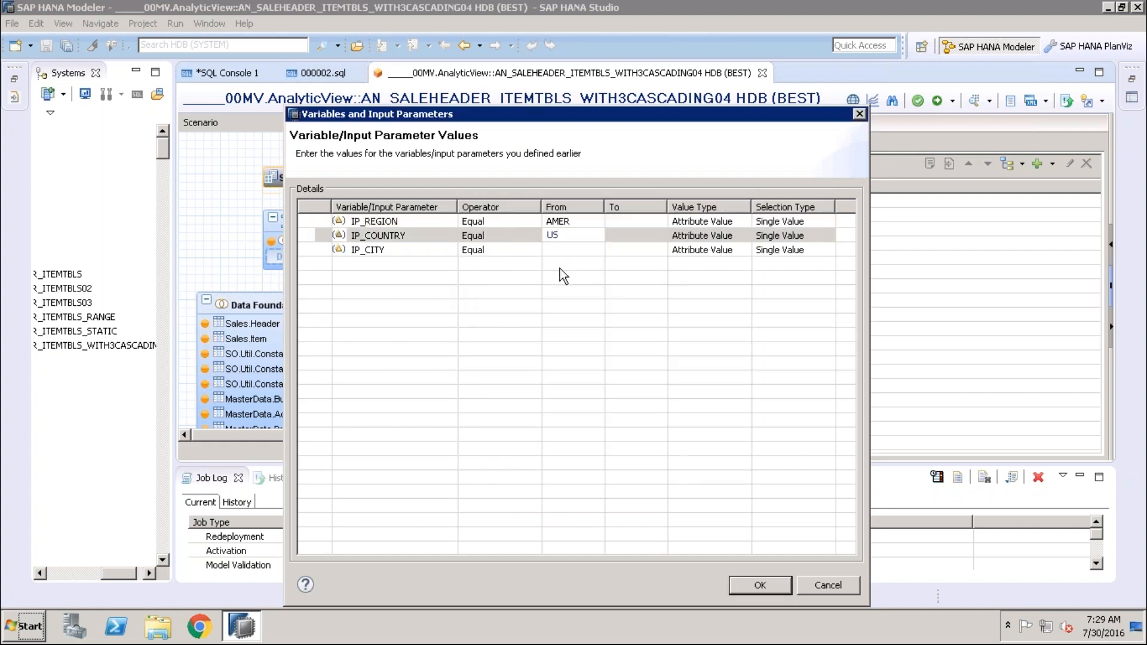
left_click(585, 250)
left_click(592, 251)
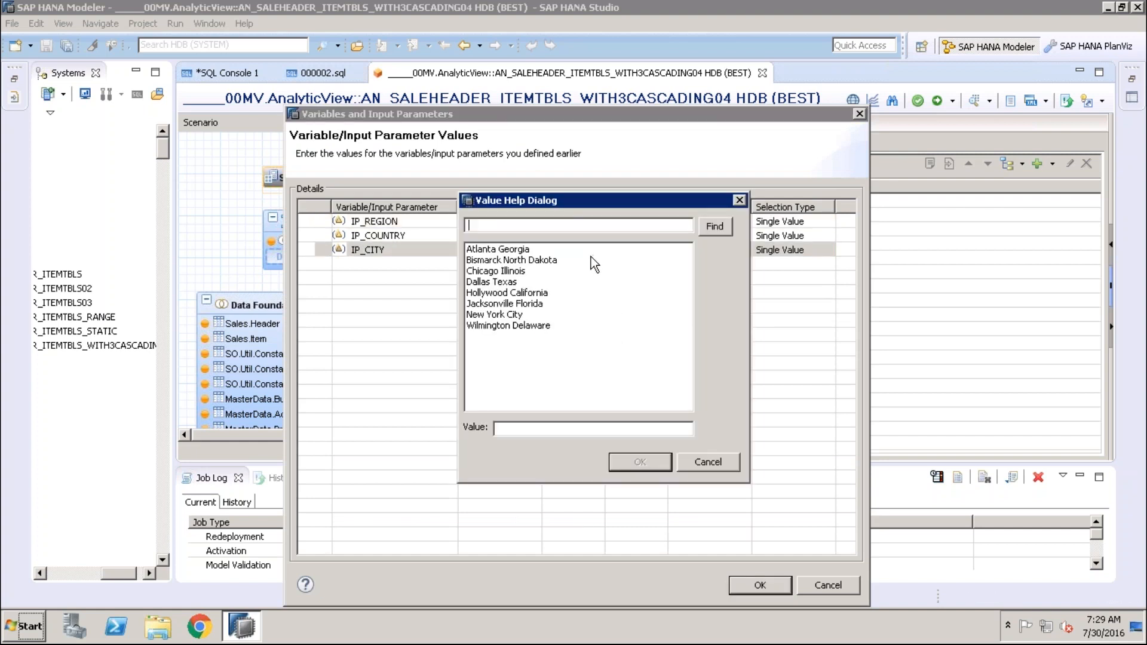
left_click(493, 272)
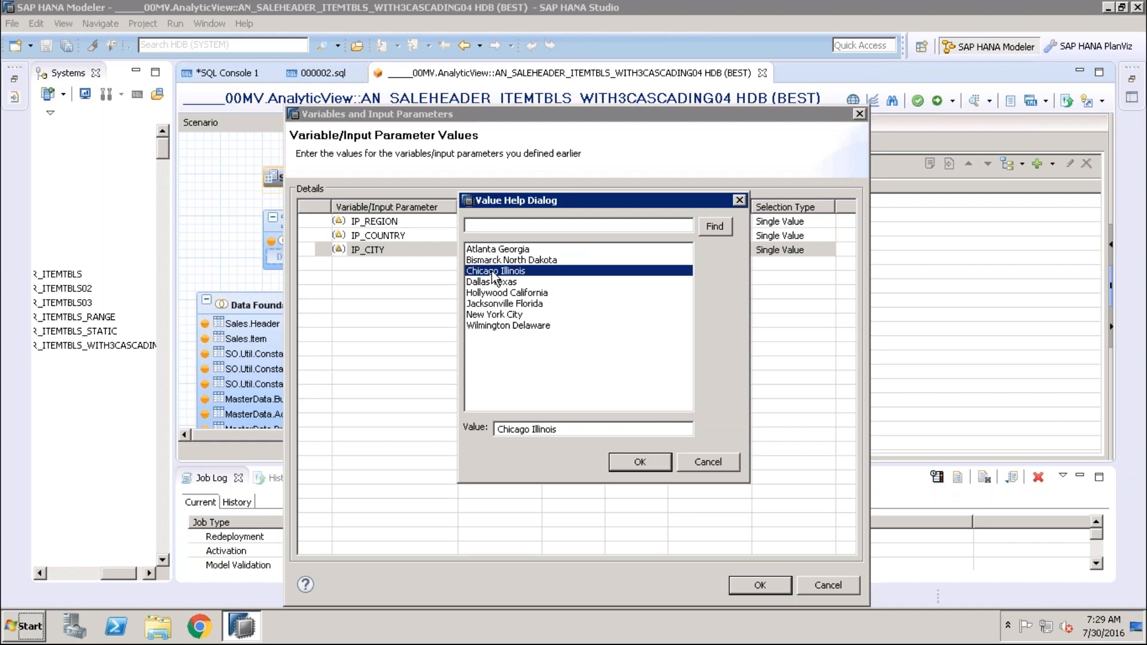
left_click(640, 462)
left_click(745, 588)
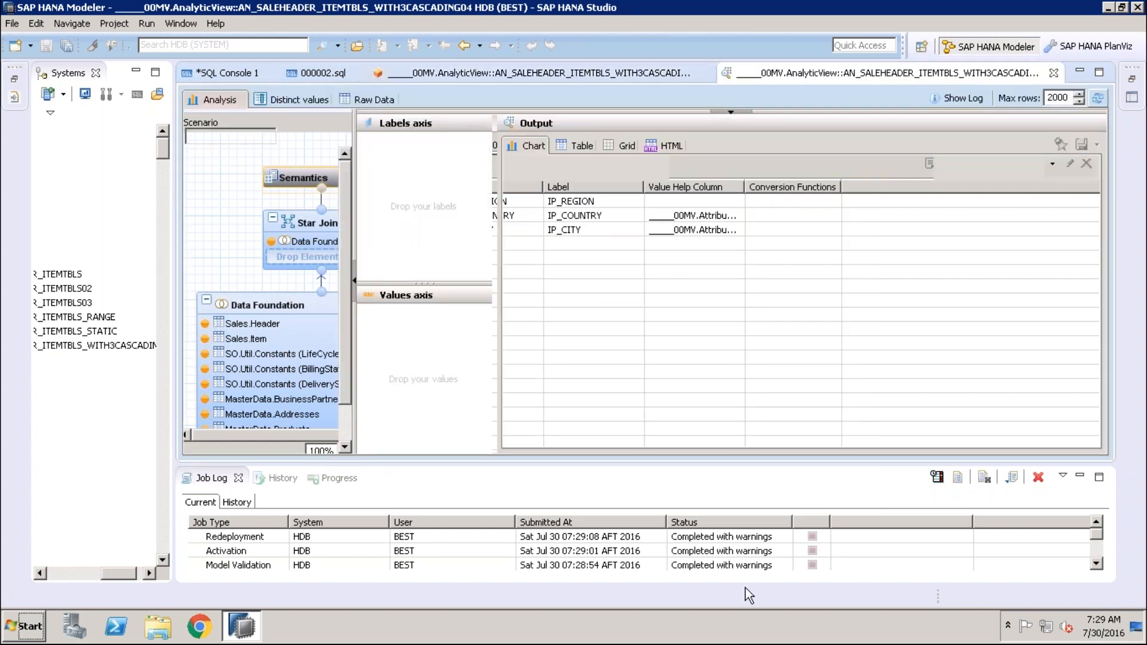
Step: Show the new preview's raw data with a wider CITY column and examine the generated SQL in its log
left_click(373, 99)
left_click_drag(497, 140, 608, 222)
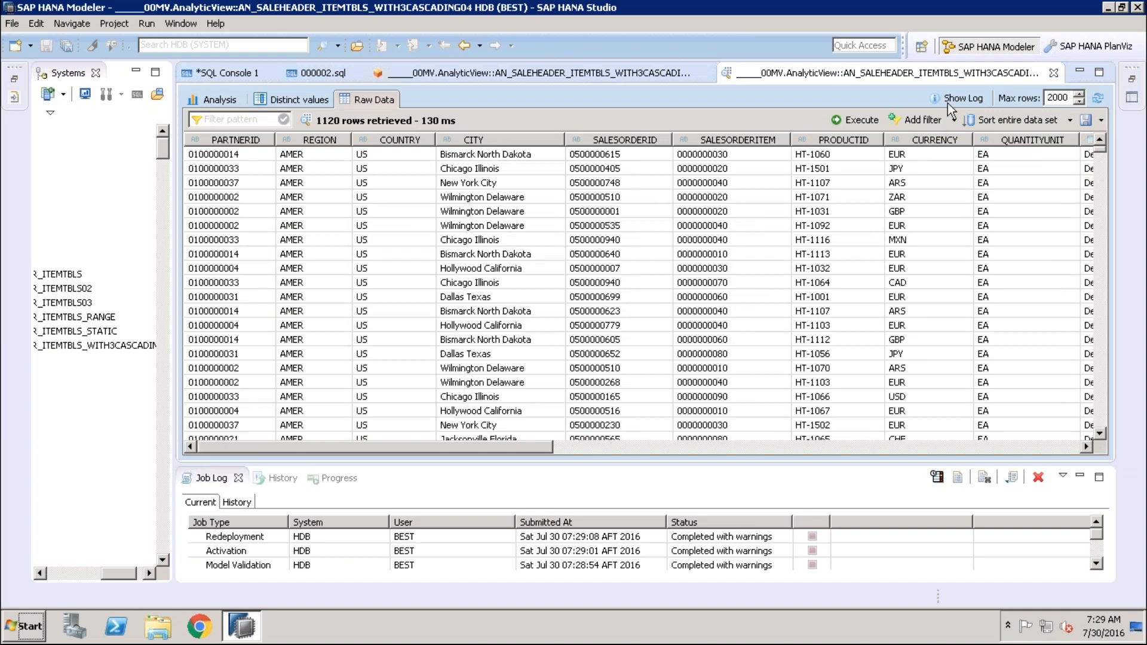
left_click(963, 99)
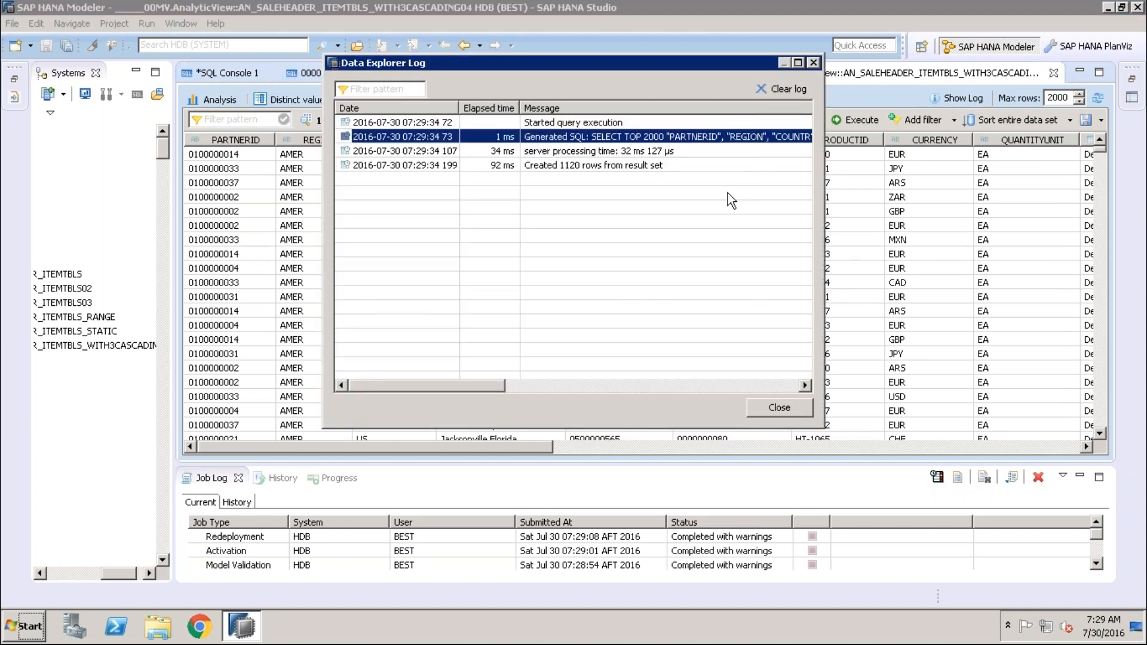
double_click(726, 137)
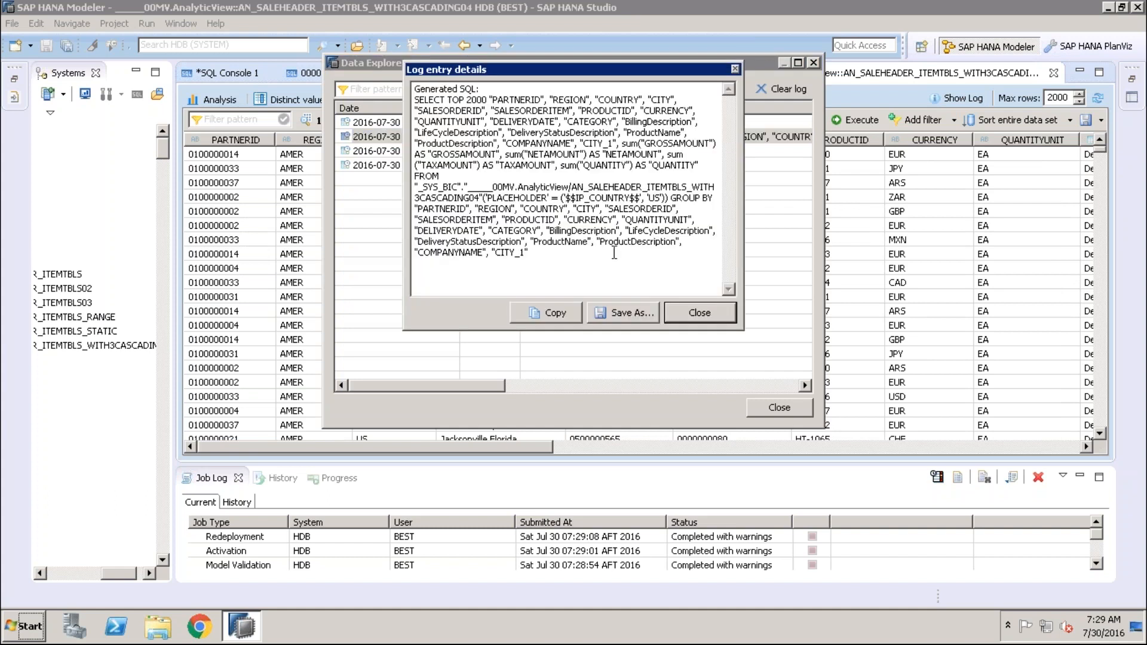
left_click(699, 313)
left_click(771, 409)
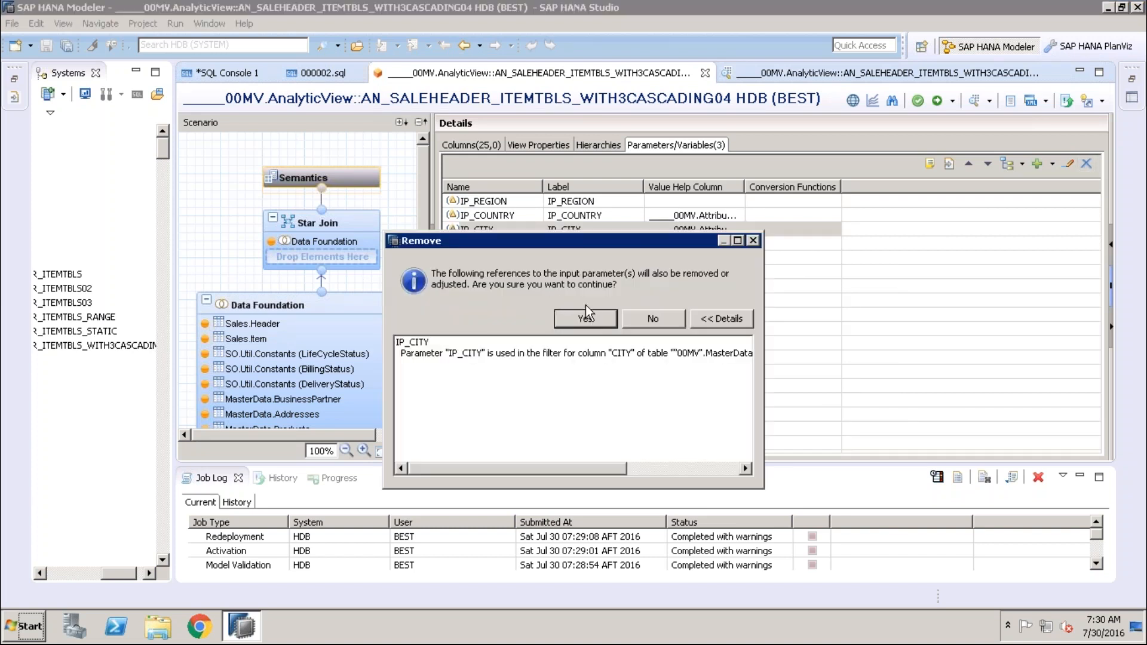
Step: Remove the IP_CITY input parameter from the analytic view together with its reference in the CITY column filter
left_click(587, 309)
key("Return")
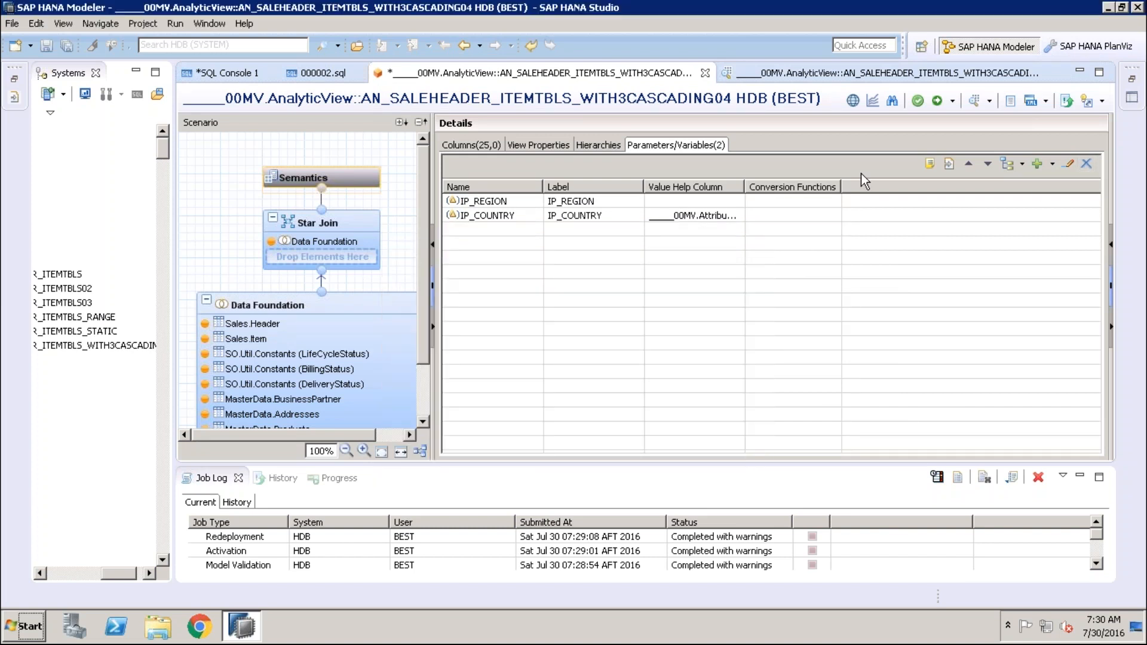
Step: Create a new input parameter named IP_CITY with the parameter type Column
left_click(1052, 164)
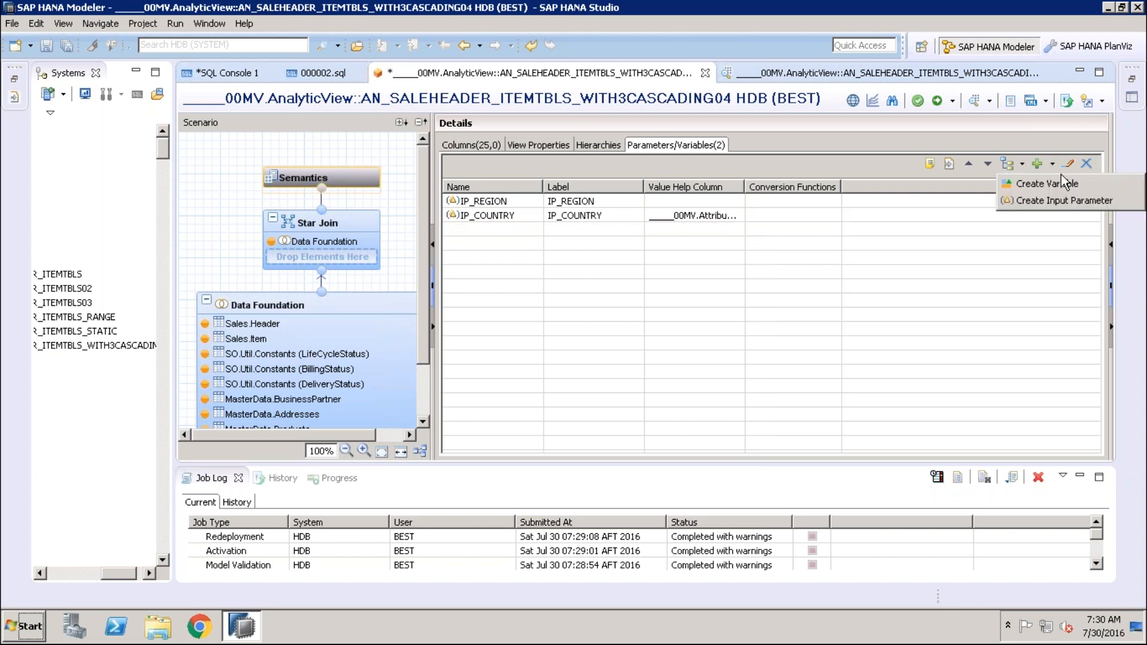
left_click(1015, 203)
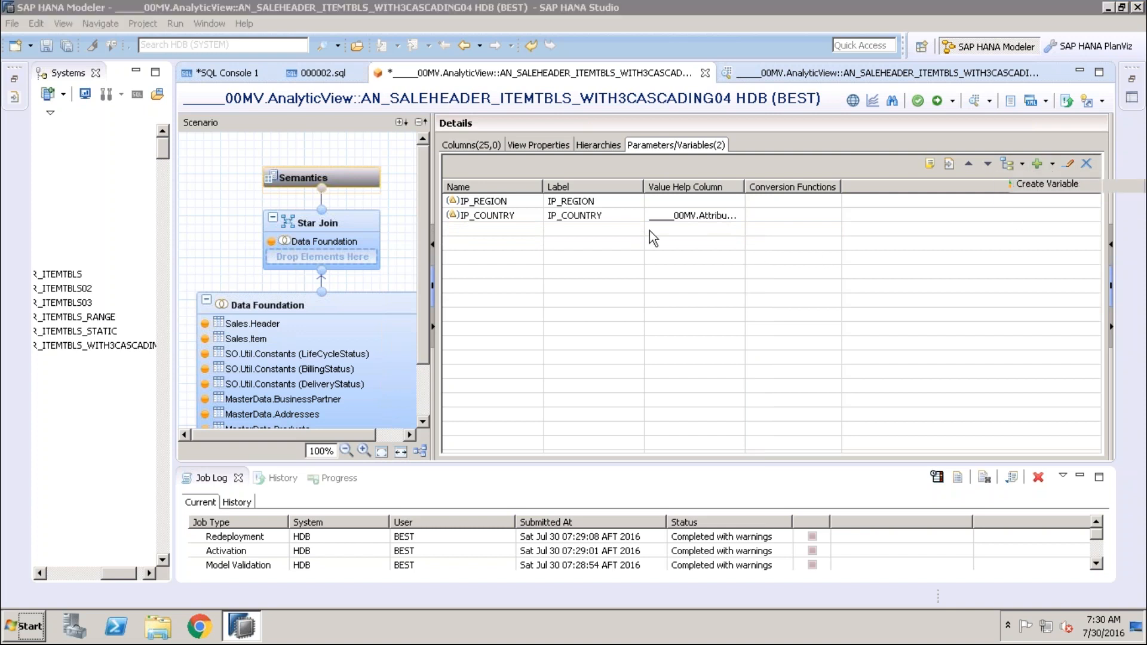
type("IP_CITY")
key("Tab")
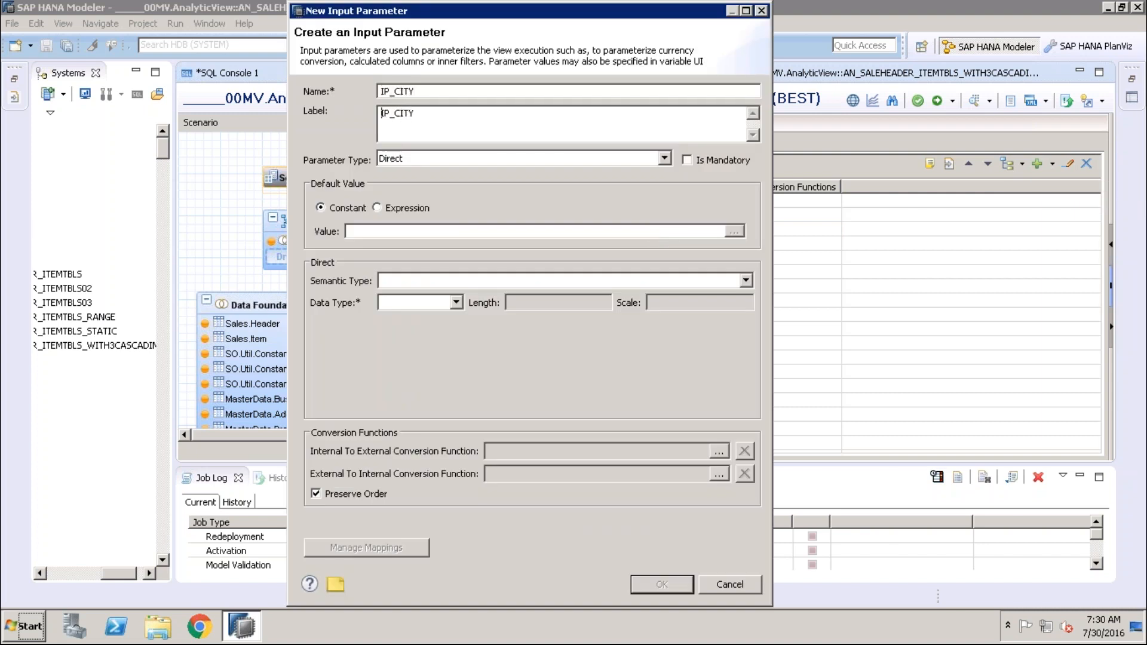
left_click(664, 158)
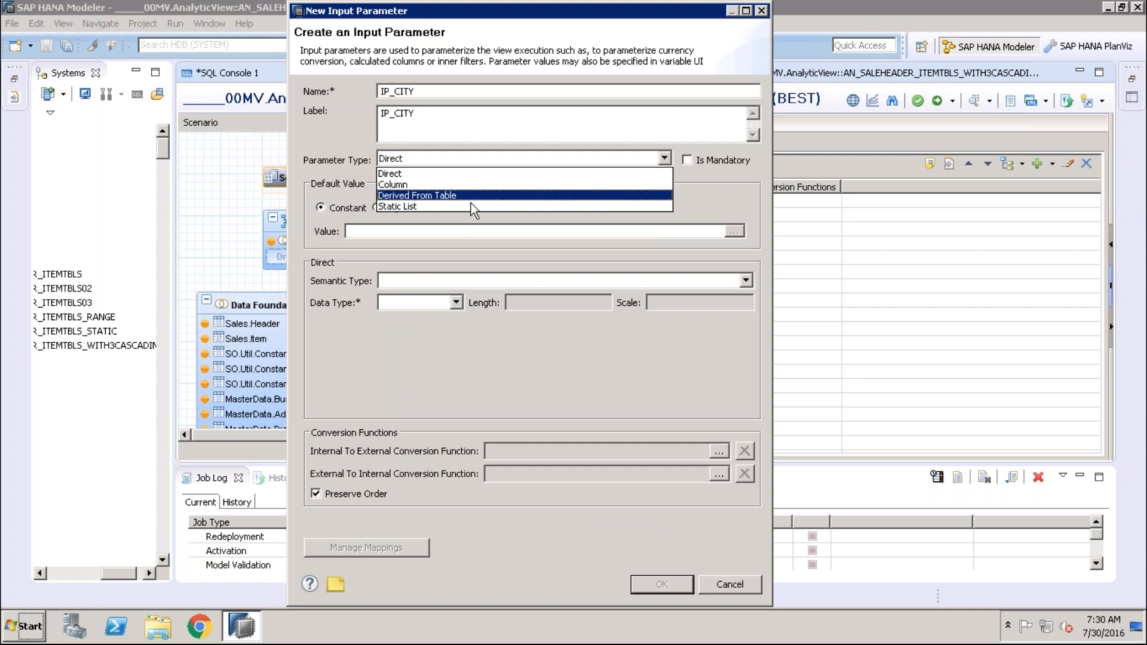
left_click(418, 188)
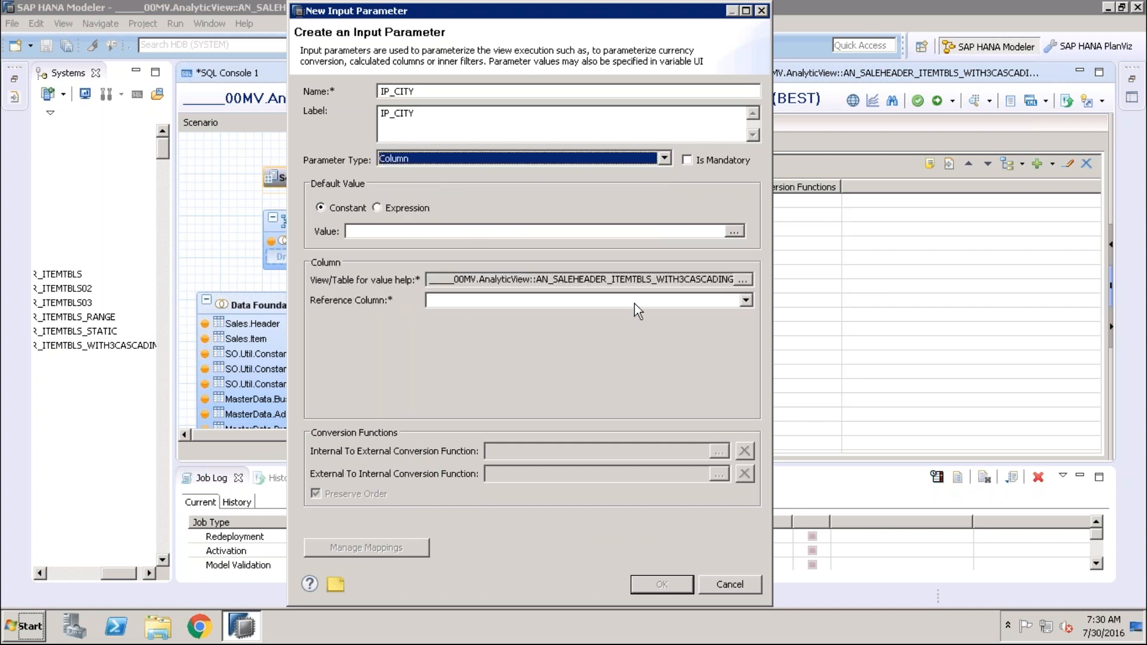
Step: Use ZAT_BP_WITH3CASCADING0004_2NDVALUE as IP_CITY's value help view with reference column CITY, then save the parameter and validate the analytic view
left_click(746, 280)
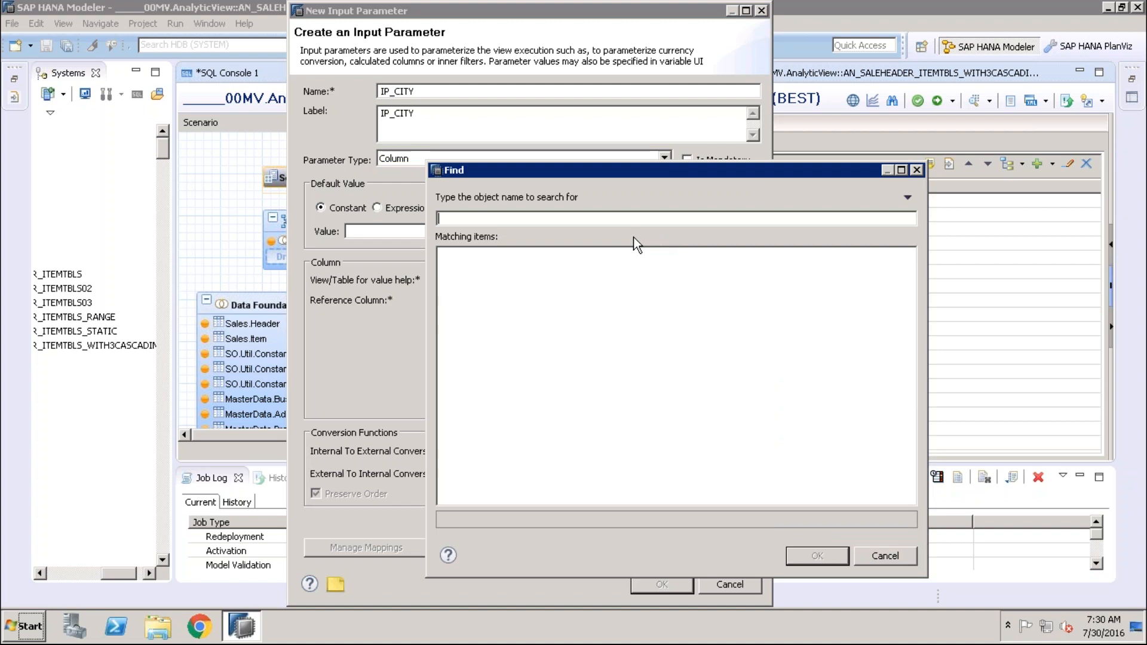
type("zat")
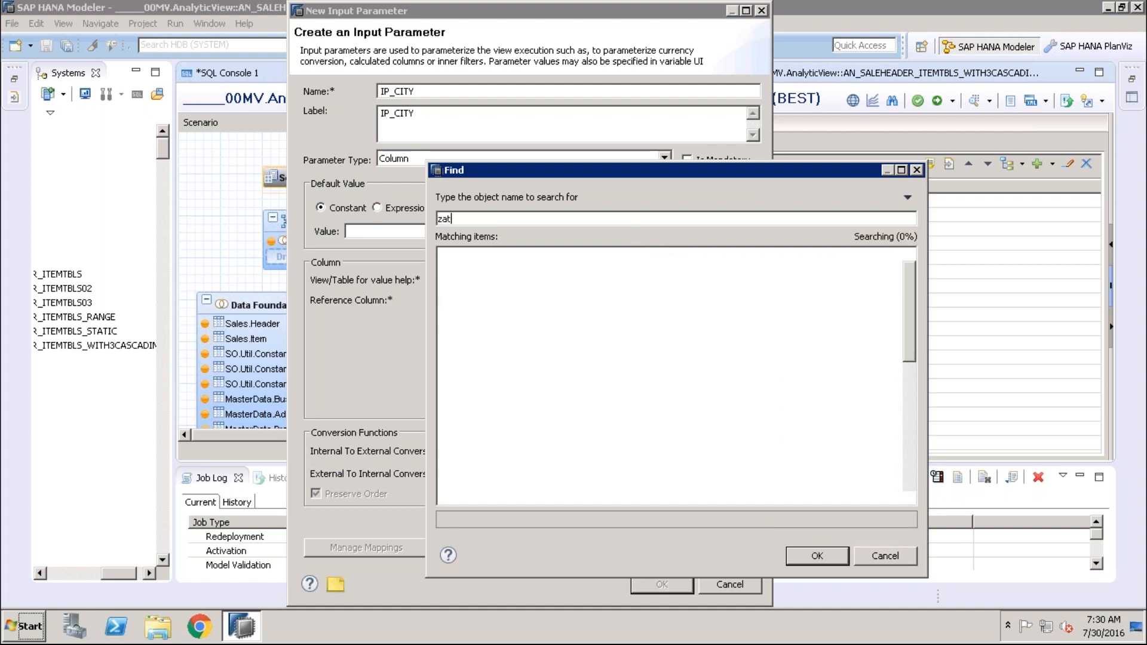
type("_BP")
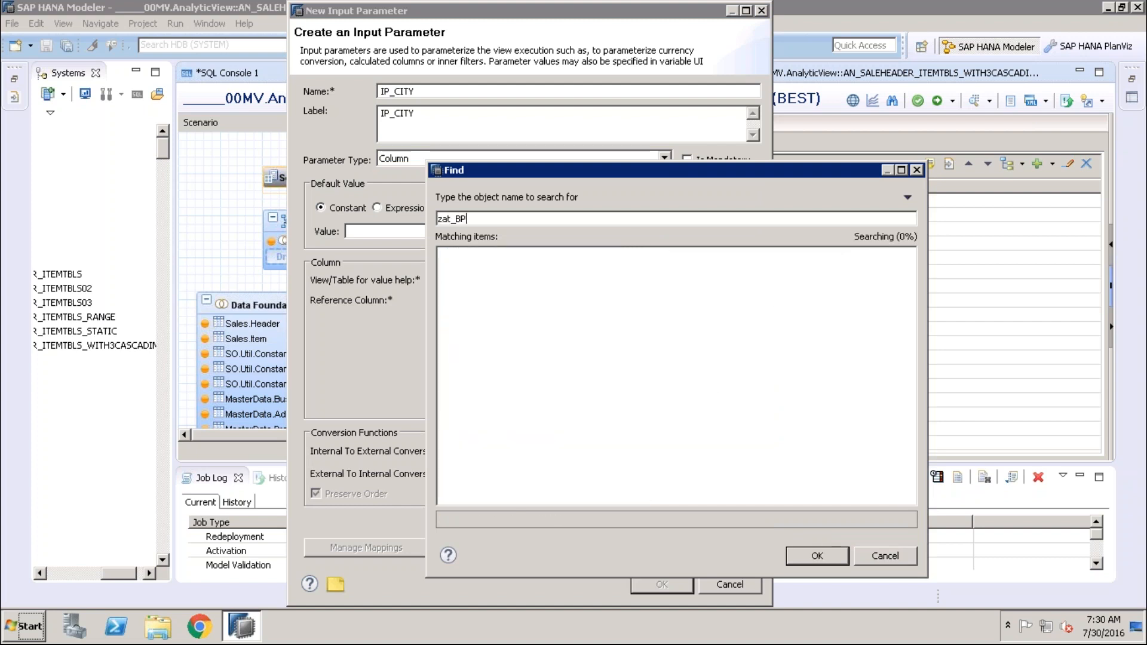
type("_")
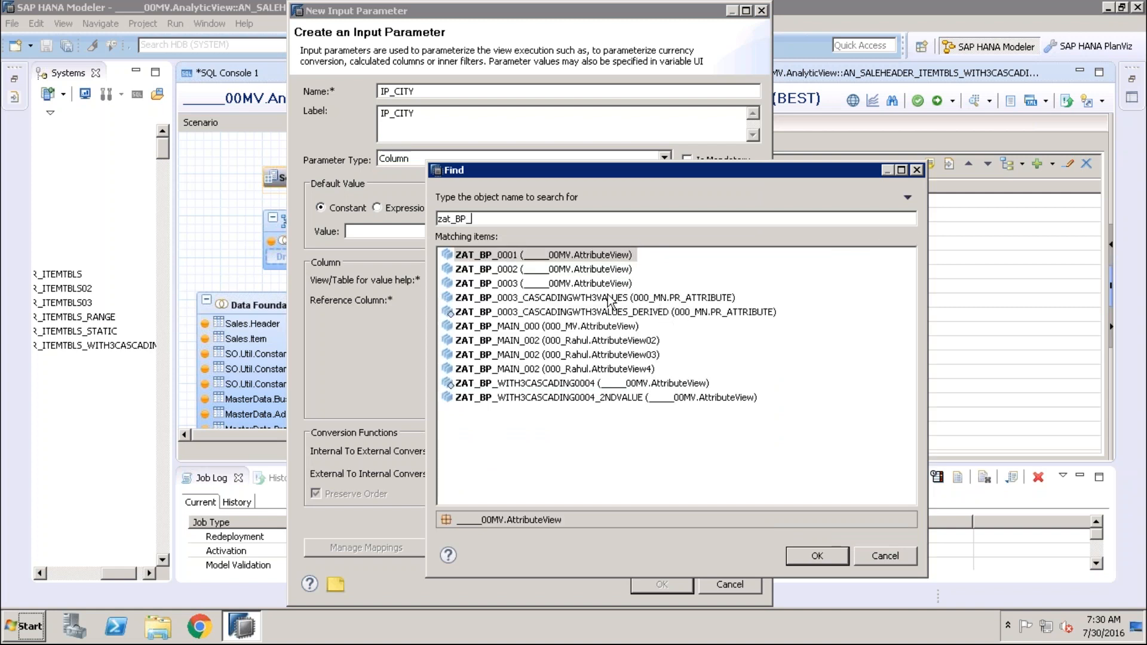
left_click(612, 400)
double_click(608, 398)
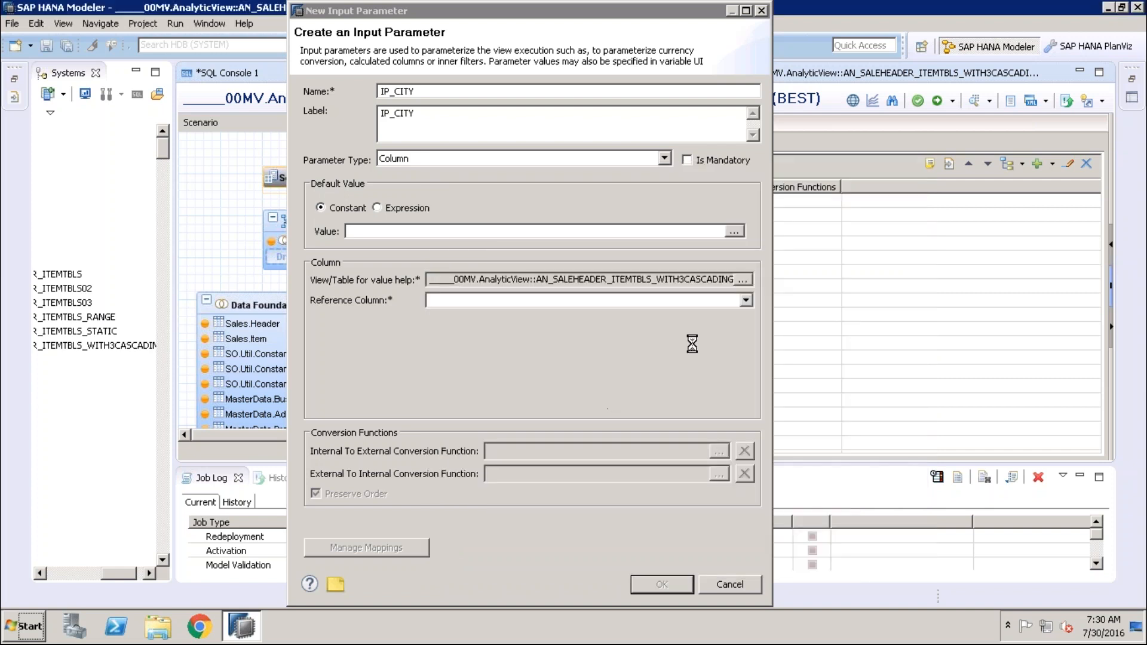
left_click(746, 301)
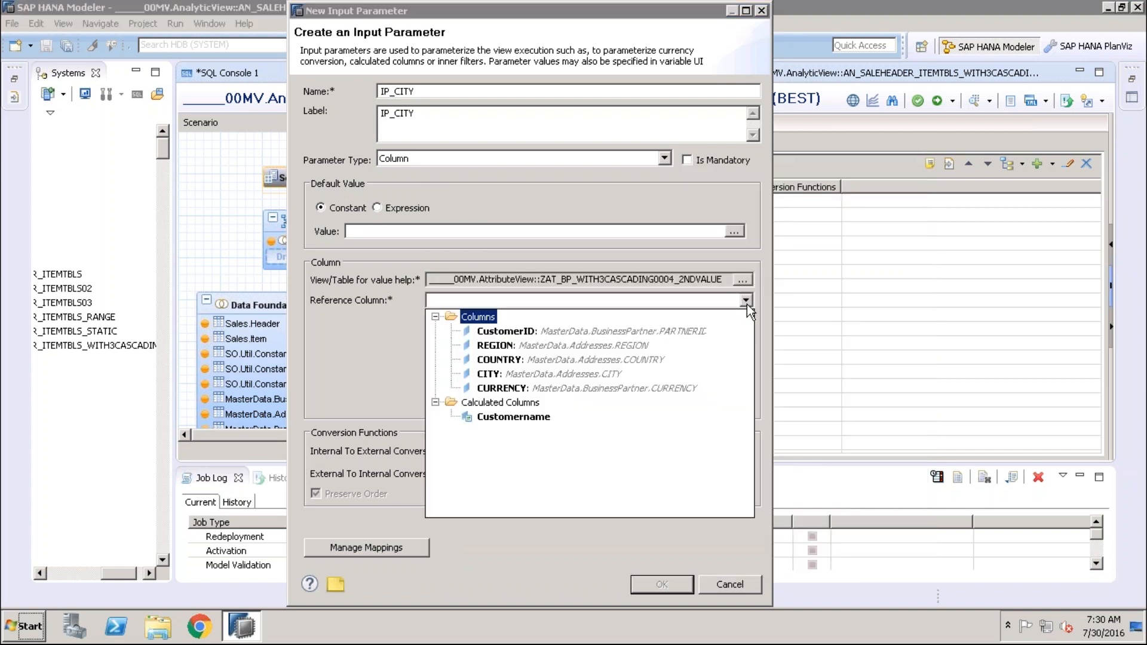
left_click(489, 374)
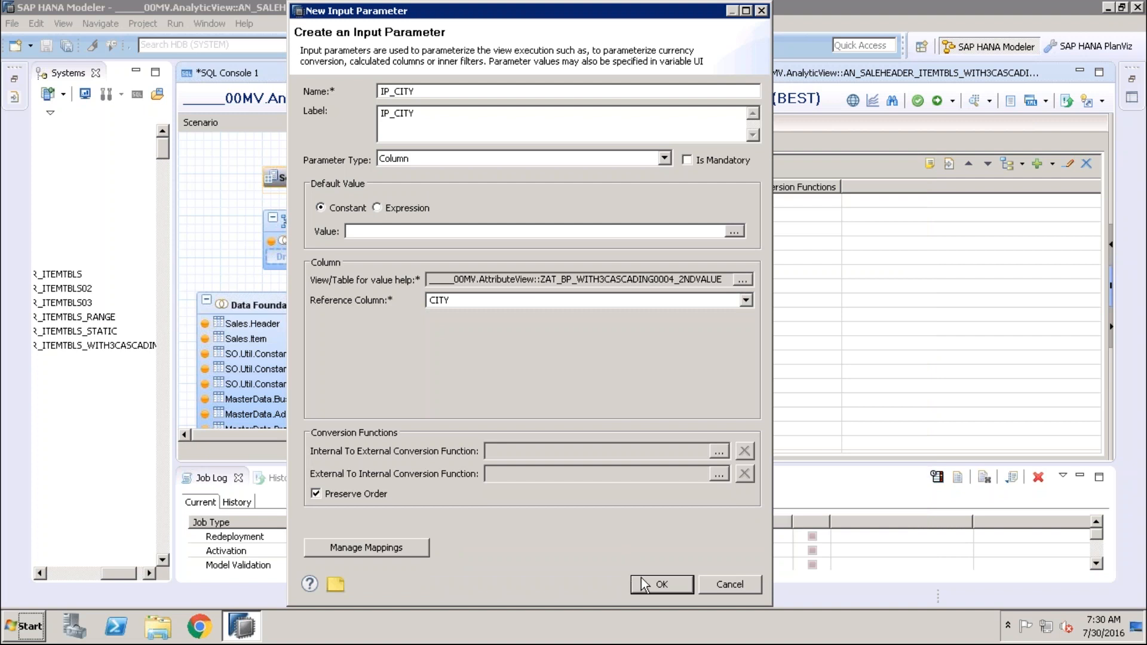
key("Return")
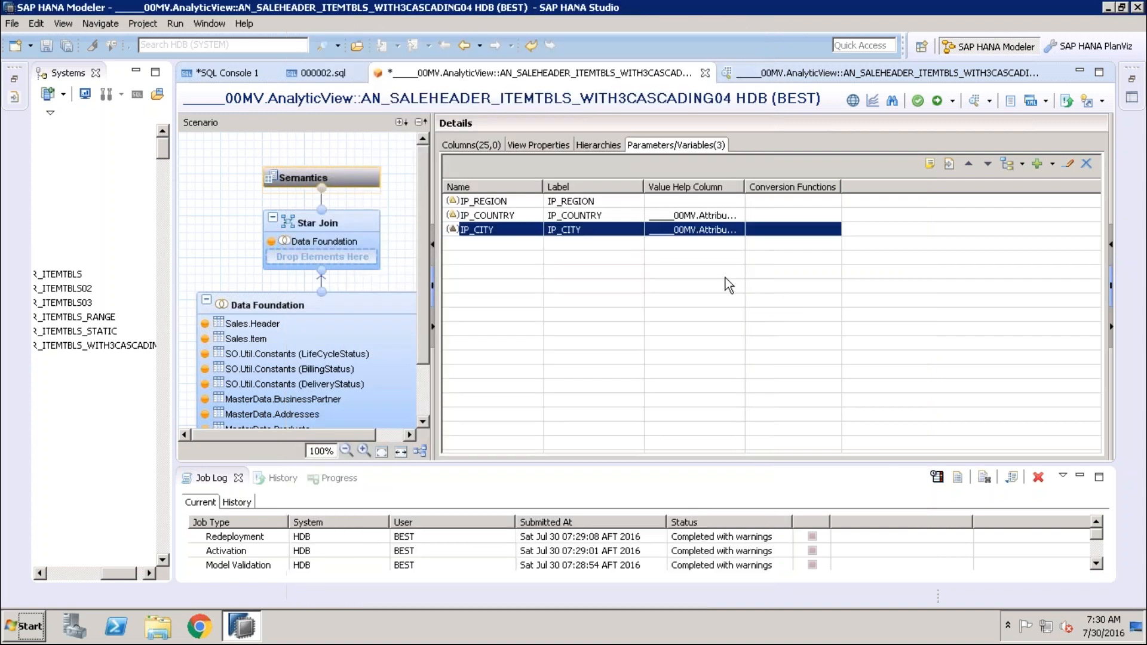
left_click(918, 101)
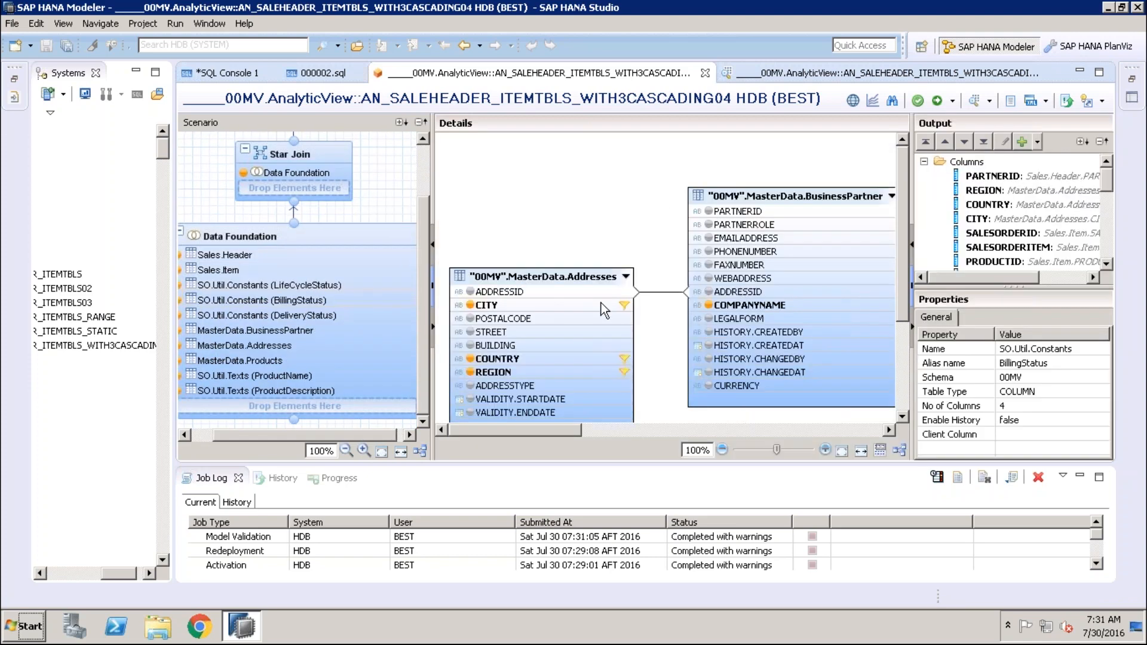
Step: Change the filter operator of the CITY column in the MasterData.Addresses table to List of values
right_click(601, 304)
left_click(623, 328)
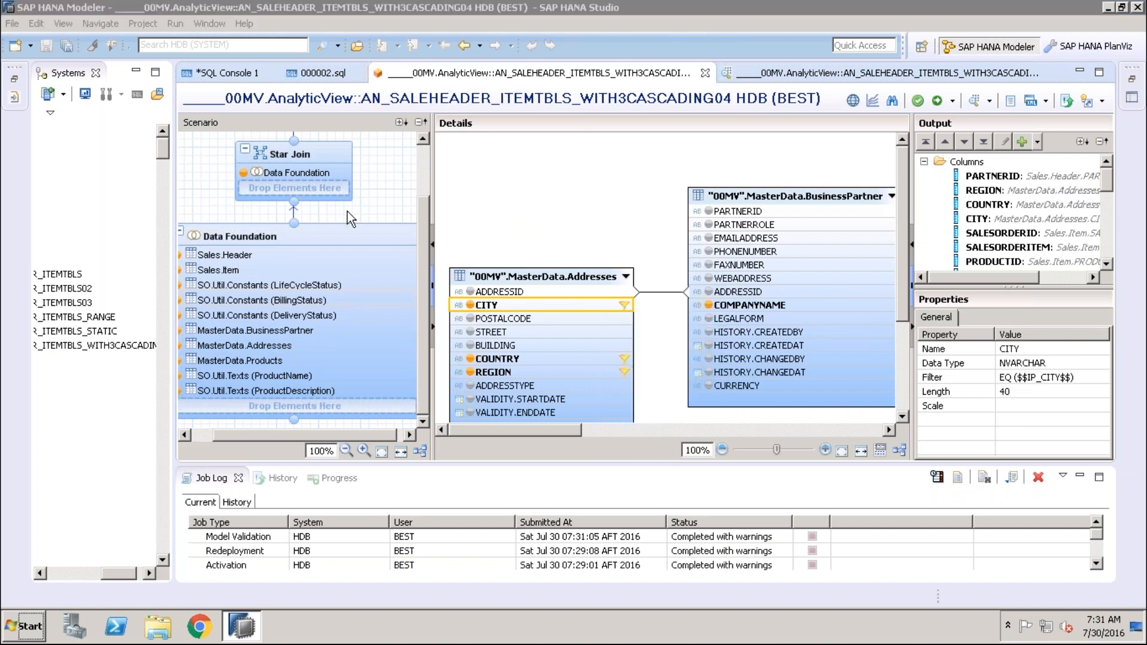
left_click(389, 144)
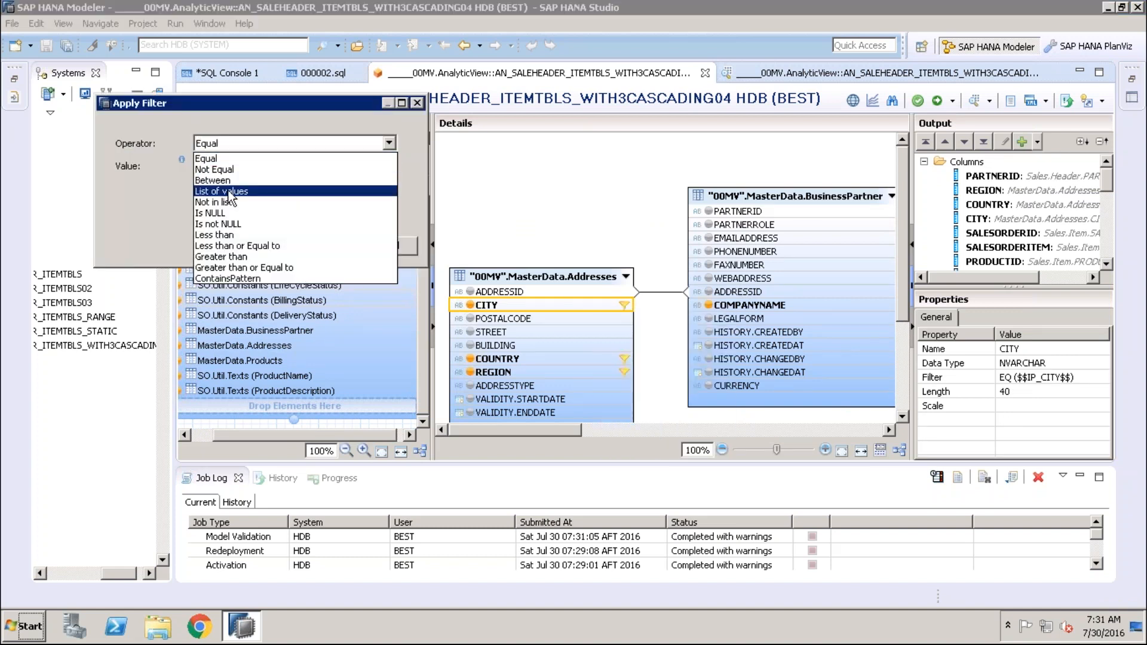
left_click(230, 191)
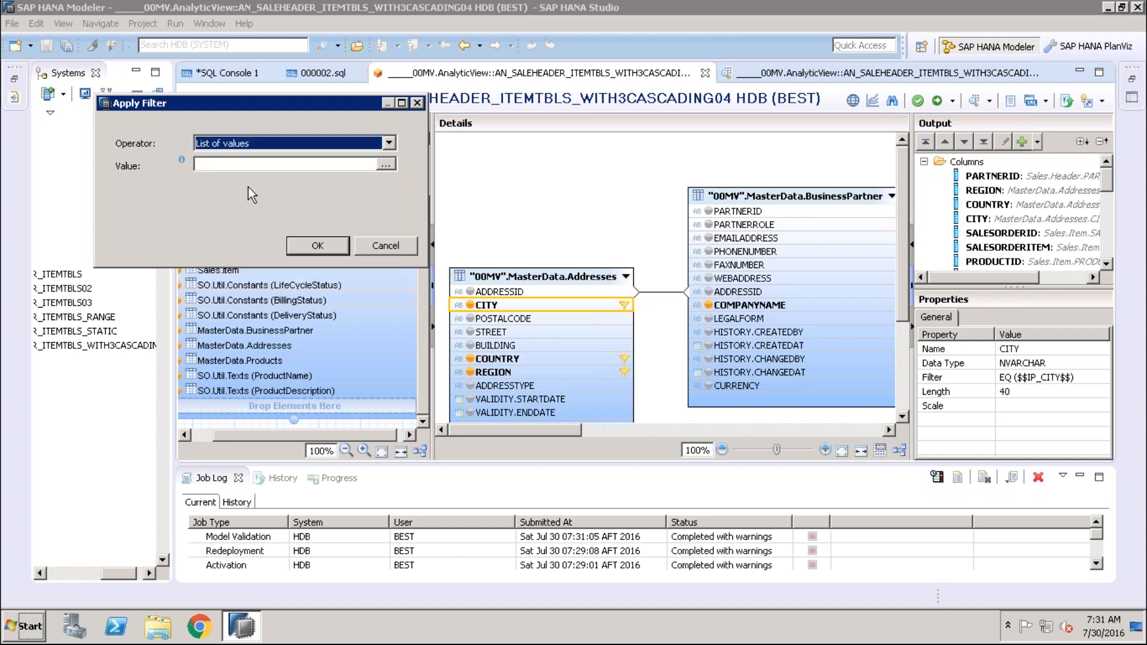
Step: Set the CITY filter's value to the input parameter IP_CITY and apply the filter
left_click(385, 164)
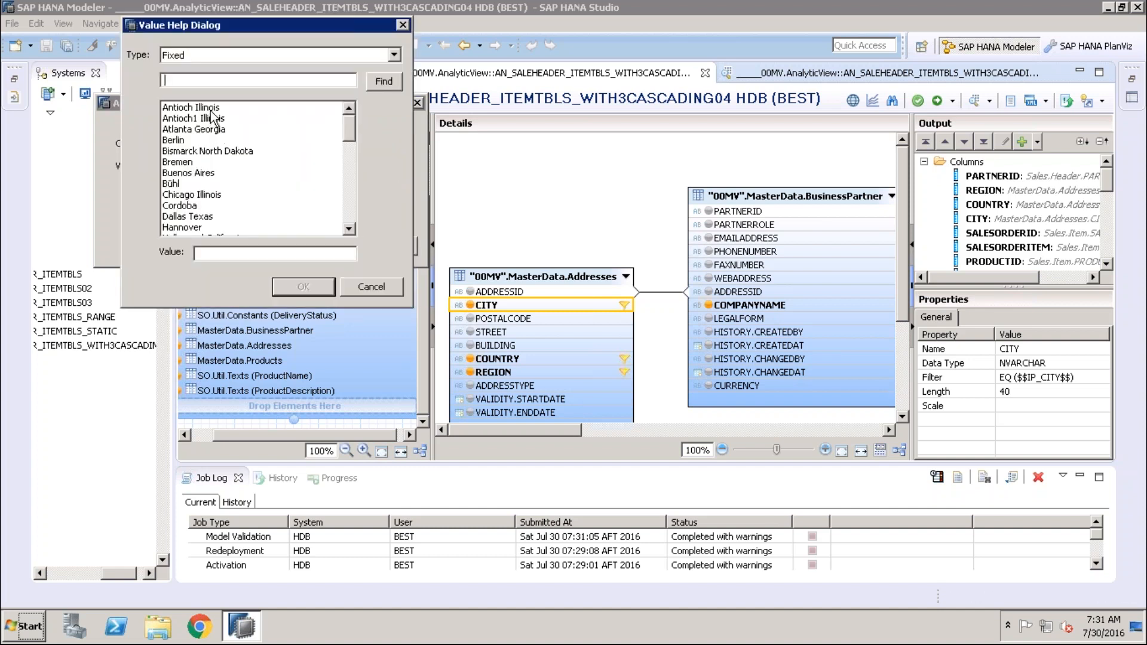
left_click(214, 109)
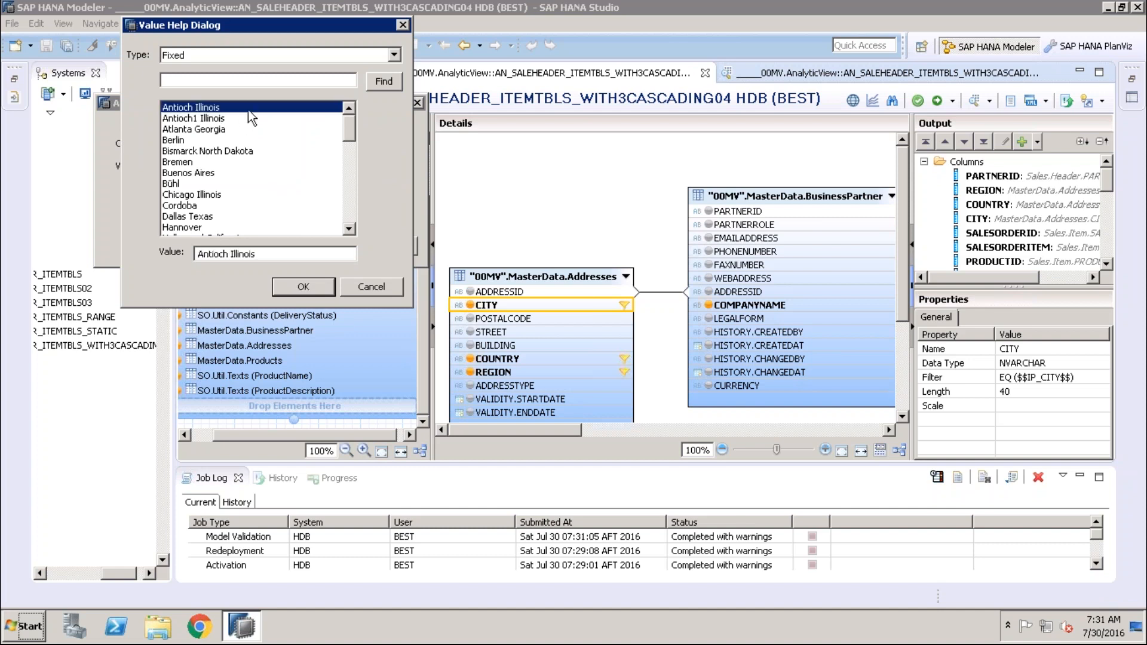
left_click(396, 55)
left_click(396, 55)
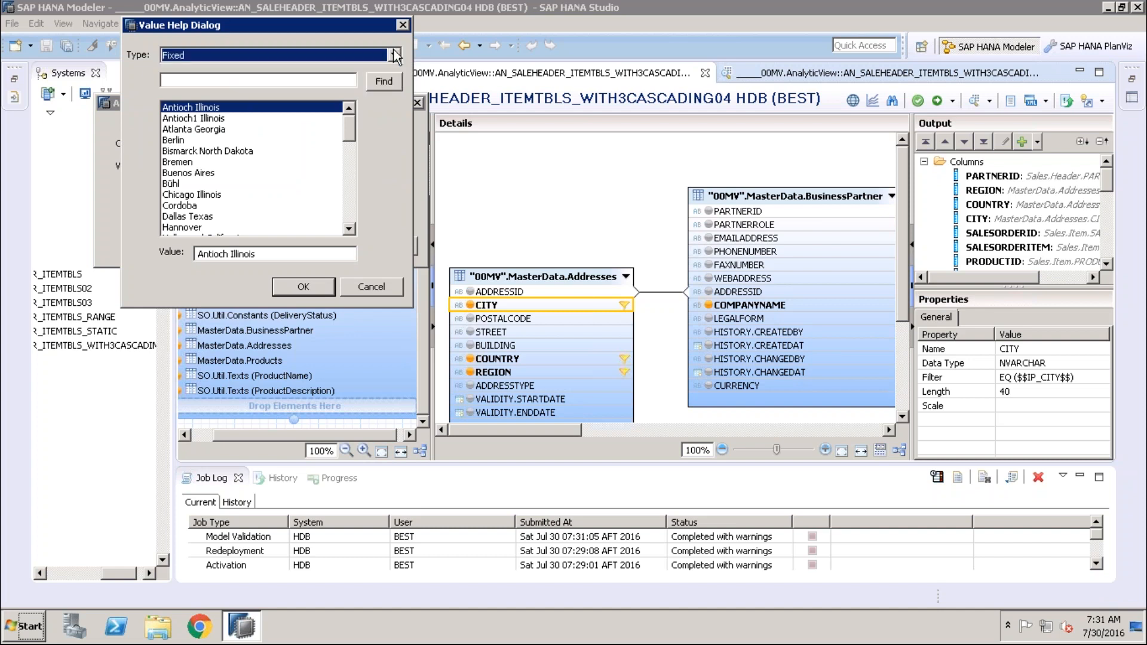
left_click(396, 55)
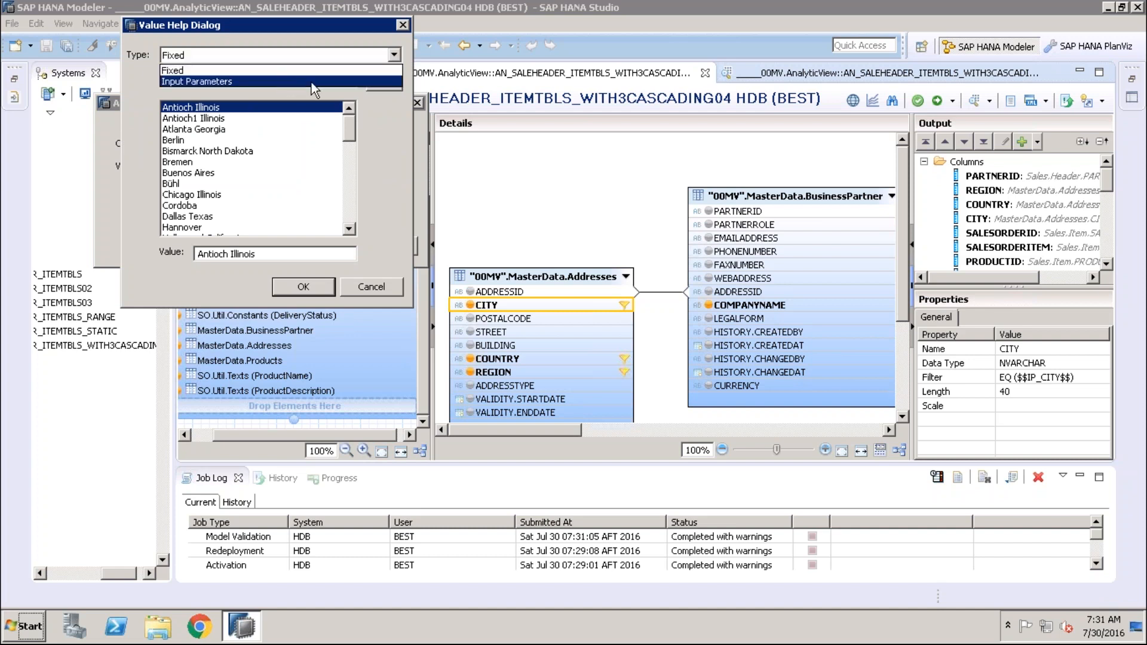
left_click(312, 84)
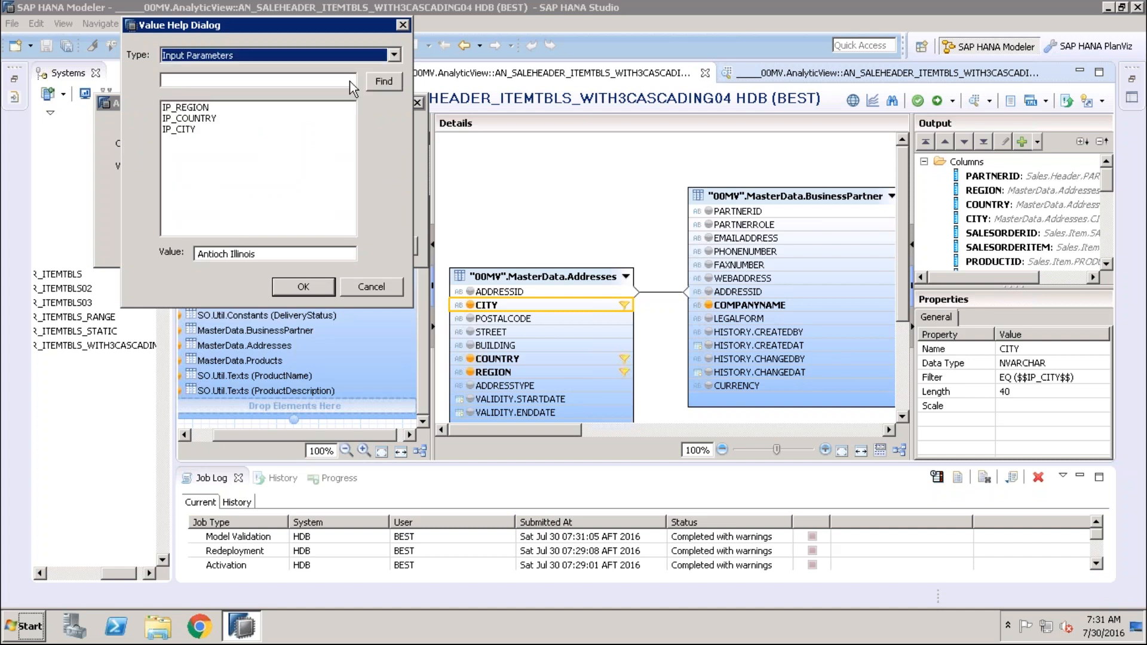
left_click(178, 129)
left_click(303, 287)
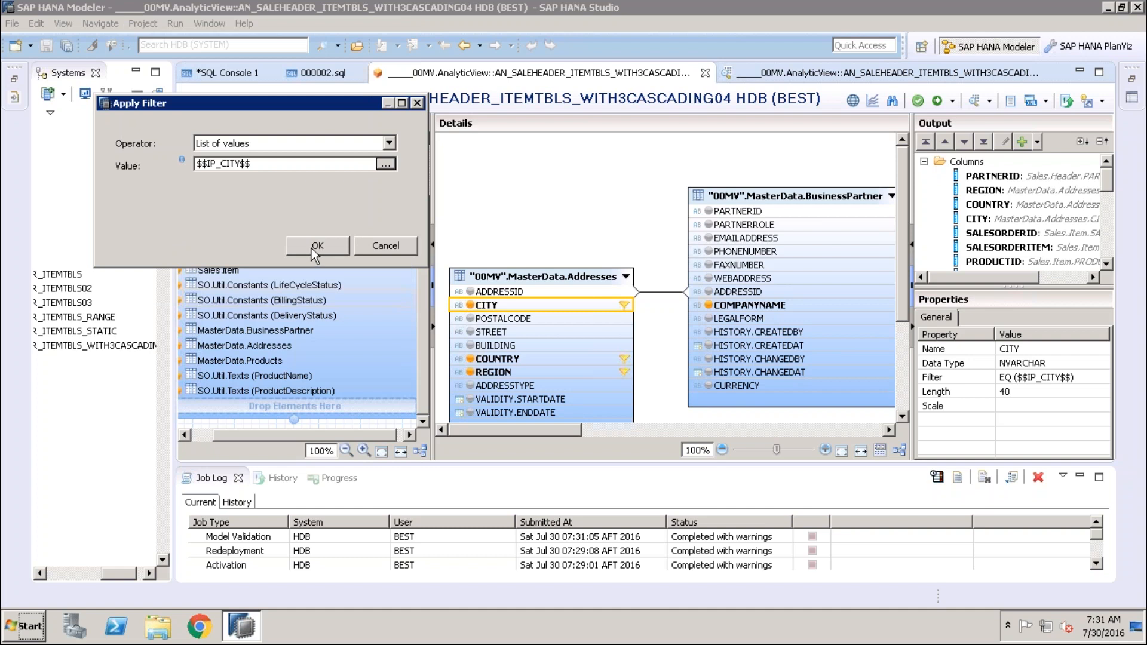
left_click(311, 247)
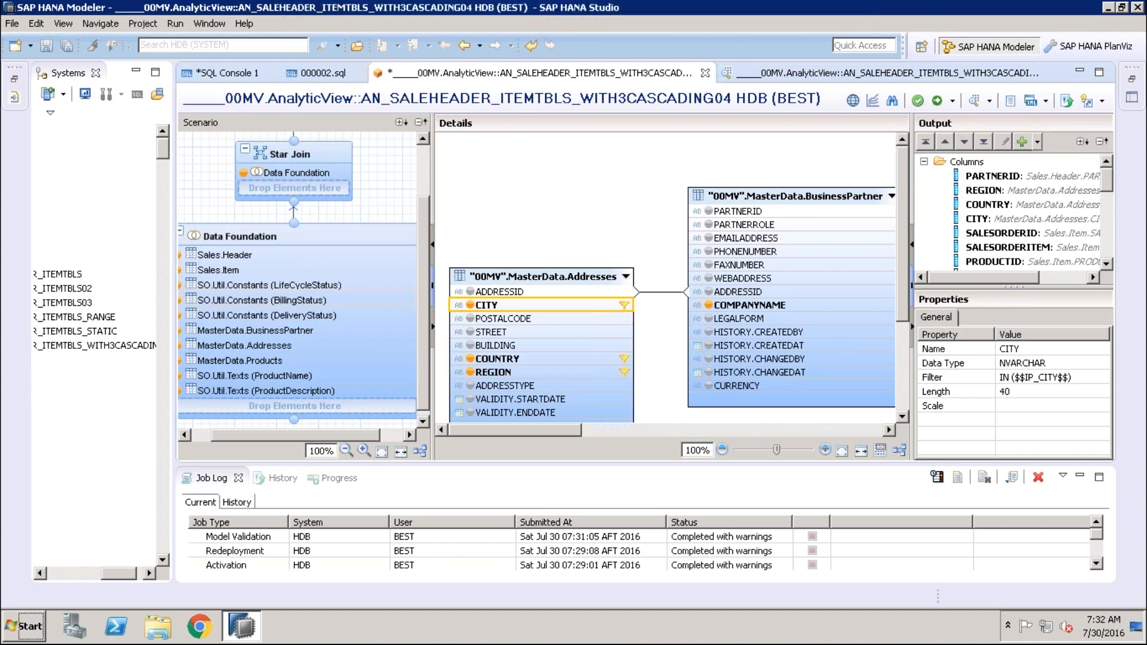
Step: Map IP_COUNTRY of IP_CITY's value help view to the analytic view's IP_COUNTRY parameter
scroll(291, 181, "up", 3)
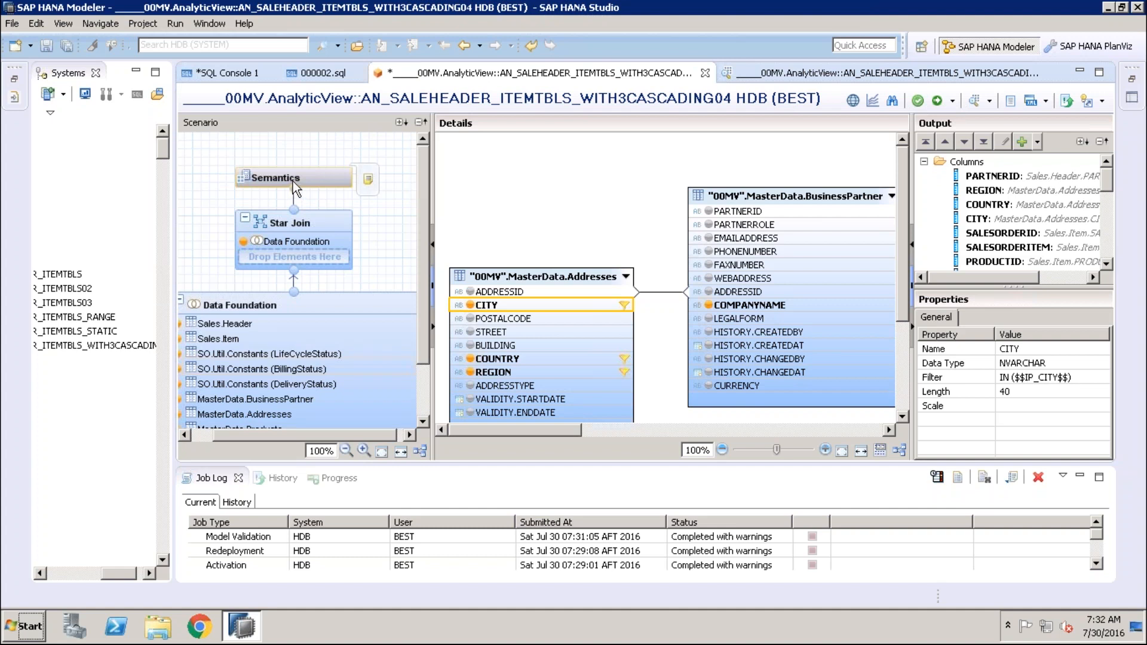
left_click(294, 179)
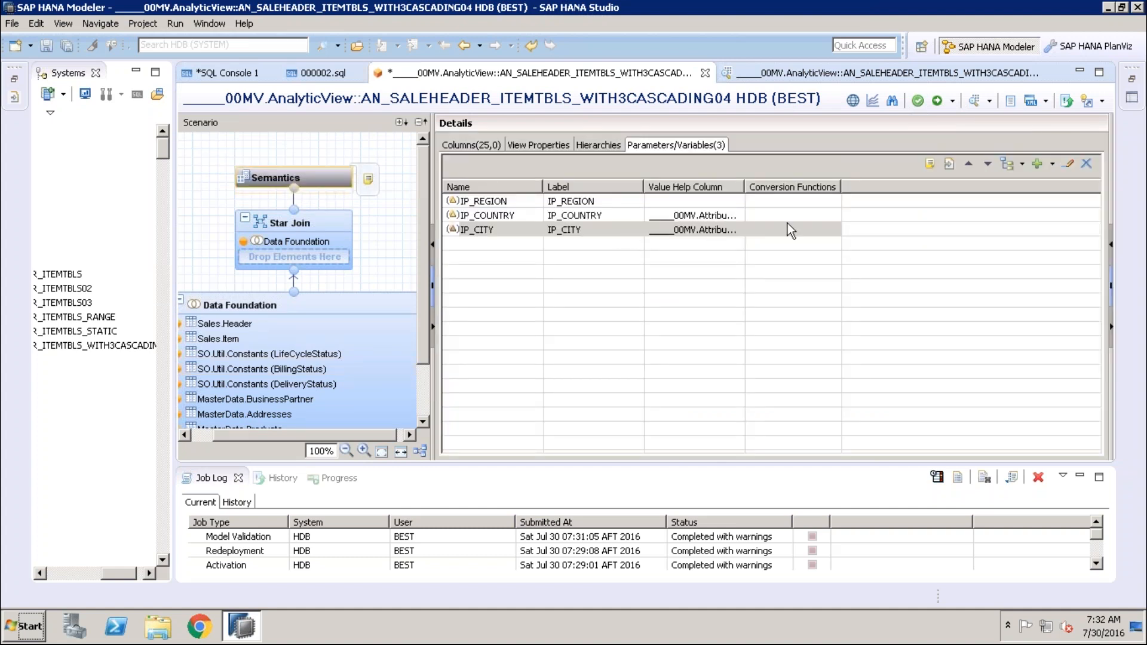
left_click(1021, 165)
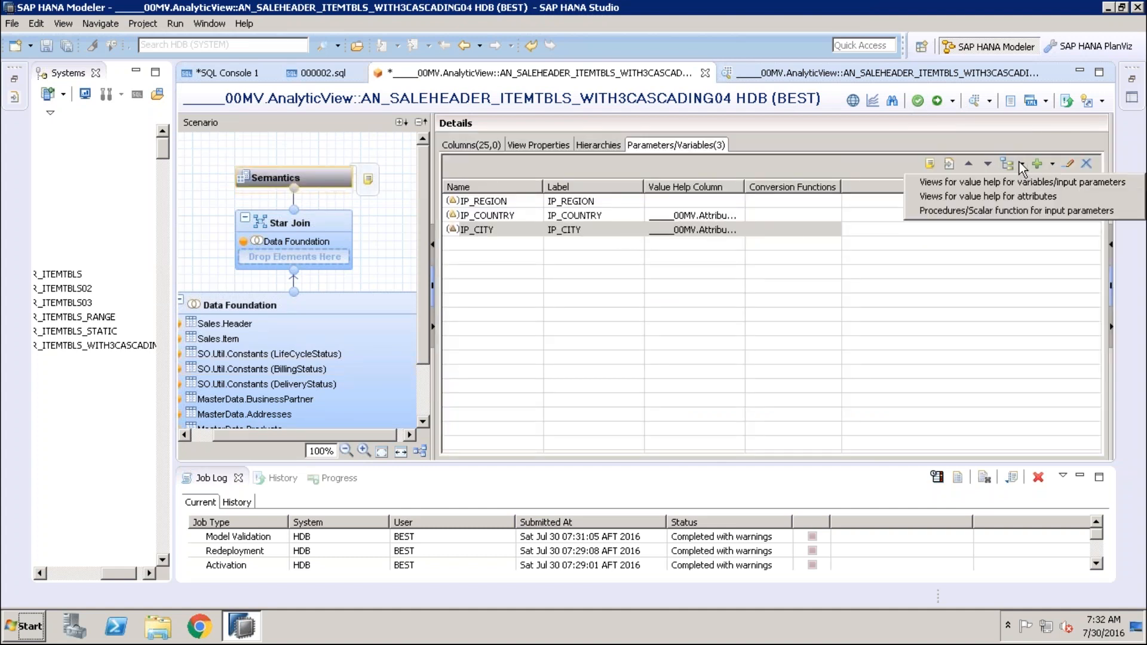
left_click(993, 185)
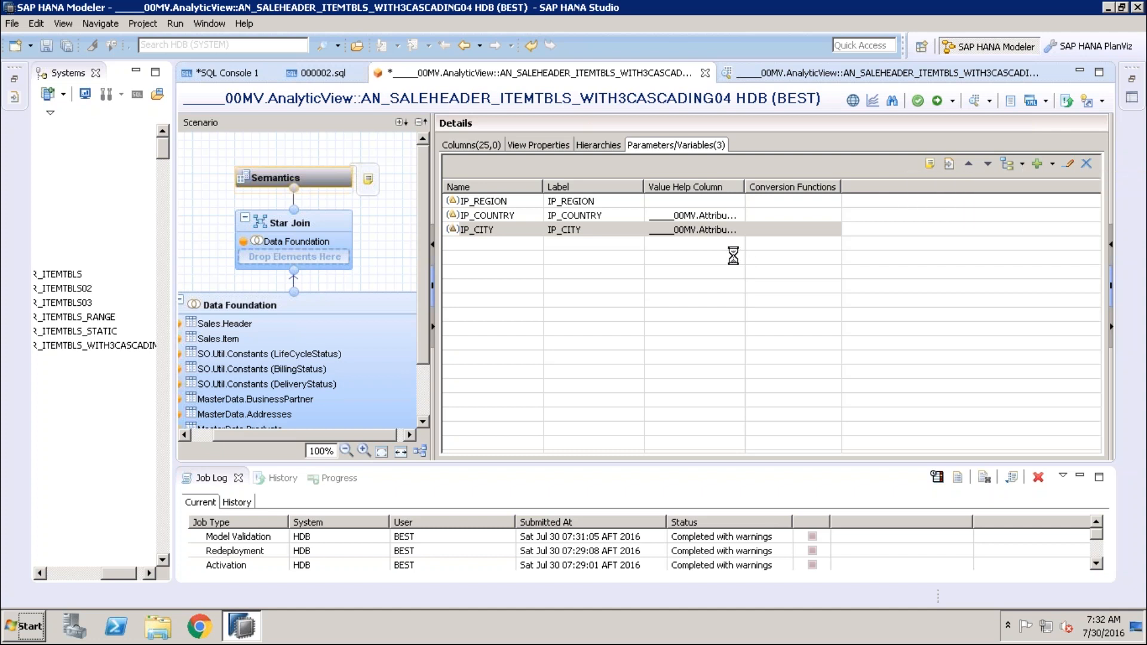
left_click(179, 332)
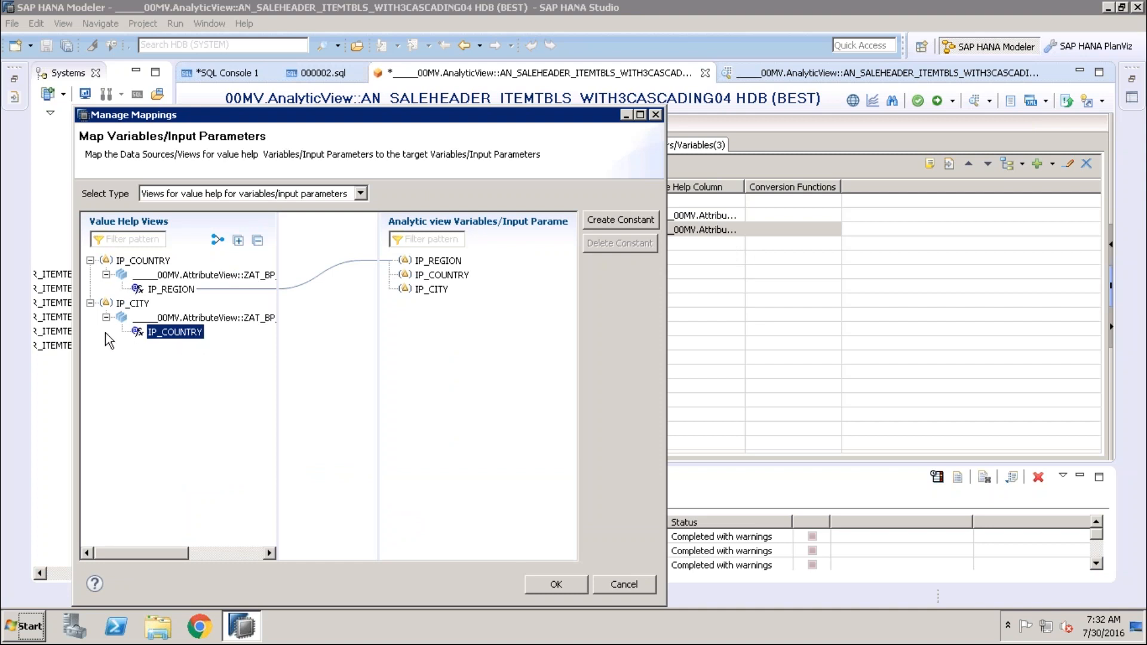
left_click_drag(197, 335, 418, 278)
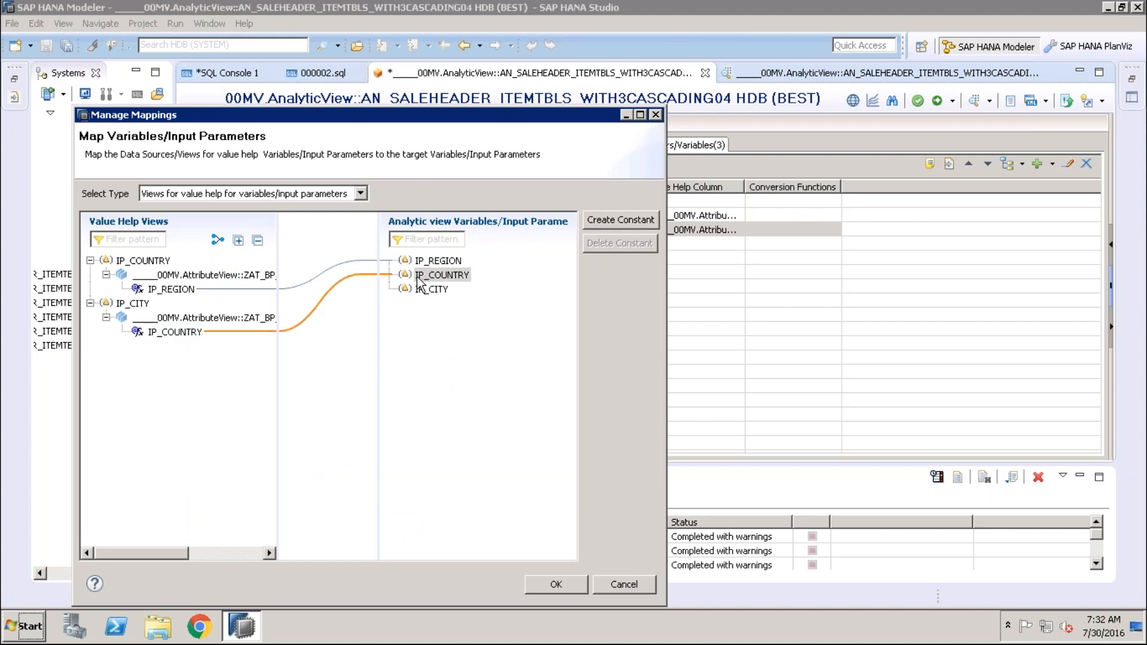
left_click(560, 586)
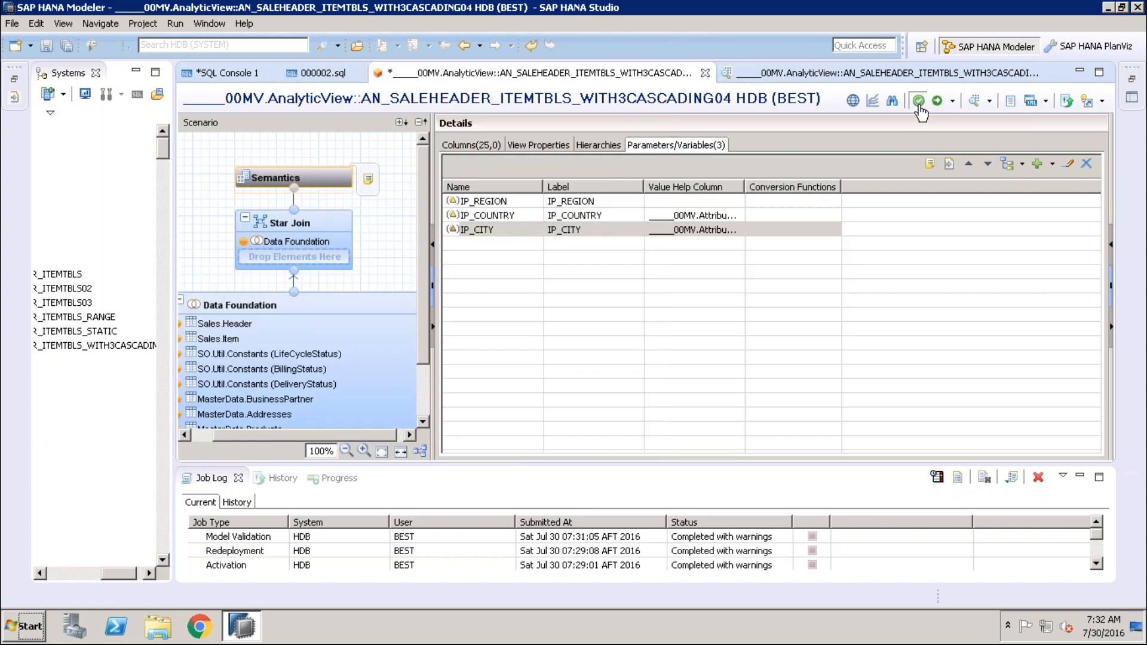
Step: Validate and activate the WITH3CASCADING04 analytic view
left_click(919, 107)
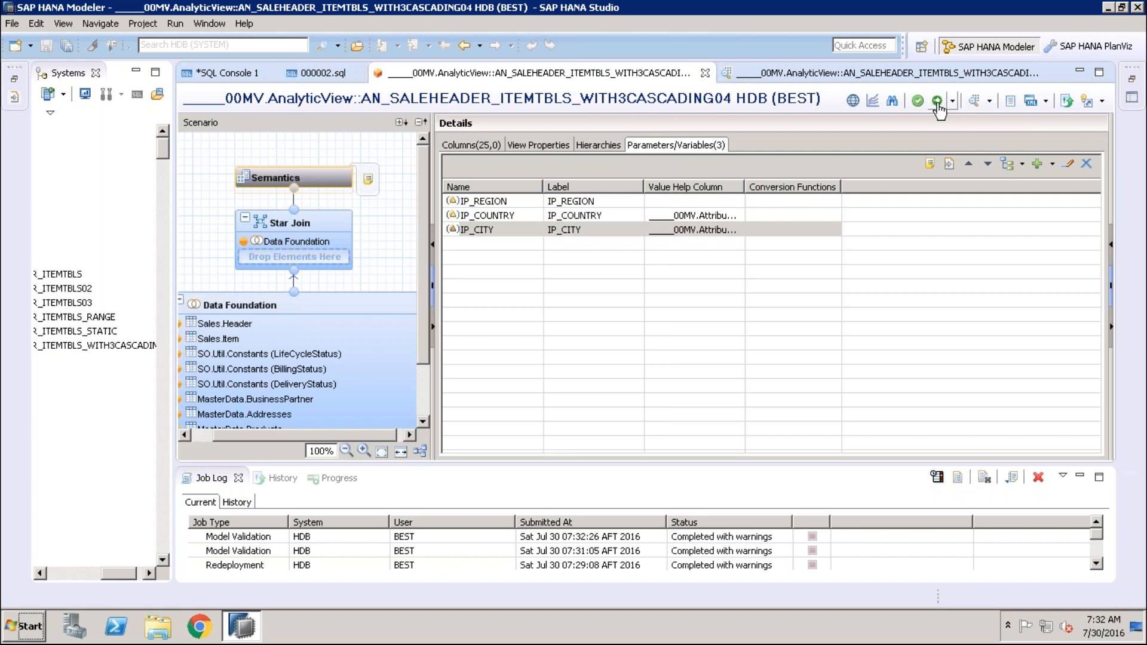
left_click(936, 106)
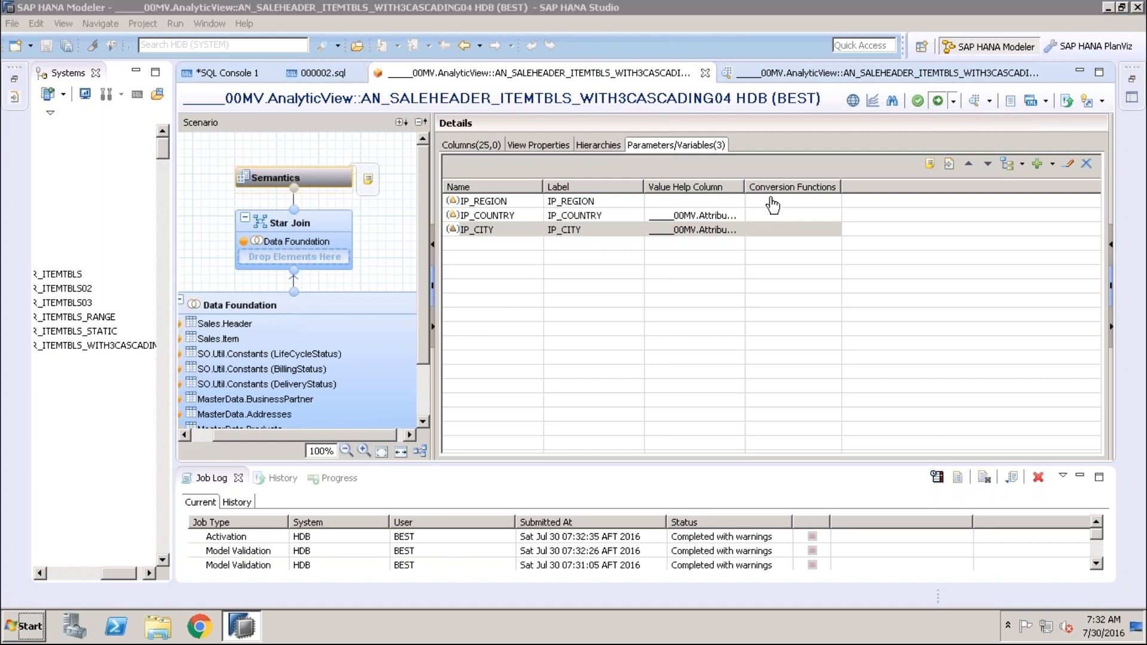
left_click(651, 317)
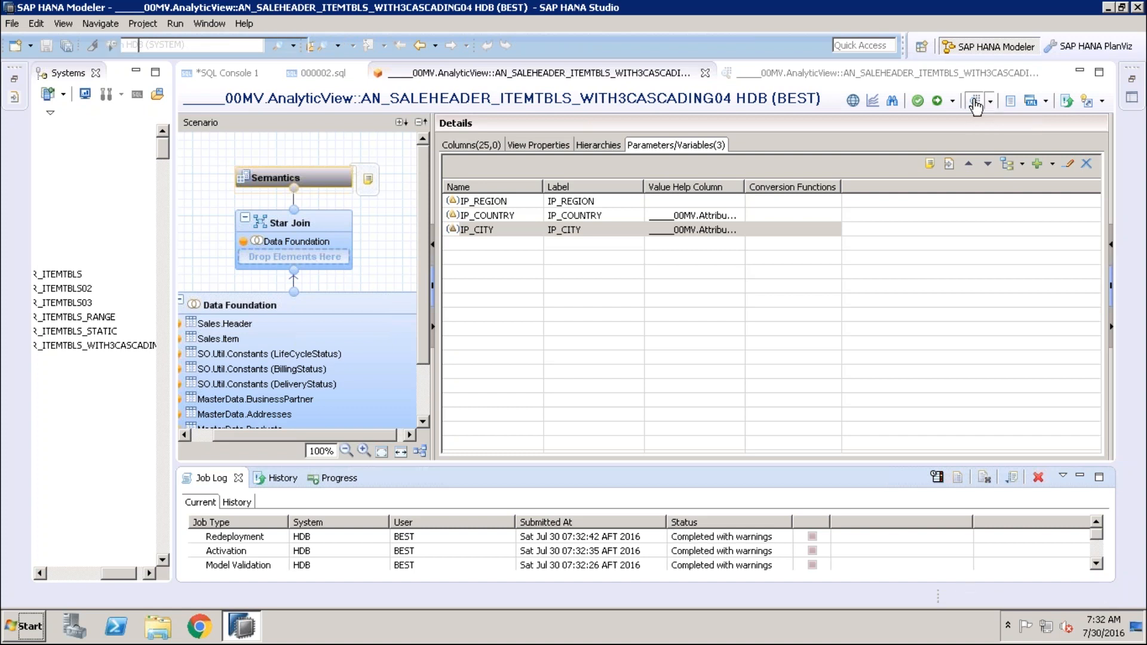
Step: Start a data preview of the WITH3CASCADING04 analytic view and set IP_REGION to AMER
left_click(975, 101)
left_click(596, 220)
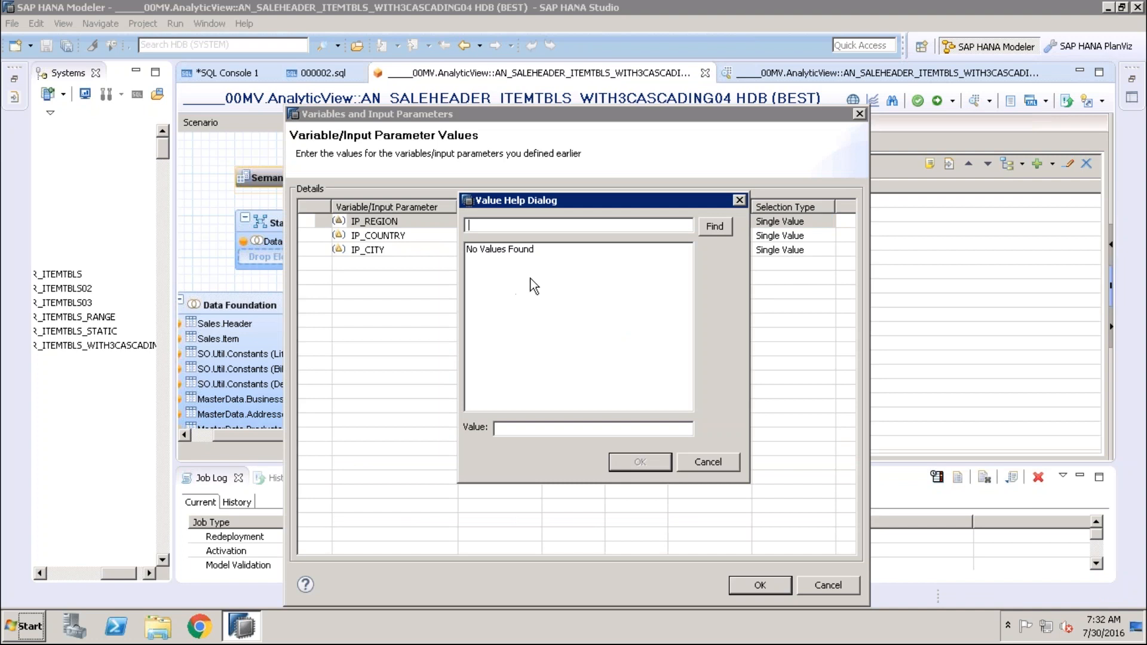
left_click(708, 462)
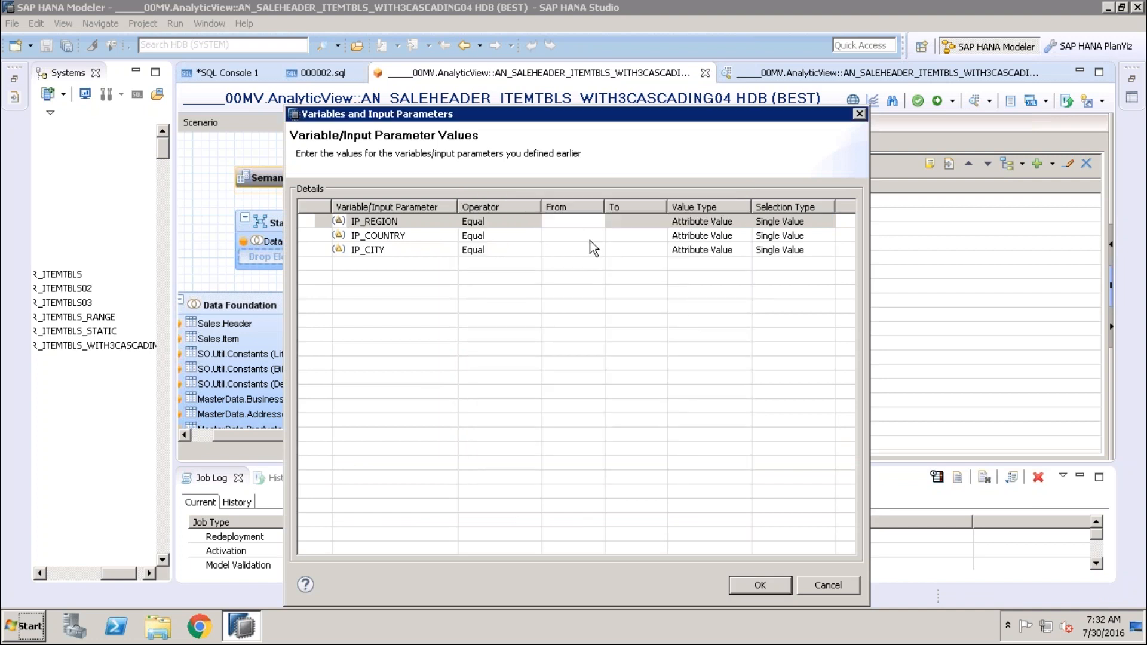
left_click(583, 219)
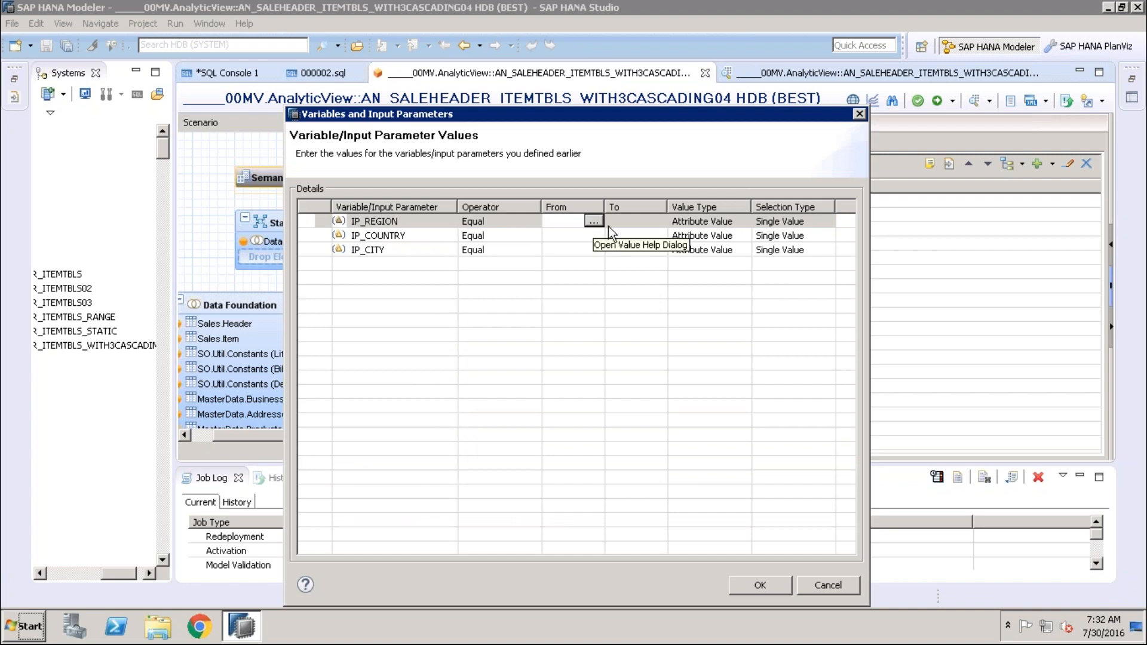
left_click(572, 223)
type("amer")
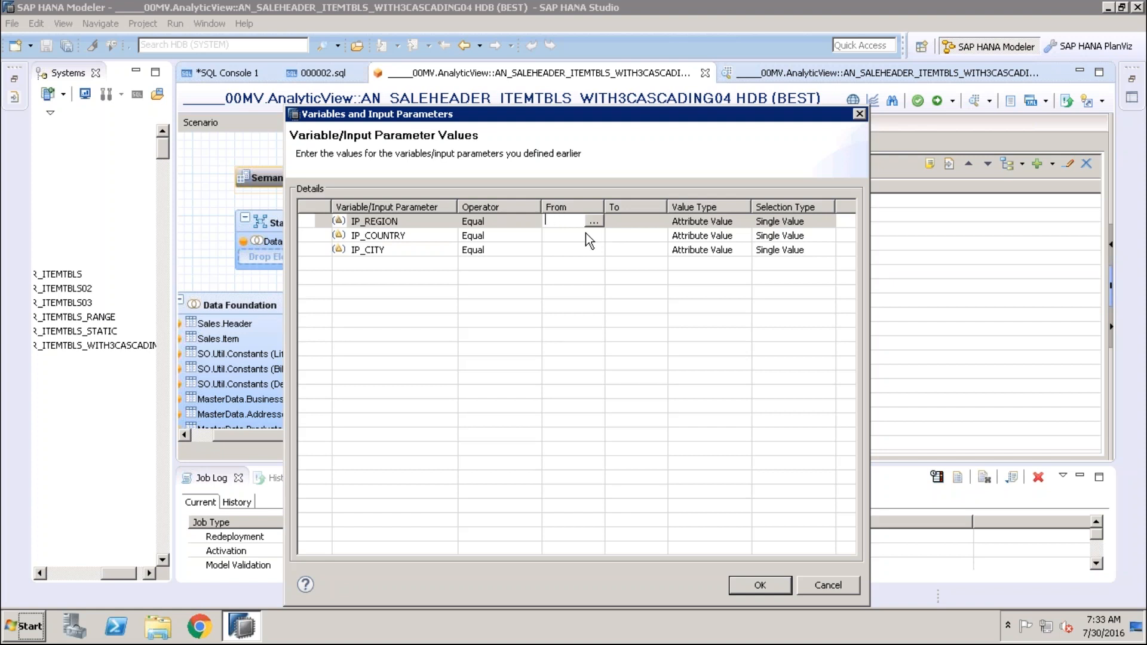
type("AMER")
Step: Choose US for IP_COUNTRY and Chicago Illinois for IP_CITY from their value helps, and run the preview
left_click(586, 235)
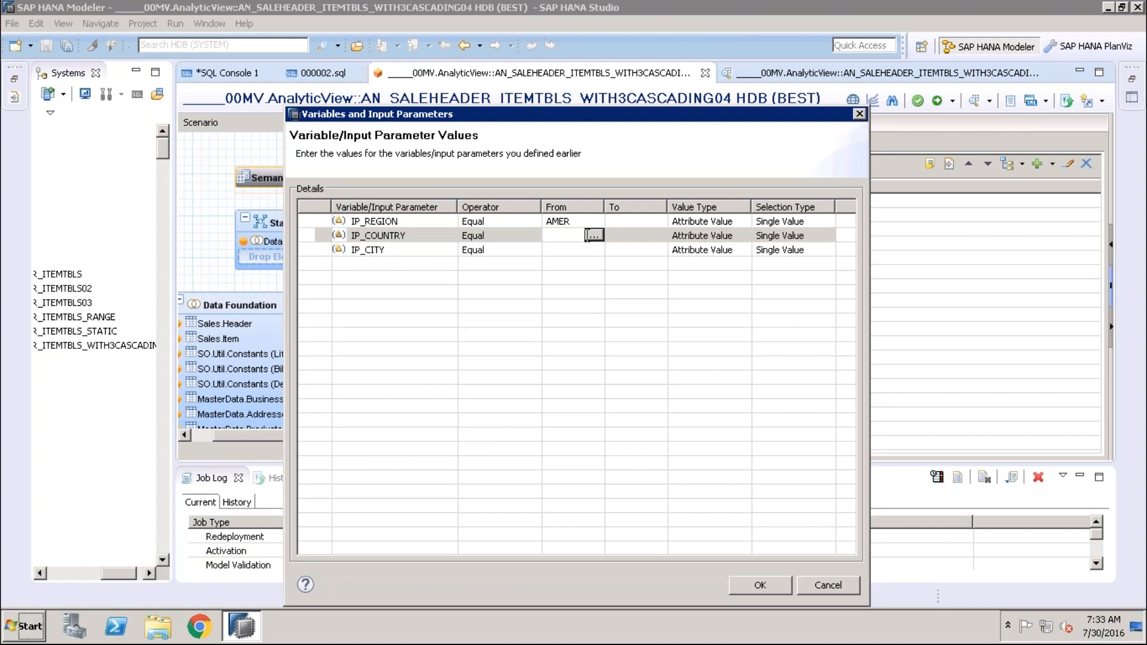
left_click(590, 235)
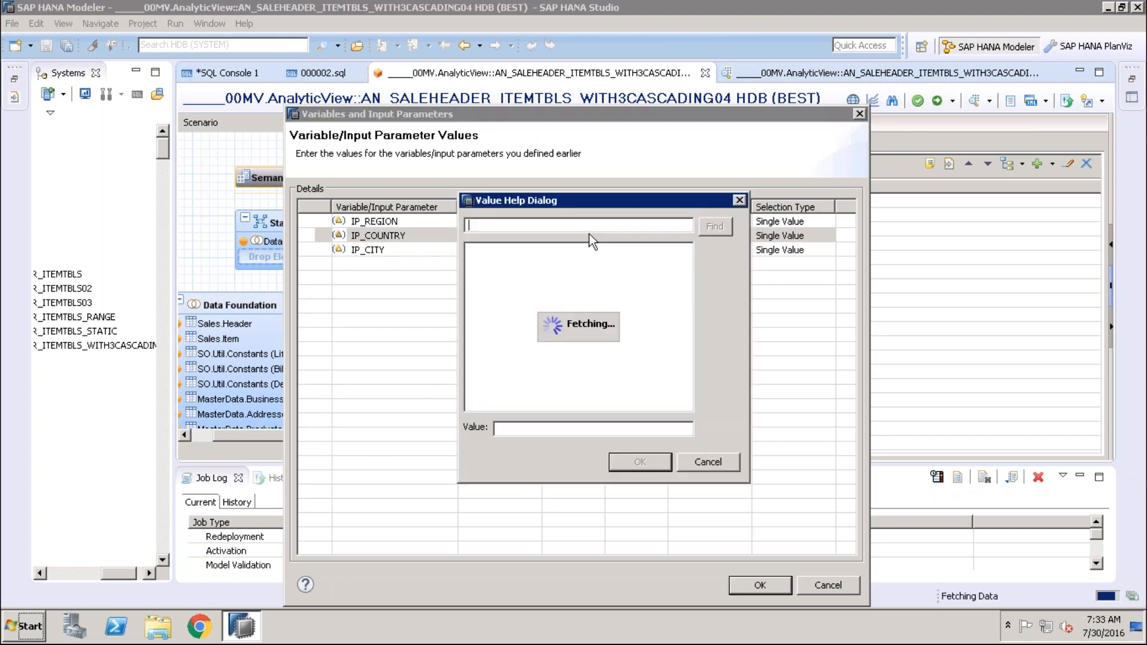
double_click(471, 293)
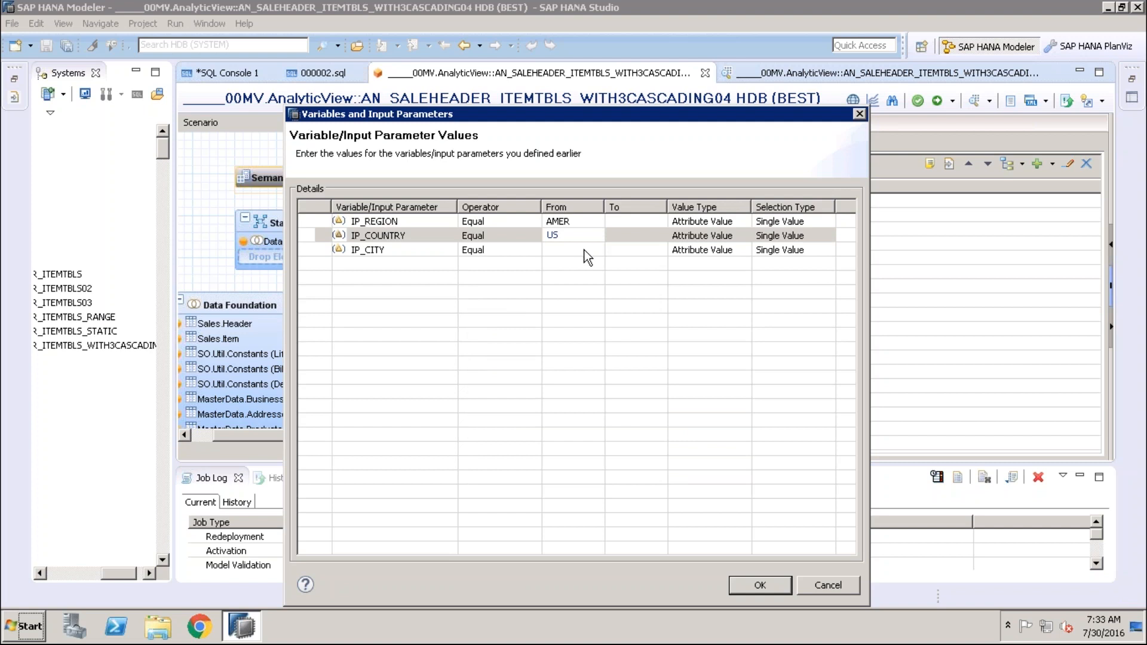
left_click(583, 253)
left_click(591, 252)
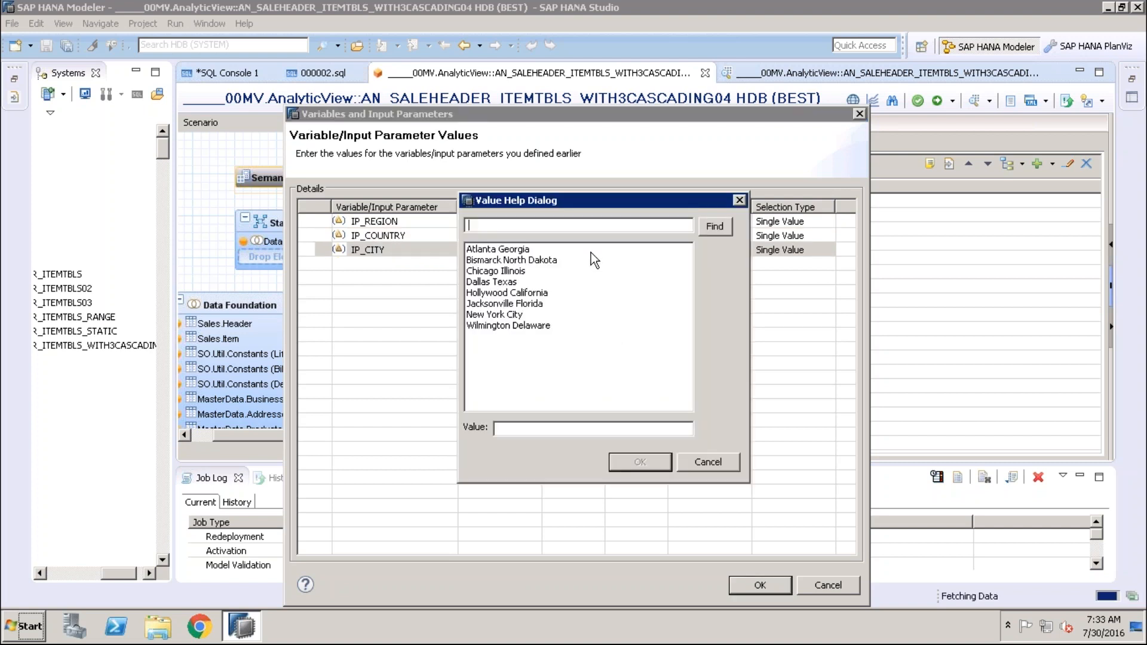
double_click(512, 271)
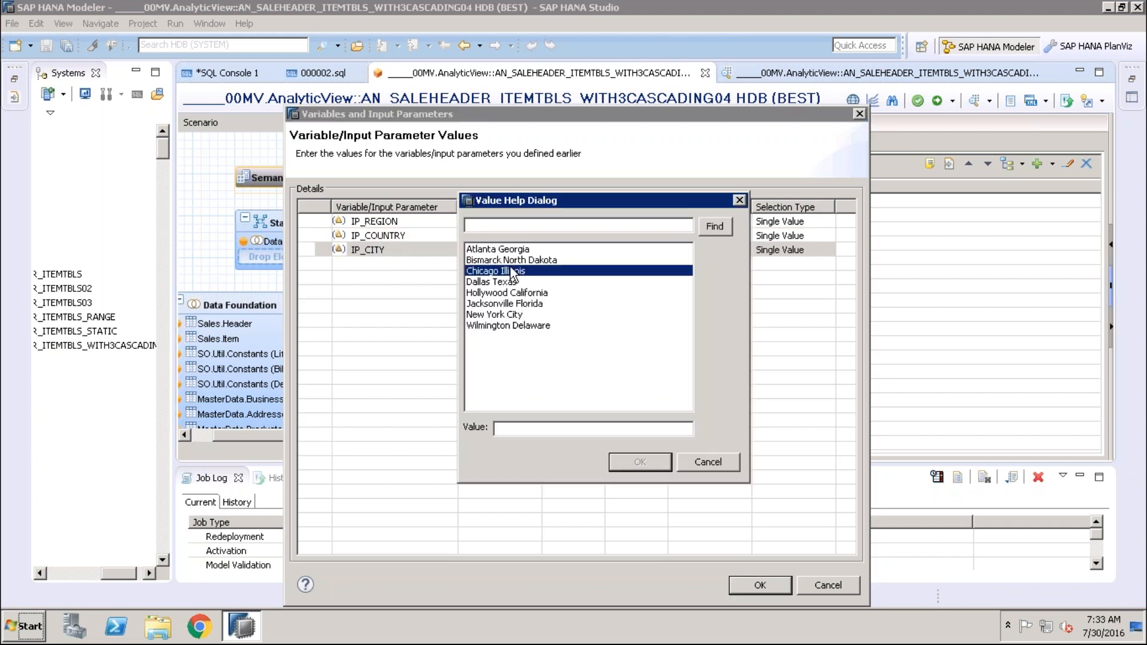
left_click(756, 578)
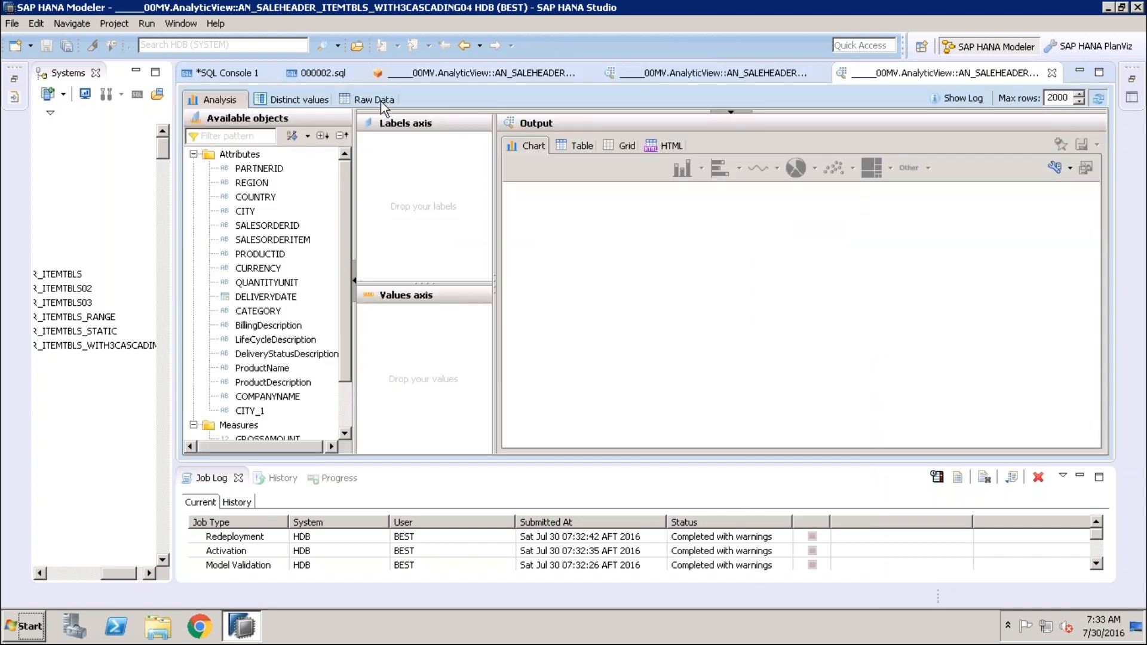
Step: Try to show the preview's raw data, cancelling the repeated parameter prompt and closing the error message
left_click(380, 99)
key("Escape")
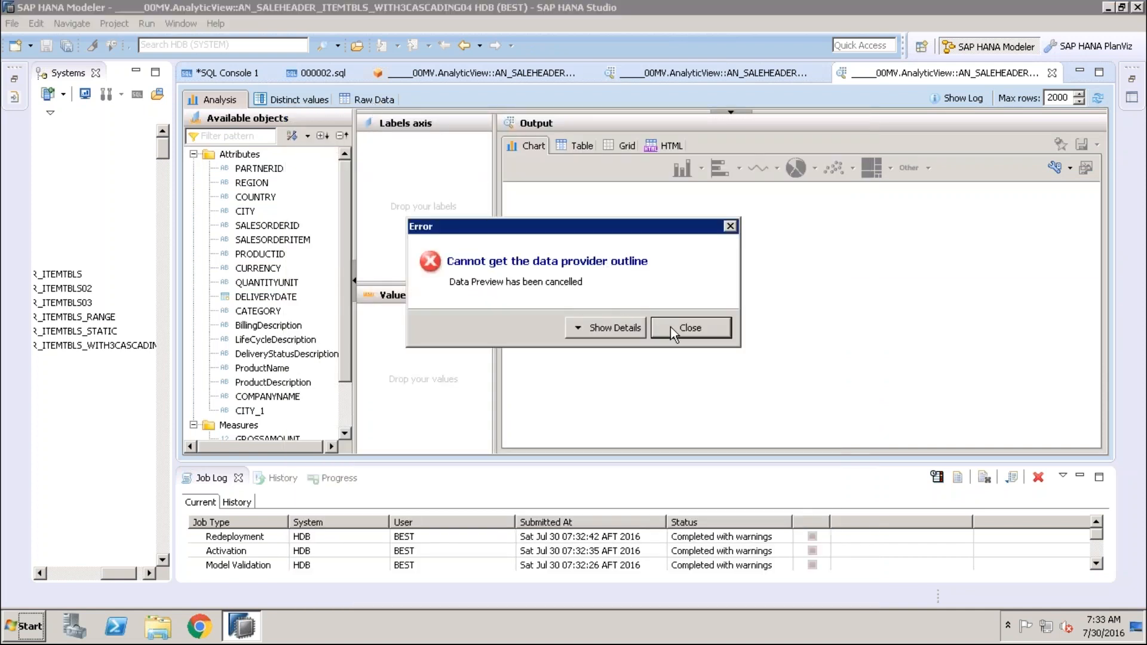
left_click(671, 326)
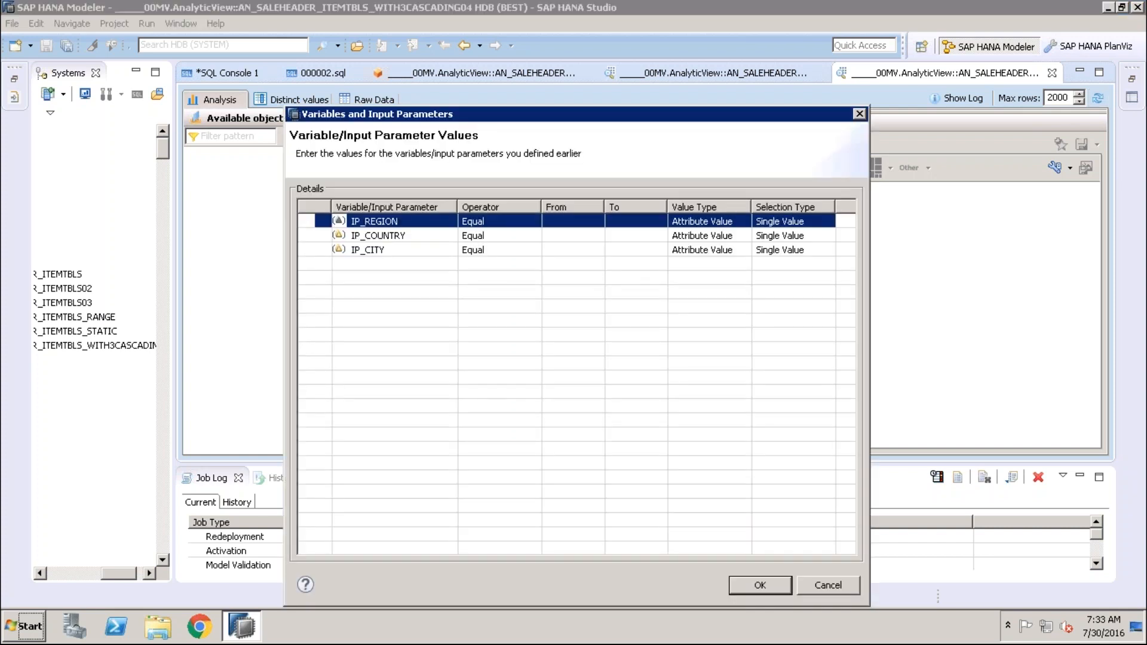
Step: In the reopened parameter prompt, set IP_REGION to AMER and select US for IP_COUNTRY
left_click(583, 222)
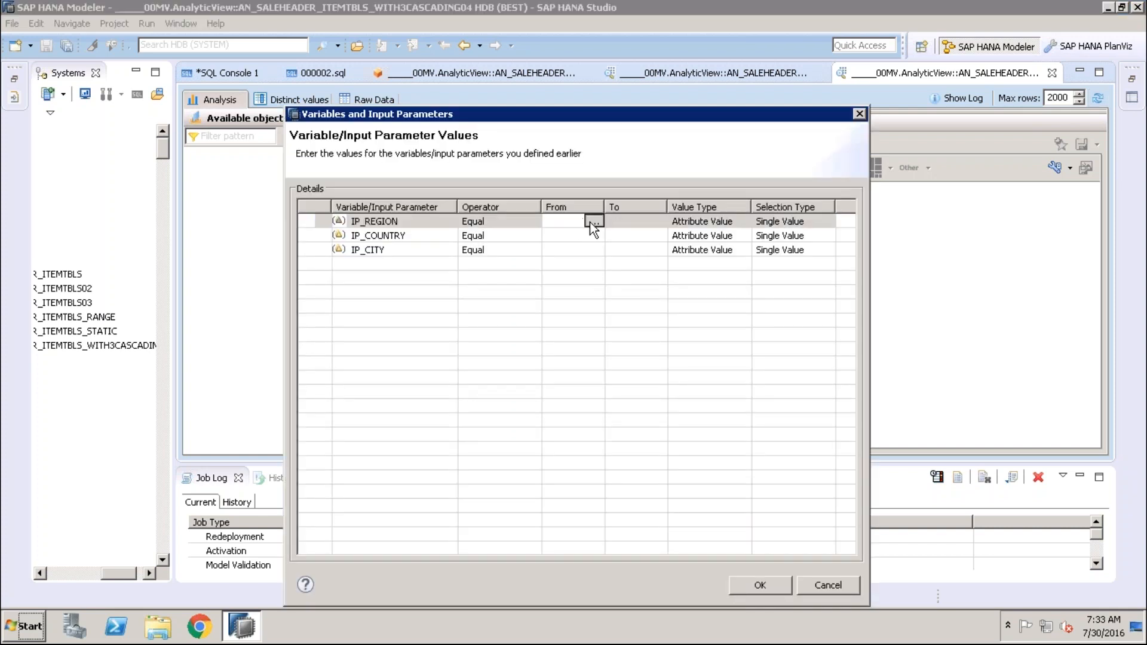
left_click(591, 222)
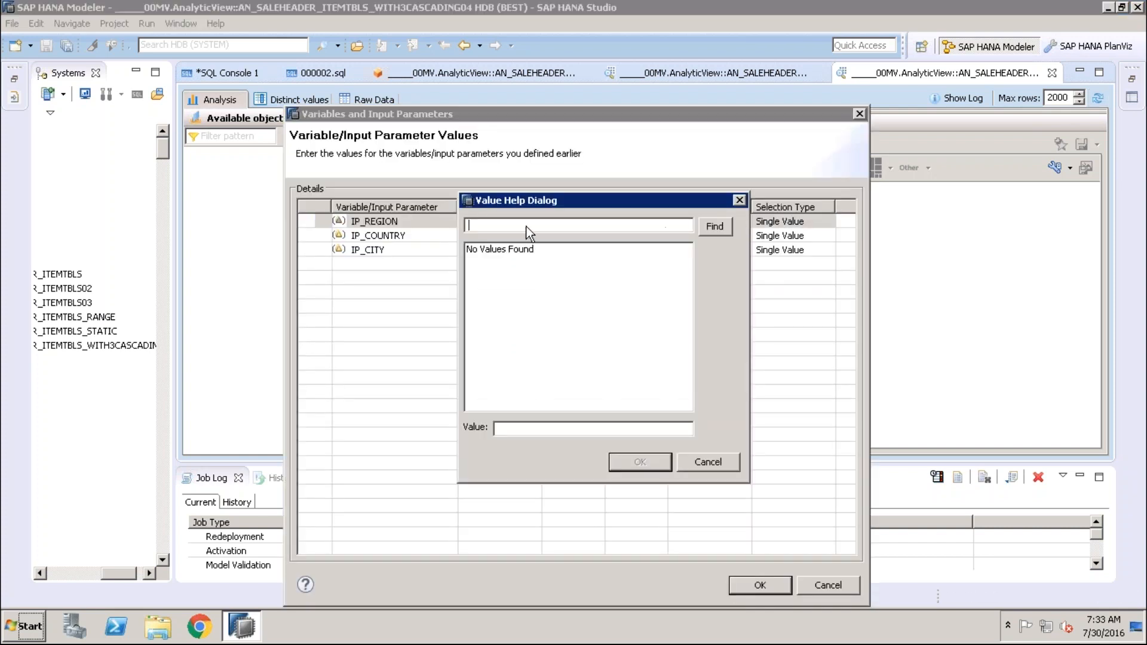
key("Escape")
left_click(554, 221)
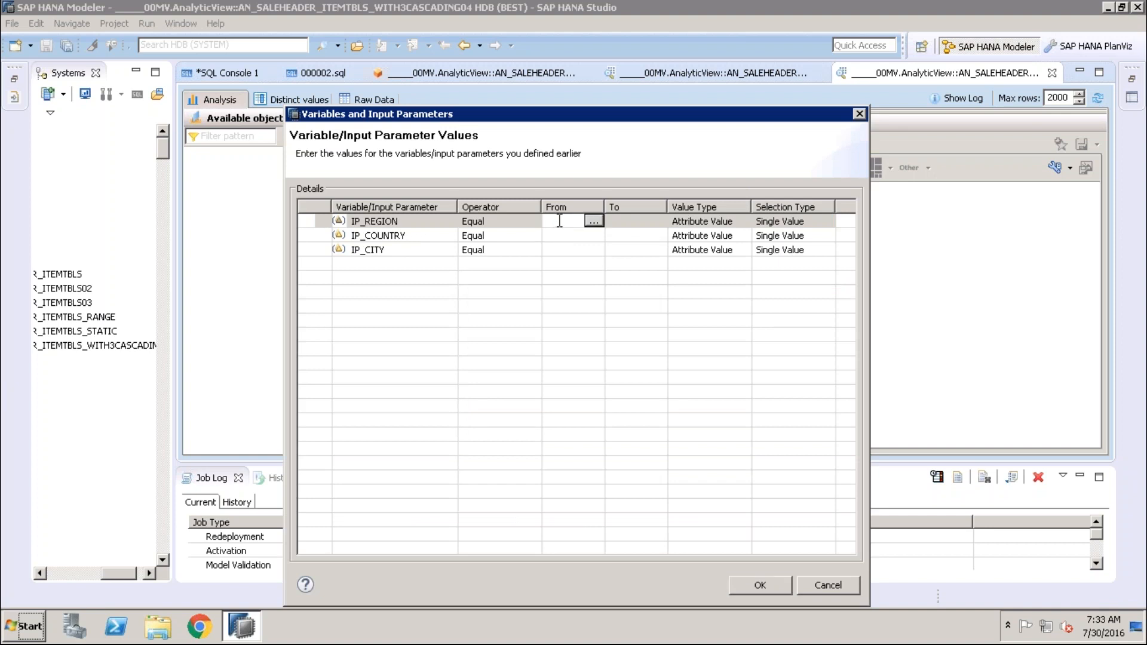
type("AMER")
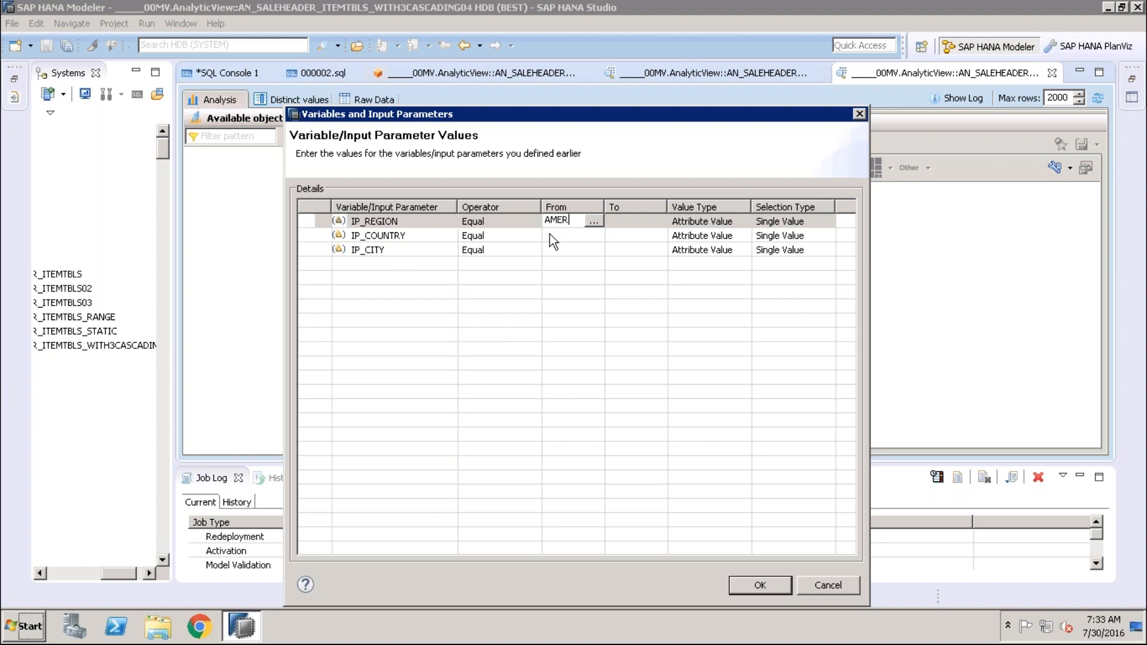
left_click(582, 232)
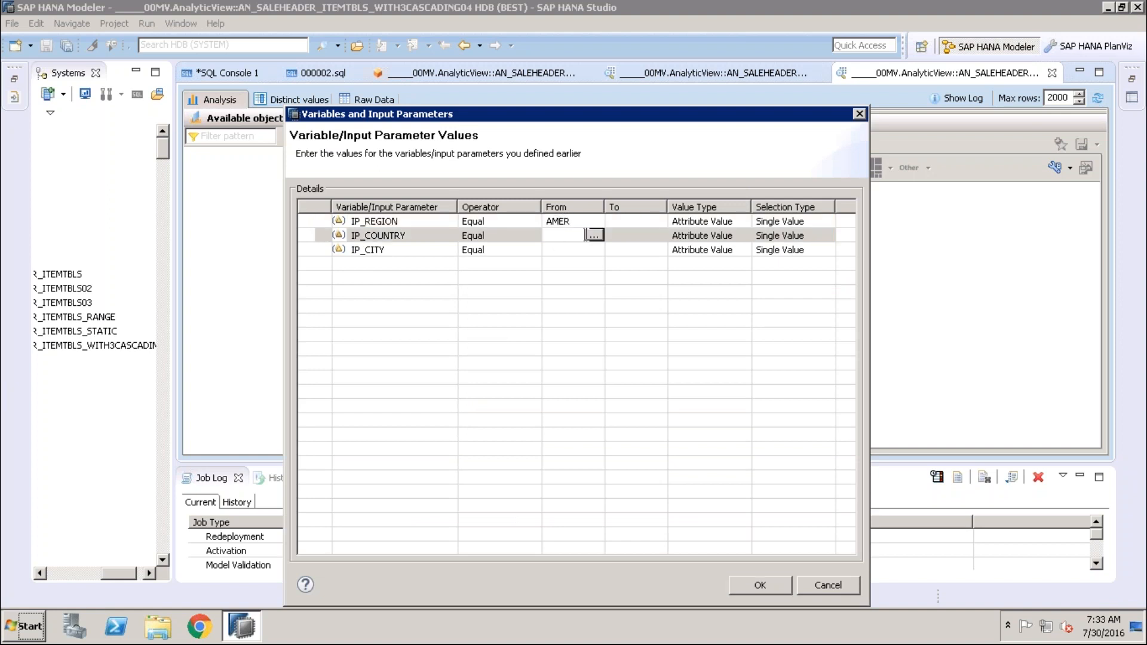
left_click(590, 235)
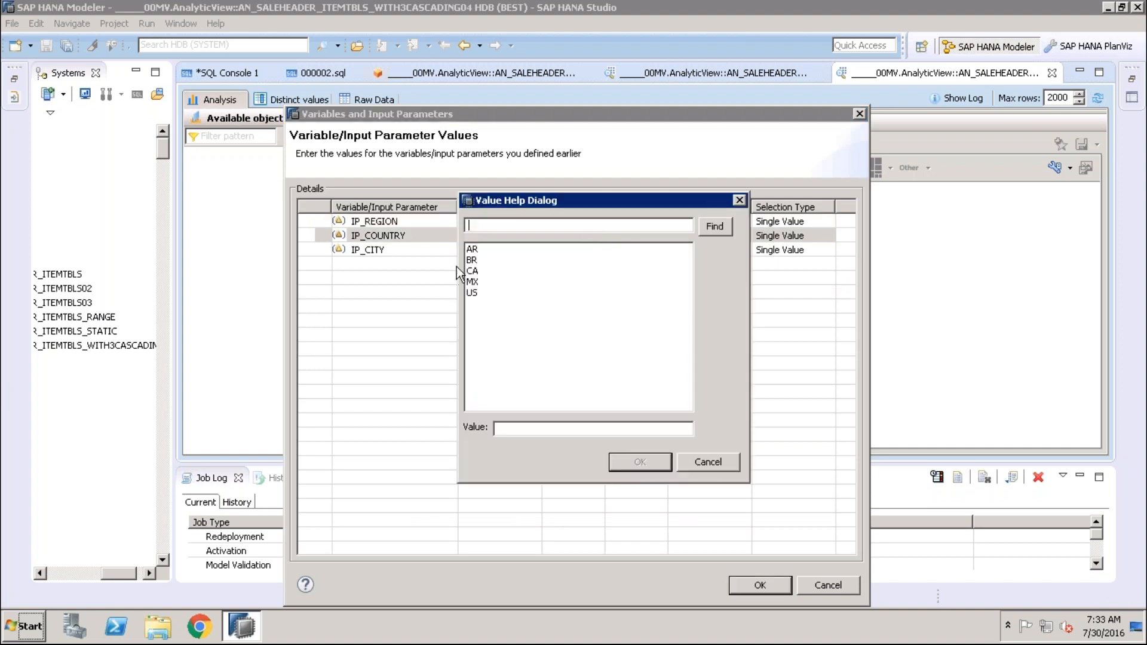
double_click(472, 293)
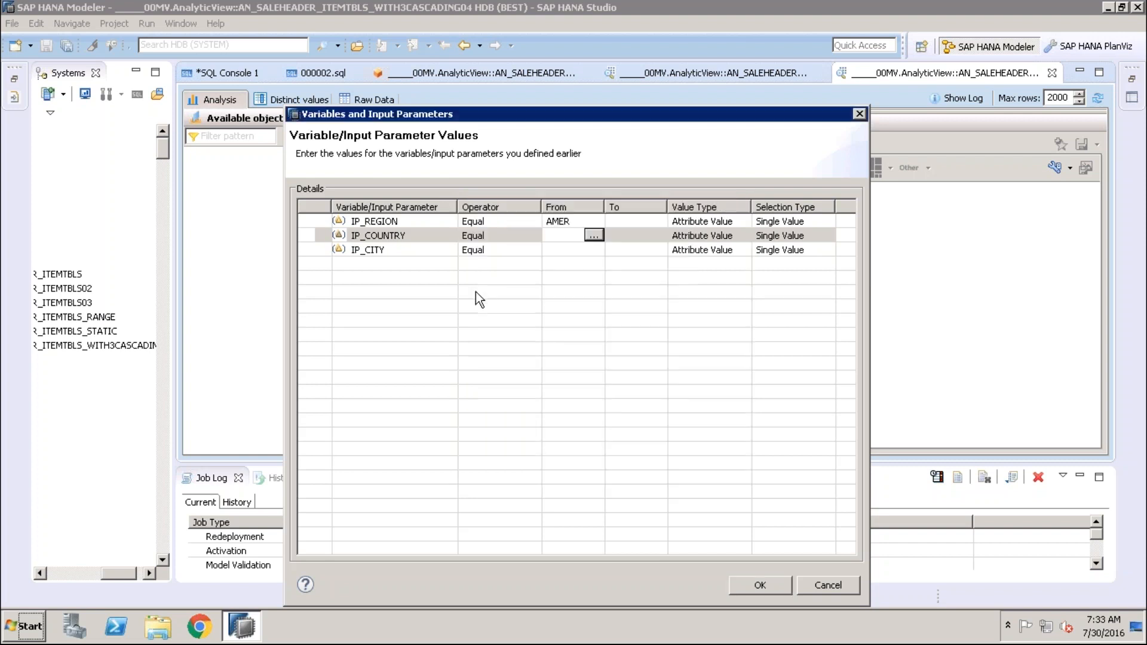
Step: Select Chicago Illinois for IP_CITY and run the data preview with the entered parameters
left_click(578, 250)
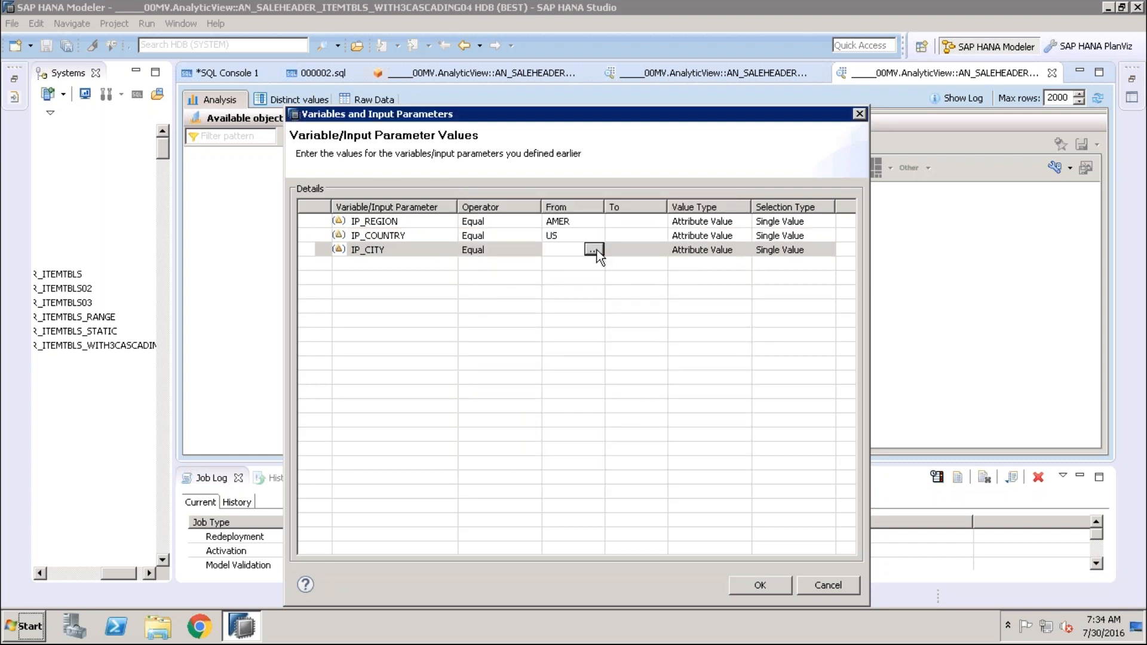
left_click(594, 249)
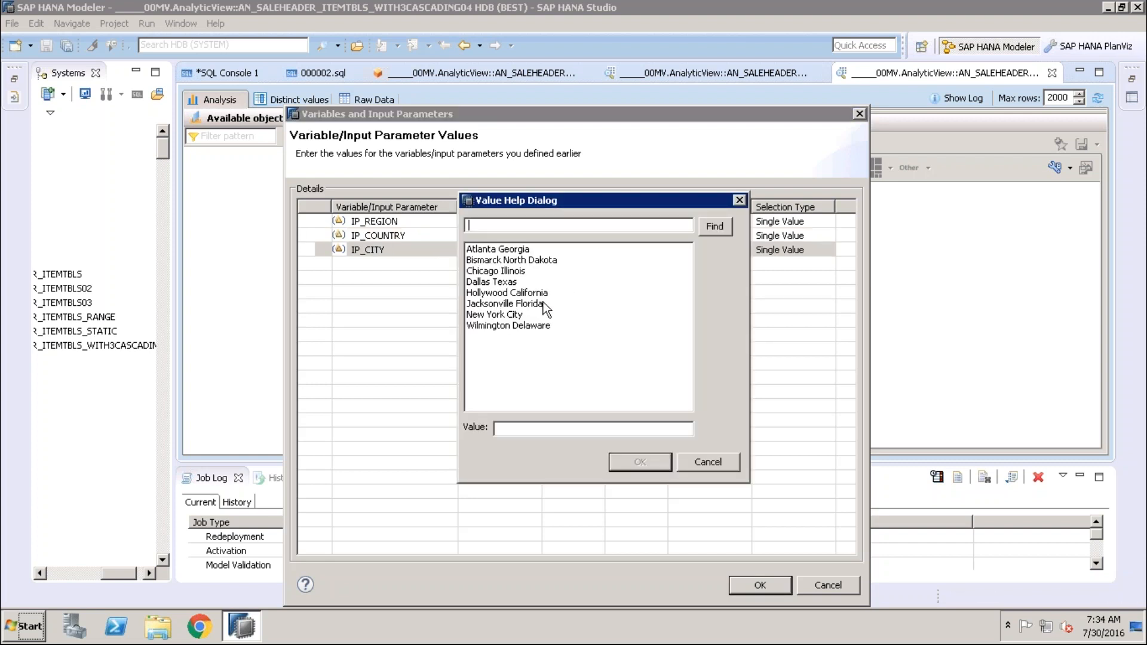
left_click(508, 270)
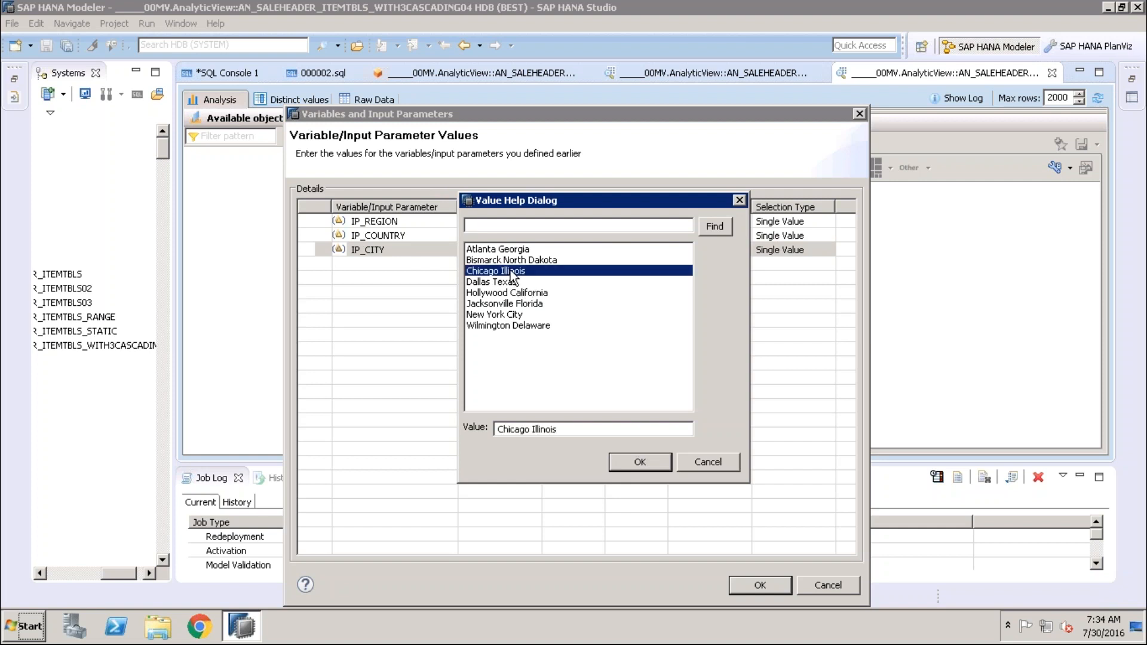
left_click(639, 464)
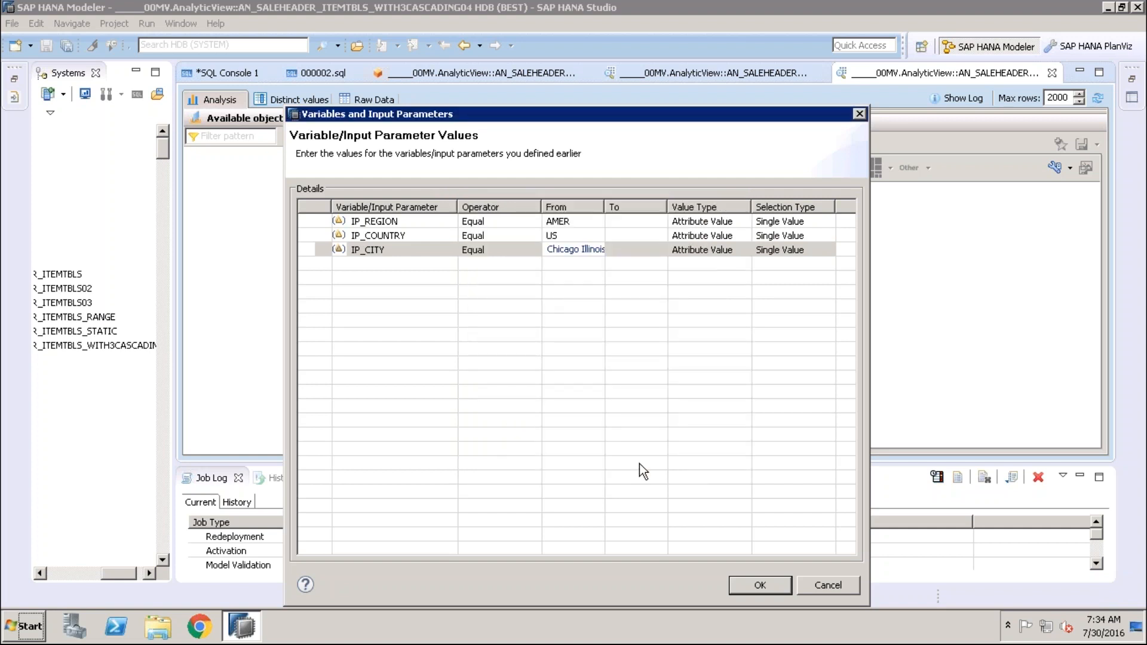
left_click(659, 250)
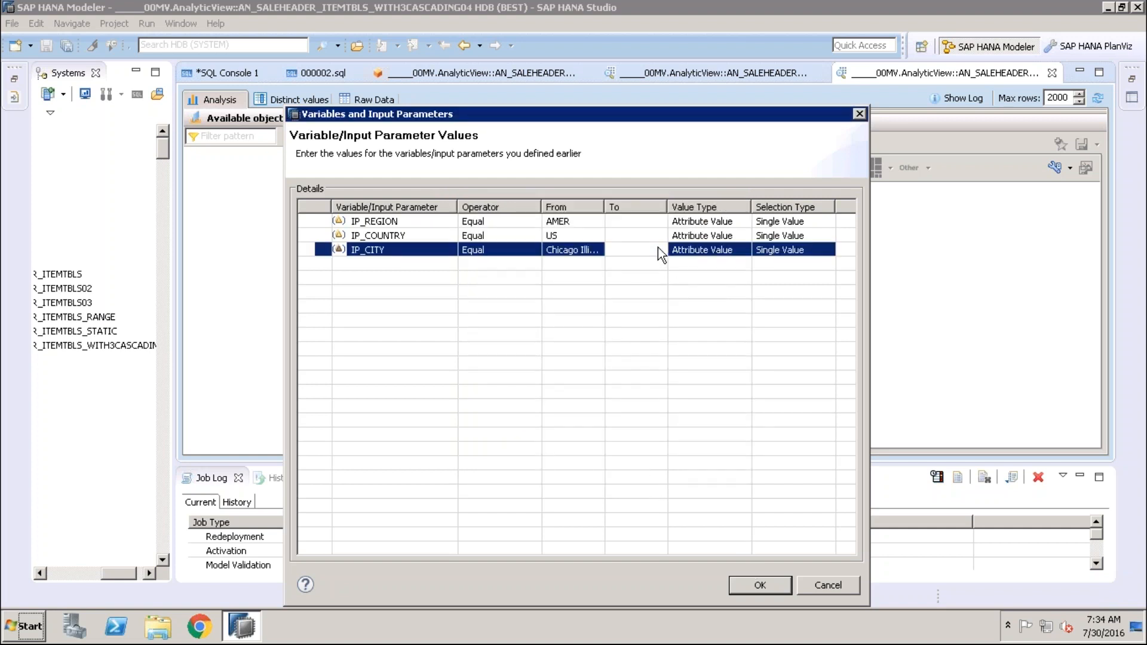
left_click(754, 584)
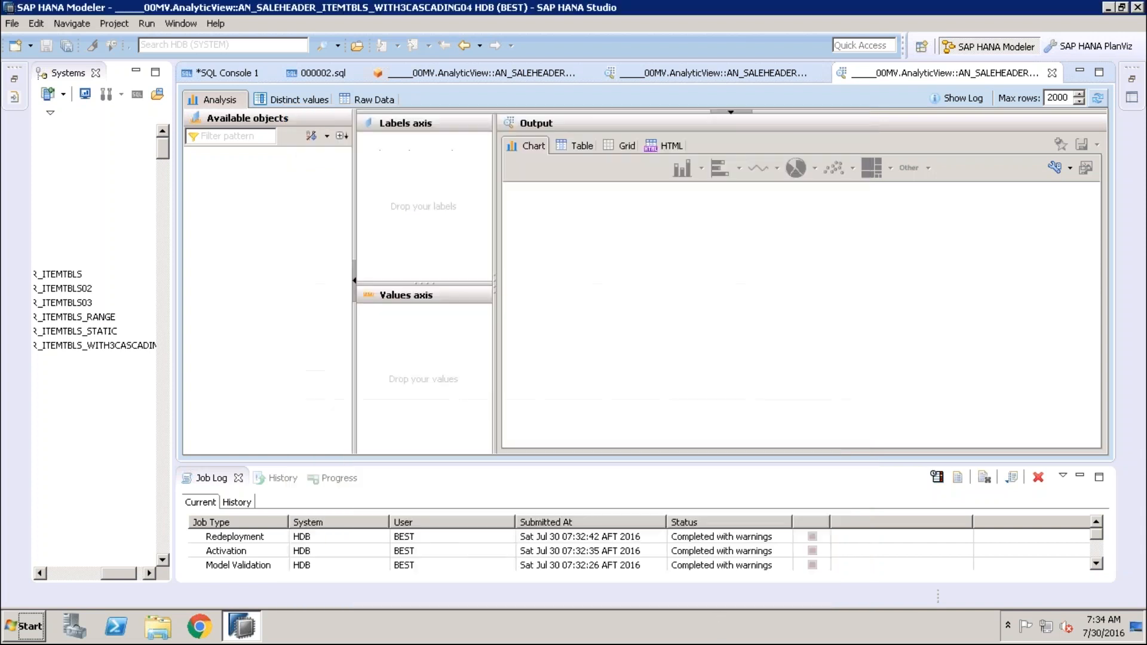
Step: Display the preview's raw data, cancelling the extra parameter prompt and dismissing the error message
left_click(374, 96)
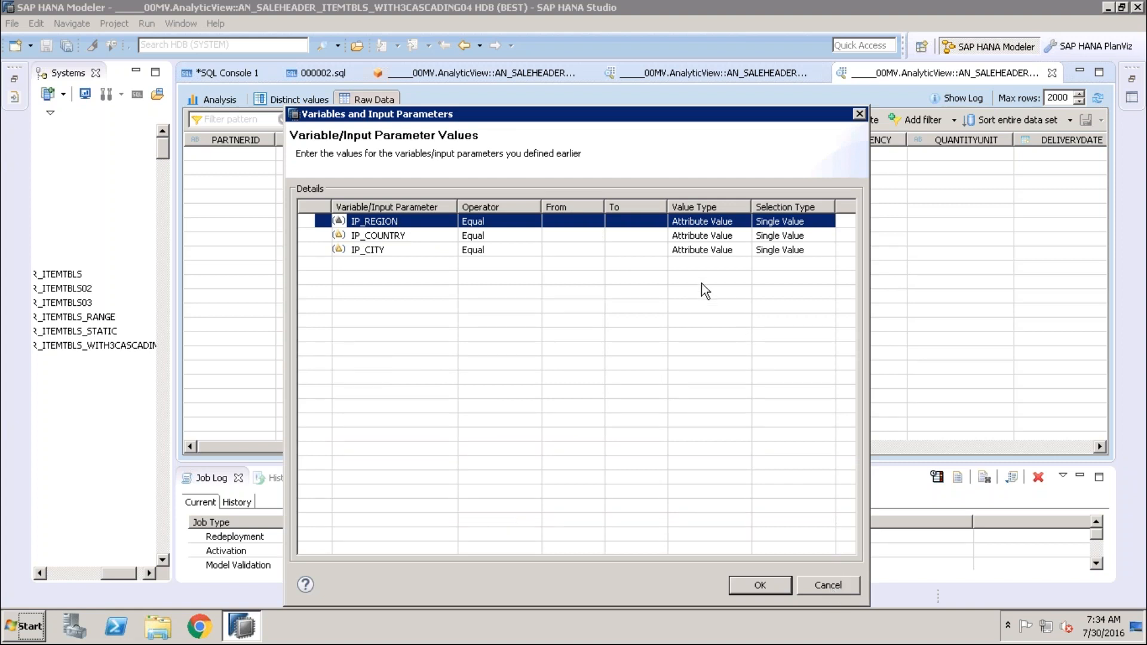
key("Escape")
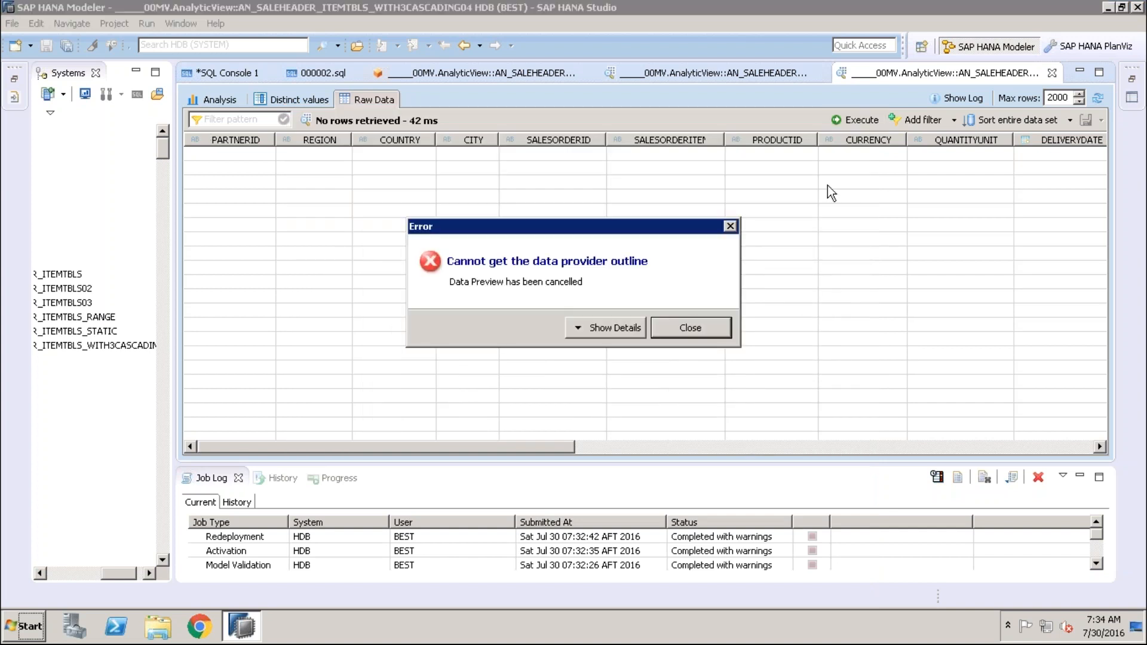
key("Return")
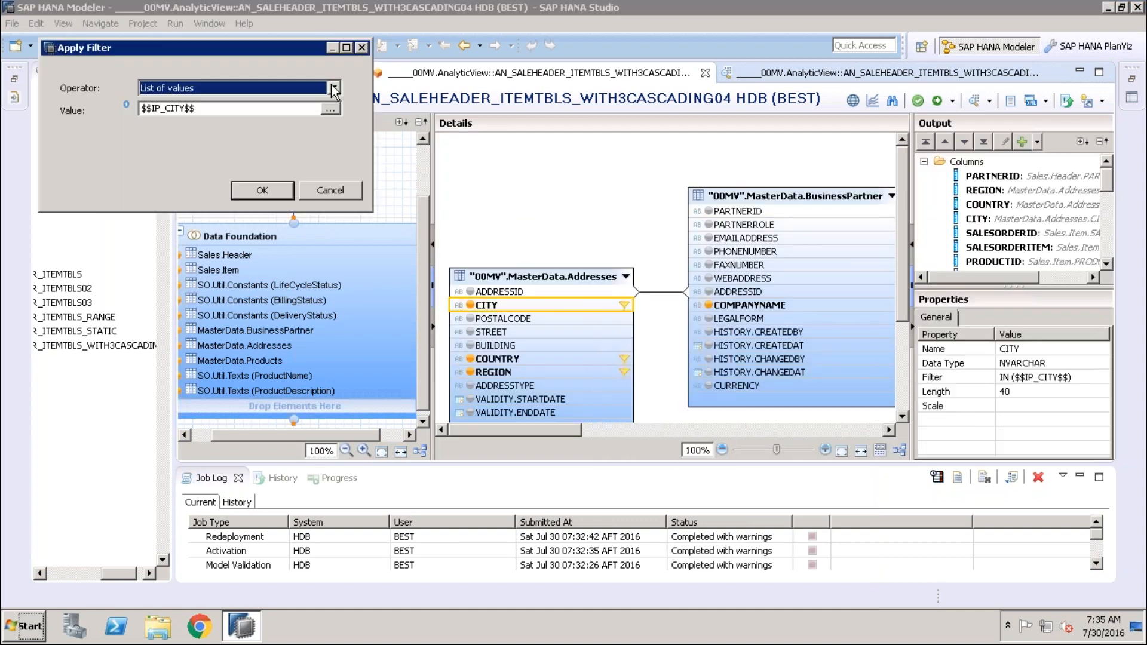
Step: Change the CITY filter in MasterData.Addresses to the Equal operator with input parameter IP_CITY, and apply it
left_click(333, 87)
left_click(170, 99)
left_click(330, 110)
left_click(338, 37)
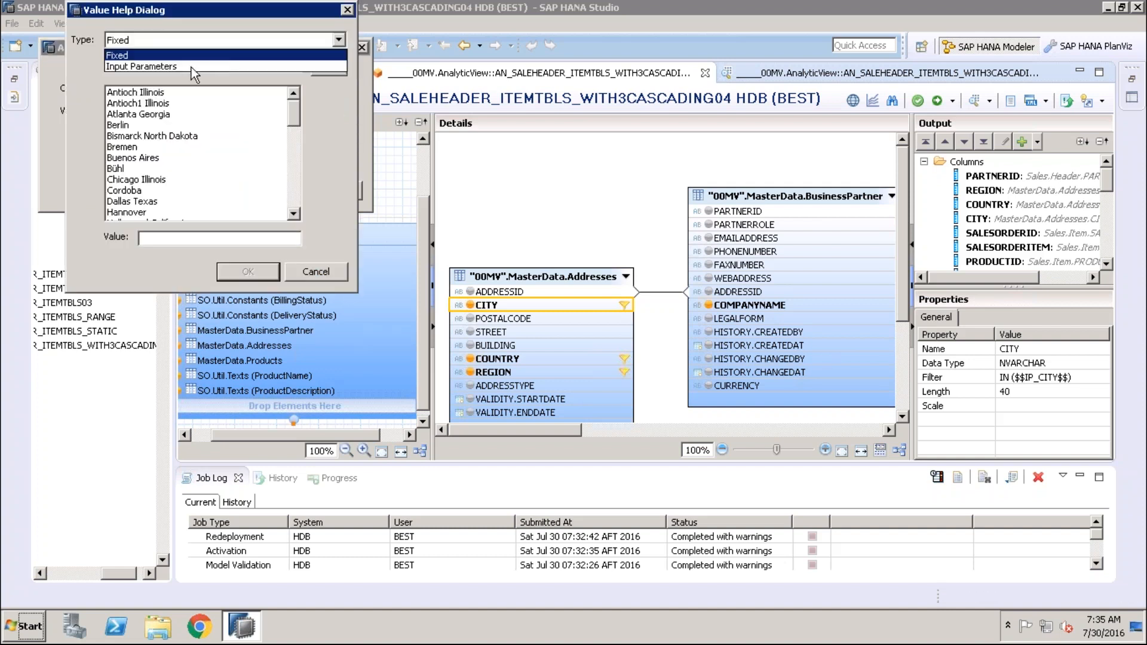
left_click(170, 67)
left_click(134, 115)
left_click(248, 271)
left_click(264, 191)
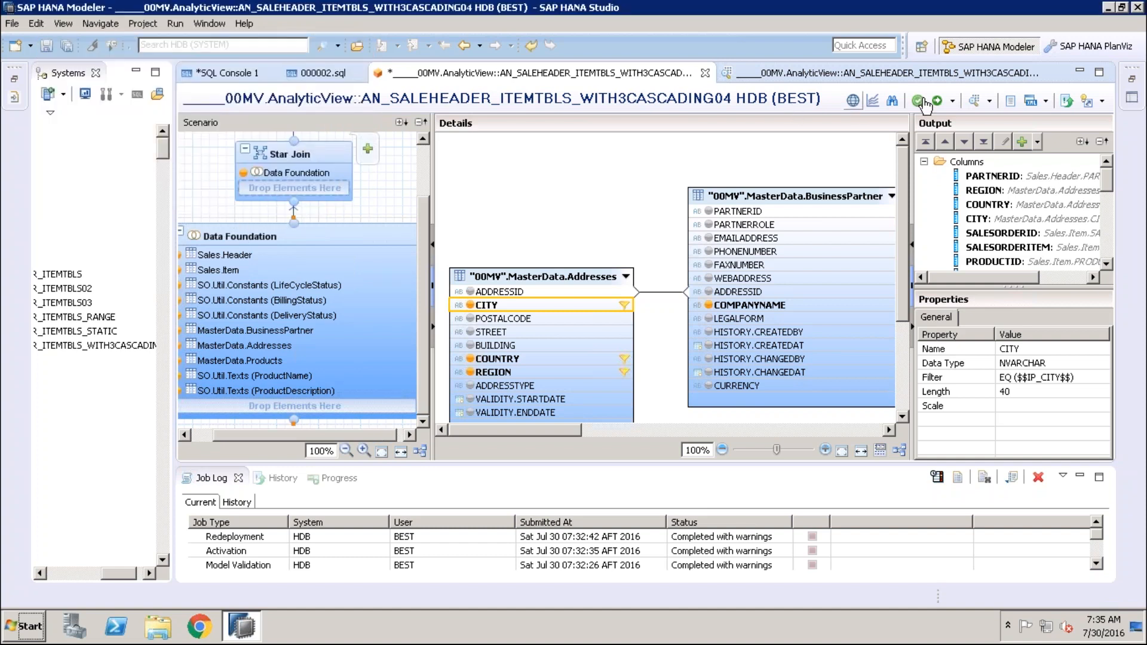
Step: Activate the WITH3CASCADING04 analytic view and redeploy it
left_click(937, 103)
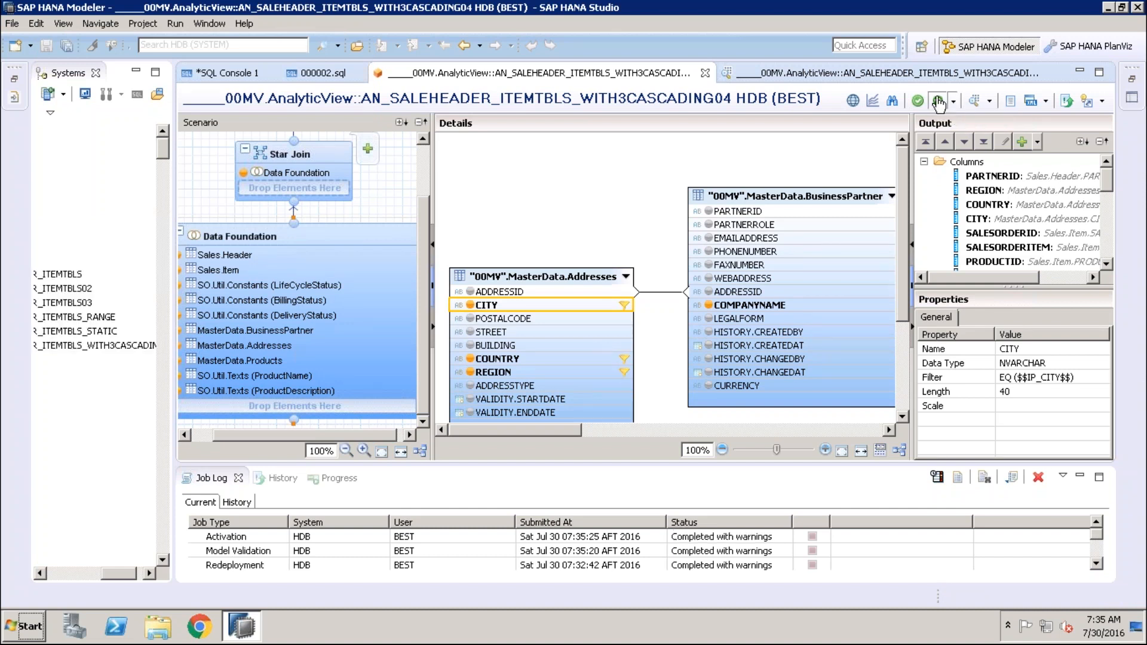
left_click(939, 103)
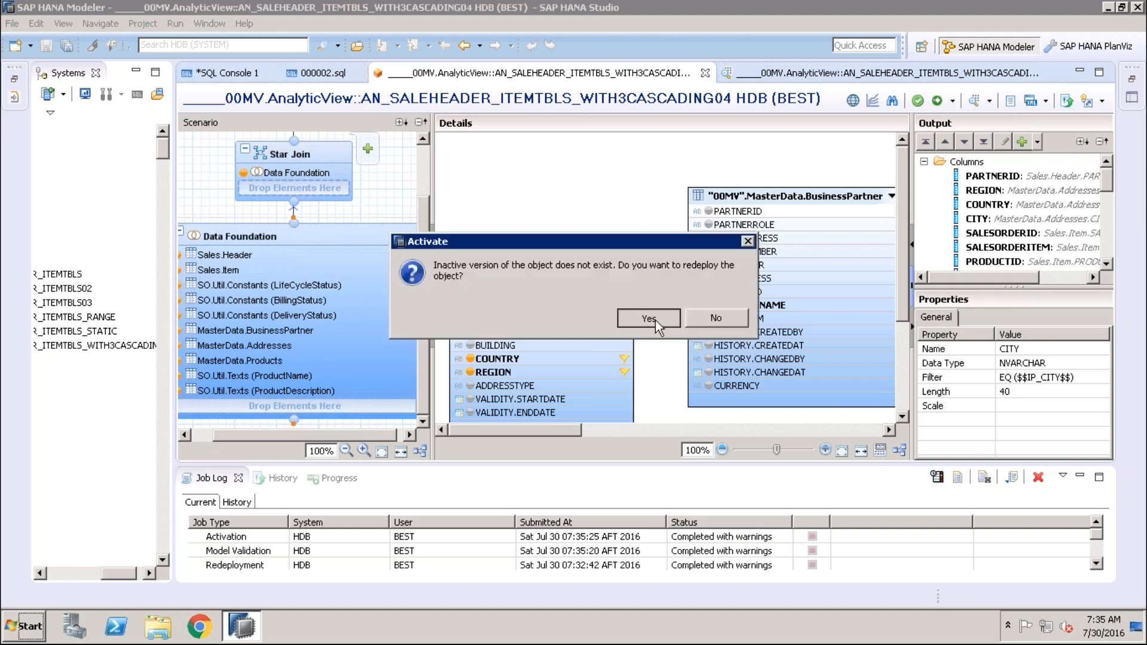
left_click(655, 320)
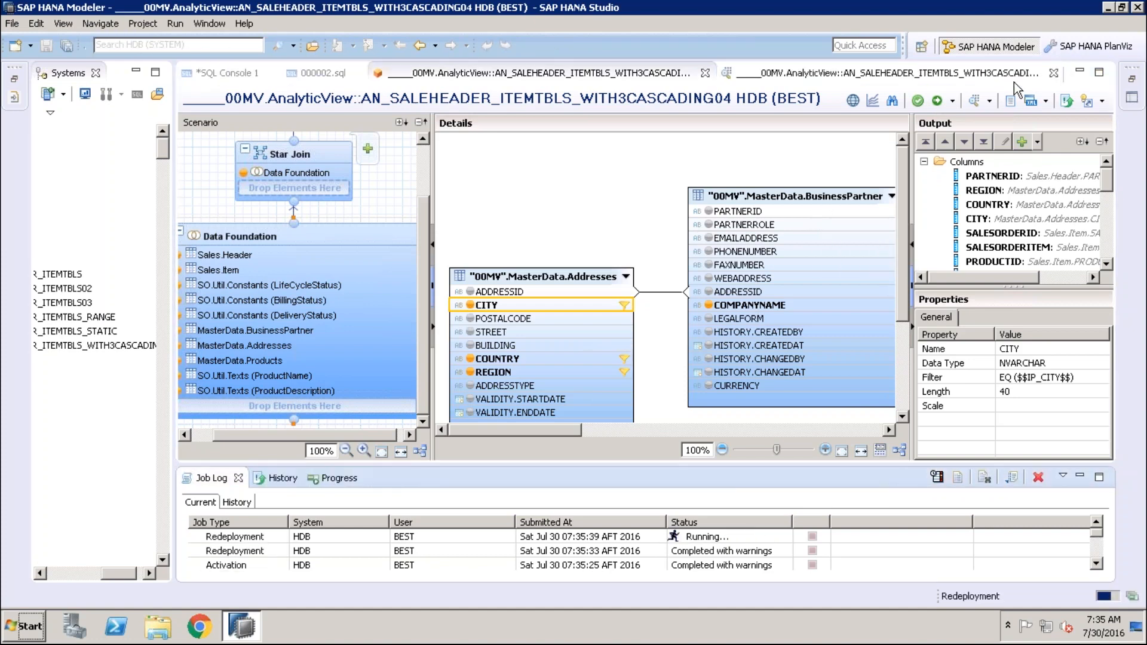
Step: Start a data preview of the analytic view, setting IP_REGION to AMER and IP_COUNTRY to US
left_click(976, 108)
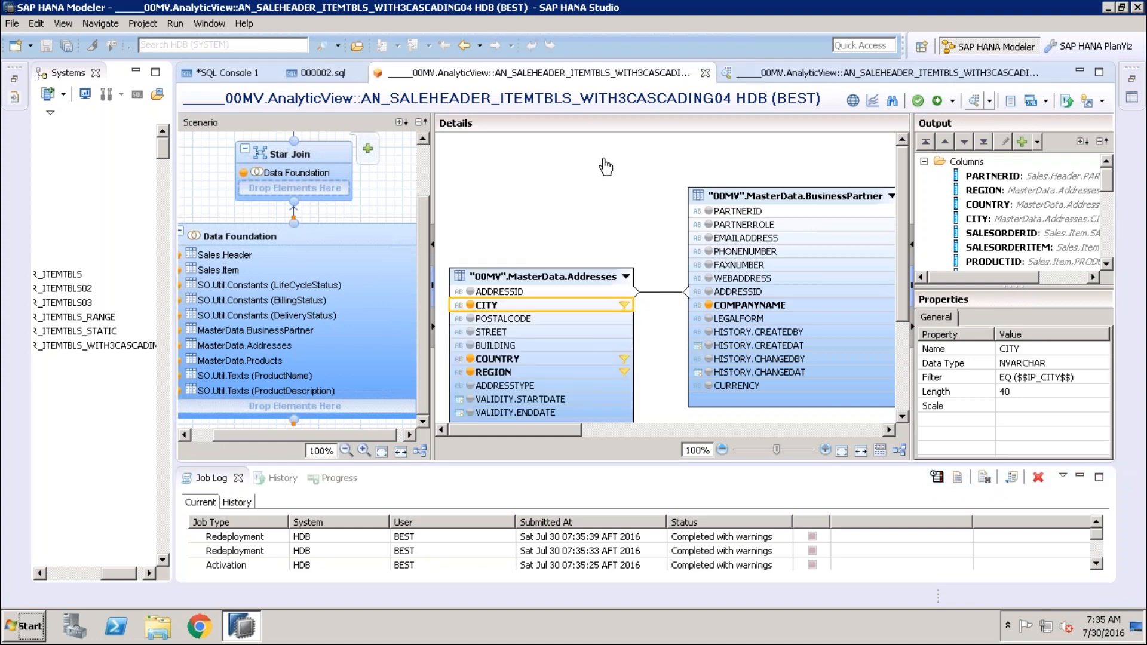
left_click(974, 101)
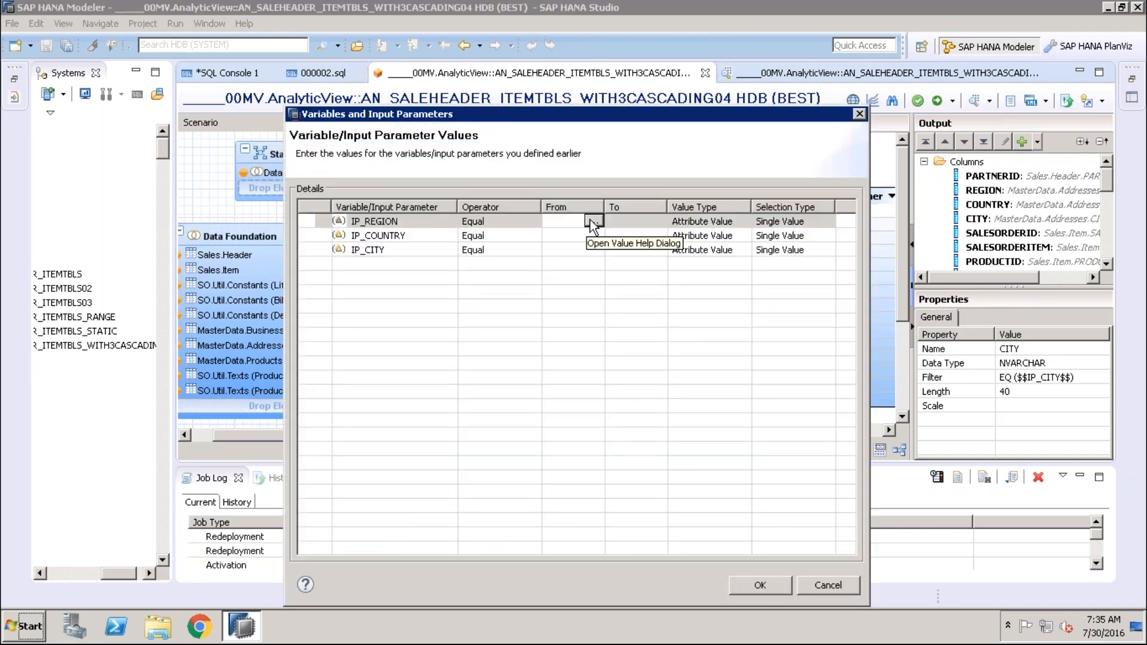
left_click(593, 221)
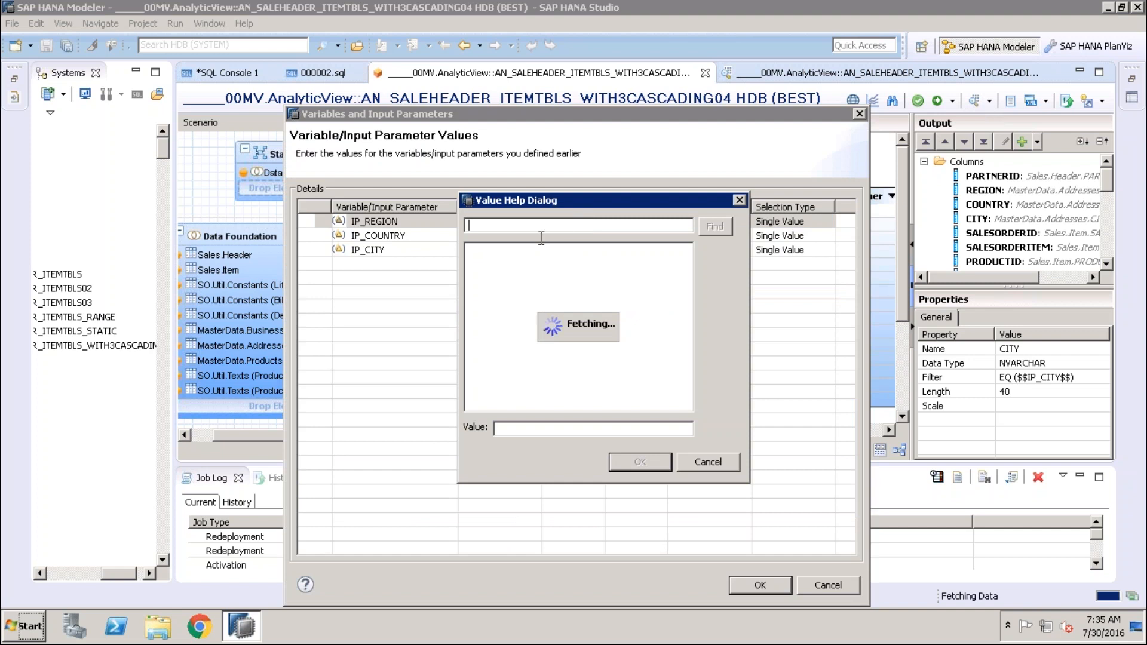
double_click(478, 260)
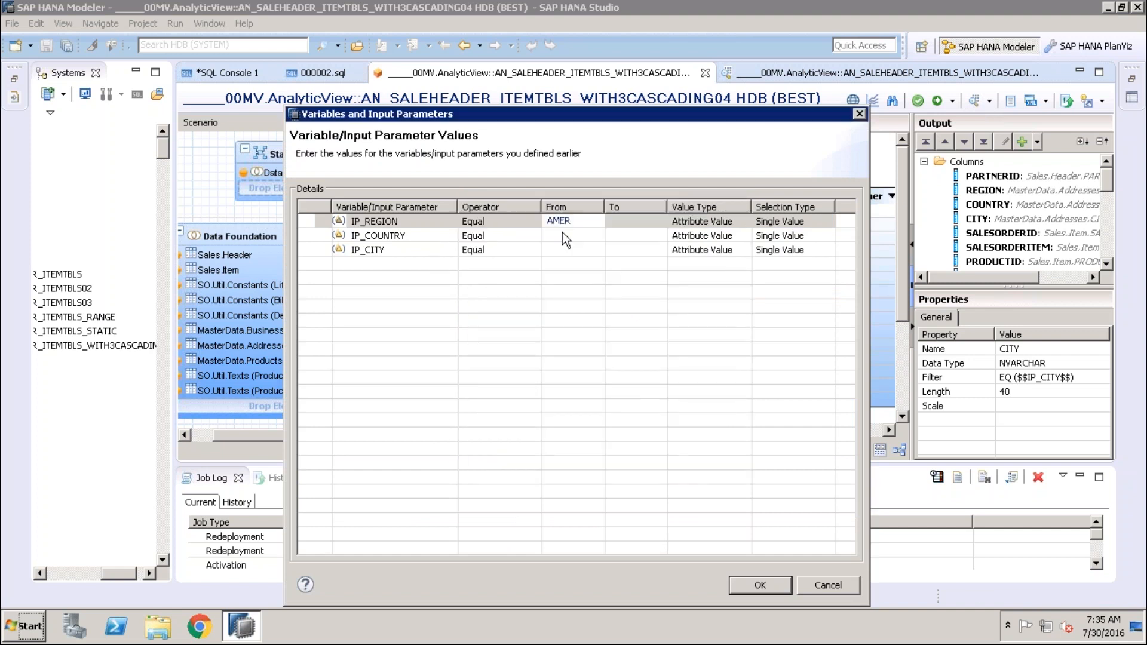
left_click(562, 234)
left_click(587, 236)
left_click(473, 292)
double_click(474, 293)
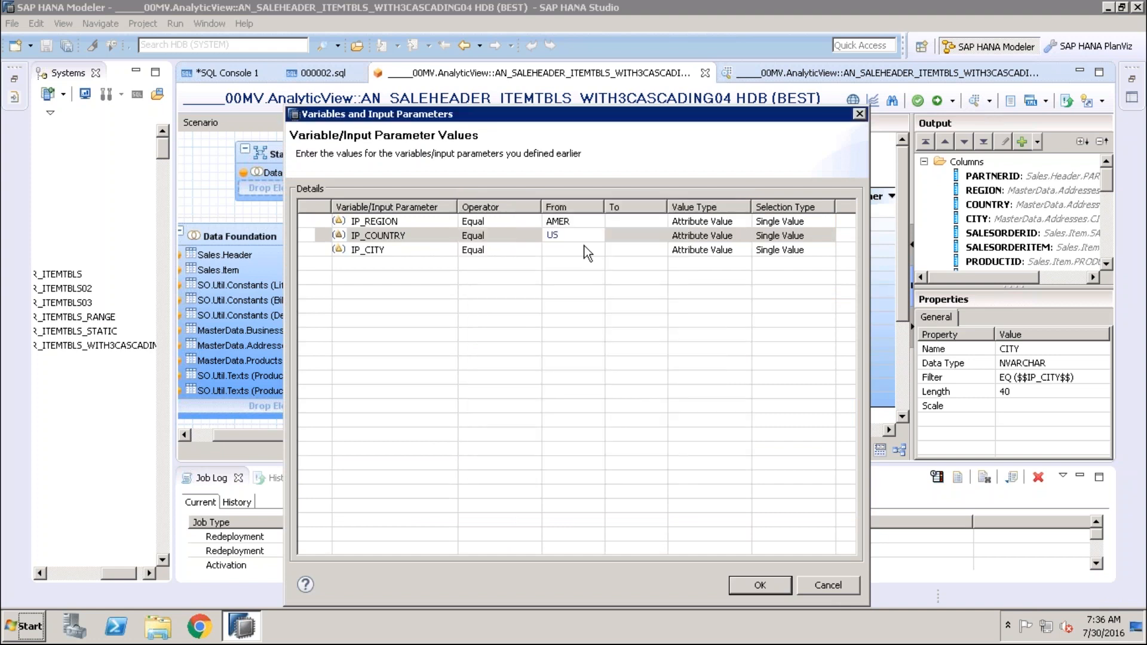
Step: Select Chicago Illinois for IP_CITY and run the preview with the entered parameters
left_click(582, 251)
left_click(593, 249)
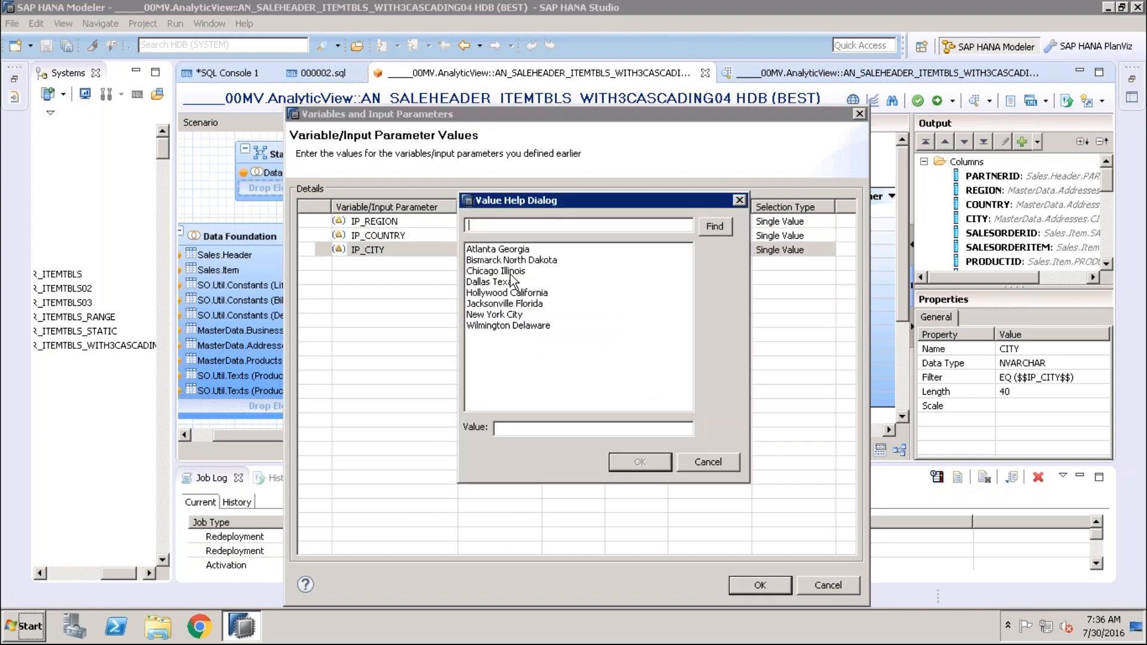
left_click(496, 271)
left_click(639, 462)
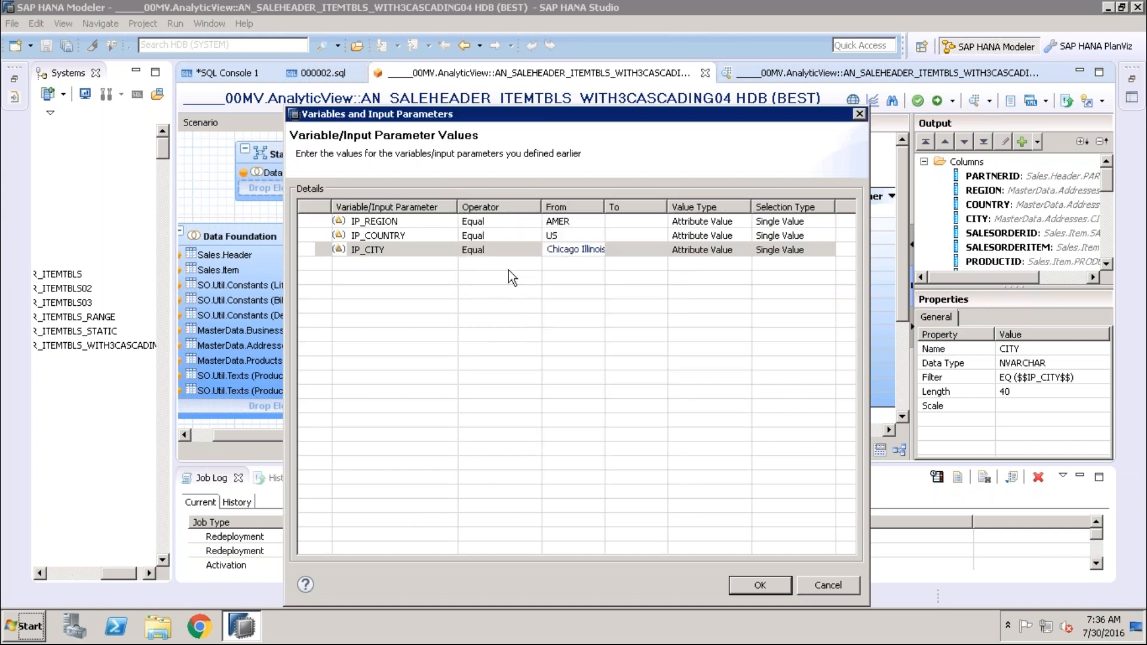
left_click(764, 587)
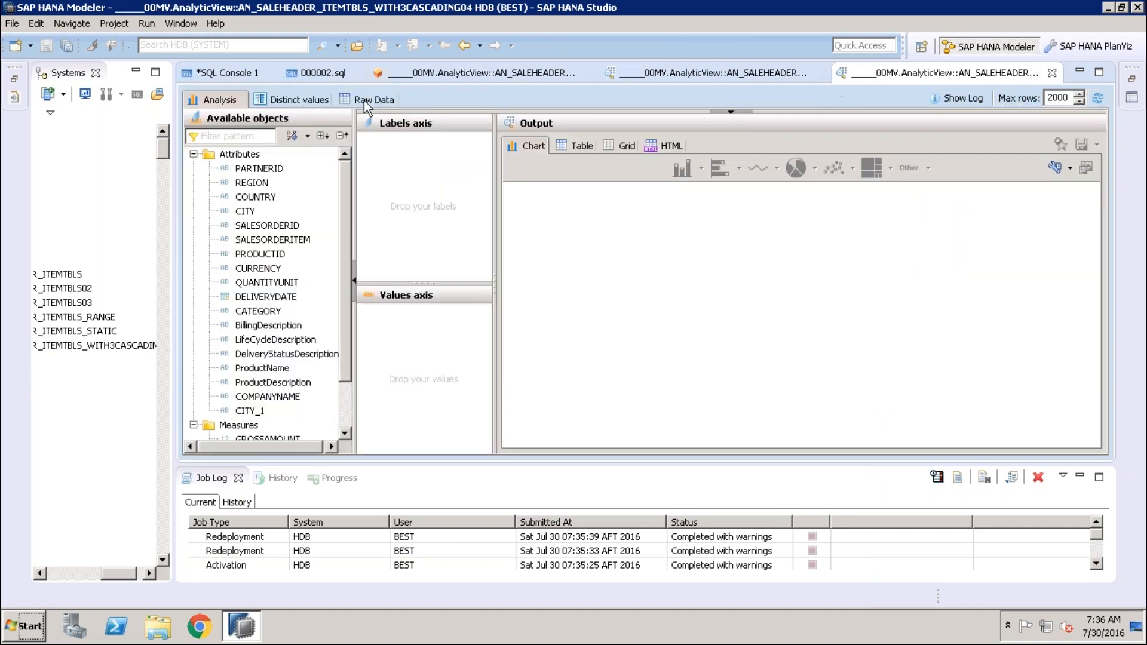
Step: Display the preview's raw data and widen the CITY column to examine the returned cities
left_click(366, 101)
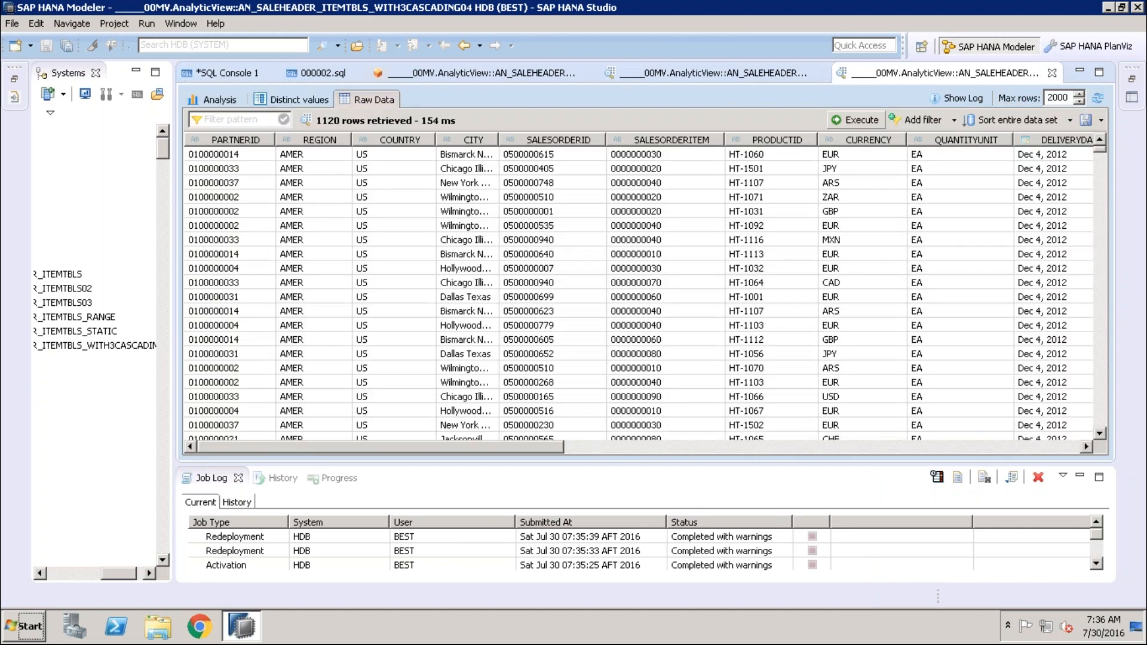
left_click_drag(498, 140, 616, 141)
left_click(472, 240)
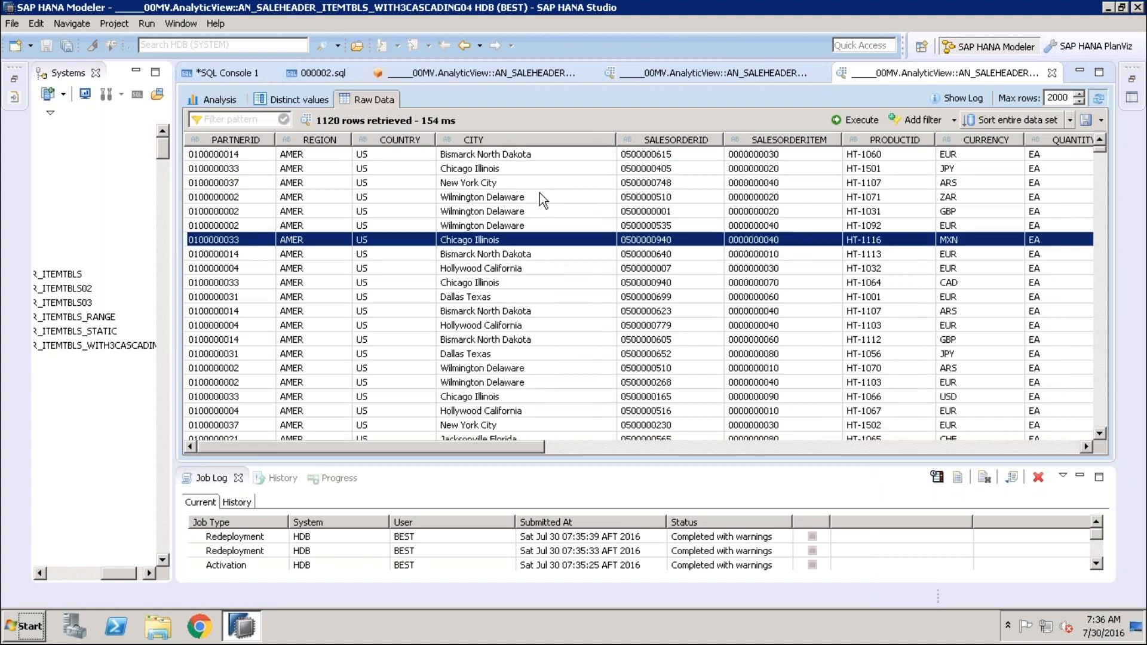
Step: Refresh the raw data preview with IP_REGION AMER, IP_COUNTRY US and IP_CITY Chicago Illinois
left_click(1097, 100)
left_click(594, 221)
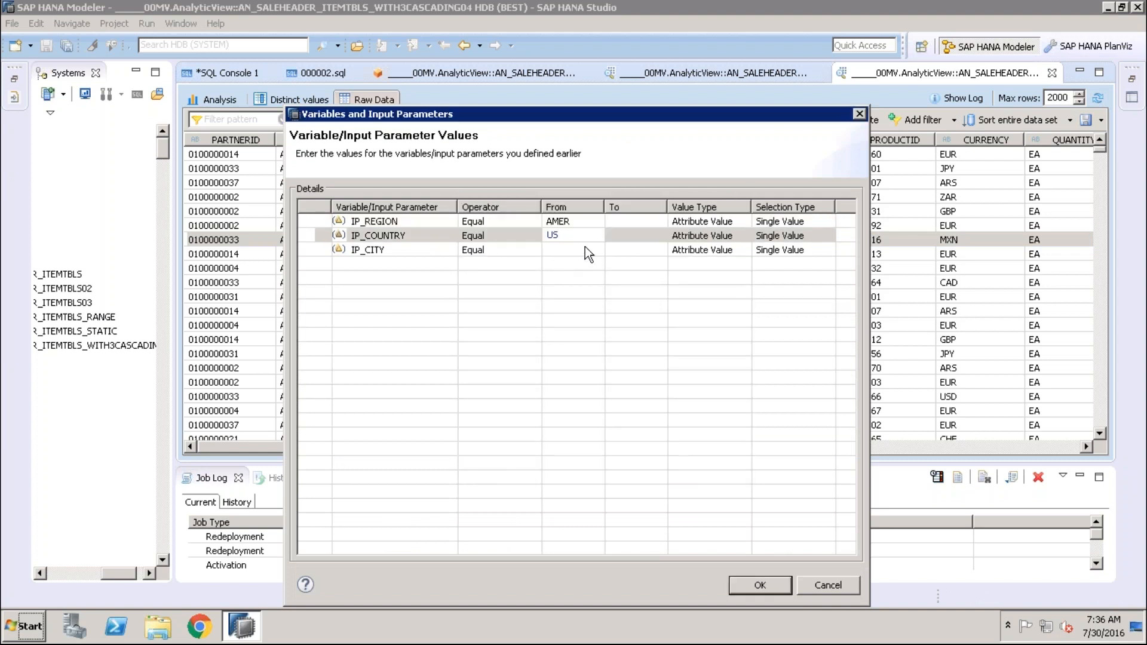
left_click(593, 250)
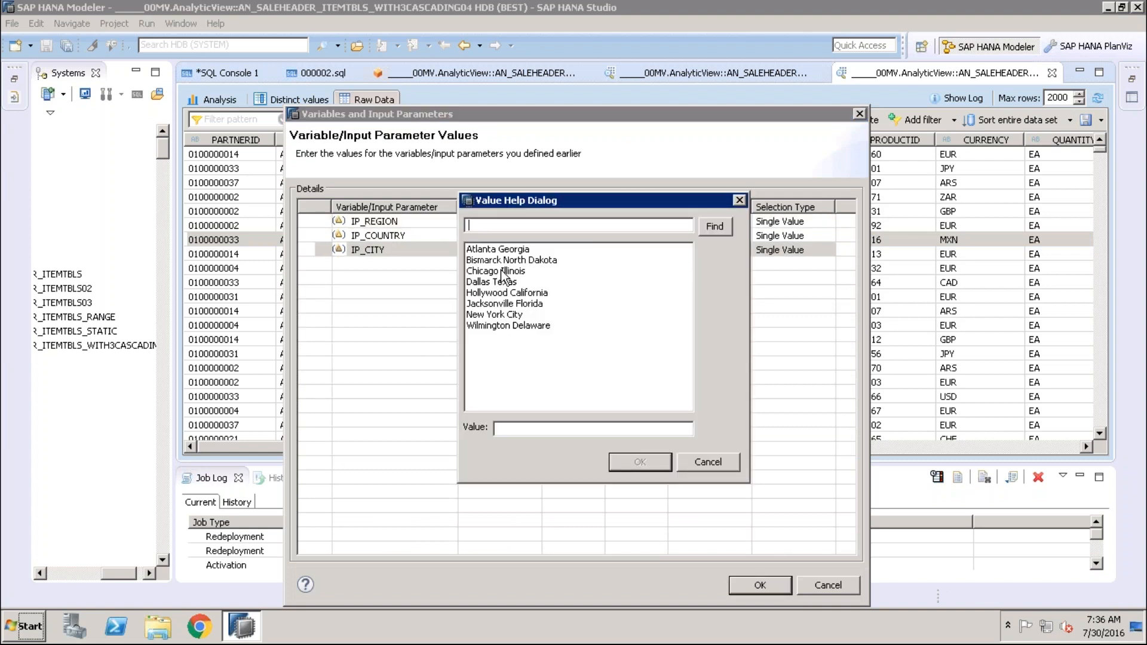
double_click(516, 271)
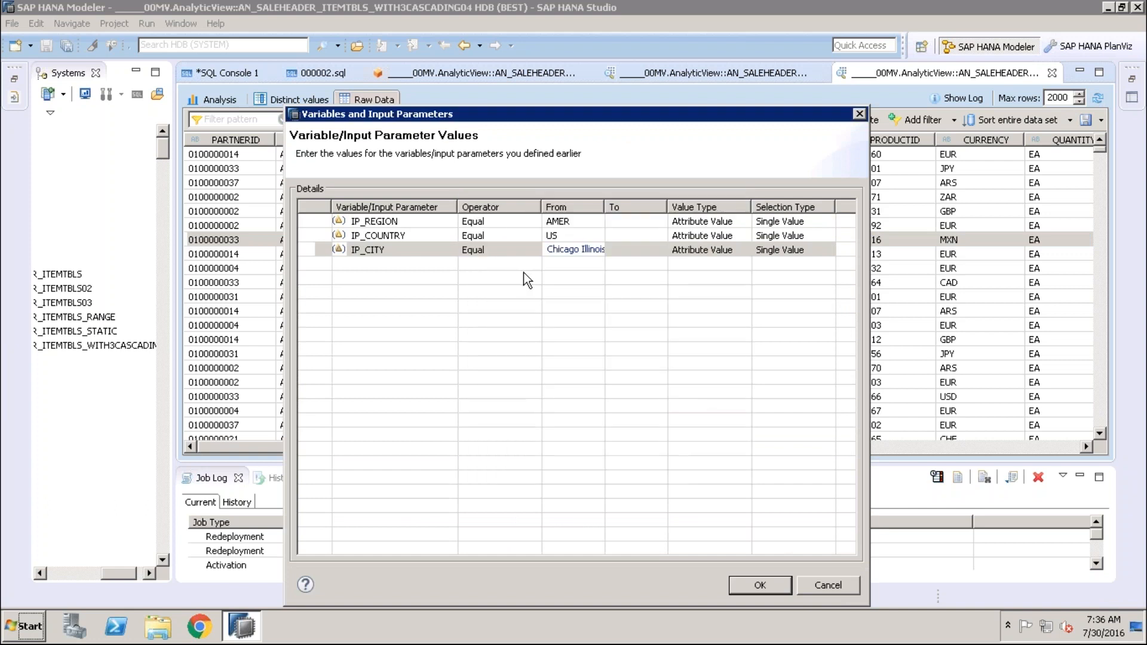
left_click(631, 249)
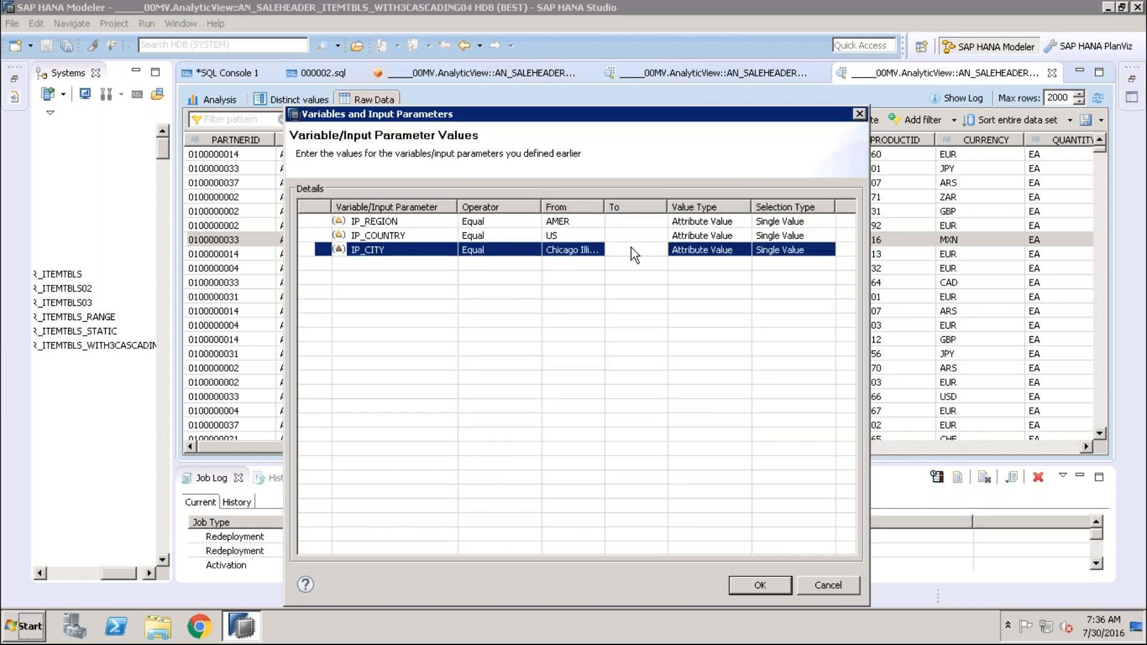
left_click(761, 587)
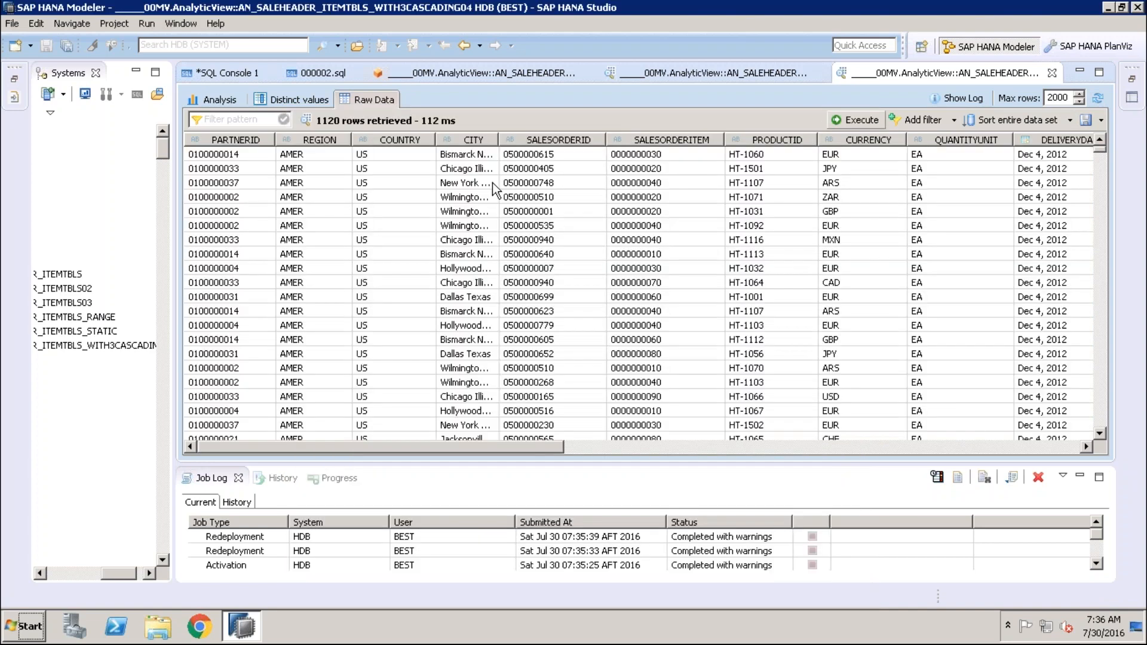
Step: Widen the CITY column to examine the refreshed rows, and close both data previews
left_click_drag(498, 139, 597, 150)
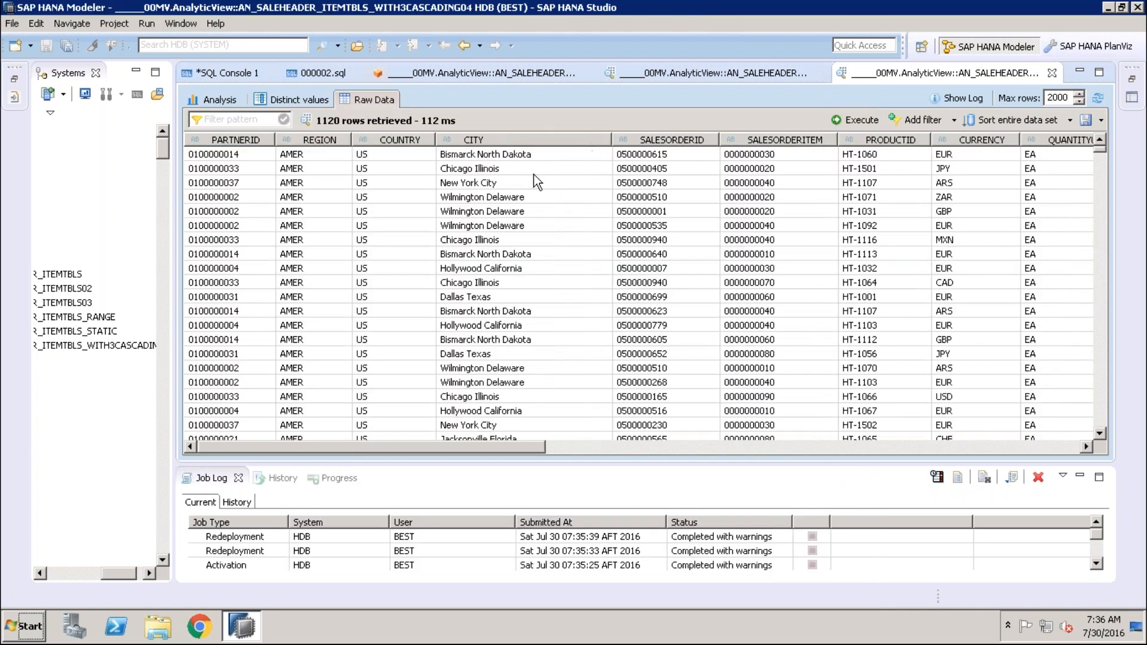
left_click(538, 172)
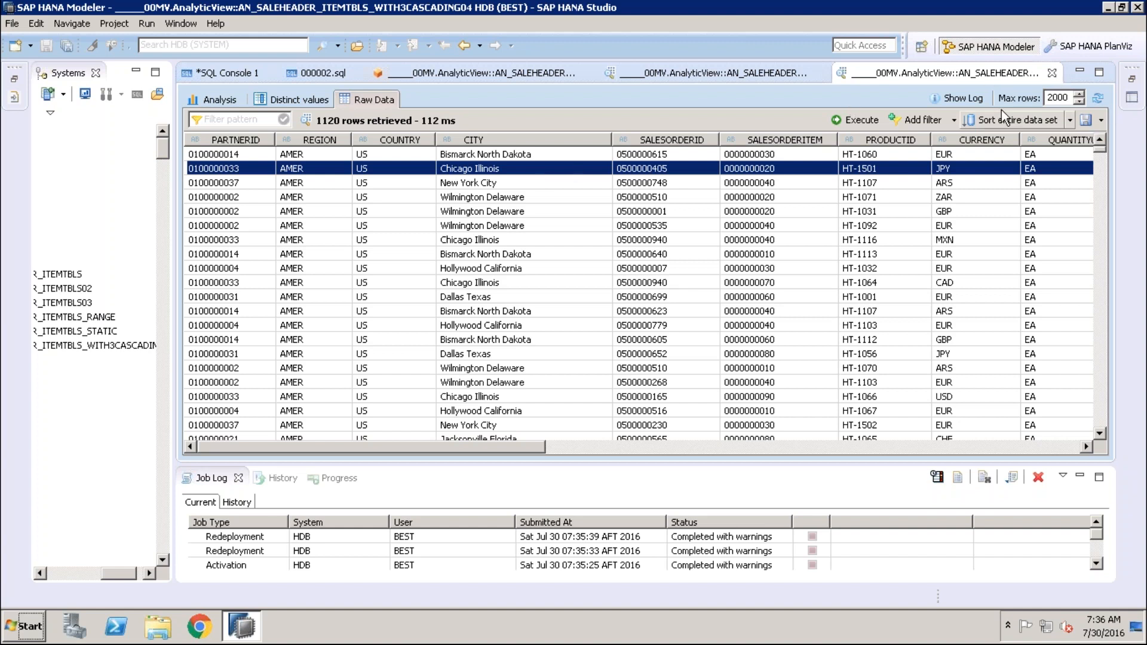
left_click(1054, 73)
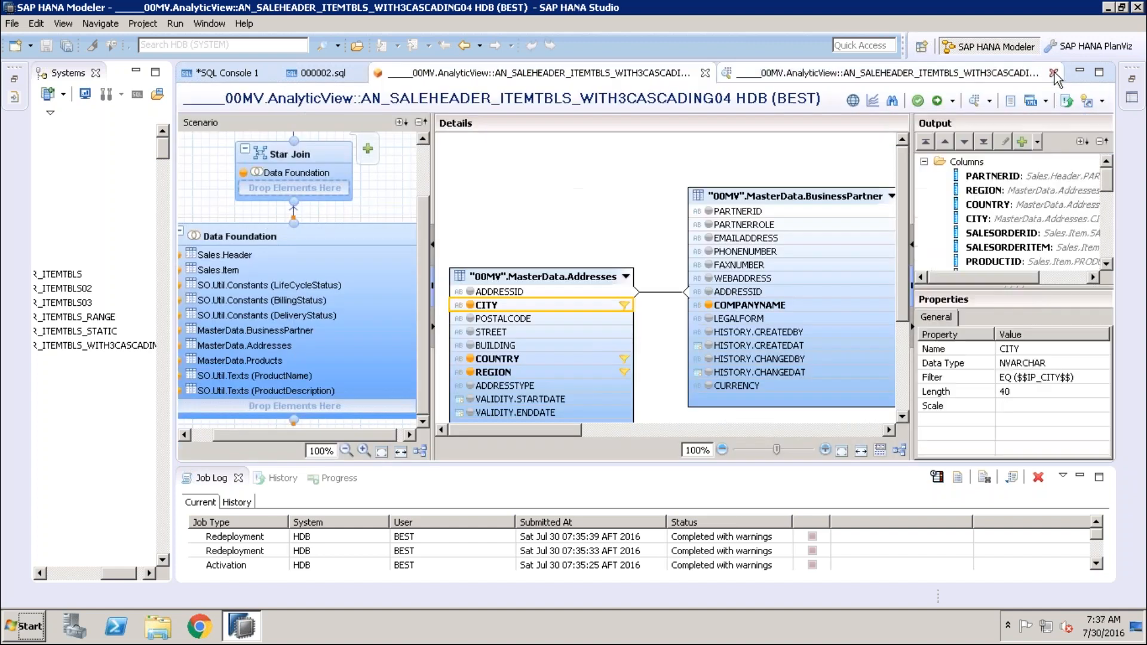
left_click(1054, 73)
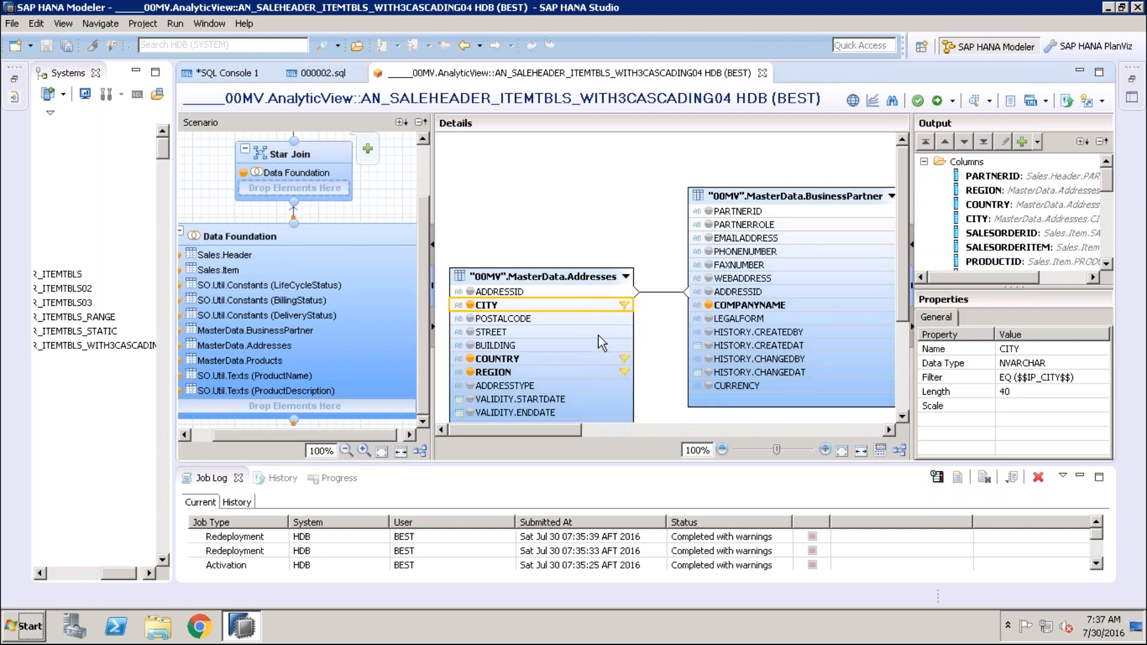
Step: Open the CITY filter in MasterData.Addresses and check its IP_CITY value against the available input parameters, cancelling the value selection
right_click(597, 303)
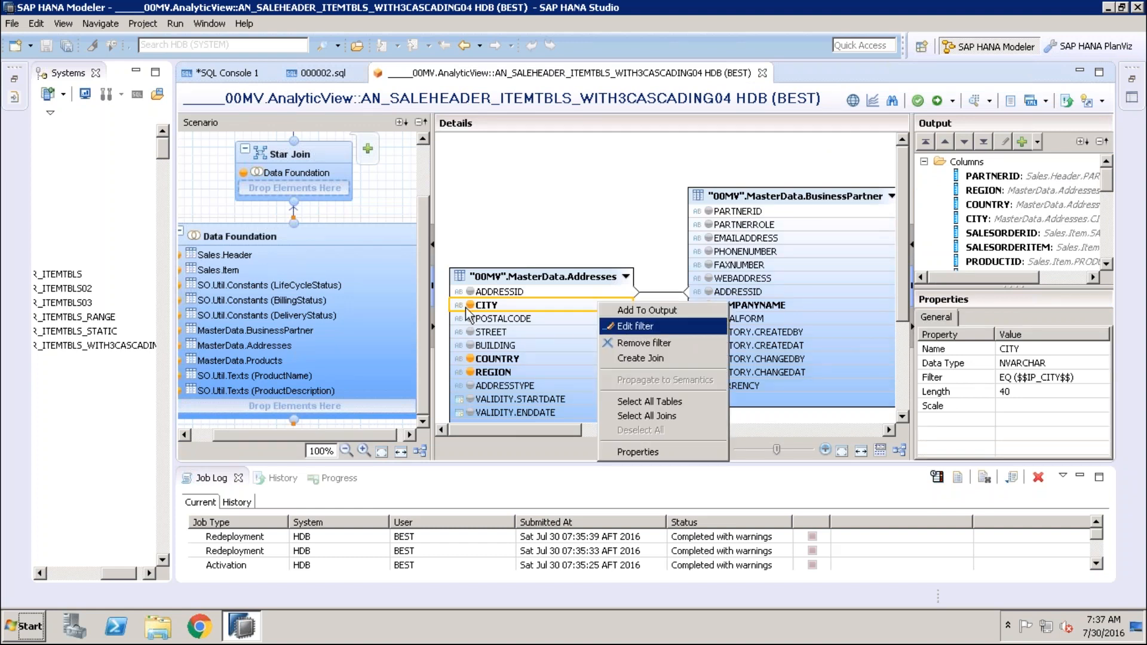
key("Return")
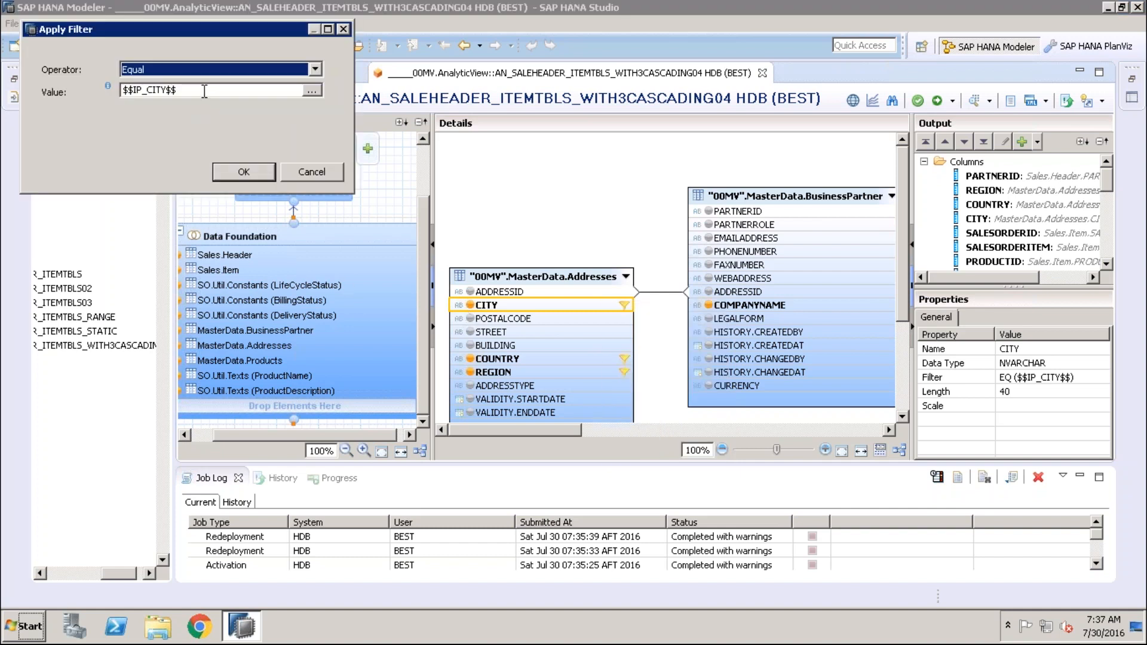
left_click_drag(204, 91, 111, 85)
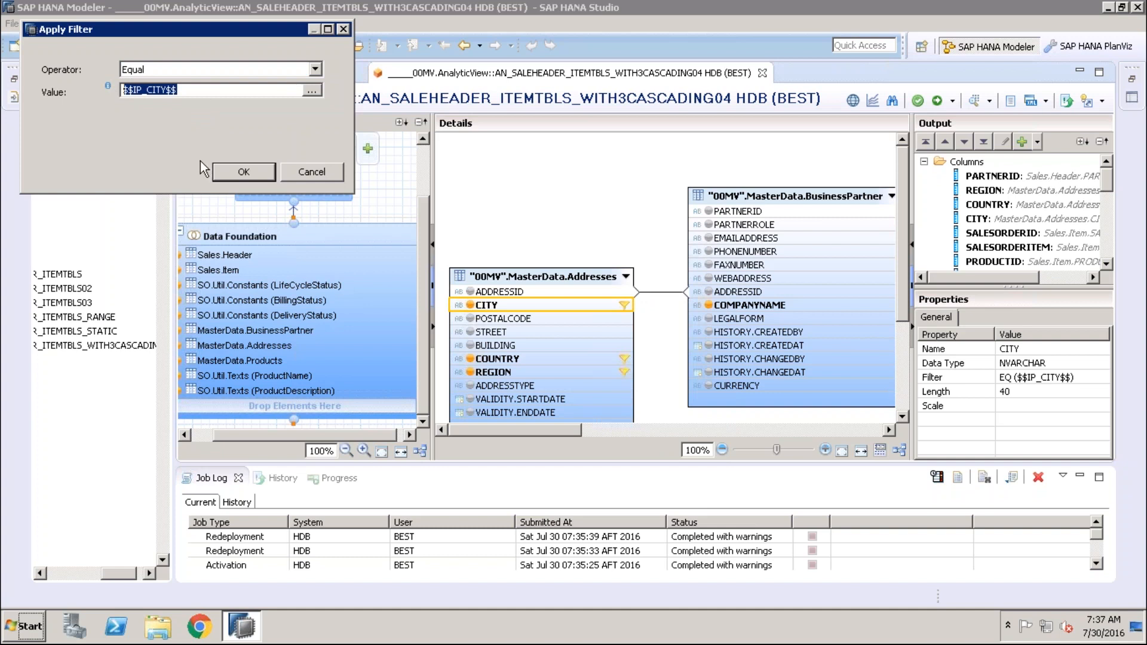
left_click(312, 91)
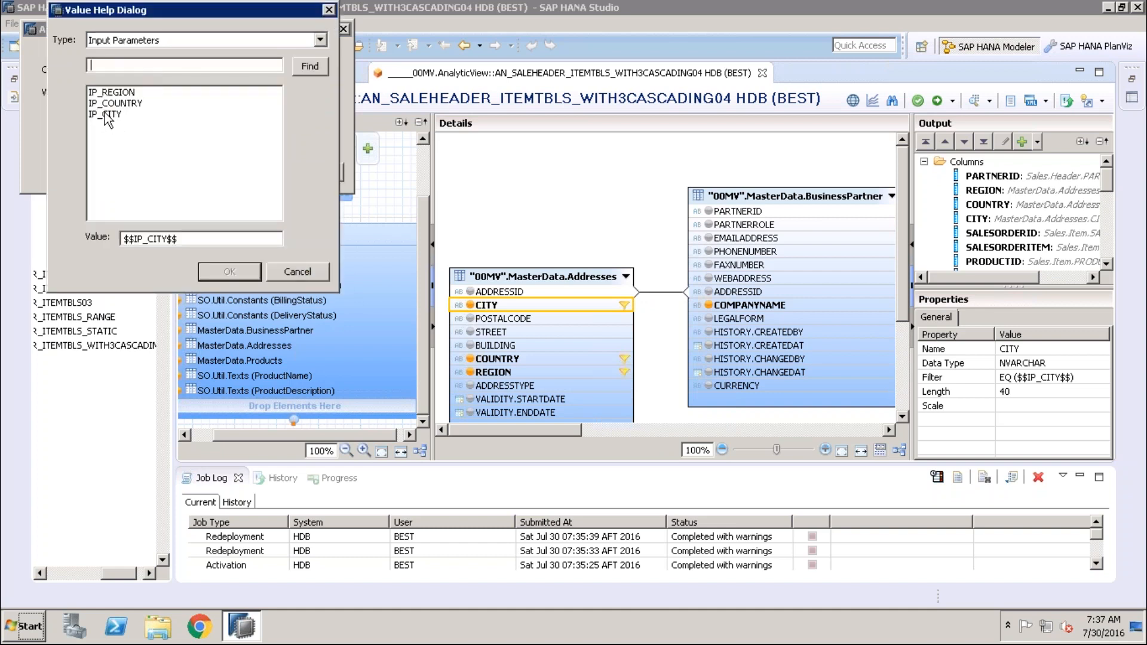
left_click(106, 114)
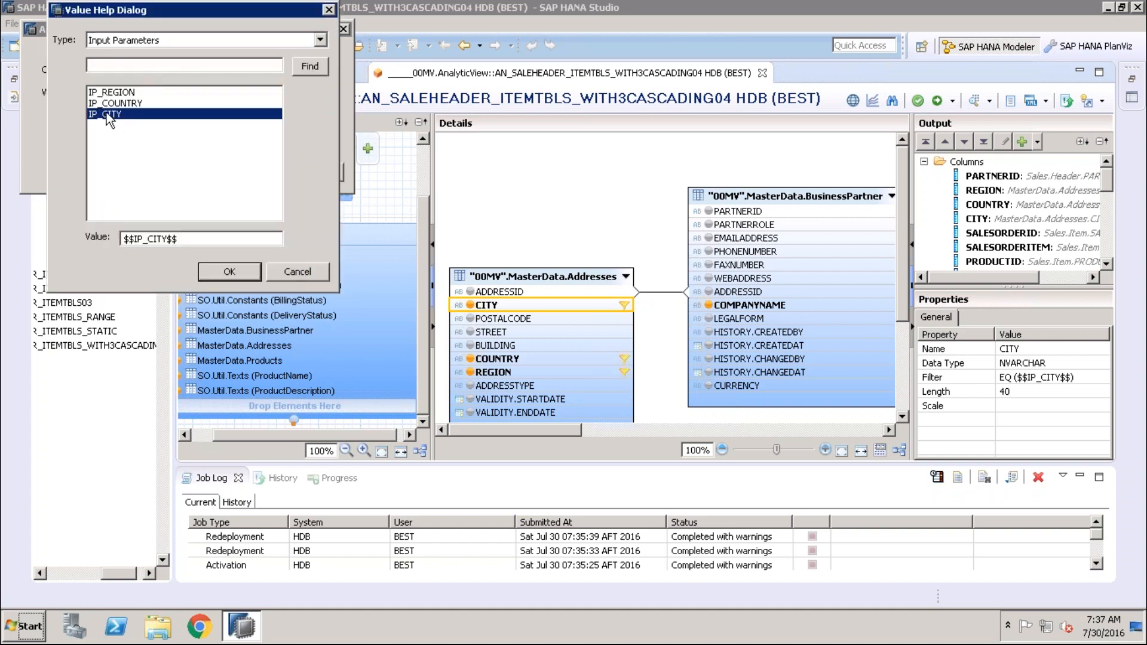
left_click(306, 268)
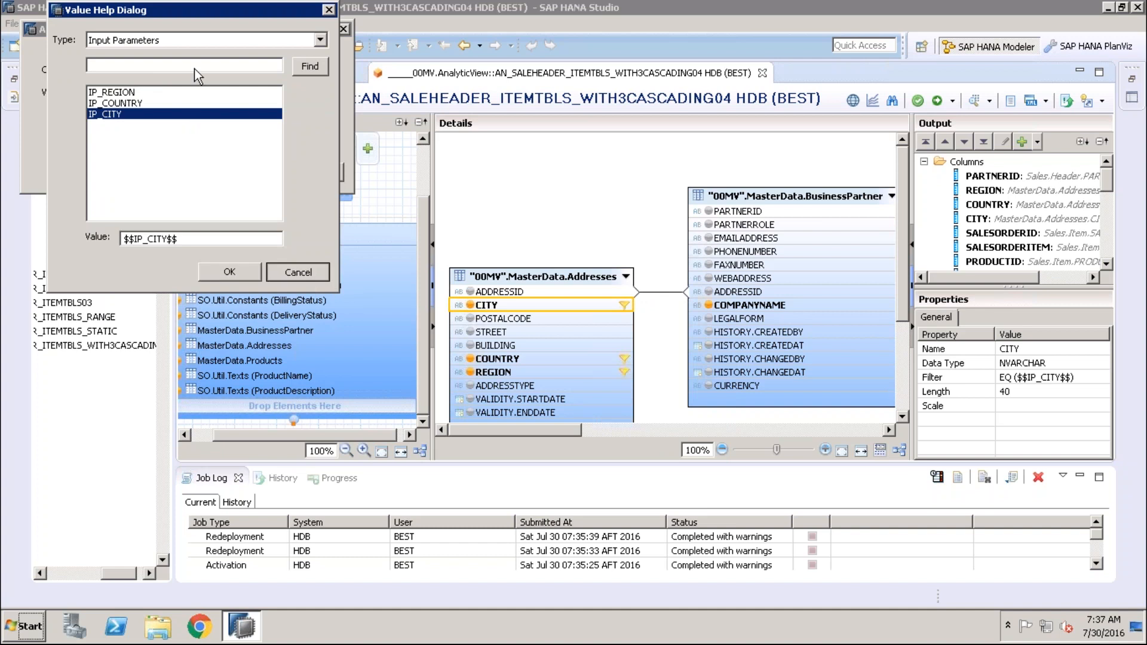
key("Return")
Step: Set the CITY filter to the Equal operator with the fixed value Chicago Illinois, and apply it
left_click(318, 71)
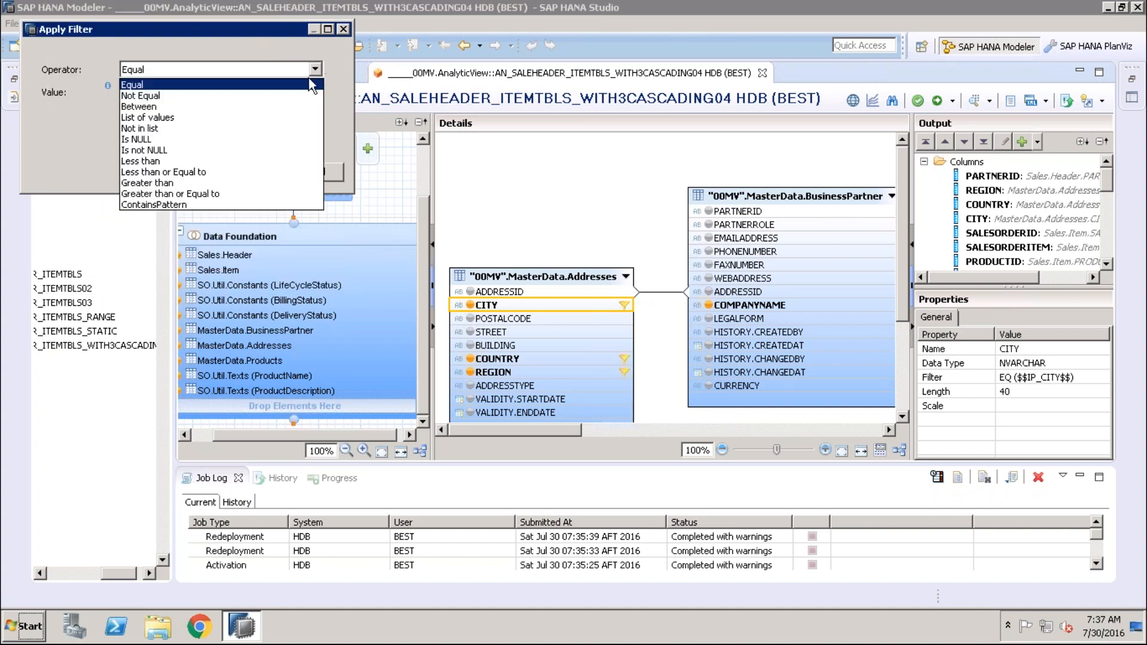
left_click(279, 85)
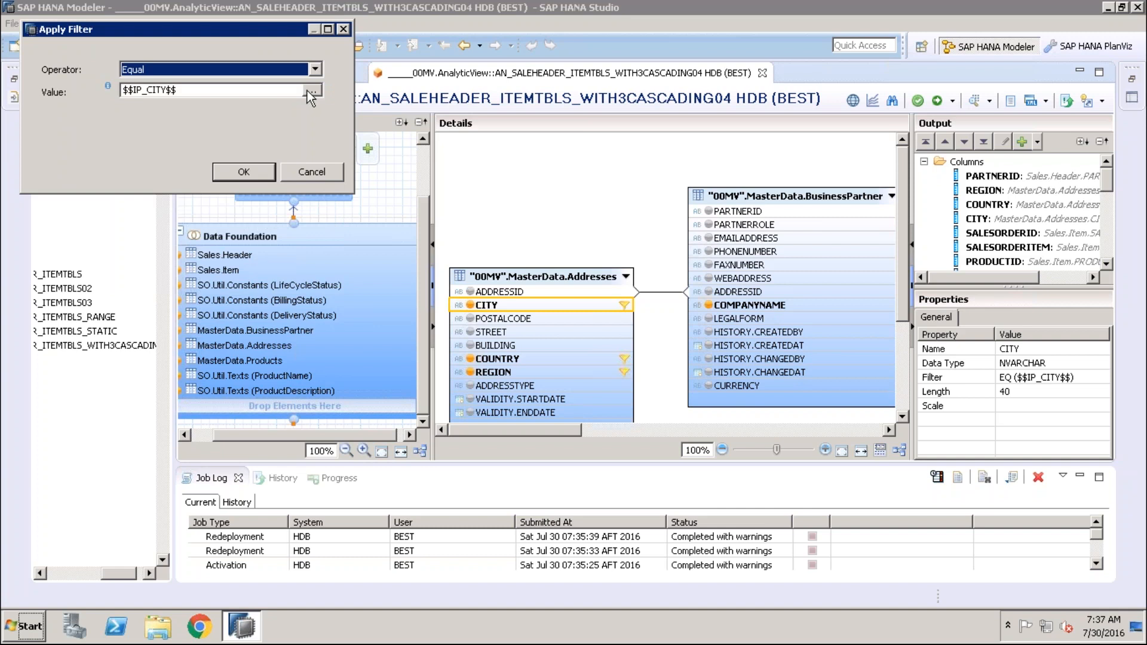
left_click(311, 90)
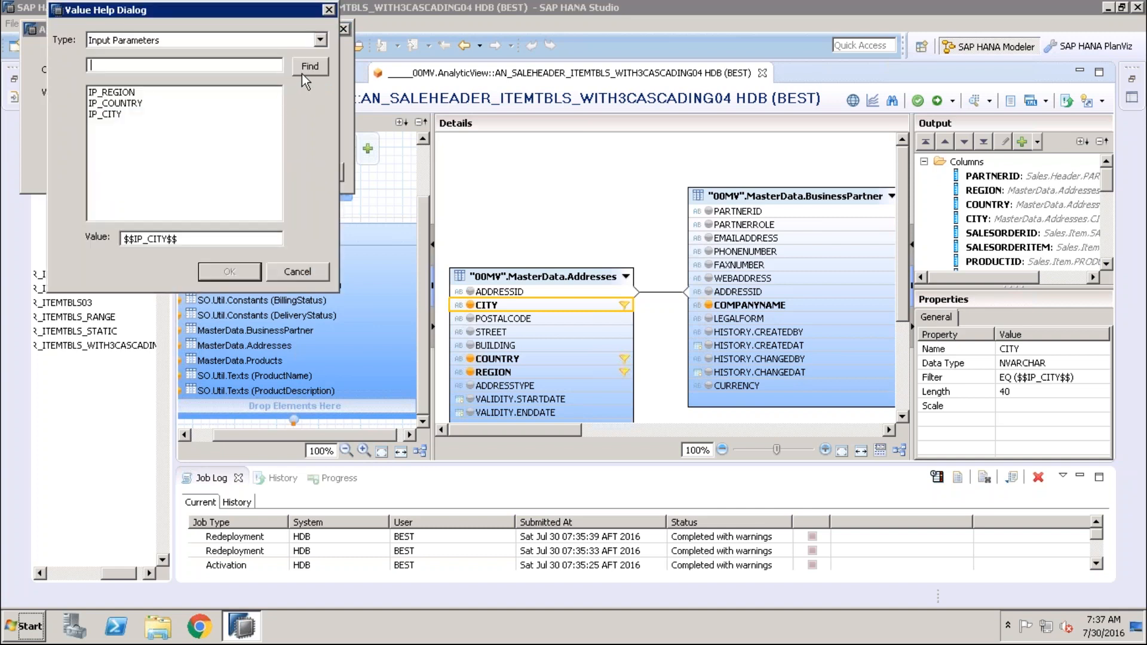
left_click(320, 41)
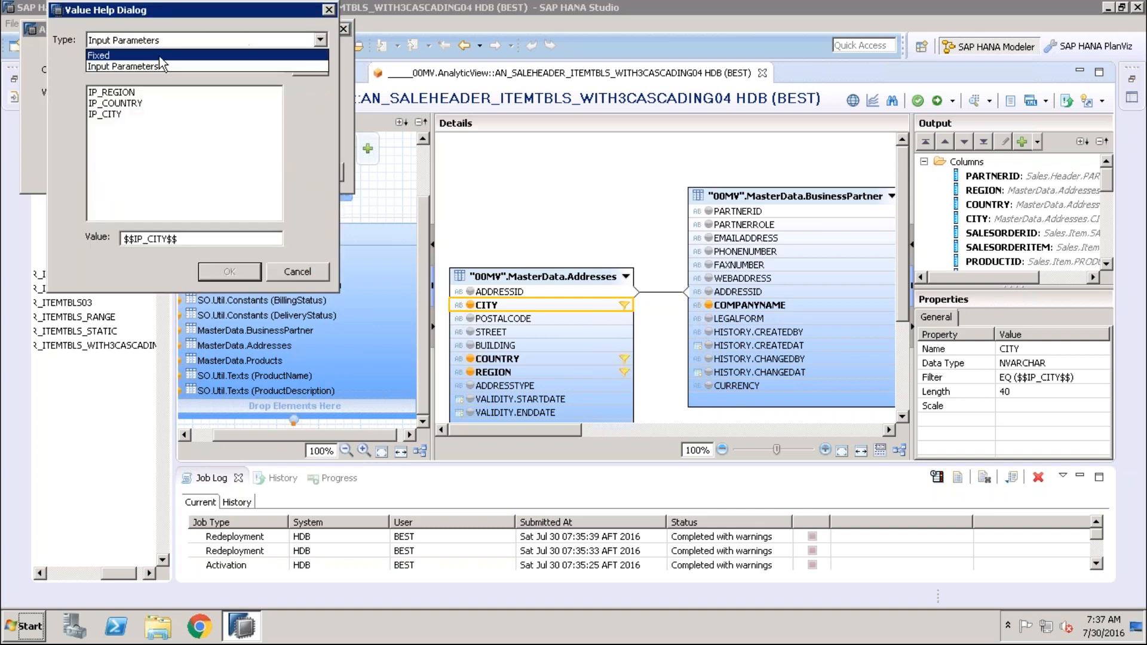
left_click(160, 56)
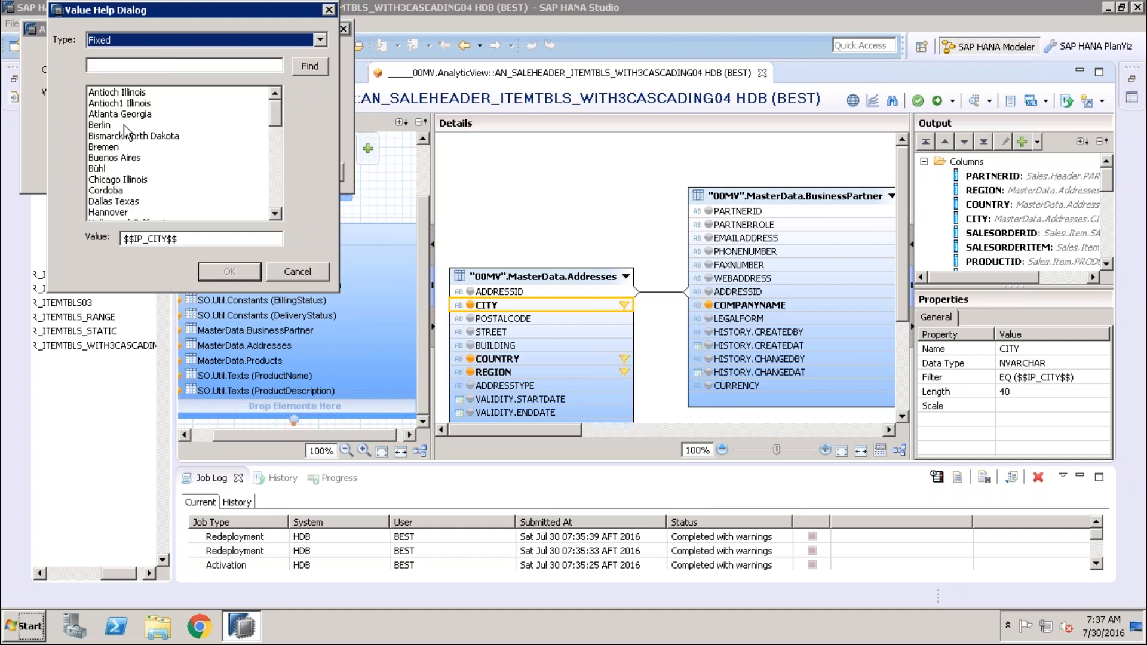
double_click(136, 181)
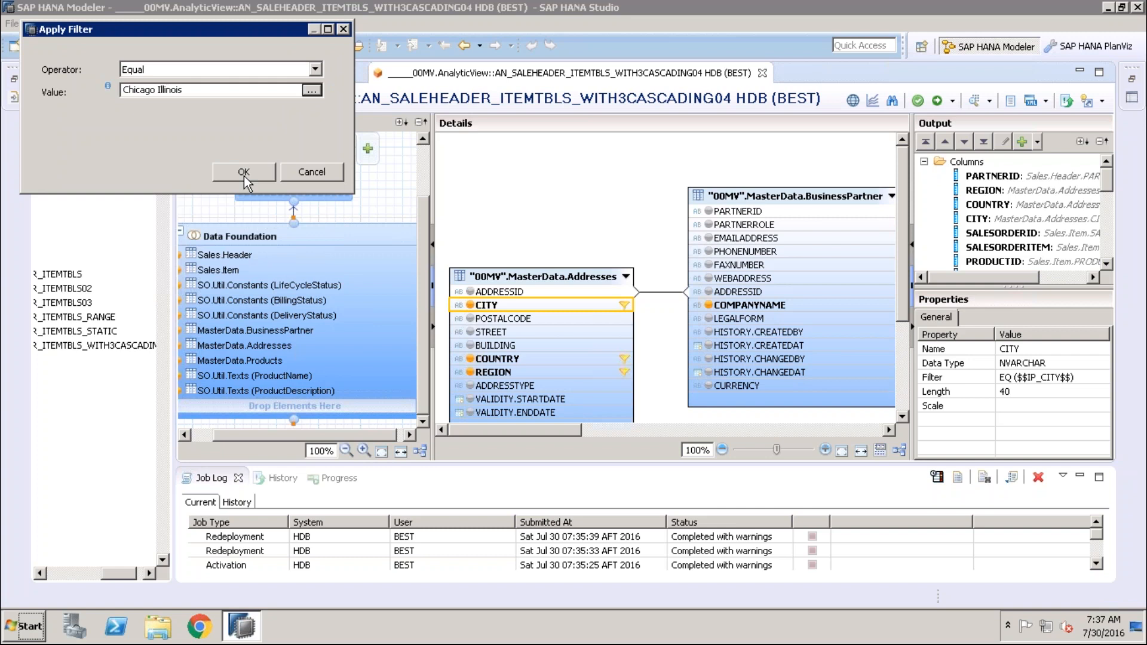
left_click(243, 173)
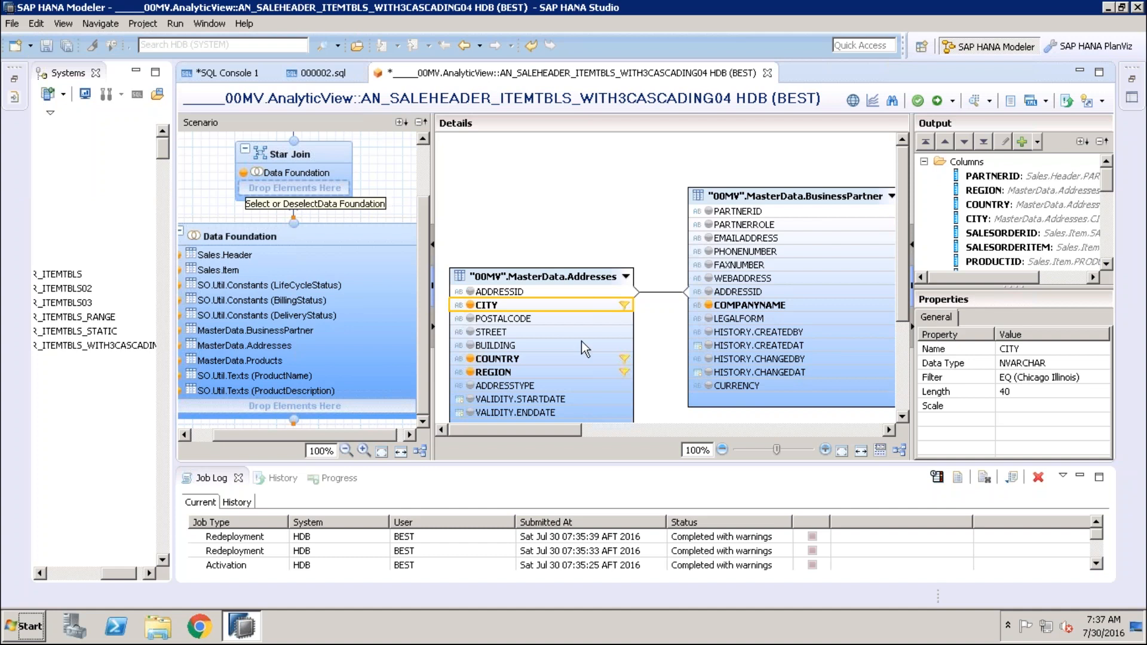
Step: Set the COUNTRY filter in MasterData.Addresses to the Equal operator with the fixed value US, and apply it
left_click(586, 357)
right_click(587, 357)
left_click(621, 381)
left_click(315, 70)
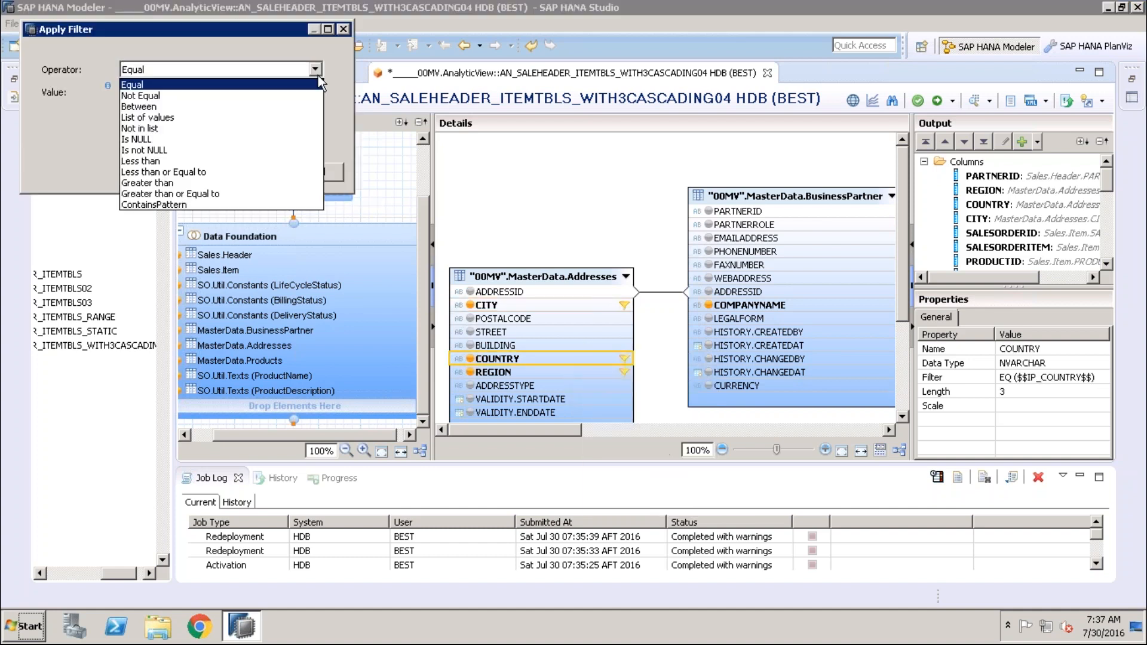
left_click(315, 70)
left_click(311, 91)
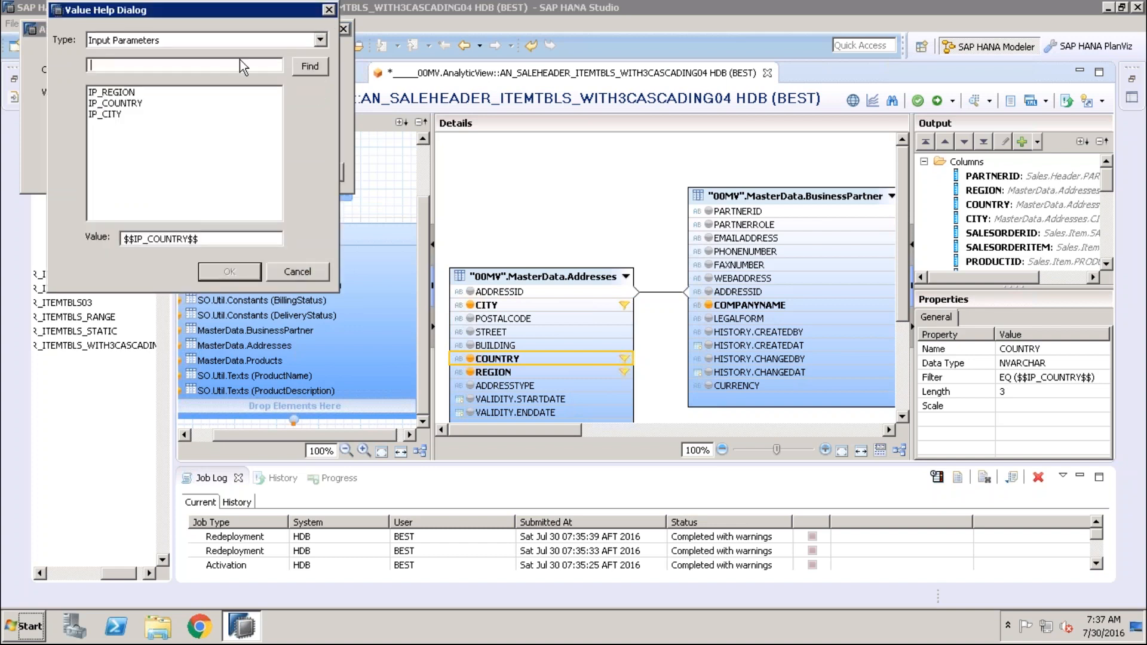
left_click(243, 41)
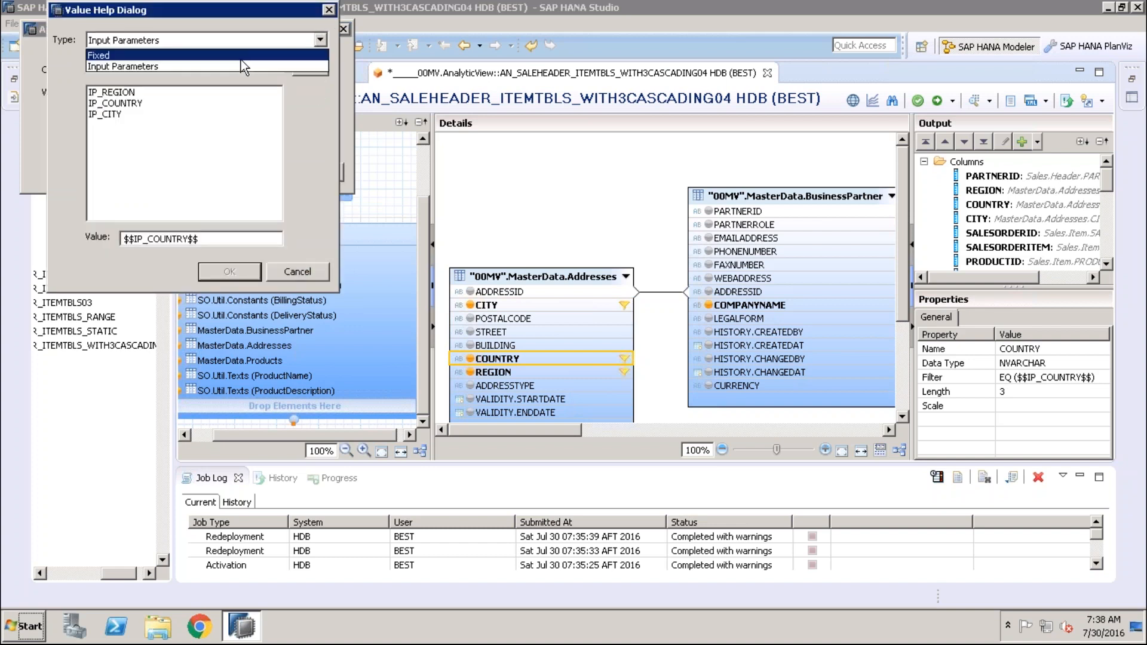
left_click(141, 56)
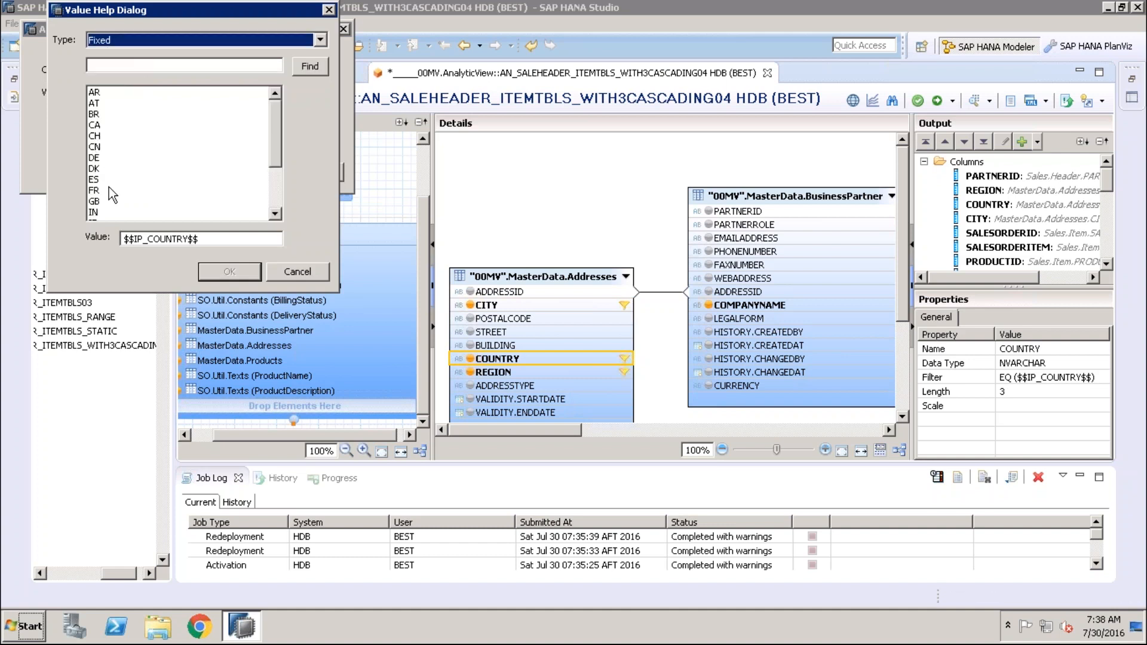
left_click(276, 197)
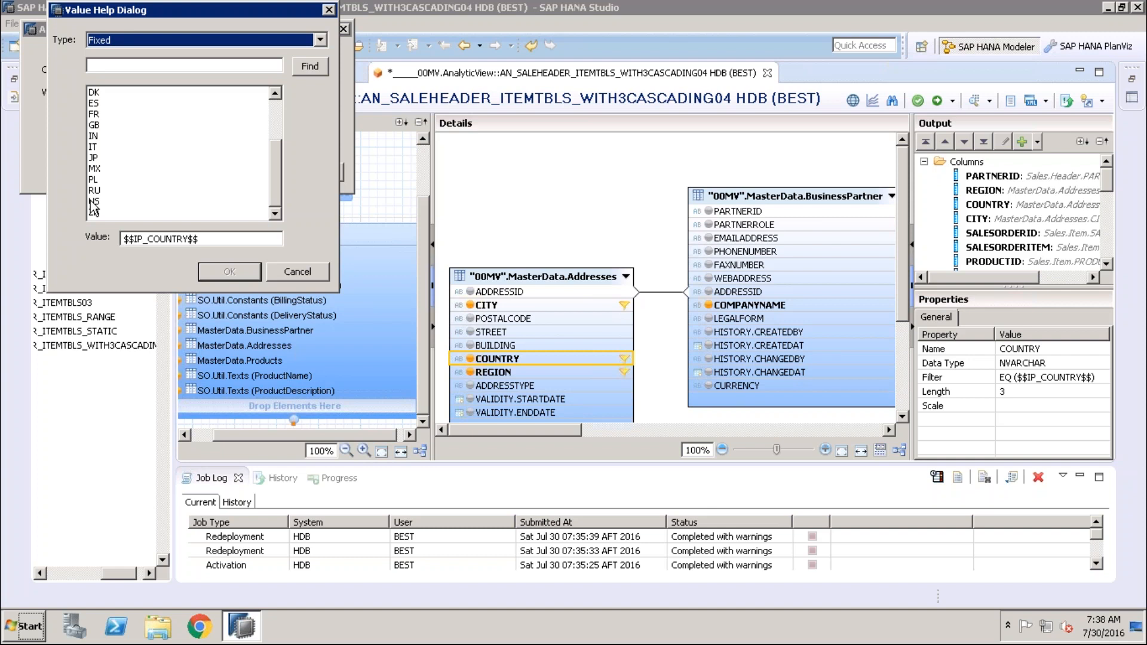
double_click(93, 202)
left_click(264, 173)
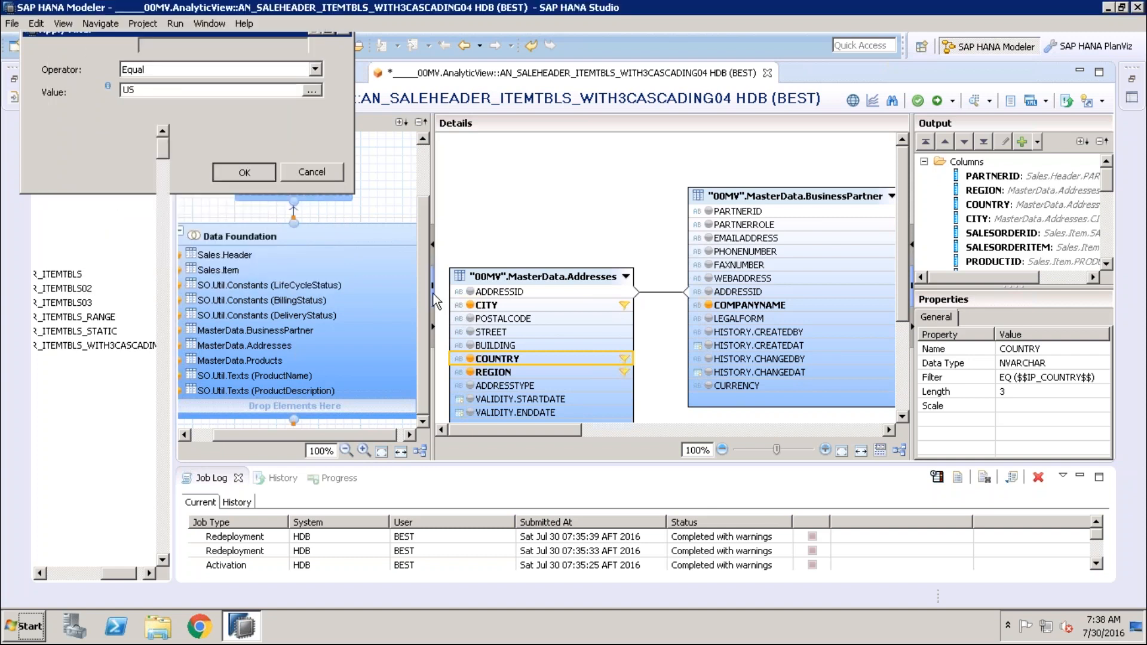
Step: Set the REGION filter in MasterData.Addresses to the fixed value AMER, and apply it
left_click(551, 371)
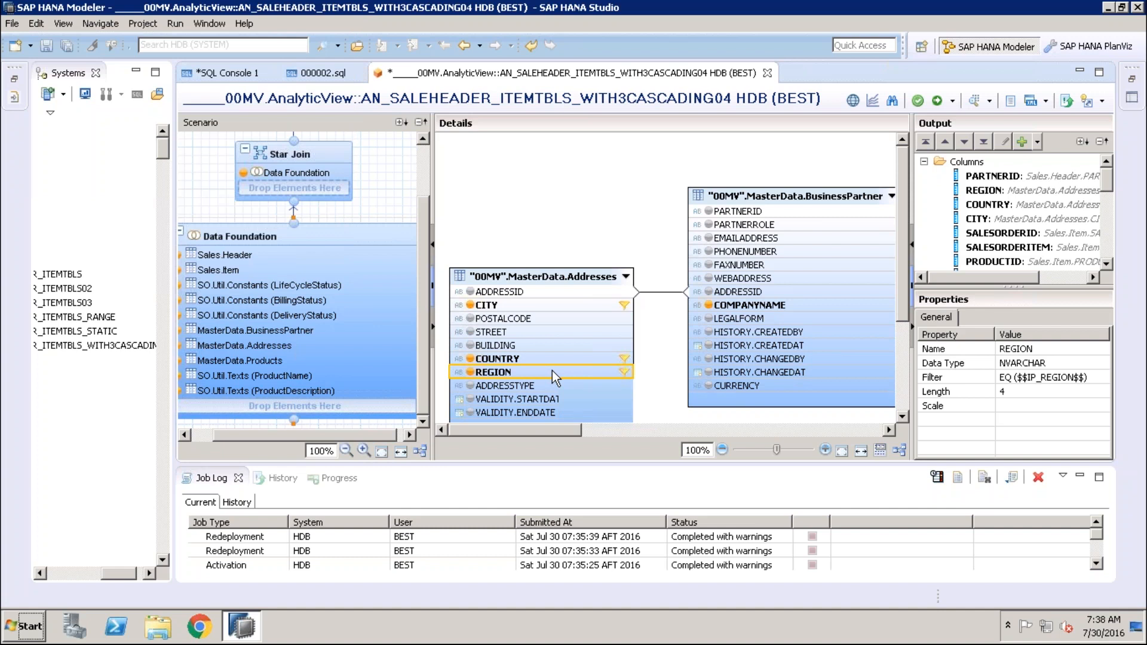
right_click(554, 372)
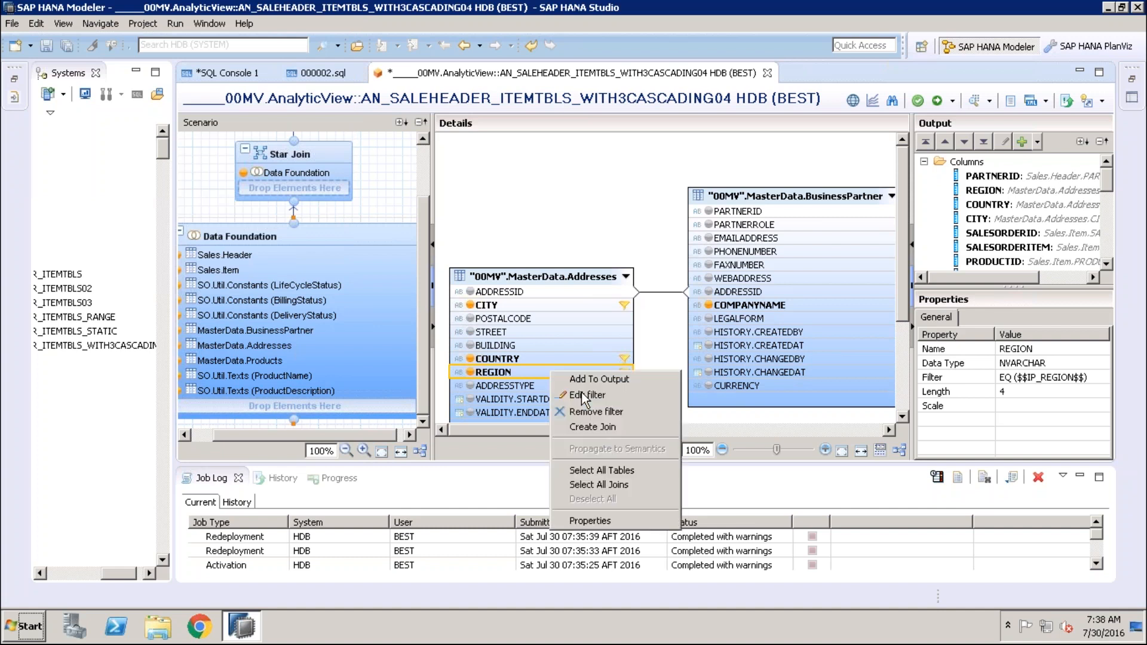
key("Escape")
left_click(386, 147)
left_click(376, 40)
left_click(199, 57)
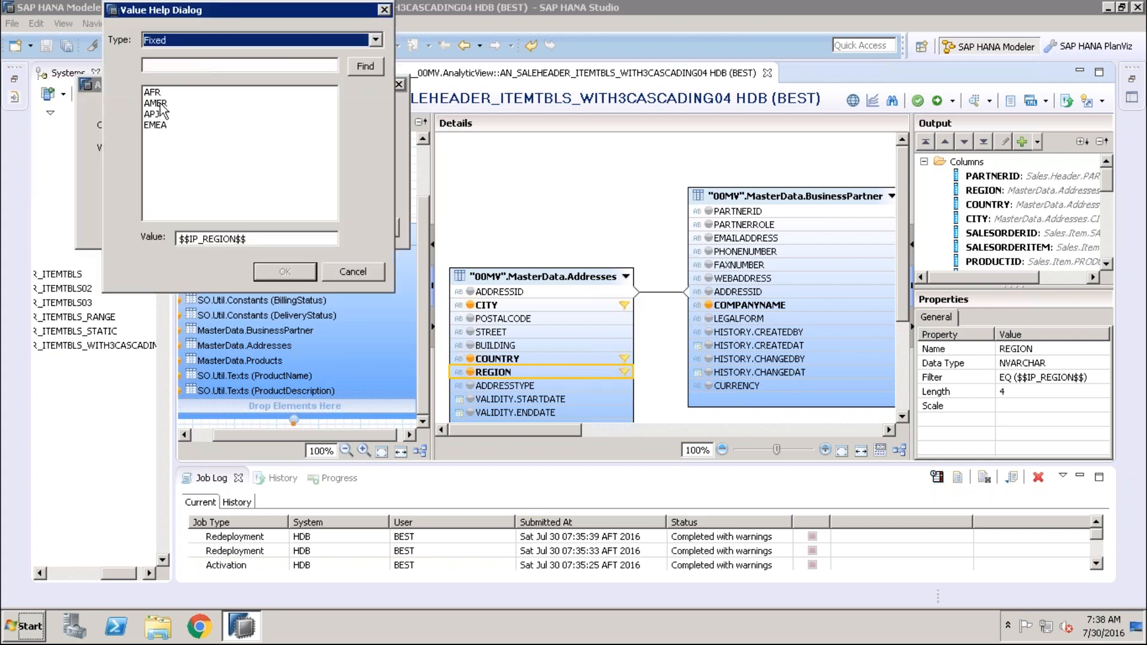
double_click(161, 103)
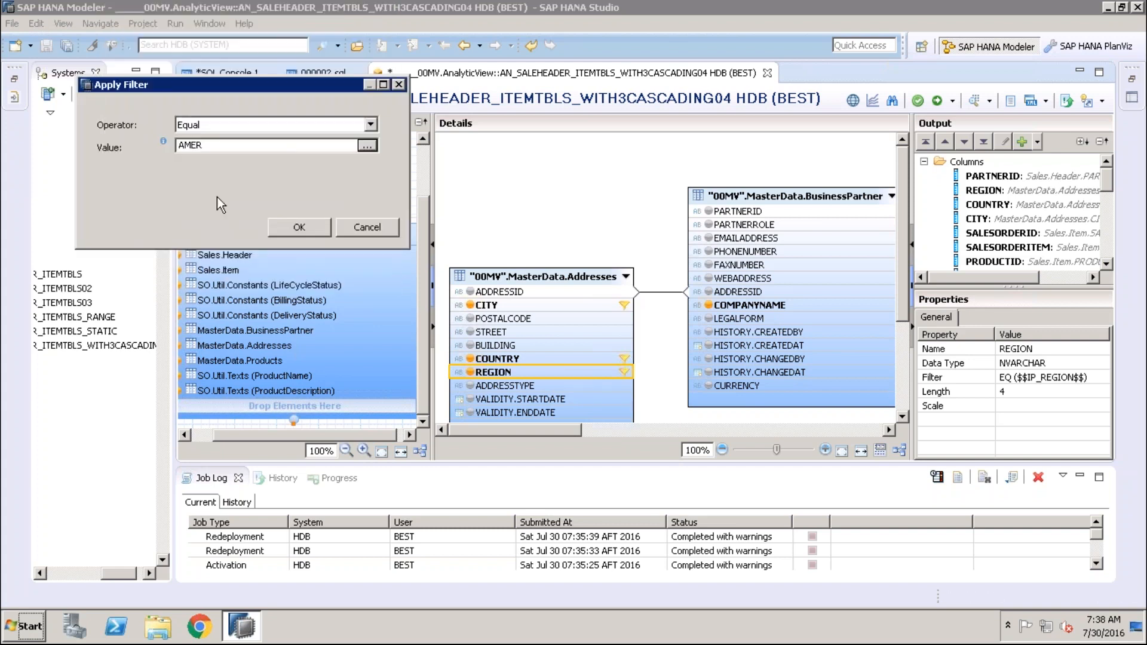
left_click(304, 227)
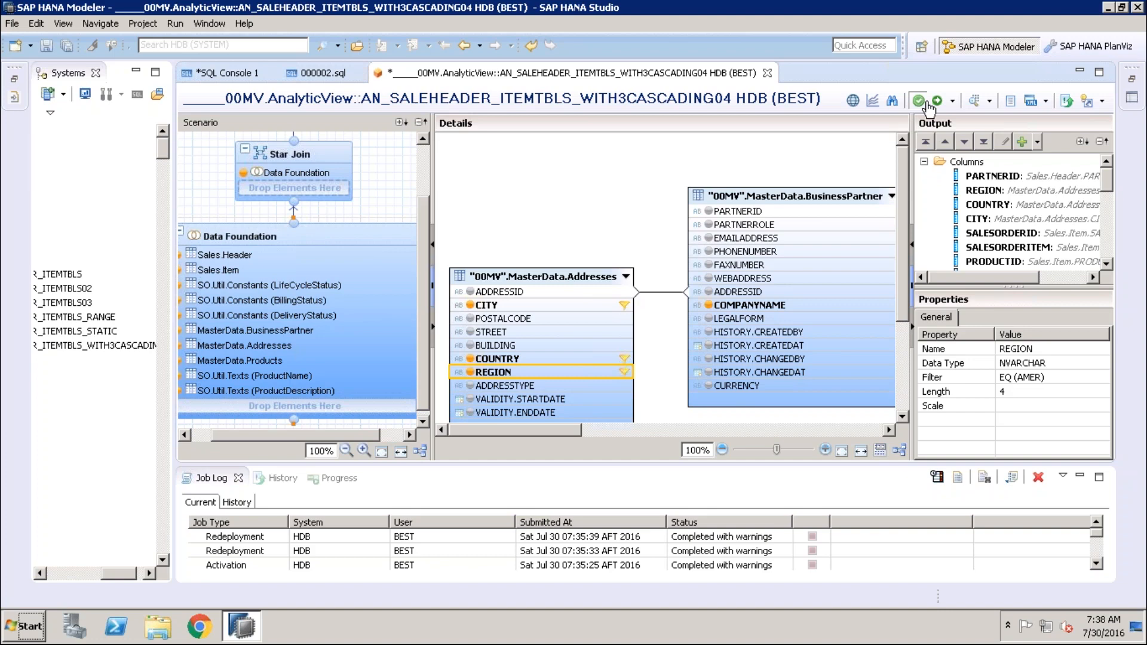
Step: Validate the analytic view with its fixed region, country and city filters, then save, activate and redeploy it
left_click(920, 102)
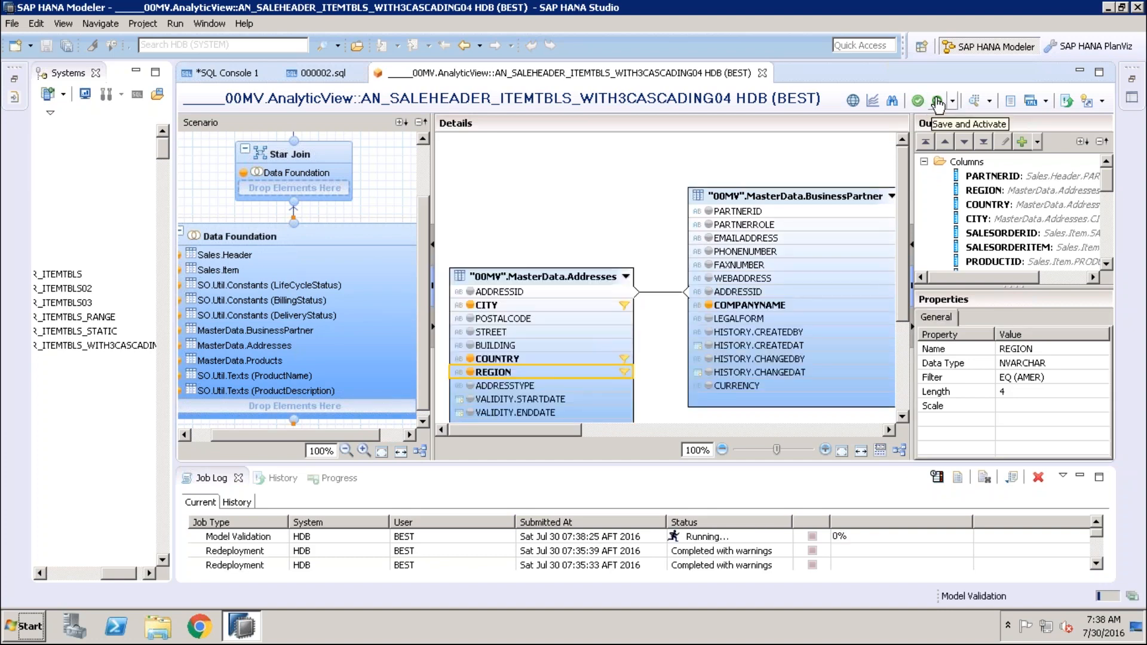
left_click(938, 102)
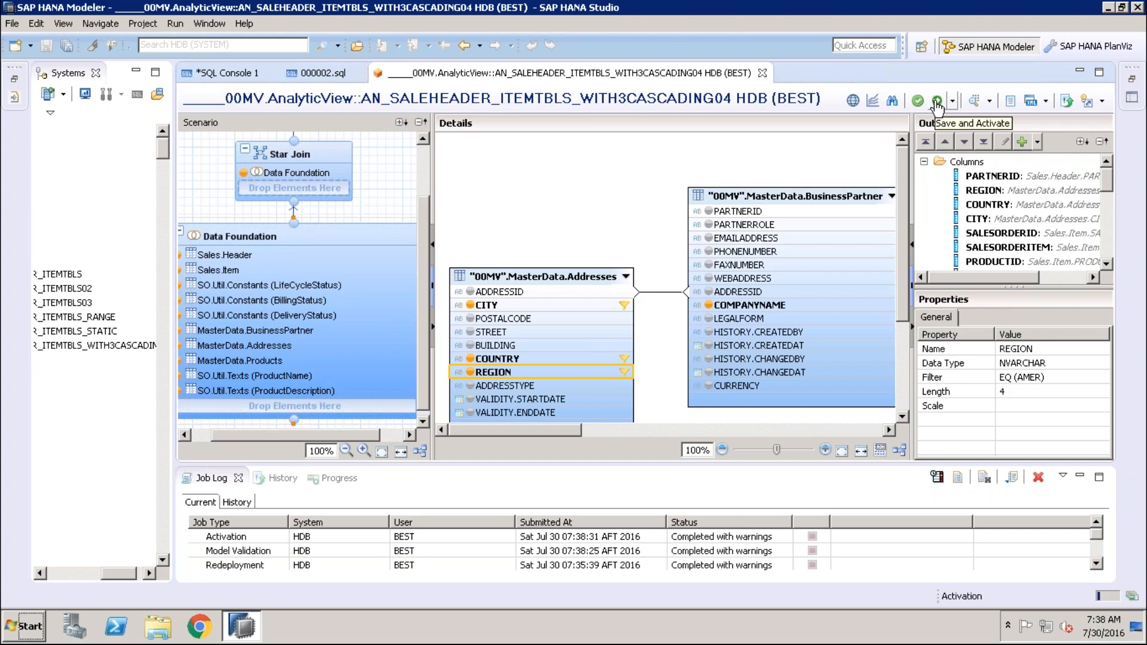
left_click(937, 102)
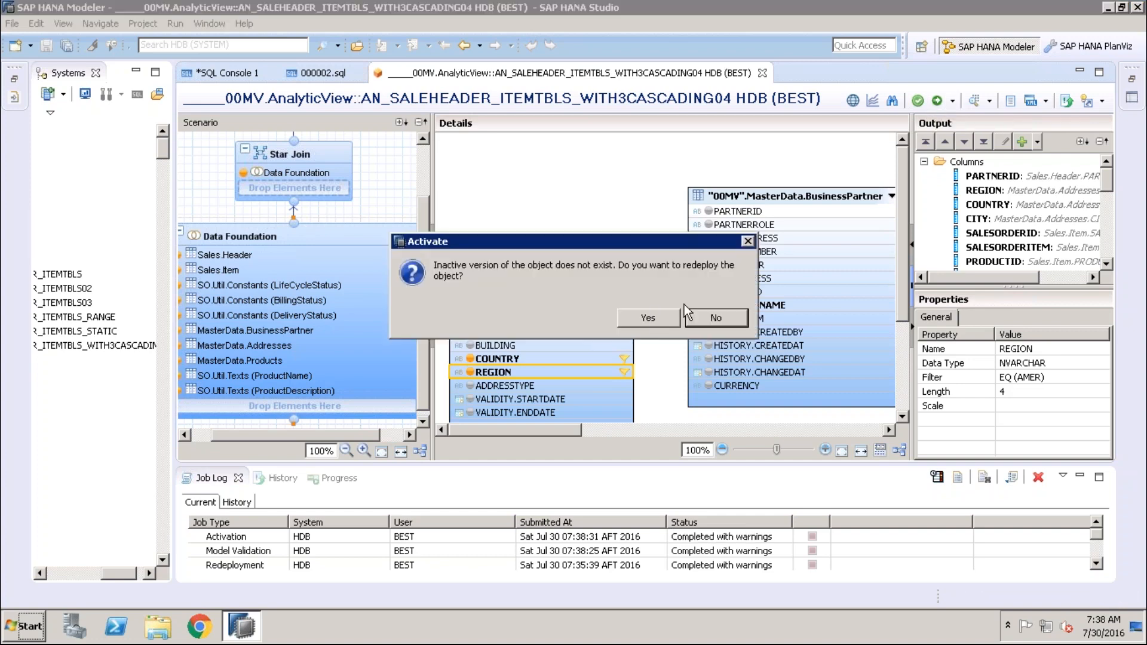
left_click(679, 316)
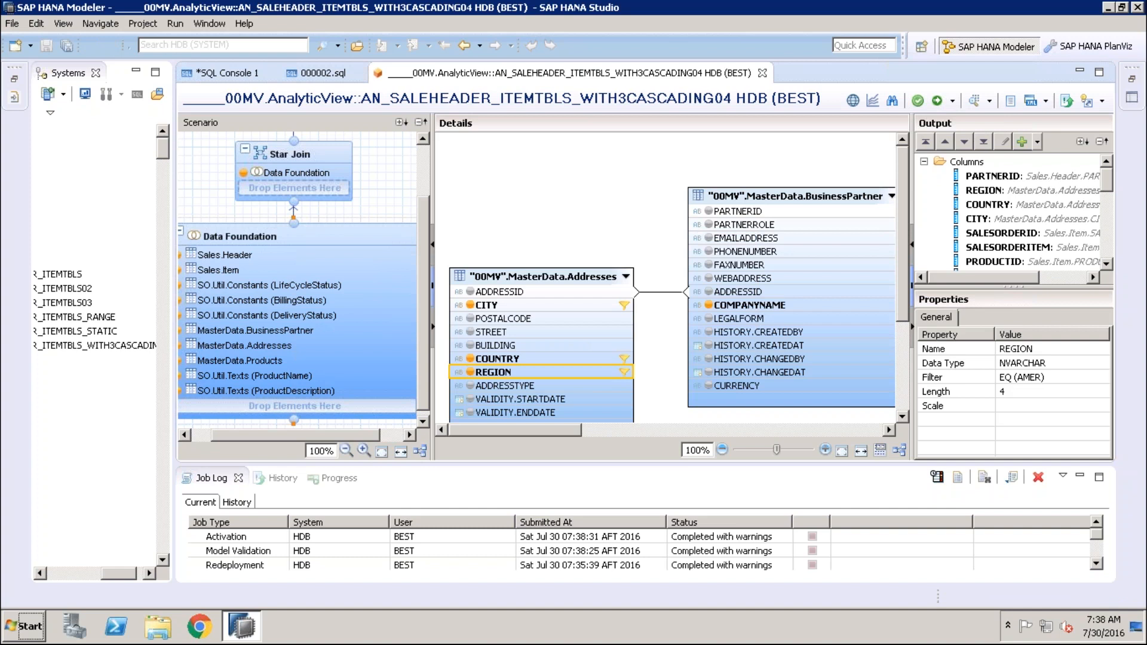
Step: Preview the view's raw data, widen the CITY column to examine the rows, and close the preview
left_click(972, 104)
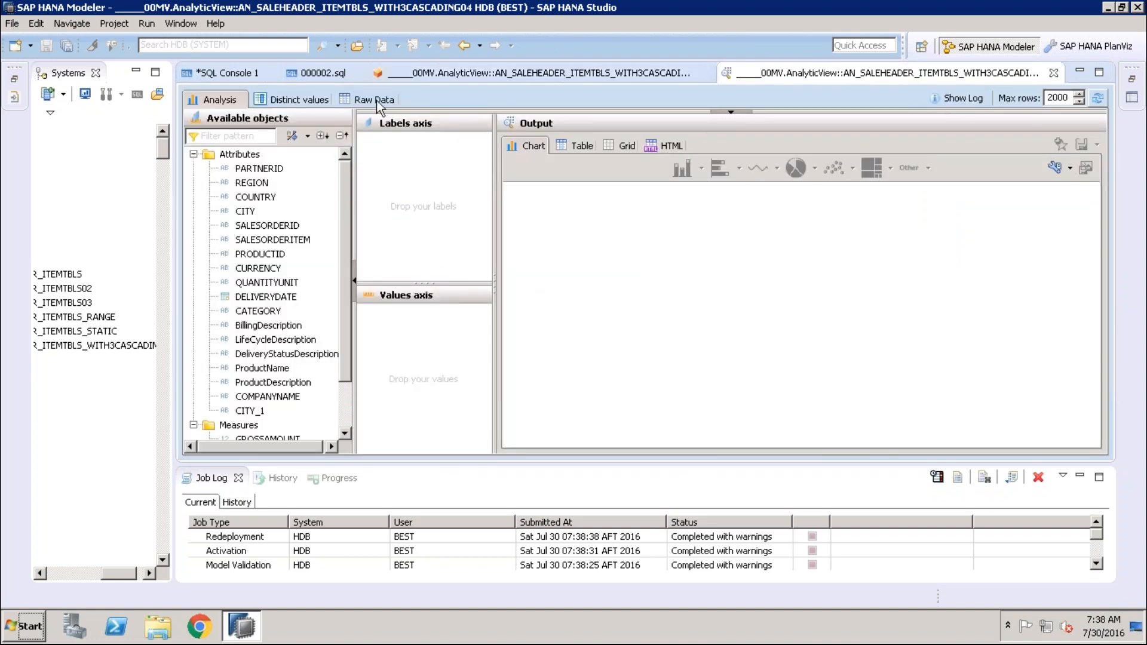
left_click(377, 100)
left_click_drag(582, 136, 586, 137)
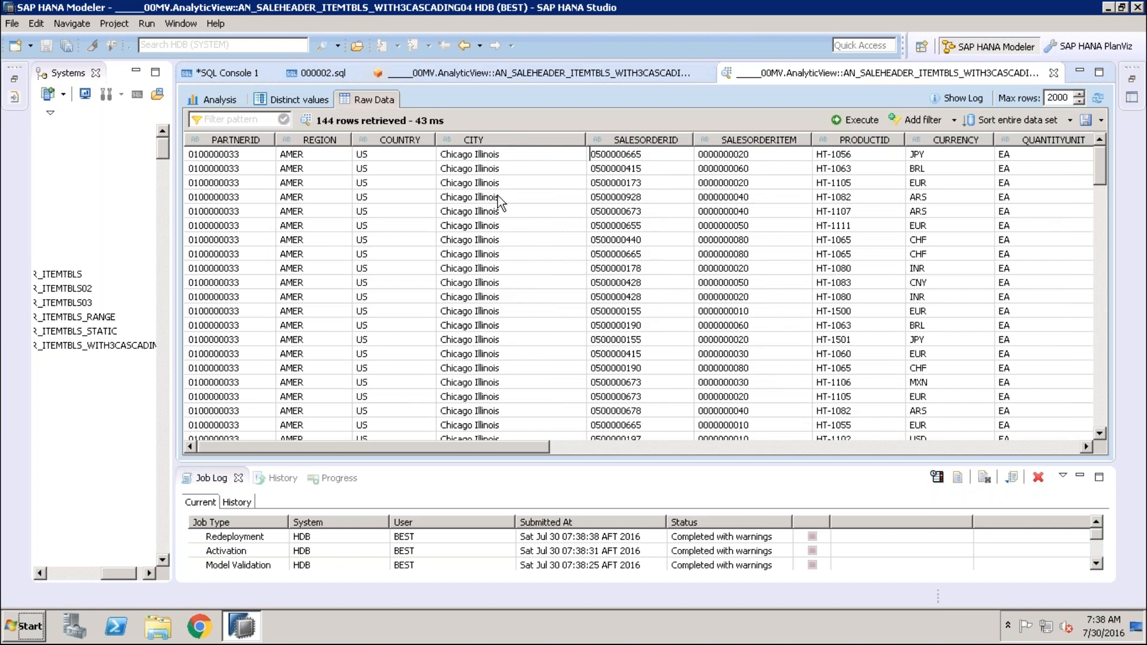
left_click(1054, 73)
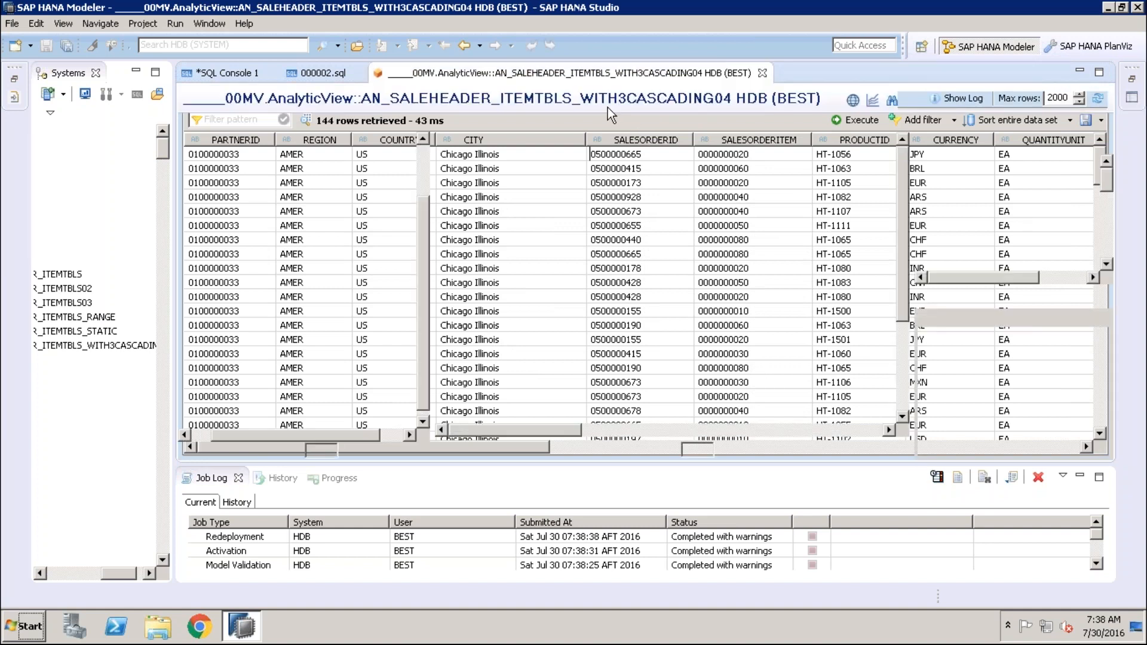
Step: Change the REGION filter in MasterData.Addresses to the input parameter IP_REGION, keeping the Equal operator, and apply it
right_click(610, 372)
left_click(645, 394)
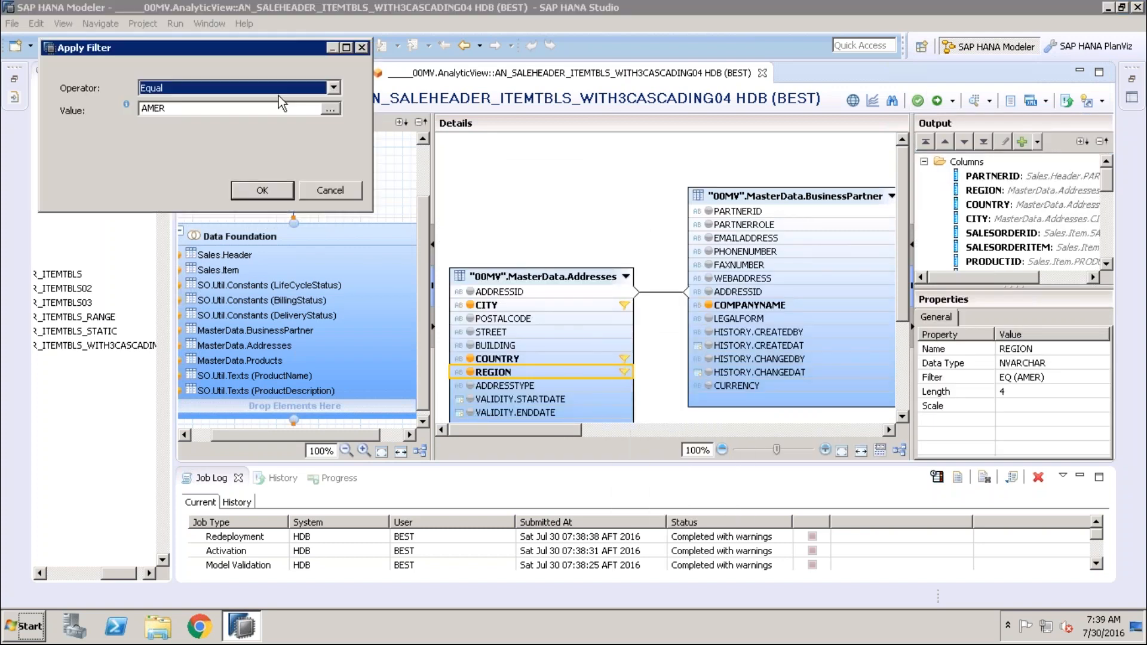
left_click(336, 88)
left_click(331, 106)
left_click(328, 106)
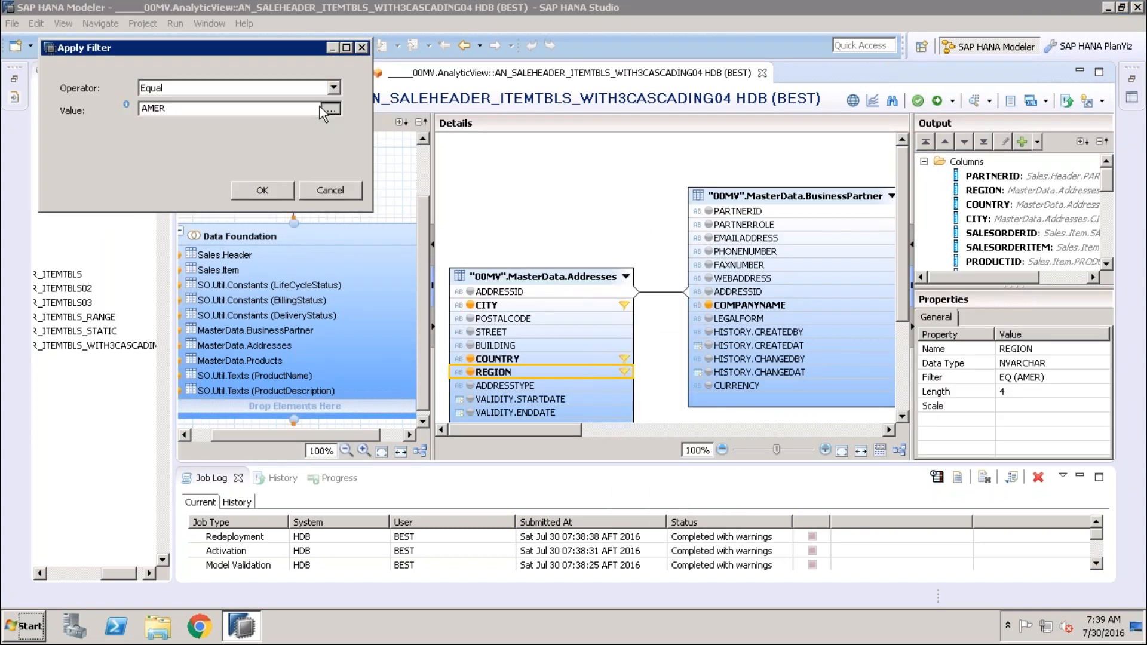
left_click(334, 40)
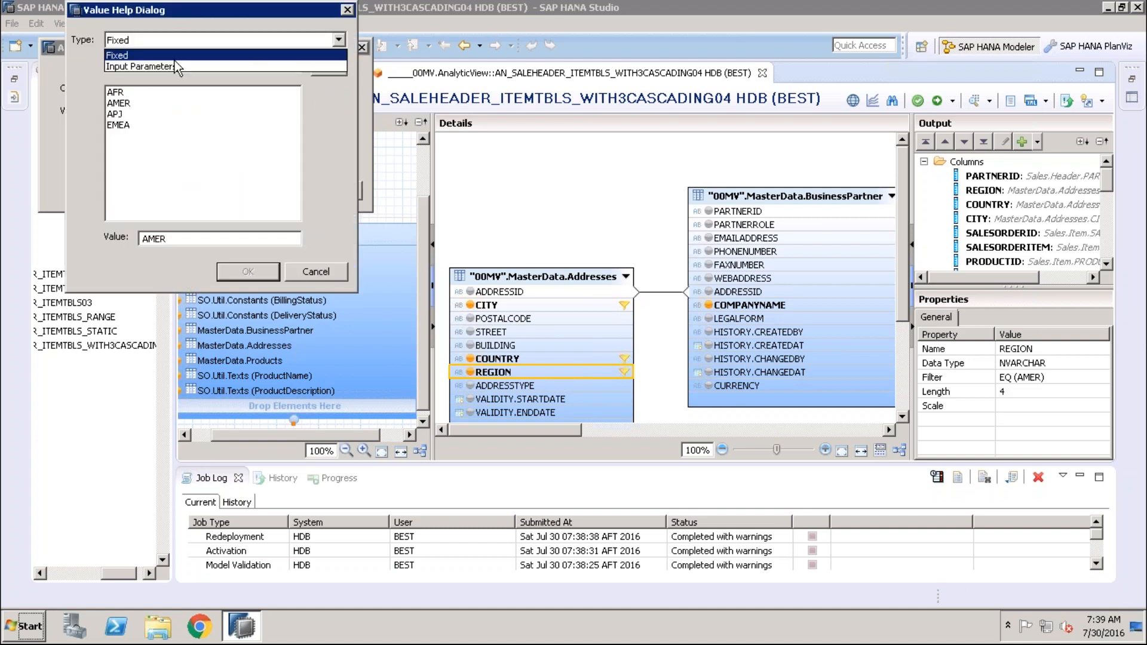
left_click(172, 67)
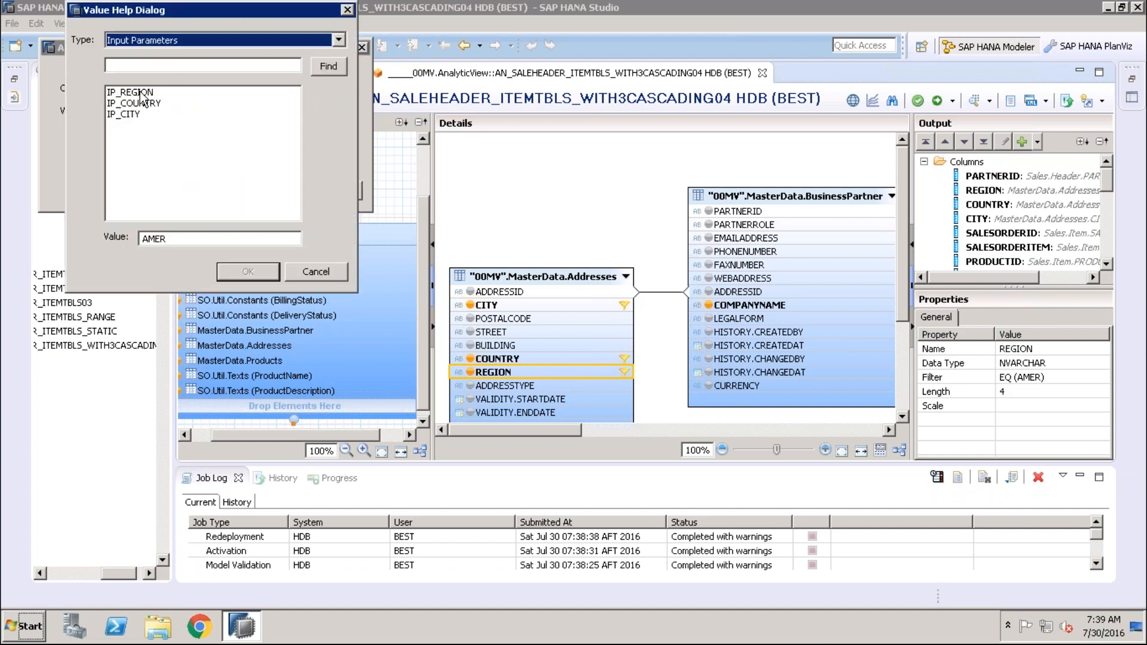
double_click(130, 92)
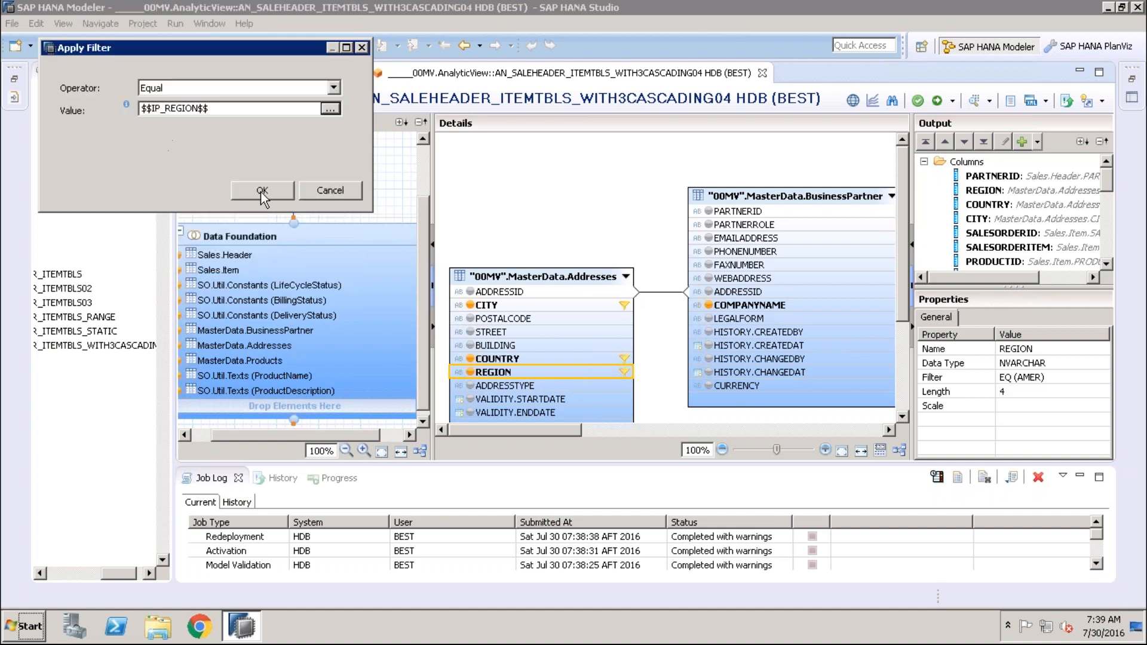
left_click(265, 197)
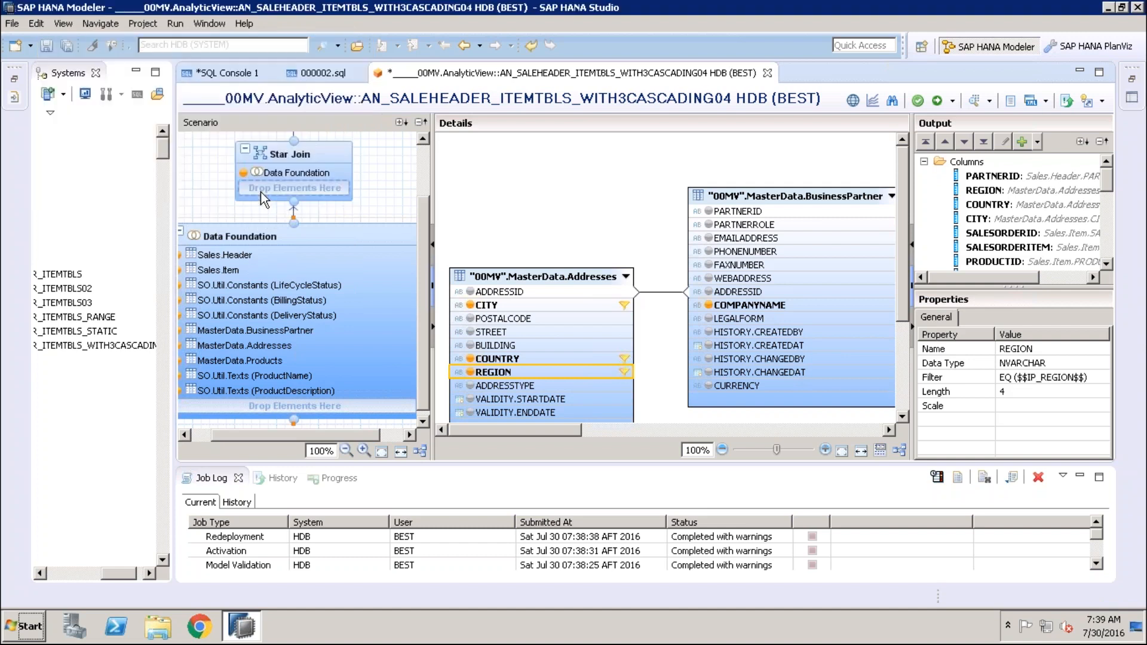
Step: Validate the analytic view with the parameterised REGION filter, then save, activate and redeploy it
left_click(916, 102)
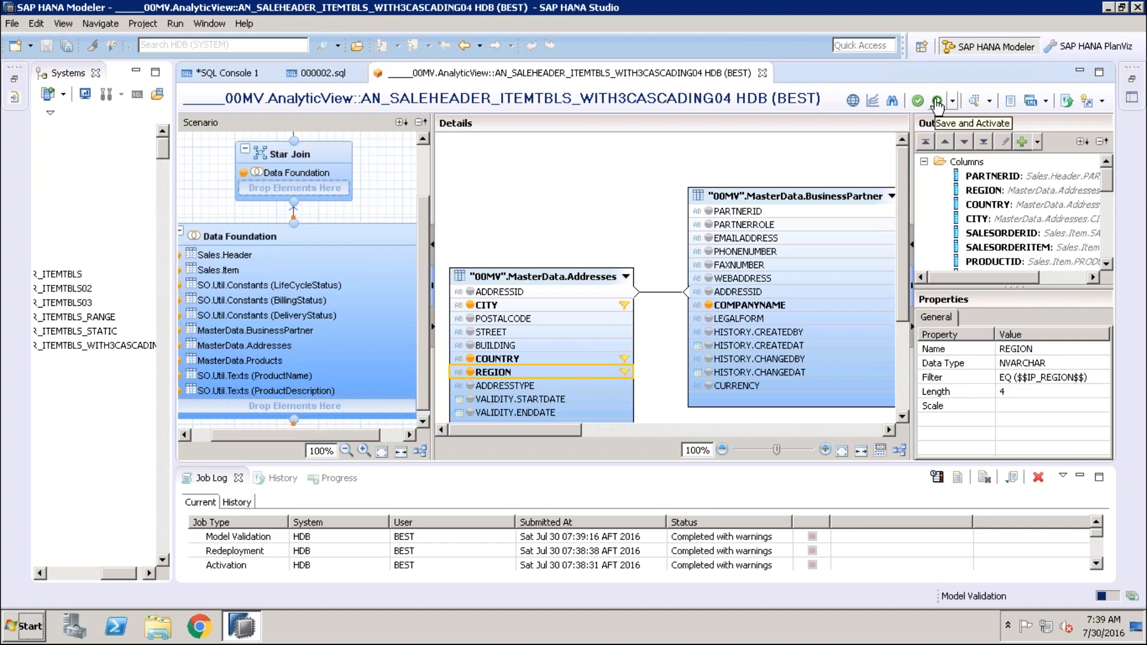
left_click(937, 102)
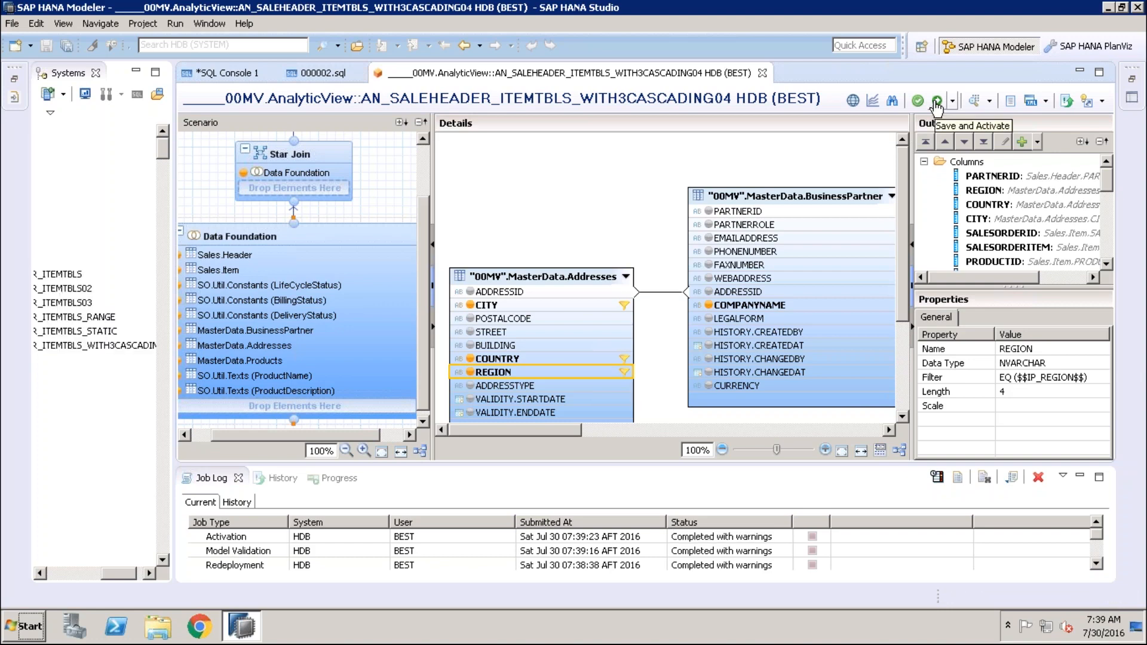
left_click(937, 103)
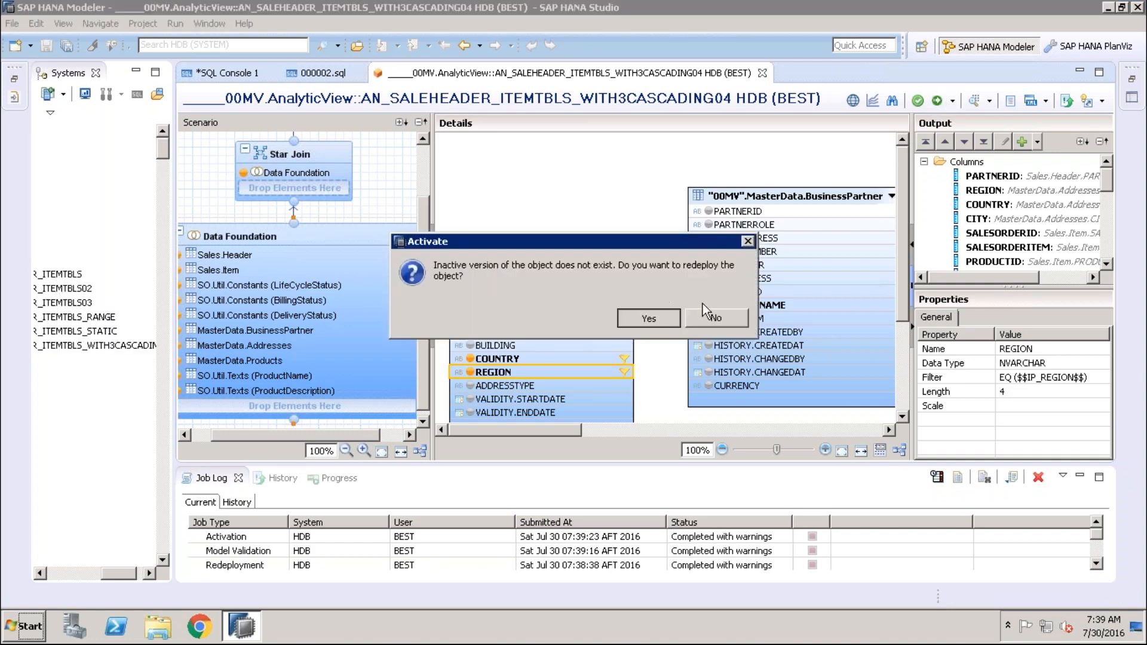
left_click(744, 317)
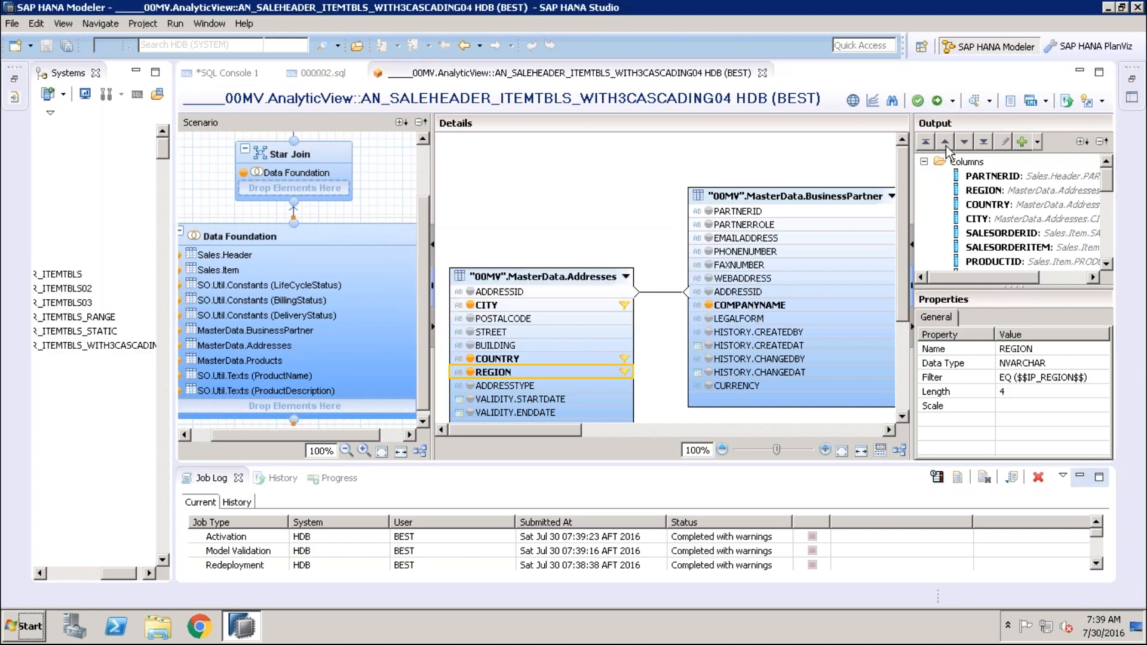
Step: Run the data preview with IP_REGION set to AMER and examine the raw data rows
left_click(974, 102)
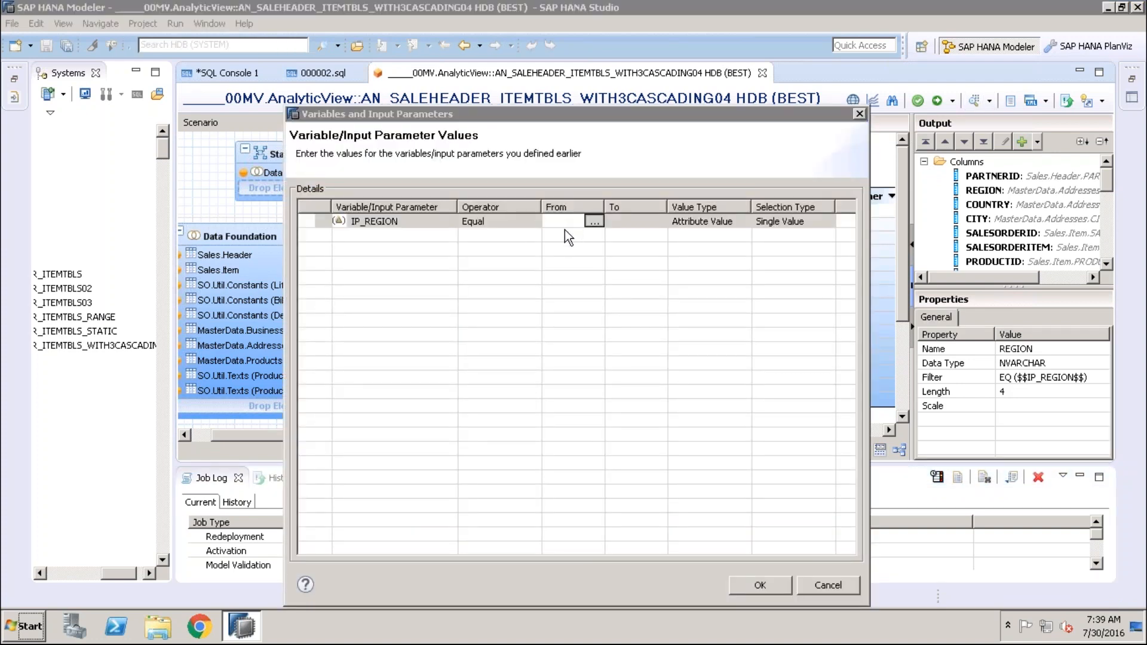
left_click(594, 221)
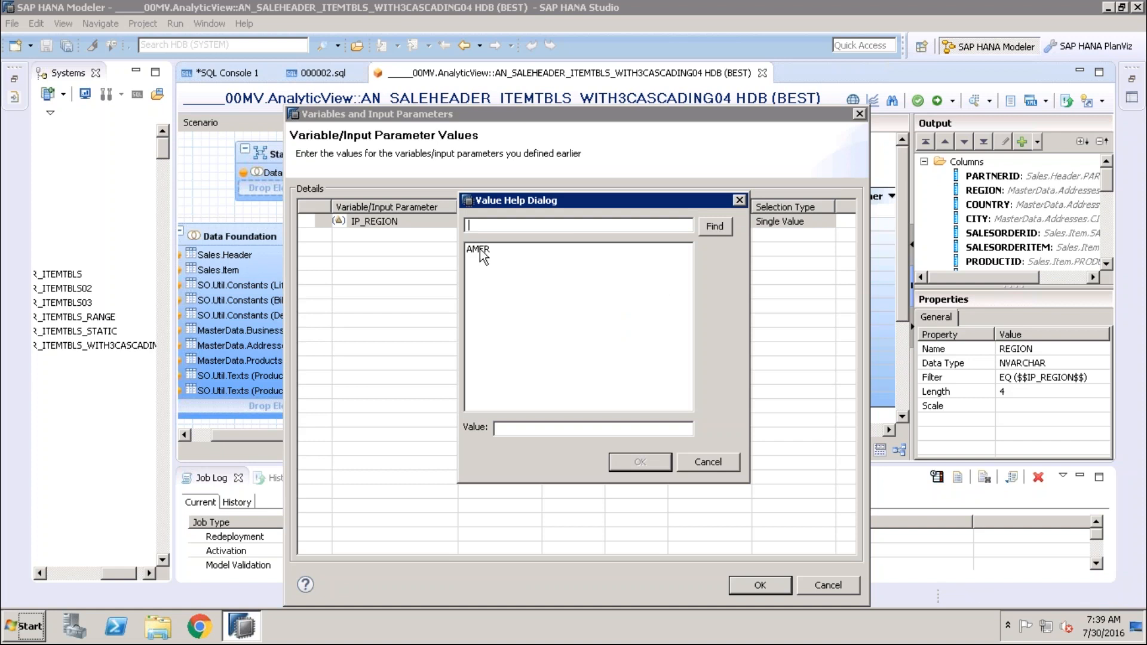
double_click(482, 251)
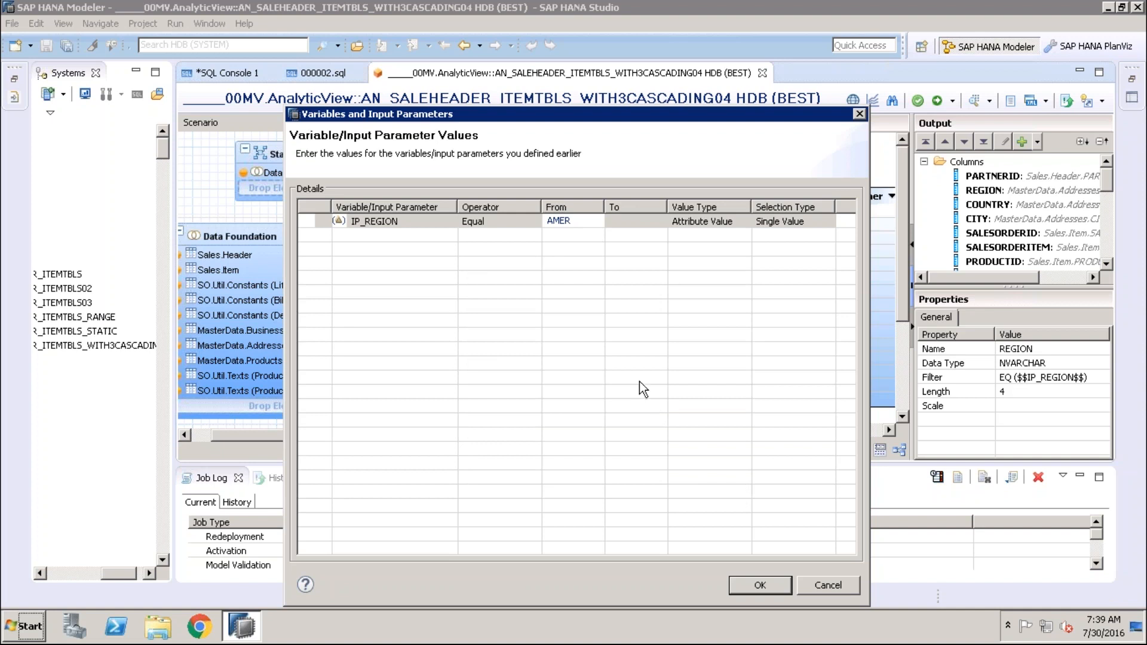
left_click(754, 584)
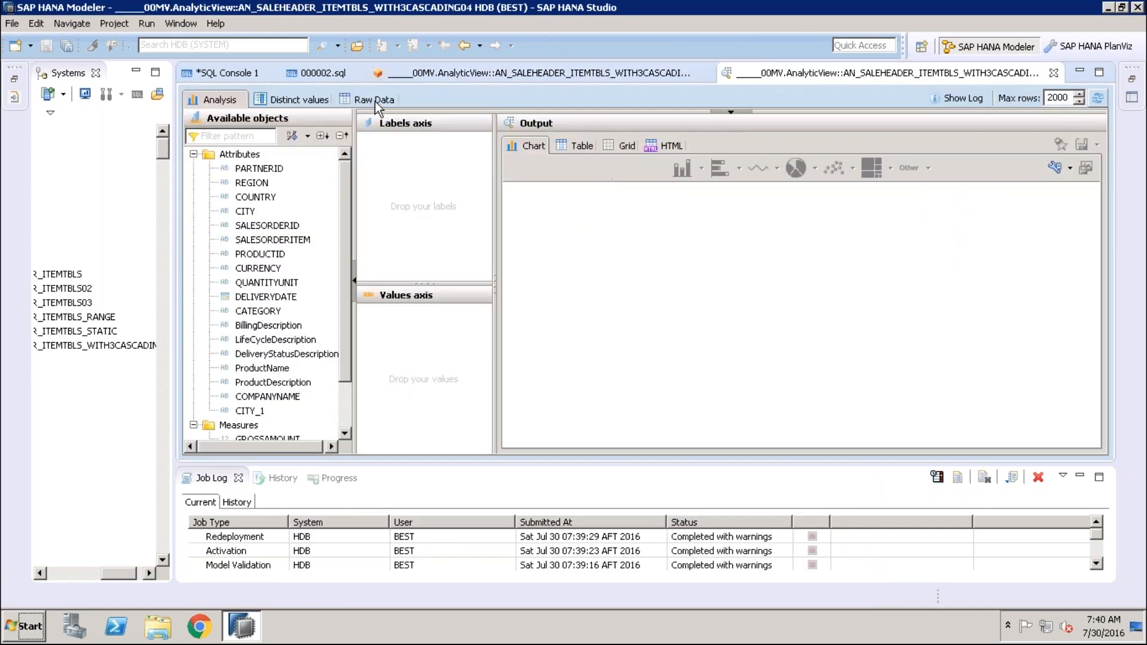
left_click(375, 101)
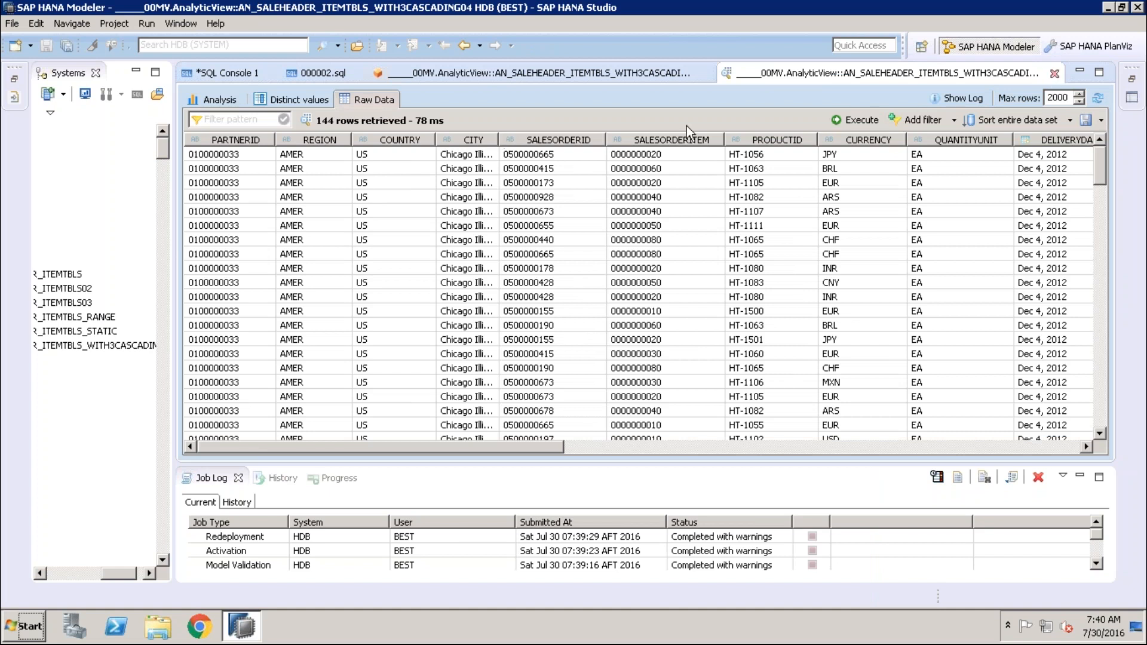
Step: Close the data preview and change the COUNTRY filter in MasterData.Addresses to the input parameter IP_COUNTRY, keeping the Equal operator
left_click(658, 73)
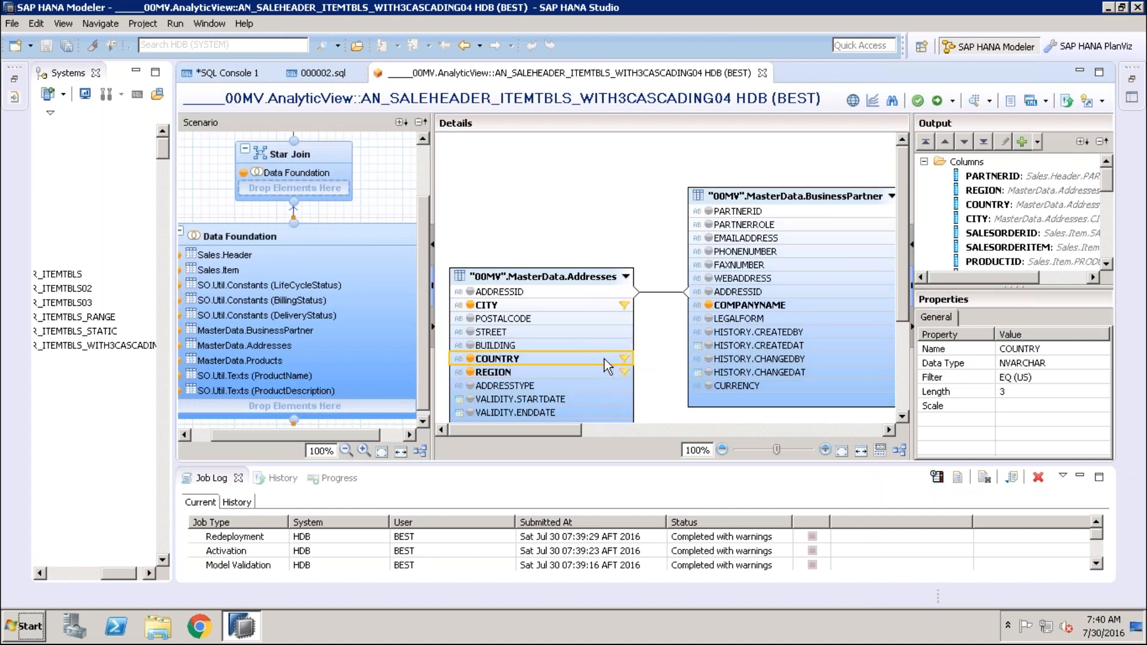
right_click(604, 358)
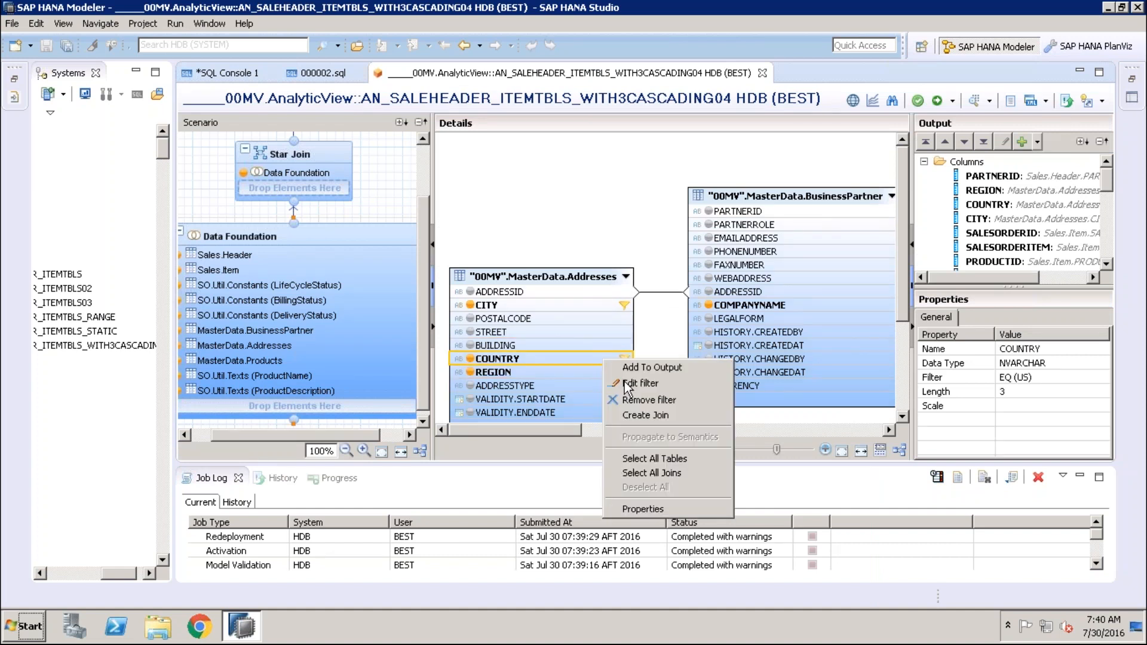
left_click(115, 159)
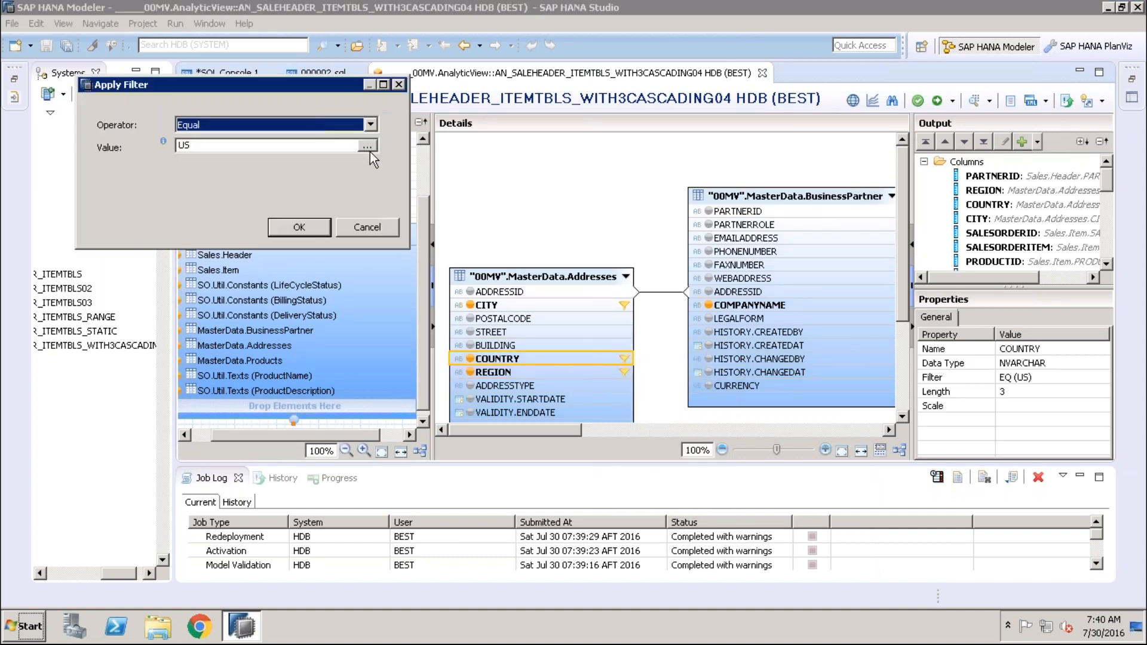
left_click(367, 146)
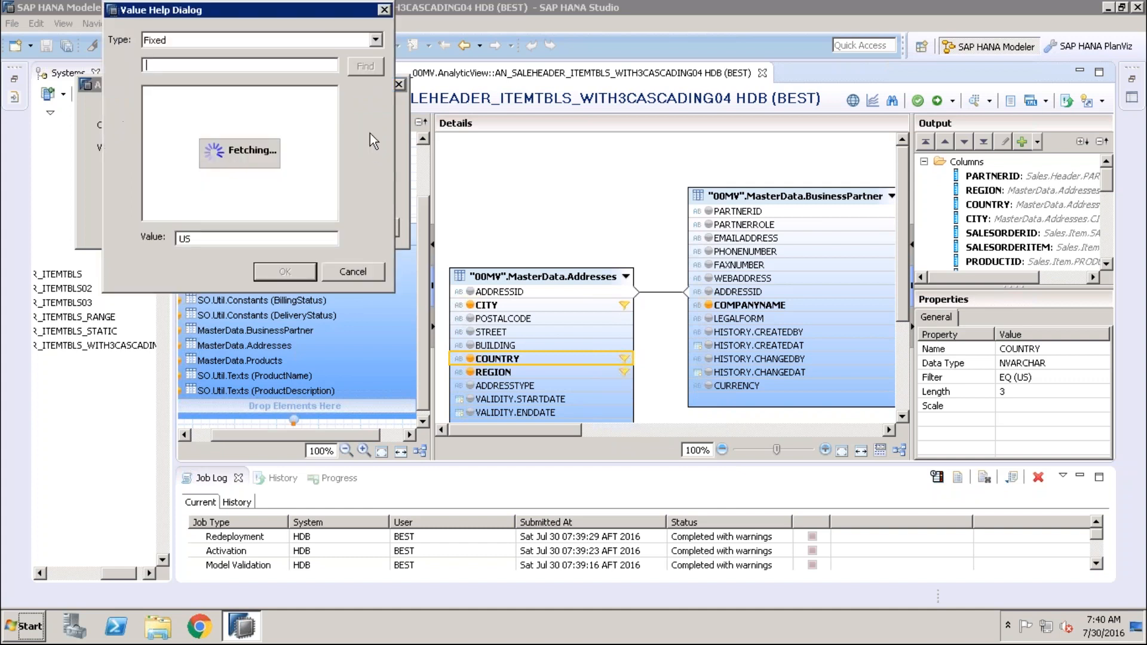
left_click(375, 40)
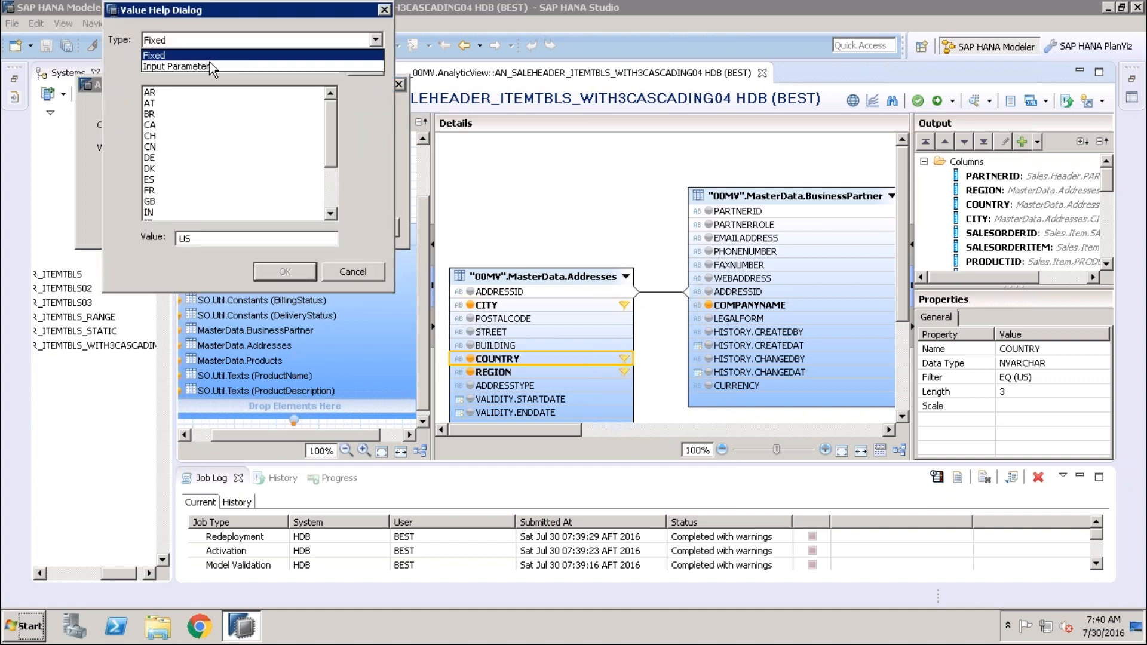
left_click(209, 62)
double_click(193, 107)
left_click(293, 228)
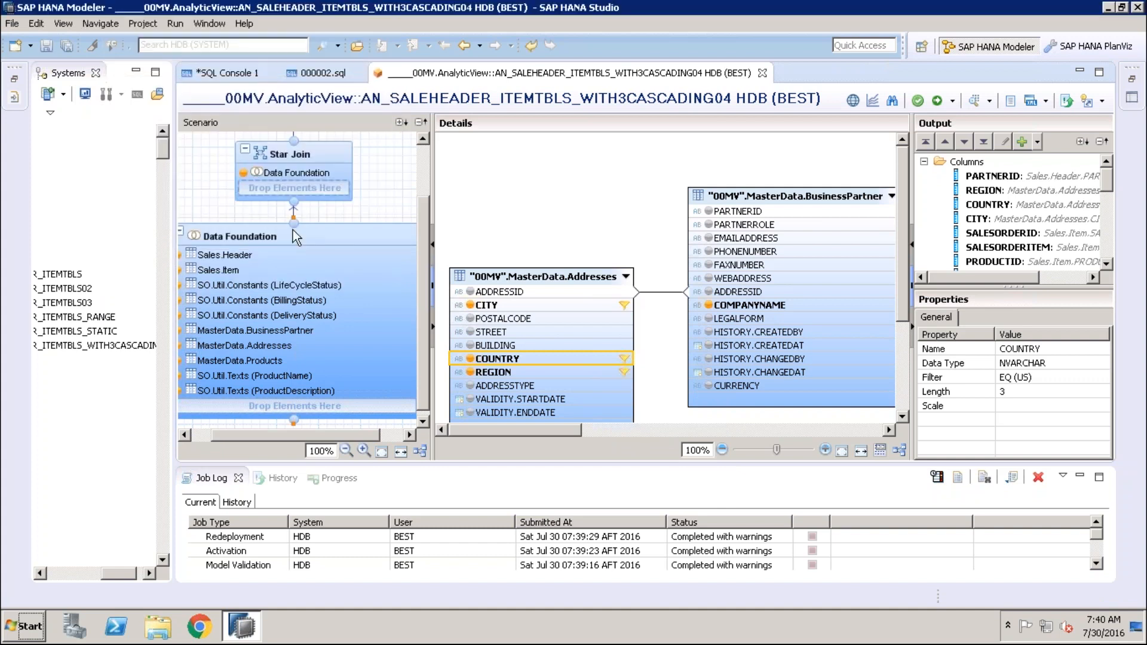
Step: Validate and activate the analytic view with the parameterised COUNTRY filter, and redeploy it
left_click(937, 102)
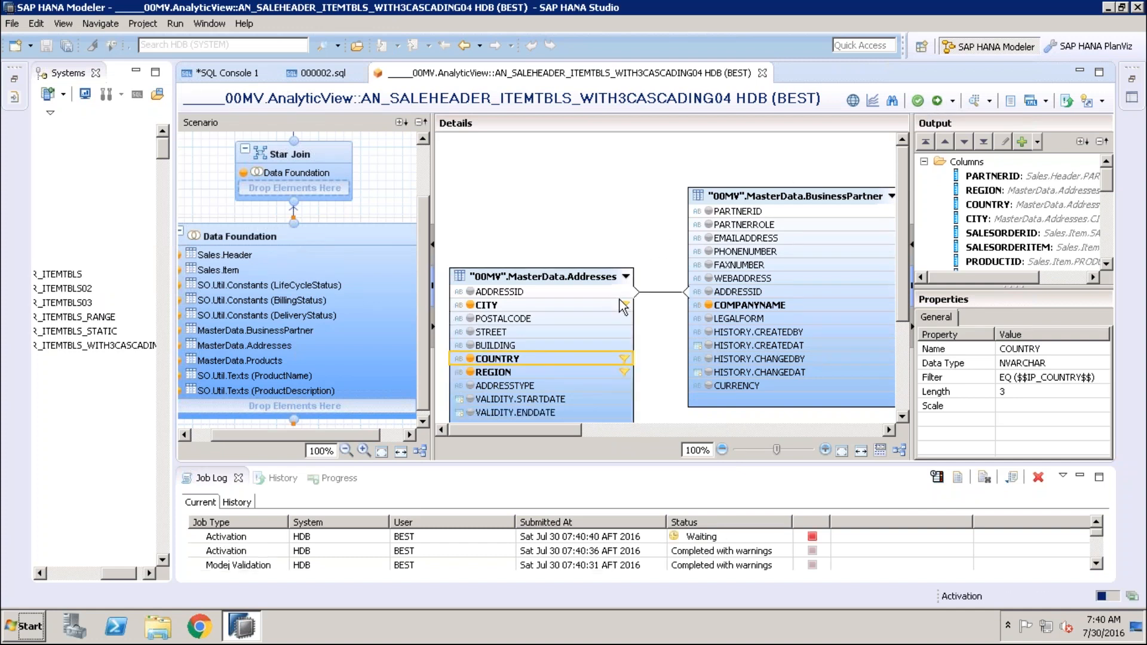
left_click(937, 101)
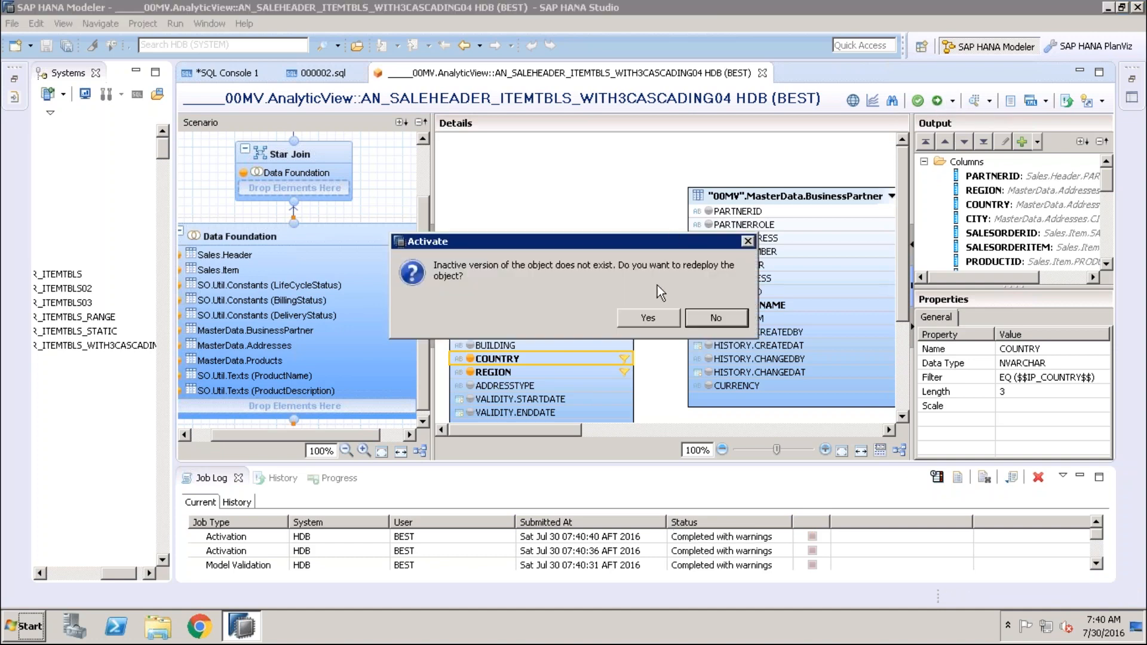
left_click(650, 318)
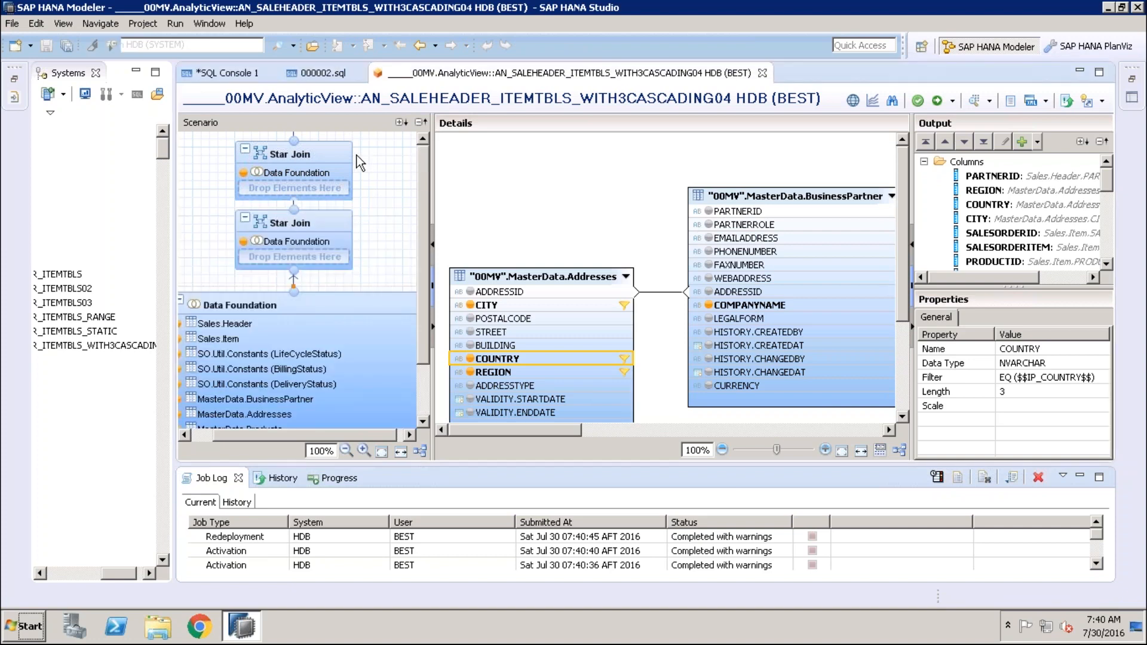
Step: Open the IP_COUNTRY input parameter's definition from the view's Semantics node and examine its settings
scroll(330, 147, "up", 2)
left_click(278, 178)
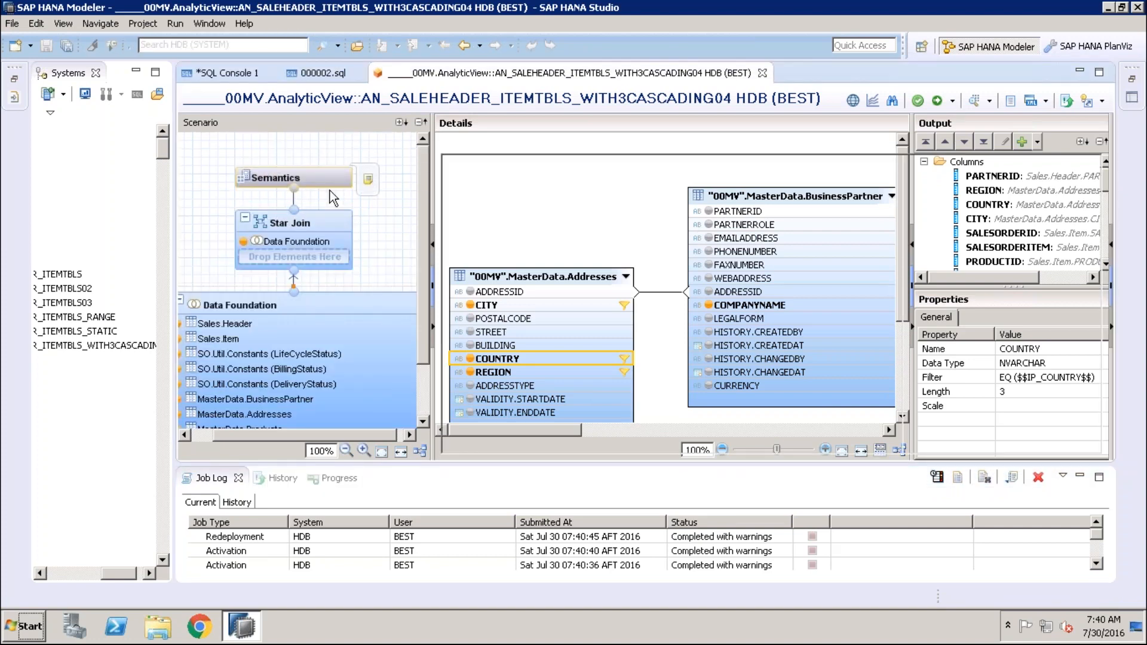
left_click(612, 215)
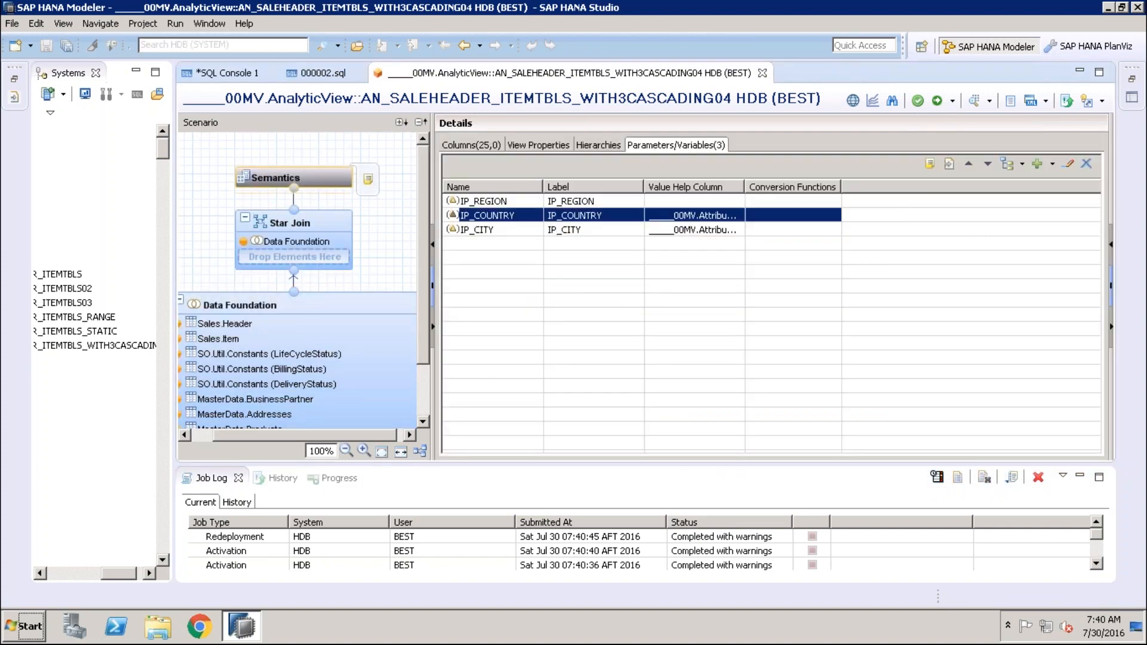
double_click(611, 216)
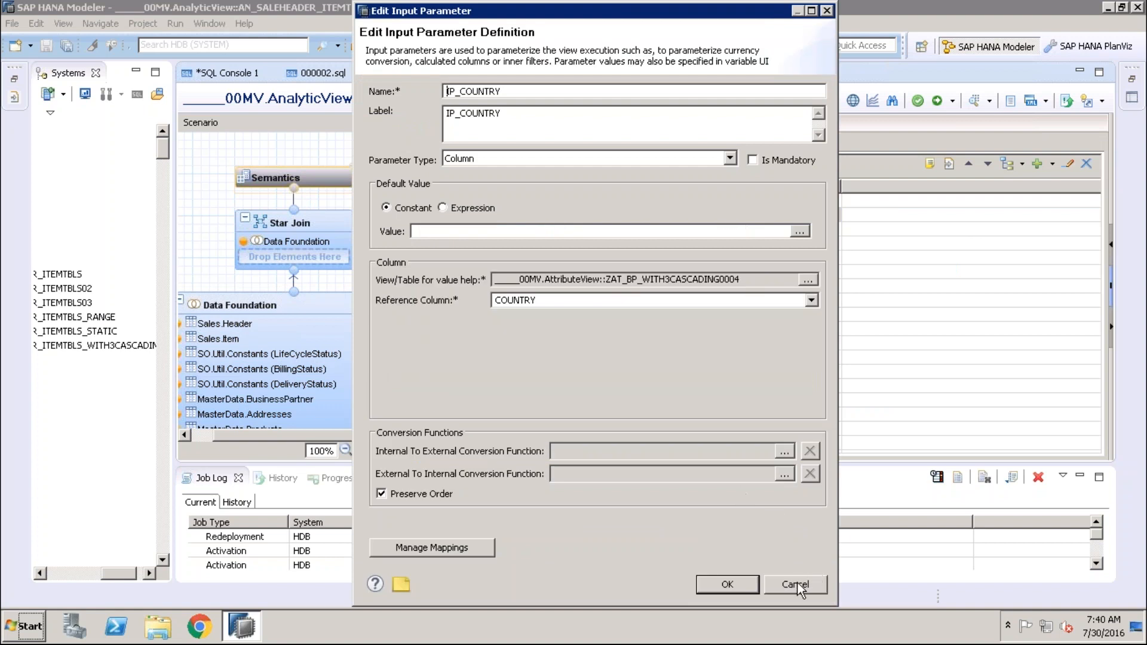
Step: Close the IP_COUNTRY definition and check the mappings of views for value help for variables/input parameters
key("Escape")
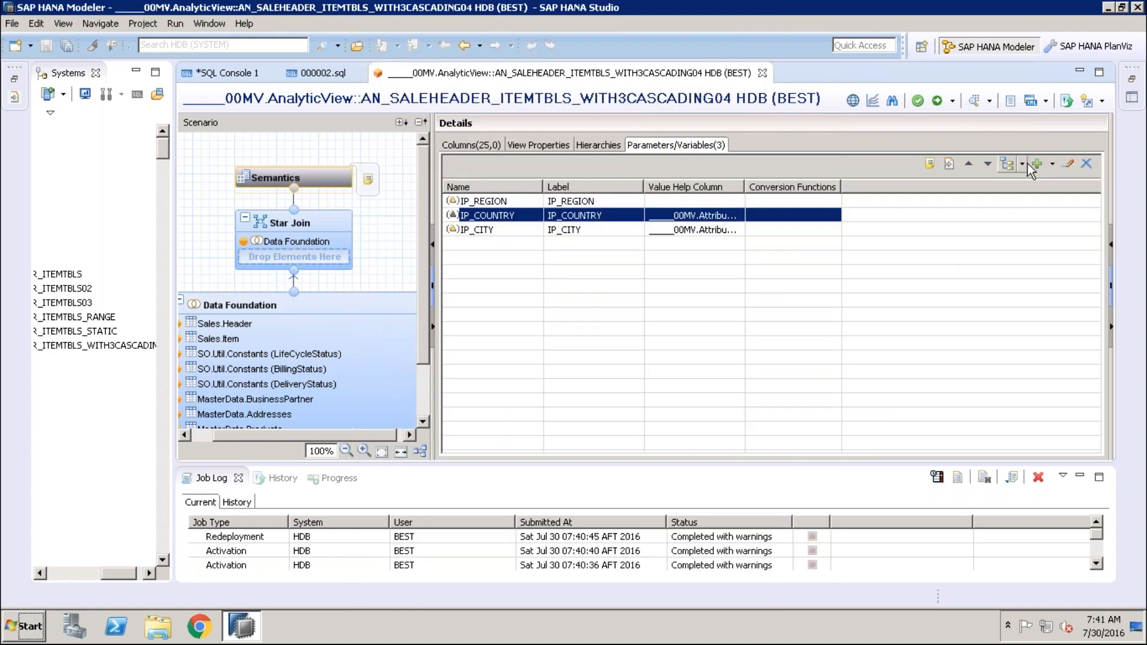
left_click(1023, 164)
left_click(1007, 183)
Step: Search for ZAN_BP_ as the value help view of the IP_COUNTRY input parameter, then cancel the search
double_click(558, 221)
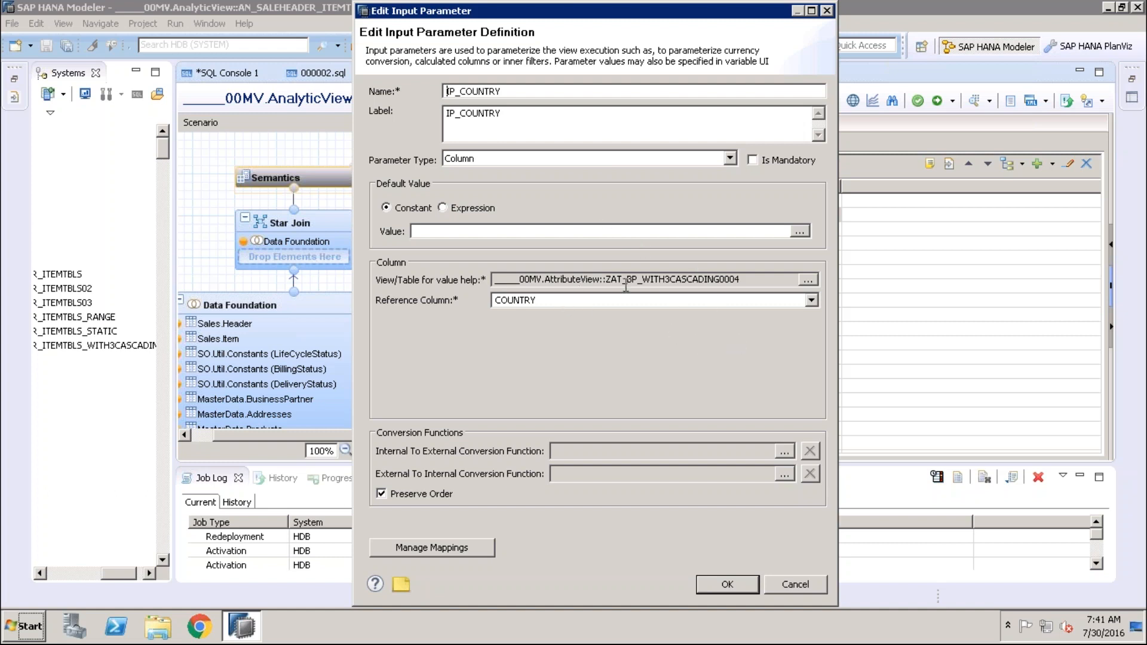
left_click(808, 280)
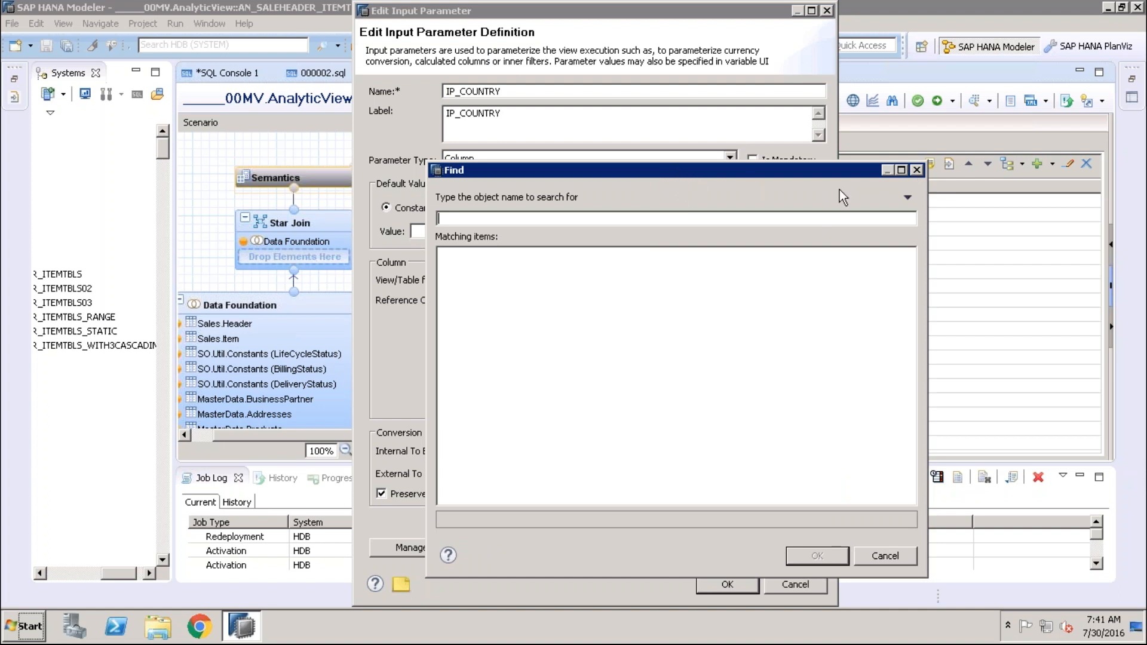
type("a")
key("BackSpace")
type("ZAN_")
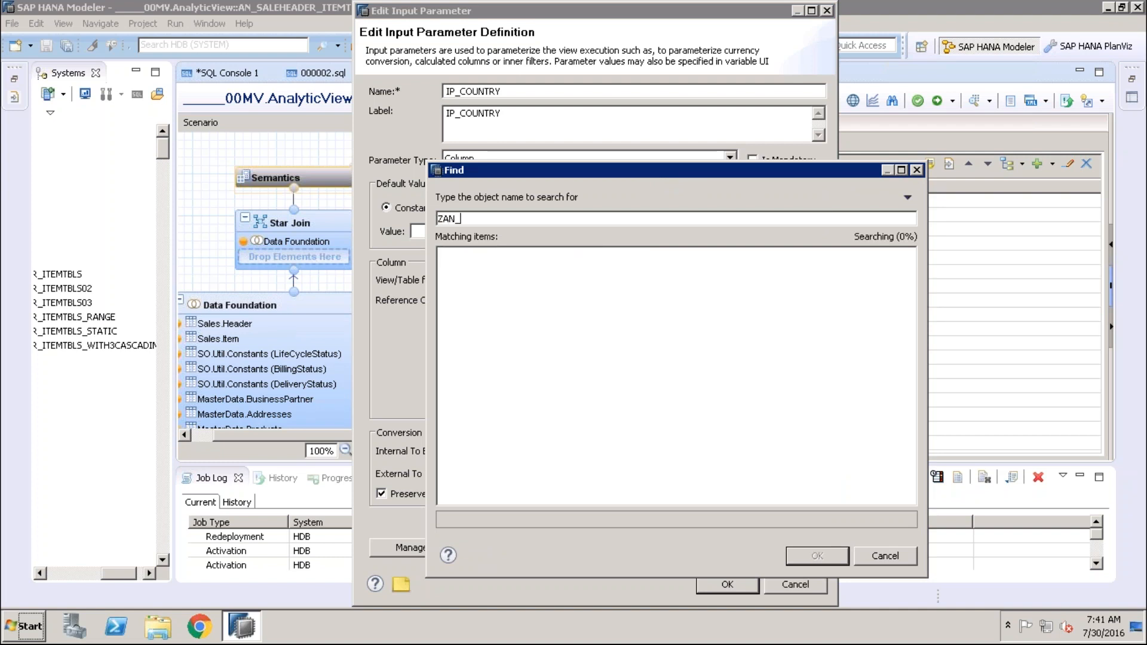
type("BP")
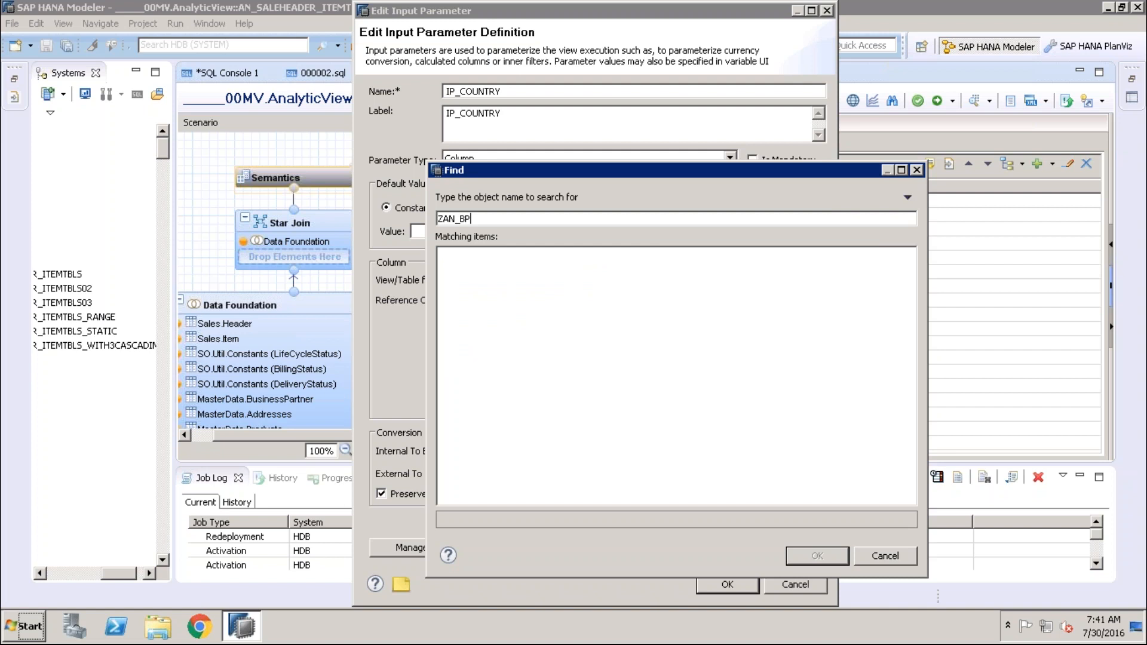
type("_")
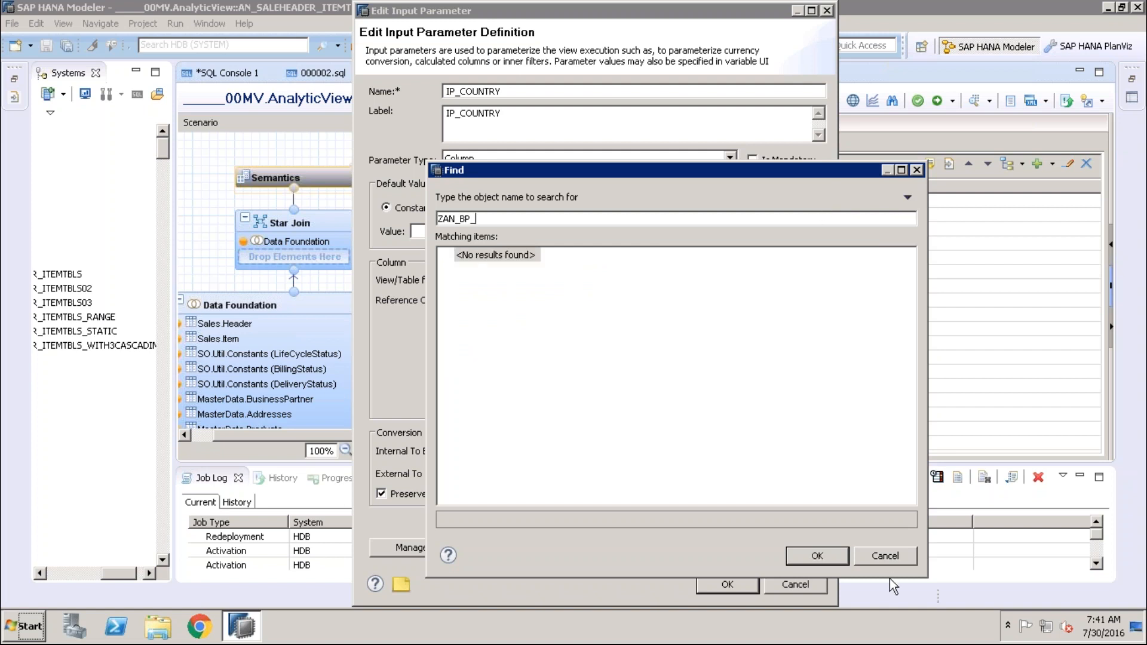
left_click(870, 556)
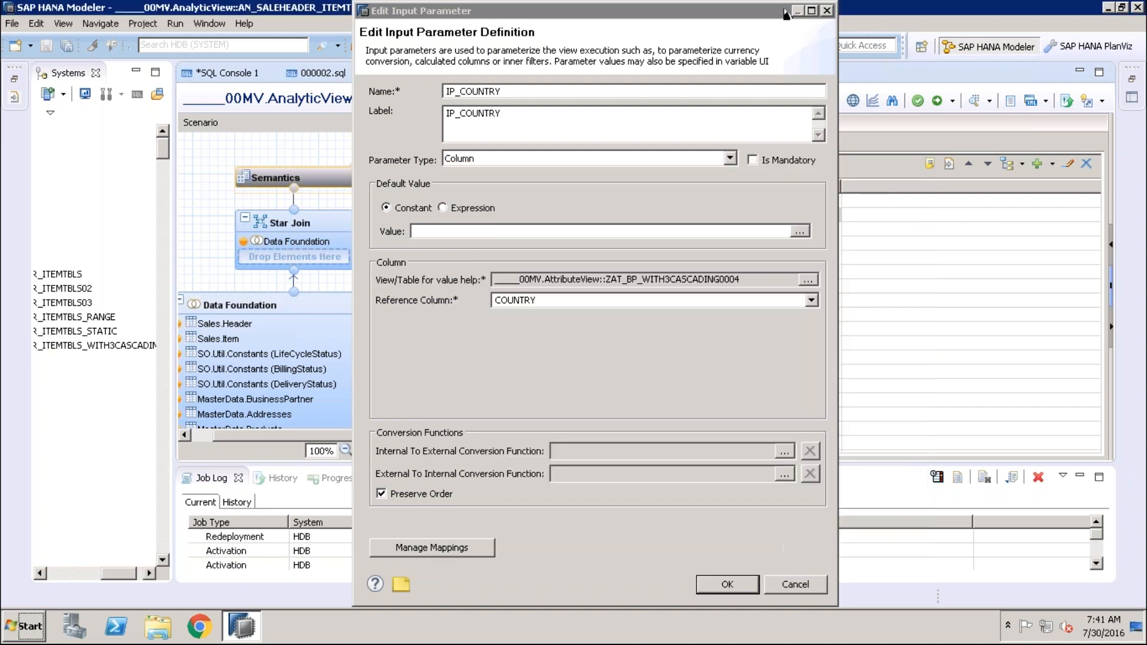
Step: Switch the parameter type of IP_COUNTRY to Direct and back to Column, and confirm the definition
mouse_move(770, 10)
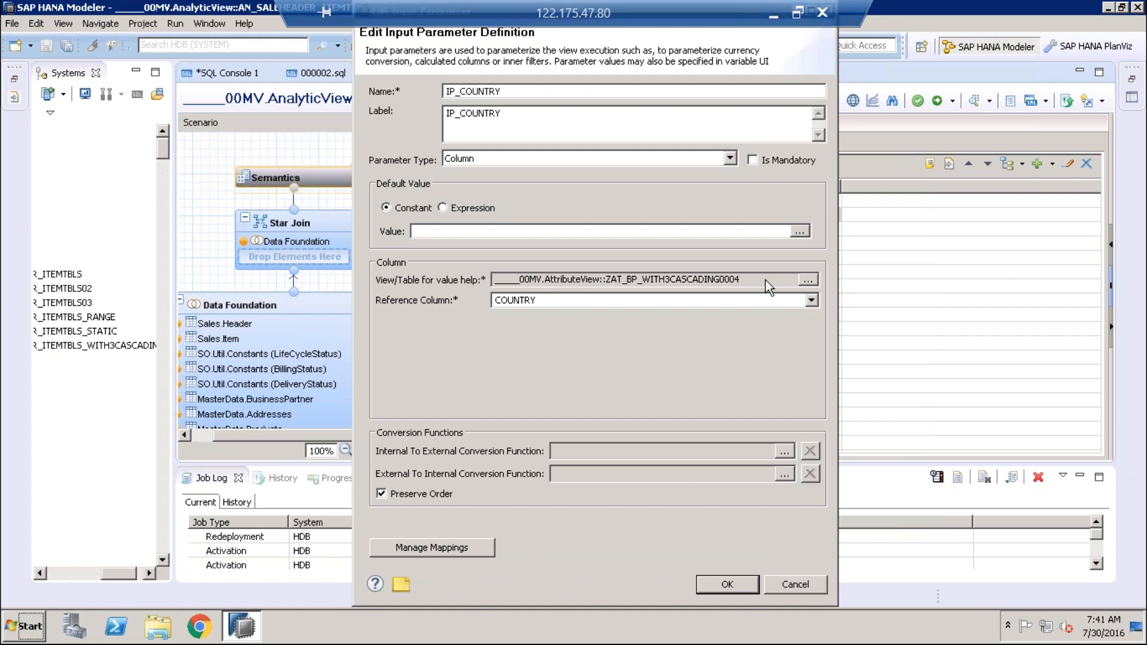
left_click(757, 16)
left_click_drag(791, 120, 794, 142)
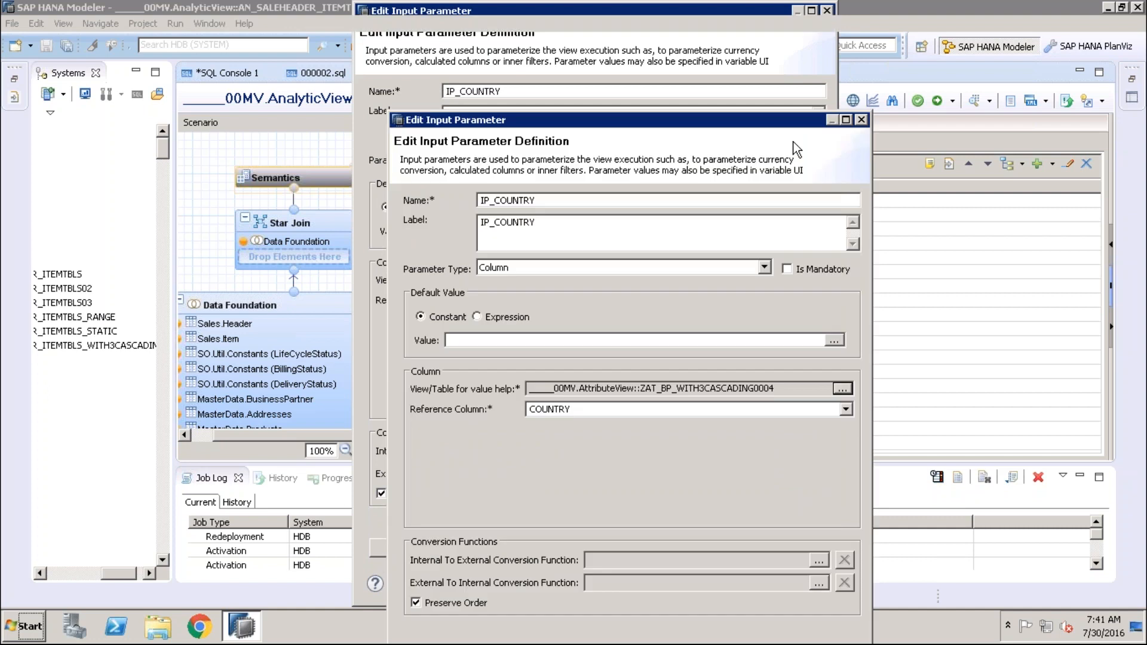
left_click(764, 268)
left_click(707, 283)
left_click(765, 268)
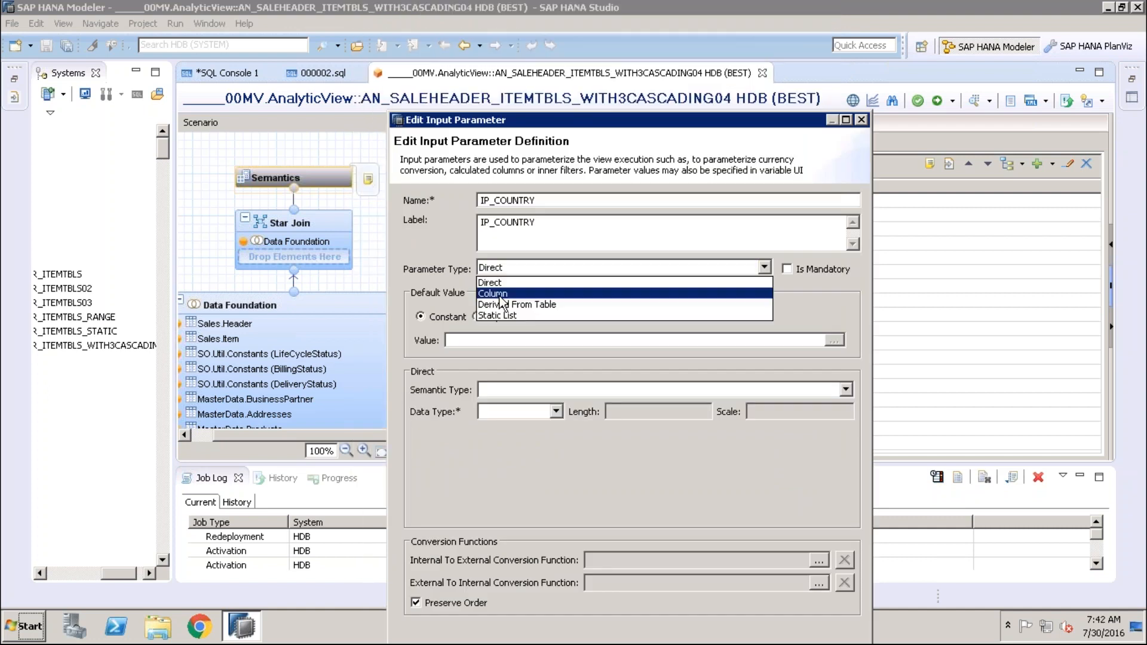
left_click(501, 293)
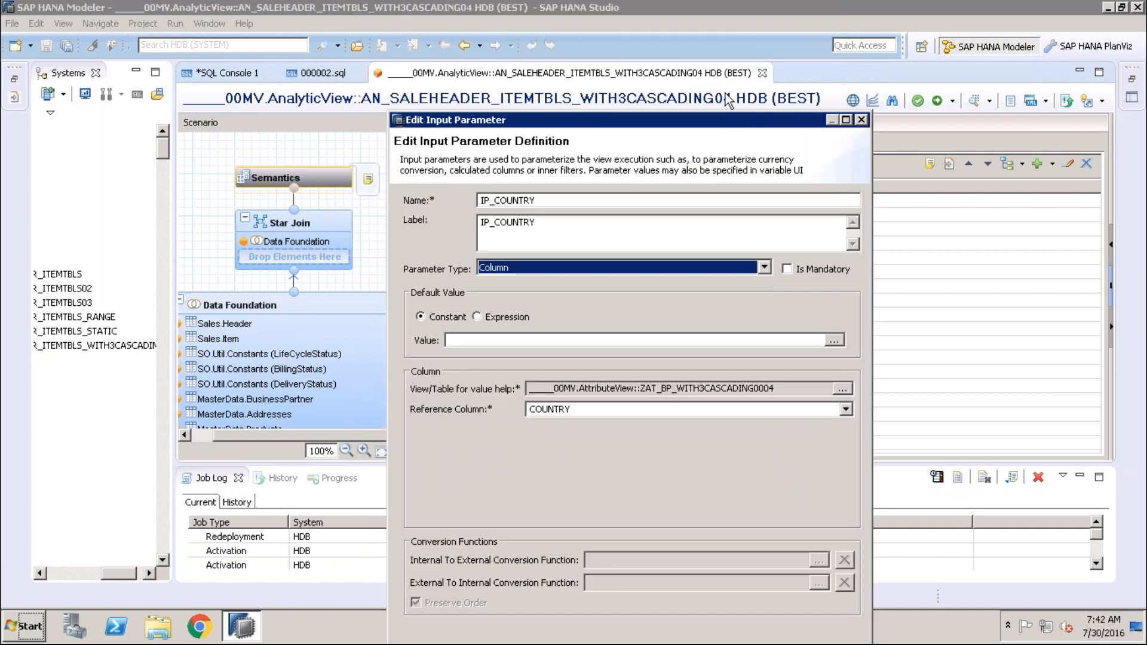
left_click_drag(726, 93, 725, 95)
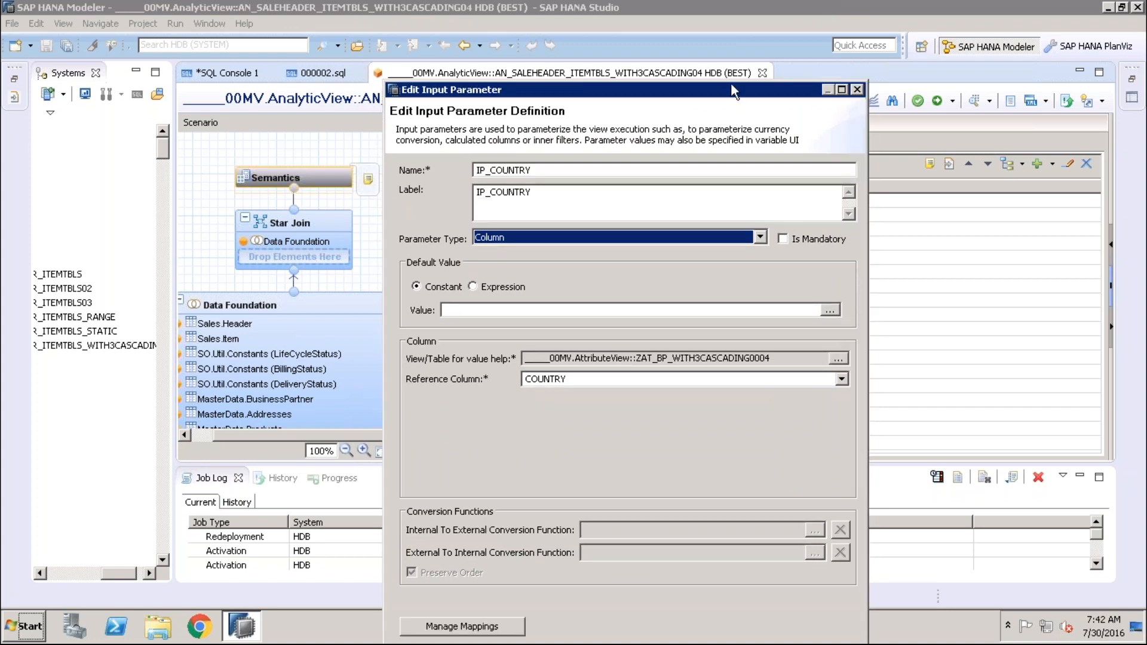
left_click_drag(733, 90, 735, 62)
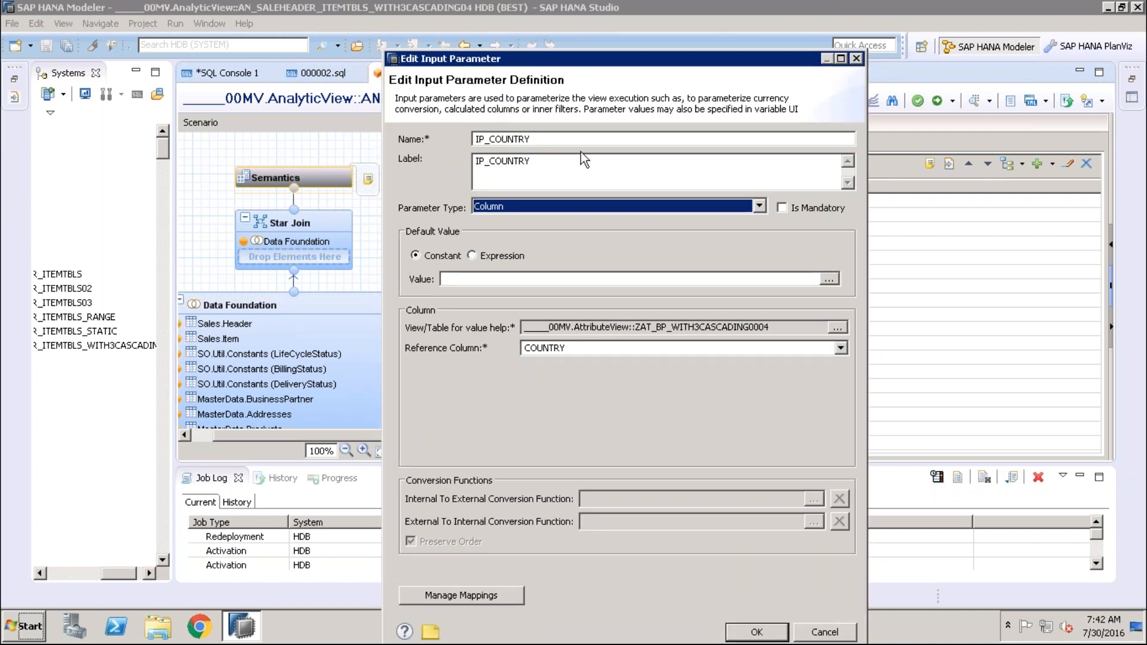
key("Return")
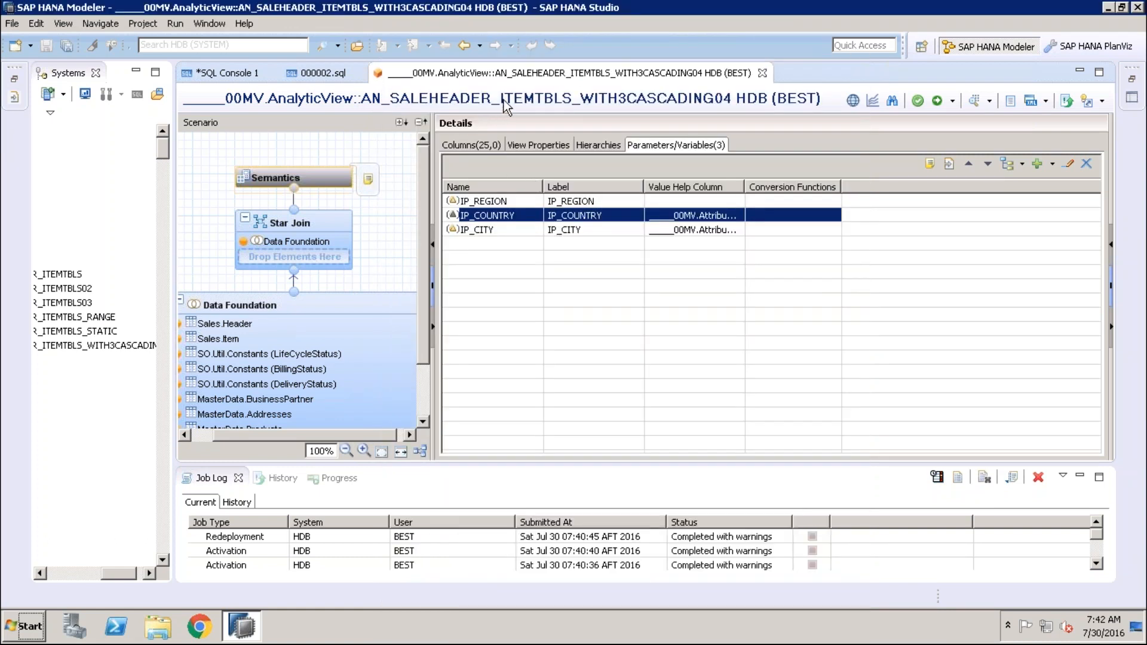
Step: Set the value help view of IP_COUNTRY to AN_SALEHEADER_ITEMTBLS_WITH3CASCADING04 with COUNTRY as the reference column
double_click(576, 217)
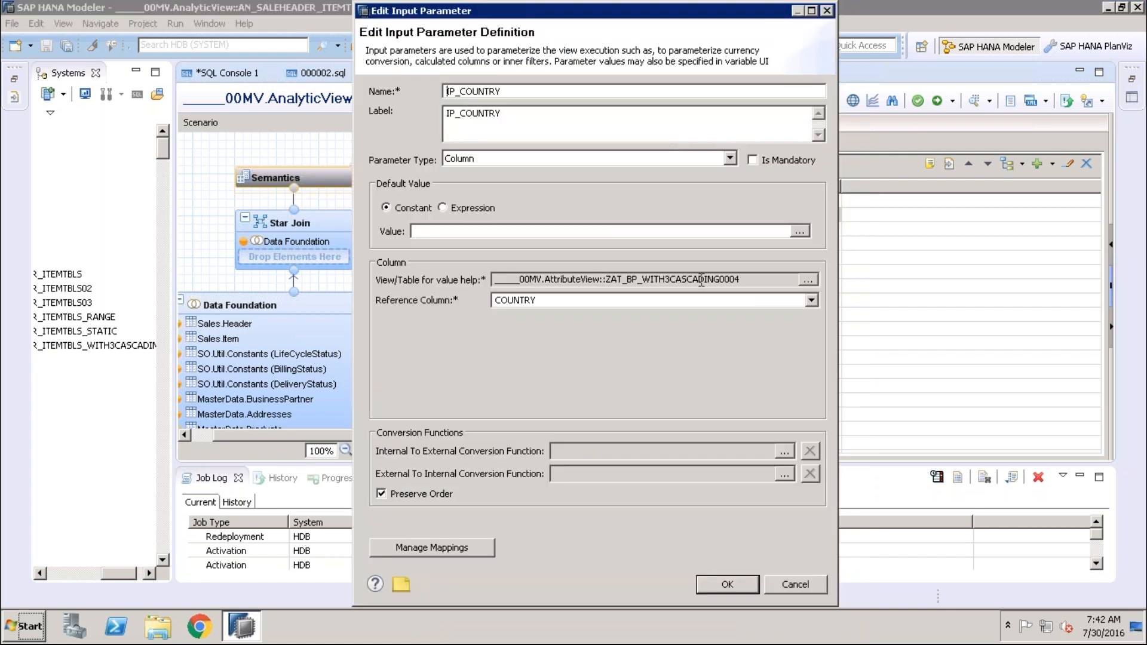
left_click(810, 283)
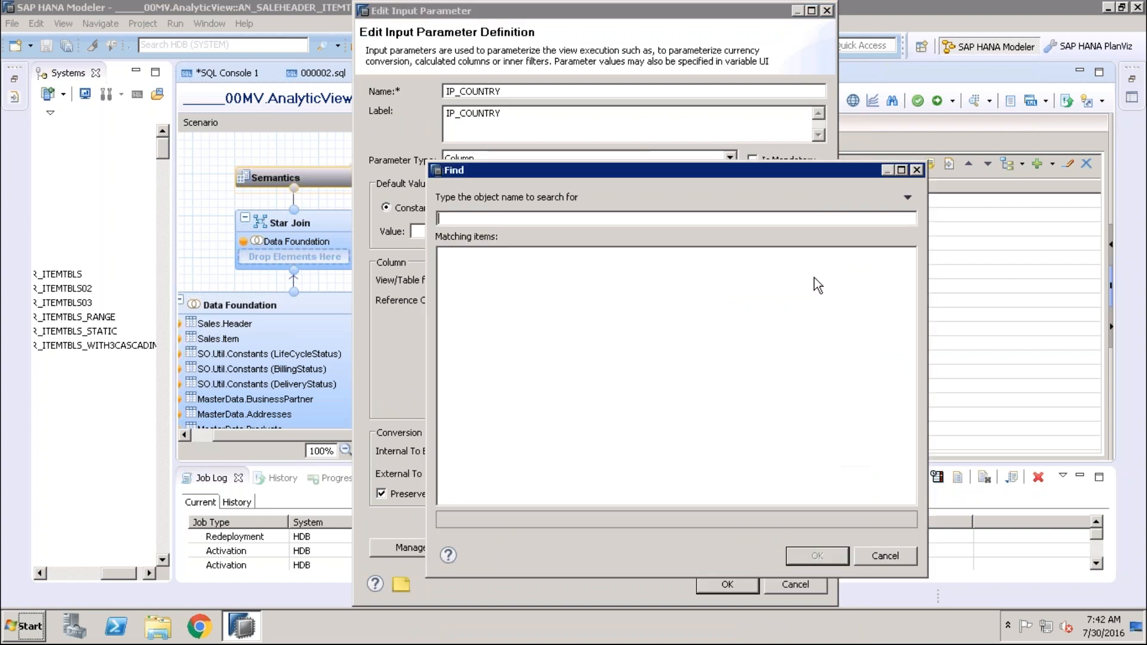
type("AN_SALE")
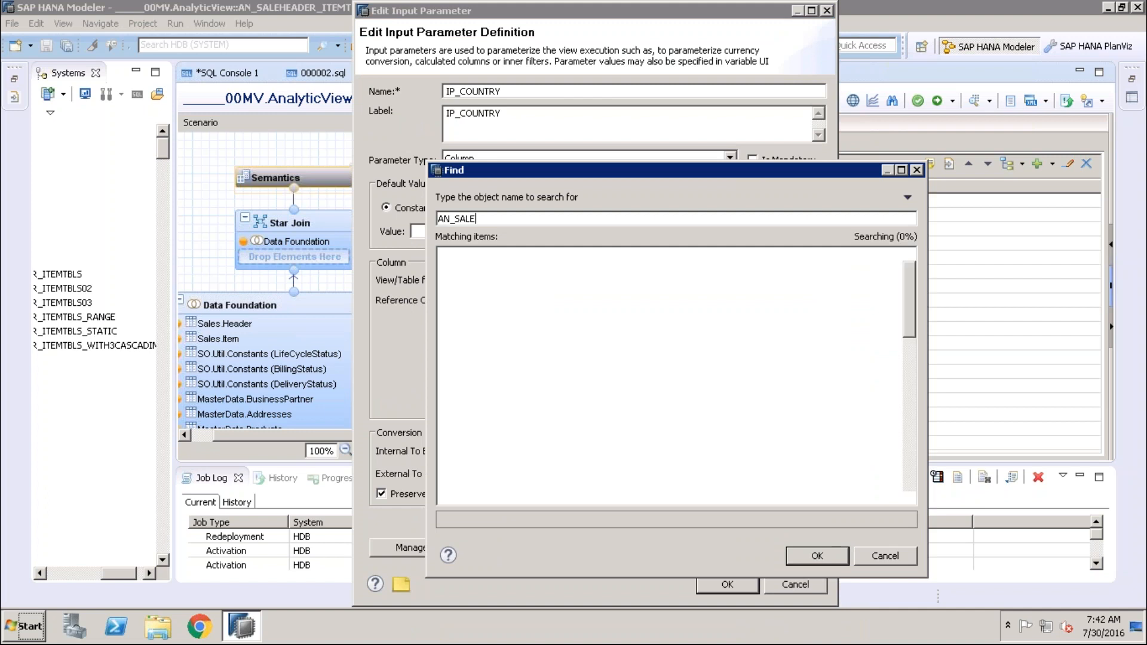
type("HE")
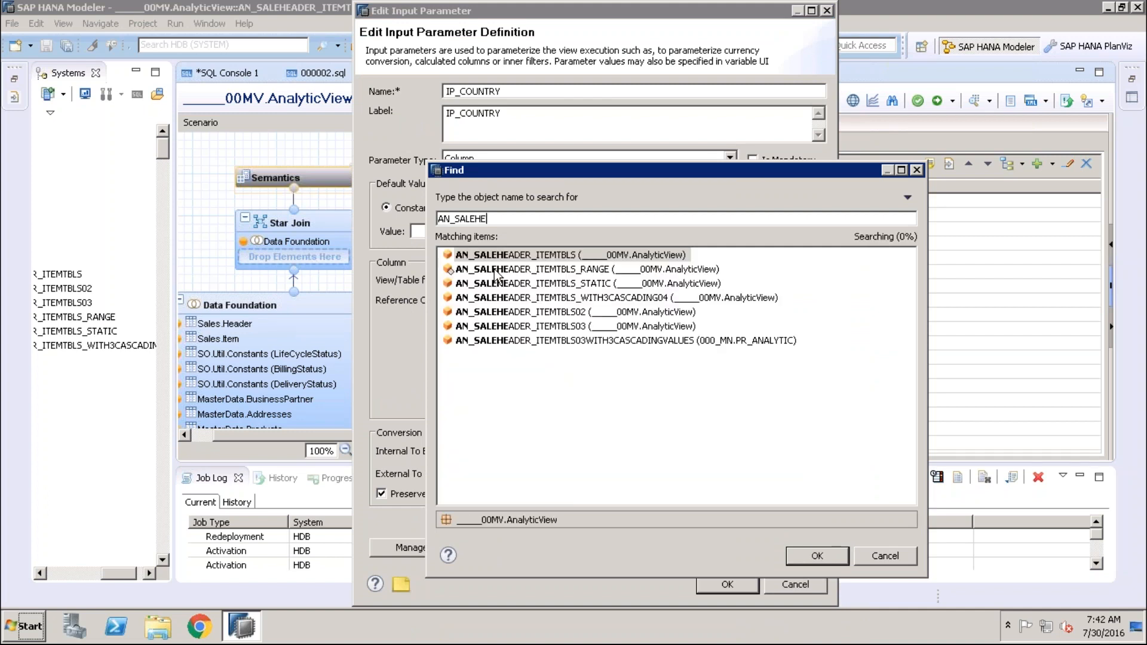
double_click(579, 298)
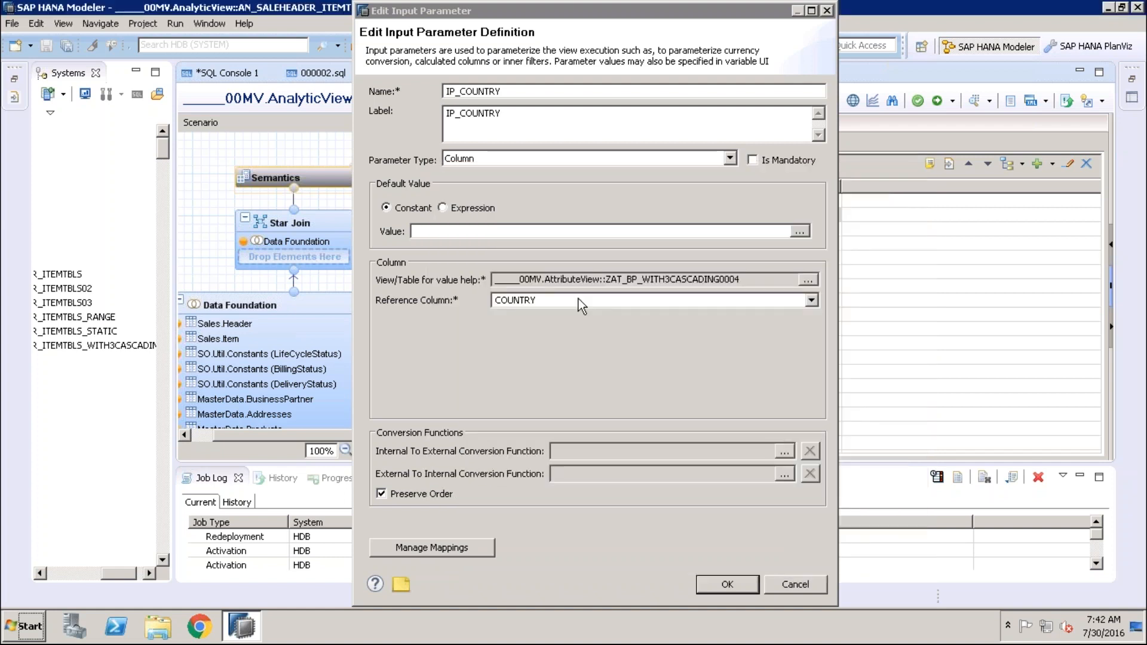
left_click(578, 299)
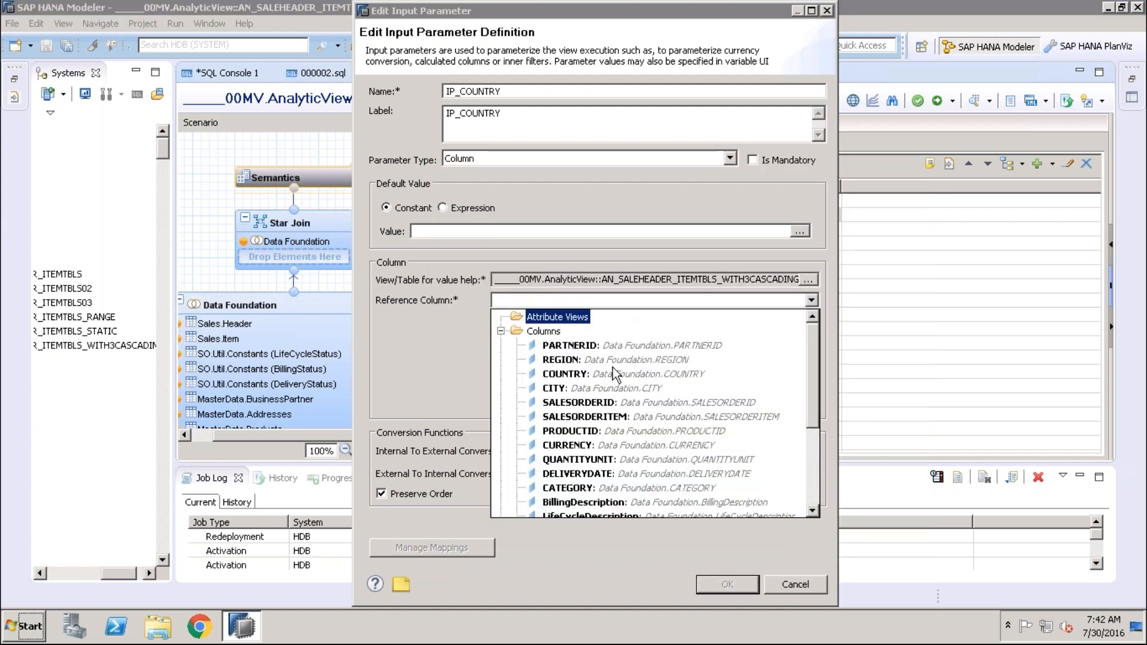
left_click(569, 373)
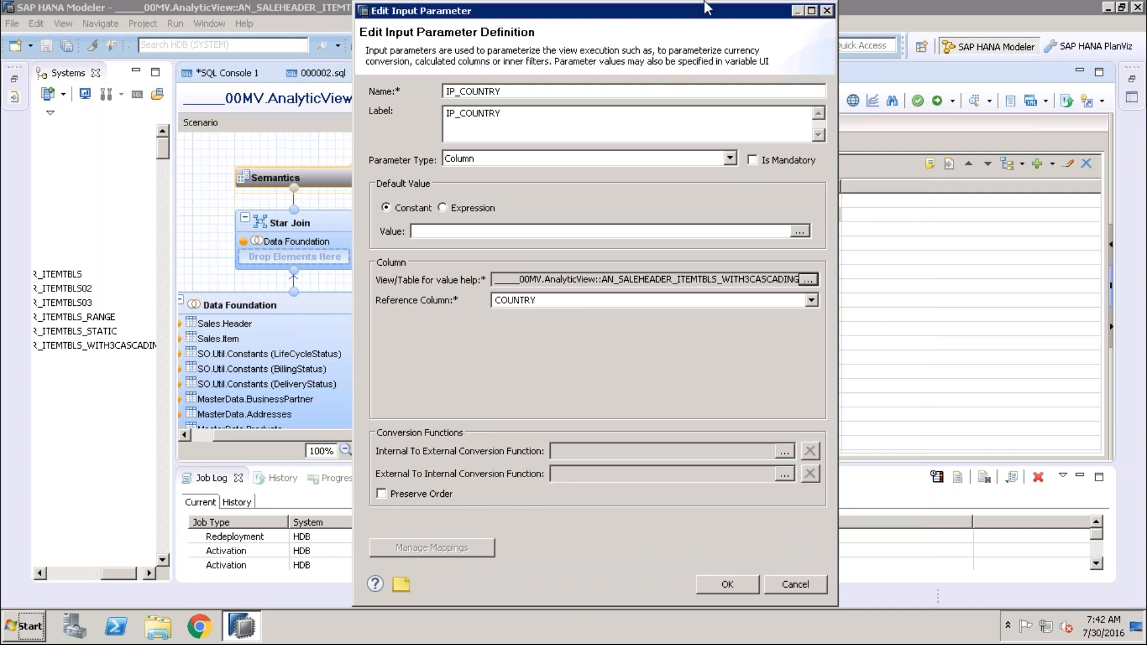
mouse_move(740, 9)
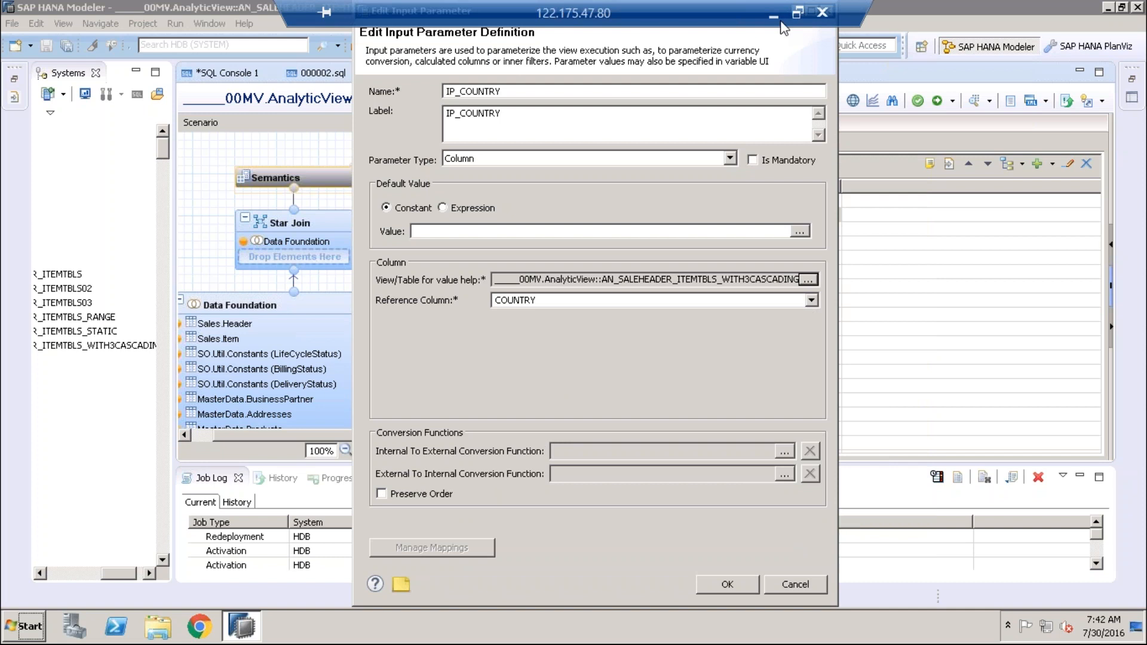
left_click(727, 586)
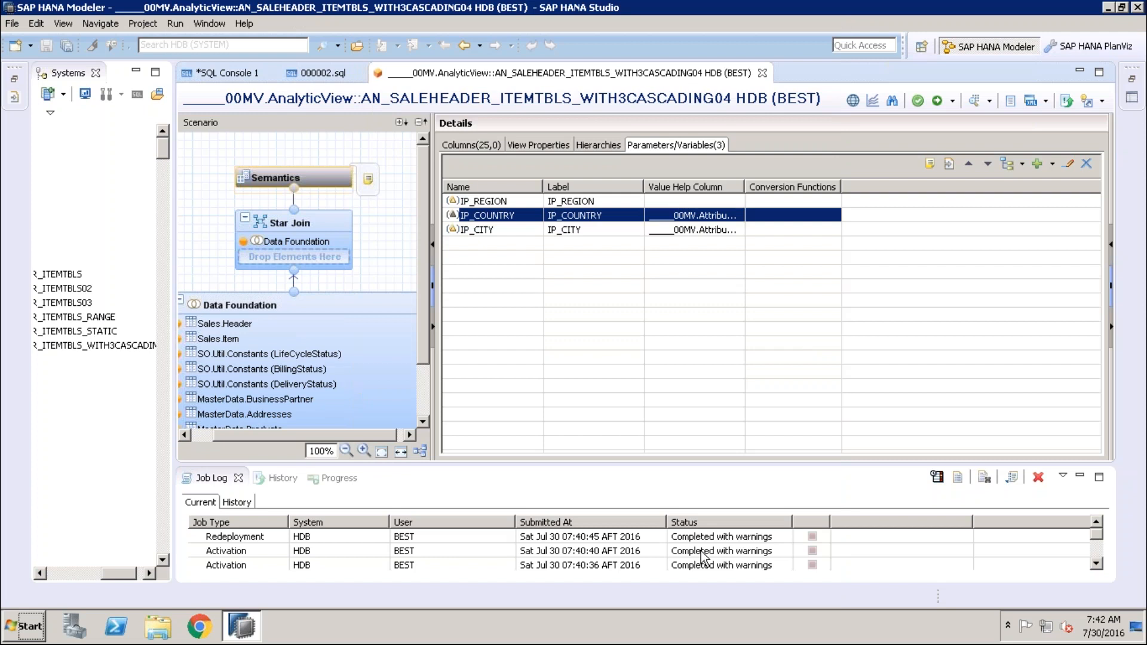
Step: Validate the analytic view, and confirm the mappings of views for value help for variables/input parameters
left_click(917, 101)
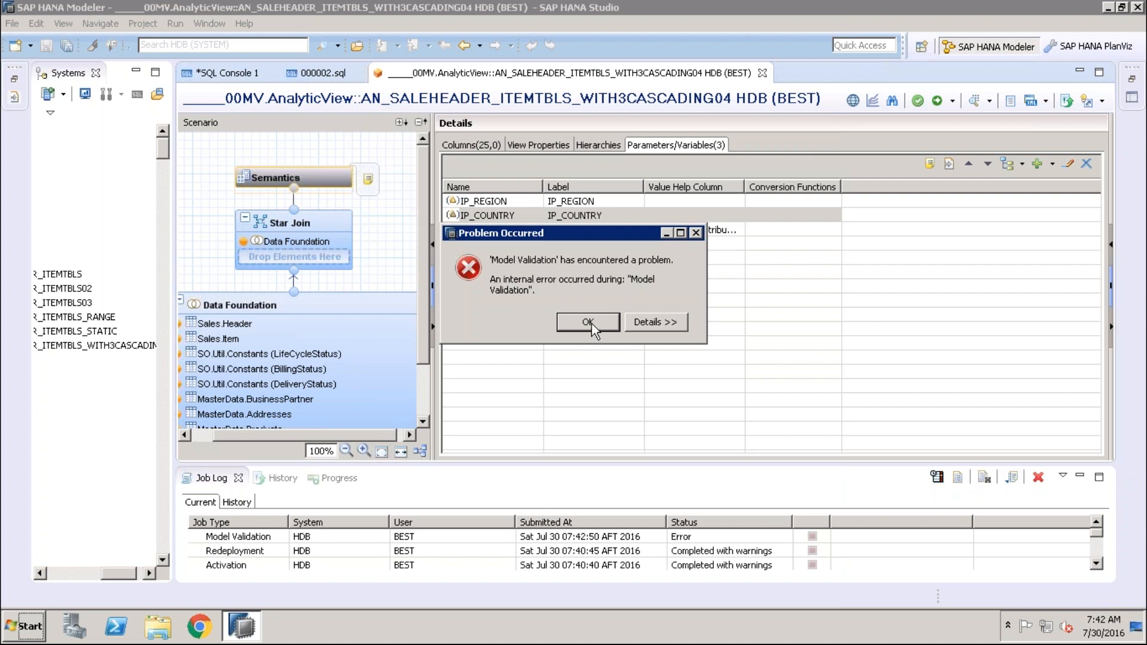
left_click(587, 322)
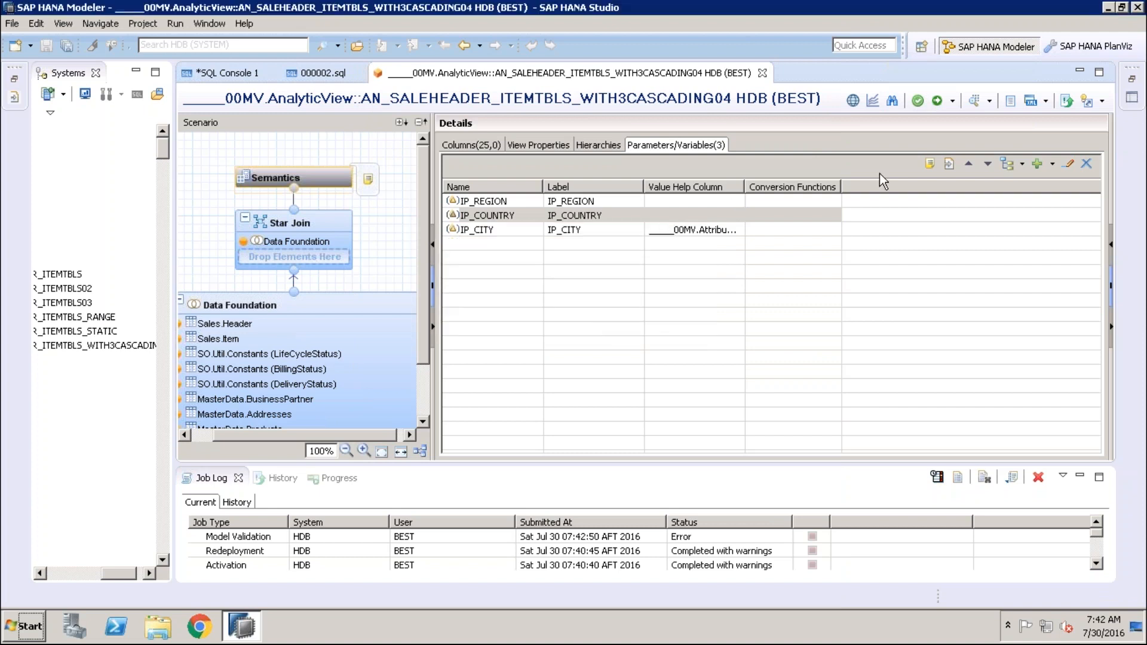
left_click(1021, 165)
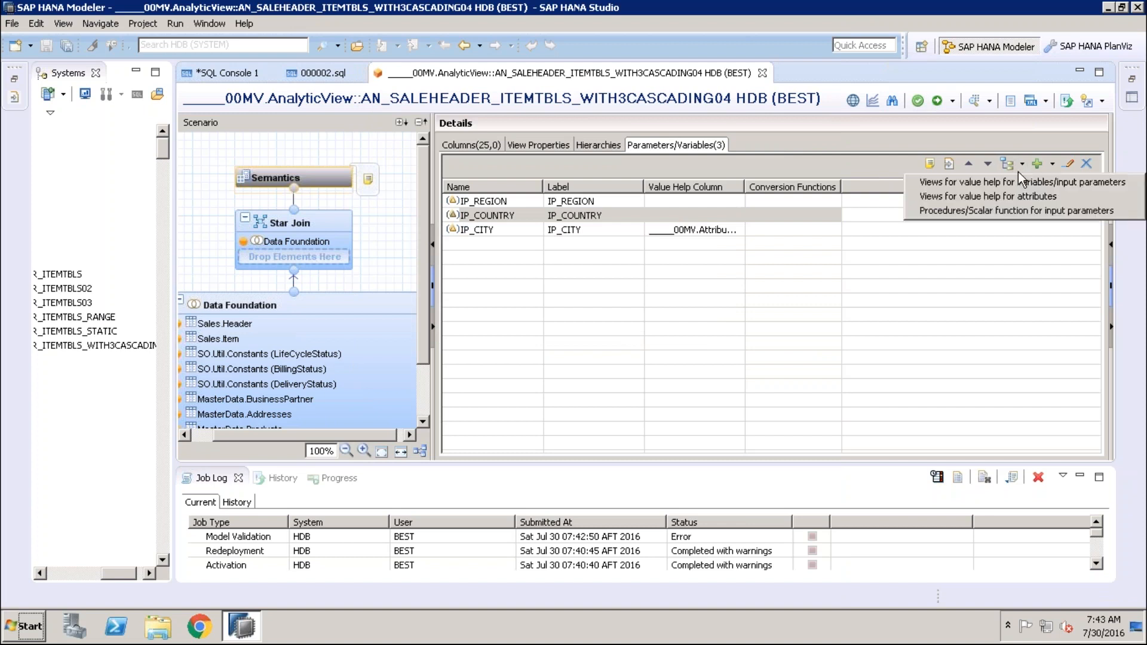
left_click(1004, 183)
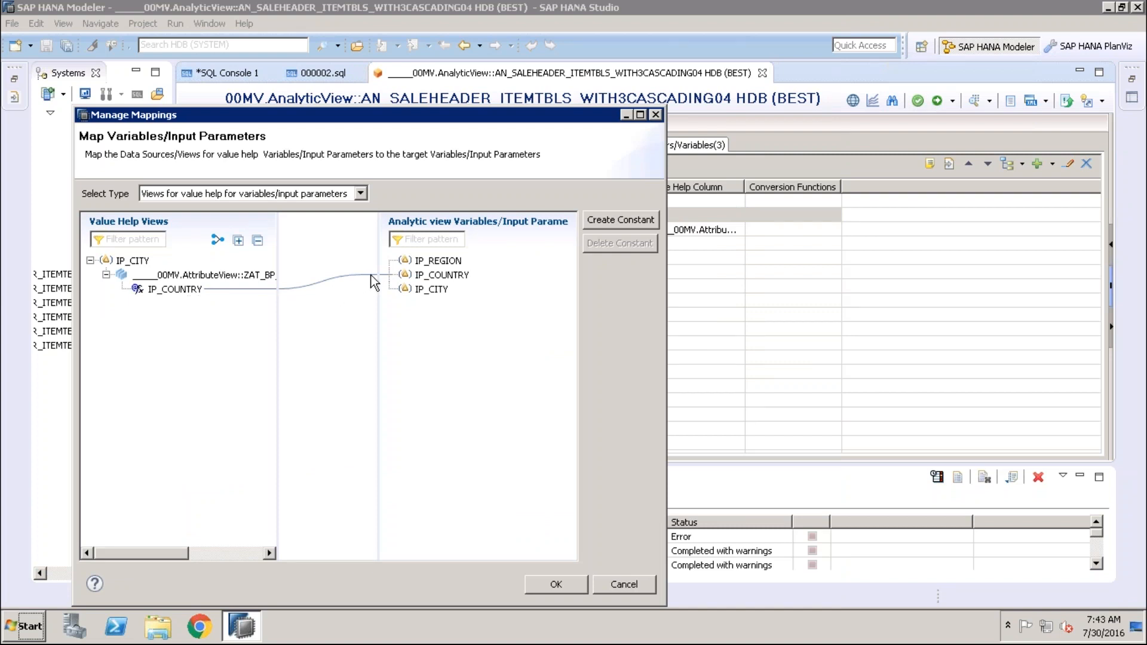
left_click(548, 581)
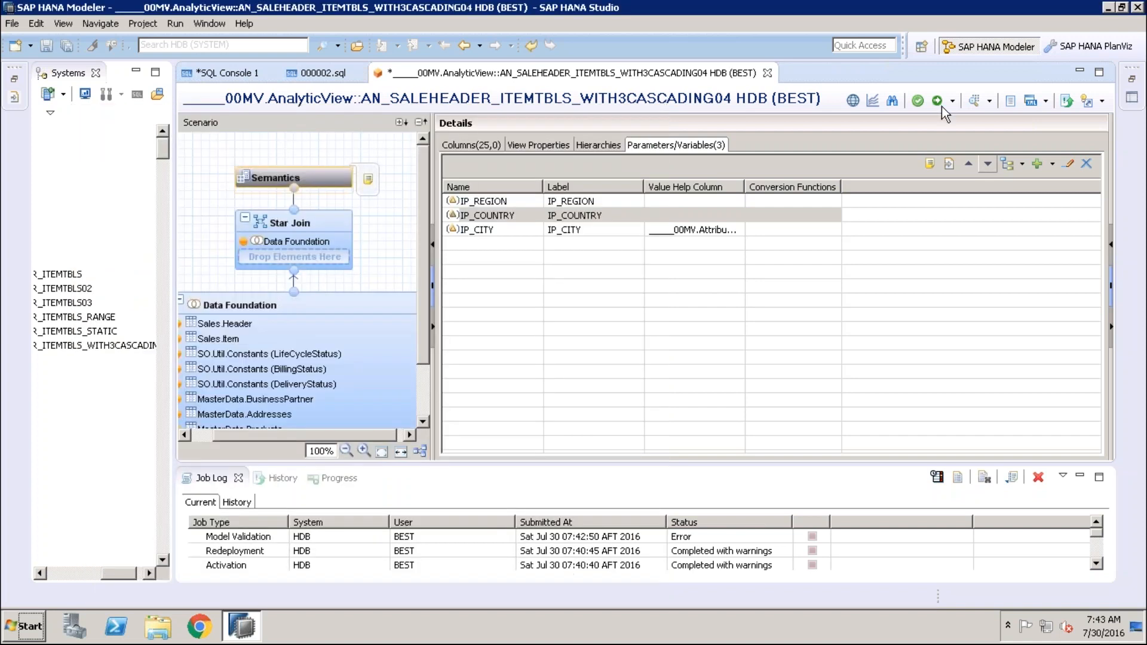
Step: Try to activate the analytic view and read the details of the reported problem
left_click(937, 101)
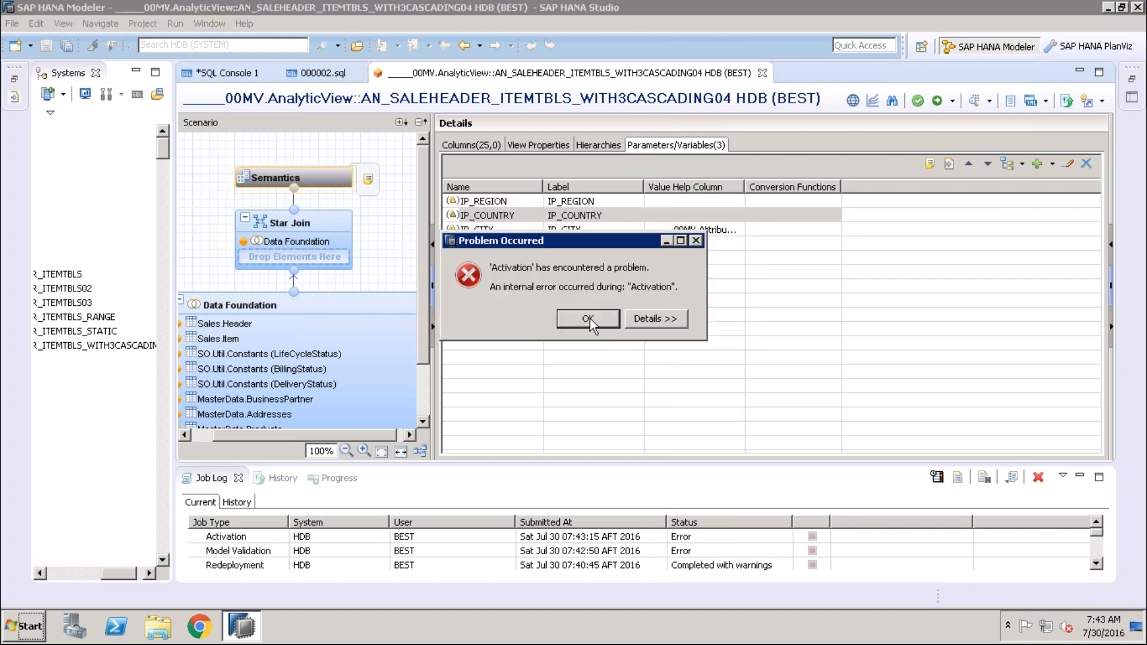
left_click(640, 321)
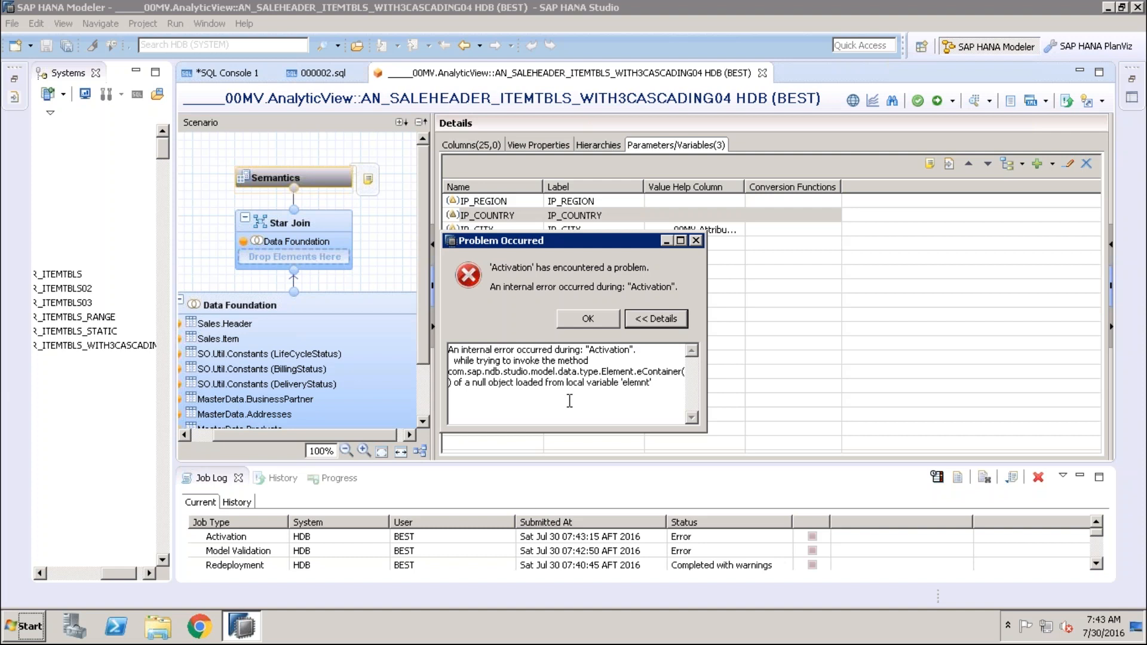
left_click(595, 318)
Step: Delete the IP_CITY input parameter from the analytic view
left_click(609, 230)
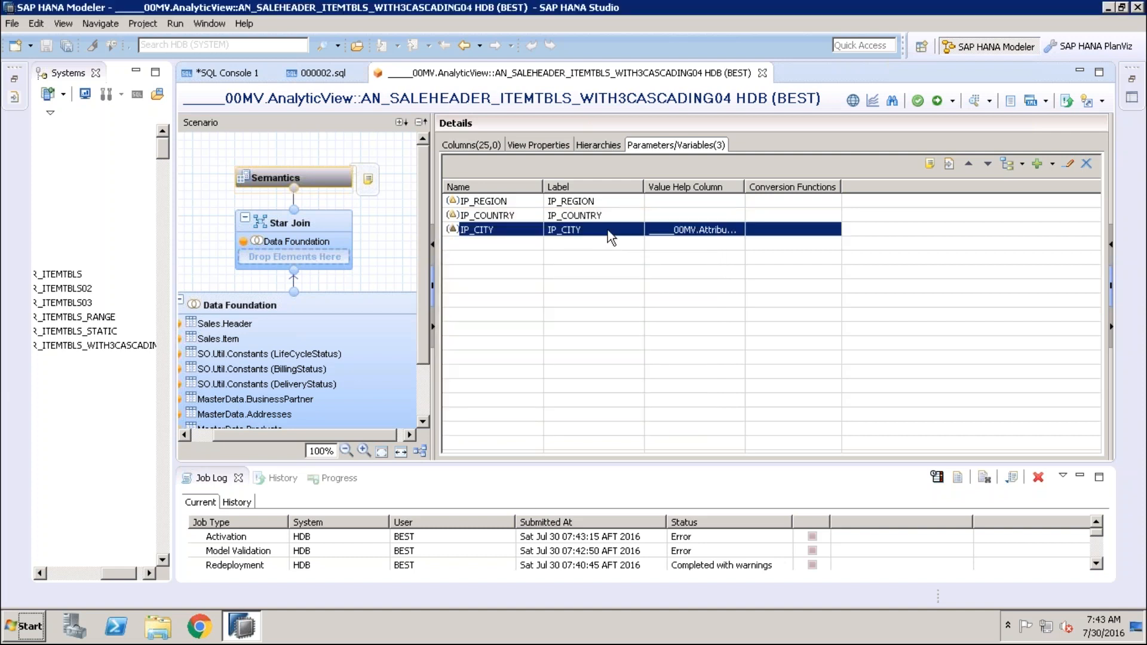
left_click(1087, 165)
left_click(650, 318)
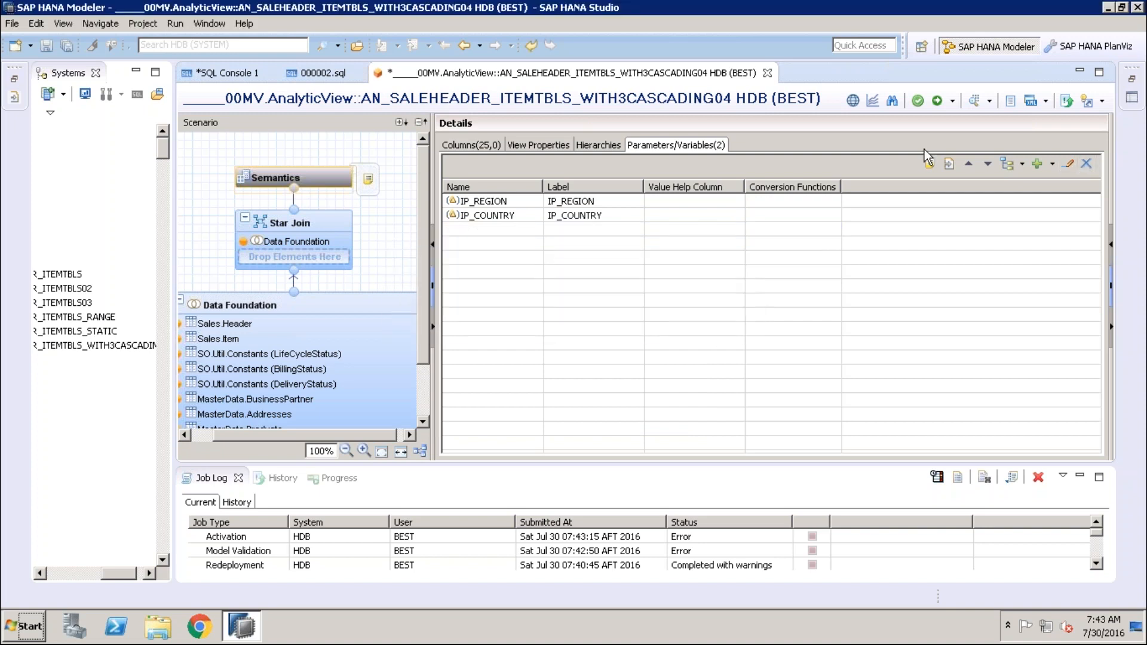
Step: Validate the analytic view without IP_CITY and read the details of the reported problem
left_click(918, 102)
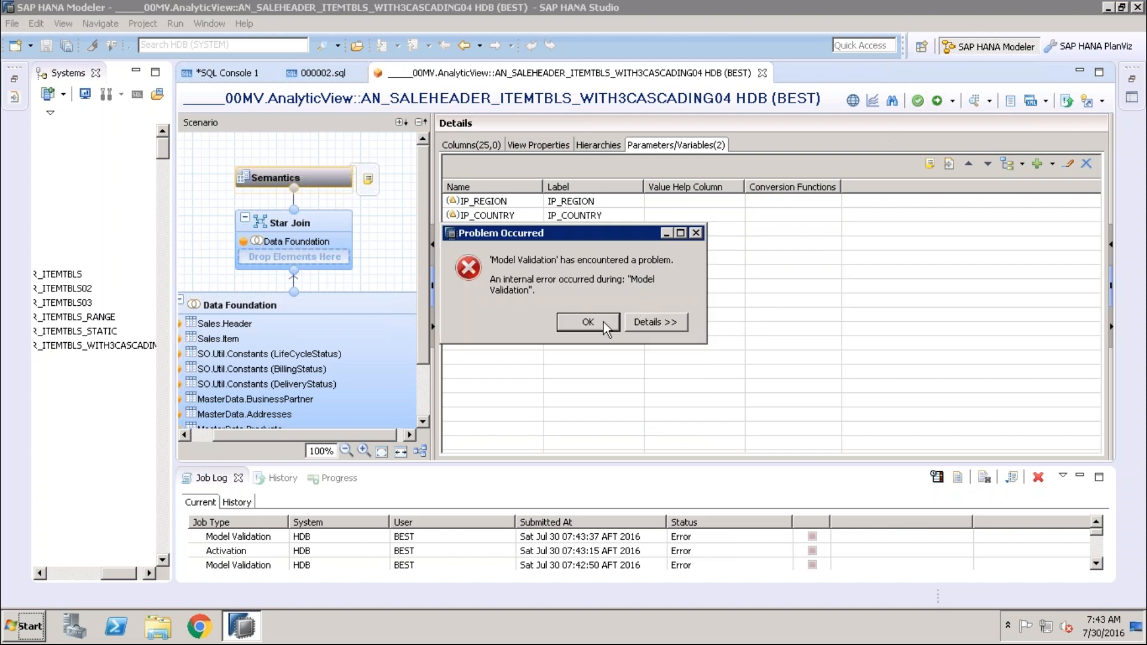
left_click(646, 321)
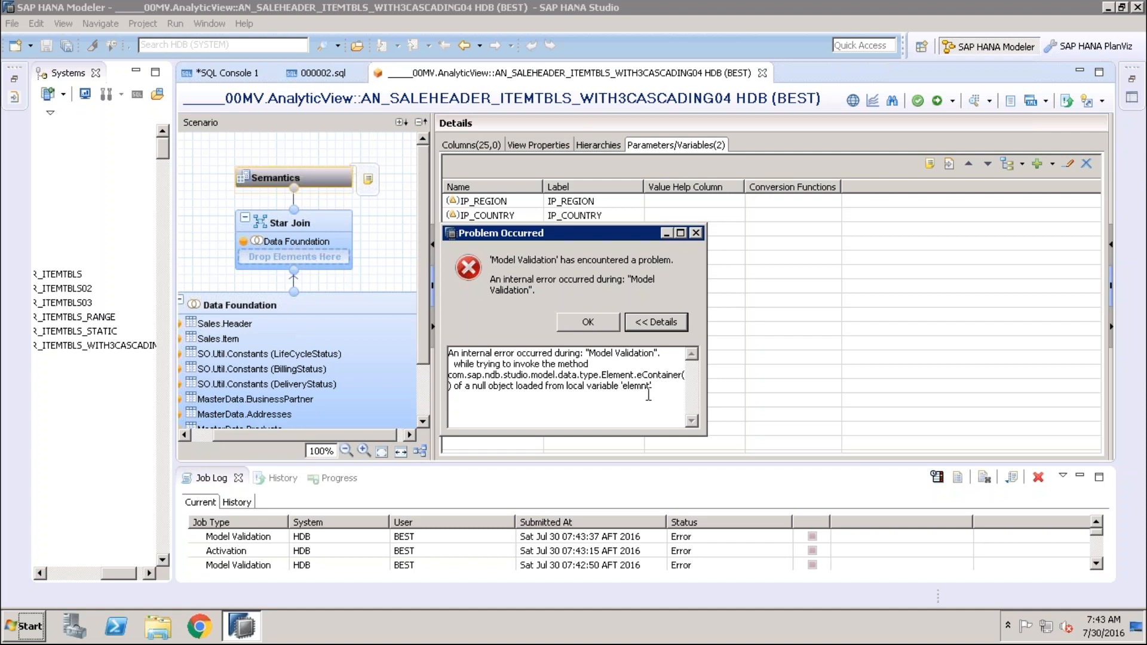
left_click(696, 233)
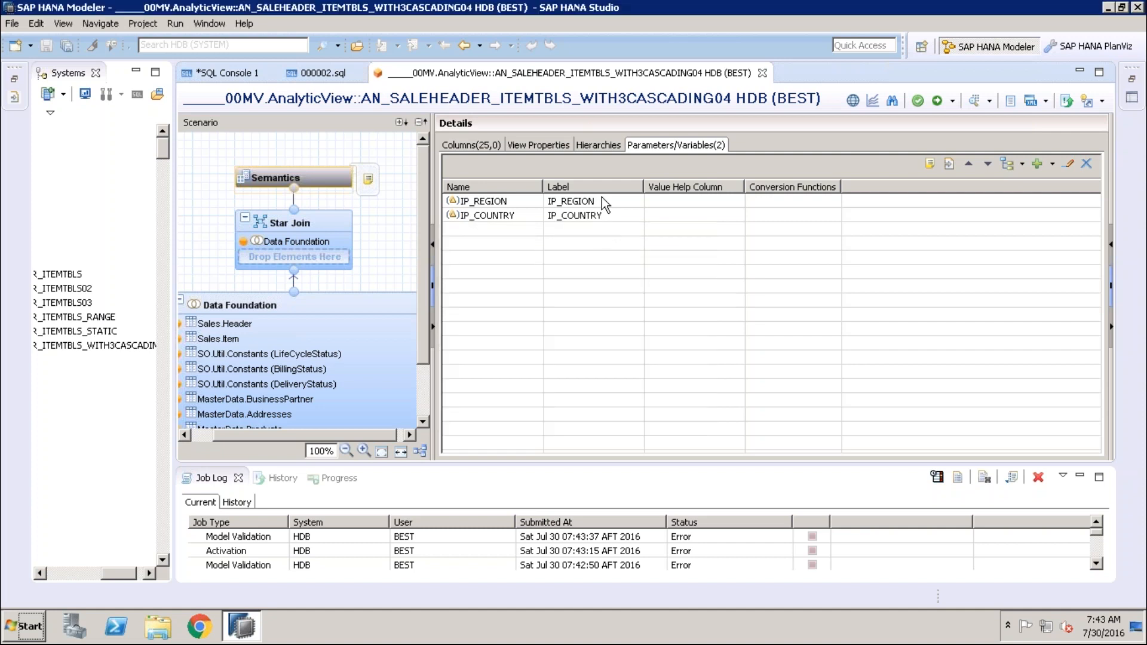
Step: Review the value help view and reference column of the IP_REGION and IP_COUNTRY input parameters
left_click(602, 199)
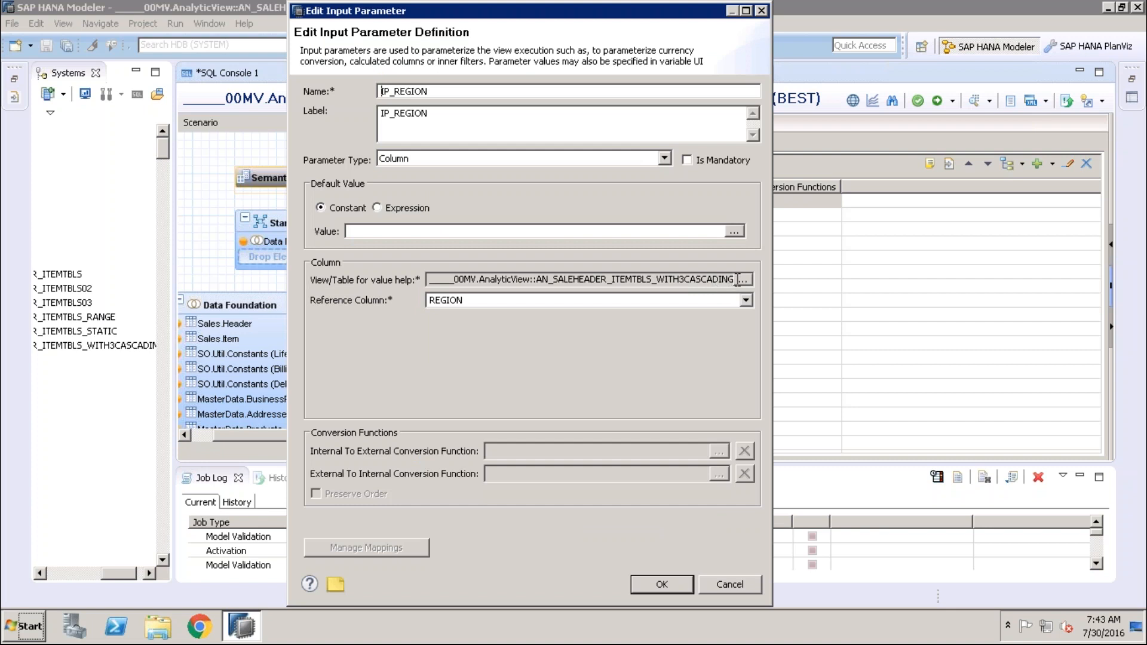
left_click(743, 280)
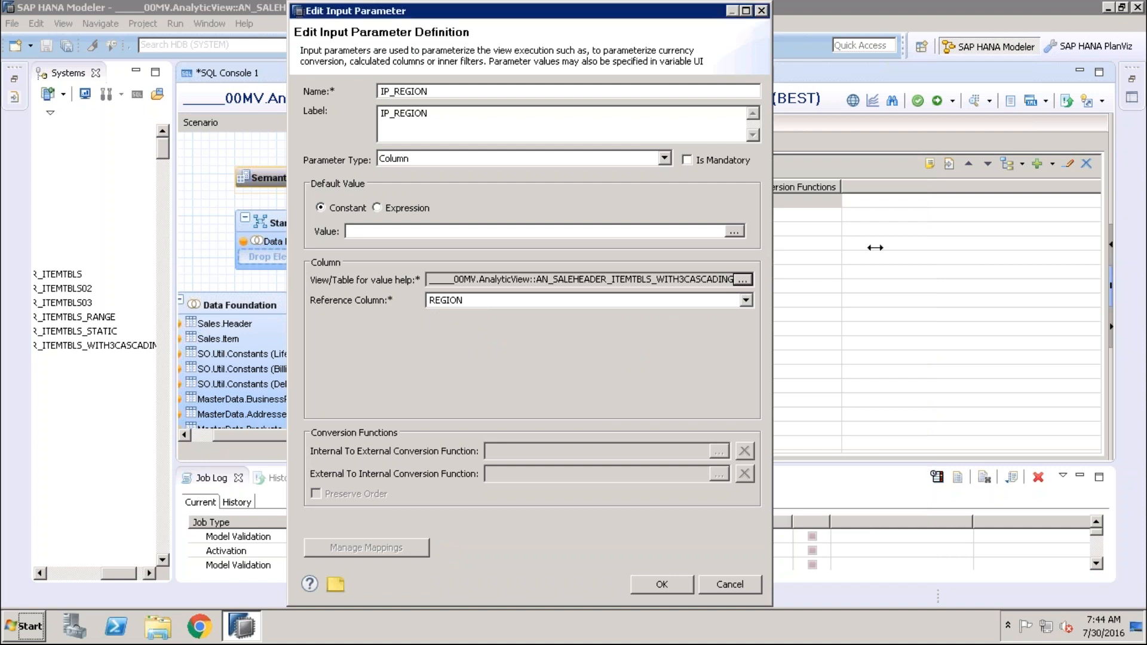
left_click_drag(876, 248, 935, 245)
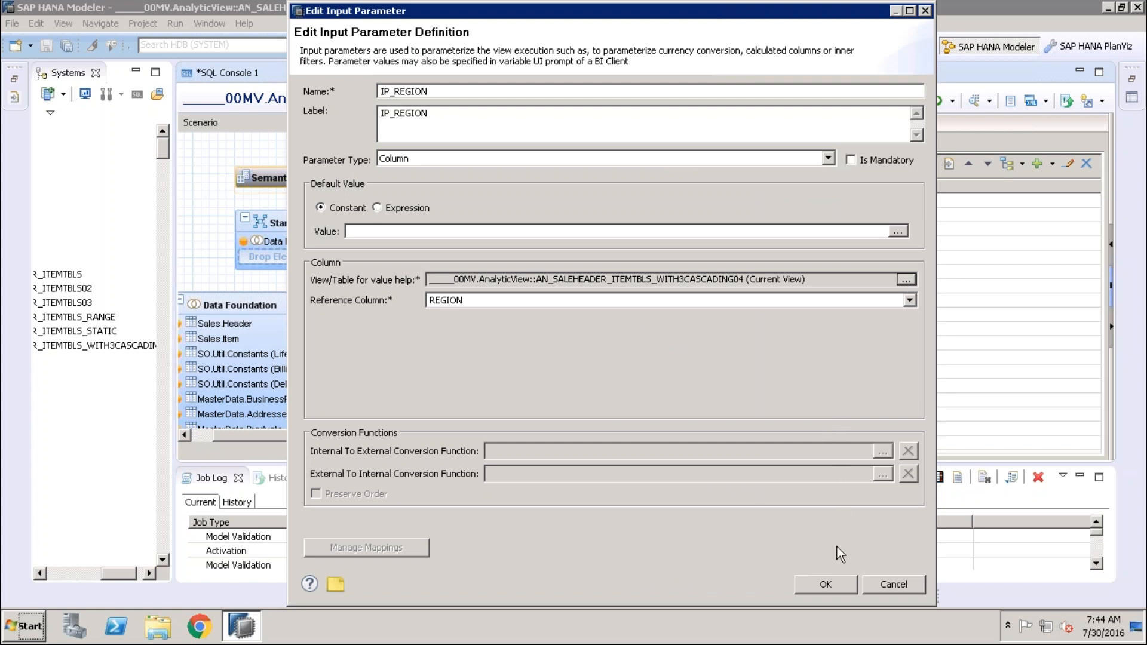
left_click(825, 588)
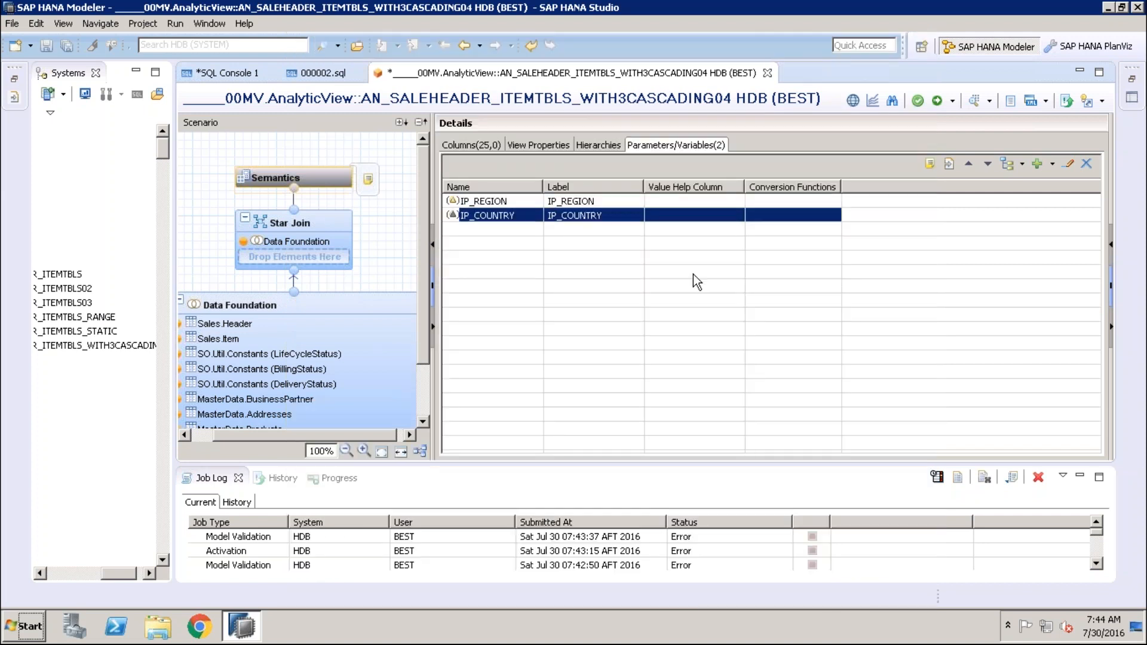
left_click_drag(773, 227, 981, 230)
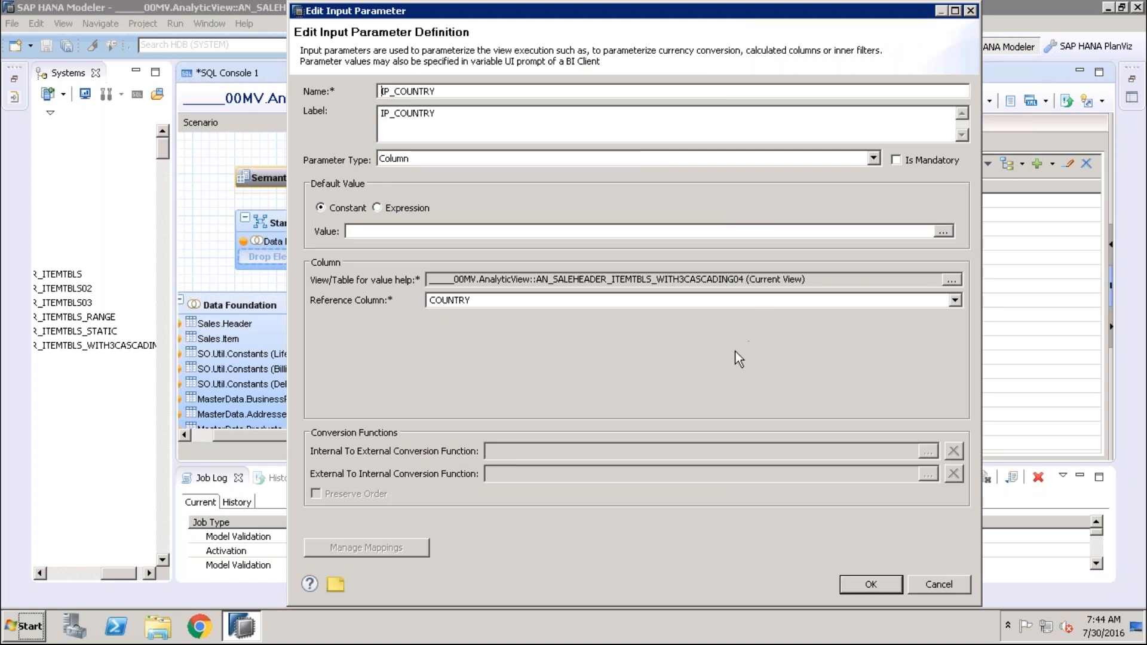
left_click(856, 583)
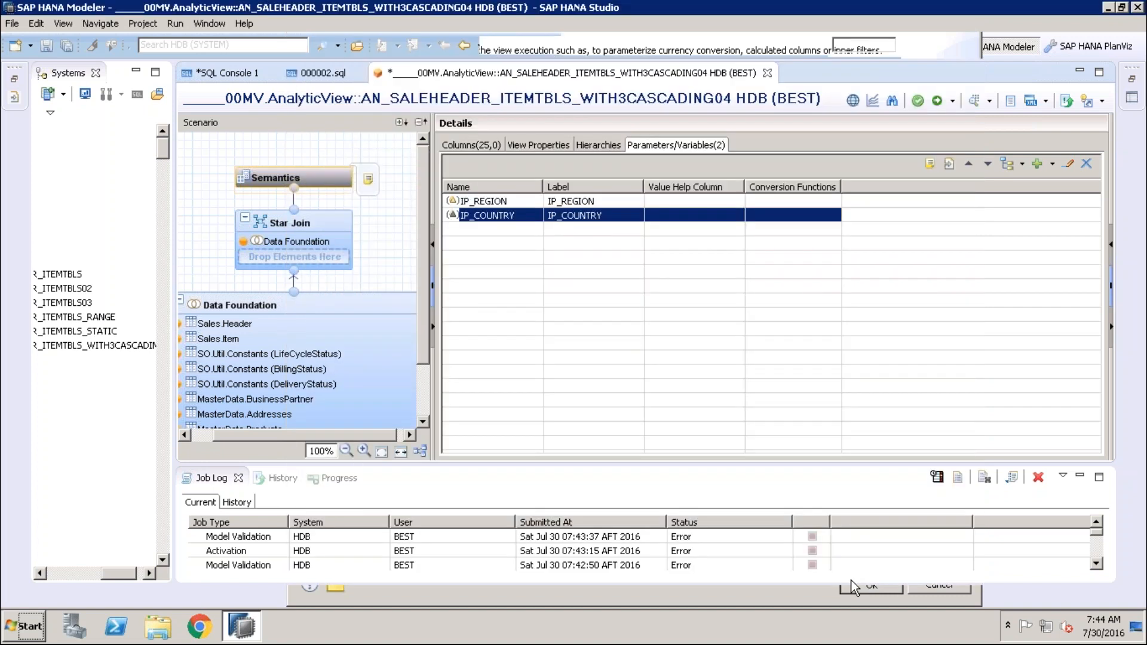
Step: Validate the analytic view again, try to activate it, and read the details of the reported activation problem
left_click(918, 101)
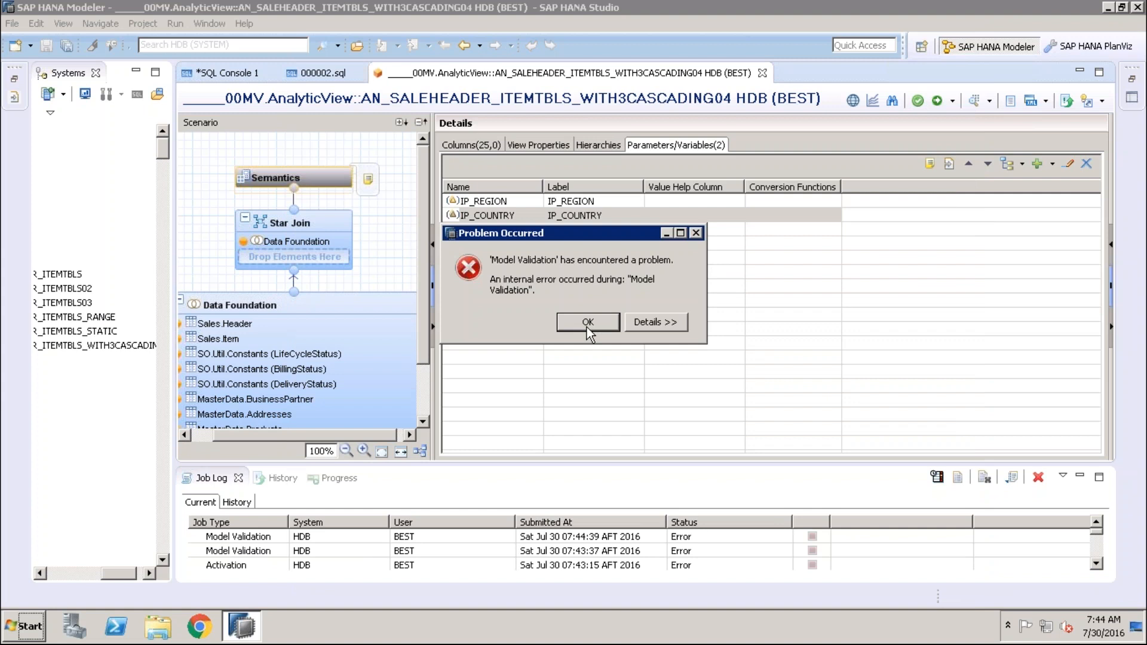
left_click(598, 328)
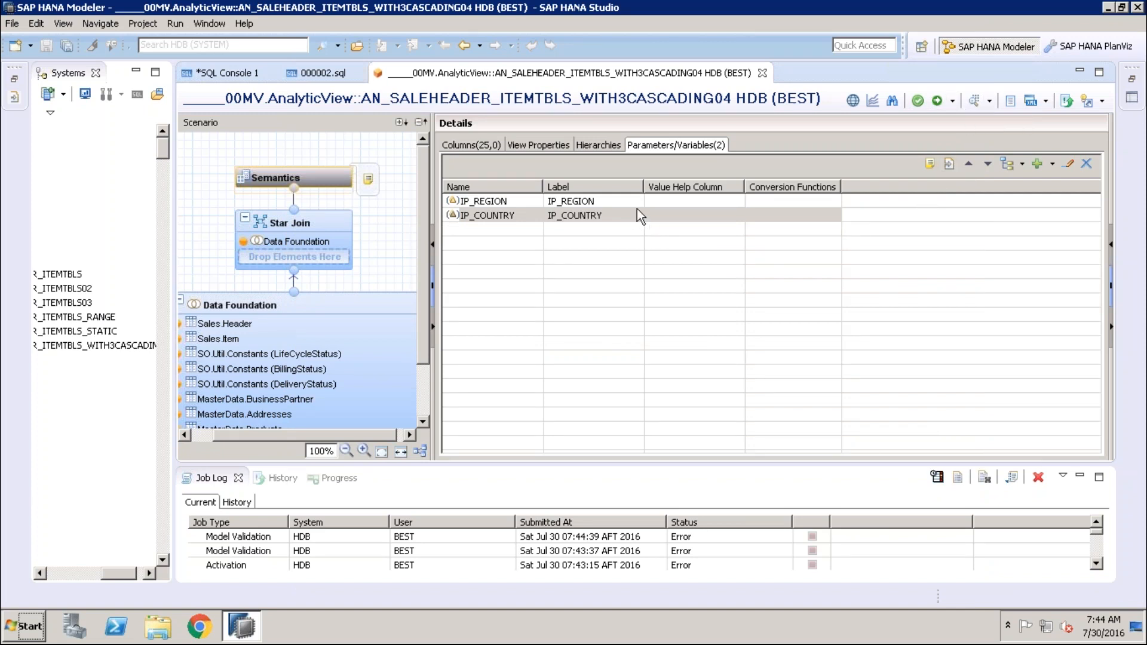
left_click(937, 100)
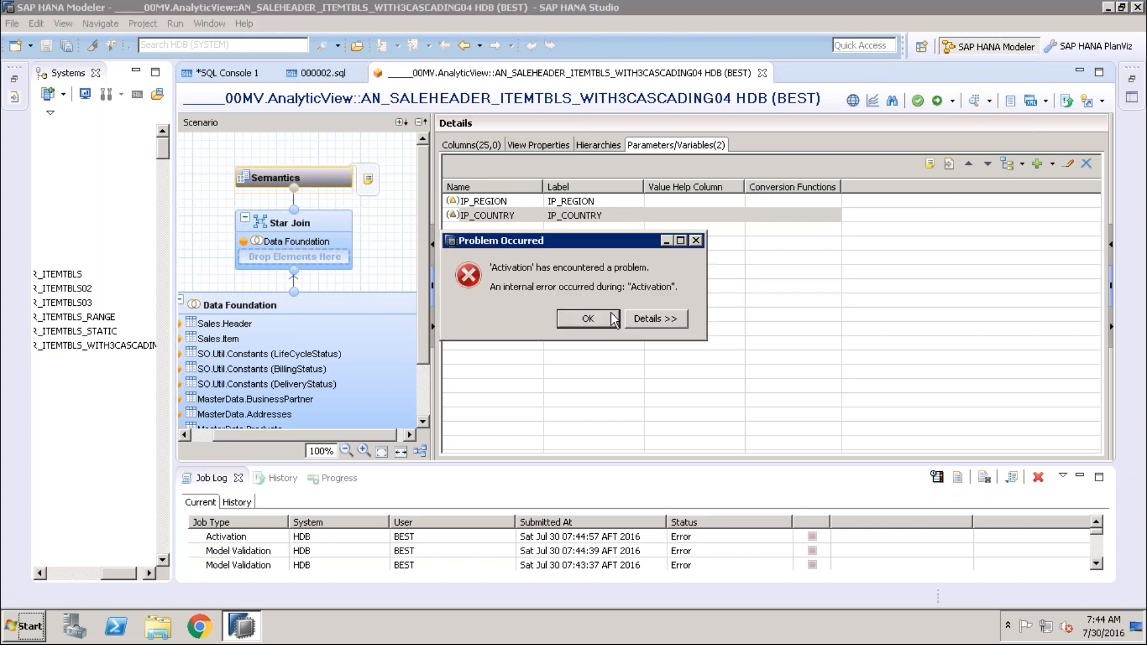
left_click(659, 320)
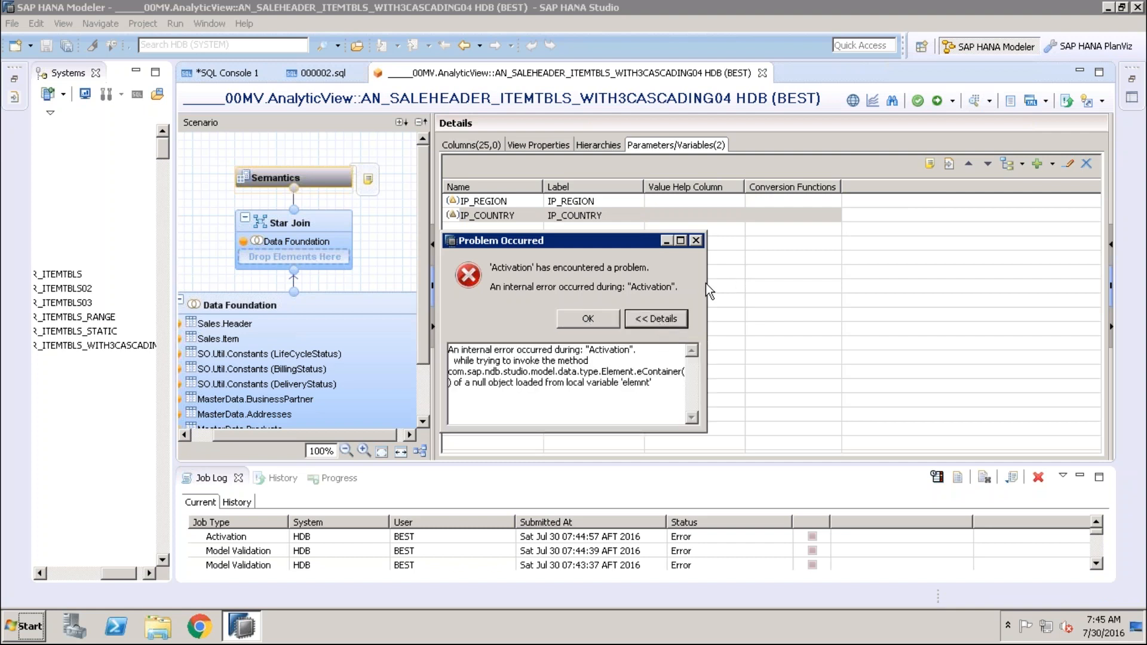
left_click_drag(861, 278, 866, 284)
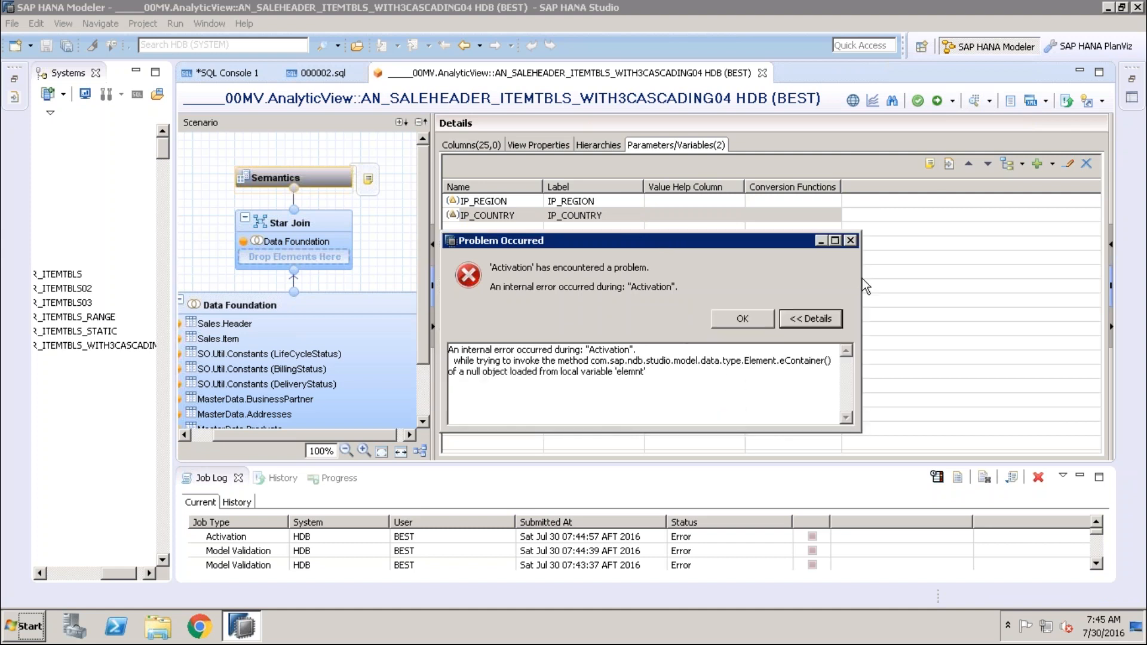
left_click(850, 241)
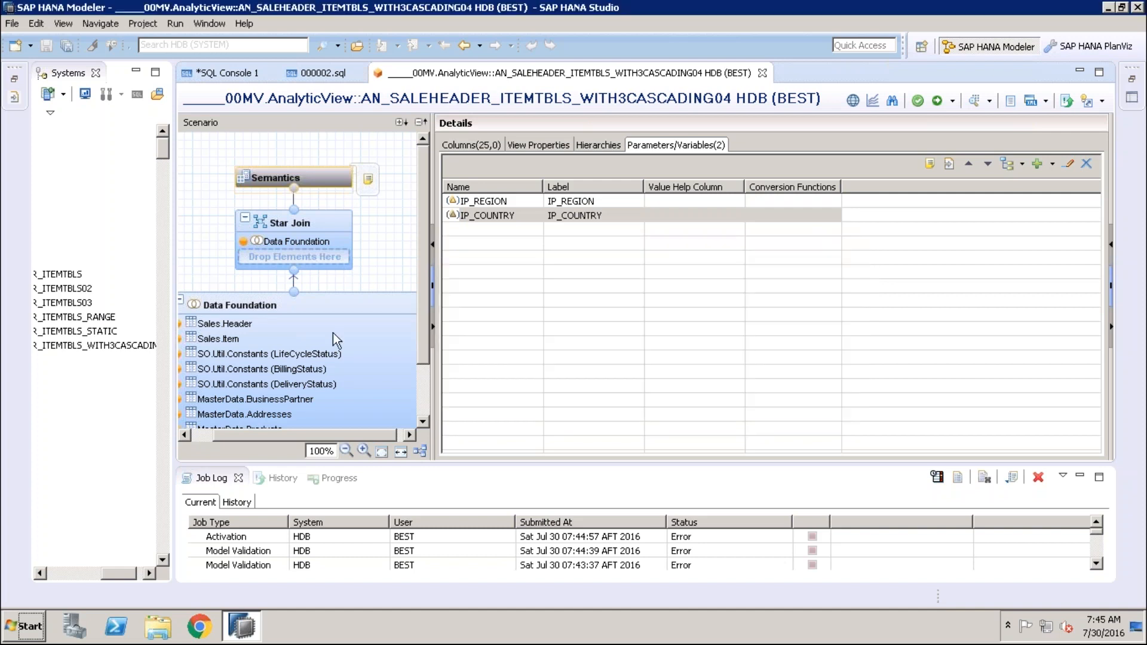
Step: Check the filter on the CITY column of MasterData.Addresses in the Data Foundation and remove it
left_click(336, 303)
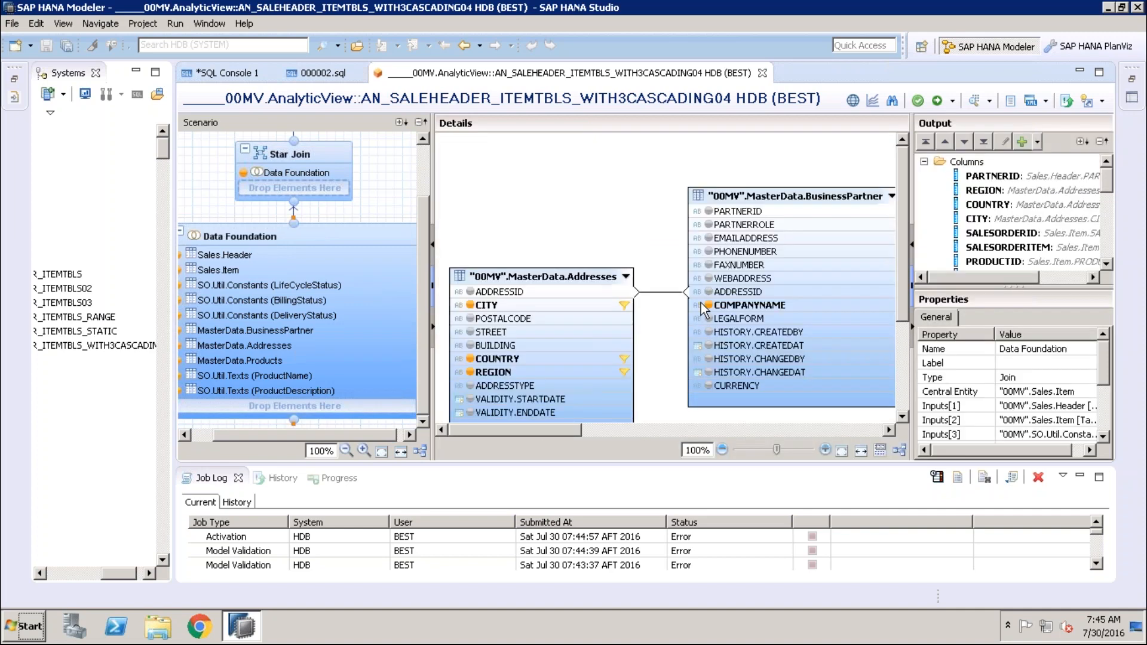
right_click(577, 305)
left_click(421, 158)
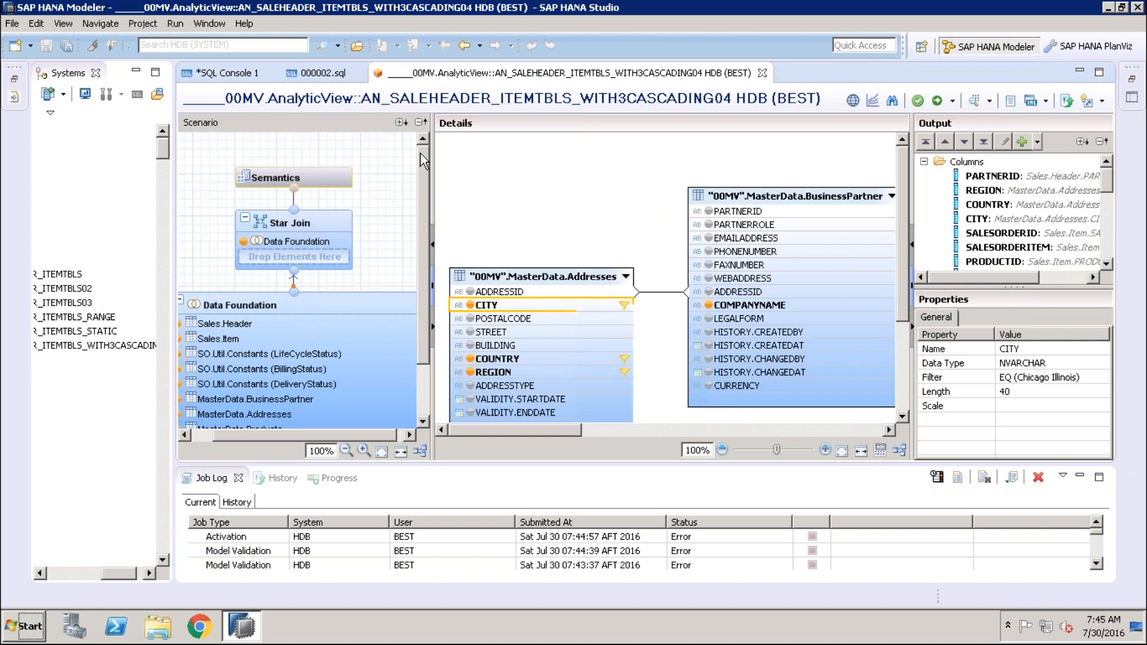
left_click(288, 179)
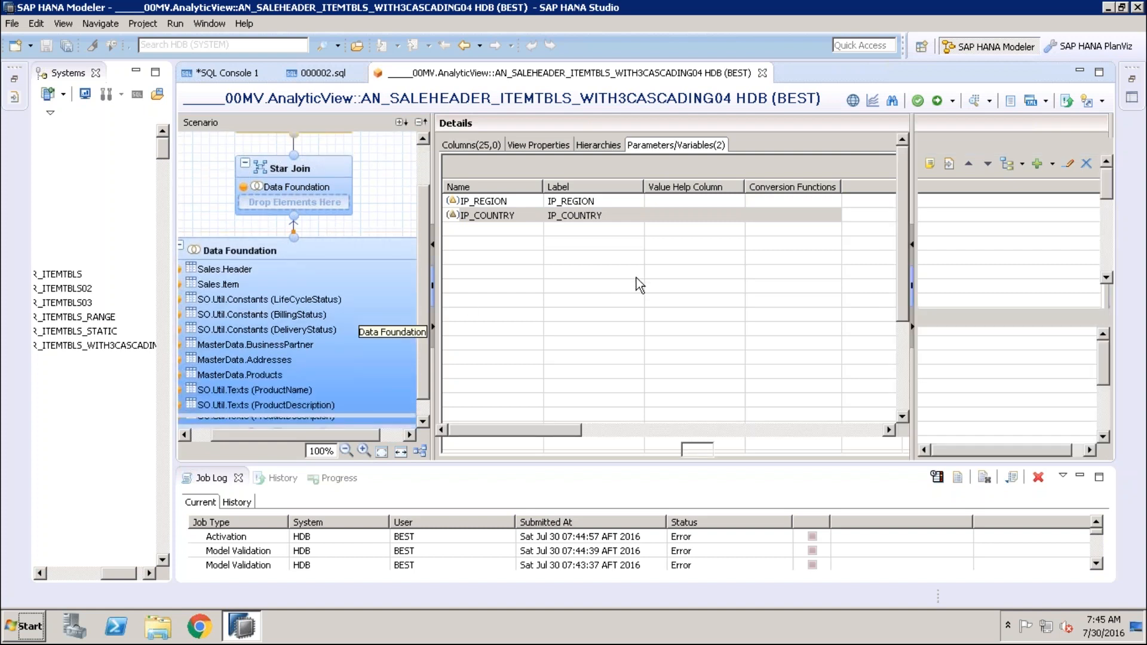
left_click(587, 305)
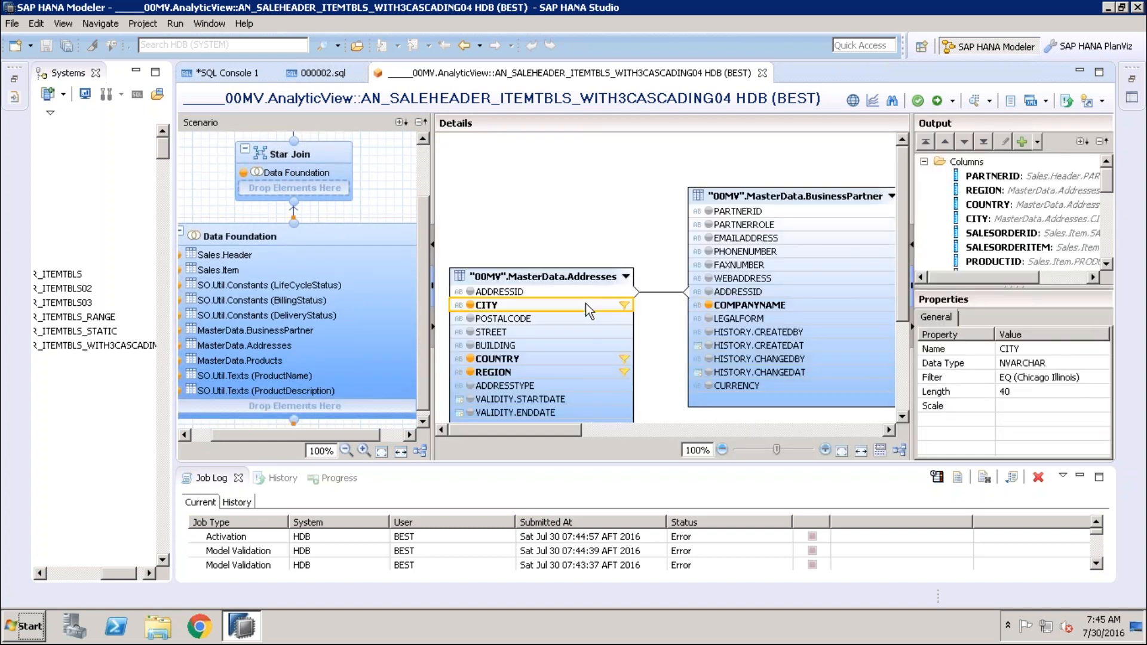
right_click(586, 304)
left_click(616, 331)
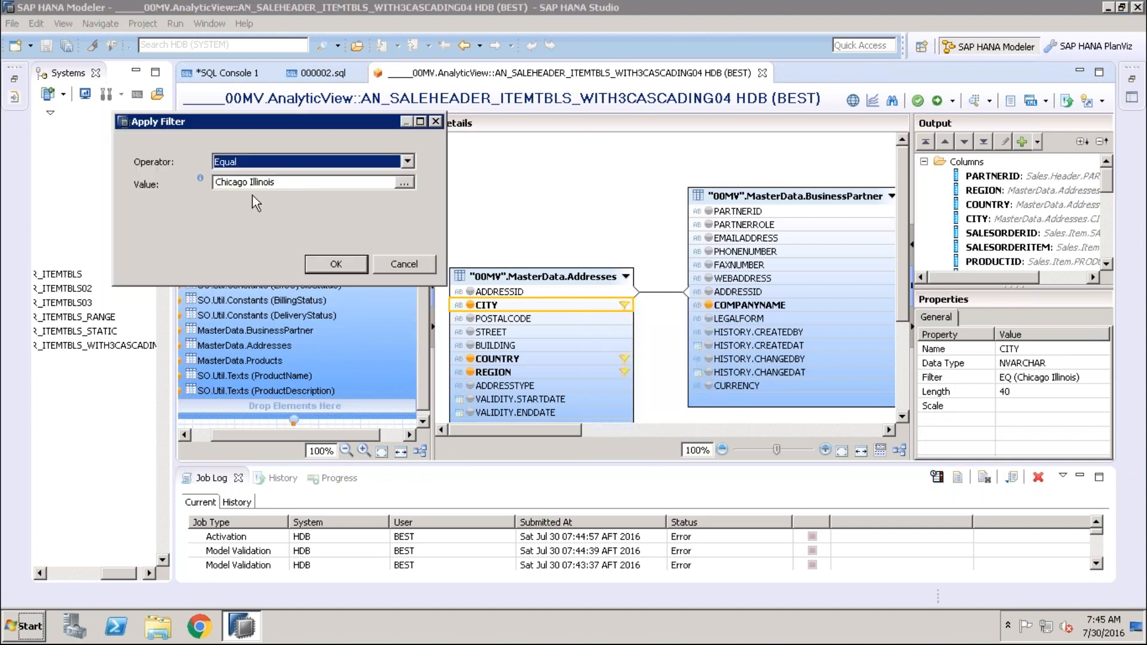
left_click(344, 266)
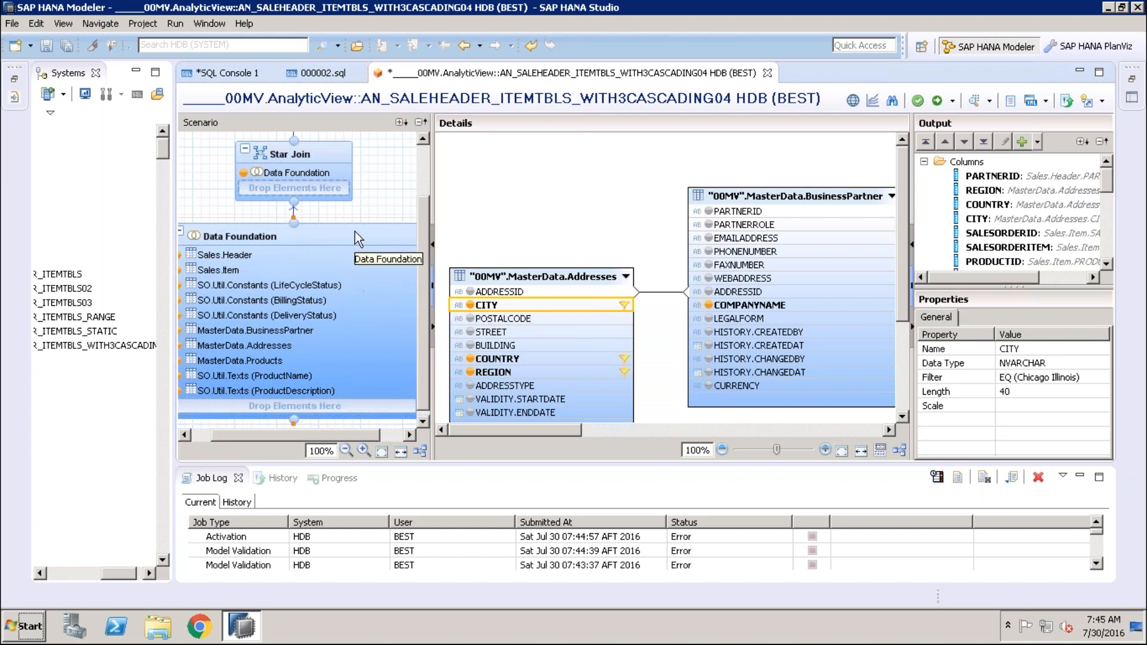
right_click(606, 306)
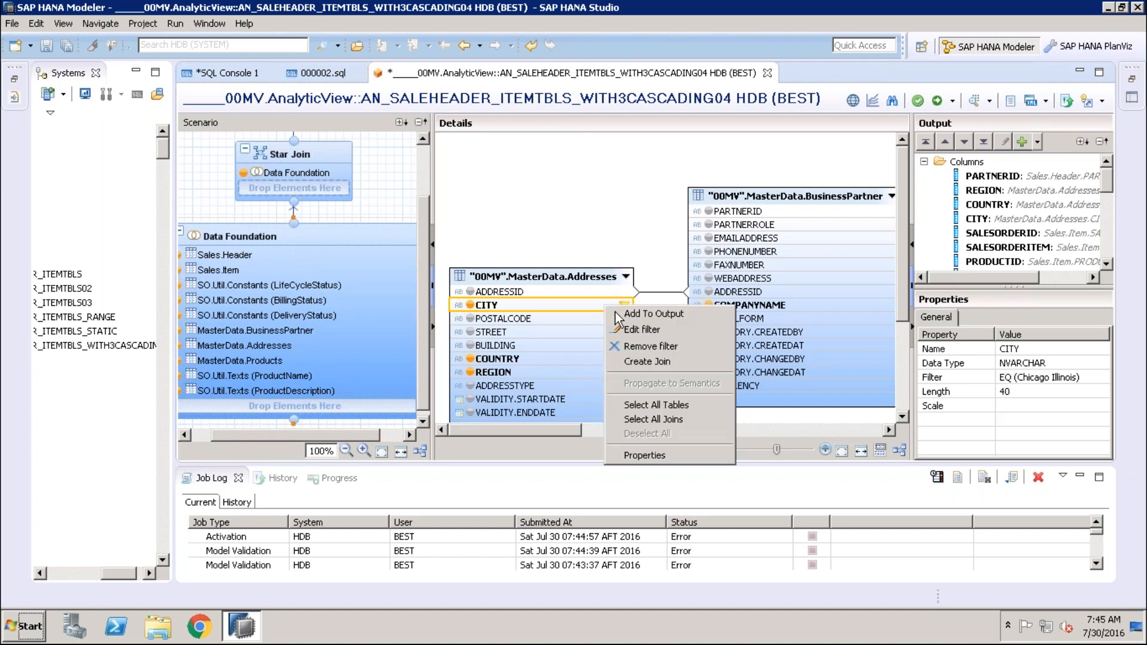
left_click(637, 347)
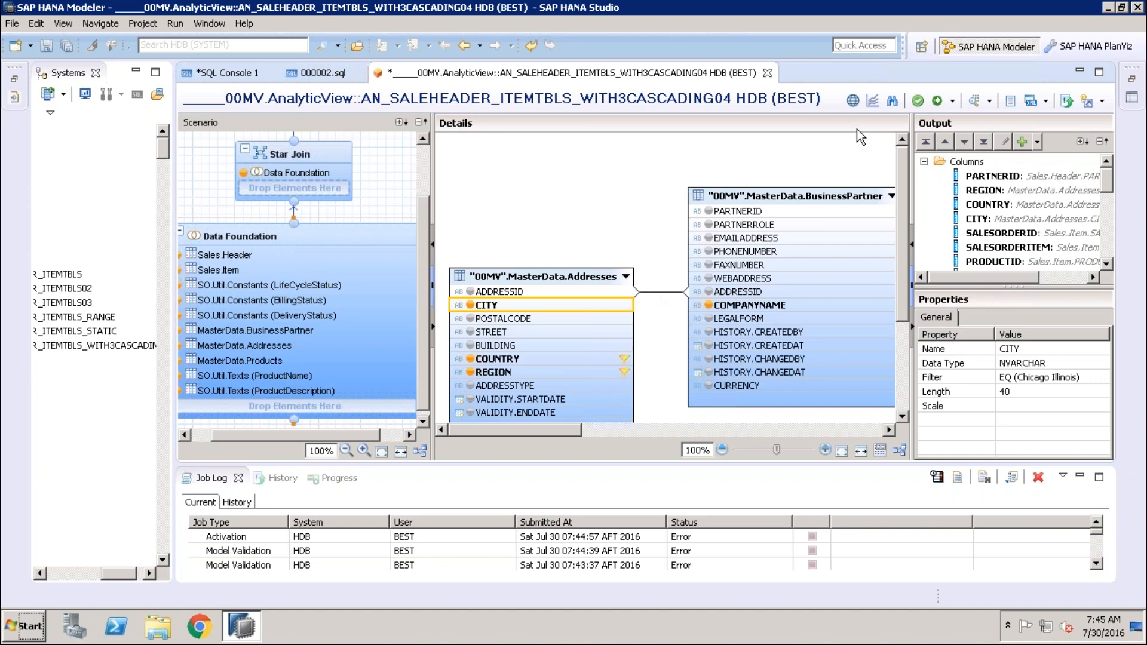
Step: Validate the analytic view without the CITY filter and read the details of the reported problem
left_click(917, 102)
left_click(936, 103)
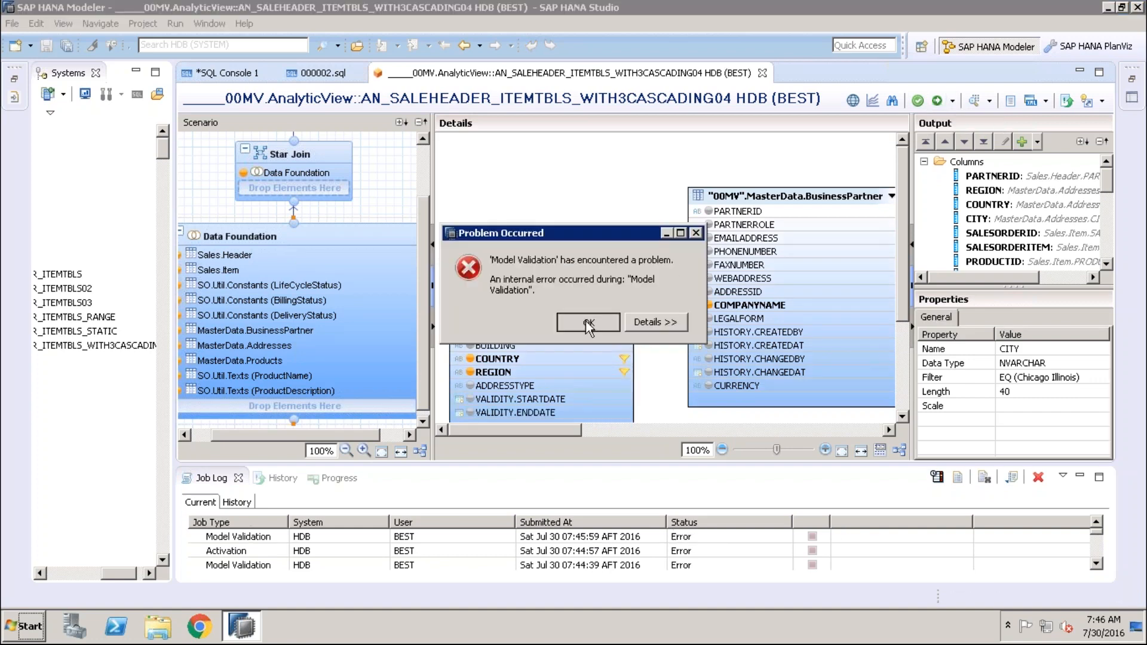
left_click(659, 322)
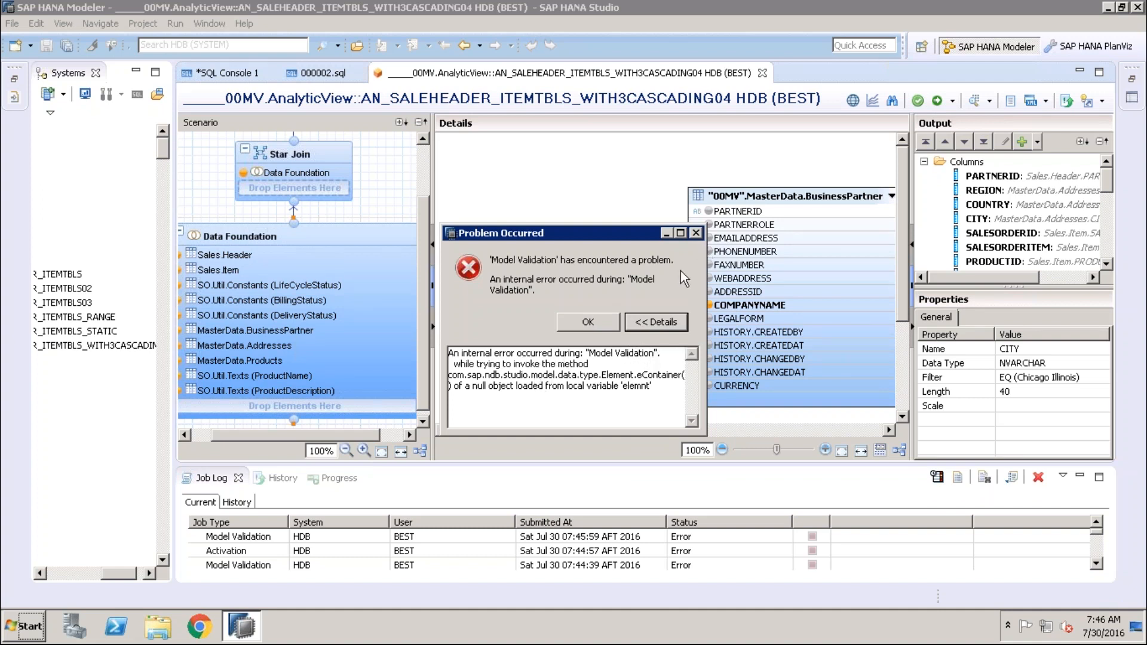
left_click(696, 234)
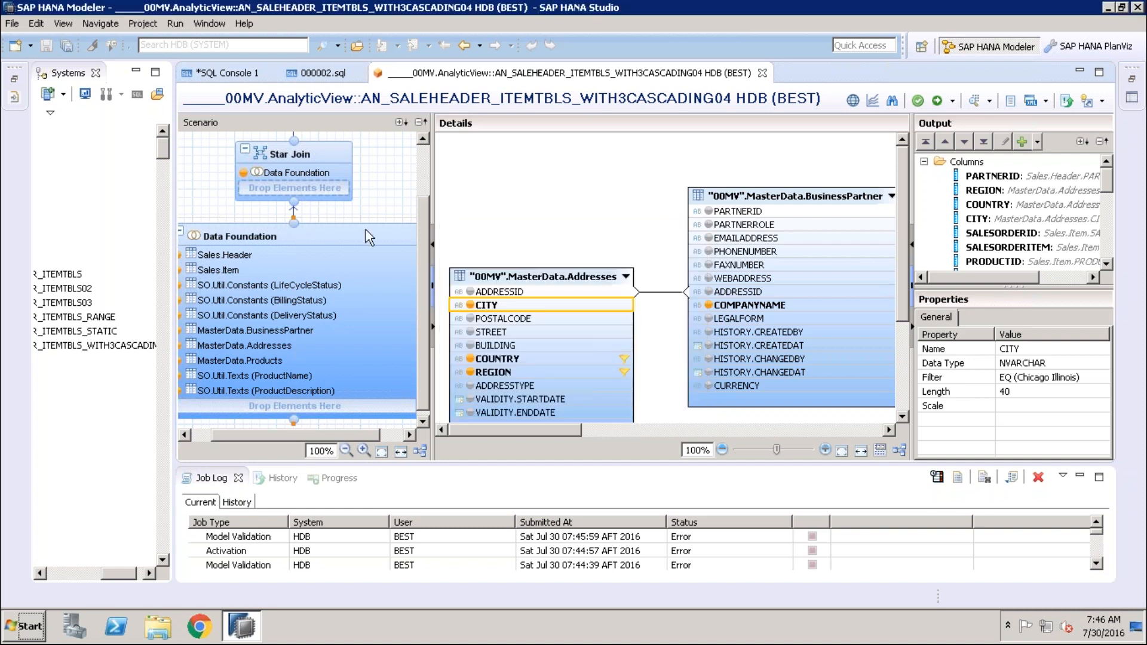
Step: Delete the IP_COUNTRY input parameter from the view's semantics, accepting its impact on the COUNTRY filter
left_click(425, 157)
left_click(329, 180)
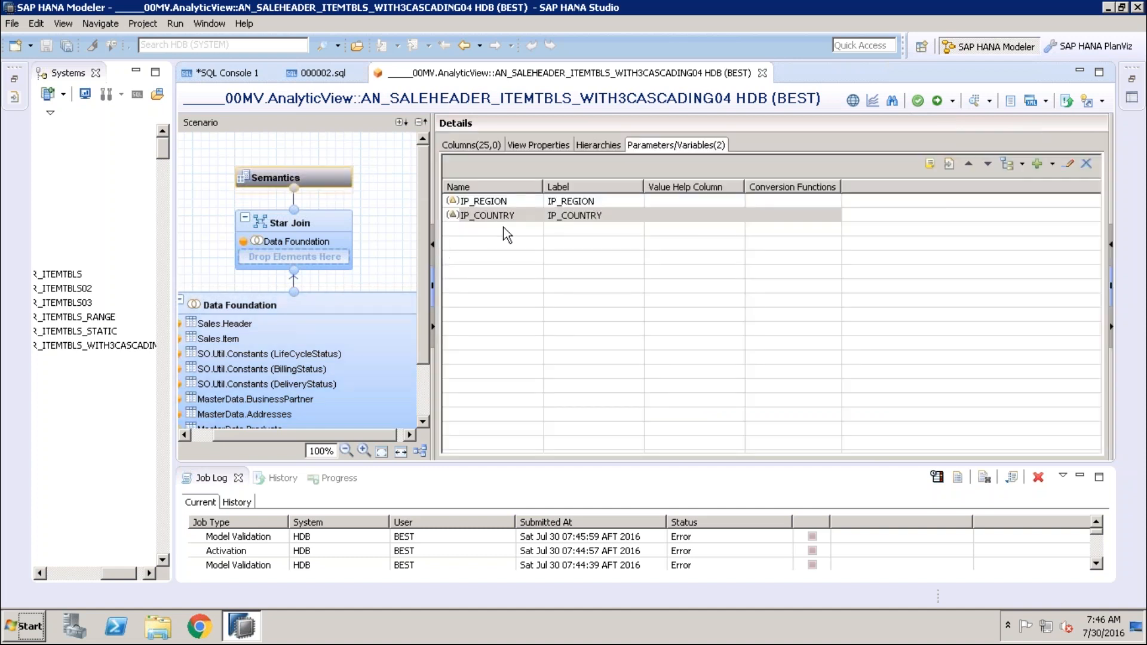
left_click(504, 226)
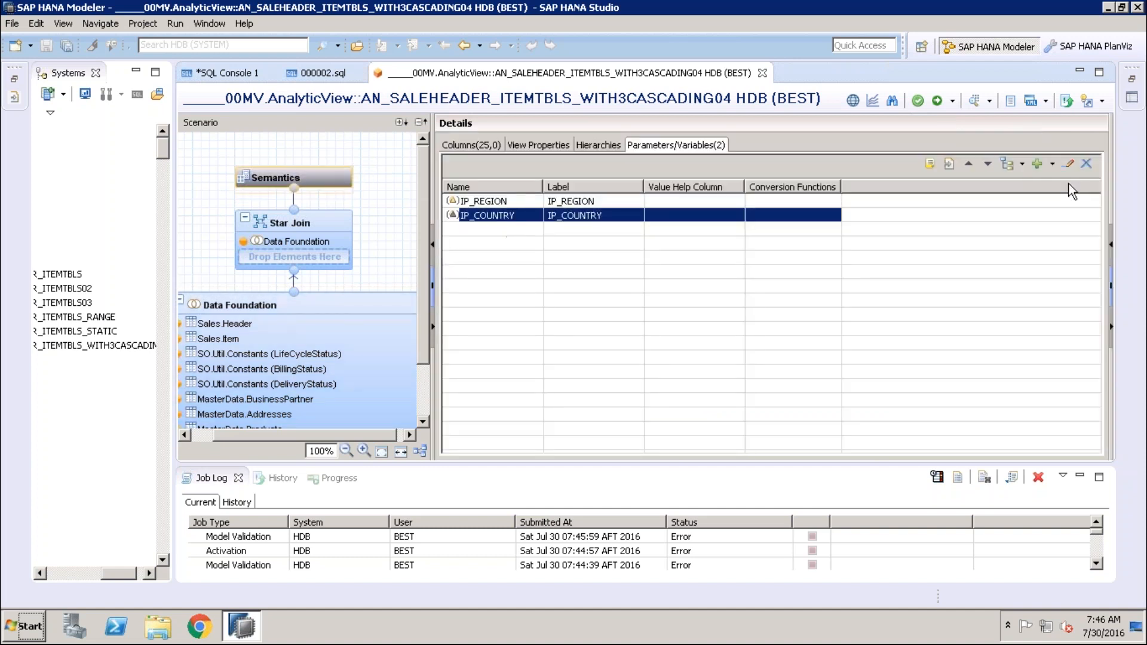
left_click(1087, 164)
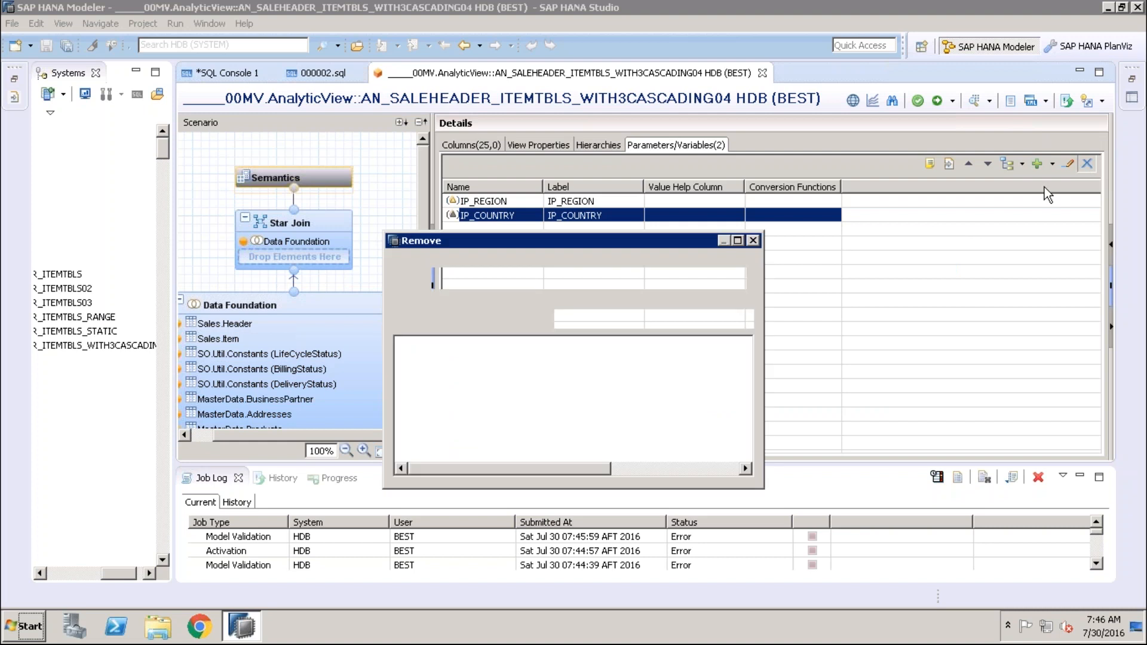
left_click(652, 316)
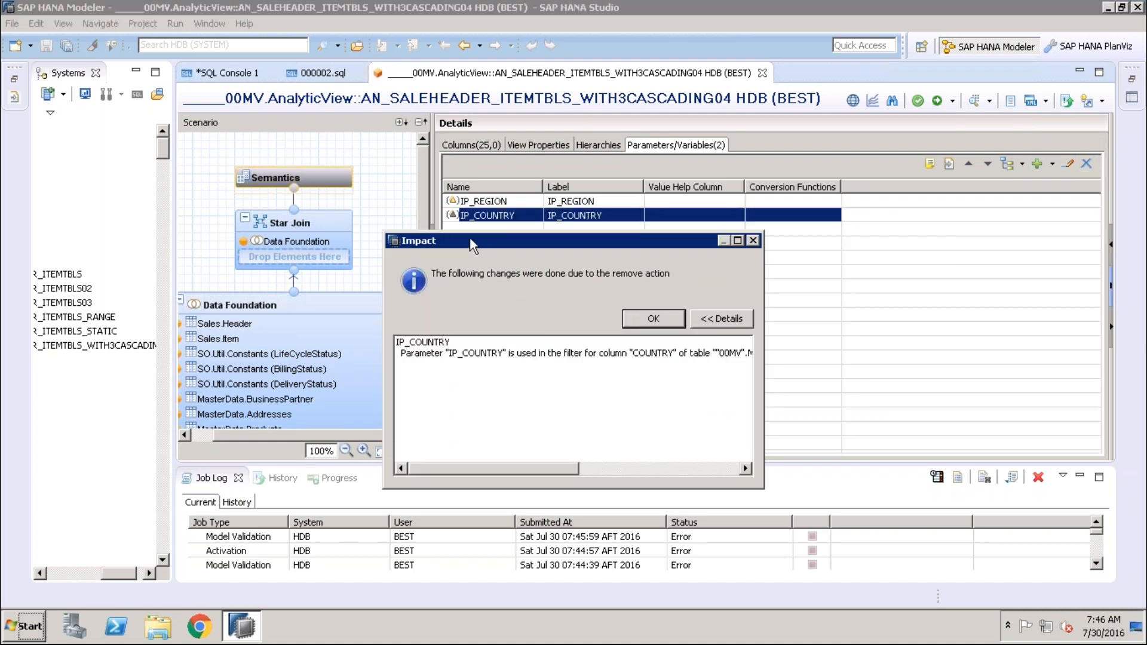
left_click(653, 318)
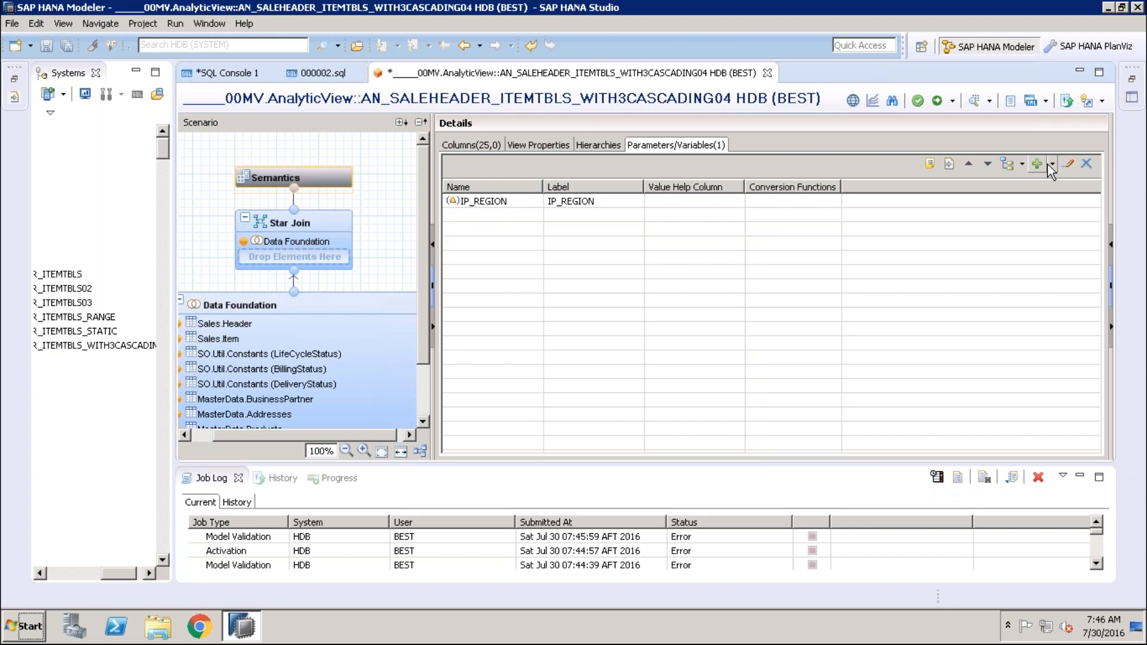
Step: Start a new input parameter in the analytic view and name it IP_COUNTRY55
left_click(1049, 164)
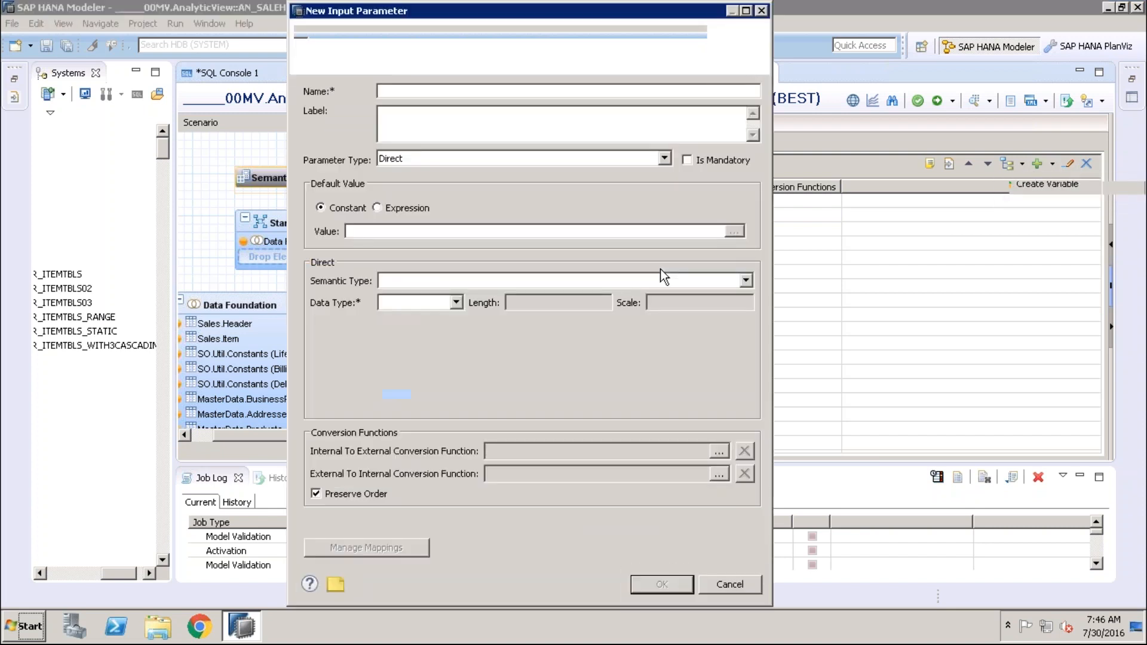
type("ip_country")
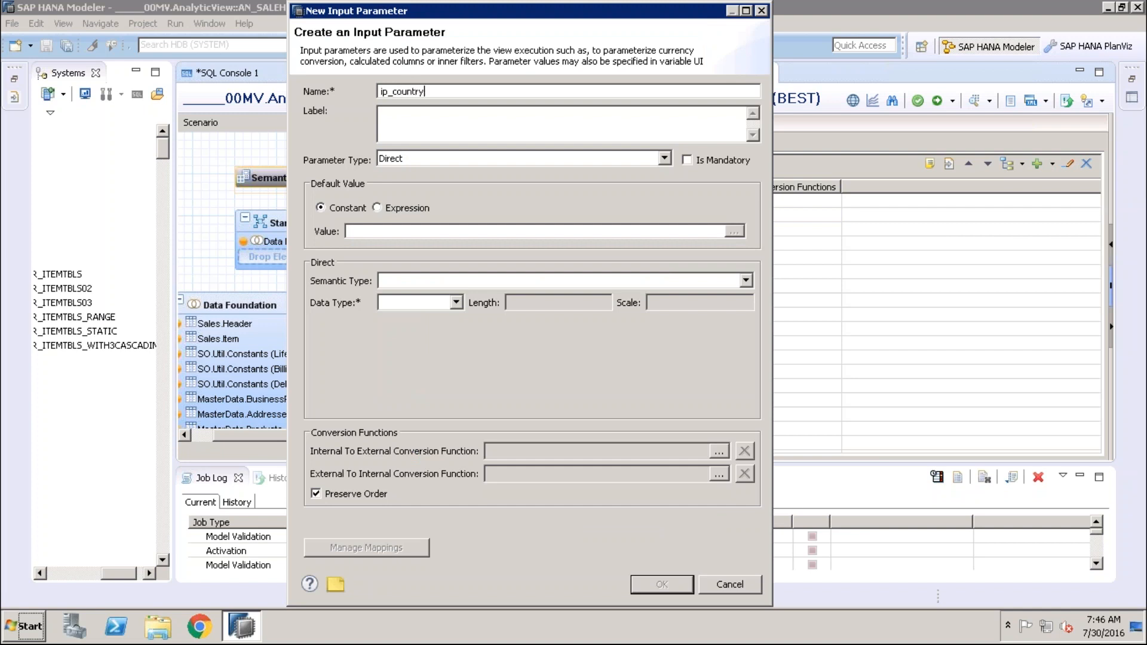
type("5")
key("BackSpace")
key("BackSpace")
key("BackSpace")
key("BackSpace")
key("BackSpace")
key("BackSpace")
key("BackSpace")
key("BackSpace")
key("BackSpace")
key("BackSpace")
key("BackSpace")
type("IP_COUNTR")
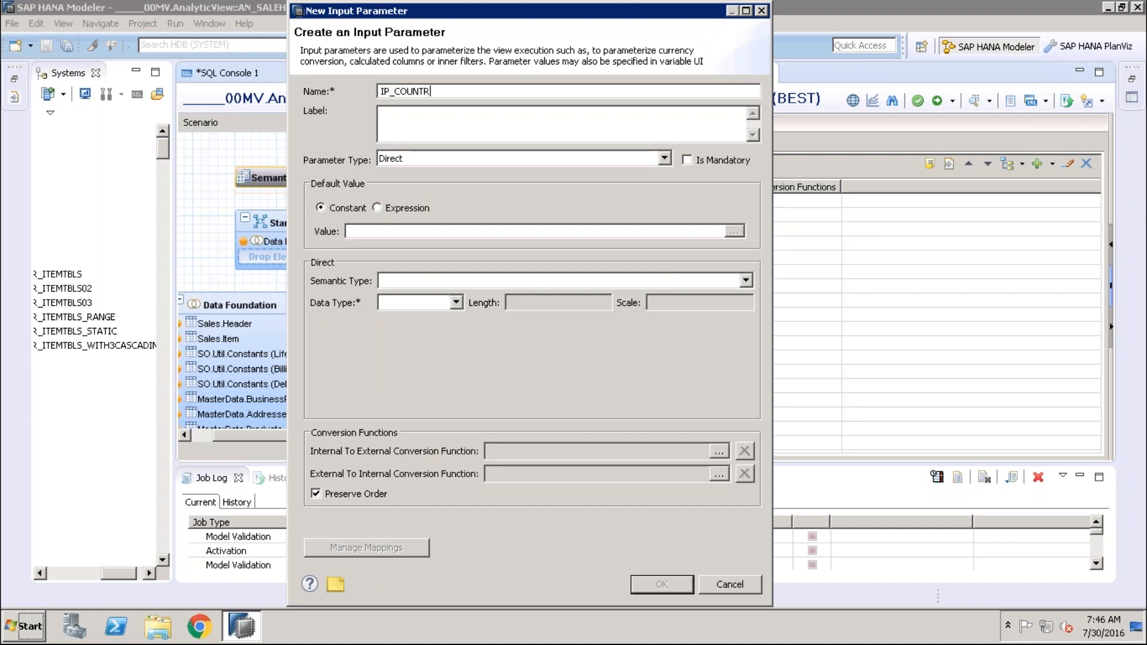
type("Y55")
Step: Set the new input parameter's type to Column with COUNTRY as reference column from the current view, and create it
left_click(664, 159)
left_click(395, 185)
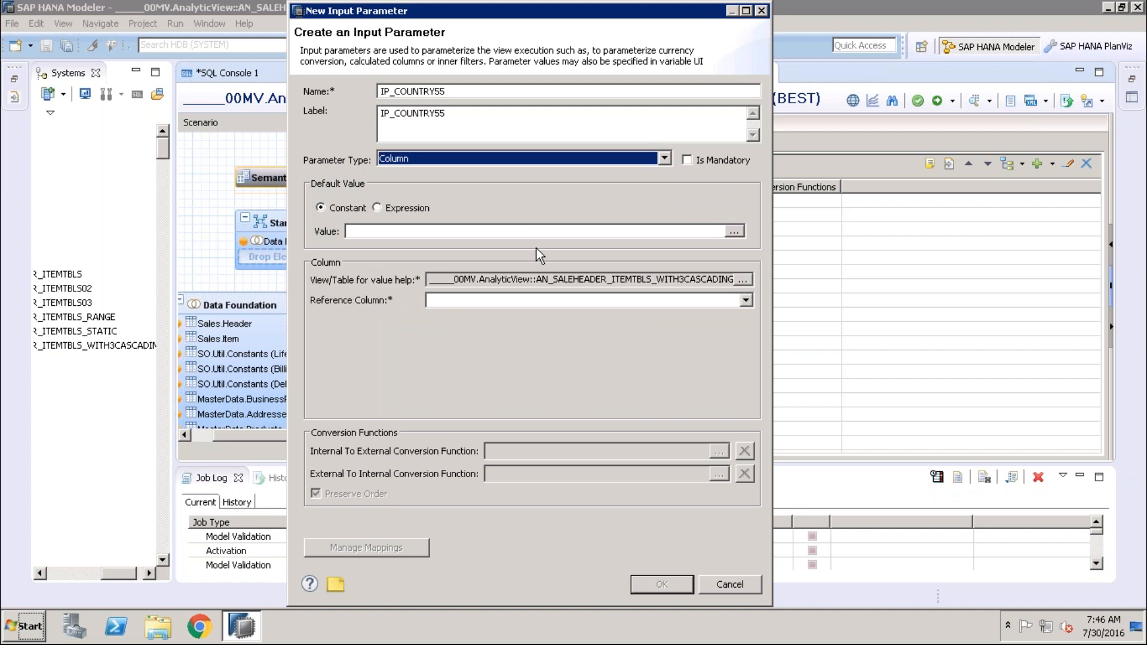
left_click(746, 300)
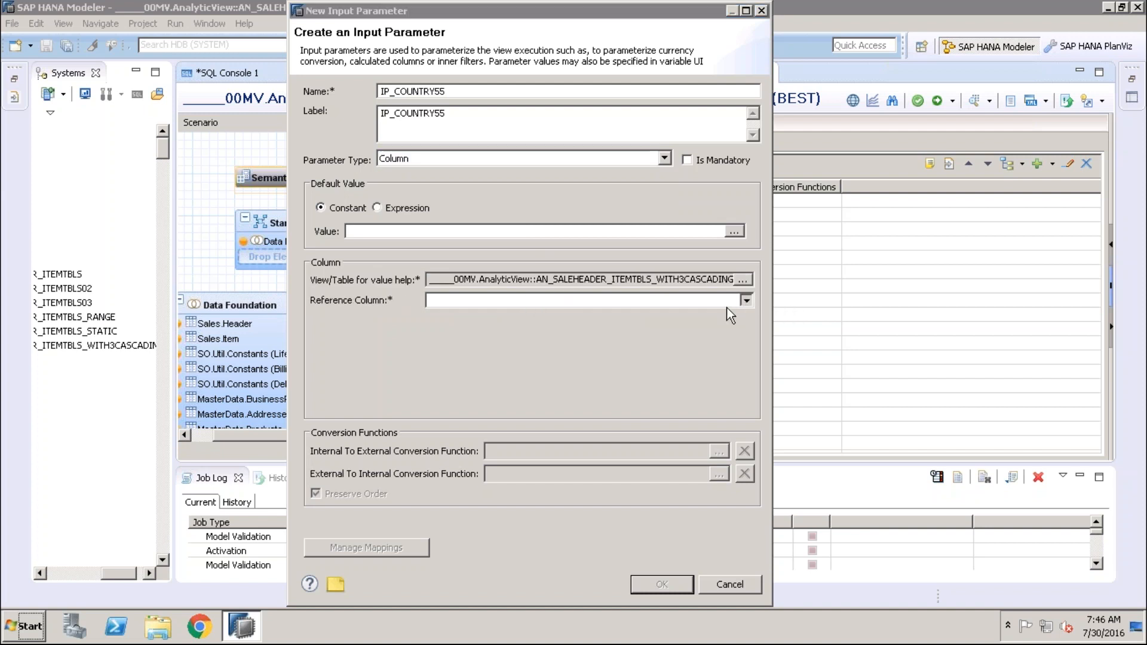
left_click(529, 406)
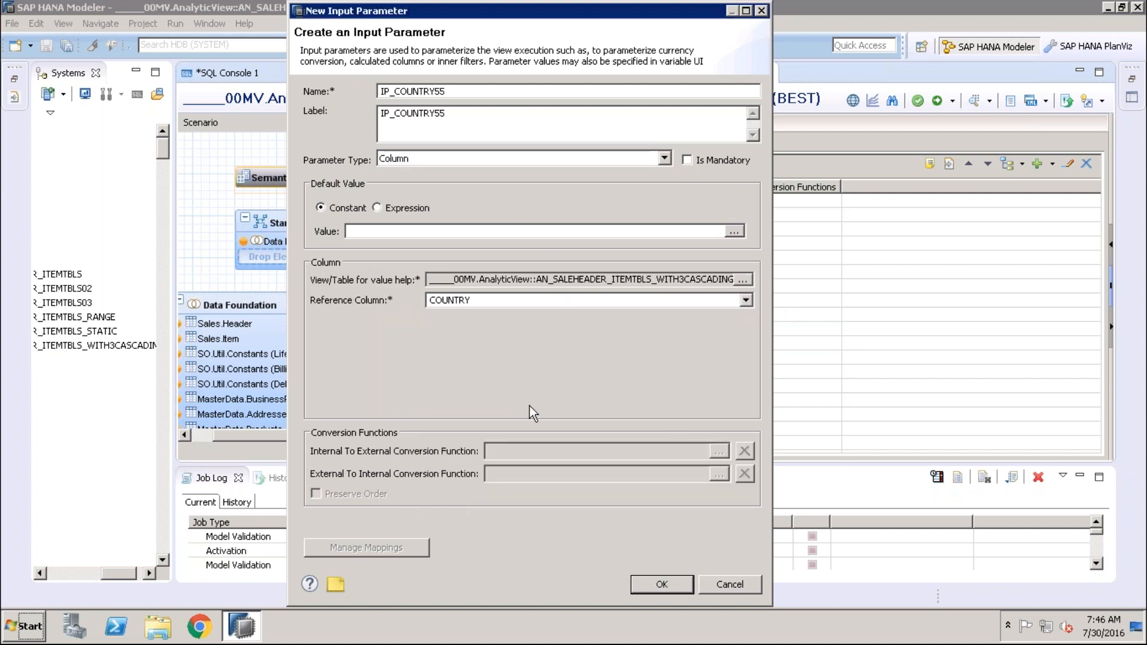
left_click(656, 584)
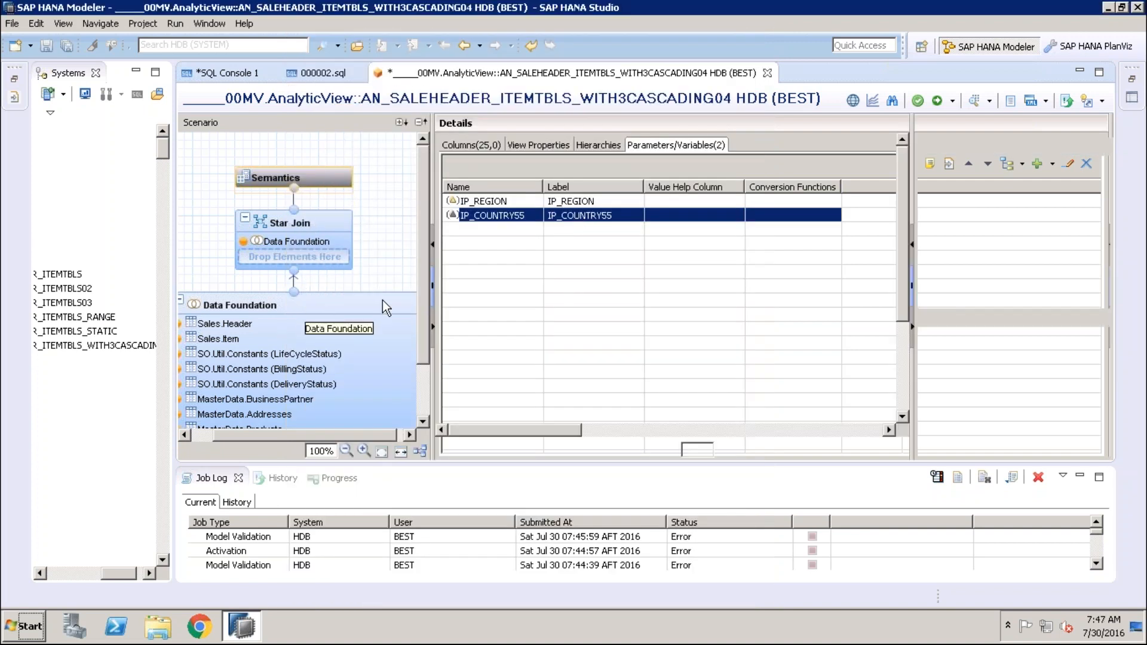
Step: Set the filter on the COUNTRY column of MasterData.Addresses in the data foundation to equal the IP_COUNTRY55 input parameter
scroll(383, 300, "down", 3)
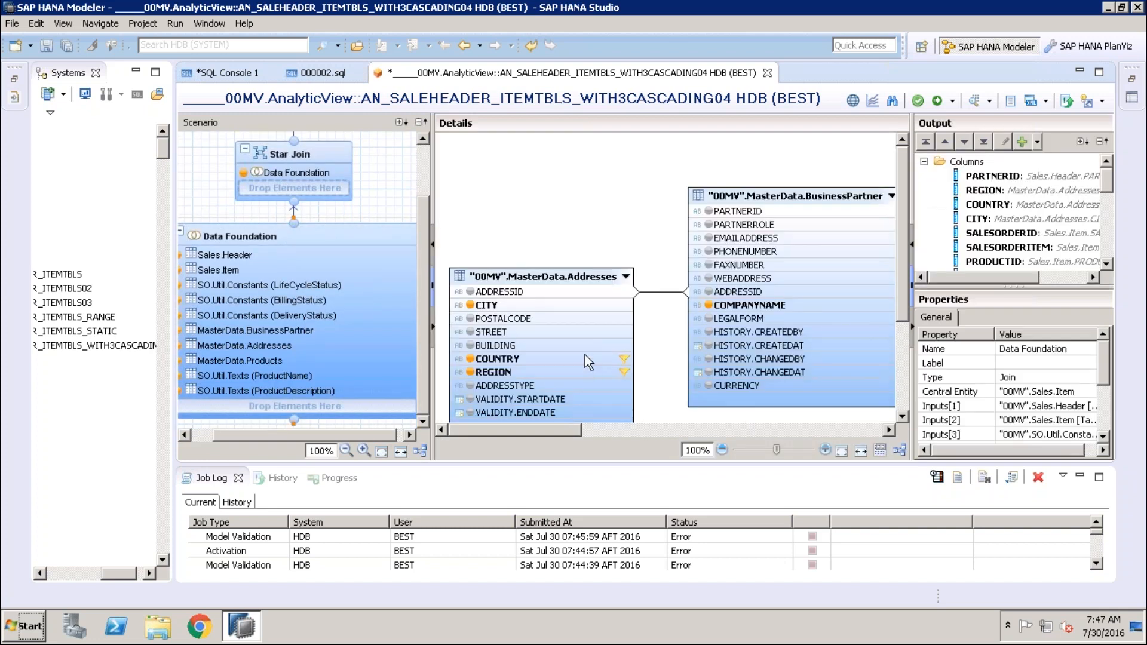
left_click(587, 357)
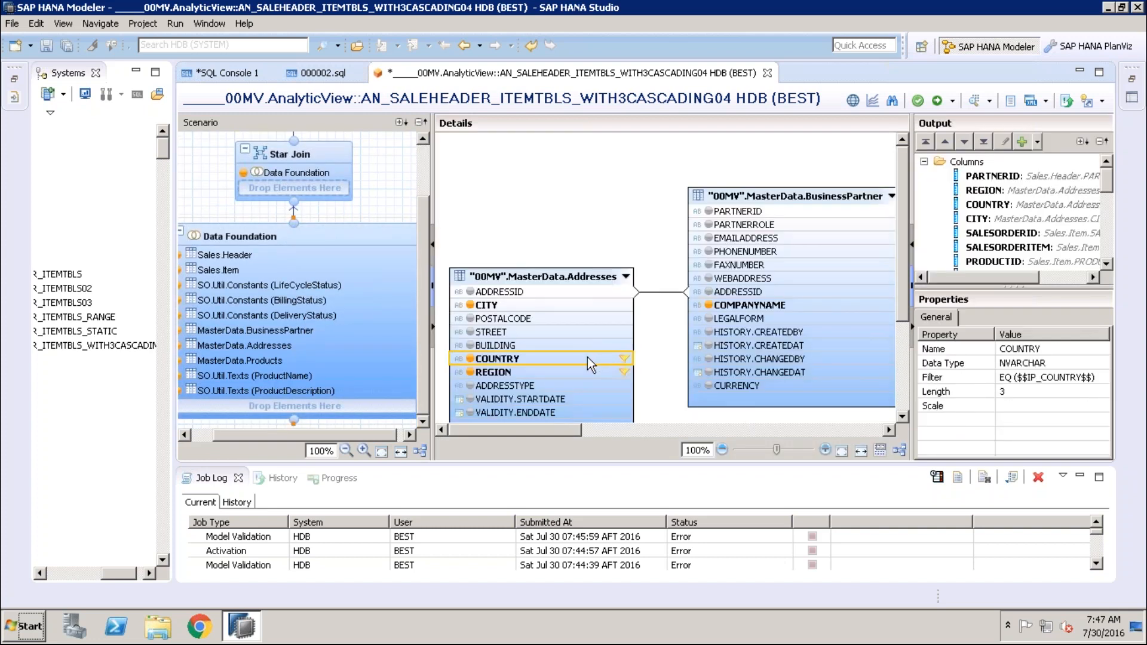
right_click(587, 357)
left_click(621, 379)
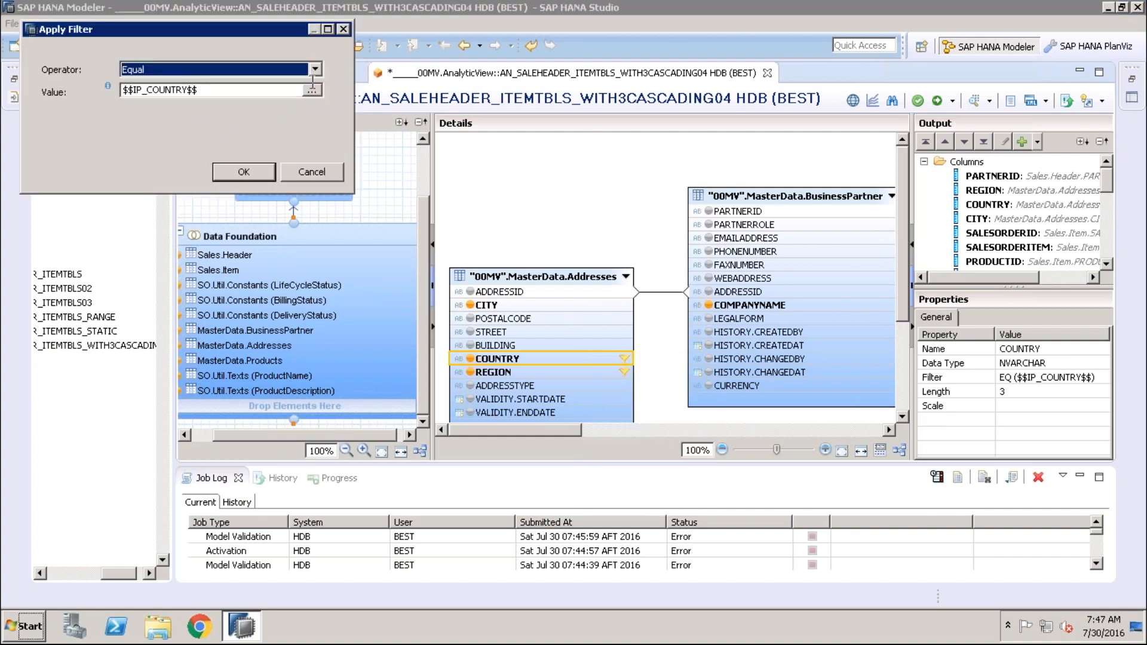
left_click(314, 92)
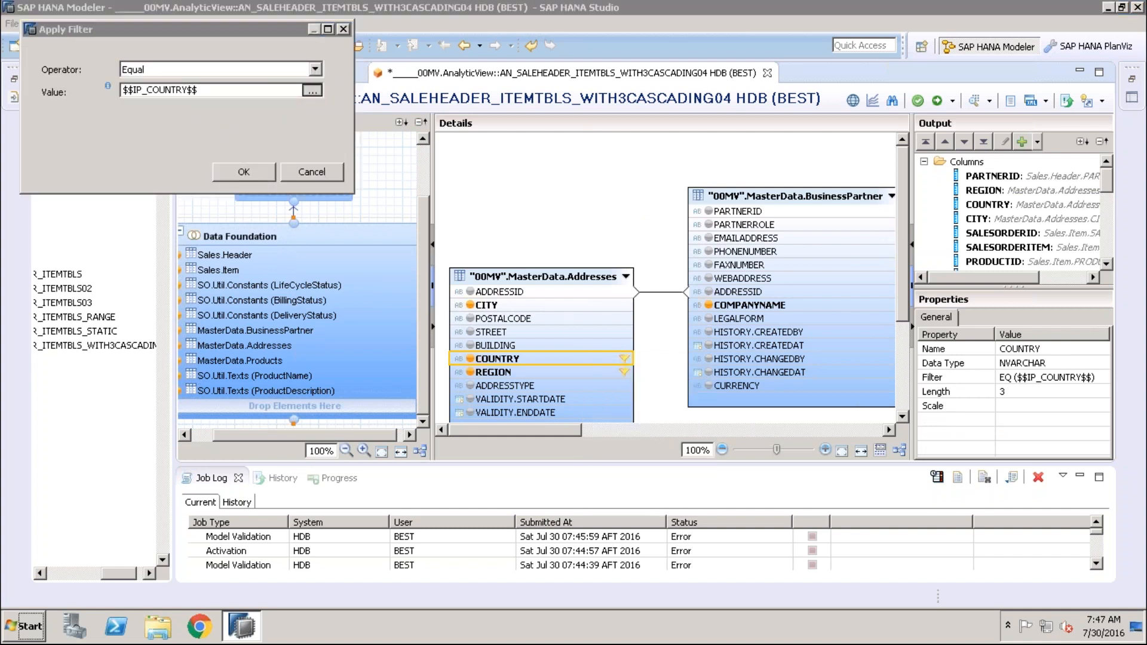
double_click(138, 104)
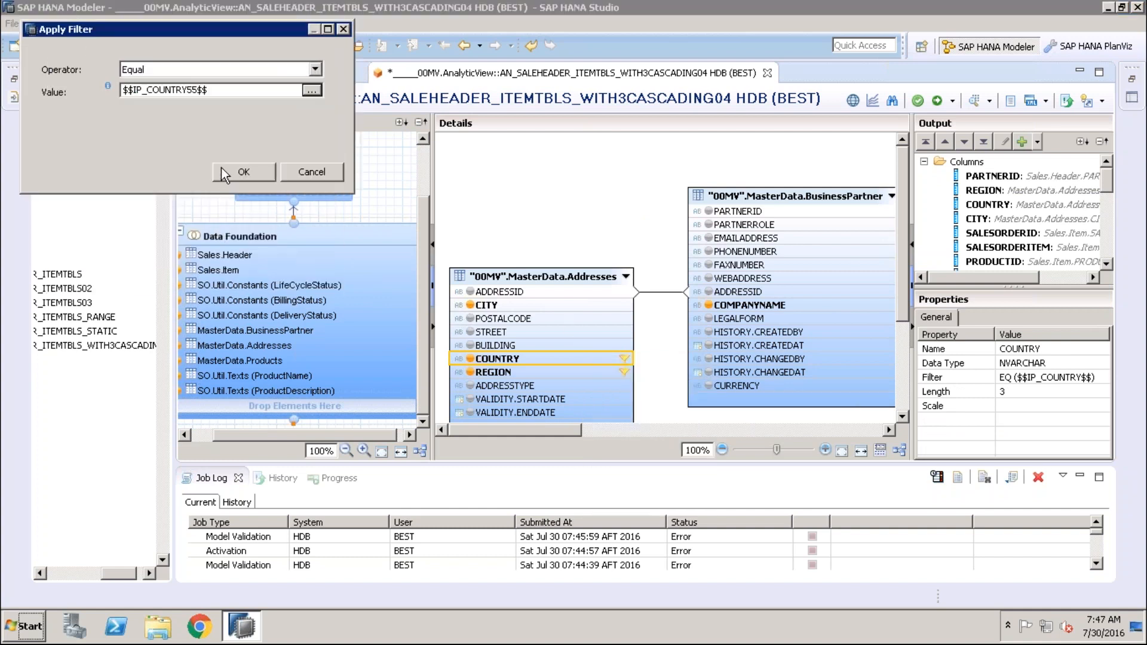
left_click(222, 169)
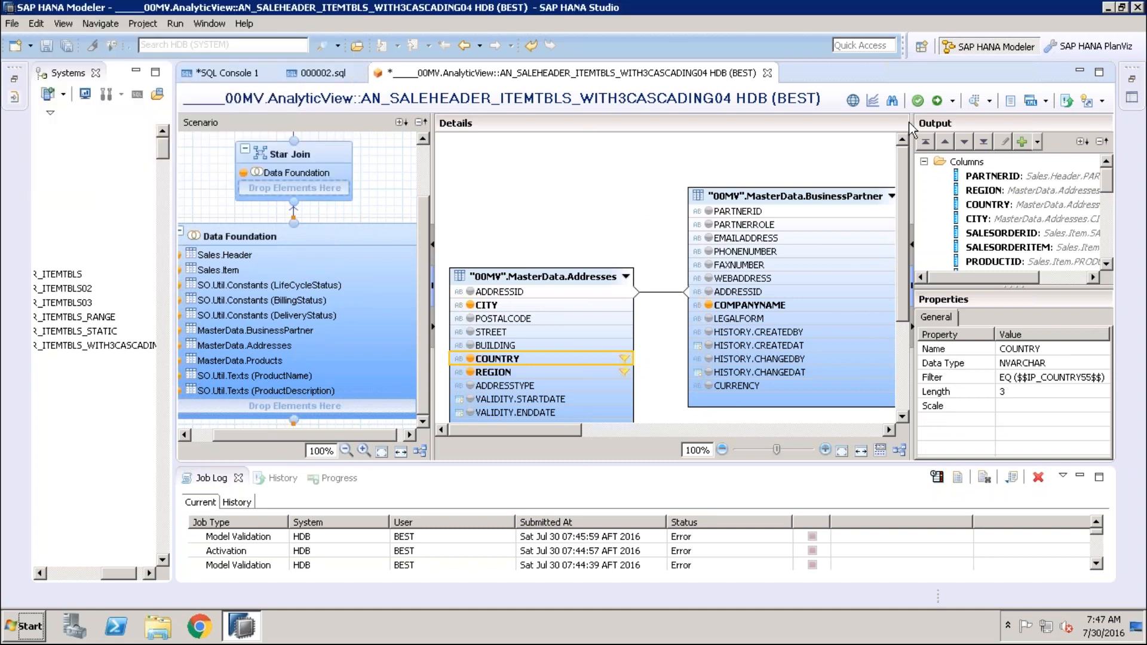
Step: Validate the analytic view with the new COUNTRY filter, then save, activate and redeploy it
left_click(917, 101)
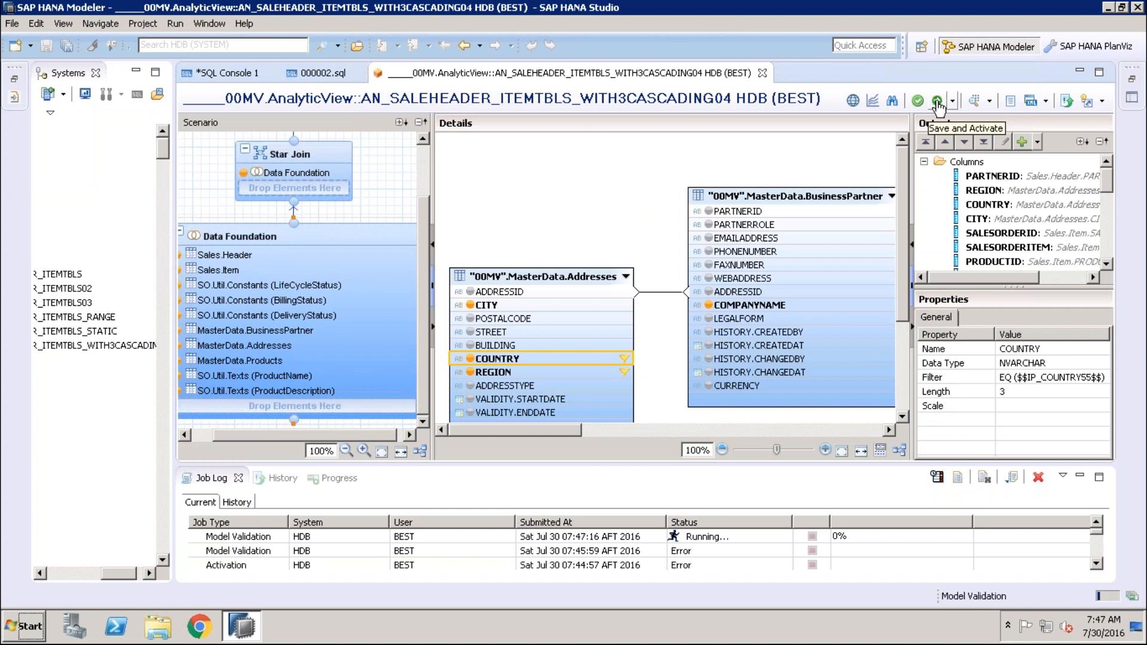
left_click(938, 103)
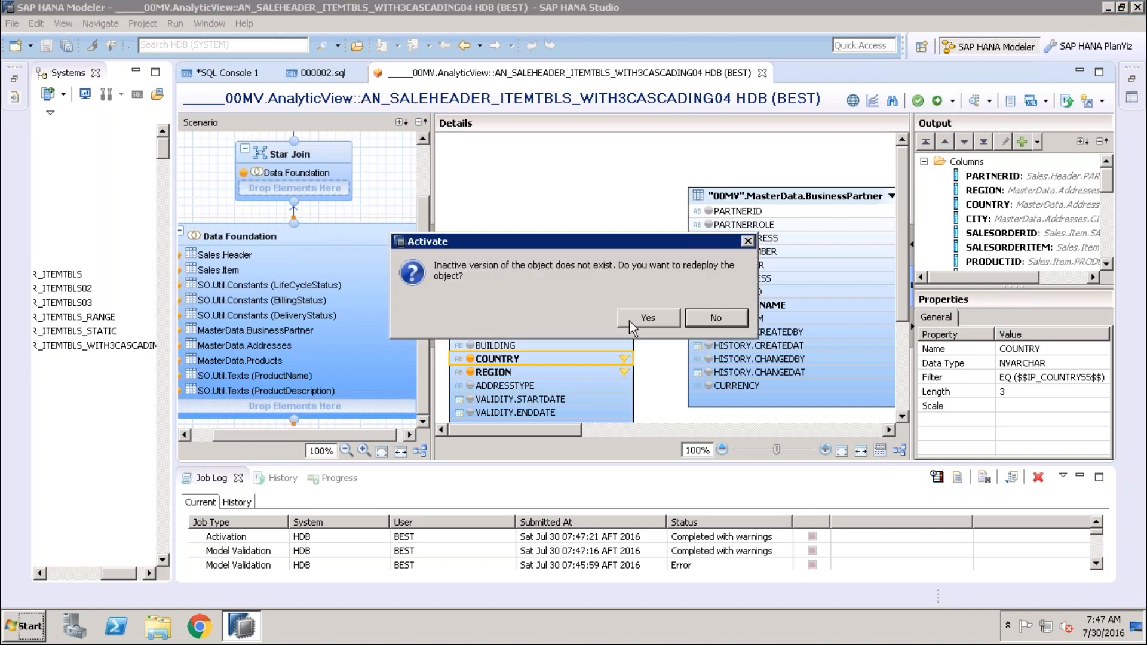
left_click(629, 321)
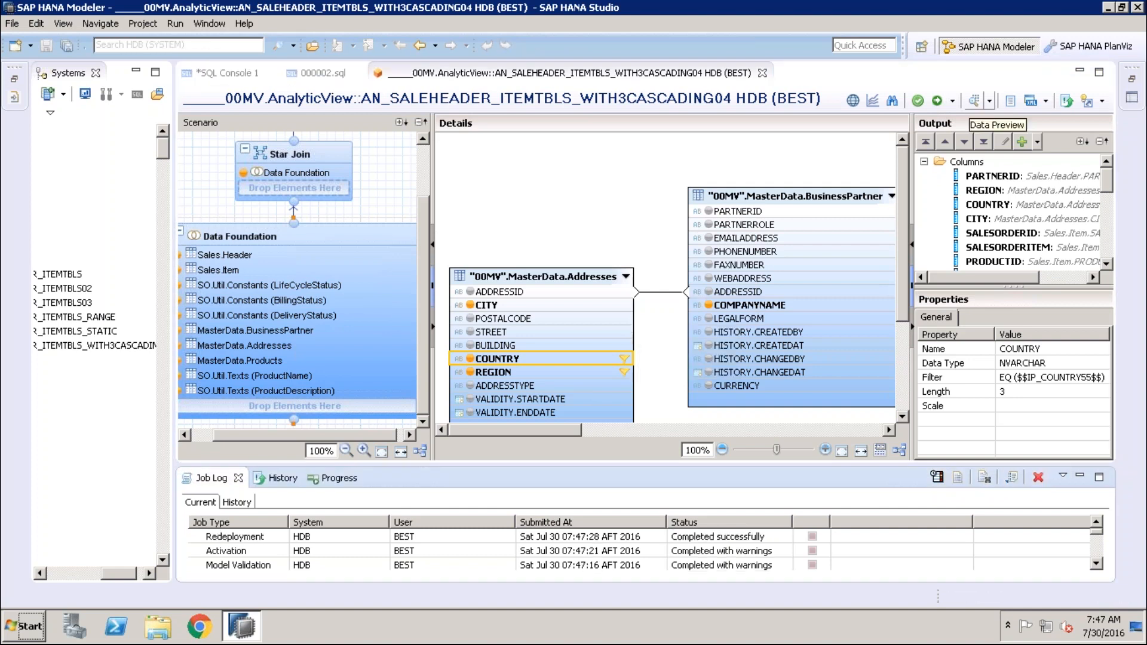
Step: Preview the view's data with IP_REGION set to AMER and IP_COUNTRY55 set to US, and examine the raw rows
left_click(778, 141)
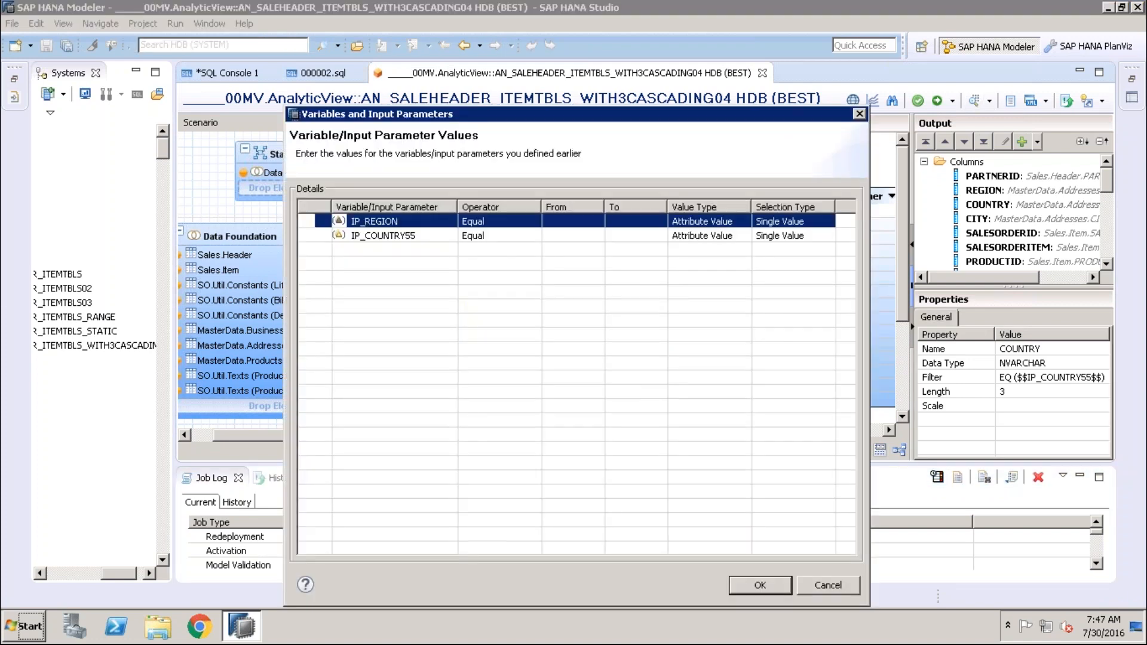
left_click(593, 222)
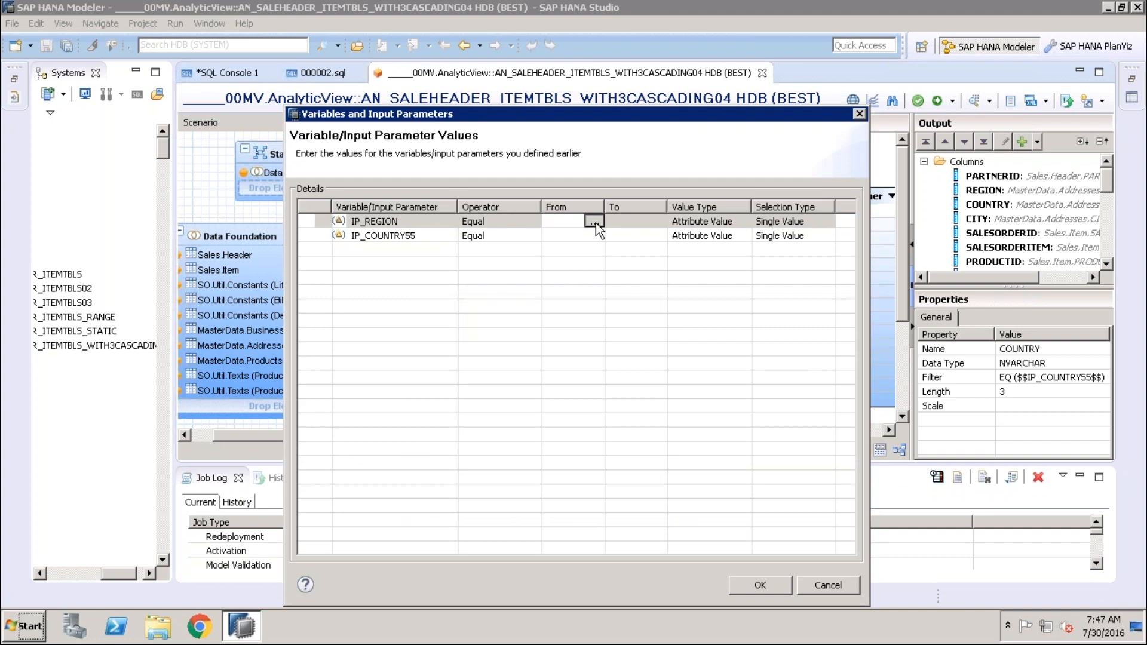
left_click(591, 236)
left_click(595, 236)
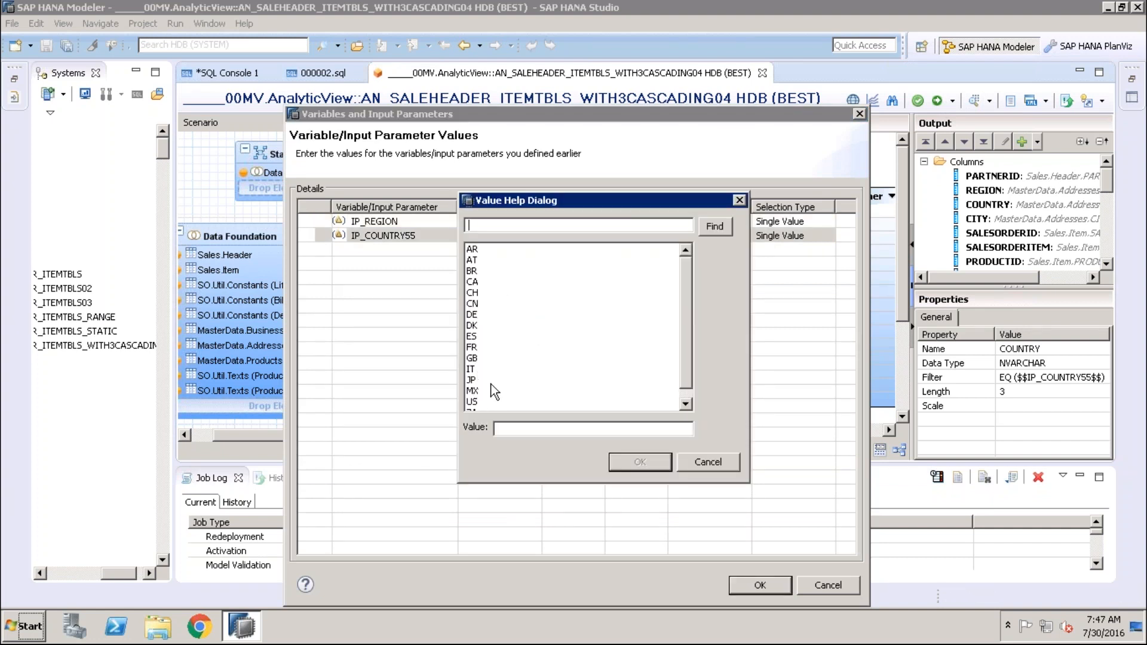
double_click(472, 401)
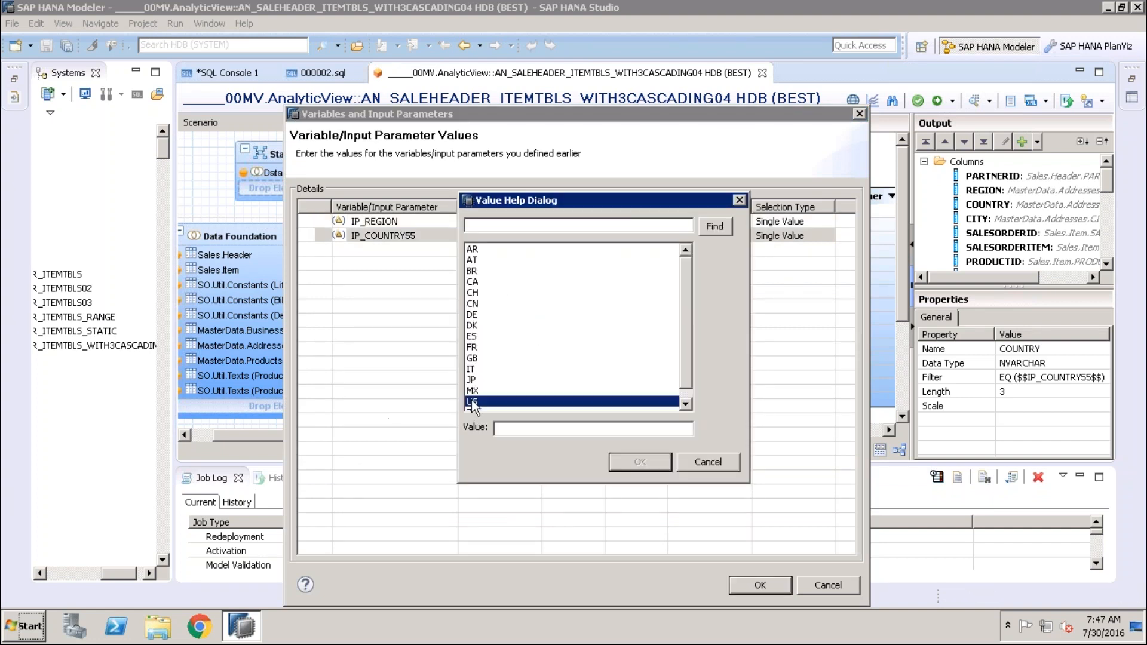
left_click(755, 586)
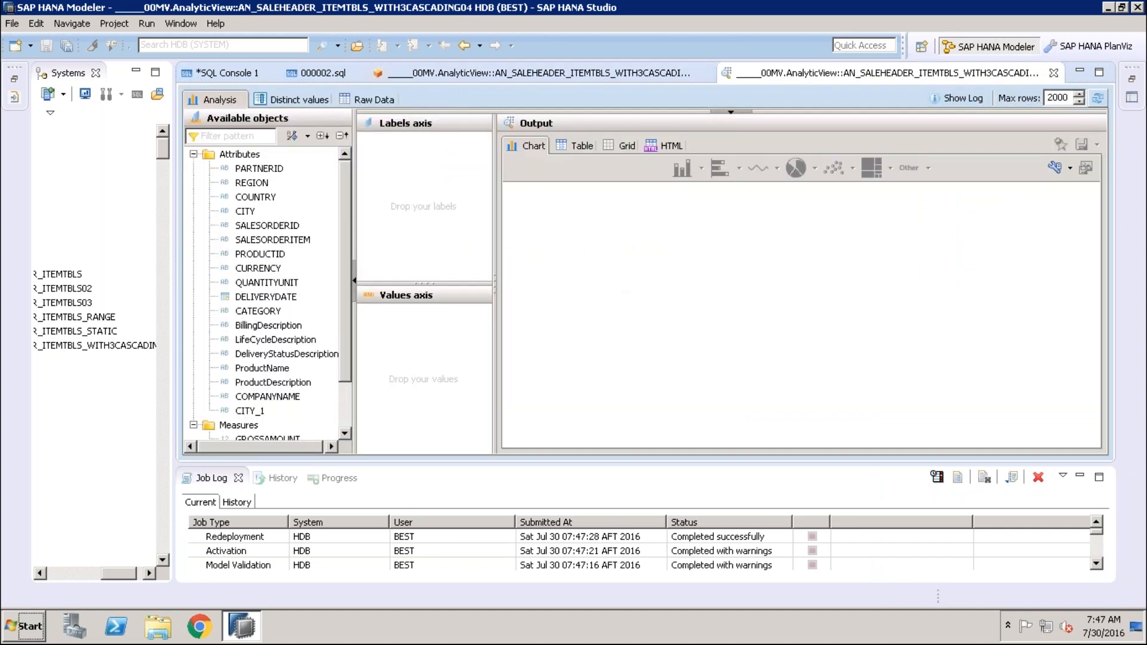
left_click(374, 99)
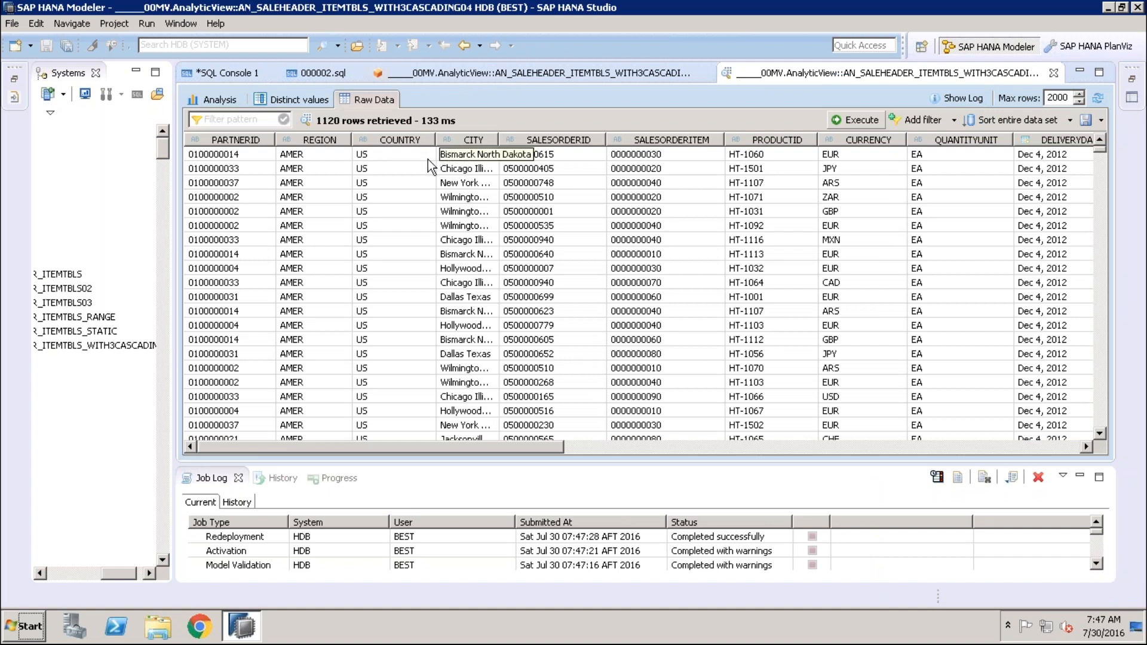
Step: Apply a fixed filter to the CITY column of MasterData.Addresses so that it equals Chicago Illinois
left_click(678, 71)
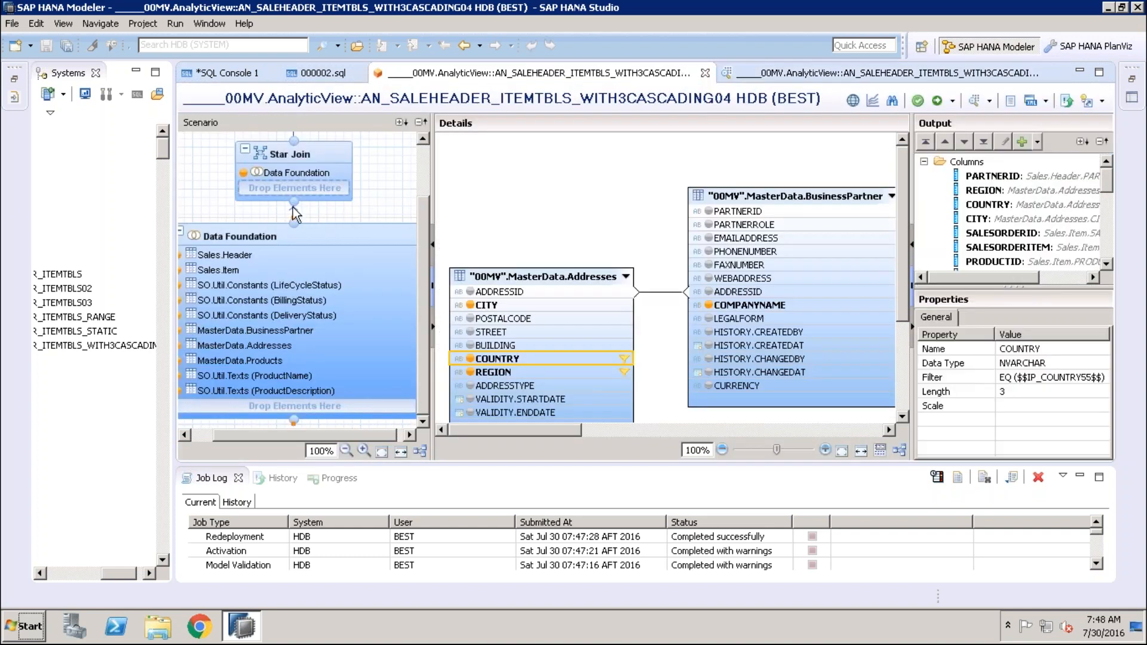
left_click(294, 212)
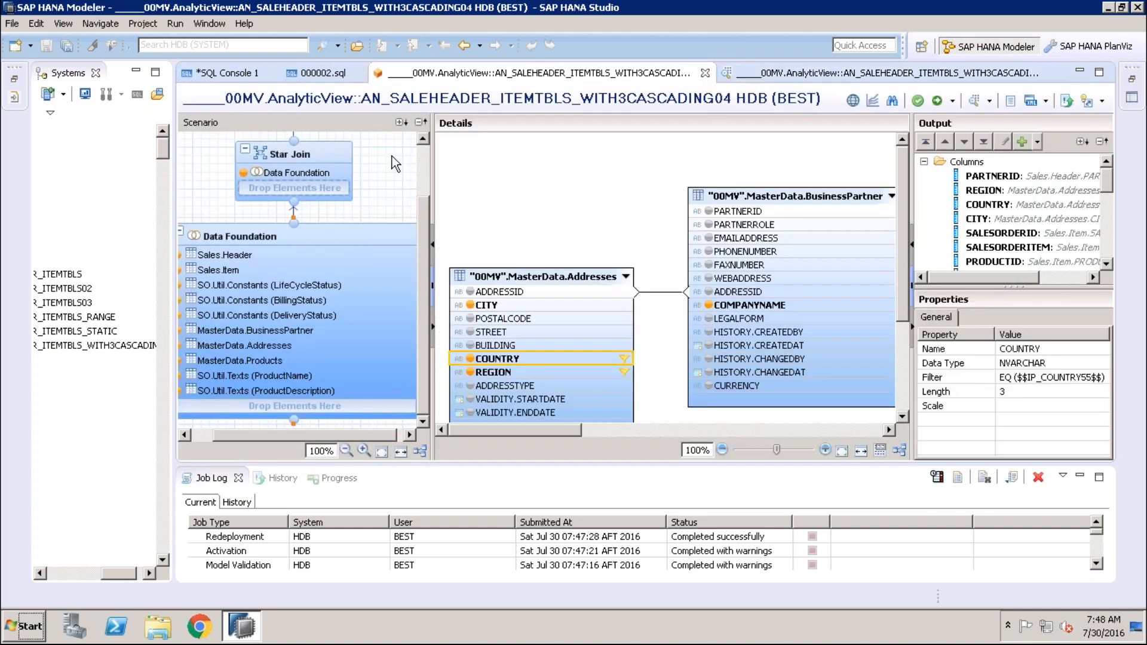
left_click(568, 306)
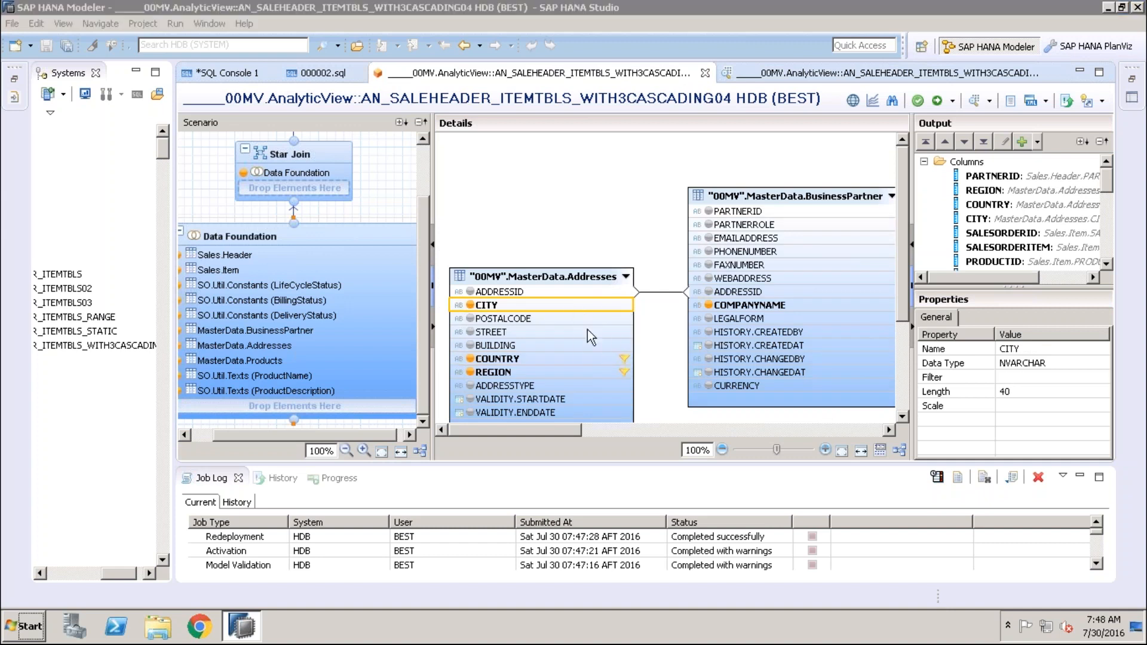
left_click(407, 182)
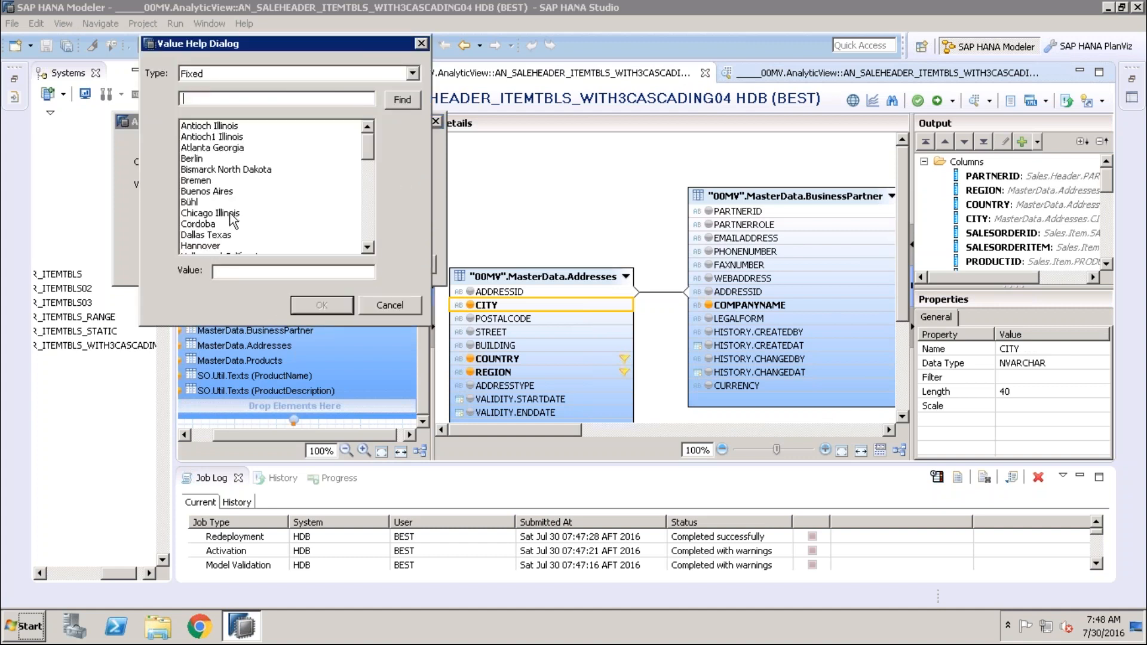
left_click(225, 218)
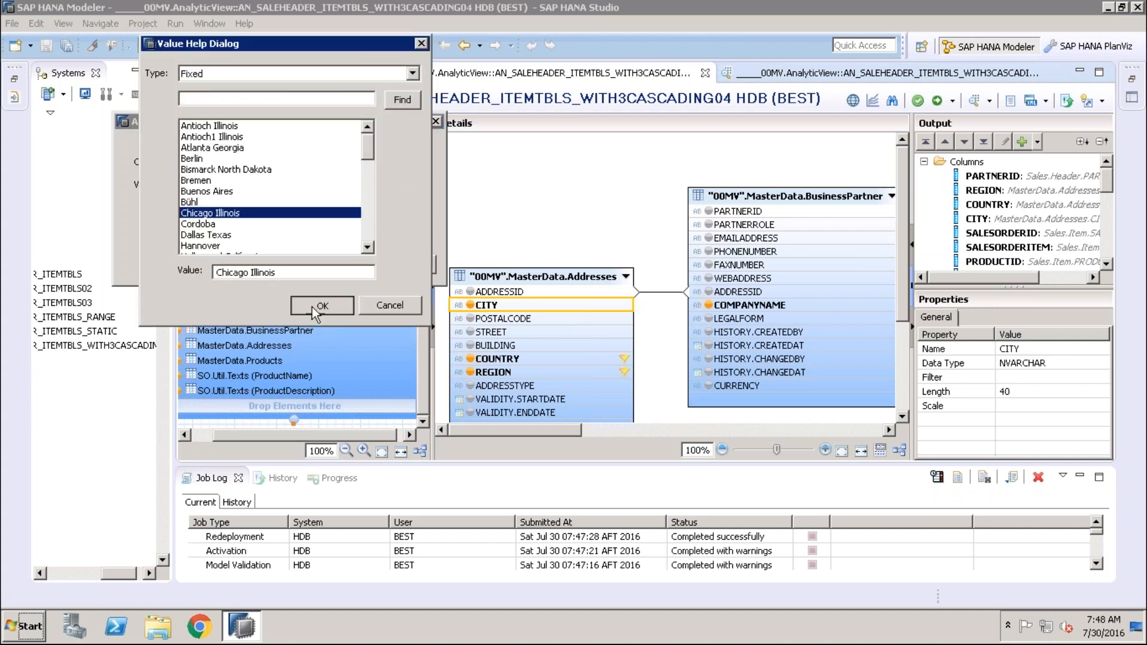
left_click(316, 308)
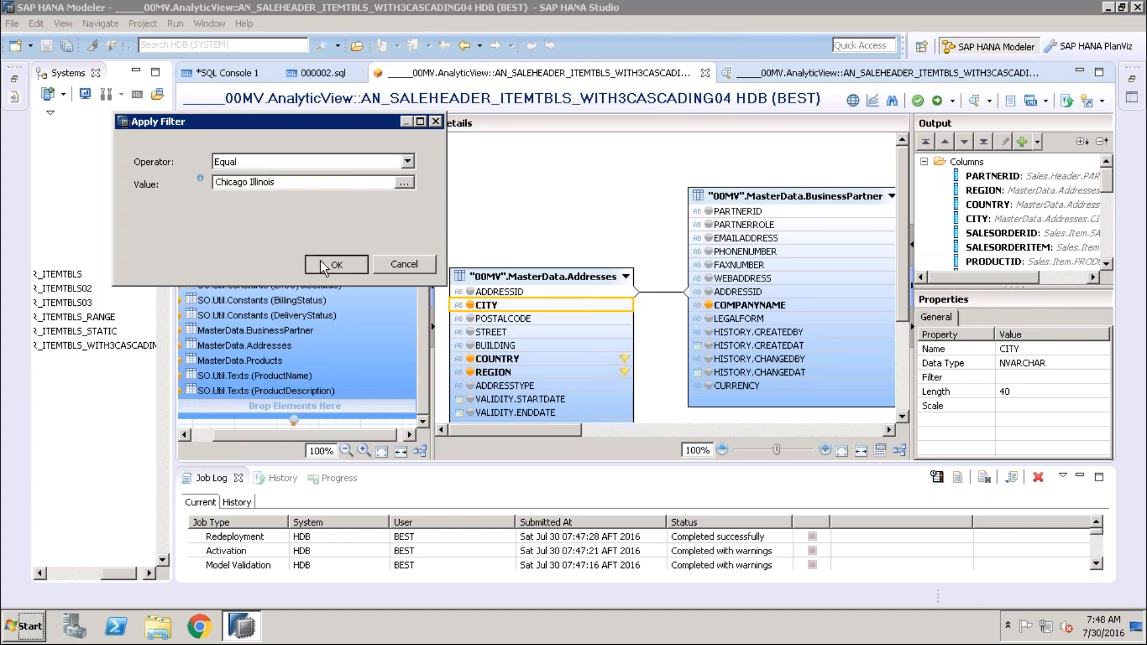
left_click(323, 265)
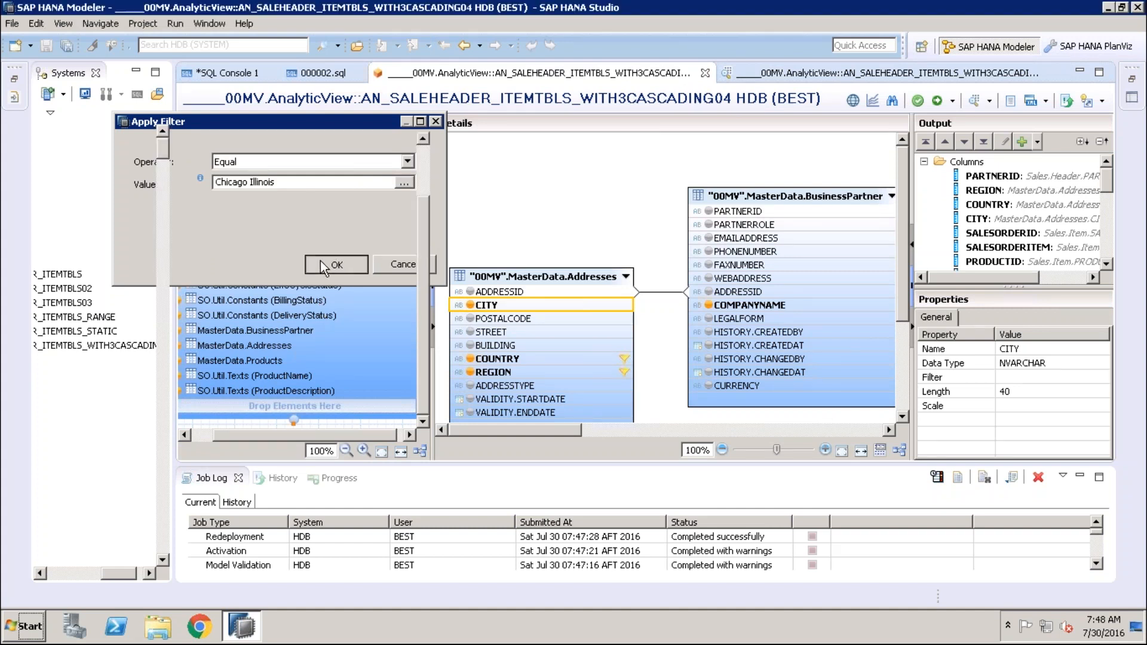
Step: Validate the analytic view with the fixed CITY filter, then save, activate and redeploy it
left_click(919, 103)
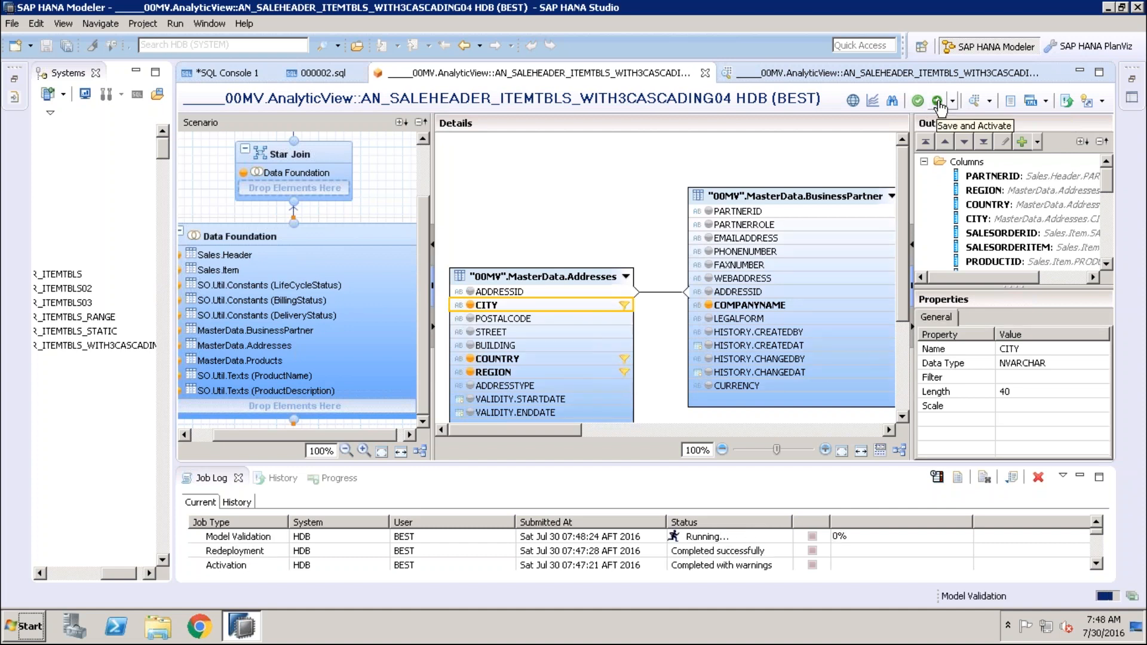
left_click(938, 102)
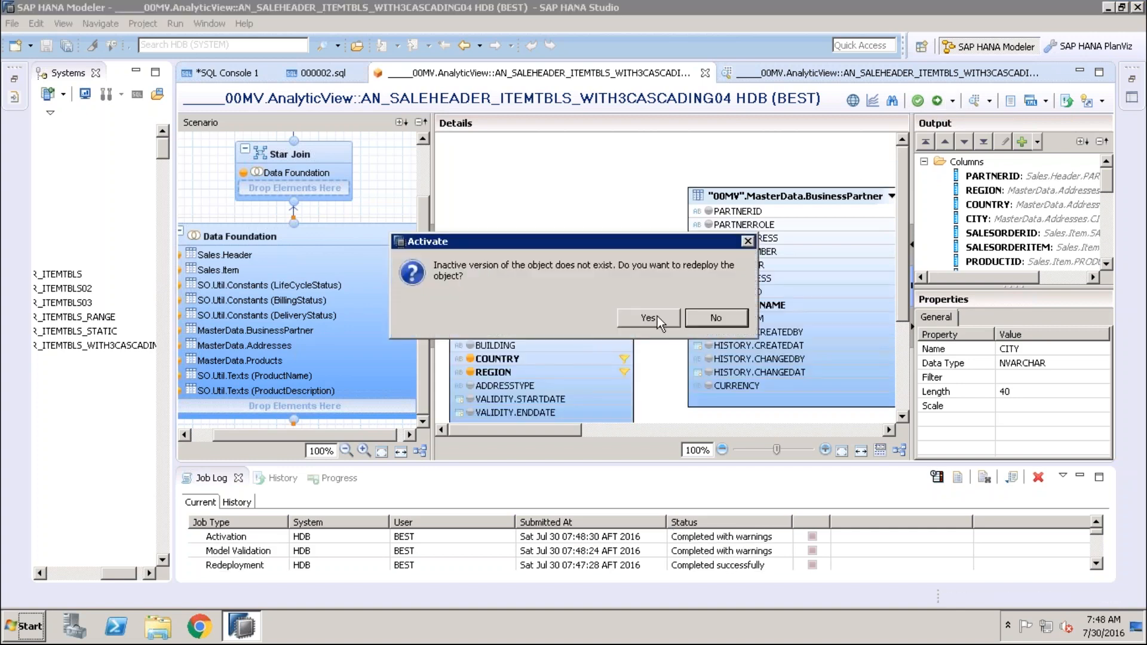
left_click(657, 316)
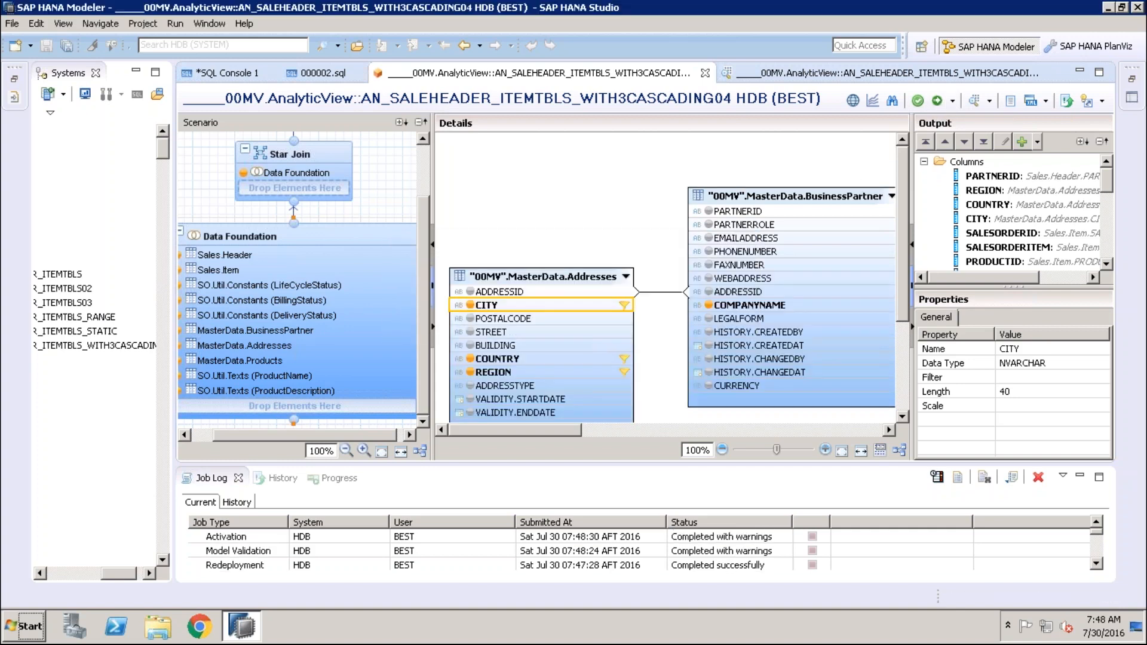
Step: Preview the city-filtered raw data for region AMER and country US, then close that preview
left_click(977, 106)
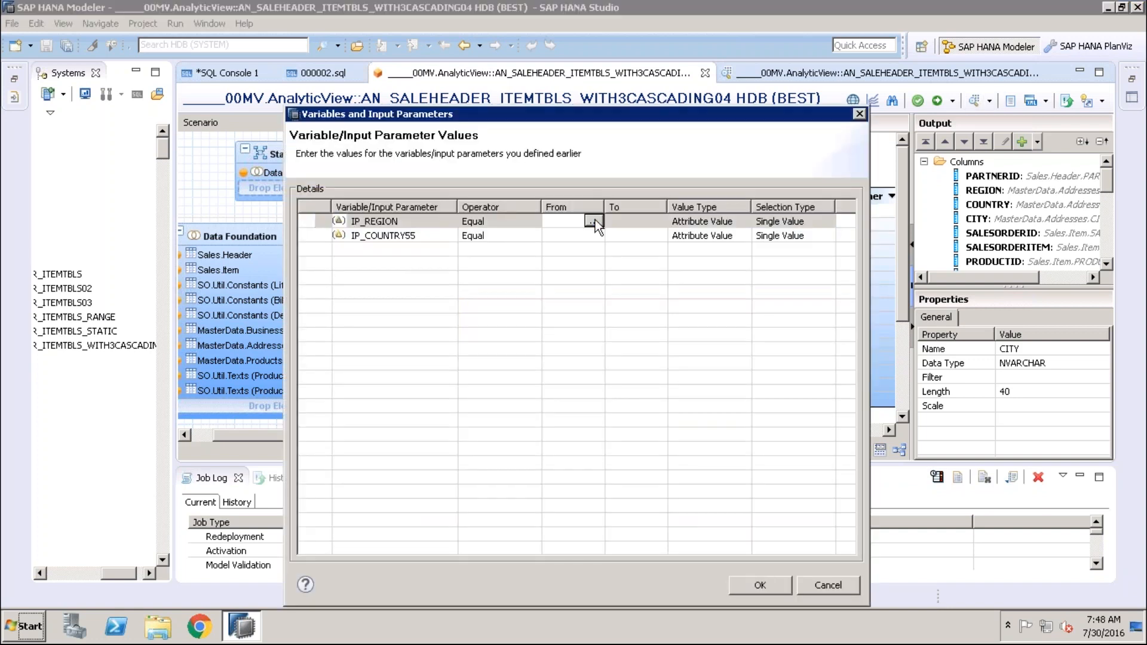
left_click(593, 221)
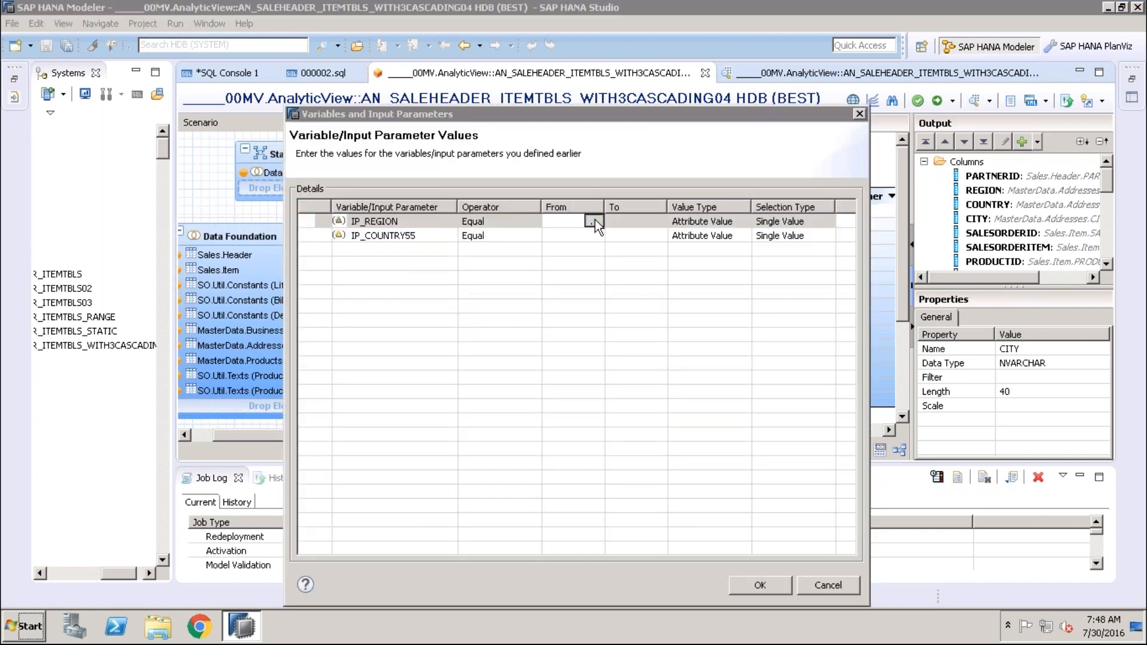
double_click(472, 249)
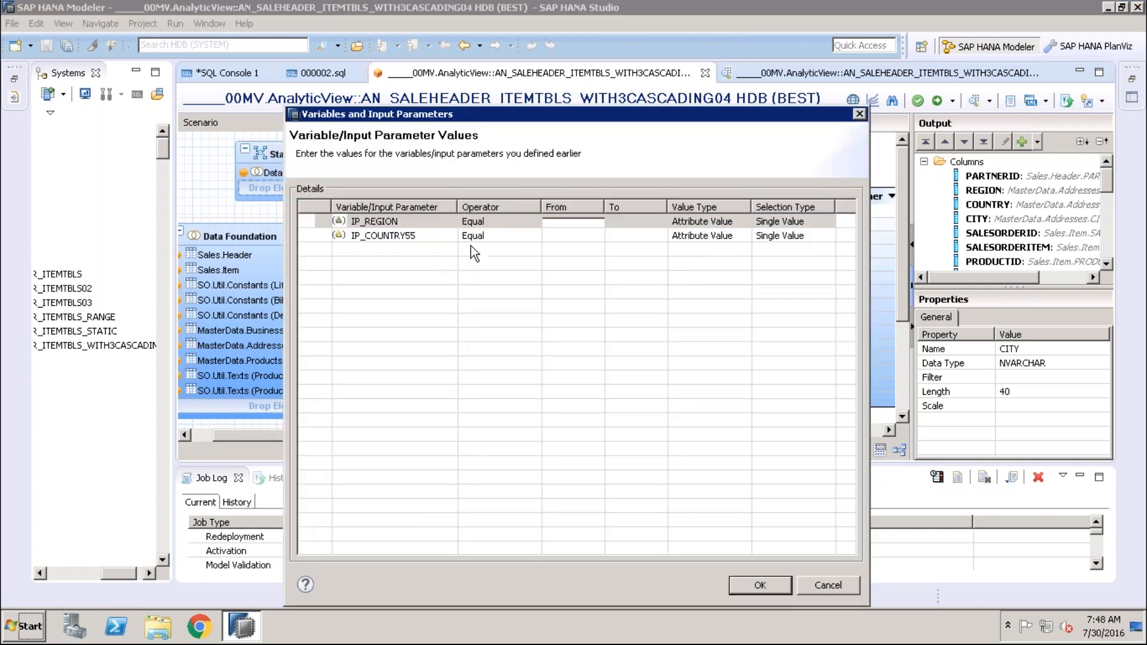
left_click(554, 234)
left_click(593, 235)
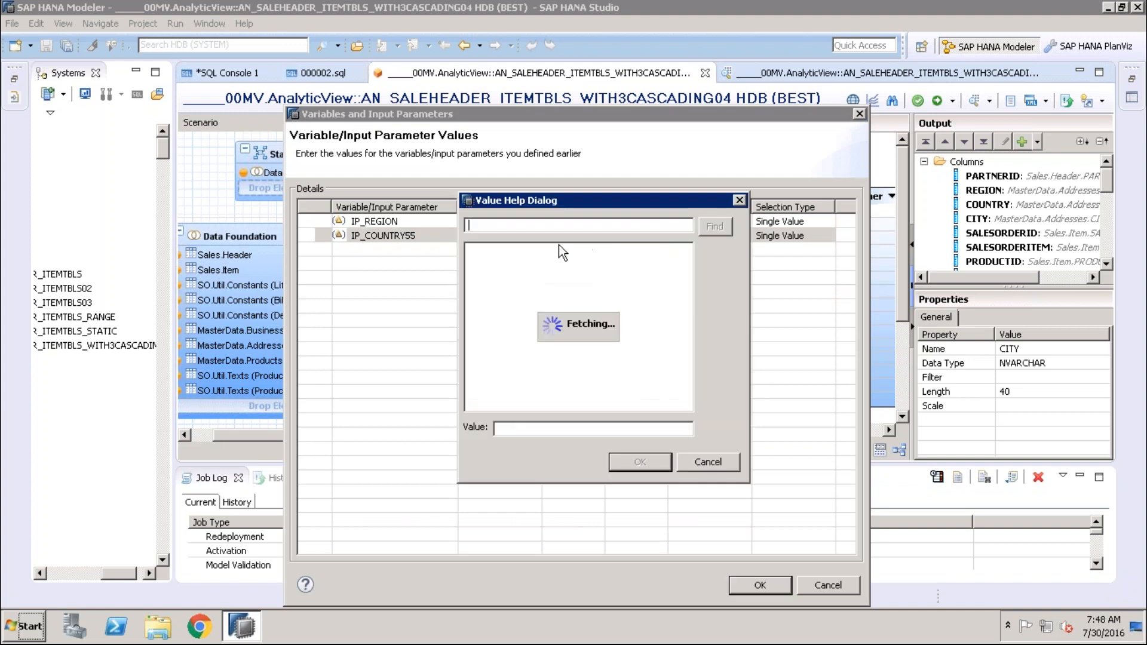
double_click(471, 250)
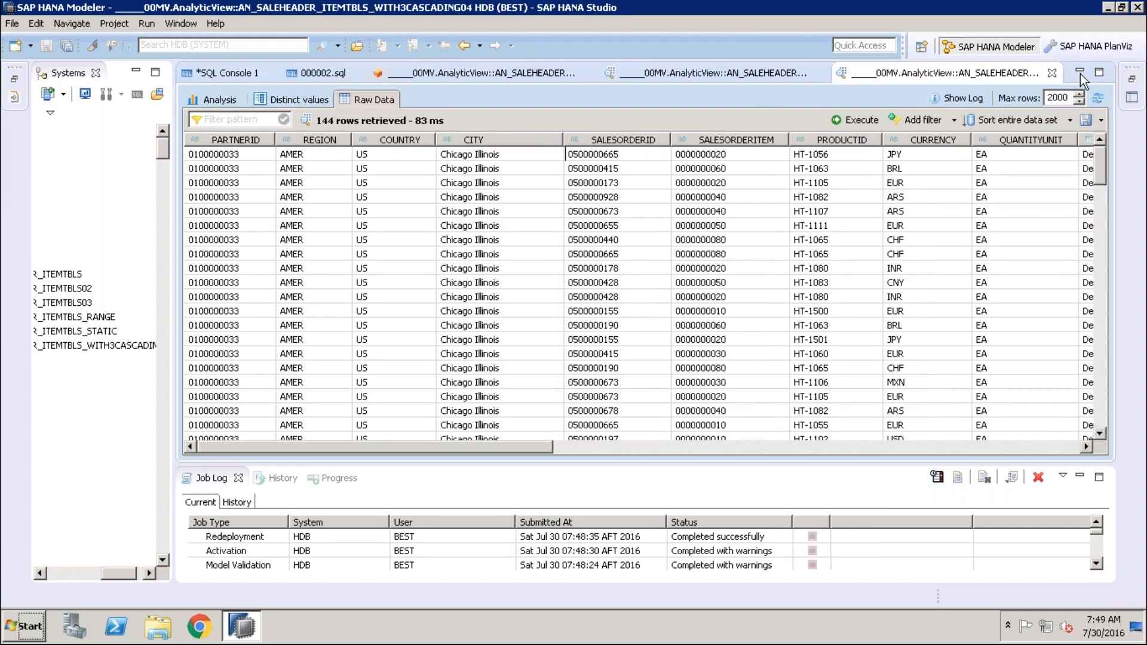
left_click(1050, 73)
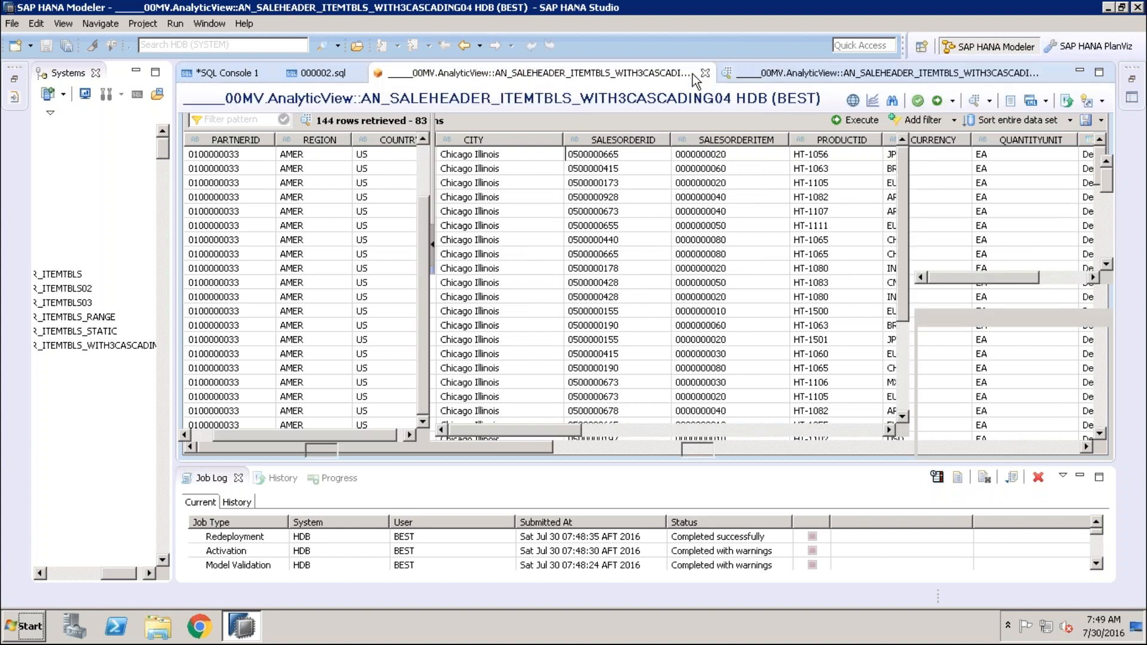
Step: Start a new input parameter named and labelled IP_CITY55 in the analytic view's semantics
left_click(762, 74)
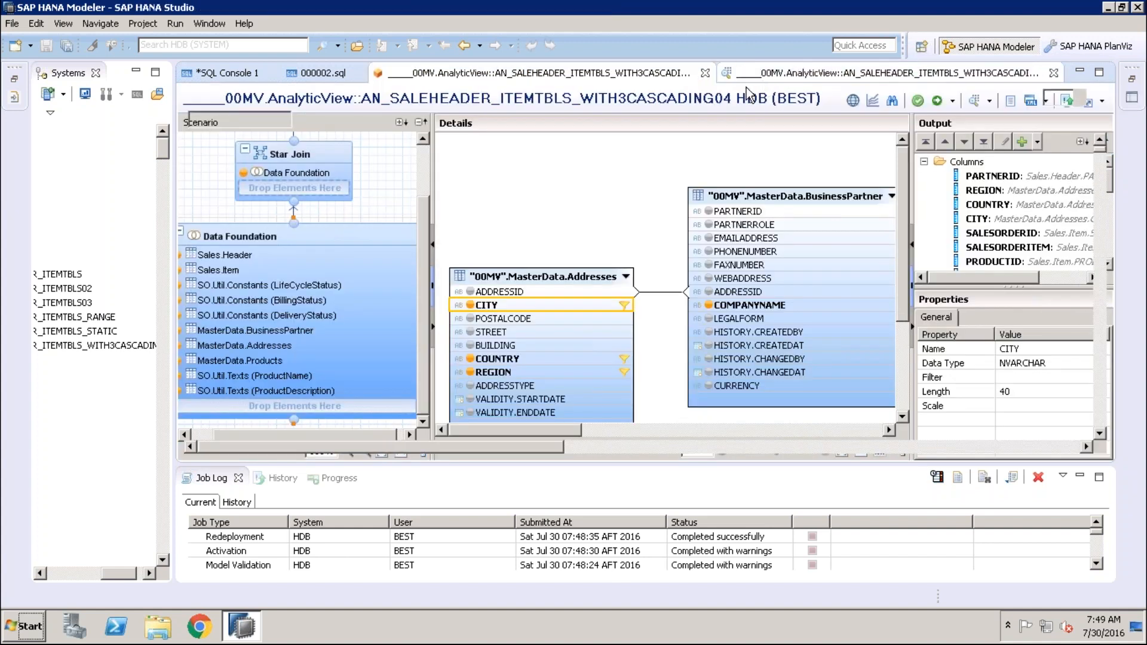
left_click(637, 75)
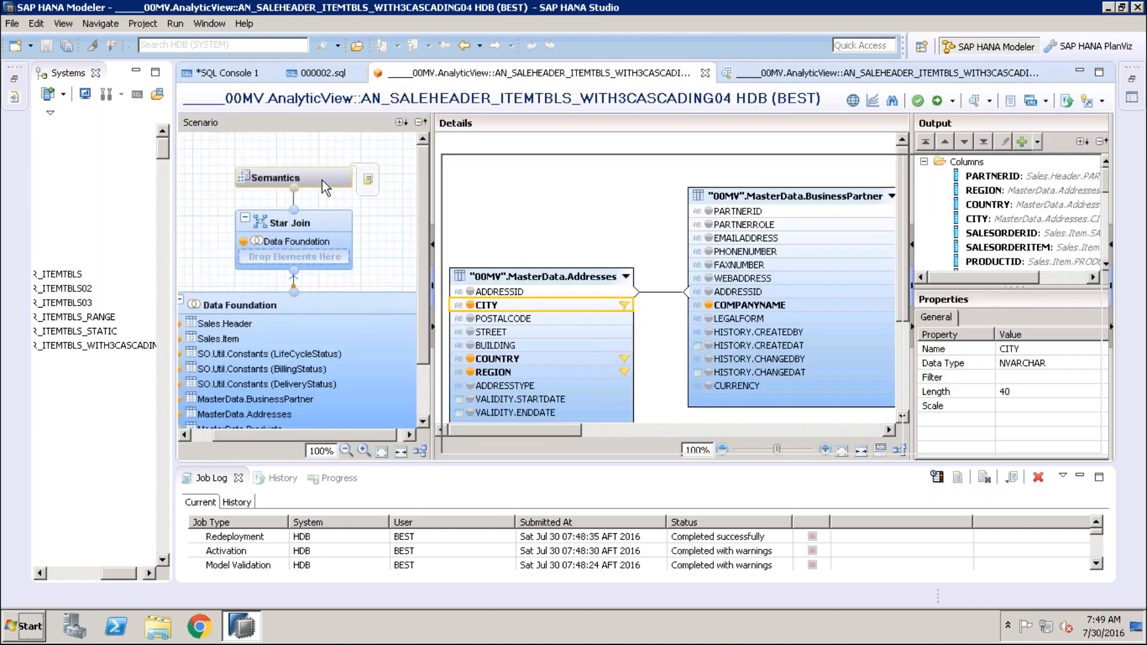
left_click(321, 181)
left_click(1052, 165)
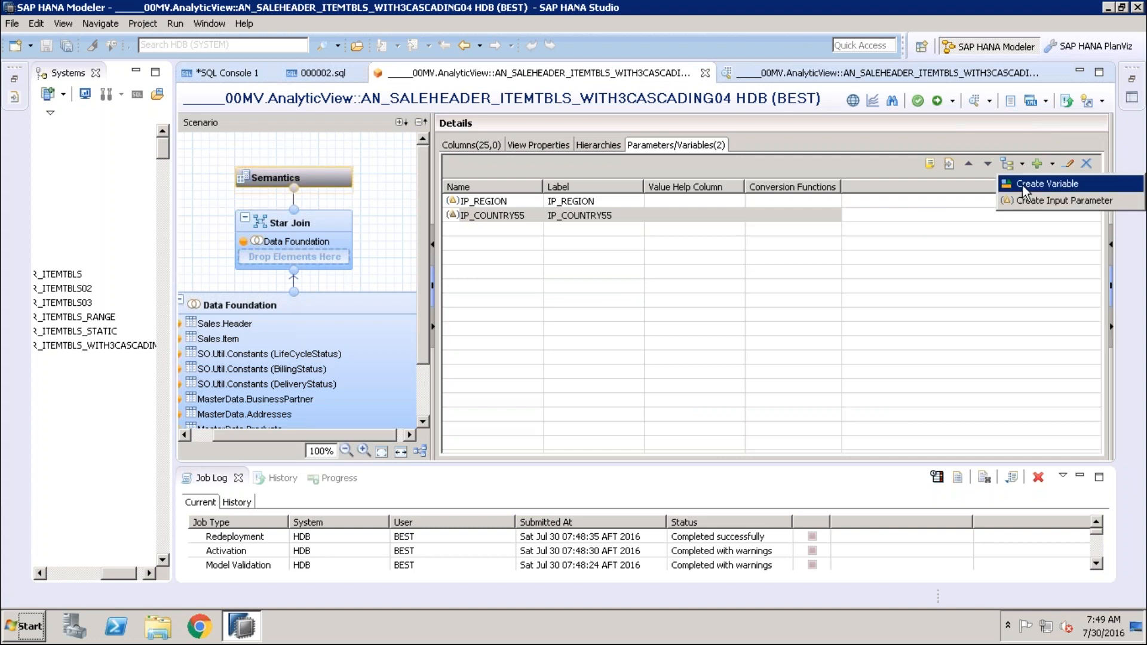
left_click(1038, 203)
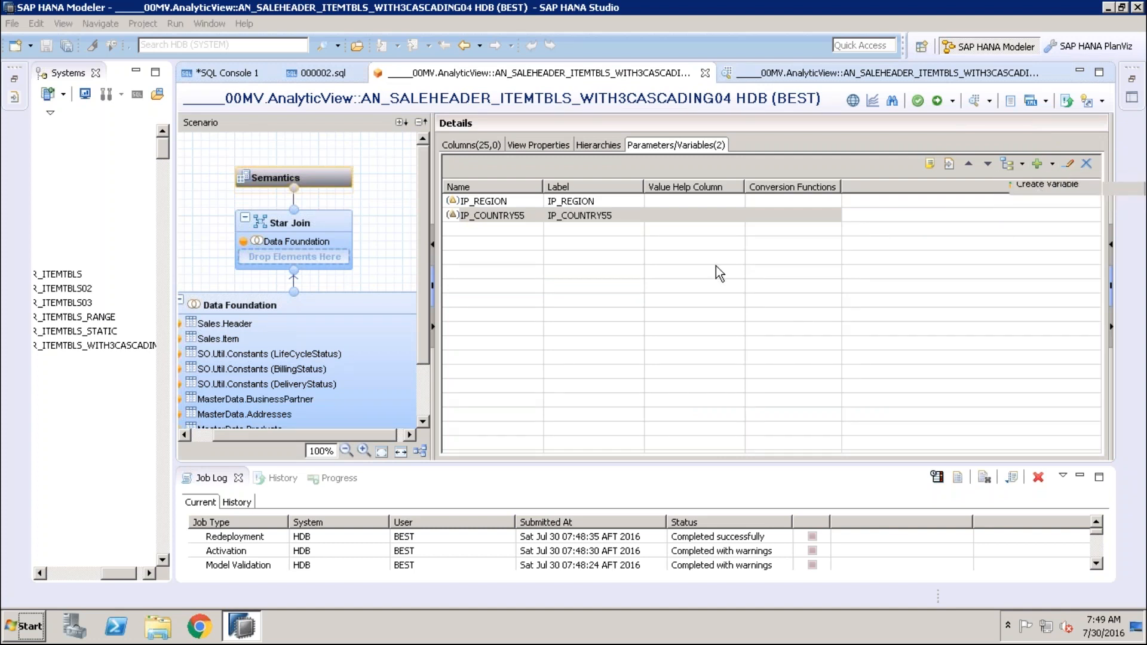
type("IP")
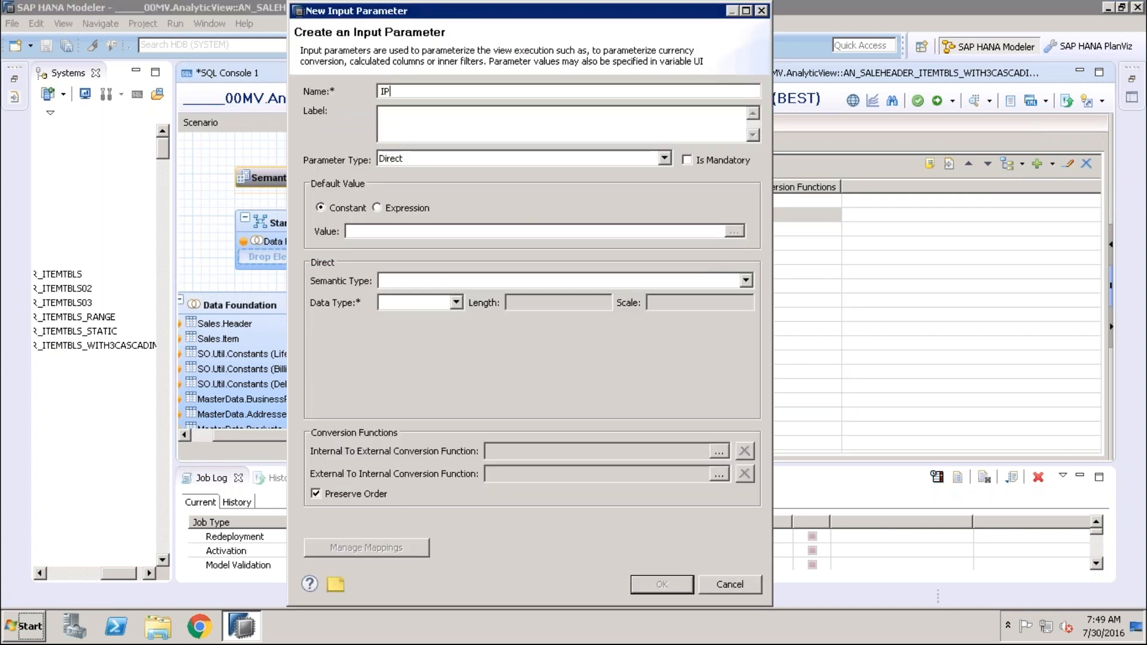
type("_CITY55")
key("Tab")
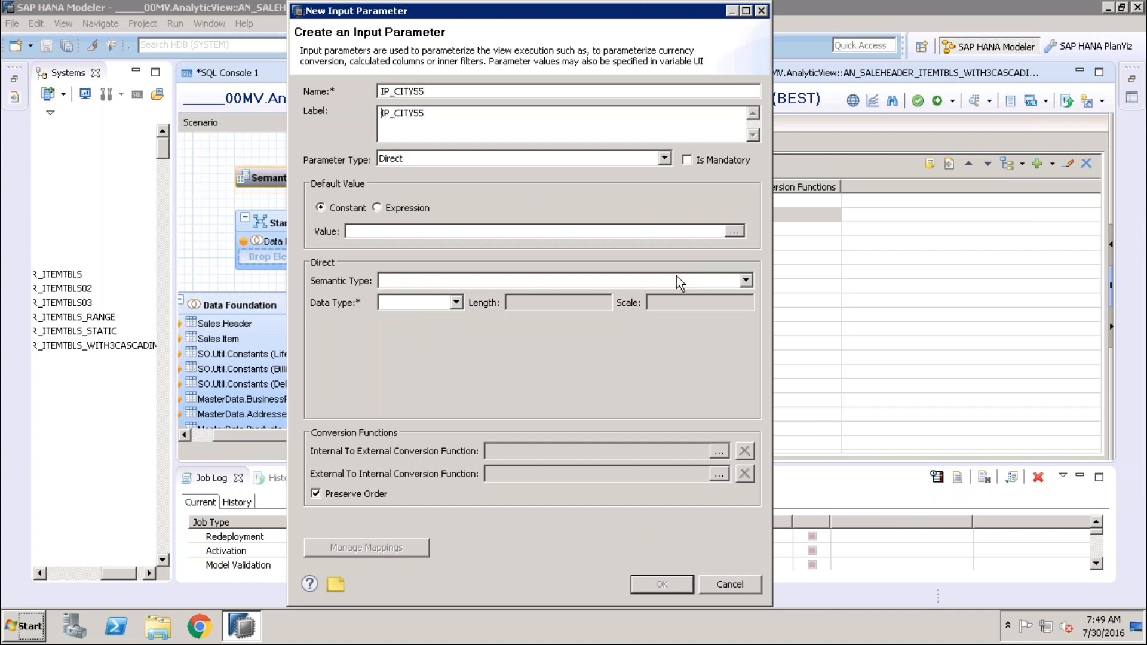
Step: Make IP_CITY55 a Column-type parameter with CITY as its reference column, and create it
left_click(669, 156)
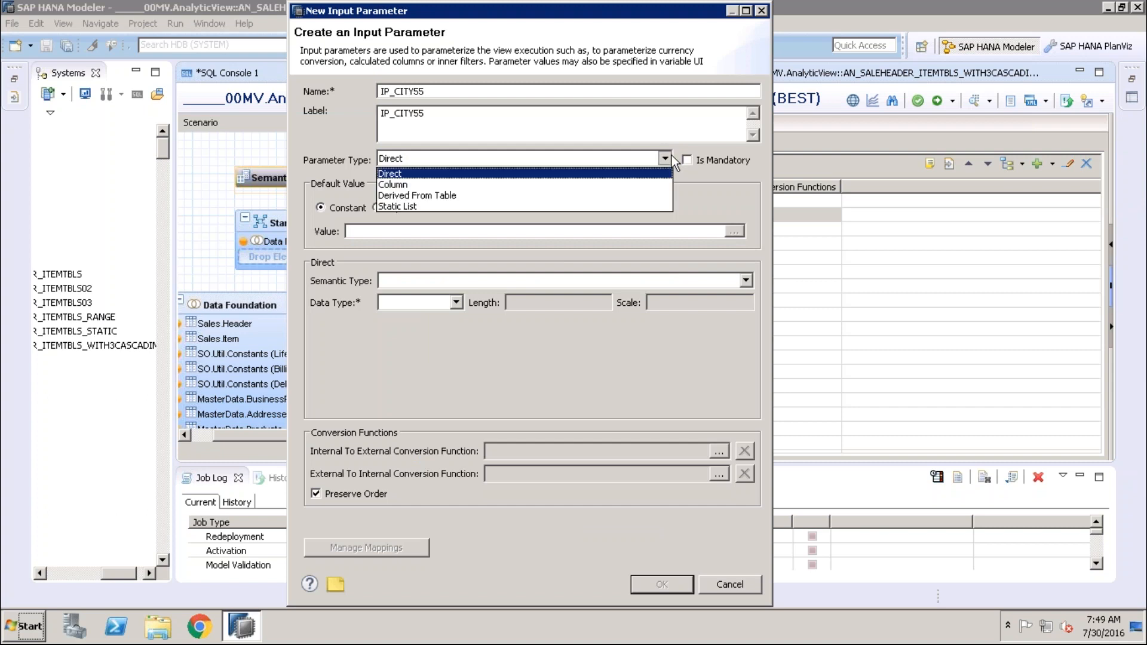
left_click(411, 186)
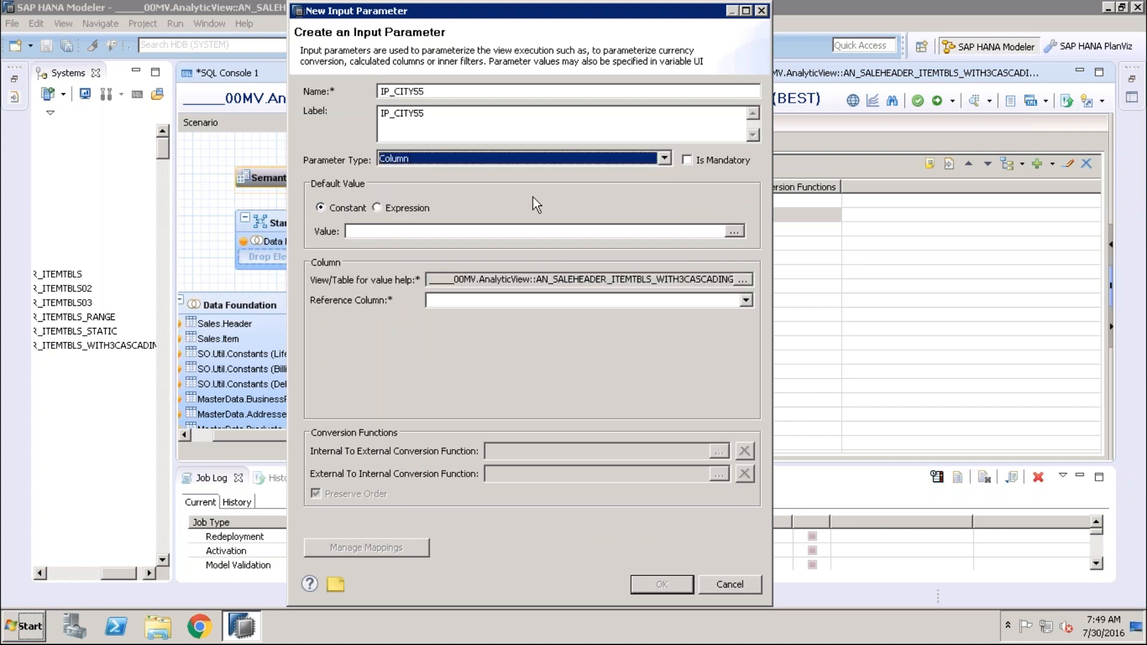
left_click(747, 300)
left_click(485, 389)
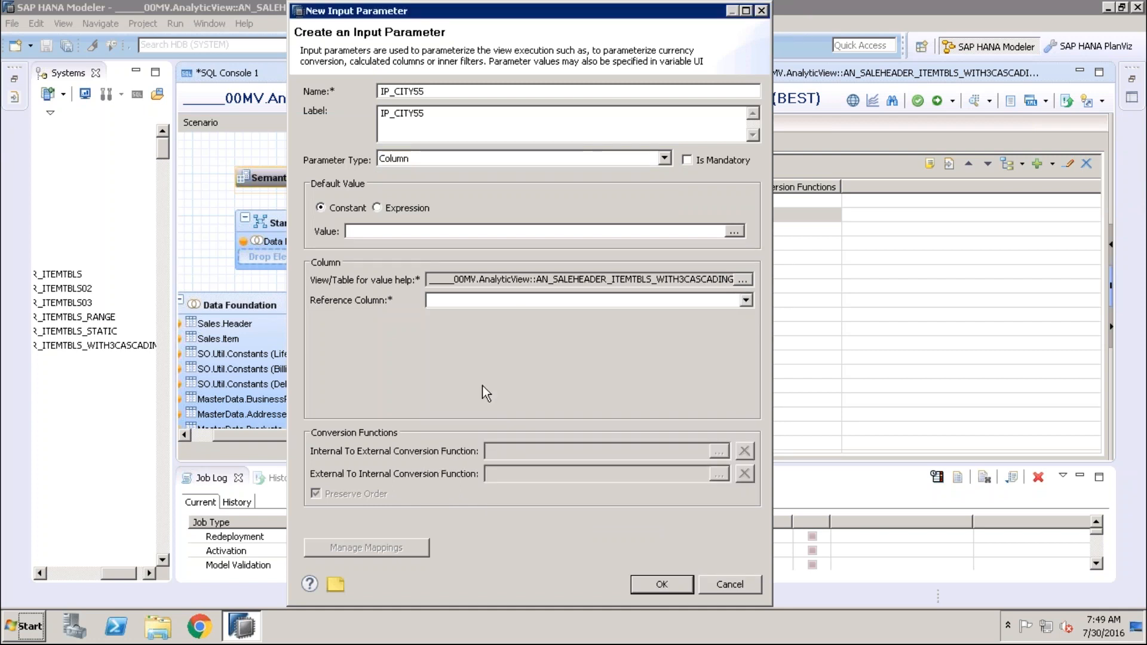
left_click(662, 585)
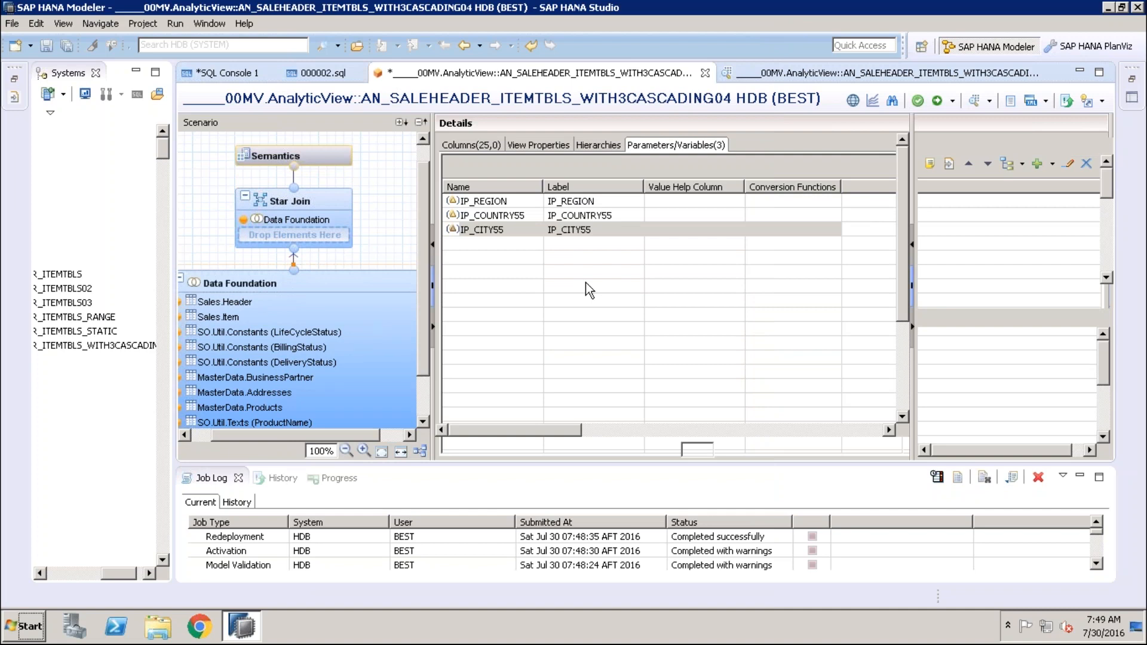
Step: Change the CITY filter of MasterData.Addresses to equal the input parameter IP_CITY55 instead of a fixed value
left_click(587, 305)
left_click(315, 69)
left_click(311, 88)
left_click(312, 89)
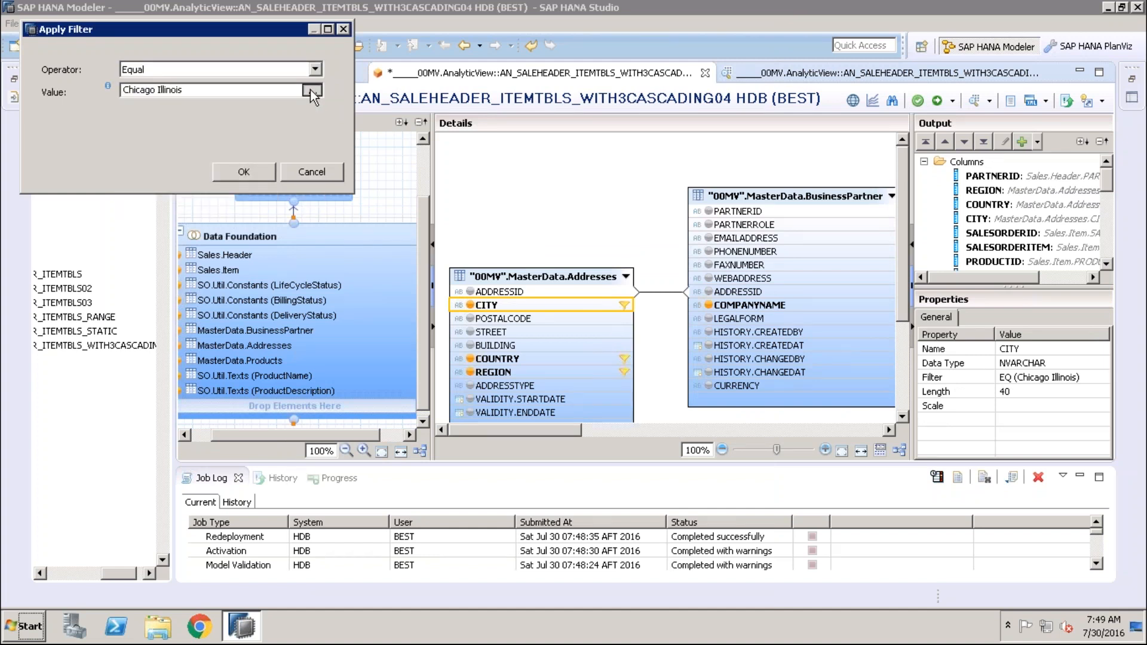
left_click(318, 42)
left_click(125, 57)
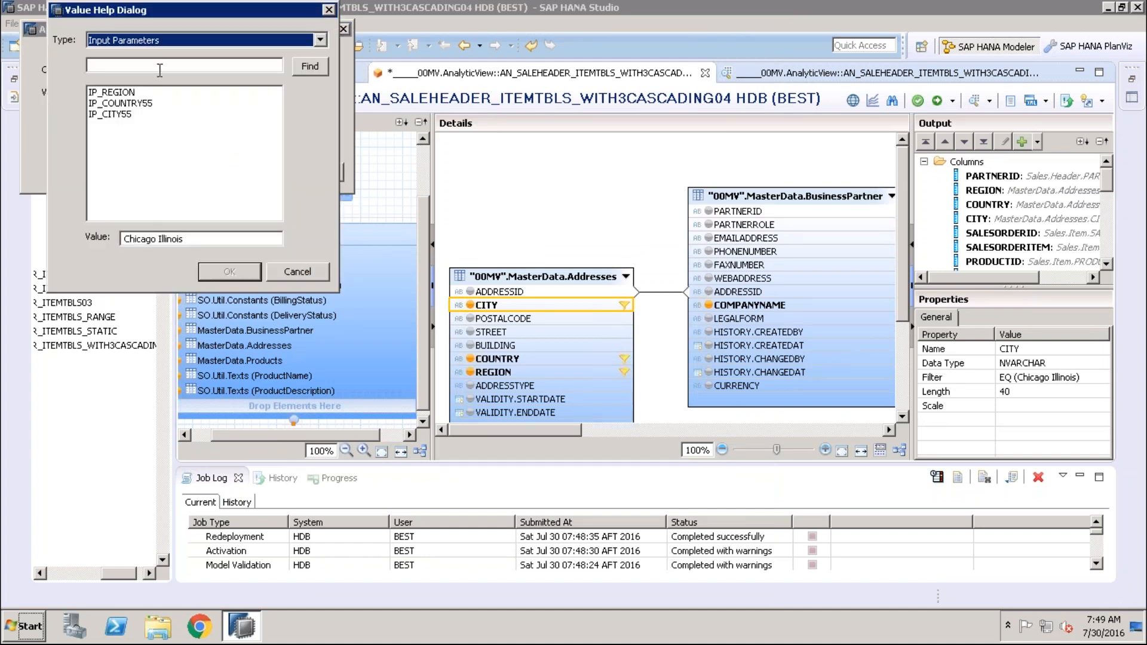
left_click(116, 113)
double_click(119, 119)
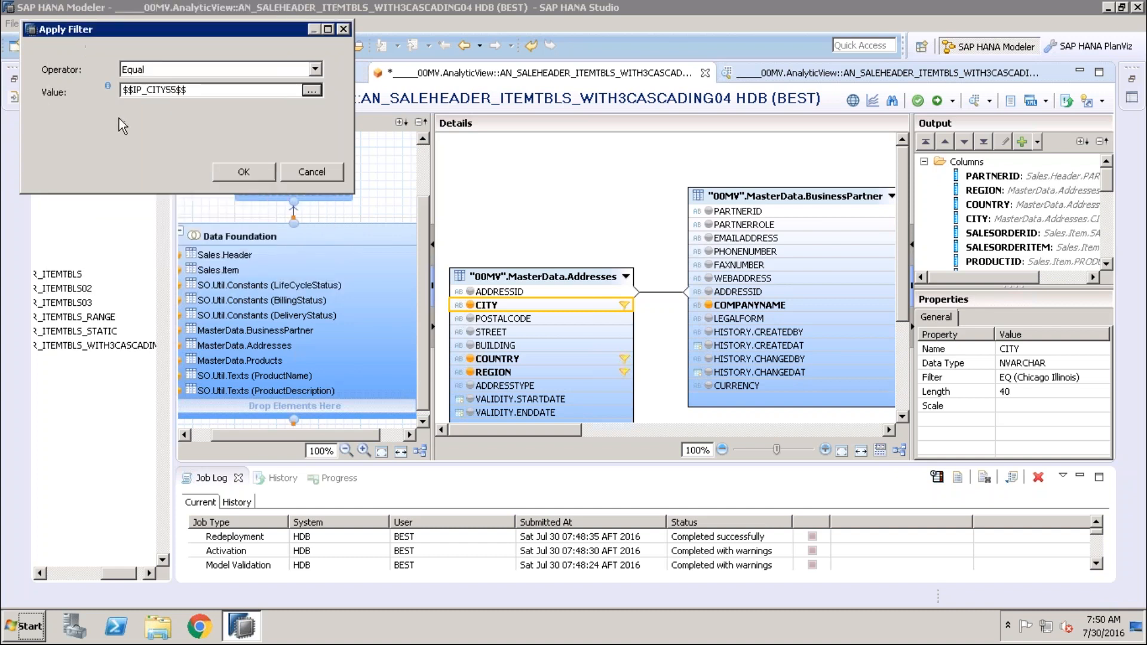
left_click(239, 172)
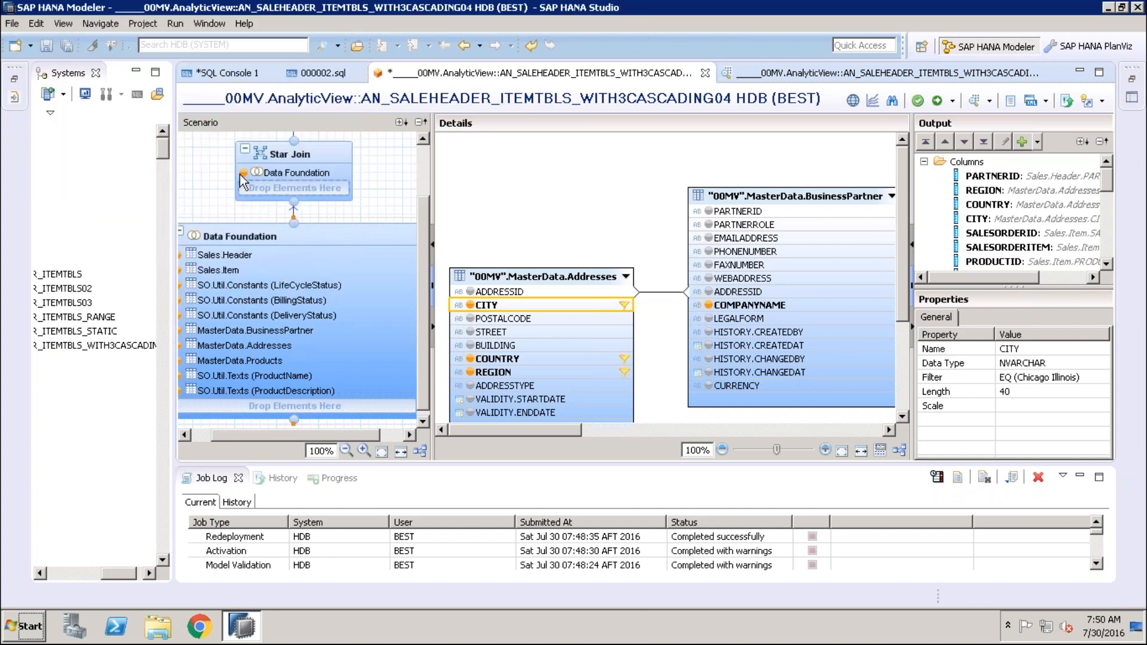
Step: Save, validate, activate and redeploy the analytic view with the parameterised CITY filter
left_click(927, 108)
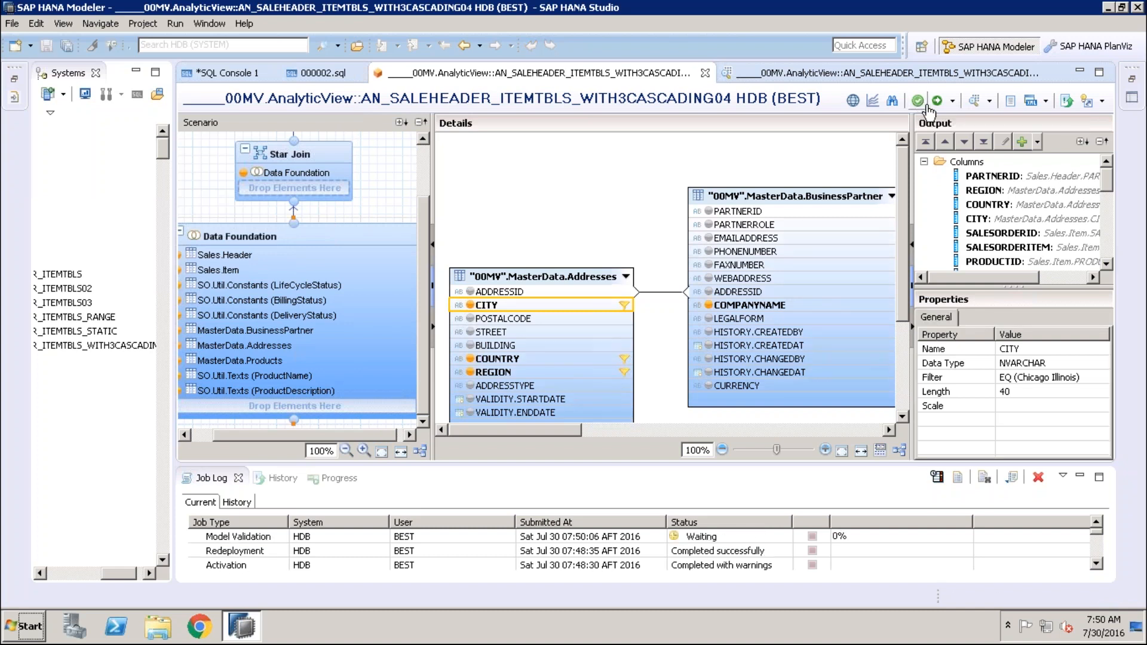
left_click(937, 103)
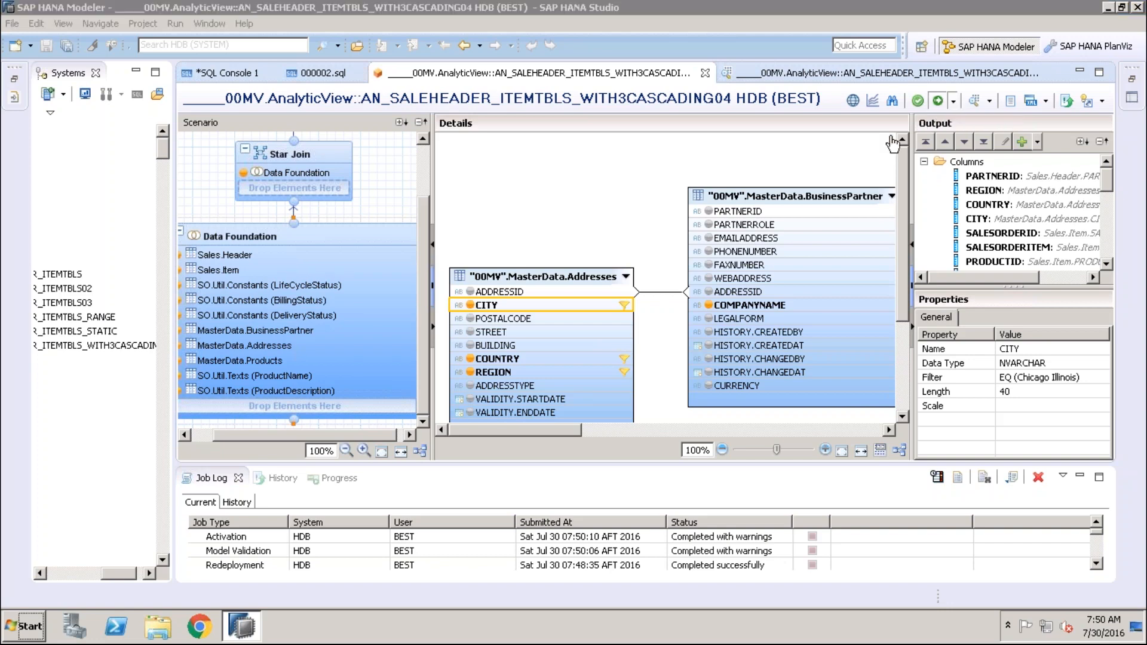
left_click(648, 318)
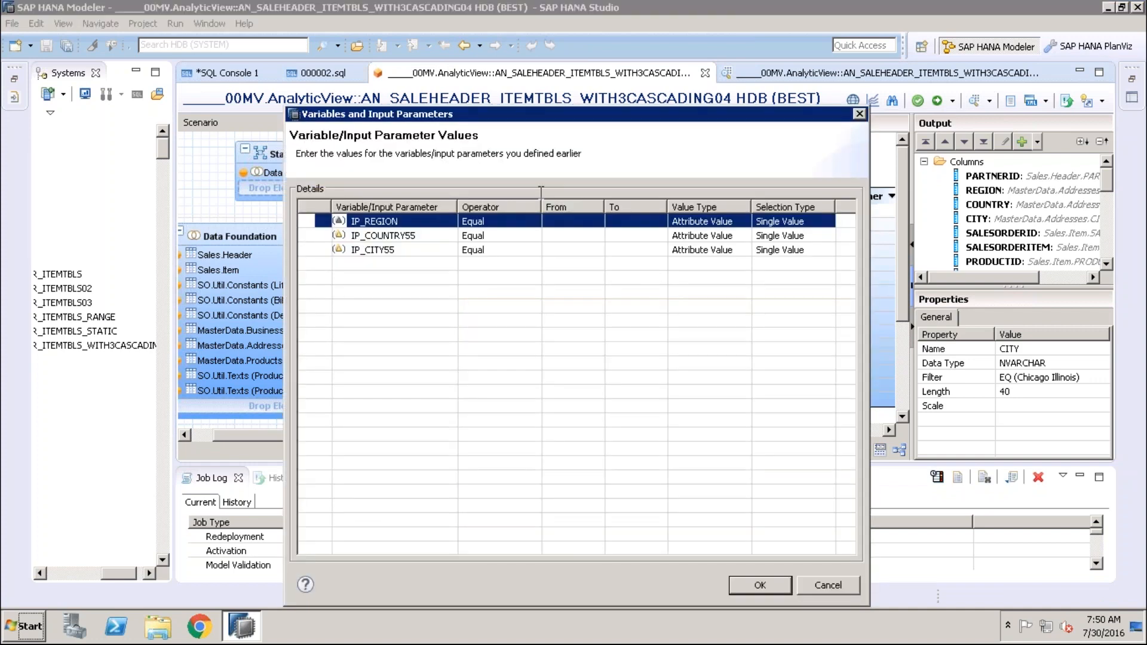
Step: For the data preview, set IP_REGION to AMER, IP_COUNTRY55 to US and IP_CITY55 to Chicago Illinois
left_click(593, 221)
left_click(576, 239)
left_click(594, 235)
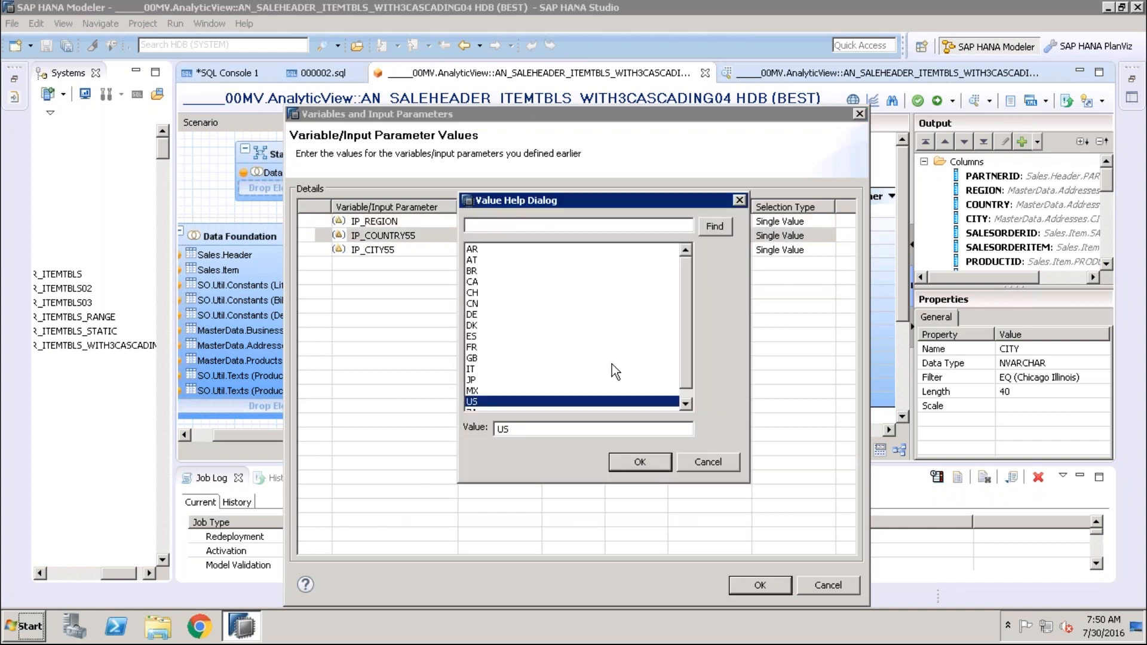
key("Return")
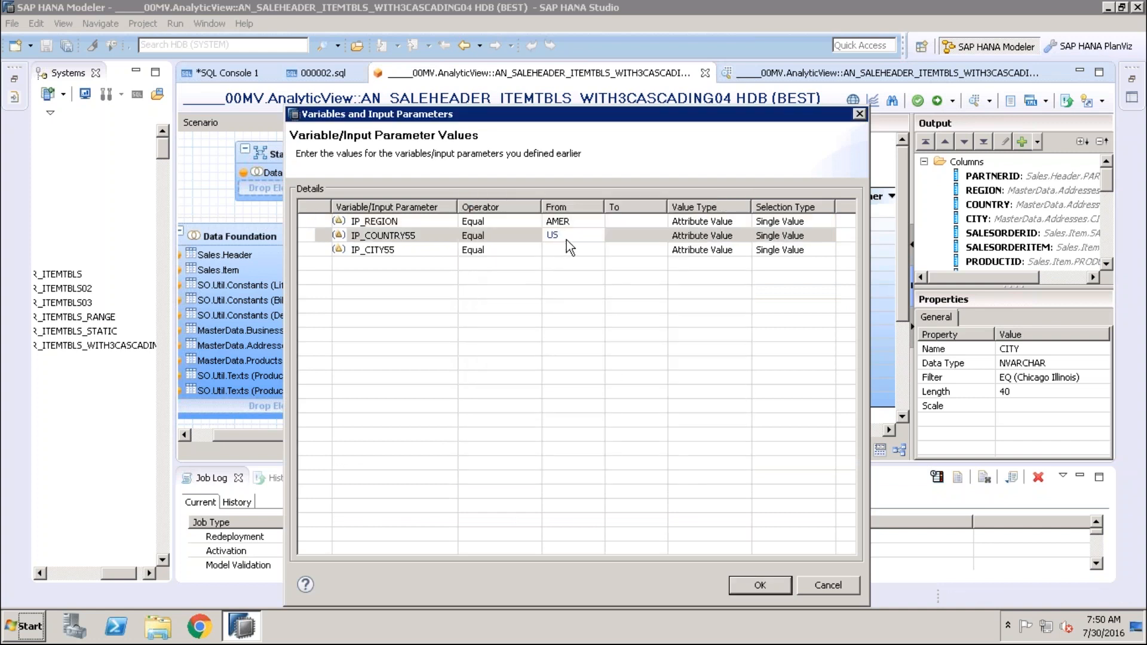
left_click(572, 252)
left_click(595, 249)
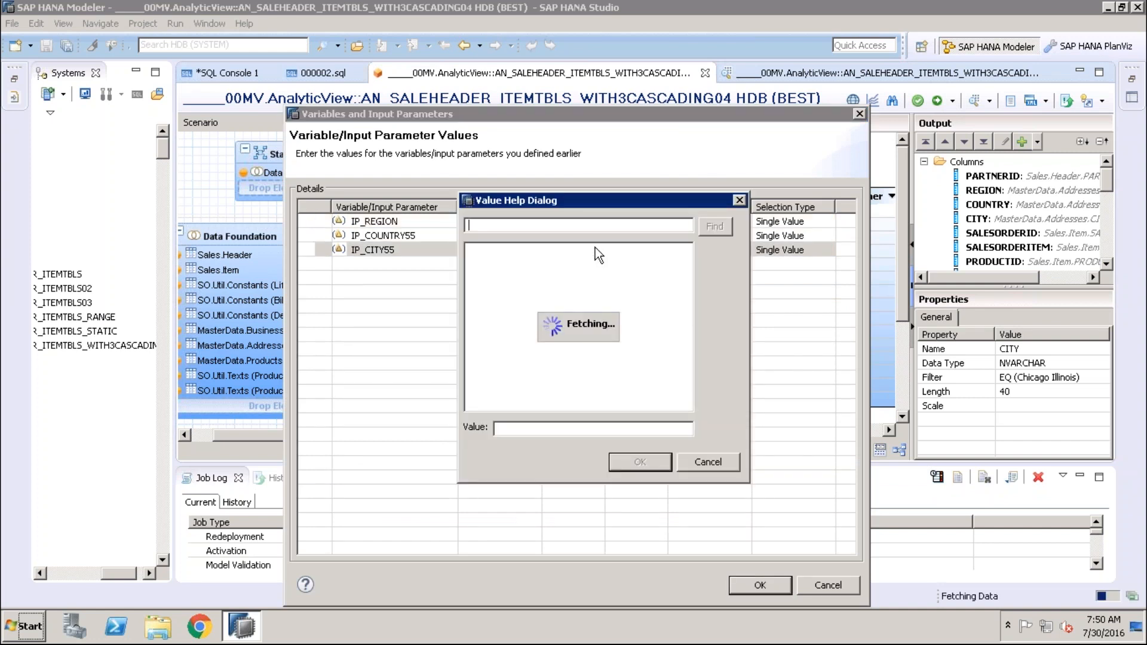
double_click(496, 294)
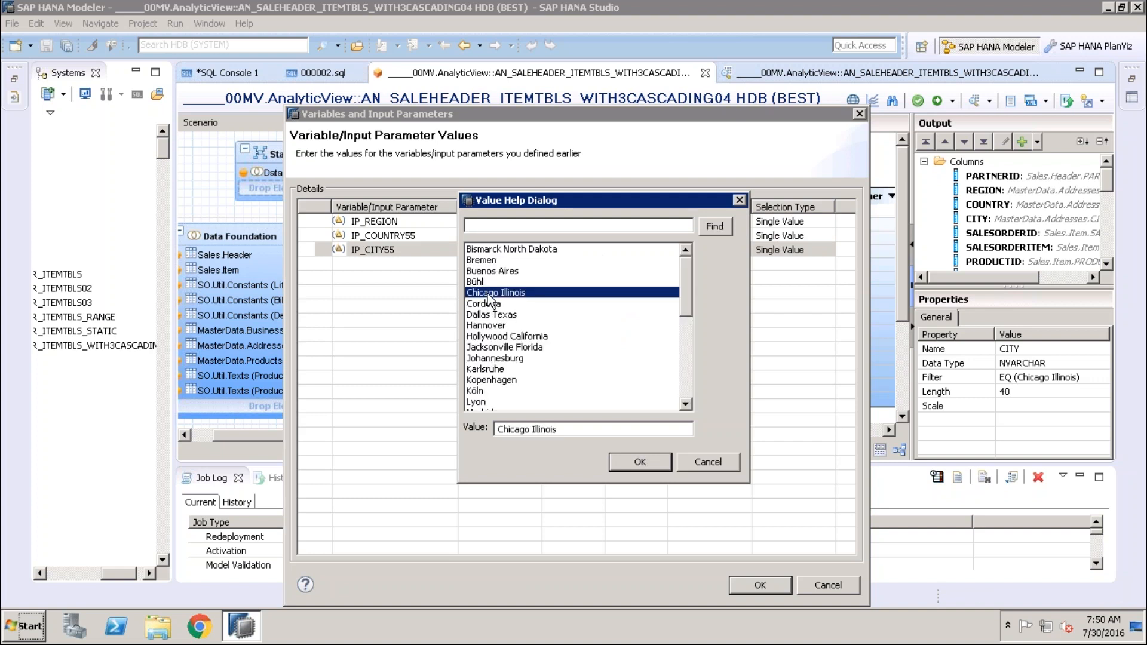
left_click(637, 250)
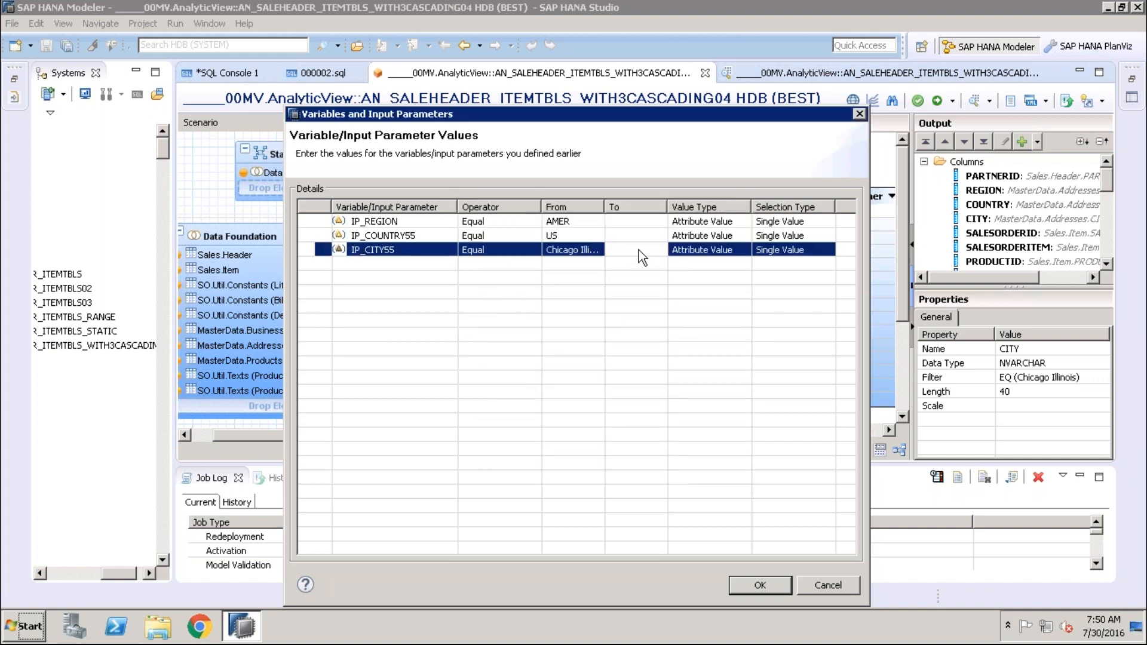
Step: Run the preview, examine the raw data with the CITY column widened, and close the preview
left_click(745, 591)
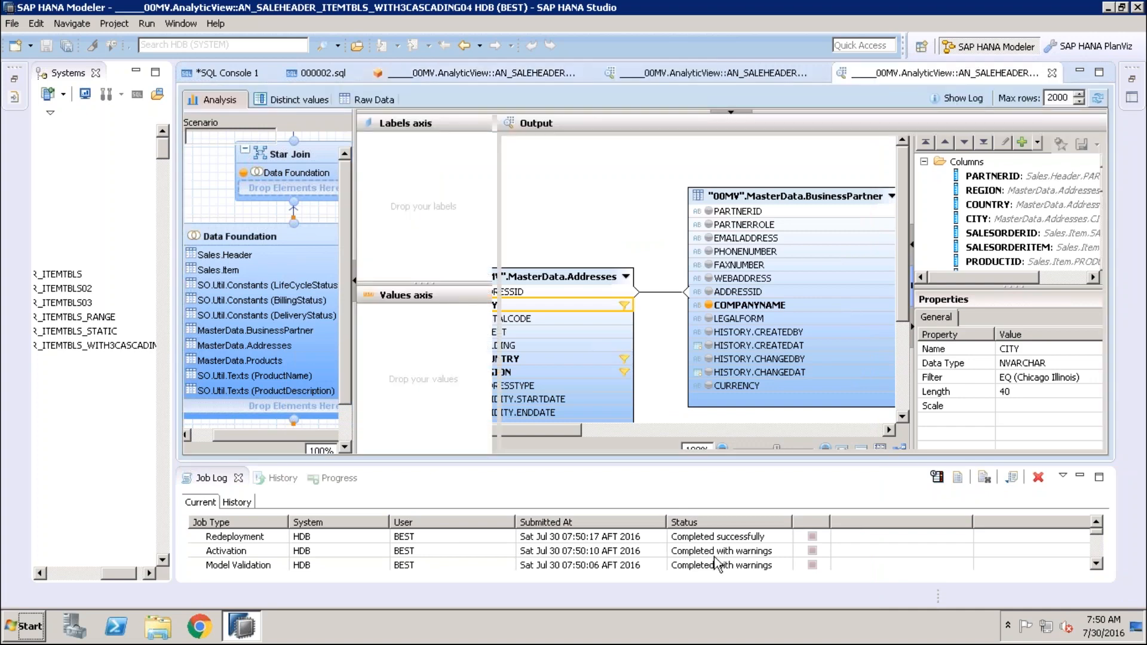
left_click(373, 99)
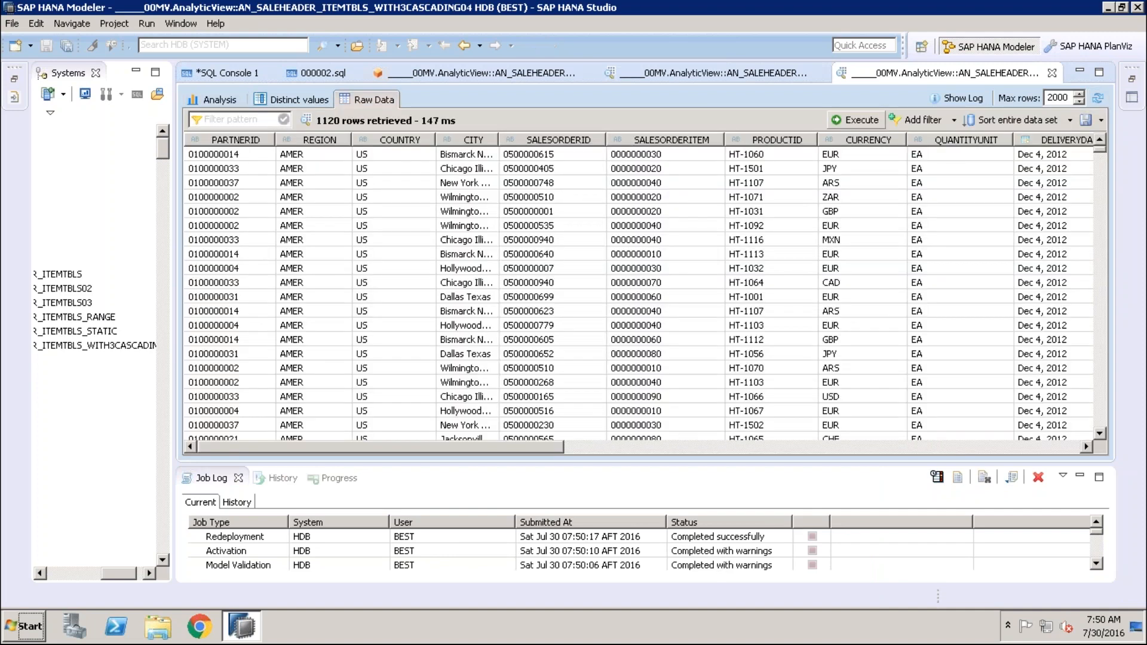
left_click_drag(497, 139, 646, 139)
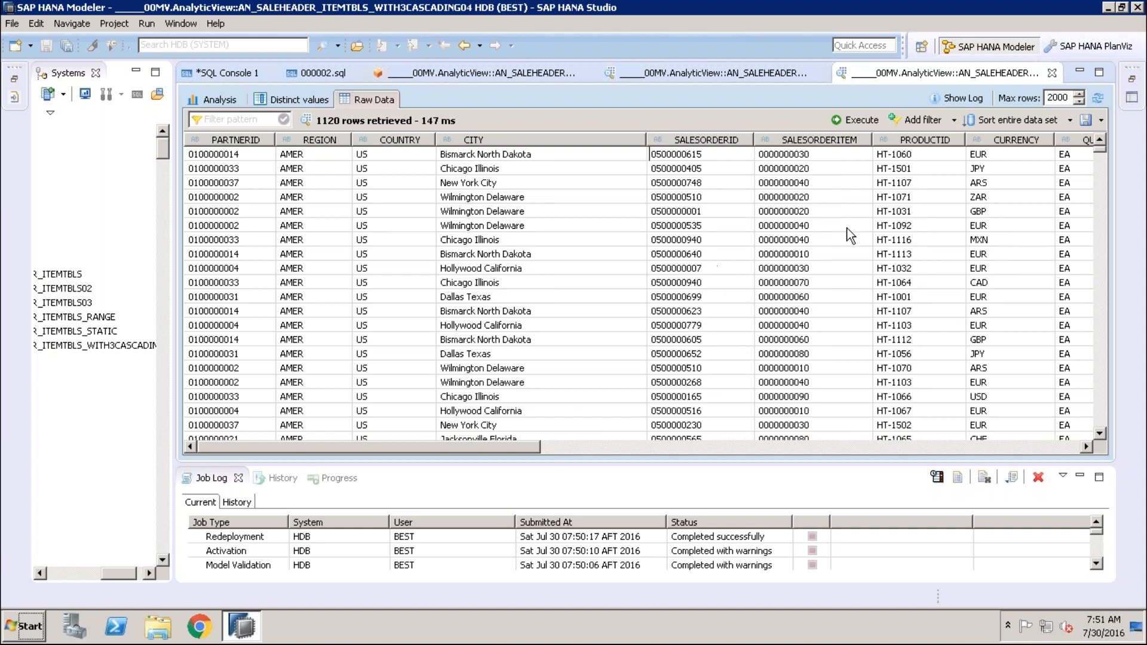
left_click(1052, 73)
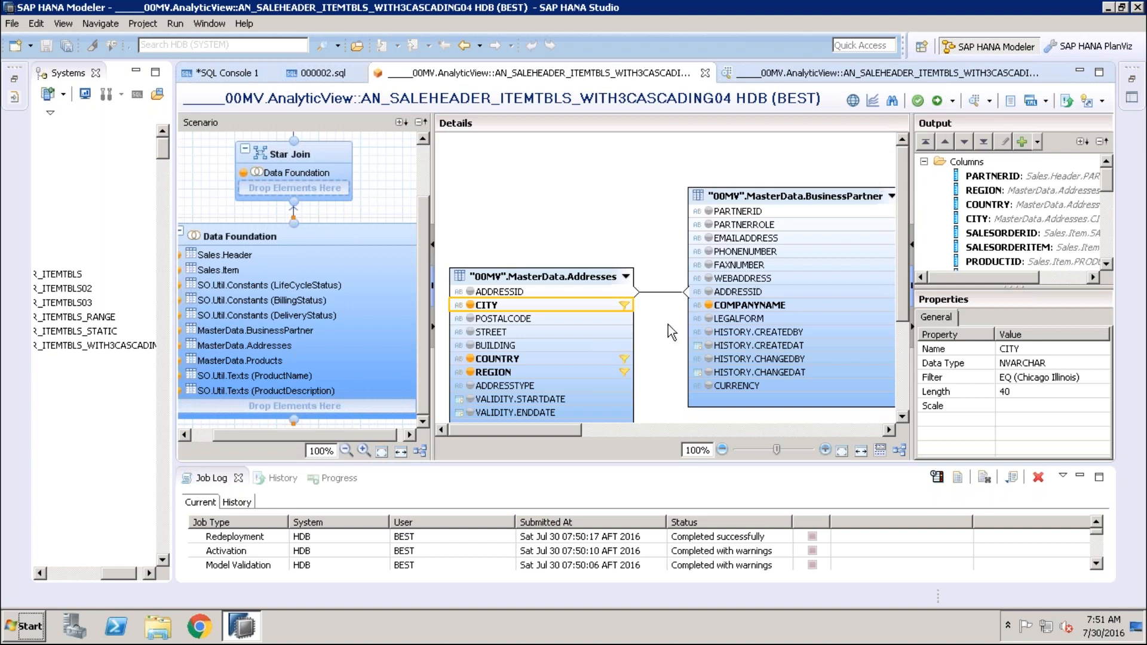
Step: Redeploy the analytic view and open its data preview again
left_click(954, 108)
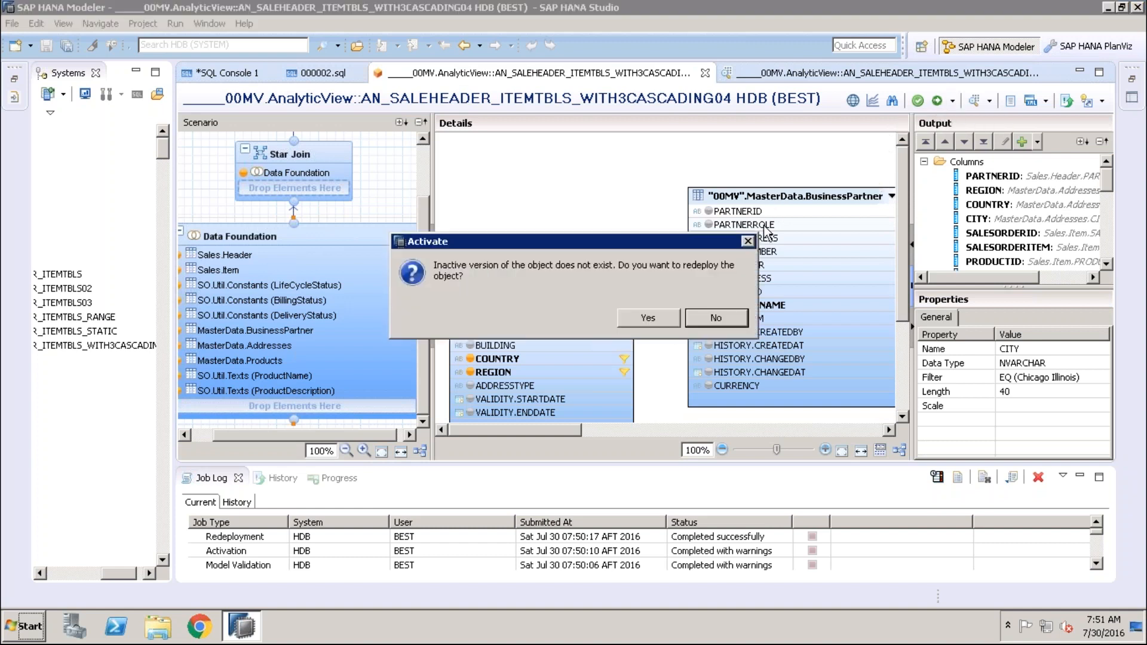
left_click(629, 322)
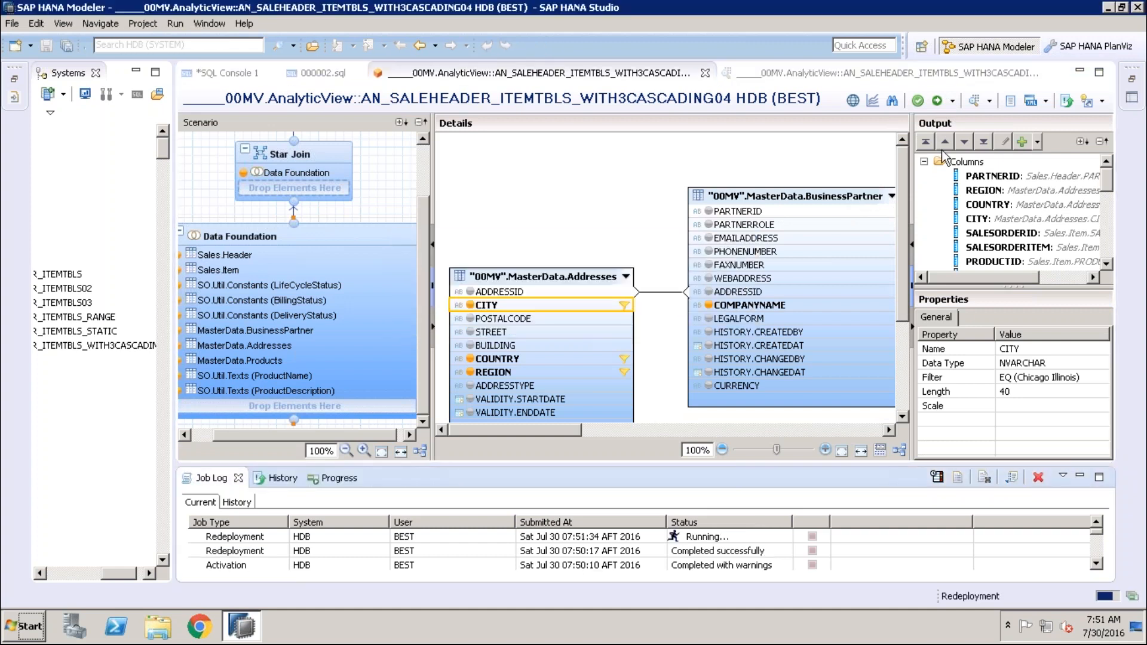
left_click(974, 102)
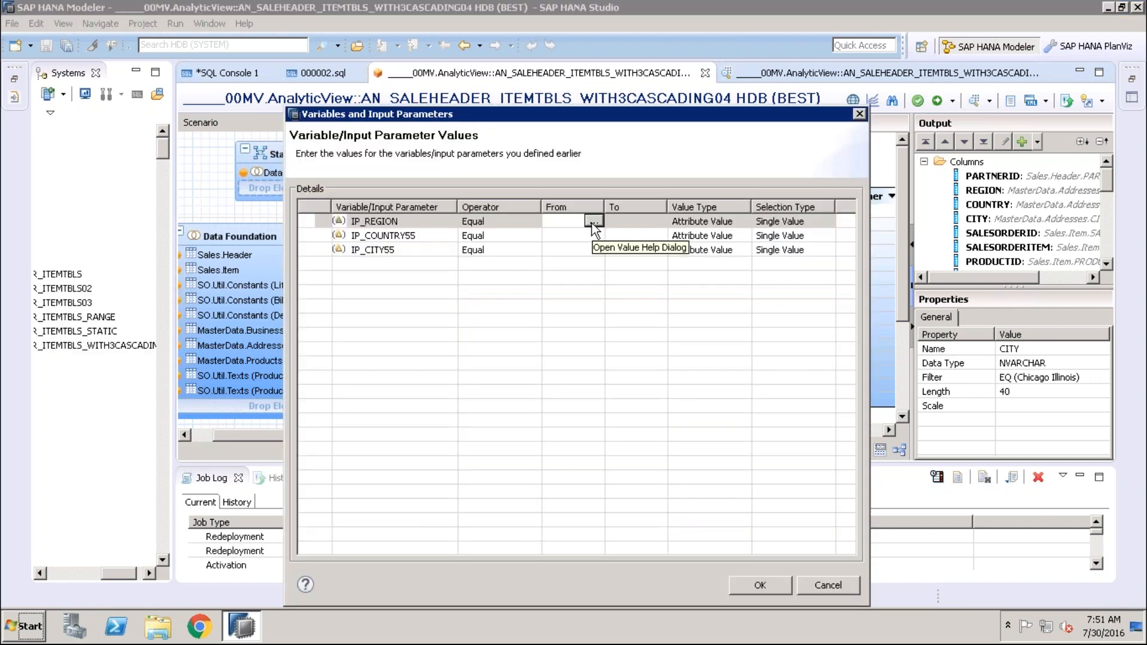
Step: Set the data preview's IP_REGION parameter to EMEA and IP_COUNTRY55 to GB from the value help
left_click(593, 222)
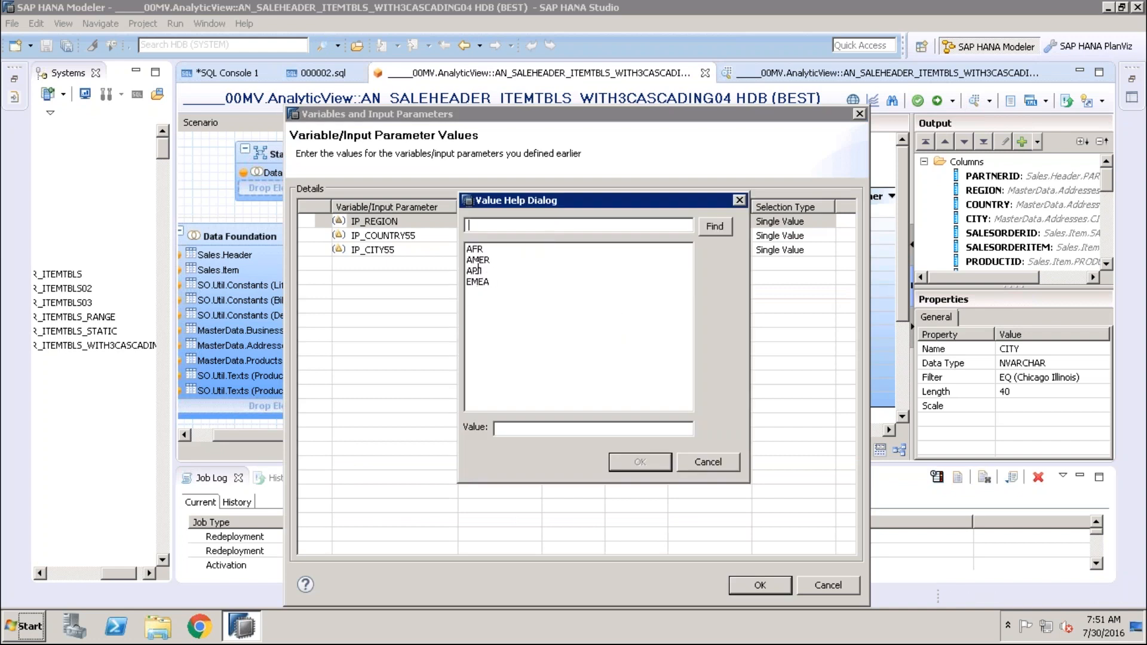
left_click(482, 284)
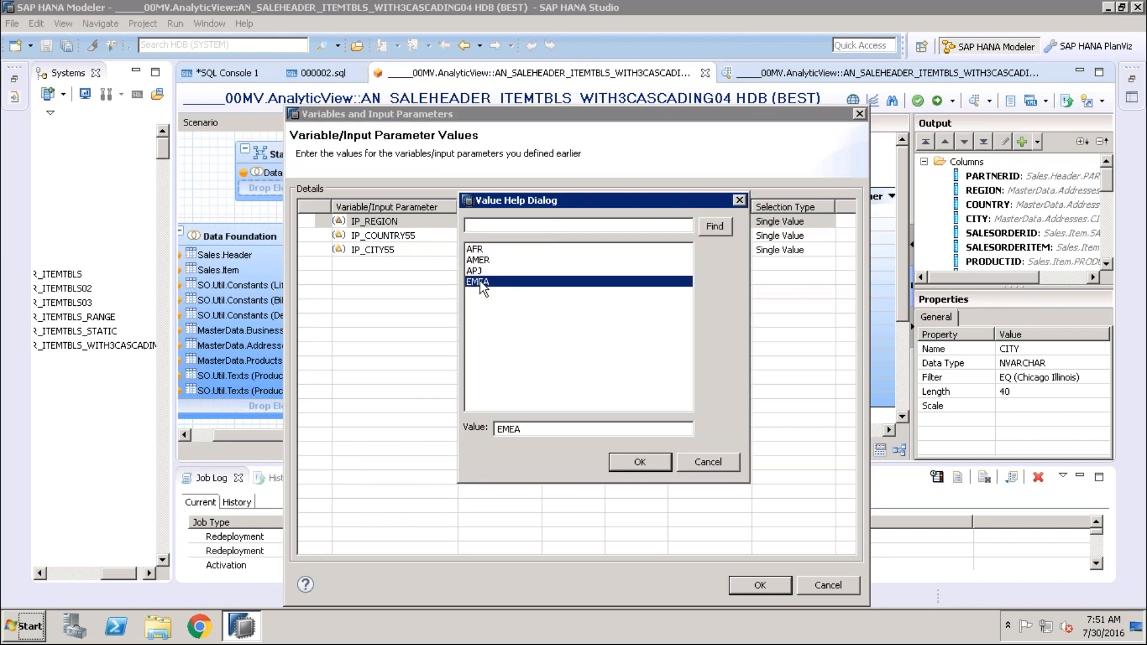
double_click(482, 281)
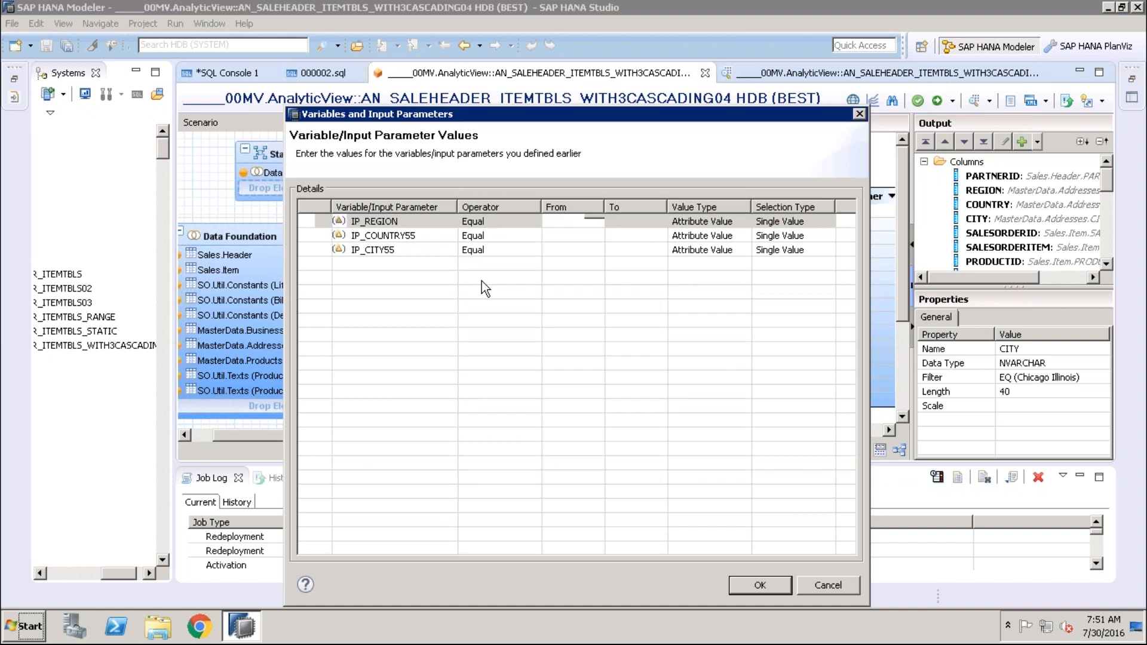
left_click(587, 238)
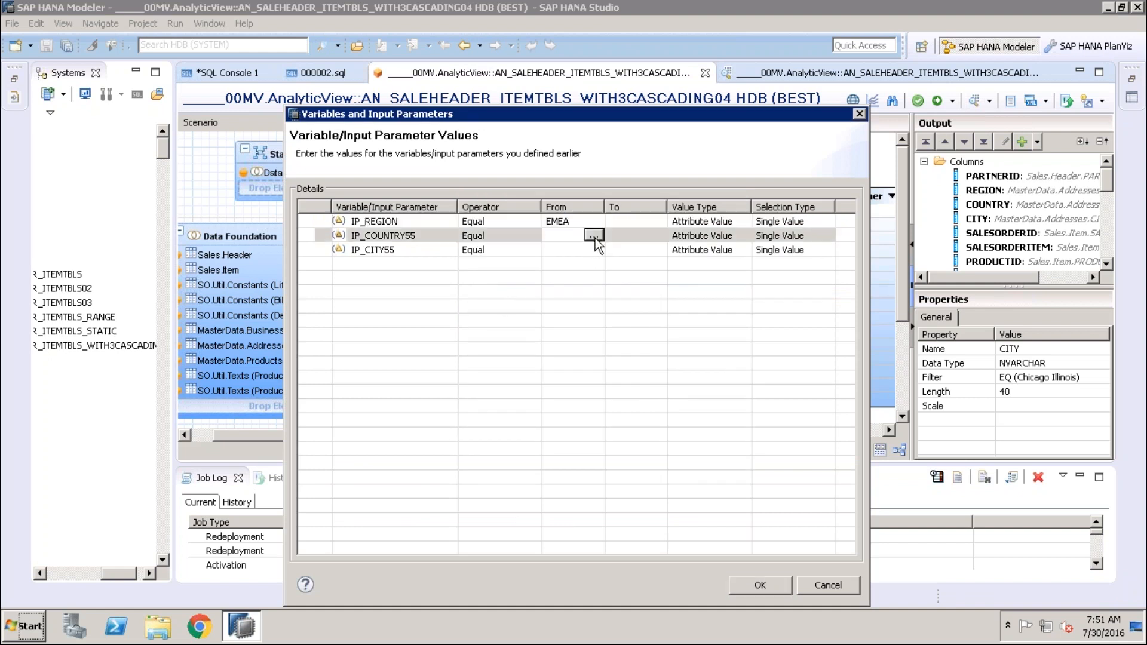
left_click(595, 236)
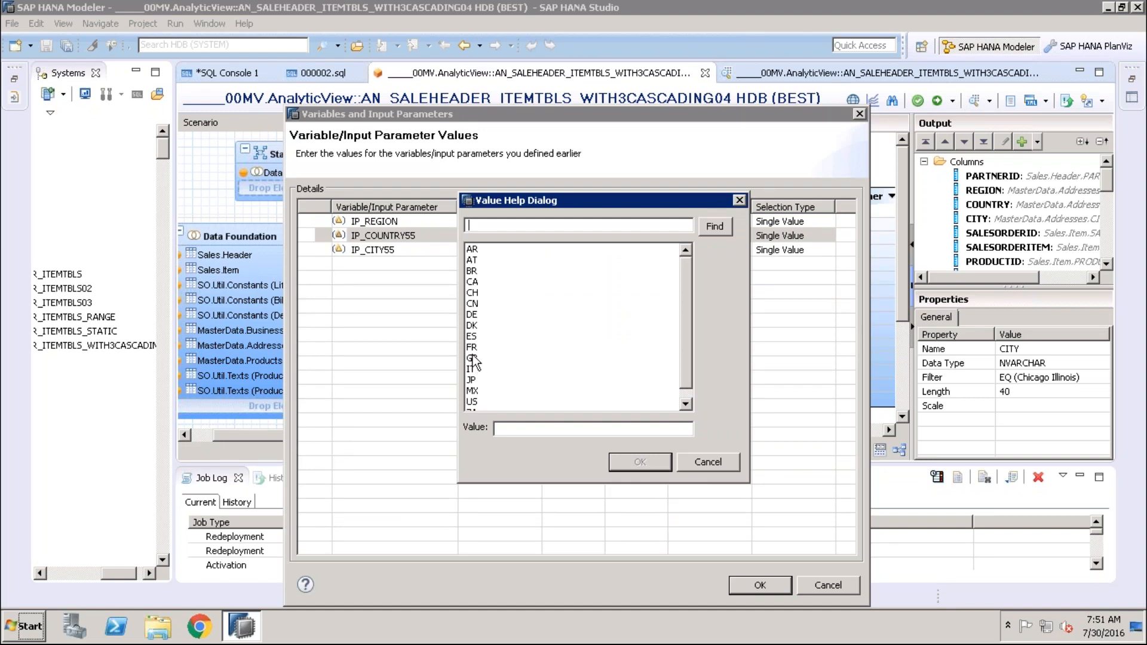
left_click(475, 359)
double_click(475, 358)
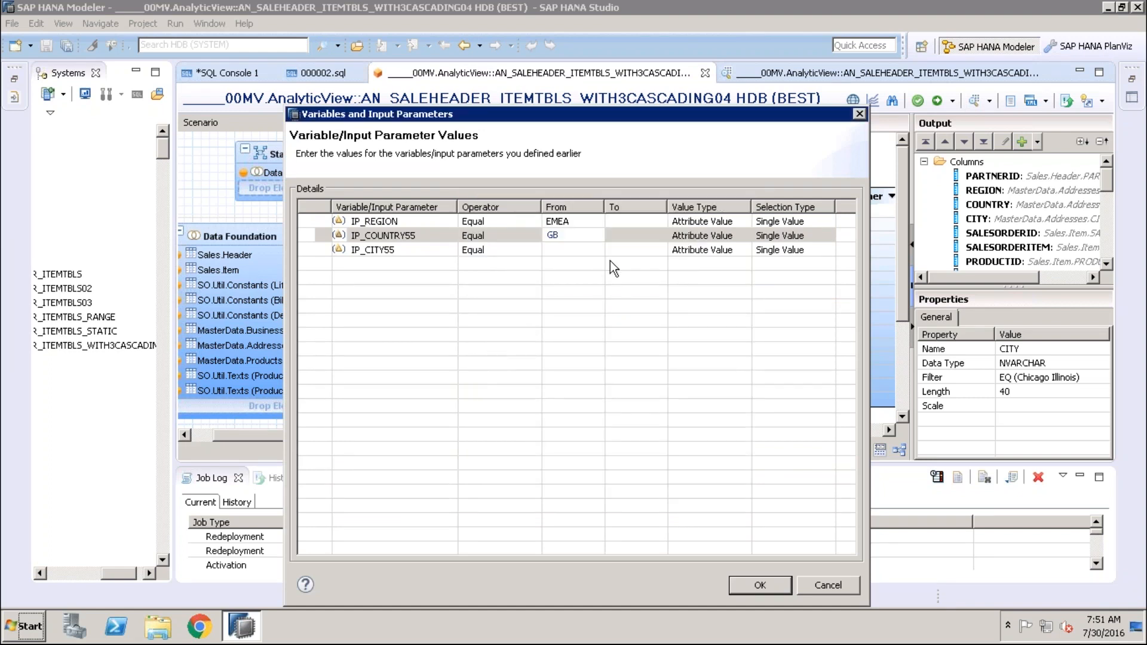
left_click(643, 237)
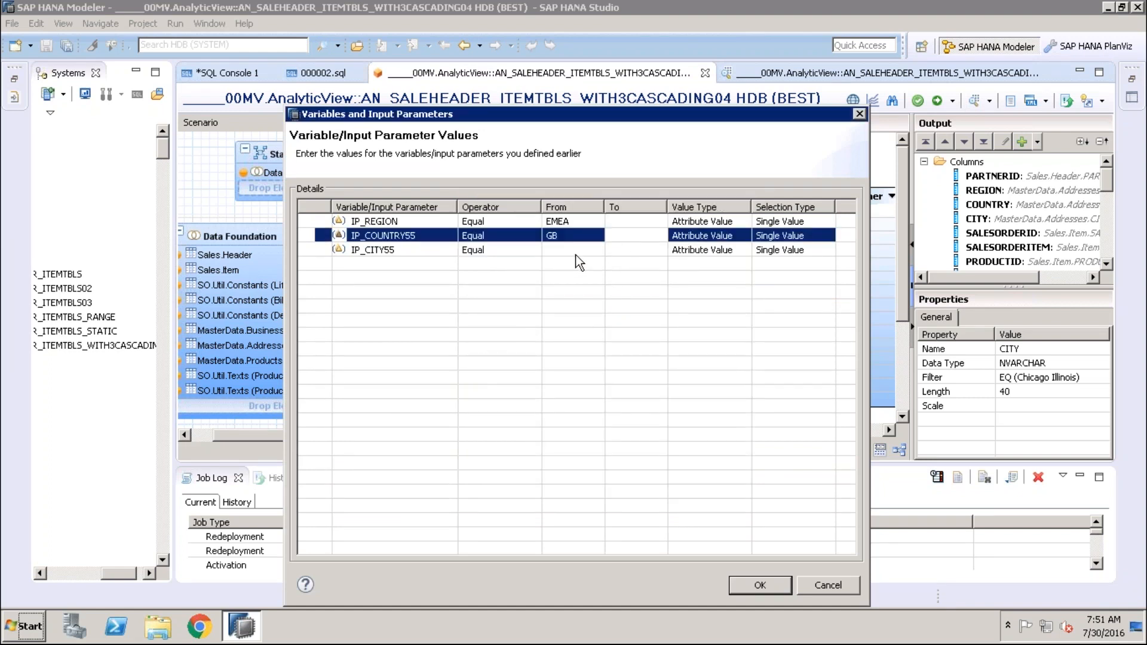
Step: Set the IP_CITY55 parameter to Lyon from the value help and run the data preview
left_click(575, 250)
left_click(592, 250)
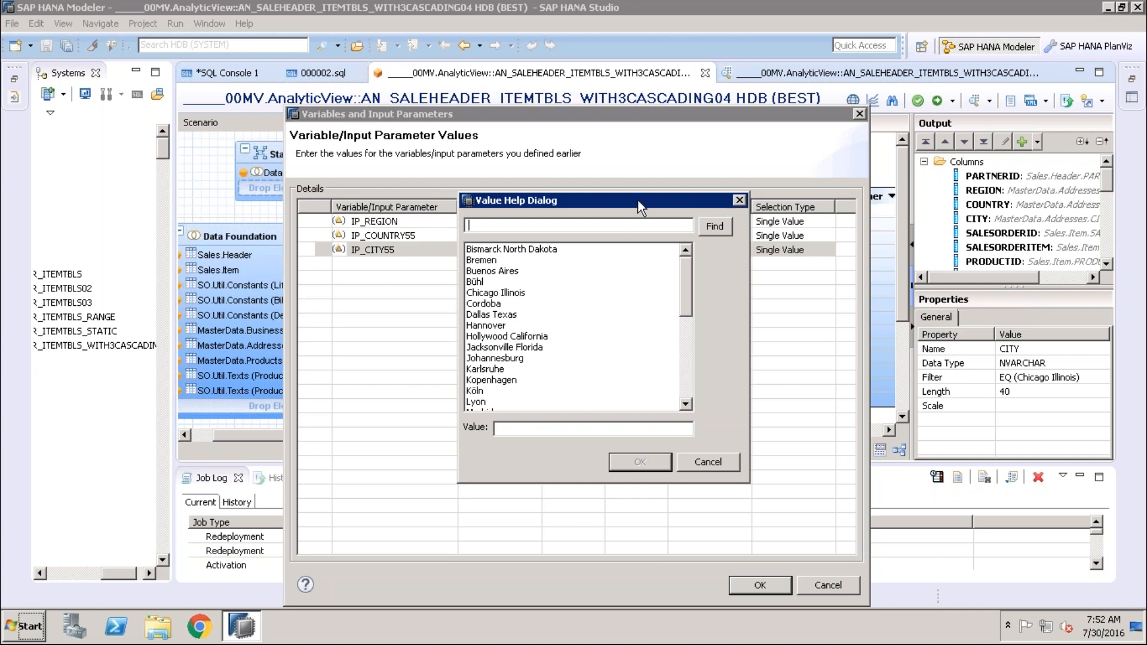
left_click_drag(635, 202, 575, 216)
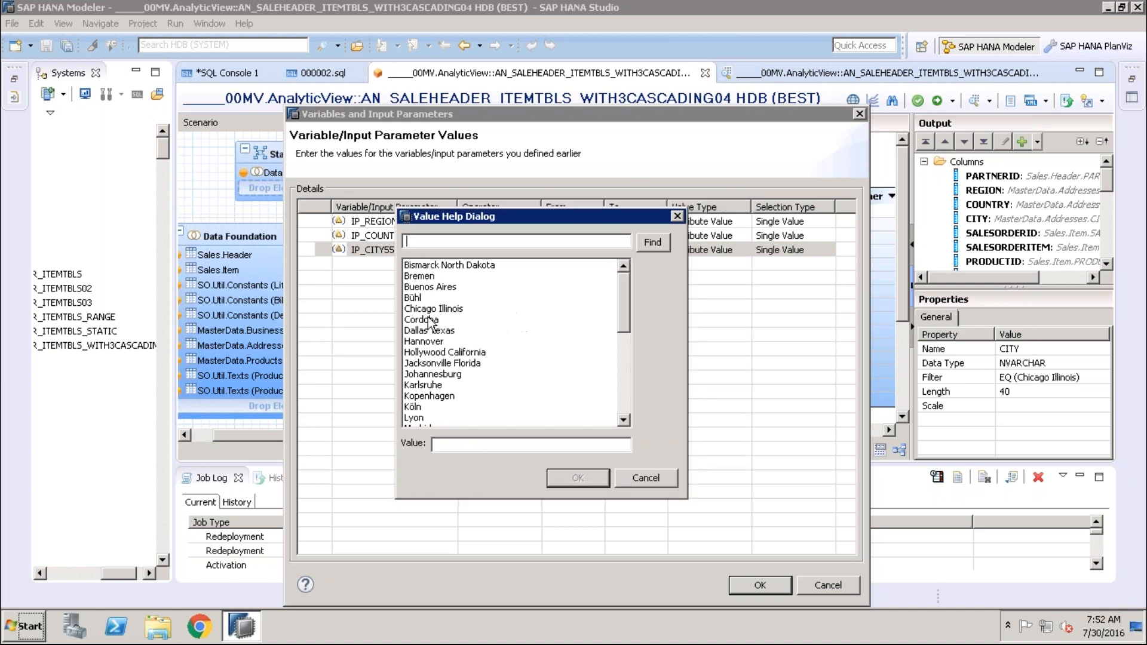
left_click(414, 418)
double_click(415, 418)
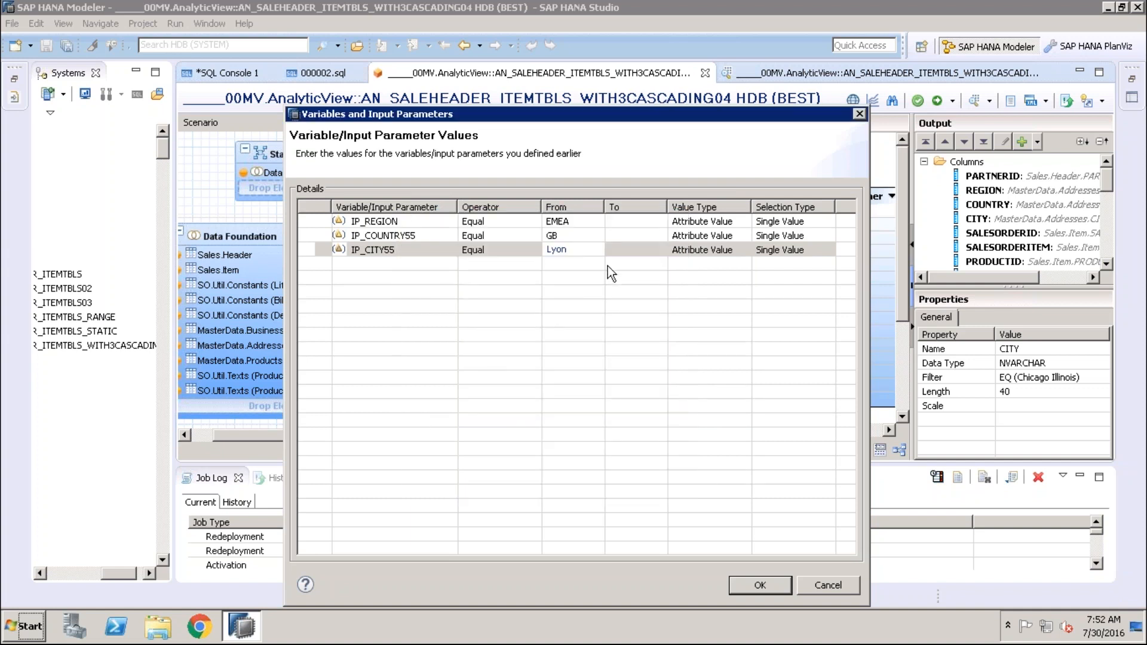
left_click(629, 249)
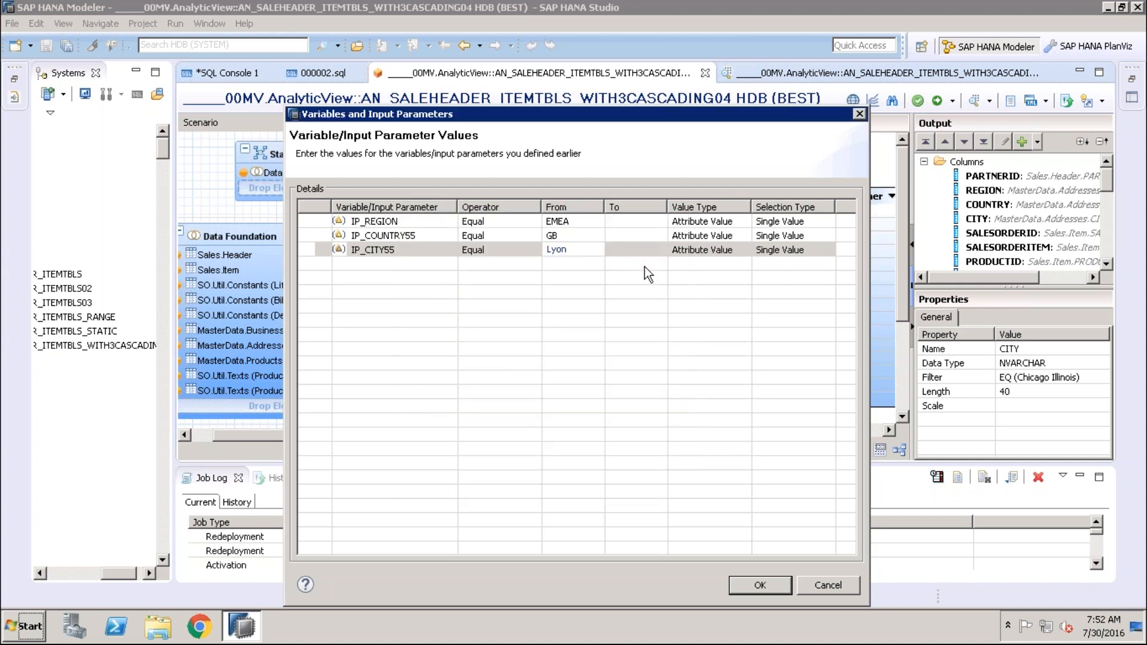
left_click(757, 587)
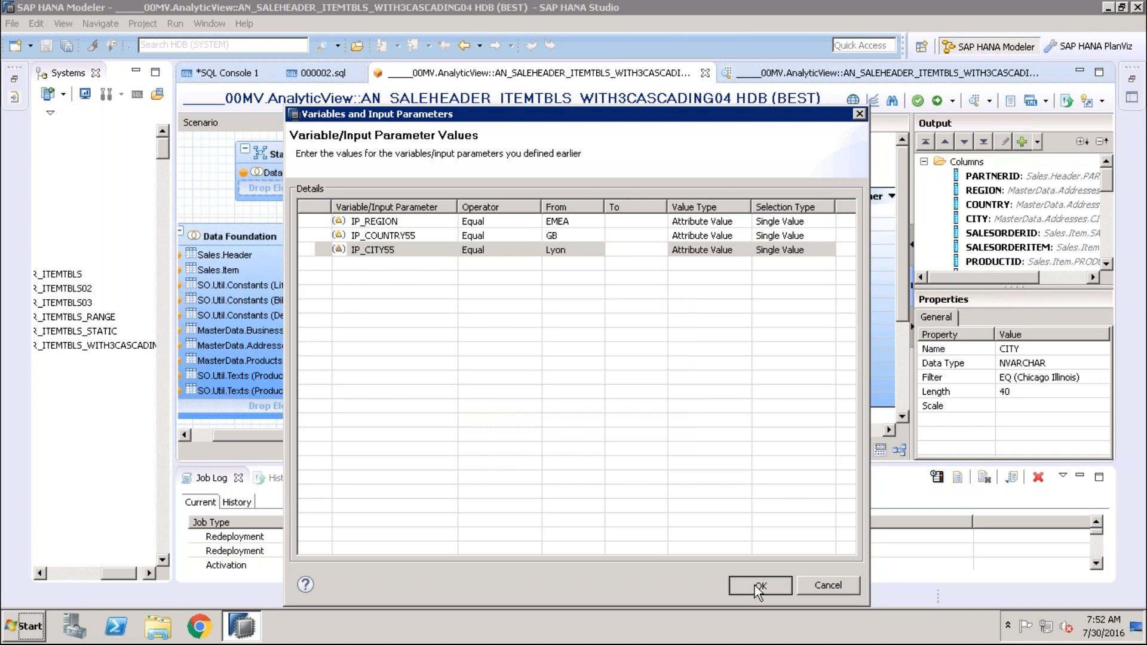
left_click(756, 586)
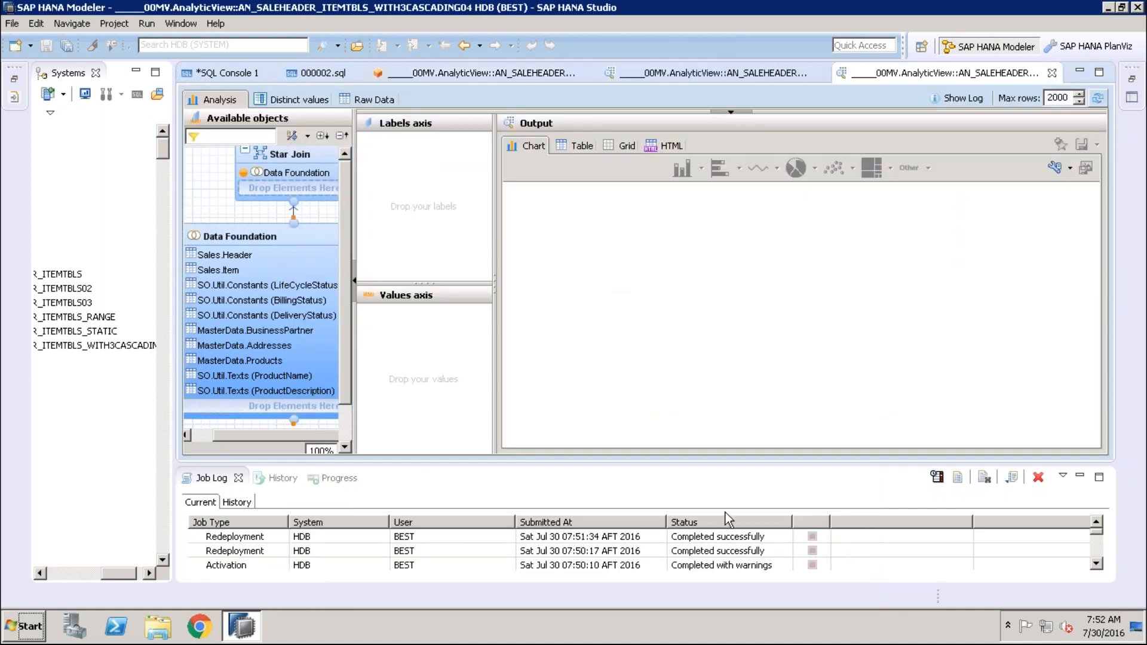
Step: Display the preview's raw data and check the REGION, COUNTRY and CITY values down the rows
left_click(386, 100)
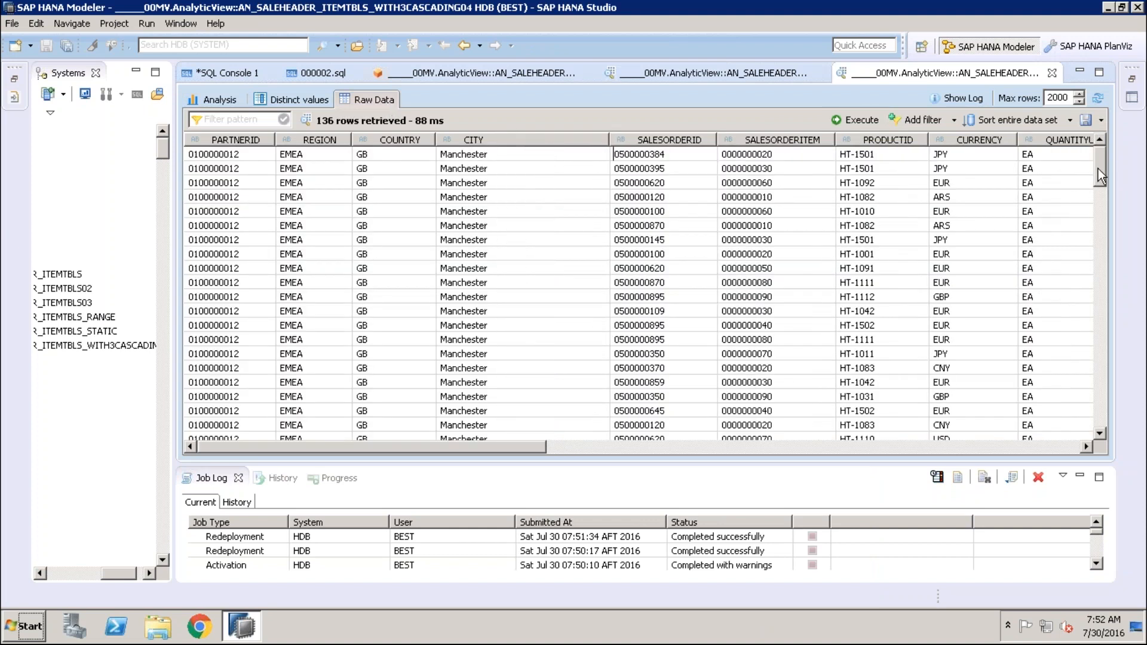
left_click_drag(1098, 169, 1107, 274)
left_click_drag(1113, 328, 1082, 143)
Step: Inspect the generated SQL entry in the Data Explorer log, highlighting its IP_COUNTRY55 placeholder, and close the log
double_click(693, 137)
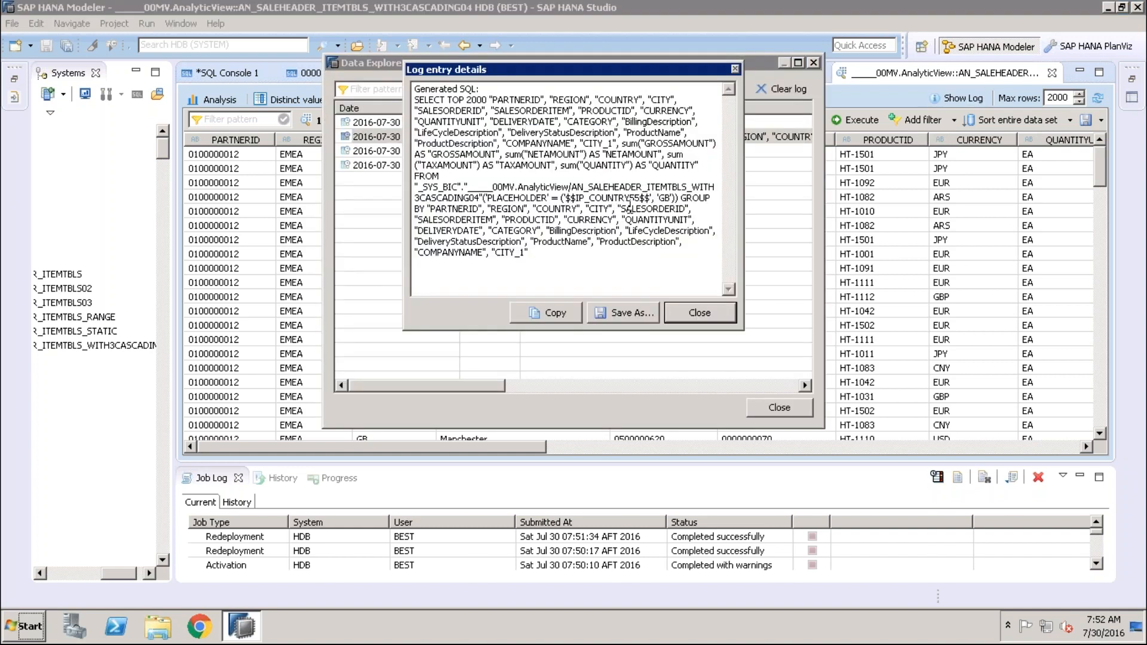
left_click_drag(668, 198, 640, 198)
left_click_drag(562, 197, 561, 198)
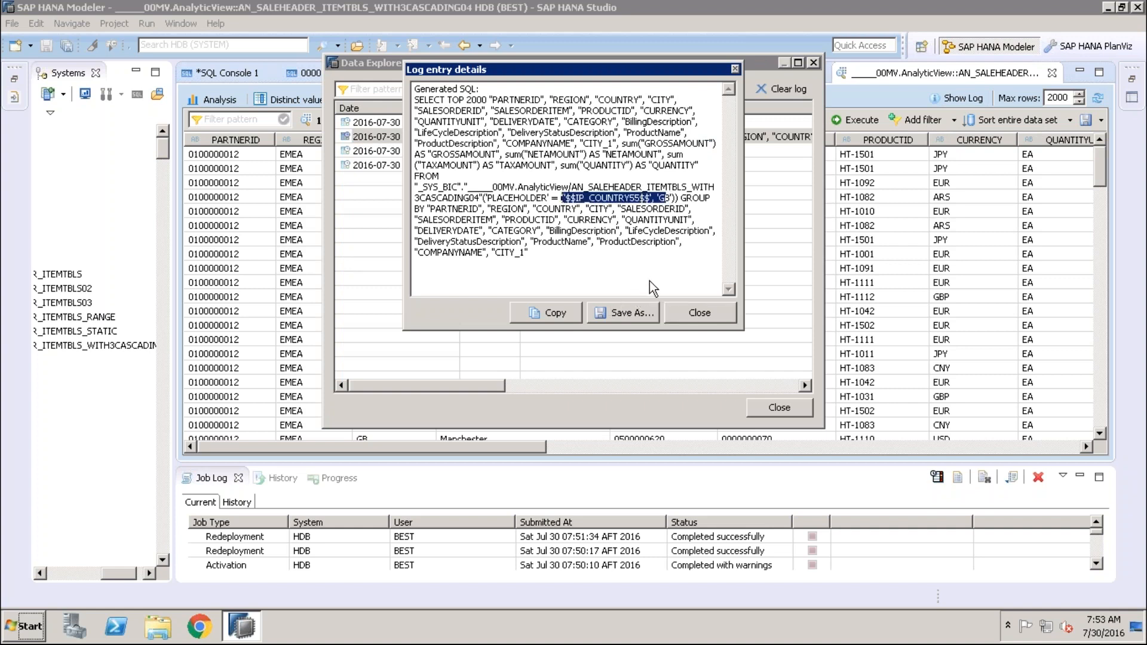
left_click(663, 268)
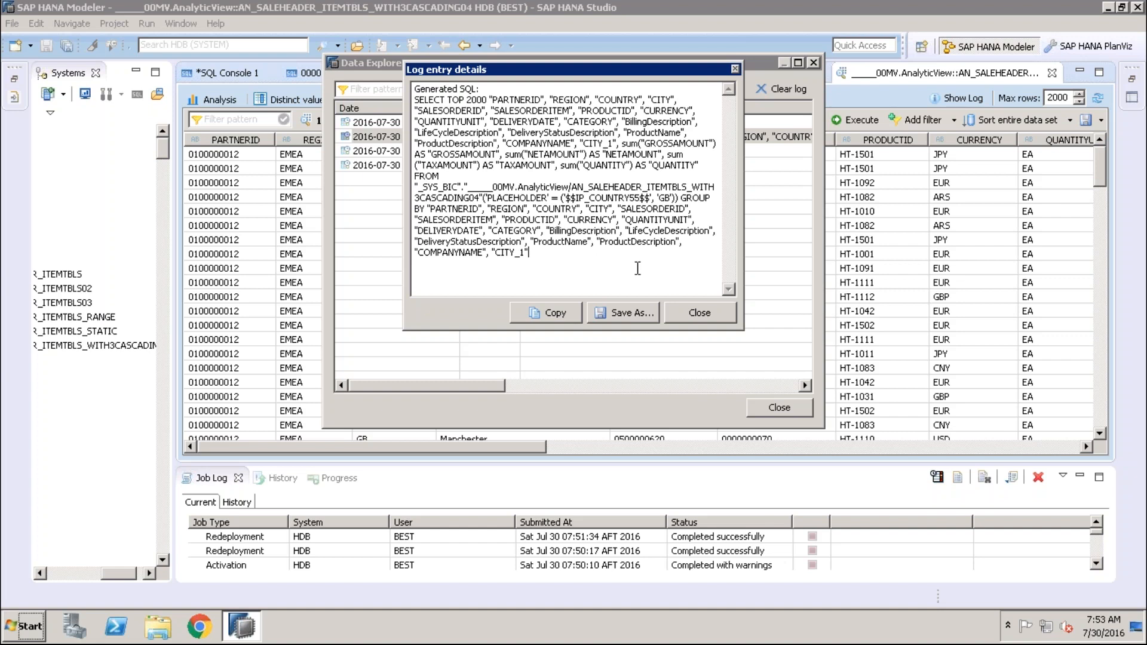
left_click(696, 317)
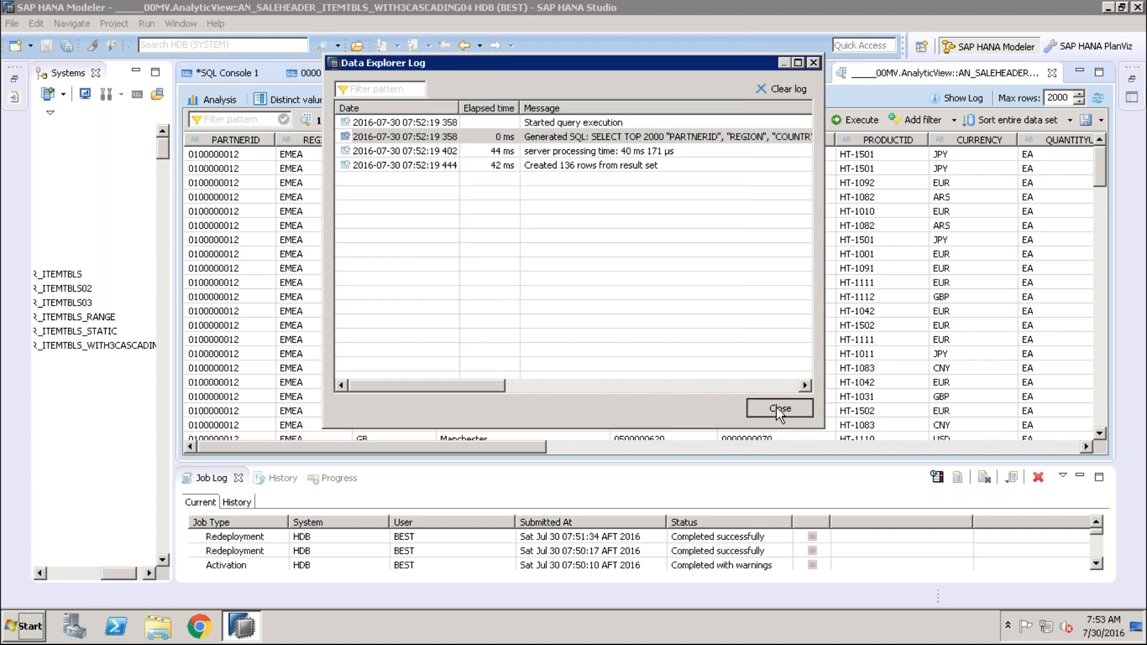
left_click(778, 409)
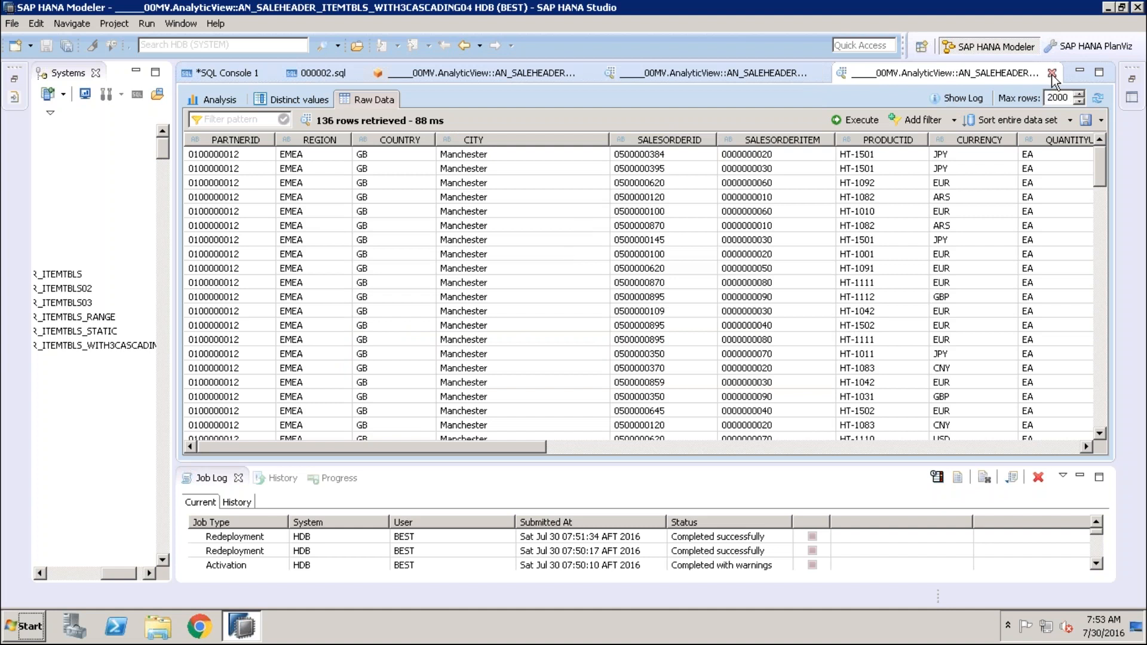
Step: Review the earlier data preview and the analytic view's Addresses filters, and return to the latest preview
left_click(773, 71)
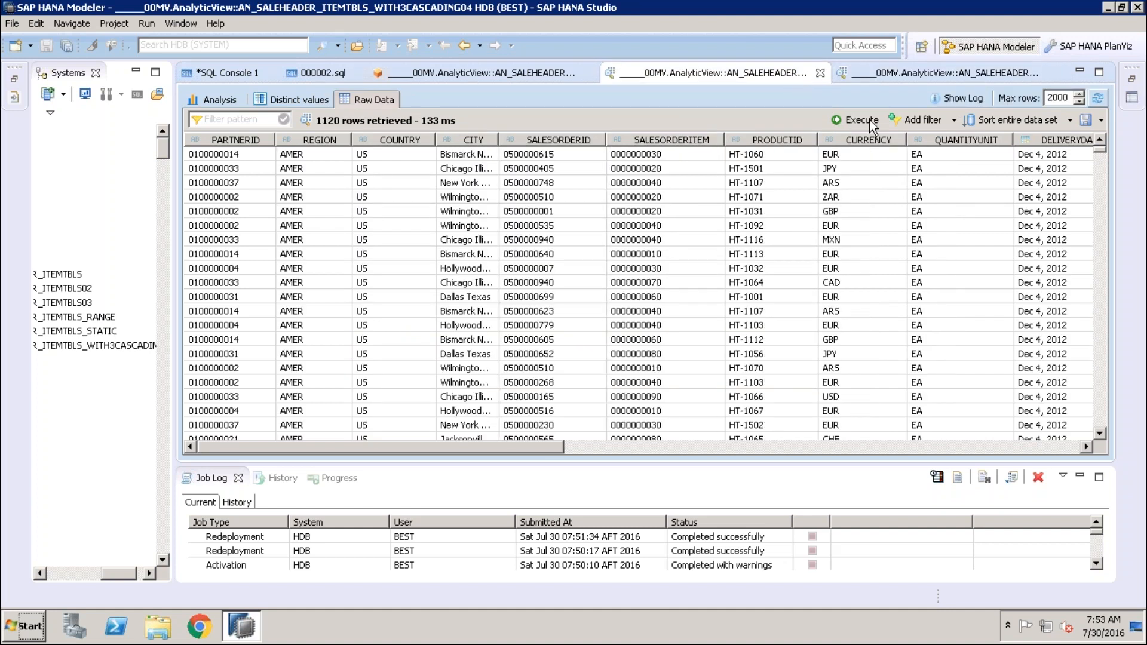
left_click(504, 76)
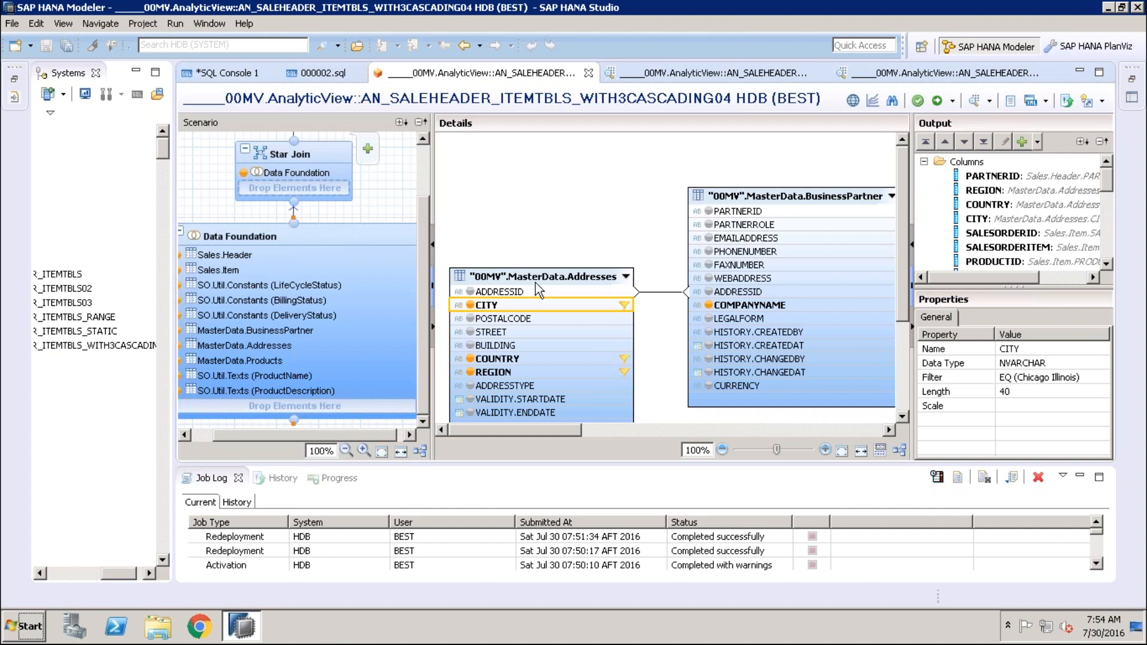
left_click(767, 80)
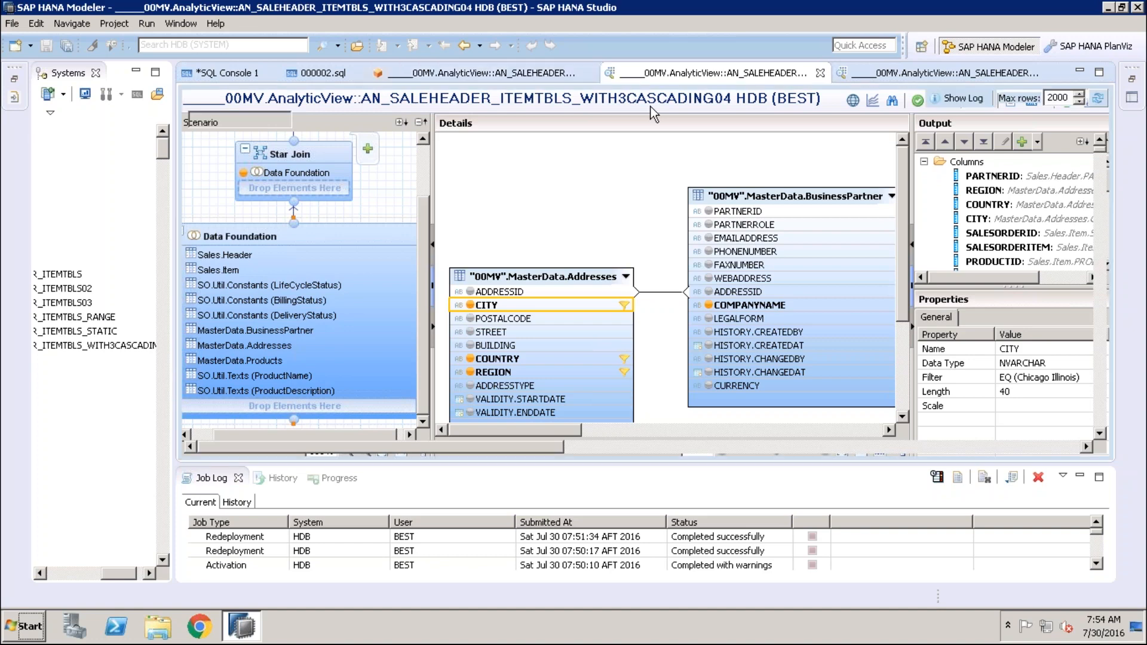
left_click(891, 73)
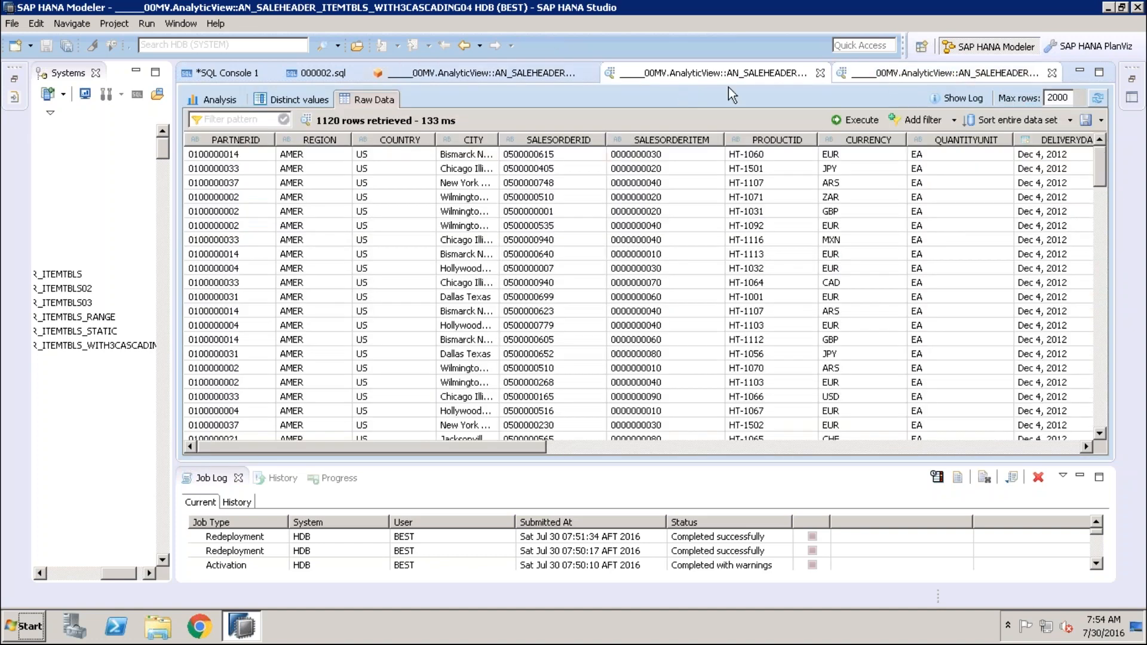
Step: In the preview's analysis view, add REGION, COUNTRY and CITY to the labels axis
left_click(220, 99)
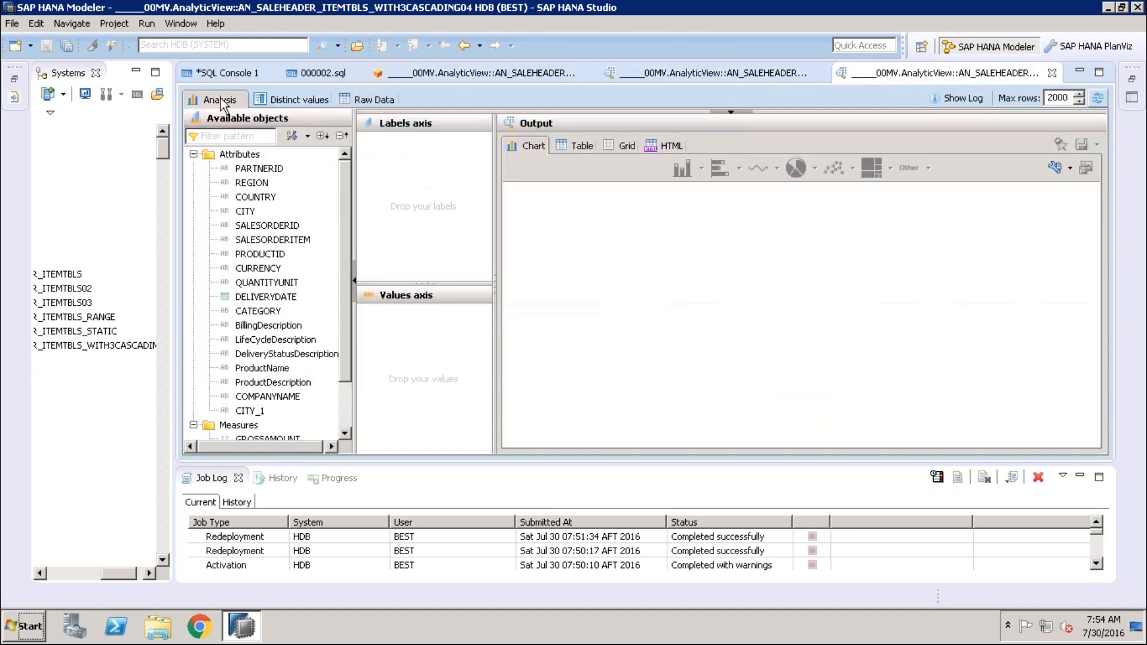
left_click(251, 185)
left_click_drag(251, 189, 456, 148)
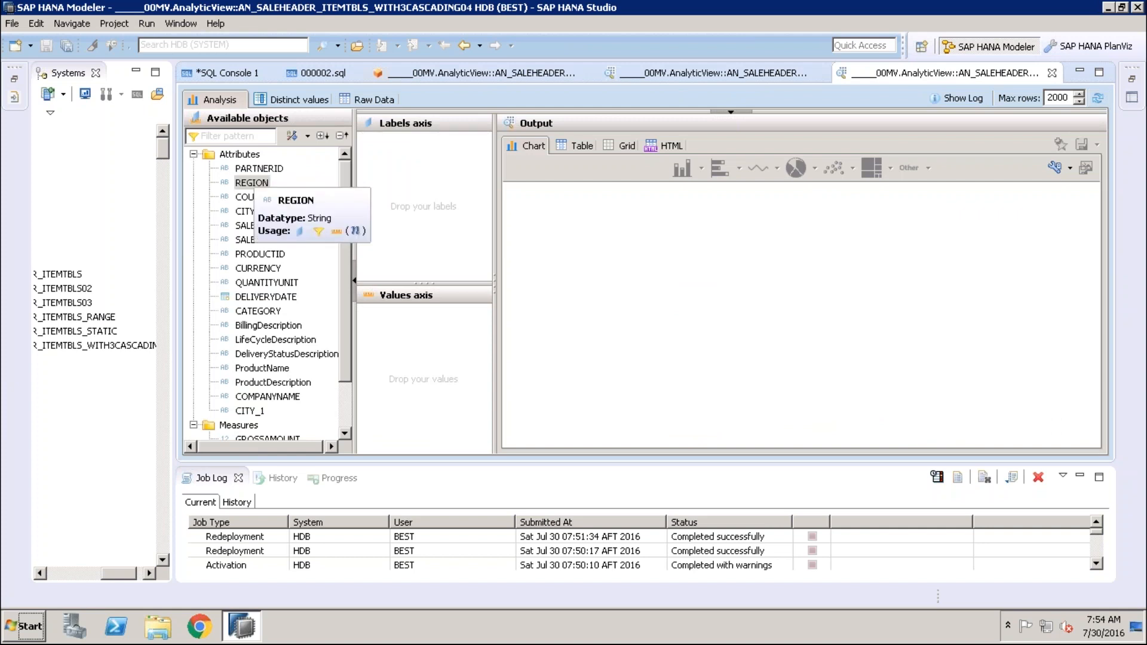
left_click(480, 144)
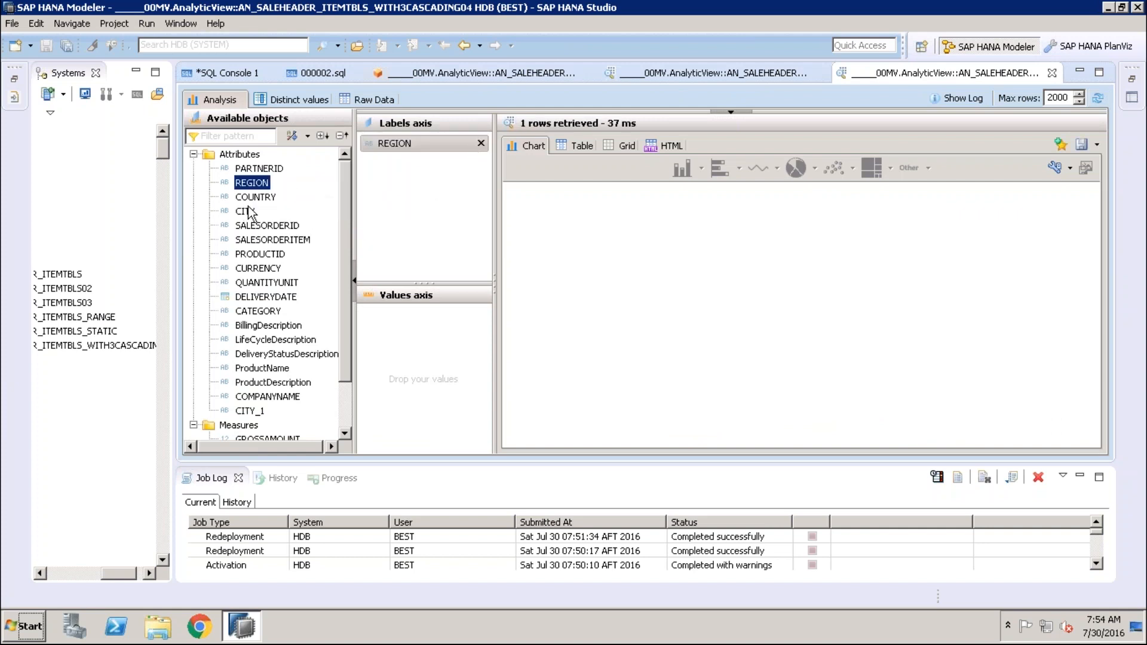
left_click_drag(252, 182, 467, 164)
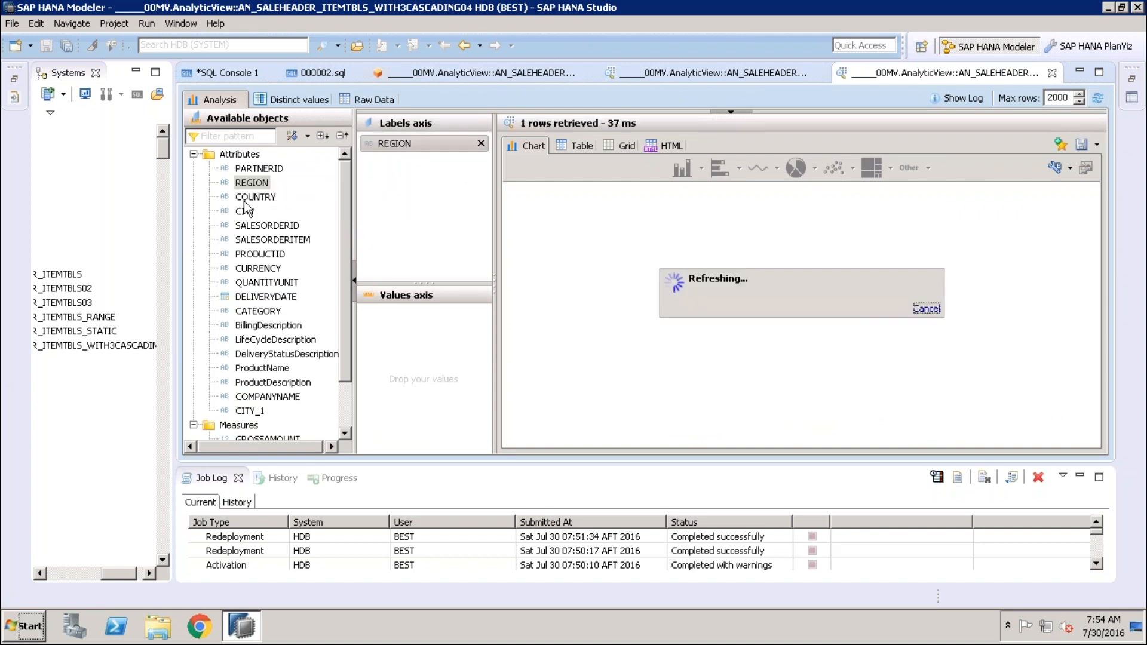
left_click_drag(255, 197, 431, 164)
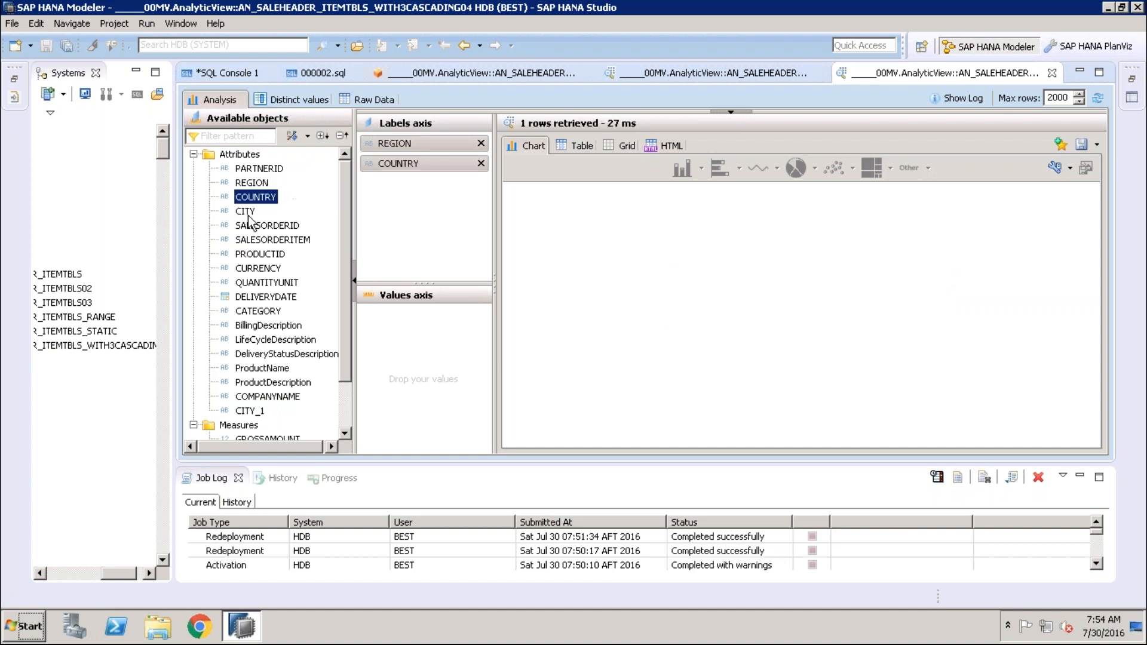
left_click_drag(245, 211, 422, 215)
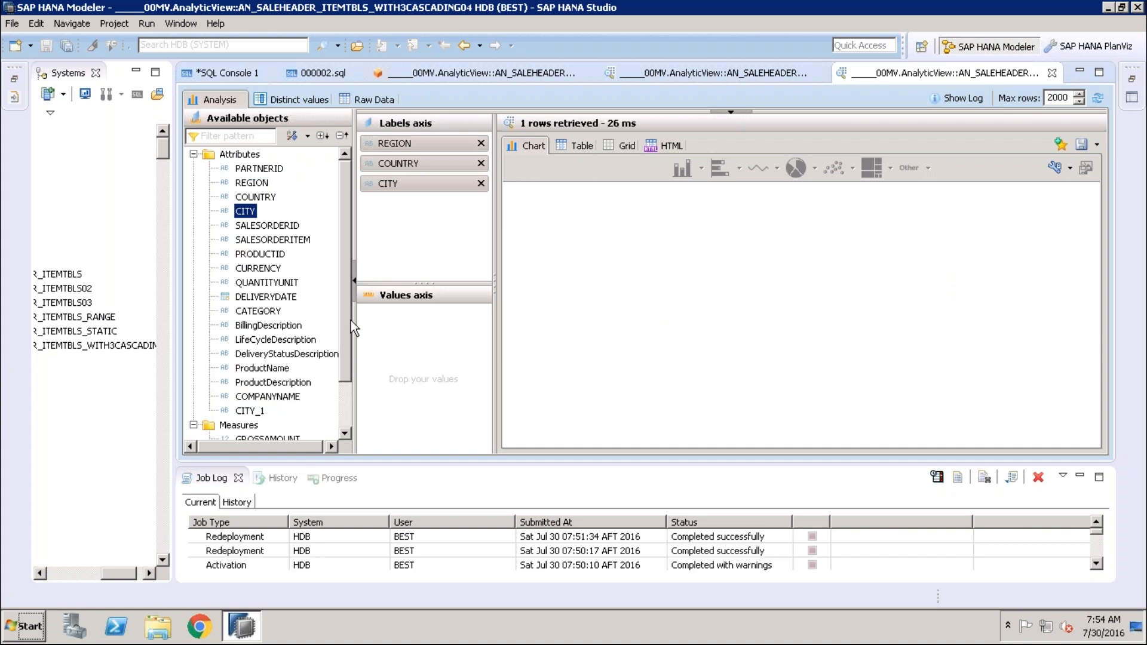
Step: Add the GROSSAMOUNT measure to the values axis to chart it by region, country and city
scroll(349, 350, "down", 3)
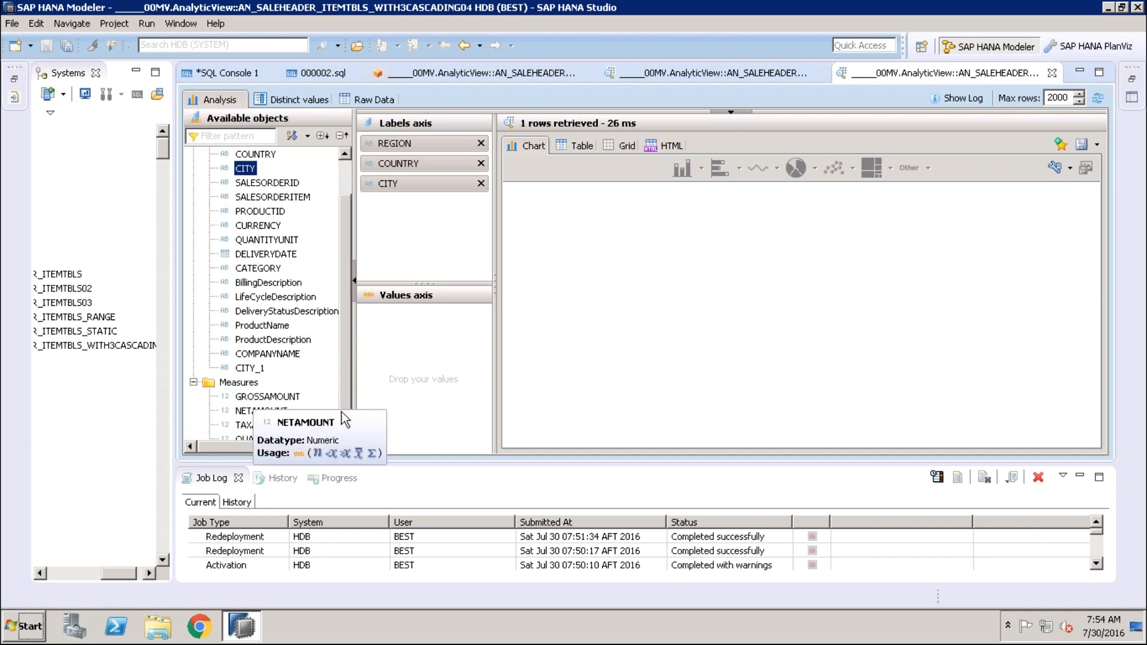
scroll(349, 402, "down", 1)
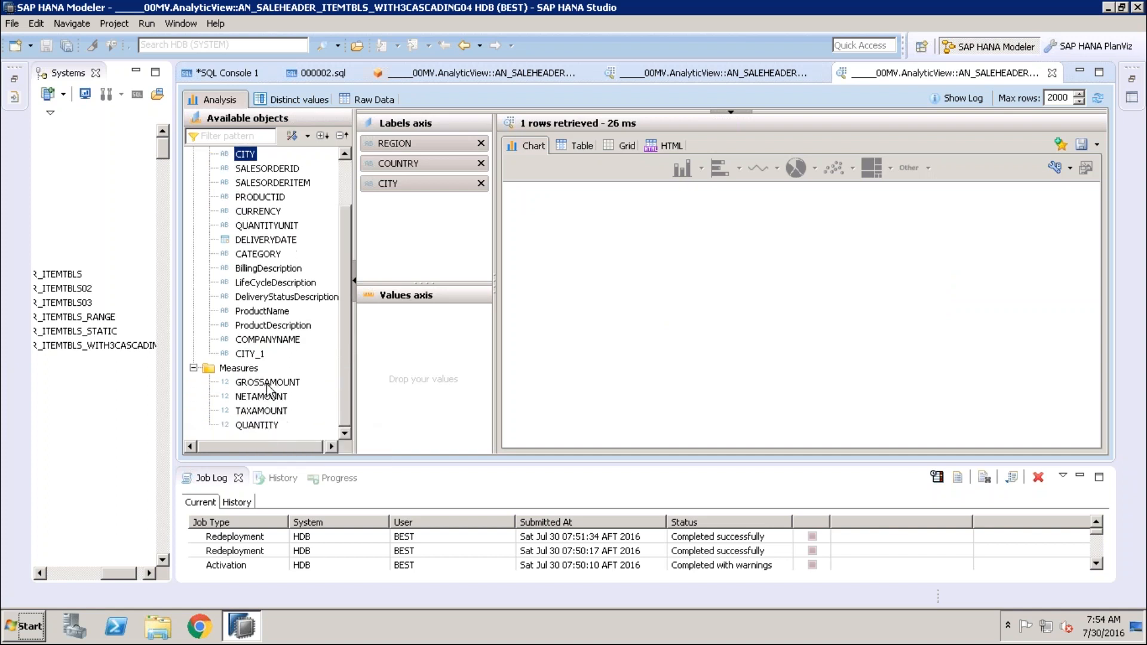
left_click_drag(268, 382, 418, 360)
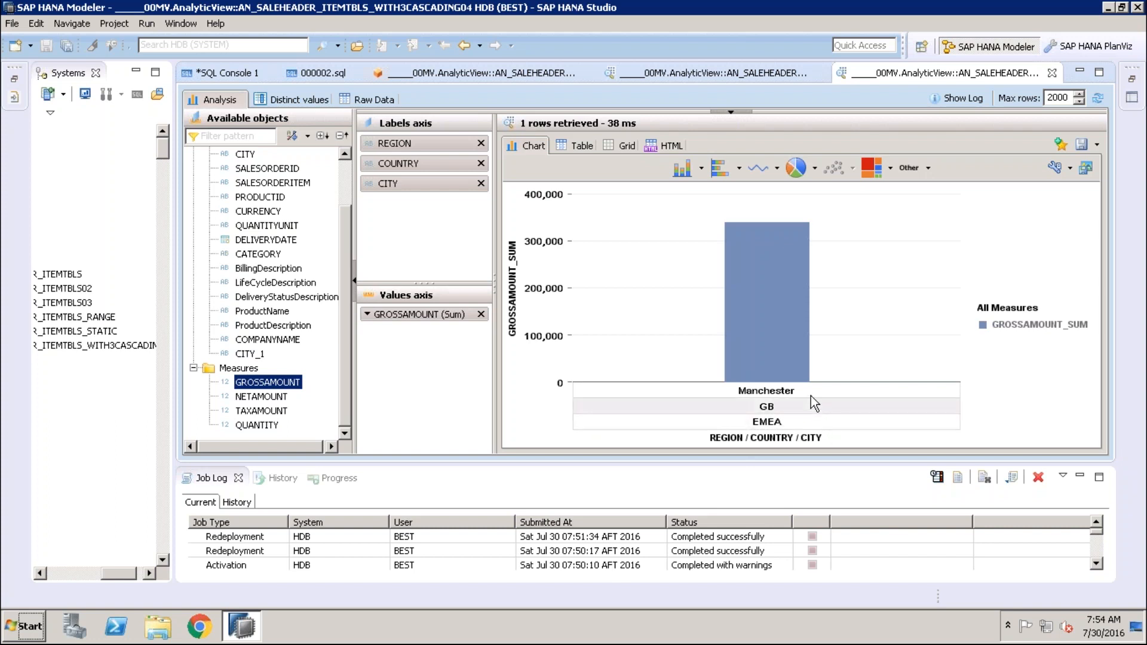
mouse_move(812, 392)
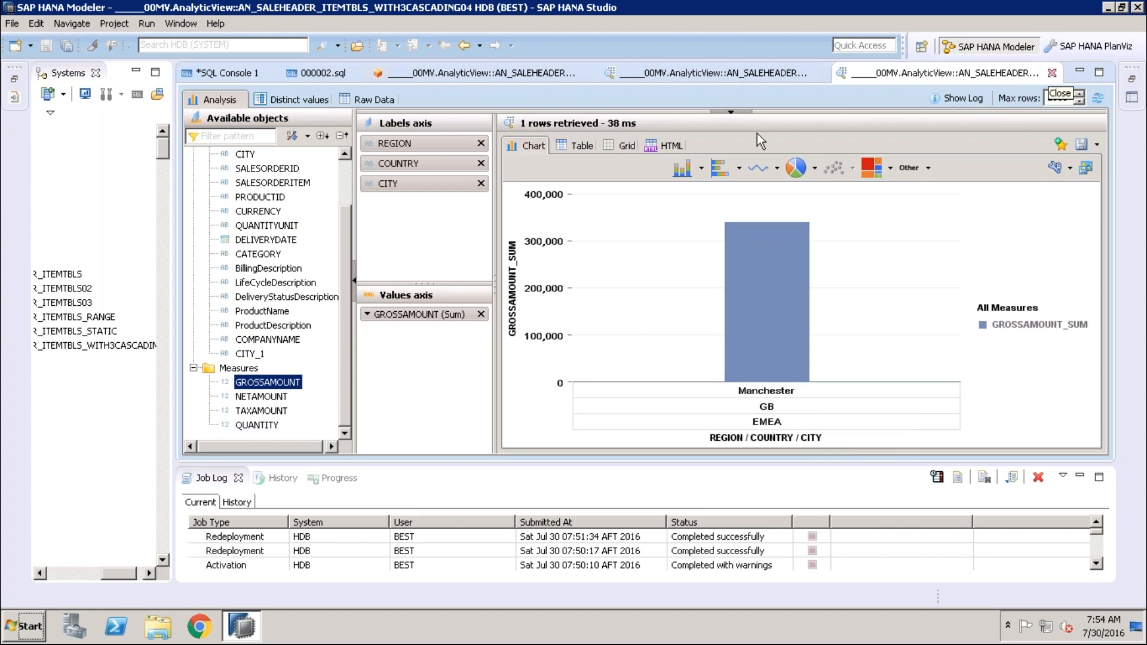
Step: Refresh the data preview and set its input parameters IP_REGION to EMEA and IP_COUNTRY55 to GB
left_click(1097, 96)
left_click(584, 221)
left_click(593, 220)
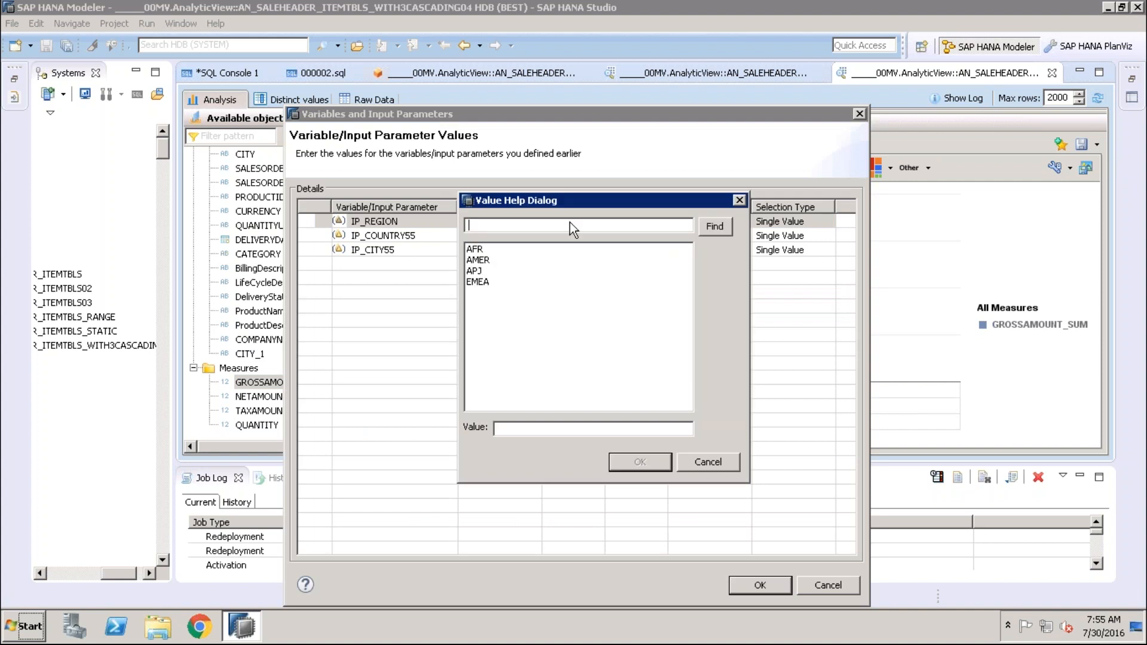
left_click(477, 281)
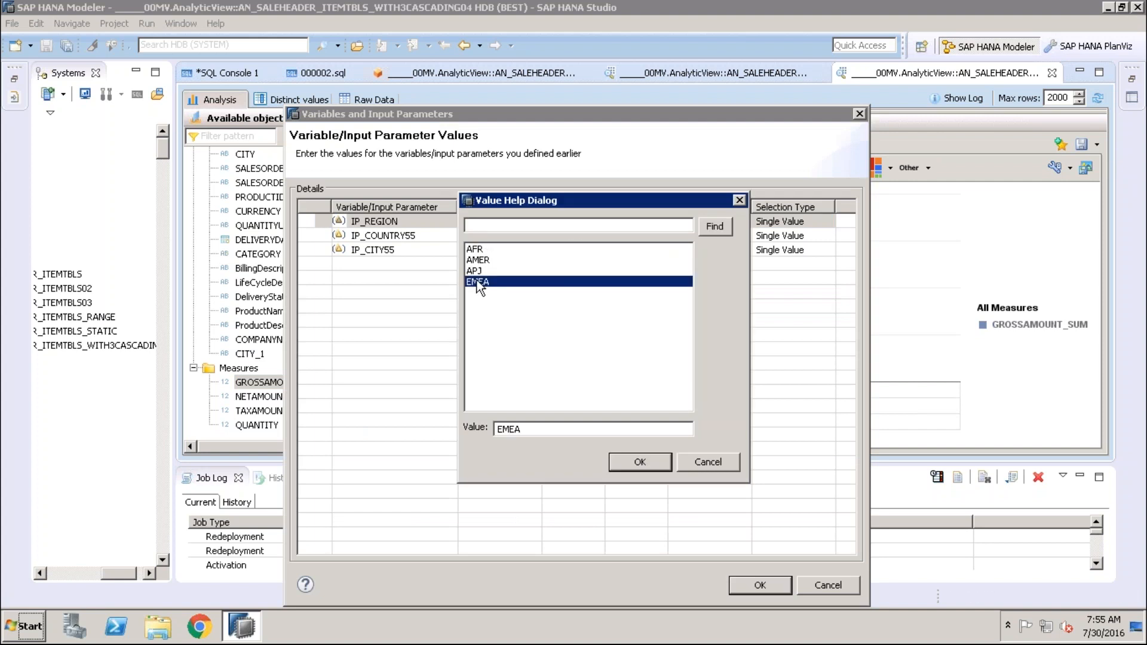
double_click(476, 281)
left_click(556, 233)
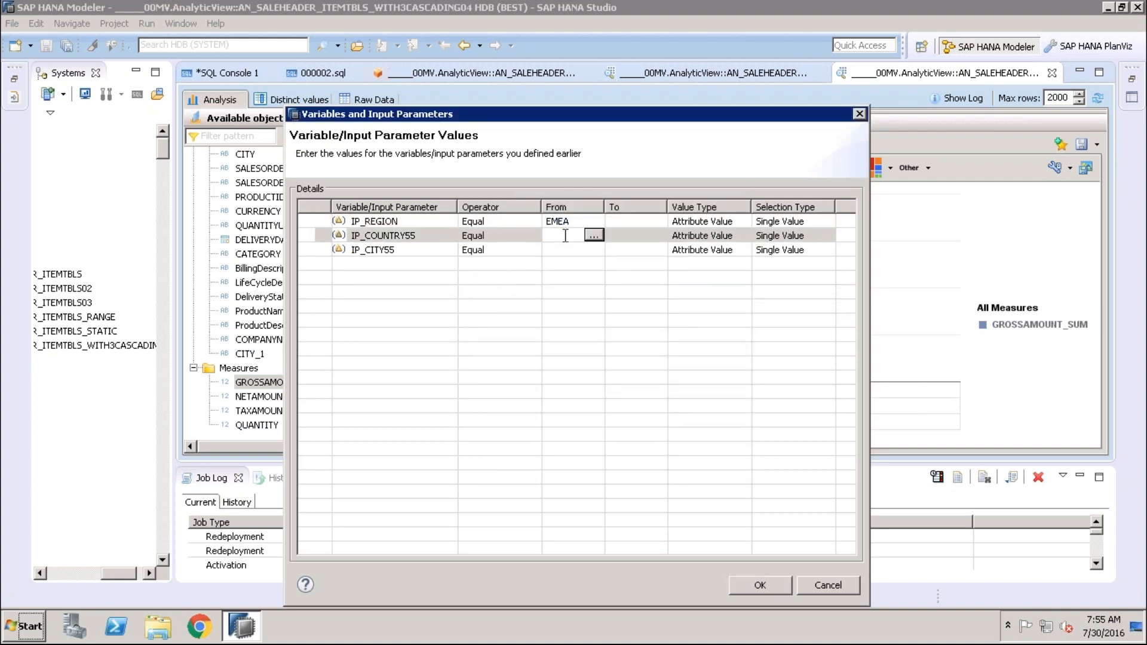
left_click(593, 235)
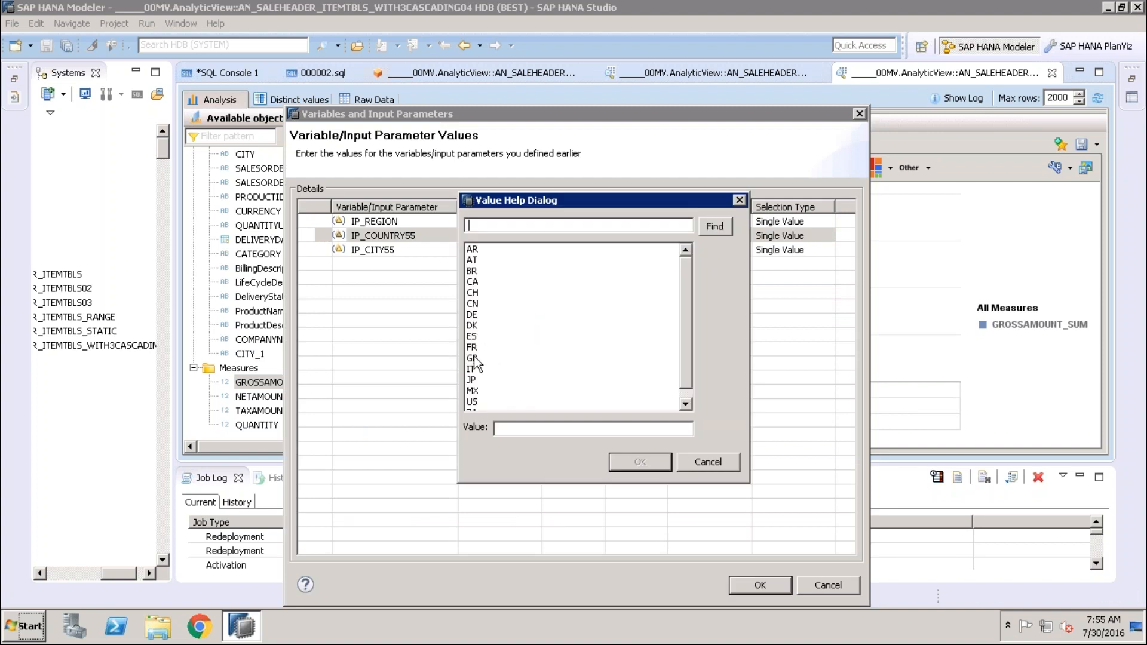
double_click(473, 358)
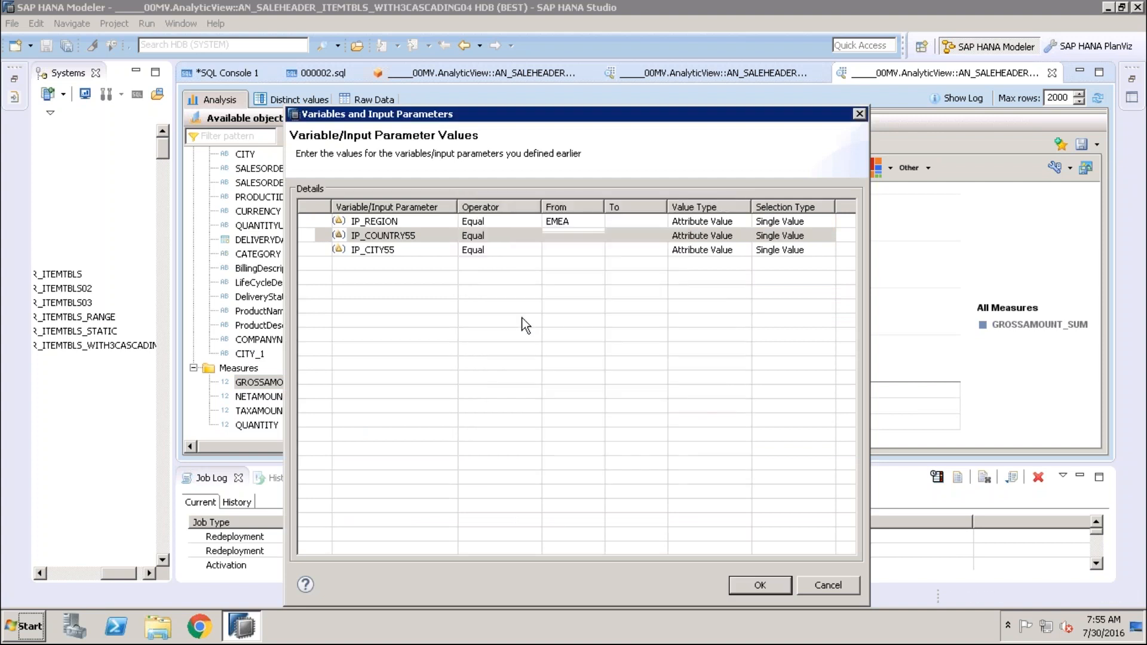
Step: Set the IP_CITY55 input parameter to Paris and run the preview with the entered values
left_click(582, 250)
left_click(594, 249)
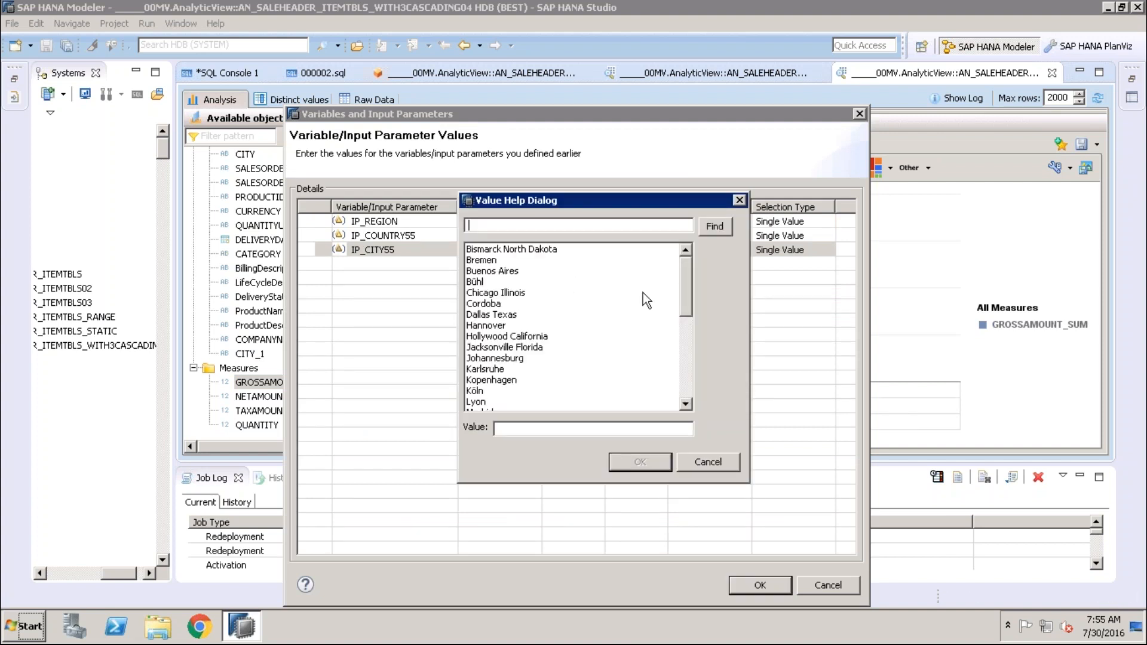
left_click_drag(685, 298, 691, 371)
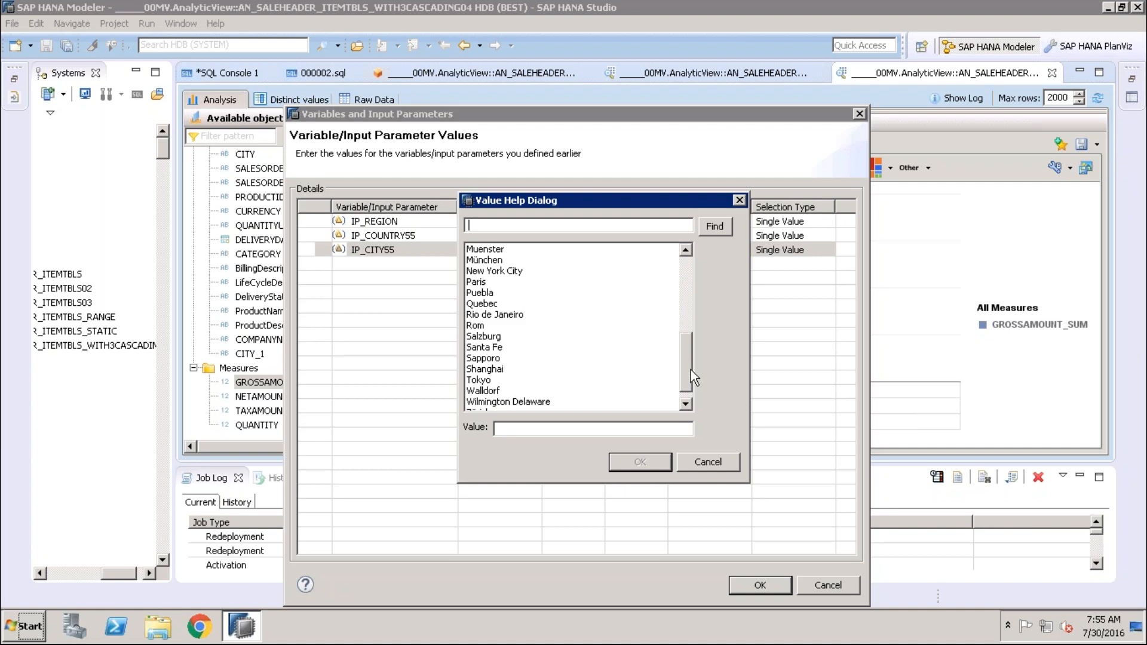
left_click(481, 273)
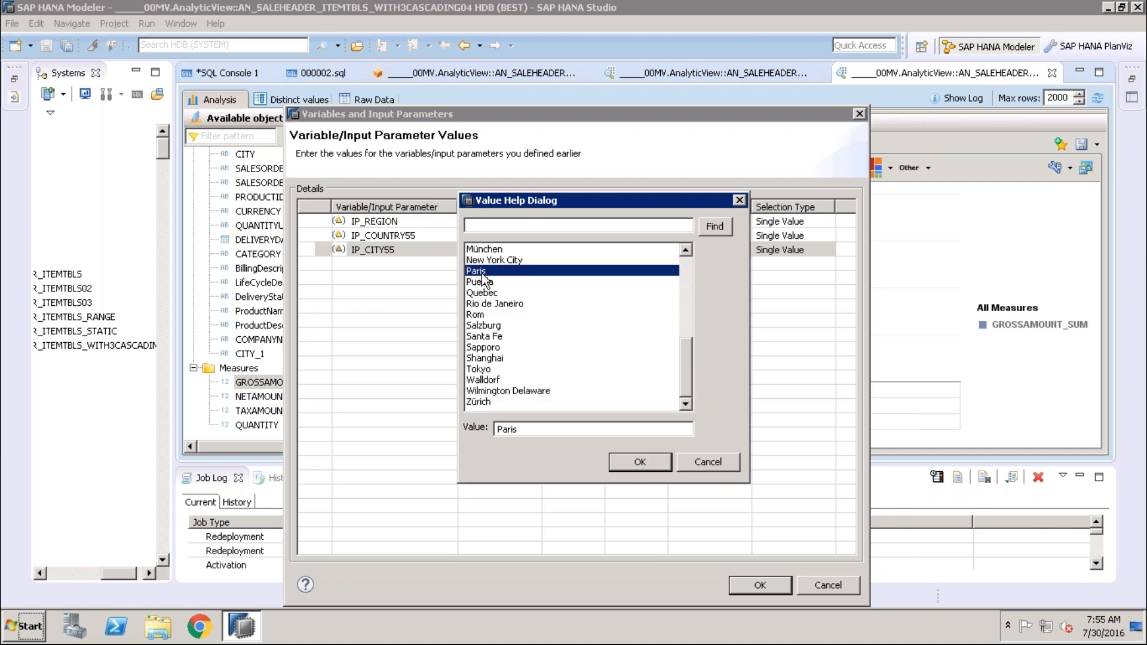
double_click(481, 274)
left_click(770, 586)
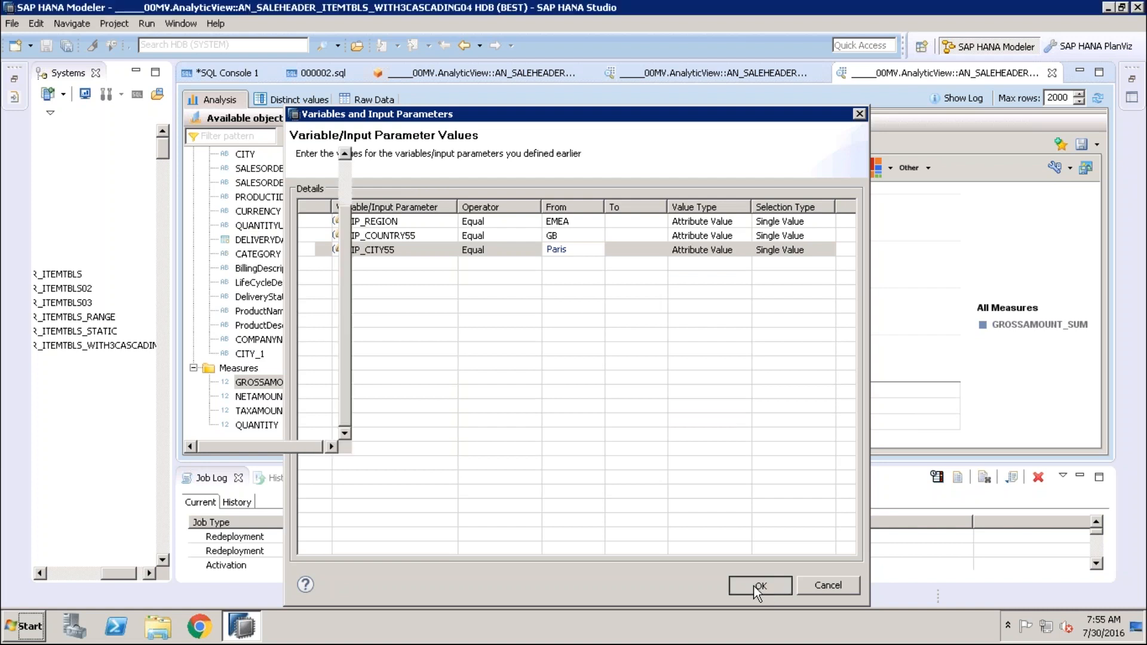
Step: Switch the preview to its raw data and set the IP_REGION input parameter to EMEA
left_click(367, 99)
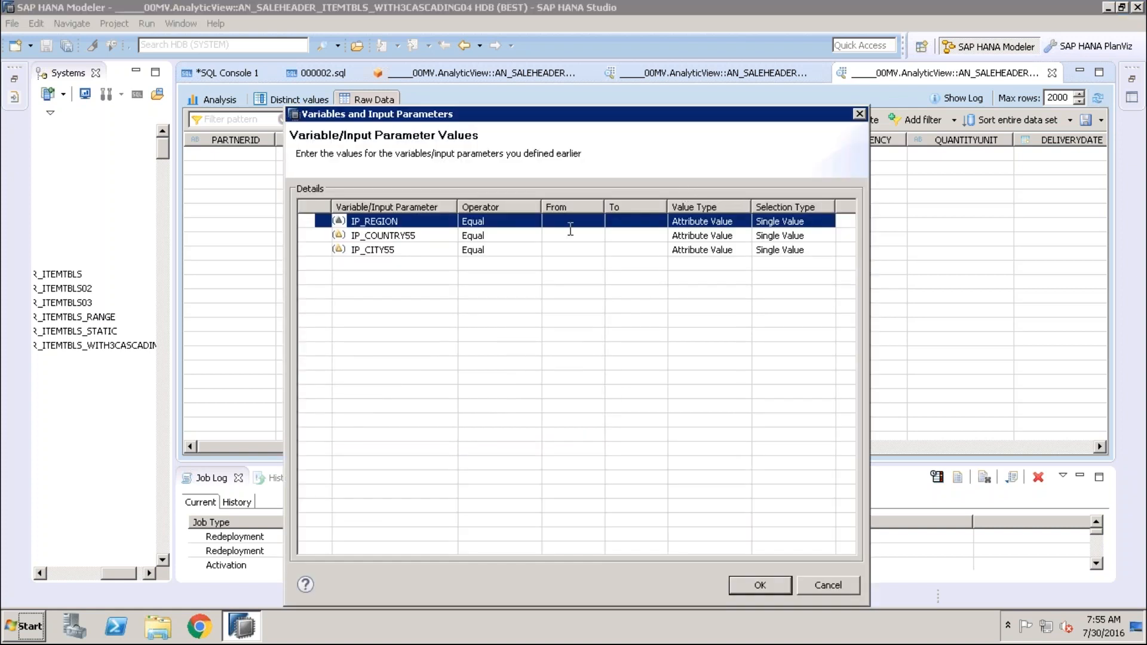
left_click(571, 223)
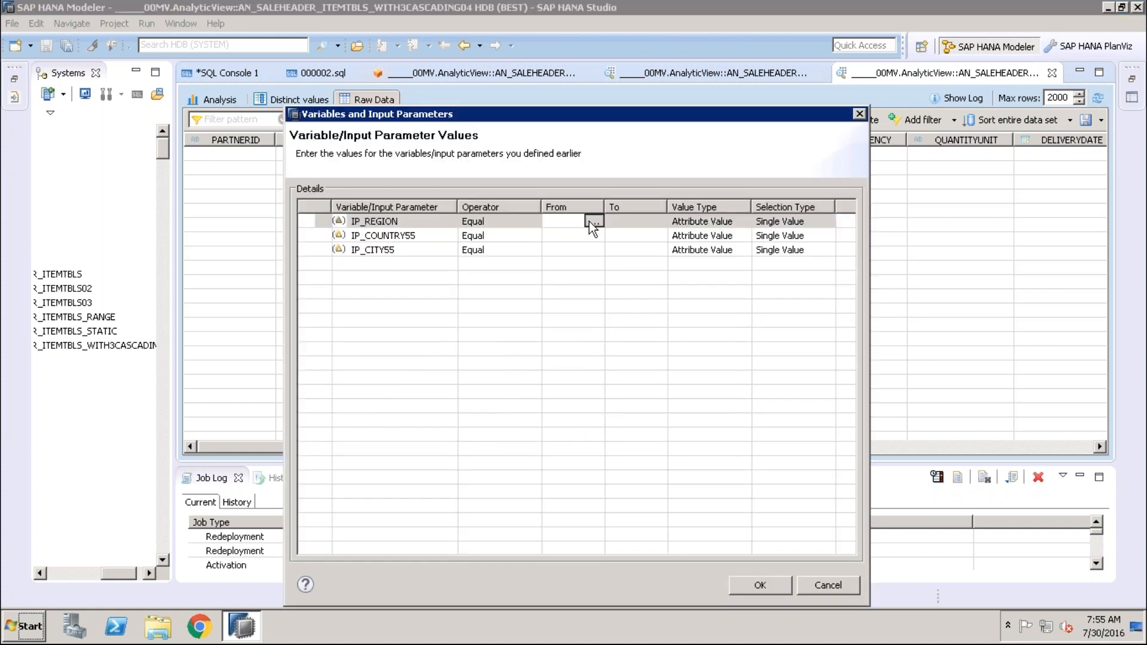
left_click(594, 222)
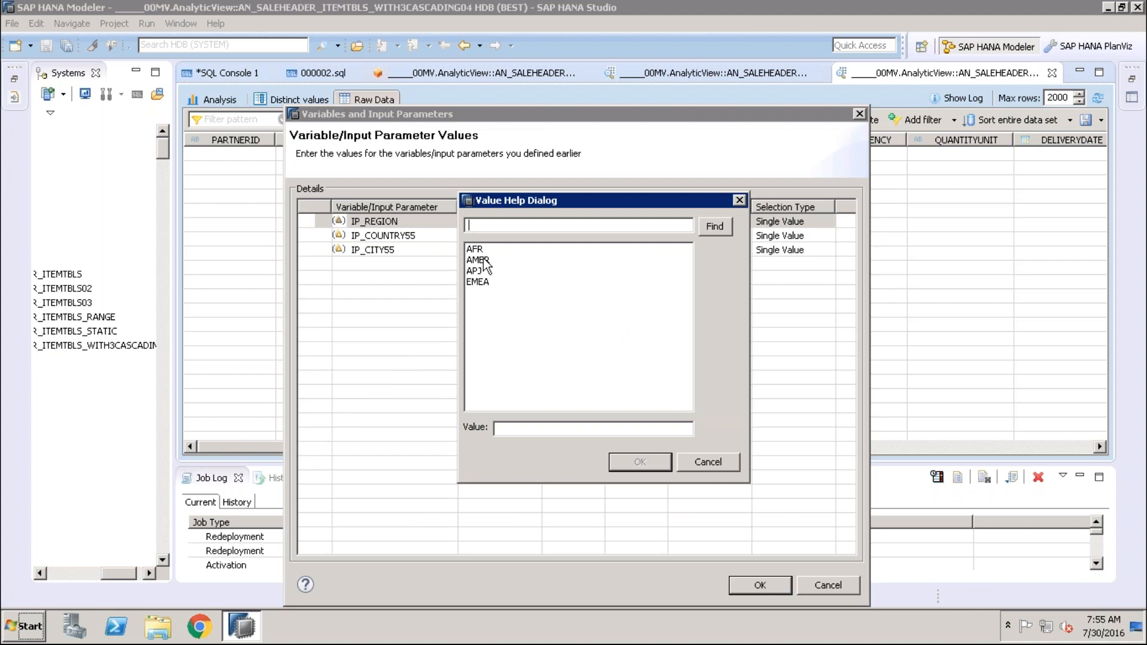
double_click(472, 282)
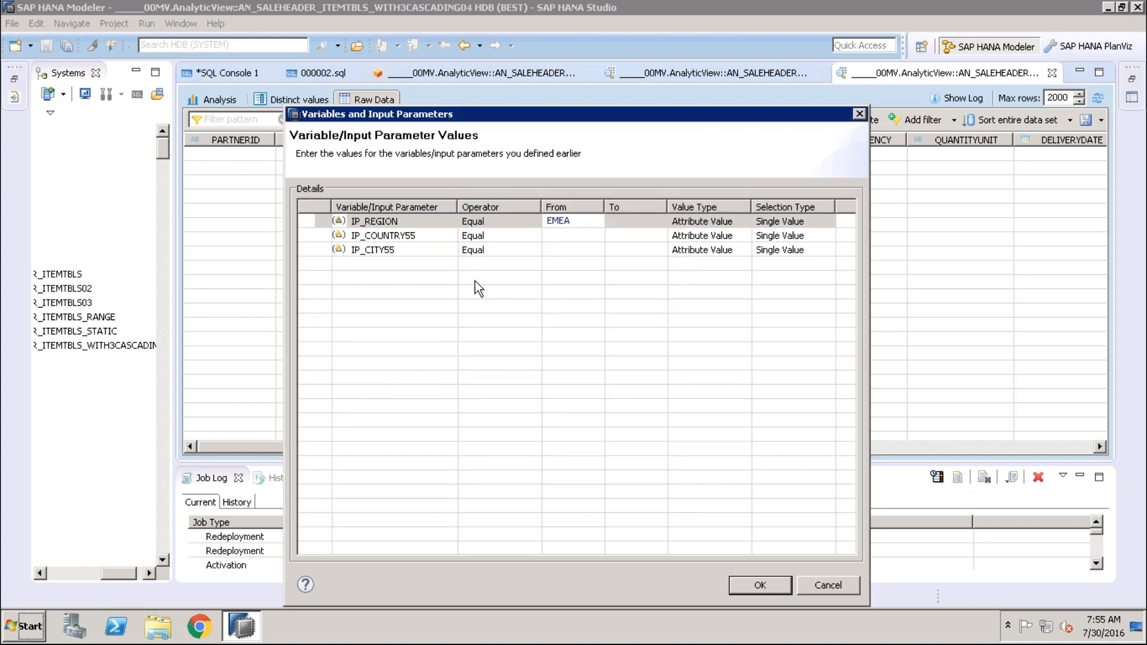
Step: Choose FR from the value help for the IP_COUNTRY55 input parameter
left_click(562, 237)
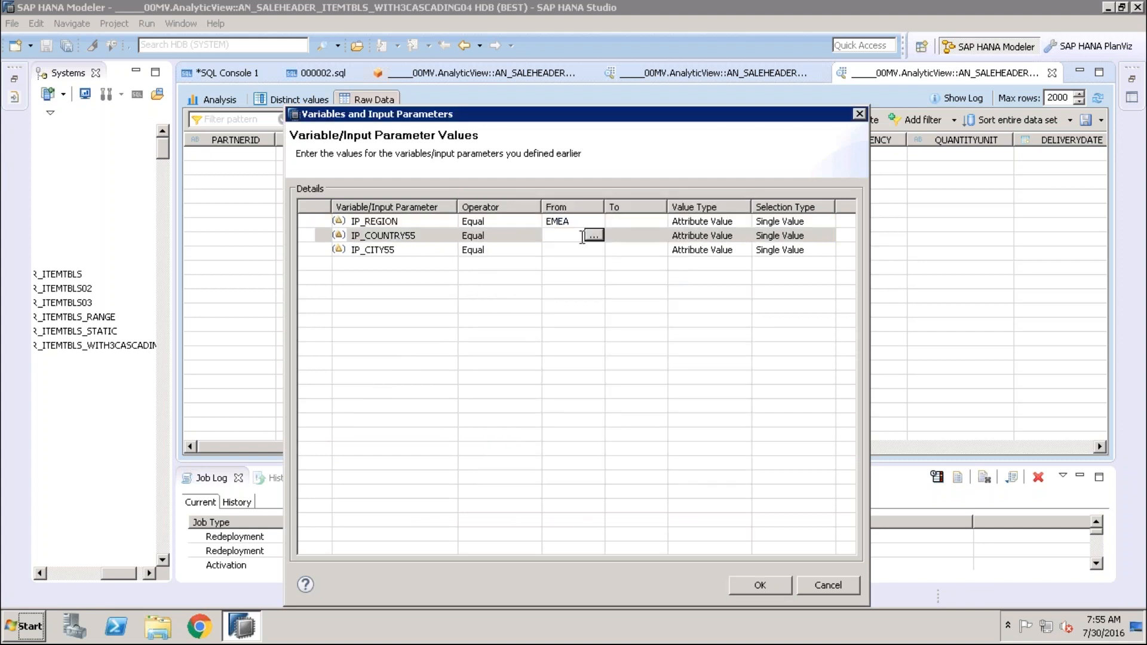
left_click(600, 236)
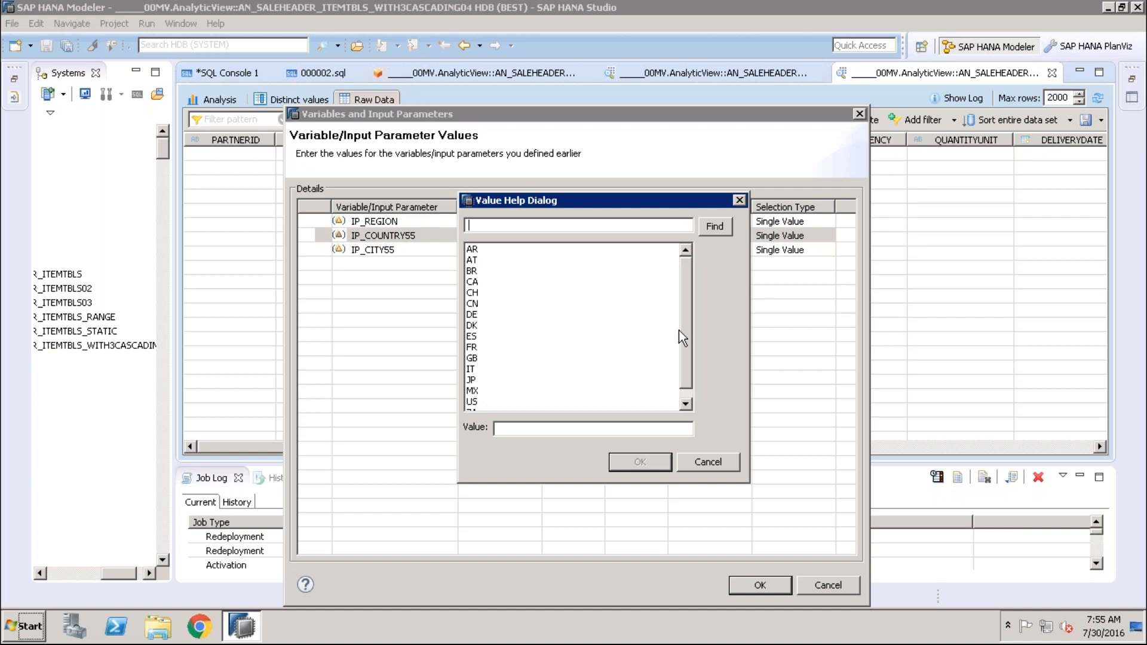
scroll(687, 376, "down", 1)
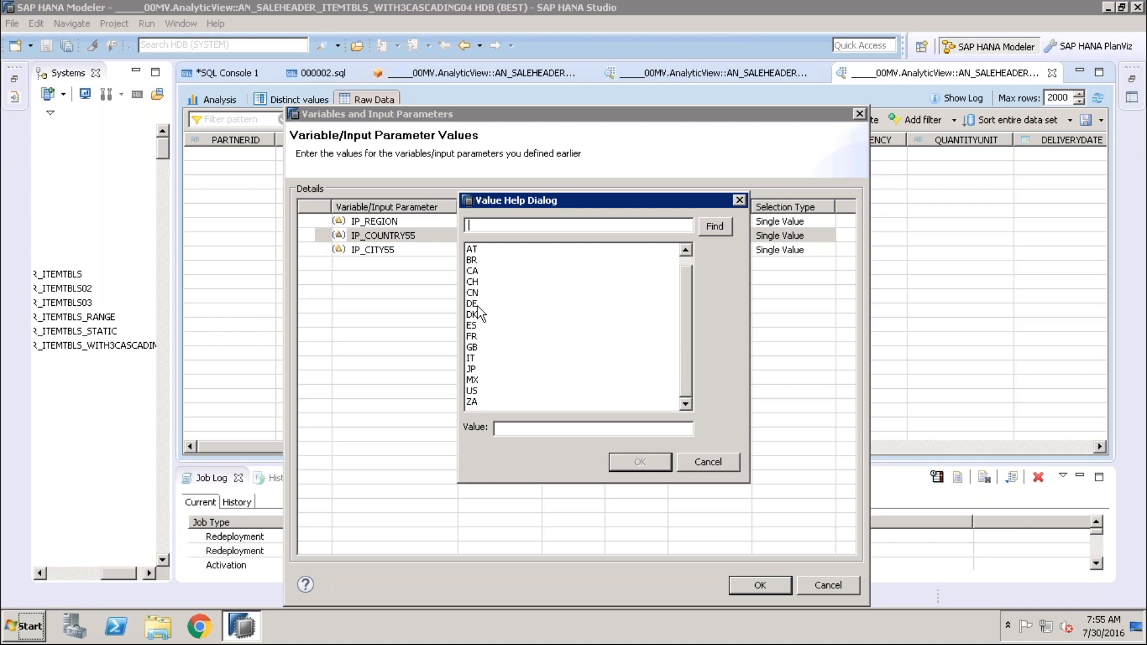
left_click(470, 337)
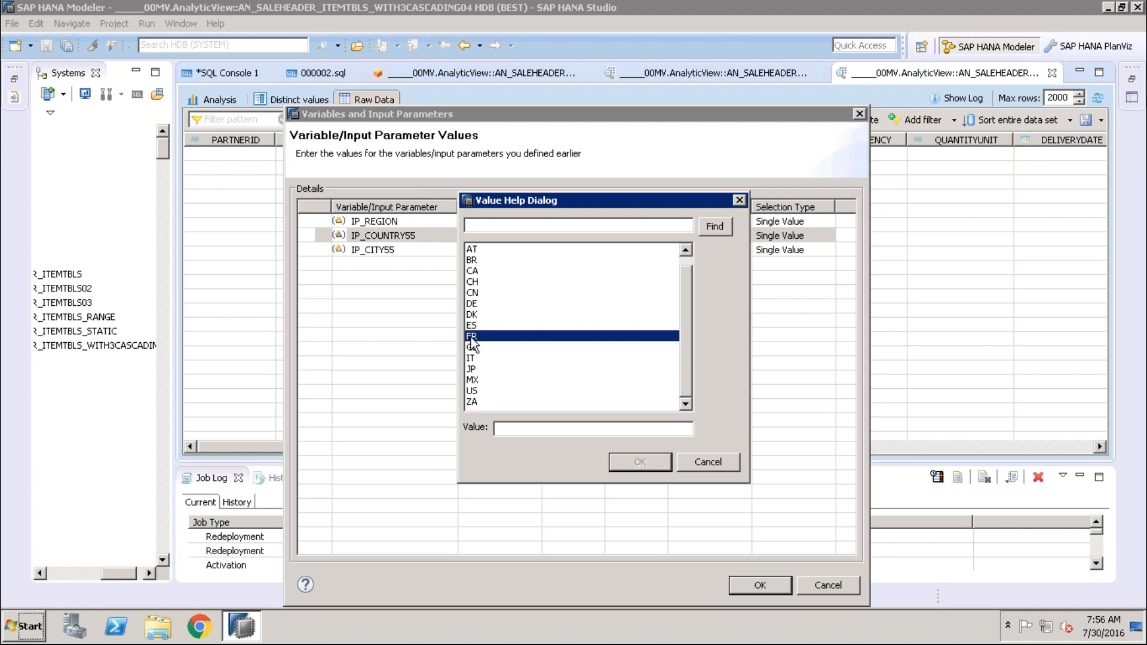
left_click_drag(564, 194, 586, 279)
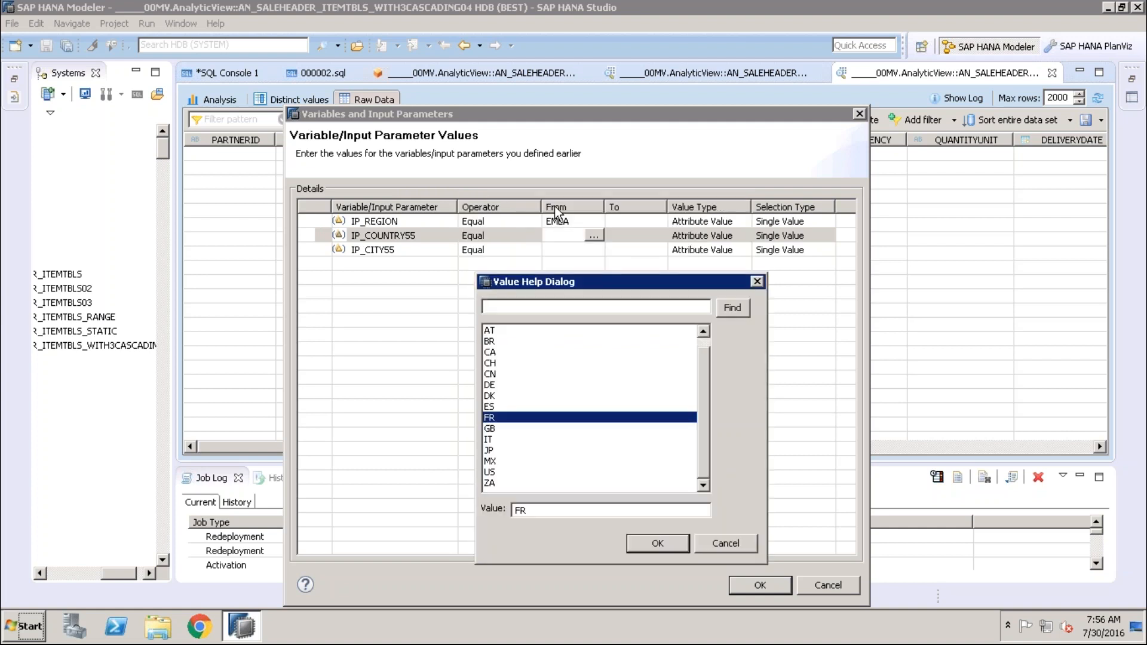
double_click(491, 418)
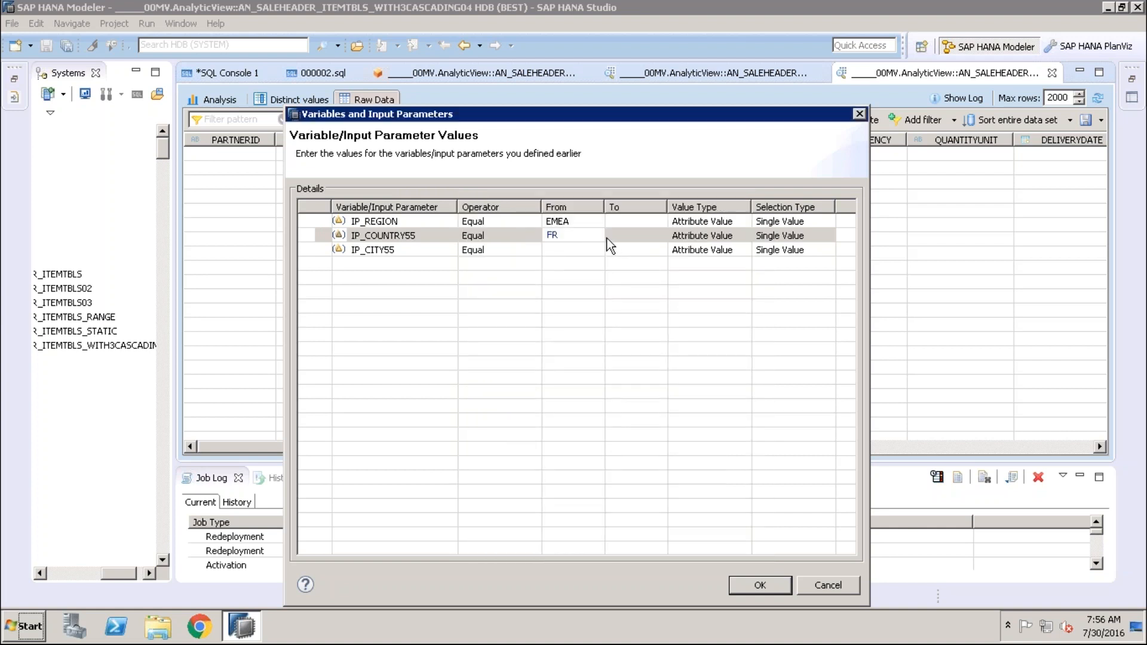
Step: Set IP_CITY55 to Paris, run the raw data preview and check the Lyon rows in the result
left_click(590, 249)
left_click(593, 249)
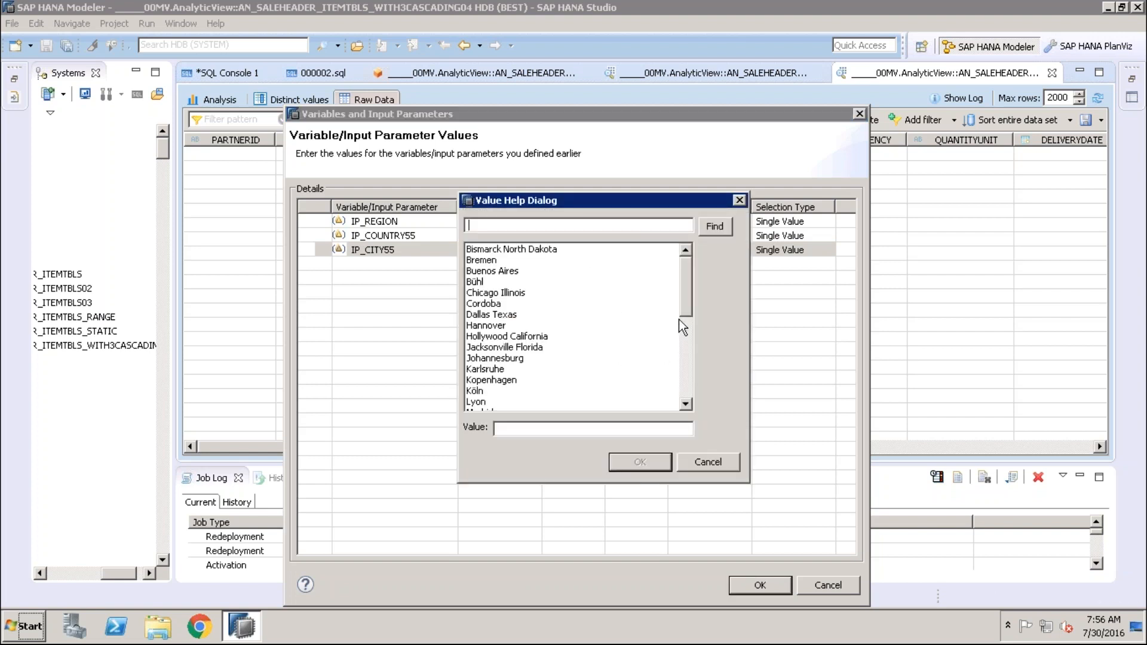
left_click_drag(689, 302, 687, 338)
scroll(487, 398, "down", 2)
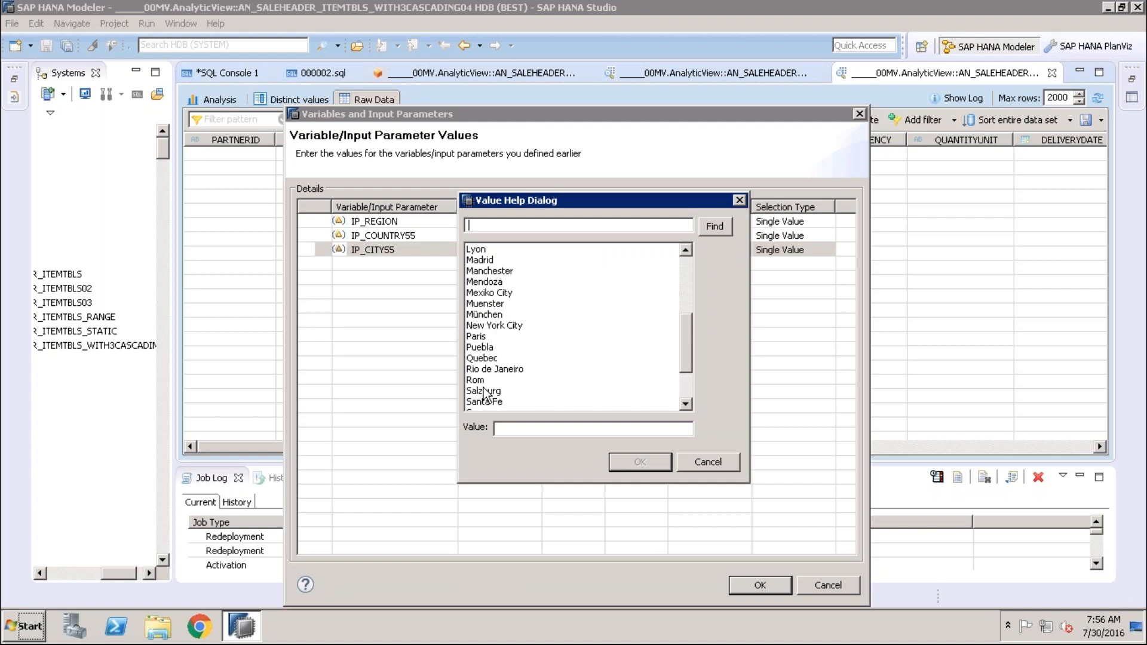
double_click(476, 336)
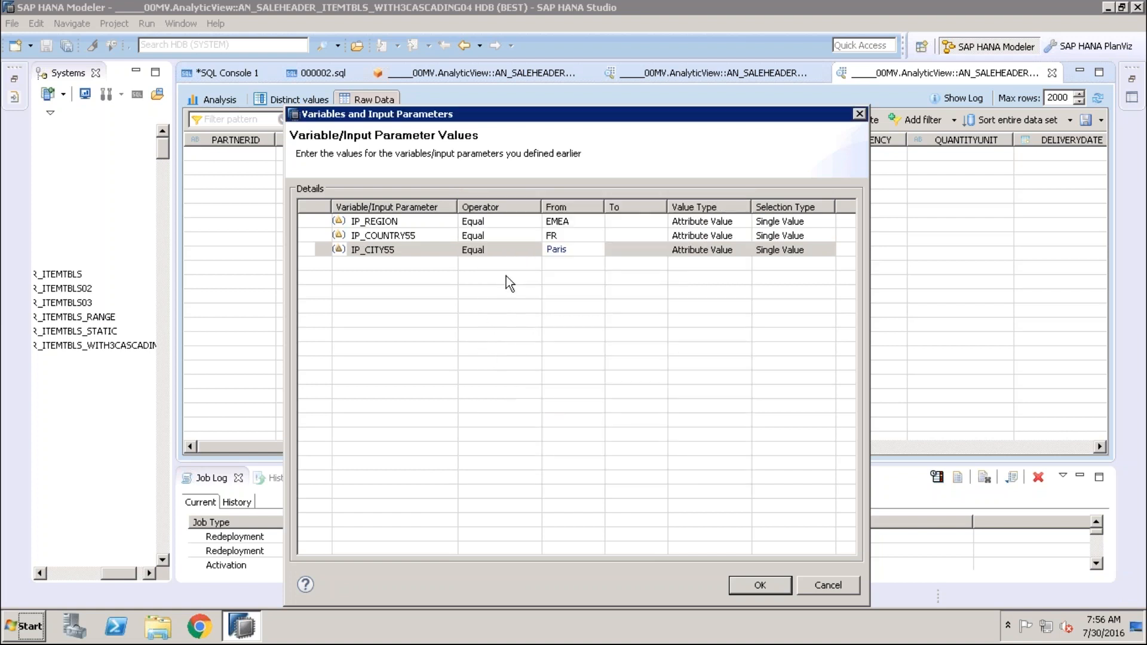
left_click(751, 575)
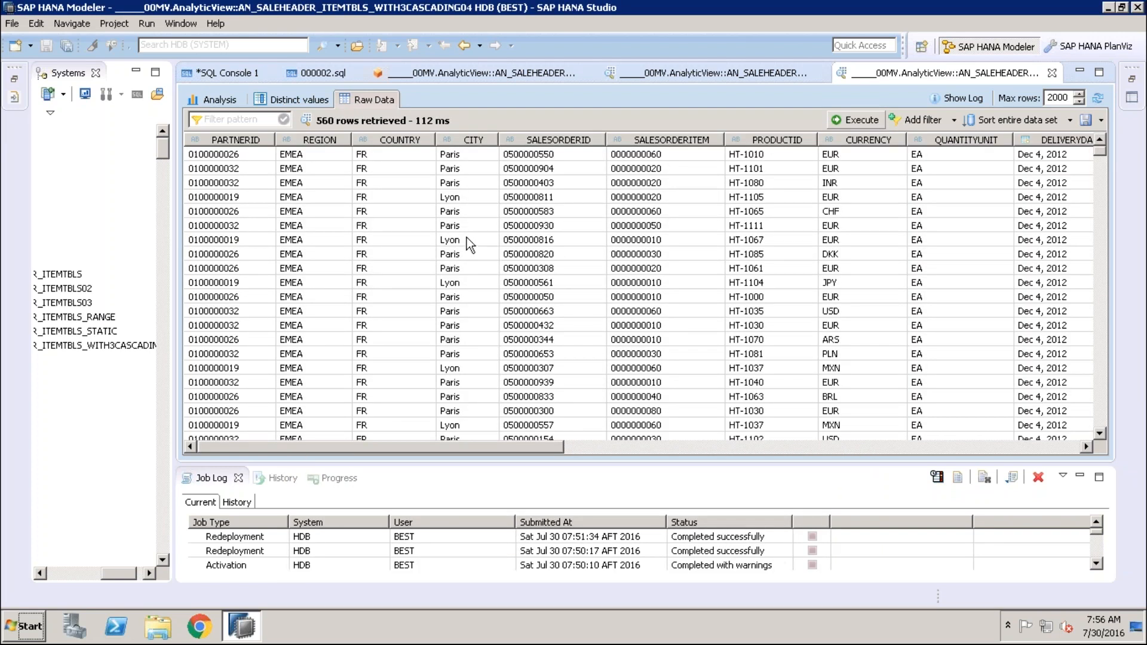
left_click(466, 240)
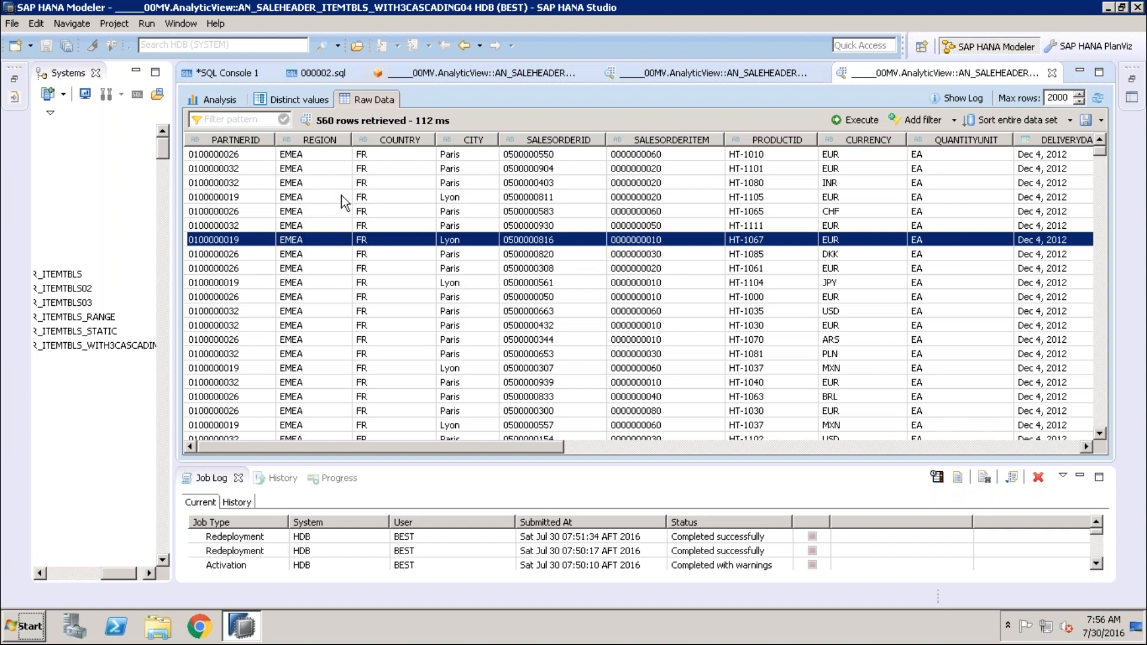
left_click(459, 198)
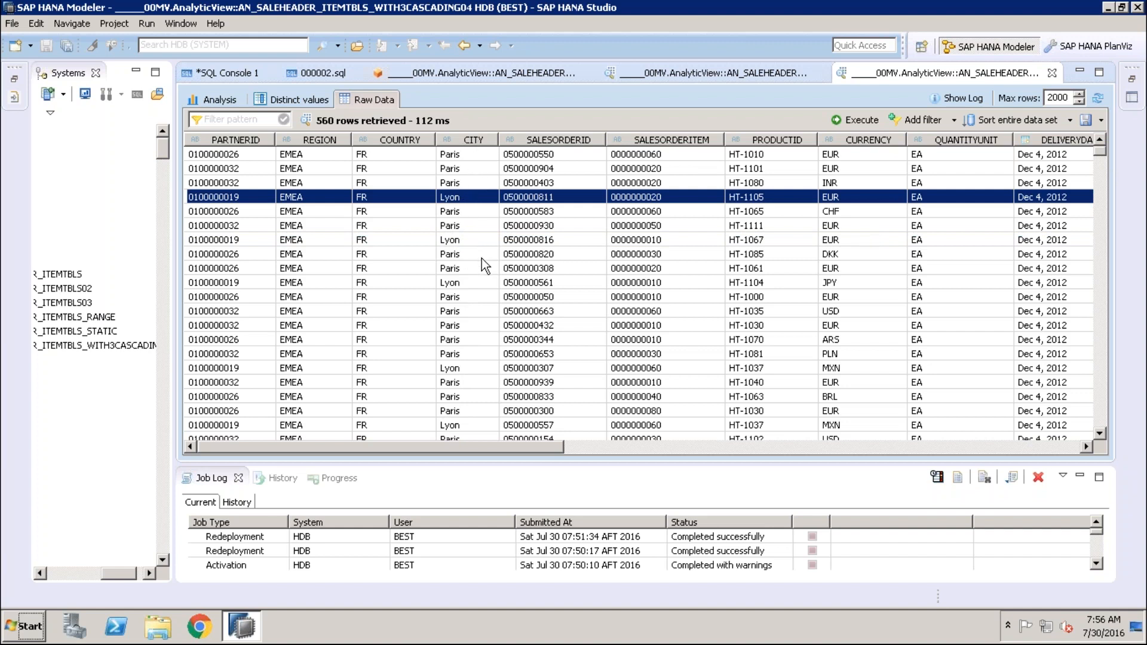
Step: Refresh the raw data with only IP_CITY55 set to Lyon, leaving the region and country parameters empty
left_click(1099, 99)
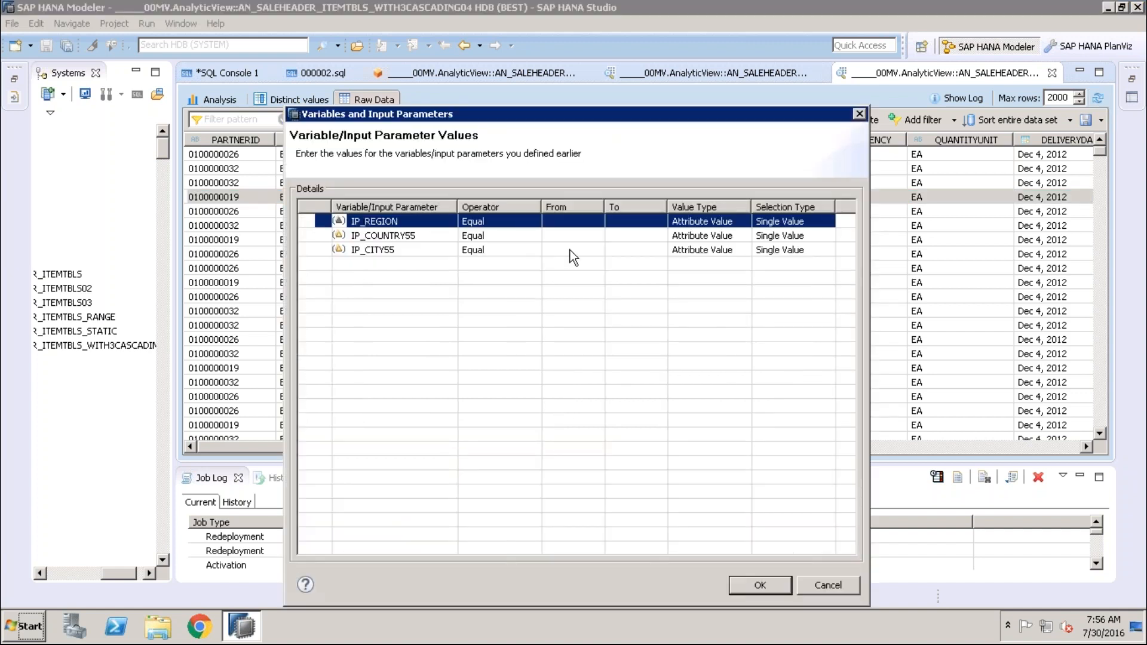
left_click(589, 250)
left_click(594, 249)
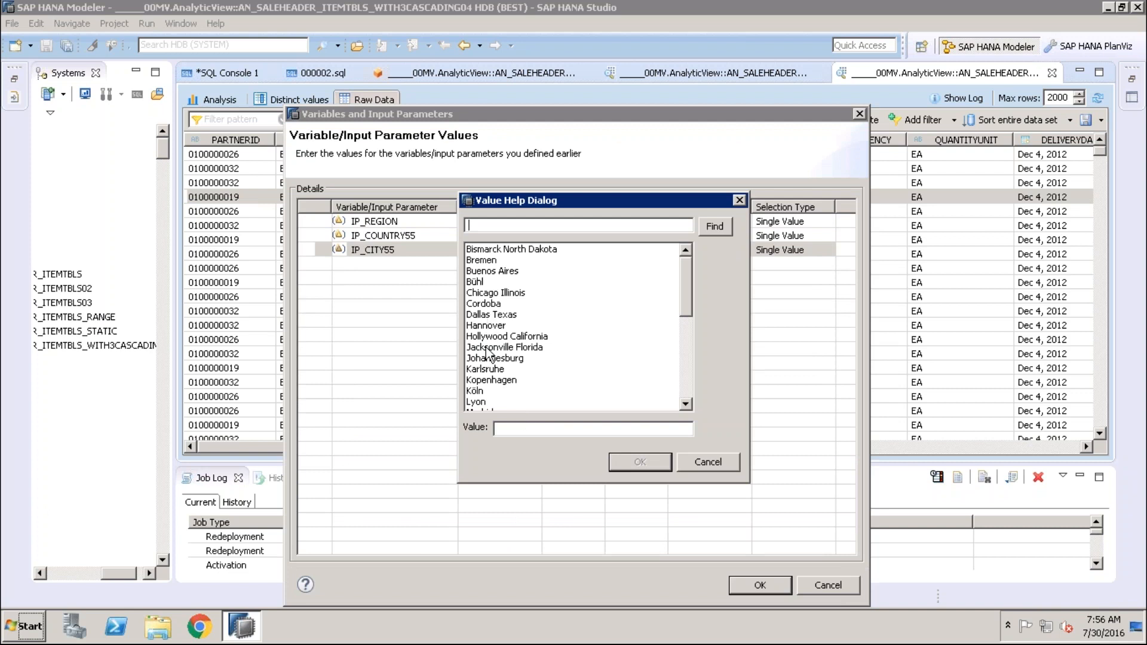
double_click(478, 402)
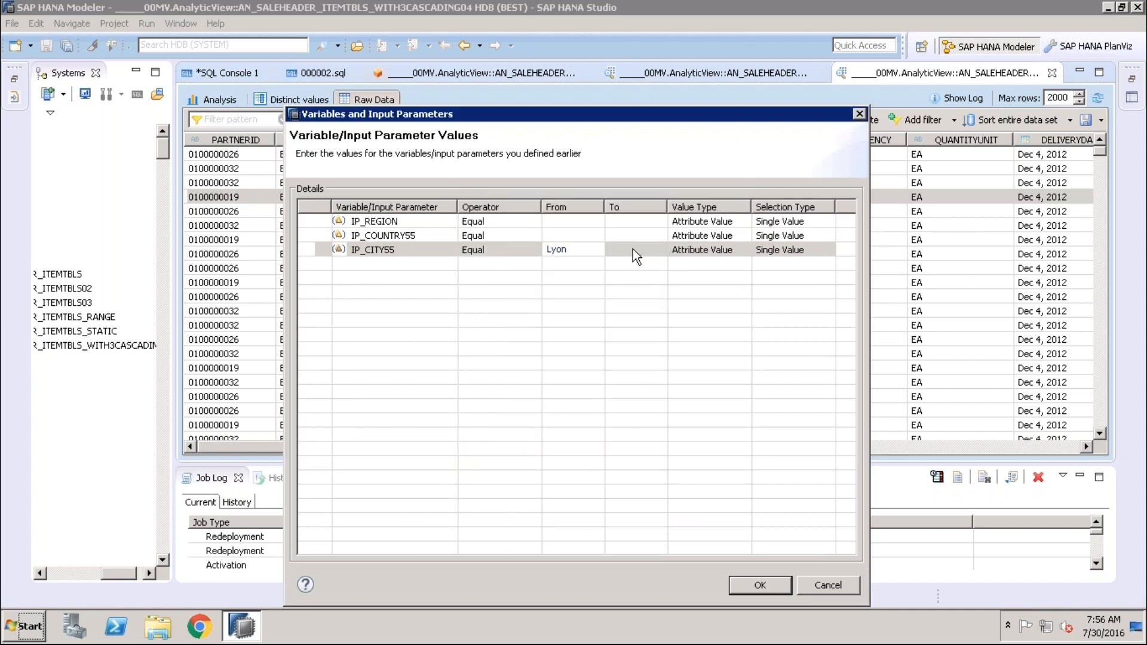
left_click(632, 249)
left_click(752, 587)
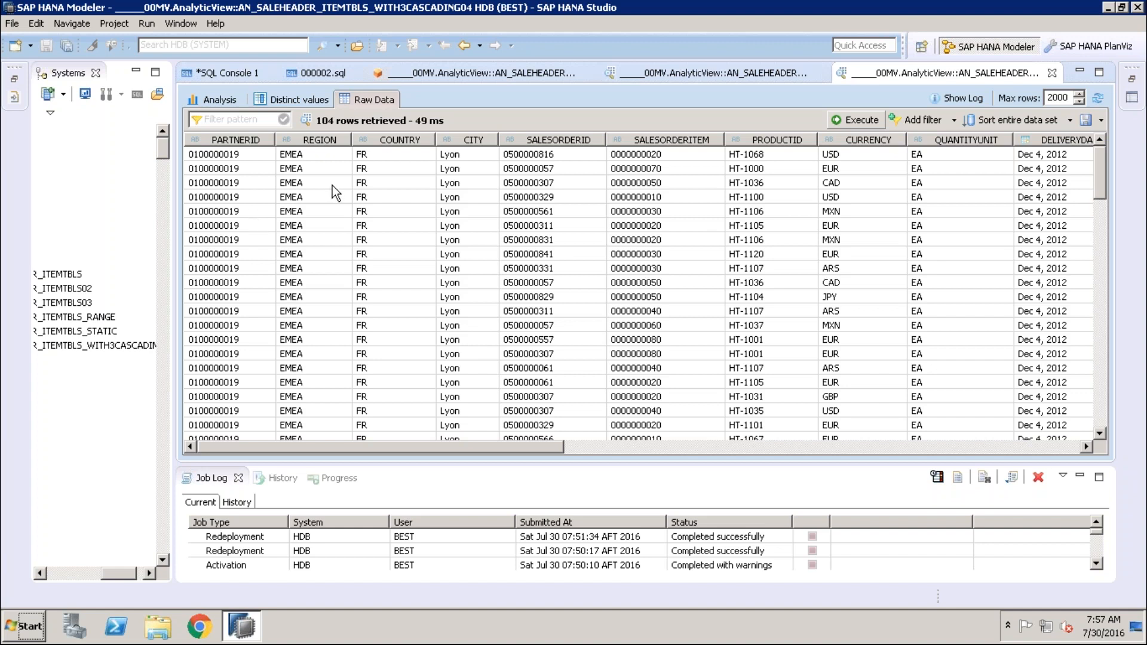
Step: Refresh the raw data again and set IP_COUNTRY55 to FR, leaving IP_REGION empty
left_click(1098, 98)
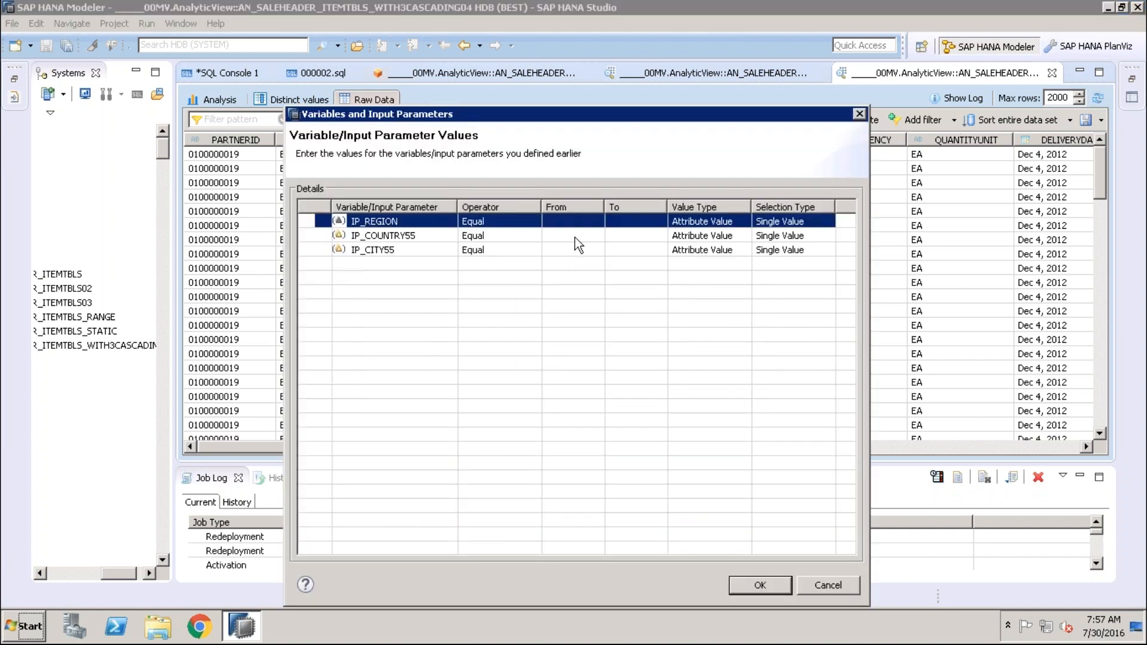
left_click(593, 235)
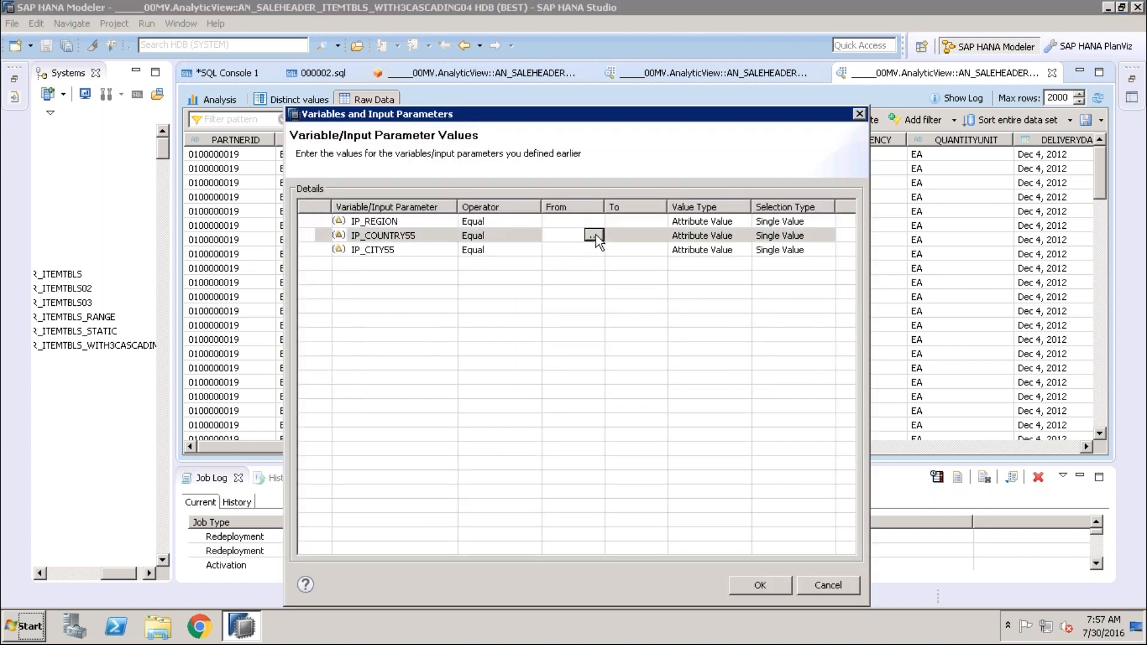
left_click(593, 235)
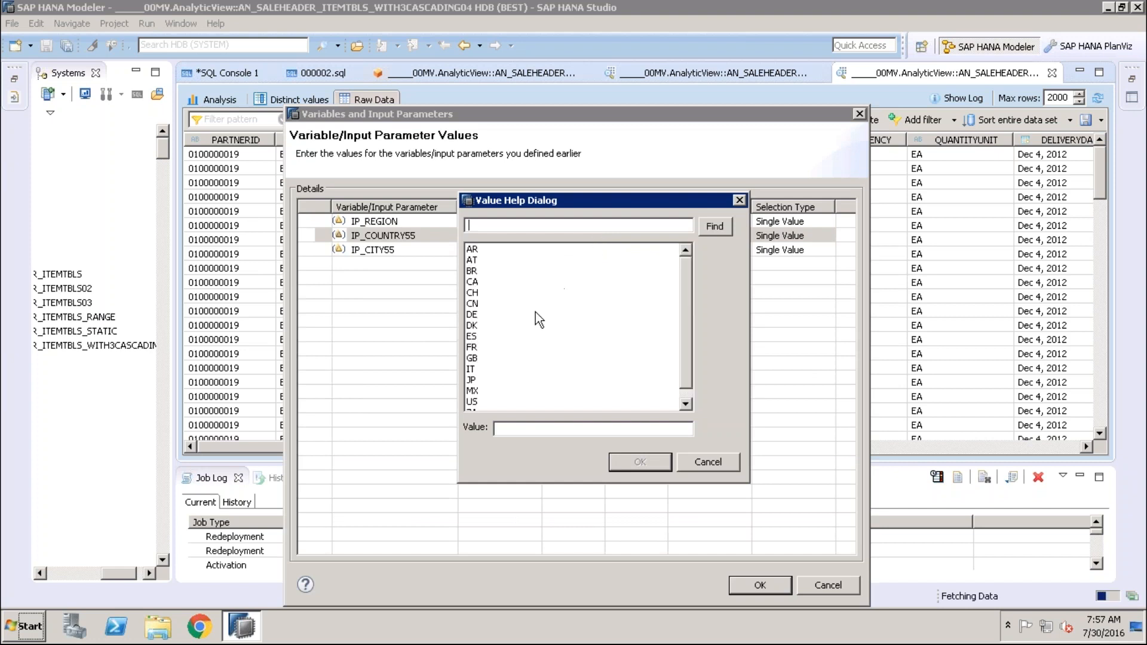
double_click(475, 348)
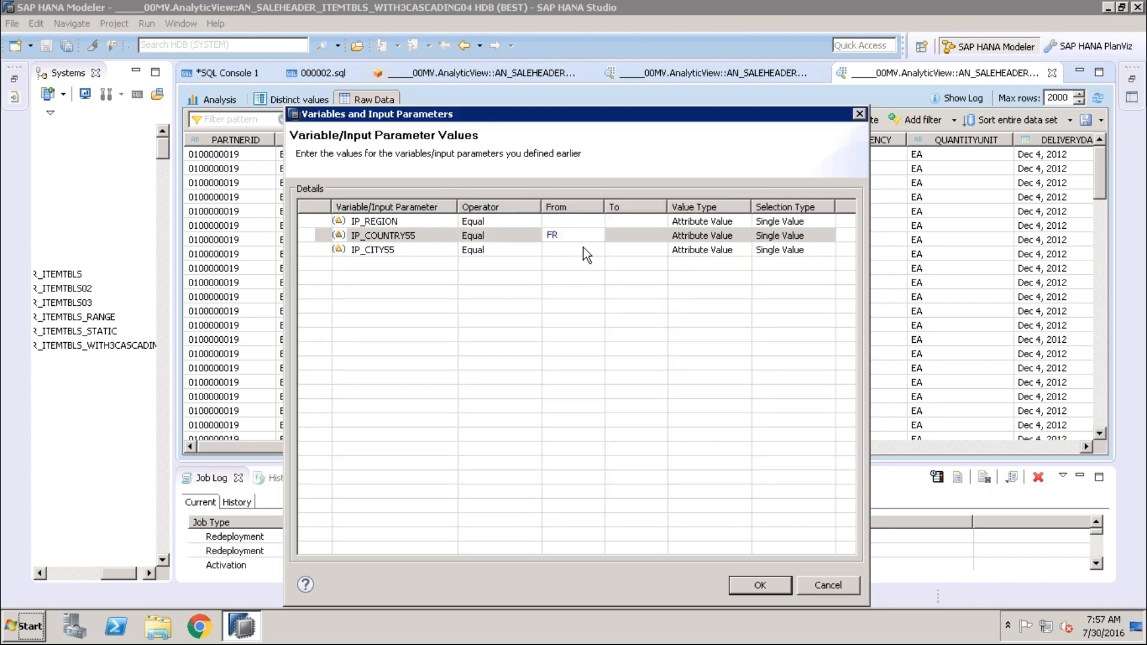
Step: Choose Paris from the value help for IP_CITY55 alongside country FR, and run the raw data preview
left_click(583, 249)
left_click(594, 250)
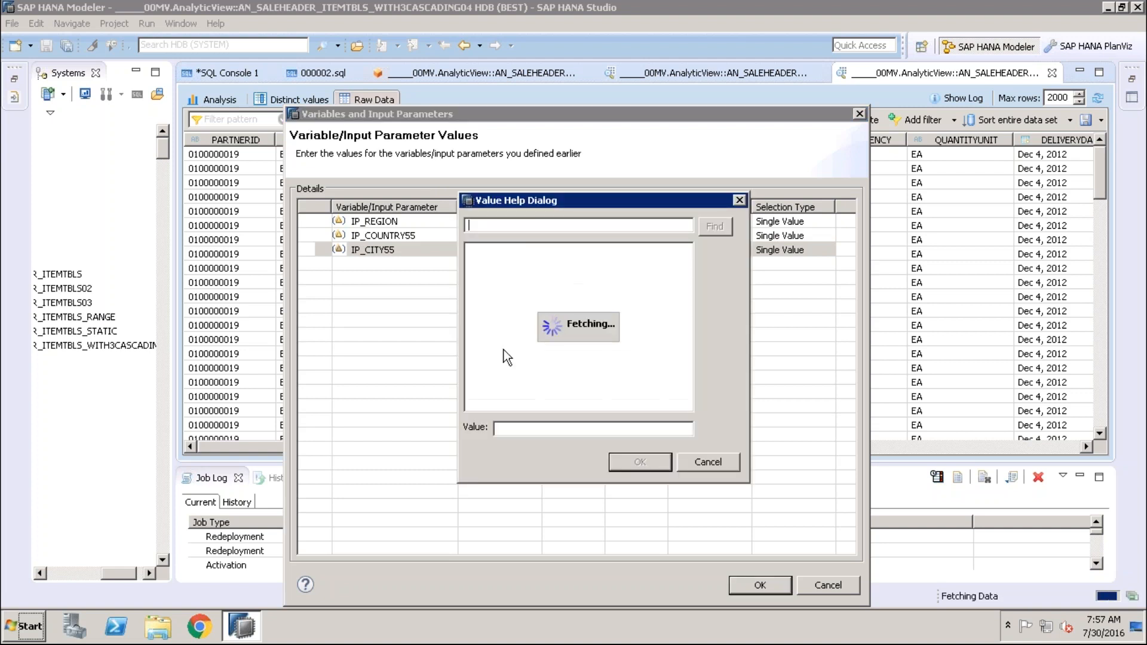
left_click(487, 381)
key("p")
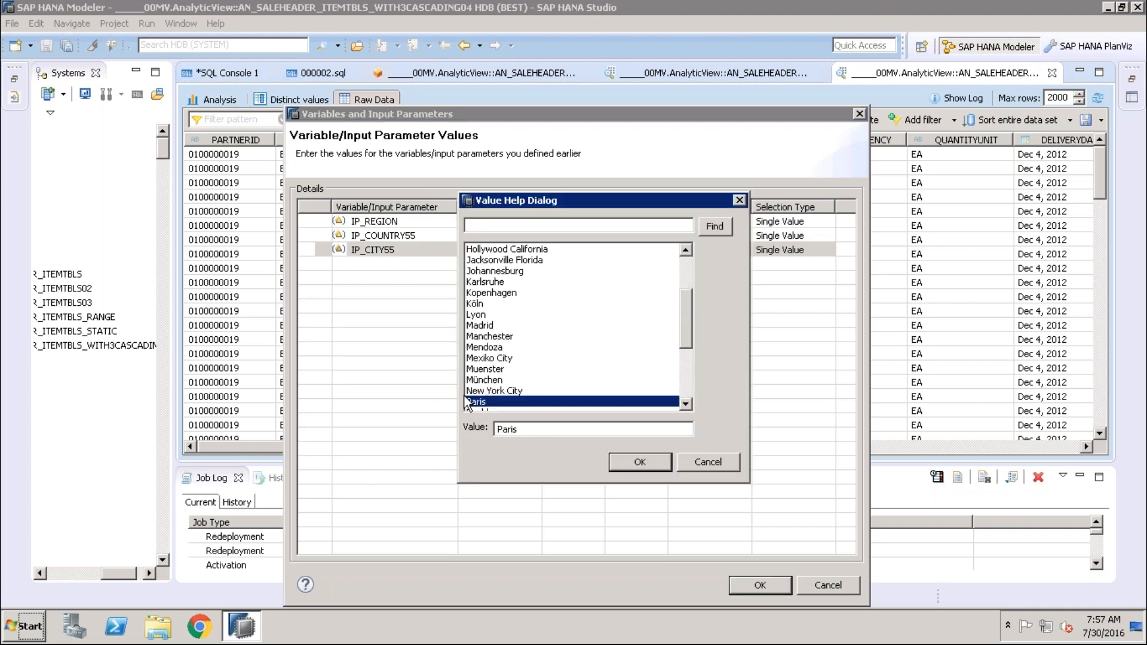
key("Return")
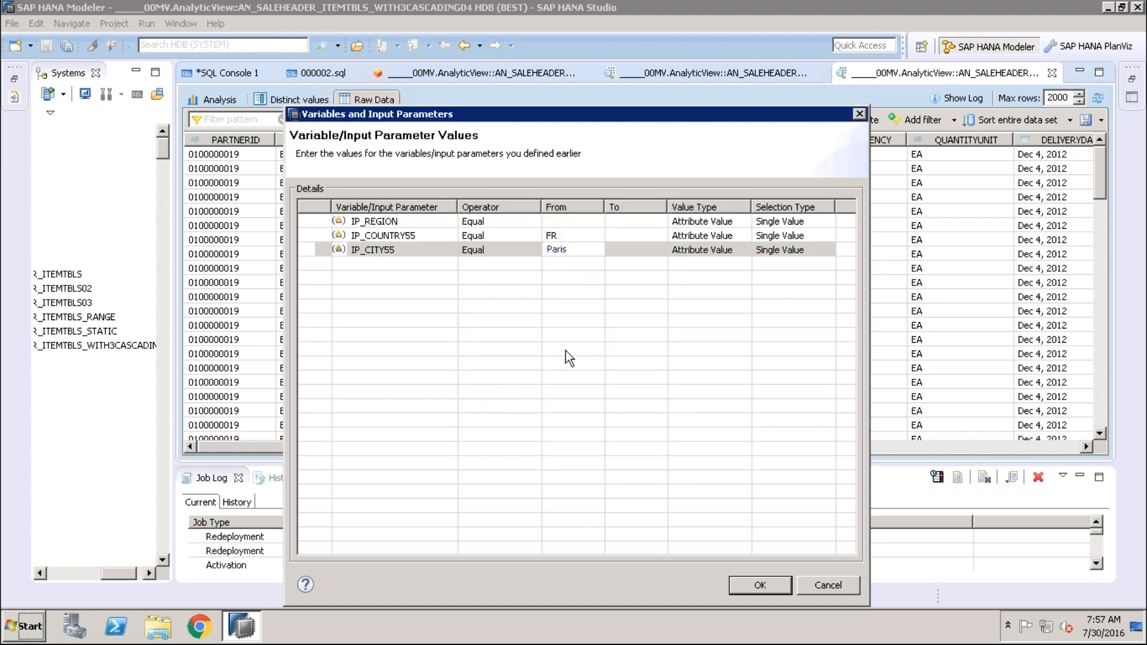
left_click(629, 253)
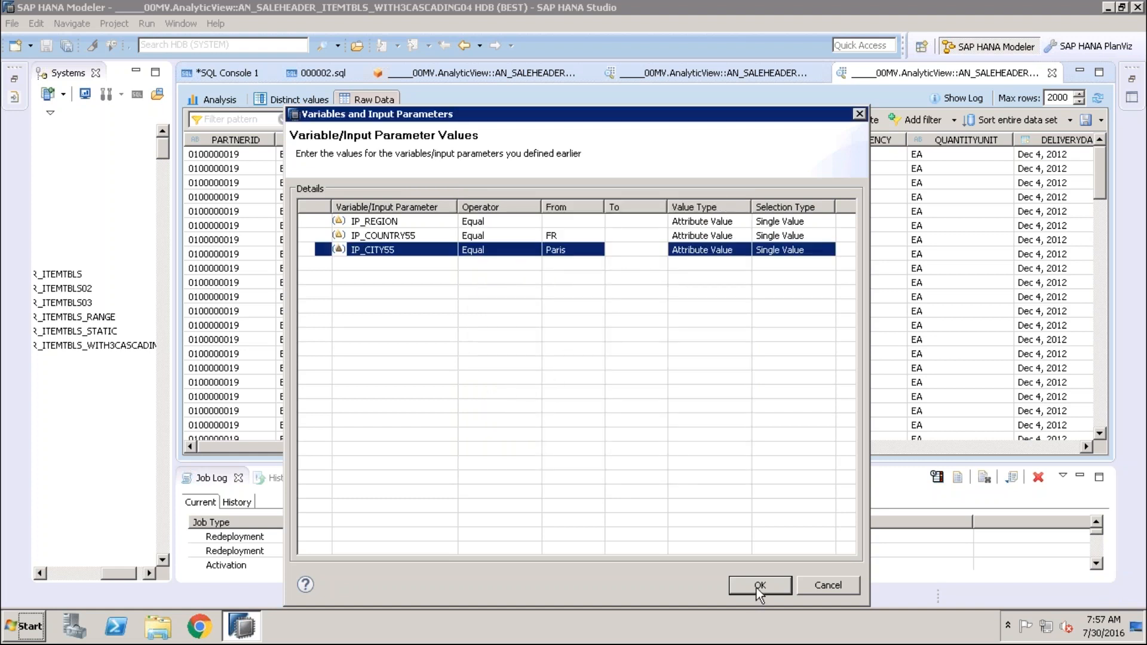
left_click(759, 585)
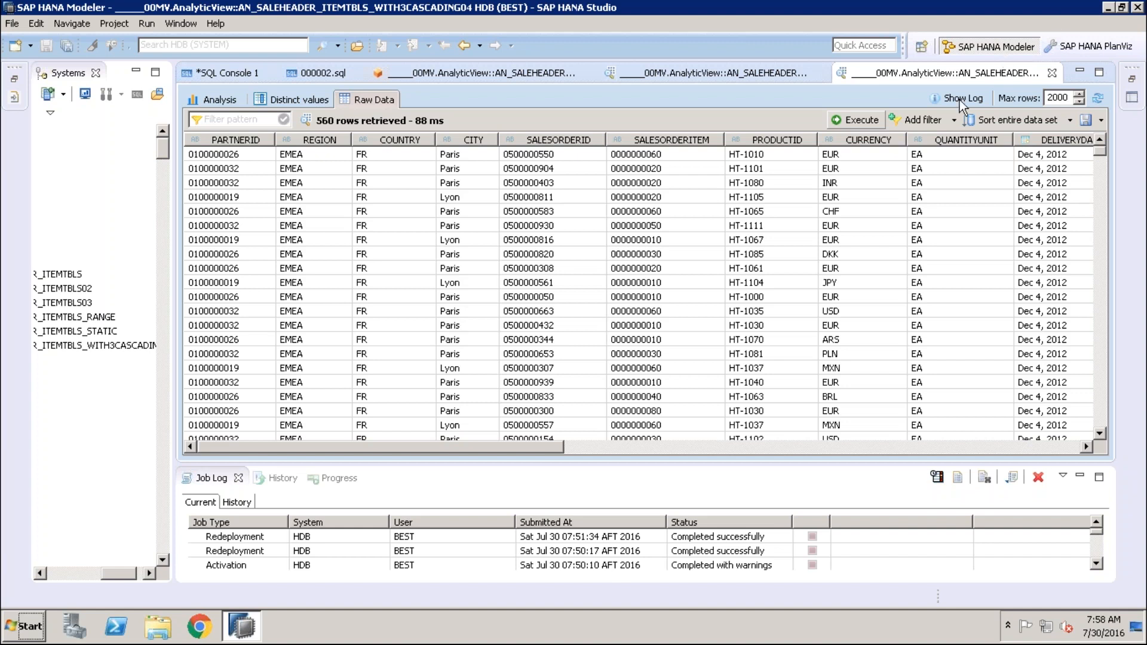
Step: Refresh the raw data with only IP_CITY55 set to Paris, leaving the region and country parameters empty
left_click(1097, 99)
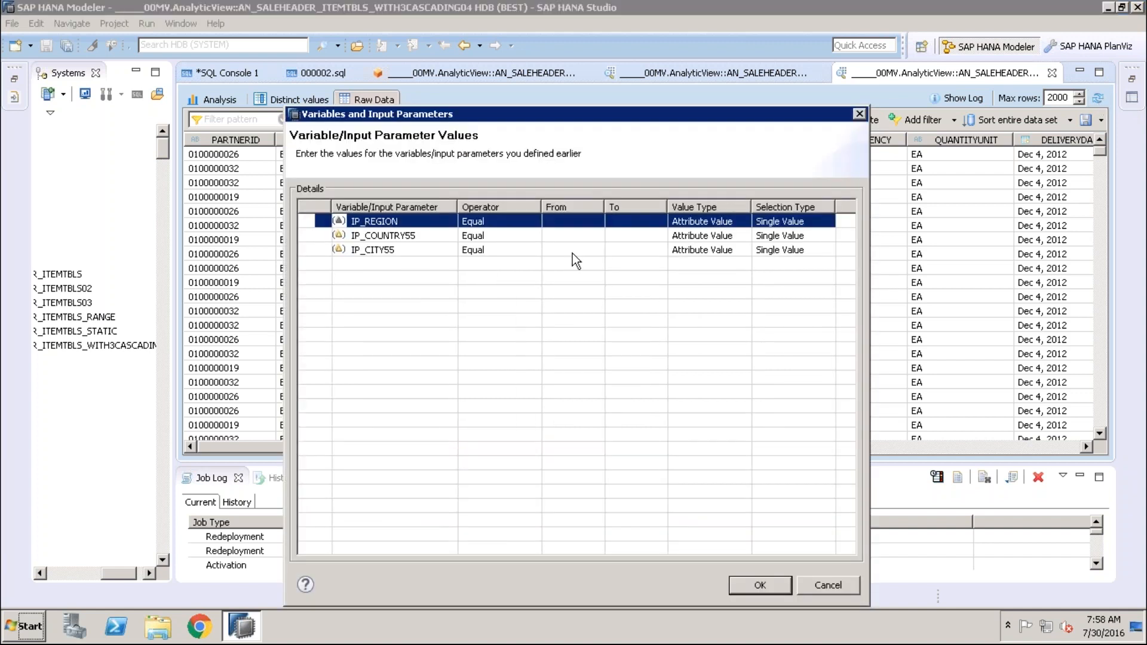
left_click(590, 252)
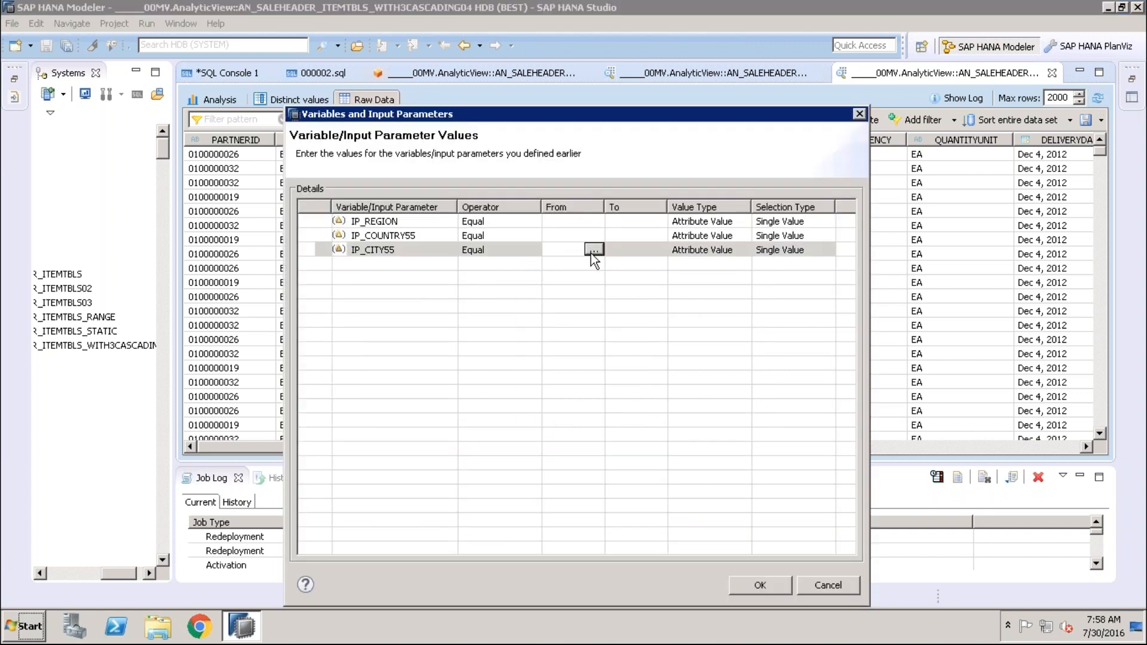
left_click(593, 250)
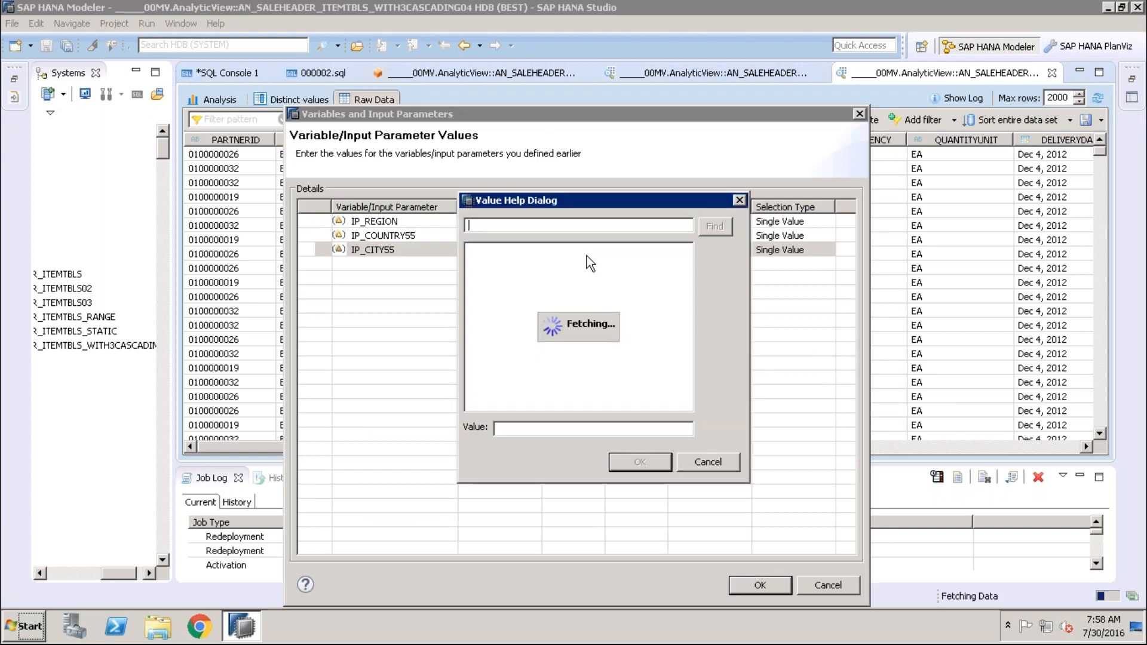
left_click(494, 315)
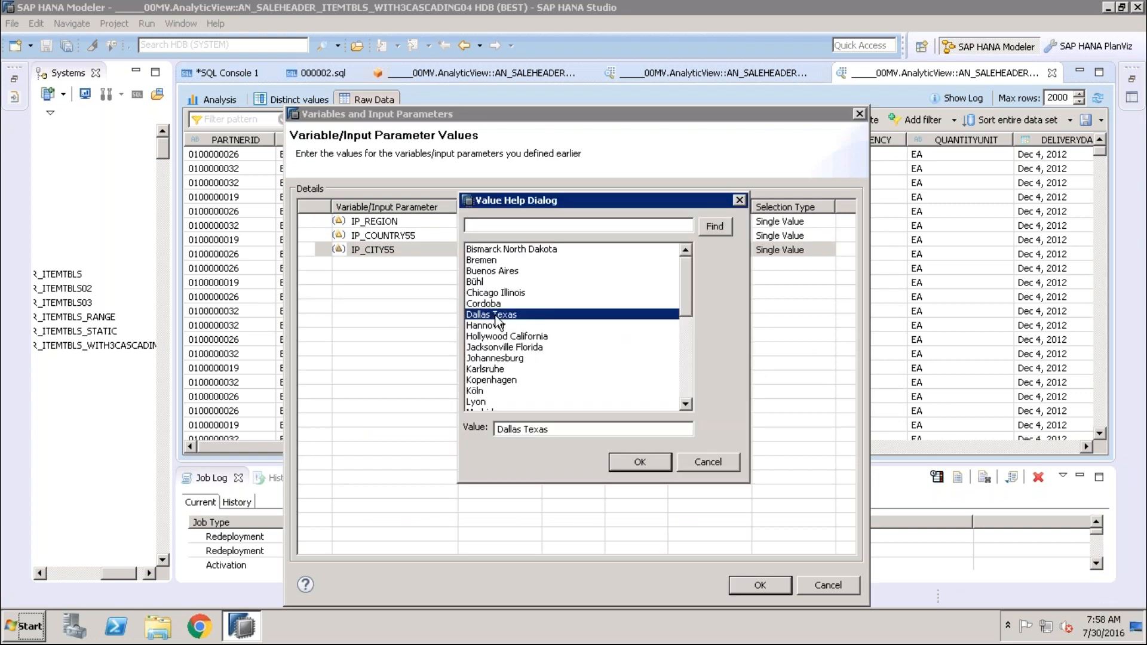
key("p")
double_click(467, 399)
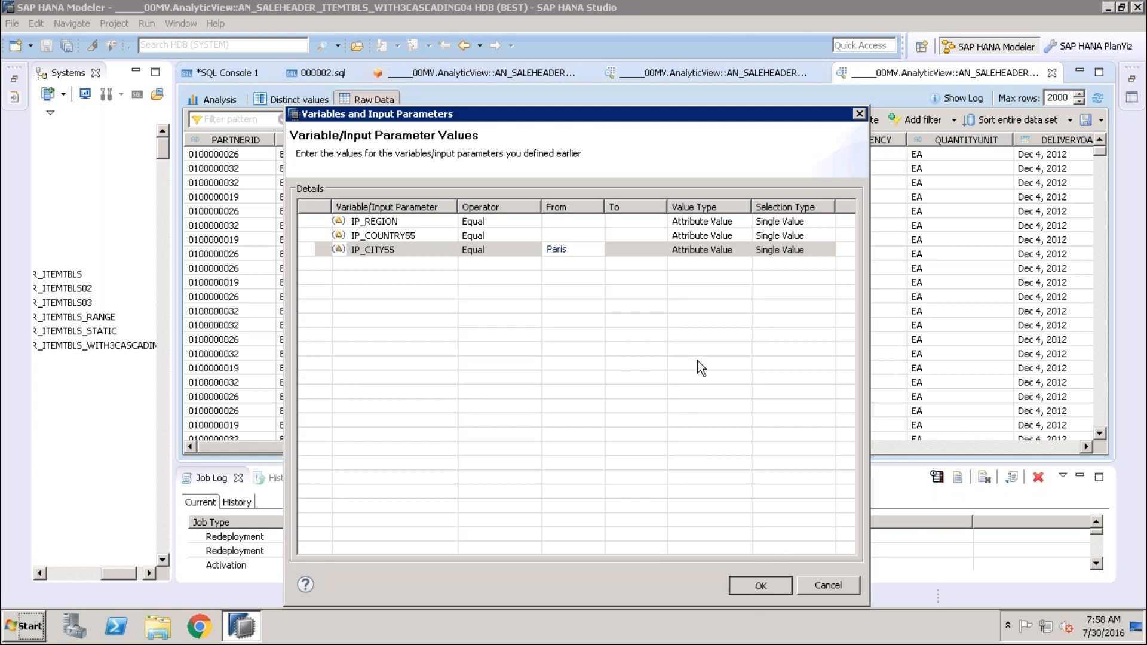
left_click(649, 251)
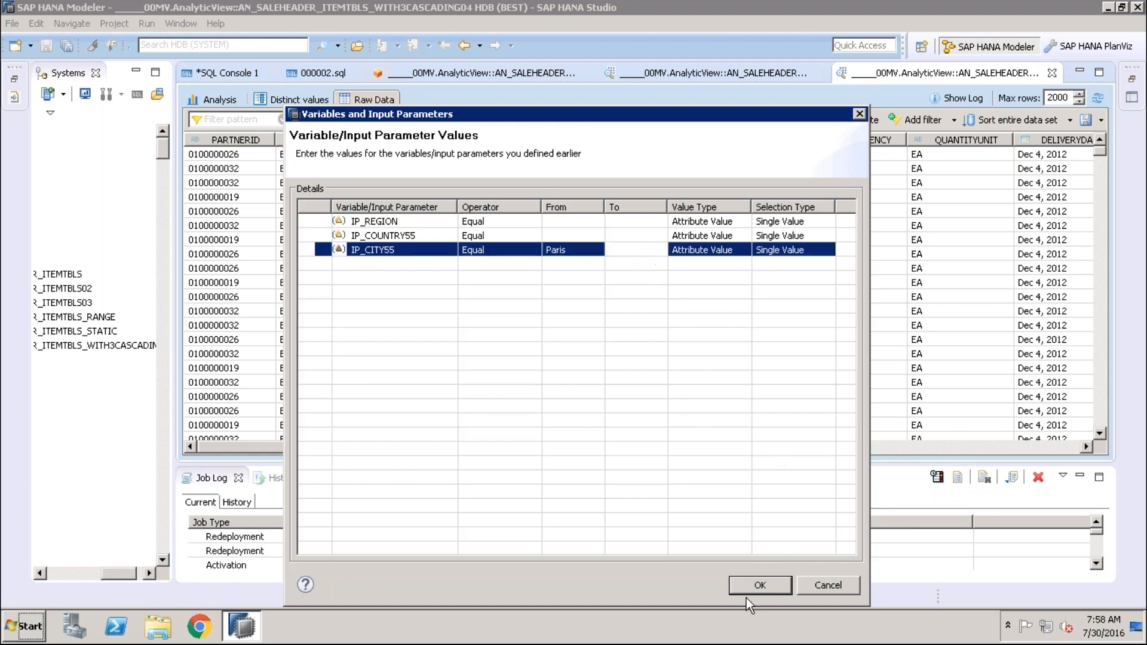
left_click(756, 584)
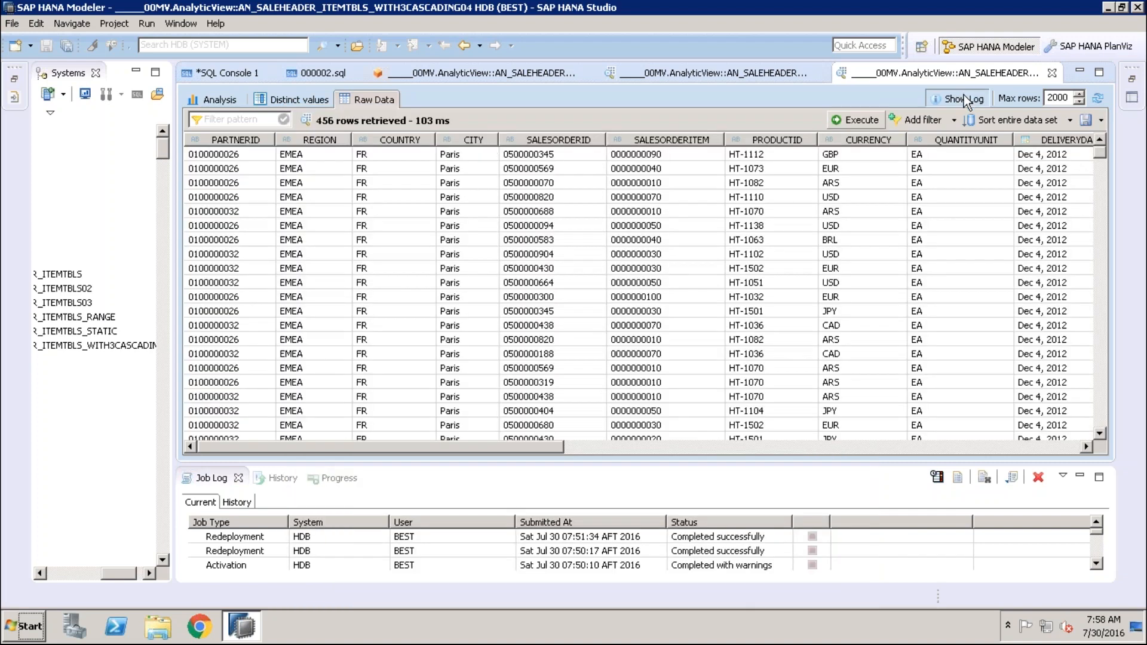
Step: Open the latest generated SQL entry in the Data Explorer log, examine its PLACEHOLDER clause for IP_CITY55, and close the log
left_click(964, 97)
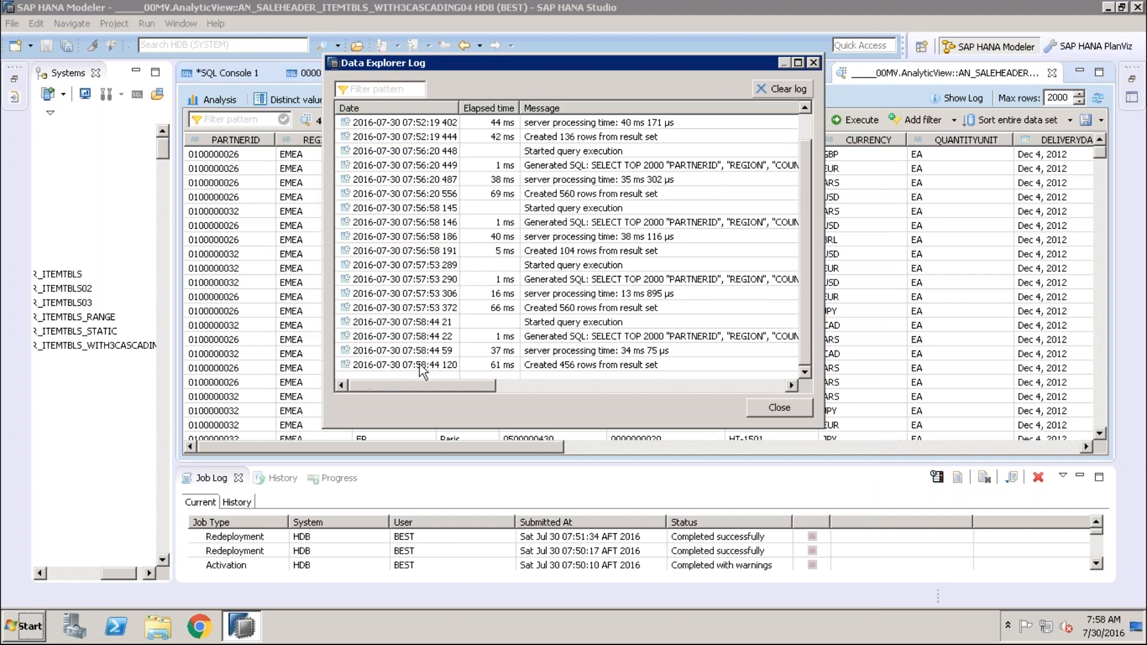
double_click(597, 338)
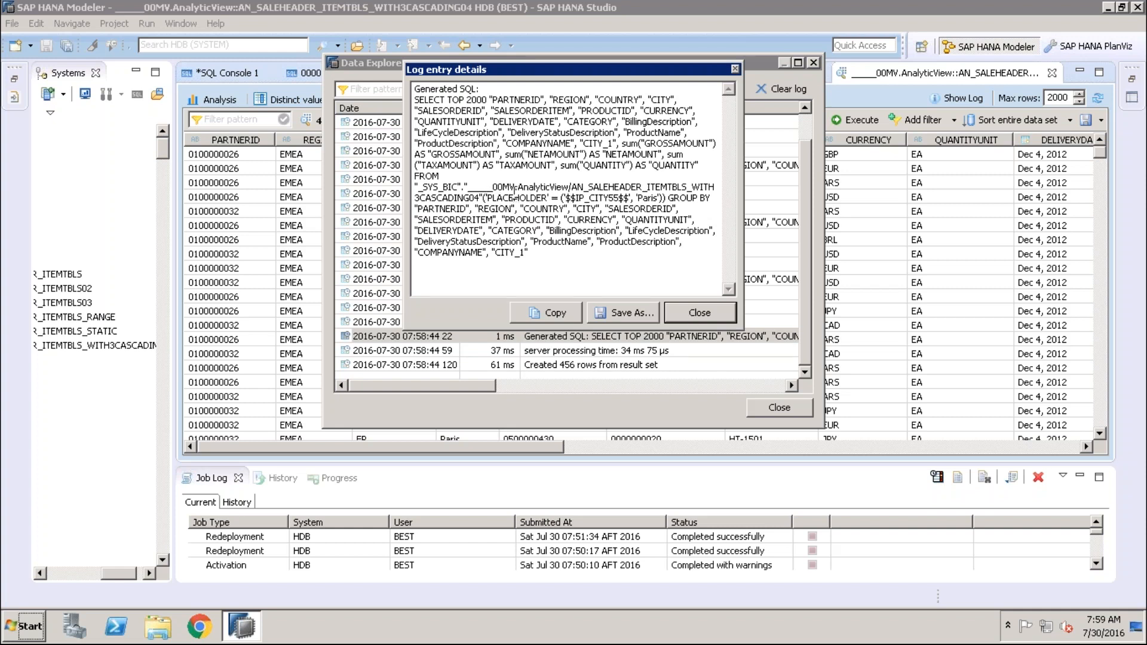
left_click_drag(484, 198, 625, 198)
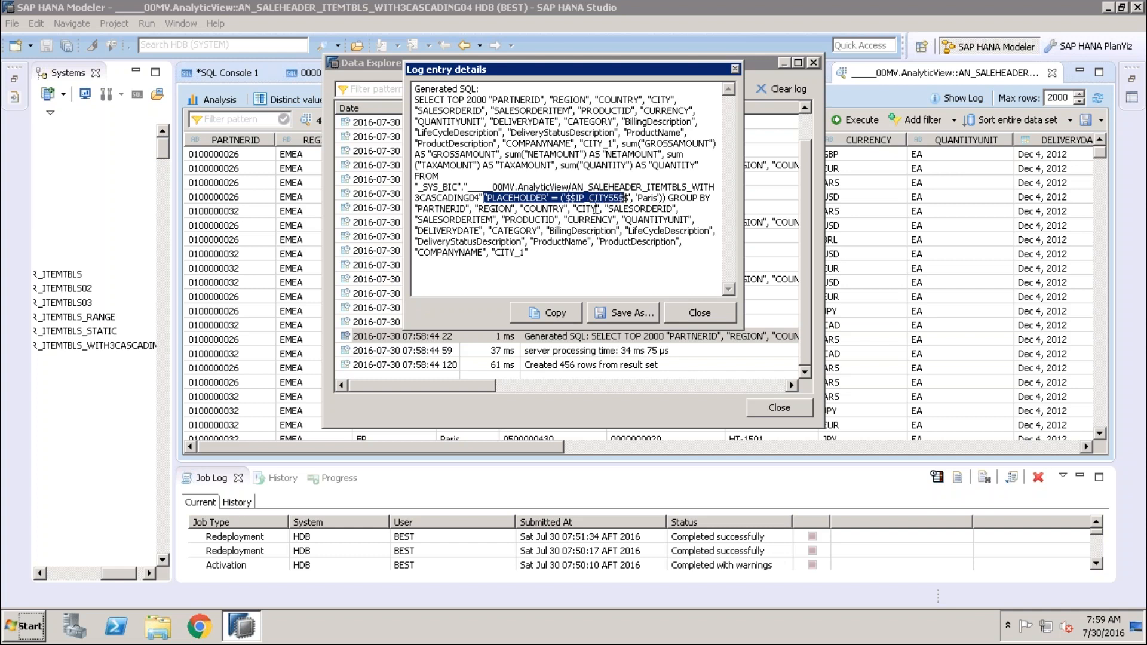
left_click_drag(667, 197, 620, 198)
left_click_drag(540, 198, 484, 202)
left_click(530, 223)
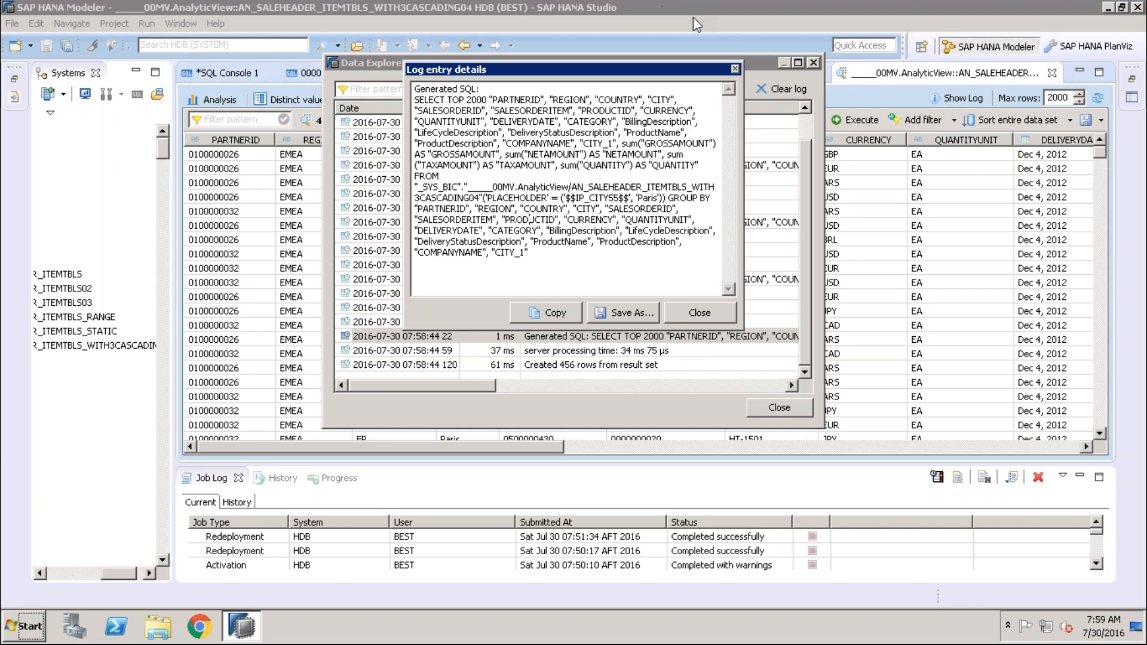
left_click(699, 313)
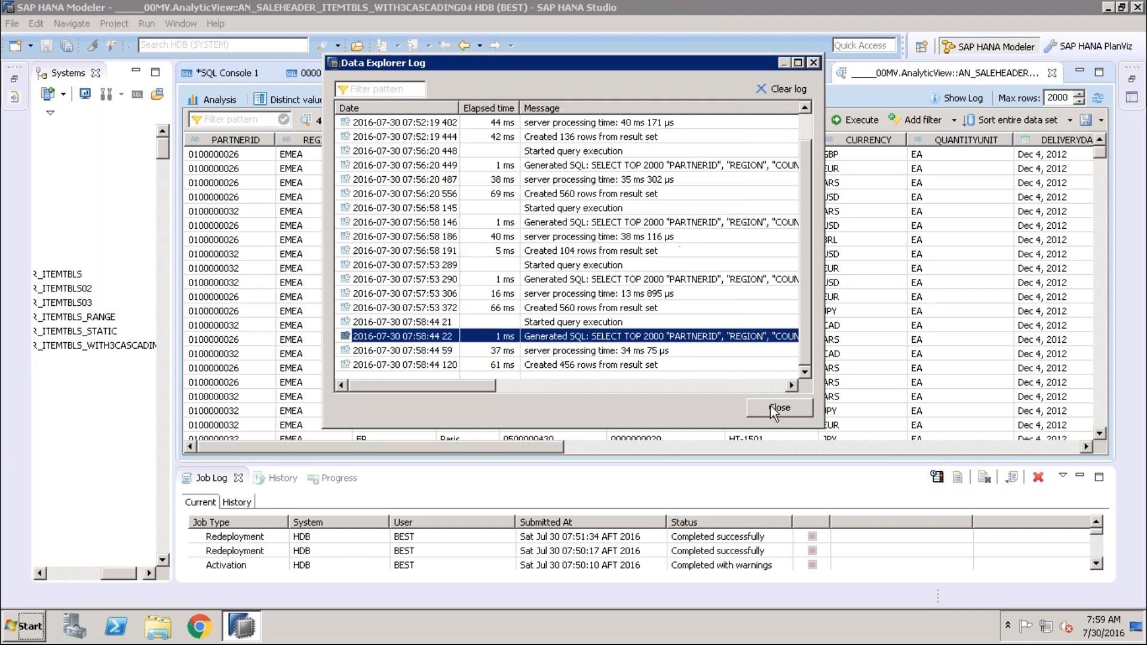
key("Escape")
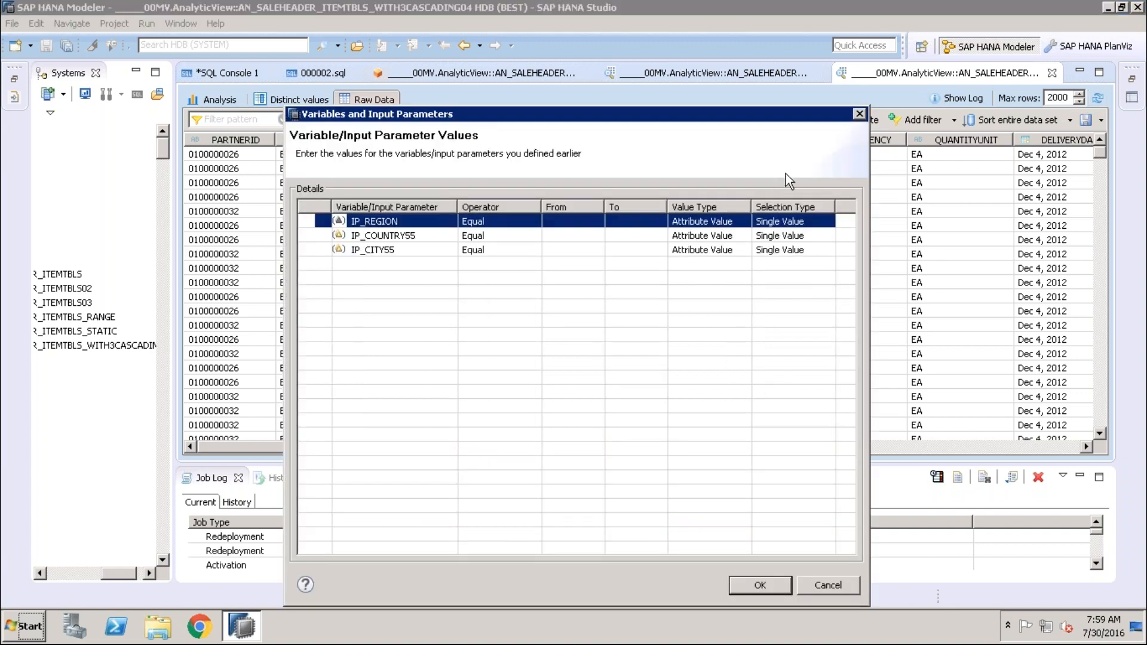
Step: Reopen the input parameters for another refresh and choose FR for IP_COUNTRY55, leaving IP_REGION empty
left_click(591, 236)
left_click(594, 234)
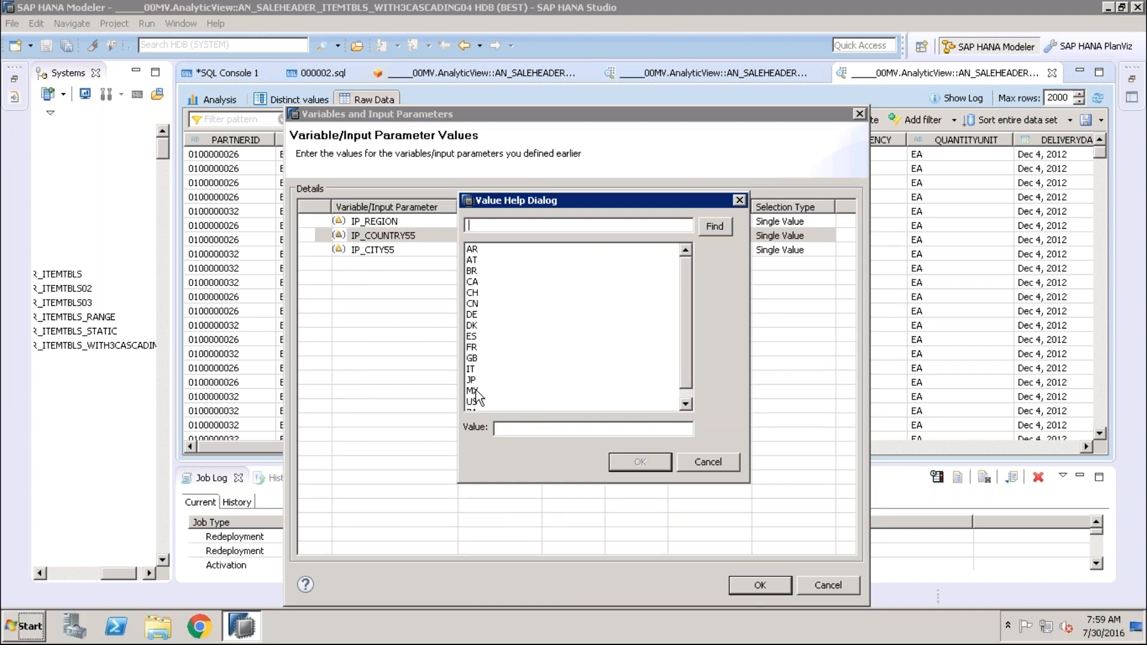
left_click(476, 390)
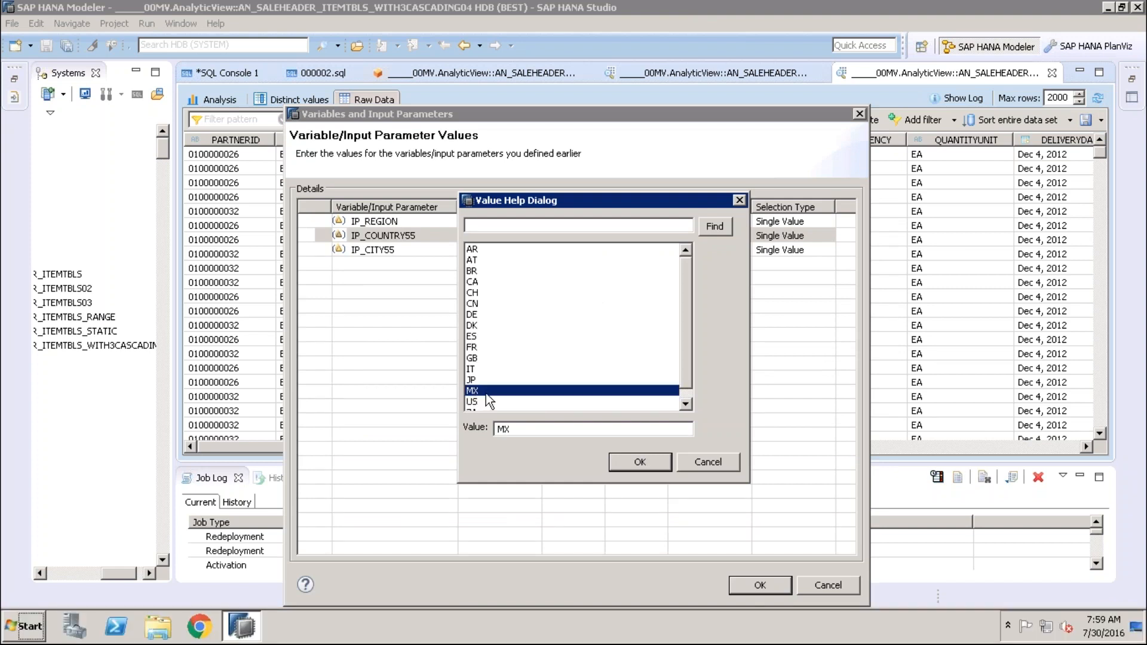
double_click(470, 348)
Step: Pick Paris from the value help for IP_CITY55 and rerun the raw data preview
left_click(591, 251)
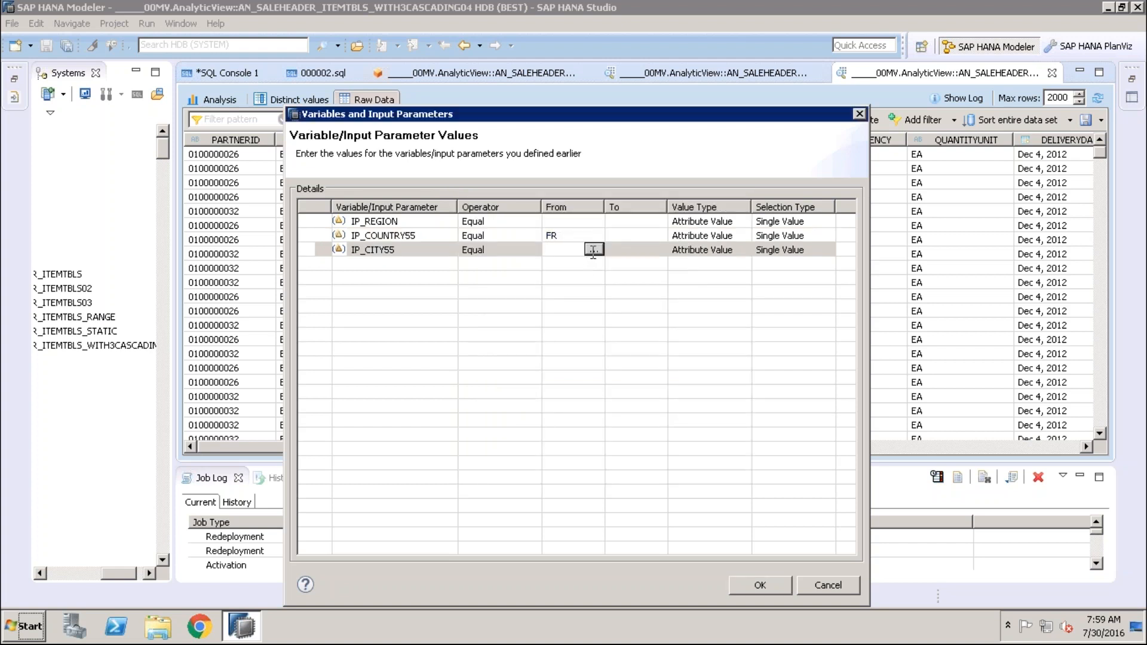
left_click(594, 249)
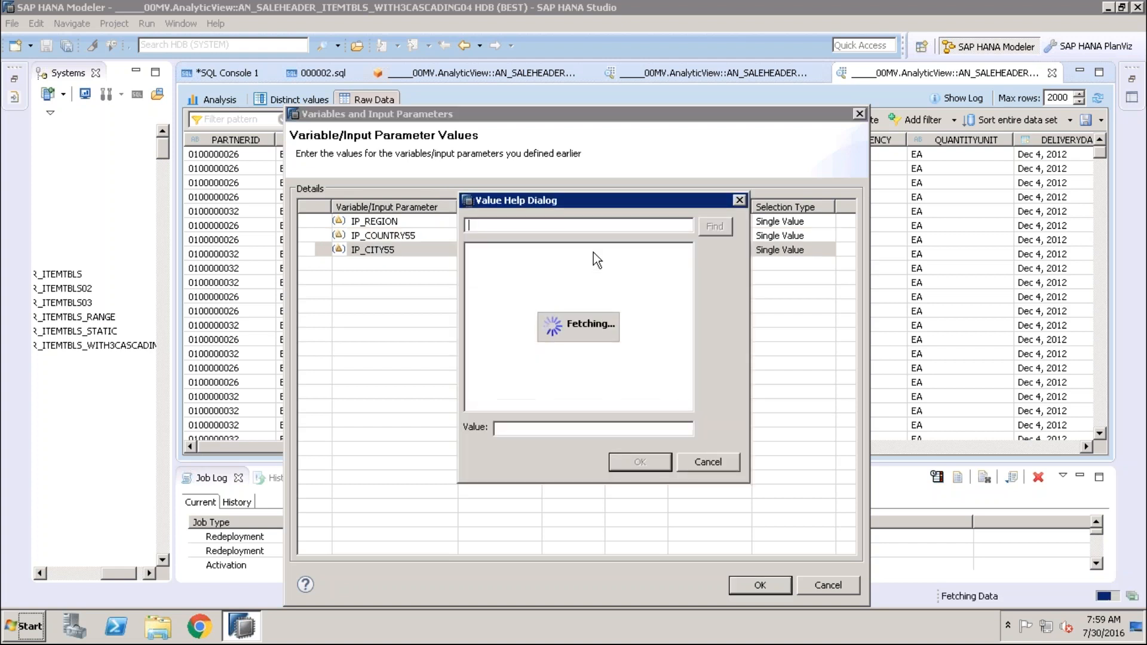
left_click(490, 359)
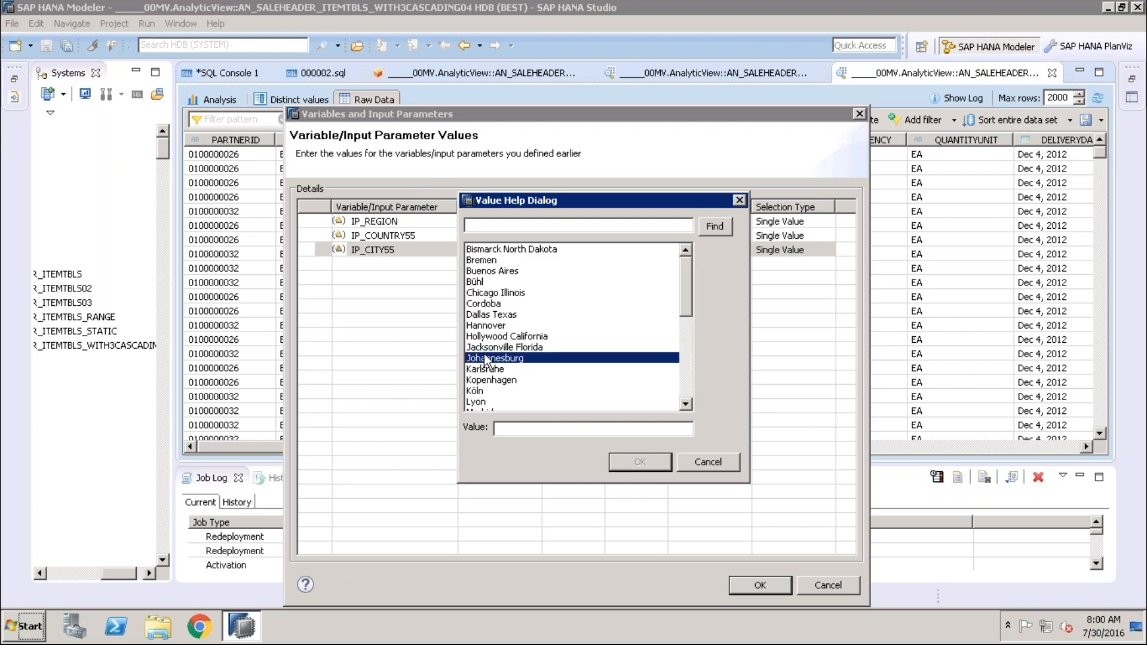
key("p")
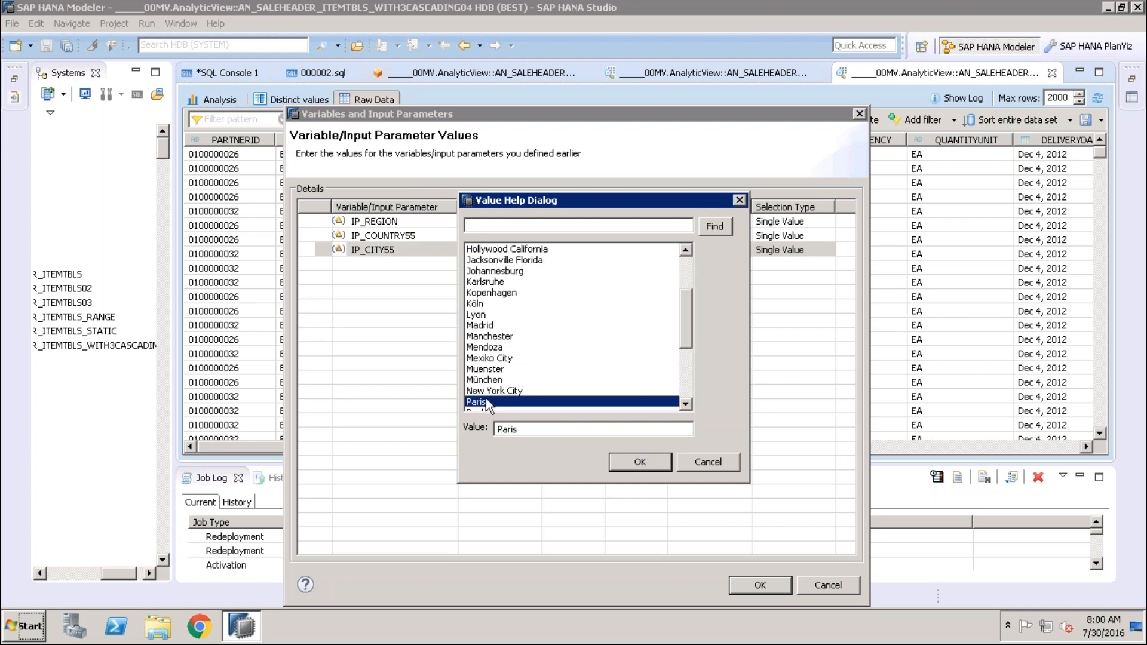
double_click(487, 399)
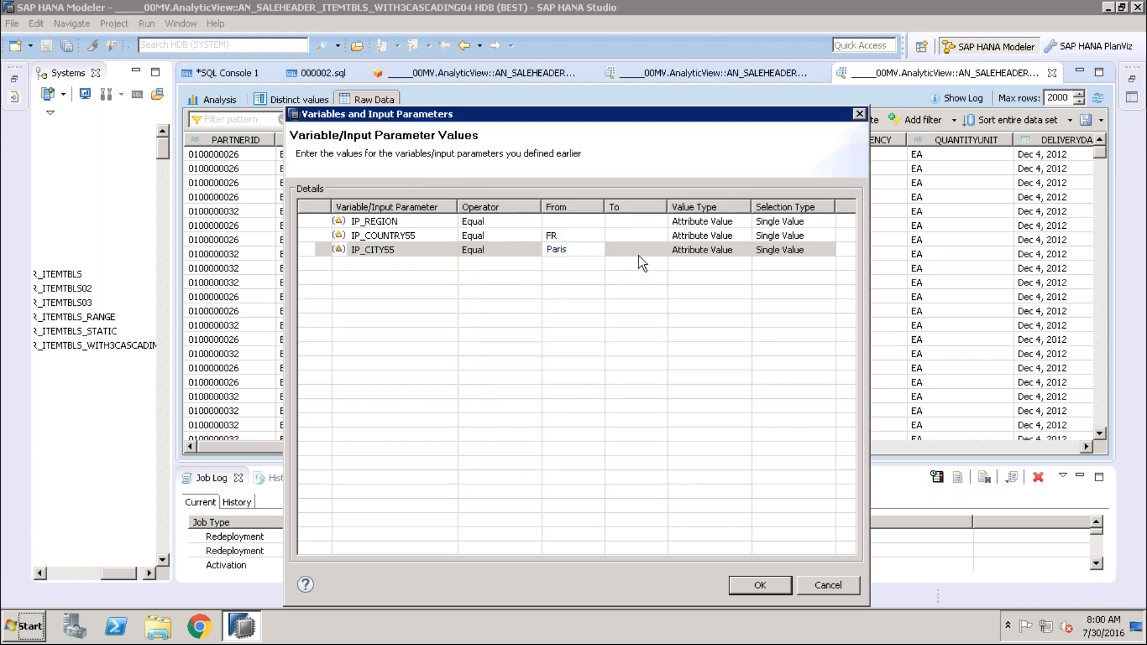
left_click(759, 586)
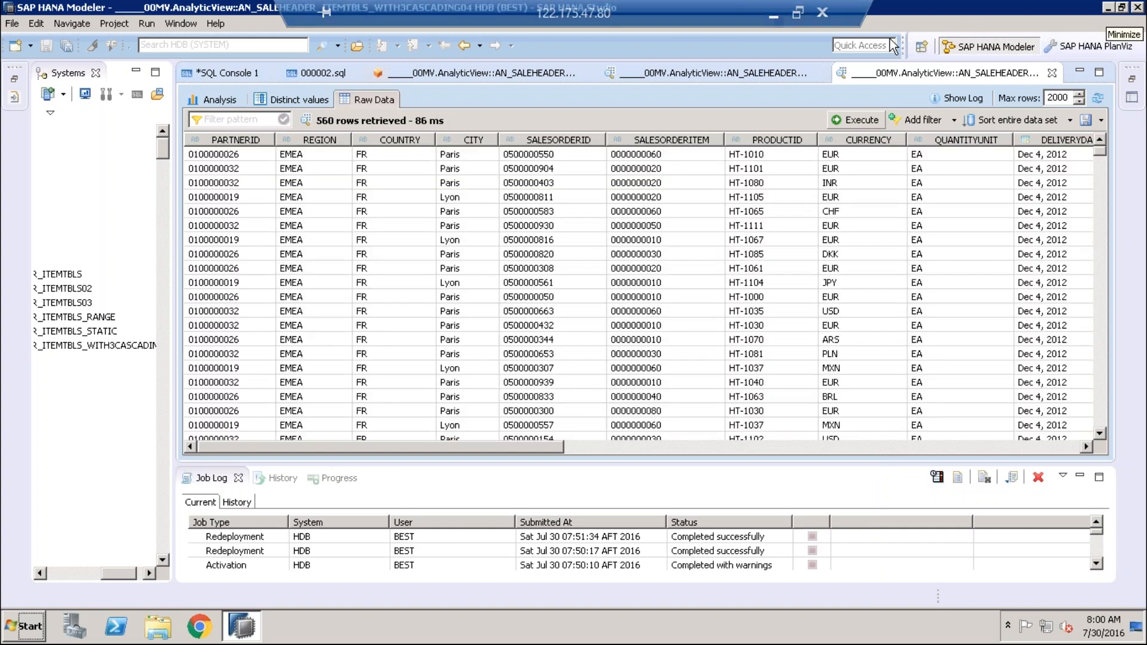
Step: Open the newest generated SQL entry in the Data Explorer log and examine which input parameters its PLACEHOLDER clause passes
left_click(963, 99)
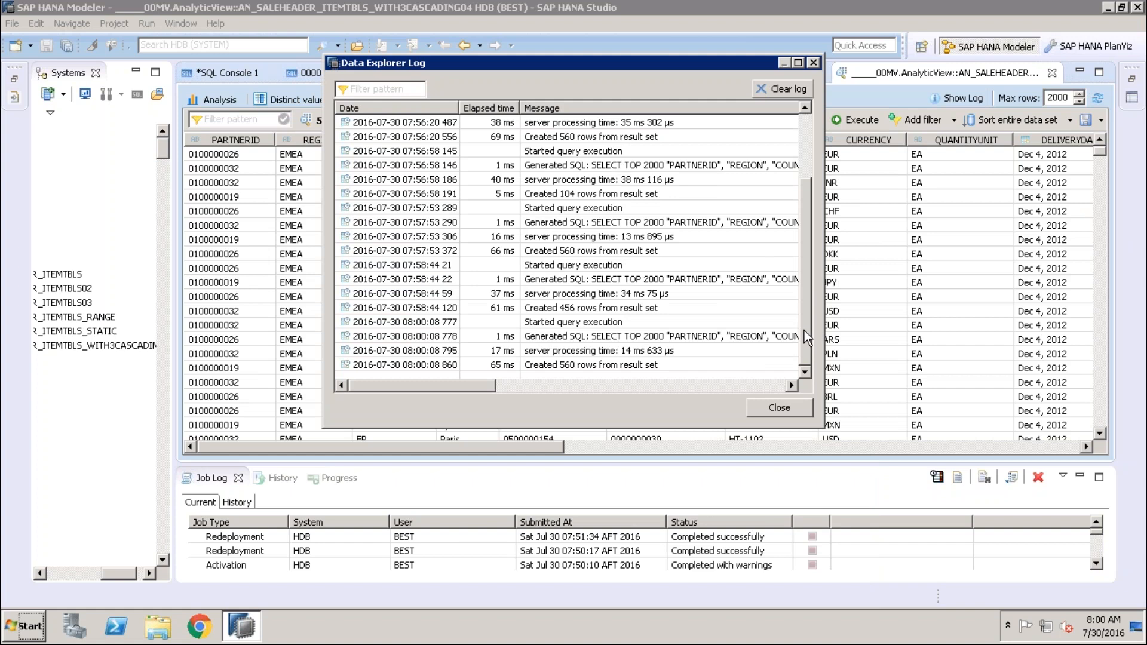
double_click(671, 338)
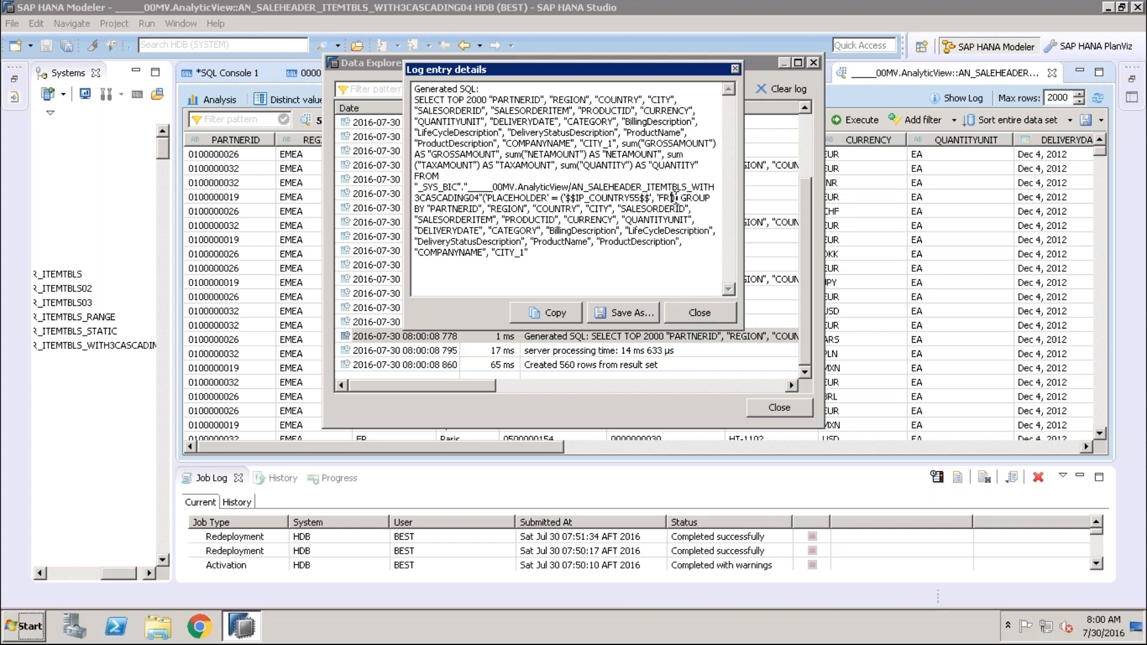
left_click_drag(676, 198, 665, 199)
left_click(668, 200)
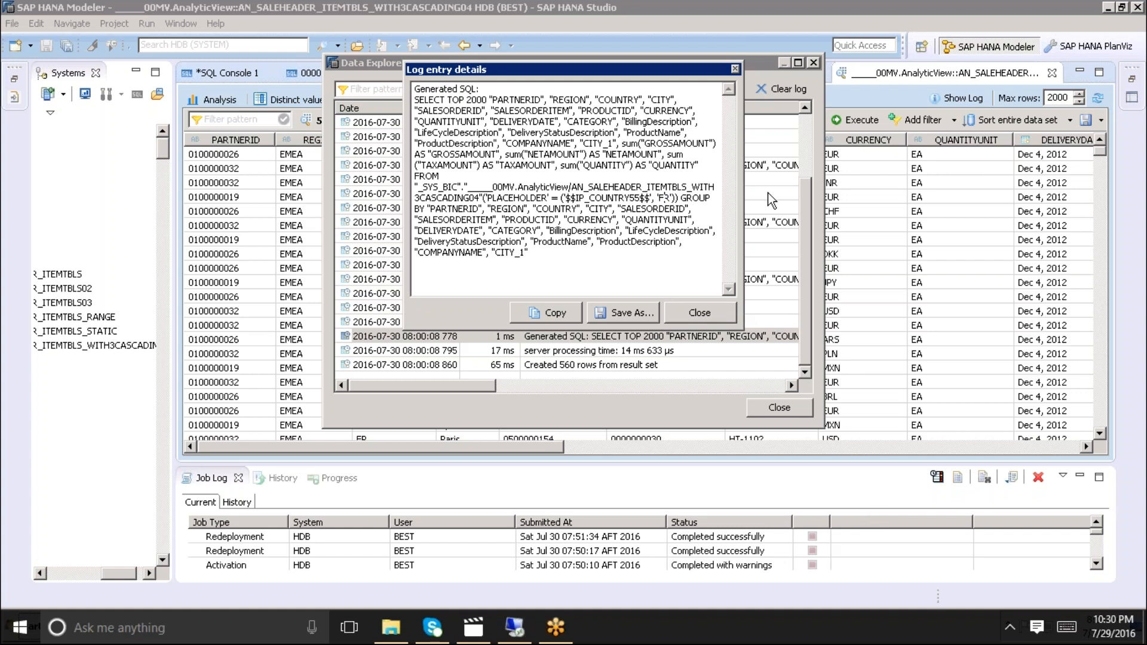
left_click(680, 198)
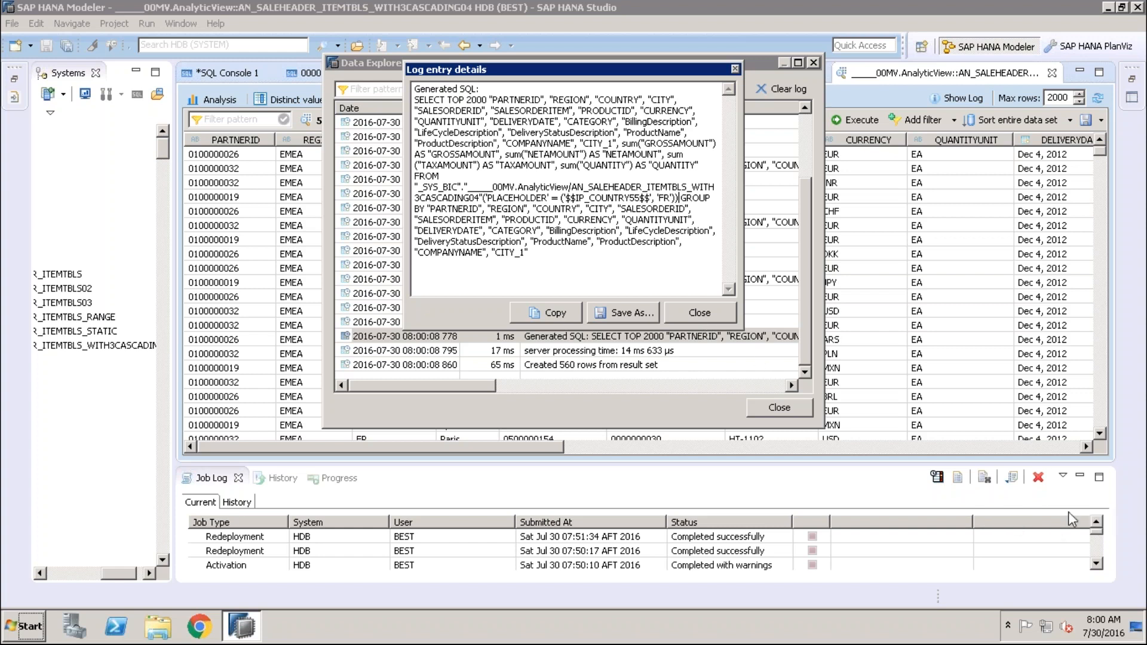
left_click(1118, 508)
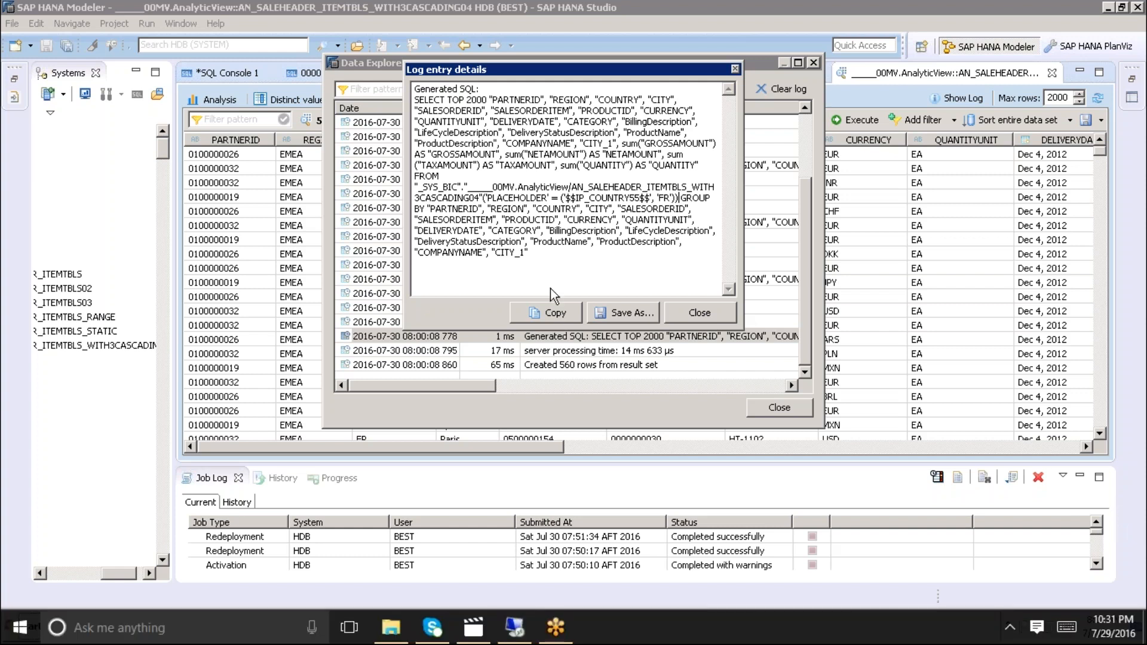
Step: Copy the entire generated SQL statement from the log entry details and close the entry
left_click(536, 272)
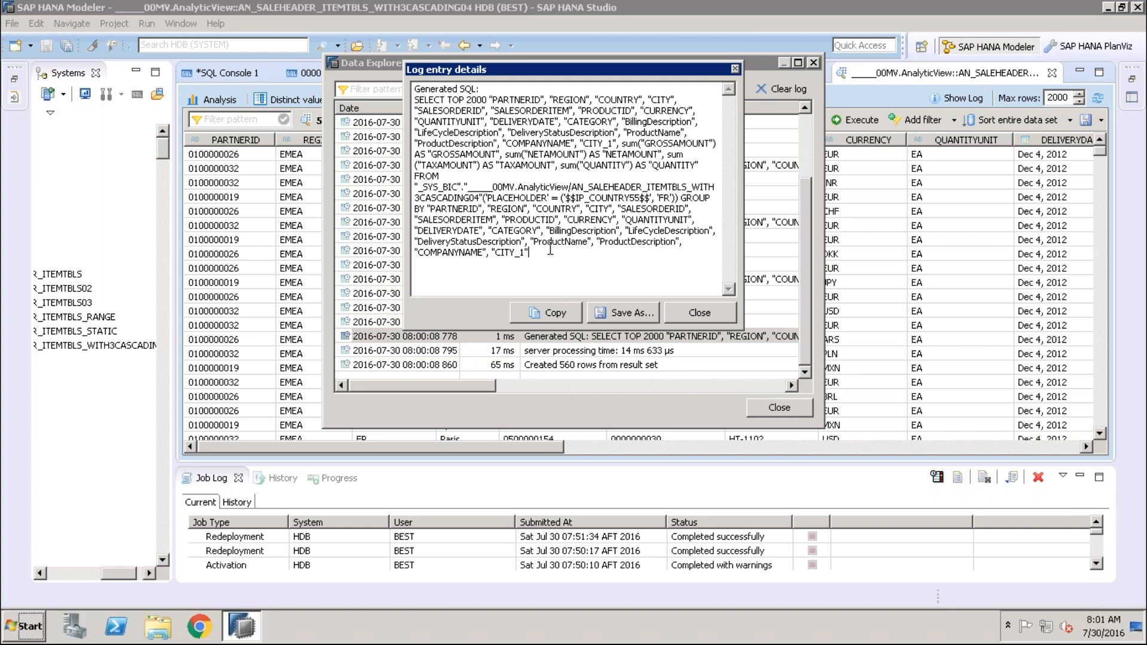
left_click(477, 242, "shift")
left_click_drag(403, 160, 392, 48)
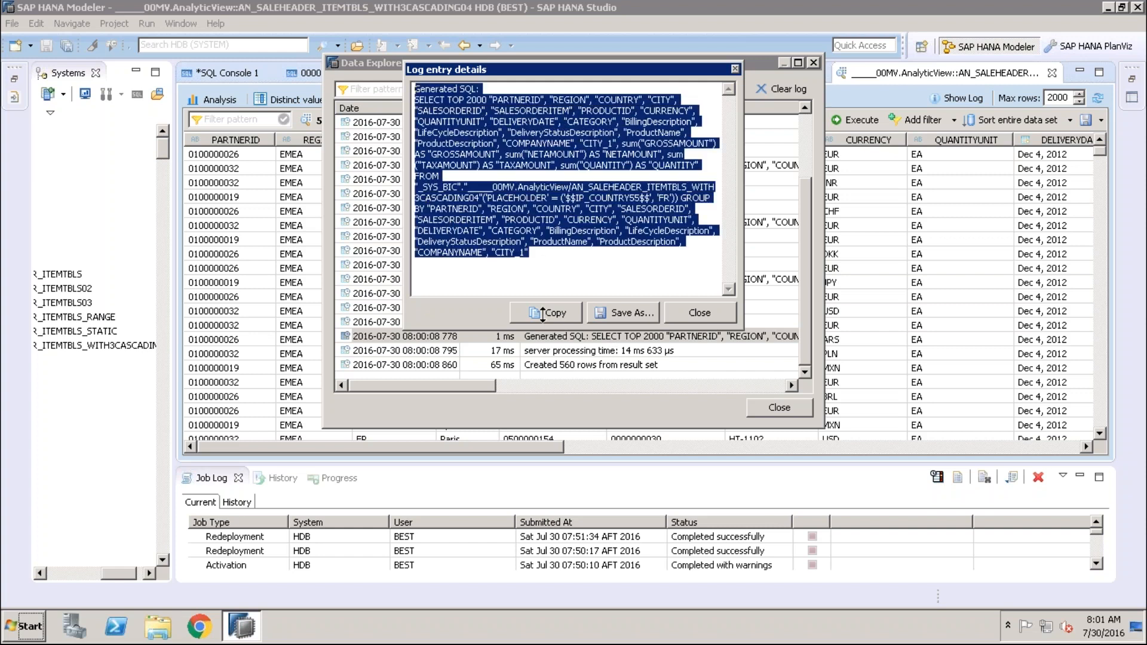
left_click(546, 318)
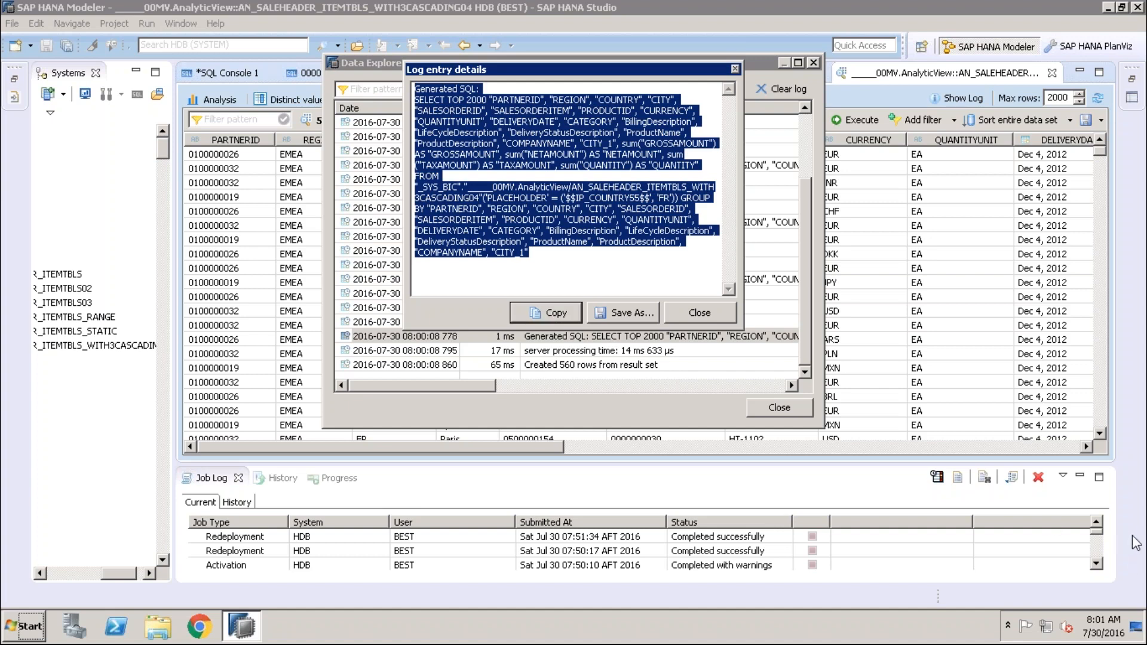
left_click(703, 319)
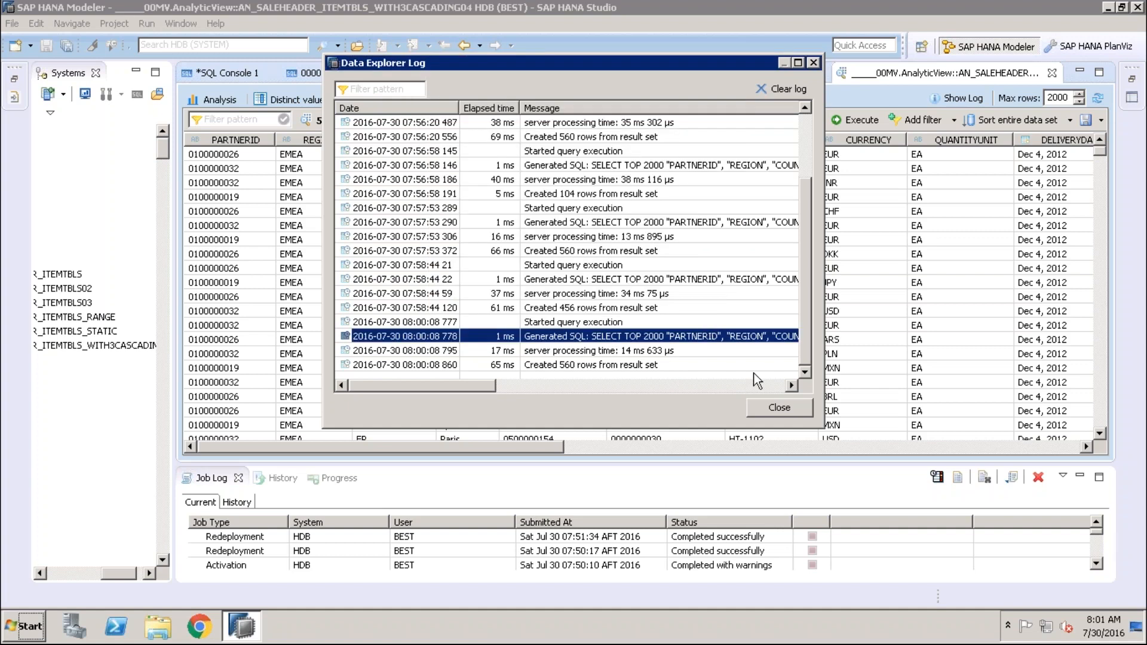
Step: Close the Data Explorer log and bring up SQL Console 1 in a maximized editor
key("Escape")
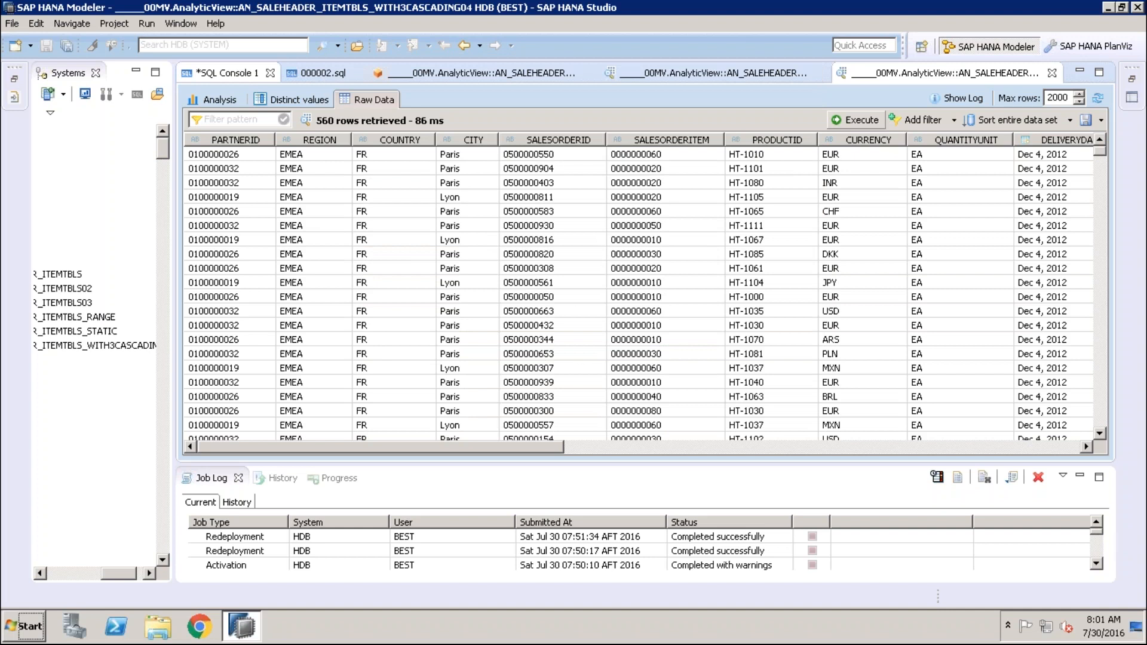
left_click(225, 74)
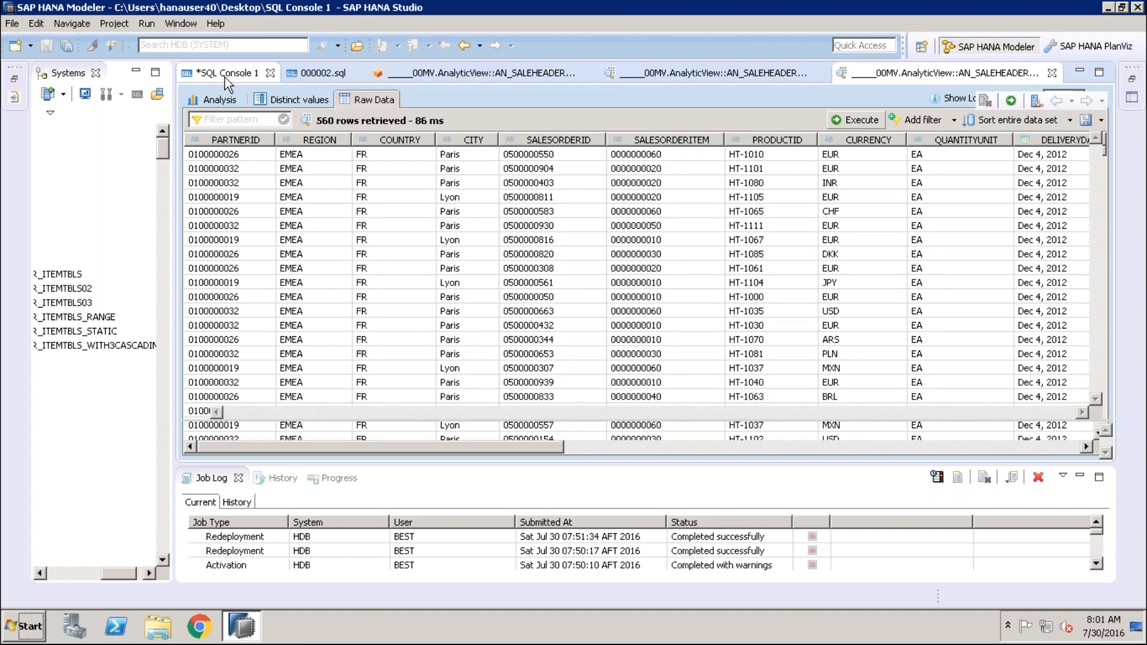
double_click(224, 77)
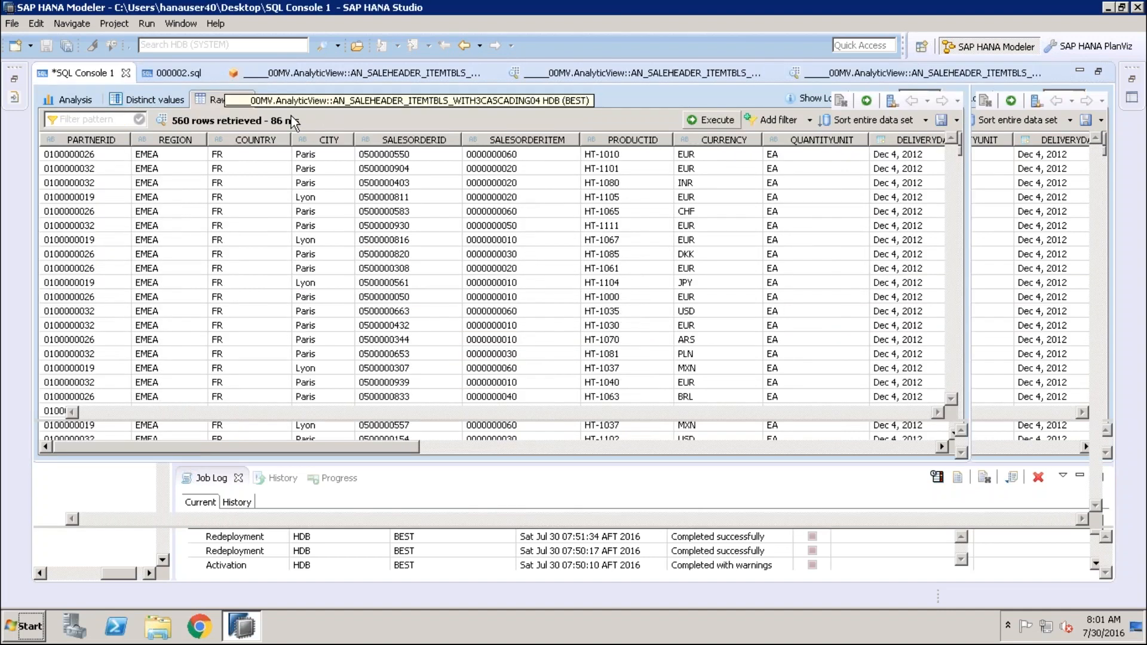
Step: Comment out the grant select statement with -- and paste the copied generated SQL on a new line below it
left_click_drag(490, 138, 135, 139)
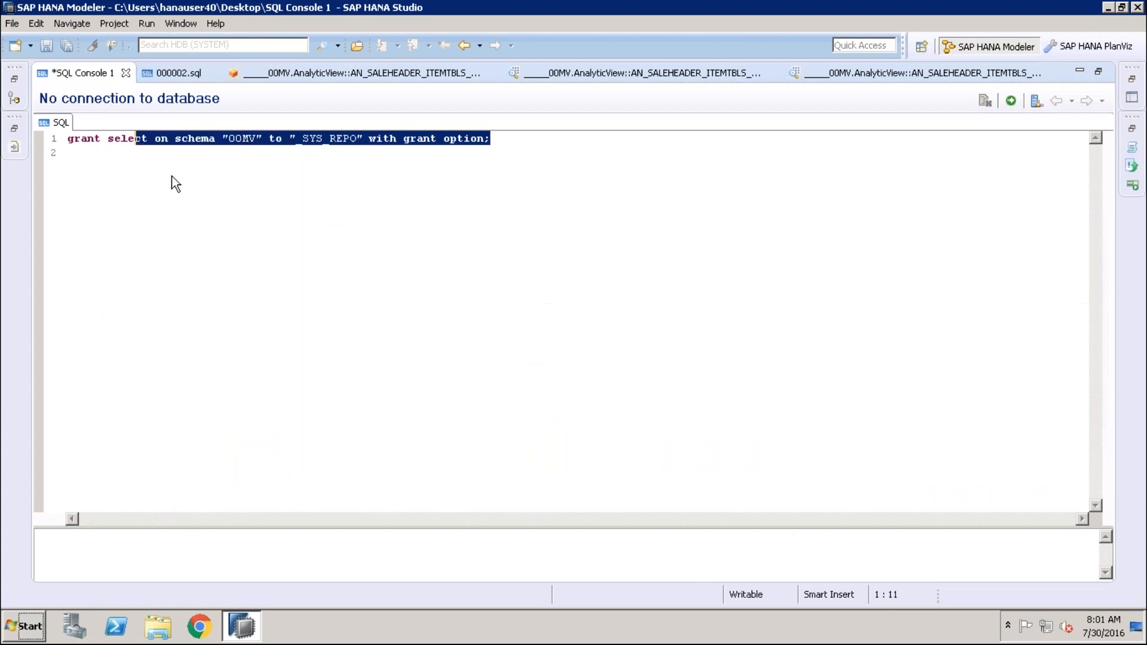
left_click(68, 139)
type("--")
key("Down")
key("Return")
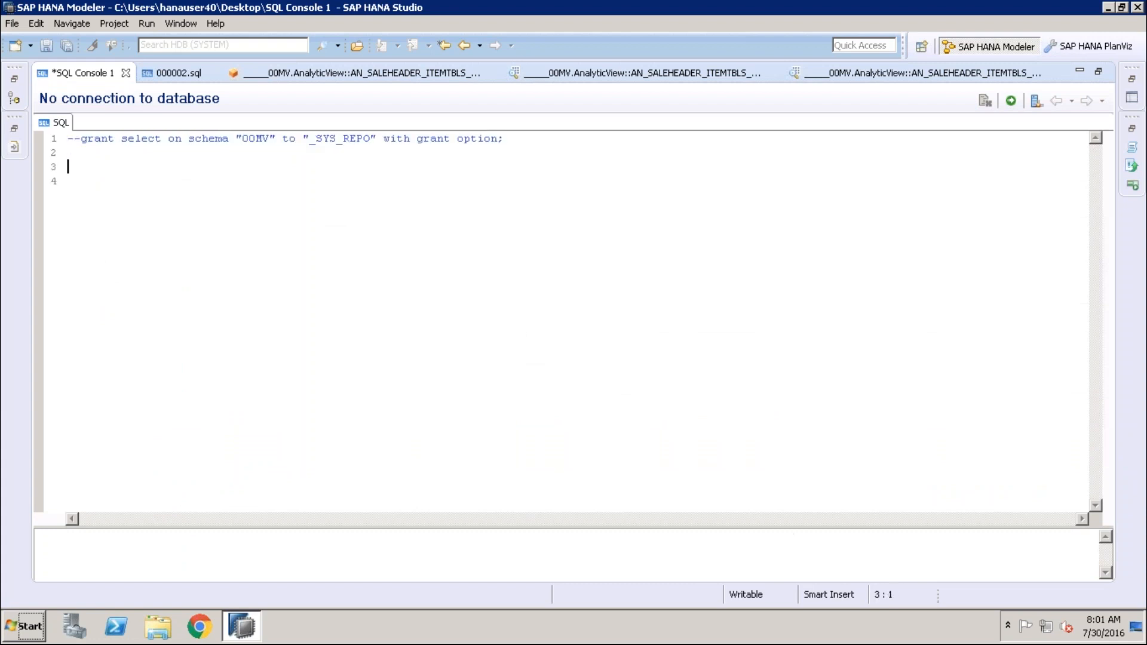
key("ctrl+v")
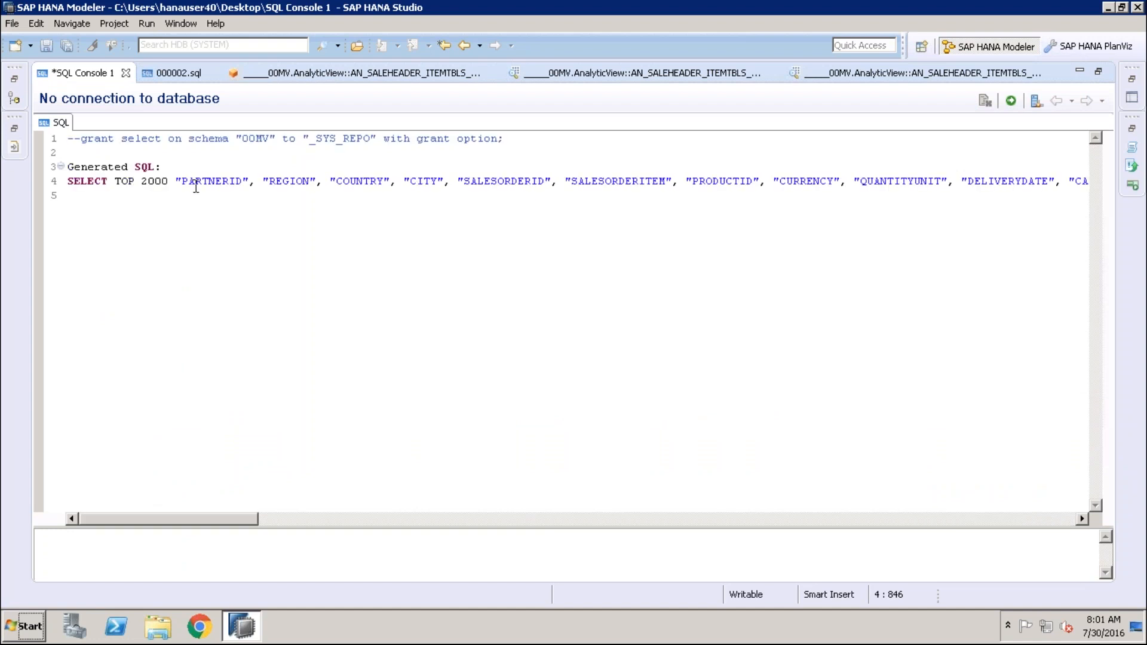
right_click(200, 183)
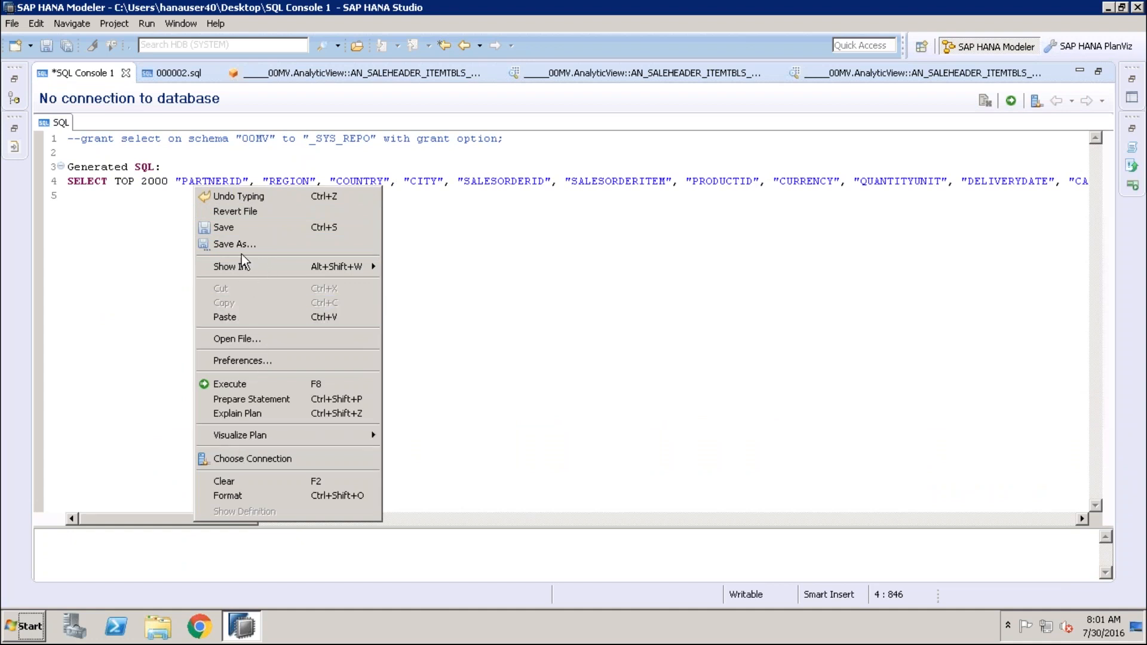
left_click(116, 245)
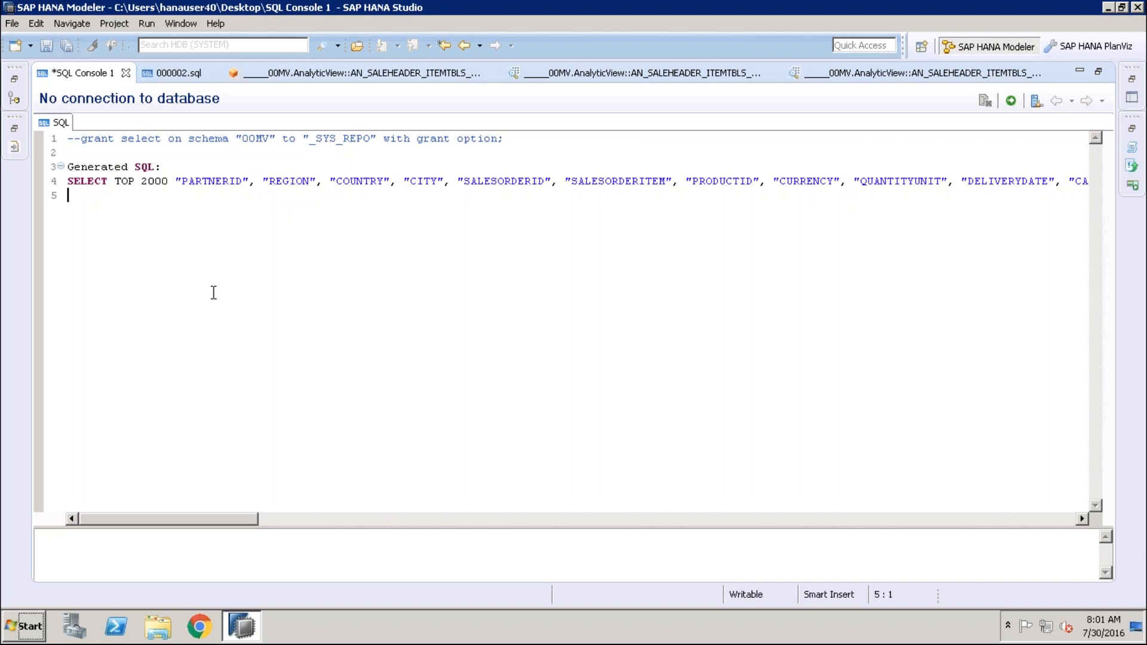
right_click(211, 272)
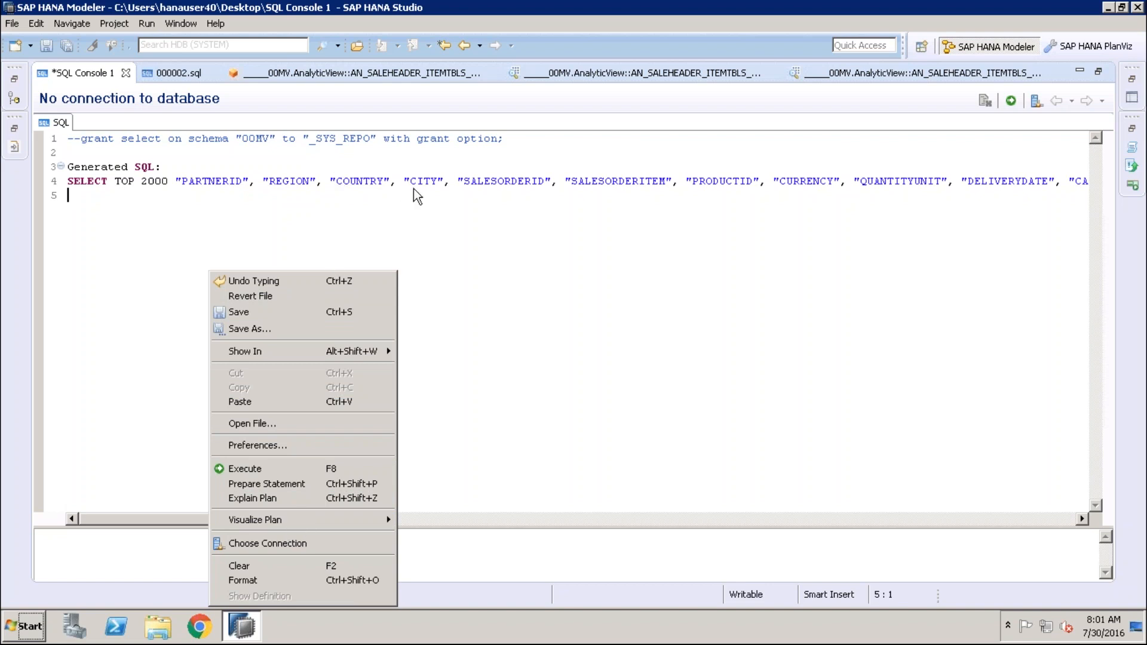
left_click(322, 231)
Step: Break the pasted SELECT statement into separate lines before "CURRENCY", "DeliveryStatusDescription", sum("NETAMOUNT"), FROM and GROUP BY
key("Return")
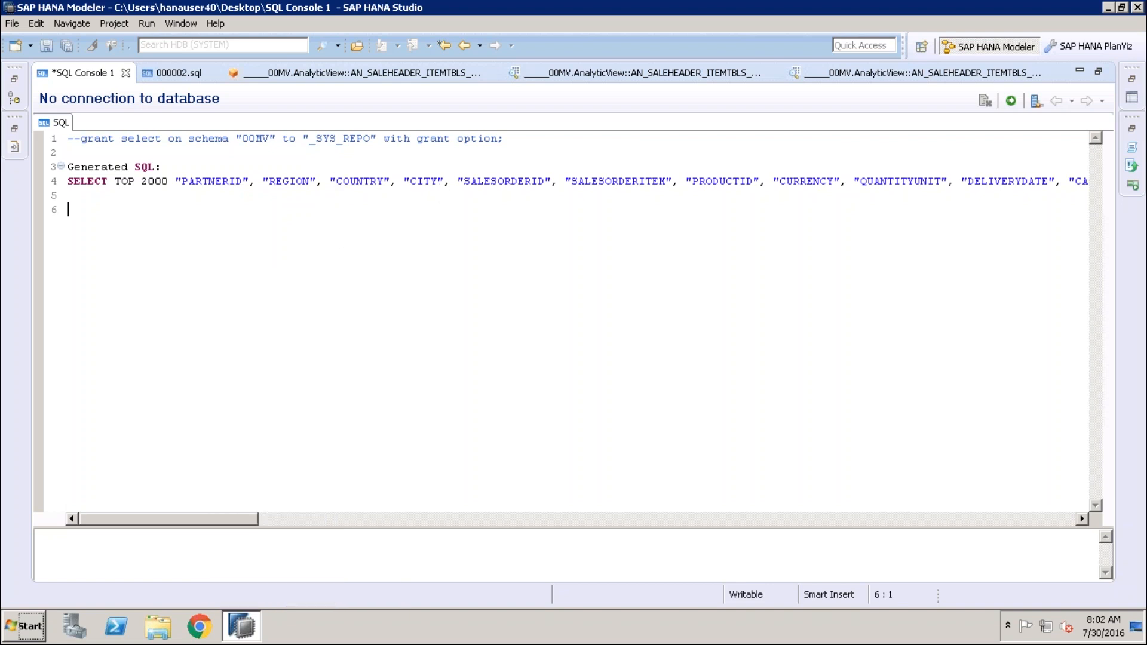
left_click(775, 183)
key("Return")
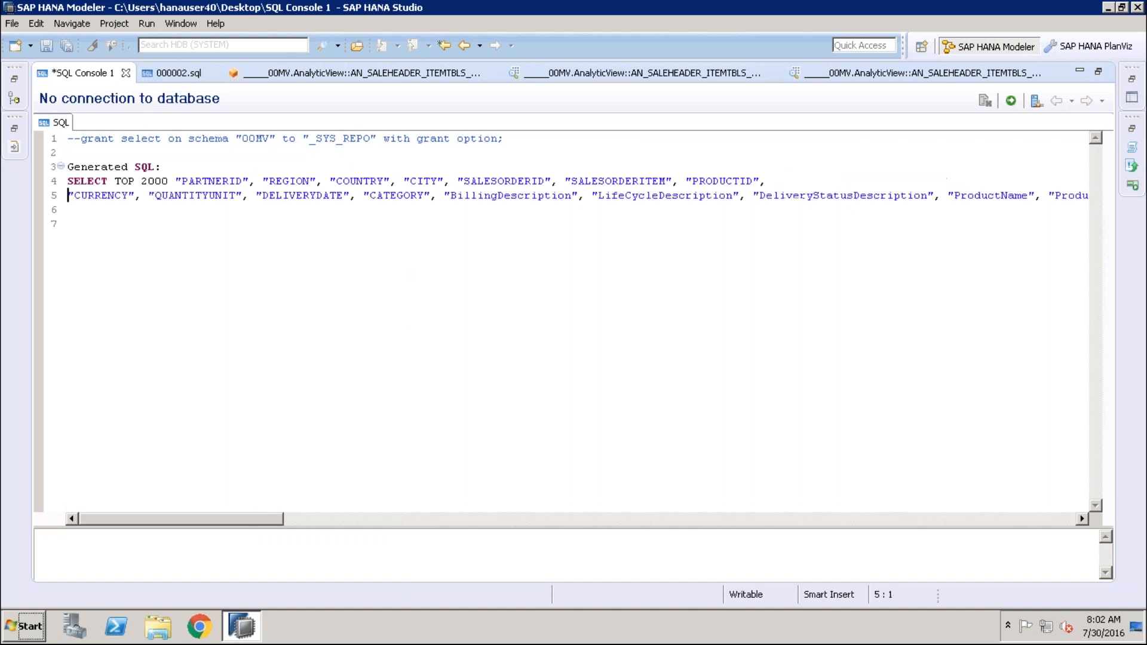
left_click(754, 196)
key("Return")
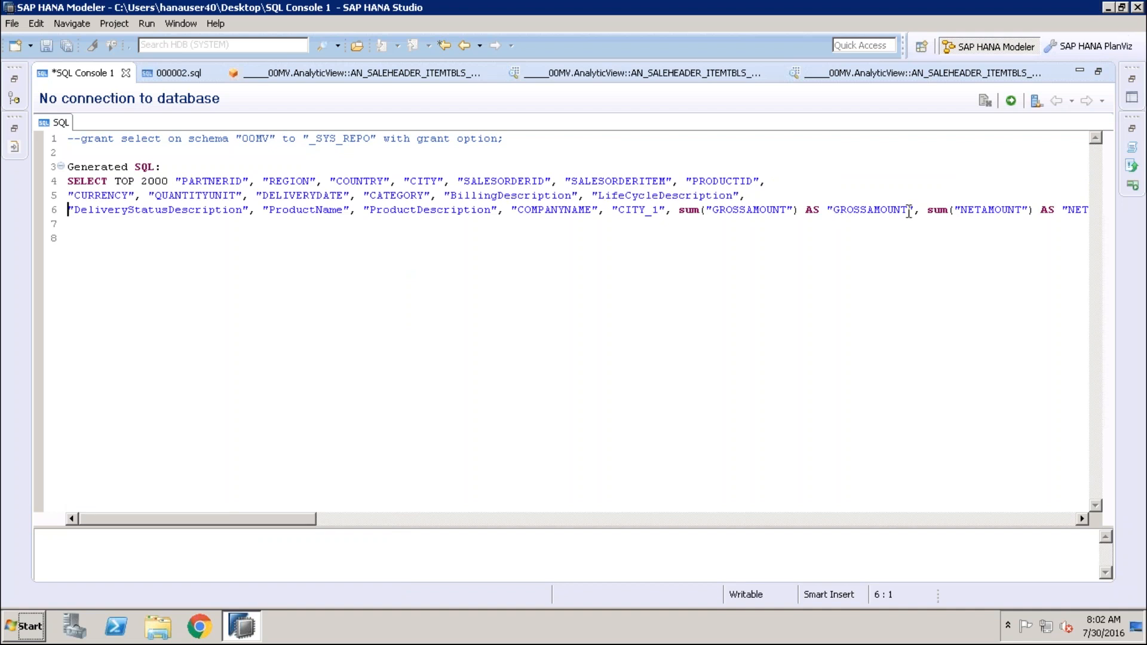
left_click(927, 210)
key("Return")
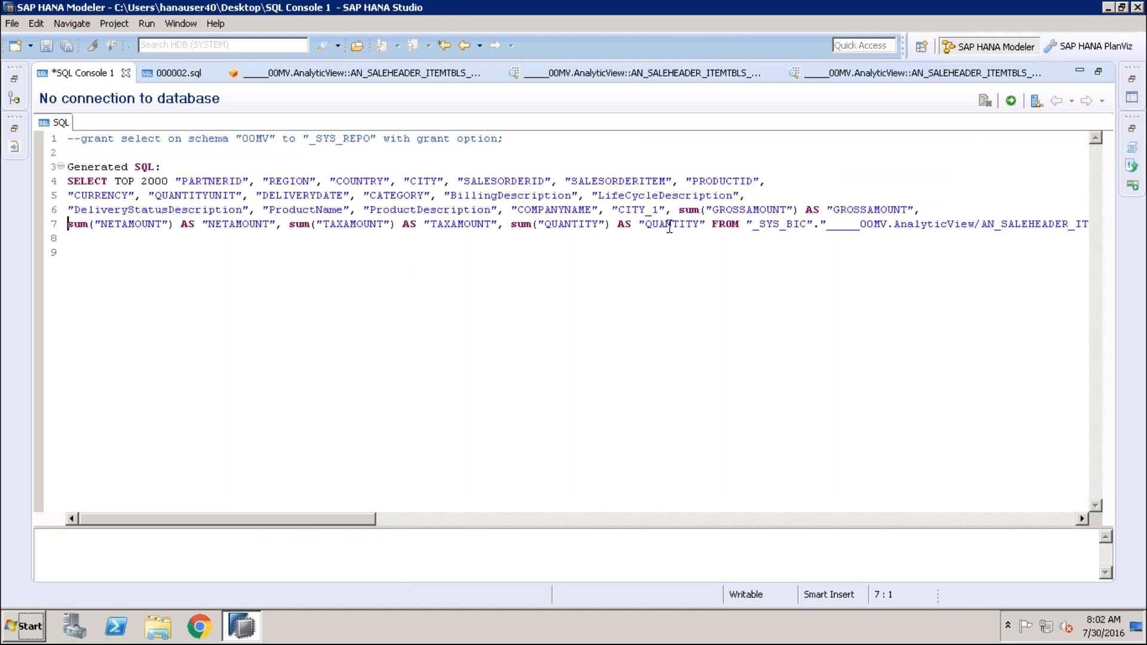
left_click(711, 226)
key("Return")
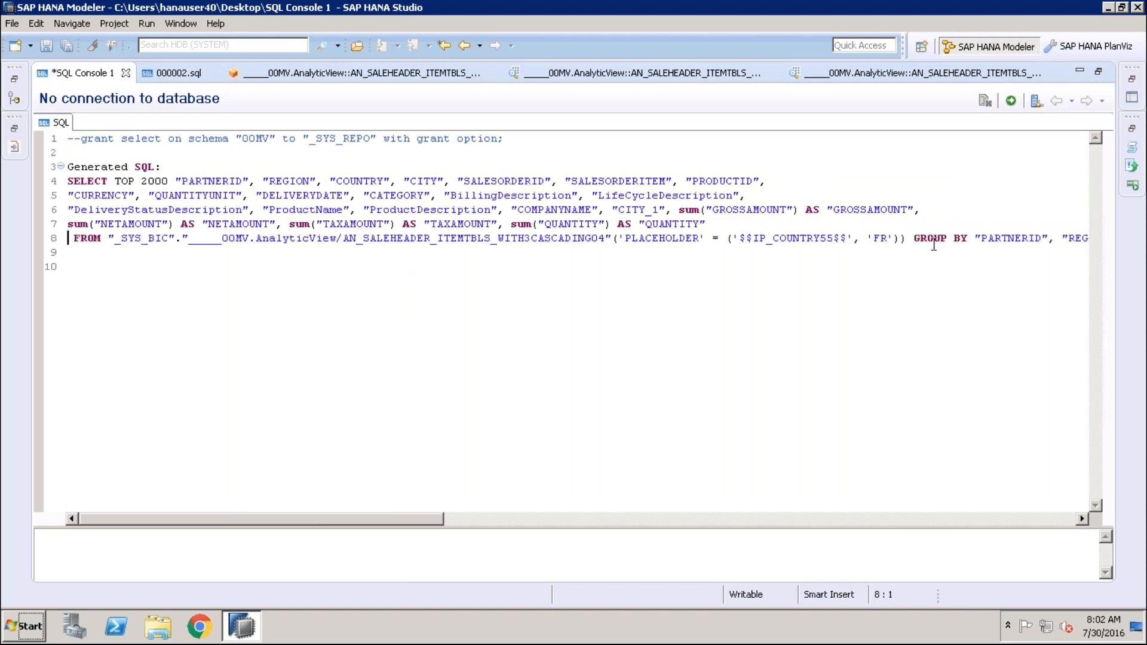
left_click(916, 239)
key("Return")
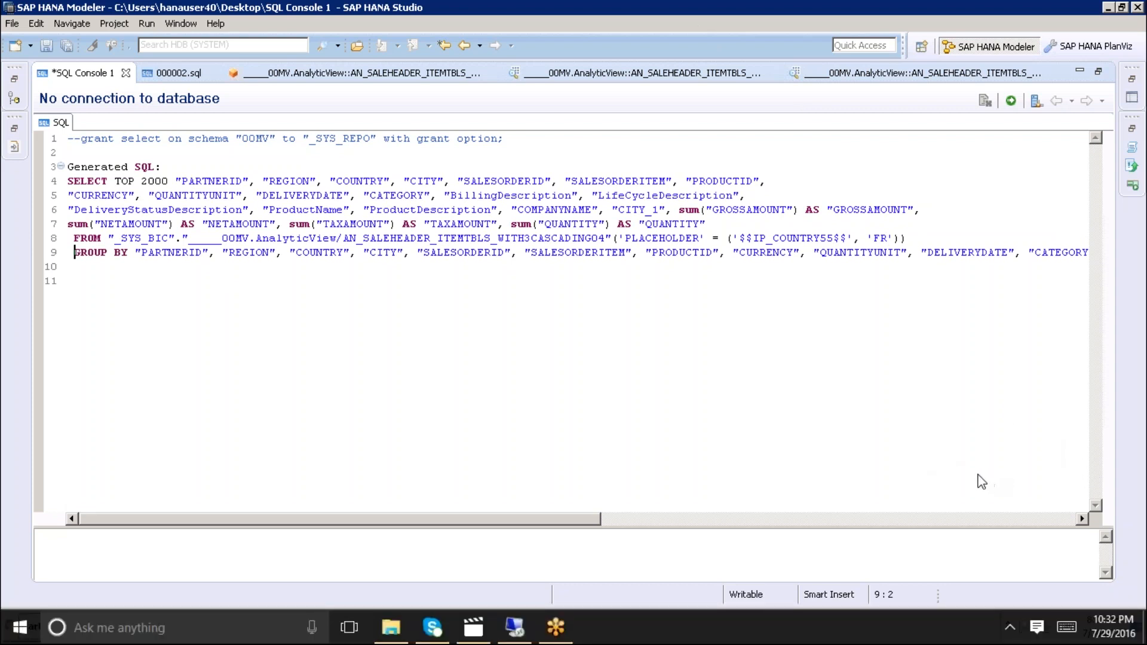
left_click(68, 281)
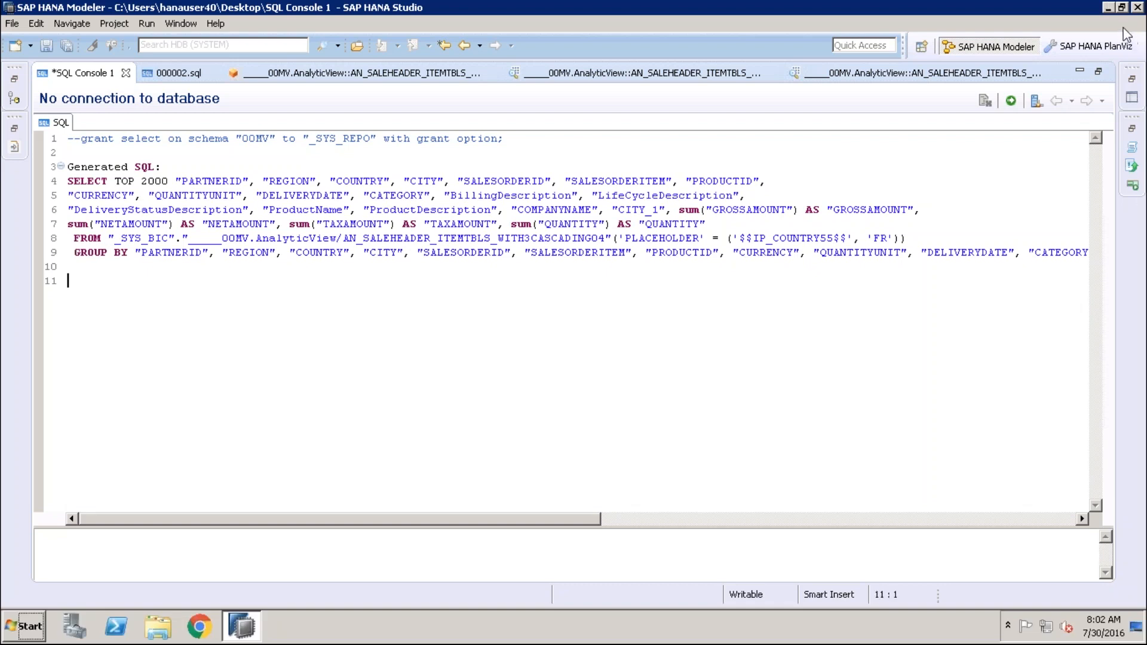
left_click(613, 239)
type("--")
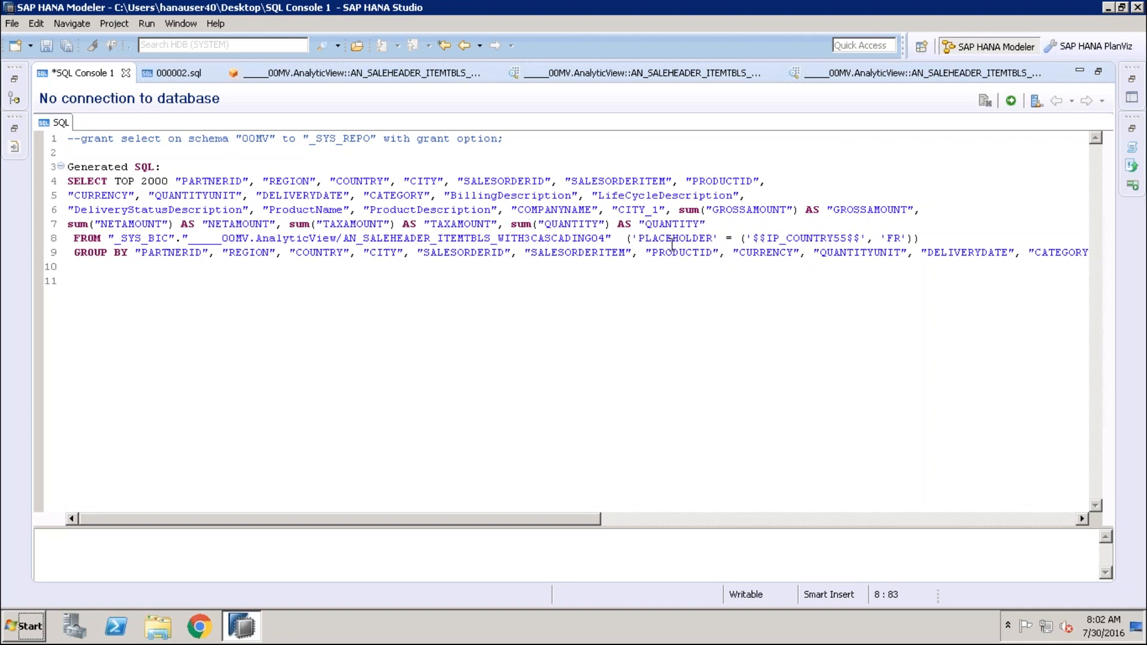
key("Left")
key("Left")
key("Left")
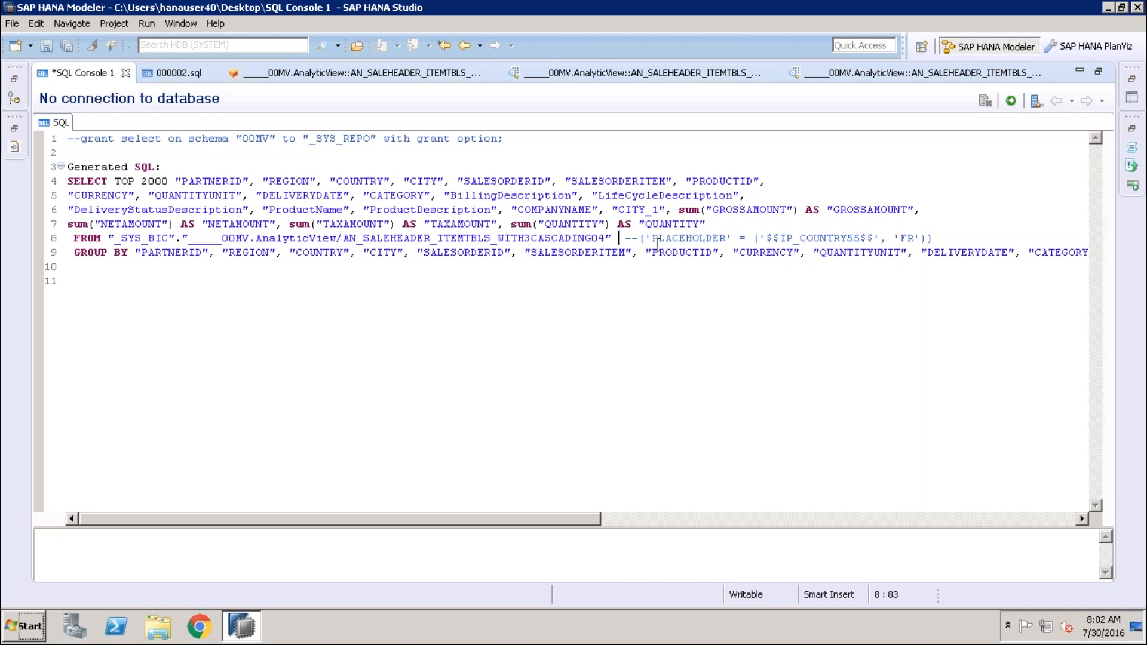
key("ctrl+z")
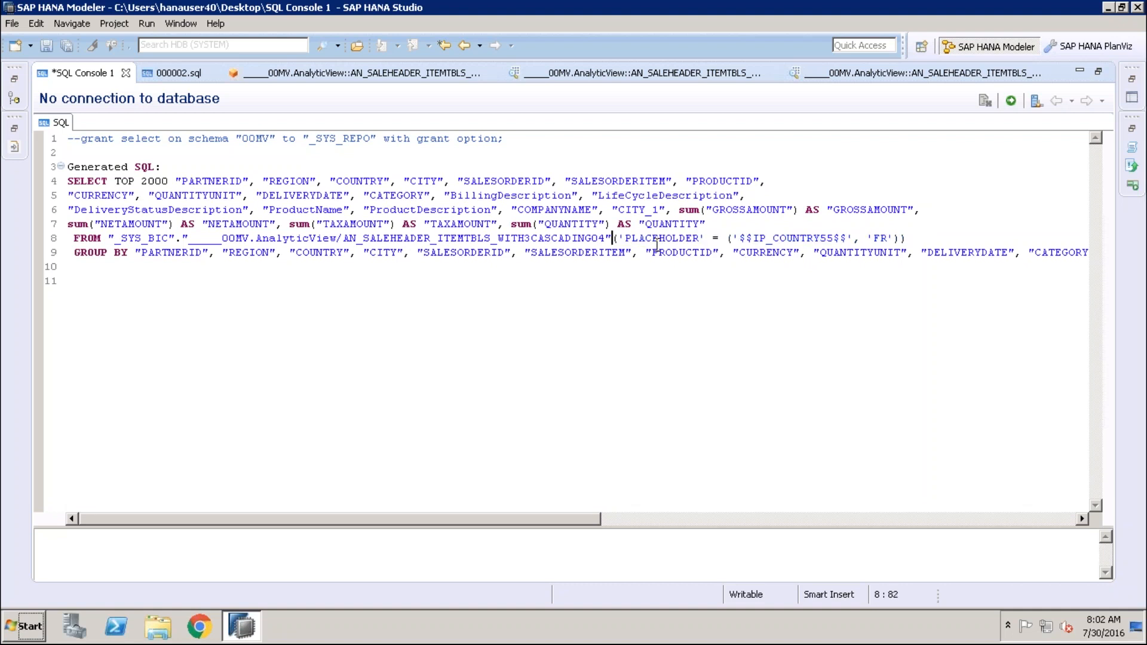
Step: Replace the final closing parenthesis after 'FR' in the IP_COUNTRY55 placeholder clause with a comma
left_click(910, 238)
key("BackSpace")
type(",")
key("ctrl+v")
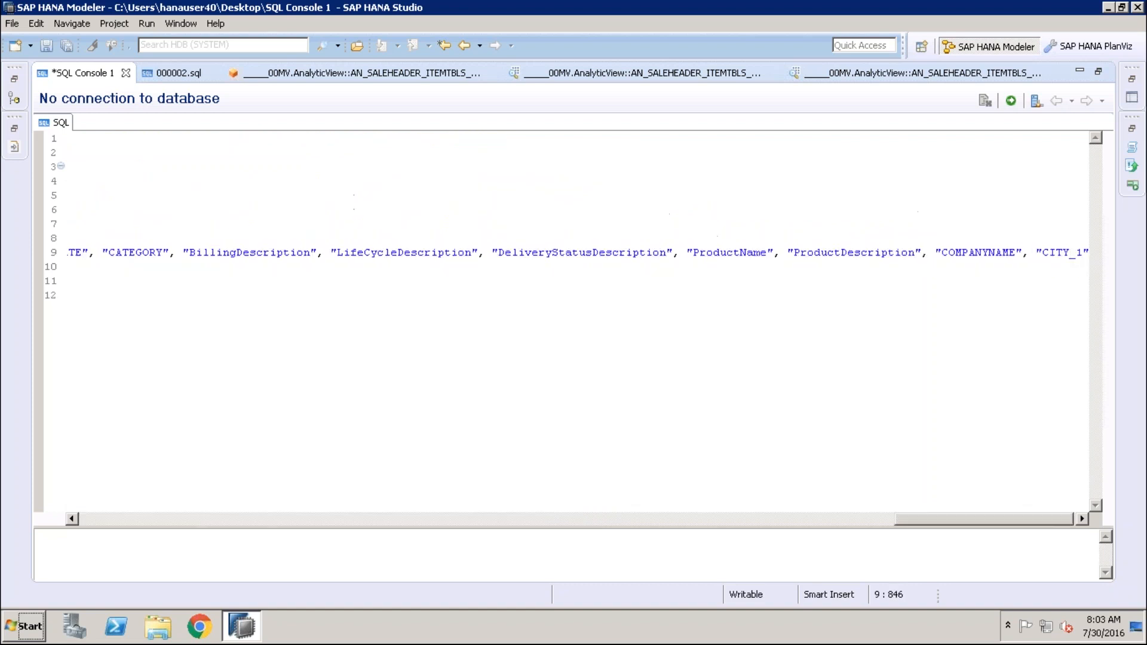
key("ctrl+z")
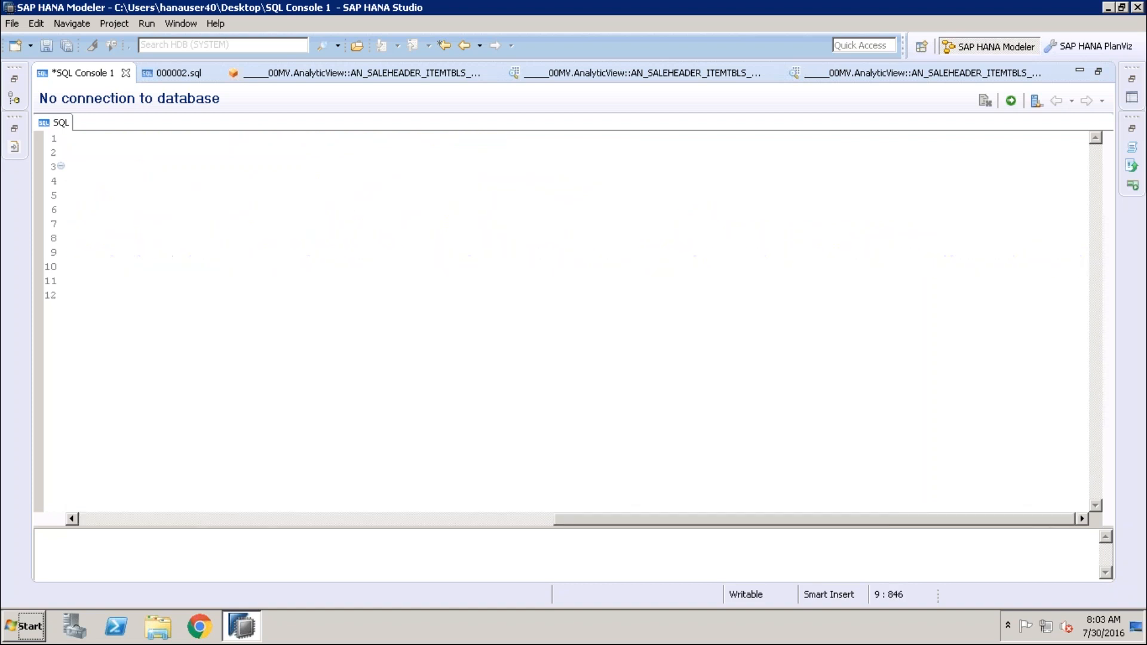
key("ctrl+z")
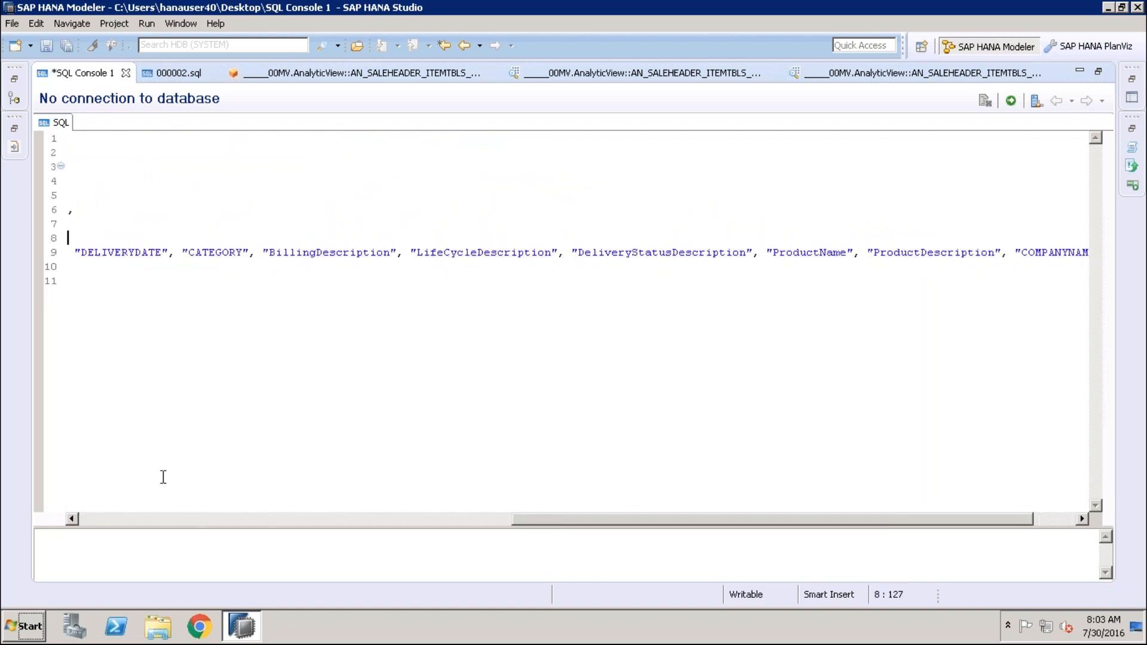
left_click(117, 520)
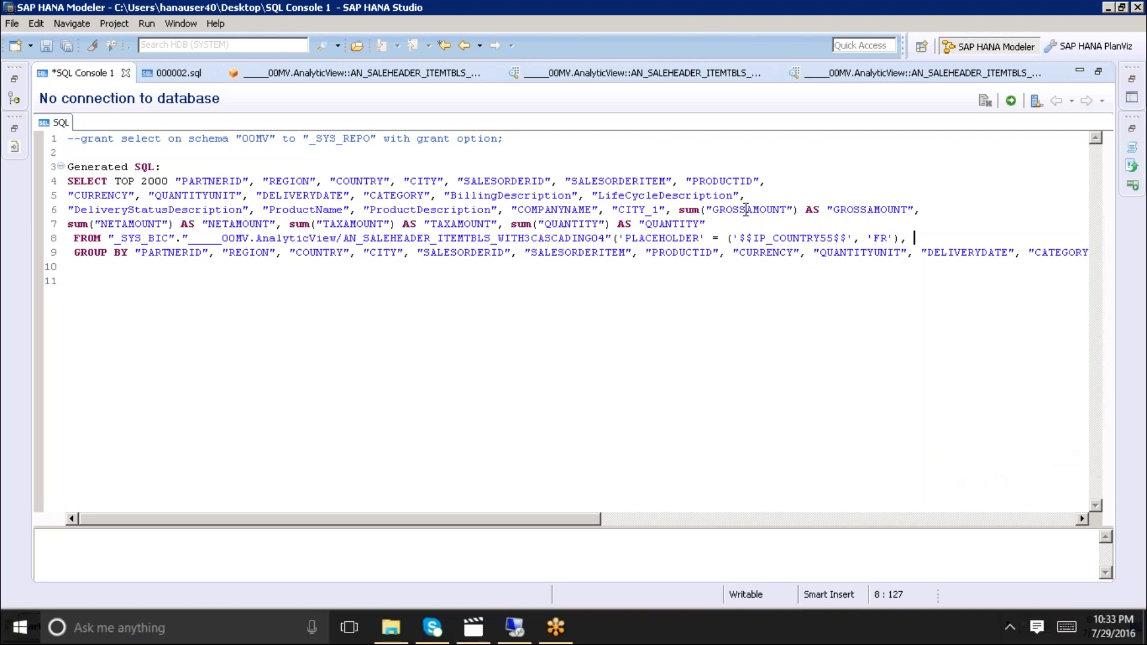
left_click(723, 230)
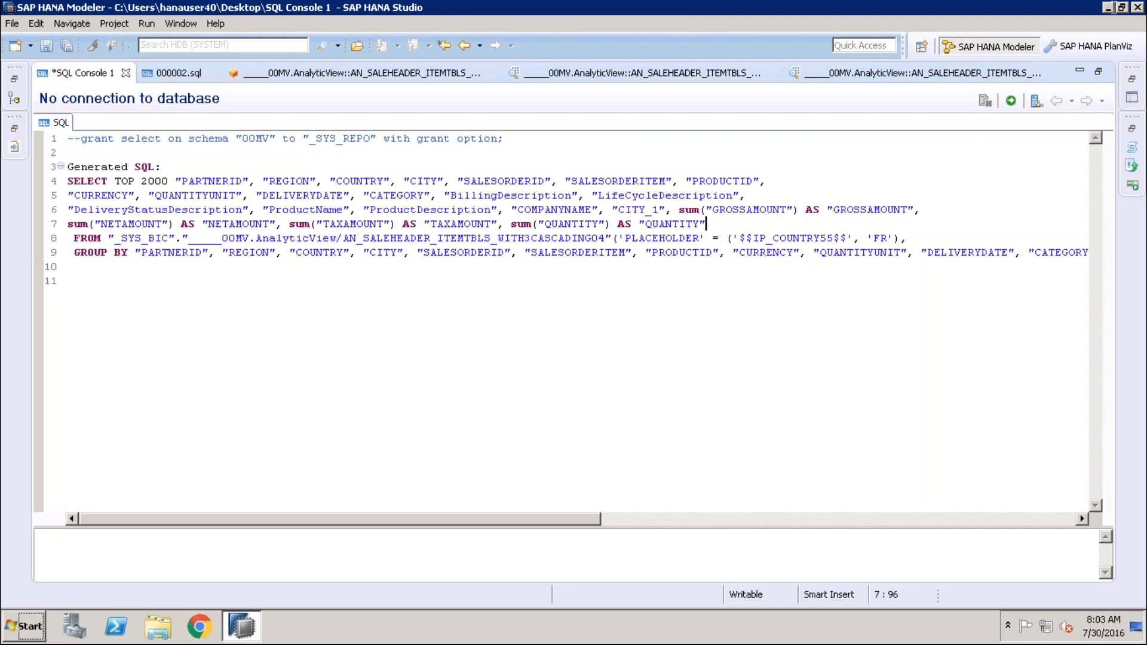
Step: Add ('PLACEHOLDER' = ('$$IP_CITY55$$', 'Paris')) after the comma in the FROM line and remove the scratch copy below the statement
left_click(287, 320)
key("Return")
key("Return")
type("('PLACEHOLDER' = ('$$IP_CITY55$$', 'Paris'))")
left_click(932, 240)
type("('PLACEHOLDER' = ('$$IP_CITY55$$', 'Paris'))\\n")
key("BackSpace")
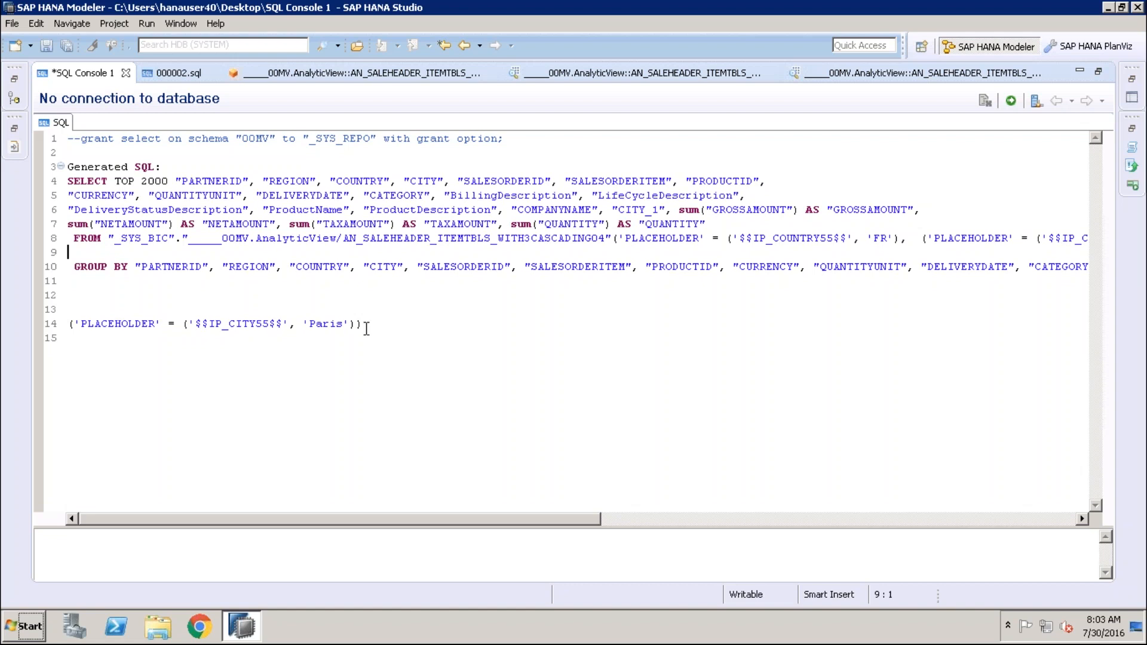
key("BackSpace")
left_click_drag(124, 310, 2, 317)
key("ctrl+x")
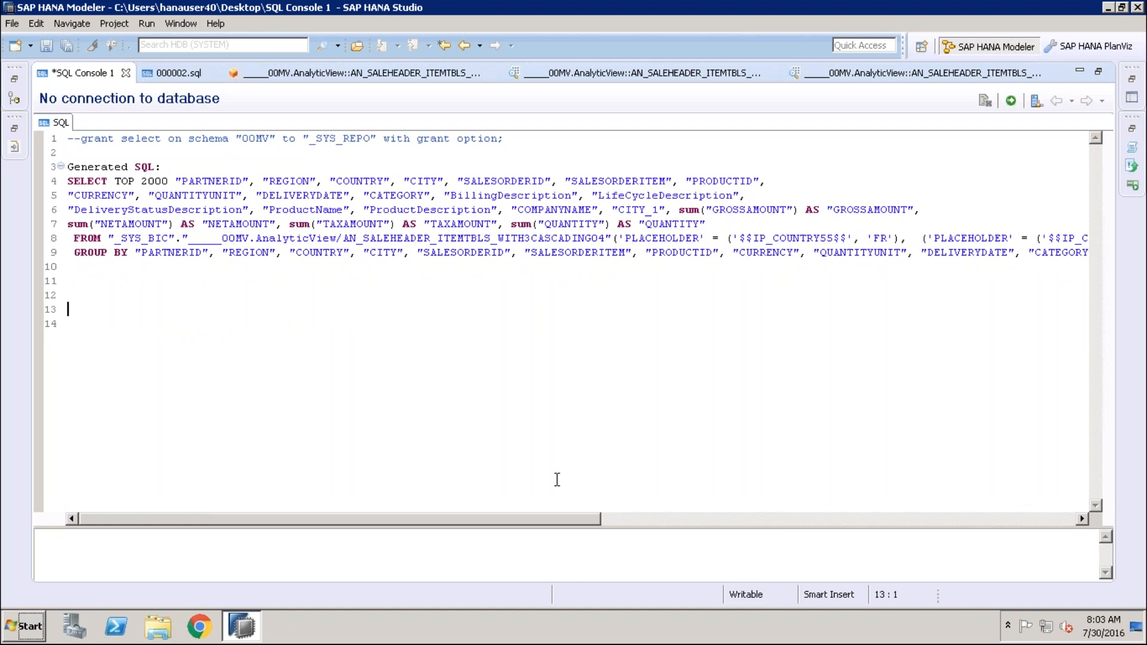
Step: Try to execute the edited statement, and connect the SQL console to HDB (BEST) saphana
left_click_drag(602, 521, 661, 519)
left_click(1012, 101)
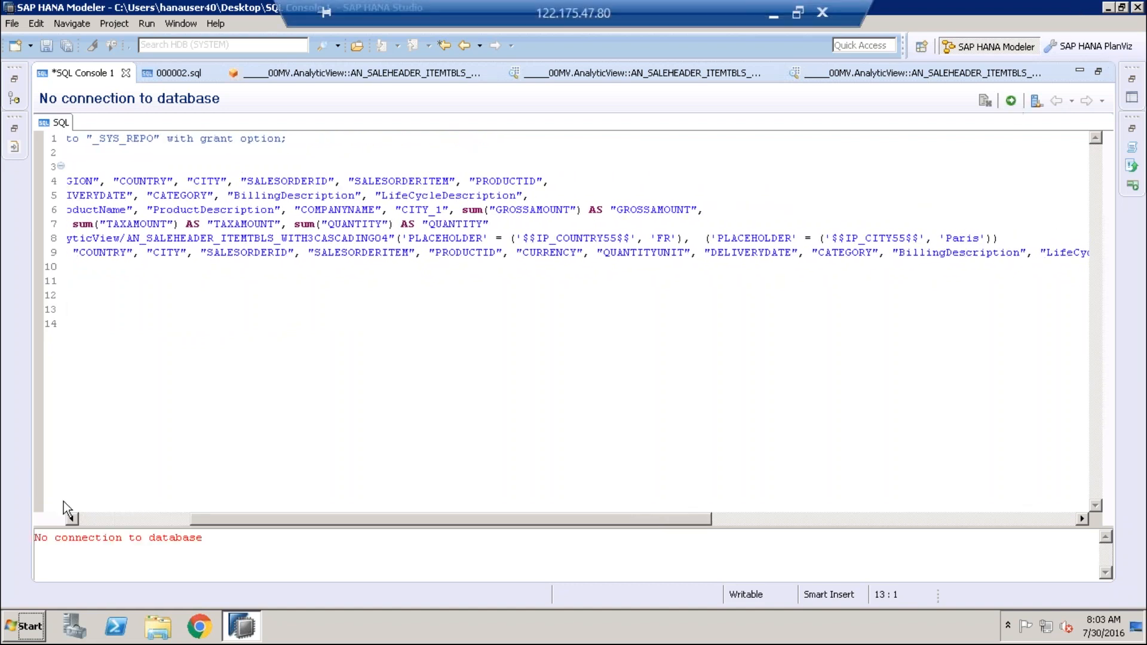
left_click(91, 518)
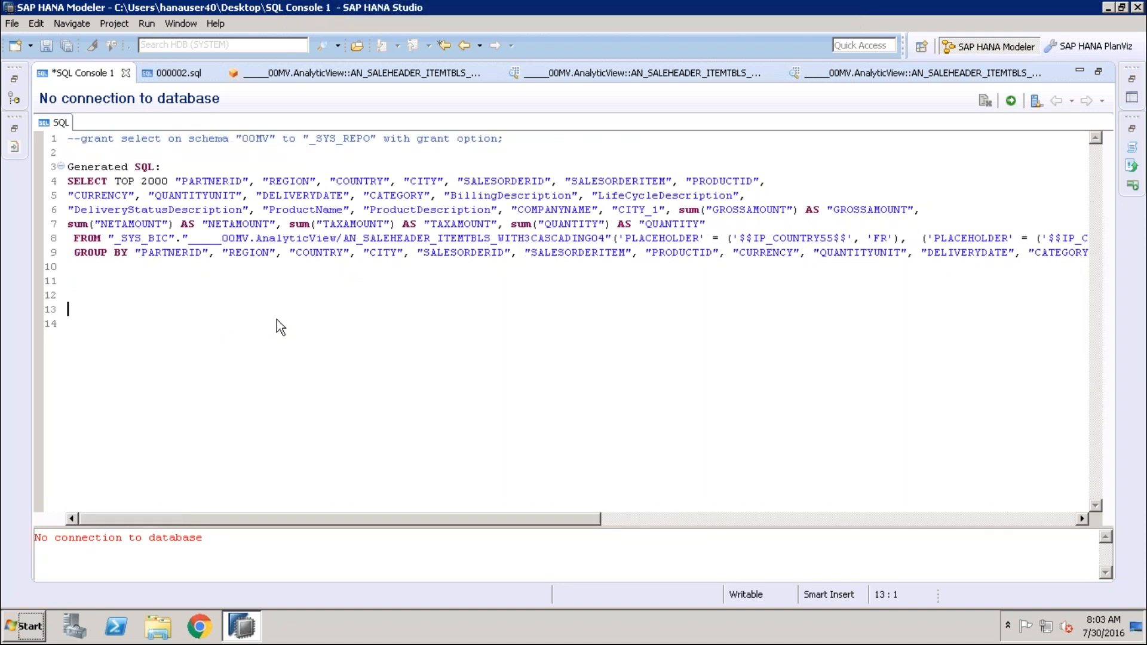
right_click(244, 322)
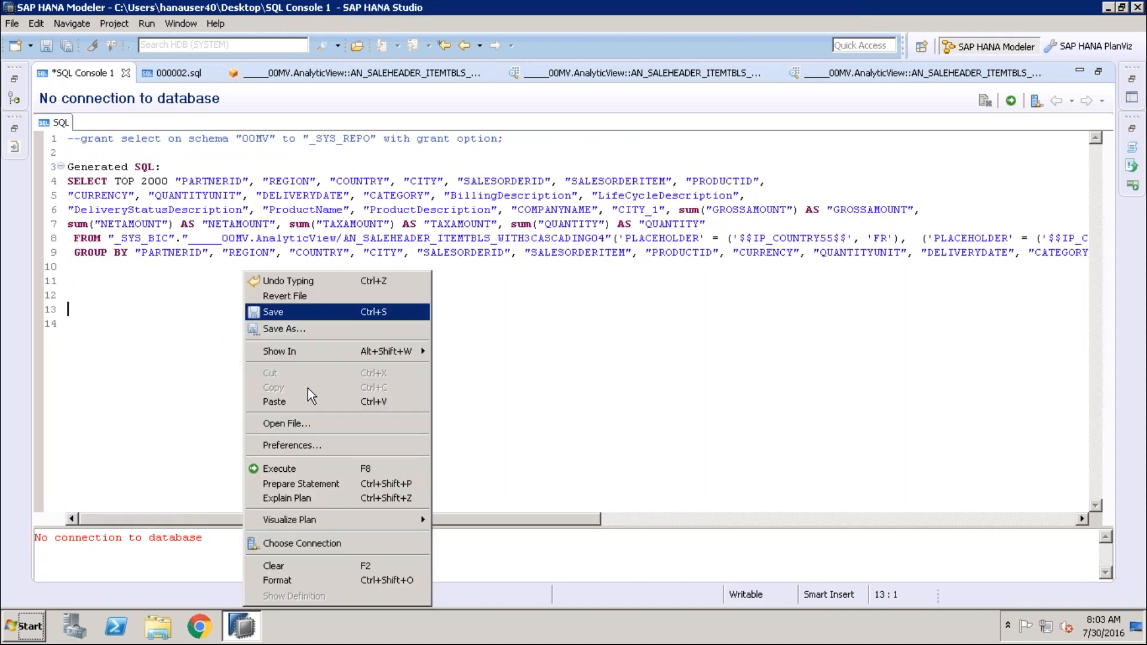
left_click(302, 543)
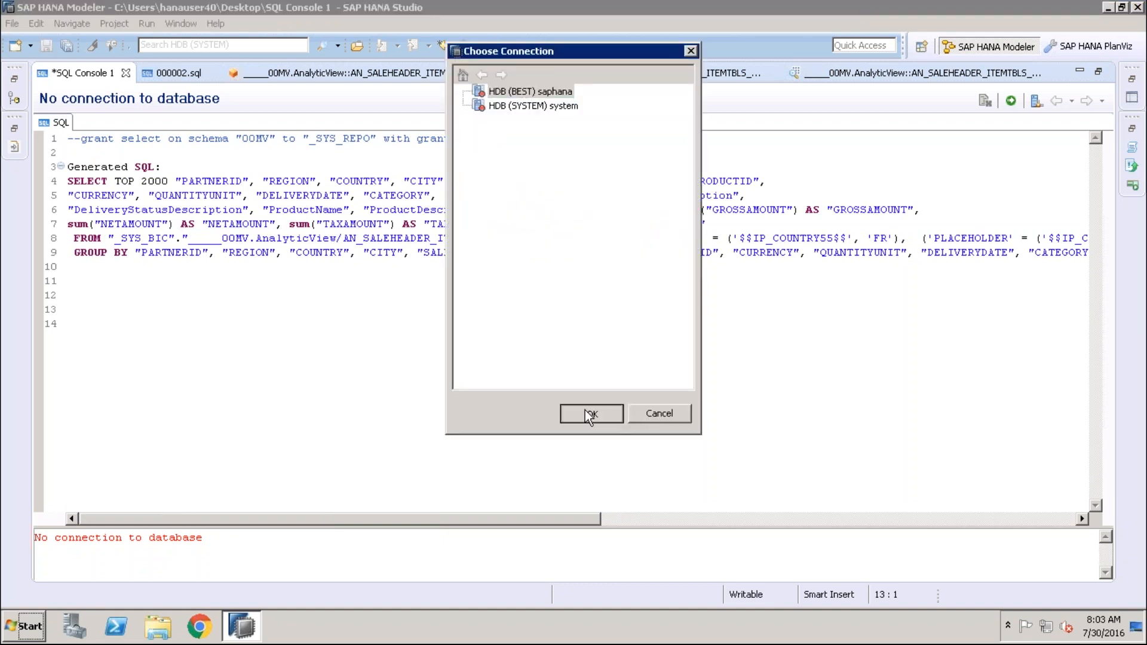
left_click(591, 412)
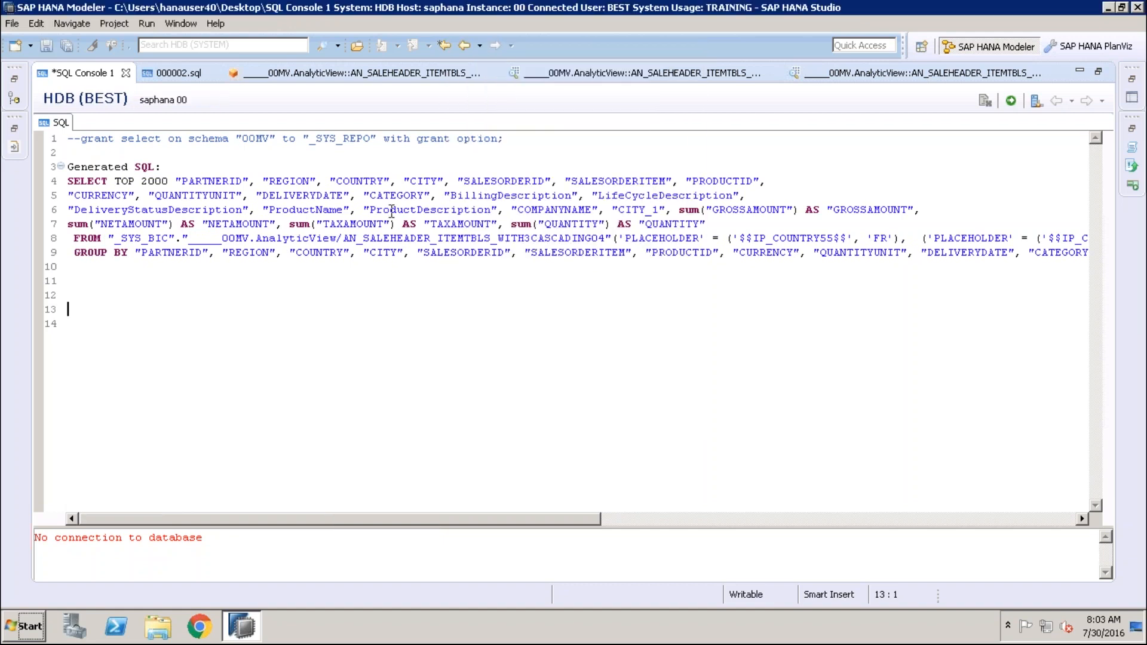
Step: Delete the "Generated SQL:" label above the SELECT statement and execute the query
left_click(143, 167)
left_click_drag(9, 160, 9, 158)
left_click_drag(174, 164, 3, 169)
key("Delete")
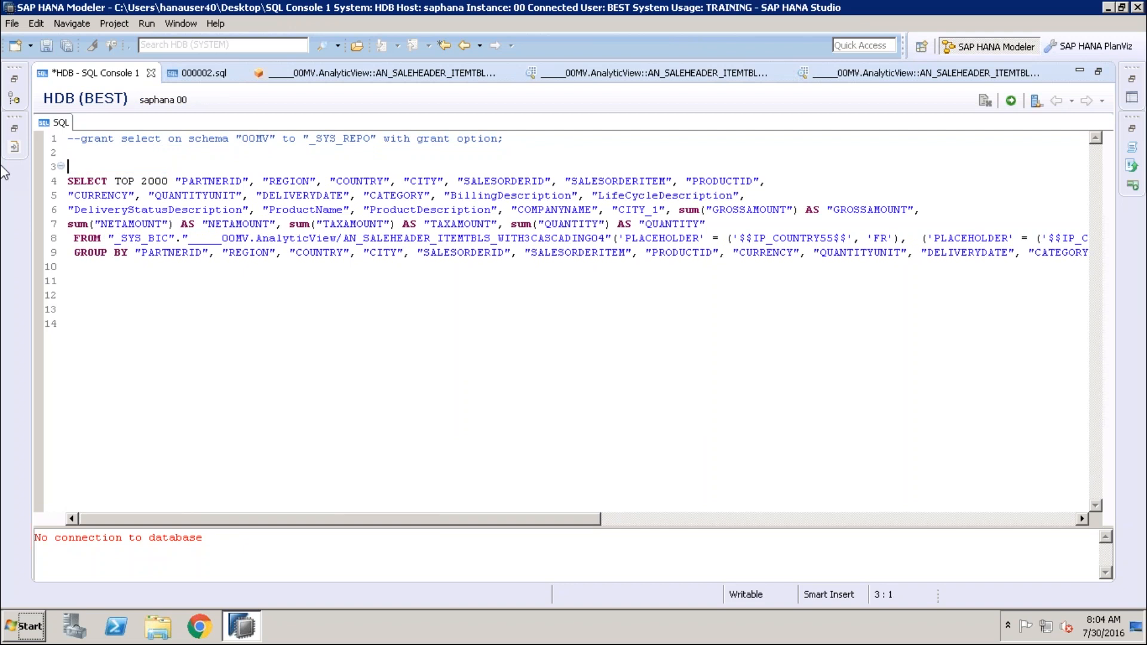
left_click(1011, 102)
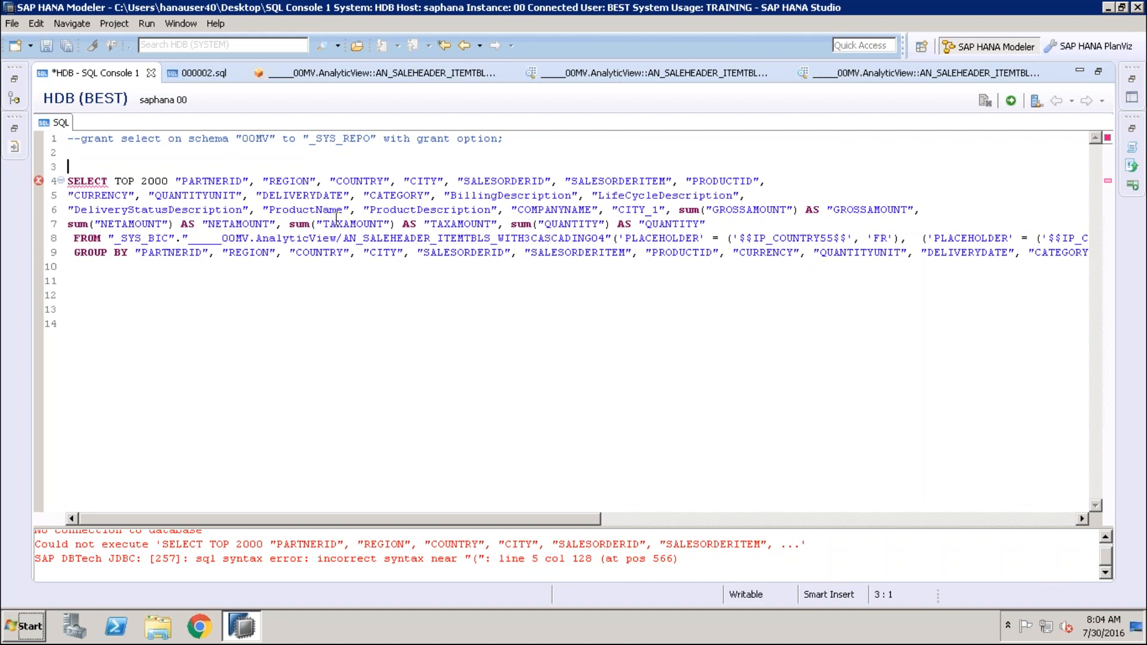
Step: Examine the FROM line from the view name through the IP_COUNTRY55 and IP_CITY55 placeholder clauses
left_click(369, 239)
left_click(612, 239)
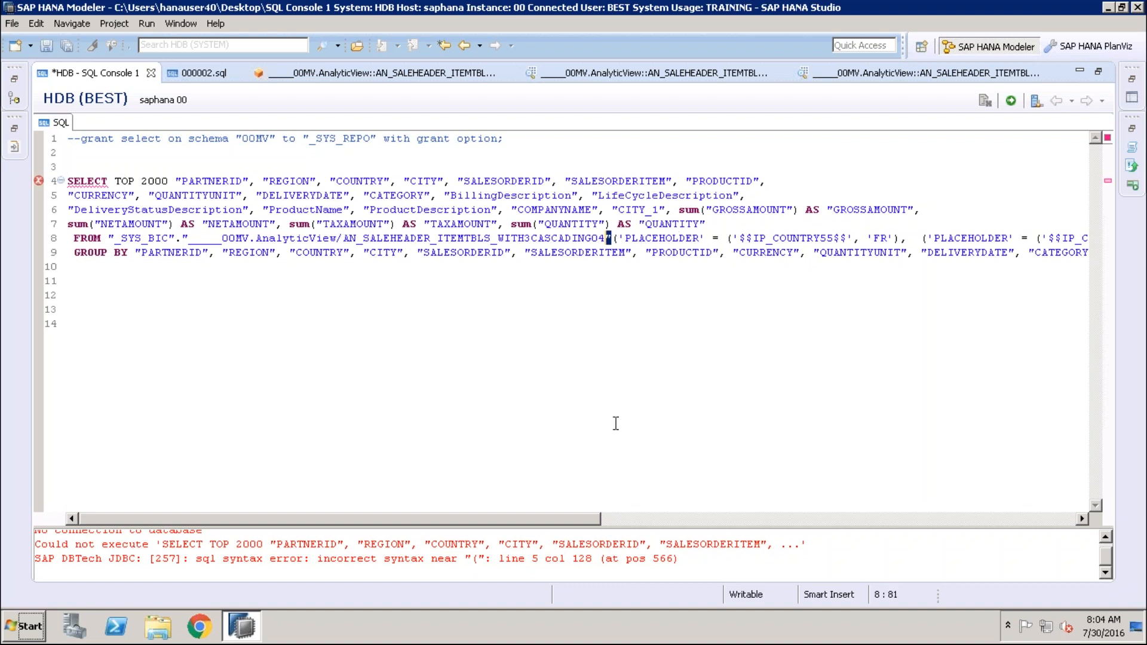
left_click(1080, 519)
left_click(1080, 520)
left_click(1081, 520)
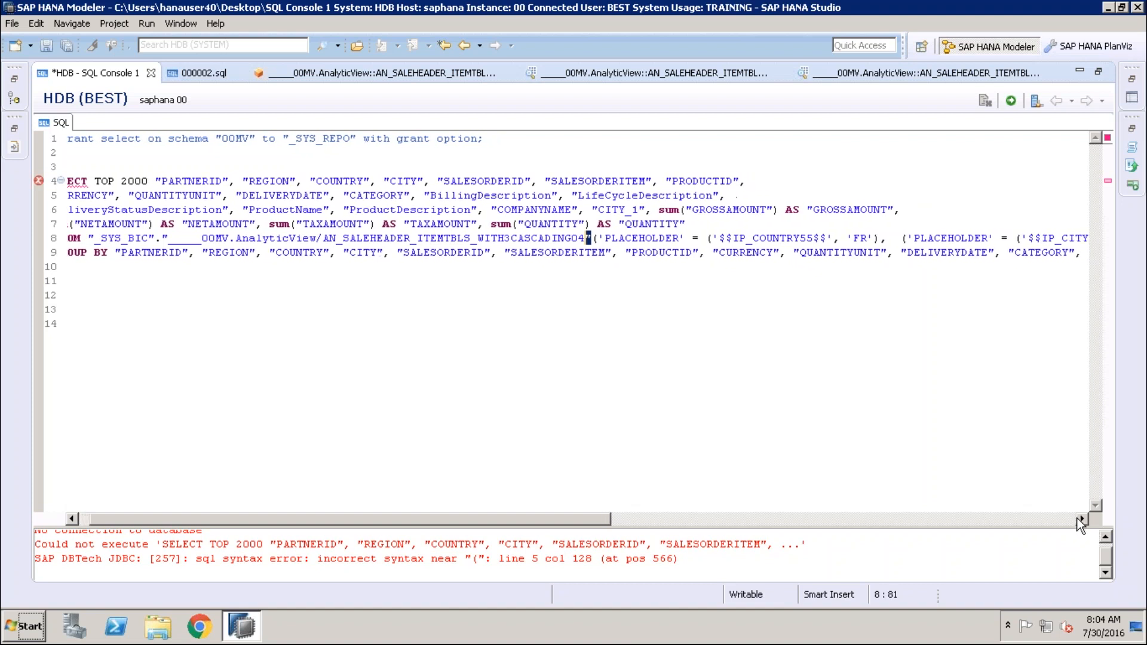
left_click(1081, 519)
left_click(1080, 519)
left_click(1080, 519)
left_click(1080, 520)
left_click(1080, 520)
left_click(1080, 518)
left_click(1079, 519)
left_click(1079, 518)
left_click(1078, 518)
left_click(1078, 518)
left_click(1078, 519)
left_click(1078, 519)
left_click(1078, 518)
left_click(1078, 519)
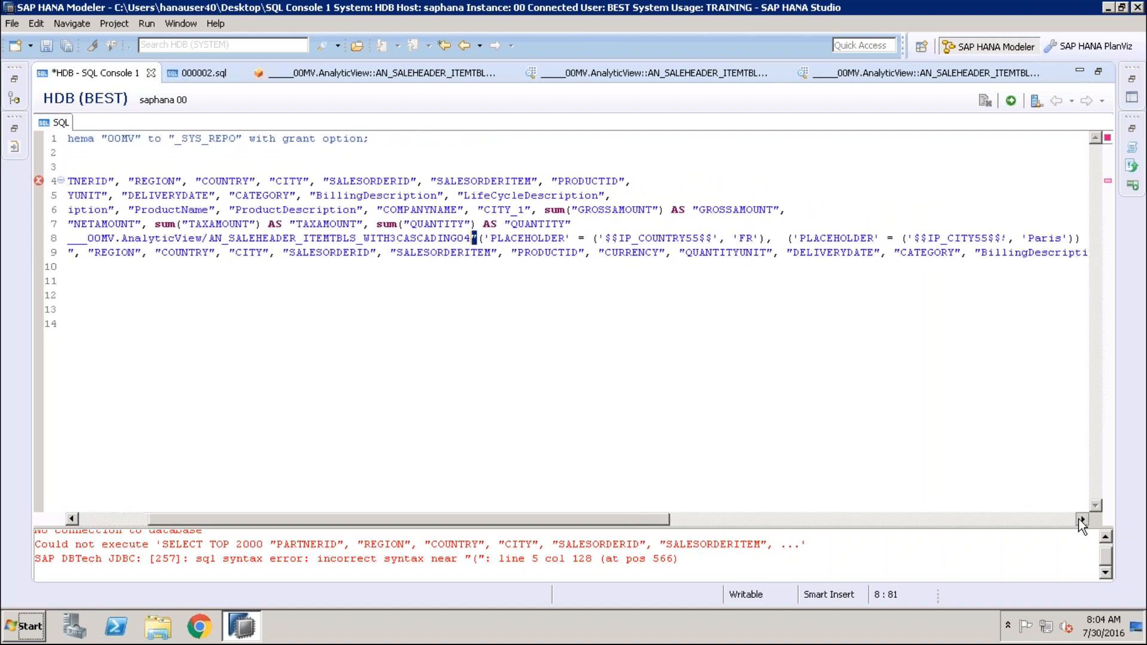
left_click(1078, 518)
left_click(1078, 518)
left_click(1078, 519)
left_click(1078, 518)
left_click(1078, 518)
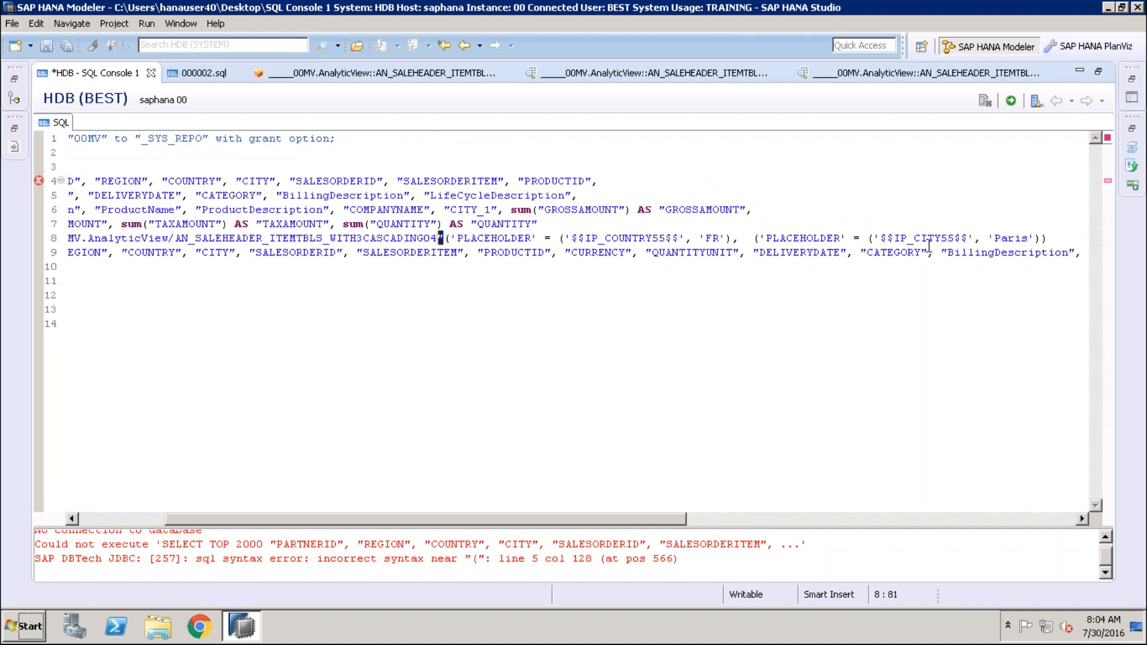
left_click(1046, 239)
type(")\"")
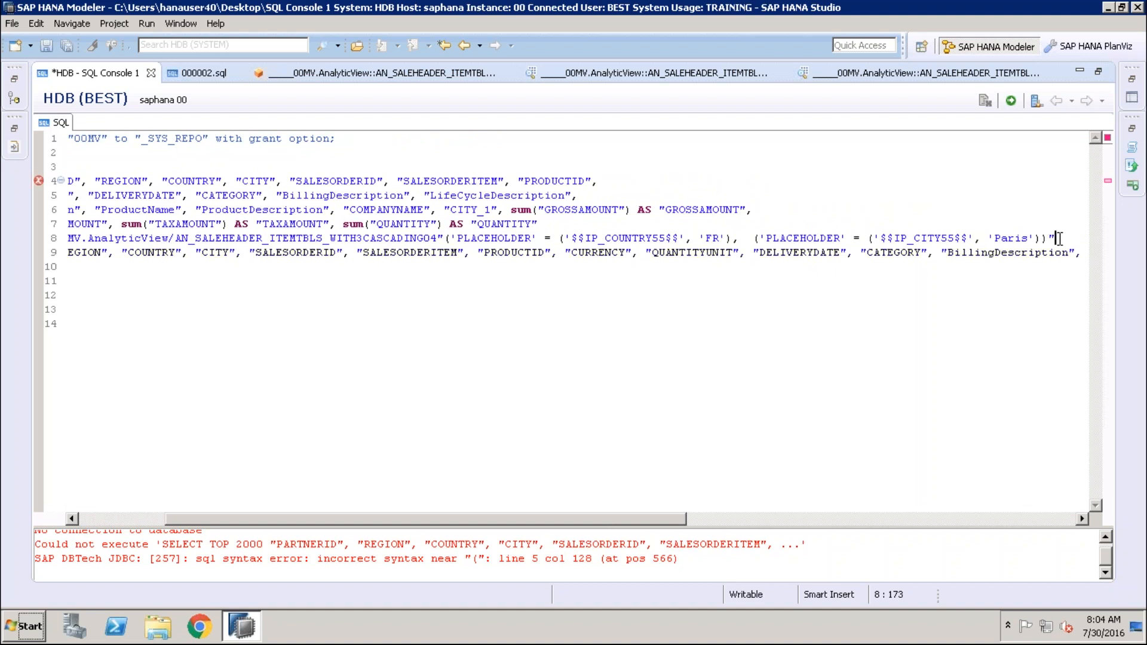
key("BackSpace")
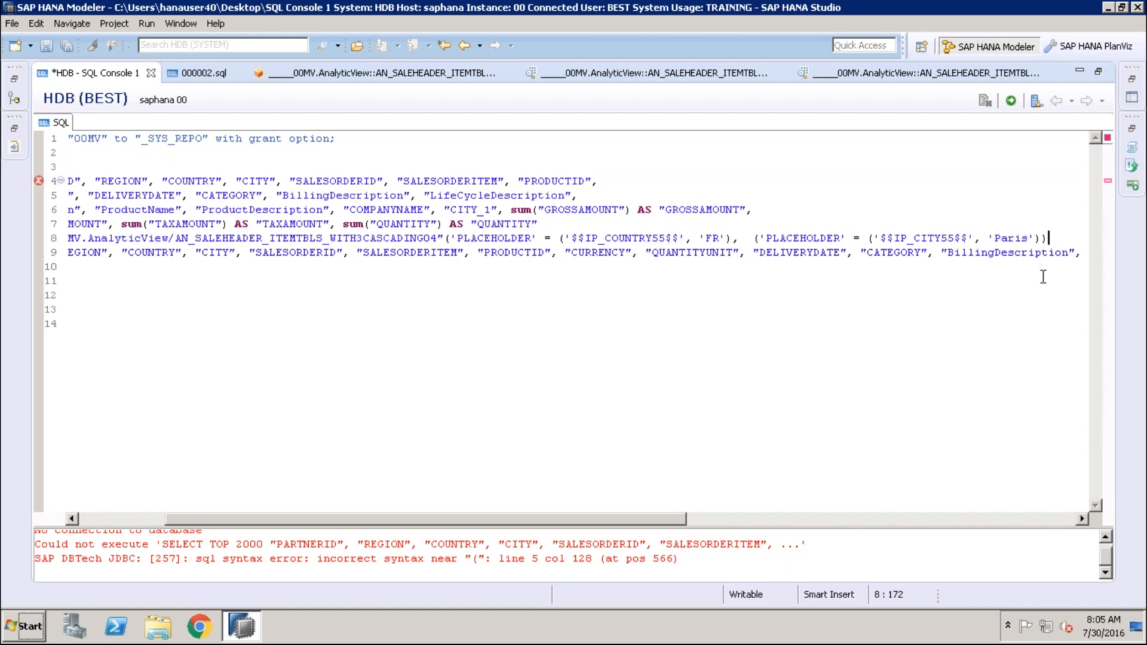
Step: Review the quotes and parentheses in the FROM line's country and city placeholder clauses, and check the GROUP BY line
left_click(89, 520)
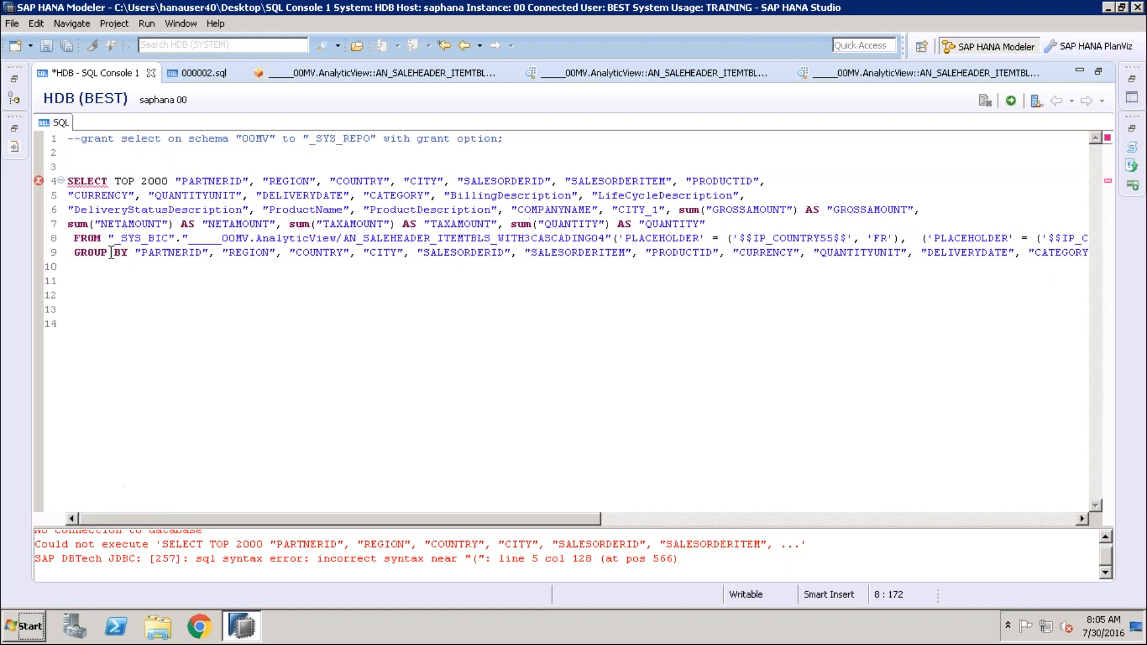
left_click(1069, 519)
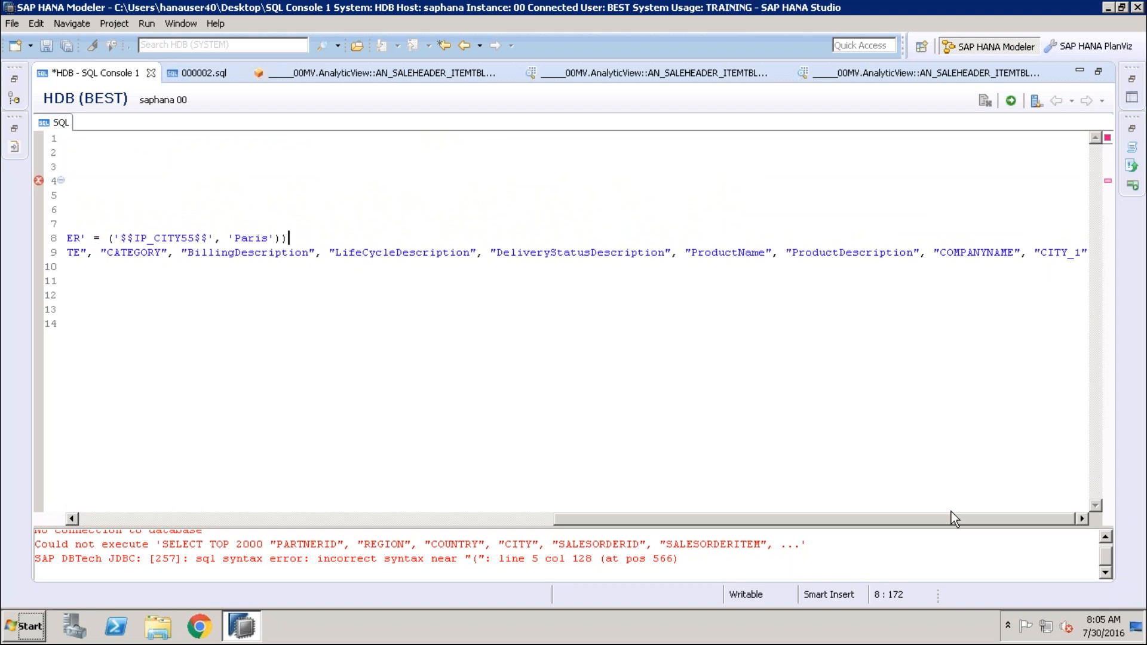
left_click(508, 518)
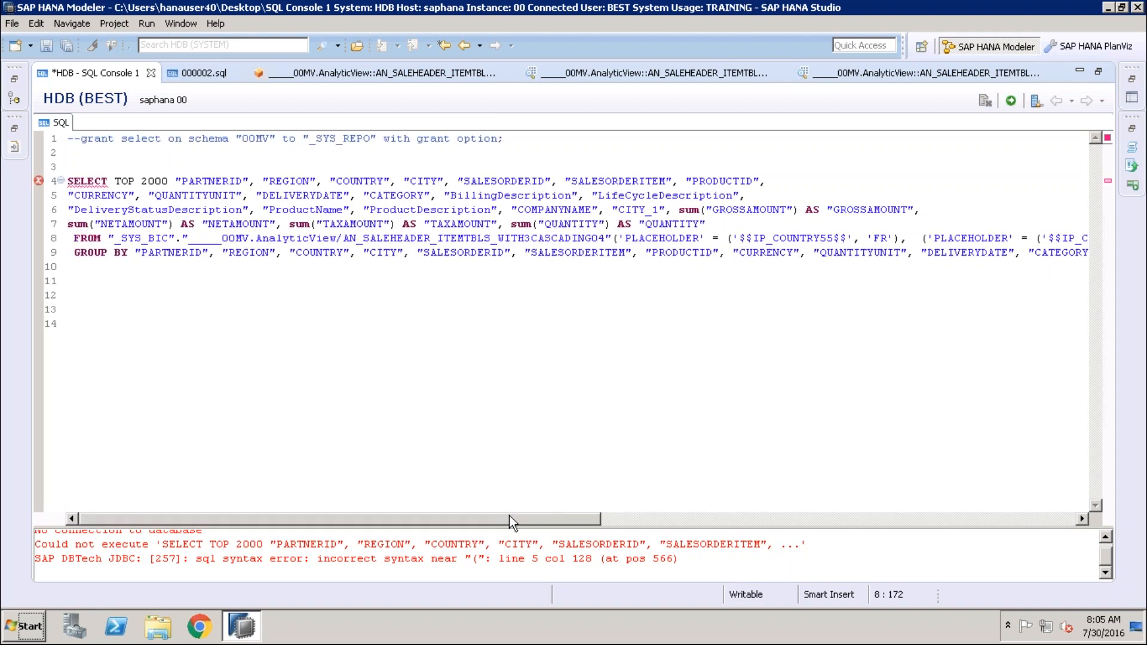
left_click(825, 238)
key("Right")
key("Right")
key("Right")
key("Right")
key("Right")
key("Right")
key("Right")
key("Right")
key("Right")
key("Right")
key("Right")
key("Right")
key("Right")
key("Right")
key("Right")
key("Right")
key("Right")
key("Right")
key("Right")
key("Right")
key("Right")
key("Right")
key("Right")
key("Right")
key("Right")
key("Right")
key("Right")
key("Right")
key("Right")
key("Right")
key("Right")
key("Right")
key("Right")
key("Right")
key("Right")
key("Right")
key("Right")
key("Right")
key("Right")
key("Right")
key("Right")
key("Right")
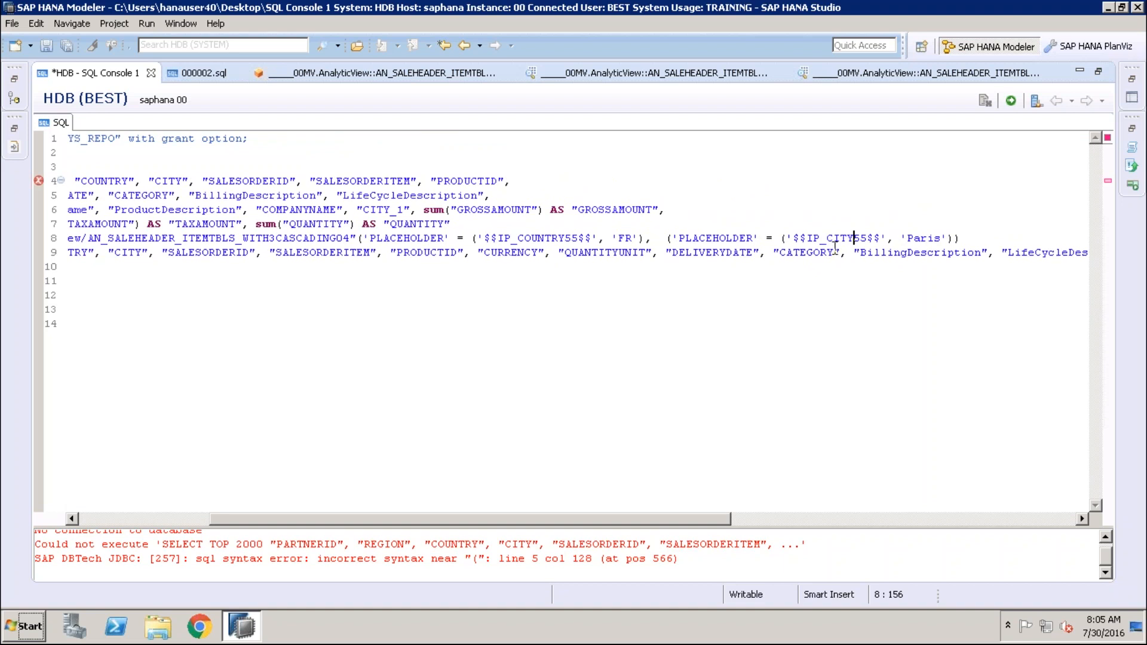
left_click(888, 238)
left_click(964, 237)
Step: Insert WITH PARAMETERS between the view name and the first placeholder clause in the FROM line, and execute the query
left_click(361, 238)
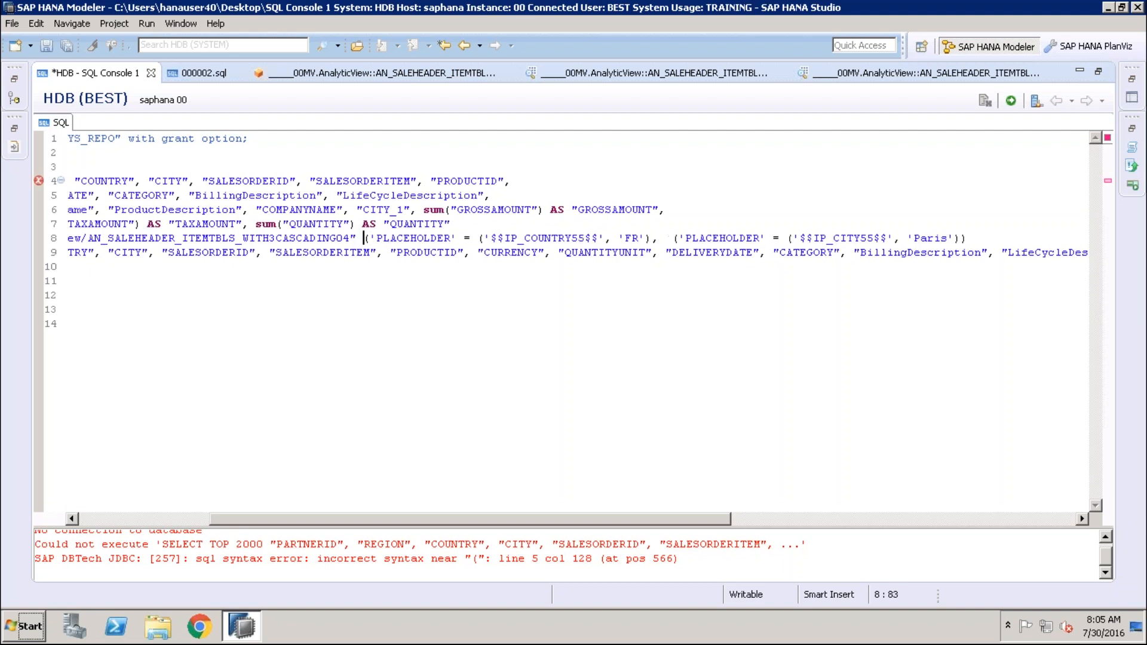
type("wi")
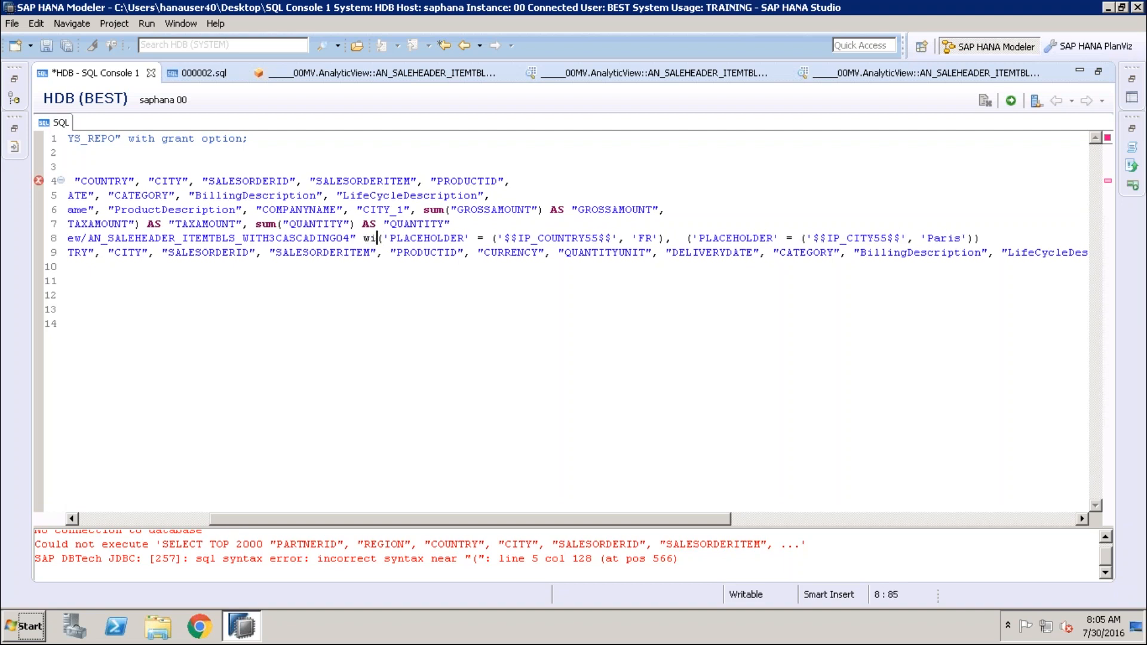
type("th")
key("BackSpace")
key("BackSpace")
key("BackSpace")
key("BackSpace")
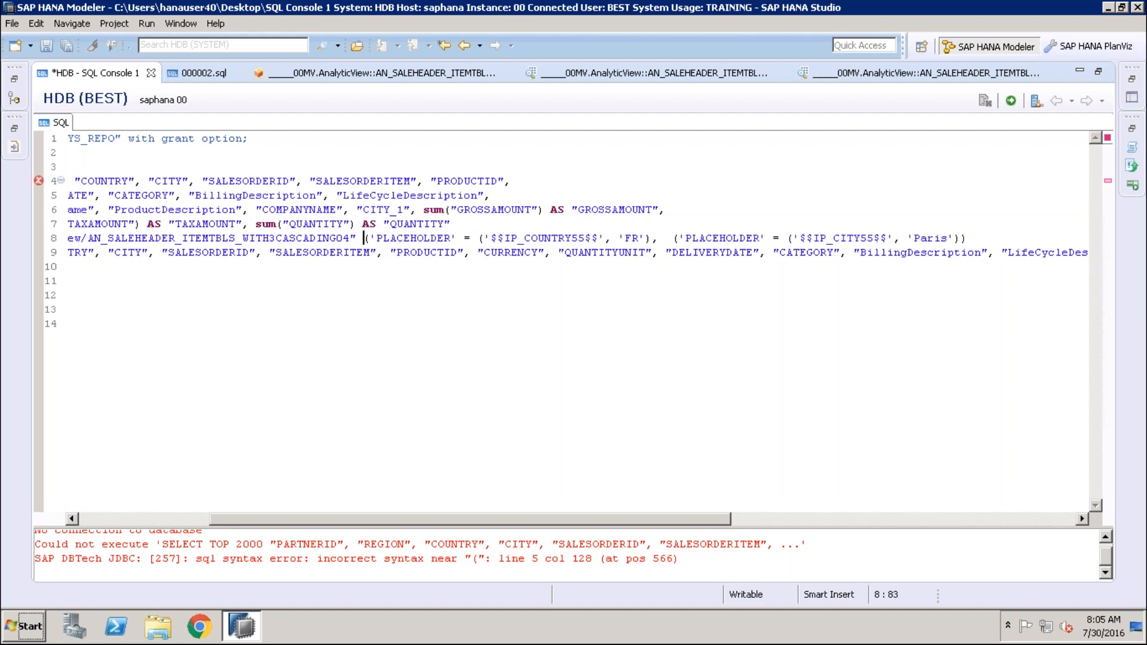
type("WITH")
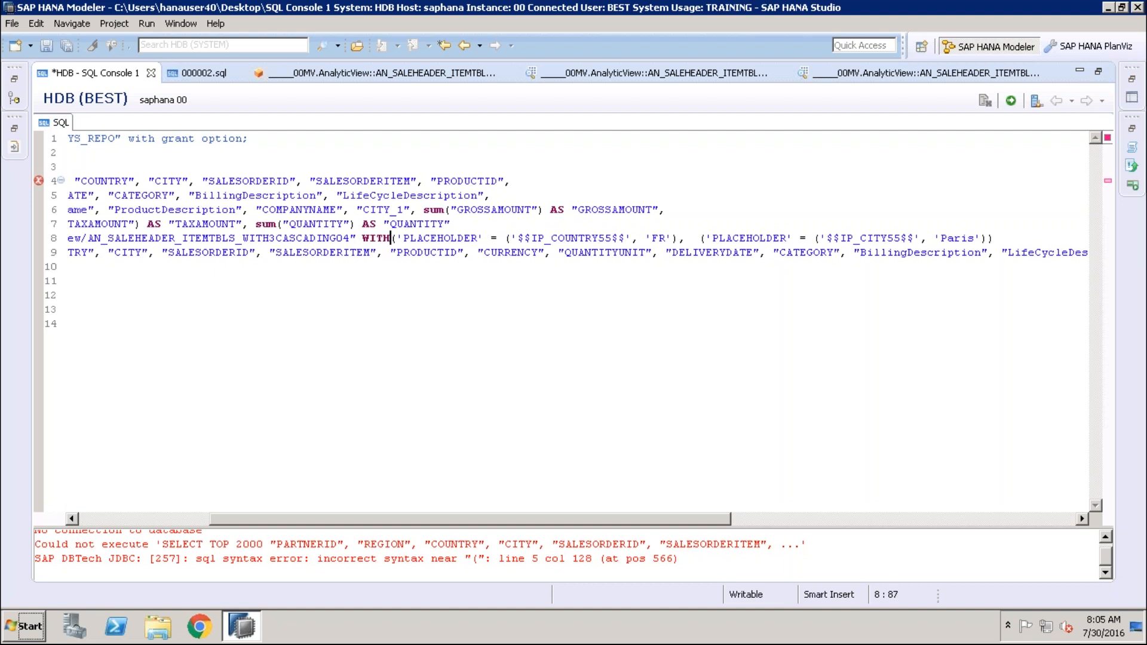
type("(")
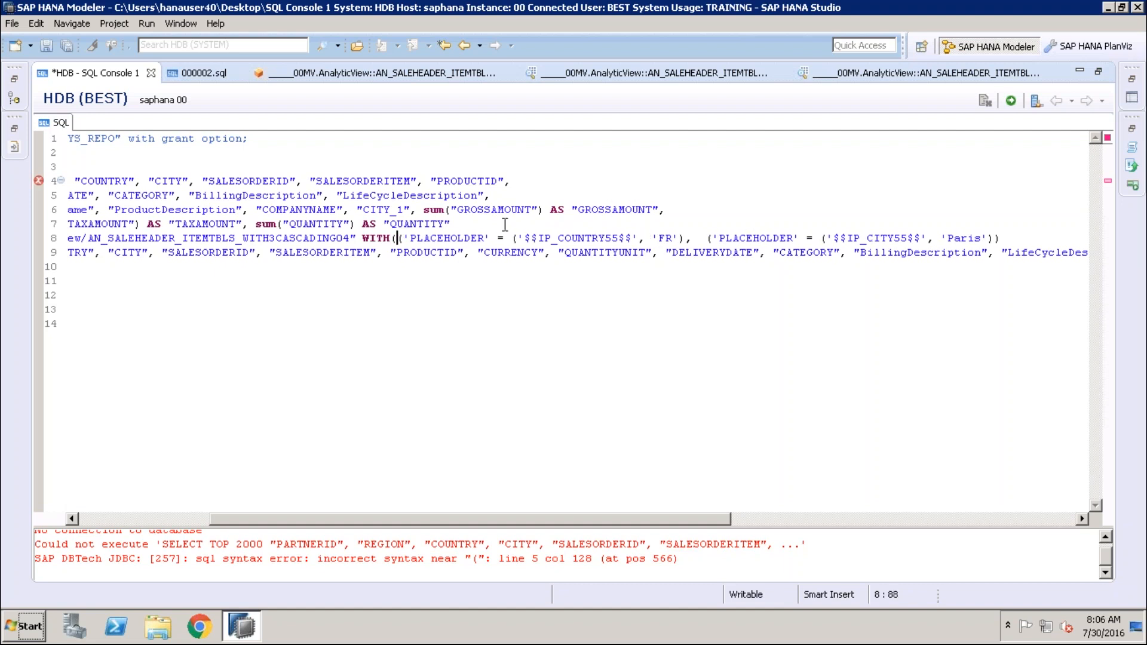
key("BackSpace")
type("PARAMETER")
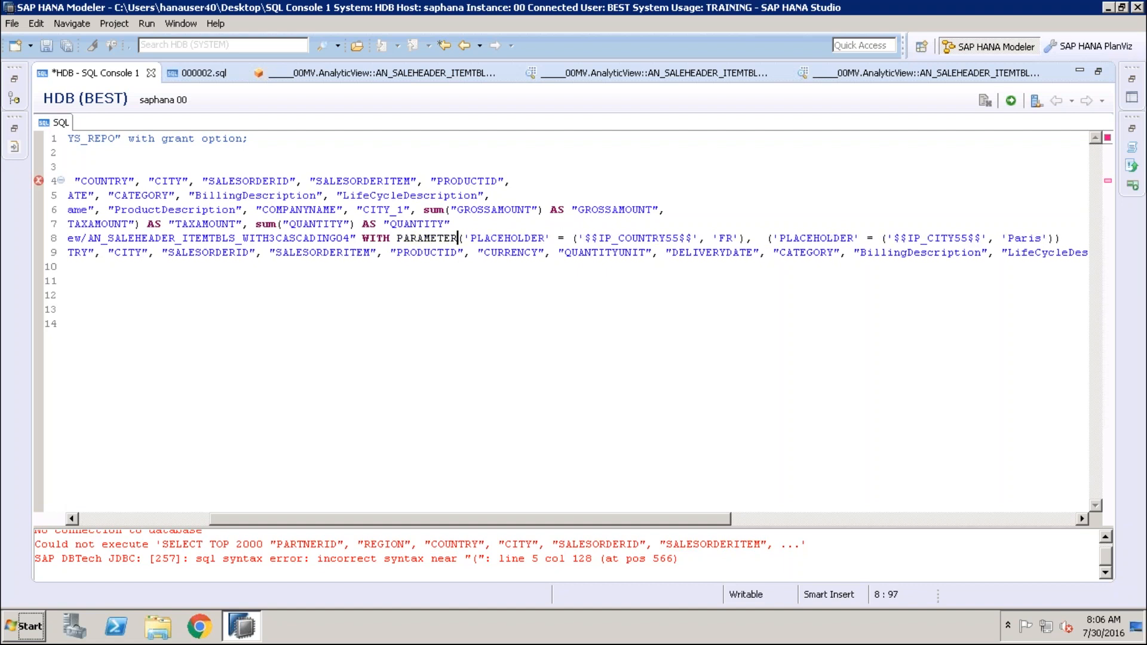
type("S")
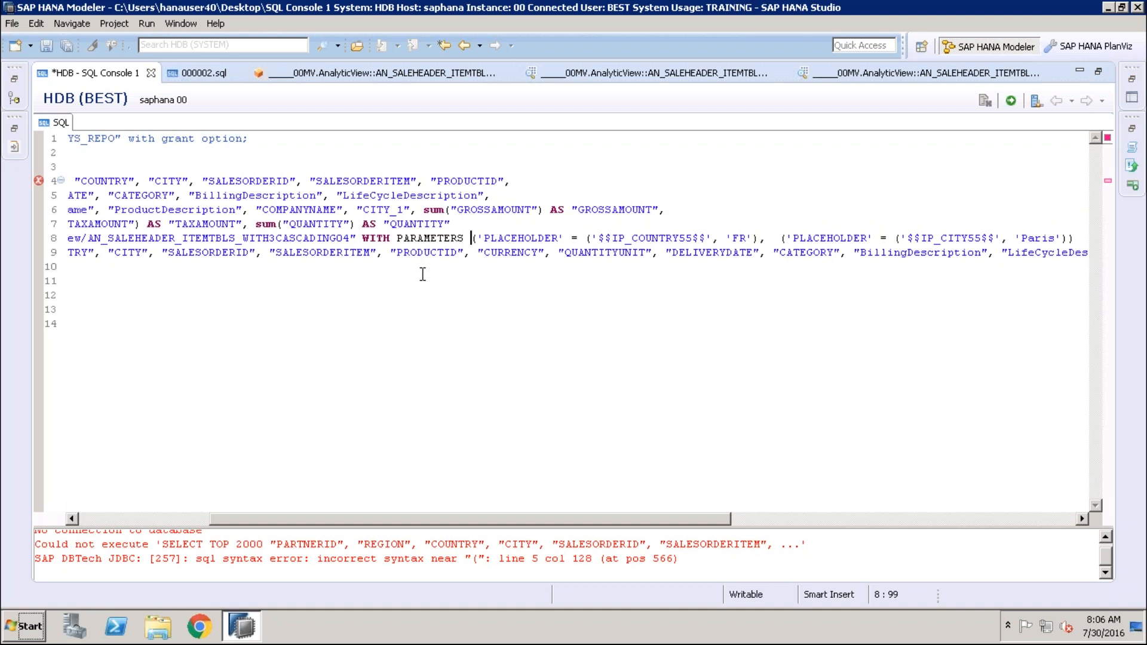
left_click(1010, 103)
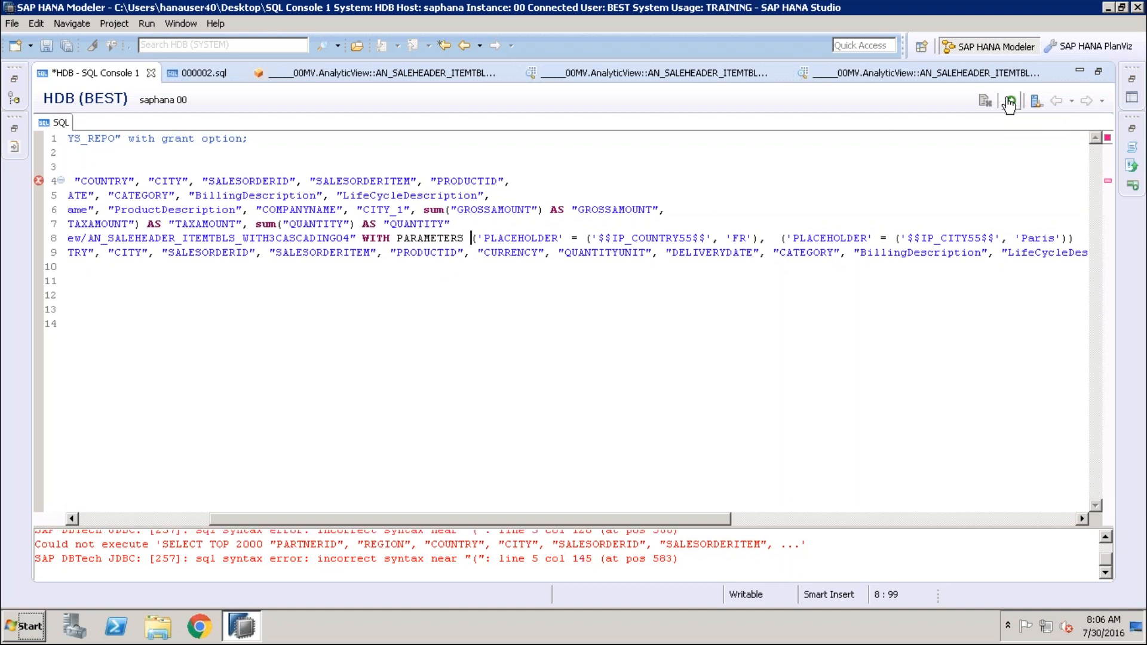
left_click(1010, 103)
Step: Try removing the comma between the IP_COUNTRY55 and IP_CITY55 placeholder clauses and executing the query
left_click(73, 520)
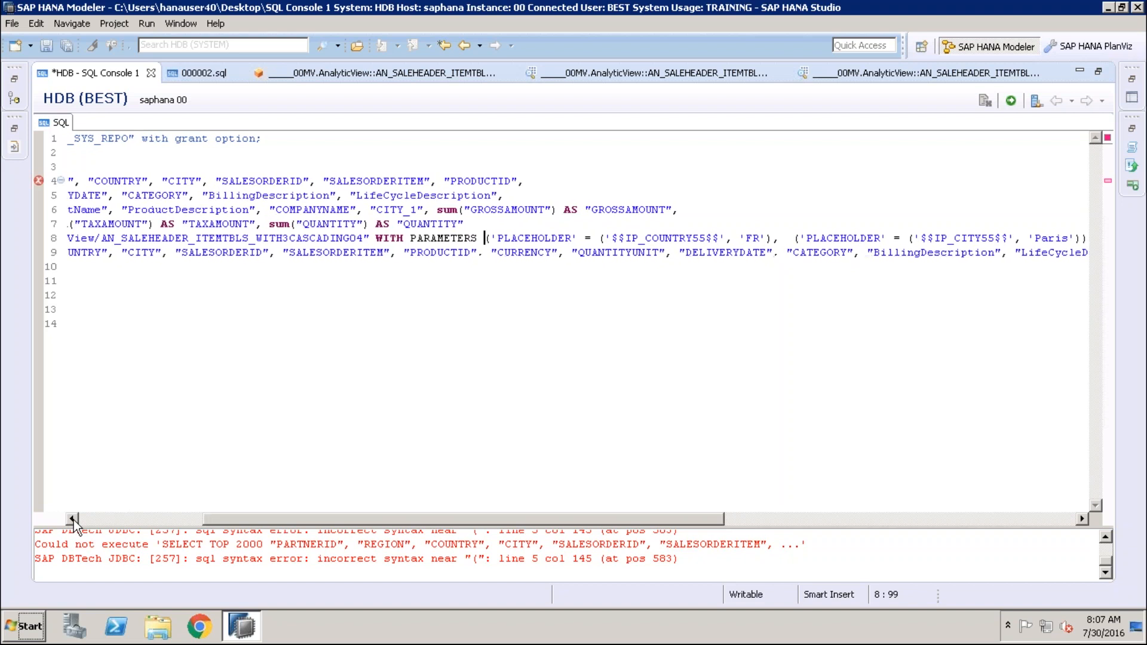
left_click(73, 520)
left_click(72, 520)
left_click(73, 519)
left_click(73, 520)
left_click(73, 520)
left_click(73, 520)
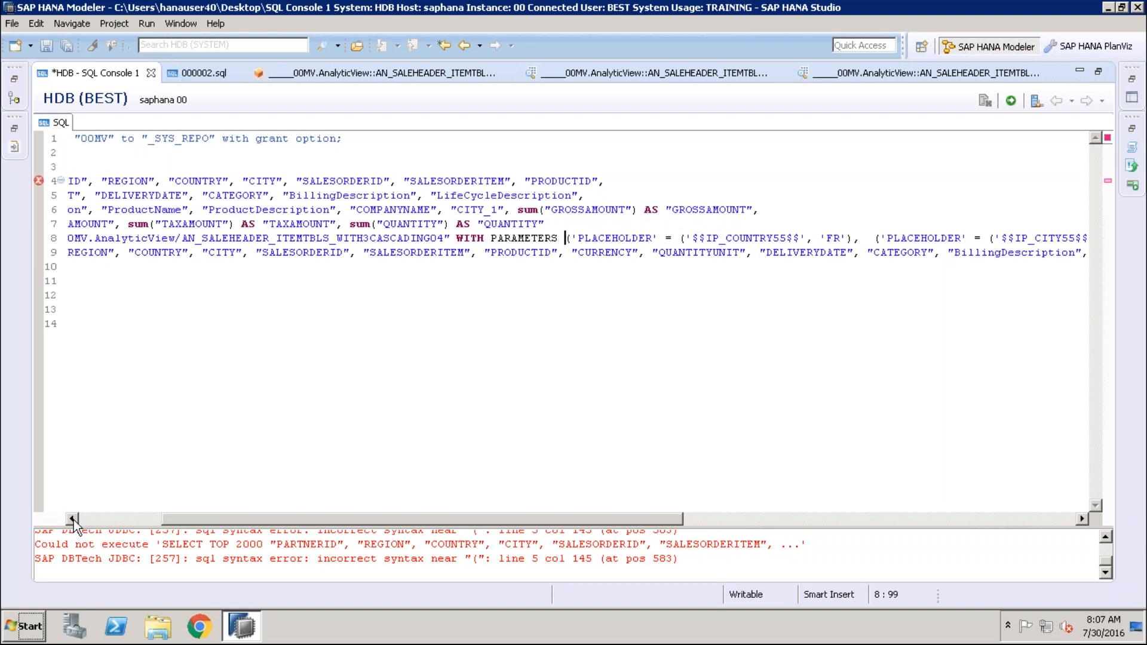
left_click(73, 520)
left_click(73, 520)
left_click(72, 520)
left_click(73, 520)
left_click(73, 520)
left_click(73, 520)
left_click(73, 518)
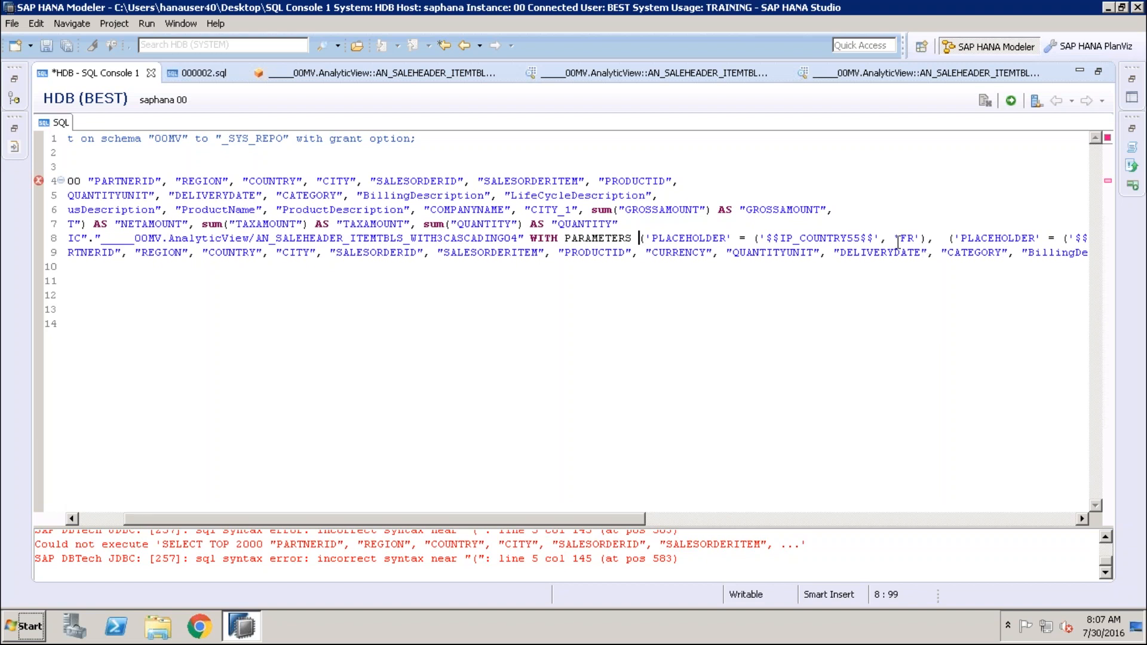
left_click(942, 239)
key("BackSpace")
key("BackSpace")
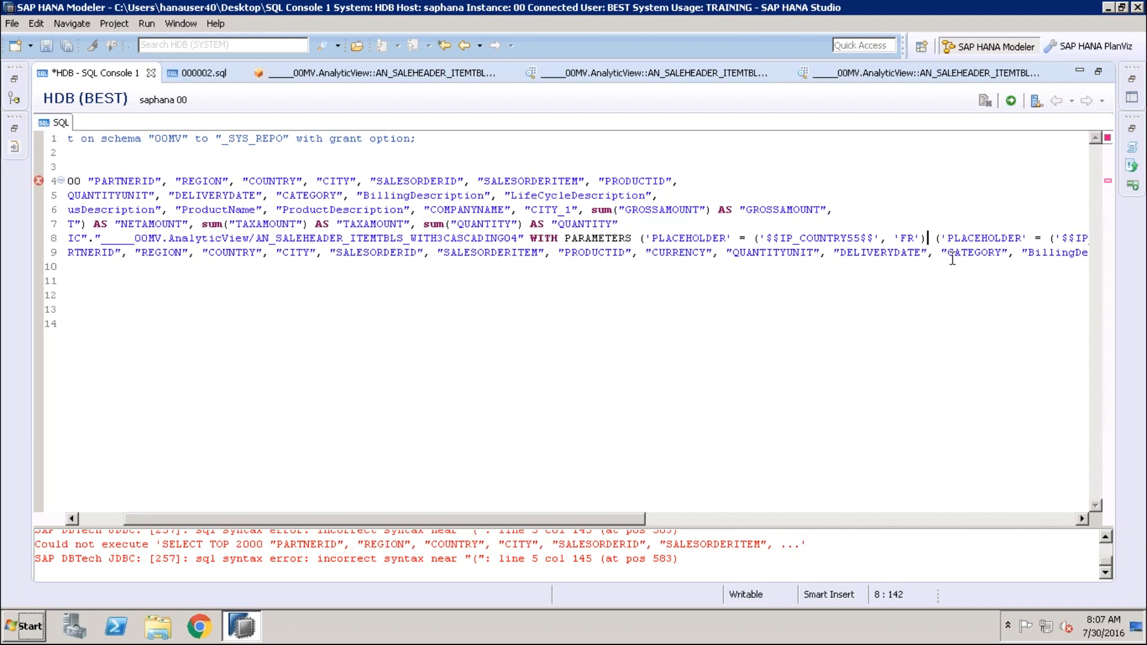
left_click(1011, 101)
Step: Inspect the syntax error's location and restore the comma between the country and city placeholder clauses
left_click_drag(484, 559, 458, 559)
left_click(1080, 518)
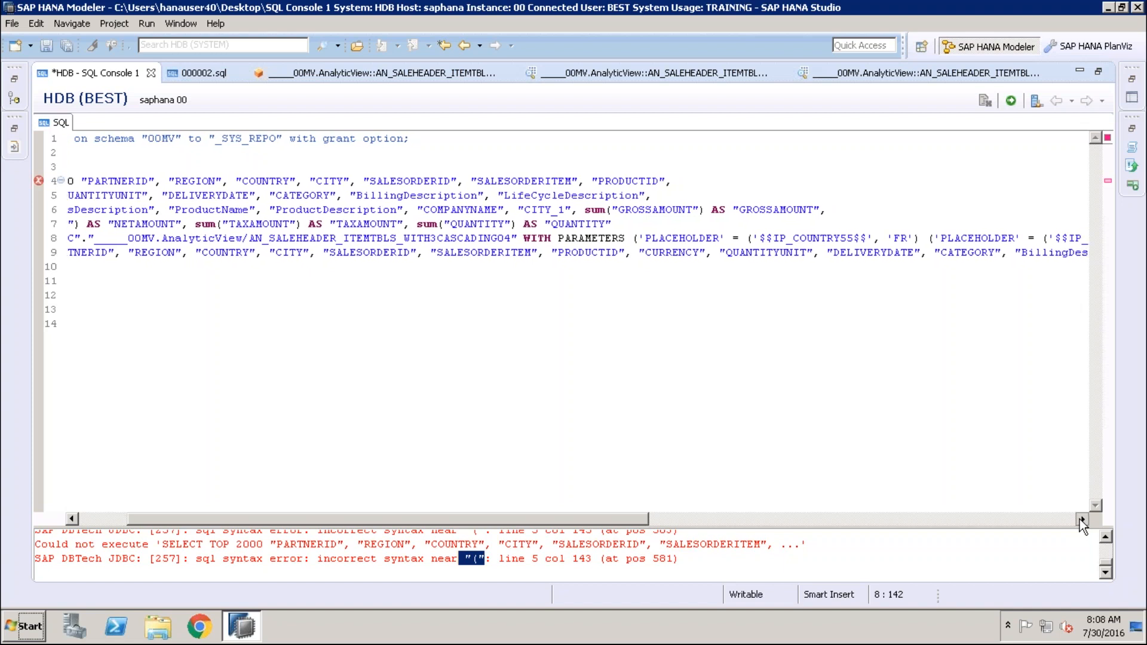
left_click(1081, 519)
left_click(1081, 520)
left_click(1081, 520)
left_click(1081, 519)
left_click(1081, 519)
left_click(1081, 519)
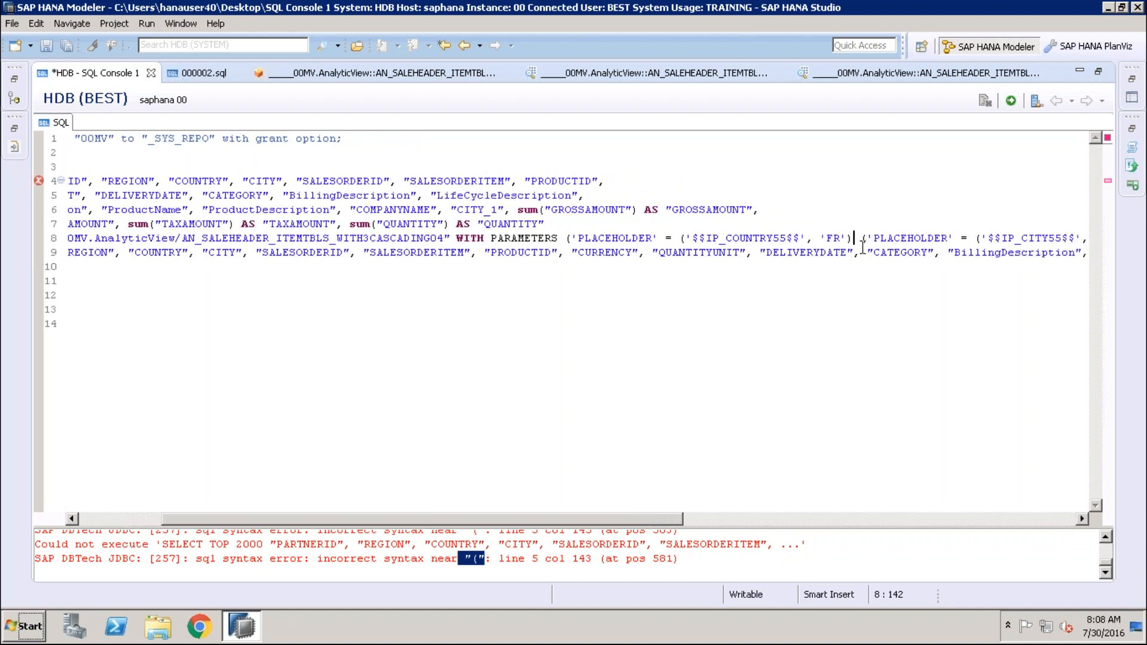
type(",")
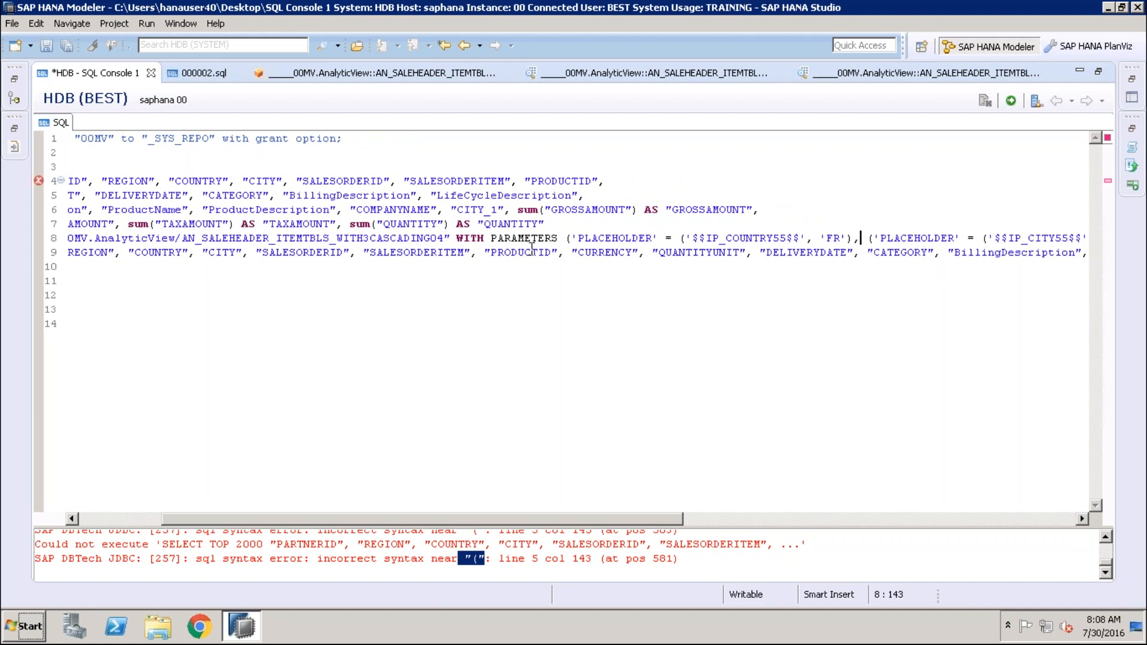
Step: Enclose the two placeholder clauses after WITH PARAMETERS in an outer pair of parentheses
left_click(566, 239)
type("(")
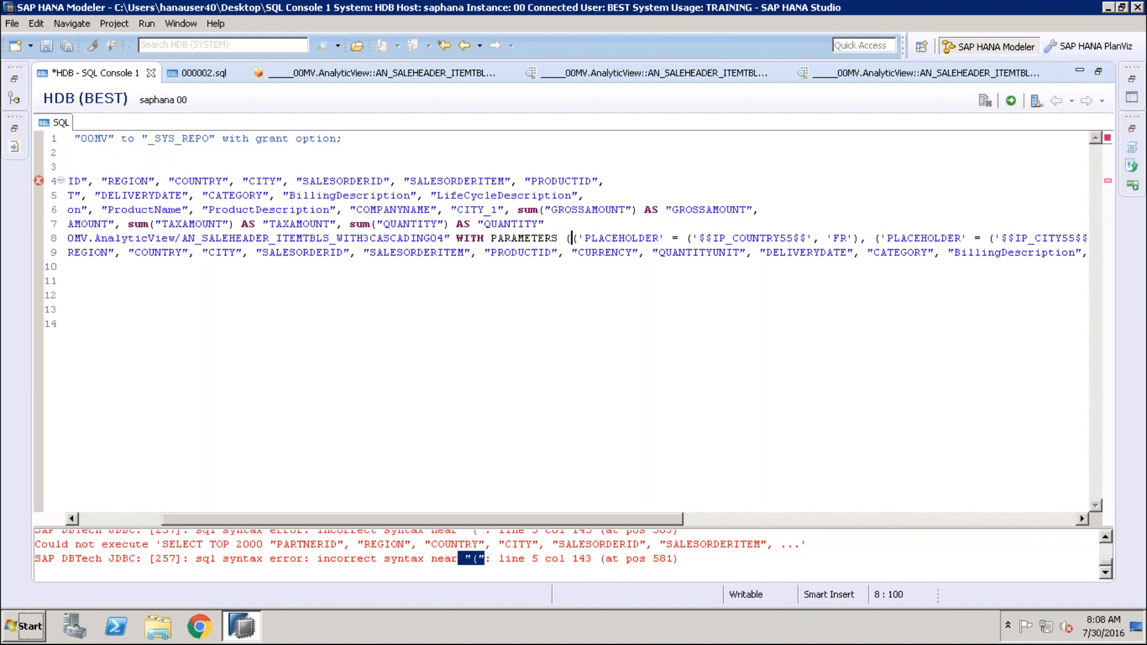
key("End")
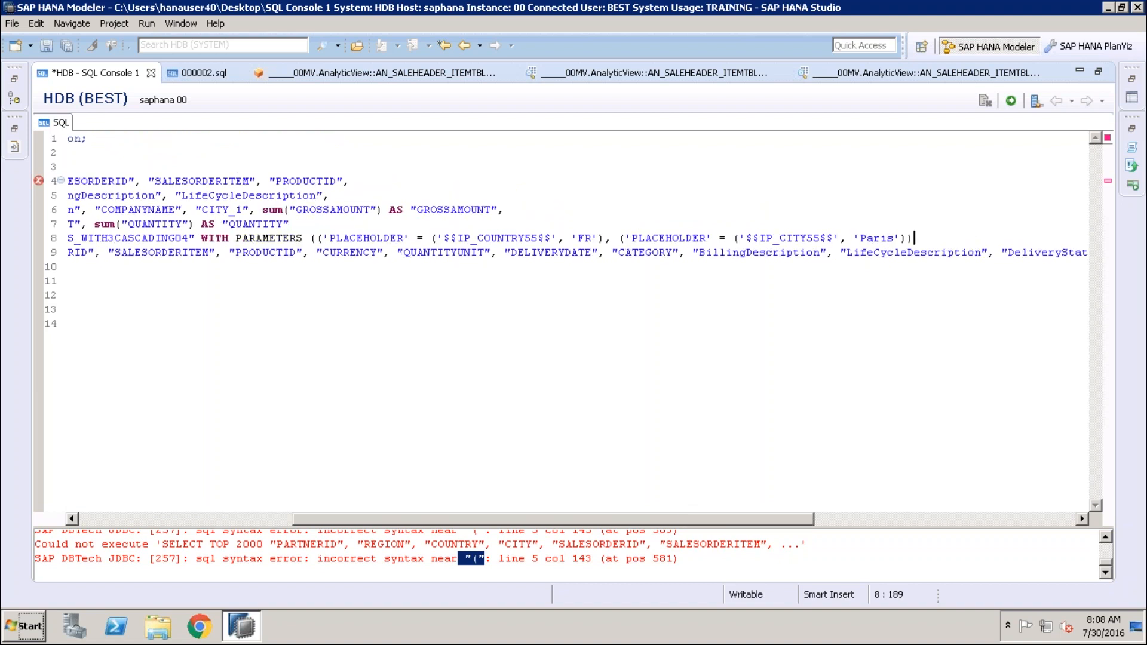
type(")")
left_click(73, 519)
left_click(72, 519)
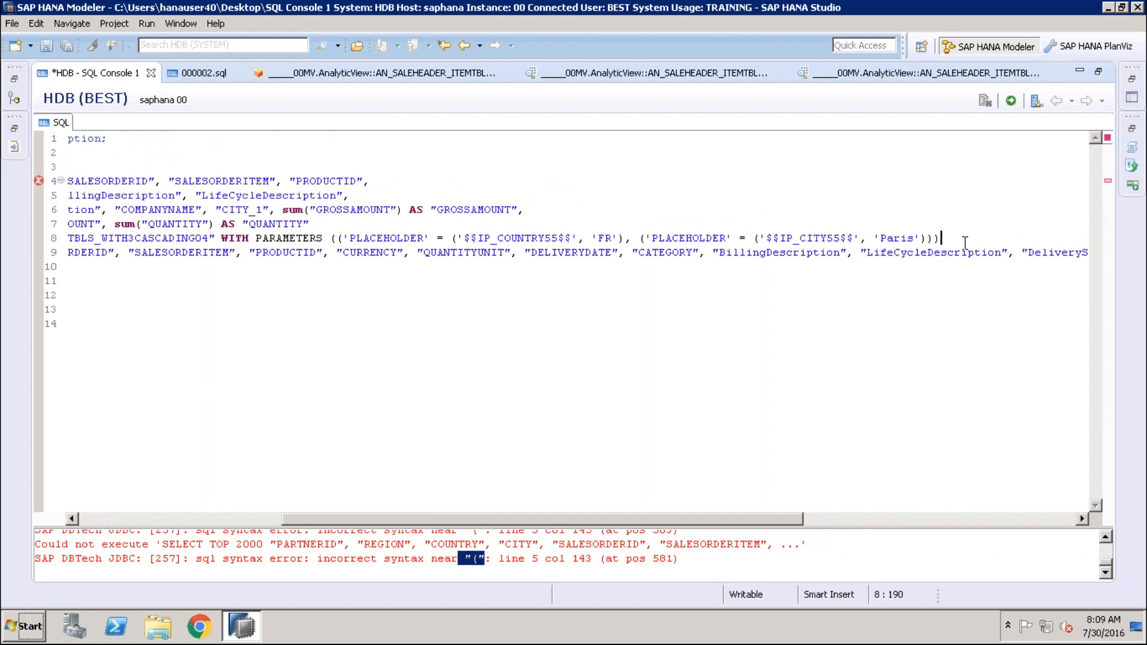
Step: Add a second closing parenthesis after 'FR' in the IP_COUNTRY55 clause, execute the query and check the reported syntax error
left_click(621, 238)
type(")")
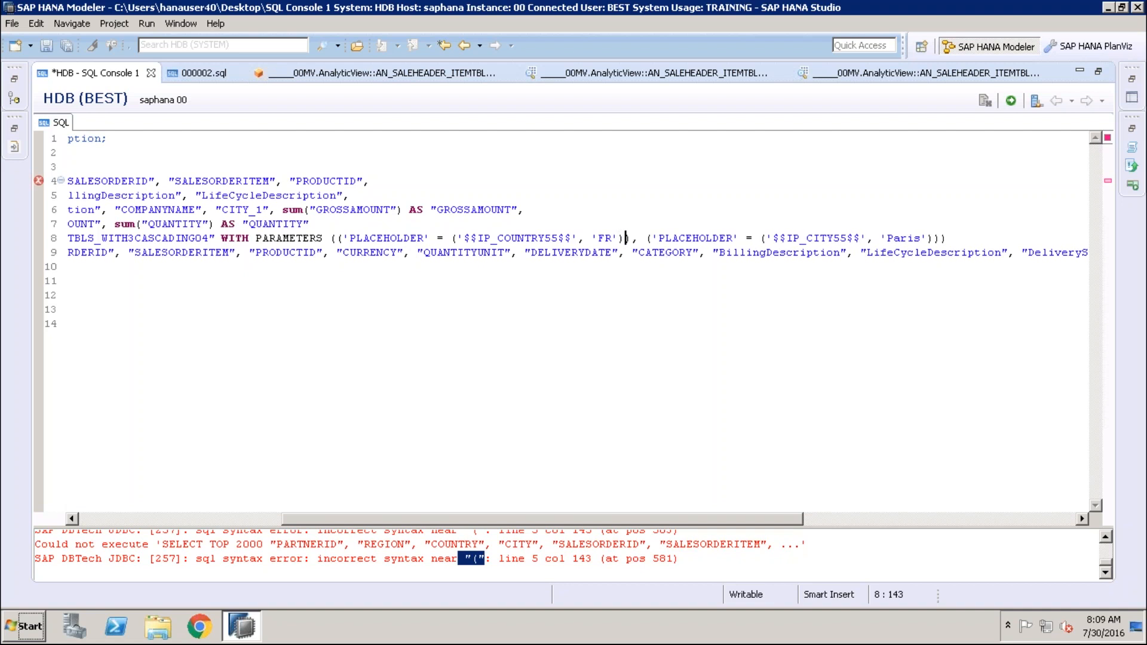
left_click(958, 244)
key("BackSpace")
type(")")
left_click(1010, 102)
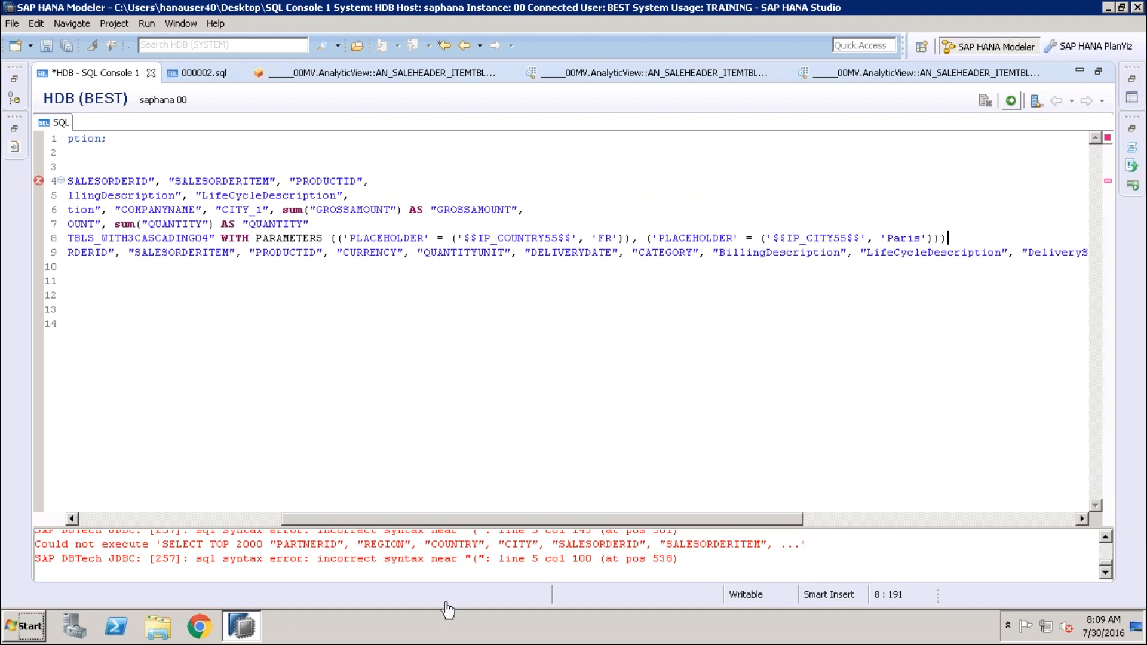
left_click_drag(464, 560, 500, 564)
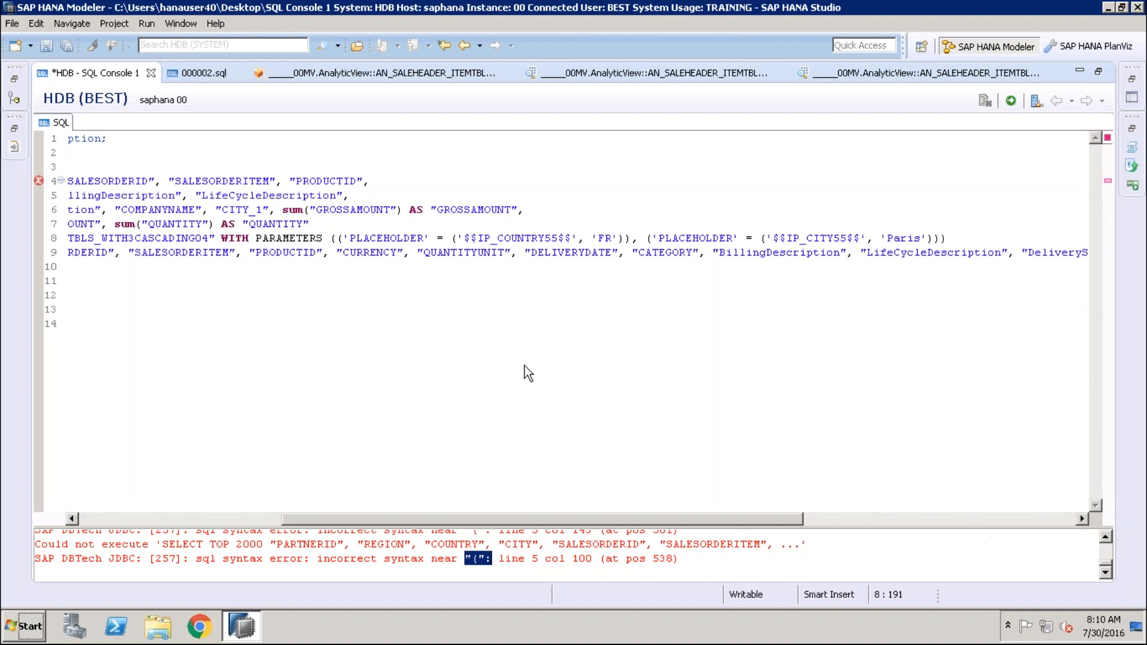
Step: Select the whole SELECT statement, including its WITH PARAMETERS and GROUP BY lines, in the SQL console
left_click(458, 339)
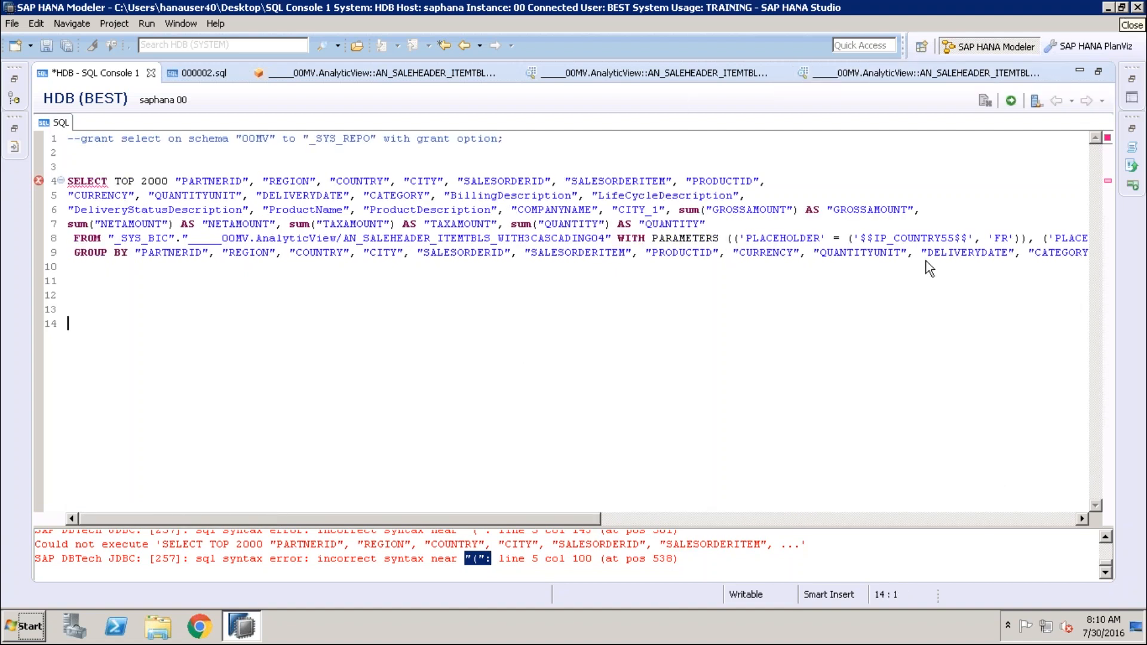
left_click(113, 297)
key("shift+Up")
key("shift+Up")
key("shift+Up")
key("shift+Up")
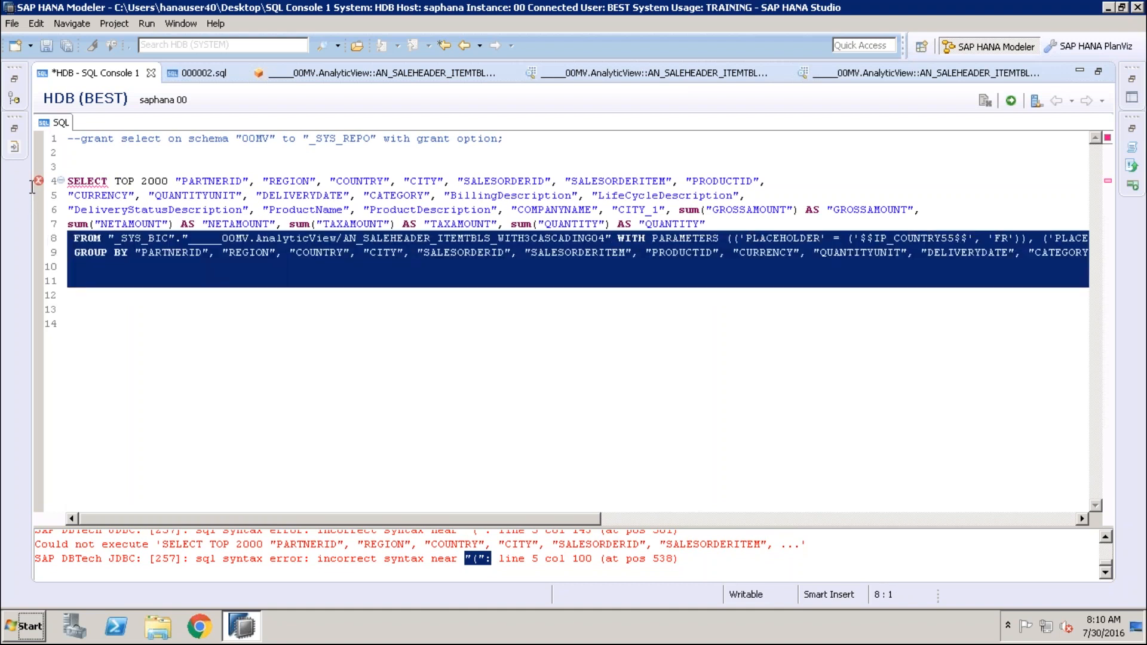
key("shift+Up")
key("shift+Up")
key("shift+Up")
key("shift+Up")
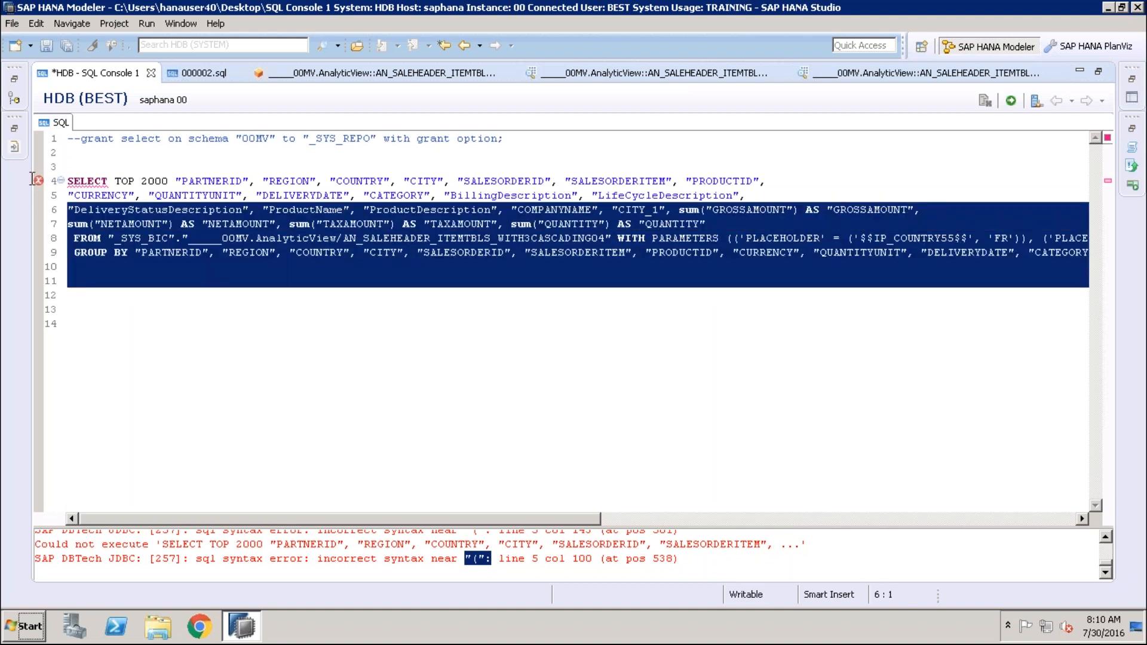
key("shift+Up")
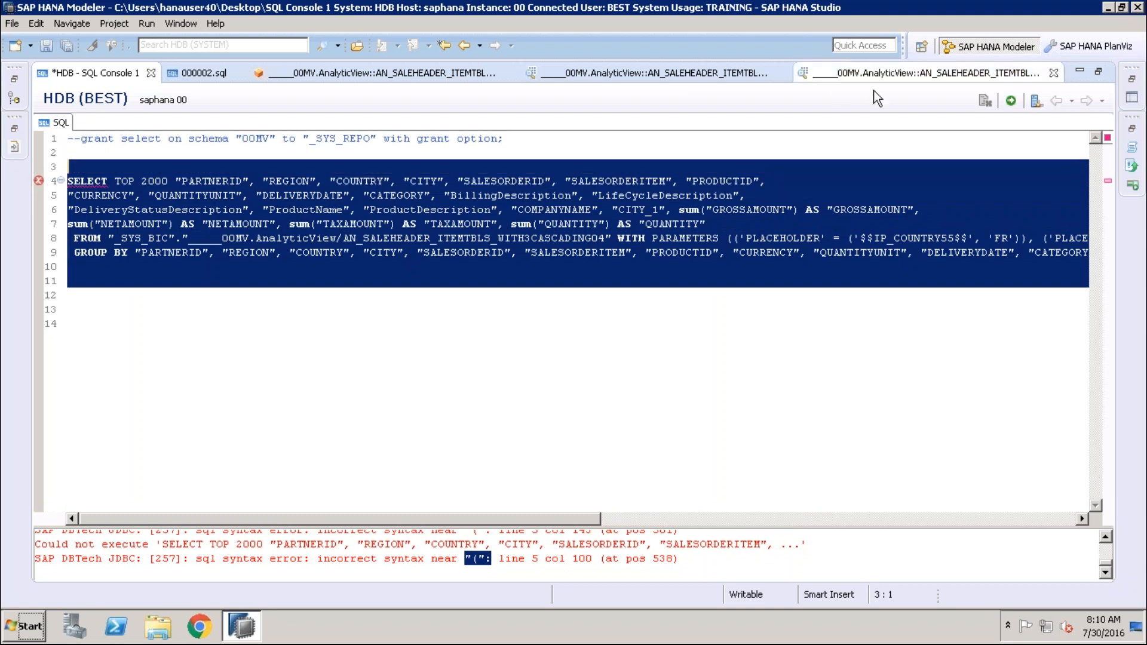
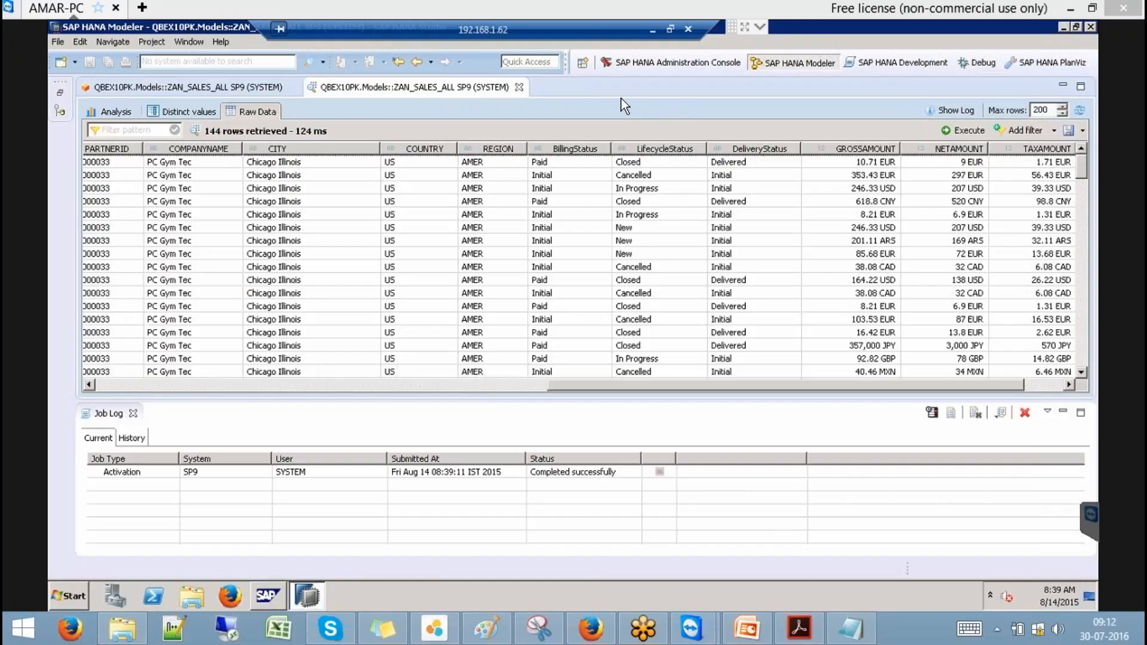
Step: In the remote SAP HANA session, close the data preview and job log, and inspect ZAN_SALES_ALL's input parameters and the CITY column's filter
left_click(519, 87)
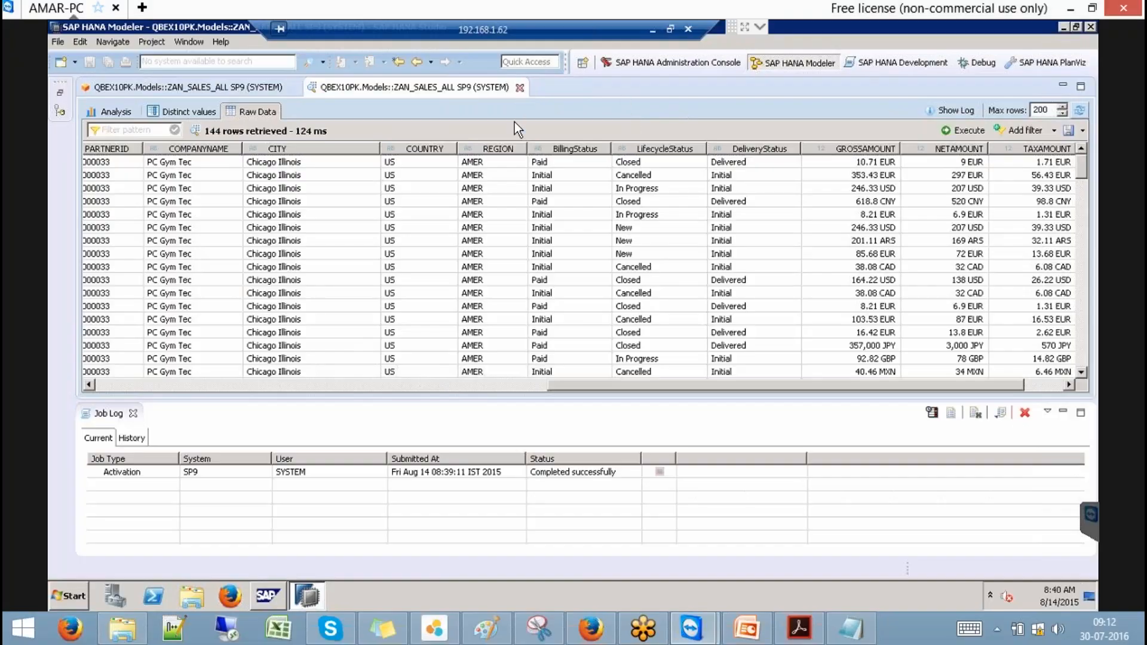
left_click(132, 419)
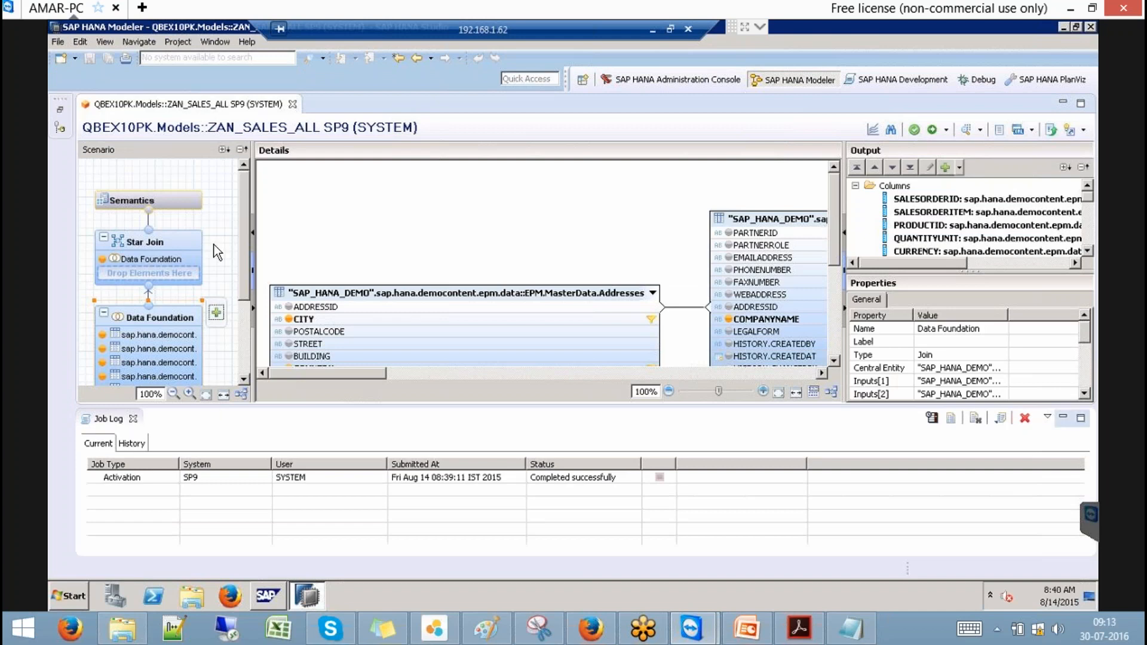
left_click(185, 207)
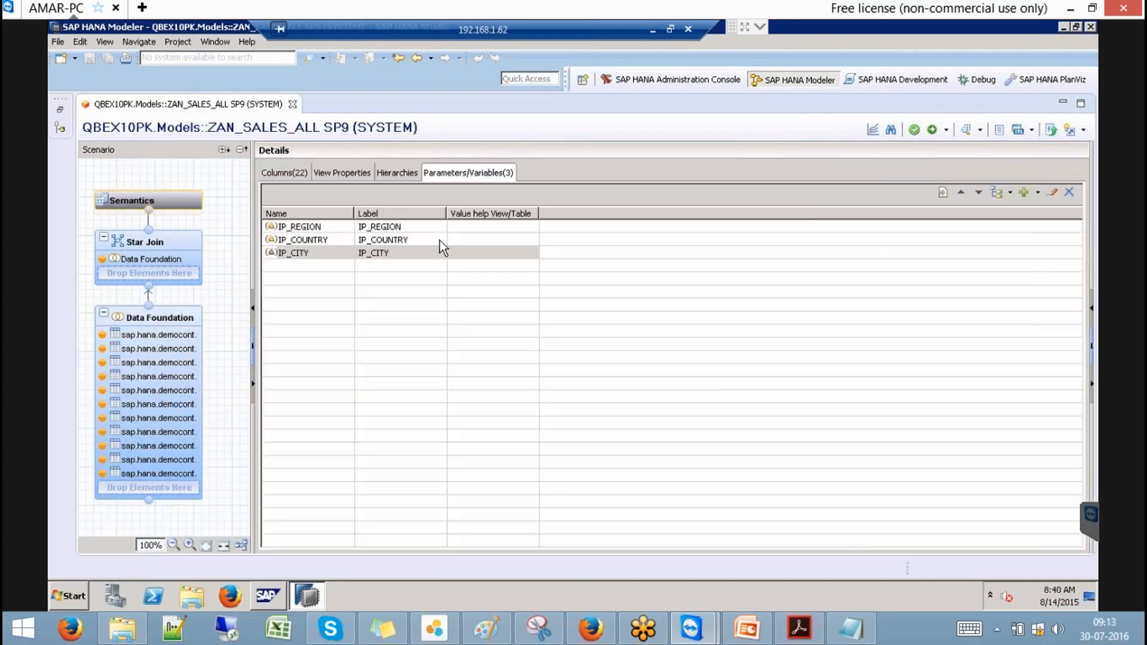
left_click(404, 227)
key("Down")
key("Down")
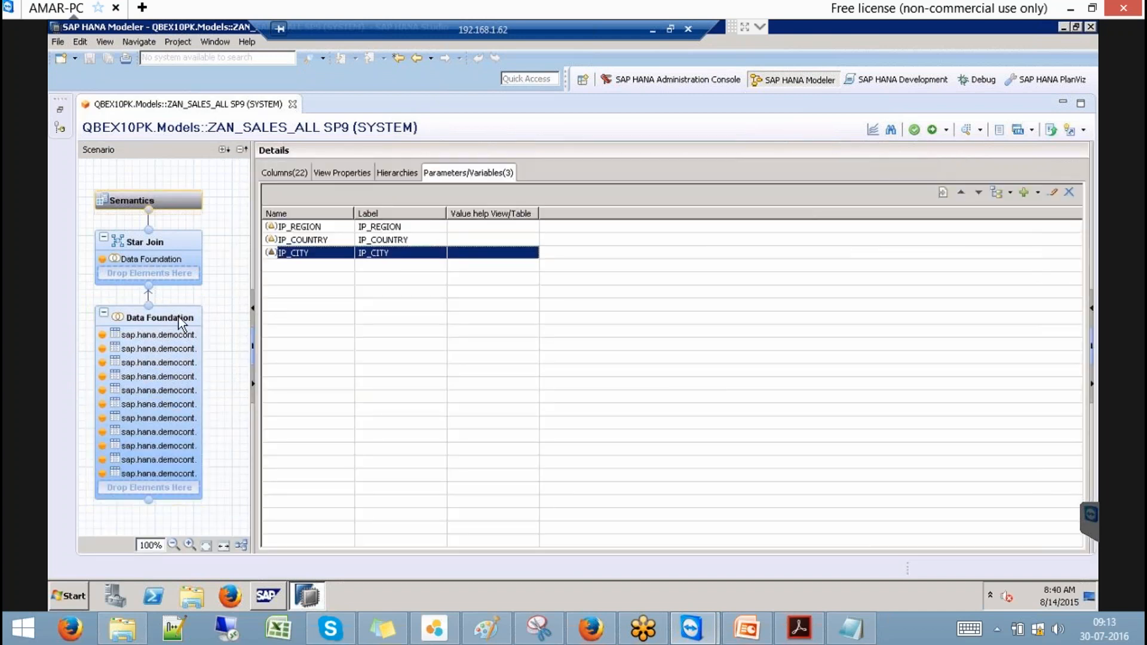
left_click(182, 324)
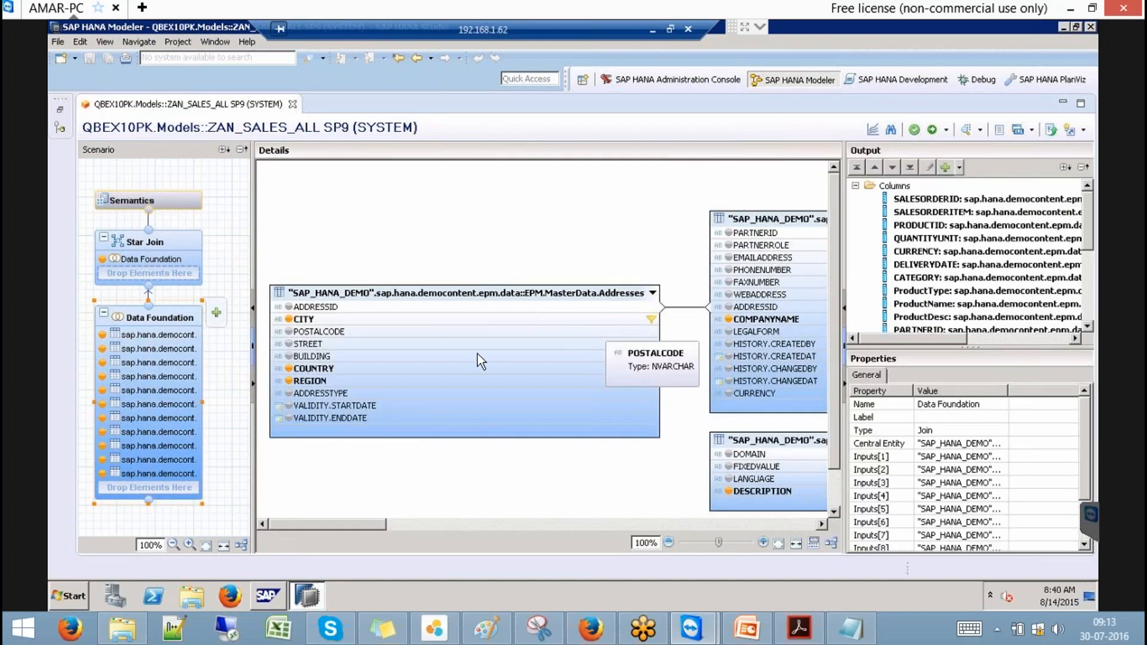
left_click(611, 321)
Step: Start a data preview of ZAN_SALES_ALL and set the IP_REGION input parameter to AMER
left_click(963, 130)
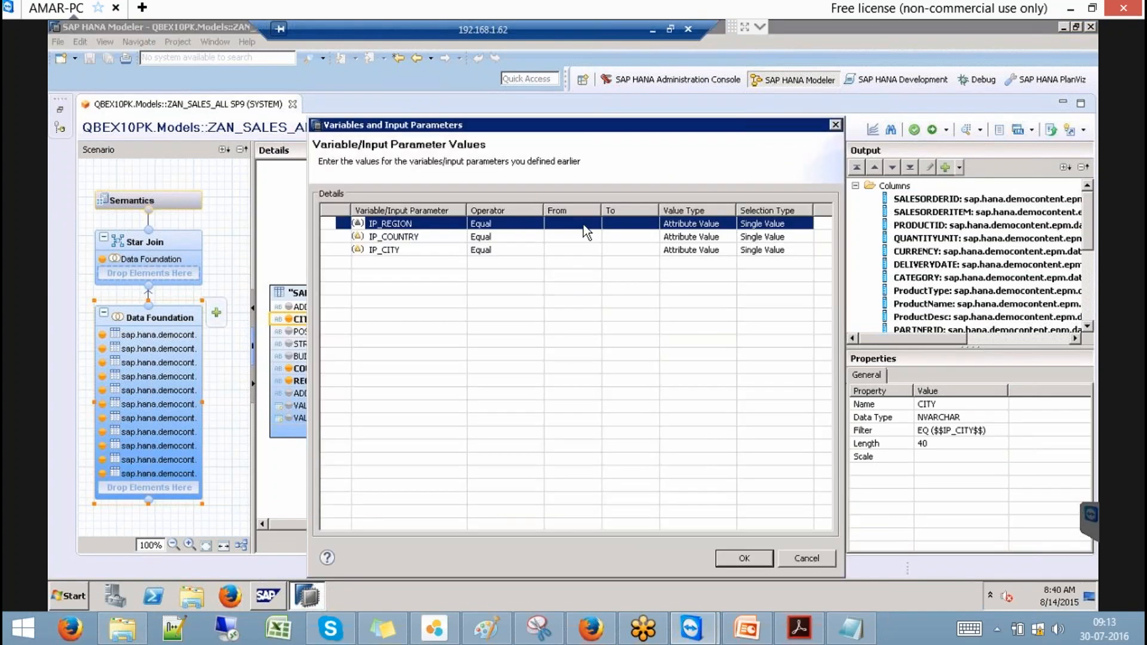
left_click(584, 224)
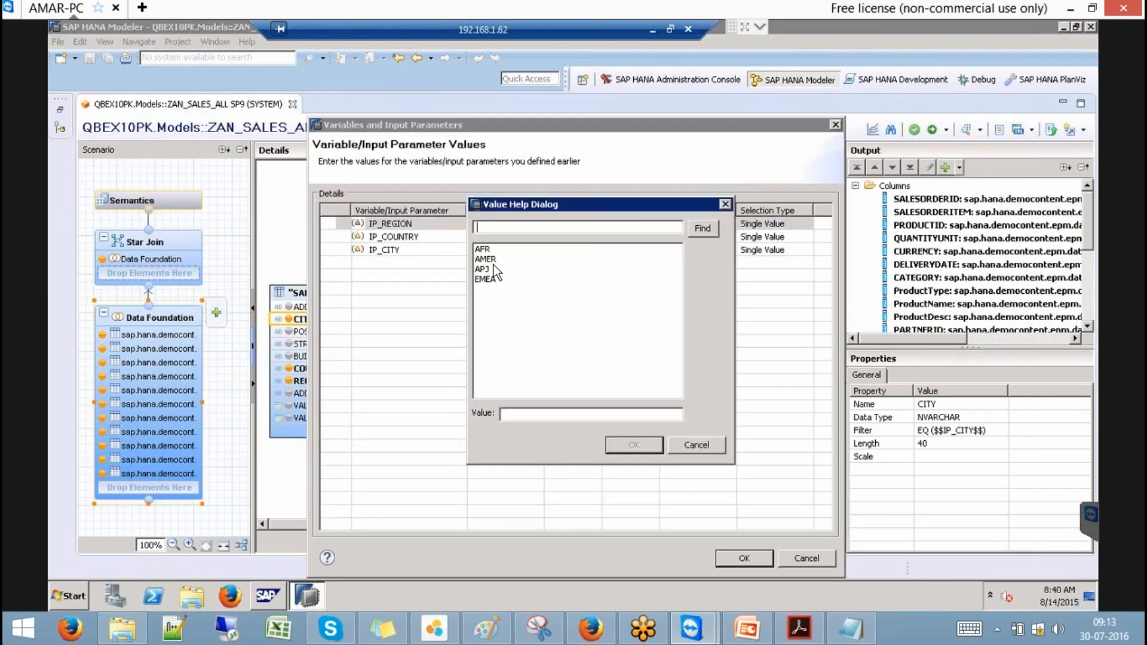
double_click(493, 268)
left_click(595, 223)
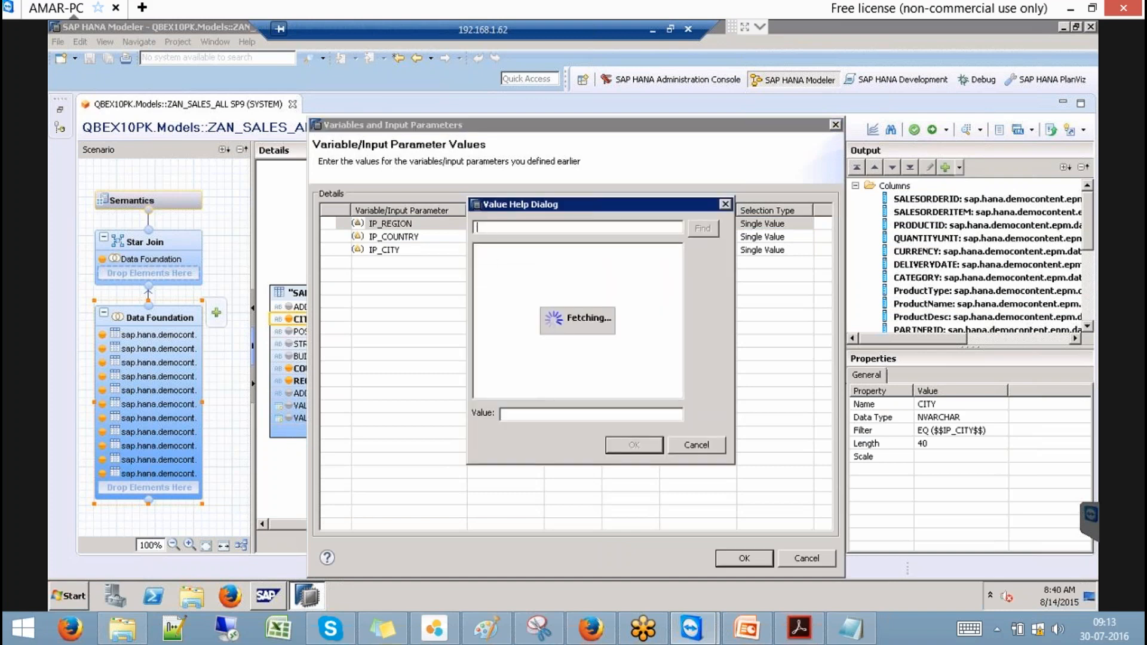
double_click(525, 261)
Step: Set IP_COUNTRY to US and IP_CITY to Chicago Illinois, and run the preview with these parameter values
left_click(574, 237)
left_click(594, 236)
double_click(480, 389)
left_click(571, 251)
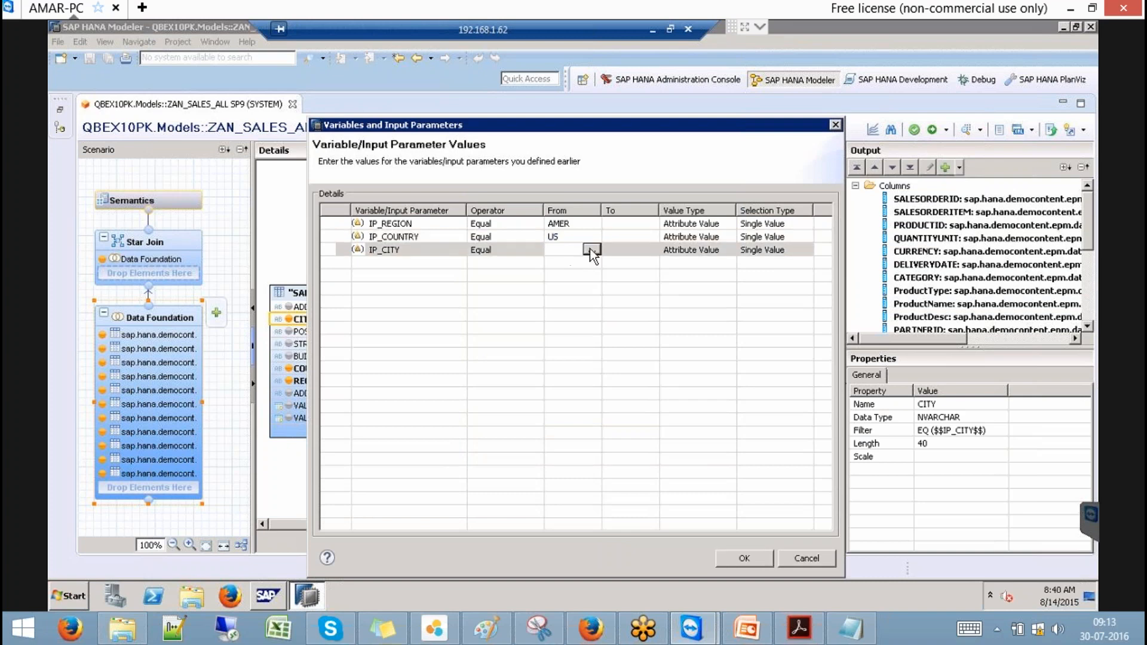
left_click(592, 249)
double_click(513, 289)
left_click(632, 242)
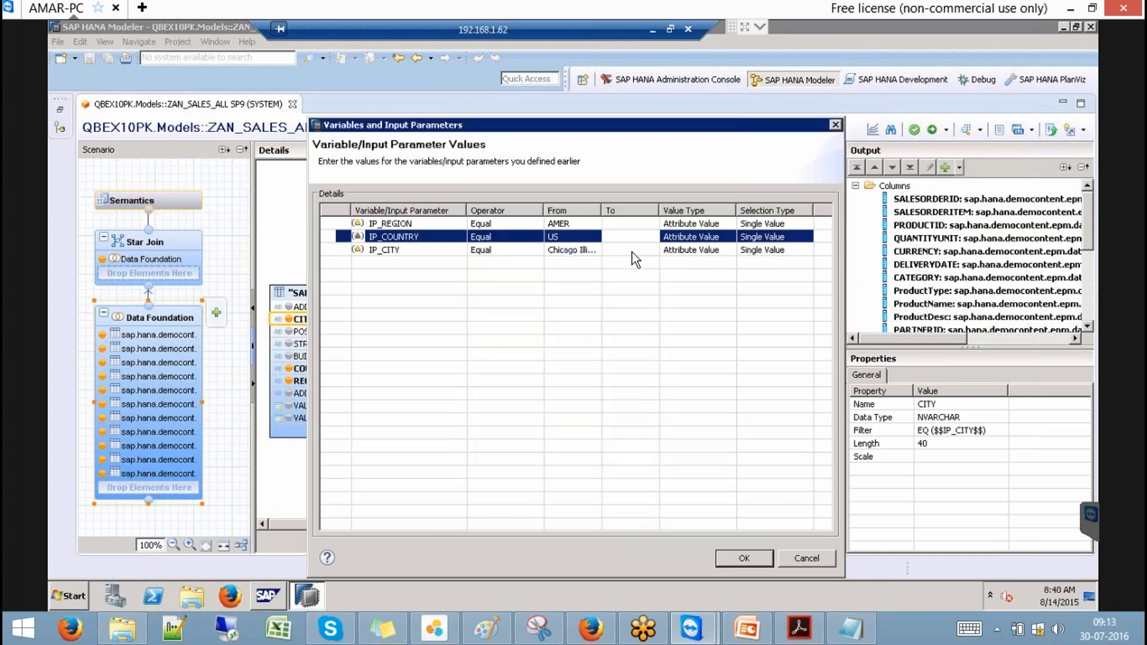
left_click(739, 558)
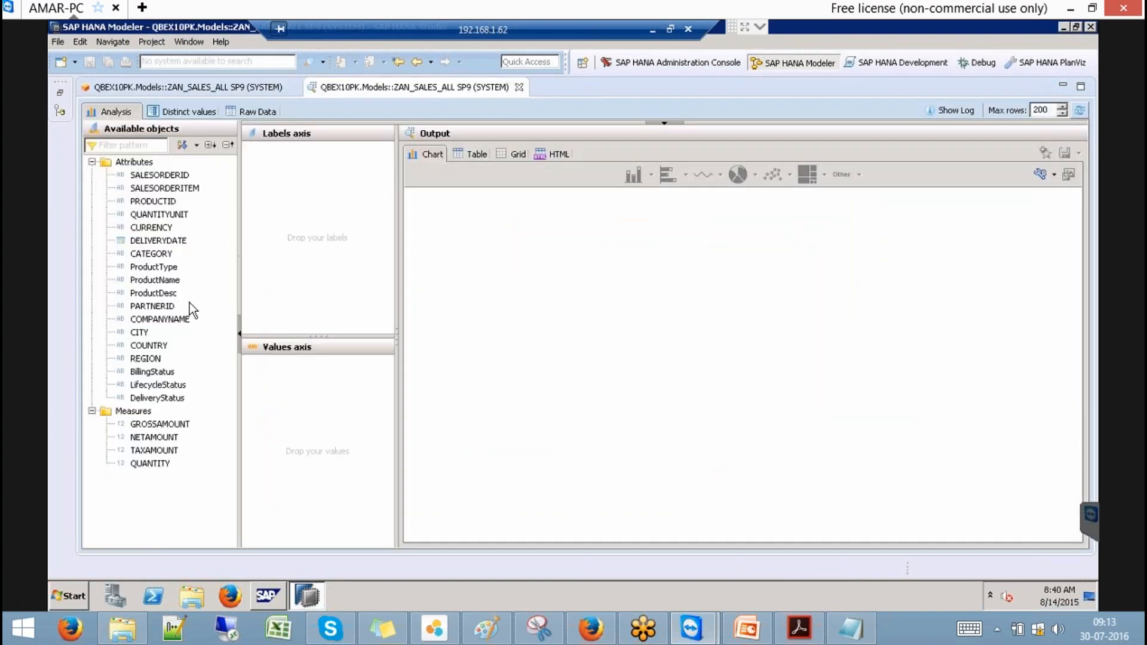
Step: Display the preview's raw data and widen the CITY column to check the city and country values
left_click(252, 112)
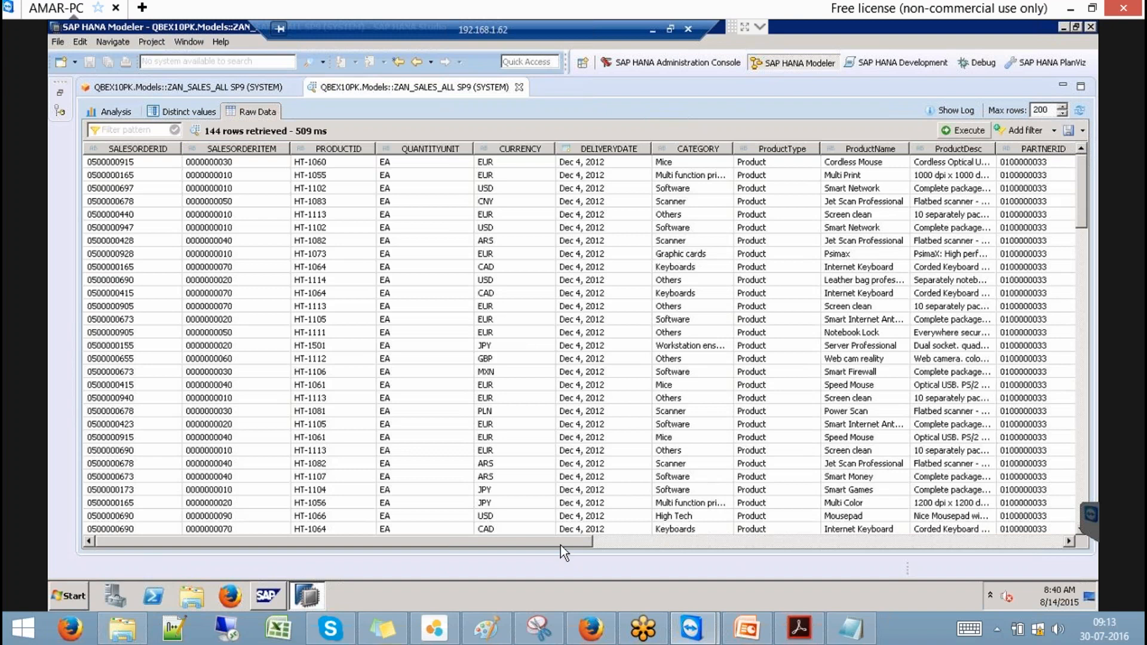
left_click_drag(623, 541, 713, 540)
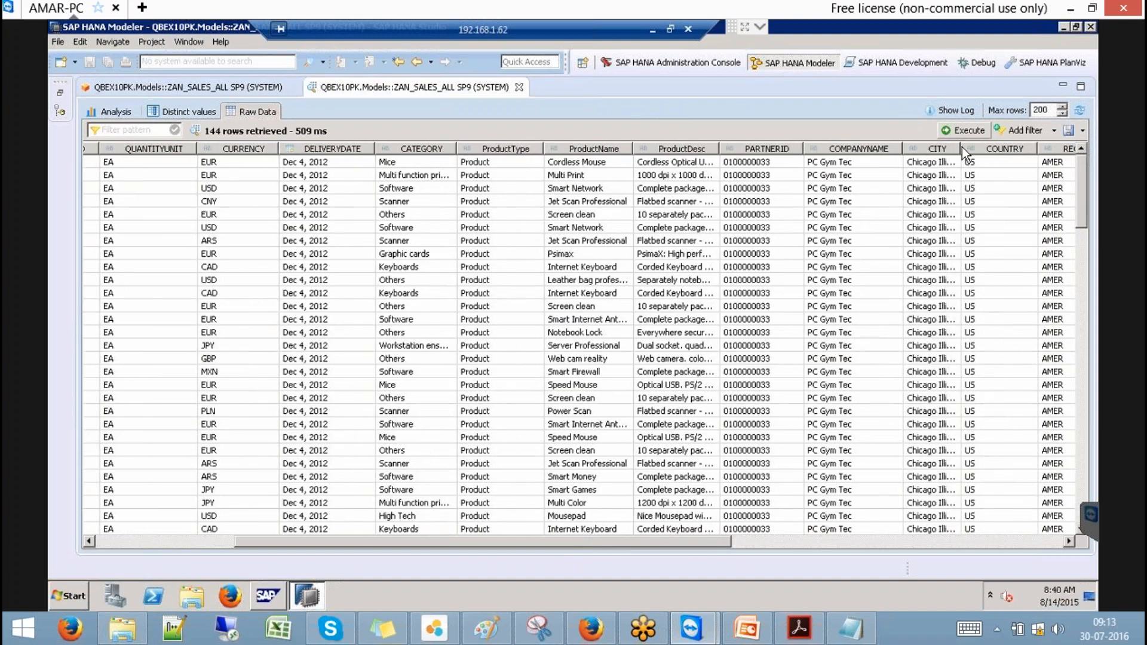
left_click_drag(962, 147, 1026, 148)
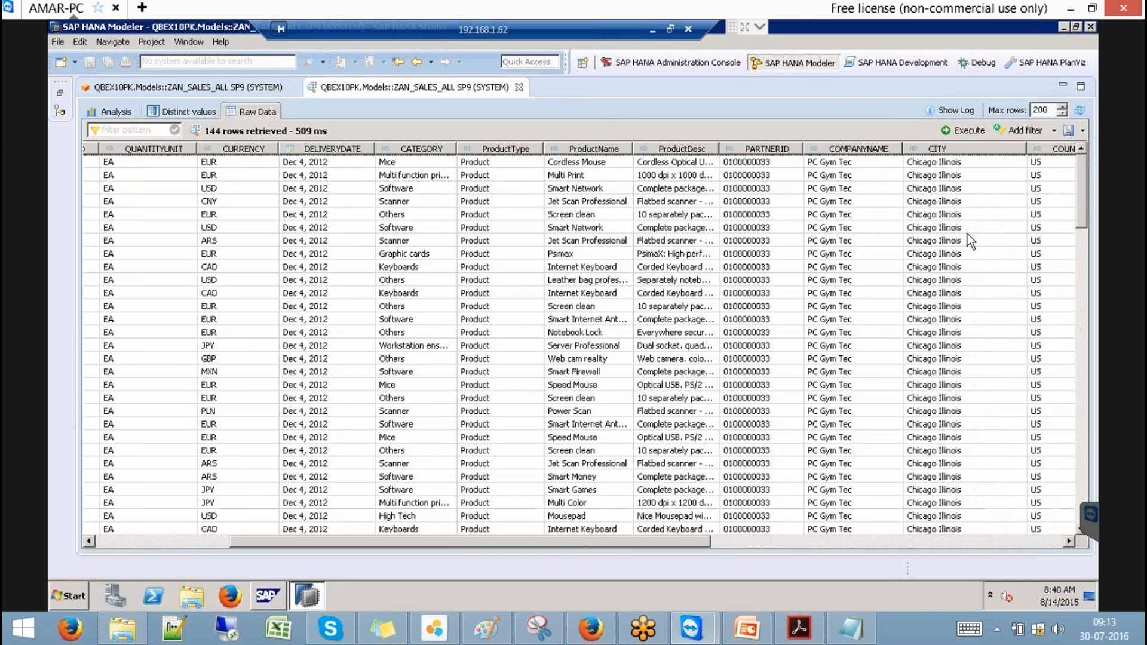
Step: Build an analysis chart of summed GROSSAMOUNT with CITY on the labels axis
left_click(108, 115)
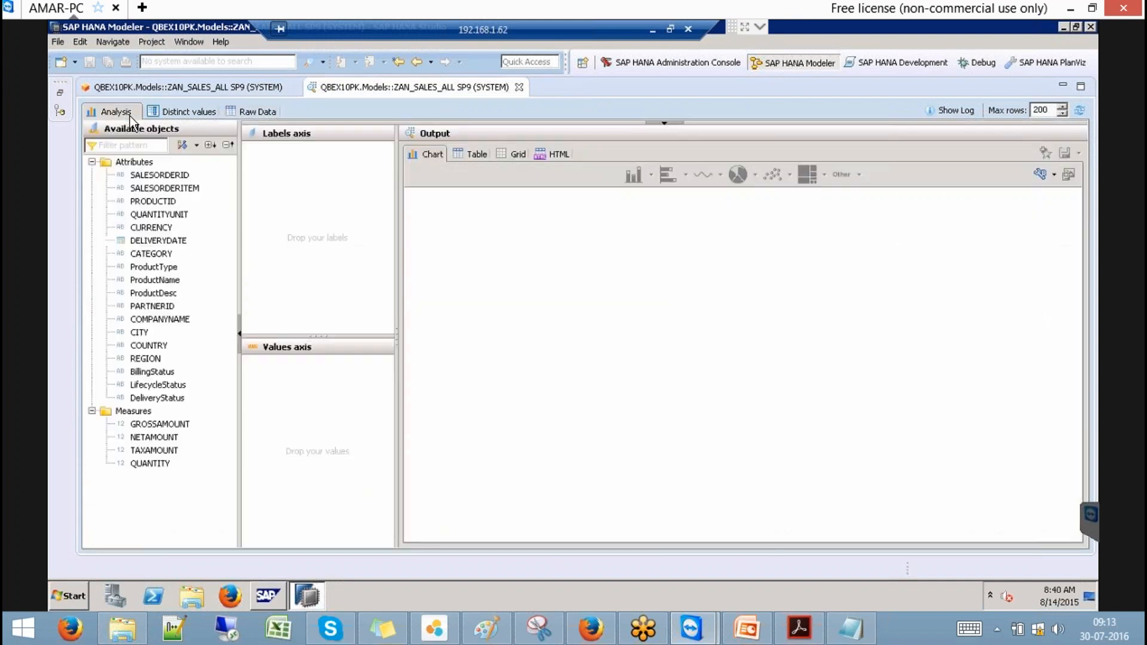
left_click_drag(140, 332, 310, 180)
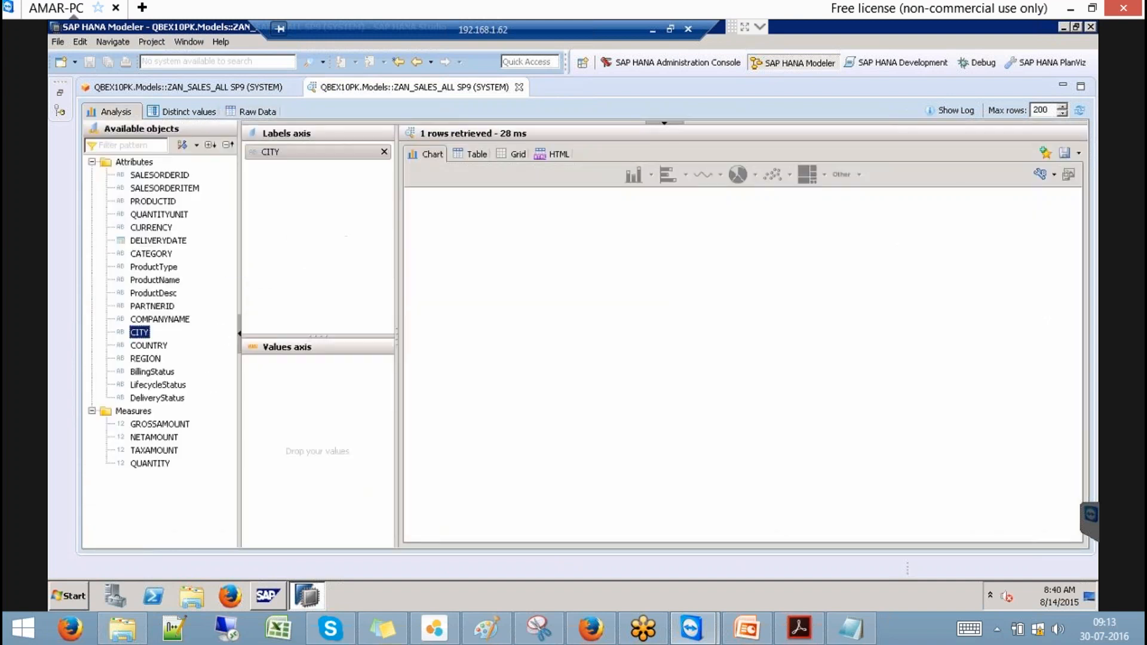
left_click_drag(164, 425, 315, 419)
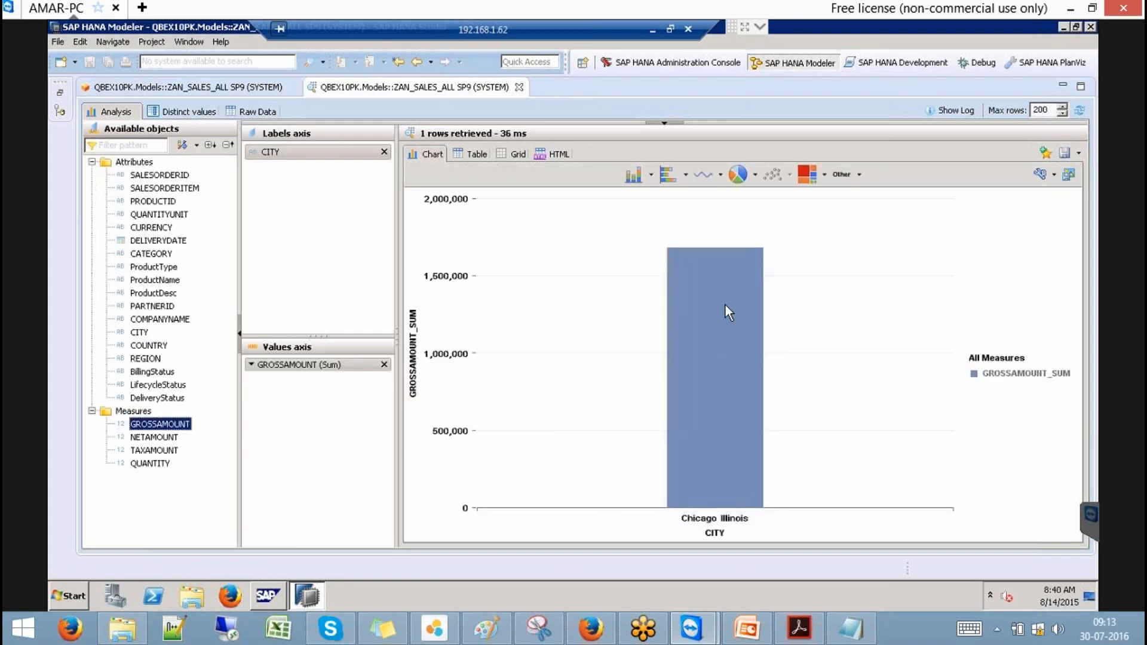
Step: Open the logged SQL generated for the CITY and GROSSAMOUNT query and select its text, including the placeholder clauses
left_click(952, 112)
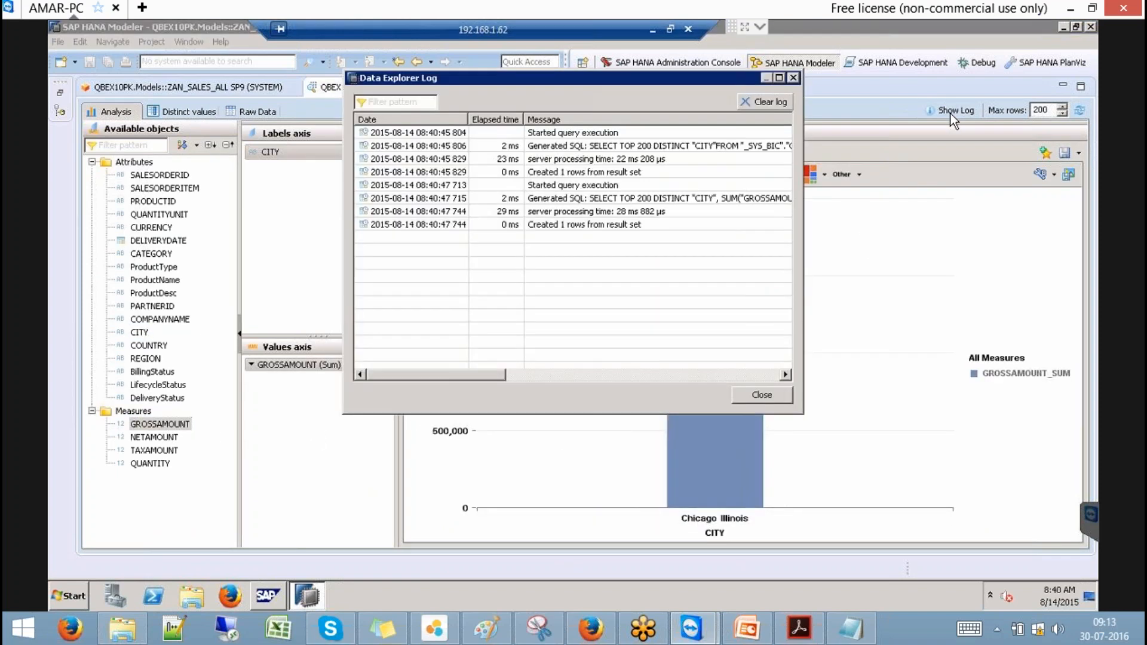
double_click(716, 201)
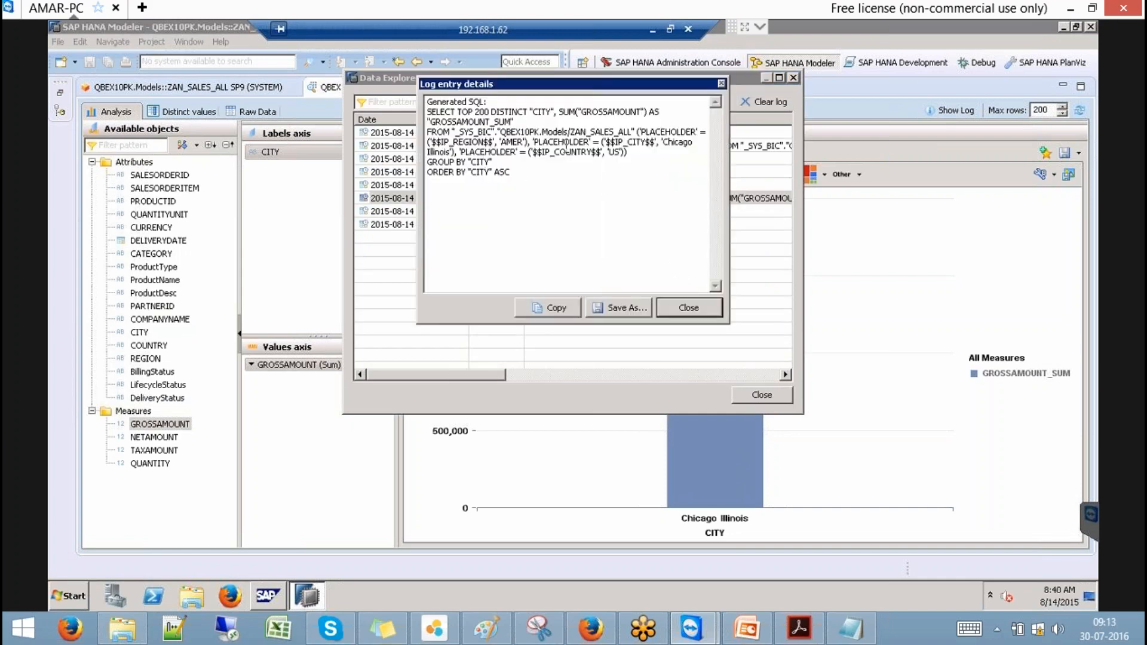
left_click_drag(525, 173, 486, 153)
left_click_drag(404, 96, 405, 97)
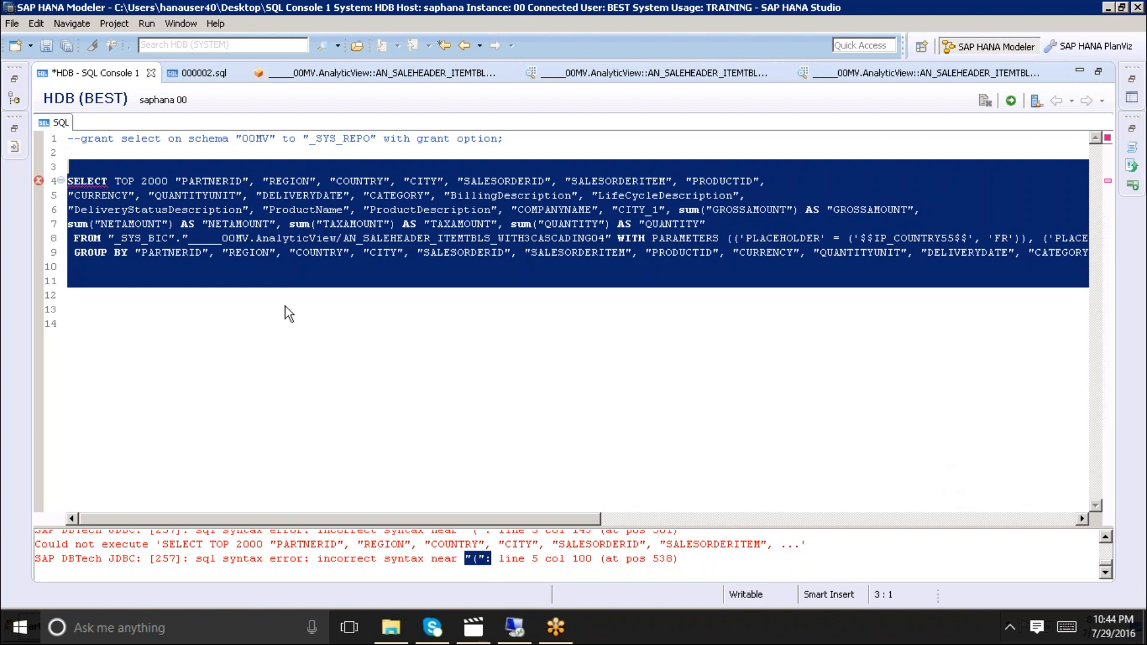
Step: Back in the local SQL console, try pasting the reference generated SQL below the query
left_click(558, 323)
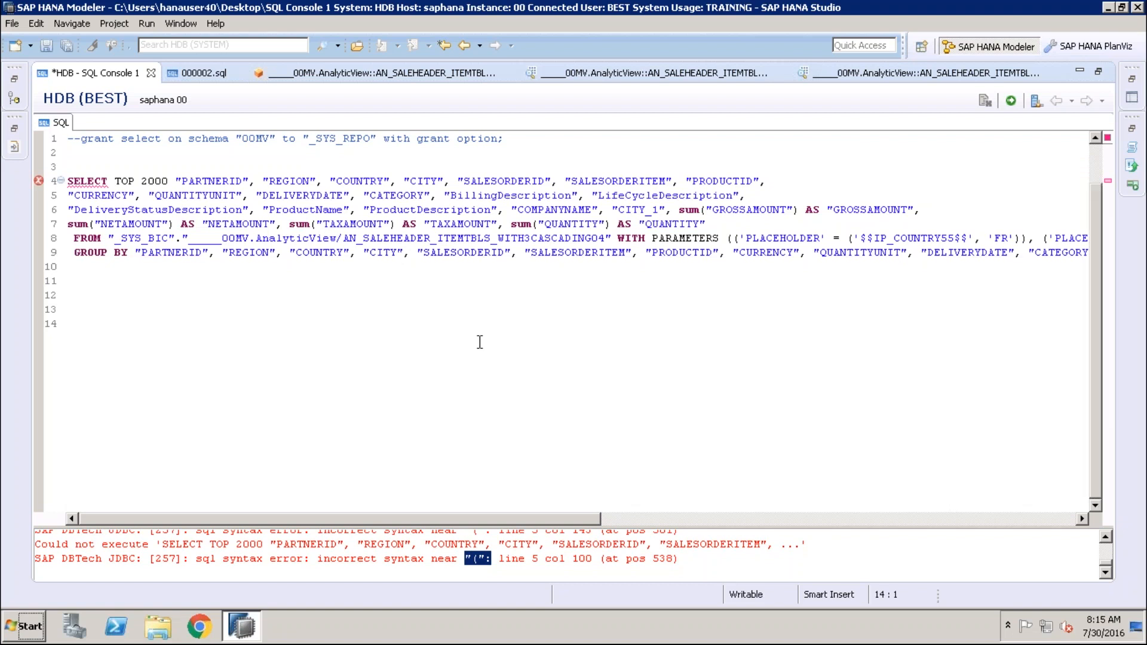
key("ctrl+v")
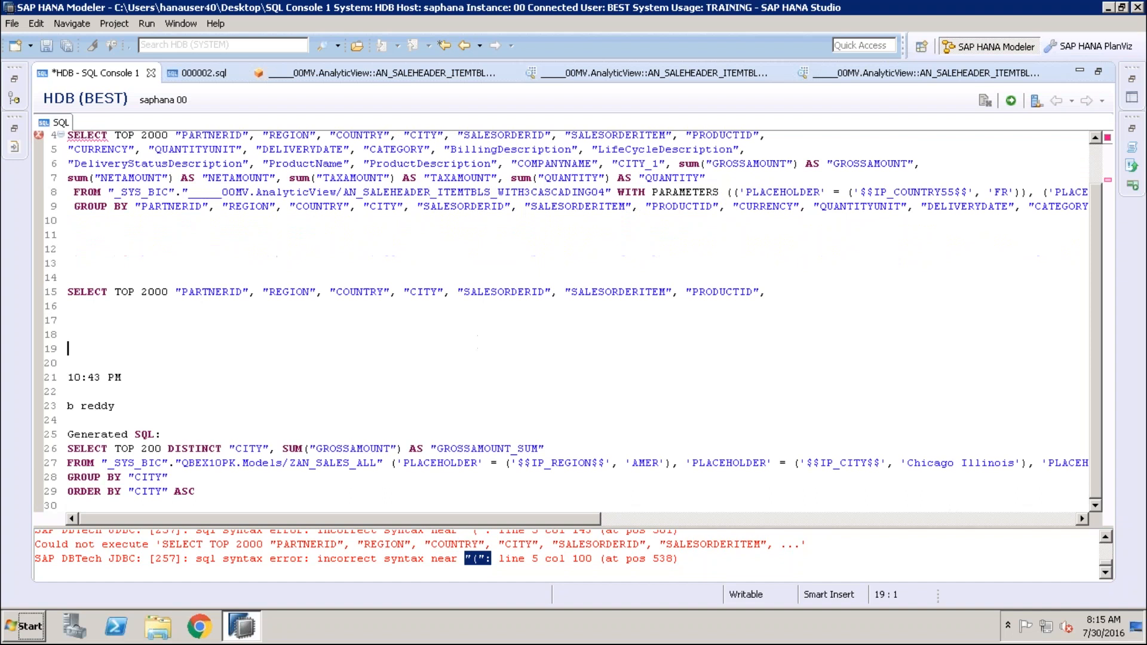
key("ctrl+z")
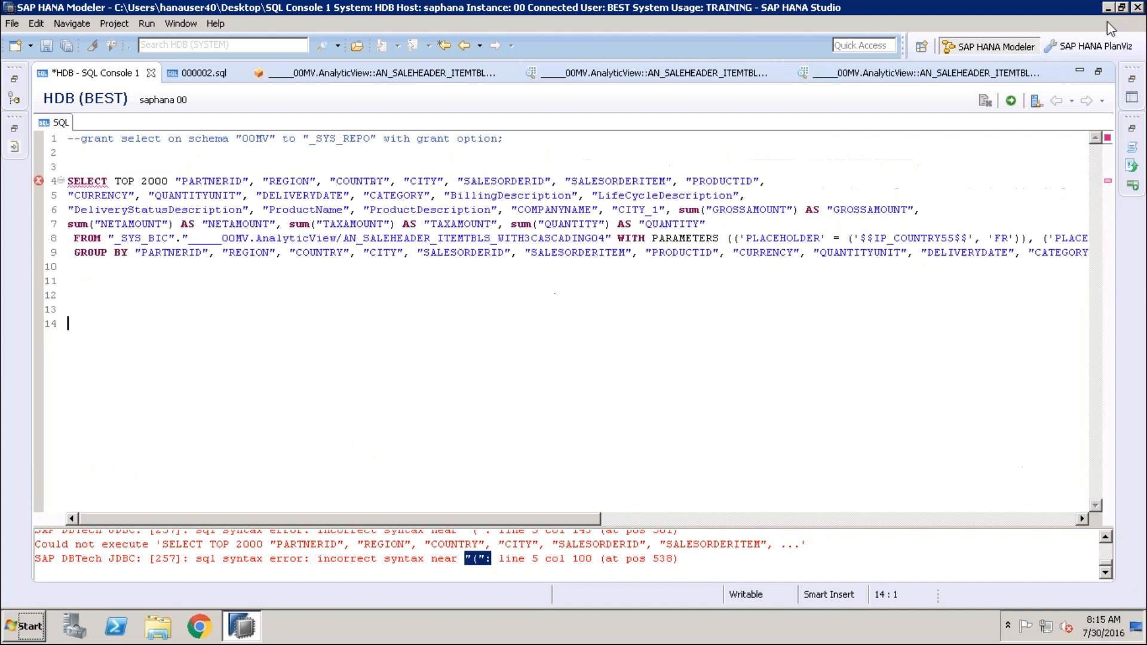
Step: Remove the individual parentheses around the IP_COUNTRY55 and IP_CITY55 placeholder clauses, keeping one outer pair after WITH PARAMETERS
left_click(732, 238)
key("BackSpace")
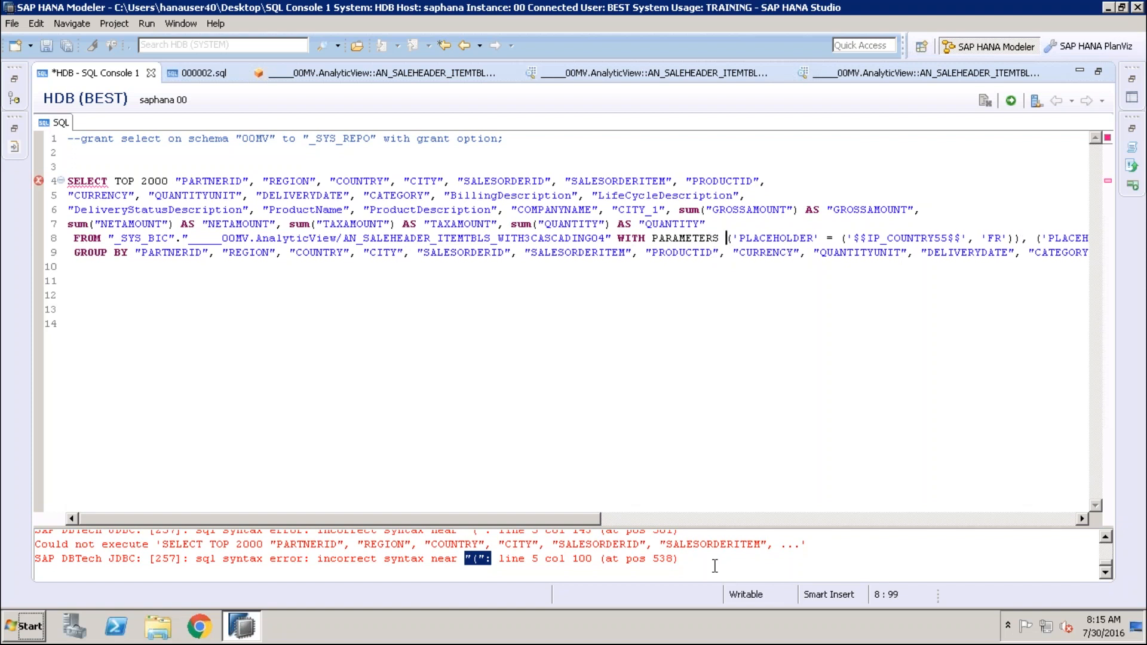
left_click(1074, 519)
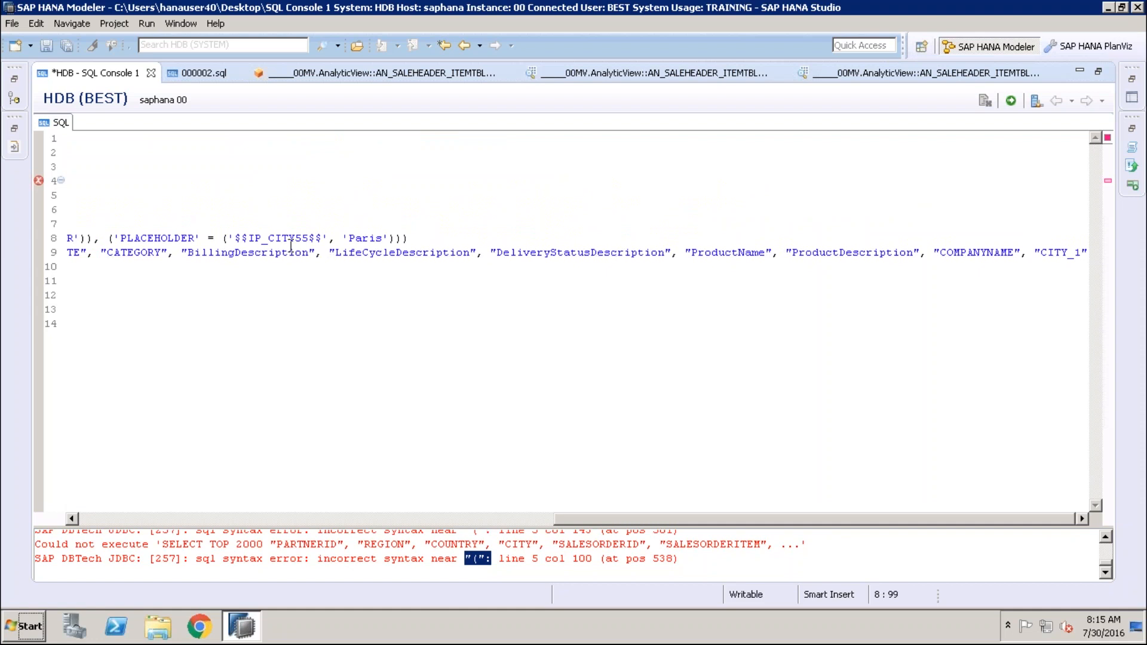
left_click(112, 239)
key("BackSpace")
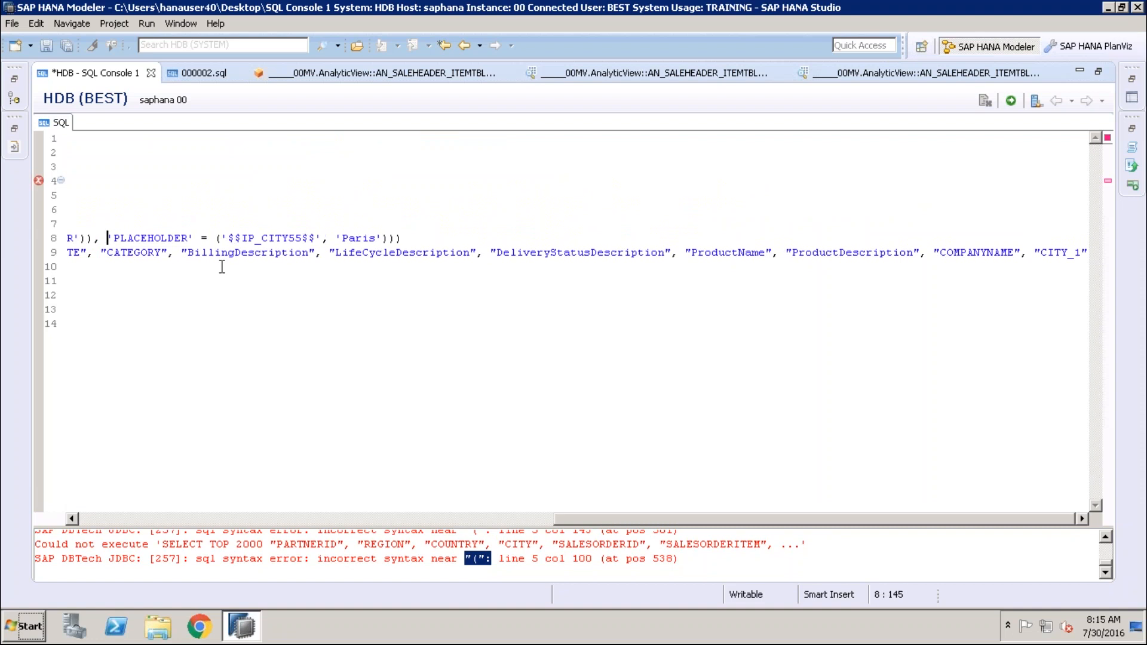
left_click(420, 239)
key("BackSpace")
left_click_drag(549, 524, 217, 493)
left_click(899, 239)
key("BackSpace")
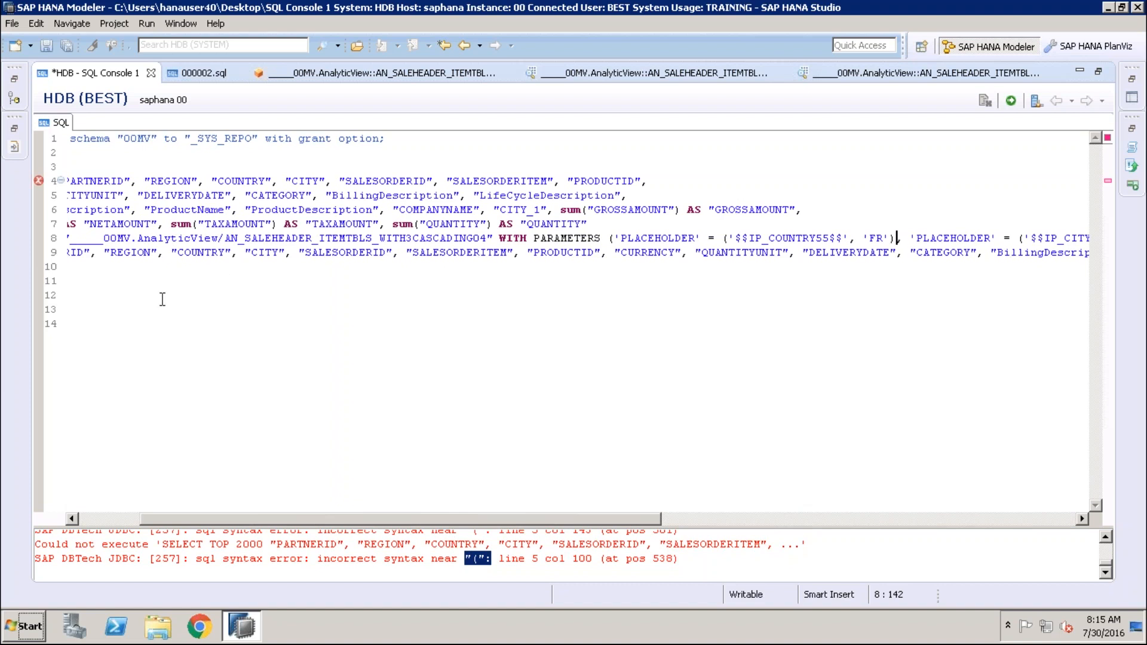
Step: Select the complete corrected SELECT statement and execute it
left_click(89, 293)
key("shift+Up")
key("shift+Up")
key("shift+Up")
key("shift+Up")
key("shift+Up")
key("shift+Up")
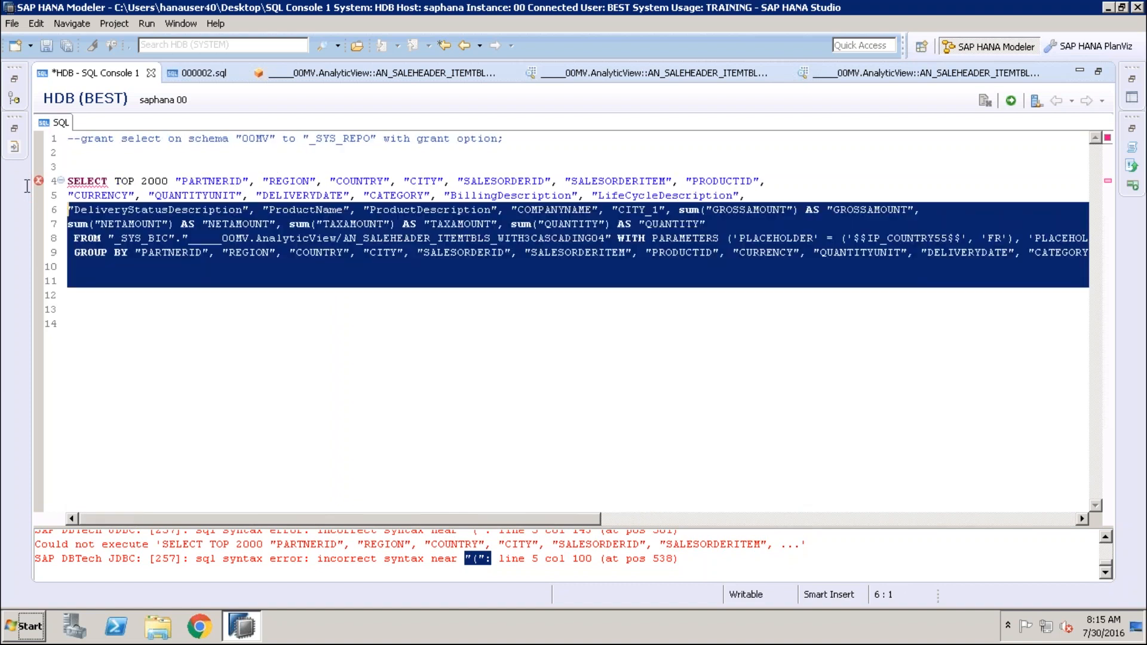
key("shift+Up")
key("shift+Up")
key("shift+Up")
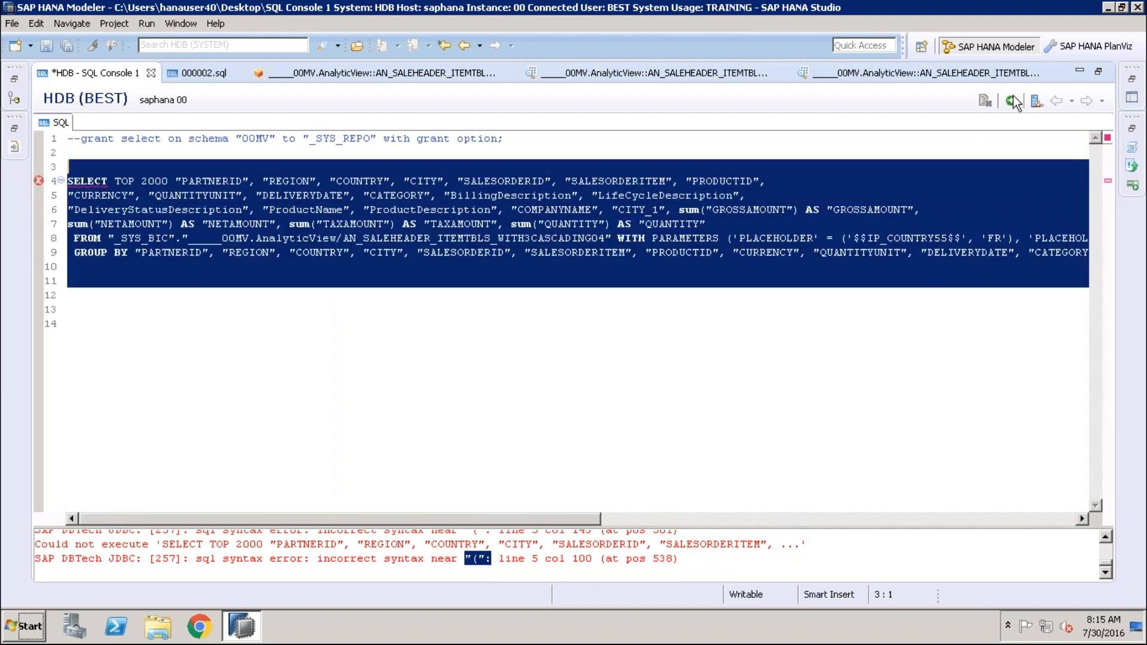
left_click(1011, 100)
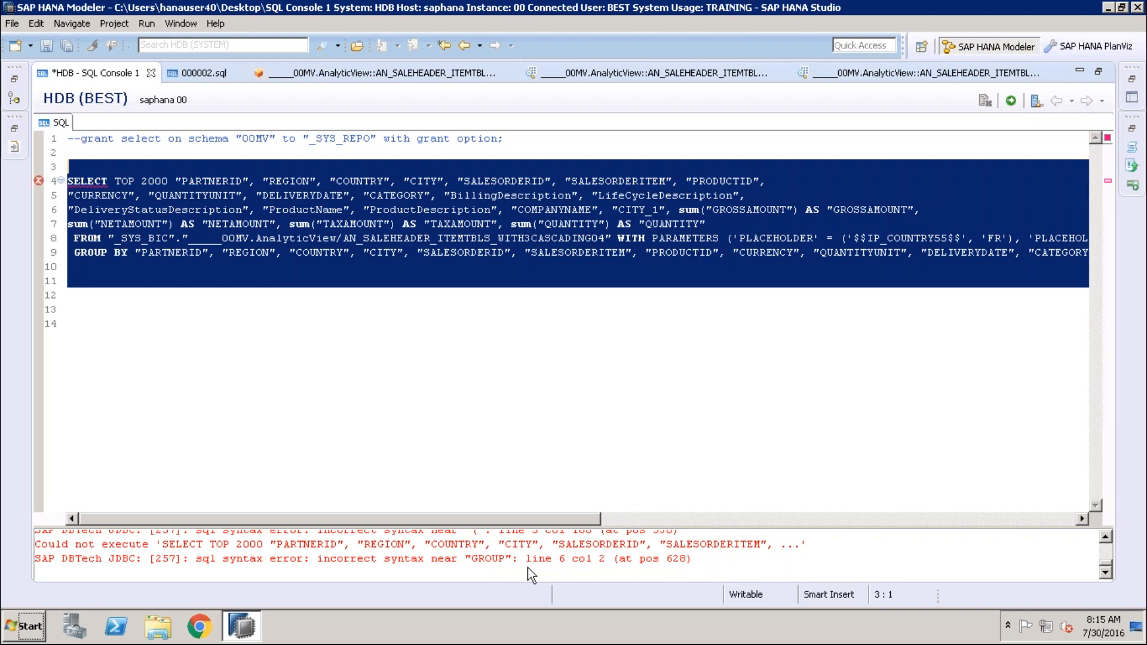
Step: Clear the text selection and execute the entire SQL console content again
left_click(486, 283)
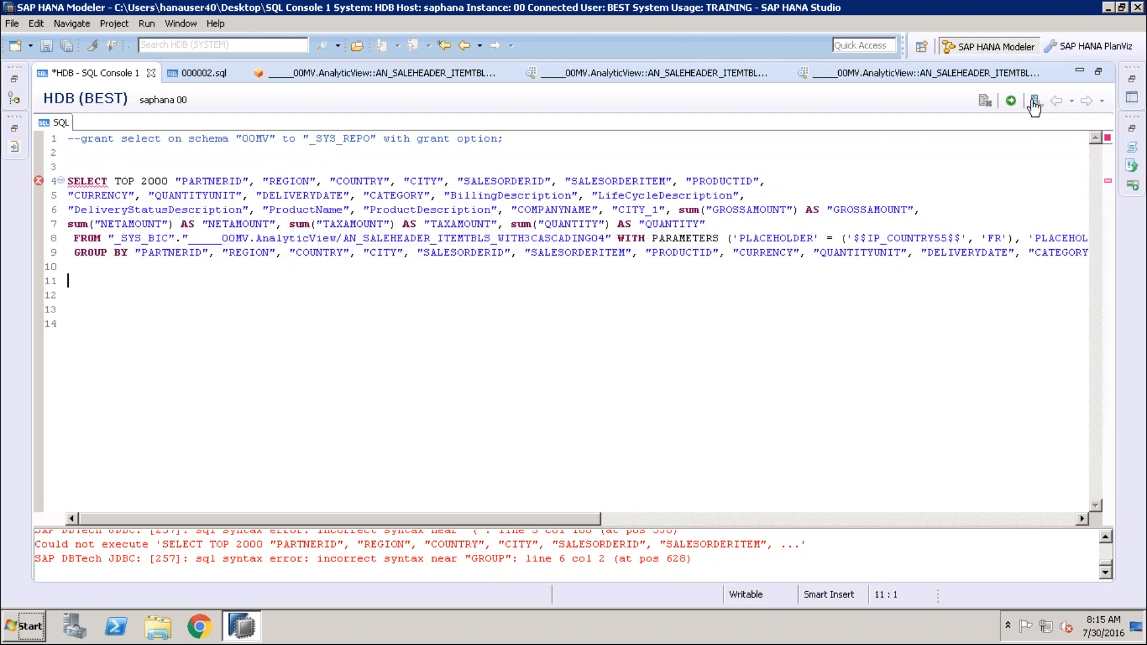
left_click(1010, 103)
left_click(209, 240)
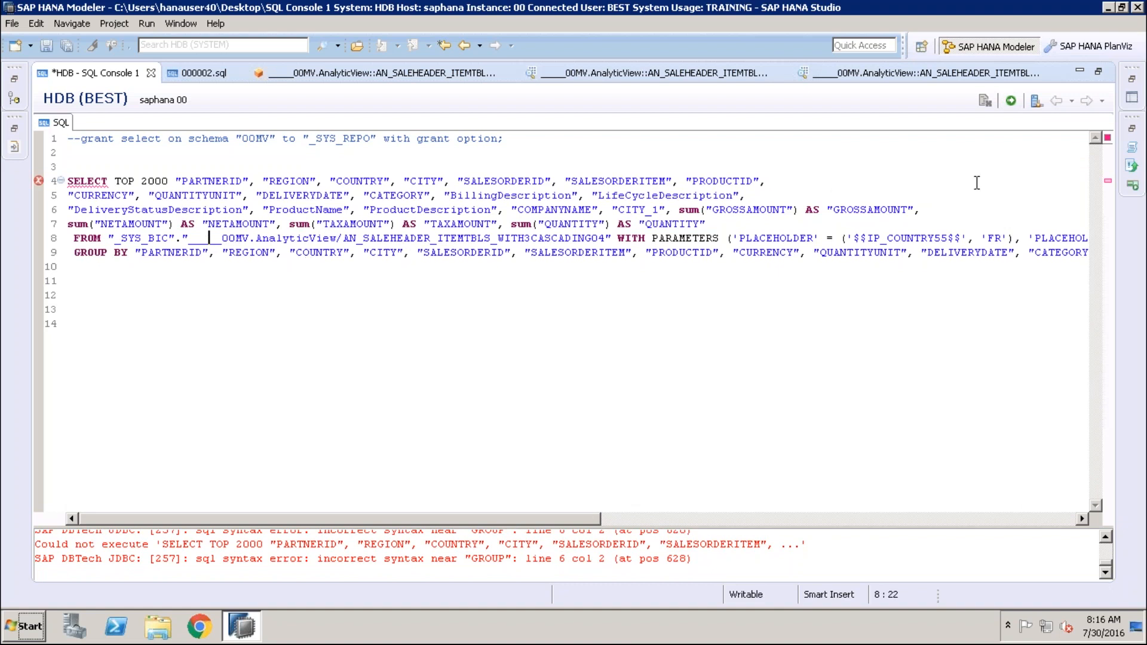
Step: Move the WITH PARAMETERS clause onto its own line after the FROM view name
left_click(1021, 238)
left_click(612, 238)
key("Return")
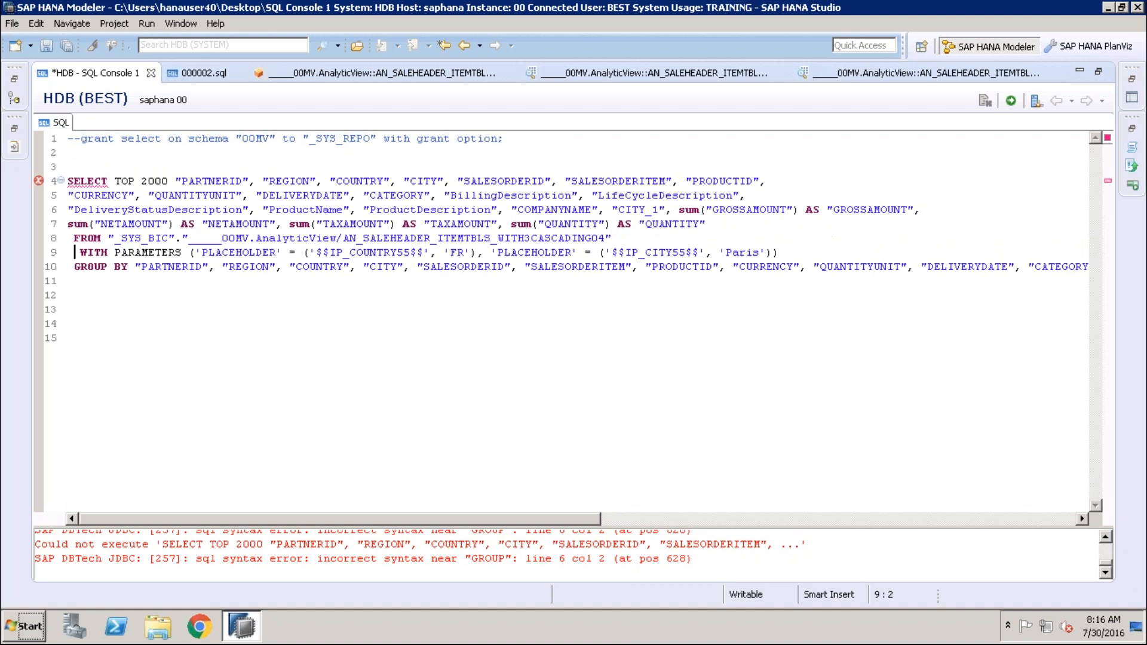
Step: Try removing the outer closing parenthesis after 'Paris' and adding a second opening parenthesis before '$$IP_COUNTRY55$$'
left_click(783, 254)
key("BackSpace")
left_click(298, 306)
left_click(306, 253)
left_click(474, 253)
left_click(304, 253)
type("(")
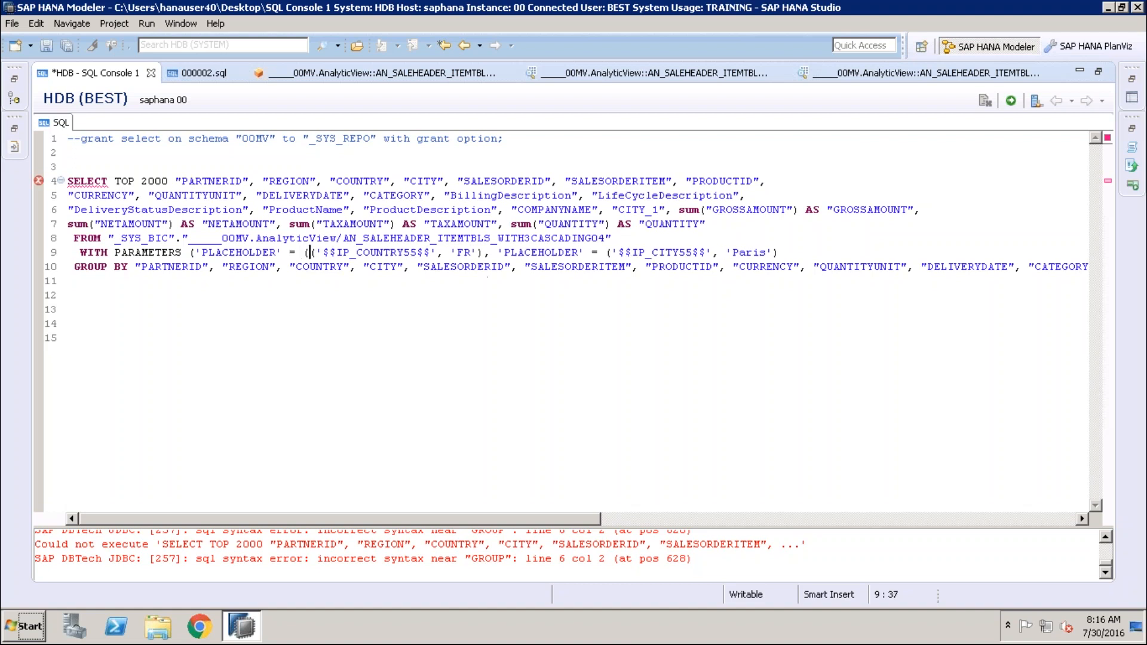
key("BackSpace")
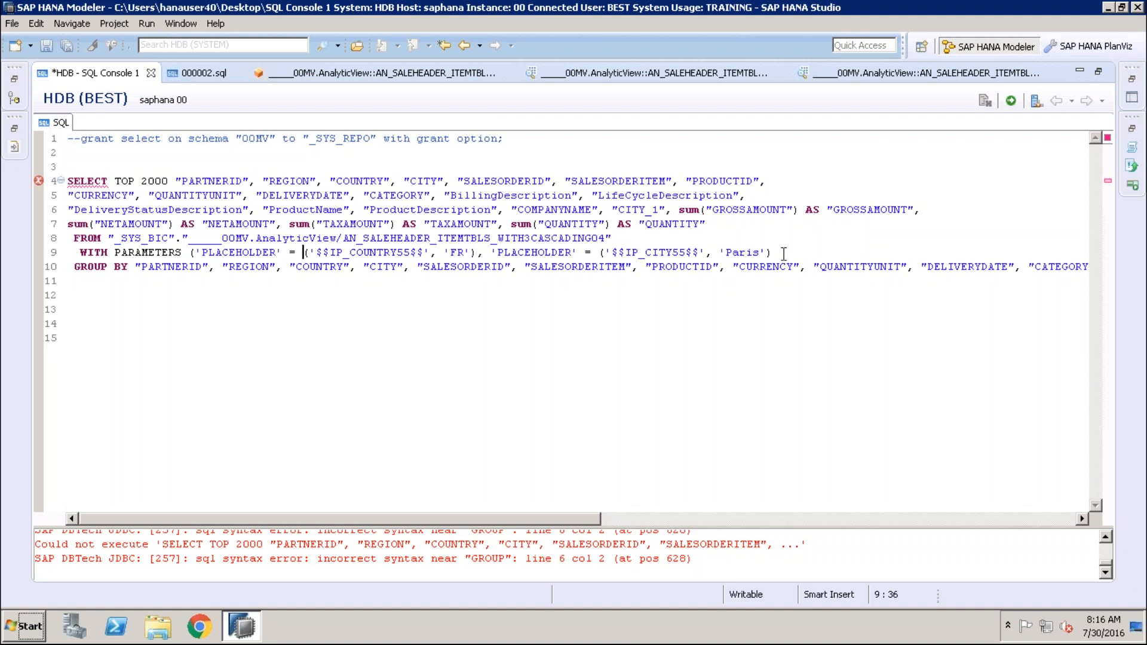
Step: Remove and re-enter the closing parenthesis after 'FR', and restore the outer closing parenthesis after 'Paris'
left_click(395, 281)
left_click(471, 253)
key("Delete")
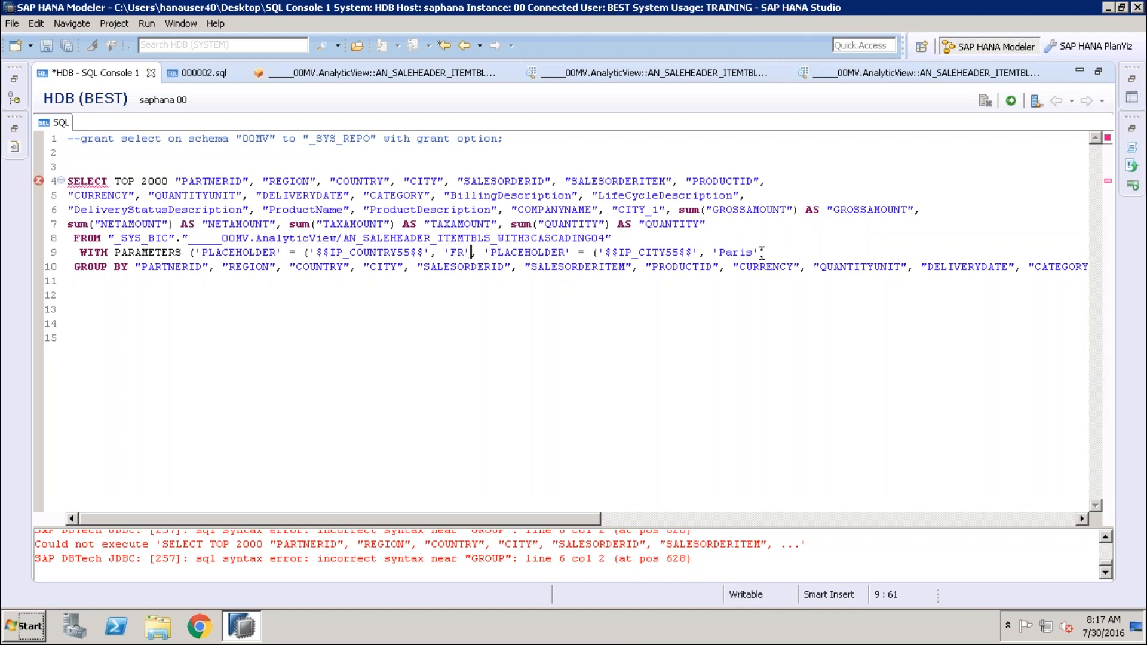
type(")")
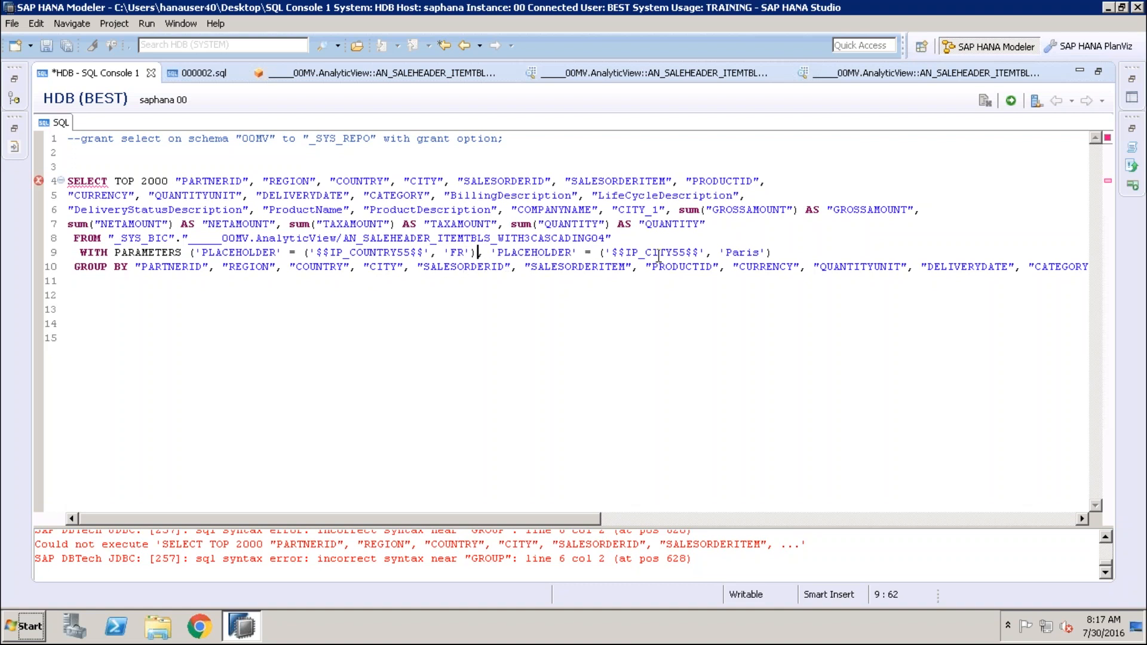
left_click(784, 254)
type(")")
Step: Select the whole SELECT statement with its separate WITH PARAMETERS line and execute it
left_click(265, 307)
key("shift+Up")
key("shift+Up")
key("shift+Up")
key("shift+Up")
key("shift+Up")
key("shift+Up")
key("shift+Up")
key("shift+Up")
key("shift+Up")
left_click(1011, 101)
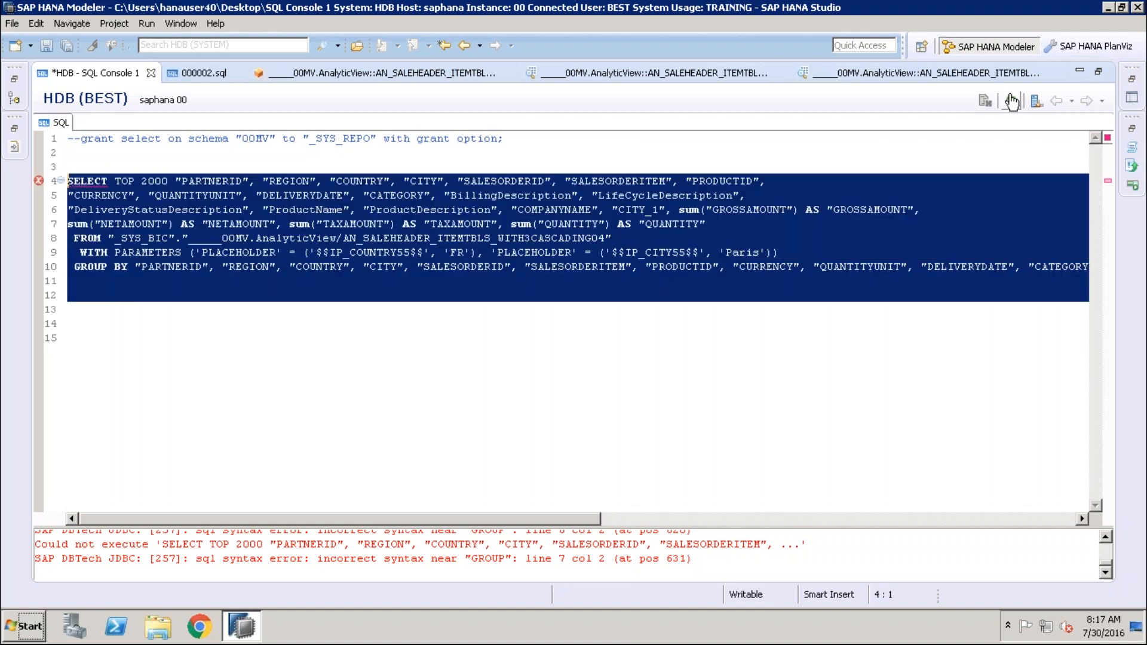
left_click(1011, 101)
left_click(1011, 102)
left_click(354, 395)
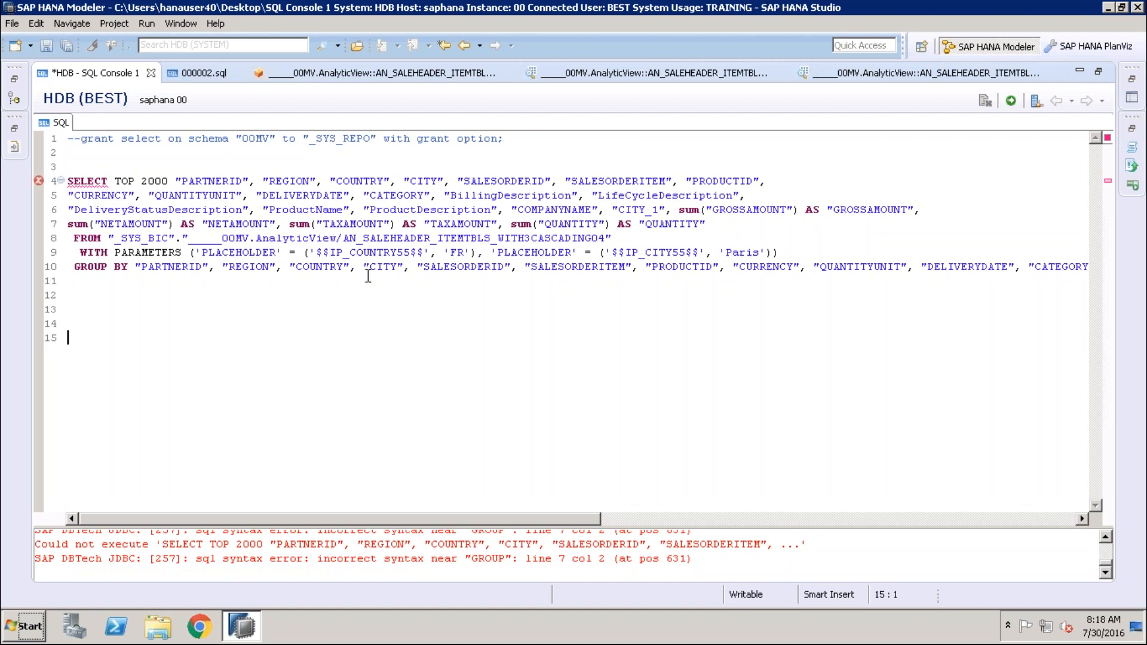
Step: Append a comma and a copy of the IP_CITY55 'Paris' placeholder clause inside the WITH PARAMETERS parentheses
left_click(478, 252)
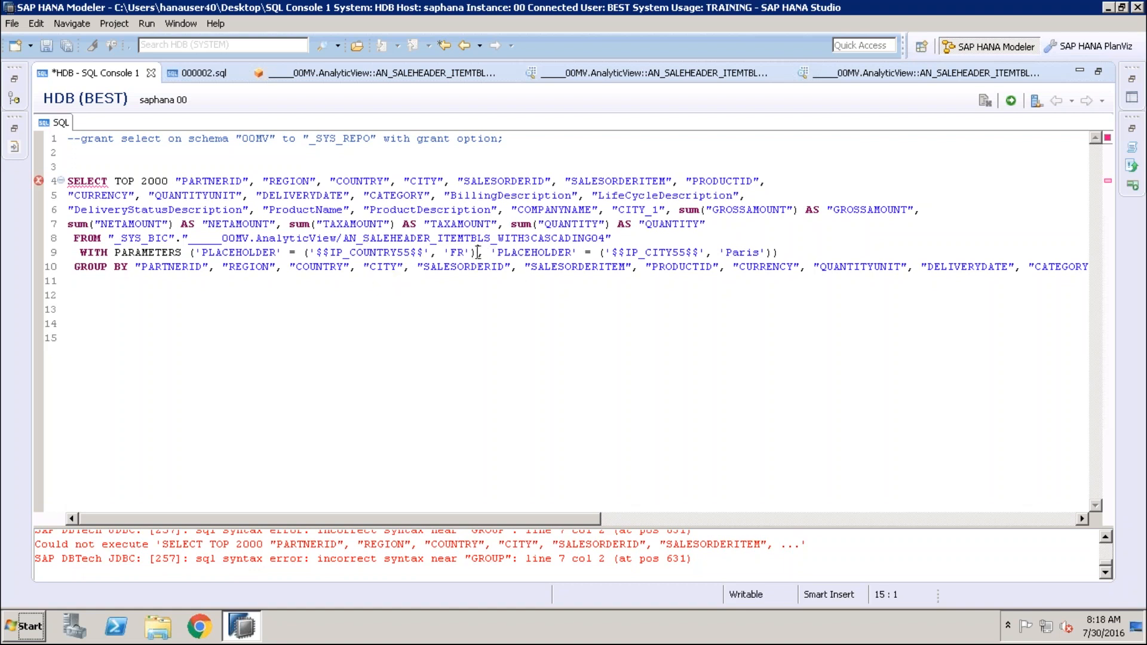
left_click(774, 252)
left_click_drag(491, 252, 776, 252)
key("ctrl+c")
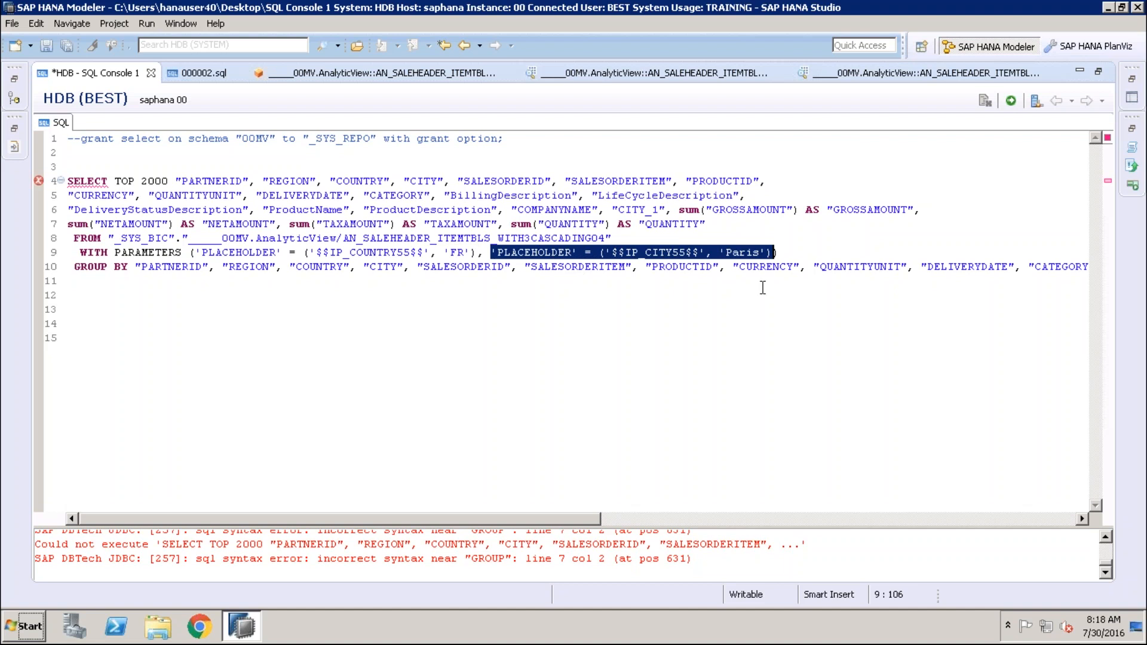
key("Right")
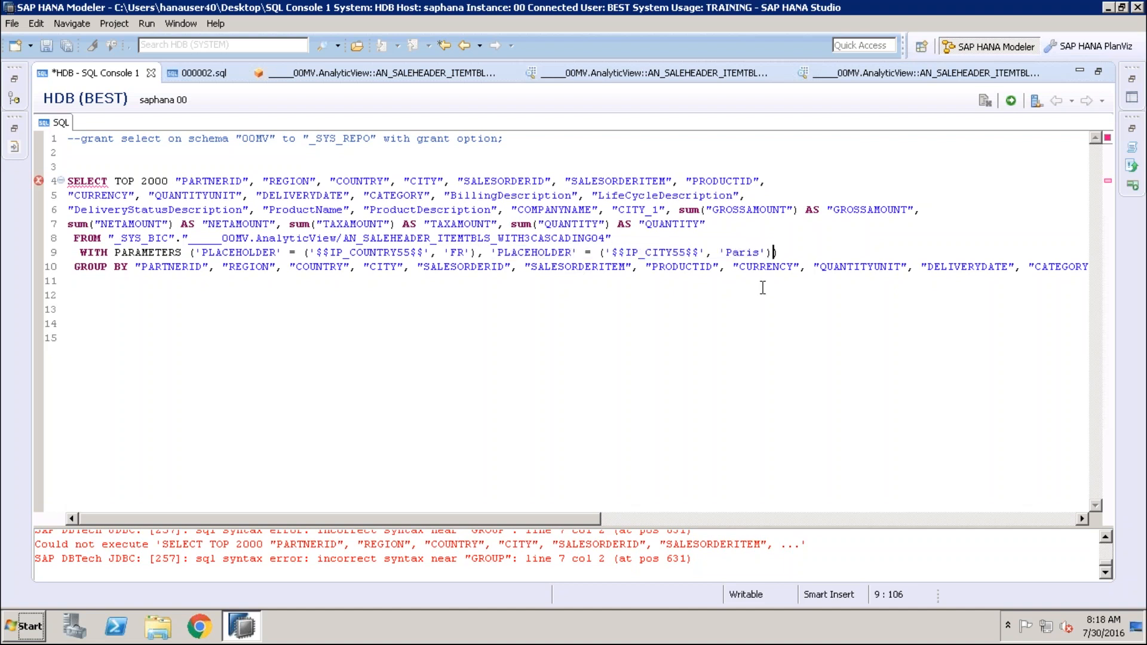
type(",")
key("ctrl+v")
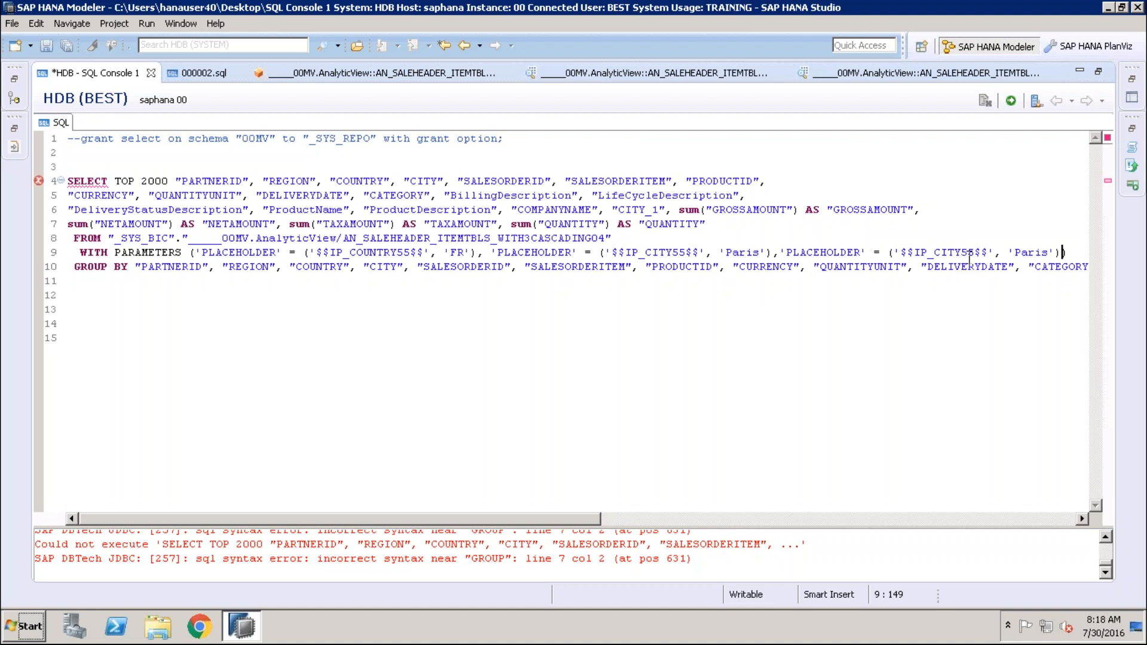
Step: Shorten the parameter name in the copied third placeholder clause to '$$IP_CIT$$'
left_click(935, 253)
left_click(957, 253)
left_click(977, 252)
key("BackSpace")
key("BackSpace")
key("BackSpace")
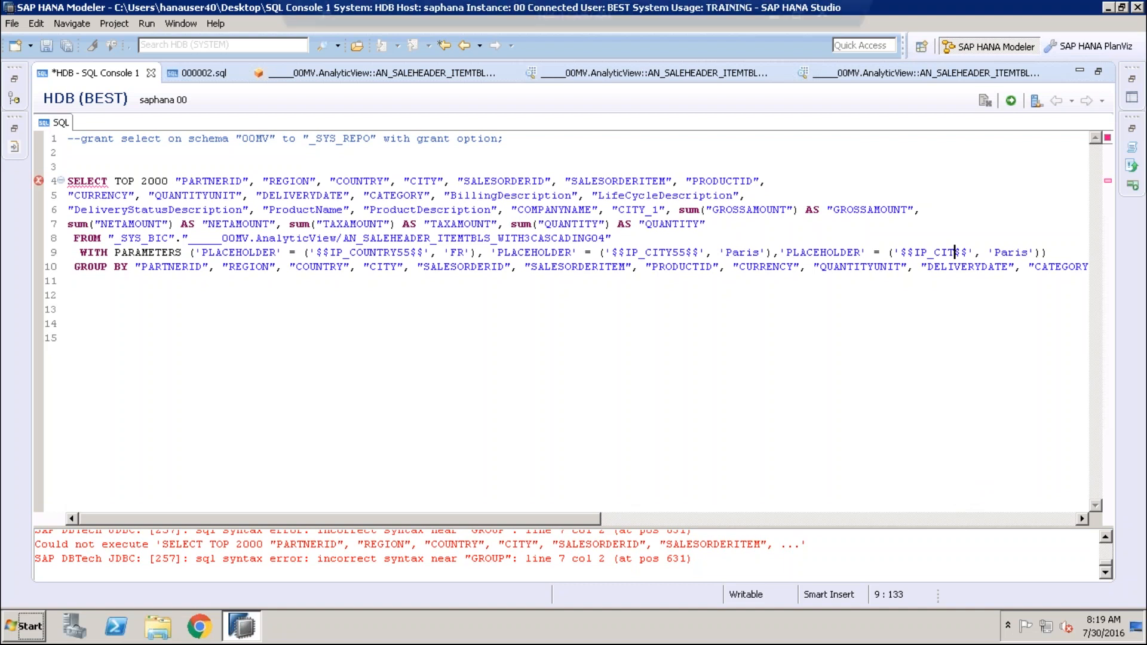
Step: Comment out the entire WITH PARAMETERS line with two leading hyphens
key("ctrl+End")
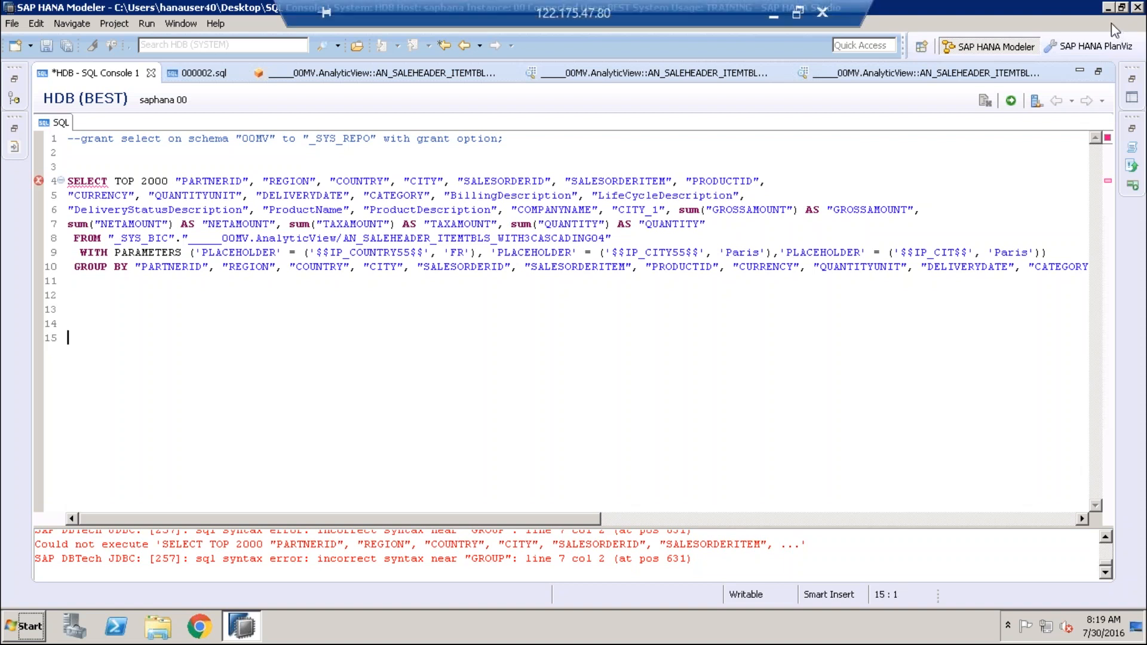
left_click(70, 254)
type("--")
Step: Insert the reference placeholder clauses for IP_REGION 'AMER', IP_CITY 'Chicago Illinois' and IP_COUNTRY 'US' on a new line below FROM
left_click(653, 239)
key("Return")
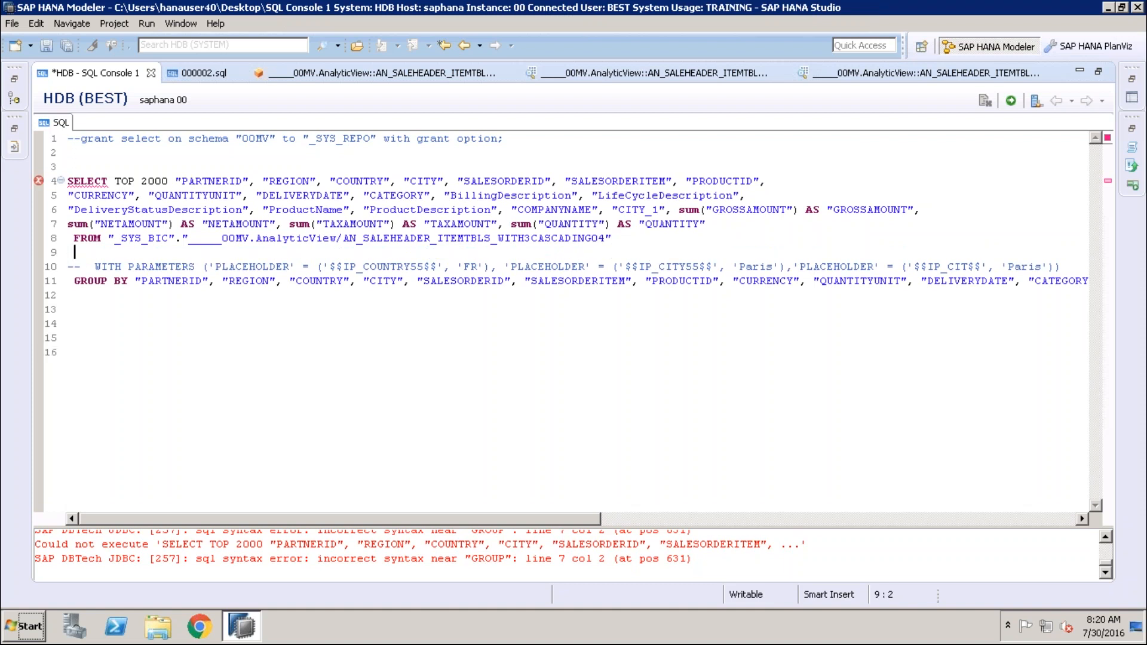
type("'PLACEHOLDER' = ('$$IP_REGION$$', 'AMER'), 'PLACEHOLDER' = ('$$IP_CITY$$', 'Chicago Illinois'), 'PLACEHOLDER' = ('$$IP_COUNTRY$$', 'US'))")
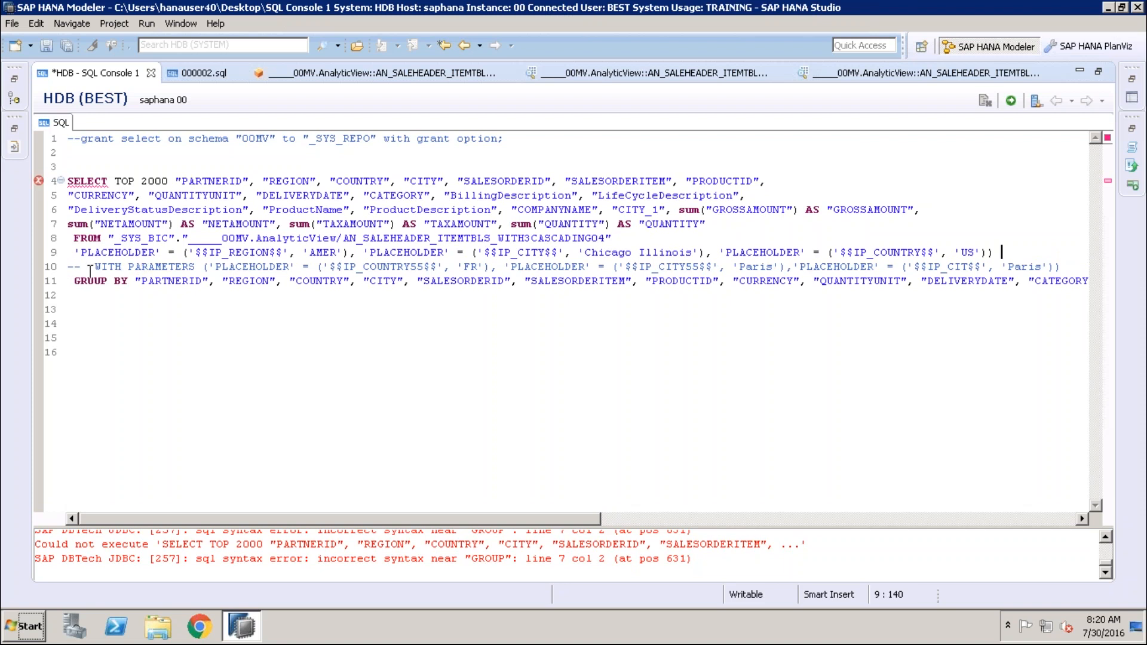
Step: Select the full SELECT statement containing the inserted reference placeholders and execute it
left_click(69, 267)
left_click_drag(68, 182, 858, 308)
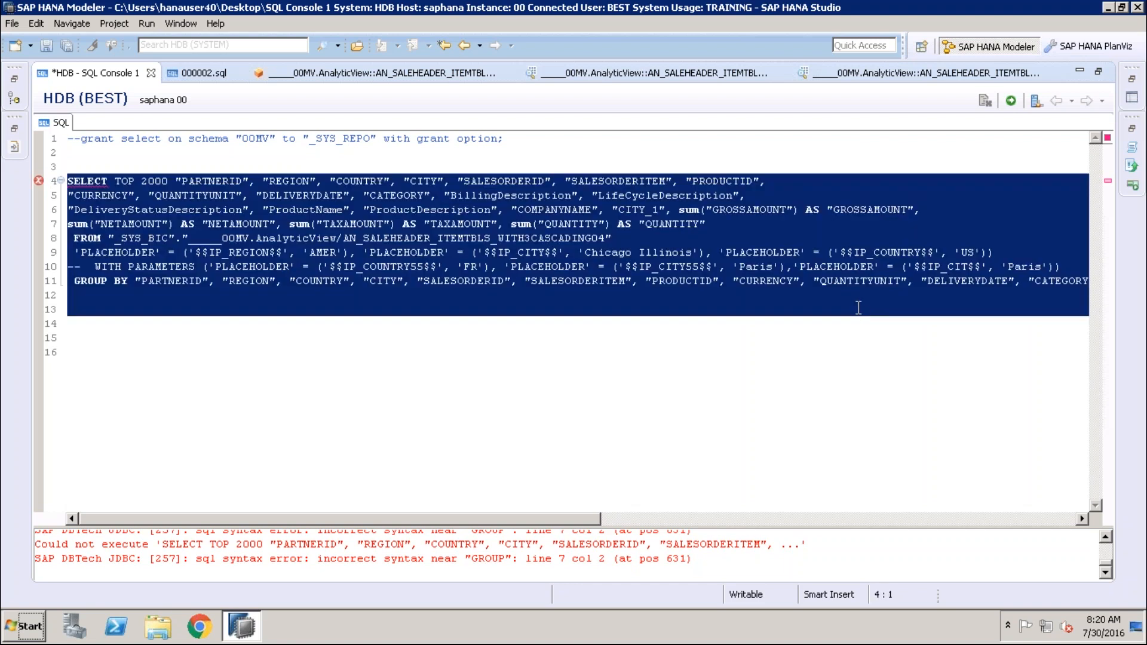
left_click(859, 307)
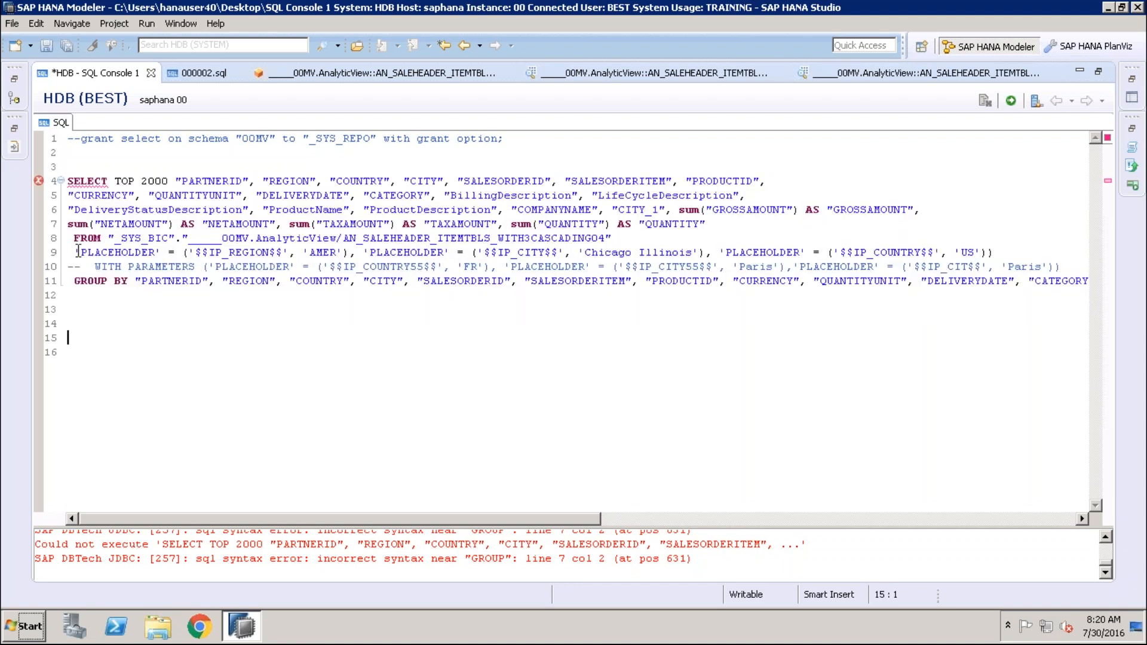
key("shift+Up")
key("shift+Up")
key("shift+Up")
key("shift+Up")
key("shift+Up")
key("shift+Up")
key("shift+Up")
key("shift+Up")
key("shift+Up")
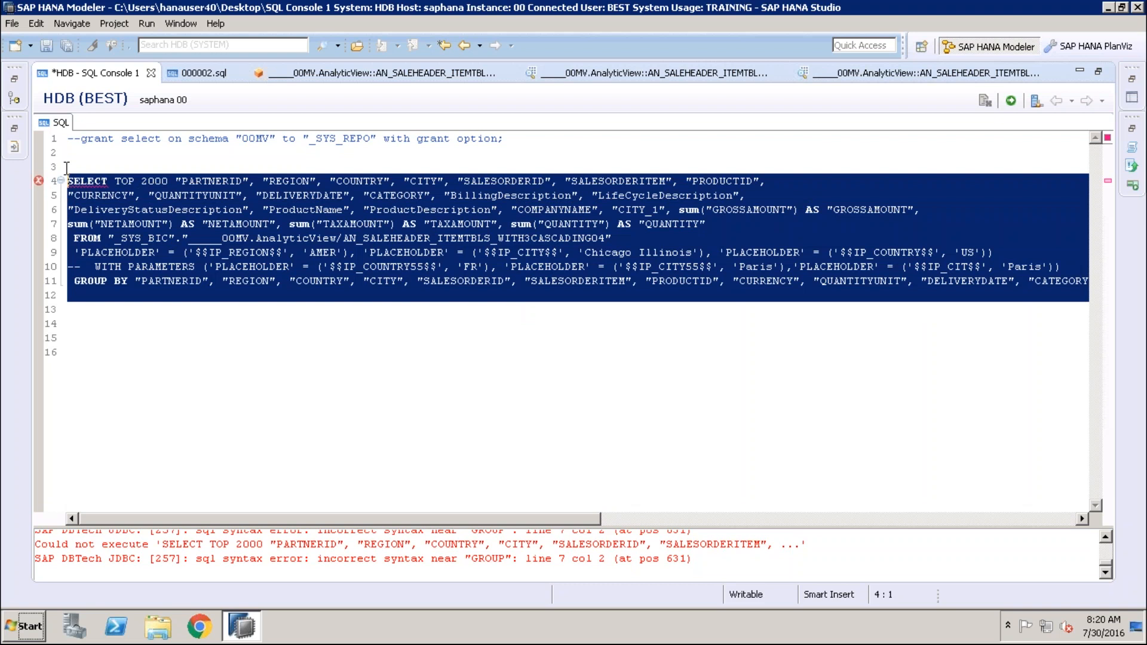
key("shift+Up")
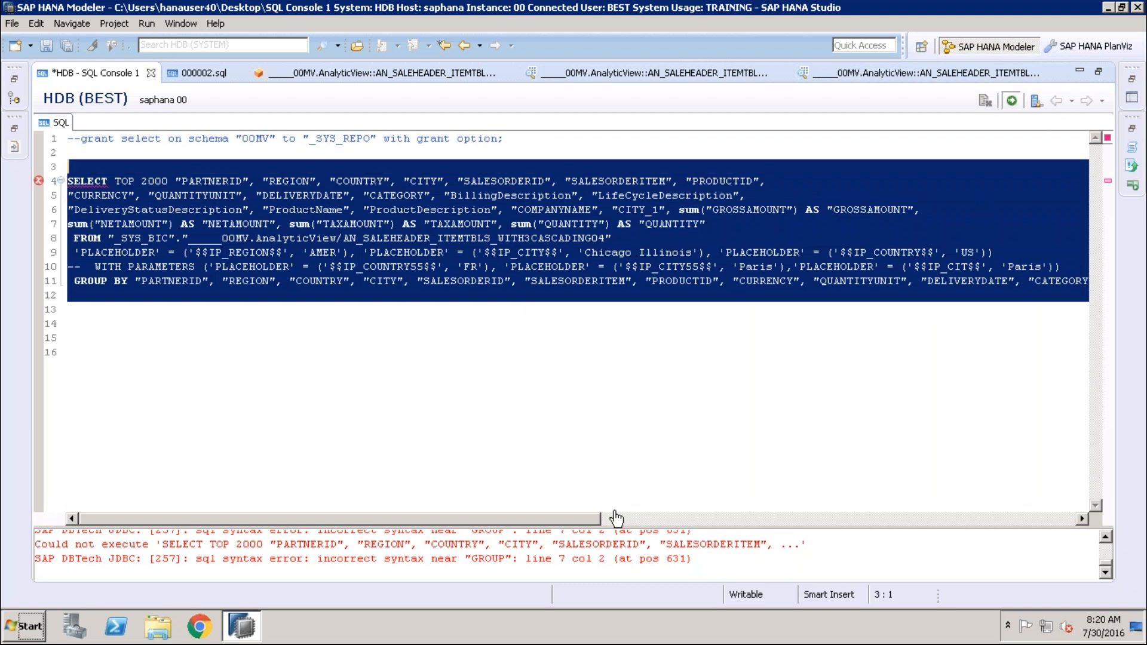
key("F8")
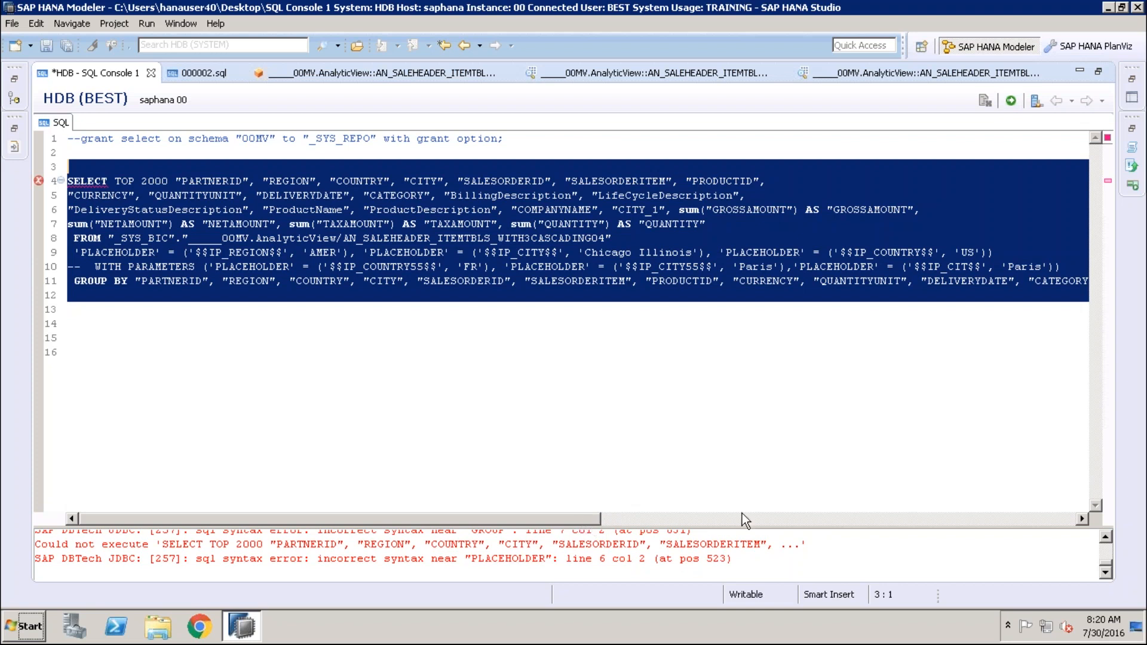
scroll(771, 515, "right", 2)
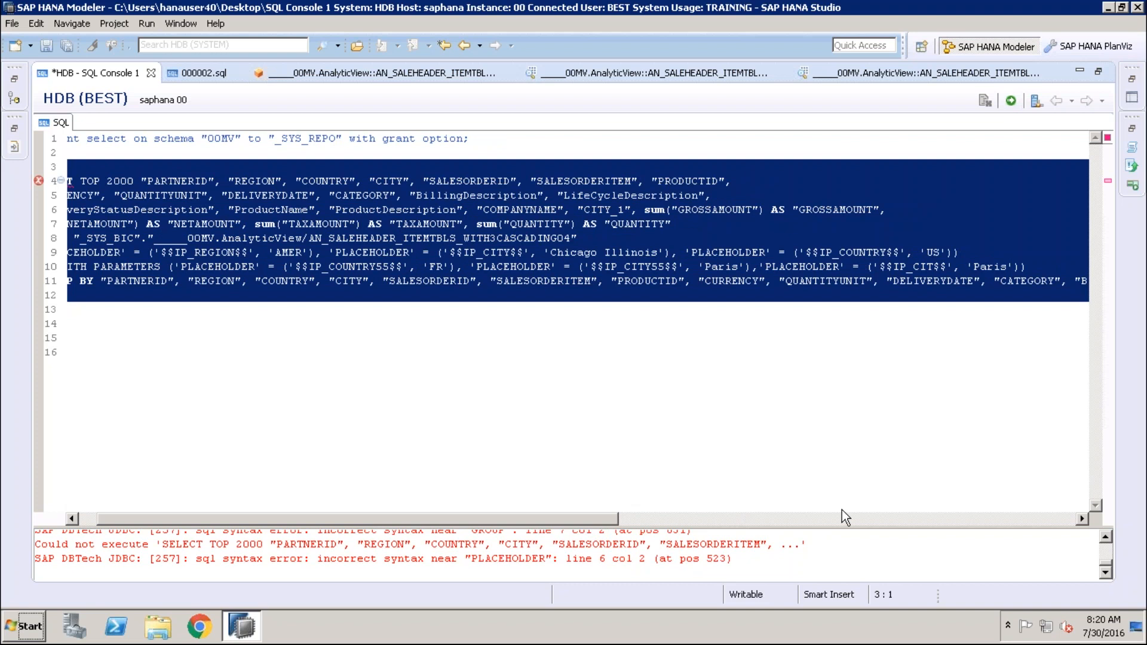
scroll(849, 510, "right", 4)
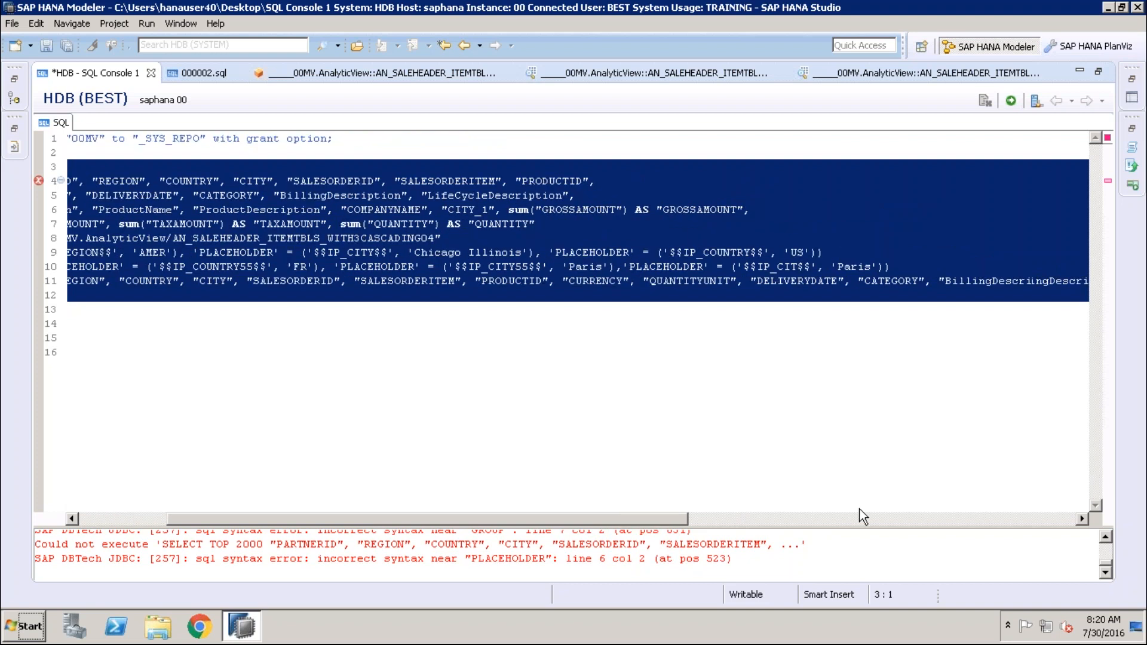
scroll(860, 509, "right", 1)
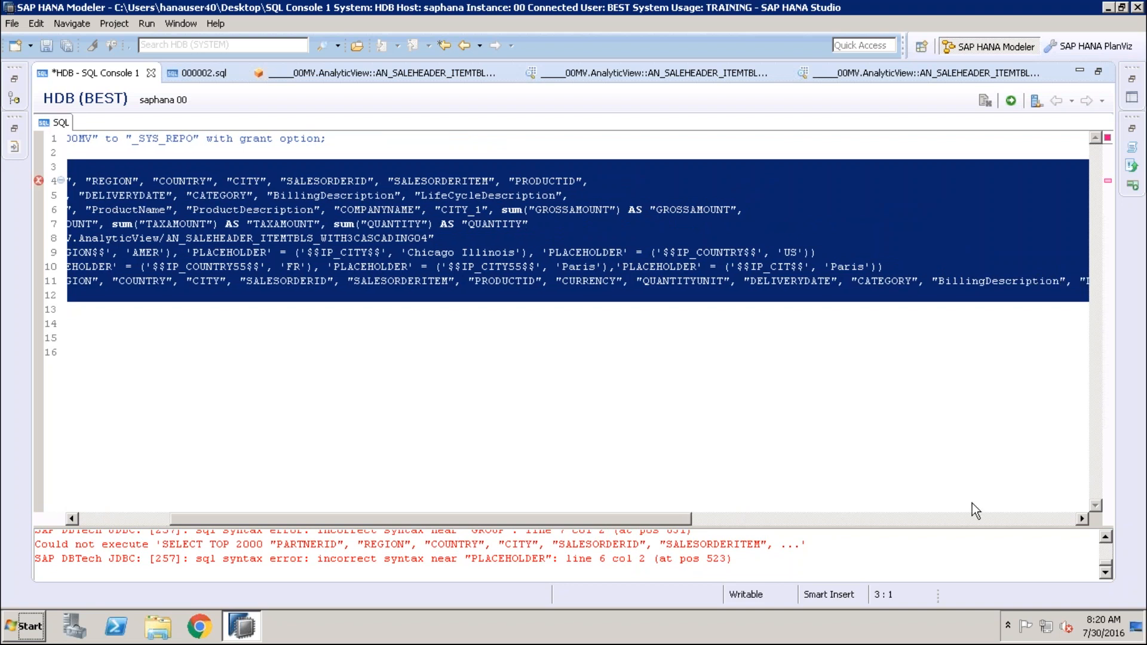
scroll(972, 504, "right", 15)
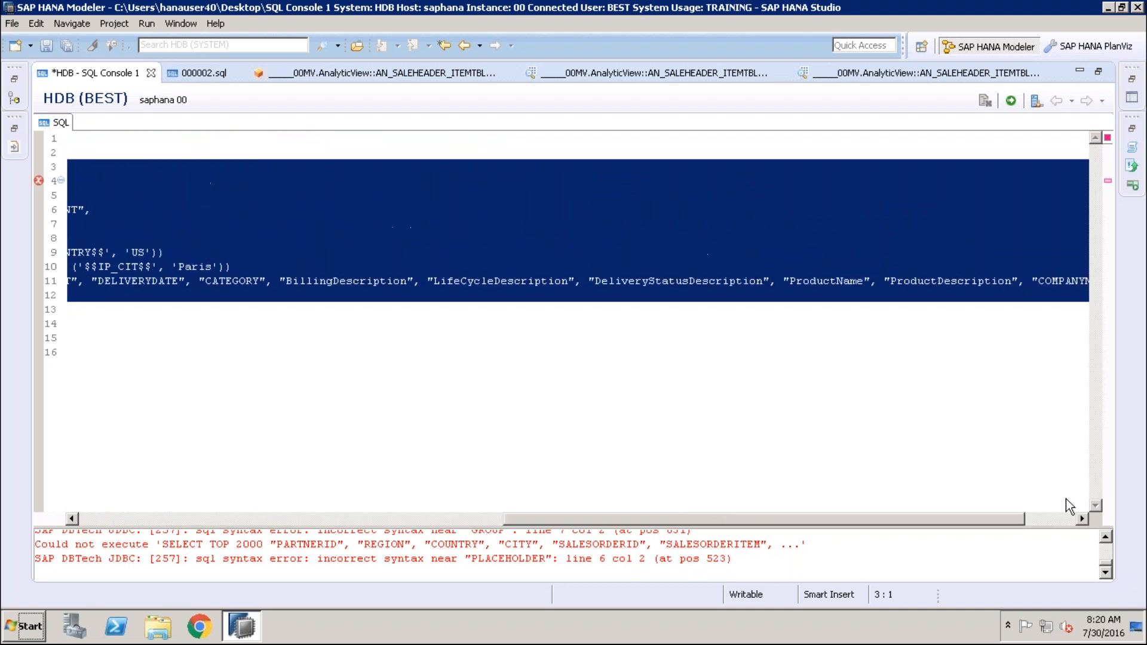
scroll(1070, 507, "right", 2)
left_click_drag(1095, 503, 84, 469)
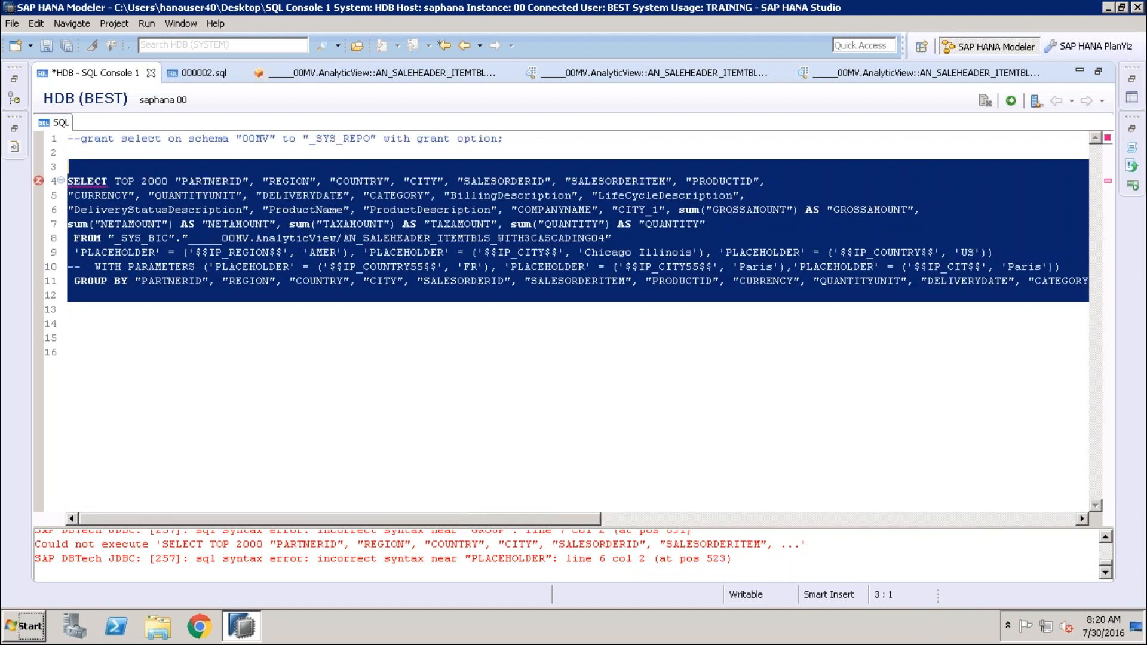
Step: Rename the parameters in the inserted city and country placeholder clauses to IP_CITY55 and IP_COUNTRY55
key("Right")
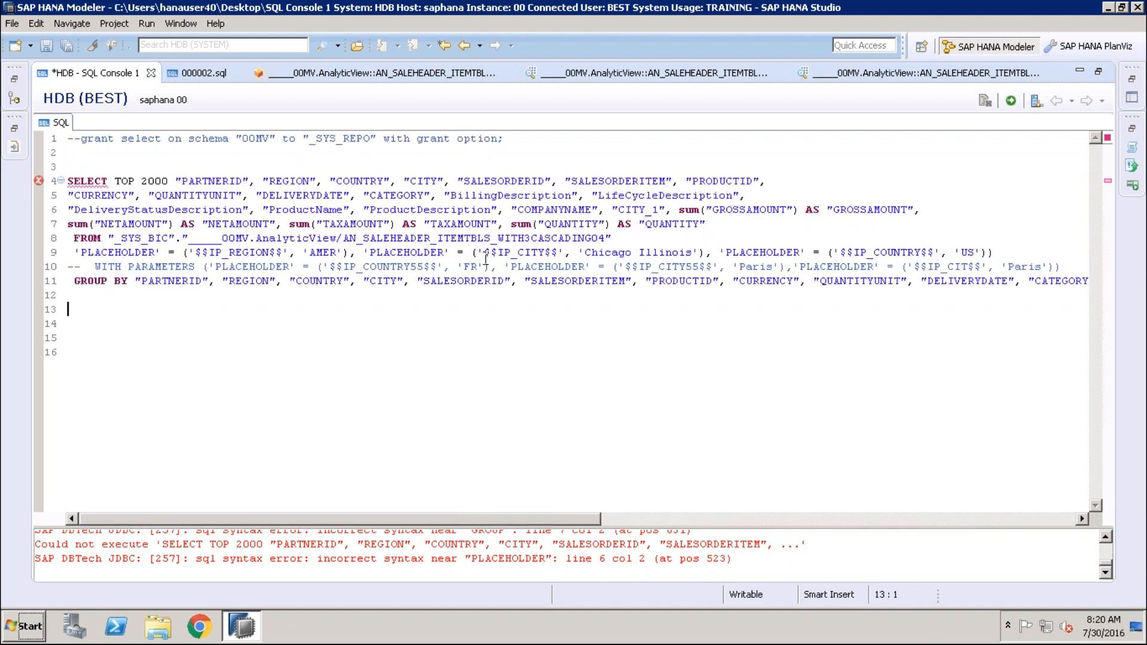
left_click(545, 252)
type("5")
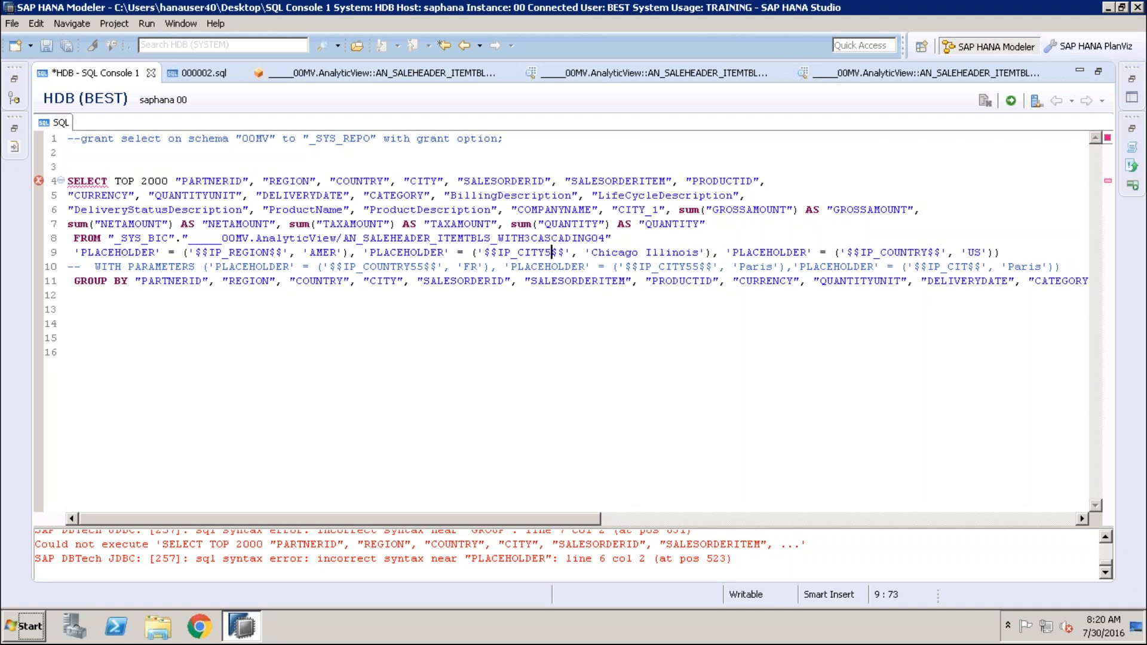
type("5")
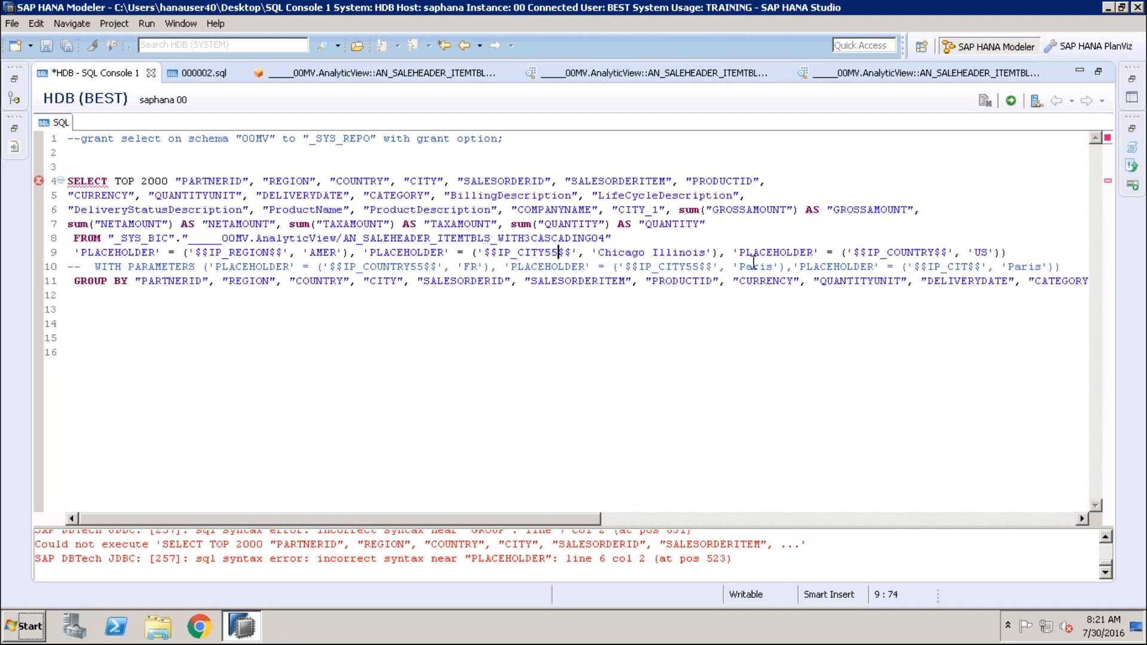
left_click(936, 253)
type("55")
Step: Select and execute the SELECT statement with the renamed IP_CITY55 and IP_COUNTRY55 placeholders
left_click(149, 320)
left_click_drag(68, 323, 63, 179)
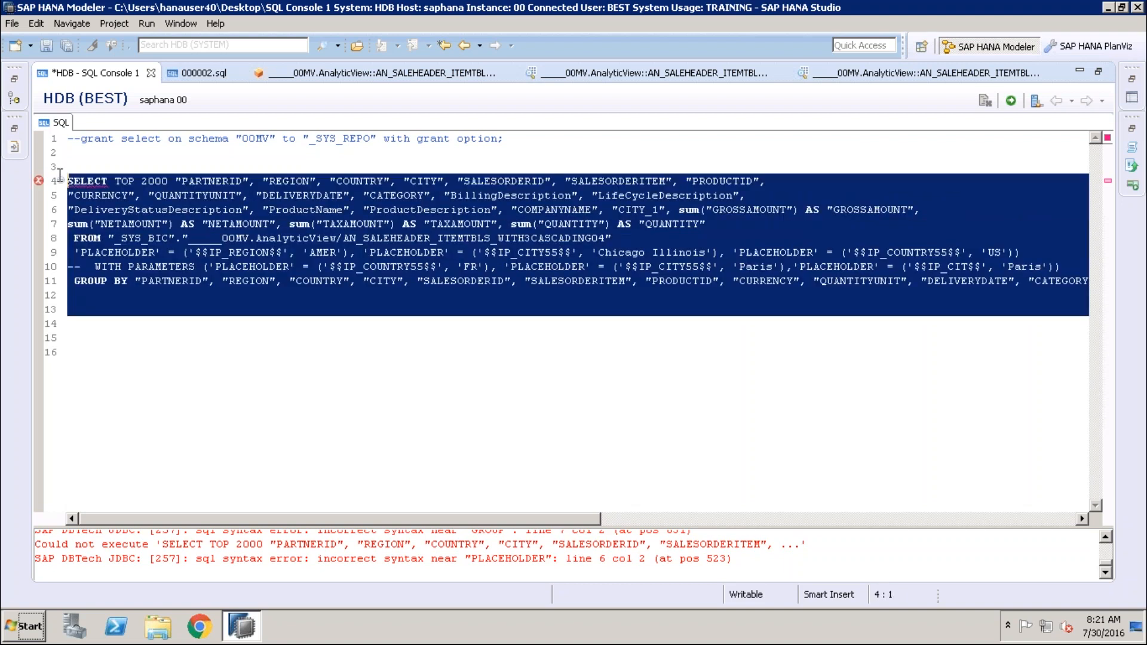
left_click(1010, 102)
left_click(565, 281)
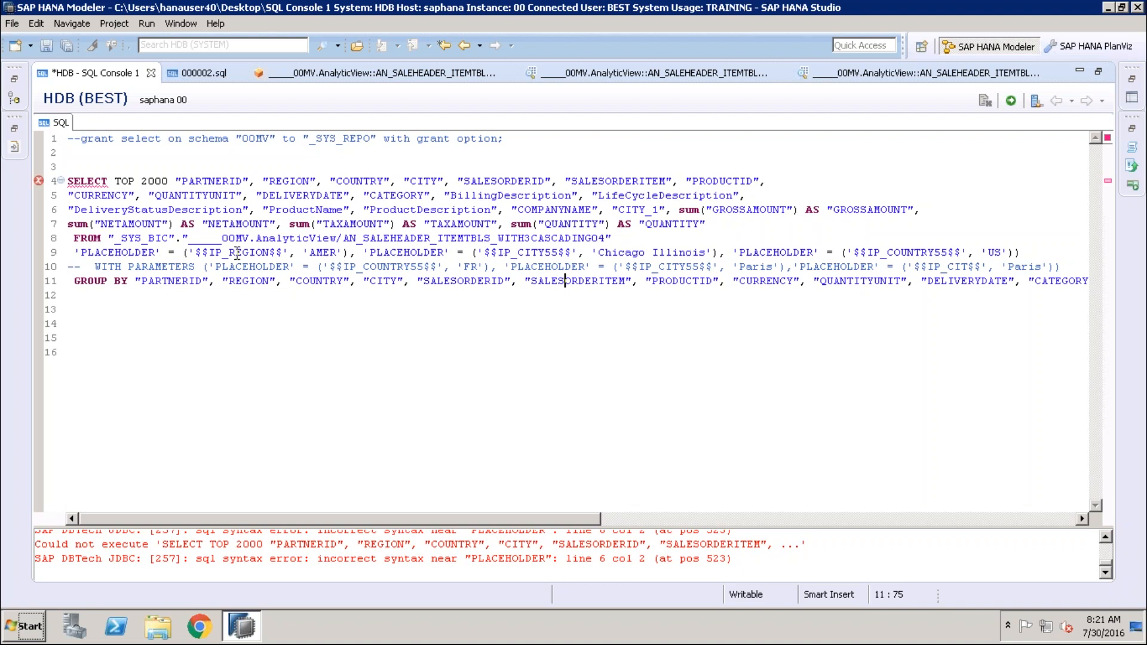
Step: Add an opening parenthesis before the IP_REGION placeholder clause, and execute the complete SELECT statement
left_click(184, 253)
left_click(68, 252)
type("(")
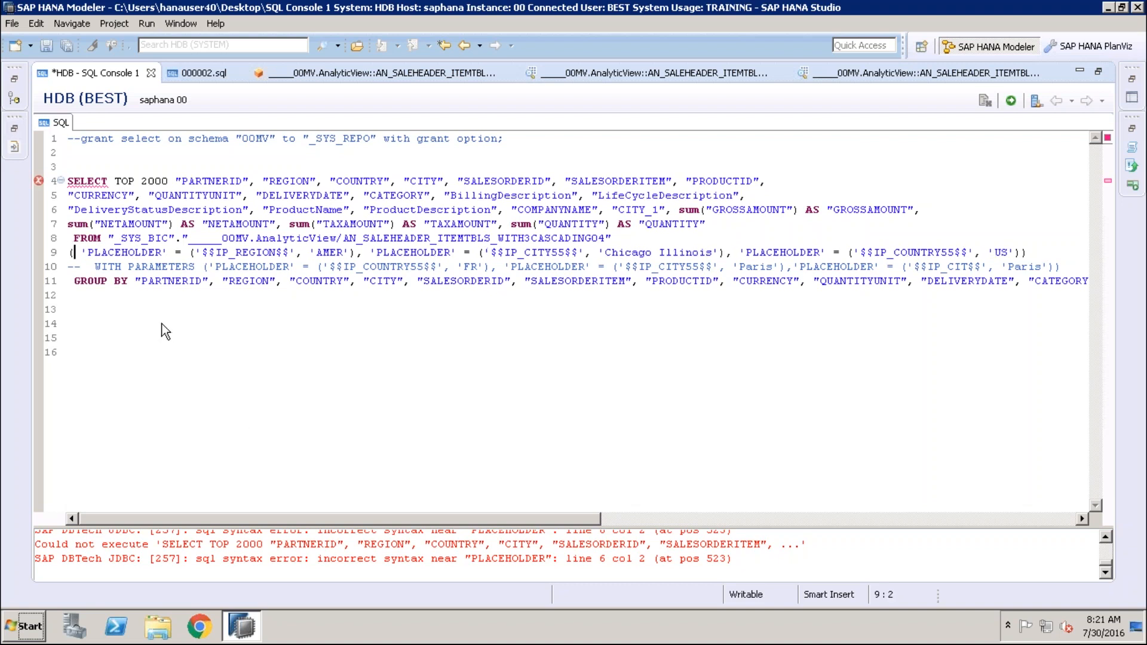
left_click_drag(71, 323, 68, 167)
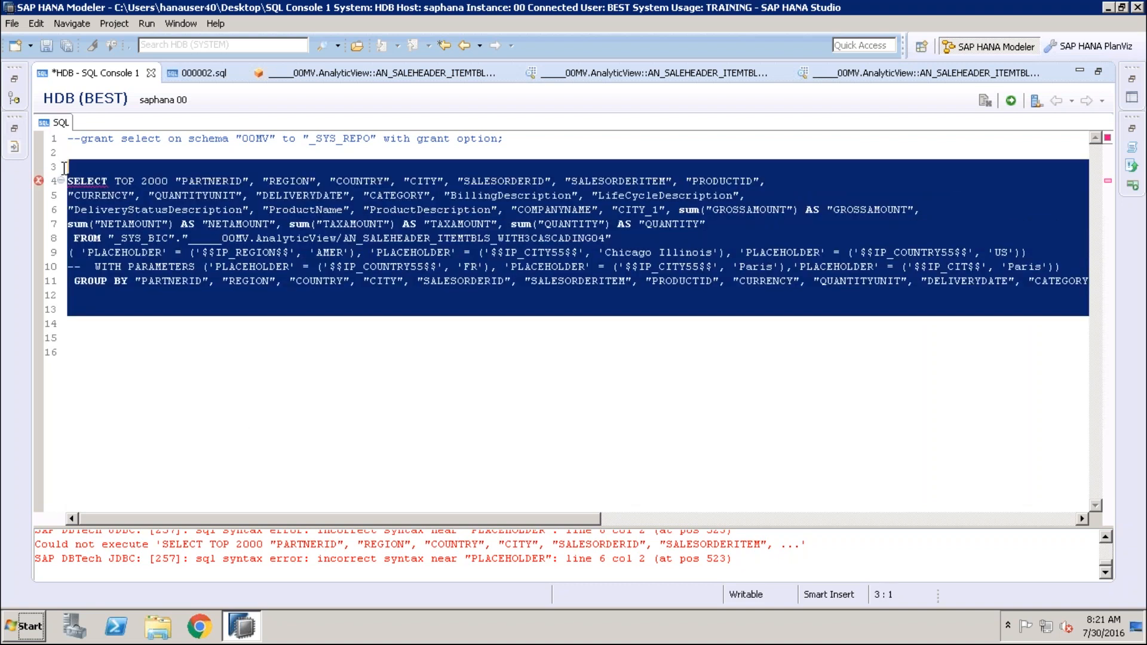
left_click(1012, 101)
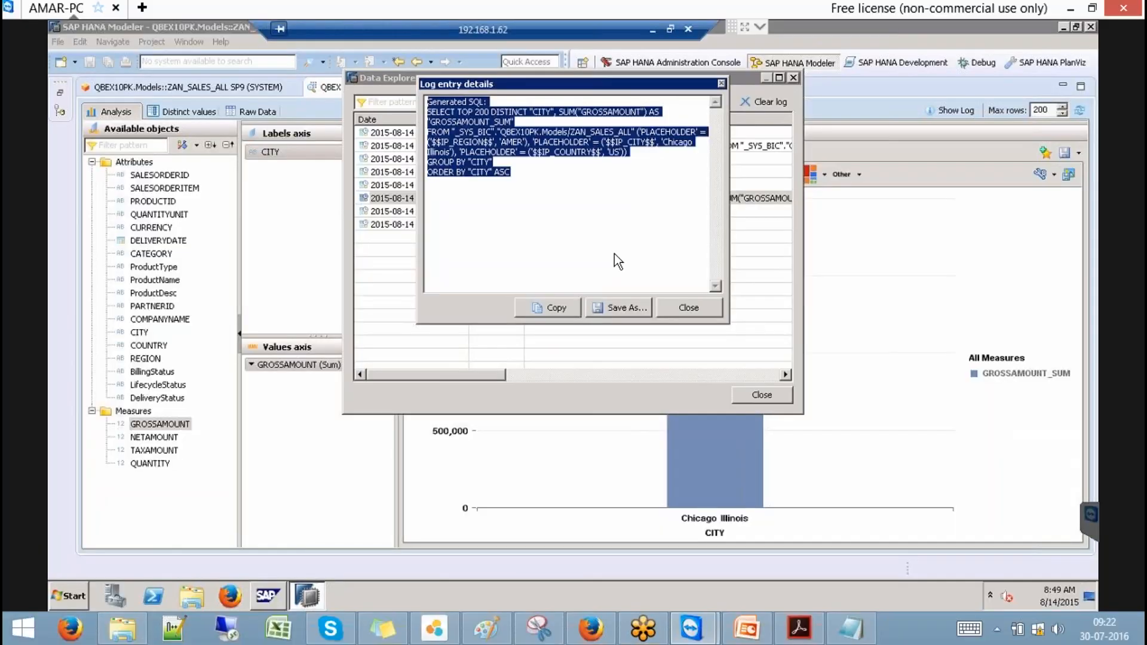
Step: Close the generated SQL details, the Data Explorer log and the earlier data preview to return to the ZAN_SALES_ALL model
left_click(619, 262)
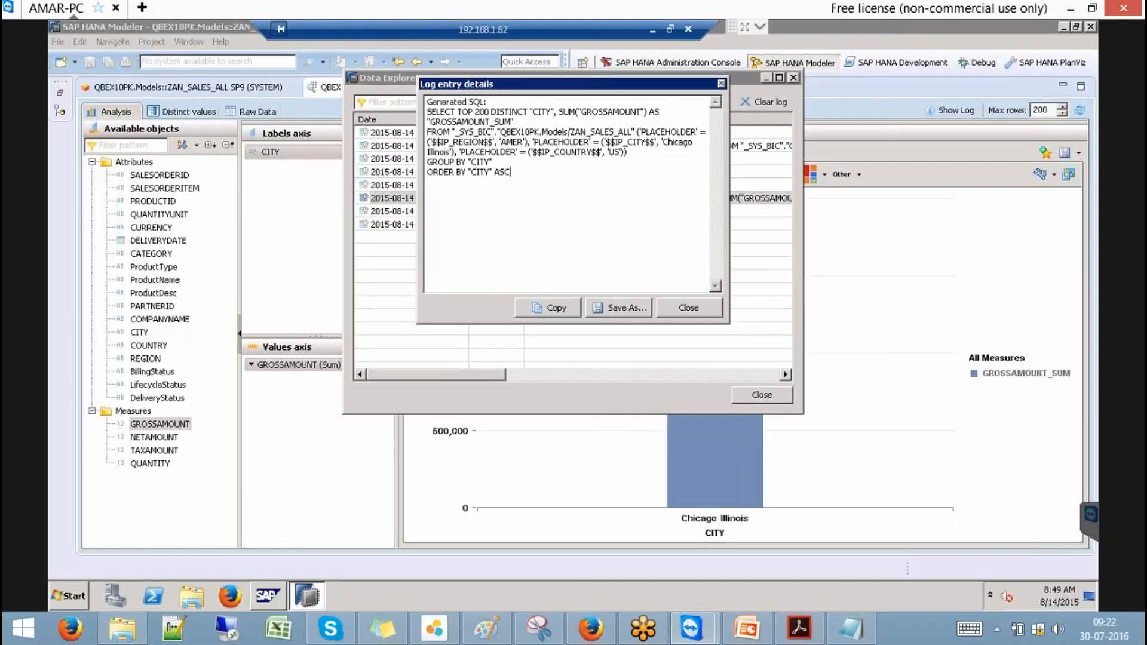
key("Escape")
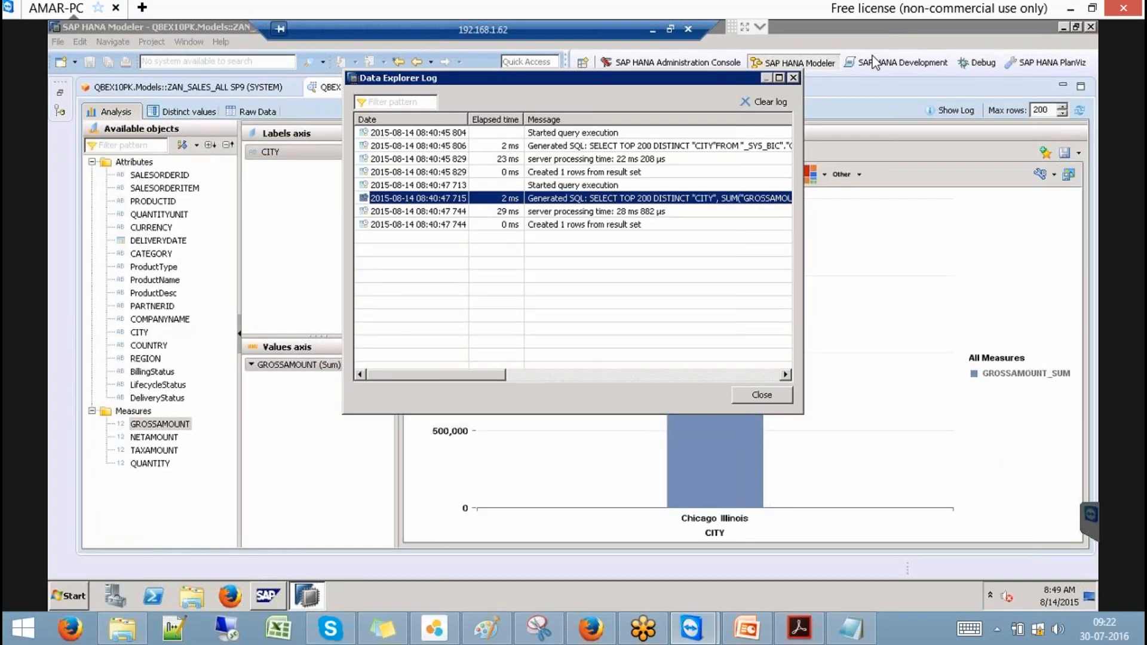
left_click(761, 396)
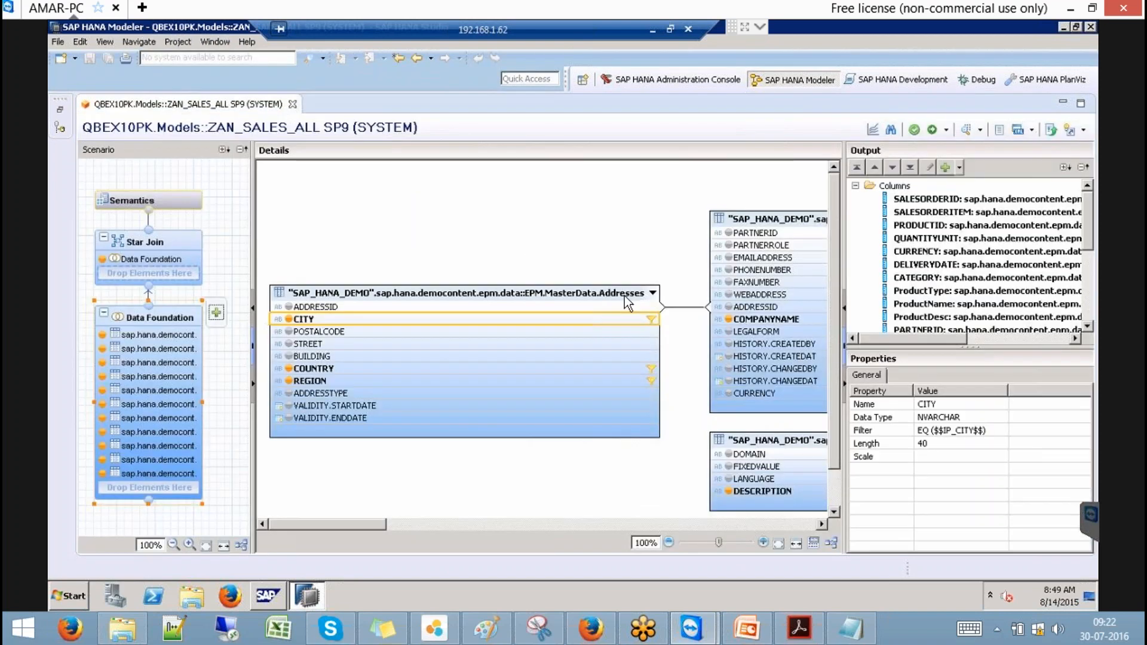
Step: Review the IP_COUNTRY and IP_CITY parameters in the model's Semantics node, and reopen the Data Foundation node
left_click(185, 203)
left_click(316, 245)
left_click(317, 253)
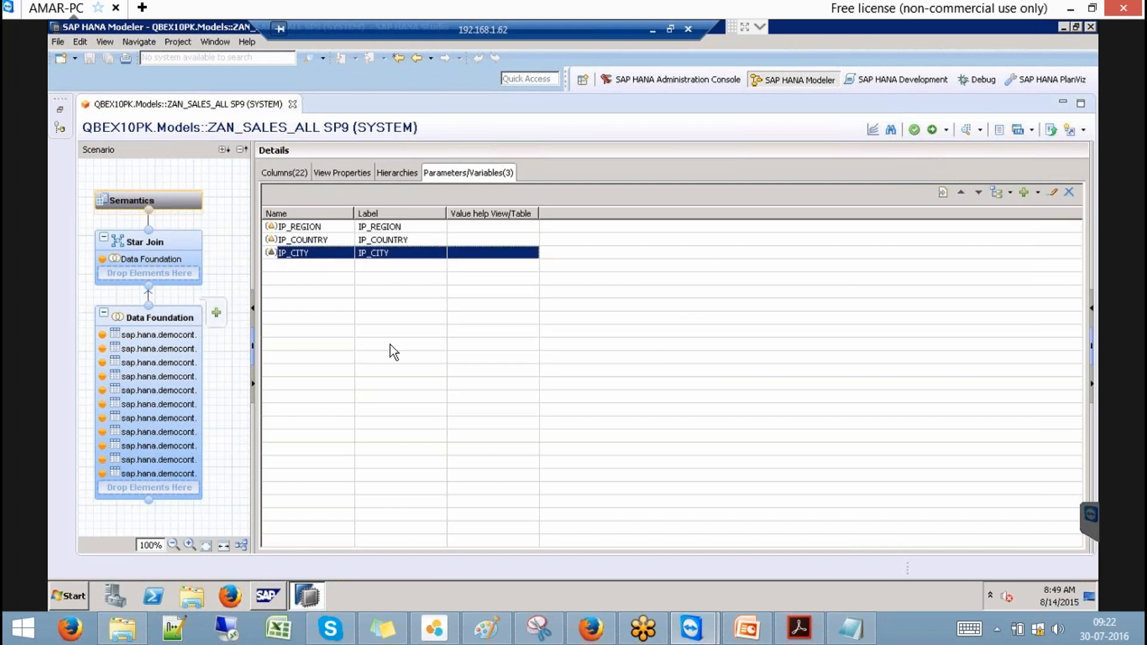
left_click(160, 317)
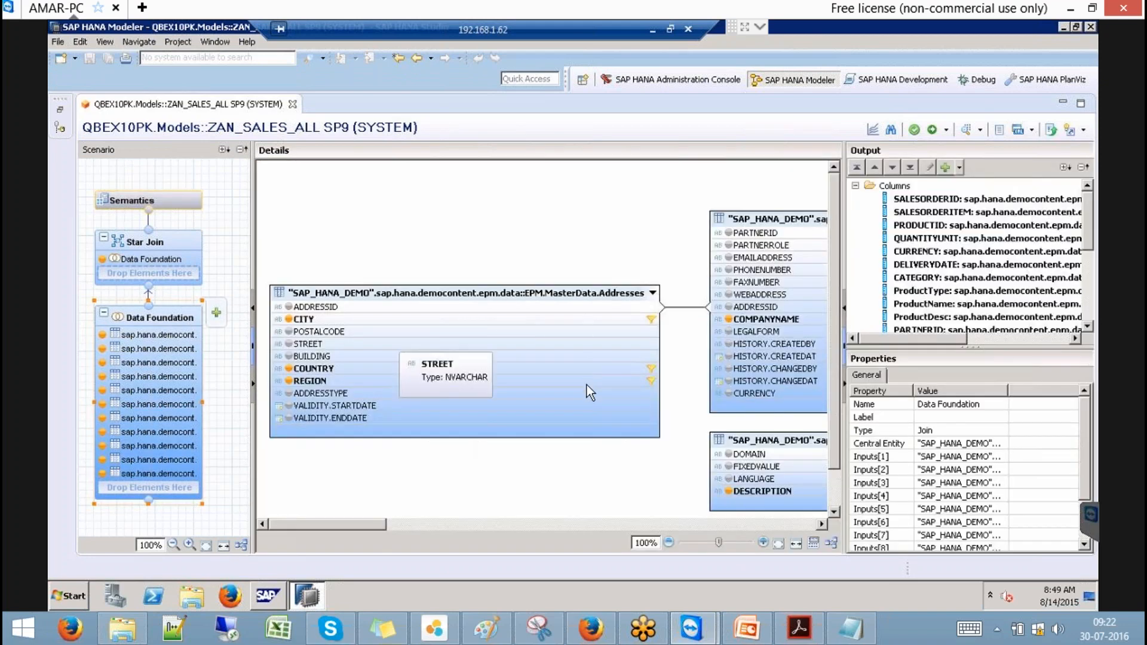
Step: Run a data preview of ZAN_SALES_ALL with IP_REGION set to AMER, IP_COUNTRY to US and IP_CITY to Chicago Illinois
left_click(966, 129)
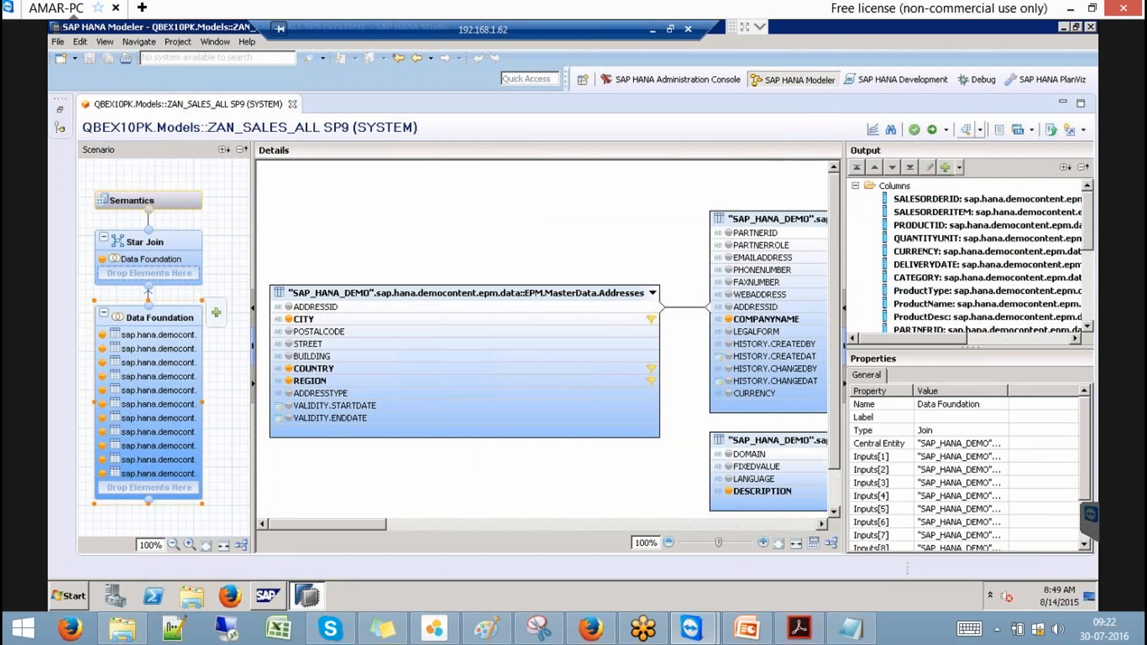
left_click(591, 223)
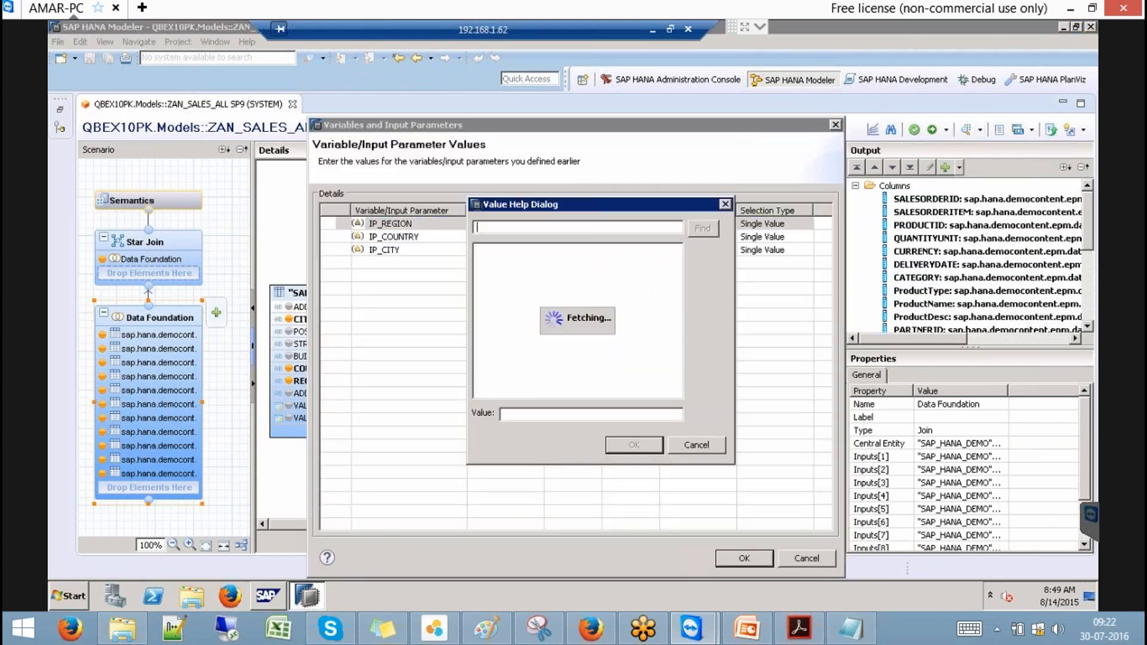
double_click(561, 261)
left_click(573, 237)
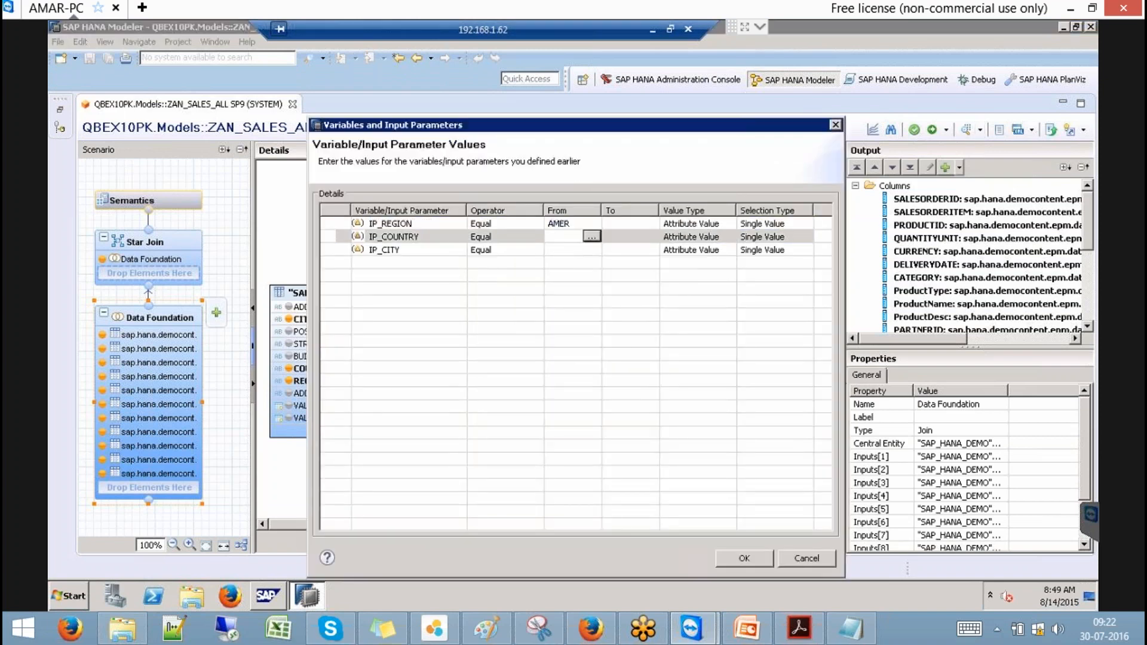
left_click(597, 237)
double_click(480, 389)
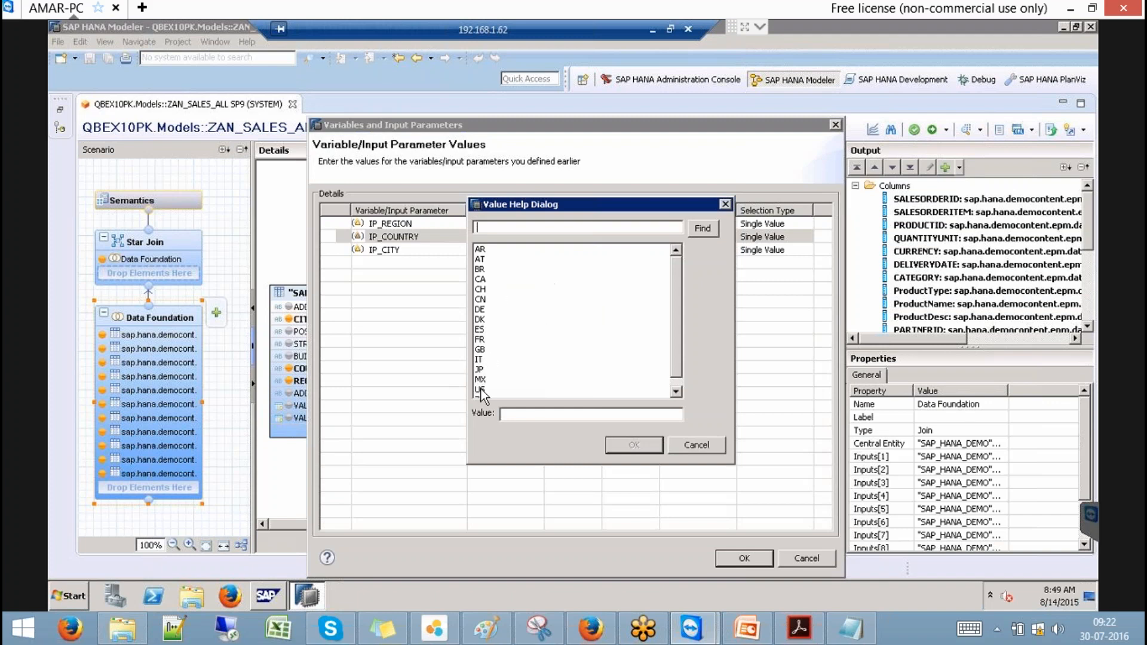
left_click(554, 250)
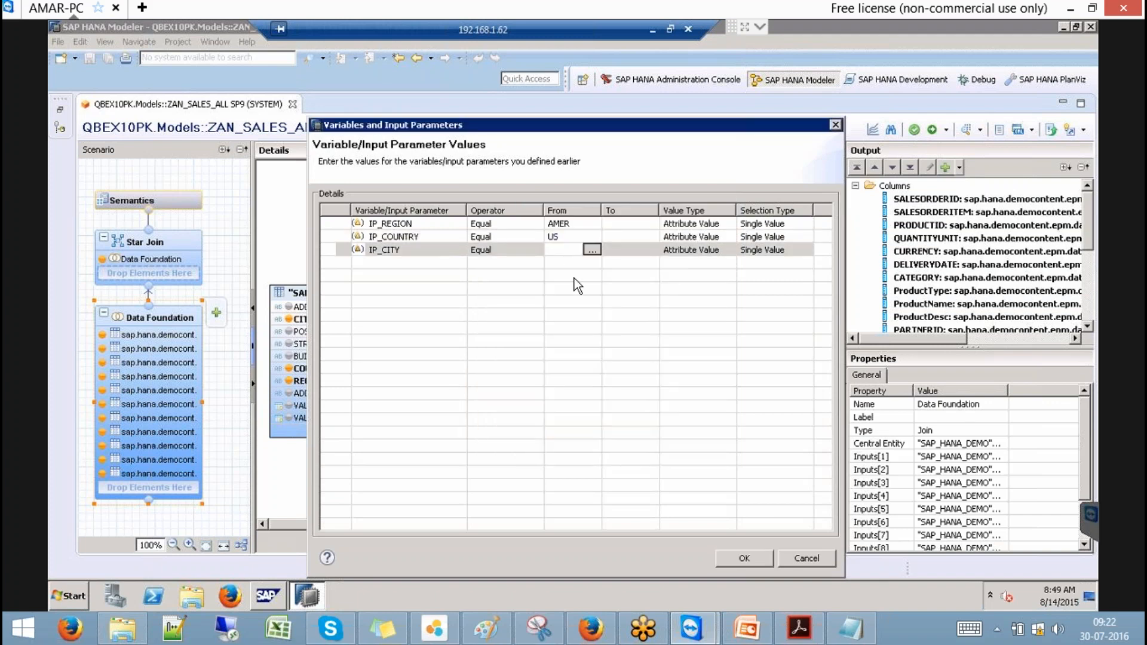
left_click(593, 248)
double_click(505, 289)
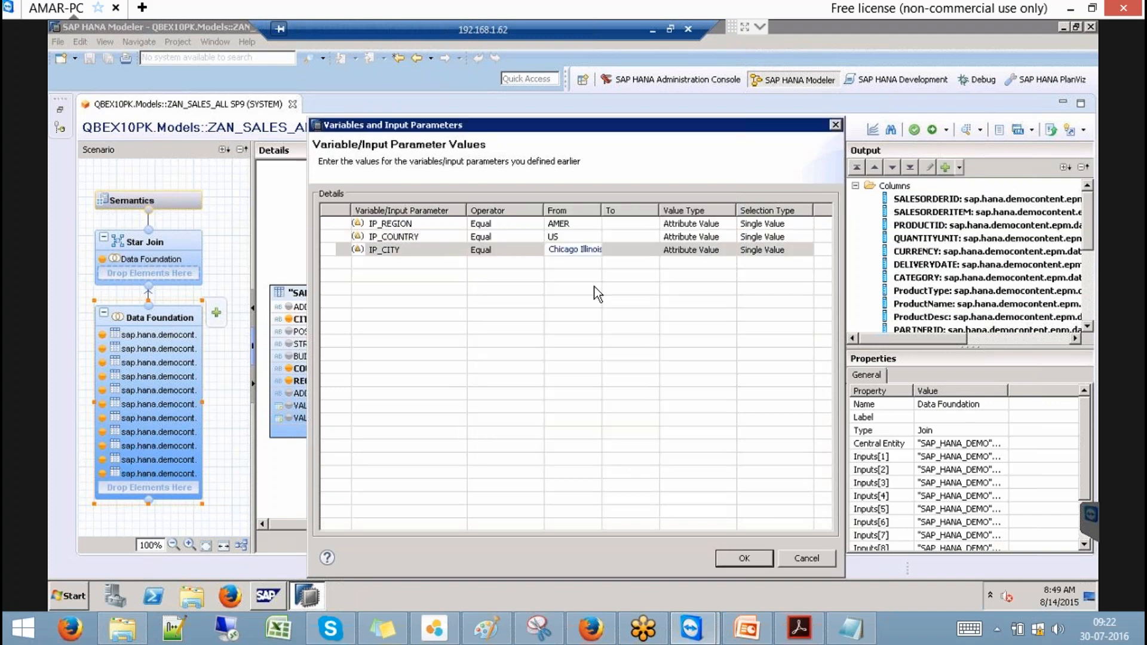
left_click(744, 558)
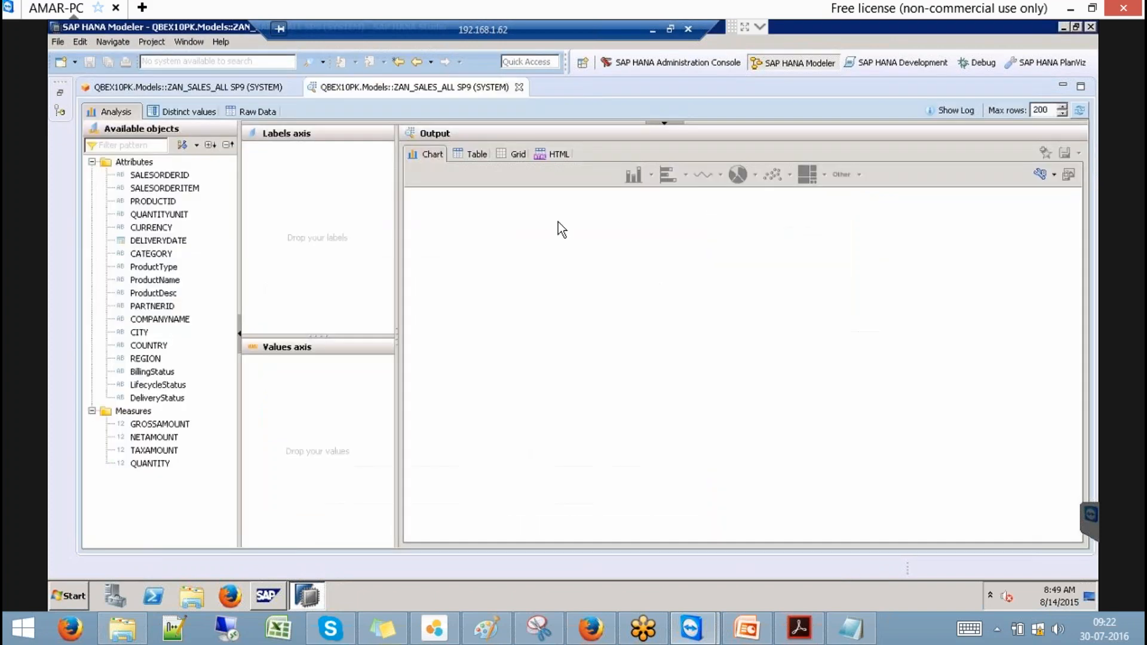
Step: Display the preview's raw data and examine the CITY, COUNTRY and REGION values of the returned rows
left_click(252, 111)
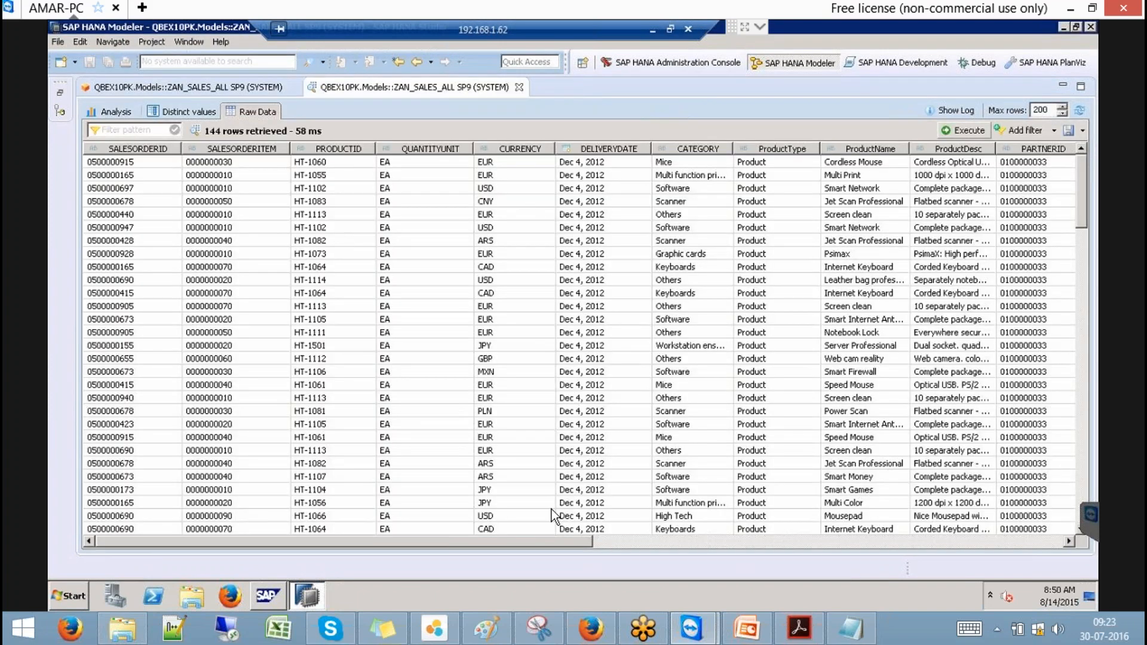
scroll(686, 540, "right", 5)
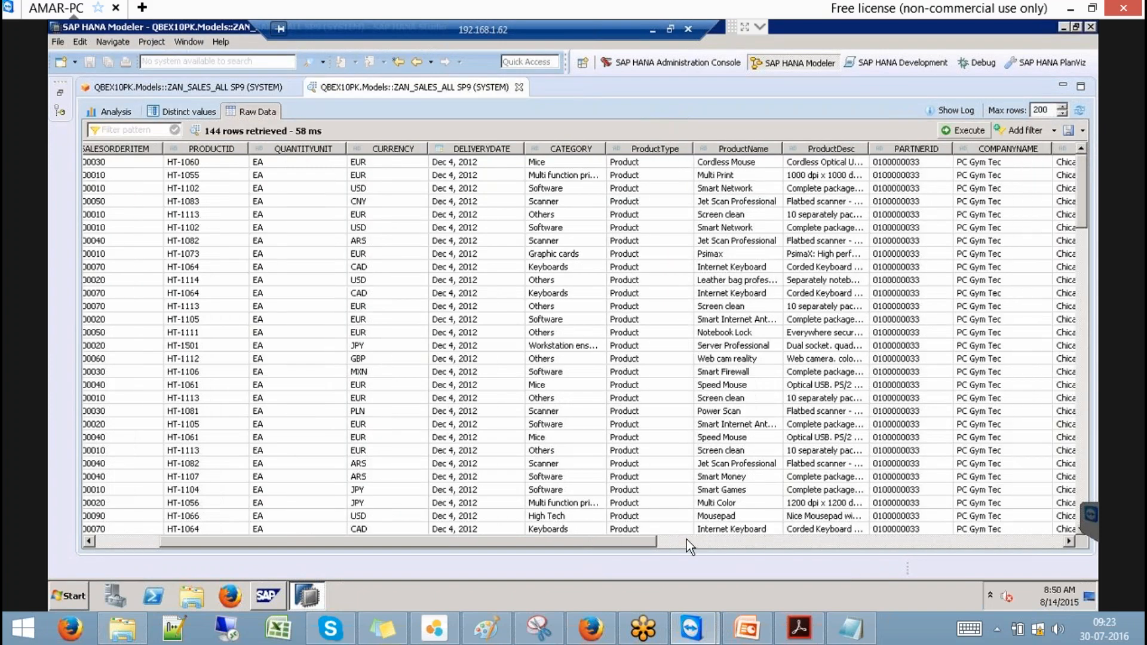
scroll(722, 472, "right", 1)
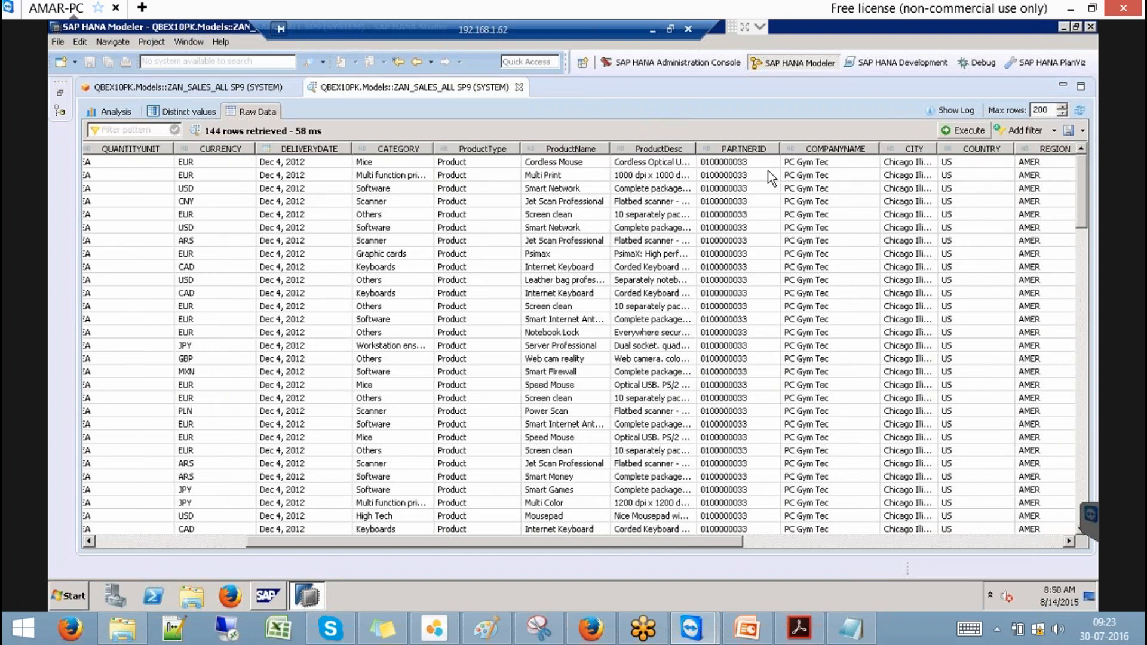
left_click(917, 166)
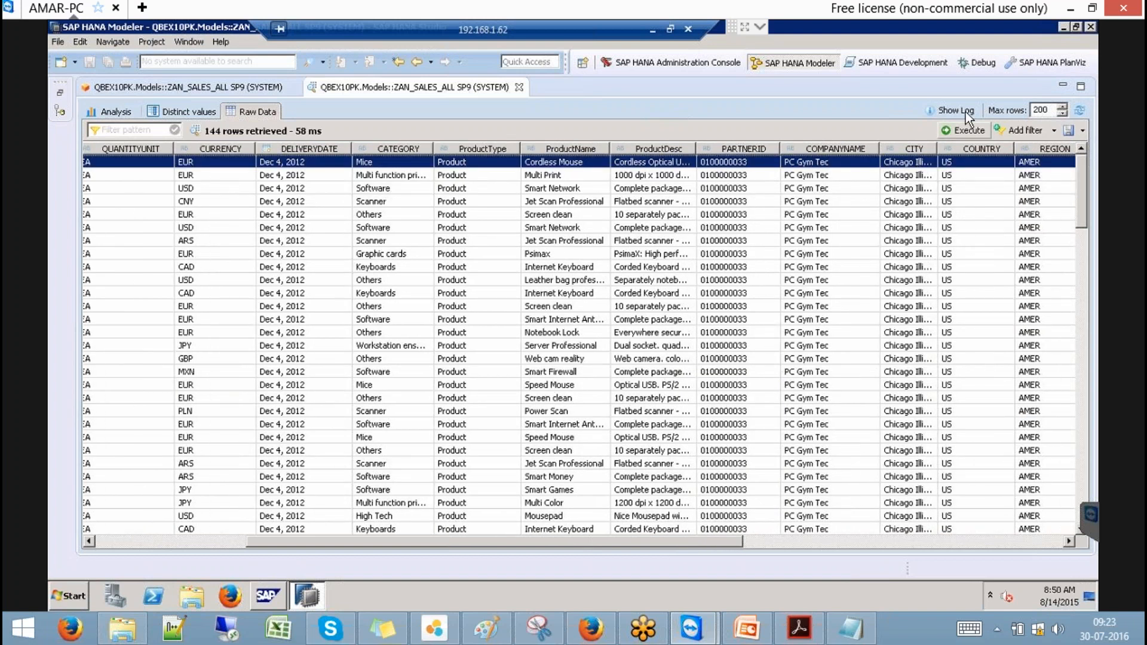
Step: Open the generated SQL entry from the preview's log and select its complete parenthesised block of region, city and country PLACEHOLDER clauses
left_click(965, 109)
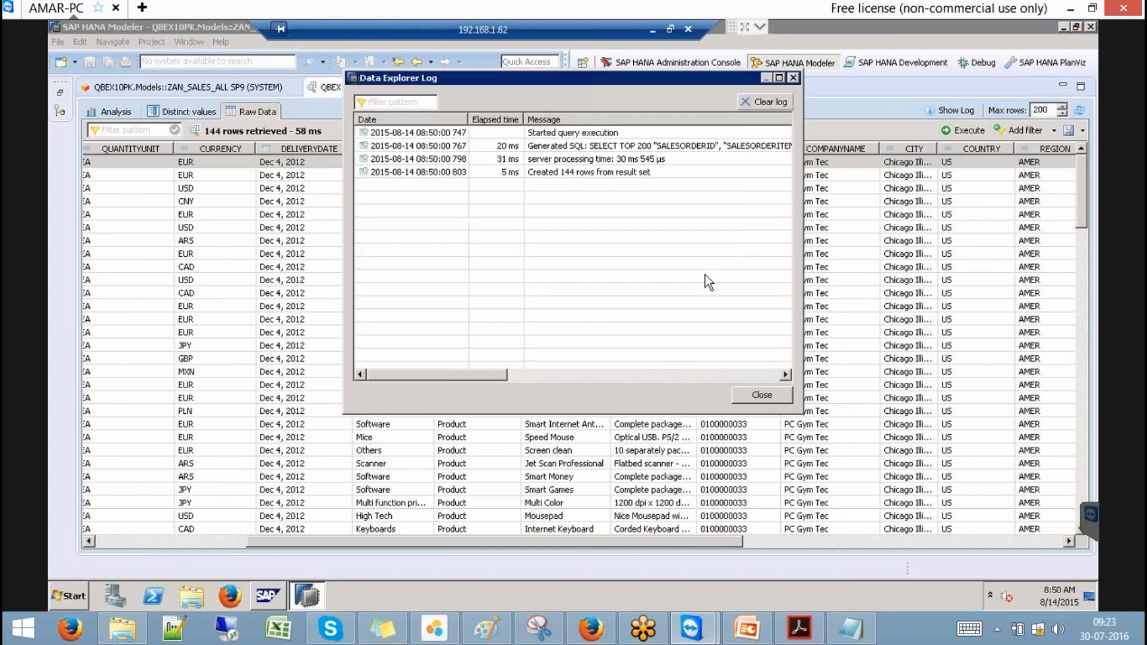
double_click(612, 146)
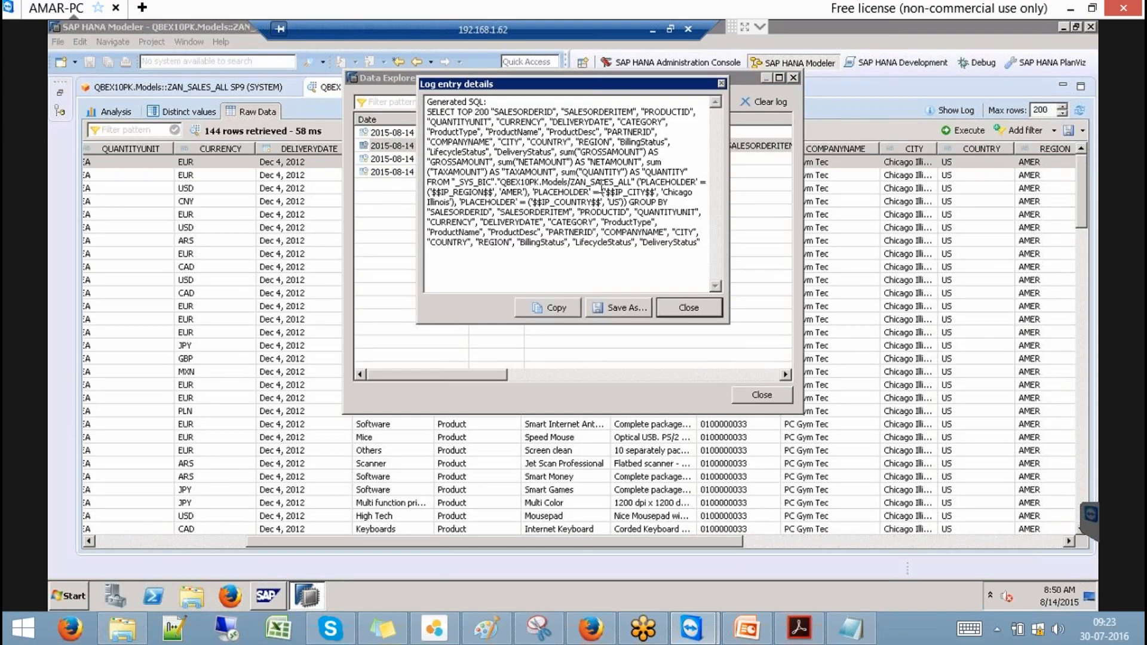
left_click(638, 184)
left_click_drag(638, 183, 629, 202)
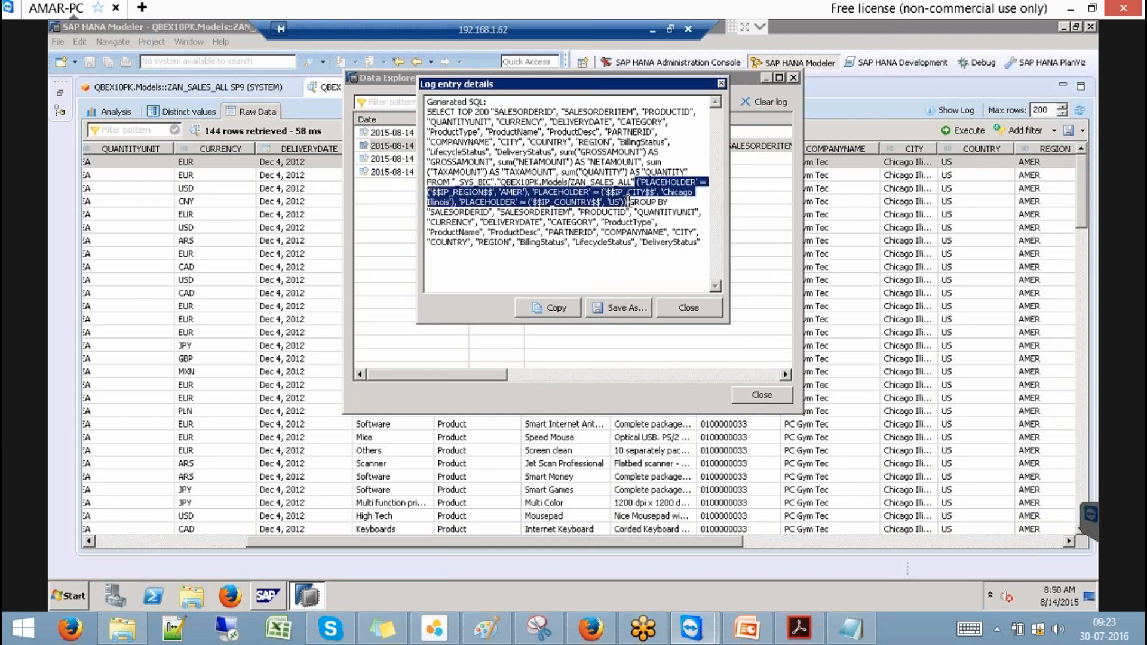